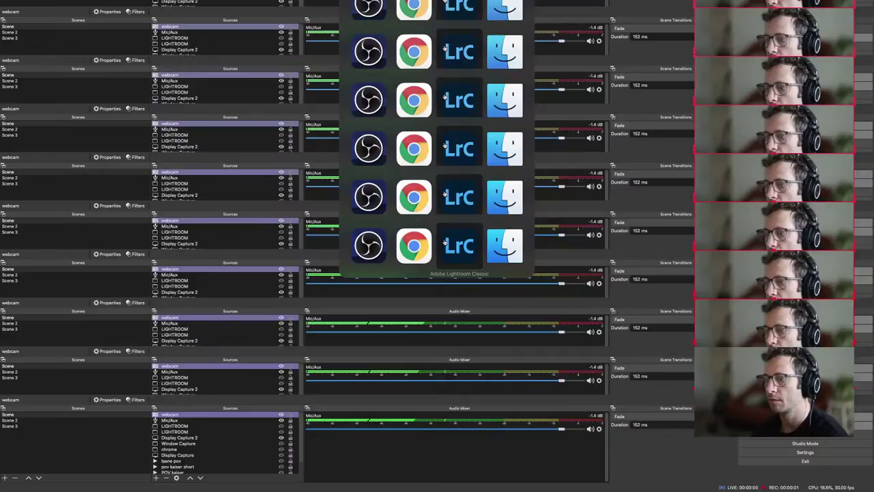
Step: In Lightroom Classic, scroll the Library grid to the top and select the shoot's first photo, the yellow flowers
left_click(444, 242)
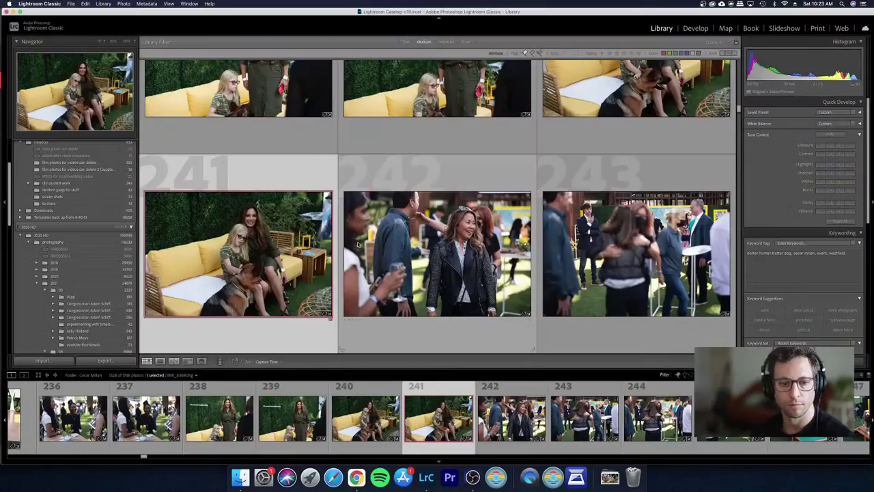
left_click(357, 244)
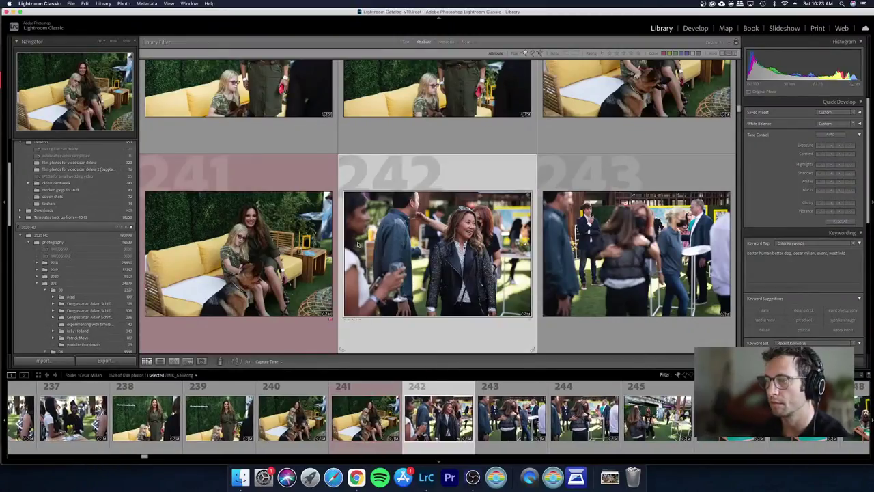
key("Up")
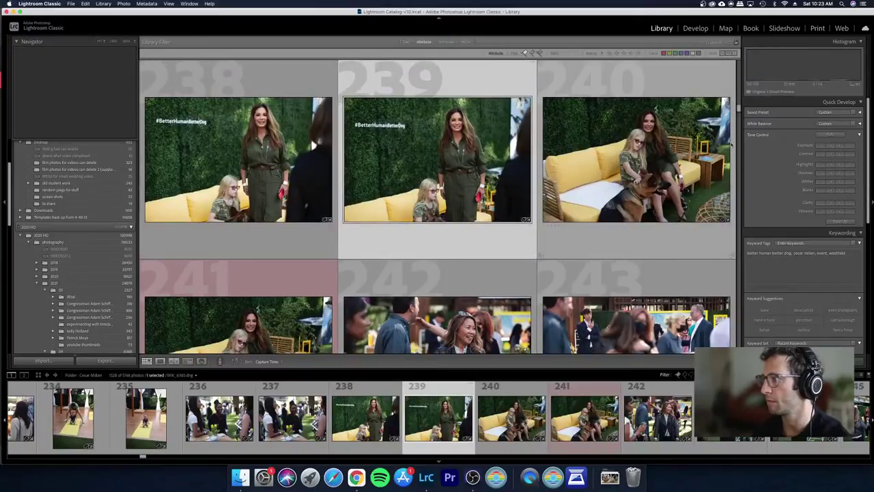
left_click_drag(739, 109, 737, 62)
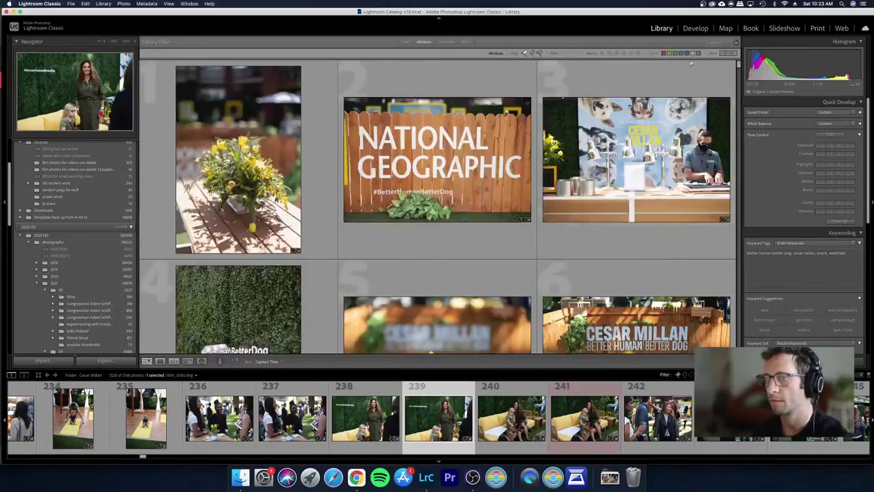
left_click(256, 145)
Step: View photo 1 large and step through the early shots up to the CESAR PARK fence sign photo
key("n")
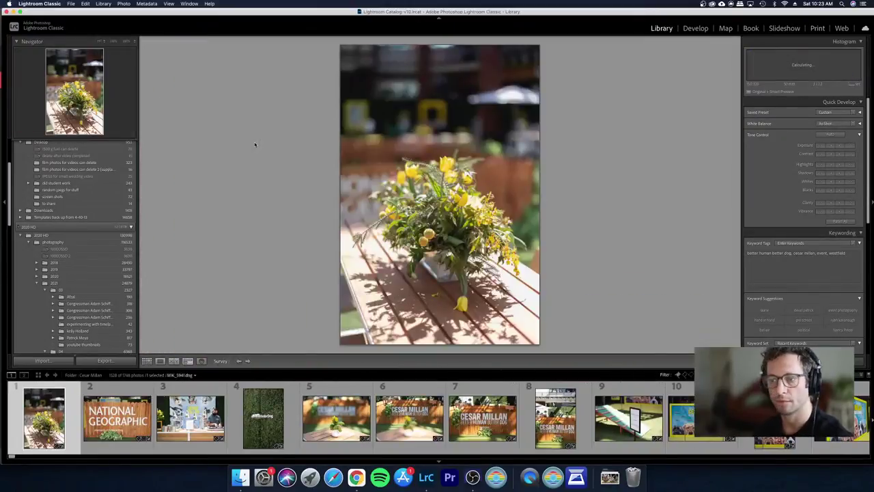
key("Right")
key("Right")
key("Right")
key("Right")
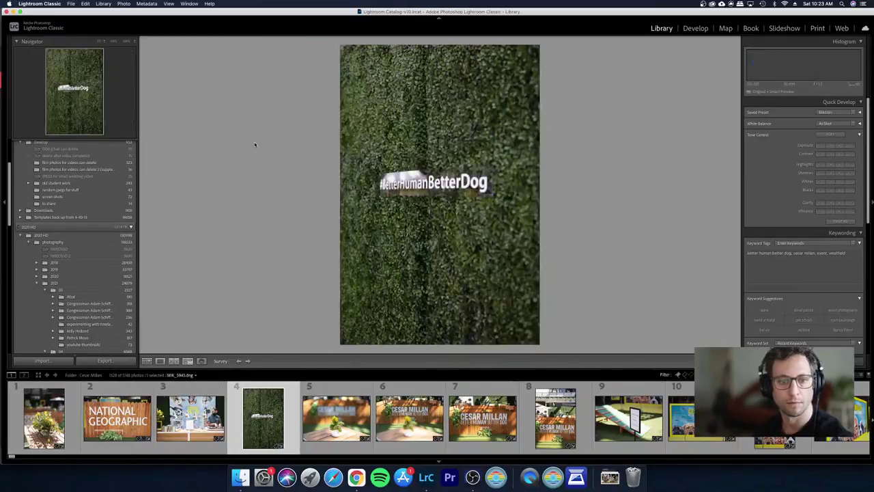
key("Right")
key("Right")
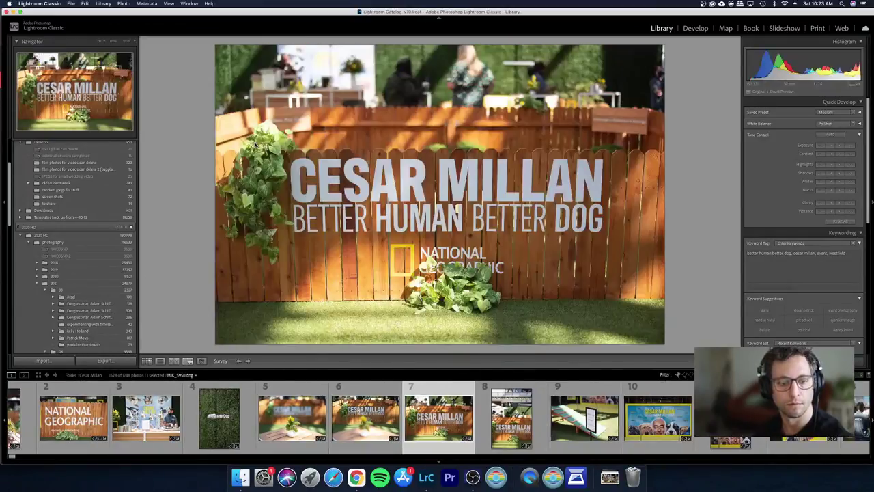
key("Right")
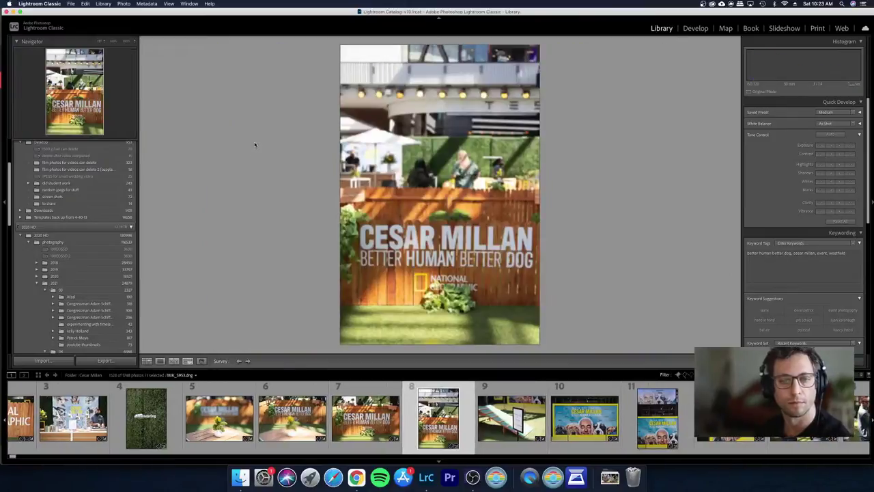
key("Right")
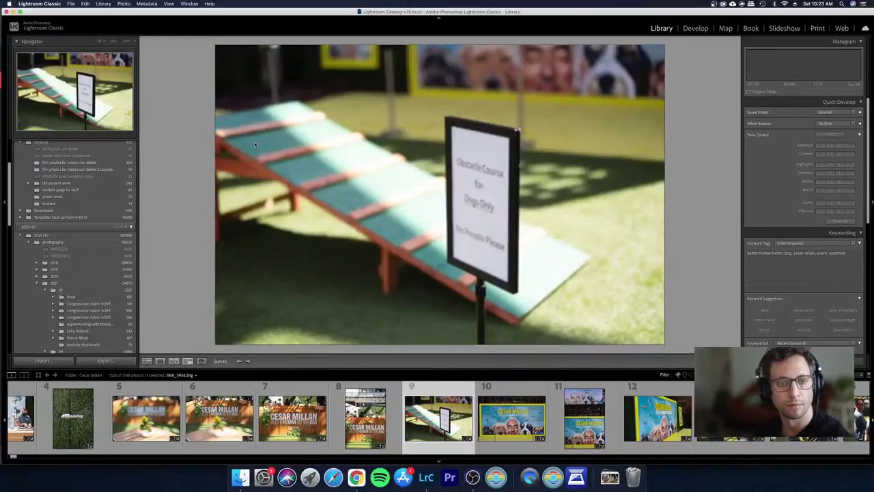
key("Right")
key("Right")
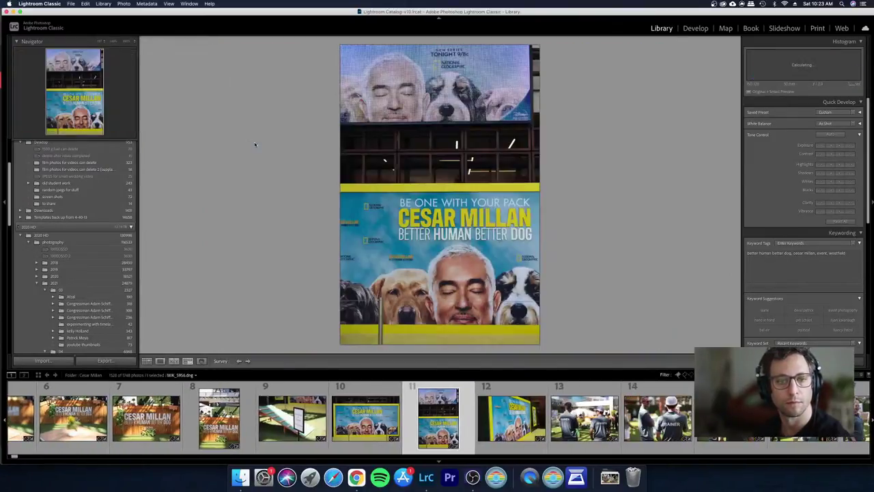
key("Right")
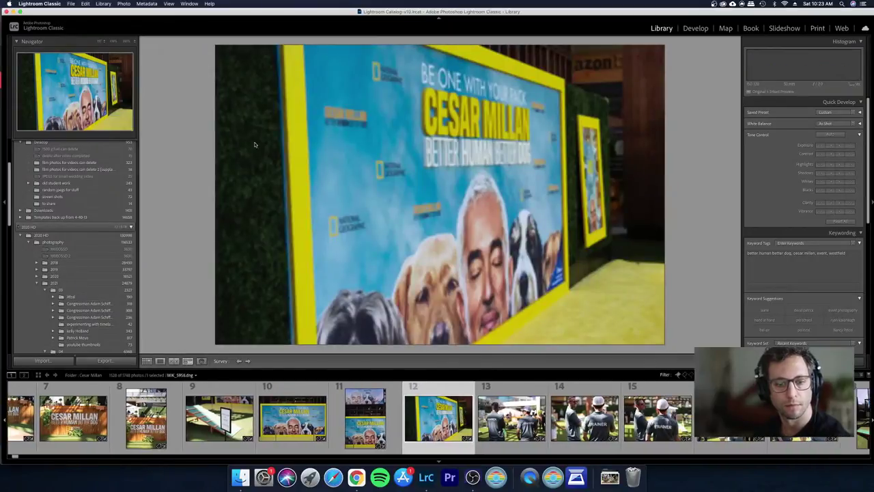
key("Right")
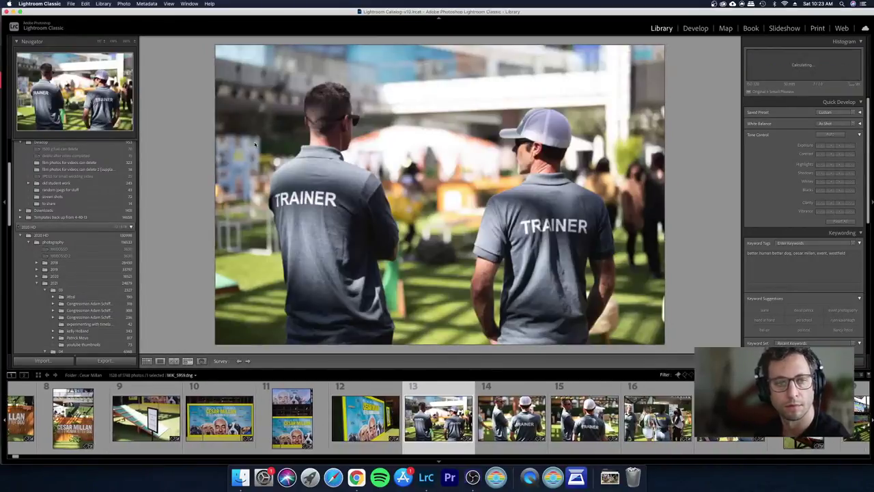
key("Right")
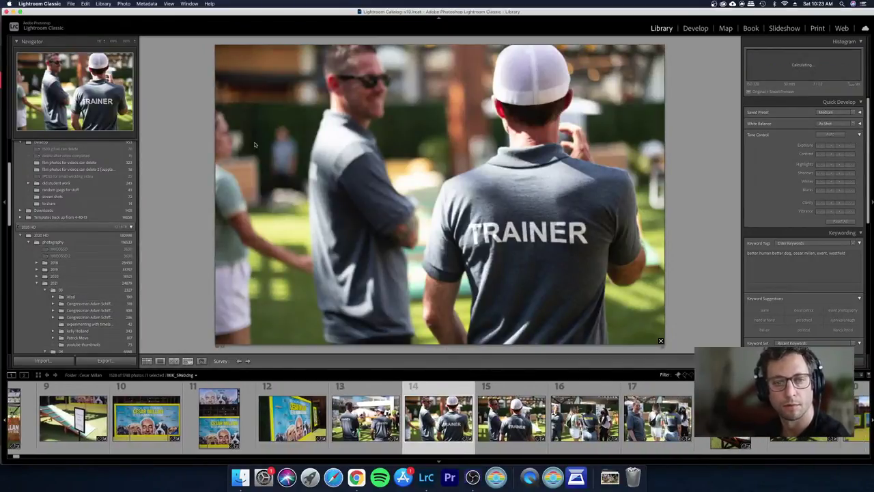
key("Right")
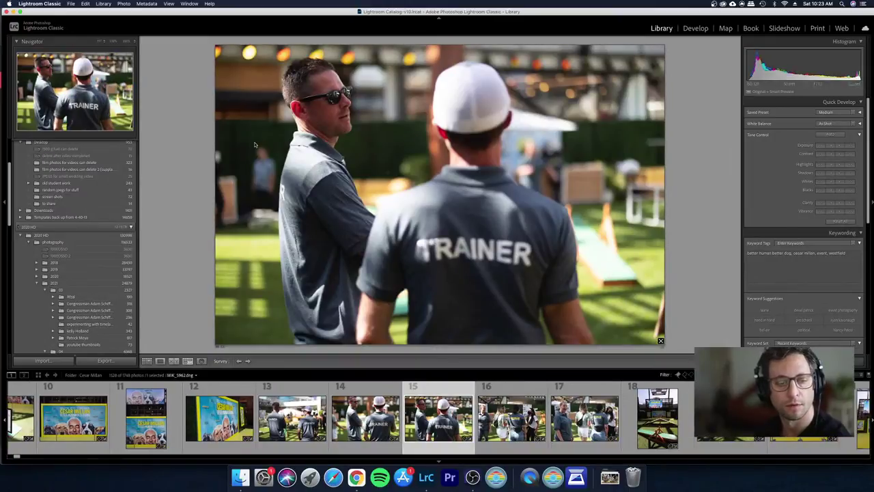
key("Right")
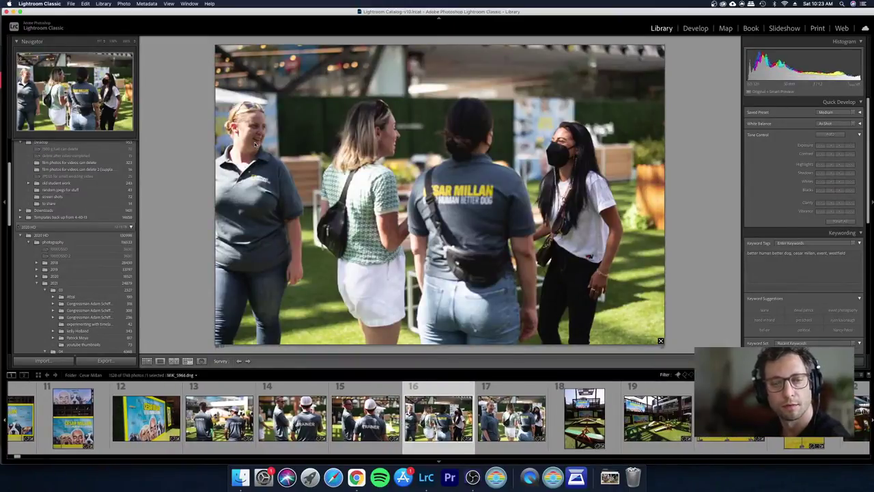
key("Right")
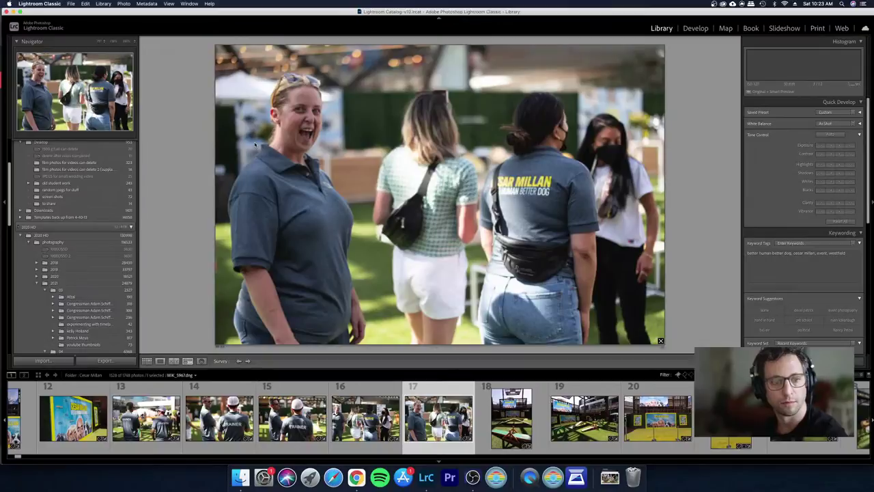
key("Right")
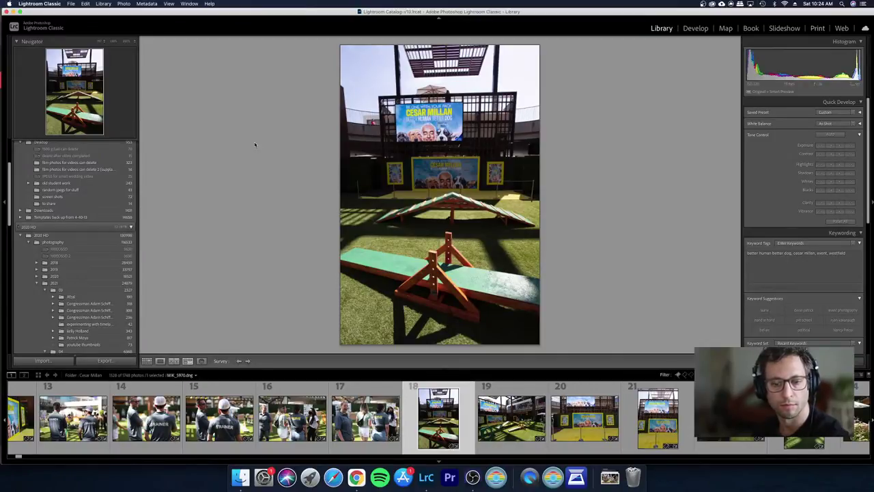
key("Right")
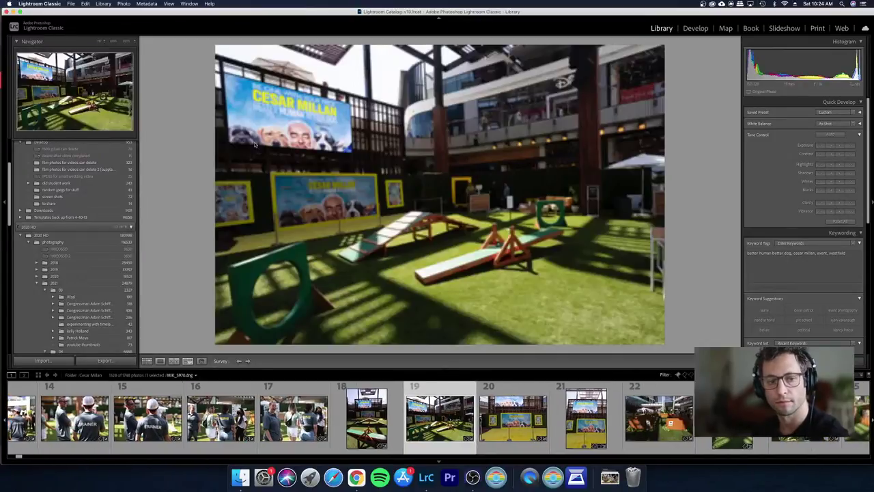
key("Right")
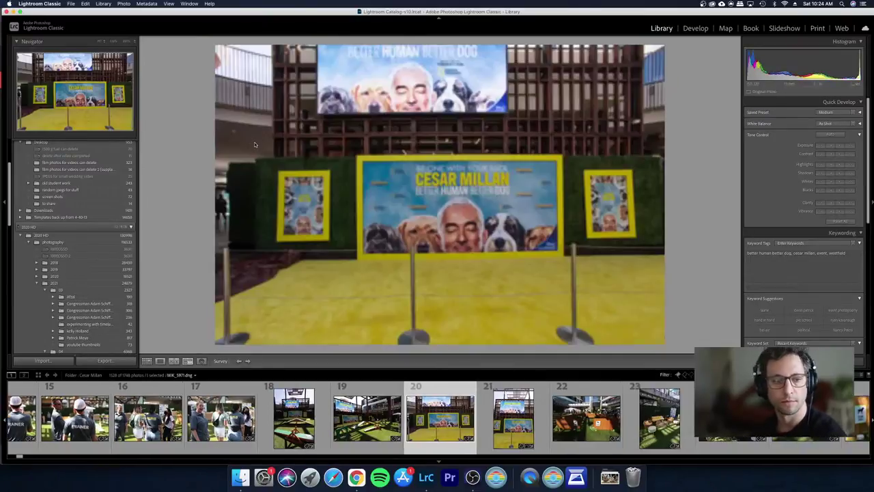
key("Right")
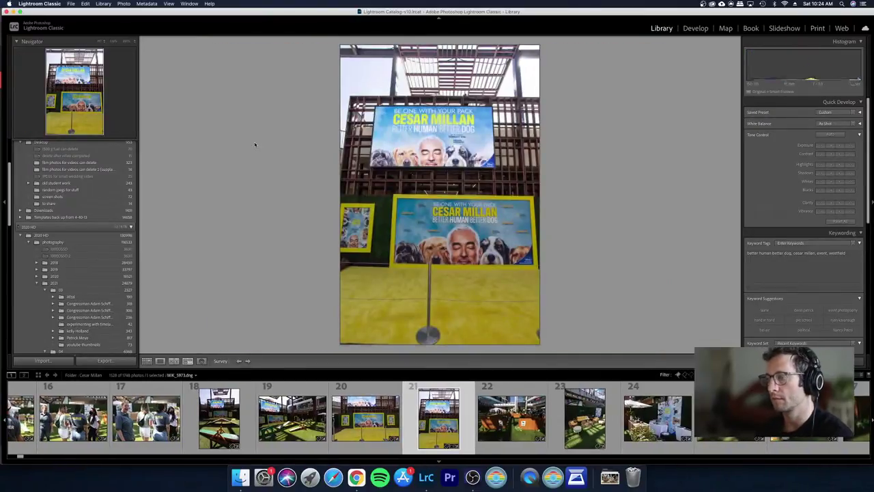
key("Right")
key("Right")
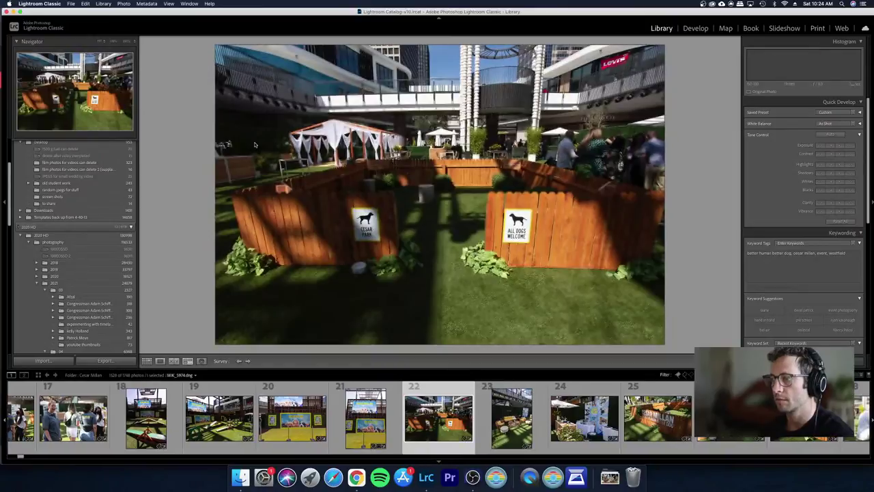
key("Right")
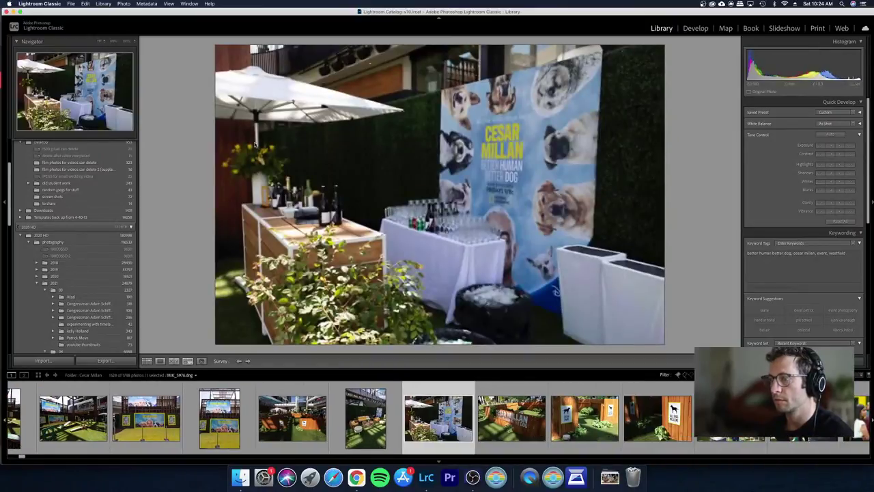
key("Right")
key("Right")
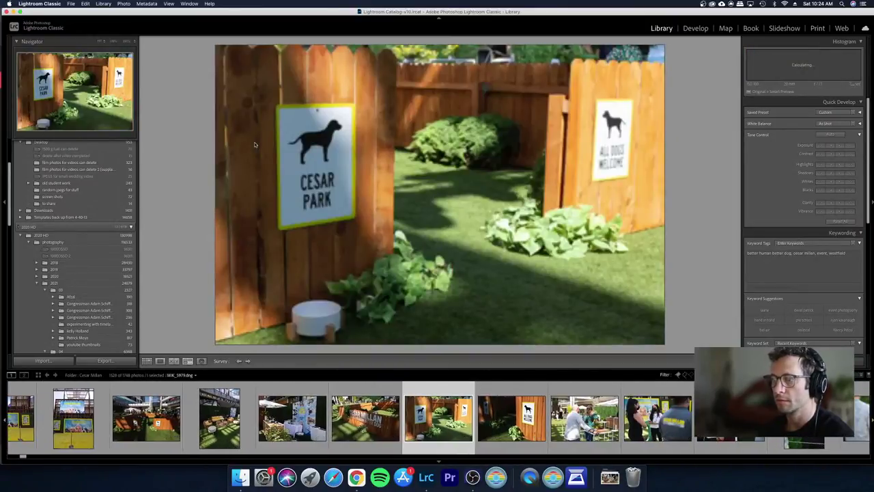
key("Right")
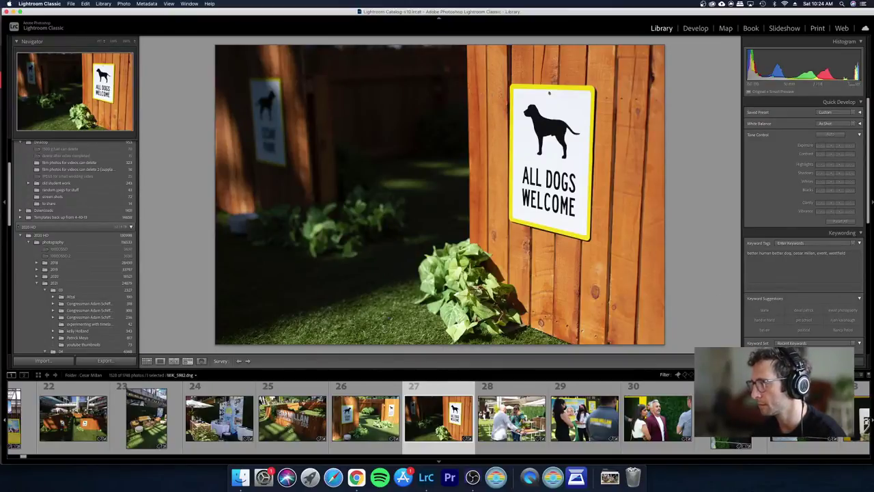
Step: Filter to red-labelled photos, clear the filter again, and move on to photo 242
key("super+l")
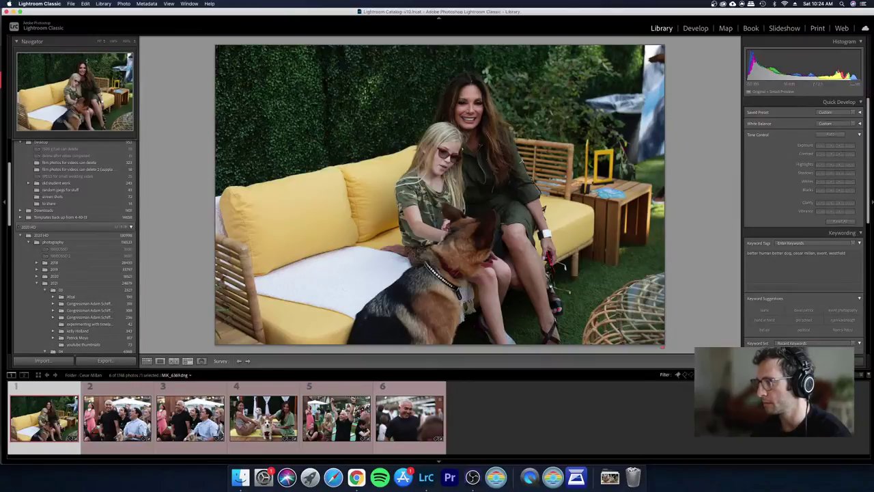
key("super+l")
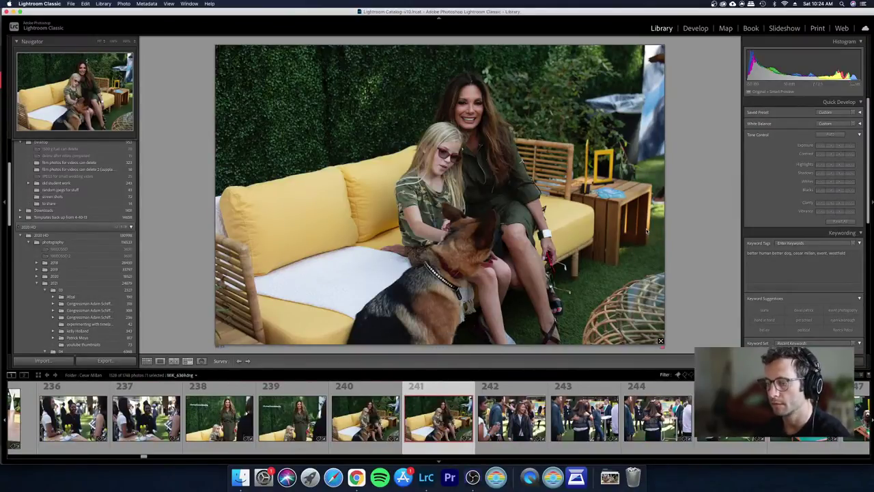
key("Right")
Step: Back in Grid, reject photos 243 and 245, undoing an accidental reject of photo 244
key("g")
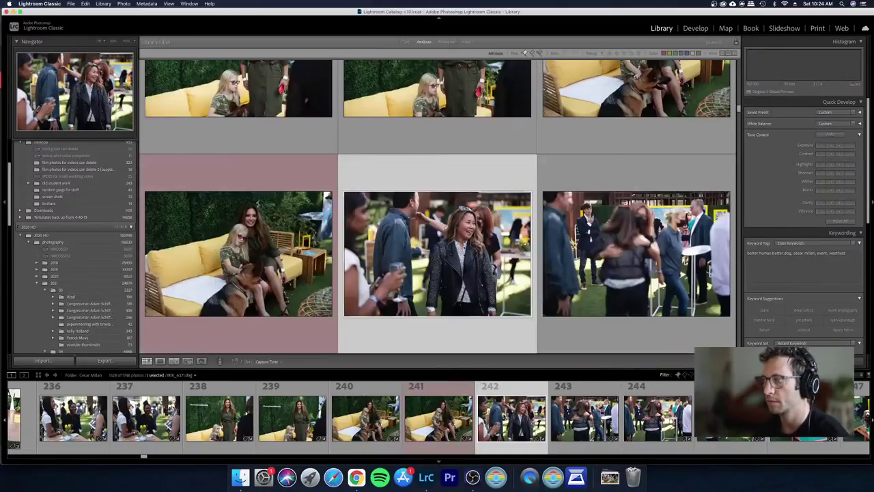
key("Right")
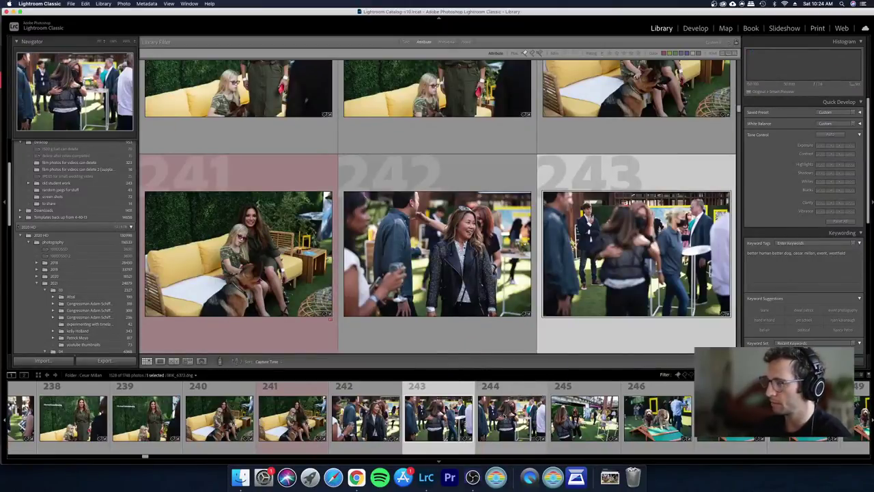
key("x")
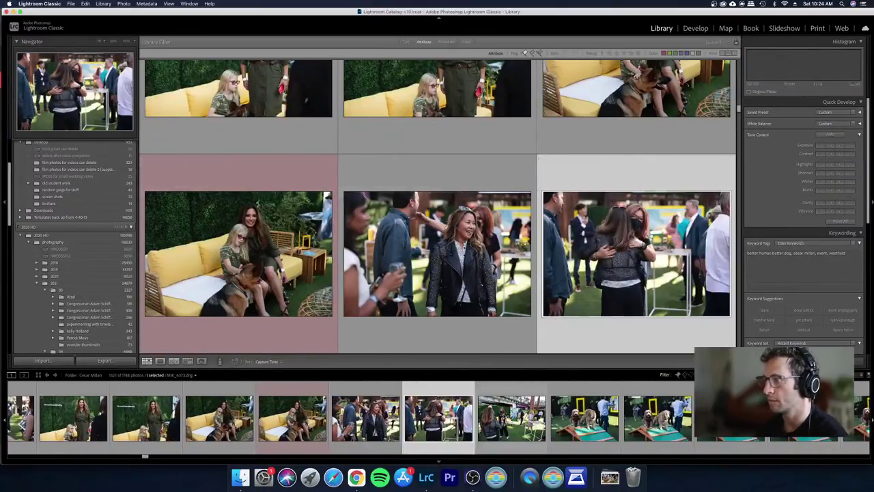
key("Right")
key("Right")
key("Right")
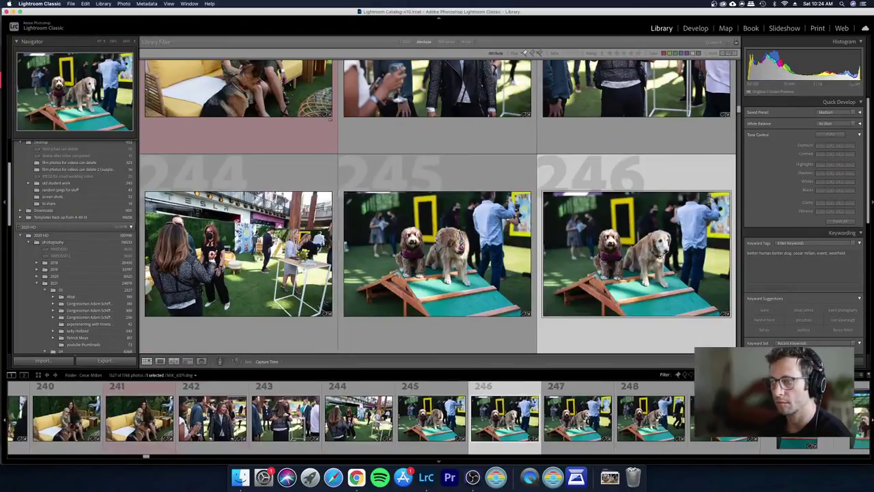
key("Left")
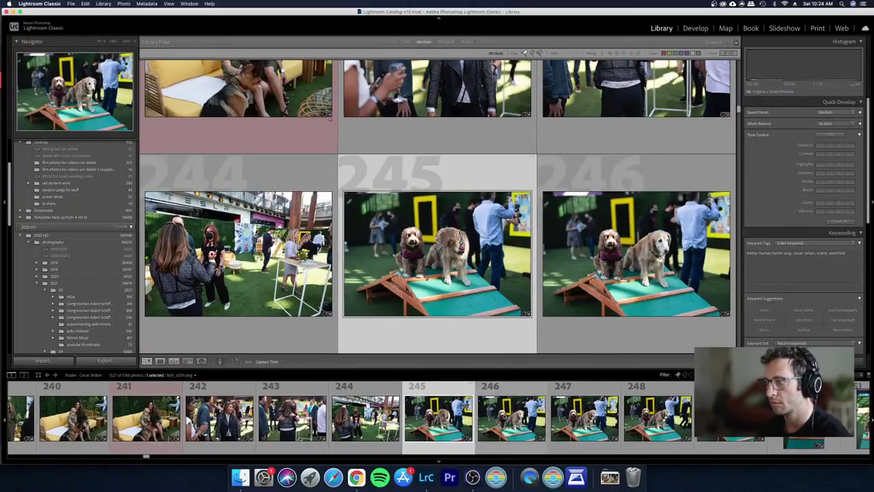
key("x")
key("Left")
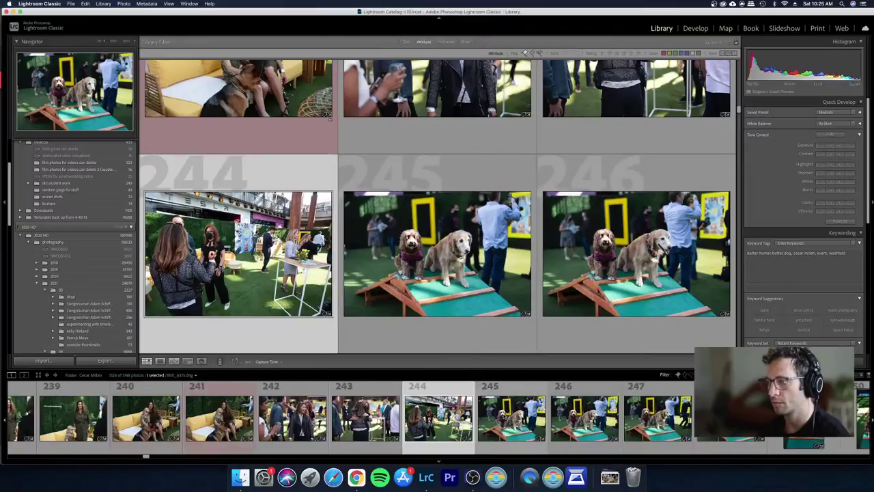
key("x")
key("super+z")
key("x")
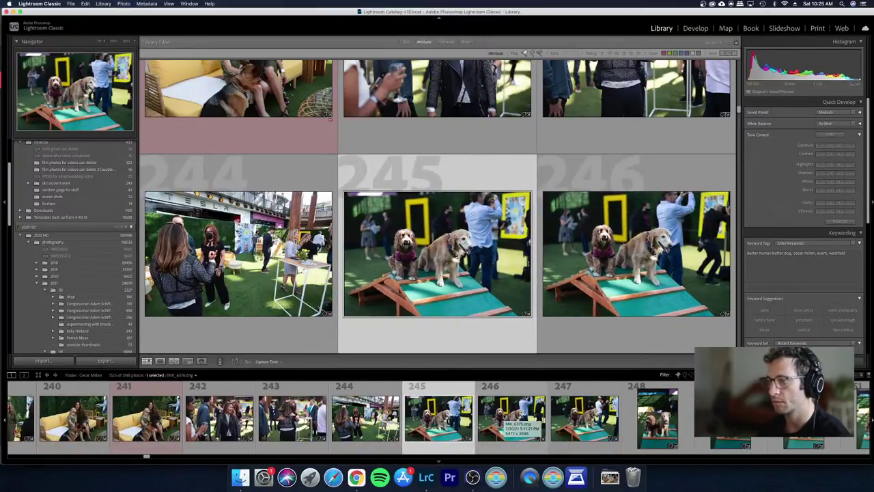
key("x")
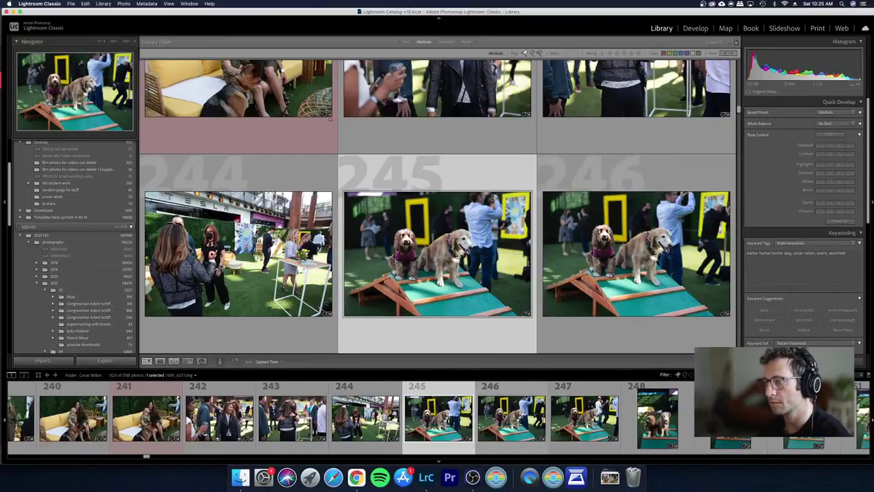
key("x")
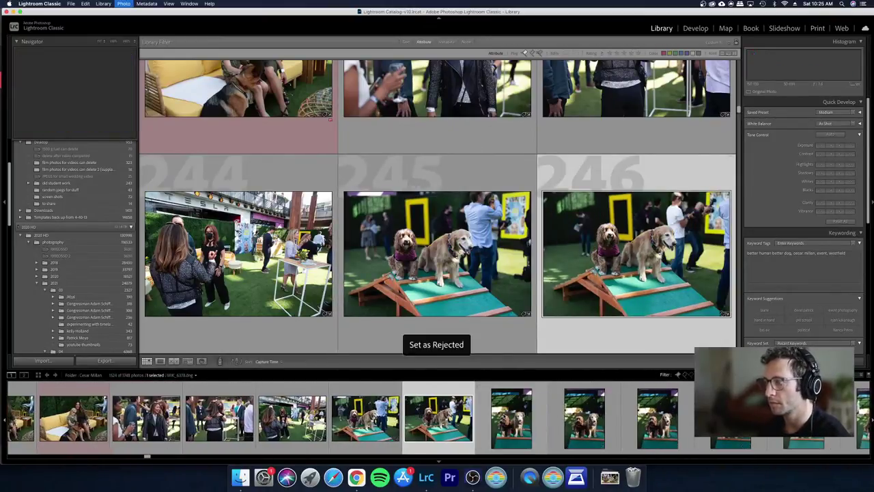
Step: Reject the duplicate dog-on-ramp frames 247 through 249
key("Left")
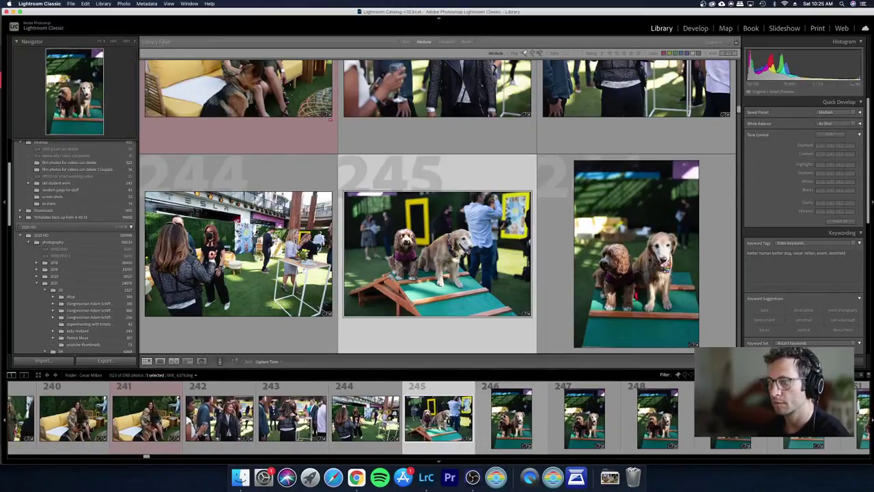
key("Right")
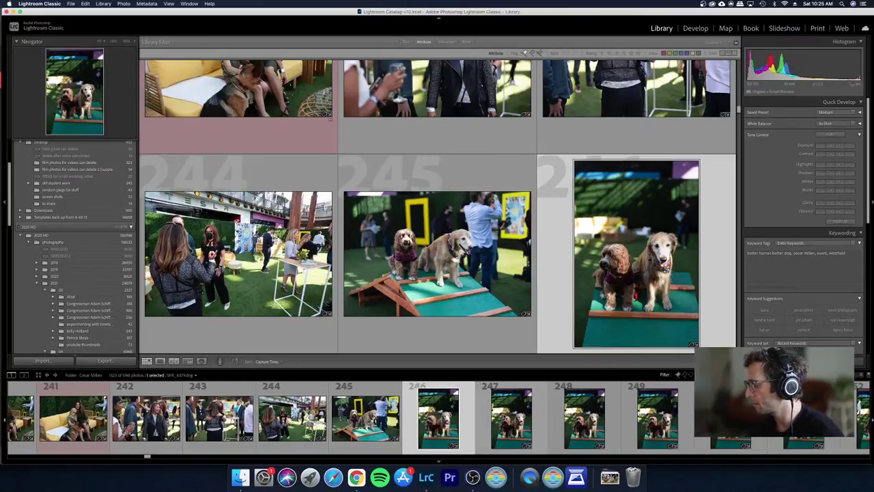
key("Right")
key("Right")
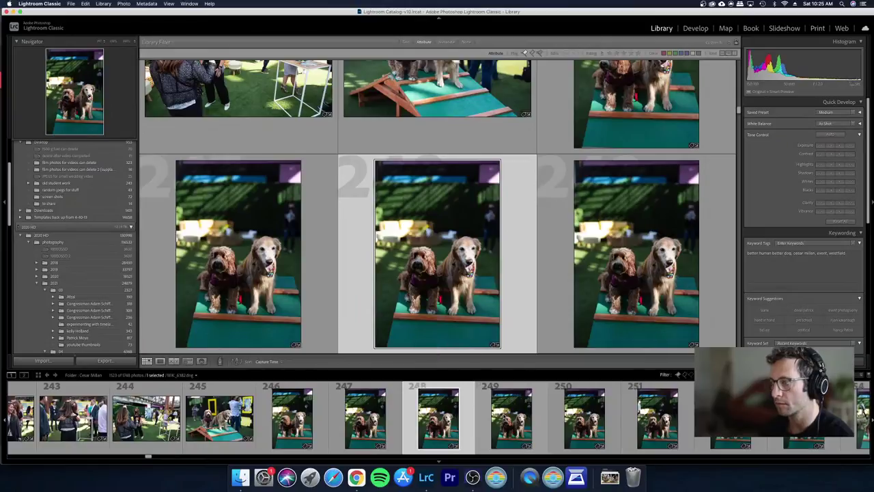
key("x")
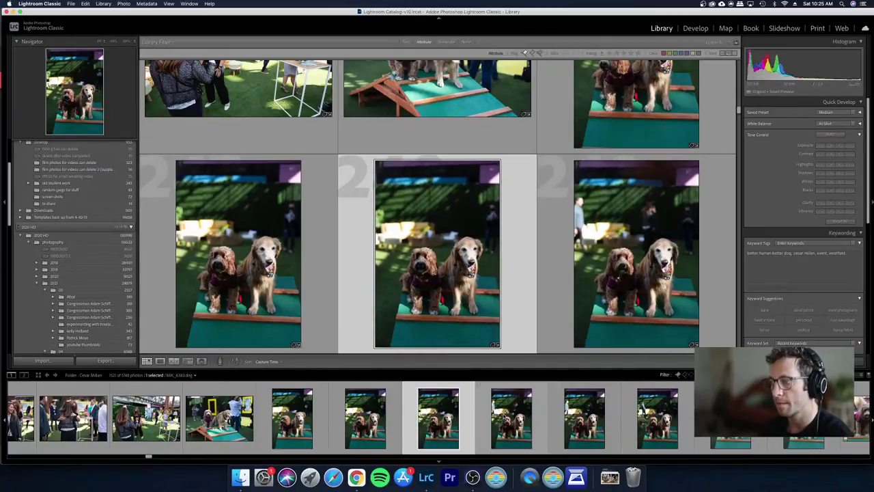
key("Right")
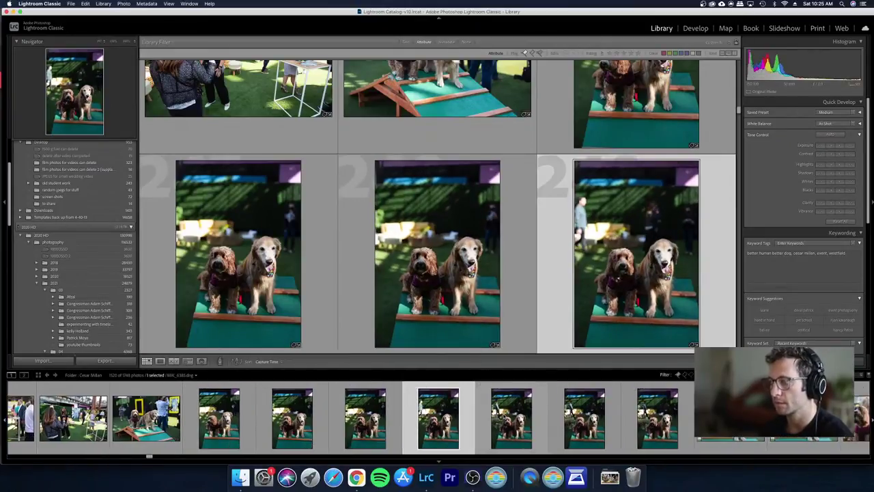
key("x")
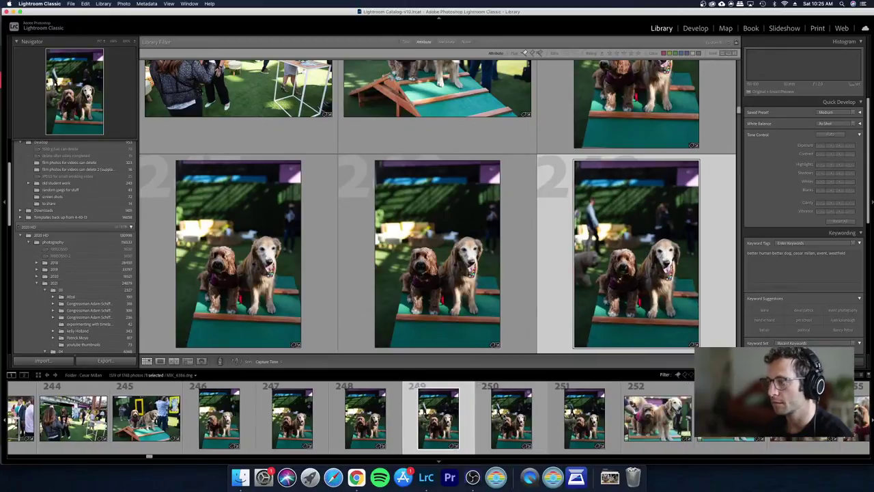
key("Left")
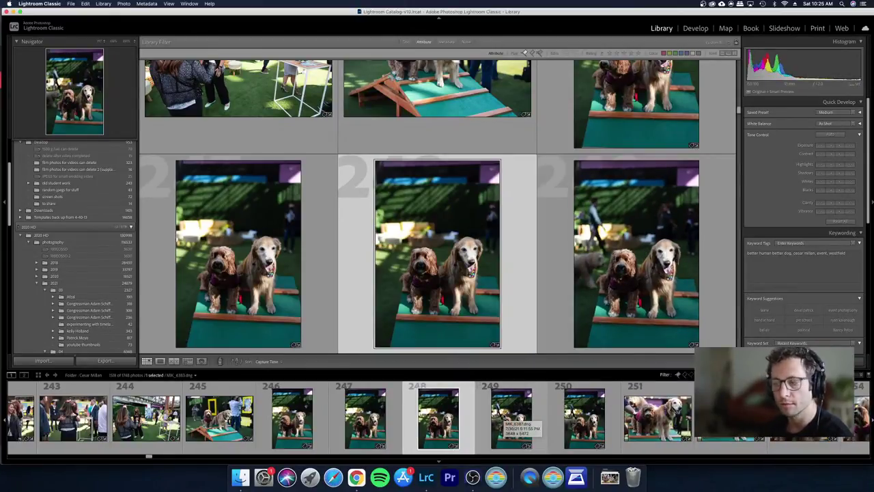
key("Left")
key("x")
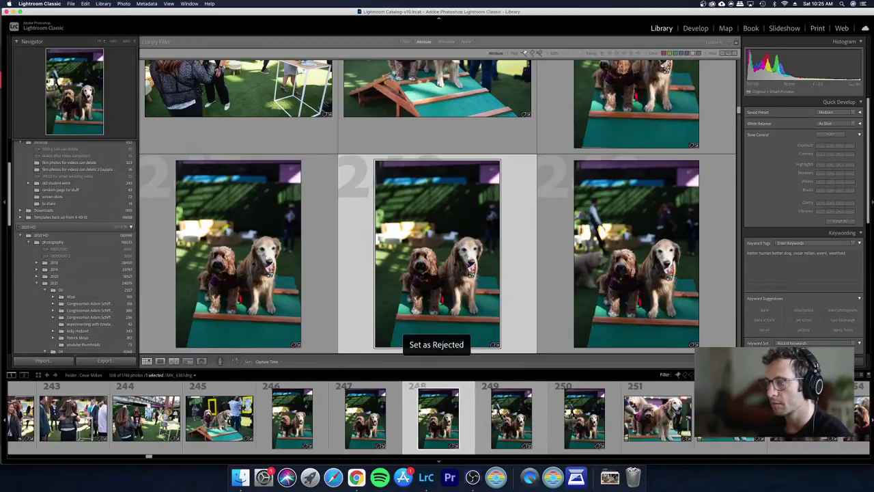
key("x")
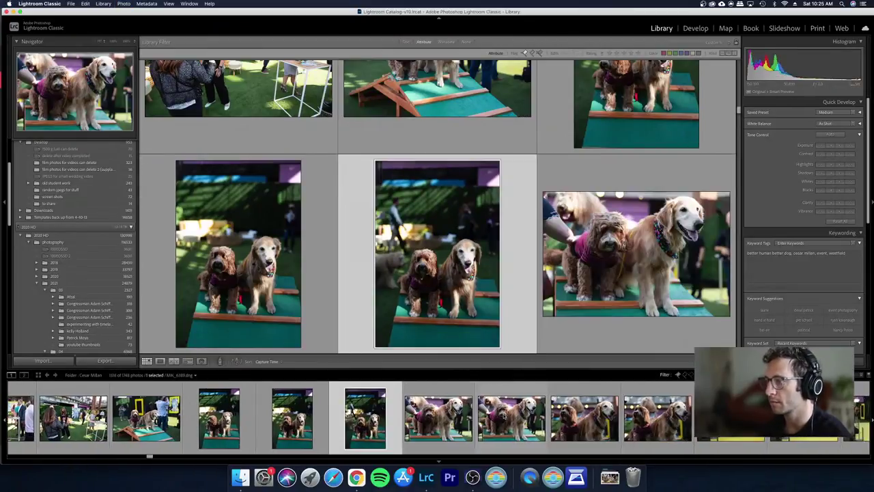
key("x")
Step: Reject vertical photo 246, then view photo 245 enlarged in Loupe
key("Up")
key("Right")
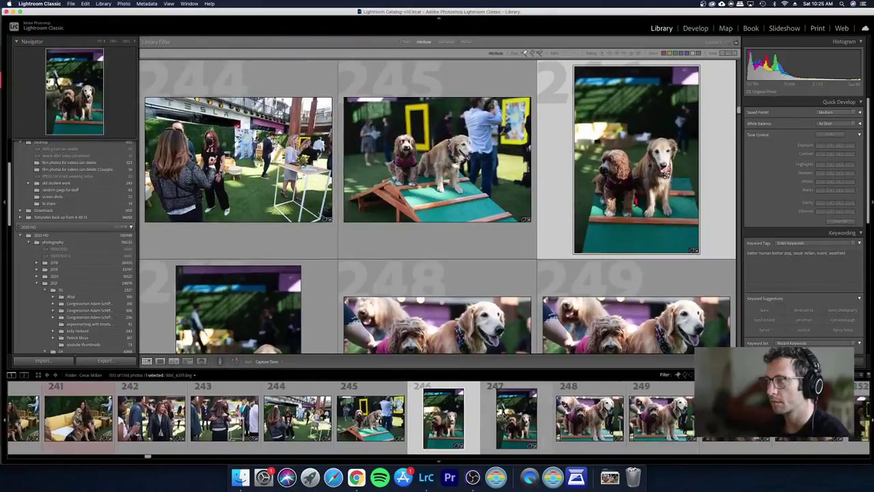
key("x")
key("Left")
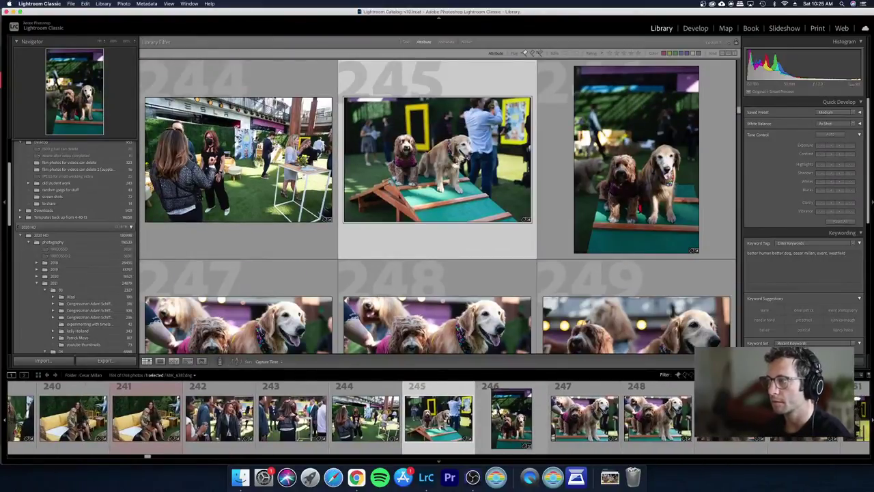
key("e")
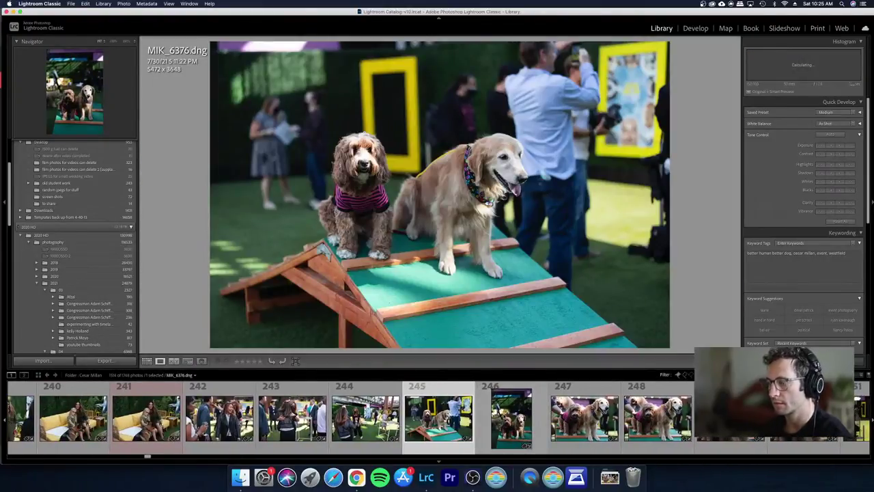
Step: In Develop, cool the Temp, lower Exposure and lift Shadows to about +22 on four dog frames
key("d")
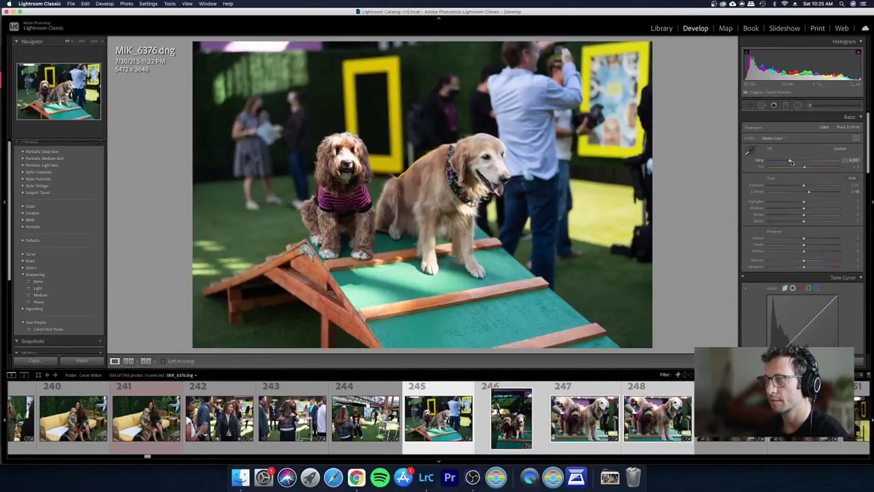
left_click_drag(790, 161, 801, 185)
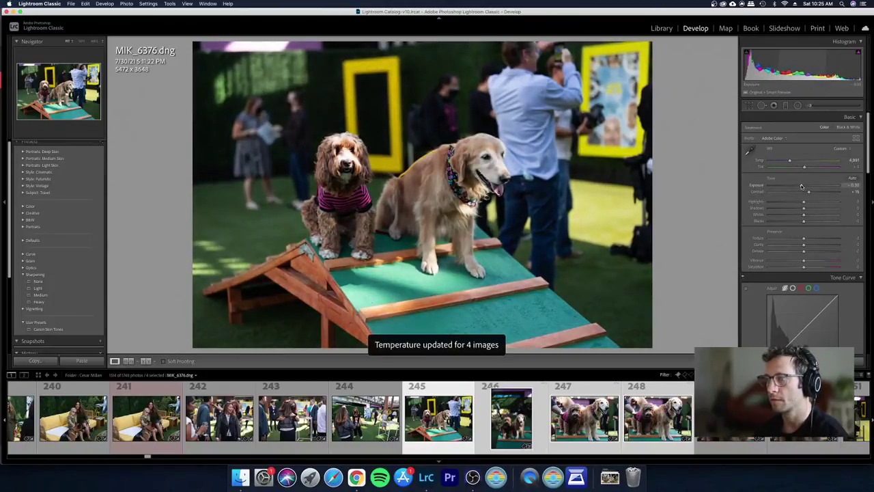
key("g")
key("d")
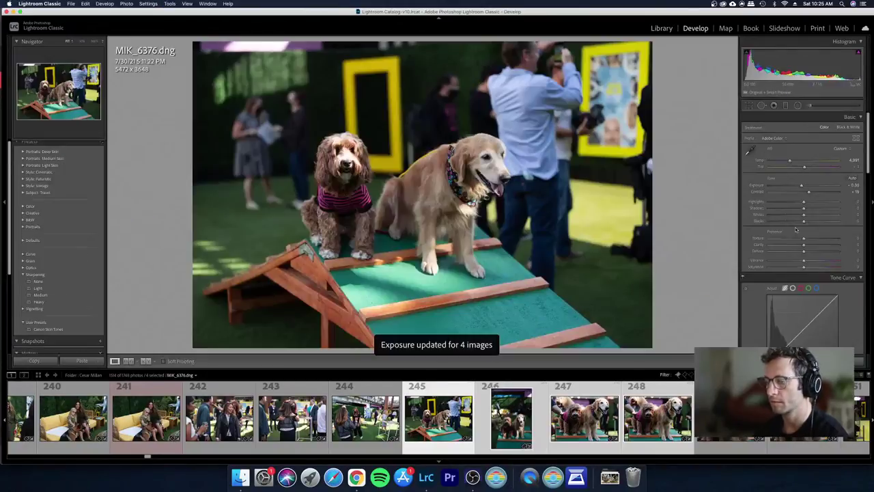
left_click_drag(809, 207, 813, 207)
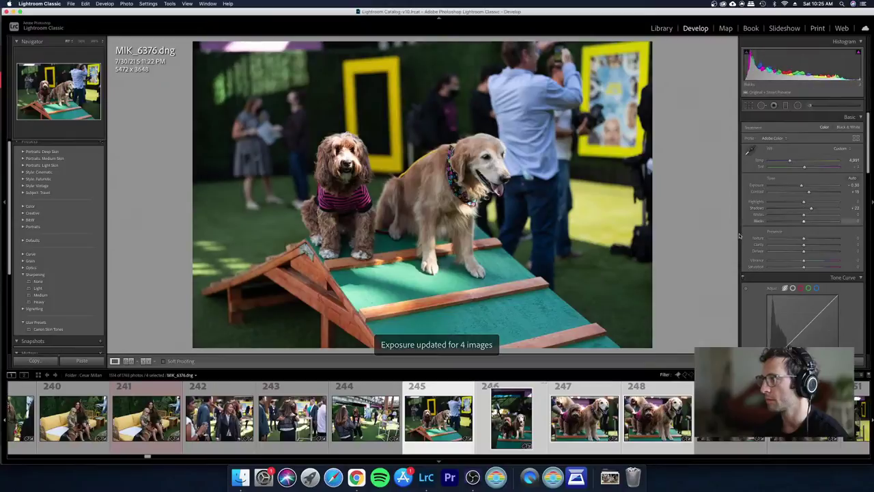
left_click(480, 245)
Step: Back in Grid, reject photo 248 and the next duplicate frame
key("g")
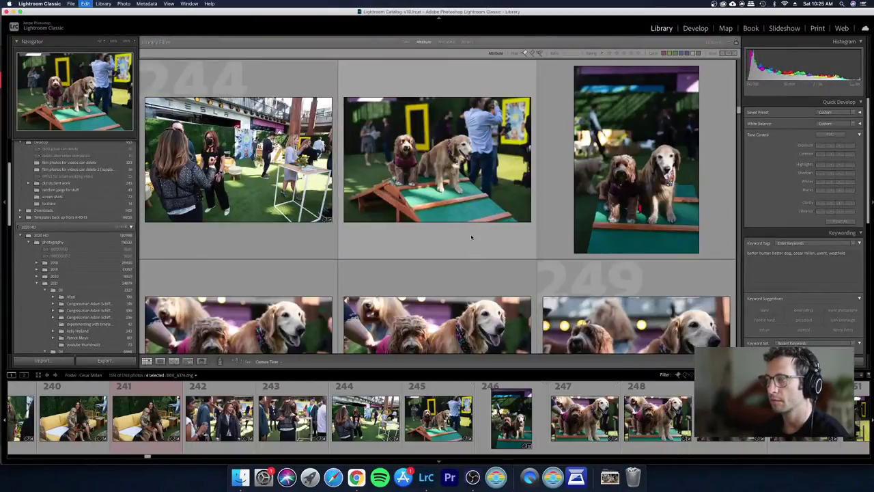
scroll(437, 260, "down", 3)
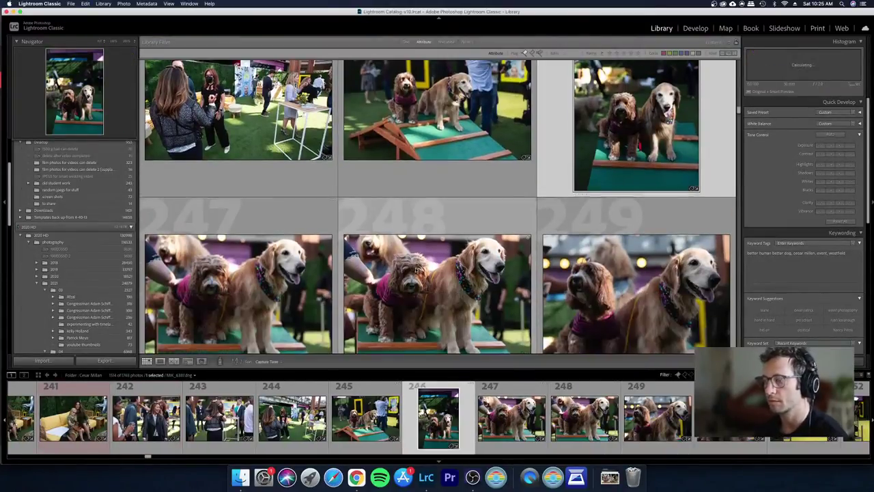
left_click(417, 268)
key("x")
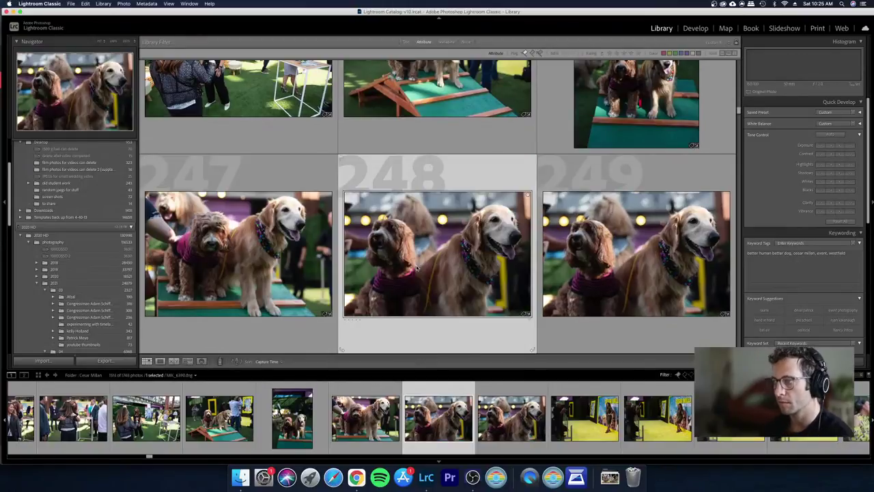
key("x")
left_click(416, 268)
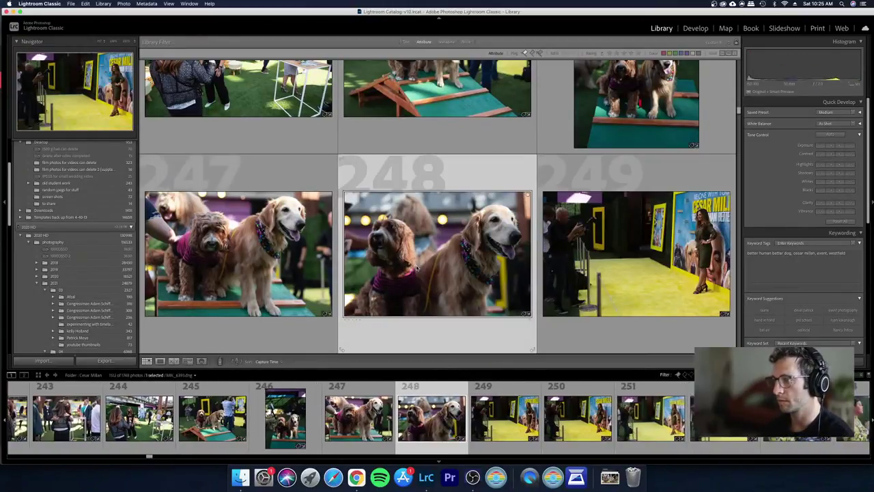
Step: Raise the Shadows on golden retriever photos 247 and 248 together in Develop
key("d")
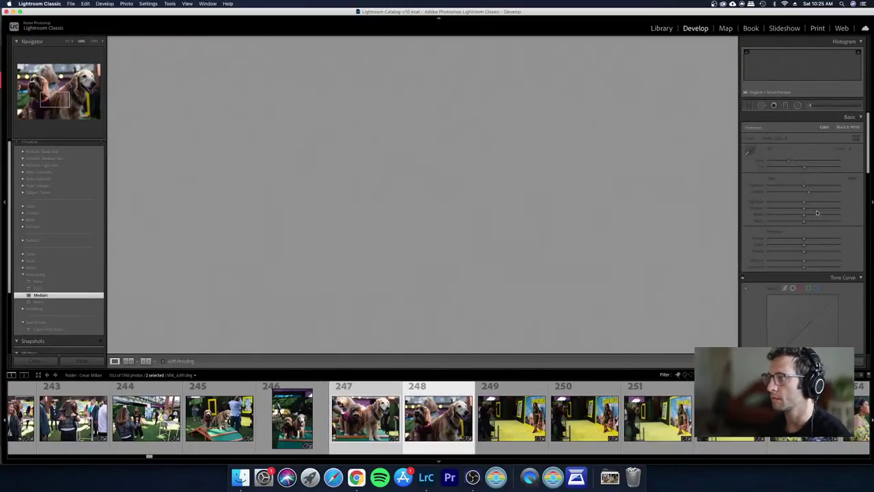
key("Left")
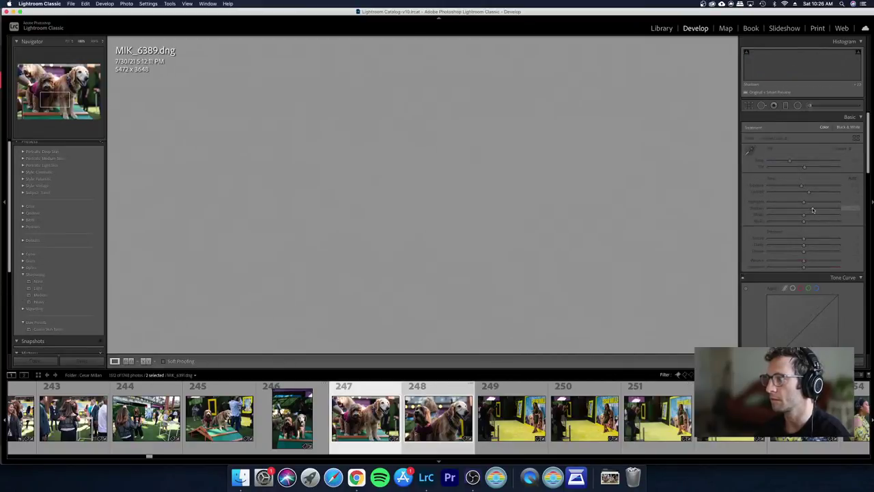
left_click(812, 210)
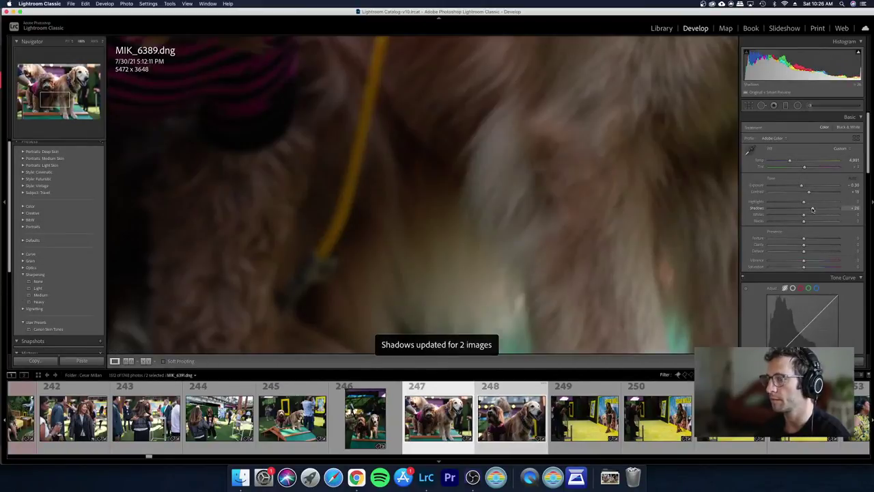
key("z")
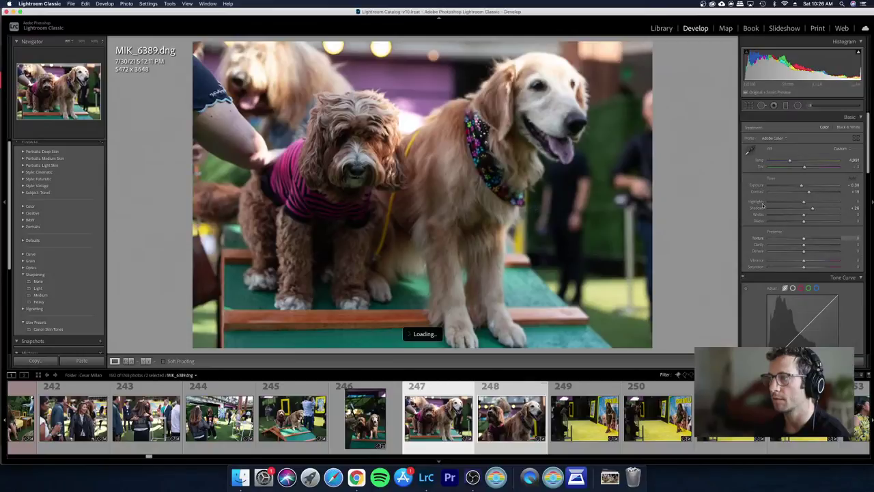
left_click_drag(813, 209, 816, 210)
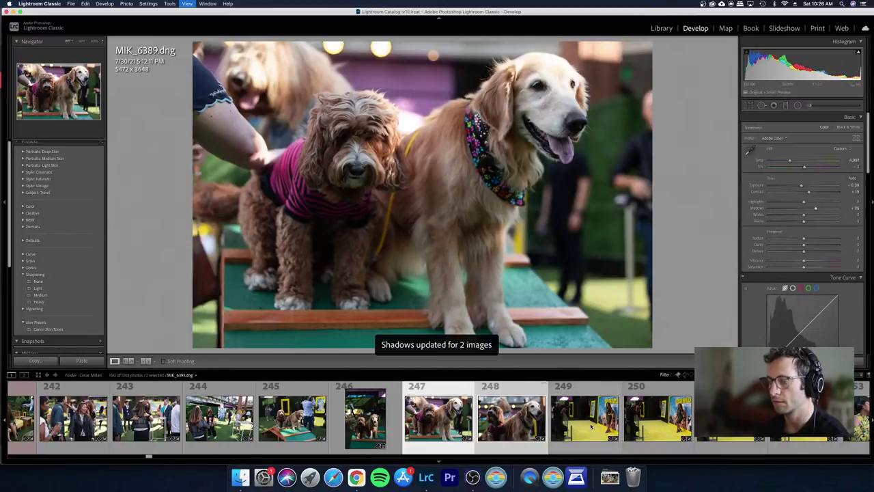
Step: In Grid, reject the duplicate red-carpet photo 251 and view the selection full size
key("g")
left_click(601, 244)
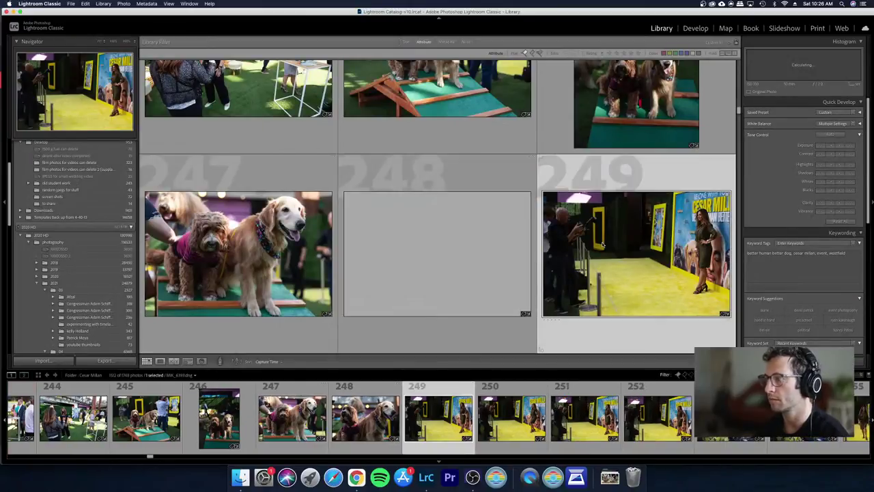
key("Right")
key("Right")
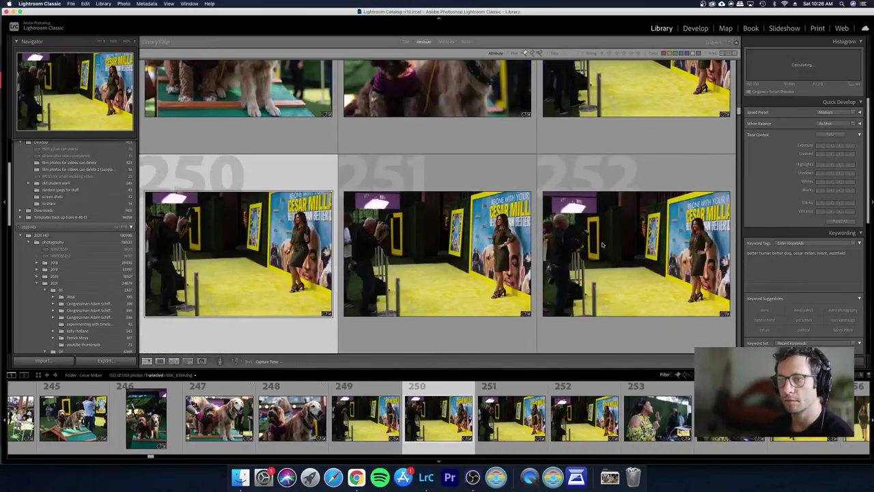
key("x")
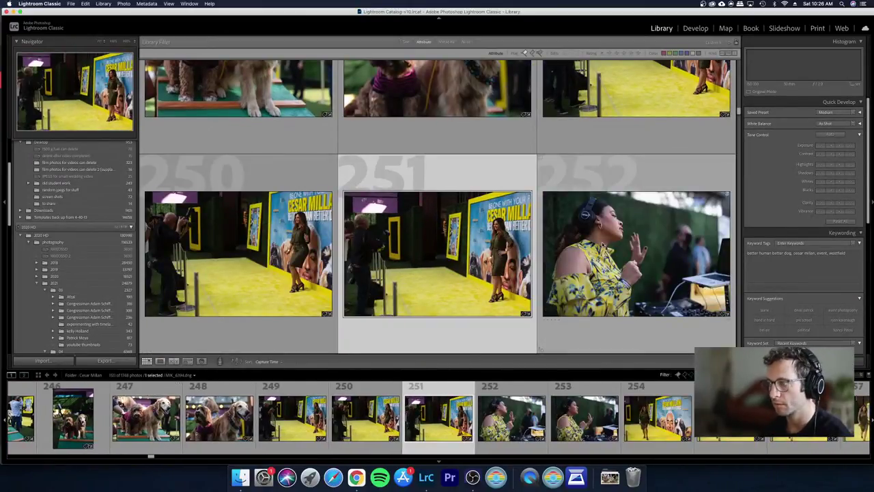
key("e")
Step: Raise Shadows to about +35 on red-carpet photos 249–251 in Develop, then return to Grid
key("Left")
key("Left")
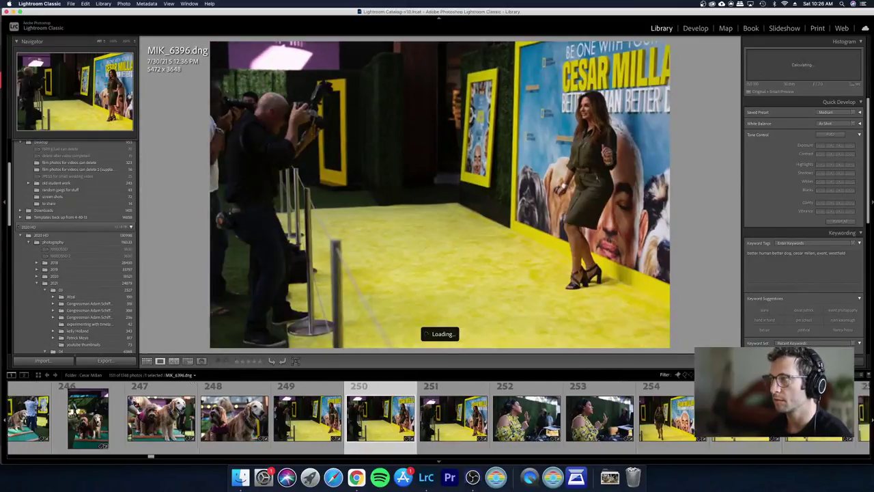
key("Left")
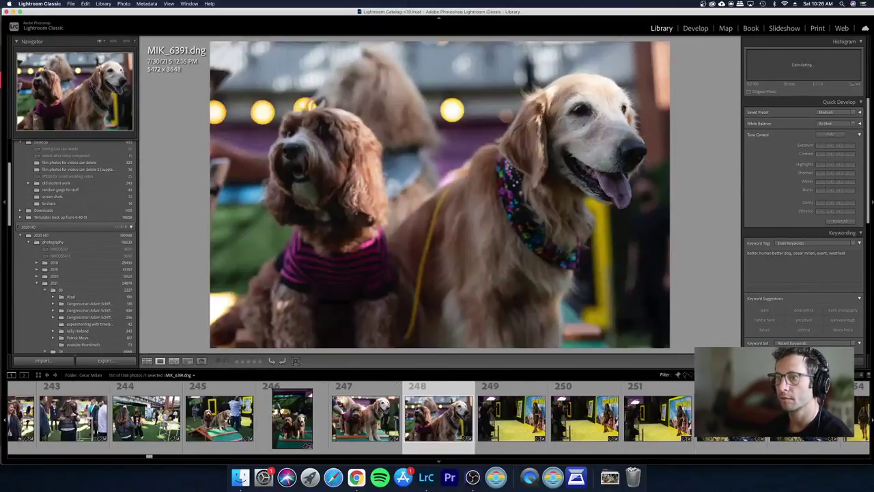
key("Right")
key("d")
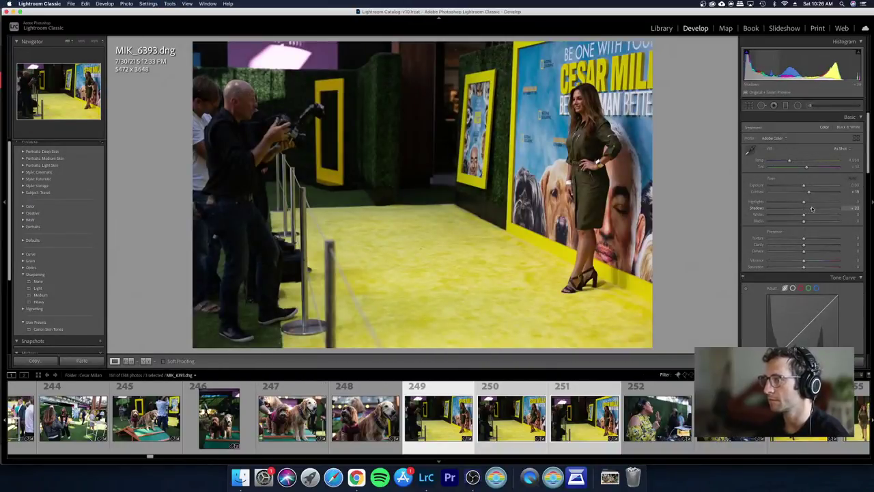
left_click_drag(811, 209, 815, 210)
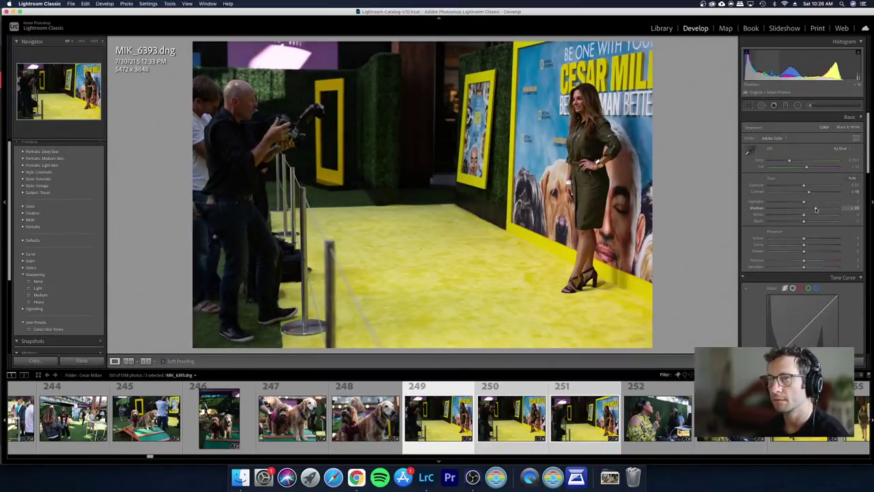
left_click(502, 423)
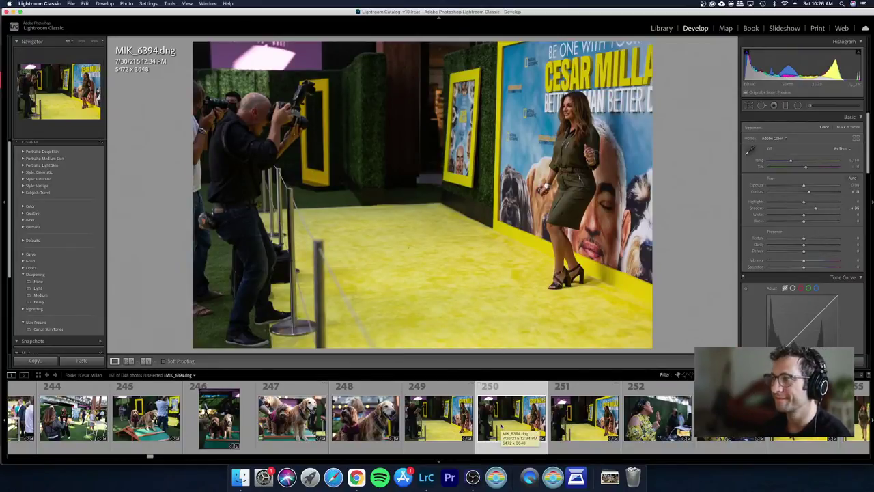
key("Right")
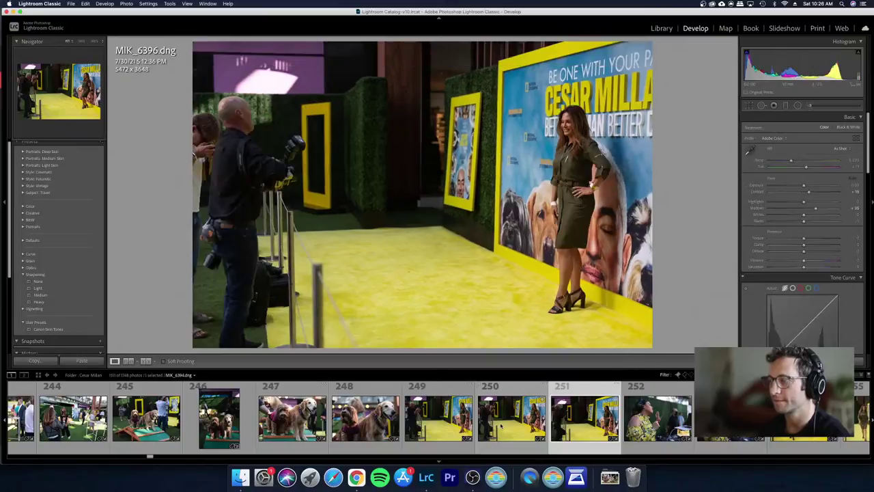
key("g")
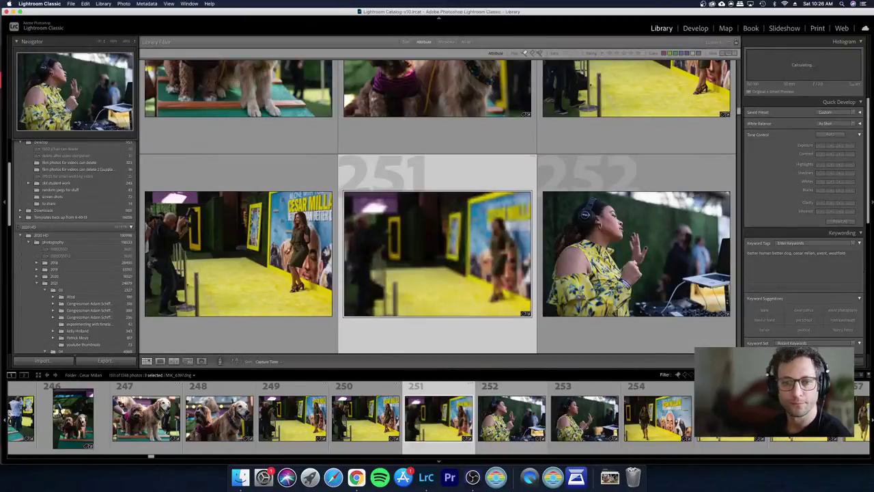
Step: Preview photo 253 full size, then open the DJ photo in Develop
key("Right")
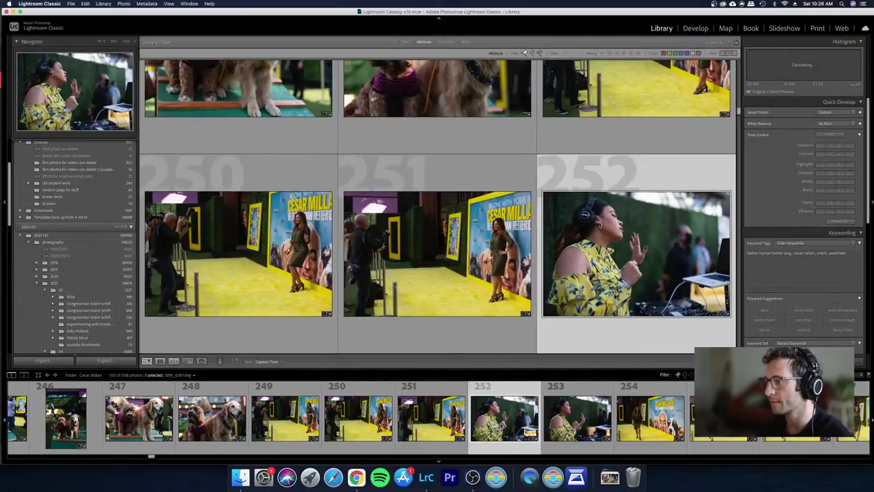
key("Left")
key("Right")
key("Right")
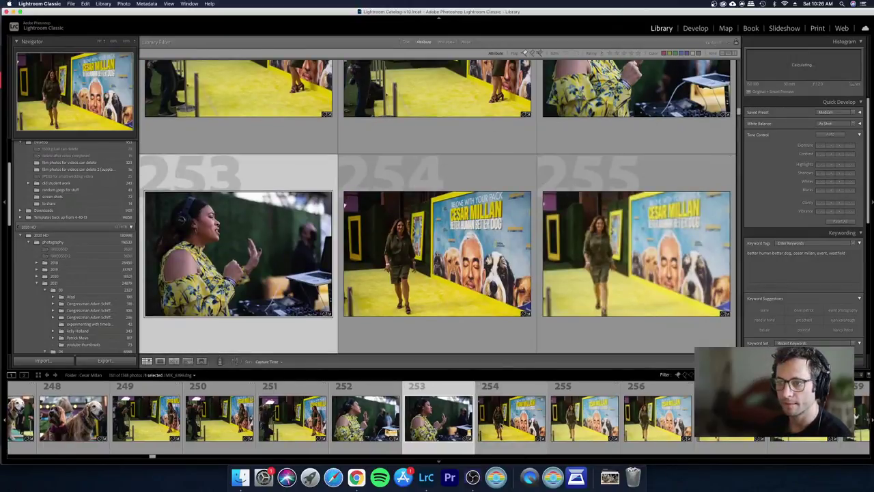
key("e")
key("Left")
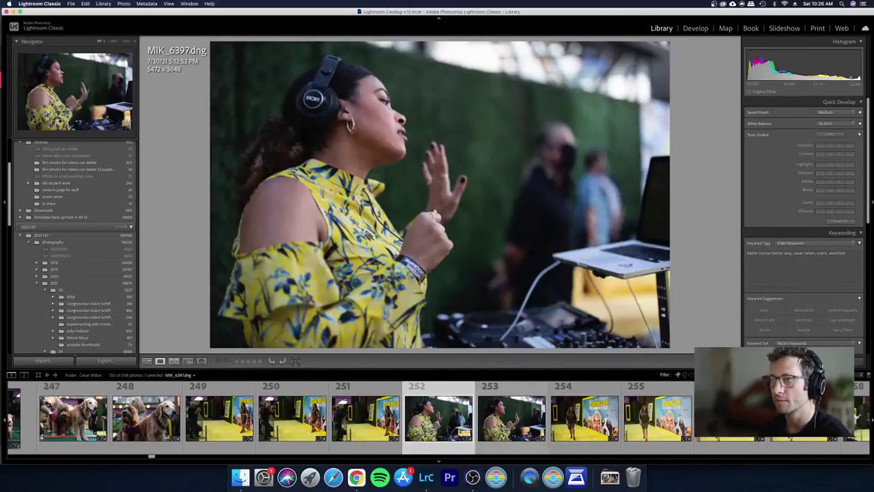
key("d")
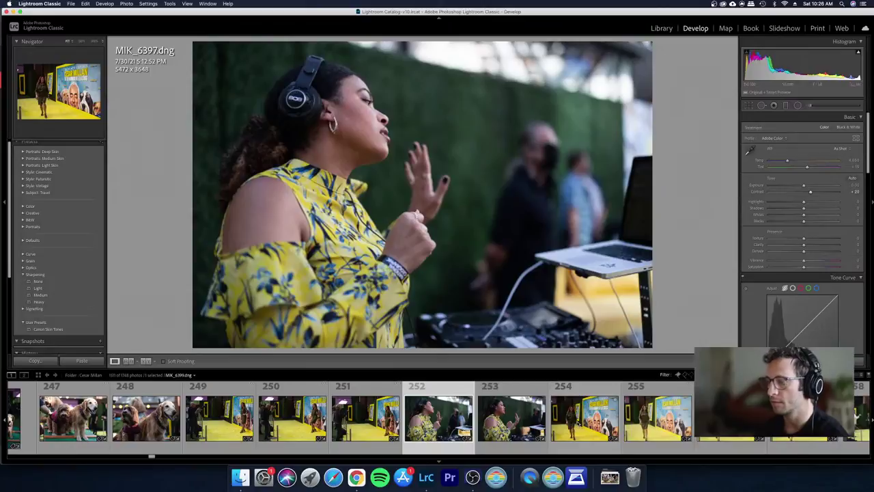
Step: Flag photo 254 of the woman walking as rejected
left_click(578, 423)
key("g")
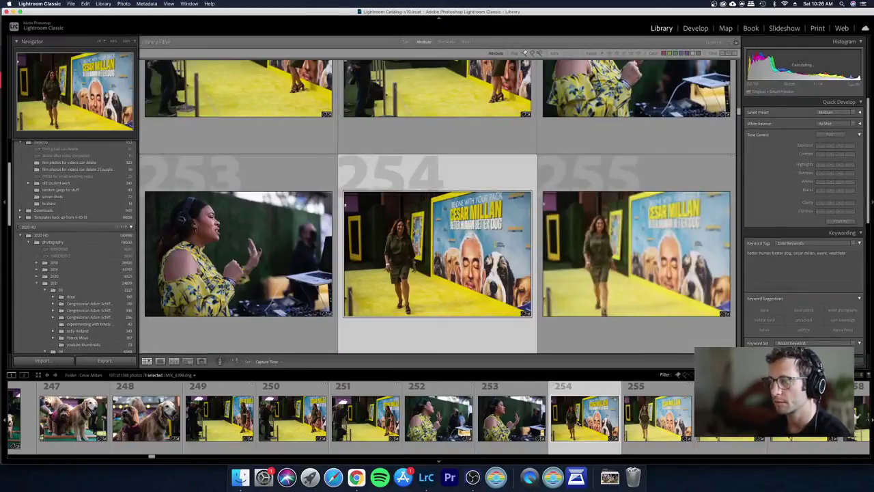
key("Right")
key("Left")
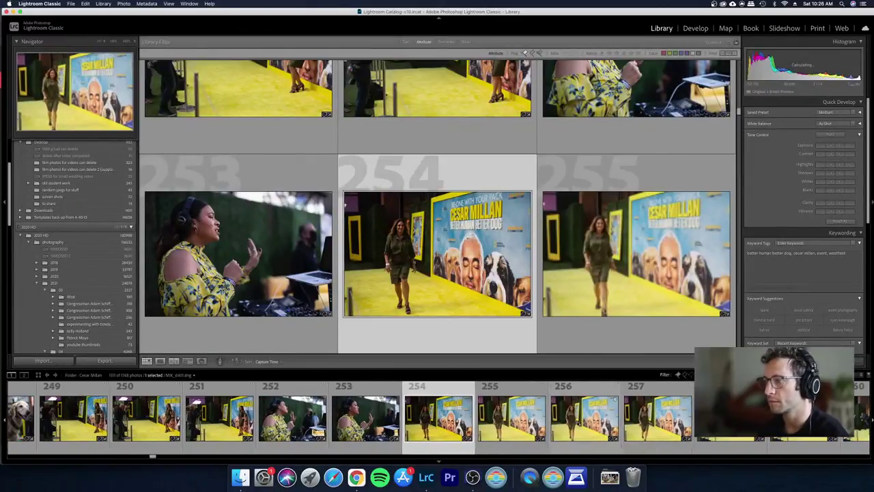
key("x")
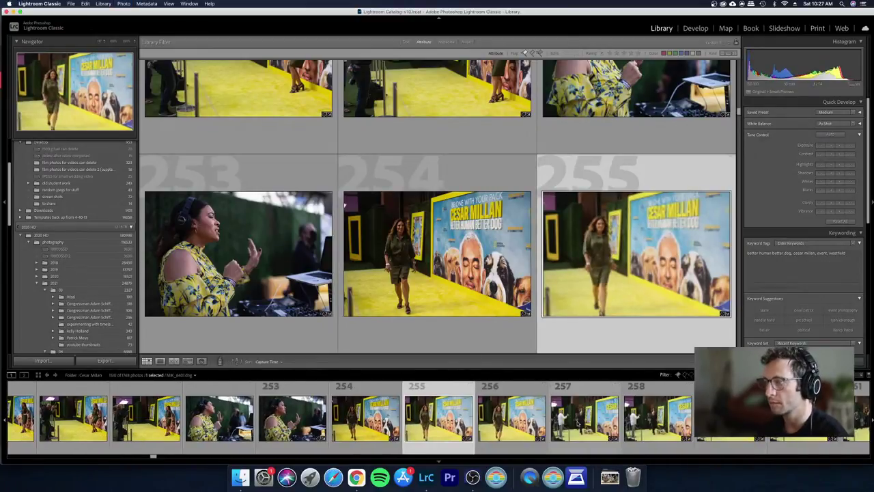
Step: Preview photo 255, then open walking photo 256, MIK_6402, in Develop
key("Right")
key("Left")
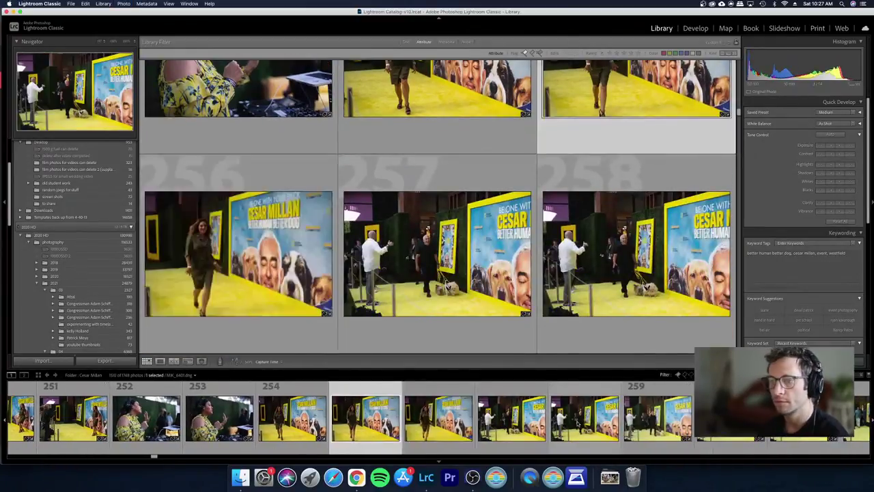
key("e")
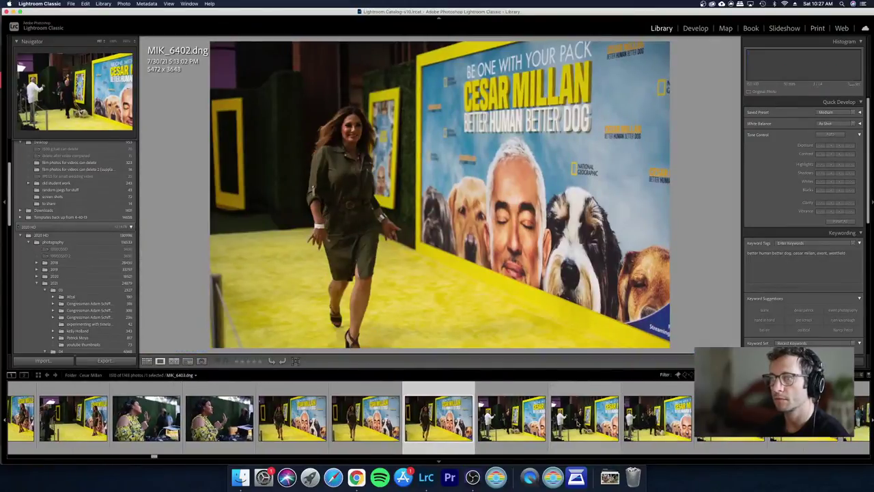
key("Right")
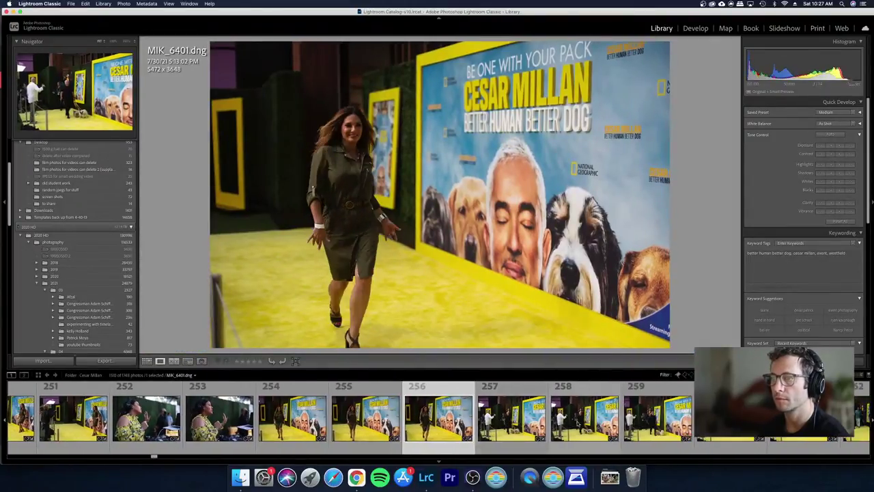
key("d")
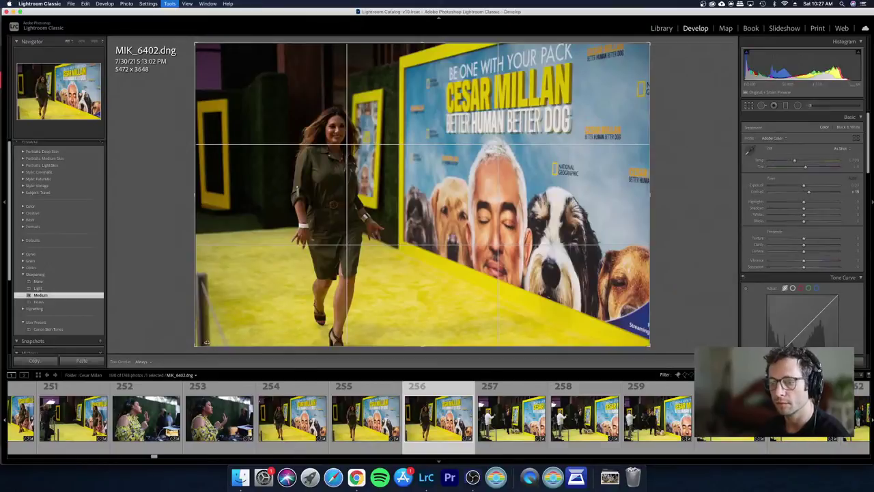
Step: Crop MIK_6402 tighter on the walking woman and rate it 3 stars
left_click_drag(206, 341, 227, 333)
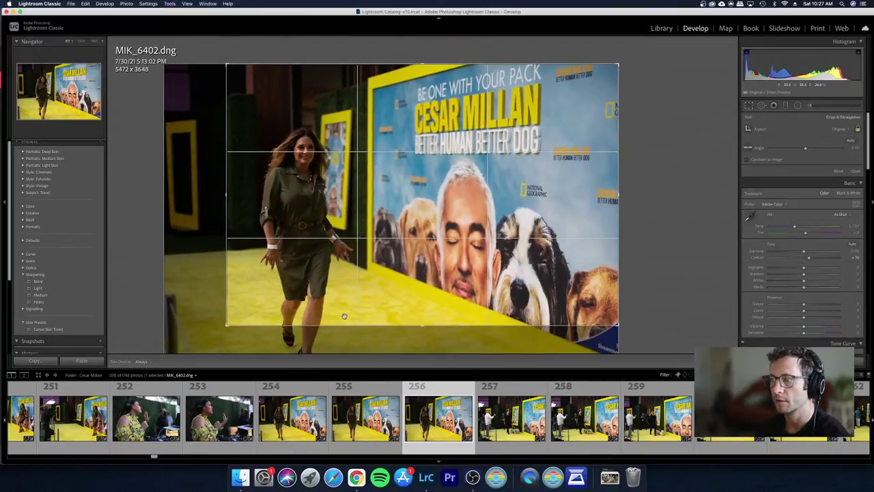
key("3")
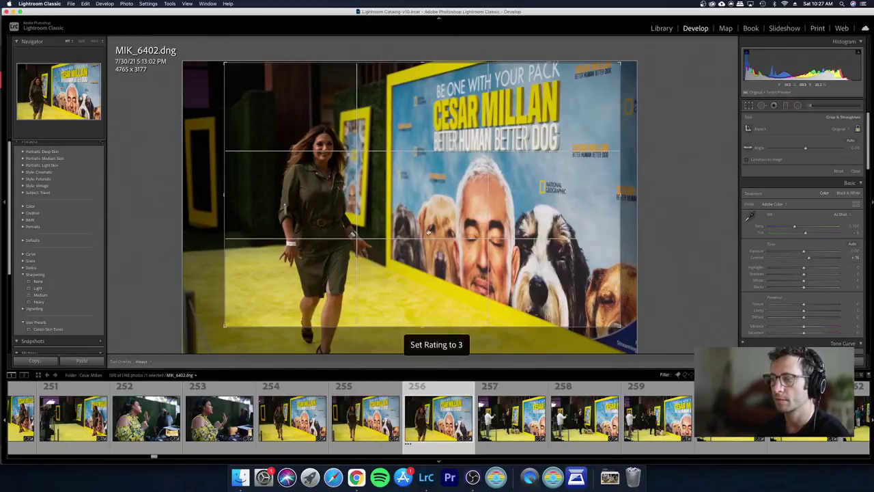
left_click_drag(428, 232, 452, 236)
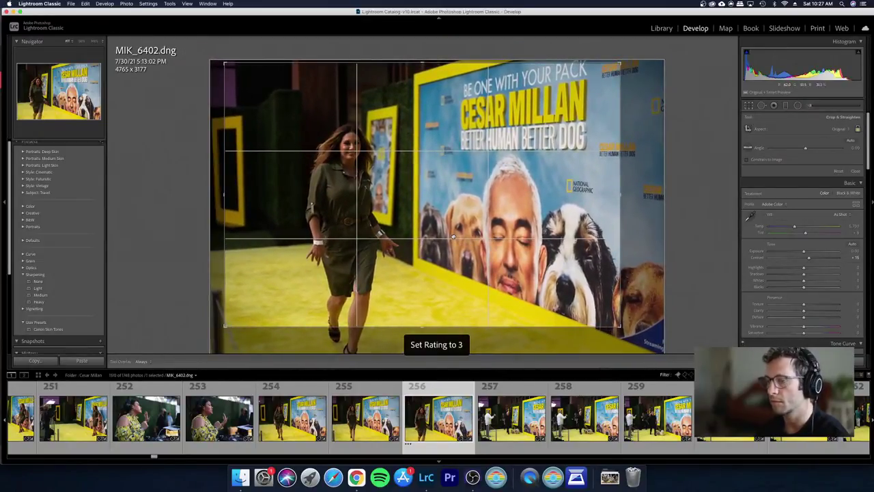
left_click_drag(230, 332, 232, 329)
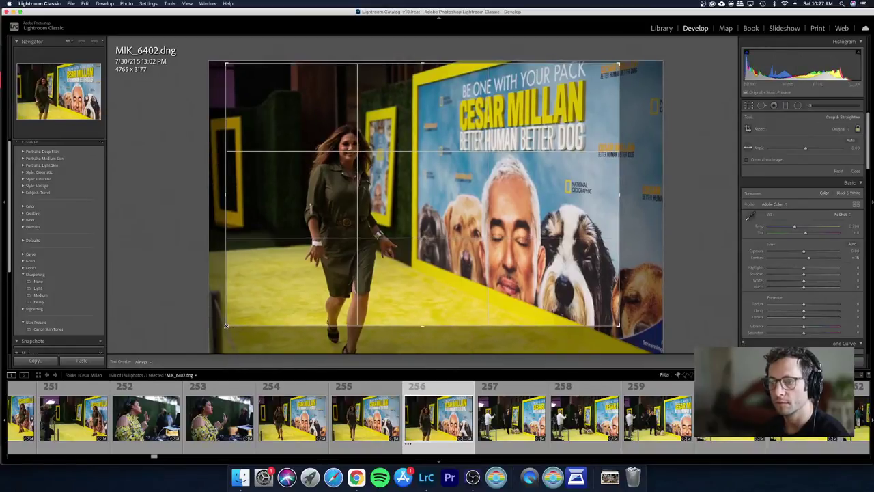
key("Return")
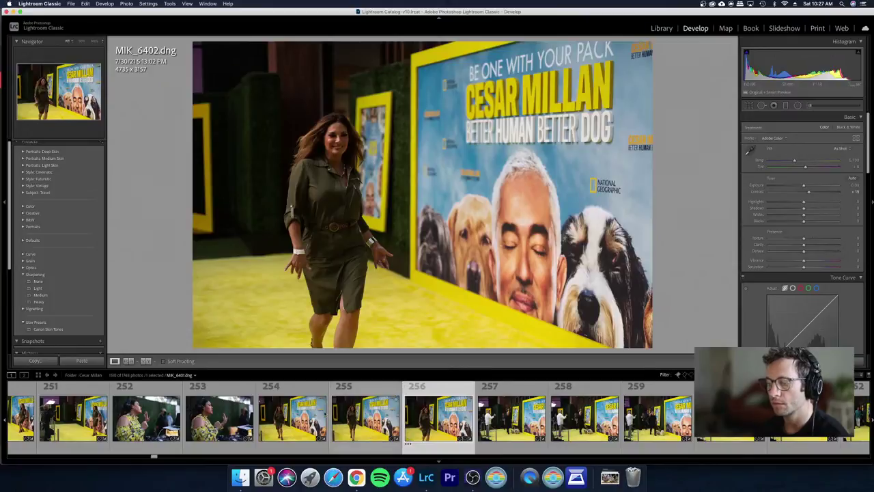
Step: Brighten Shadows on photos 254–256 together and apply the Medium sharpening preset
left_click(292, 417, "shift")
left_click_drag(803, 207, 823, 211)
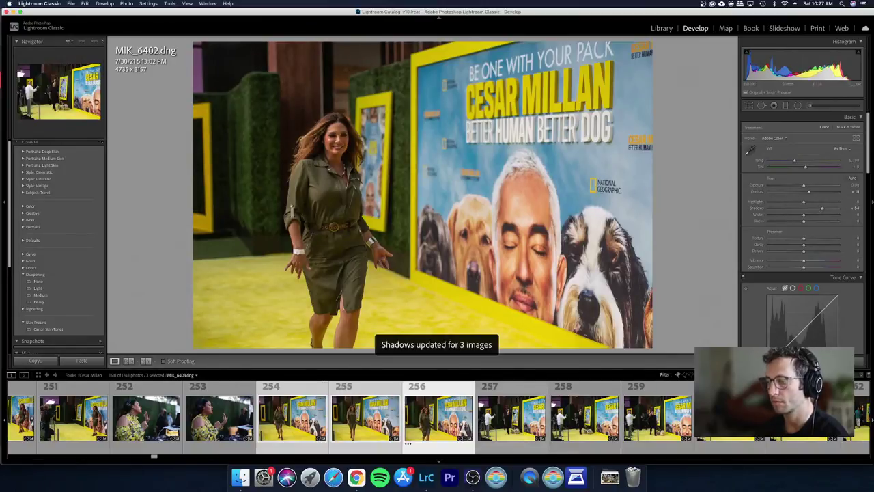
left_click(41, 295)
Step: Reject the duplicate dog-walk frame after photo 257 and return to Grid
left_click(532, 397)
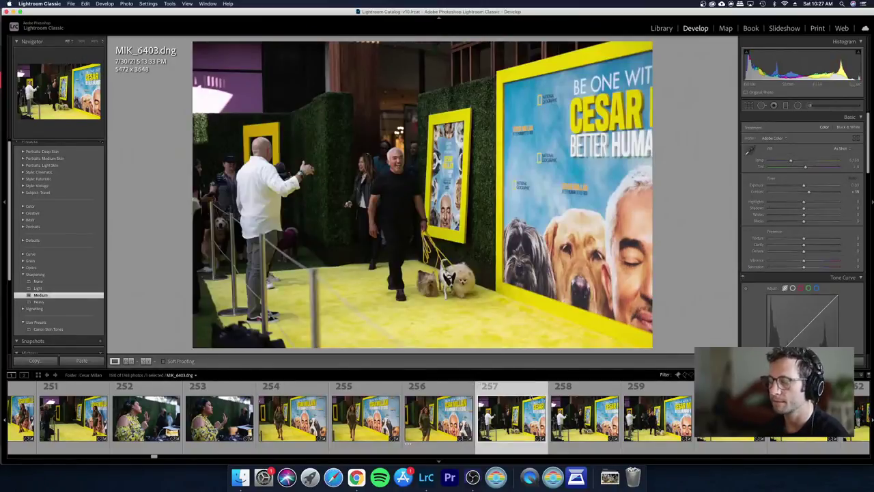
key("Right")
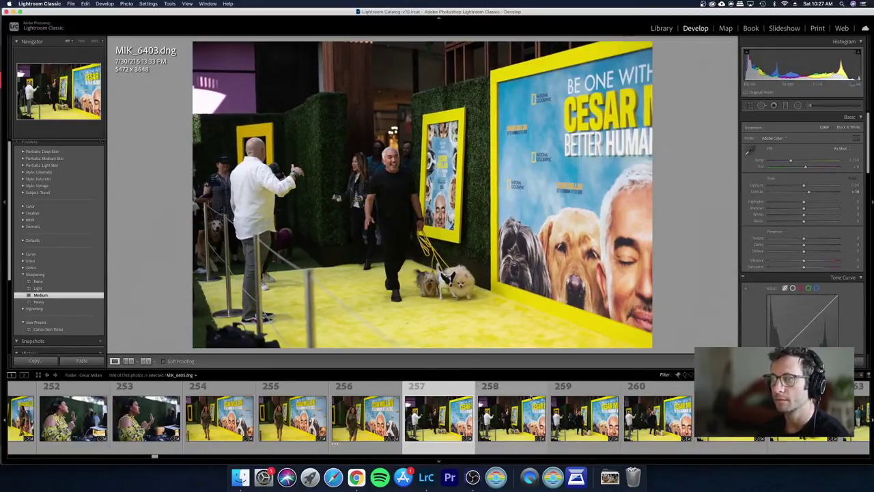
key("x")
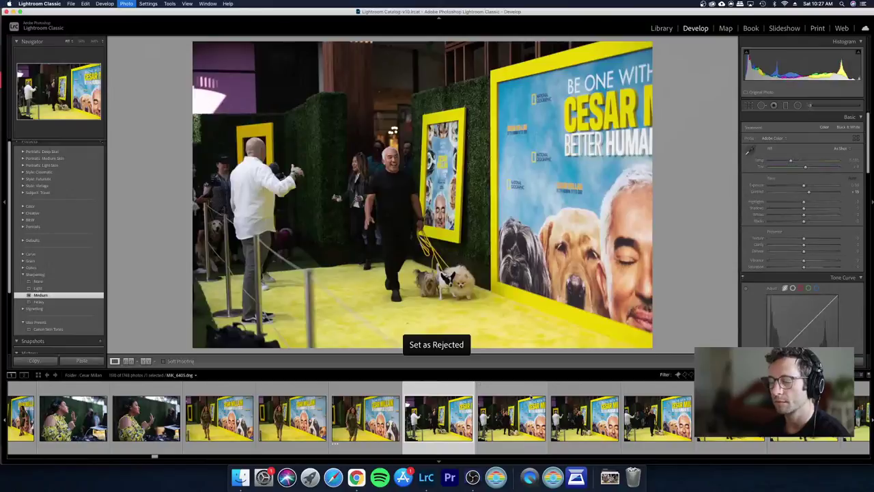
key("g")
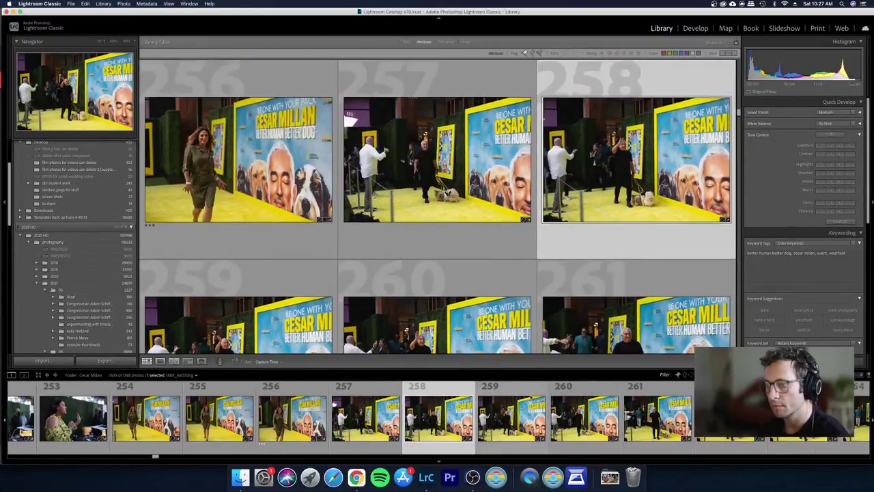
Step: Reject unwanted frames from photo 259 onward, leaving 1504 photos
key("Right")
key("x")
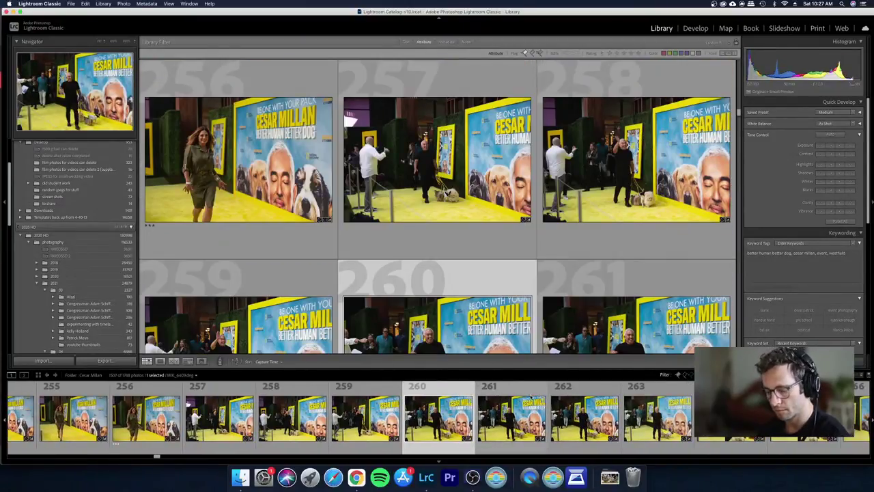
scroll(531, 397, "left", 5)
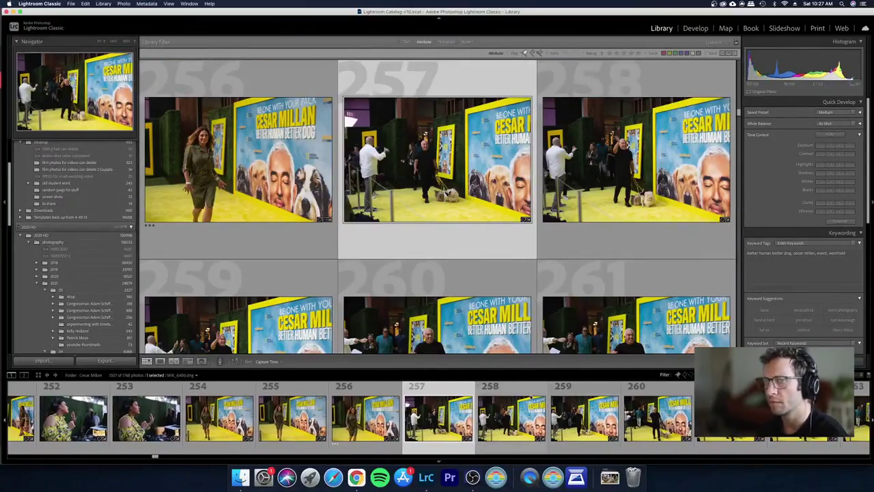
key("x")
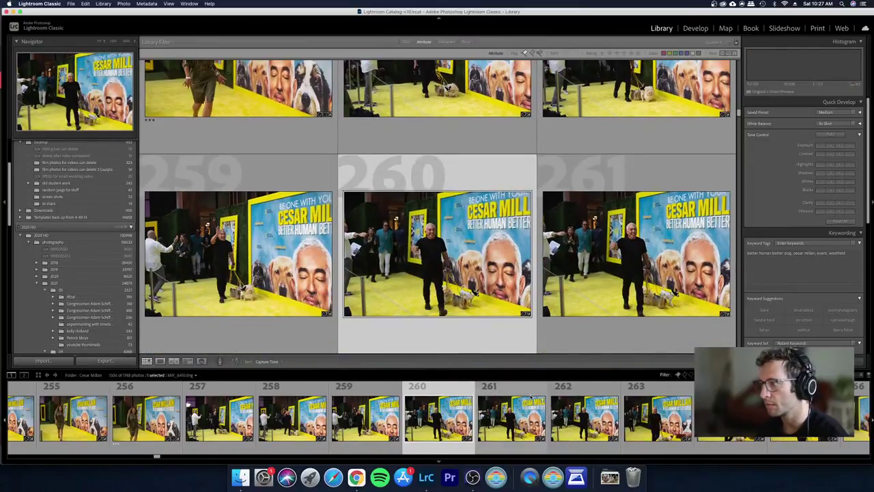
key("x")
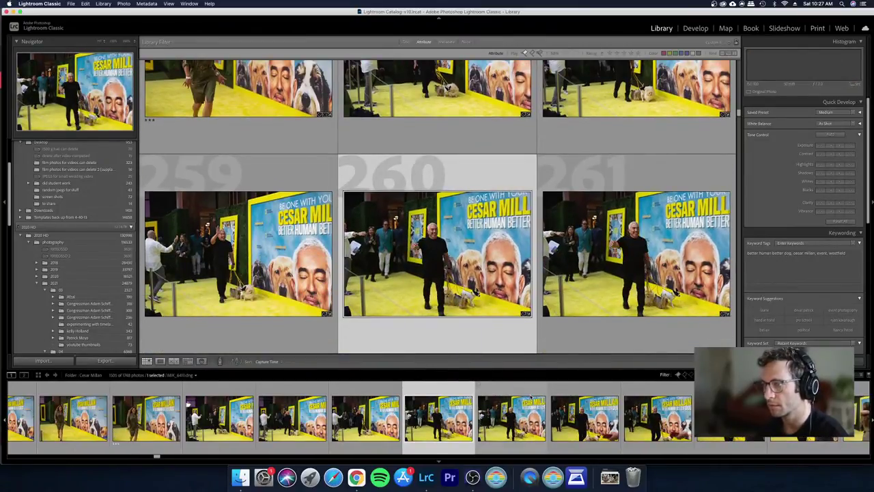
key("x")
Step: Review hug frames MIK_6416–6418 and raise Shadows on the six selected hug photos in Quick Develop
key("Right")
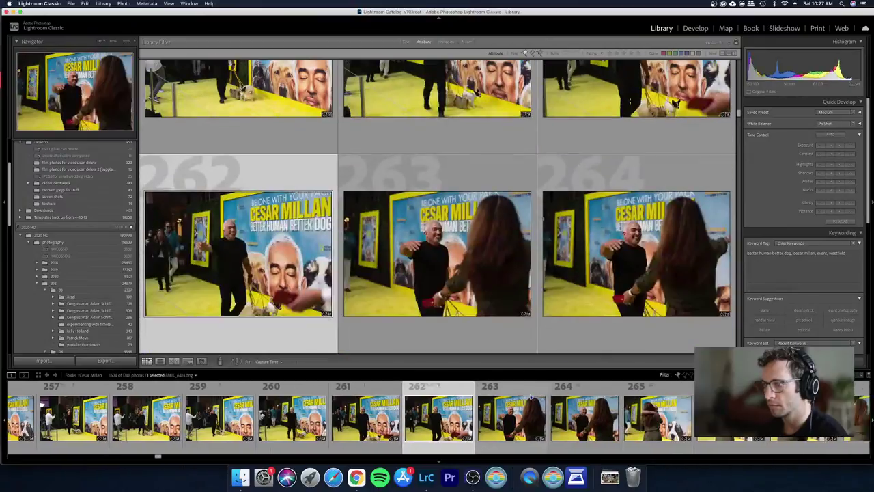
key("Right")
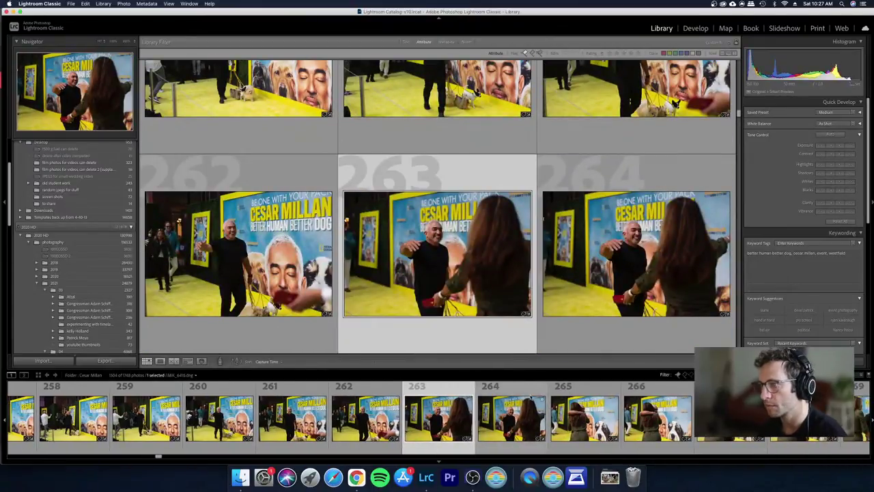
key("Right")
key("e")
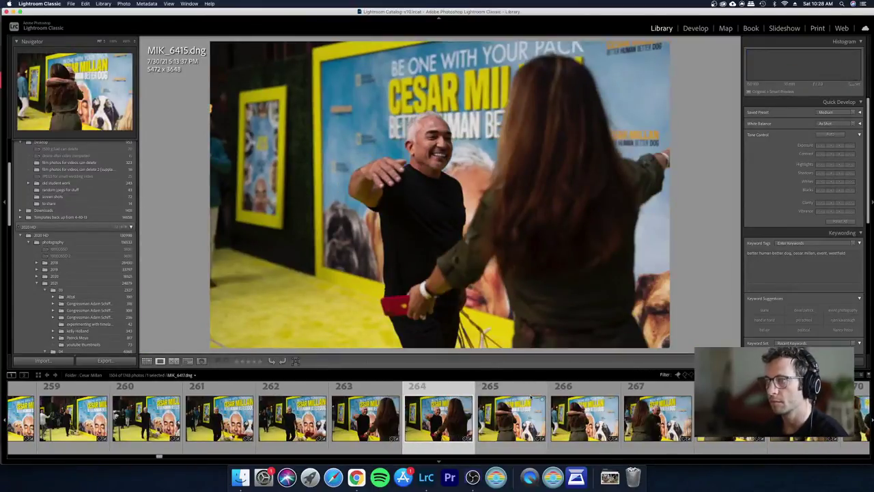
key("Right")
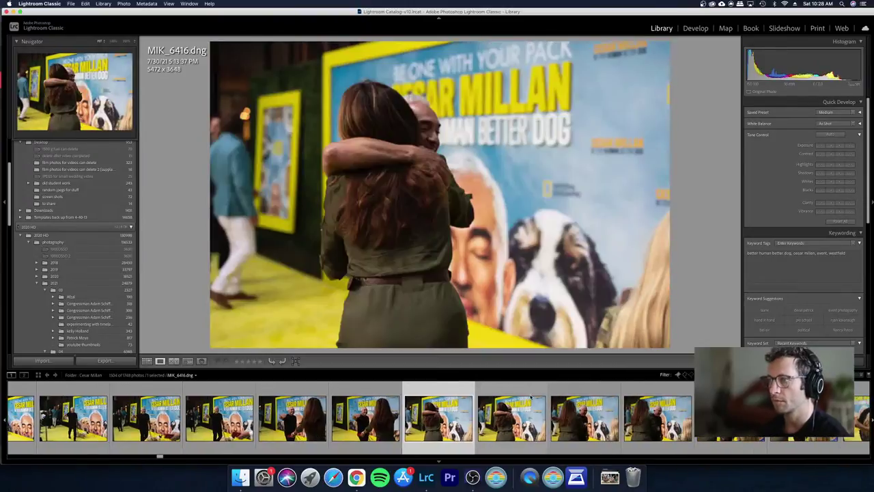
key("Right")
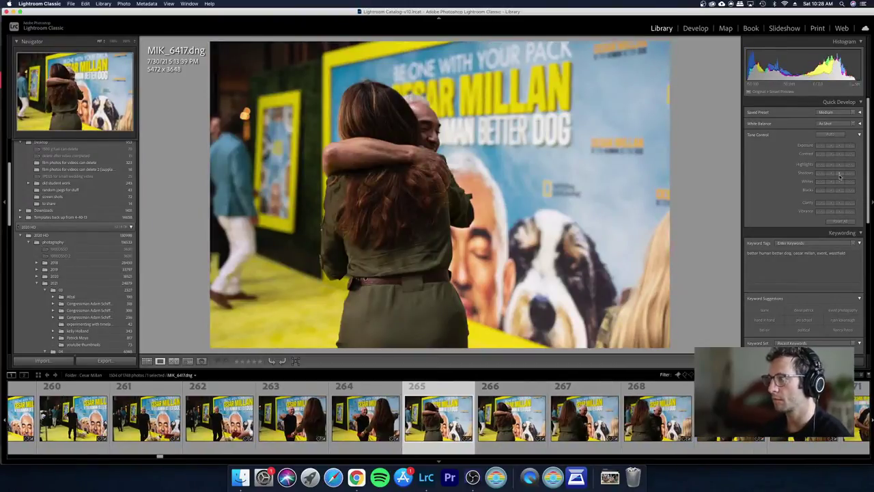
key("Right")
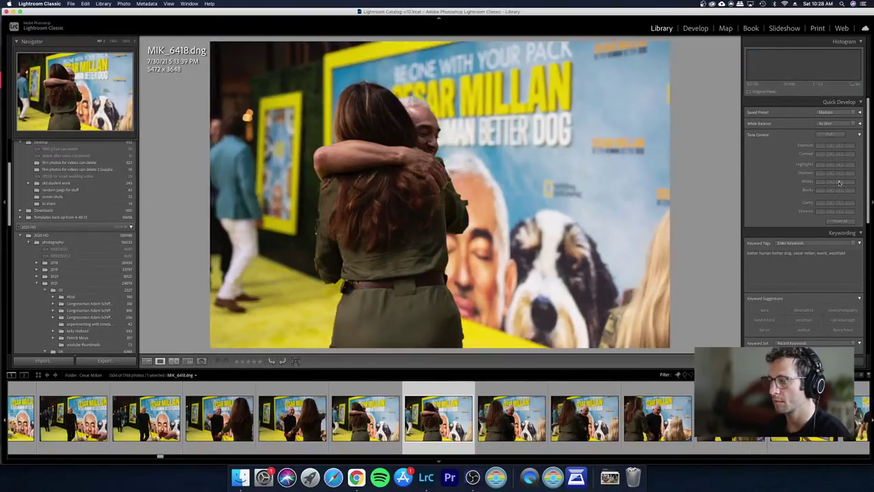
scroll(368, 416, "down", 1)
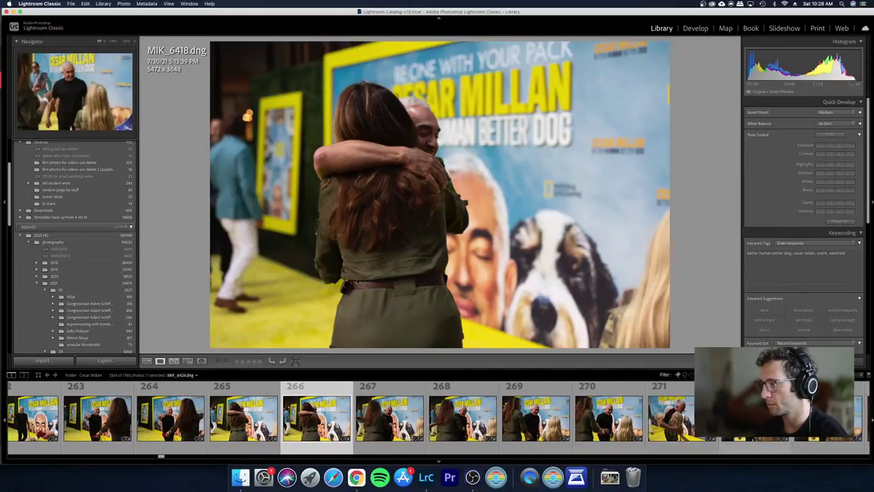
scroll(369, 416, "down", 1)
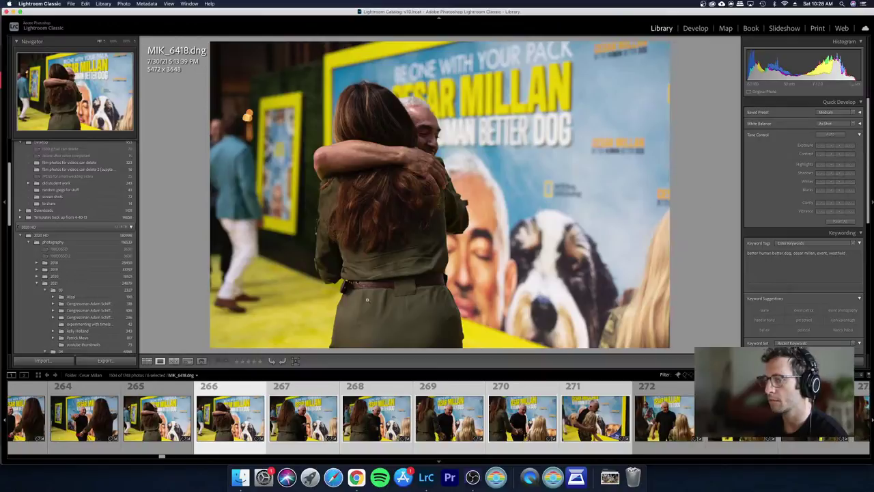
left_click(841, 173)
Step: Return to the grid, clear the six-photo selection and scroll back up
key("g")
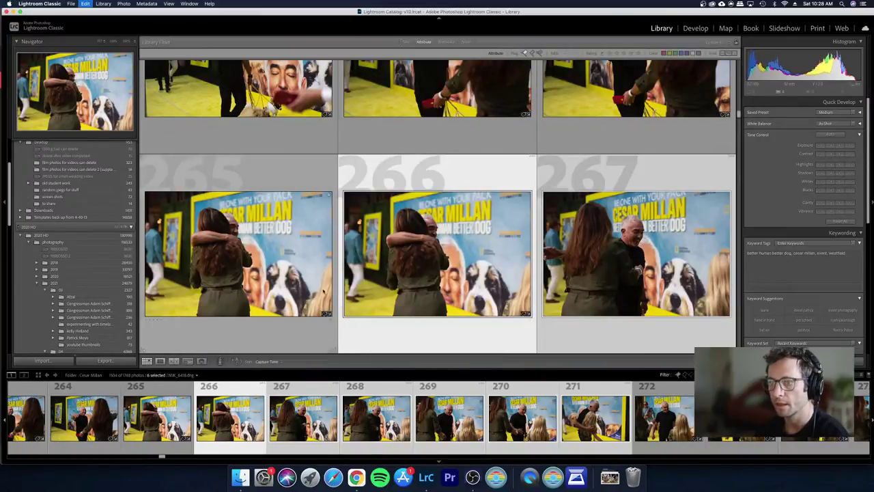
key("super+d")
scroll(313, 278, "up", 1)
scroll(312, 279, "up", 5)
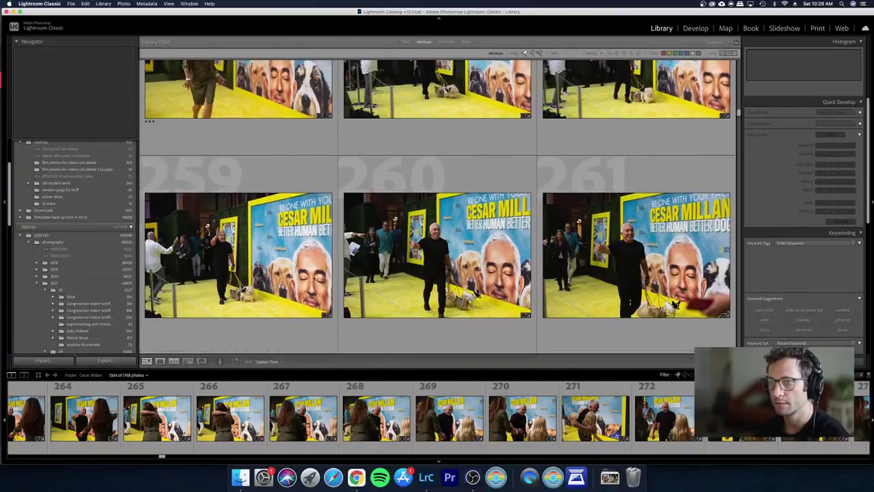
scroll(314, 278, "up", 5)
scroll(277, 207, "down", 2)
Step: Step through photos 256–264 and enlarge photo 265, MIK_6416, in Loupe view
key("Right")
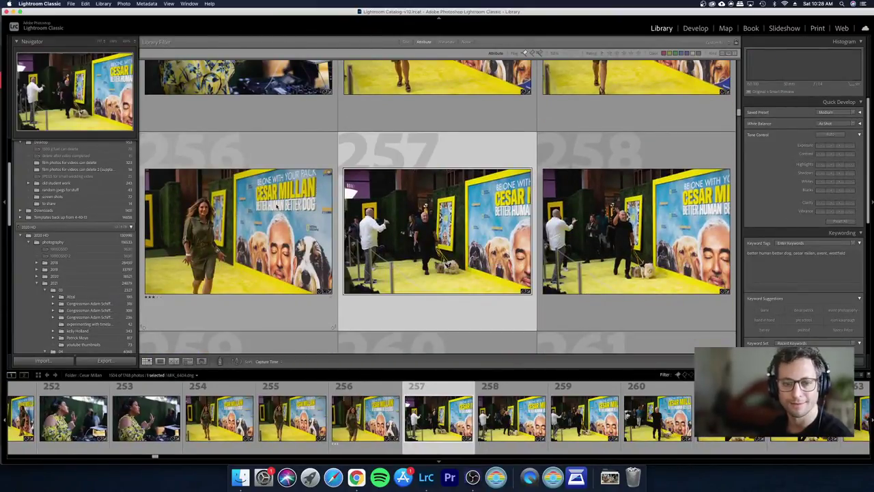
key("Left")
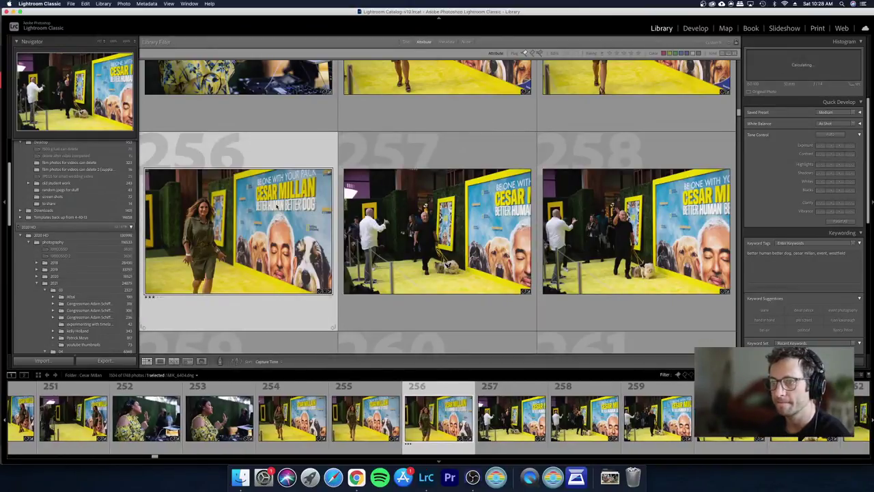
key("Right")
key("Down")
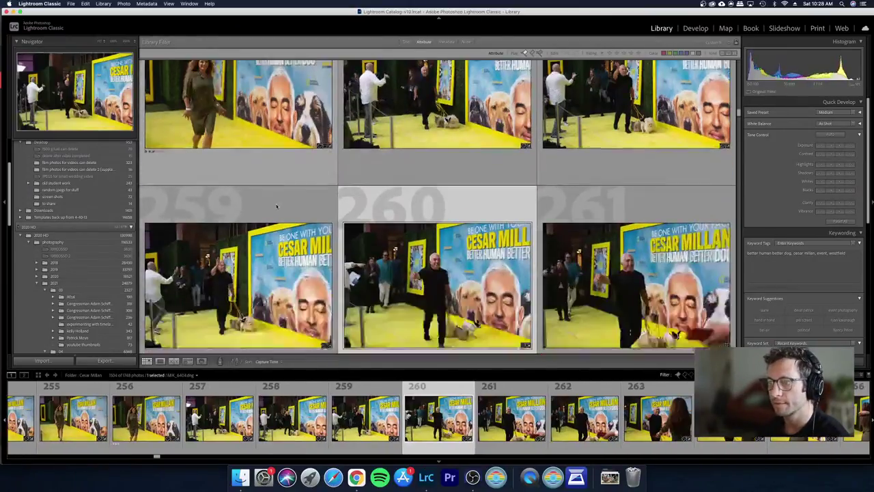
key("Right")
key("Right")
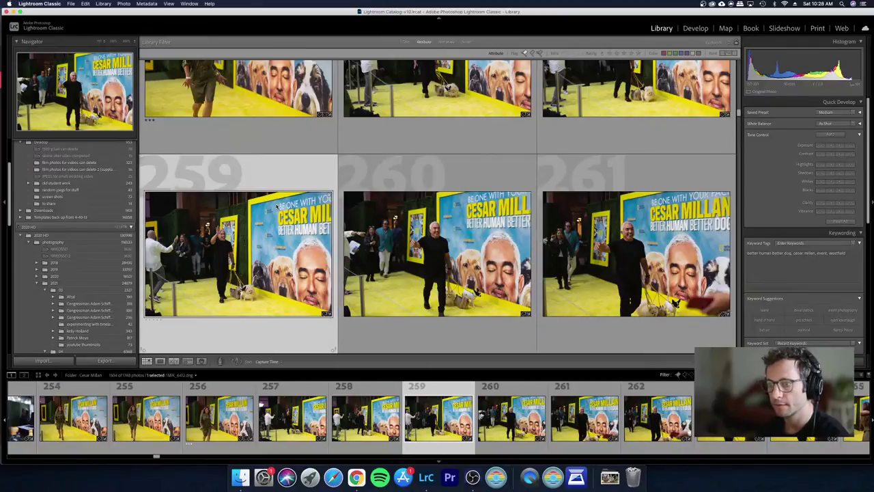
key("Right")
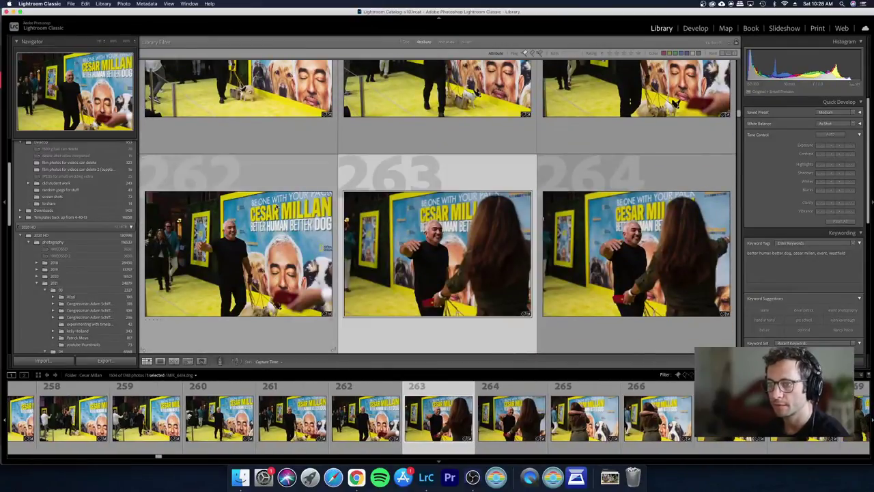
key("e")
key("Right")
Step: Compare the frames around MIK_6417–MIK_6418, then bring MIK_6419 into the main view
key("Right")
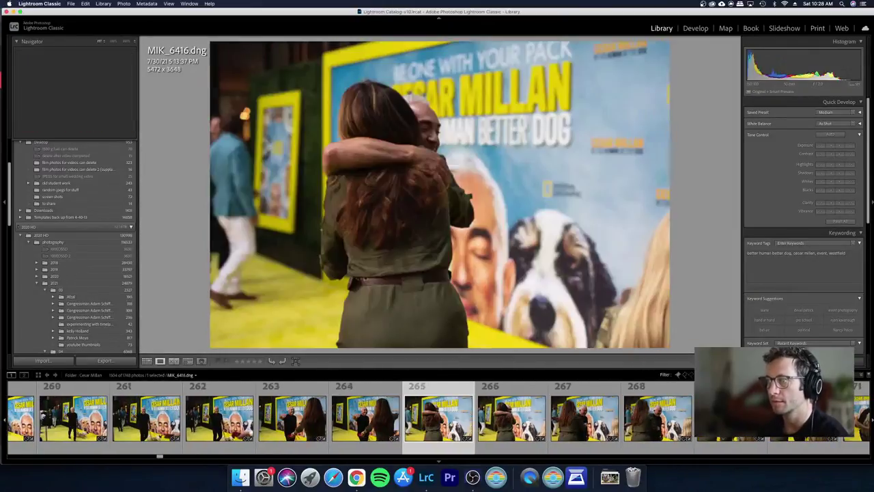
key("Right")
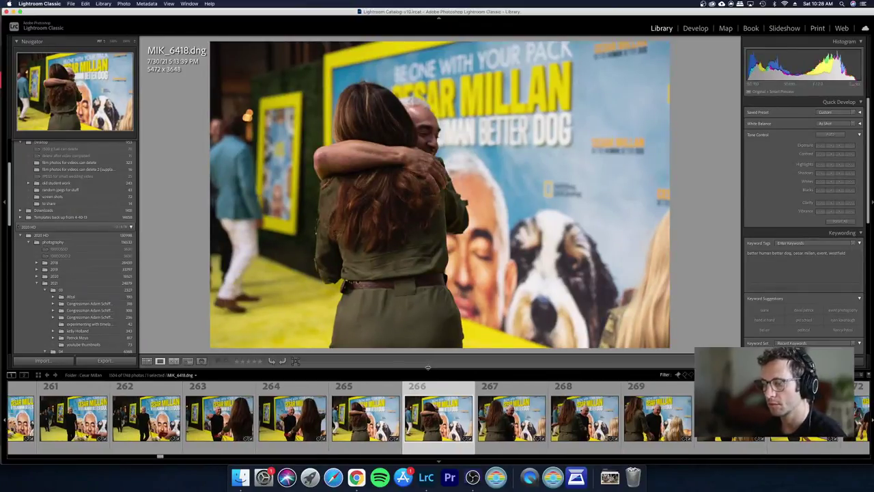
key("Left")
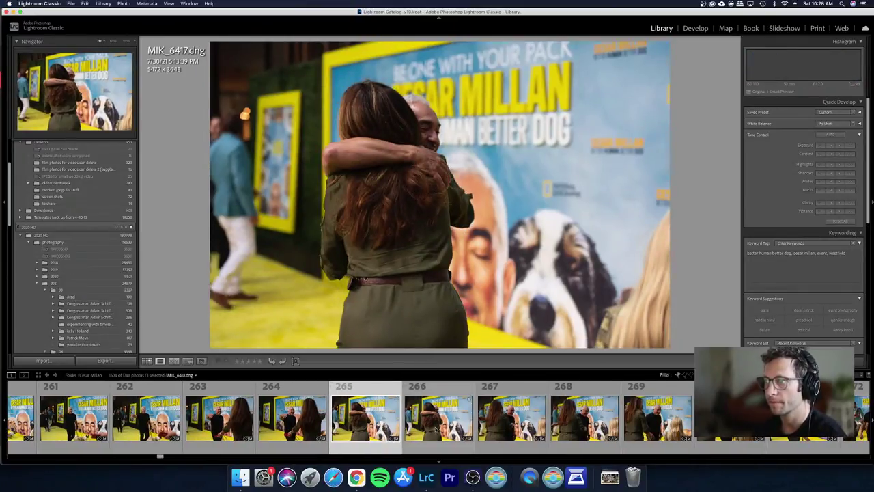
key("Right")
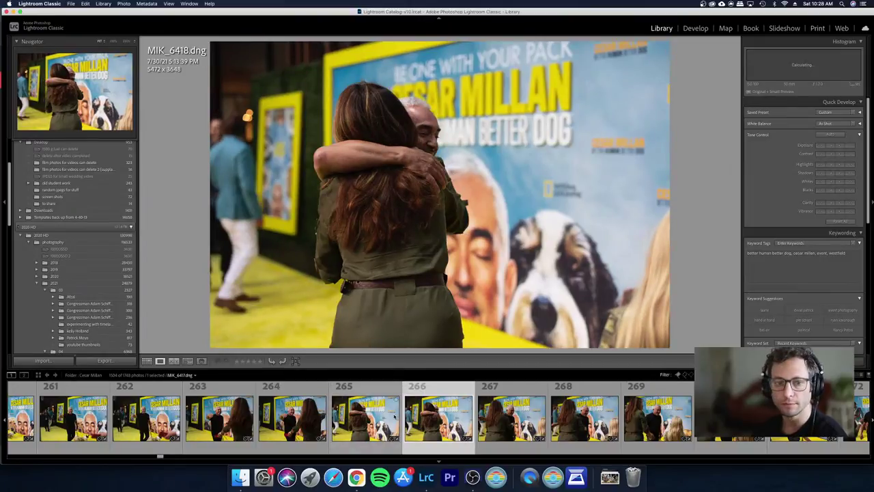
left_click(393, 418)
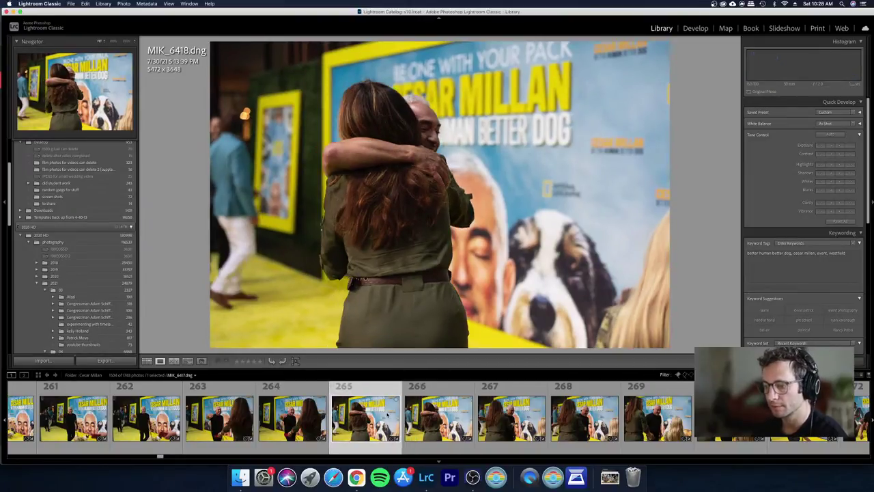
left_click(542, 418)
left_click(558, 417)
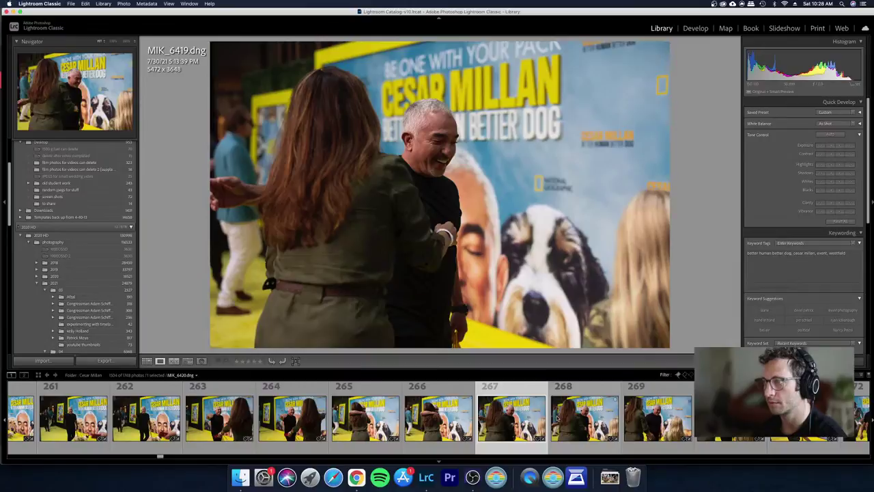
Step: Reject MIK_6419, MIK_6420 and MIK_6421, then move on to MIK_6424
key("x")
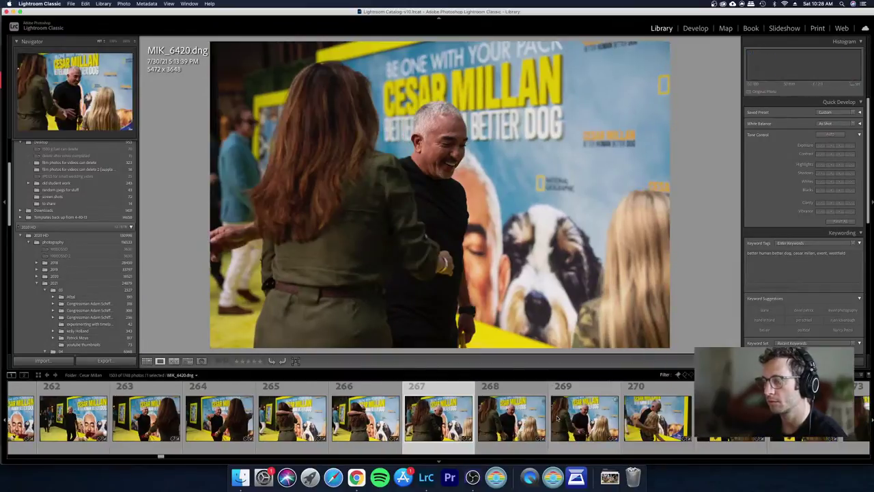
key("Right")
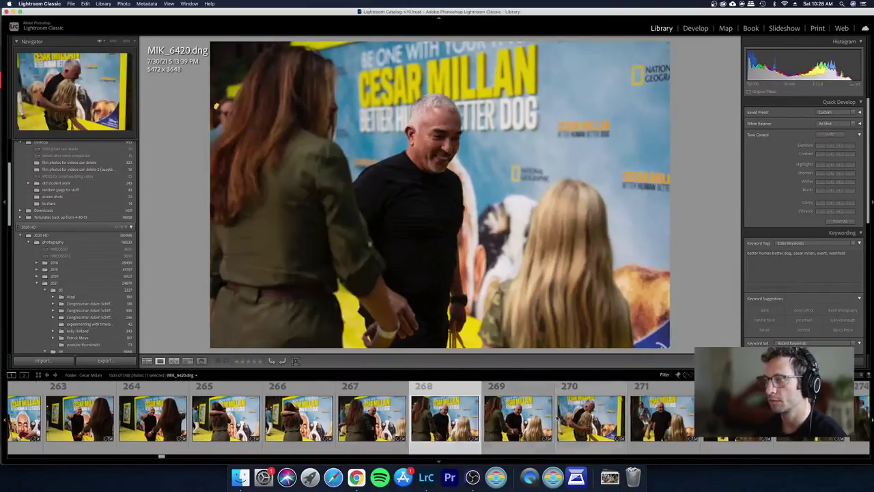
key("Left")
key("x")
key("Right")
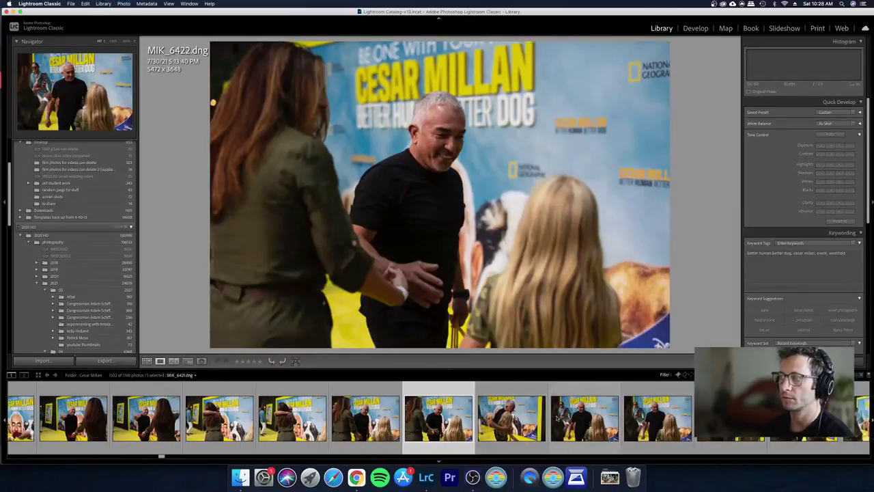
key("Left")
key("x")
key("x")
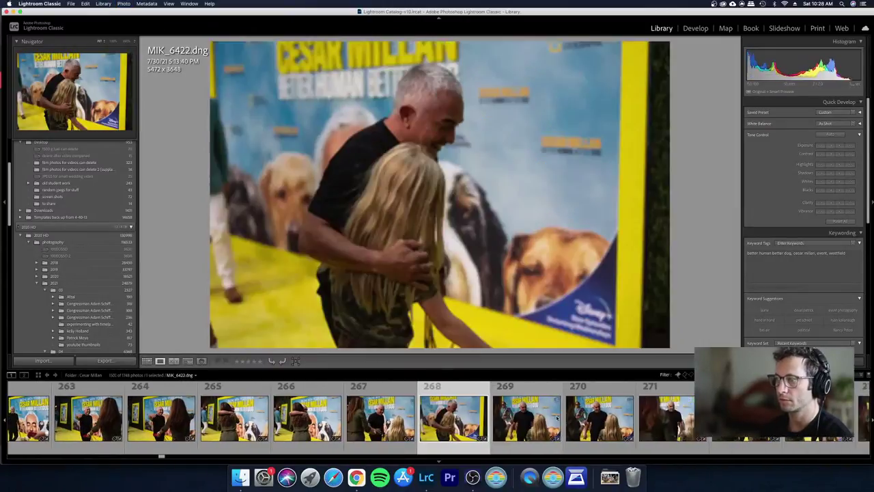
key("Right")
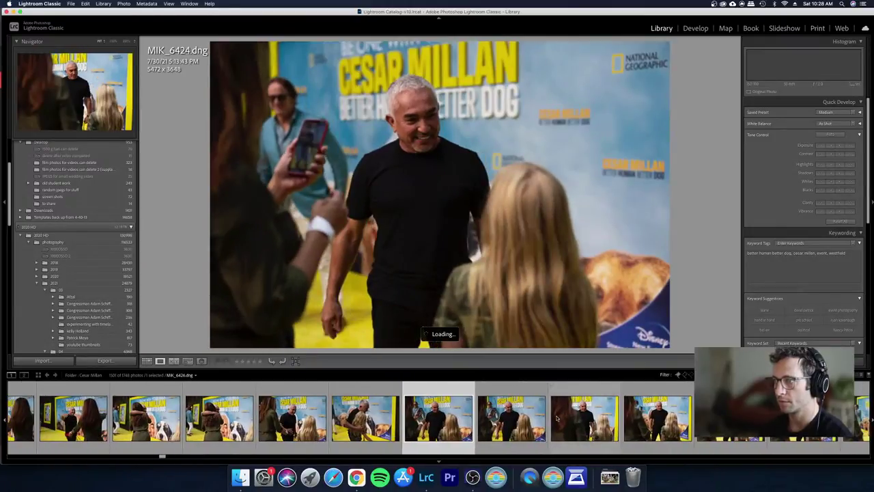
Step: Crop MIK_6424 to a vertical portrait in Develop
key("d")
key("r")
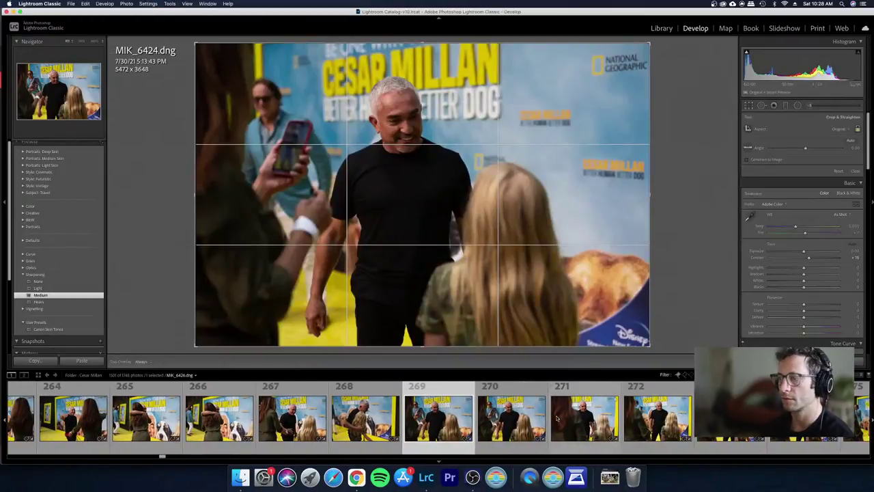
key("x")
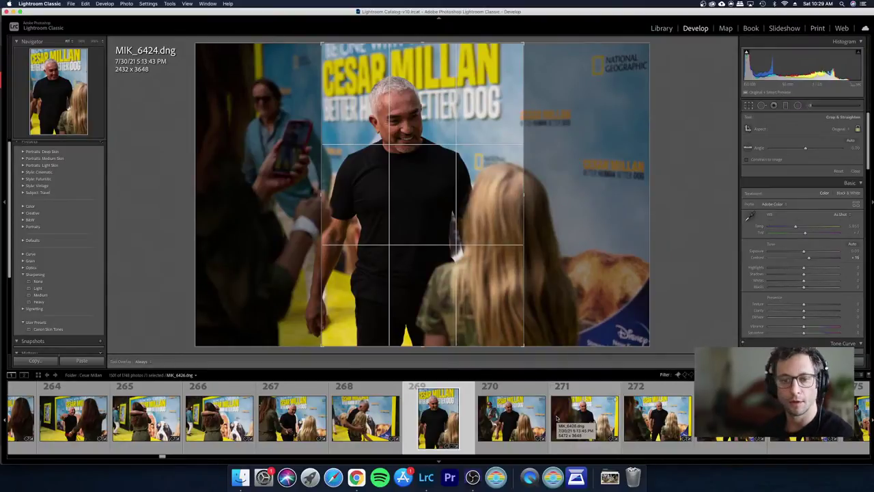
key("Return")
Step: Reject the next two near-identical frames of Cesar Millan
key("Right")
key("Right")
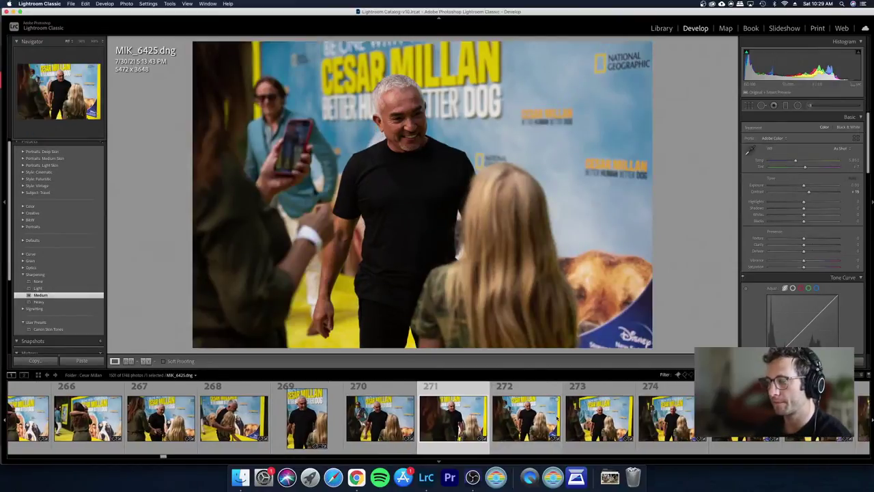
key("Right")
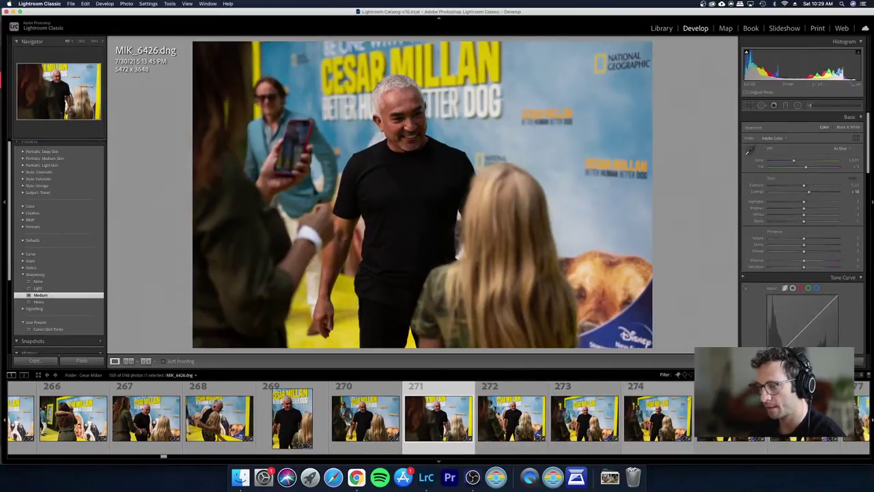
key("x")
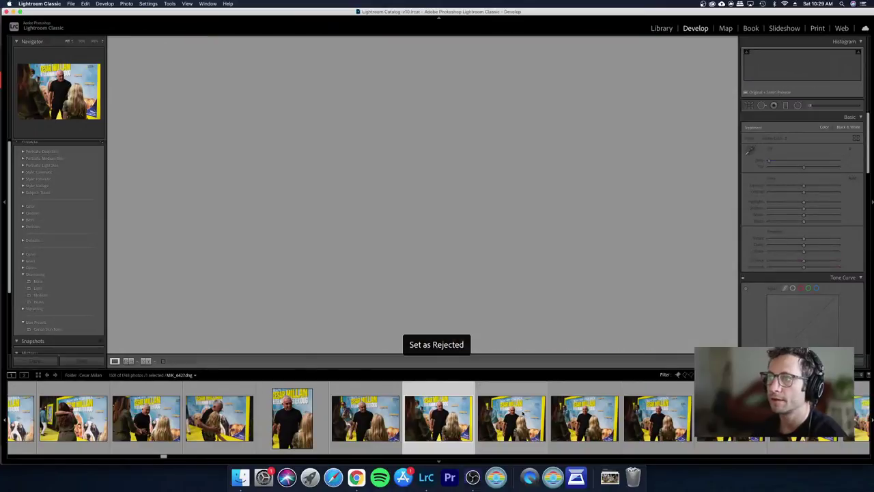
key("x")
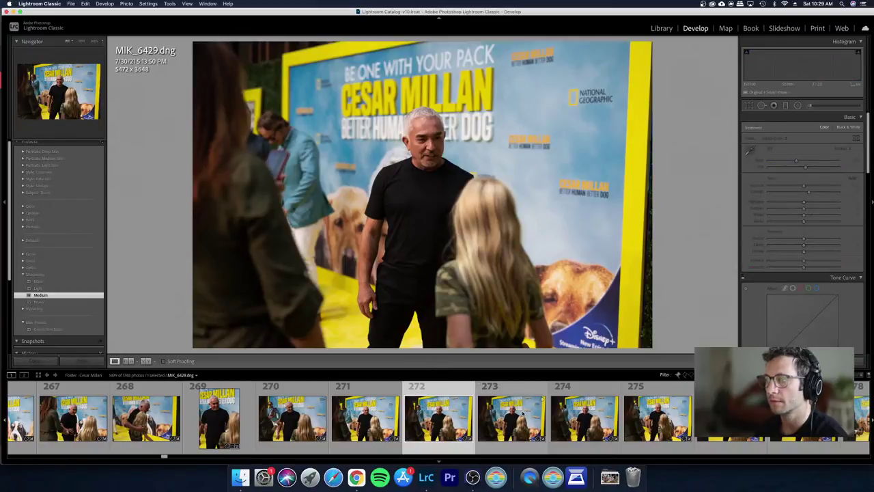
Step: Reject MIK_6428 and return to the Library grid
key("x")
key("g")
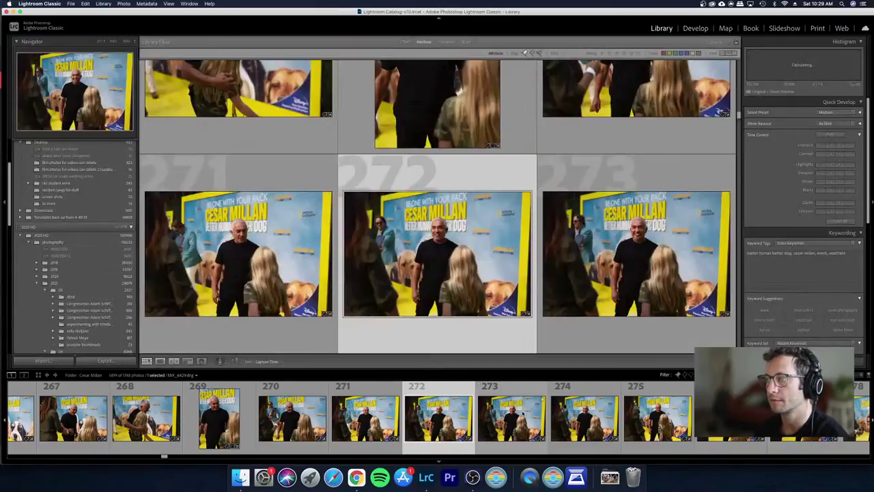
key("x")
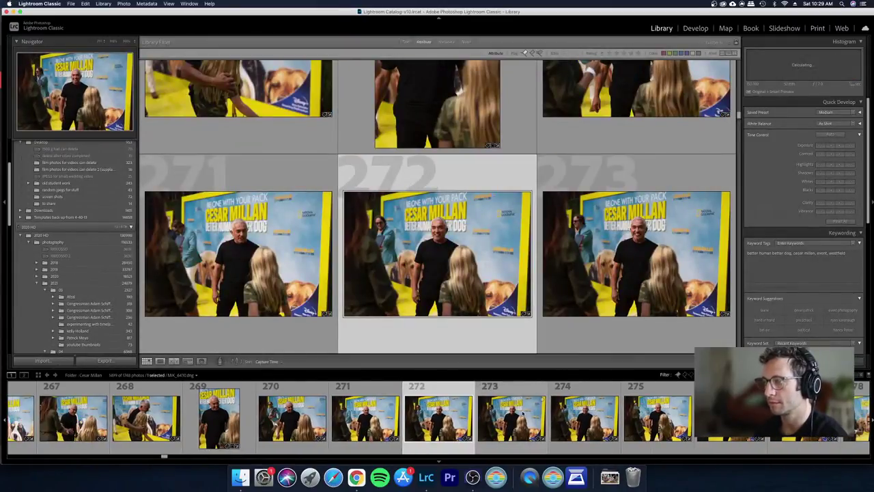
Step: Crop MIK_6429 to a vertical 2432 × 3648 portrait
key("r")
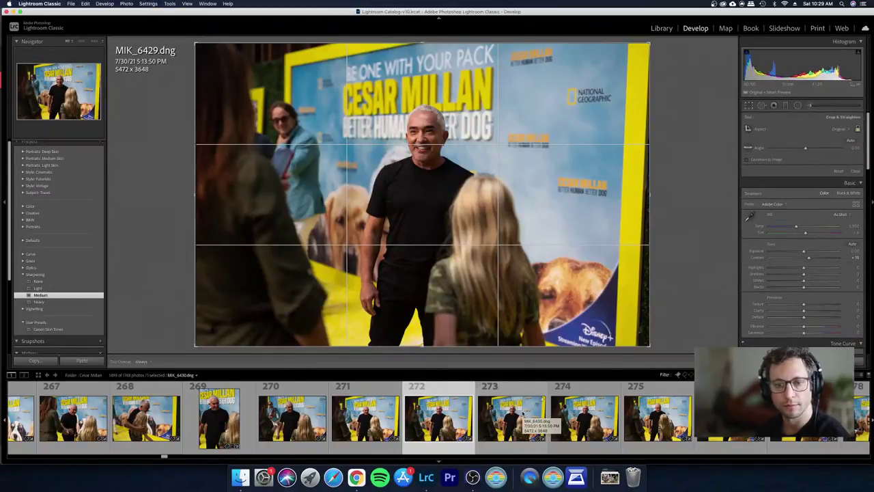
key("x")
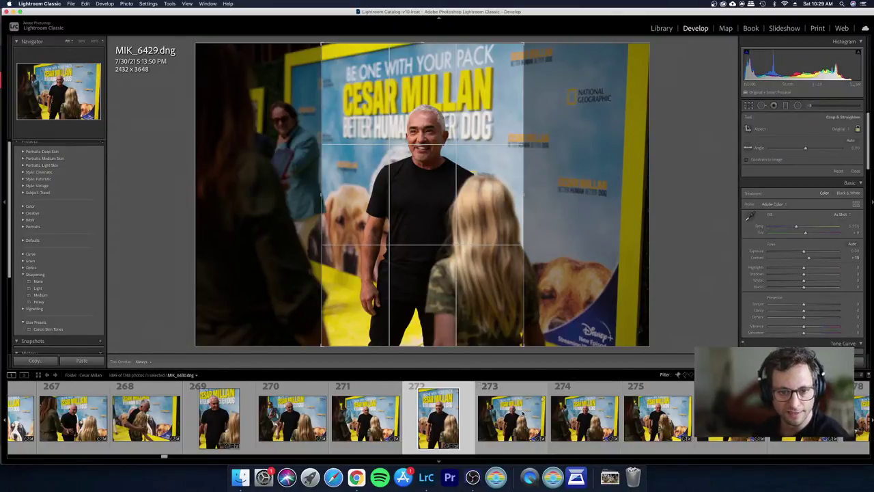
key("Return")
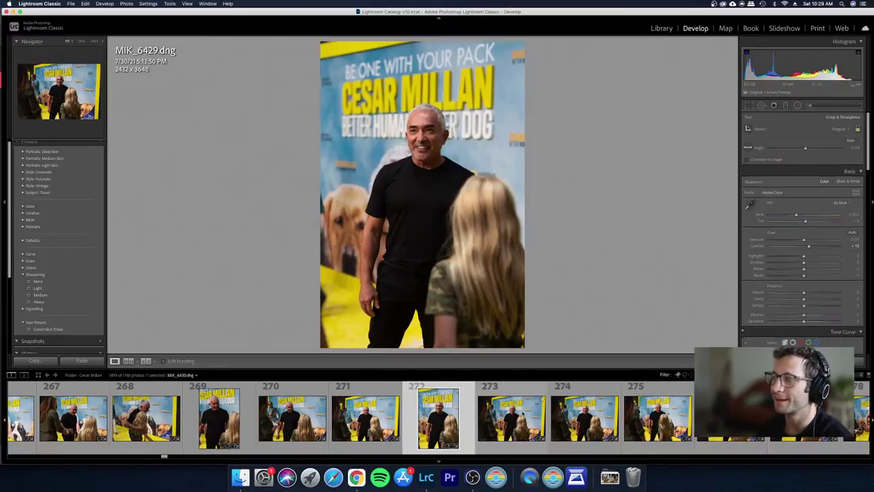
key("Right")
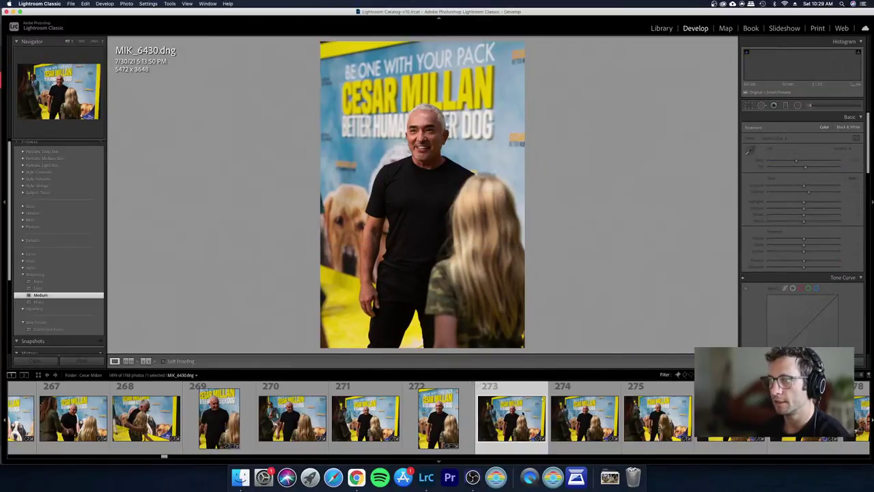
Step: Review the photos around cropped photo 272 and enlarge the current one in Loupe
key("g")
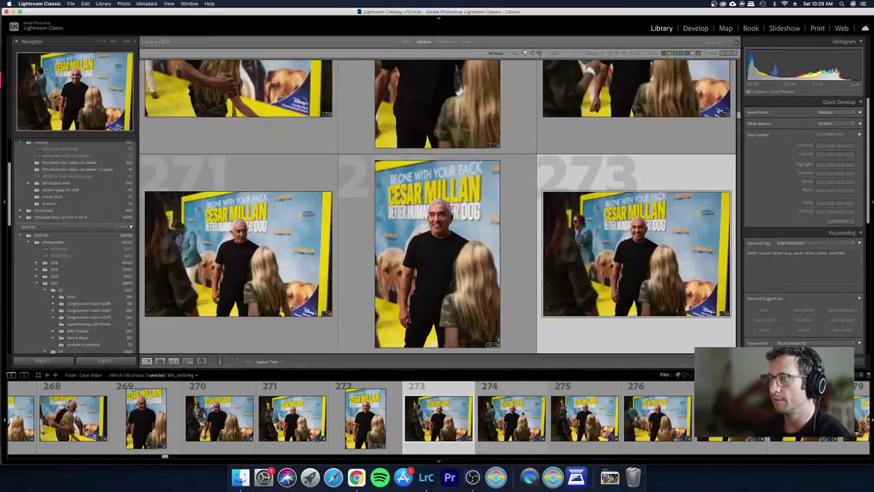
key("Right")
key("Left")
key("Left")
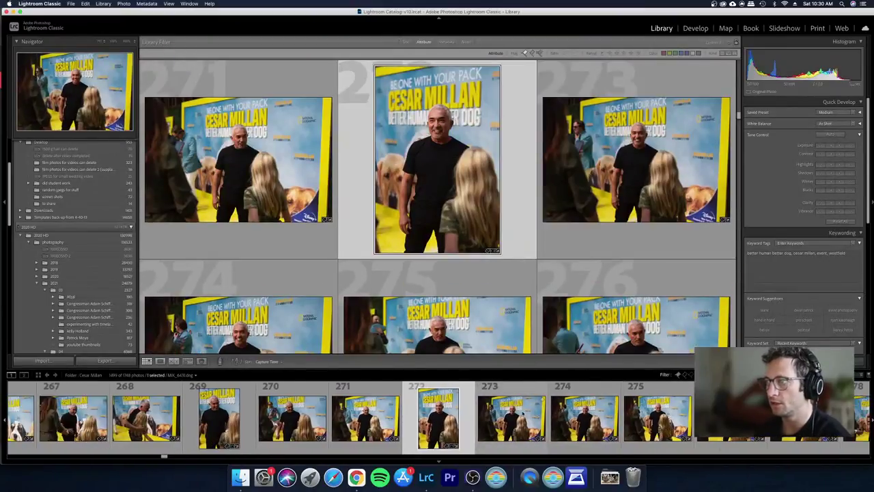
key("Left")
key("Right")
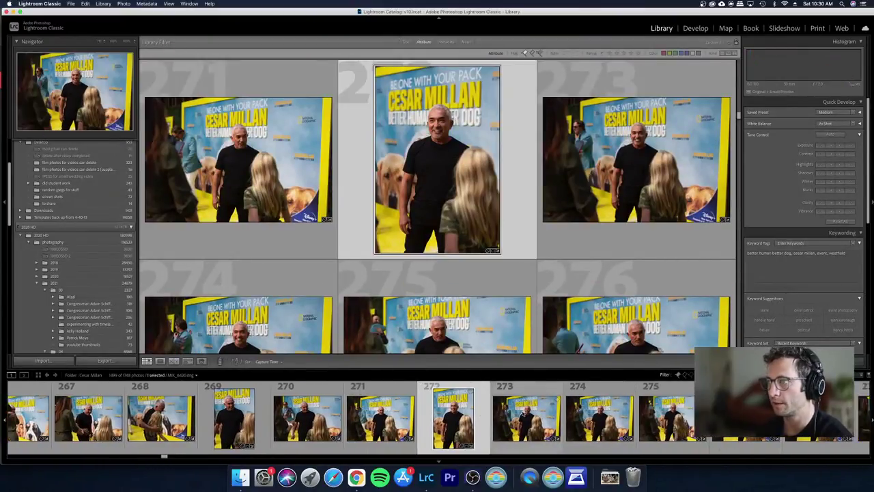
key("Right")
key("Right")
key("e")
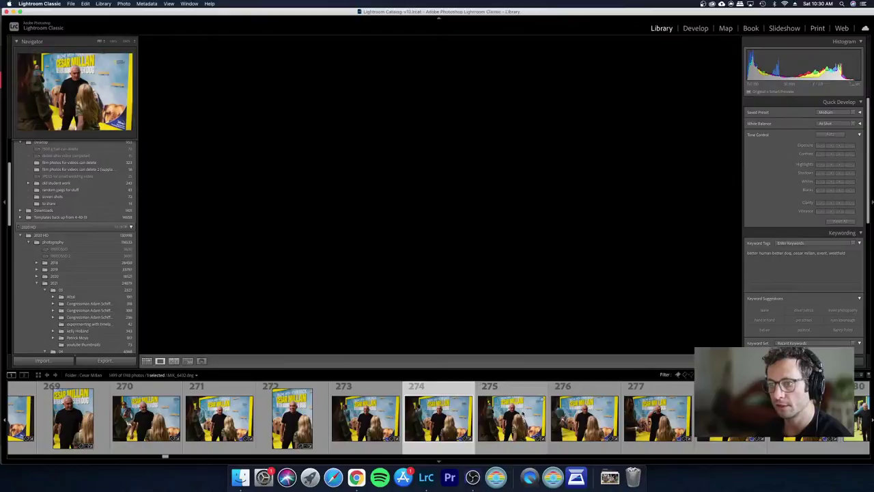
Step: Reject the weak frames including MIK_6435, settling on photo 278, MIK_6438
key("x")
key("Right")
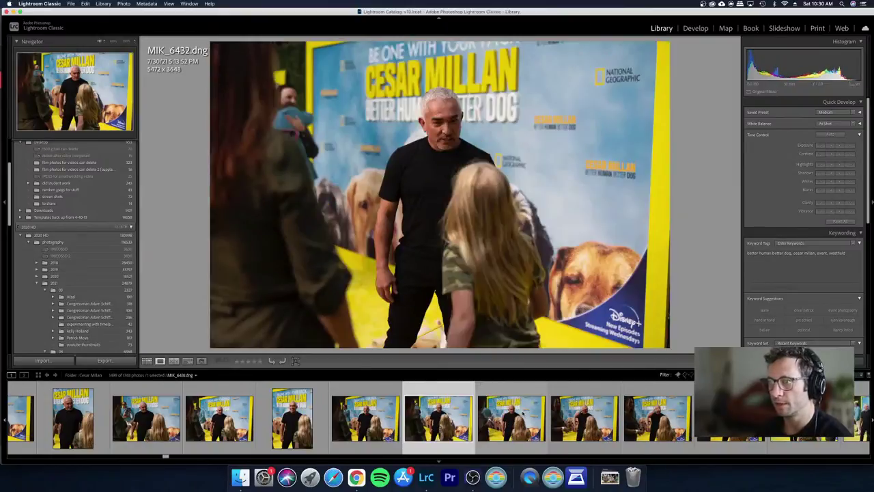
key("Right")
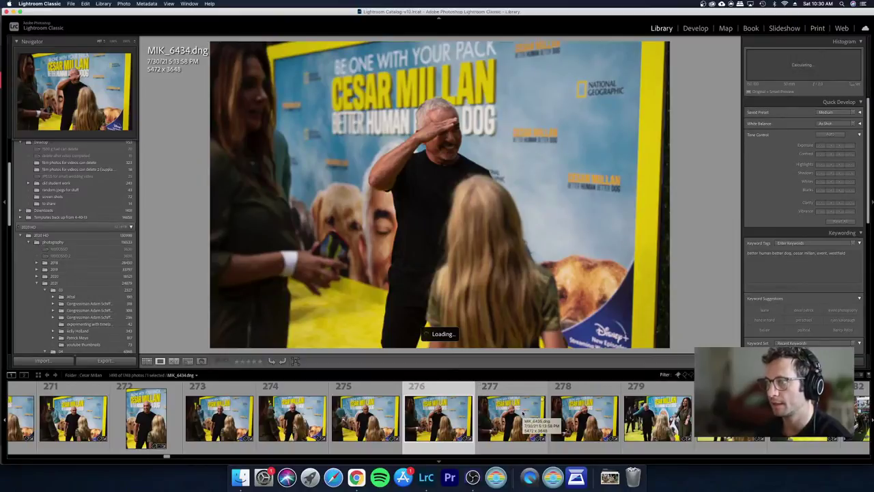
key("Right")
key("x")
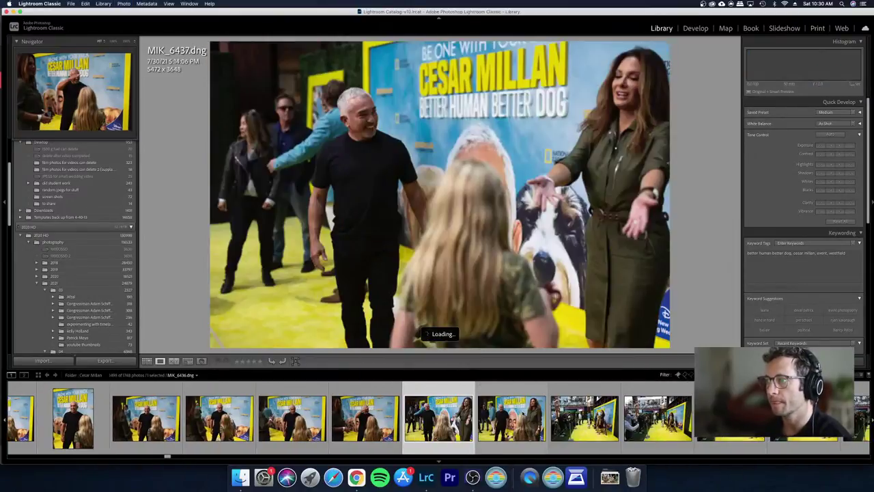
key("Right")
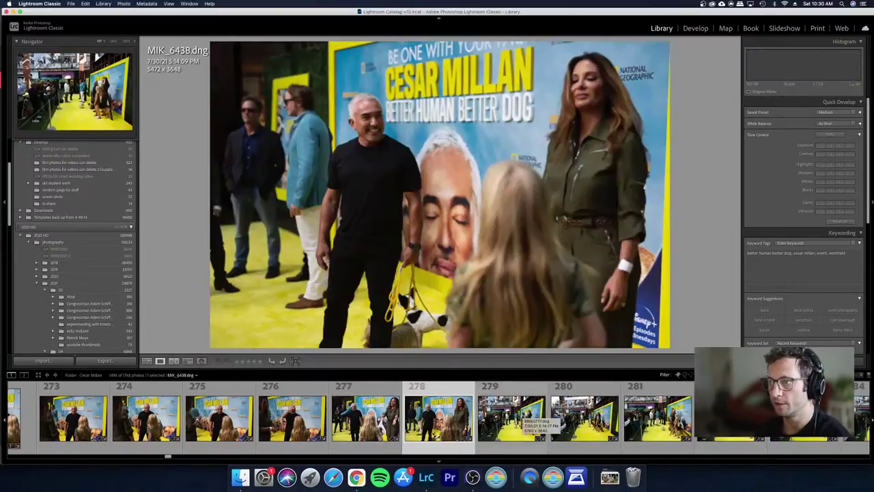
key("Right")
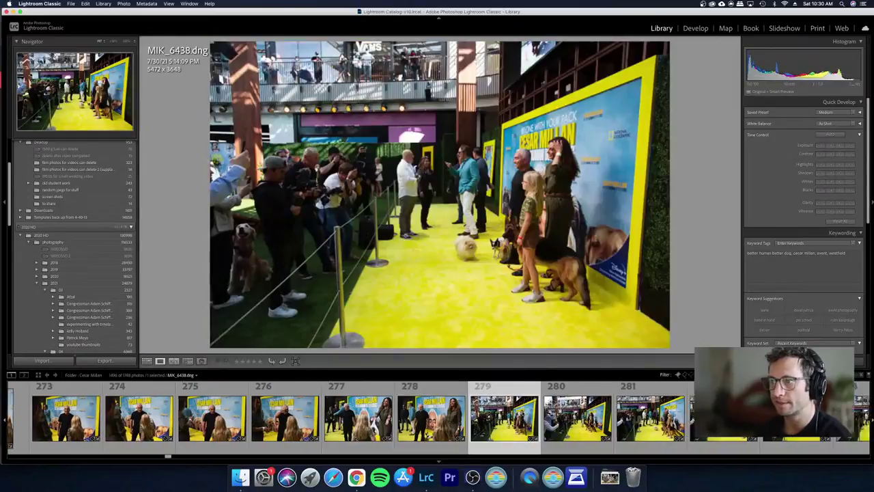
key("Left")
Step: Select photos 265 through 278 and apply the same develop settings to all fourteen
key("g")
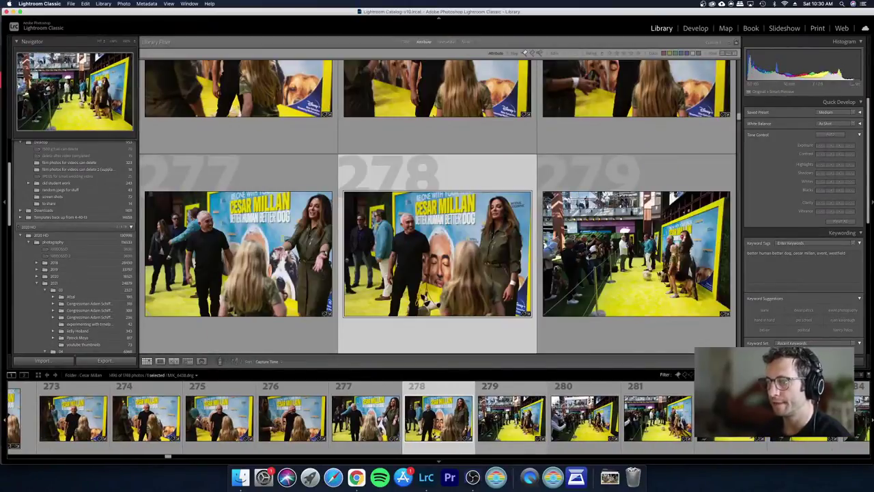
left_click(365, 416, "super")
scroll(437, 205, "up", 3)
left_click(437, 159, "super")
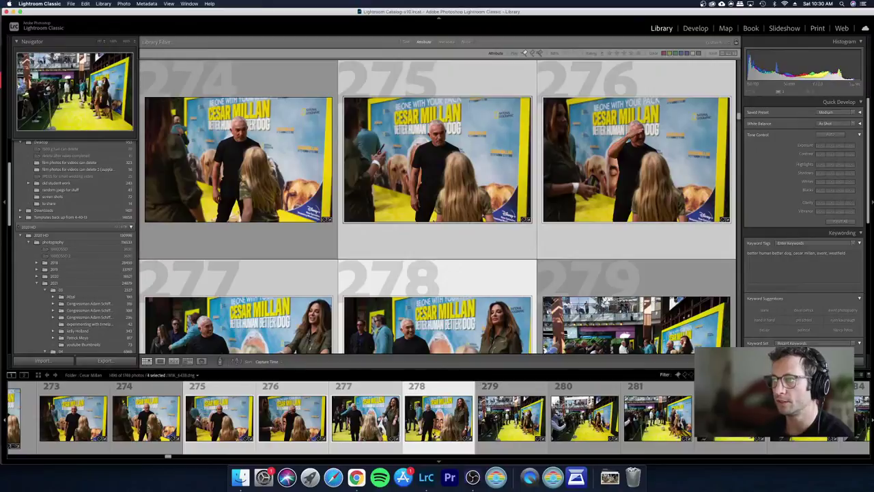
left_click(238, 159, "super")
scroll(437, 205, "up", 3)
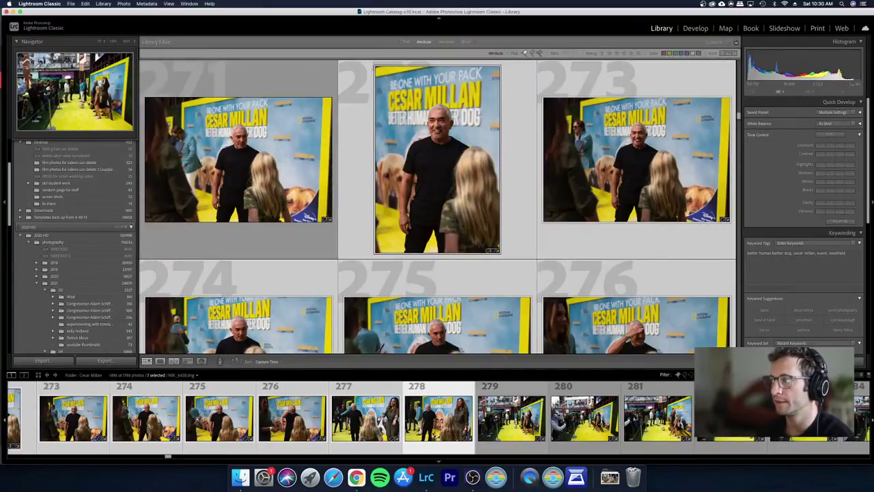
left_click(238, 159, "super")
scroll(436, 205, "up", 3)
left_click(635, 159, "super")
left_click(437, 159, "super")
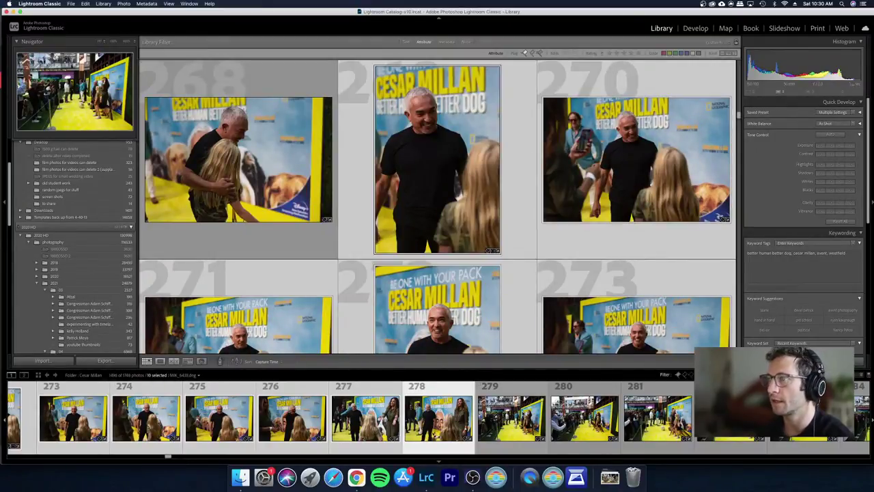
left_click(238, 159, "super")
scroll(437, 205, "up", 3)
left_click(635, 159, "super")
left_click(437, 159, "super")
left_click(238, 159, "super")
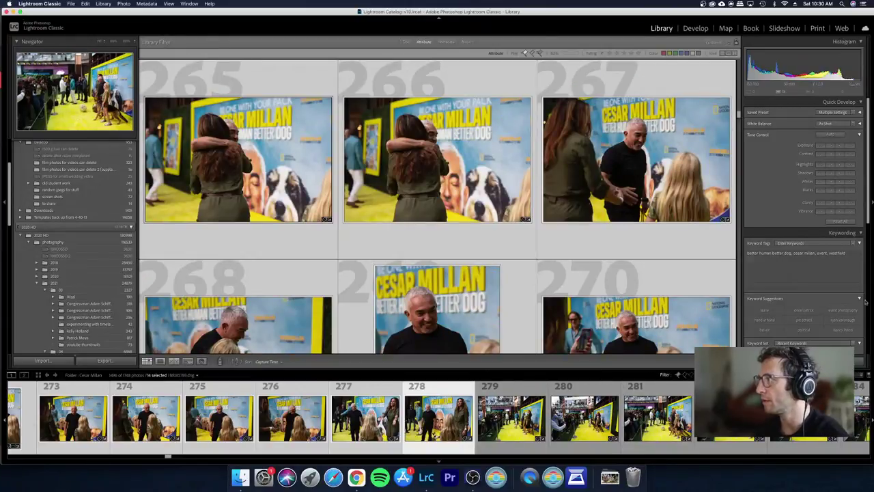
key("super+u")
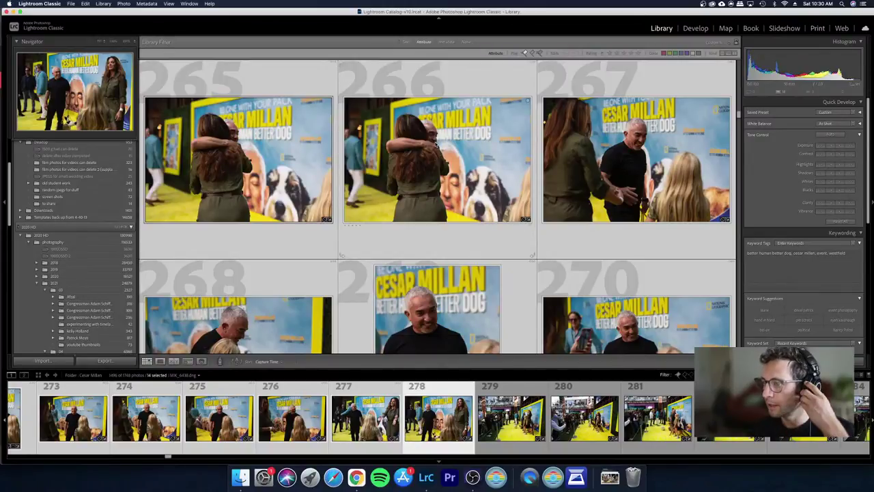
Step: Compare photos 278 and 279 and settle on photo 279
scroll(454, 168, "down", 6)
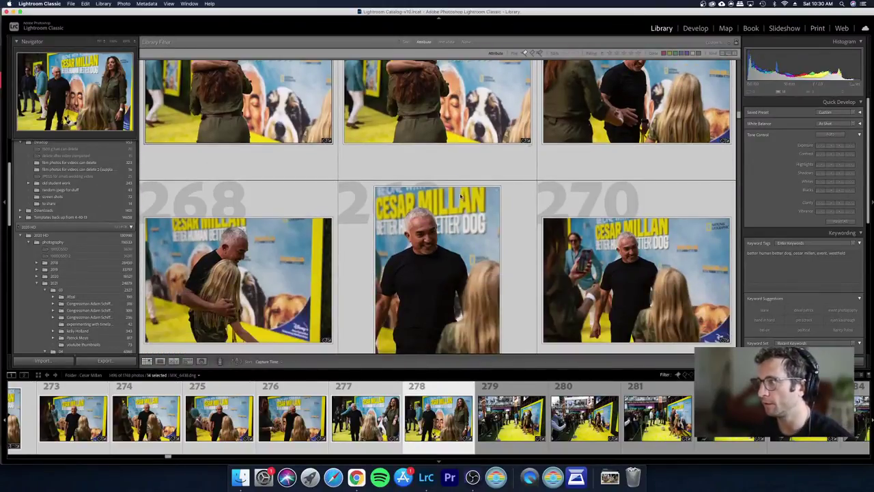
scroll(459, 194, "down", 6)
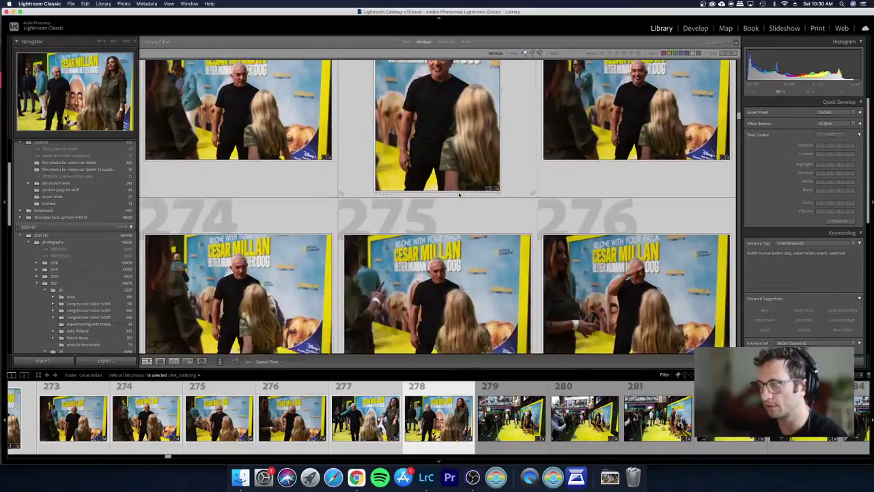
key("Right")
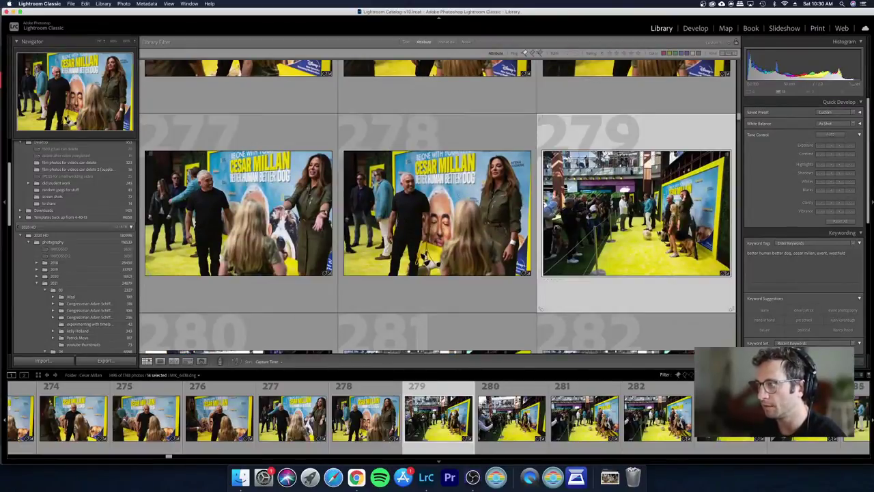
key("Left")
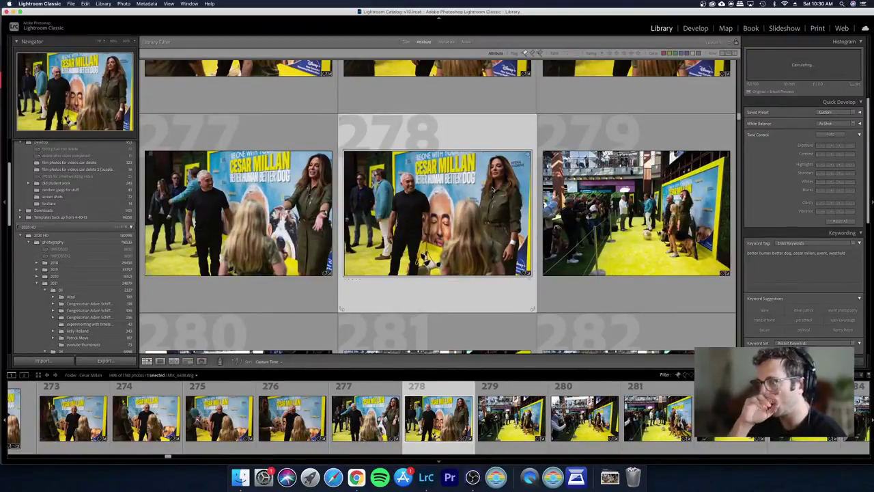
key("Left")
key("Right")
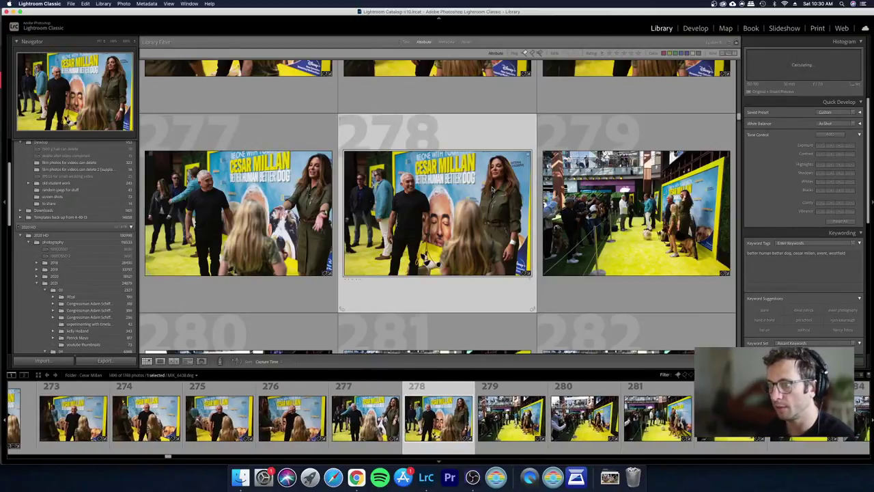
key("Right")
key("Left")
key("Right")
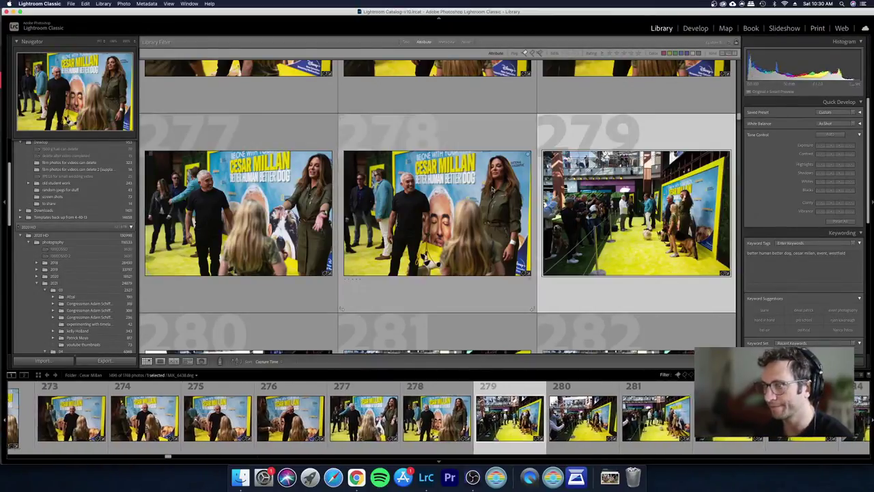
key("Right")
Step: View photo 279 in Loupe, step through the BRIX frames, and reject BRIX5780 and BRIX5782
key("Left")
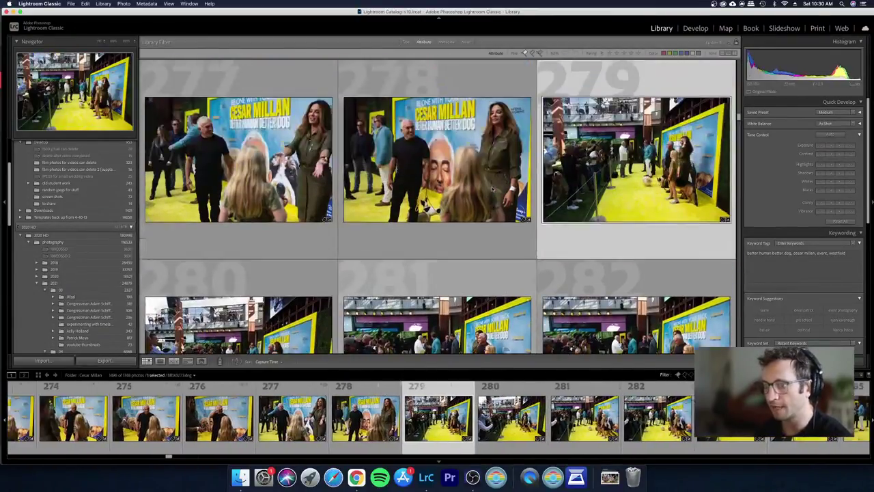
key("e")
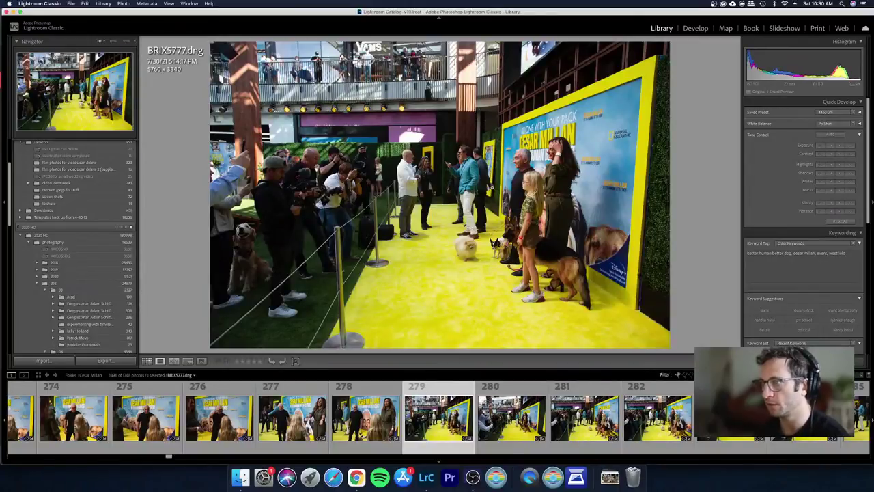
key("Right")
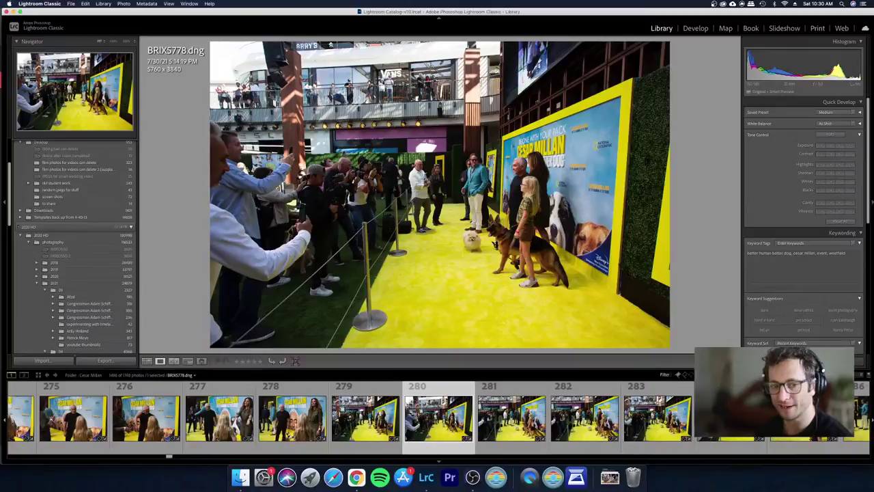
key("Right")
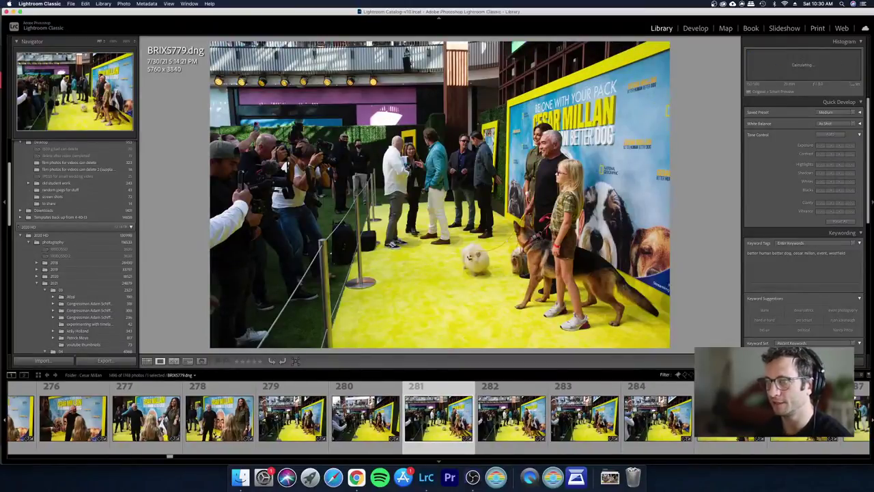
key("Right")
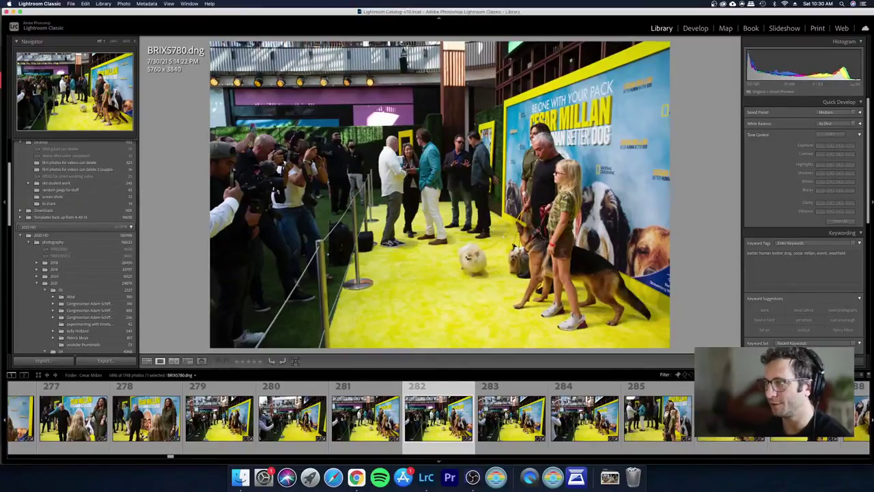
key("x")
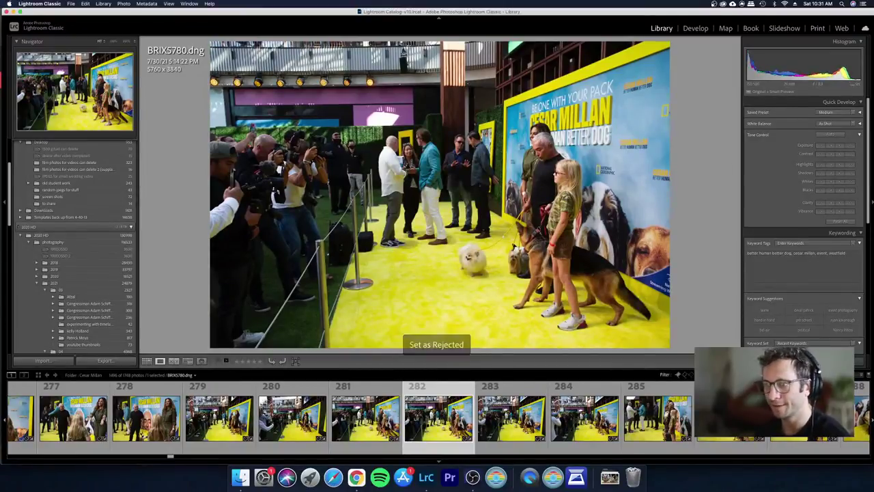
key("Right")
key("Right")
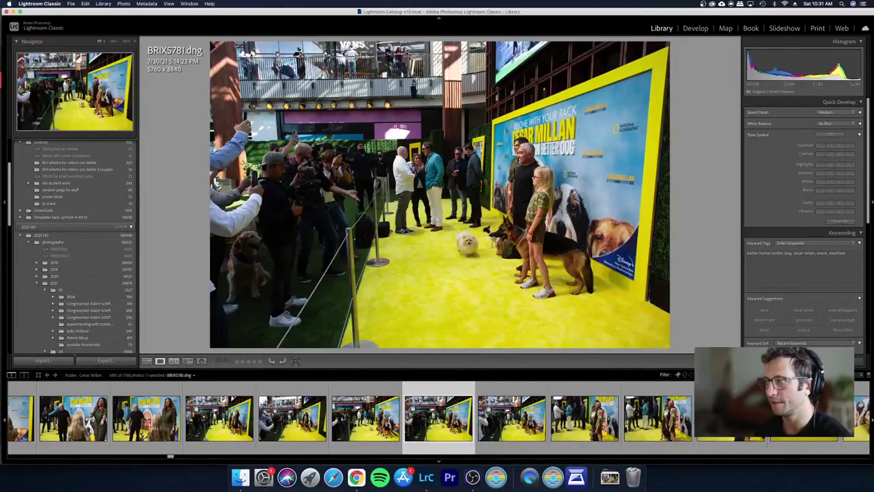
key("x")
Step: Step through photos MIK_6439 to MIK_6441
key("Right")
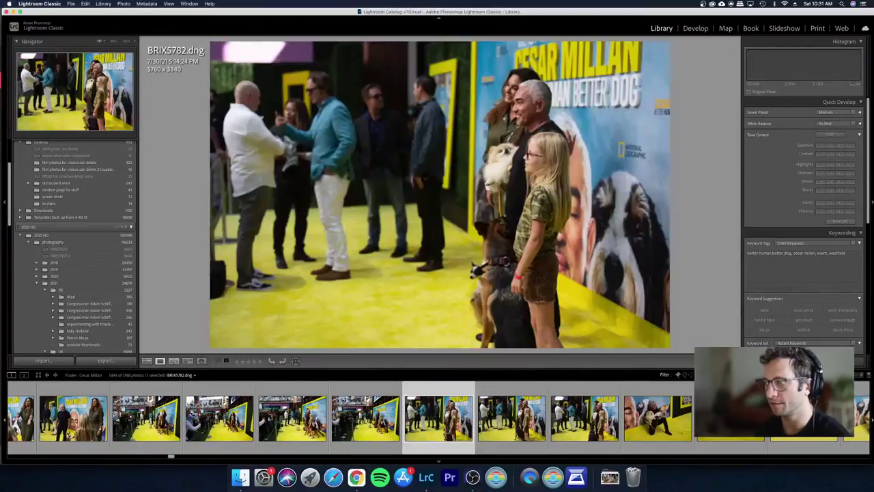
key("Right")
key("Right")
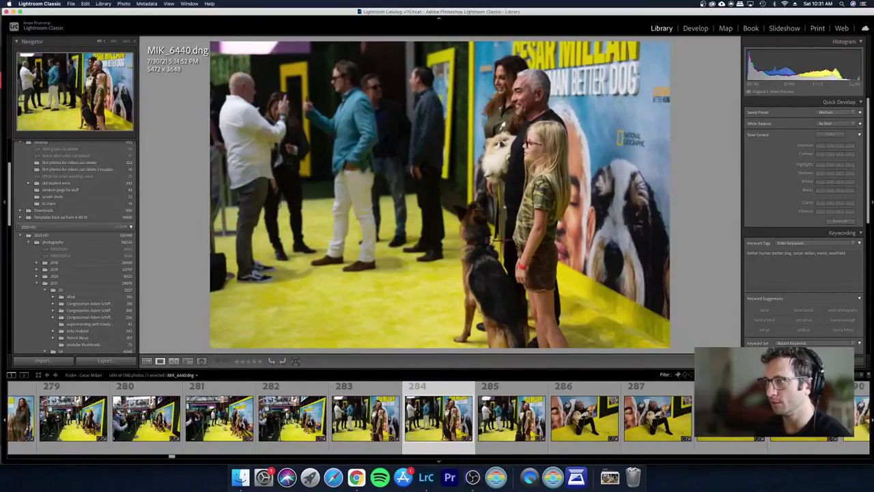
key("Right")
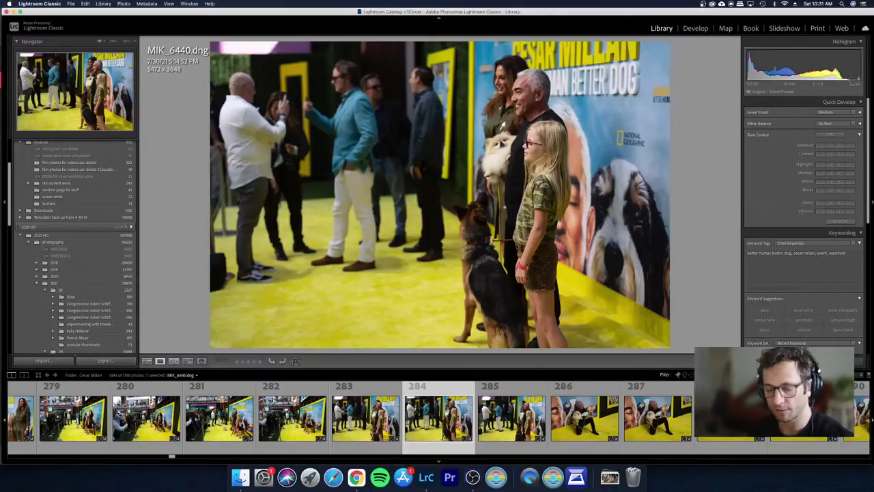
key("Right")
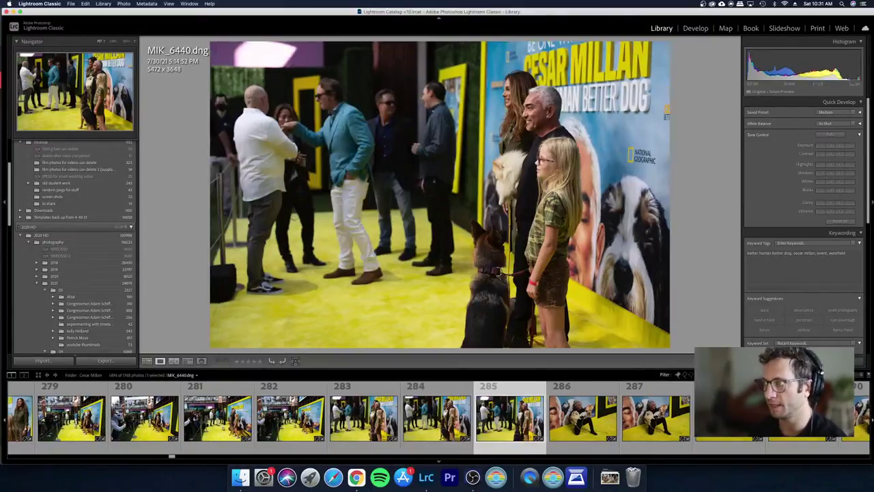
key("Left")
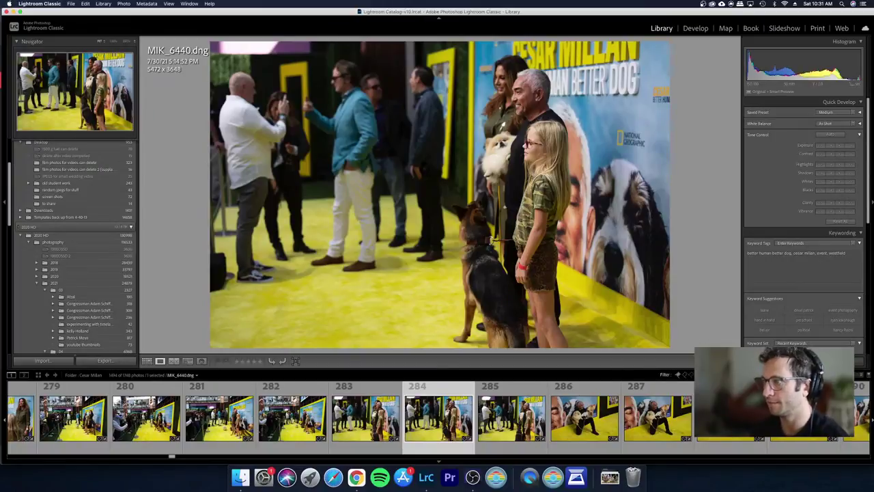
Step: Review the earlier shots and zoom in to check the saluting photo's sharpness before returning to Grid
key("Left")
key("Left")
key("Left")
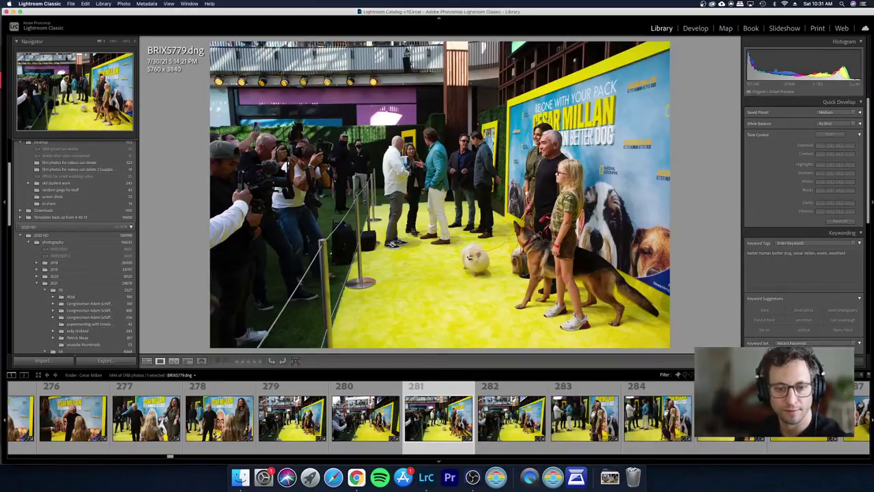
key("Left")
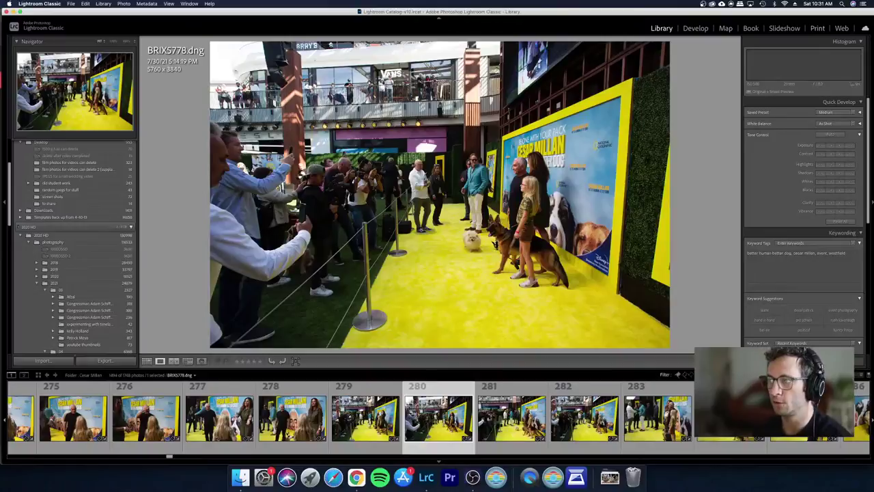
key("Left")
key("Left")
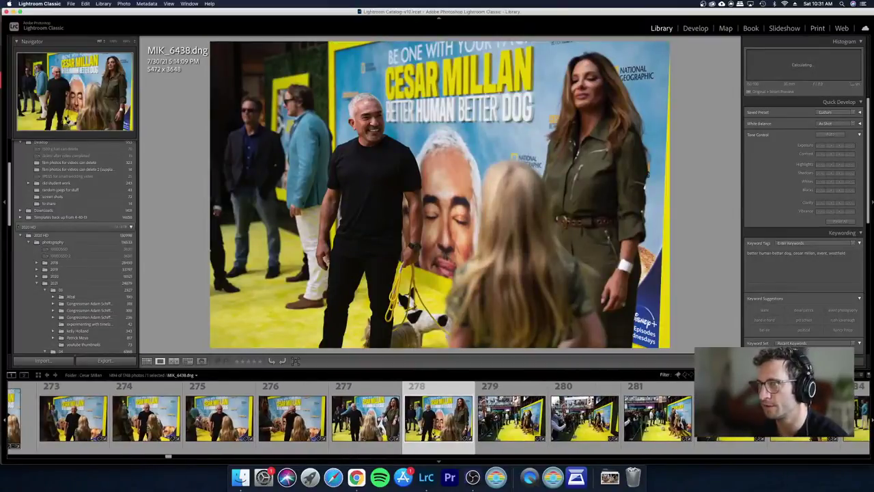
key("Right")
key("Left")
key("Left")
key("Left")
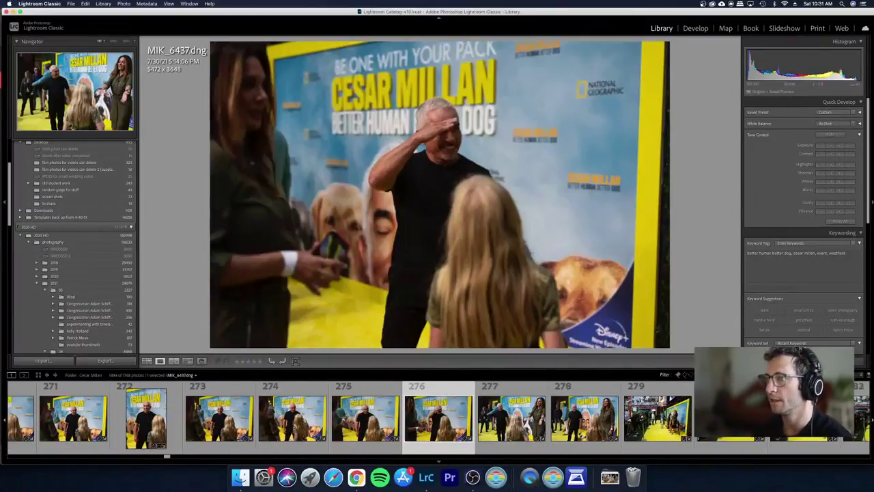
key("Right")
key("Left")
key("Left")
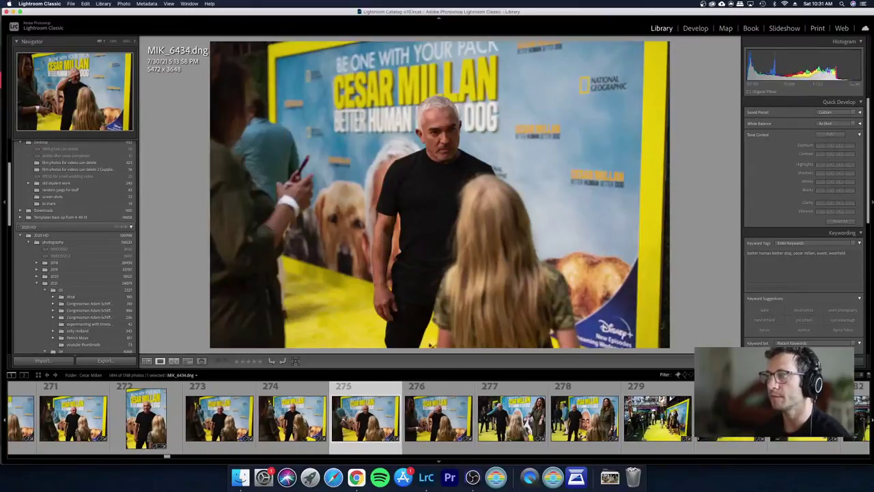
key("Right")
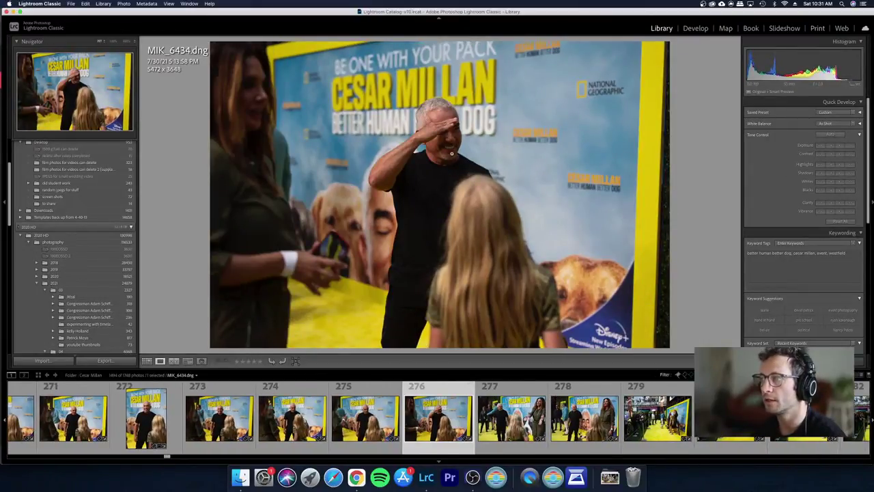
left_click_drag(451, 154, 468, 175)
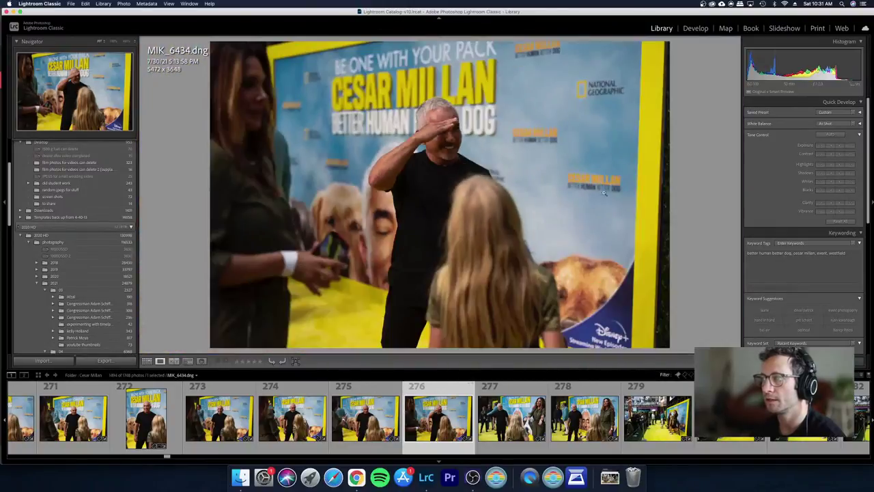
key("g")
scroll(568, 217, "down", 3)
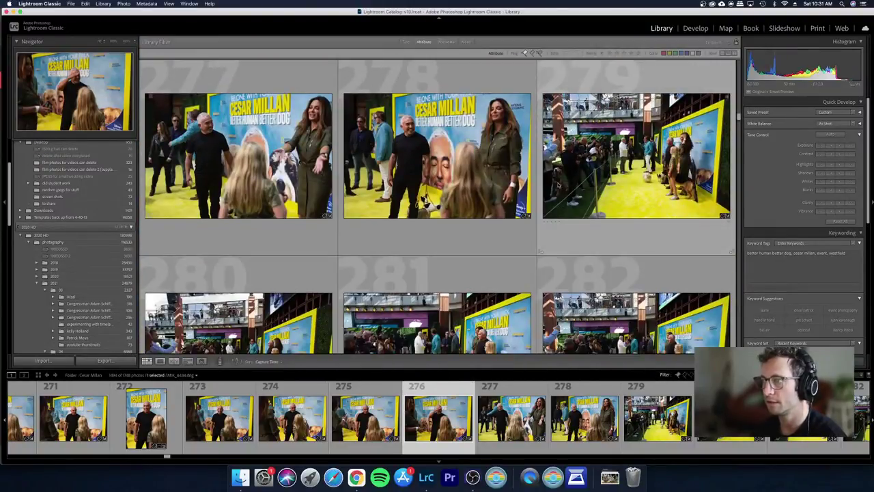
Step: Open photo 281 large and step through to the close shots with dogs
scroll(414, 251, "down", 3)
double_click(414, 252)
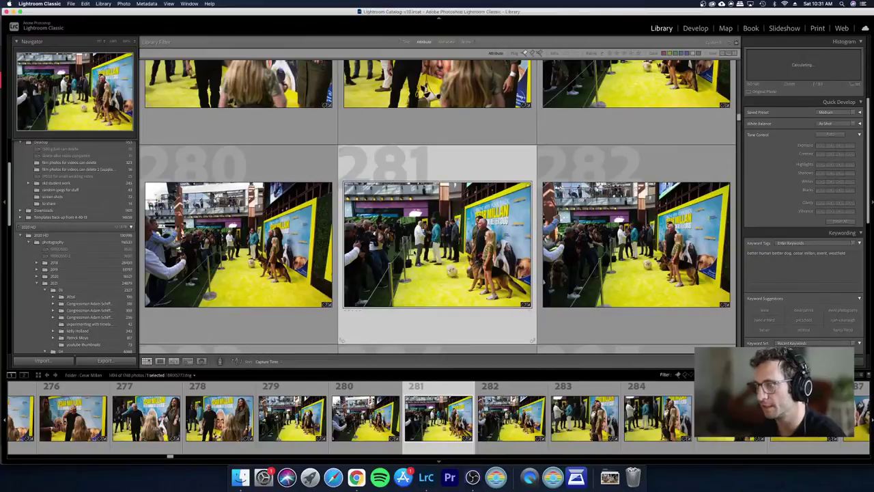
key("Left")
key("Right")
key("Right")
key("Left")
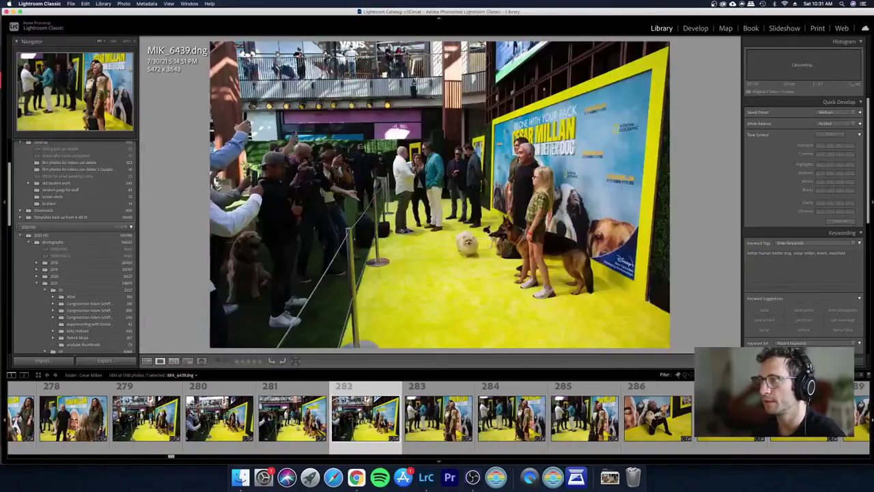
key("Right")
key("Right")
key("Right")
key("Right")
key("Right")
key("Right")
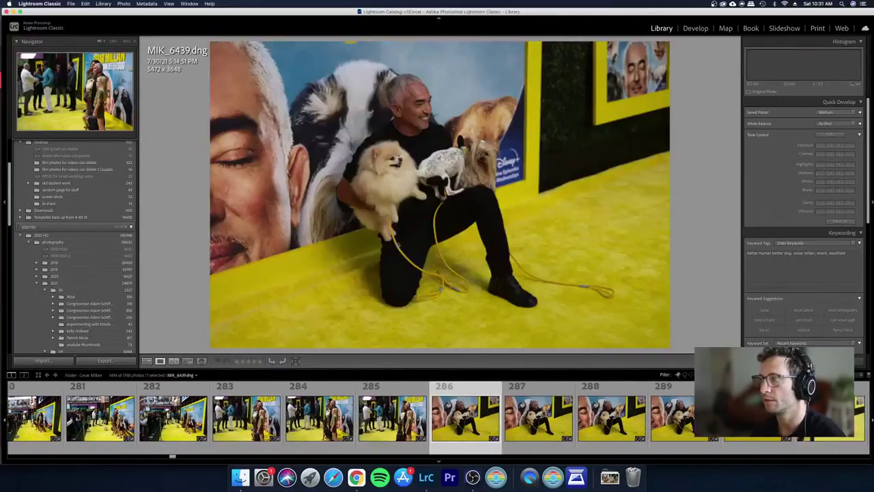
Step: Reject photos 286, 287 and two more near-duplicate frames
key("Right")
key("g")
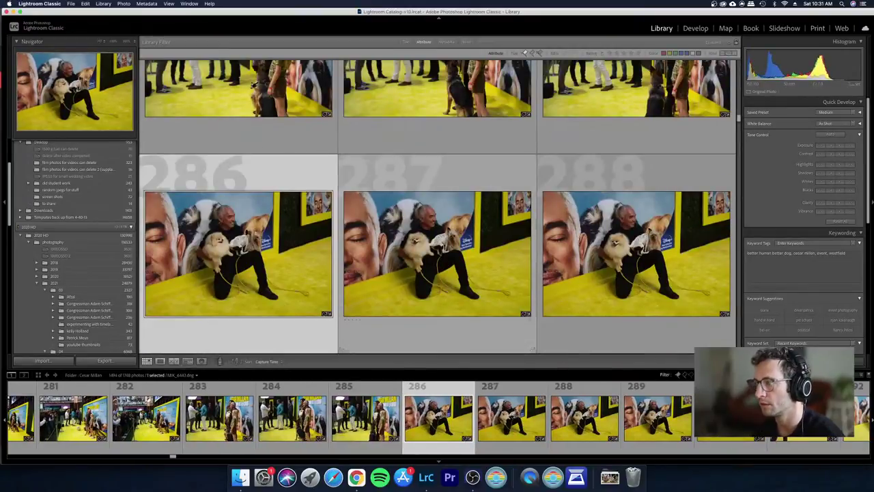
key("Left")
key("Right")
key("Right")
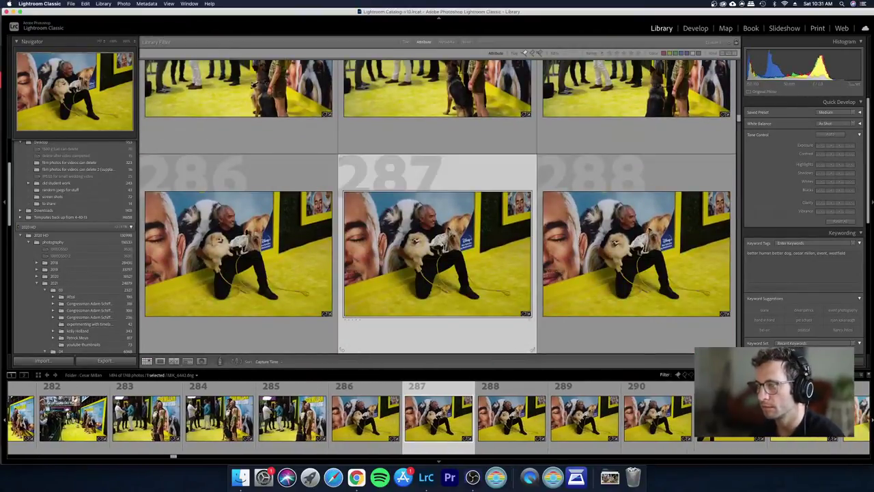
key("Left")
key("x")
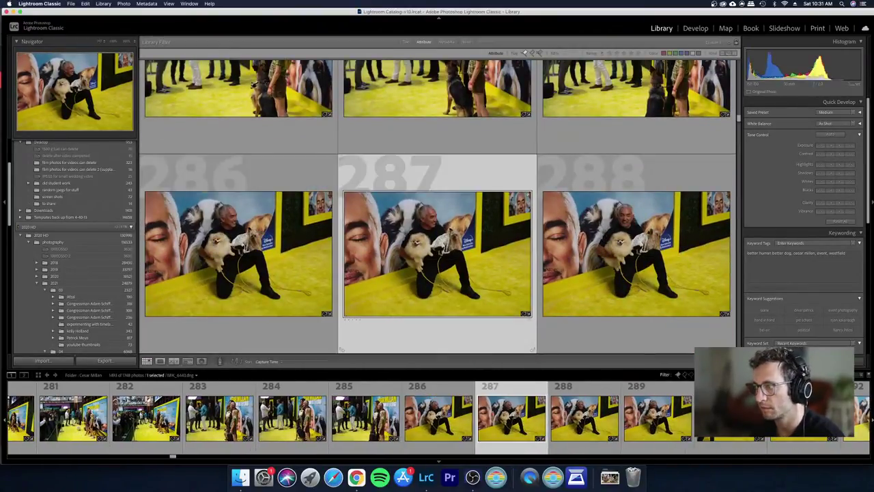
key("x")
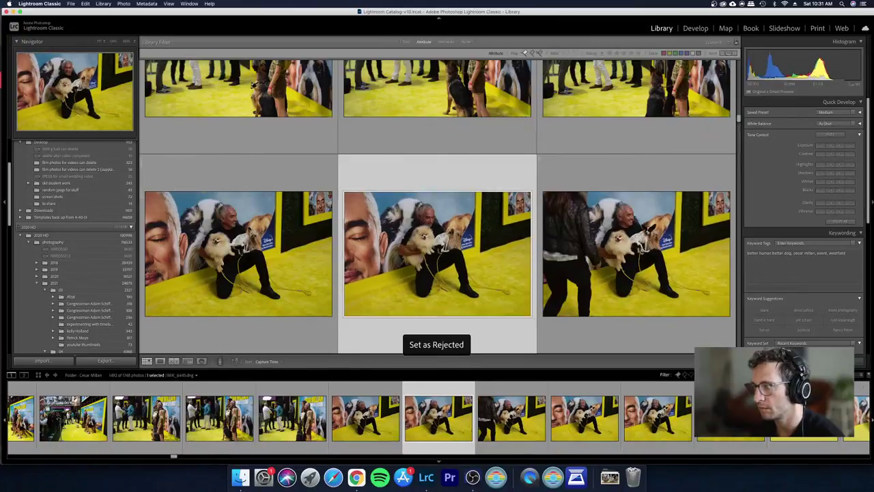
key("x")
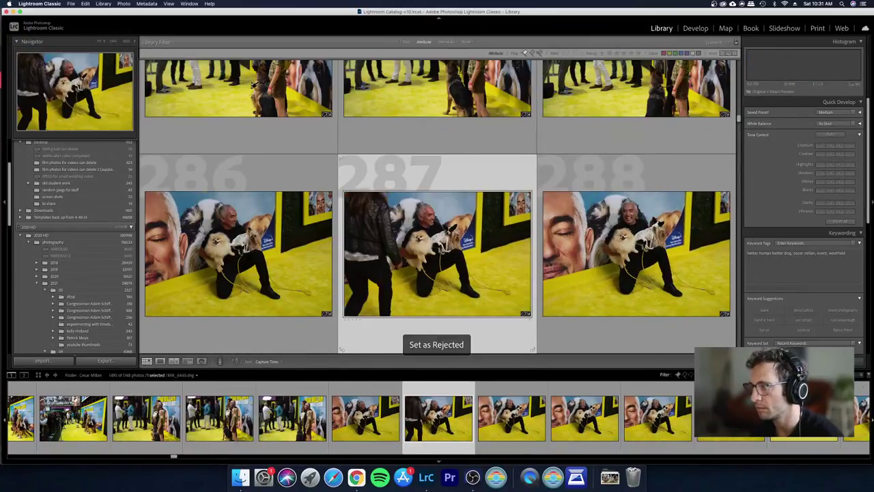
key("x")
Step: Reject MIK_6449 in Loupe and advance to photo 289, MIK_6451
key("Right")
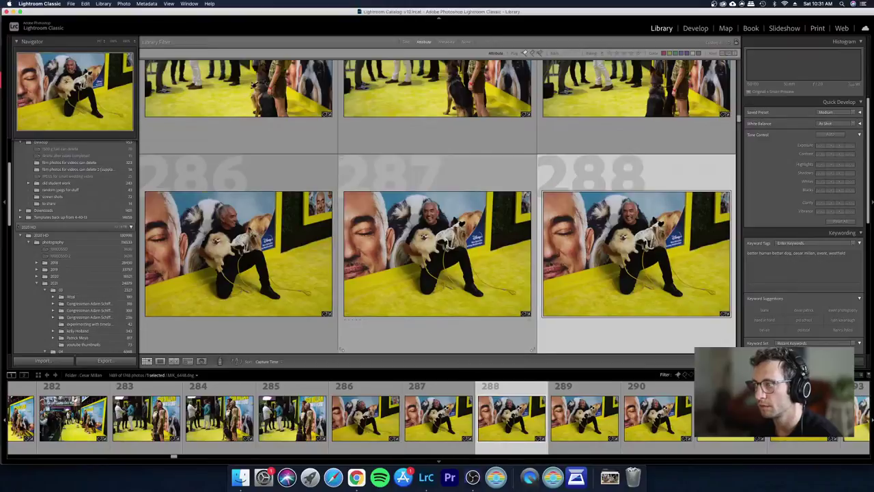
key("e")
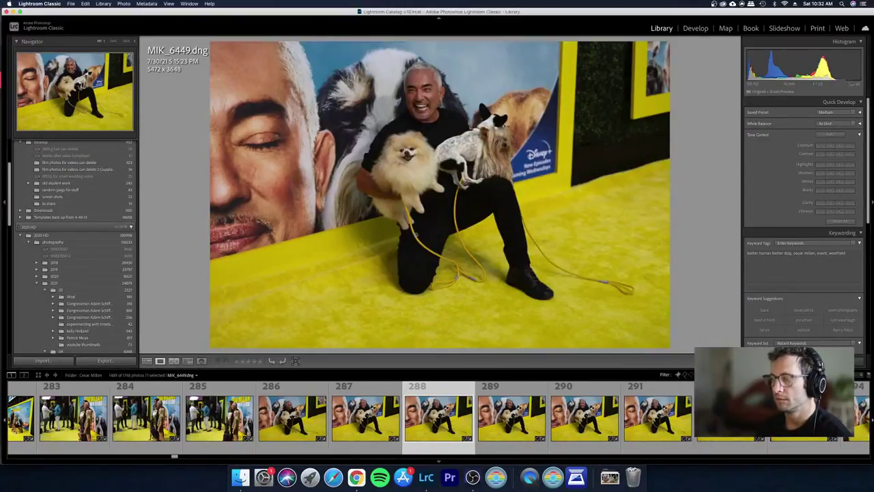
key("x")
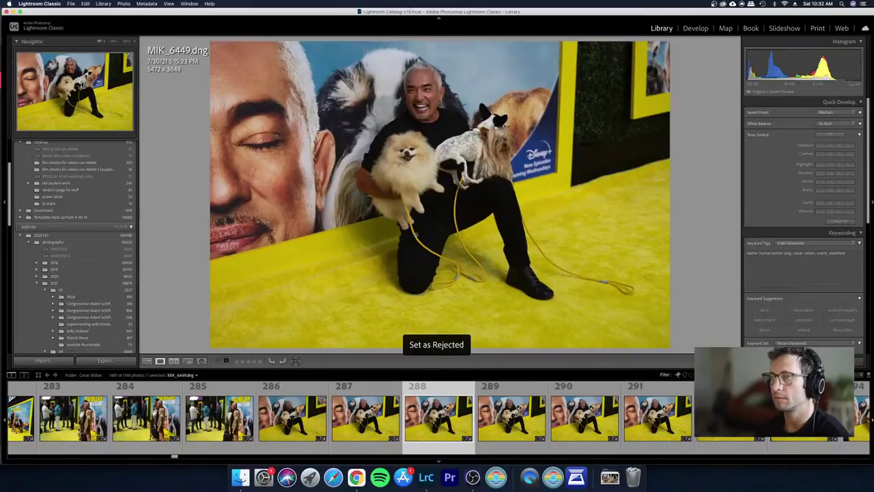
key("Right")
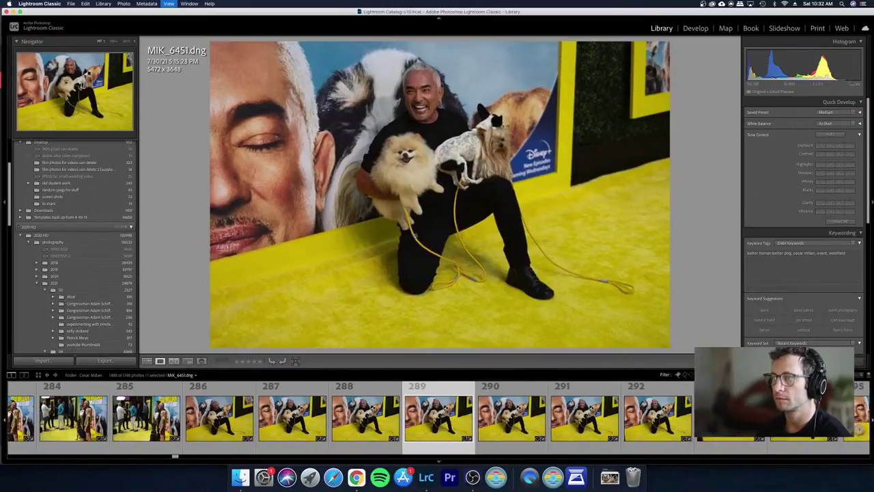
Step: Crop MIK_6451 to a vertical 2:3 portrait, then return to the grid at photo 290
key("r")
key("x")
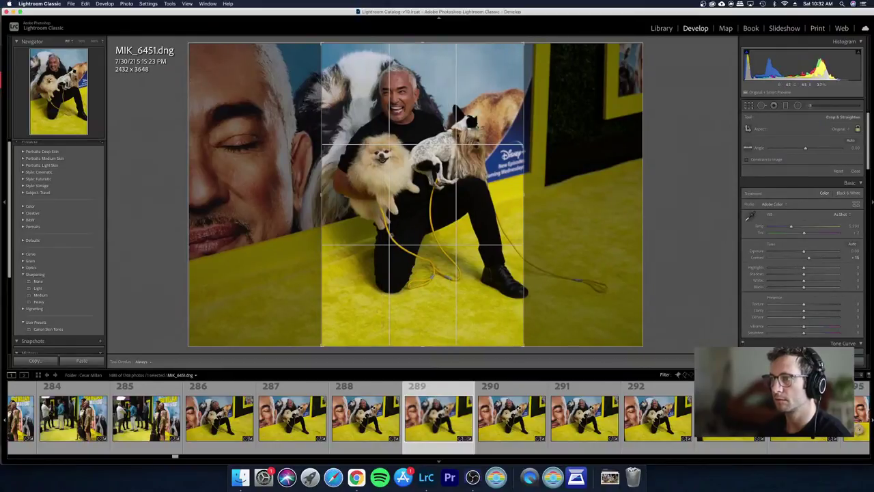
key("g")
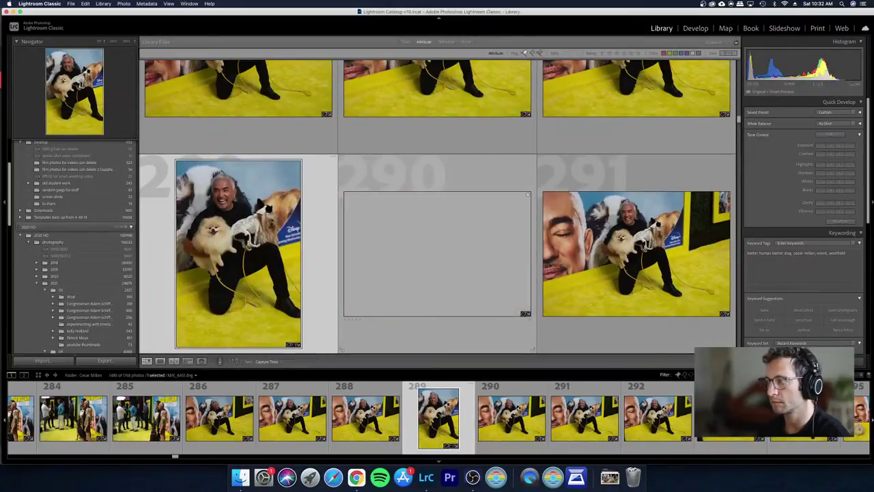
key("Right")
key("Right")
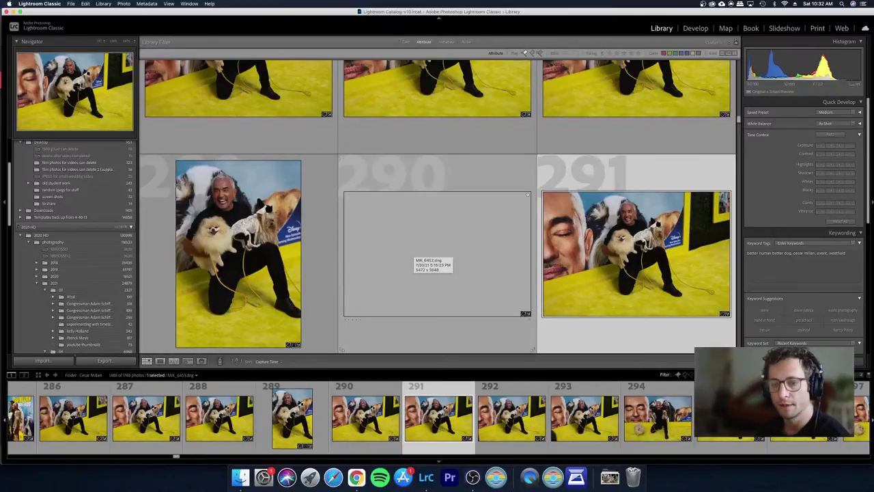
Step: Step through photos 292–299 in Loupe, rejecting the near-duplicate dog-series frames
key("Right")
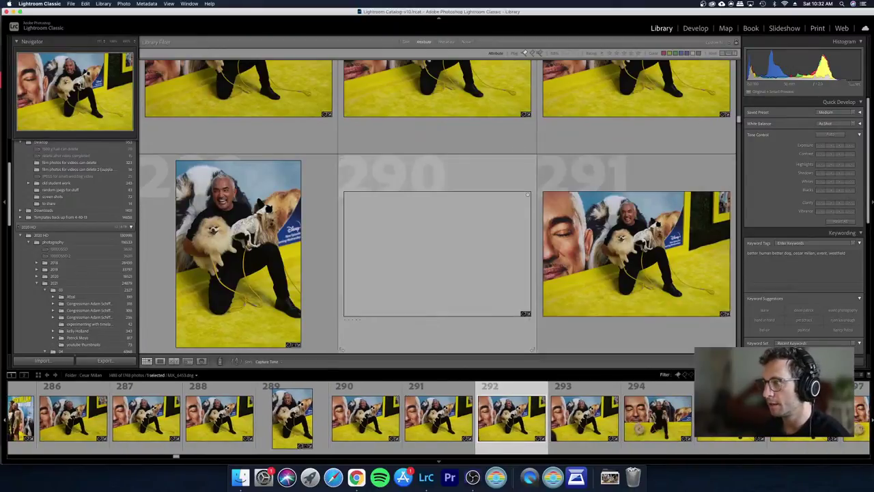
key("Right")
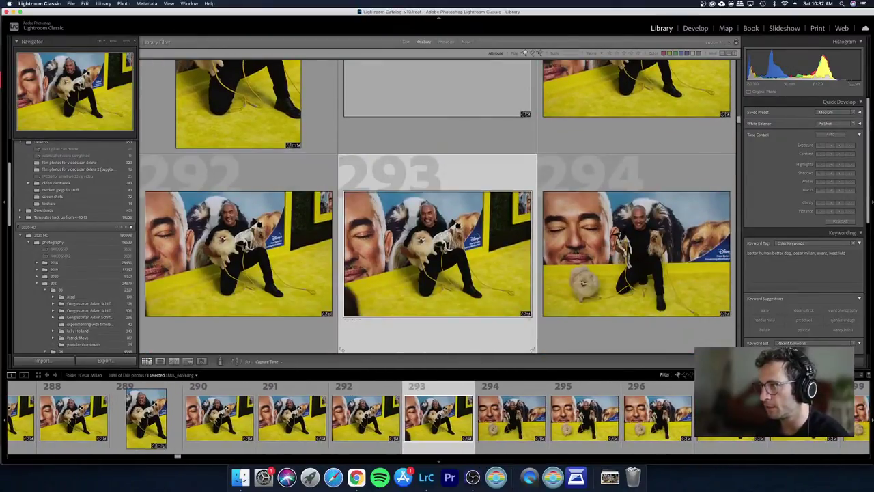
key("Right")
key("Right")
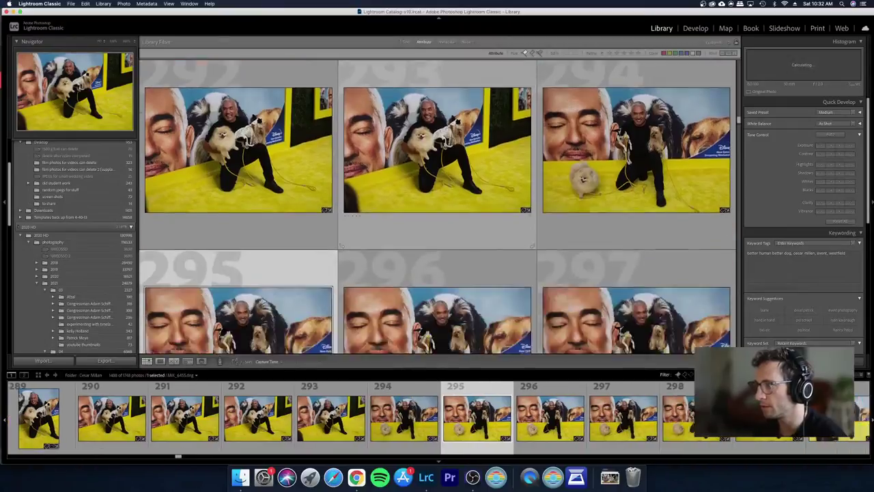
key("Left")
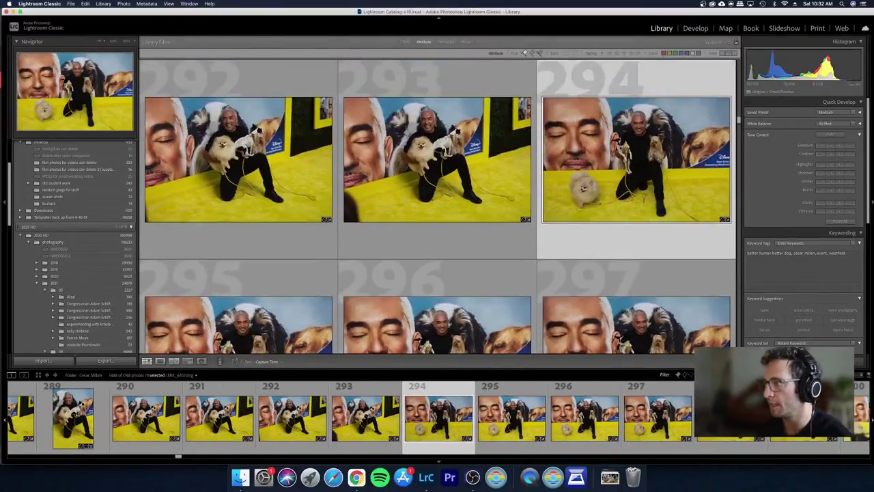
key("e")
key("Right")
key("Right")
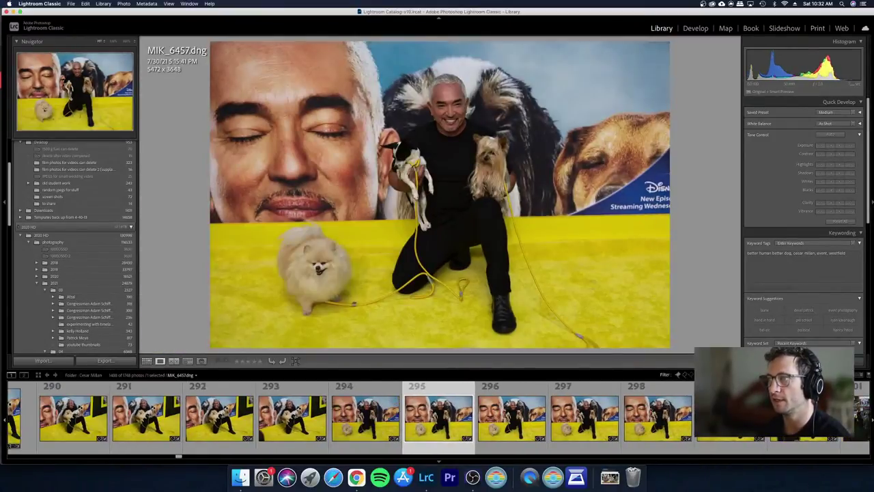
key("Left")
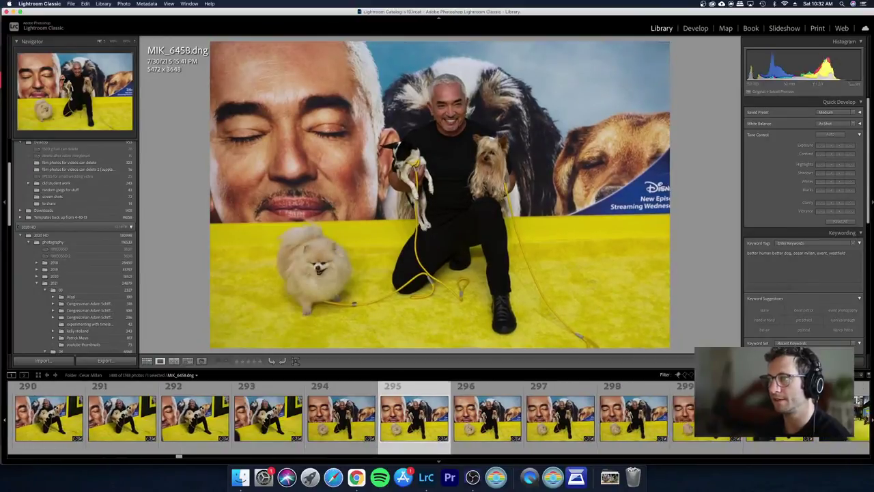
key("x")
key("Right")
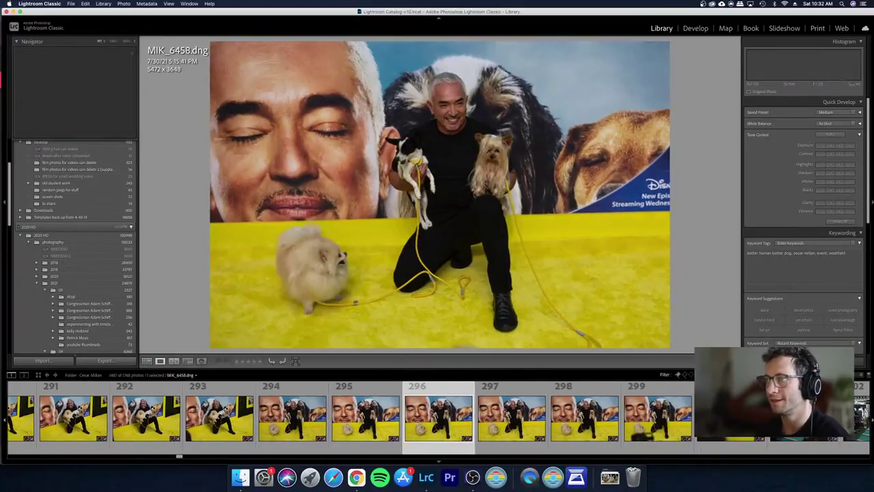
key("Right")
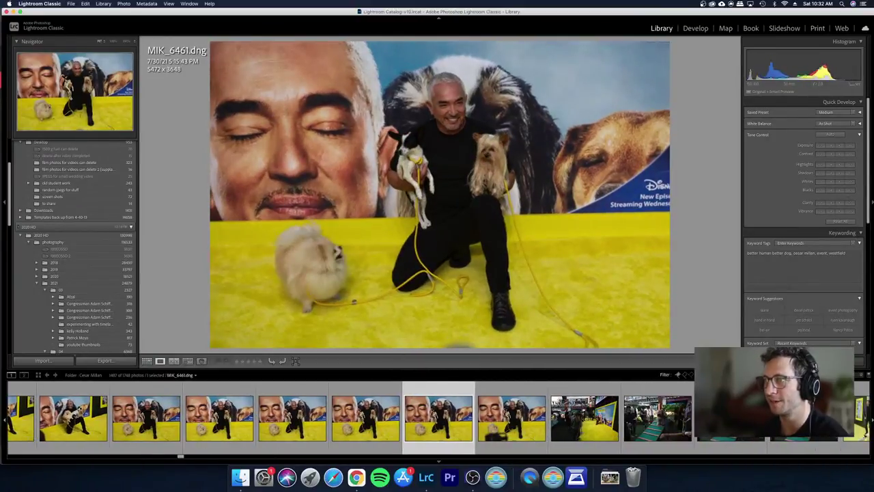
key("Right")
key("Right")
key("Right")
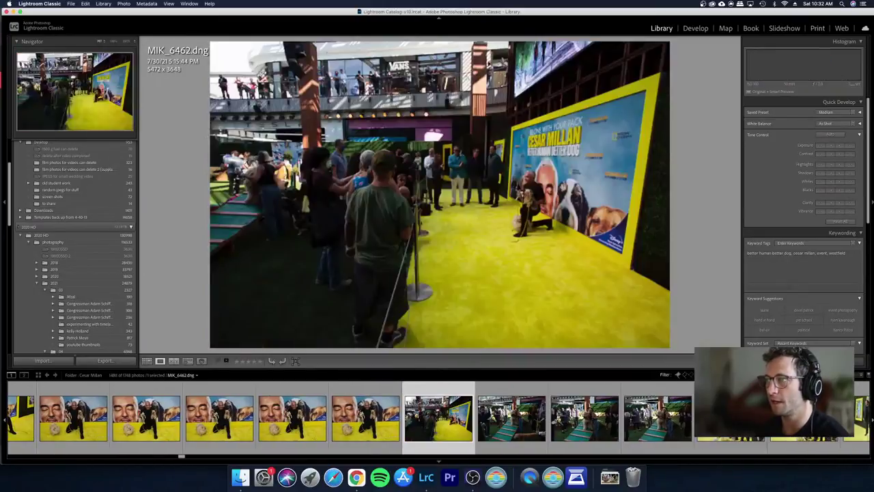
key("Left")
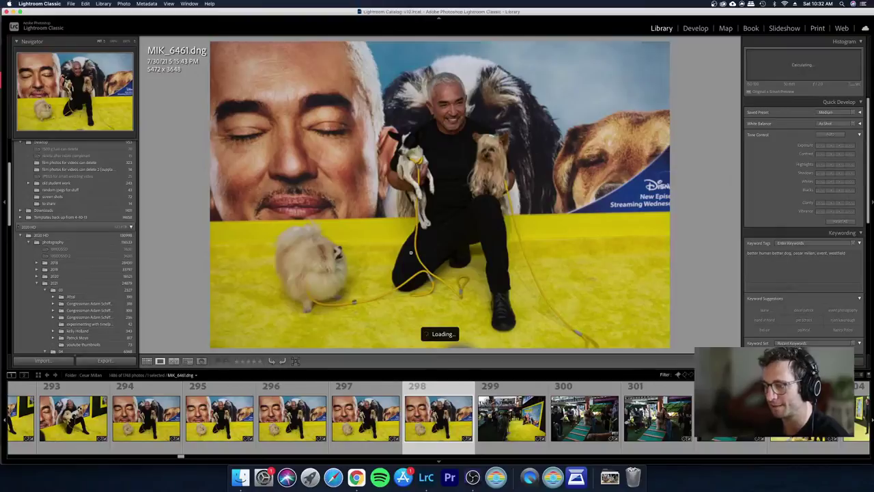
Step: Back in the Grid, select photos 286 through 298 together
key("g")
scroll(372, 227, "up", 8)
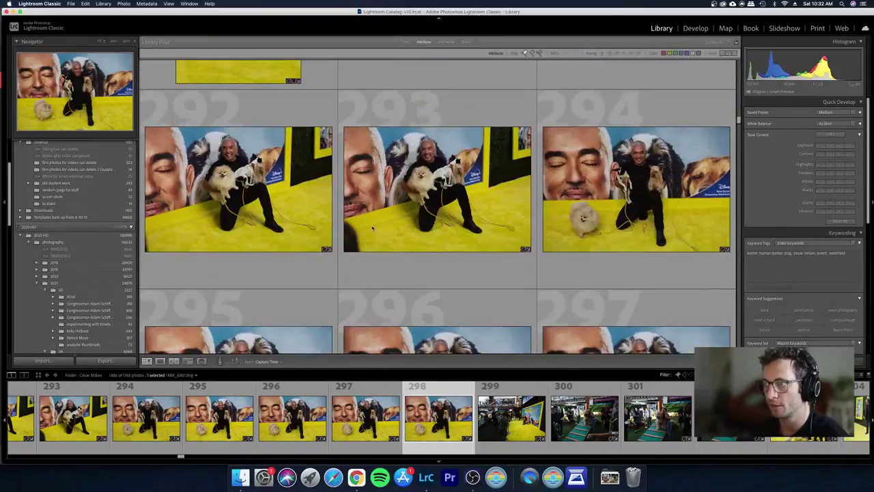
scroll(372, 227, "up", 6)
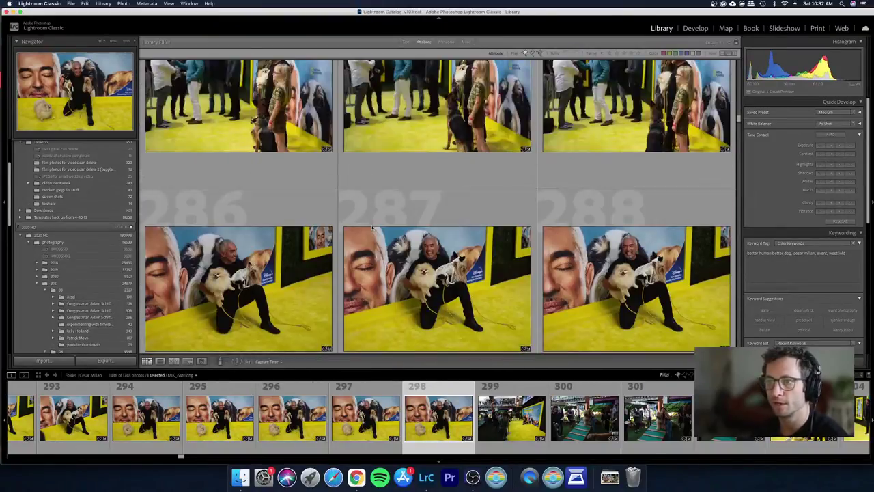
scroll(373, 227, "up", 2)
scroll(372, 227, "down", 4)
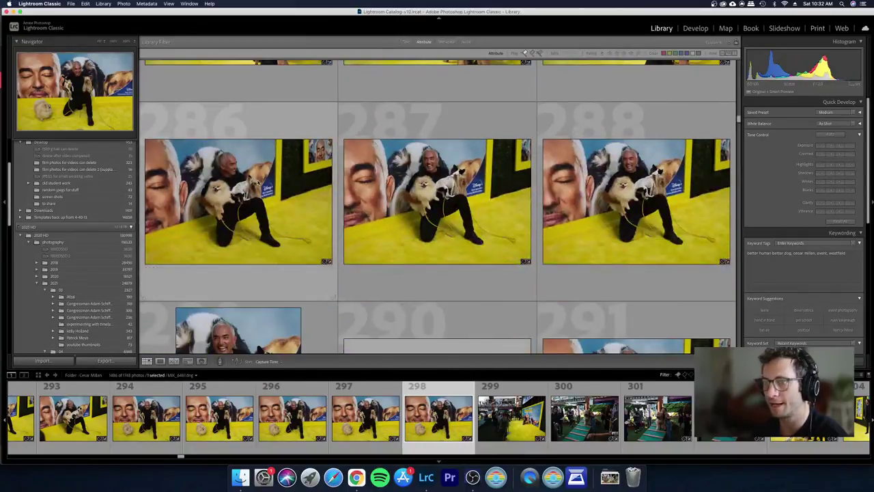
left_click(191, 246, "shift")
Step: Raise Shadows to about +28 on the 13 selected dog-series photos in Develop
key("d")
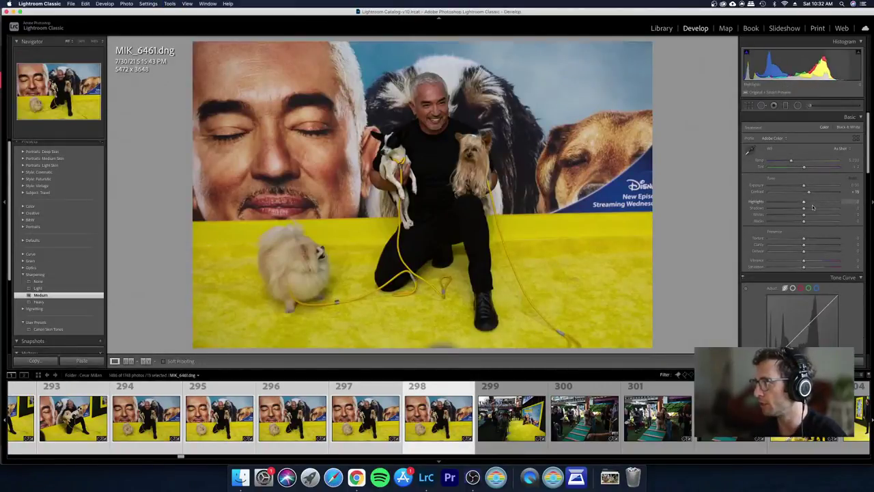
left_click_drag(804, 208, 813, 210)
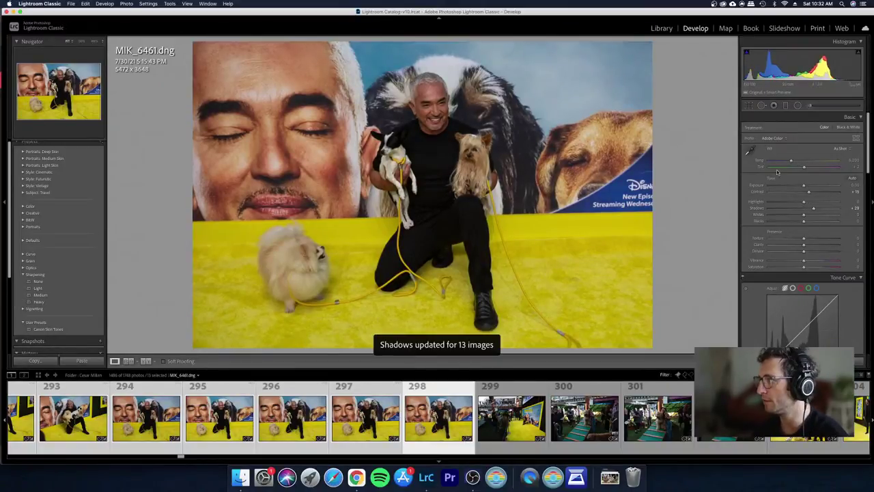
Step: Set Exposure to +0.10 on the synced photos, then view MIK_6453 large in Library
left_click_drag(804, 184, 803, 185)
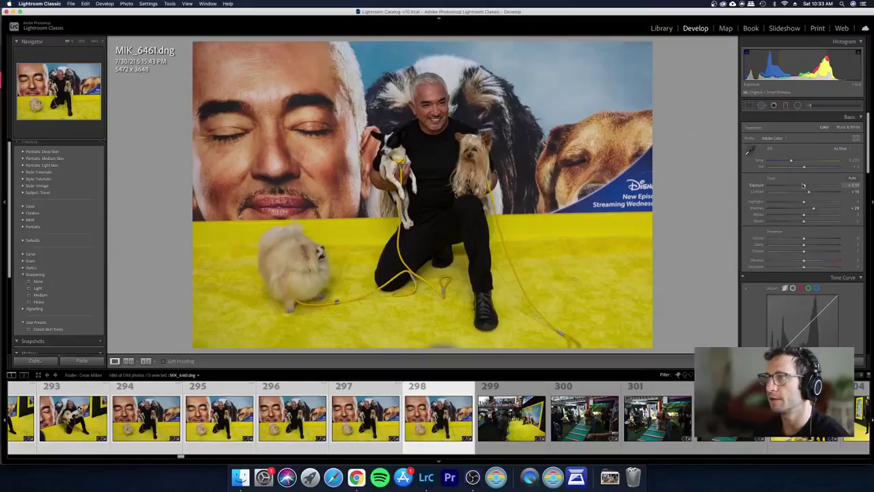
key("g")
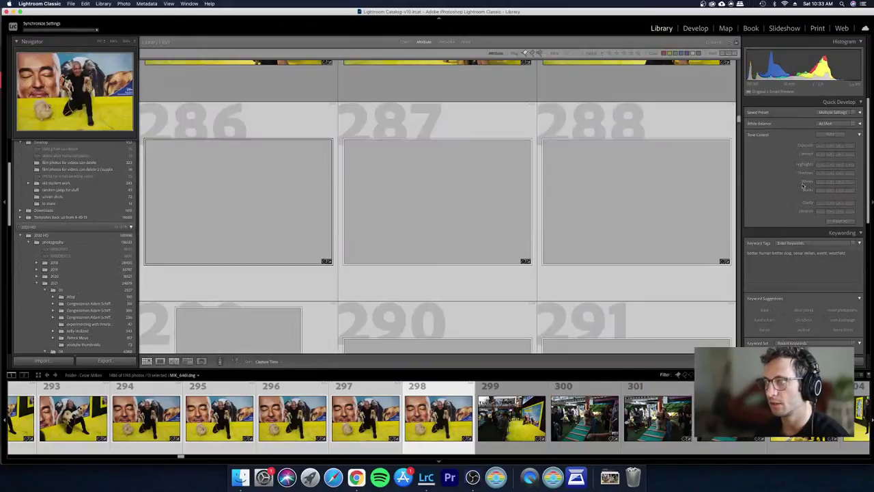
key("Left")
key("Left")
key("Left")
key("Left")
key("Left")
key("Left")
key("Left")
key("Left")
key("Left")
key("Left")
key("Left")
key("Left")
key("Left")
key("Left")
key("Left")
key("Left")
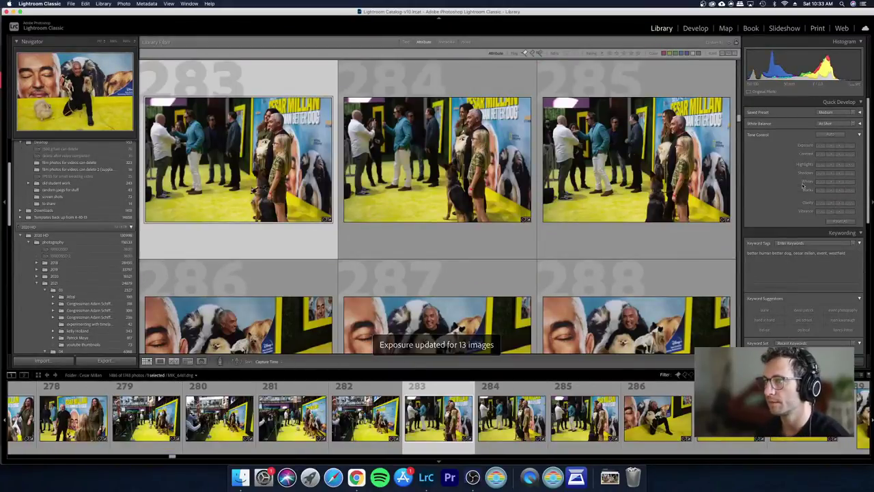
key("Right")
key("Right")
key("Right")
key("Right")
key("Right")
key("Right")
key("Right")
key("Right")
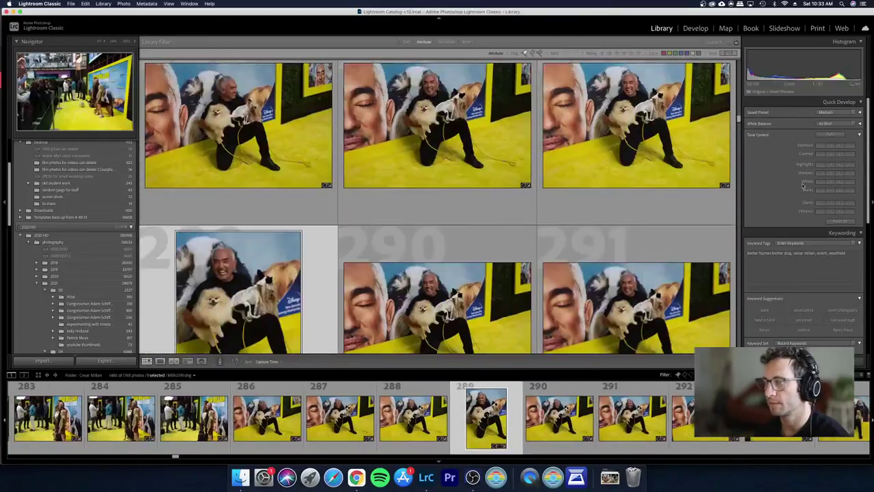
key("e")
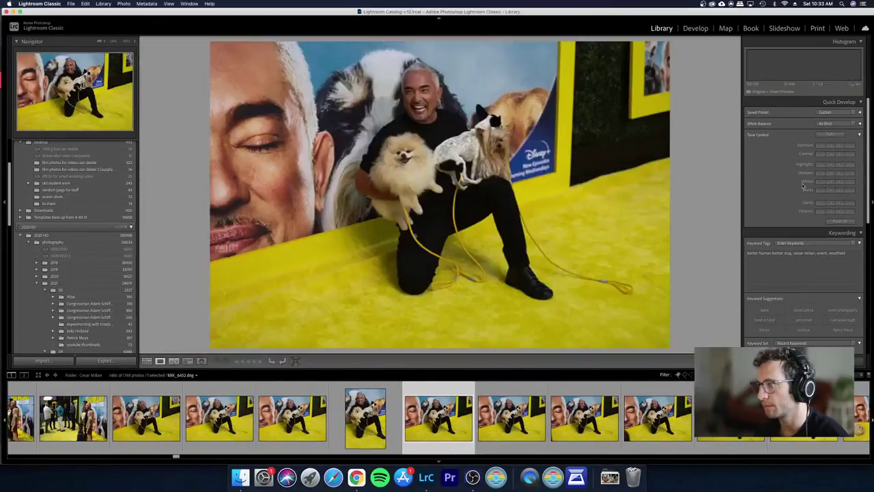
key("Right")
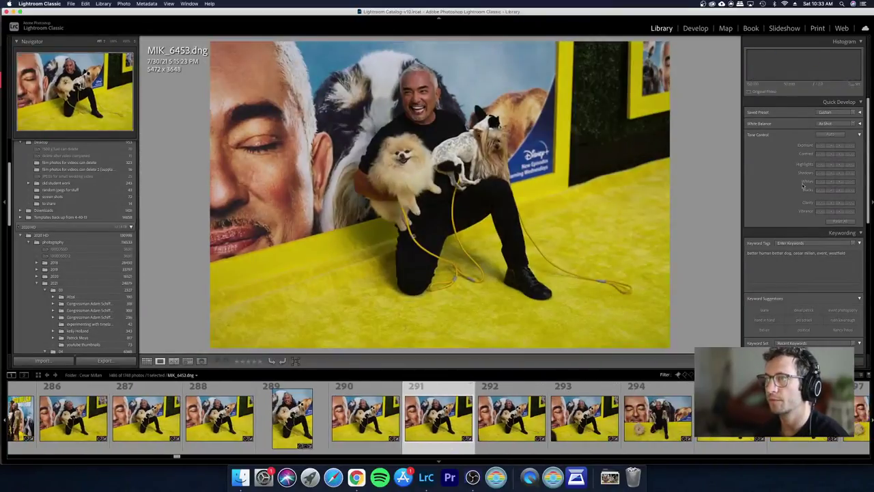
Step: Crop MIK_6453 to a vertical 2432 × 3648 portrait and reject the duplicate MIK_6455
key("d")
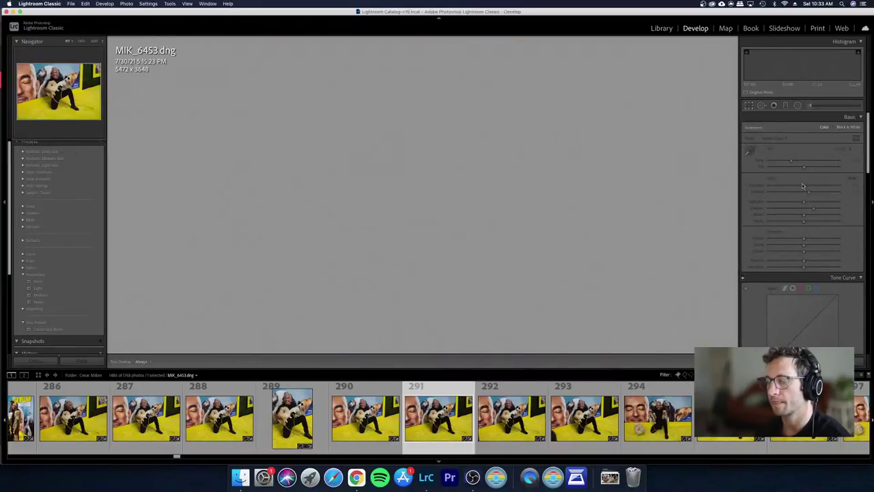
key("r")
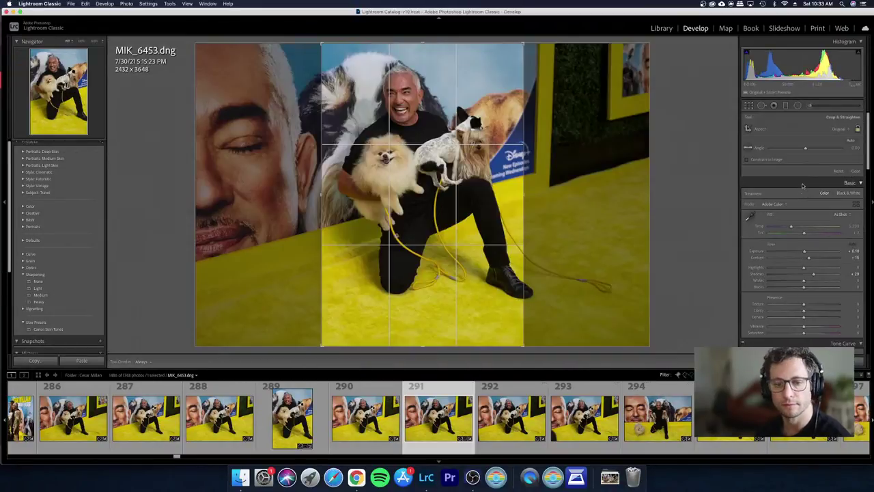
key("Right")
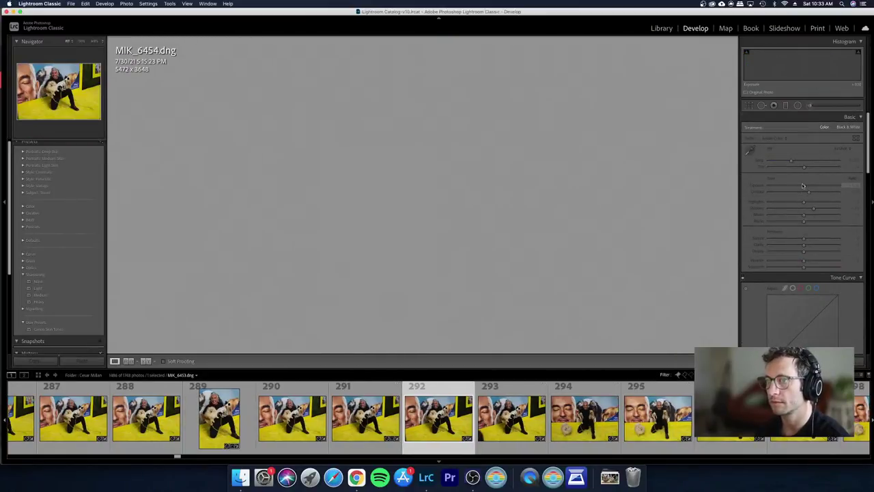
key("Right")
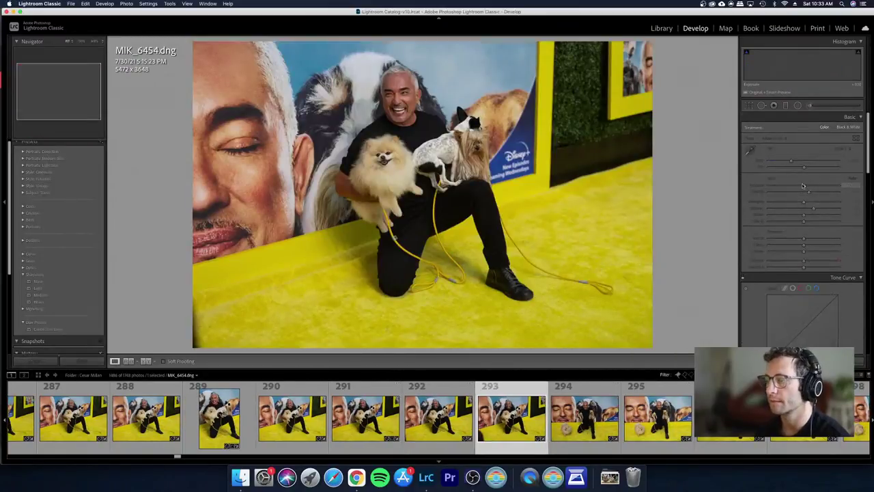
key("x")
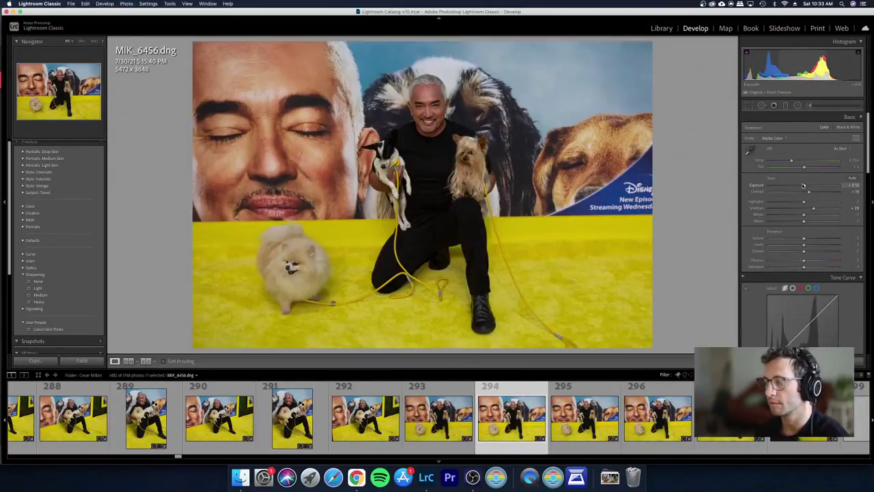
Step: Reject photo 293 in Loupe, undoing and reapplying the reject flag
key("g")
key("Left")
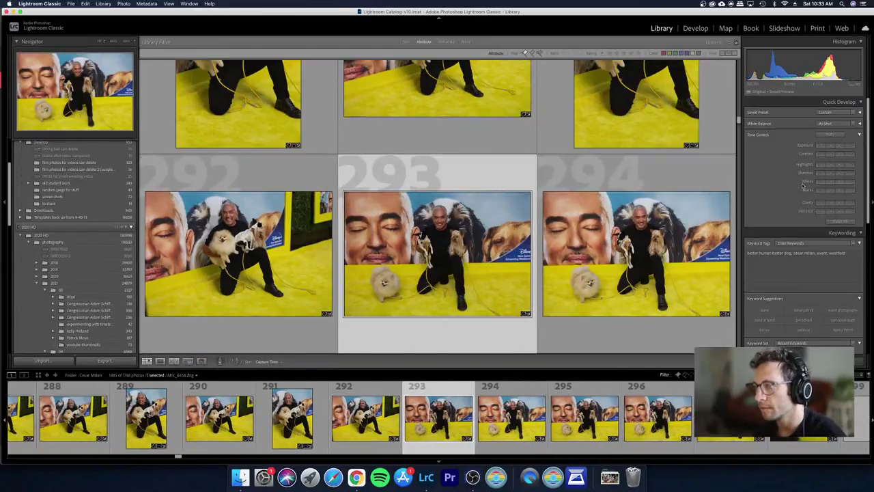
key("e")
key("x")
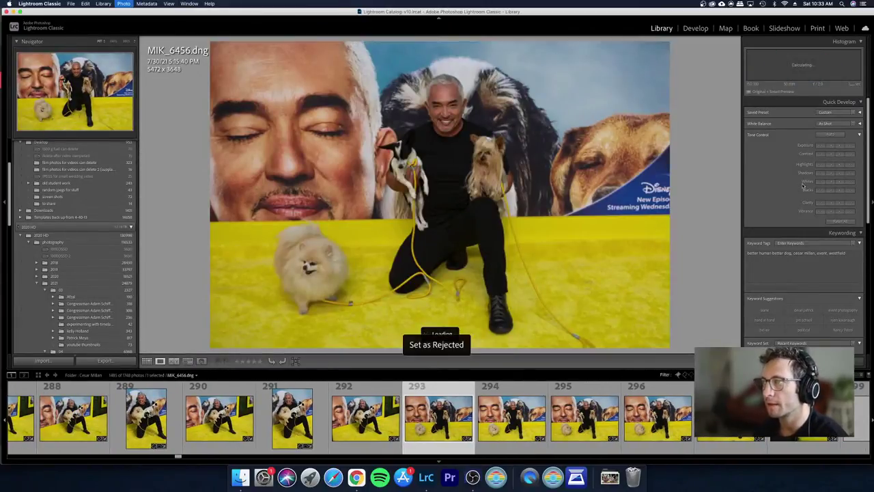
key("super+z")
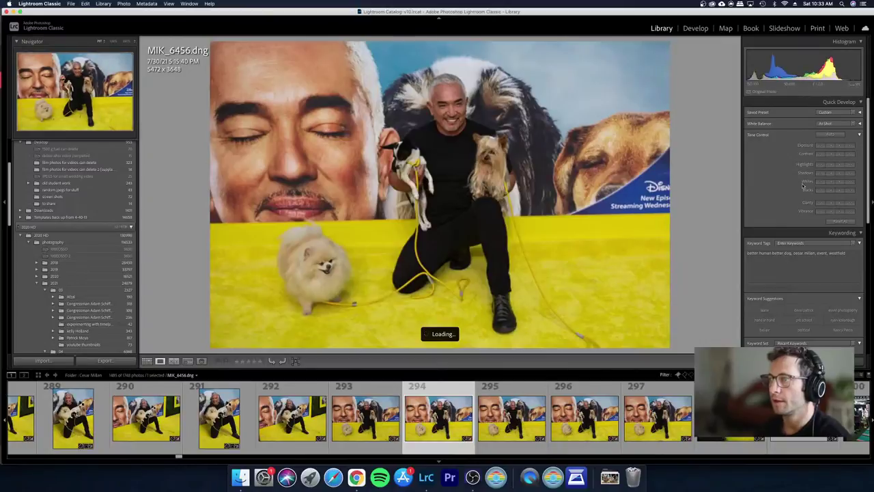
key("x")
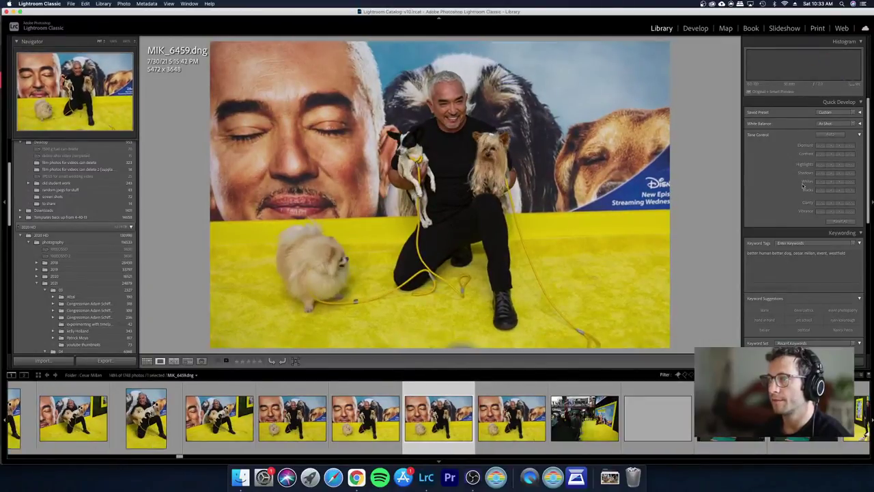
key("Right")
Step: Reject MIK_6460, MIK_6461 and the dog-ramp photo BRIX5786
key("Left")
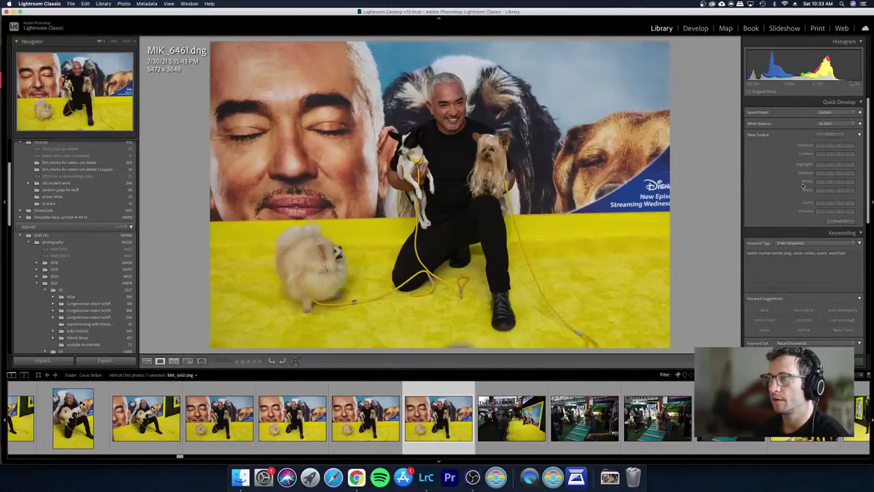
key("x")
key("x")
key("Right")
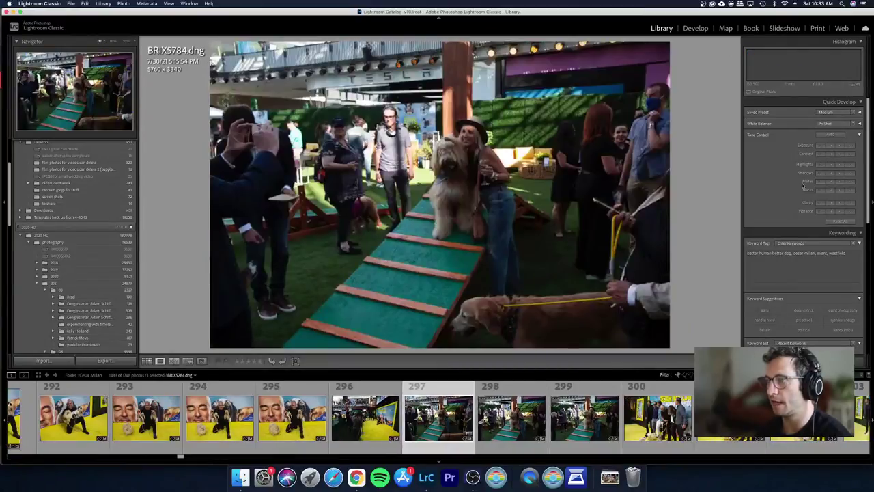
key("Left")
key("Right")
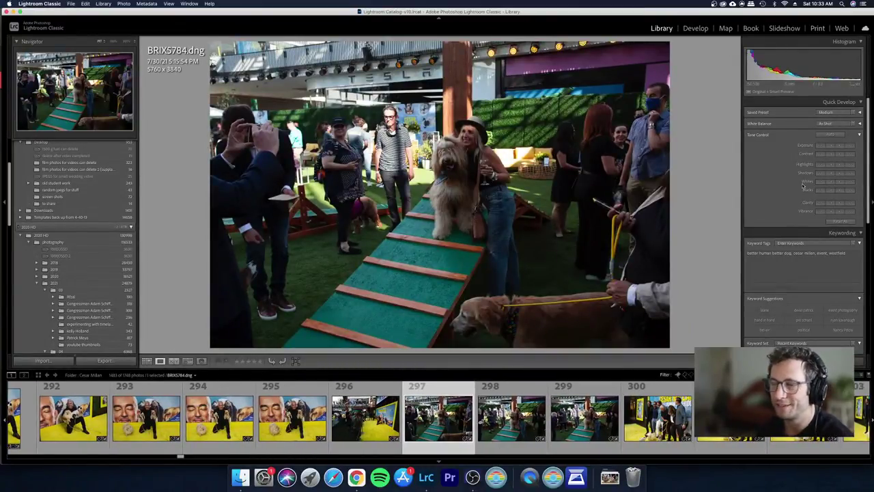
key("Right")
key("Right")
key("x")
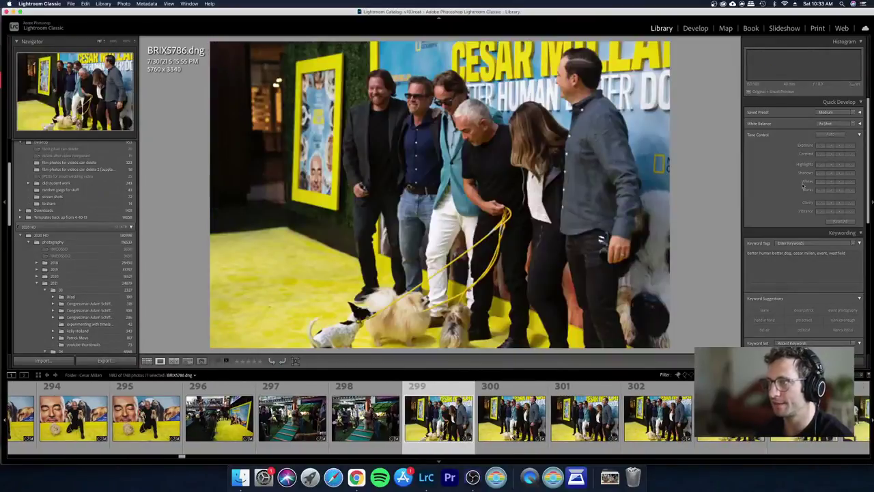
key("x")
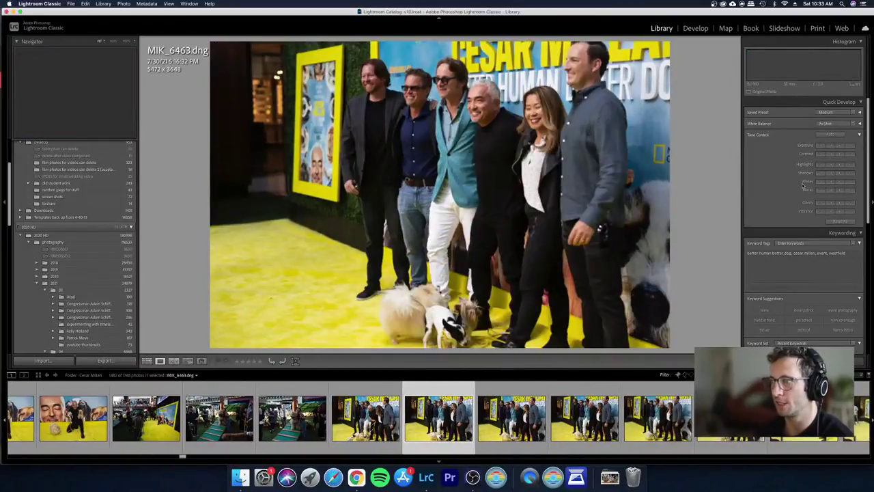
Step: Compare neighbouring group photos, then reject MIK_6463 and MIK_6466
key("super+z")
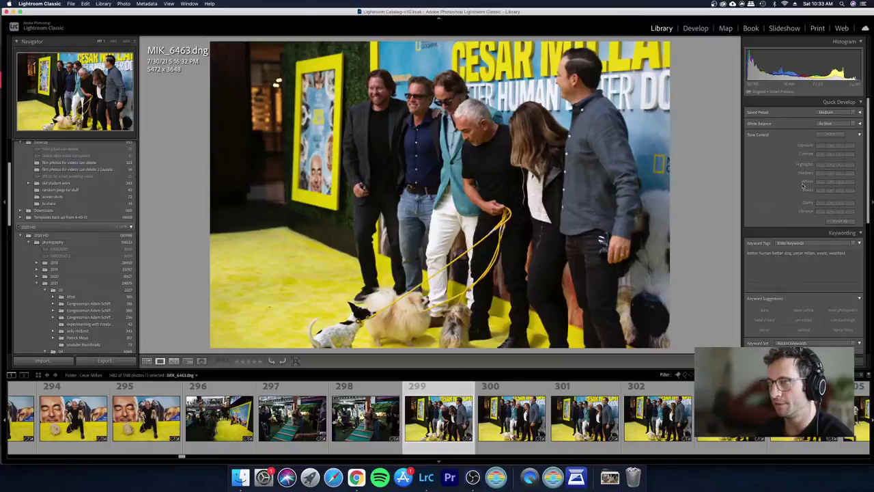
key("Right")
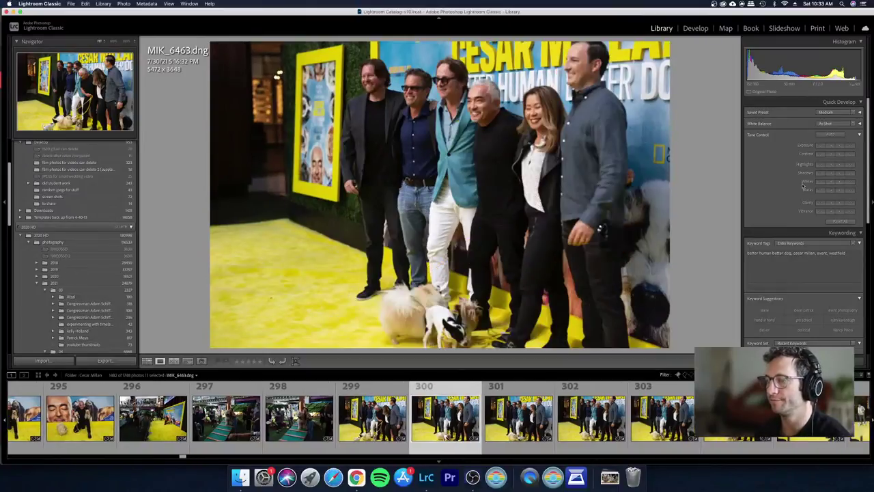
key("Left")
key("x")
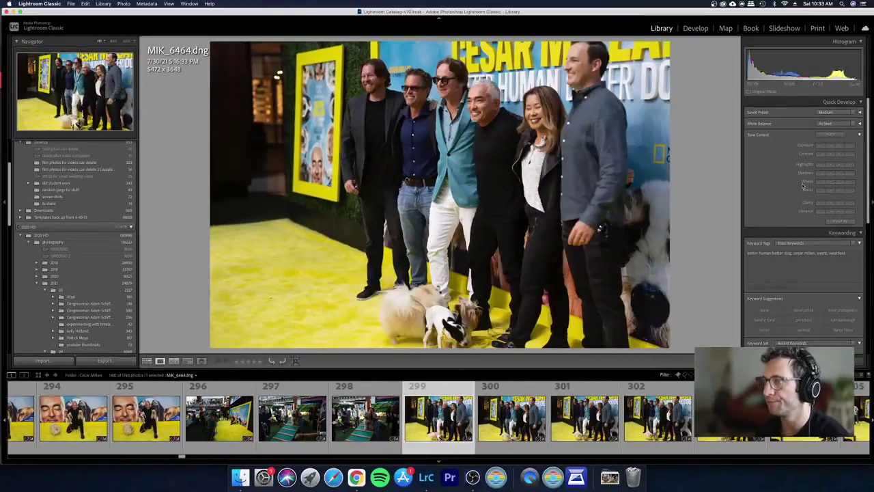
key("Right")
key("Right")
key("x")
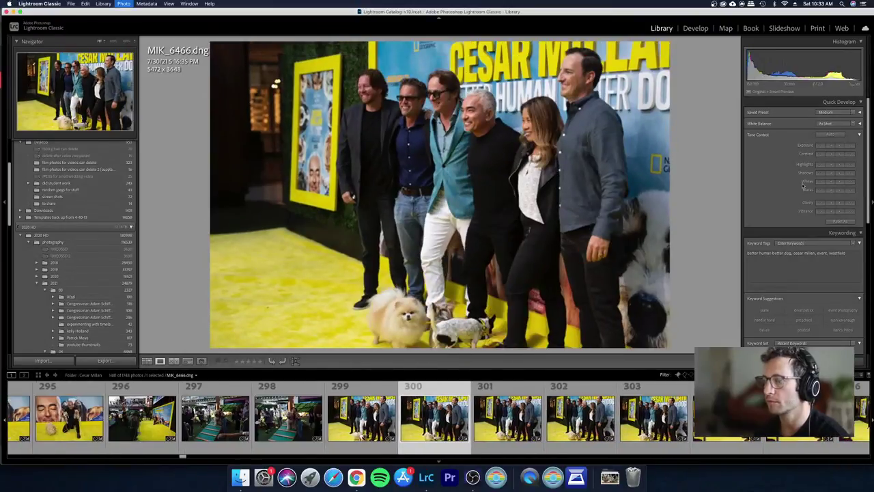
key("Right")
Step: Reject MIK_6467, MIK_6469, MIK_6472 and the following photo
key("x")
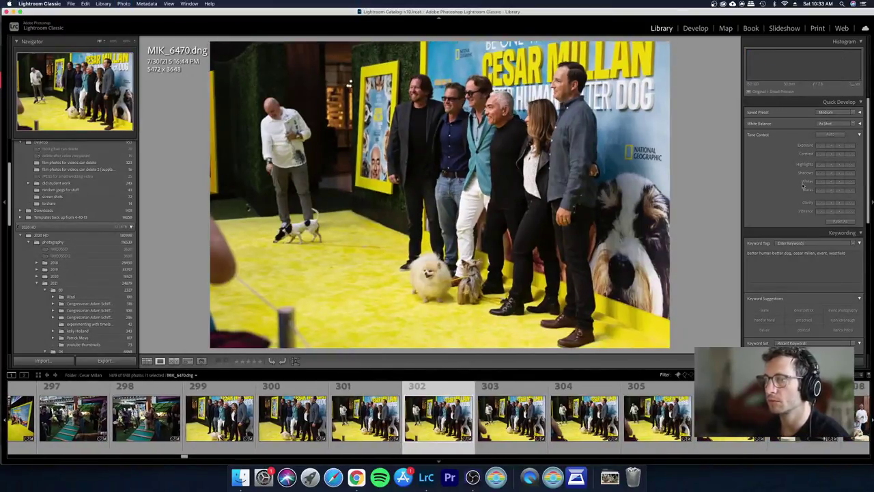
key("x")
key("Right")
key("x")
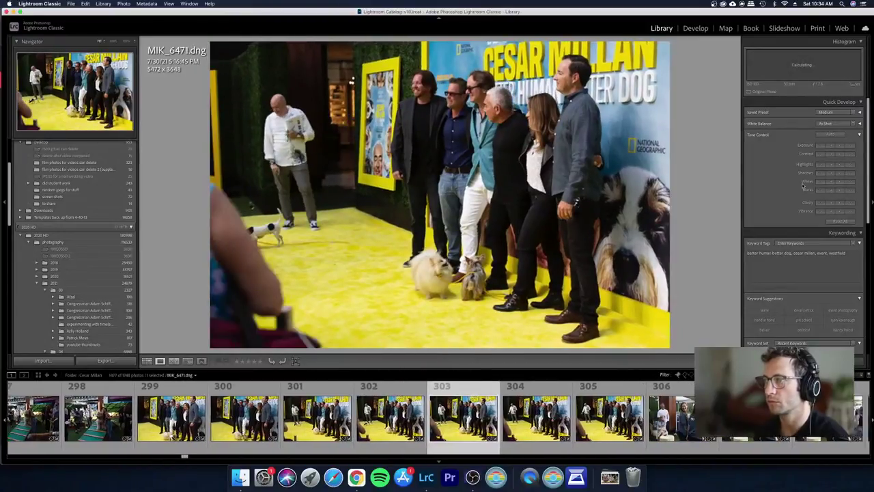
key("x")
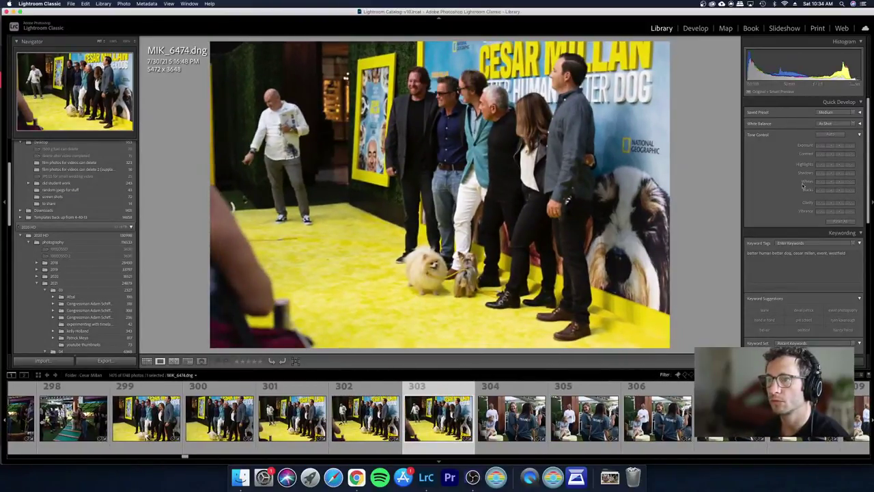
key("super+z")
key("super+z")
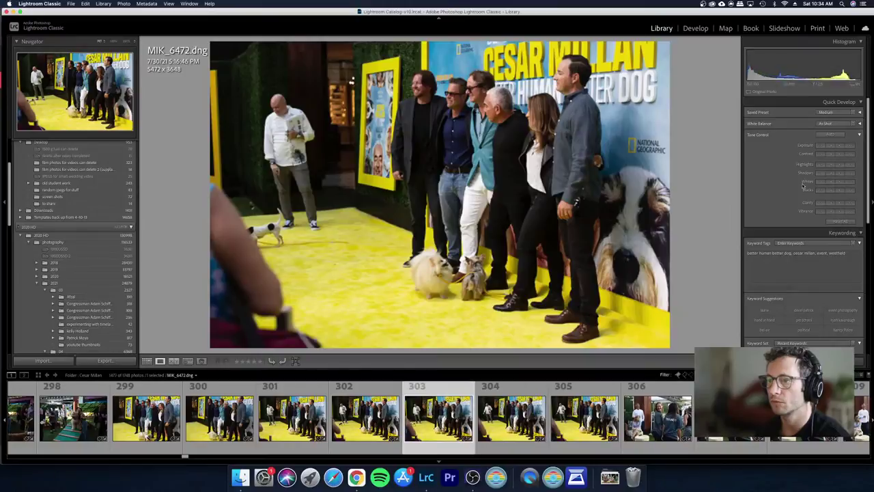
key("x")
key("x")
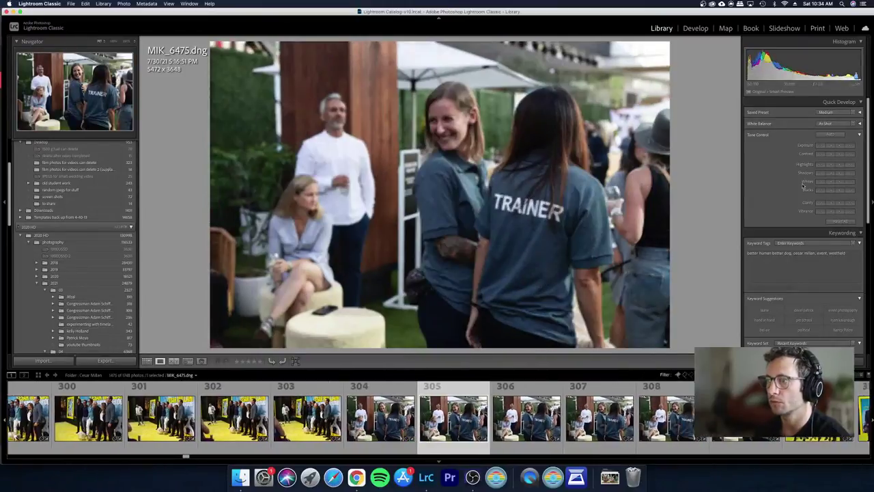
Step: Reject two more weak photos and one duplicate trainer photo
key("x")
key("x")
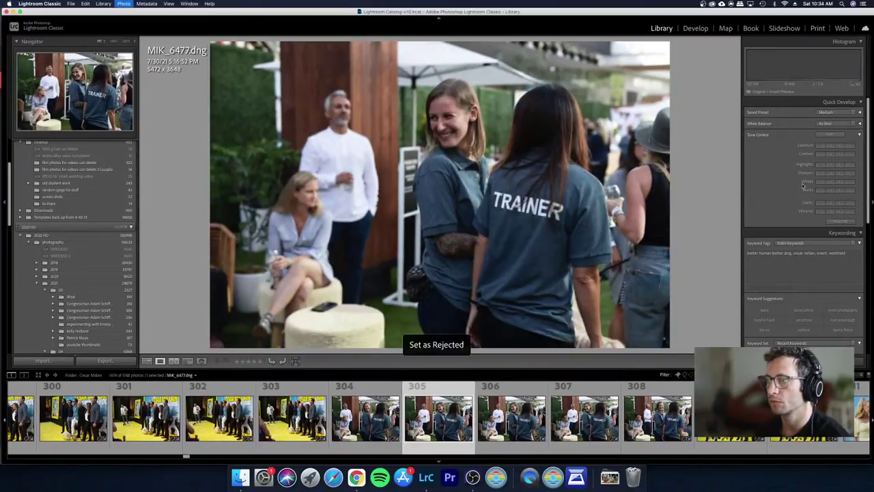
key("g")
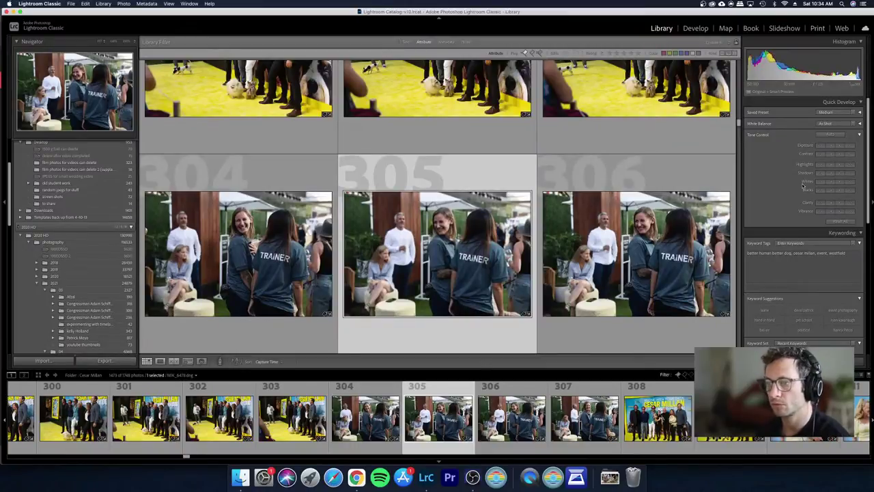
key("x")
Step: Select trainer photos 304 and 305 and open MIK_6479 in Develop
key("Right")
key("Right")
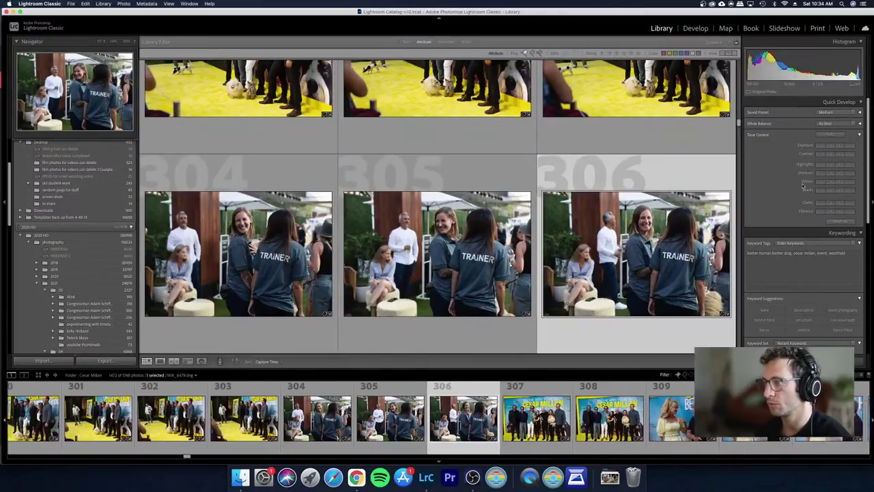
key("Home")
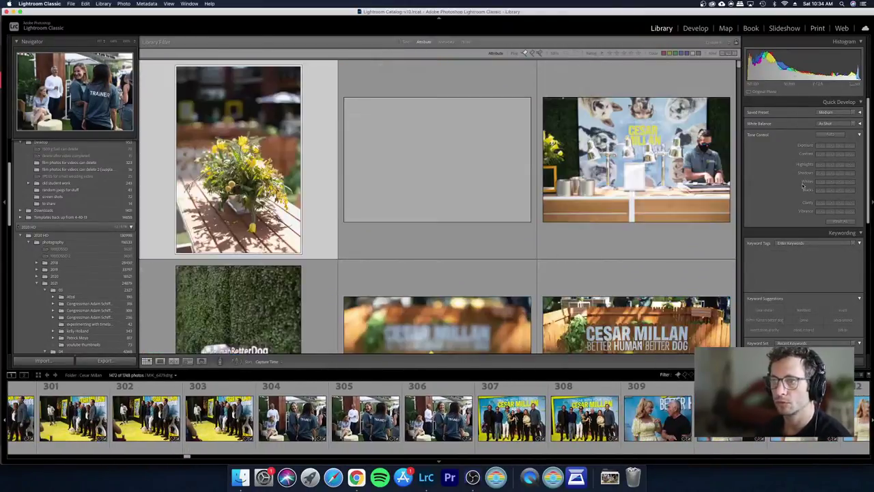
key("super+z")
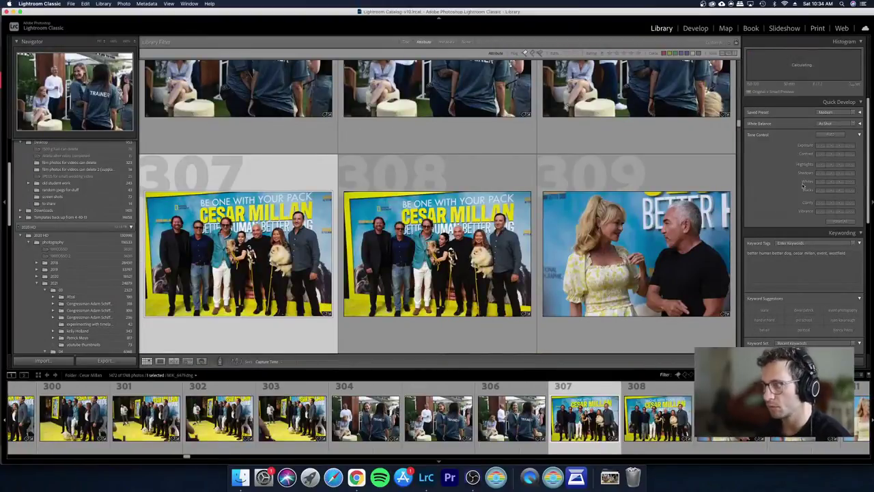
key("super+z")
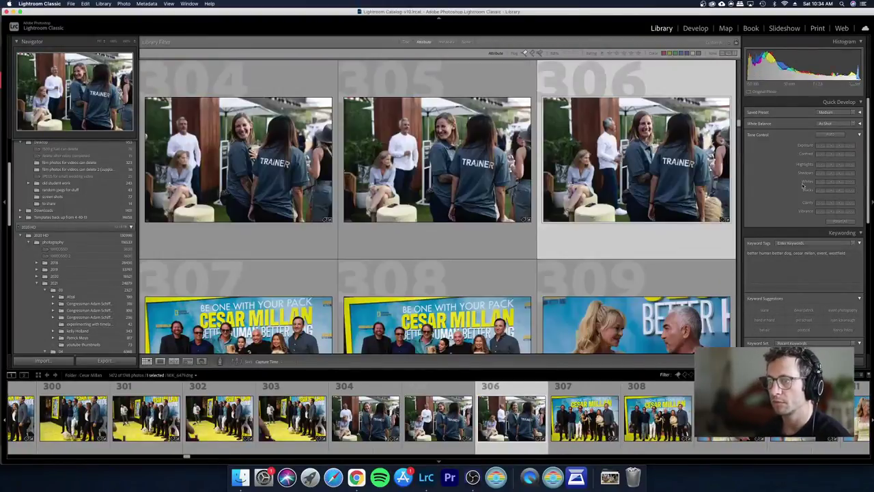
key("super+z")
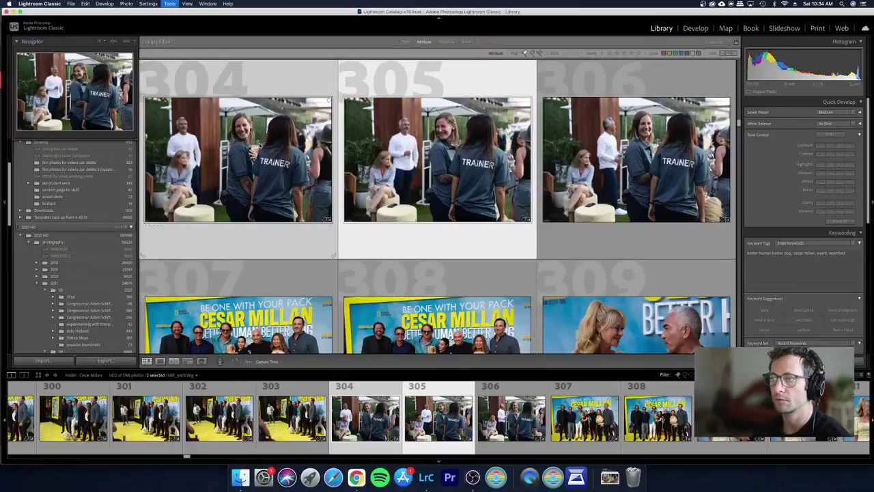
key("d")
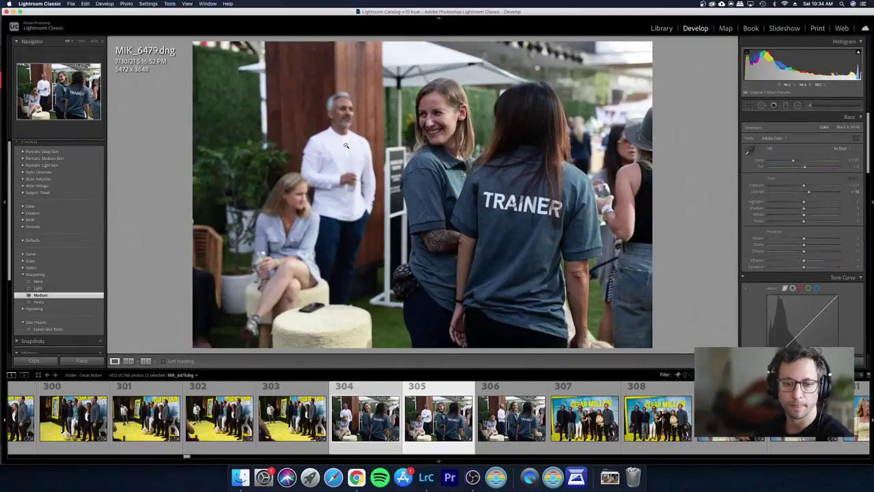
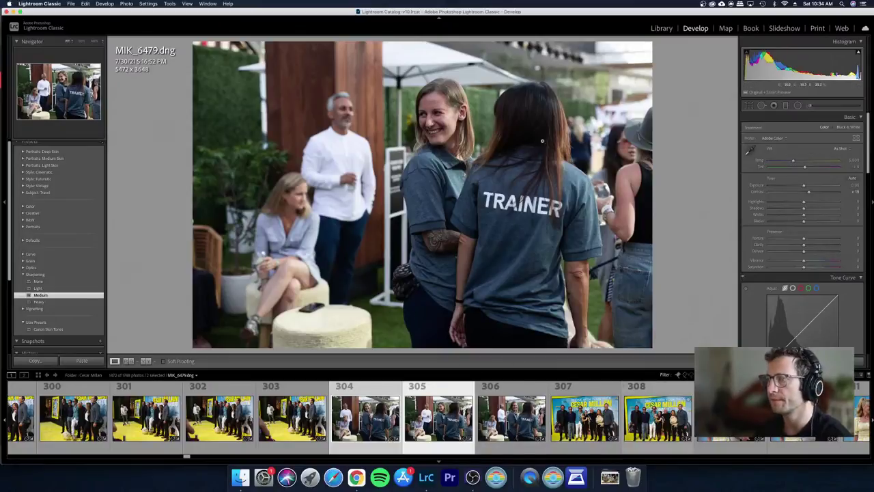
Step: Cool the colour temperature of both trainer photos slightly with a custom white balance
left_click(794, 160)
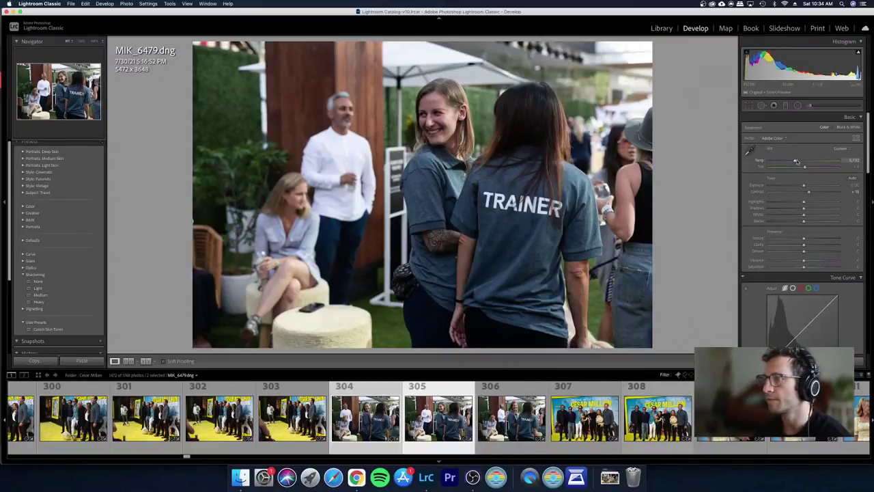
left_click(796, 161)
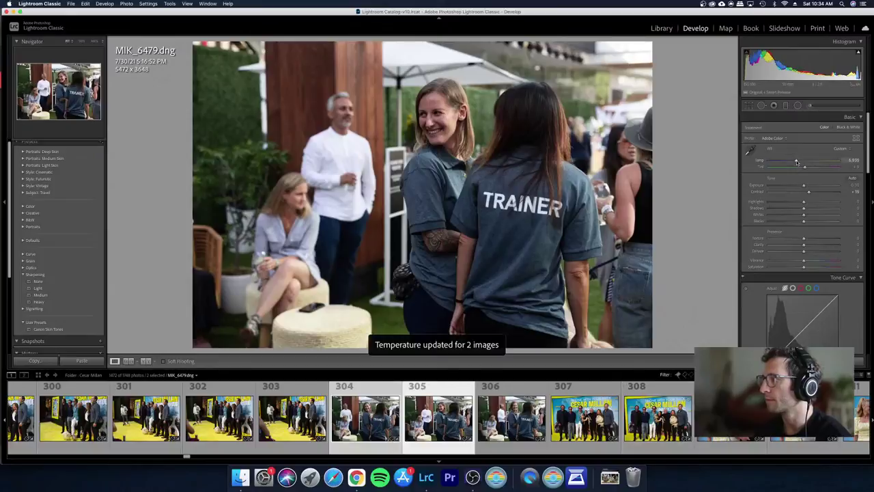
left_click_drag(796, 161, 794, 161)
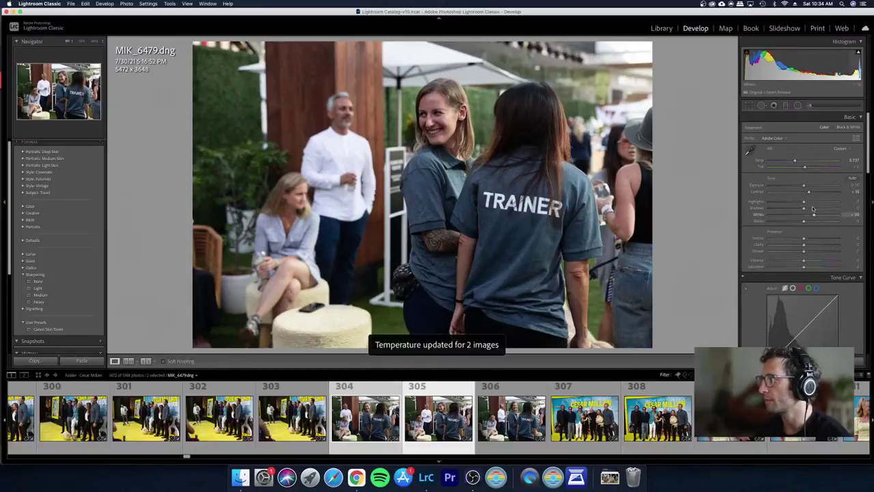
Step: Lift the Shadows on both trainer photos and return to the Library grid
left_click(812, 212)
left_click_drag(806, 216, 804, 217)
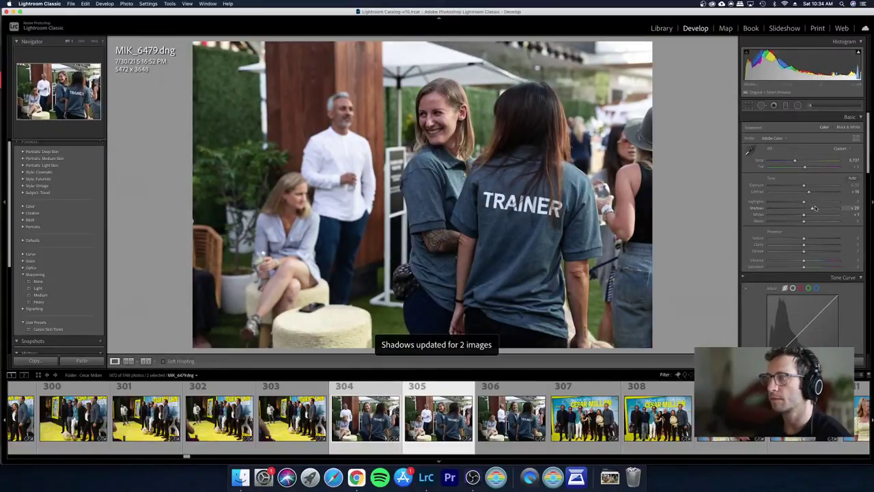
left_click(819, 212)
left_click(817, 208)
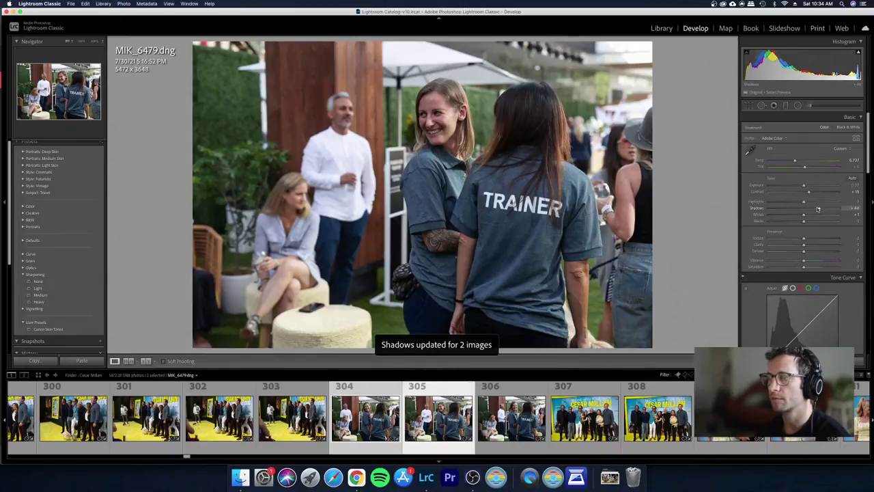
key("g")
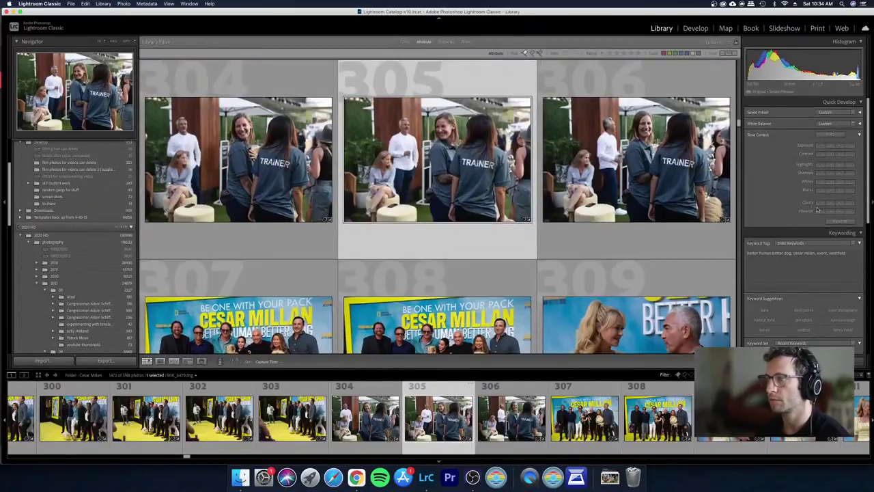
Step: Sync the trainer edits and paste them onto the neighbouring photo
key("d")
key("super+shift+s")
key("Return")
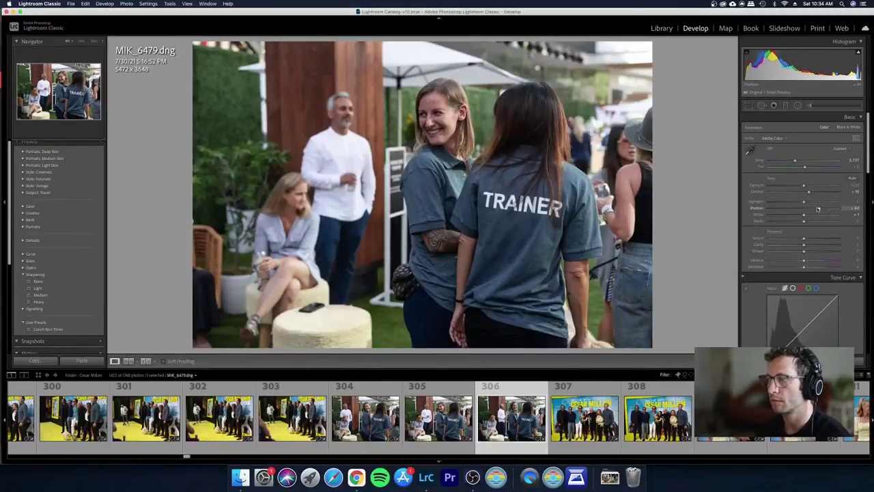
key("Right")
key("super+shift+v")
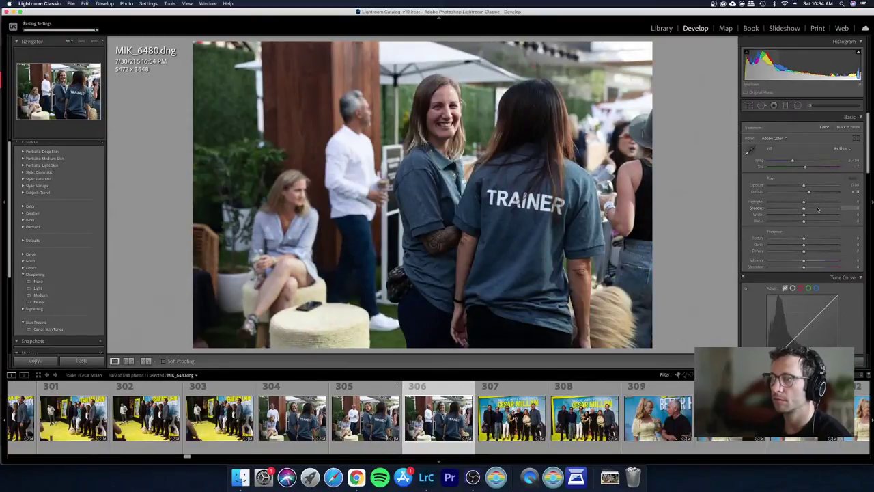
key("Right")
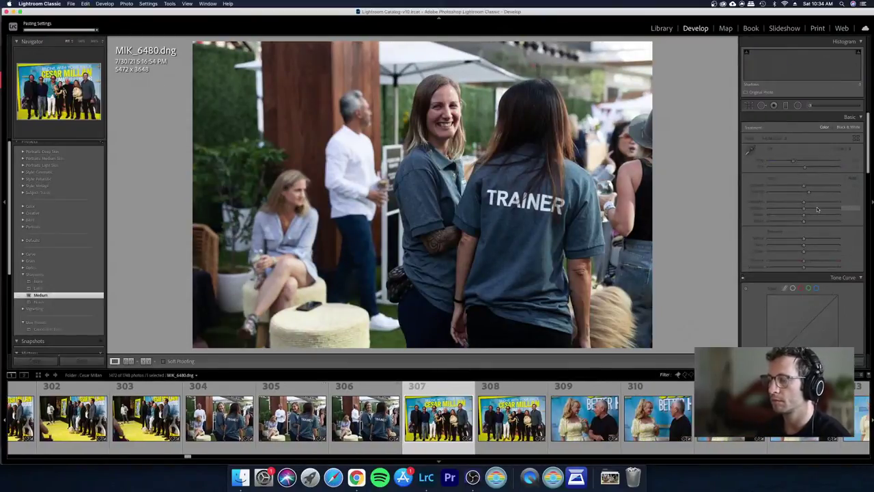
Step: Reject the venue group photo and the next weak shot
key("g")
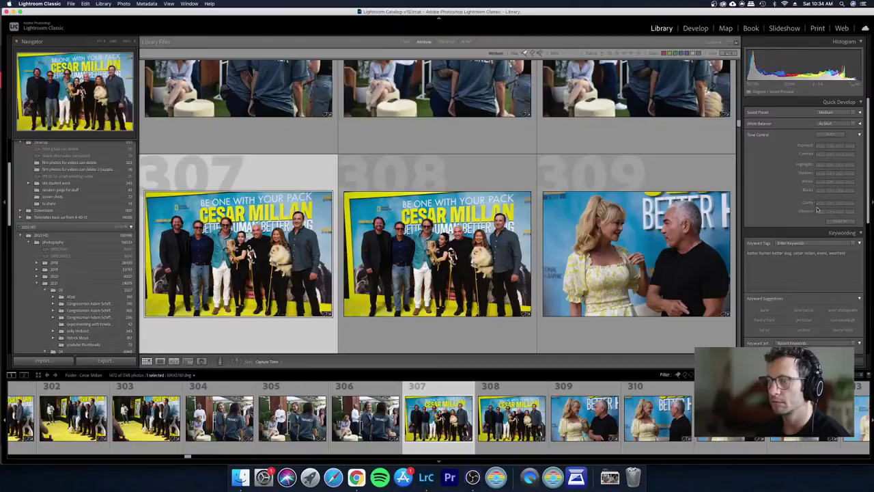
key("Right")
key("e")
key("Right")
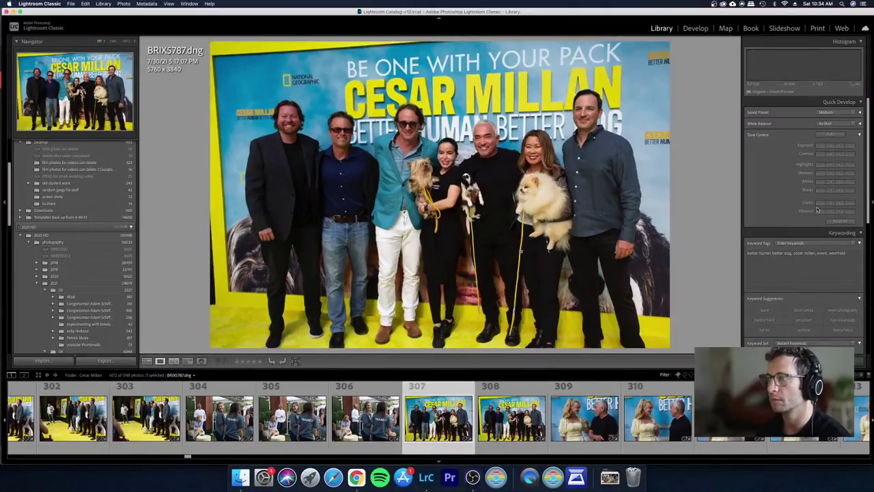
key("Left")
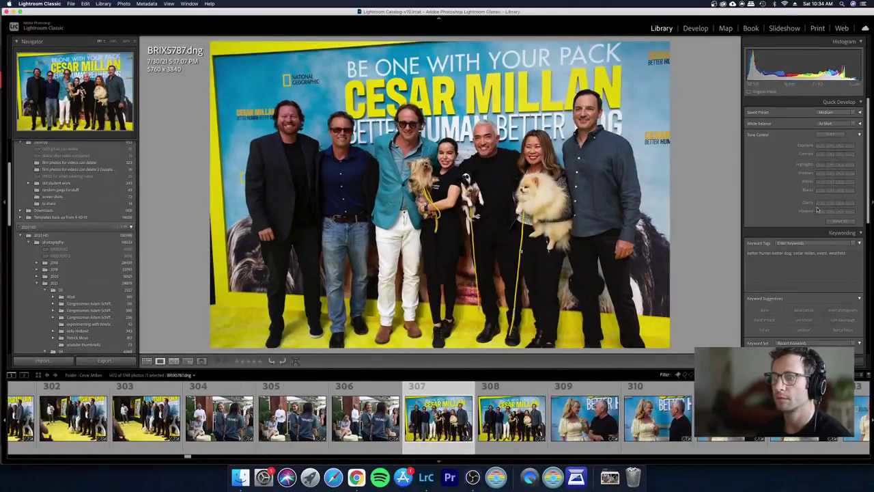
key("x")
key("Right")
key("Right")
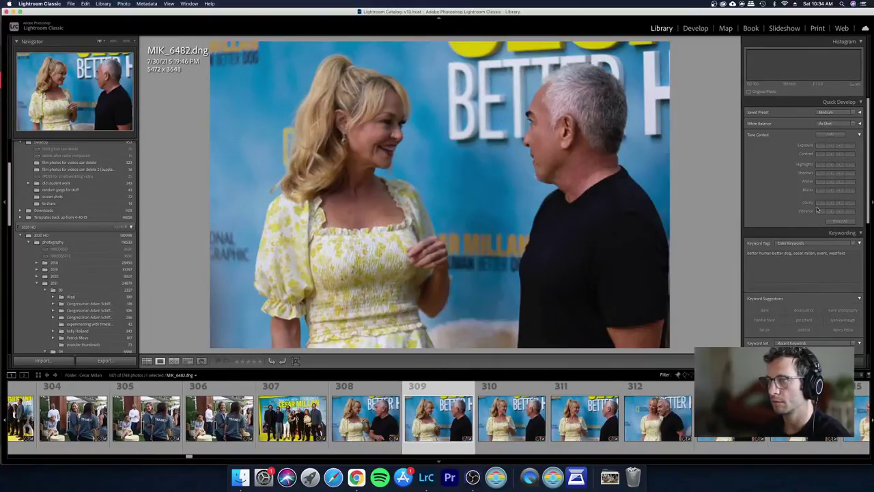
key("Left")
key("g")
key("x")
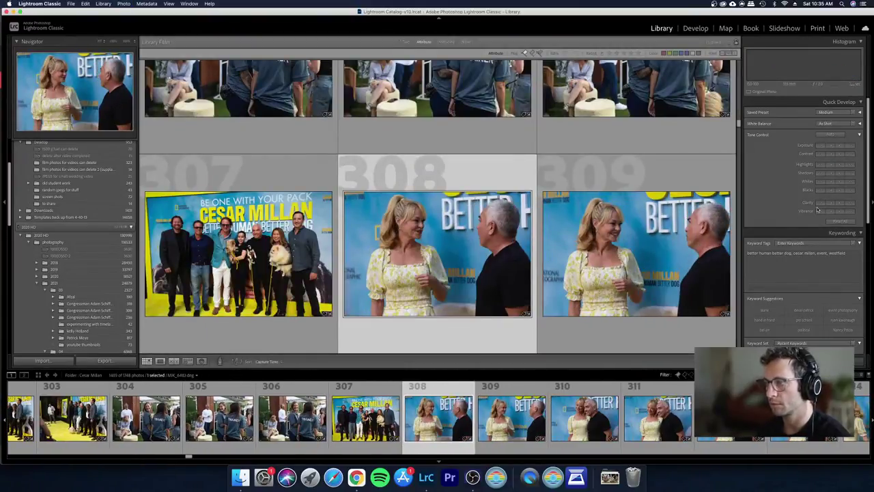
Step: Reject photo 310 and MIK_6492 while browsing the later portraits
key("Right")
key("Right")
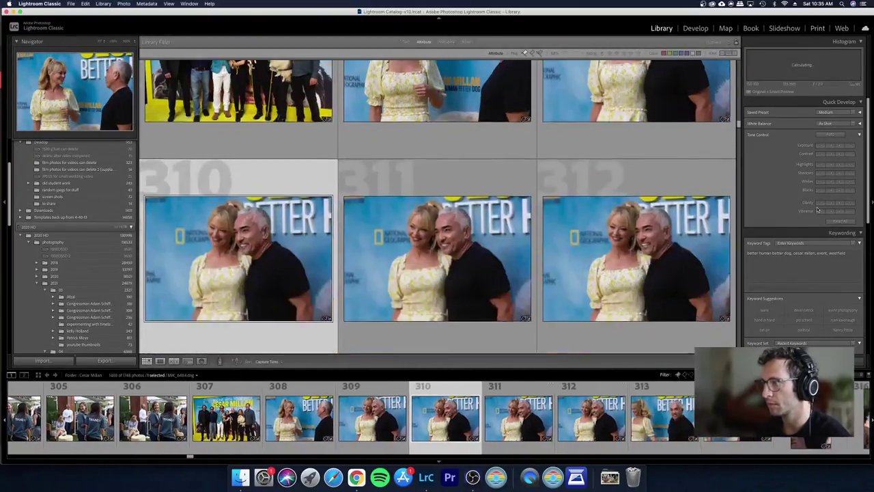
key("e")
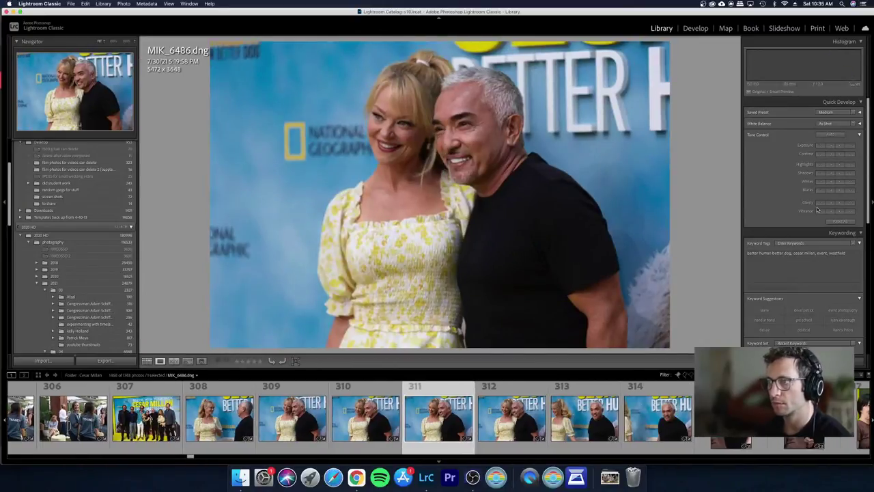
key("x")
key("Right")
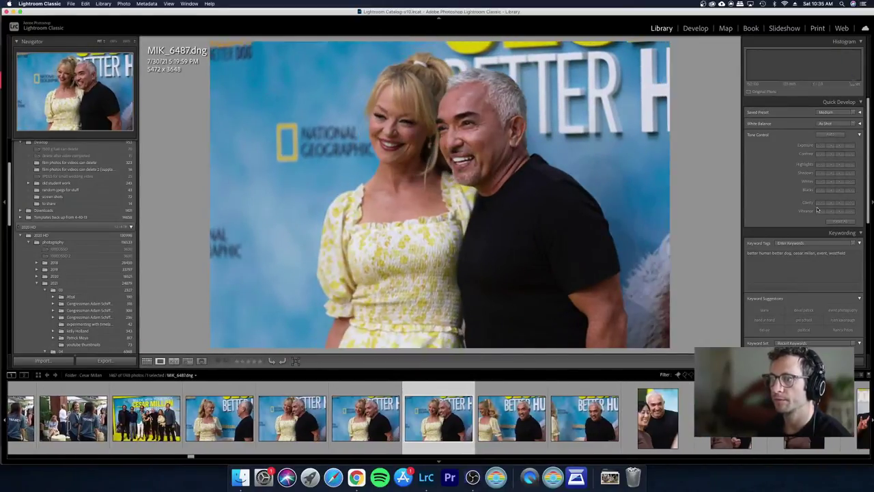
key("Right")
key("Right")
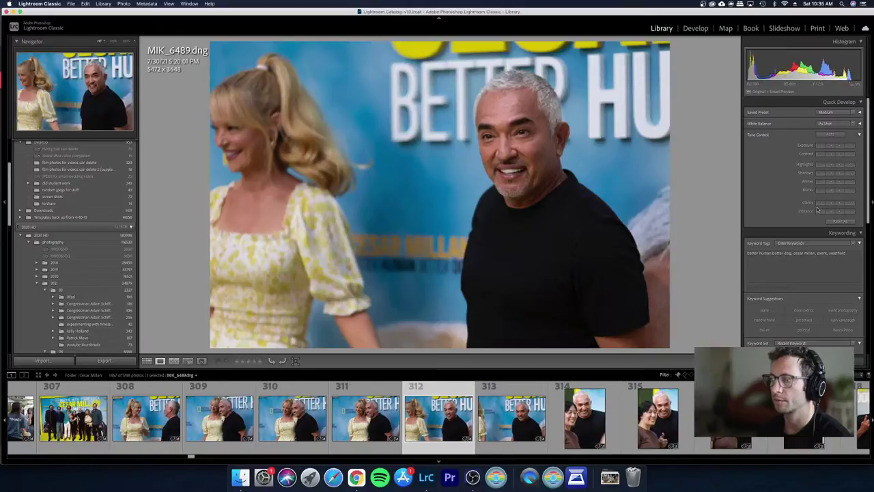
key("Right")
key("Right")
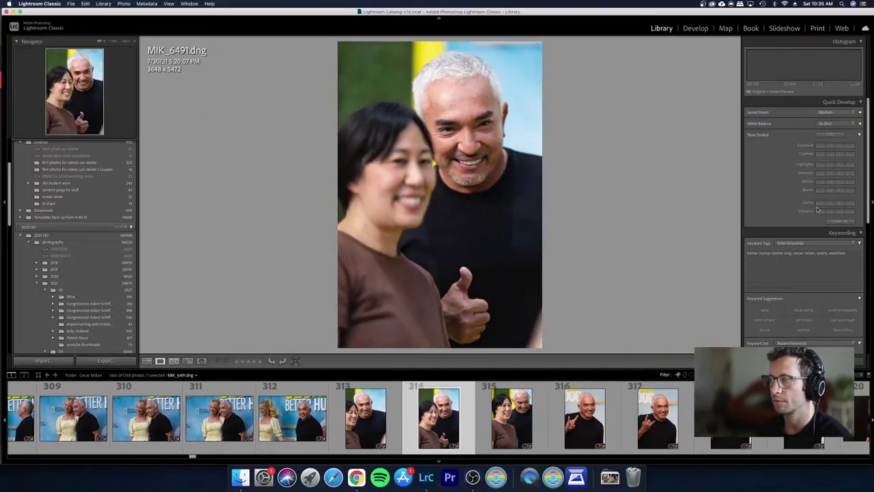
key("x")
key("Right")
key("Right")
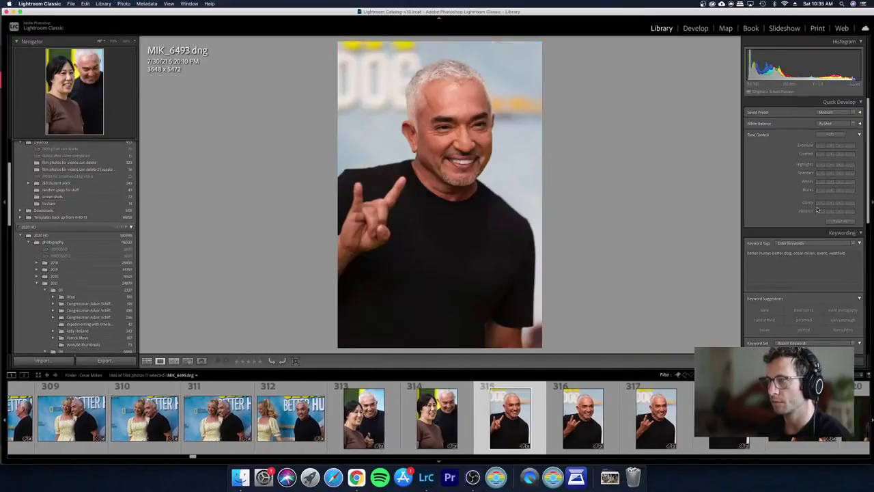
key("Left")
key("Right")
Step: Reject the hand-gesture, laughing and following shots of the man, undoing one mistaken reject
key("x")
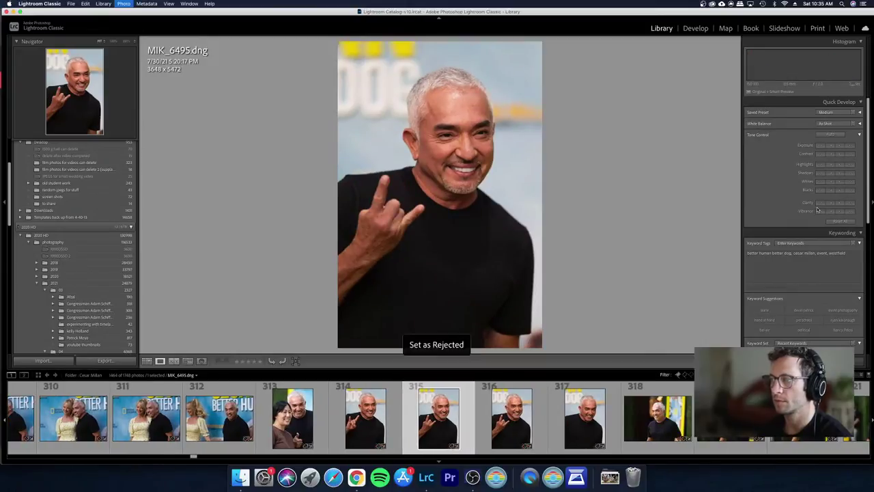
key("g")
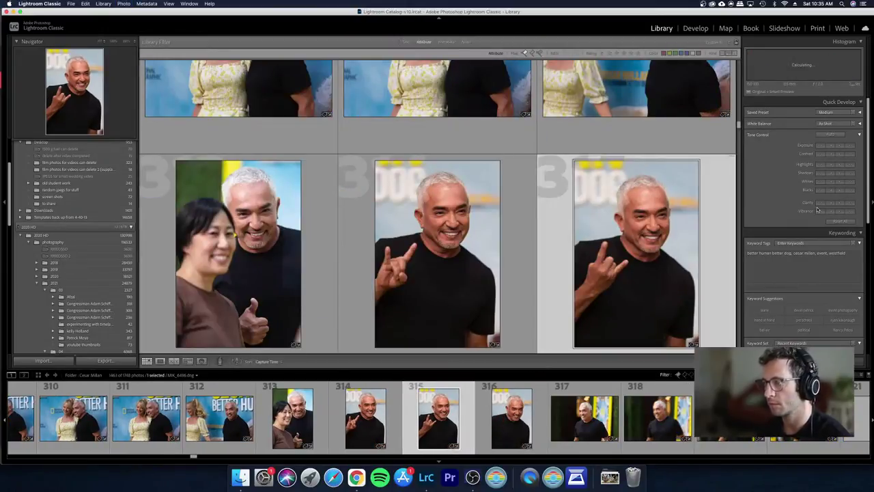
key("x")
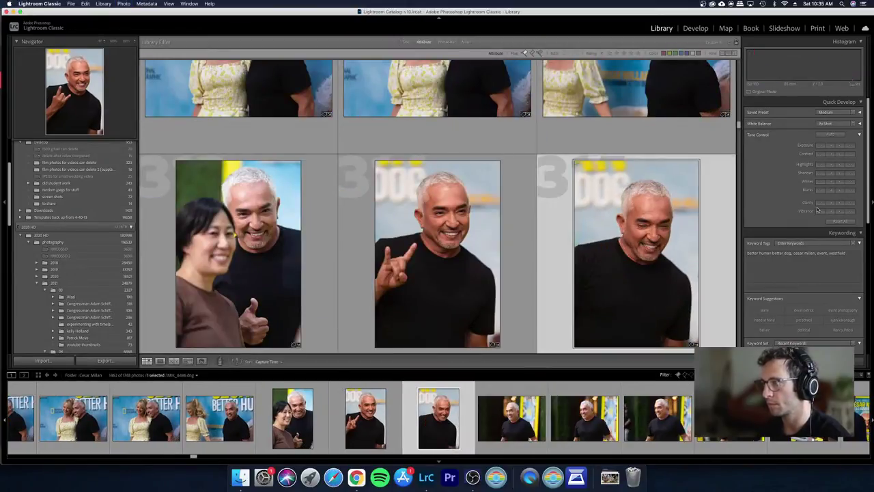
key("super+z")
key("x")
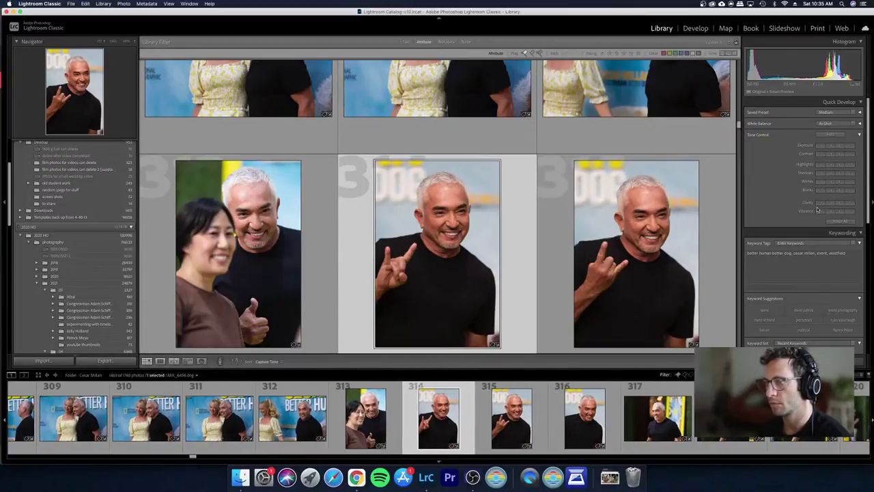
key("x")
key("Right")
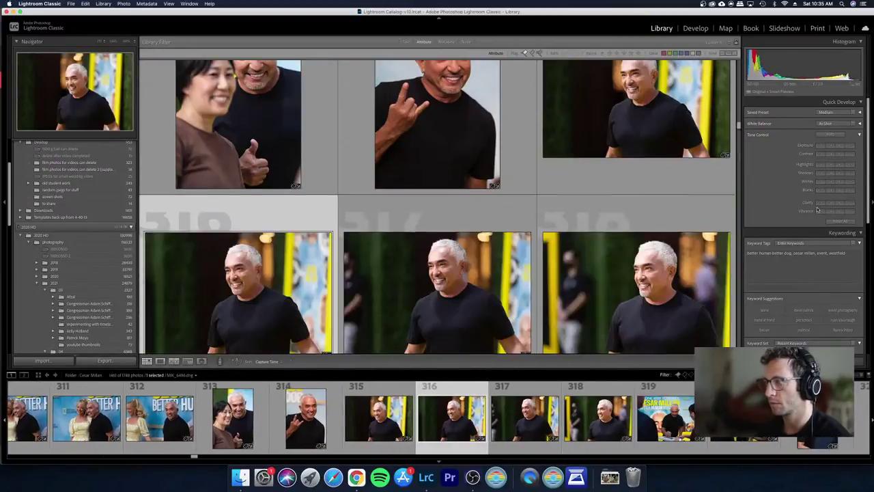
key("e")
key("x")
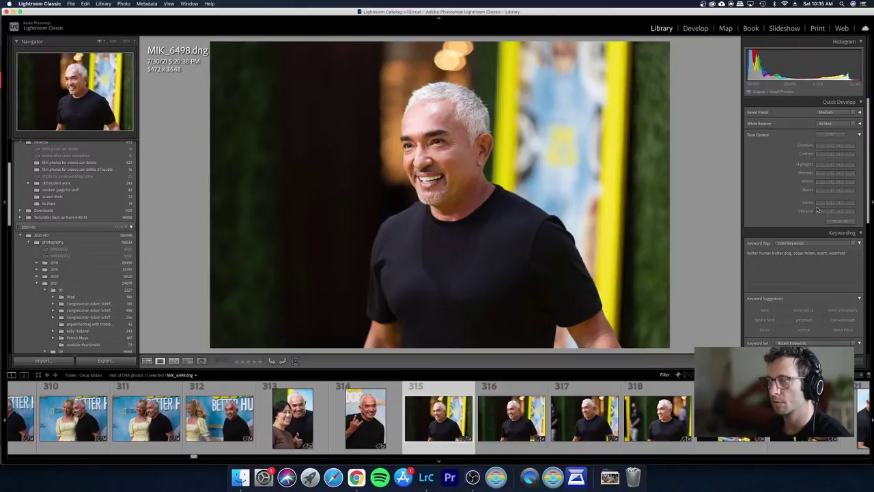
key("Right")
key("Right")
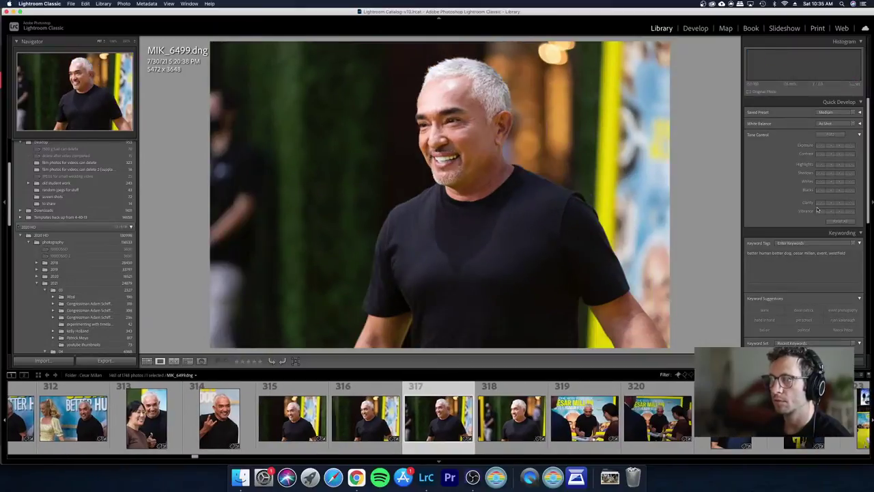
key("x")
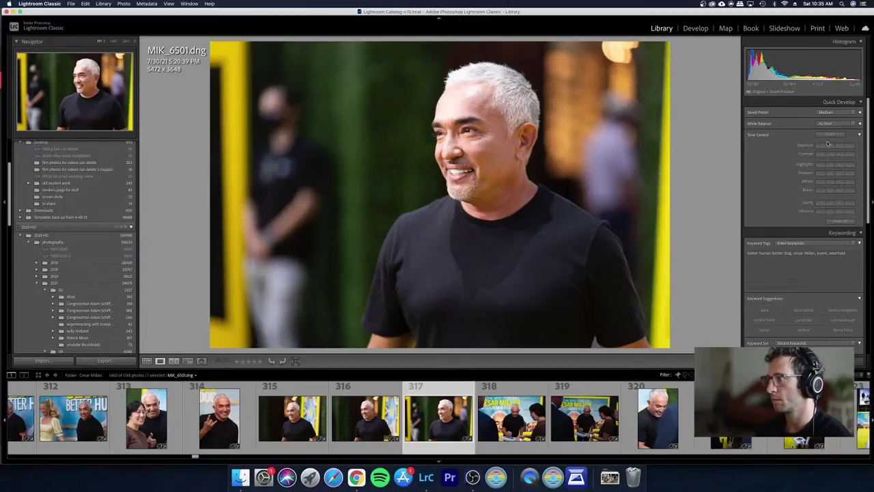
Step: Choose MIK_6499 among the portraits and crop it to a tall 2432 × 3648 portrait
key("Left")
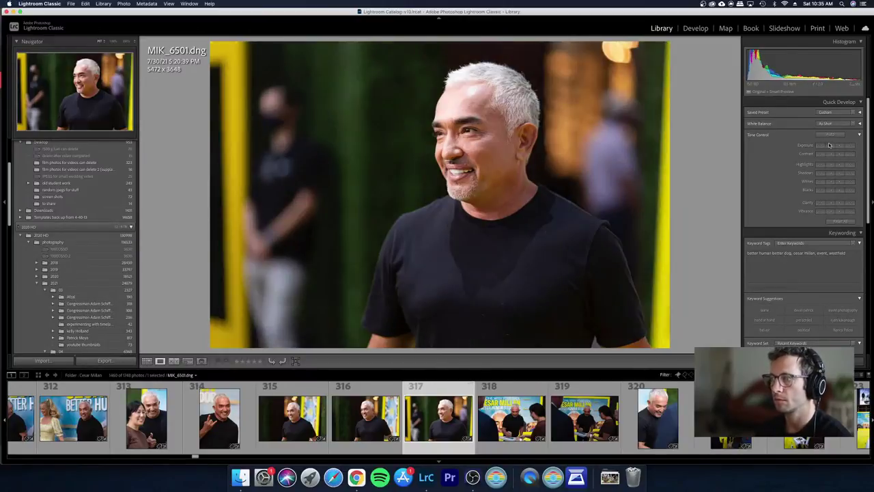
key("Right")
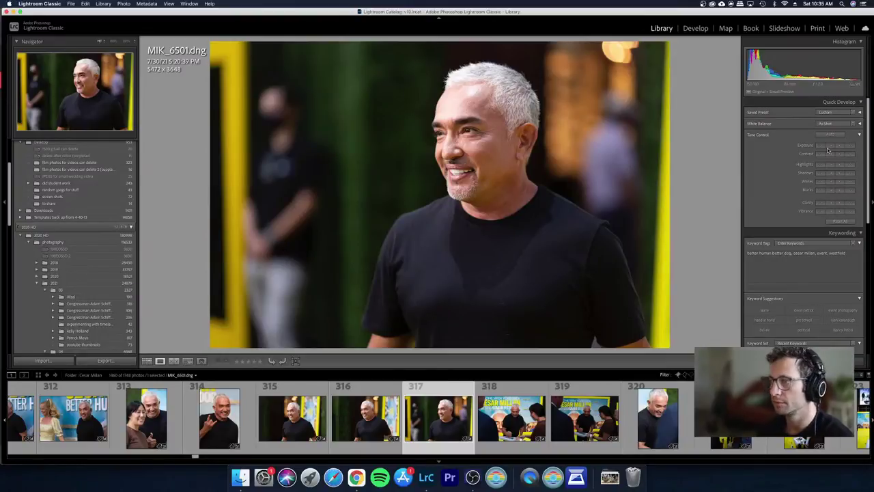
key("Left")
key("Left")
key("Left")
key("Right")
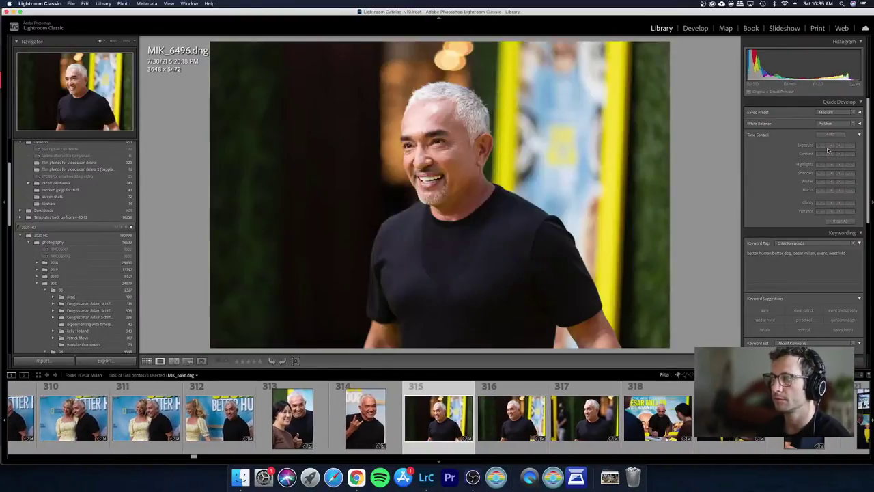
key("Right")
key("Right")
key("Left")
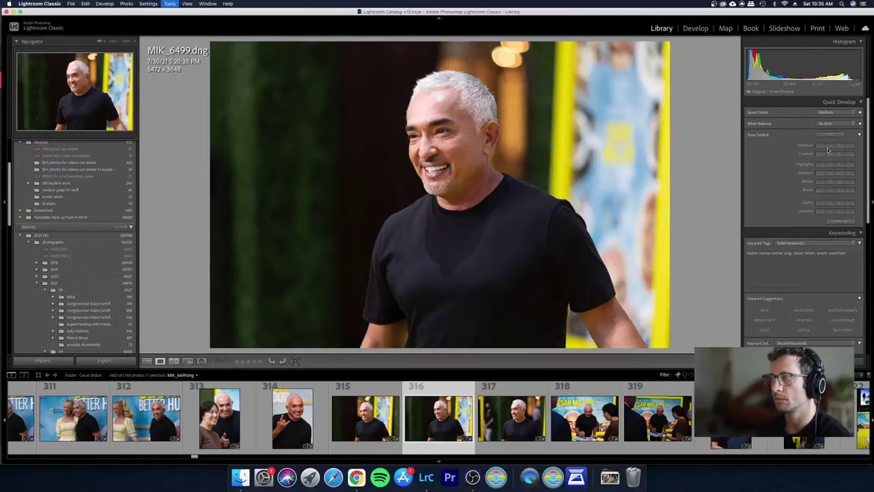
key("r")
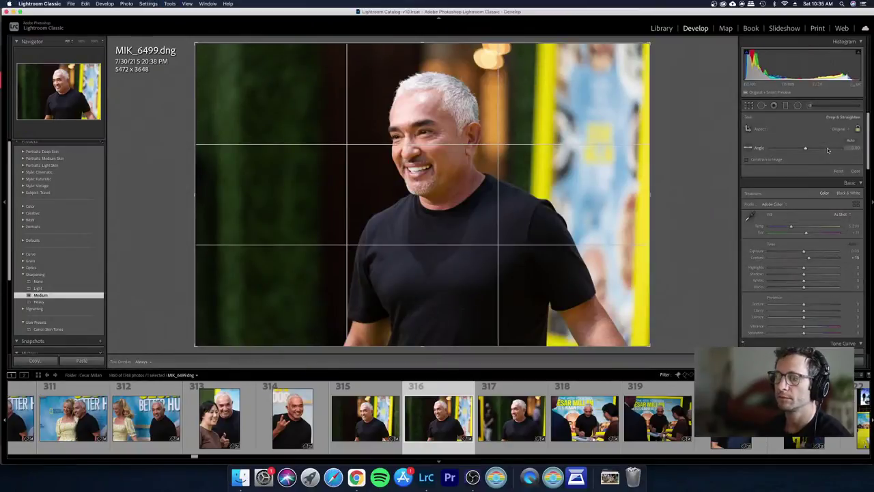
key("x")
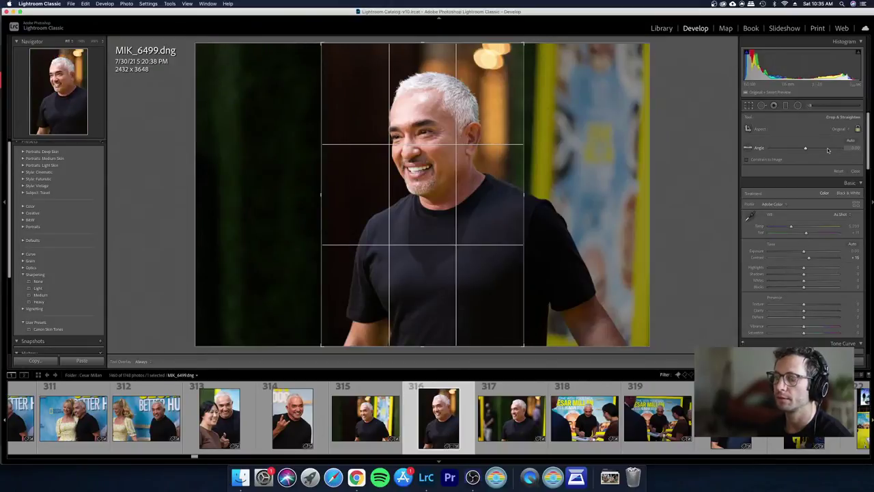
key("Return")
key("g")
key("Right")
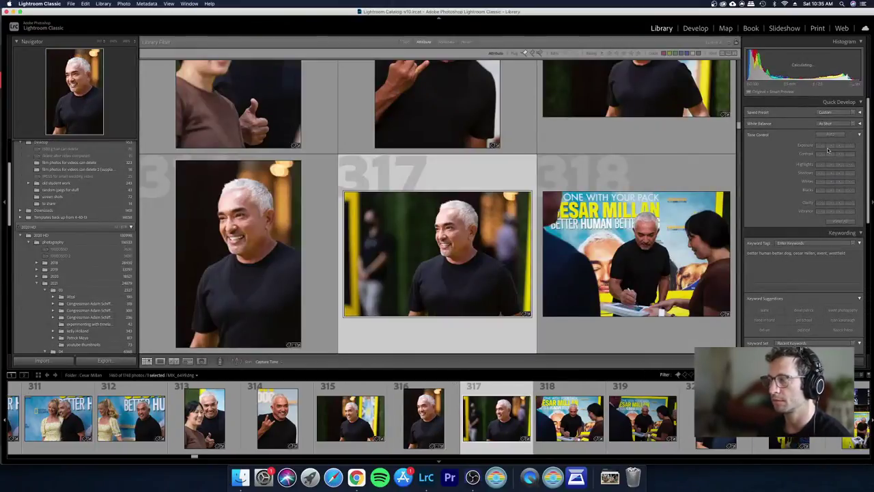
Step: Reject the blurry shots around photo 319, dropping the count from 1460 to 1456
key("Right")
key("Right")
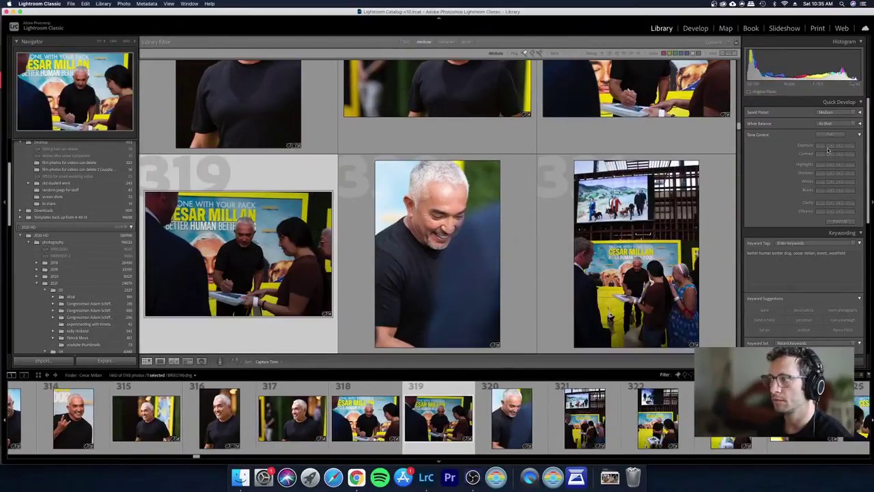
key("x")
key("x")
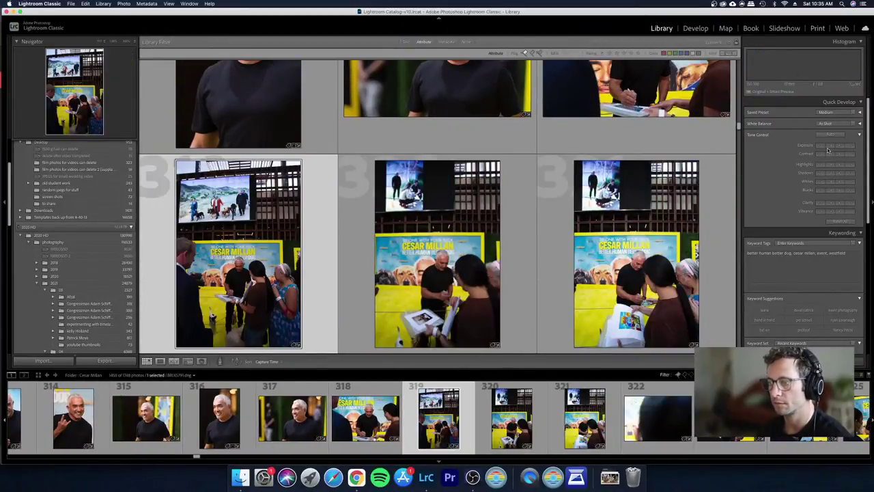
key("Right")
key("Right")
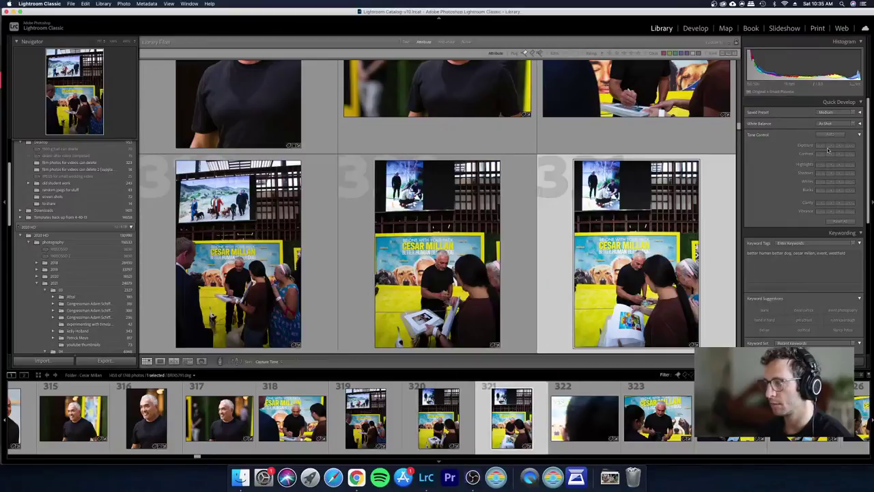
key("x")
key("x")
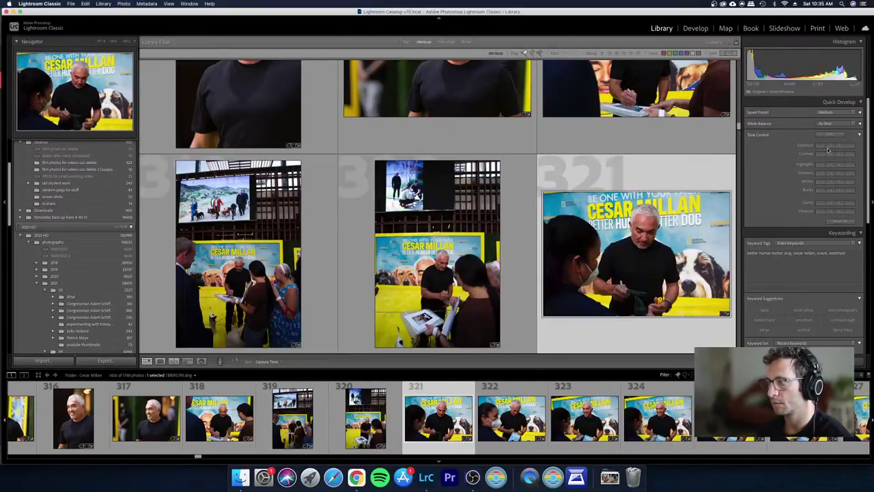
key("Left")
key("Left")
Step: Select the fifteen booth photos together and bring them into Develop
key("shift+Right")
key("shift+Right")
key("shift+Right")
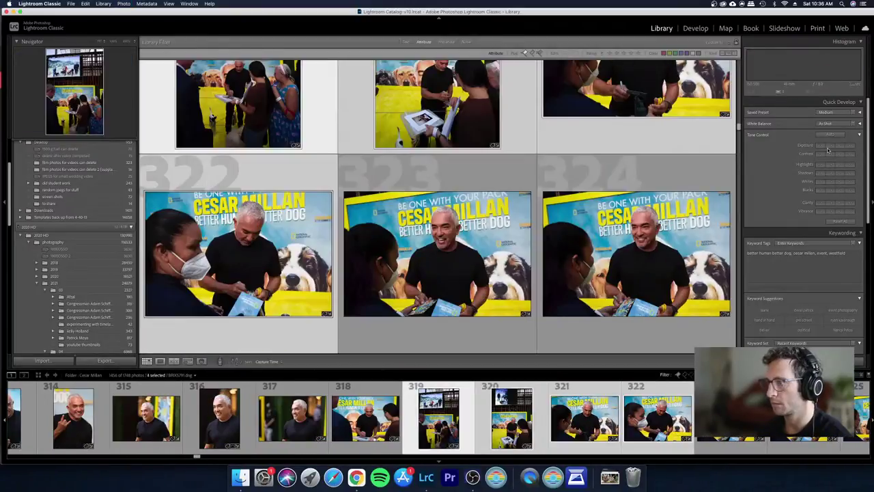
key("shift+Right")
key("shift+Right")
key("shift+Right")
key("shift+Right")
key("shift+Right")
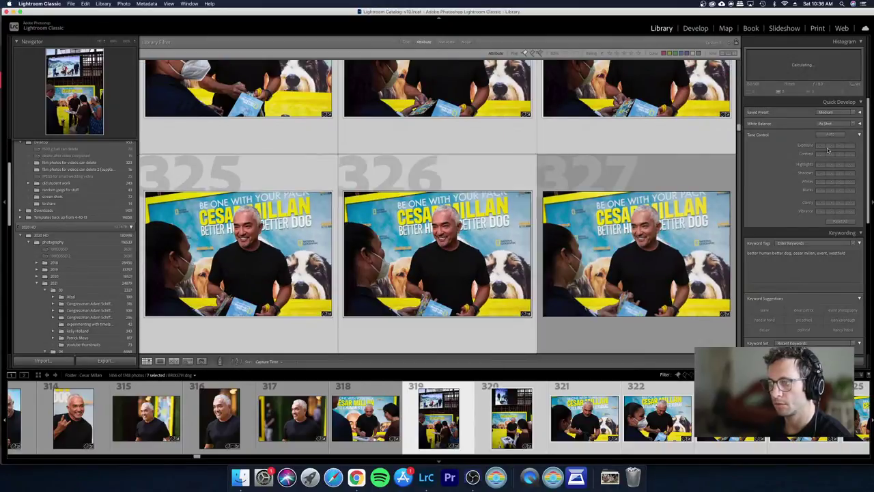
key("shift+Right")
key("shift+Right")
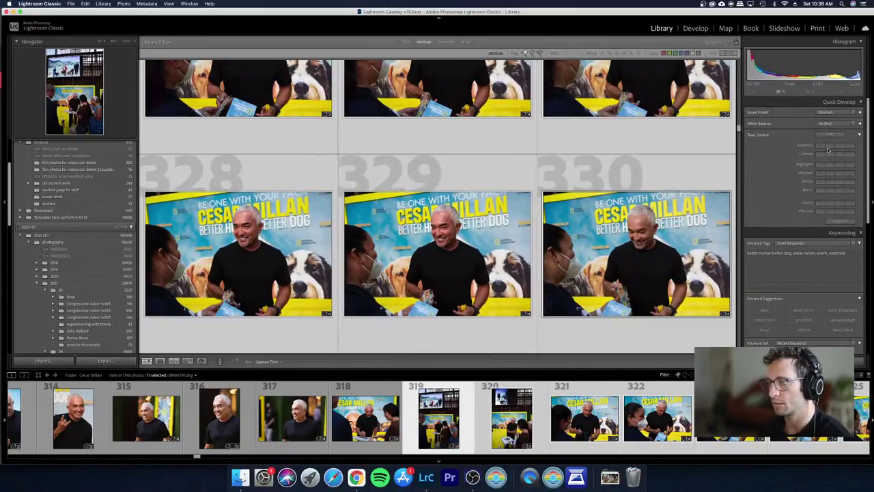
key("shift+Right")
key("shift+Right")
key("shift+Right")
key("shift+Right")
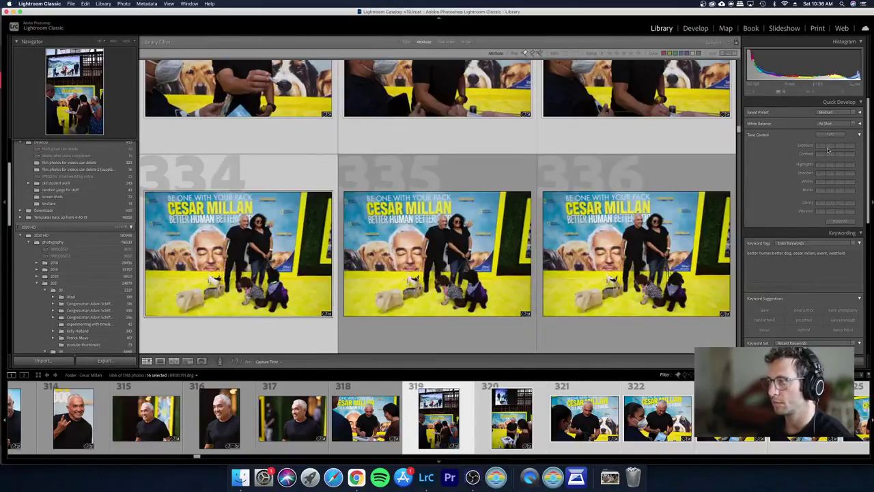
key("shift+Left")
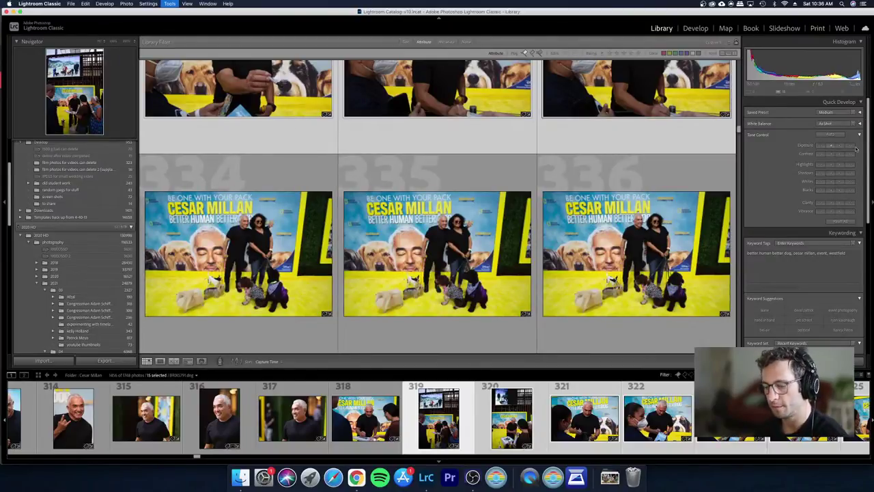
key("d")
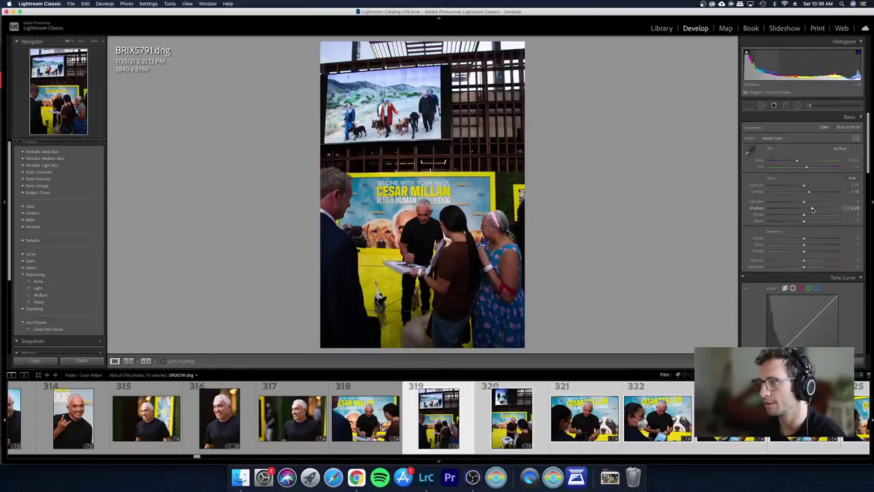
Step: Set Shadows to +25 and raise Exposure on all fifteen booth photos
left_click_drag(812, 210, 812, 208)
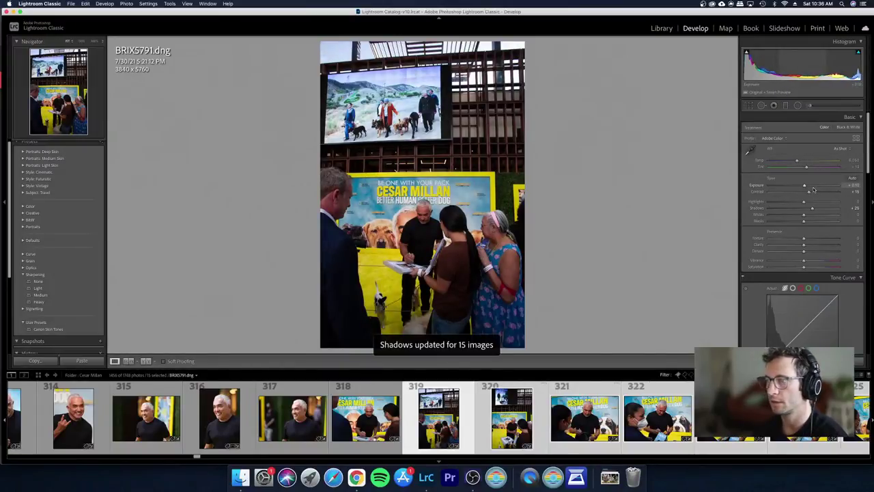
left_click(812, 189)
key("g")
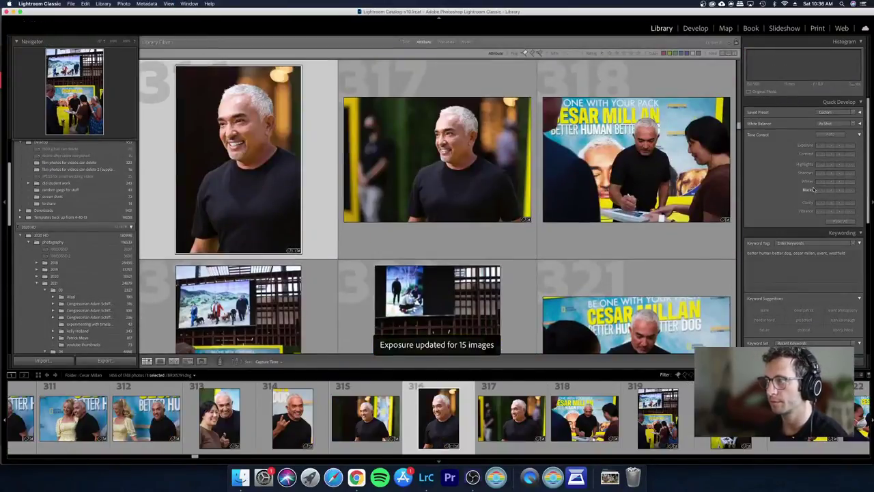
Step: Browse booth photos 318–326 and view BRIX5799 full size before settling near BRIX5800
key("Right")
key("Right")
key("Right")
key("Right")
key("Right")
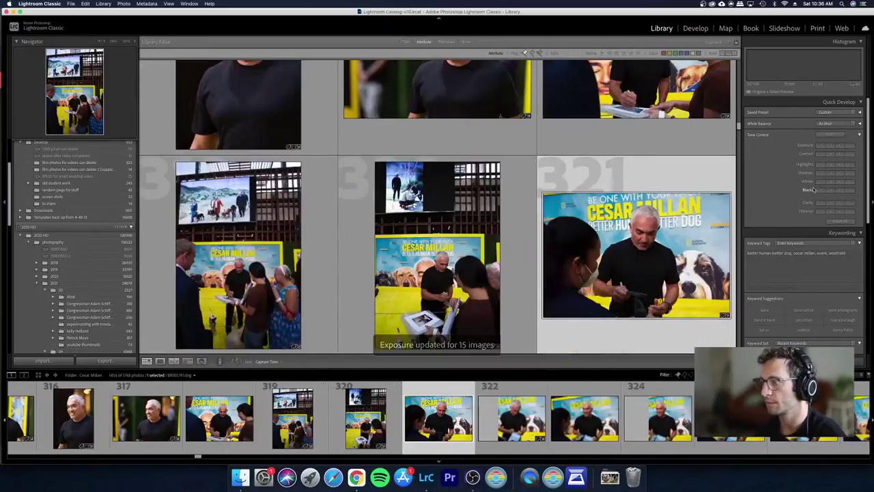
key("Left")
key("Left")
key("Left")
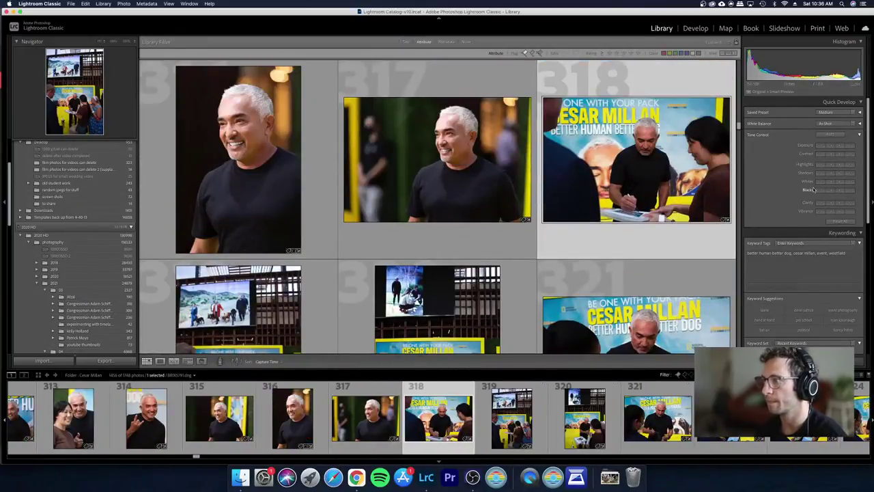
key("Right")
key("Right")
key("Right")
key("Right")
key("Right")
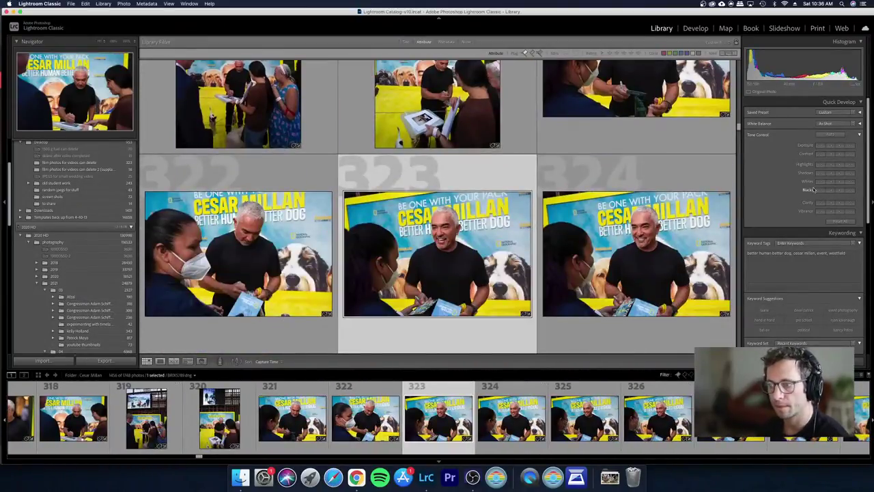
key("Right")
key("Left")
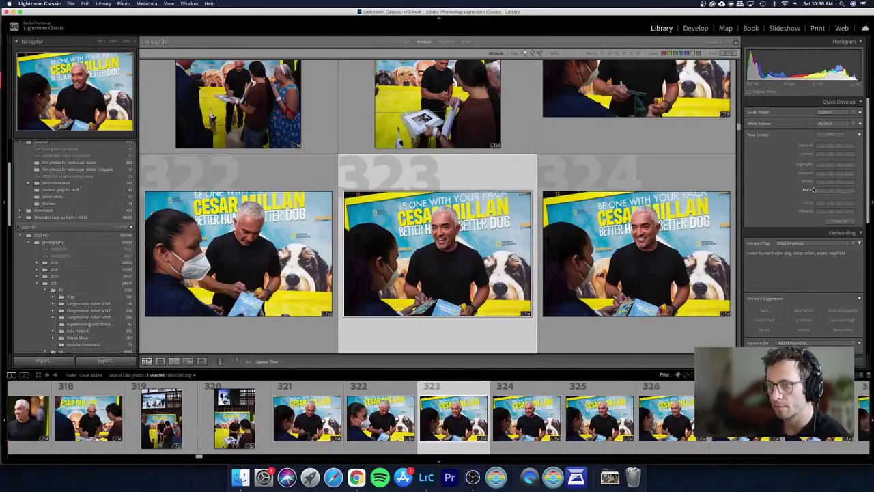
key("Right")
key("Right")
key("Right")
key("Left")
key("e")
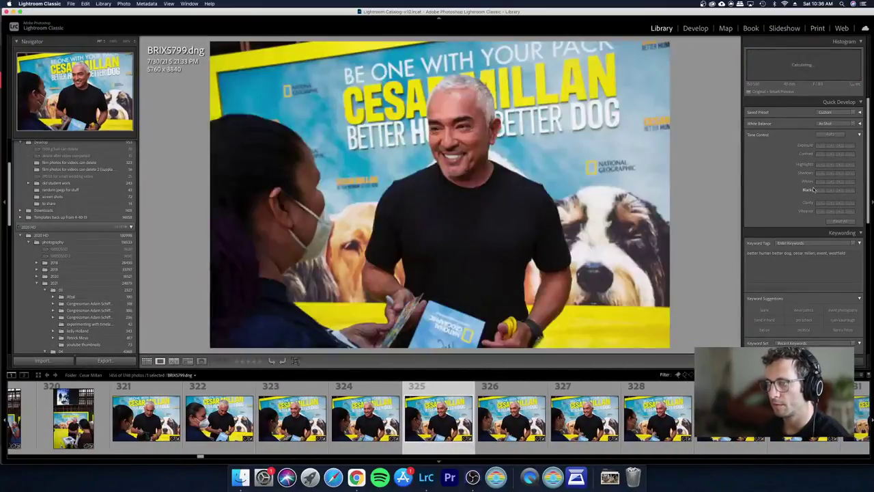
key("Right")
key("Left")
key("Right")
key("Right")
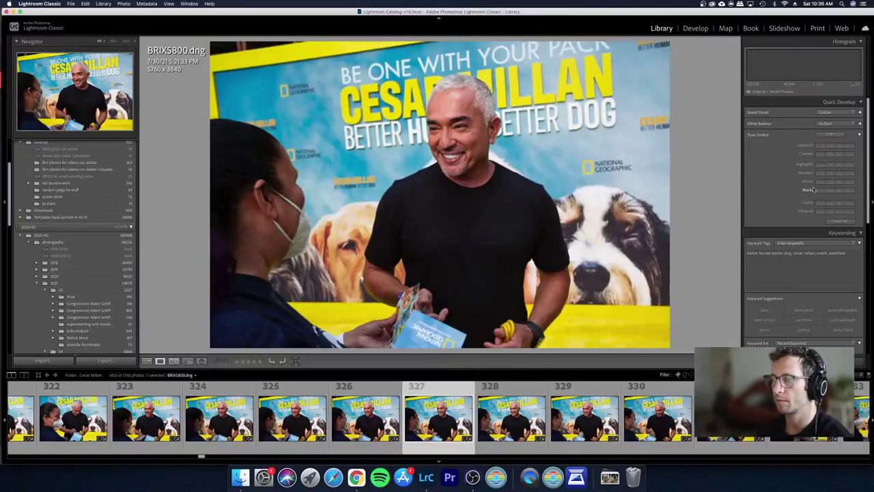
key("Left")
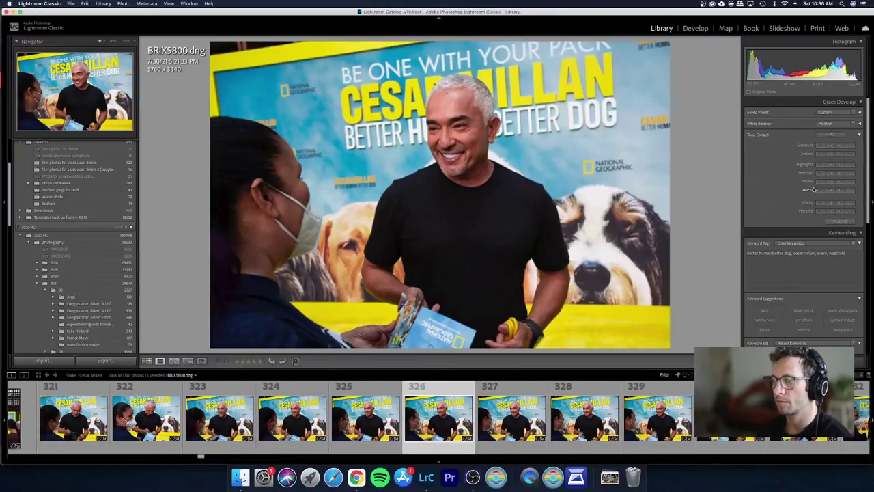
Step: Crop BRIX5800 to a portrait orientation, then revisit and reapply the crop
key("d")
key("r")
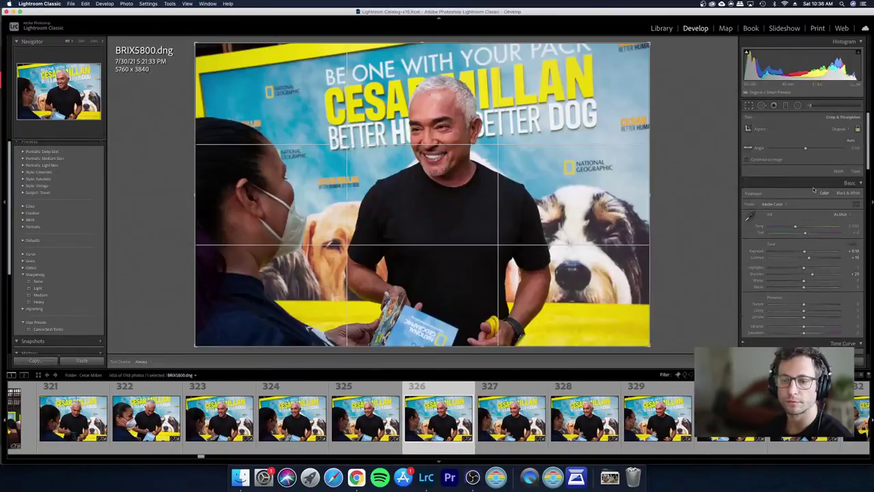
key("x")
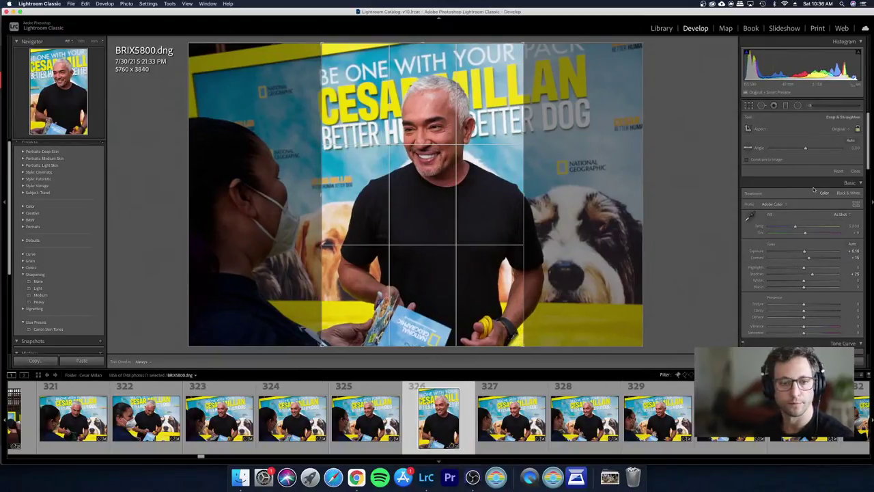
key("Return")
key("Right")
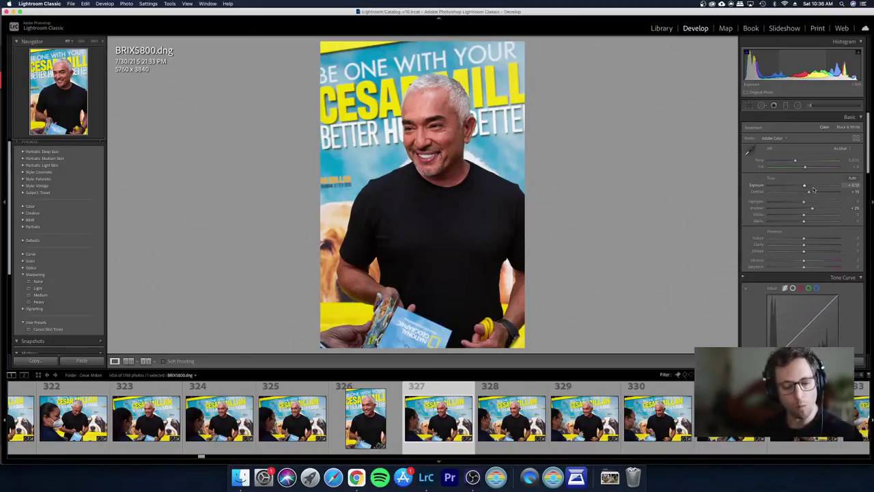
key("Left")
key("r")
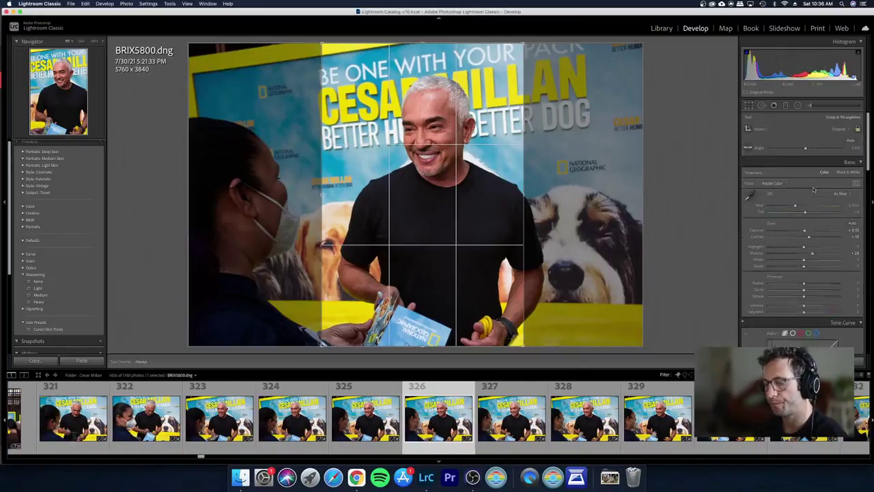
key("Return")
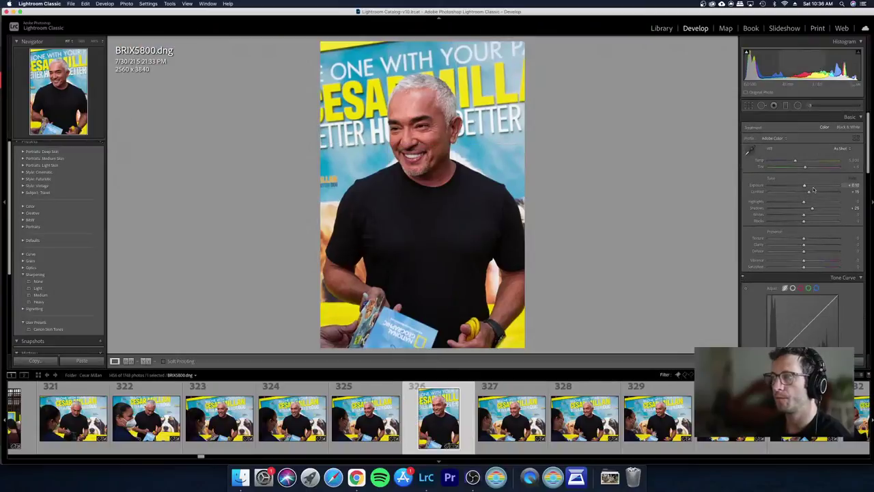
Step: Step forward through the booth shots and reject BRIX5803
key("Right")
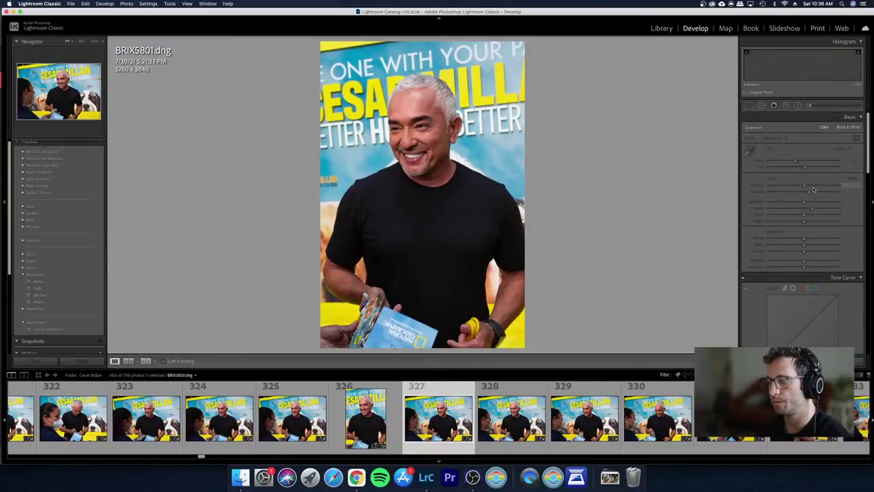
key("Right")
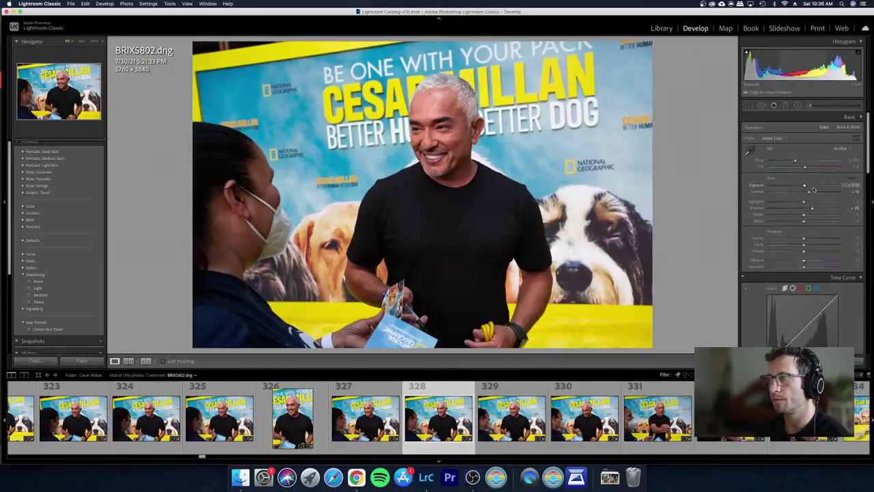
key("Right")
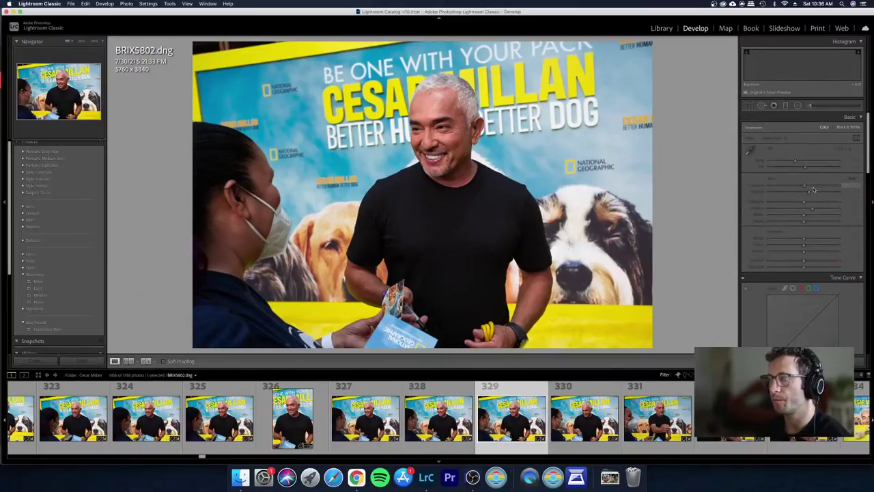
key("x")
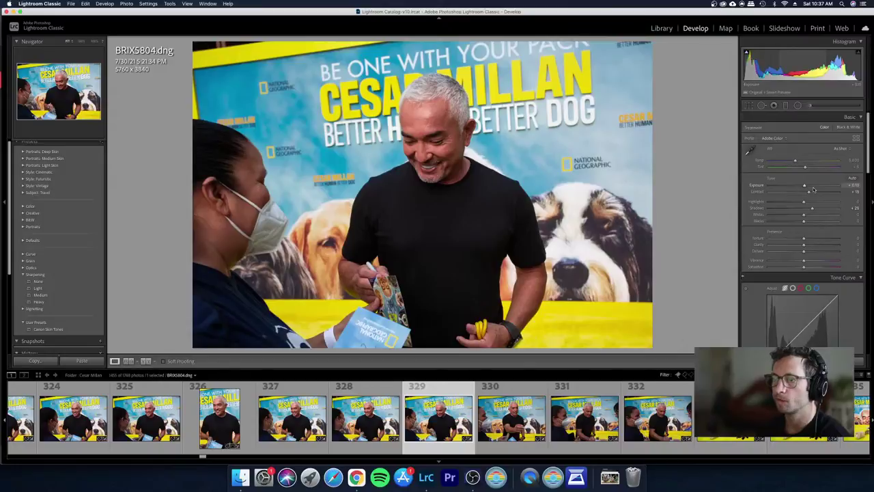
Step: Tighten BRIX5804's crop from the top-right corner to 5141 × 3427
key("r")
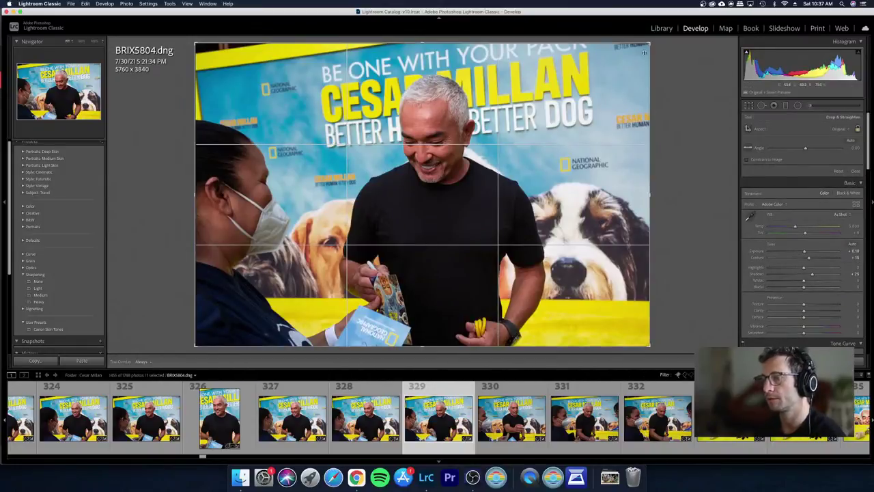
left_click_drag(647, 45, 624, 60)
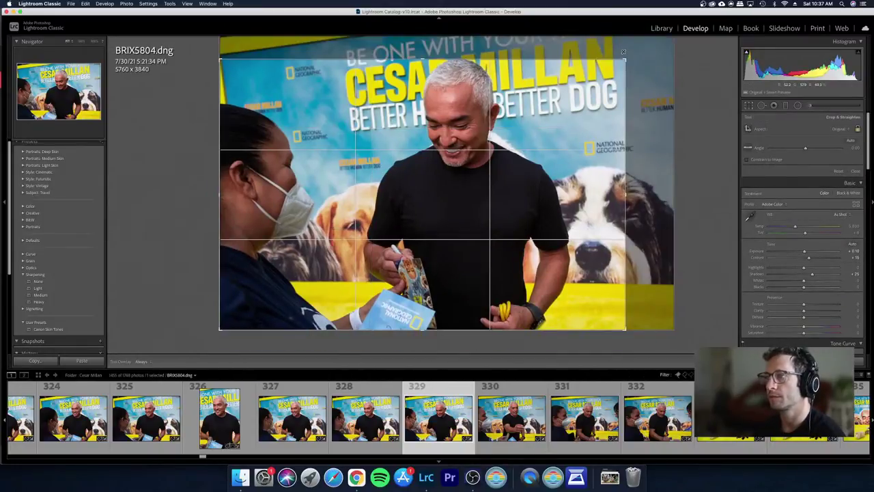
key("Return")
Step: Reject photo 330 and two more dog-booth shots in the grid
key("g")
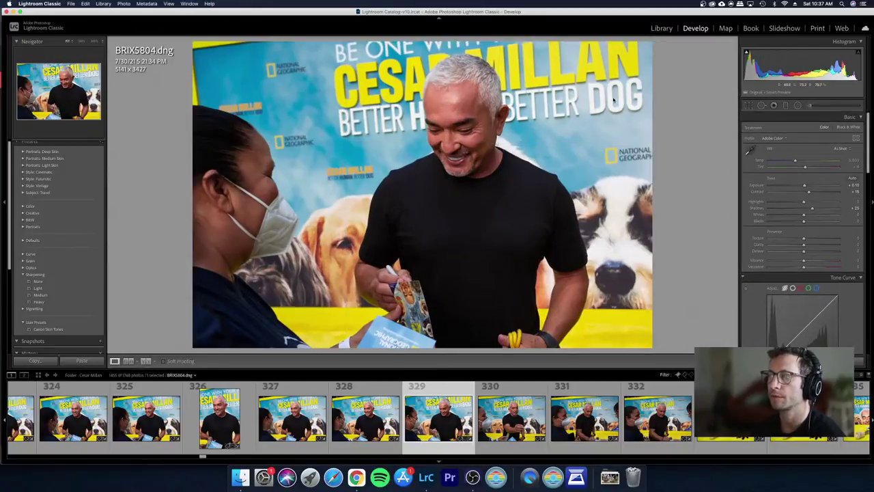
key("x")
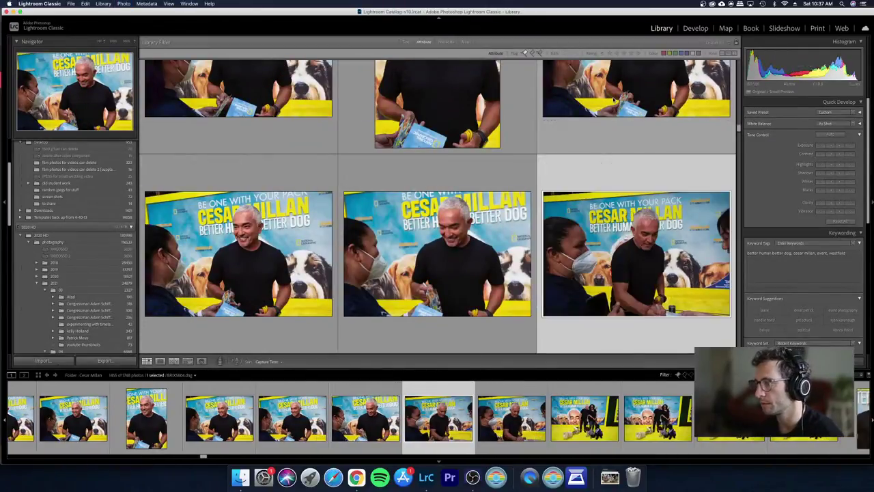
key("x")
key("Right")
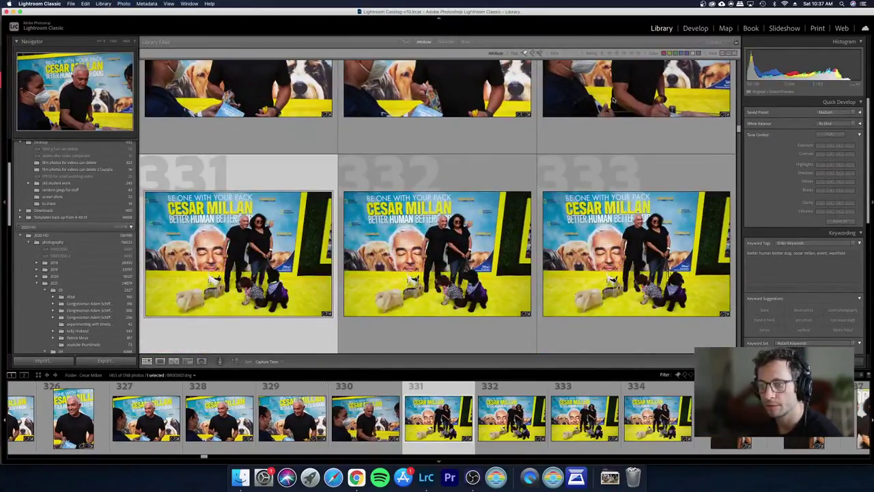
key("Right")
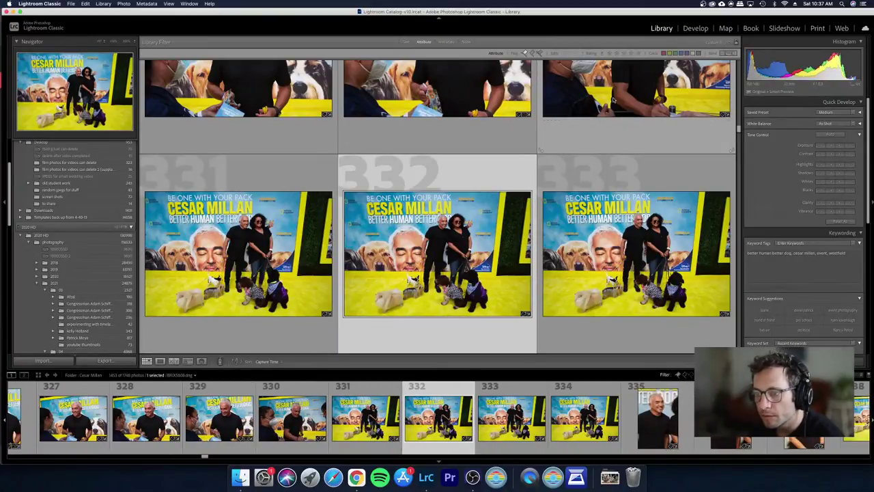
key("x")
Step: View the shots full size, settle on MIK_6503 and bring it into Develop
key("e")
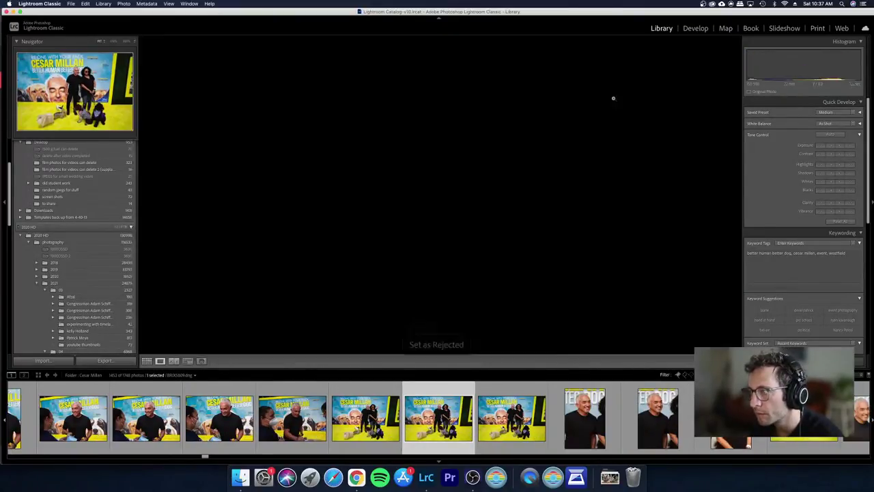
key("Left")
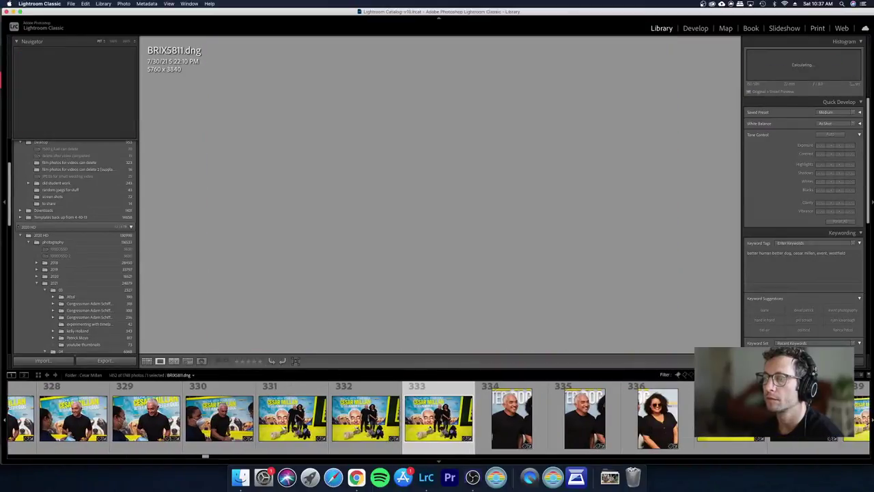
key("Right")
key("Right")
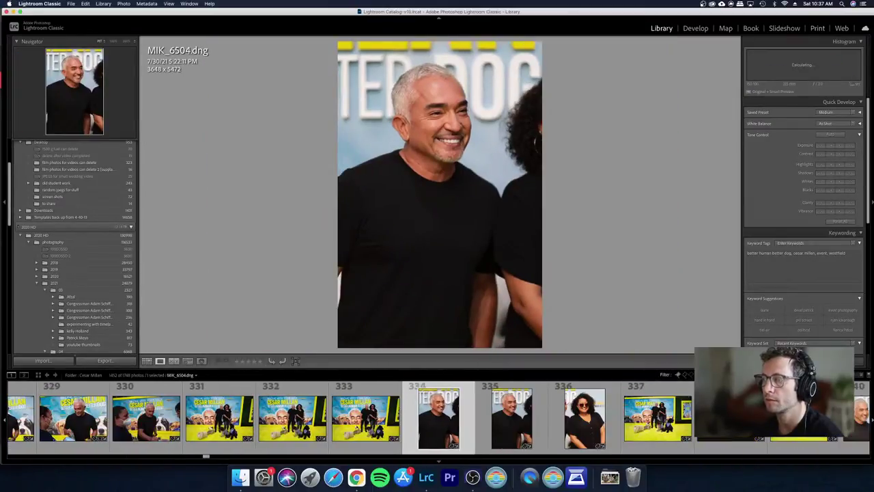
key("Right")
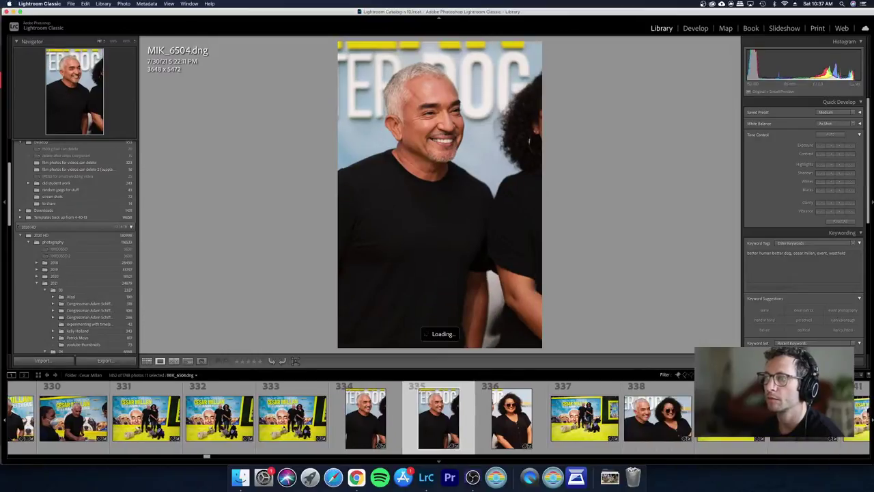
key("Left")
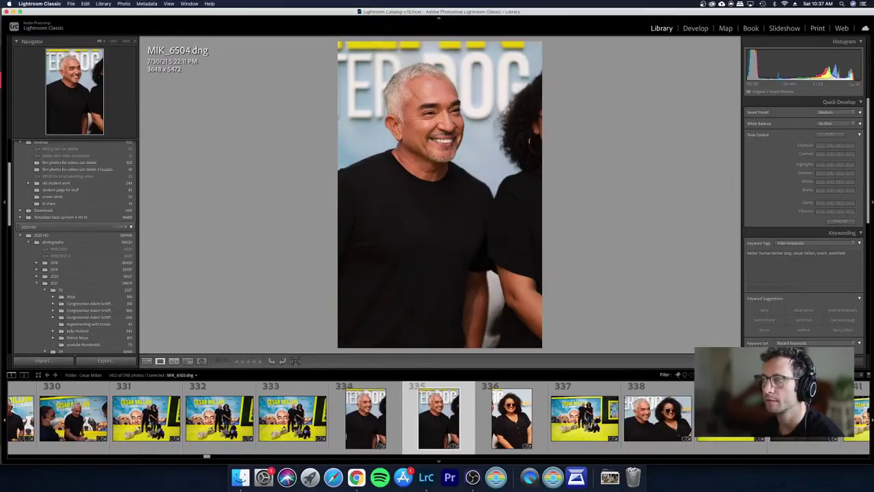
key("d")
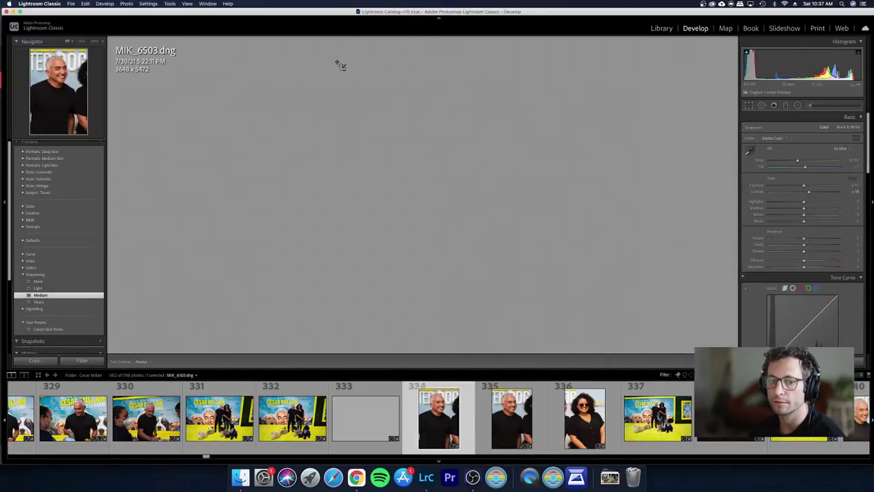
Step: Crop MIK_6503 slightly tighter from the top-left corner to 3540 × 5310
key("r")
left_click_drag(320, 43, 326, 45)
key("r")
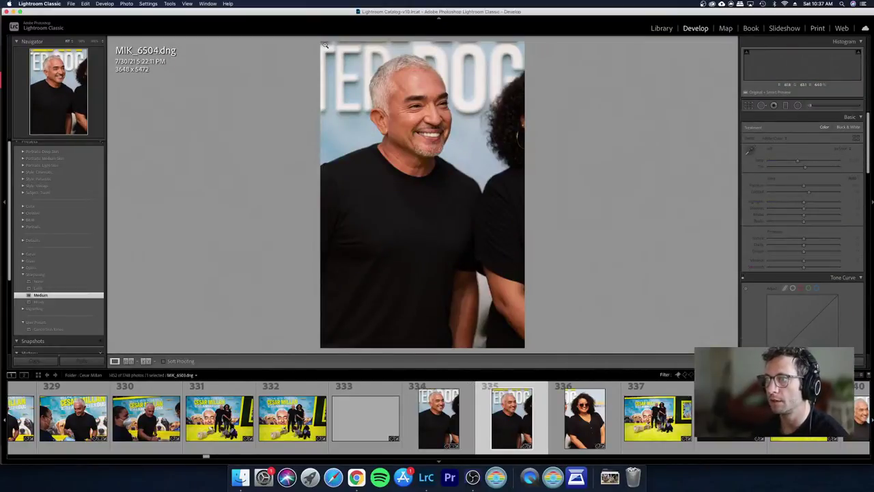
Step: Step forward past MIK_6504 and MIK_6505 to the dog-booth shot BRIX5812
key("Right")
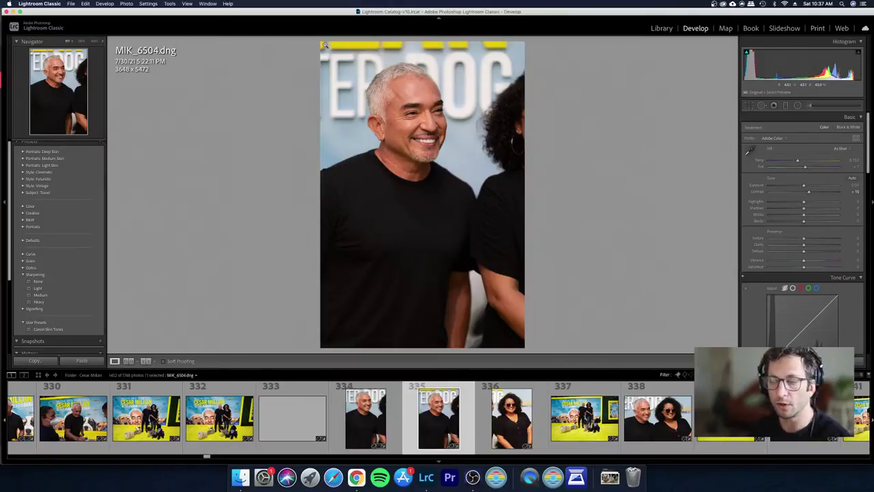
key("Right")
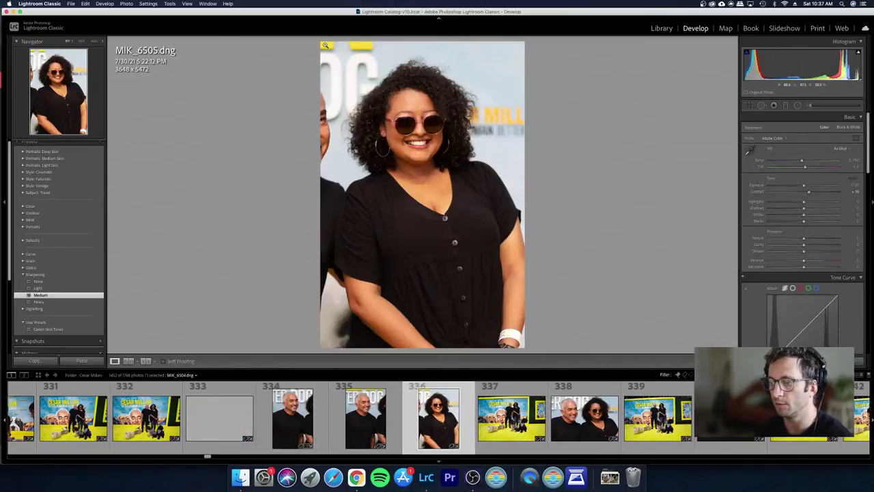
key("Right")
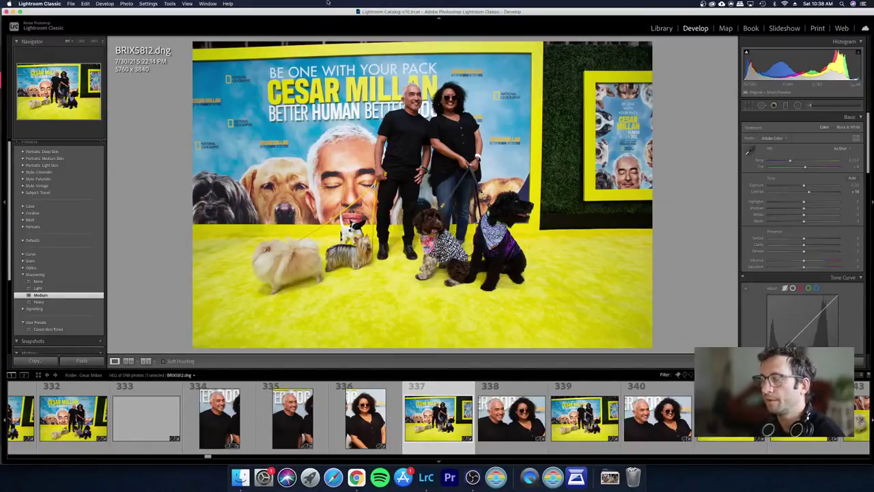
Step: Compare BRIX5813 with MIK_6506 and MIK_6507, then reject BRIX5813
key("XF86AudioLowerVolume")
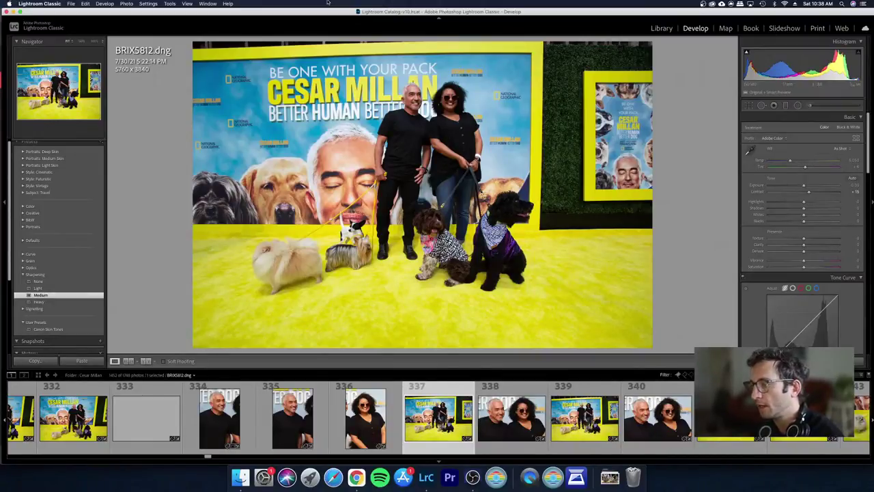
key("Right")
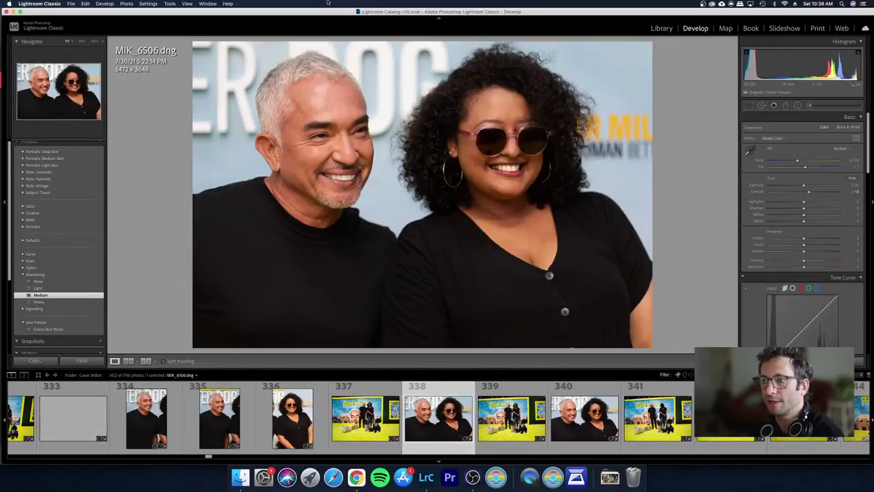
key("Right")
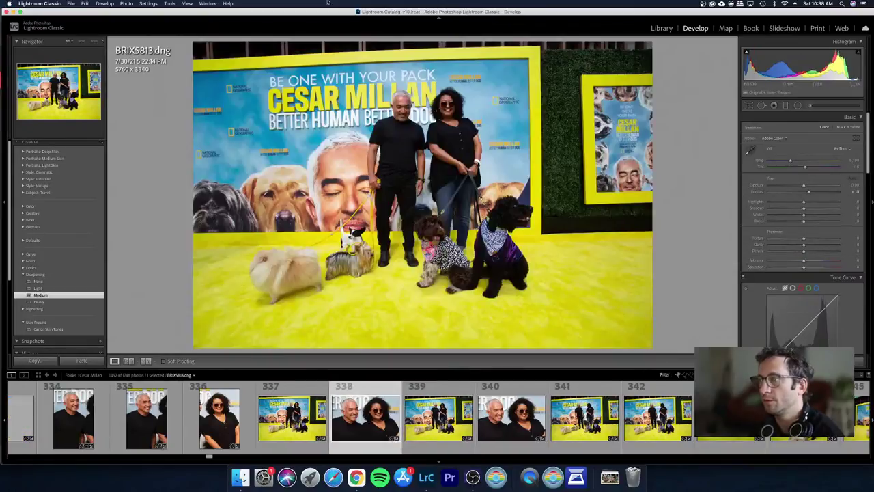
key("Left")
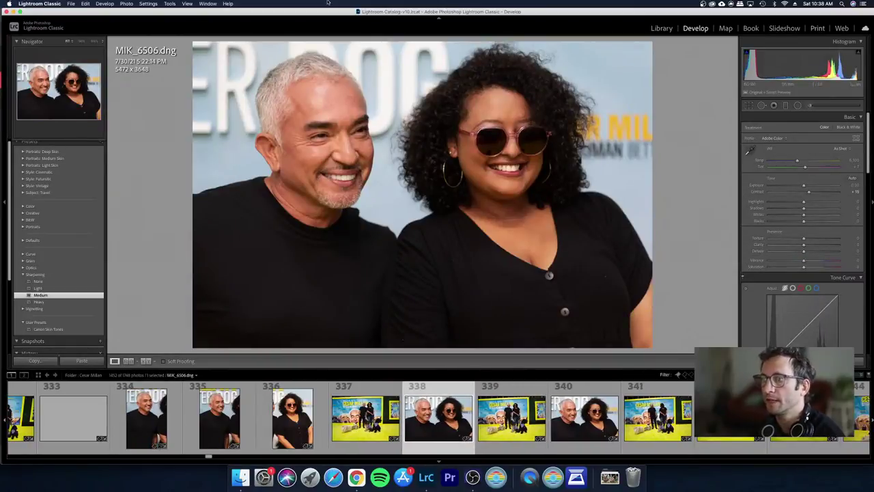
key("Right")
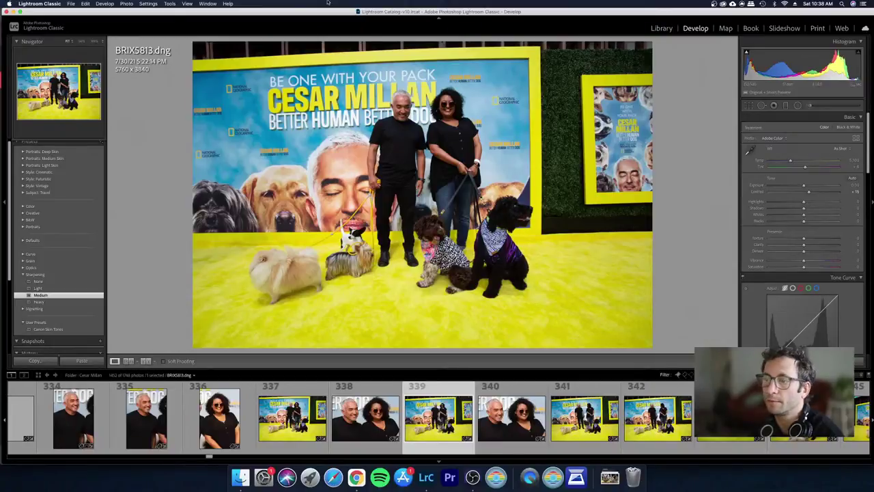
key("Right")
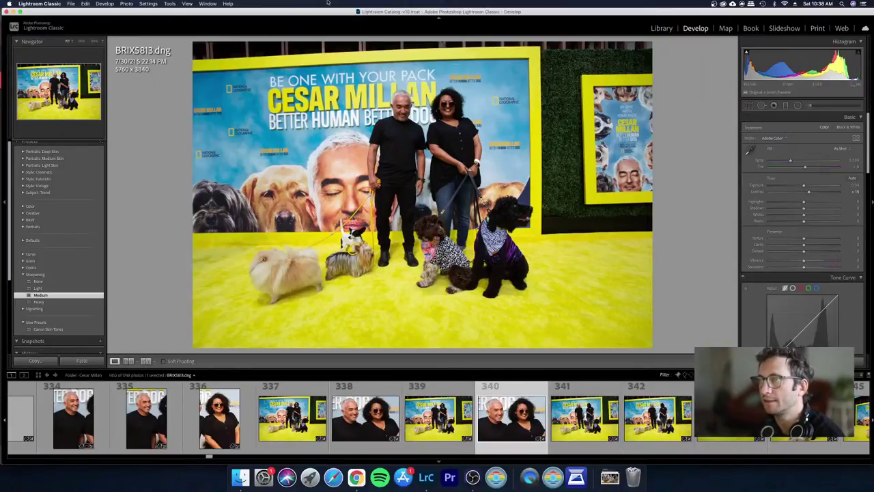
key("Left")
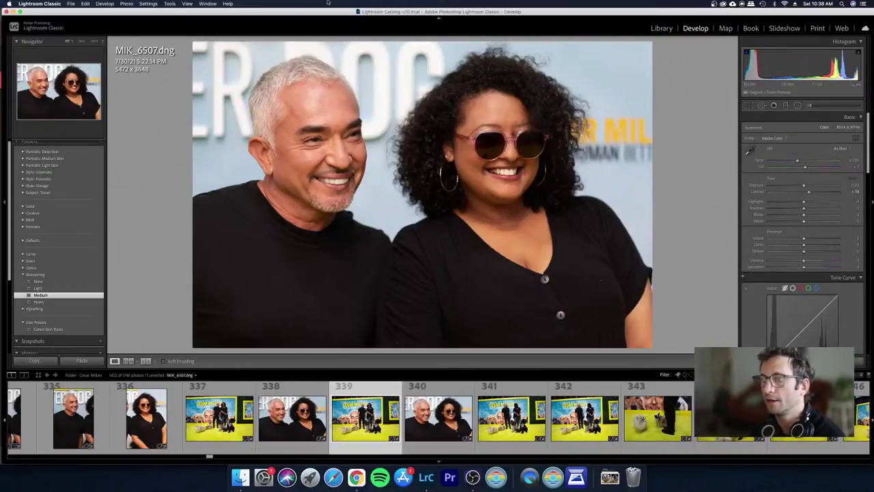
key("x")
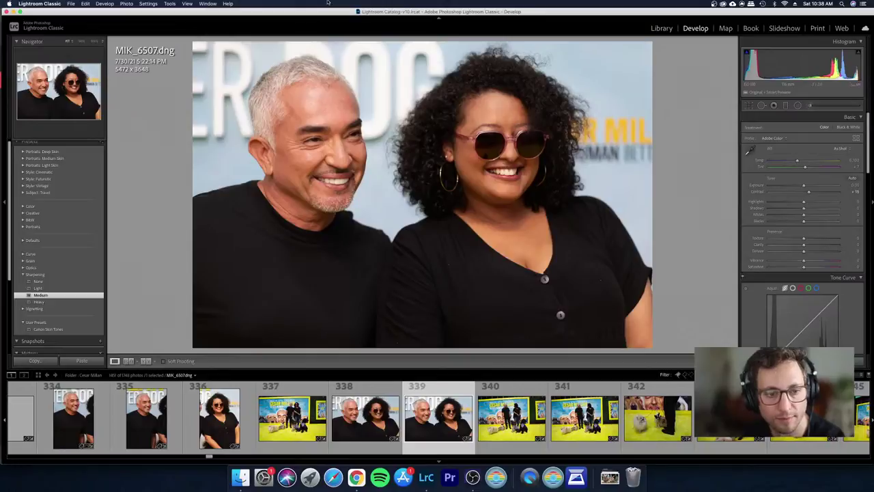
Step: From the grid, view BRIX5814 full size and flag it rejected
key("g")
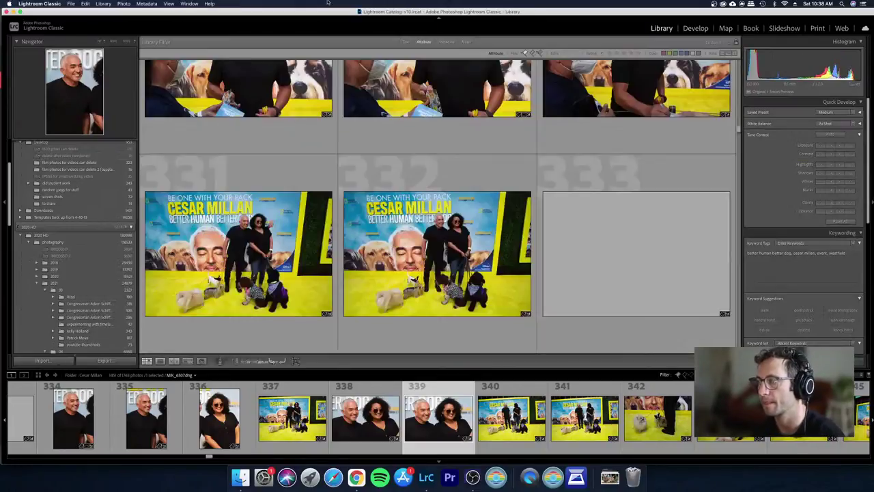
key("Right")
key("Left")
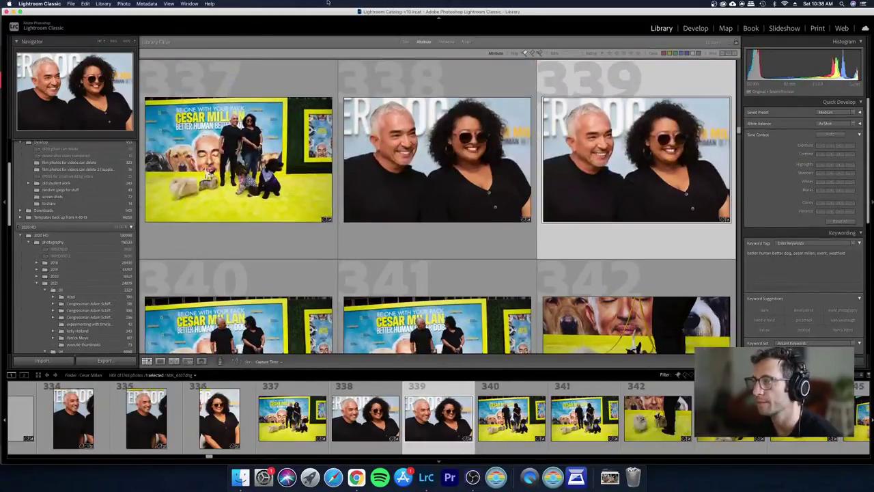
key("e")
key("Left")
key("x")
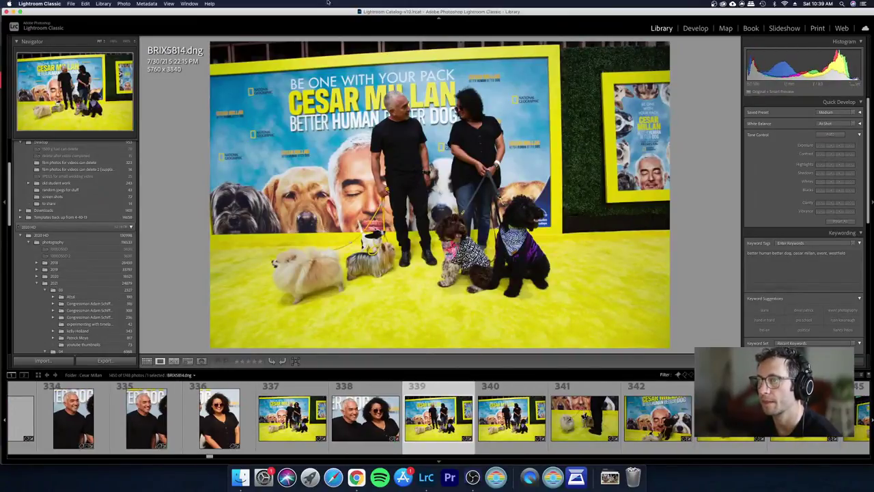
Step: Reject BRIX5814, then rotate BRIX5815 slightly so the scene is level and apply the crop
key("x")
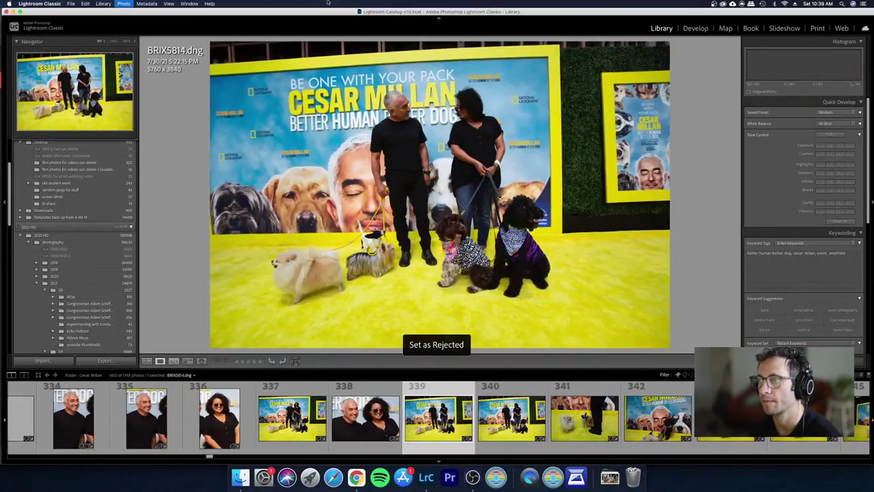
key("r")
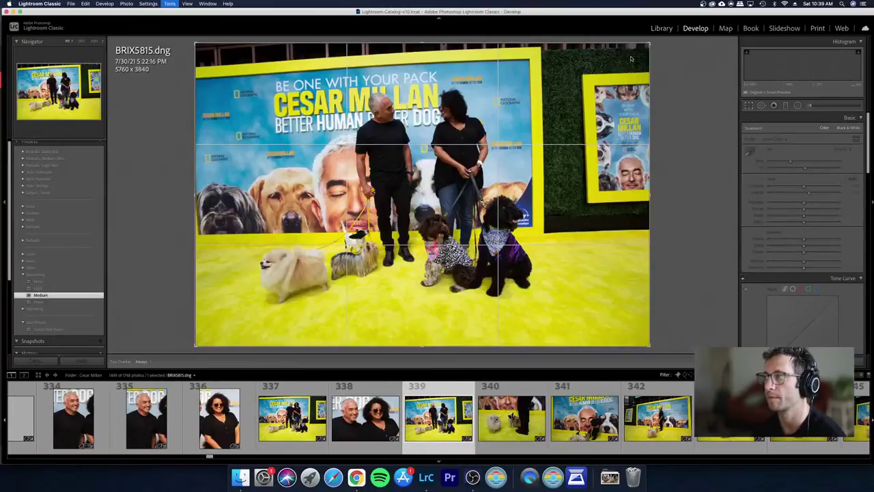
left_click_drag(630, 59, 681, 51)
key("Return")
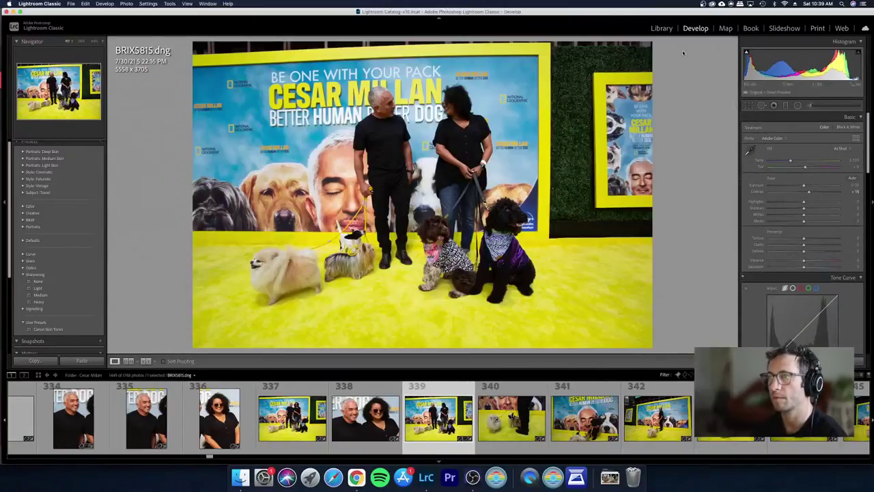
Step: Select photos 341 and 342 in the grid and raise their exposure with Quick Develop
key("g")
key("Right")
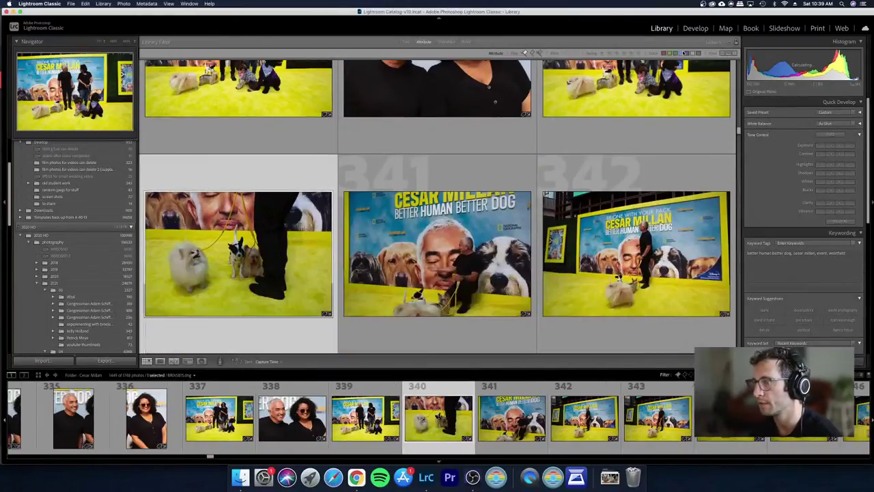
key("Right")
key("Left")
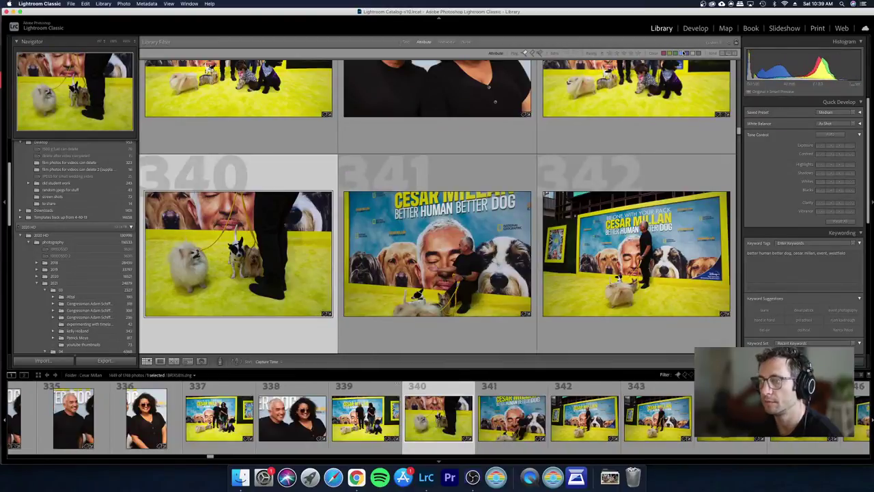
left_click(477, 269)
scroll(540, 292, "up", 1)
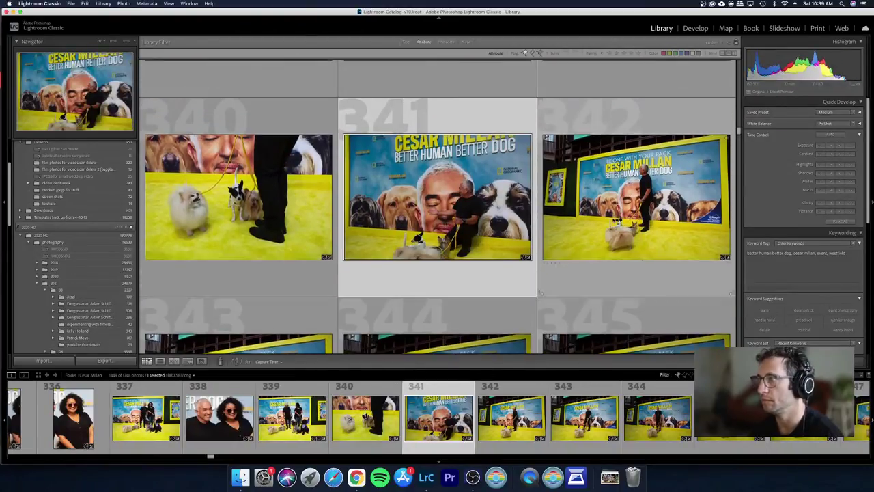
left_click(646, 213, "super")
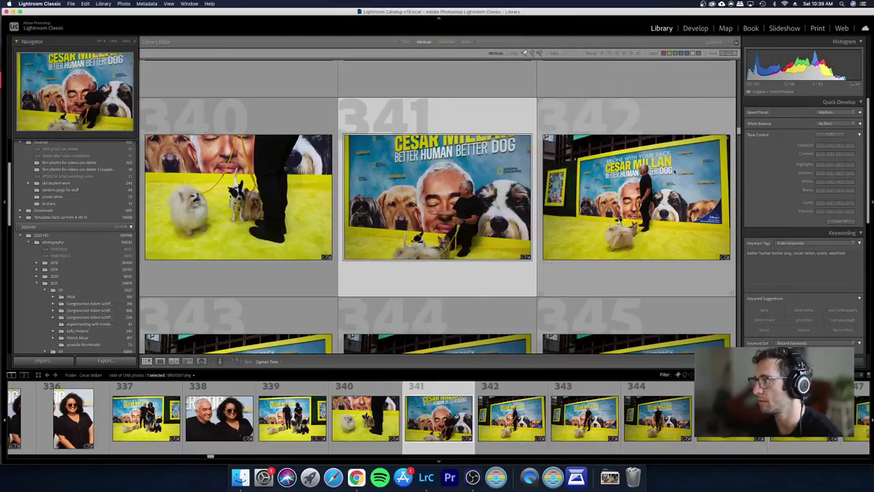
left_click(839, 146)
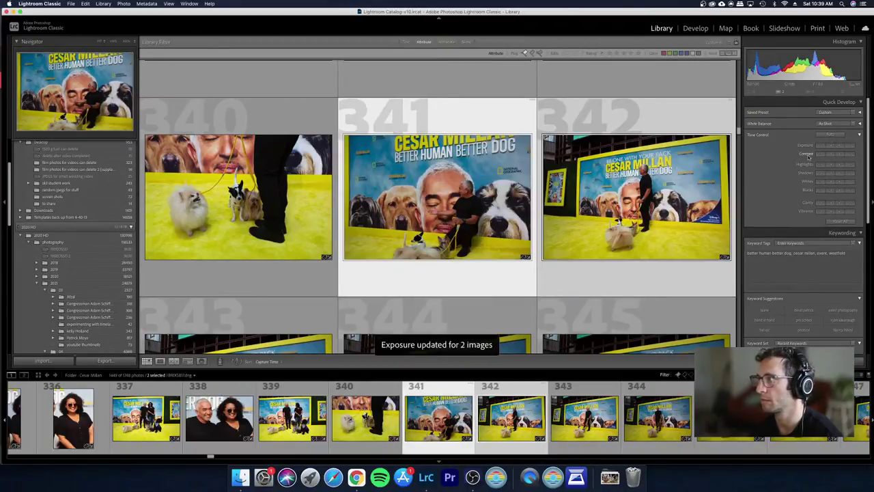
Step: Review photos 341 and 342 large, then return to the grid
key("e")
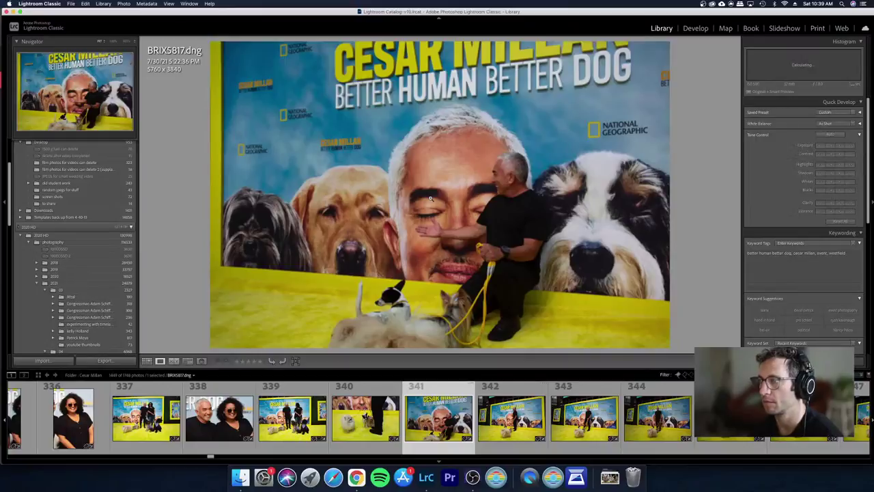
key("Right")
key("Right")
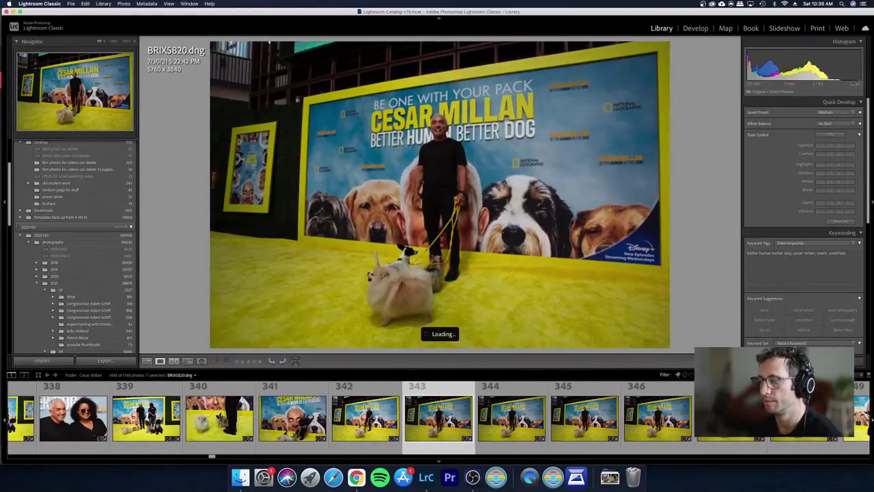
key("g")
Step: Brighten the six-photo group from 343 onward and open BRIX5820 in Develop
key("shift+Right")
key("shift+Right")
key("shift+Right")
key("shift+Right")
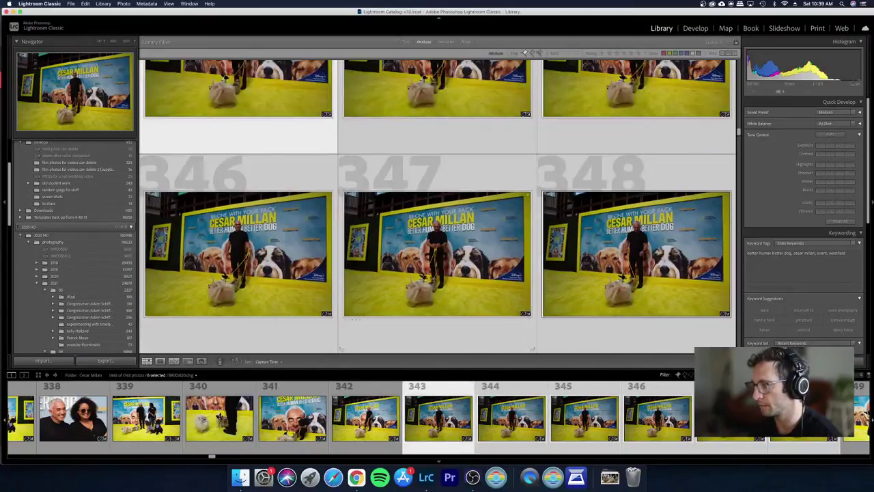
scroll(602, 168, "down", 3)
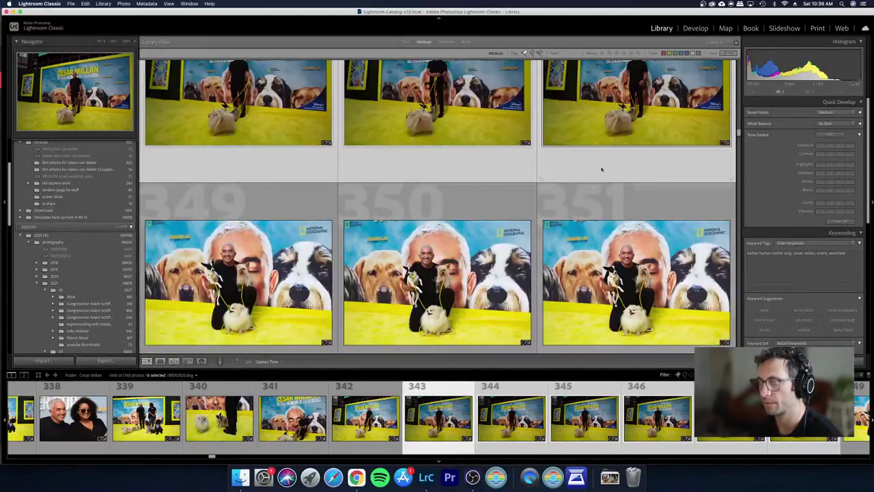
left_click(851, 148)
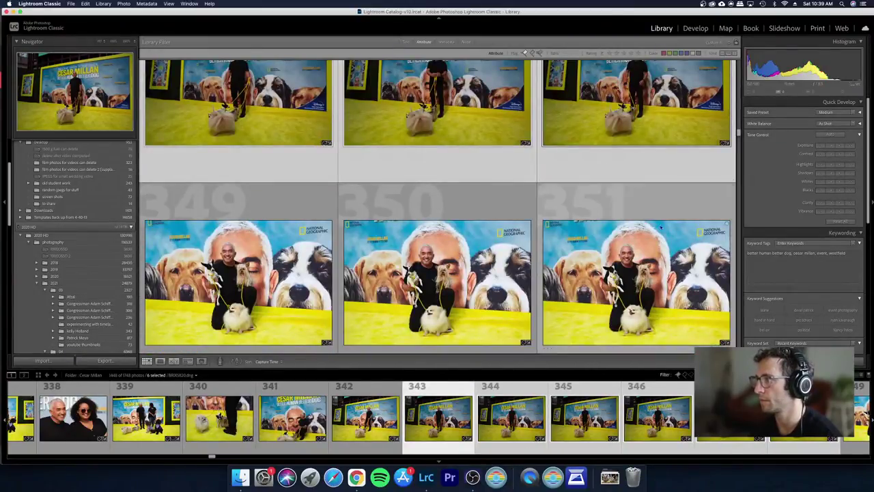
scroll(437, 207, "up", 1)
scroll(437, 207, "up", 1)
key("d")
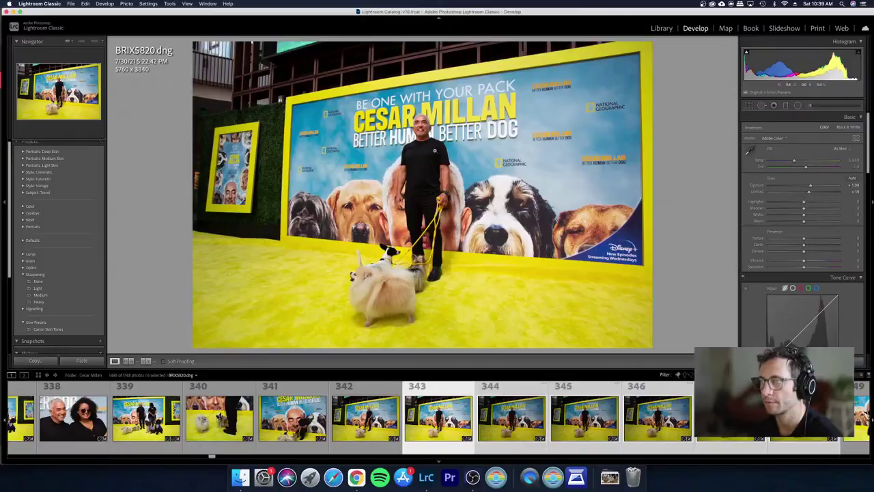
Step: Crop BRIX5821 (photo 344) to a vertical portrait frame
key("super+d")
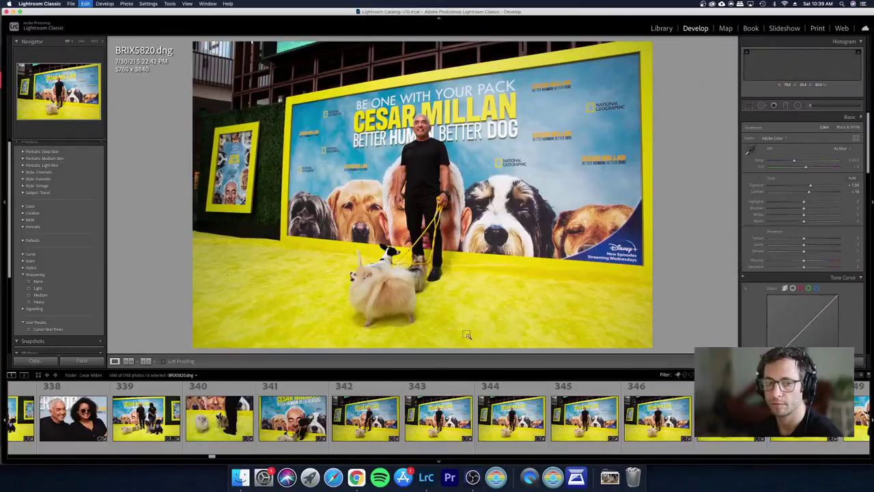
left_click(437, 418)
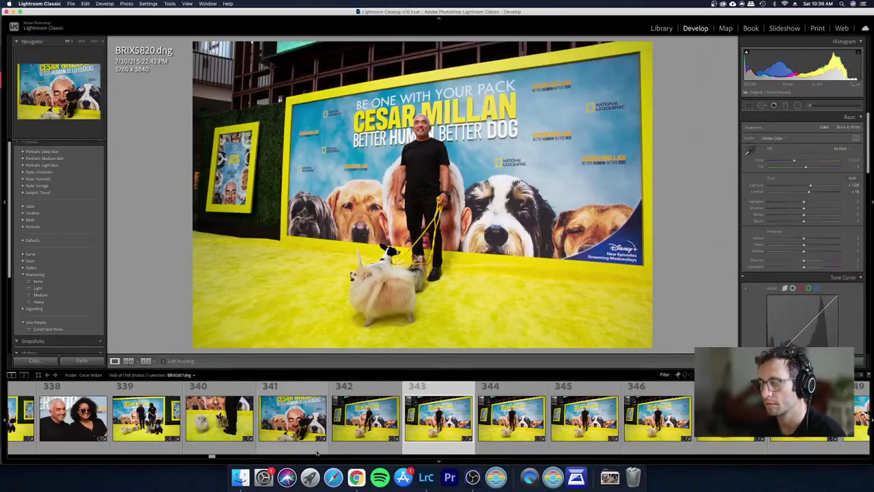
left_click(513, 429)
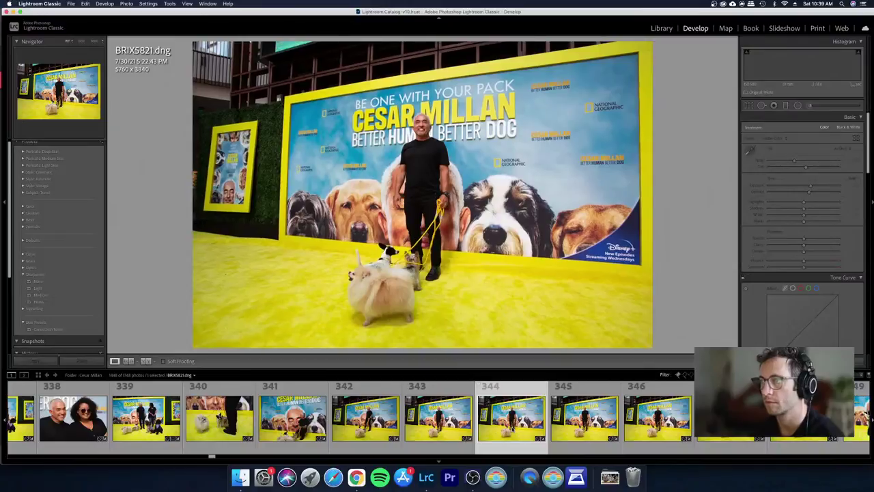
key("r")
key("x")
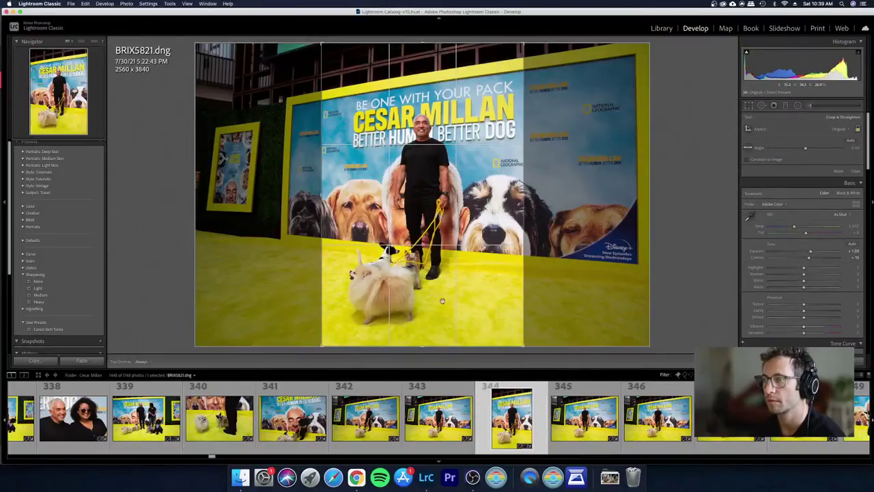
key("Return")
key("r")
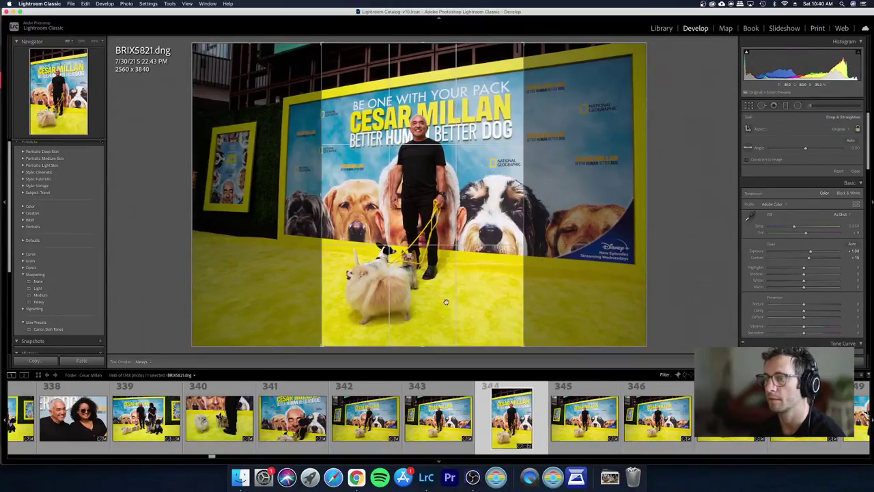
key("Return")
Step: Reject BRIX5822, BRIX5824 and BRIX5825, then return to the thumbnail grid
key("Right")
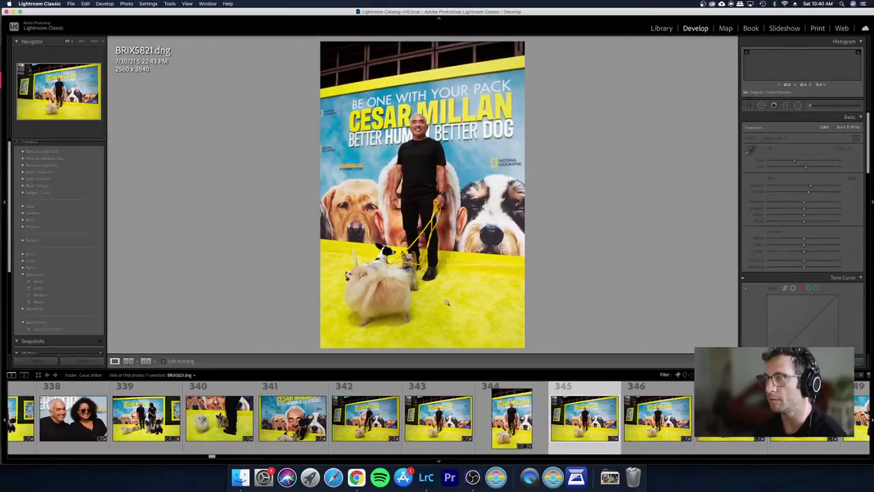
key("x")
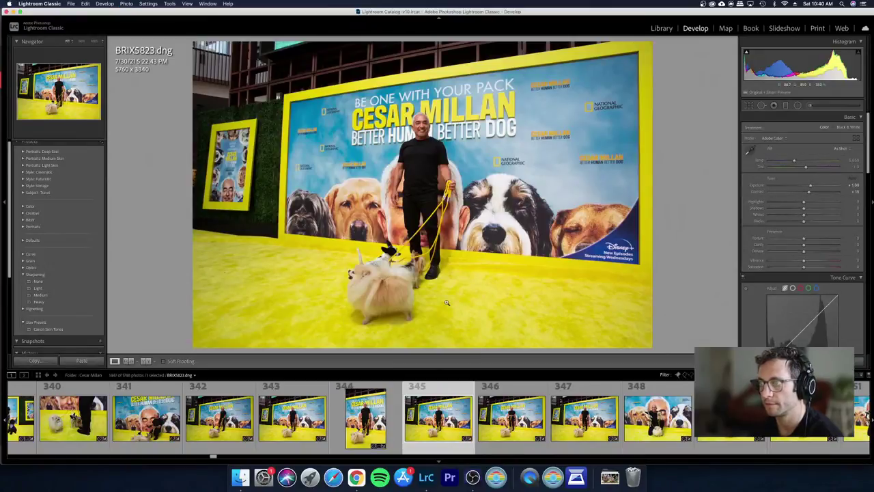
key("Right")
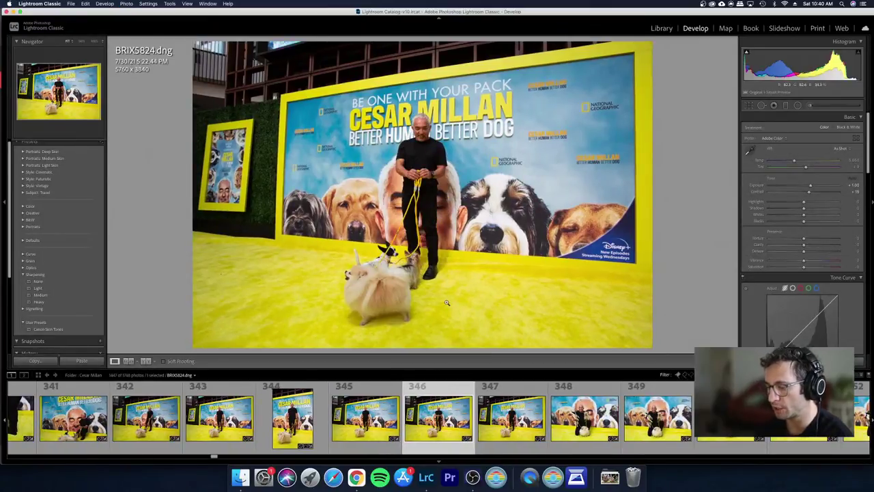
key("x")
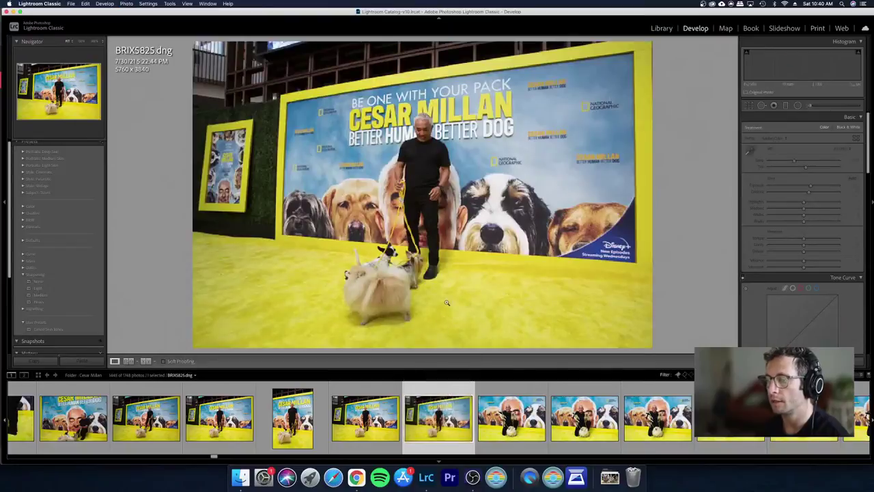
key("x")
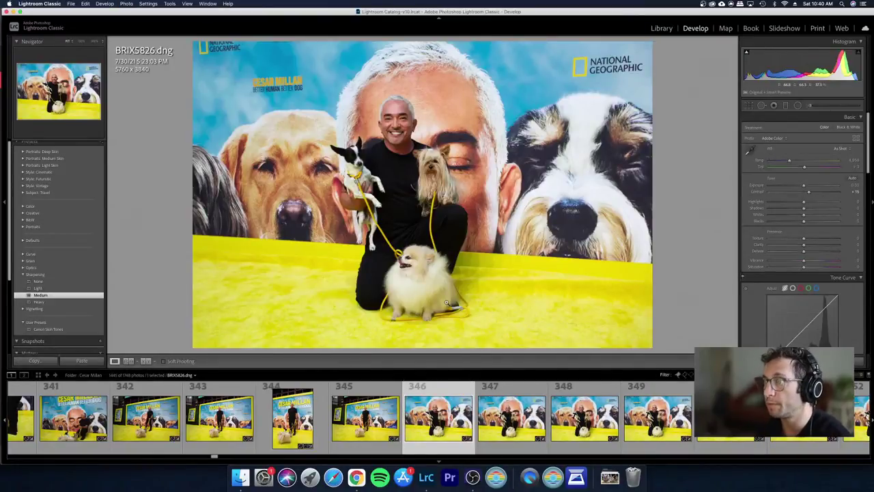
key("Left")
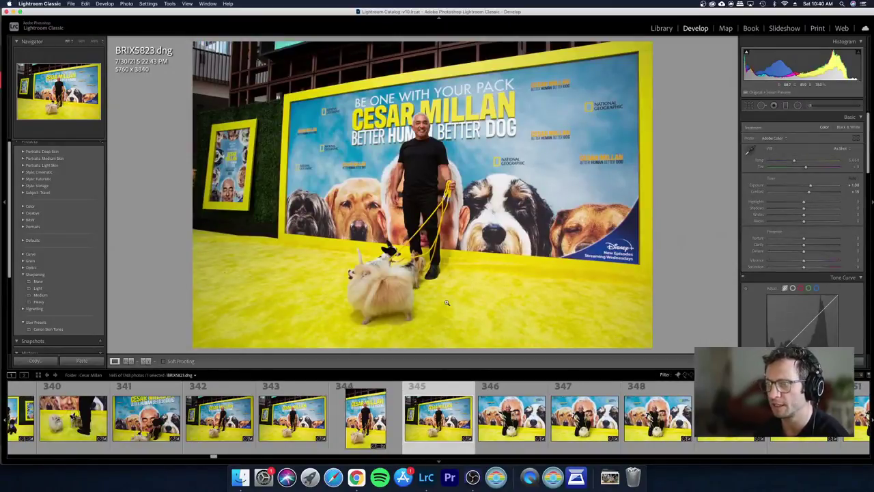
key("Right")
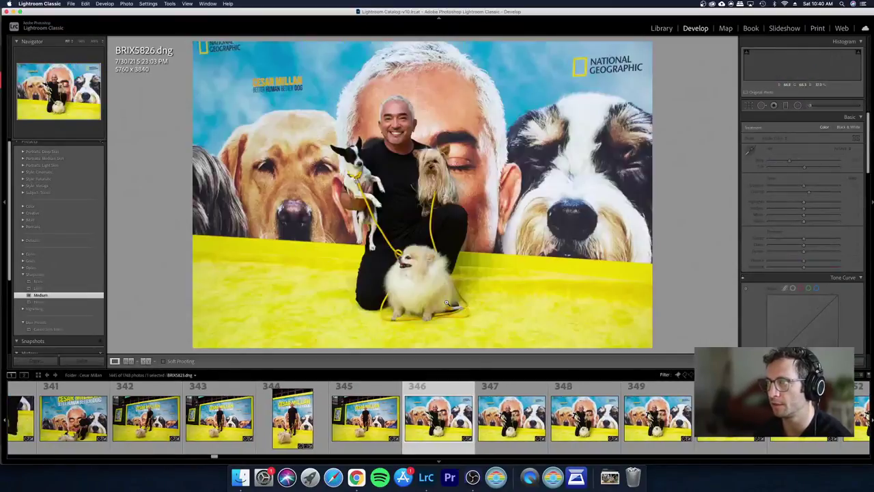
key("Right")
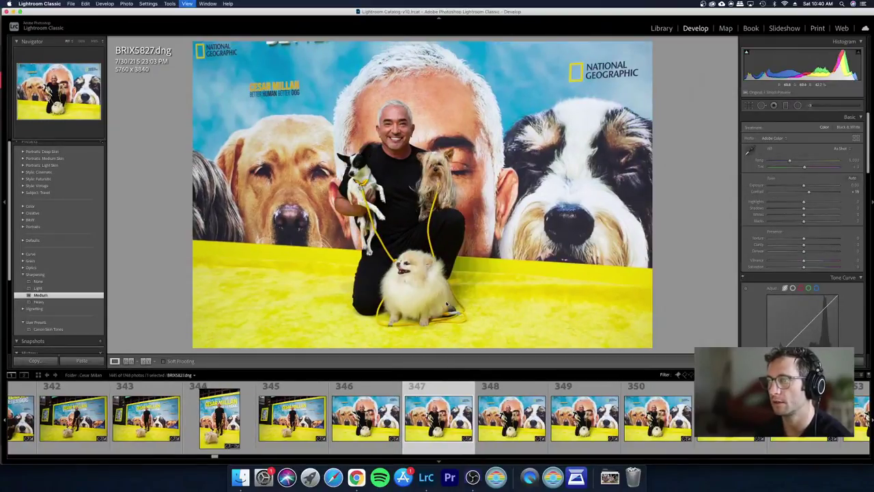
key("g")
key("Right")
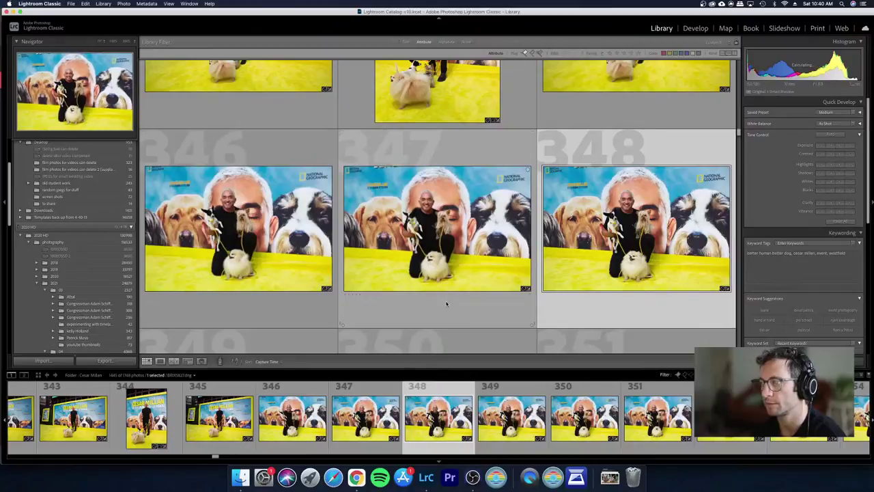
Step: Crop booth photo 347 to a portrait frame in Develop
key("Left")
key("d")
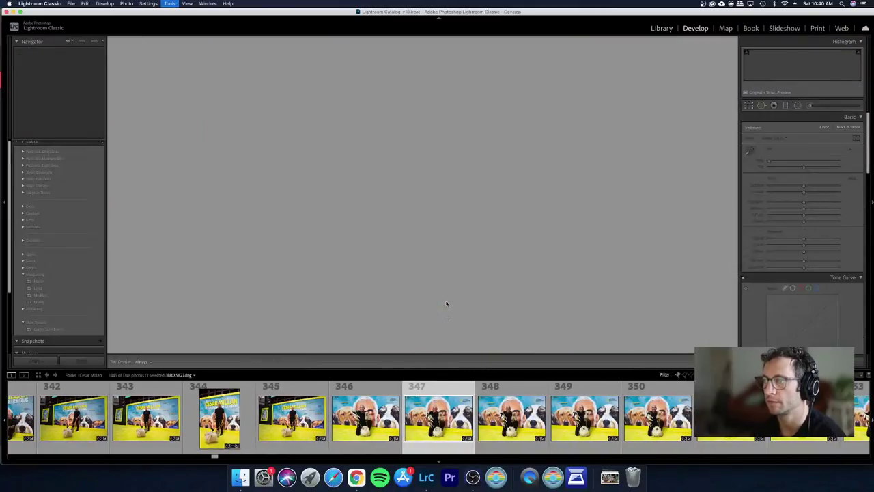
key("r")
key("x")
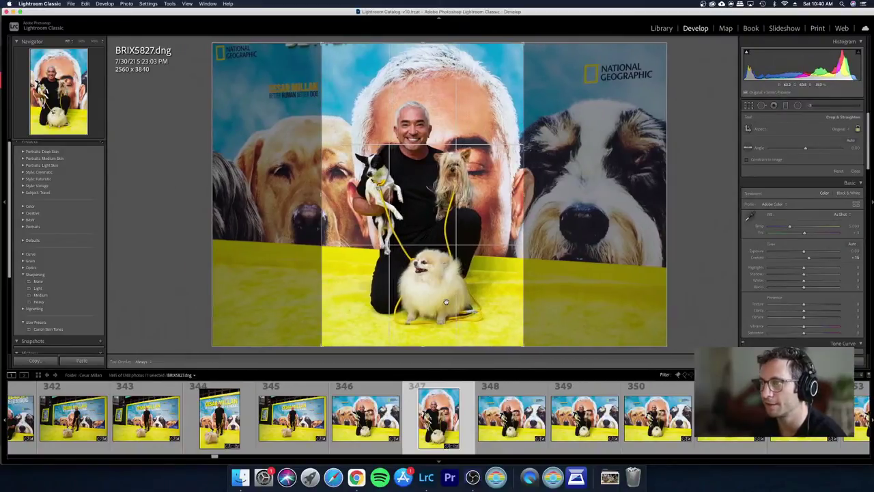
key("Return")
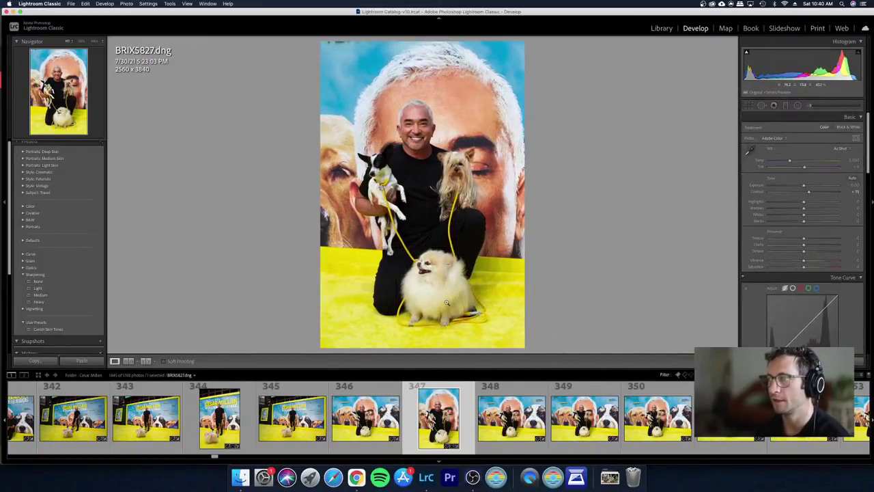
Step: Step forward through the booth shots and crop the next one to a 2:3 portrait
key("Left")
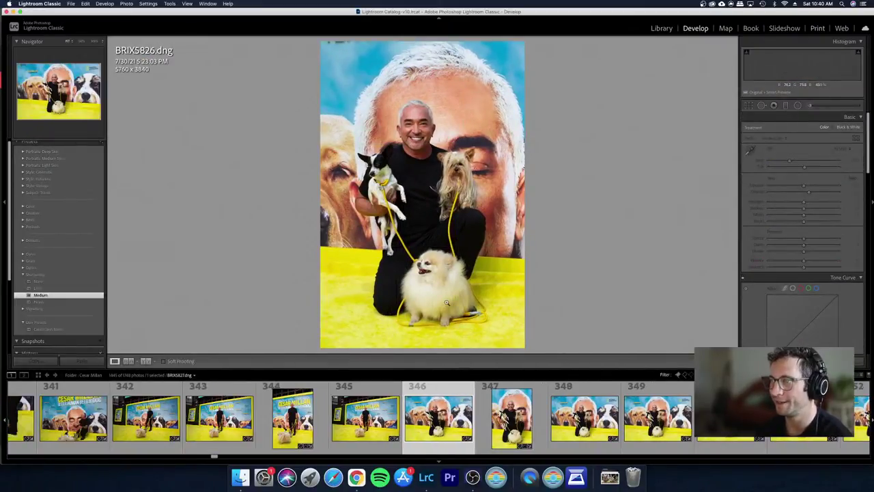
key("Right")
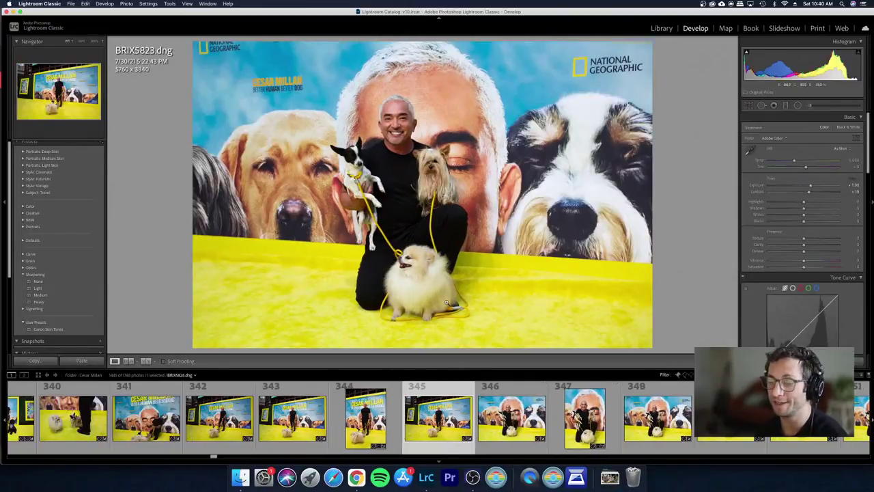
key("Right")
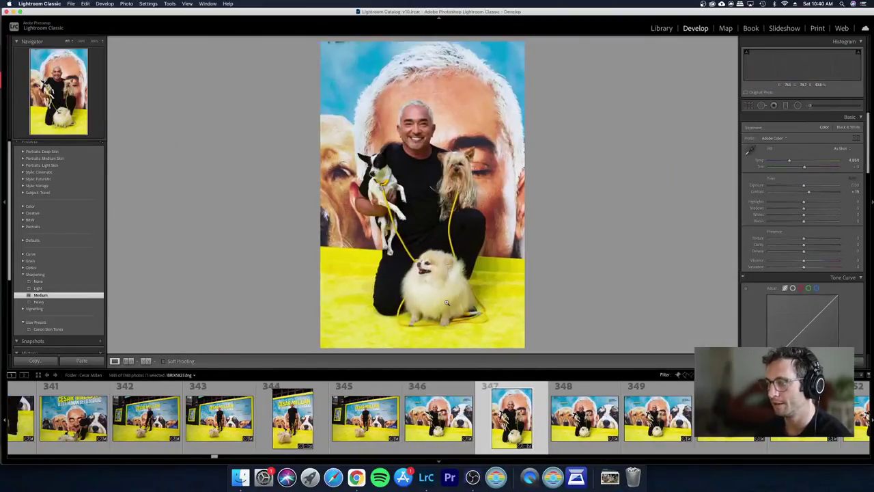
key("Right")
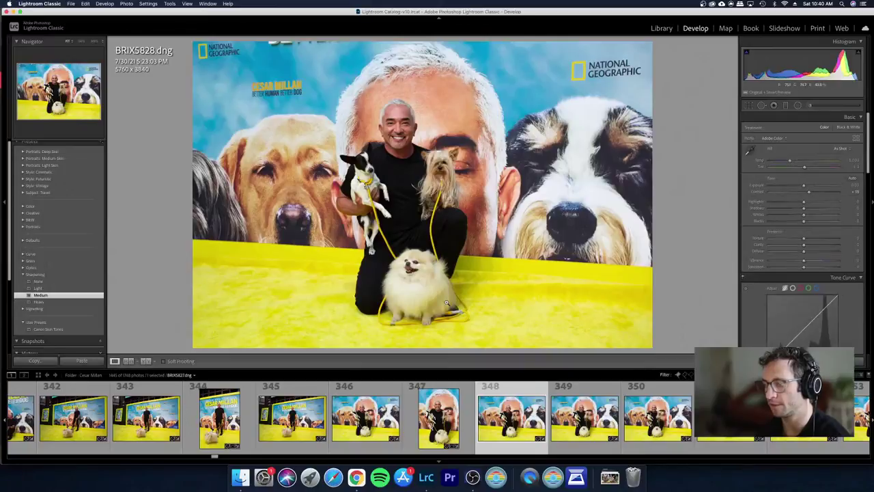
key("Right")
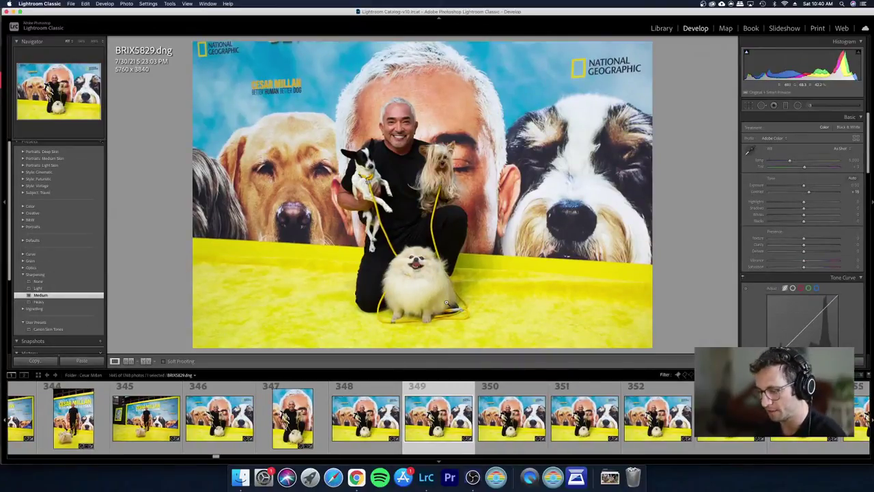
key("Right")
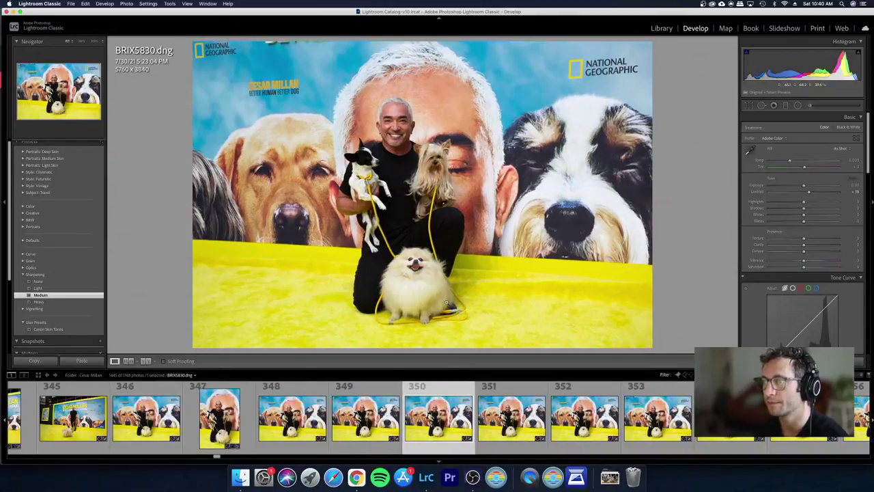
key("r")
key("x")
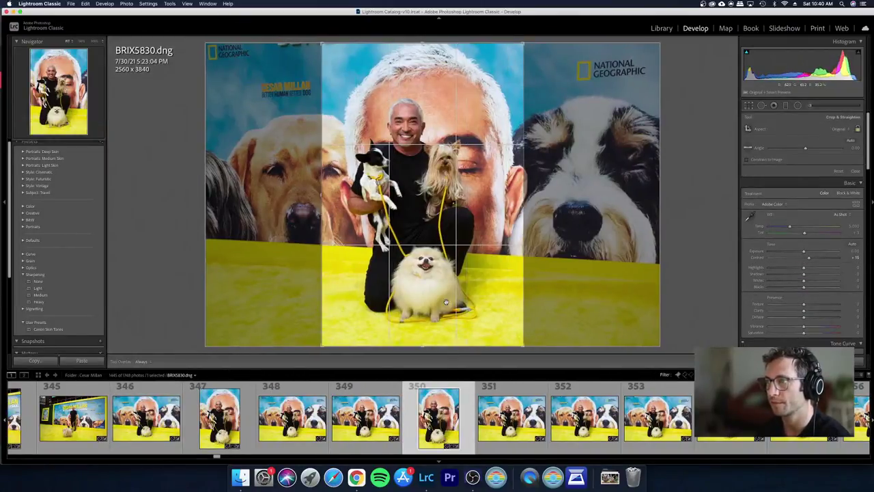
key("r")
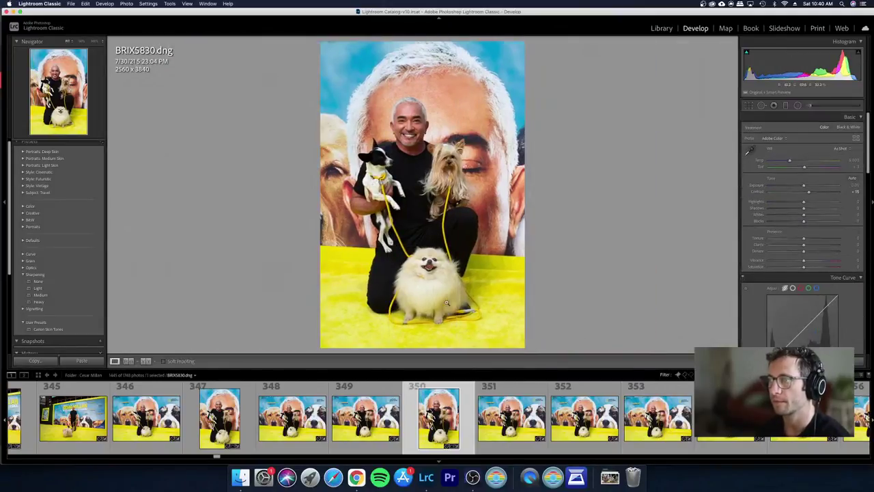
key("r")
key("r")
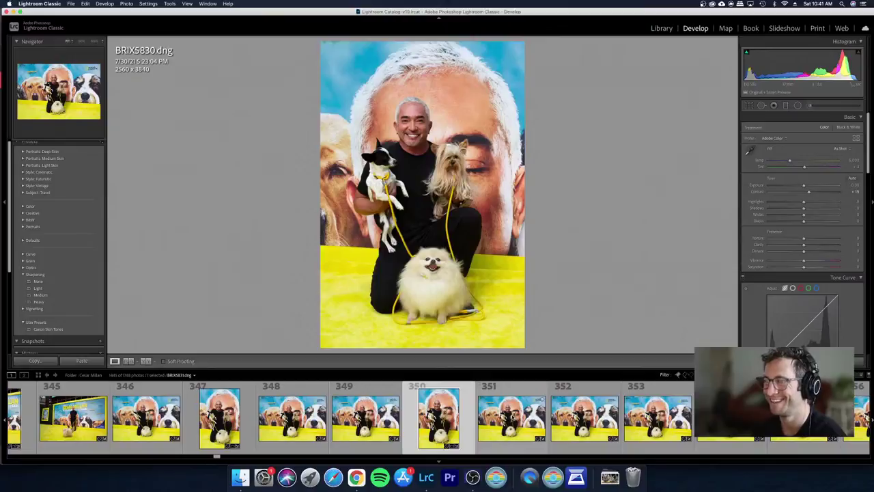
Step: Reject BRIX5833 and the near-duplicate shot that follows it
key("Right")
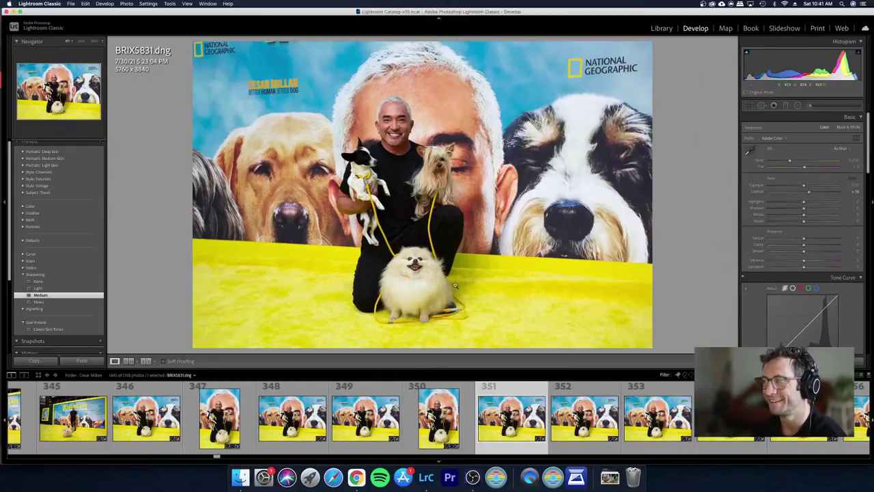
key("Right")
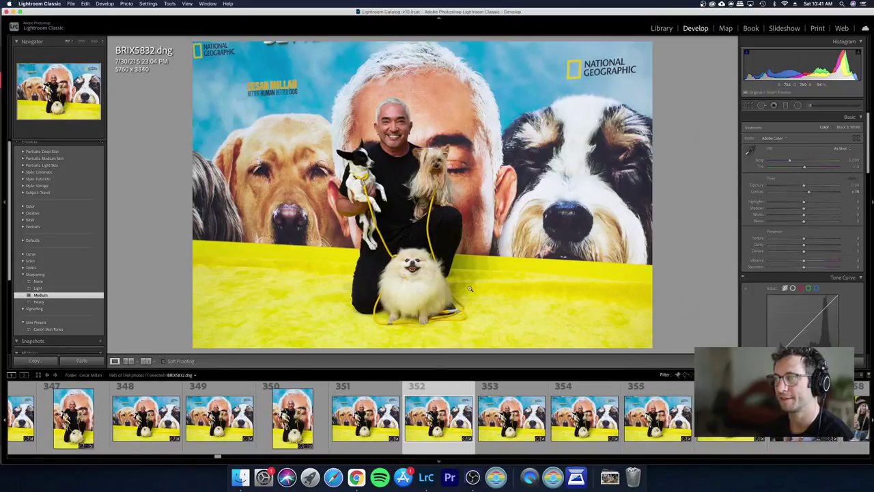
key("Left")
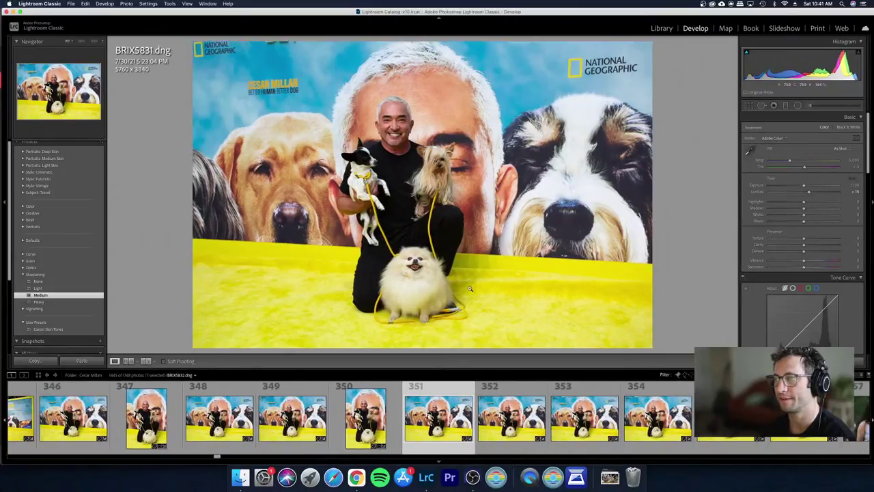
key("Right")
key("Right")
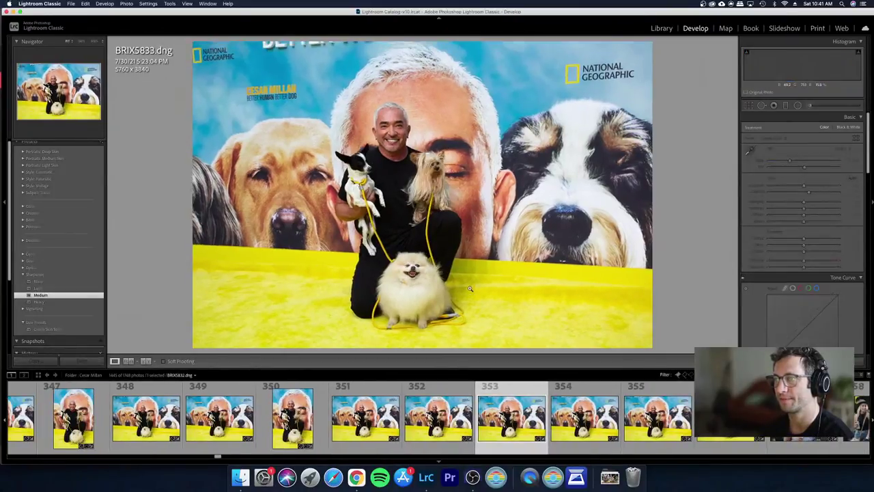
key("Left")
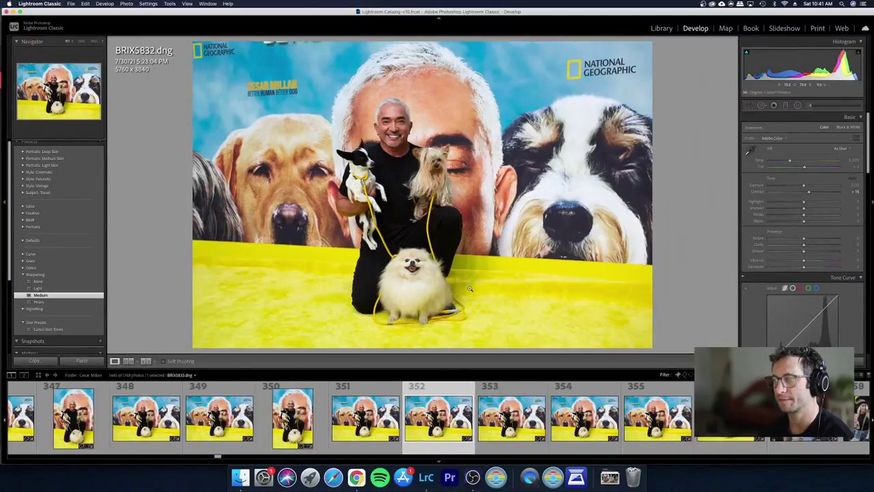
key("Right")
key("x")
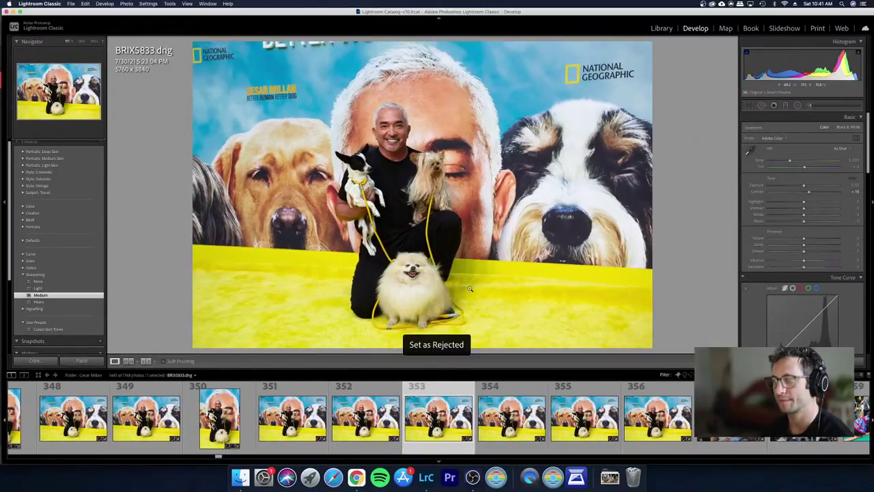
key("Right")
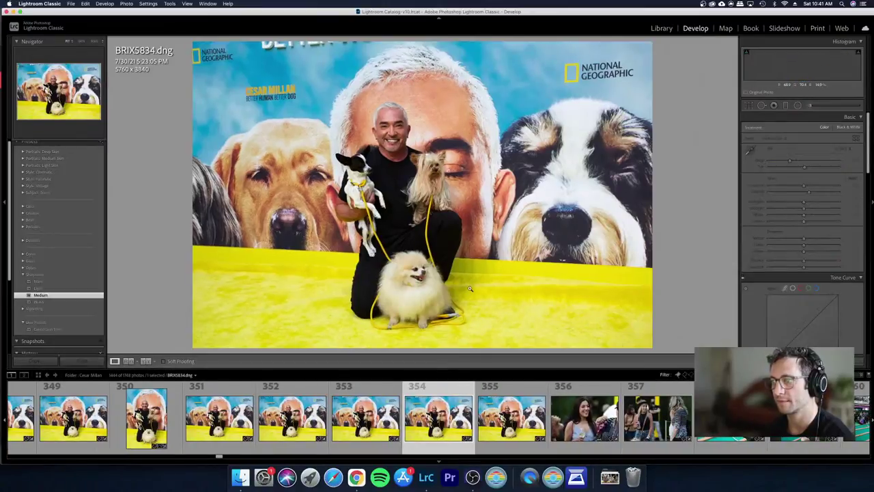
key("x")
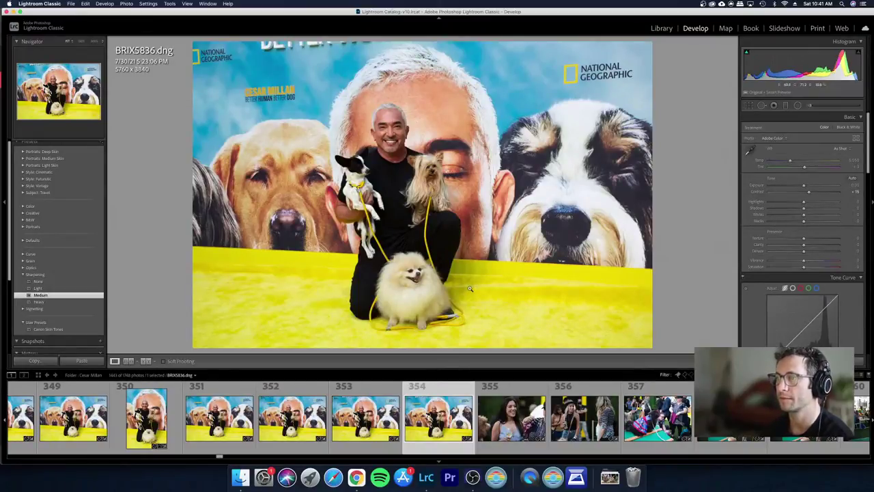
Step: Trim BRIX5836 slightly to 5656 × 3771 and return to the grid
key("r")
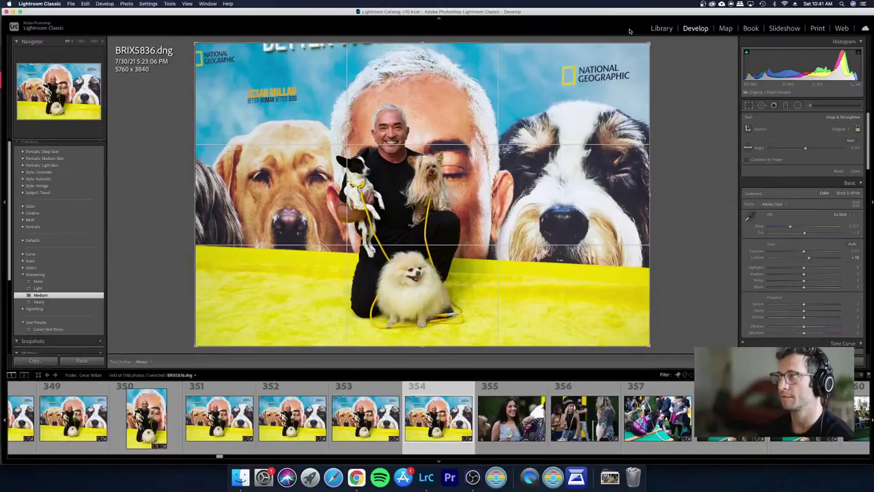
key("Return")
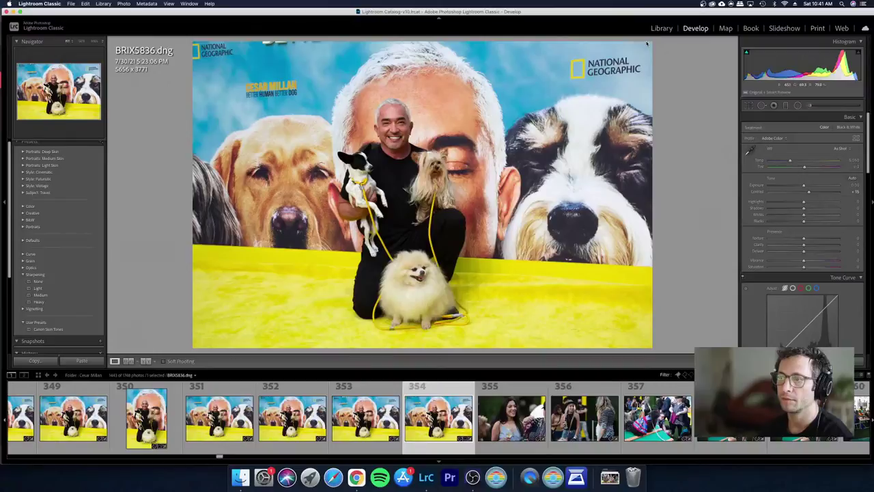
key("g")
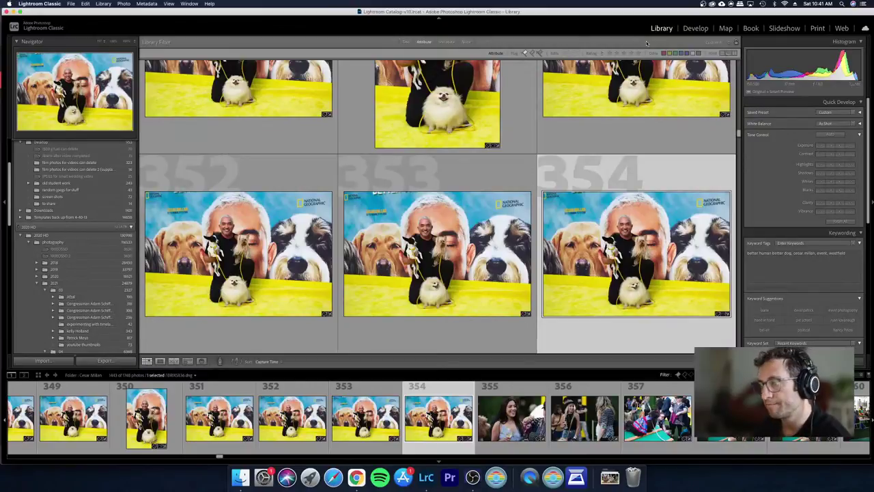
Step: In Loupe view, lower the exposure of dog-on-ramp shot BRIX5837, then move on to BRIX5840
key("Right")
key("e")
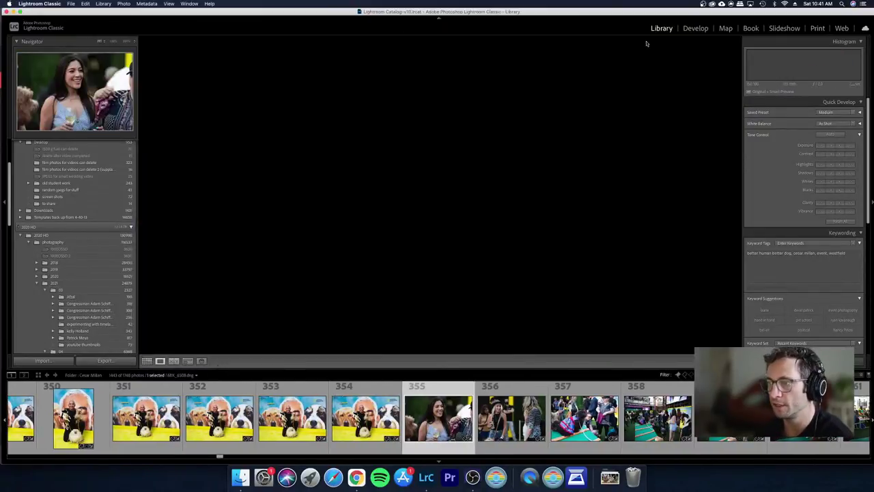
key("Right")
key("Left")
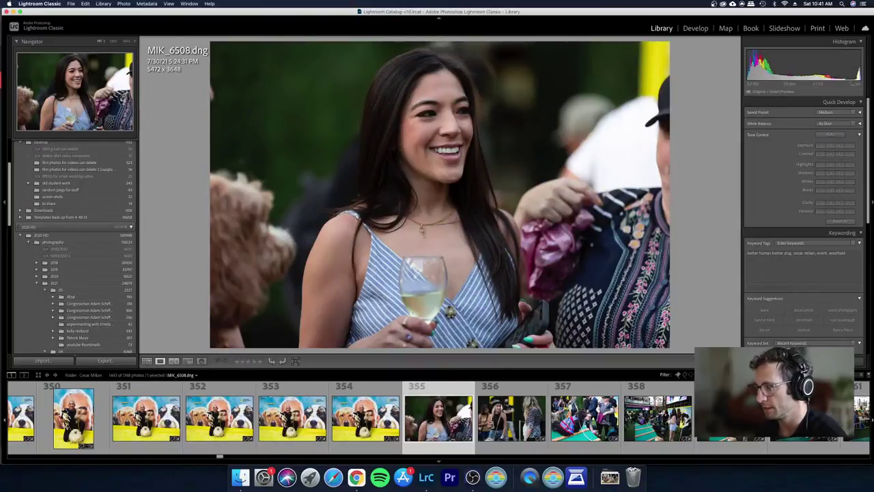
key("Right")
key("Right")
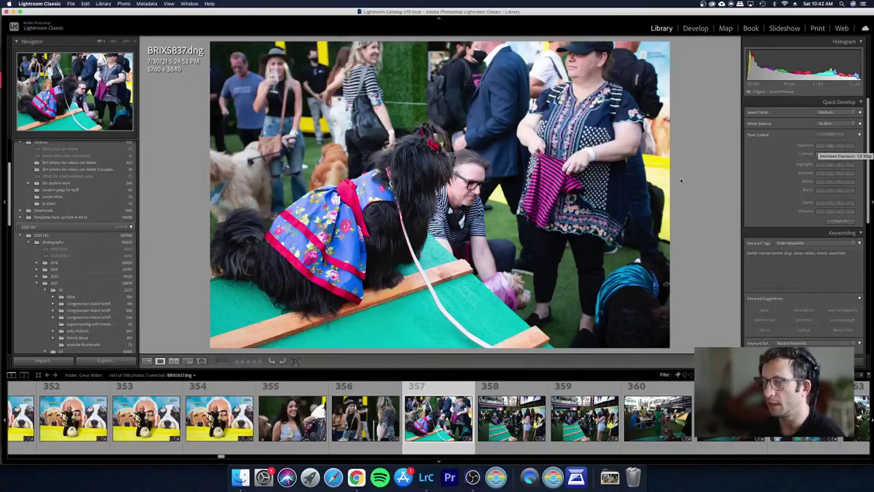
left_click(831, 145)
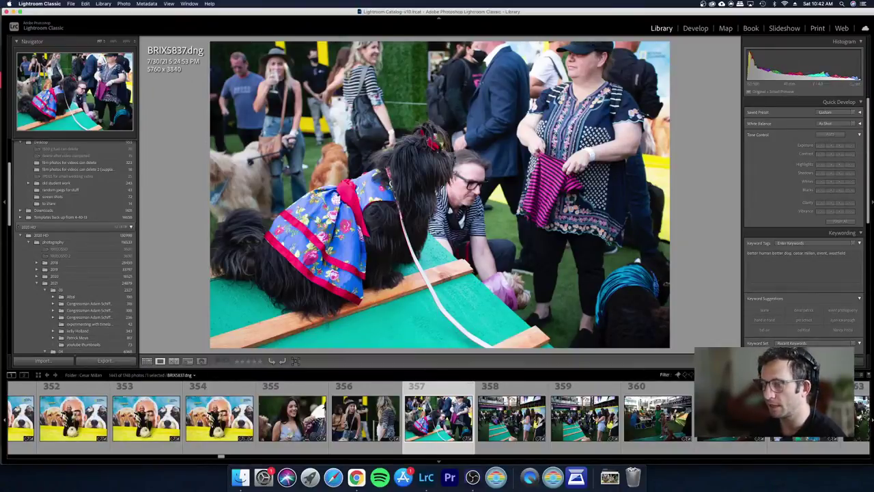
key("Right")
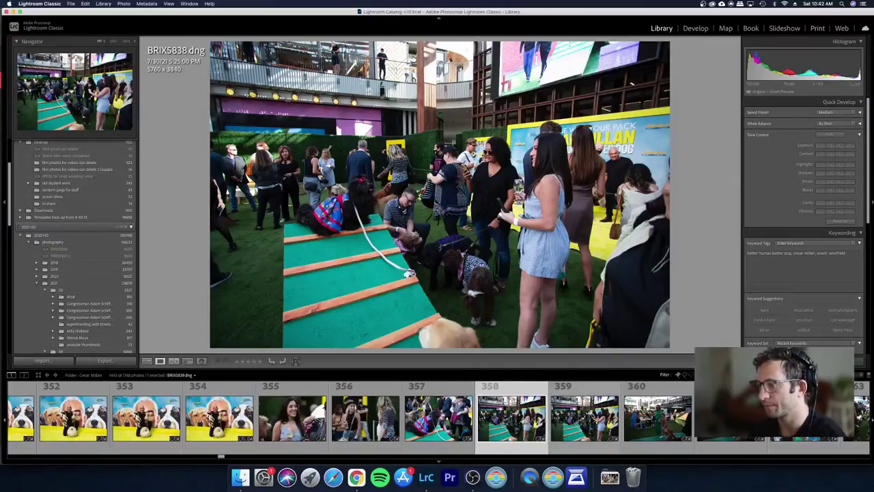
key("Right")
key("Right")
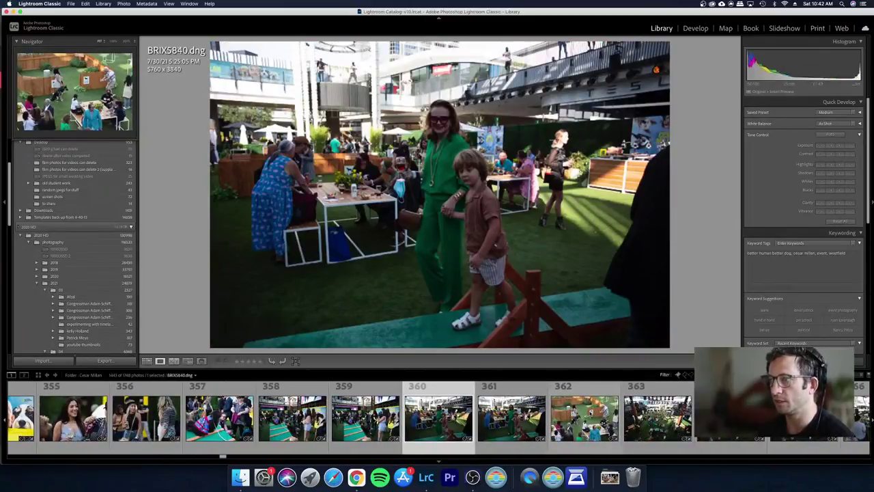
Step: Brighten BRIX5840 twice and nudge its white balance temperature slightly in Develop
left_click(839, 147)
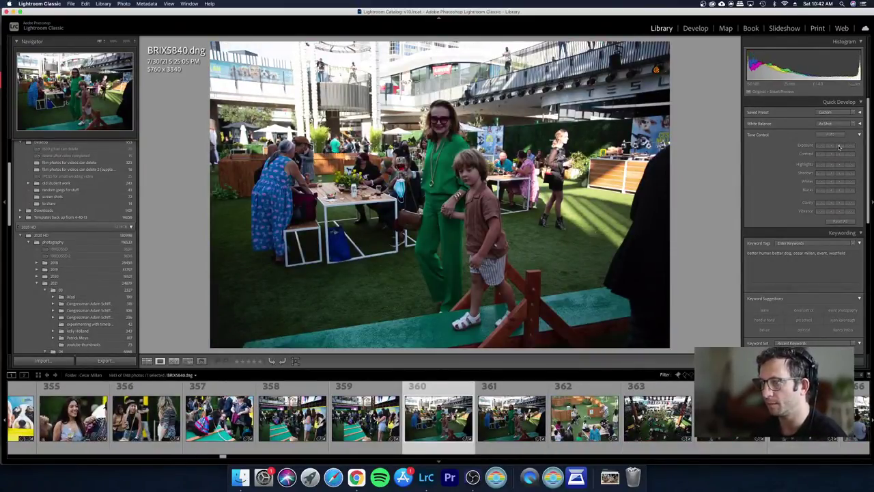
left_click(839, 148)
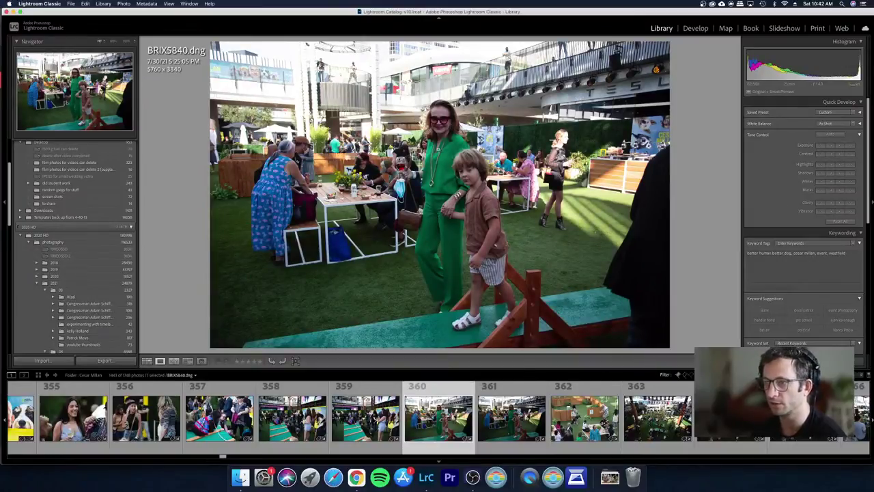
key("d")
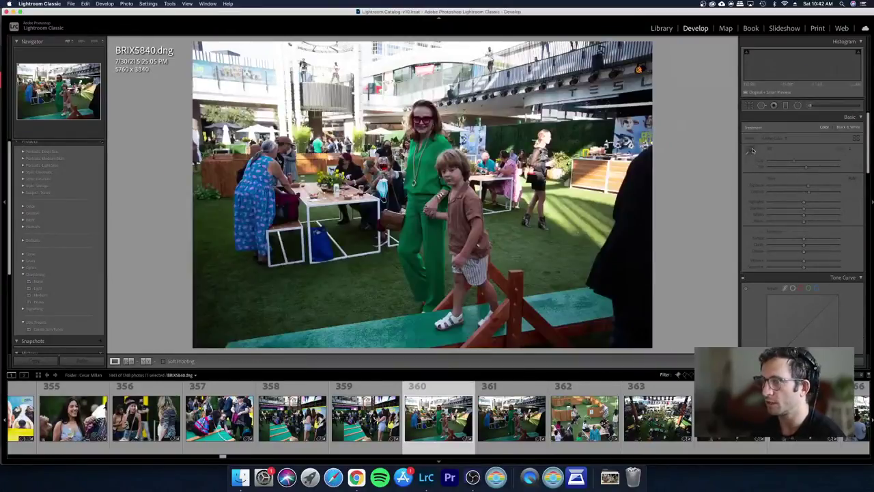
key("w")
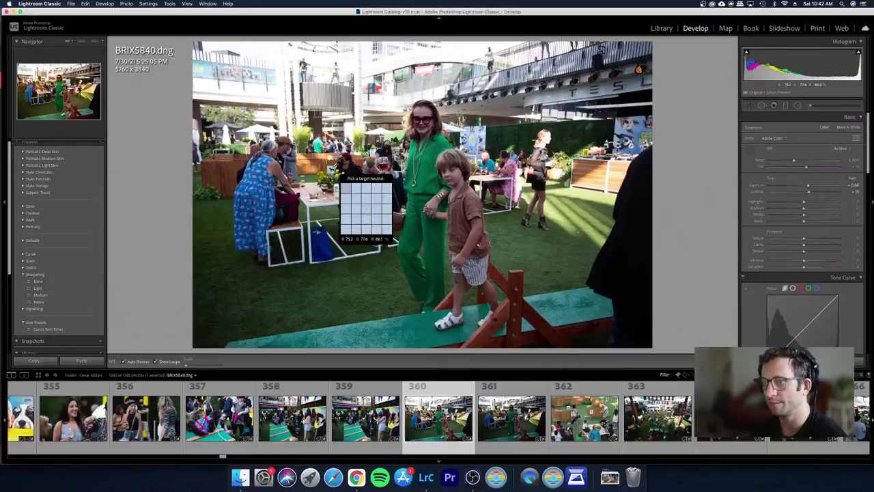
left_click(339, 179)
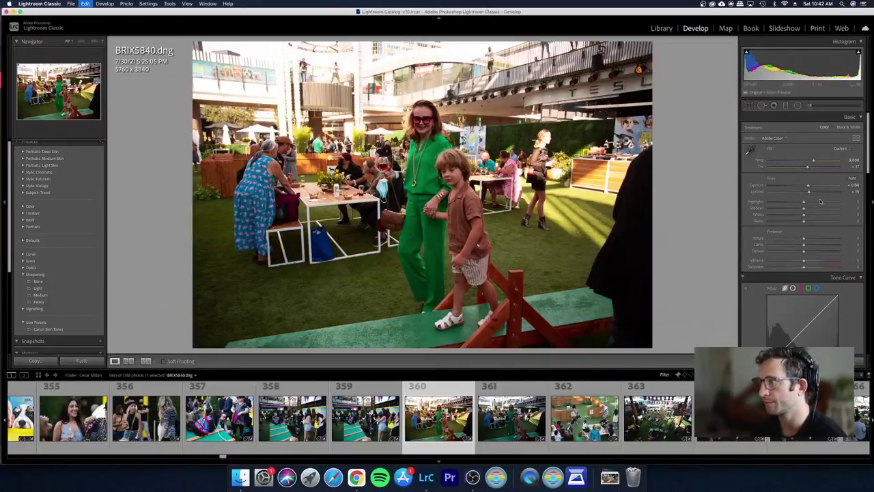
key("super+z")
left_click_drag(793, 161, 801, 162)
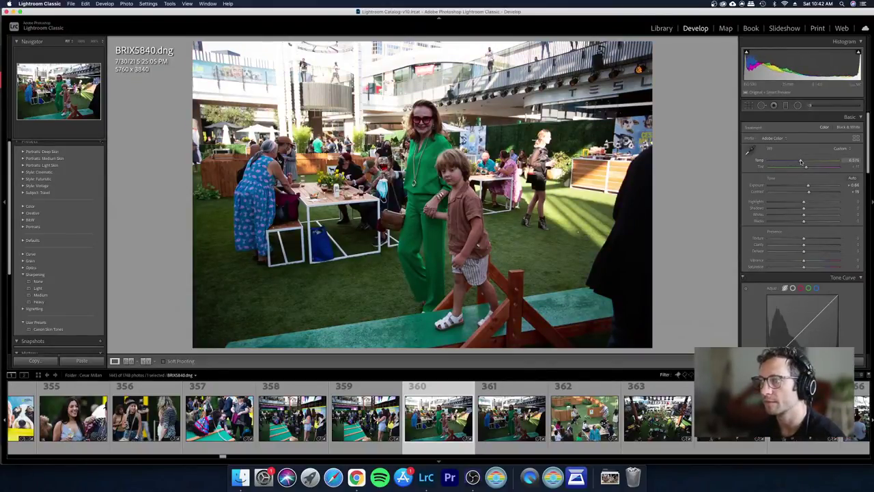
Step: Copy BRIX5840's develop settings, paste them onto BRIX5841, and return to the grid
left_click(505, 420)
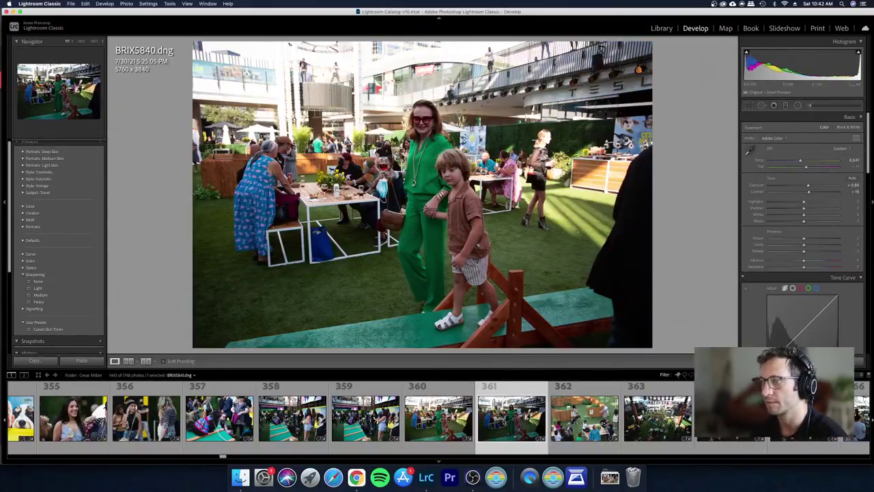
left_click(437, 420)
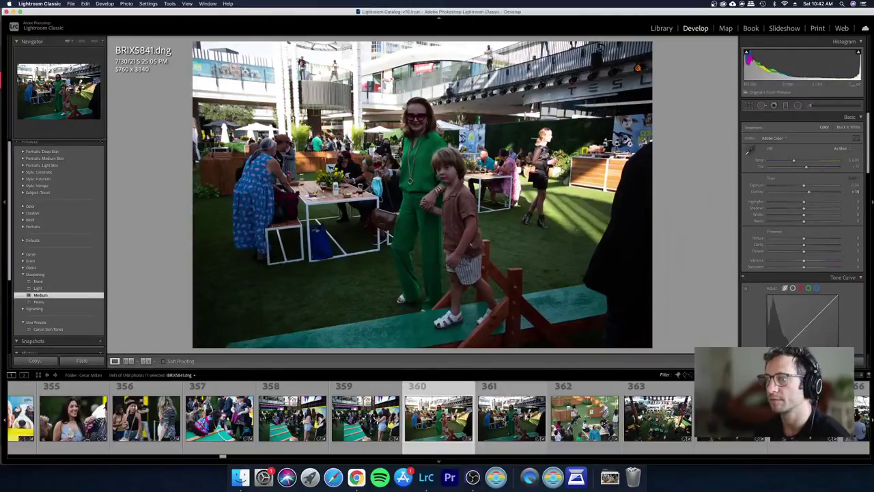
key("super+shift+c")
key("Return")
key("Right")
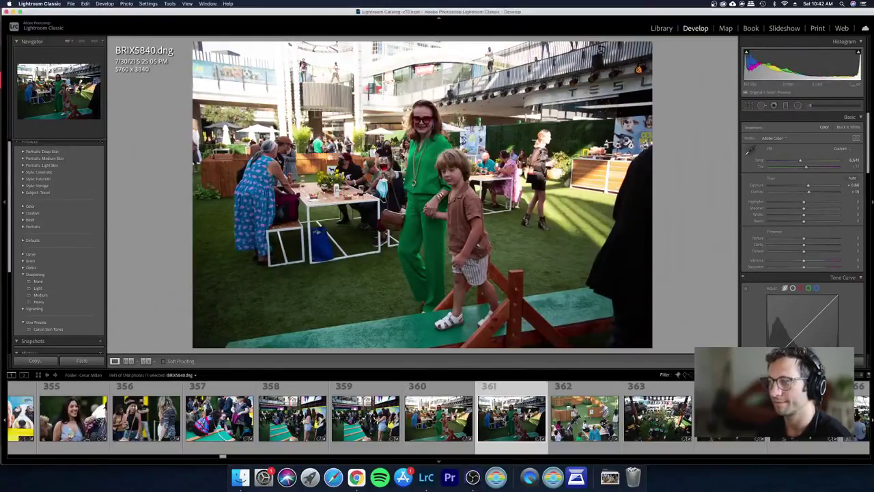
left_click(40, 294)
key("super+shift+v")
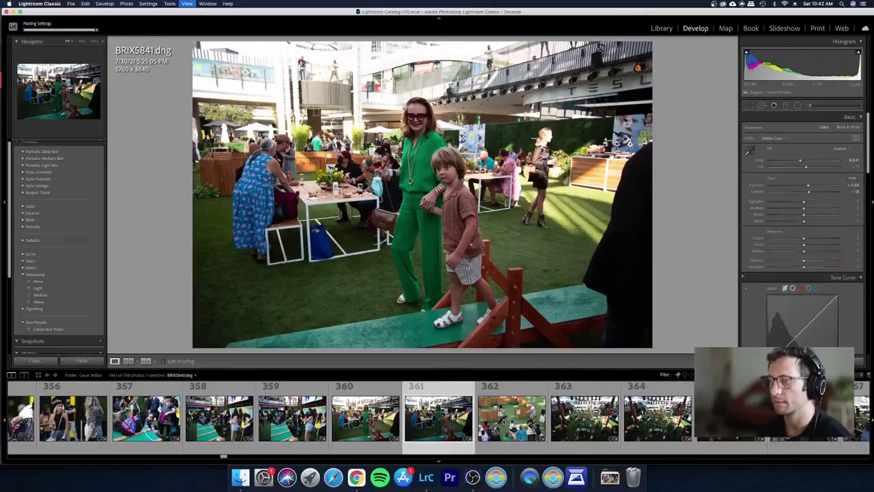
key("g")
key("Right")
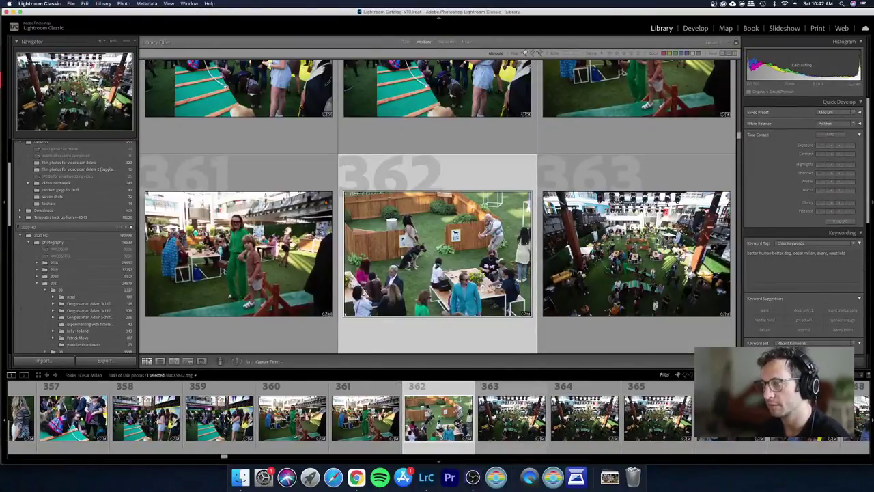
Step: In Loupe view, reject the first overhead venue shots, including BRIX5846
key("Right")
key("Right")
key("e")
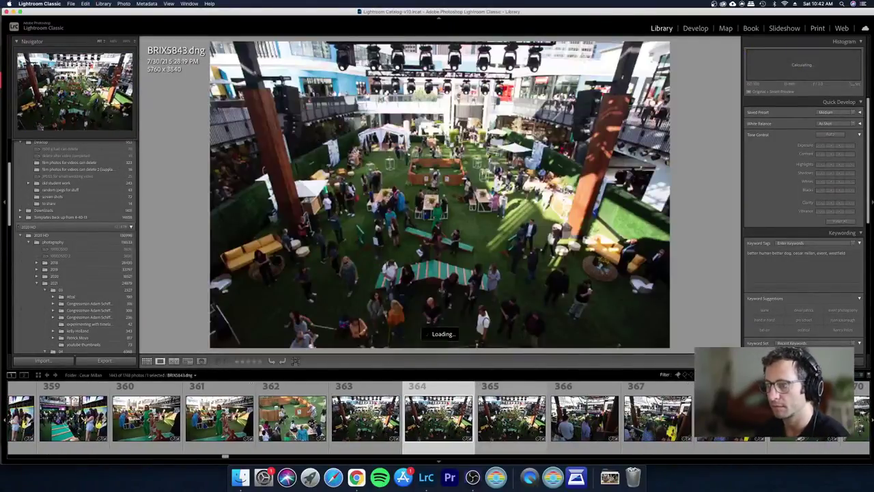
key("Right")
key("Left")
key("x")
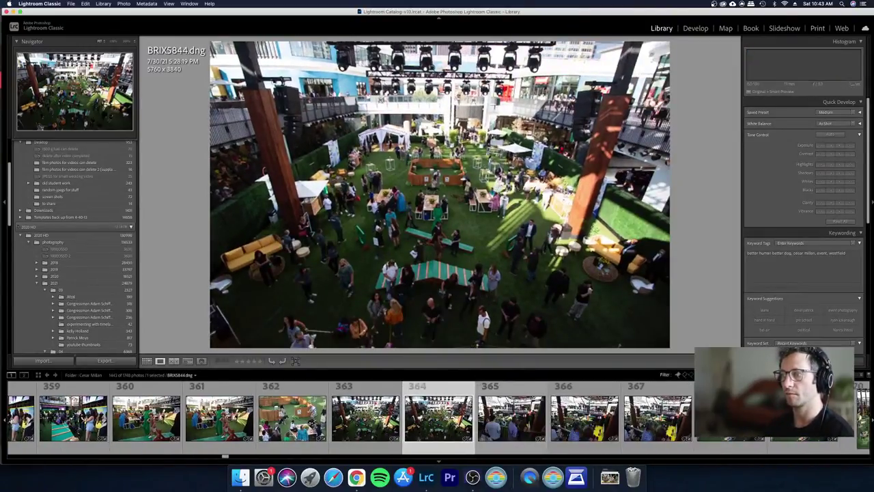
key("Left")
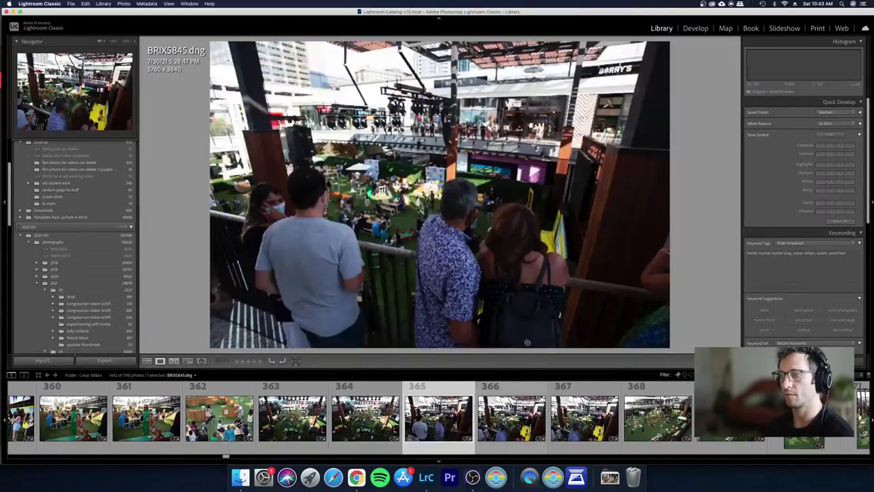
key("Right")
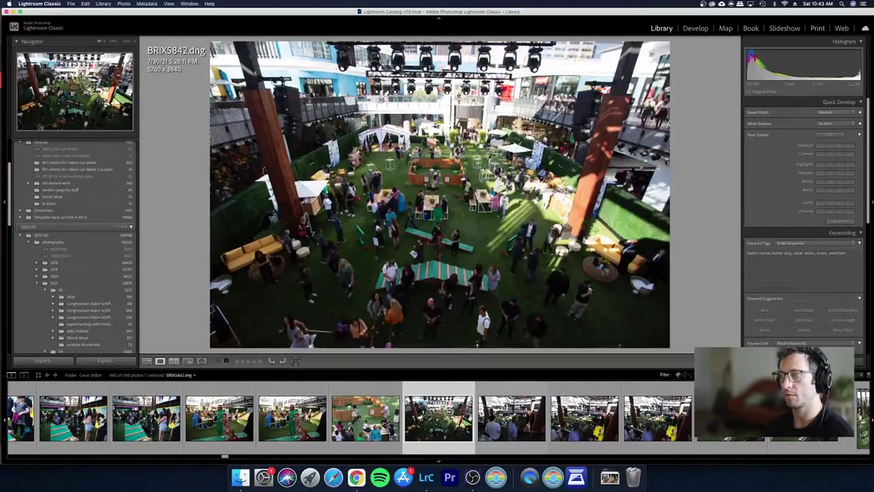
key("x")
key("Right")
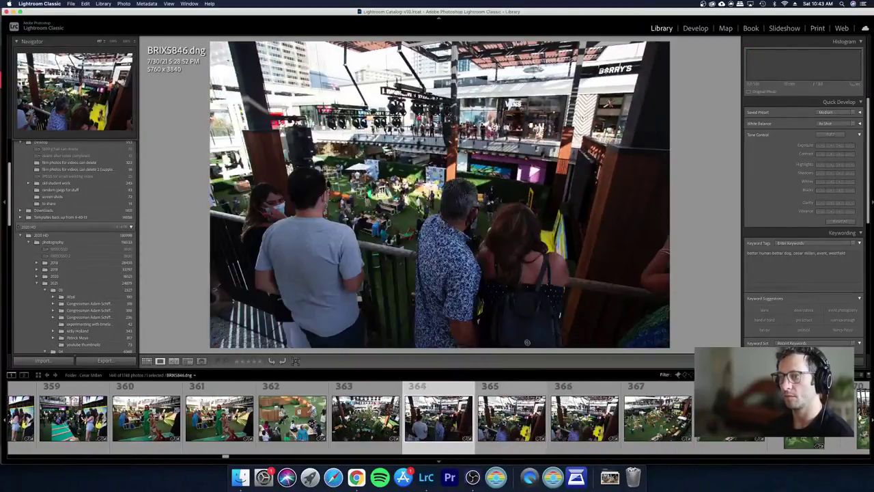
key("Left")
key("Right")
key("x")
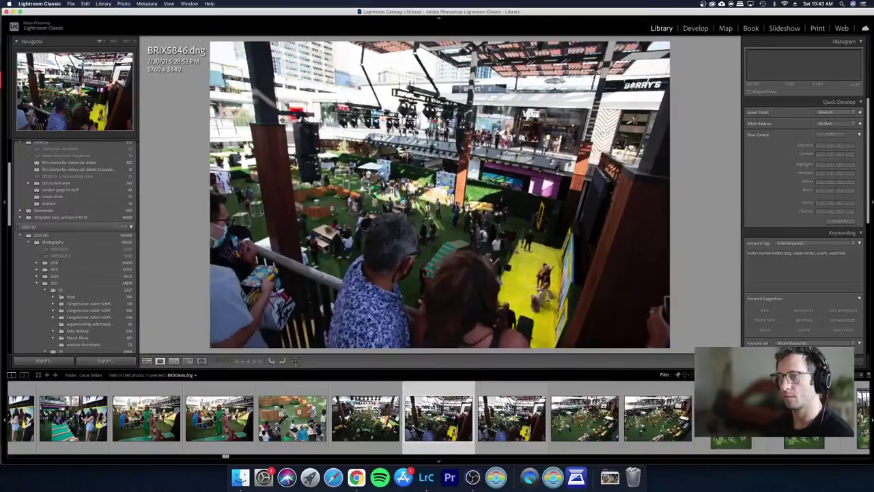
Step: Reject BRIX5850 and open the vertical BRIX5851 in Develop for cropping
key("Right")
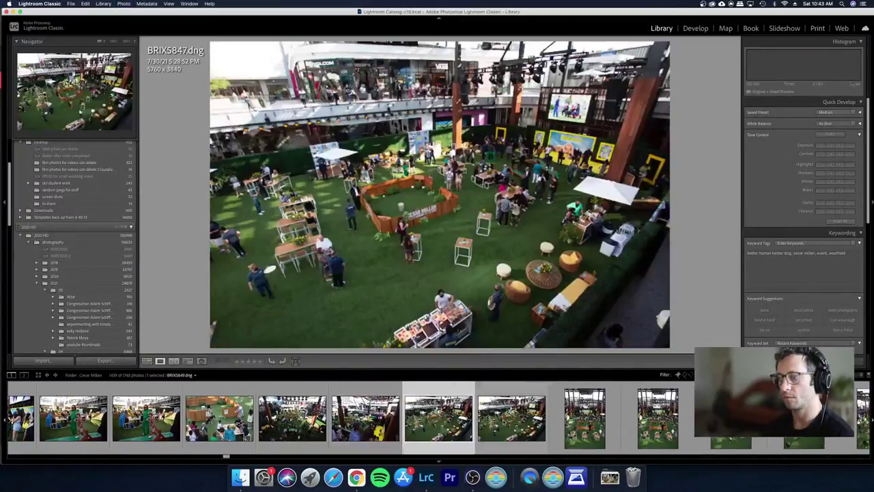
key("Right")
key("Right")
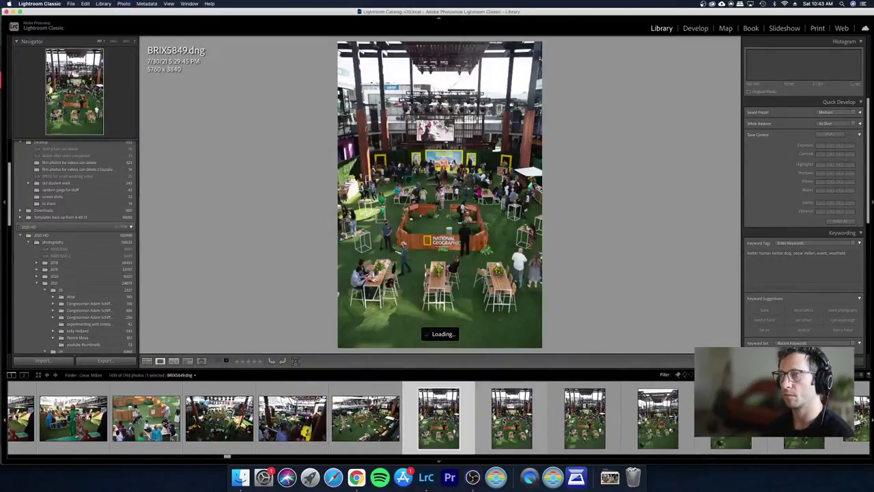
key("Right")
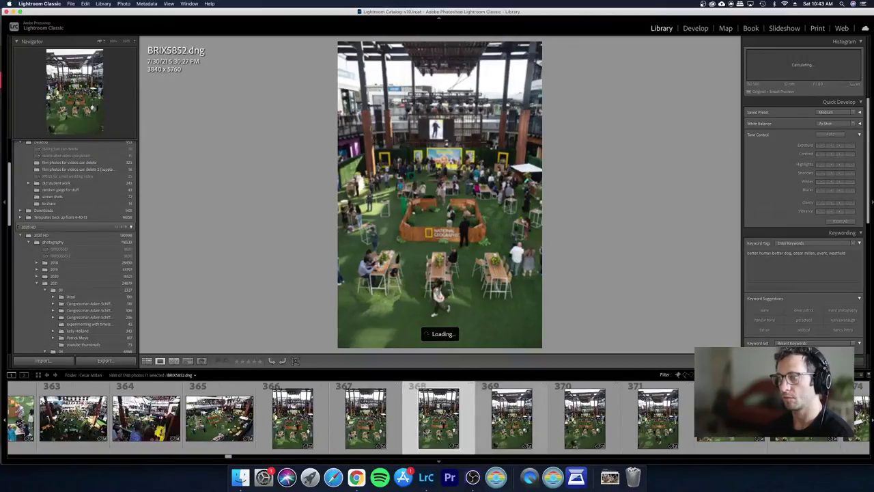
key("Left")
key("Left")
key("x")
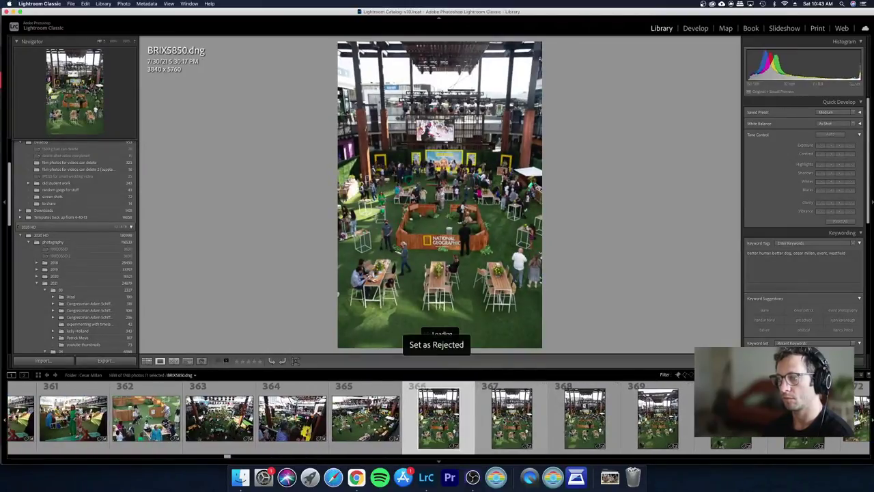
key("d")
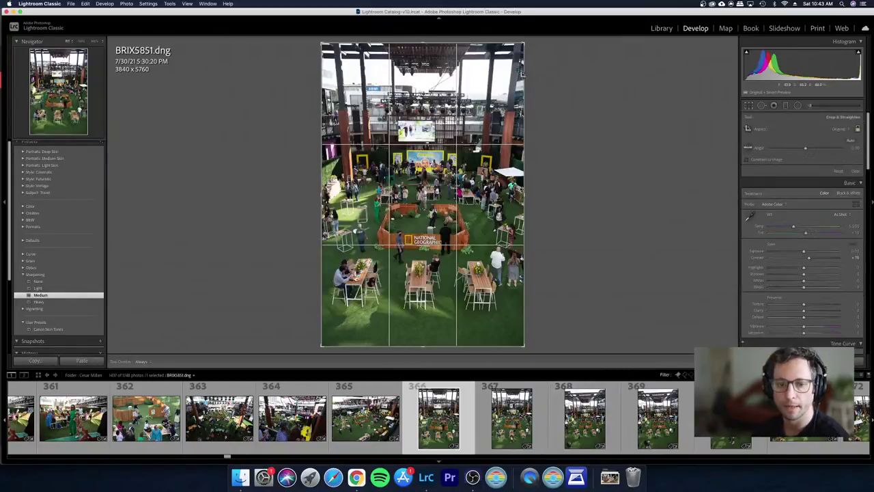
Step: Rotate BRIX5851 slightly to straighten it and apply the 3817 × 5726 crop
left_click_drag(530, 46, 530, 46)
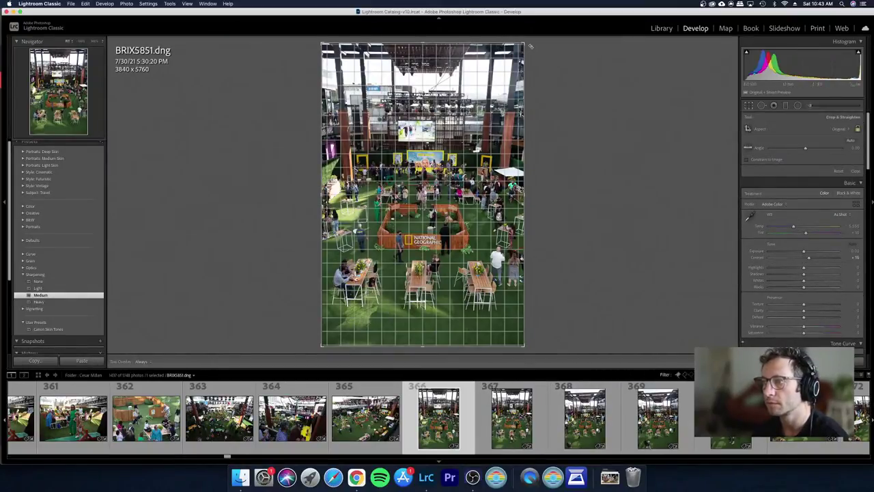
left_click_drag(529, 45, 532, 48)
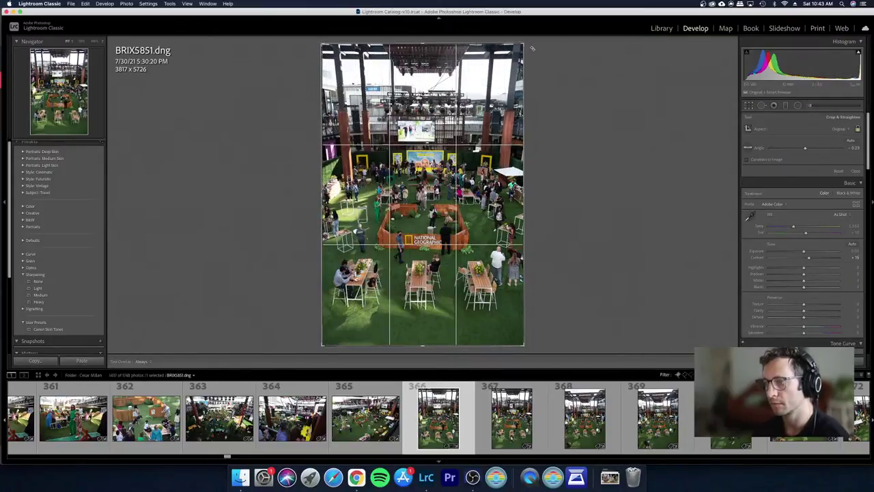
key("Return")
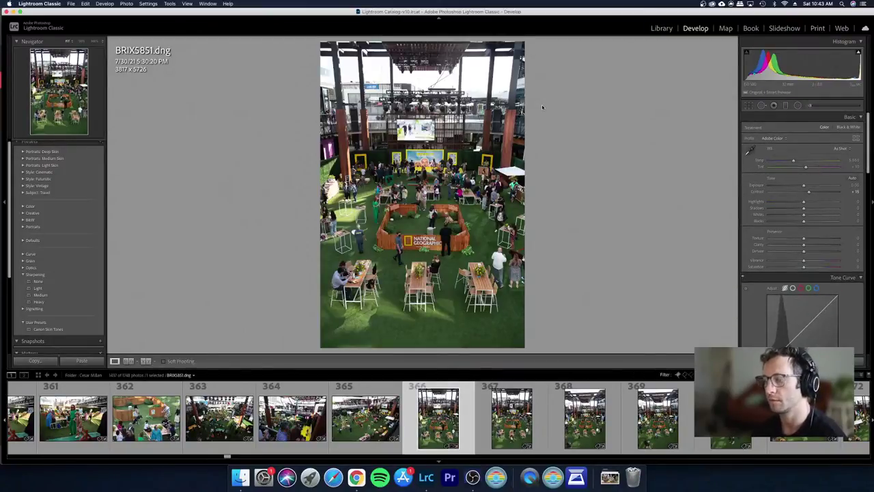
key("Right")
key("Right")
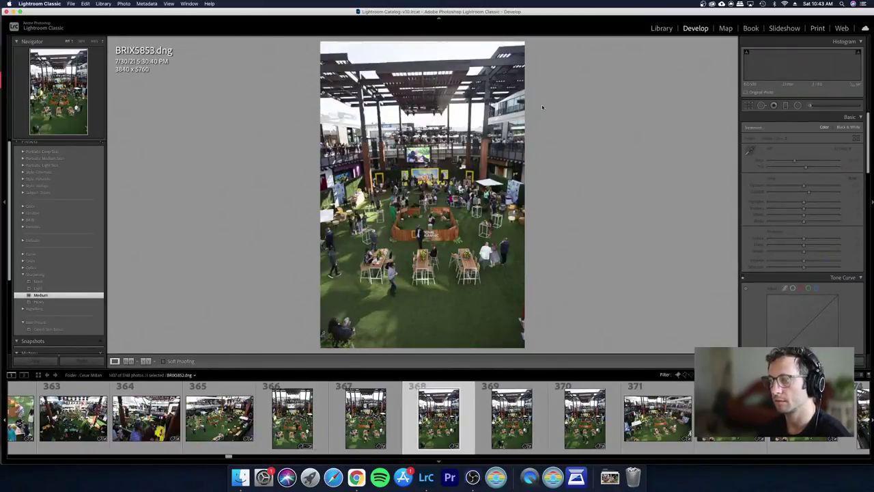
Step: Back in the grid, flag photos 369 and 368 as rejected
key("g")
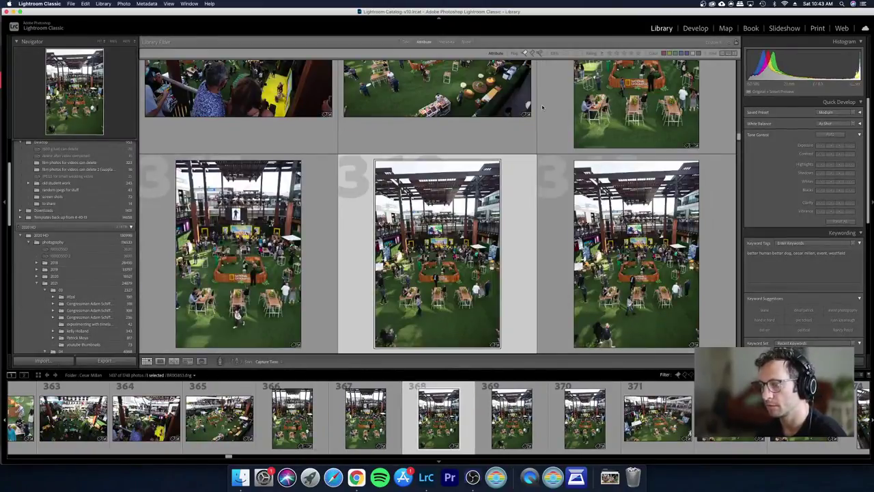
key("Right")
key("x")
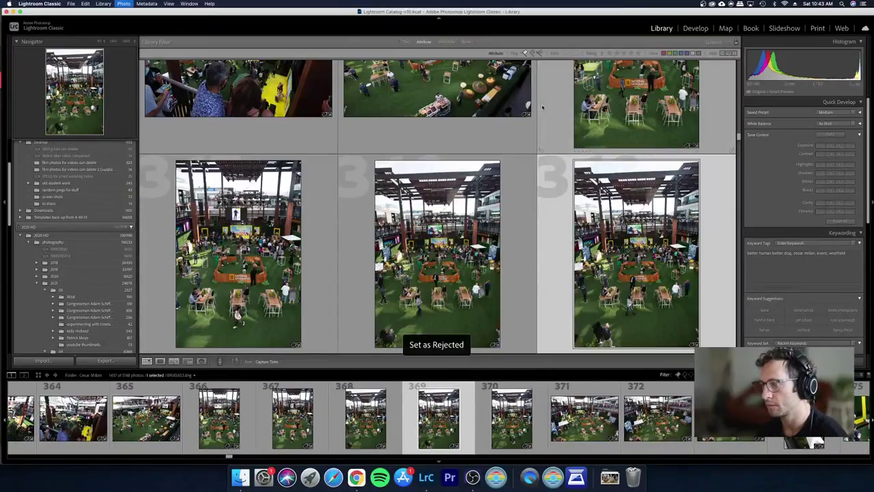
key("Left")
key("x")
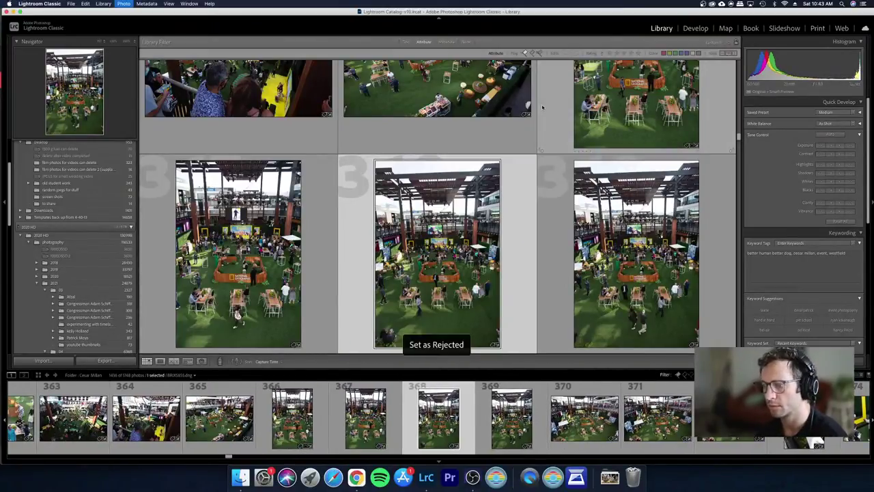
Step: Select venue shots 366–368 in Develop, raise Dehaze to about +40 and lower Highlights
key("Right")
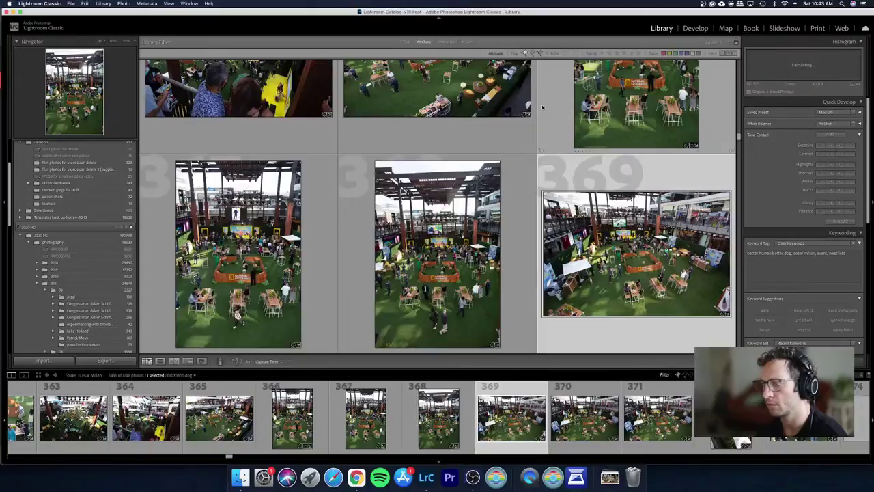
key("Left")
key("shift+Left")
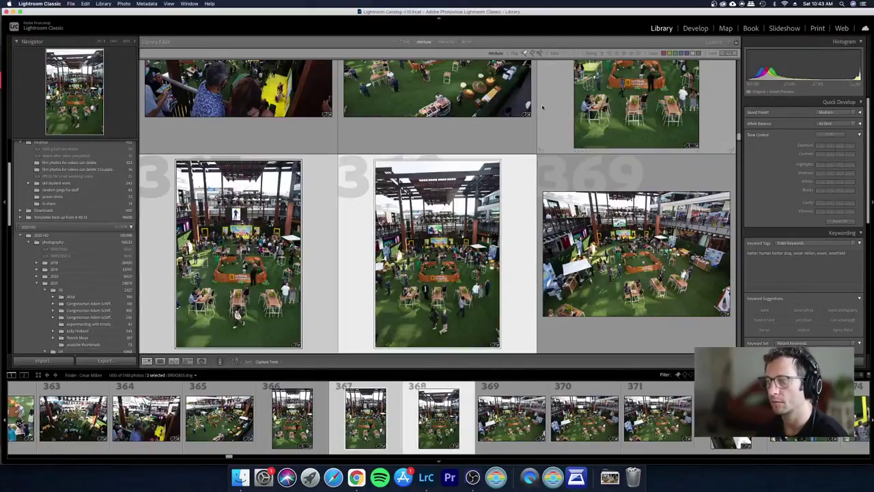
key("shift+Left")
key("d")
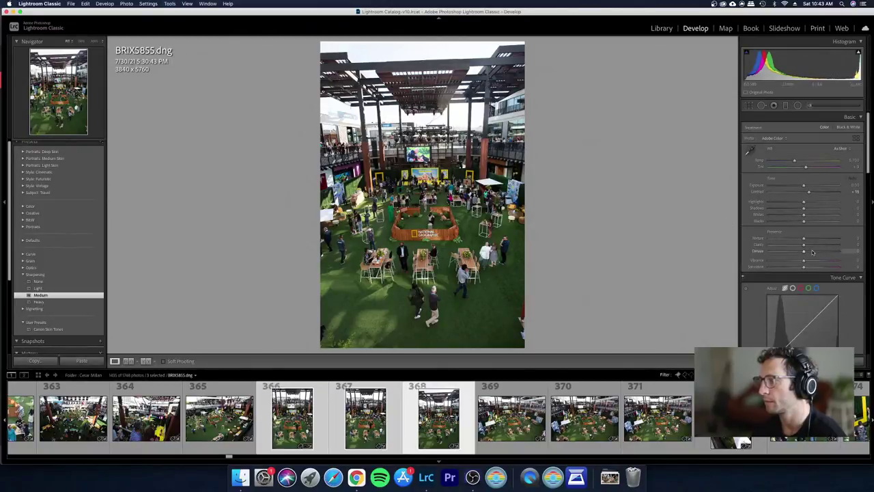
left_click_drag(815, 252, 817, 252)
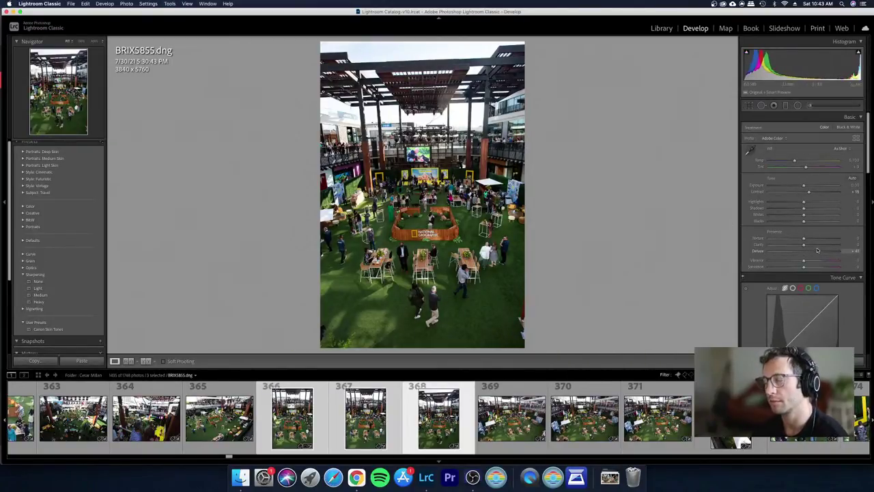
left_click_drag(803, 201, 784, 203)
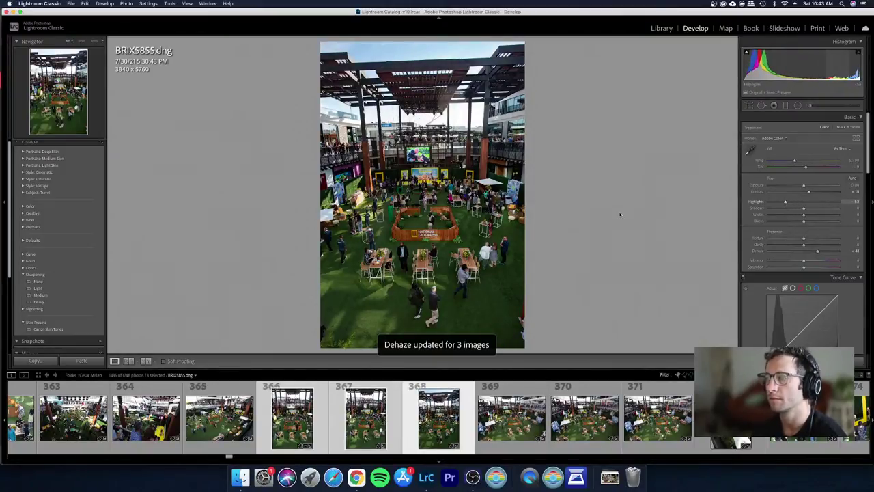
Step: Review the venue shots in the grid, then reopen Develop and step to BRIX5856.dng
key("g")
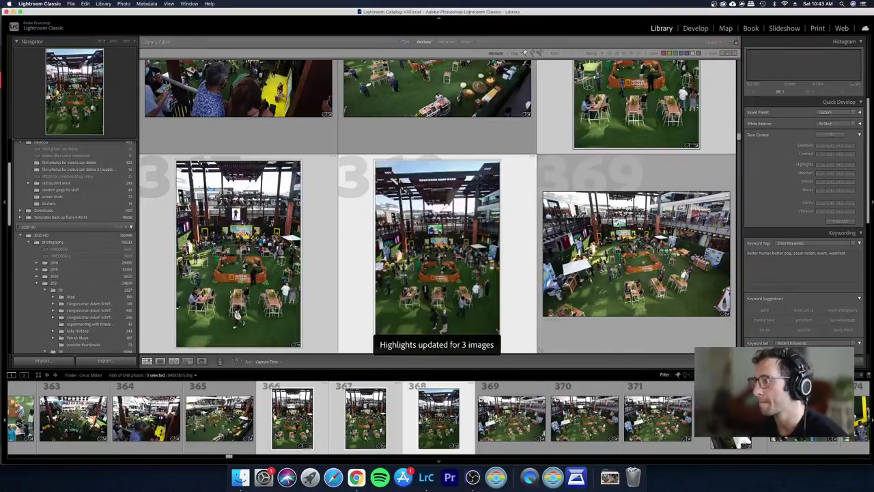
key("Right")
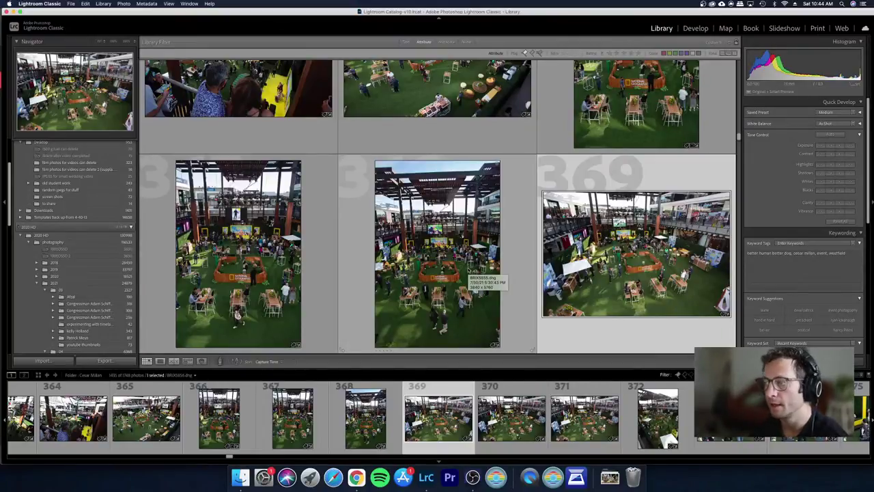
key("Left")
key("Left")
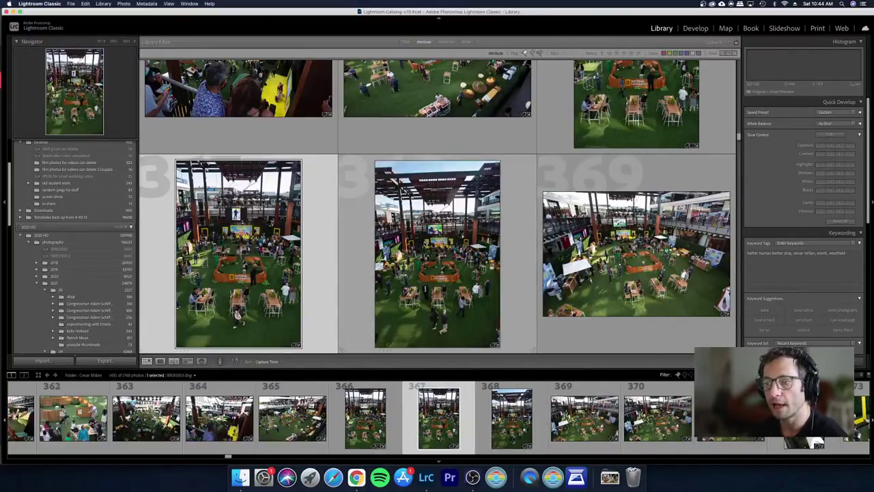
key("Right")
key("Right")
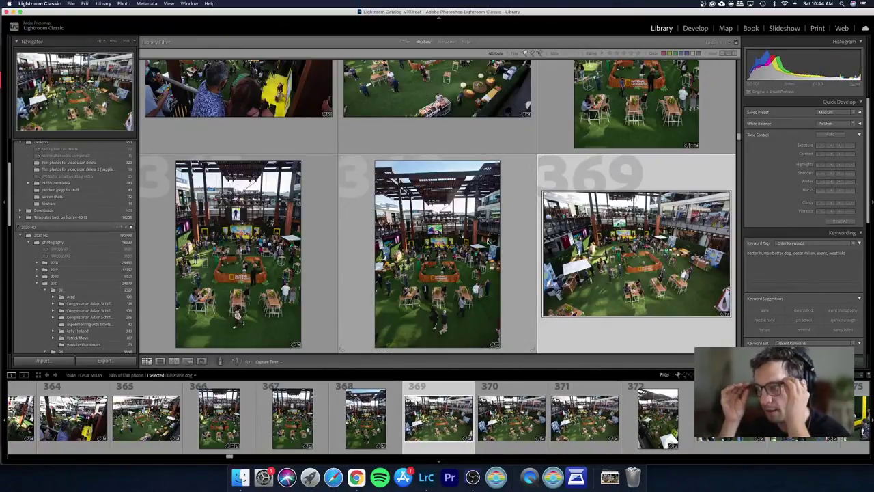
scroll(437, 218, "down", 1)
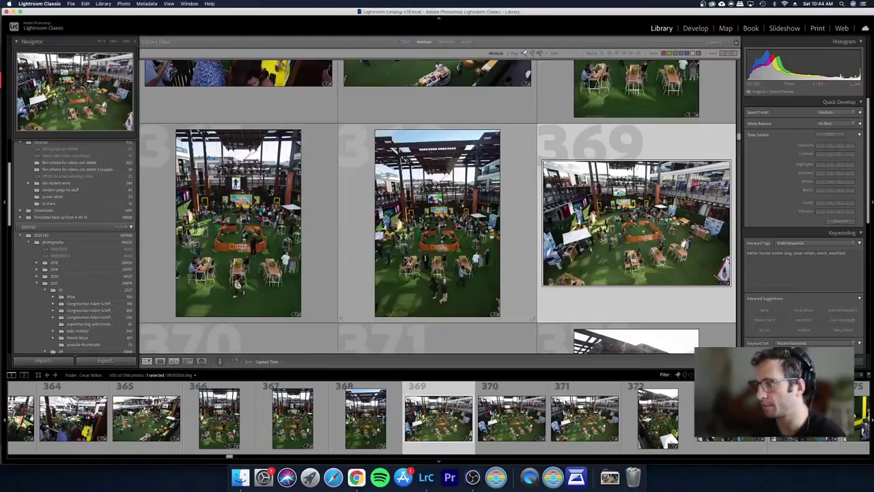
left_click(422, 217)
key("d")
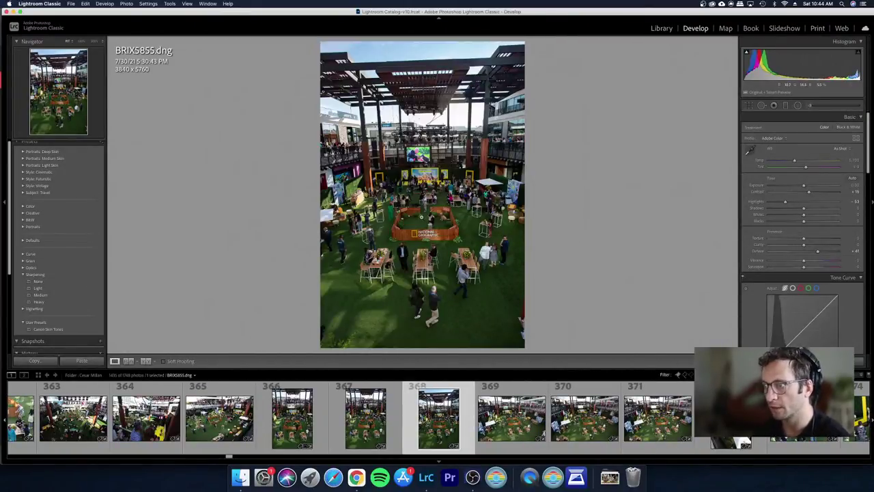
key("Right")
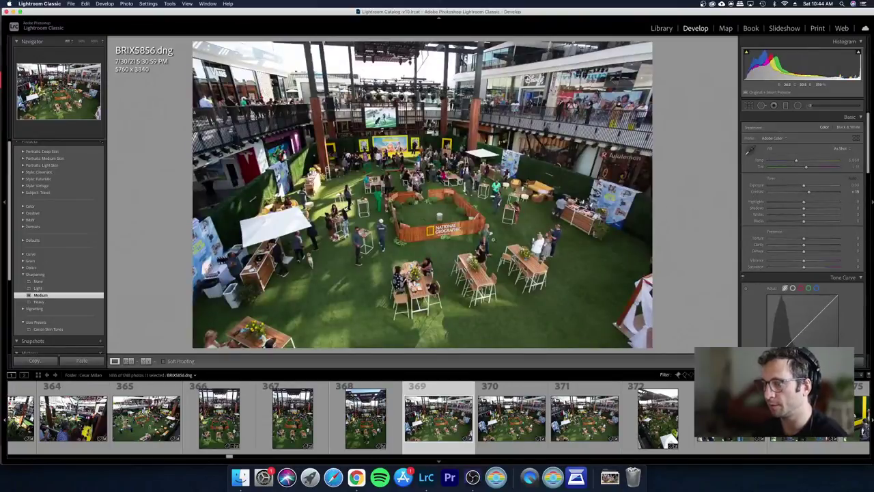
Step: Select photos 369–371, paste the copied edits, and raise Shadows to about +30
key("shift+Right")
key("shift+Right")
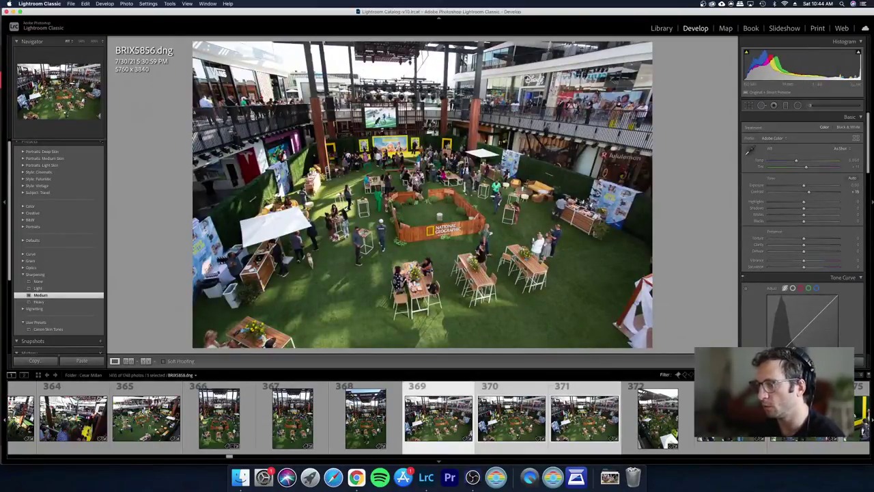
key("super+shift+v")
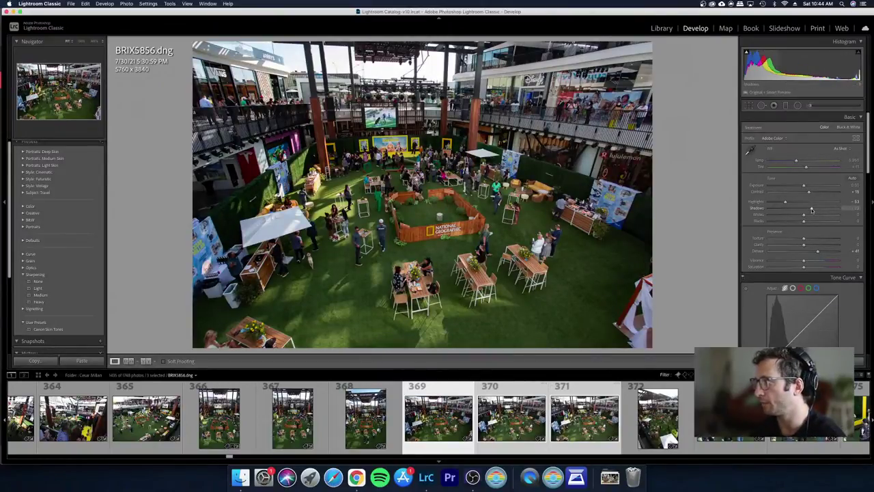
left_click_drag(811, 210, 814, 209)
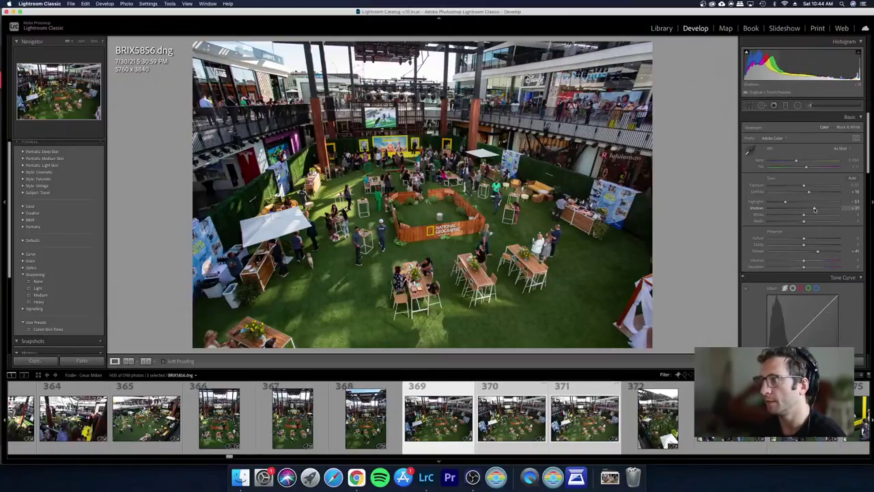
left_click_drag(813, 209, 814, 210)
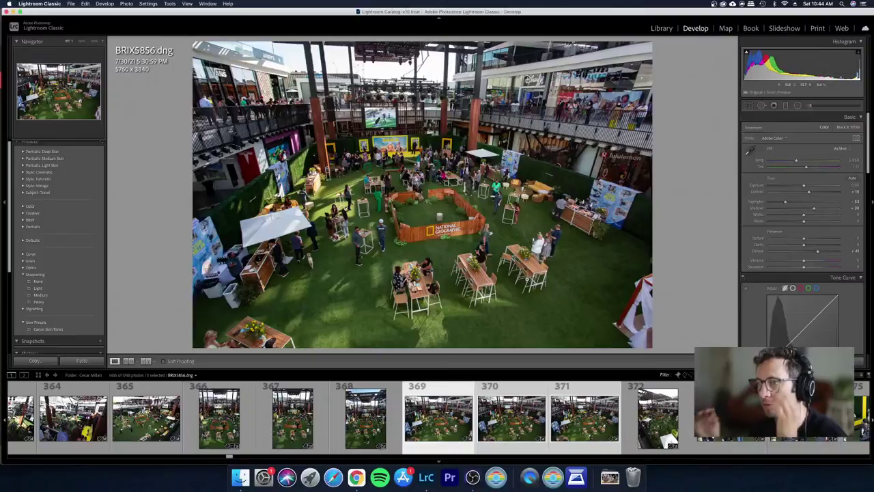
Step: Reject the duplicate wide venue shot from the grid
key("g")
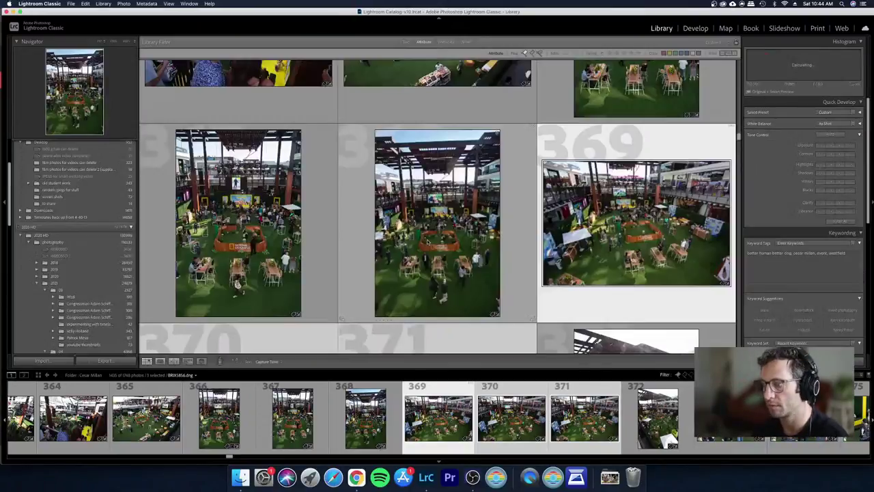
scroll(427, 241, "up", 3)
scroll(427, 243, "down", 2)
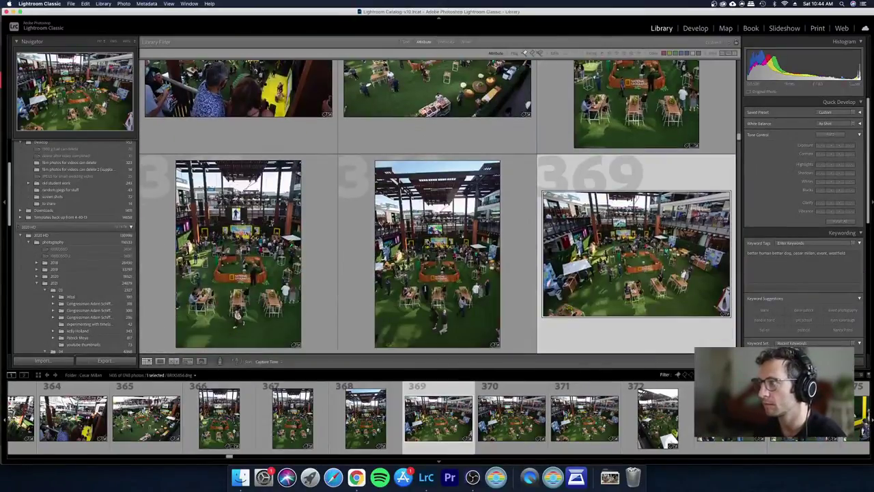
key("Right")
key("Right")
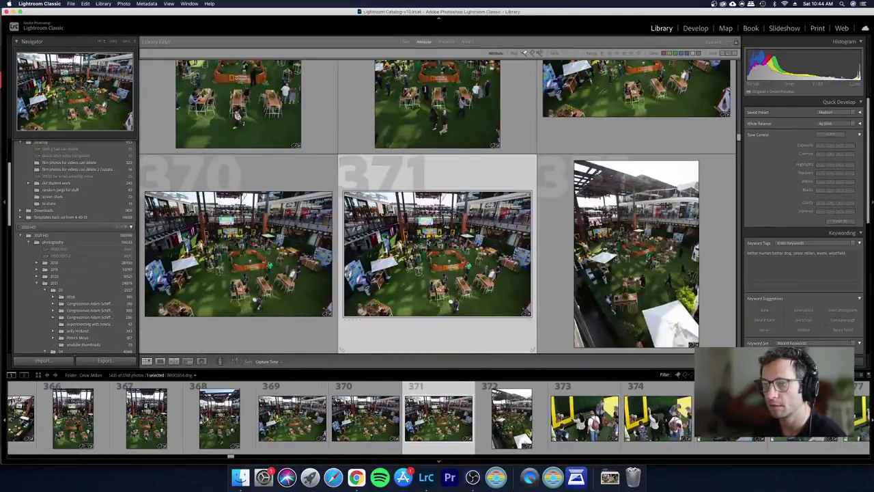
key("x")
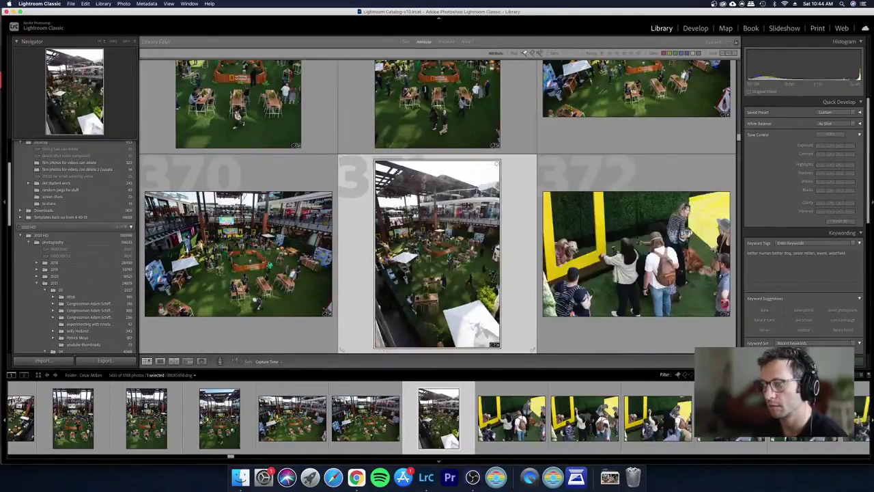
Step: Paste the copied edits onto BRIX5859.dng and lift Shadows to about +30
key("e")
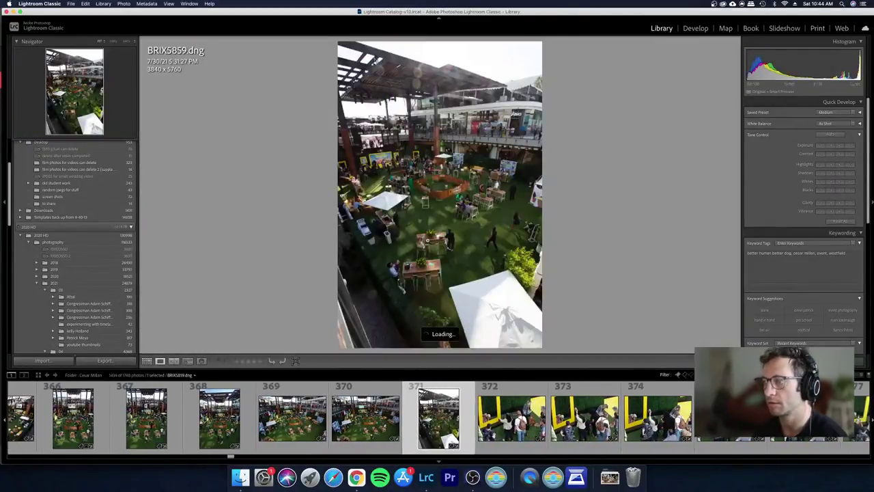
key("d")
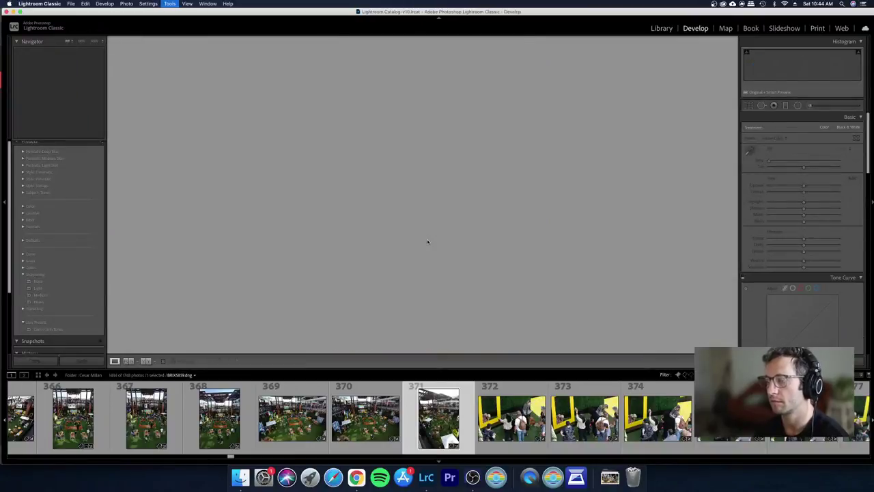
key("super+shift+v")
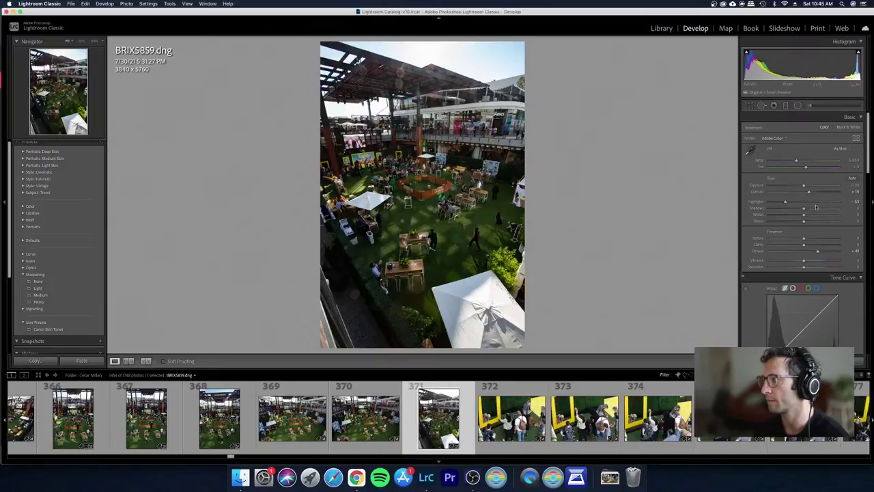
left_click_drag(803, 207, 813, 207)
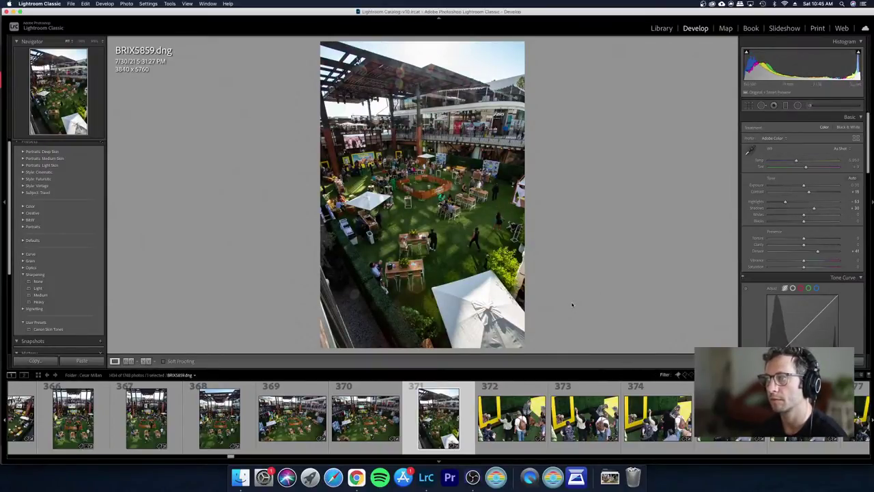
left_click(512, 416)
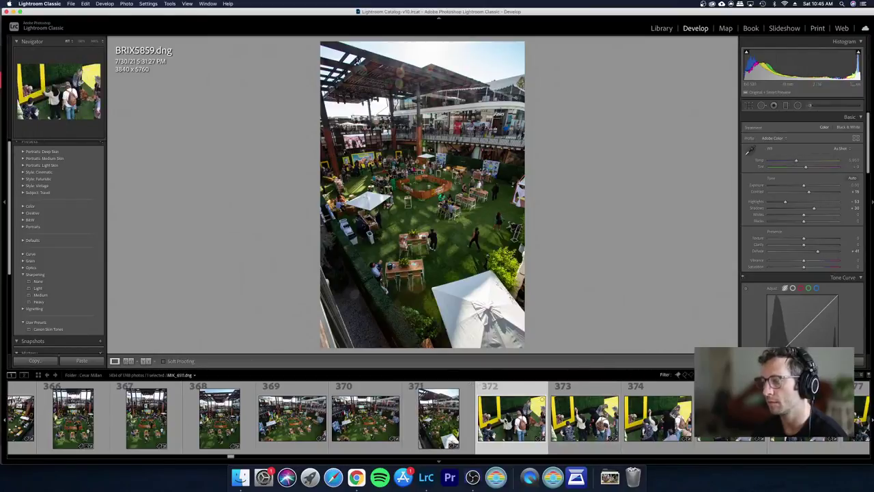
Step: Reject dog-booth photo 373 and two more duplicate dog-booth shots
key("g")
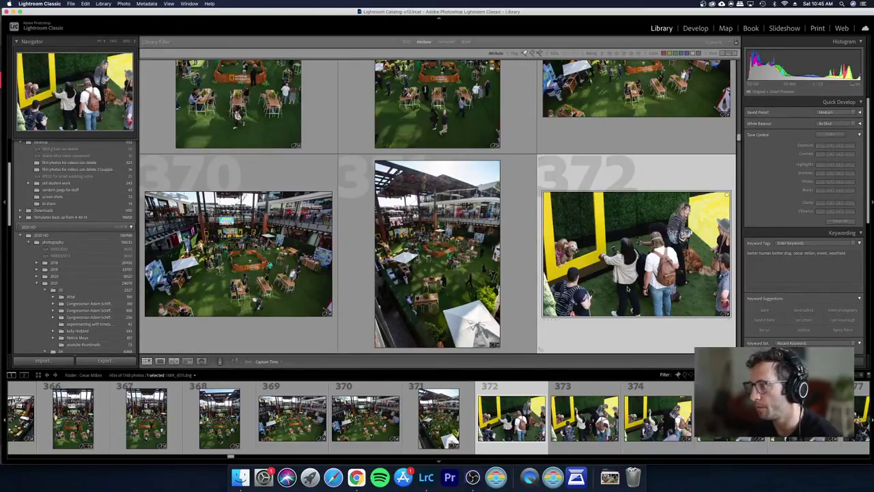
key("Right")
key("x")
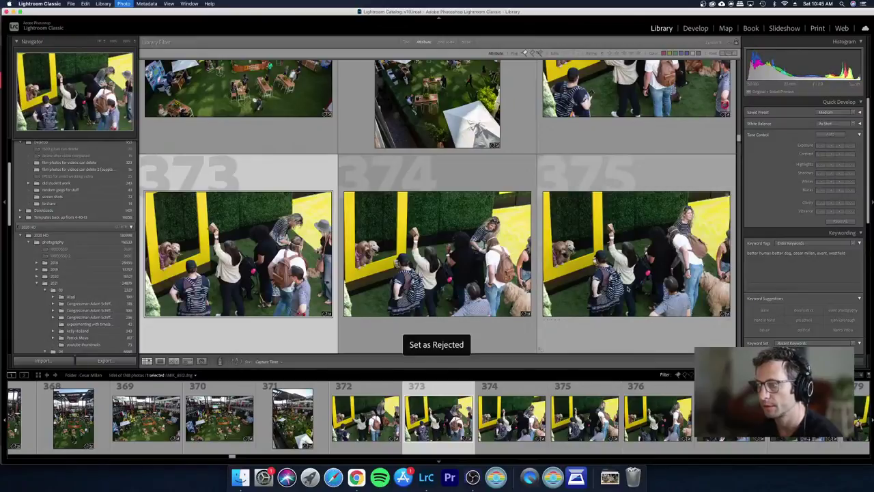
key("x")
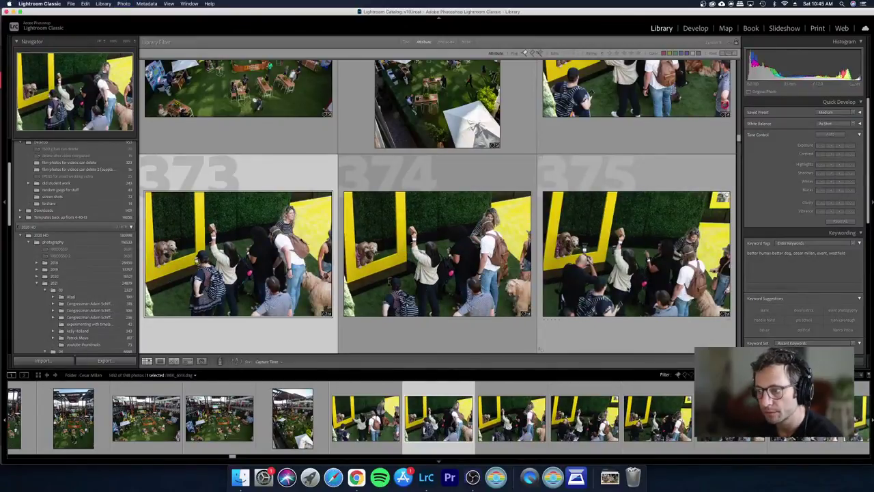
key("x")
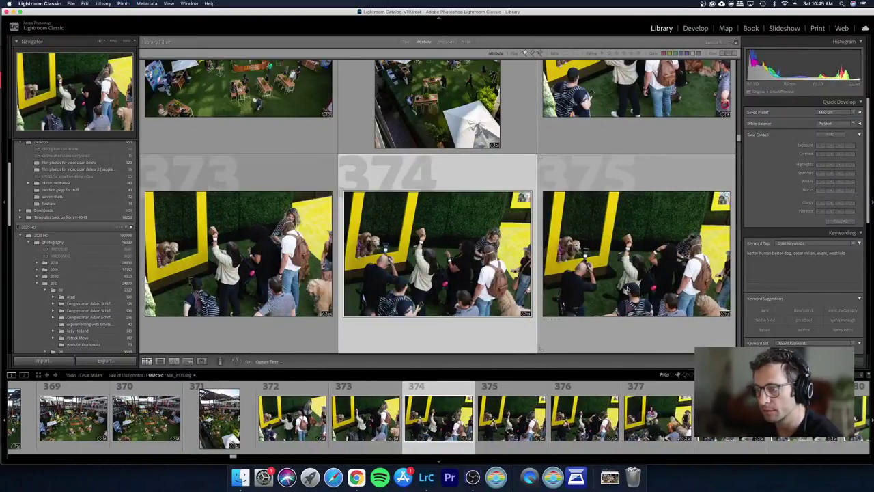
Step: Compare MIK_6516 and MIK_6518 full size, then select photo 377 in the grid
key("Right")
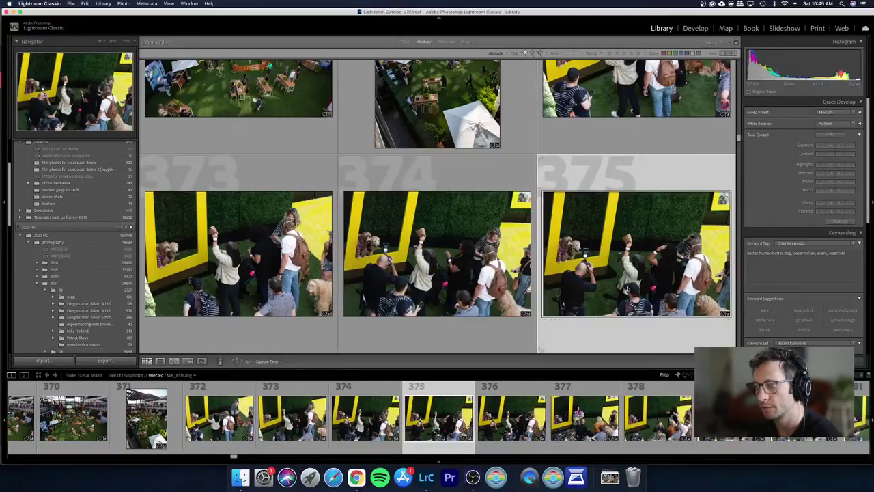
key("e")
key("Left")
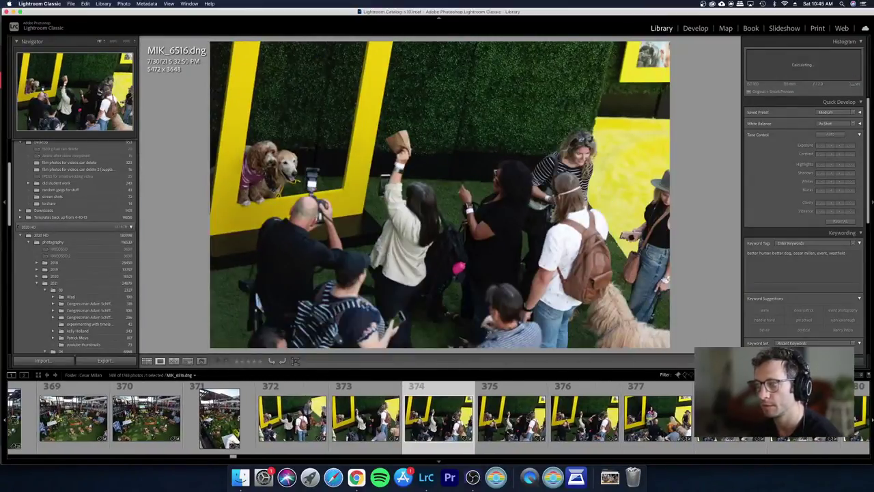
key("Right")
key("Left")
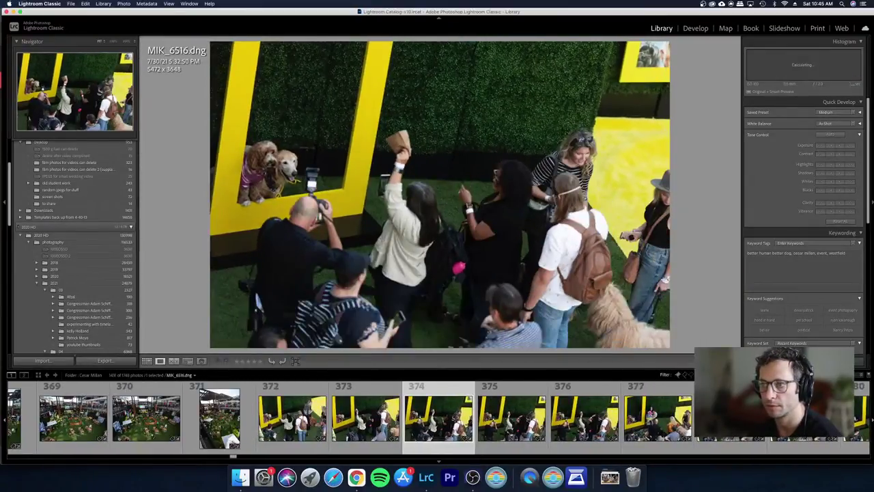
key("Right")
key("Right")
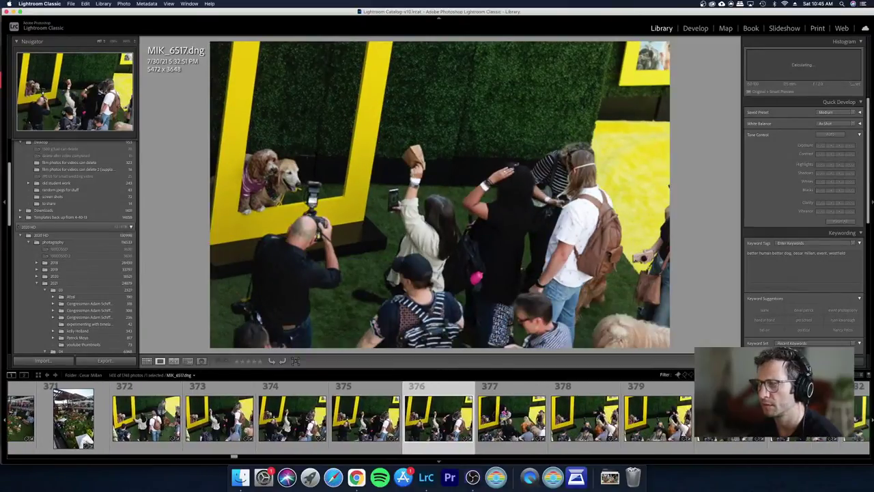
key("g")
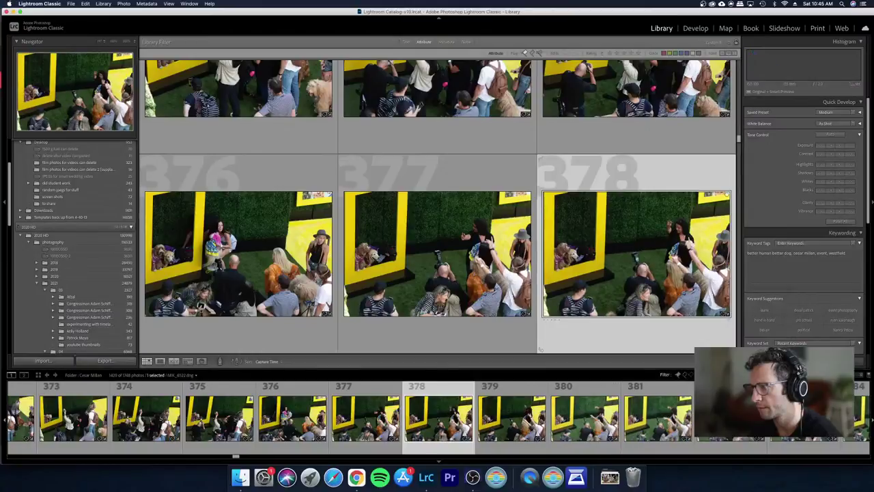
key("Right")
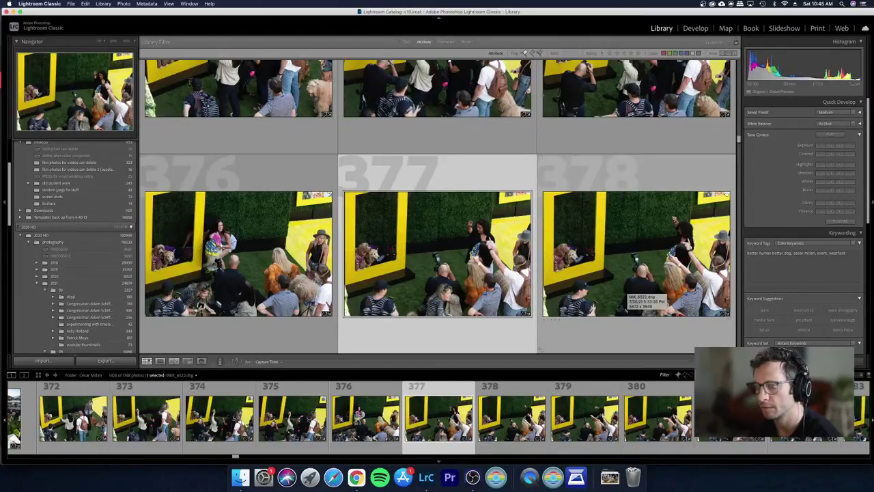
Step: Straighten photo 377, MIK_6522, with a slight rotation in the Crop tool
key("d")
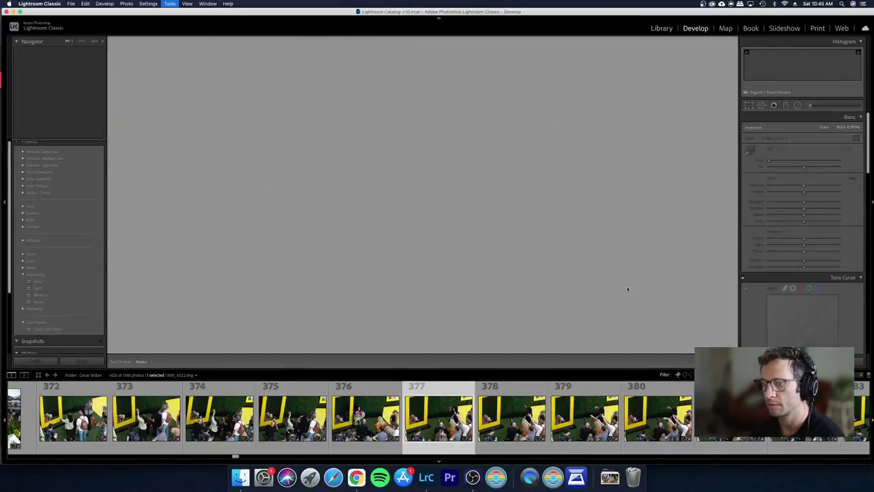
key("r")
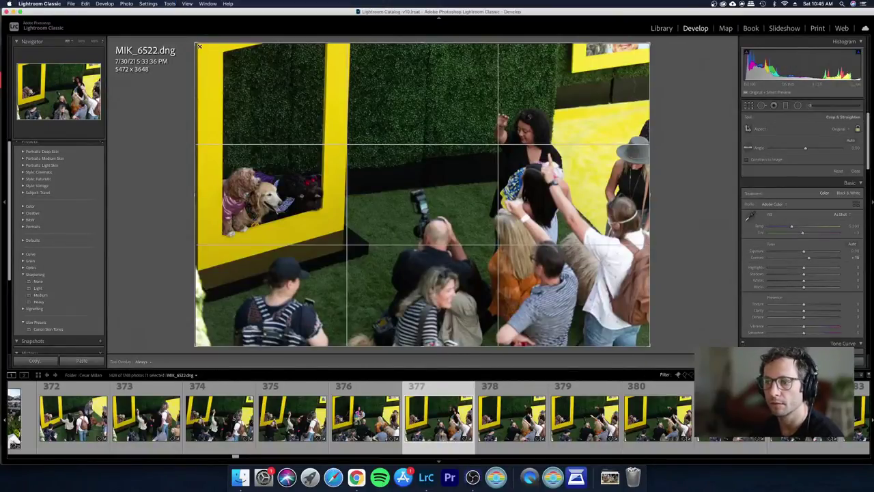
left_click_drag(198, 46, 202, 49)
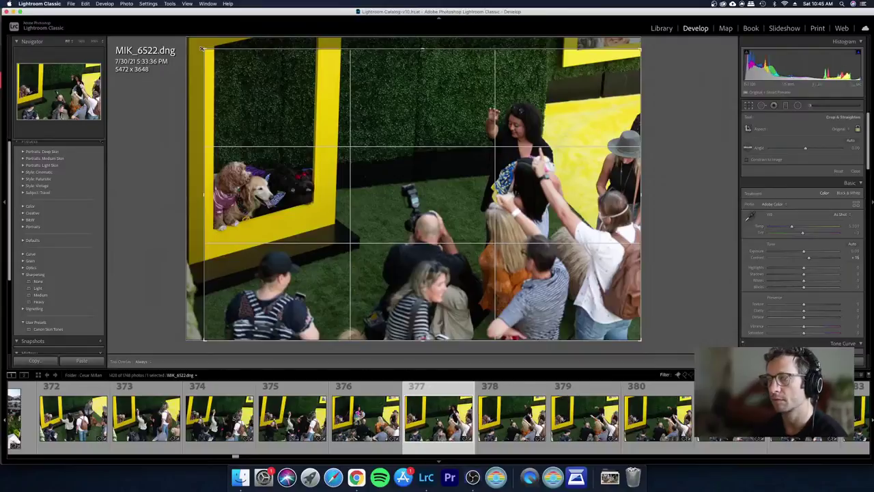
key("Return")
Step: Reject eight more crowd shots from photo 379 onward, dropping the count to 1420
key("g")
key("Right")
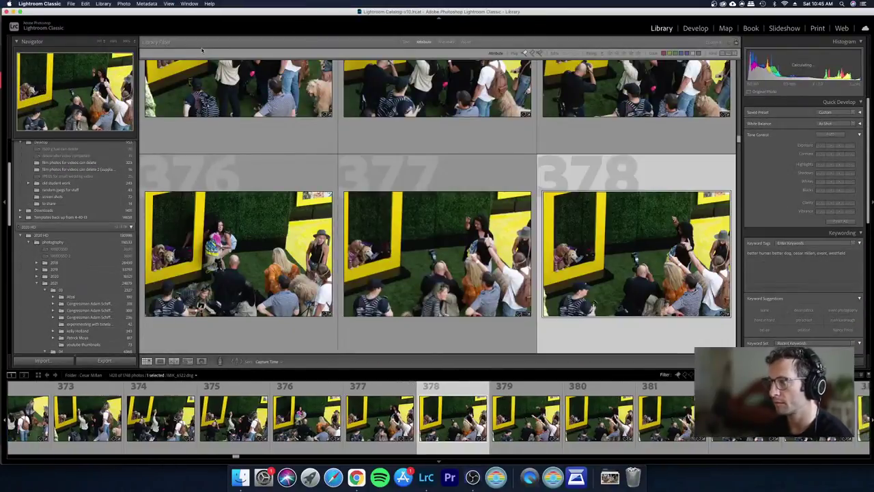
key("Right")
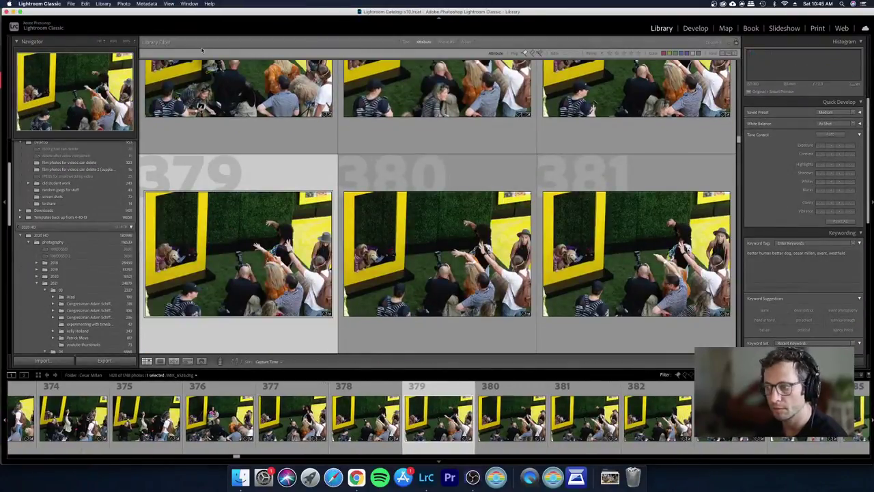
key("x")
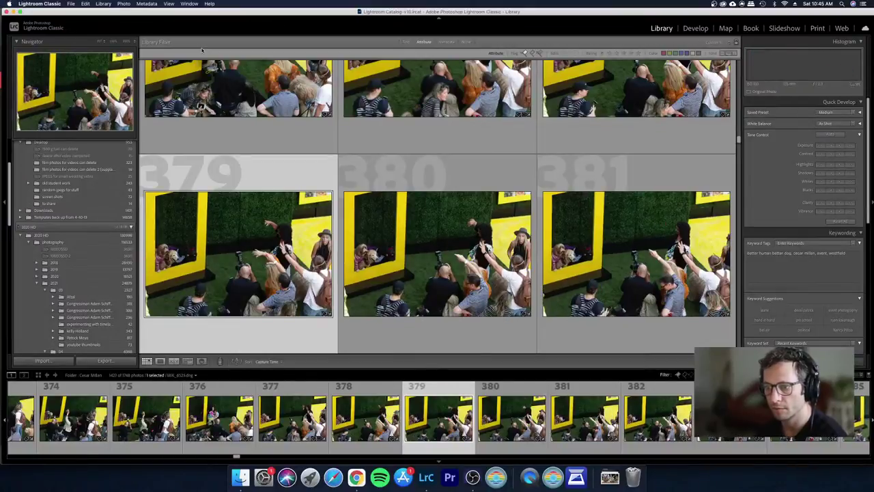
key("Right")
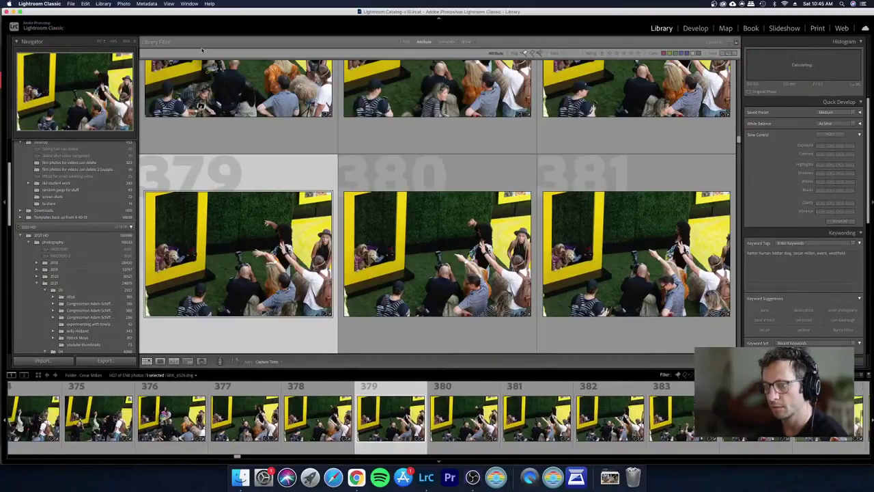
key("x")
key("Right")
key("x")
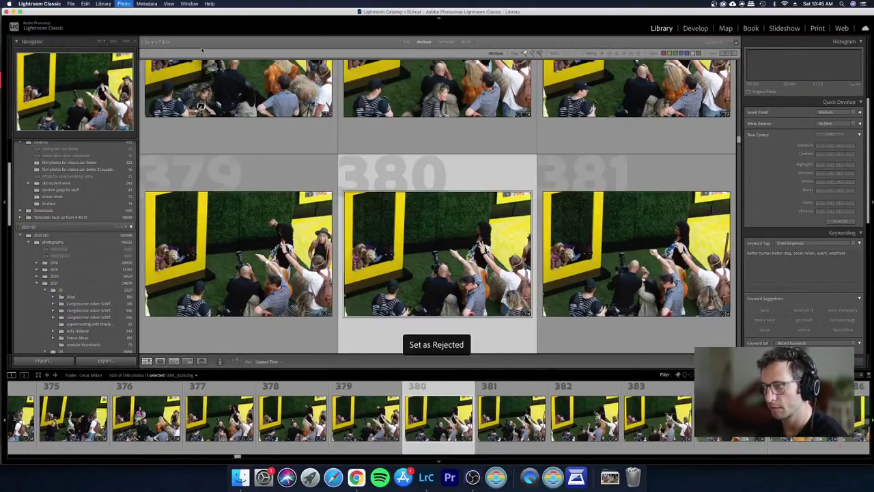
key("x")
key("x")
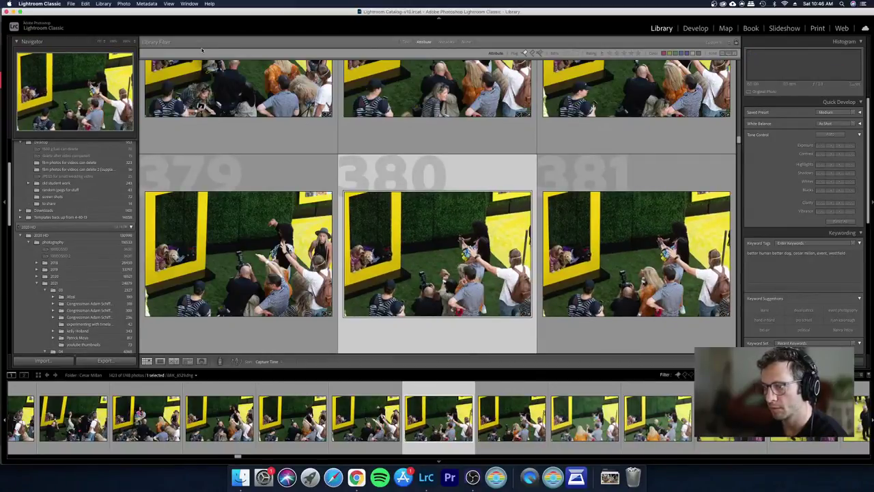
key("Right")
key("x")
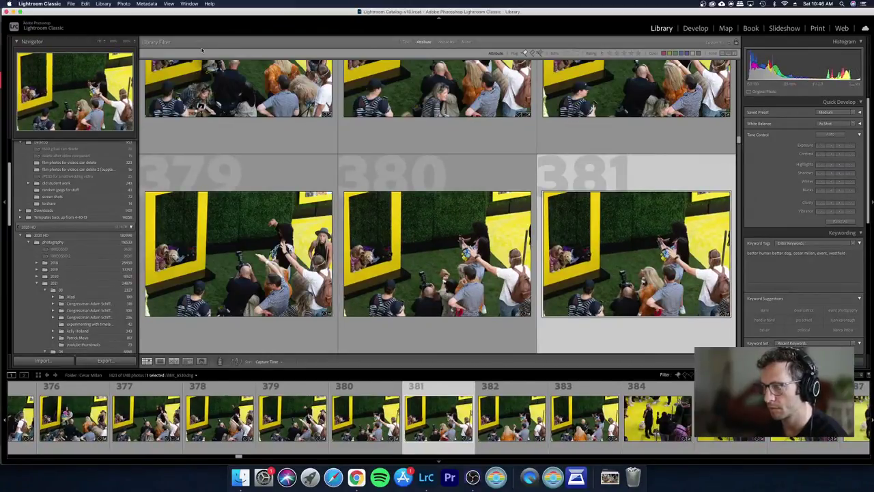
key("x")
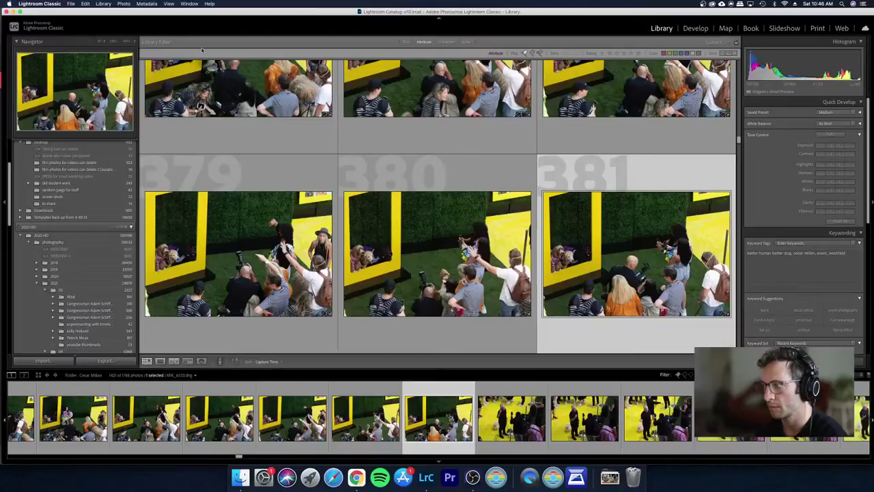
key("x")
Step: Display MIK_6526 full size for review
key("Left")
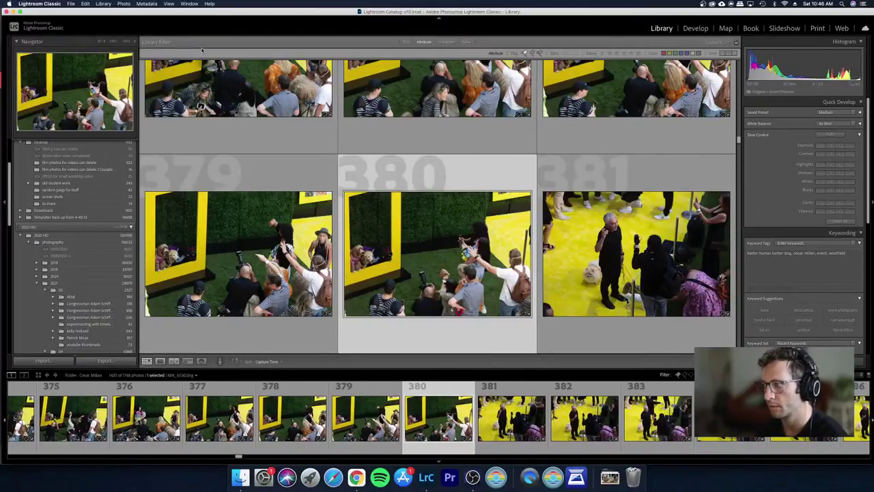
key("e")
key("Left")
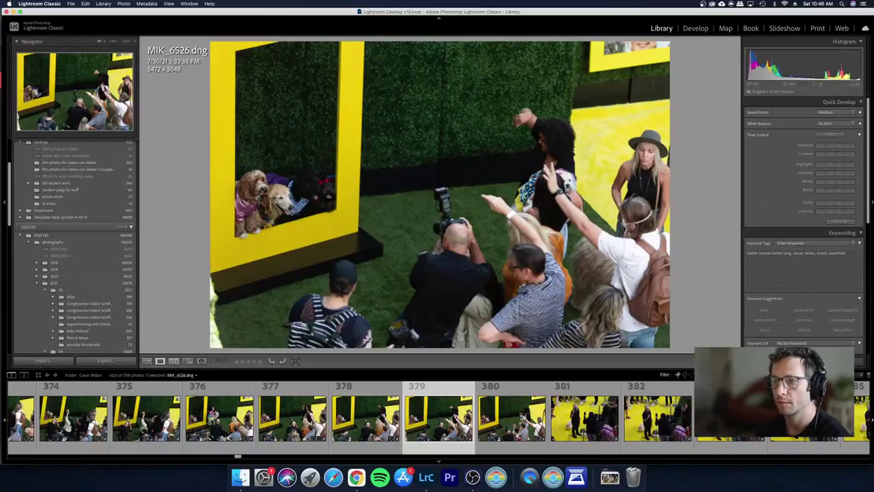
Step: Tighten MIK_6526's crop from the top-left corner to 5287 x 3525
key("d")
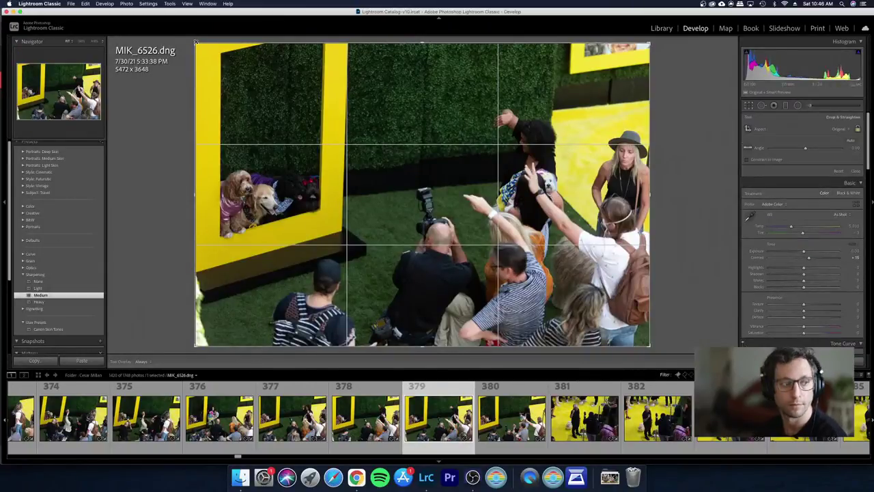
left_click_drag(196, 43, 201, 46)
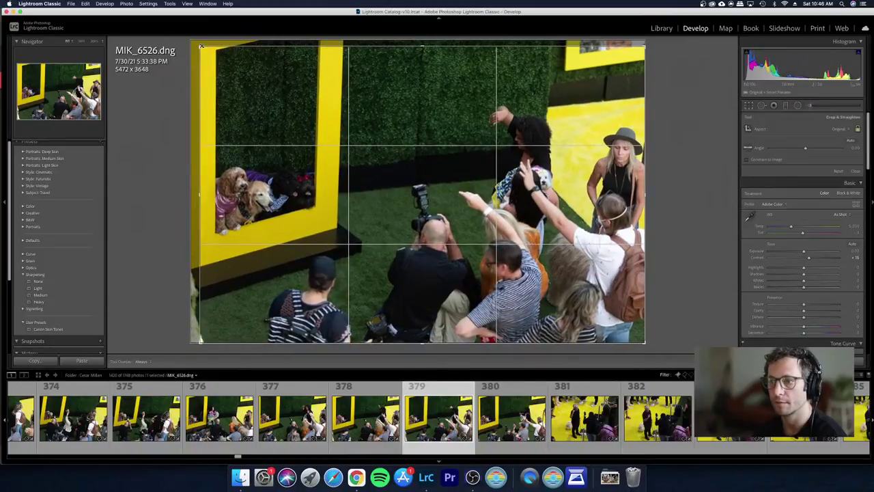
left_click_drag(246, 87, 242, 88)
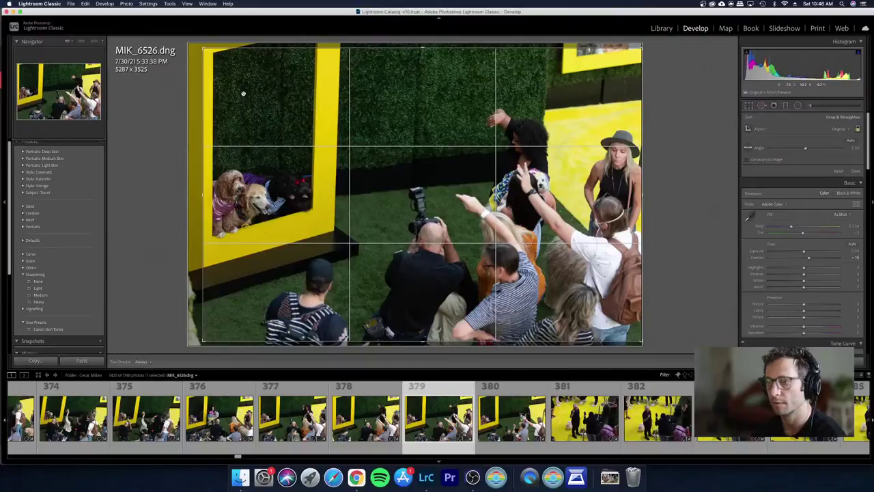
key("r")
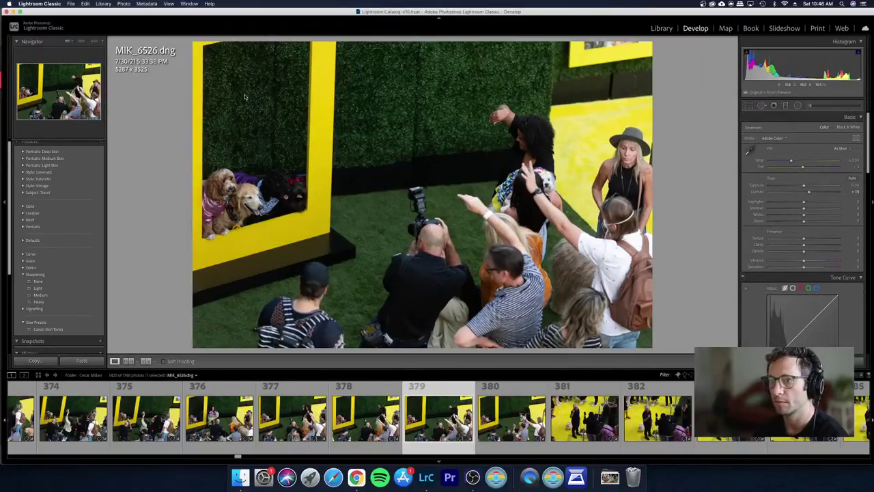
key("g")
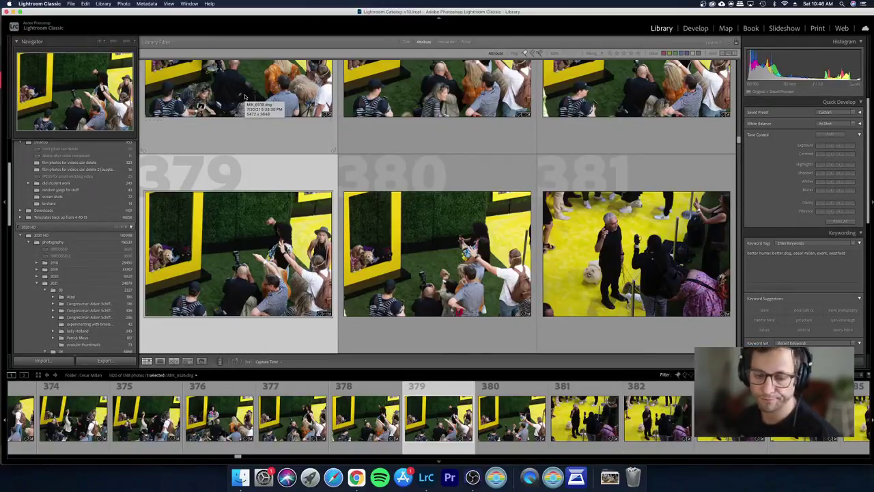
Step: View photo 379 in Loupe, then step forward to MIK_6536, photo 383
key("Right")
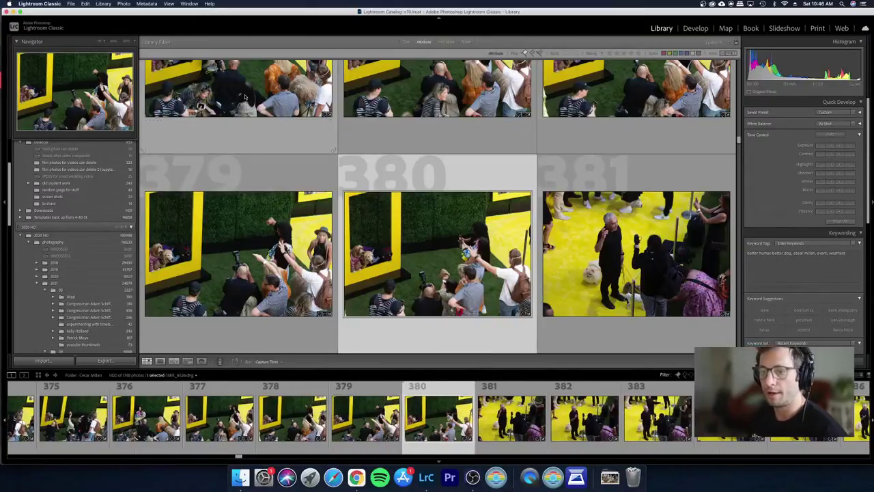
key("Left")
key("e")
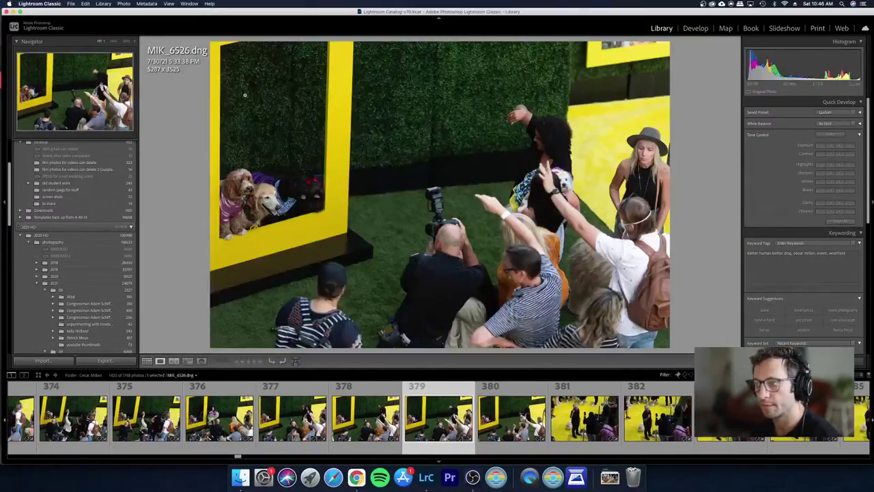
key("Right")
key("Right")
key("Right")
key("Right")
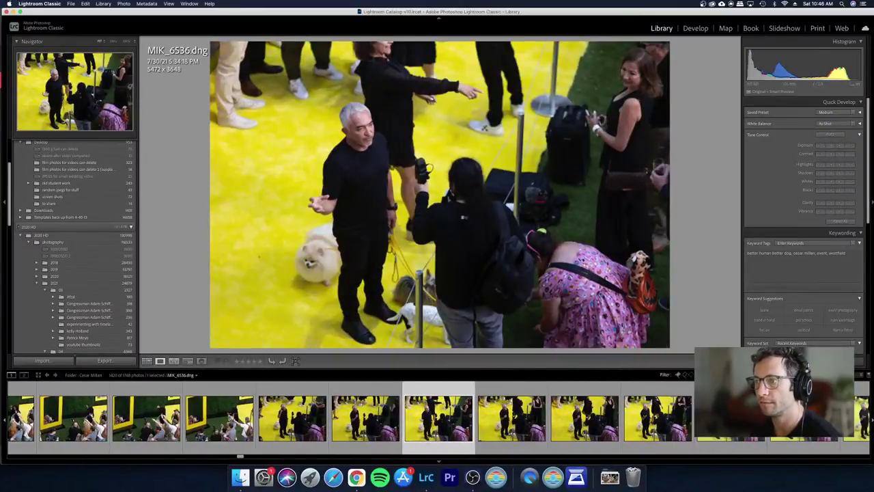
key("Right")
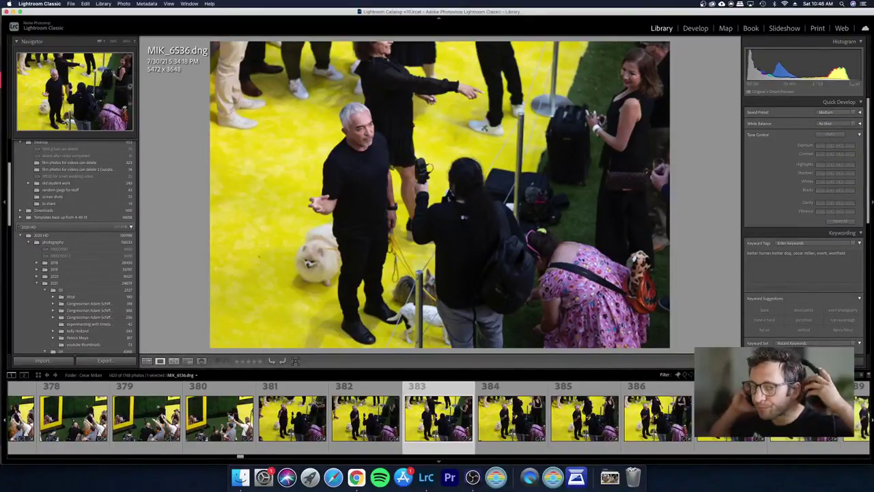
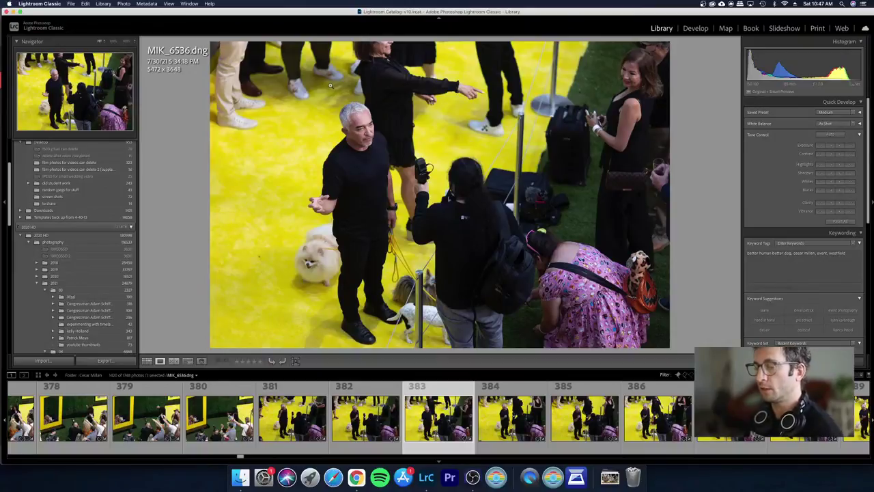
Step: Advance from photo 383 to photo 384, MIK_6537.dng, in the Library loupe
key("Right")
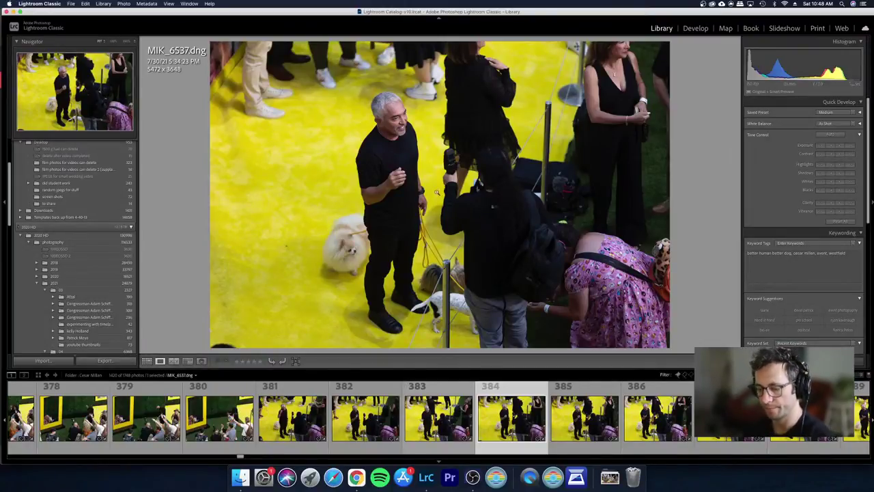
Step: In Develop, try a spot fix on the lower-left floor, then reject near-duplicate MIK_6538.dng
key("d")
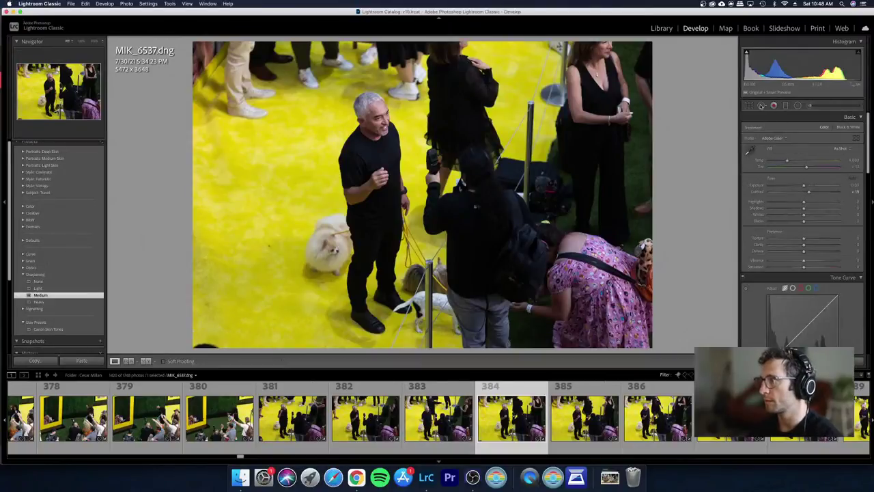
key("k")
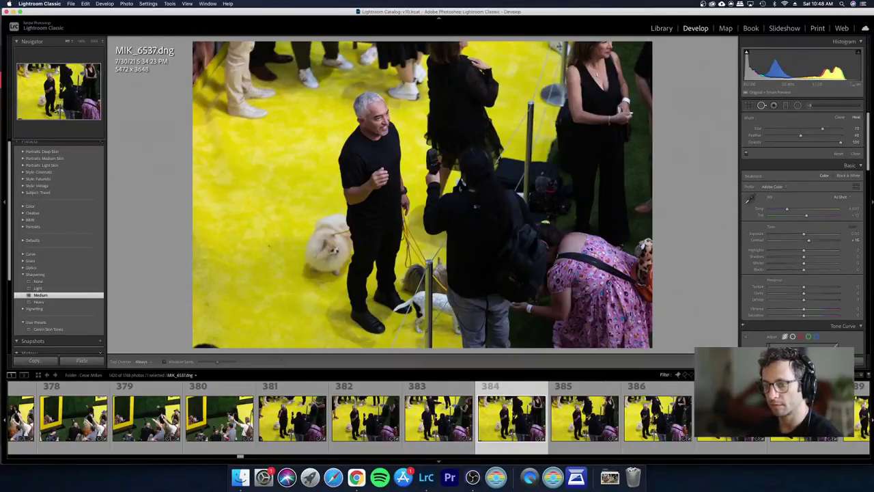
left_click(229, 291)
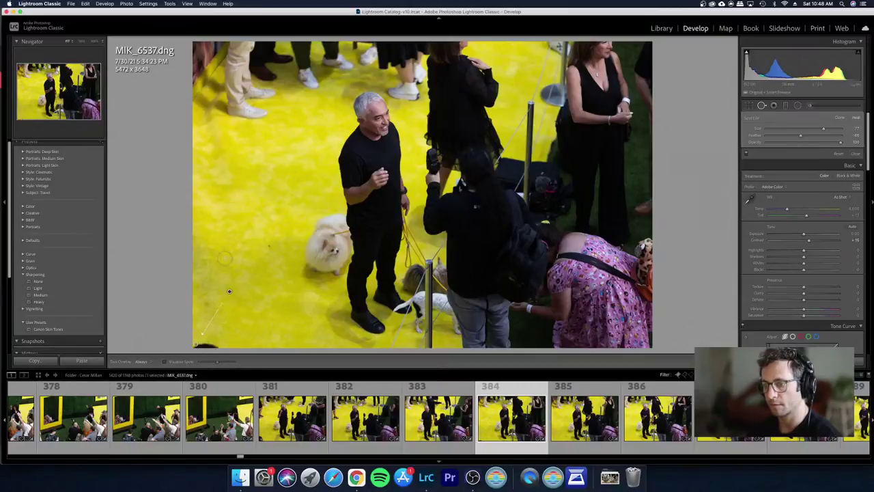
key("q")
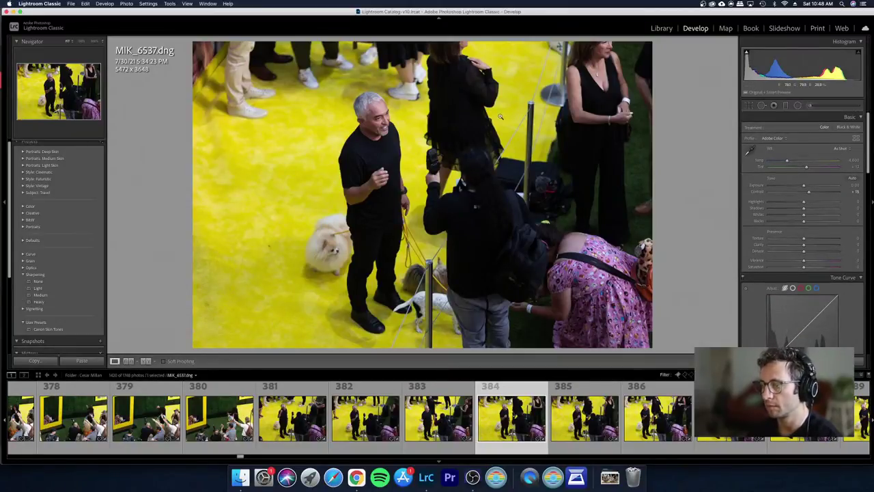
key("Right")
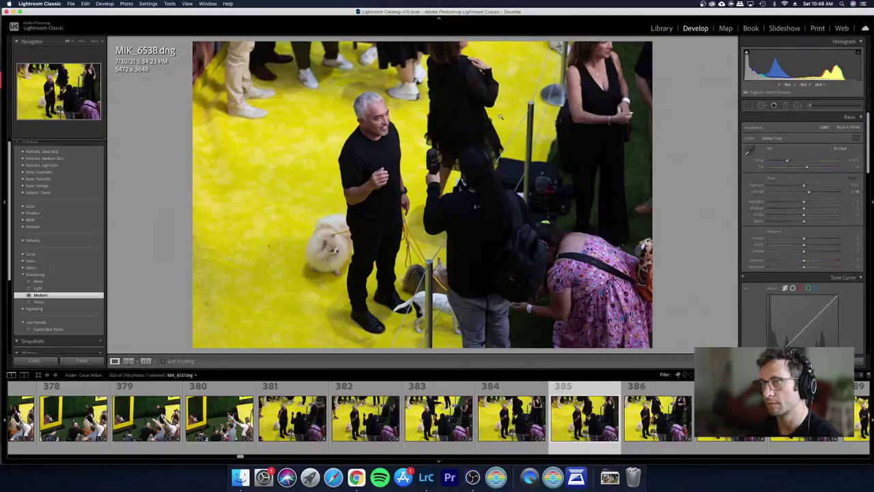
key("x")
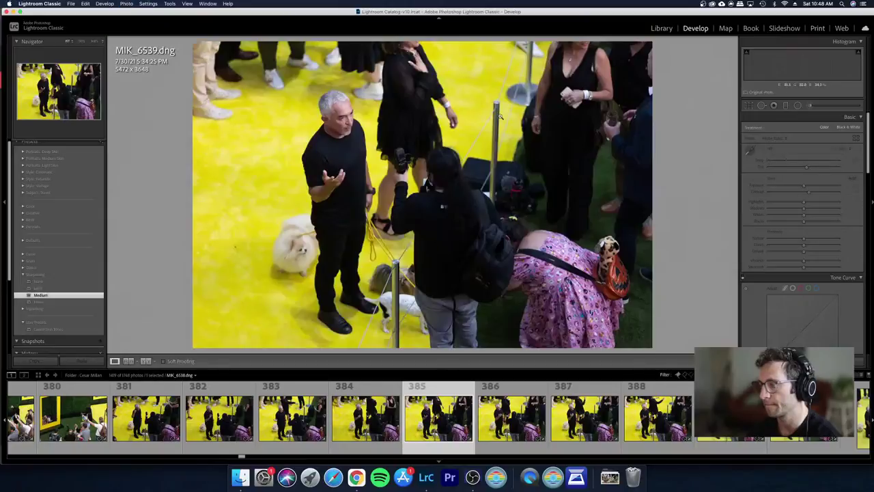
Step: In the Library grid, flag photos 385 and 389 as rejected
key("g")
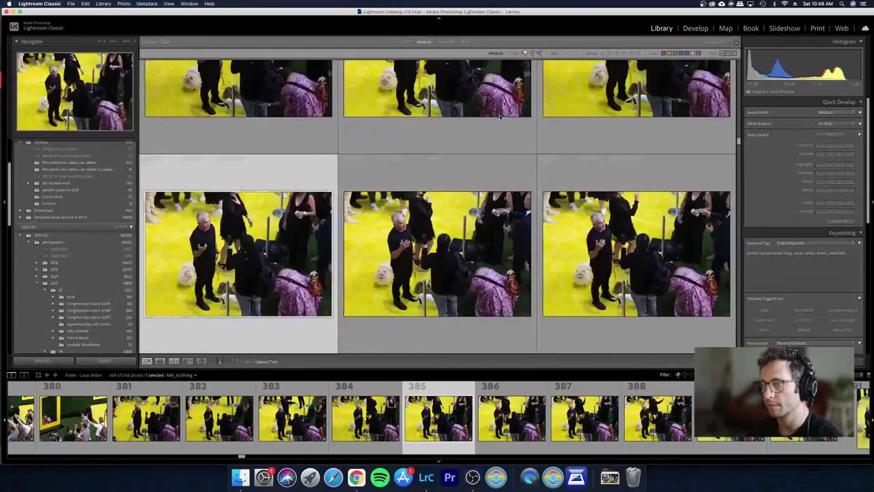
key("x")
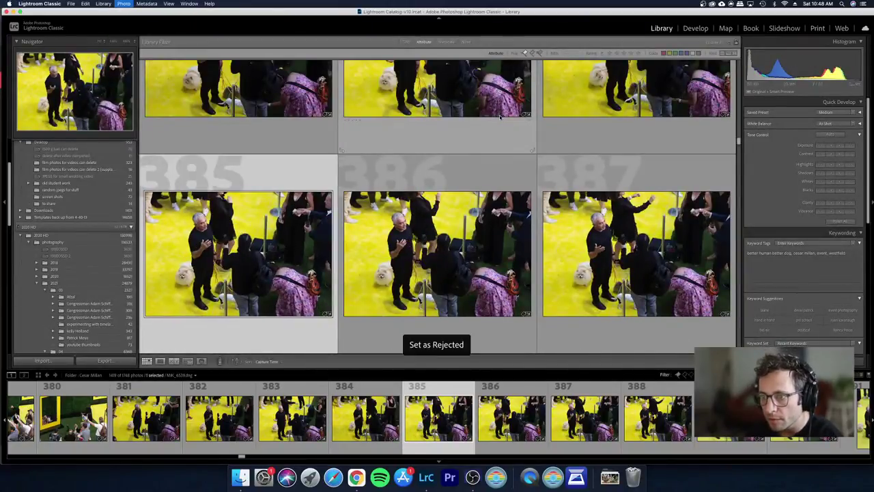
key("x")
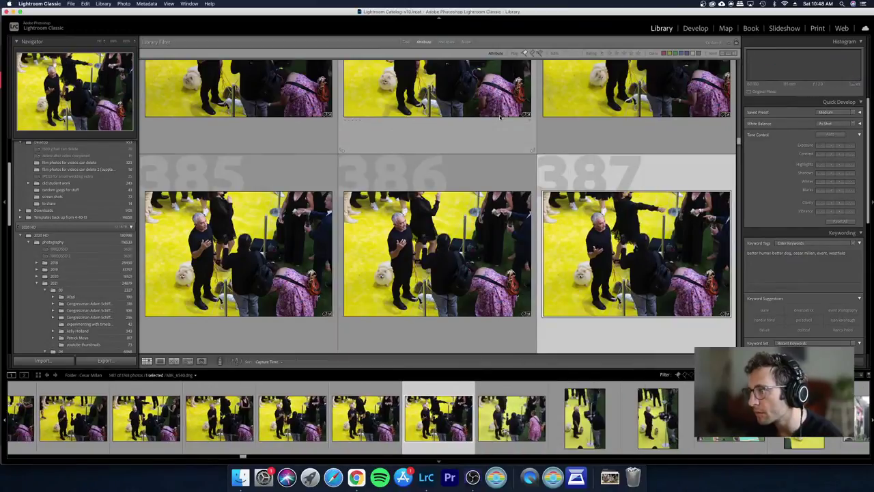
key("x")
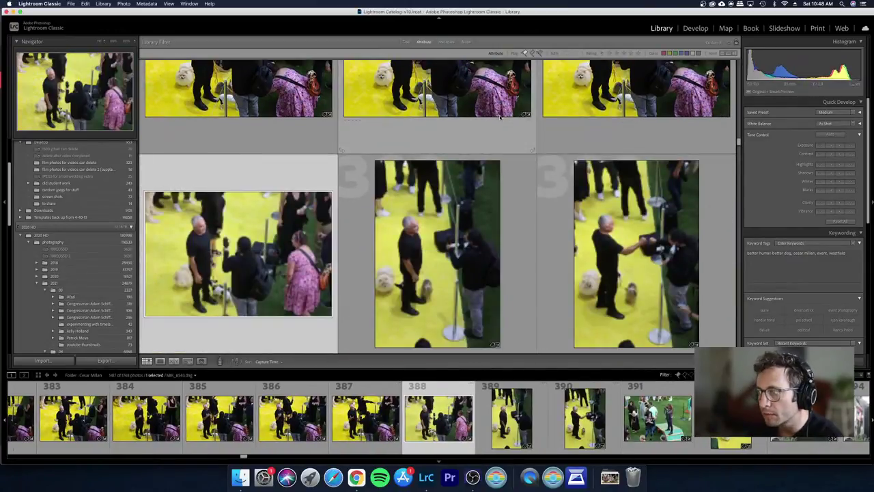
key("x")
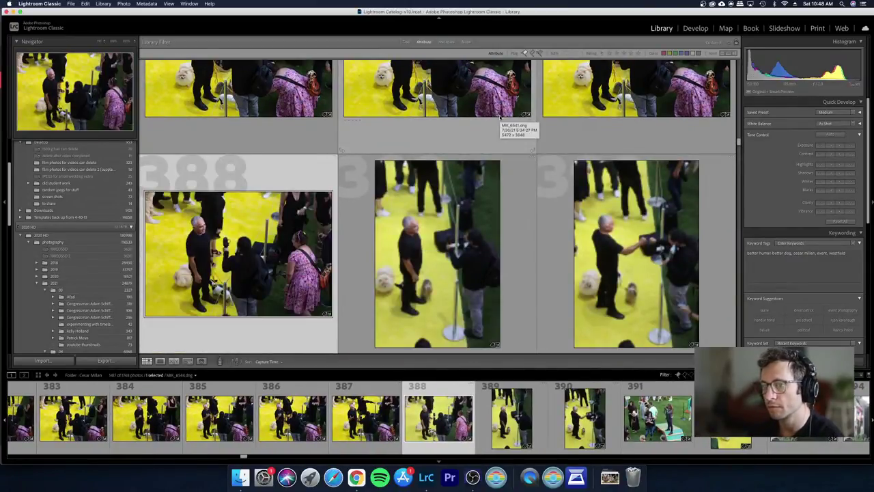
key("x")
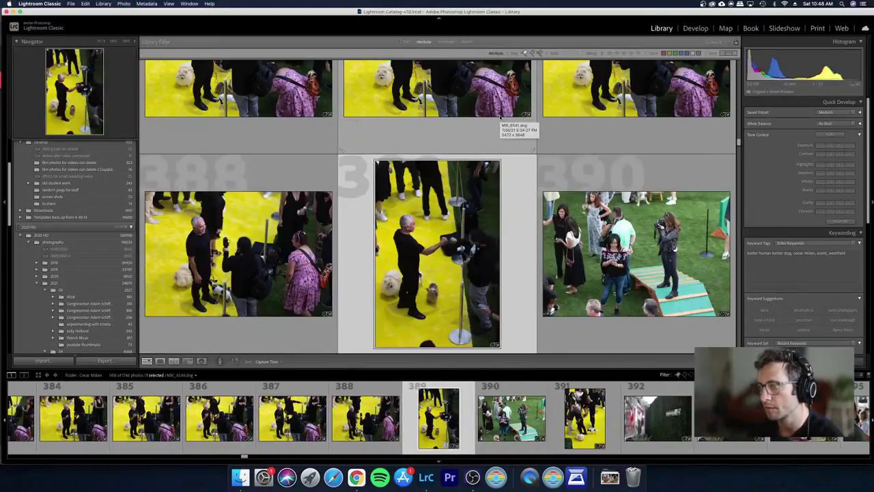
Step: Extend the selection back to photo 381 and open the keepers in Develop
key("Left")
key("Left")
key("Left")
key("Left")
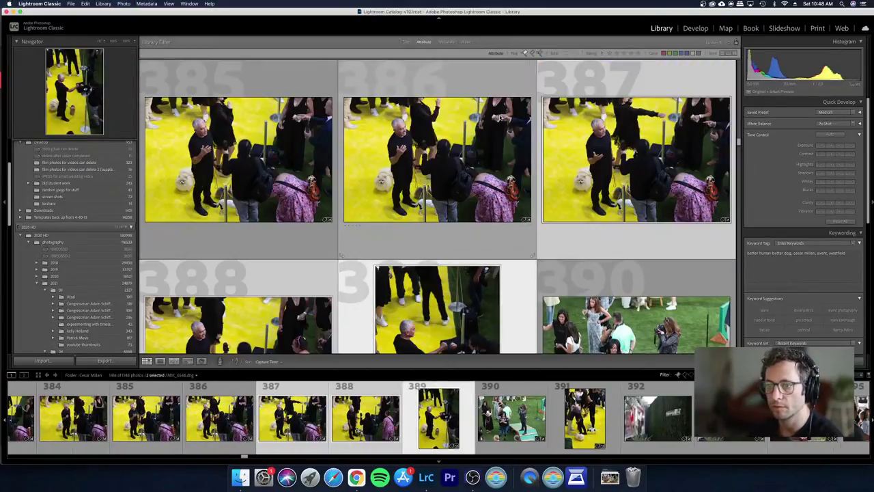
key("Left")
key("Left")
key("Left")
key("Left")
key("Left")
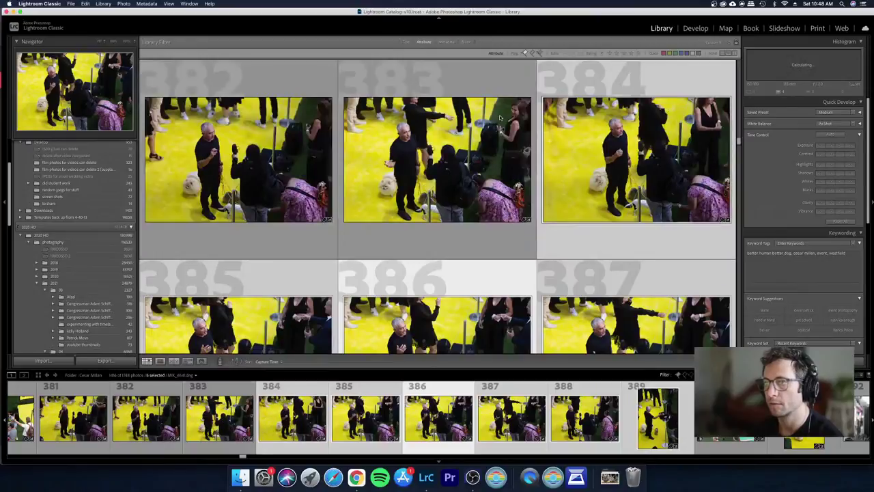
key("d")
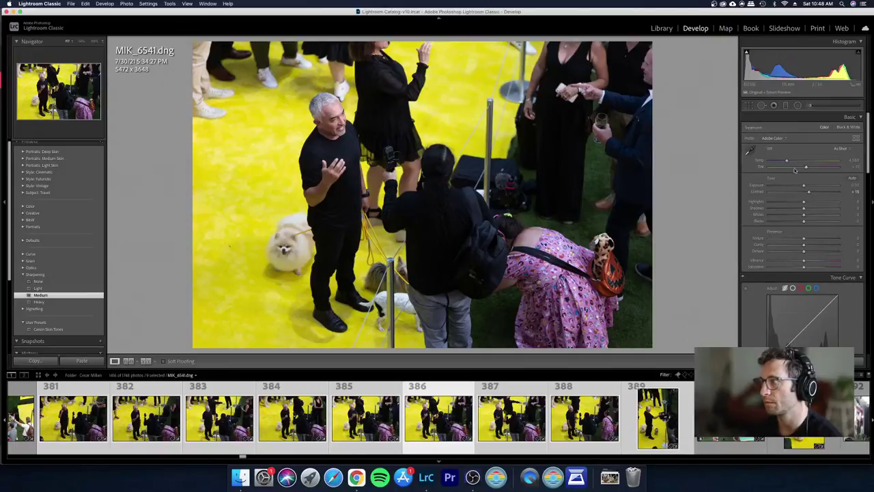
Step: Sync Tint, Temp and Contrast +20 changes across all nine keepers
scroll(792, 167, "down", 3)
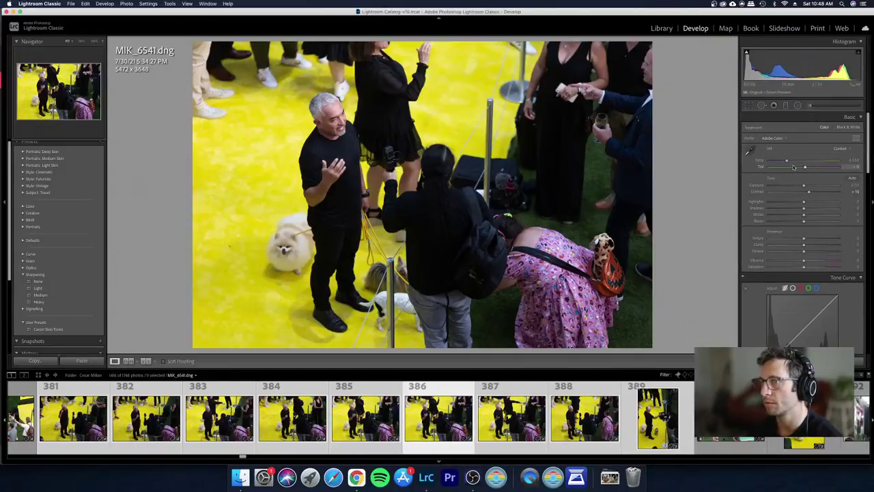
scroll(793, 167, "down", 1)
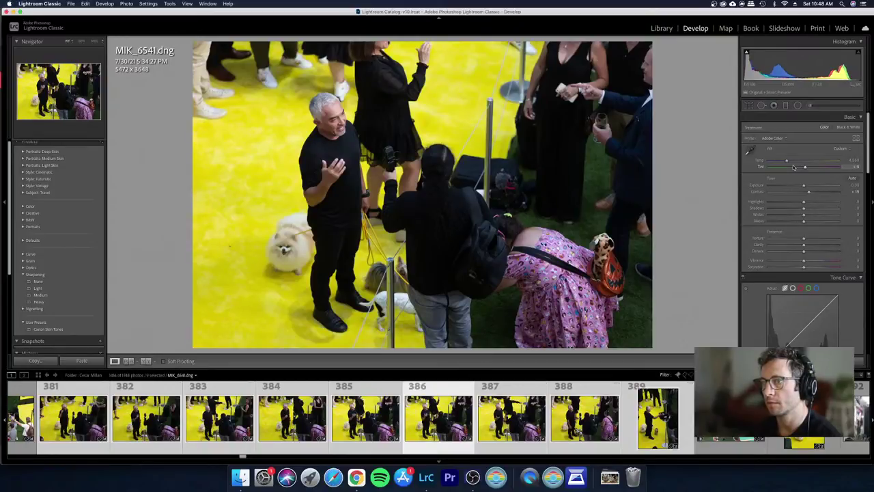
scroll(792, 167, "up", 1)
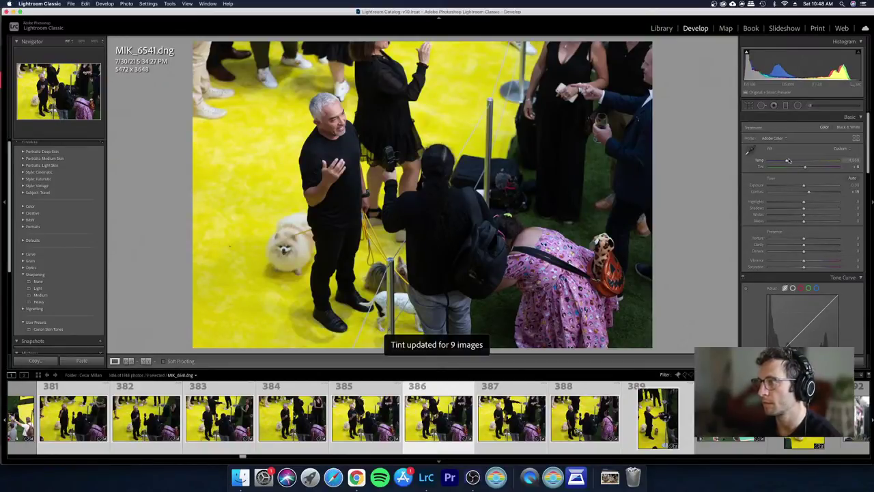
scroll(788, 160, "down", 1)
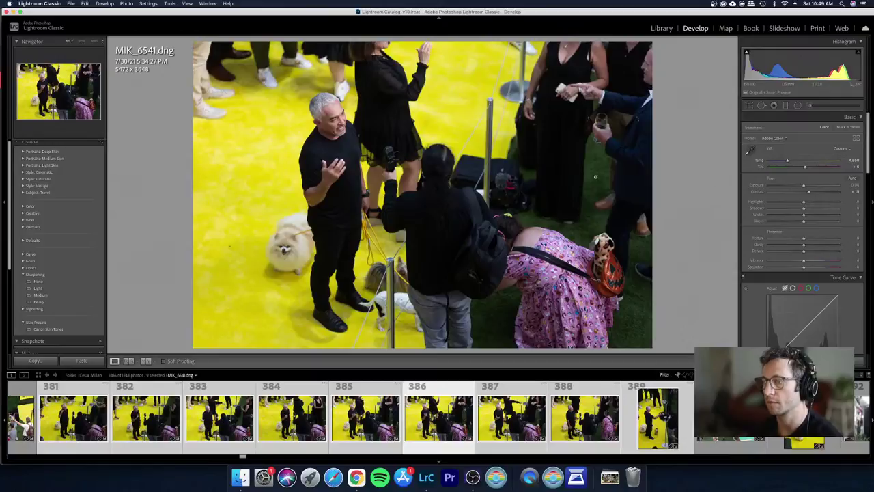
Step: Zoom in on the man's face to check it, fine-tune a slider, and return to the grid
left_click(336, 120)
left_click_drag(336, 119, 359, 153)
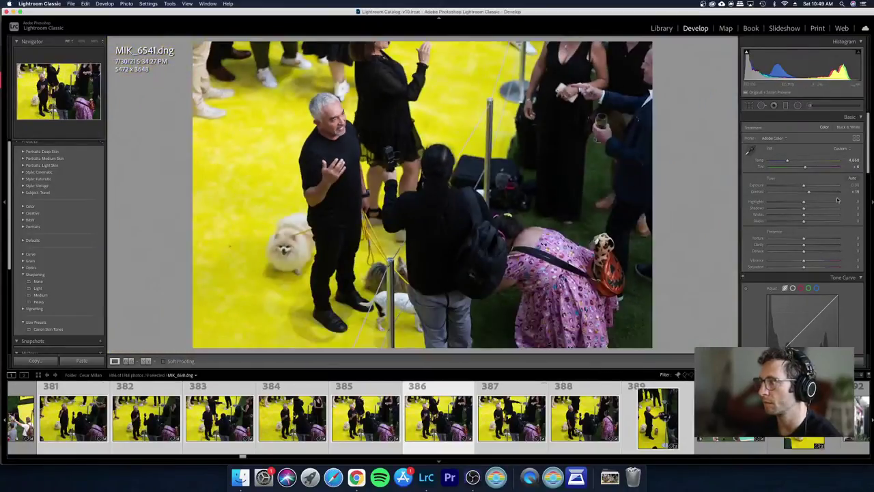
scroll(833, 196, "up", 1)
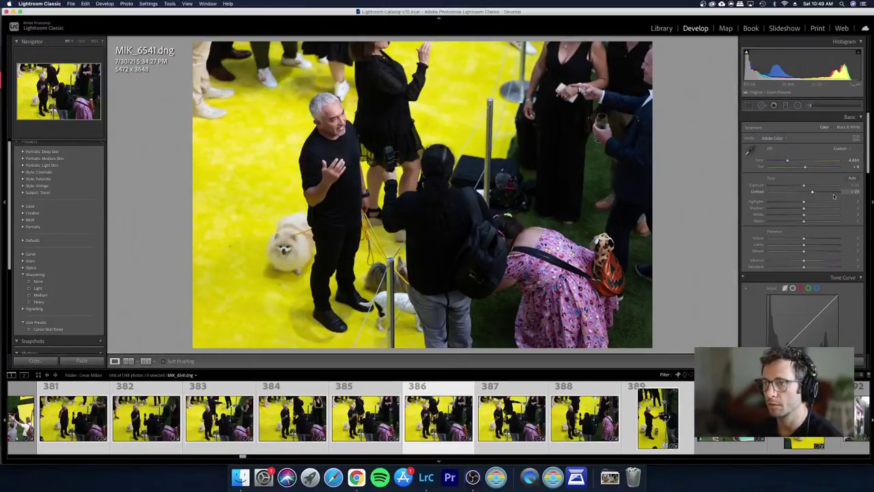
scroll(833, 197, "down", 1)
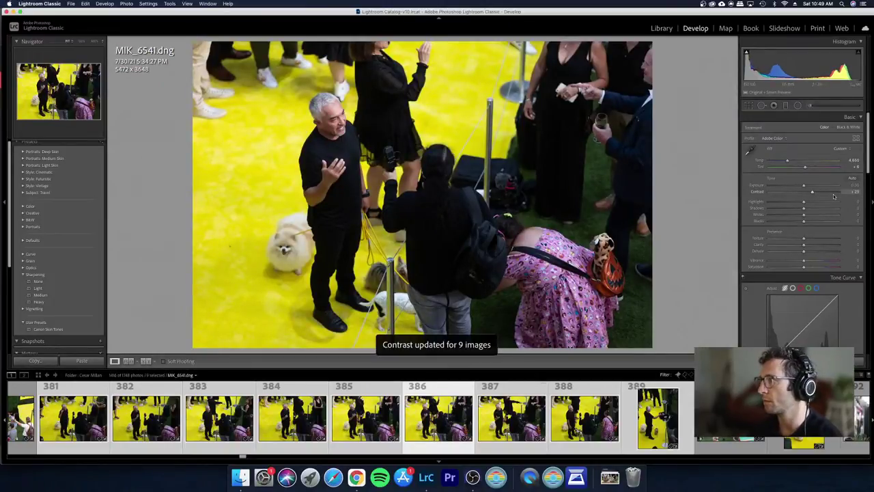
key("g")
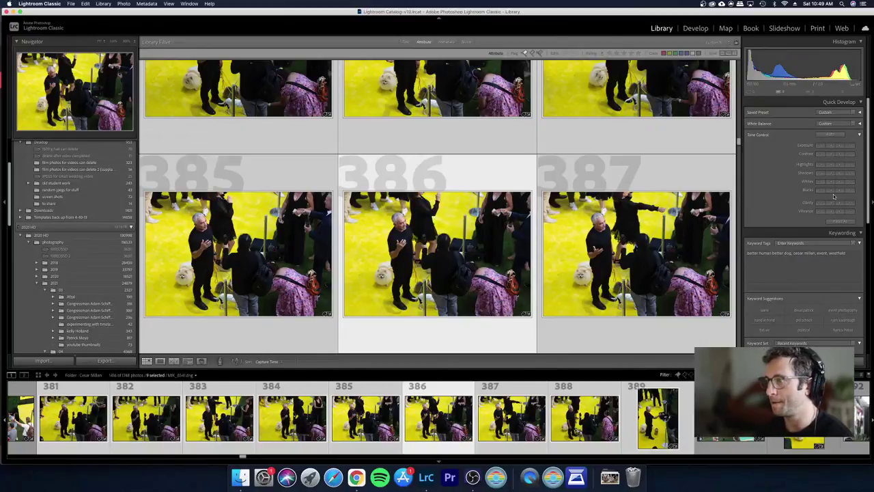
Step: Compare thumbnails 389 and 390, then open MIK_6547.dng (390) full-size in loupe
scroll(491, 263, "down", 3)
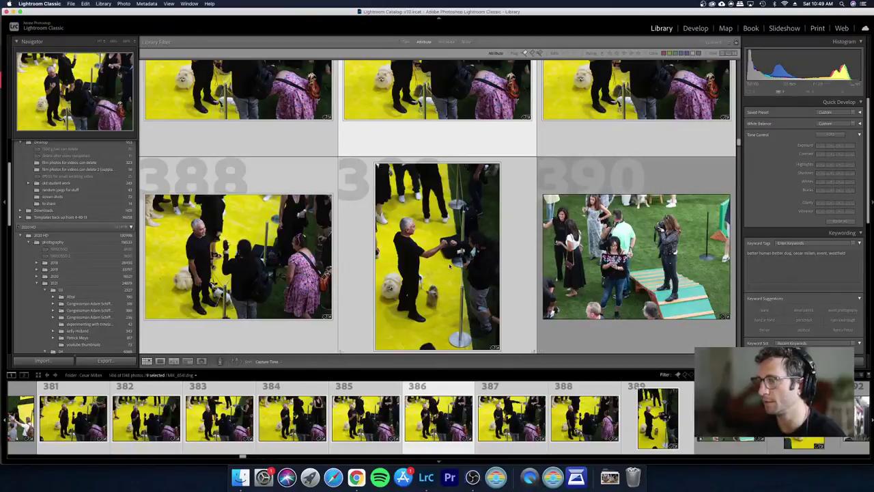
left_click(437, 273)
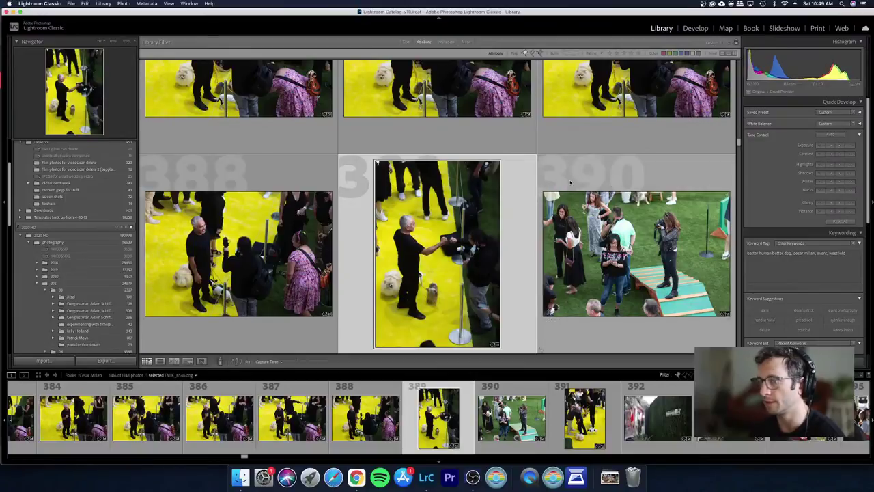
left_click(658, 219)
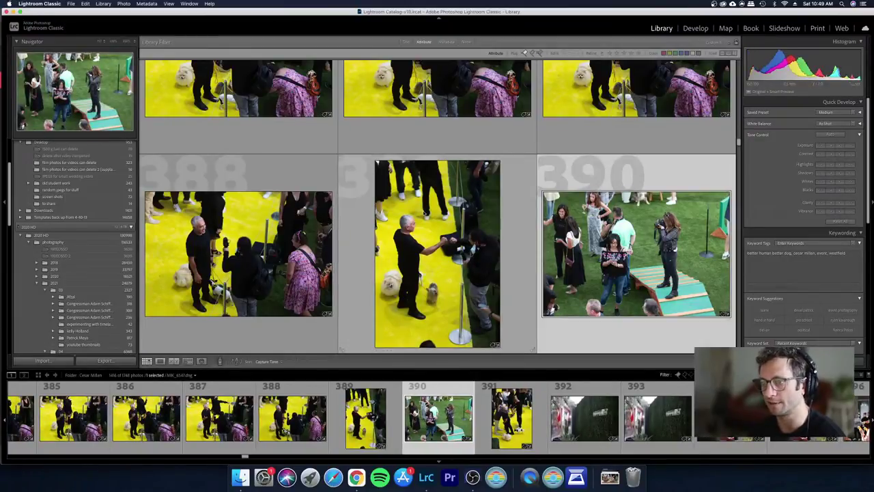
left_click(441, 227)
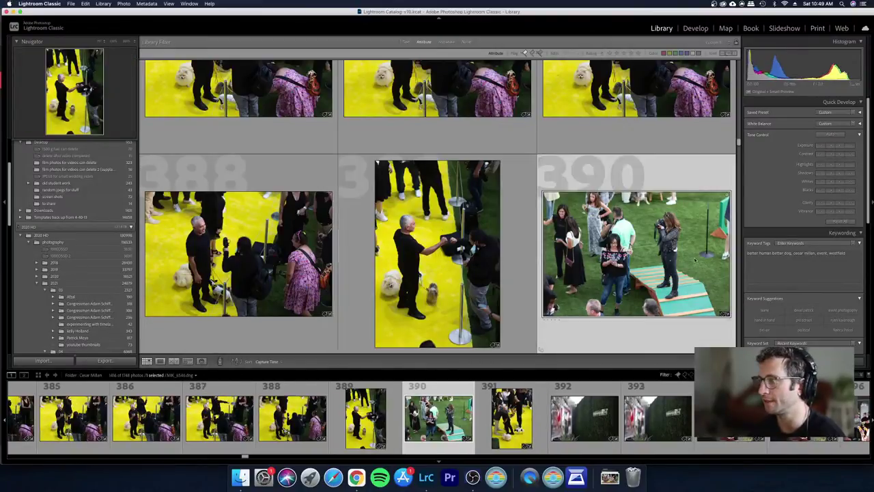
left_click(639, 256)
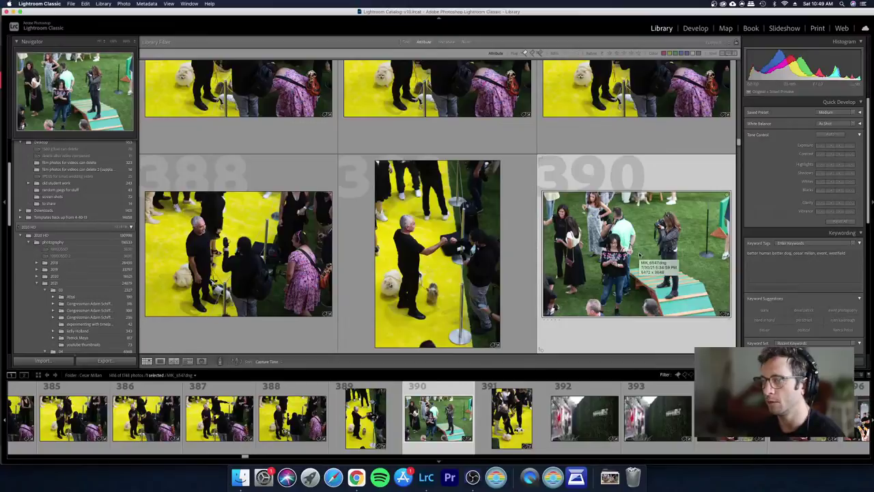
double_click(639, 255)
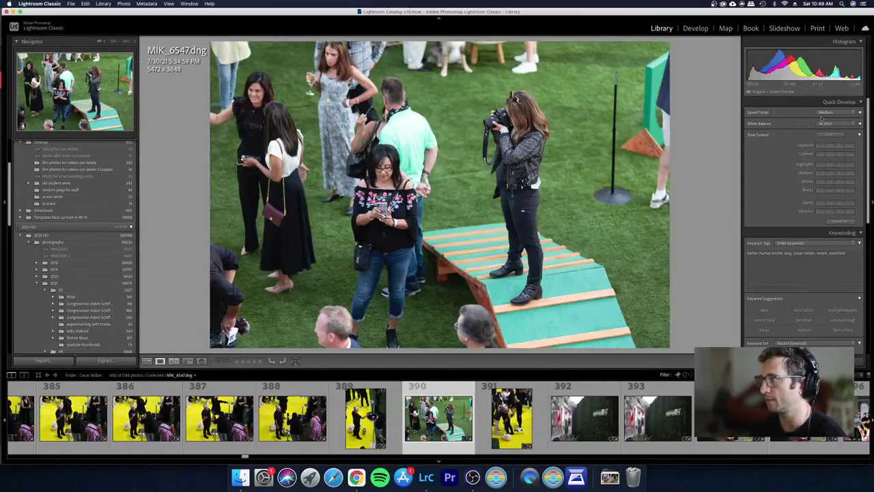
Step: Set MIK_6547's white balance from a neutral spot, then cool Temp to about 7,368 and nudge Tint green
key("d")
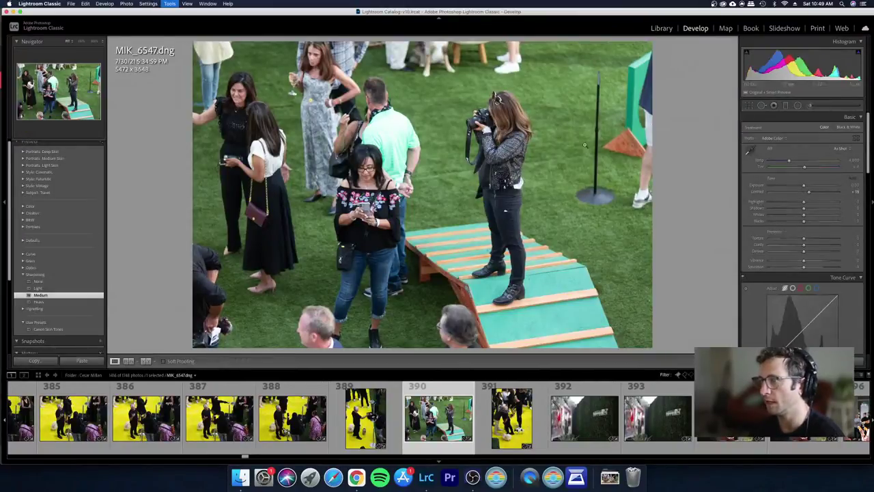
left_click(749, 149)
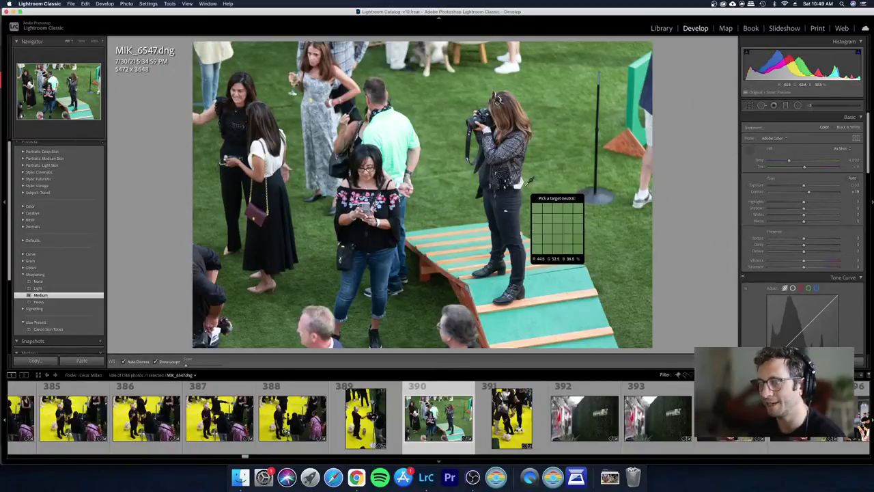
left_click(641, 195)
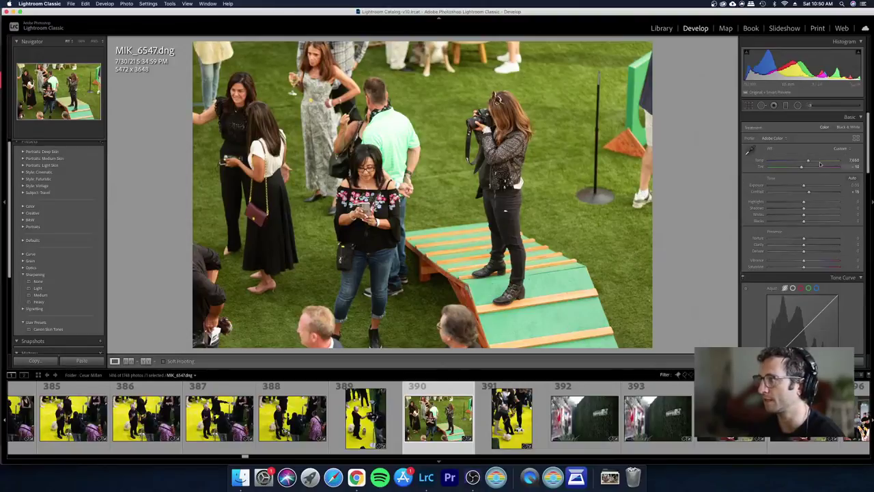
left_click_drag(807, 161, 806, 161)
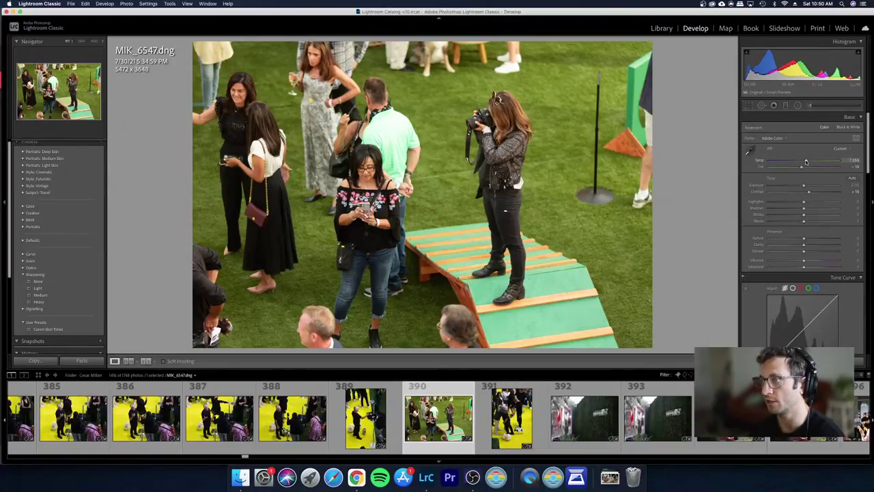
left_click_drag(803, 168, 801, 168)
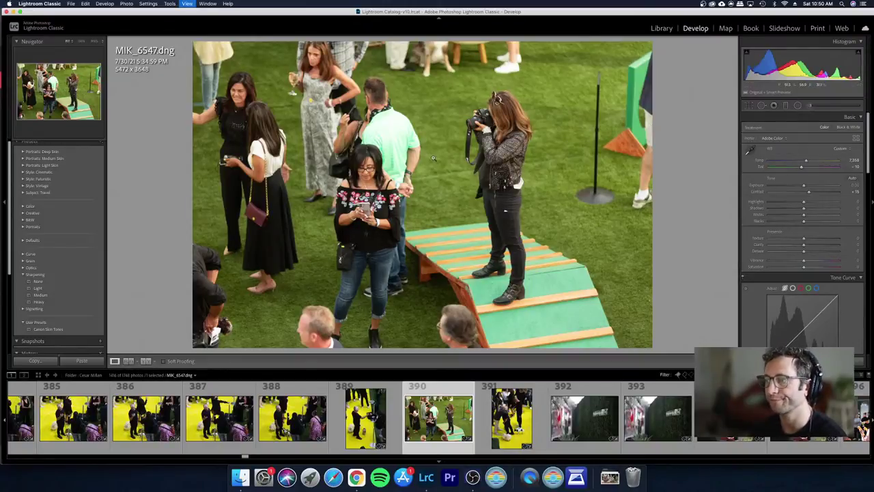
key("g")
scroll(382, 219, "down", 5)
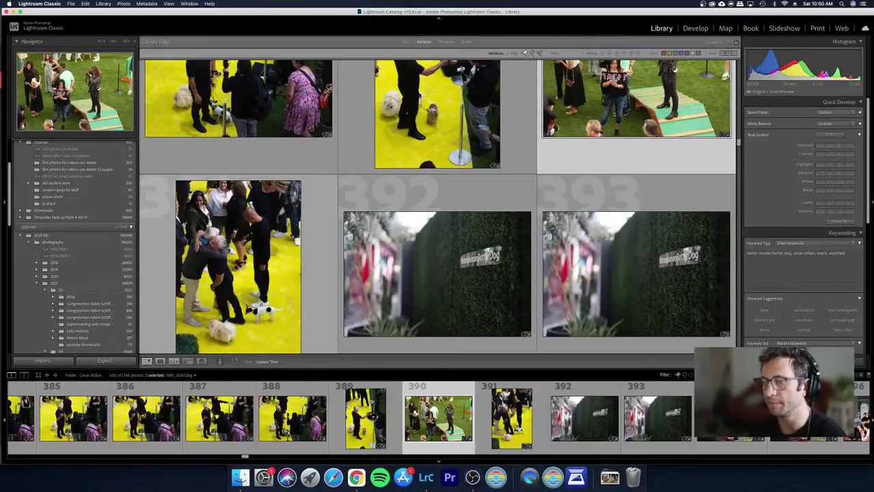
Step: View photos 391 and 392 full size, then return to the grid
left_click(246, 247)
double_click(245, 246)
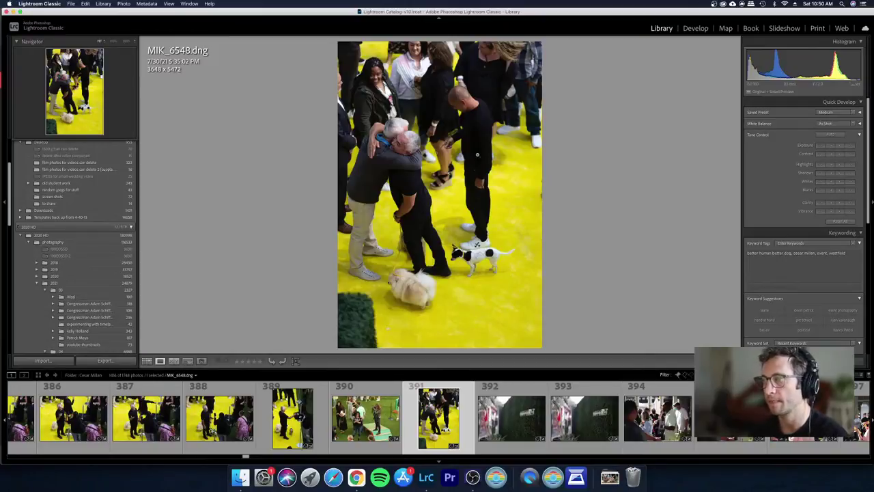
key("Right")
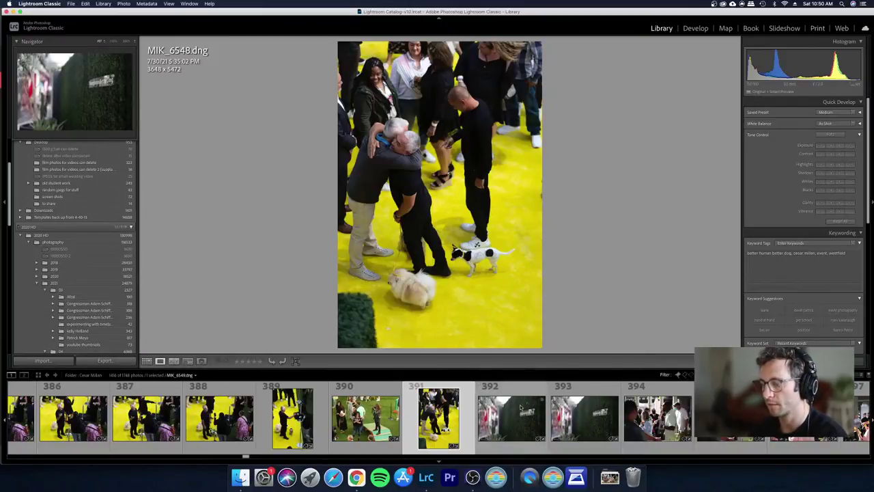
key("g")
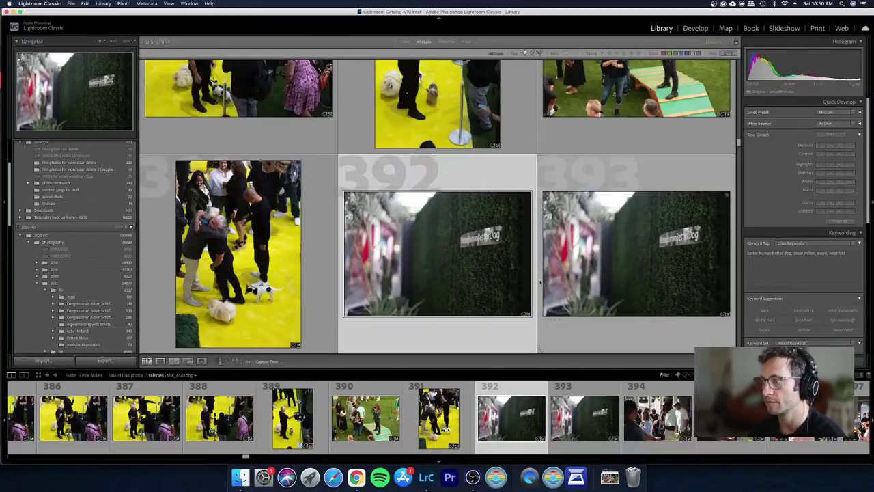
Step: Reject the duplicate blurry hedge photo 393 and open MIK_6549 in Develop
double_click(606, 240)
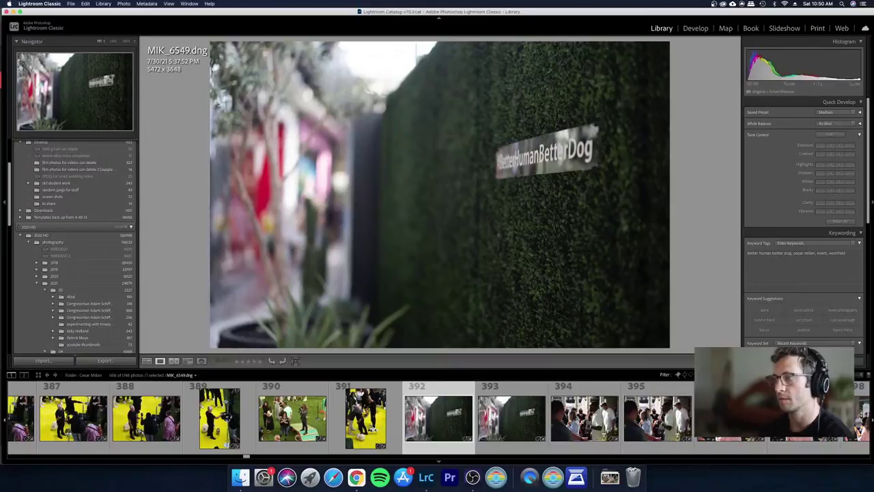
key("x")
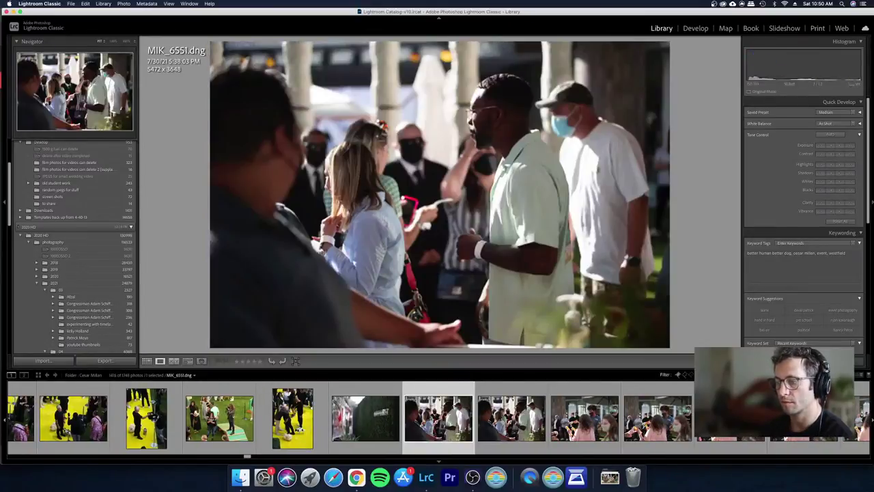
key("Left")
key("d")
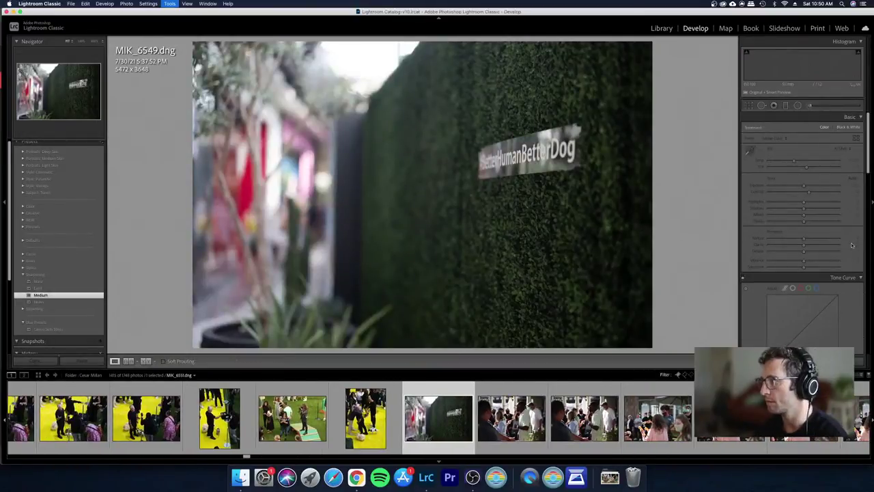
Step: Set Dehaze +27, warm Temp, and add a warm, highlight-reducing graduated filter across the hedge wall
left_click_drag(805, 253, 814, 252)
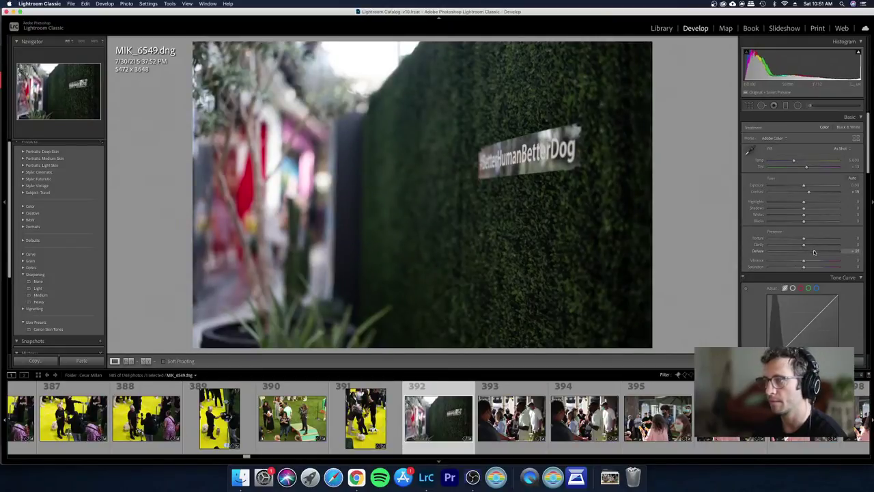
left_click_drag(793, 160, 794, 162)
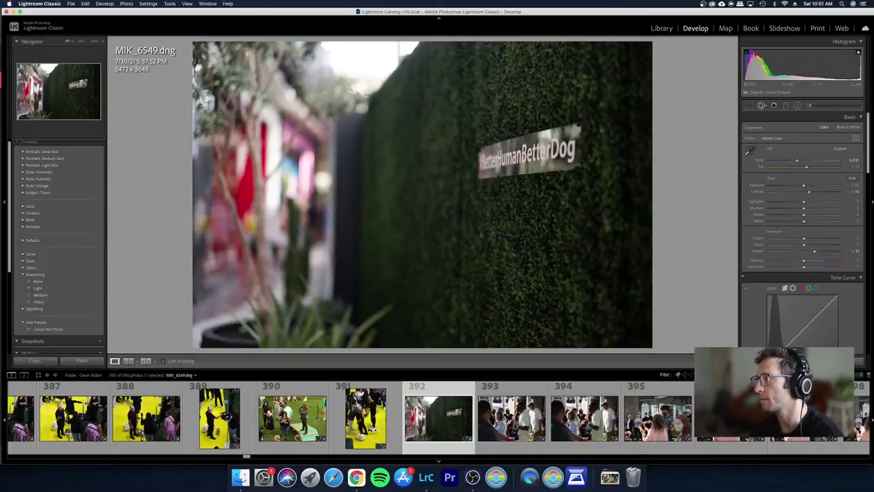
left_click(785, 105)
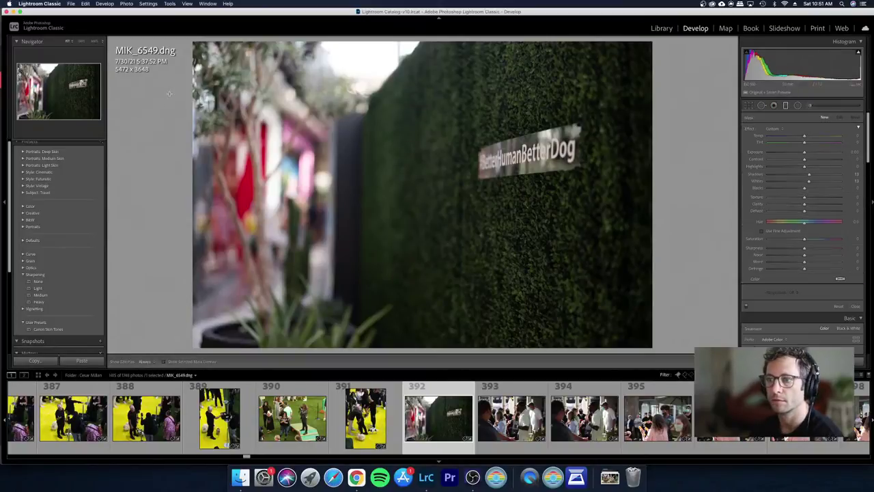
left_click_drag(169, 93, 715, 142)
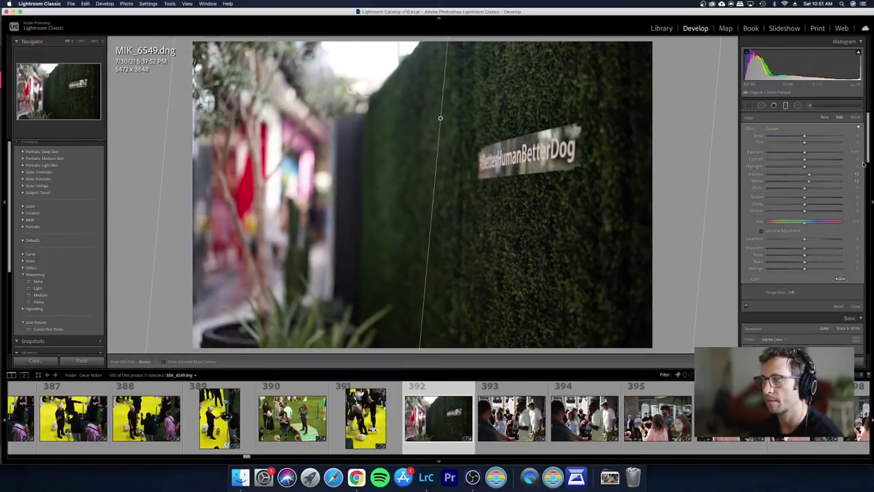
left_click_drag(852, 135, 859, 135)
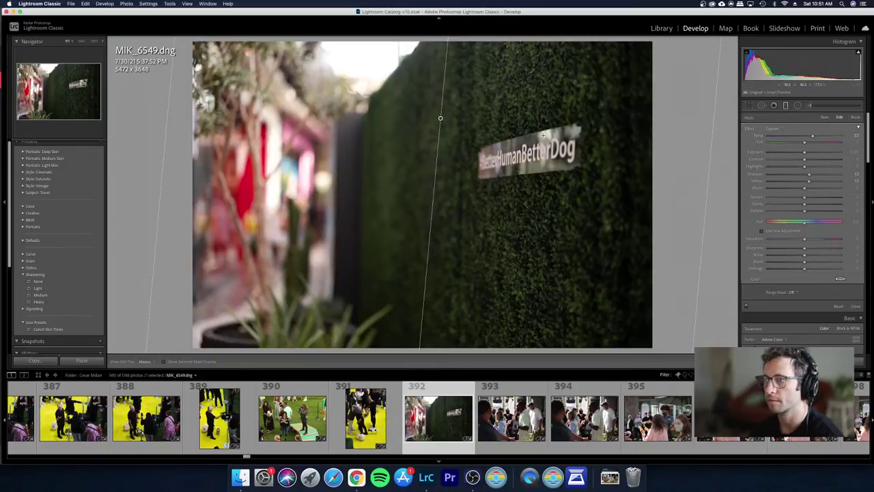
left_click(777, 167)
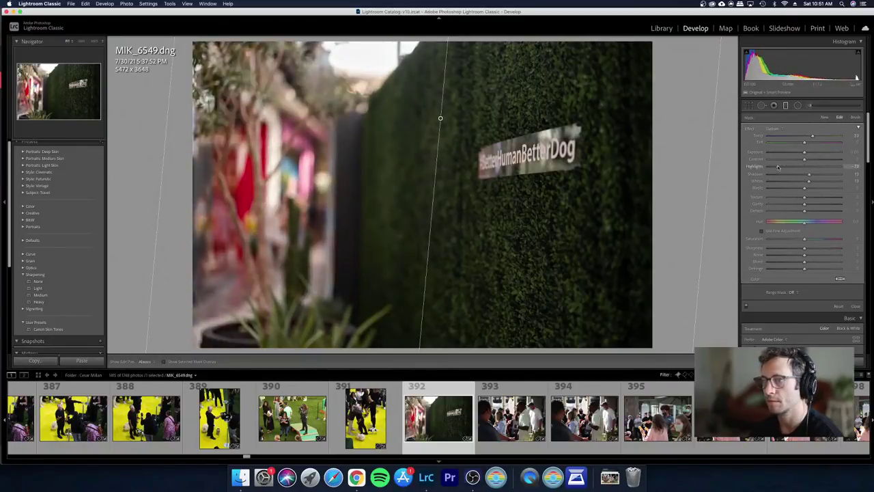
left_click_drag(779, 166, 784, 167)
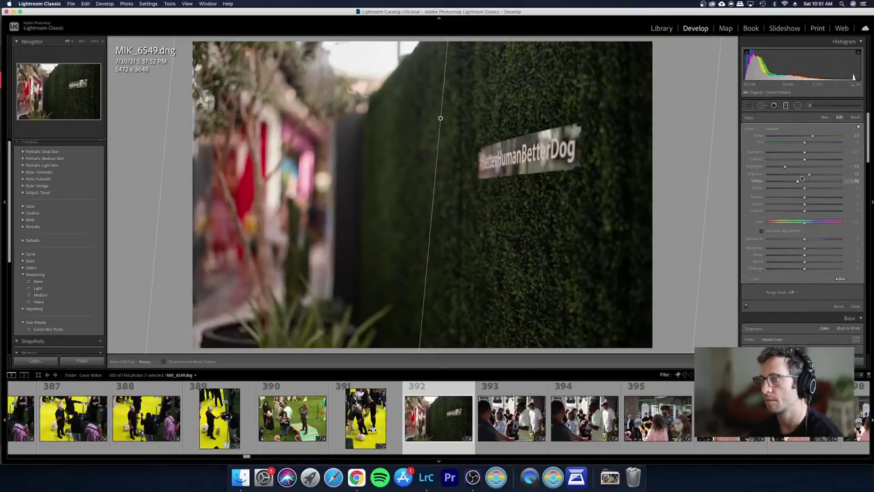
key("shift+w")
Step: Flag photo 393 as rejected in the Library grid
key("g")
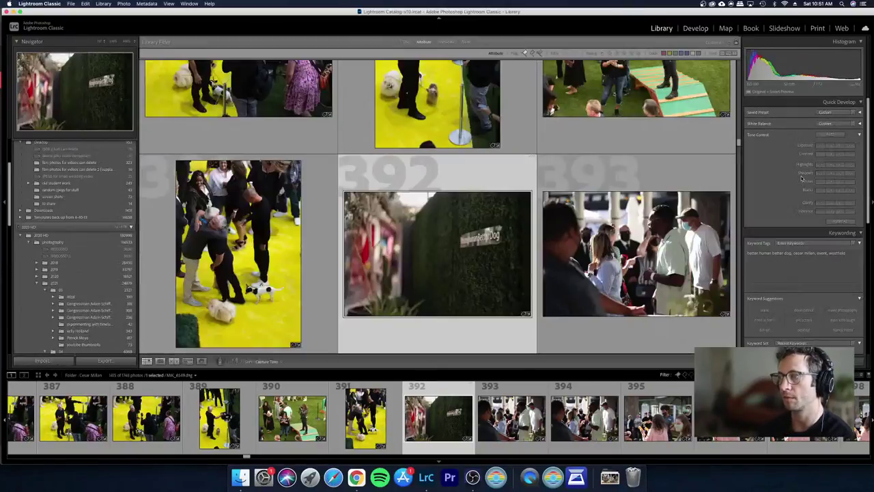
key("Right")
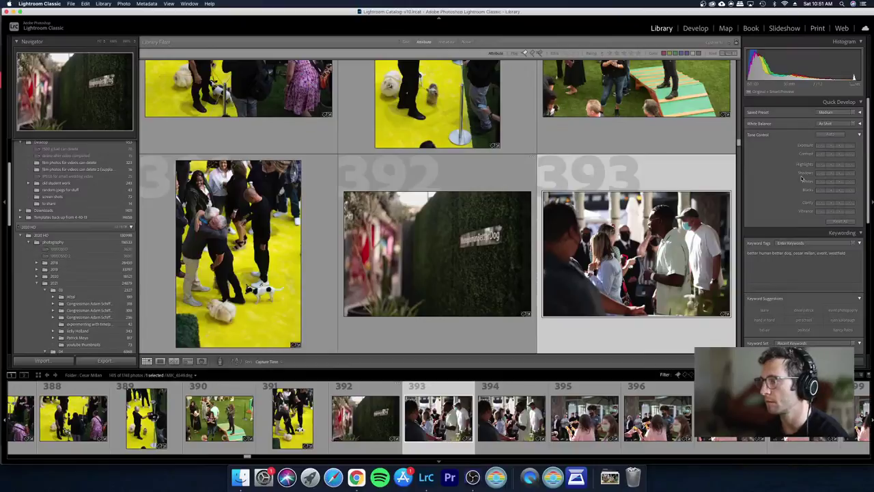
key("x")
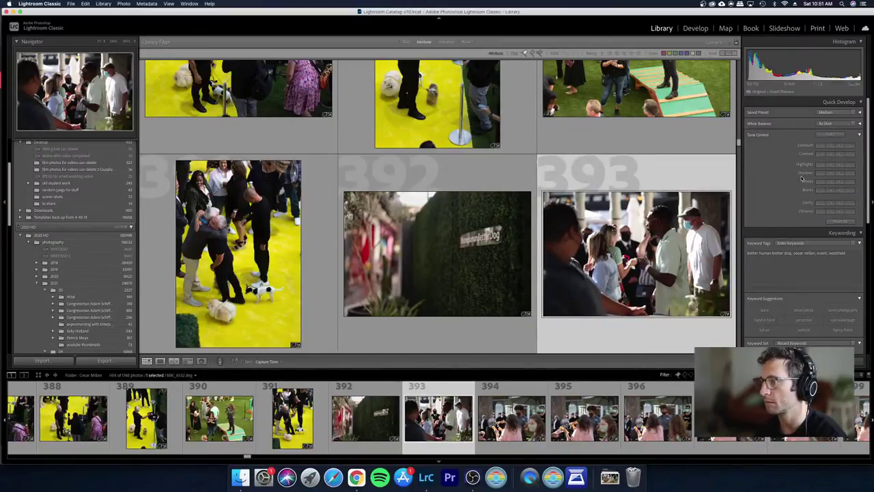
key("Left")
key("Right")
key("Right")
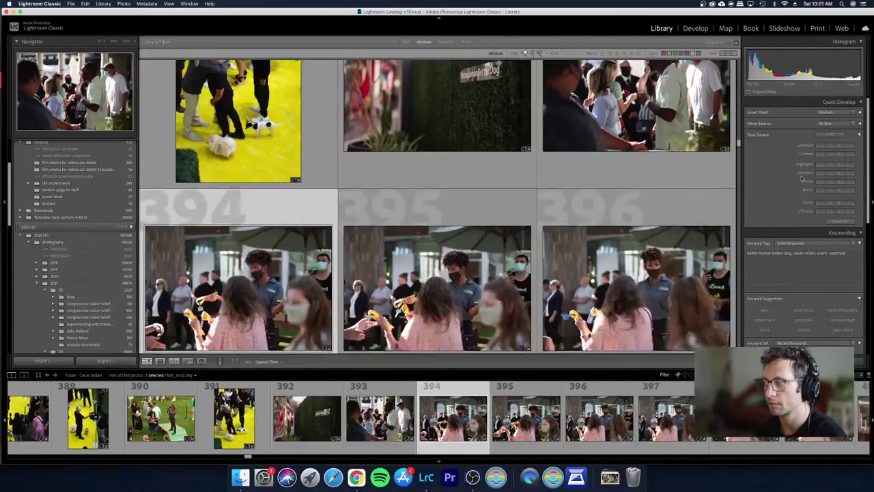
key("Left")
key("x")
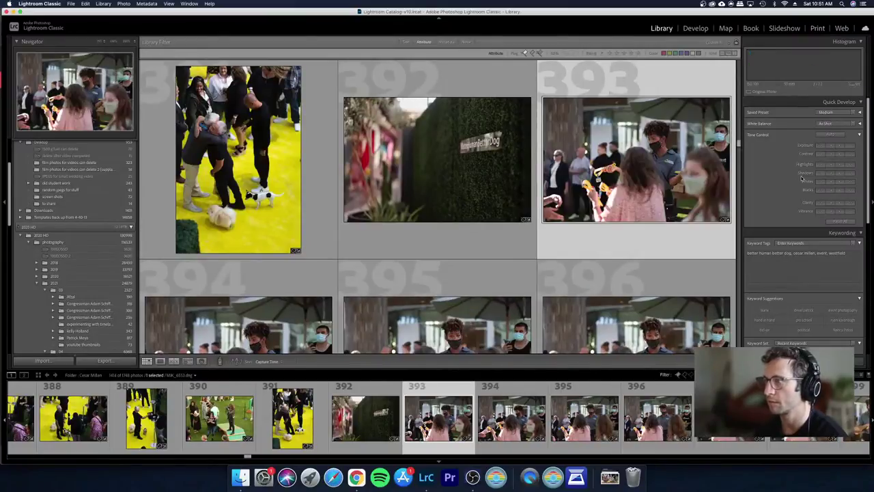
Step: In loupe view, reject MIK_6554 and the weak frames following MIK_6555
key("e")
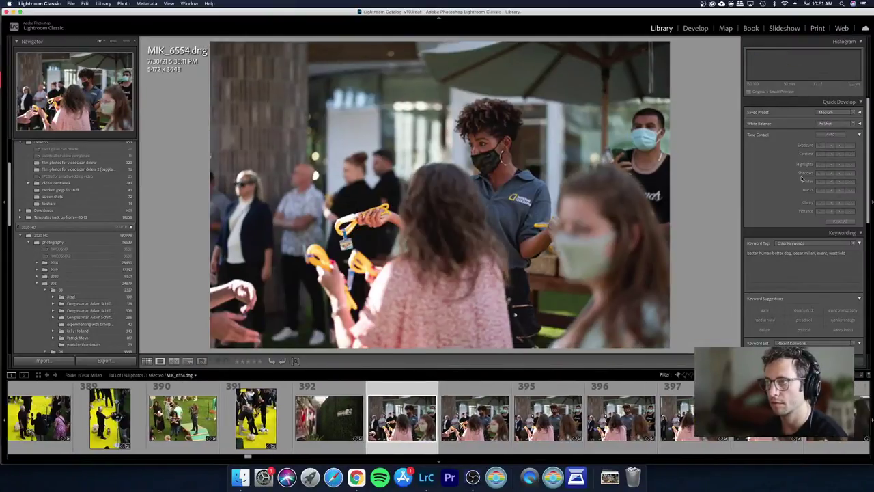
key("x")
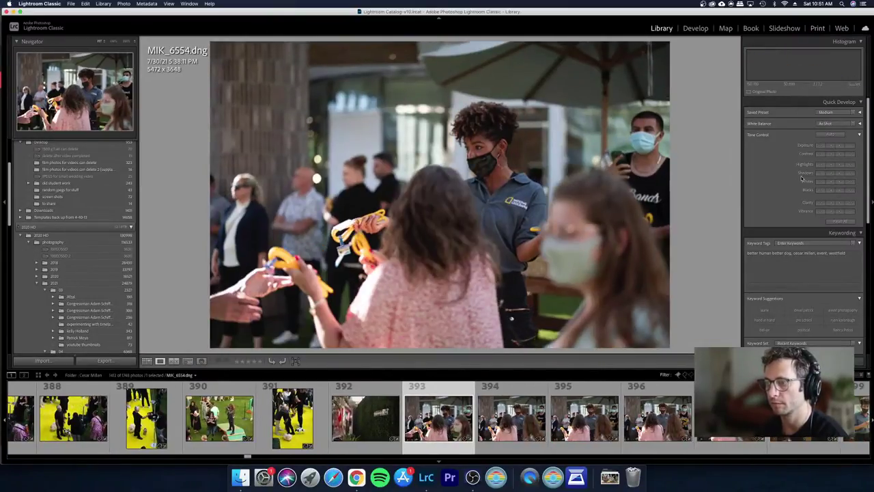
key("Right")
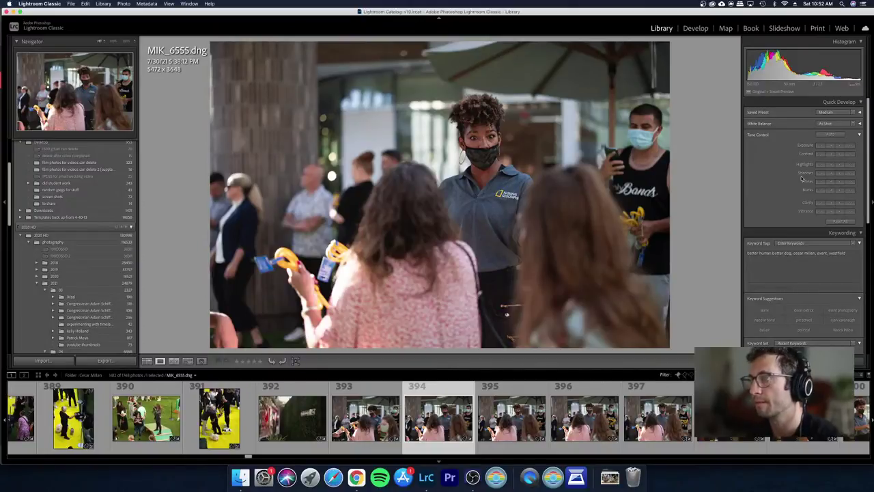
key("Right")
key("x")
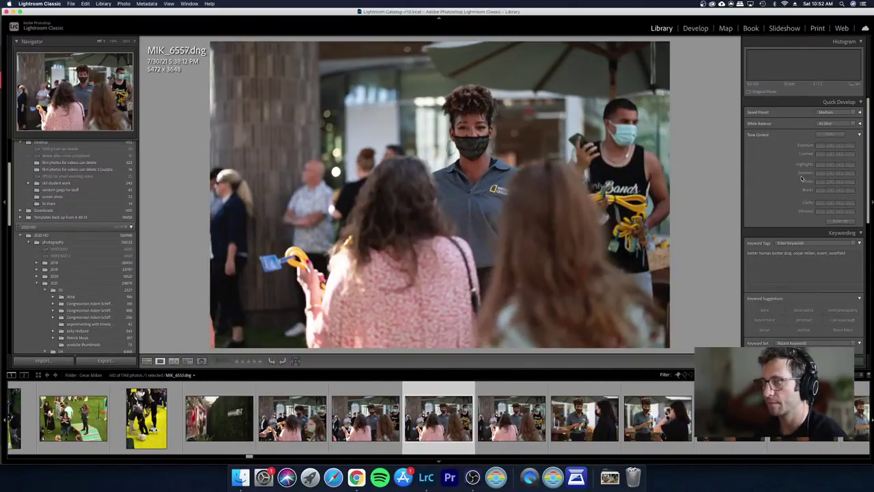
key("x")
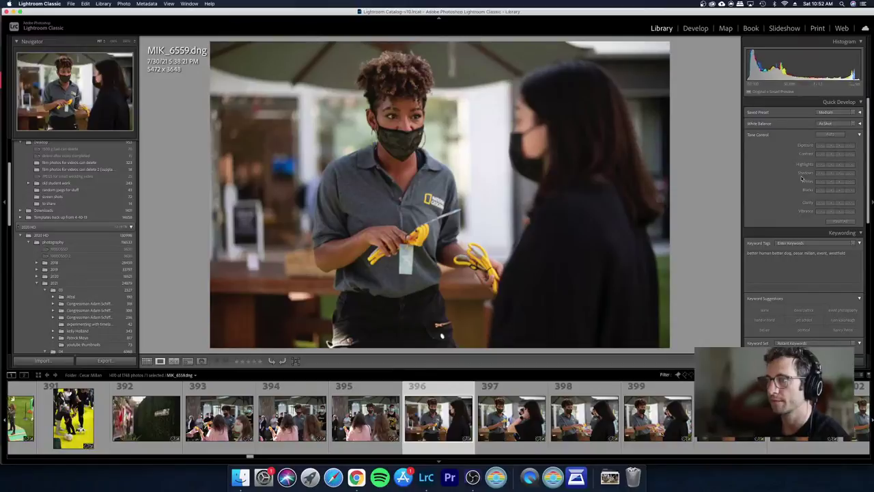
Step: Step through MIK_6559 to MIK_6561 and beyond, rejecting MIK_6560 and the handoff photo
key("Right")
key("Right")
key("Right")
key("Left")
key("Left")
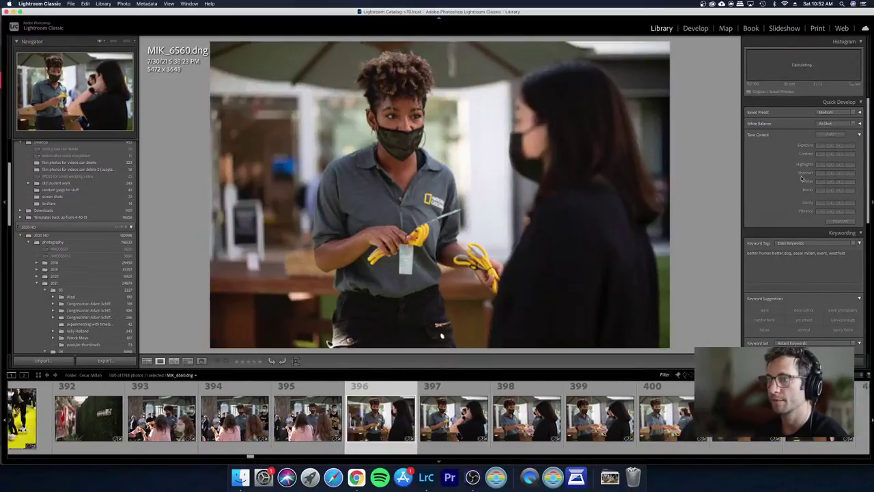
key("Left")
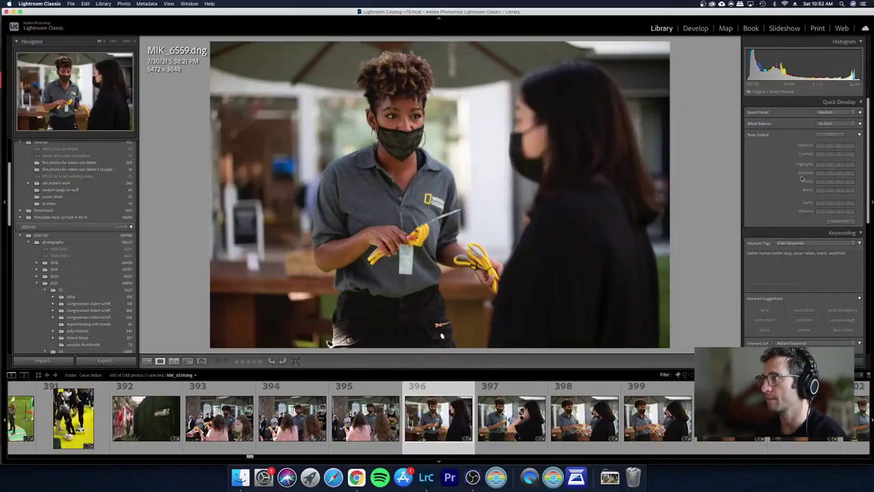
key("Right")
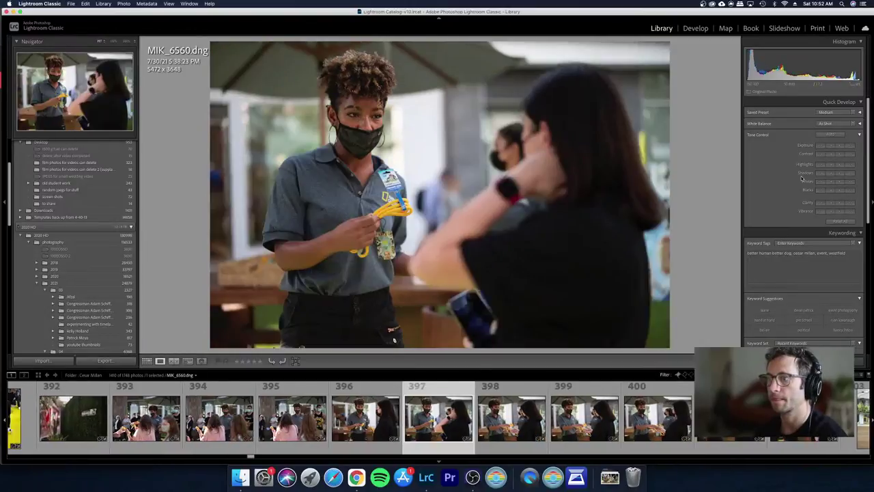
key("Right")
key("Left")
key("x")
key("Right")
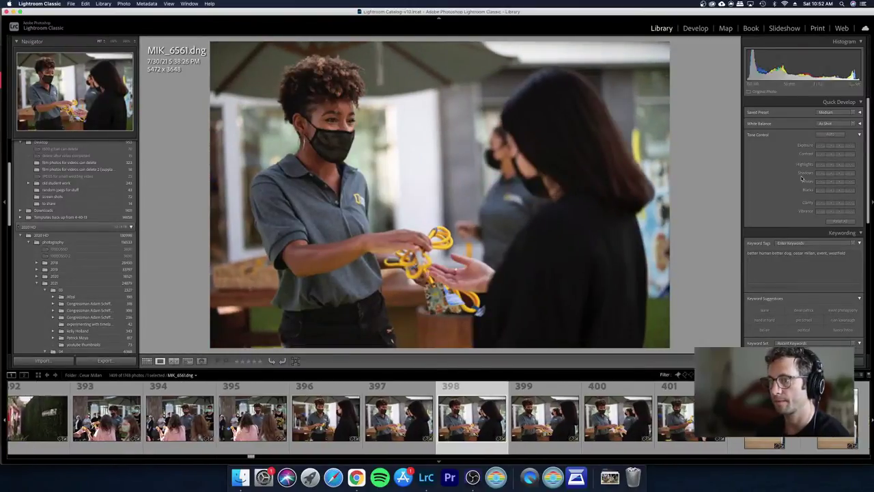
key("Right")
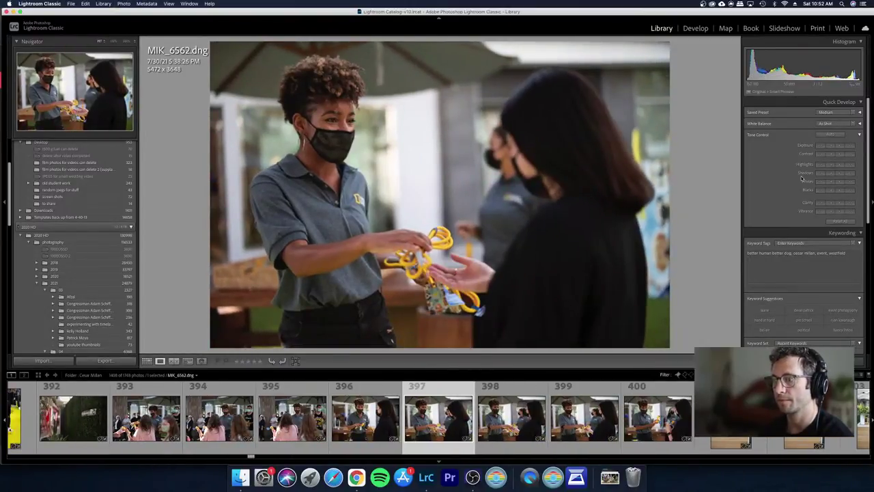
key("Right")
key("Right")
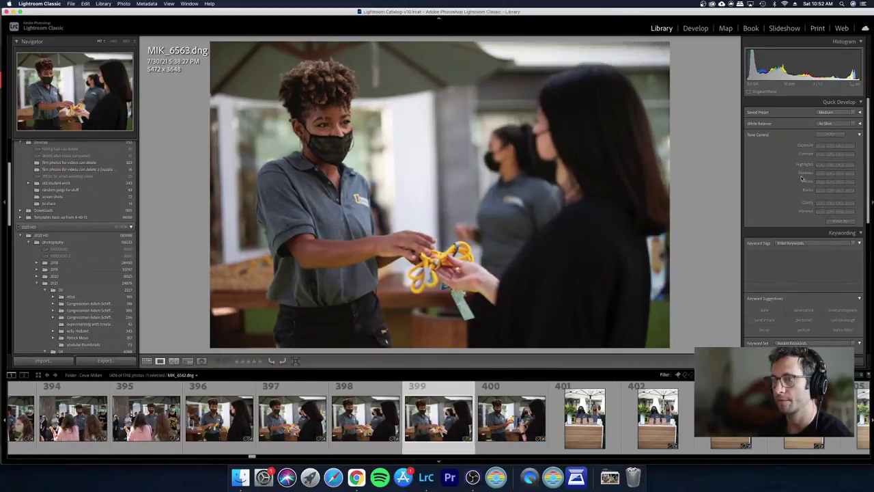
key("Right")
key("Right")
key("Left")
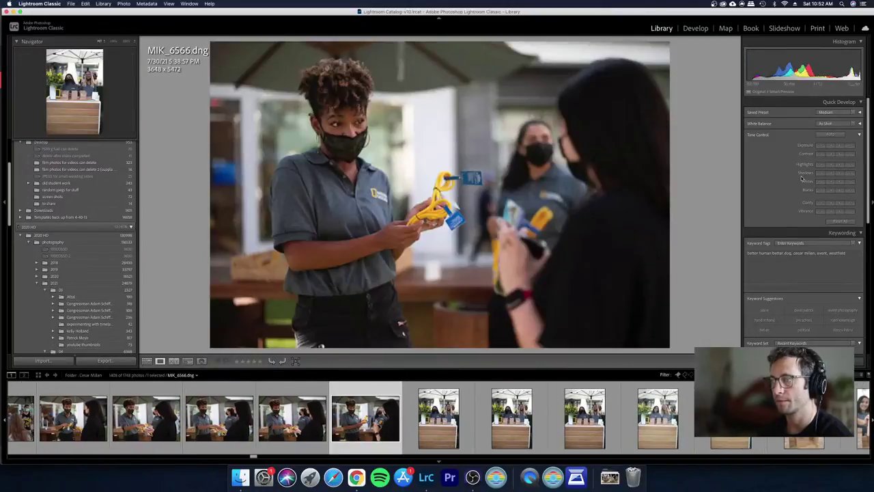
key("x")
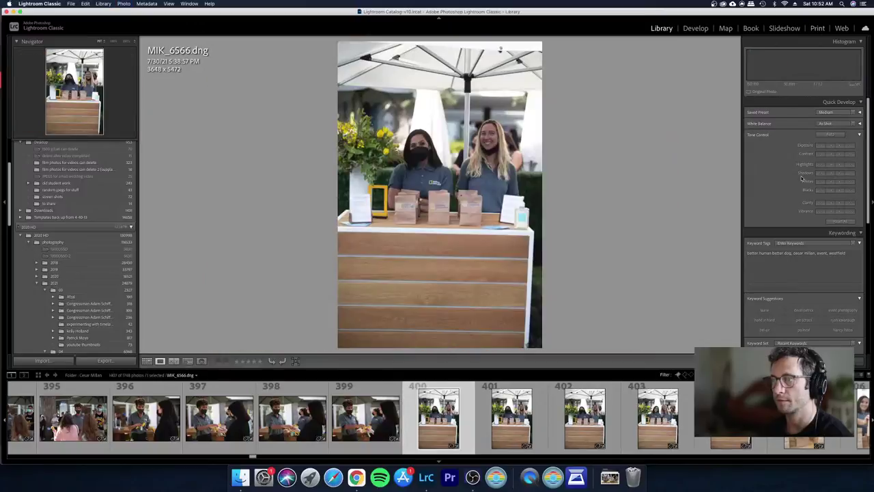
Step: Return to the grid and select photo 395, MIK_6557, for cropping
key("g")
key("Left")
key("Left")
key("Up")
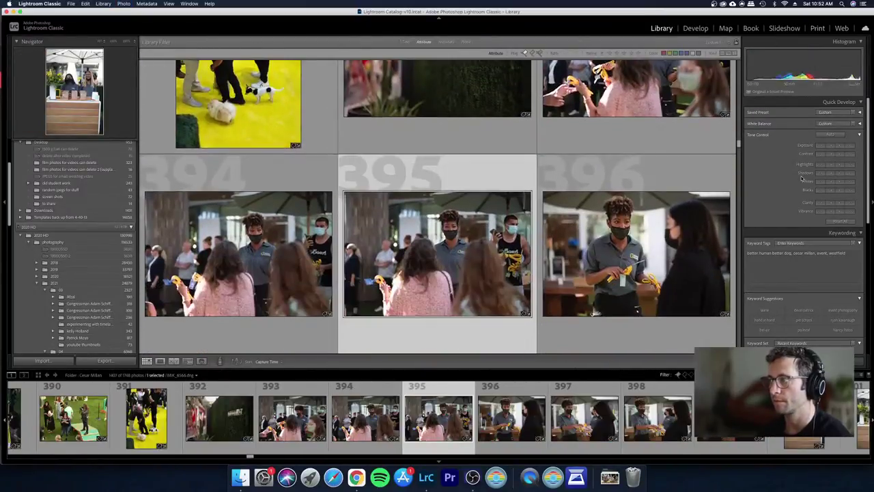
key("Down")
key("Up")
key("Left")
key("e")
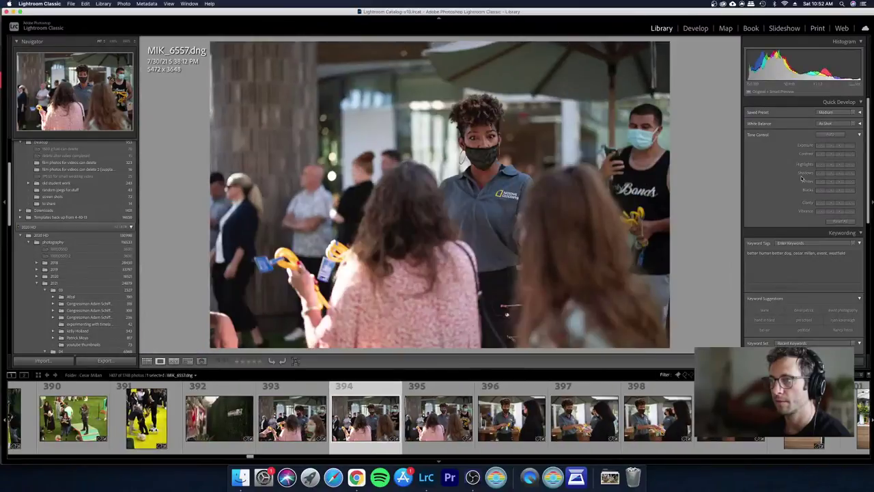
key("Right")
key("Right")
key("Right")
key("Left")
key("Left")
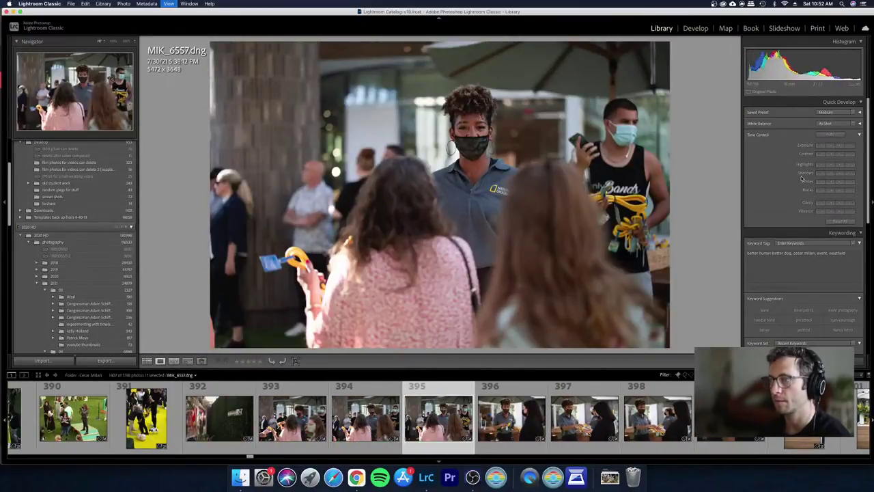
Step: Crop MIK_6557 to a 2432 x 3648 vertical frame centred on the masked woman
key("r")
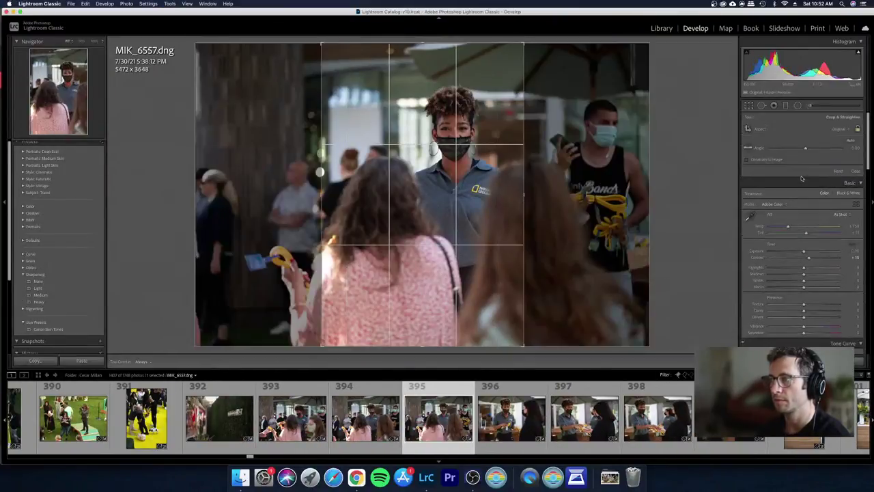
key("Right")
key("Right")
key("Right")
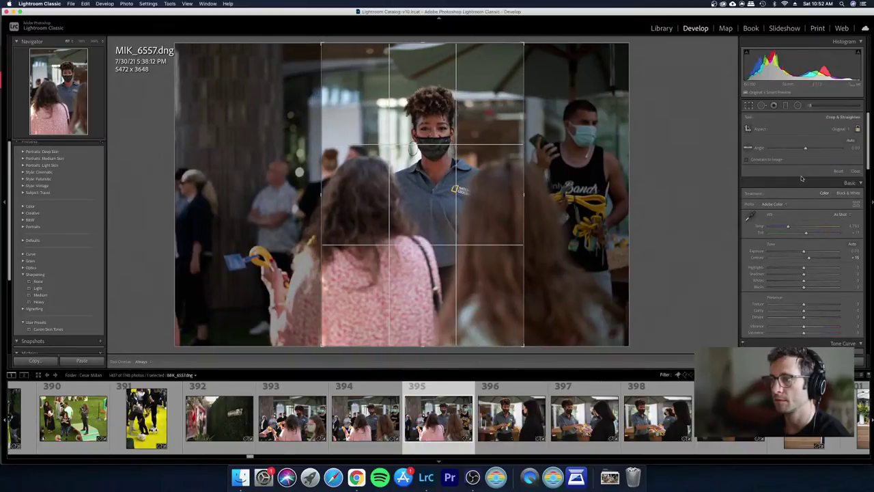
key("Right")
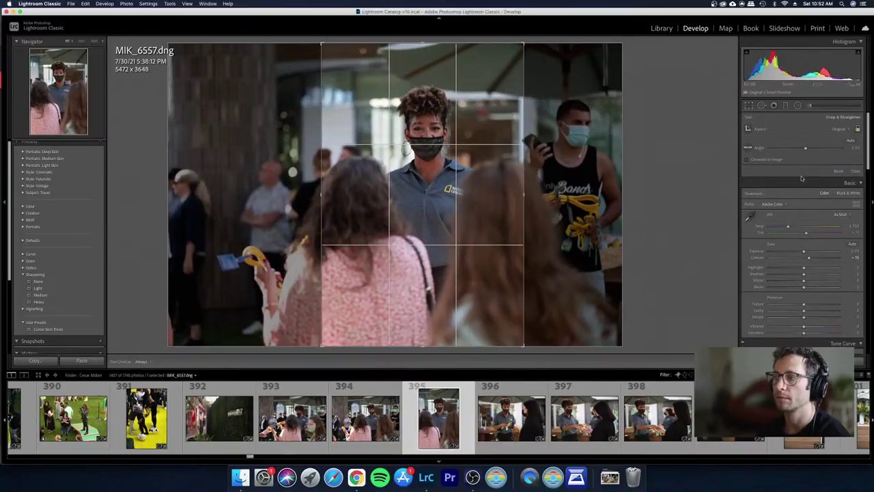
key("Return")
key("r")
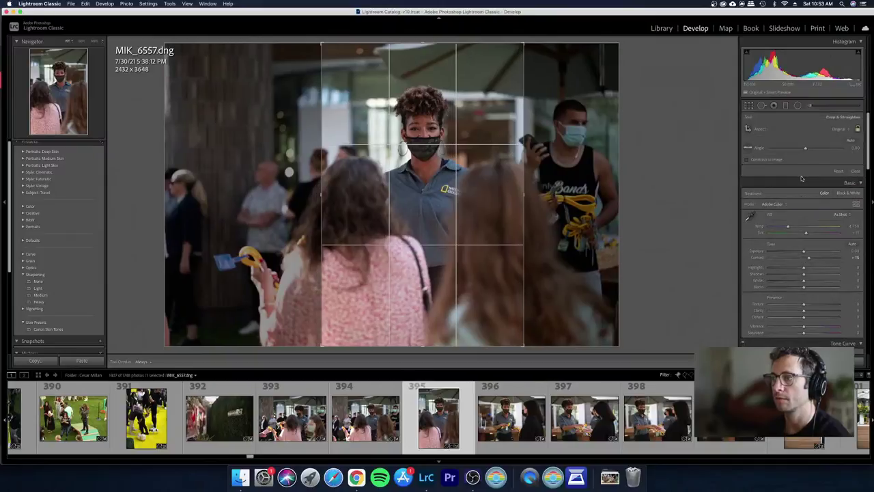
key("Return")
Step: Reject duplicate booth photo 400 in the grid, then open MIK_6570 in Develop
key("g")
key("Down")
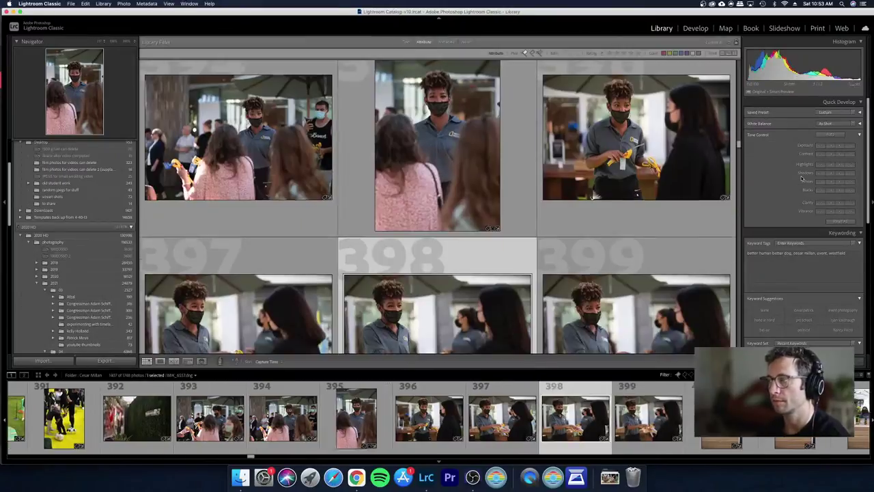
key("Left")
key("Right")
key("Down")
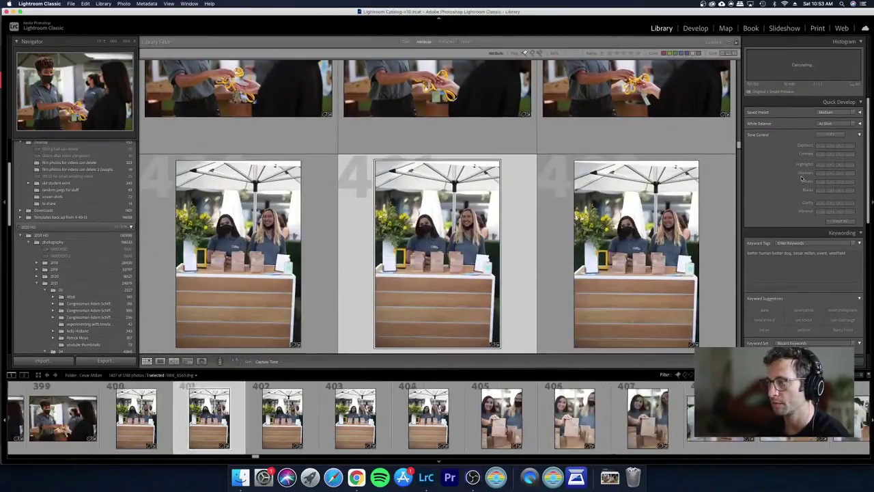
key("Left")
key("x")
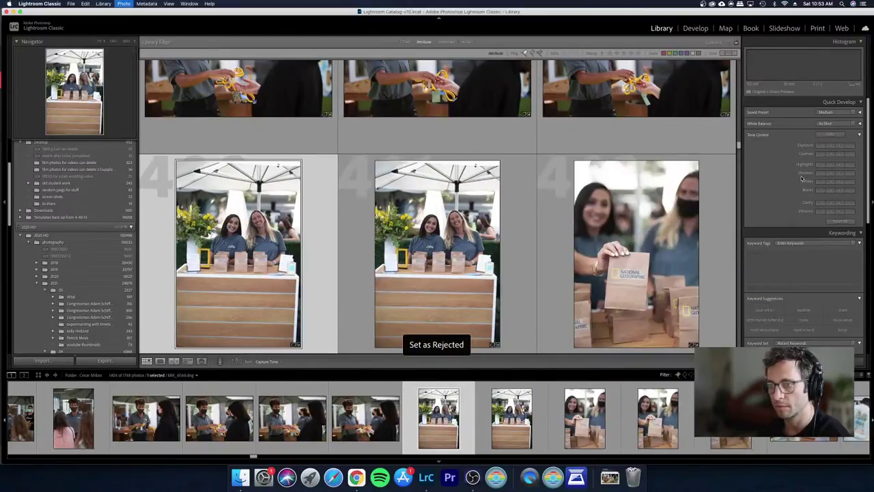
key("d")
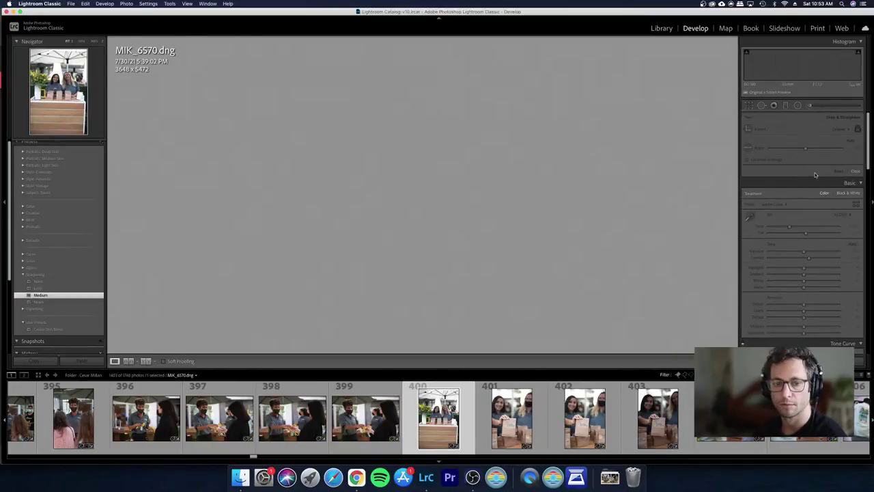
Step: Warm MIK_6570's temperature, pull down its highlights and slightly lower its exposure
key("r")
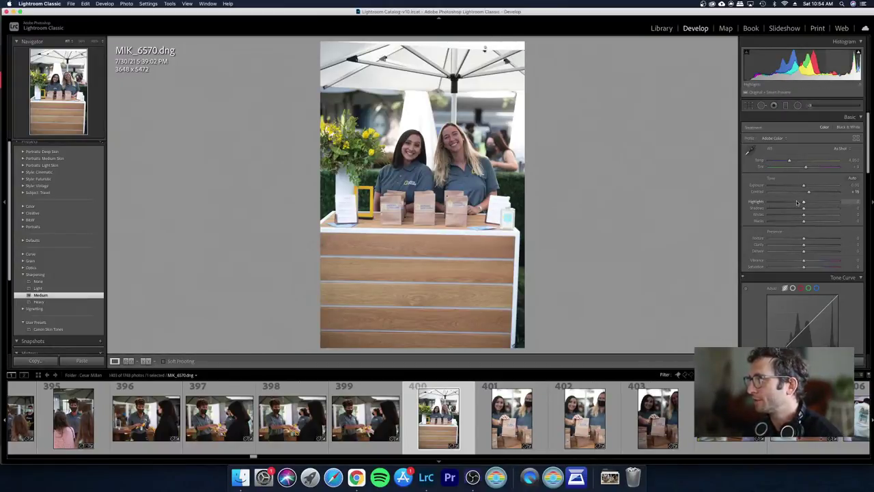
left_click_drag(797, 202, 795, 202)
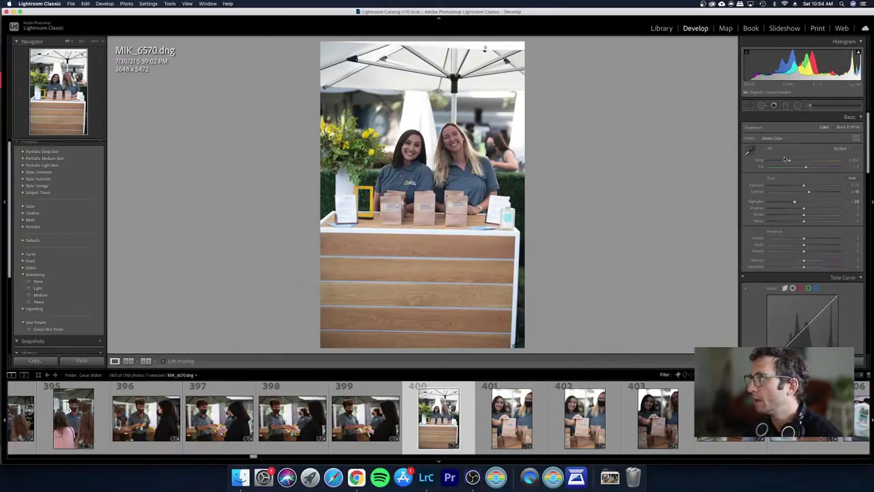
left_click_drag(789, 161, 792, 161)
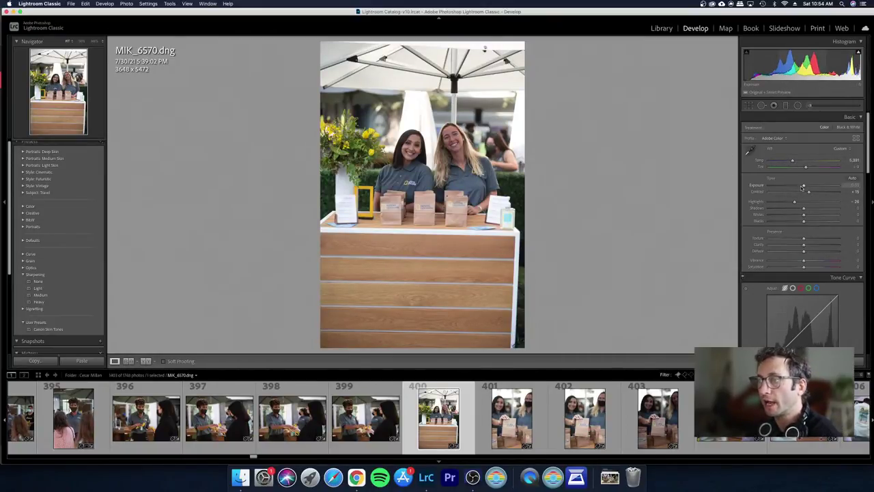
left_click_drag(802, 186, 802, 187)
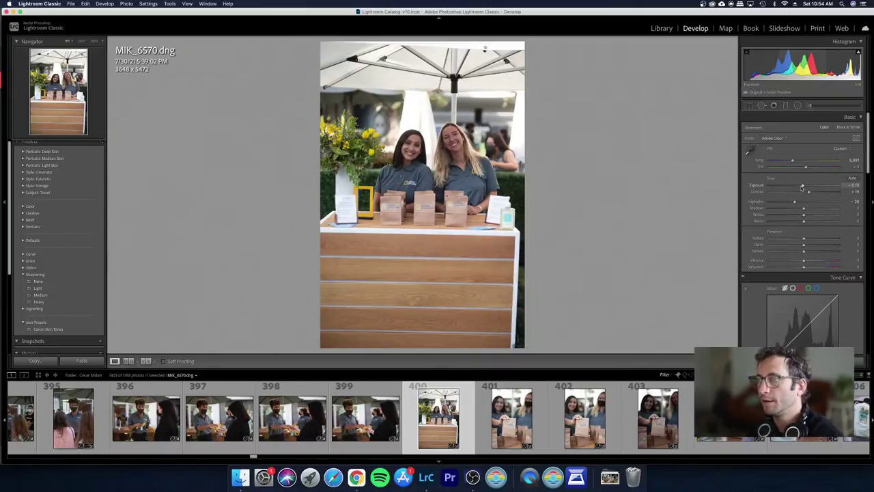
Step: Lower MIK_6571's exposure, then reject the next two frames
key("Right")
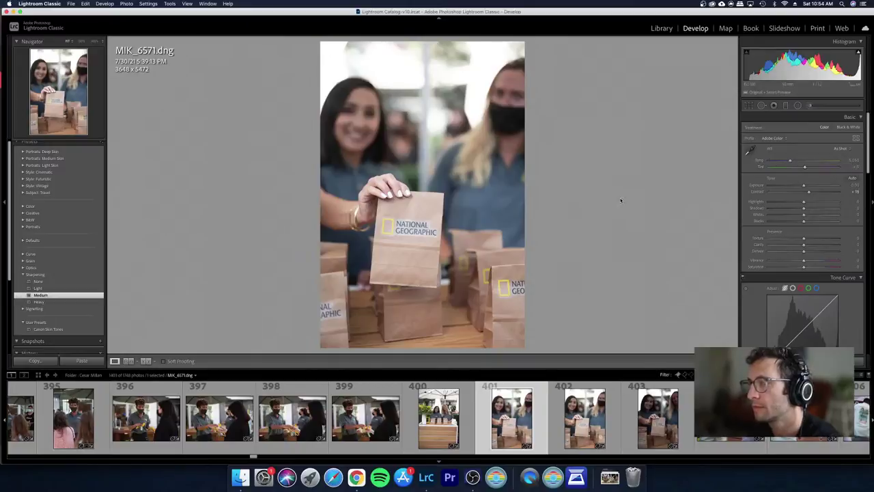
left_click_drag(804, 186, 813, 193)
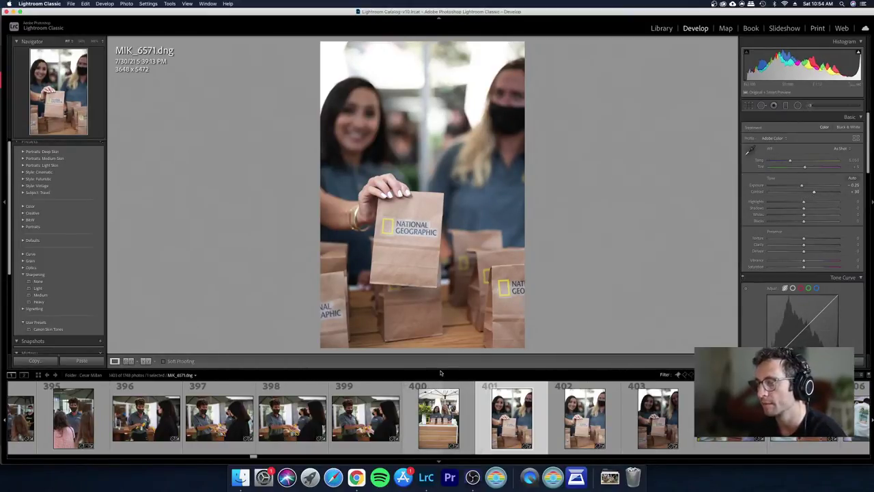
key("Right")
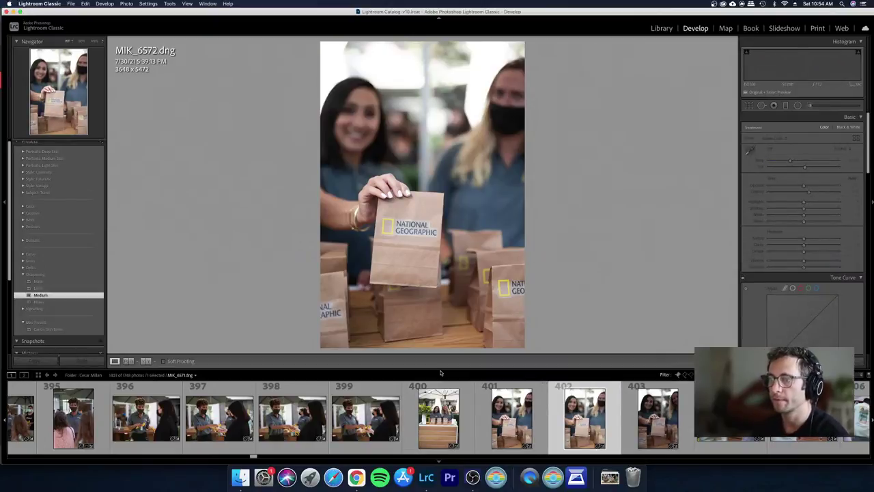
key("x")
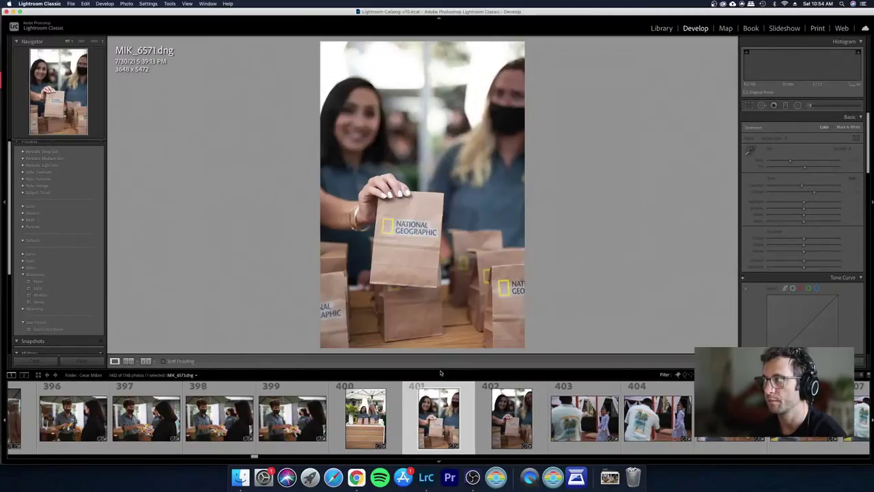
key("x")
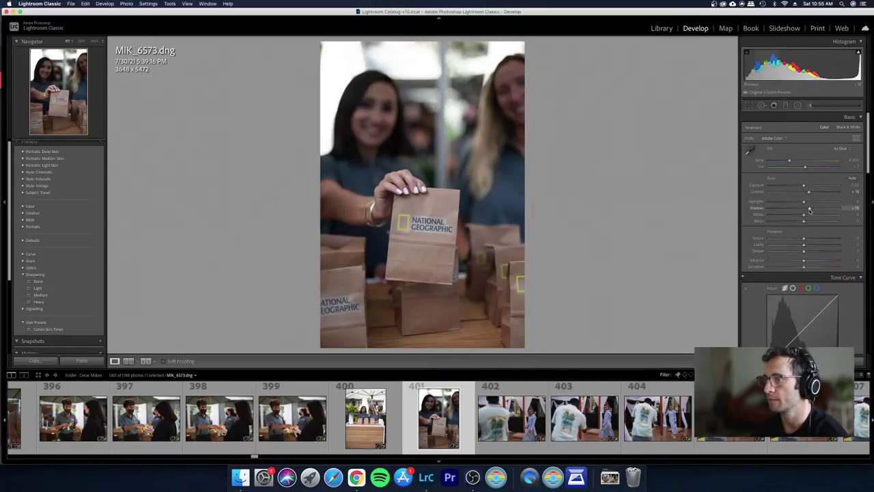
Step: Raise MIK_6573's exposure to +0.40 and return to the grid at photo 402
left_click_drag(803, 185, 813, 193)
key("g")
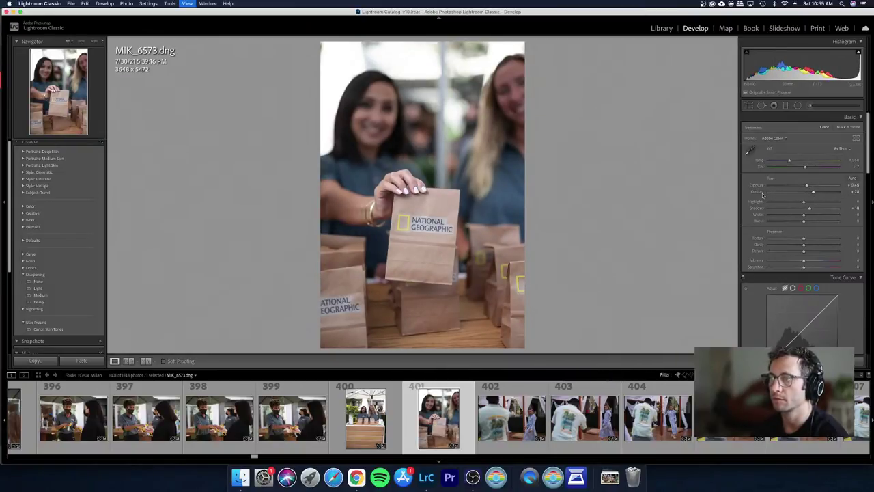
left_click(669, 285)
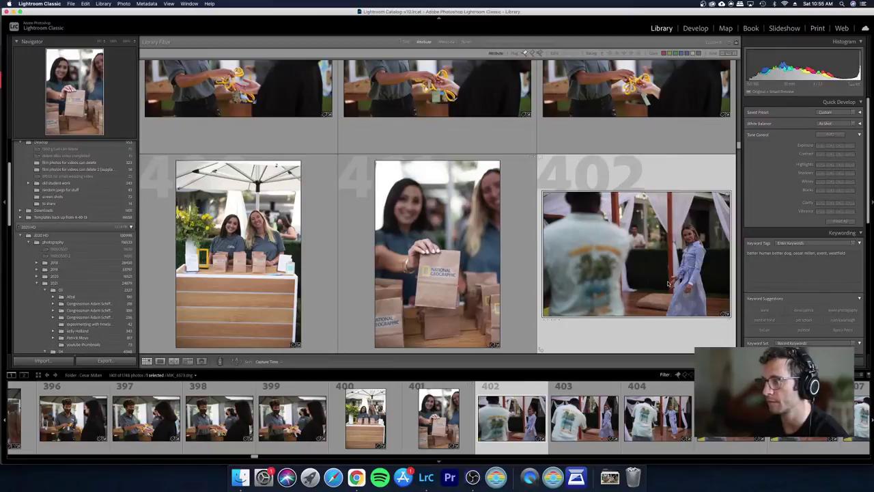
Step: Select photos 402 onward through the dancing sequence and open them in Develop
key("e")
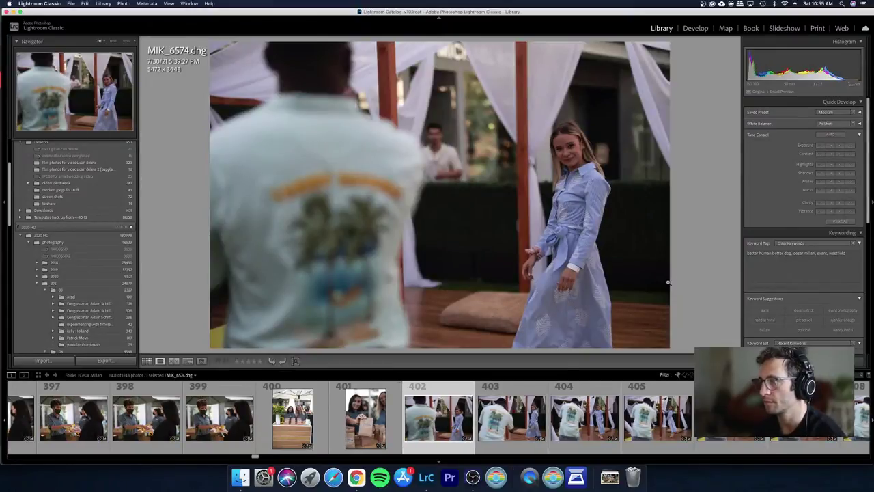
key("Right")
key("shift+Right")
key("shift+Right")
key("g")
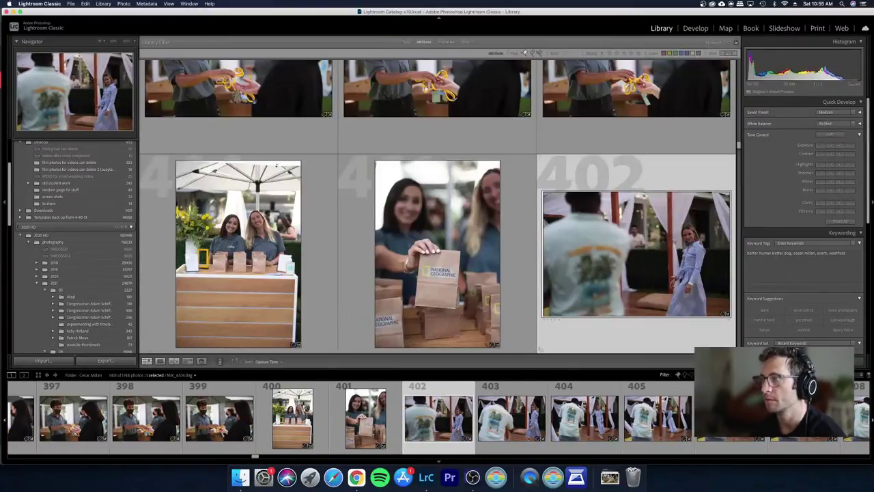
key("shift+Right")
key("shift+Right")
key("shift+Right")
key("shift+Right")
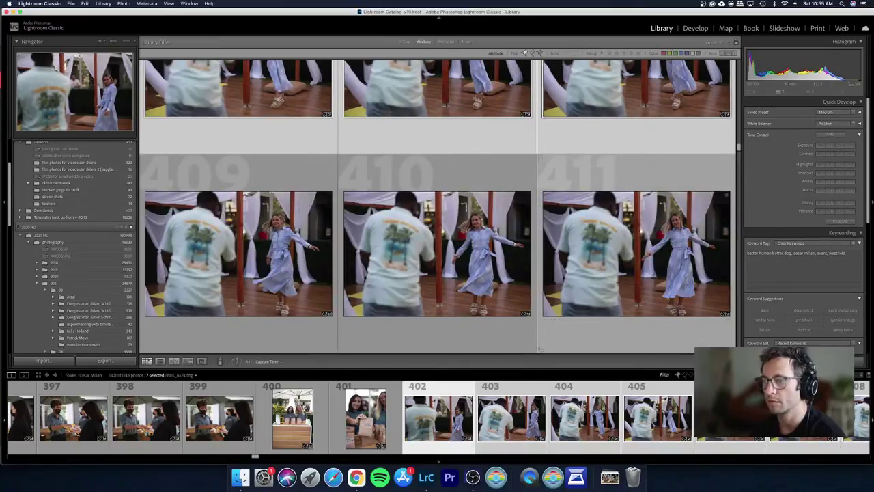
key("Right")
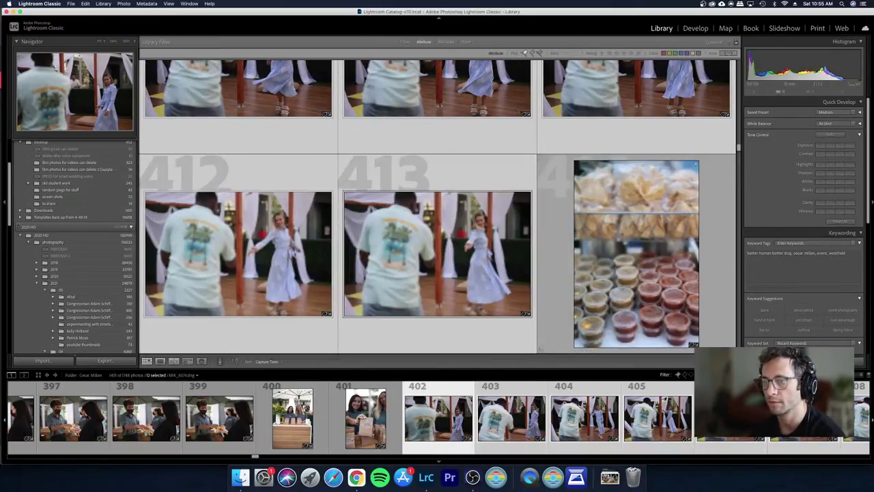
key("d")
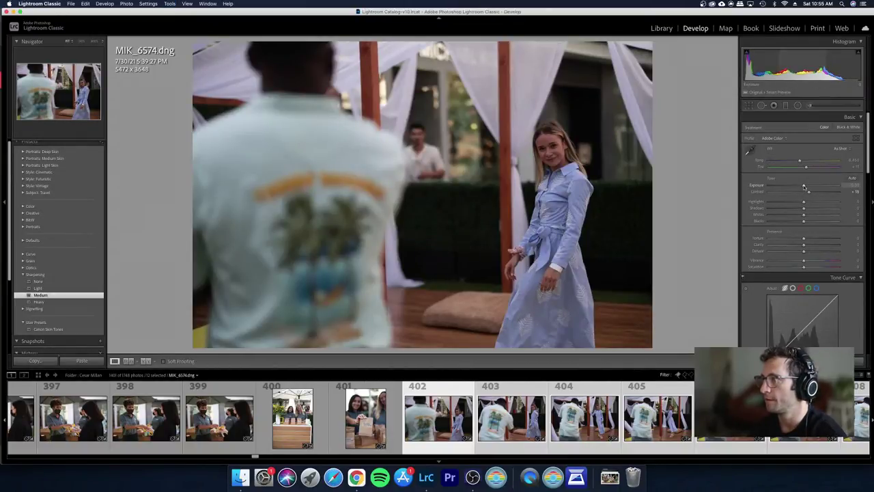
Step: Brighten exposure and raise contrast on the selected photos, then return to the grid
left_click_drag(804, 186, 807, 188)
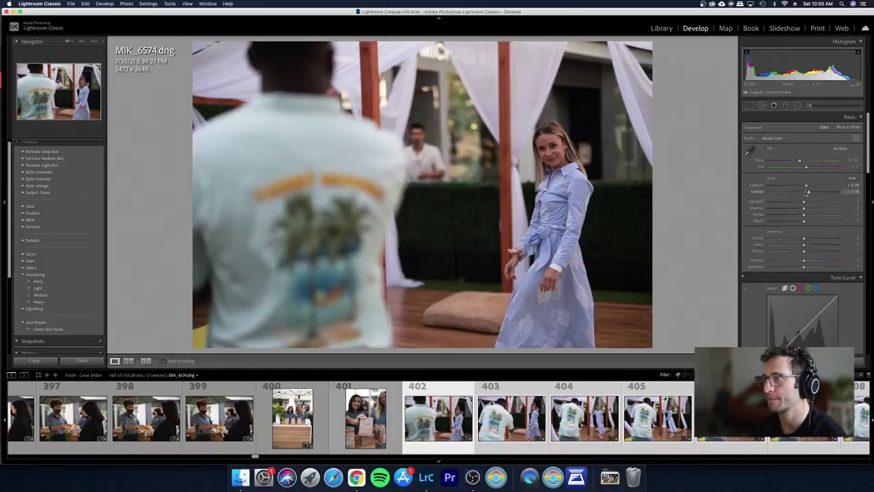
left_click_drag(807, 193, 805, 193)
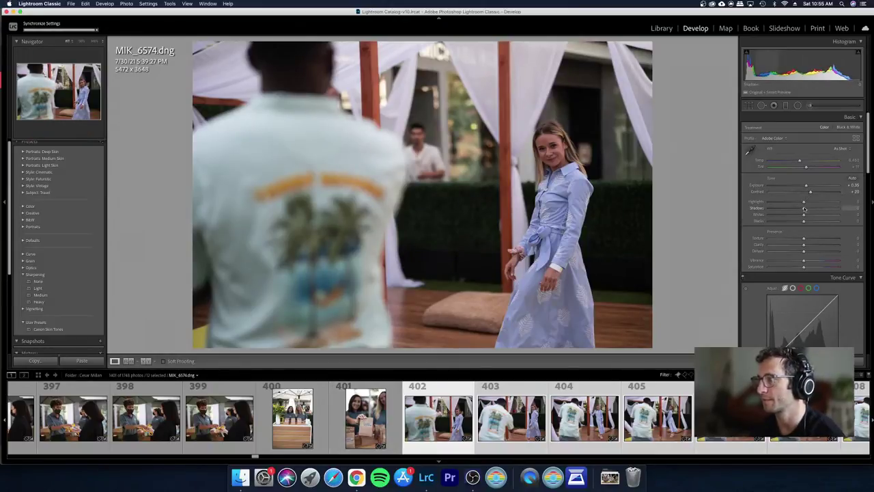
key("g")
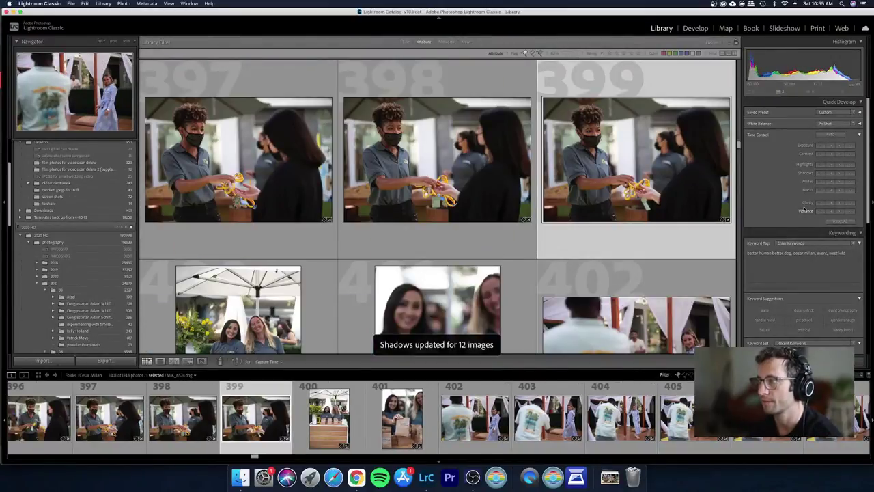
key("Right")
key("Right")
key("Right")
key("Right")
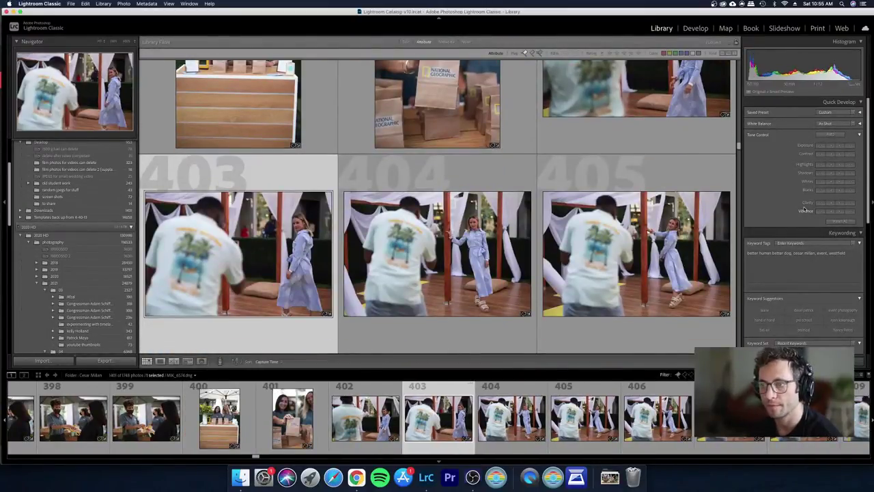
Step: Crop MIK_6575 in from the bottom-left, then widen the crop to 4599 × 3066
key("e")
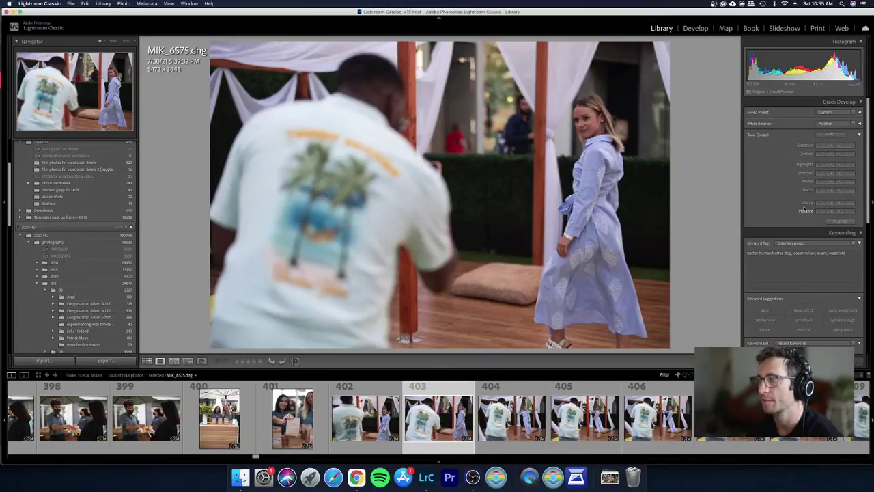
key("d")
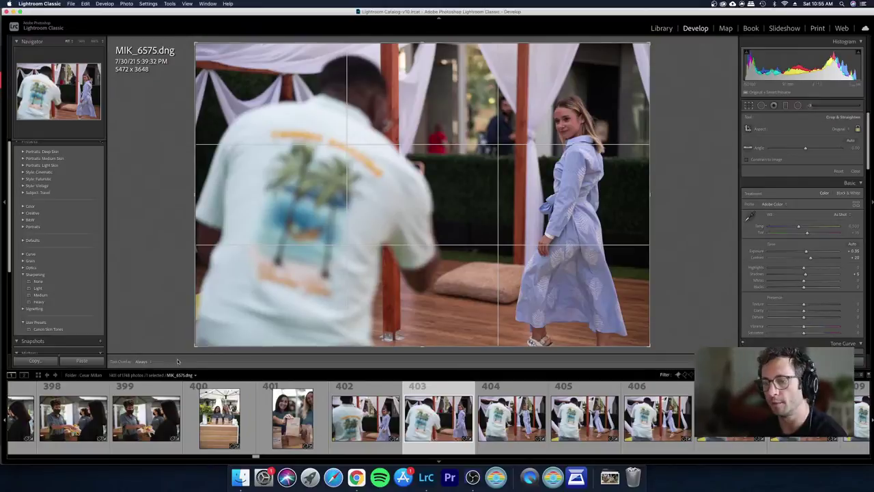
left_click_drag(195, 345, 255, 306)
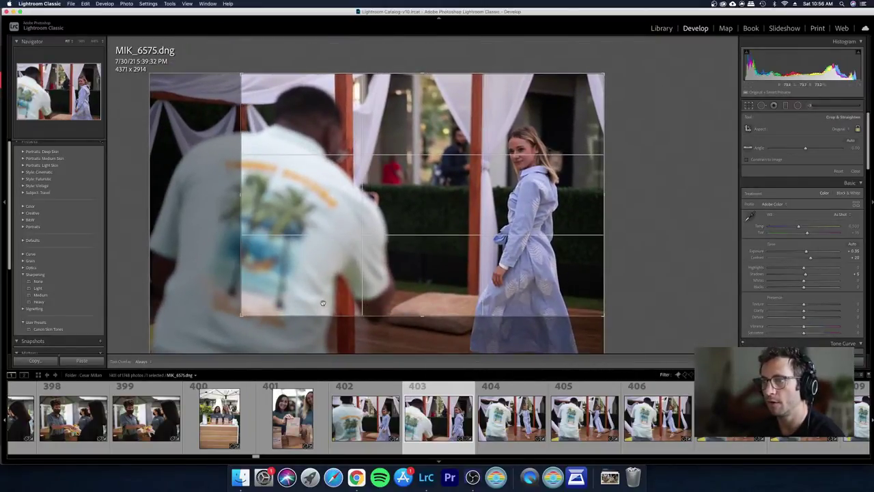
key("Return")
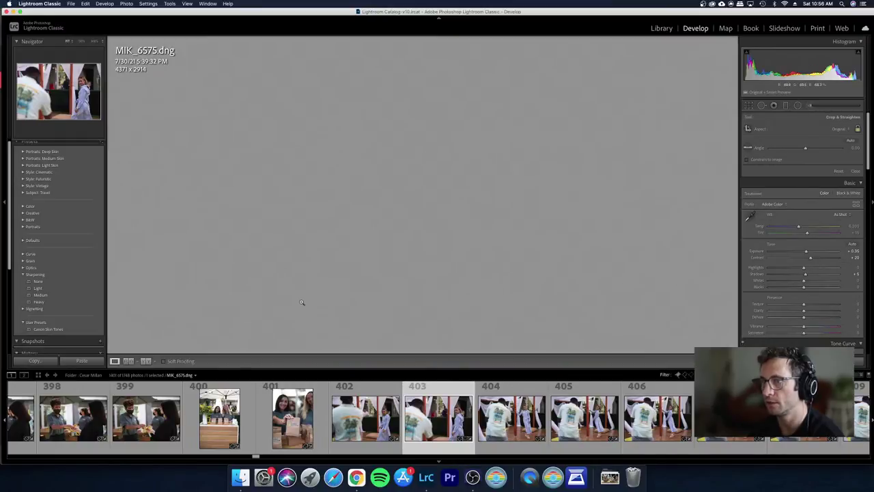
key("r")
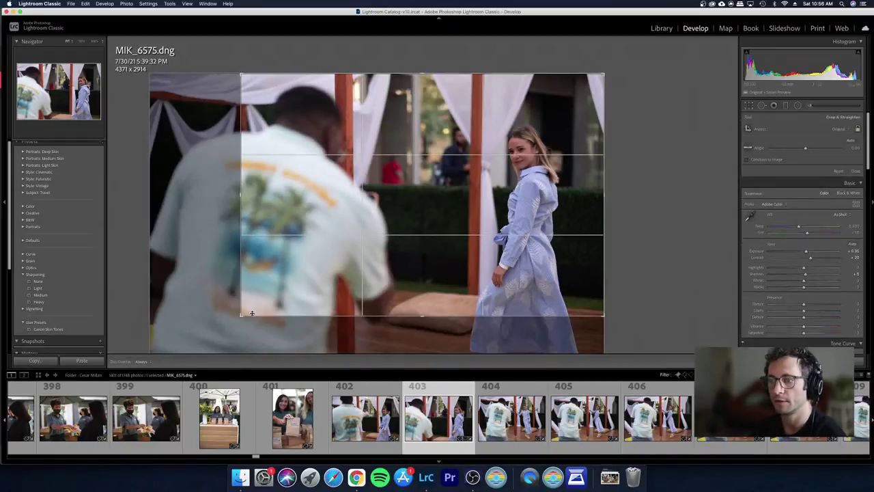
left_click_drag(226, 317, 198, 311)
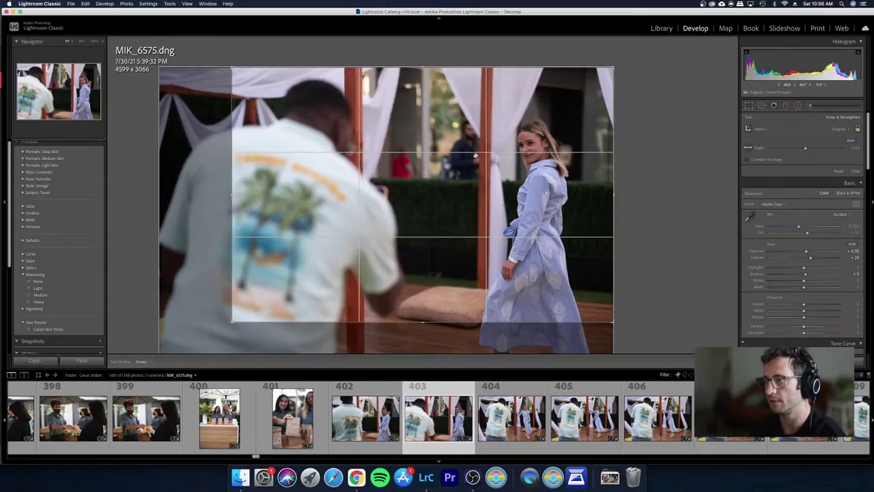
key("Return")
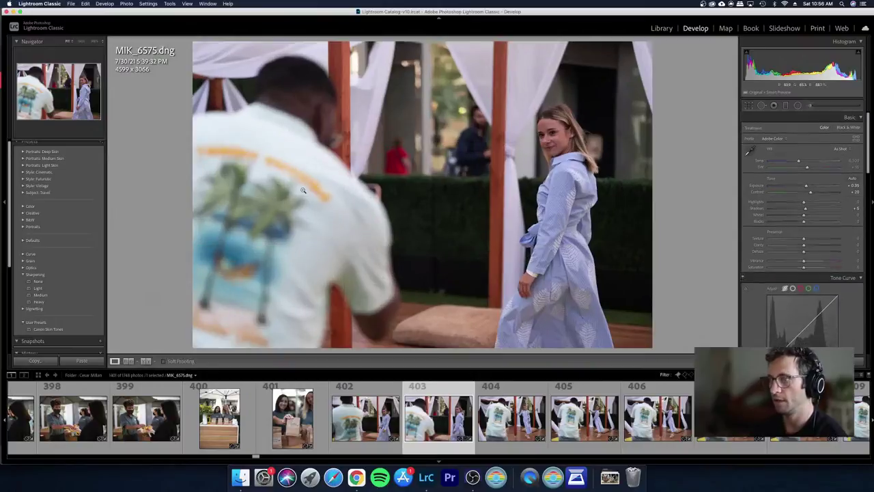
Step: Review the dance photos from 404 and settle on MIK_6577 as the keeper
key("g")
key("Right")
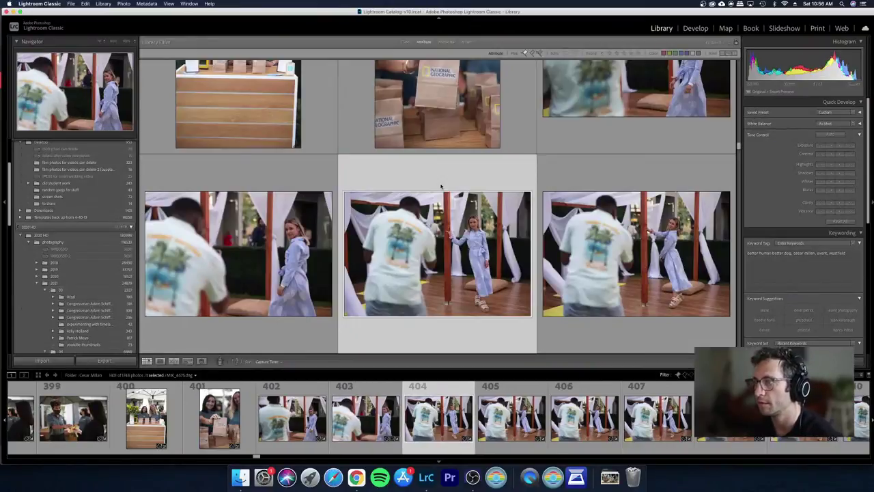
key("e")
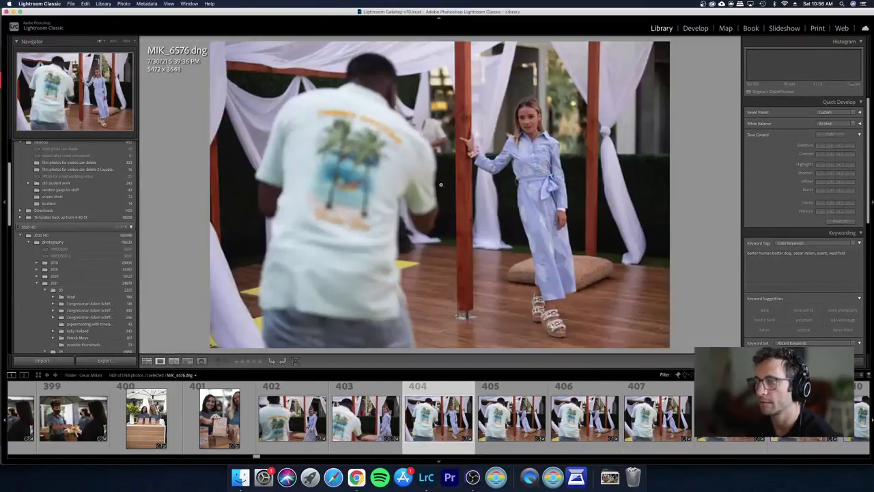
key("Right")
key("Right")
key("Right")
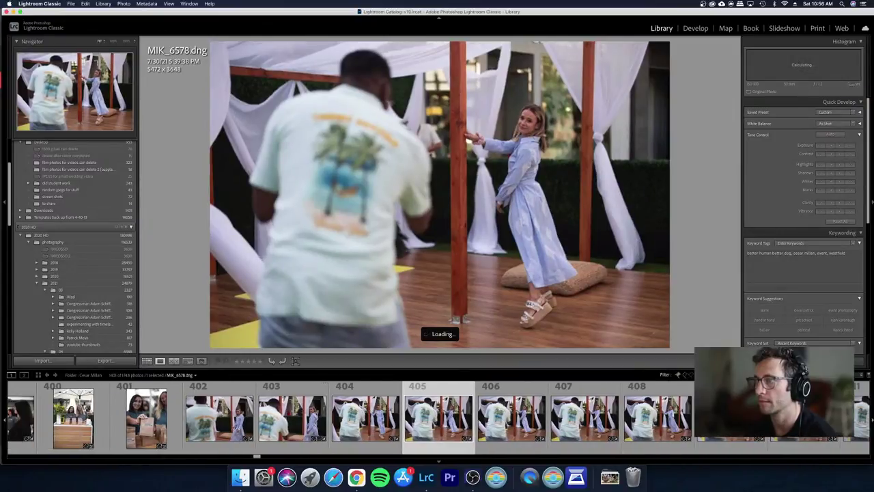
key("Left")
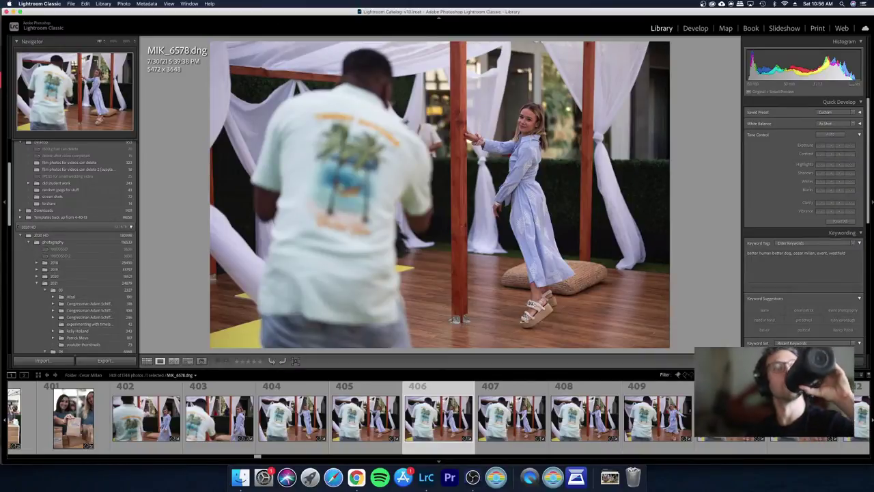
key("Left")
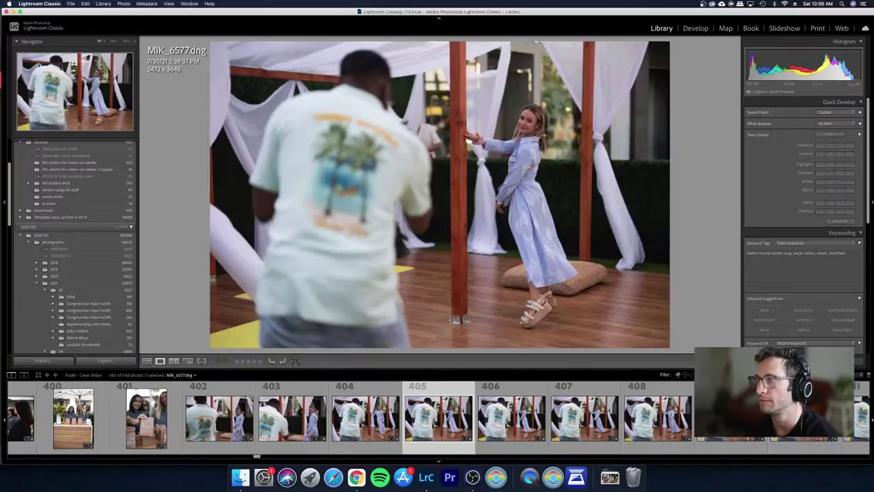
key("Right")
Step: Crop MIK_6577 to a 2432 × 3648 portrait framing the woman
key("d")
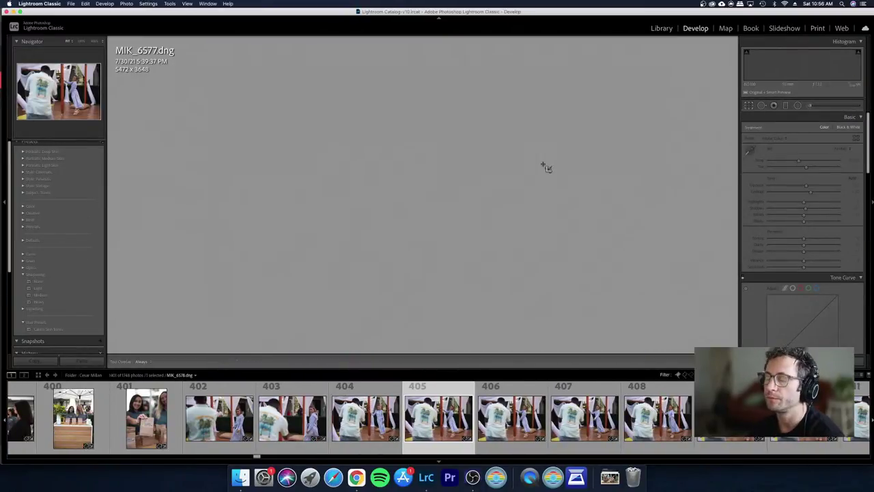
key("r")
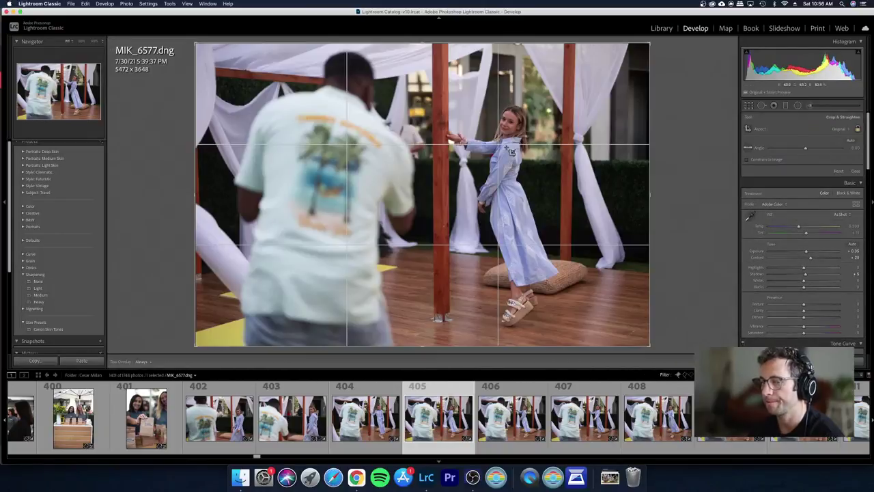
key("x")
left_click_drag(429, 157, 355, 157)
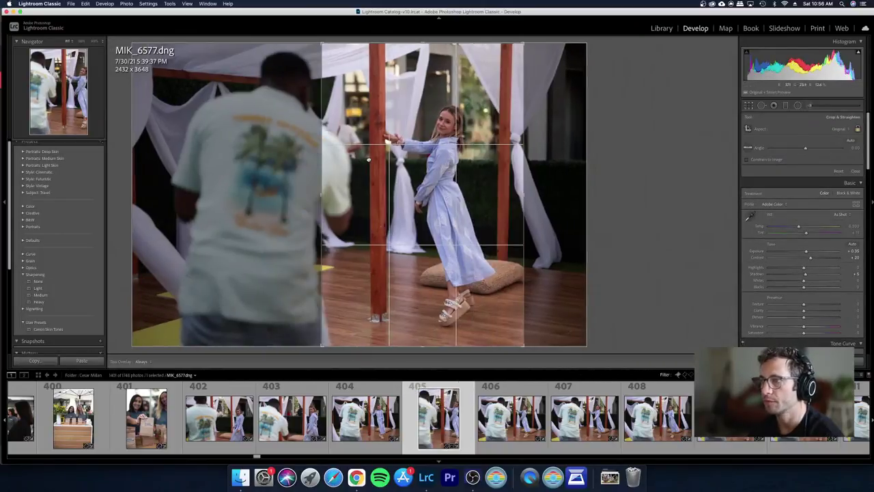
key("Return")
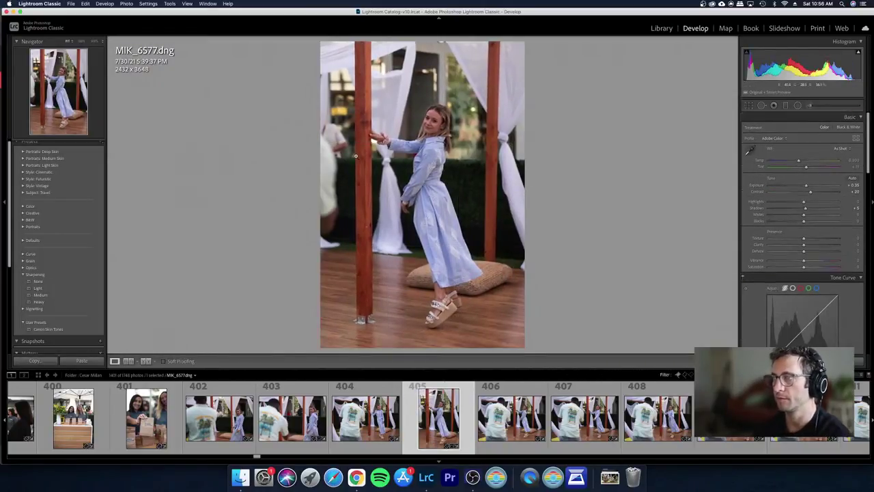
Step: Reject near-duplicate dance shots starting with MIK_6578, ending on MIK_6580 in Loupe
key("g")
key("Right")
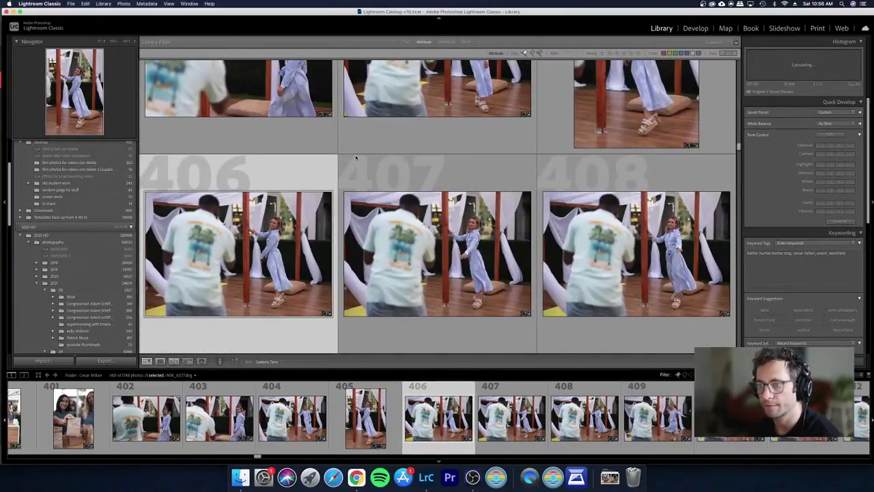
key("e")
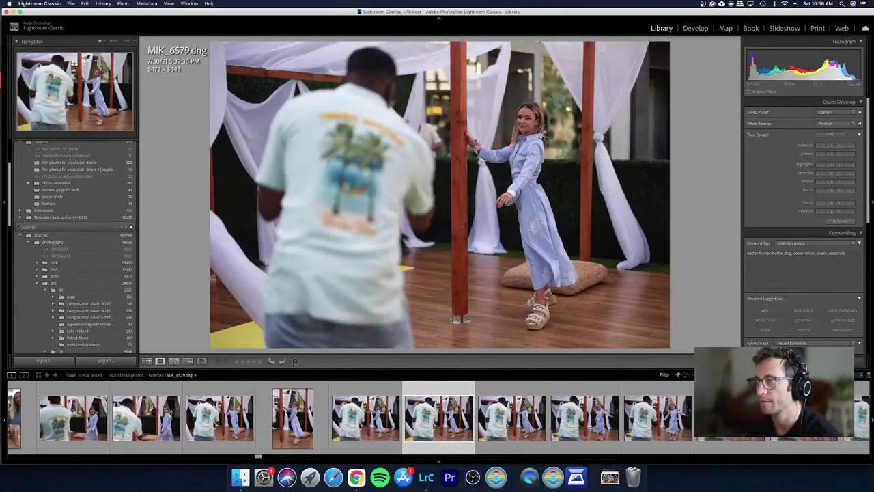
key("x")
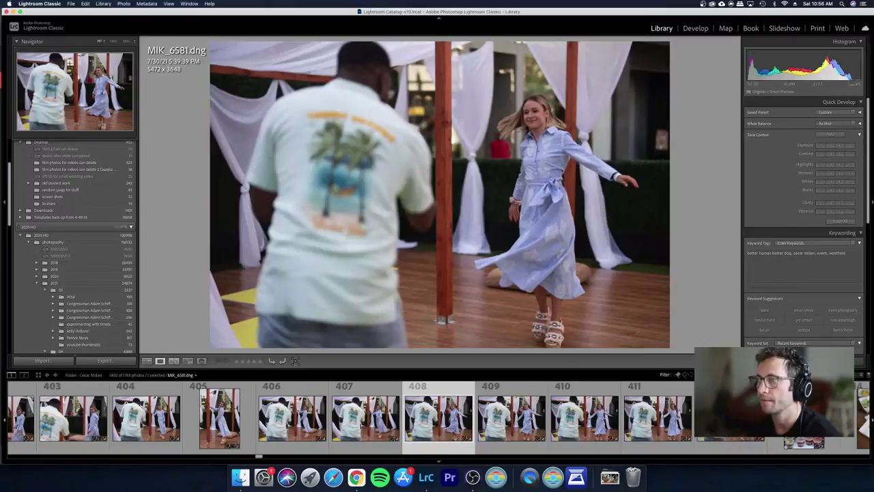
key("Right")
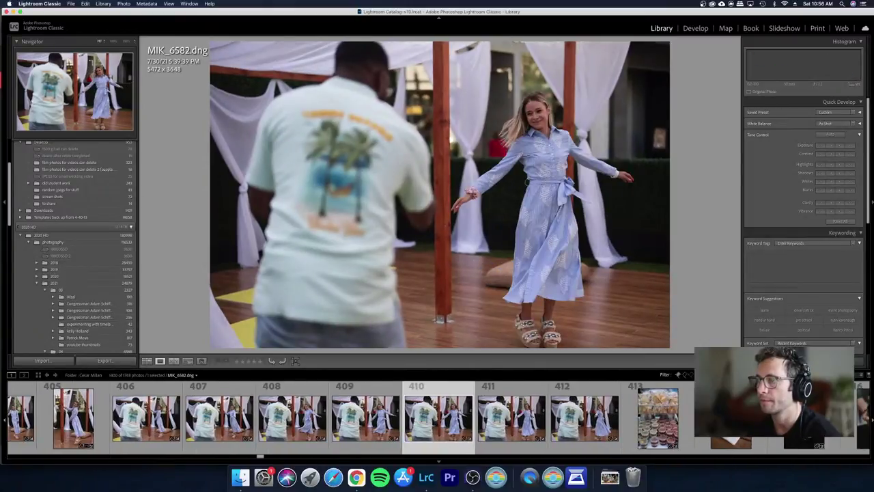
key("Right")
key("Right")
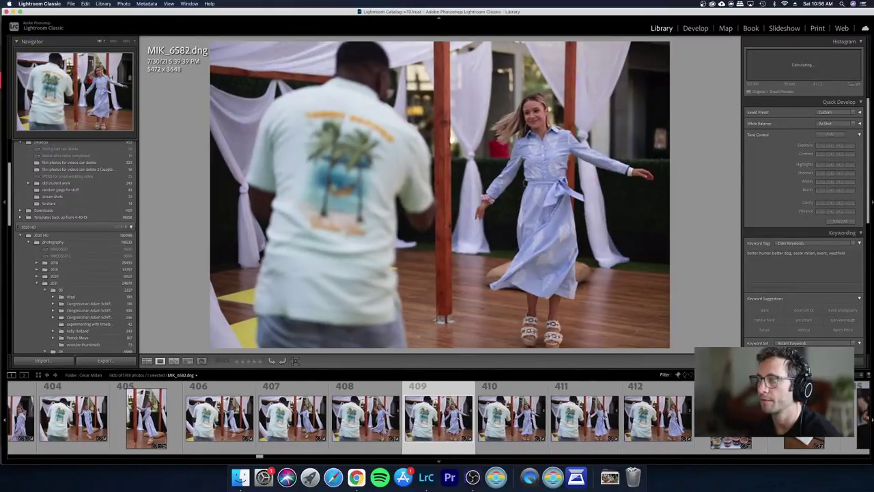
key("x")
key("Right")
key("Right")
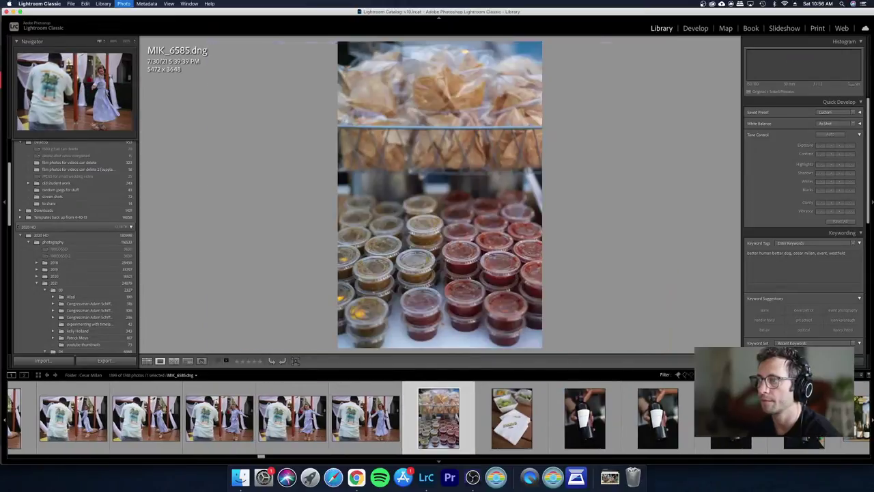
key("Left")
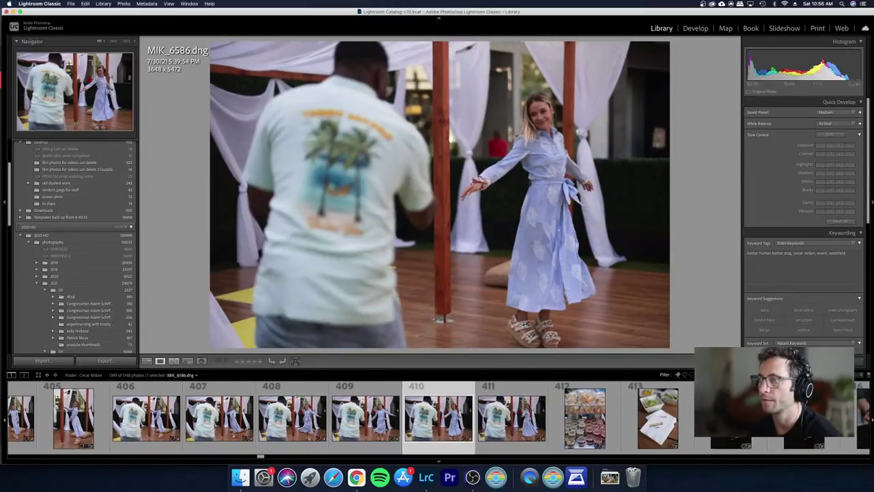
key("Right")
key("Right")
key("Left")
key("Left")
key("Left")
key("Left")
key("Left")
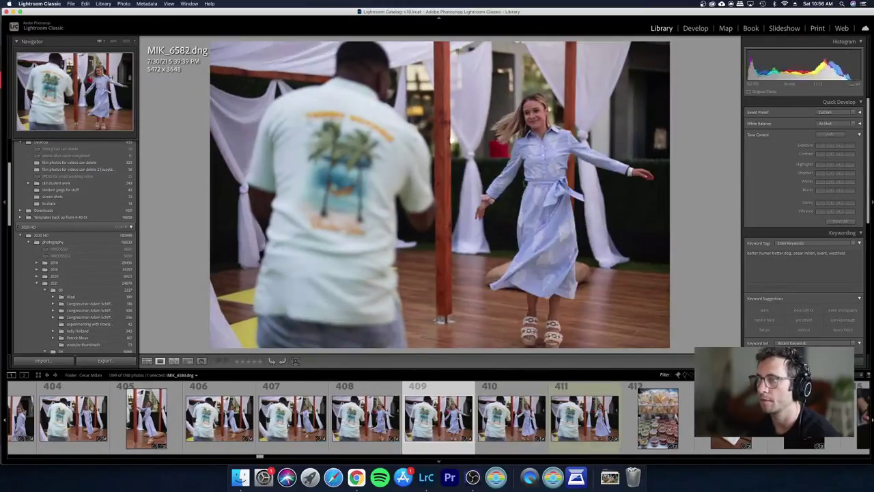
key("Right")
key("Right")
key("Right")
key("Right")
key("Right")
key("Right")
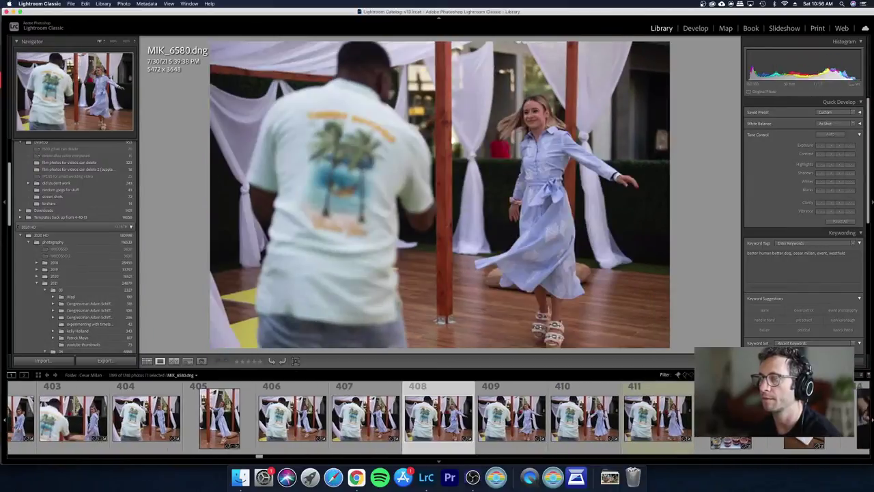
Step: Add contrast to the chips and salsa photo and the napkin photo
key("d")
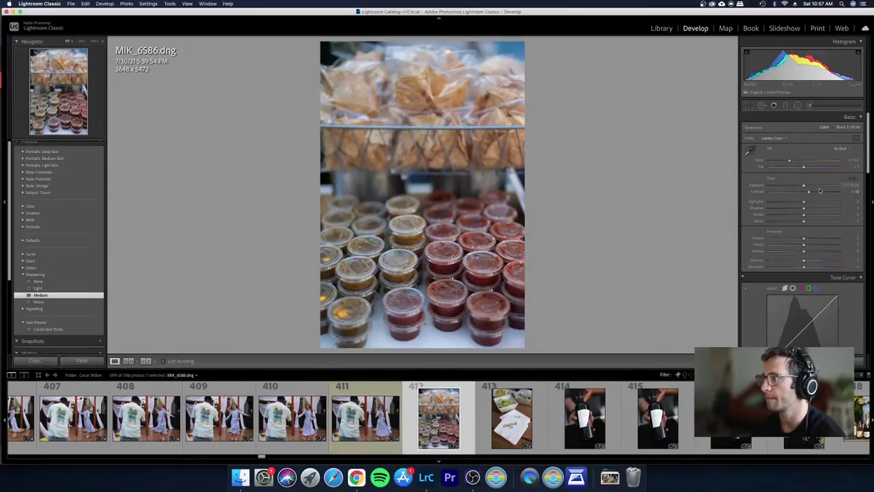
left_click_drag(815, 193, 810, 207)
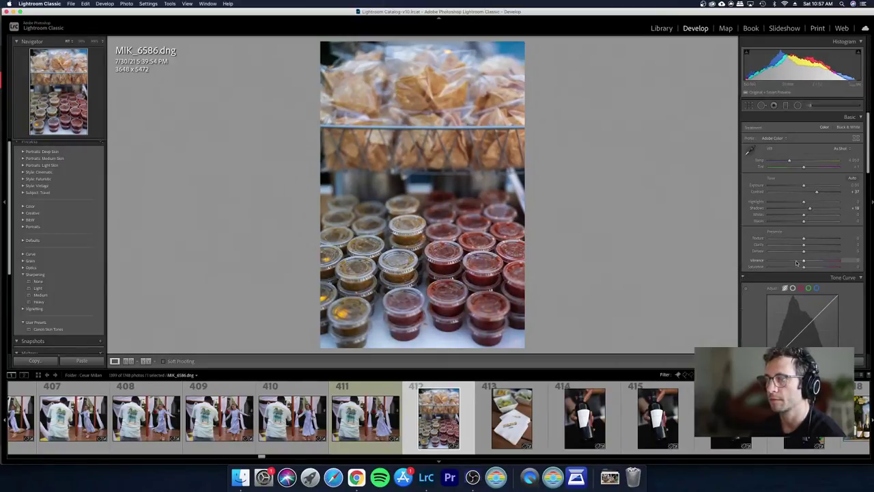
key("Right")
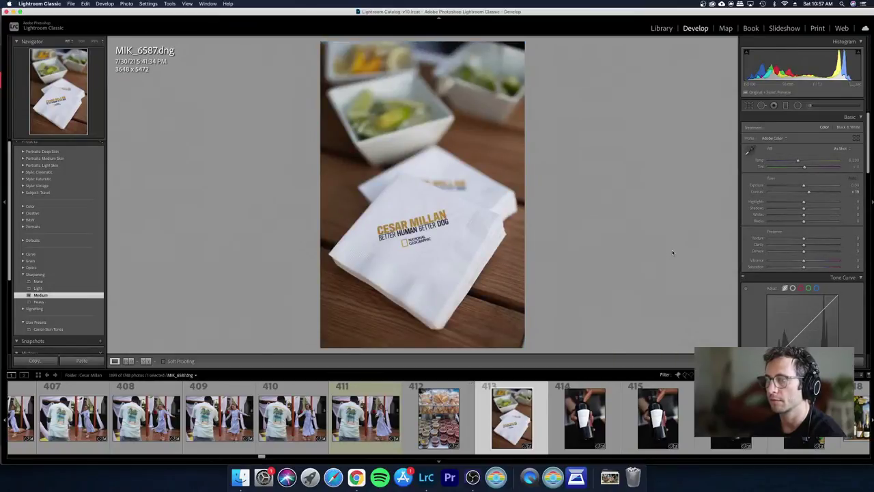
left_click_drag(808, 191, 813, 195)
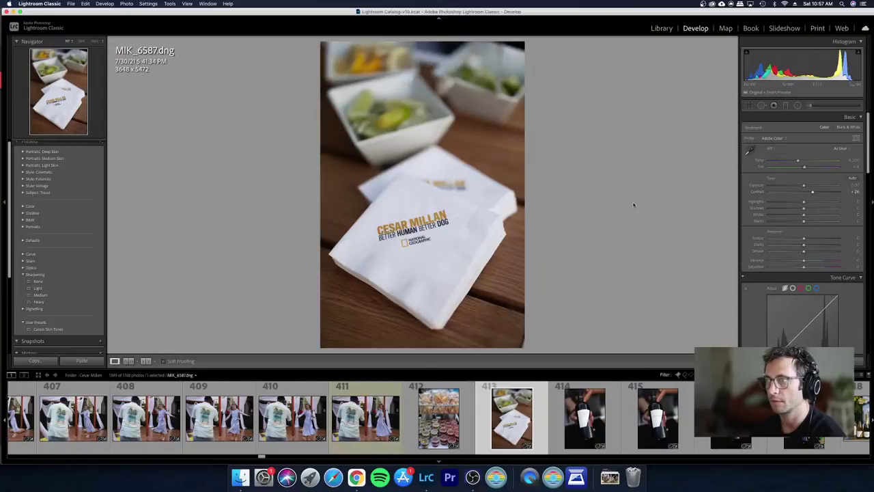
Step: Compare the wine bottle shots and reject the duplicate MIK_6589
left_click(582, 420)
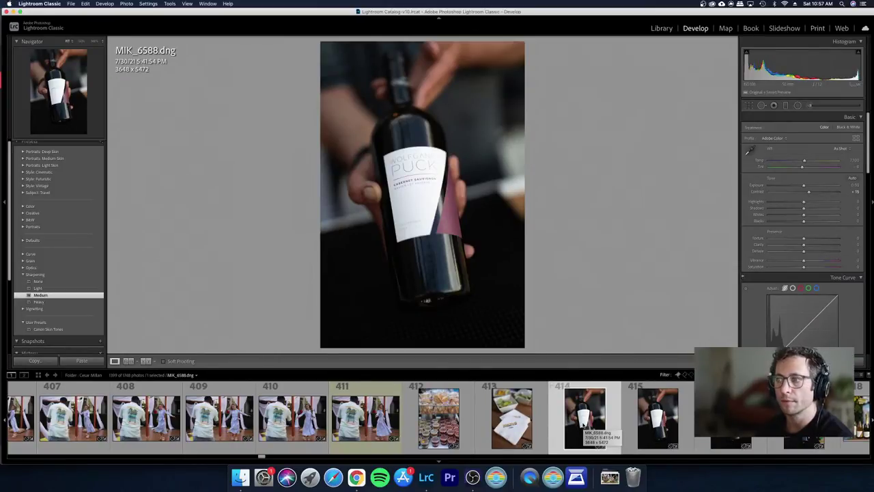
key("Right")
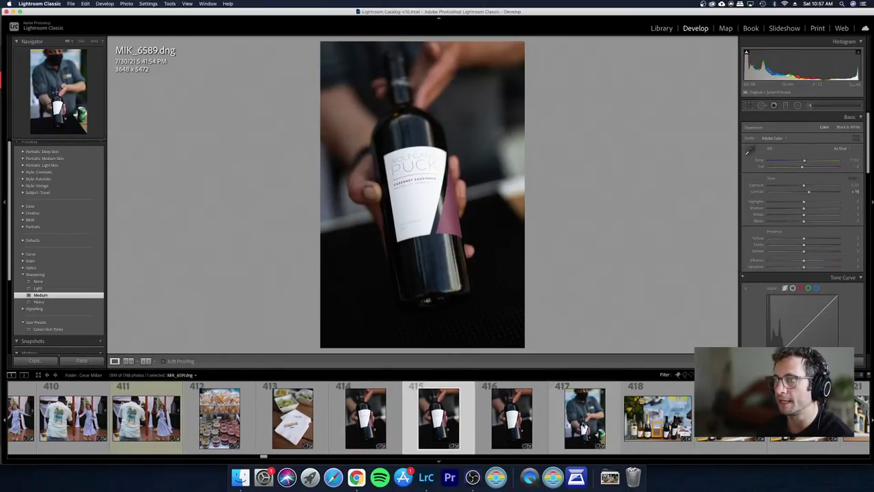
key("Right")
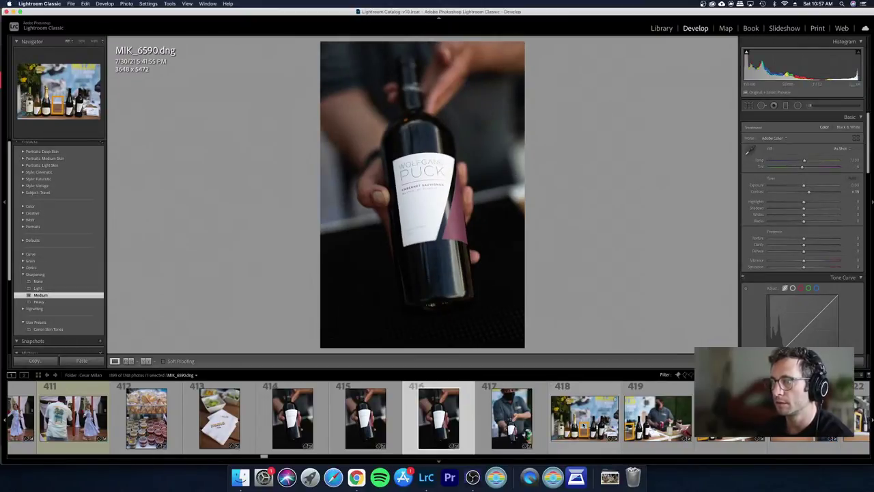
key("Left")
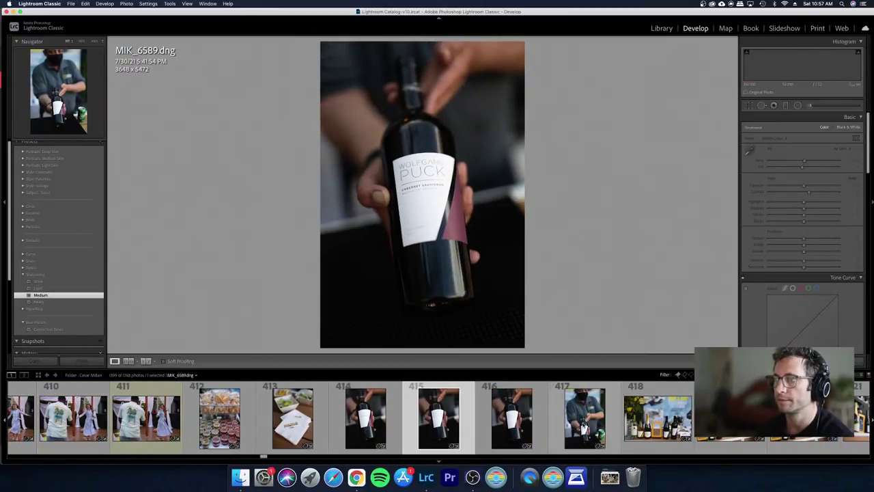
key("x")
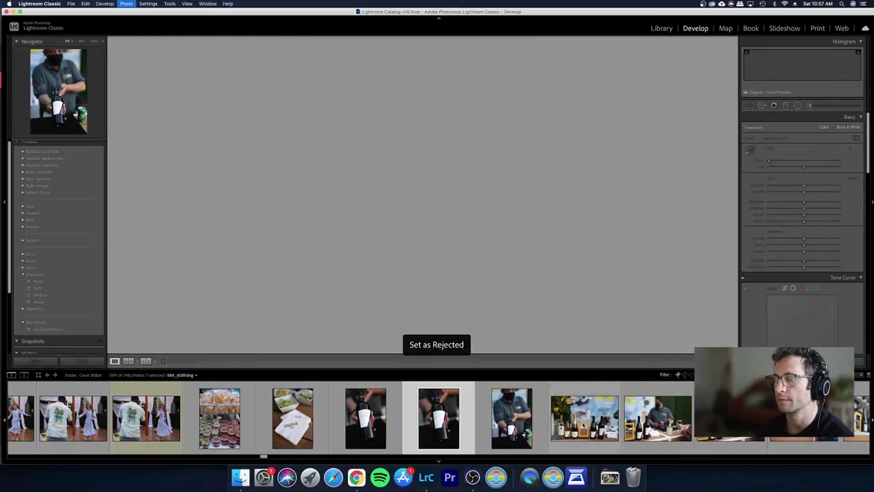
key("Left")
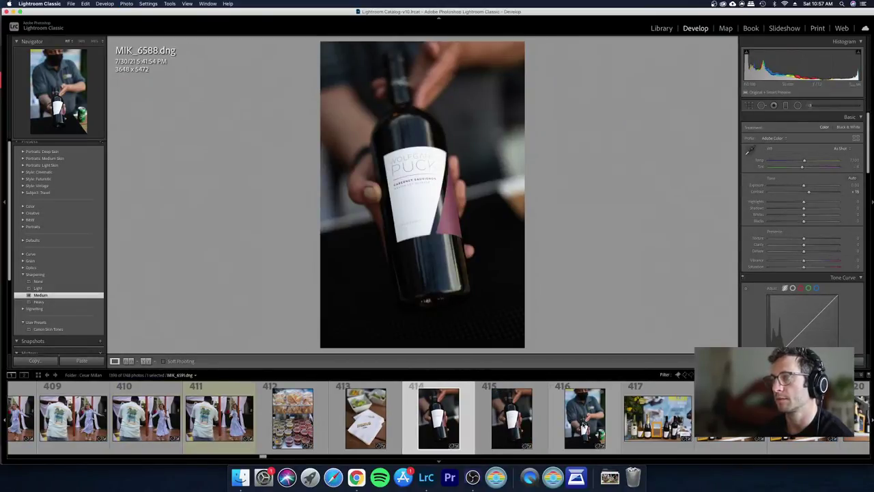
Step: Reject bottle photo 415 and another redundant shot in the grid
key("g")
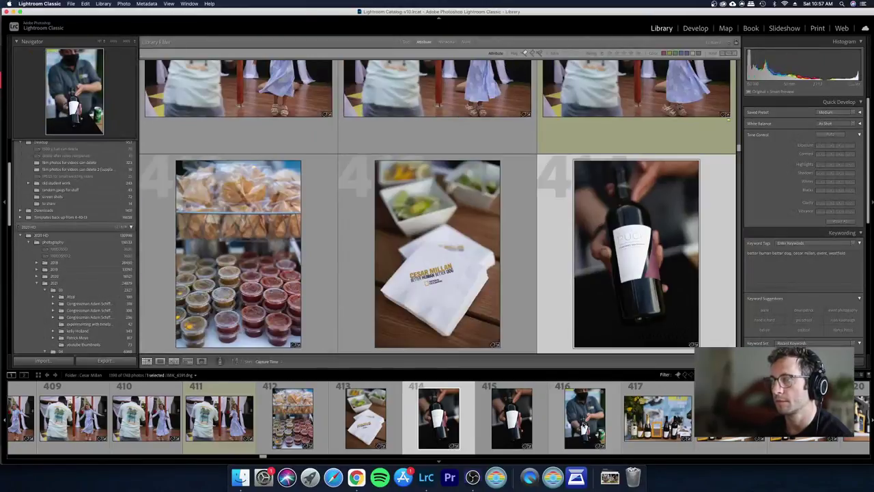
key("Right")
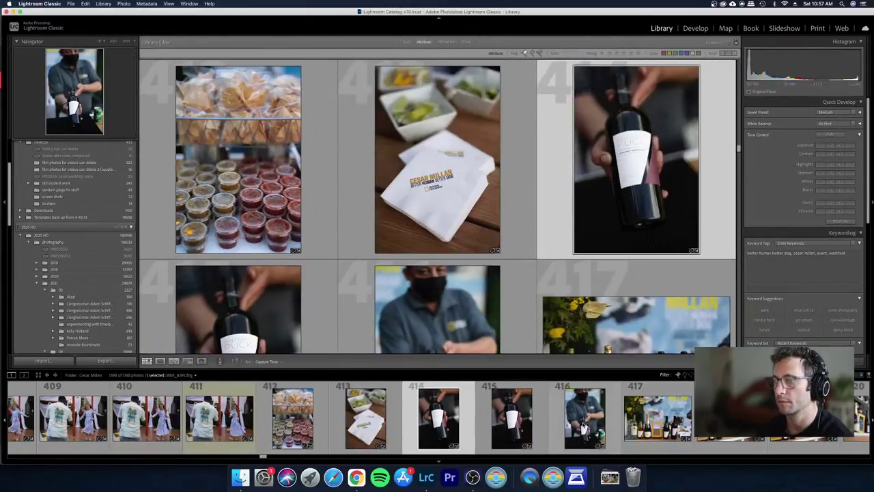
key("x")
key("Right")
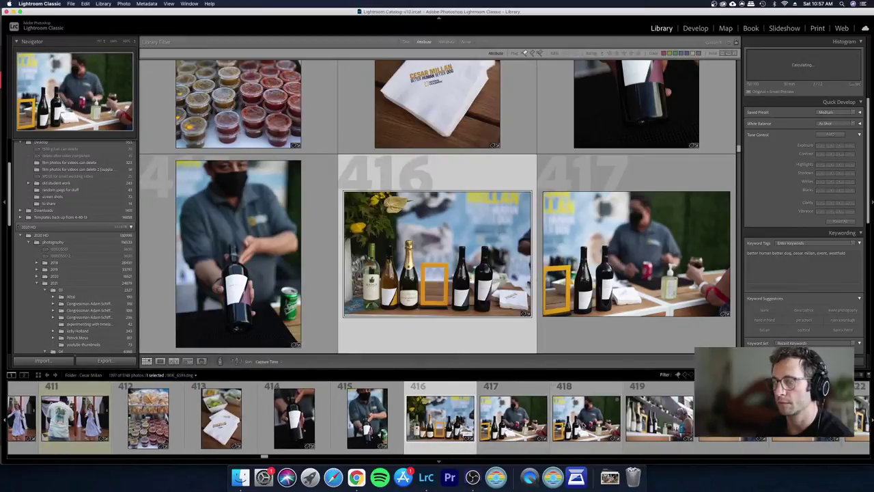
key("Right")
key("Right")
key("x")
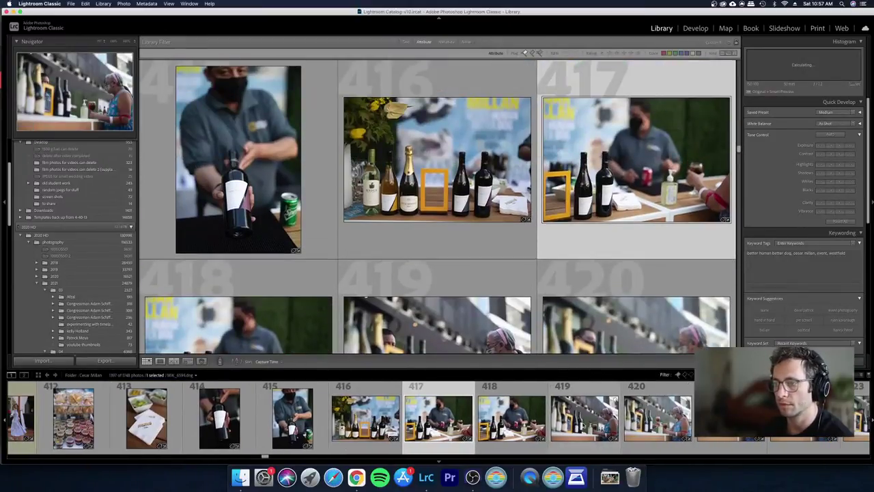
key("Right")
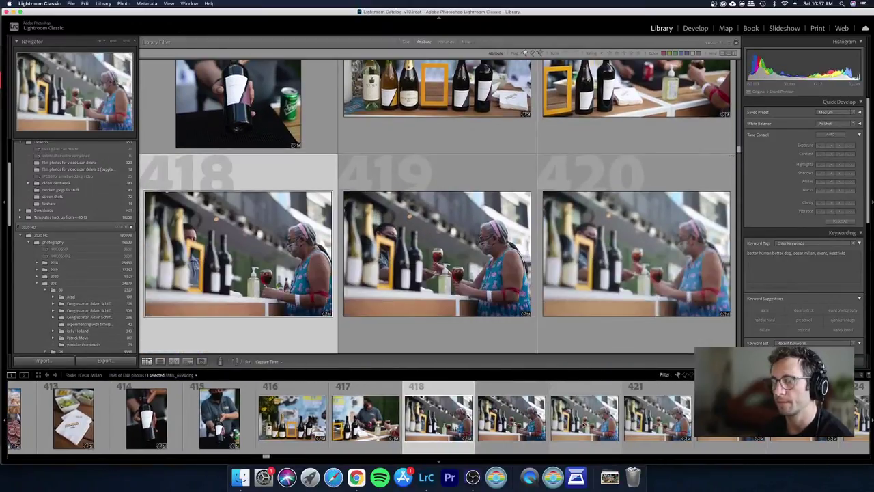
Step: Compare photos 418 and 419 and reject the near-duplicates through photo 420
key("Right")
key("Left")
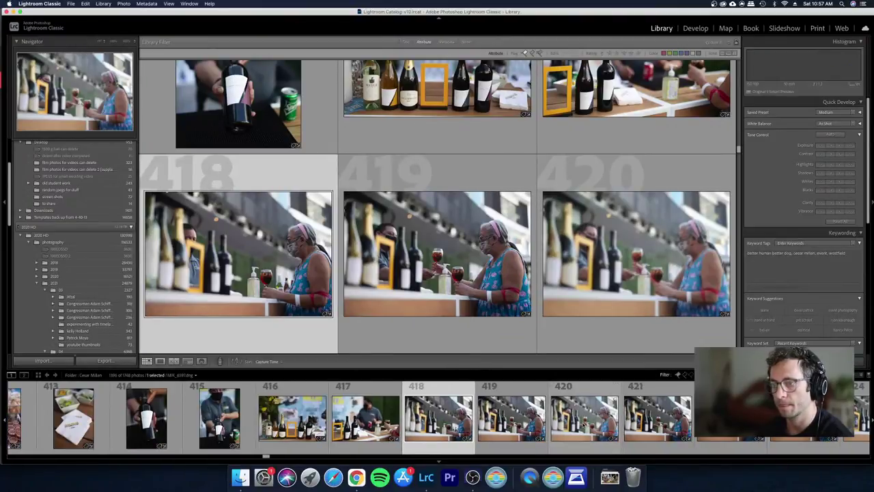
key("x")
key("Right")
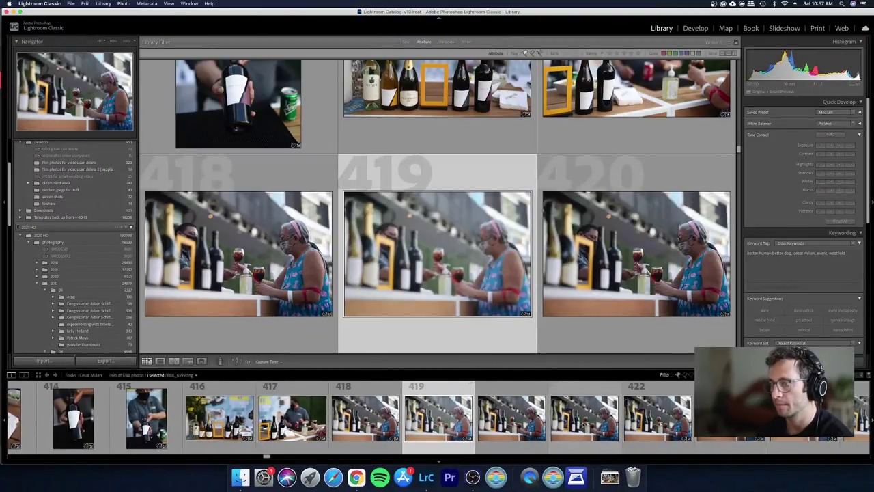
key("x")
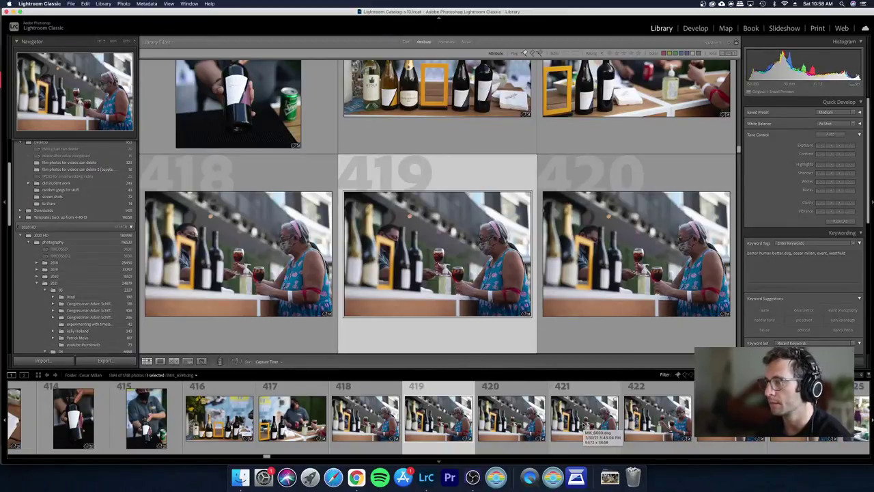
key("x")
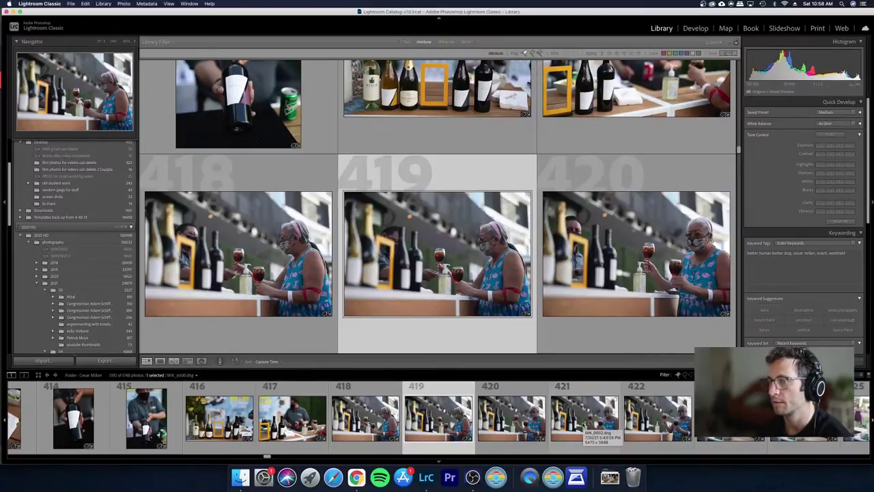
key("x")
key("Right")
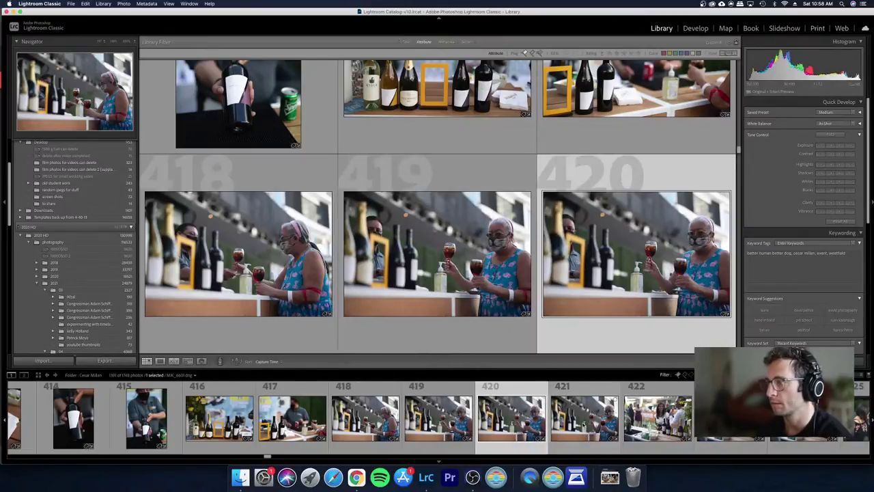
key("x")
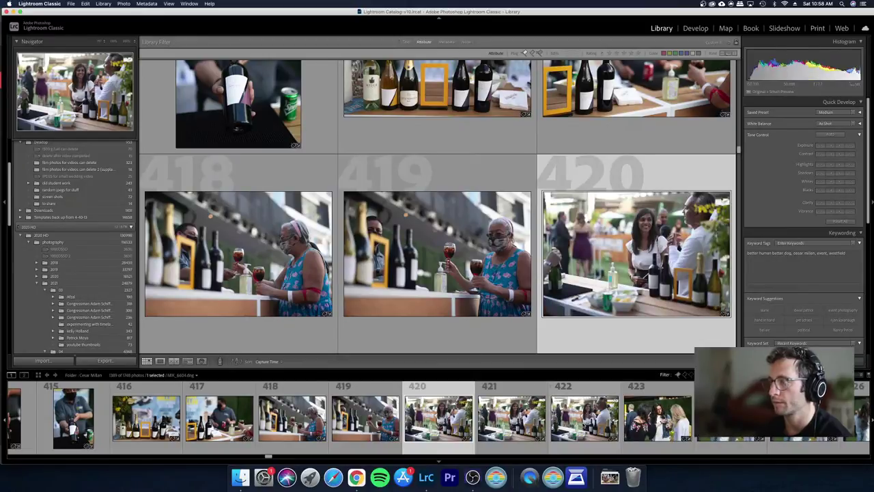
Step: Select wine-glass photos 418 and 419 and open them in Develop
key("Left")
key("shift+Left")
key("d")
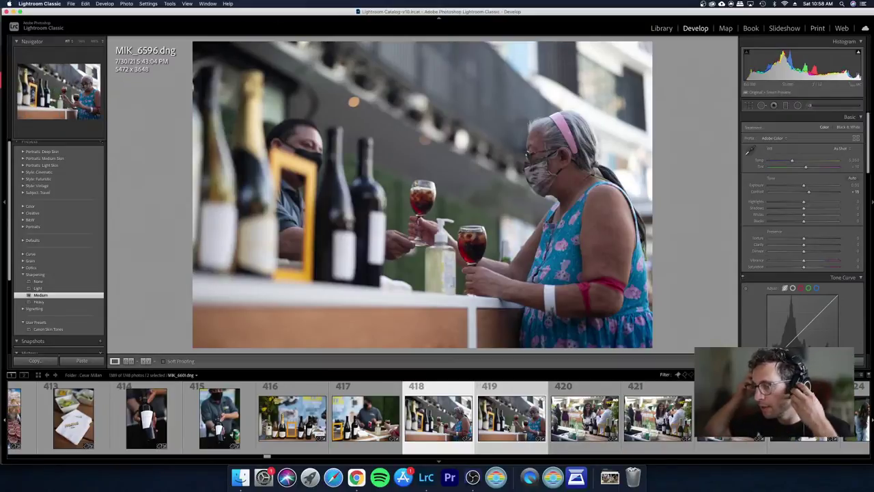
Step: Deselect all and pick photo 418 in the filmstrip
key("super+d")
left_click(521, 417)
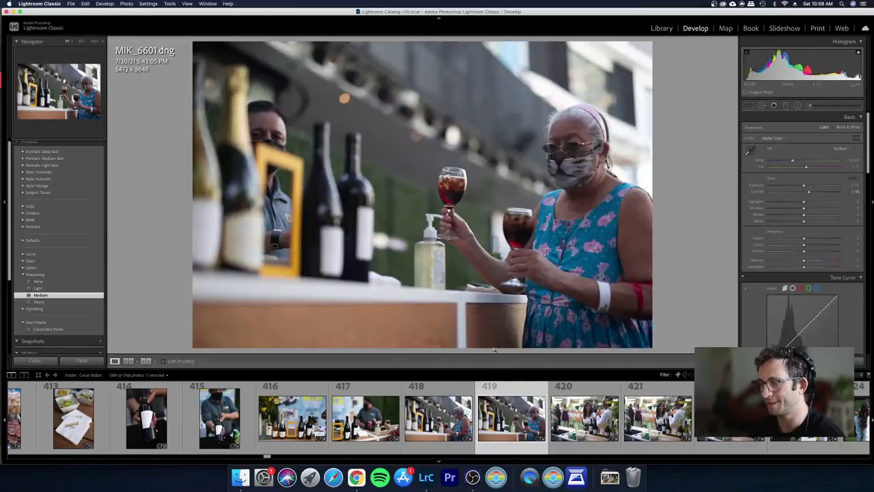
left_click(450, 402)
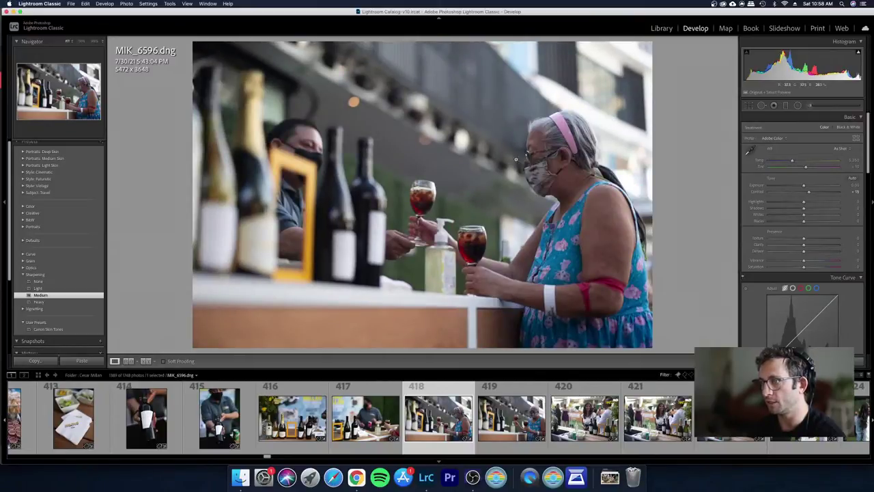
Step: Try a portrait crop on MIK_6596, undo it to keep the full 5472 × 3648 frame
key("r")
key("x")
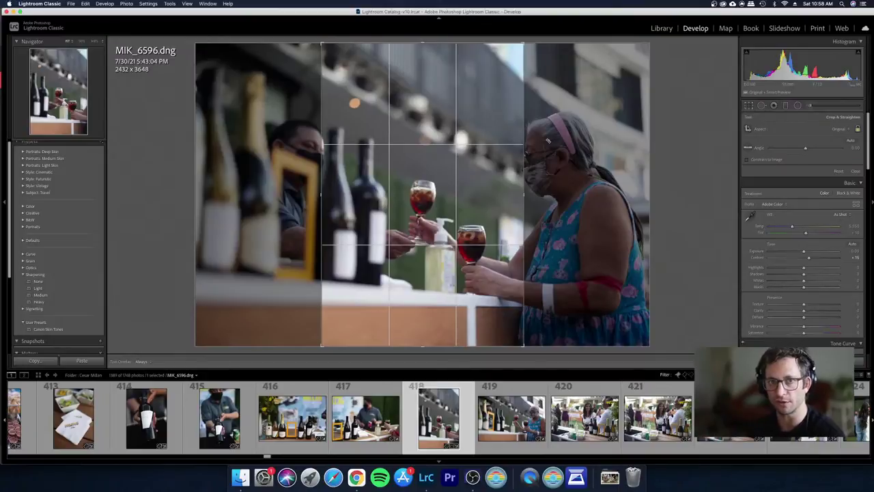
key("super+z")
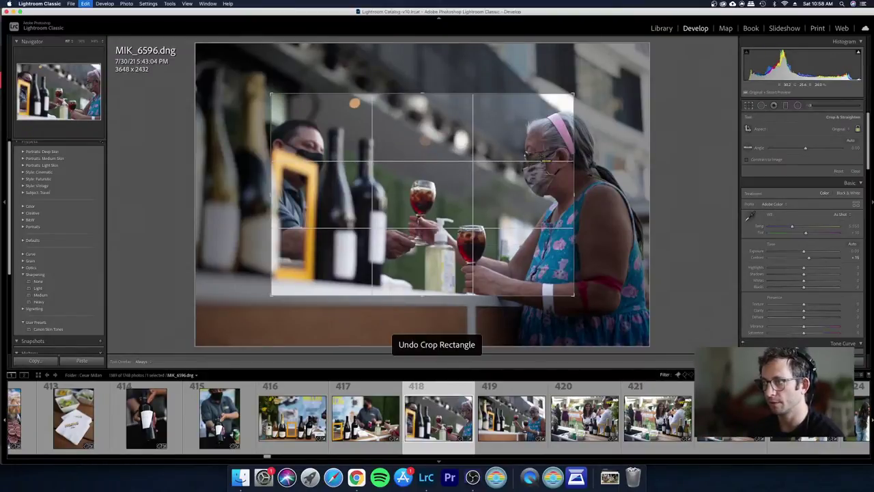
key("super+shift+z")
key("super+z")
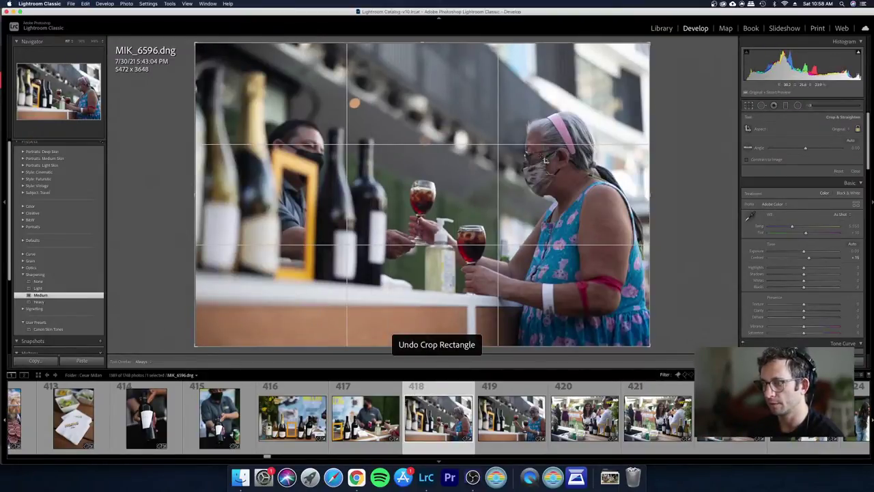
key("r")
key("g")
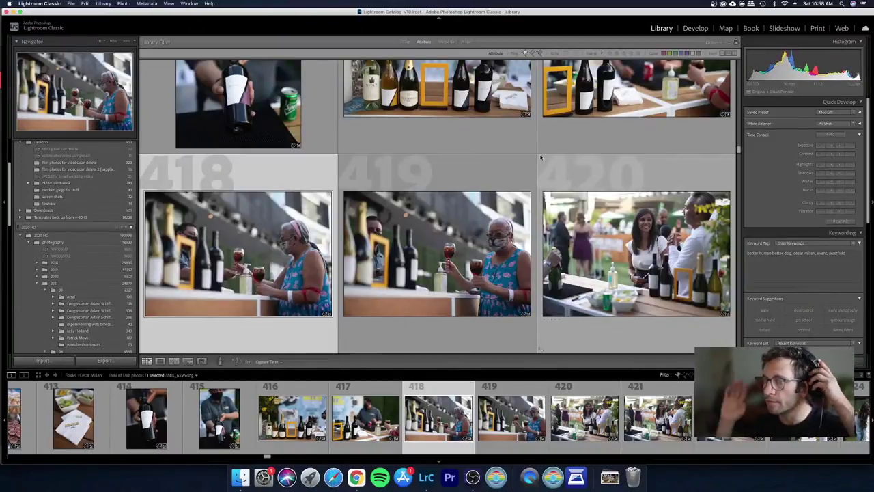
Step: Select wine-glass photos 418 and 419 and open both in Develop
left_click(482, 235)
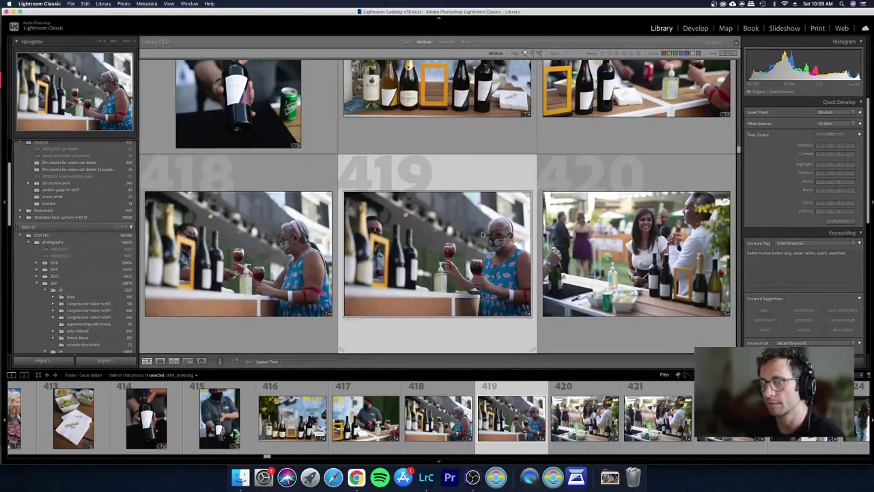
scroll(462, 244, "up", 1)
left_click(249, 271, "shift")
key("d")
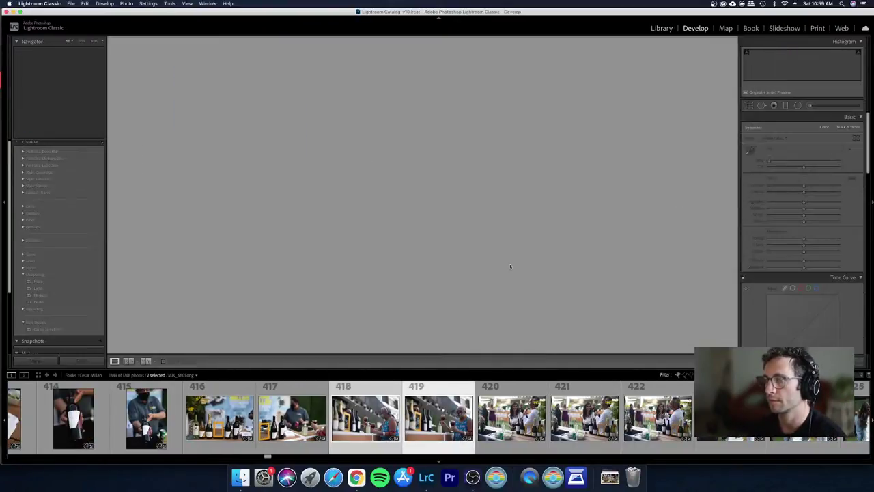
Step: Set white balance from the counter and raise Shadows to +24 on both photos
key("w")
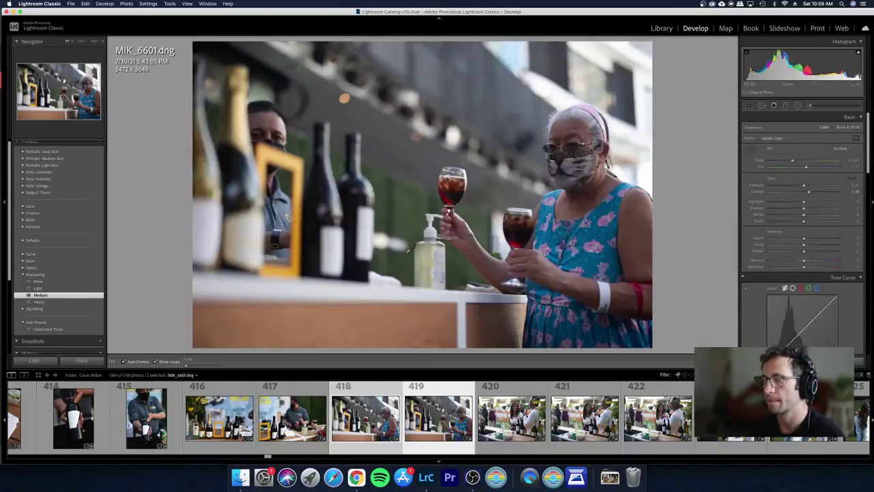
left_click(461, 301)
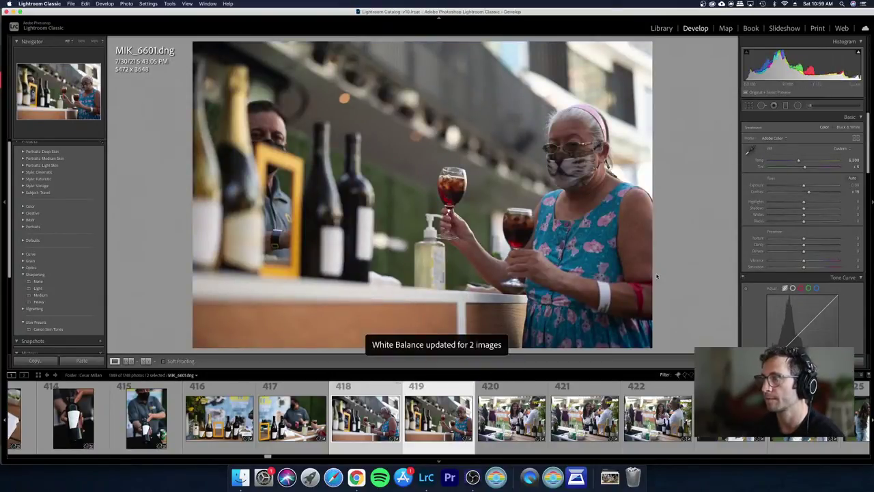
left_click(812, 209)
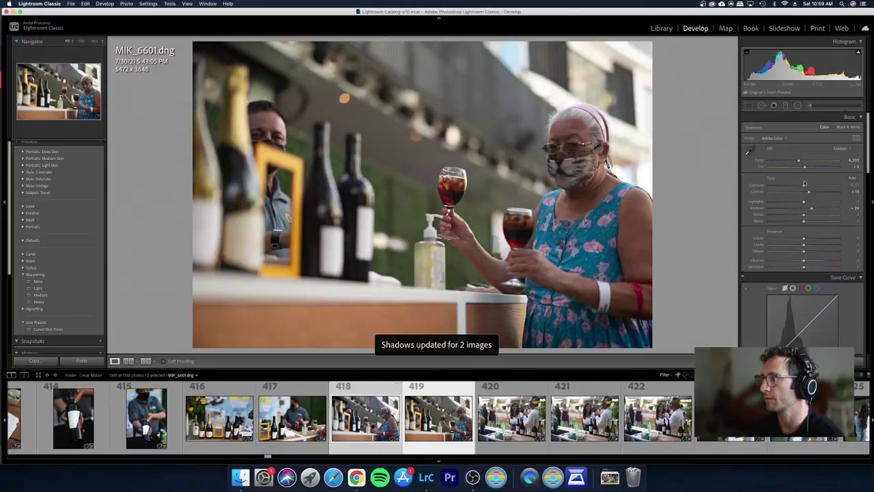
key("g")
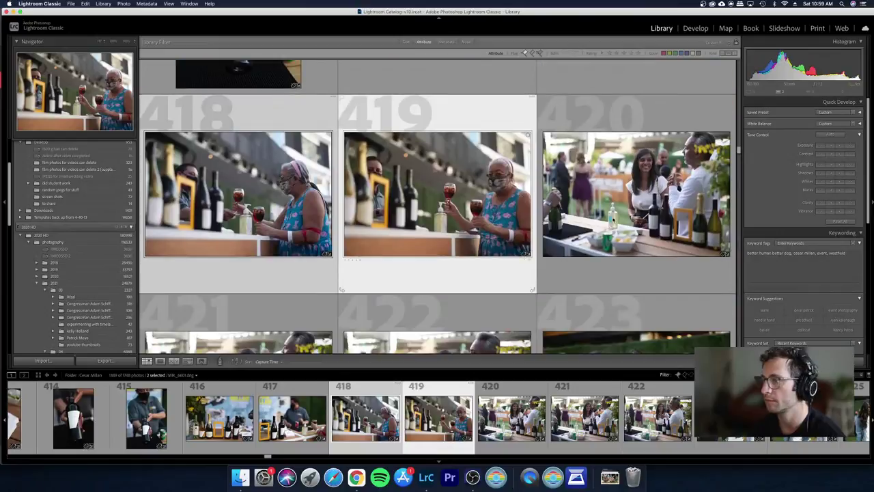
left_click(600, 241)
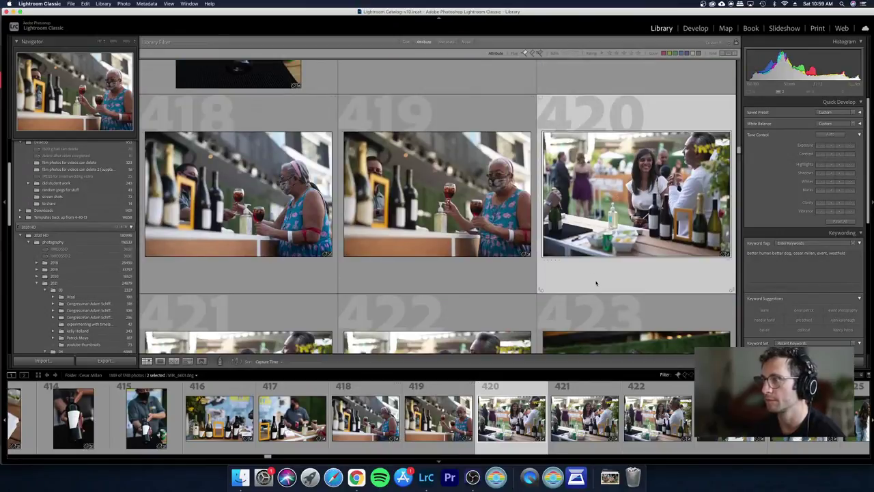
scroll(595, 284, "down", 3)
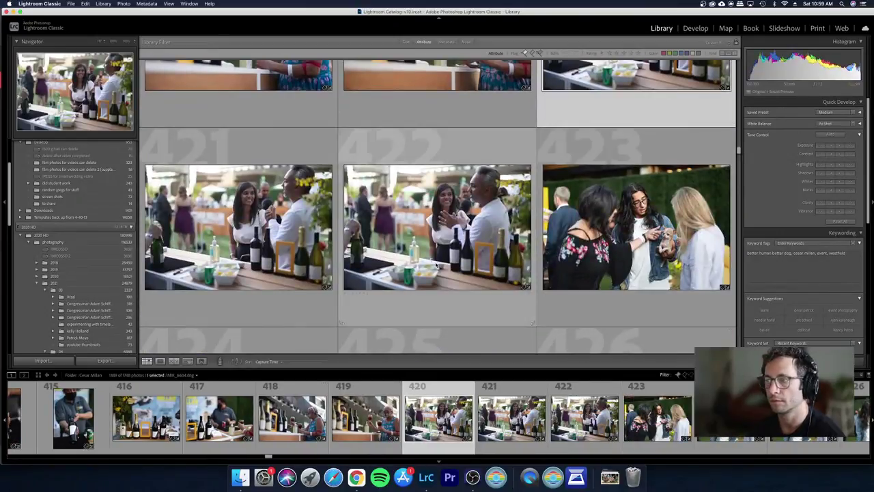
Step: For photos 420–422, sample white balance from the white shirt, cool Temp, lift Shadows to +26
left_click(428, 260, "shift")
key("d")
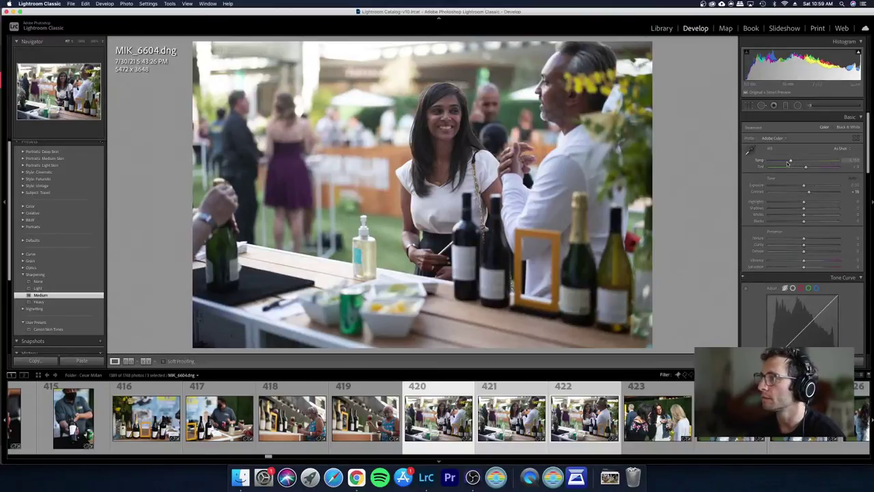
left_click(750, 150)
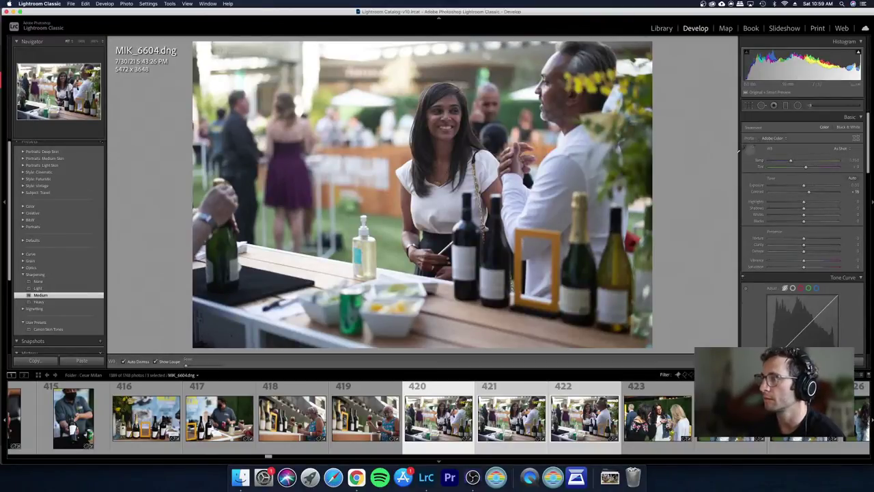
left_click(560, 196)
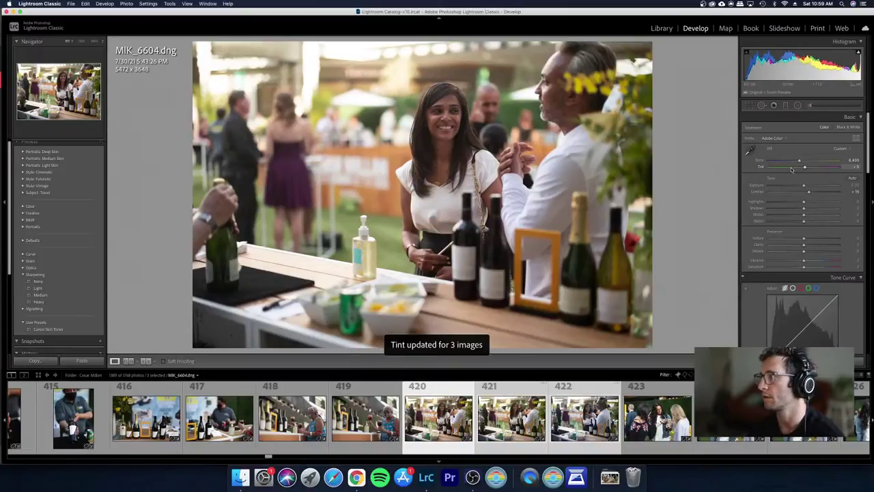
key("Down")
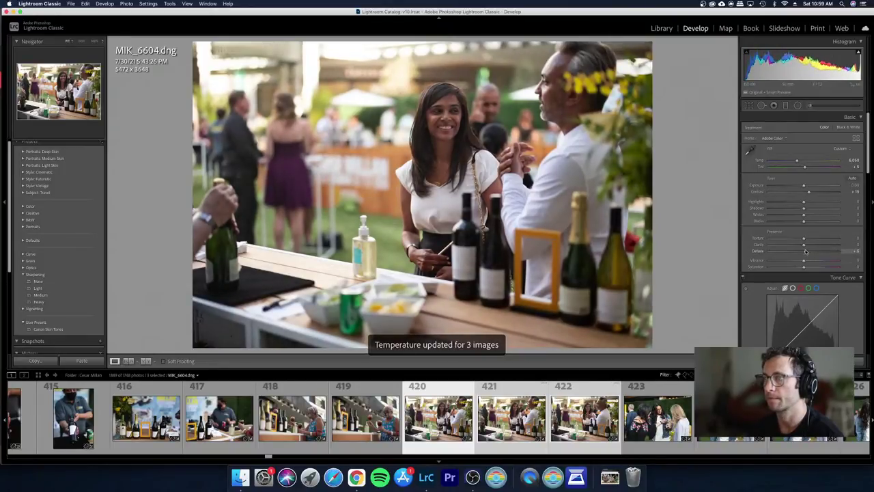
key("y")
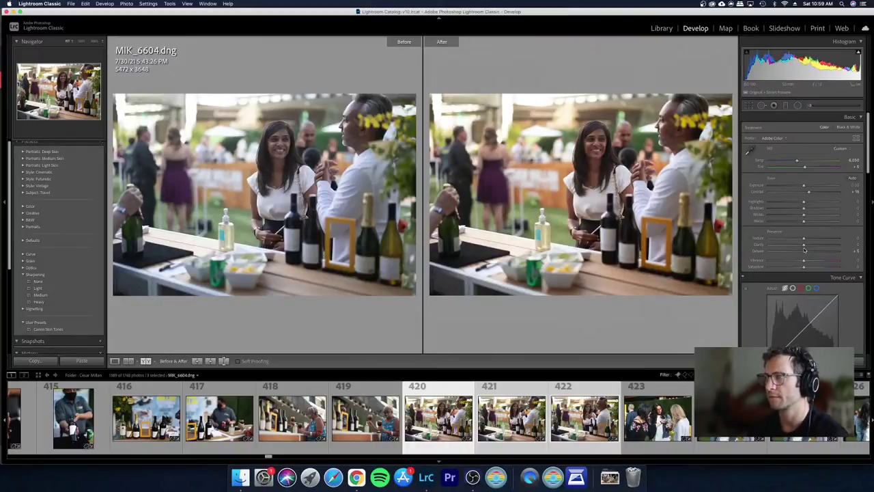
left_click_drag(803, 209, 812, 209)
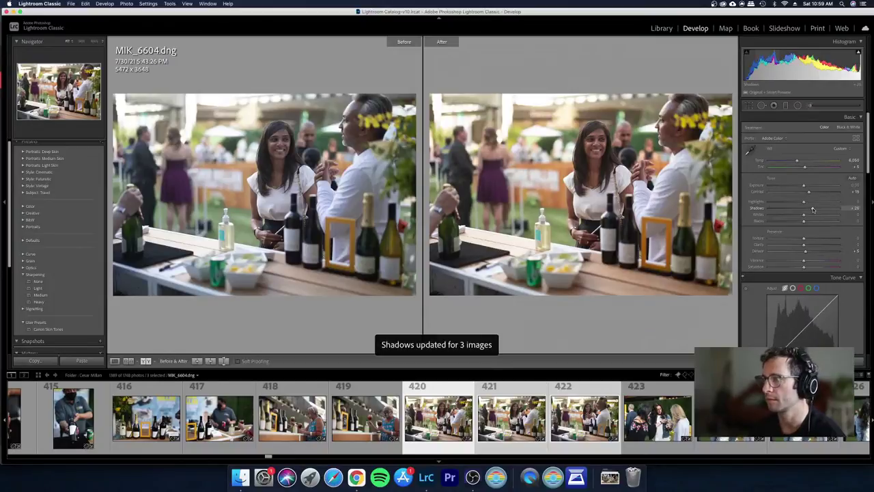
key("Right")
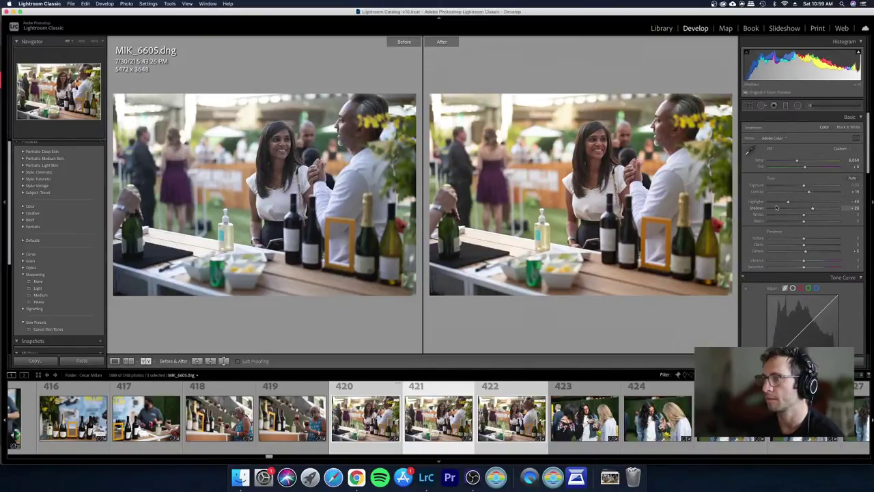
Step: Open photo 422 full size and reject a near-duplicate shot while stepping through
key("g")
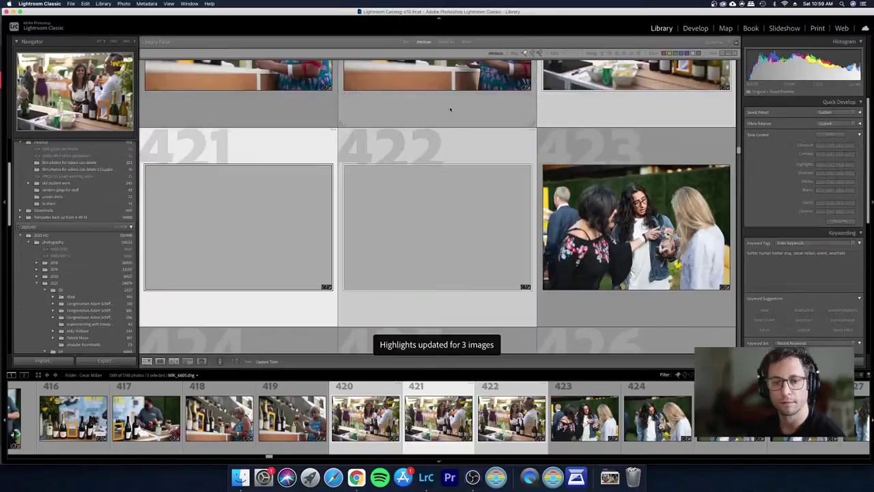
scroll(464, 247, "up", 1)
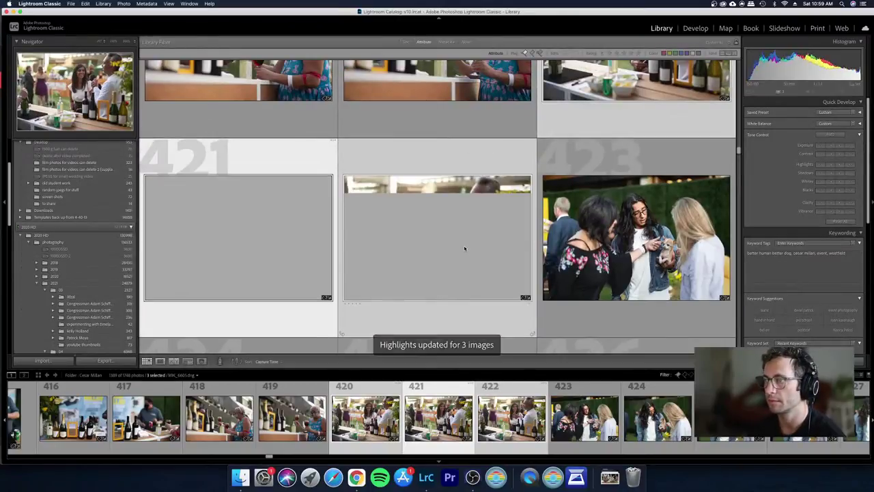
key("cmd+d")
double_click(419, 236)
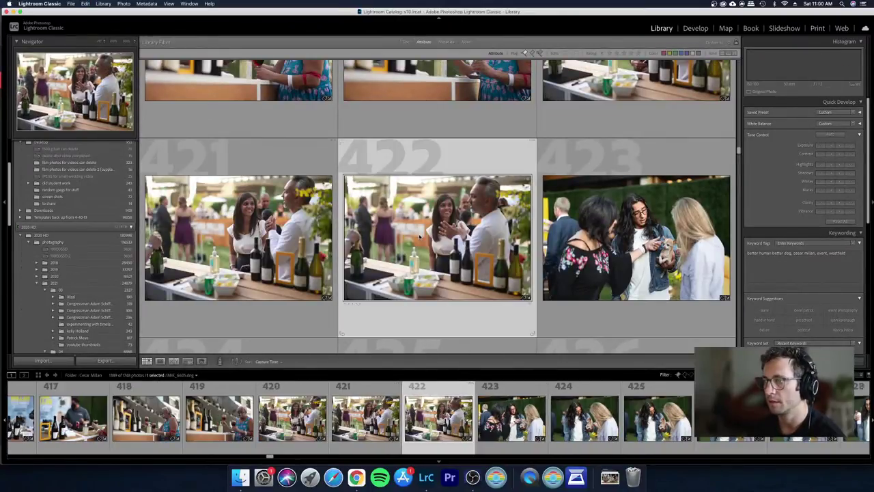
key("Left")
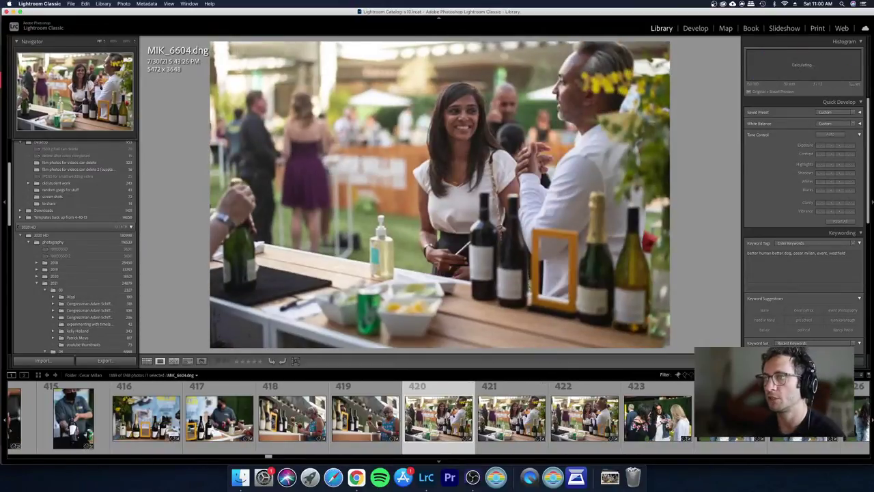
key("Right")
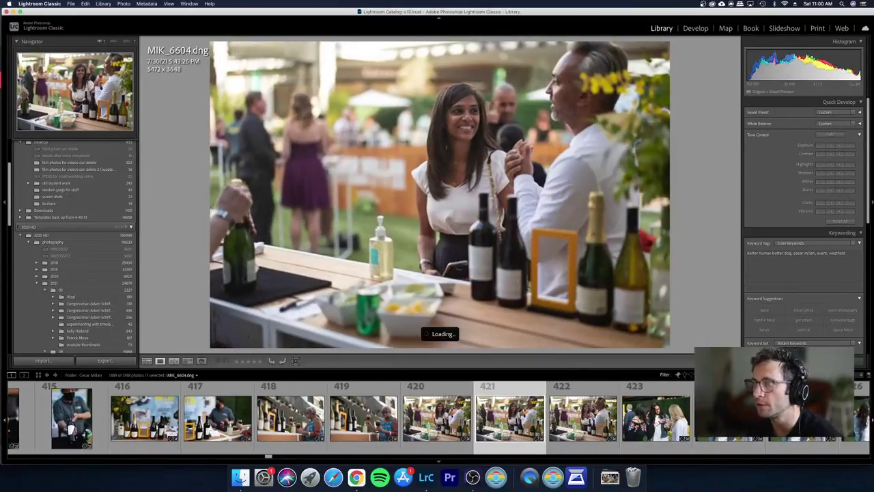
key("Left")
key("x")
key("Right")
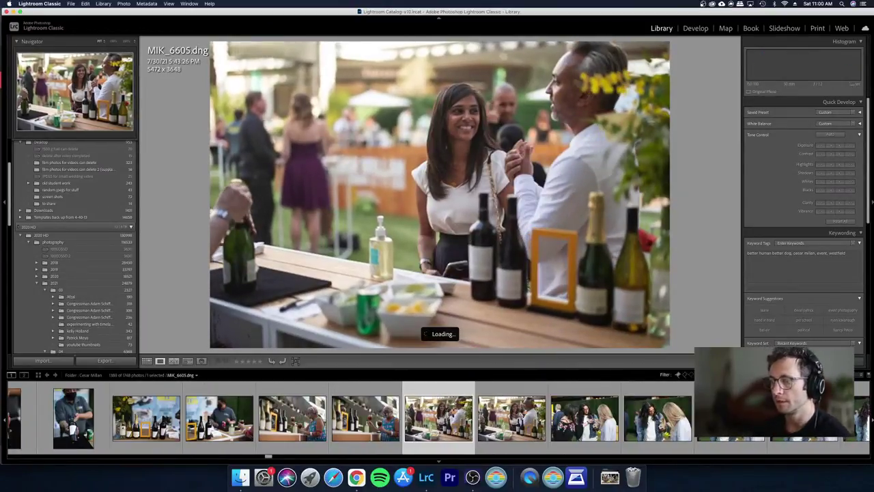
key("Right")
key("Right")
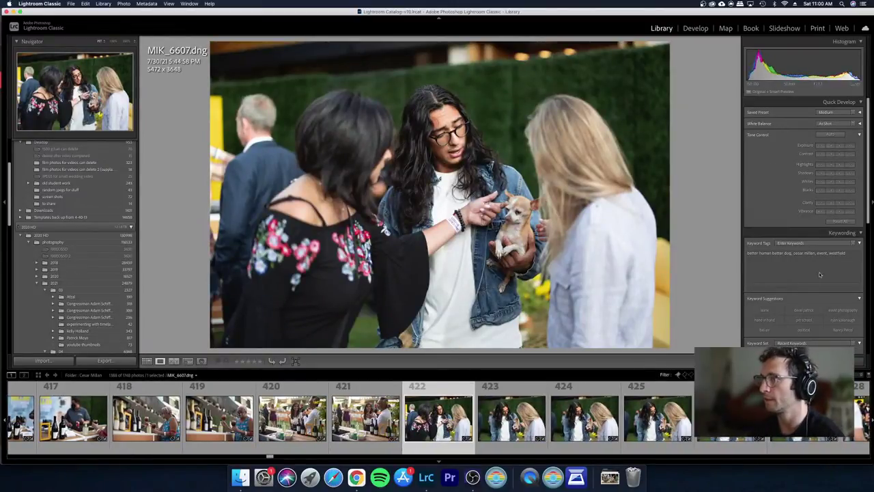
key("Right")
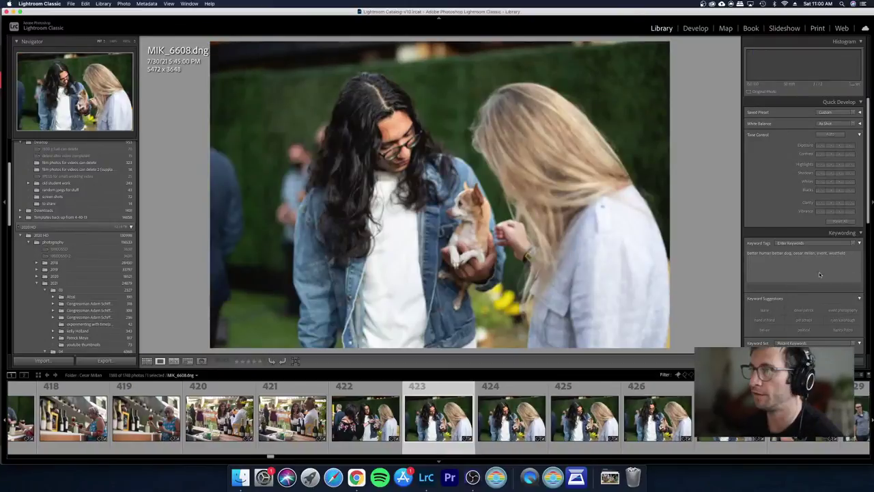
key("Right")
Step: Back in the grid, reject three more near-duplicates, including photo 424
key("g")
key("x")
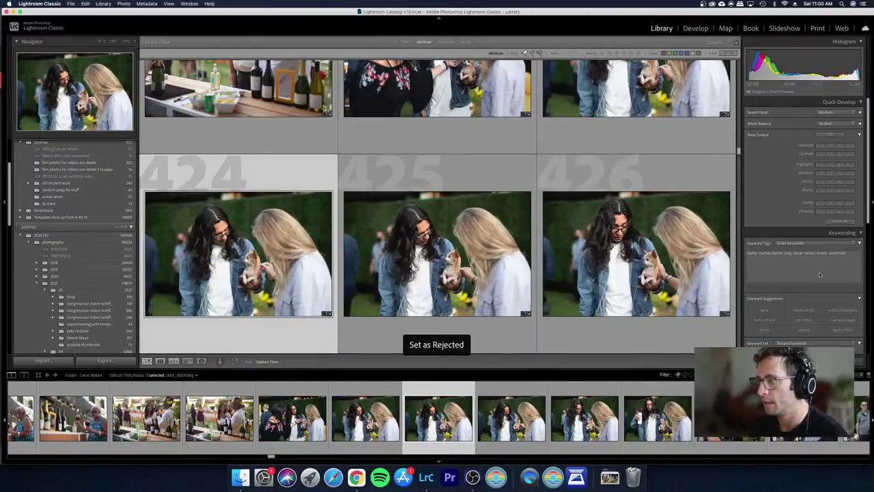
key("x")
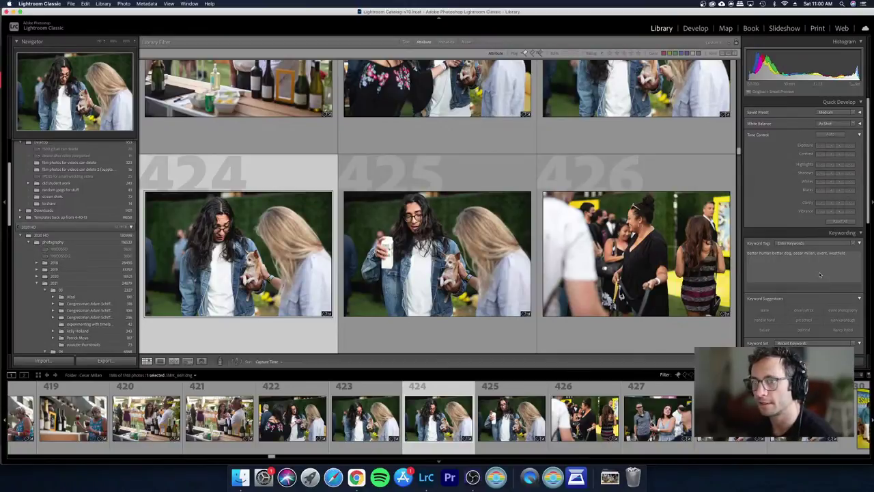
key("x")
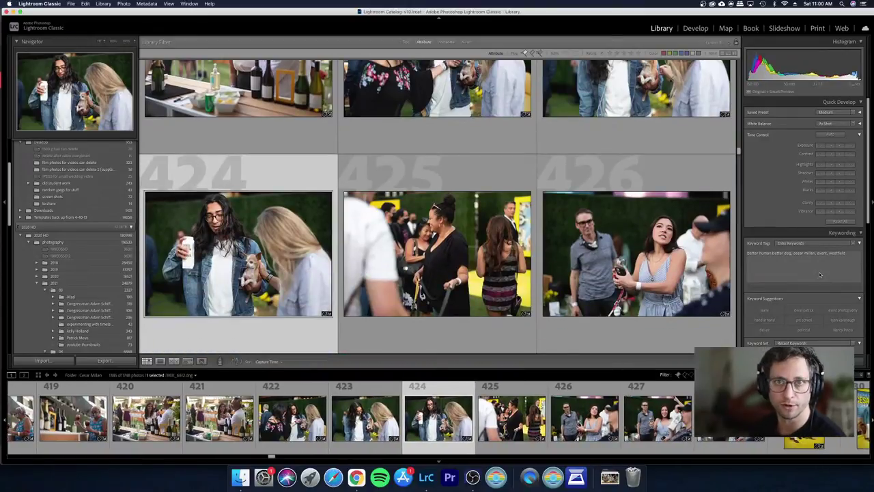
Step: Compare photos 426 through 428, viewing photo 428 full size
key("Right")
key("Right")
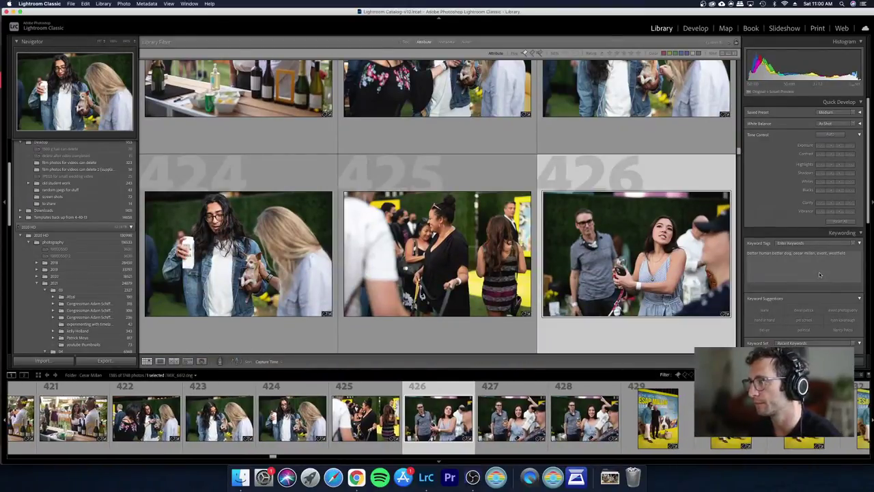
key("Left")
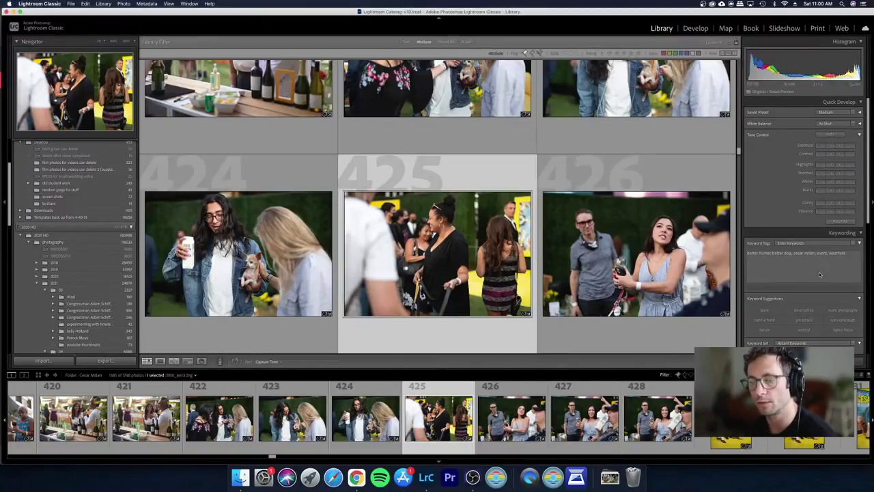
key("Right")
key("Left")
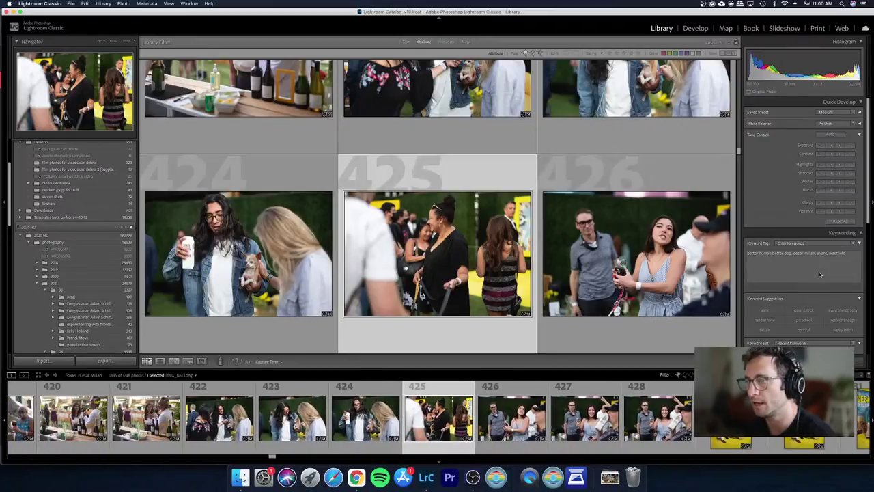
key("Right")
key("Left")
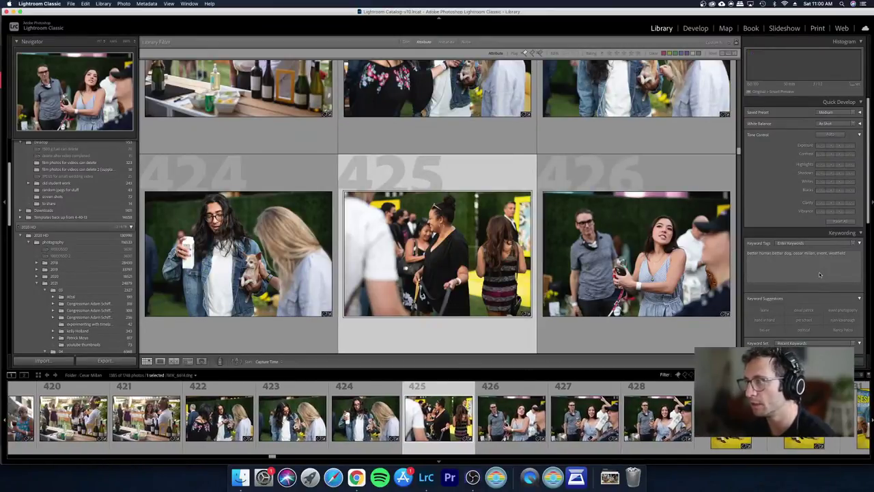
key("Right")
key("Right")
key("Right")
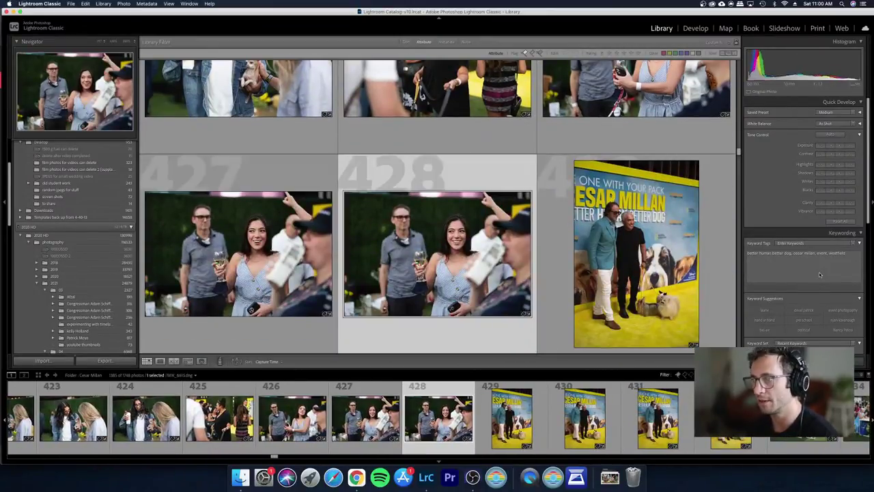
key("Left")
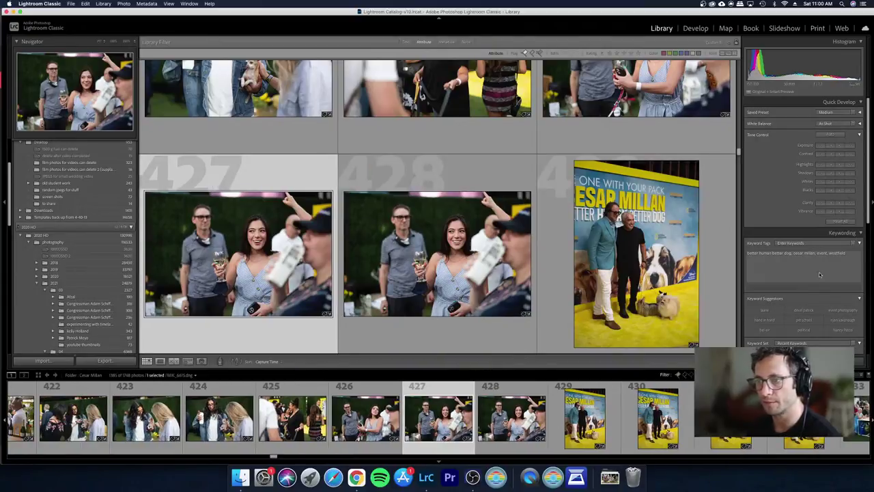
key("Right")
key("e")
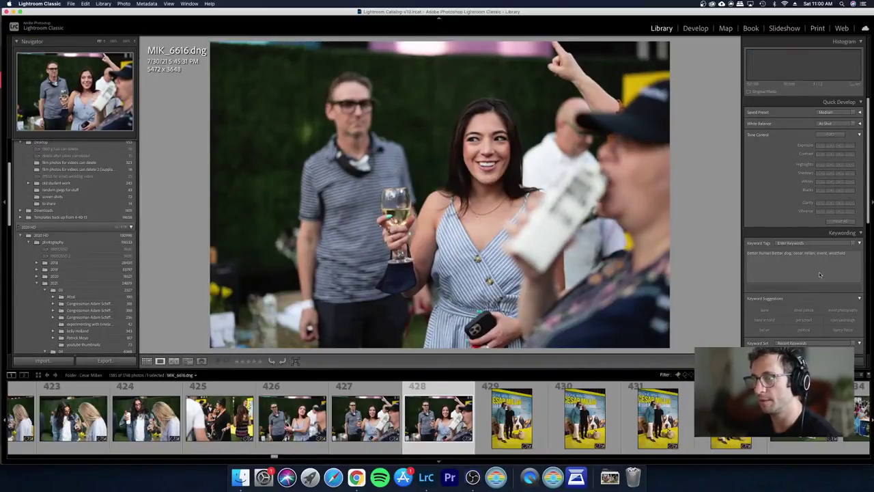
key("Left")
key("Left")
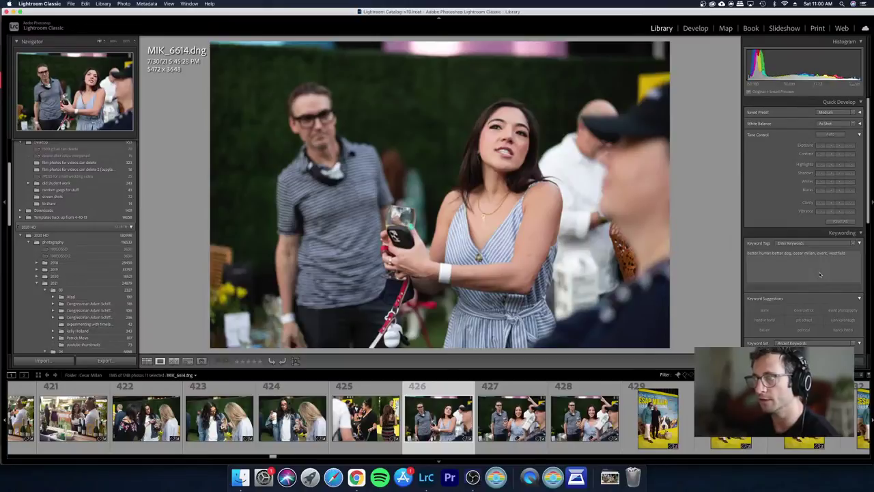
key("Right")
Step: Select the backdrop shots 429–432 and open them in Develop
key("g")
key("Right")
key("Right")
key("Right")
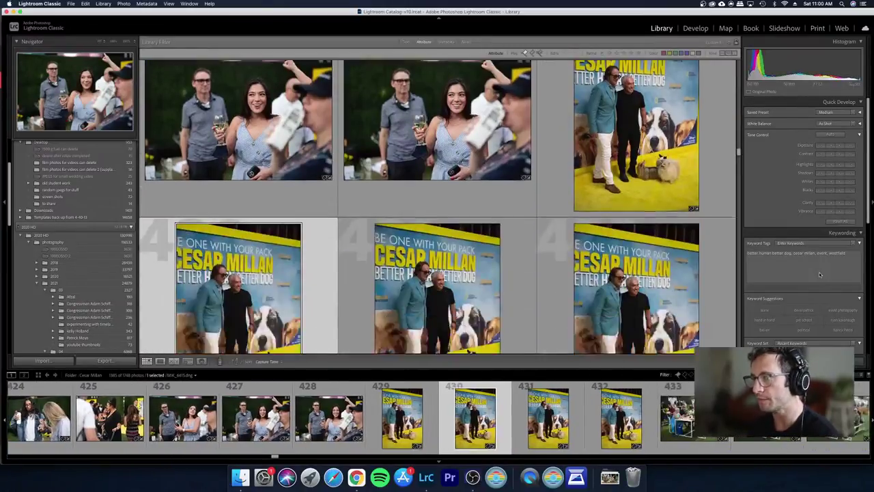
key("Right")
key("shift+Left")
key("shift+Left")
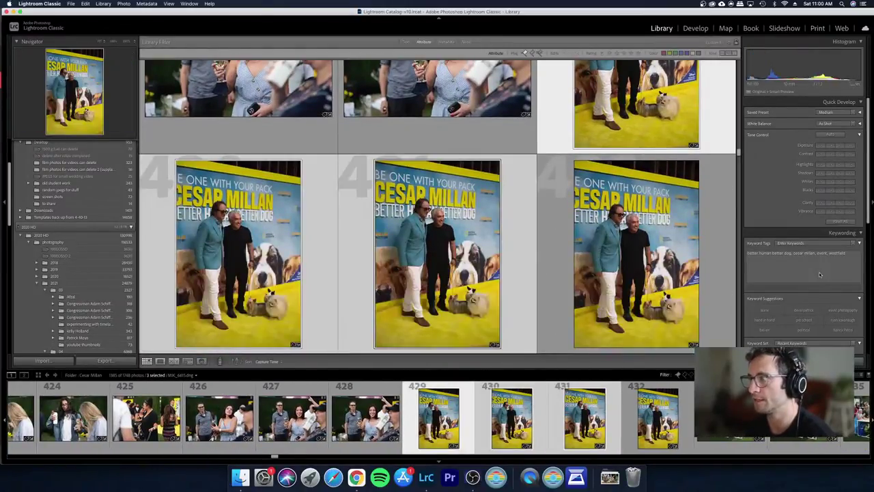
key("shift+Right")
key("shift+Right")
key("shift+Left")
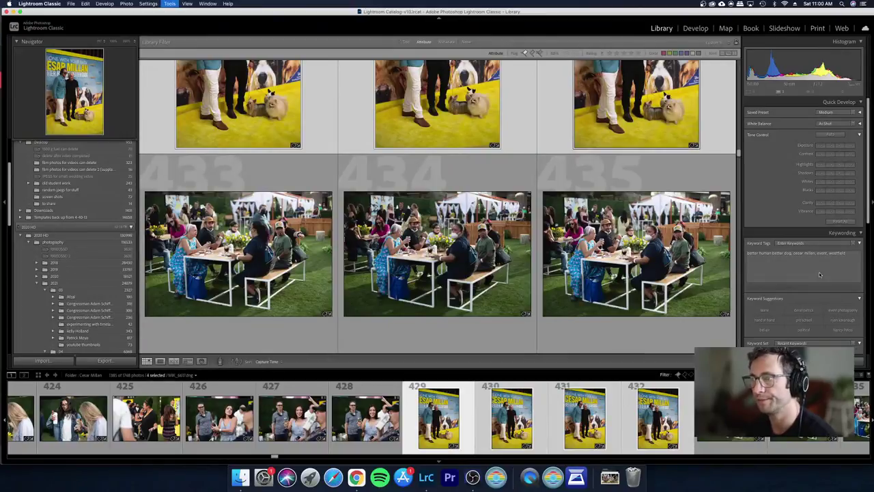
key("d")
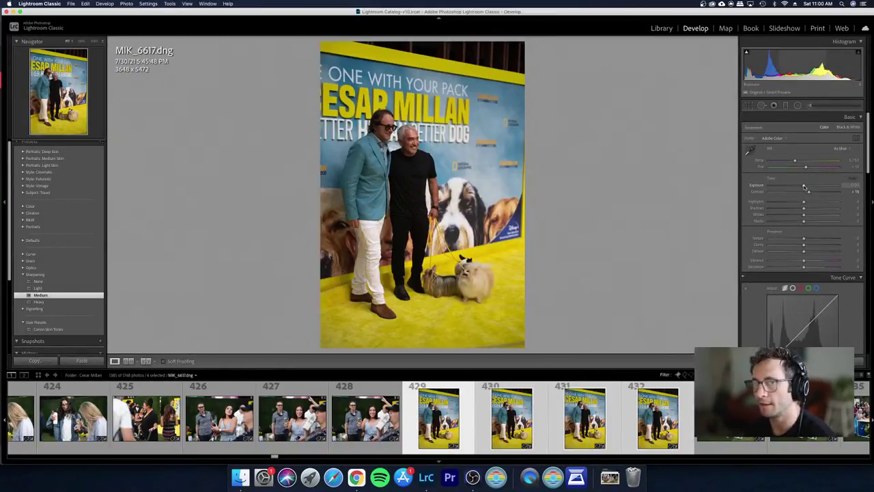
Step: Raise exposure to +0.10 and compare MIK_6617 with MIK_6618
left_click_drag(804, 186, 805, 186)
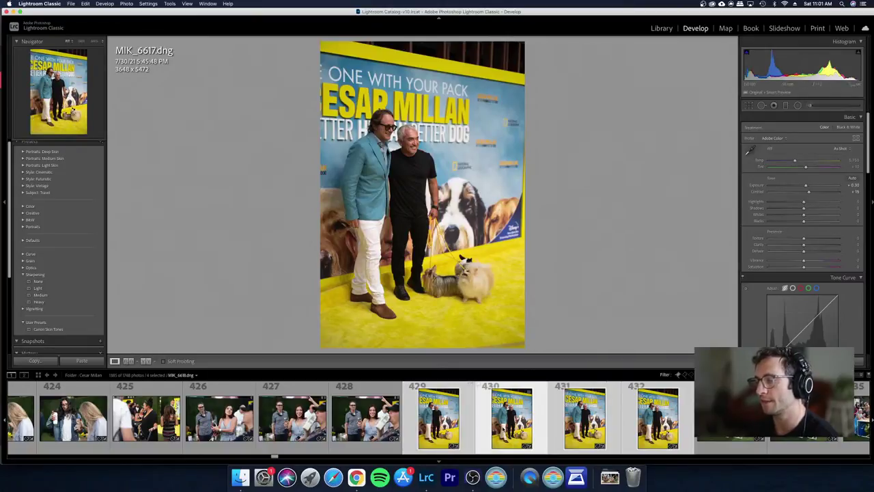
left_click(501, 425)
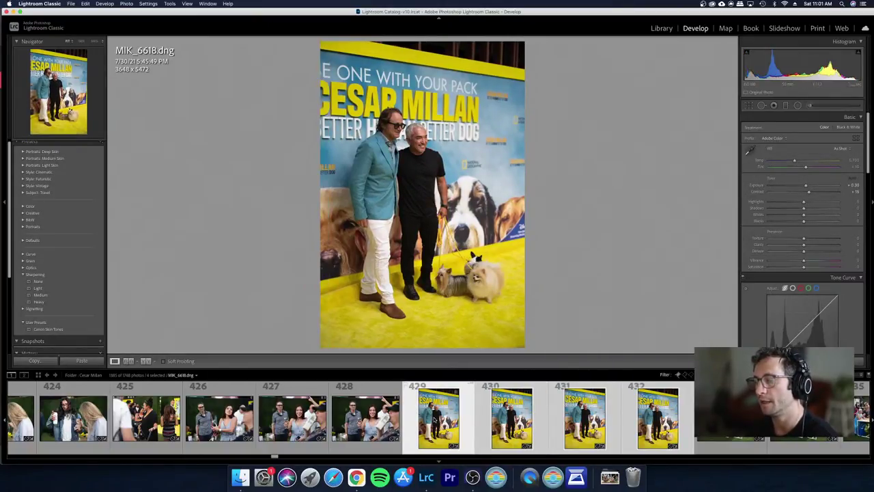
left_click(434, 421)
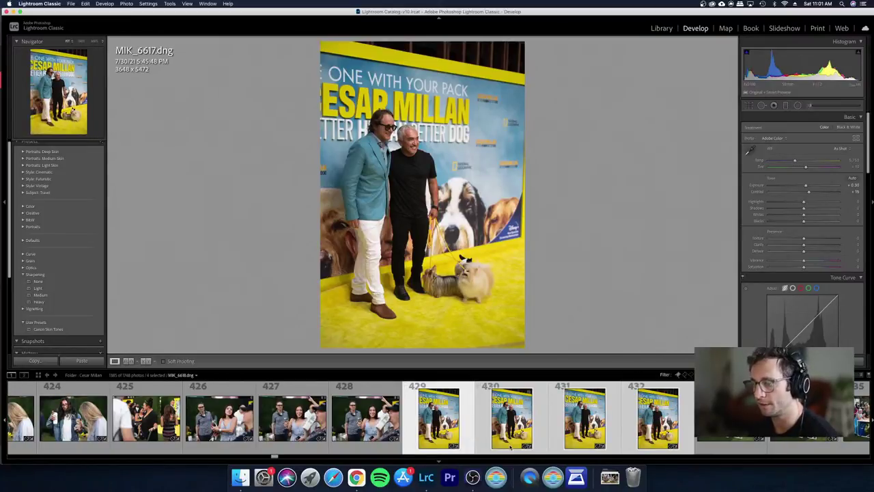
left_click(512, 418)
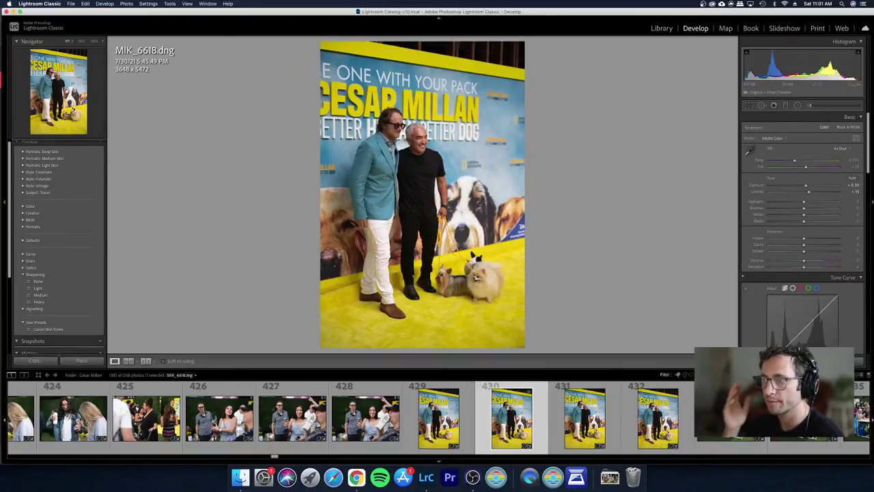
left_click(439, 418)
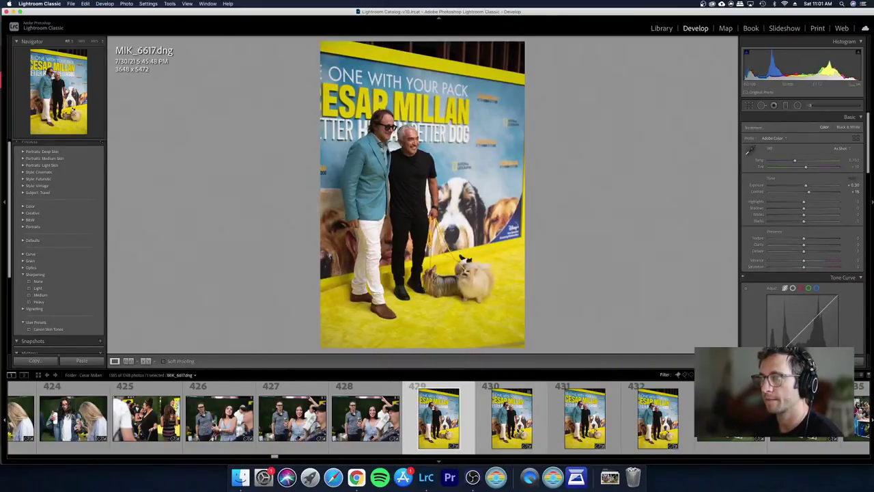
Step: Pick MIK_6618 over MIK_6619 as the keeper and set a landscape crop frame
key("Right")
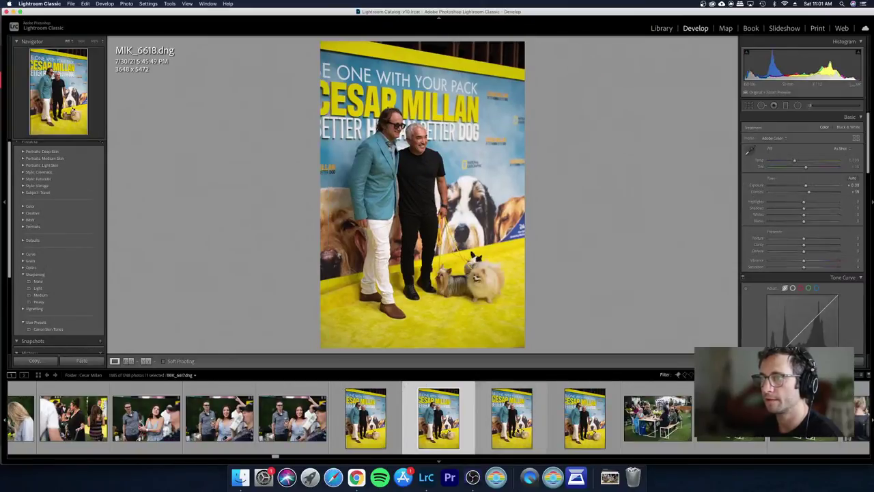
key("Right")
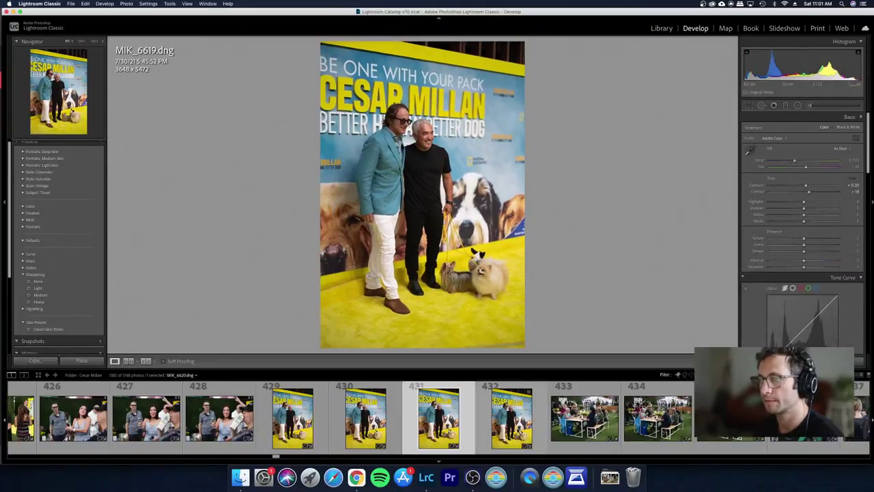
key("Left")
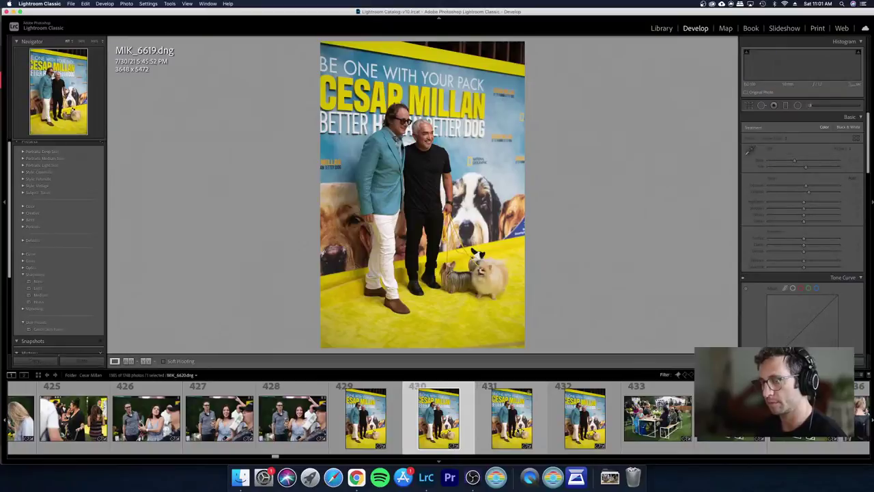
key("r")
key("x")
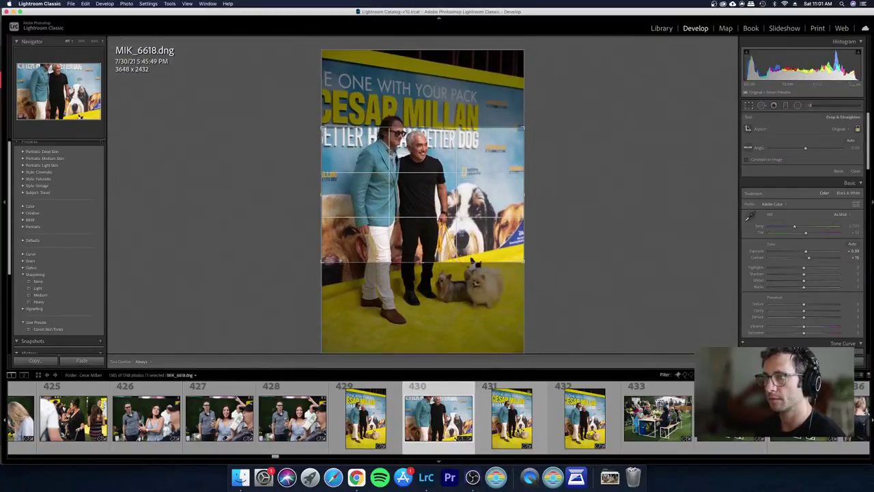
Step: Commit the landscape crop on MIK_6618 and return to the grid
key("r")
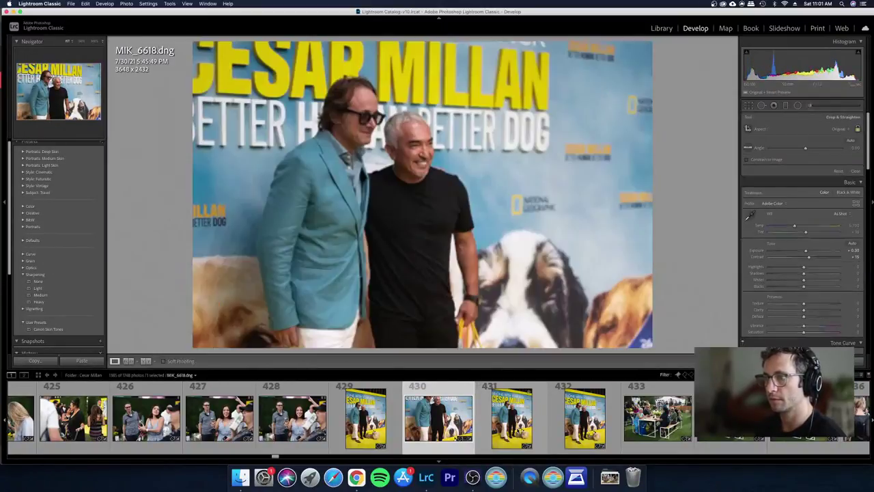
key("r")
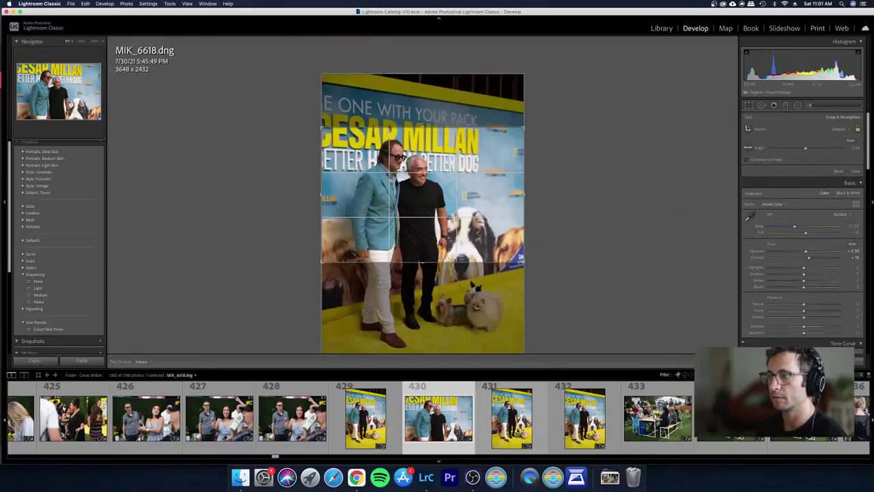
key("r")
key("g")
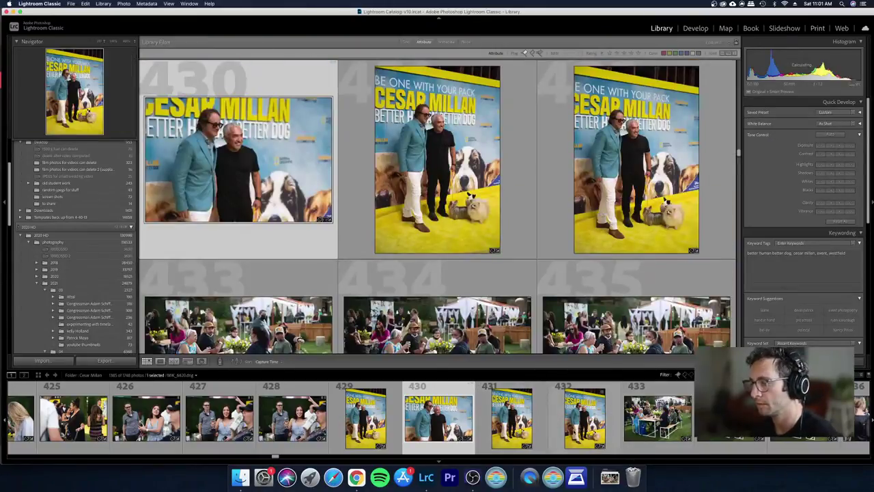
Step: Review party shots 433 through 435 and view photo 435 full size
left_click(635, 417)
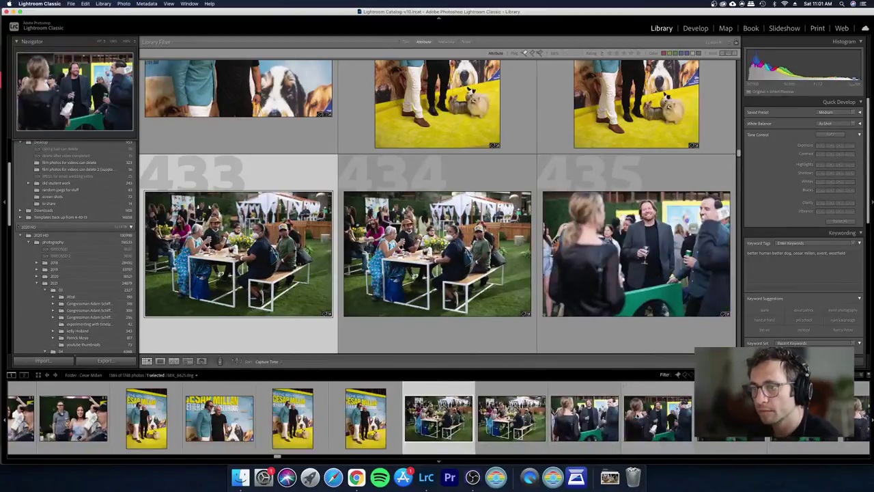
key("Right")
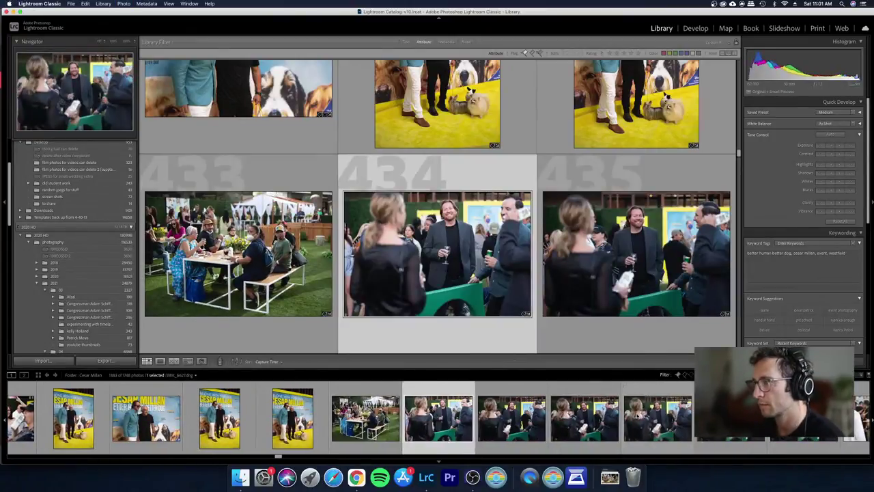
key("Right")
key("Left")
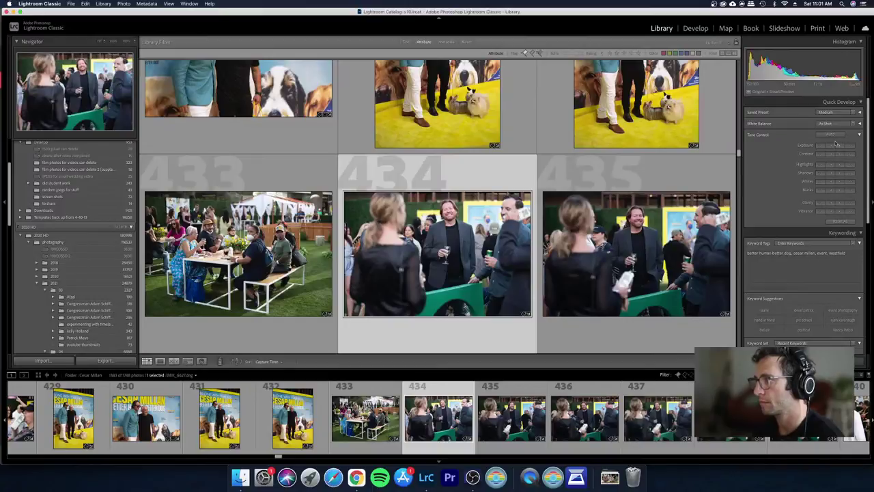
key("Right")
key("Down")
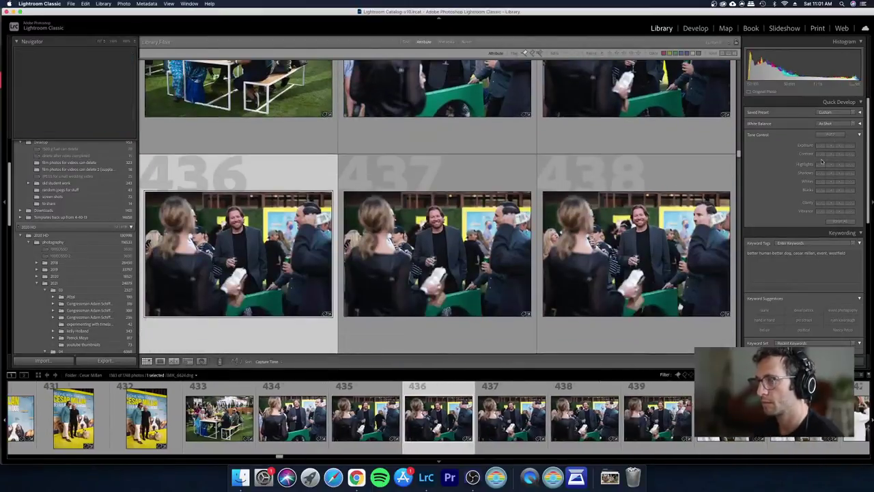
key("Up")
key("e")
Step: Reject the weaker near-identical party shot and advance to MIK_6629
key("Left")
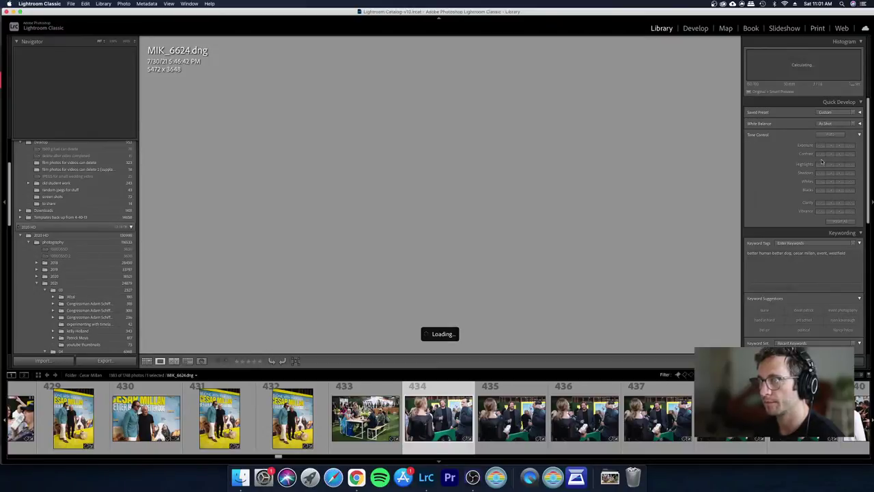
key("Right")
key("Right")
key("Right")
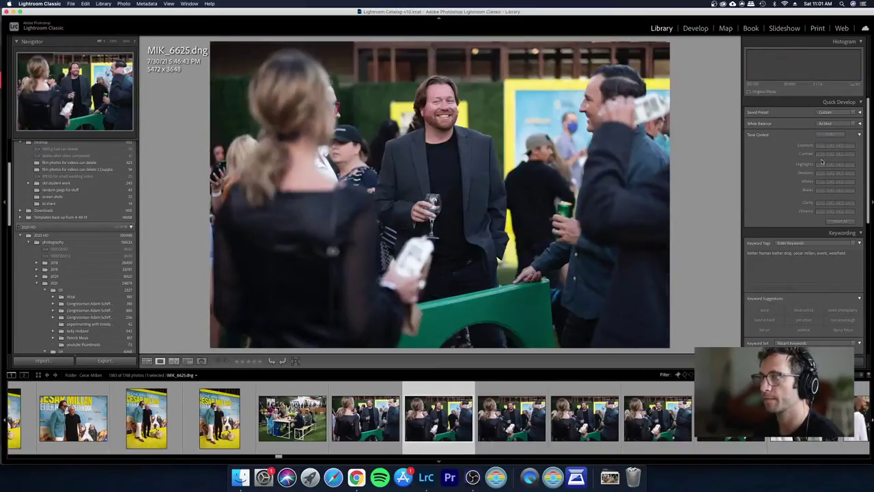
key("Left")
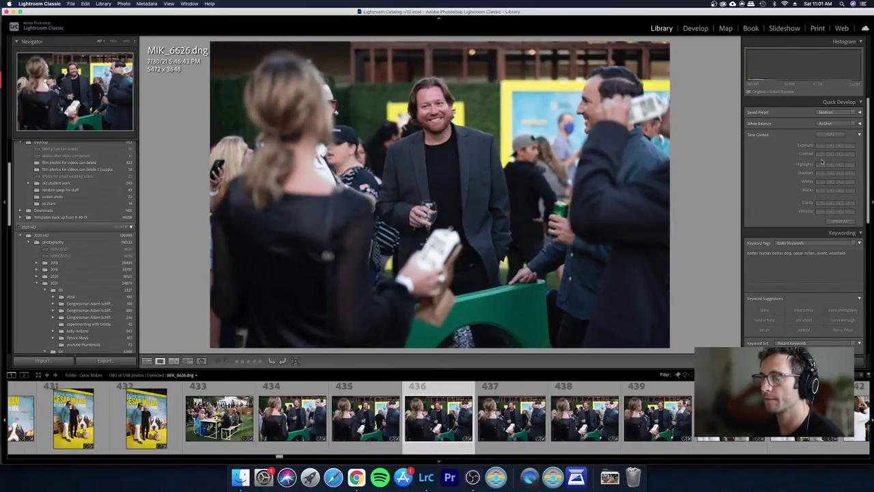
key("x")
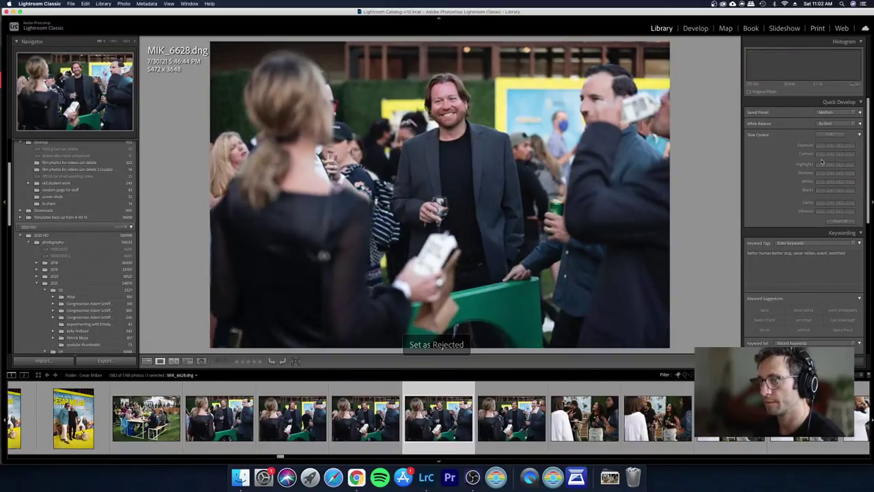
key("Right")
key("Right")
Step: Compare the party shots in Develop, zooming in to check the man's focus
key("Left")
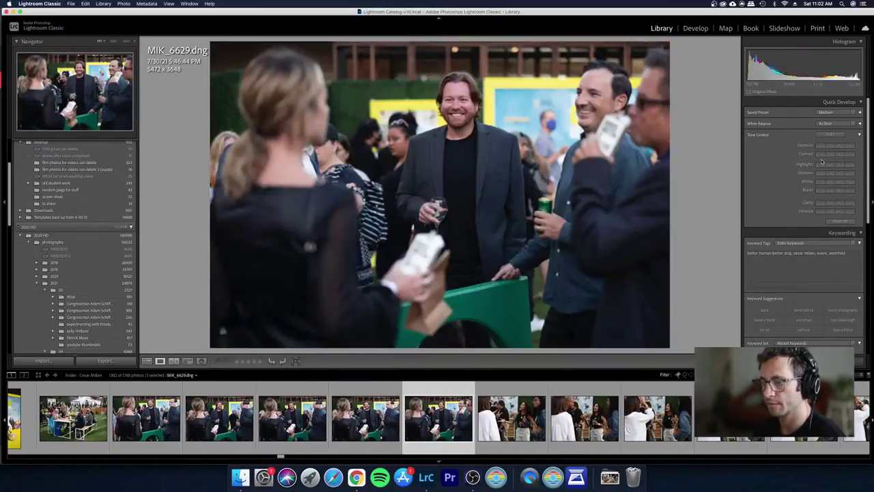
key("d")
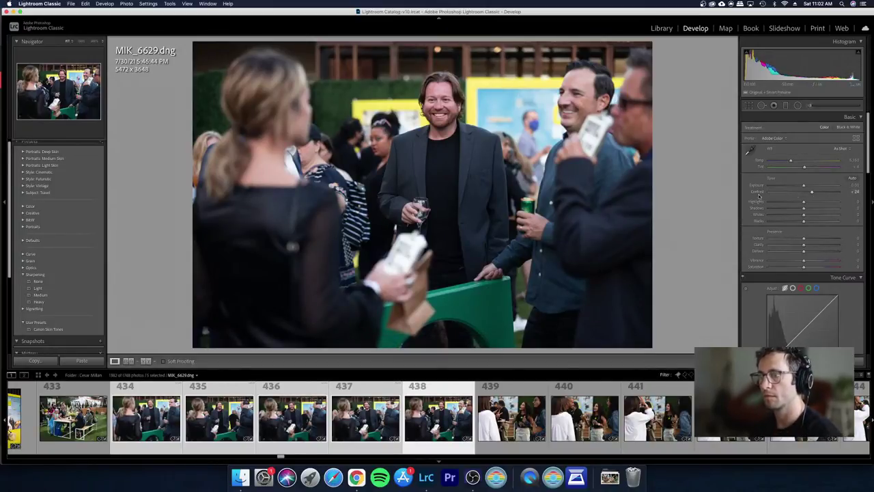
left_click(517, 432)
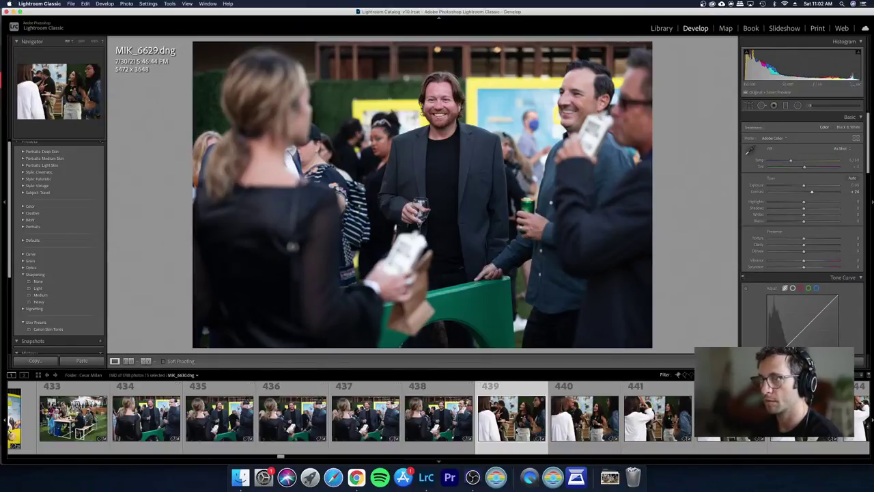
left_click(448, 428)
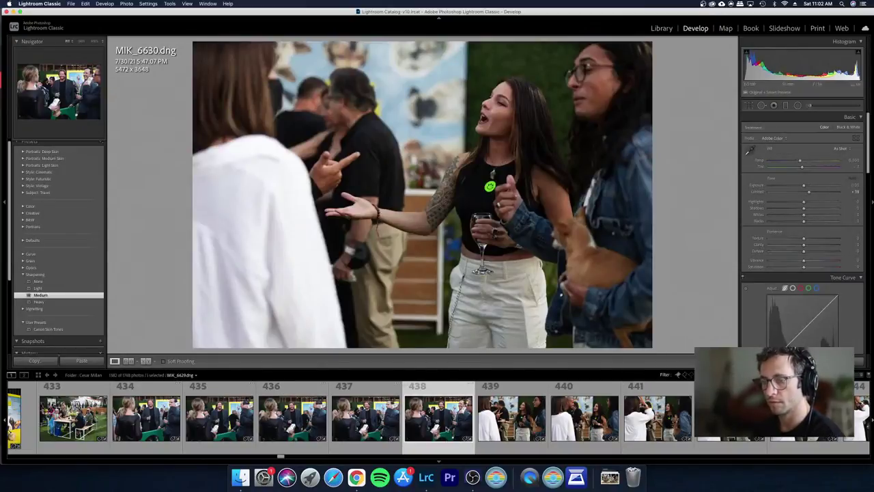
key("Left")
key("z")
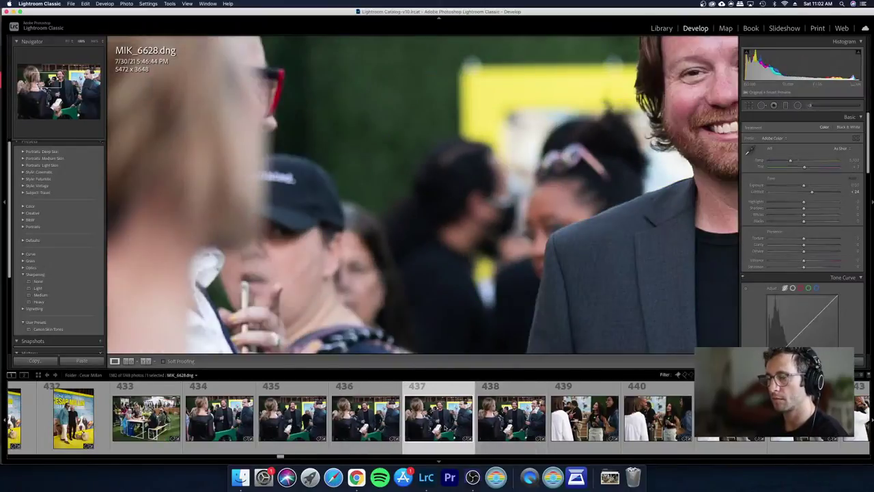
key("z")
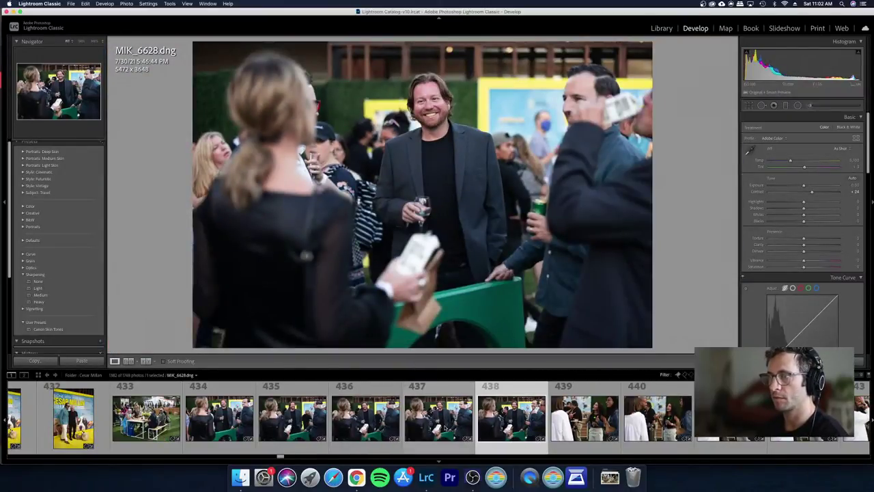
Step: Choose MIK_6628 over MIK_6626 and MIK_6629 and crop it to portrait 2432 × 3648
key("Right")
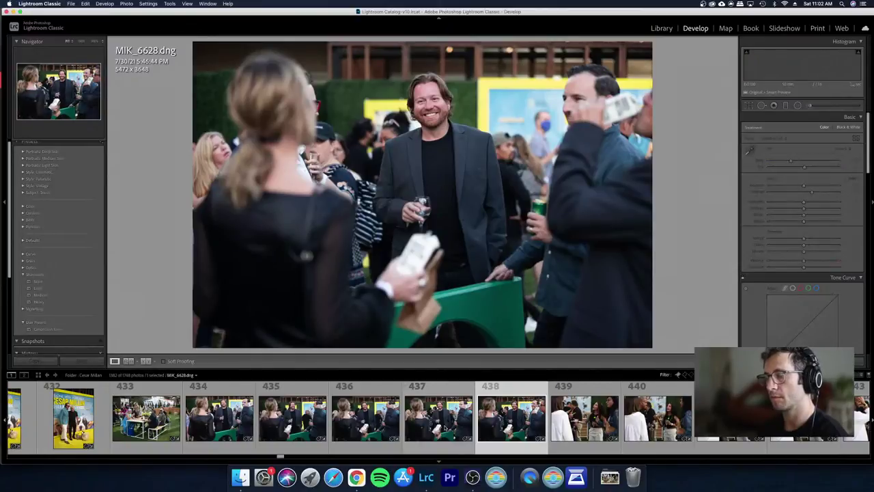
key("Left")
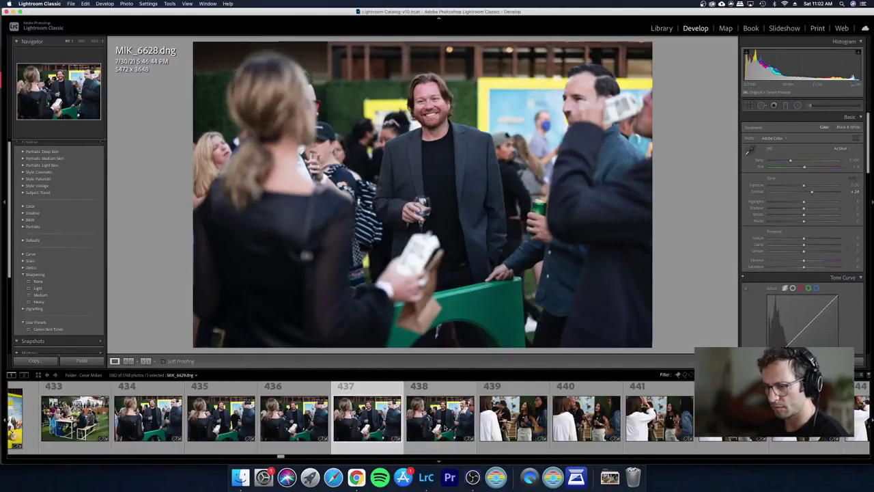
key("Left")
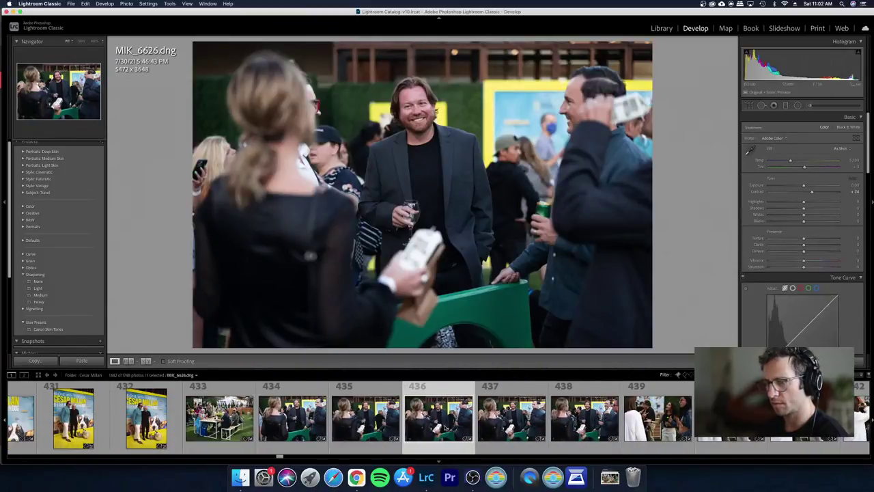
key("Right")
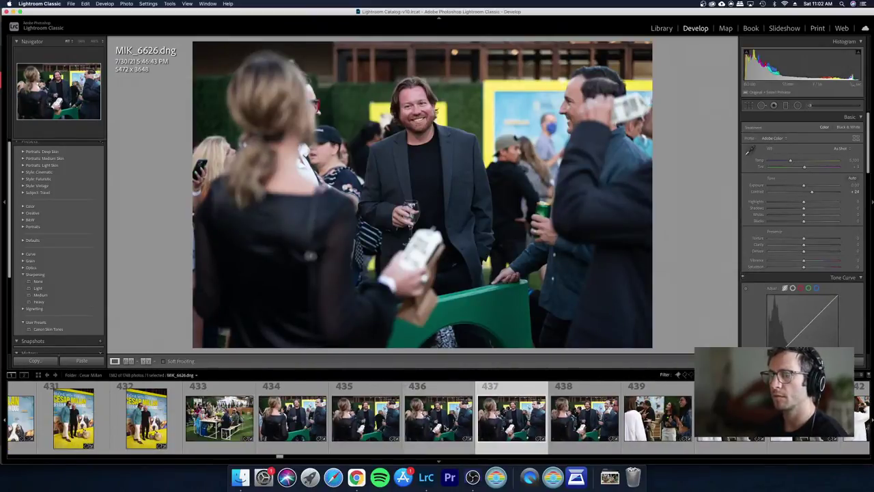
key("r")
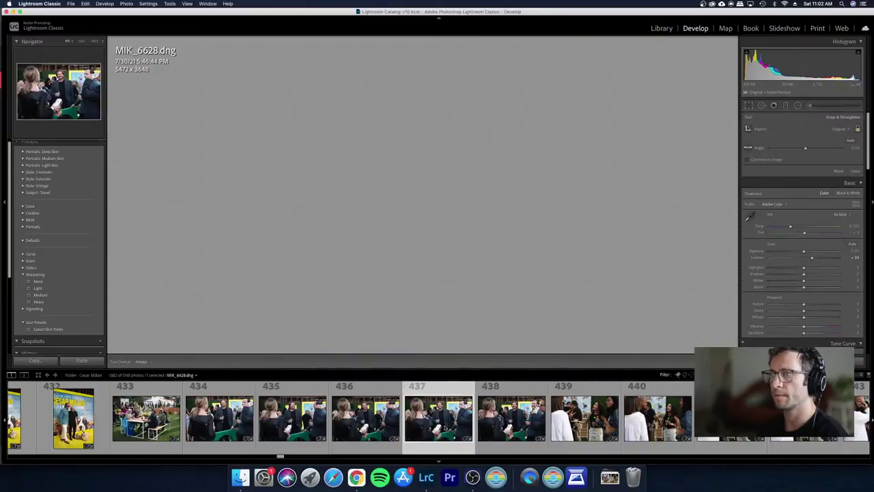
key("x")
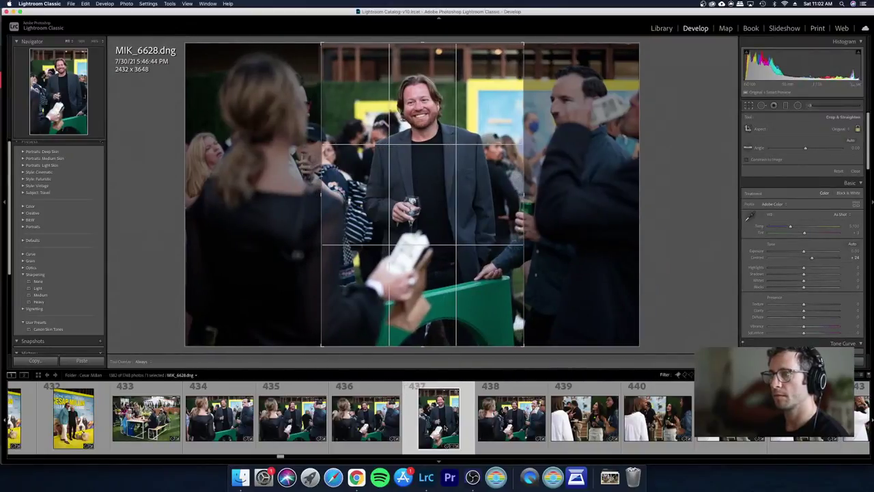
key("Return")
Step: Reject duplicate shots 441, 443 and 444 in the grid
key("g")
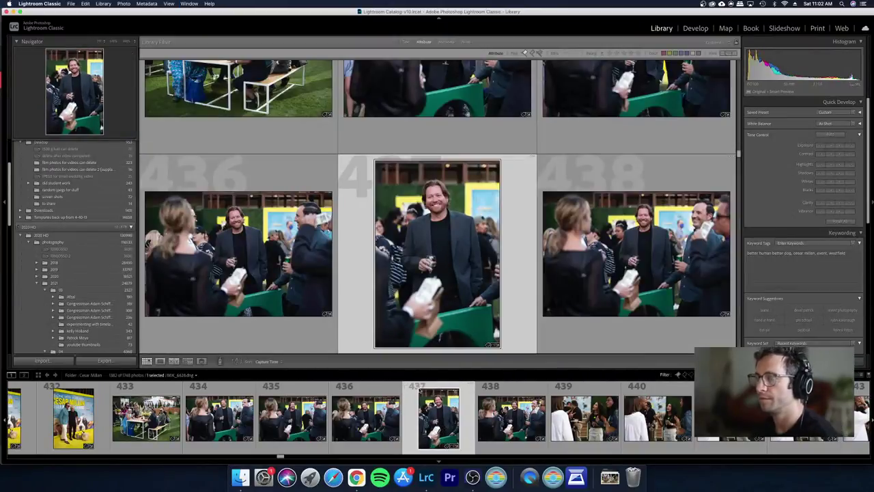
scroll(284, 226, "down", 3)
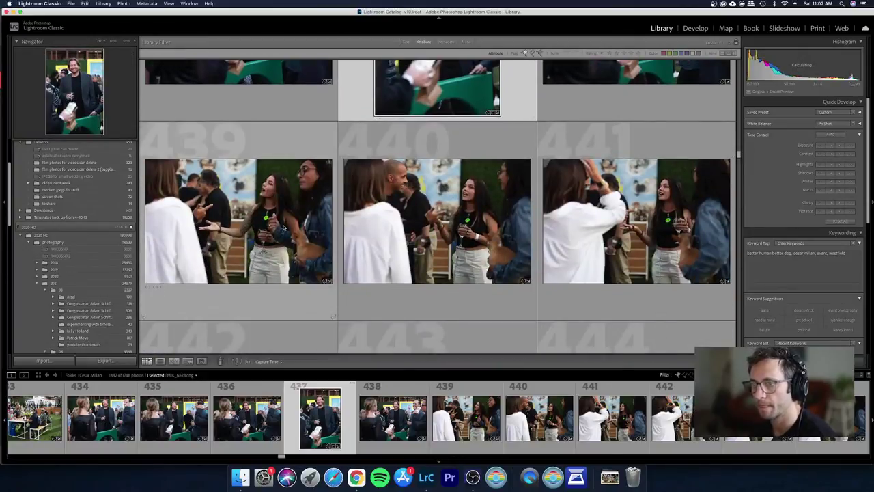
left_click(284, 226)
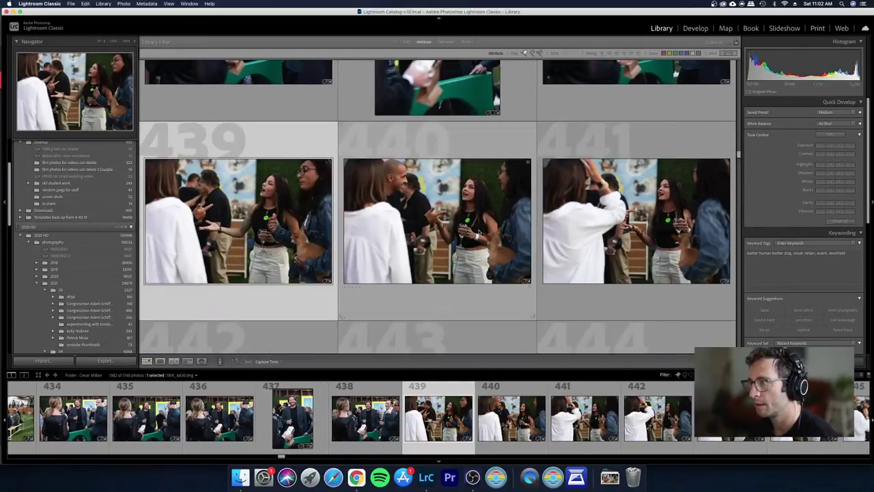
left_click(641, 219)
key("x")
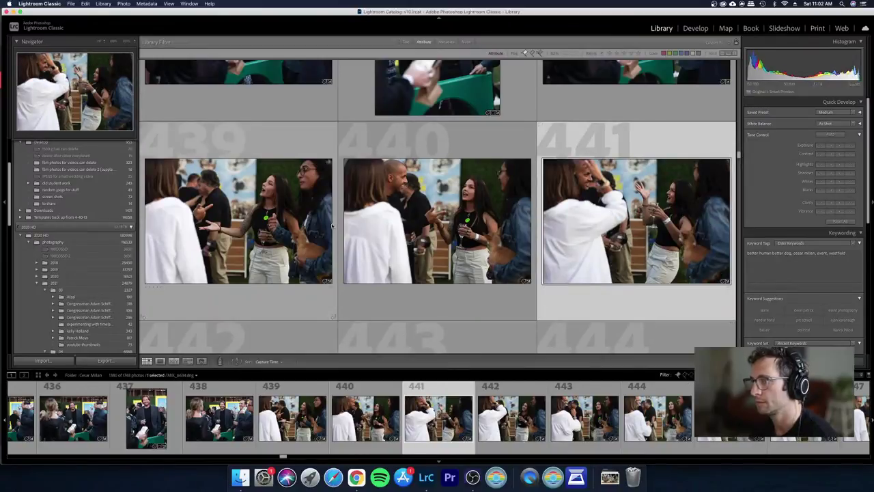
scroll(342, 225, "down", 4)
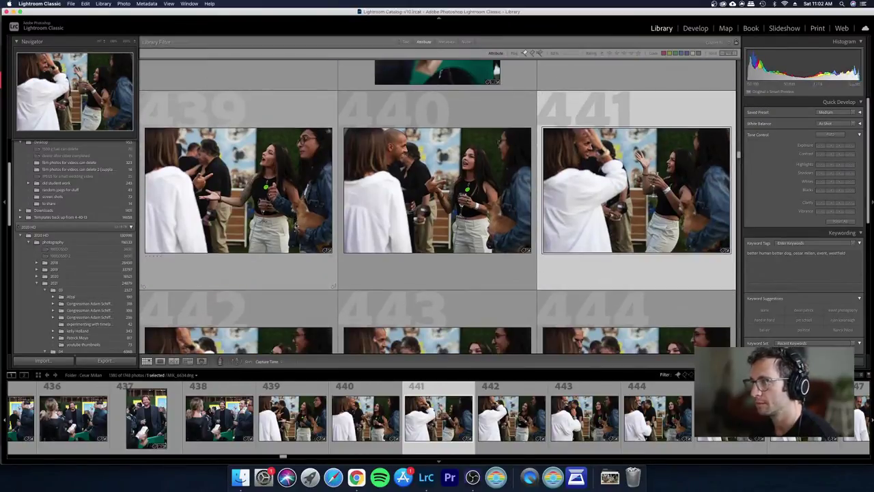
left_click(434, 267)
key("x")
key("x")
key("x")
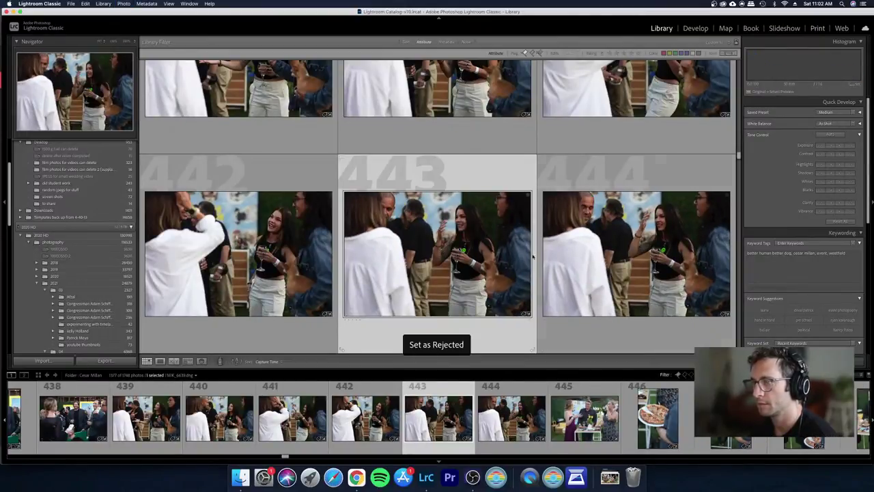
key("Right")
key("x")
key("Left")
key("x")
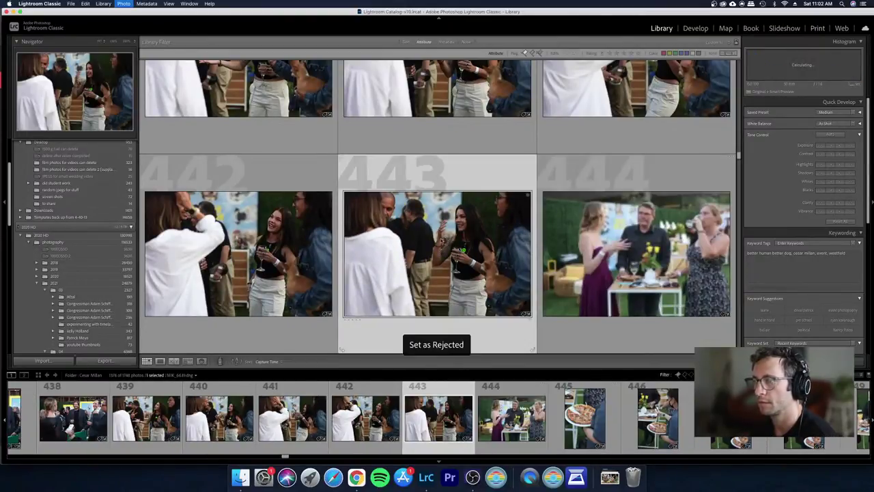
key("Left")
Step: Select photos 439 through 442 and open them in Develop
scroll(374, 259, "up", 3)
scroll(374, 259, "up", 2)
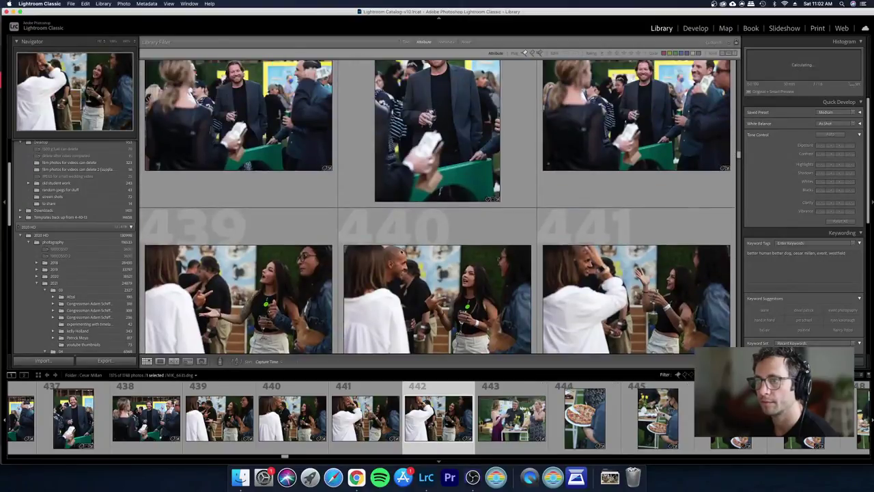
left_click(239, 294, "shift")
key("d")
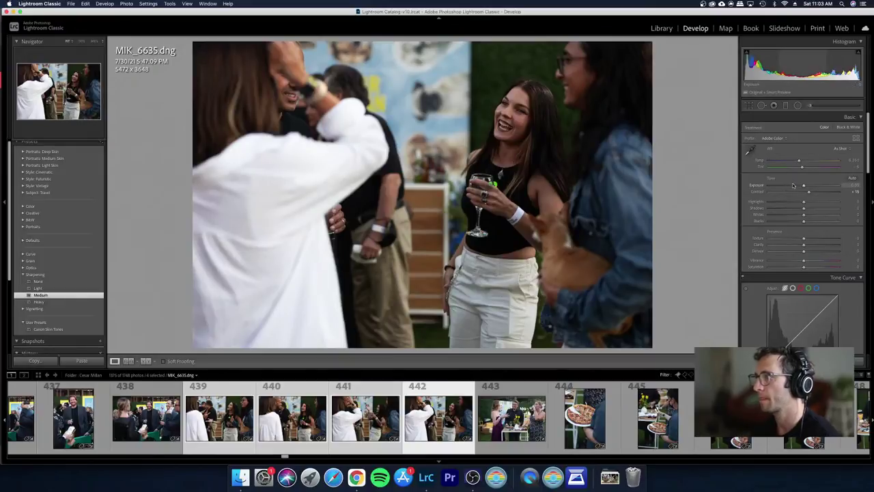
Step: Raise the exposure of photos 439–442 to +0.10
key("Up")
key("Up")
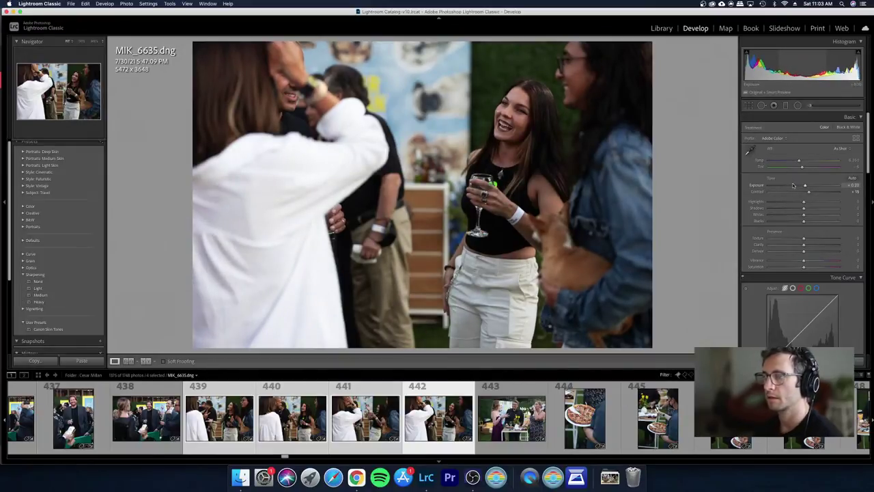
key("g")
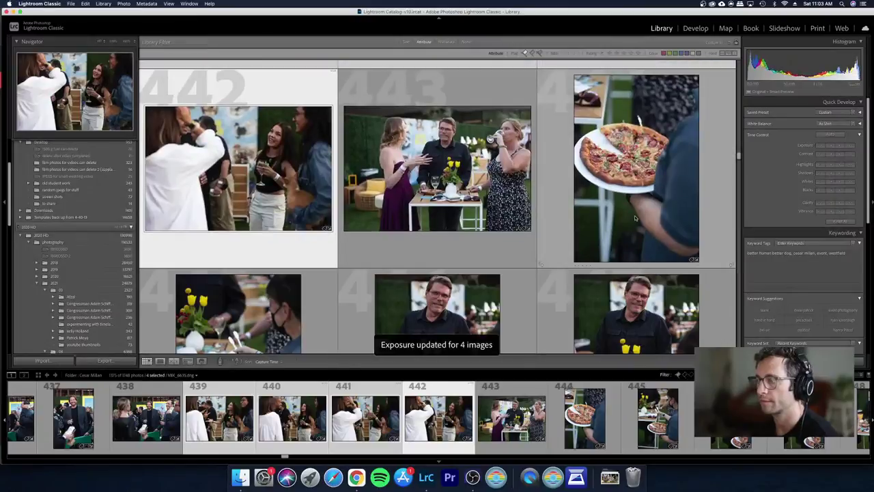
scroll(635, 218, "down", 3)
scroll(645, 198, "up", 3)
Step: Try darkening pizza photo 444 to -1.35 exposure, then undo it
left_click(653, 181)
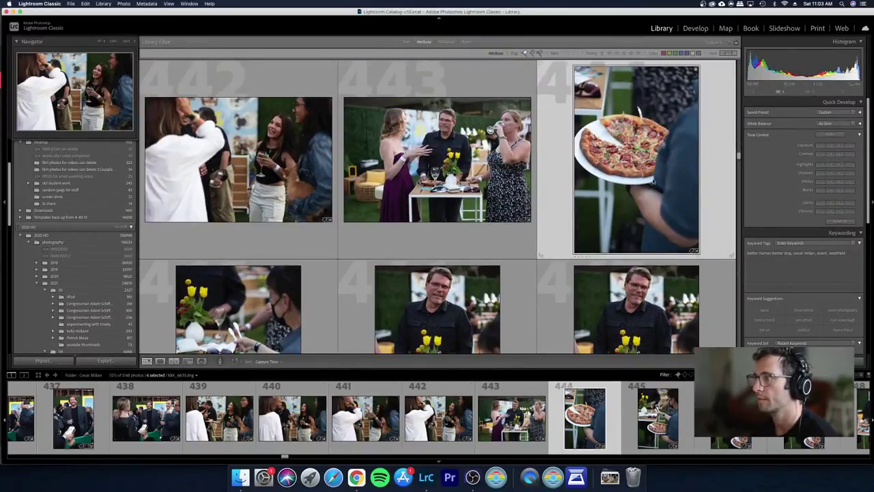
key("d")
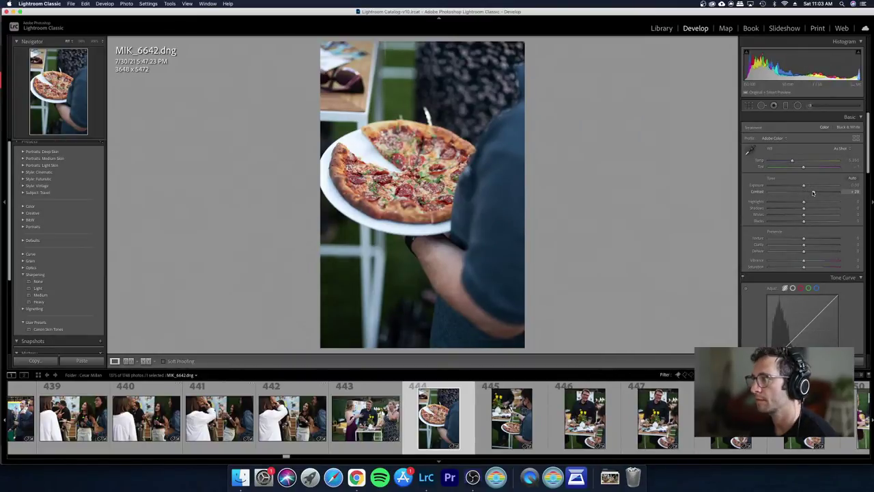
left_click_drag(802, 184, 792, 185)
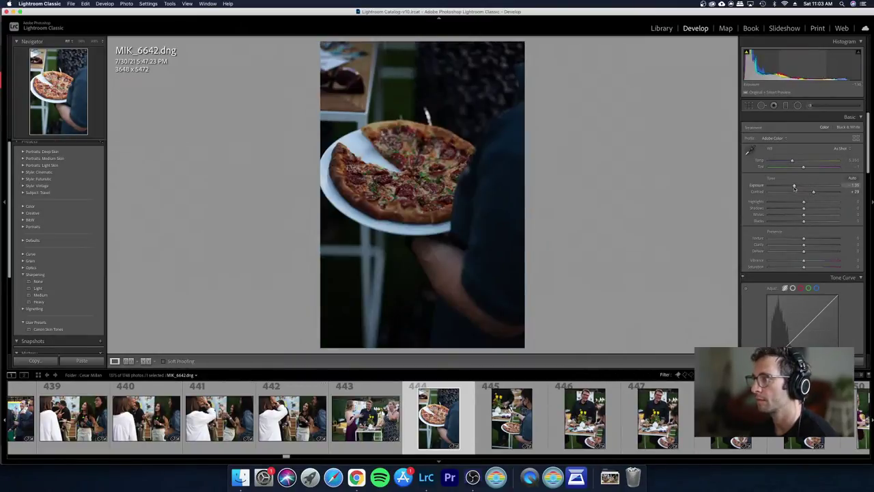
key("super+z")
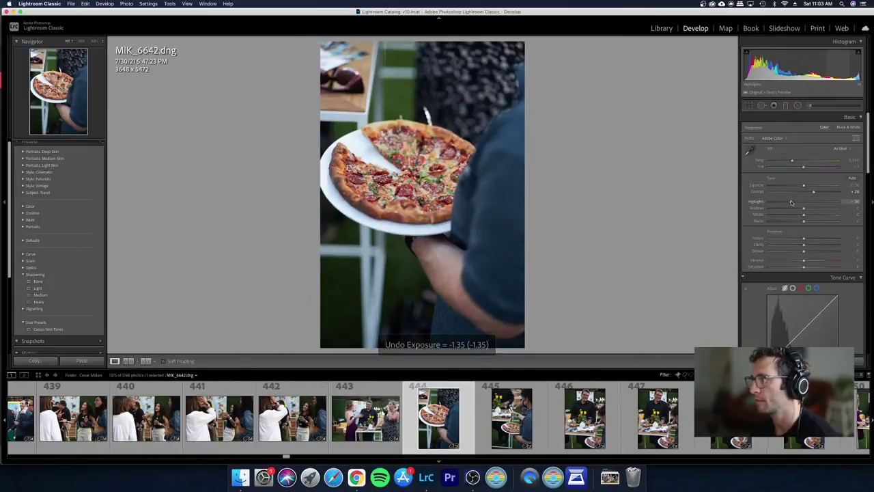
Step: Review the pizza-table shots in the loupe and reject photo 447
key("g")
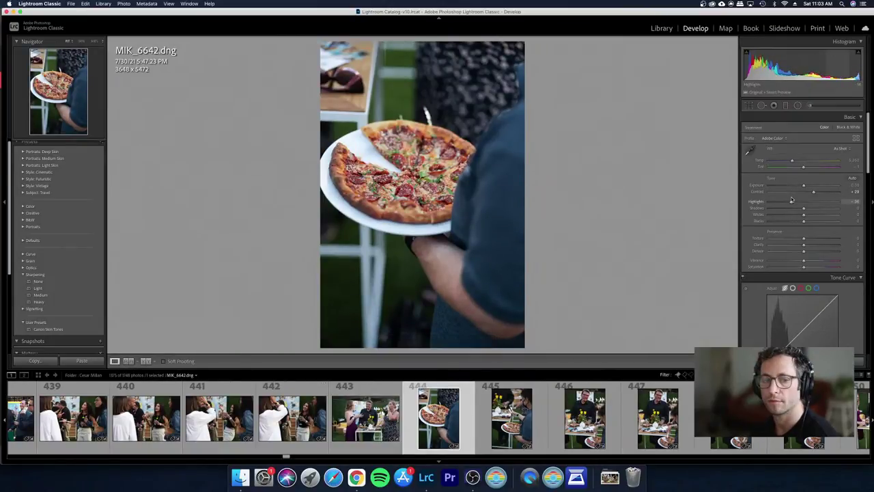
left_click(550, 233)
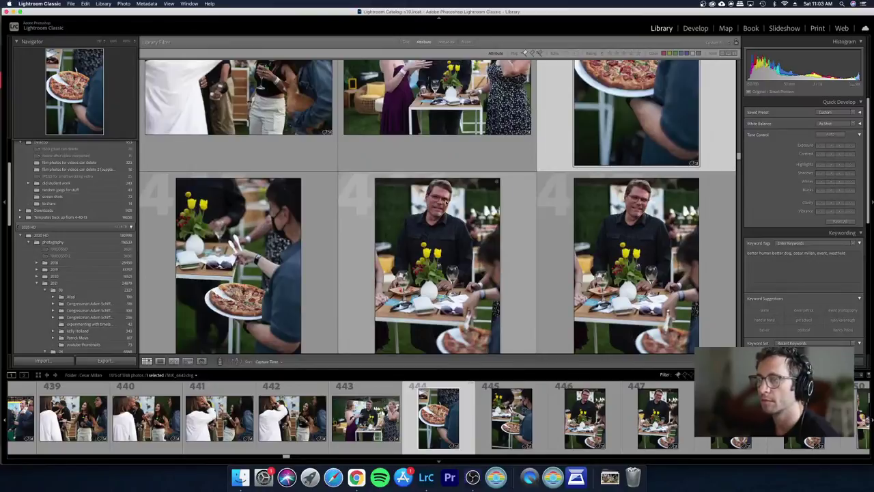
left_click(254, 212)
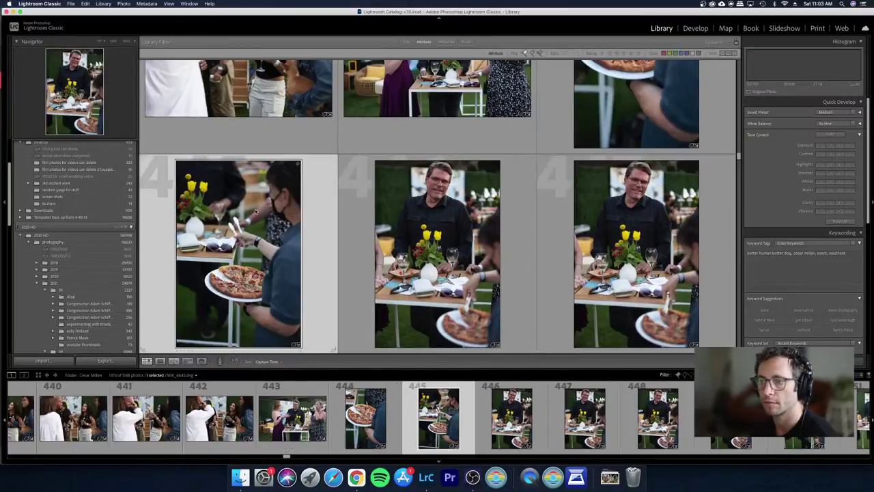
scroll(309, 218, "down", 3)
left_click(473, 114)
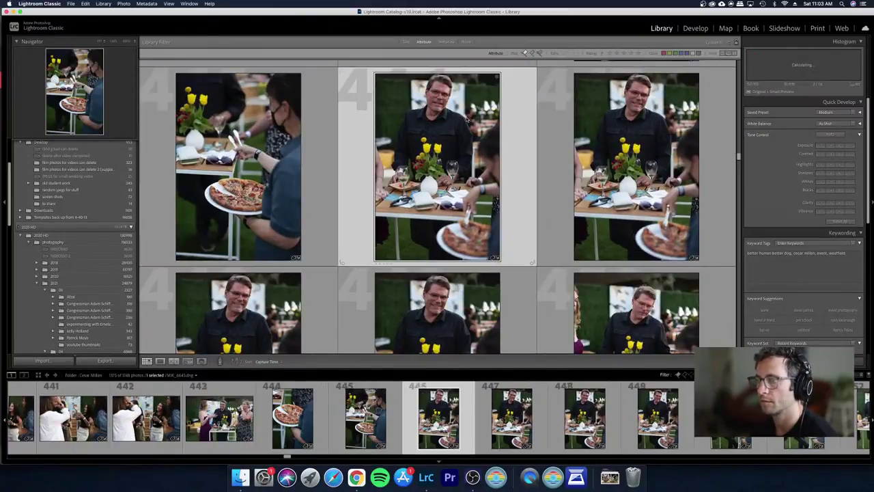
double_click(468, 119)
key("Right")
key("Right")
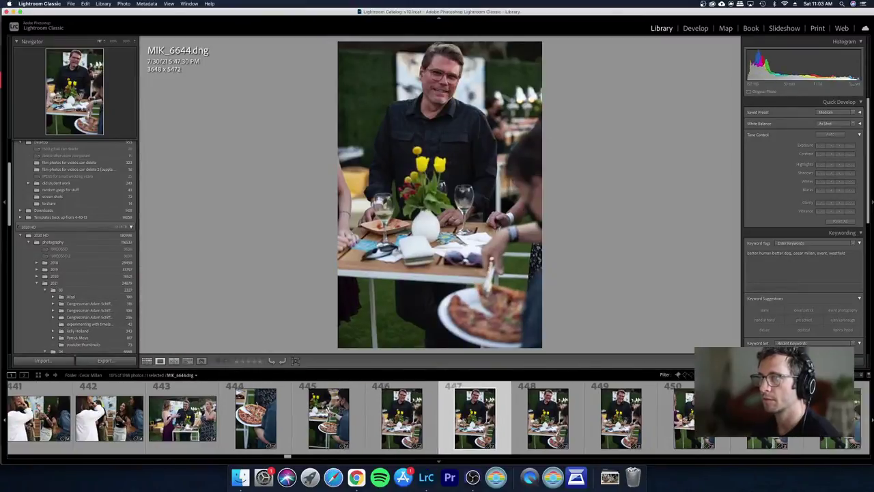
key("Left")
key("x")
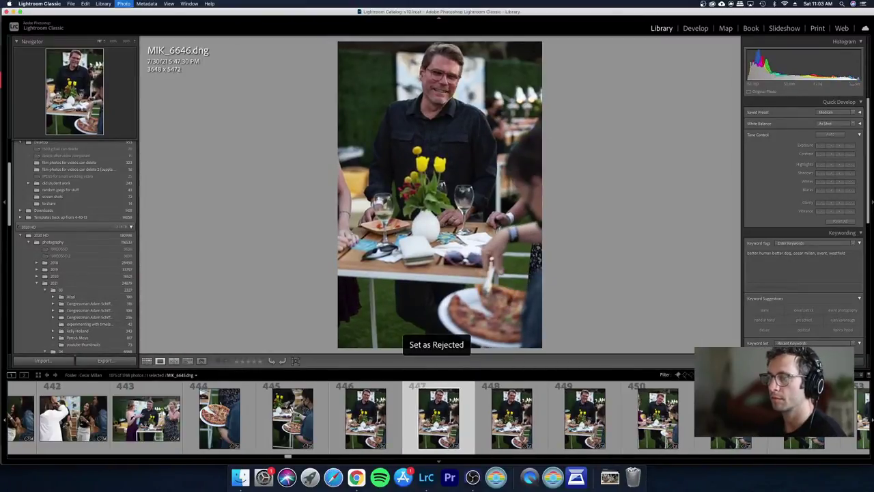
Step: Compare photos 448 through 451 in the grid and reject photo 448
key("g")
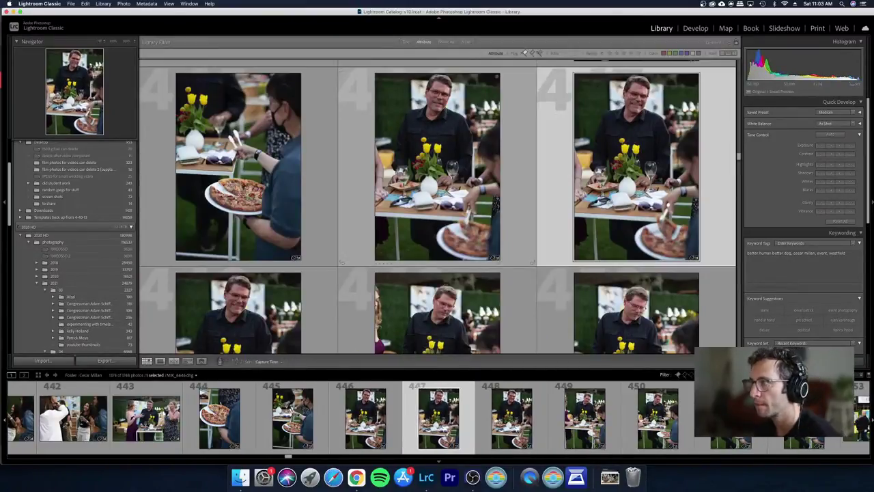
key("Right")
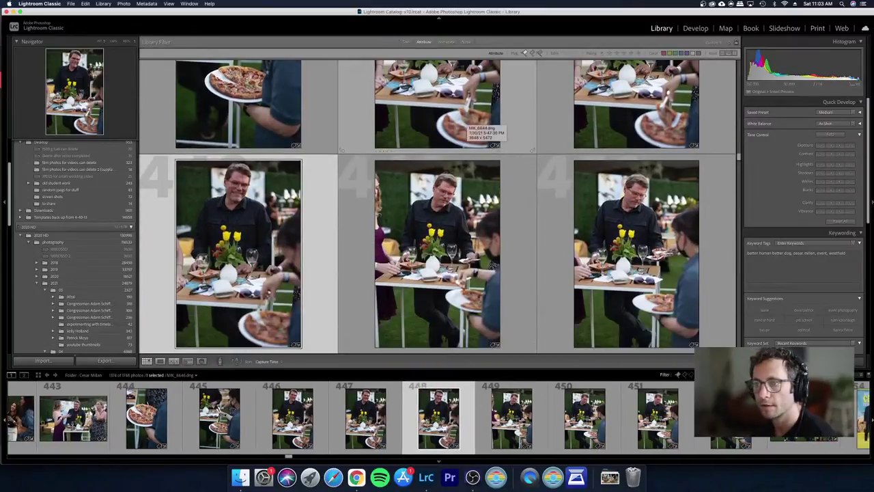
key("Right")
key("Right")
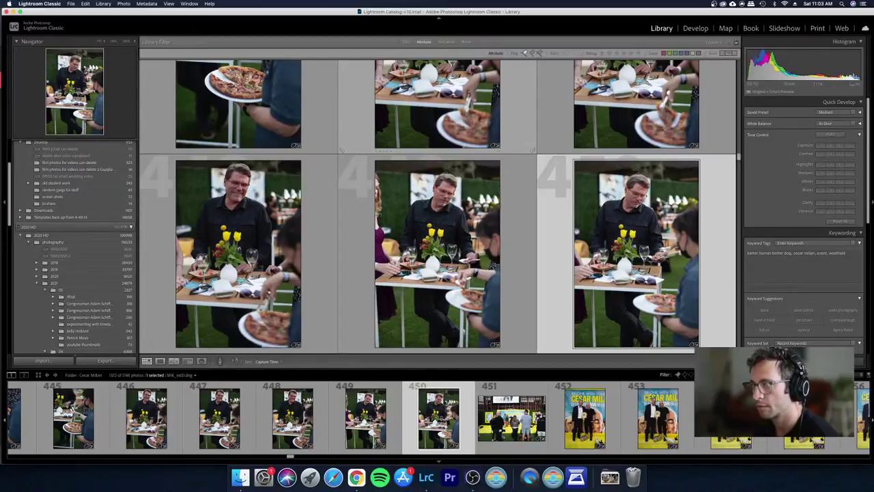
key("Right")
key("Left")
key("Left")
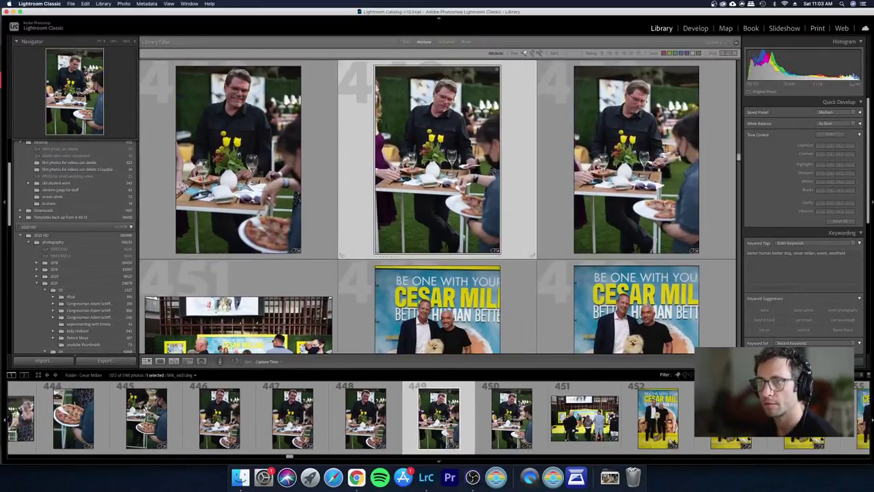
key("Left")
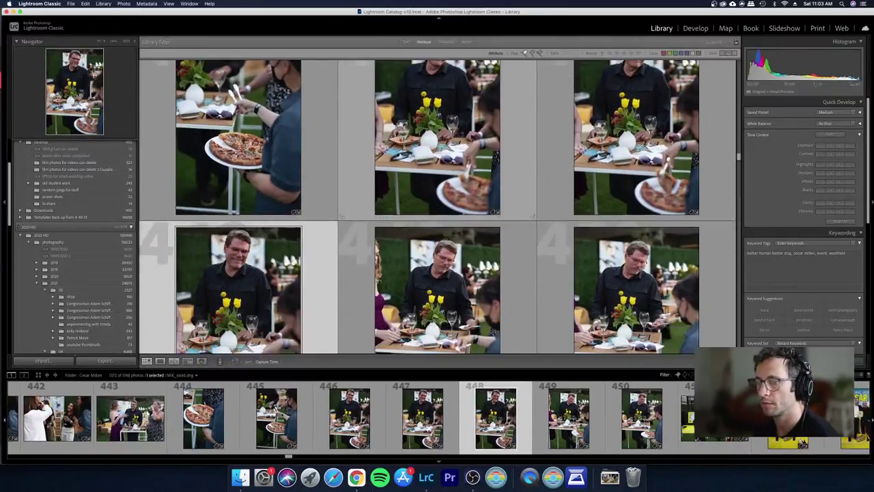
key("x")
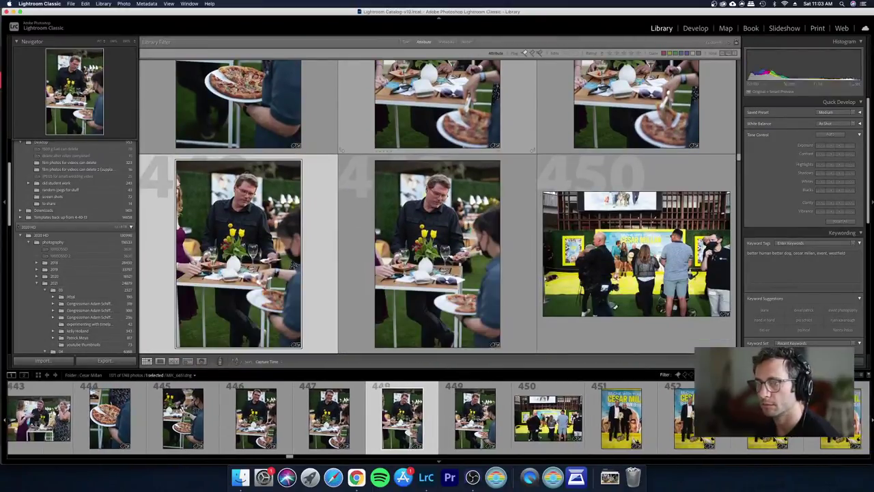
Step: View MIK_6651 full size, reject the duplicate before it, and advance to BRIX5860.dng
key("e")
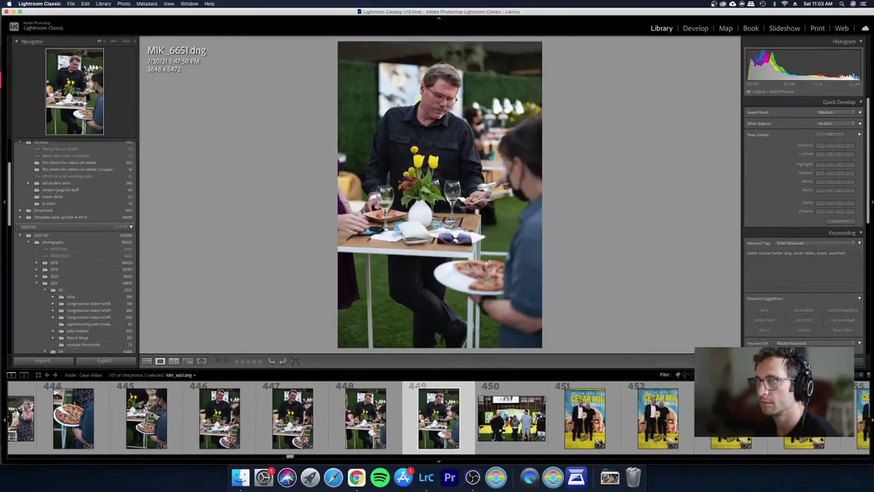
key("Left")
key("x")
key("Right")
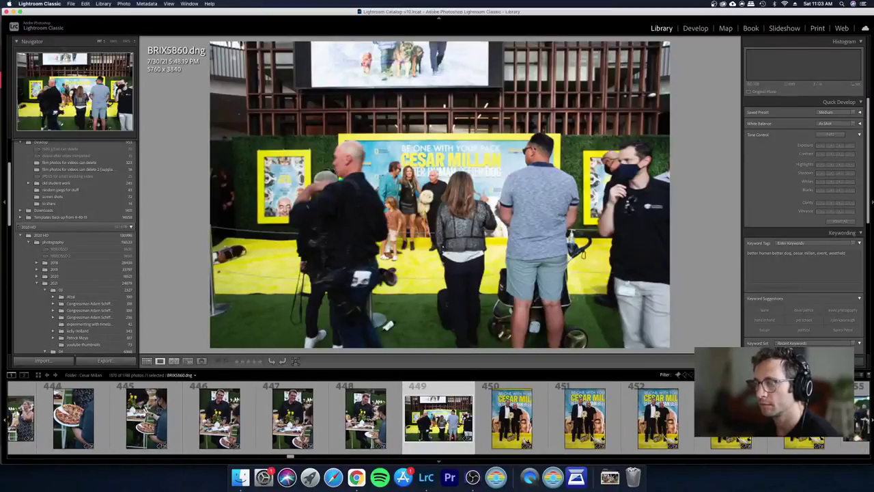
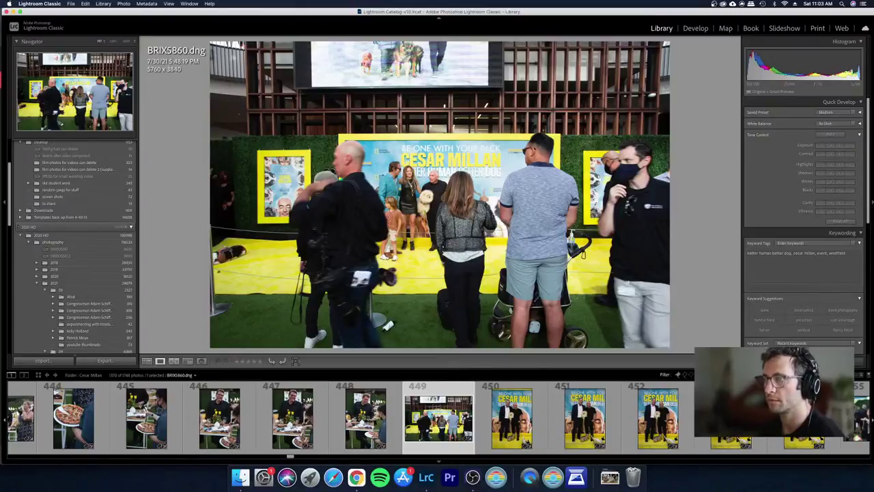
Step: Reject two duplicate Cesar Millan portraits after comparing them in Loupe
key("Right")
key("Right")
key("x")
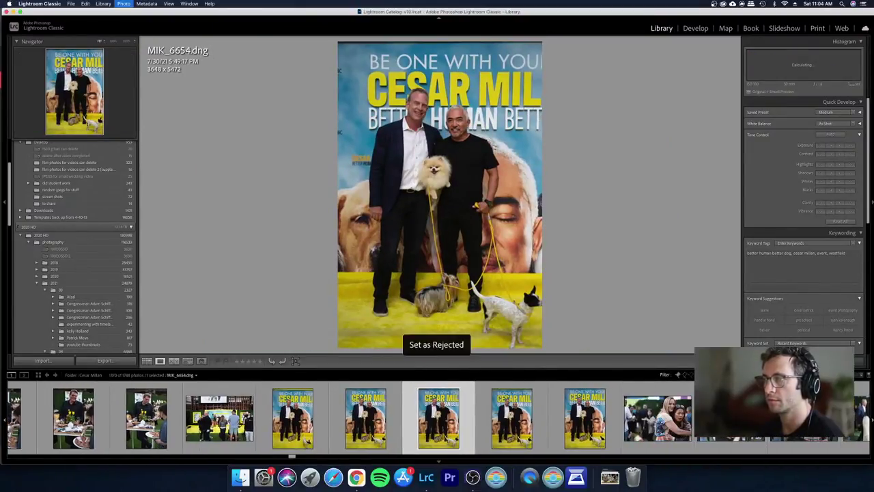
key("Right")
key("x")
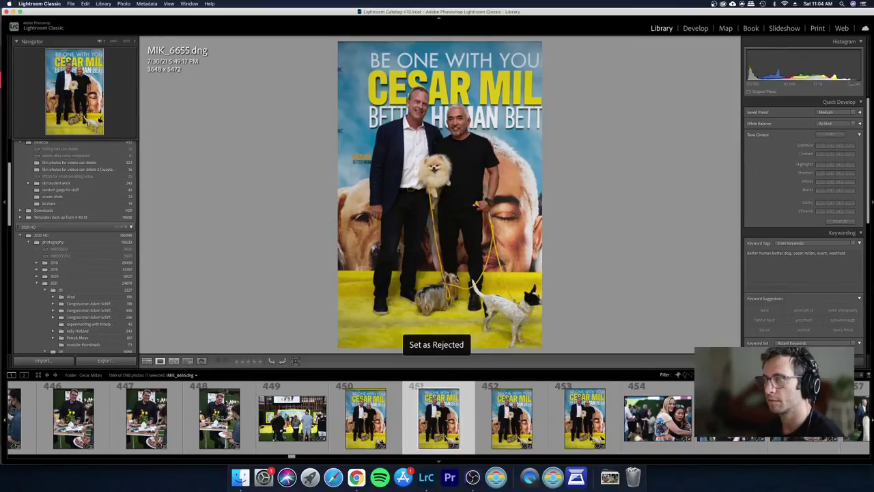
key("Left")
key("Left")
key("Left")
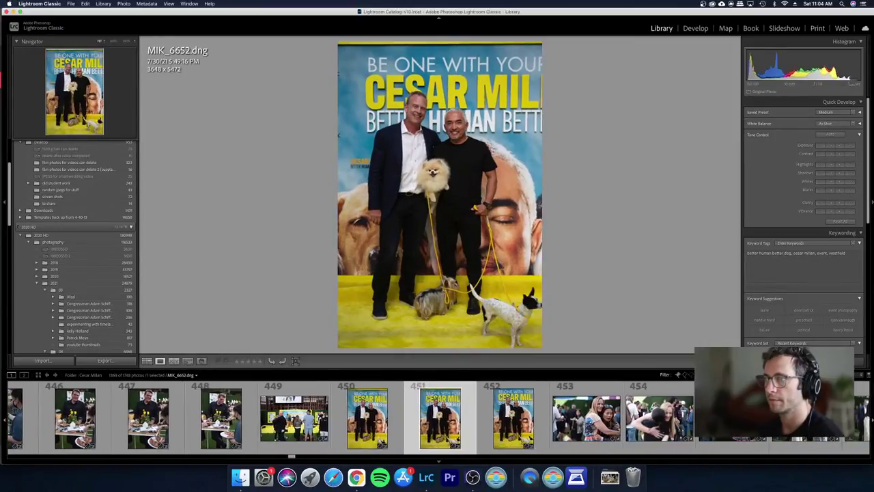
key("Right")
key("Right")
key("Right")
key("Left")
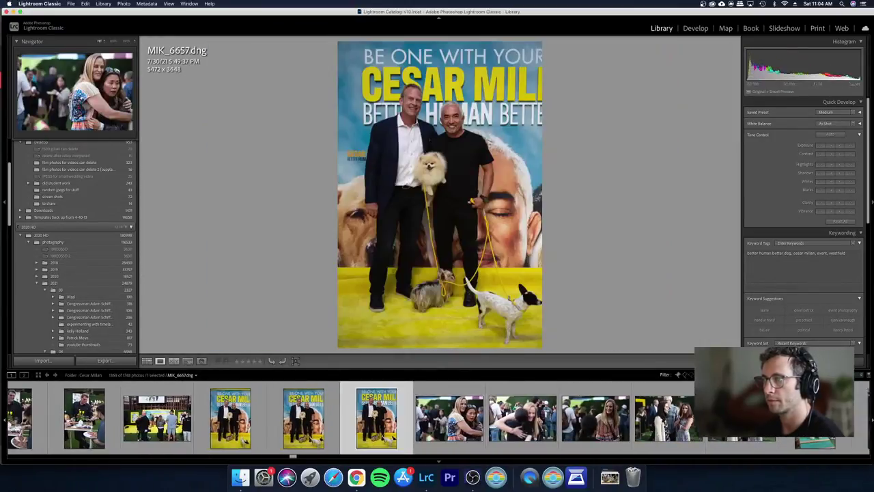
key("Left")
key("Left")
key("Right")
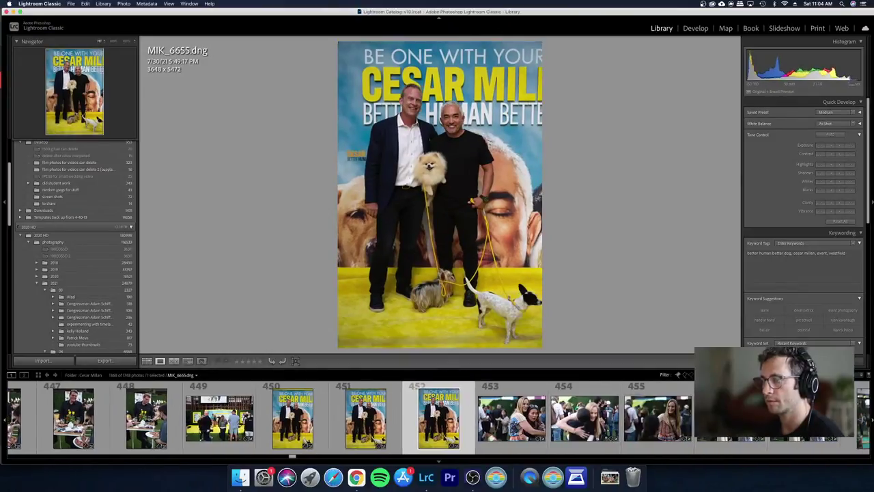
key("Left")
key("Right")
Step: Reject the blurry and weak hug frames, then show the shoot in Grid view
key("Right")
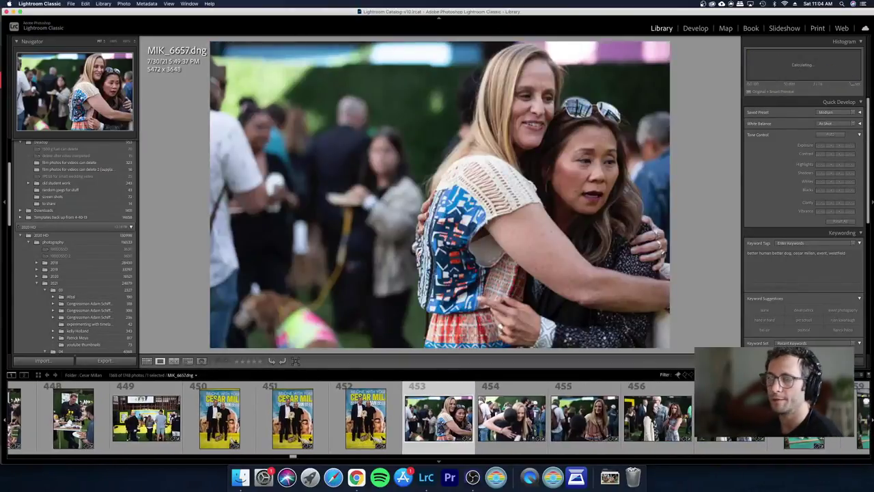
key("Right")
key("Left")
key("x")
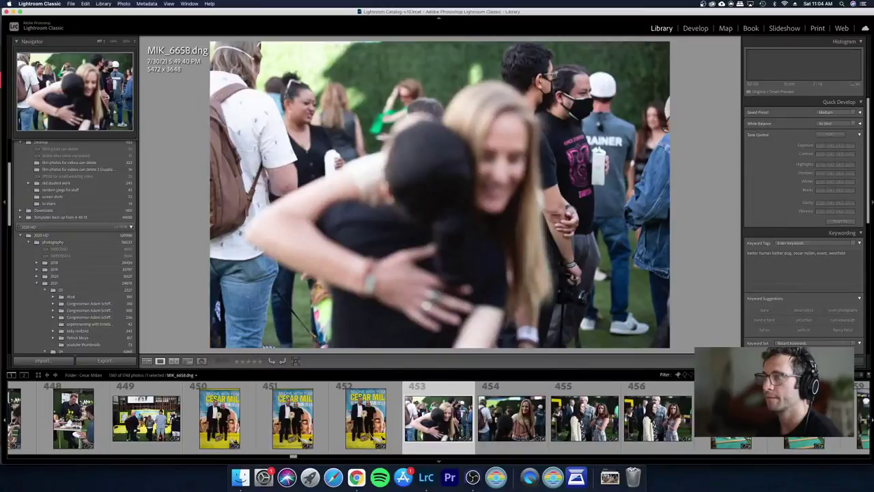
key("x")
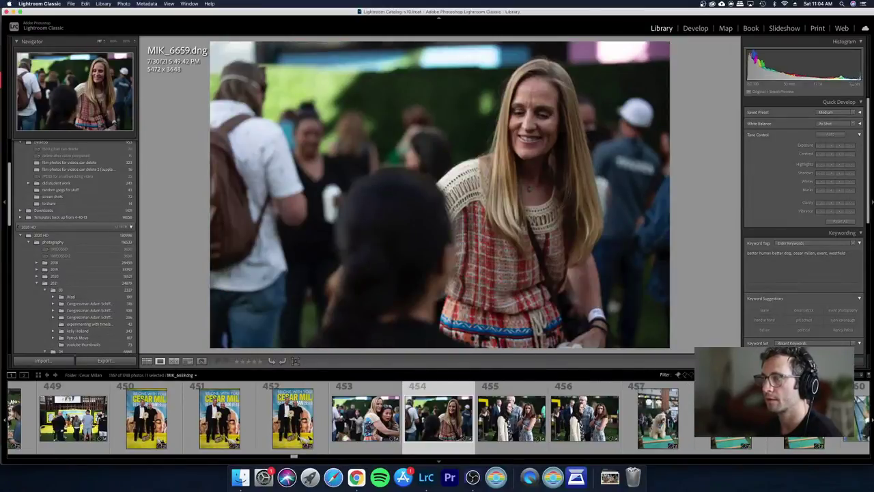
key("g")
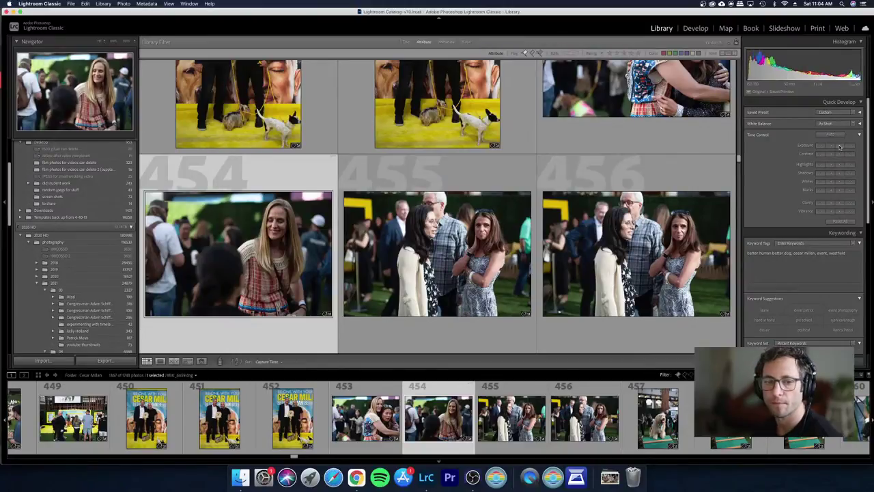
Step: In Grid, reject the duplicate women photo, dog photo 457 and dog-handler photo 459
left_click(497, 245)
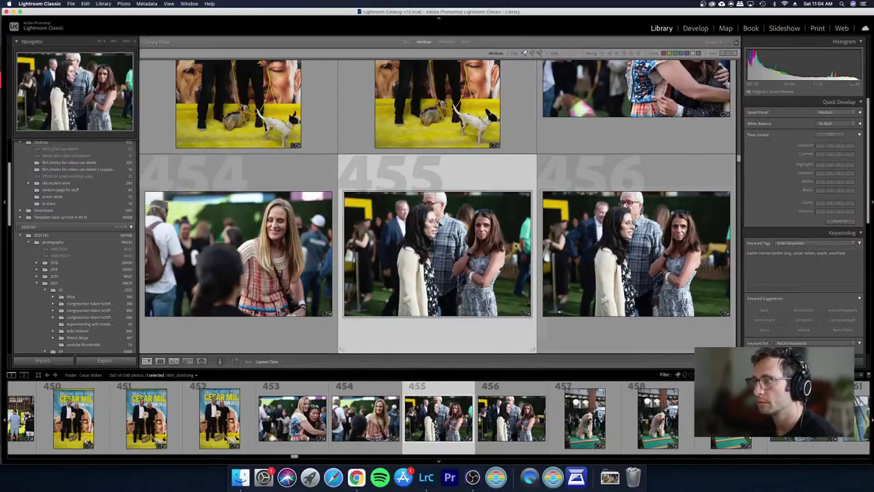
left_click(653, 242)
key("x")
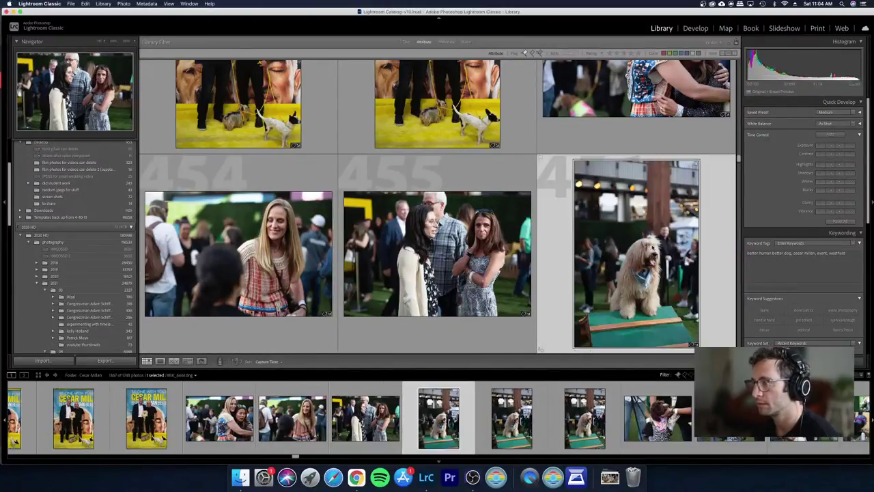
scroll(450, 252, "down", 5)
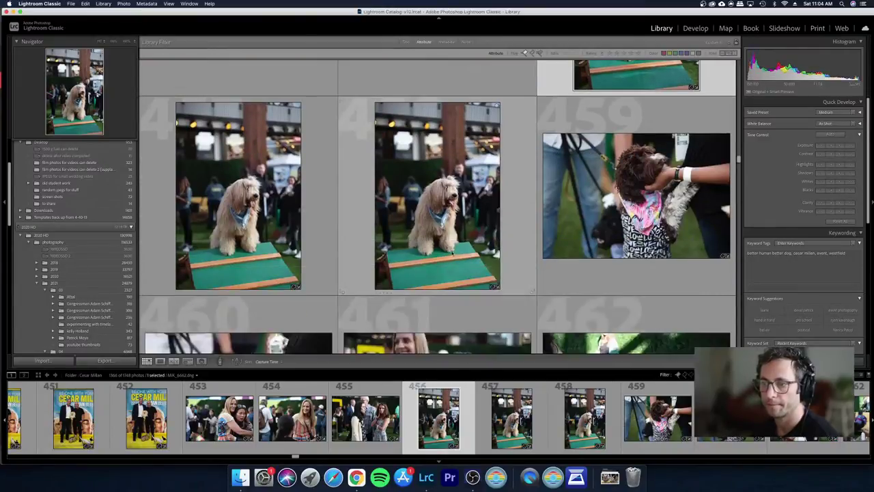
left_click(287, 184)
key("x")
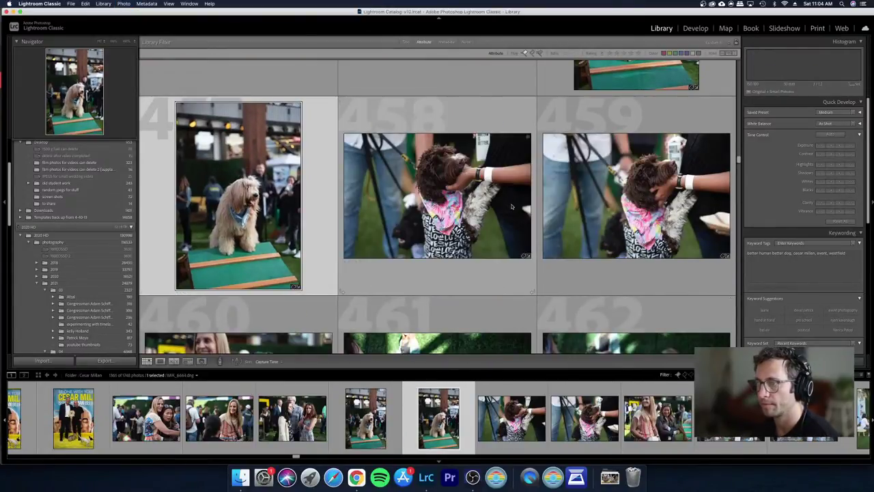
left_click(512, 206)
left_click(604, 238)
key("x")
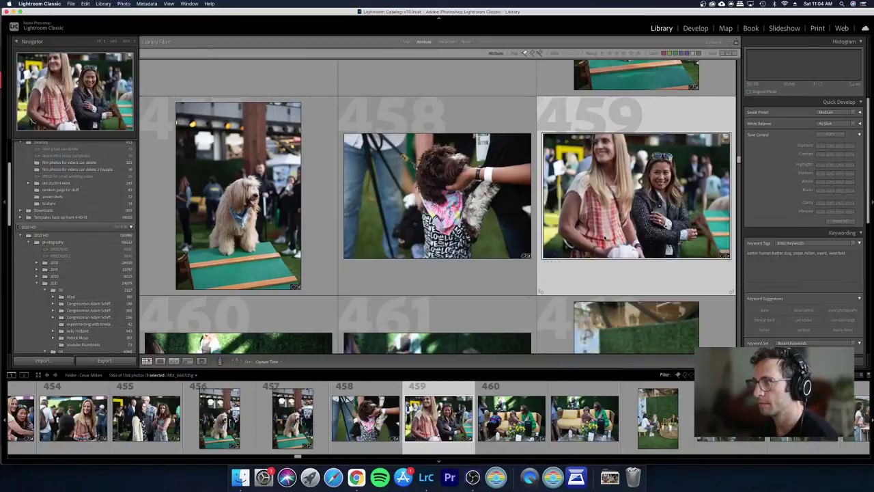
scroll(604, 237, "down", 3)
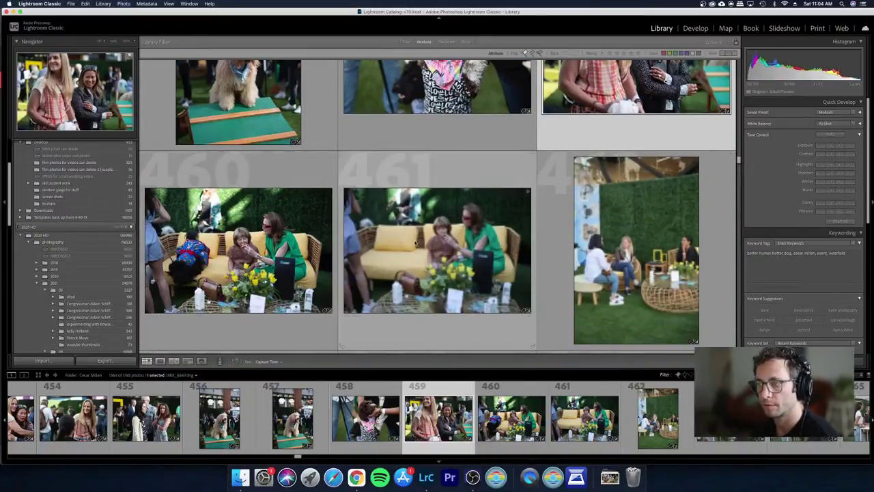
Step: Open photo 461 in Loupe and reject the couch photo MIK_6669
double_click(415, 242)
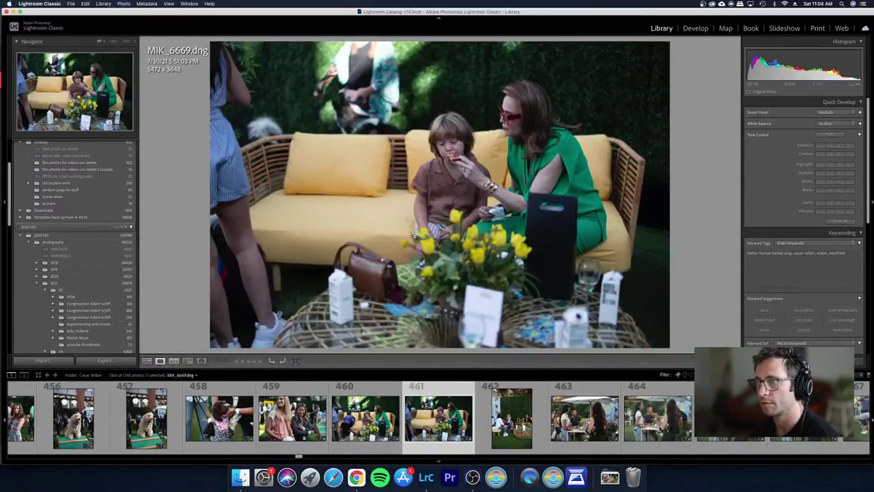
key("Right")
key("Left")
key("Left")
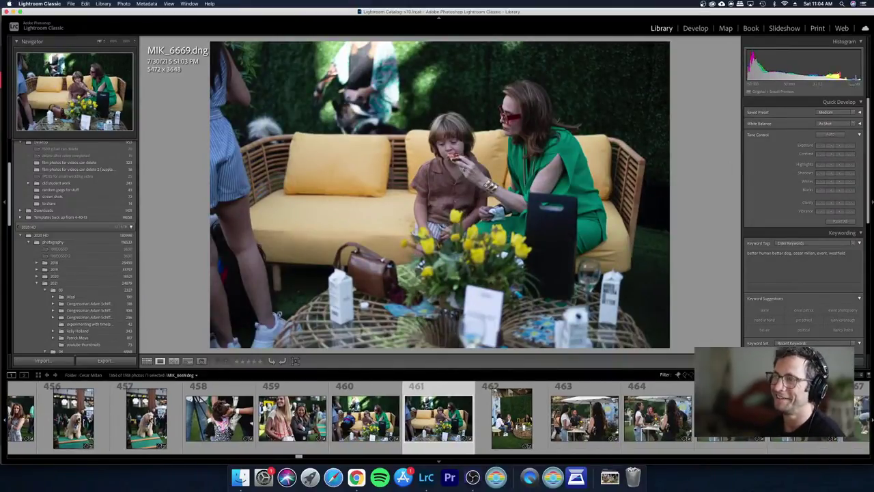
key("x")
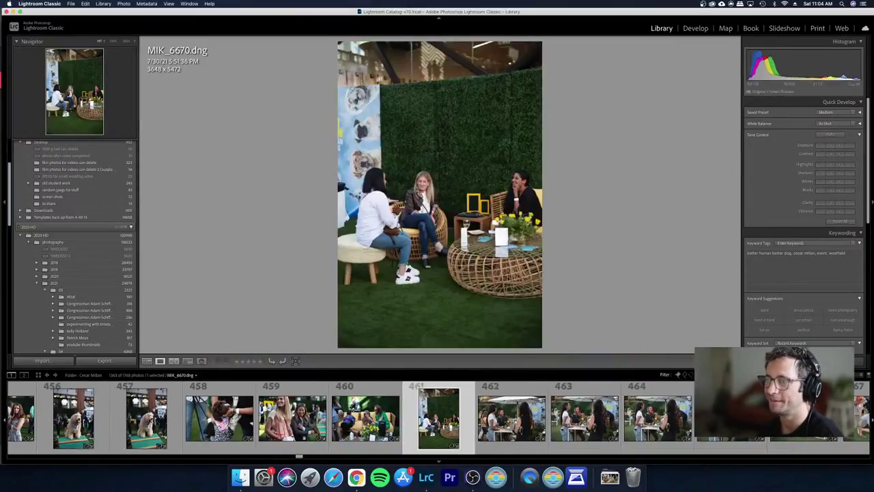
Step: Reject the duplicate garden table-chat frames and another weak frame
key("Right")
key("Right")
key("Right")
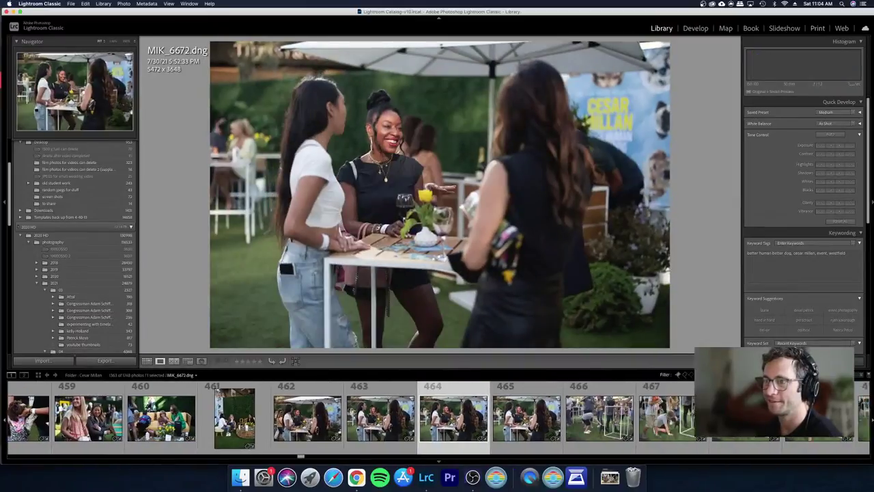
key("Left")
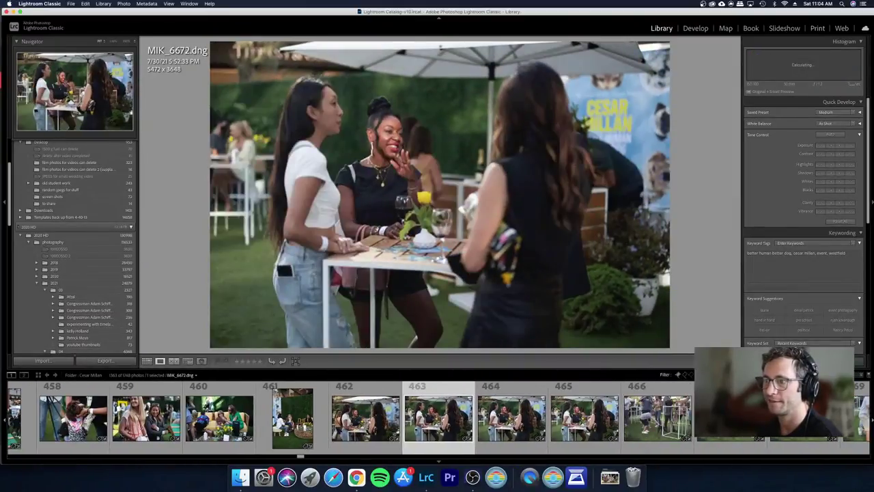
key("x")
key("Right")
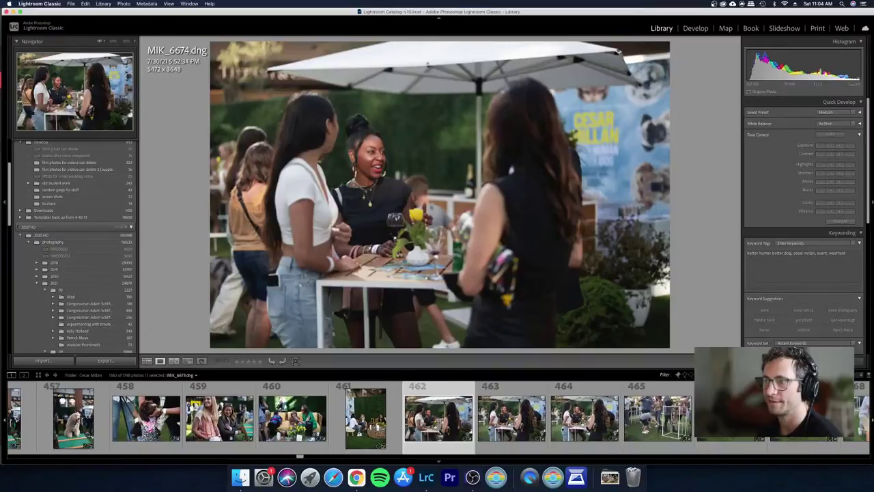
key("x")
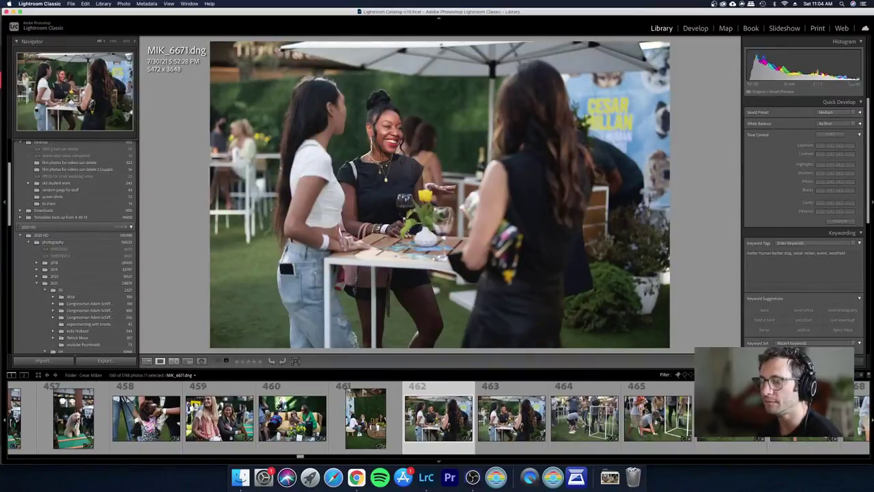
key("Right")
key("x")
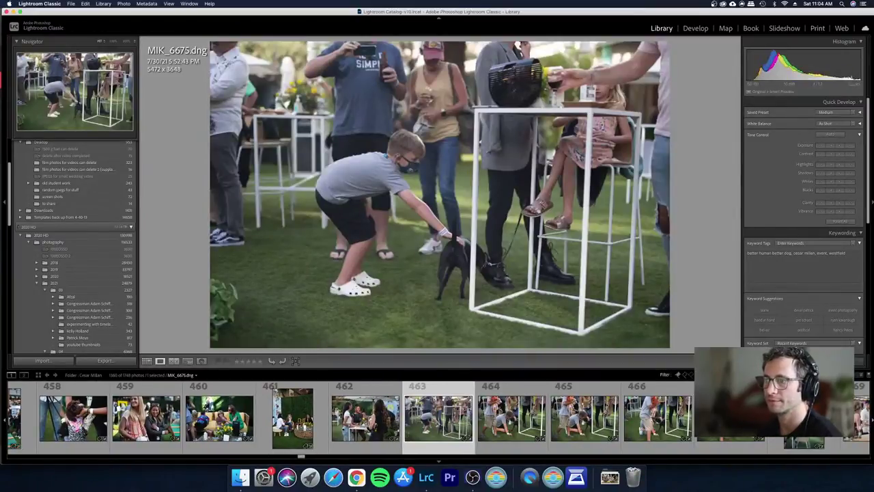
Step: Reject the redundant boy-with-dog burst shots, including MIK_6678
key("Right")
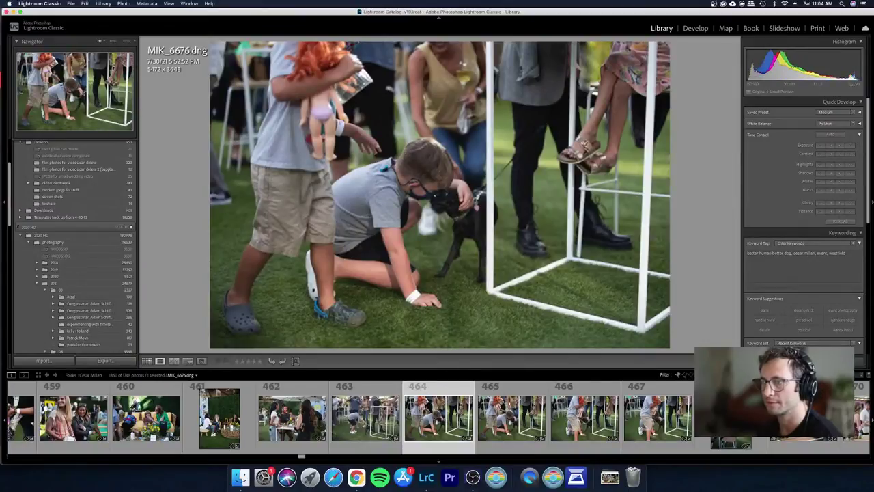
key("Right")
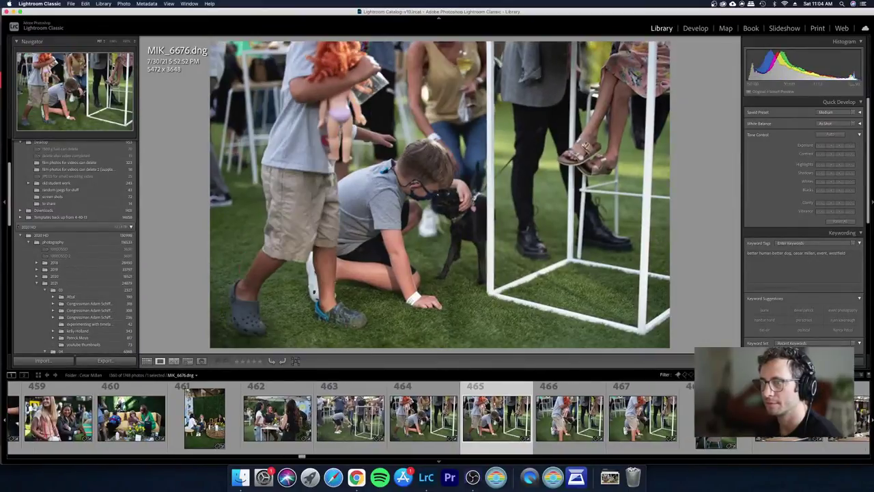
key("x")
key("x")
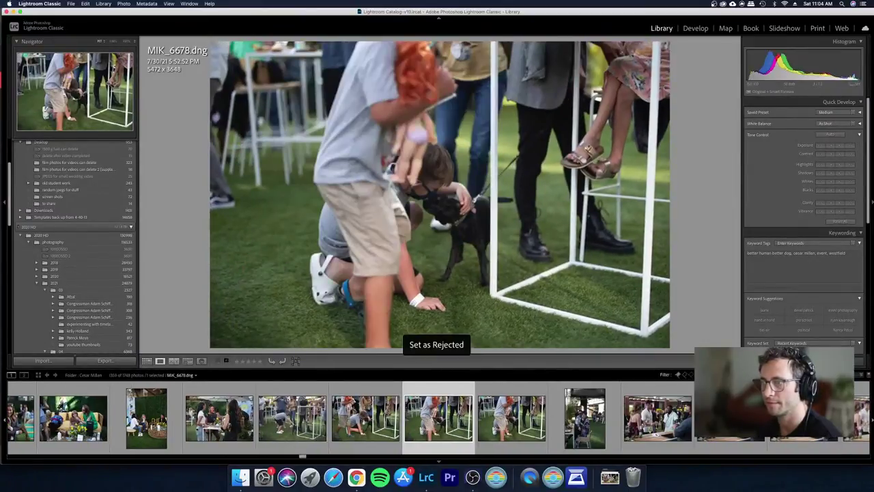
key("x")
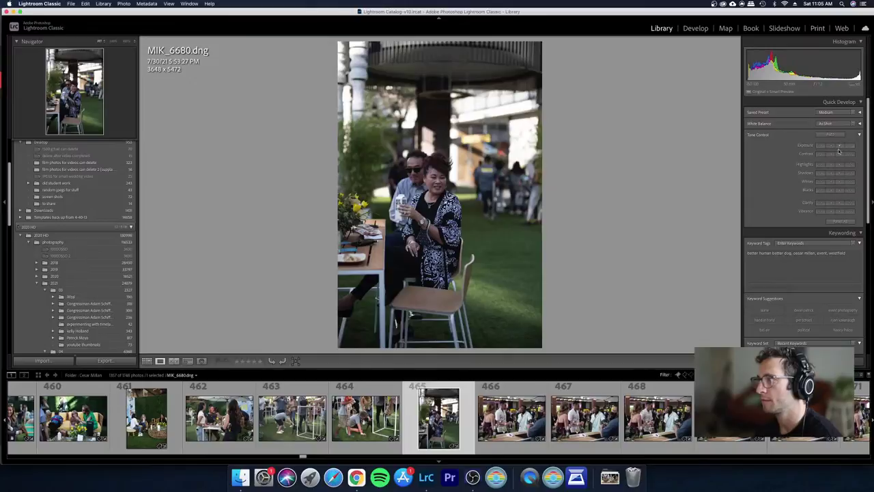
Step: Switch the seated-couple photo MIK_6680 into the Develop module
key("d")
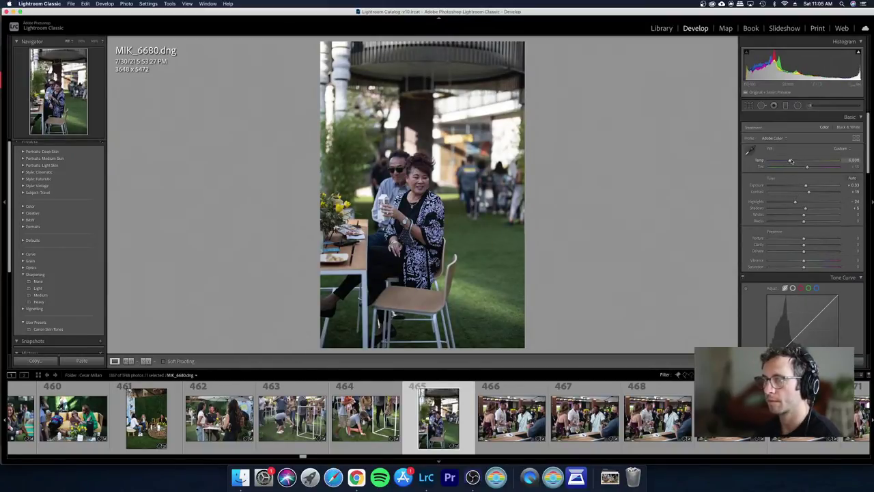
Step: Return to Grid, step to the next photos in Loupe, and reject the first weak bar-scene frame
key("g")
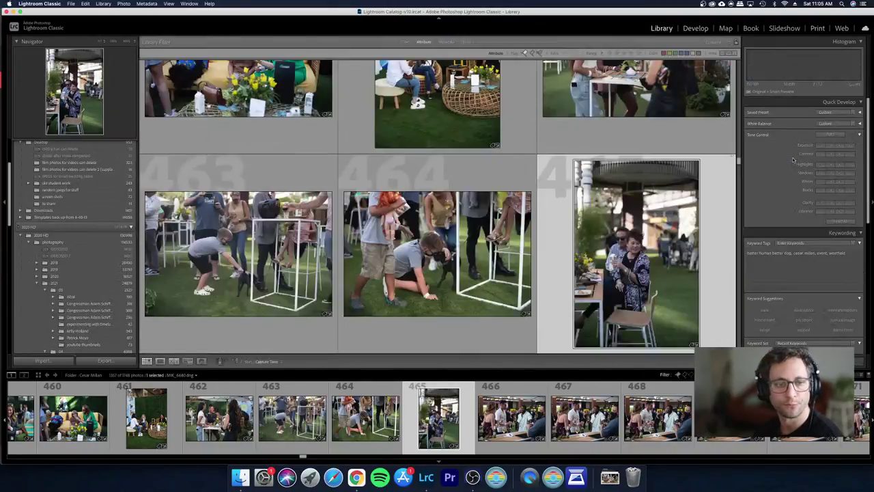
key("Right")
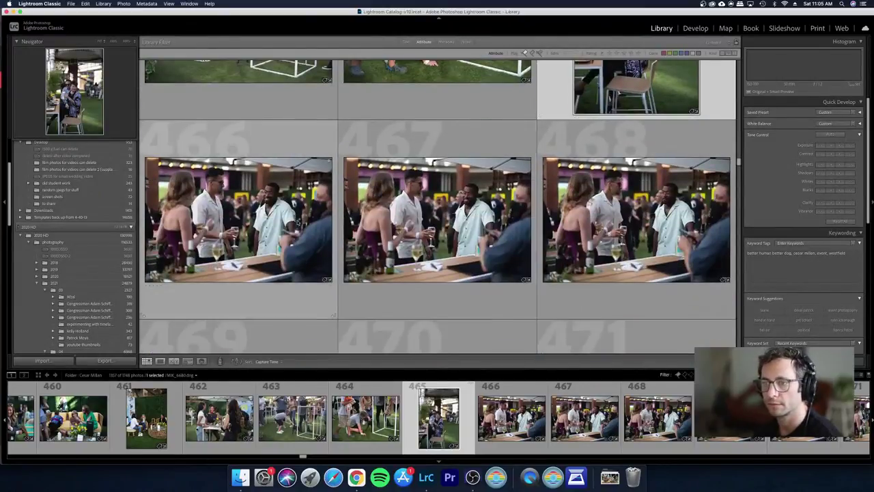
key("Right")
key("e")
key("Right")
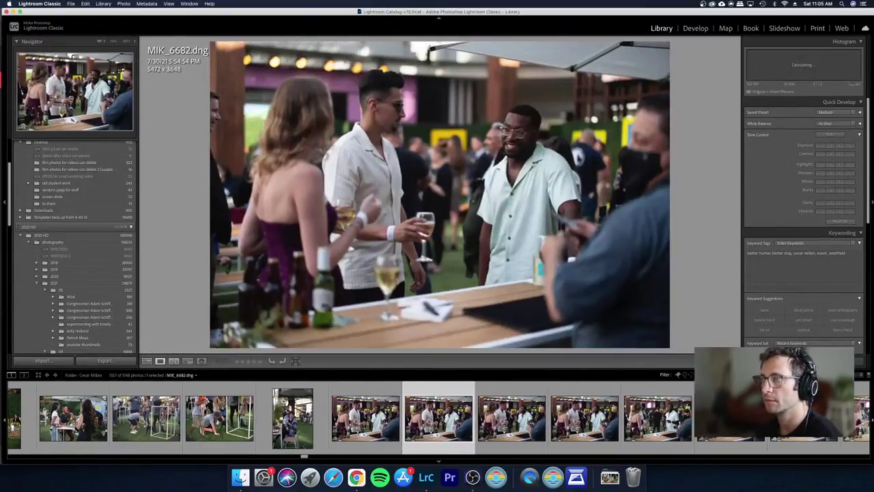
key("Left")
key("Right")
key("Left")
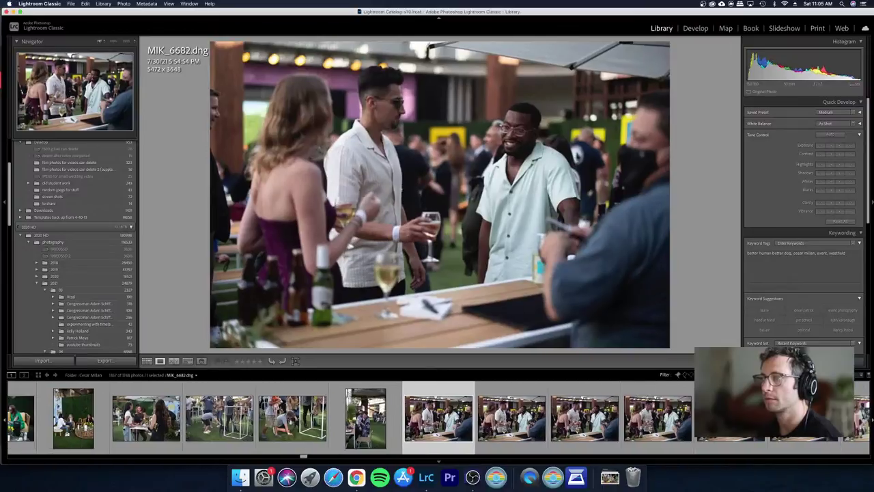
key("x")
Step: Reject the next three weak bar-scene frames in sequence
key("Right")
key("x")
key("Right")
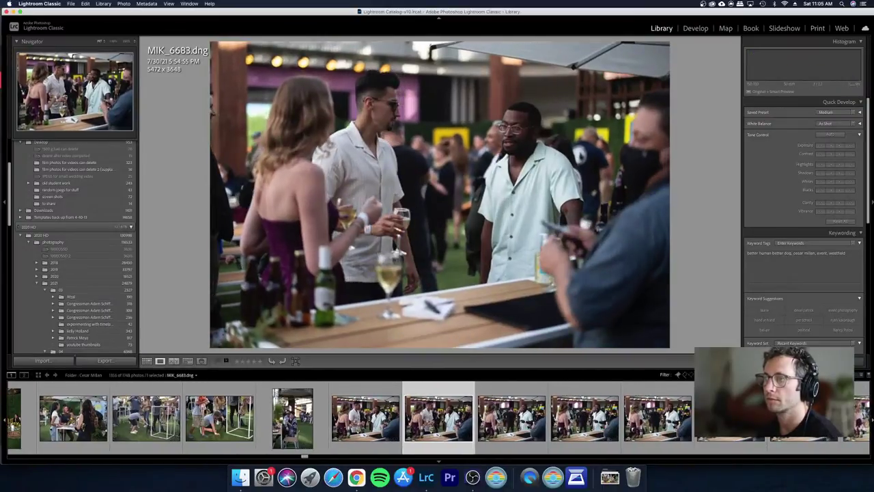
key("x")
key("Right")
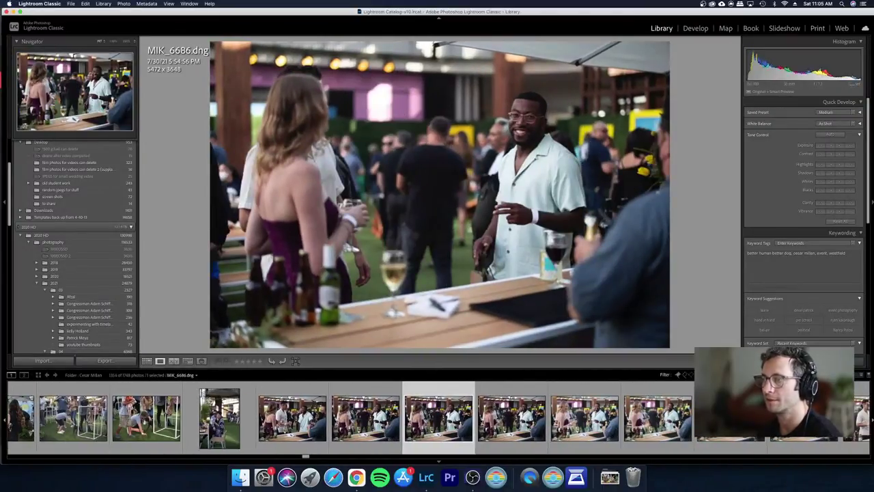
key("x")
key("Right")
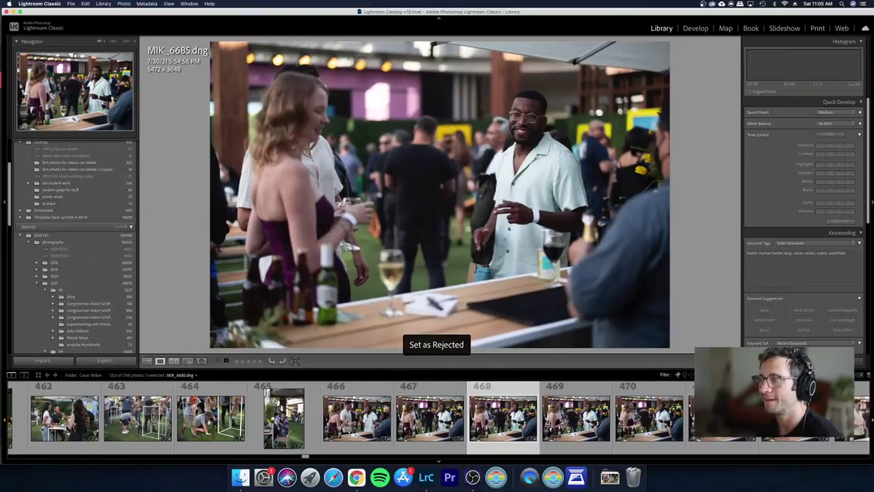
Step: Compare neighbouring frames, reject one more, and return to Grid
key("Right")
key("Left")
key("Left")
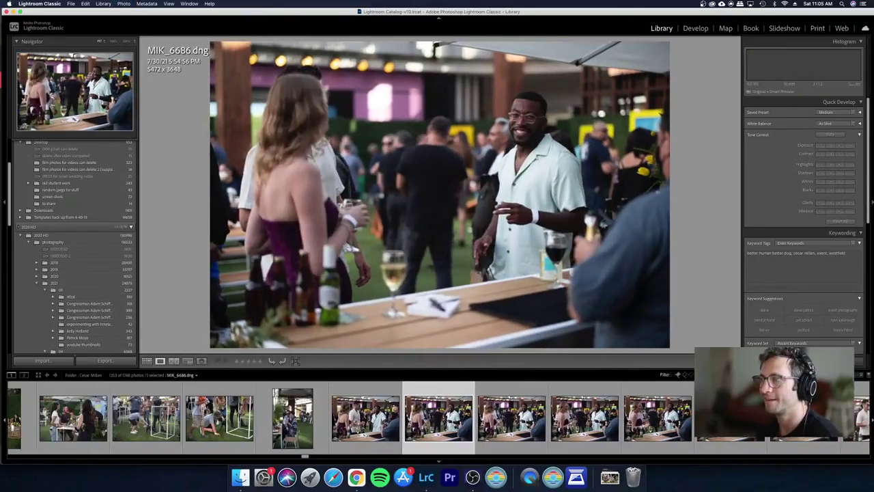
key("Right")
key("Right")
key("Right")
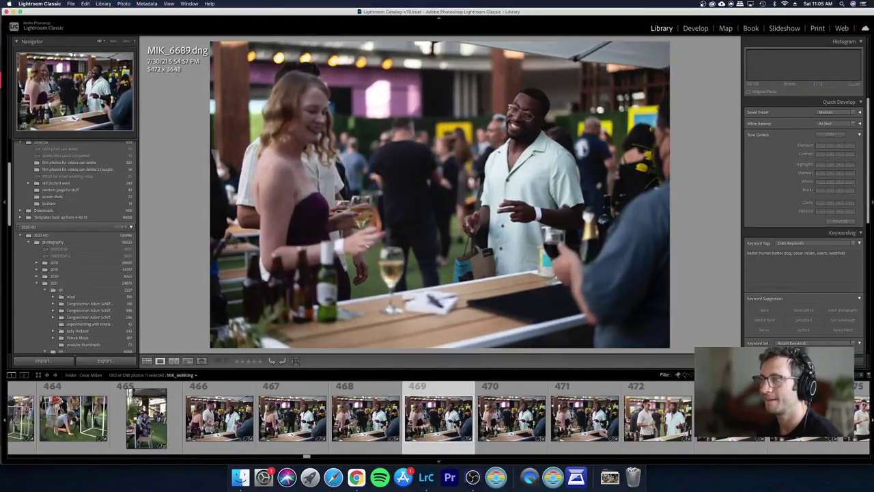
key("Right")
key("x")
key("Right")
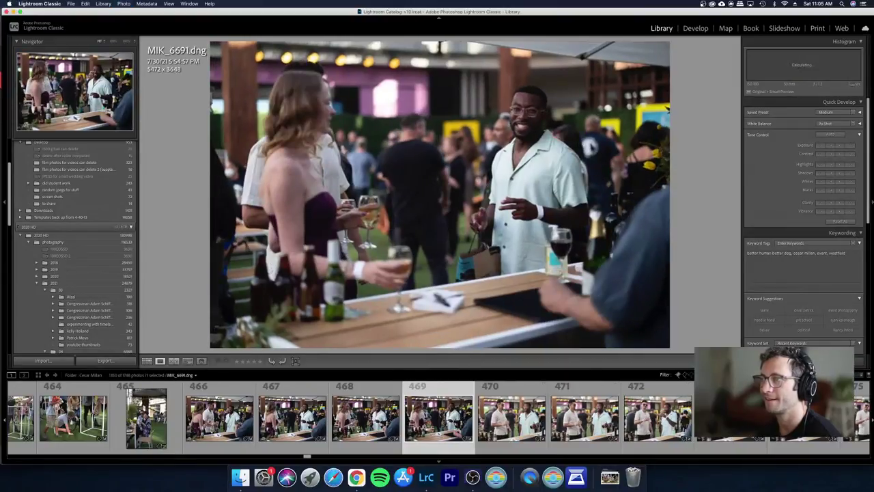
key("g")
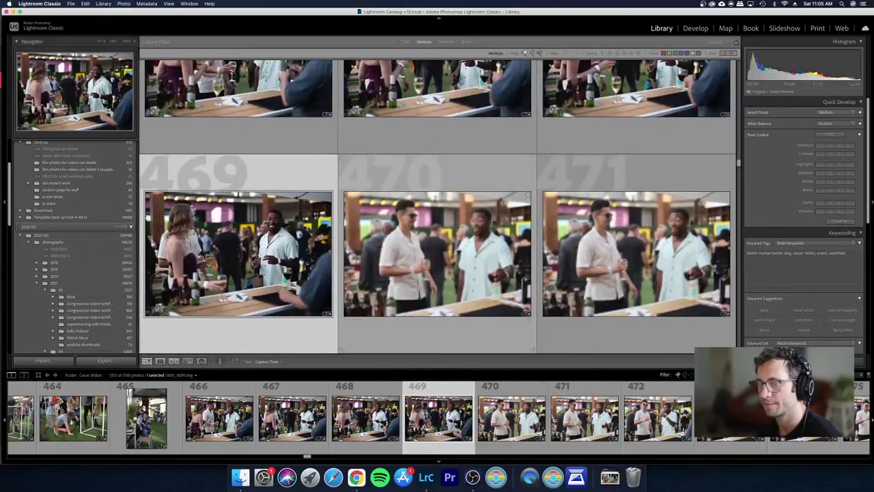
Step: Reject the weak frame after photo 468 in Loupe, then return to Grid
left_click(437, 252)
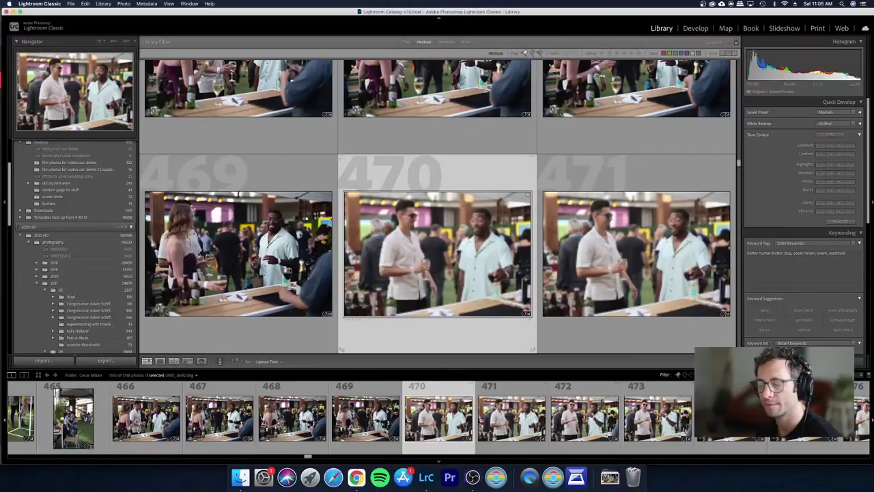
key("Left")
key("Left")
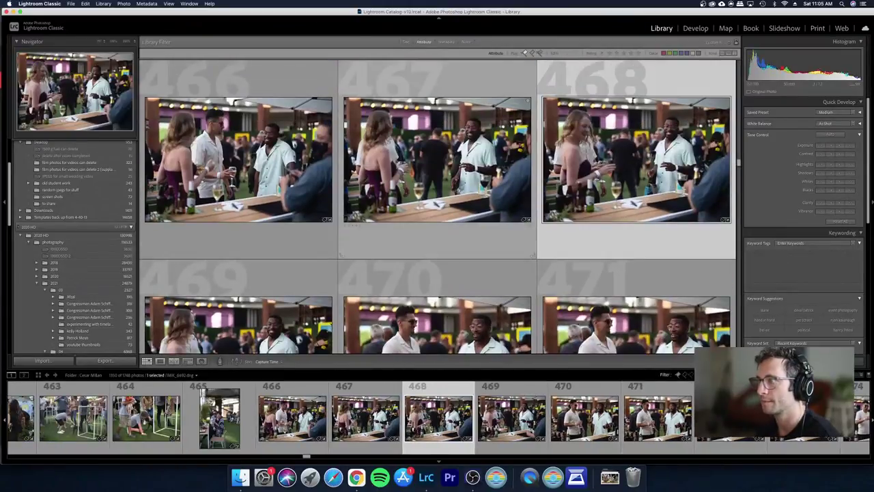
key("e")
key("Right")
key("x")
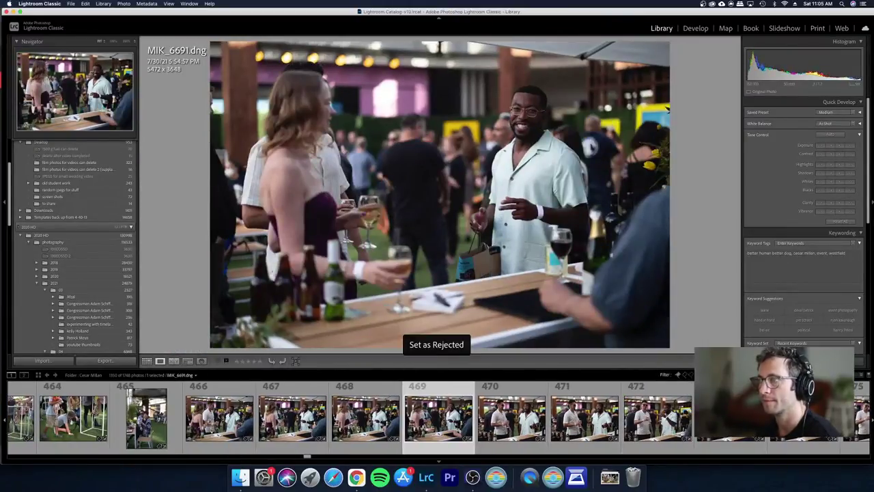
key("g")
Step: In Grid, reject photos 469, 470 and 471
key("x")
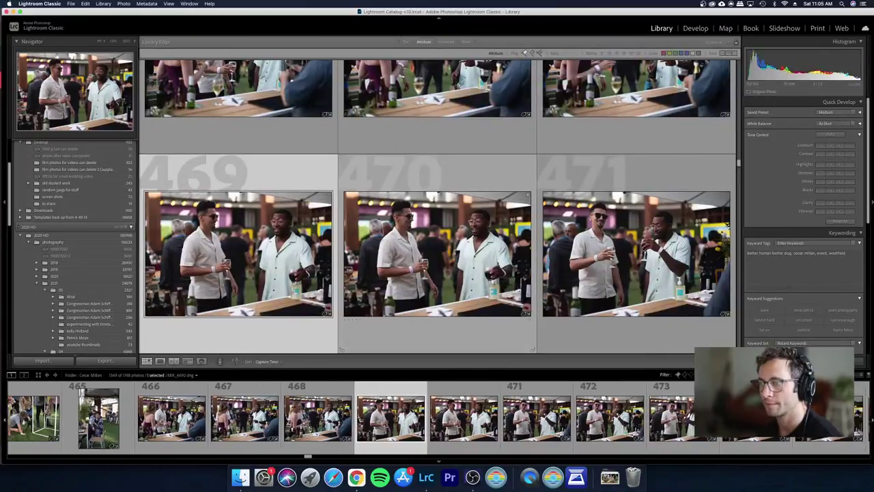
key("x")
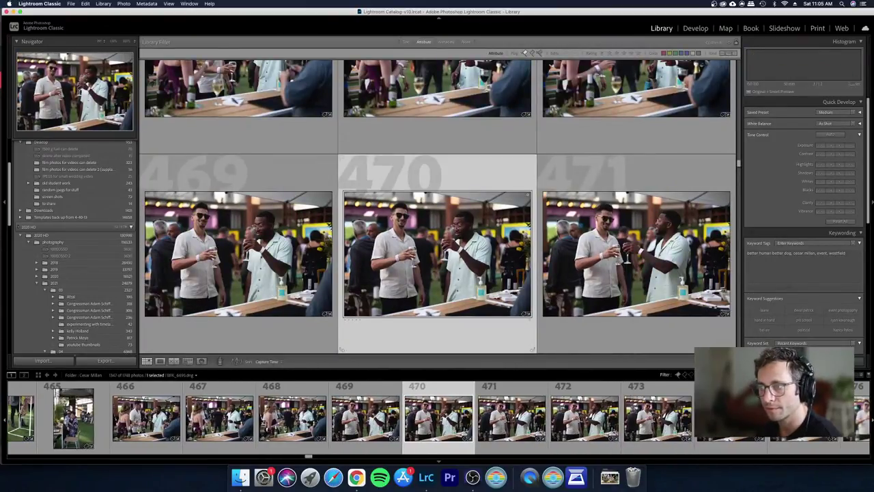
key("x")
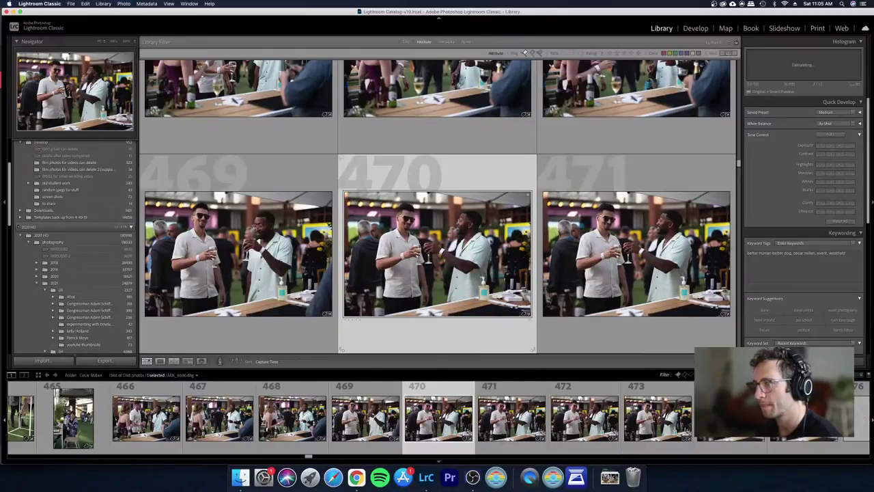
key("x")
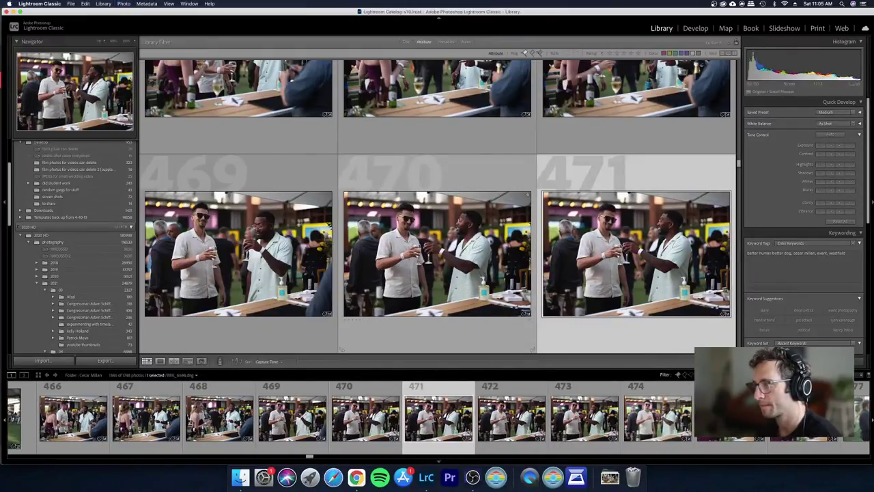
key("Right")
key("Right")
key("Left")
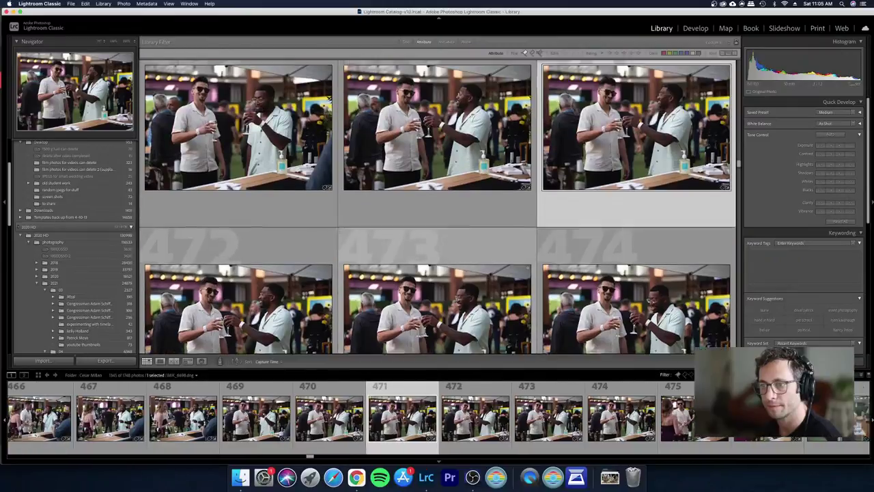
key("x")
Step: Reject photos 473 and 474, stepping on to photo 475
key("Right")
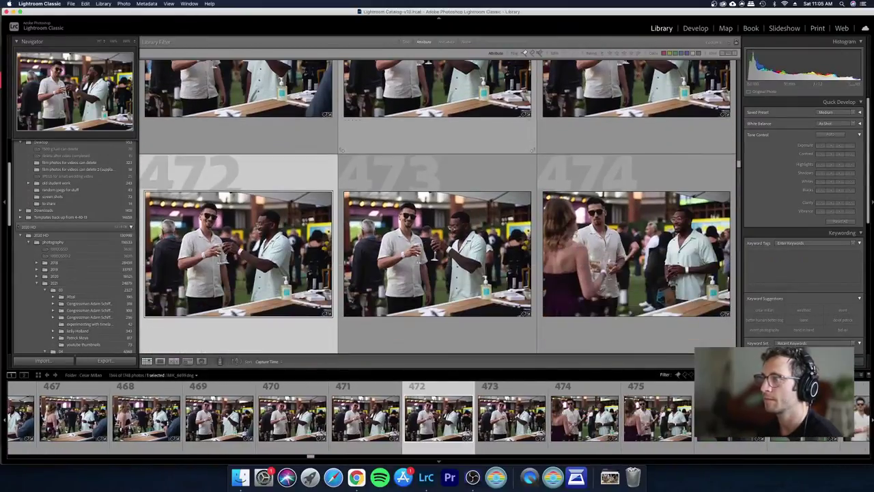
key("Right")
key("x")
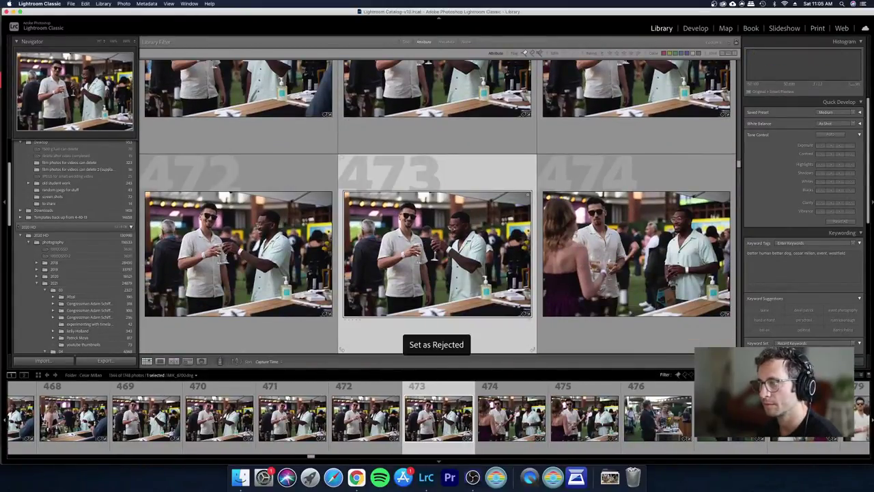
key("Right")
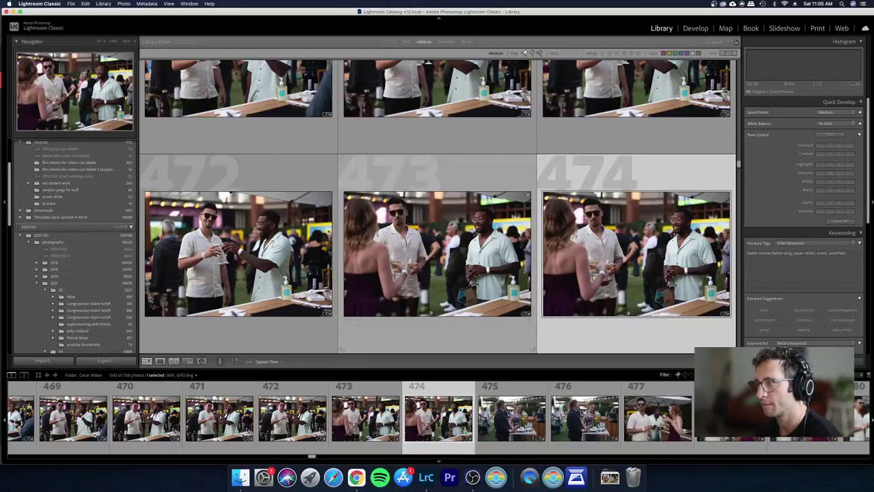
key("x")
key("Right")
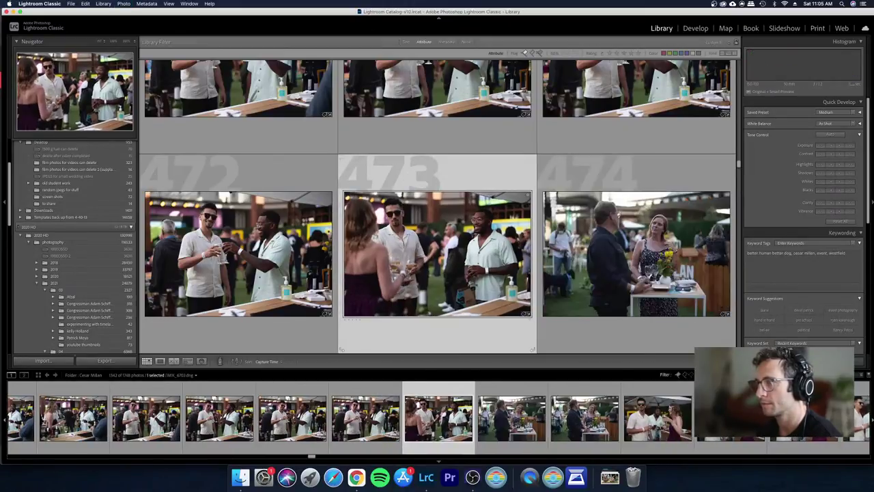
key("Right")
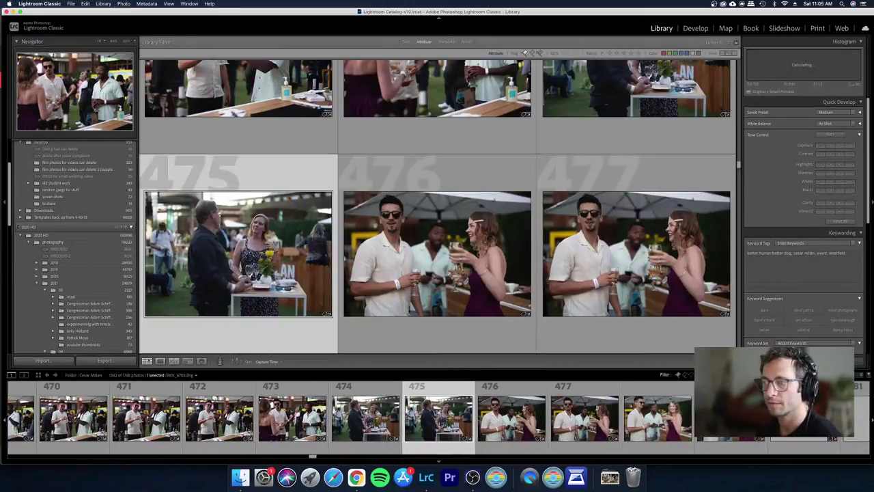
Step: Compare photos 474 and 475 in Loupe and reject the weaker frame
key("e")
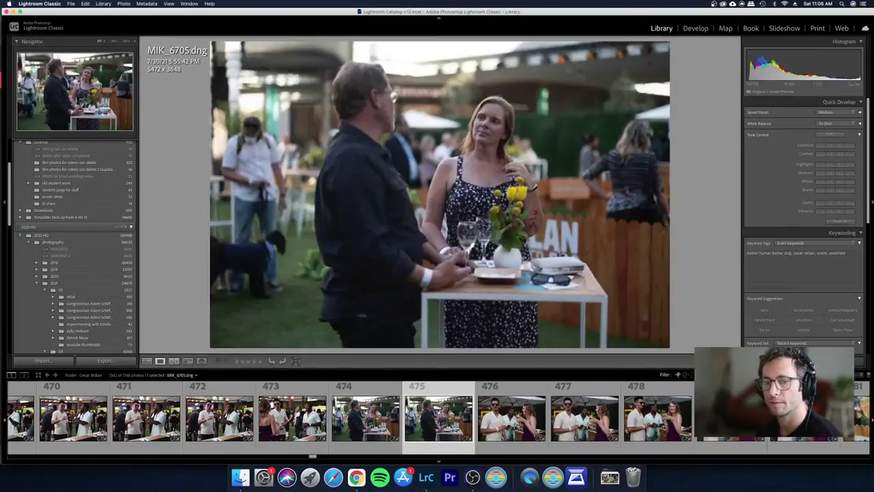
key("Left")
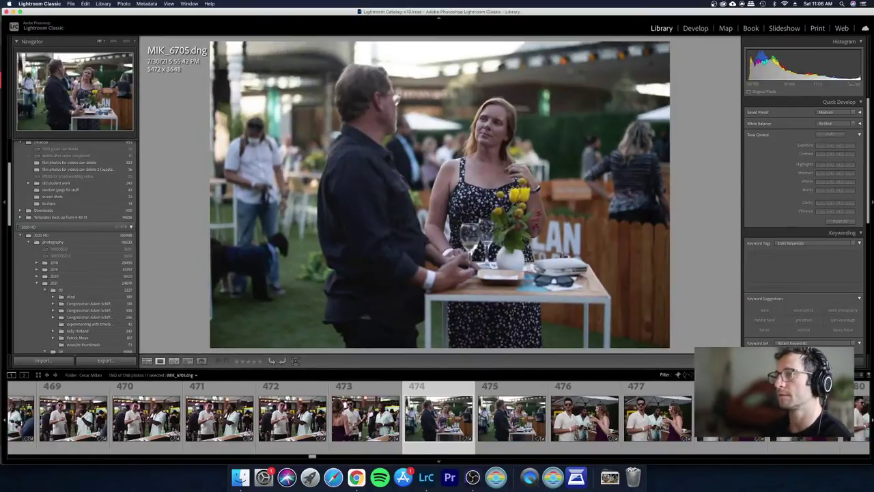
key("Right")
key("Left")
key("Right")
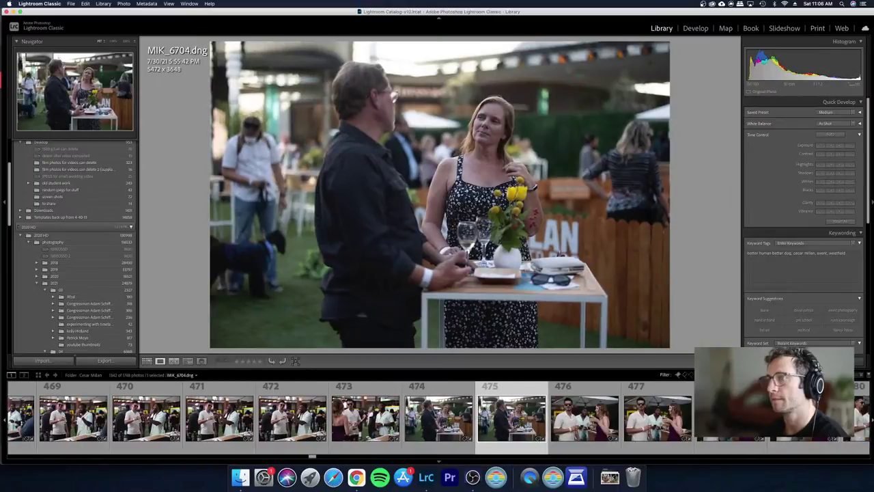
key("x")
Step: Open the kept couple frame MIK_6705 in Develop, then return to the Library grid
key("Left")
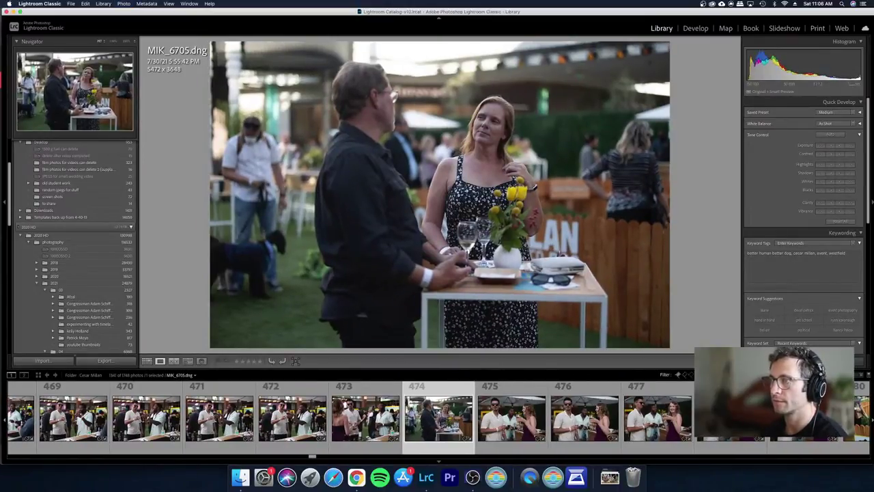
key("Right")
key("Left")
key("d")
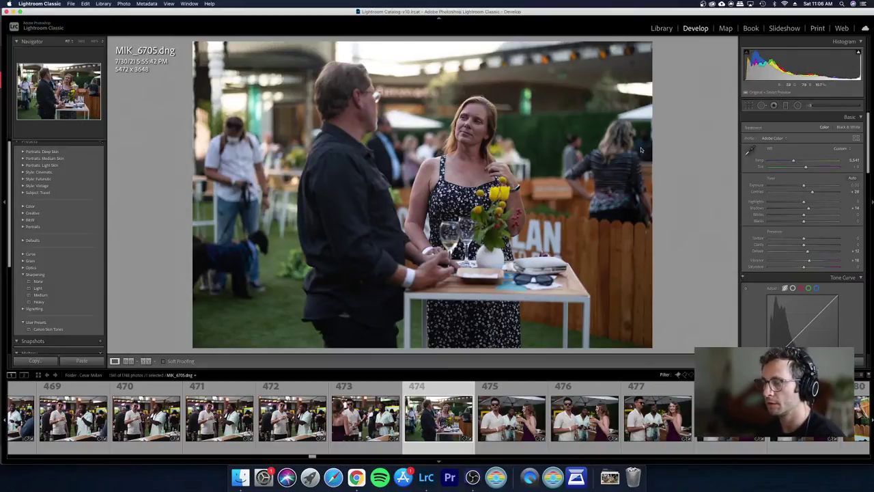
key("g")
key("Right")
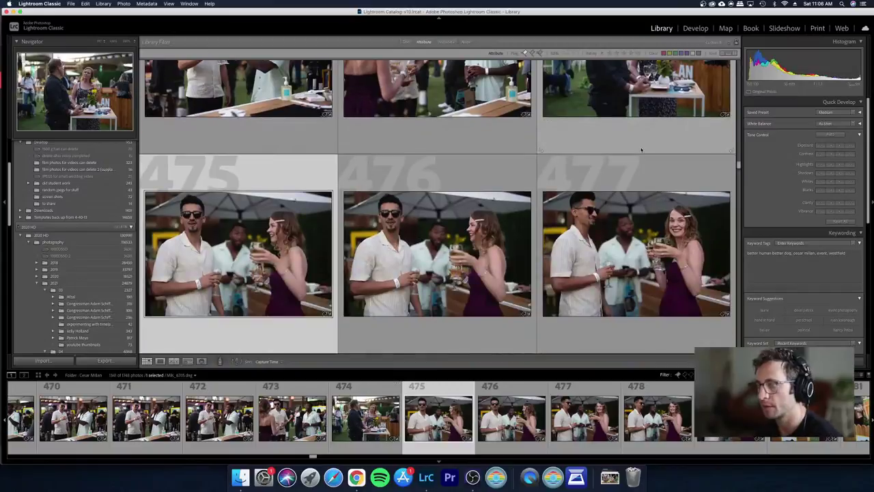
Step: Reject couple frame 476, dog photo 478, a girl shot and frame 479
key("Right")
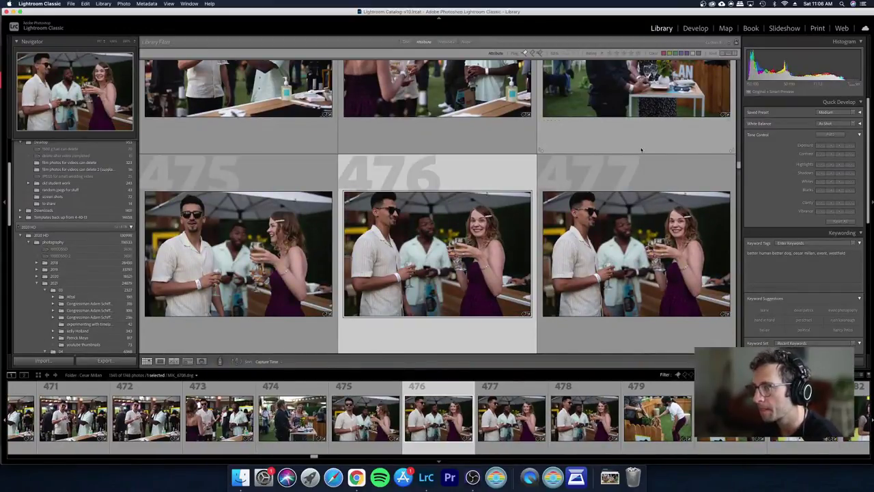
key("Right")
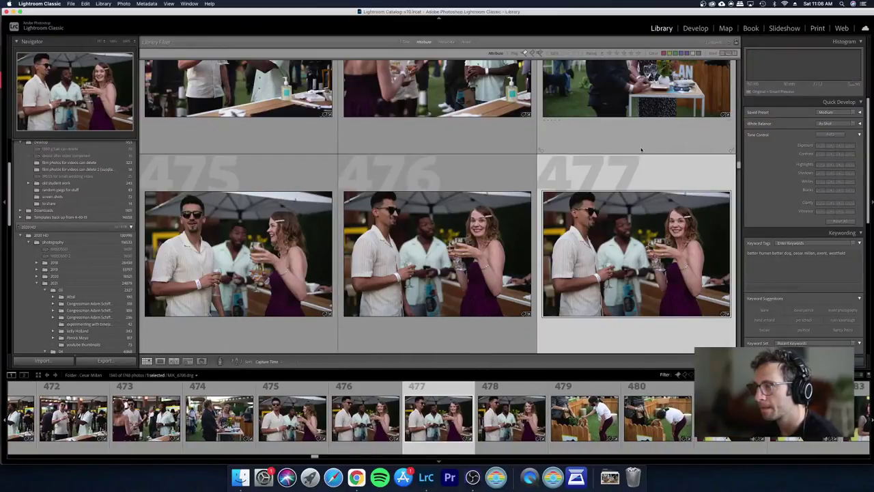
key("x")
key("Left")
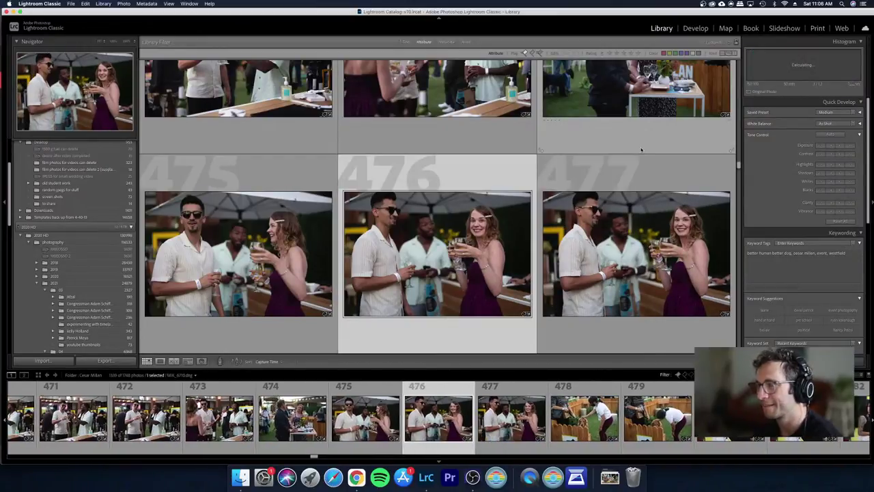
key("x")
key("Right")
key("Right")
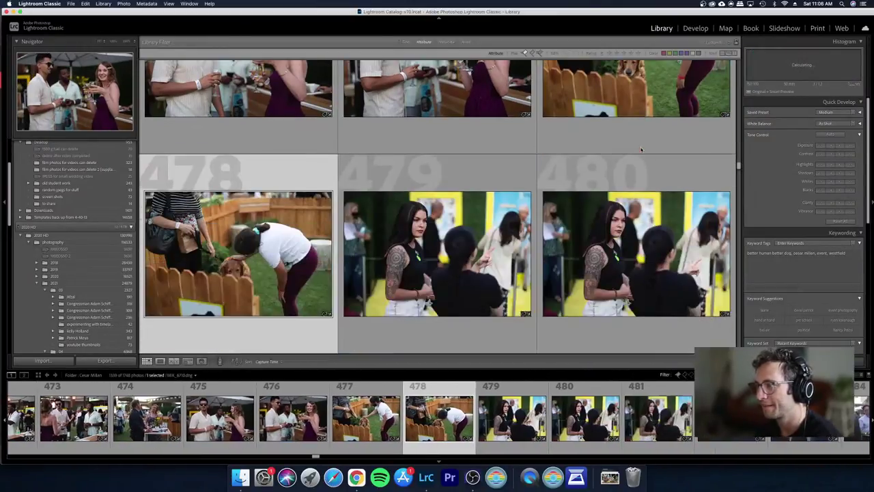
key("x")
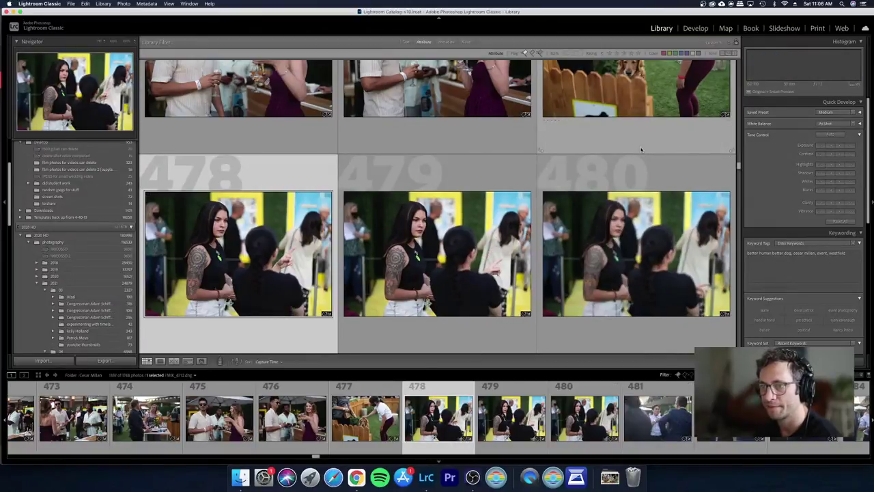
key("Right")
key("x")
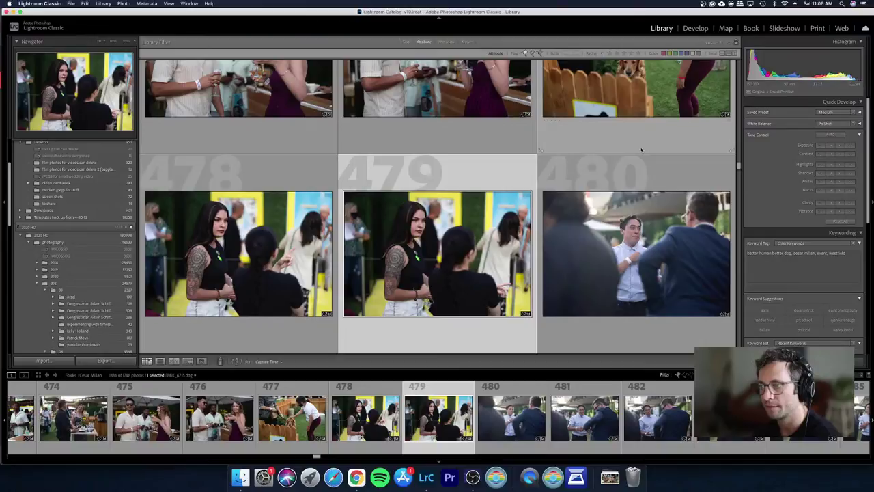
key("x")
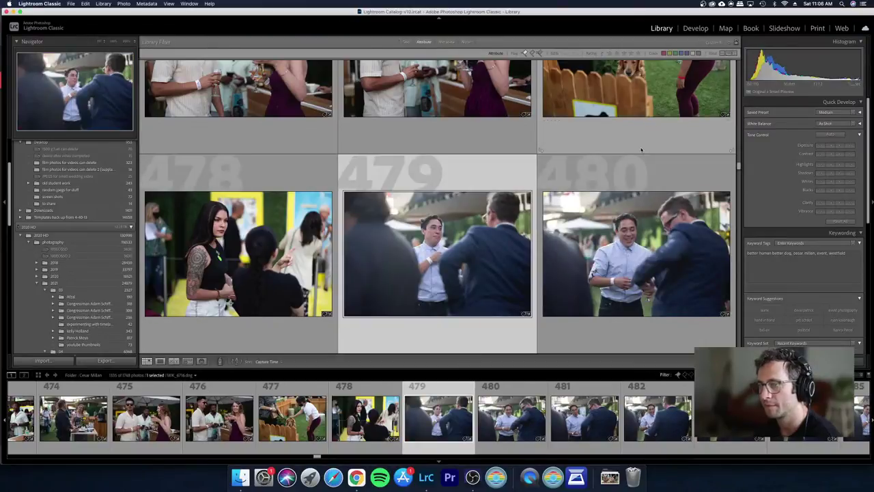
key("Right")
key("Left")
Step: In Loupe, reject near-duplicate suit frames, then undo the MIK_6721 rejection
key("e")
key("Right")
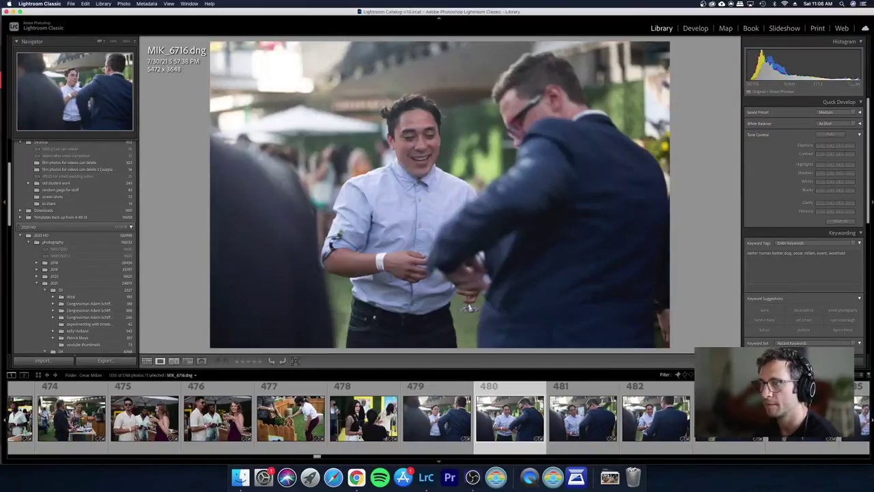
key("Left")
key("x")
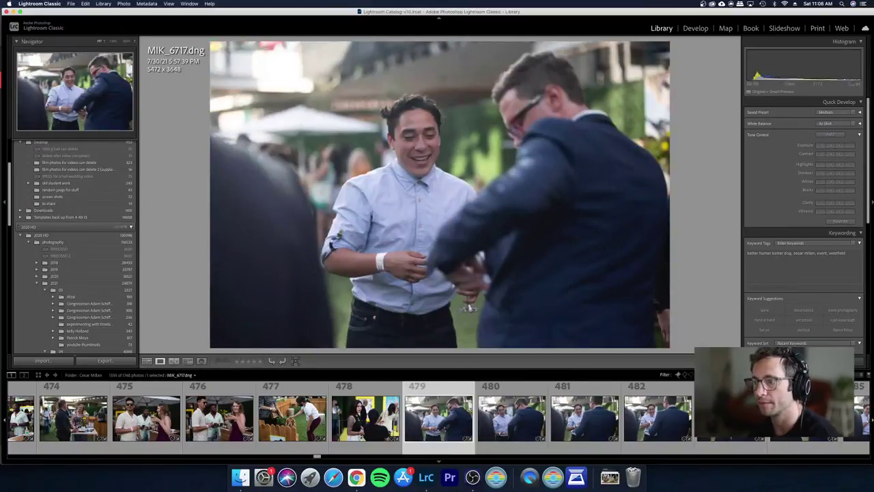
key("x")
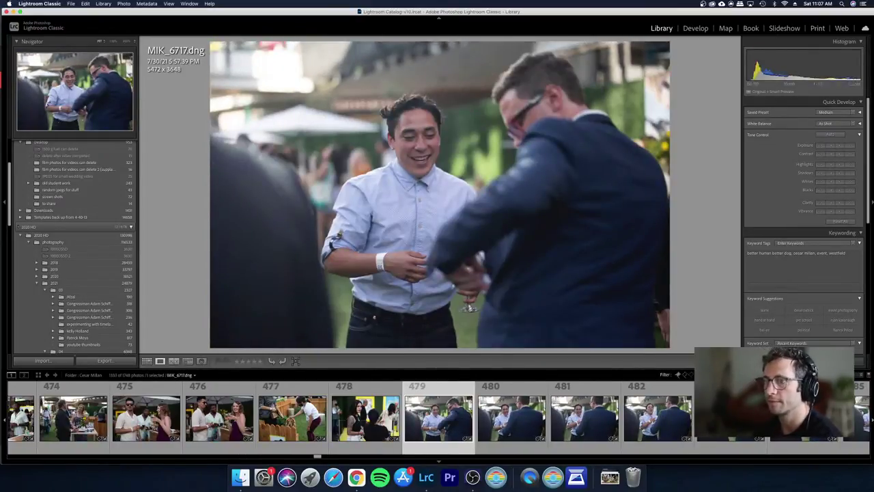
key("Right")
key("Right")
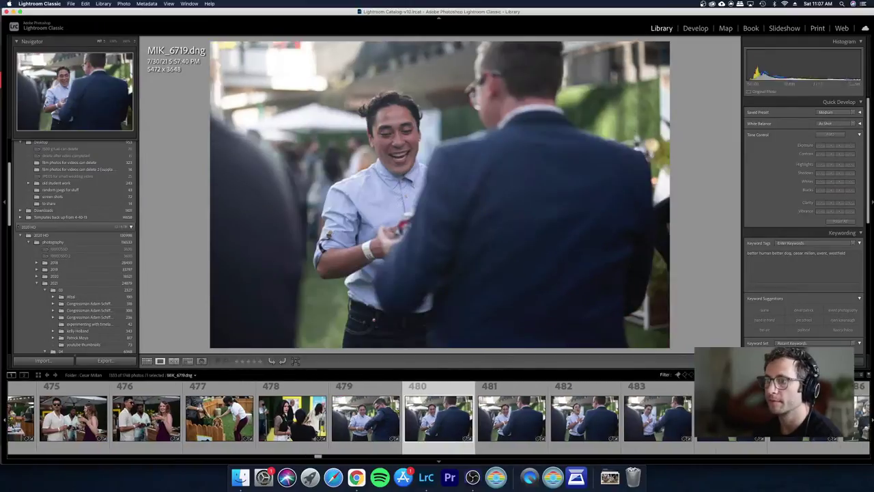
key("x")
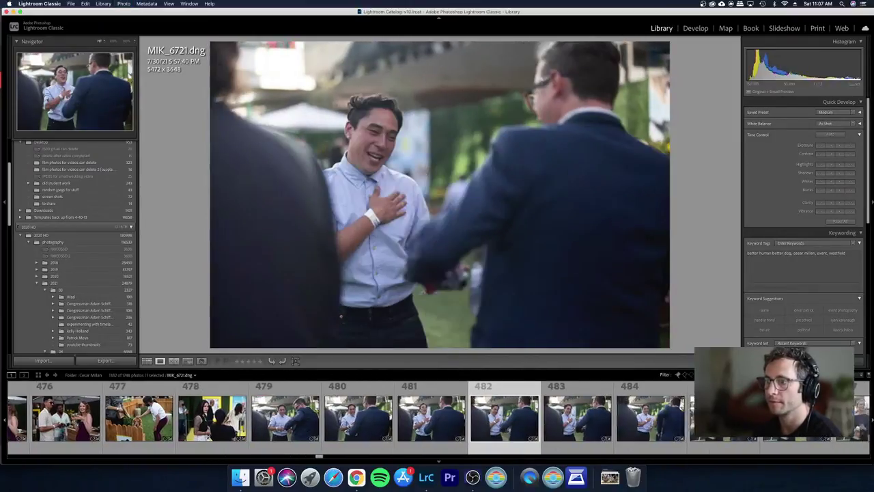
key("x")
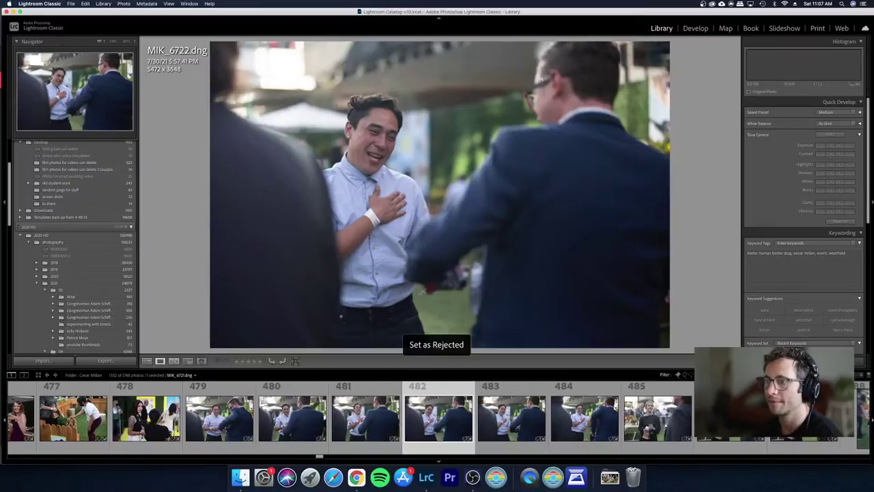
key("super+z")
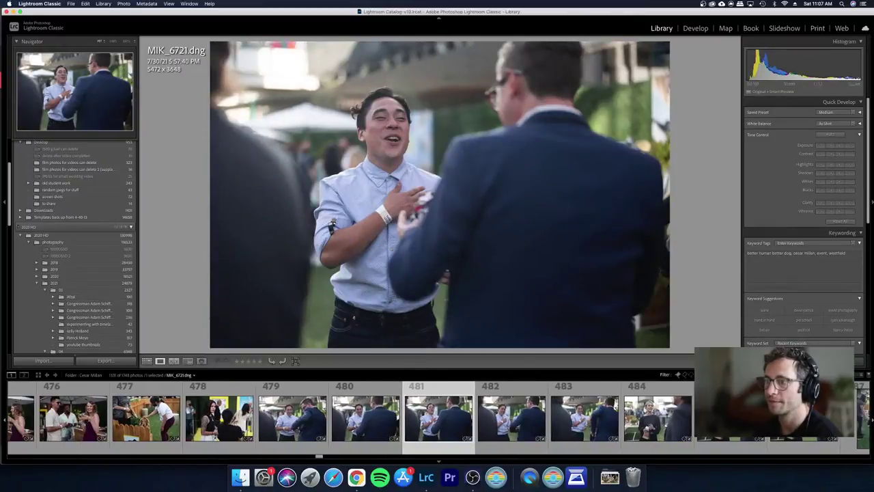
Step: Compare the remaining suit frames from MIK_6717 through MIK_6723
key("Left")
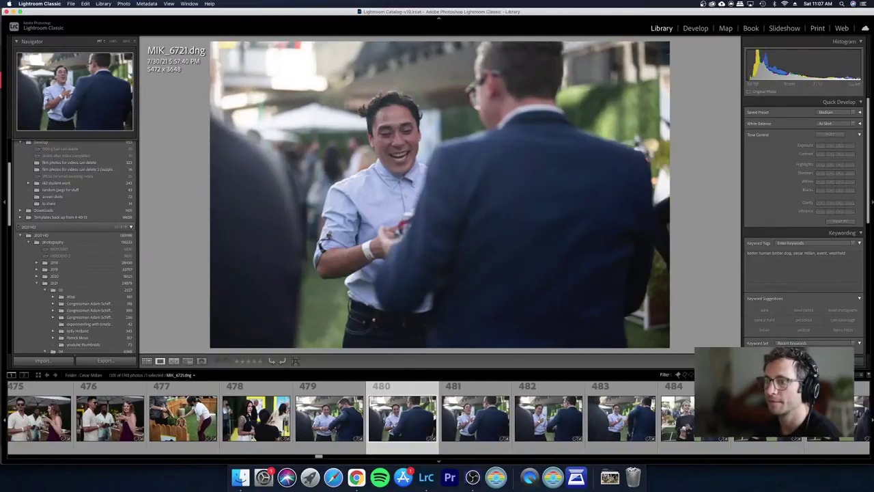
key("Left")
key("Left")
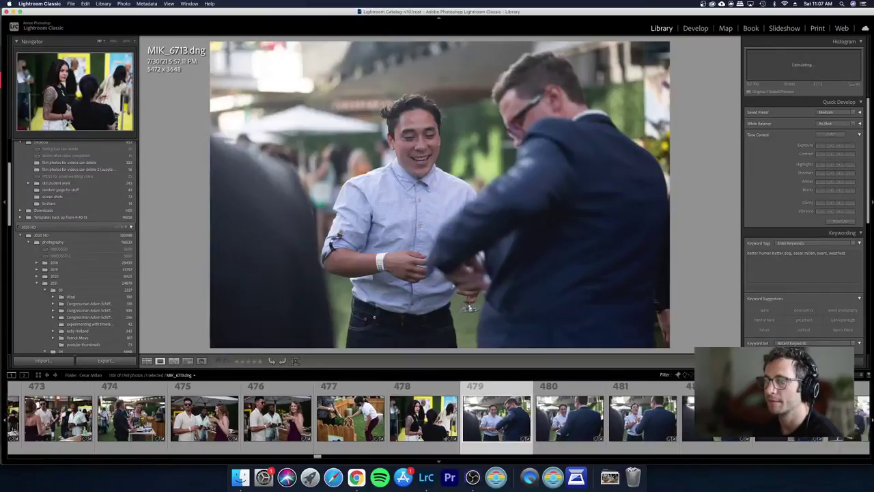
key("Right")
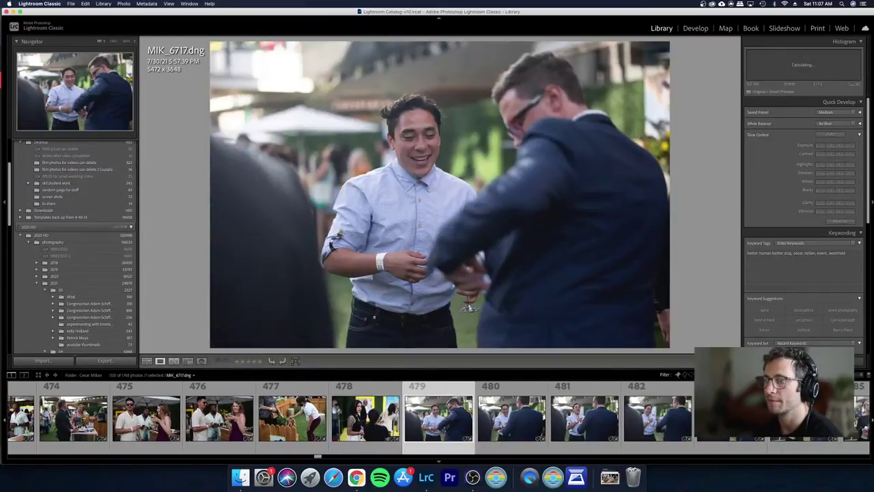
key("Right")
key("Right")
key("Right")
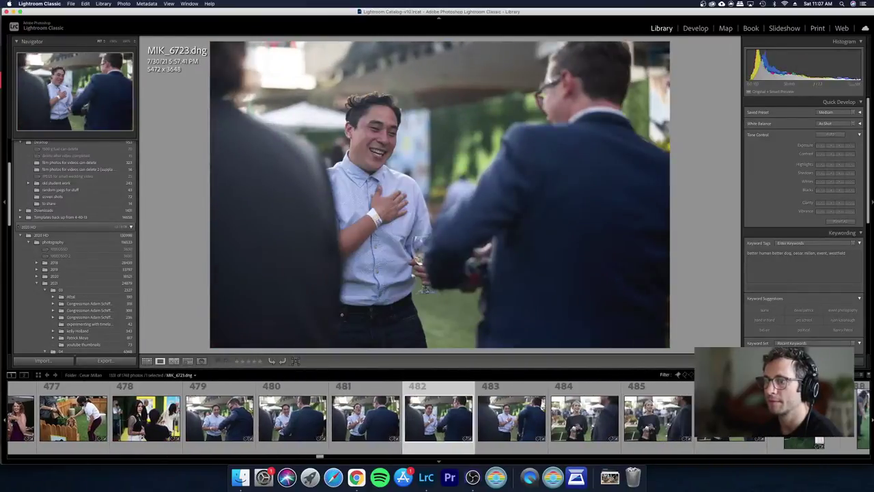
key("Left")
key("Right")
key("Right")
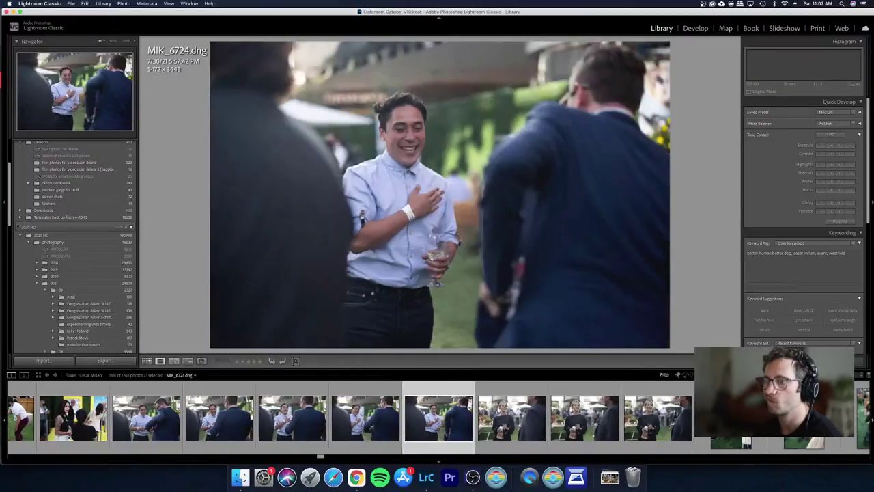
key("Left")
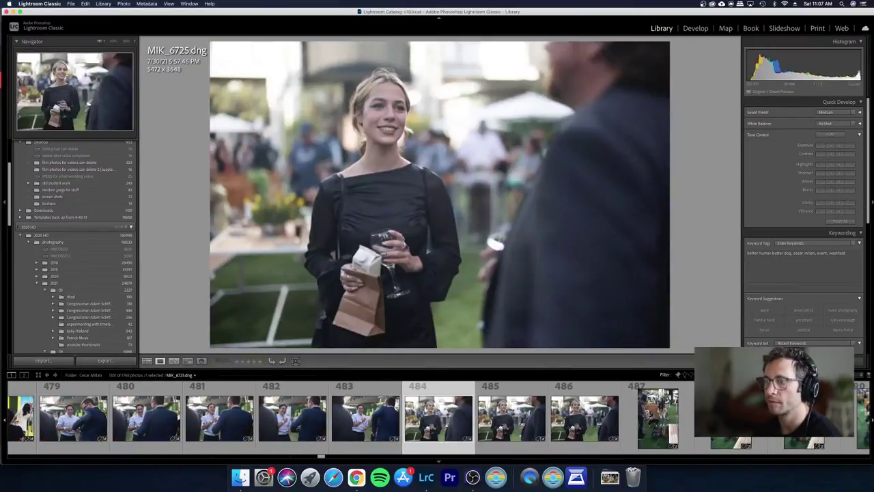
key("Right")
Step: Select suit frames 479–483 and give them a warmer Temperature and Dehaze +10 in Develop
key("g")
key("shift+Up")
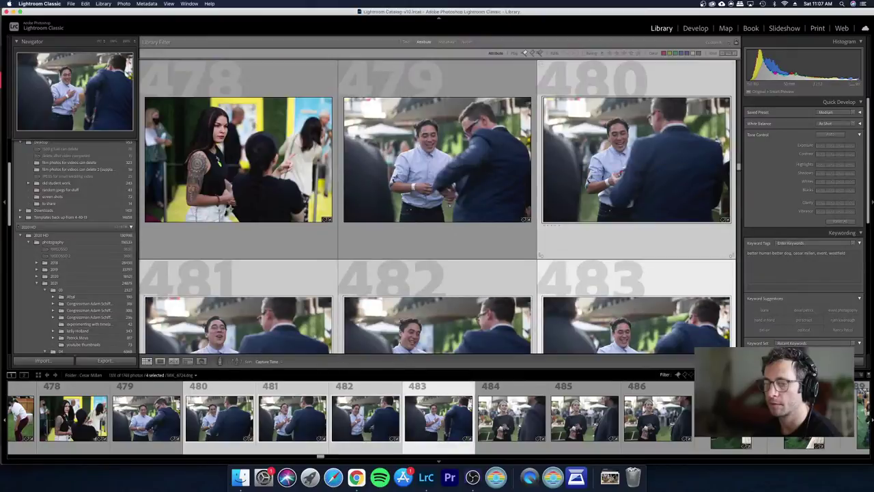
key("shift+Left")
key("d")
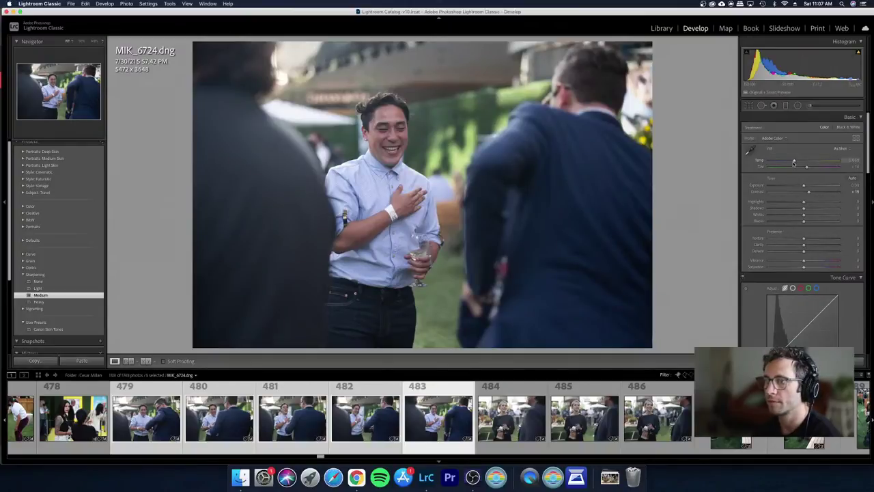
left_click_drag(793, 162, 794, 162)
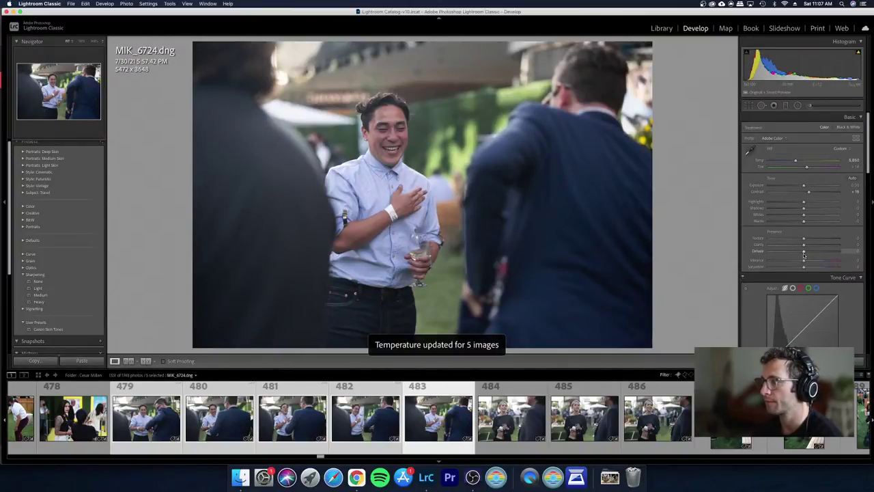
scroll(804, 256, "up", 3)
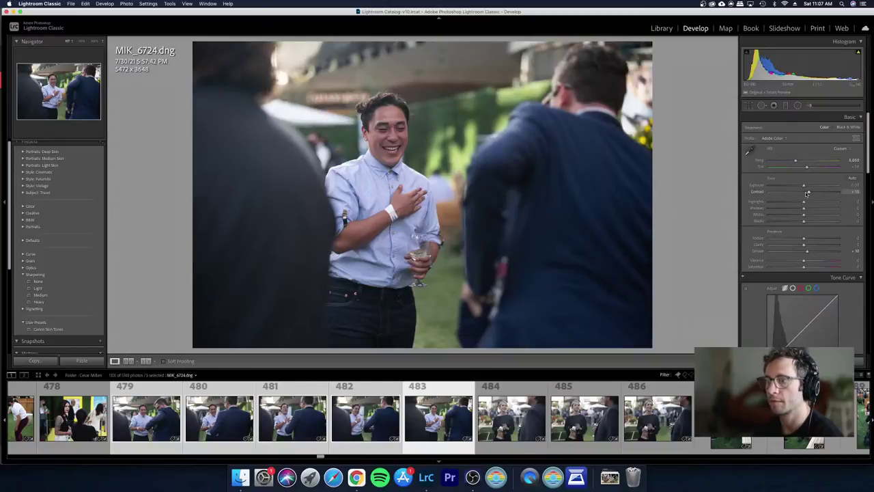
Step: Reject photo 485, then select frames 484–485 together and take them into Develop
key("g")
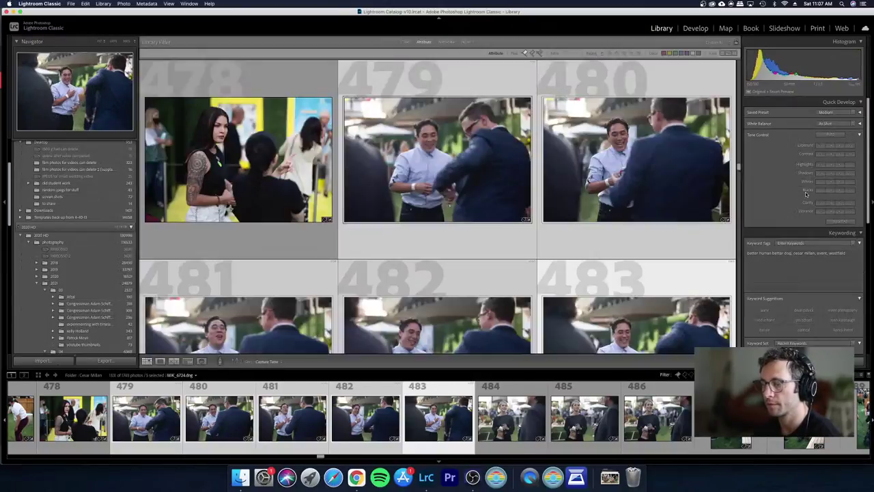
key("Left")
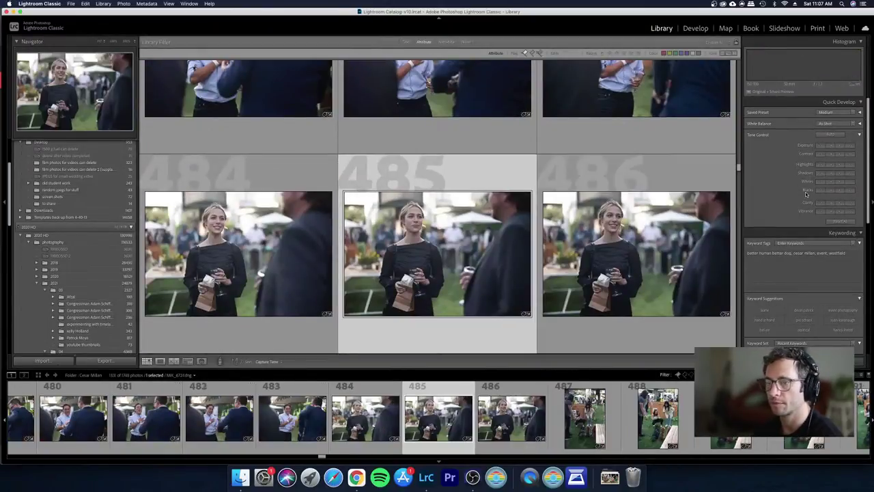
key("x")
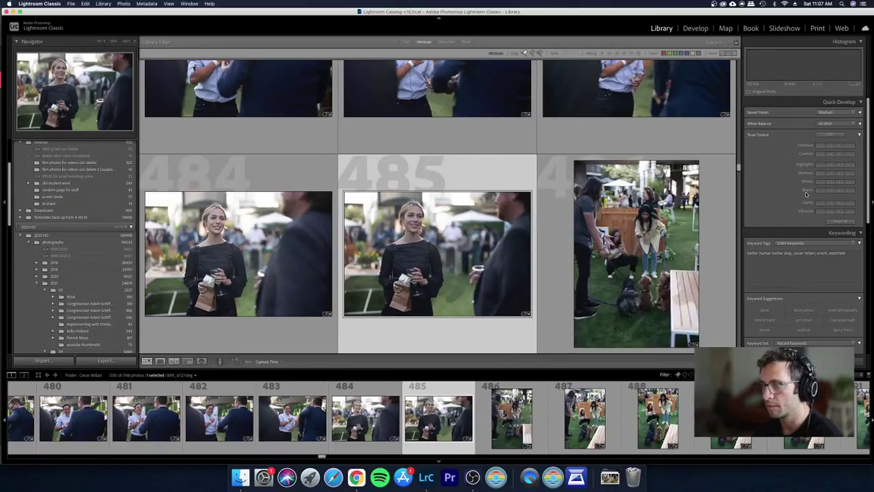
key("Left")
key("shift+Right")
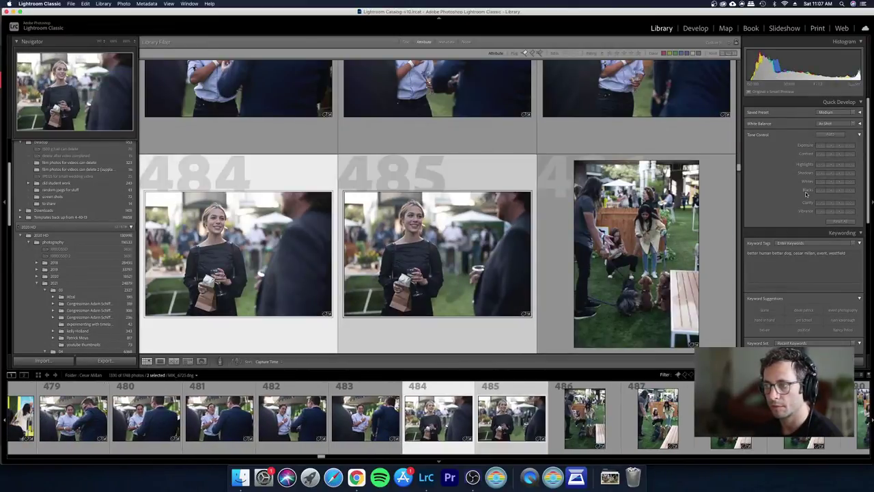
key("d")
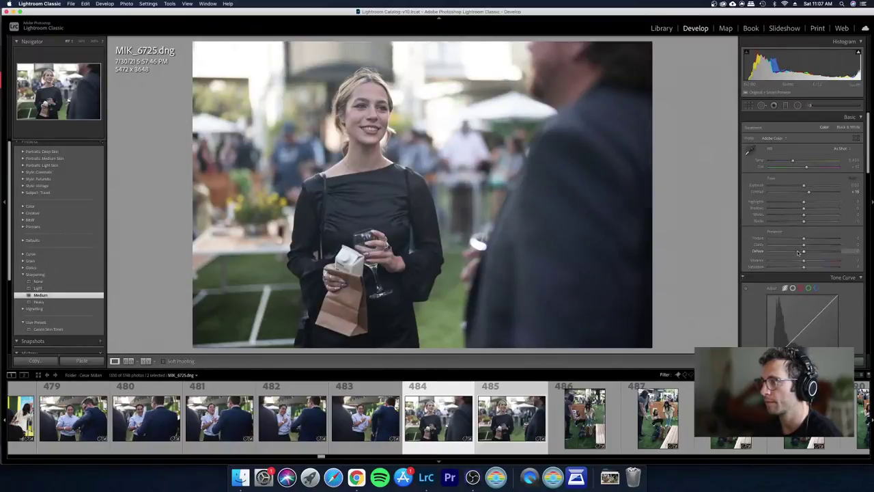
Step: Give frames 484–485 Dehaze +22, Contrast +28, Shadows +17 and Temperature 5,600
left_click_drag(797, 252, 811, 252)
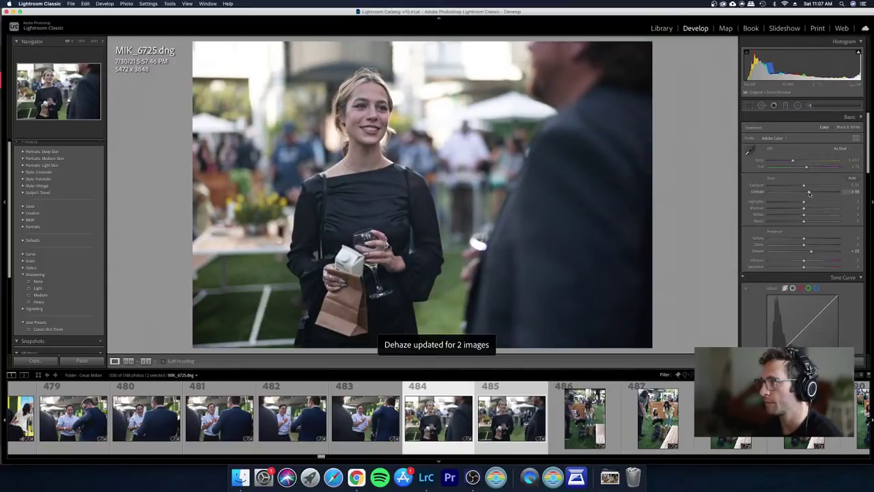
left_click_drag(813, 194, 797, 222)
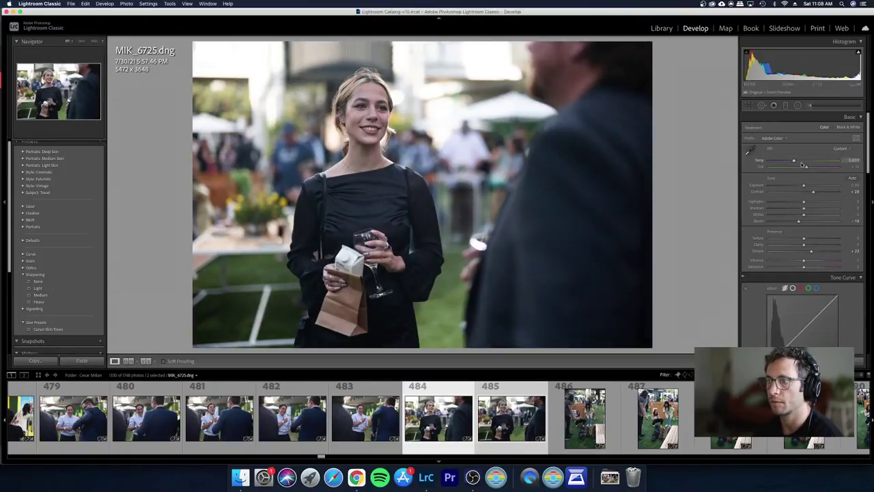
key("g")
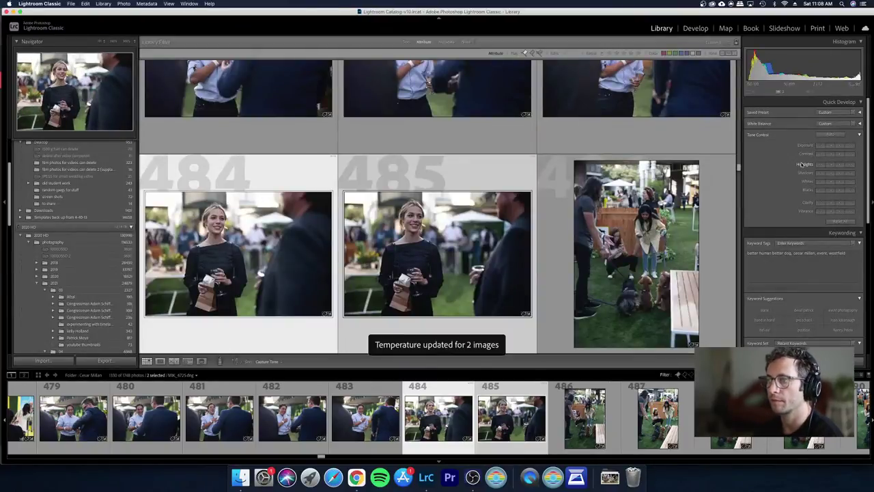
key("d")
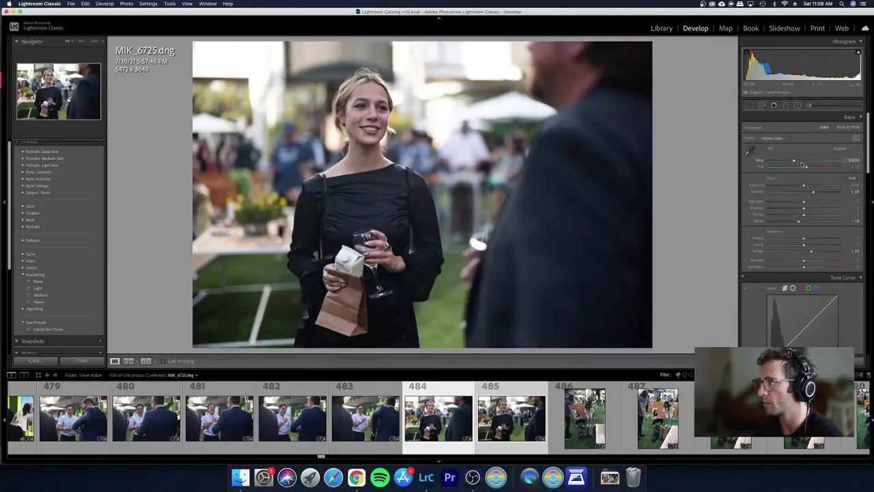
left_click_drag(803, 208, 809, 210)
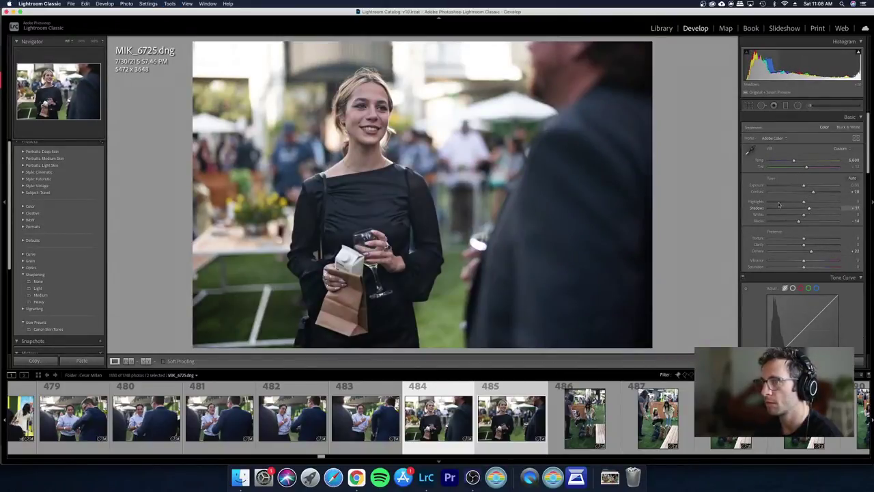
Step: Compare the edit before/after, then reject the weak dogs-by-the-fence burst frames after photo 487
key("y")
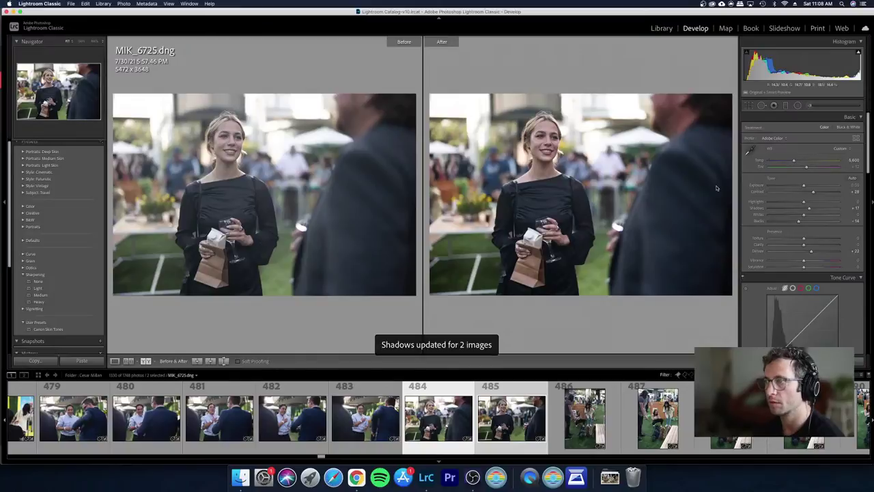
key("g")
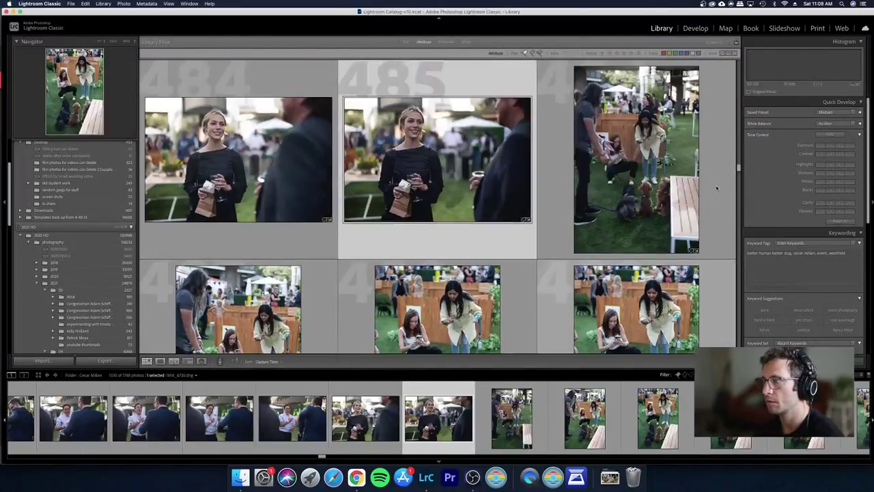
double_click(716, 188)
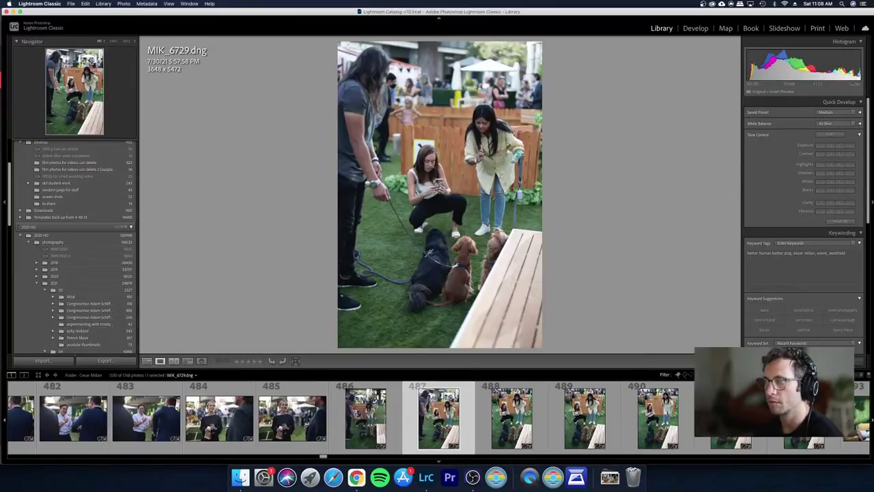
key("Left")
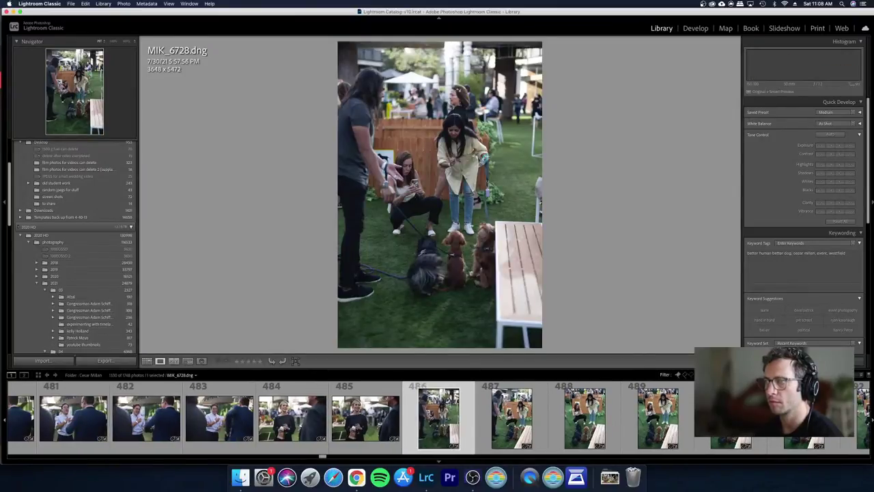
key("Right")
key("x")
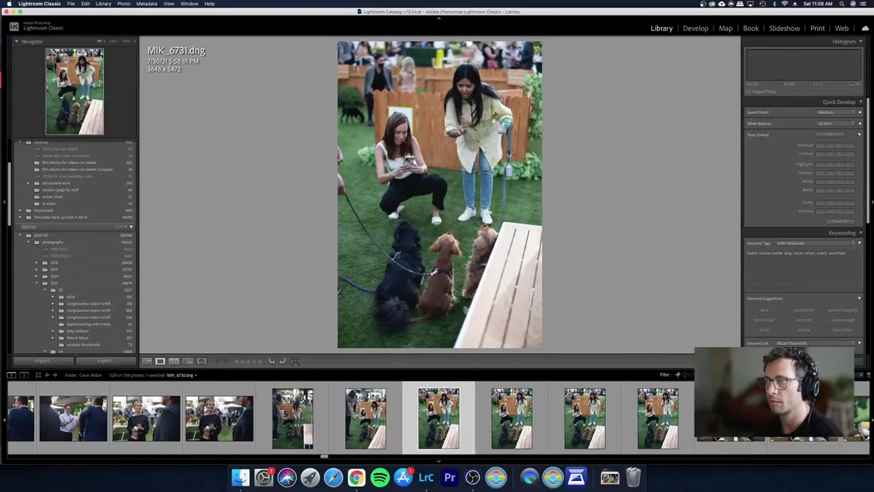
key("x")
key("x")
key("x")
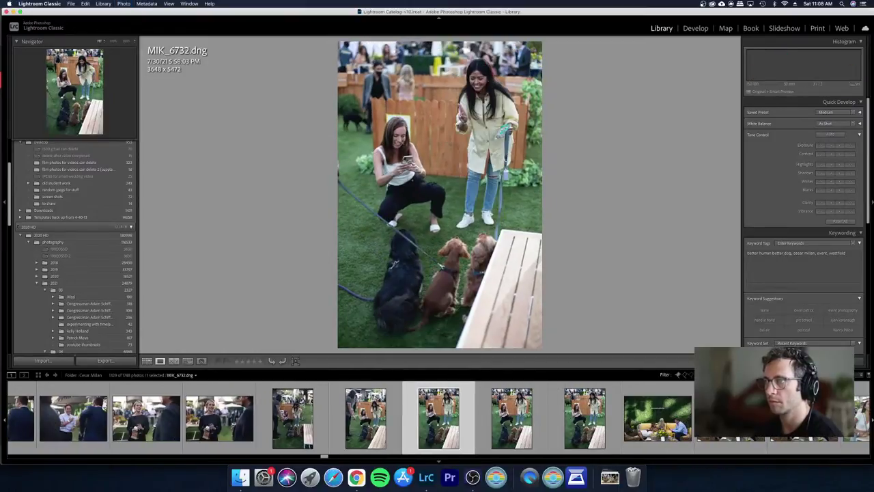
key("x")
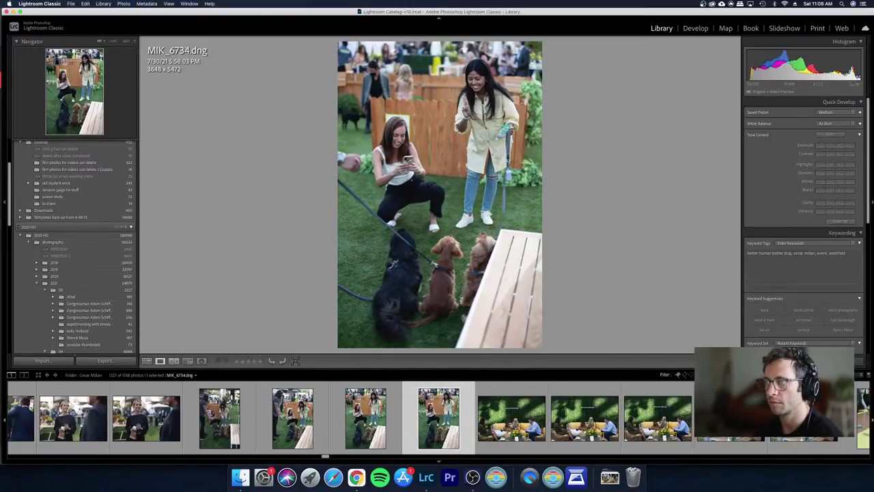
Step: Reject duplicate sofa-interview frames around MIK_6732–MIK_6735 and open MIK_6738 in Develop
key("Left")
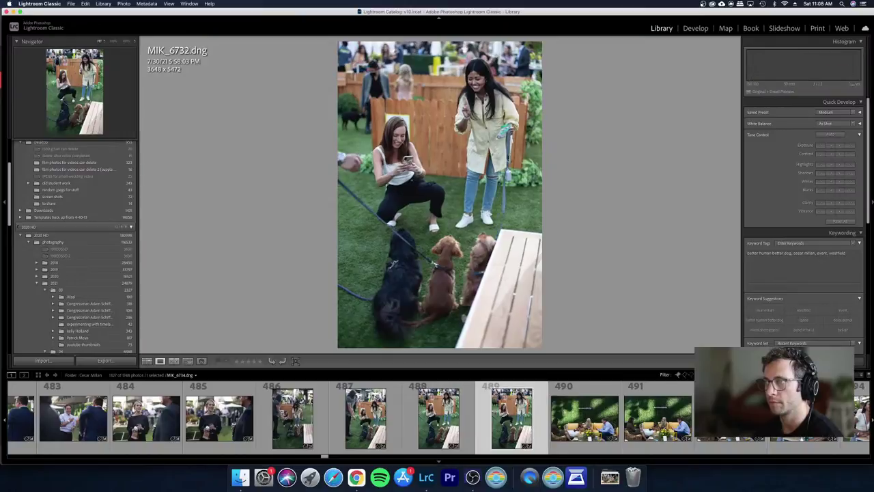
key("Left")
key("Left")
key("Left")
key("Left")
key("Left")
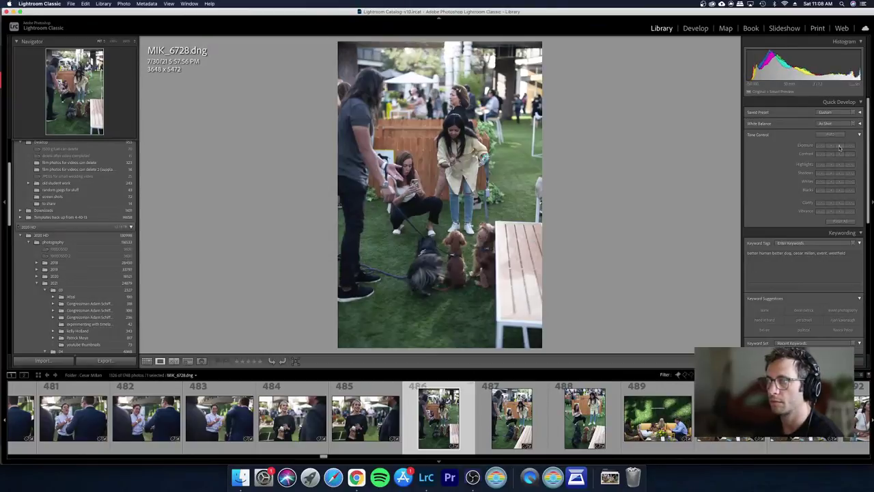
key("Right")
key("Right")
key("Right")
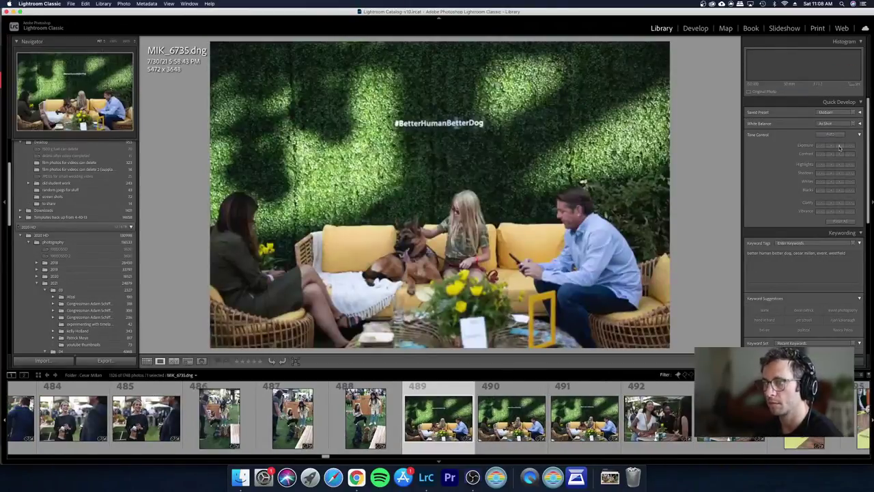
key("Right")
key("Left")
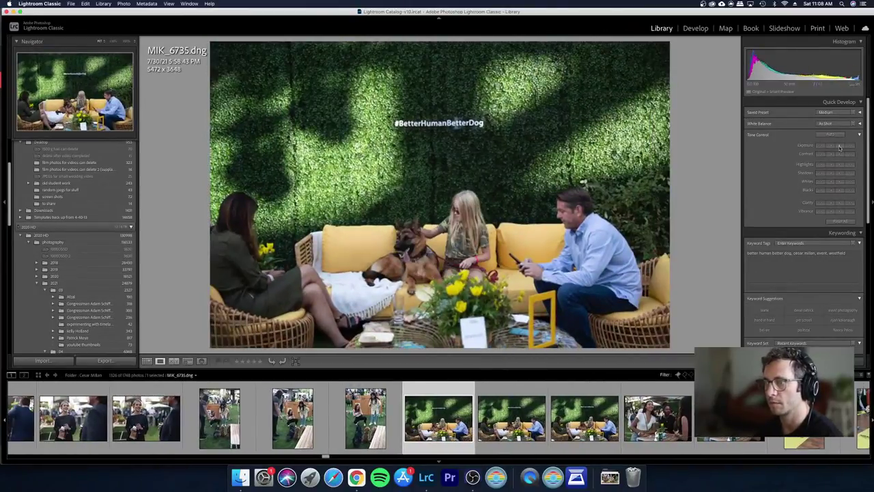
key("Right")
key("Right")
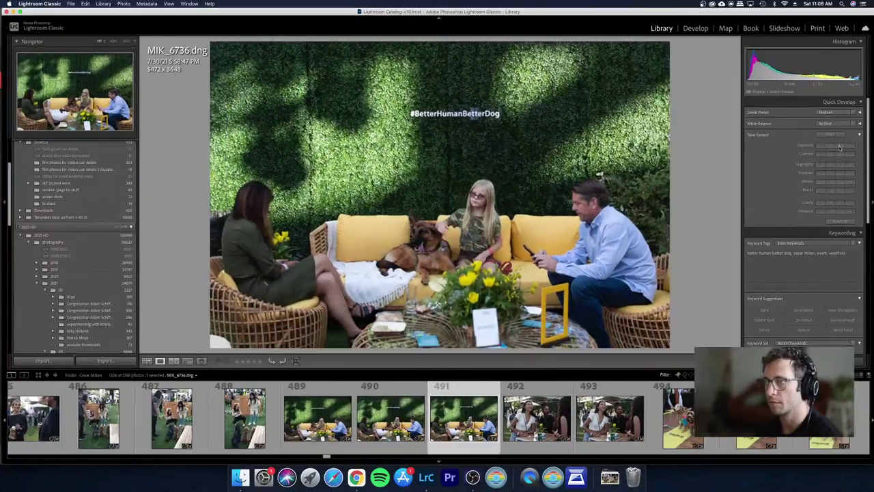
key("x")
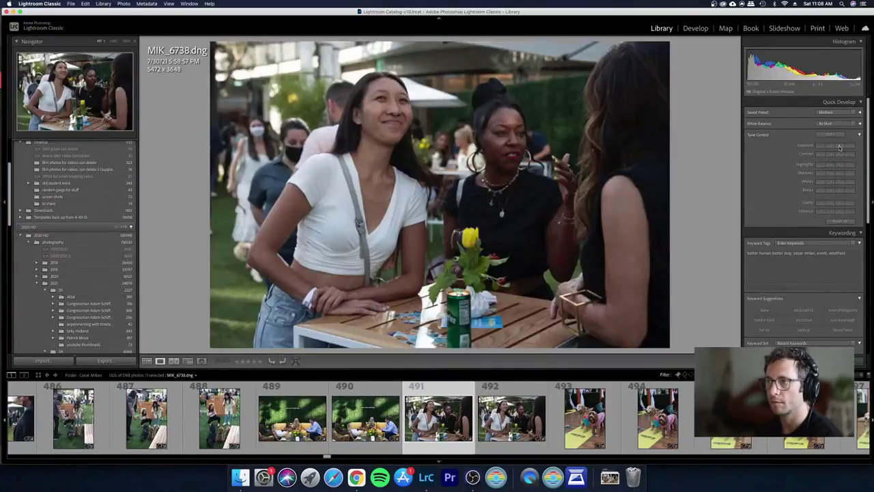
key("Right")
key("x")
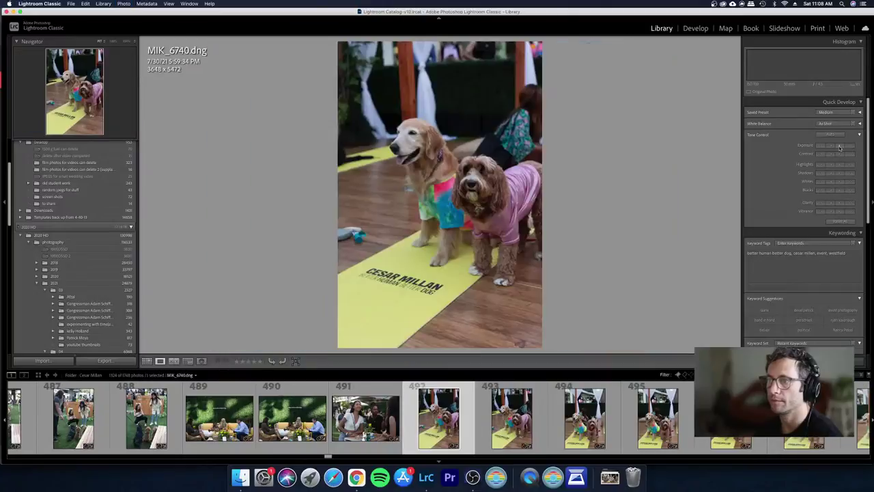
key("Left")
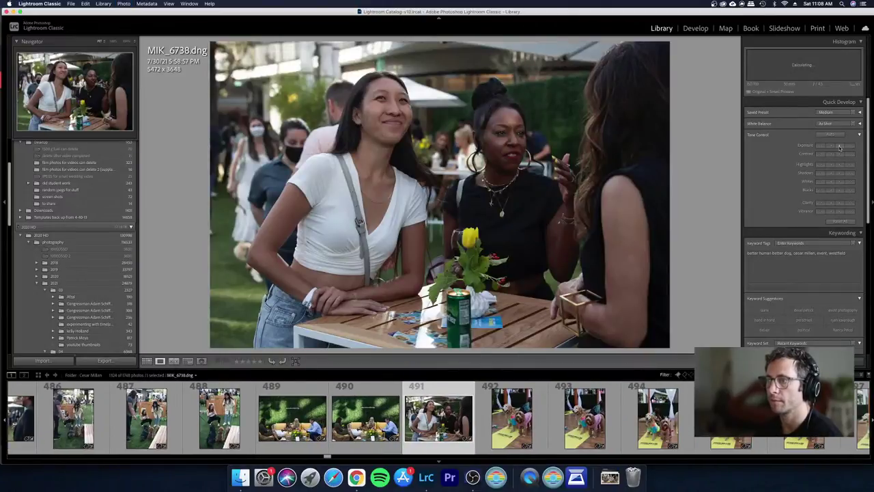
key("d")
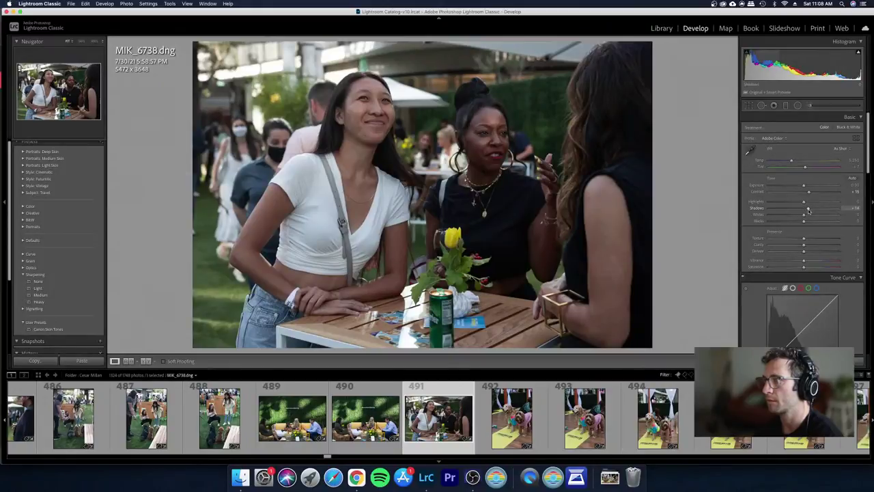
Step: Raise MIK_6738's Shadows to +24 and return to the Library grid at photo 493
left_click_drag(808, 210, 809, 210)
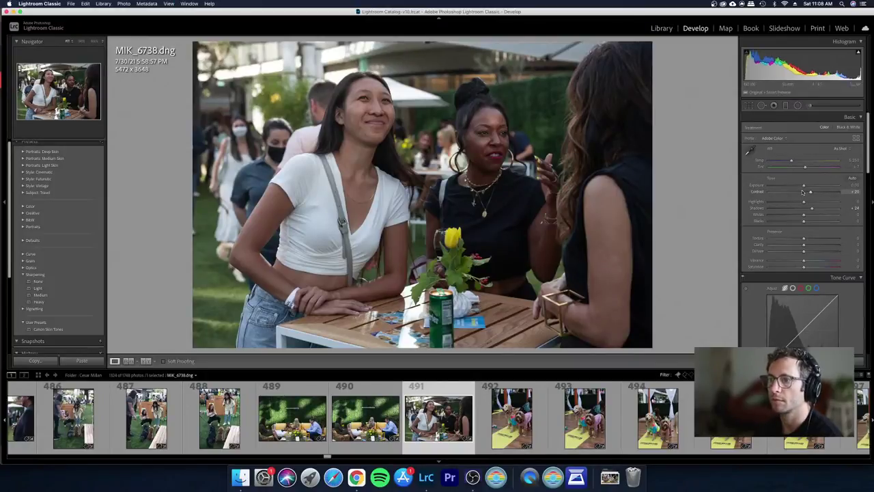
key("g")
key("Right")
key("Right")
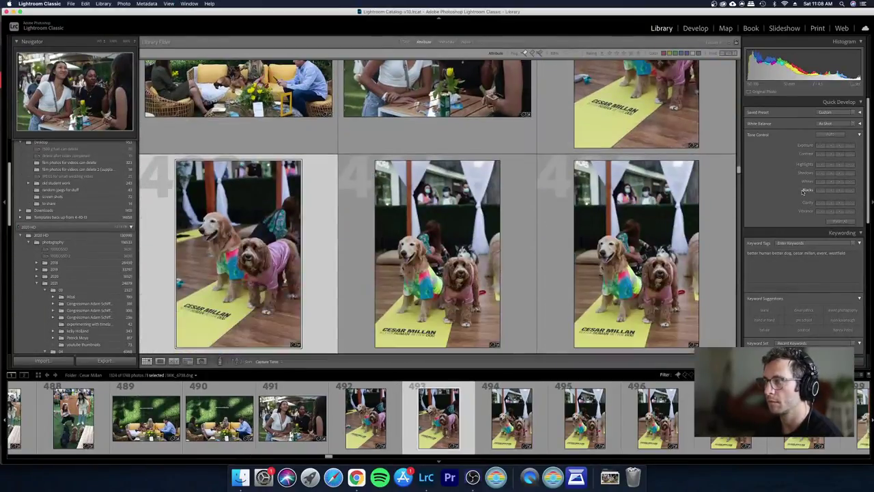
Step: In Loupe view, reject the weak dog frames following MIK_6742, including MIK_6746
key("e")
key("Left")
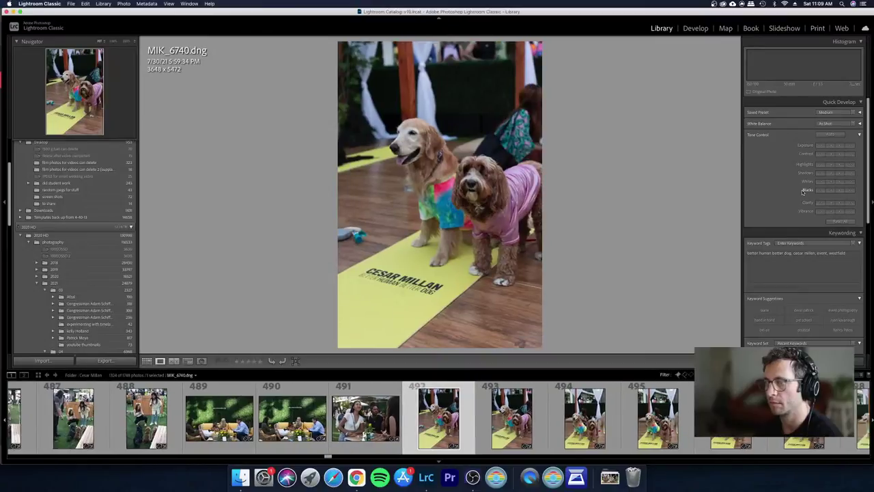
key("Right")
key("Left")
key("Right")
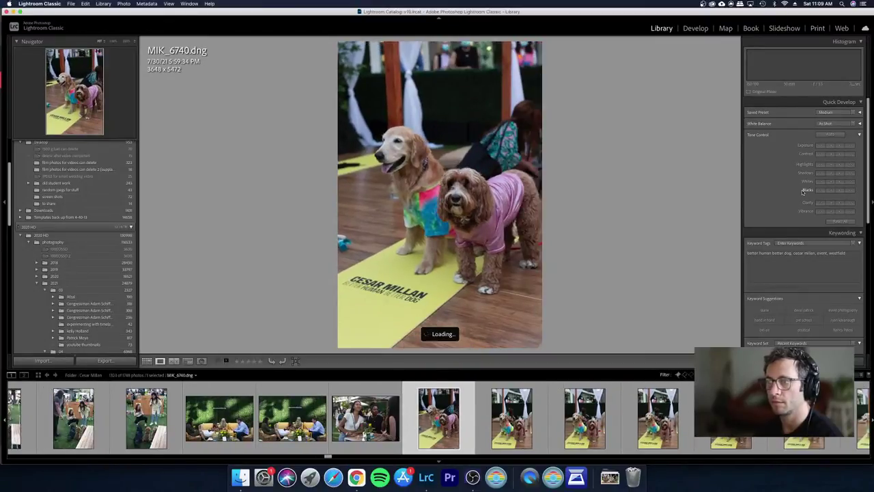
key("Right")
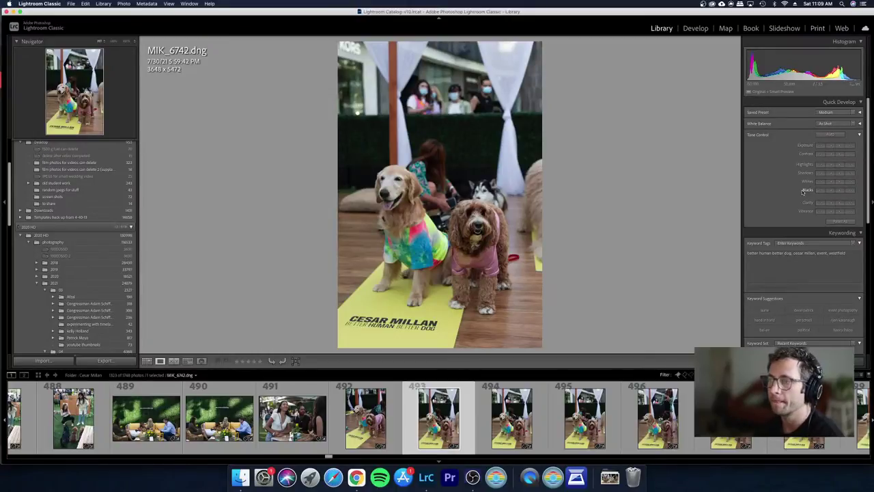
key("Right")
key("x")
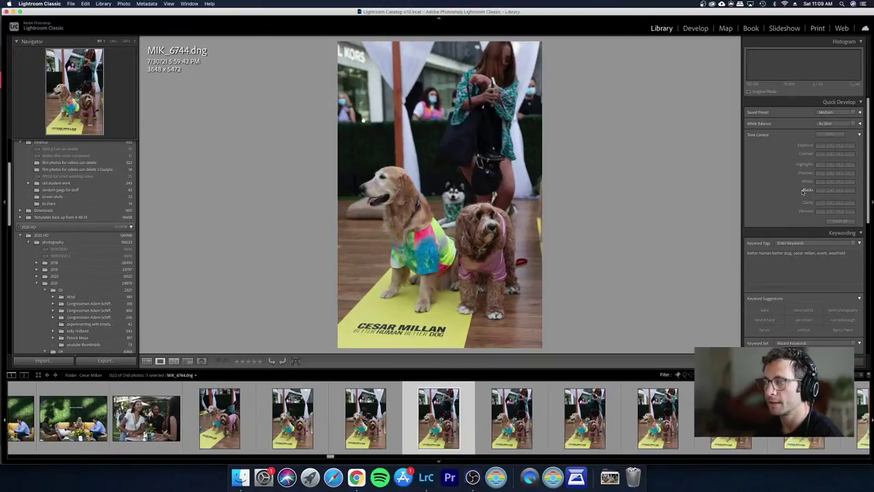
key("Right")
key("x")
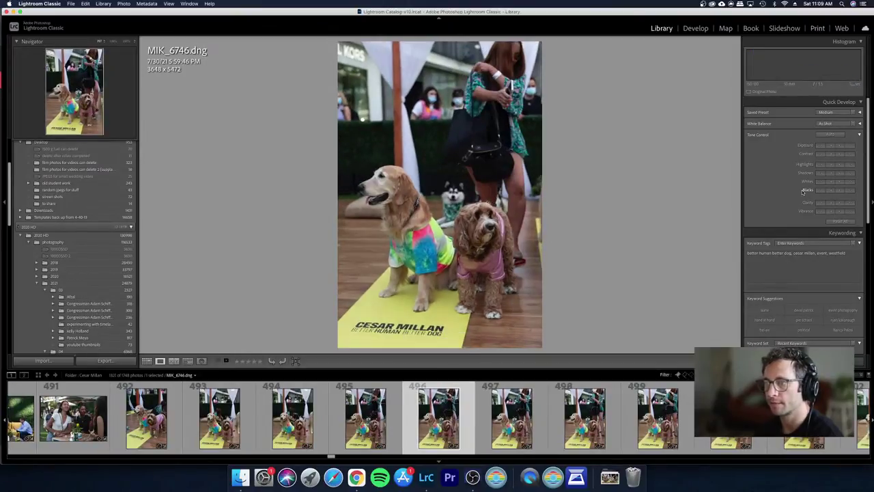
key("x")
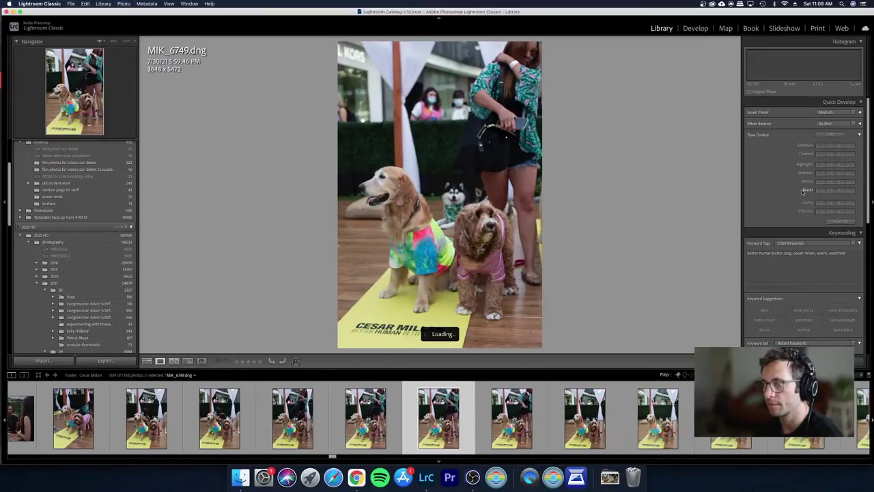
key("x")
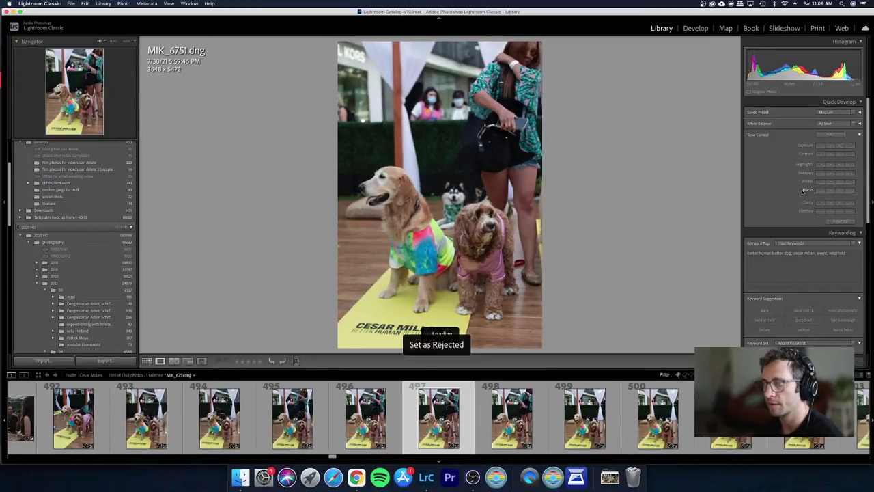
Step: Compare frames MIK_6751–MIK_6755 and reject MIK_6753 and another weak frame
key("Left")
key("Left")
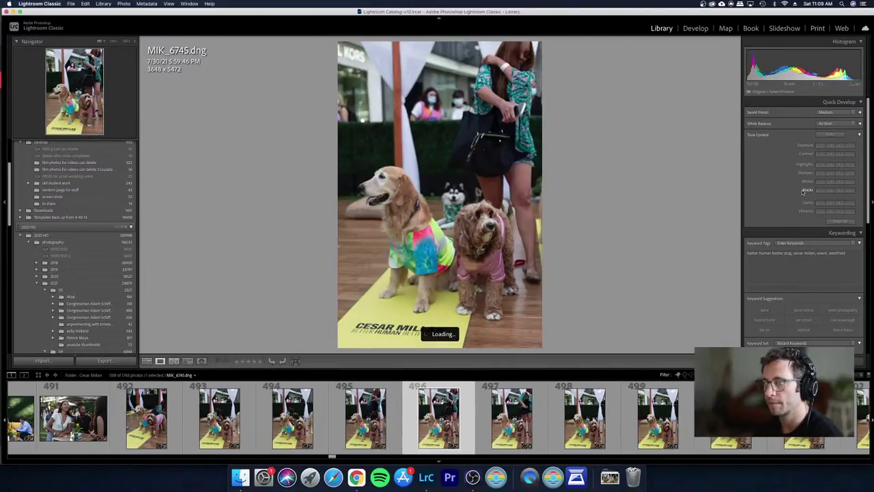
key("Right")
key("Right")
key("Right")
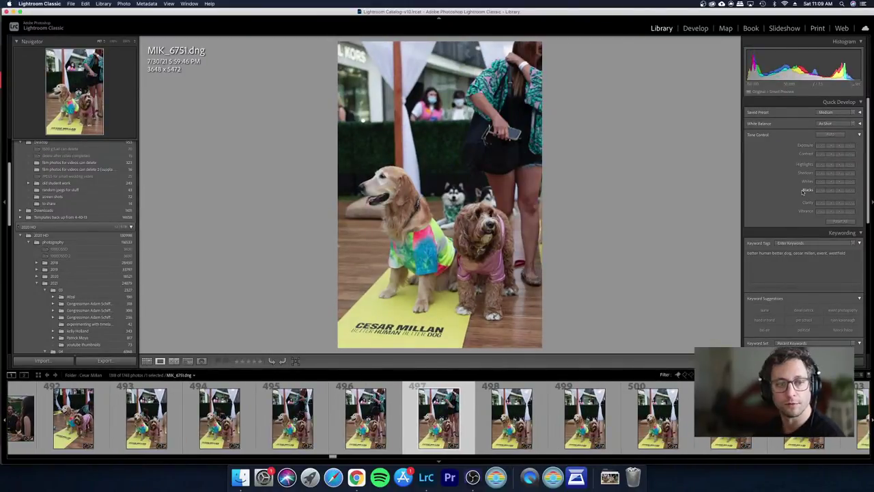
key("Right")
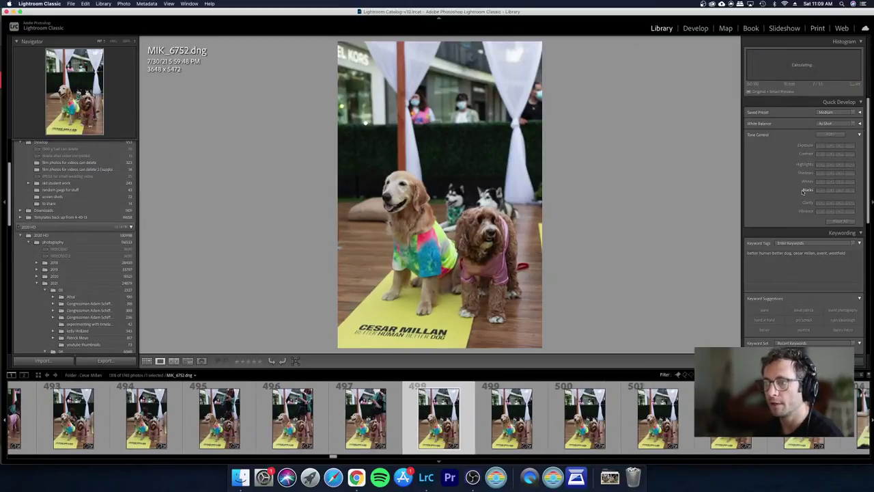
key("Right")
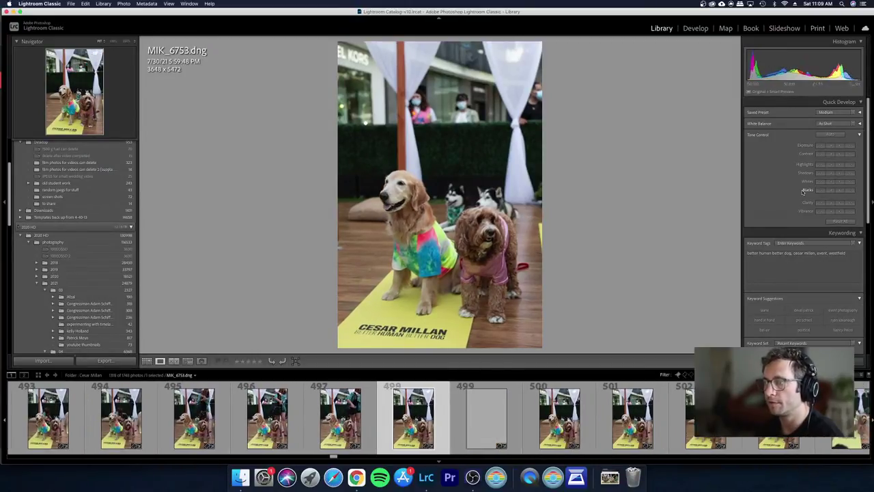
key("x")
key("Left")
key("Left")
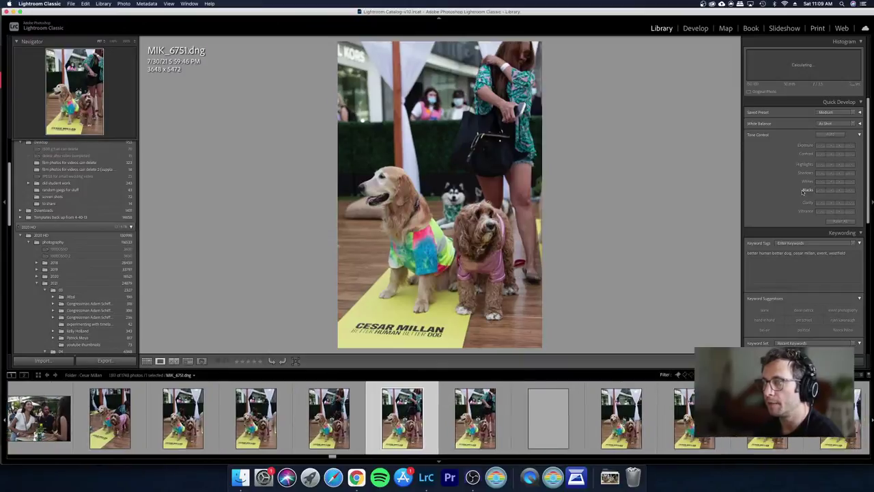
key("Right")
key("Right")
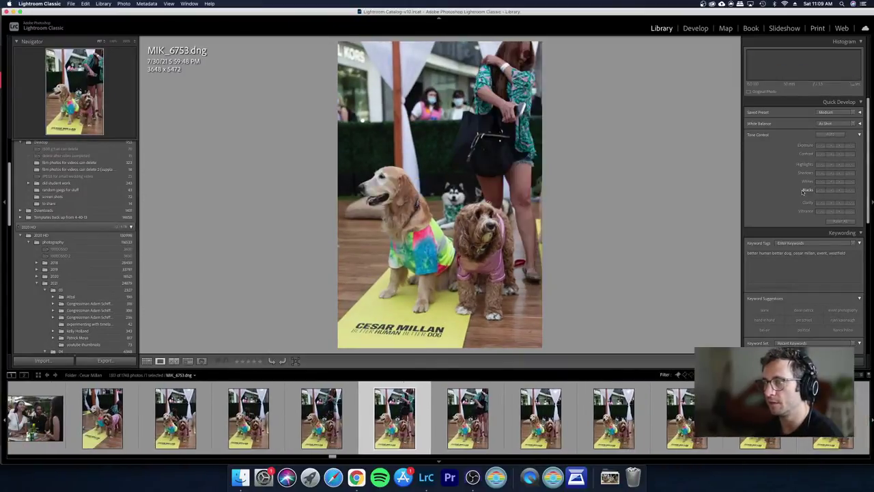
key("Left")
key("Left")
key("Left")
key("Left")
key("Left")
key("Left")
key("Left")
key("Left")
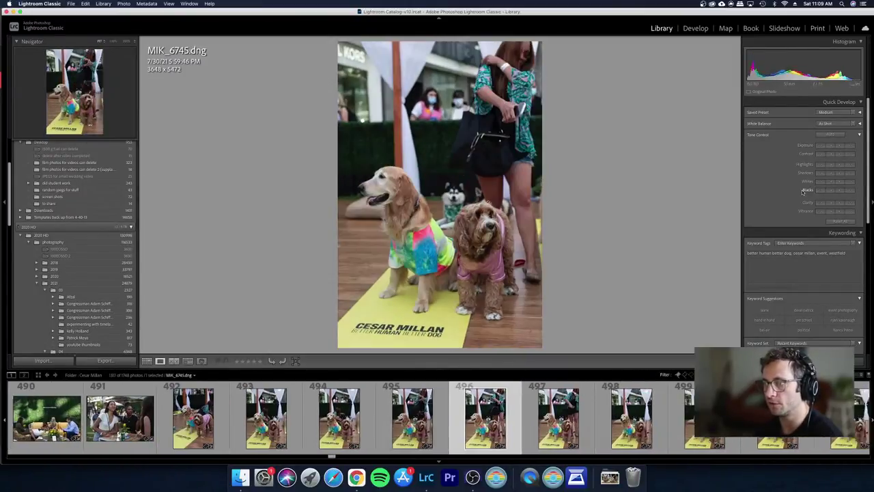
key("Right")
key("Right")
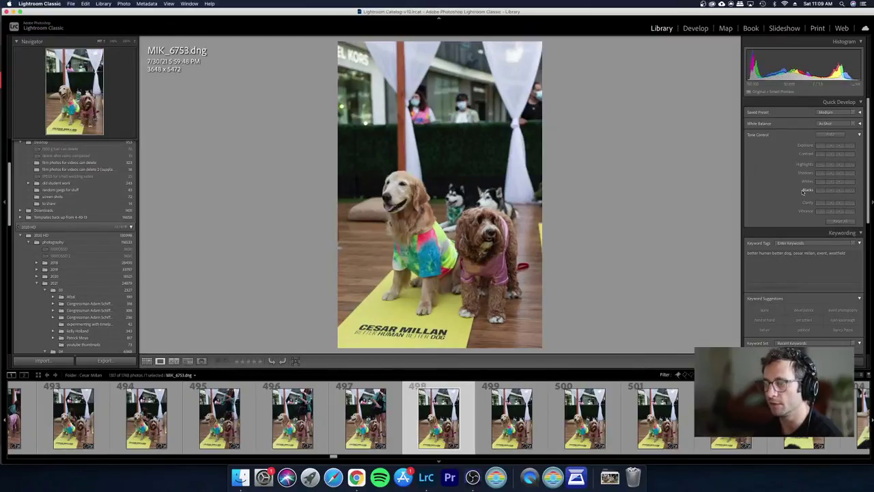
key("Right")
key("Left")
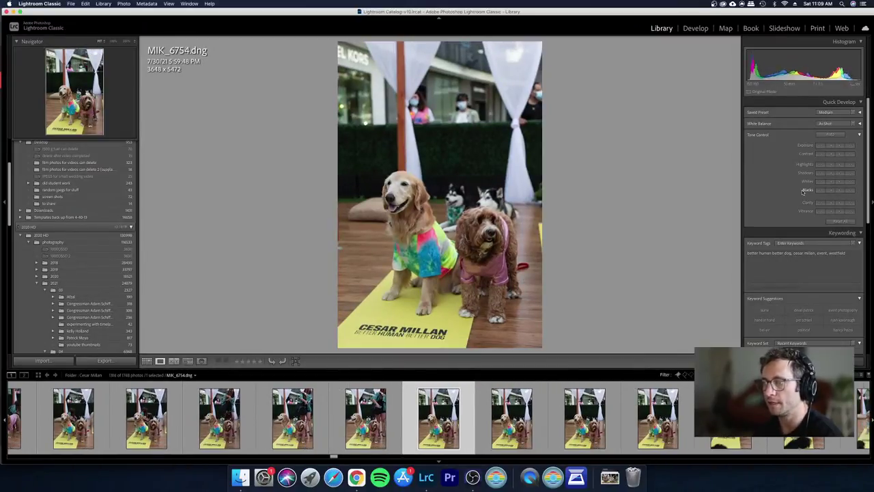
key("Right")
key("Right")
Step: Reject MIK_6759, MIK_6760, MIK_6761, MIK_6762 and MIK_6764 as weak frames
key("Right")
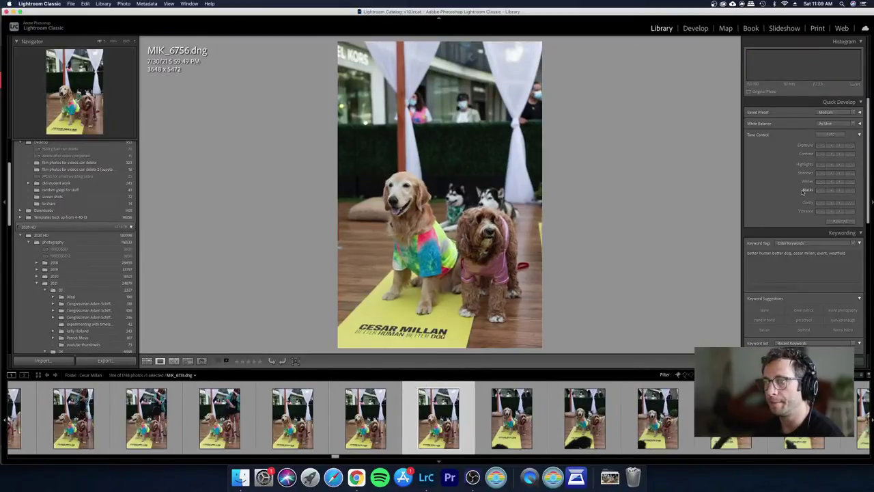
key("x")
key("Right")
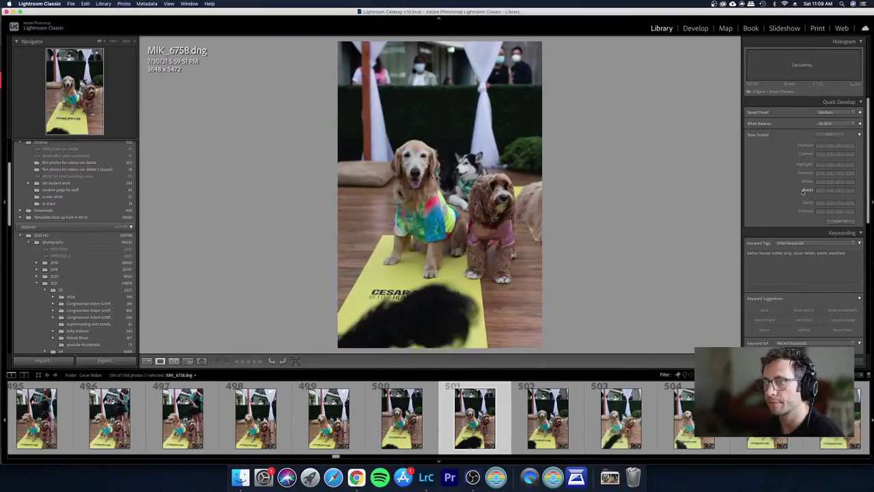
key("x")
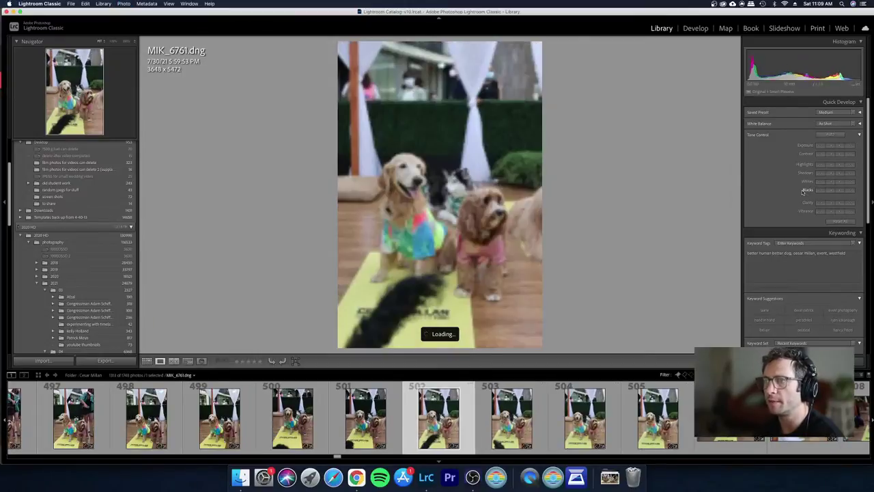
key("x")
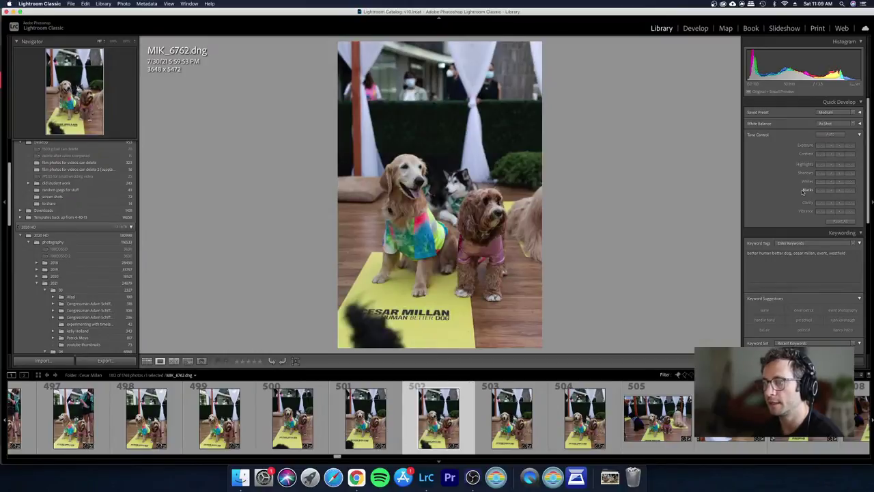
key("x")
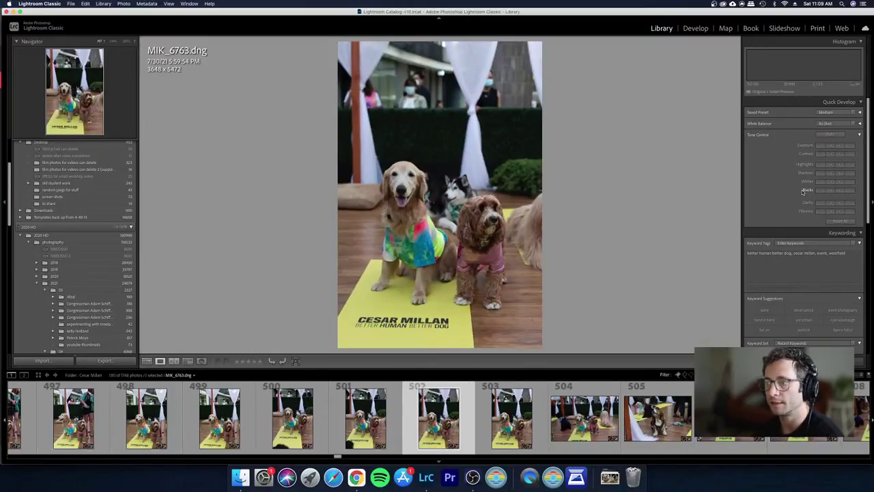
key("Left")
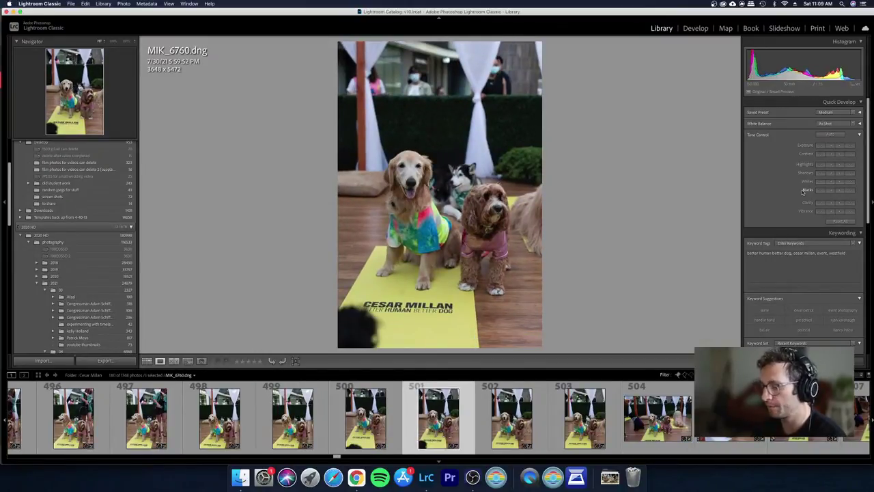
key("x")
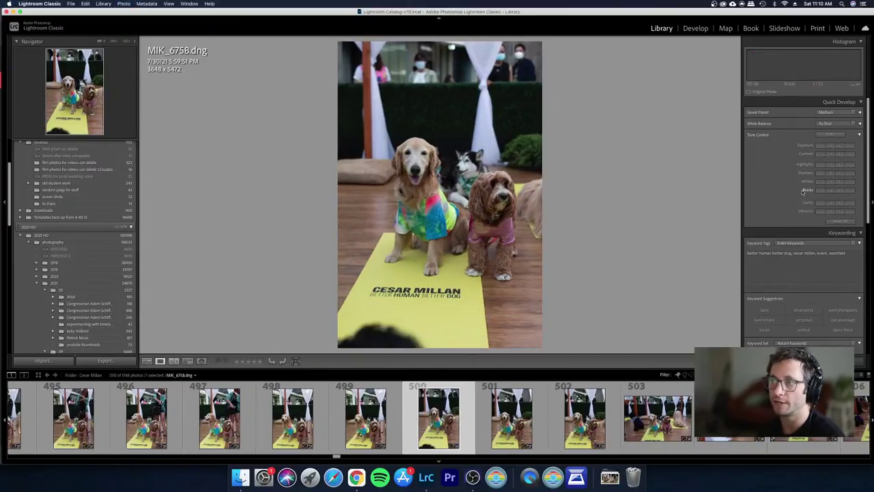
key("Left")
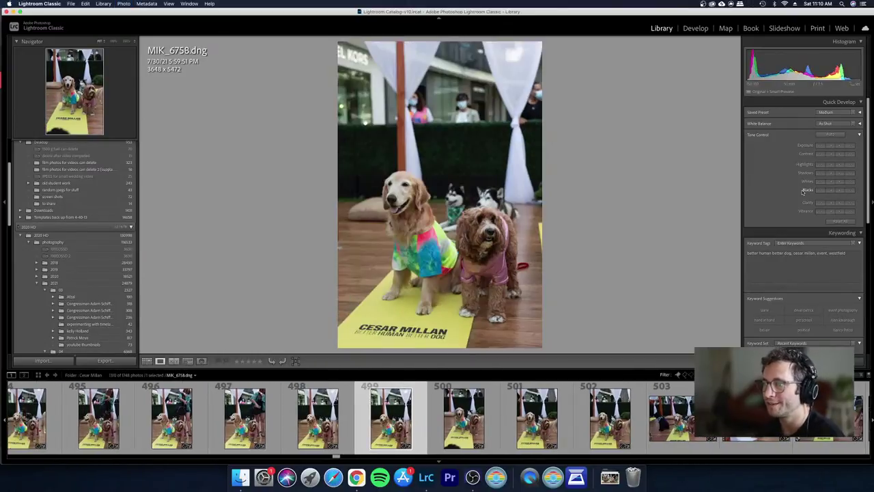
key("Right")
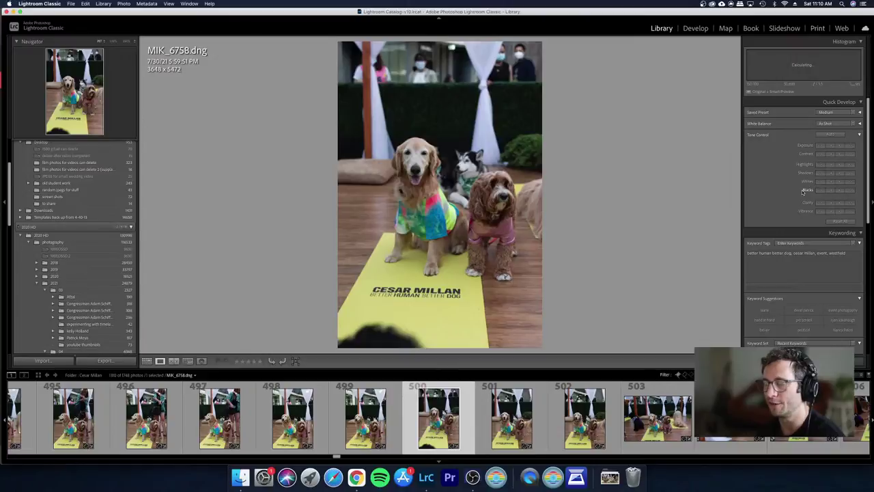
key("Right")
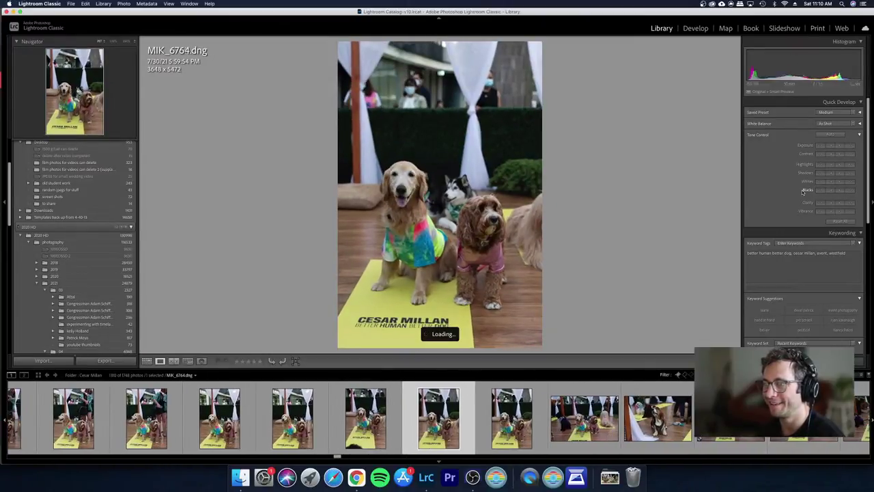
key("Right")
key("x")
Step: Reject BRIX5862, BRIX5863 and BRIX5867 among the BRIX and MIK frames
key("Right")
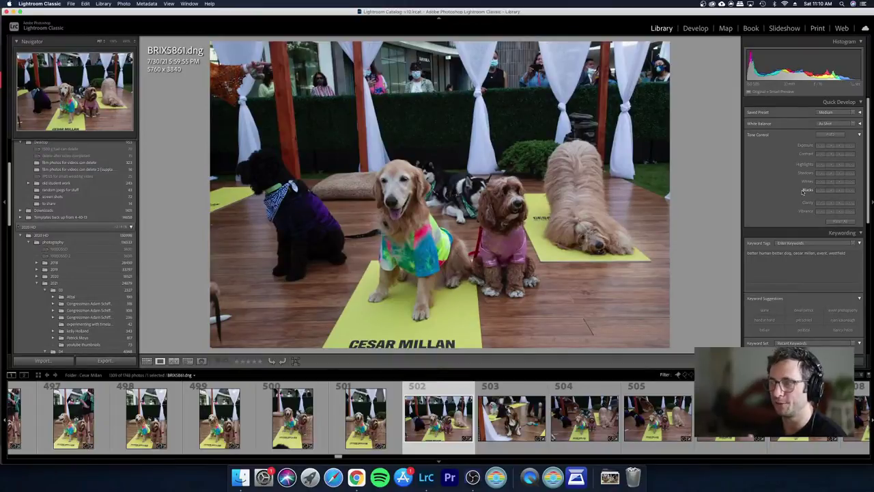
key("Right")
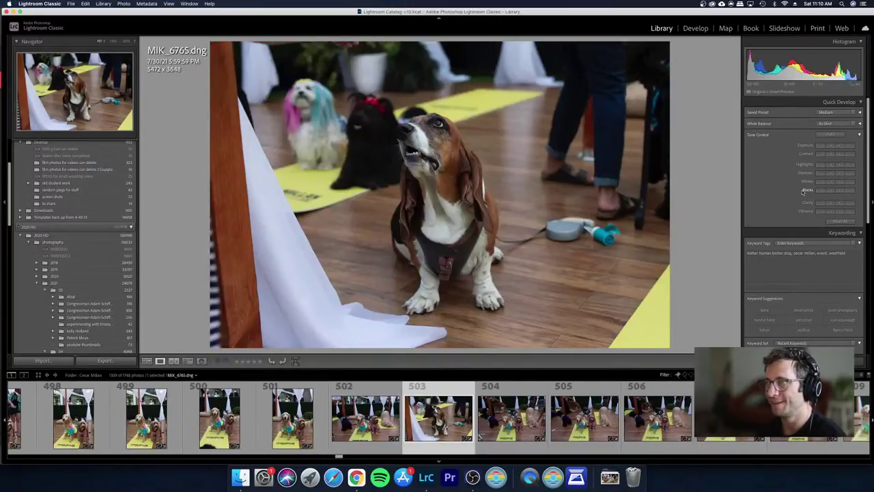
key("Right")
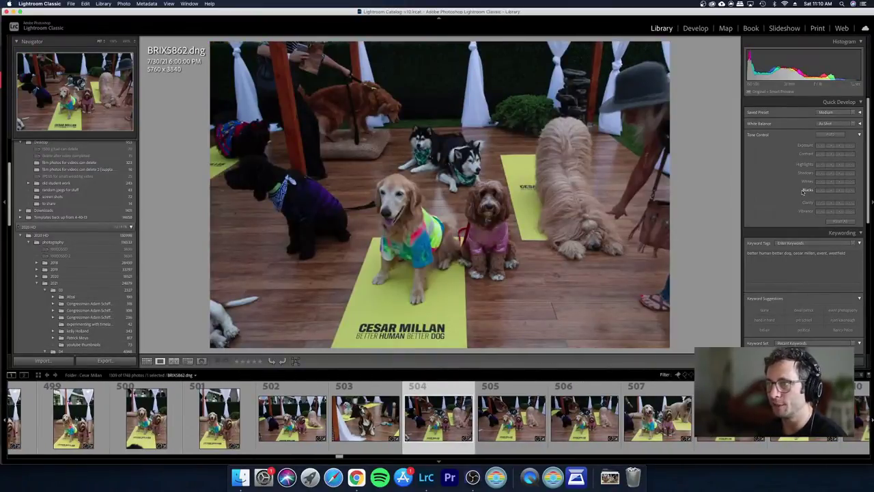
key("Right")
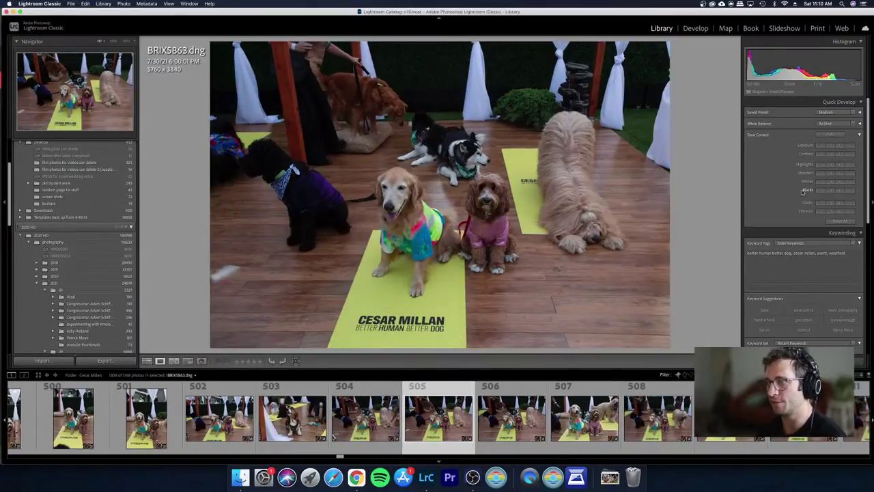
key("Left")
key("x")
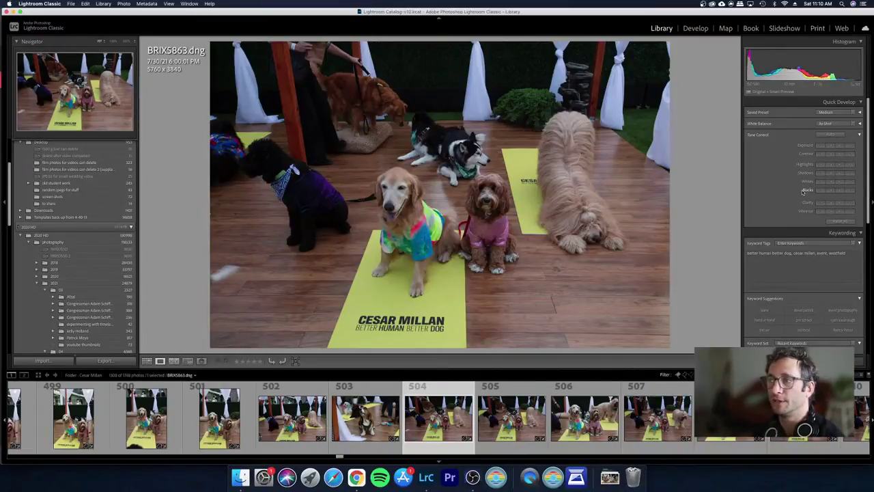
key("Right")
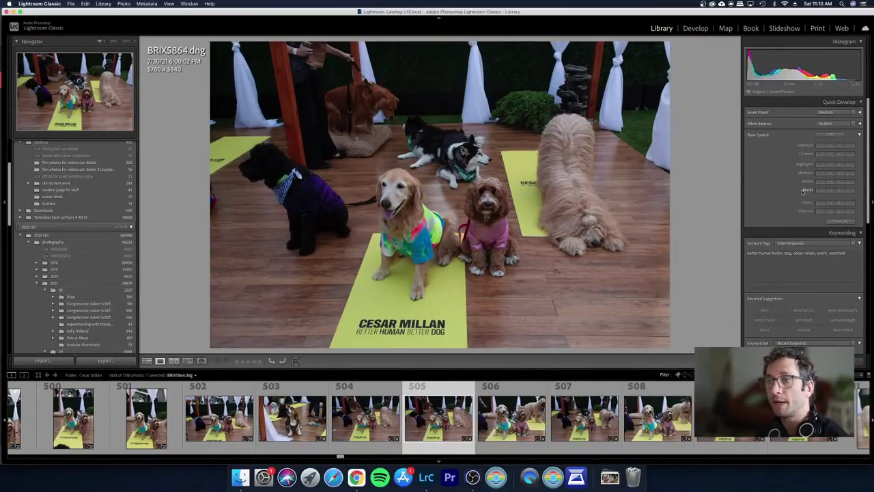
key("Left")
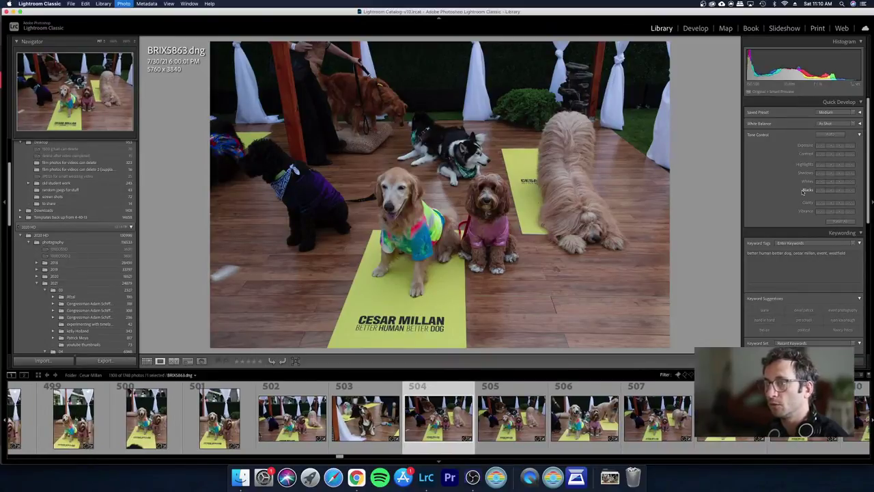
key("x")
key("Right")
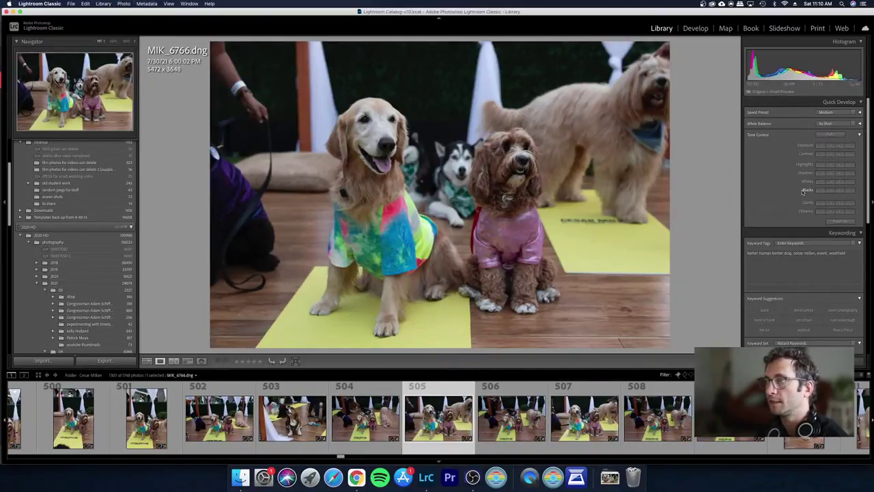
key("Right")
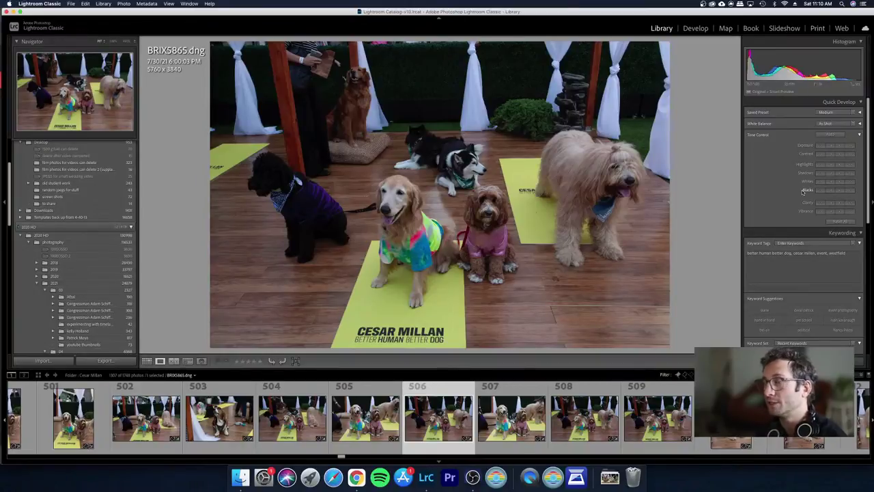
key("Right")
key("Right")
key("Right")
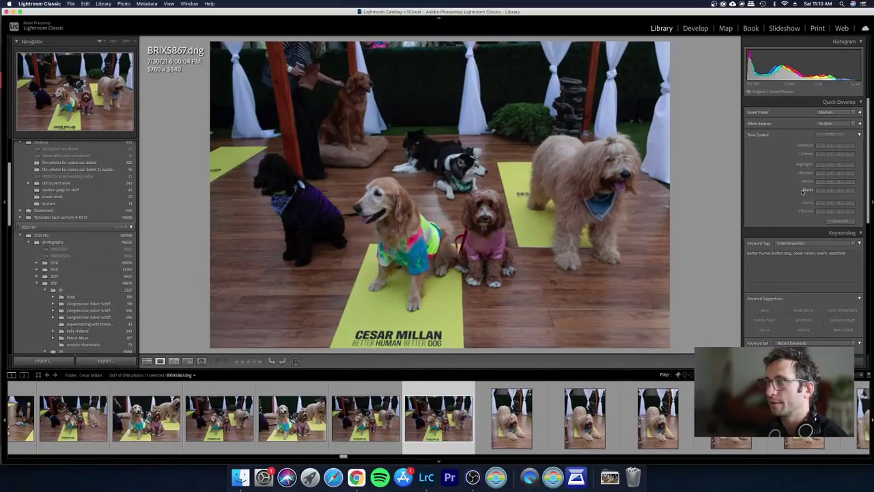
key("x")
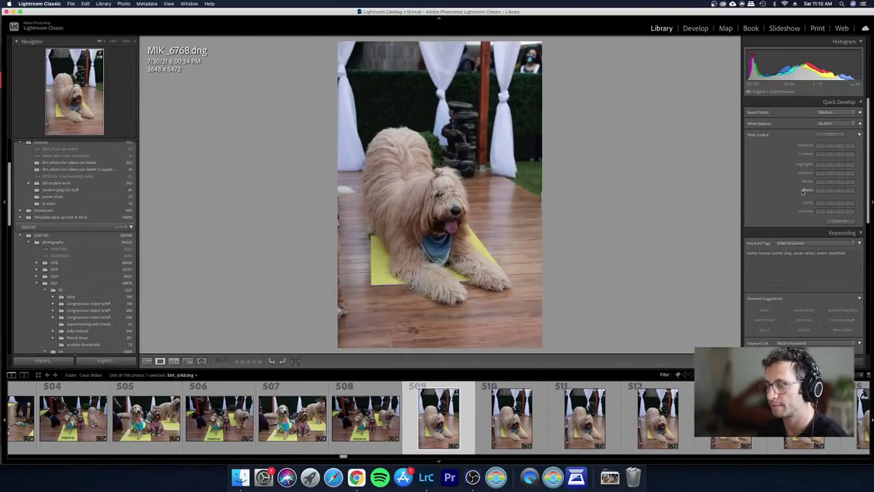
Step: Reject the lying-down doodle frame and the near-duplicate doodle frames after it
key("g")
key("Right")
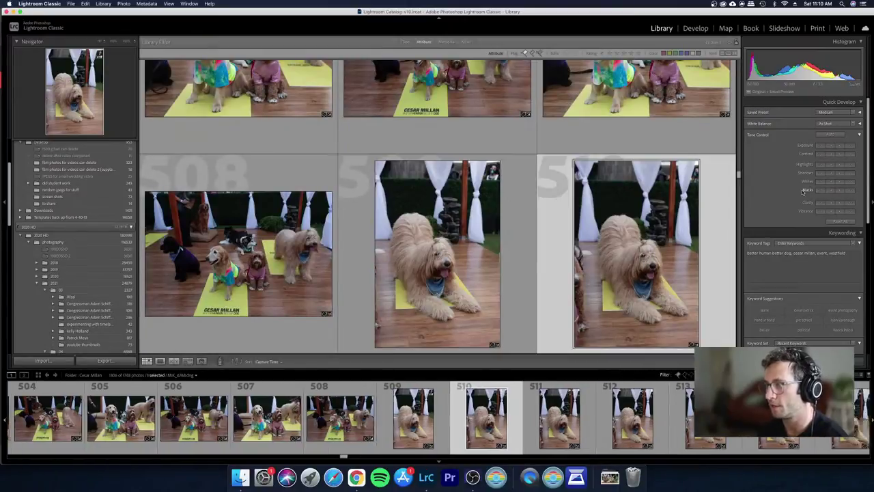
key("Left")
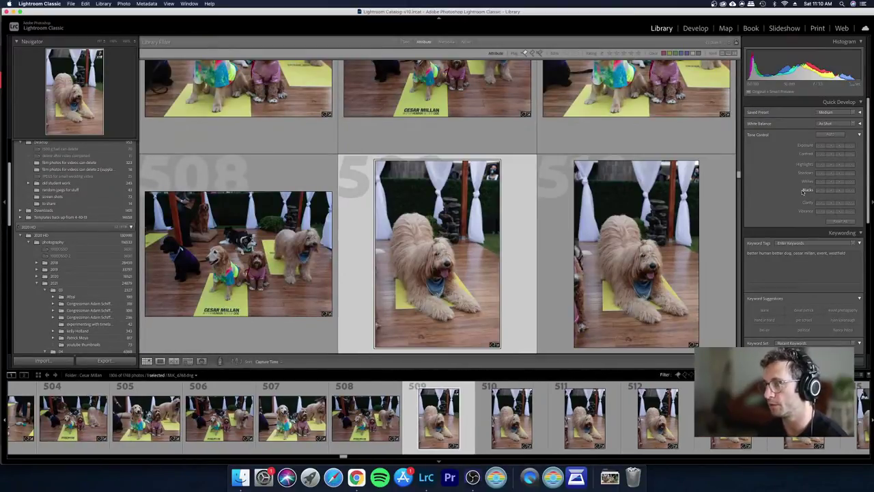
key("x")
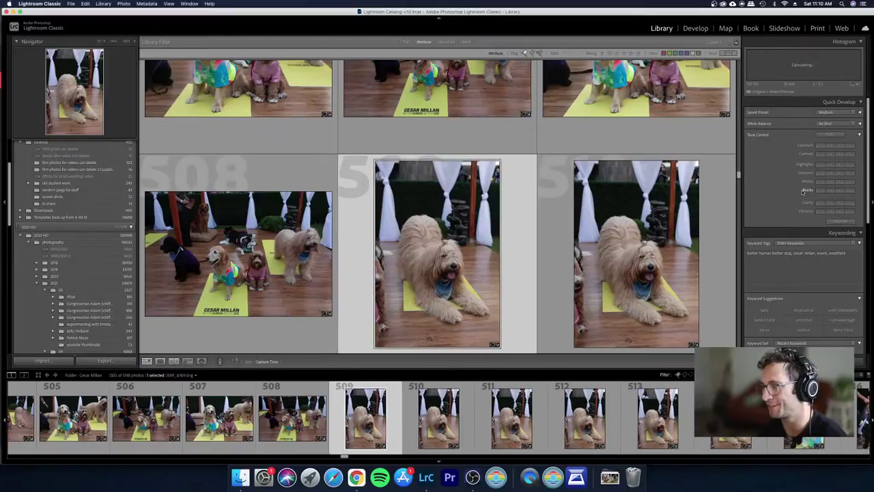
key("Right")
key("e")
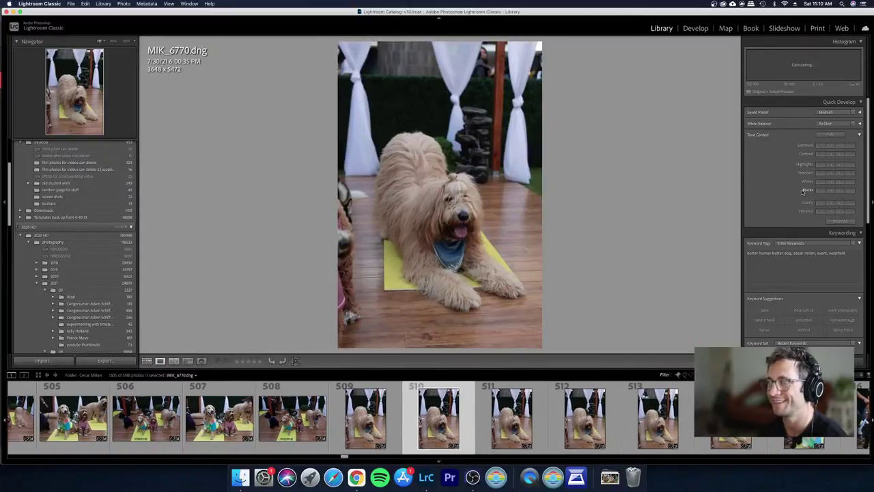
key("x")
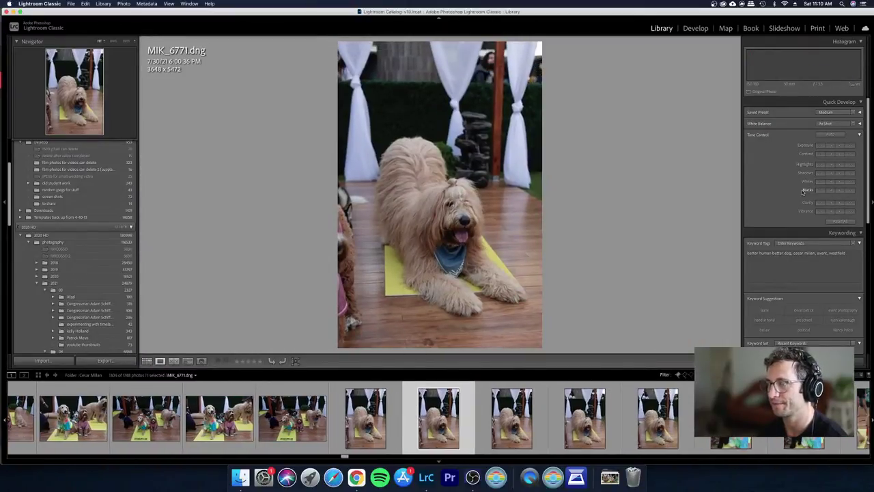
key("x")
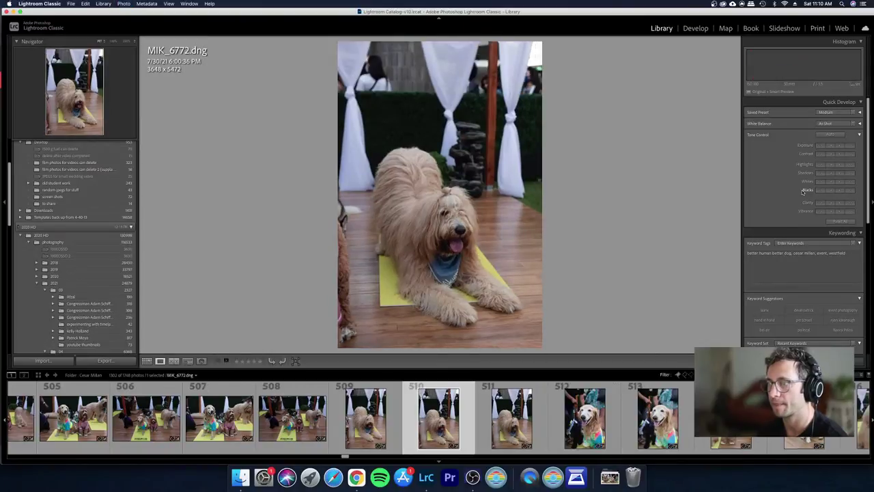
key("x")
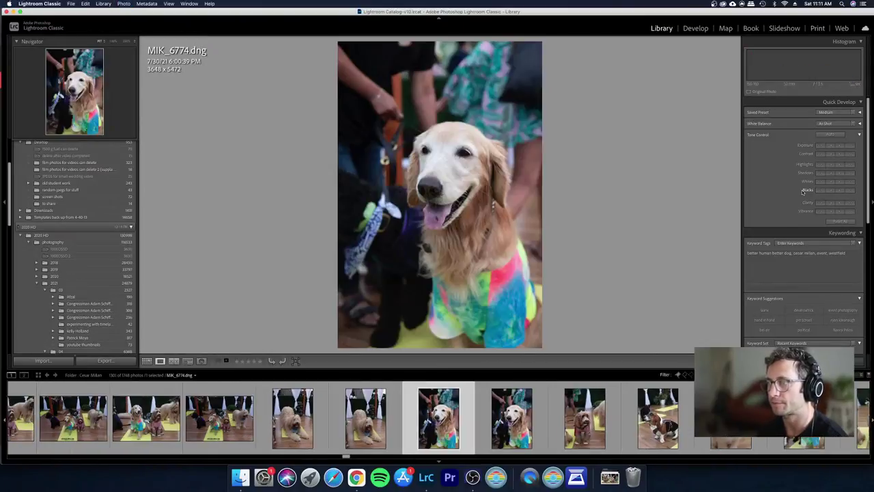
Step: Reject the weaker golden retriever frame and the middle husky photo
key("Right")
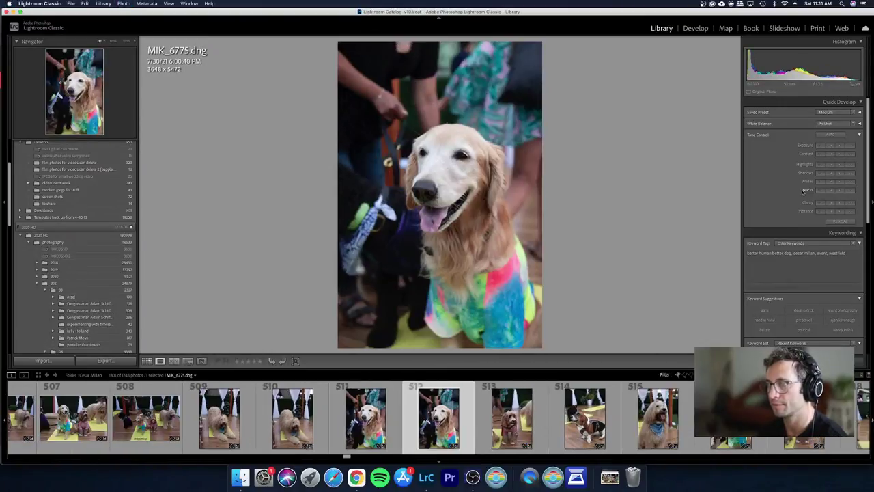
key("Right")
key("Left")
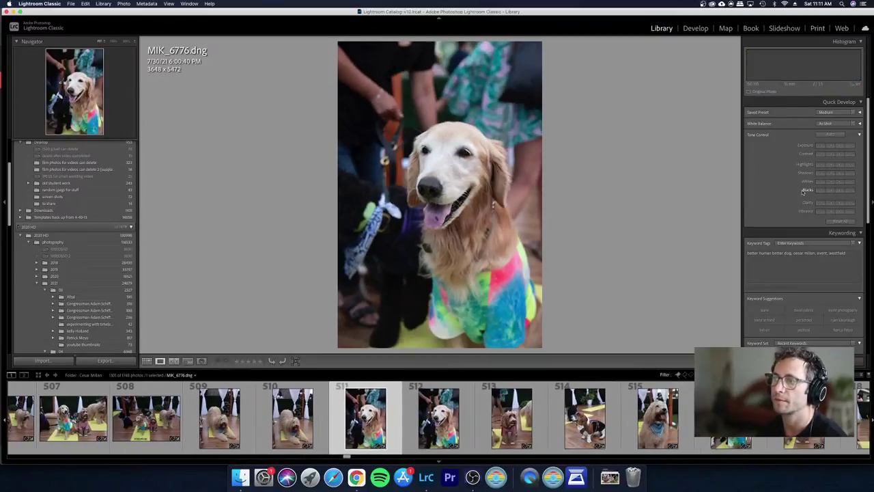
key("x")
key("Right")
key("Right")
key("Right")
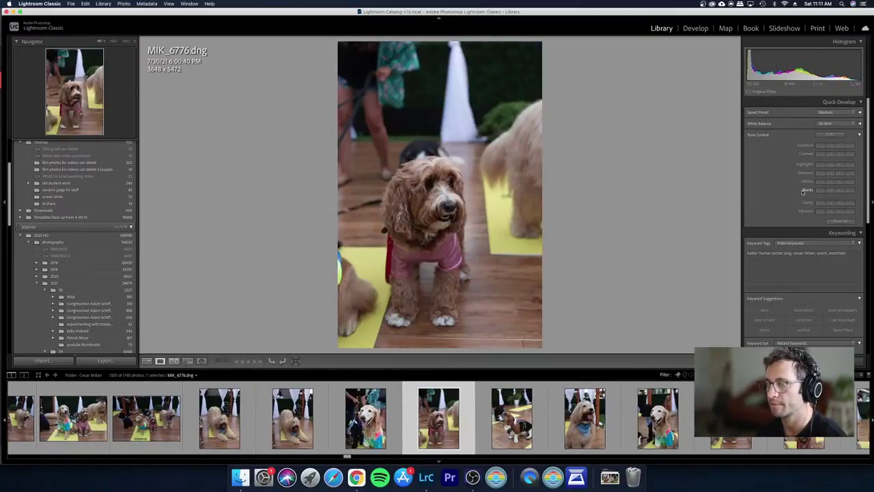
key("g")
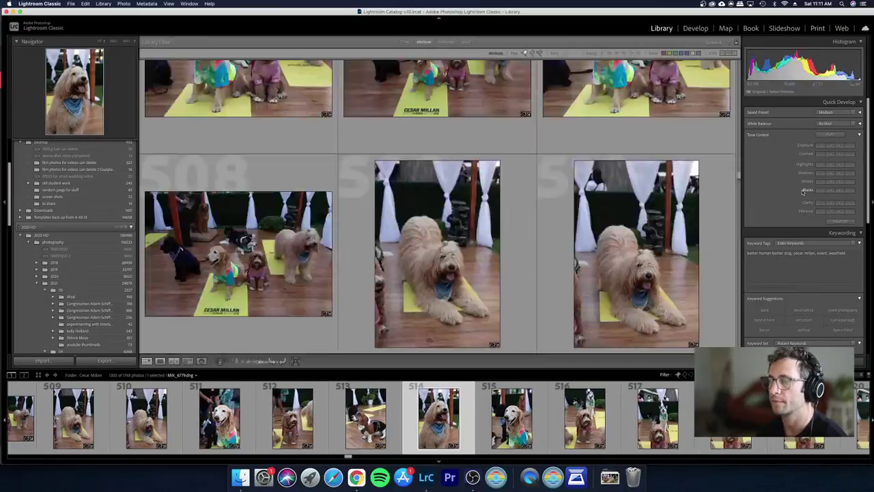
key("Right")
key("Right")
key("Right")
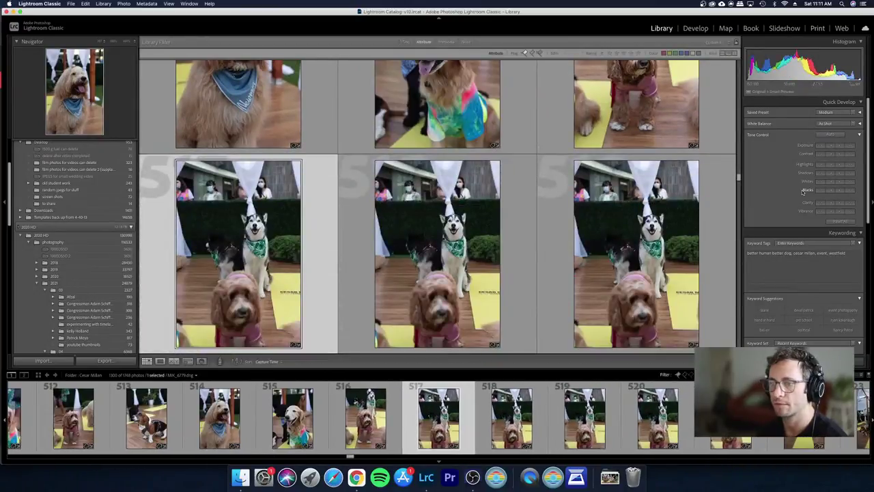
key("Right")
key("x")
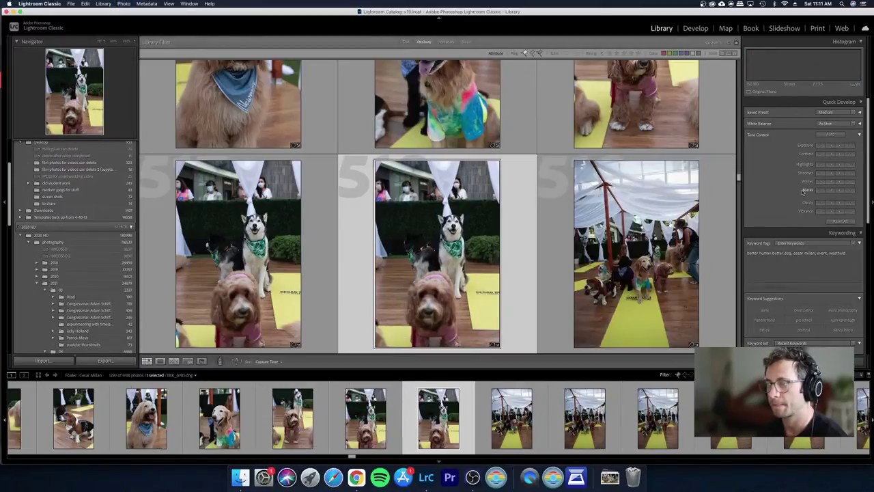
Step: Select the 19 tent-walkway frames, excluding the landscape frame, and take them into Develop
key("Right")
key("Right")
key("shift+Right")
key("shift+Right")
key("shift+Right")
key("shift+Right")
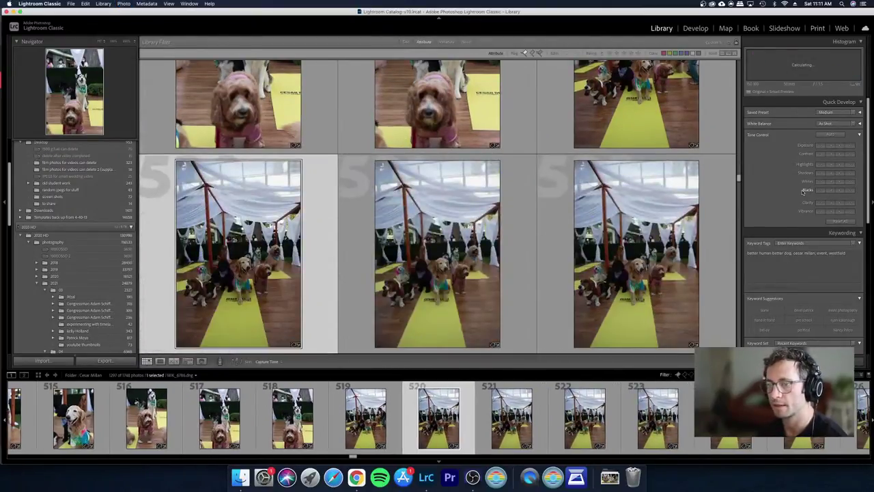
key("shift+Right")
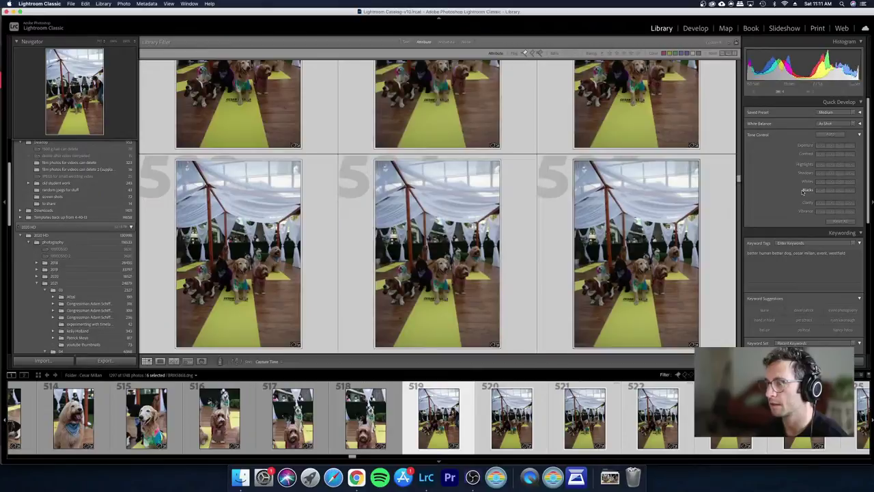
key("shift+Right")
key("shift+Right")
key("shift+Right")
key("shift+Right")
key("shift+Right")
key("shift+Right")
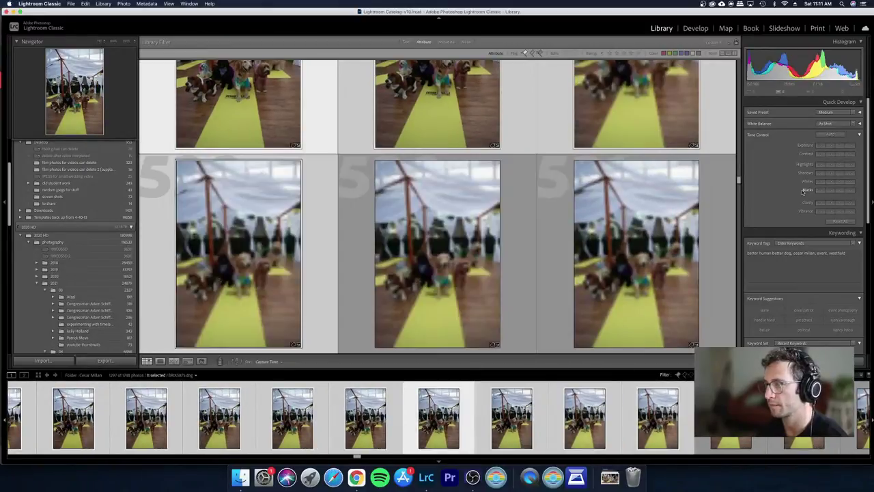
key("shift+Right")
key("shift+Right")
key("shift+Right")
key("shift+Right")
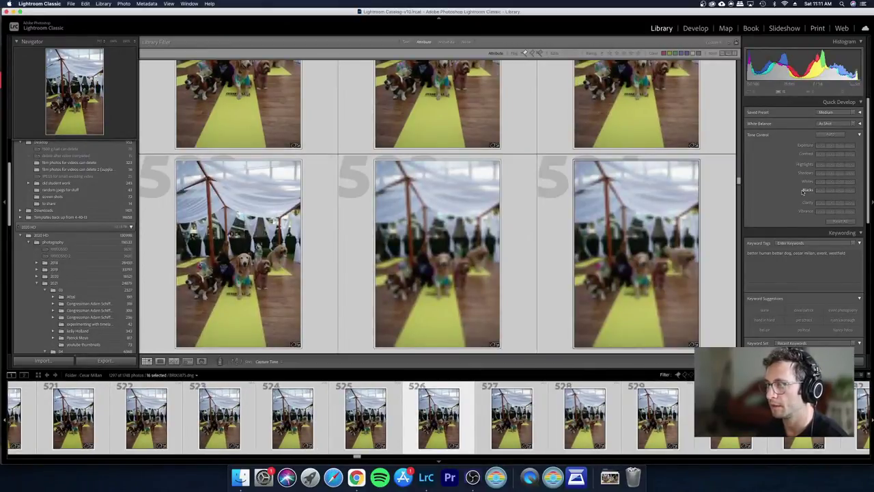
key("shift+Right")
key("shift+Right")
key("shift+Right")
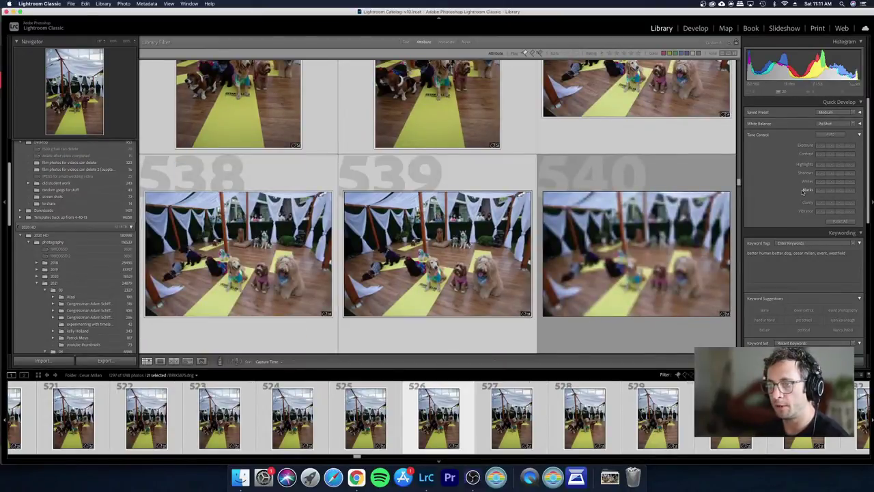
key("shift+Left")
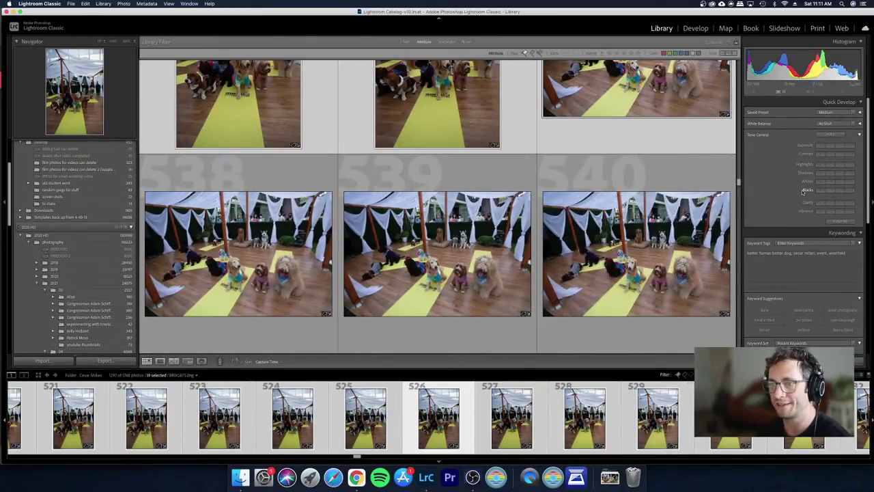
key("d")
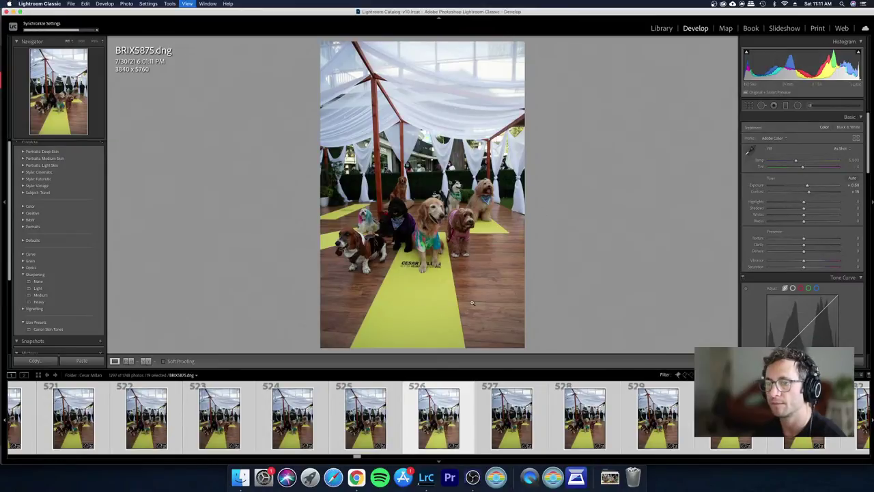
Step: Return to the Library grid after syncing the raised Exposure across all 19 tent frames
key("g")
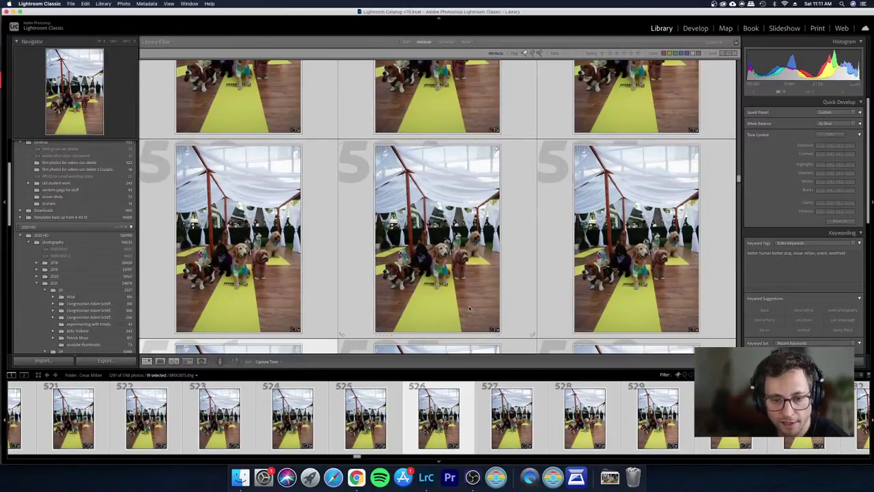
Step: Open the top-right tent photo in Loupe view and reject it
scroll(469, 308, "up", 5)
double_click(652, 166)
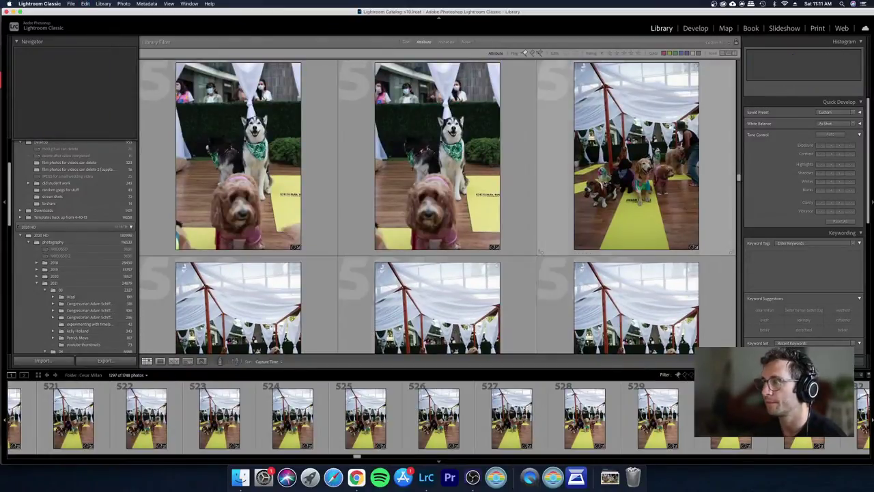
key("Right")
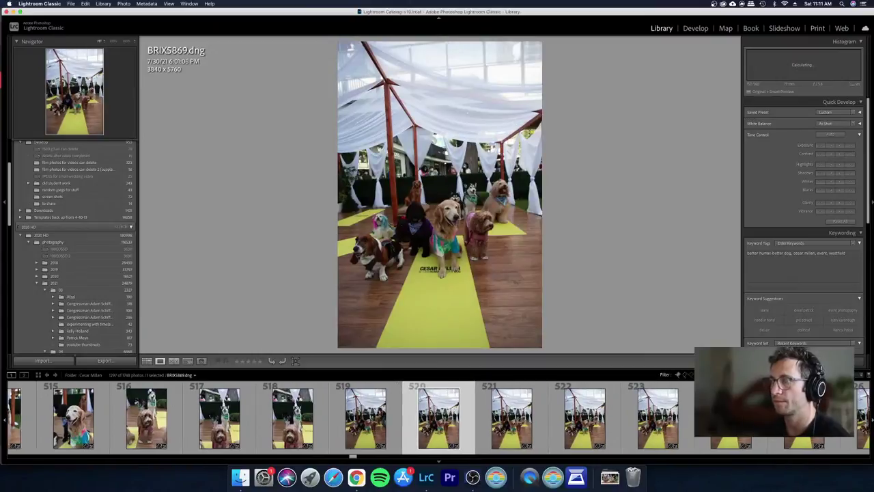
key("Left")
key("x")
Step: Reject the weak tent and dog frames around BRIX5870
key("Right")
key("Right")
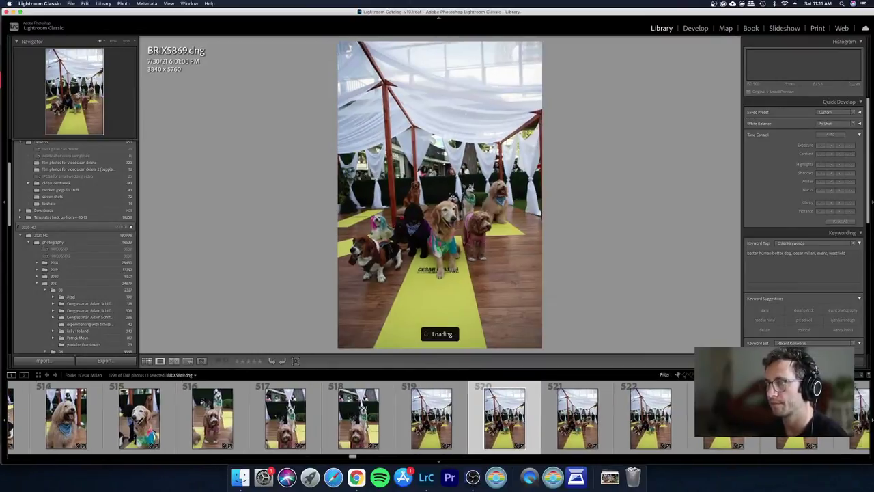
key("Right")
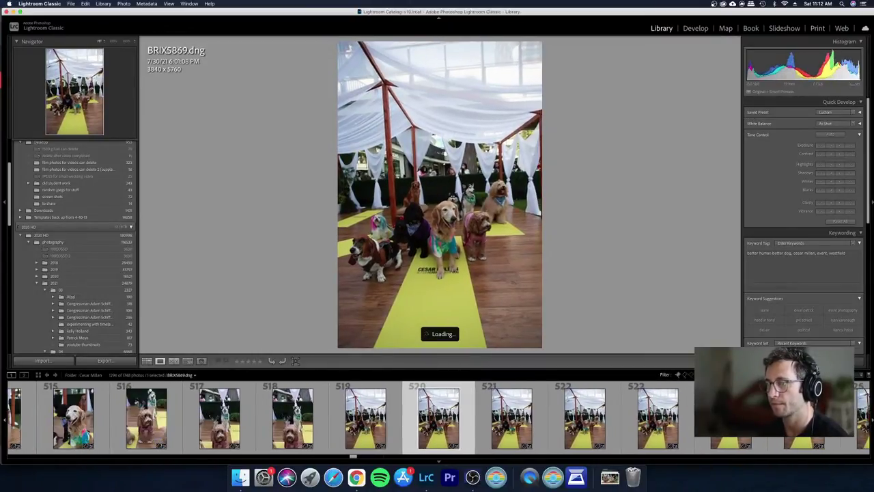
key("Left")
key("x")
key("Left")
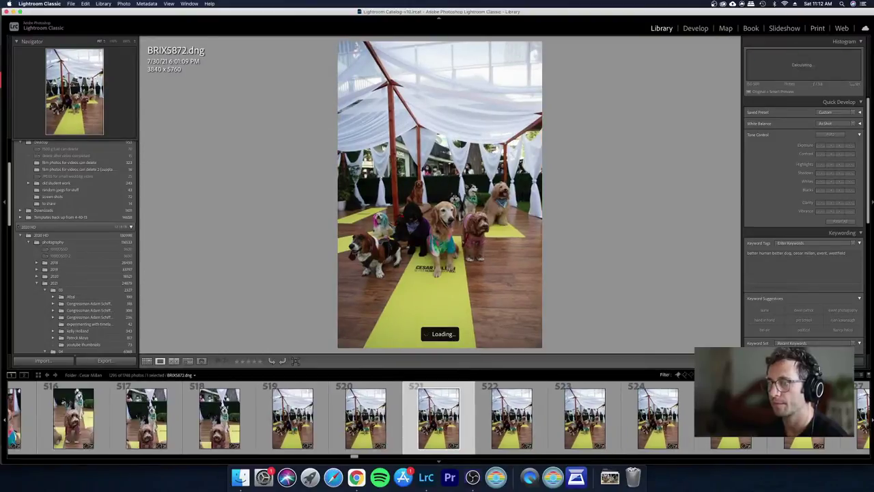
key("Right")
key("x")
Step: Reject photo BRIX5872, the following weak frame, and BRIX5875
key("Right")
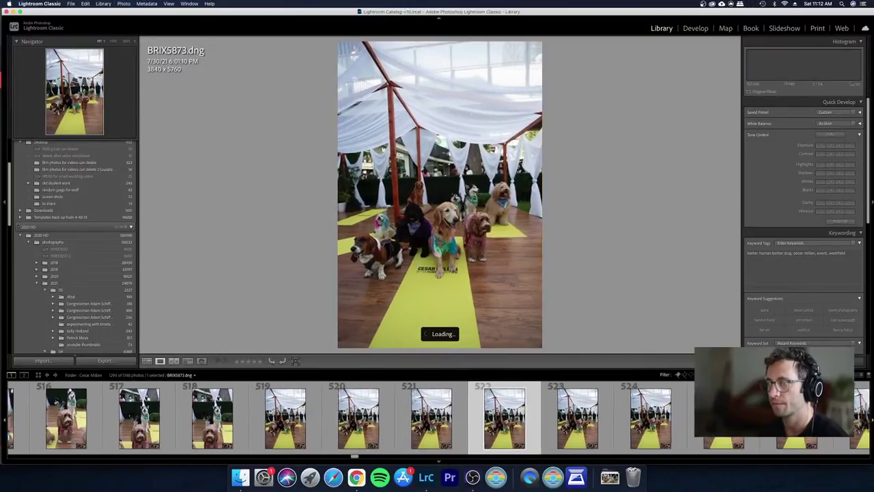
key("Left")
key("x")
key("Right")
key("Left")
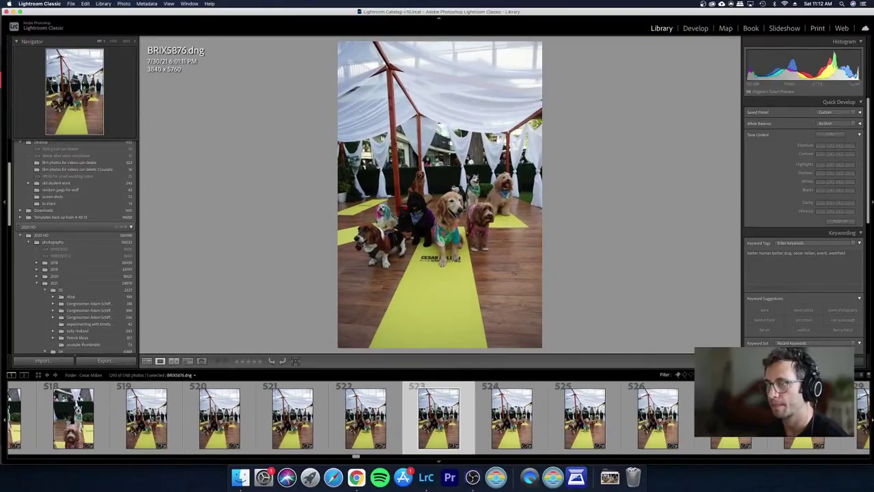
key("Left")
key("x")
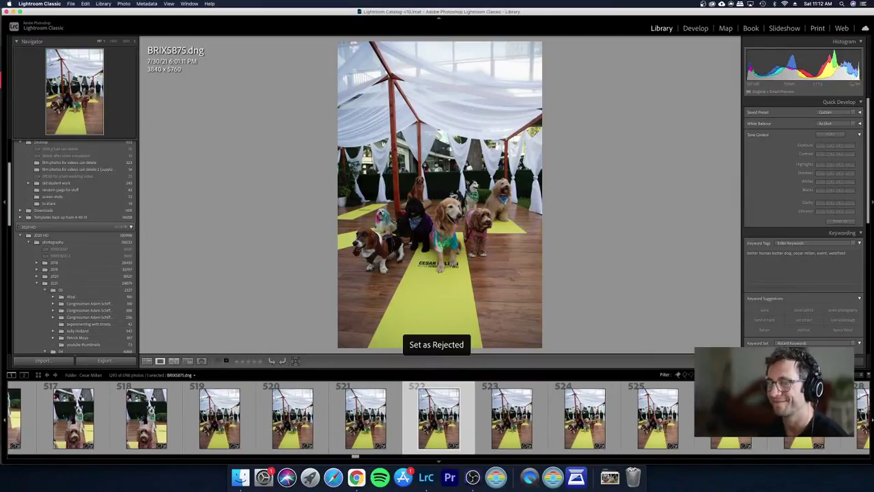
Step: Reject BRIX5878, BRIX5879 and the further weak vertical frames
key("Right")
key("Right")
key("x")
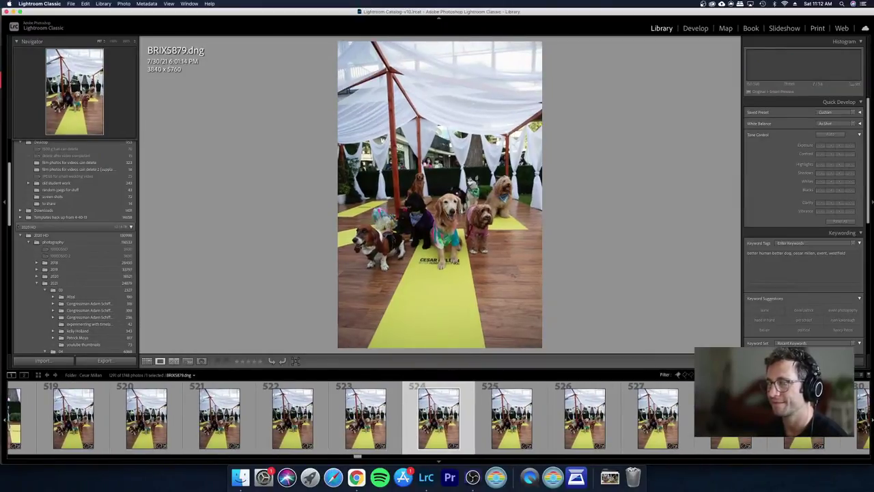
key("Right")
key("Left")
key("x")
key("x")
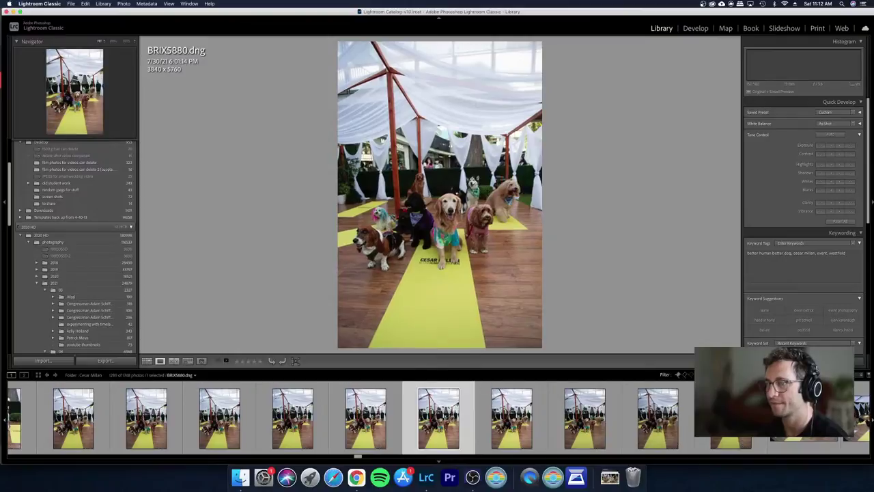
key("x")
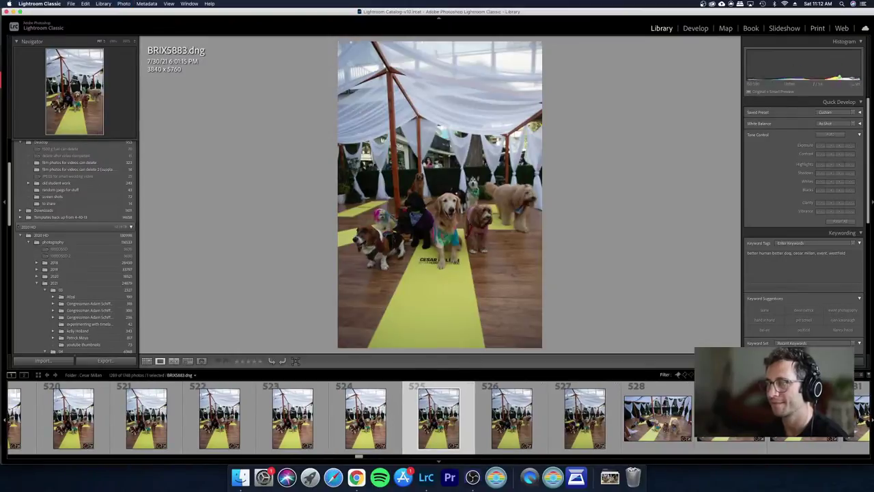
key("x")
key("x")
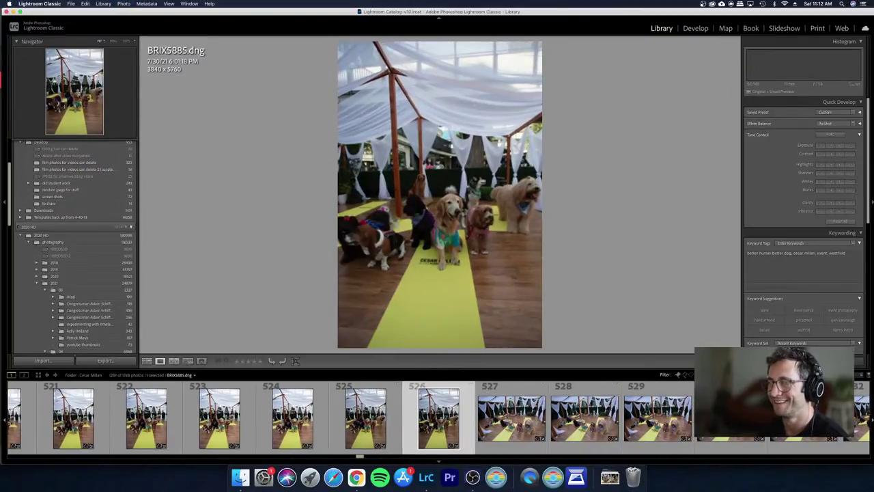
Step: Reject the frame after BRIX5886, compare neighbours, then reject the wide dog shot BRIX5886
key("Right")
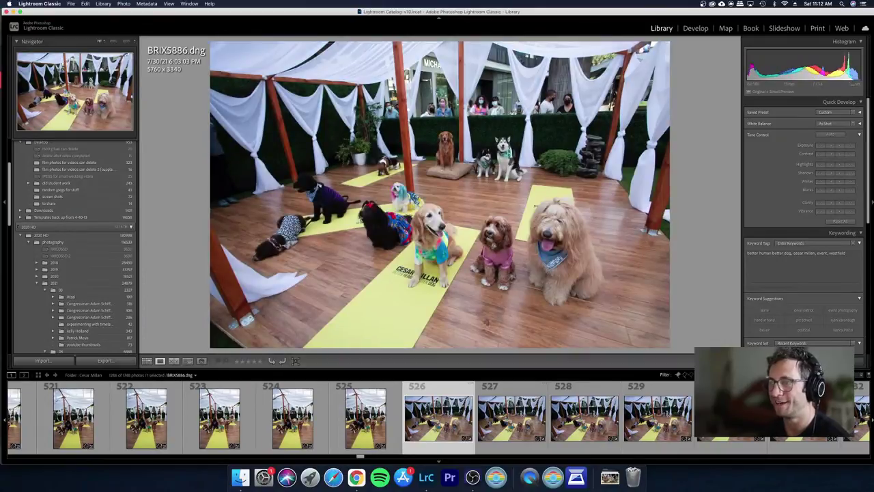
key("Right")
key("x")
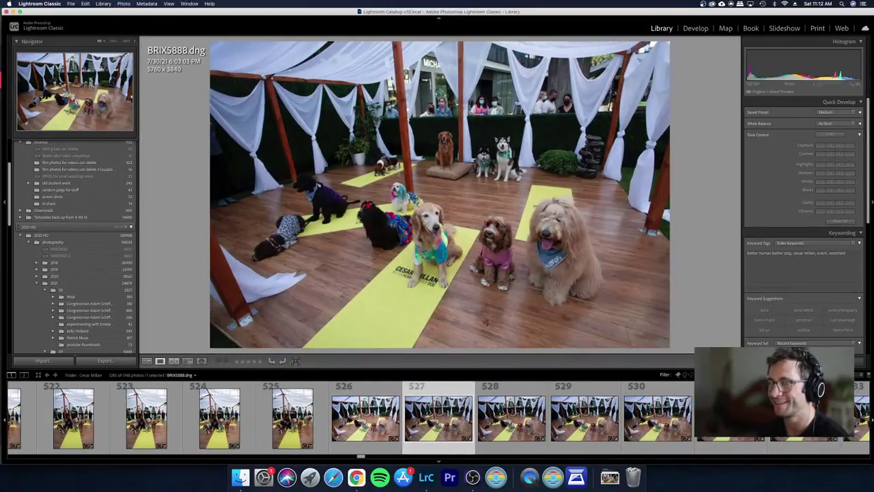
key("Left")
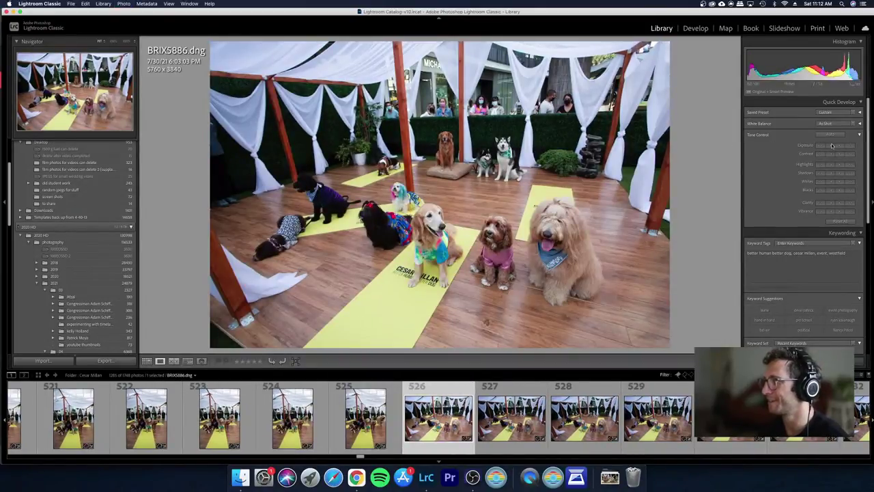
key("Right")
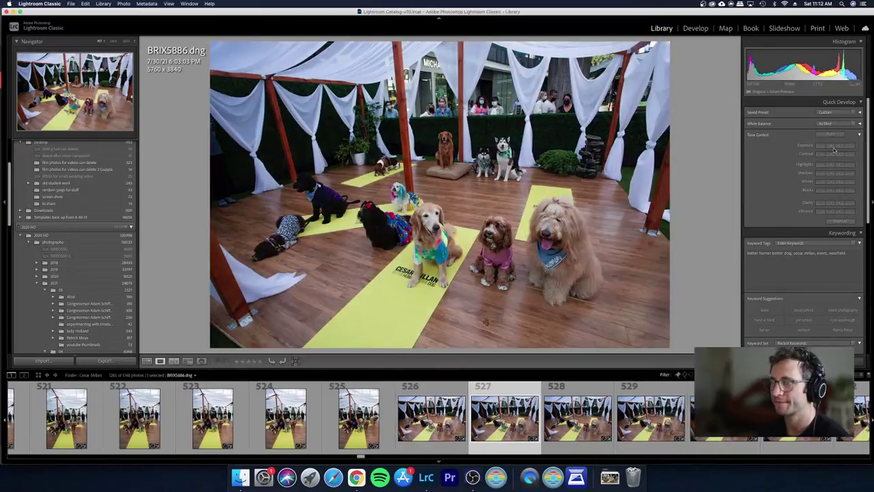
key("Left")
key("x")
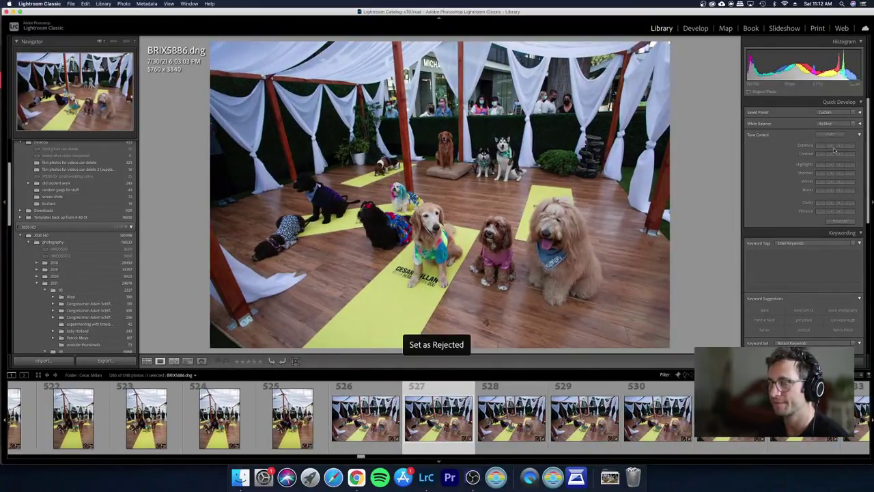
Step: Reject the next wide dog shot and the darker wide shots around BRIX5893
key("Right")
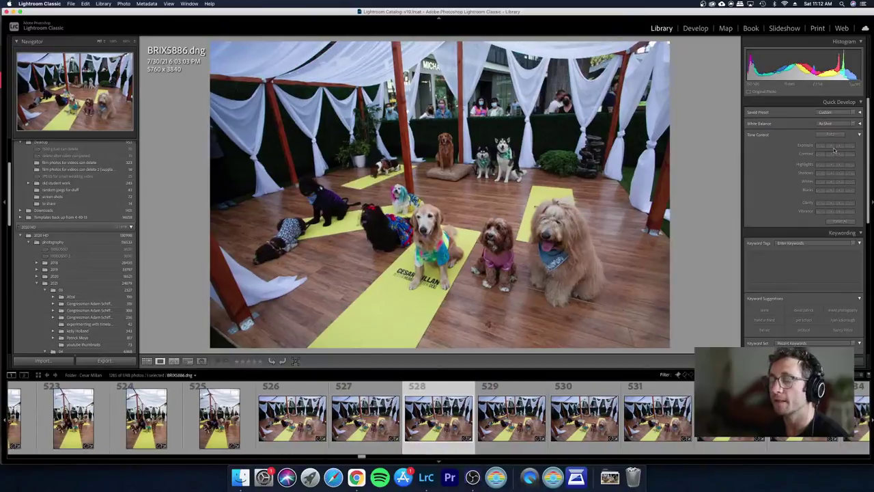
key("x")
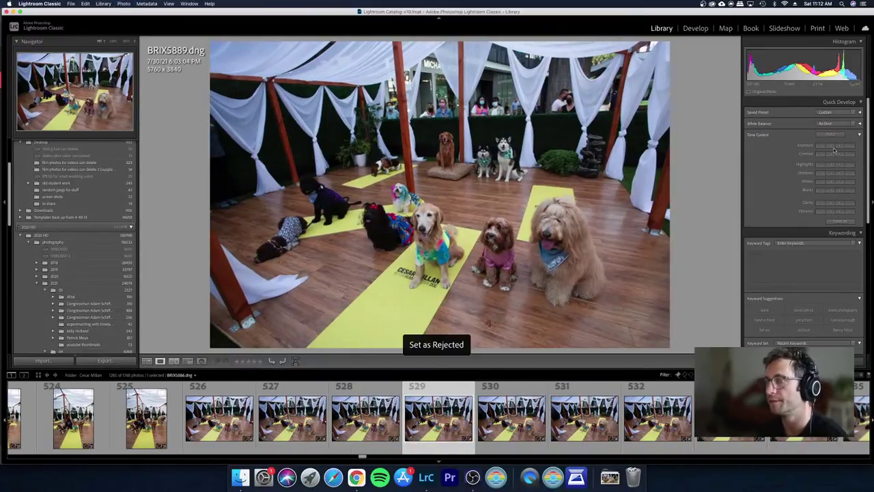
key("Right")
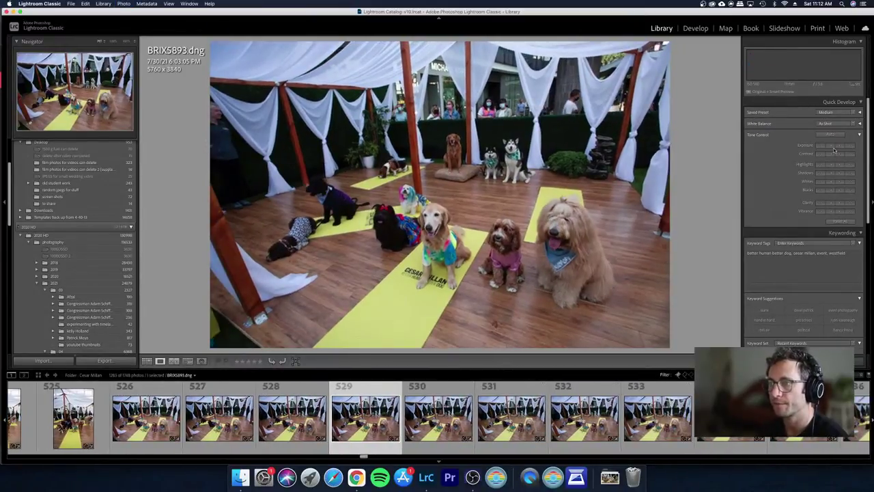
key("Right")
key("x")
key("Right")
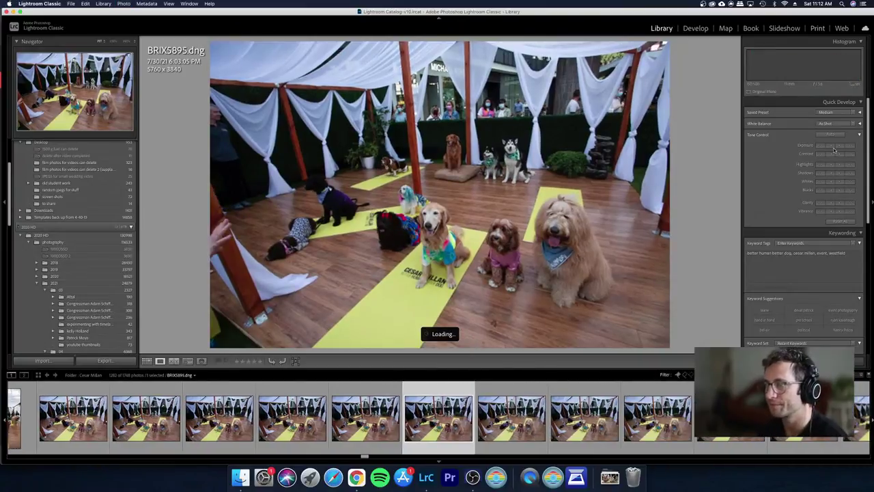
key("Right")
key("x")
Step: Reject photos BRIX5897, BRIX5898 and BRIX5900
key("Right")
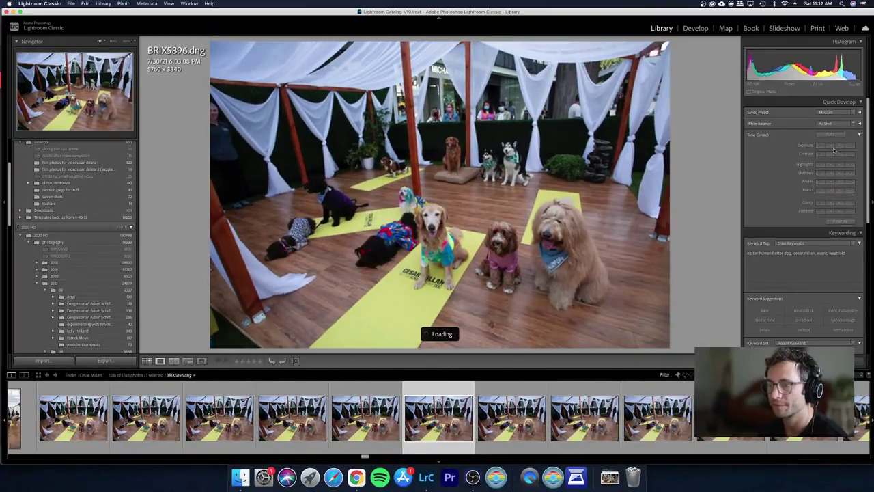
key("Right")
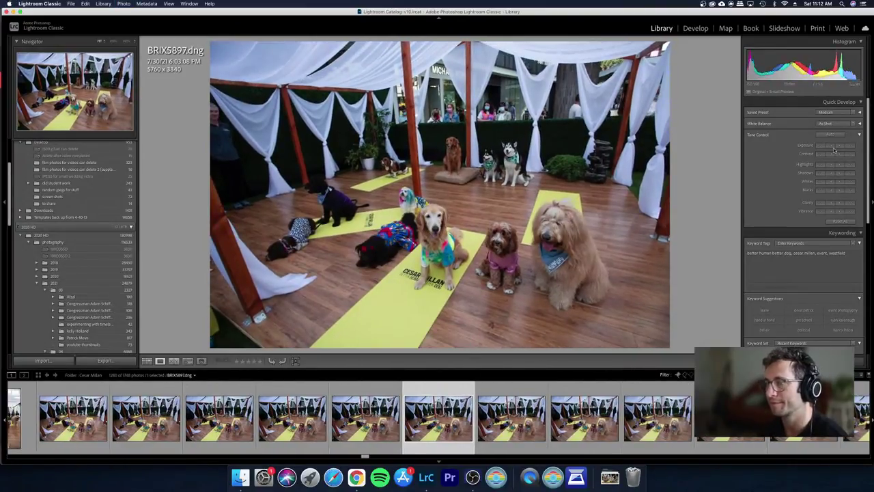
key("x")
key("Right")
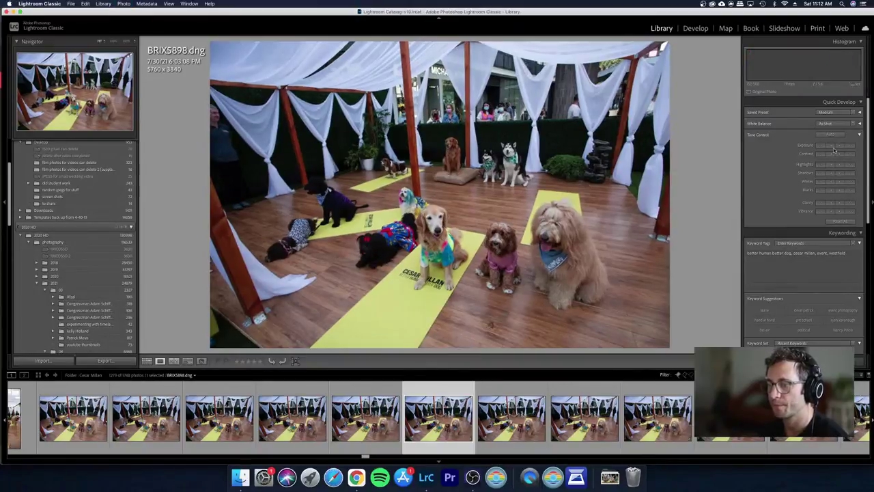
key("x")
key("Right")
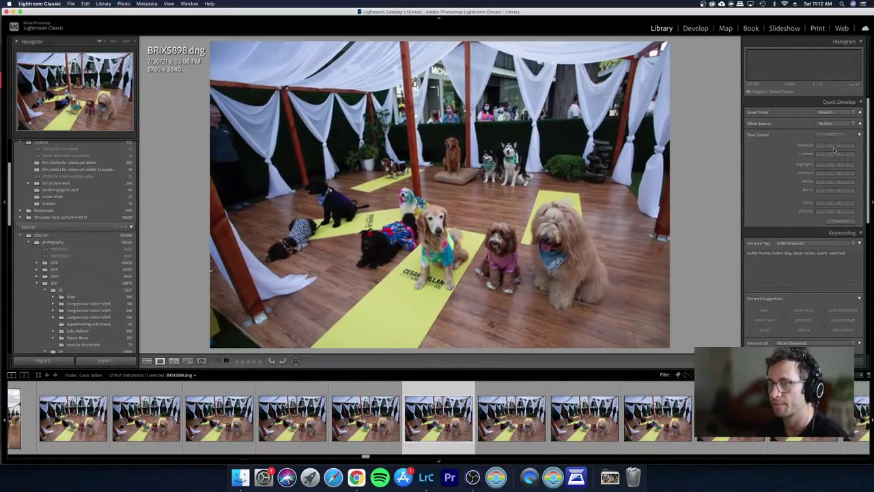
key("Right")
key("x")
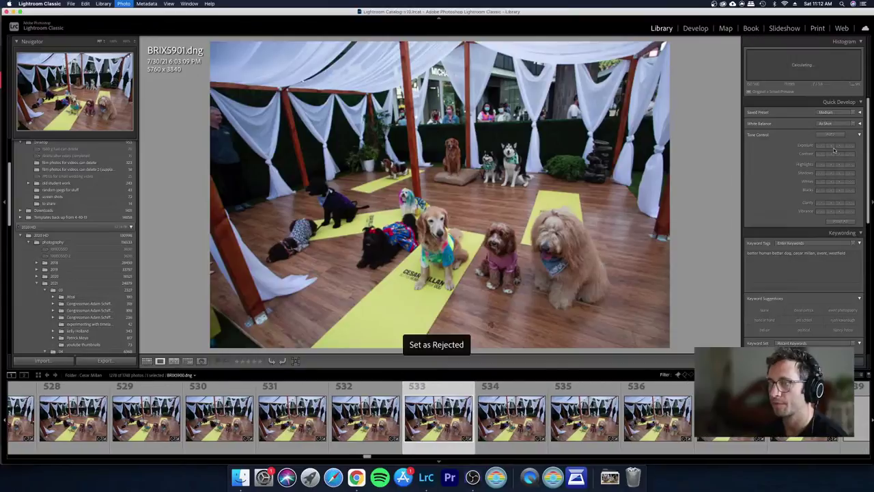
Step: Reject the weaker dog shots from BRIX5903 through BRIX5907
key("Right")
key("Right")
key("Left")
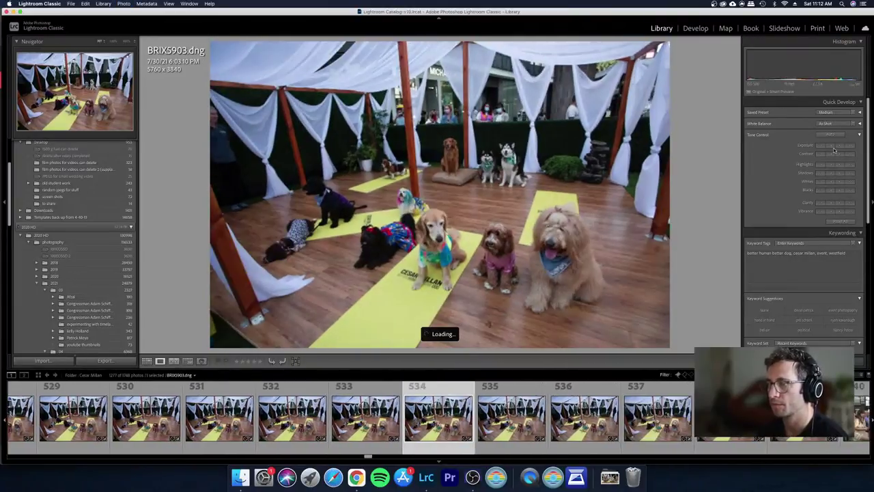
key("Right")
key("x")
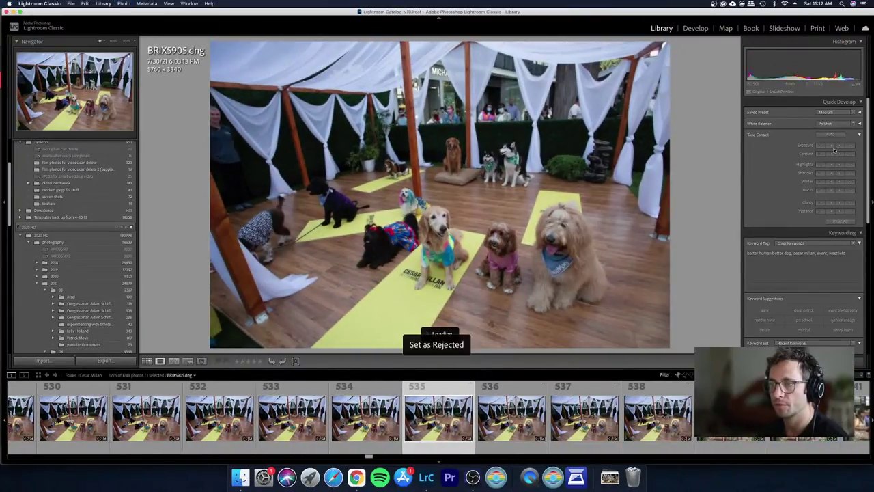
key("Right")
key("x")
key("Right")
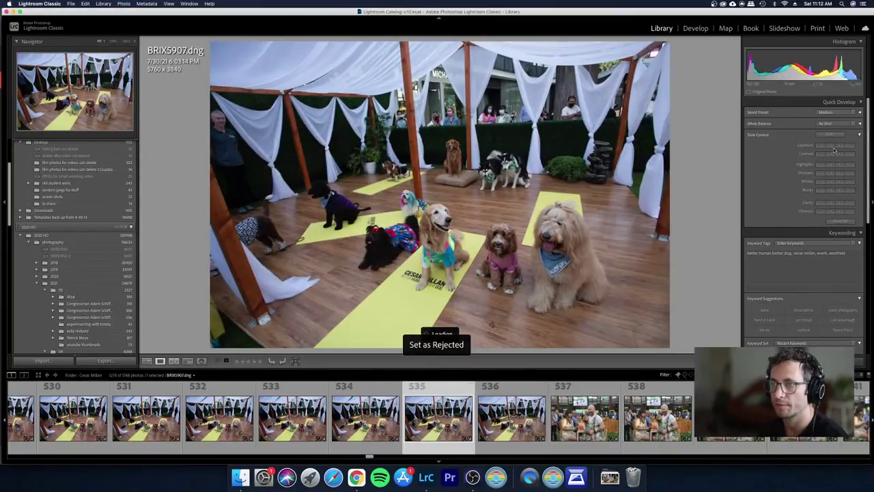
key("Right")
key("x")
key("Right")
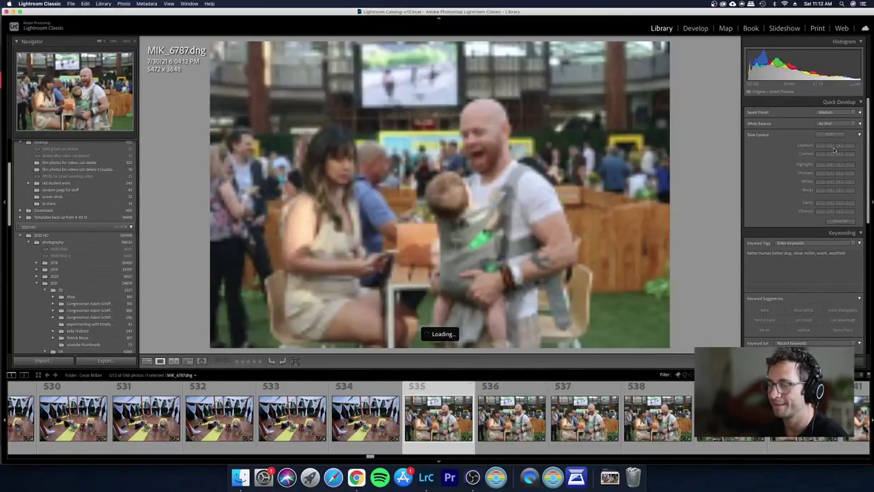
Step: Compare neighbouring dog photos and reject redundant ones, including BRIX5903
key("Left")
key("Left")
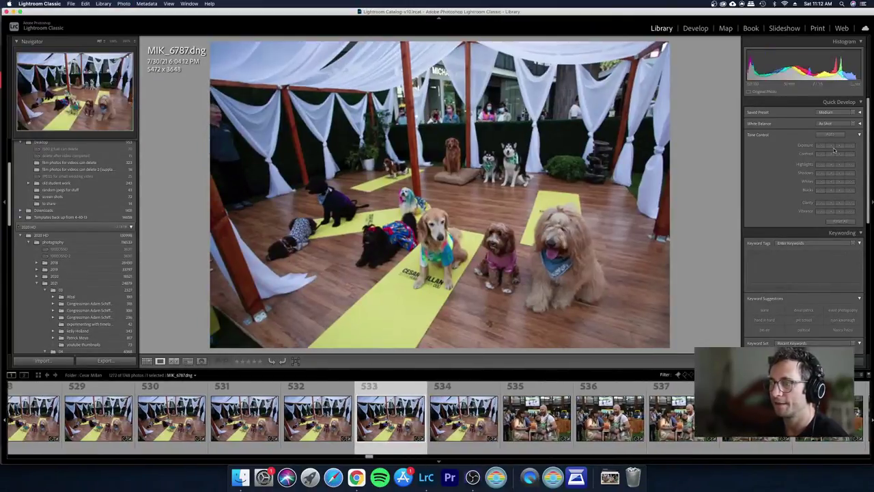
key("Right")
key("Left")
key("Right")
key("x")
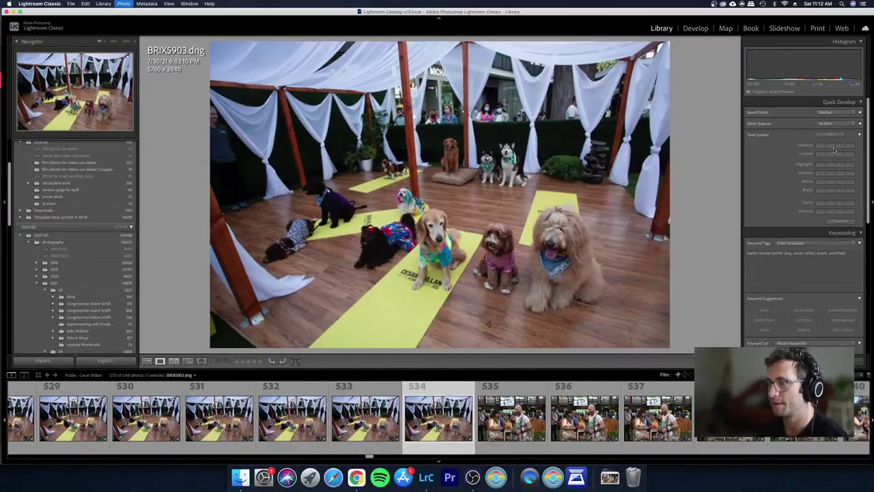
key("x")
key("Left")
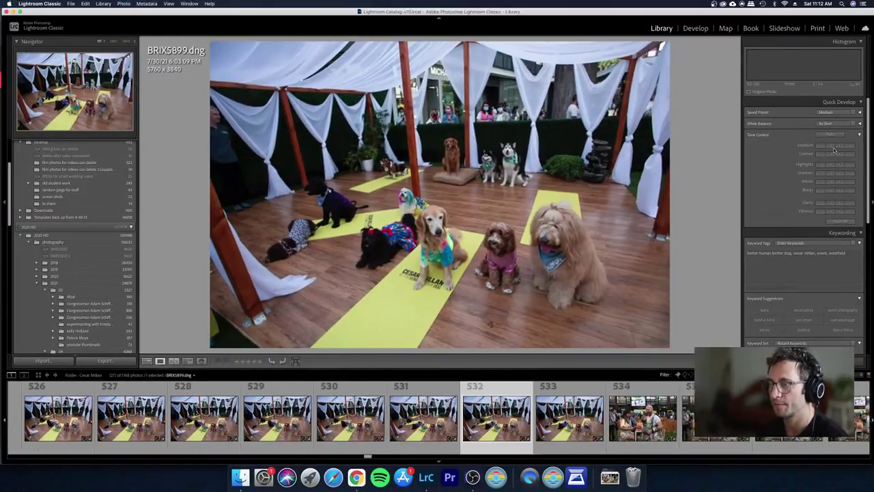
key("Left")
Step: Step back through the dog photos to the portrait frame BRIX5884
key("Left")
key("x")
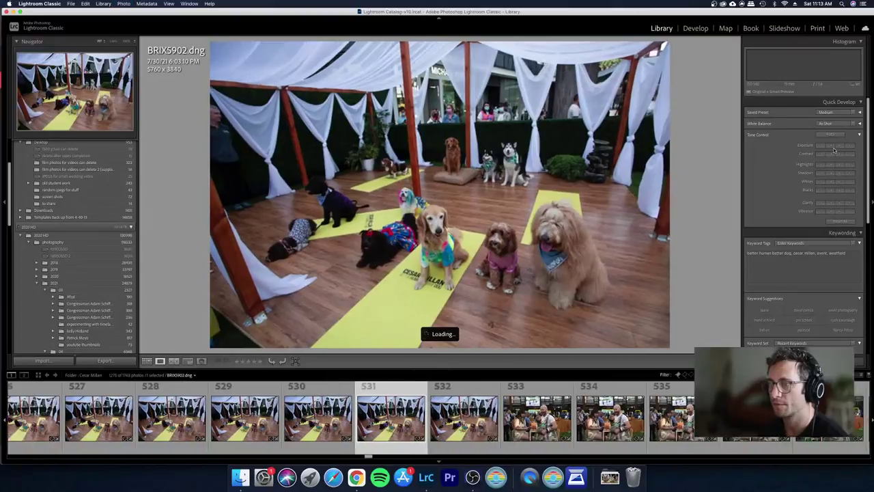
key("Left")
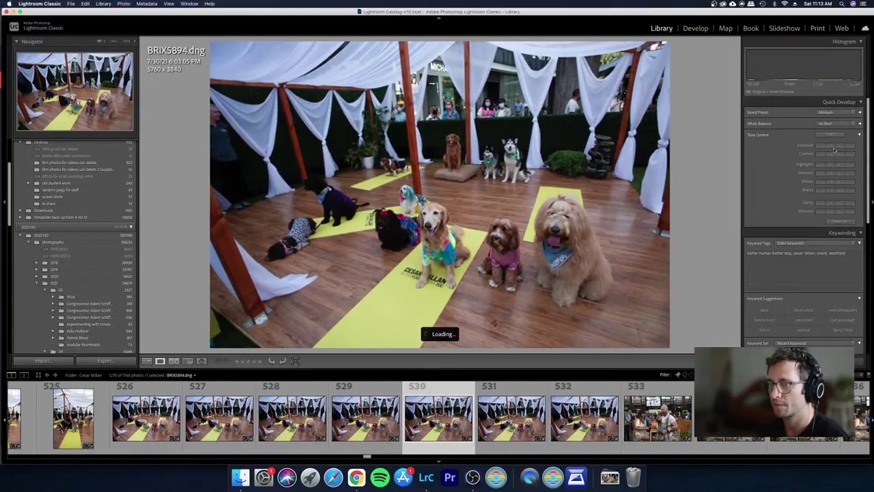
key("Left")
key("Left")
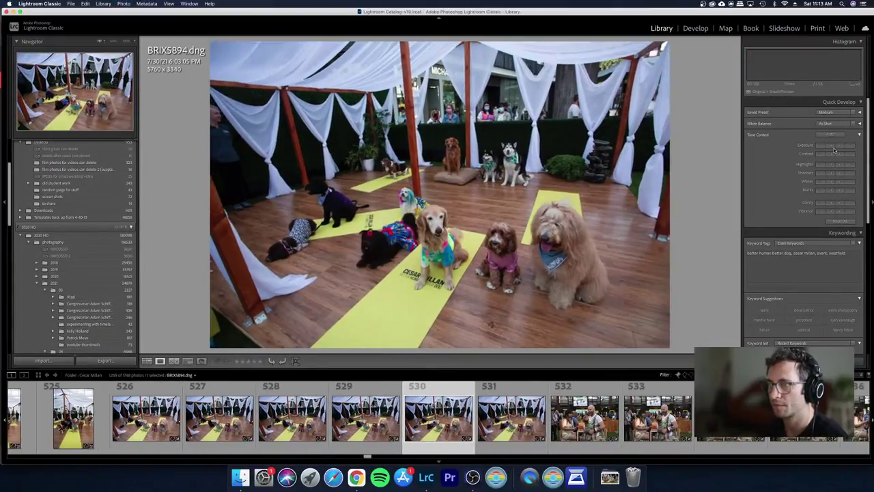
key("Left")
key("Left")
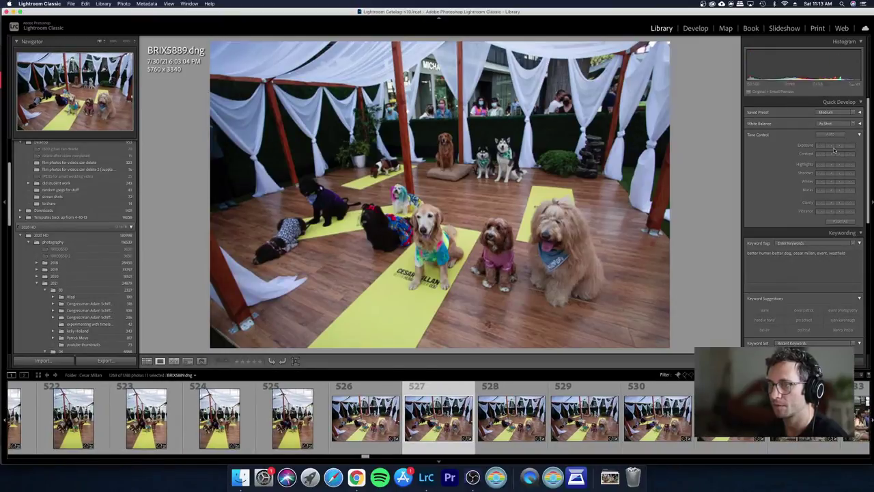
key("Left")
key("Left")
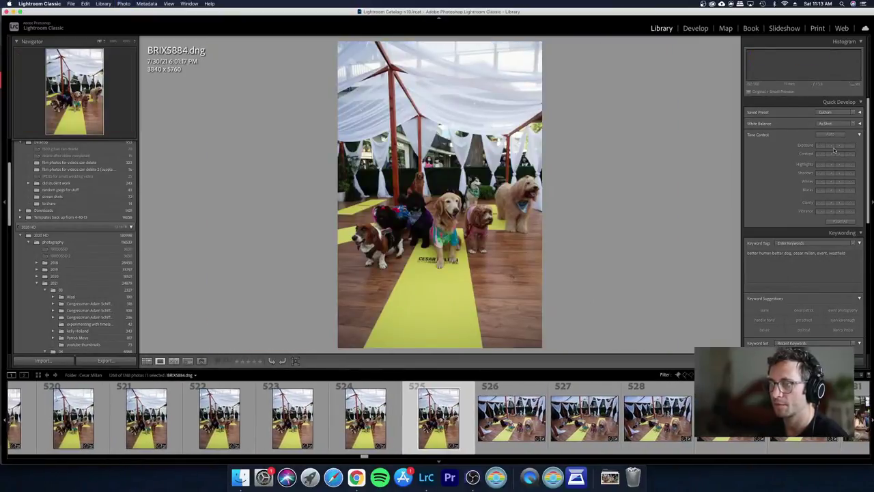
key("Left")
key("Left")
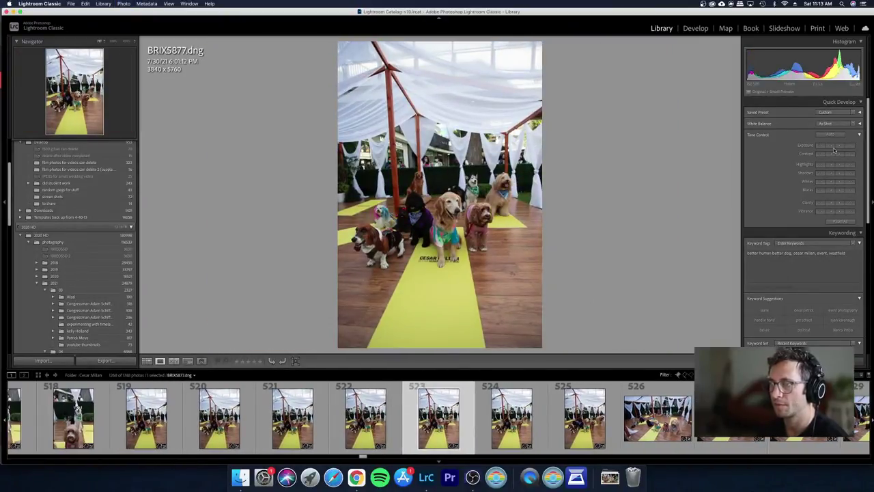
Step: Compare neighbouring frames and reject the weak dog line-up frame
key("Left")
key("Right")
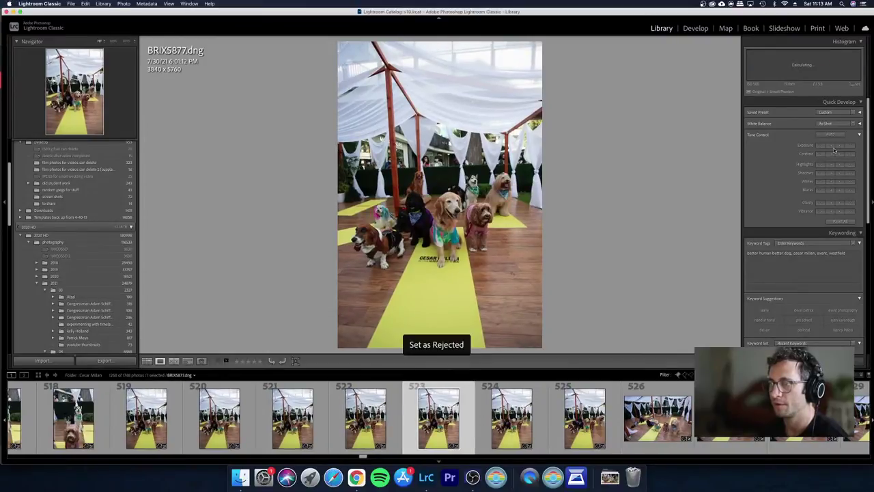
key("Left")
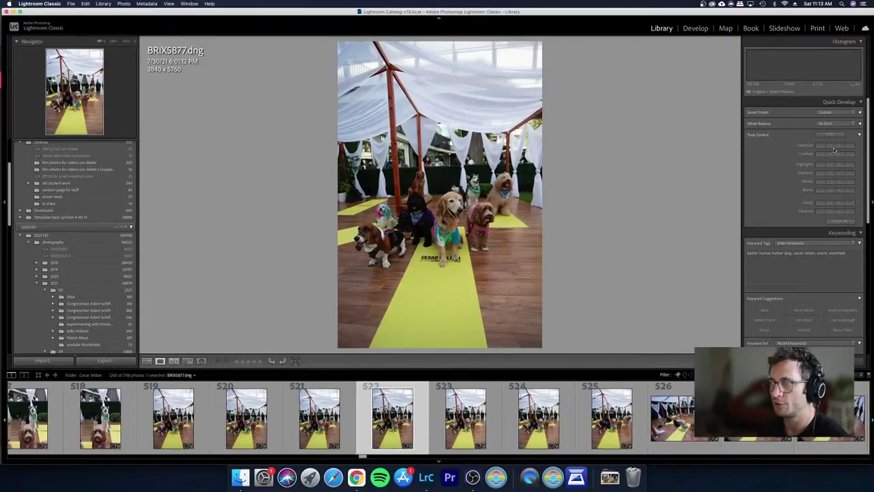
key("Left")
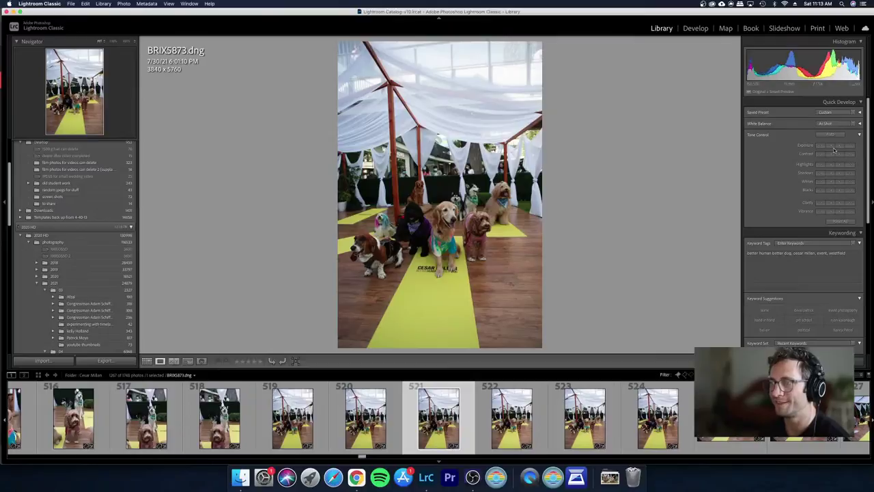
key("Right")
key("Left")
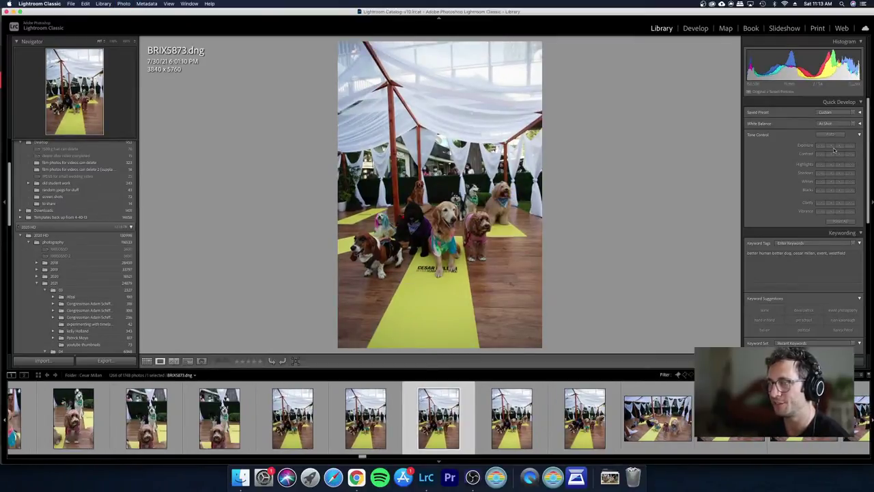
key("x")
key("x")
key("x")
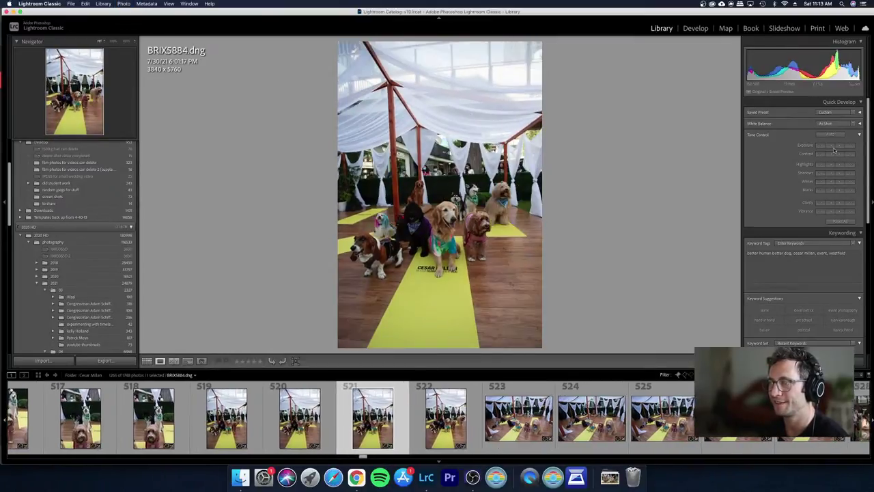
Step: Reject the weak group photo two frames back, then undo the last flag change
key("Left")
key("Left")
key("Left")
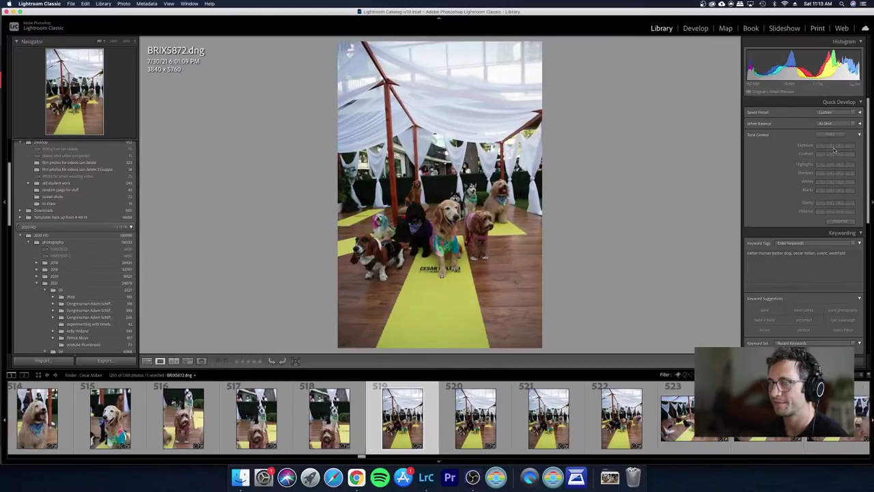
key("x")
key("Left")
key("Left")
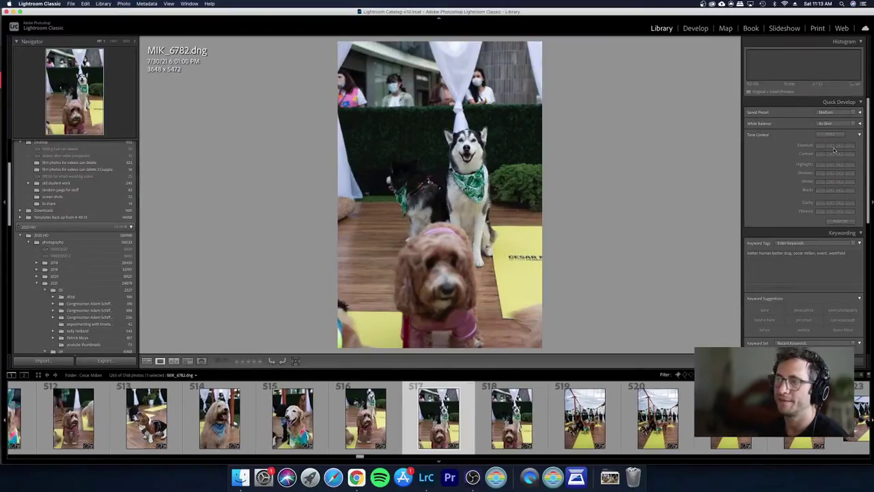
key("super+z")
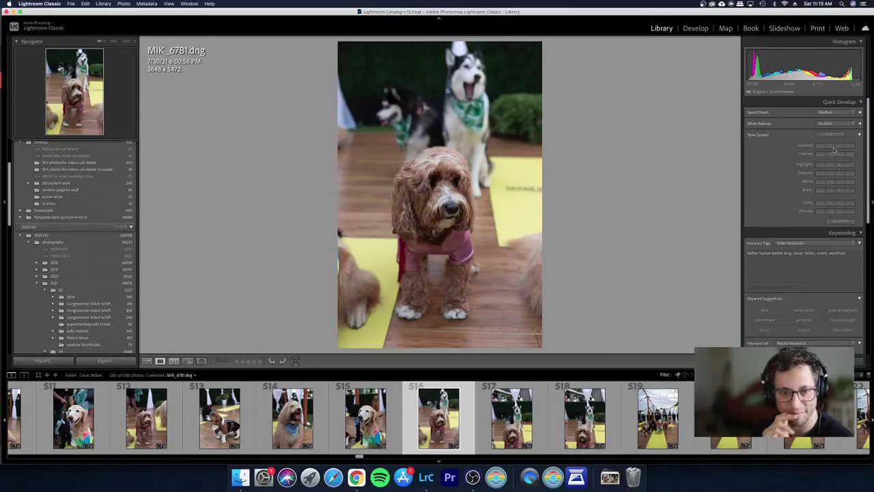
Step: In Grid view, move through the thumbnails to the first couple-with-baby photo
key("g")
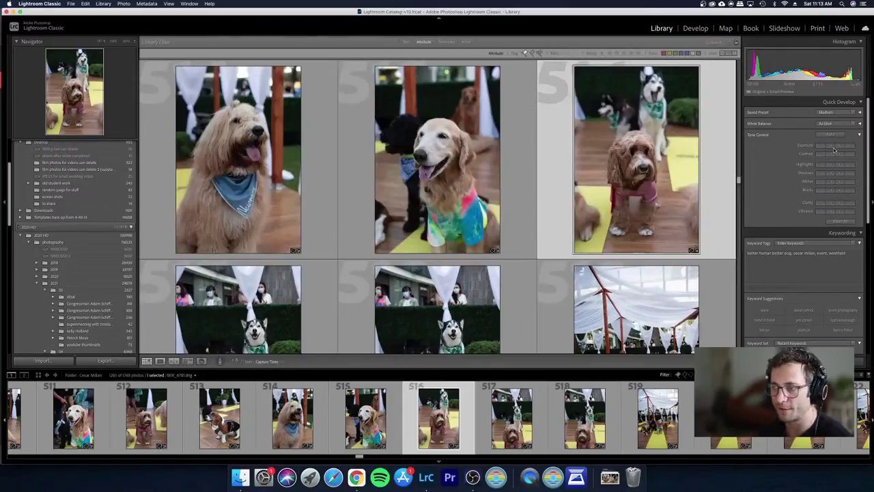
key("Right")
key("Right")
key("Right")
key("Right")
key("Right")
key("Right")
key("Right")
key("Right")
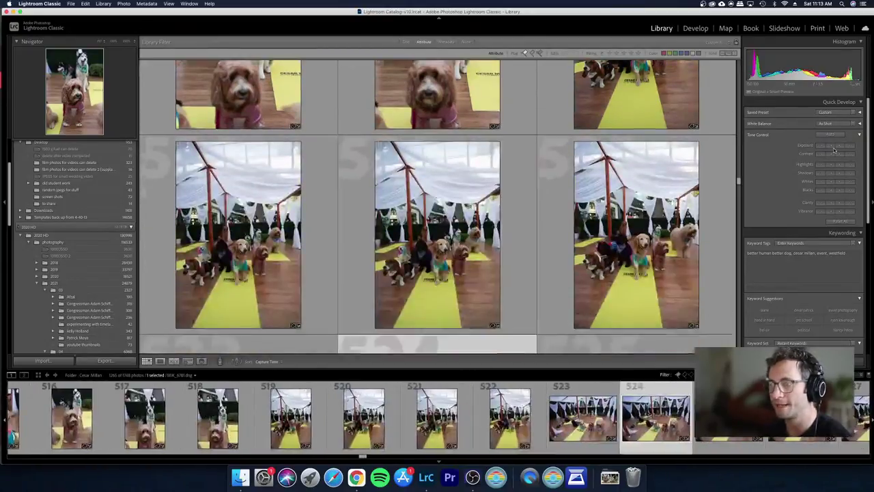
key("Right")
key("Right")
key("Right")
key("Right")
key("Left")
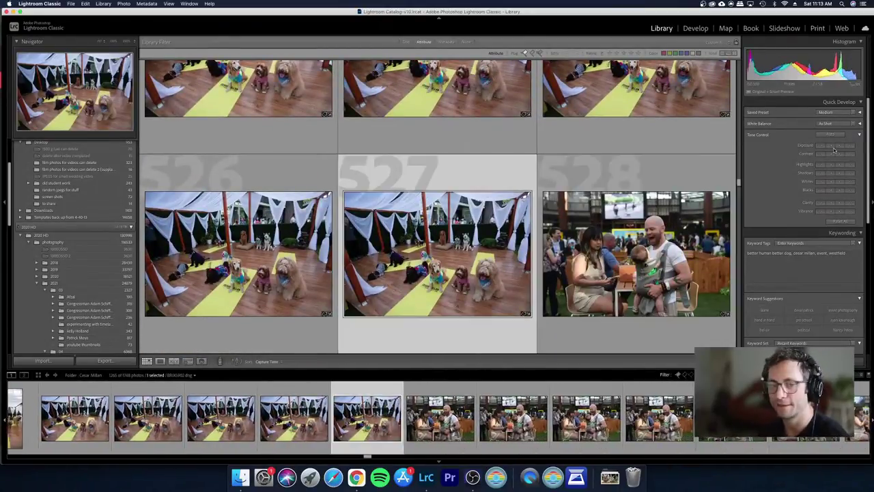
key("Right")
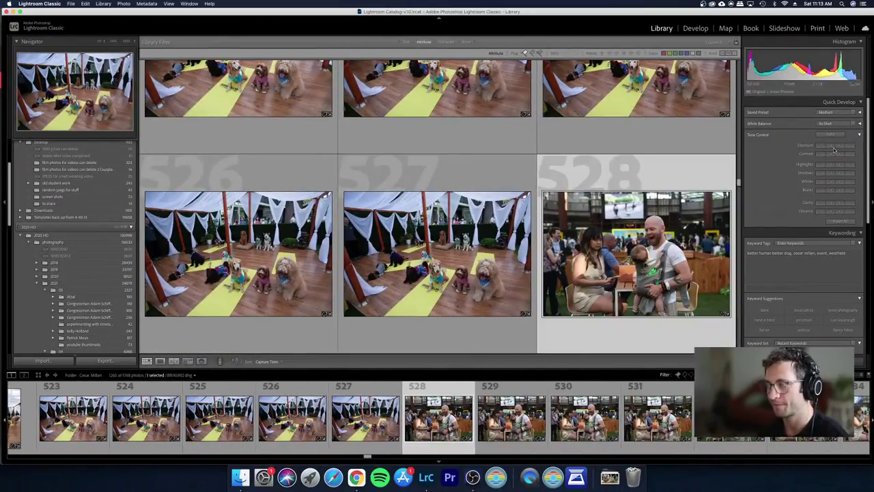
key("Left")
key("Right")
Step: Review the couple-with-baby frames full size through MIK_6794, then start selecting them in Grid
key("e")
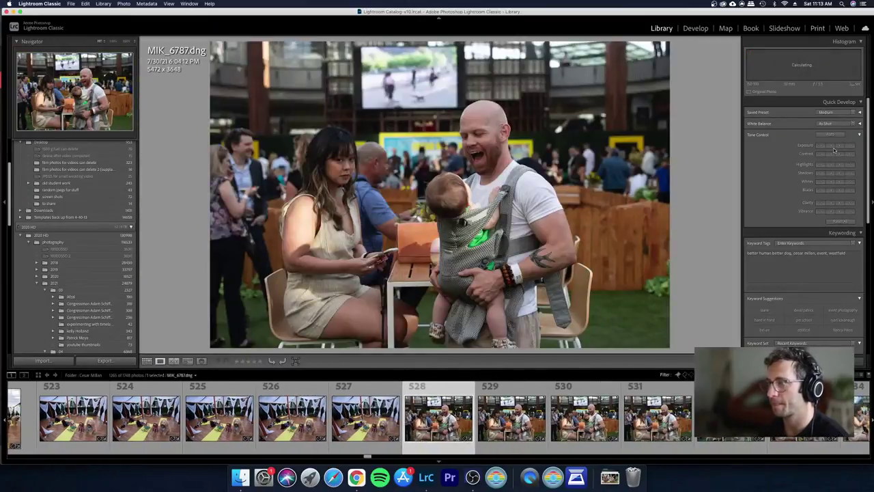
key("Right")
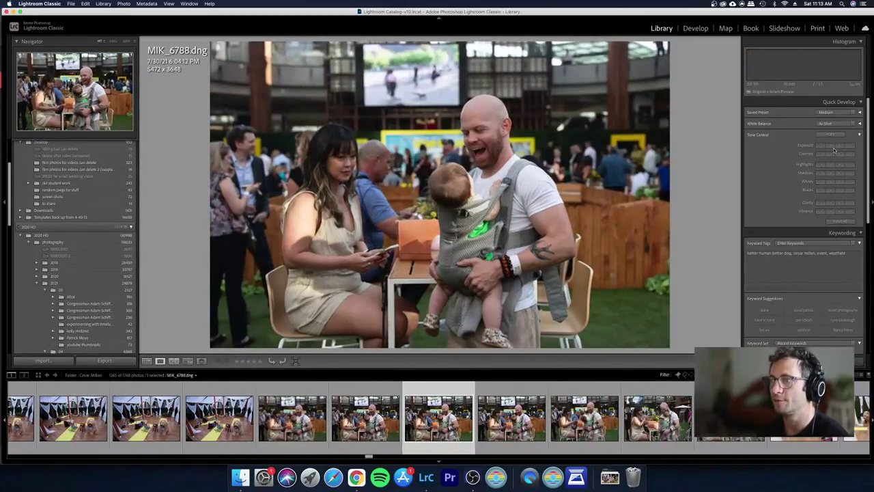
key("Right")
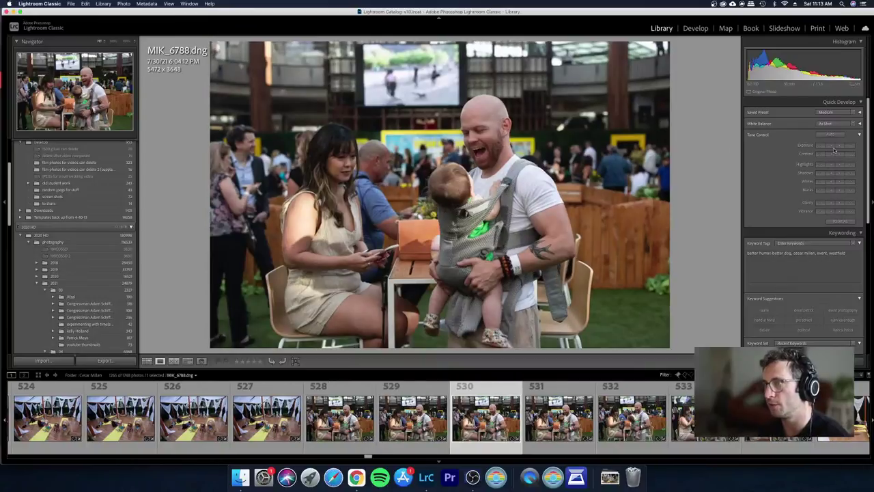
key("Right")
key("Right")
key("Right")
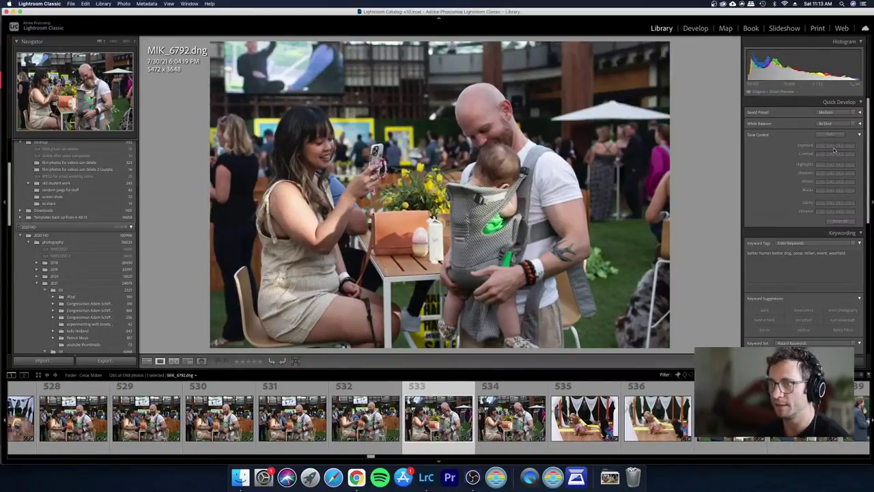
key("Right")
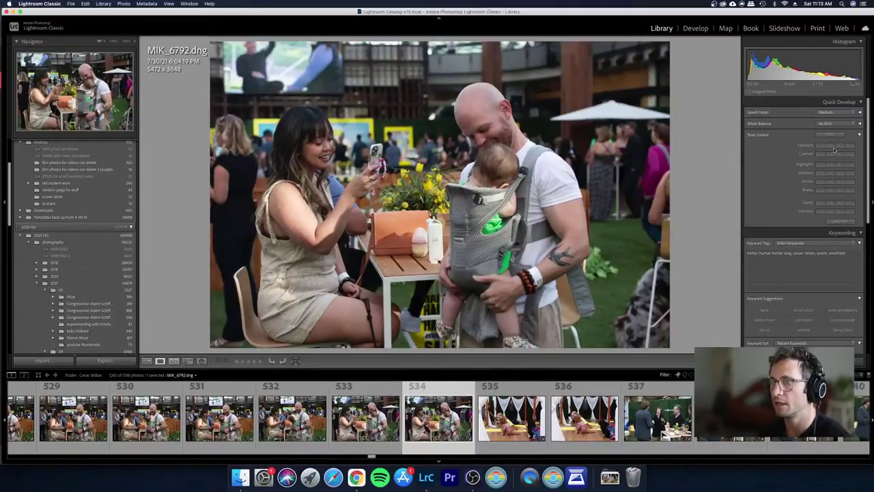
key("Right")
key("Right")
key("Left")
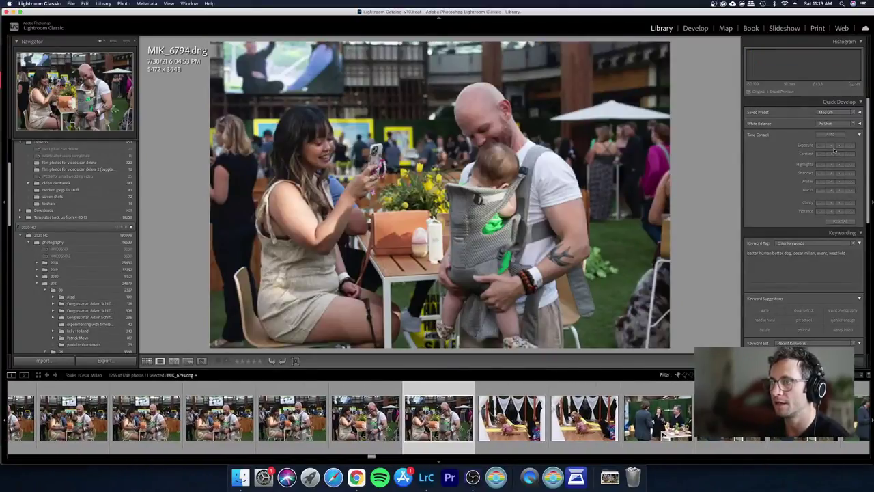
key("g")
key("shift+Left")
key("shift+Left")
key("shift+Left")
key("shift+Left")
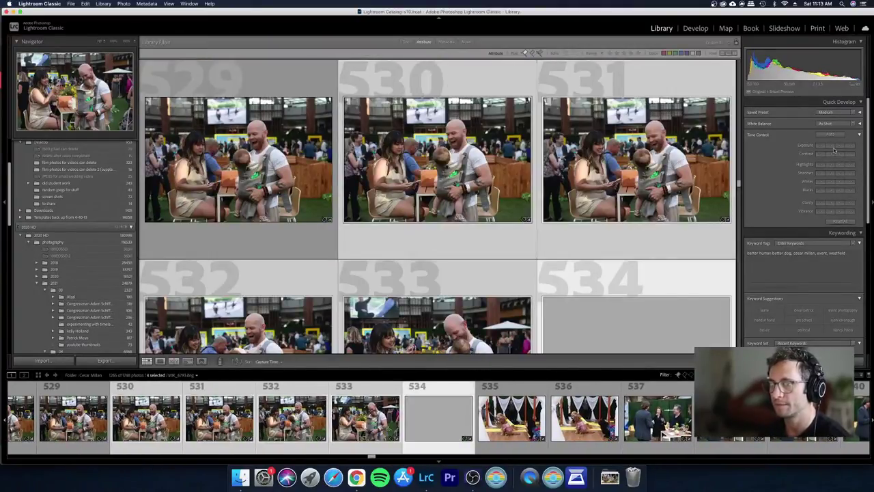
Step: Select seven couple-with-baby frames, open MIK_6793 in Develop, and raise Contrast from +16 to +23
key("shift+Left")
key("shift+Left")
key("shift+Left")
key("d")
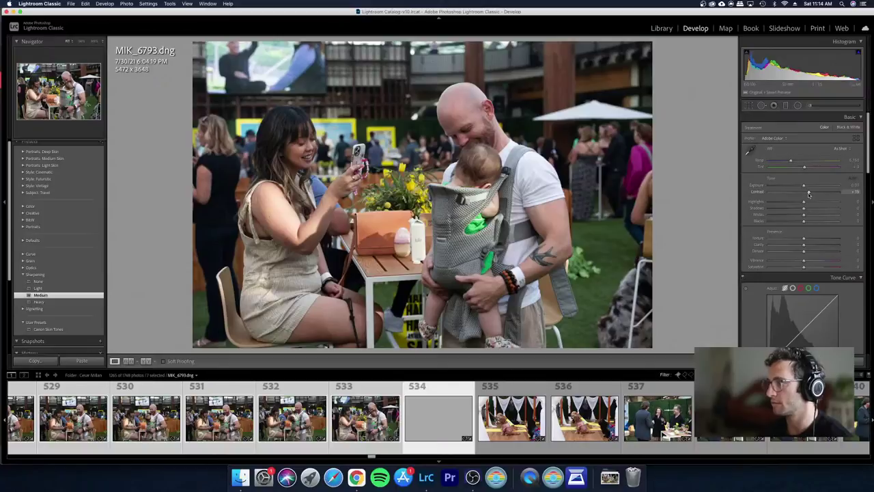
left_click_drag(808, 194, 811, 194)
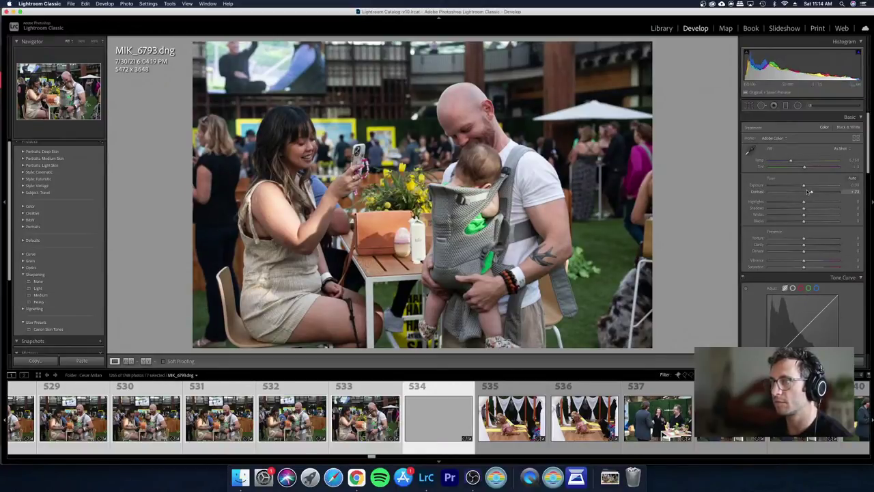
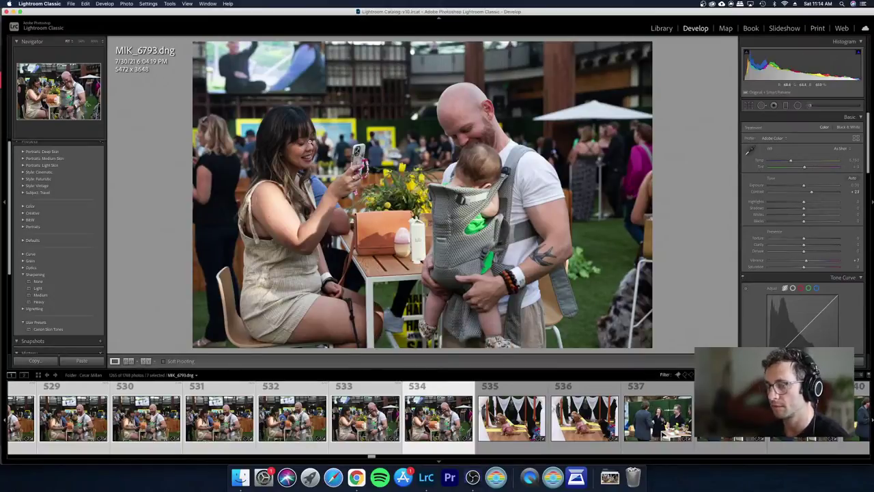
Step: In the Library, find photo 536 and view it full-size in Loupe
key("g")
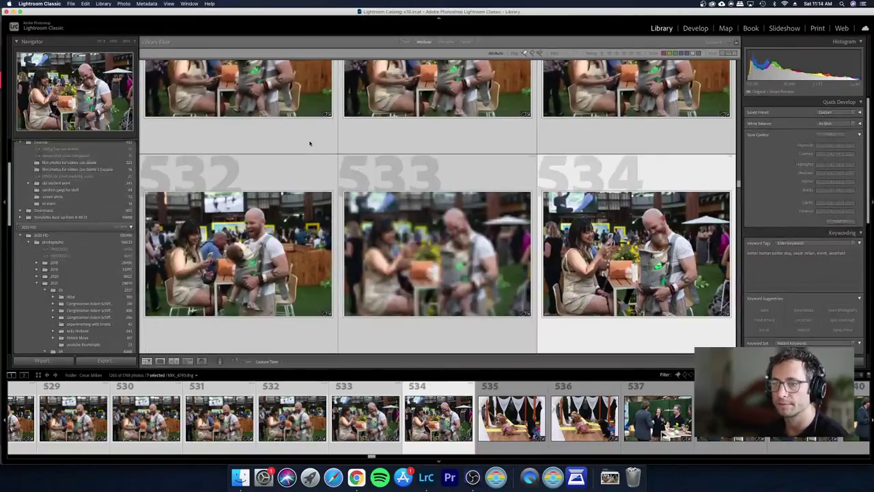
key("Down")
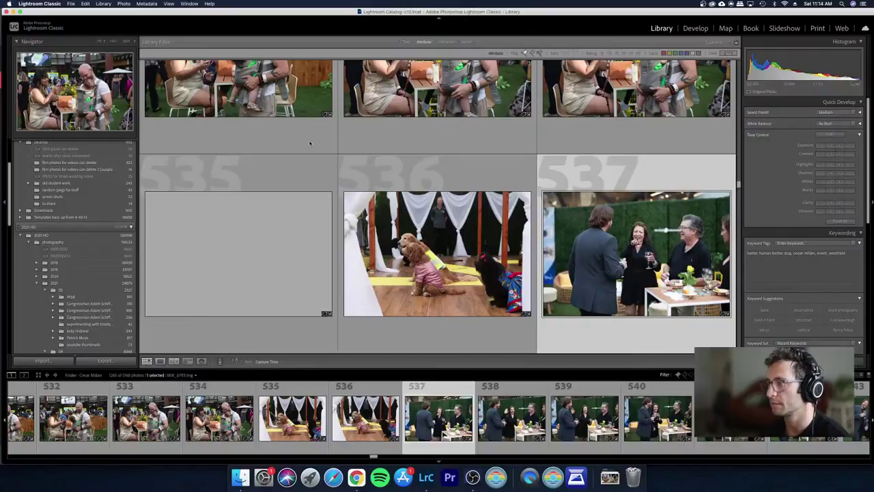
key("Left")
key("Up")
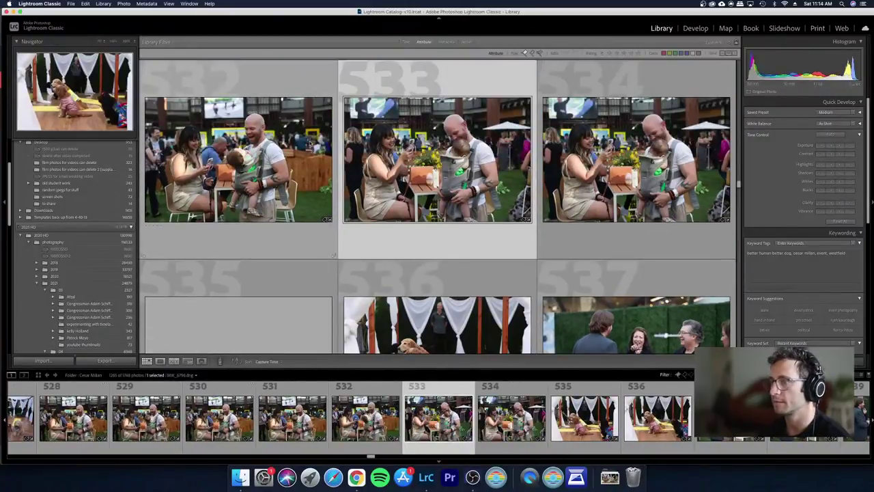
key("Down")
key("e")
Step: Reject the dog photo MIK_6795, then settle on the party photo MIK_6797
key("Left")
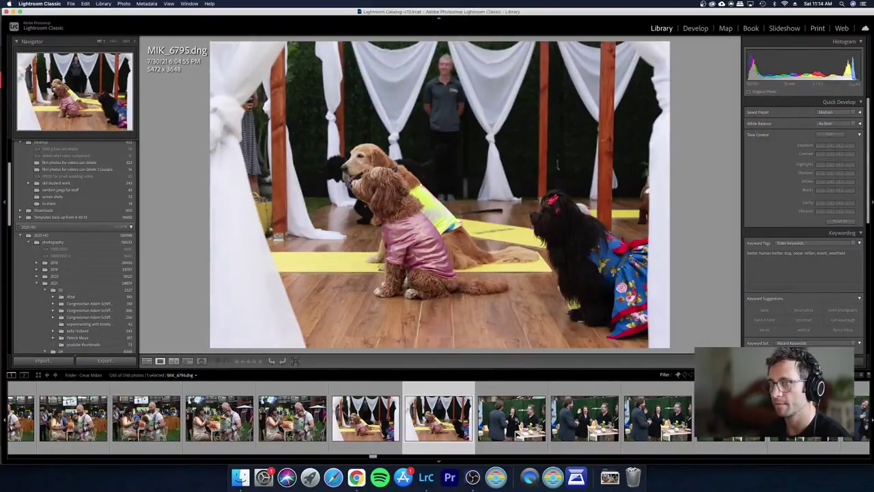
key("Right")
key("x")
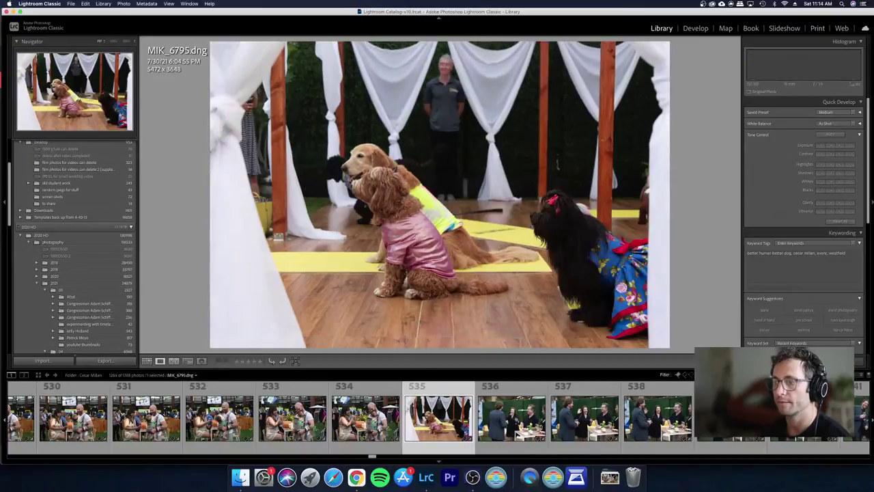
key("Right")
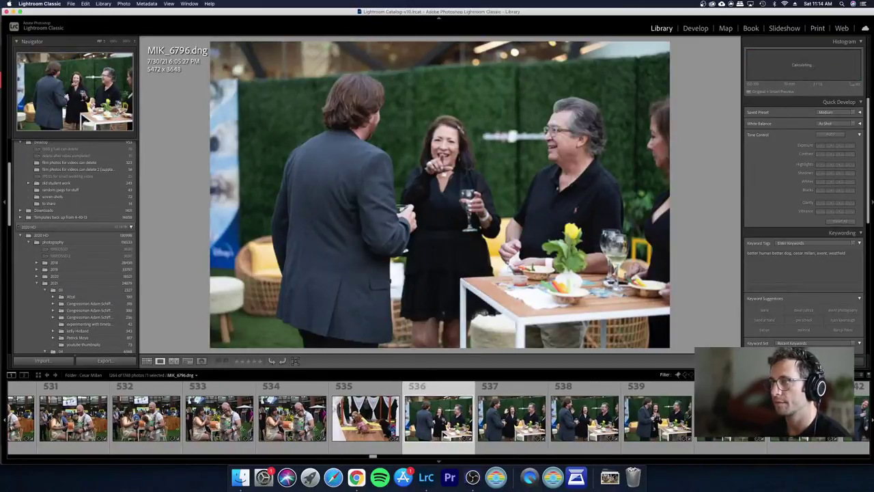
key("Right")
key("Right")
key("Right")
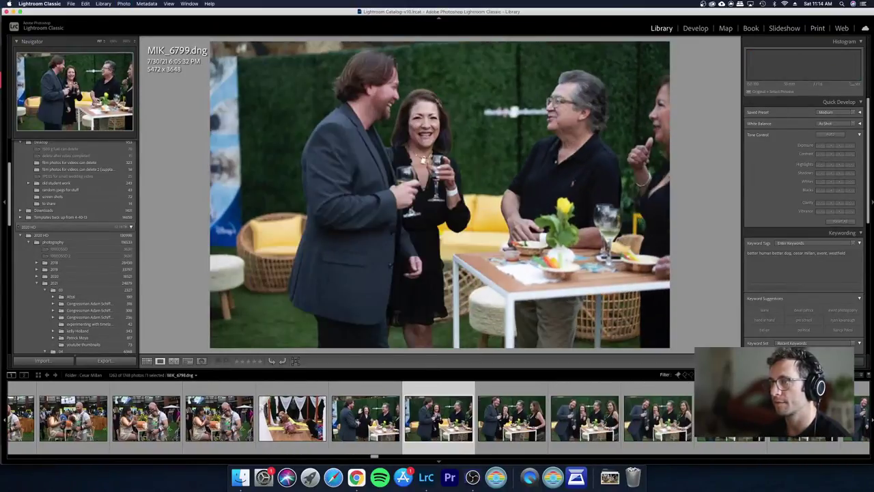
key("super+z")
key("Left")
key("Left")
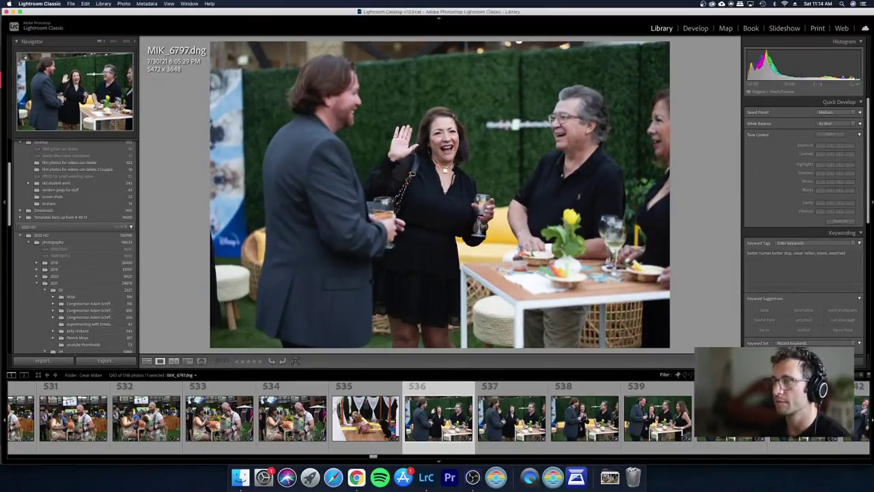
Step: Start extending the selection to include photo 537
key("Right")
key("Left")
key("shift+Right")
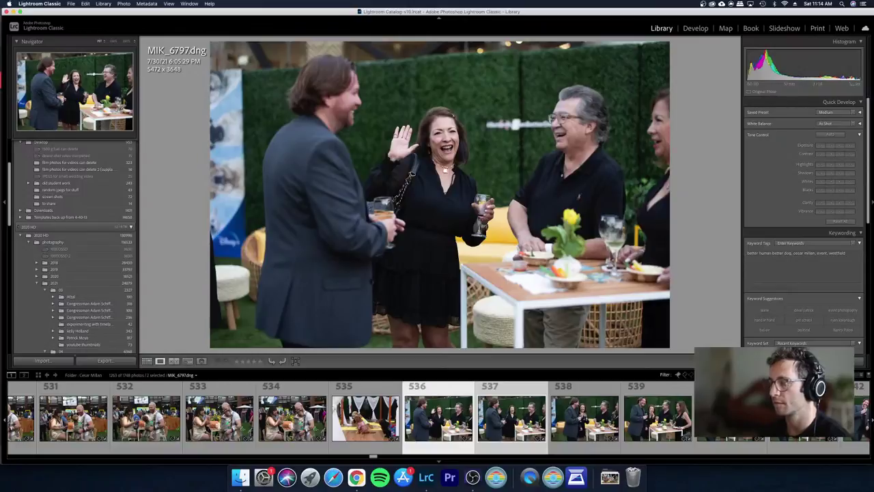
Step: Select photos 536–538 and adjust their shadows with Quick Develop
key("shift+Right")
key("shift+Right")
key("shift+Left")
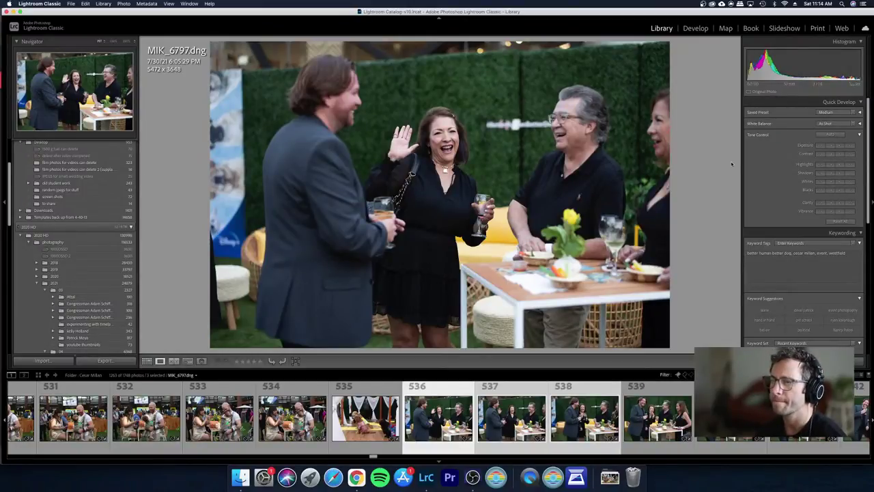
left_click(832, 174)
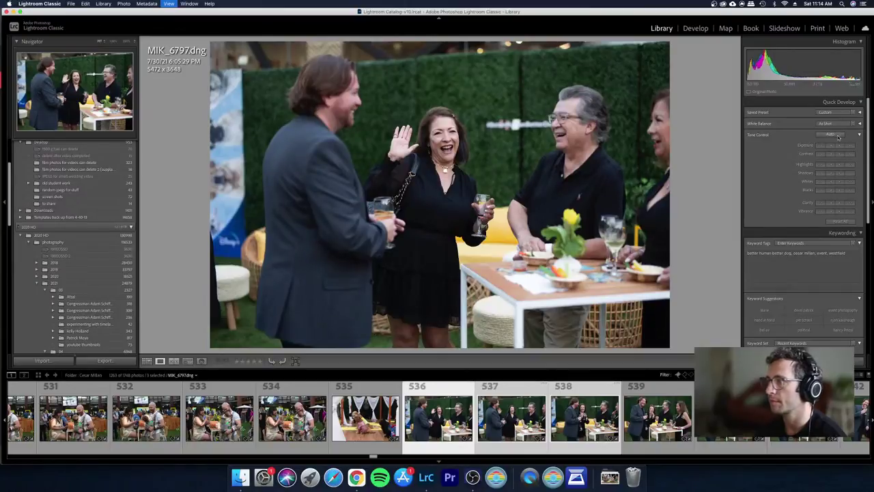
Step: Set the three photos' white balance temperature to 4,800 in Develop, then return to the grid
key("d")
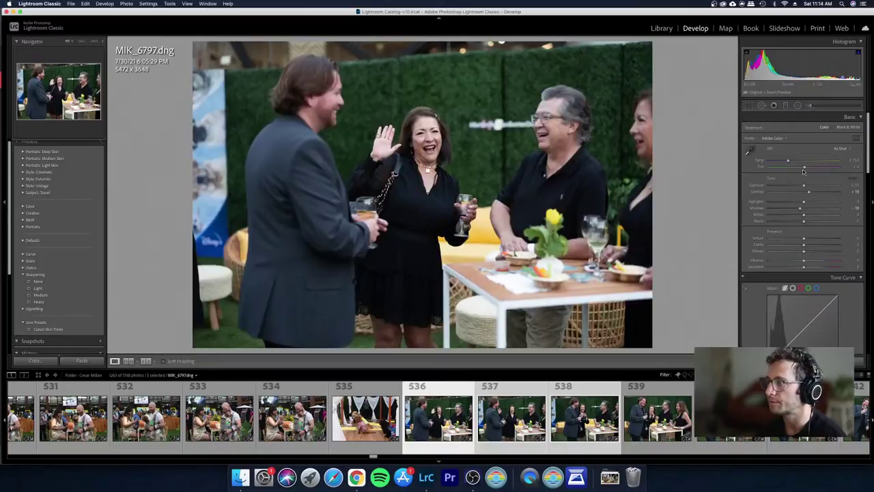
left_click_drag(788, 161, 786, 161)
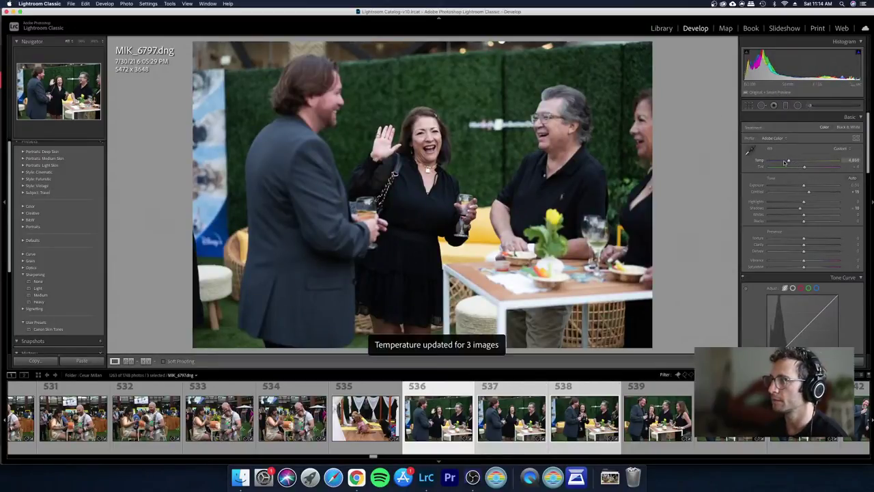
key("g")
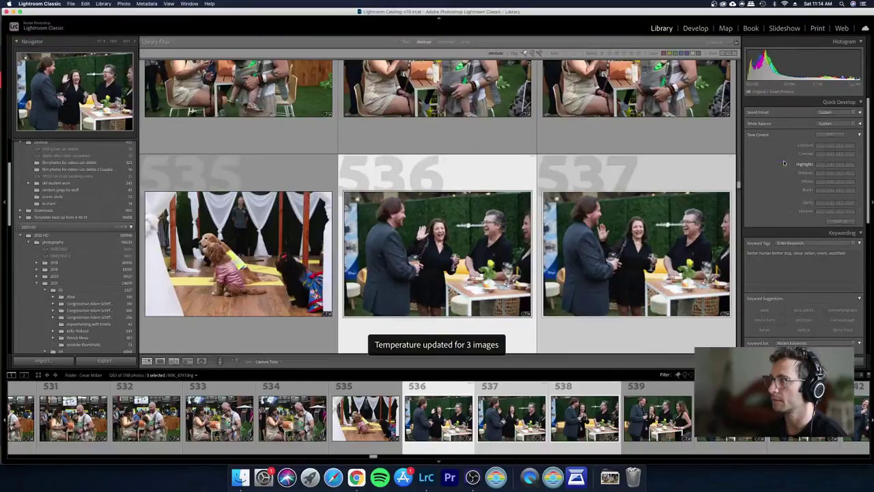
key("Right")
key("Right")
key("Right")
key("Right")
key("Right")
Step: View photo 542 (MIK_6803) full-size and reject MIK_6803 and MIK_6805
key("Right")
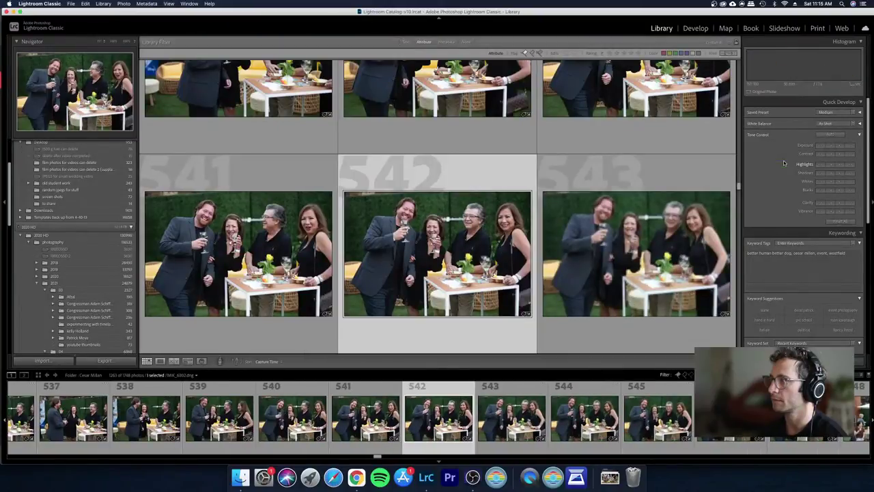
key("Left")
key("Right")
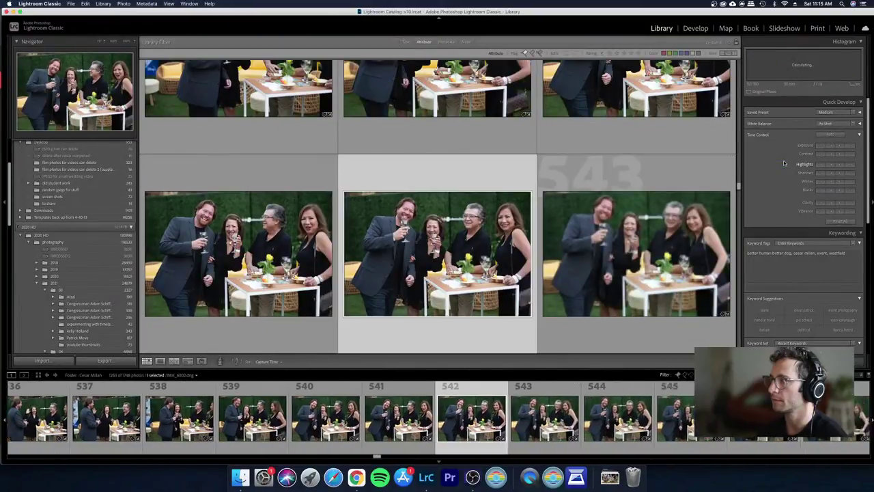
key("e")
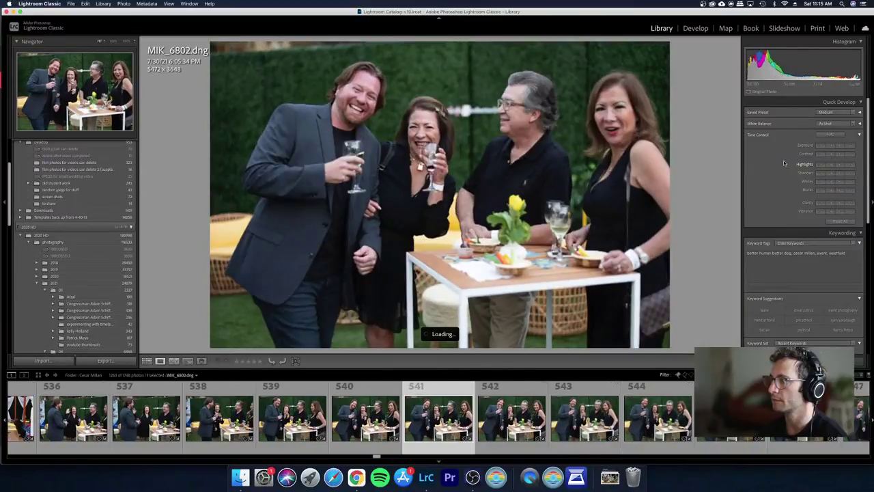
key("Right")
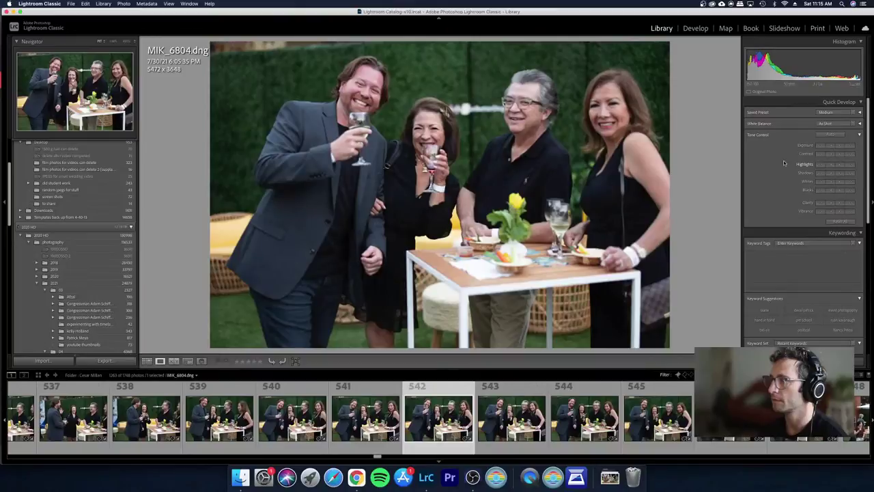
key("Left")
key("x")
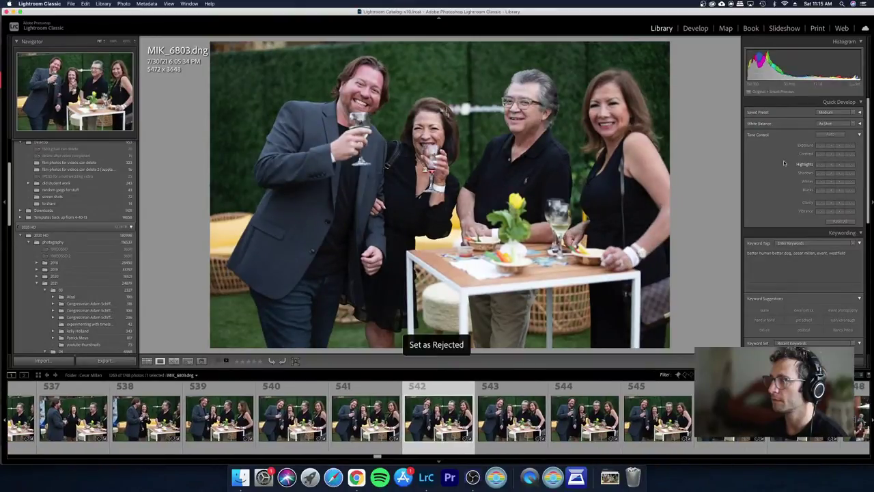
key("Right")
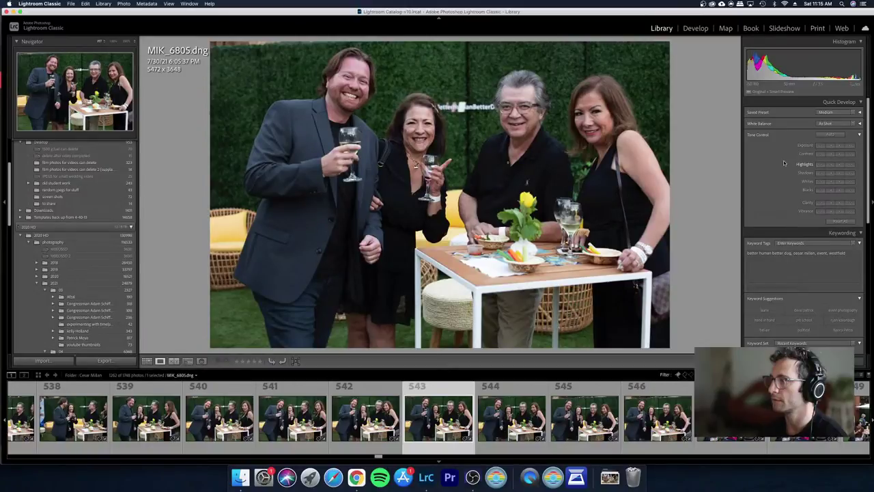
key("x")
Step: Reject MIK_6807, MIK_6809, MIK_6810, MIK_6814 and MIK_6816 while stepping through Loupe
key("Right")
key("x")
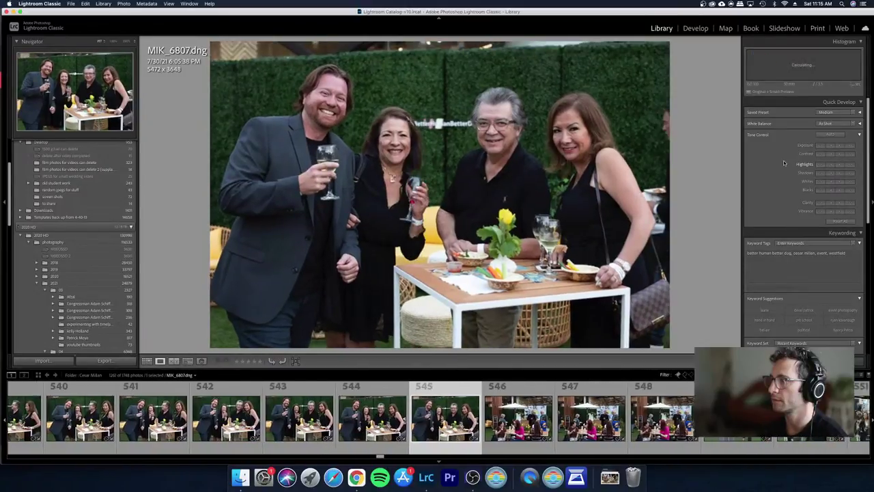
key("Right")
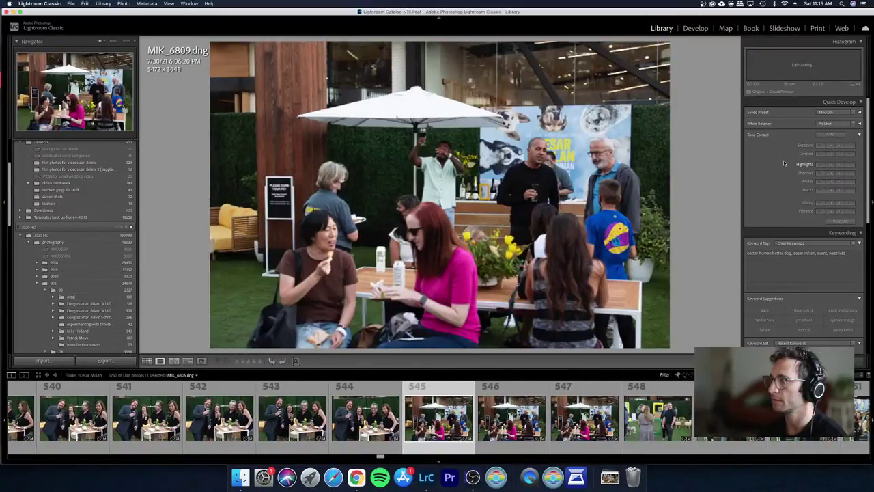
key("x")
key("Right")
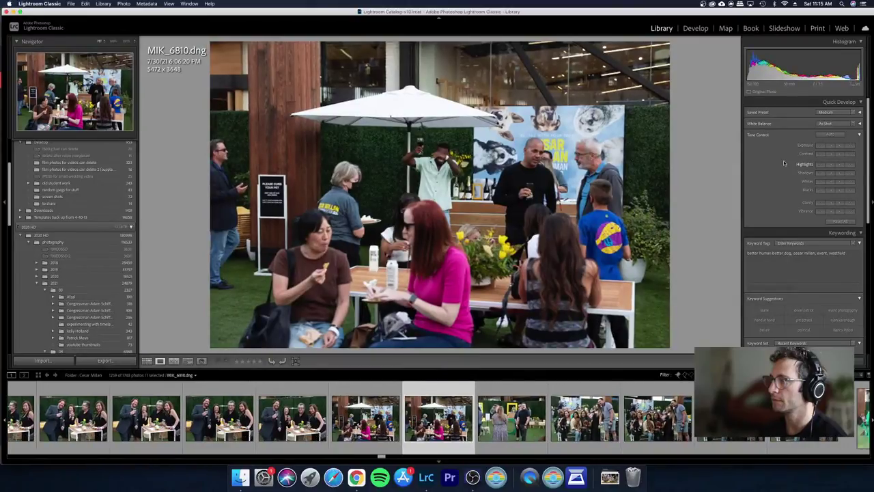
key("x")
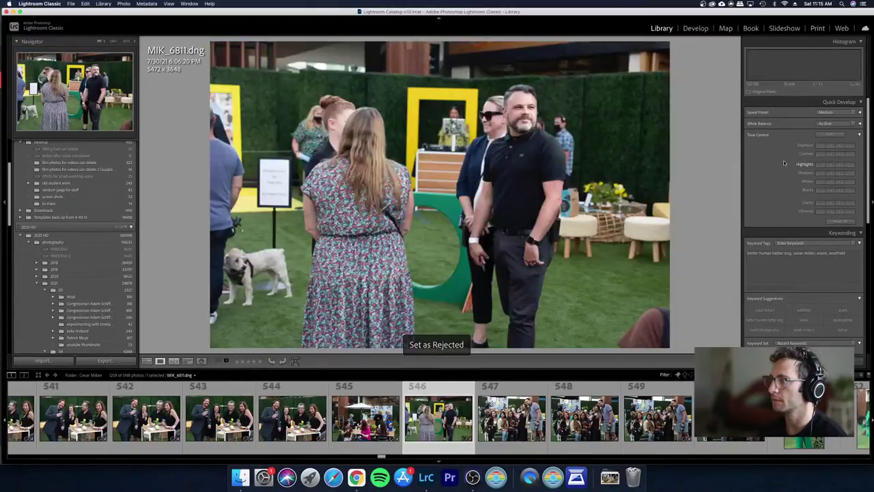
key("Right")
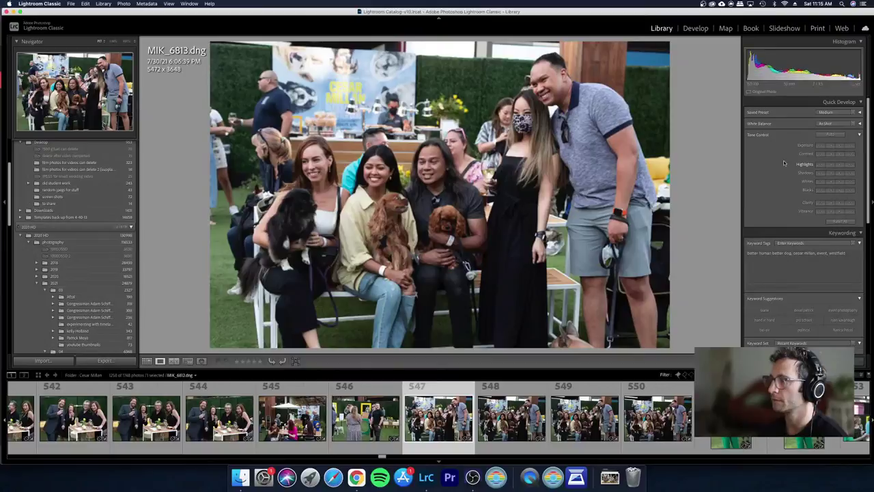
key("Right")
key("x")
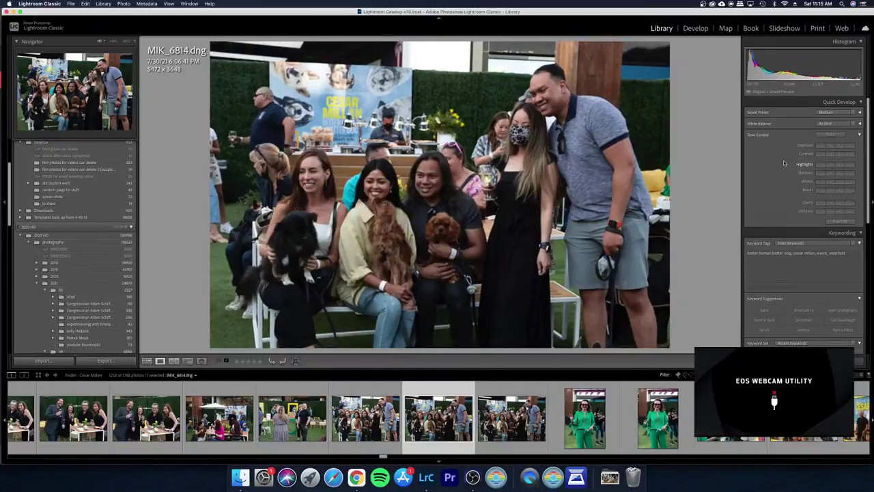
key("Right")
key("x")
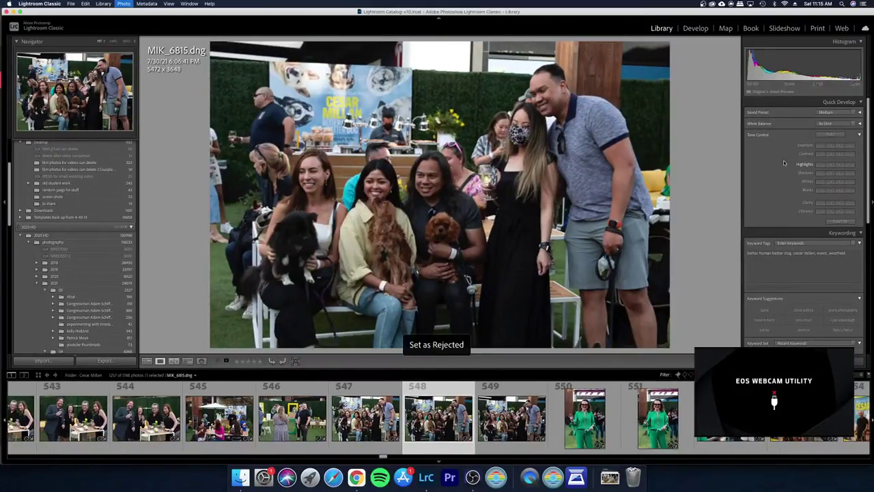
Step: Compare the neighbouring shots, then reject MIK_6818 to land on MIK_6819
key("Left")
key("Right")
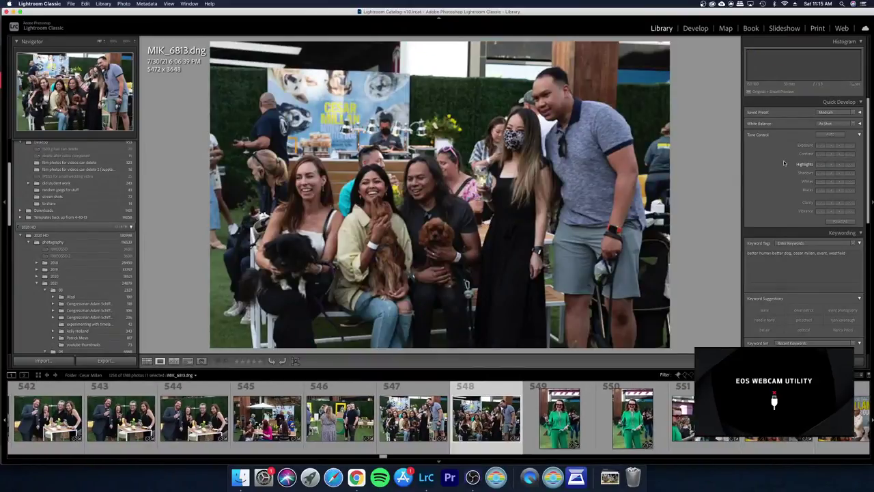
key("Right")
key("Left")
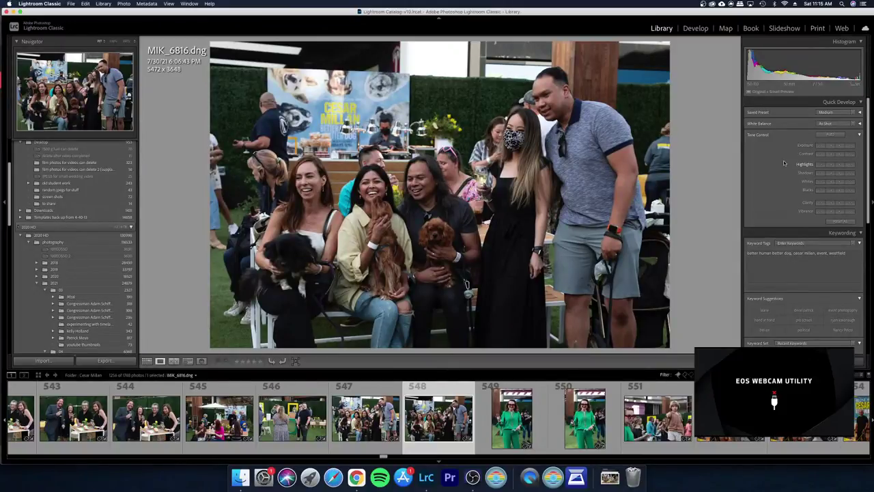
key("Right")
key("Left")
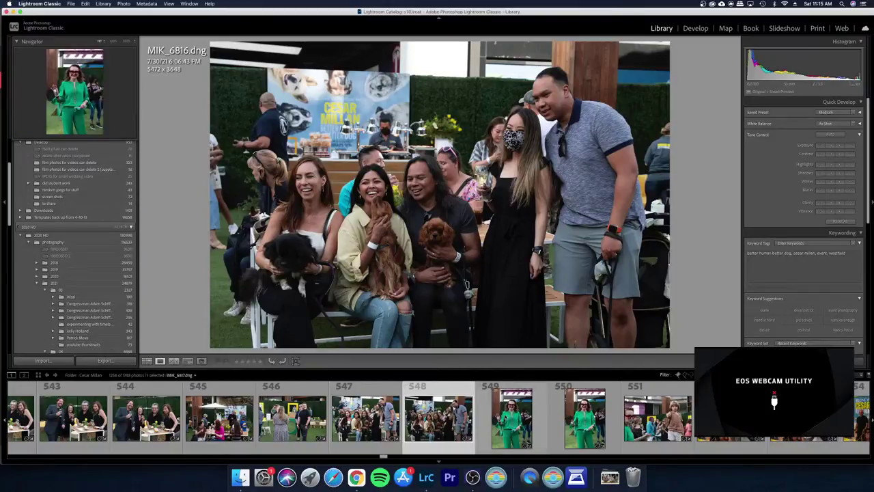
key("Right")
key("Right")
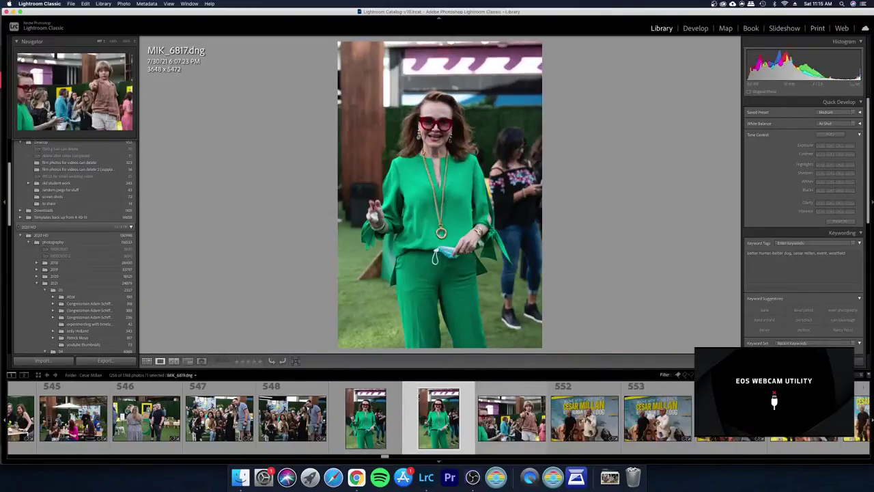
key("x")
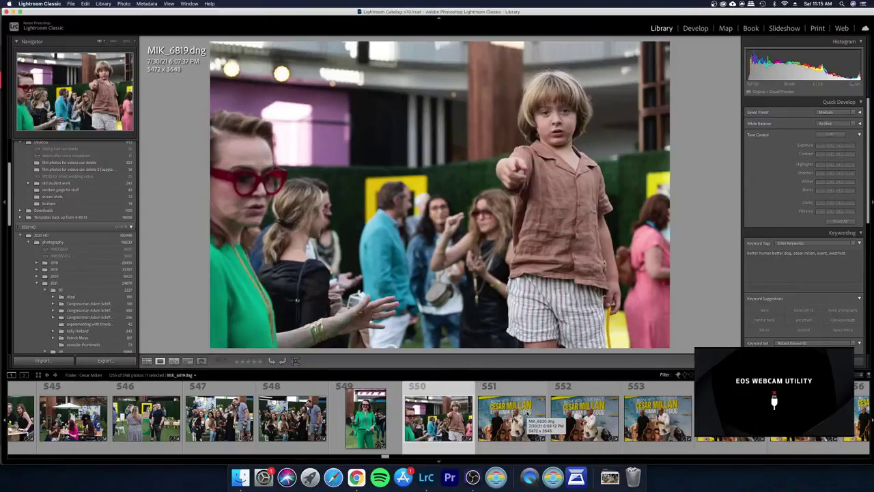
Step: Crop MIK_6819 to a vertical 2432 x 3648 portrait centred on the pointing boy
key("d")
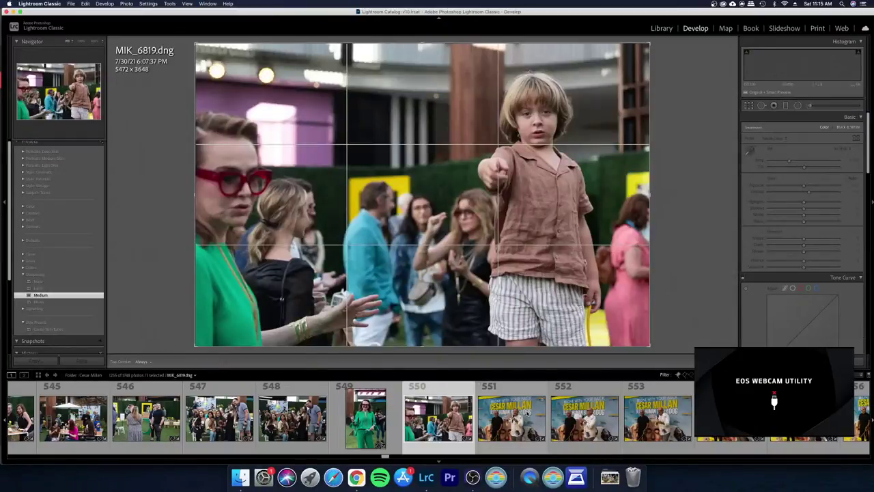
key("r")
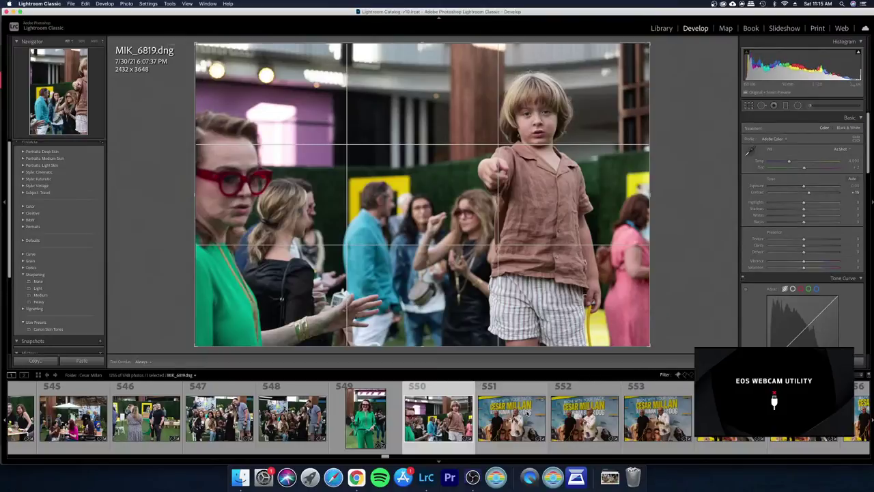
key("Right")
key("Right")
key("Right")
key("Right")
key("Right")
key("Right")
key("Right")
key("Right")
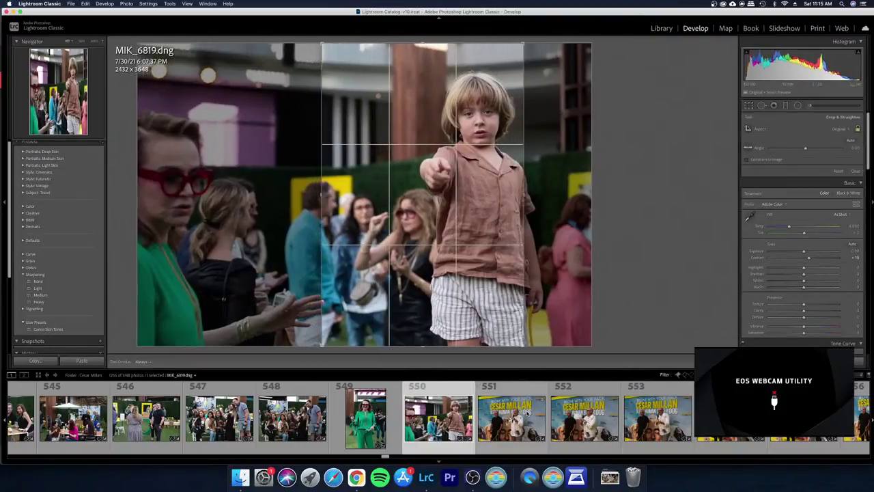
key("Right")
key("Right")
key("Right")
key("Right")
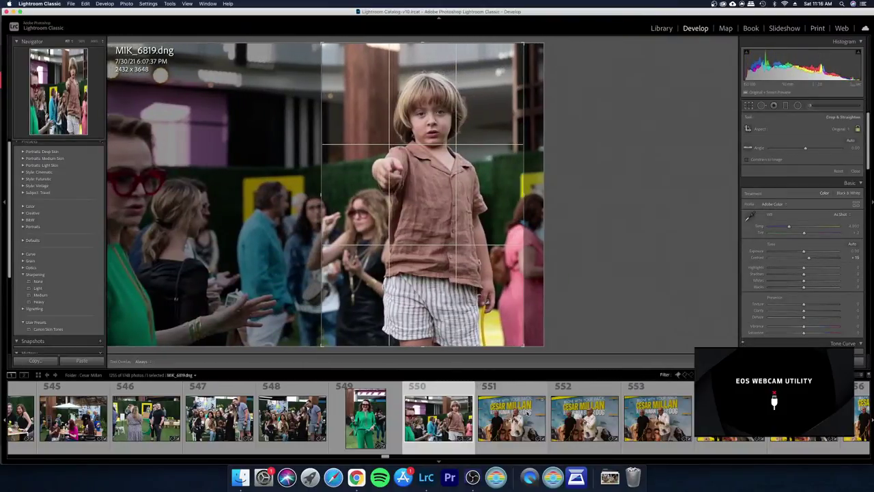
key("Return")
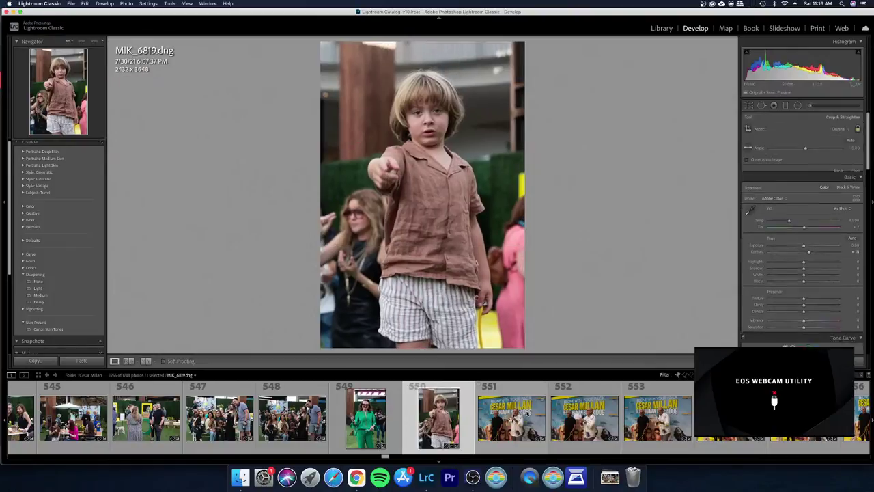
key("g")
key("Right")
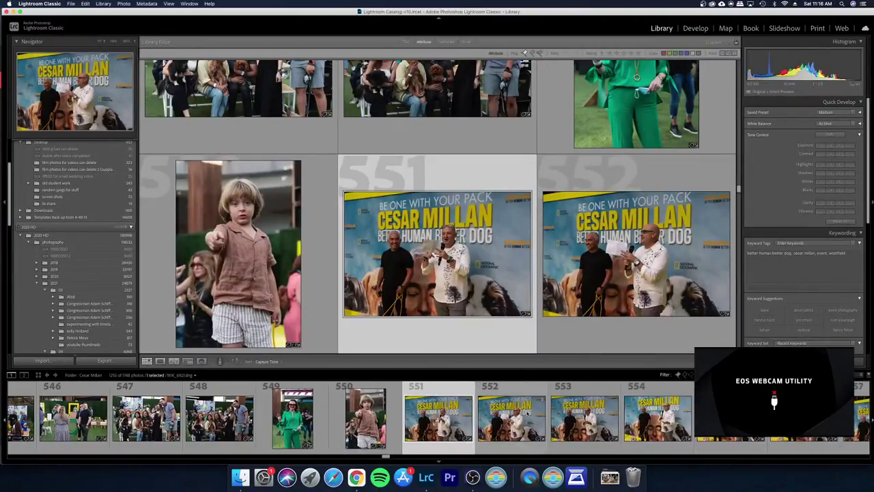
Step: Select seven stage photos from 551 and apply a Quick Develop exposure adjustment
scroll(527, 413, "down", 3)
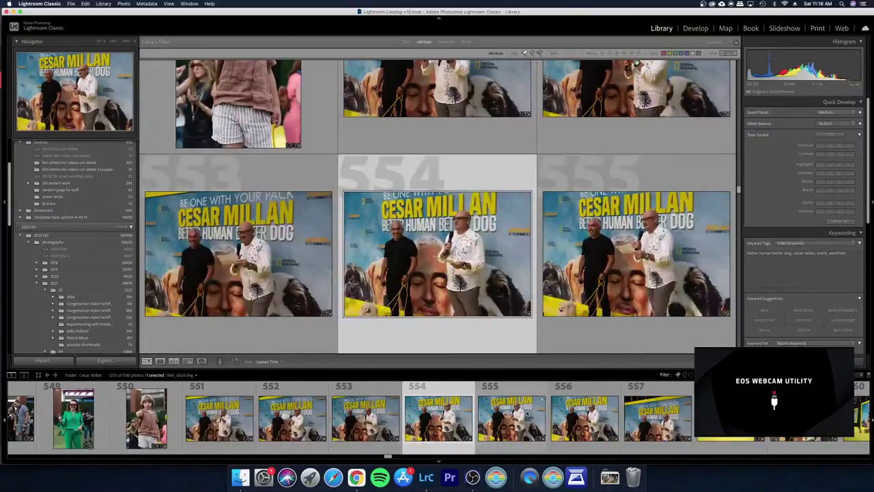
key("Down")
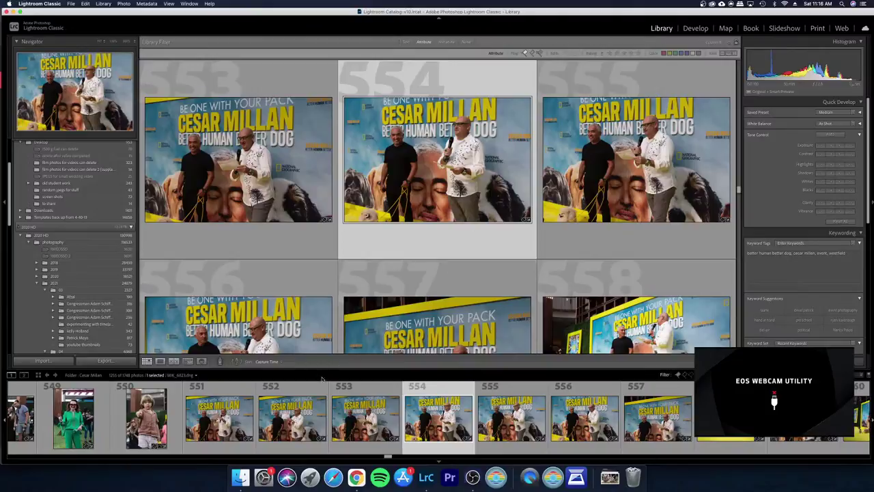
scroll(309, 273, "up", 2)
scroll(308, 273, "up", 2)
key("Up")
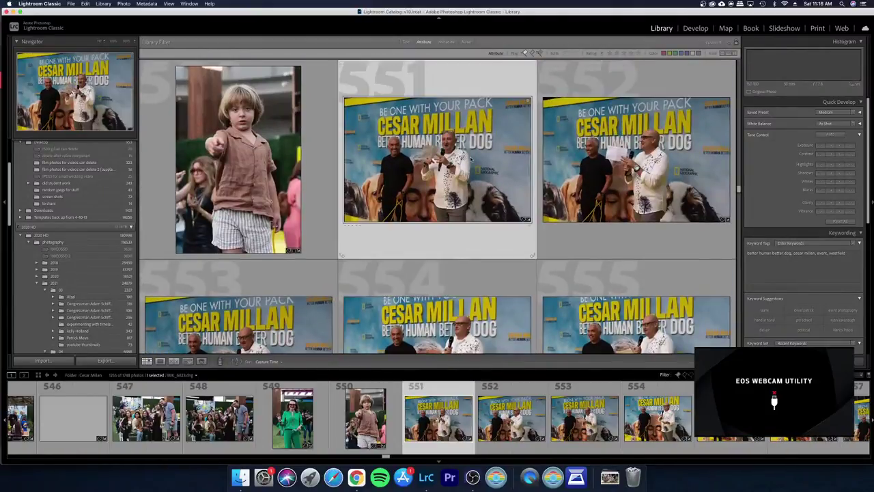
scroll(480, 162, "down", 2)
scroll(480, 163, "down", 3)
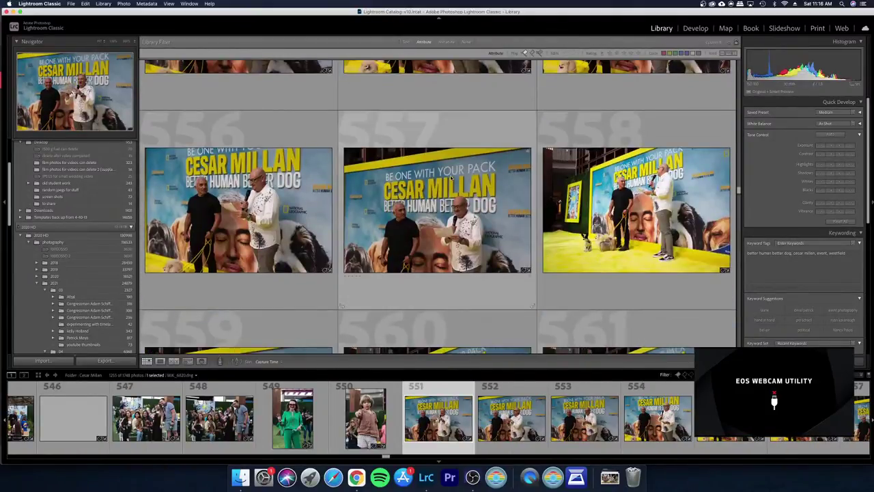
left_click(842, 146)
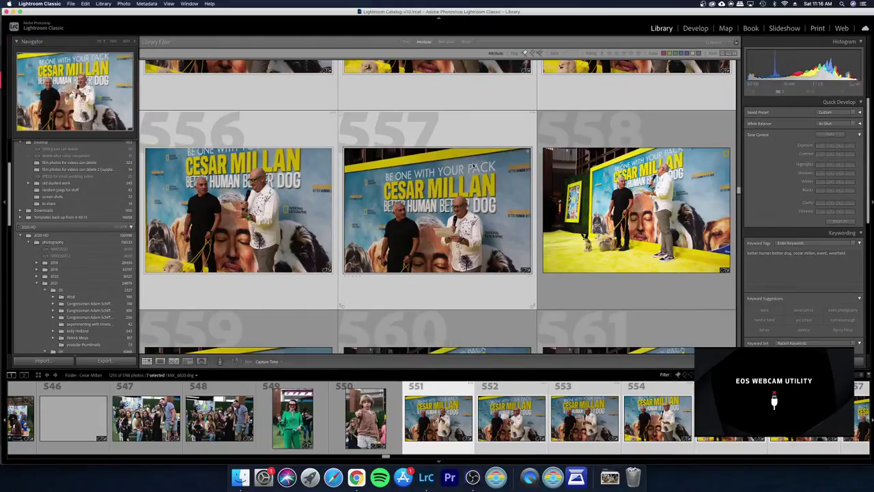
Step: Select photo 552 on its own, then reject photo 553
scroll(476, 189, "up", 5)
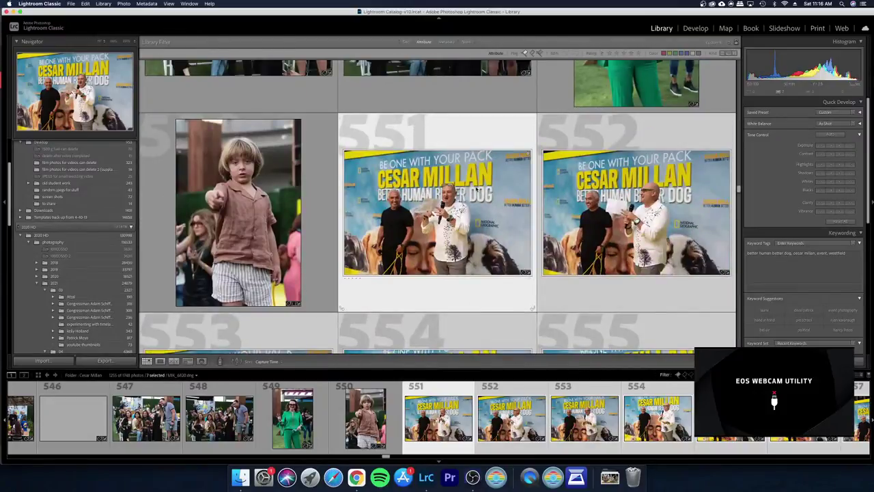
left_click(498, 181)
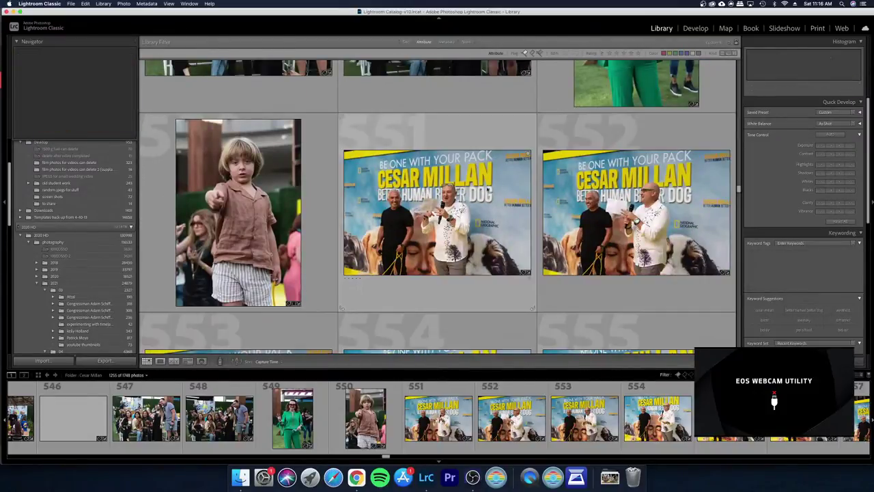
left_click(646, 202)
key("Right")
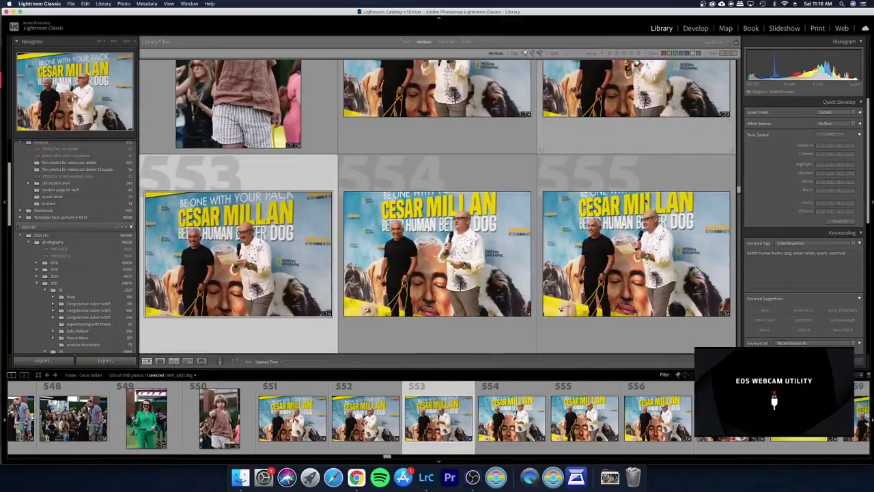
key("x")
Step: Select photos 558–559 and apply a Quick Develop exposure adjustment to both
key("Right")
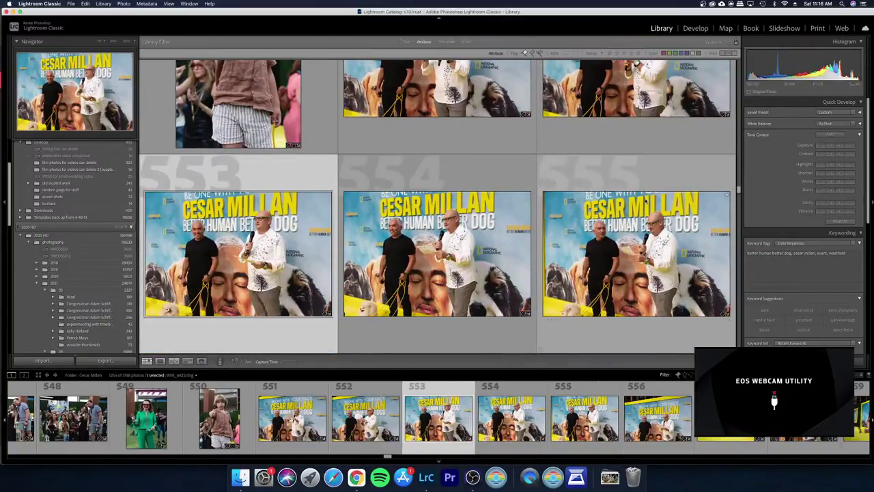
key("Right")
key("Right")
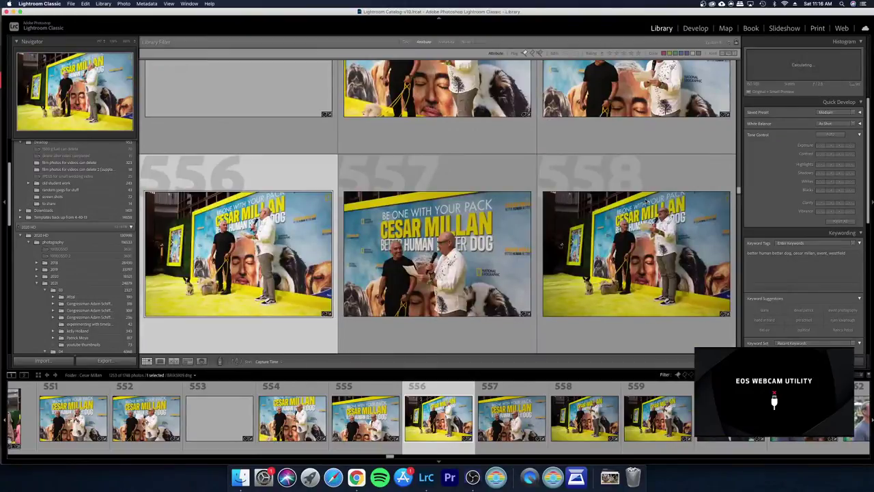
key("Right")
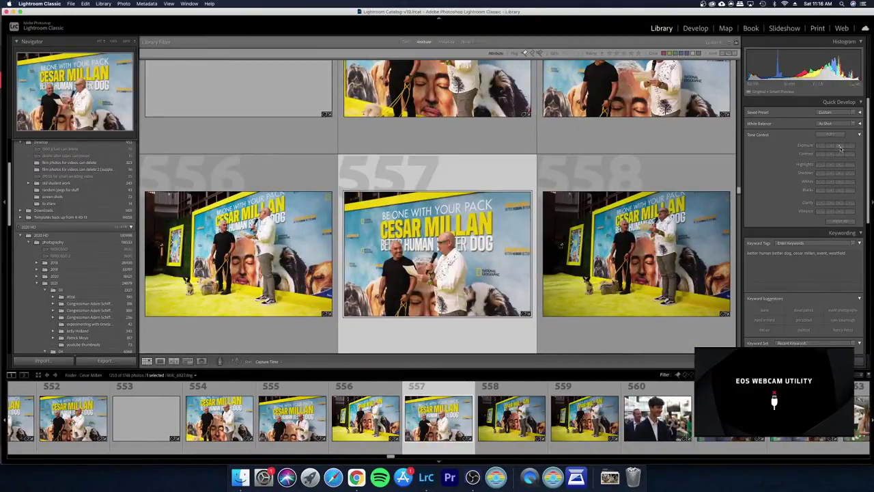
key("Right")
key("shift+Right")
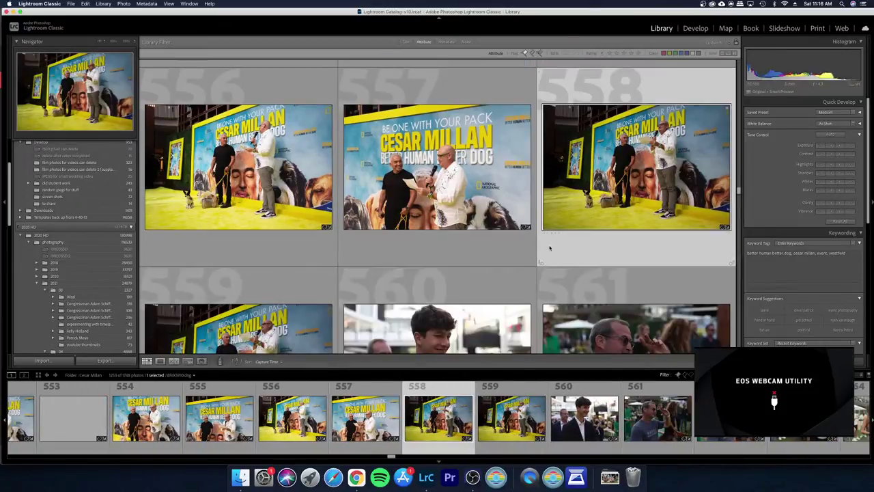
left_click(841, 148)
Step: In Loupe from photo 558, reject one stage shot and raise the shadows of MIK_6828
double_click(629, 193)
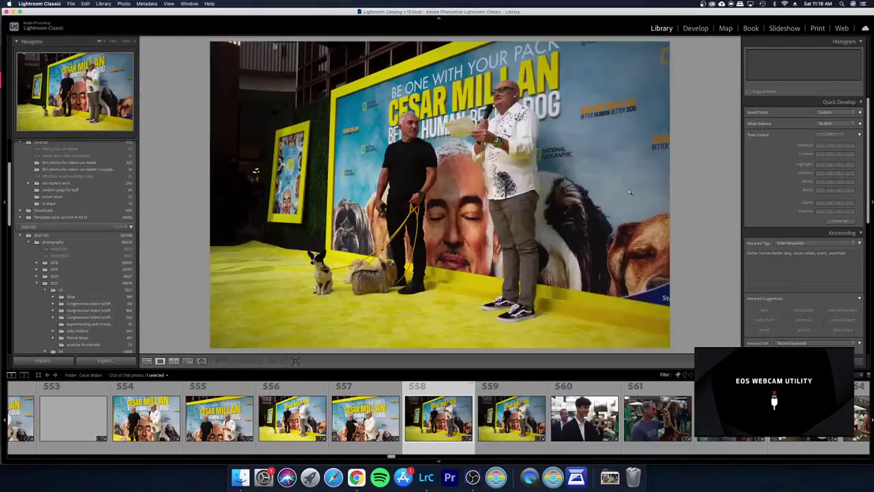
key("Right")
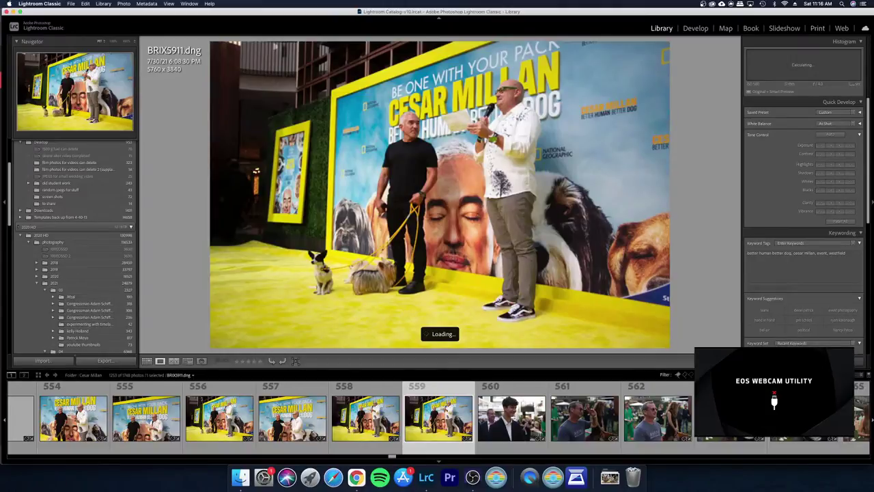
key("Left")
key("Left")
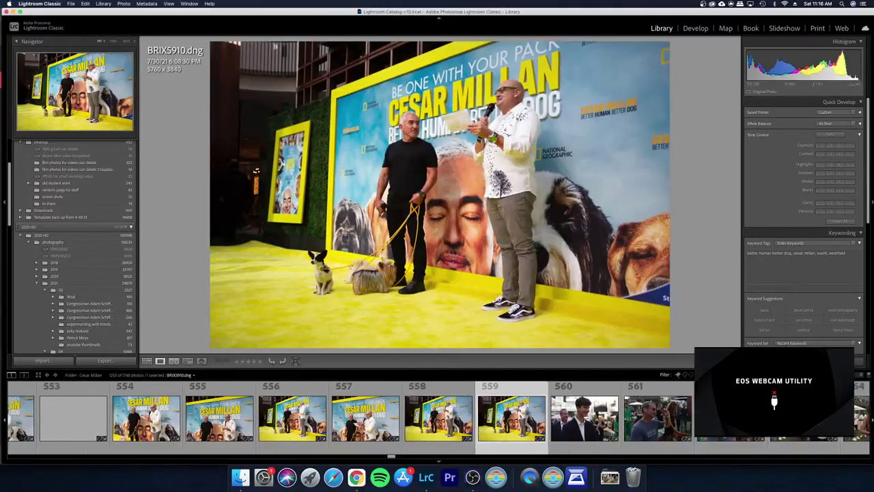
key("Right")
key("x")
key("Right")
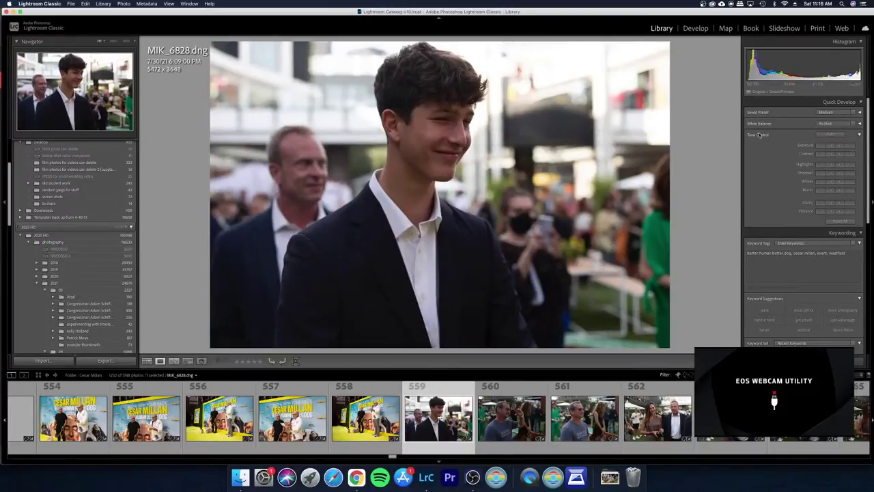
left_click(840, 174)
Step: Pull MIK_6828's highlights down to -52 and raise dehaze slightly, about +10
key("d")
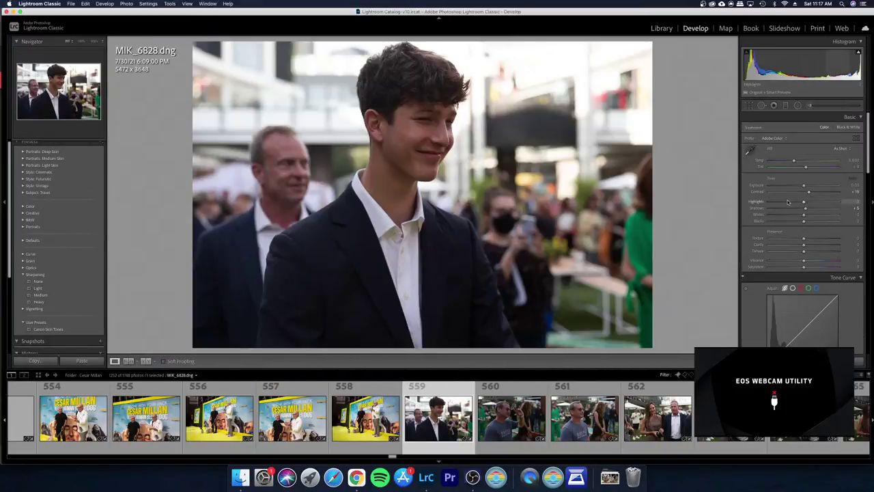
left_click_drag(787, 202, 807, 209)
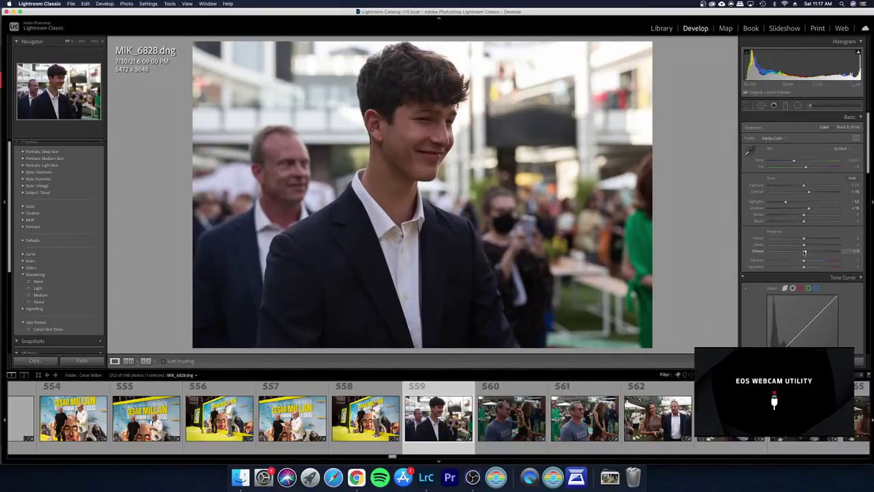
left_click_drag(803, 252, 806, 252)
key("g")
key("Right")
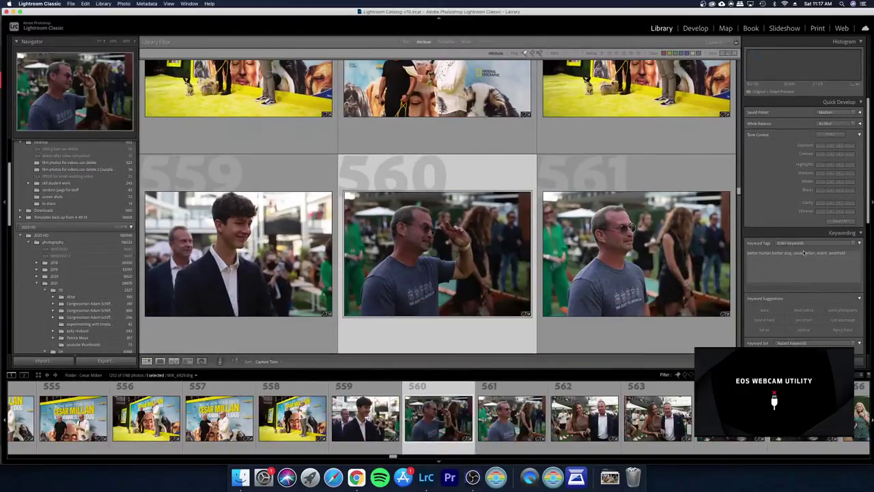
Step: Review photos 560–562 full-size in Loupe, then return to the grid
key("Down")
key("Up")
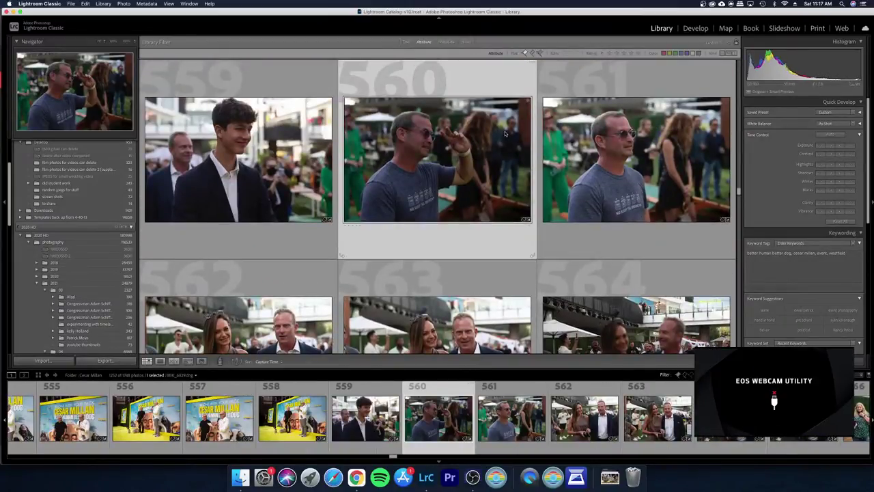
key("Right")
key("Left")
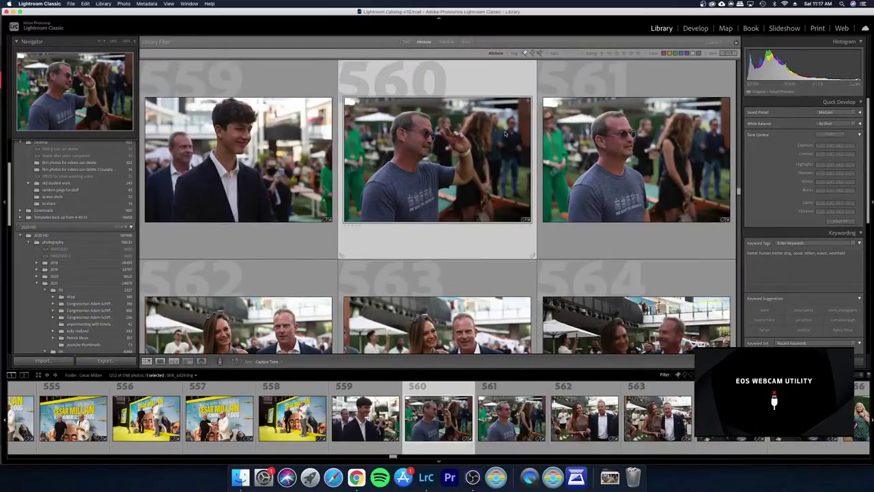
double_click(505, 134)
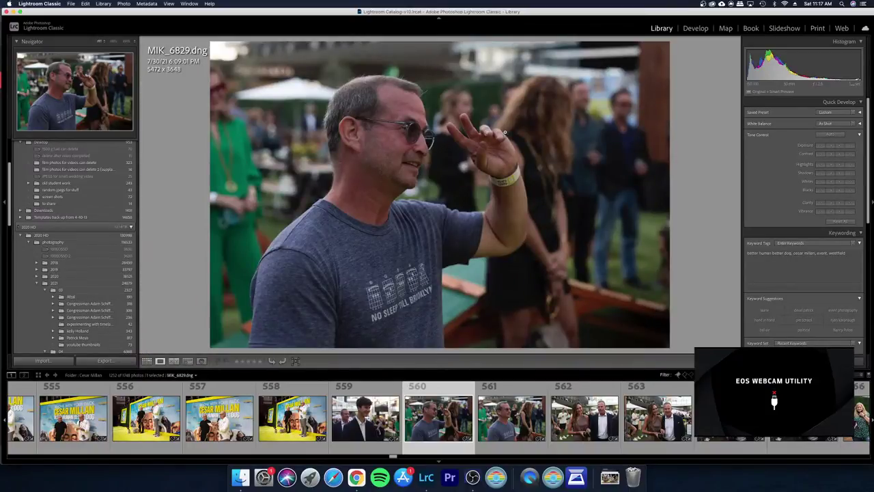
key("Right")
key("Right")
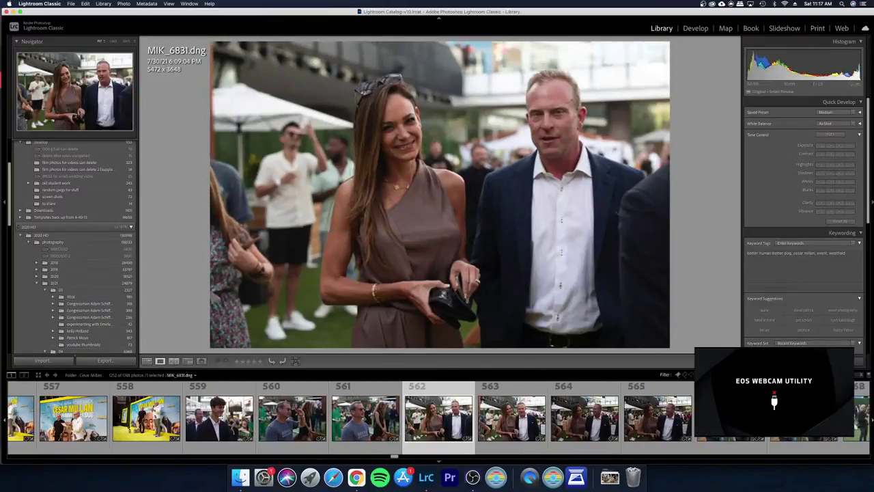
key("g")
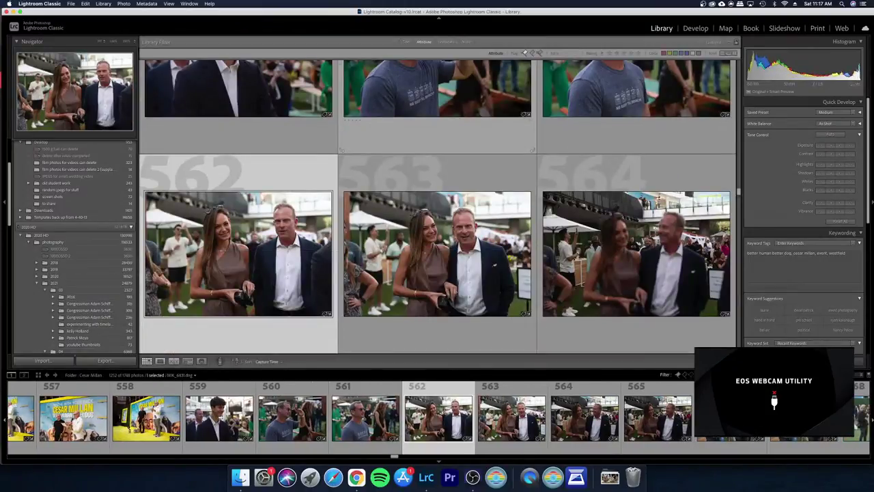
Step: Reject the three duplicate shots at position 564 and raise photo 565's exposure
key("Right")
key("Right")
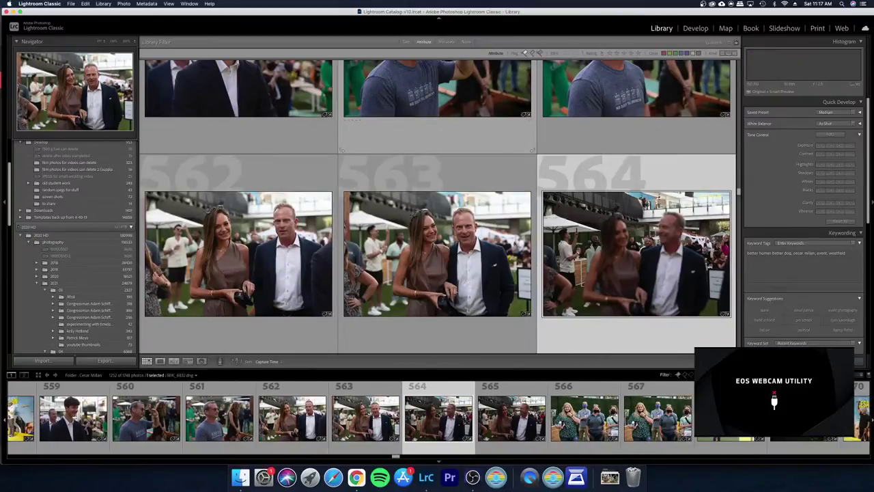
key("x")
key("x")
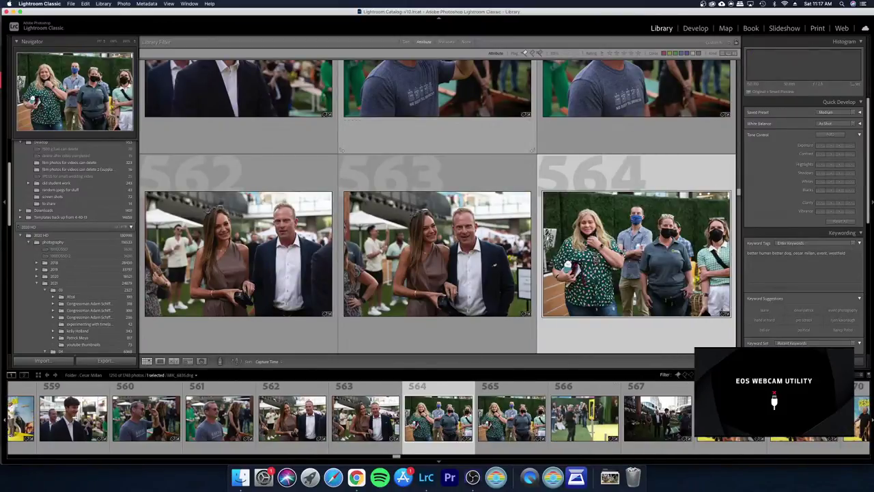
scroll(437, 204, "down", 3)
scroll(437, 205, "up", 1)
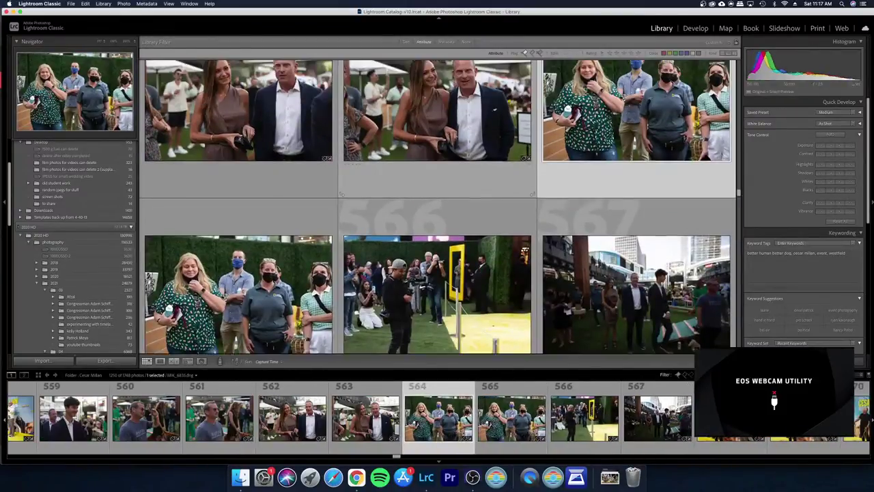
key("x")
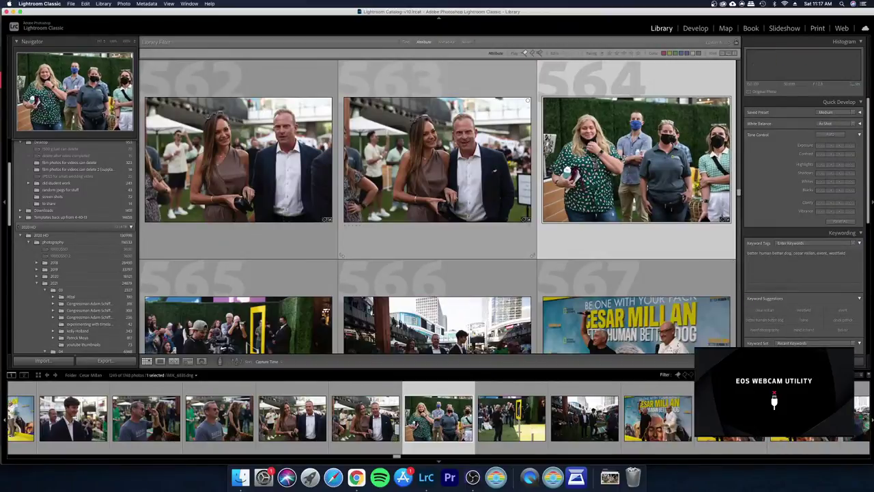
key("x")
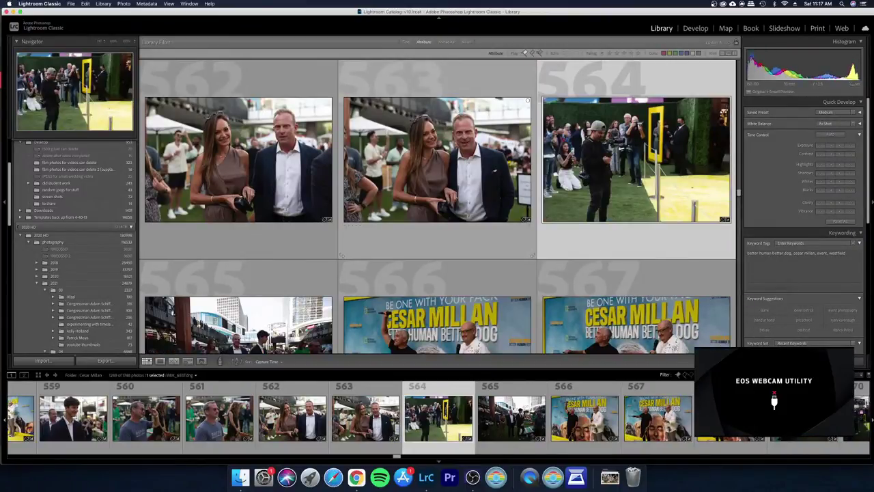
key("Right")
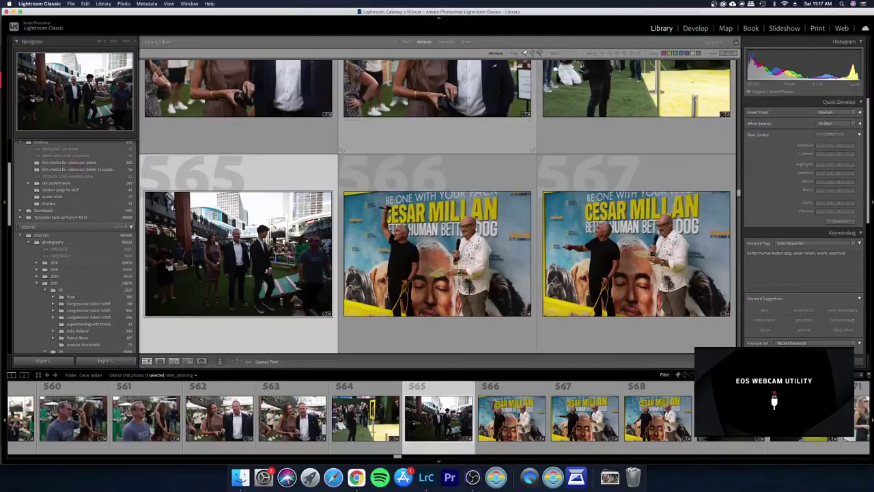
left_click(839, 146)
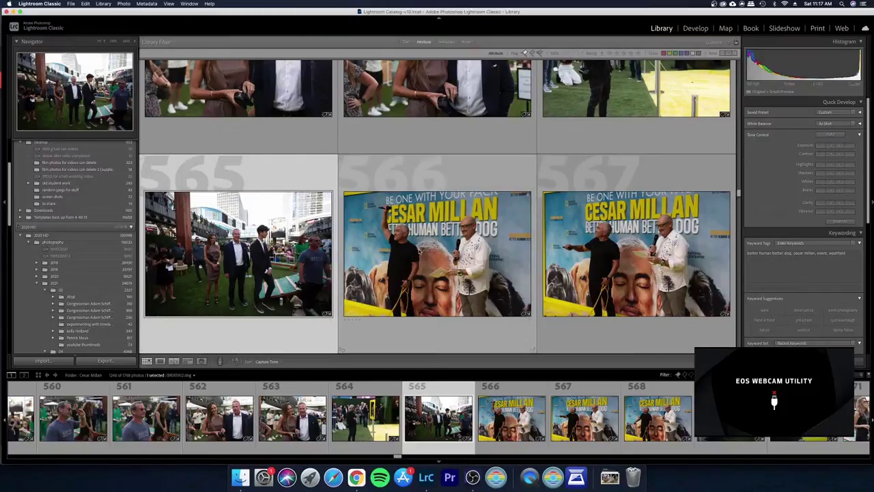
Step: Open photo 566 in Loupe and reject two Cesar Millan stage shots
double_click(419, 249)
key("Right")
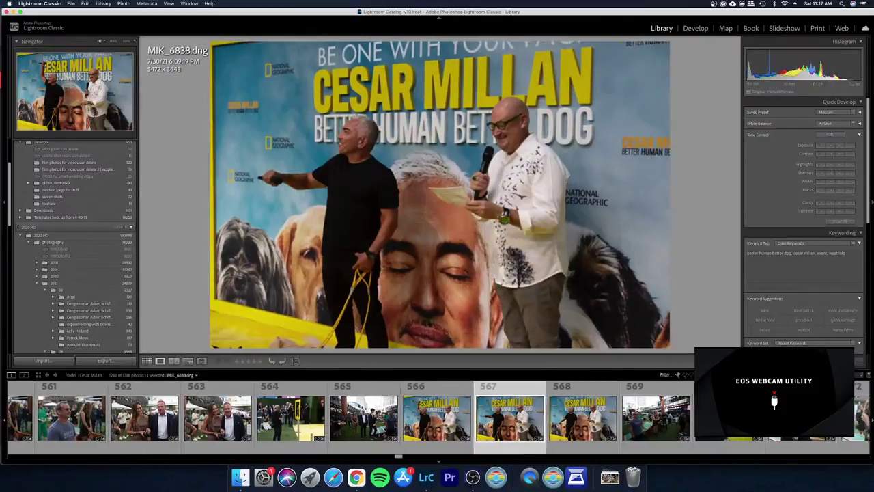
key("Right")
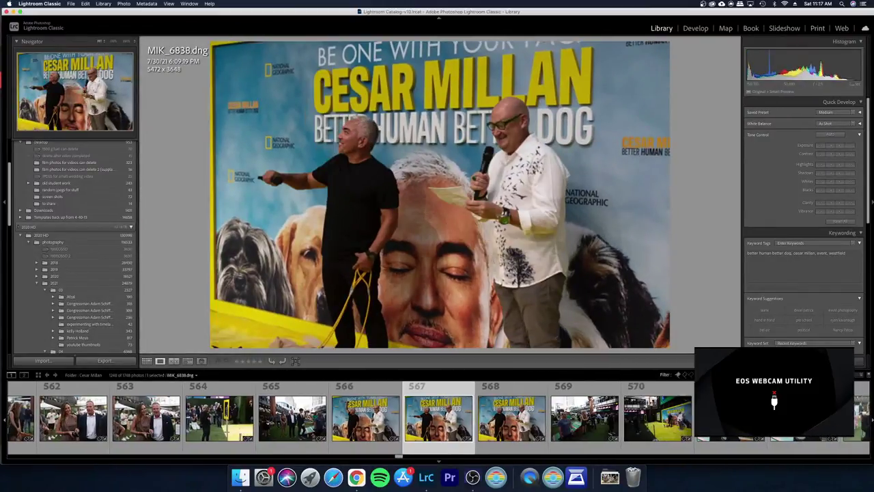
key("x")
key("x")
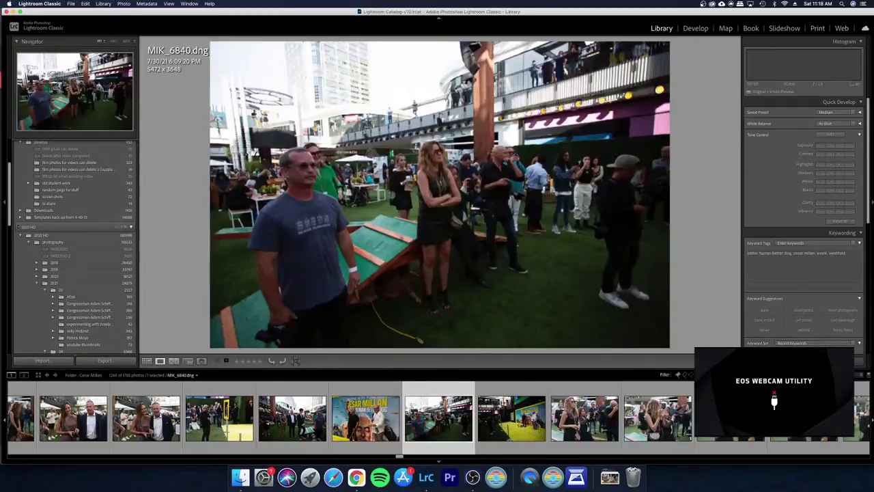
key("Right")
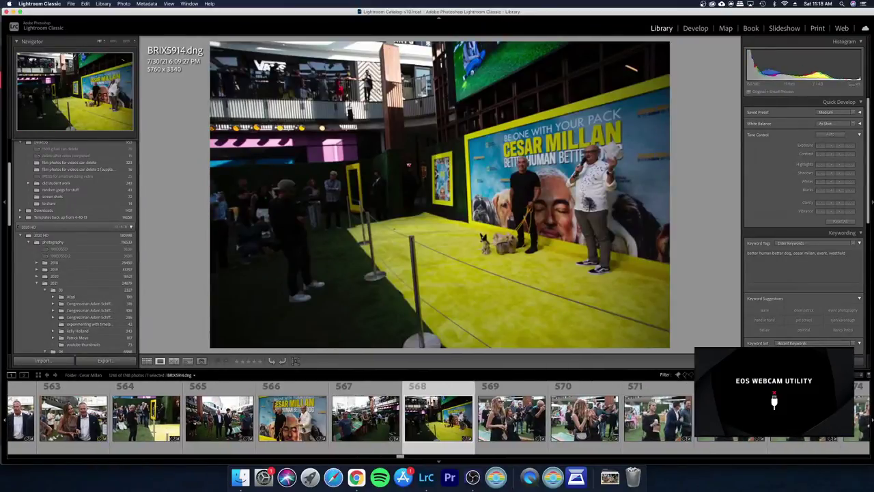
key("Right")
key("Left")
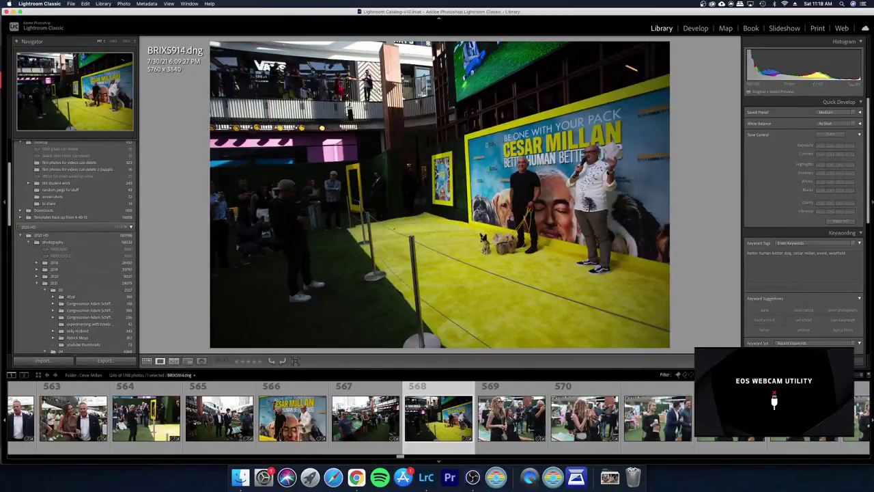
Step: Lift shadows and exposure on the yellow-carpet photo BRIX5914 via Quick Develop
left_click(847, 175)
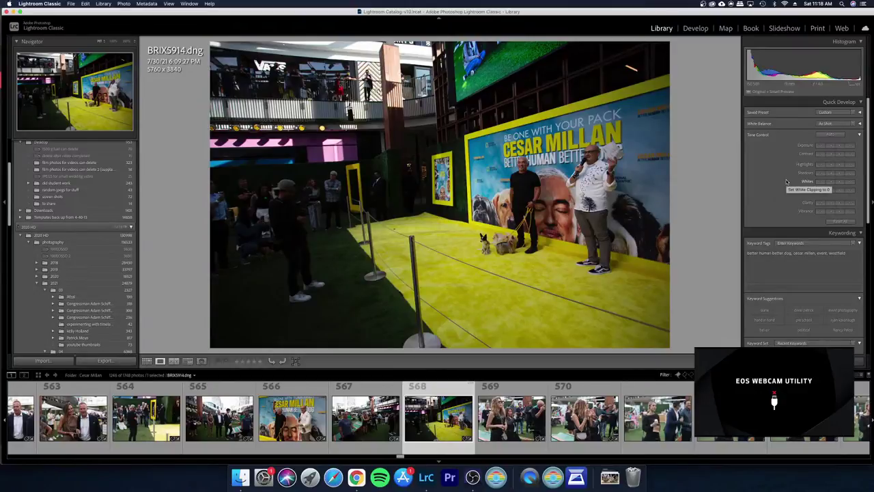
left_click(838, 147)
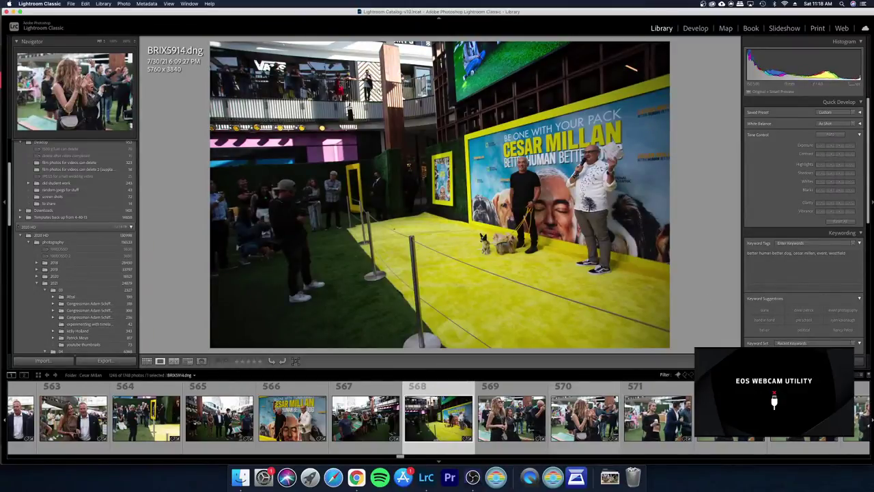
left_click(493, 411)
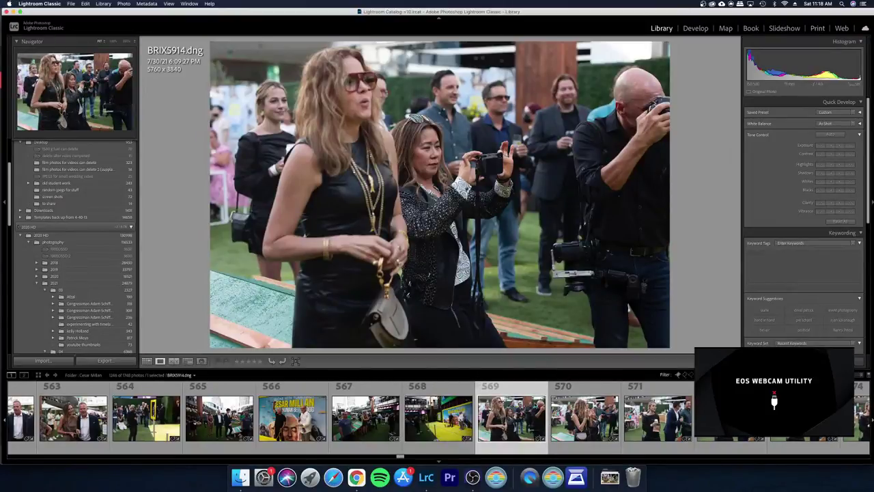
key("g")
key("Right")
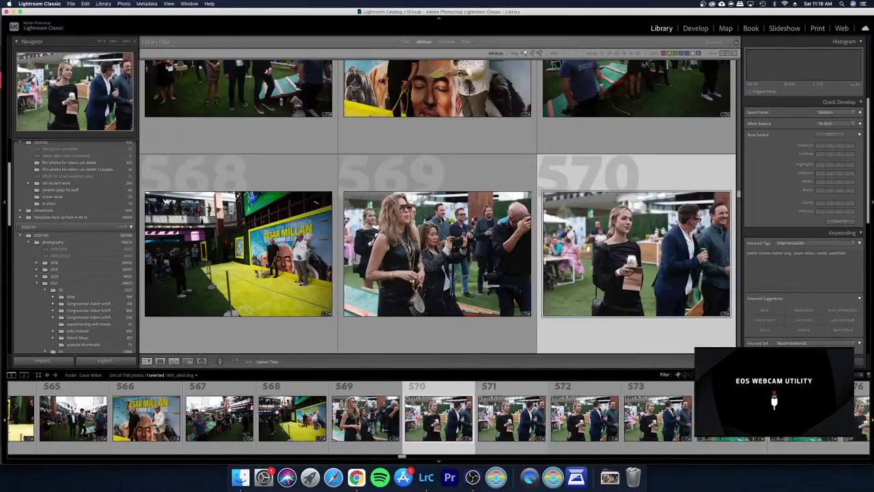
Step: Reject the two unwanted photos at 570, then reject MIK_6846 in Loupe
key("Right")
key("Left")
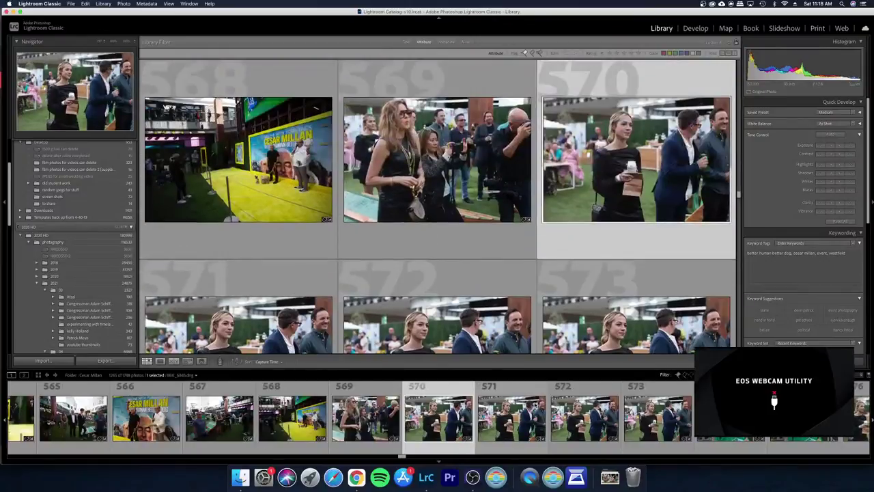
key("x")
key("x")
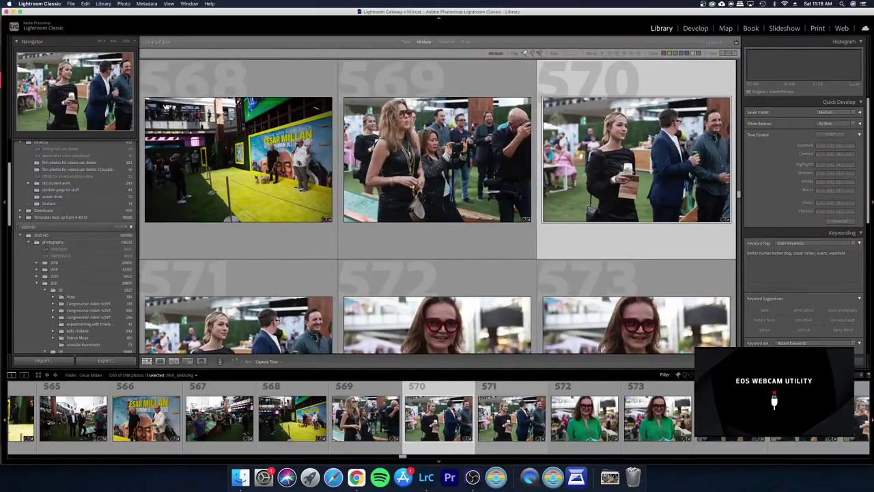
key("Right")
key("e")
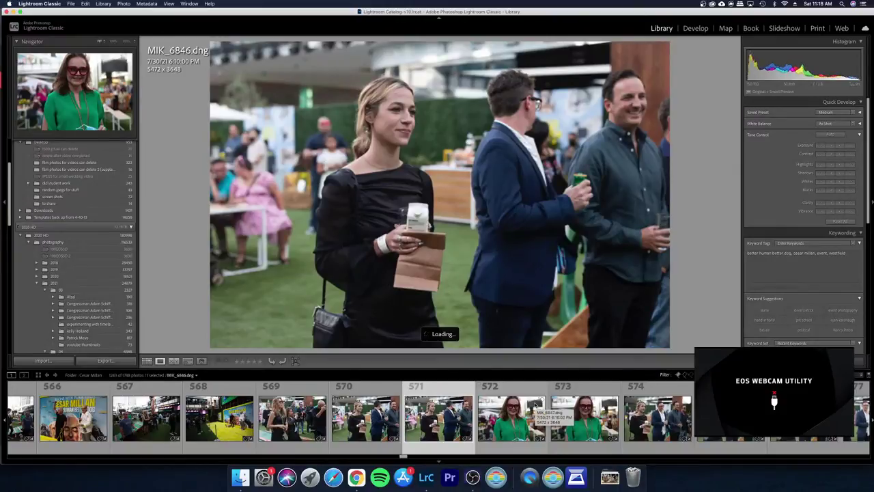
key("Left")
key("x")
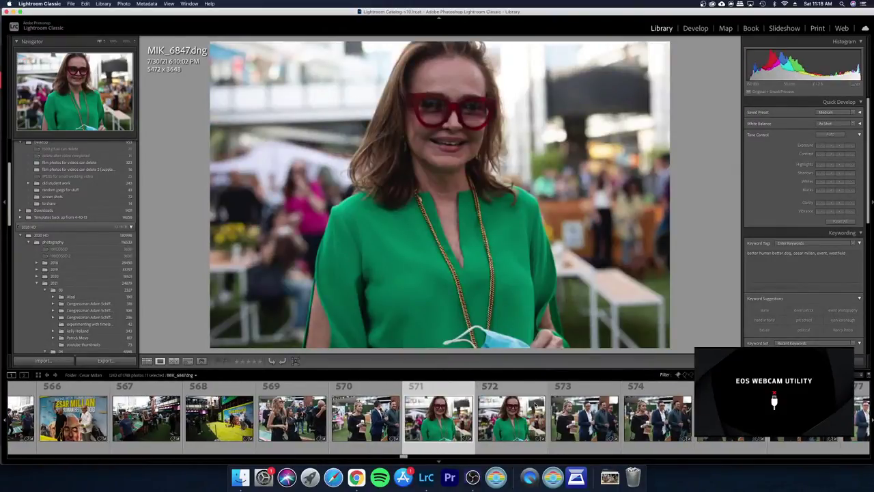
Step: Compare MIK_6847 with MIK_6848 and give MIK_6847 a red colour label
key("Right")
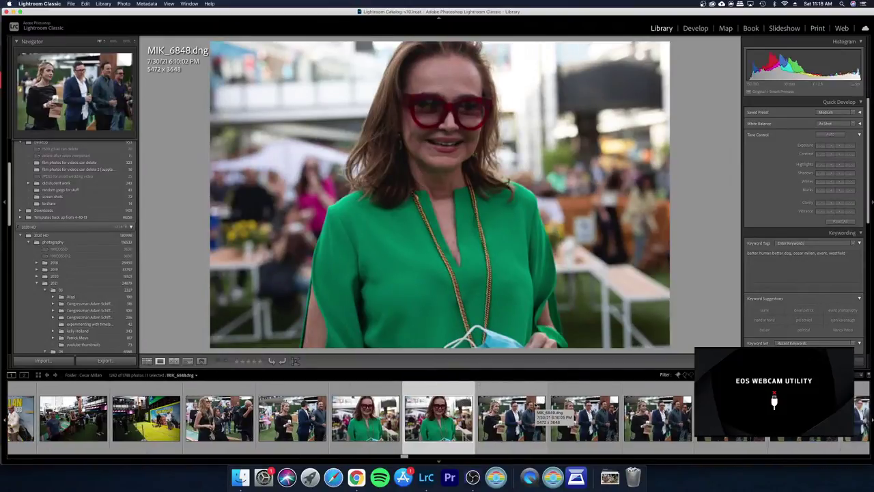
key("Right")
key("Left")
key("Right")
key("Left")
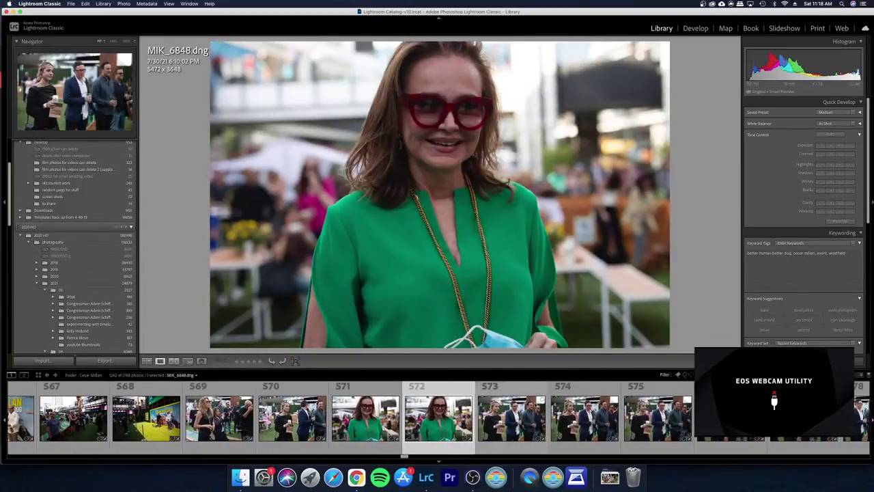
key("Left")
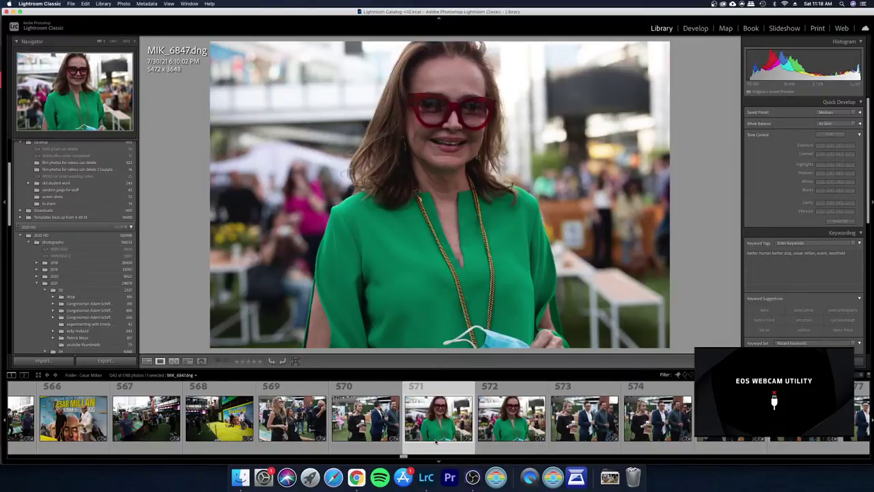
key("7")
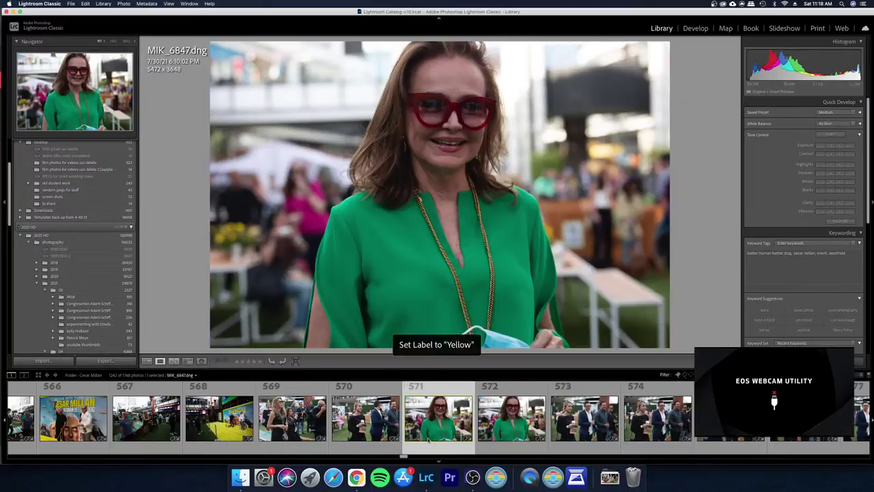
key("6")
left_click_drag(406, 456, 7, 449)
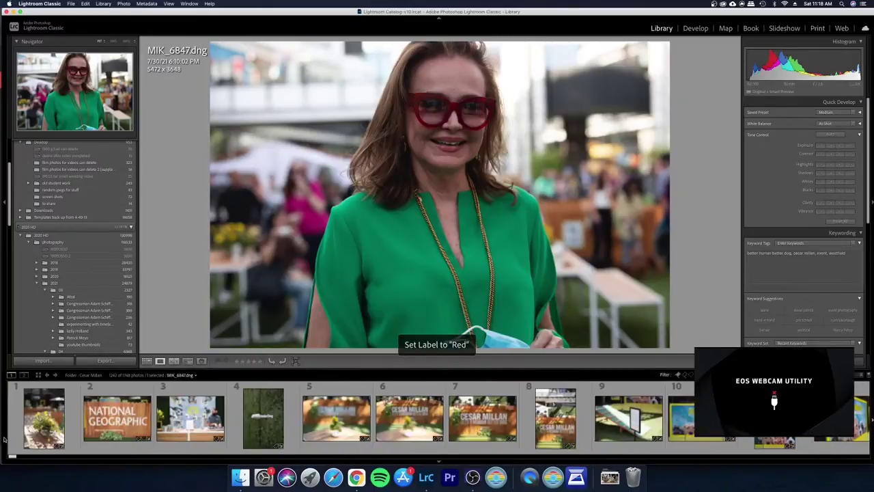
Step: Select photo 7, the Cesar Millan sign, and start then cancel a slideshow preview
left_click(509, 424)
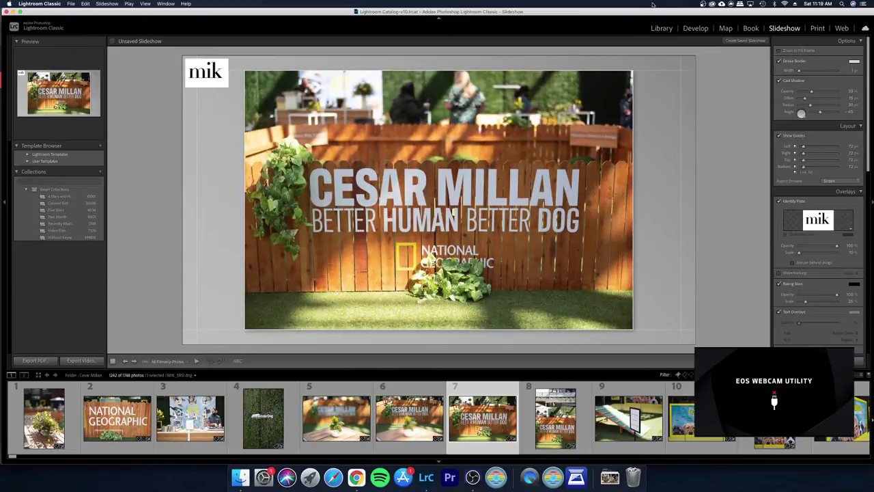
left_click(859, 360)
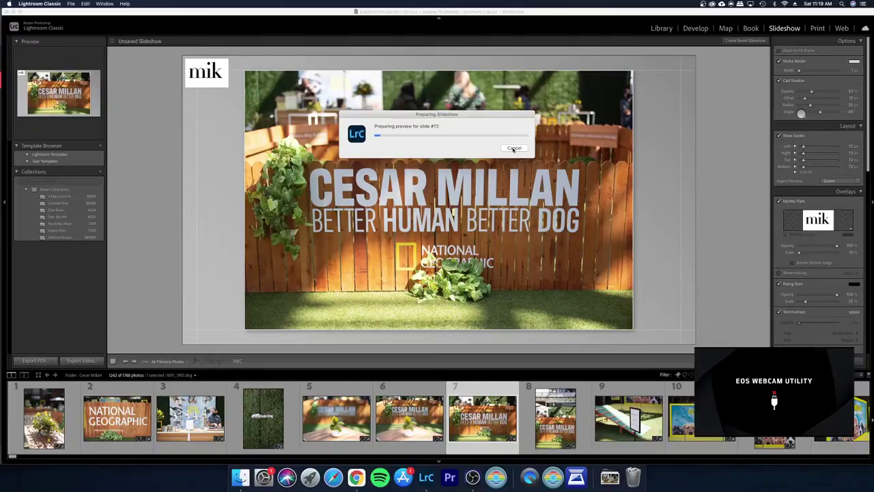
left_click(514, 149)
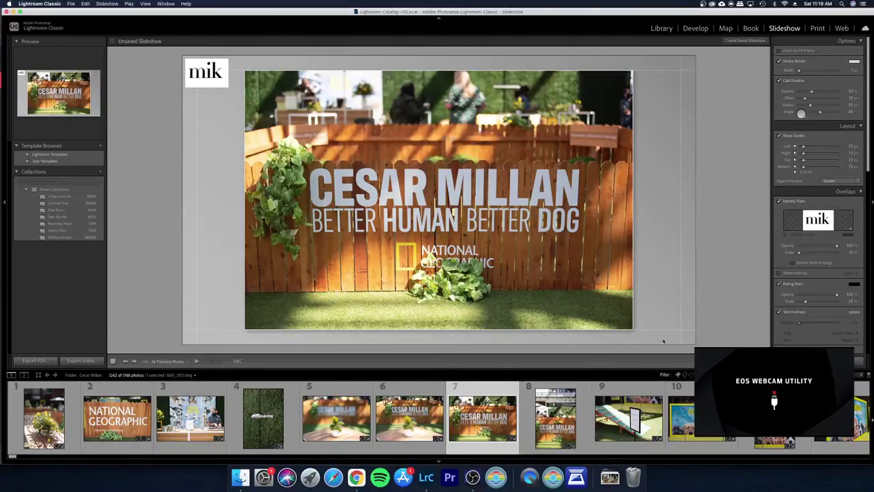
Step: Select the obstacle-course sign photo and return to the Library grid
left_click(626, 417)
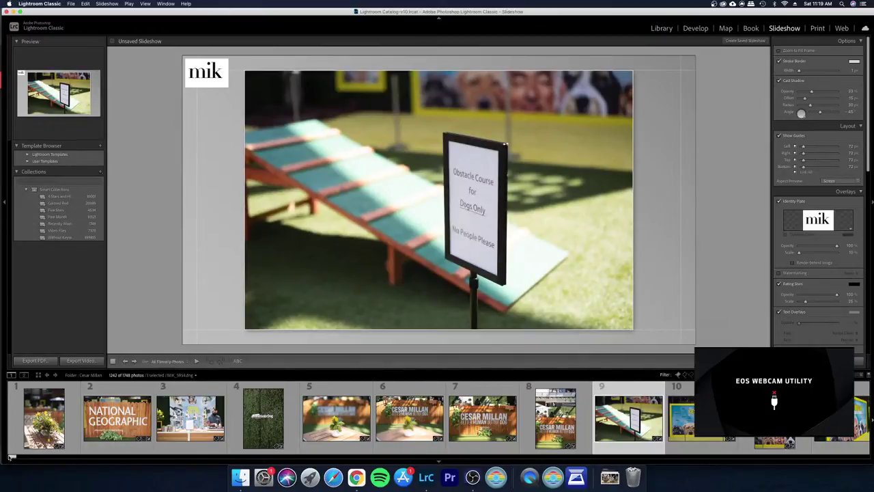
scroll(15, 459, "down", 4)
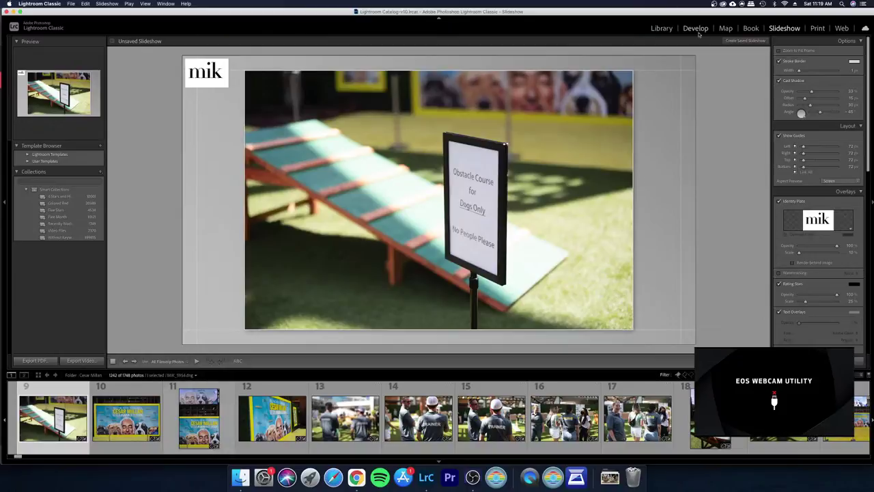
key("g")
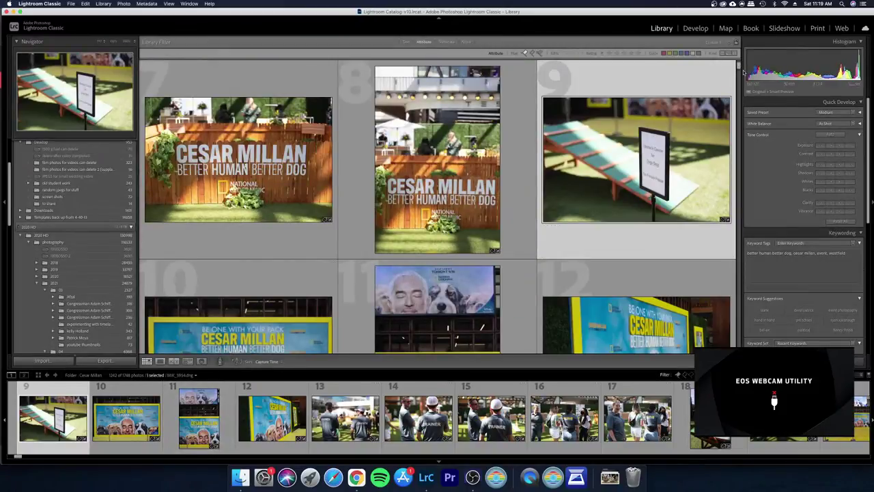
Step: Scroll the grid, select photo 32 of the man in the cap, and arrow along to photo 41
scroll(738, 69, "down", 15)
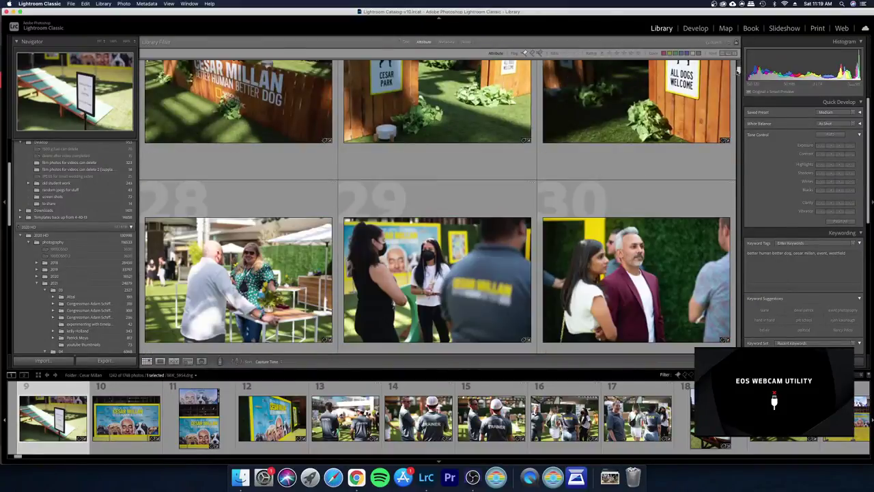
scroll(738, 69, "down", 3)
left_click(471, 272)
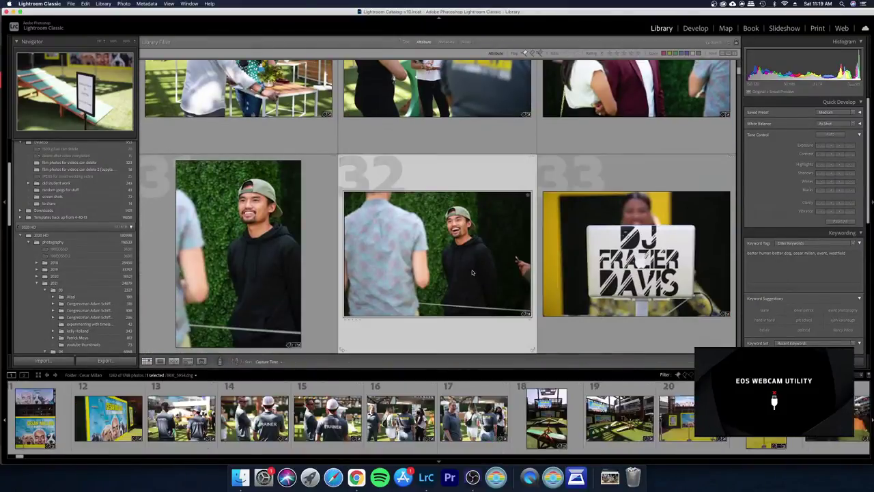
key("Right")
key("Right")
key("Right")
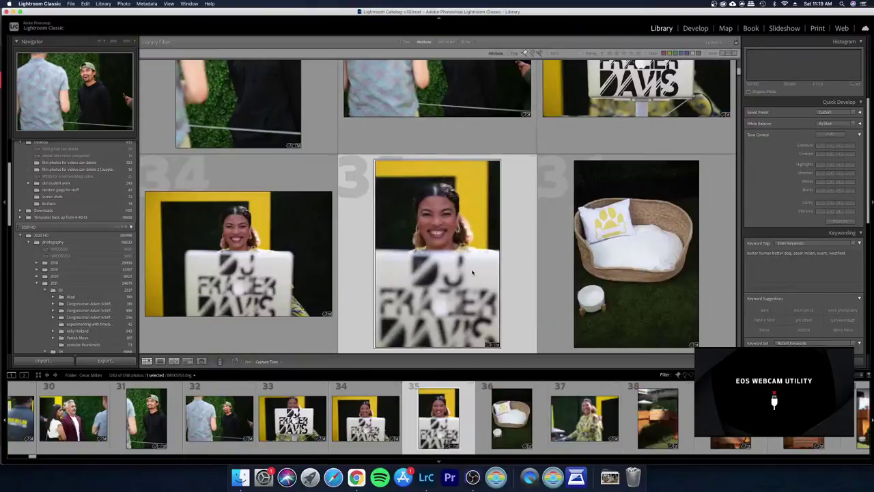
key("Left")
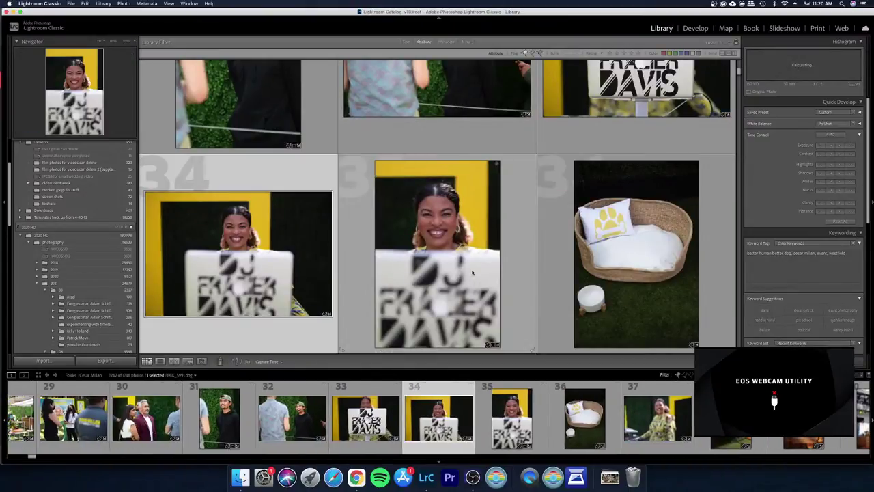
key("Right")
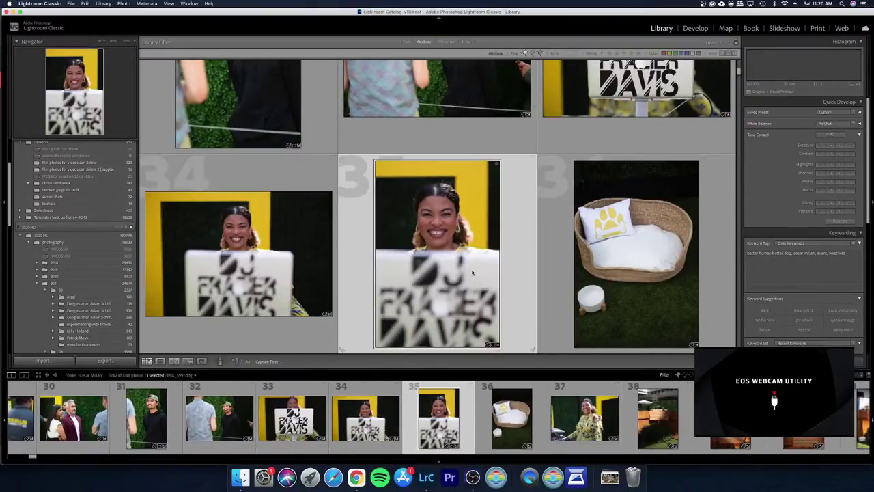
key("Right")
key("Right")
key("Right")
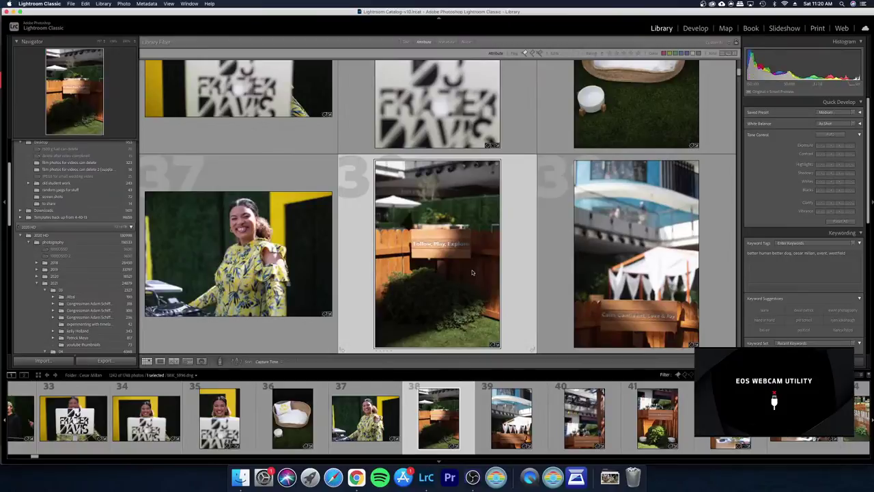
key("Right")
key("Right")
key("Right")
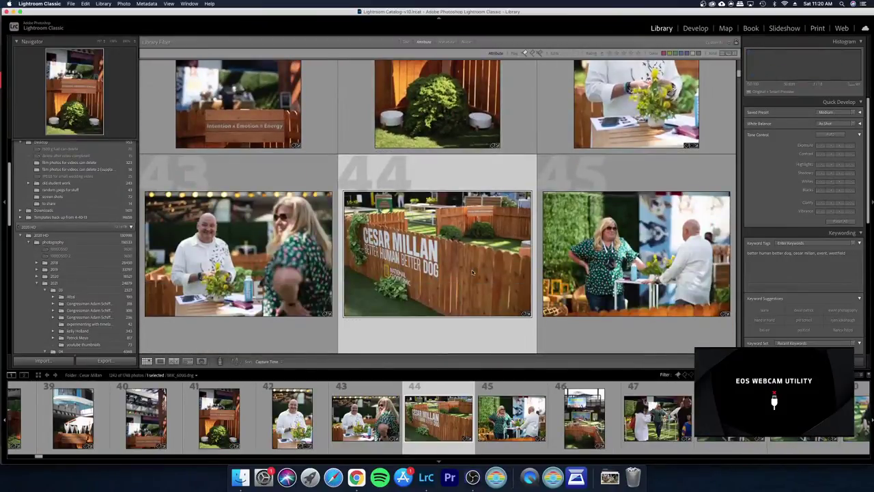
Step: Arrow down the grid to photo 66, MIK_6038.dng, and view it in Loupe
key("Down")
key("Down")
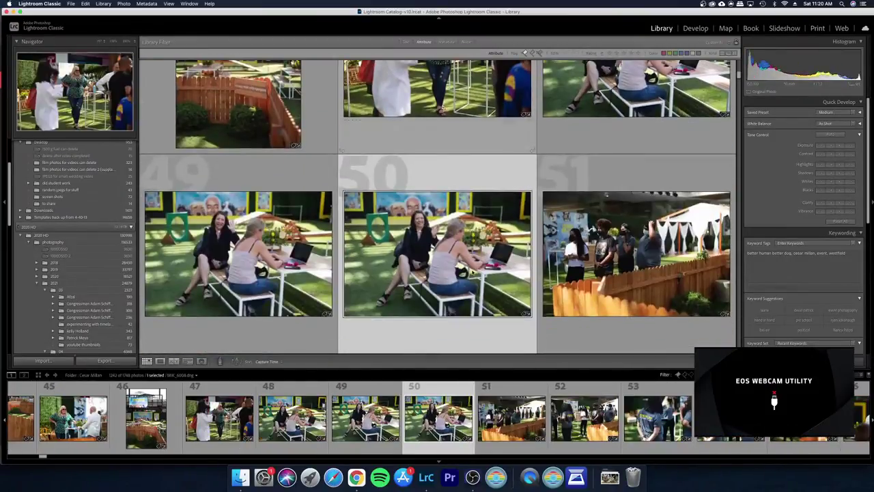
key("Down")
key("Down")
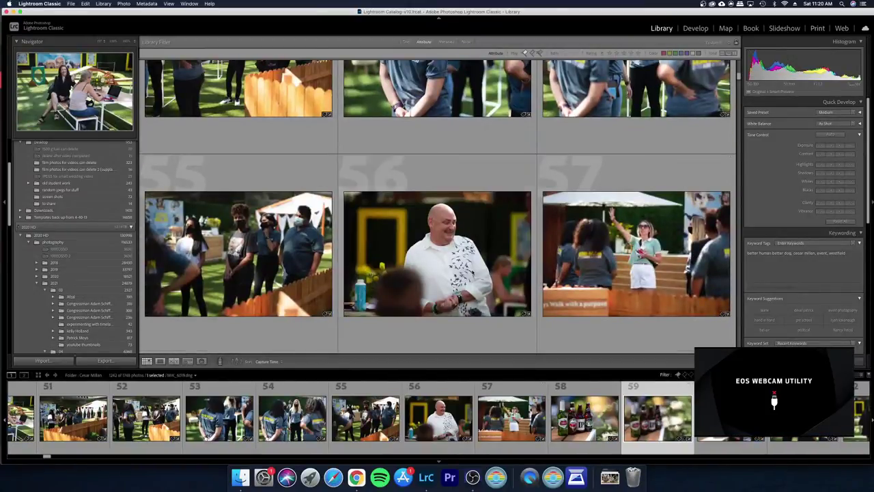
key("Down")
key("Down")
key("Down")
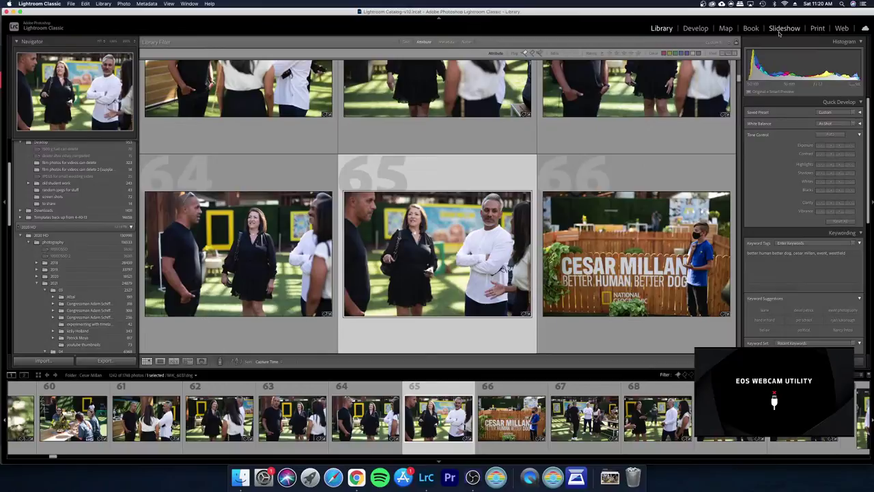
key("Right")
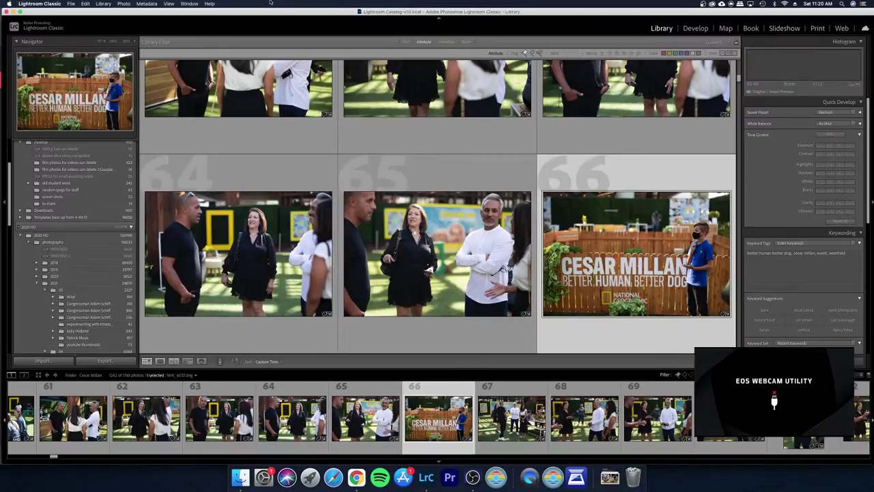
key("e")
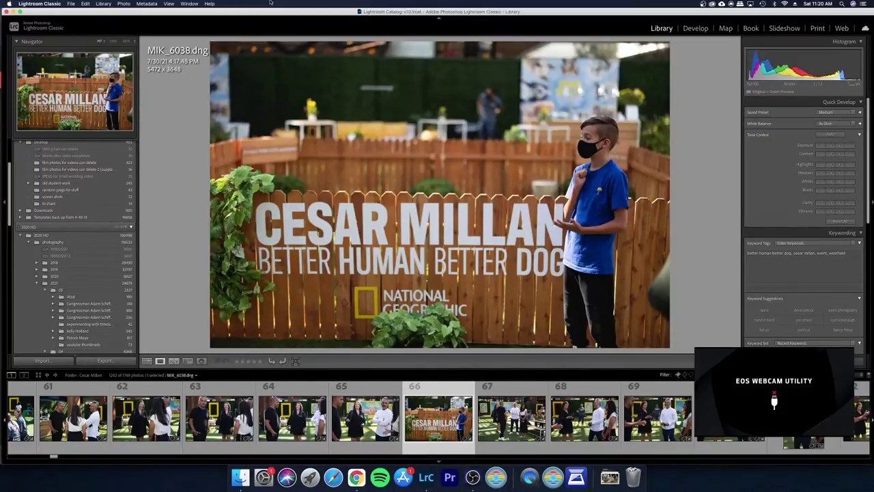
Step: Step through the Loupe photos, set photo 70 to 0 stars, and continue to MIK_6080
key("Right")
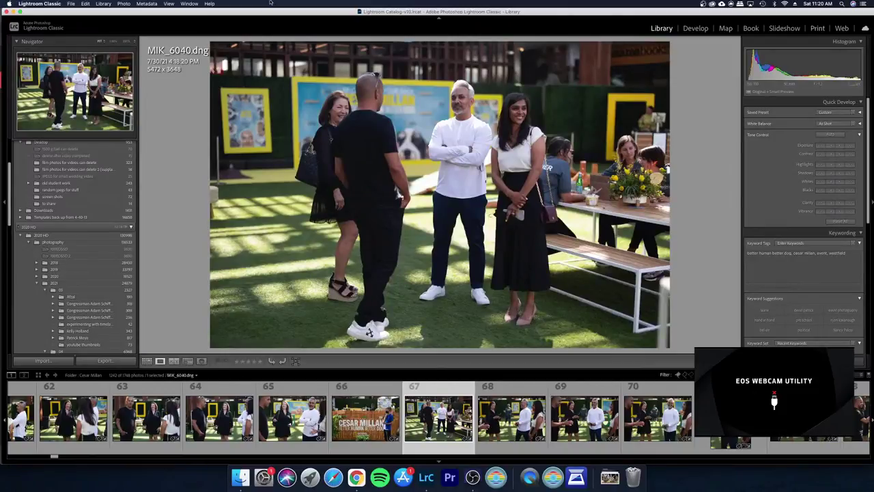
key("Right")
key("Right")
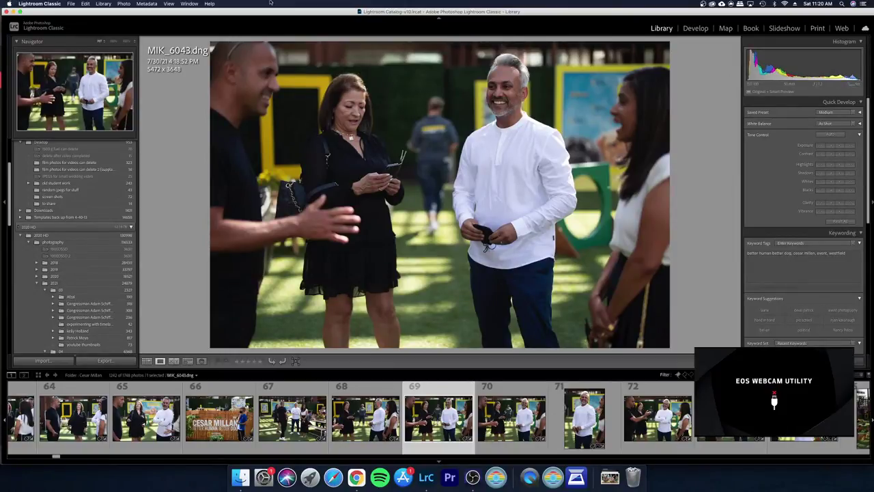
key("Right")
key("0")
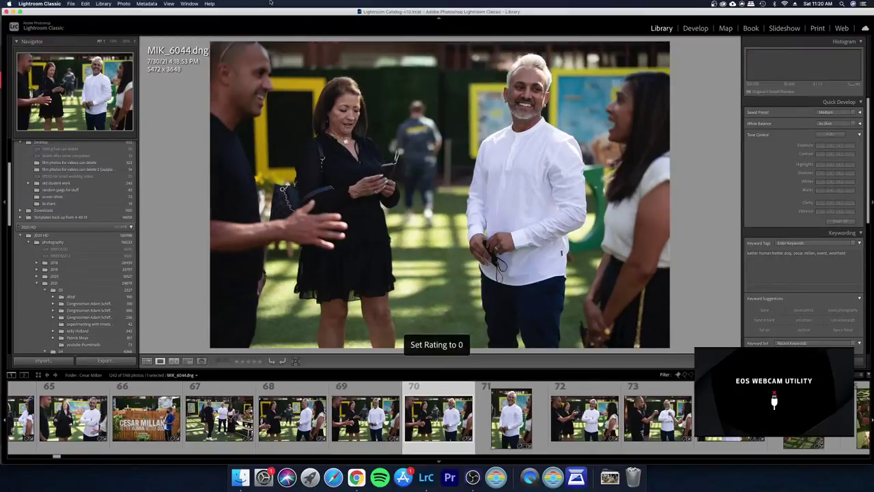
key("Right")
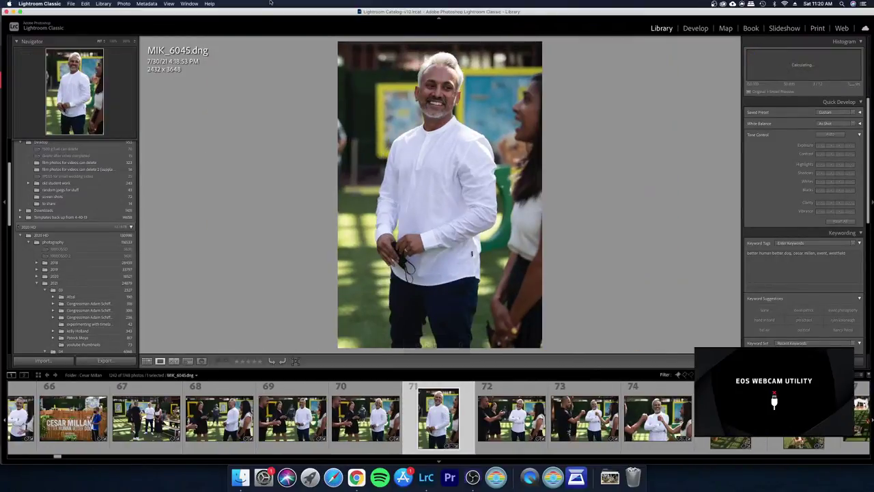
key("Right")
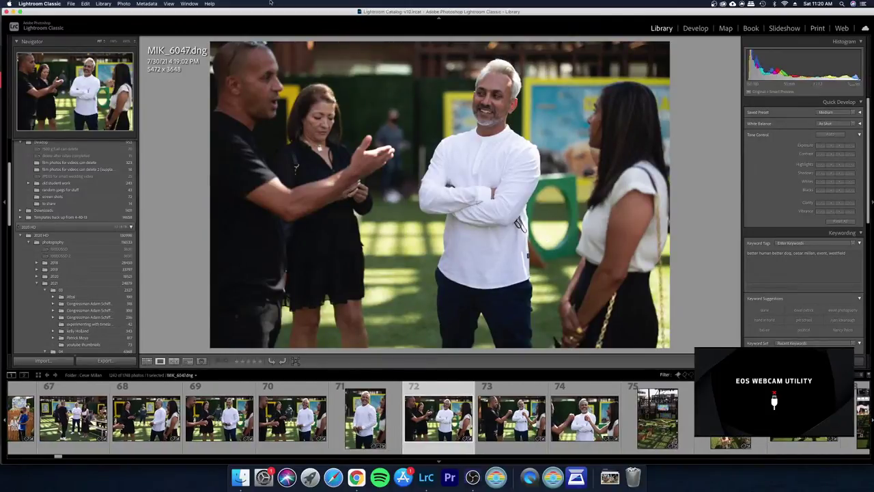
key("Right")
key("Right")
key("Right")
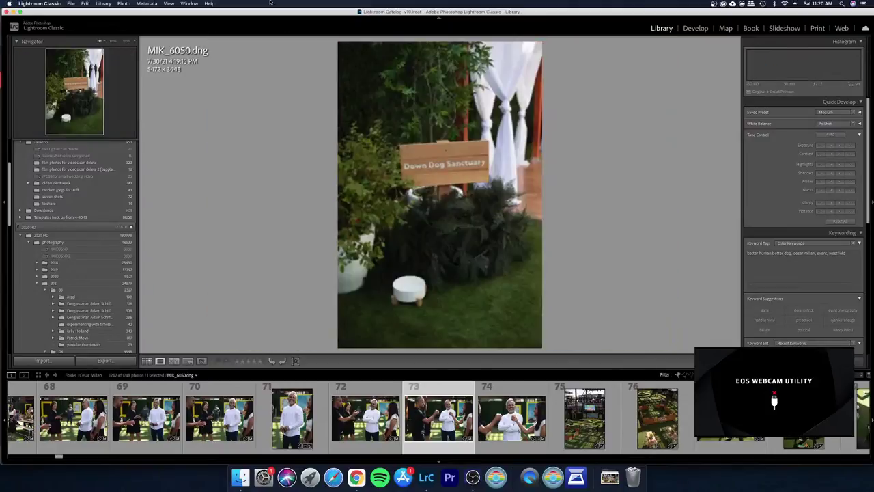
key("Right")
key("Right")
key("Right")
key("Right")
key("Right")
key("Right")
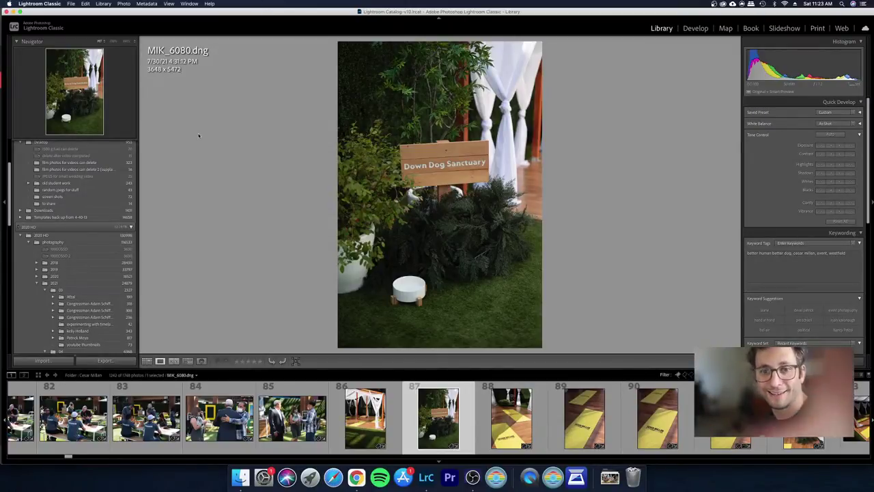
Step: Switch to OBS and bring Lightroom Classic back to the front
left_click(473, 476)
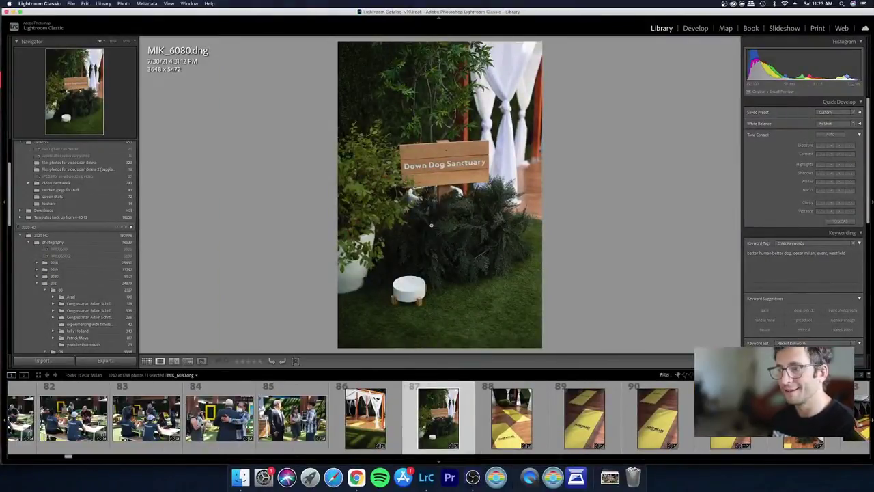
left_click(373, 79)
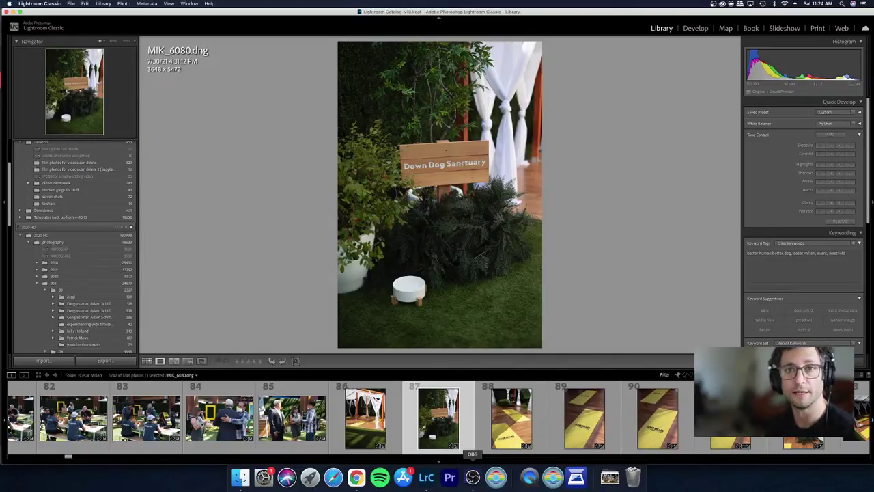
scroll(412, 423, "right", 2)
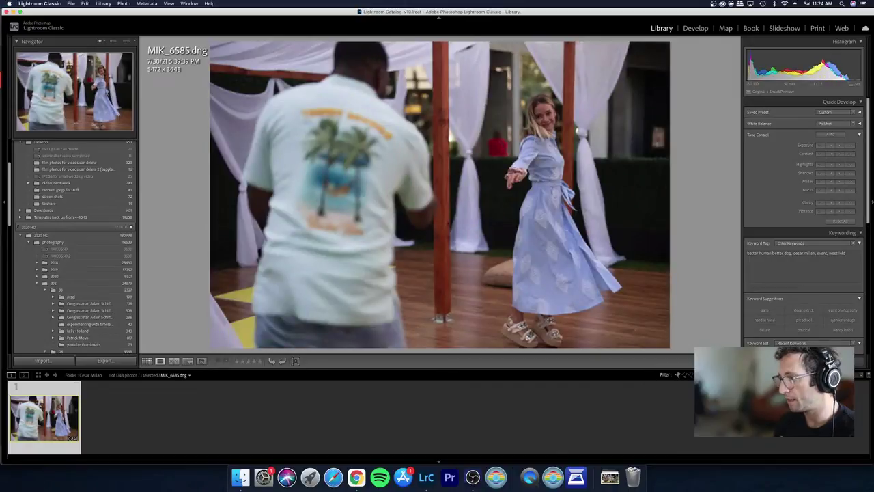
Step: Filter to red-labelled photos, select MIK_6847, then turn the filter off
key("super+l")
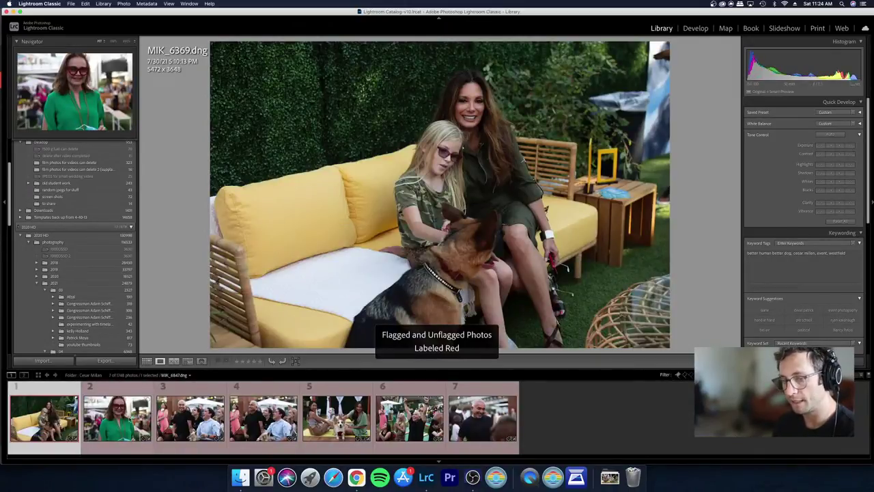
key("Right")
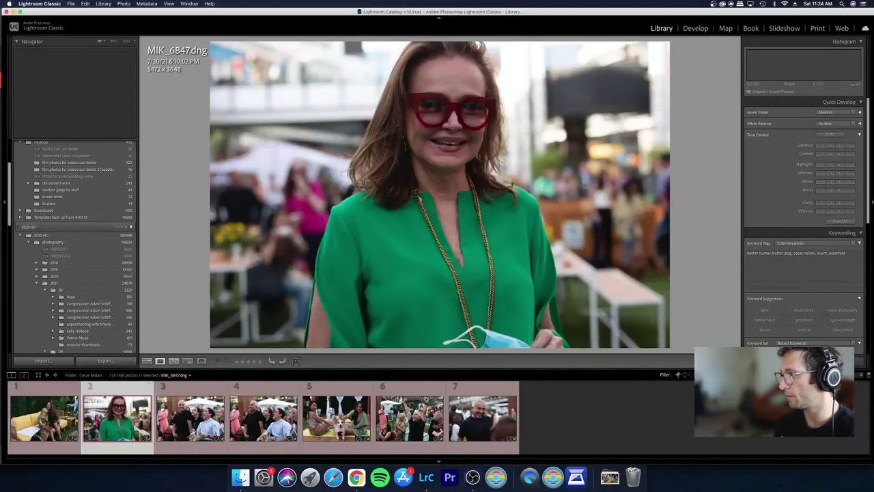
key("super+l")
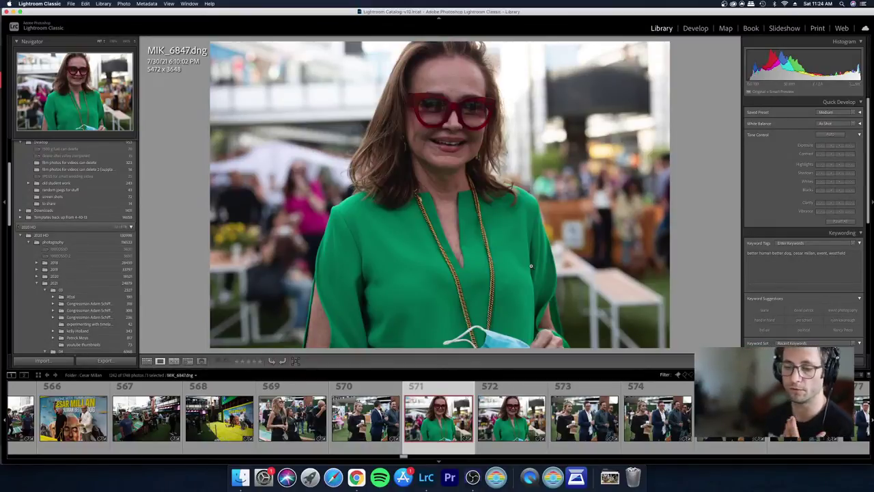
Step: Step from MIK_6848 through to MIK_6851 and flag MIK_6851 as rejected
left_click(529, 408)
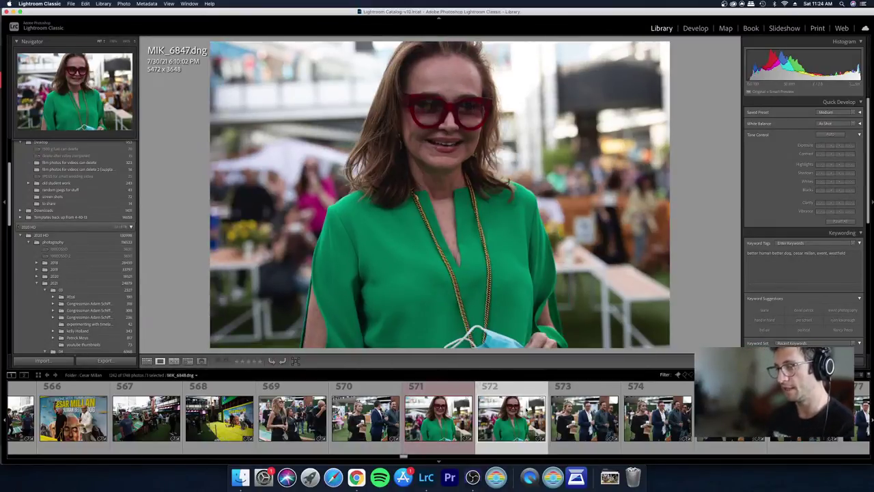
key("Right")
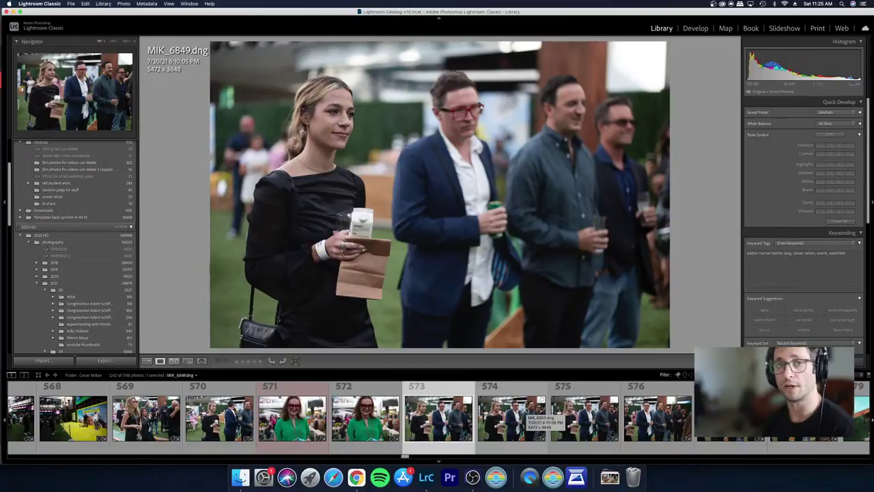
key("Right")
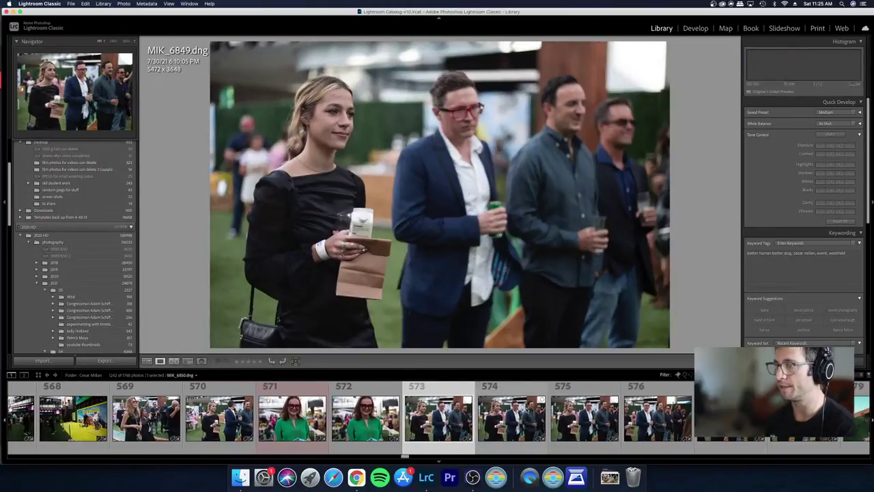
key("Right")
key("Right")
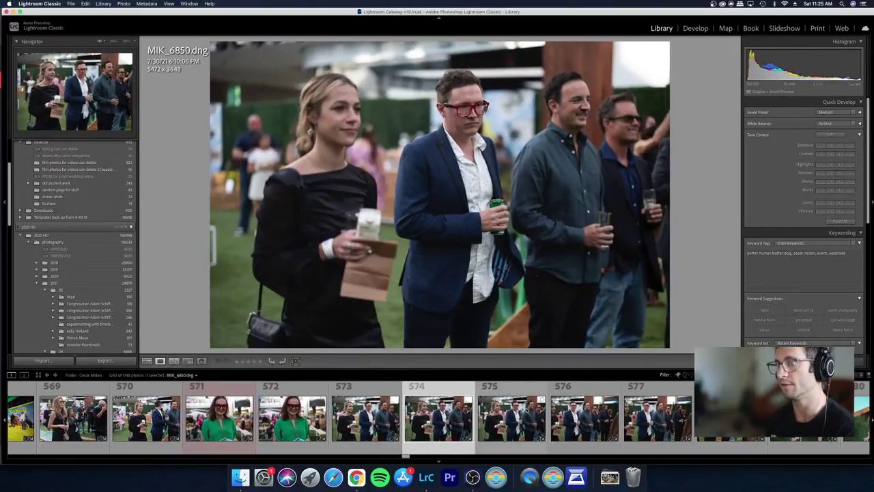
key("Right")
key("Left")
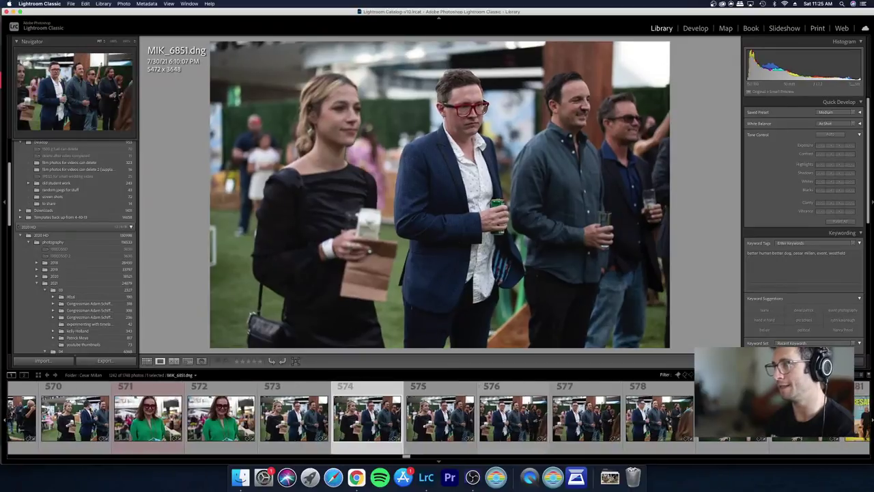
key("x")
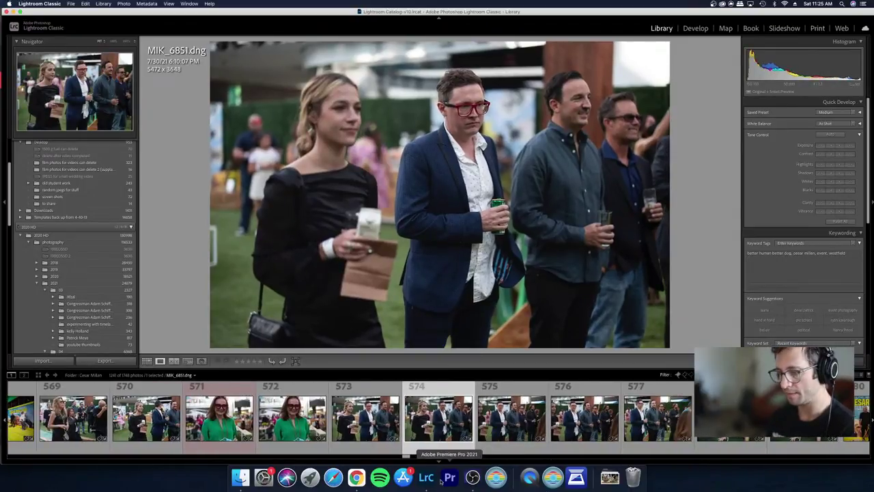
Step: Keep the OBS webcam source on EOS Webcam Utility, then return to Lightroom Classic
left_click(472, 476)
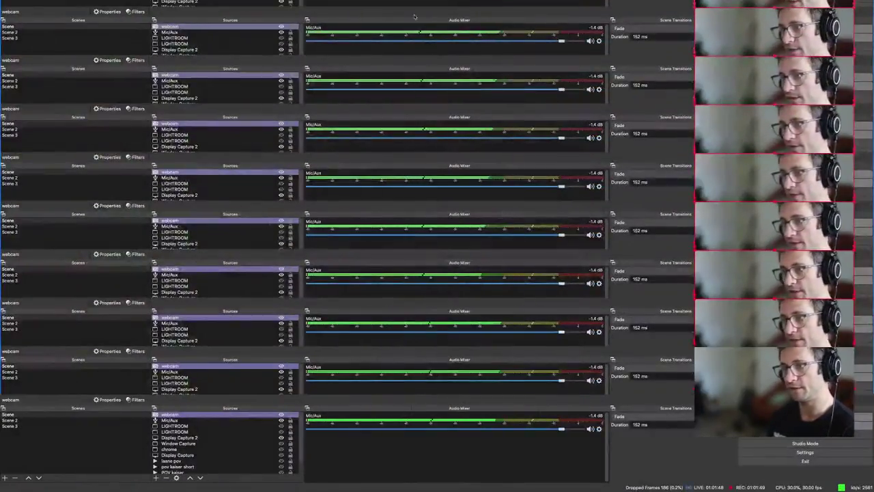
double_click(174, 415)
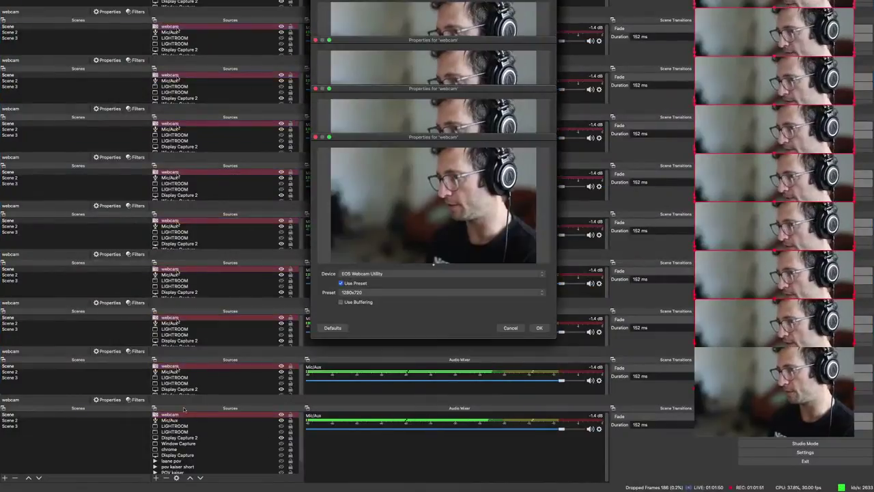
left_click(389, 274)
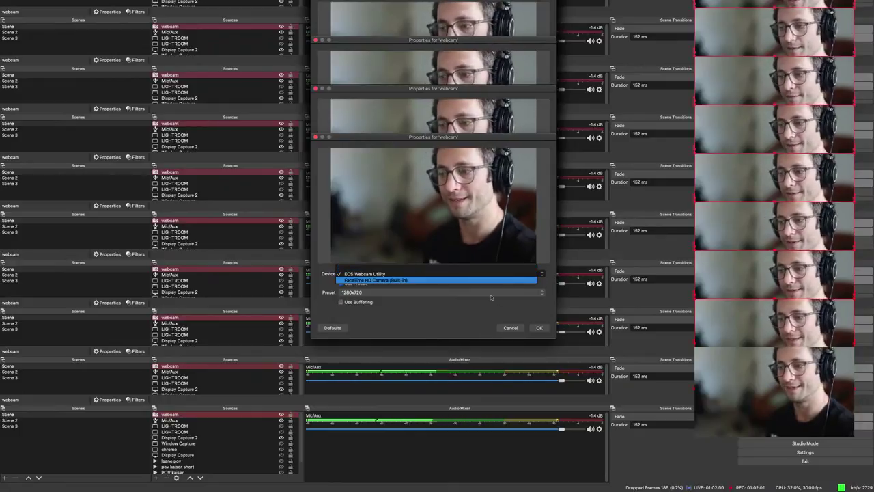
left_click(511, 330)
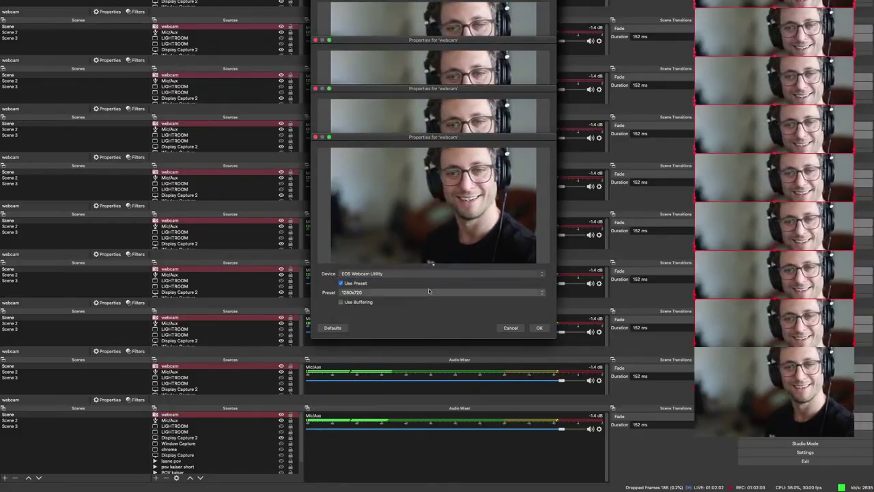
key("super+Tab")
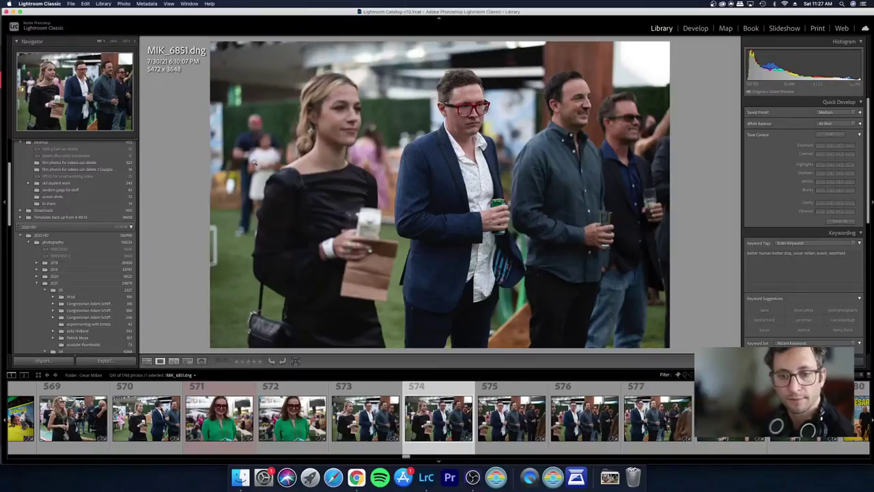
Step: From MIK_6852, compare neighbouring guest shots and reject a near-duplicate
left_click(502, 430)
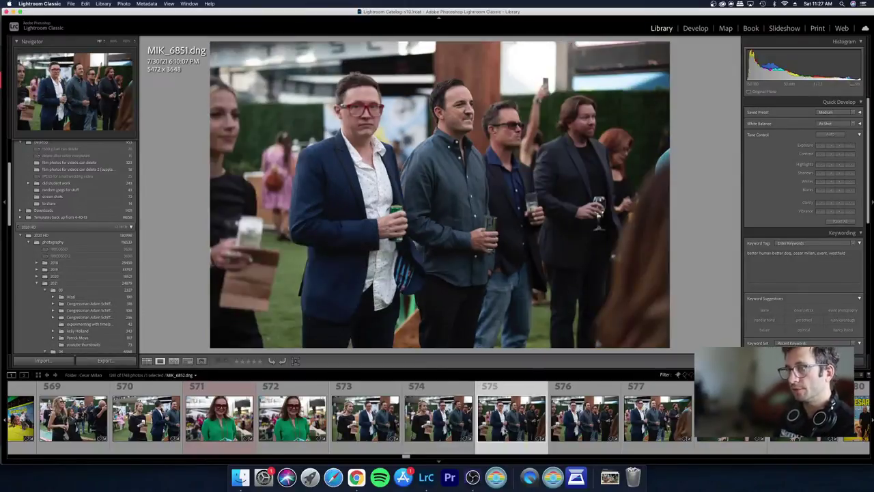
key("Right")
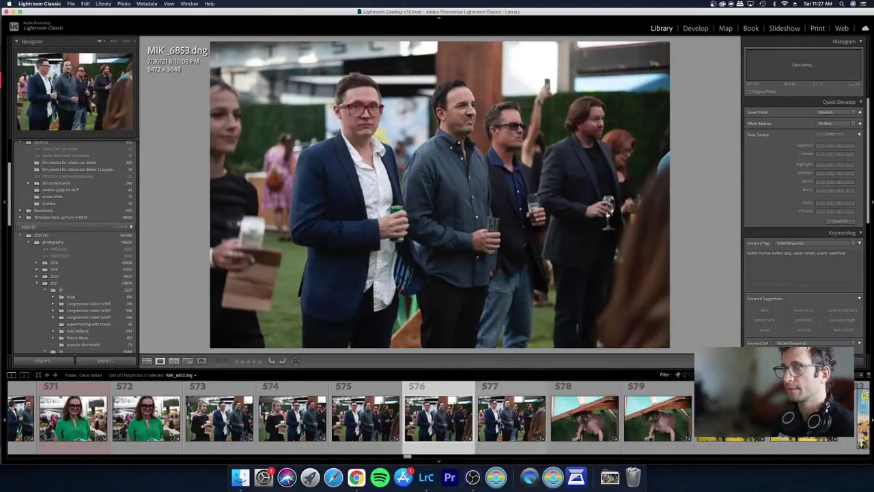
key("Left")
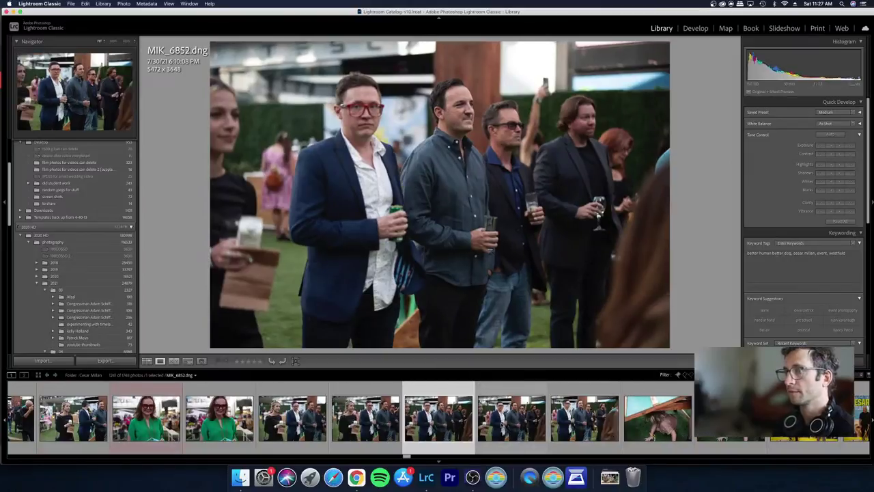
key("Right")
key("x")
Step: Reject another weak shot and the child photos MIK_6856 and MIK_6858
key("Right")
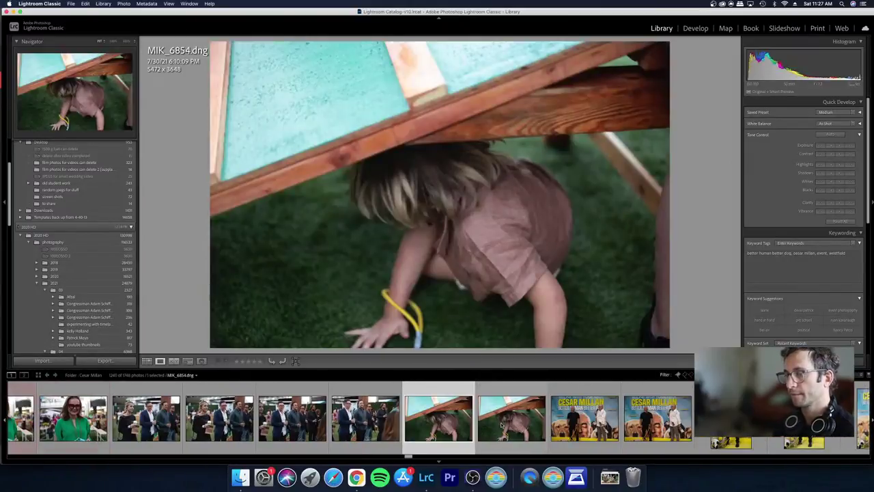
key("Left")
key("x")
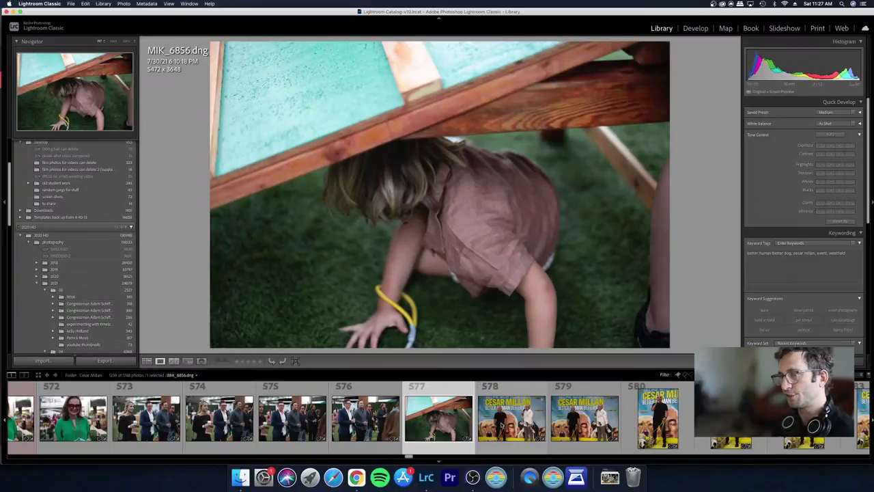
key("x")
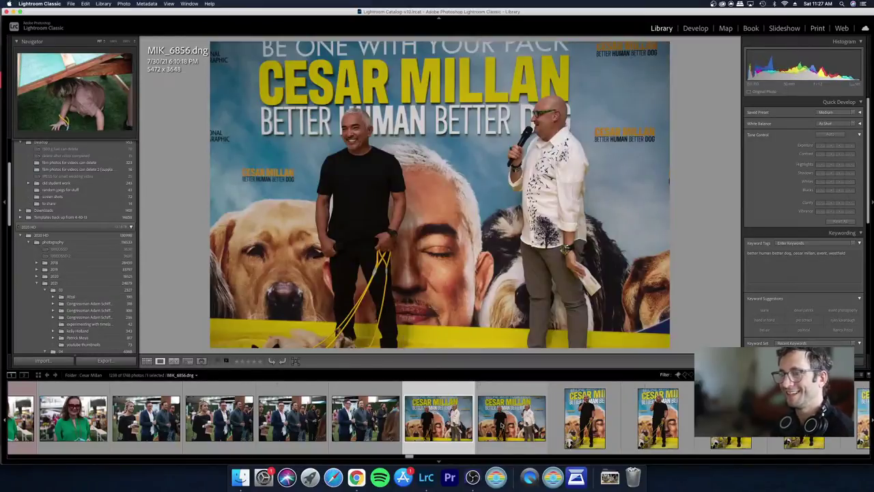
key("x")
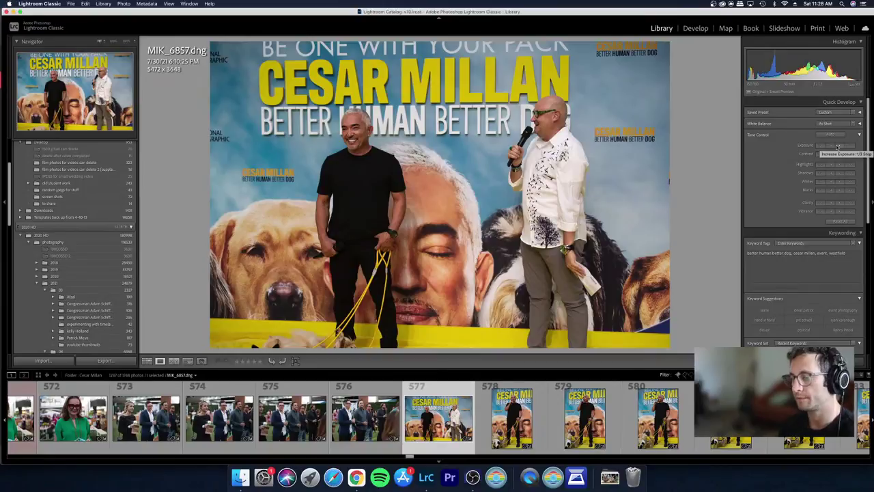
Step: Compare neighbouring stage shots in the grid, then view MIK_6861 in Loupe
key("Right")
key("g")
key("Right")
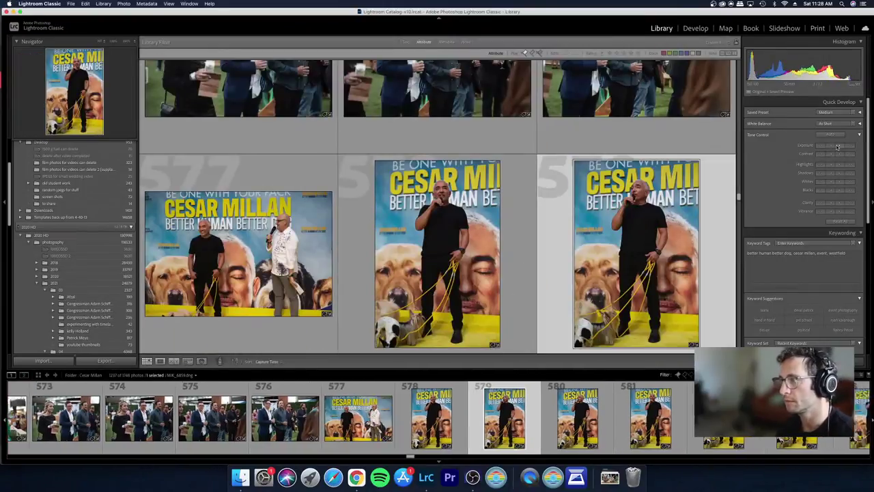
key("Right")
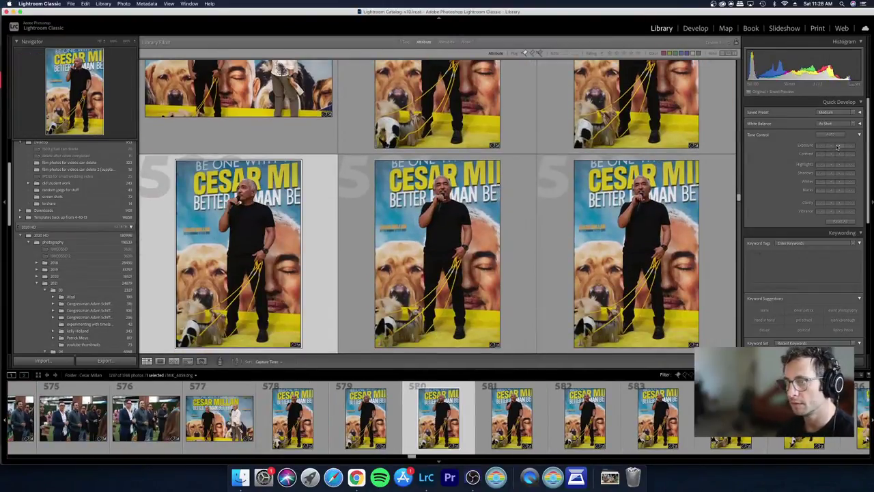
key("Right")
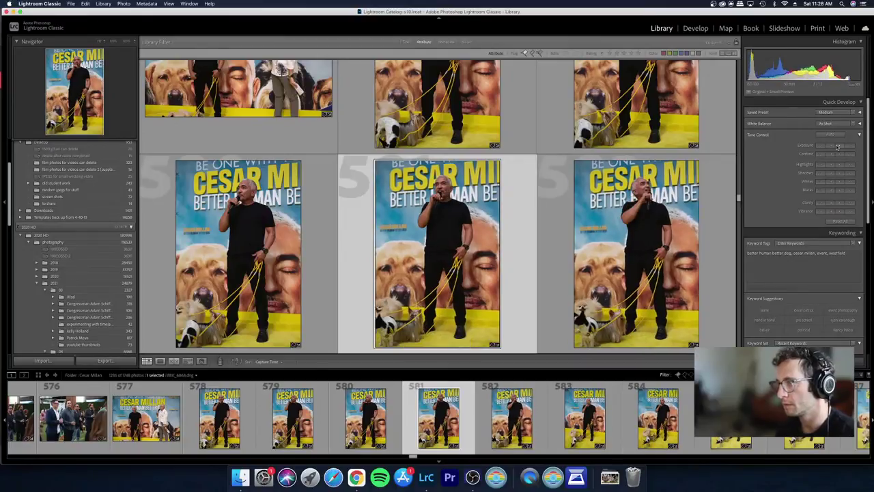
key("Left")
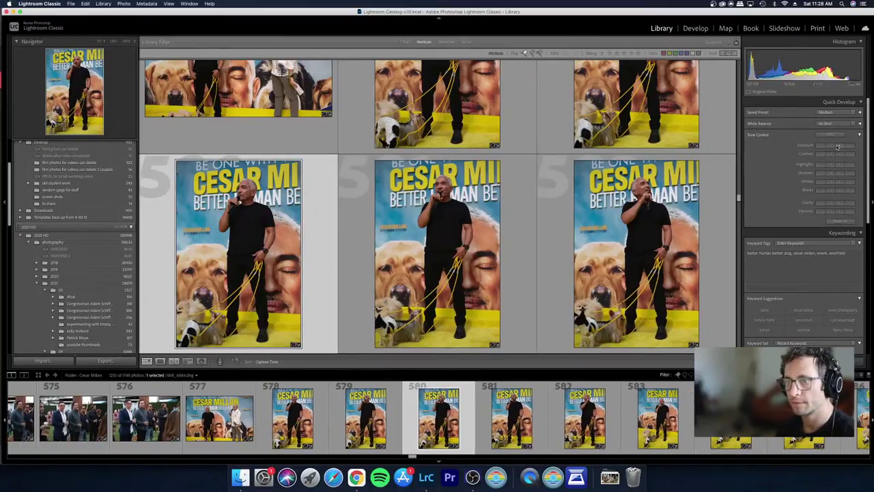
key("Left")
key("Right")
key("Left")
key("Left")
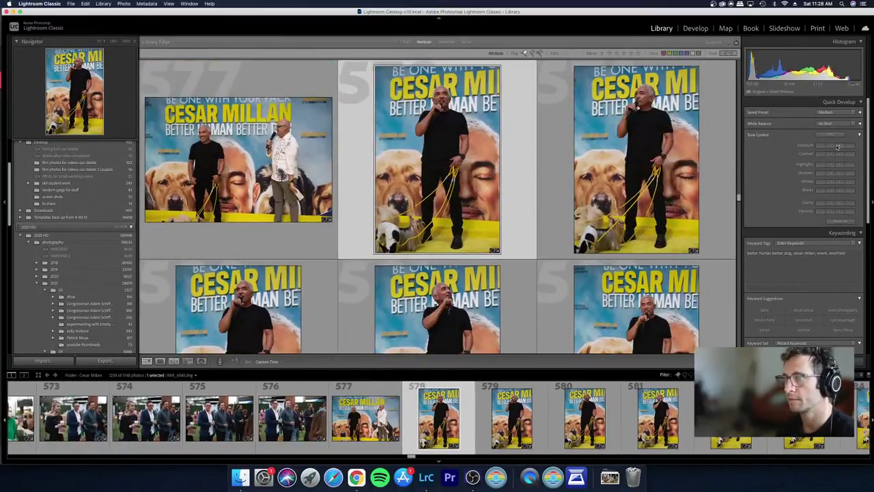
key("Right")
Step: Reject the repeated Cesar Millan stage shots, including MIK_6871
key("Right")
key("e")
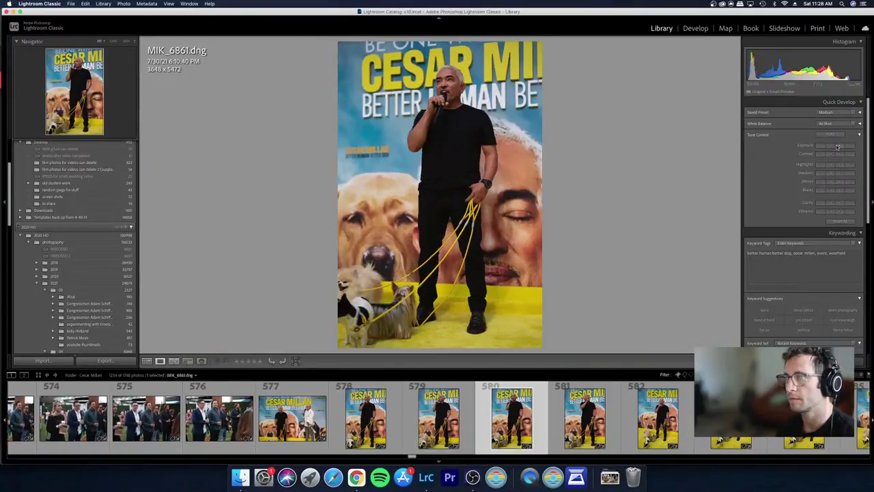
key("Left")
key("Right")
key("Right")
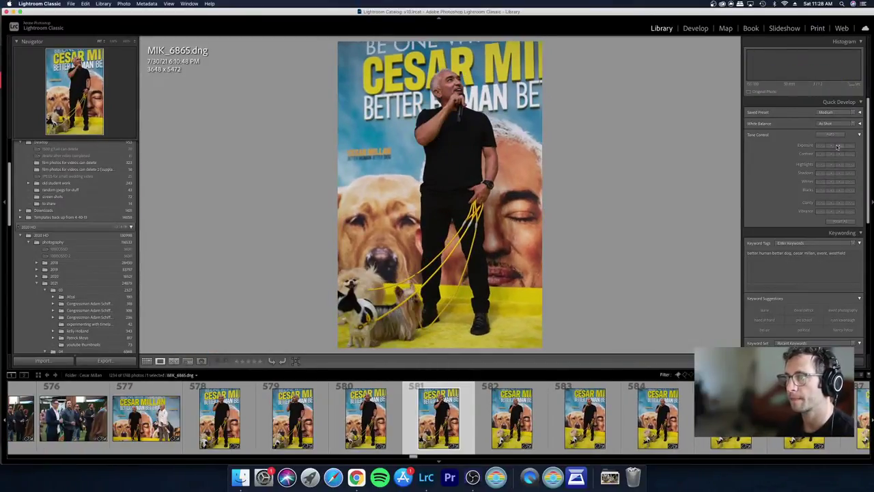
key("x")
key("Right")
key("x")
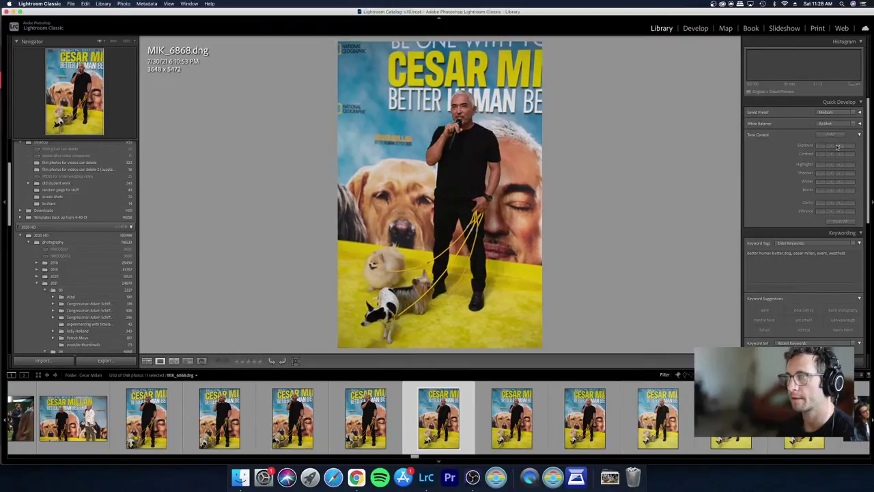
key("Right")
key("Right")
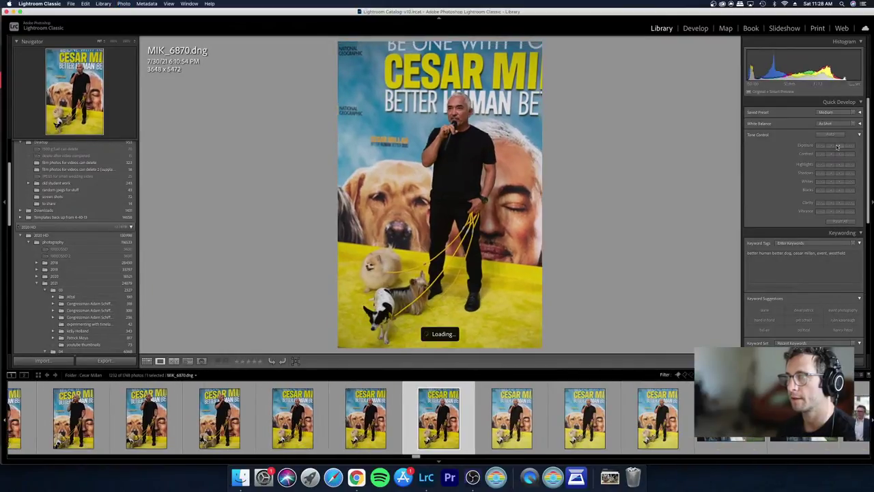
key("Right")
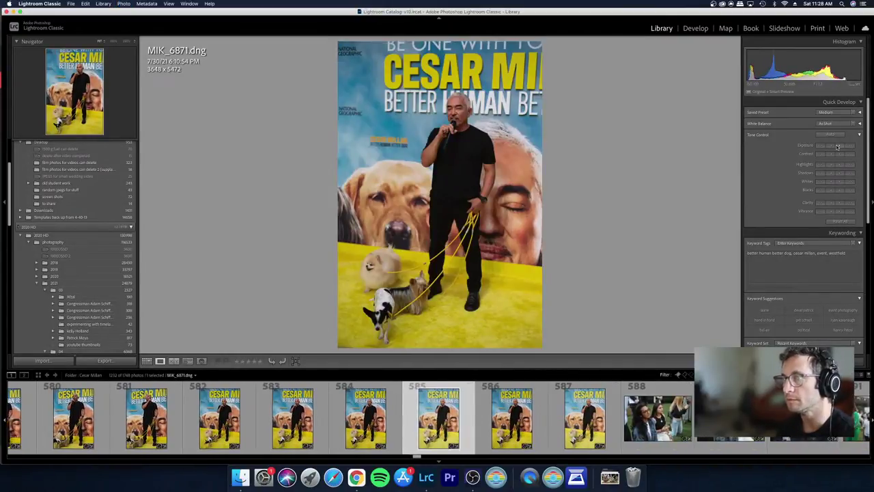
key("x")
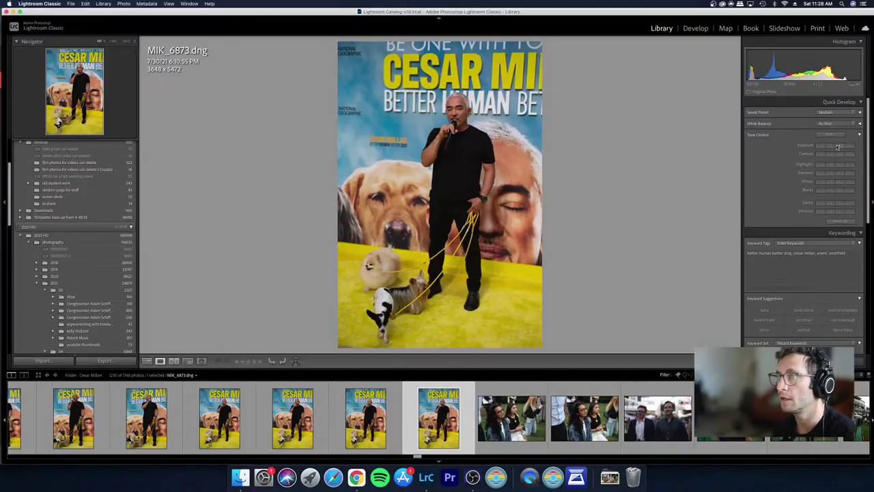
key("x")
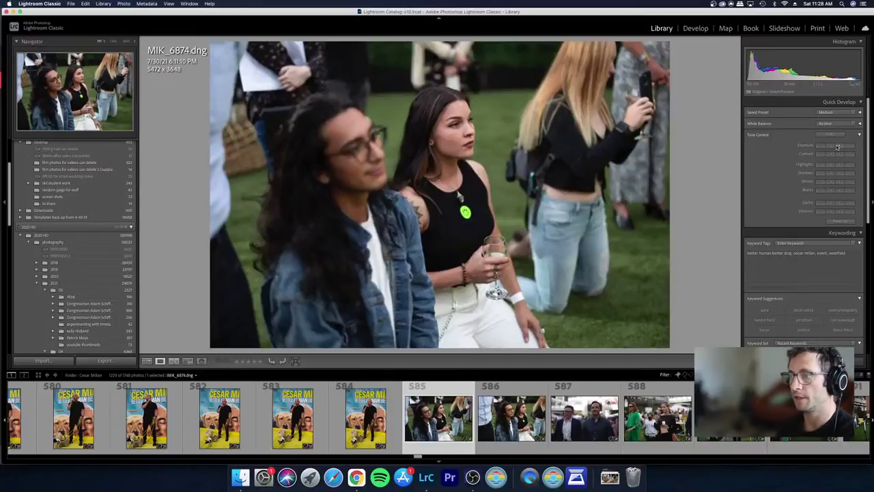
Step: Find MIK_6876, the photo of two men, and open it in Develop
key("Right")
key("Right")
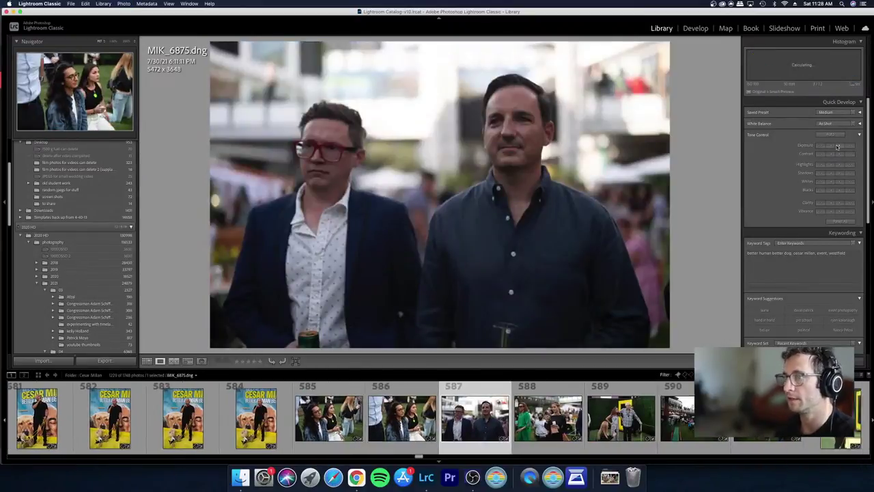
key("Left")
key("Right")
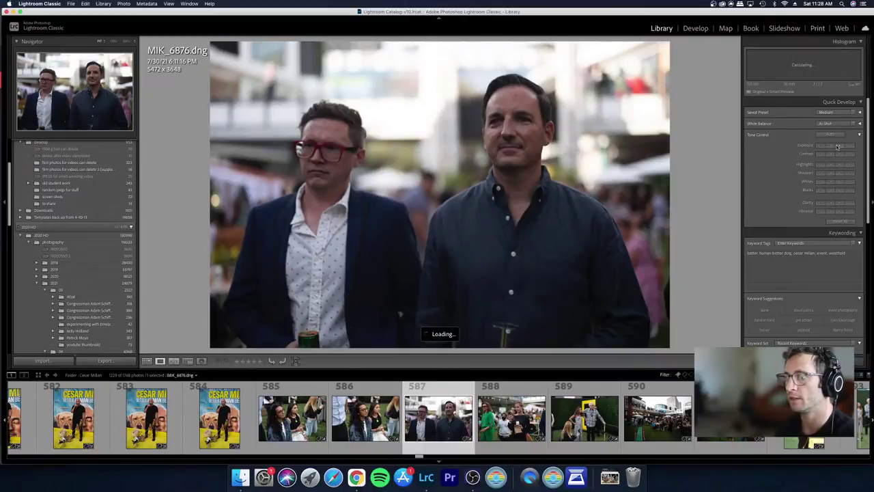
key("Right")
key("Left")
key("d")
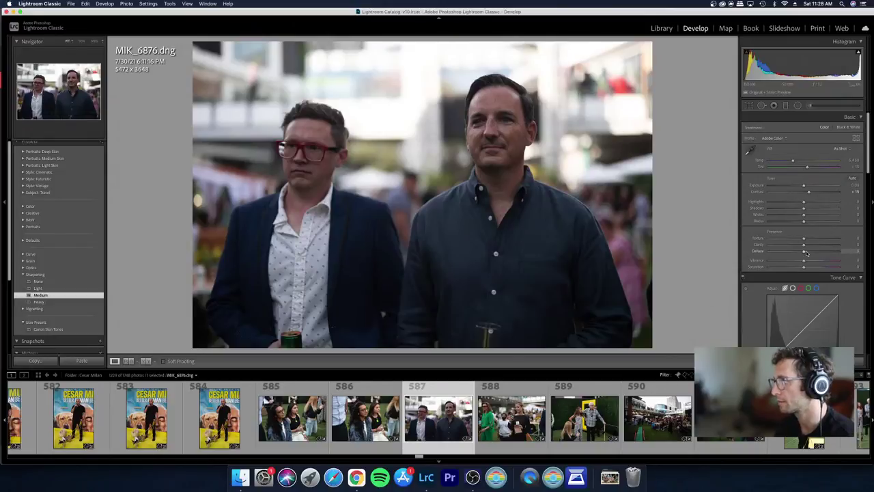
Step: Add light dehaze, raise contrast to about +27 and lift shadows to +22
left_click_drag(803, 252, 804, 253)
left_click_drag(809, 191, 792, 202)
key("Up")
key("Up")
key("Up")
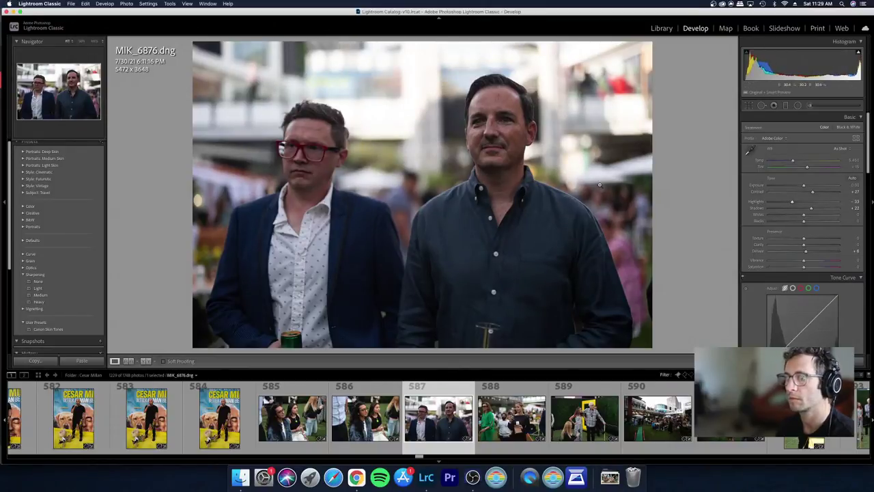
Step: Check the faces at 1:1 zoom, then return to the Library grid
left_click(546, 129)
key("z")
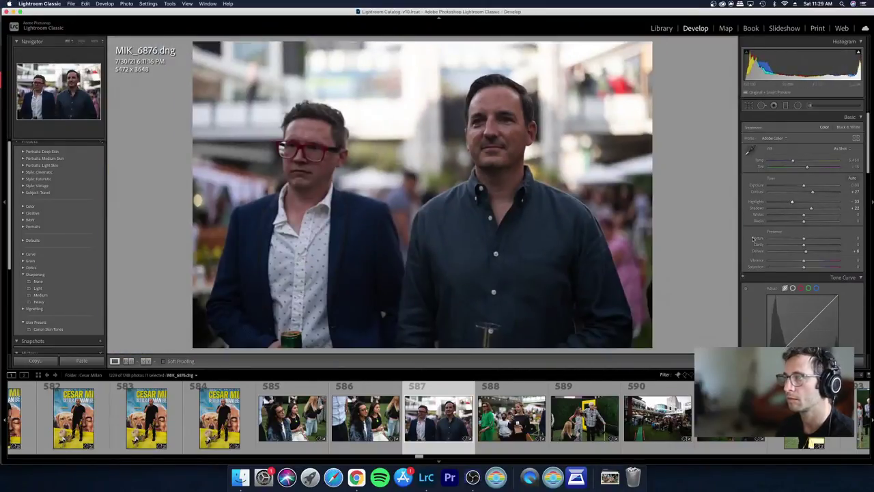
key("g")
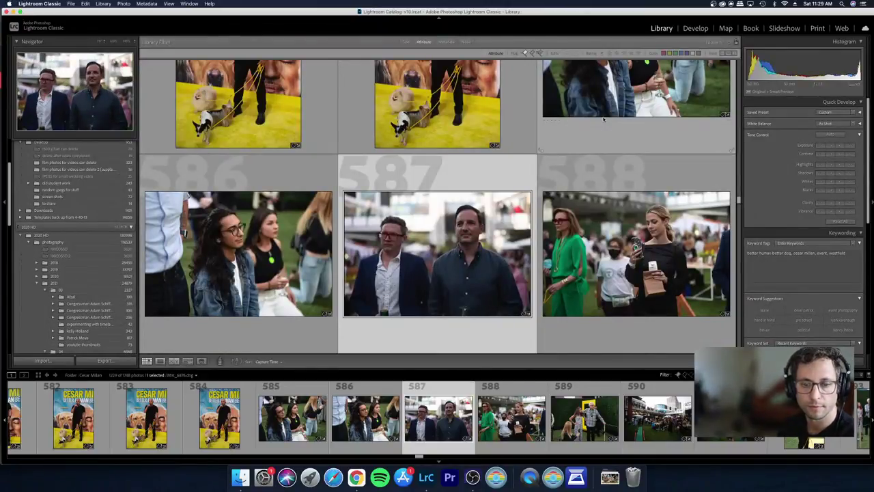
Step: Compare photos 587–590 and view photo 590 in Loupe
left_click(624, 231)
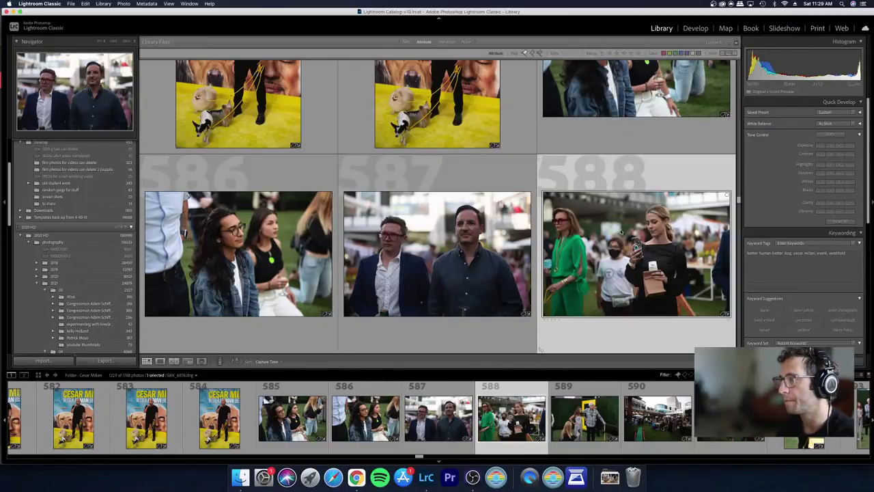
key("Left")
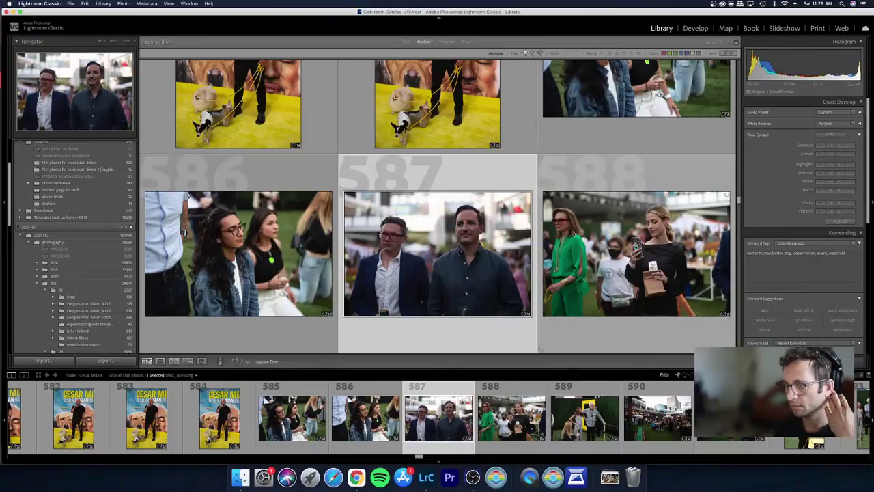
key("Right")
key("Right")
key("Right")
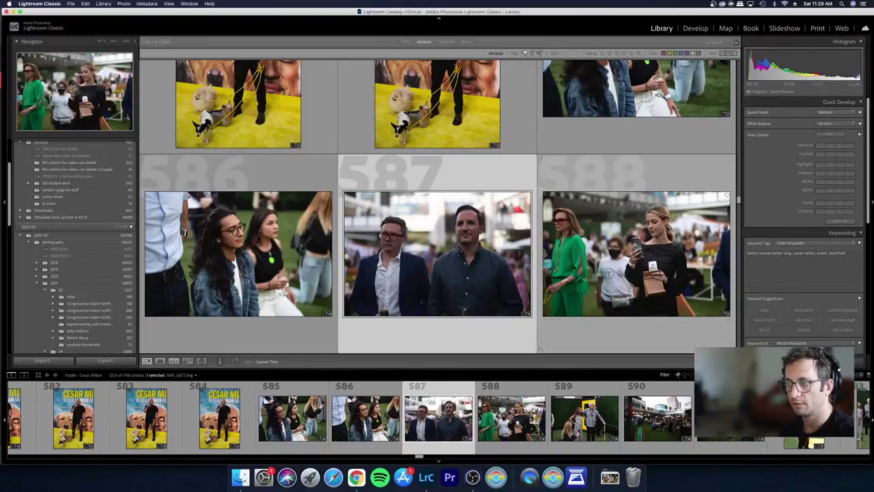
key("Left")
key("Right")
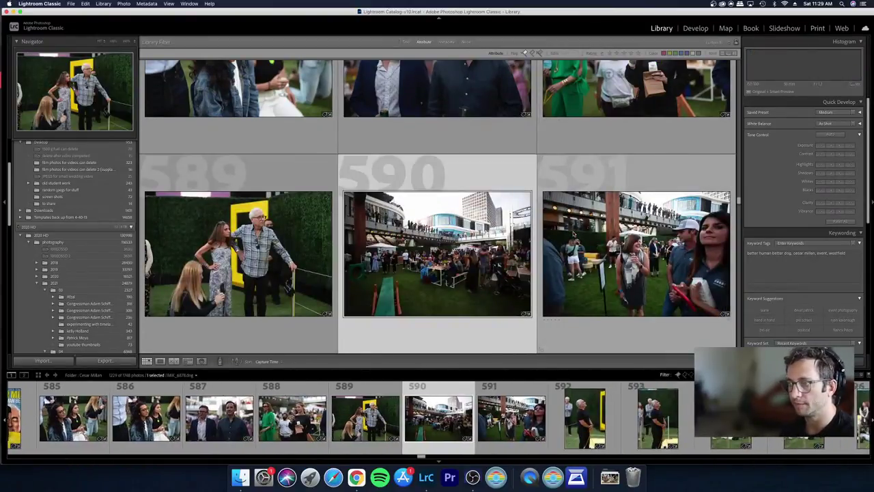
key("e")
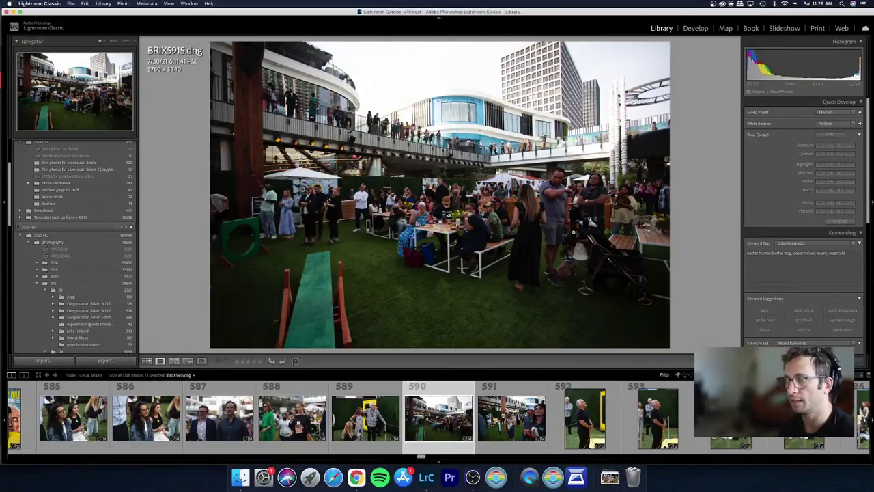
Step: Step through the similar shots to MIK_6886 and reject the near-duplicate before it
key("Right")
key("Right")
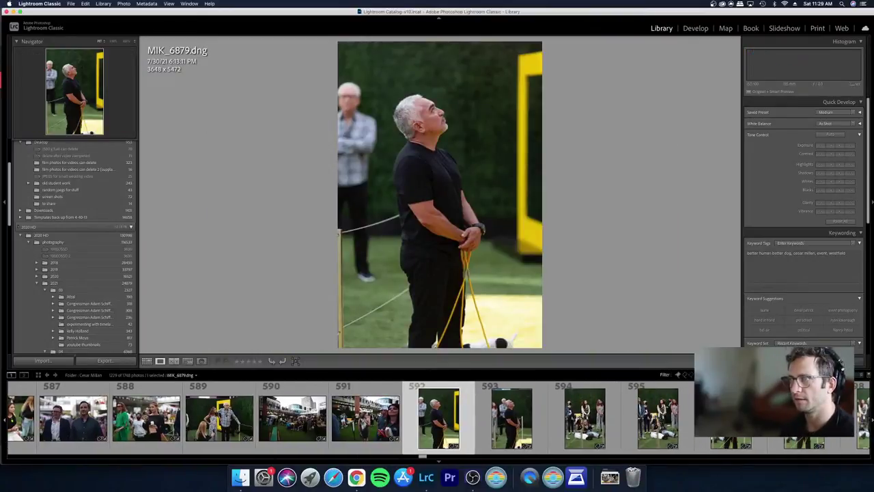
key("Right")
key("Right")
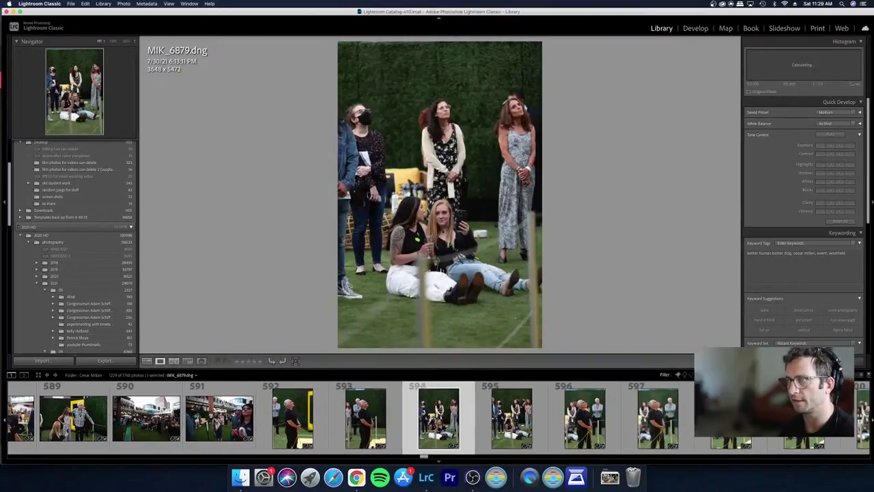
key("Right")
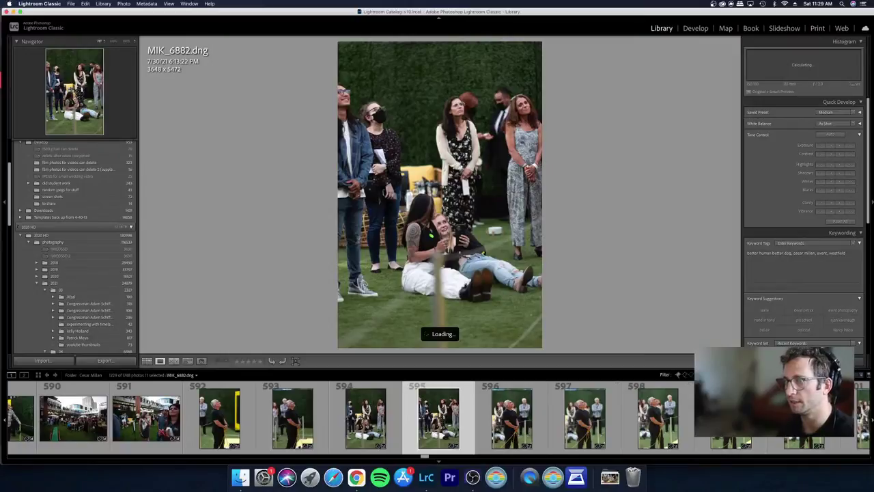
key("Right")
key("Right")
key("Left")
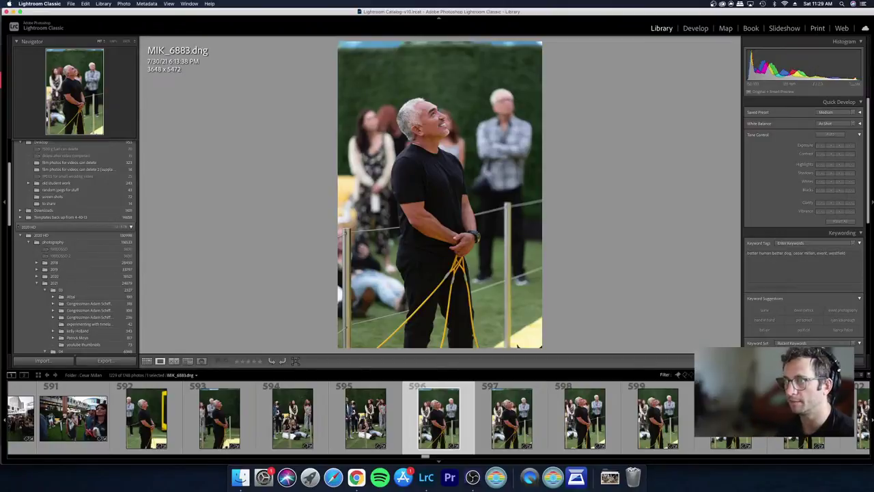
key("Right")
key("Right")
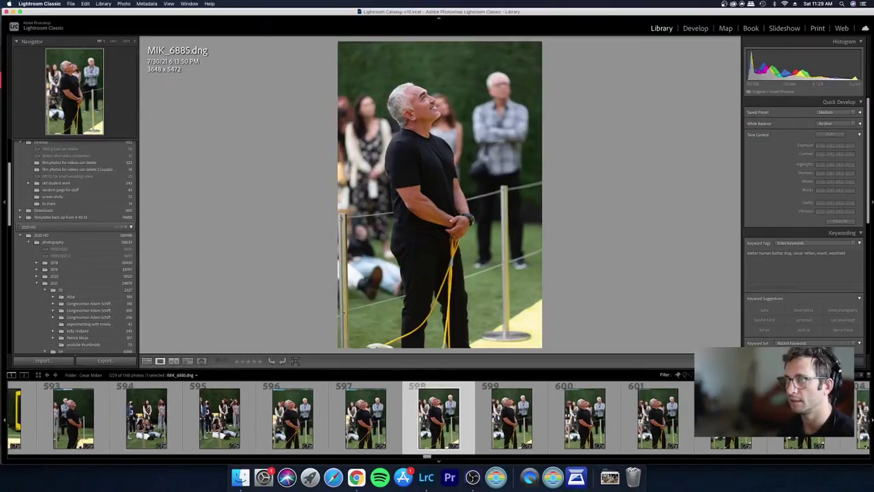
key("Right")
key("Left")
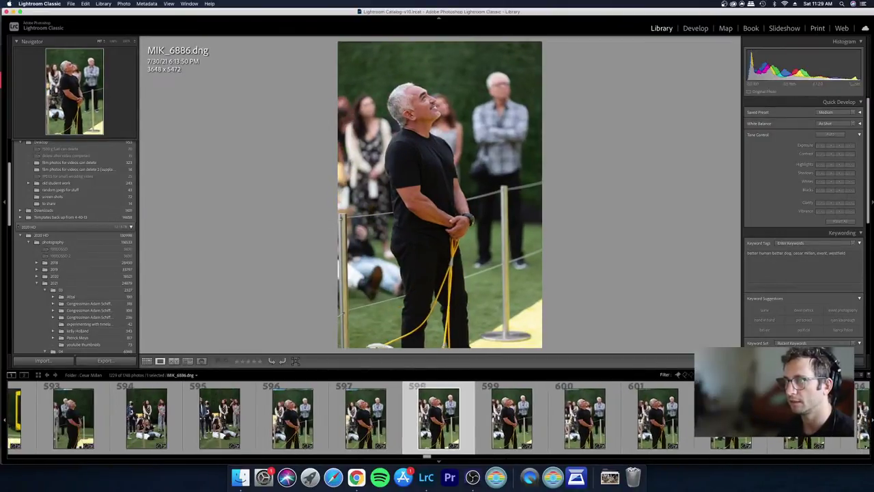
key("x")
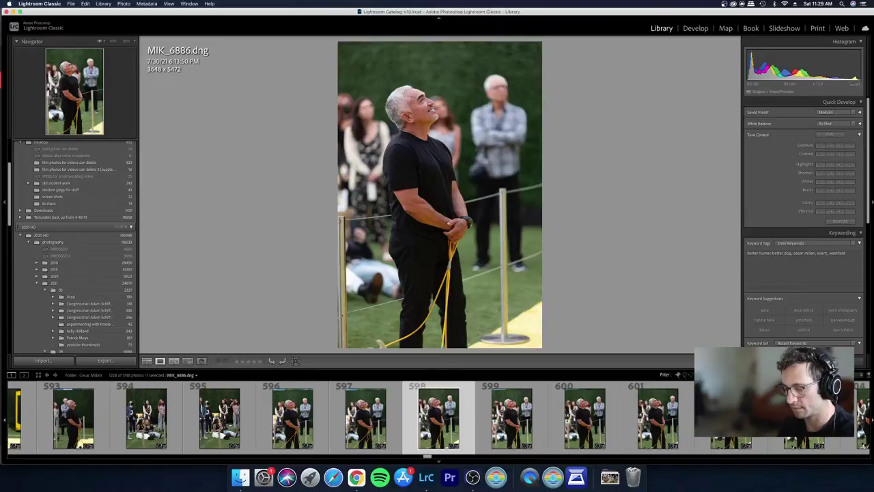
Step: Reject MIK_6890, leaving 1227 of 1748 photos, and return to MIK_6888
key("Right")
key("Right")
key("Right")
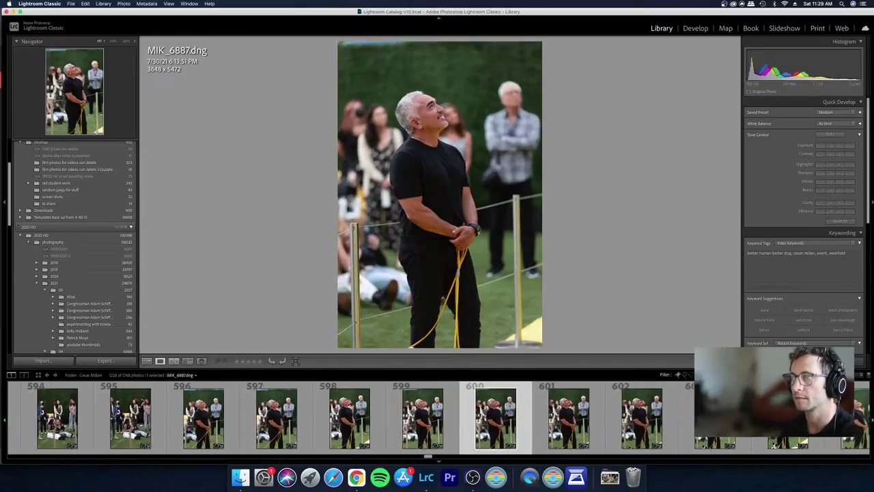
key("x")
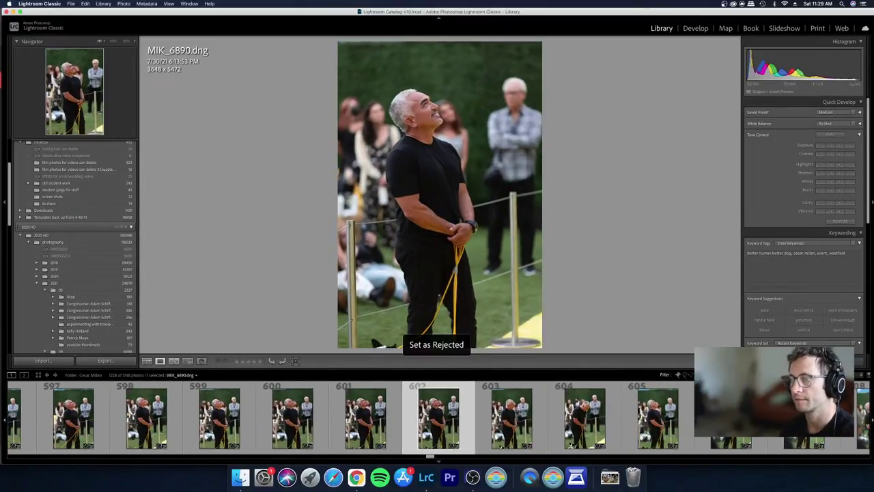
key("Left")
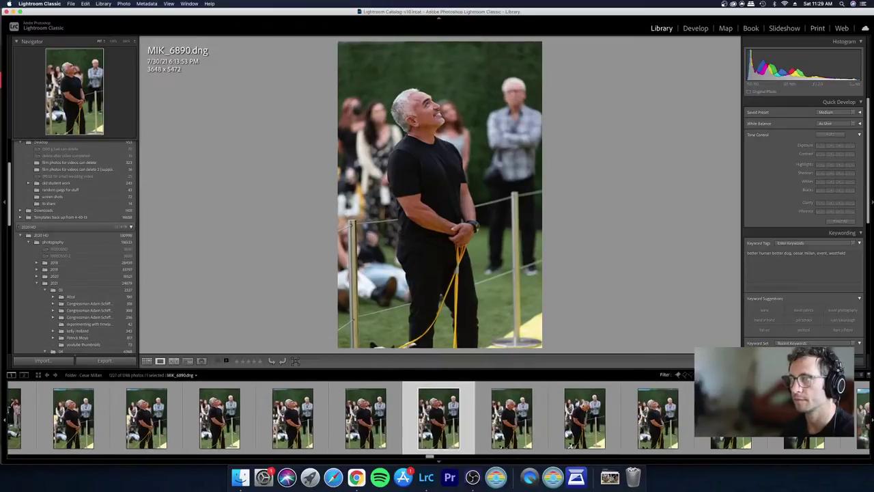
Step: Crop MIK_6888 to a landscape 3648 x 2432 frame around the man's head and shoulders
key("d")
key("r")
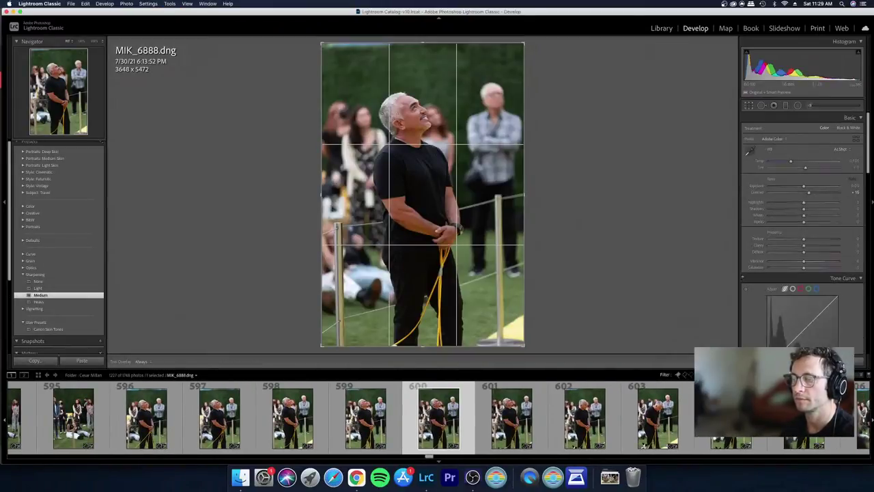
key("x")
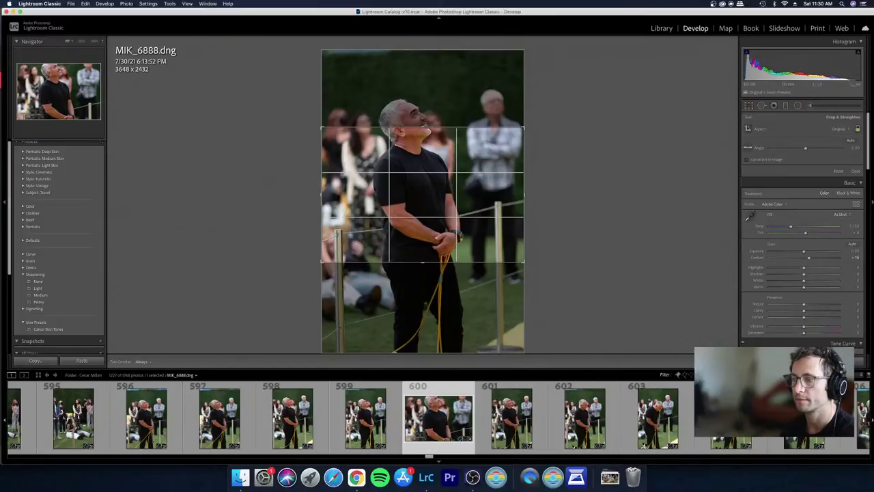
left_click_drag(423, 191, 423, 232)
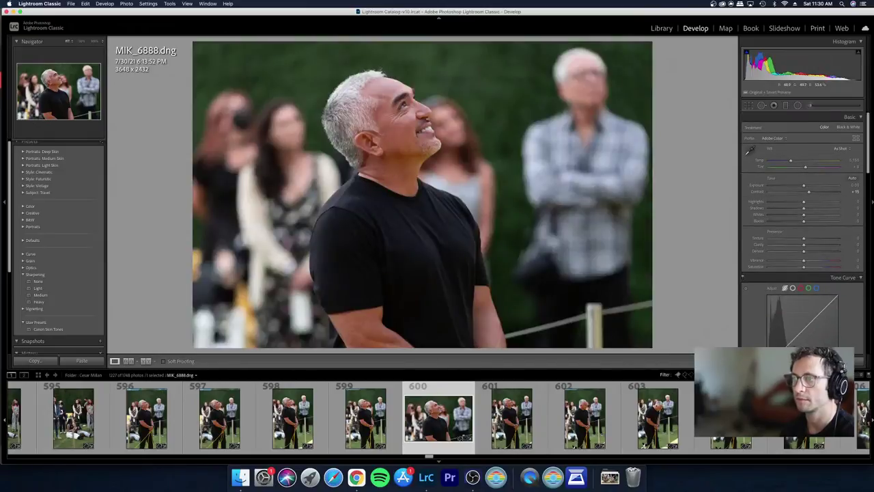
Step: Back in the grid, reject three near-duplicate shots of the man with the yellow rope
key("g")
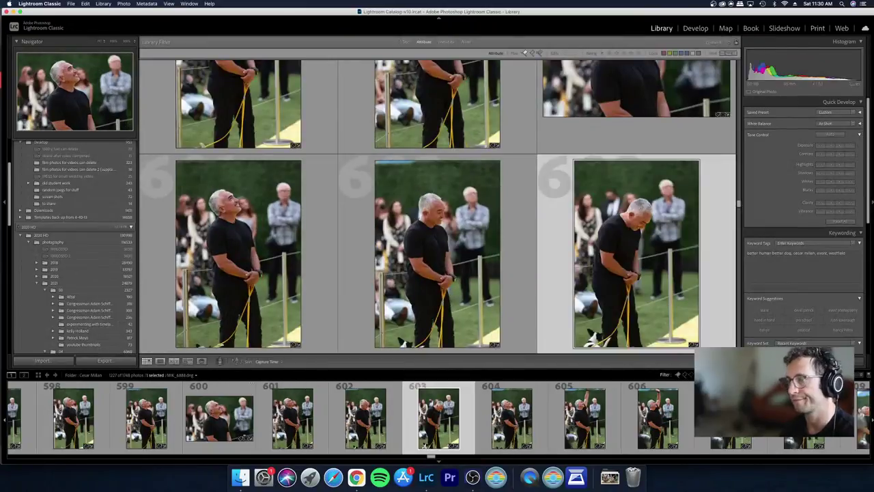
key("Left")
key("x")
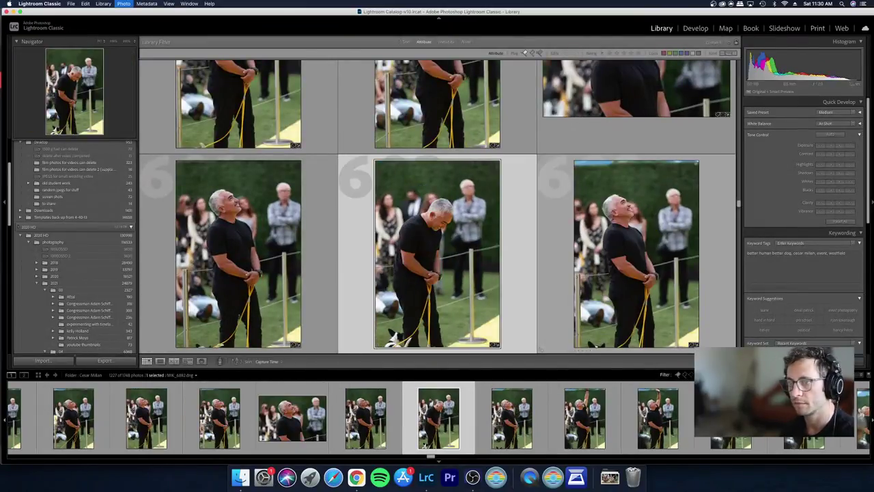
key("x")
key("Right")
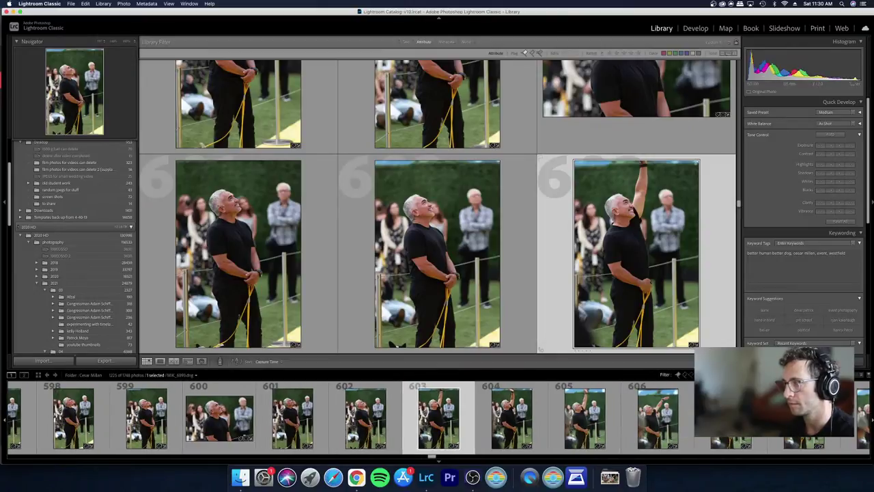
key("Right")
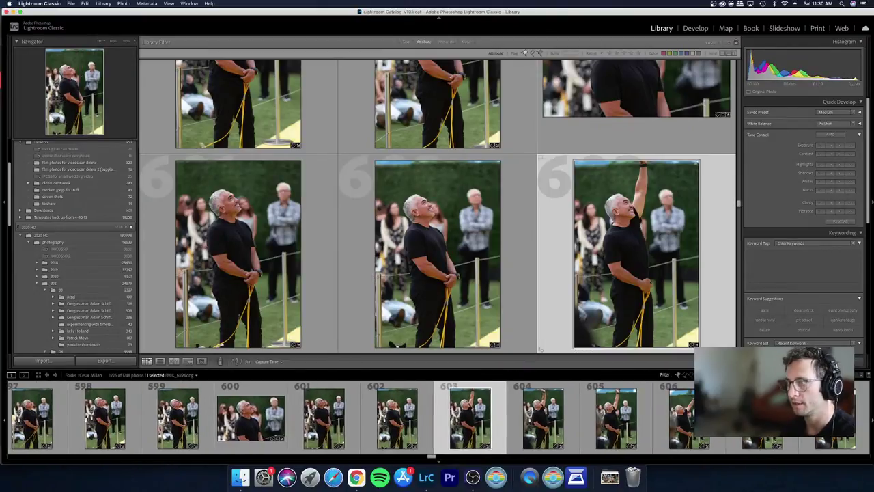
key("x")
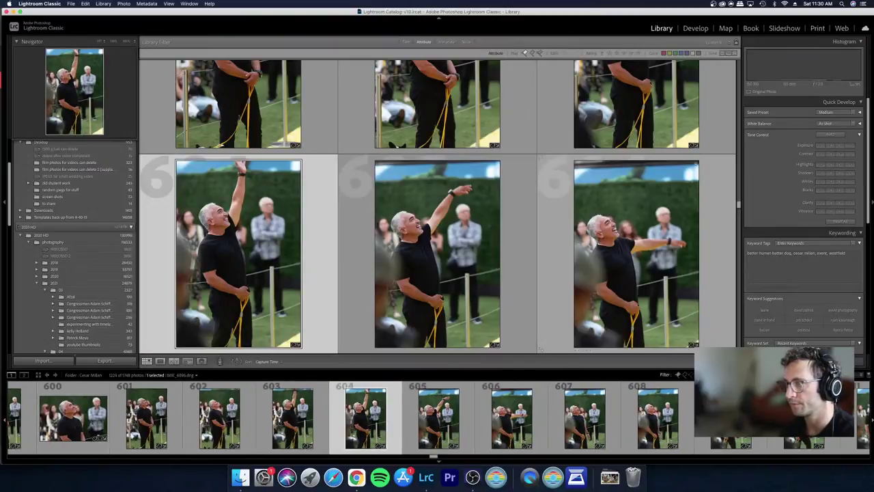
Step: Reject two more similar shots, undoing one mistaken rejection
key("Left")
key("Right")
key("Right")
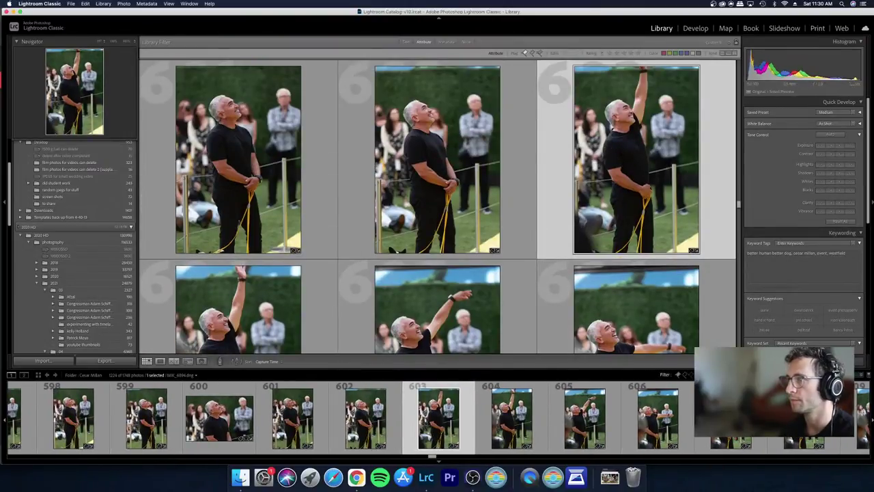
key("Right")
key("Right")
key("Right")
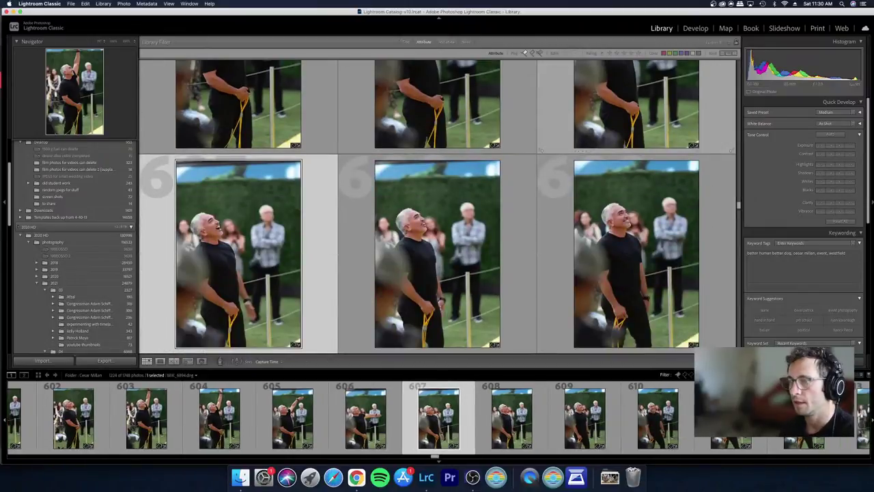
key("x")
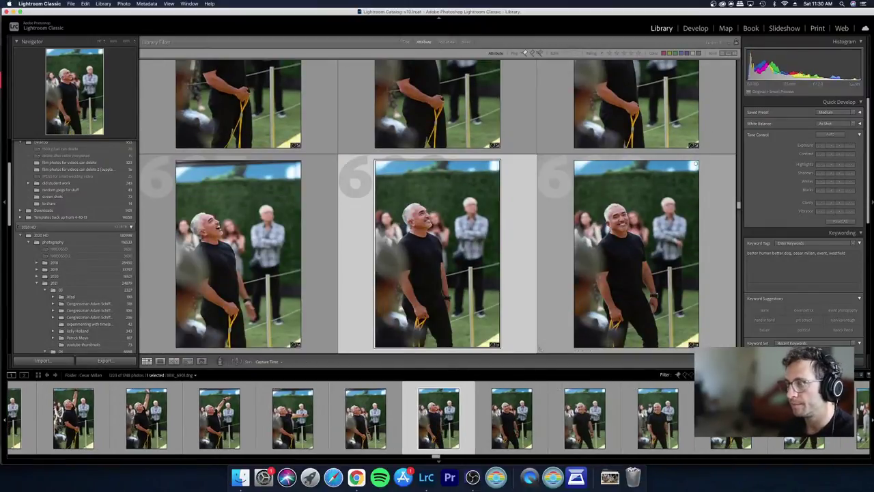
key("Right")
key("Right")
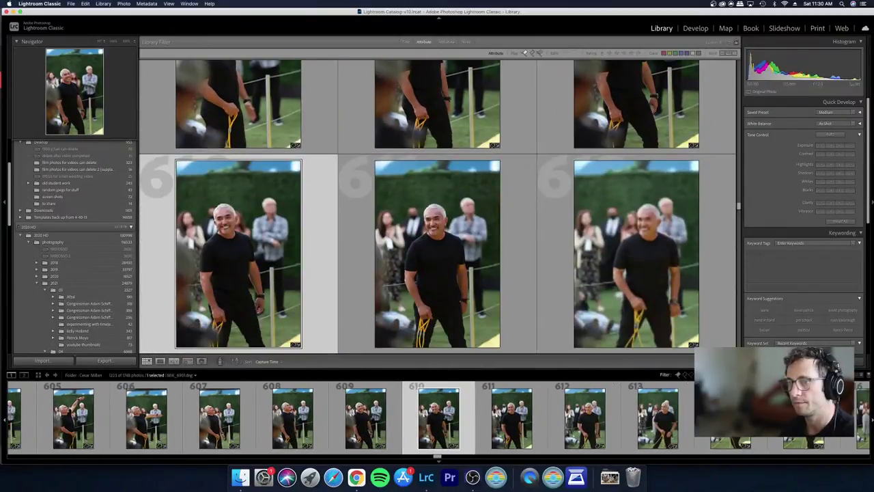
key("Right")
key("x")
key("super+z")
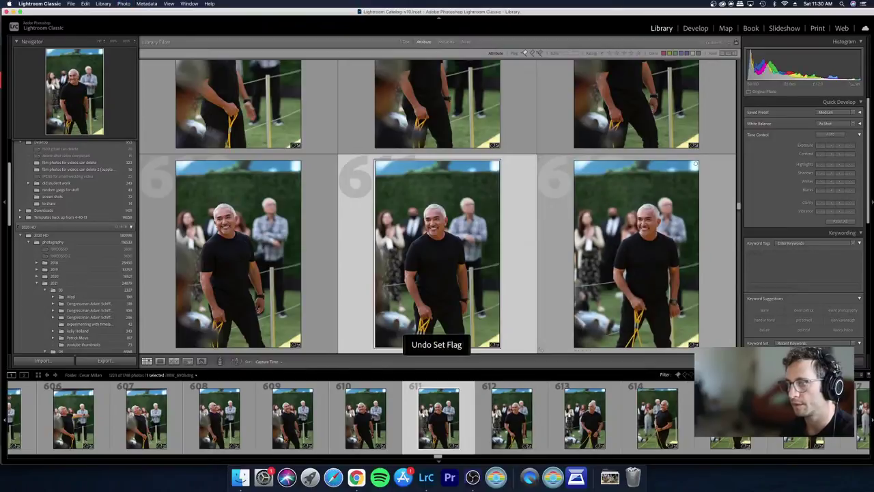
Step: Reject two more similar shots and show MIK_6904 full-size in Loupe
key("Right")
key("Right")
key("Right")
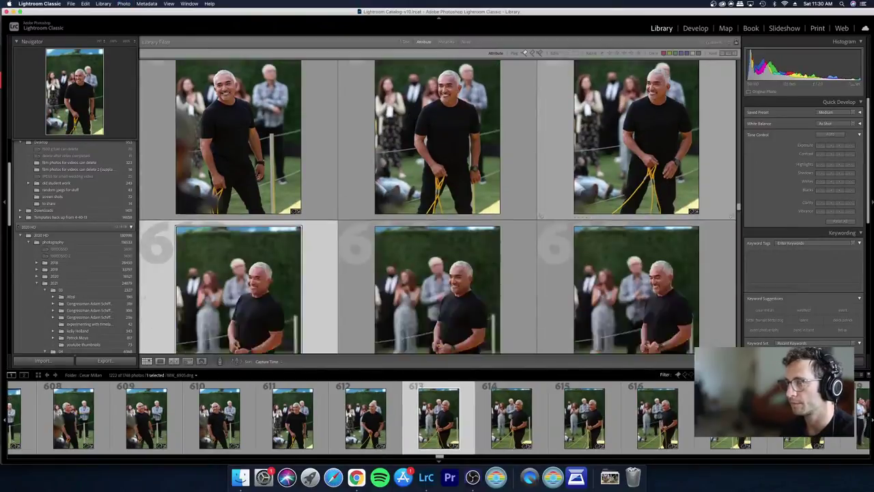
key("Right")
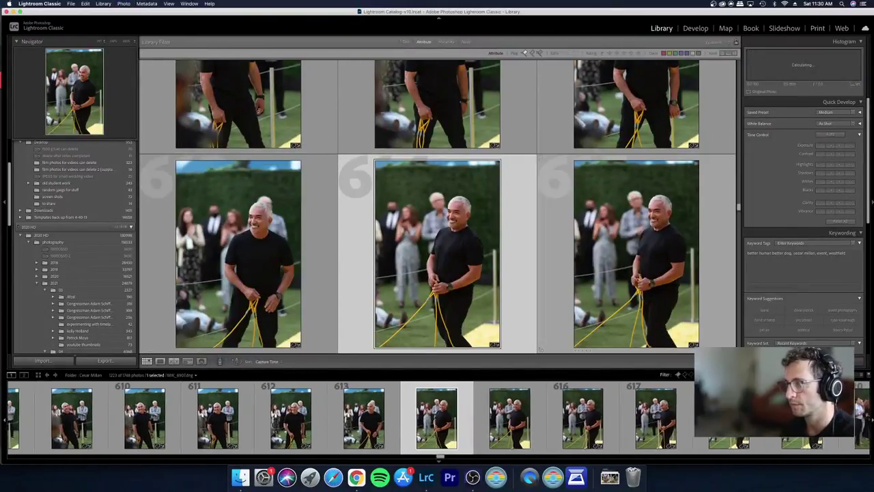
key("Right")
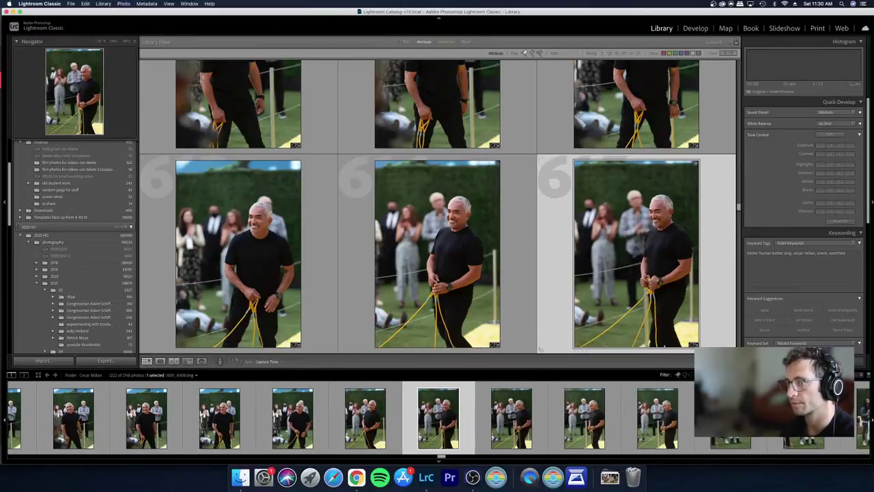
key("x")
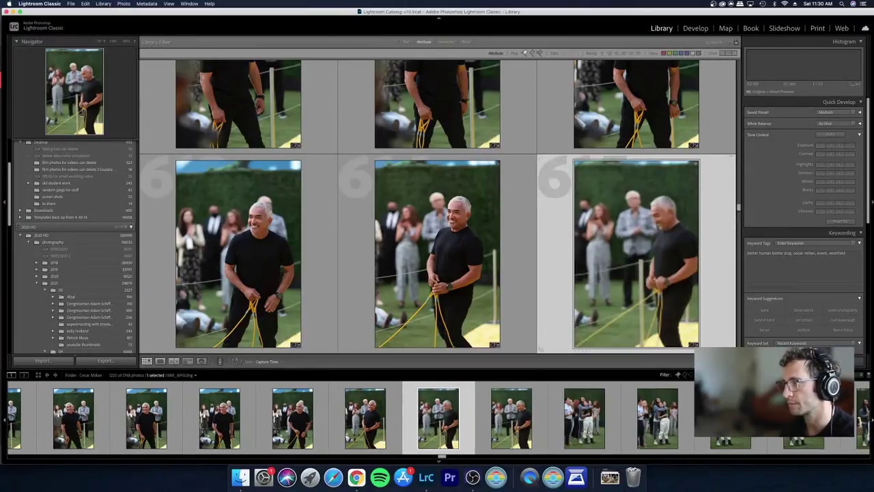
key("x")
key("x")
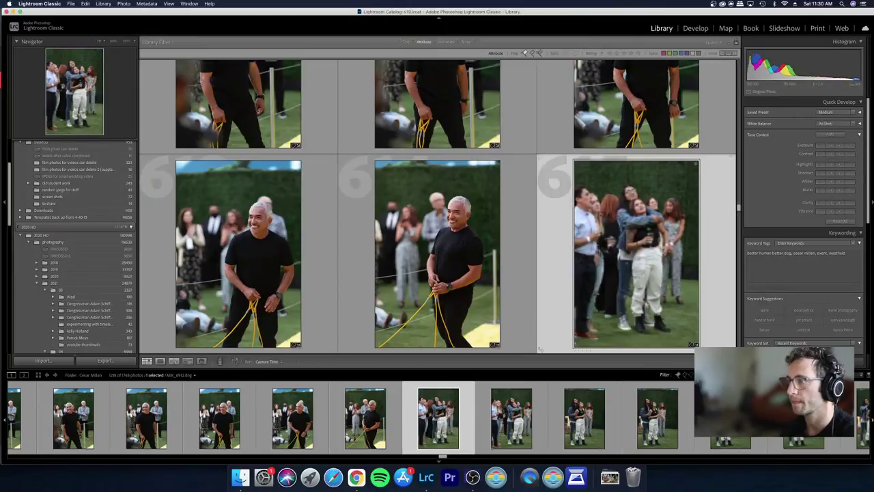
key("Left")
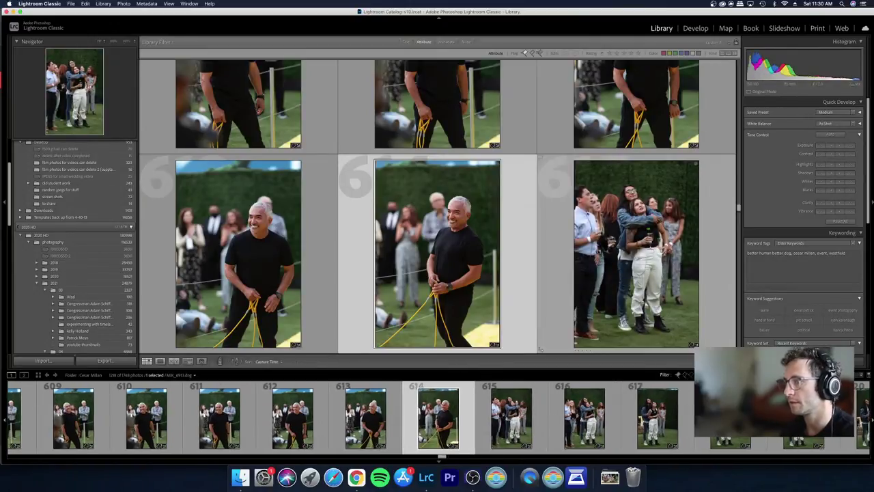
key("e")
key("Left")
key("Left")
key("Left")
Step: Reject a weak earlier shot, then skip ahead and reject one of the couple photos
key("Left")
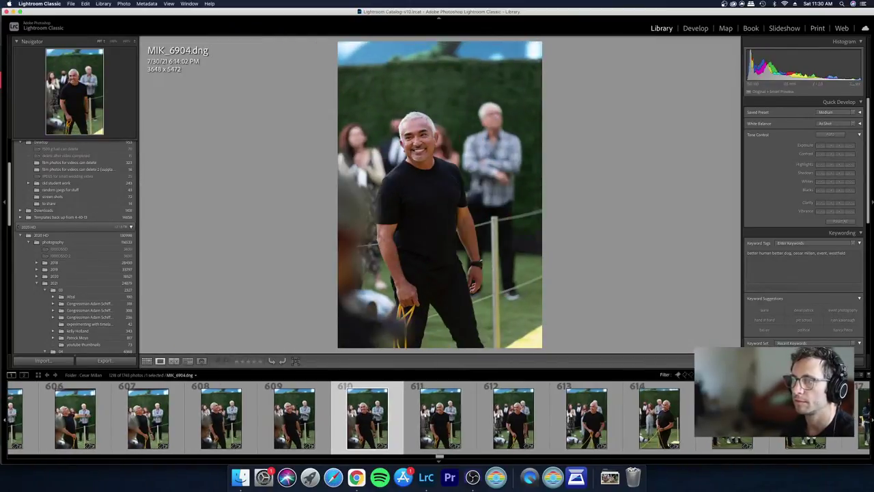
key("Left")
key("Left")
key("Left")
key("Left")
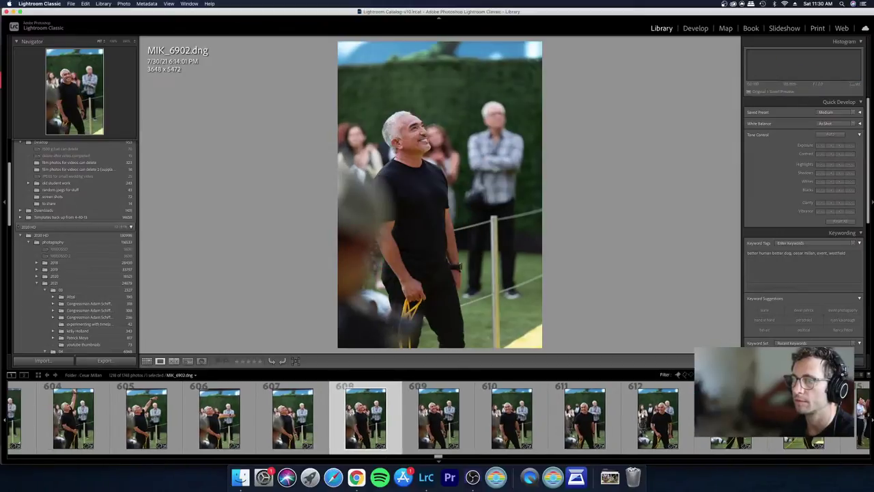
key("Left")
key("x")
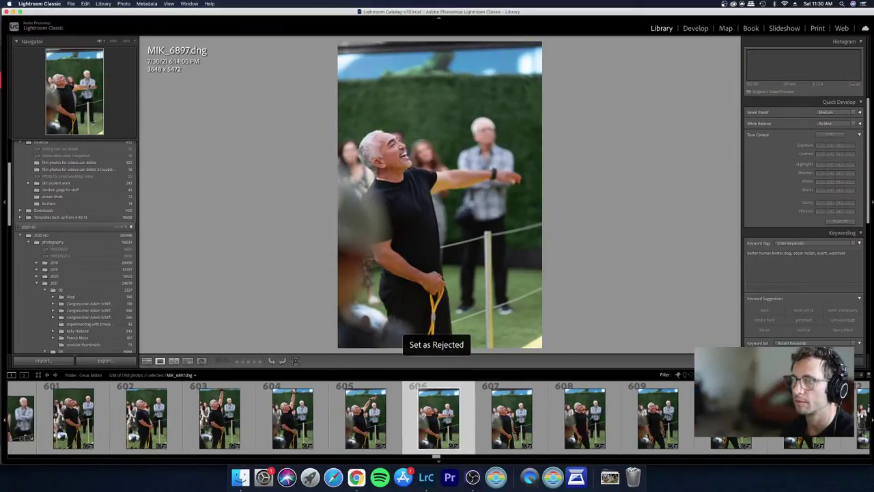
key("Left")
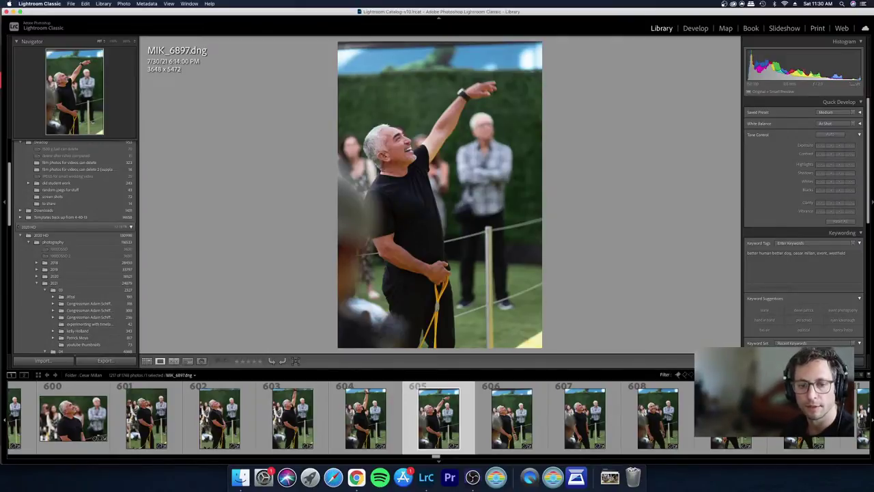
key("Right")
key("Right")
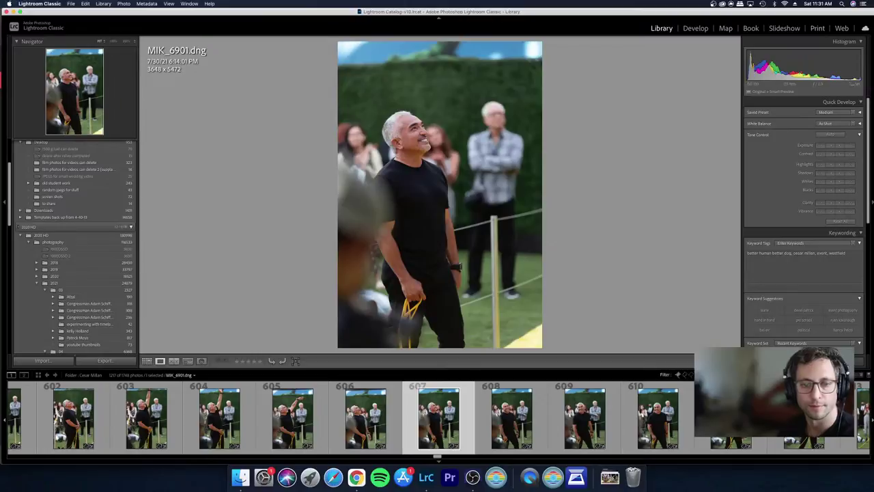
key("Right")
key("Right")
key("Right")
key("Right")
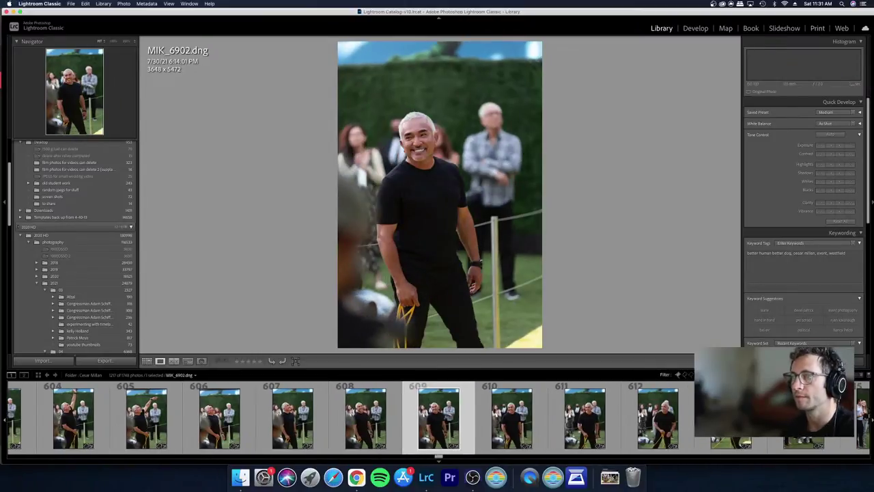
key("Right")
key("Right")
key("Right")
key("Right")
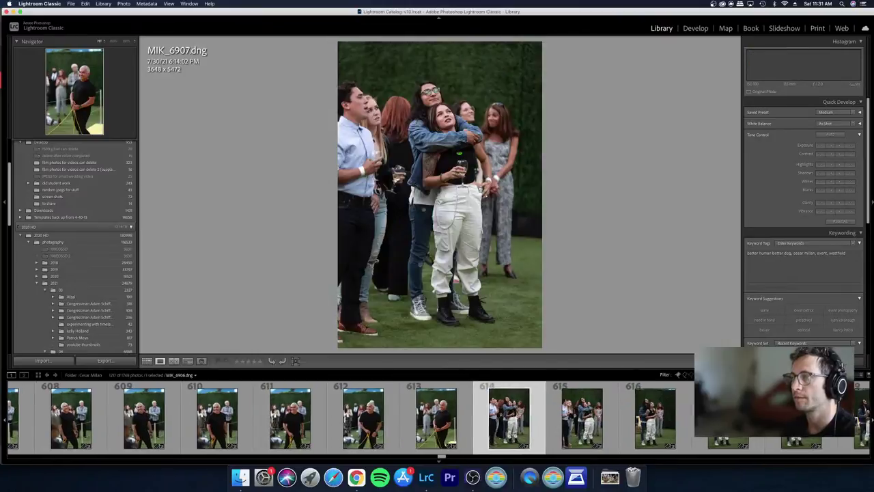
key("Right")
key("Right")
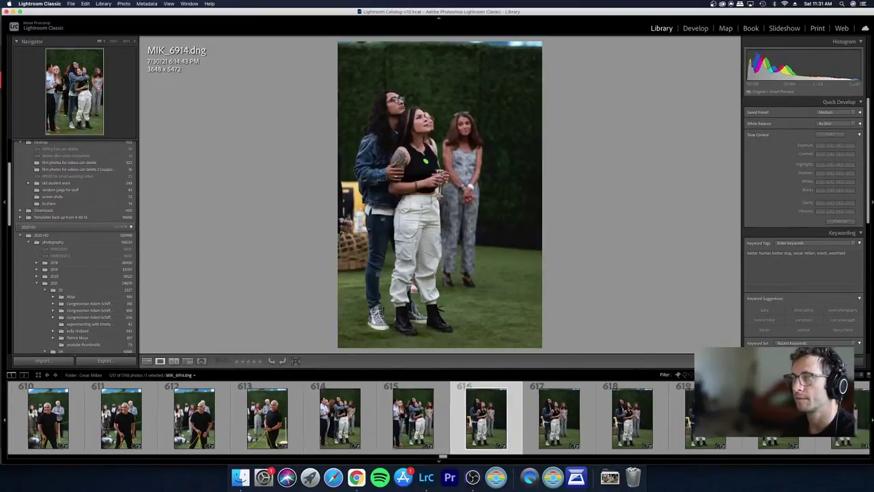
key("Left")
key("Left")
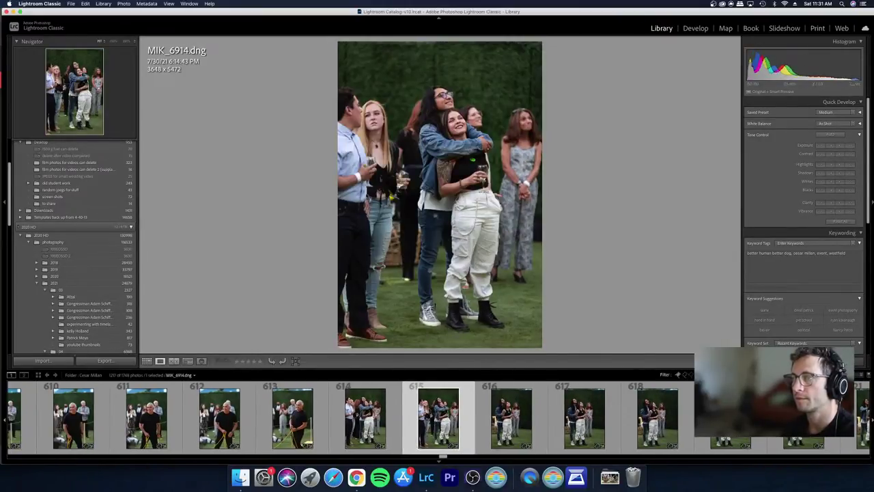
key("Right")
key("Right")
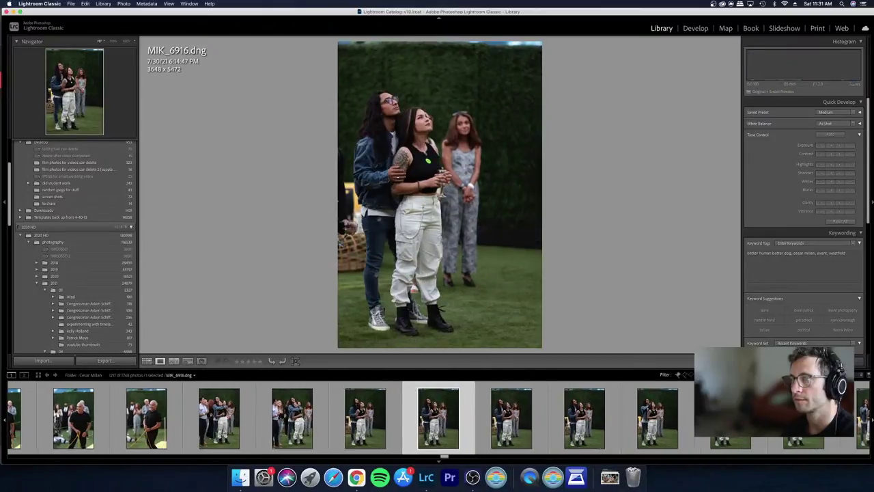
key("x")
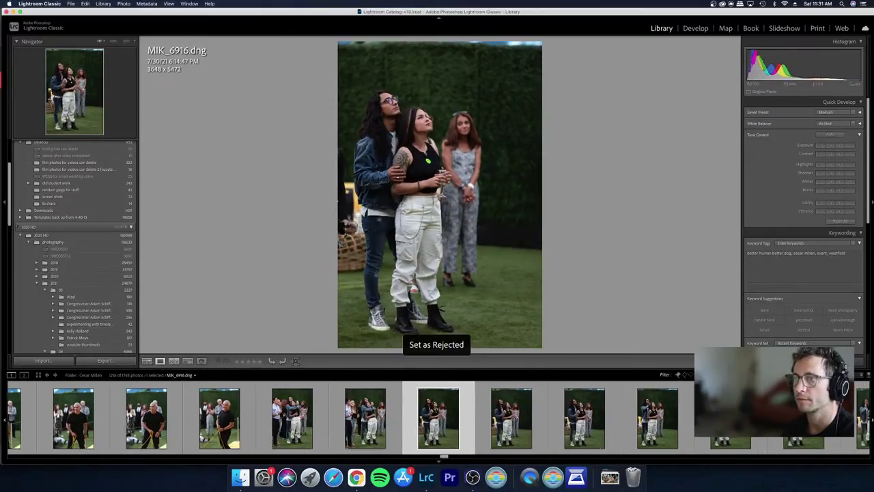
Step: Compare neighbouring couple photos and reject four weak ones, including the bald man's photo
key("Right")
key("Left")
key("Left")
key("x")
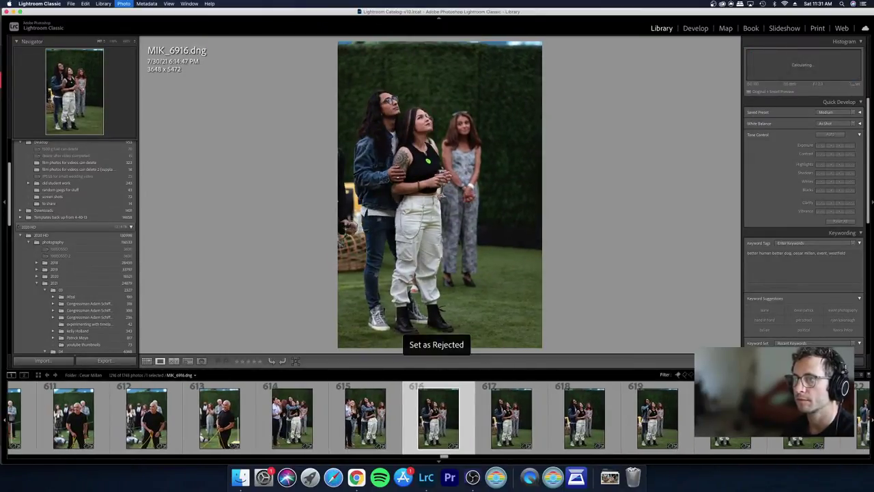
key("Right")
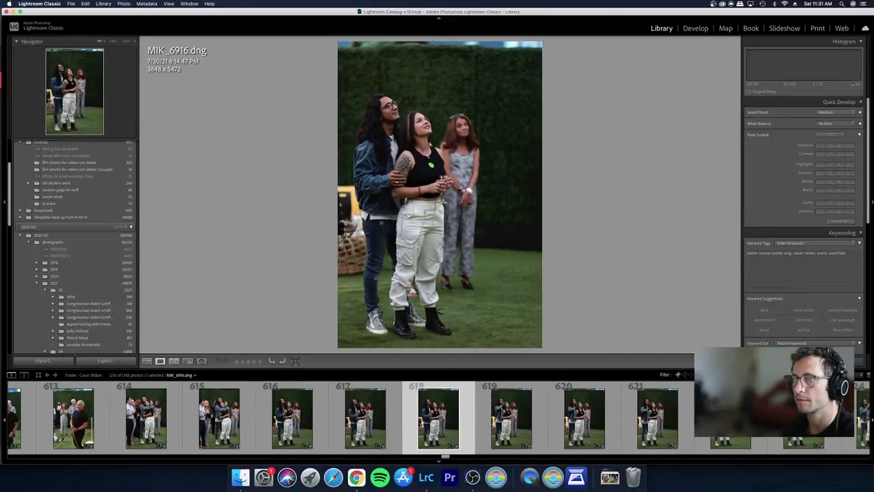
key("Right")
key("Left")
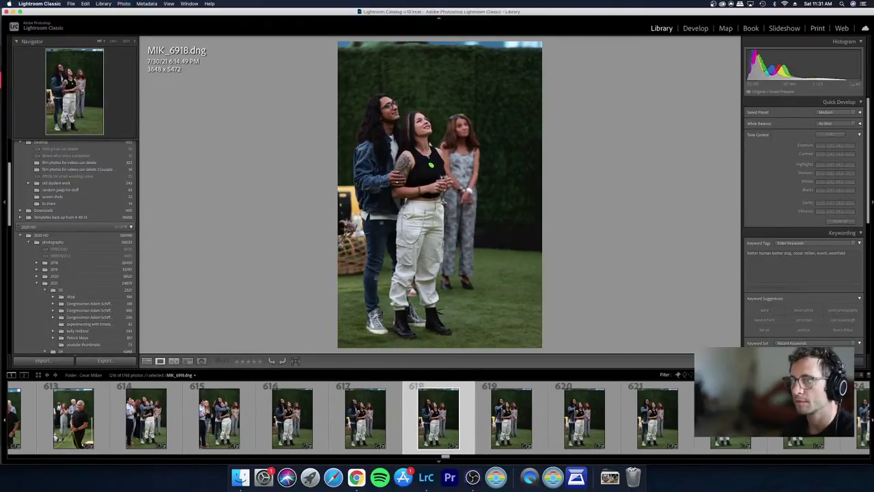
key("Right")
key("Right")
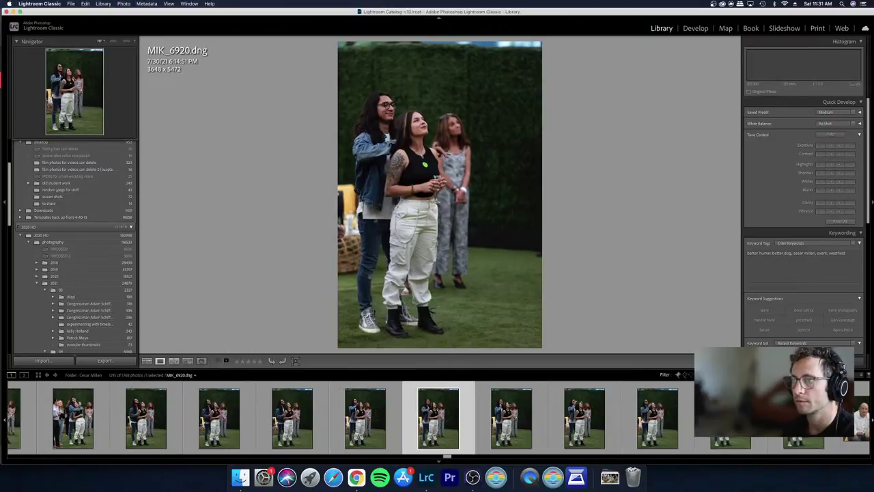
key("Right")
key("x")
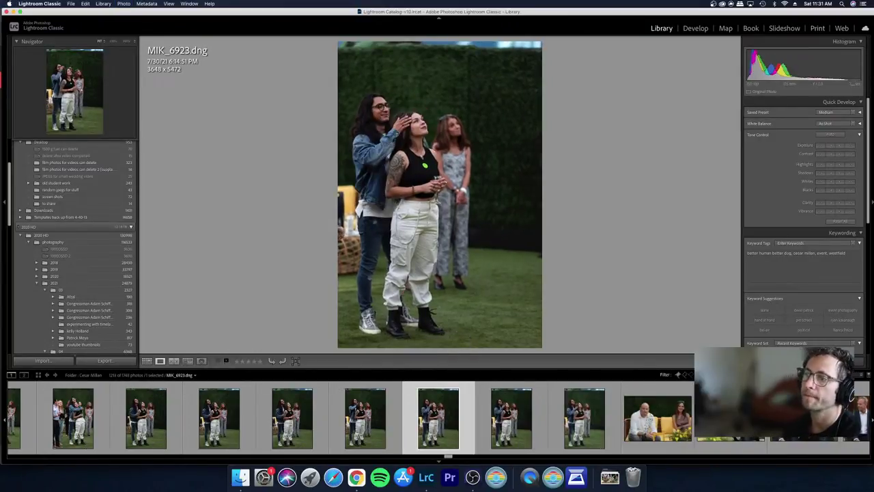
key("x")
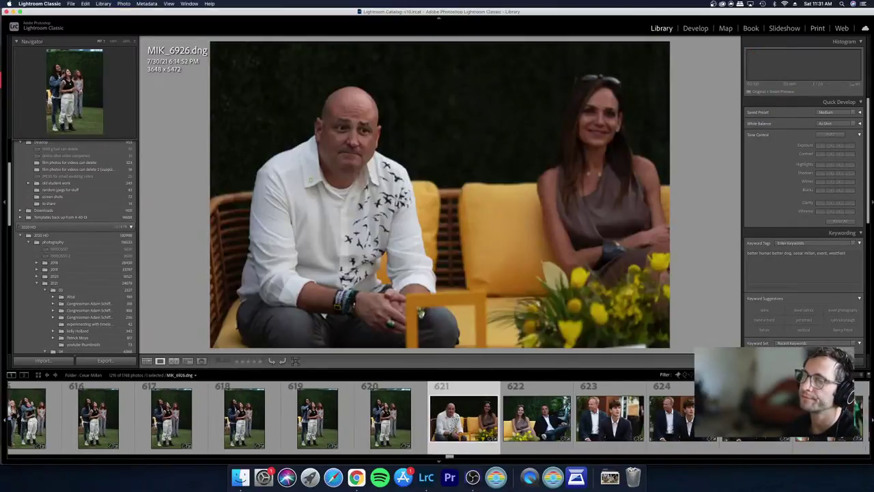
key("x")
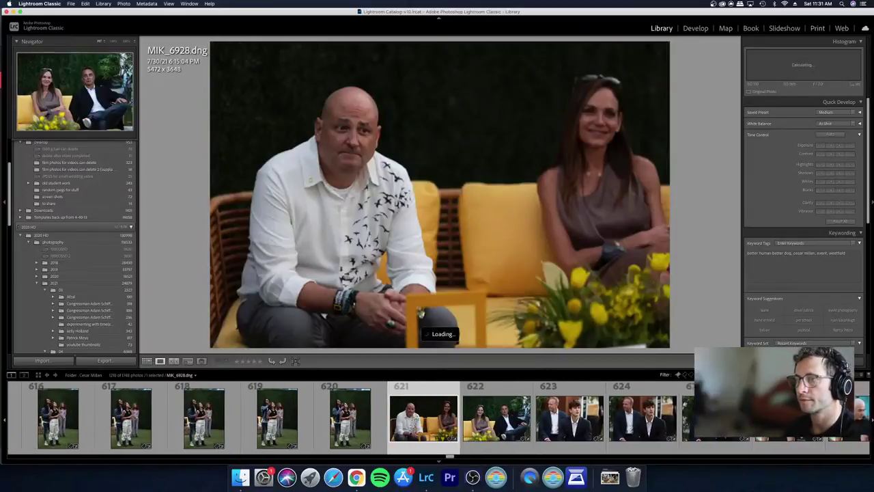
Step: Reject the blurry photo of the young man and a weak photo of the pair
key("g")
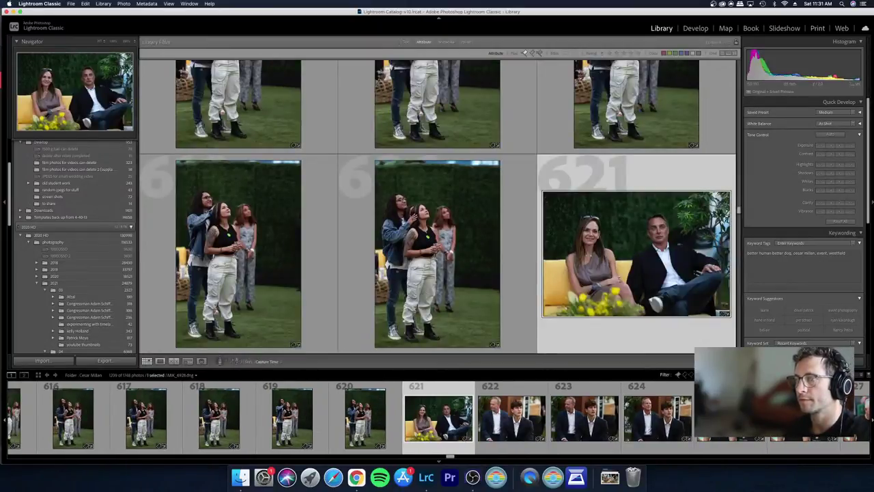
key("Right")
key("Right")
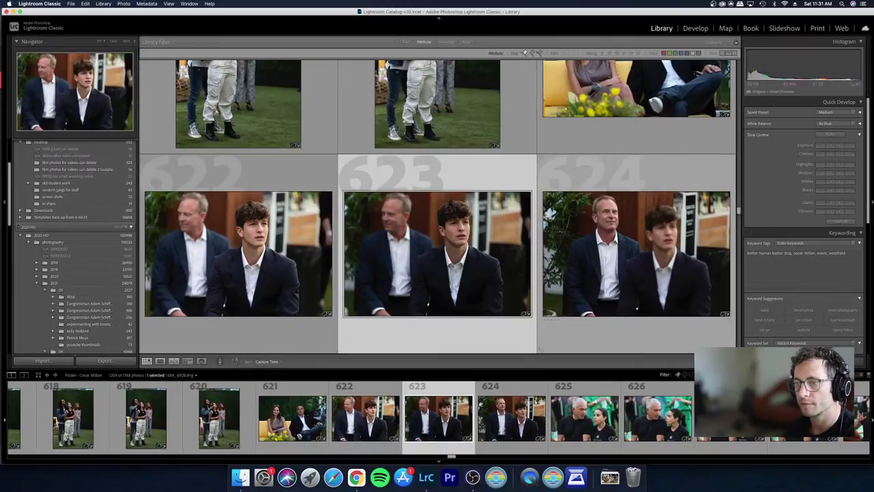
key("e")
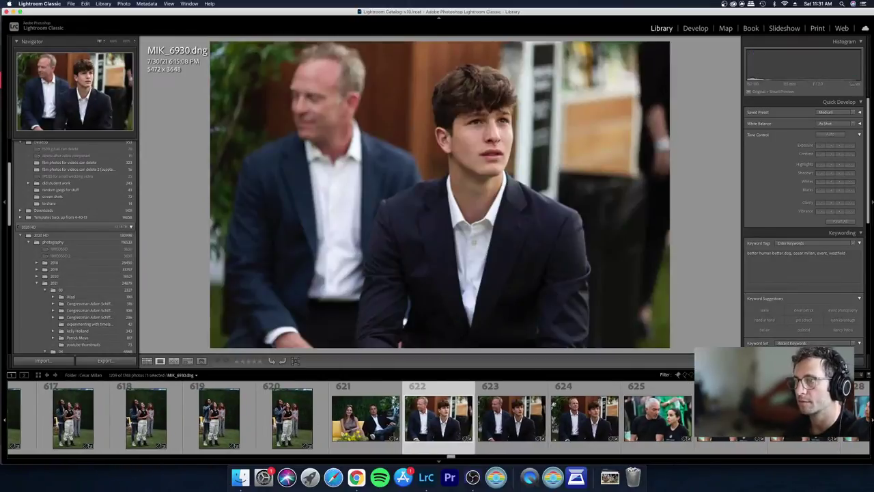
key("x")
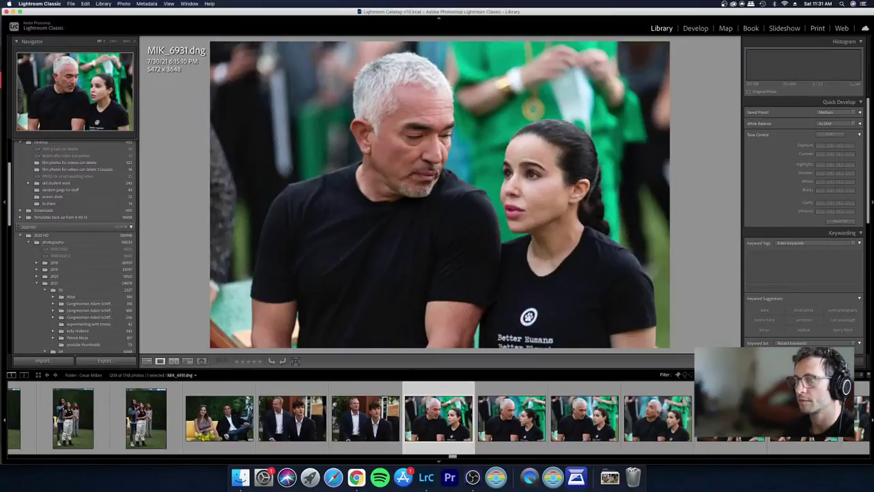
key("Right")
key("Right")
key("x")
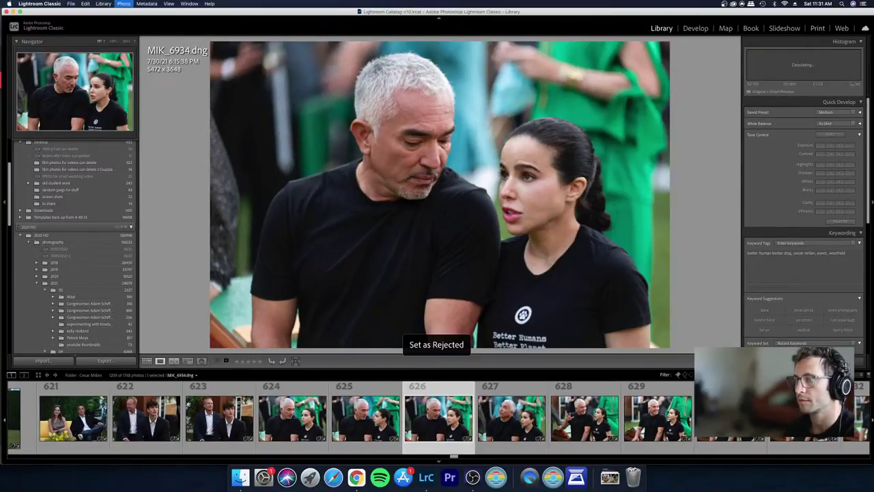
Step: Compare photos 626 to 630 in the grid and reject 630 and the similar next photo
key("g")
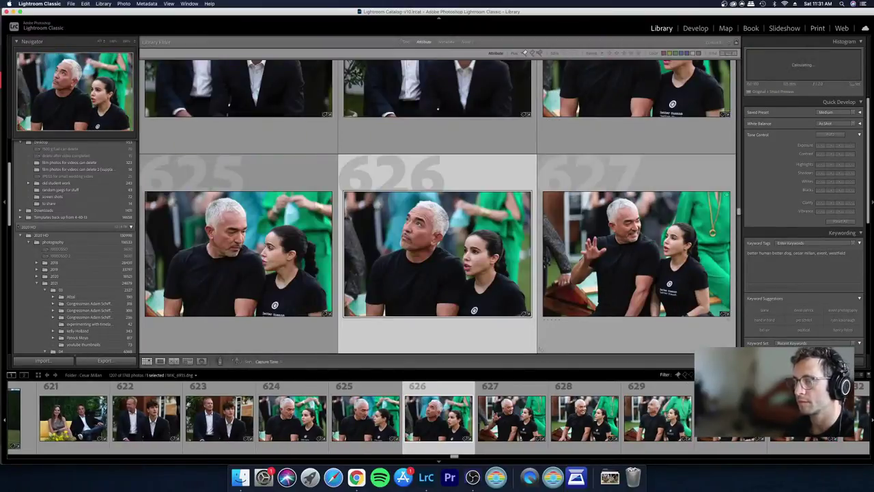
key("Right")
key("Left")
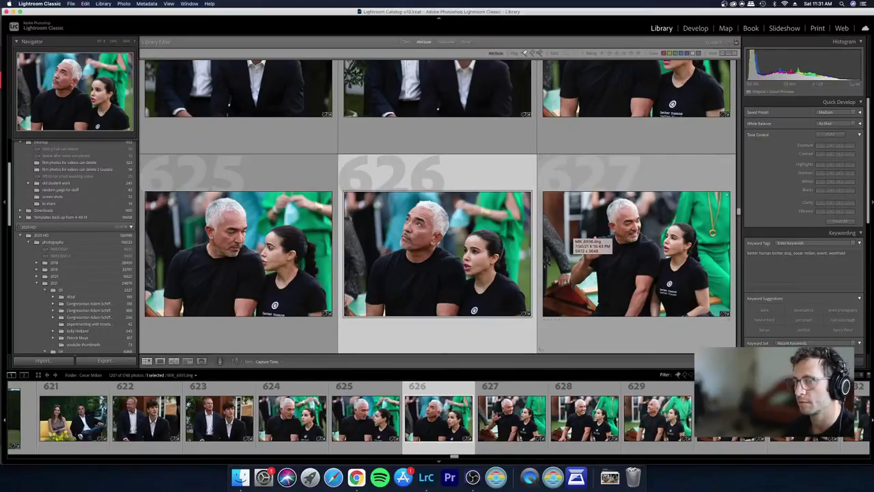
key("Right")
key("Right")
key("Right")
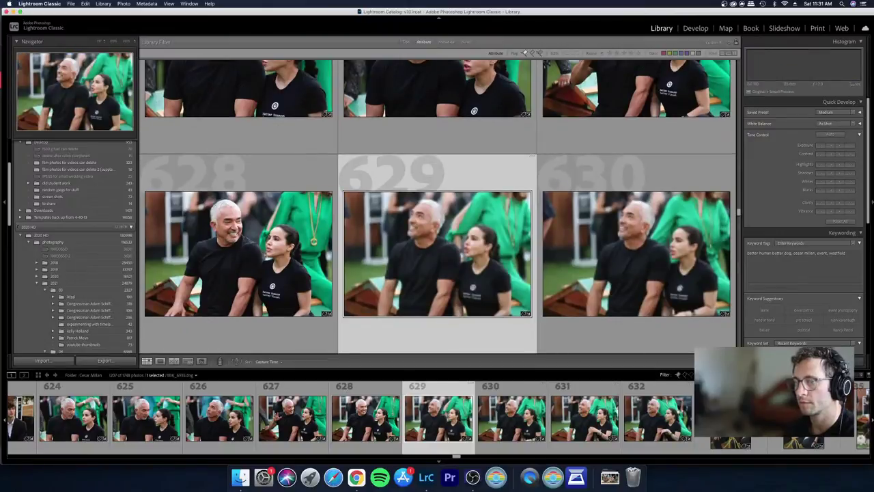
key("Right")
key("Left")
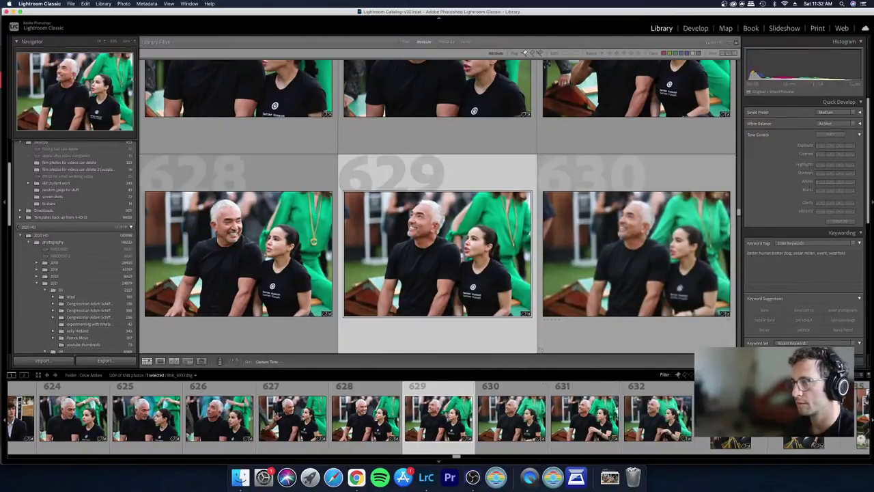
key("Right")
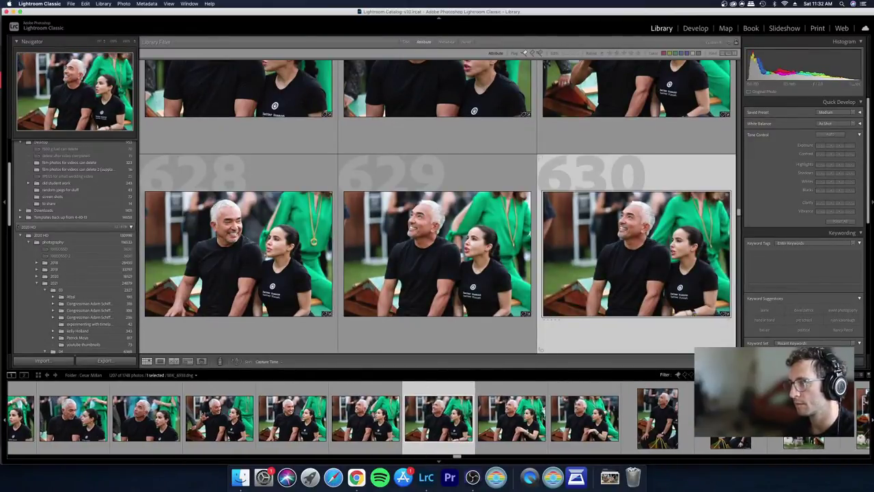
key("x")
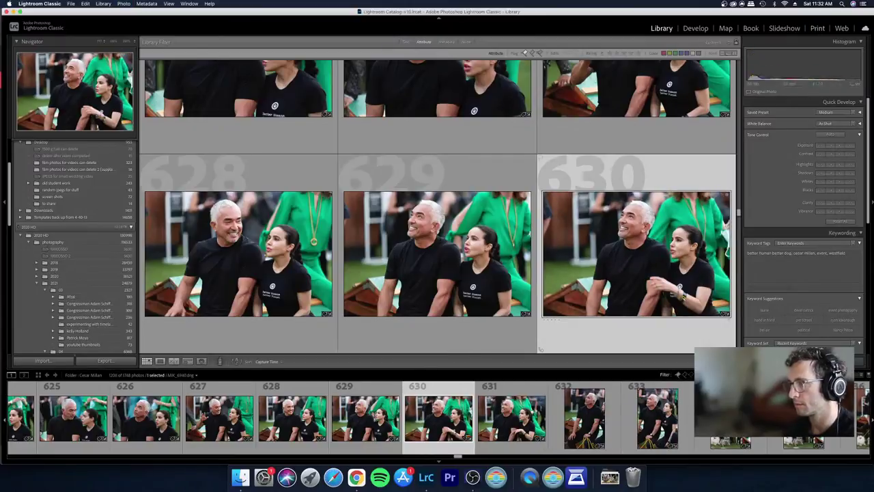
key("x")
Step: Reject photos 632 and 633, then advance to photo 637
key("Right")
key("Right")
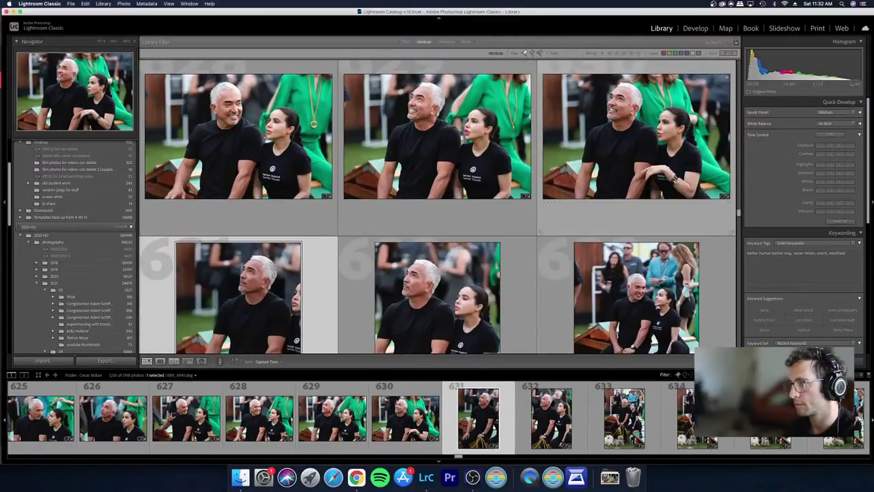
key("x")
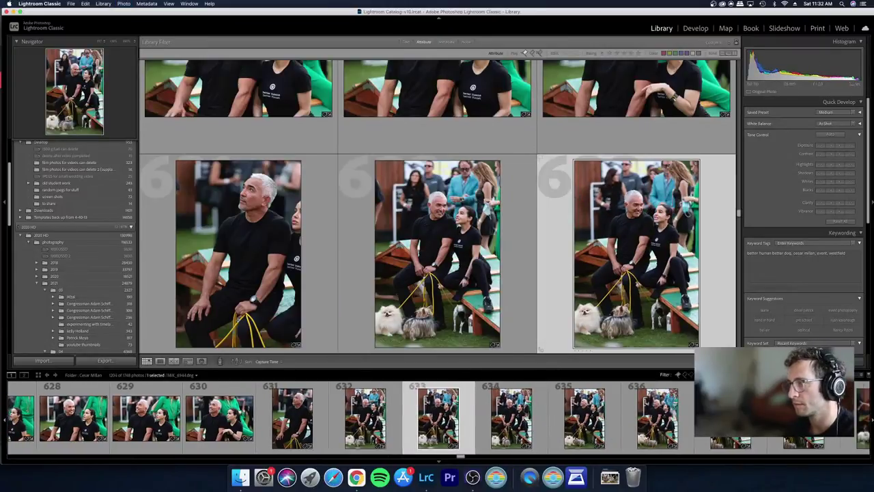
key("x")
key("Right")
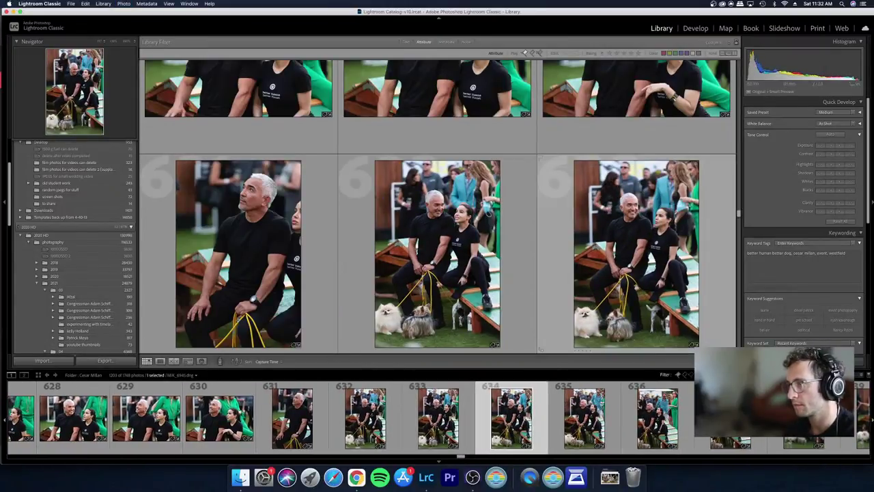
key("Right")
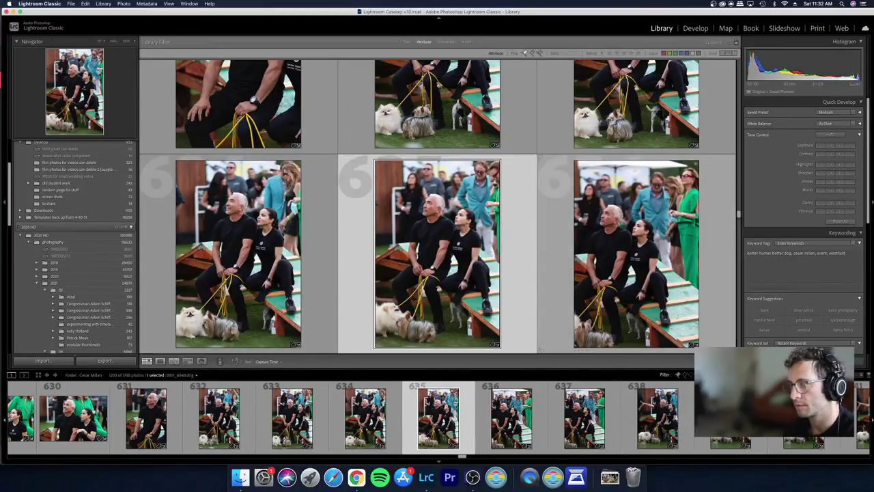
key("Right")
key("Right")
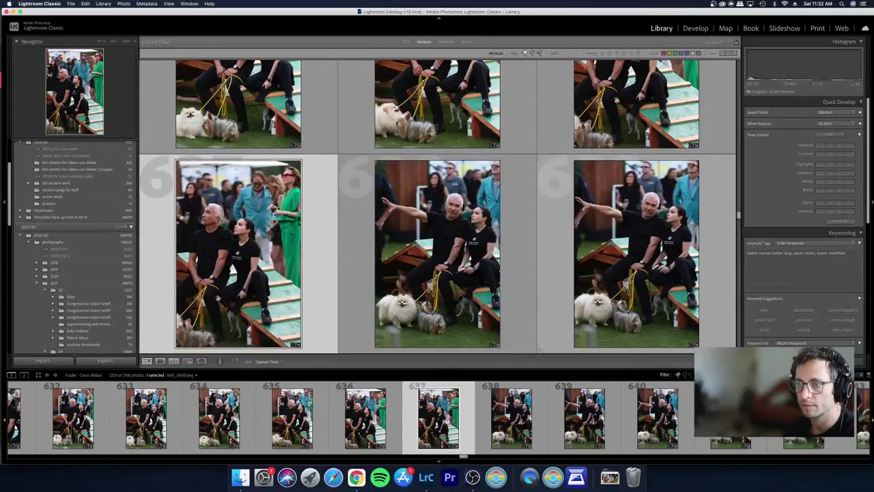
Step: In Loupe, reject nine near-identical seated shots of the pair, then return to the grid
key("e")
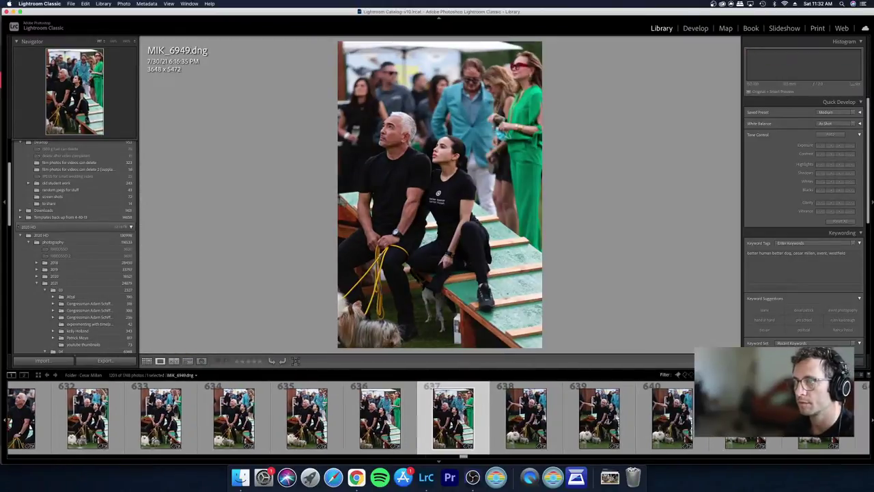
key("x")
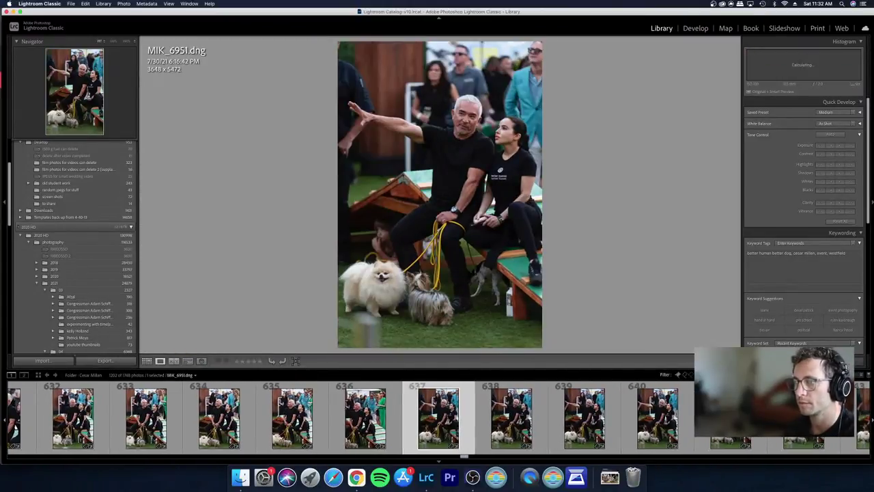
key("x")
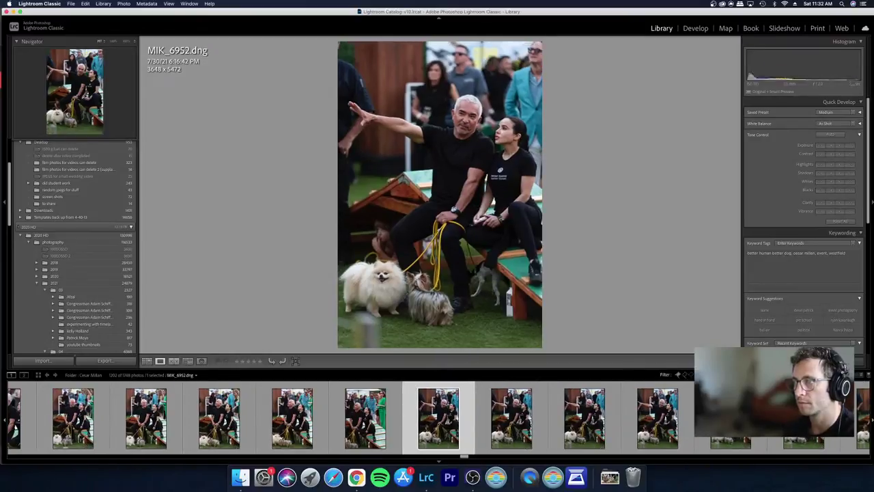
key("x")
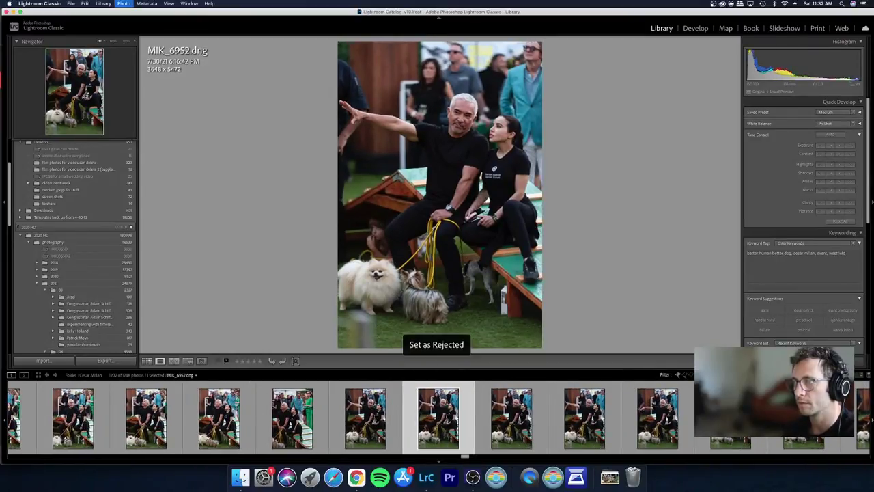
key("x")
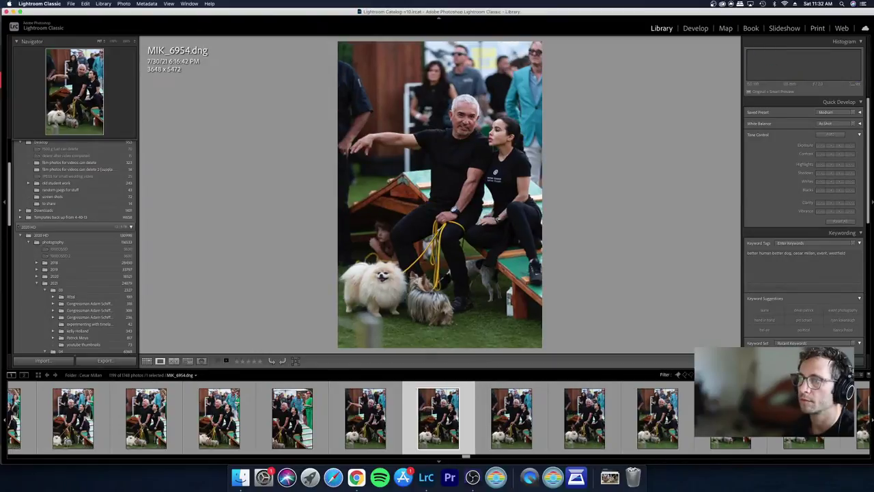
key("x")
key("x")
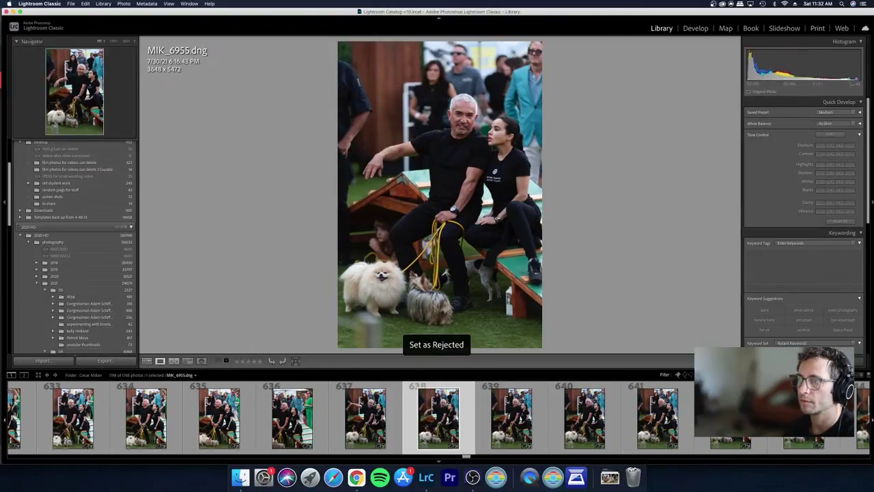
key("x")
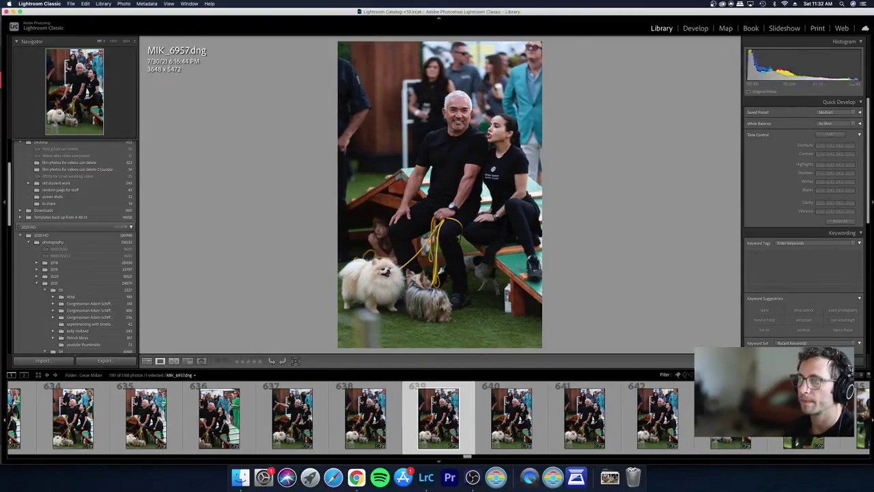
key("x")
key("x")
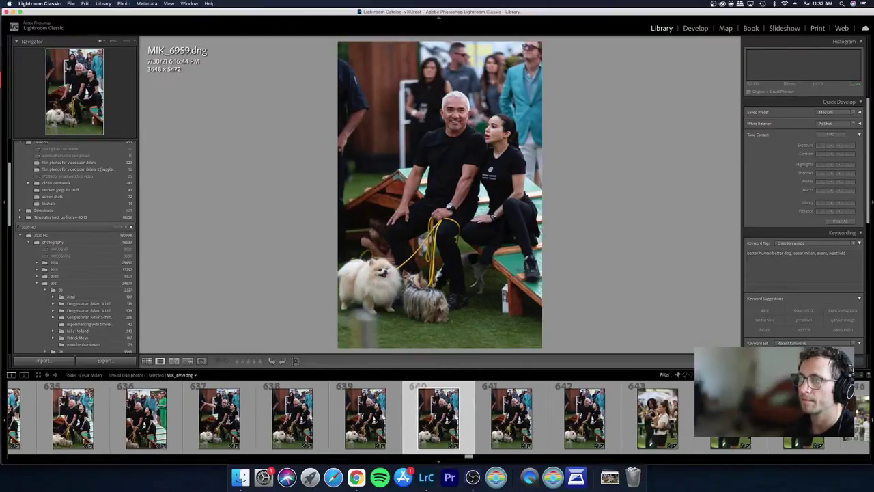
key("x")
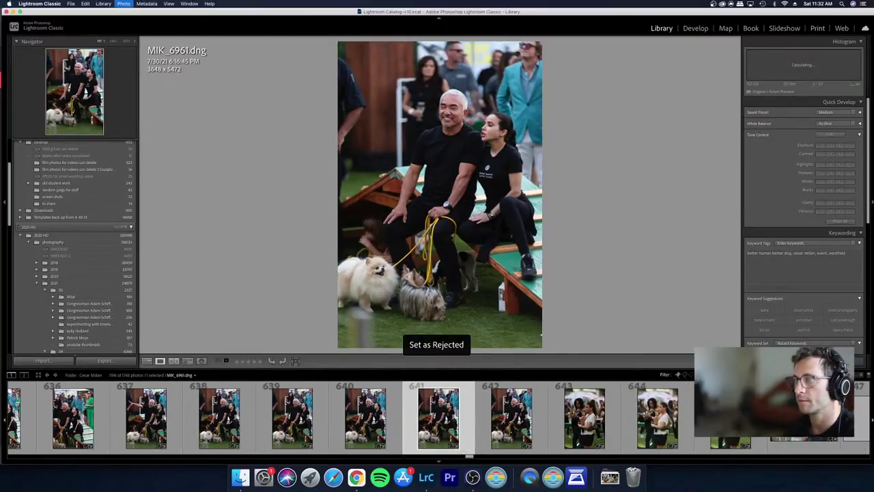
key("x")
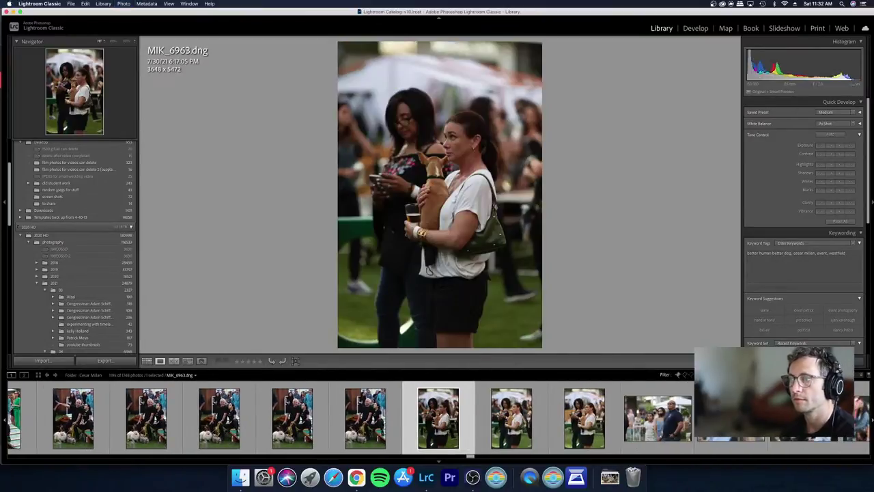
key("g")
key("Left")
key("Left")
key("Left")
key("Left")
key("Left")
key("Left")
key("Left")
key("Left")
key("Left")
key("Left")
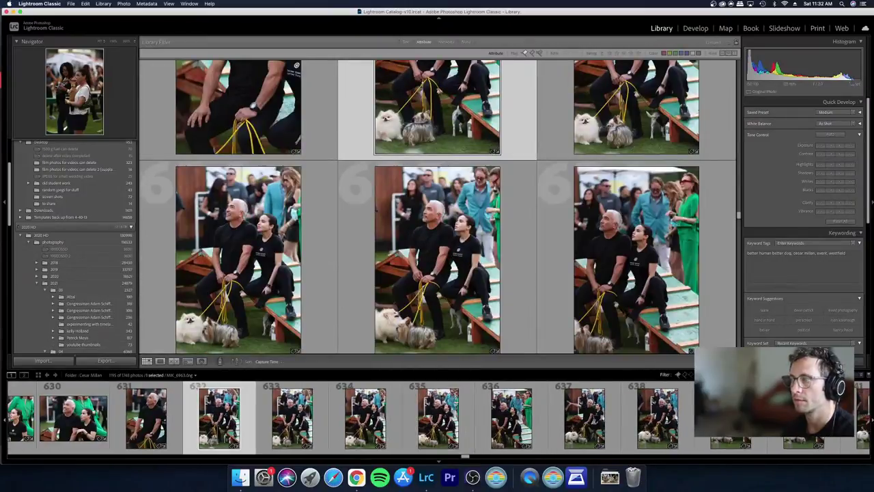
Step: Select the 18 pair photos from 624 onward and raise their Contrast with Auto Sync
key("Left")
key("Left")
key("Left")
key("Left")
key("Left")
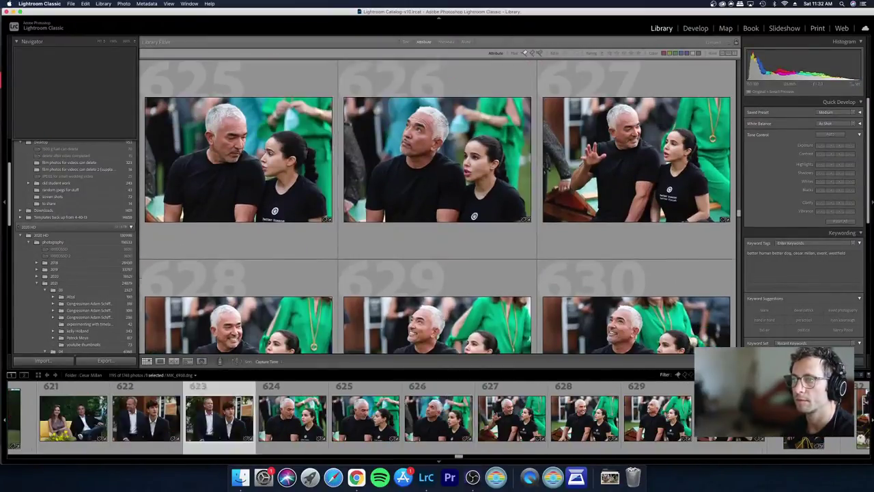
key("Right")
key("Right")
key("Right")
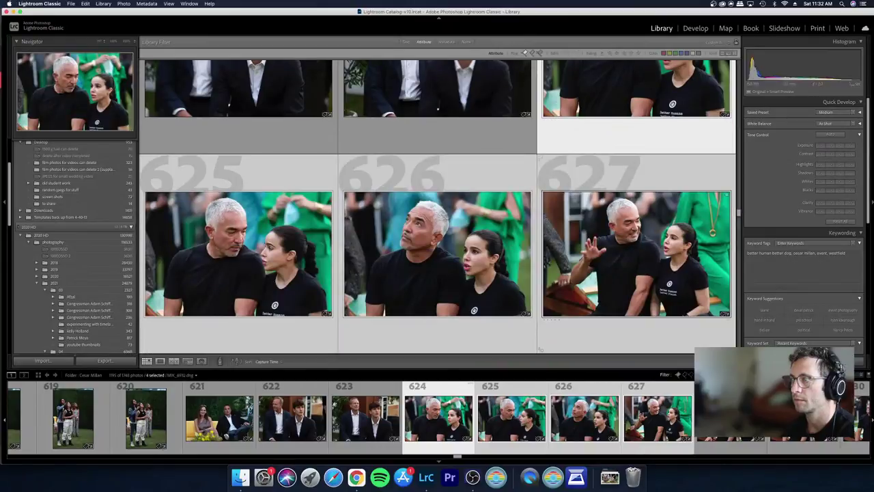
key("shift+Right")
key("shift+Right")
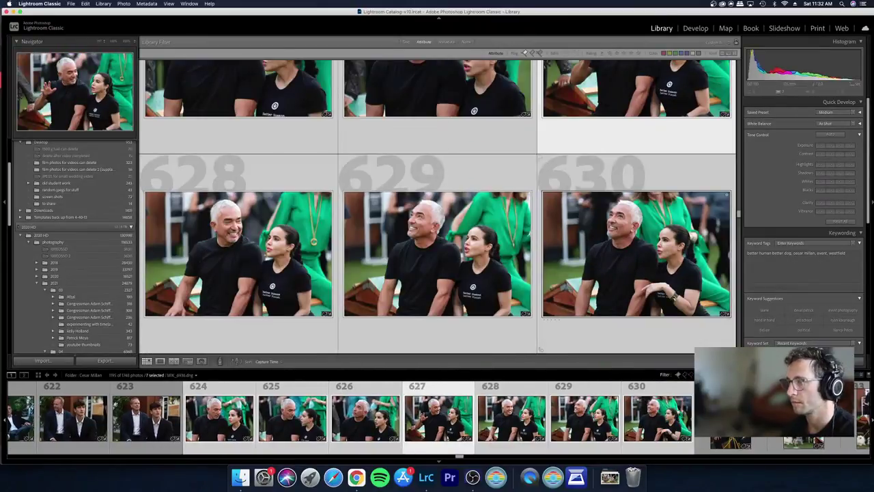
scroll(540, 349, "down", 3)
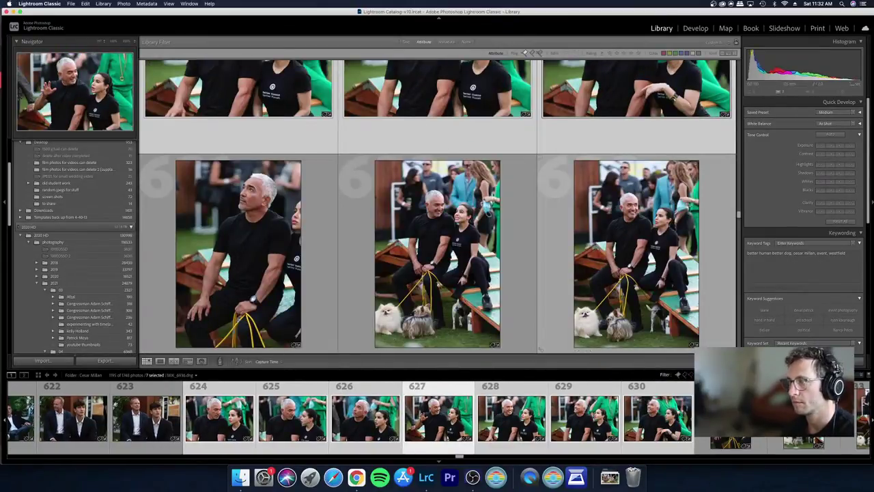
scroll(539, 348, "down", 5)
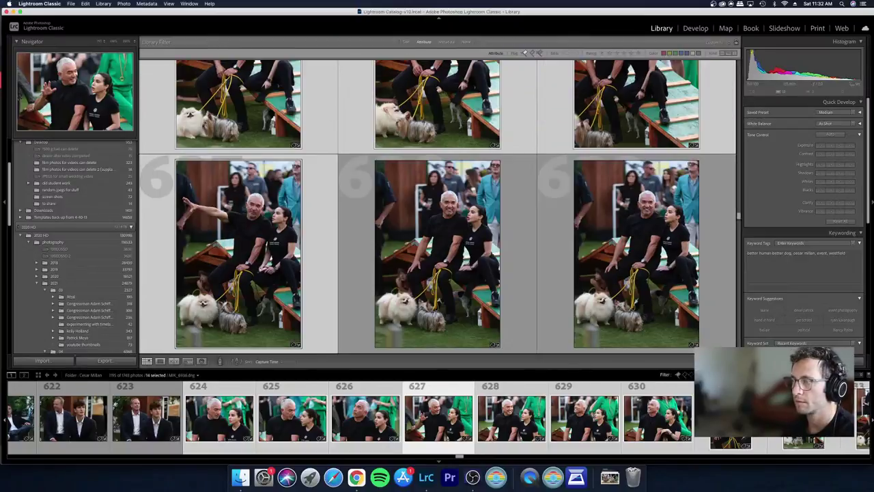
scroll(539, 349, "down", 3)
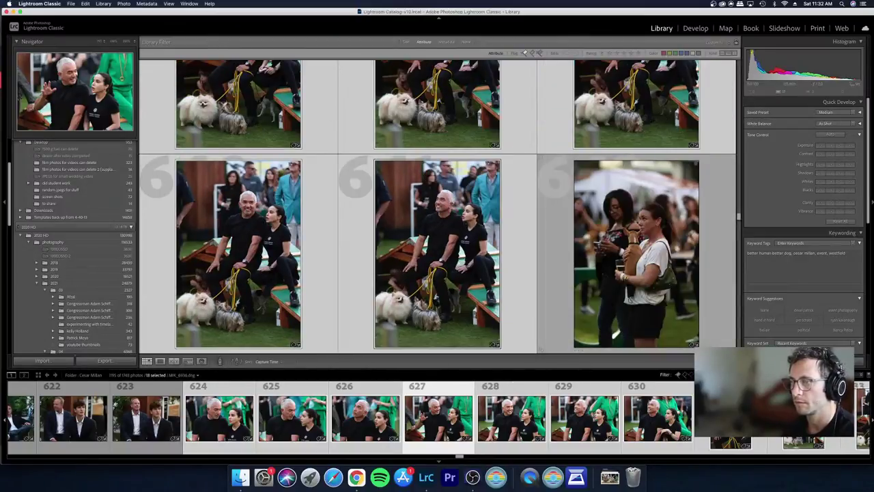
key("d")
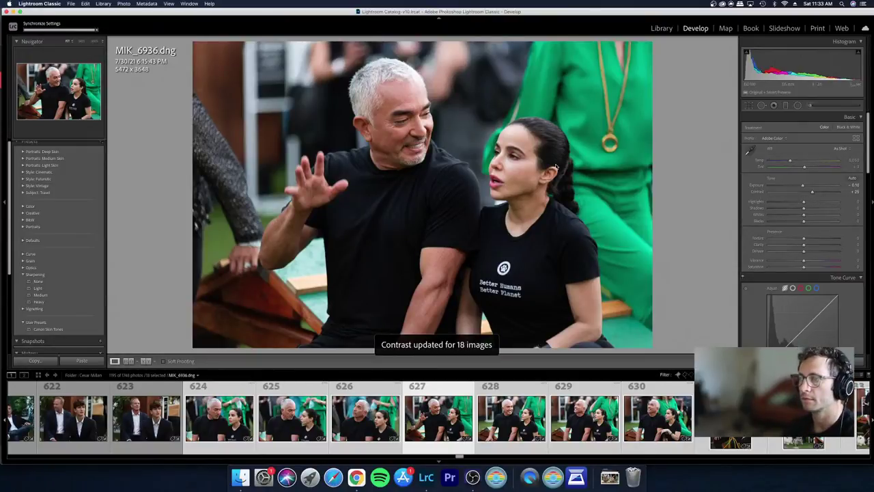
key("g")
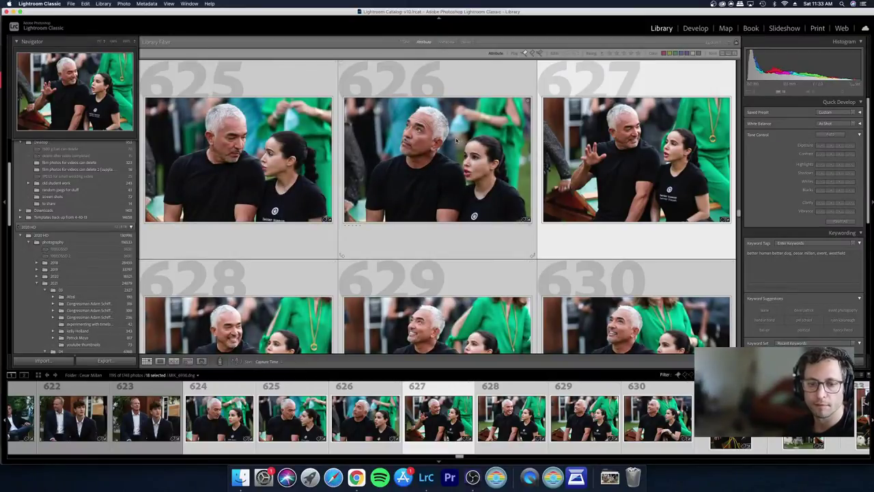
Step: Check photos 626 and 629, then reject photo 628
left_click(418, 150)
key("Down")
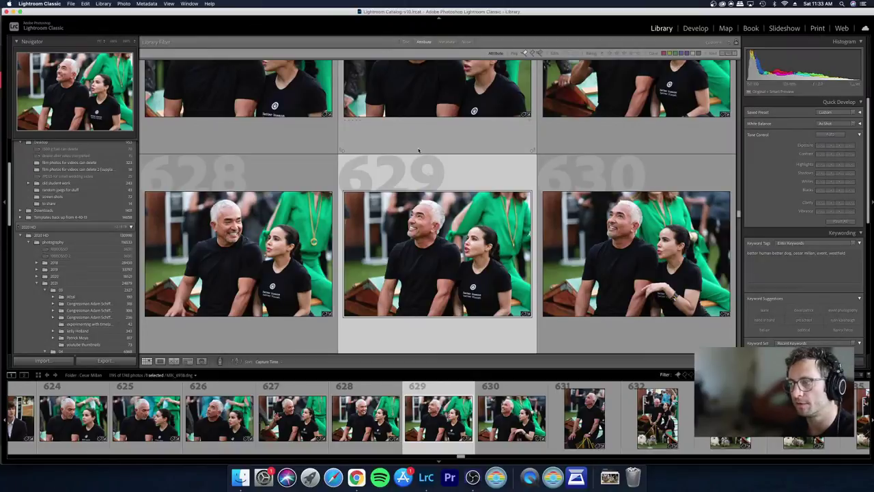
left_click(418, 150)
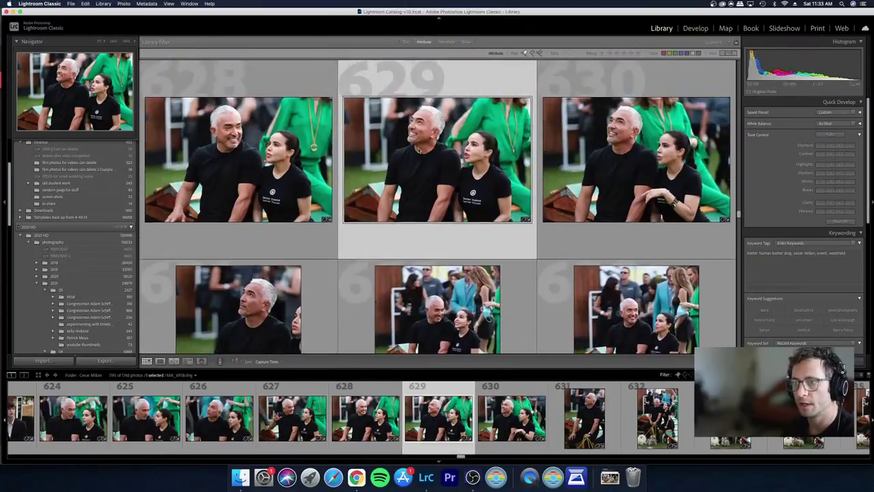
key("Left")
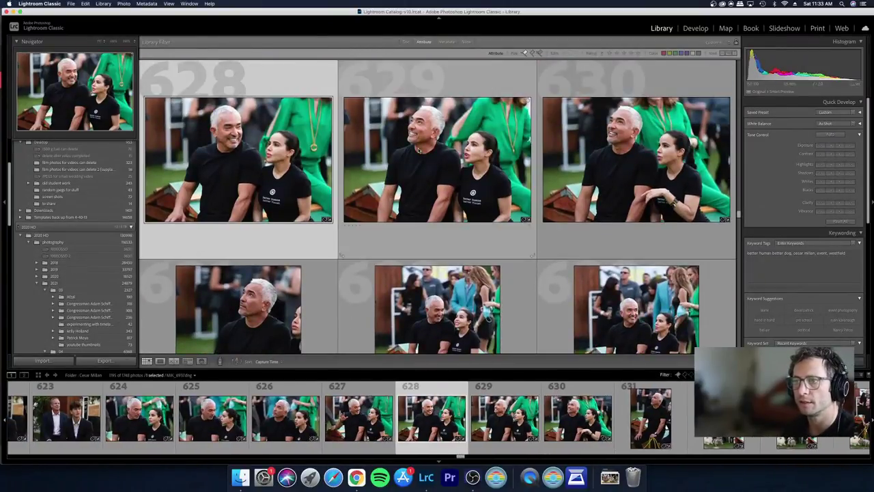
key("x")
key("Right")
key("Right")
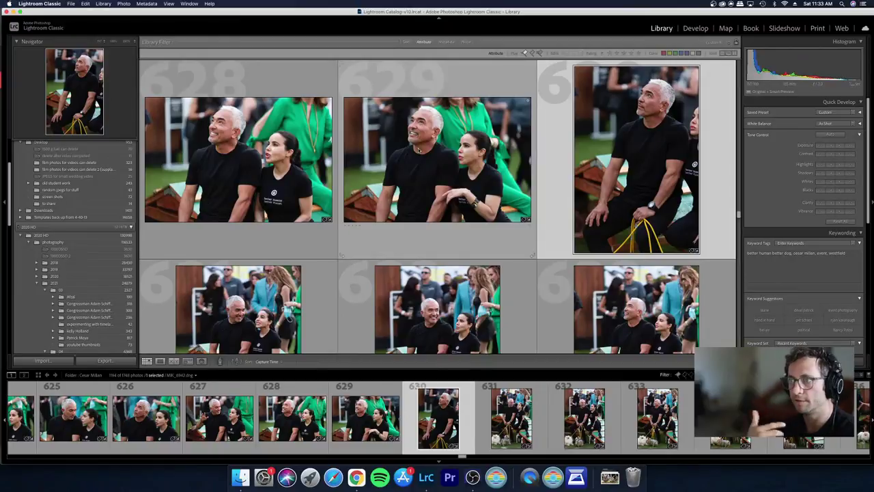
Step: Reselect photo 629 and view photo 630 full size in Loupe
scroll(419, 149, "down", 2)
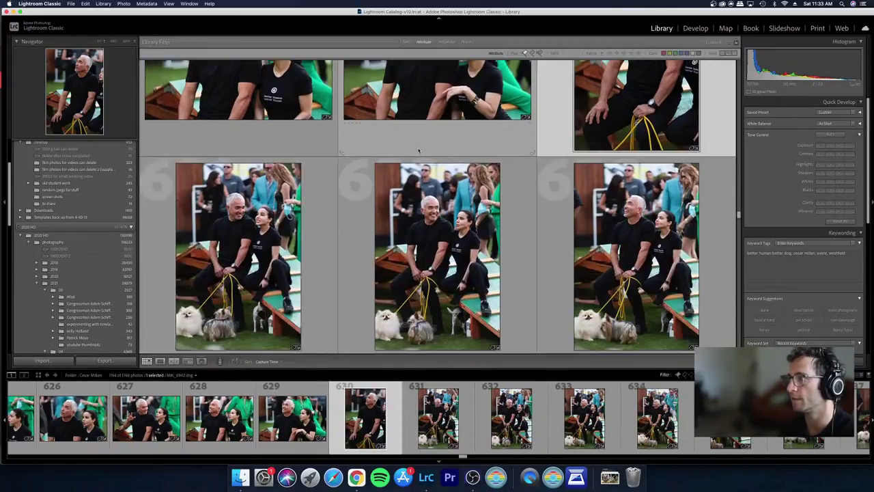
scroll(419, 148, "up", 2)
left_click(419, 149)
key("Right")
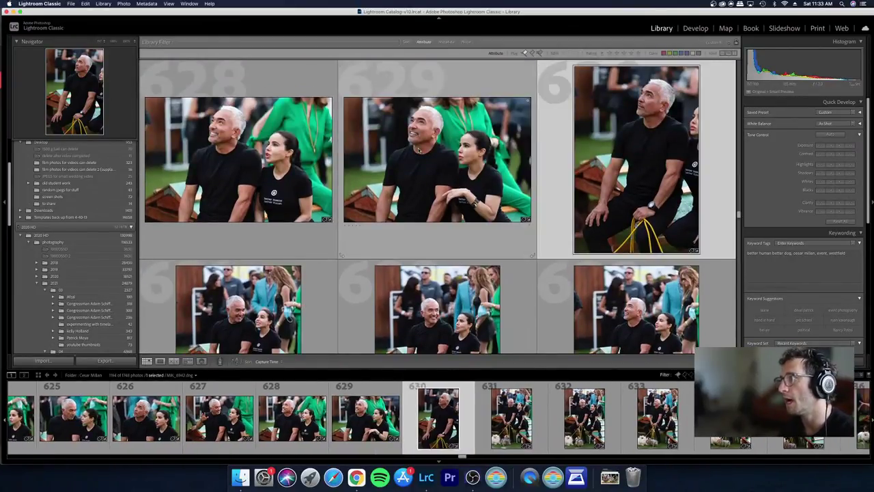
scroll(419, 148, "down", 3)
scroll(420, 150, "up", 2)
key("e")
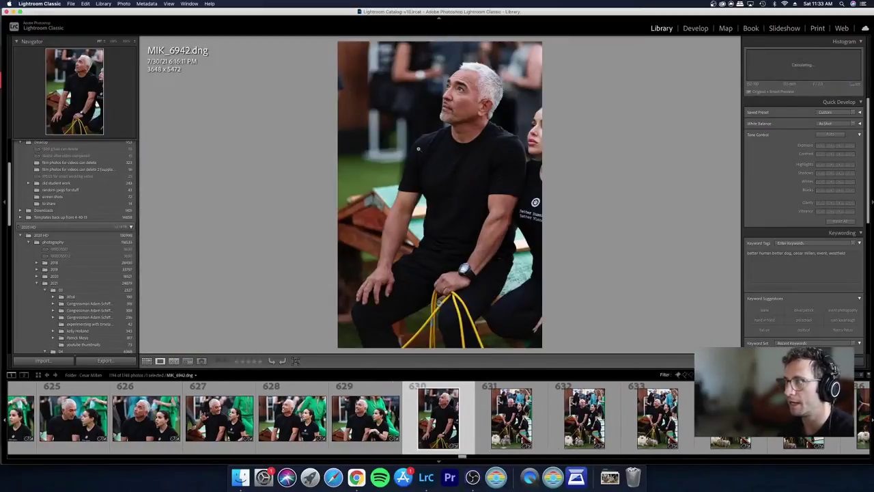
key("Right")
key("Right")
key("Left")
key("Right")
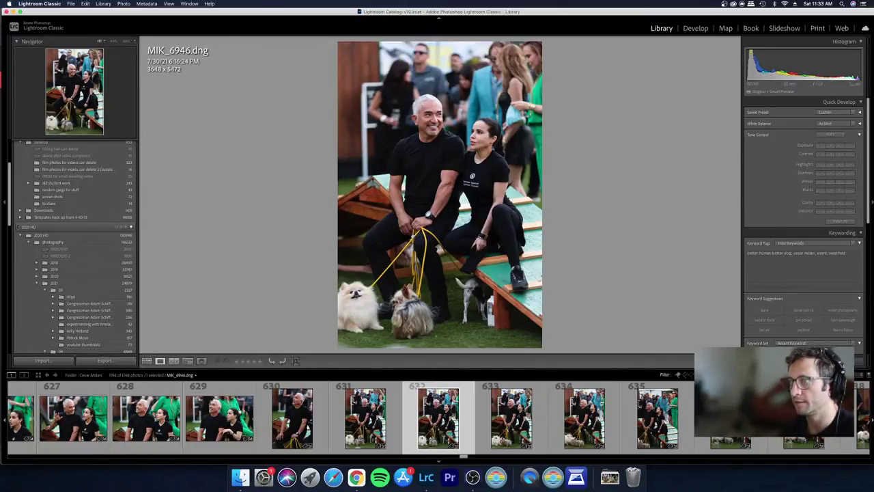
Step: Skip ahead from MIK_6950 to MIK_6960 and reject the duplicate beside it
key("Right")
key("Right")
key("Right")
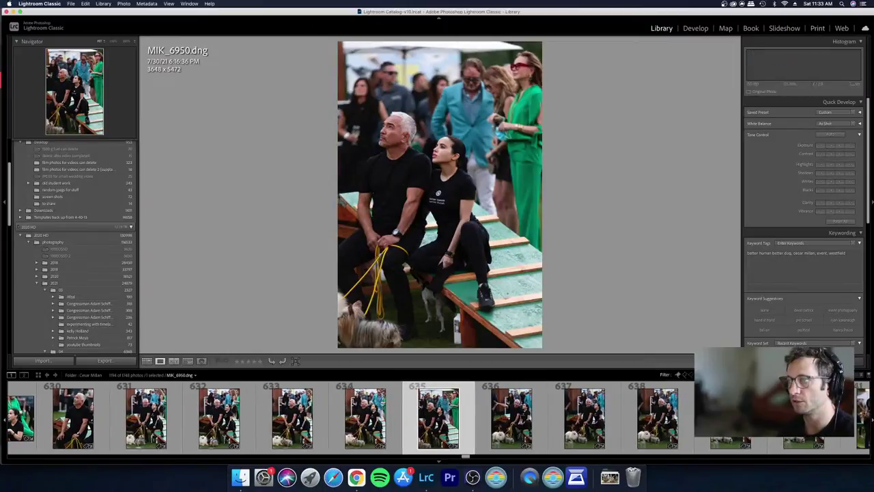
key("Right")
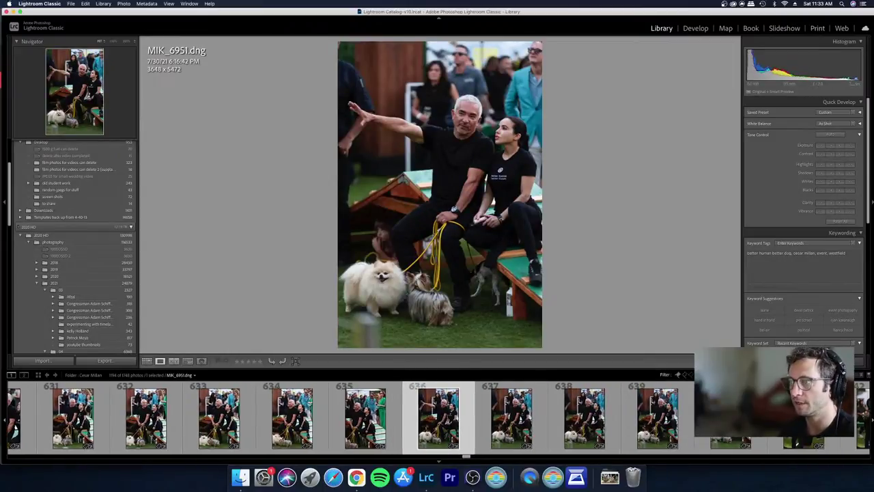
key("Right")
key("Right")
key("Right")
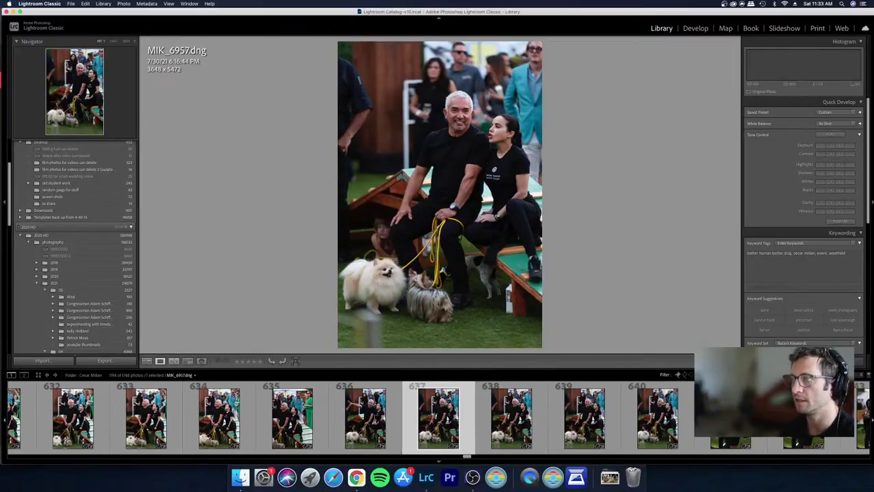
key("Right")
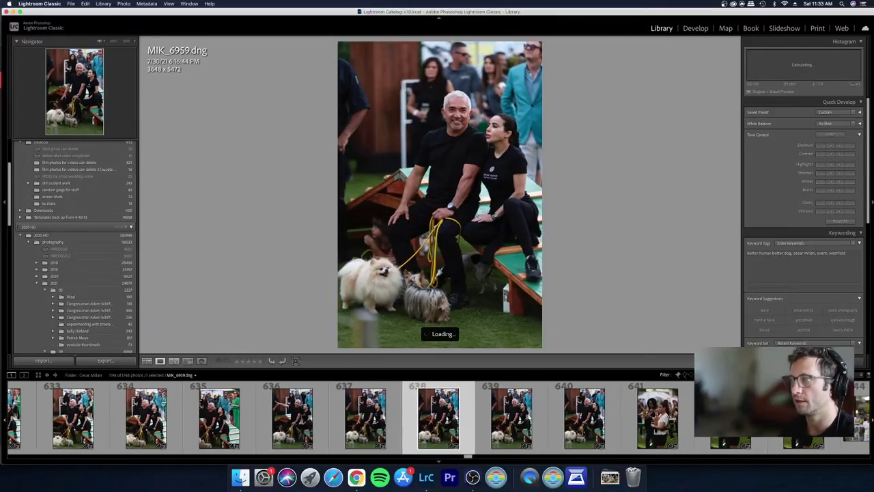
key("Right")
key("x")
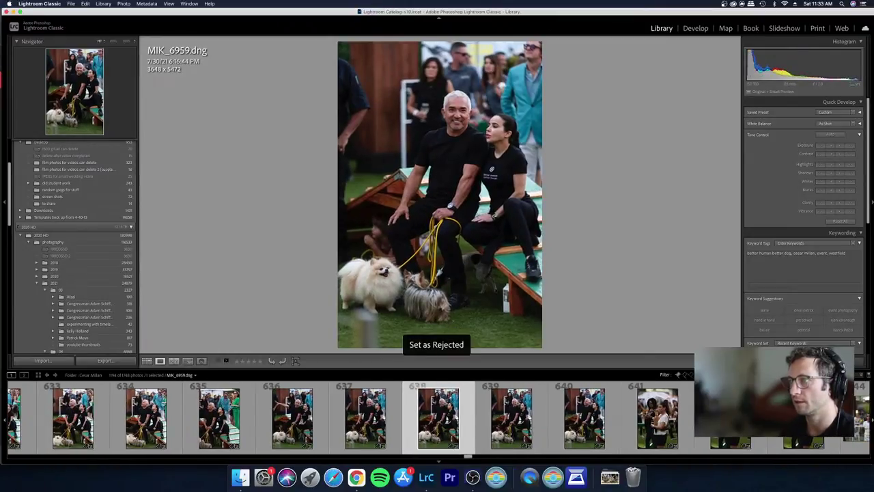
key("Left")
Step: Reject MIK_6964, then select MIK_6965 together with photo 640
key("Right")
key("Right")
key("Right")
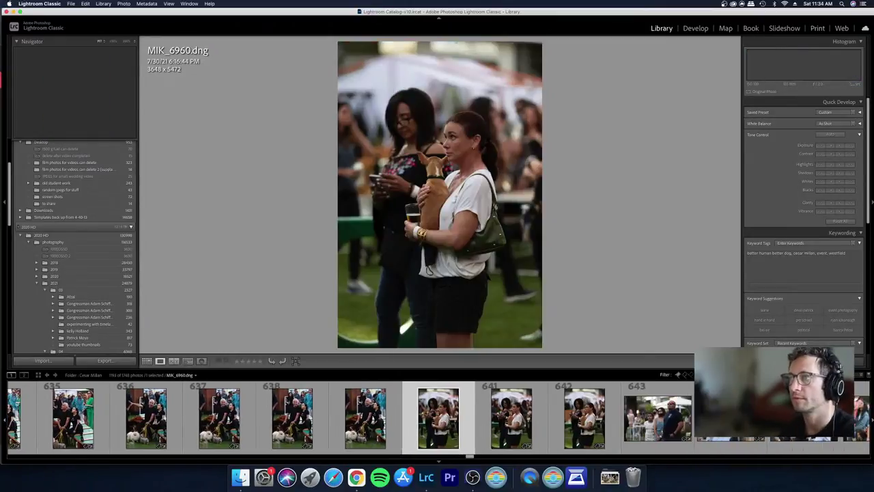
key("x")
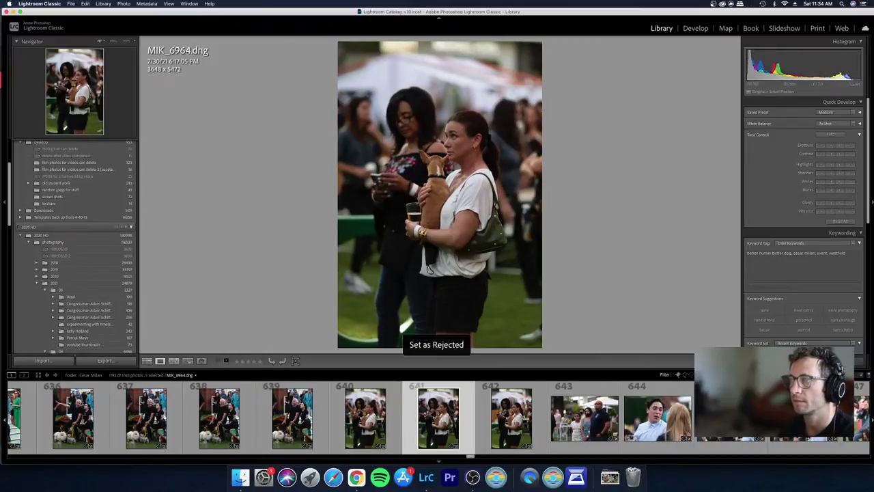
key("Right")
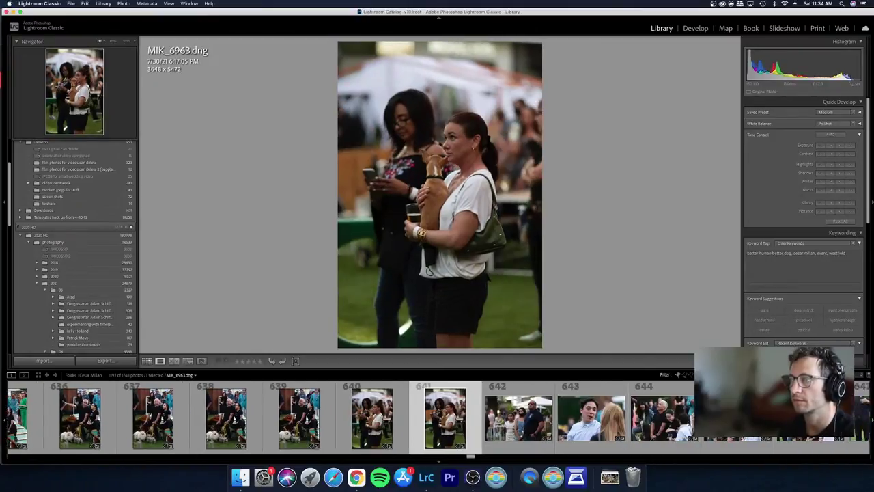
key("Left")
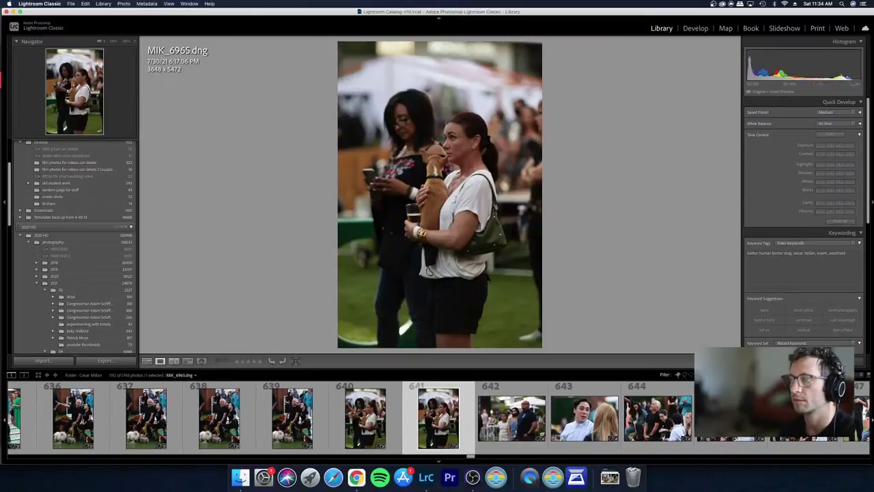
key("shift+Left")
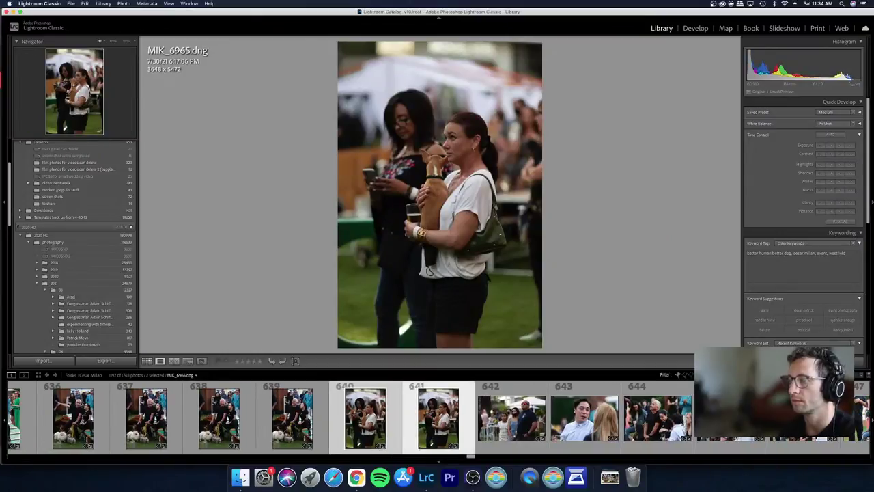
key("d")
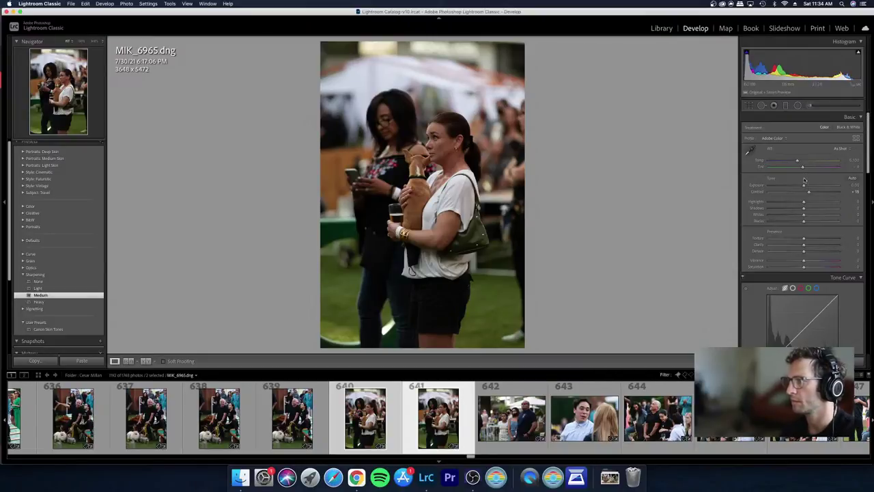
Step: Raise exposure to +0.10 on both women-with-dog photos, then return to the grid
left_click_drag(803, 185, 804, 186)
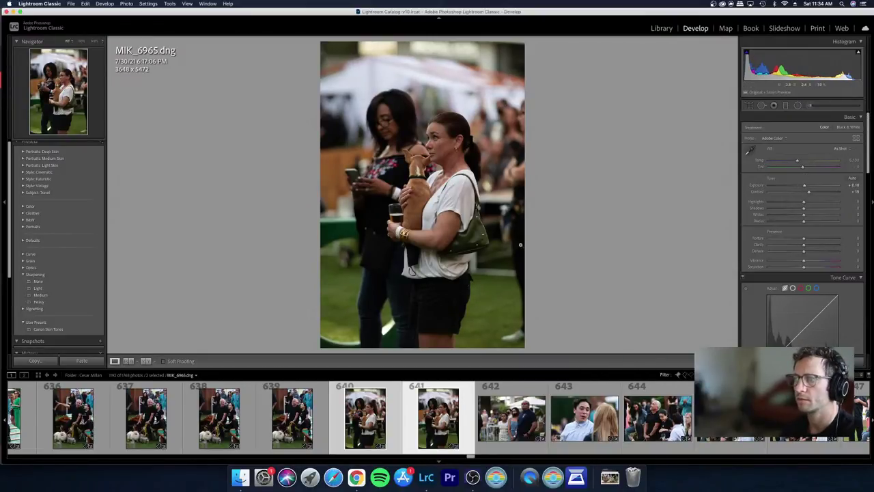
key("Right")
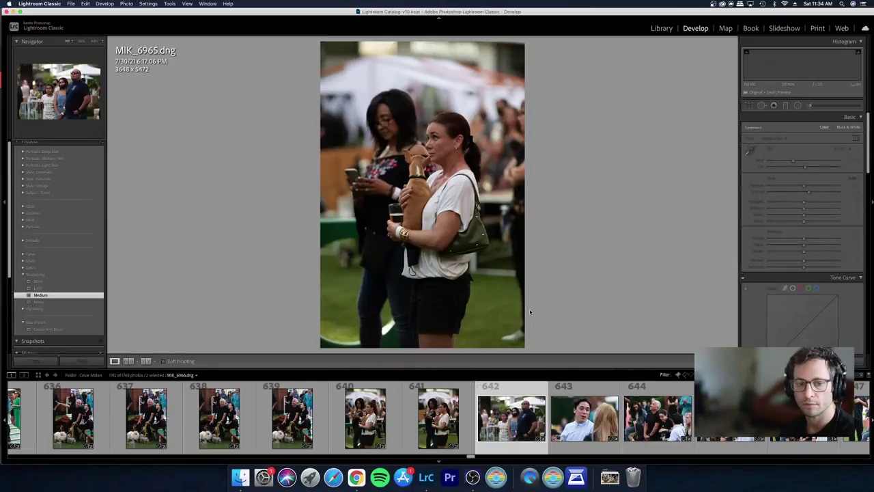
key("g")
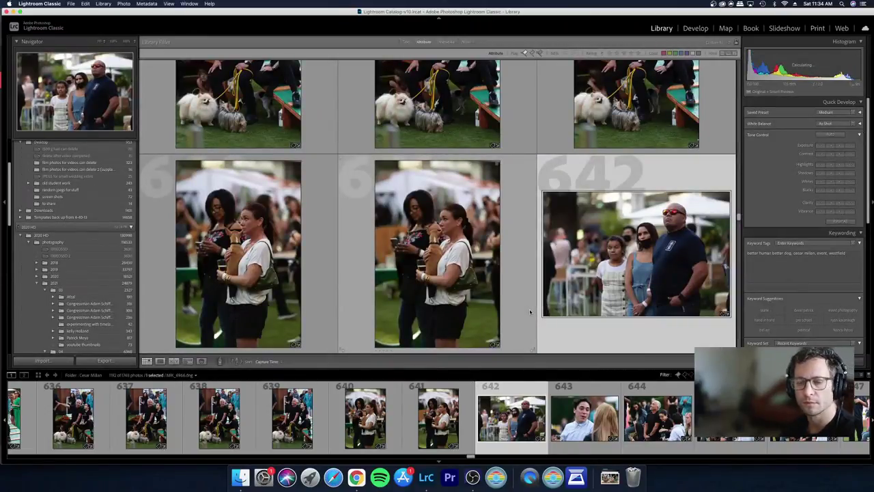
Step: Review photos 642 to 644 full size before returning to the grid
key("e")
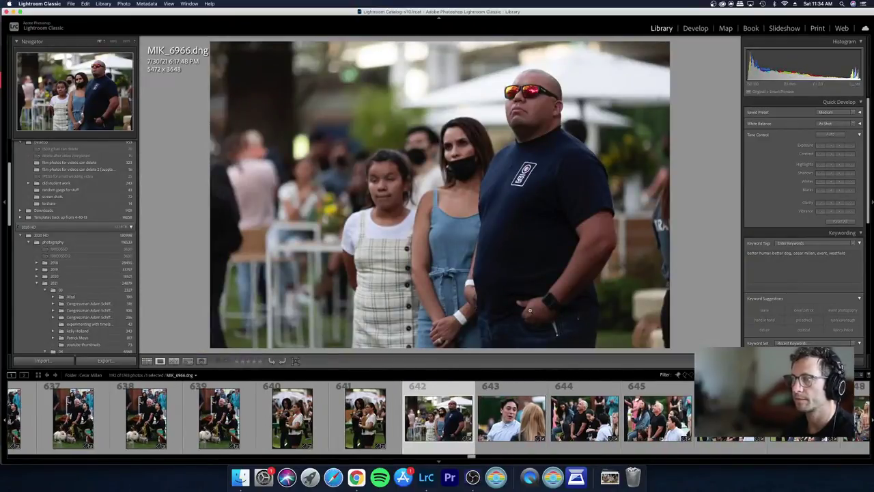
key("Right")
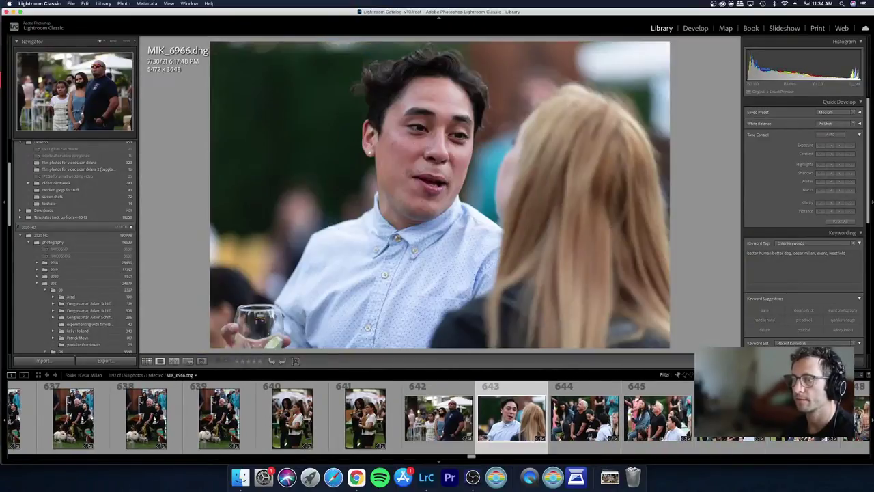
key("Right")
key("Left")
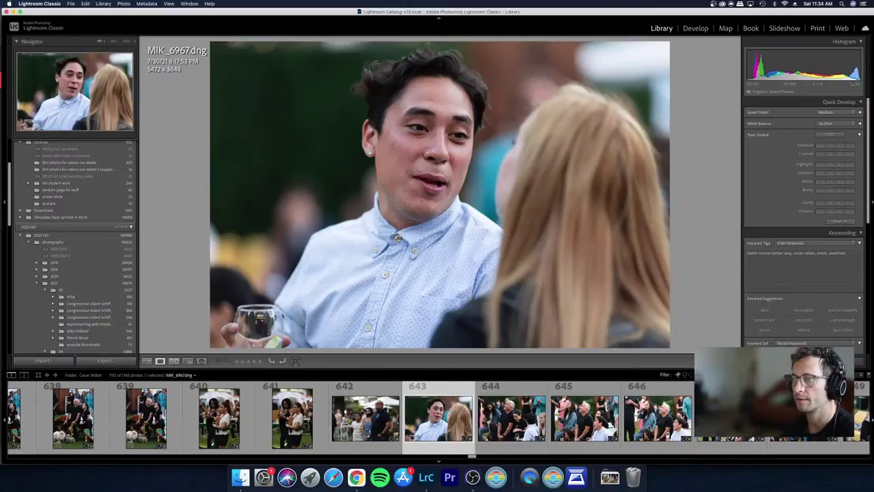
key("Right")
key("g")
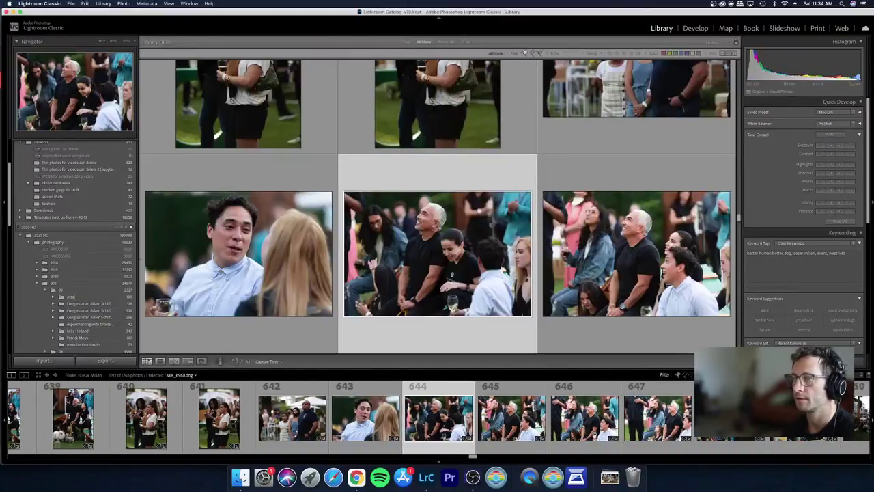
Step: Select photos 645–647, raise their Quick Develop exposure twice, then deselect all
key("Right")
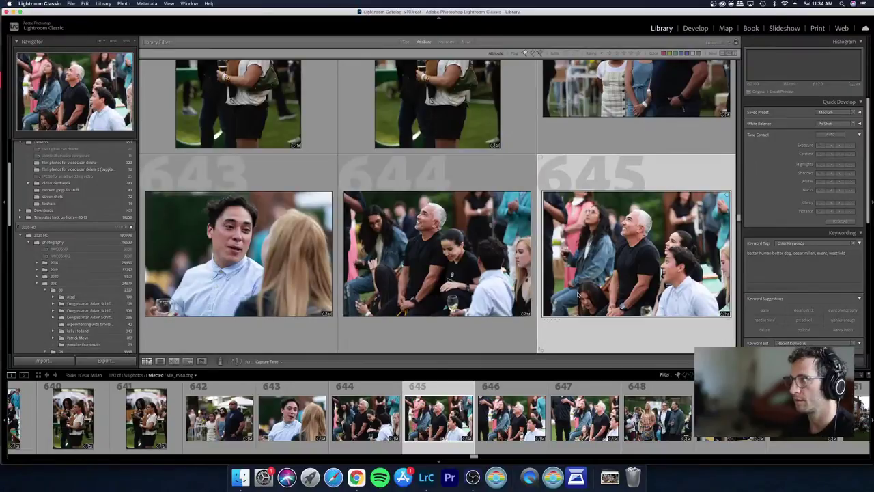
scroll(539, 222, "down", 5)
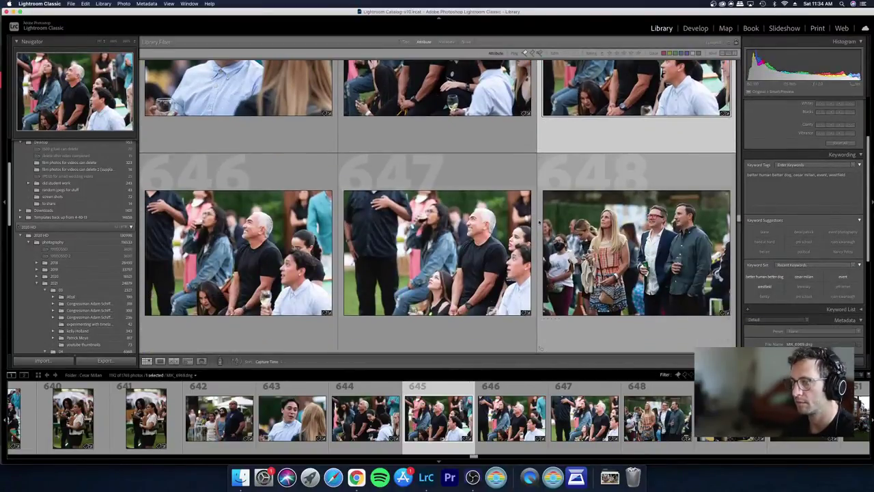
left_click(472, 223, "shift")
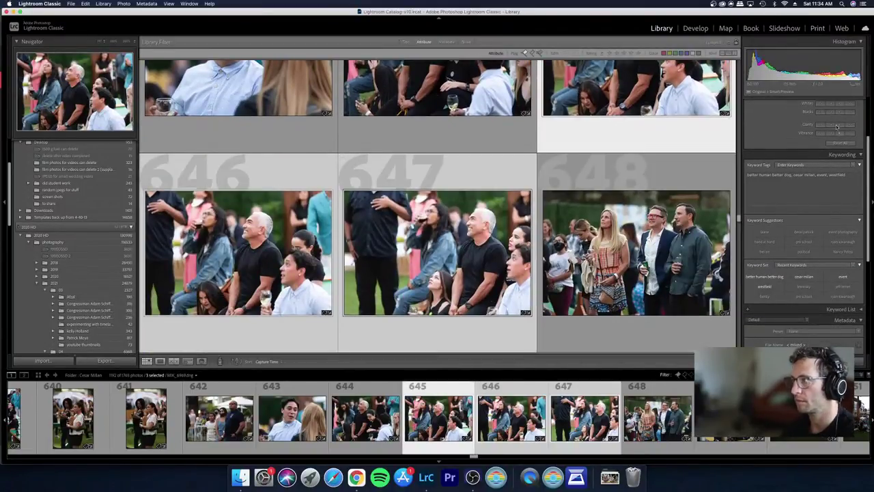
scroll(828, 152, "up", 4)
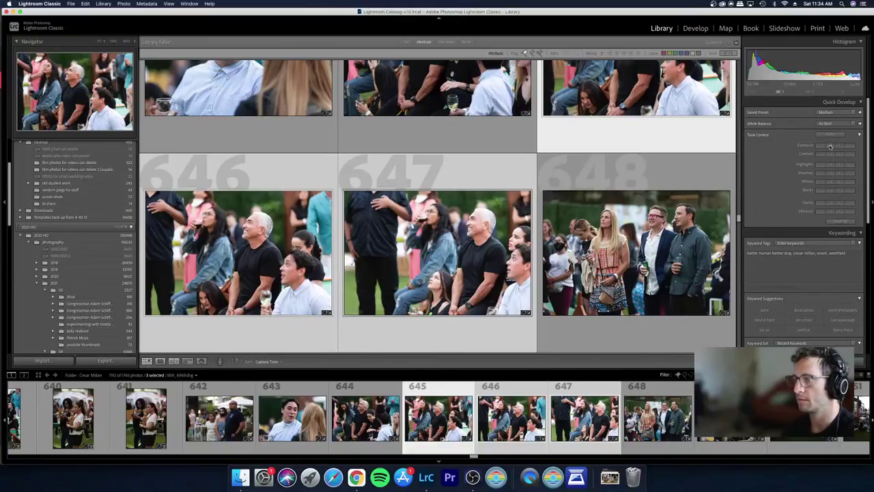
left_click(830, 146)
scroll(687, 200, "up", 3)
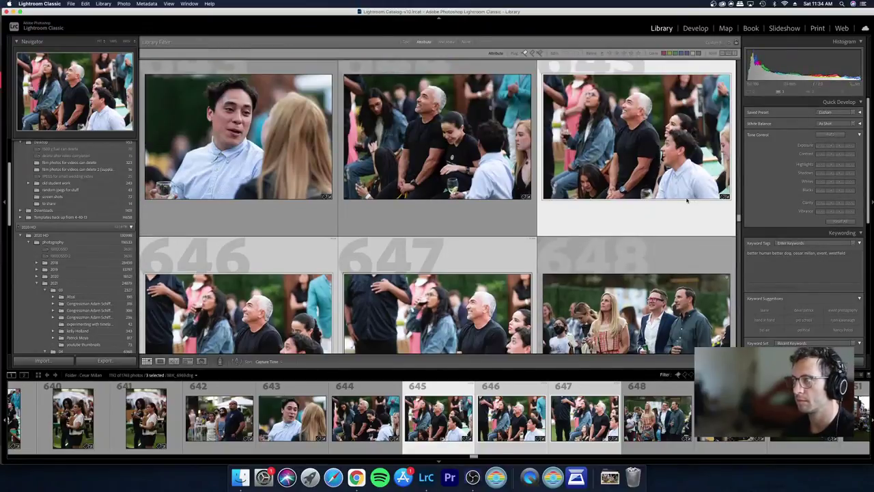
left_click(831, 146)
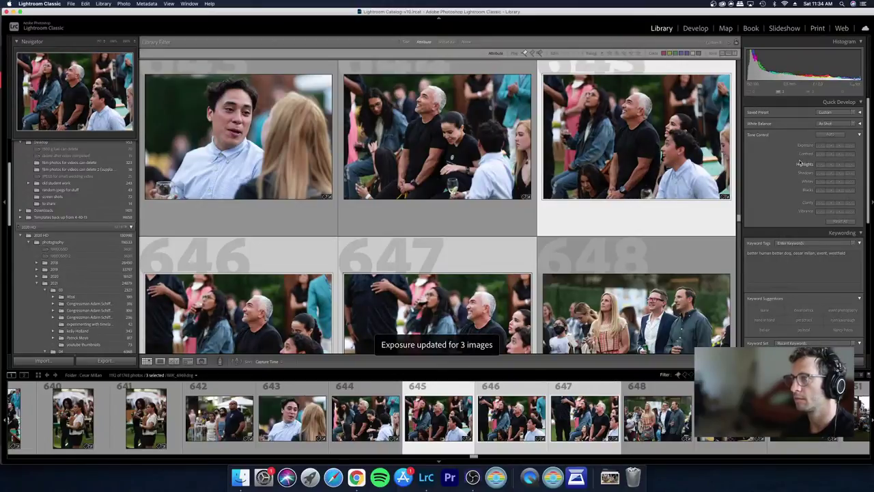
key("super+d")
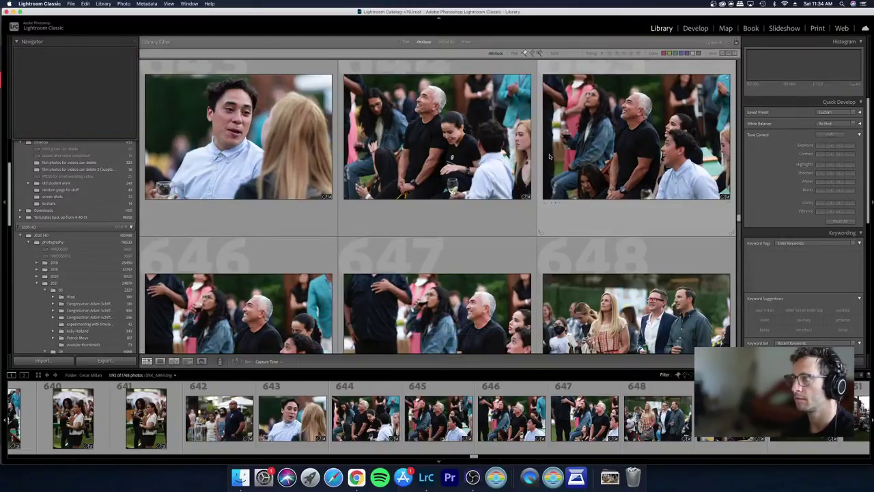
scroll(302, 207, "down", 1)
scroll(301, 207, "down", 1)
Step: Open photo 646 full size and step forward to MIK_6973 of the women on the yellow sofa
double_click(247, 219)
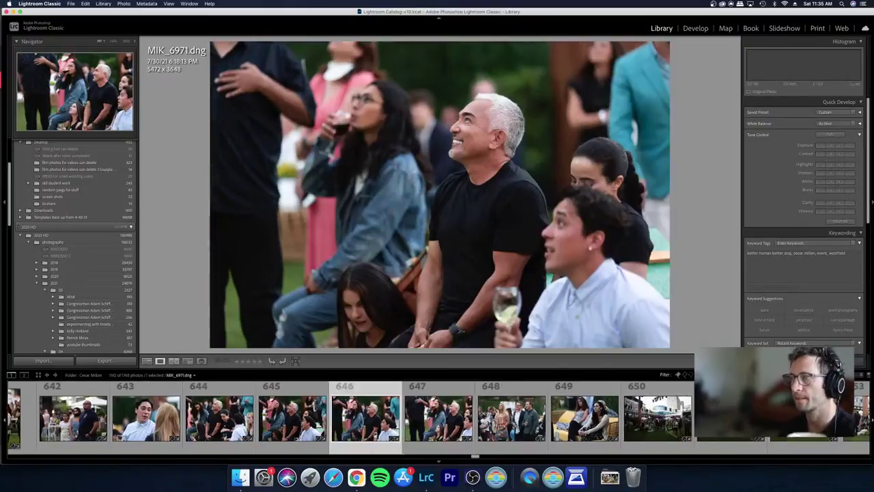
key("Right")
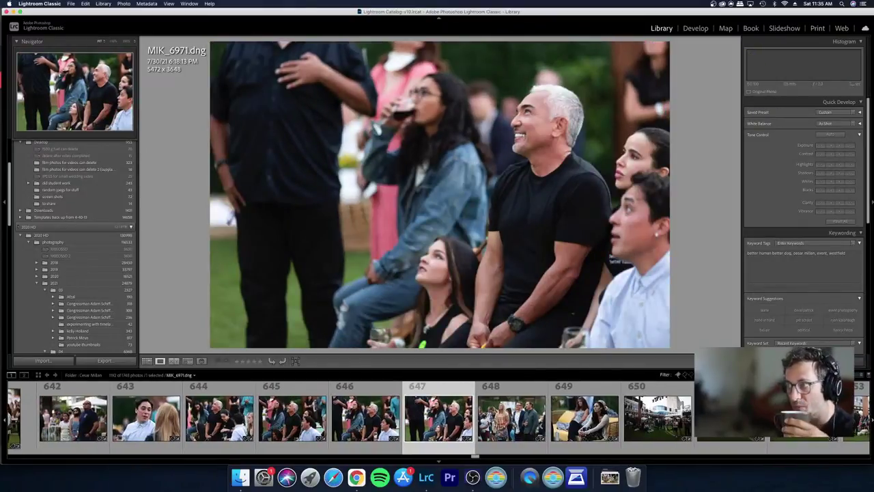
key("Right")
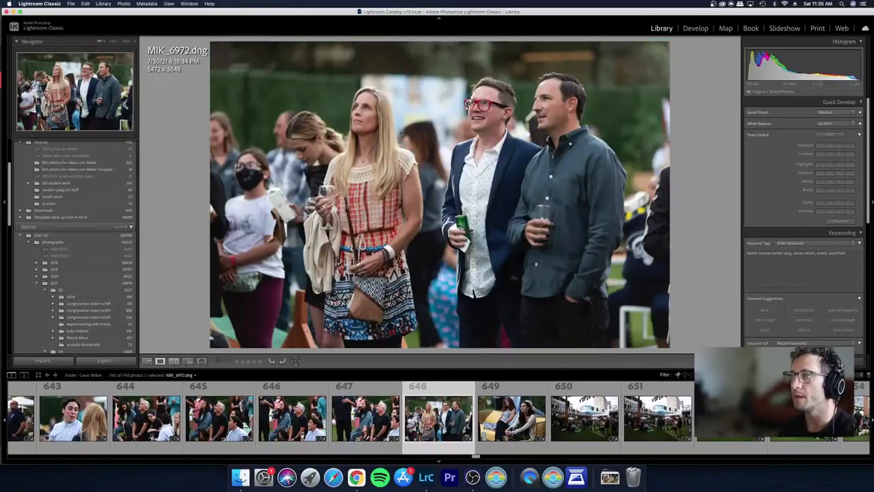
key("Right")
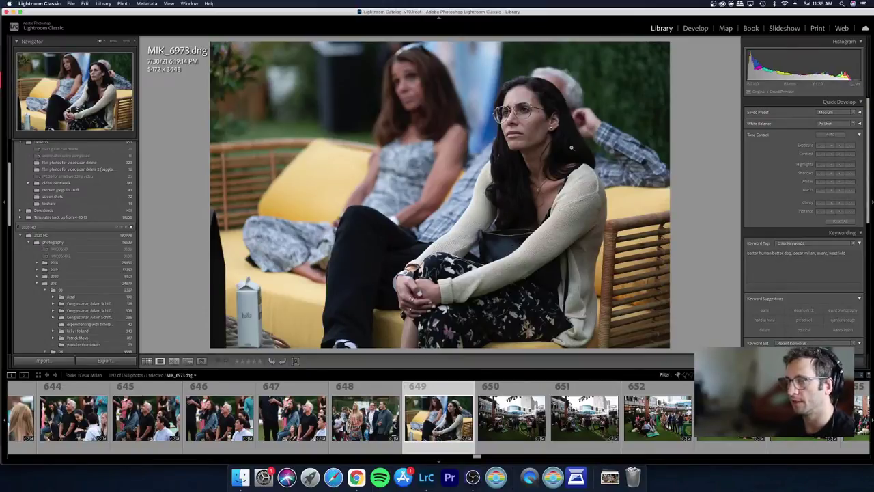
Step: In Develop, set a custom white balance of Temp 5,800 sampled from the milk carton
key("d")
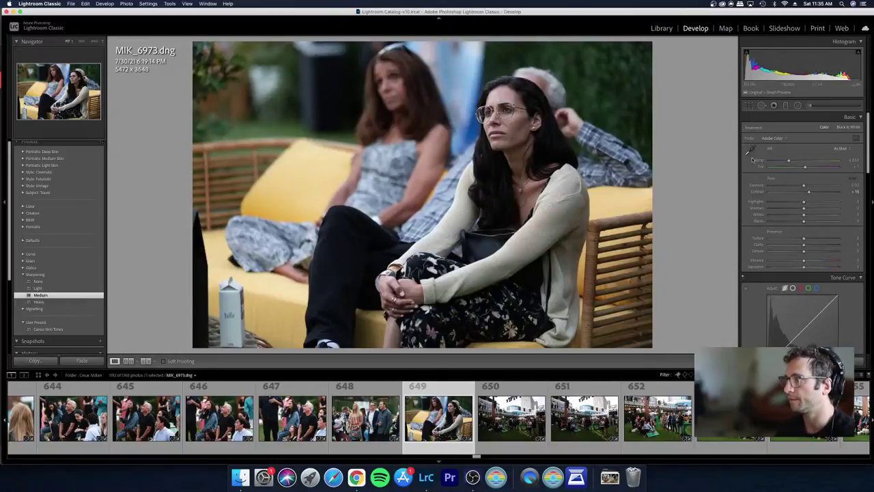
key("w")
left_click(234, 327)
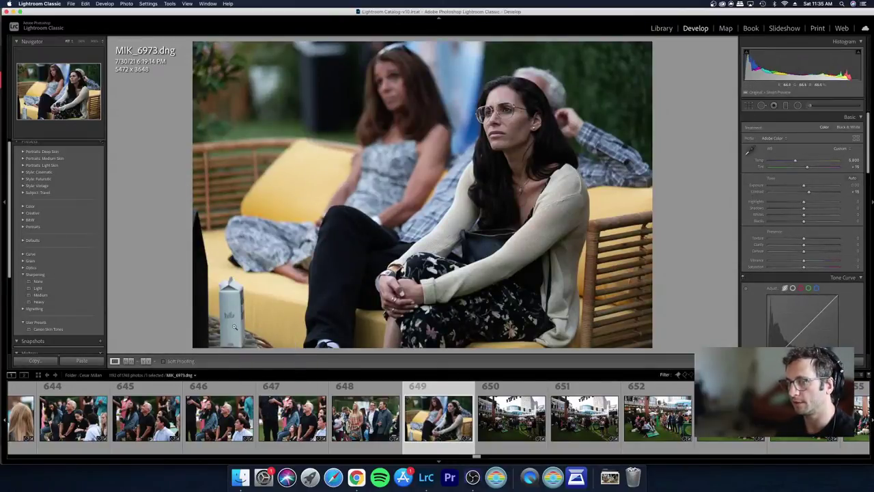
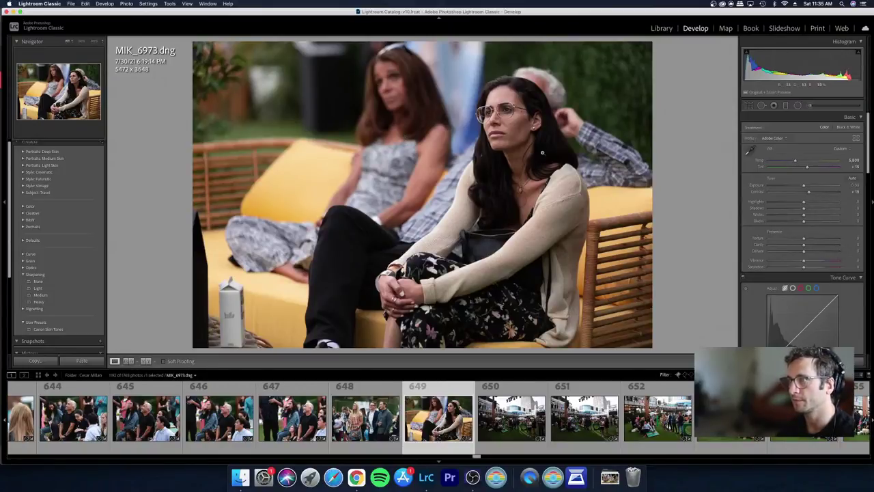
Step: On BRIX5917, raise the exposure and pull highlights down to −47 for the bright sky
key("Right")
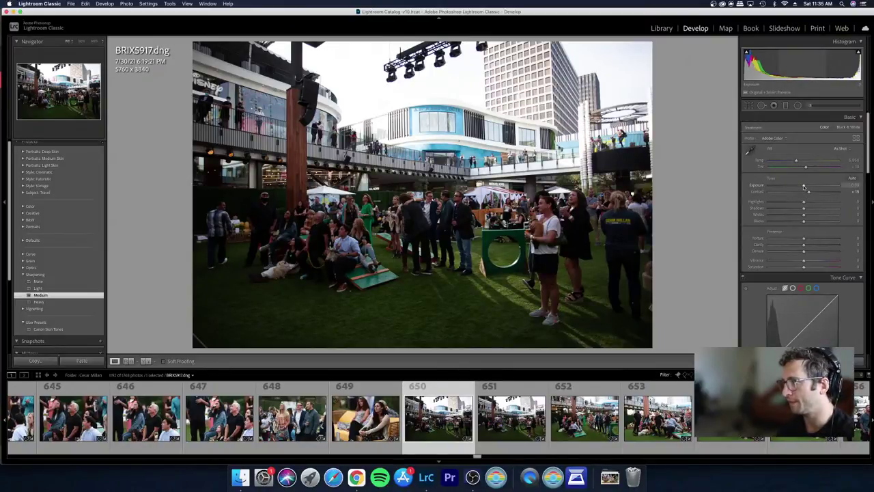
left_click_drag(804, 188, 810, 187)
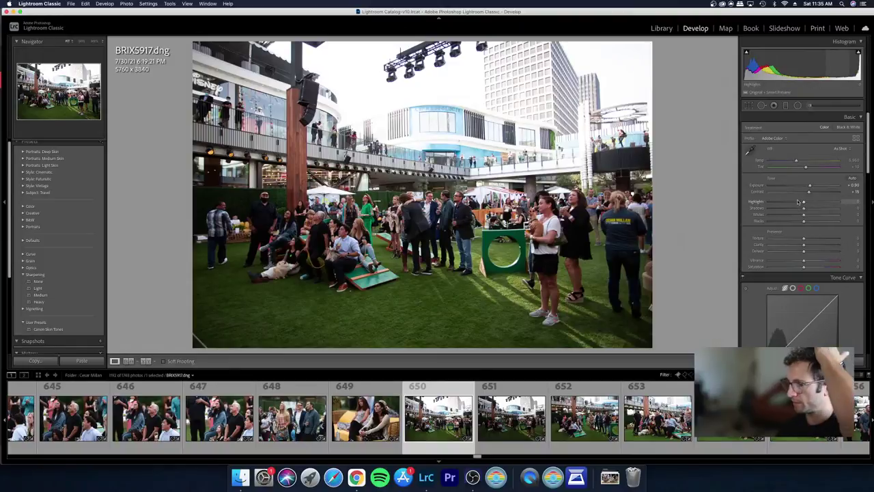
left_click_drag(797, 204, 788, 202)
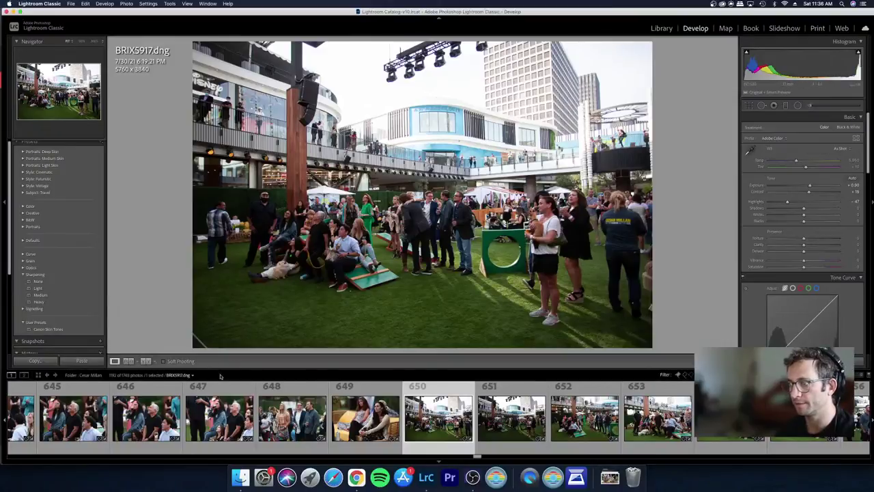
Step: Crop BRIX5917 slightly from the bottom-left corner to 5636 × 3757, then return to the Library grid
key("r")
left_click_drag(198, 343, 198, 345)
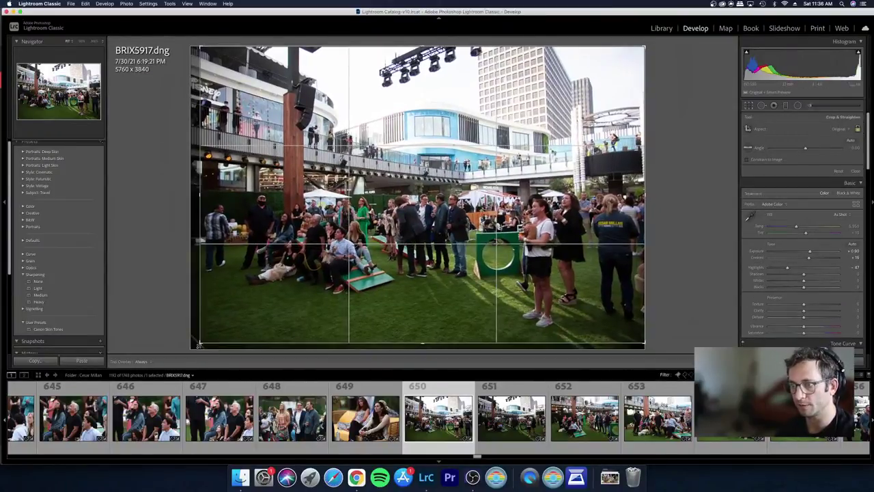
key("Return")
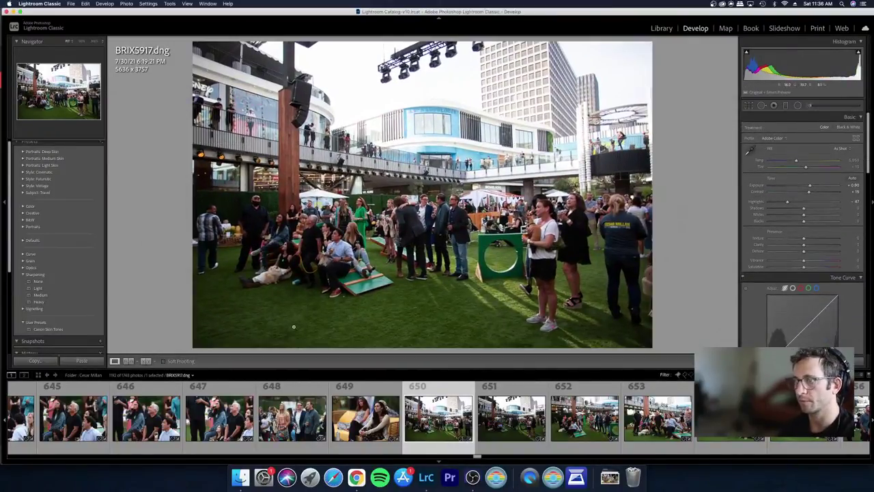
key("g")
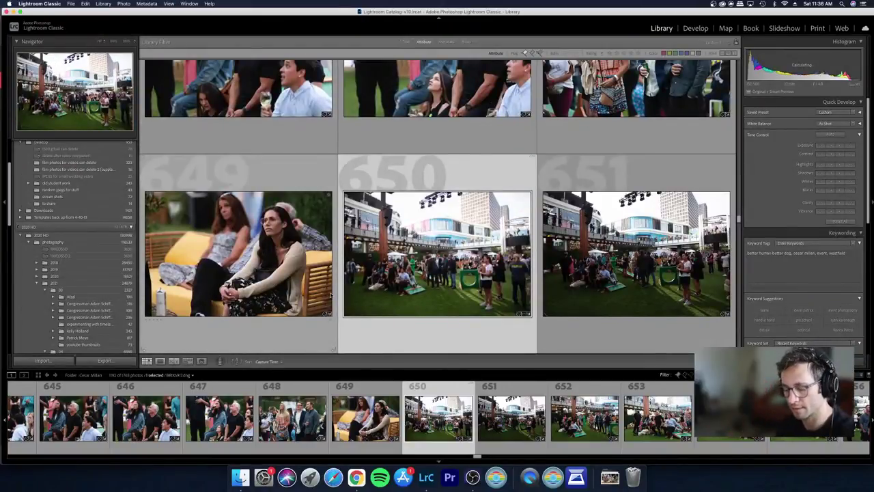
Step: Copy the edit settings from photo 650 (BRIX5917)
key("d")
key("super+shift+c")
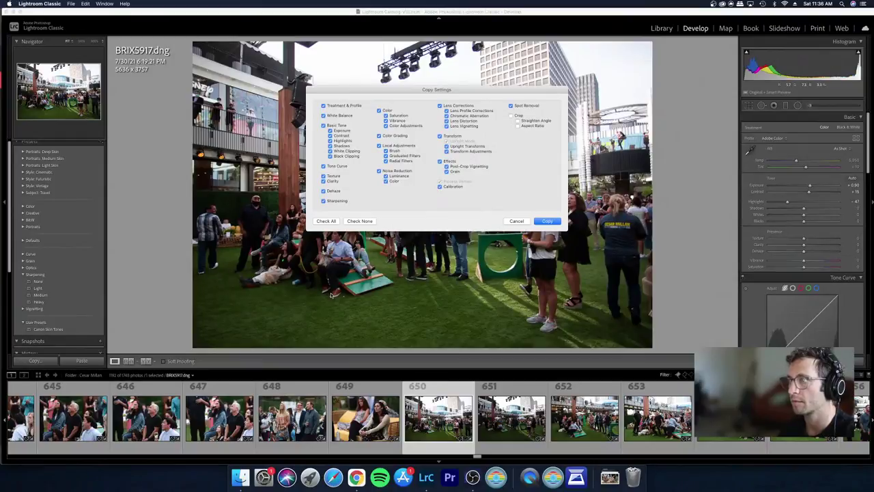
key("Return")
Step: Paste the copied settings onto photos 651 and 652, then deselect all
key("Right")
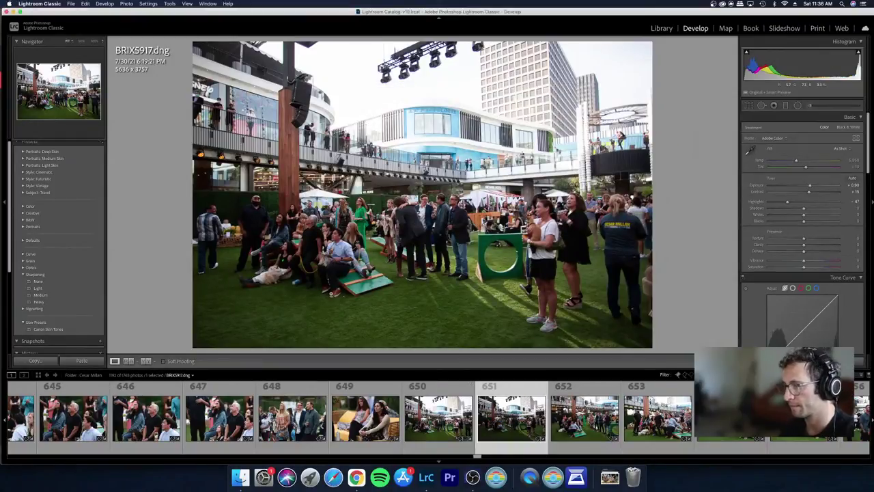
key("g")
key("shift+Right")
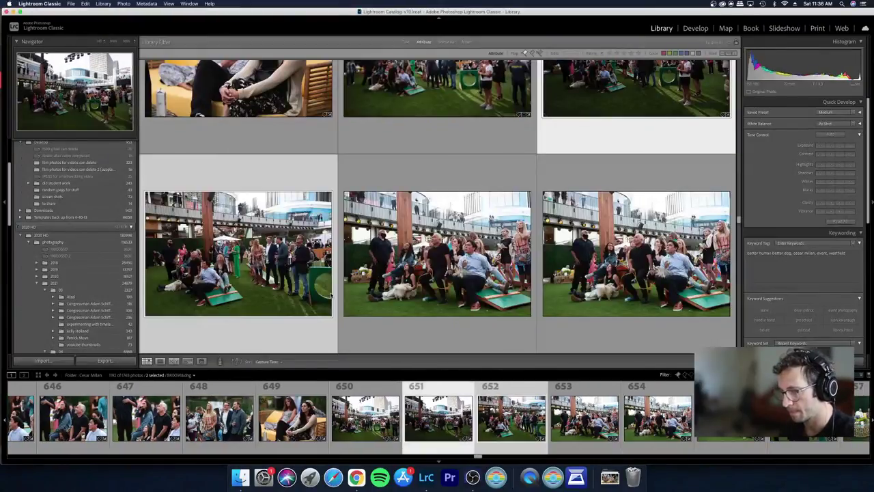
key("super+shift+v")
key("d")
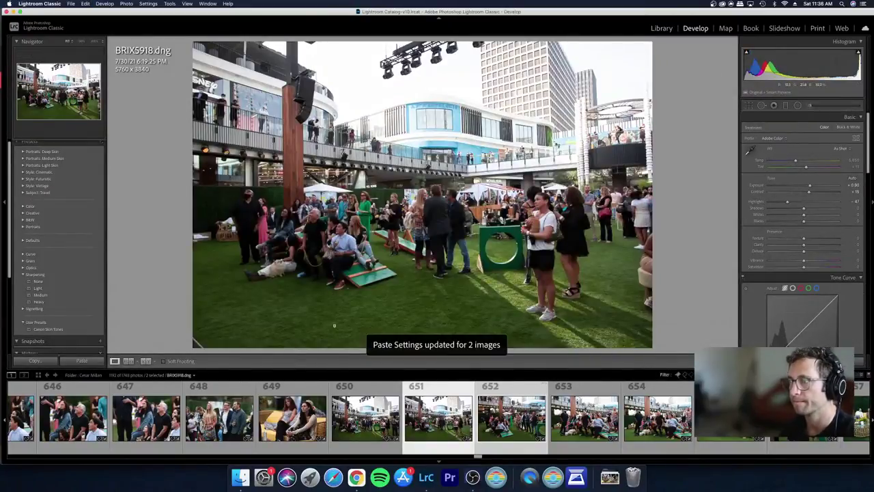
key("super+d")
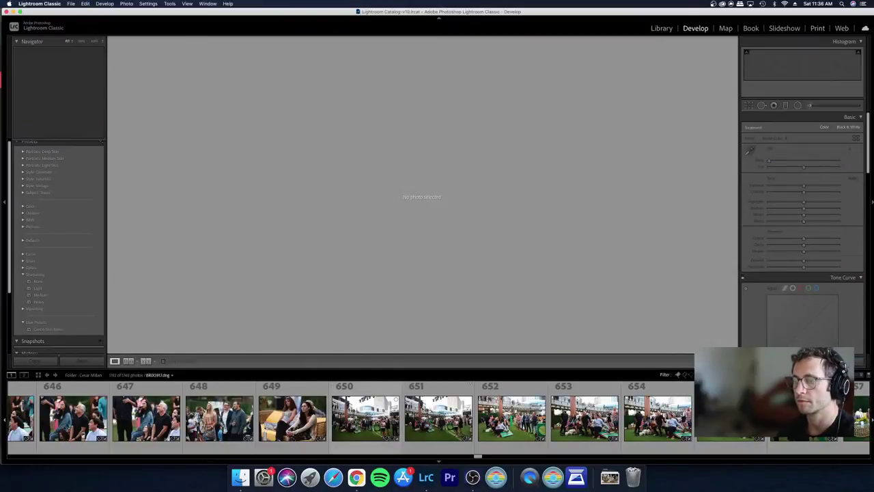
Step: Straighten BRIX5918 (photo 651) to level the horizon and check the seated group's sharpness
left_click(438, 417)
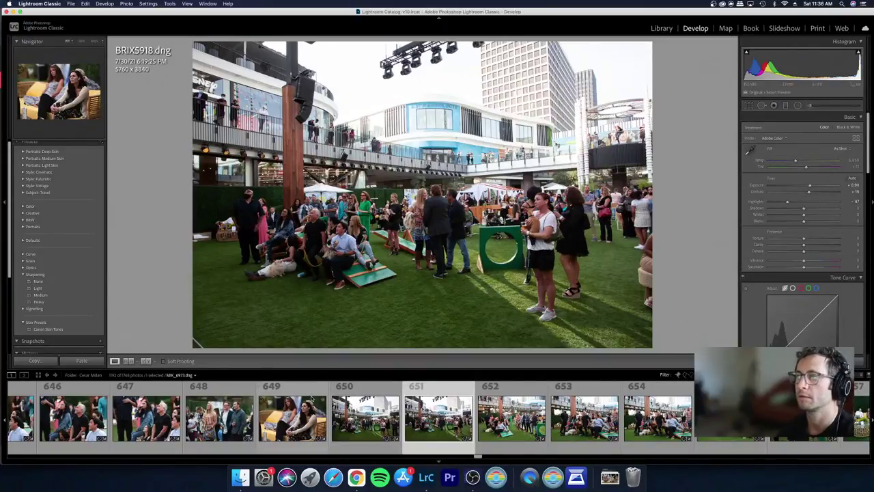
key("r")
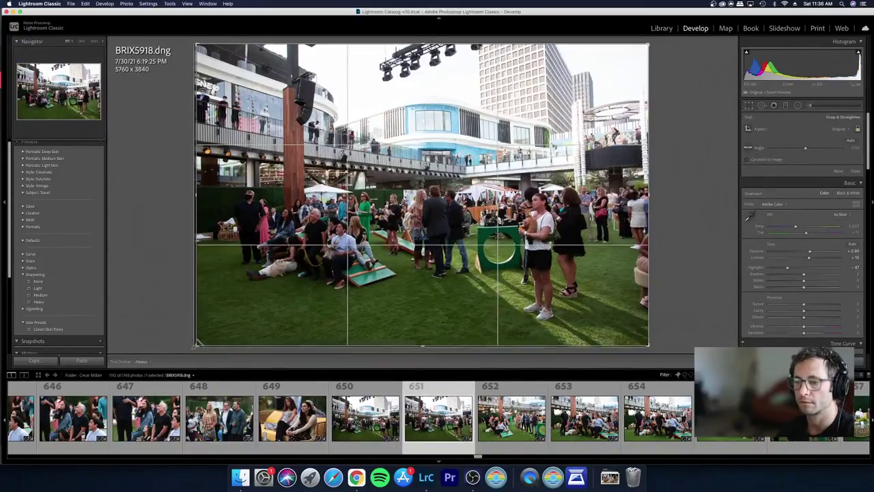
left_click_drag(196, 344, 194, 336)
key("Return")
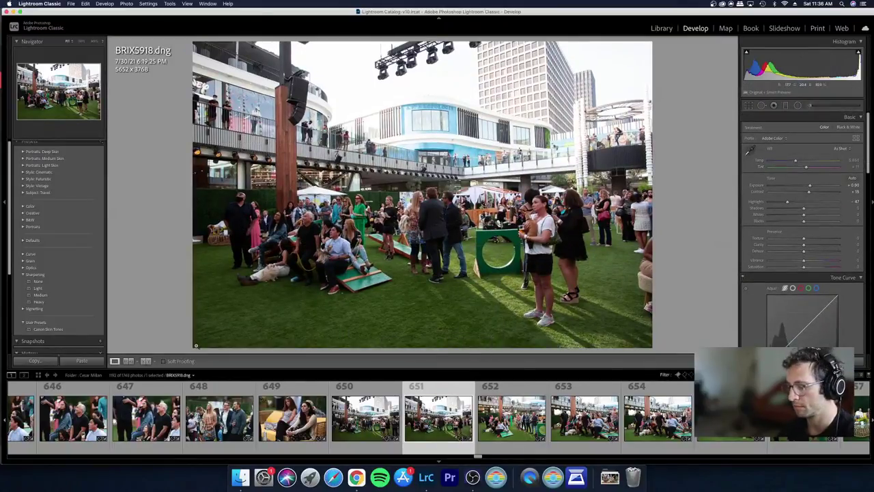
left_click(308, 206)
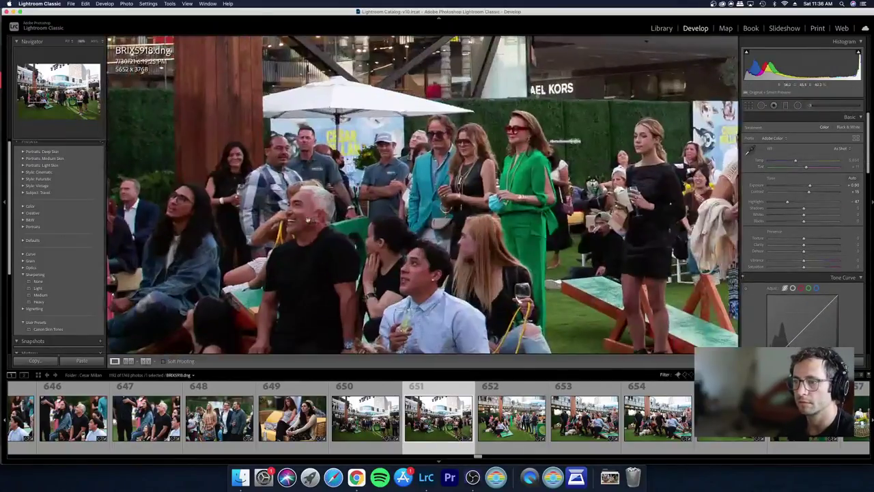
left_click_drag(307, 219, 434, 253)
left_click(441, 265)
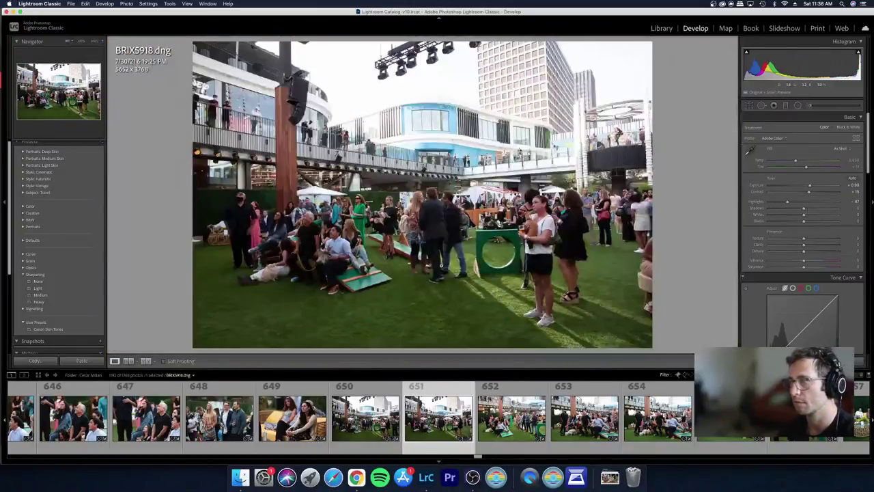
Step: Review photos 652 through 654, settle on BRIX5920, and return to the Library grid
key("Right")
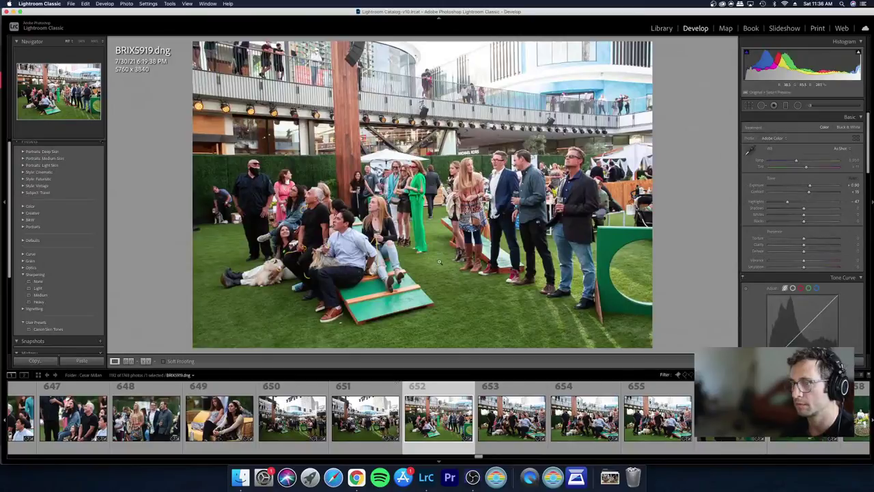
key("Right")
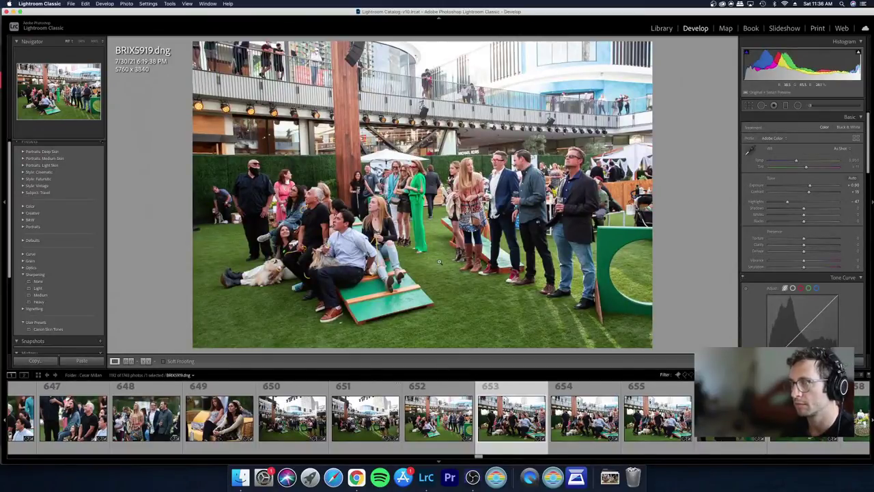
key("Right")
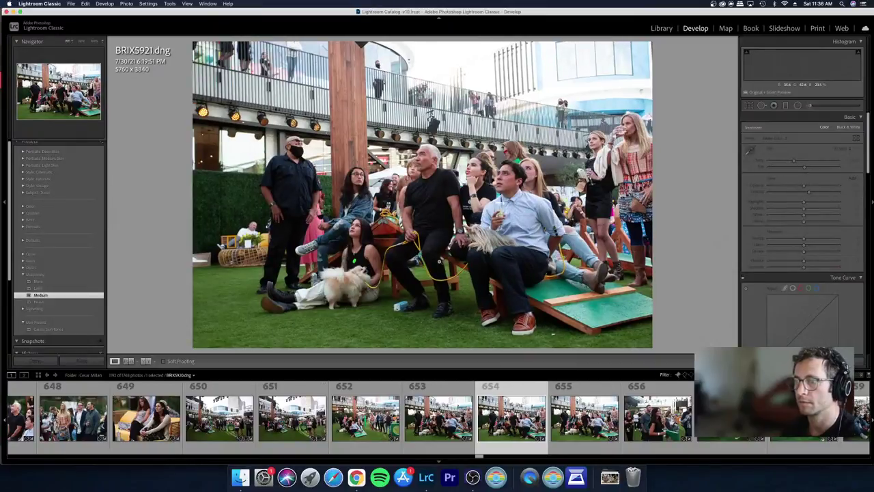
key("Left")
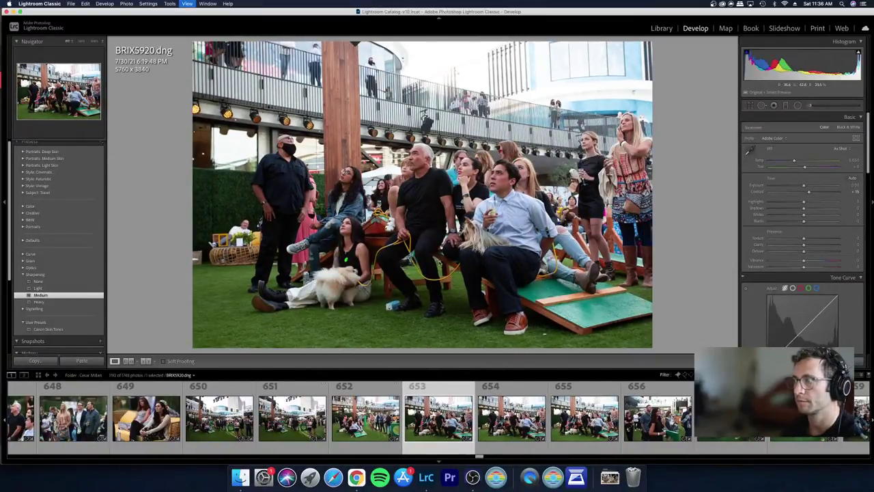
key("g")
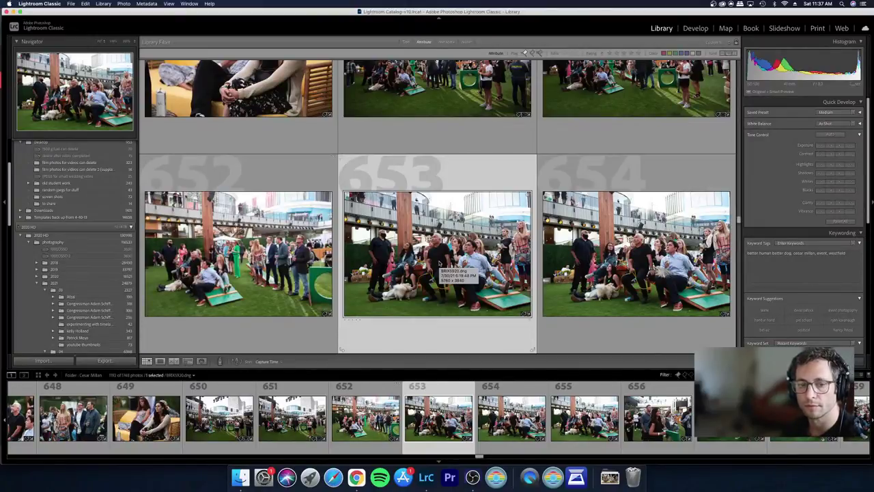
Step: Review frames 652 to BRIX5924 in Loupe and reject the weak near-duplicate BRIX5922
key("Left")
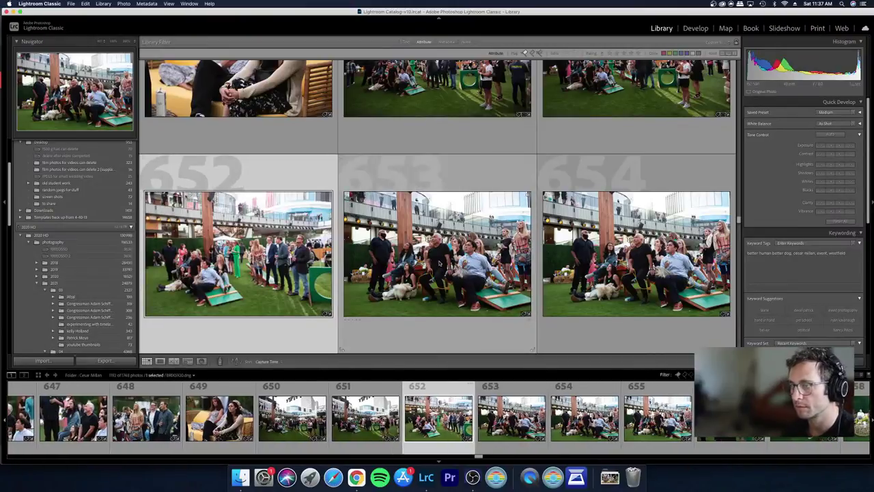
key("Right")
key("e")
key("Right")
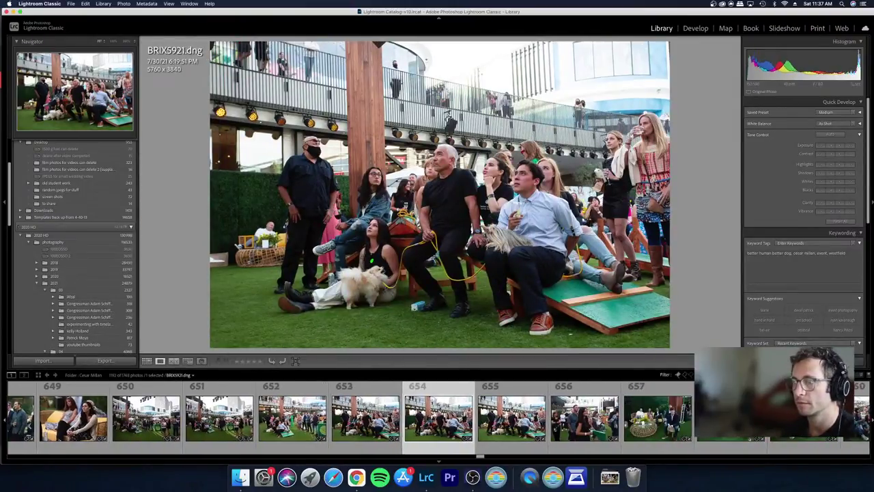
key("Right")
key("Right")
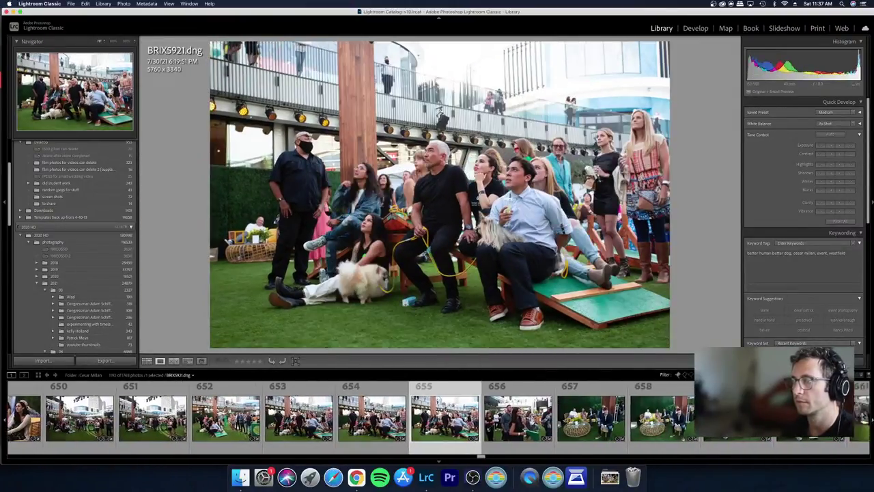
key("x")
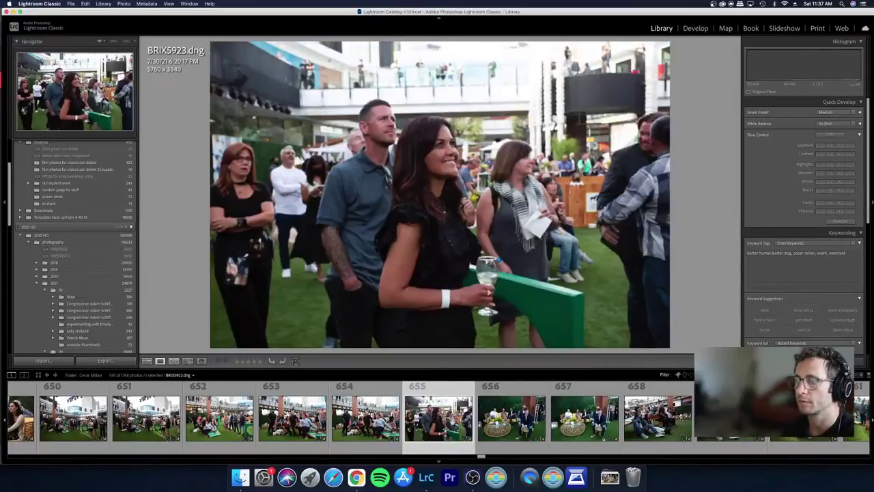
key("Right")
key("Right")
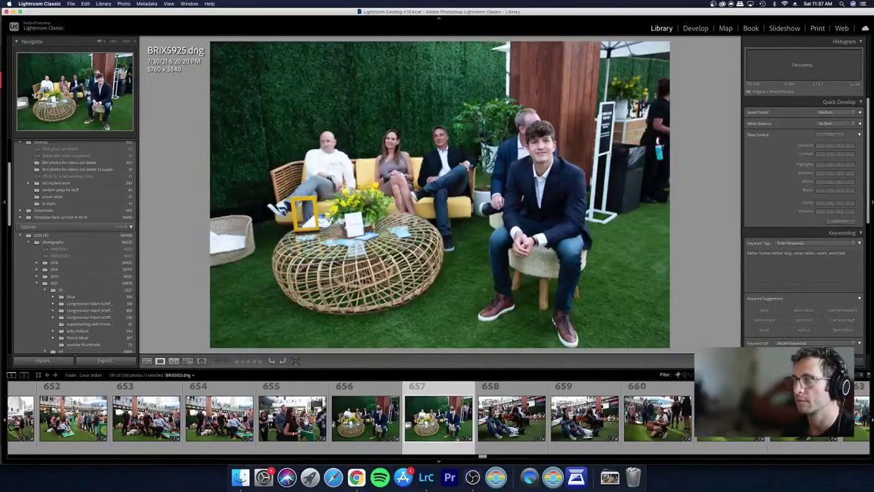
key("Left")
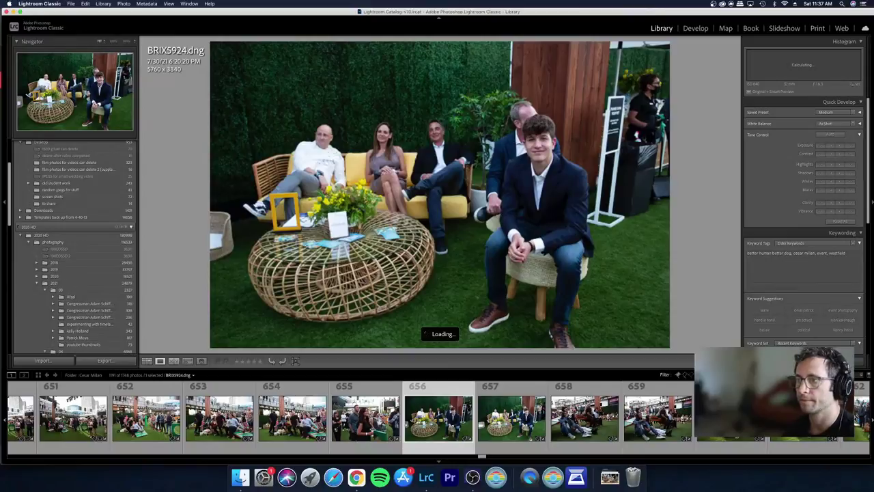
Step: Copy BRIX5924's edit settings in Develop and paste them onto the next photo
key("d")
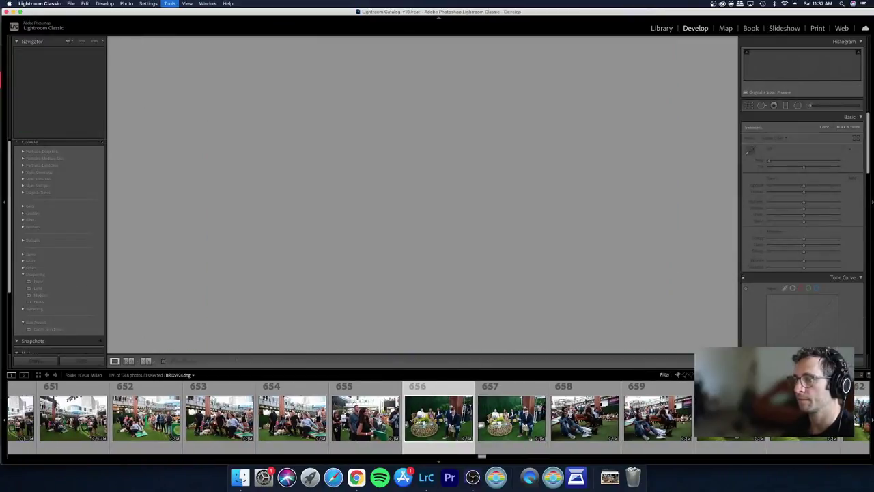
key("super+shift+c")
key("Return")
key("Right")
key("super+v")
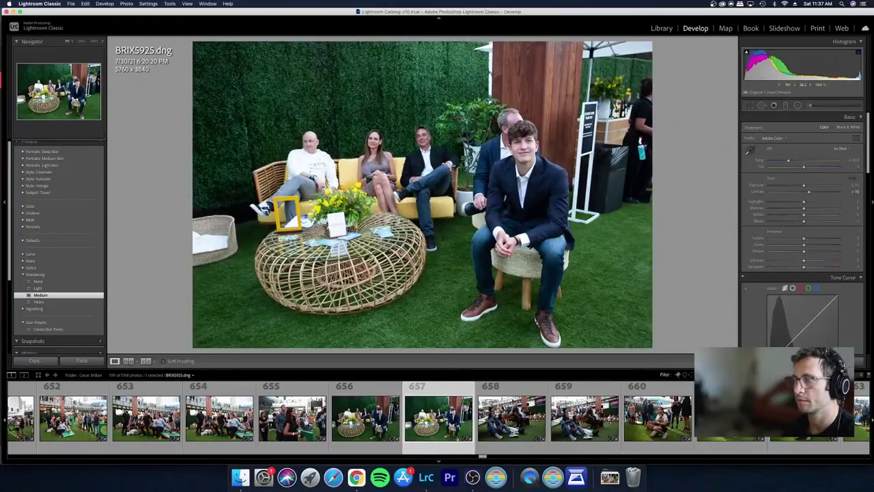
Step: Set BRIX5925 to +0.20 exposure and a custom 4,800 temperature, comparing with the previous photo
key("Left")
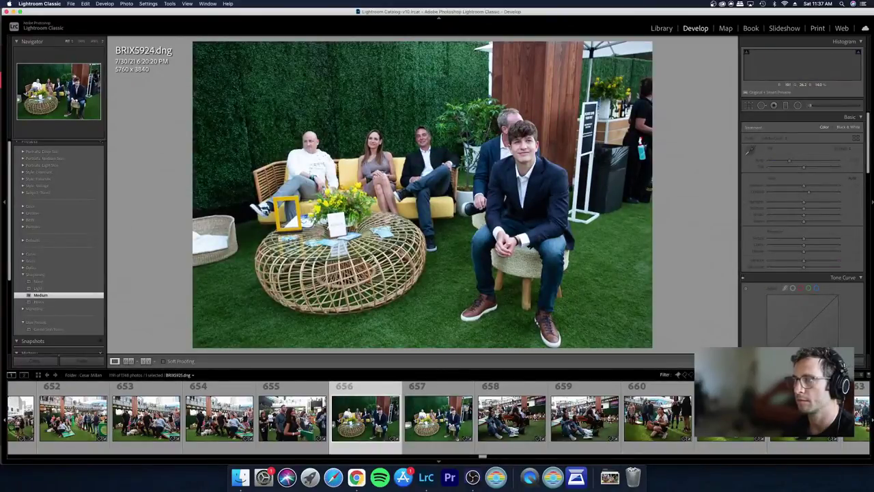
key("Right")
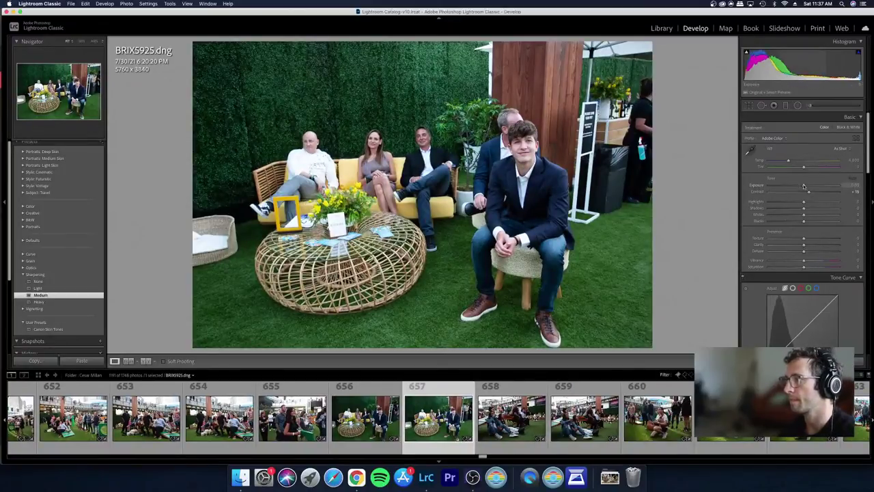
left_click_drag(804, 186, 788, 162)
key("Left")
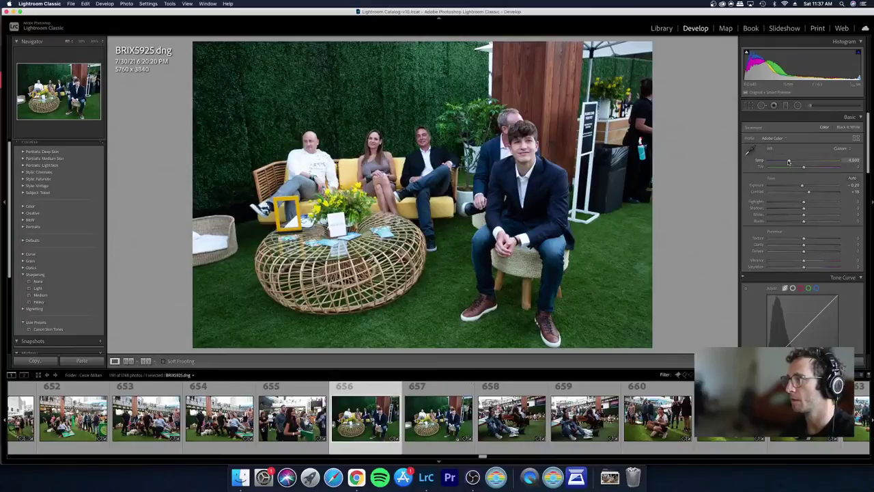
key("Left")
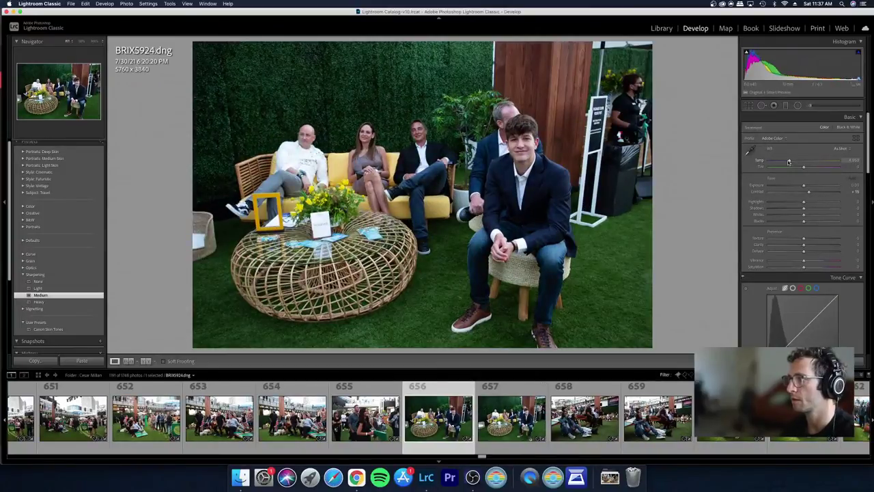
key("Right")
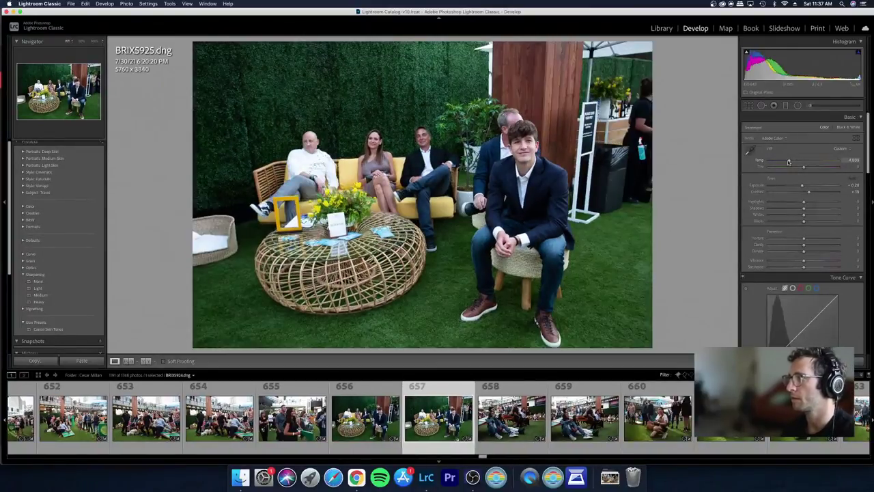
Step: Reject photo 659 and the weaker BRIX5928/BRIX5929 near-duplicate
key("g")
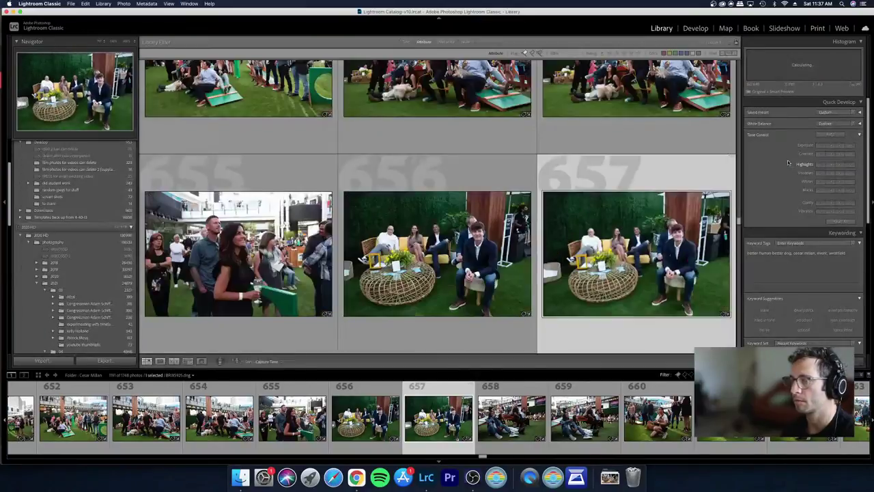
key("Right")
key("Right")
key("Right")
key("Left")
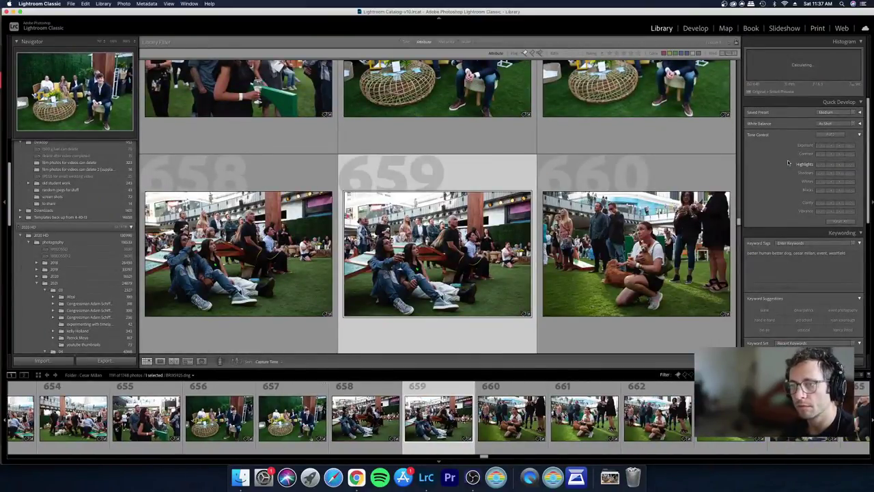
key("x")
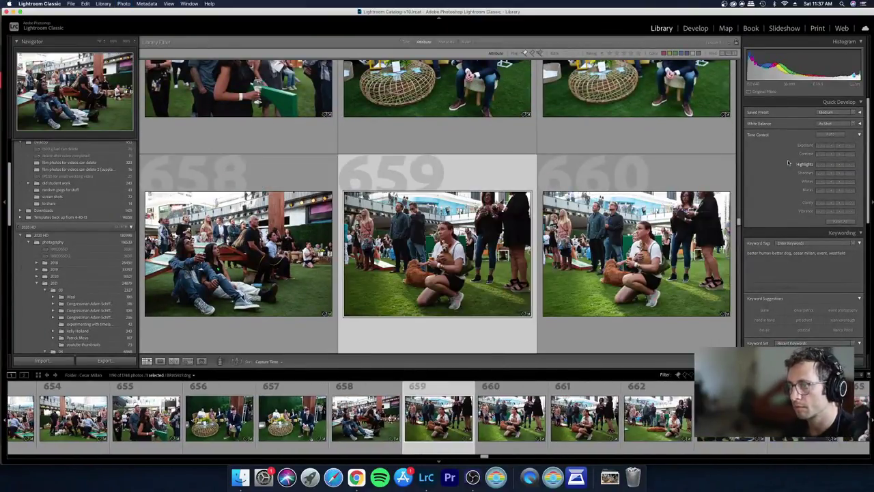
key("Right")
key("e")
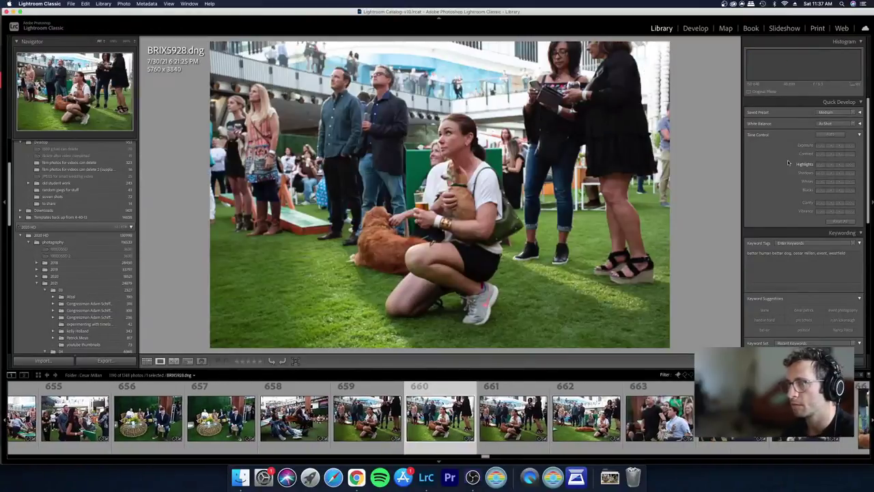
key("x")
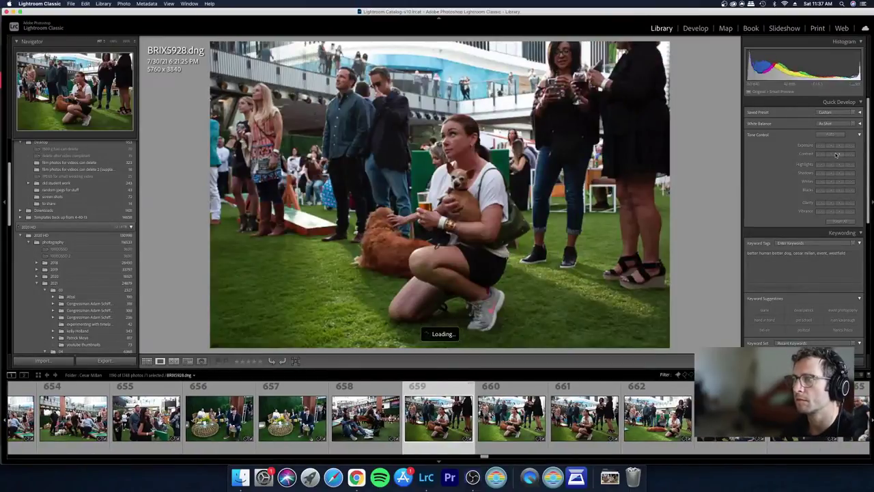
key("x")
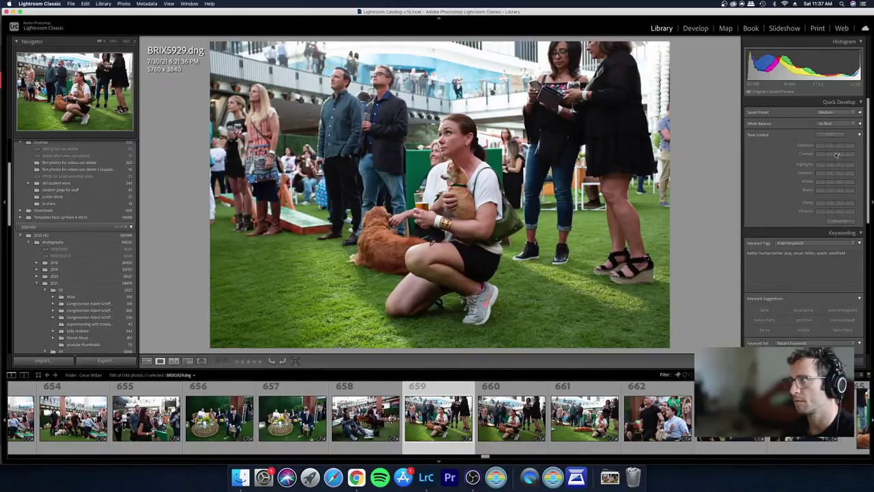
Step: Darken BRIX5931's exposure slightly and lower its highlights, then return to the grid
key("d")
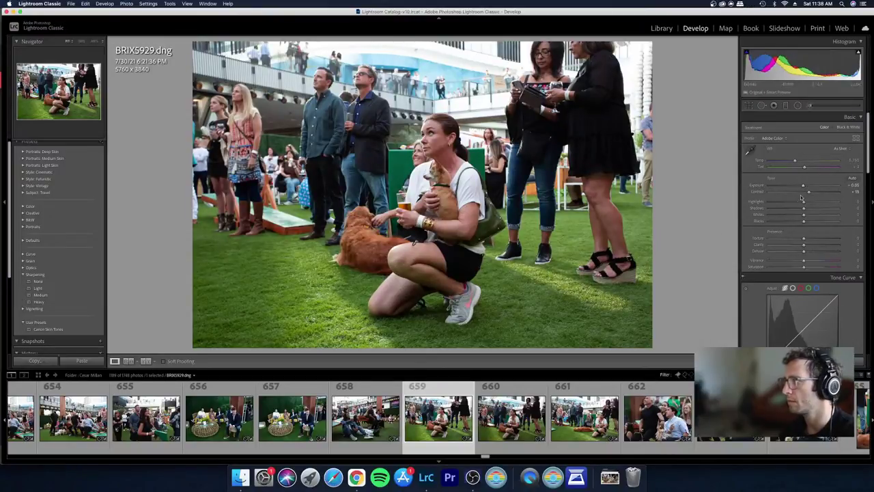
key("Right")
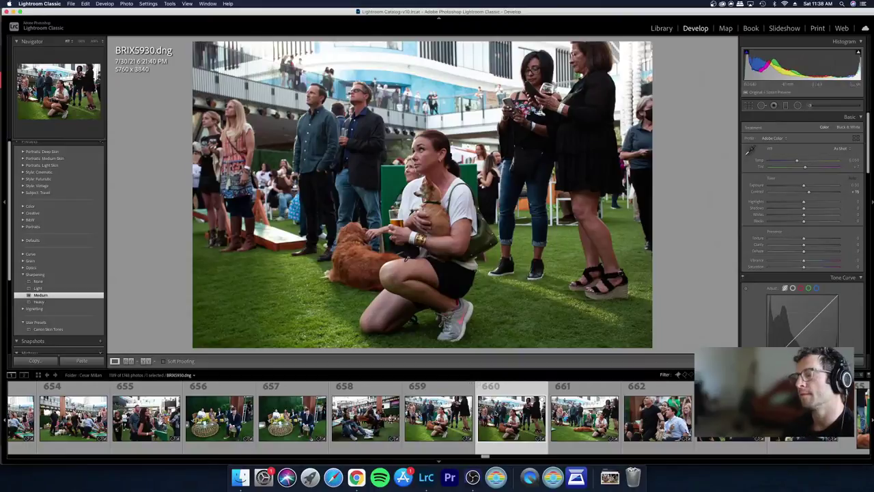
key("Right")
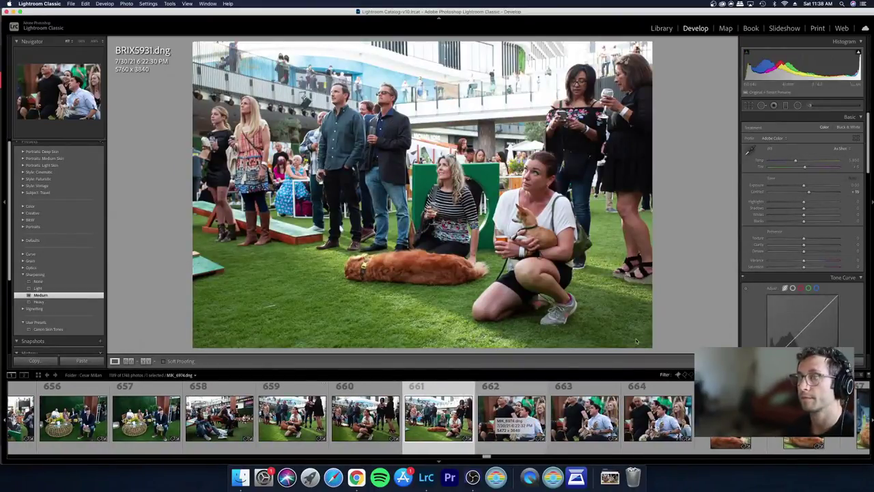
left_click_drag(804, 186, 796, 190)
left_click(794, 201)
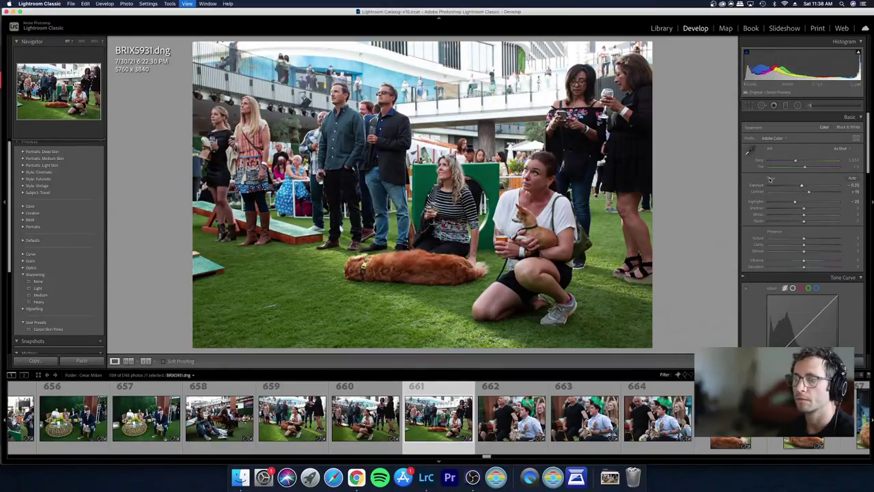
key("g")
Step: Compare photos 662 through MIK_6976 full-size against their neighbouring frames
left_click(486, 242)
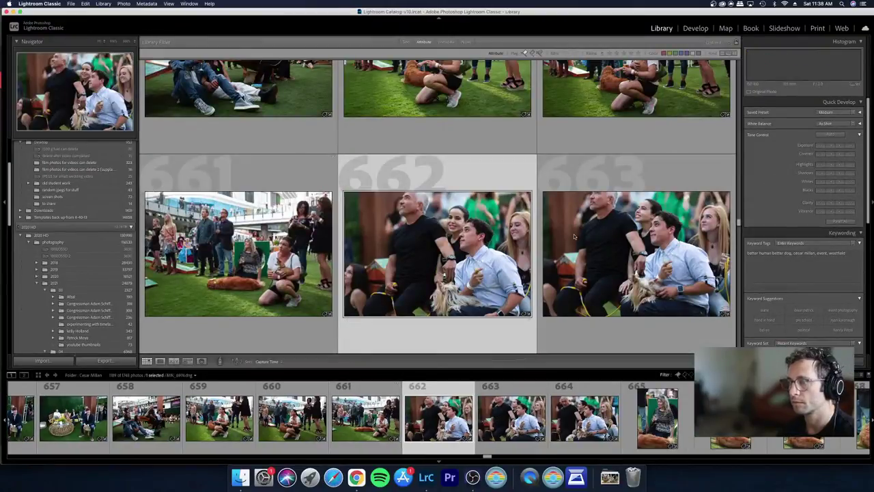
key("e")
key("Right")
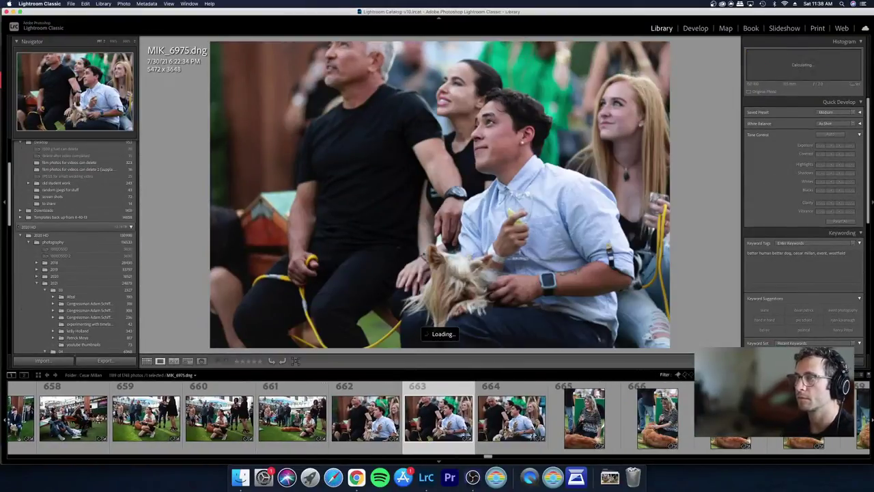
key("Left")
key("g")
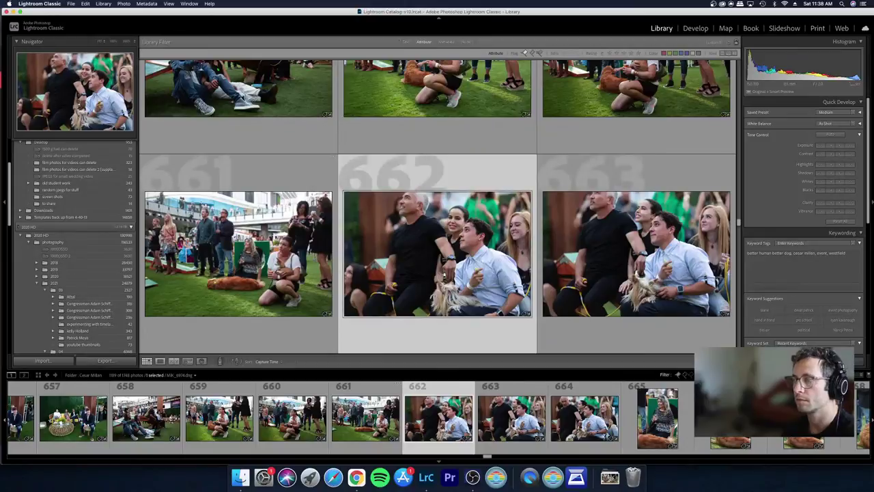
key("Right")
key("Right")
key("e")
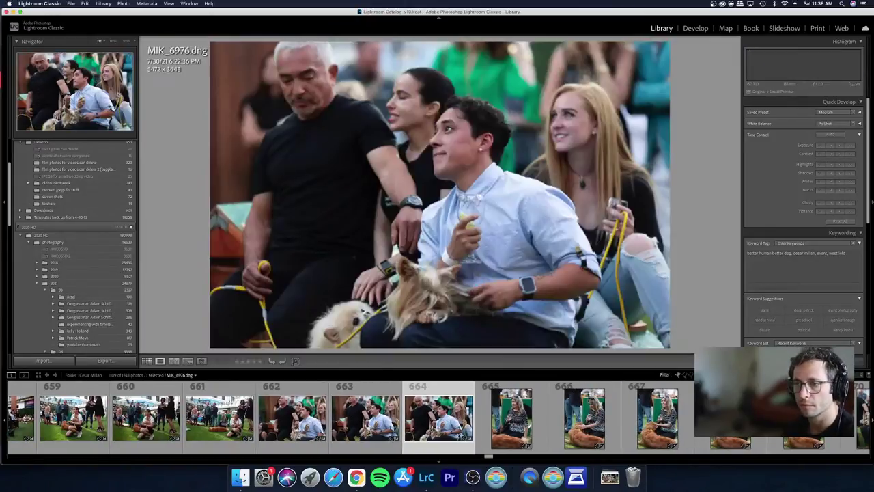
key("Right")
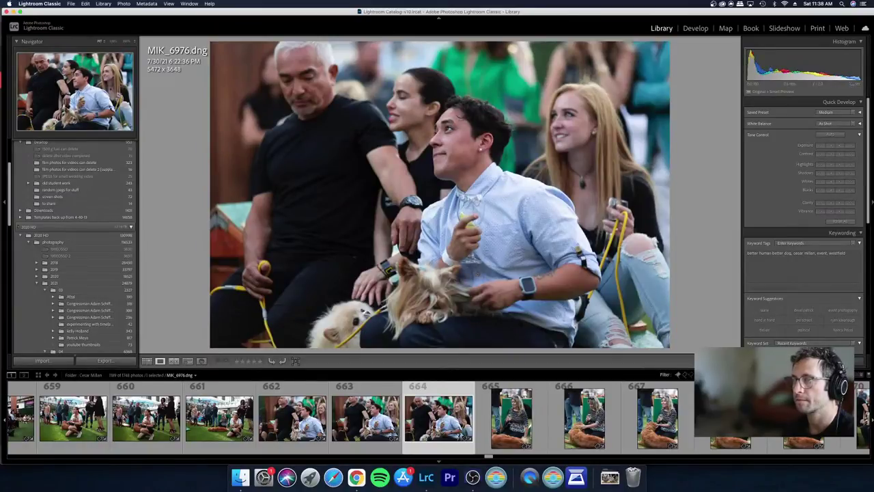
key("Left")
key("Left")
key("Right")
key("Right")
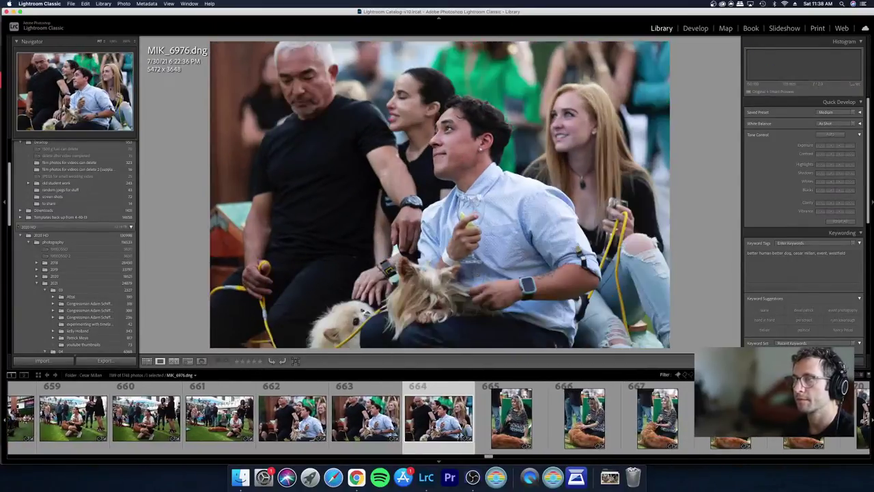
key("Right")
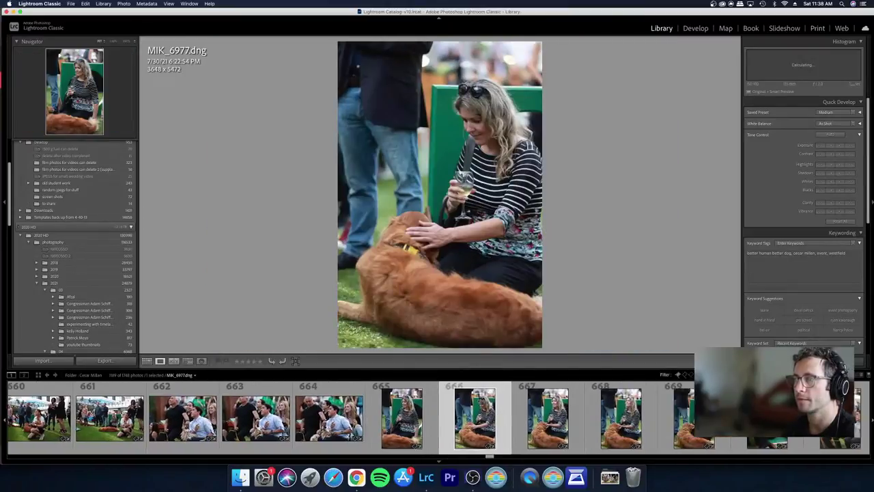
Step: Reject the weaker dog-petting frames, including MIK_6981 and MIK_6982
key("Right")
key("Right")
key("Left")
key("x")
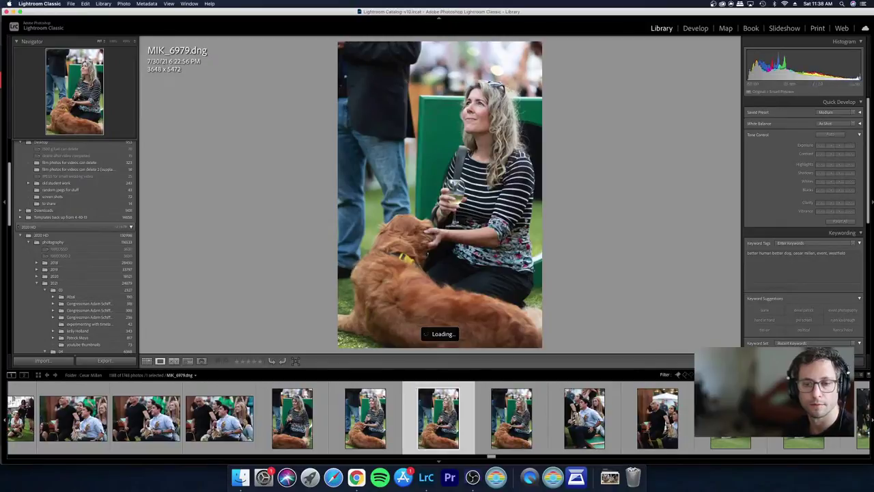
key("Left")
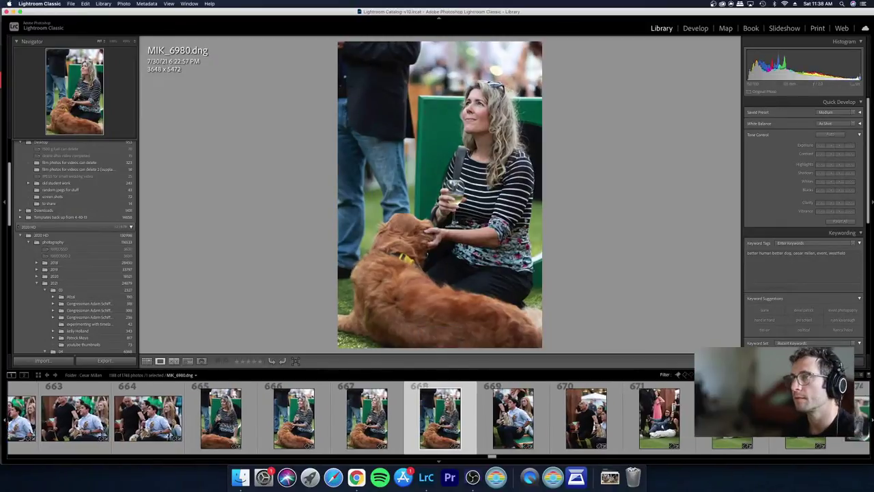
key("Right")
key("Right")
key("x")
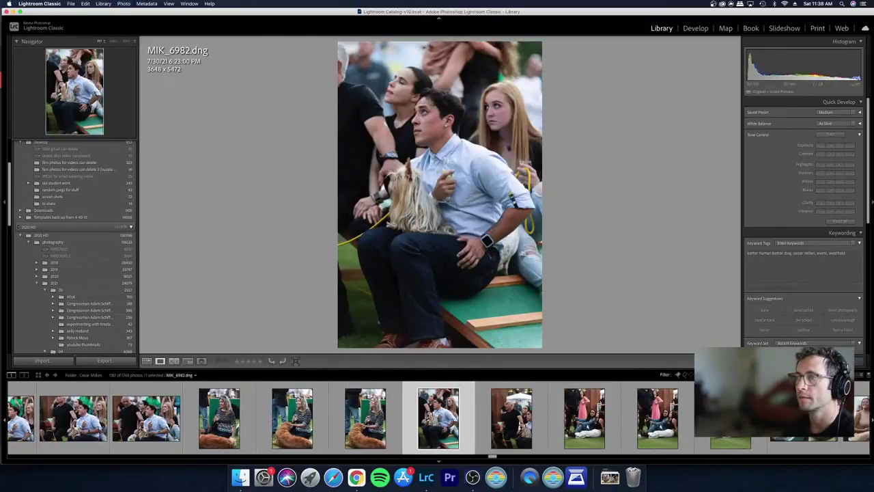
key("Right")
key("Left")
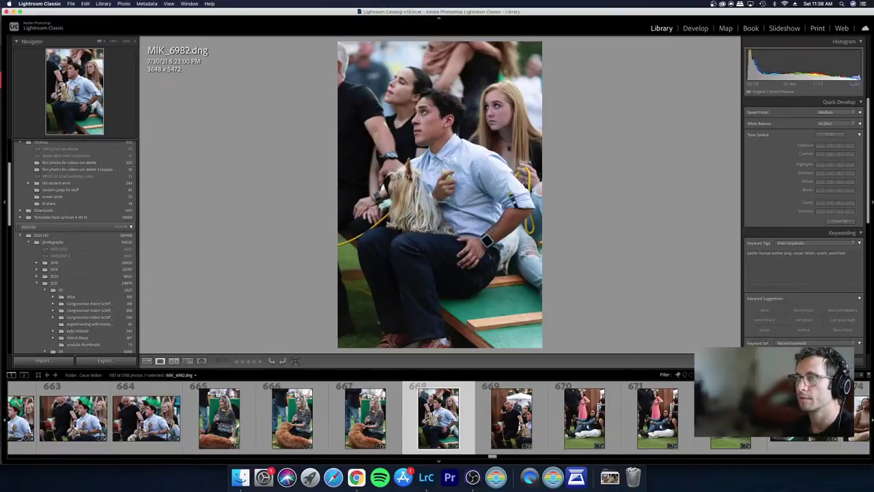
key("x")
Step: Reject MIK_6985 and review frames up to MIK_6988
key("Right")
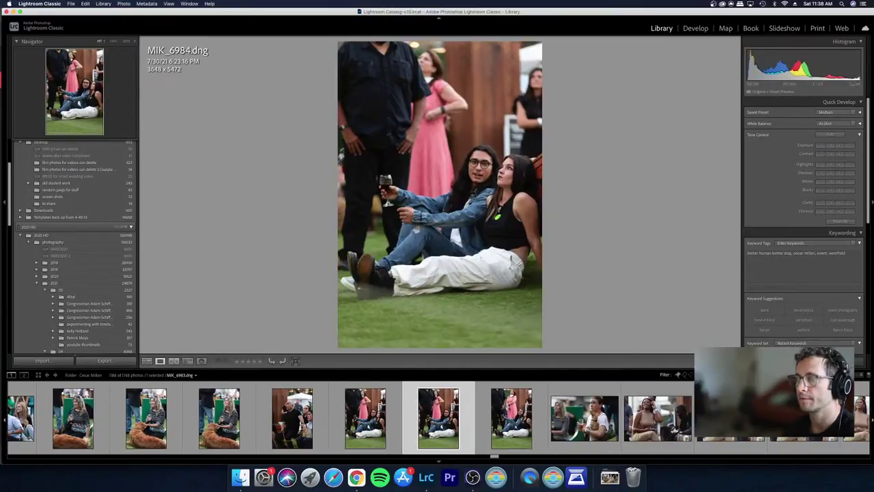
key("Right")
key("x")
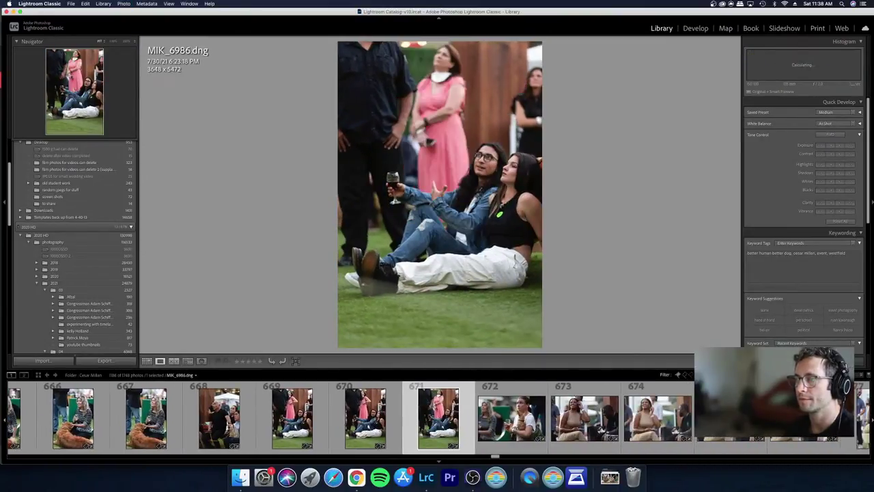
key("Left")
key("x")
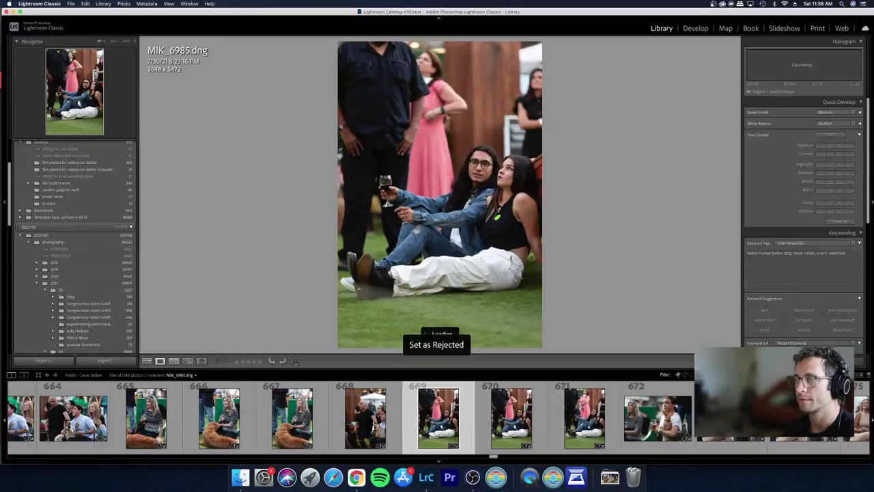
key("Right")
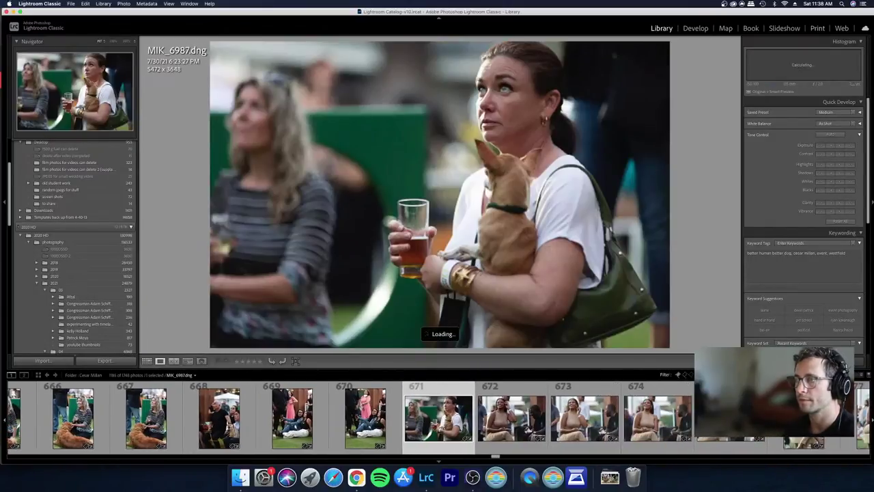
key("Right")
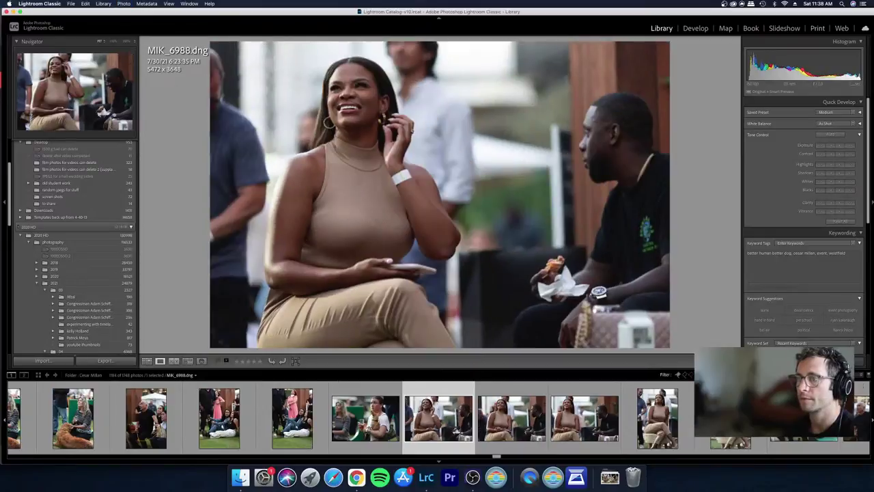
Step: Compare the tan-dress shots around MIK_6990 and reject the weaker one
key("g")
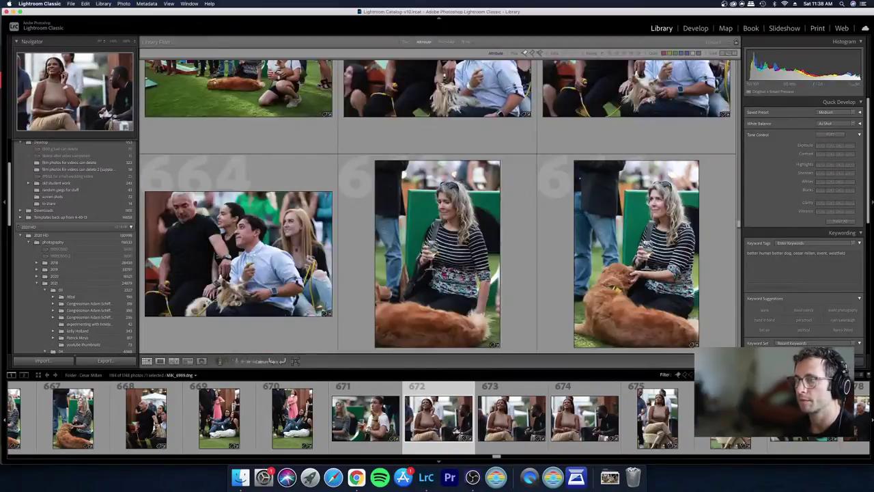
key("Right")
key("Right")
key("e")
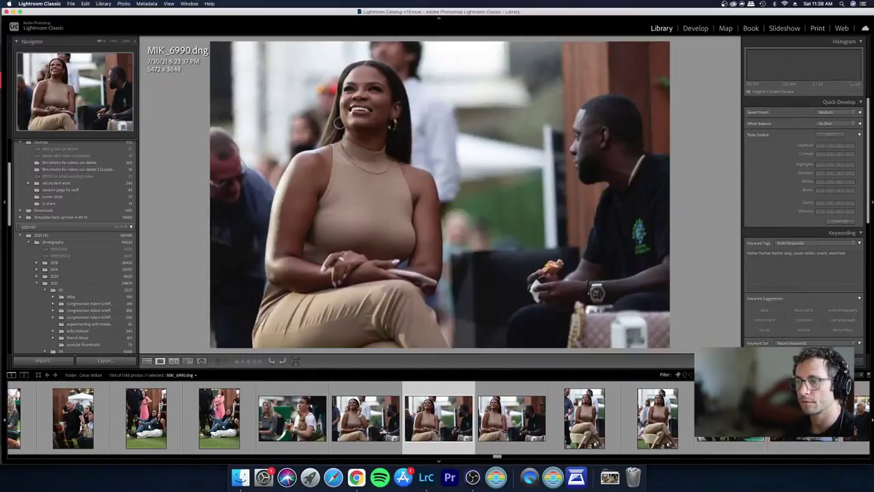
key("Left")
key("x")
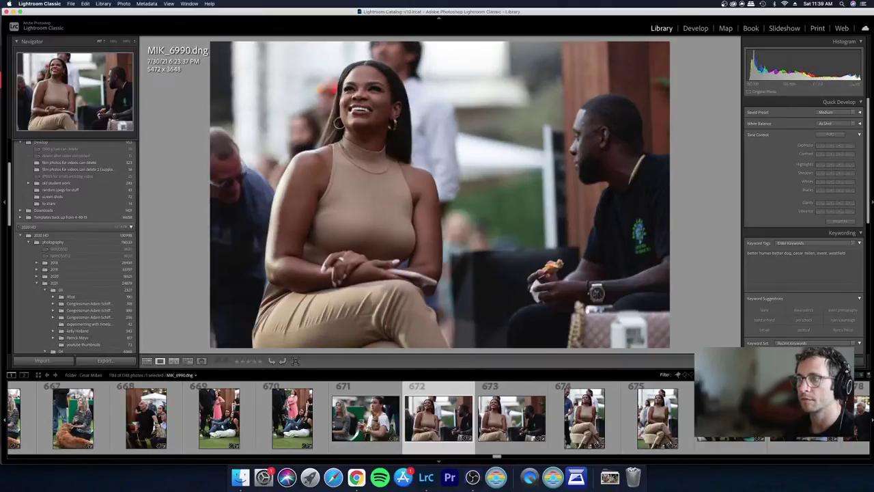
key("Right")
Step: Reject near-duplicate MIK_6992, review MIK_6993 through MIK_6996, and show the thumbnail grid
key("Right")
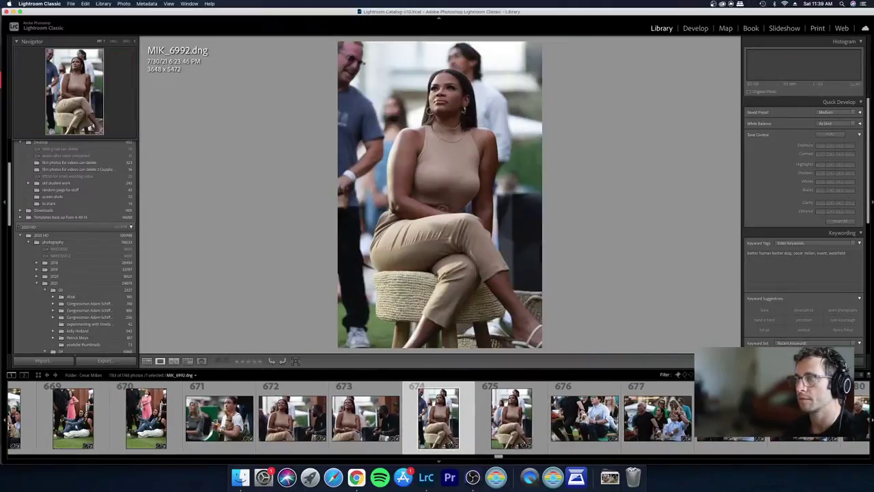
key("Right")
key("x")
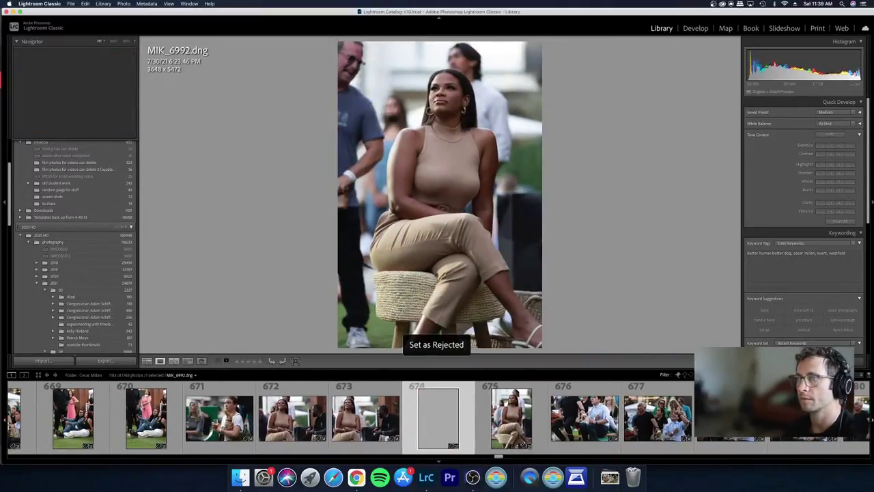
key("Right")
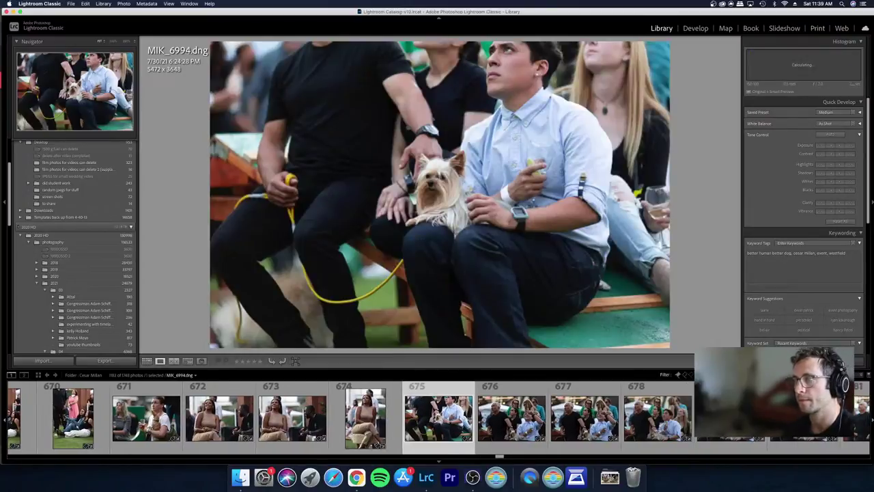
key("Left")
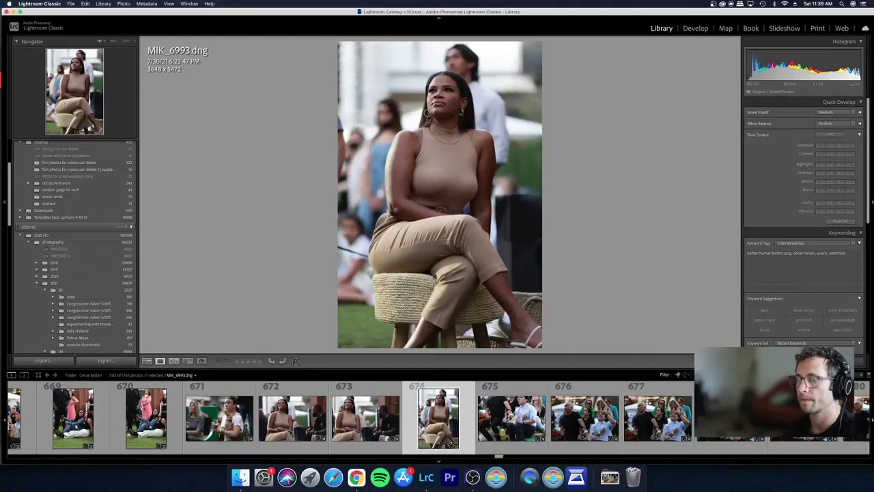
key("Right")
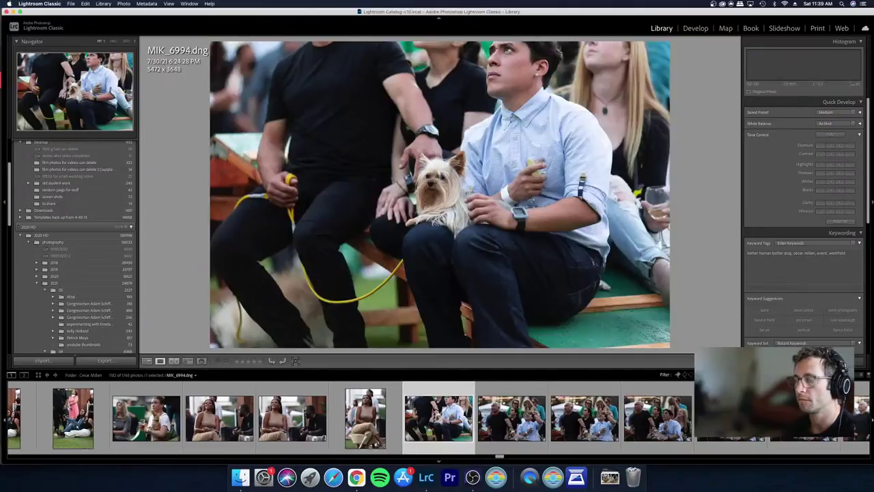
key("Right")
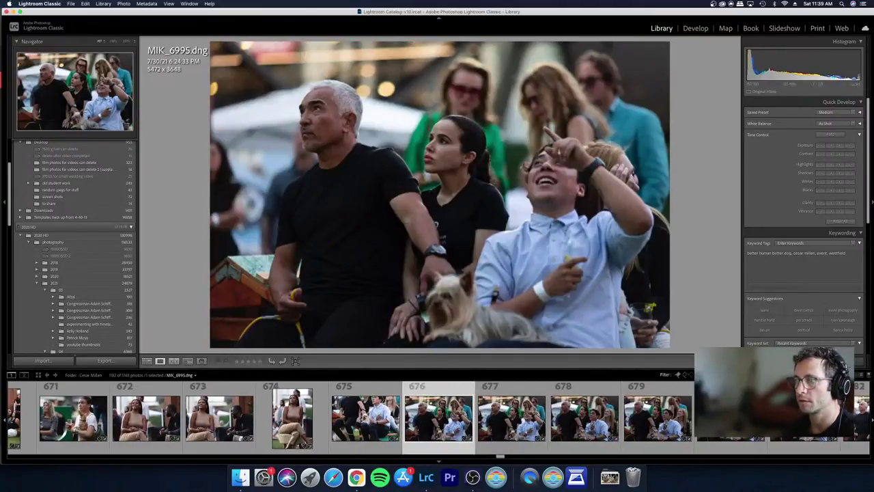
key("Right")
key("g")
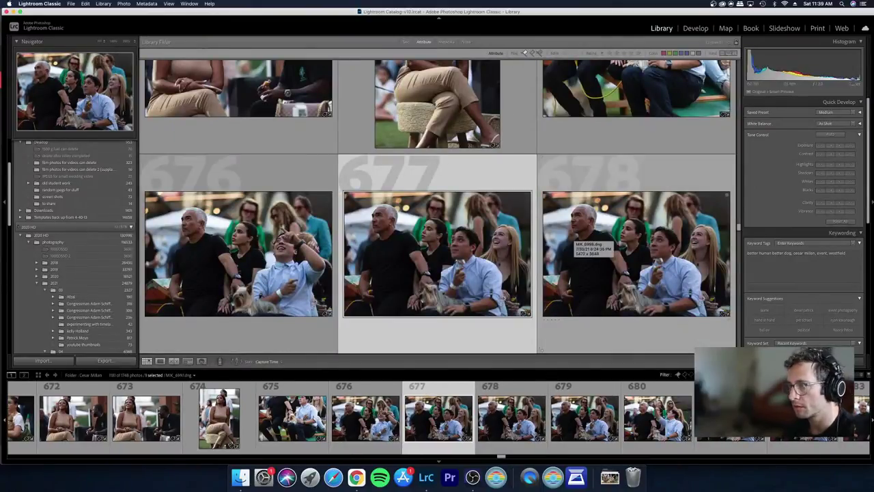
Step: Compare photos 677–679 of the man pointing upward and reject three weak near-duplicates
left_click(581, 246)
key("Right")
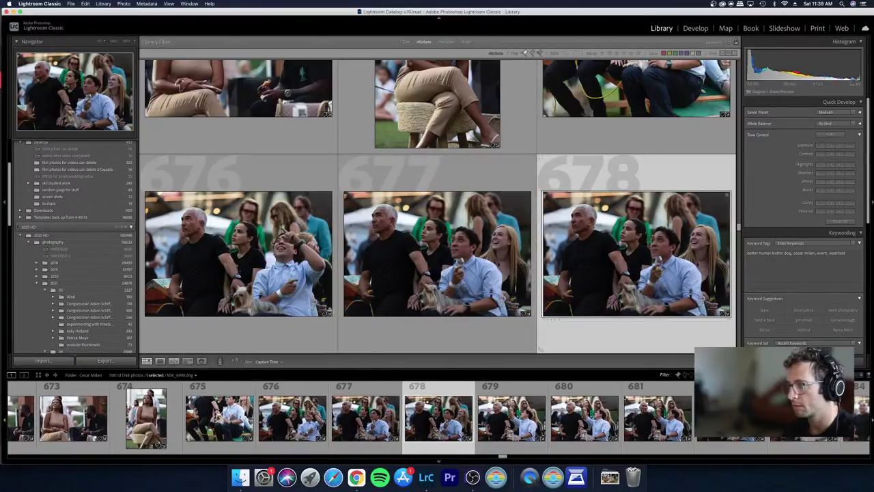
key("Left")
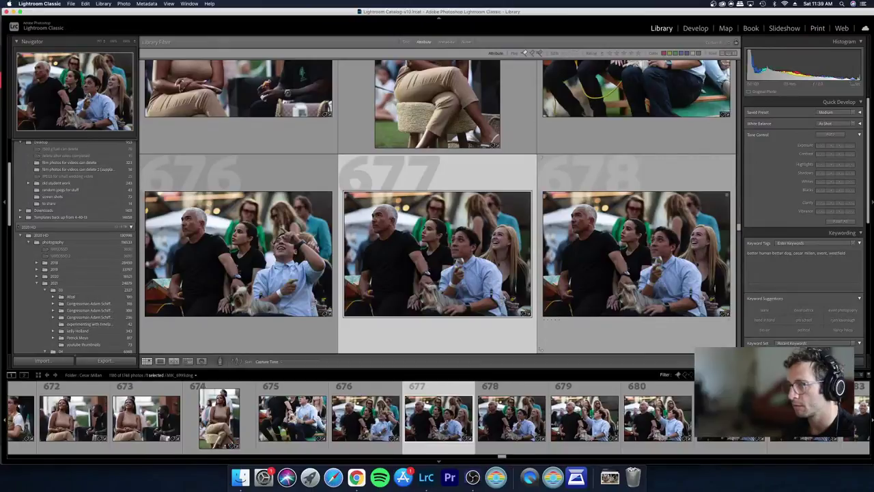
key("Right")
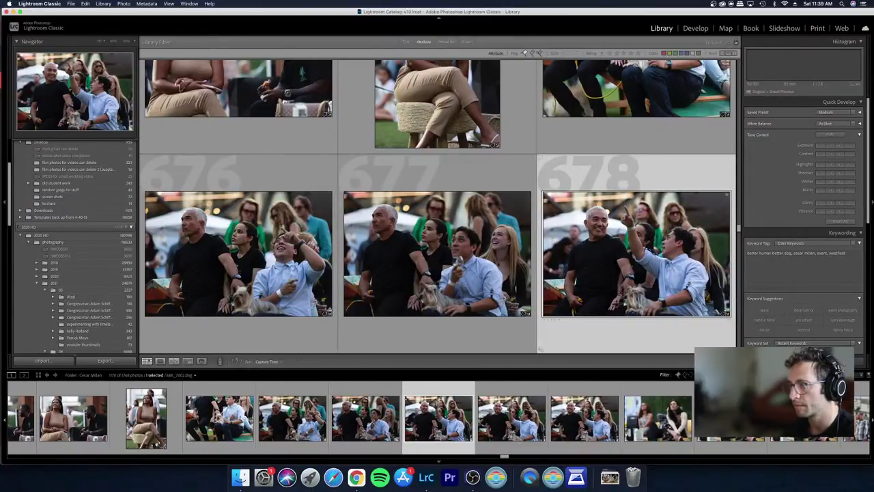
key("Right")
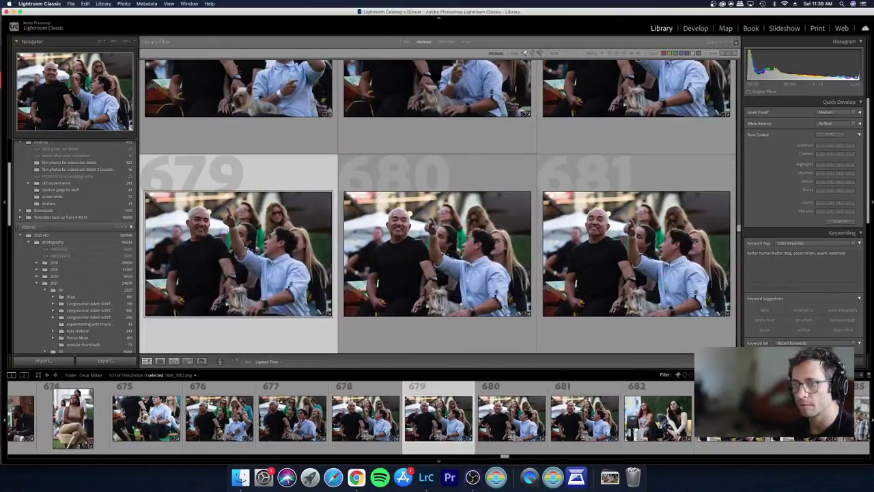
key("x")
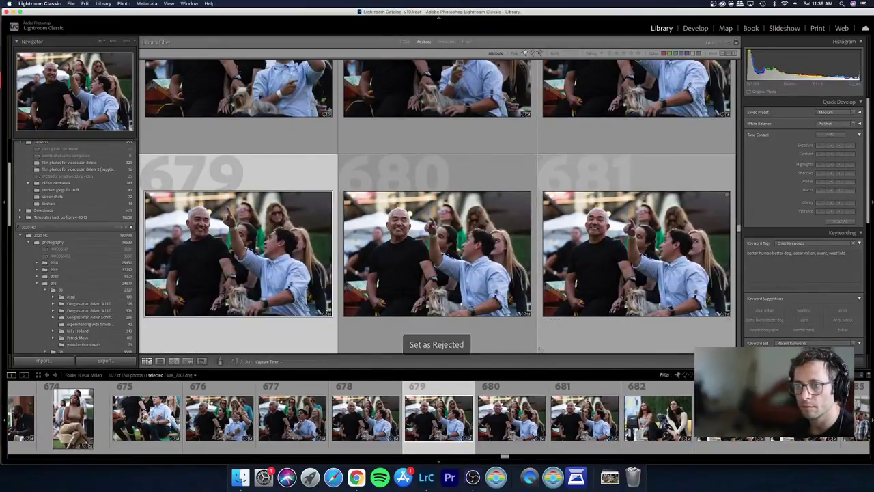
key("Right")
key("x")
key("Right")
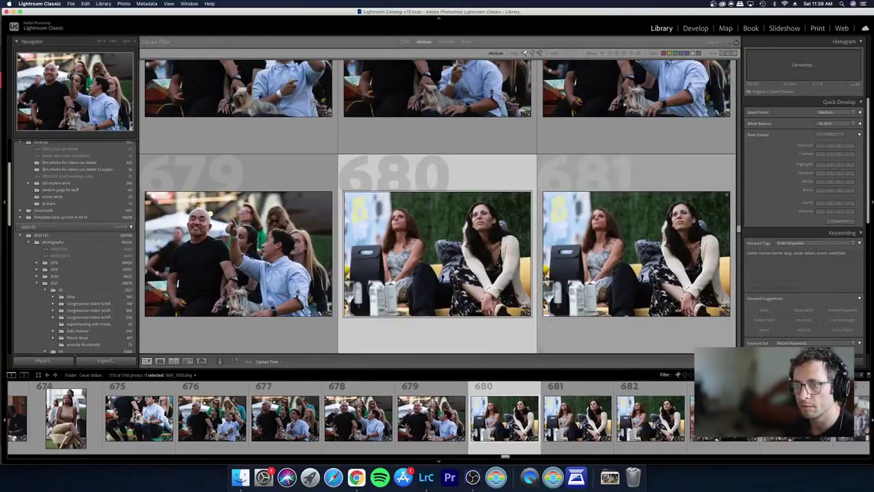
key("x")
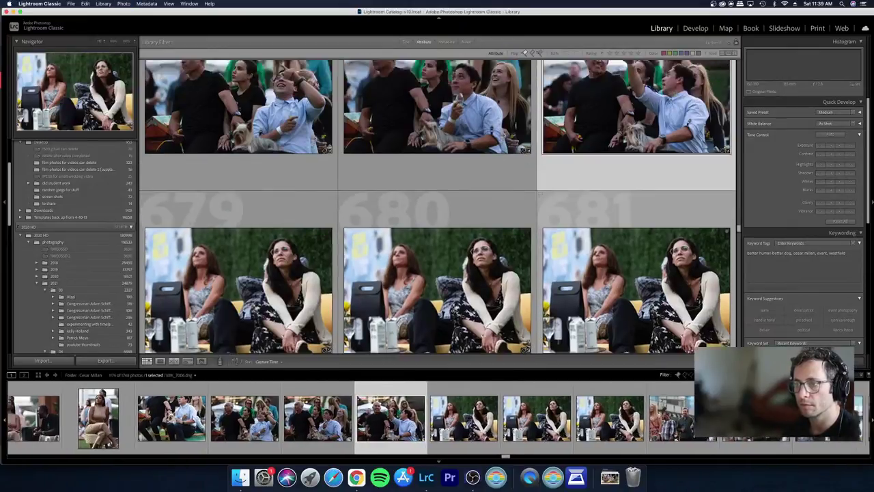
Step: Select the three similar crowd shots and open them together in Develop
key("Left")
key("Right")
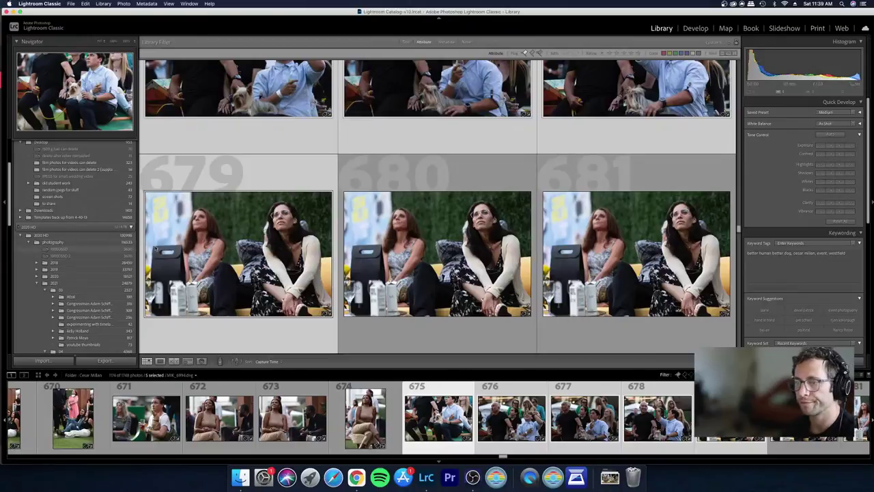
scroll(185, 251, "up", 2)
scroll(185, 252, "up", 3)
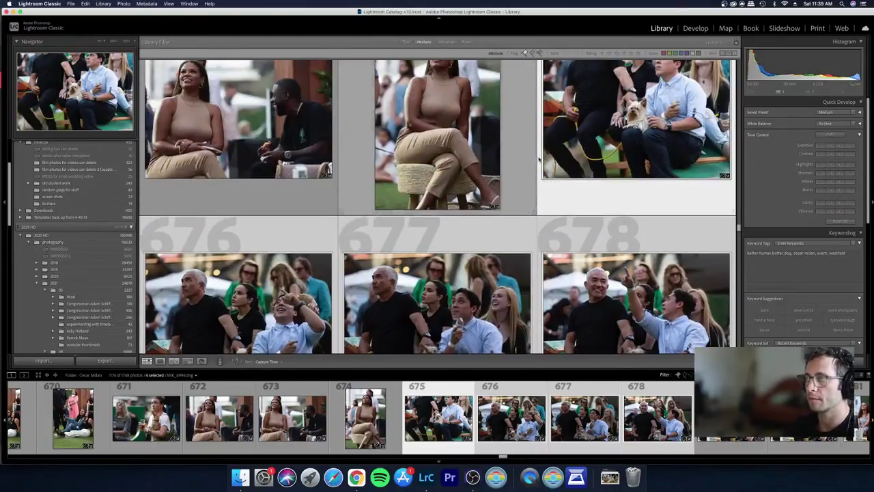
key("Right")
key("d")
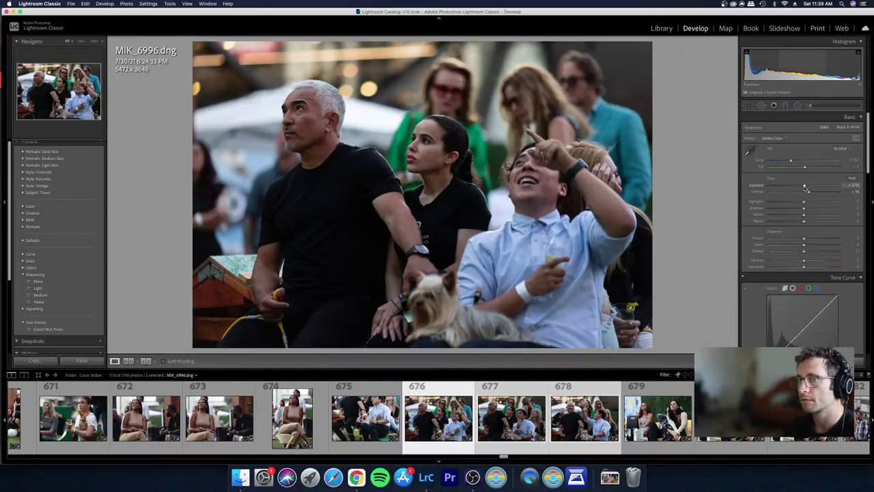
Step: With Auto Sync, raise exposure and contrast on all three crowd-with-dog shots, then return to the grid
left_click_drag(806, 185, 806, 188)
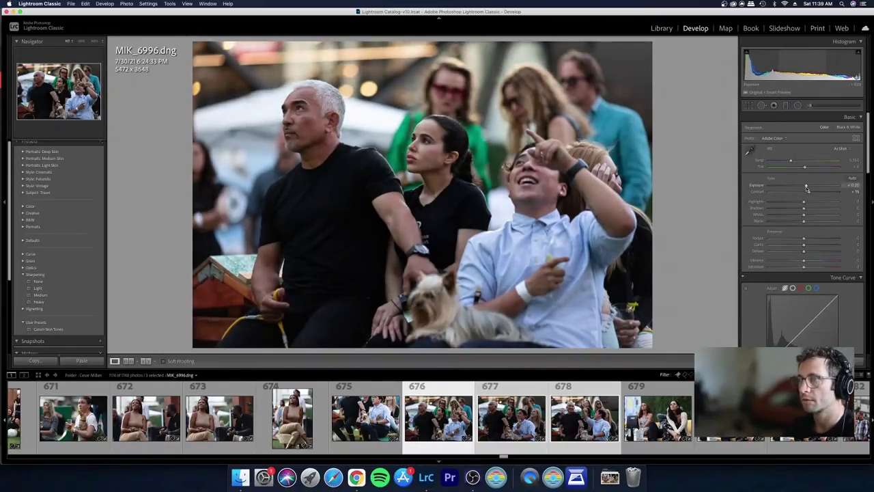
left_click_drag(806, 189, 806, 192)
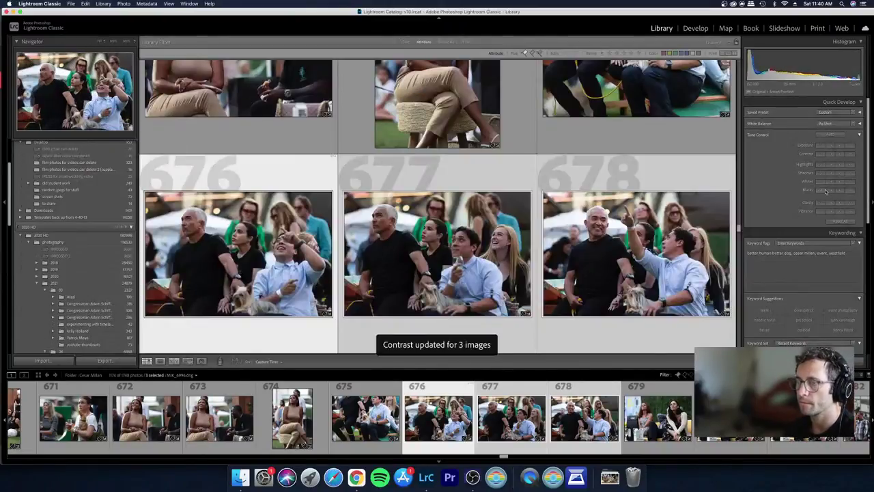
key("Down")
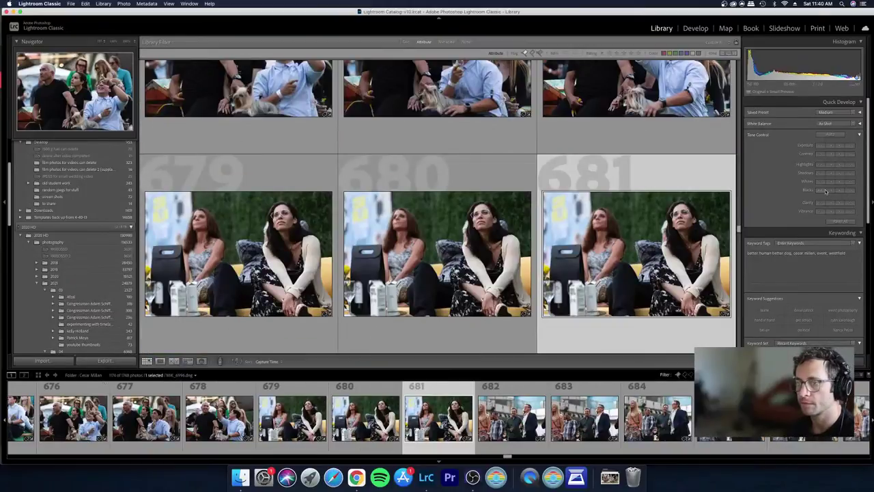
Step: Reject near-duplicate MIK_7007 after comparing it with MIK_7006 and MIK_7008 in Loupe view
key("Right")
key("e")
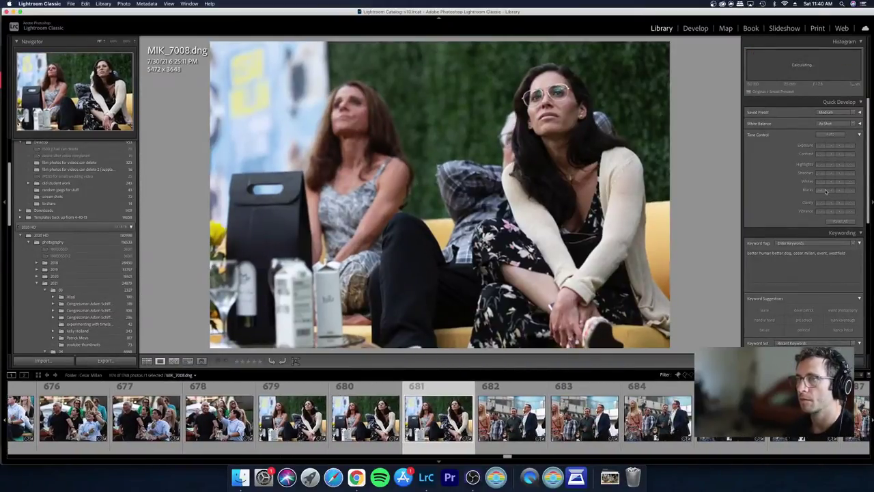
key("x")
key("Left")
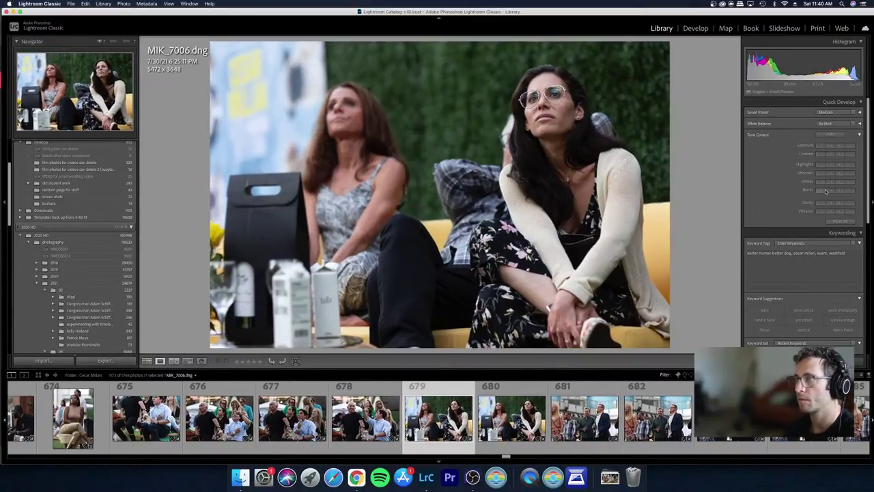
key("Right")
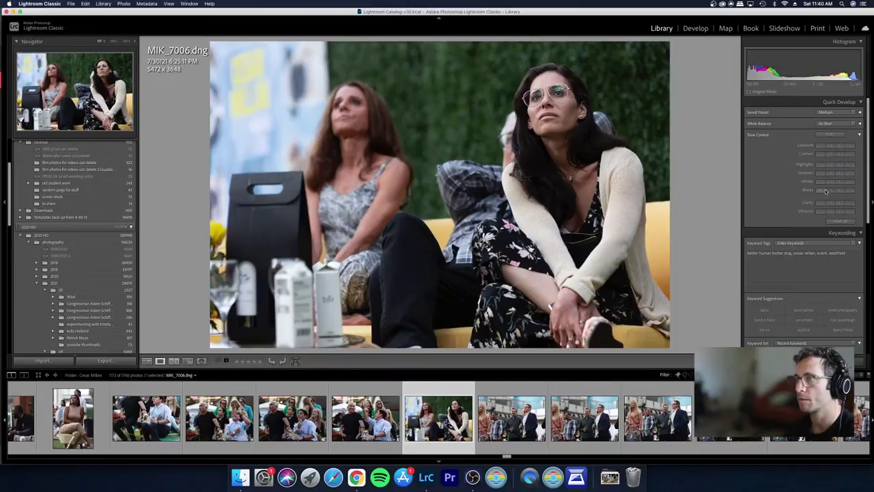
Step: Glance at the photo in Develop, then return to the grid and view photo 680 full size
key("d")
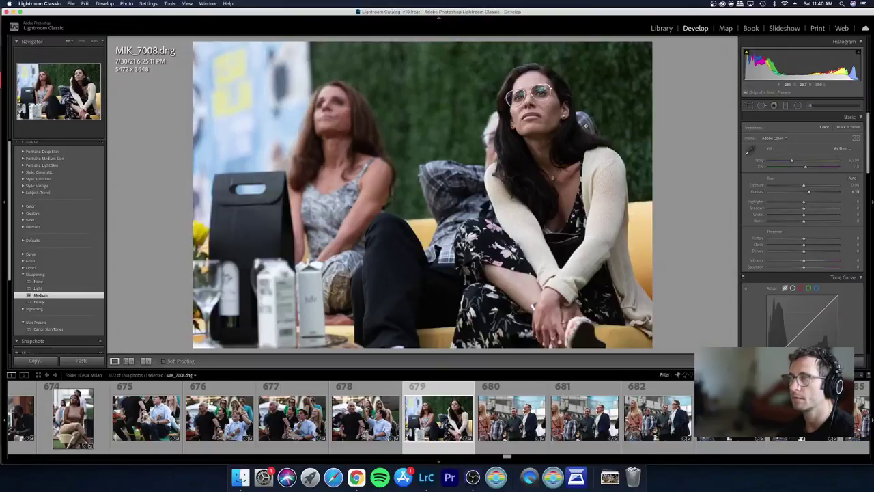
key("g")
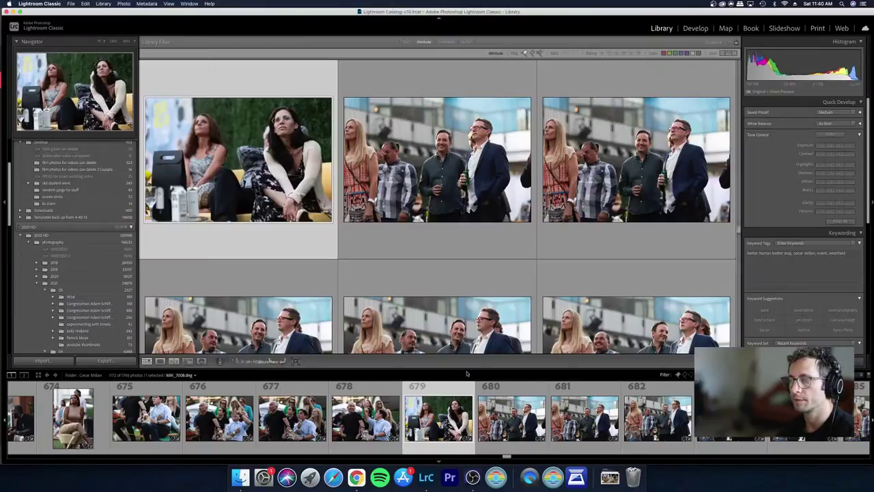
left_click(523, 418)
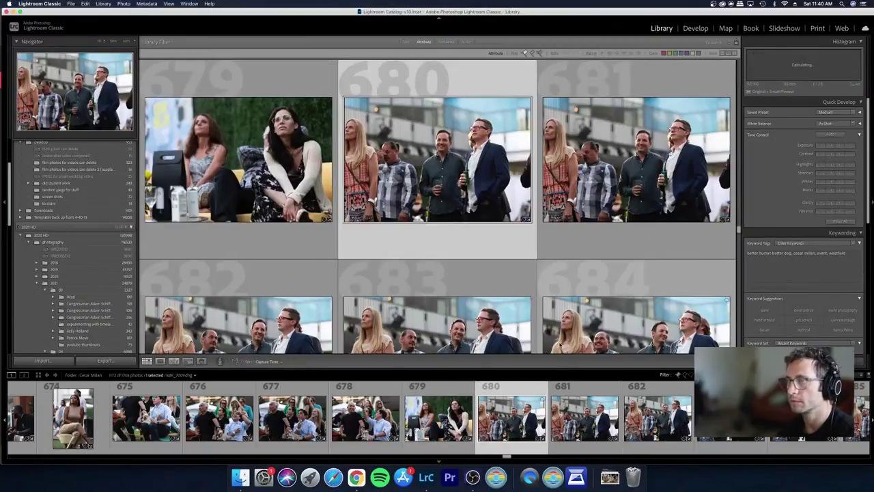
key("Right")
key("Left")
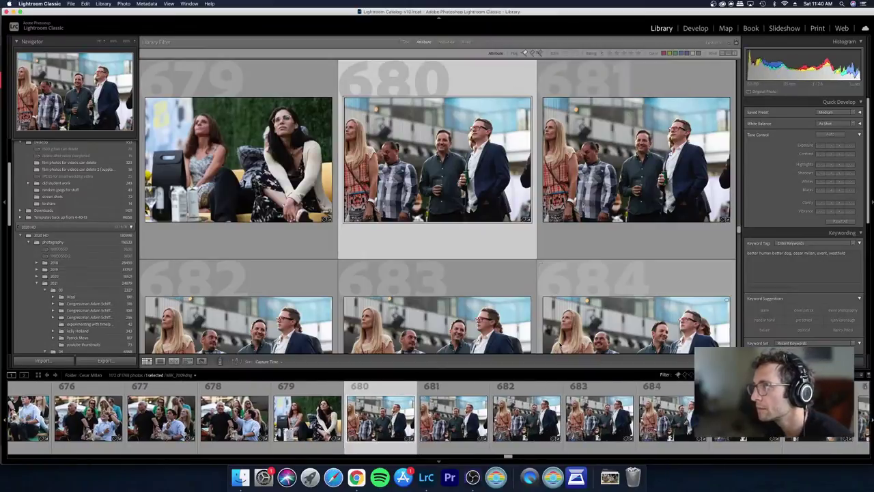
key("e")
Step: Reject near-duplicates MIK_7012 and MIK_7011, moving on to MIK_7016
key("Right")
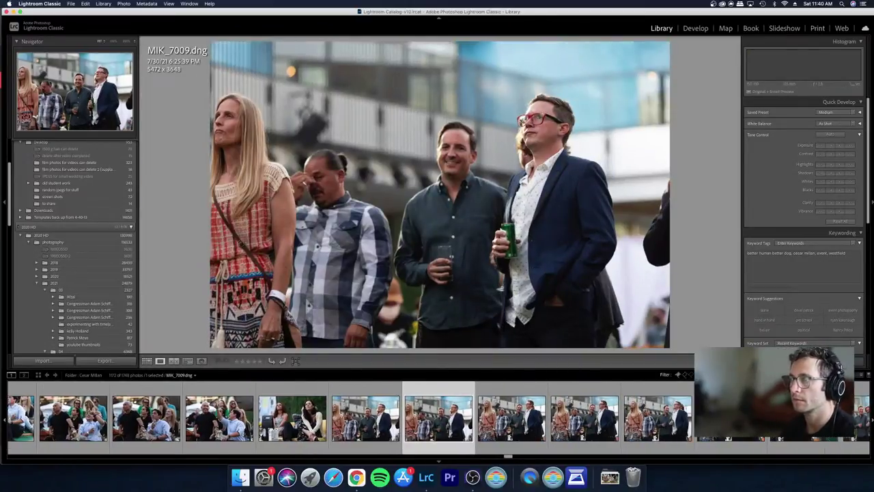
key("Right")
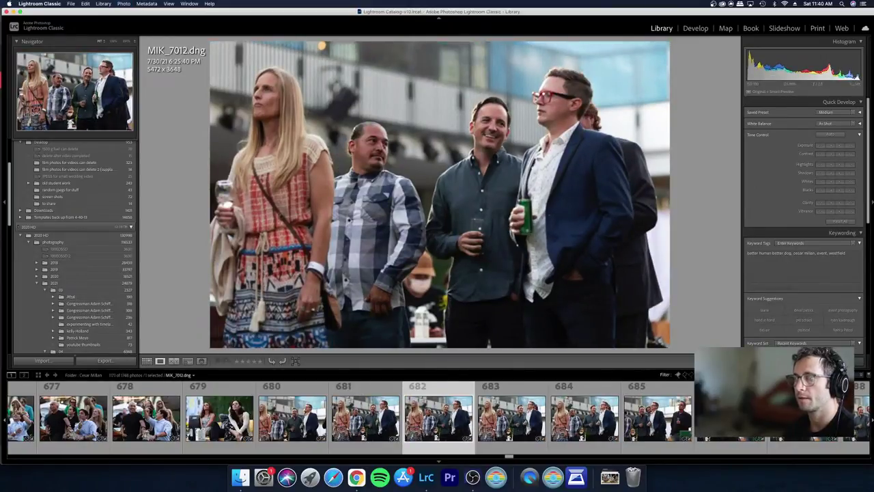
key("x")
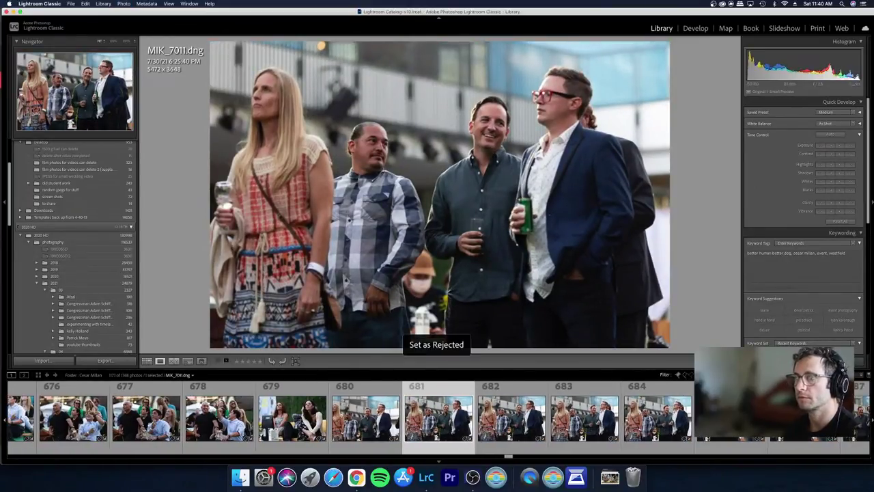
key("Right")
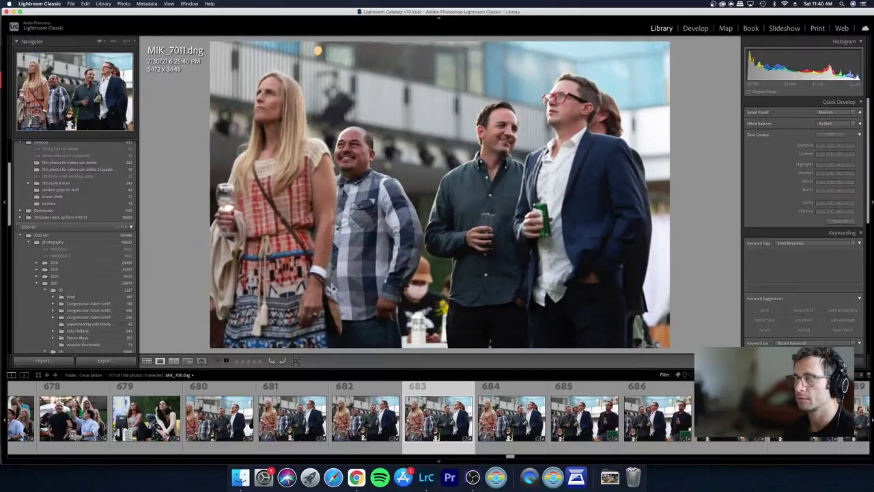
key("x")
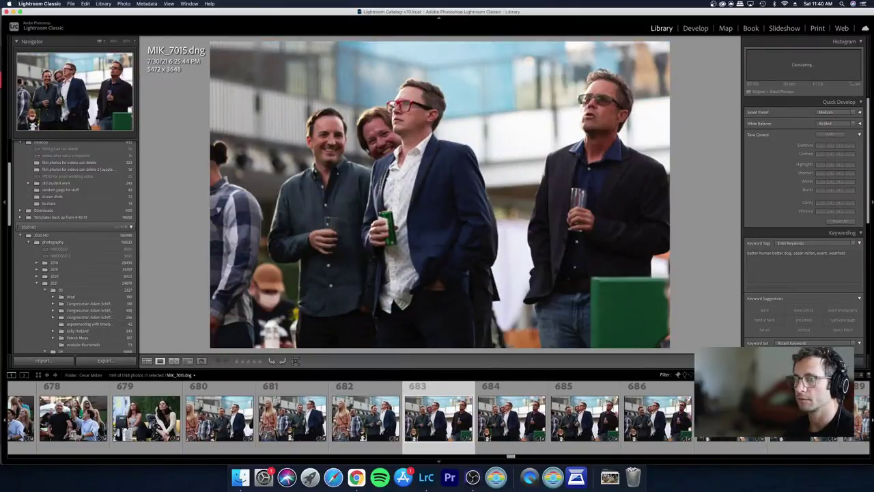
key("Right")
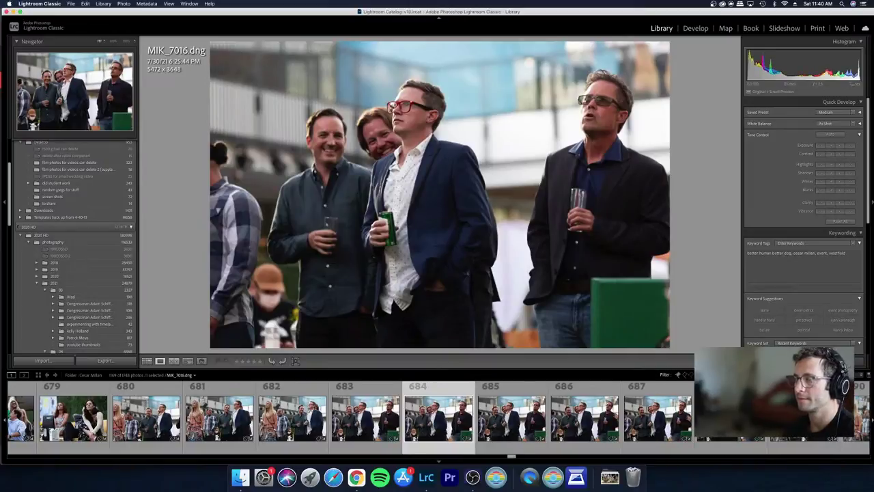
Step: Compare neighbouring group frames and open MIK_7020 in Develop for cropping
key("Left")
key("Right")
key("Right")
key("Right")
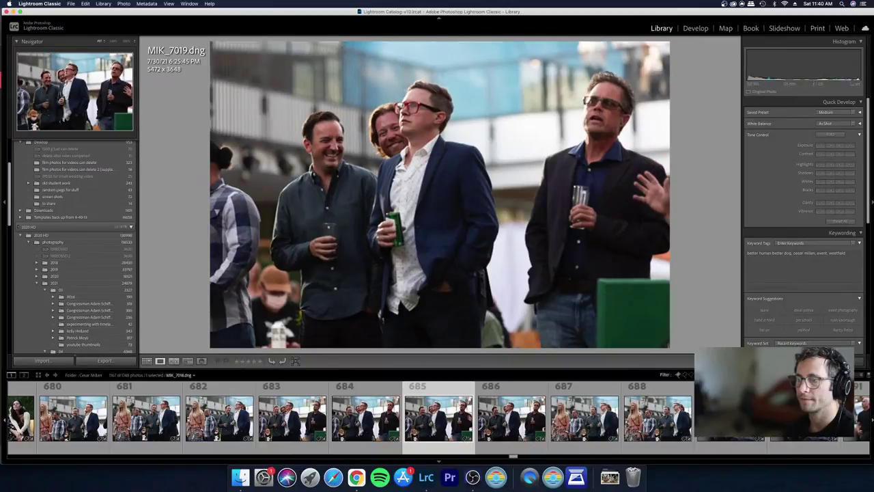
key("Right")
key("Right")
key("Left")
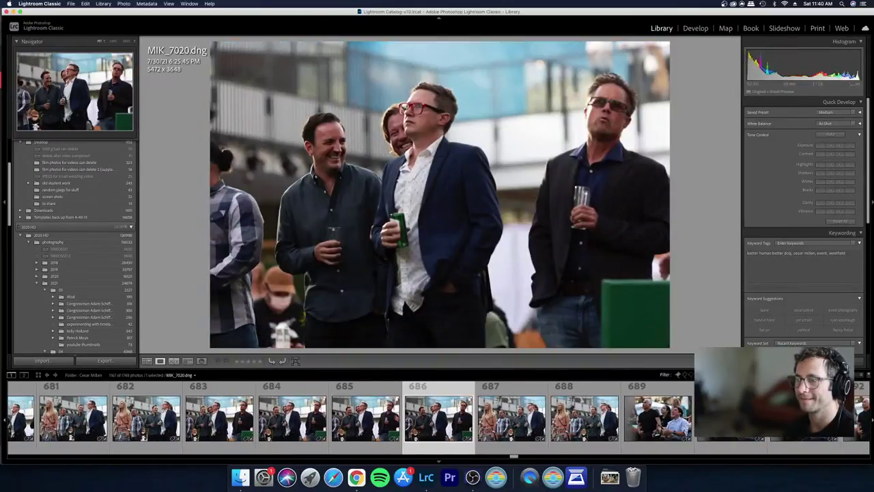
key("Right")
key("Left")
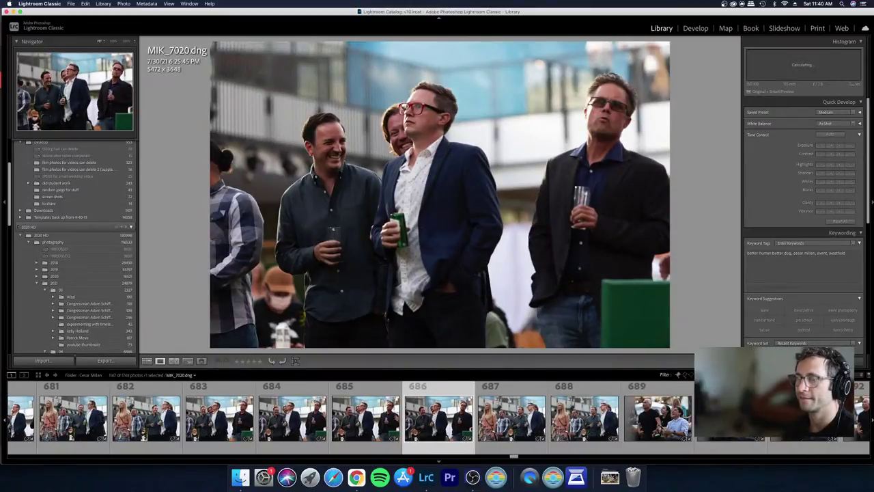
key("d")
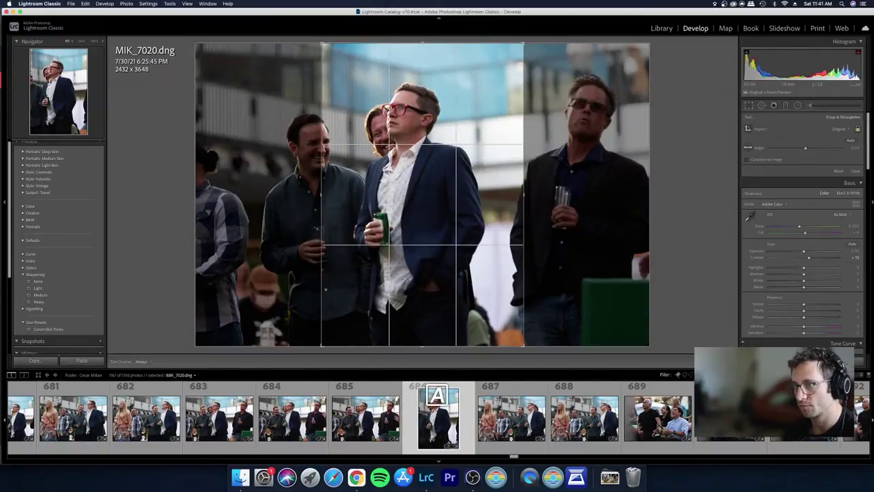
Step: Shift the tall 2432 × 3648 crop onto the two central men and commit it
left_click_drag(422, 195, 471, 194)
key("Return")
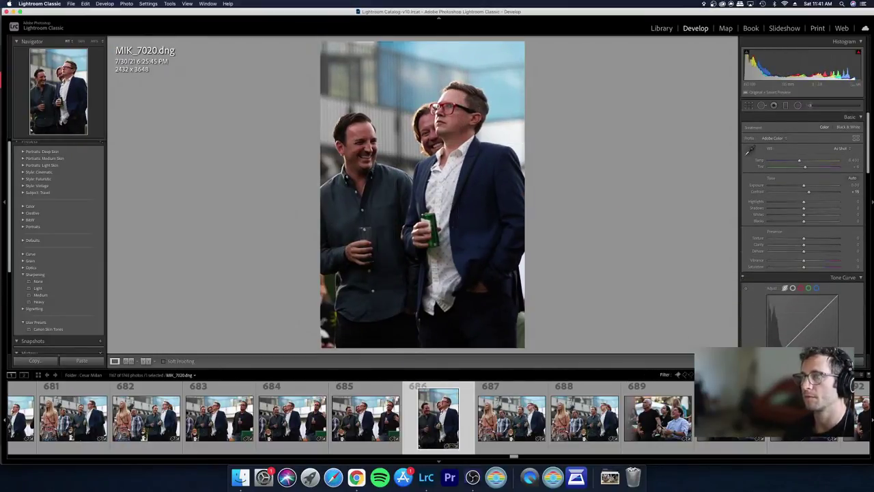
Step: Back in the grid, select photo 688 and view it full size
key("g")
key("Down")
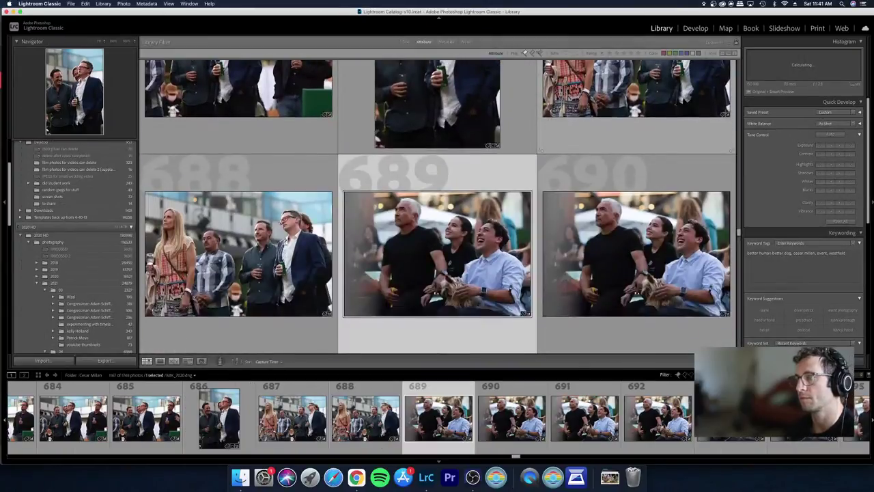
key("Left")
key("Right")
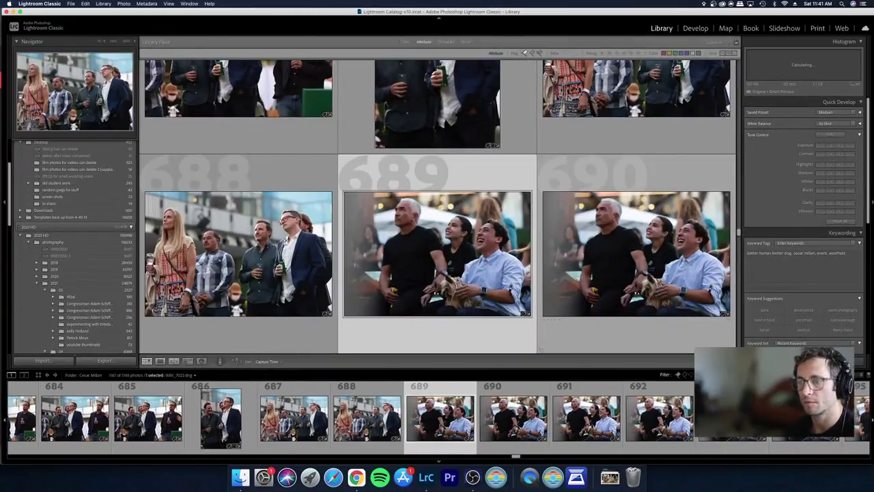
key("Left")
key("e")
Step: Step through the following photos with the dog, comparing neighbouring frames
key("Left")
key("Right")
key("Right")
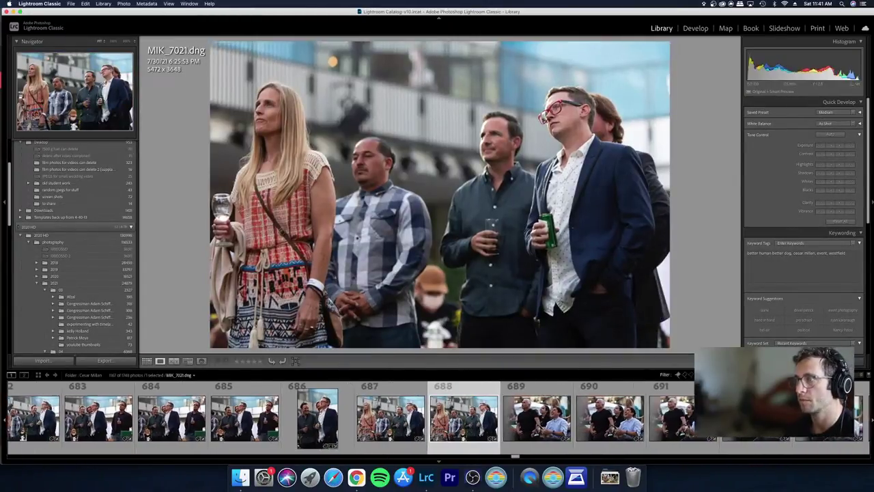
key("Left")
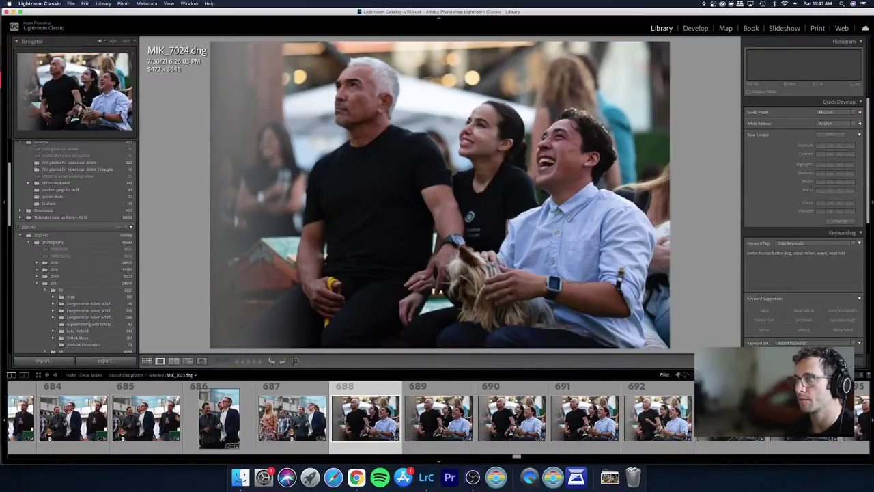
key("Right")
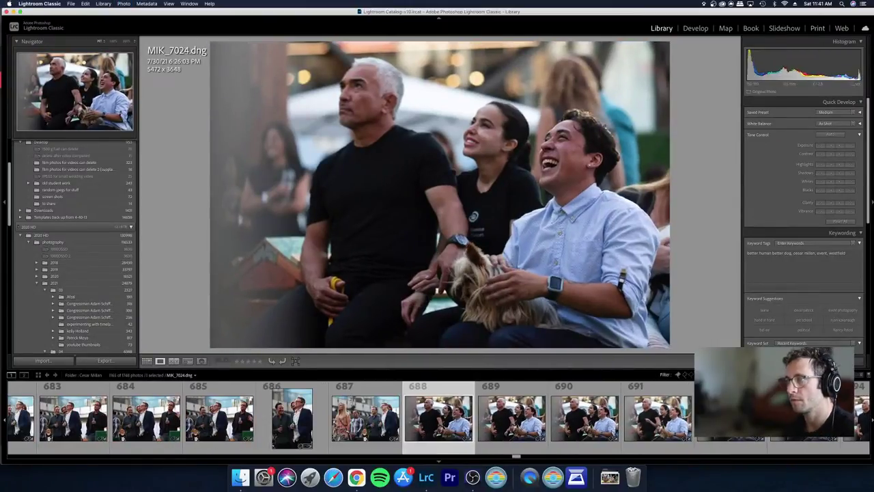
key("Right")
key("Right")
key("Right")
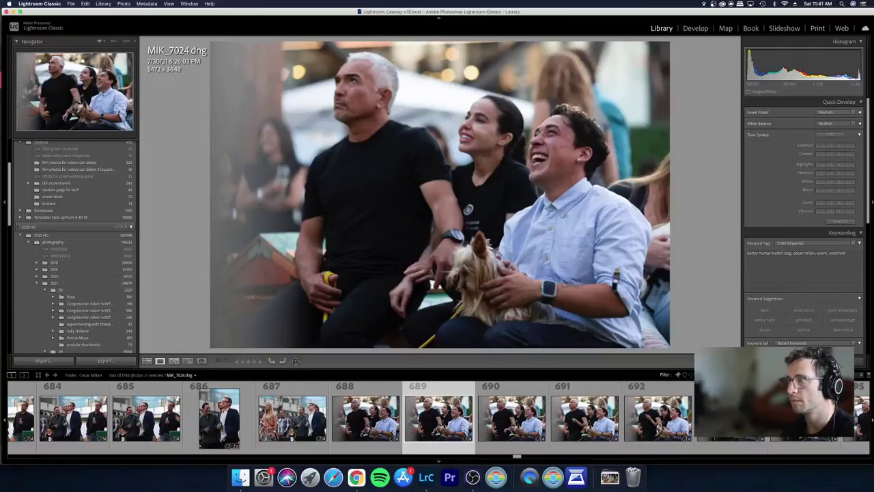
key("Right")
key("Right")
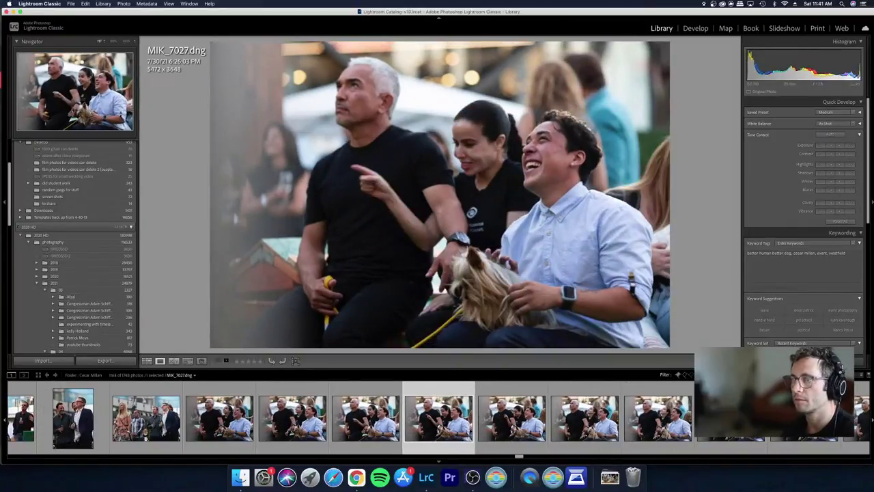
key("Right")
key("Right")
key("Right")
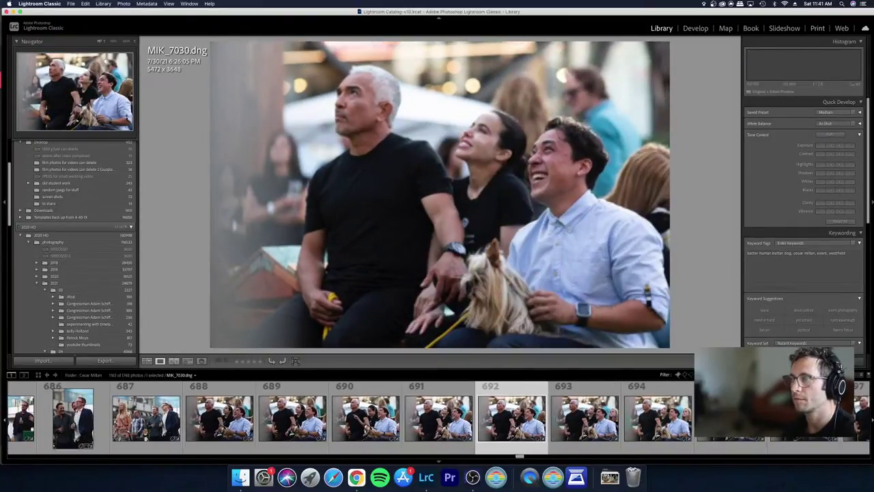
key("Right")
key("Right")
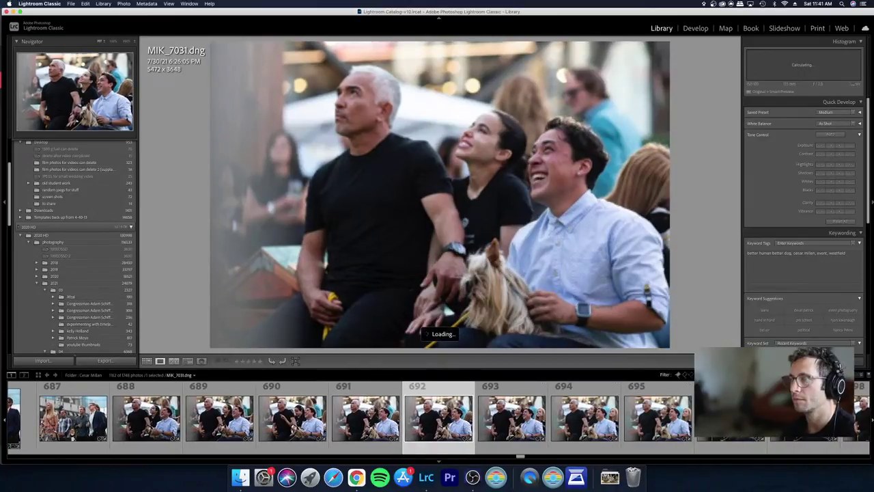
key("Right")
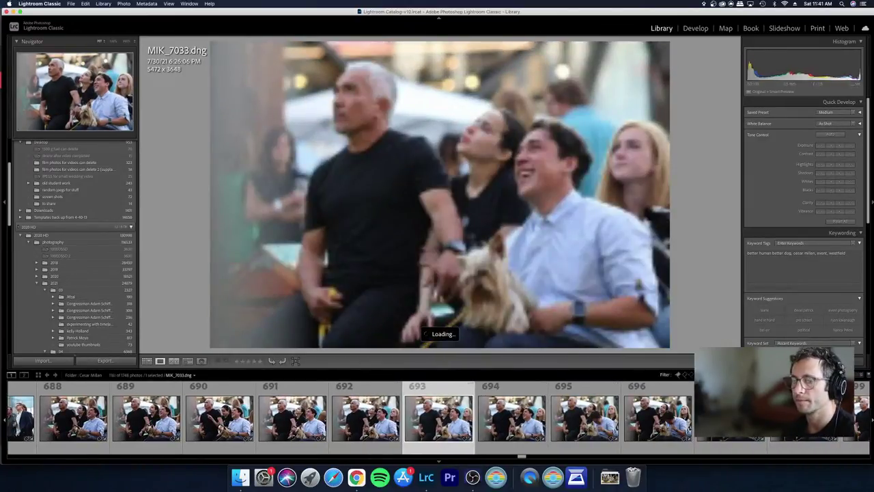
Step: Compare the next frames side by side and reject the weak near-duplicate
key("Left")
key("Right")
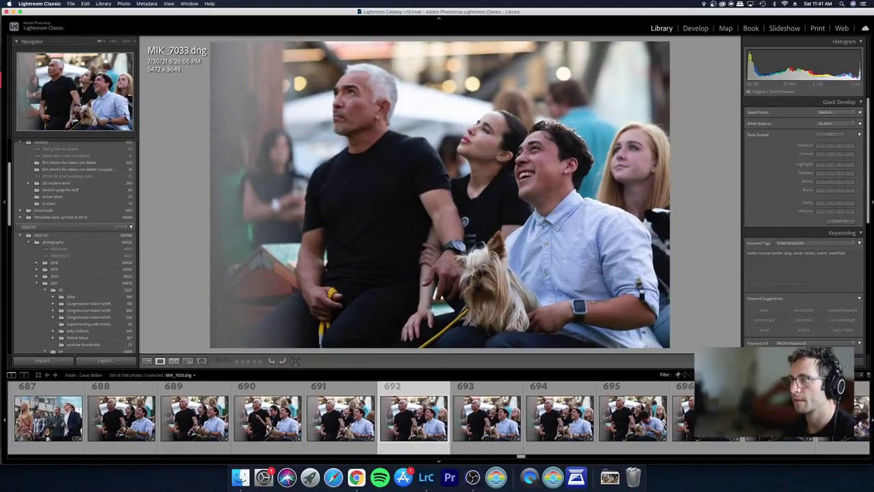
key("Right")
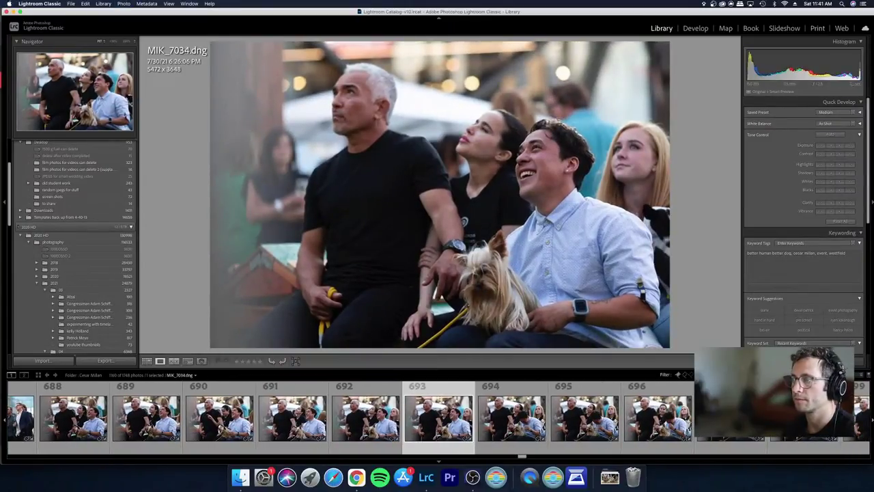
key("Right")
key("Right")
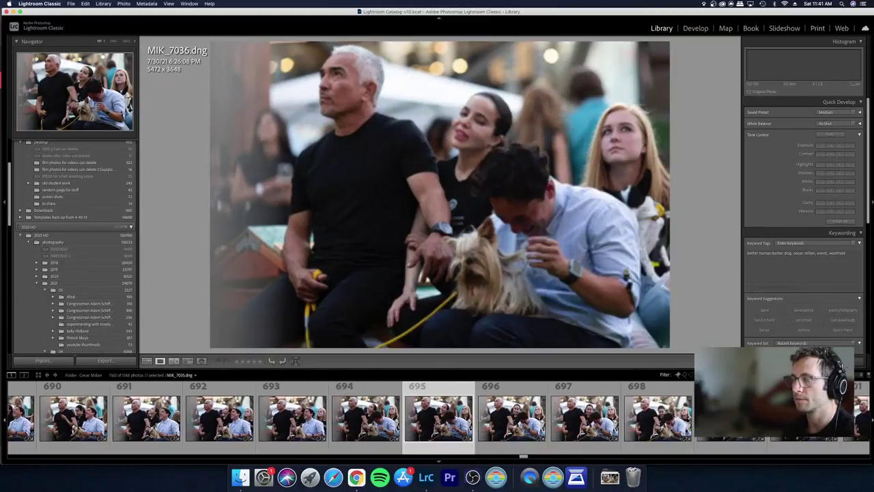
key("Right")
key("Left")
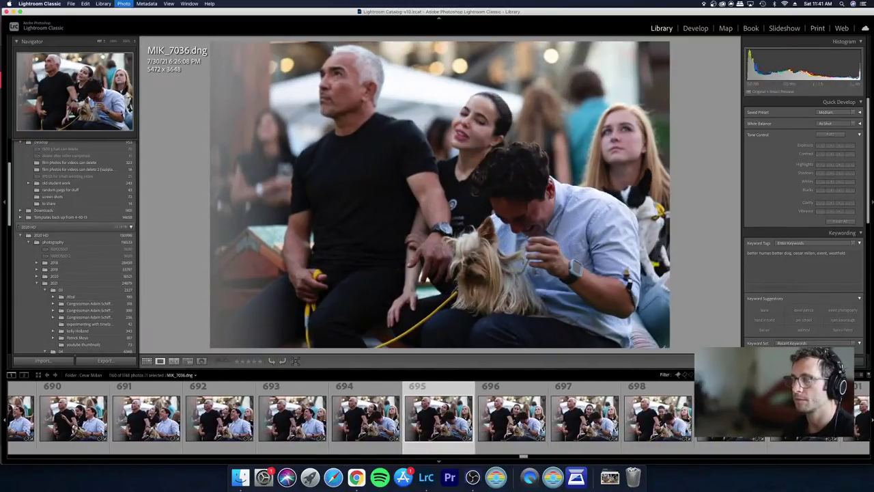
key("x")
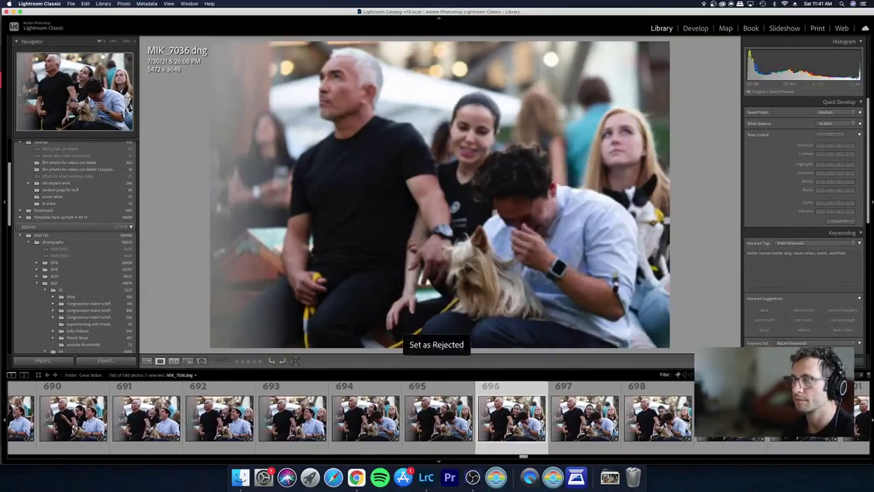
Step: Review the crowd shots after the rejected frame one by one
key("Left")
key("Left")
key("Right")
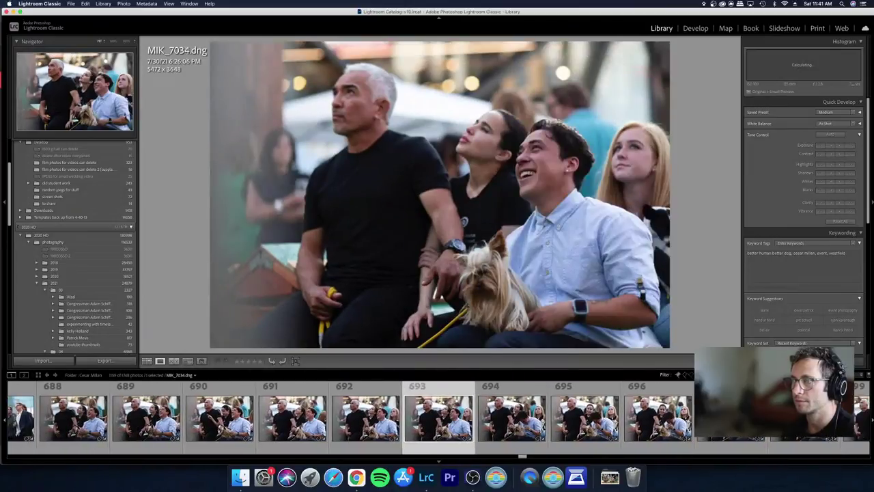
key("Left")
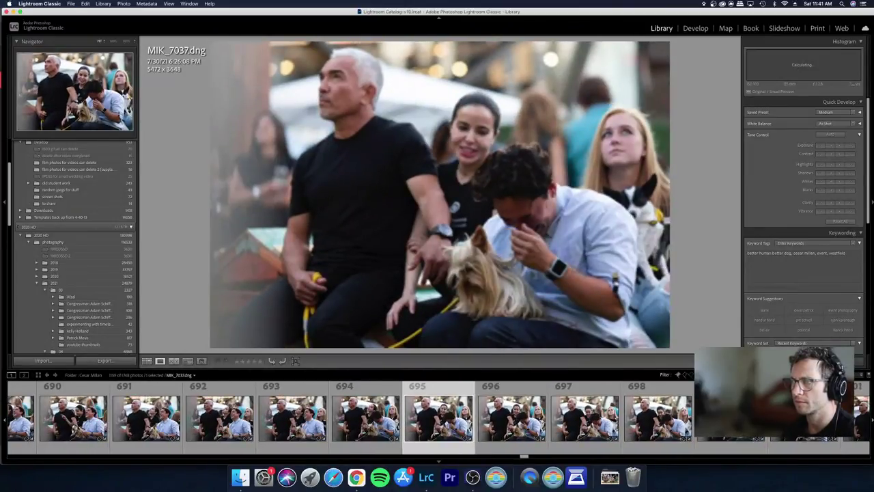
key("Left")
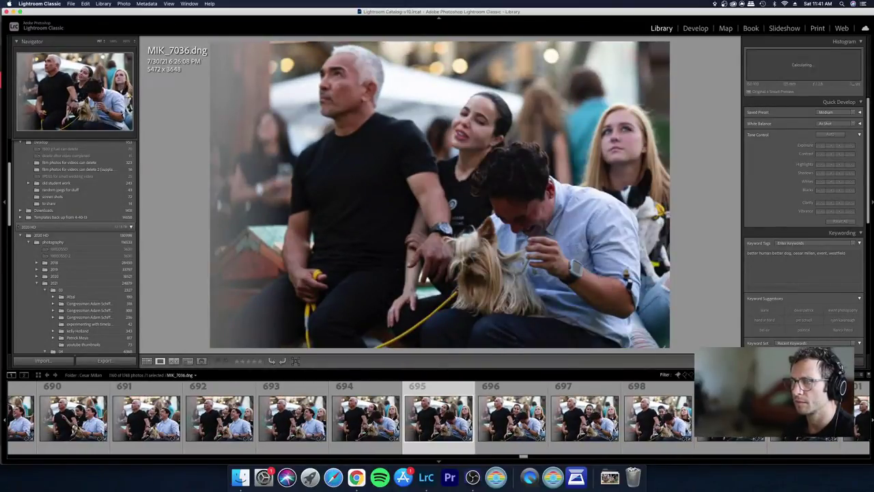
key("Right")
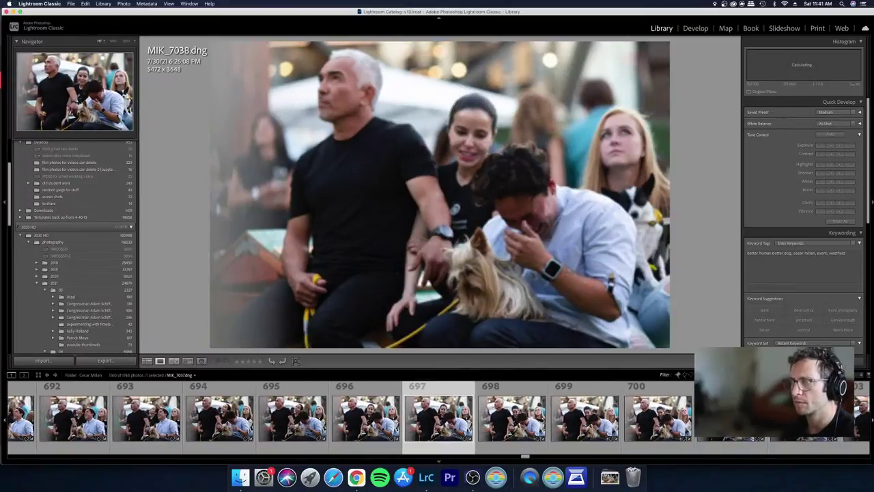
key("Right")
key("Right")
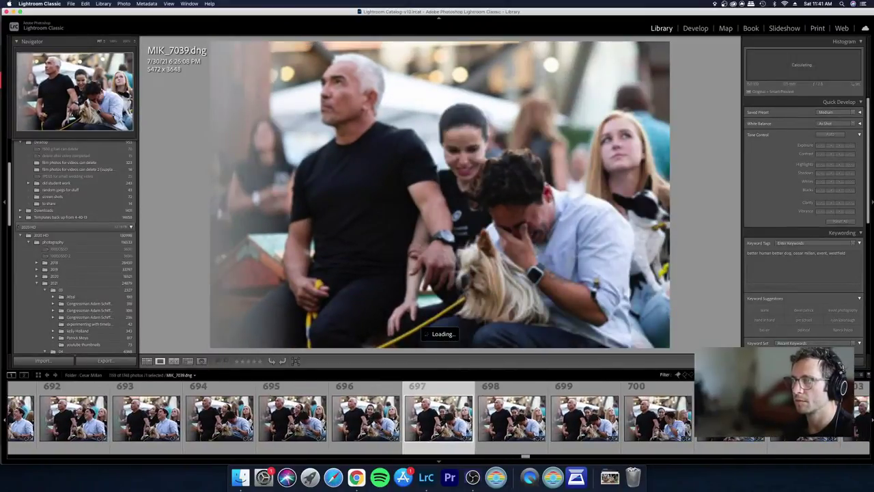
key("Right")
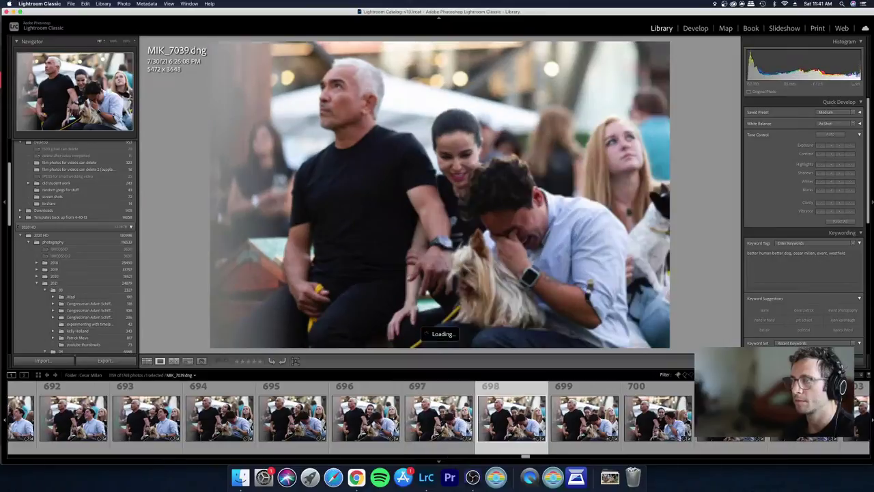
key("Right")
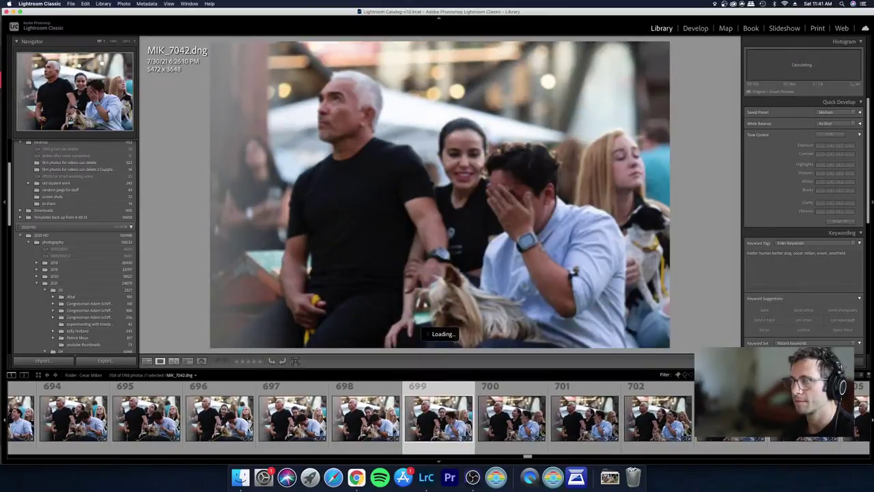
key("Right")
key("Right")
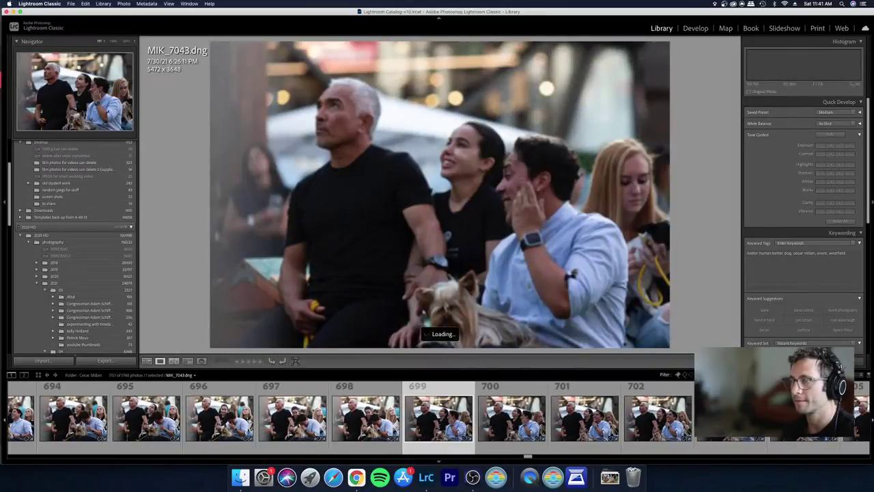
key("Right")
key("Right")
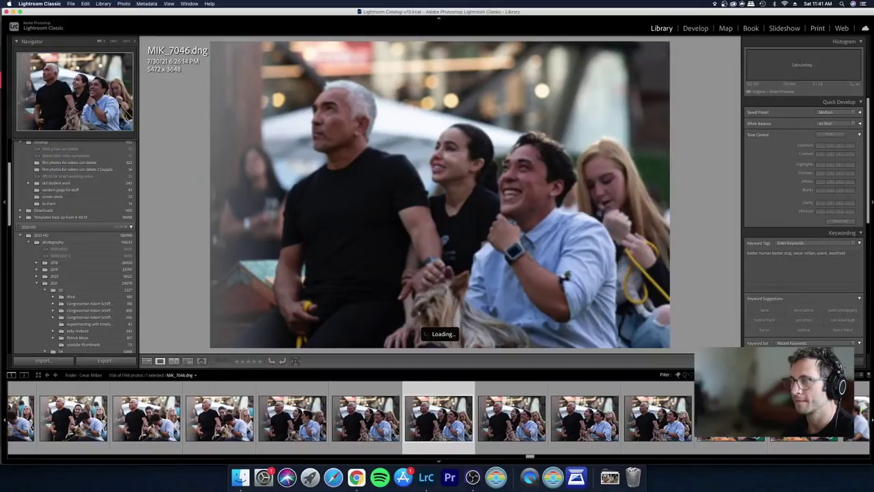
Step: Keep comparing near-identical crowd frames around MIK_7048 up to MIK_7051
key("Left")
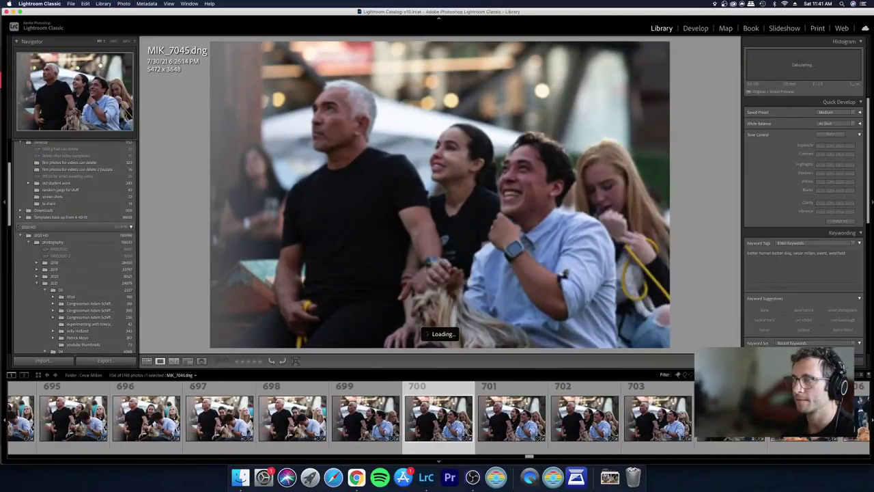
key("Right")
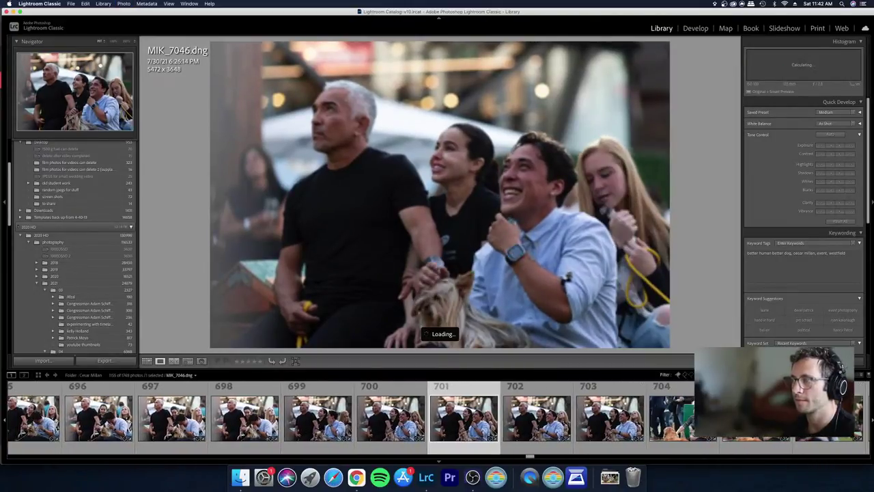
key("Right")
key("Right")
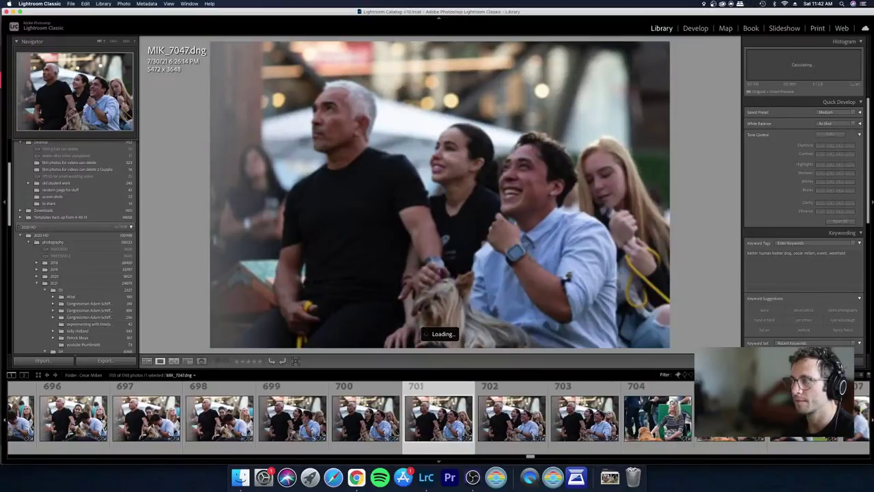
key("Right")
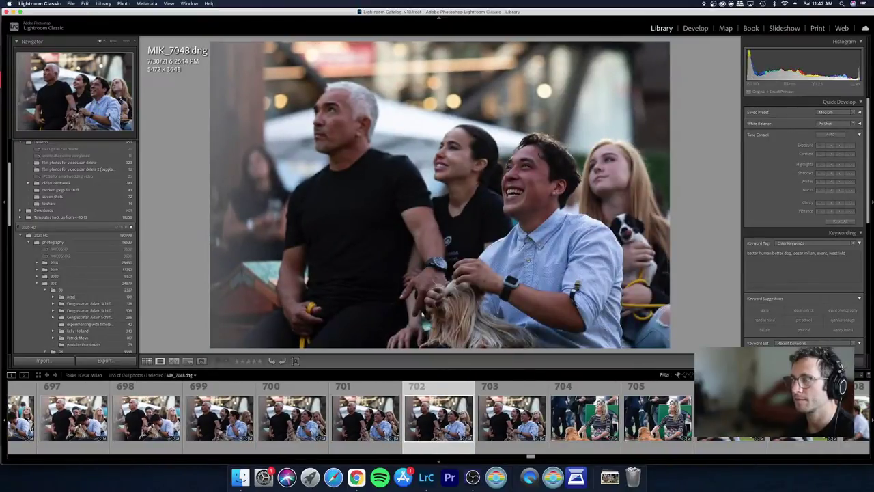
key("Right")
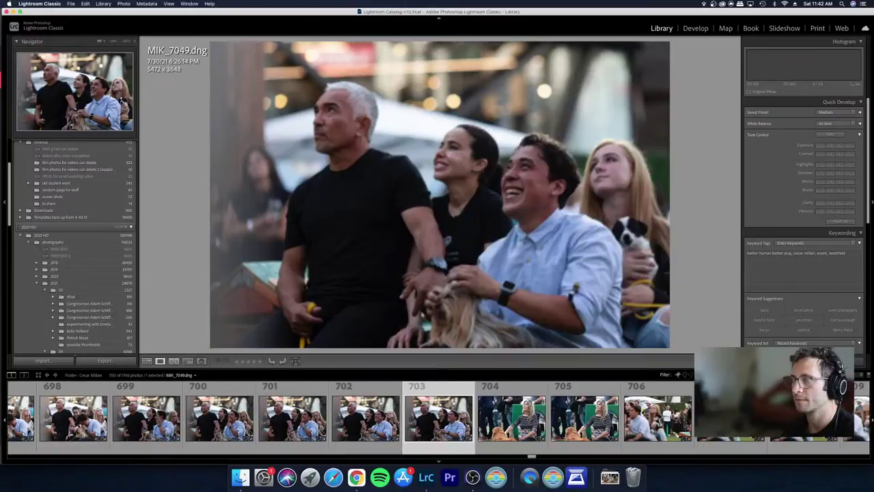
key("Left")
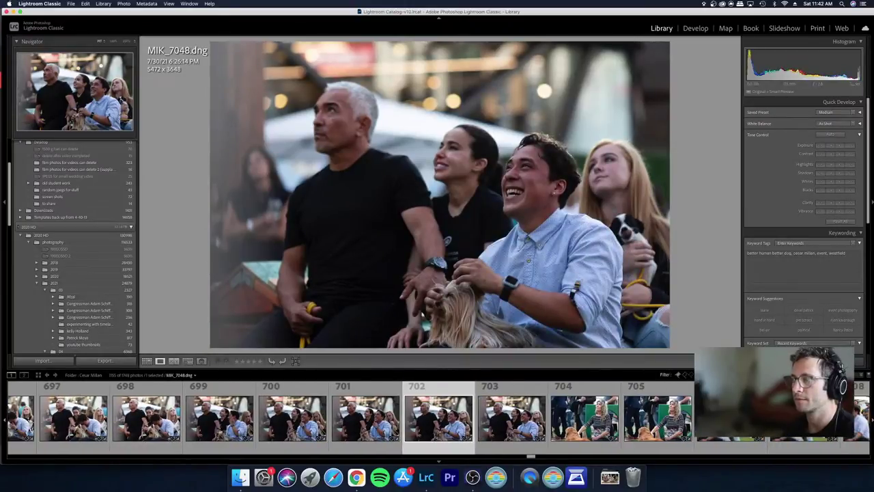
key("Right")
key("Left")
key("Right")
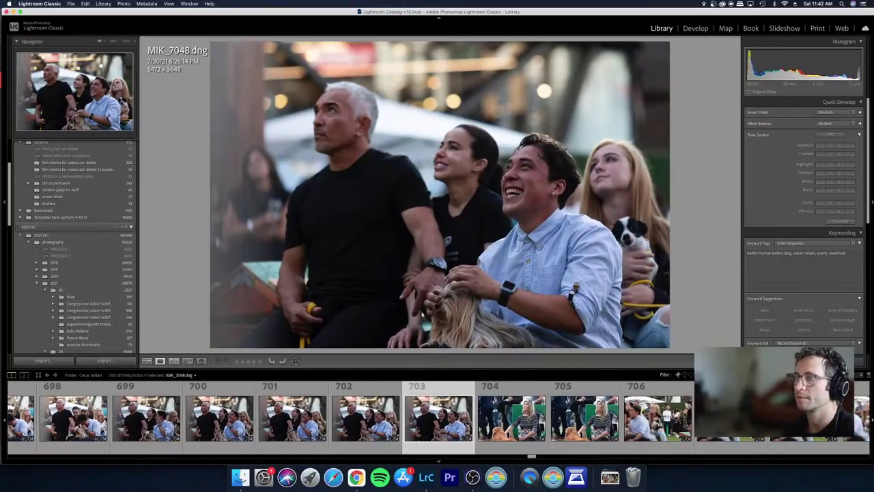
key("Right")
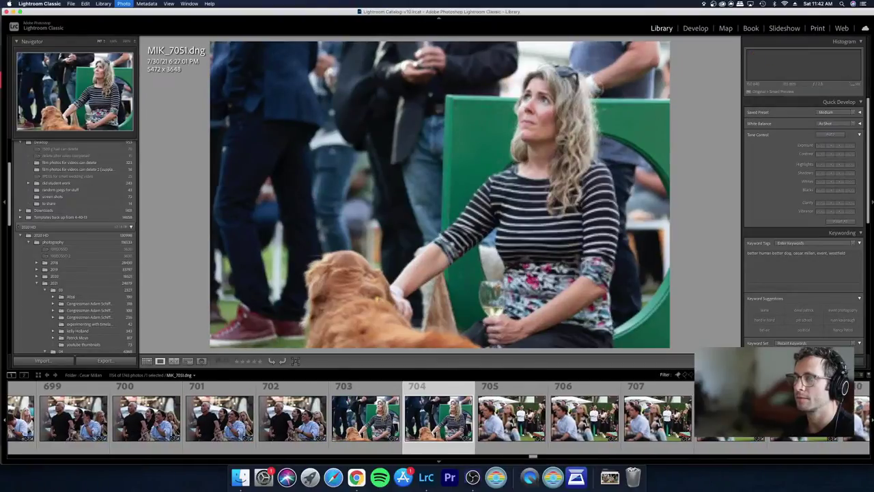
key("Right")
Step: Reject the weaker woman-and-dog duplicate and return to group shot 702
key("Left")
key("x")
key("Left")
key("Left")
Step: Select photos 686 through 702, leaving out 693, and open them in Develop
key("g")
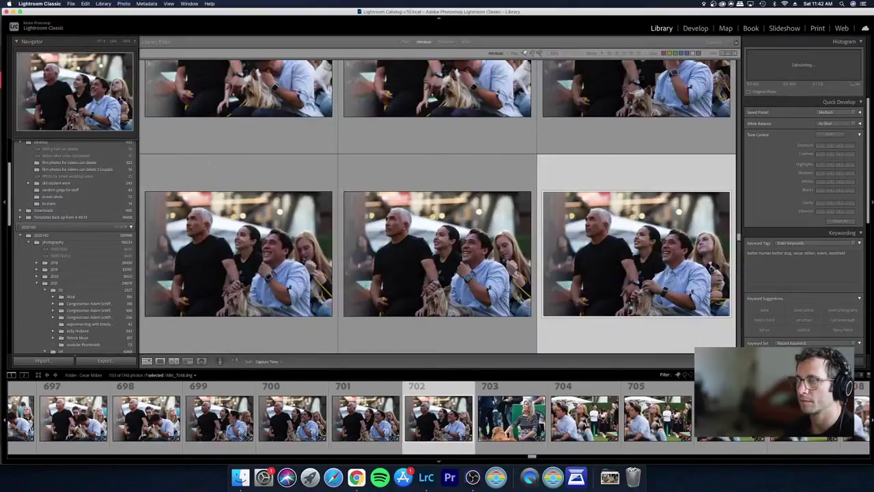
key("shift+Left")
key("shift+Left")
key("shift+Left")
key("shift+Left")
key("shift+Left")
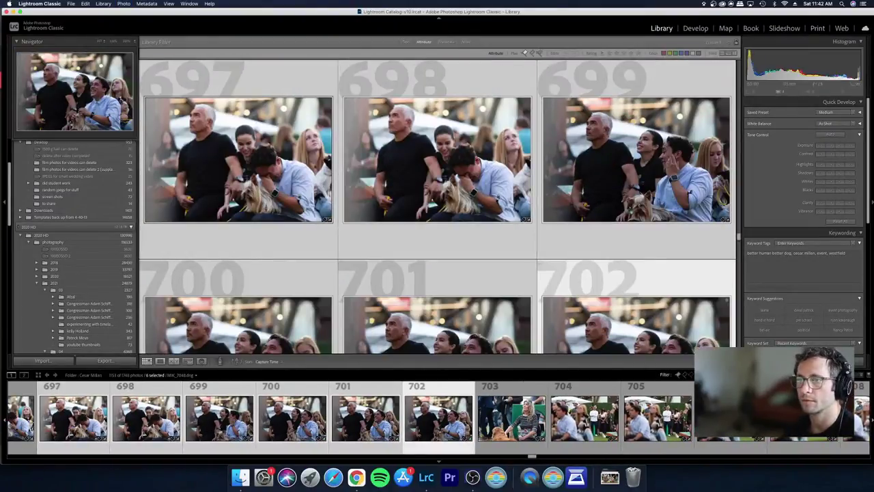
key("shift+Left")
key("shift+Left")
key("shift+Left")
key("shift+Left")
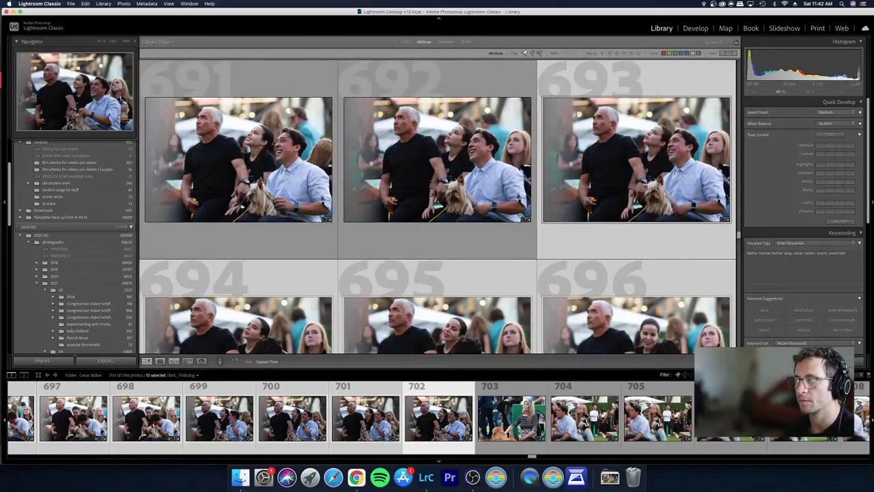
key("shift+Right")
key("shift+Left")
key("shift+Left")
key("shift+Left")
key("shift+Left")
key("shift+Left")
key("shift+Left")
key("shift+Left")
key("shift+Left")
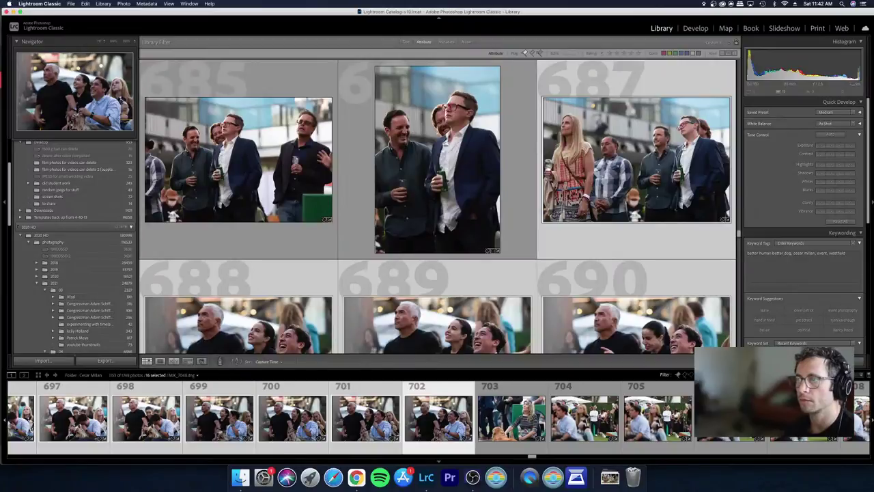
key("d")
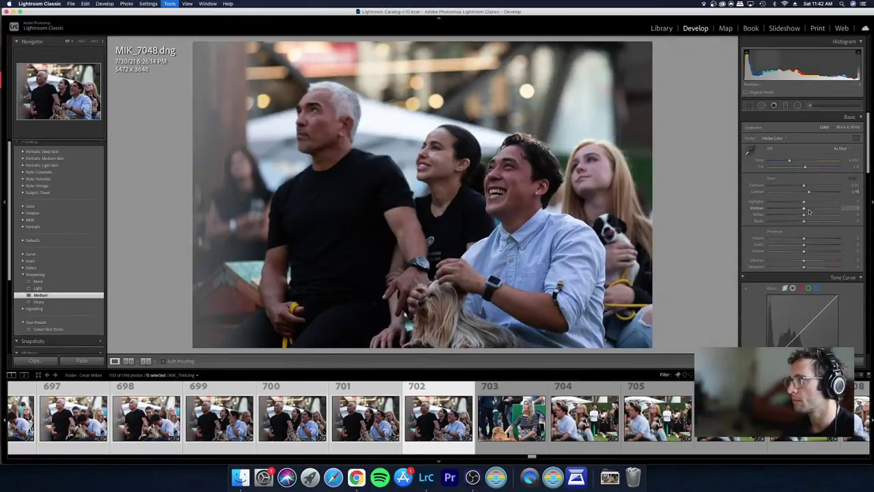
Step: Lift shadows across the selected photos and inspect the smiling man's face at 1:1
left_click_drag(809, 209, 813, 209)
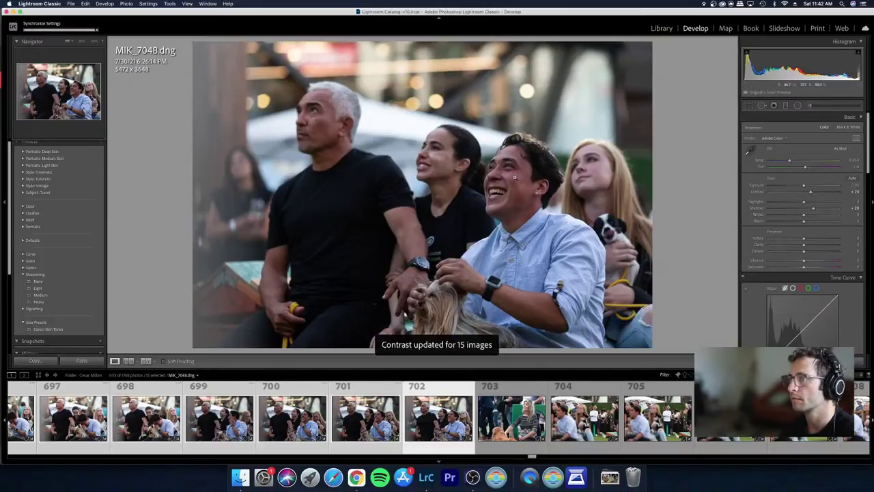
left_click(491, 174)
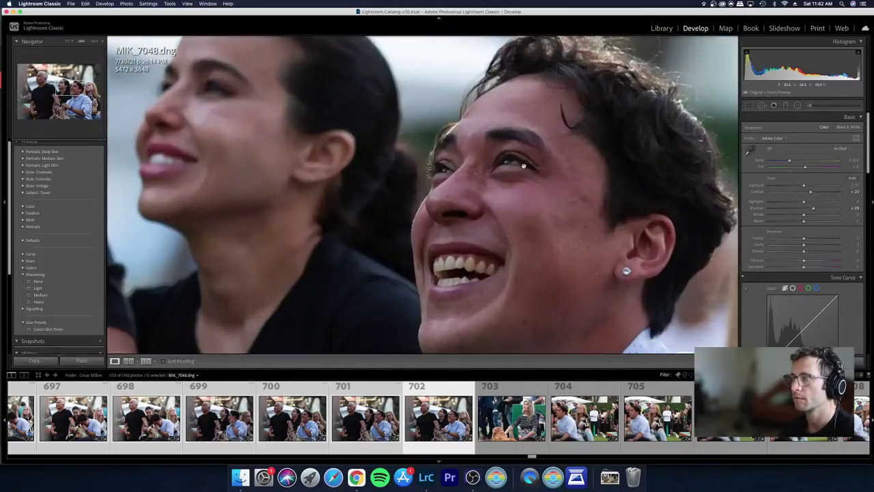
left_click_drag(537, 237, 513, 164)
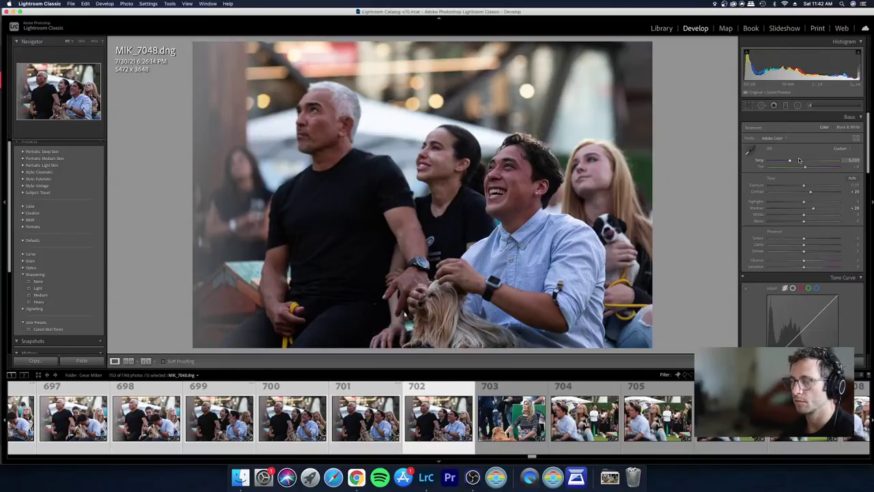
Step: Deselect all and check the synced edits on photos 697 and 698
key("super+d")
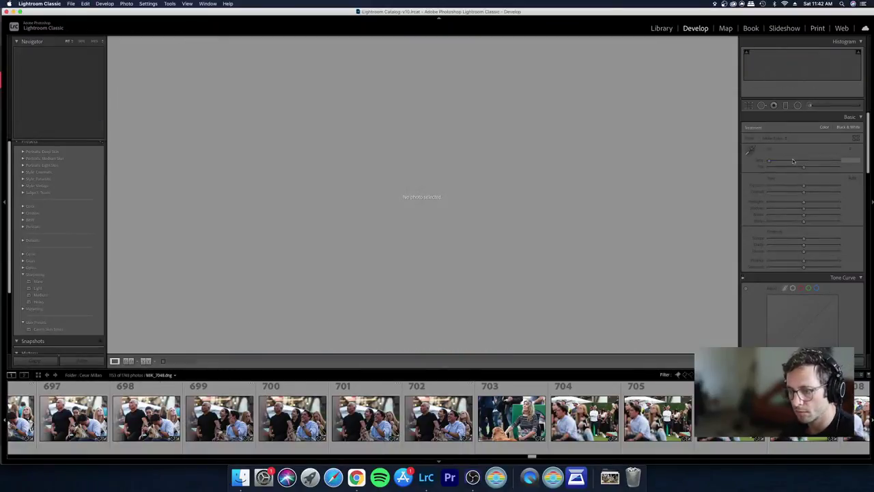
scroll(383, 423, "up", 3)
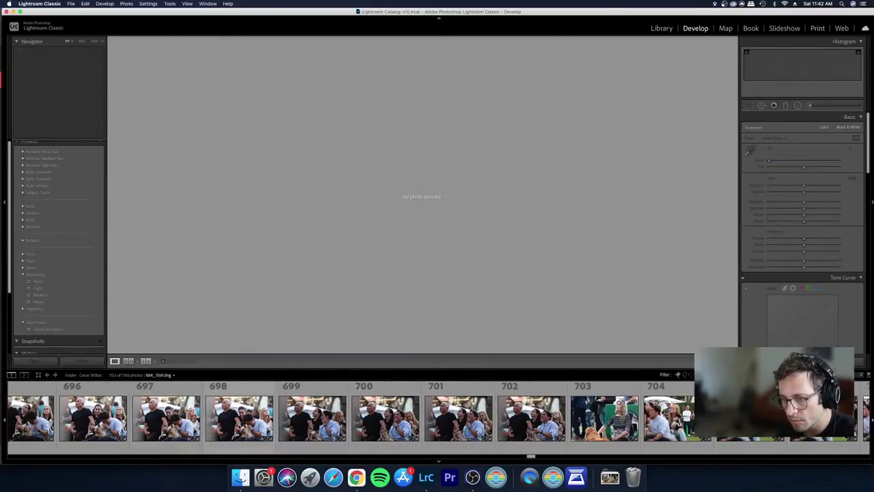
left_click(239, 426)
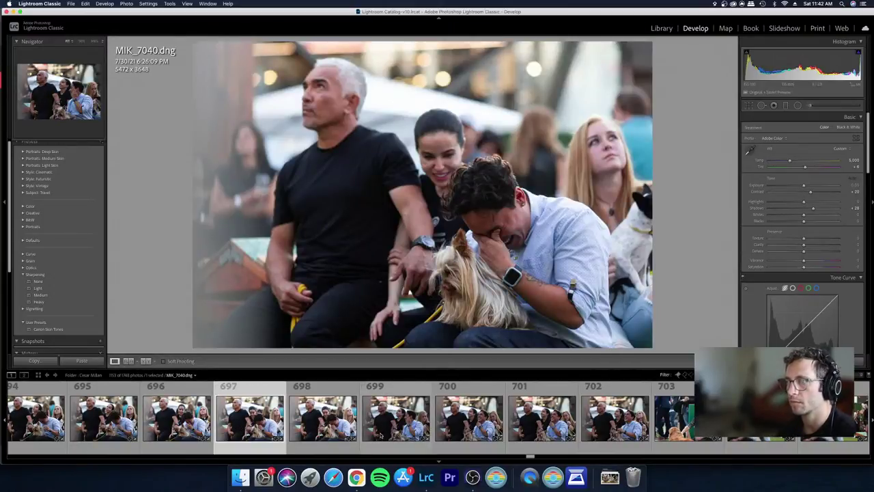
left_click(333, 422)
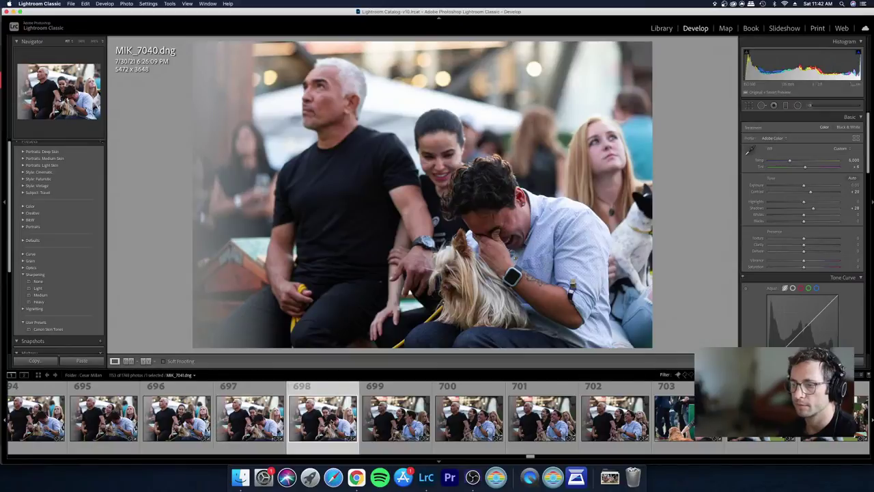
left_click(249, 418)
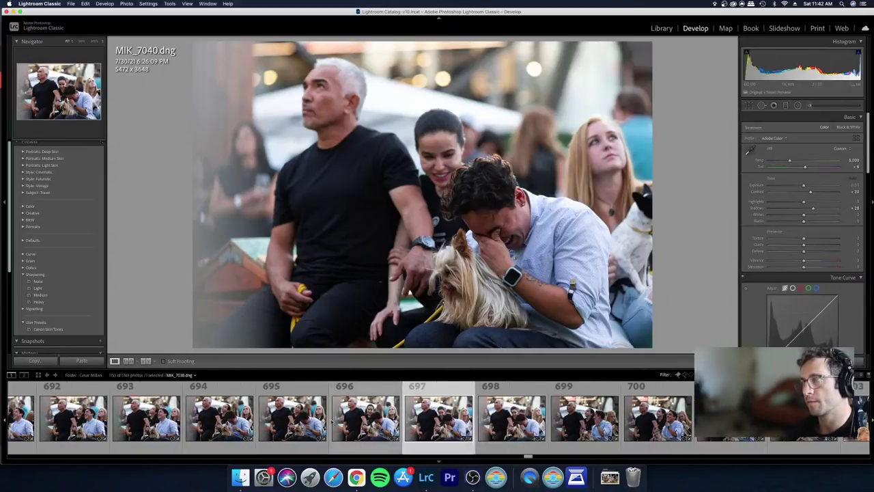
Step: Review photos 696 through 699, then in the grid select back toward photo 694
key("Left")
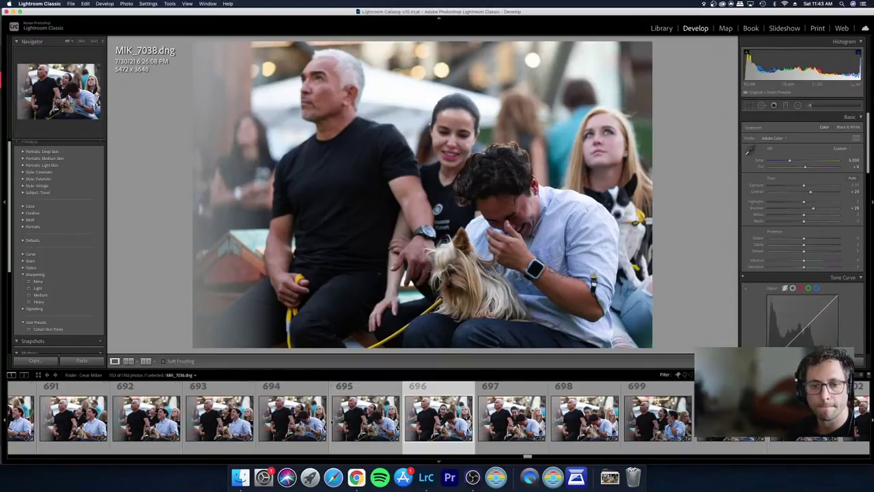
key("Right")
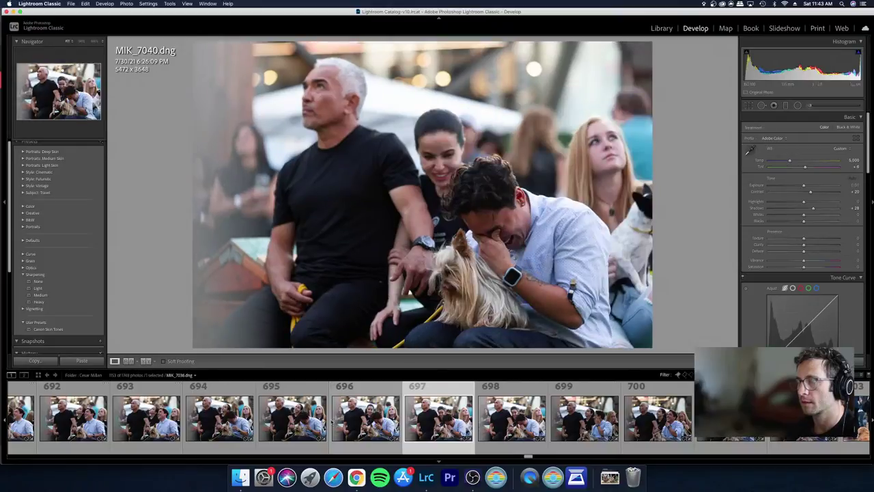
key("Right")
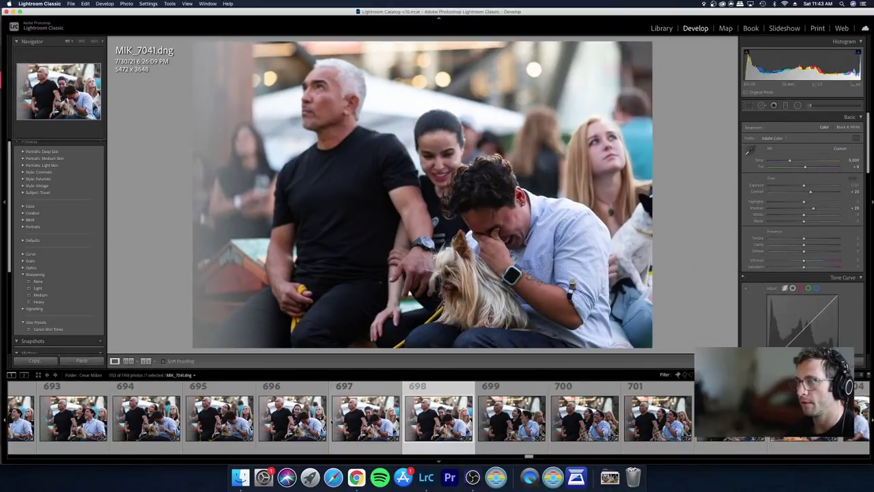
key("Right")
key("Right")
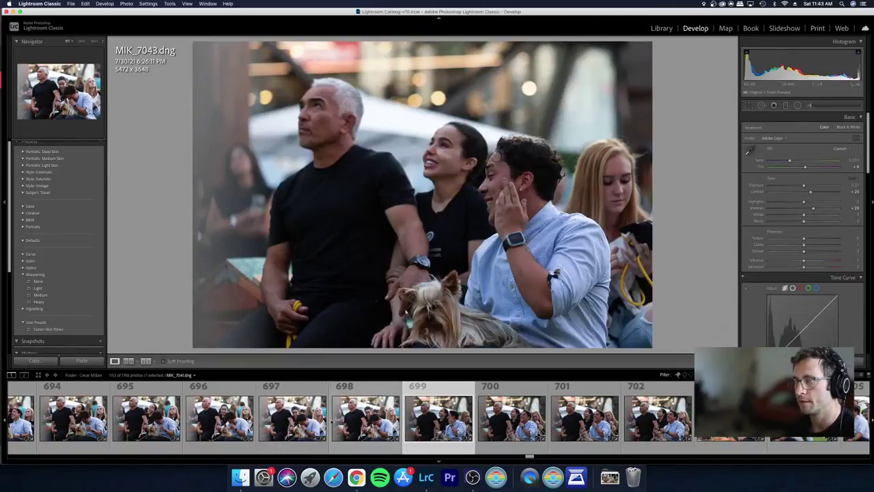
key("Left")
key("g")
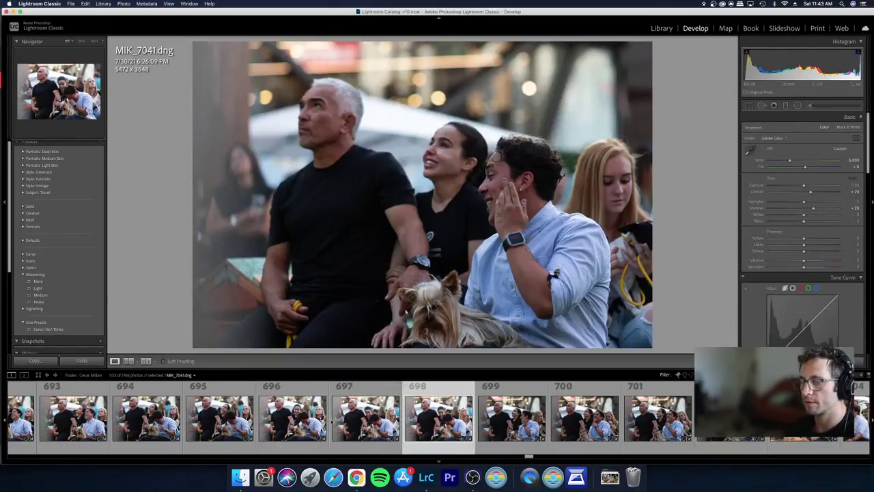
key("shift+Left")
key("shift+Left")
key("shift+Left")
key("shift+Left")
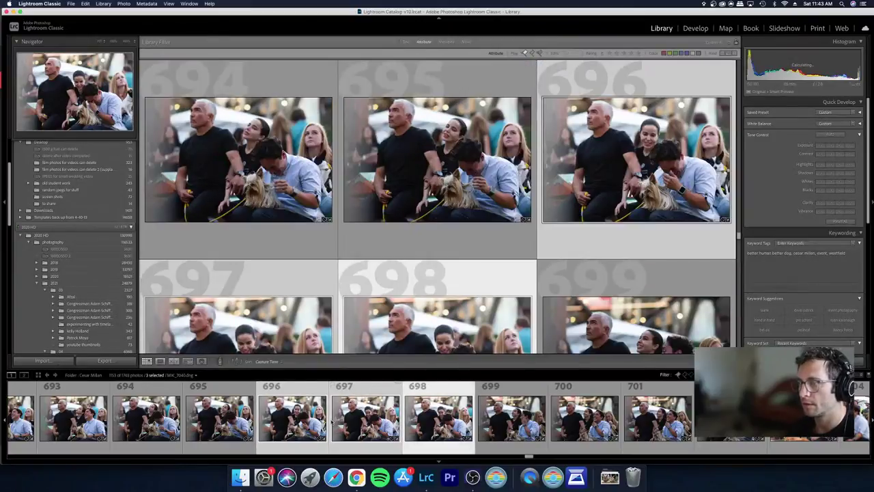
Step: Open photos 694–698 together in Develop, then check frames 699 and 700 individually
key("shift+Left")
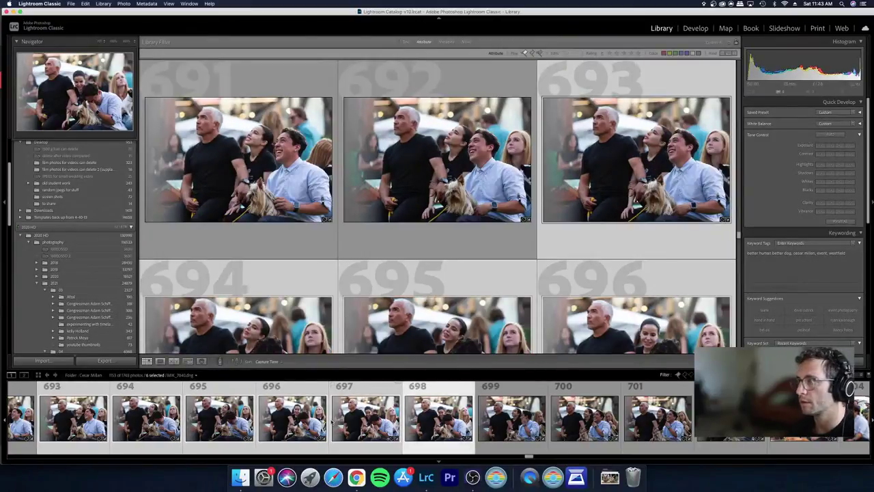
key("shift+Right")
key("d")
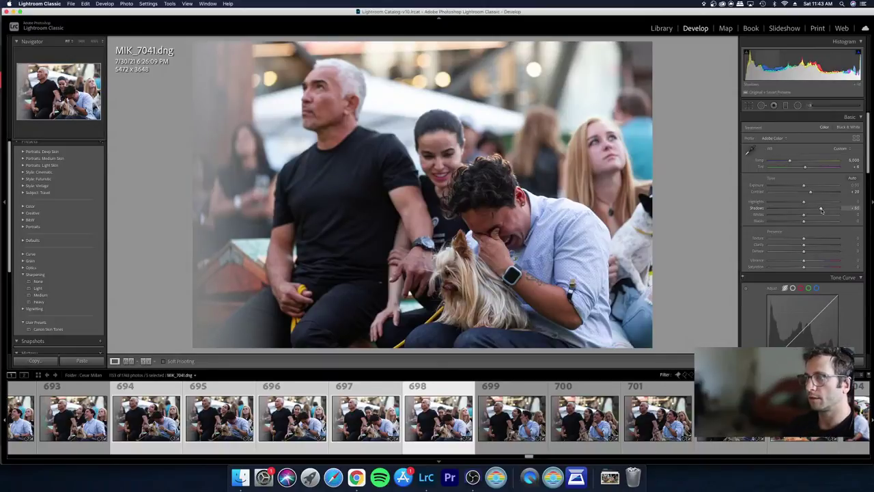
left_click(525, 417)
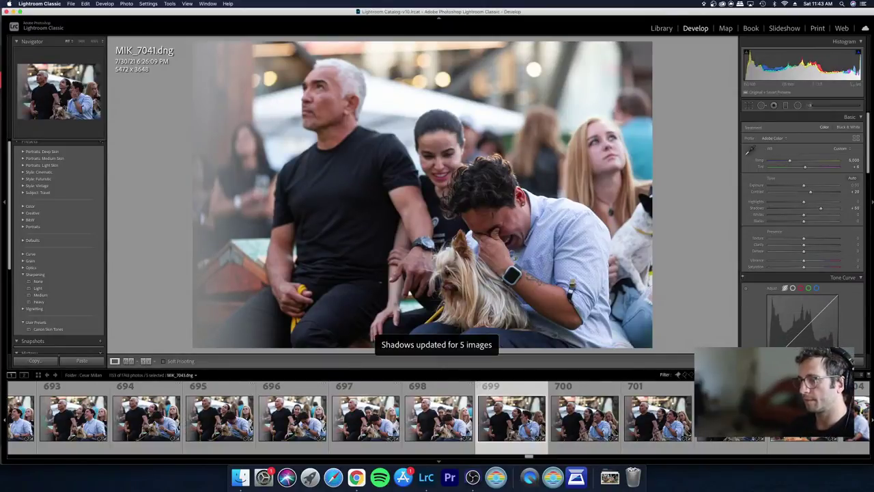
left_click(584, 417)
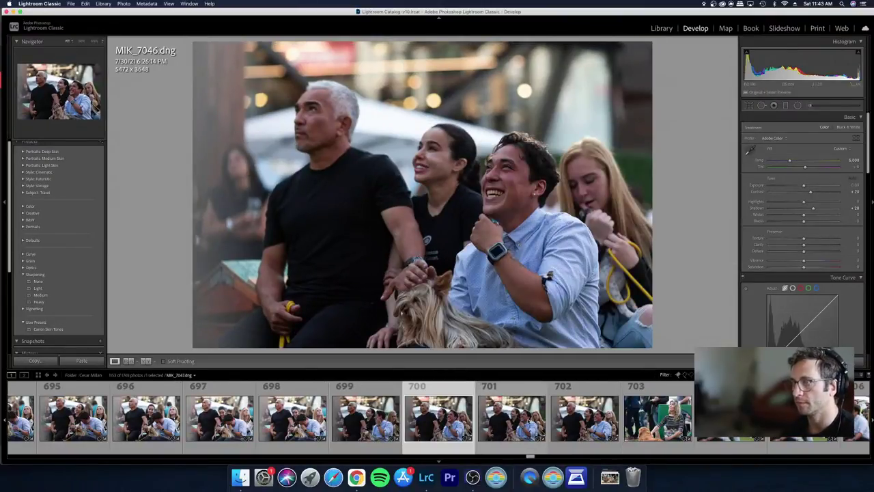
Step: Select photo 701 in the grid and look at it full size
key("g")
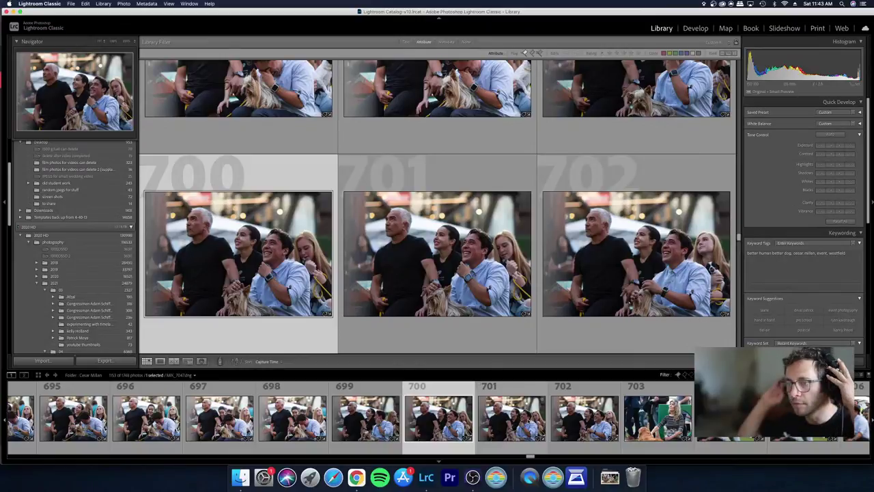
key("Right")
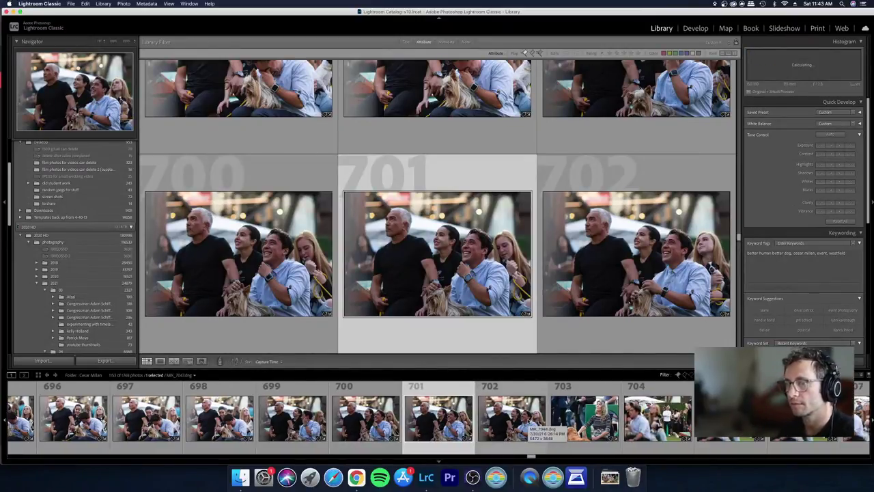
key("e")
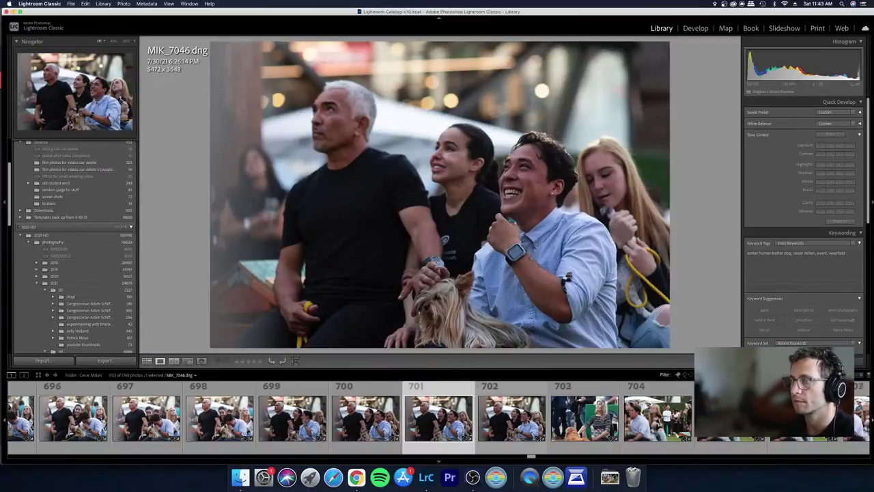
key("Right")
key("Right")
key("Right")
key("g")
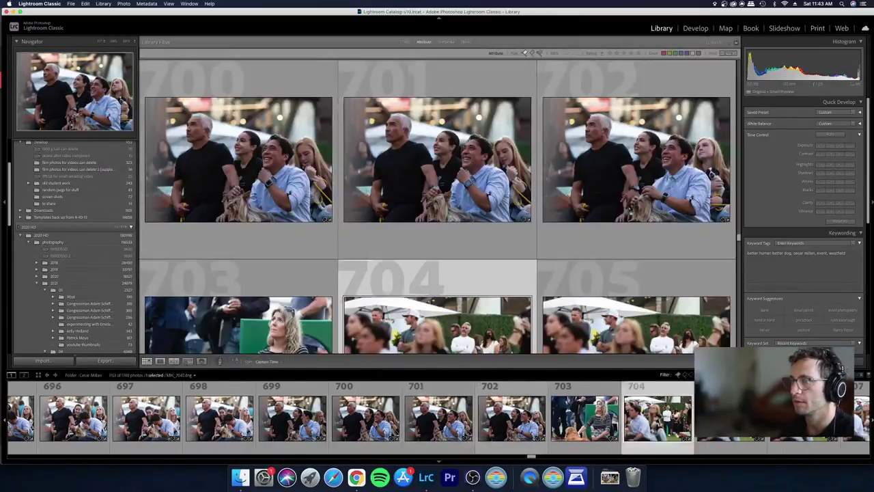
Step: Compare photos 703 and 704, open 704 full size, and reject a blurry frame
key("Left")
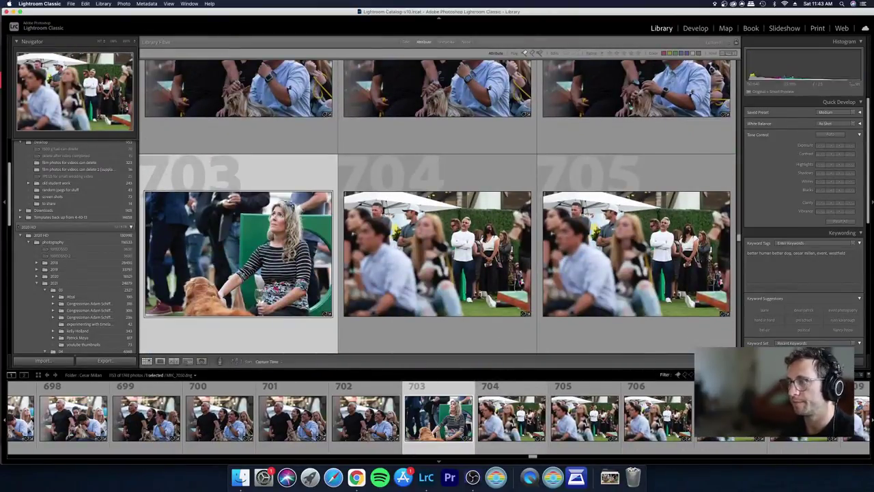
key("Right")
key("Left")
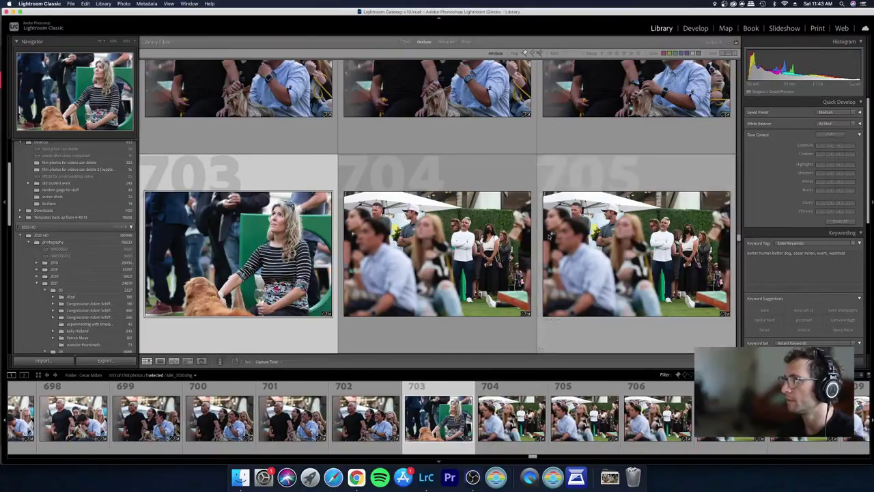
double_click(383, 257)
key("Right")
key("Right")
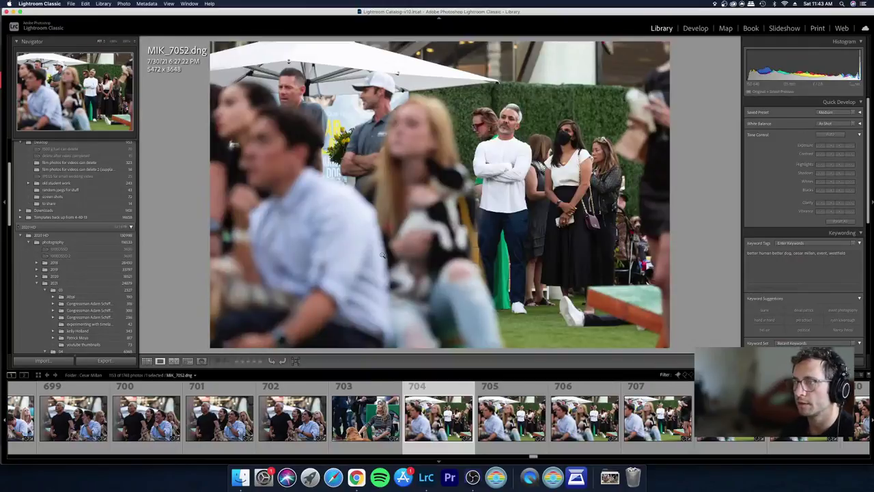
key("Left")
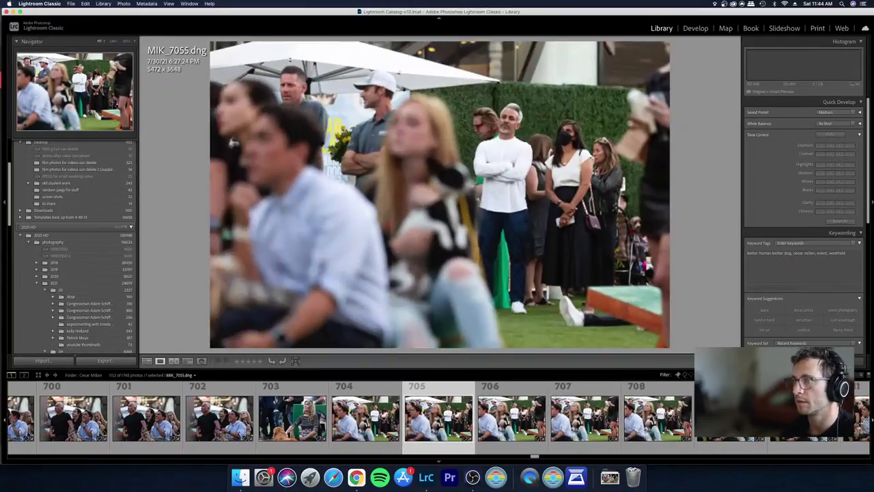
key("Right")
key("x")
Step: Compare the next few frames and reject another weak one
key("Right")
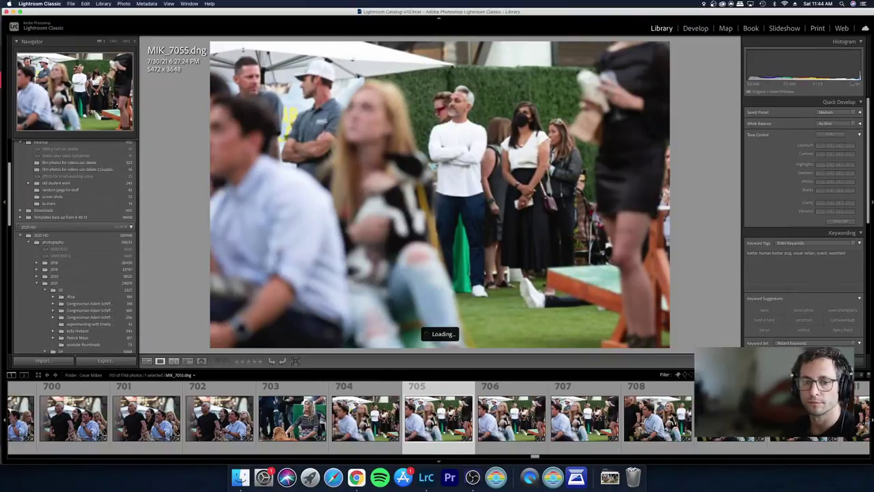
key("Right")
key("Left")
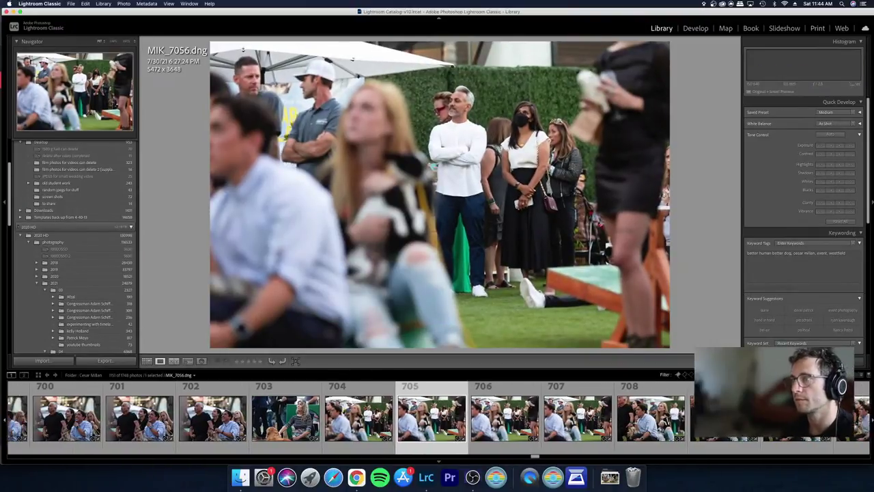
key("Right")
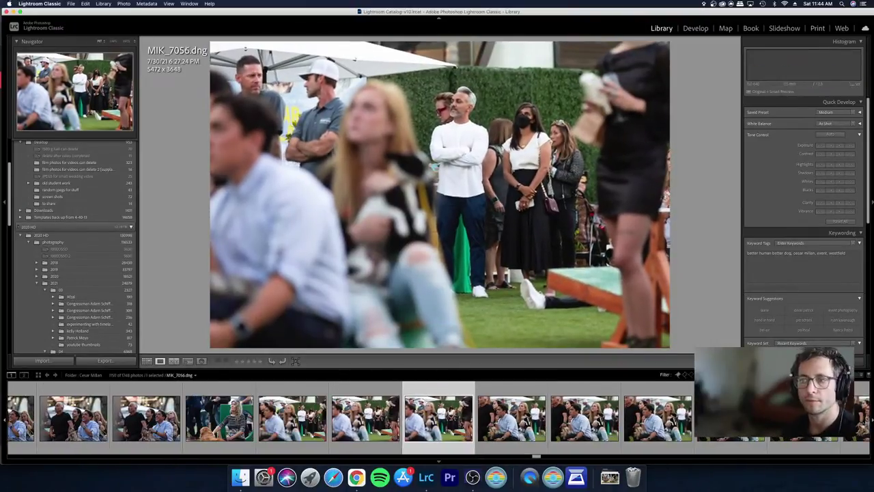
key("Left")
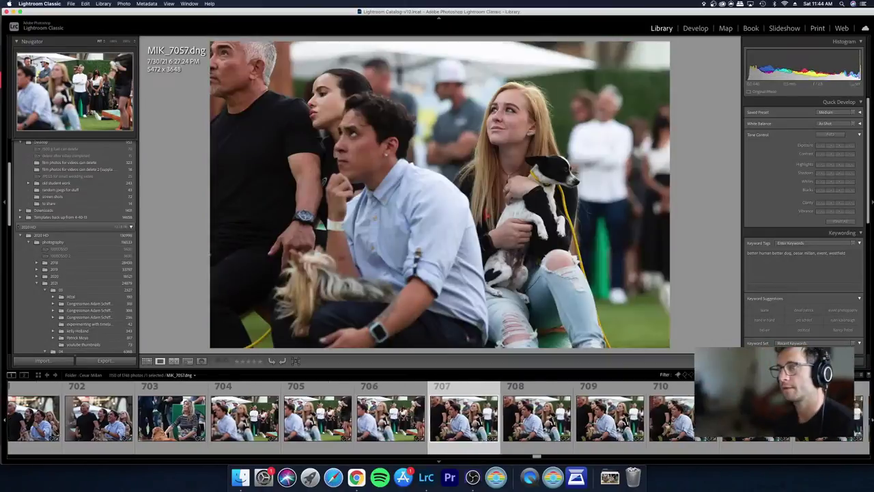
key("Right")
key("Right")
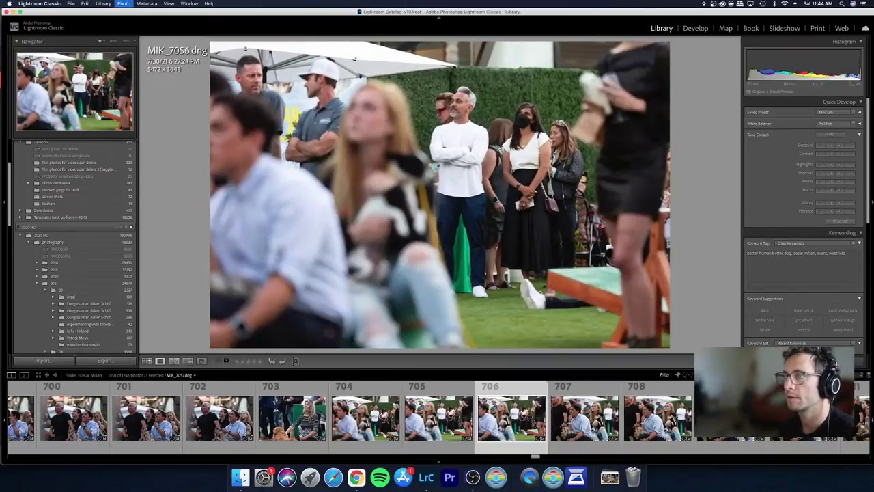
key("x")
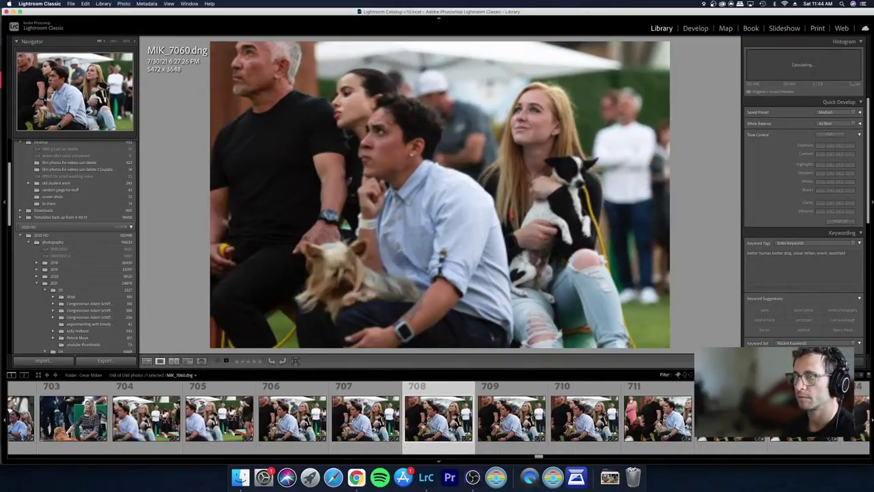
Step: Reject near-duplicates MIK_7060, MIK_7061 and MIK_7065 plus two more, reaching photo 714
key("x")
key("x")
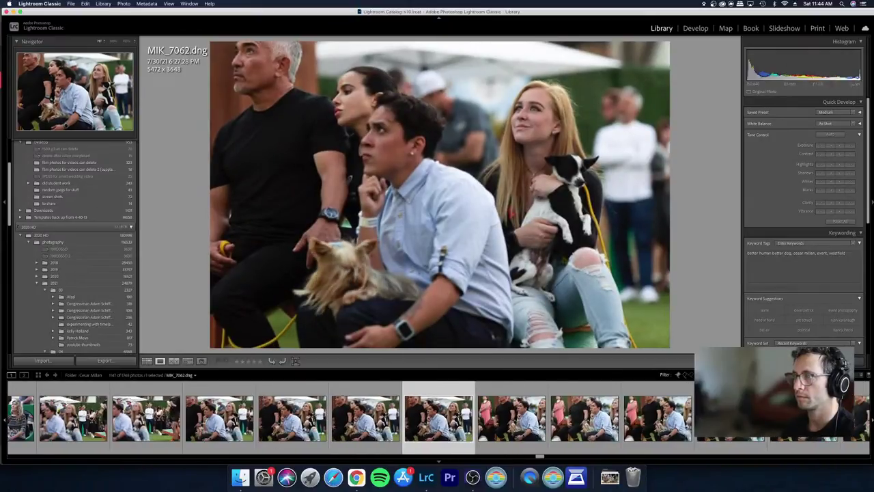
key("Right")
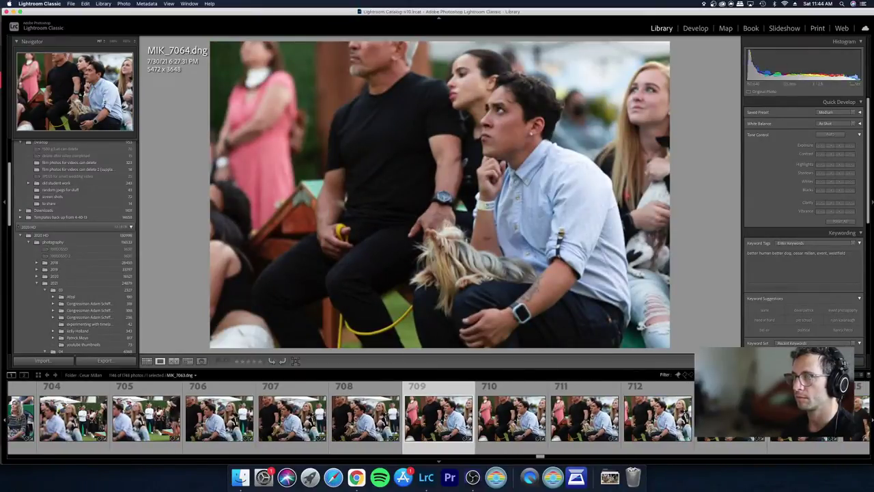
key("Right")
key("x")
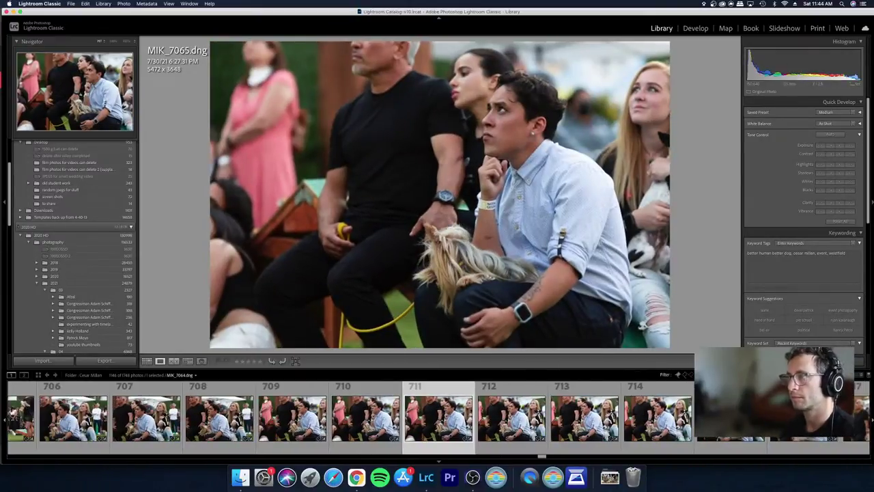
key("x")
key("x")
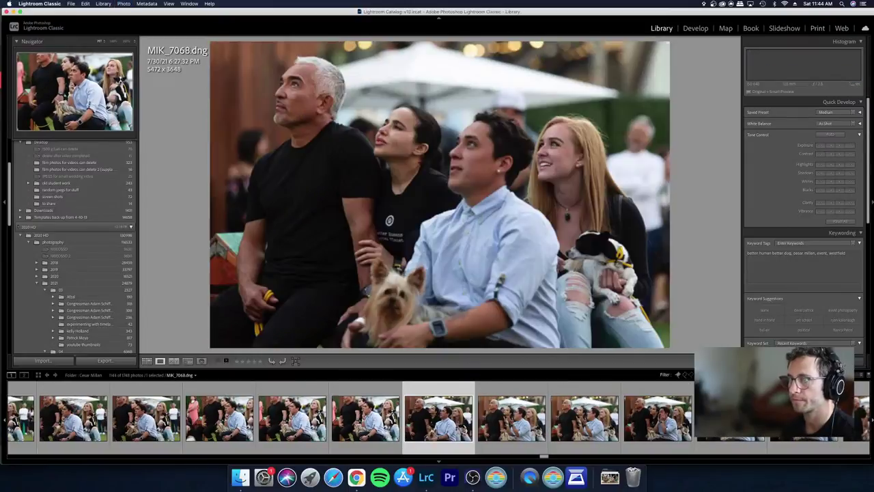
key("Right")
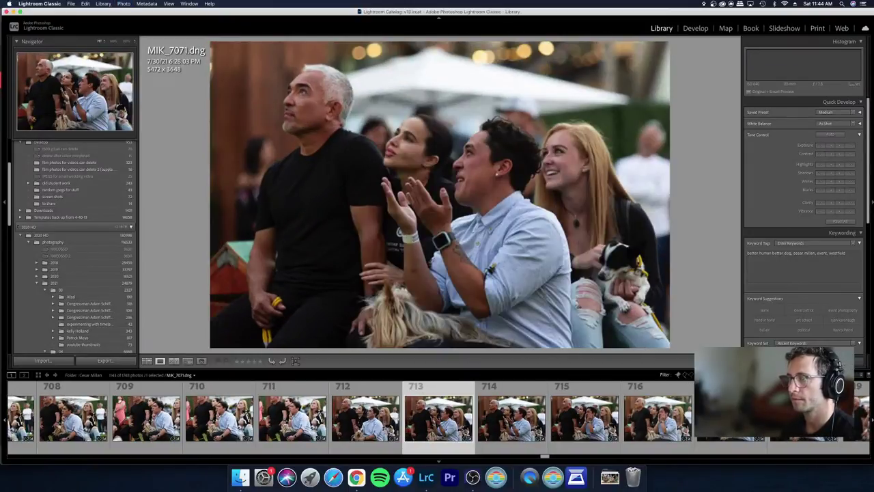
key("Left")
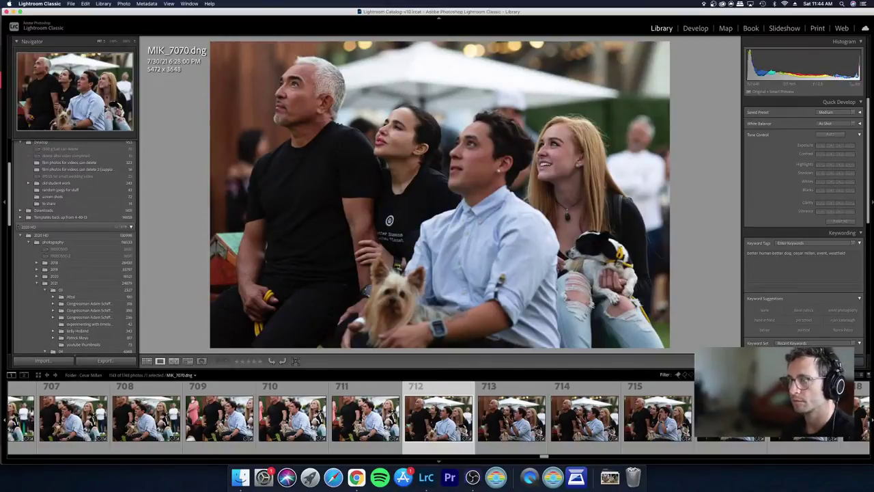
key("Right")
key("Right")
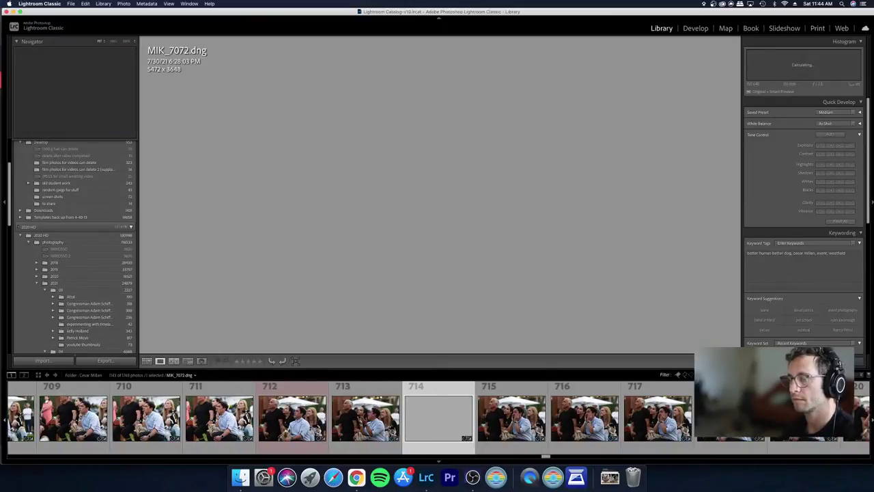
Step: Step from photo 714 through MIK_7076 to MIK_7080, comparing near-duplicates full size
key("g")
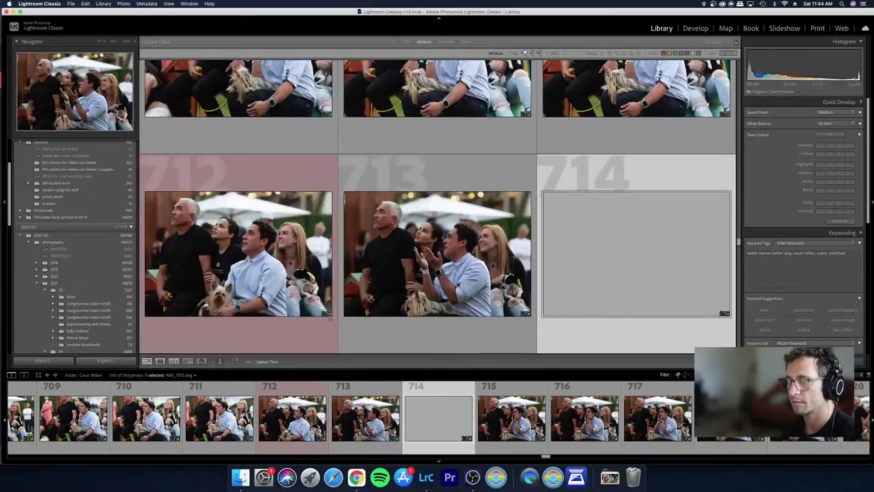
key("Left")
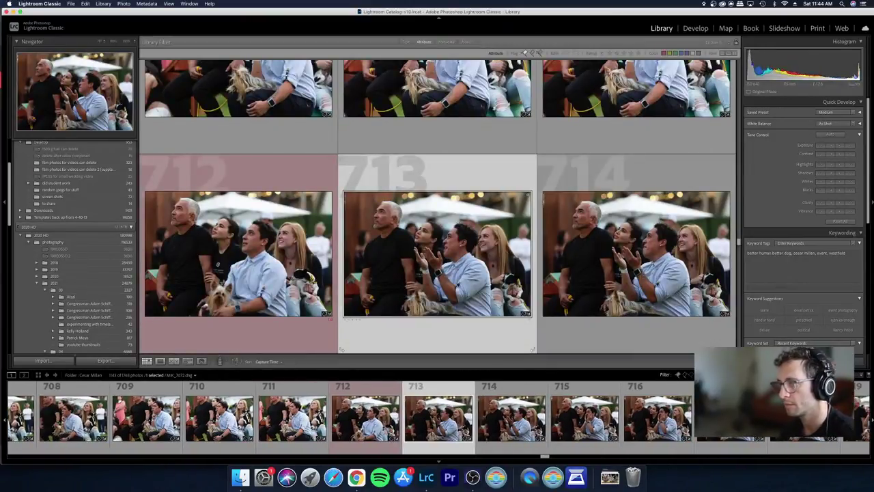
key("Right")
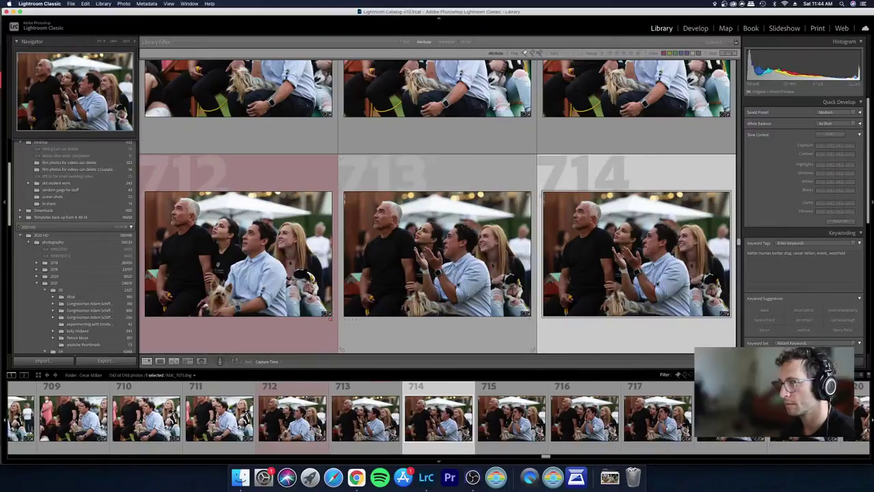
scroll(437, 205, "down", 2)
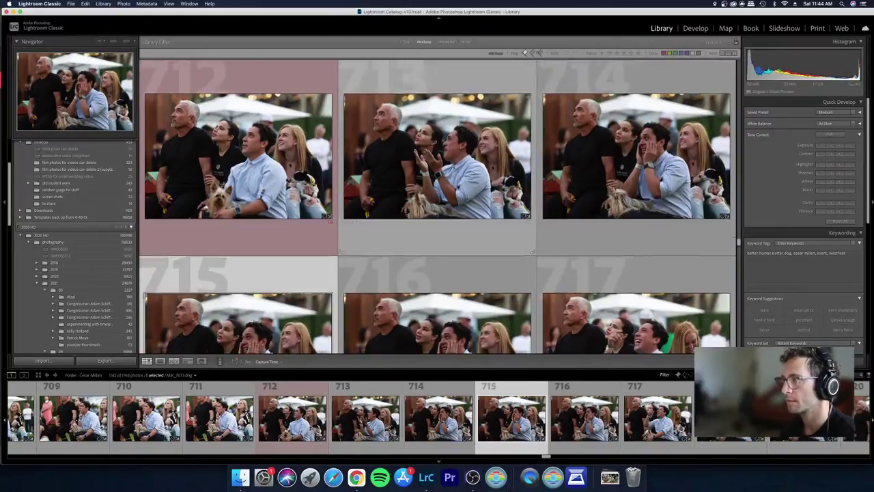
key("Right")
key("Left")
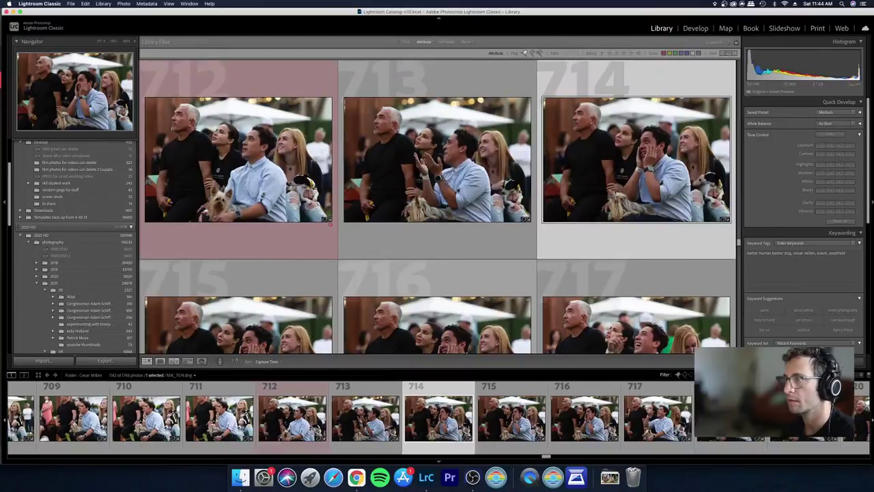
key("e")
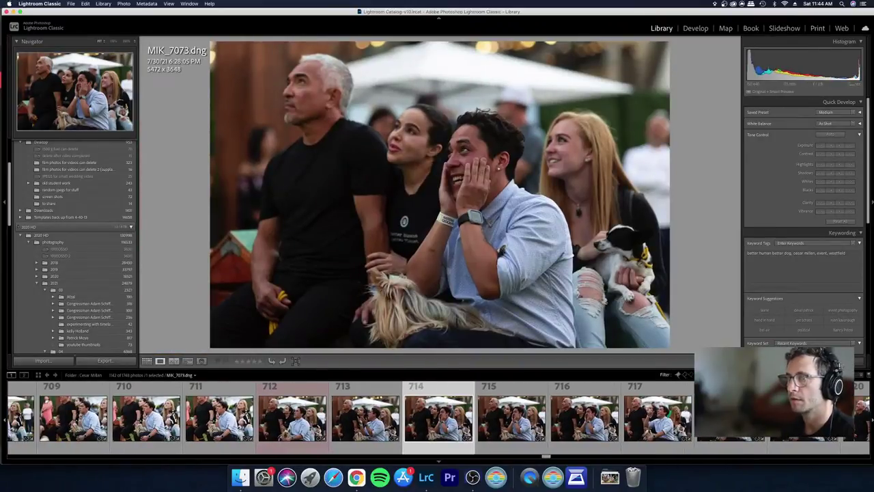
key("Right")
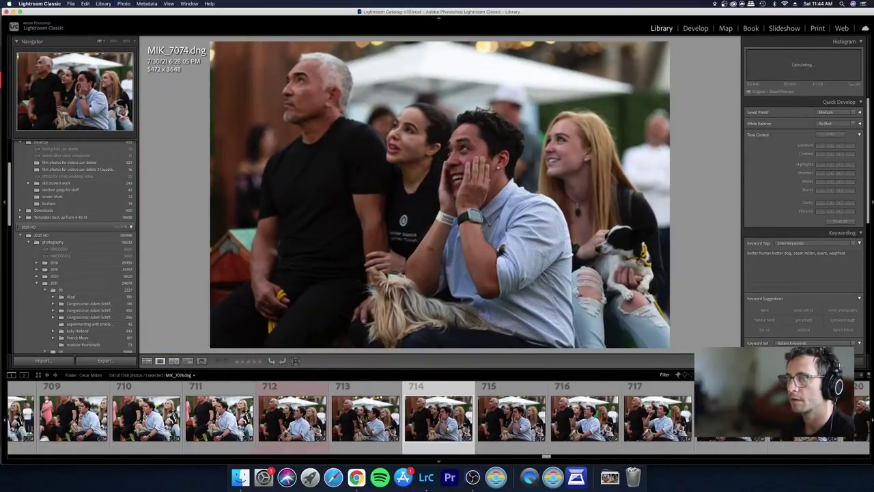
key("Right")
key("Right")
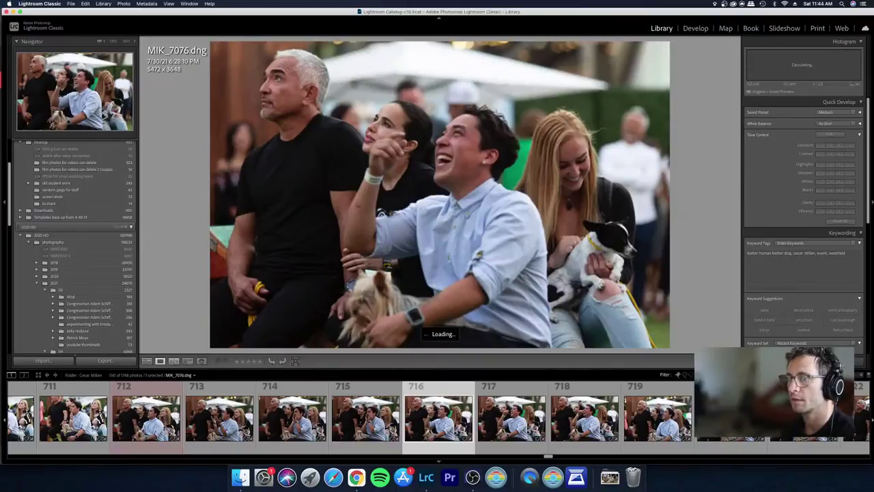
key("Right")
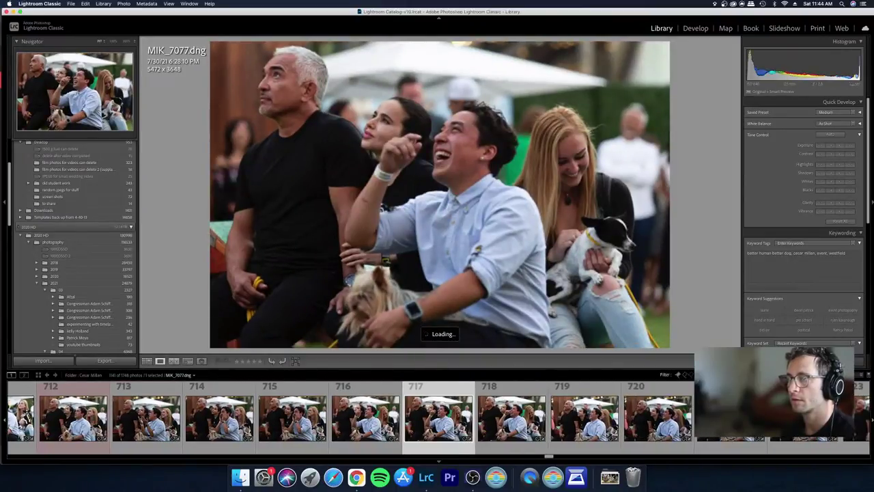
key("Left")
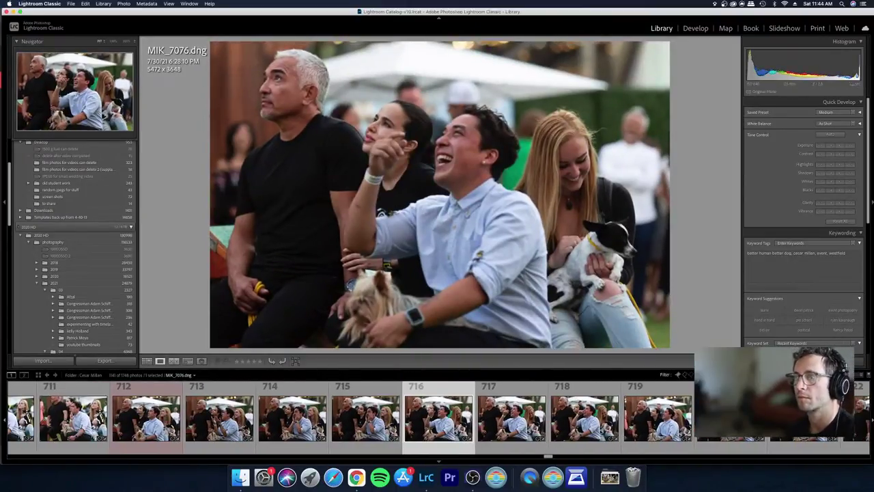
key("Right")
key("Right")
key("Right")
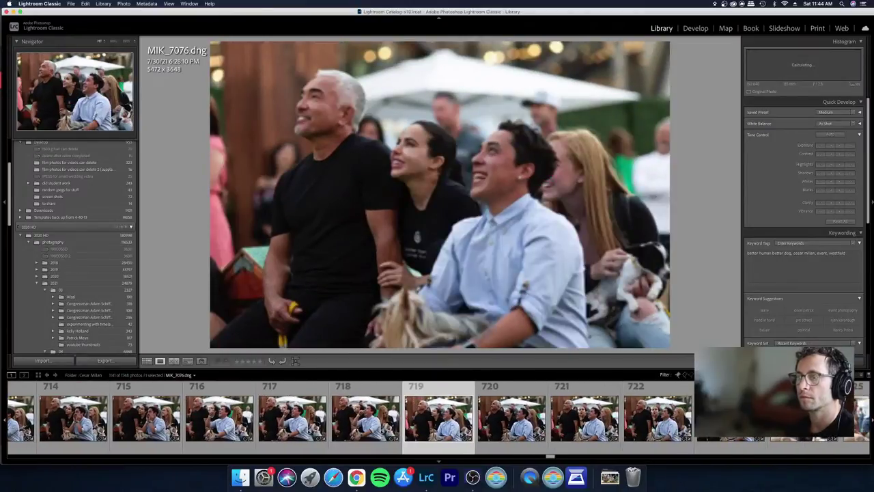
key("Left")
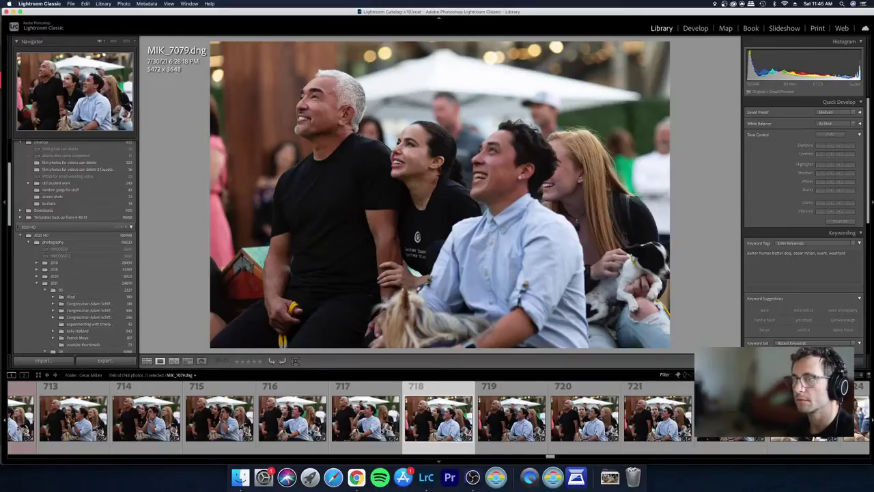
key("Right")
key("Left")
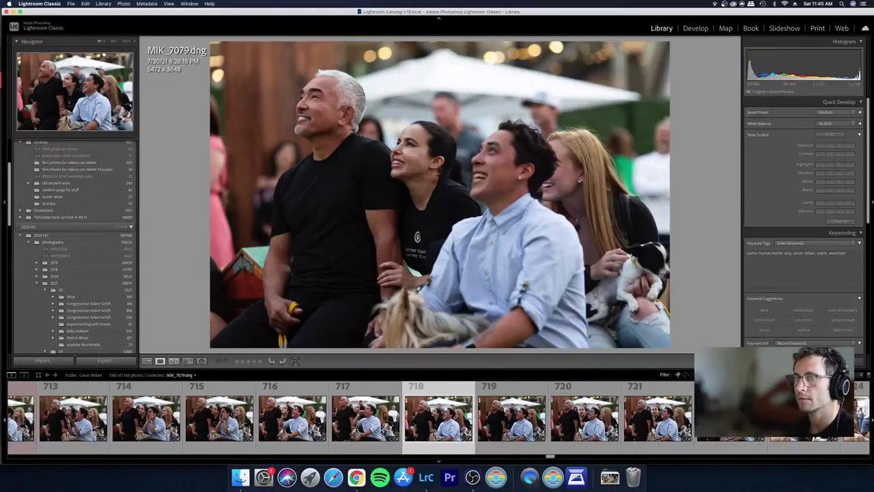
key("Right")
key("Right")
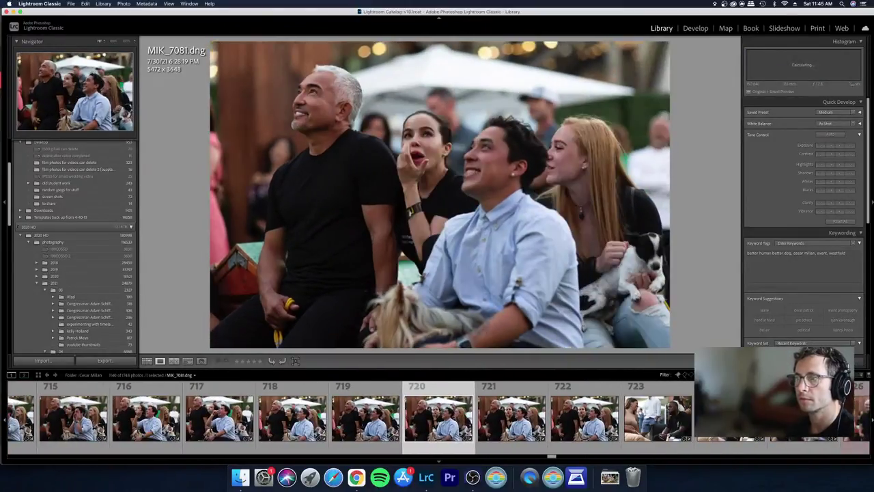
Step: Check face focus at zoom, then reject the weaker near-duplicates, including MIK_7084
key("z")
key("Left")
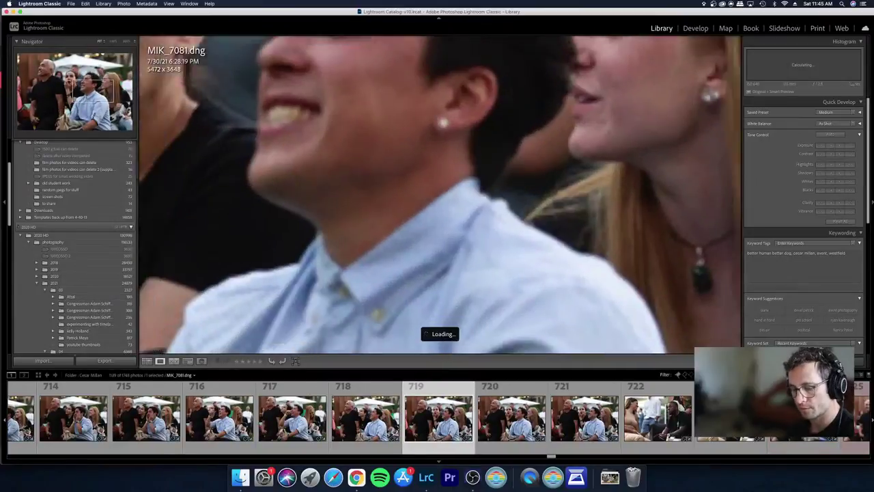
key("z")
key("super+z")
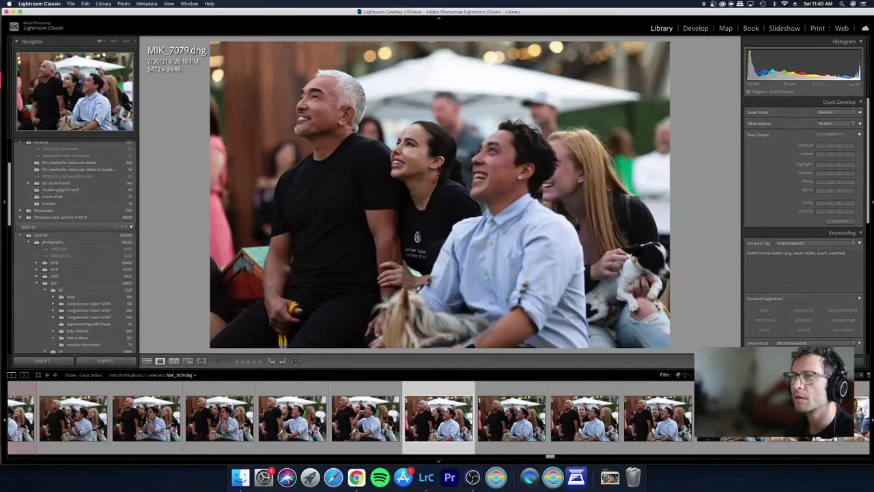
key("Right")
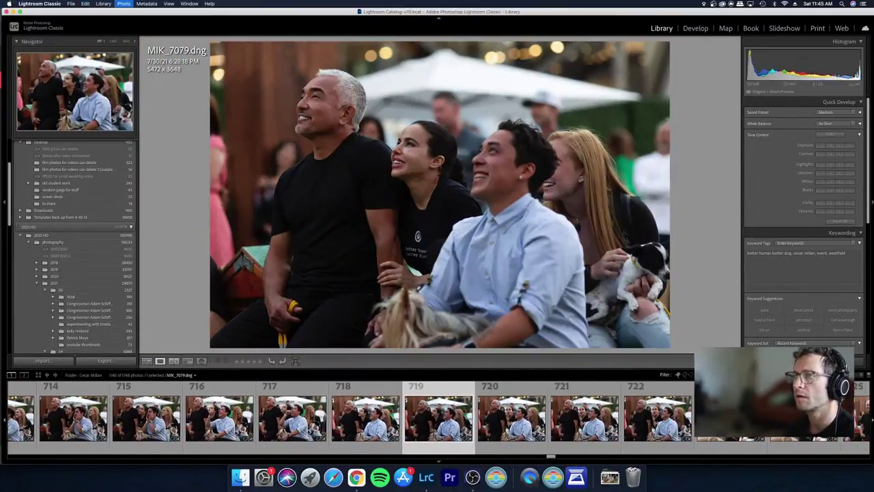
key("Right")
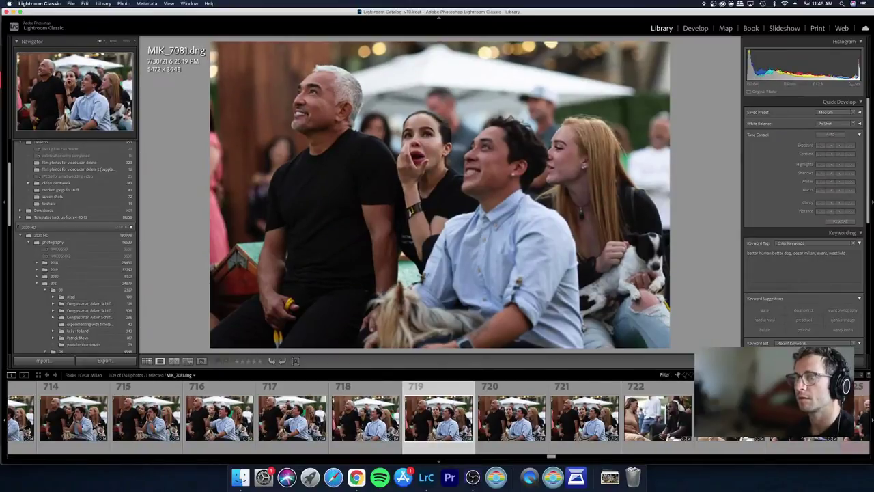
key("x")
key("Right")
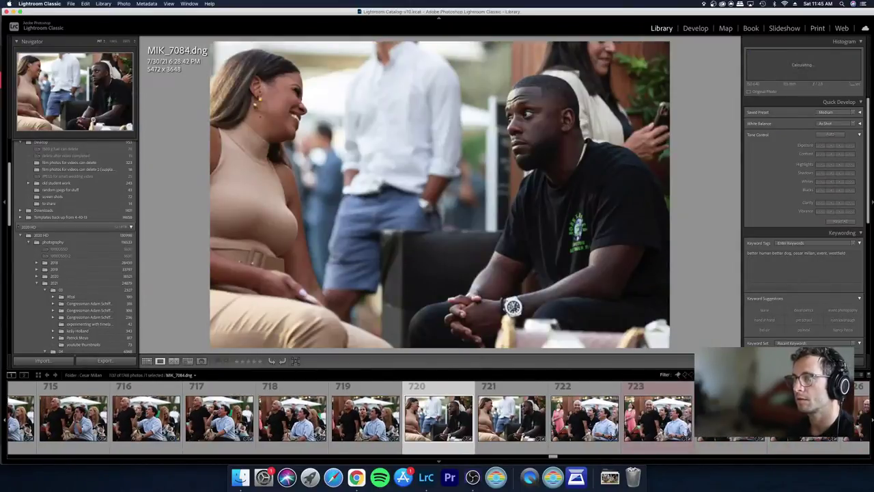
key("x")
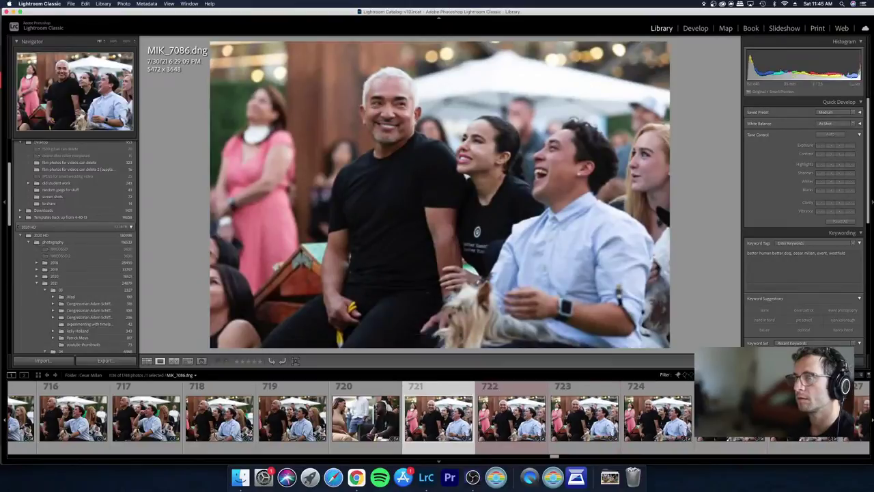
Step: Give photo 722 a red label, then compare photo 721 with neighbours up to MIK_7089
key("g")
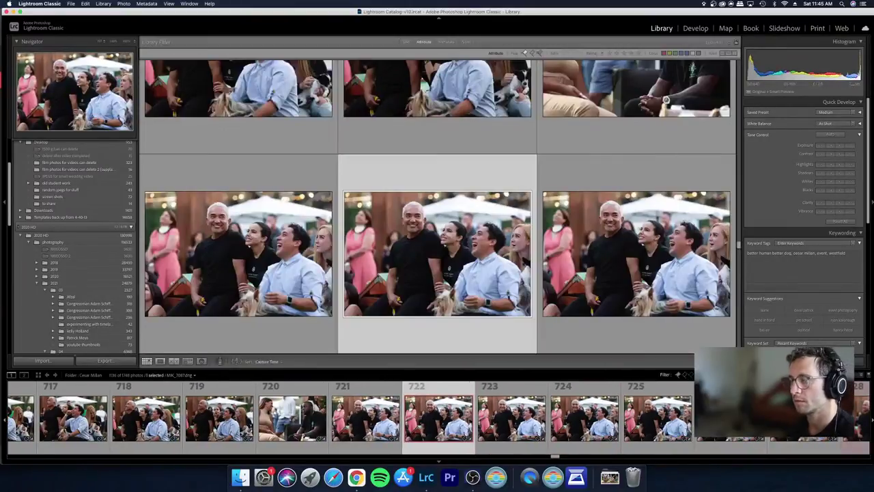
key("6")
key("Left")
key("e")
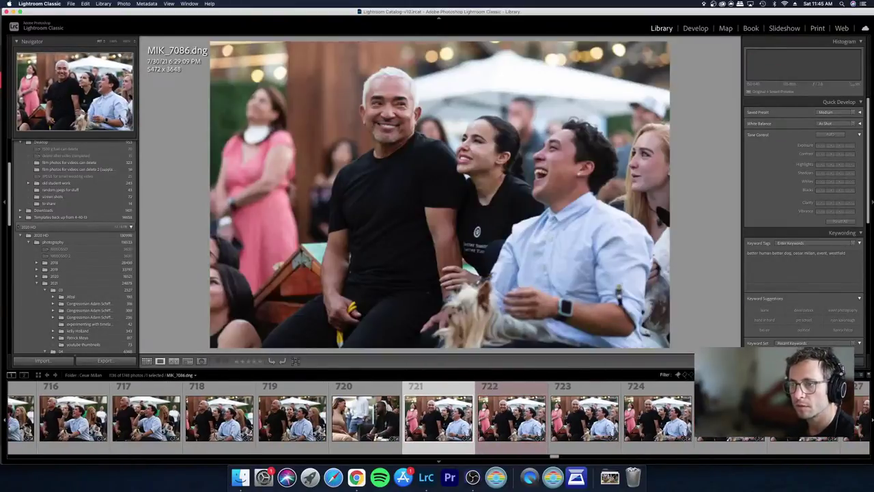
key("Right")
key("Left")
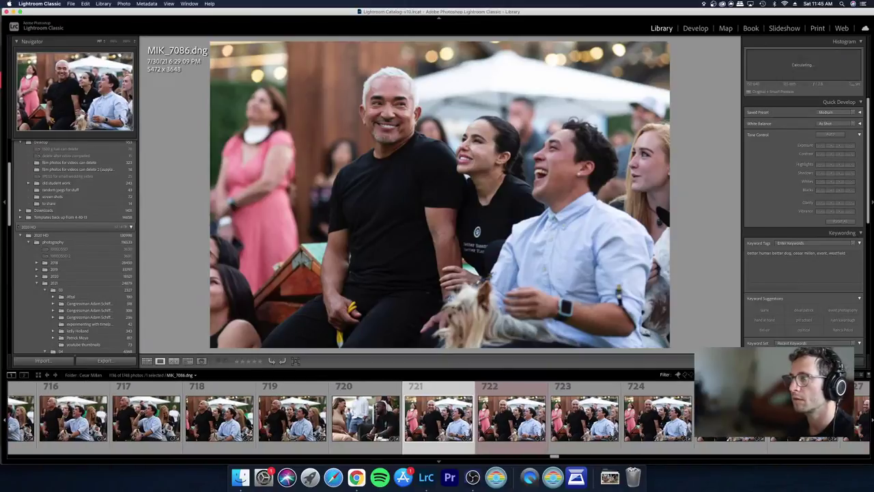
key("Right")
key("Right")
key("Right")
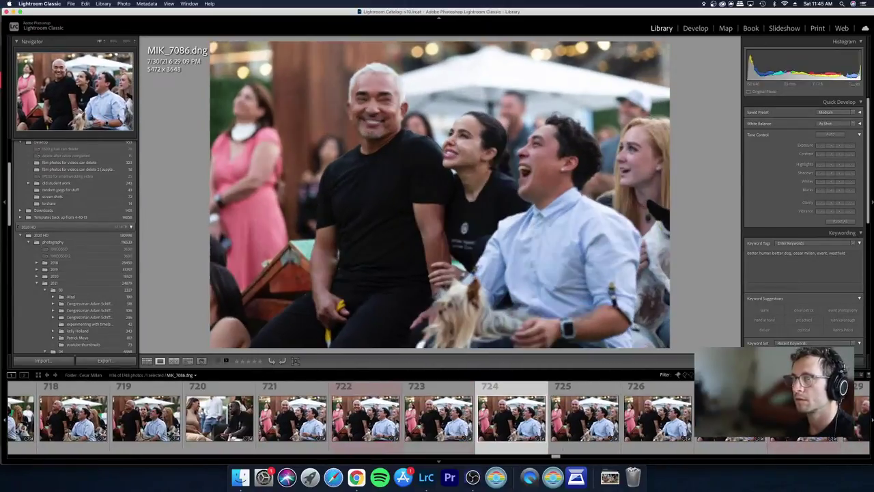
key("Left")
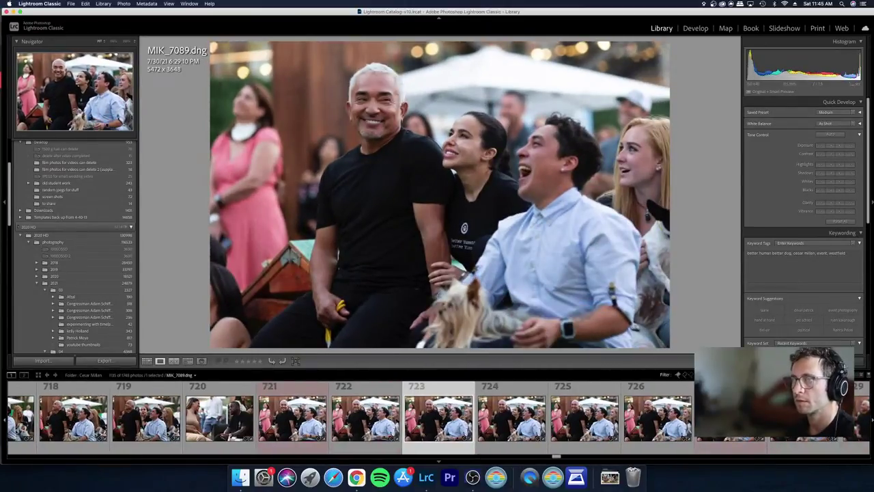
Step: Reject near-duplicates MIK_7091 and MIK_7093, then review the frames through MIK_7099
key("Right")
key("x")
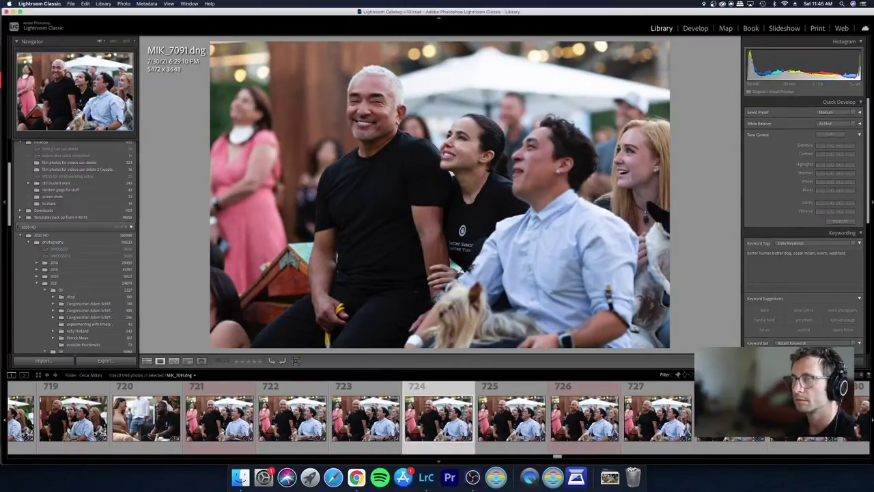
key("x")
key("Right")
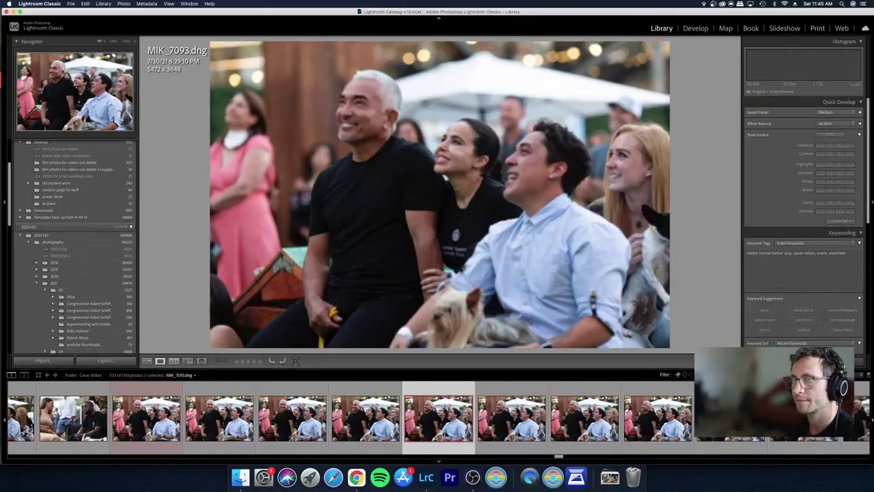
key("x")
key("Right")
key("x")
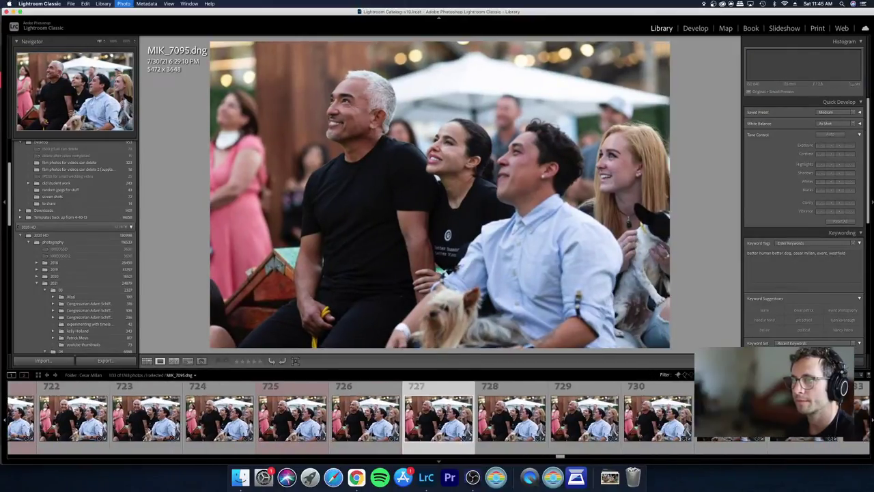
key("Right")
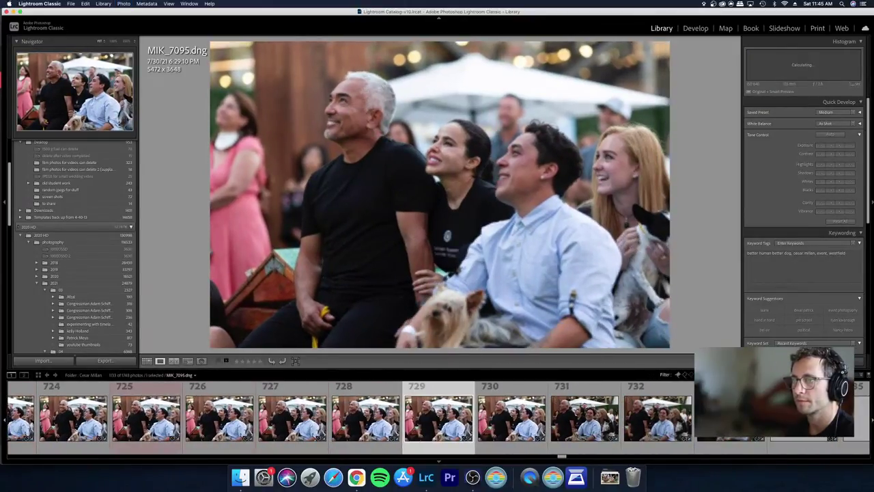
key("Right")
key("Right")
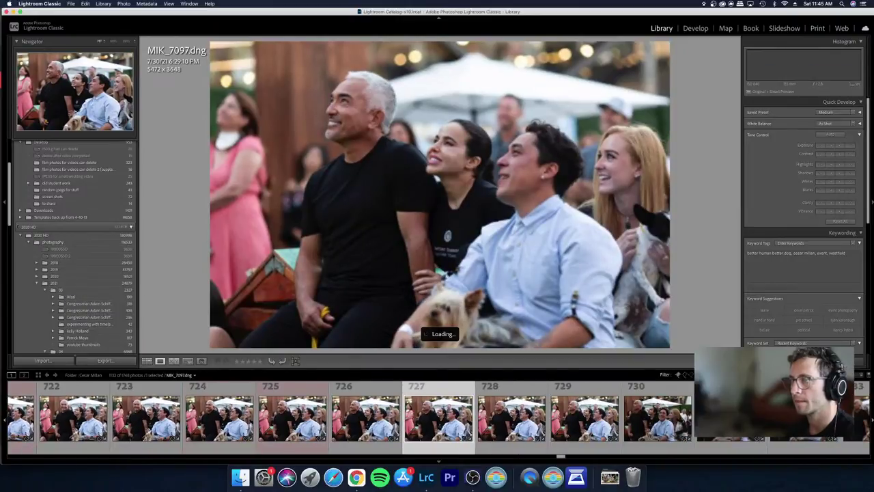
key("Right")
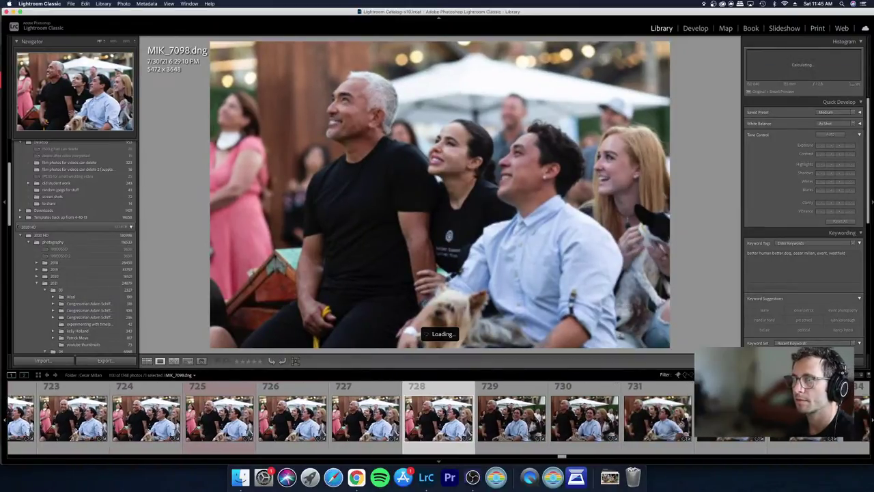
key("Right")
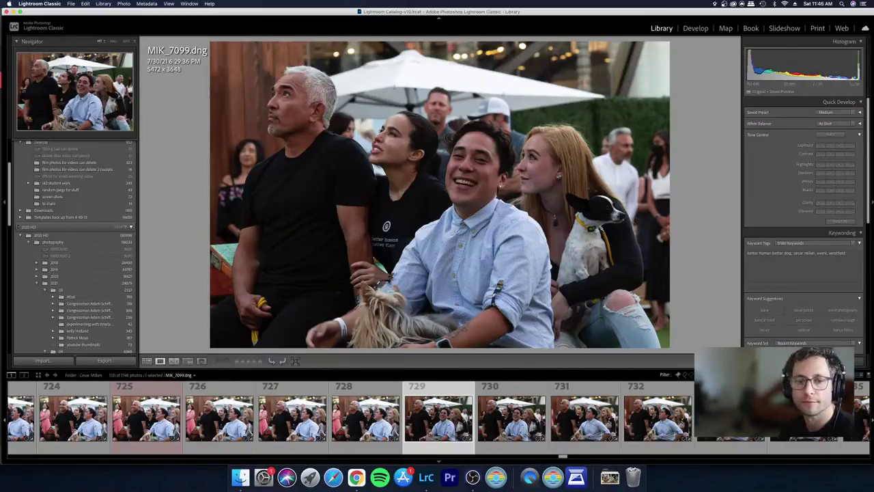
Step: Step through MIK_7100 to MIK_7110, comparing neighbouring near-duplicate shots
key("Right")
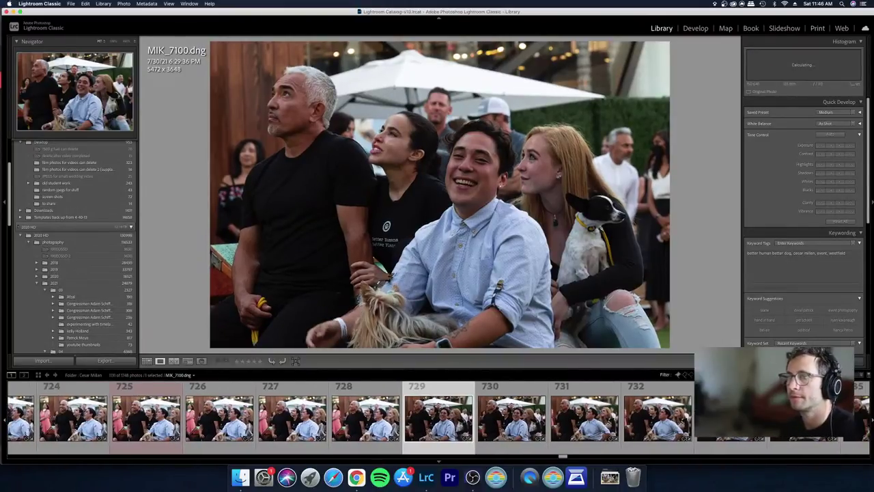
key("Right")
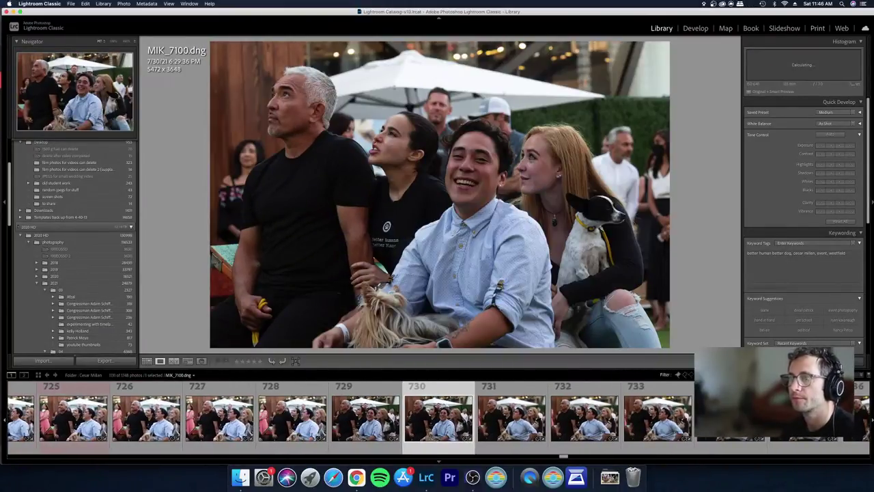
key("Right")
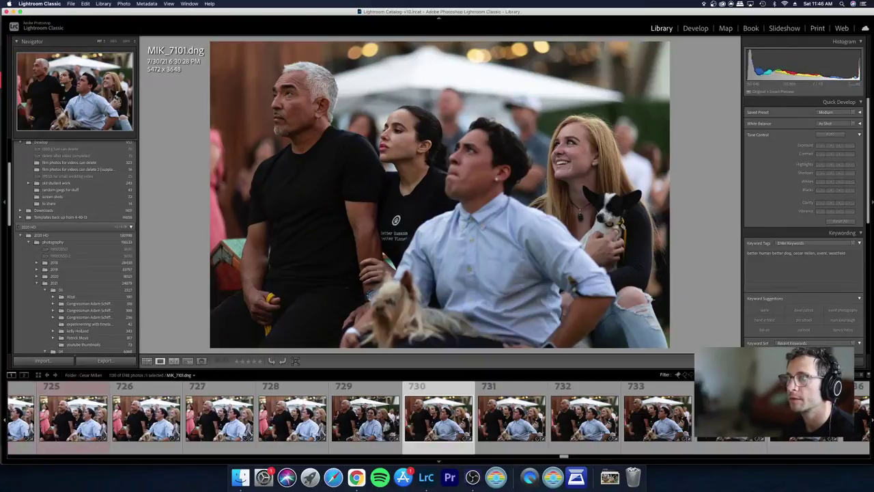
key("Right")
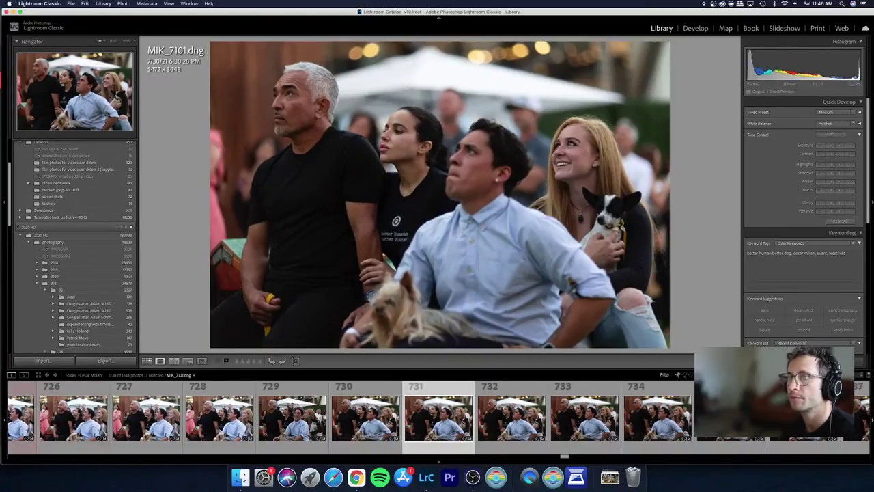
key("Right")
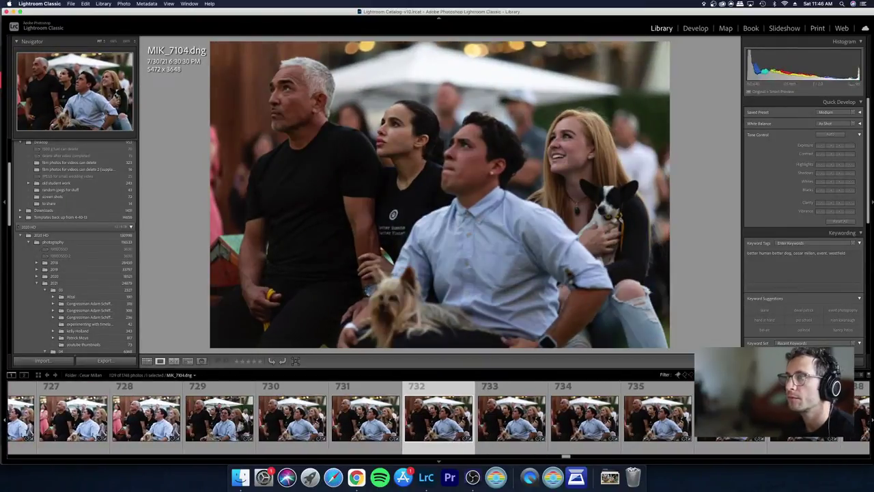
key("Left")
key("Left")
key("Right")
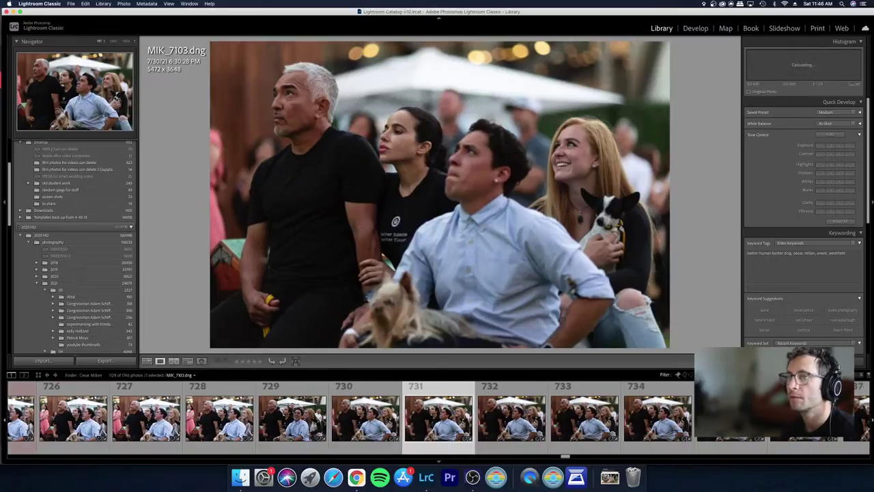
key("Right")
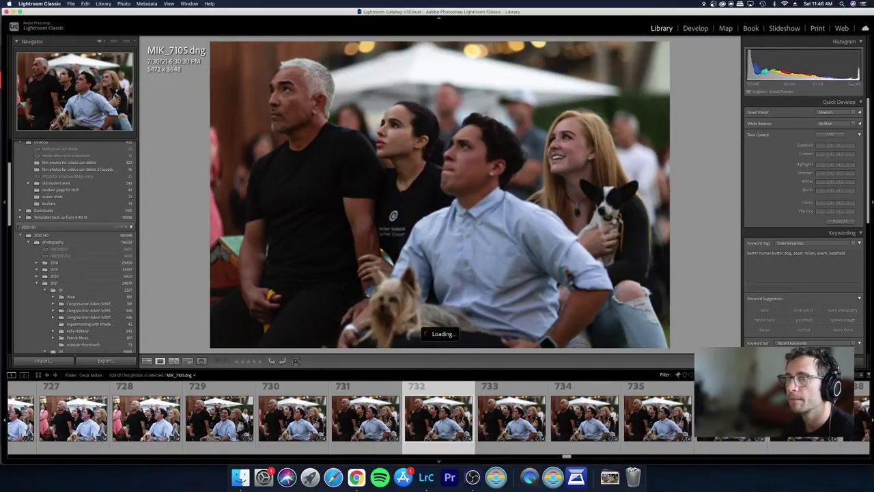
key("Left")
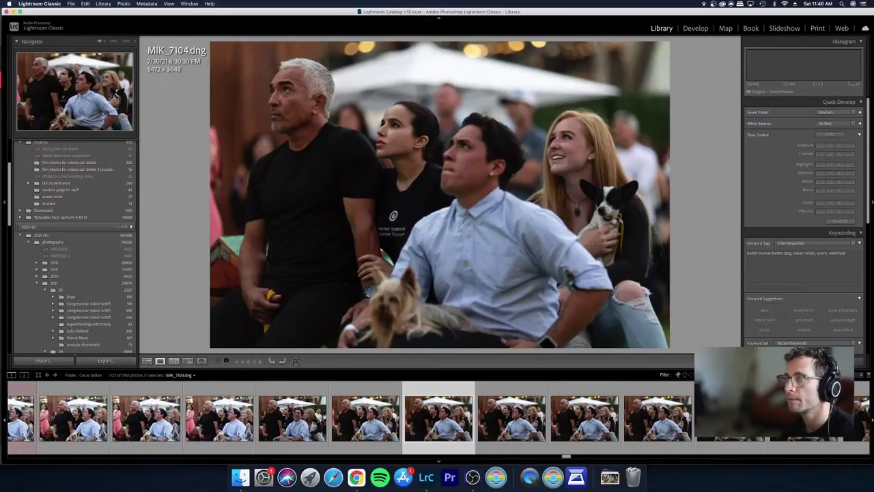
key("Right")
key("Right")
key("Right")
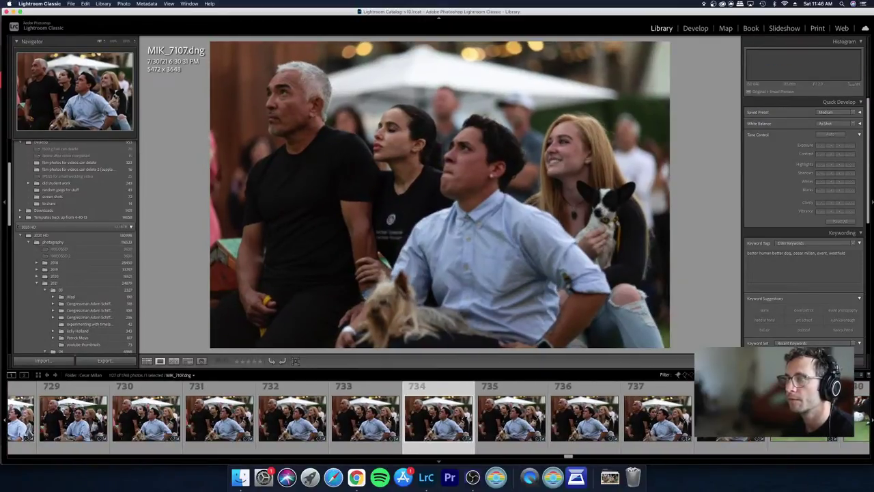
key("Right")
key("Right")
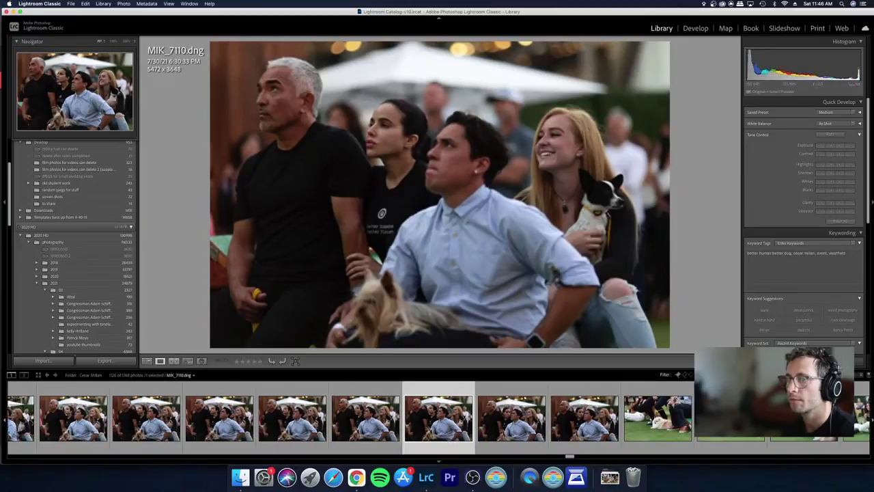
Step: Reject the weaker near-duplicates around MIK_7110–MIK_7111 and check dog photo MIK_7113
key("x")
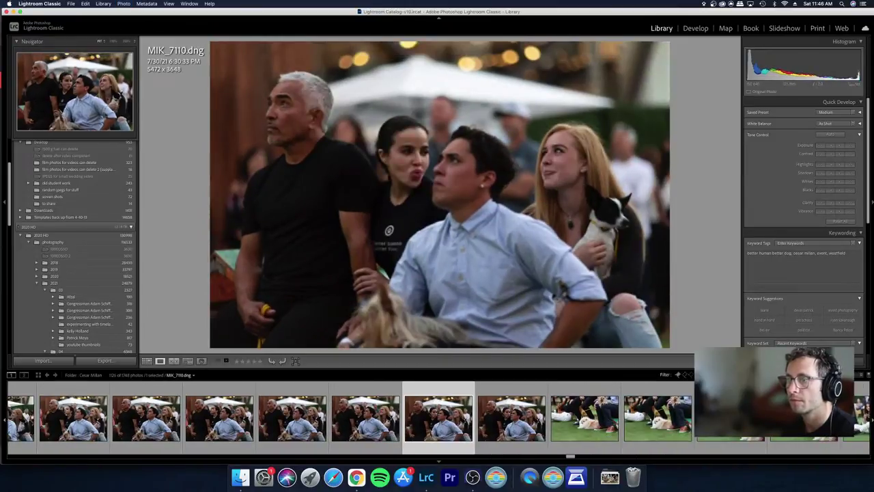
key("Right")
key("Right")
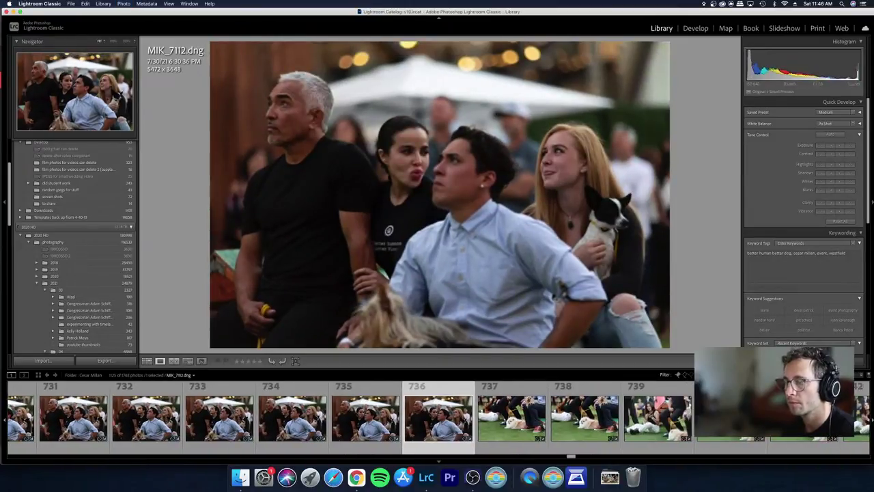
key("Left")
key("x")
key("x")
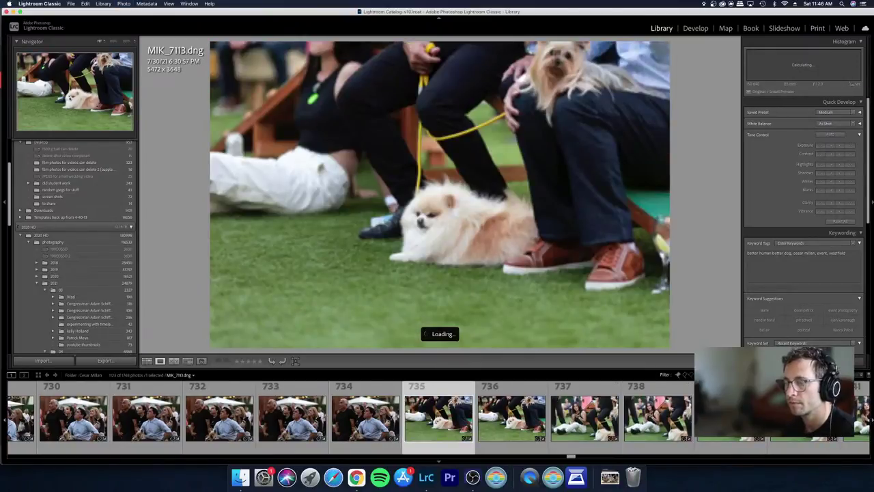
key("Right")
key("Left")
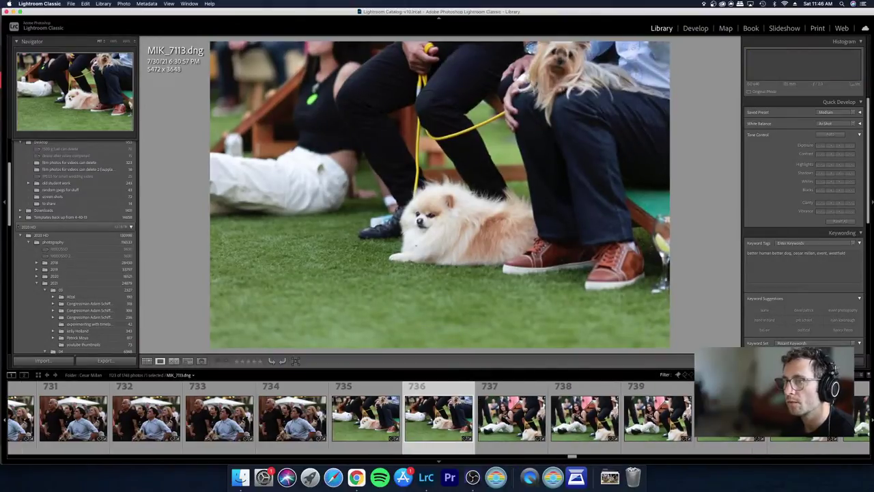
Step: Compare the seated woman-with-dog frames and show them as Grid thumbnails
key("Right")
key("Right")
key("Right")
key("Right")
key("Right")
key("Right")
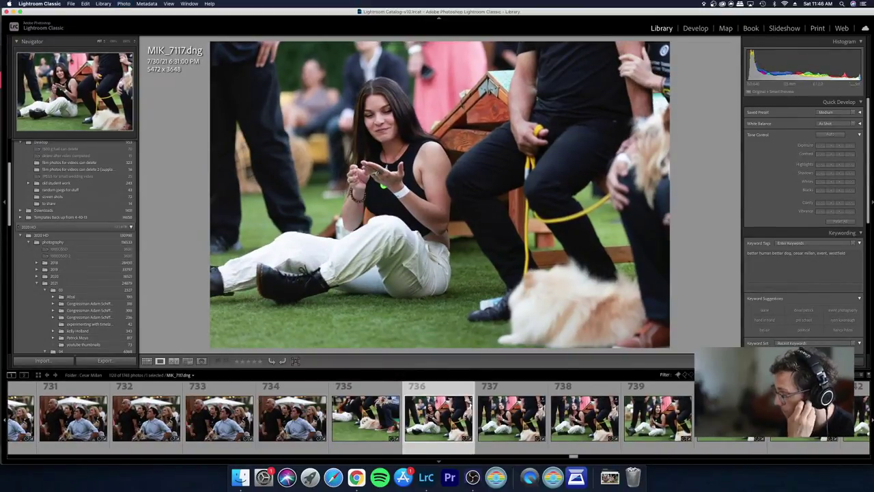
key("Right")
key("Right")
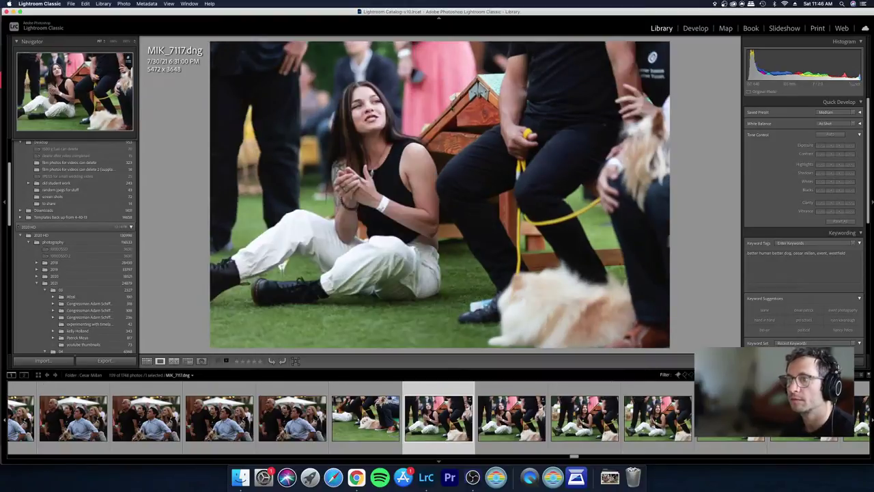
key("Left")
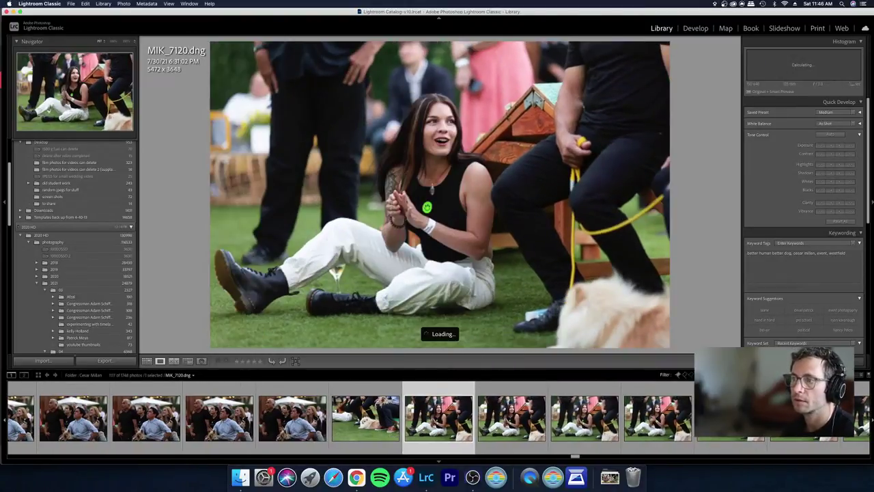
key("Right")
key("Right")
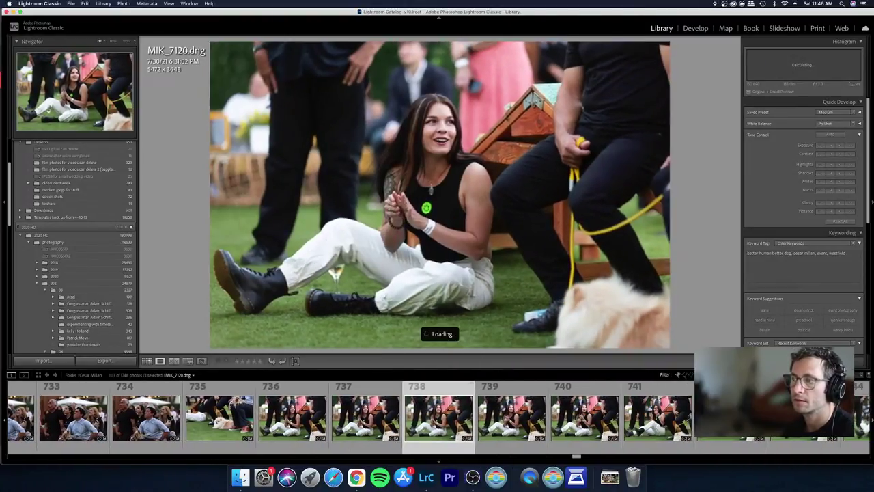
key("g")
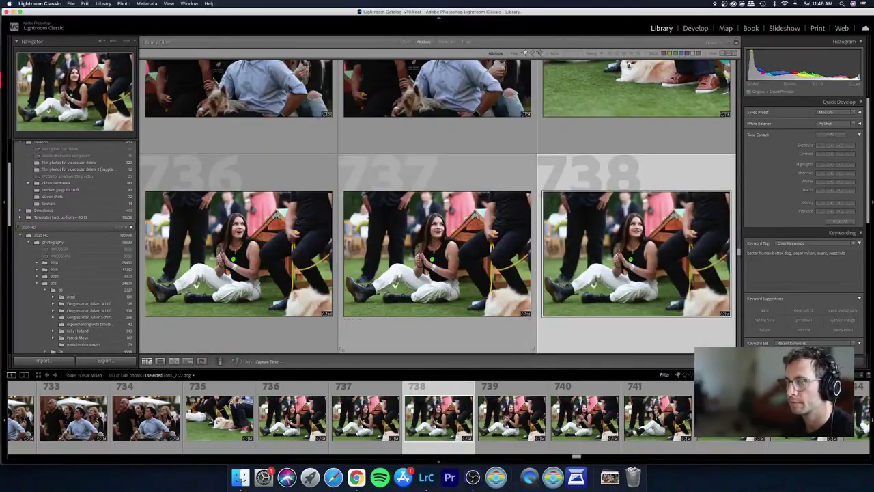
Step: Compare frames 737 and 738, then reject photo 739 as a weak duplicate
key("Left")
key("Right")
key("Left")
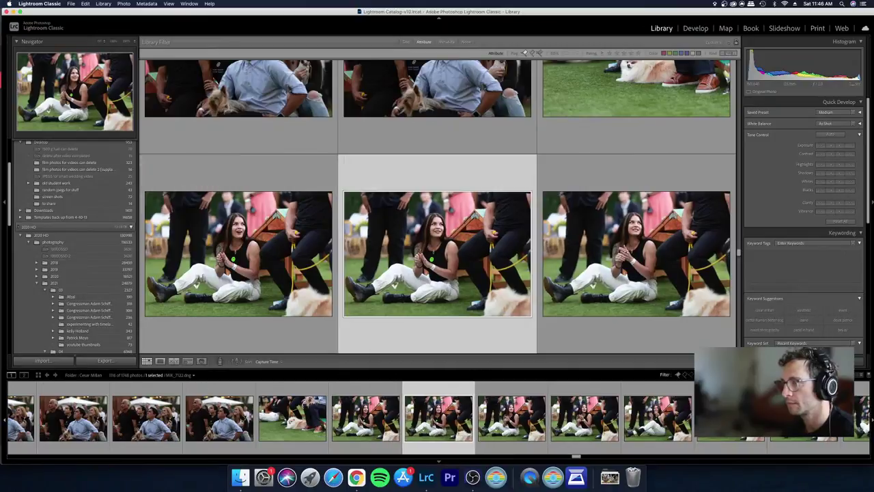
key("Right")
key("Right")
key("x")
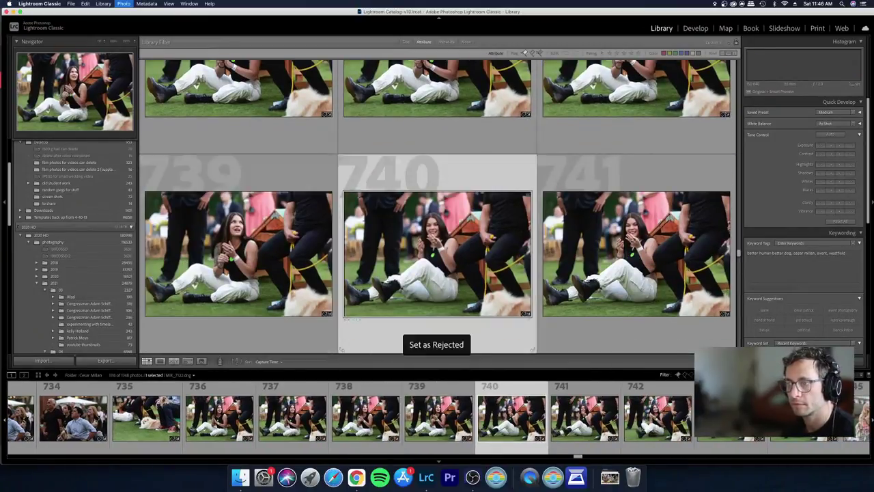
key("Right")
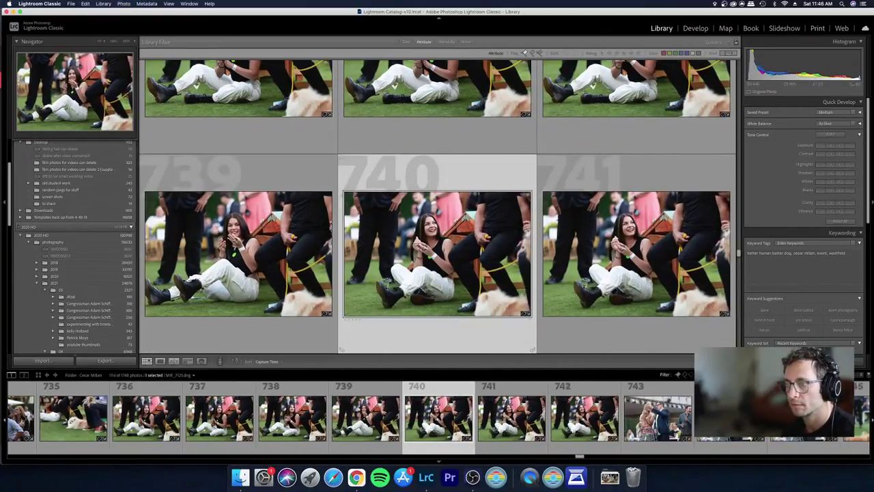
key("Right")
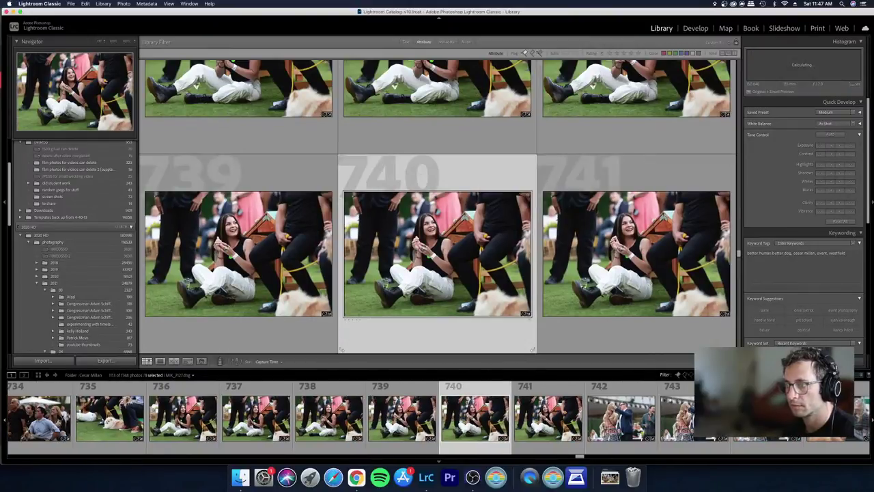
Step: Review photo 740 full size, then reject the weaker seated-woman and couple duplicates
key("Return")
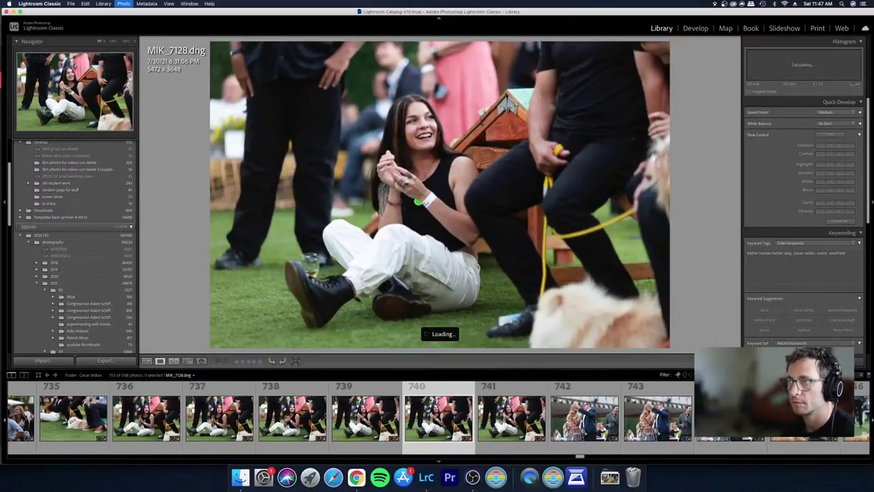
key("Right")
key("Right")
key("Left")
key("Left")
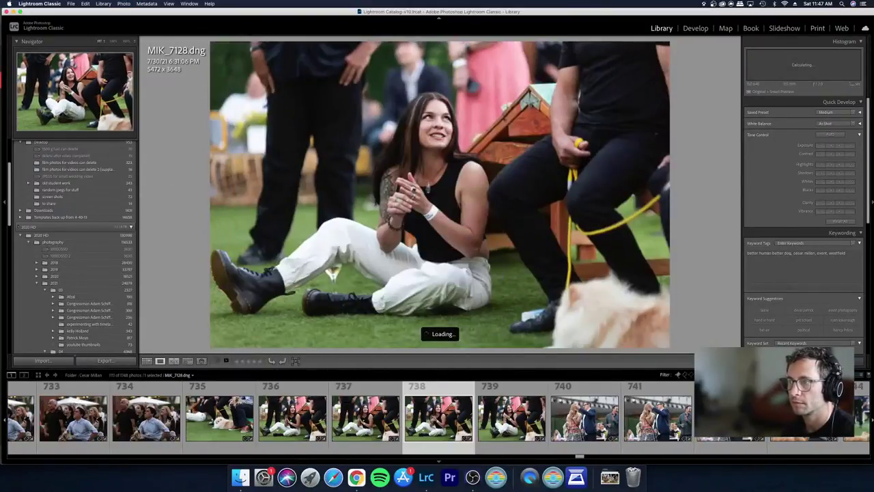
key("g")
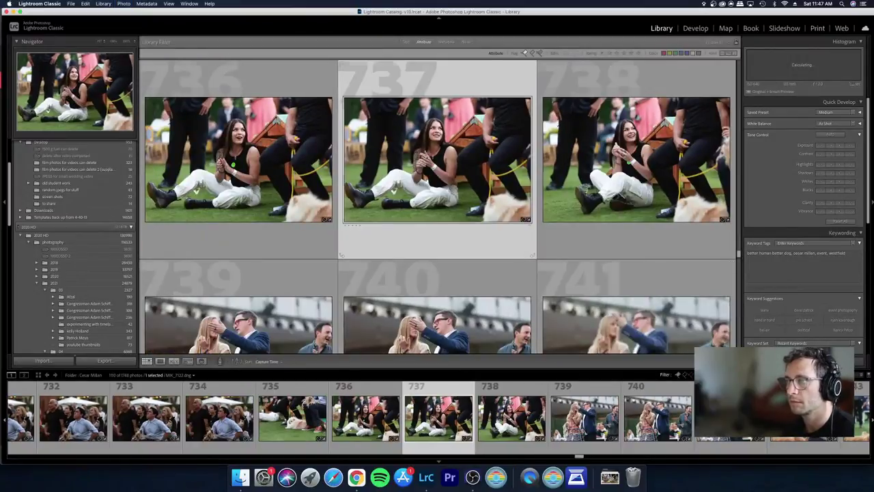
key("x")
key("x")
key("Right")
key("Right")
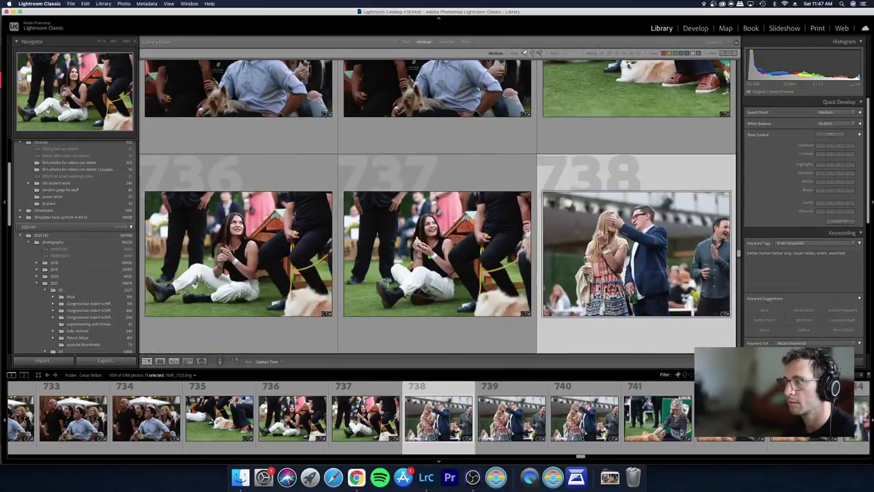
key("Right")
Step: Reject couple photo 739 and the weaker woman-with-dog frame, keeping the better one
key("x")
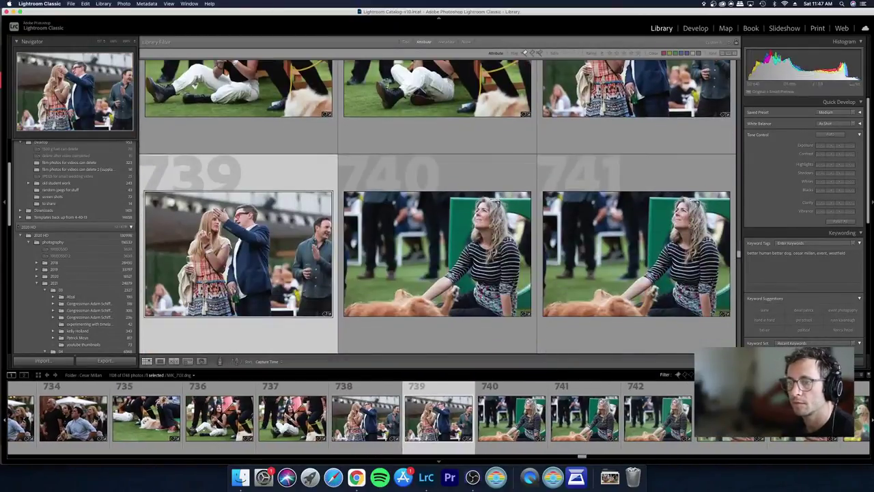
key("x")
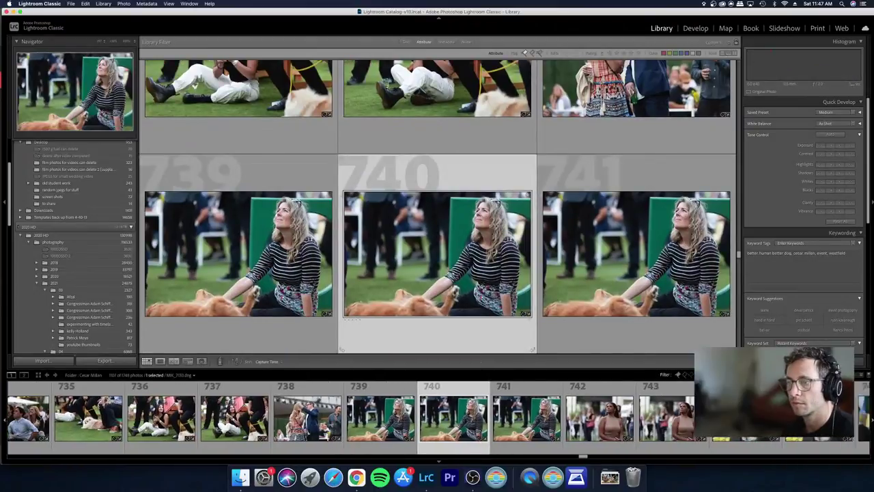
key("e")
key("x")
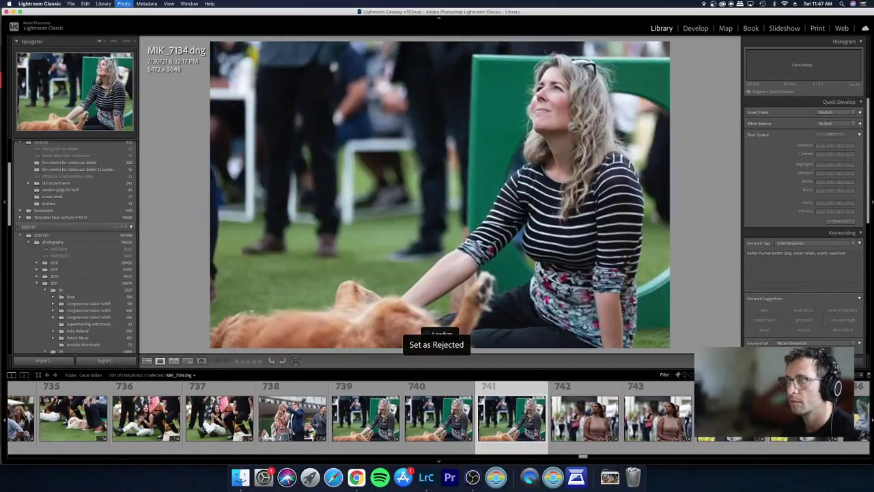
key("Left")
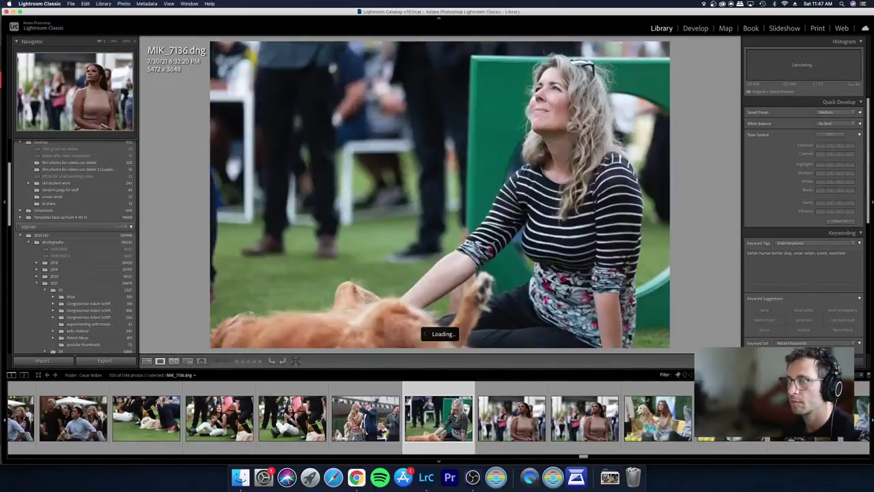
key("Left")
key("Right")
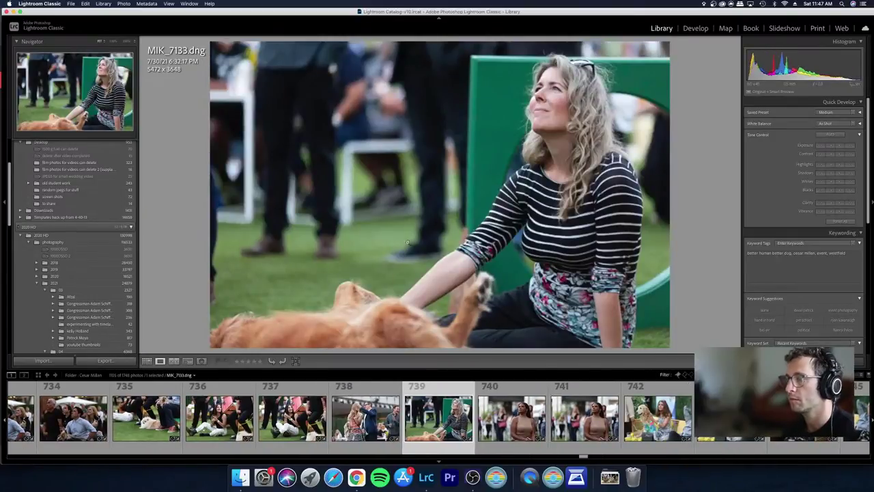
Step: In Develop, warm the kept woman-with-dog photo's Temp slightly and lower its Exposure
key("d")
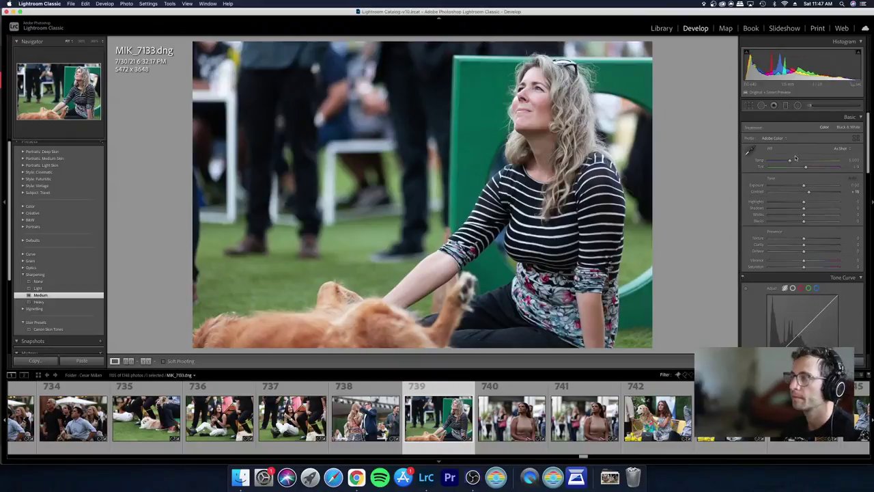
left_click_drag(791, 160, 793, 160)
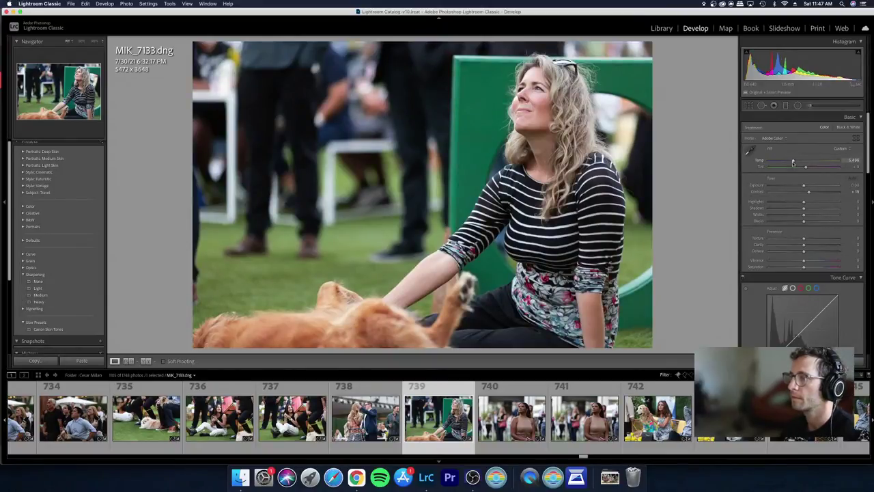
left_click_drag(802, 185, 801, 186)
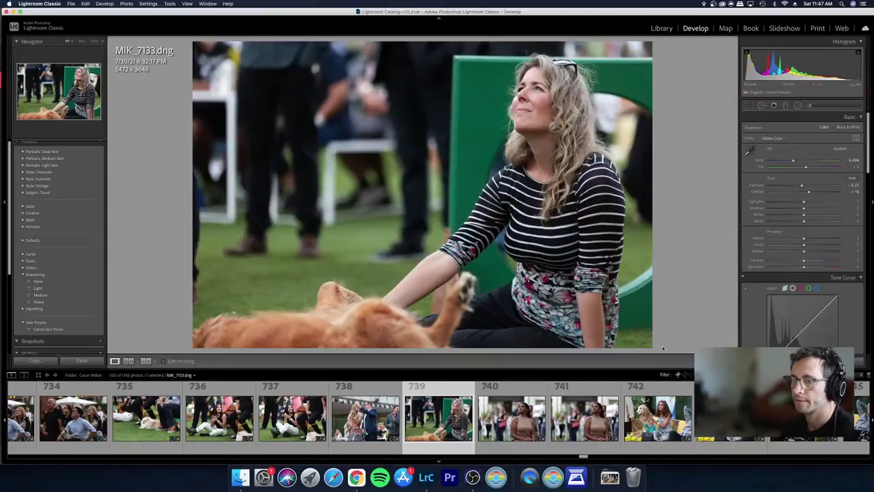
Step: Reject duplicates 741, the dog-on-sofa frame, 743 and MIK_7142, then return to Grid
key("Right")
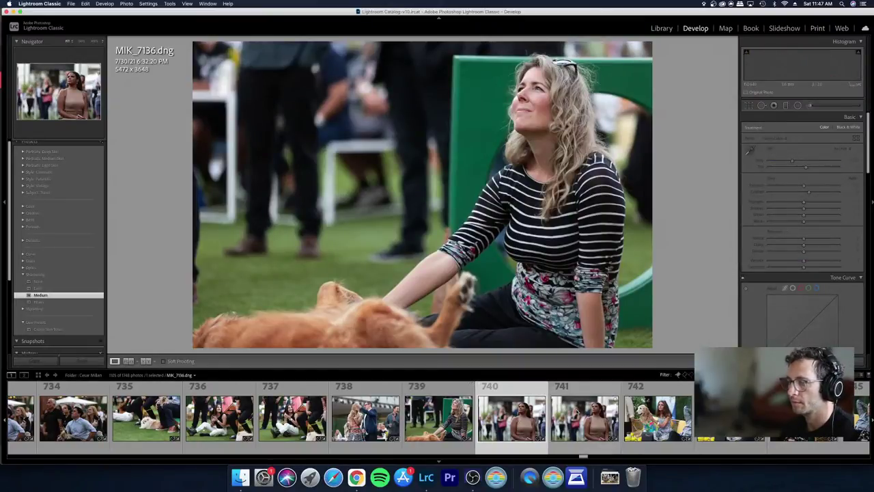
key("Right")
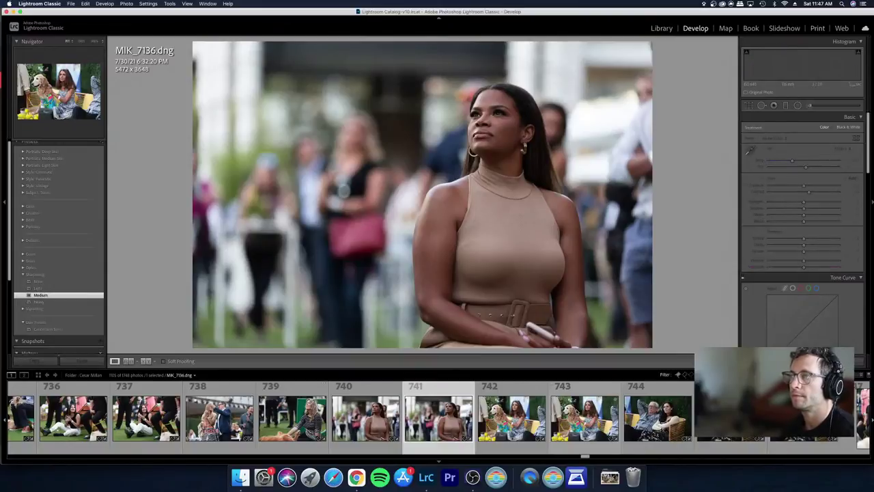
key("x")
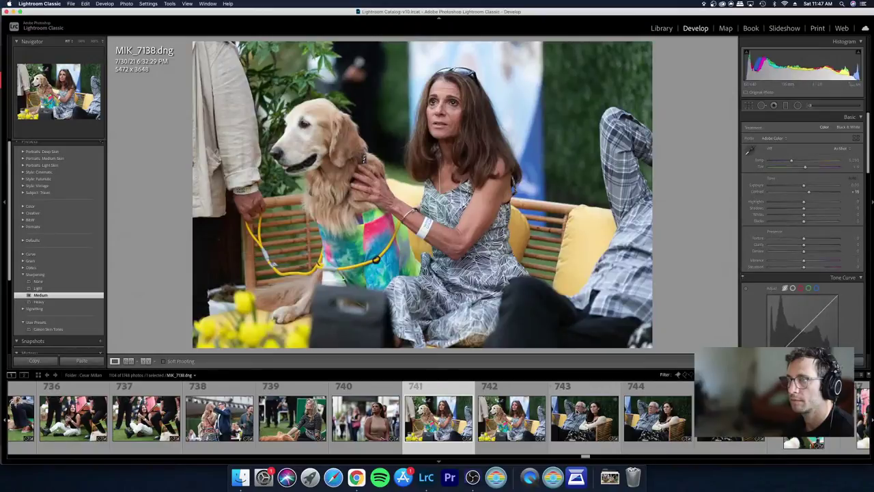
key("x")
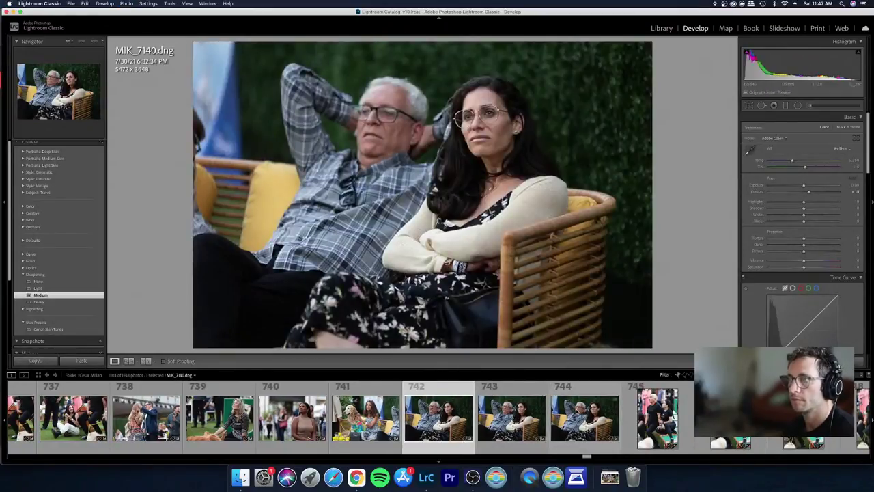
key("Right")
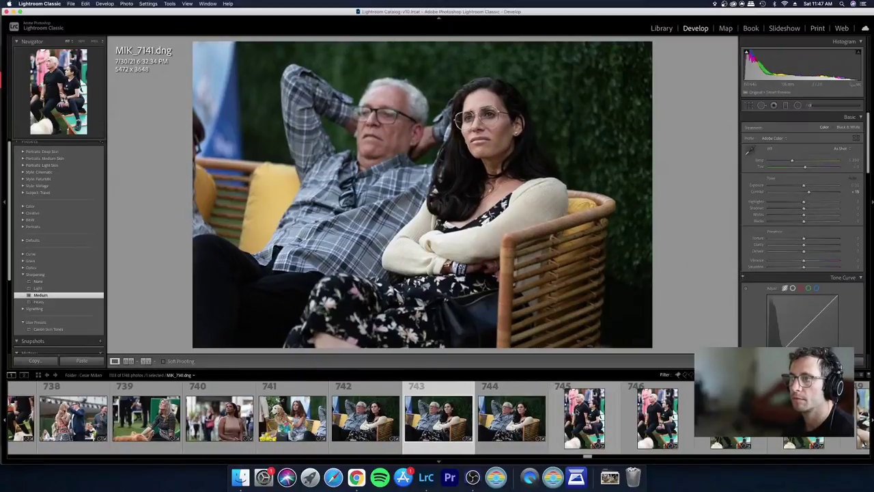
key("x")
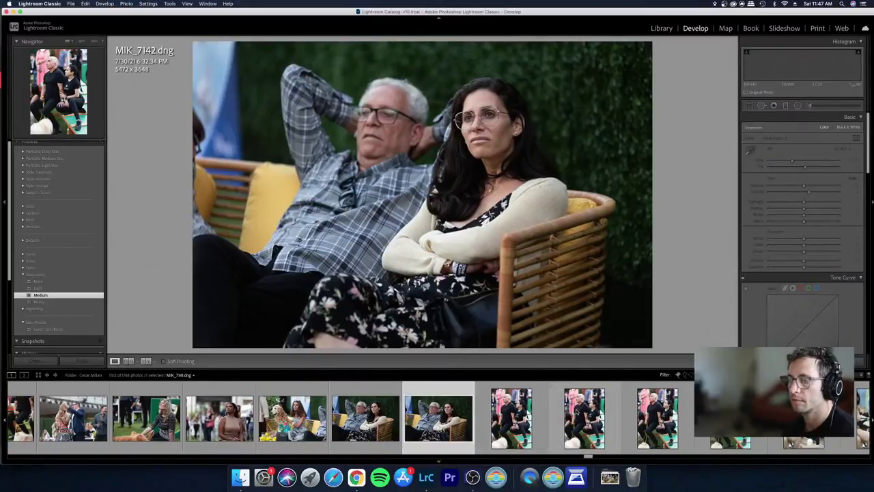
key("Left")
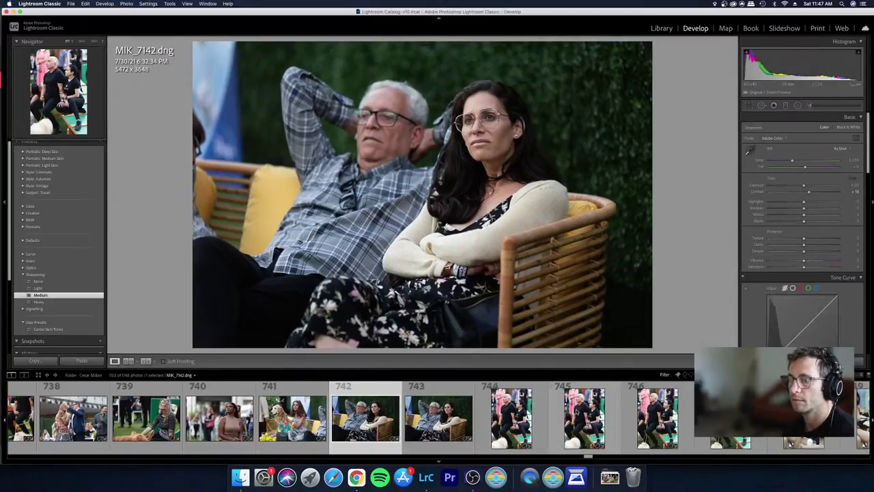
key("Right")
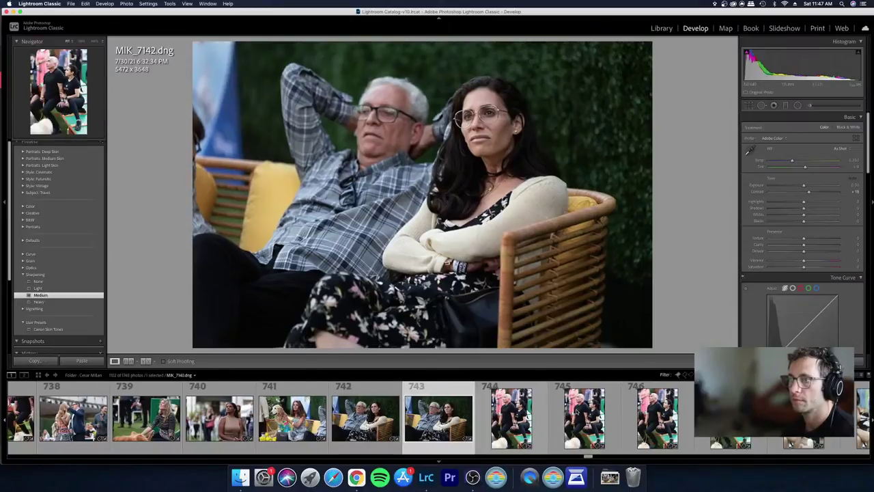
key("x")
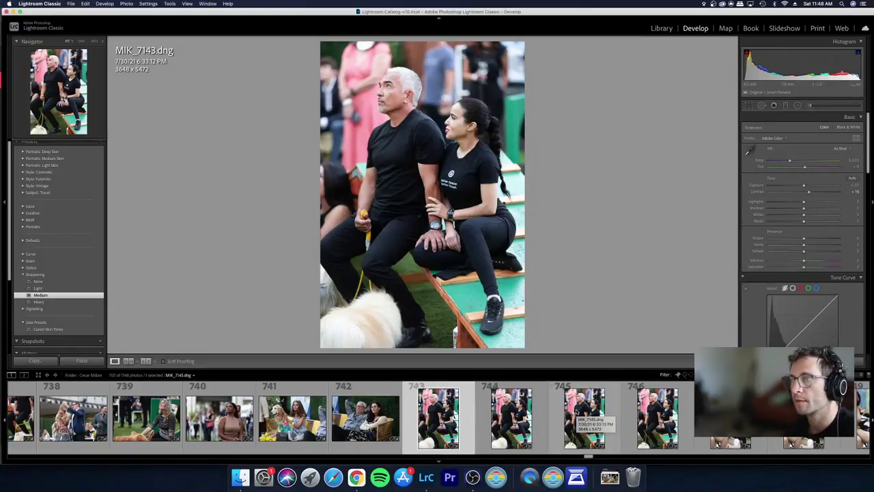
key("Right")
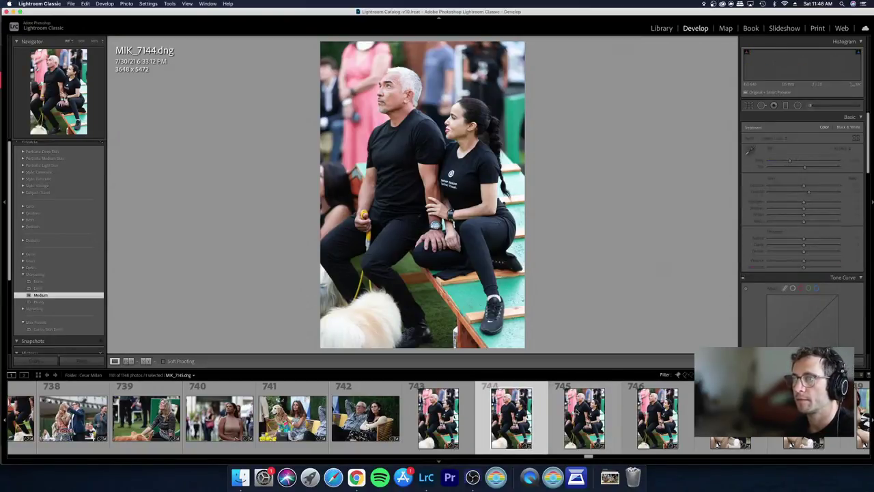
key("g")
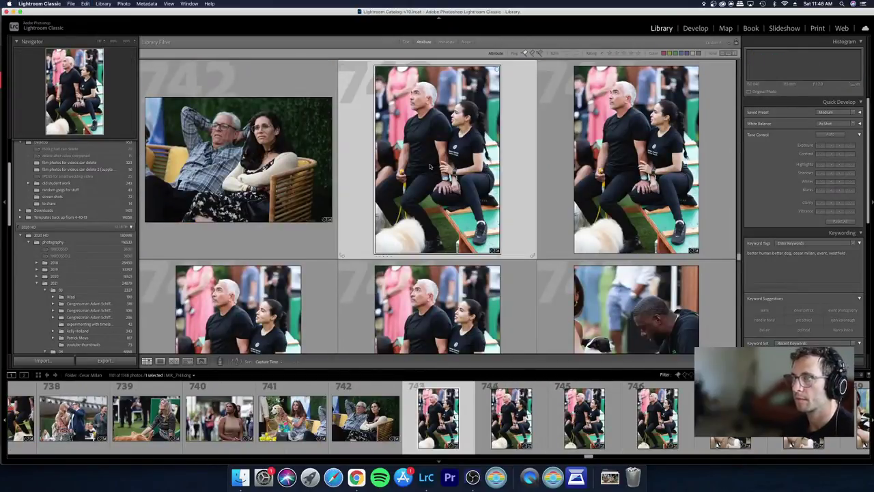
Step: Lower Exposure on bleacher frames 743–746 together, then deselect and enlarge frame 744
scroll(430, 165, "down", 3)
key("shift+Right")
key("shift+Right")
key("shift+Right")
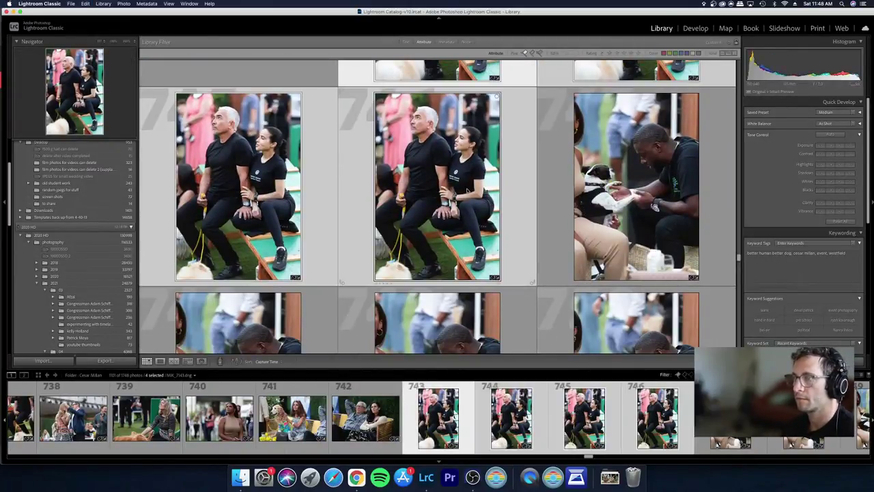
key("d")
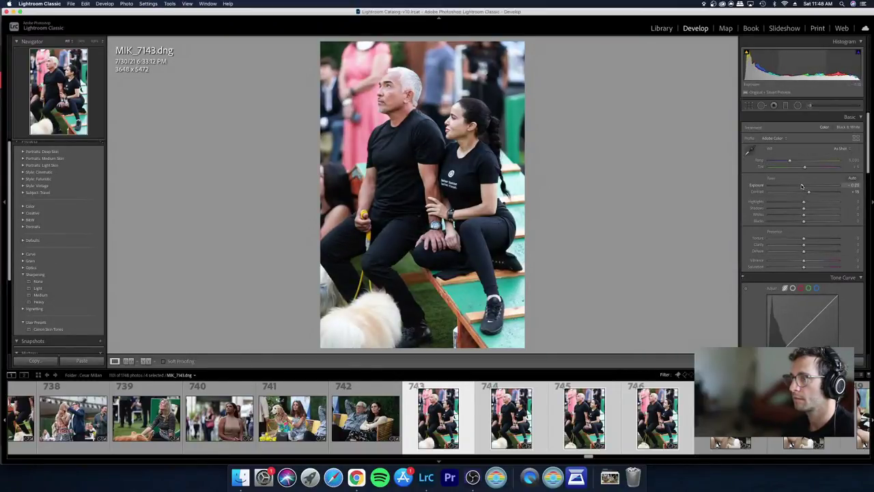
left_click_drag(802, 186, 799, 186)
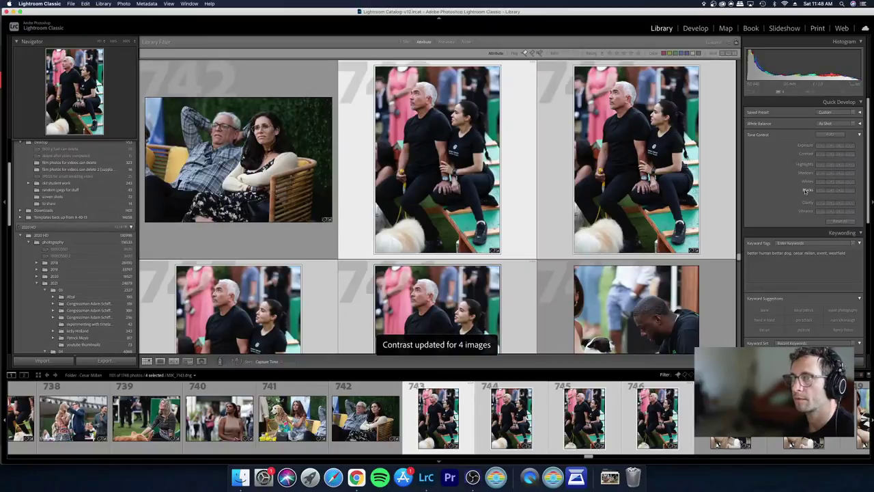
key("super+d")
double_click(442, 160)
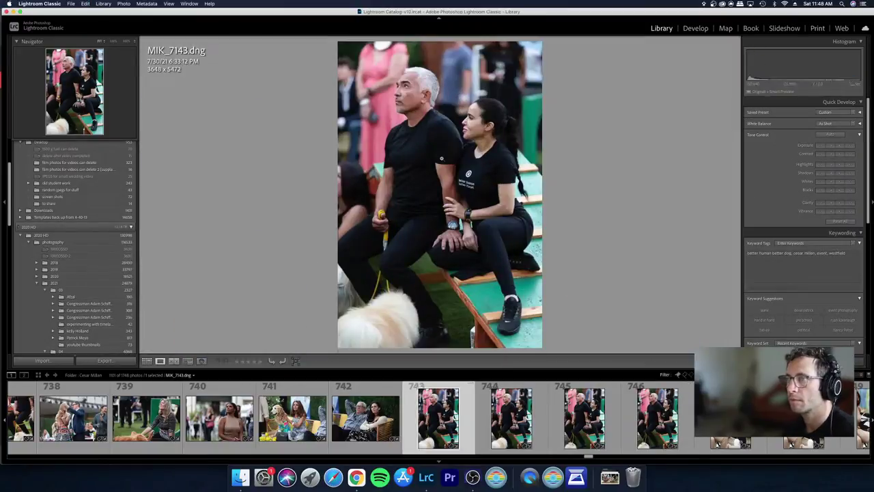
Step: Step through the bleacher shots past MIK_7149 and MIK_7150 to the next group
key("Right")
key("Right")
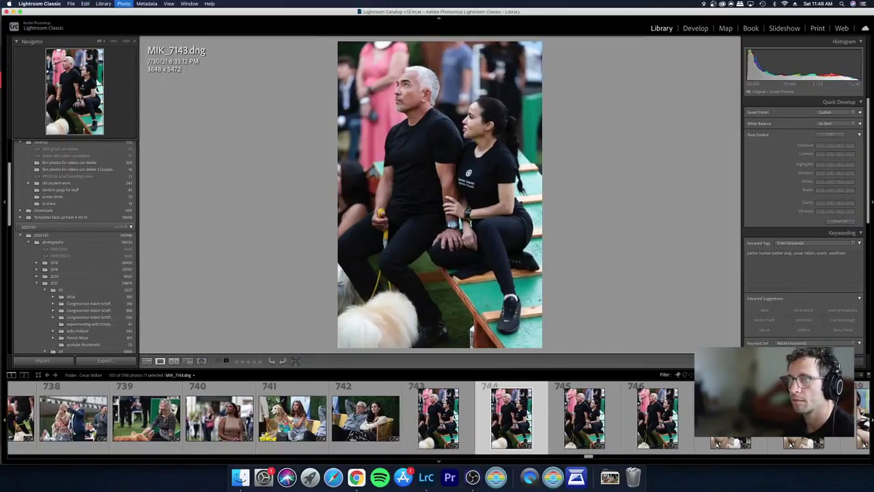
key("Right")
key("Right")
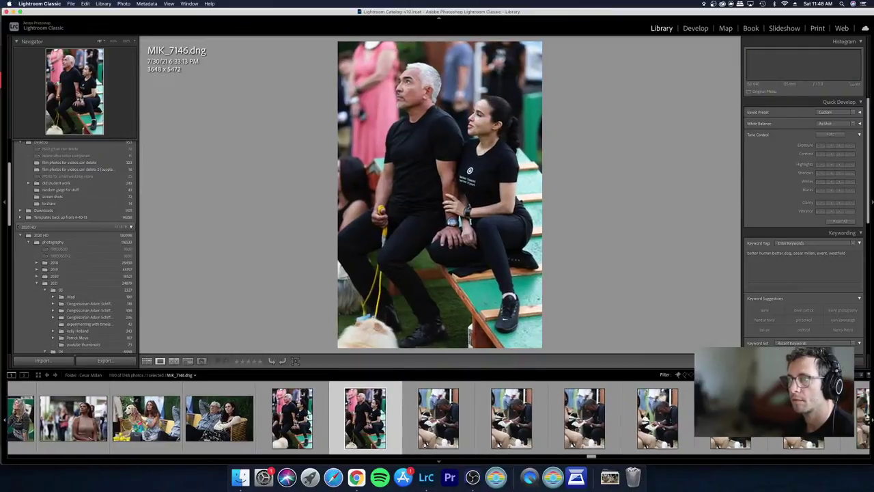
key("Right")
key("Right")
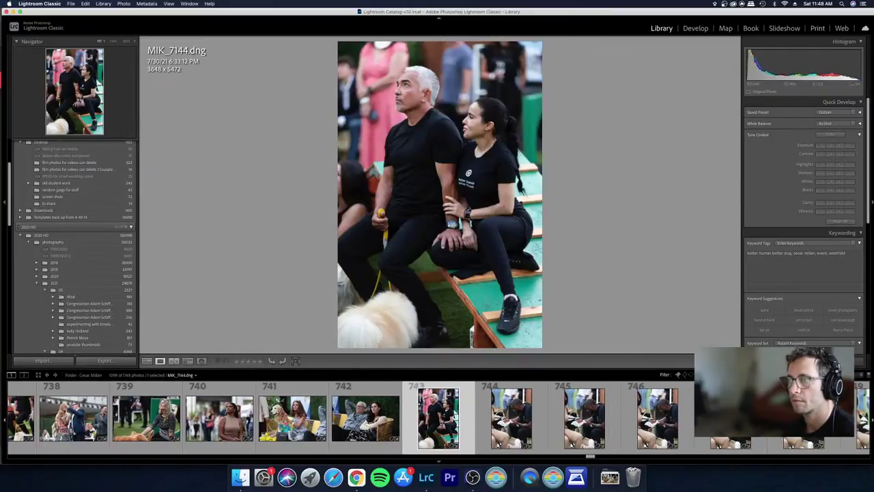
key("Right")
key("Right")
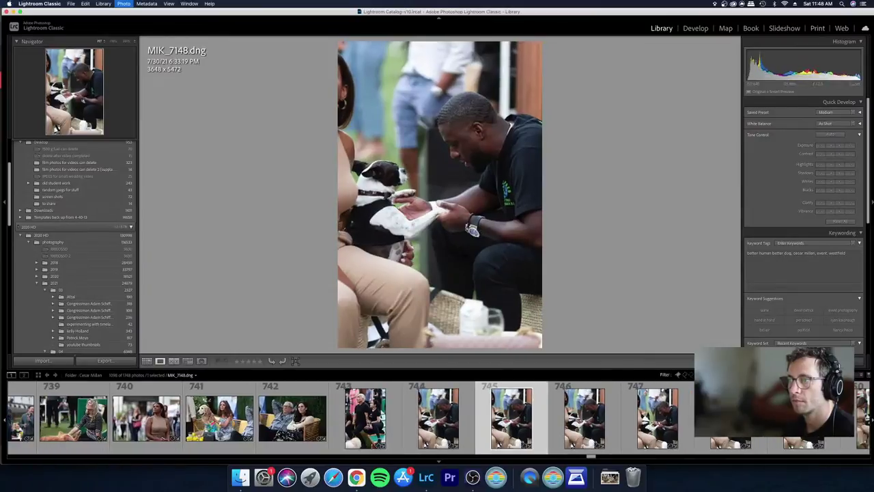
key("Right")
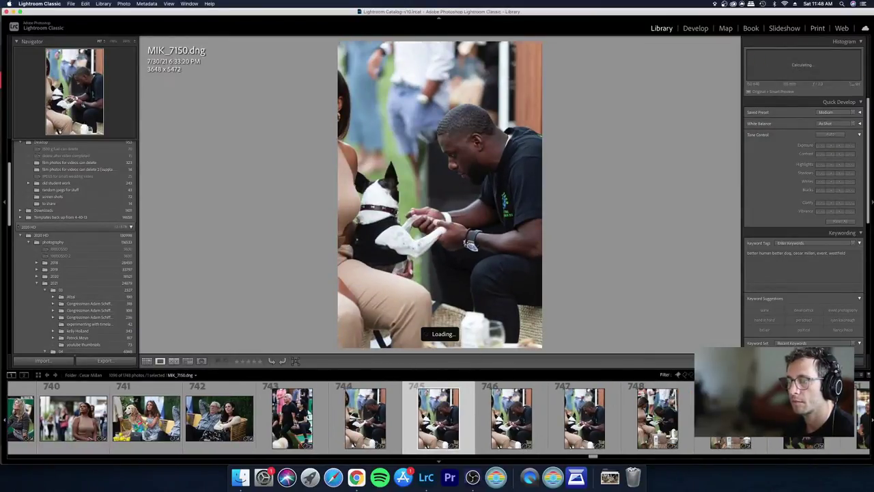
key("Left")
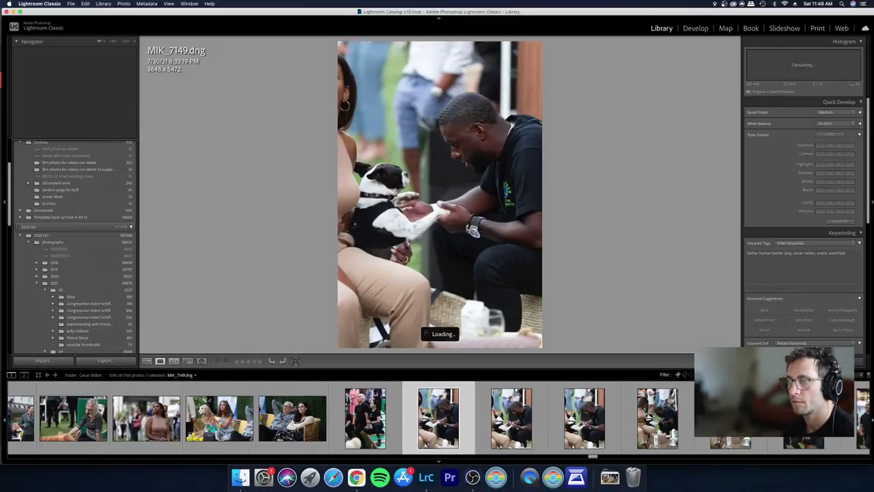
key("Right")
key("Right")
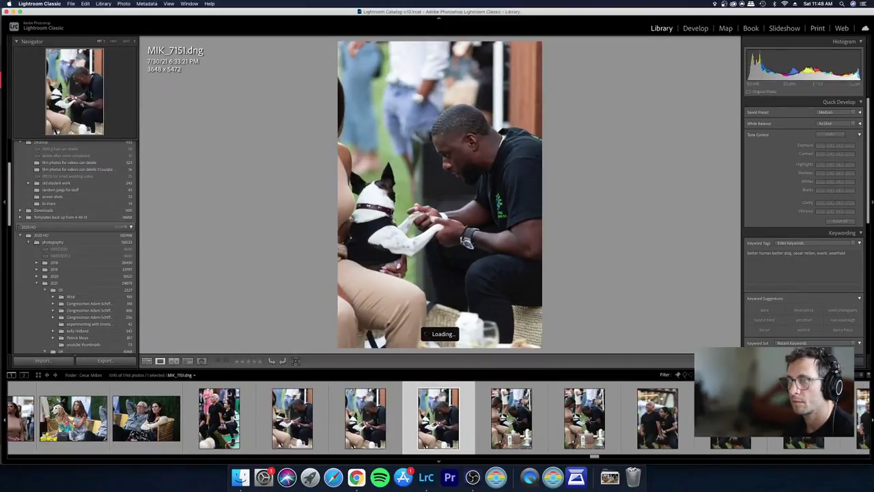
key("Right")
key("Right")
key("Right")
key("Right")
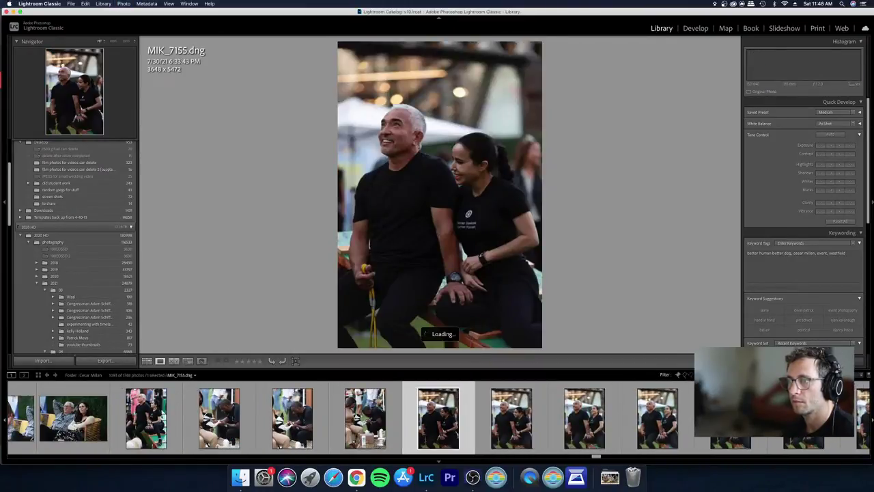
key("Right")
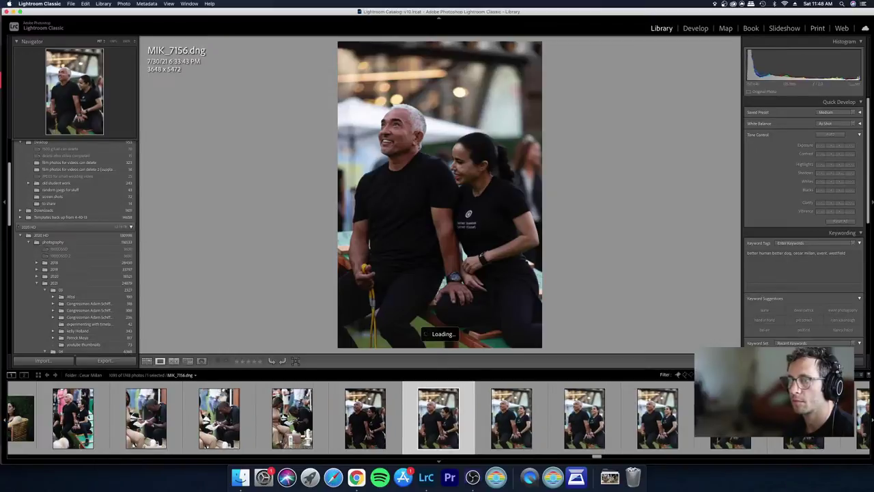
key("Left")
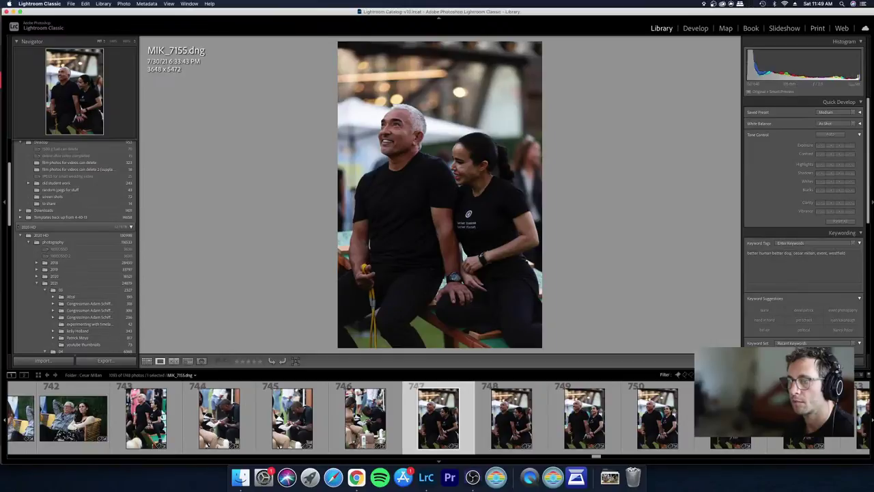
Step: Reject the weak near-duplicates around MIK_7165–MIK_7170, stopping on MIK_7169 in Grid
key("Right")
key("x")
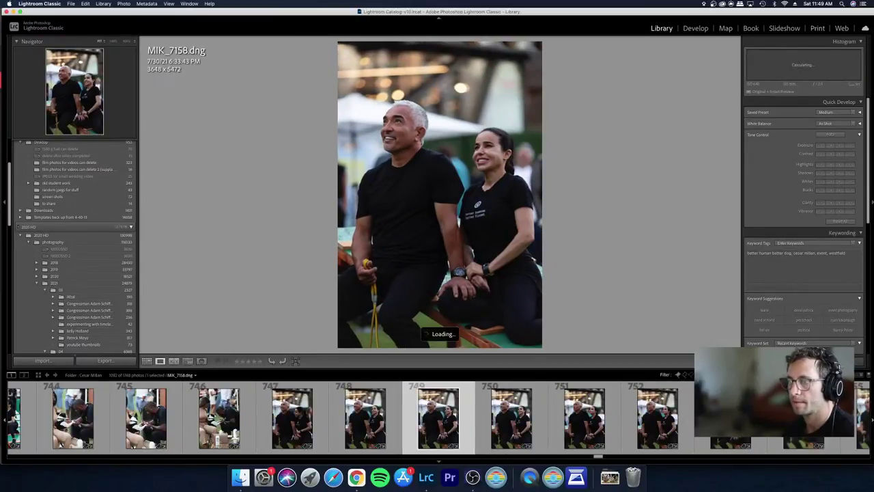
key("x")
key("x")
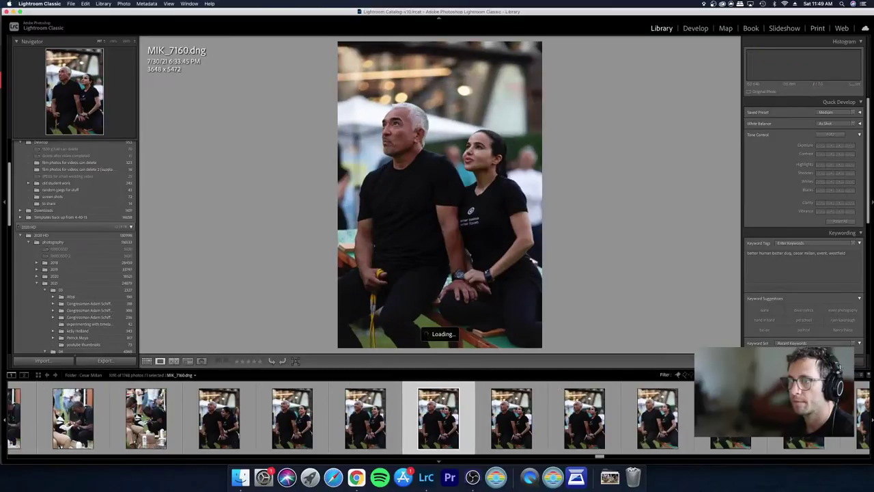
key("x")
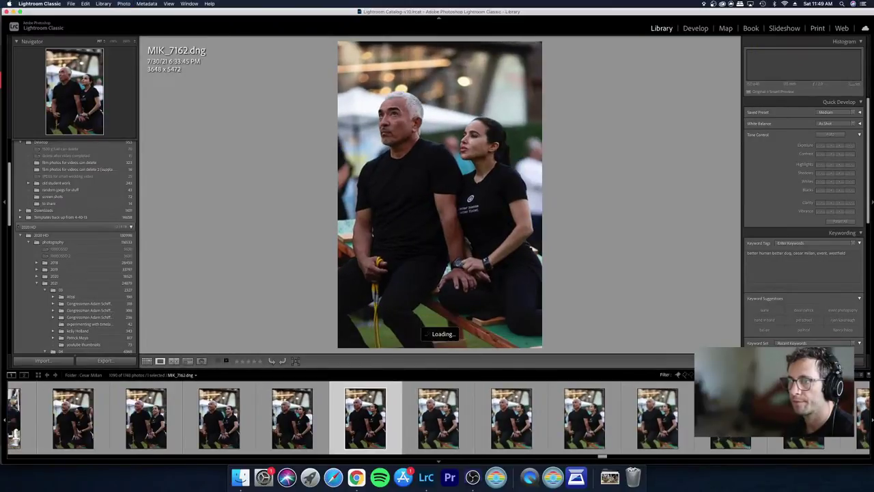
key("x")
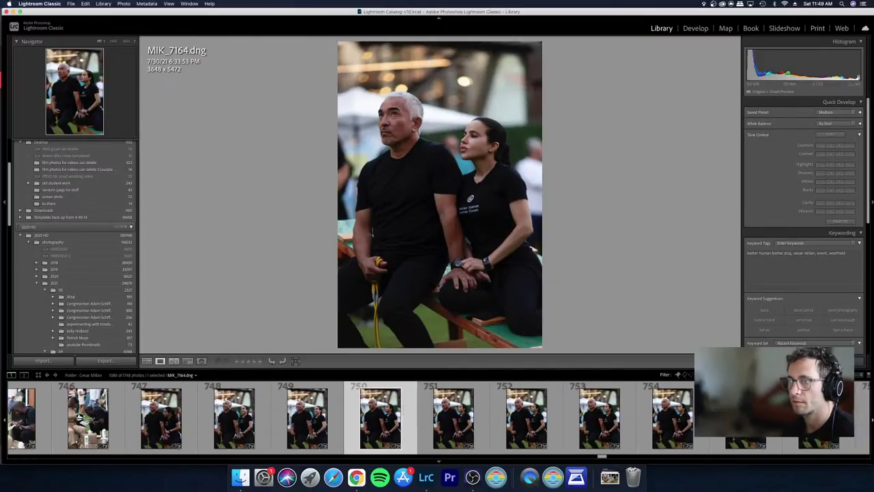
key("x")
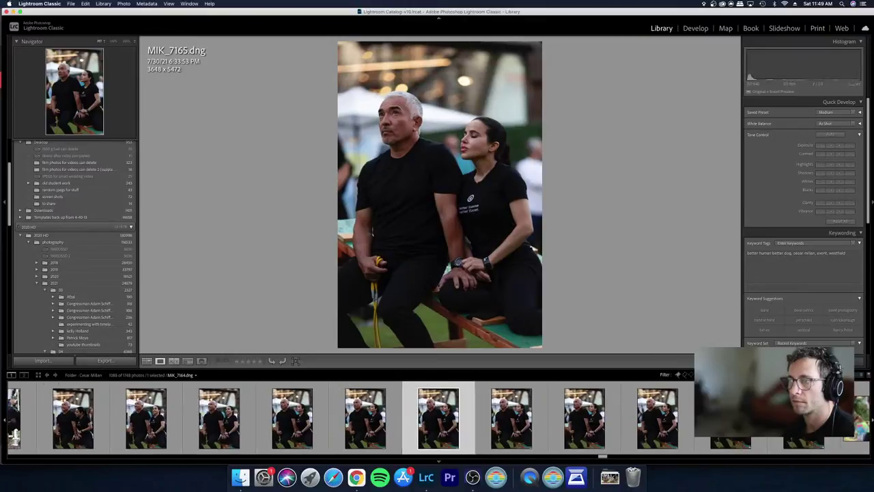
key("x")
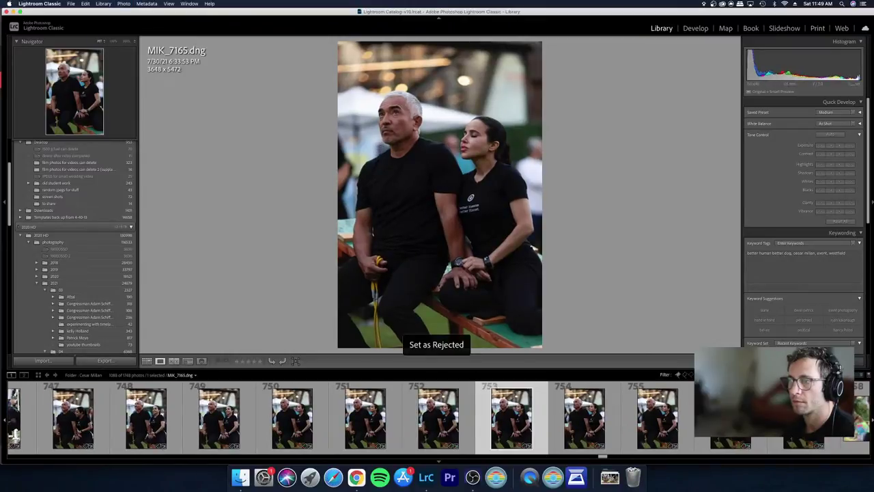
key("x")
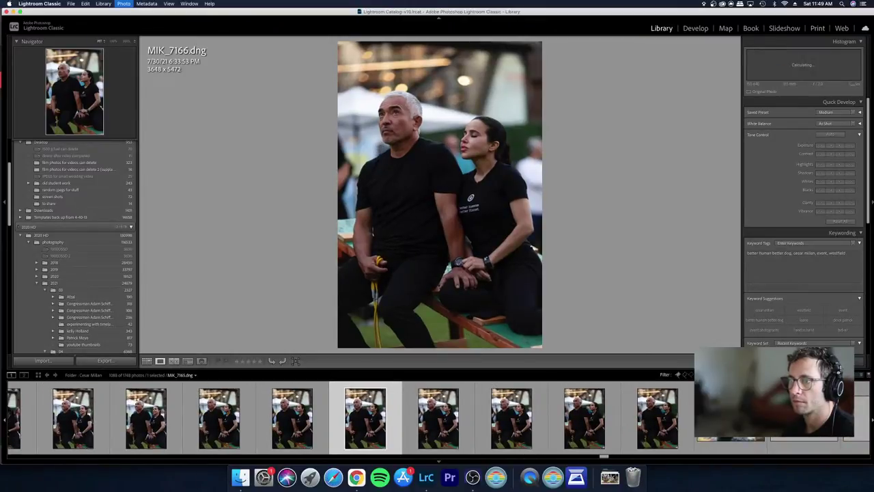
key("x")
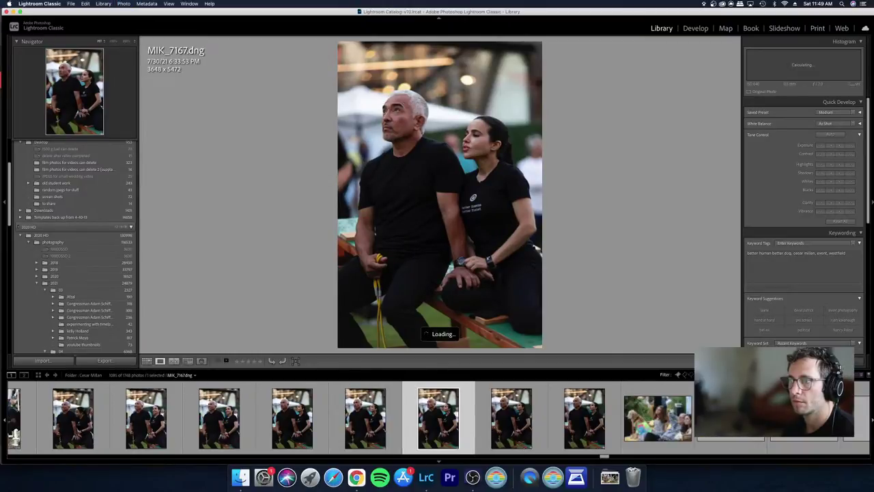
key("x")
key("x")
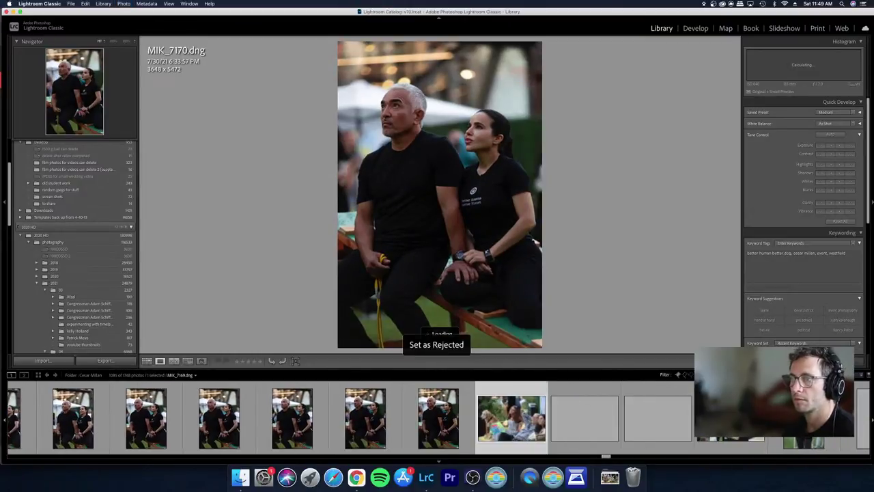
key("Left")
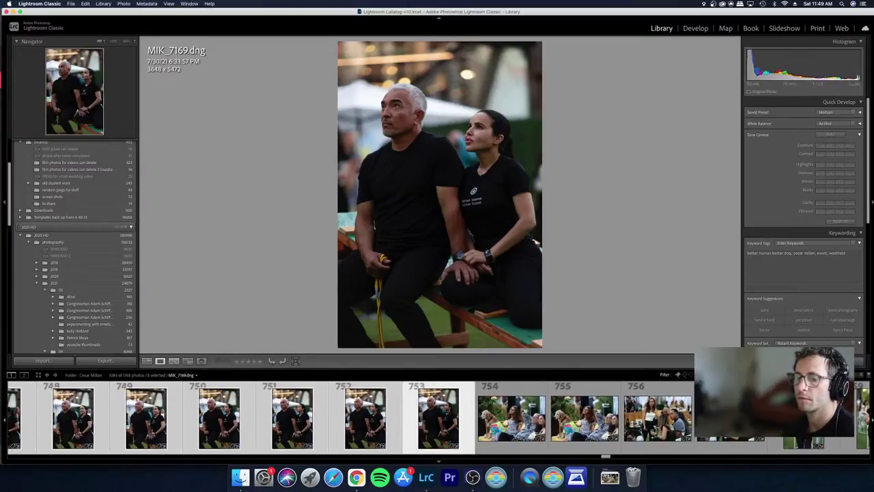
key("g")
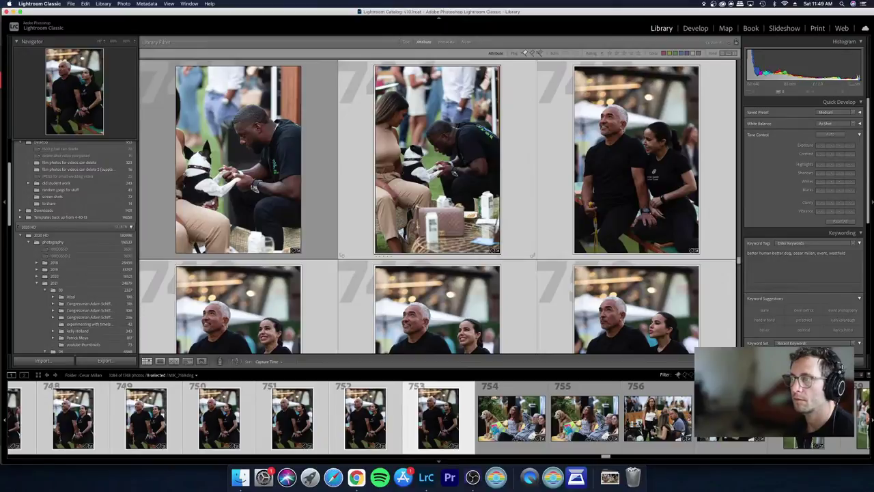
Step: Lift Shadows and raise Exposure to about +0.25 on the seven selected bleacher shots
key("d")
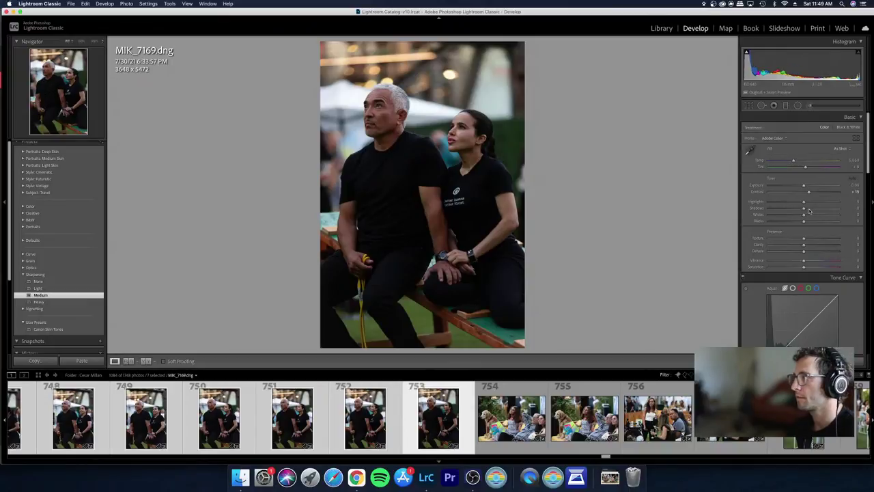
left_click(809, 210)
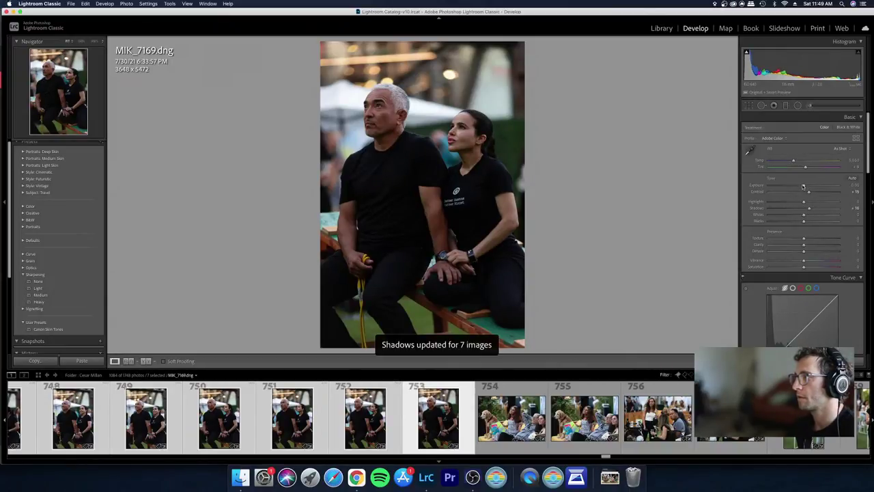
left_click_drag(803, 186, 803, 190)
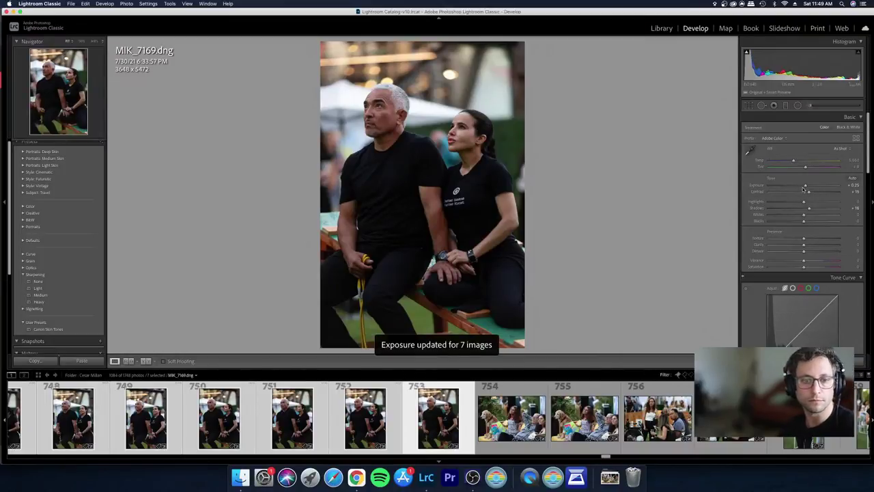
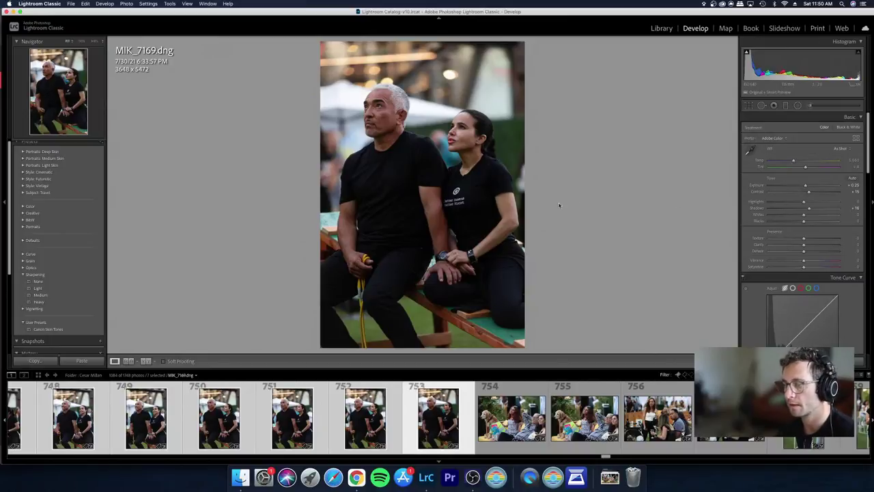
Step: Go back to MIK_7168 in the grid, select it alone and view it large
key("Left")
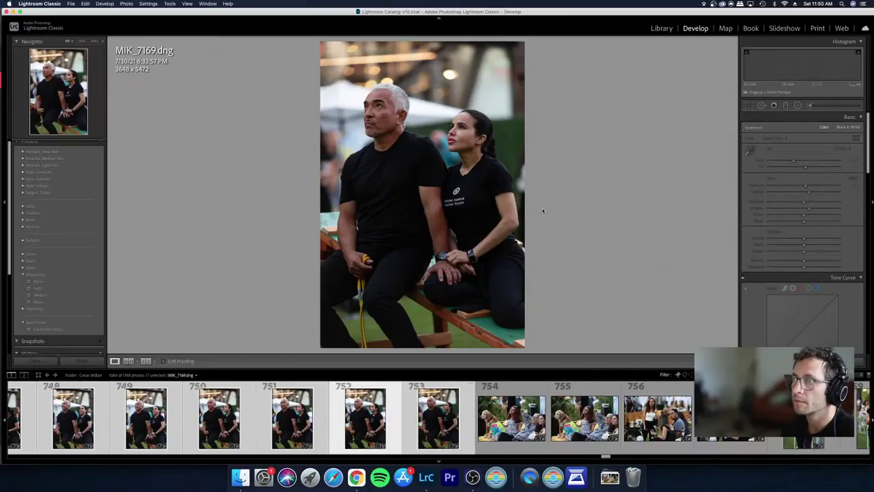
key("Left")
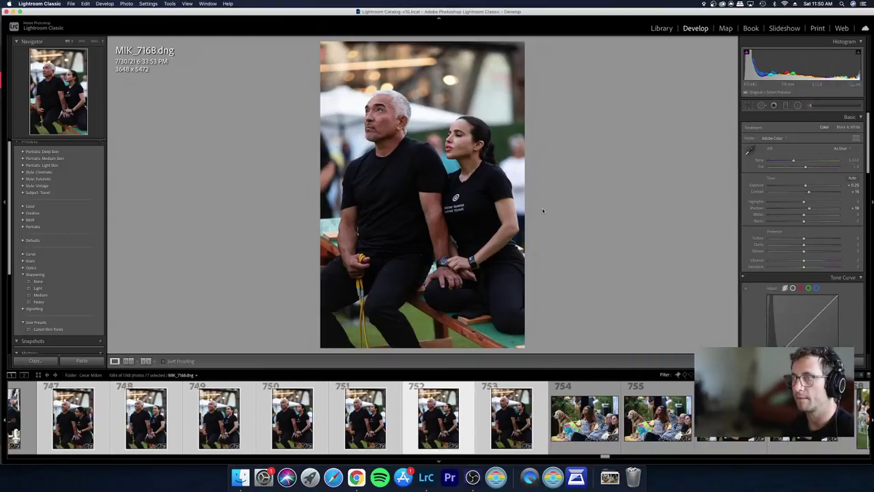
key("g")
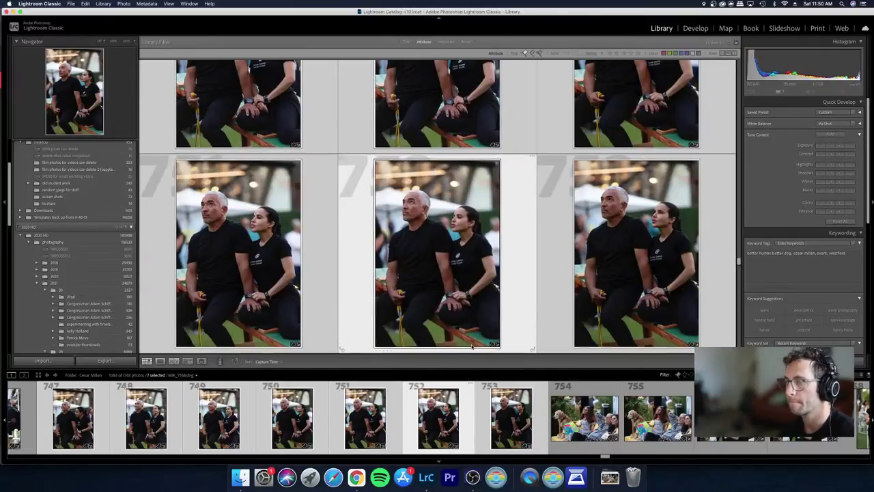
key("super+d")
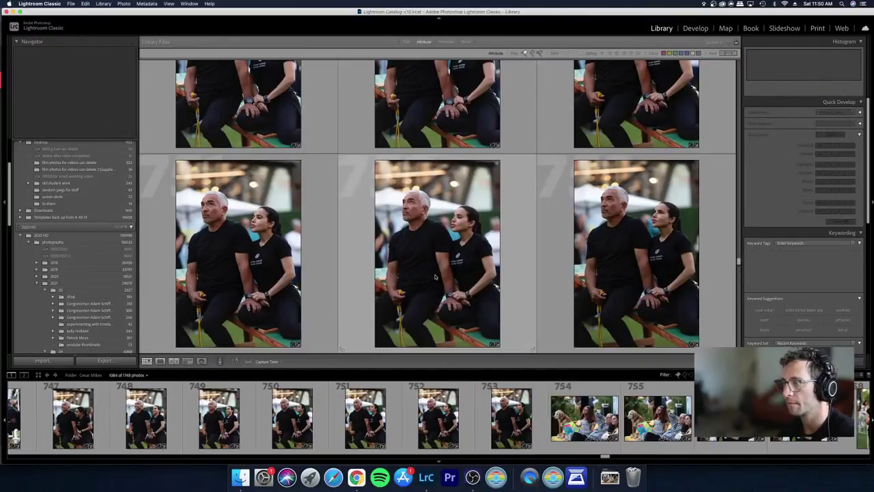
left_click(447, 302)
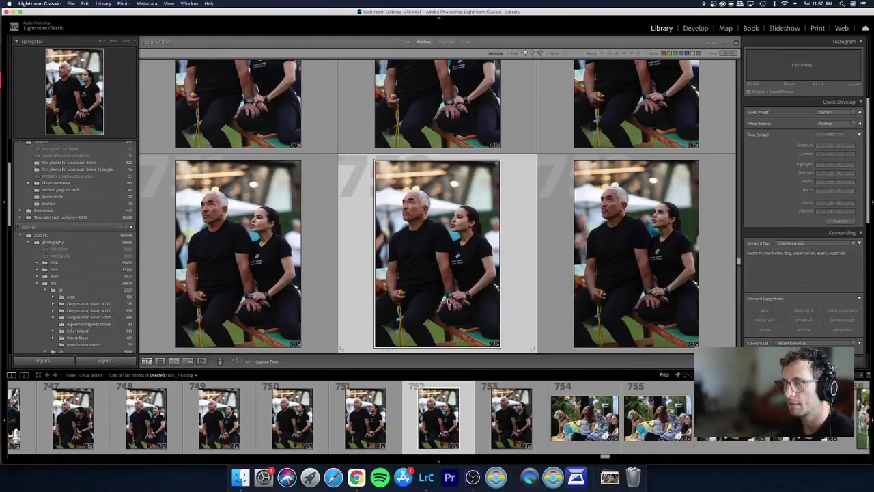
key("e")
Step: Check focus on the woman's face at 1:1, rejecting MIK_7168 then undoing the rejection
left_click(470, 129)
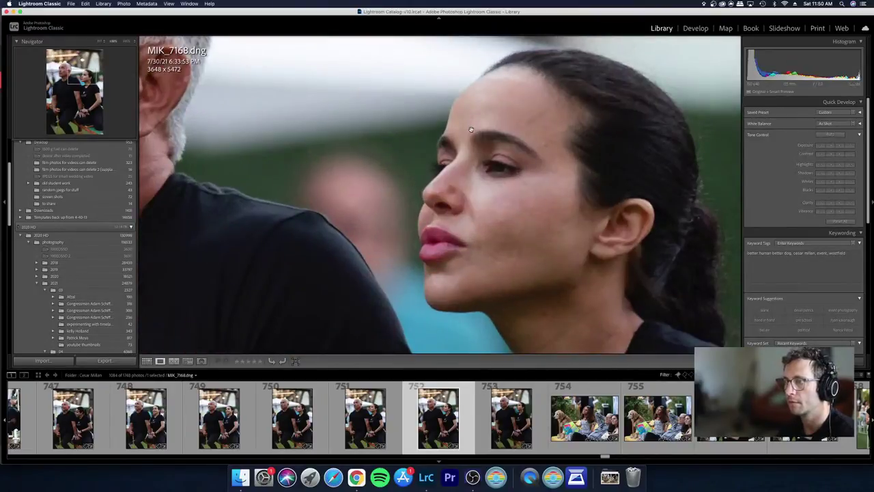
left_click(470, 128)
key("super+e")
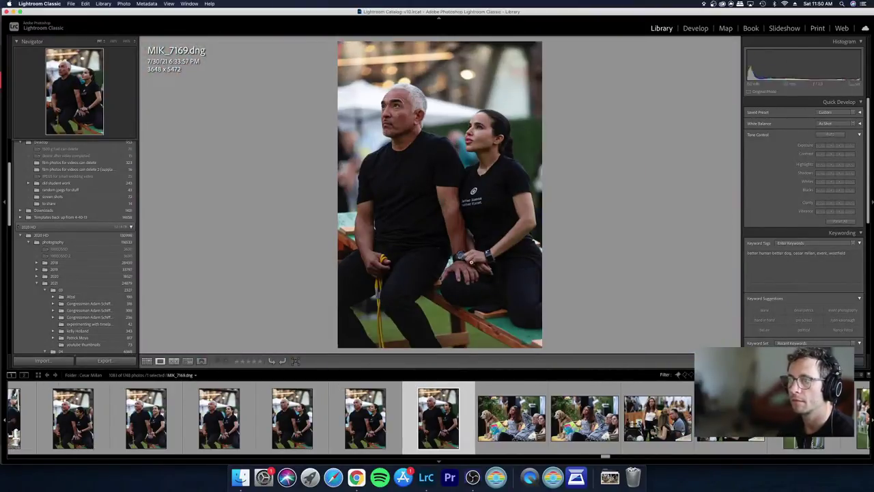
key("super+z")
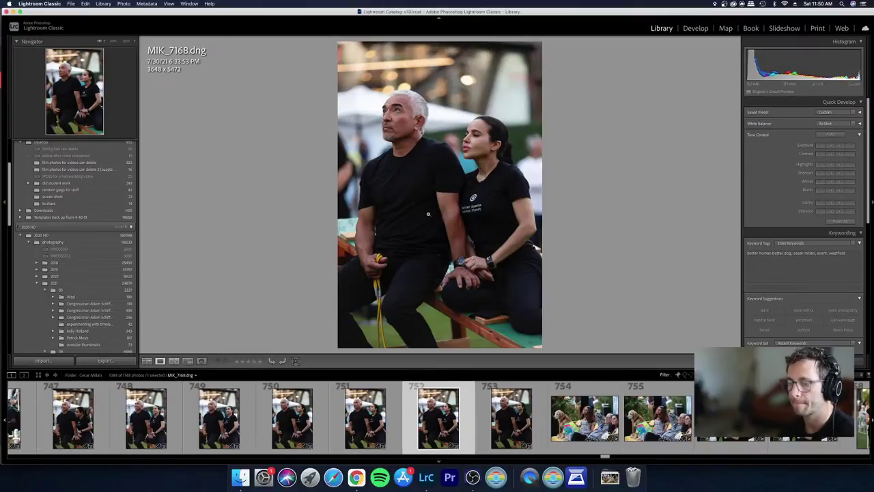
Step: Crop MIK_7168 to a 3648 x 2432 landscape frame of both seated people
key("d")
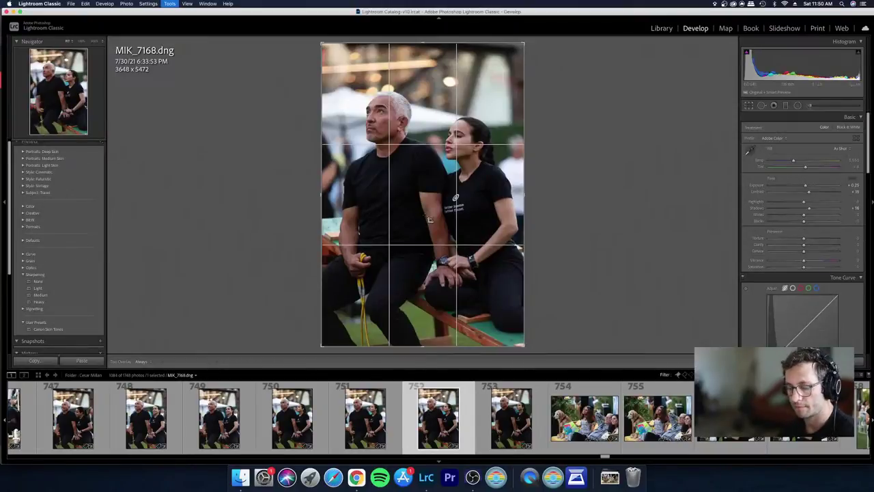
left_click_drag(451, 206, 448, 248)
key("Return")
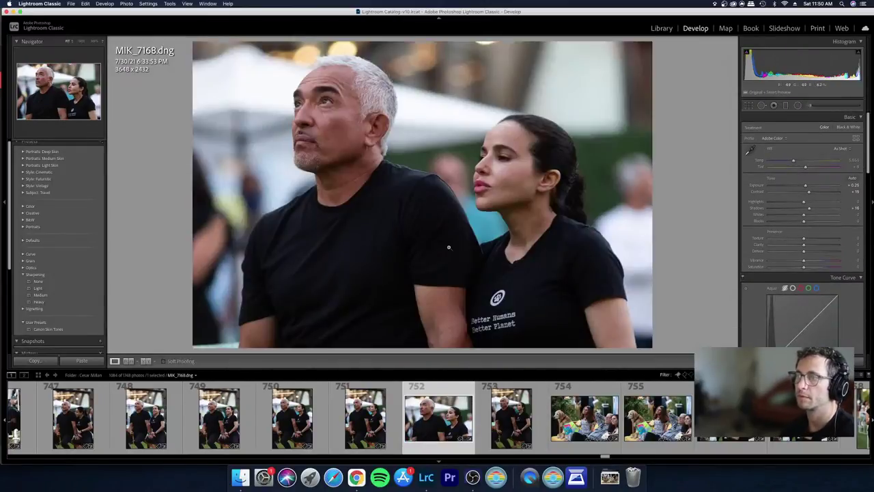
Step: Reject the duplicate dog photo 755 in the grid
key("g")
key("Right")
key("Right")
key("Right")
key("Right")
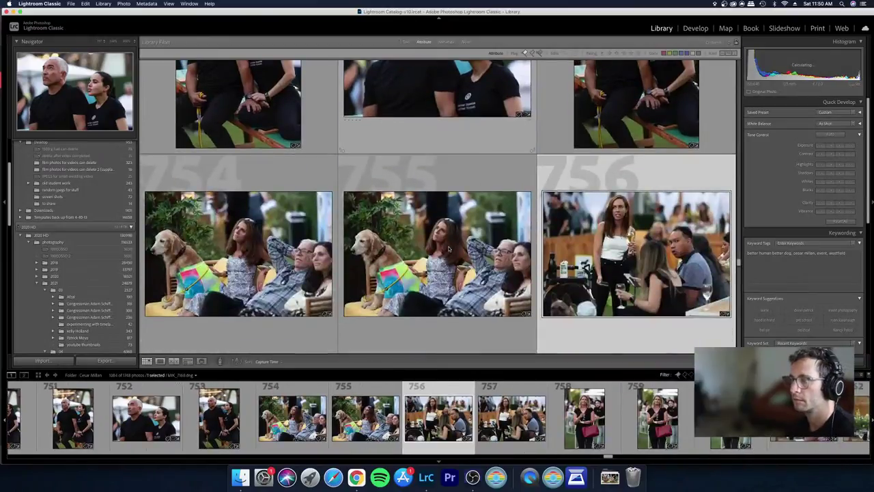
key("Left")
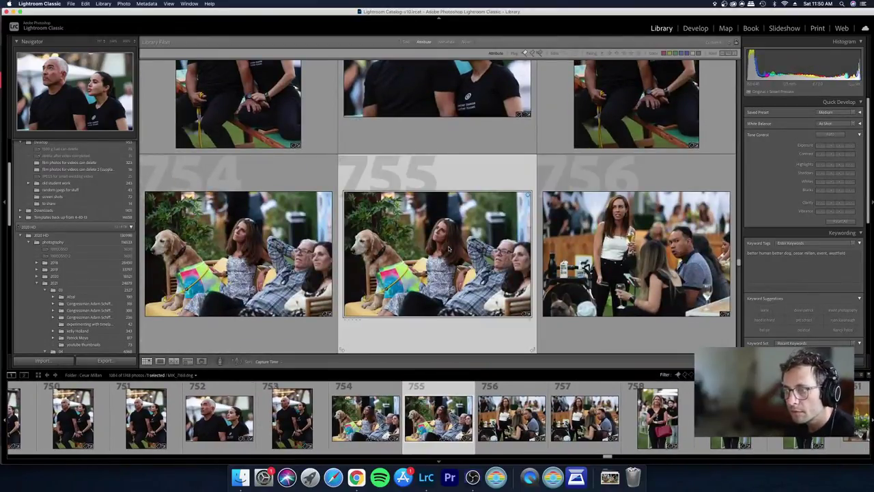
key("super+e")
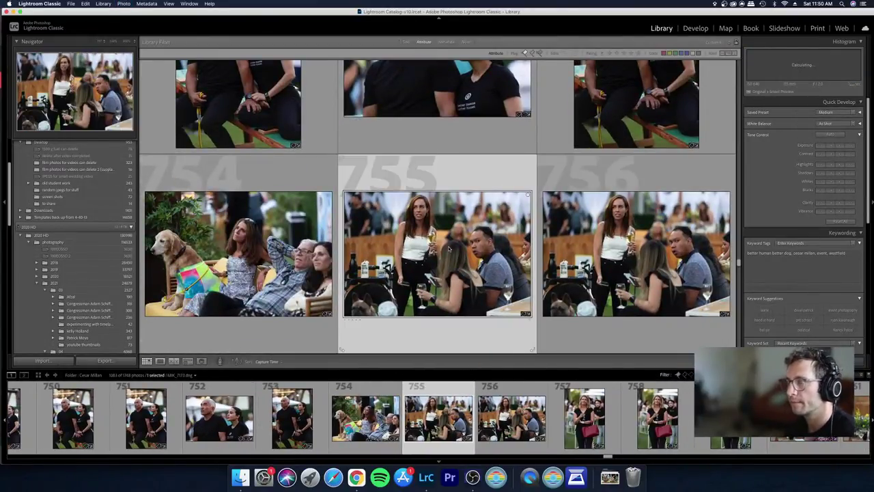
Step: Reject both red-bag frames plus the pink-shirt frames MIK_7179 and MIK_7180
key("Right")
key("Left")
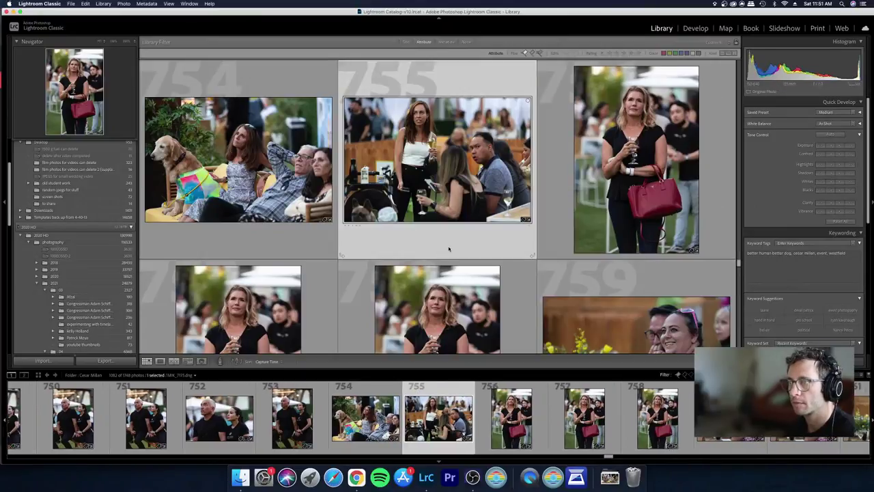
key("Right")
key("Right")
double_click(449, 248)
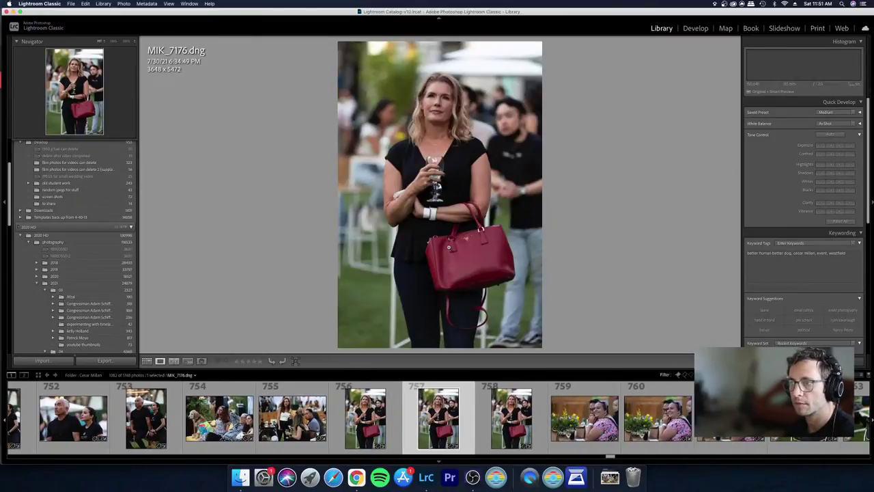
key("x")
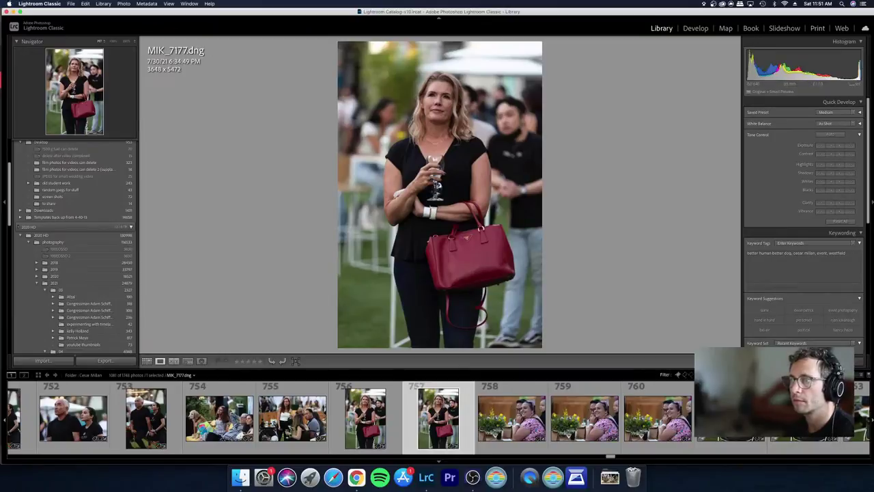
key("x")
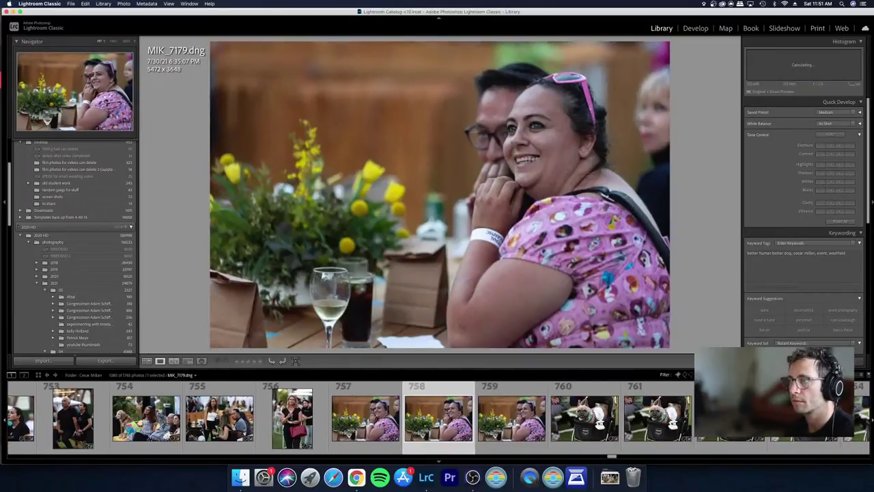
key("x")
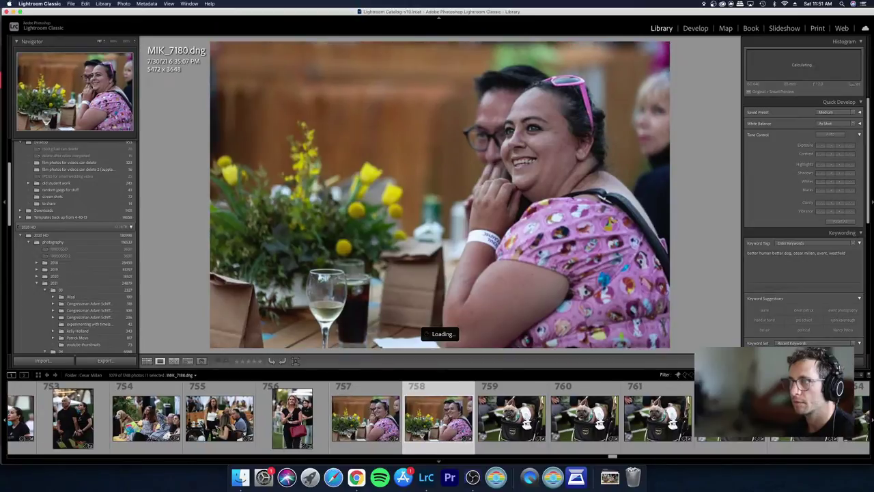
key("x")
Step: Raise the contrast of the kept frame MIK_7178 in Develop
key("Left")
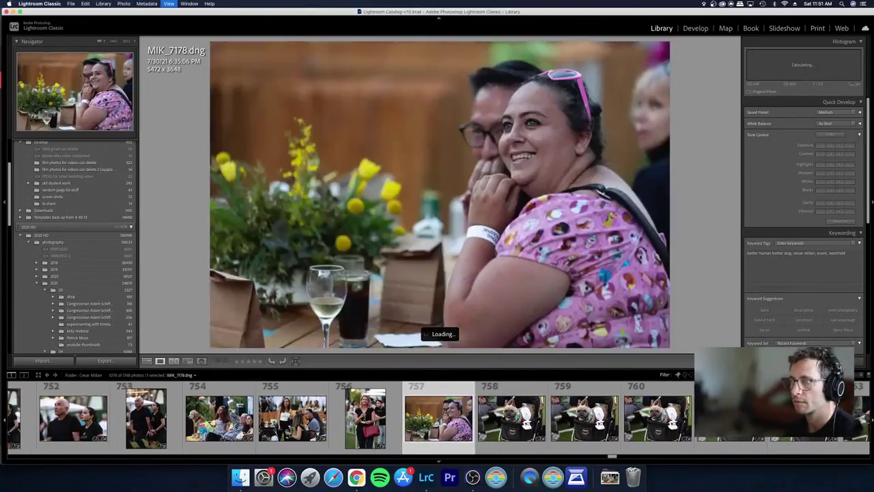
key("d")
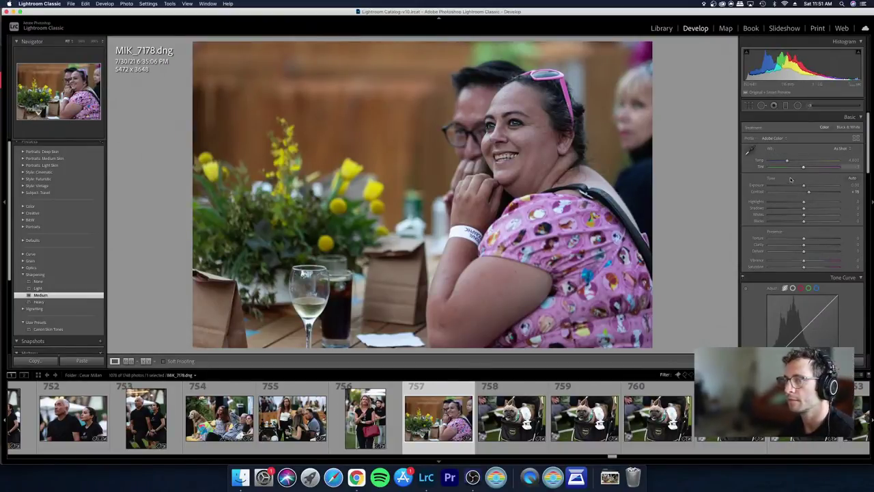
left_click_drag(808, 192, 810, 208)
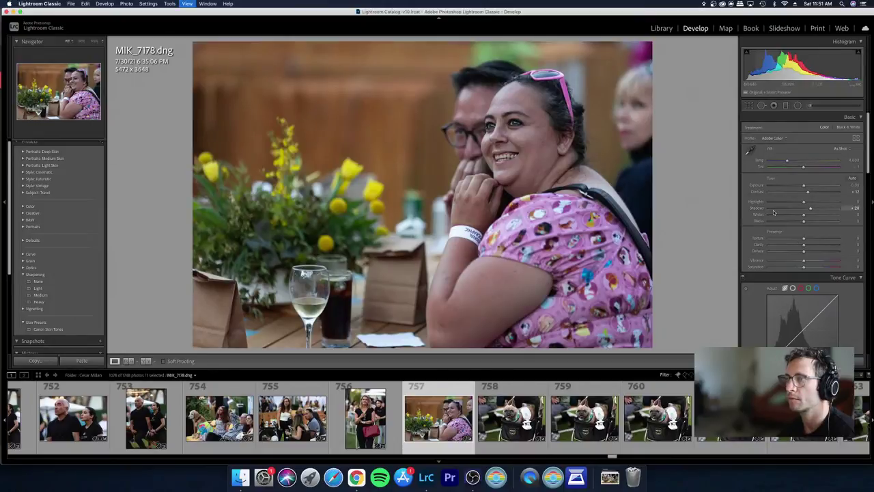
Step: Compare the dog-in-stroller frames from 758 onward and reject MIK_7187
key("g")
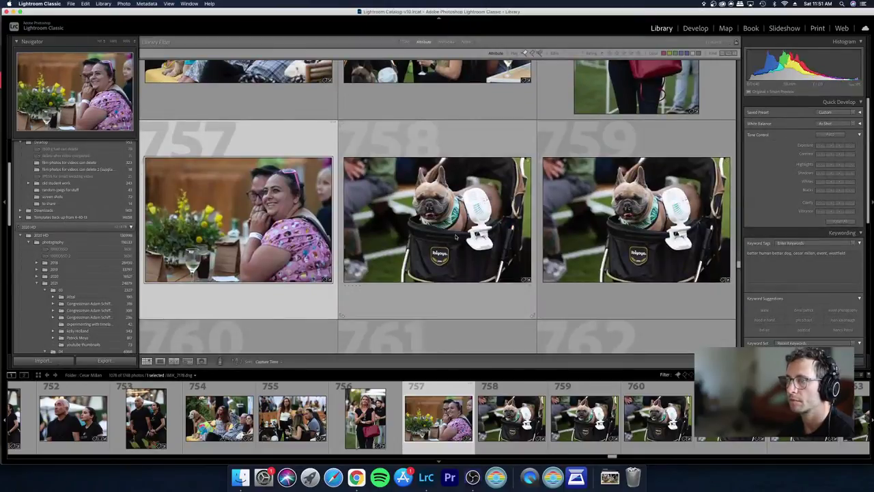
left_click(456, 236)
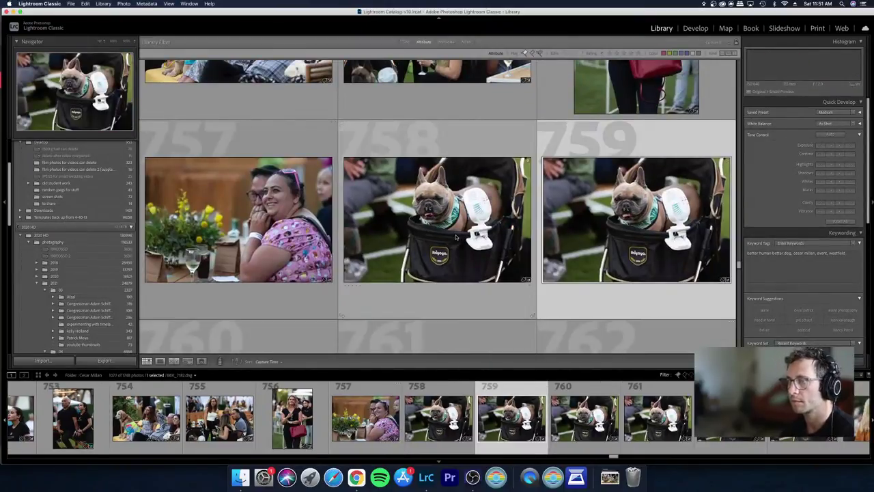
double_click(455, 236)
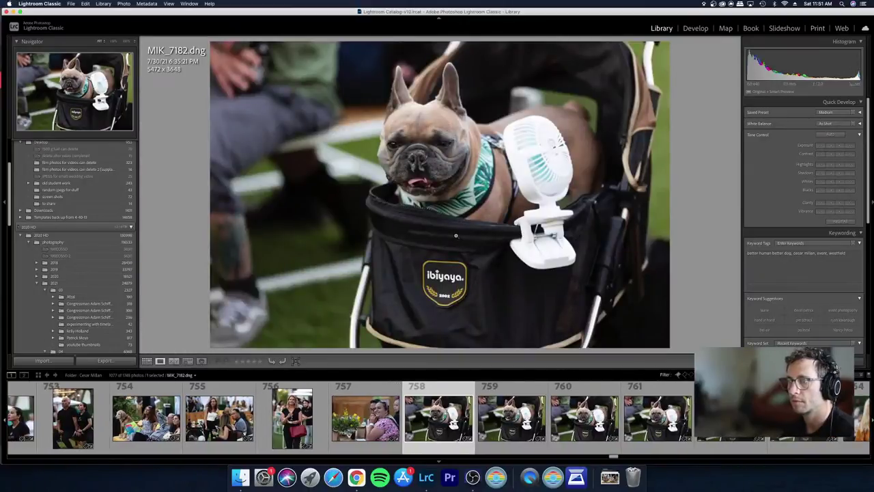
key("Right")
key("Right")
key("Left")
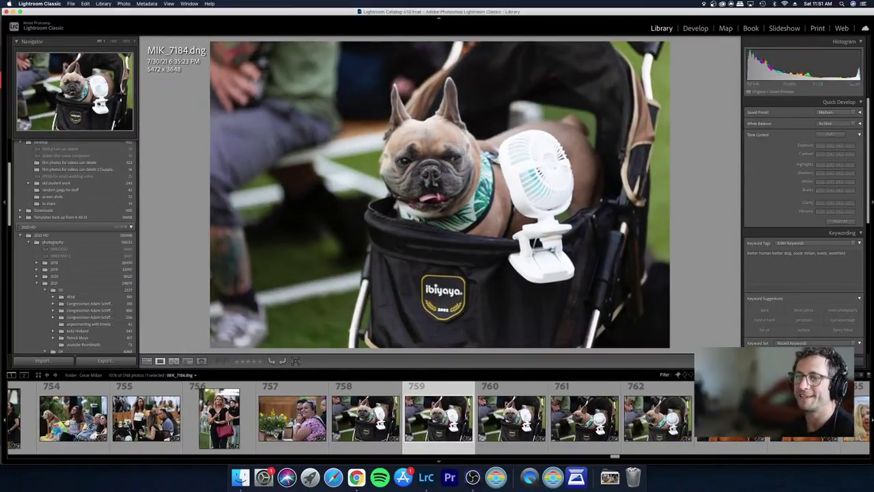
key("Right")
key("Left")
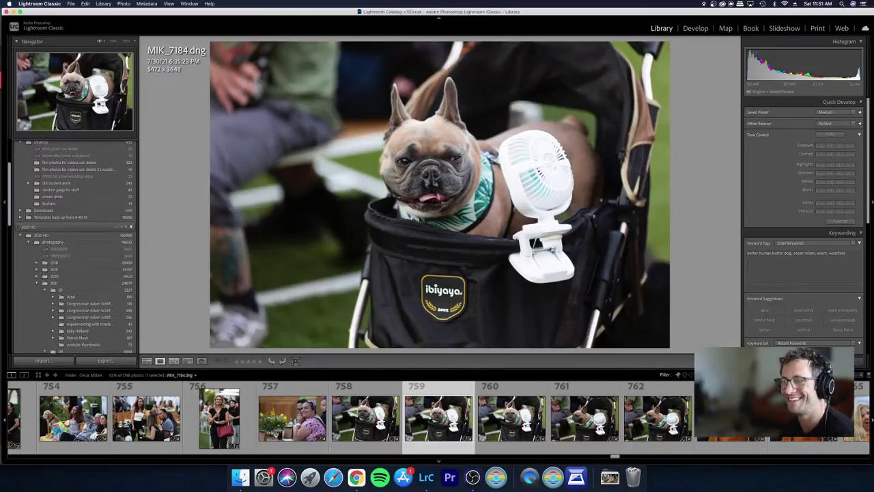
key("Right")
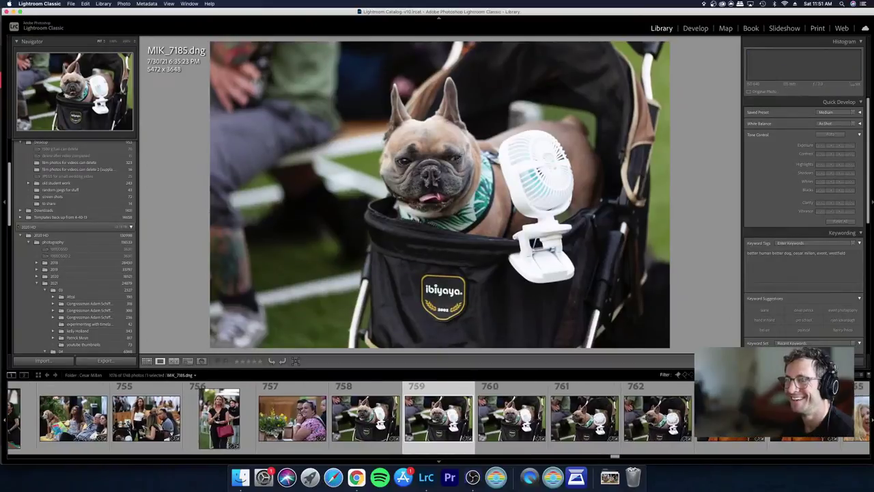
key("Right")
key("Left")
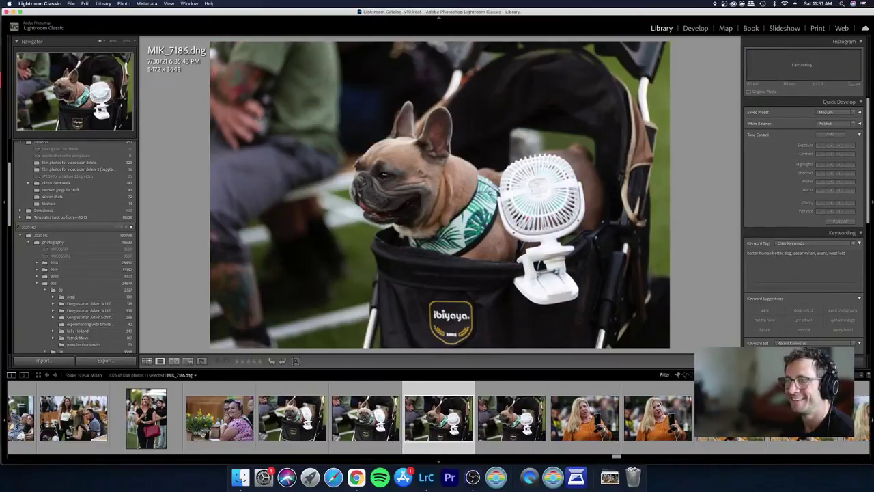
key("x")
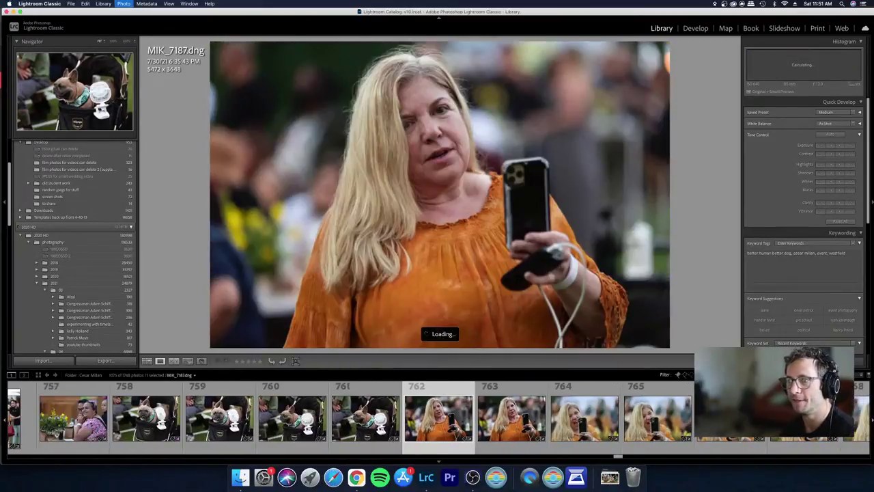
Step: Select dog shots 758 and 759 together and set their exposure to +0.20
key("Left")
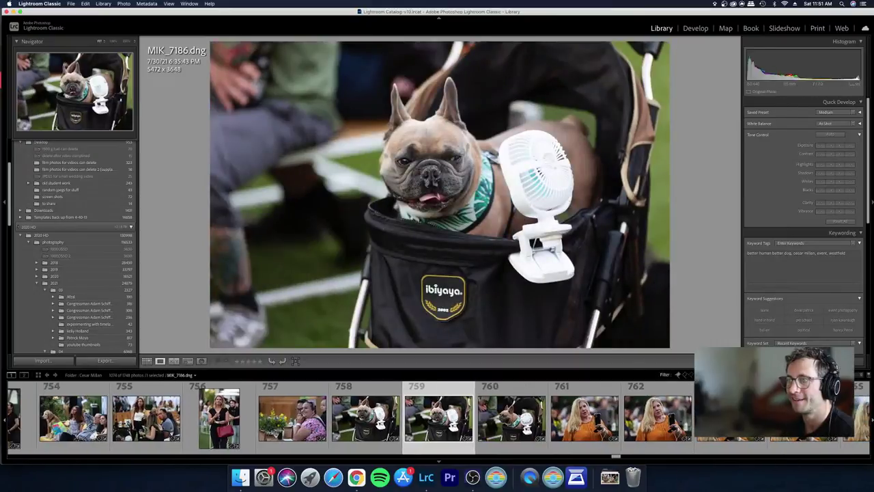
key("Left")
key("Right")
key("Left")
key("Right")
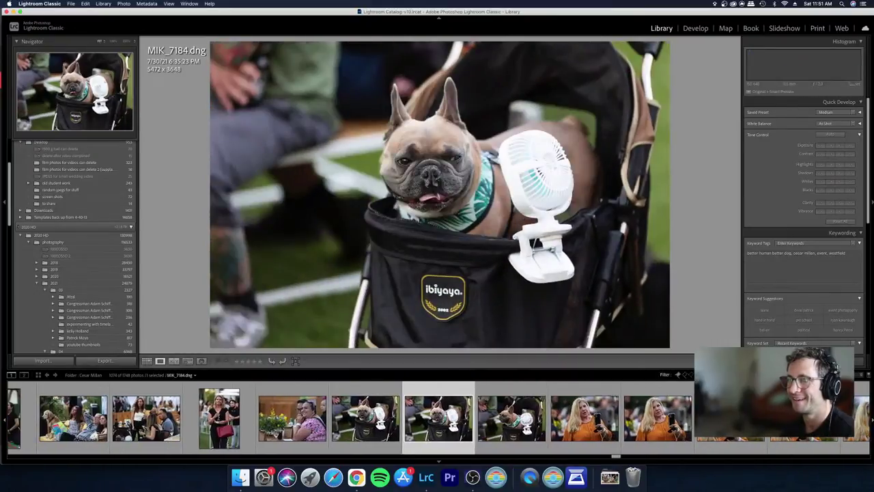
key("shift+Left")
key("d")
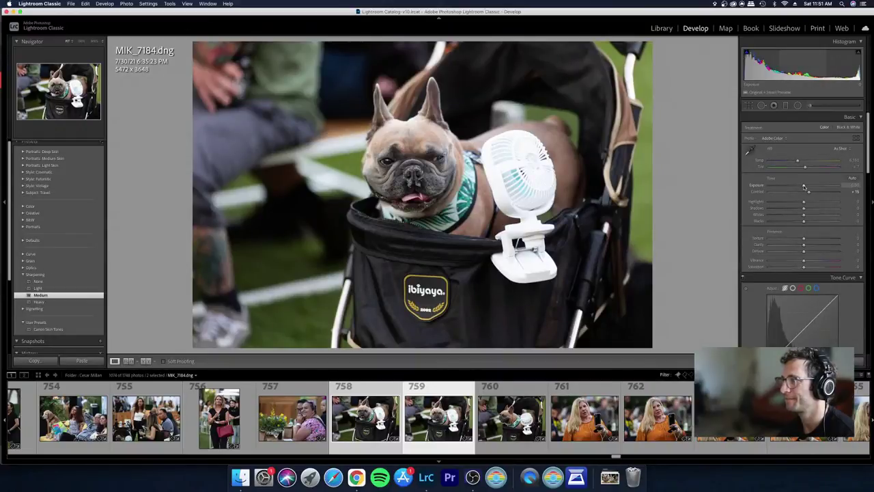
left_click(803, 185)
left_click_drag(803, 186, 792, 201)
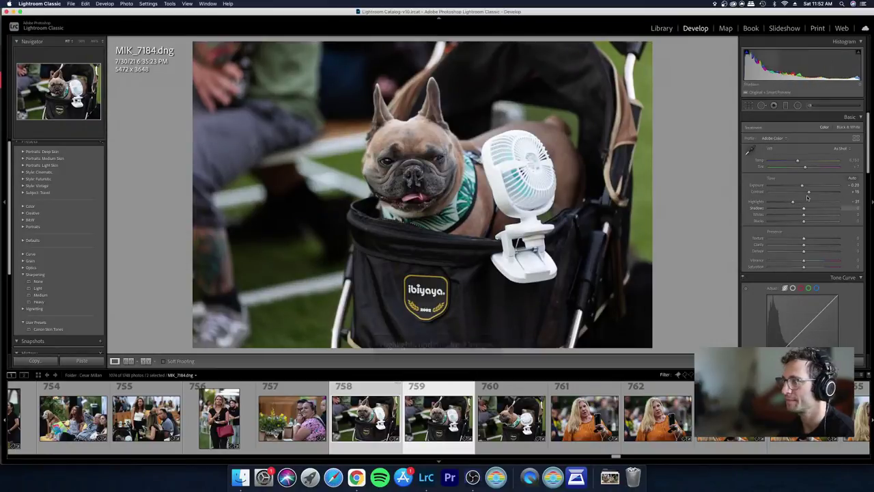
key("g")
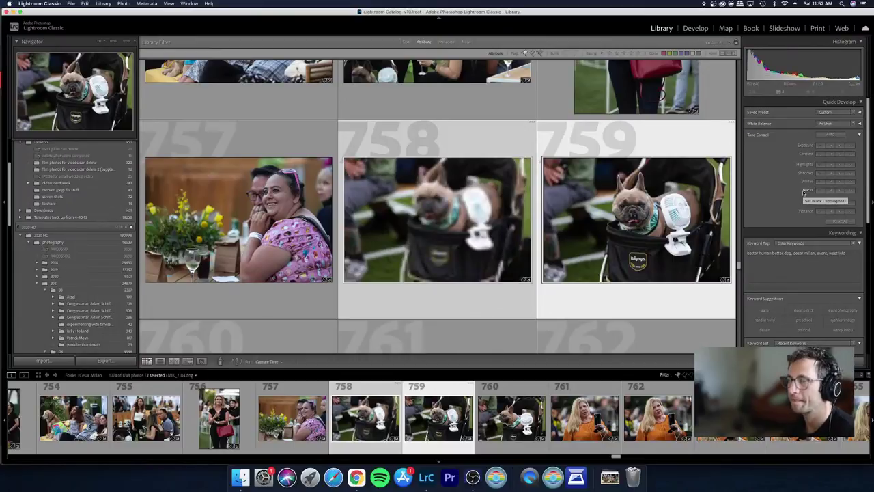
Step: Compare orange-dress shots 761 and 762, then reject the weaker phone-in-face shot
key("Right")
key("Right")
key("Right")
key("Left")
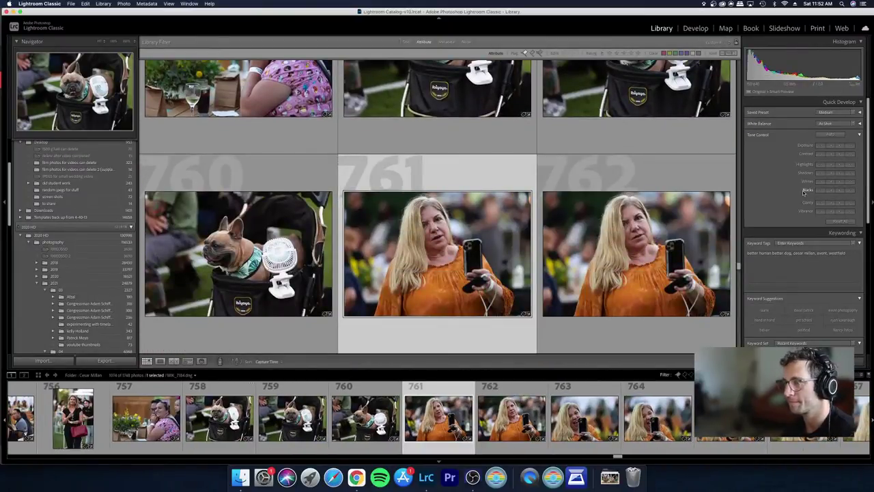
key("Right")
key("Left")
key("Right")
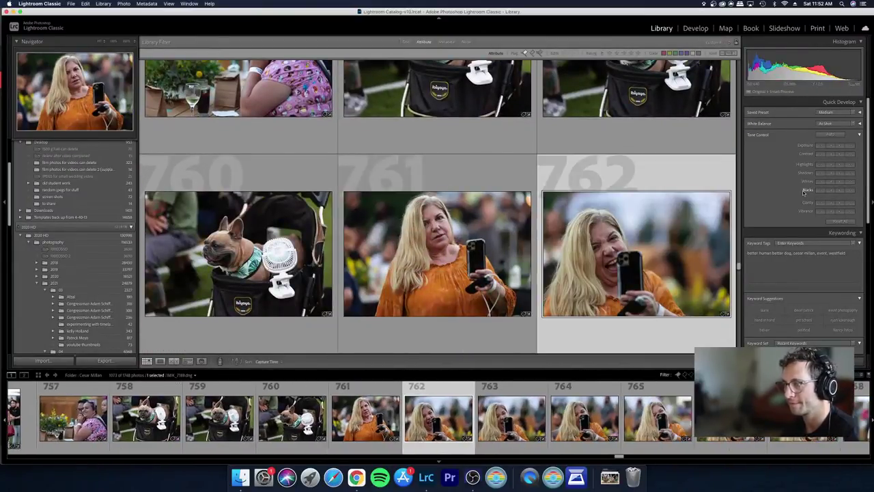
key("Left")
key("Right")
key("Right")
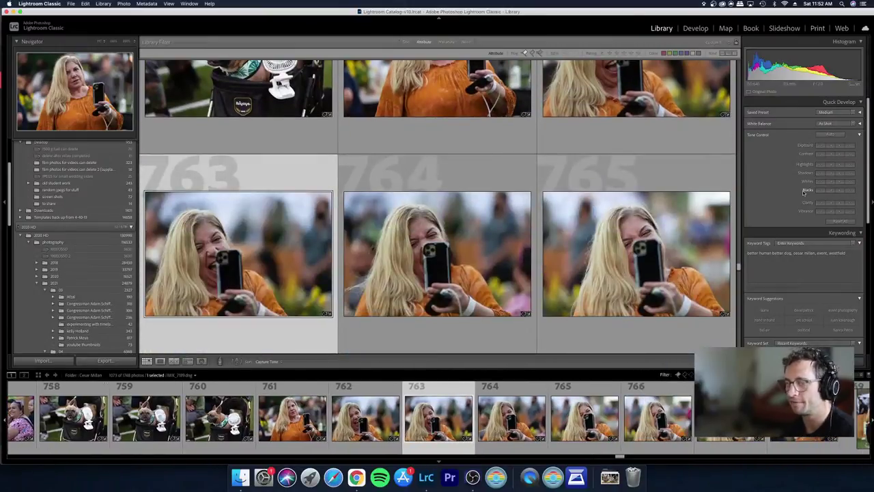
key("Right")
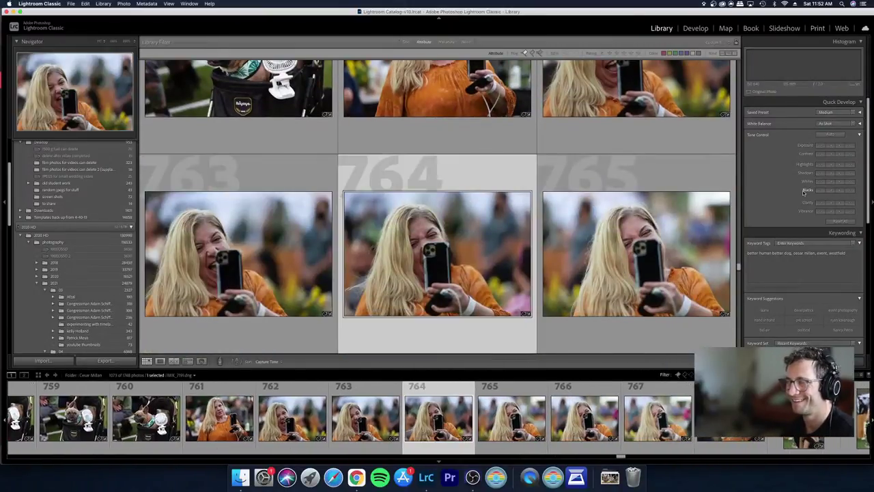
key("x")
Step: View photo 764 full size, then reject MIK_7195
key("Left")
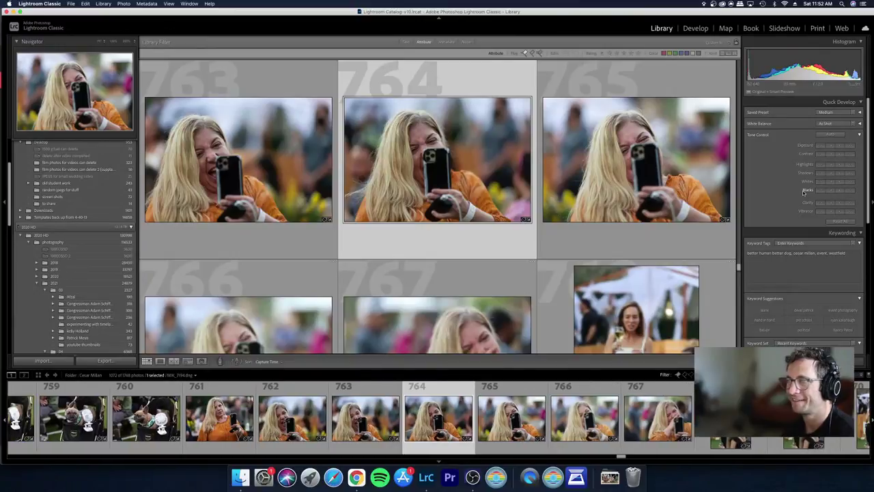
key("e")
key("Right")
key("Right")
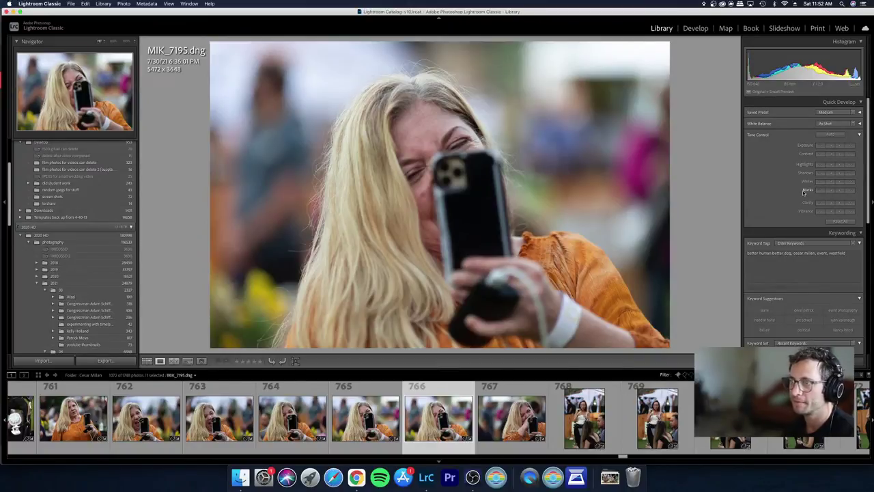
key("x")
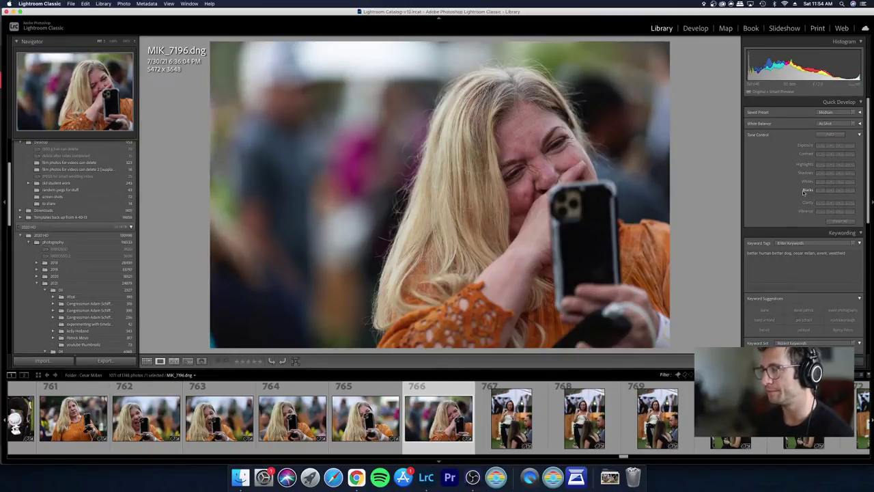
Step: Step back through the orange-dress series to MIK_7186 and the phone-in-face photo
key("Left")
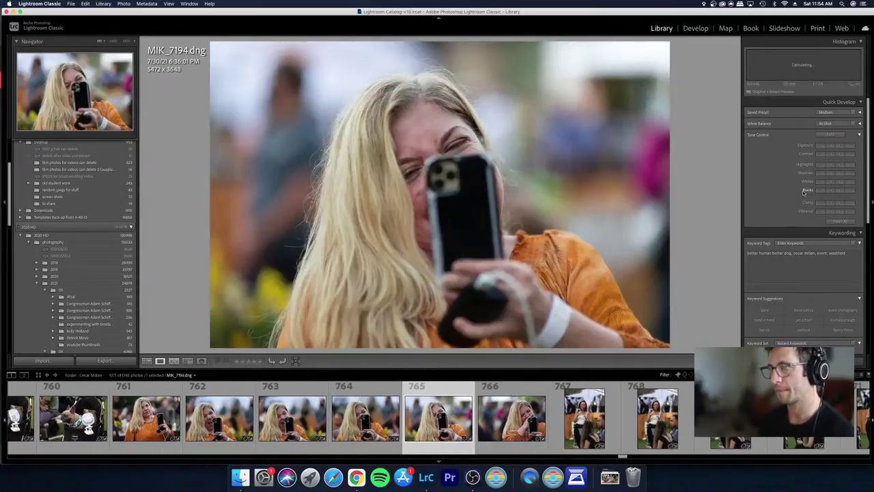
key("Left")
key("Left")
key("Left")
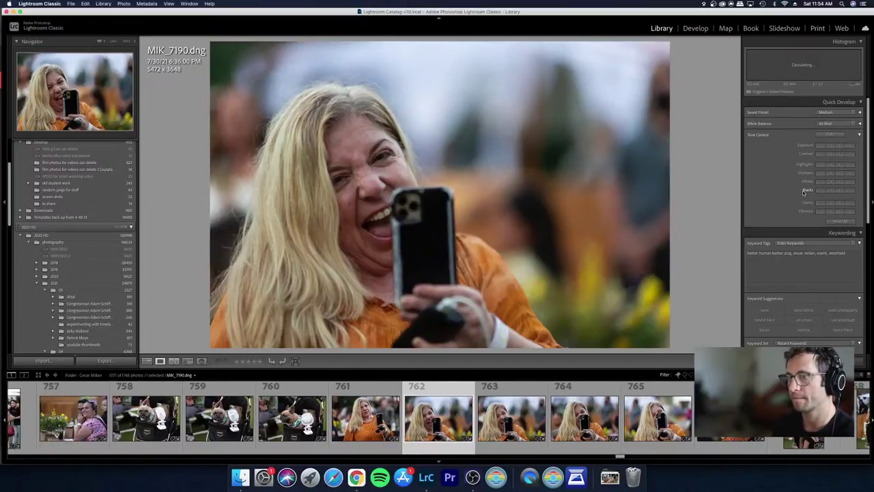
key("Left")
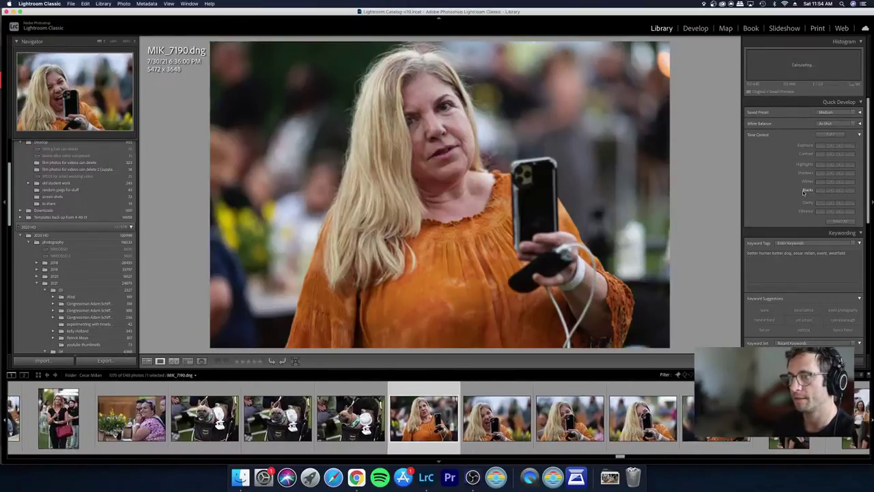
key("Left")
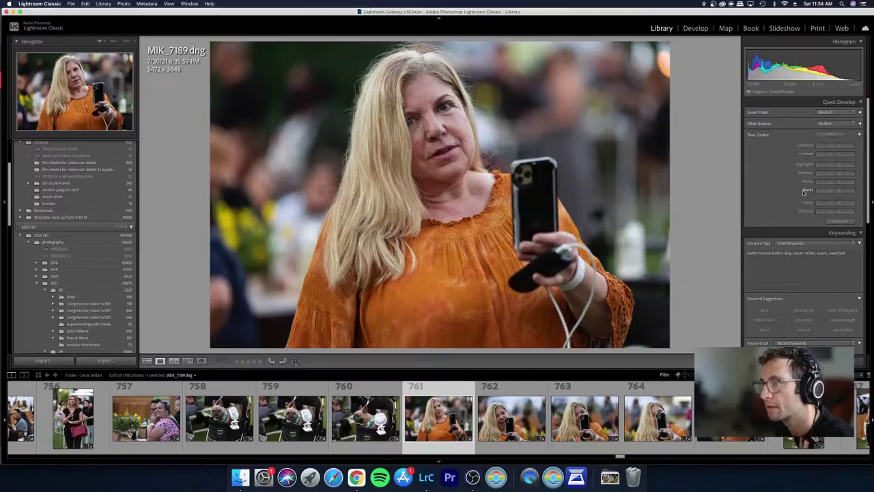
key("Right")
key("Right")
key("Right")
key("Right")
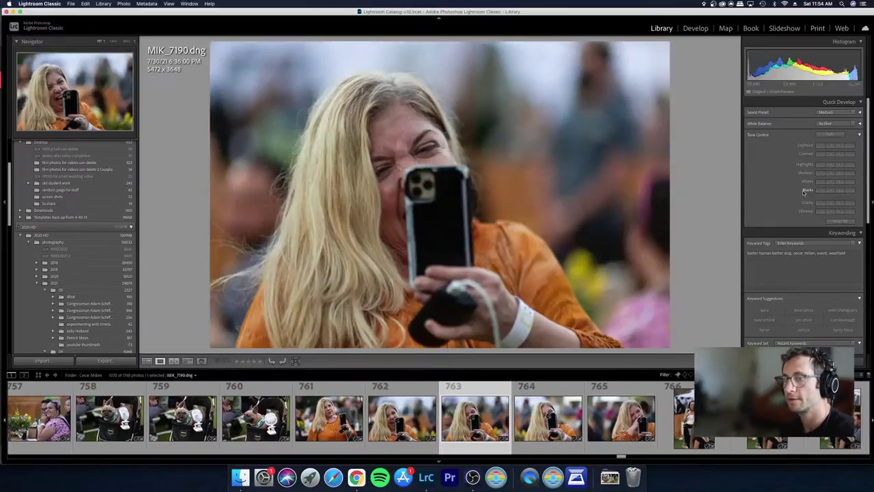
key("Left")
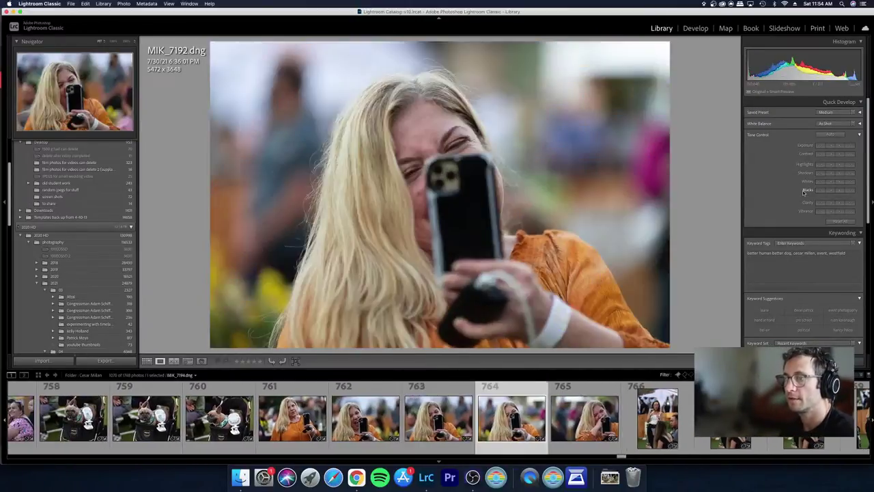
Step: Darken the phone-in-face photo's exposure slightly and compare it with its neighbours
left_click(830, 146)
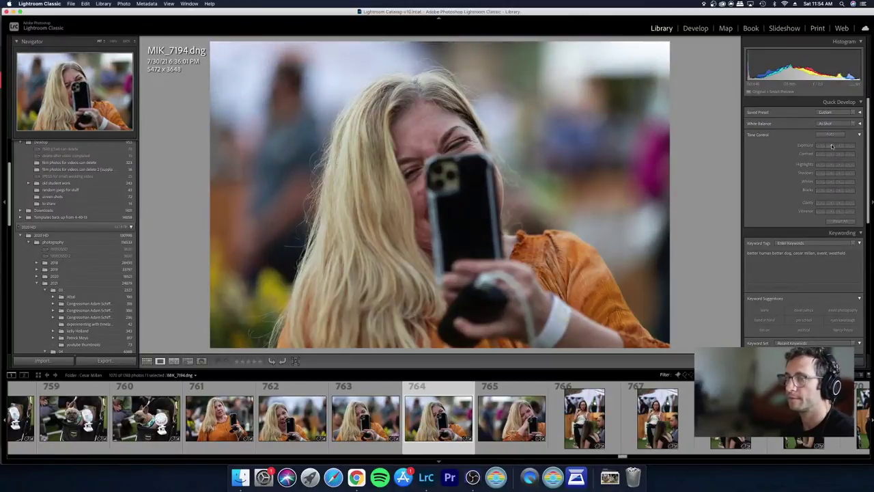
key("Left")
key("Left")
key("Right")
key("Right")
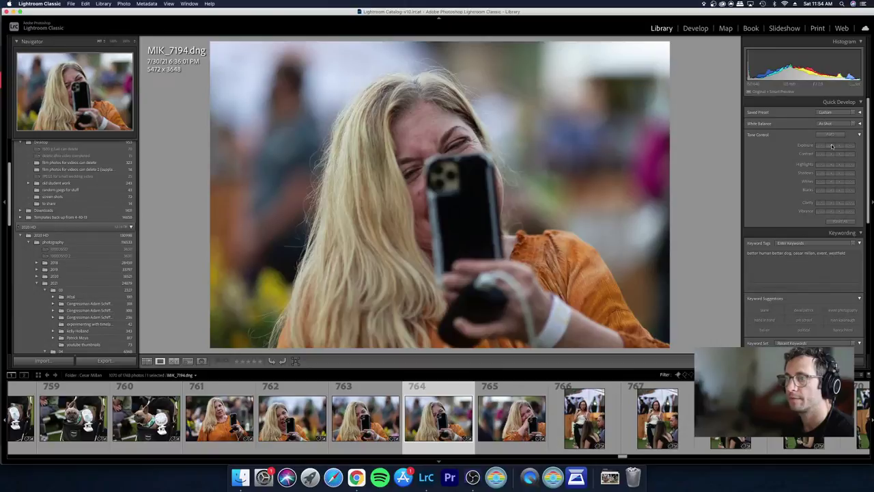
key("Left")
key("Right")
key("Right")
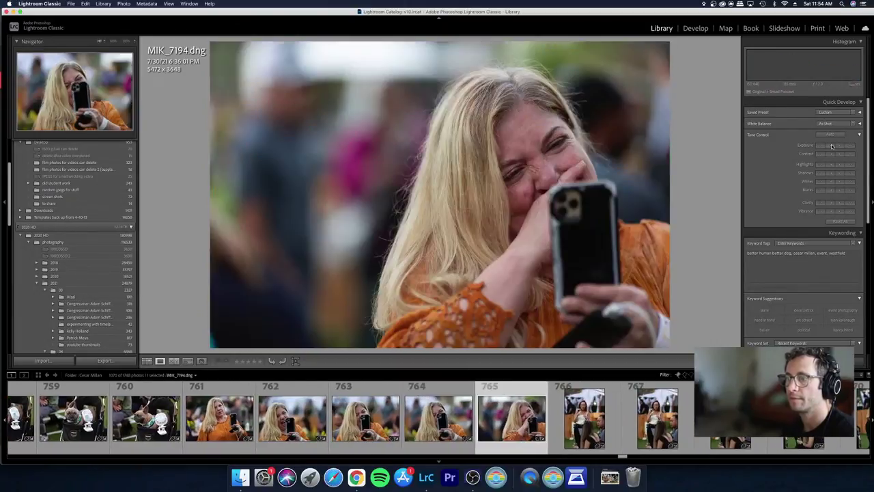
key("Left")
key("Right")
Step: Reject the weaker phone-in-face shots, undoing the last of four rejections
key("x")
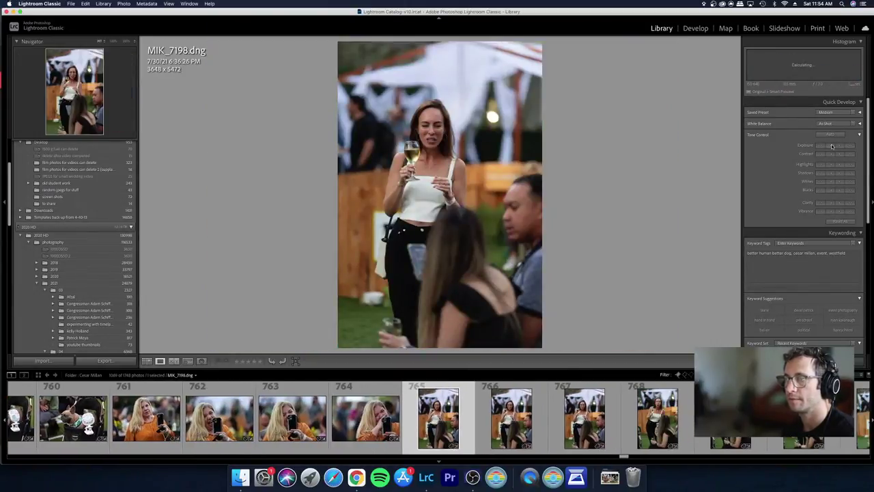
key("x")
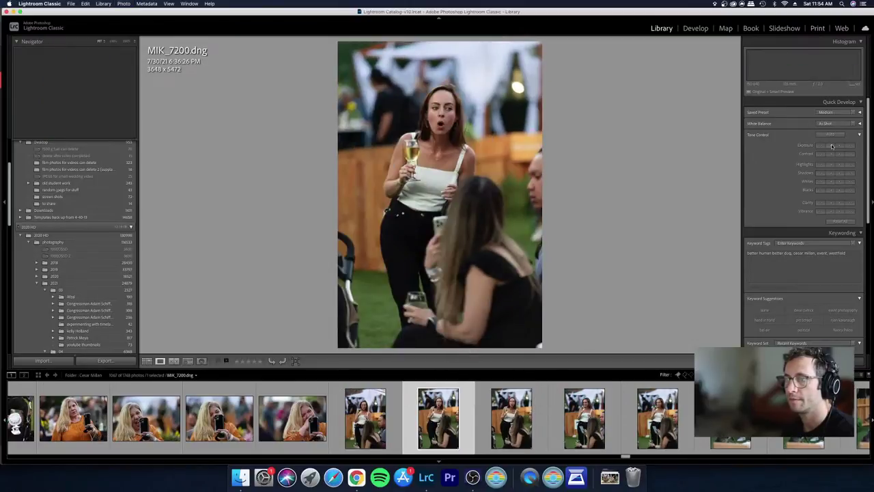
key("x")
key("x")
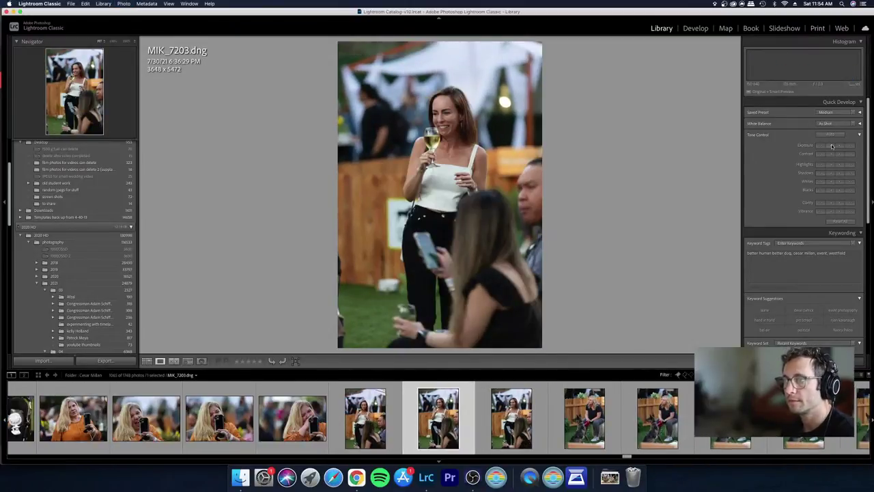
key("x")
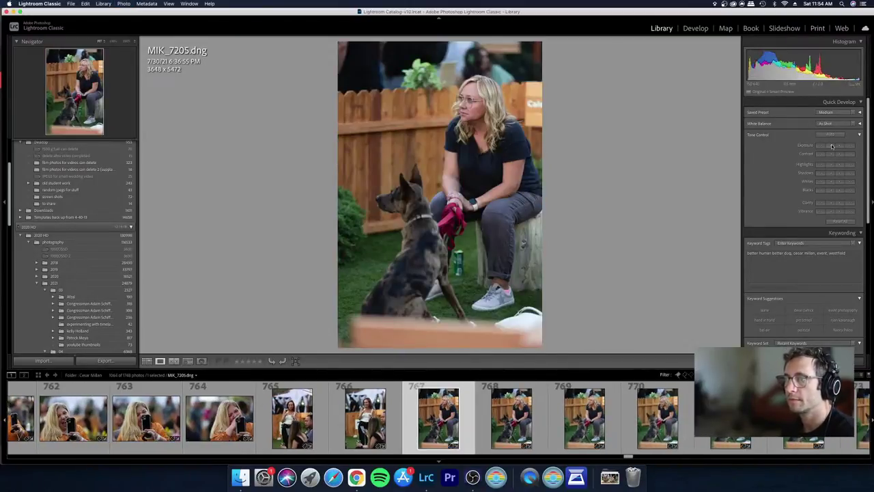
key("ctrl+z")
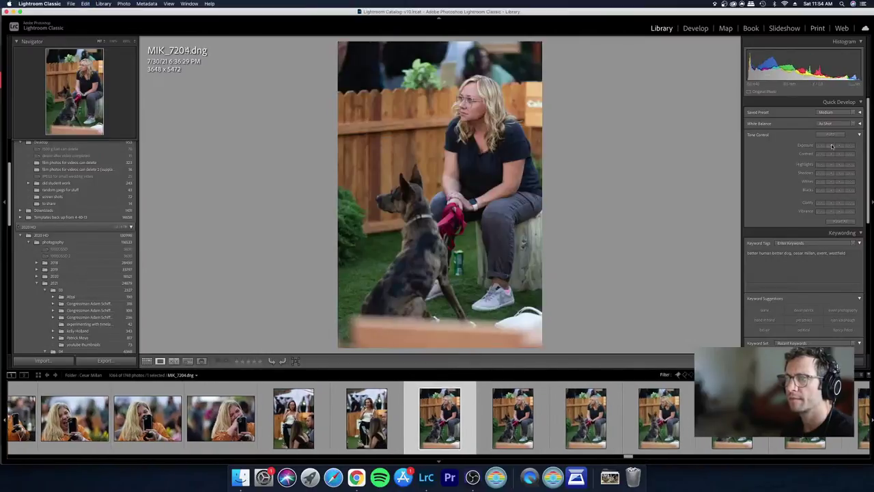
Step: Review from MIK_7198 past the dog portrait MIK_7205, reject MIK_7215, and return to MIK_7205
key("Left")
key("Left")
key("Right")
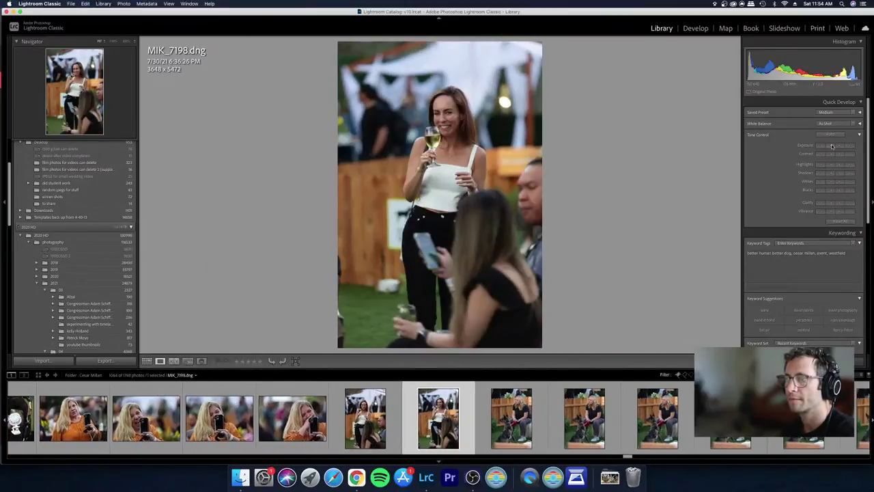
key("Left")
key("Right")
key("Right")
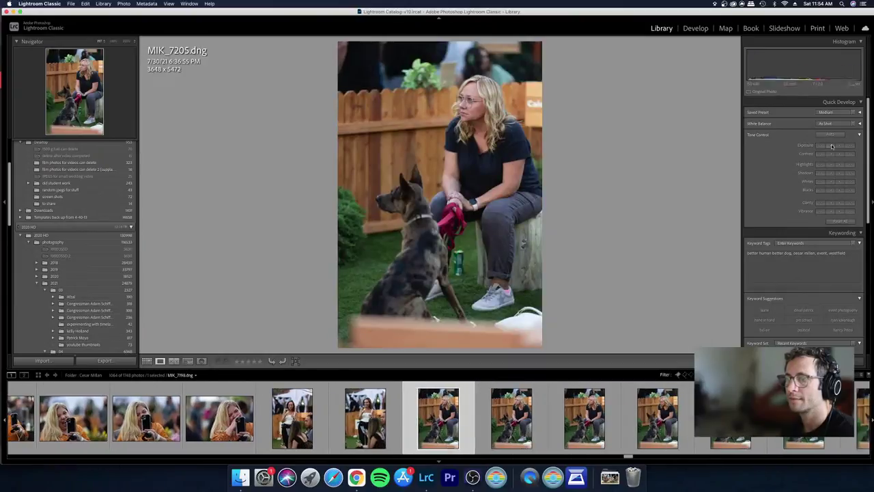
key("Right")
key("Right")
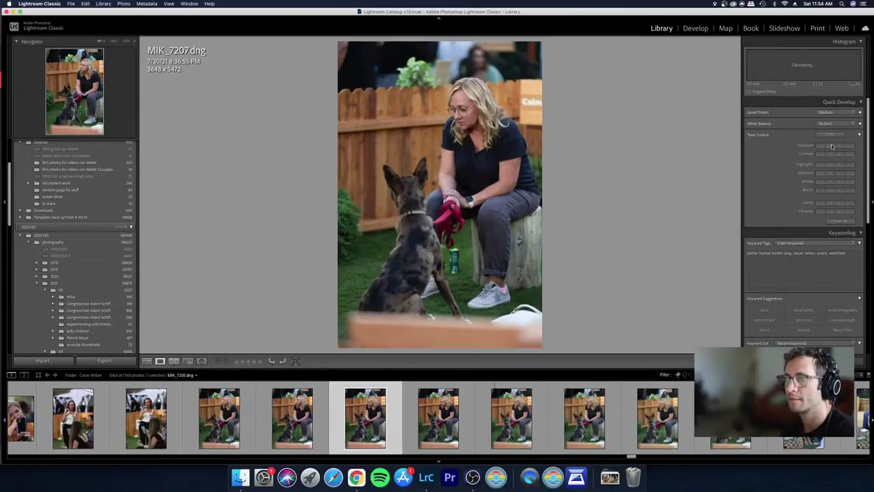
key("Right")
key("Right")
key("Right")
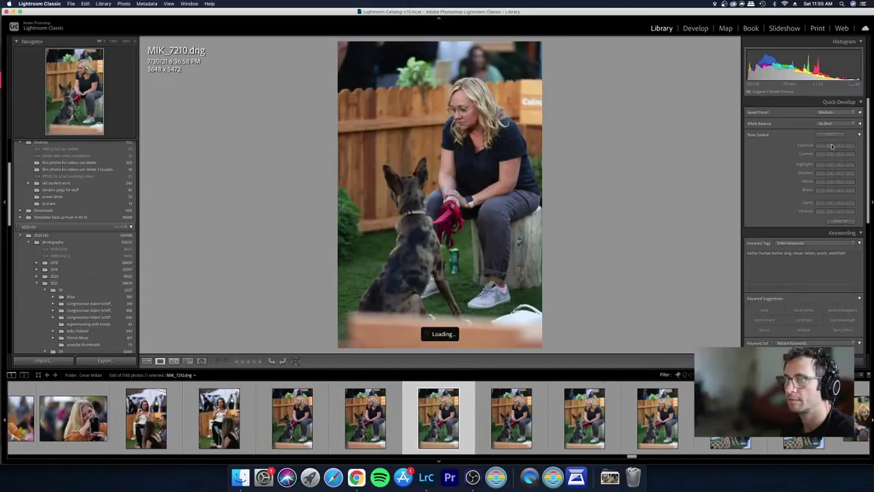
key("Right")
key("Right")
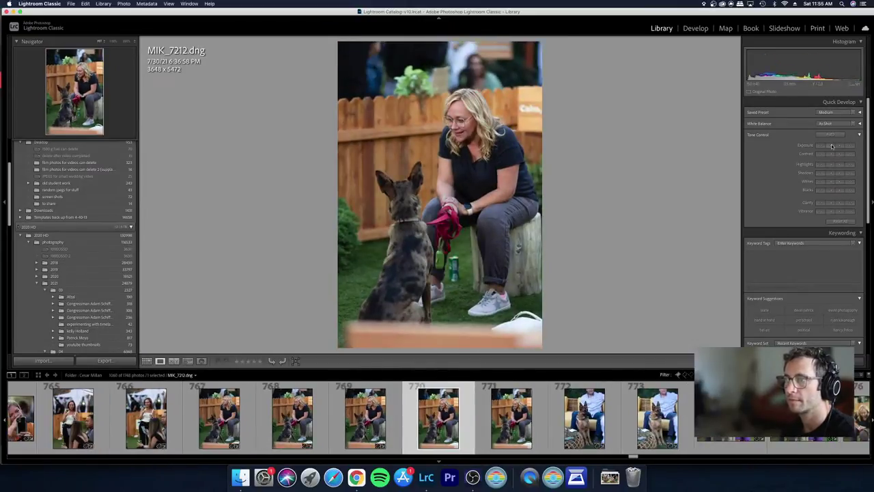
key("Left")
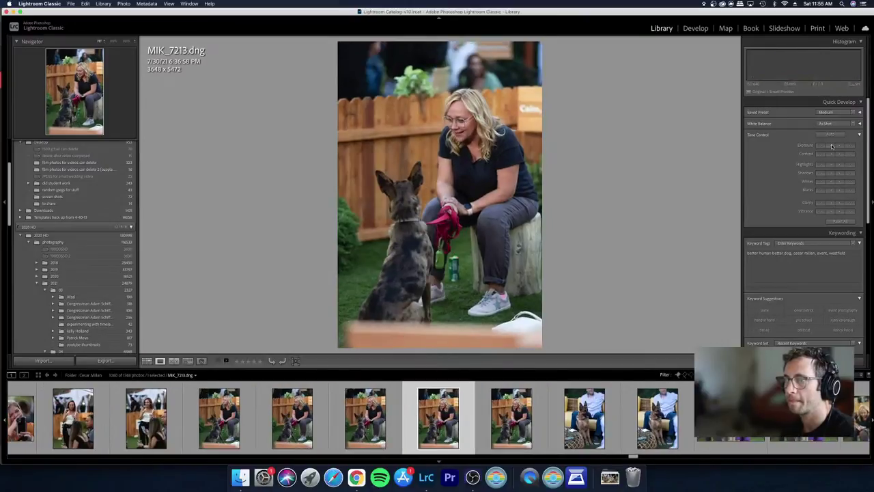
key("Right")
key("Right")
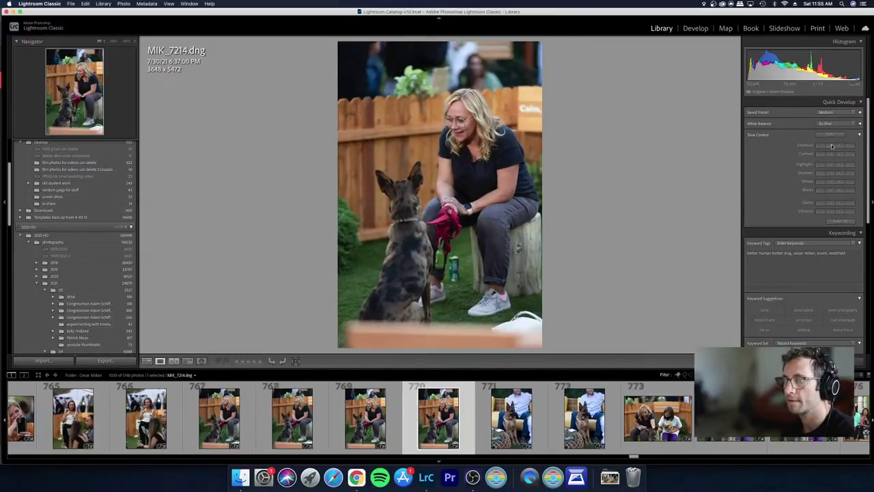
key("x")
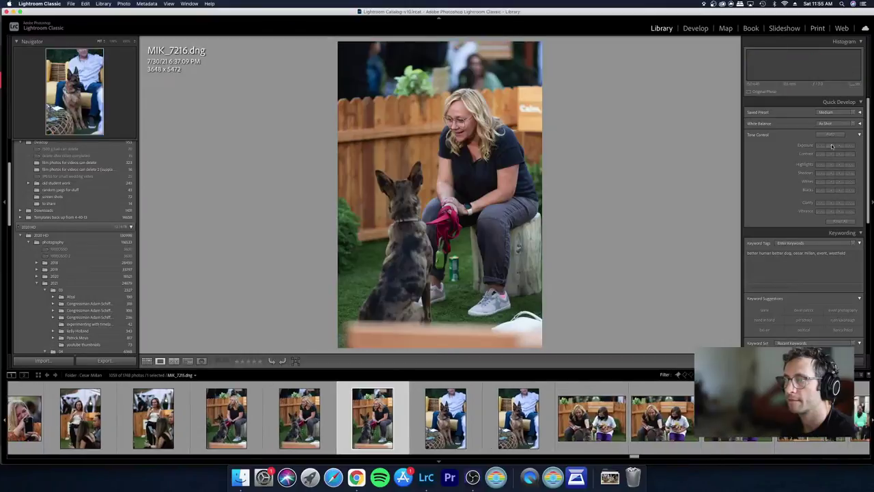
key("Left")
key("Left")
key("Left")
key("Left")
key("Left")
key("Left")
key("Left")
key("Left")
key("Left")
key("Left")
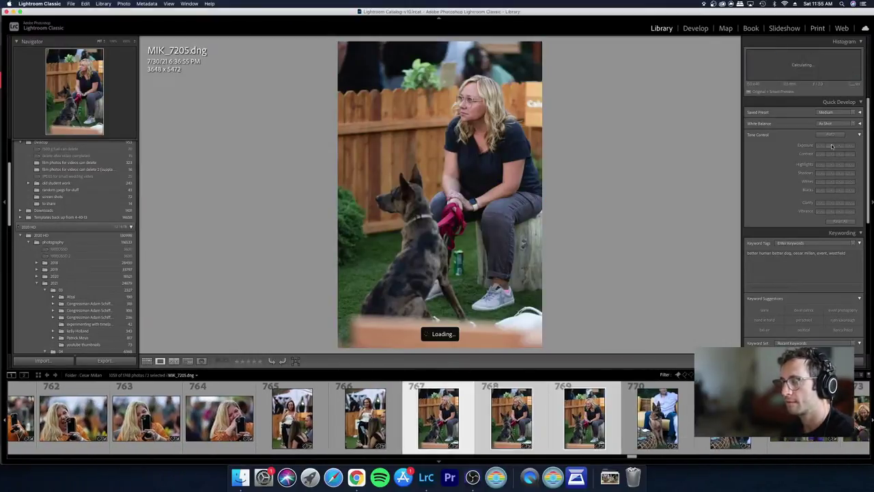
Step: Lower the exposure of MIK_7205 and its similar frames to -0.10
key("d")
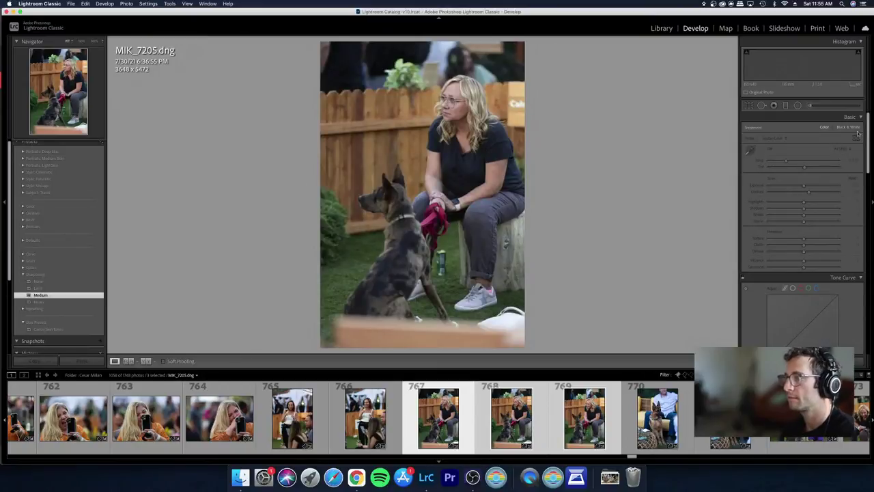
left_click_drag(803, 187, 802, 186)
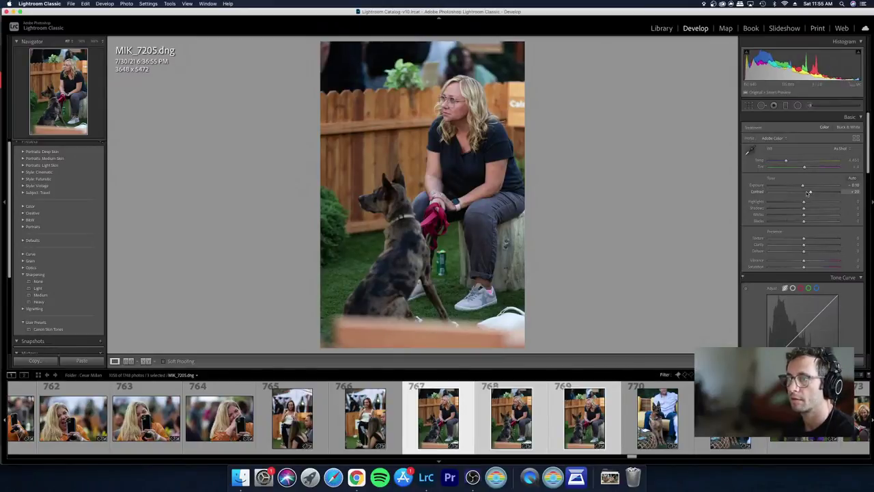
key("g")
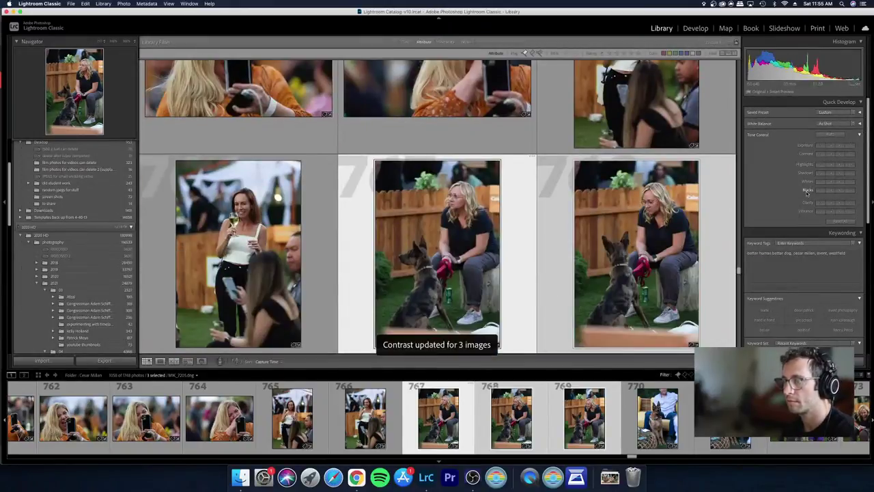
Step: Move to MIK_7216 and view it full size, comparing with MIK_7217
key("Down")
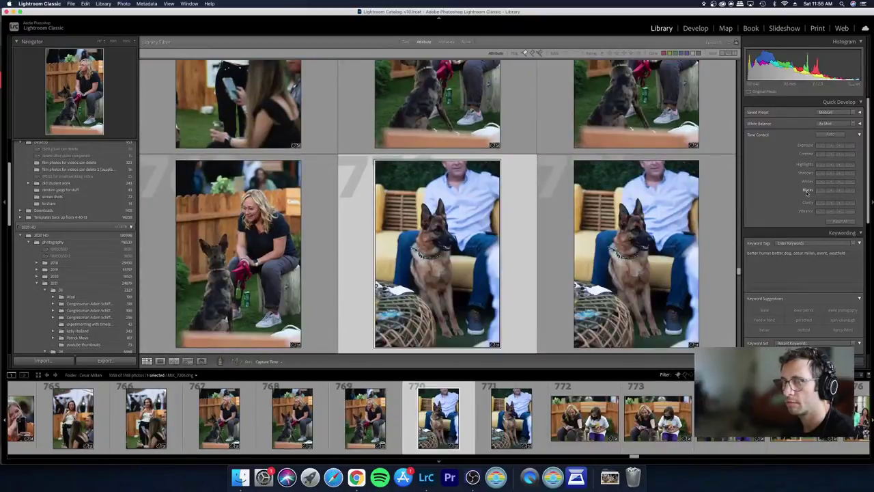
key("Right")
key("e")
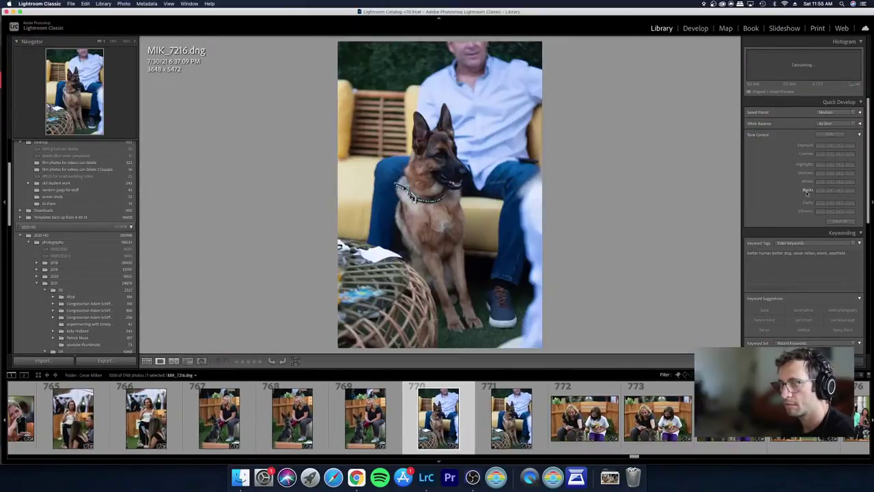
key("Right")
key("Left")
key("Left")
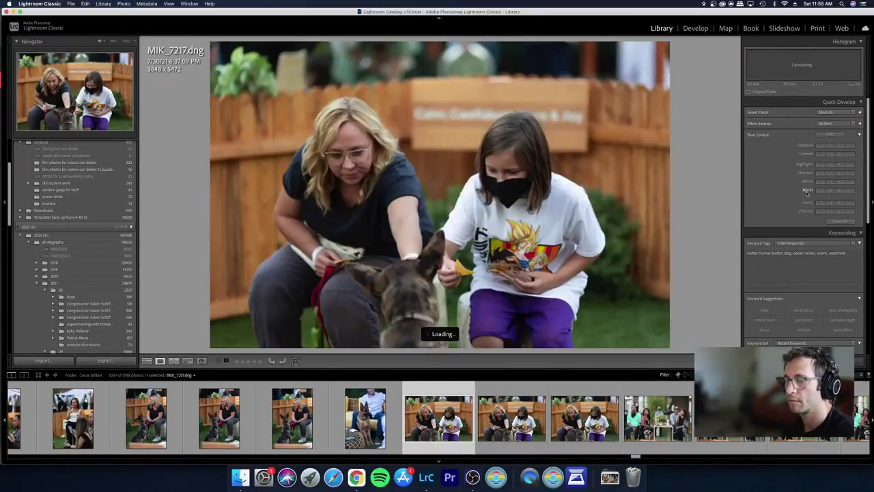
key("Right")
Step: Set MIK_7216's exposure to −0.30 and shadows to +15
key("d")
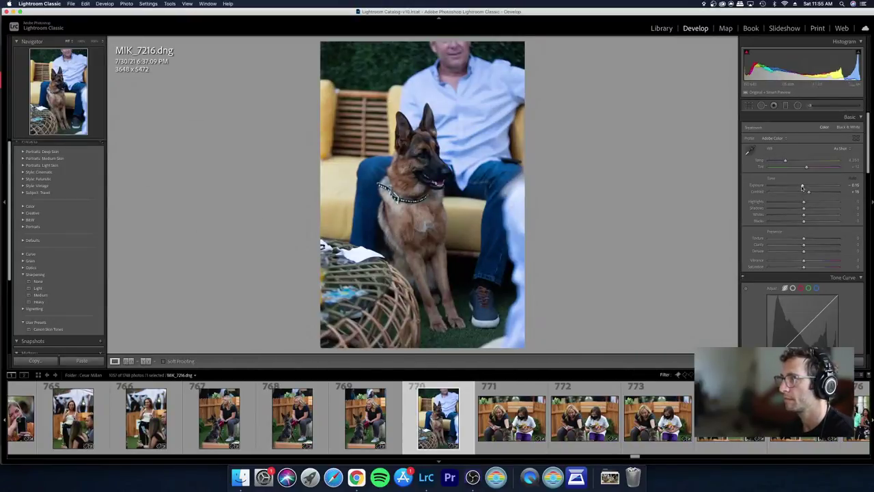
left_click_drag(802, 187, 790, 162)
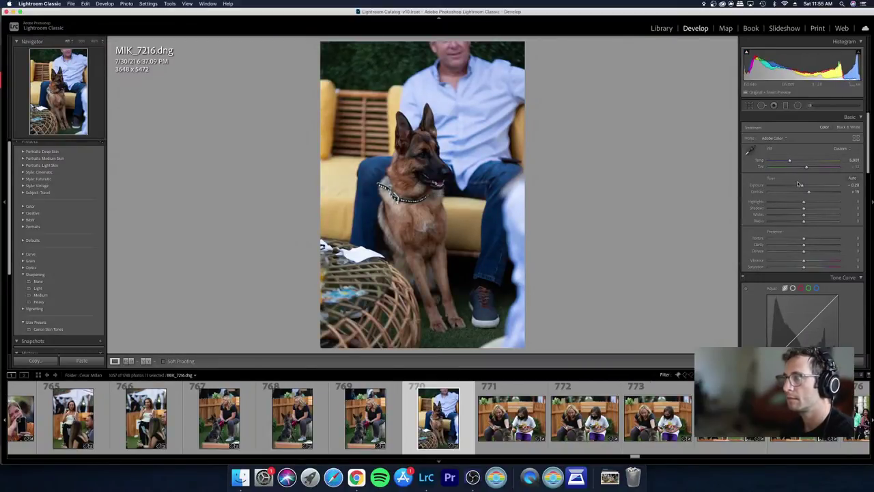
left_click_drag(806, 208, 809, 208)
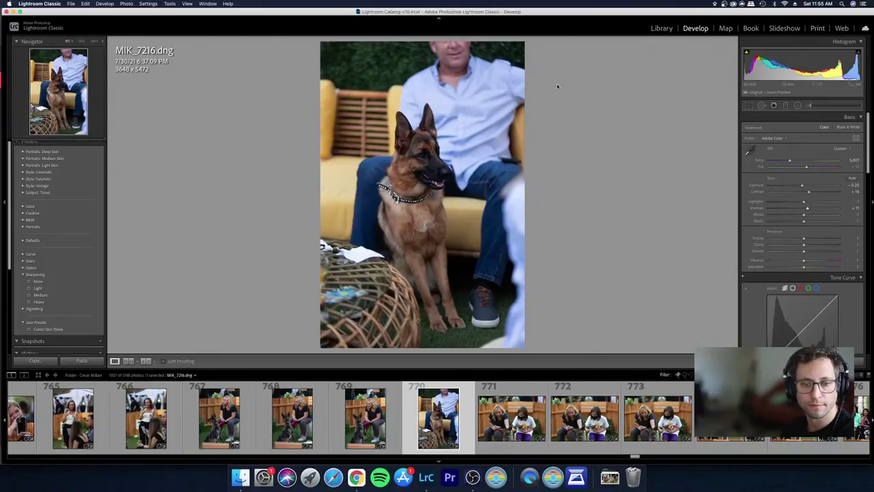
key("g")
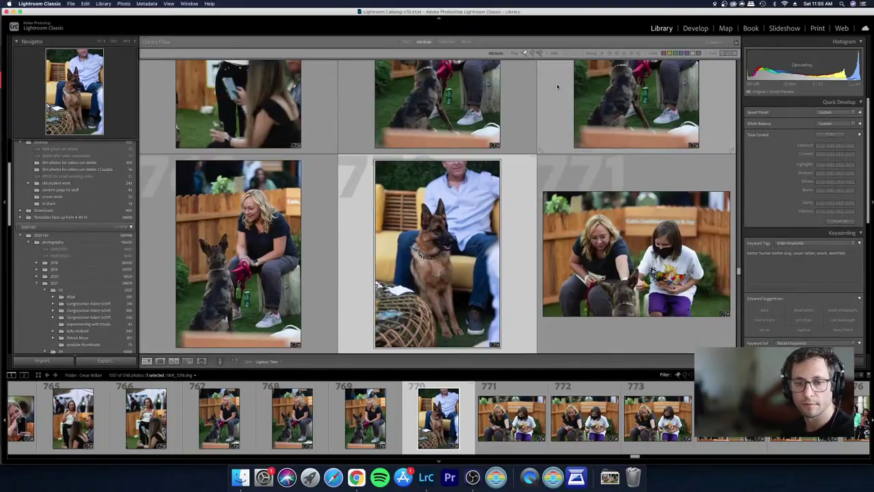
Step: Reject photo 773 and view MIK_7222 full size
left_click(577, 205)
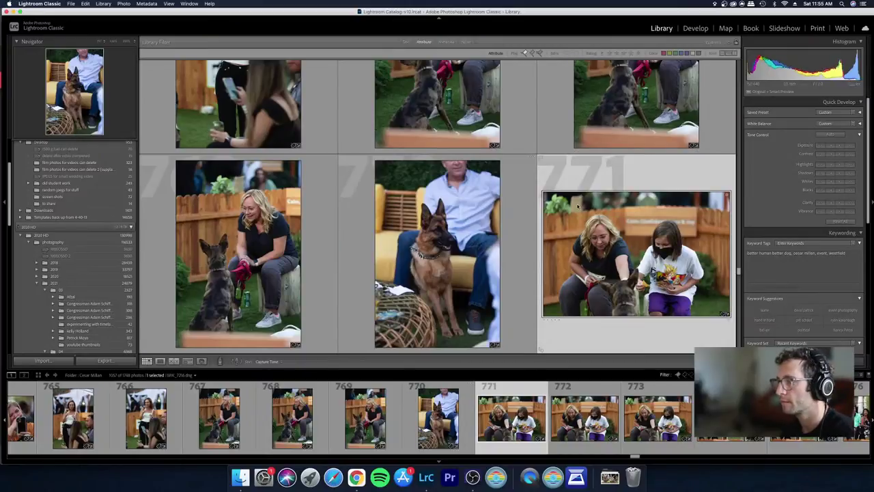
key("Right")
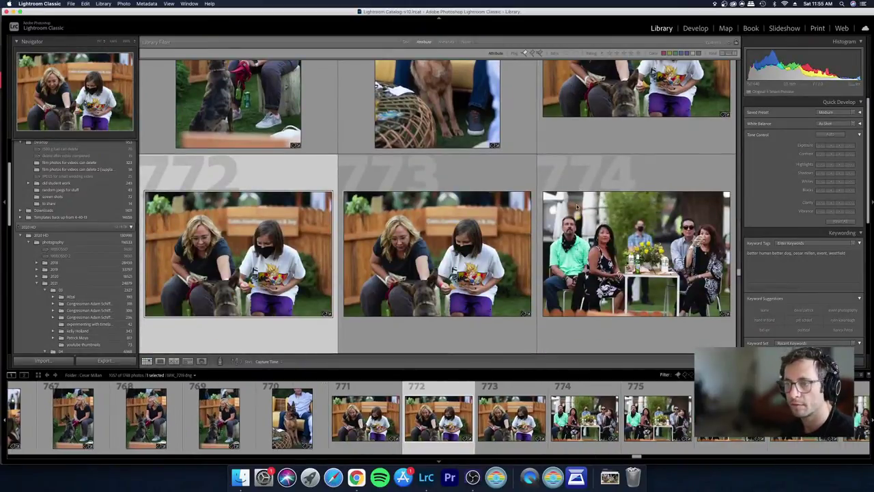
key("Right")
key("x")
key("Left")
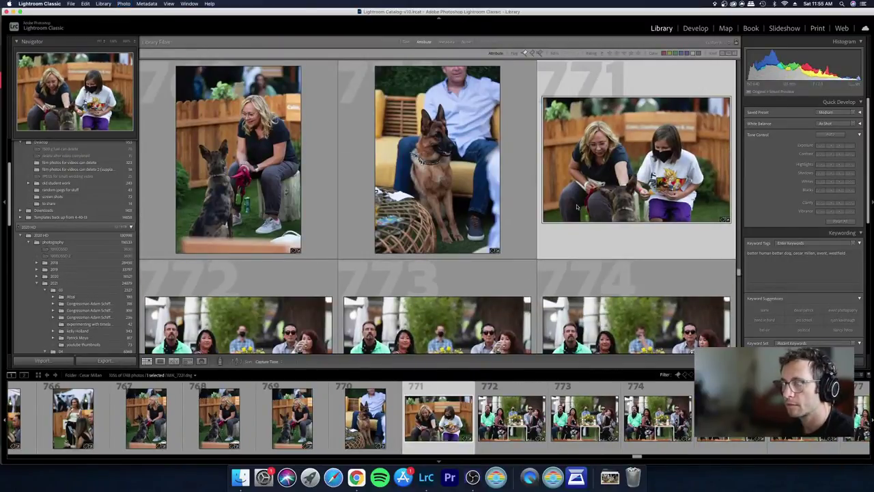
key("Right")
key("e")
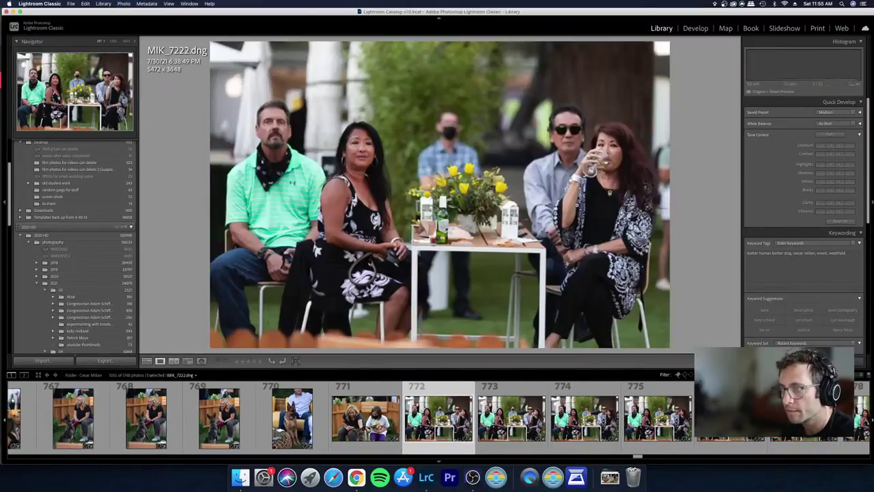
Step: Reject the duplicate frames from MIK_7227 through the smiling-man shots
key("Right")
key("x")
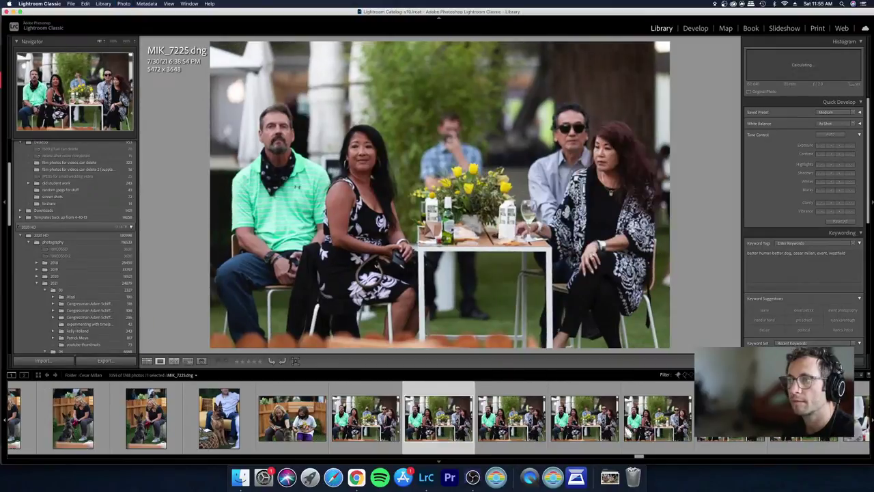
key("Right")
key("x")
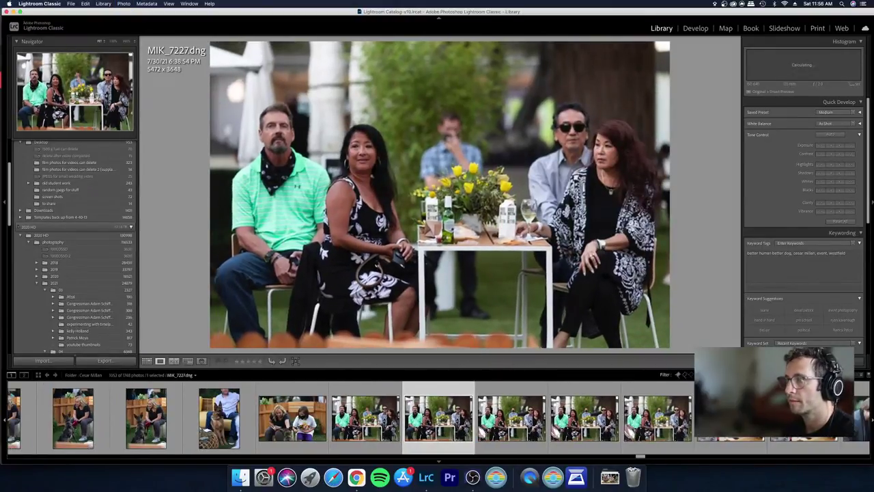
key("x")
key("Right")
key("x")
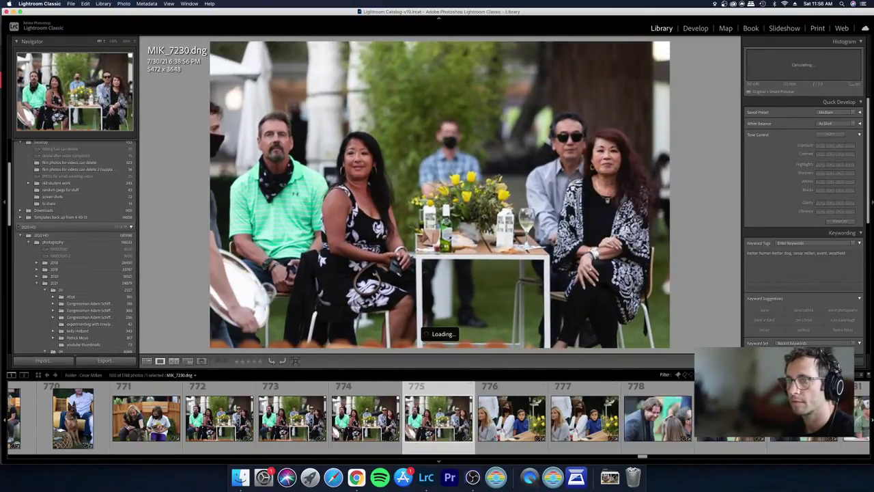
key("Right")
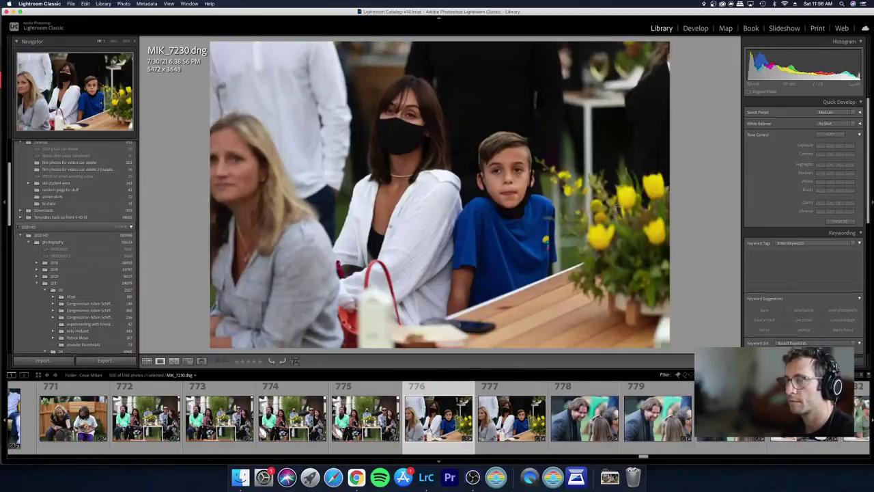
key("x")
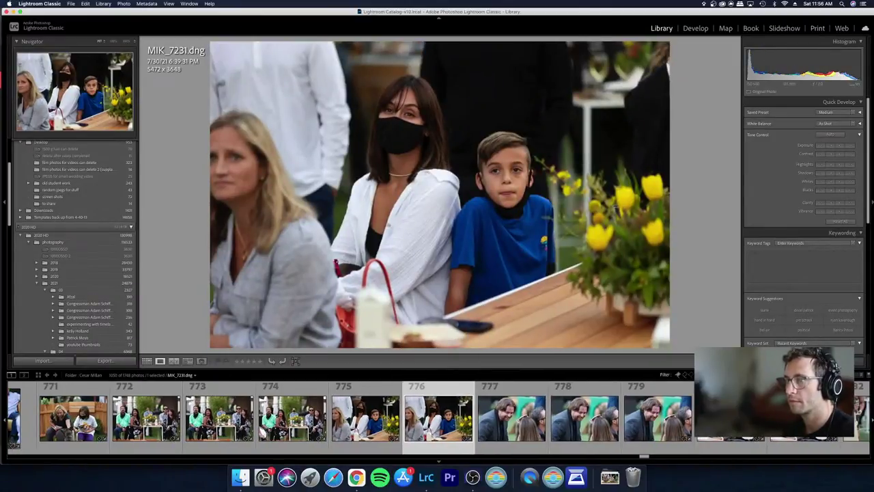
key("Right")
key("Right")
key("Right")
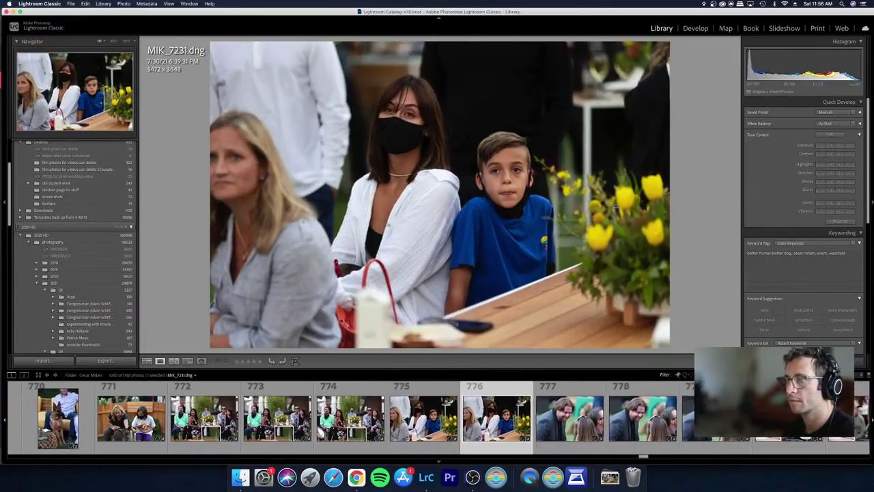
key("Right")
key("Right")
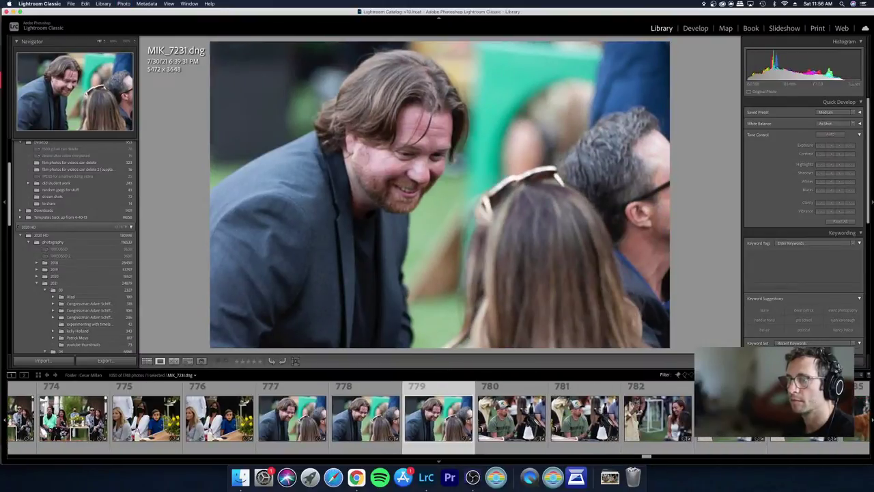
key("x")
key("x")
key("x")
key("x")
key("x")
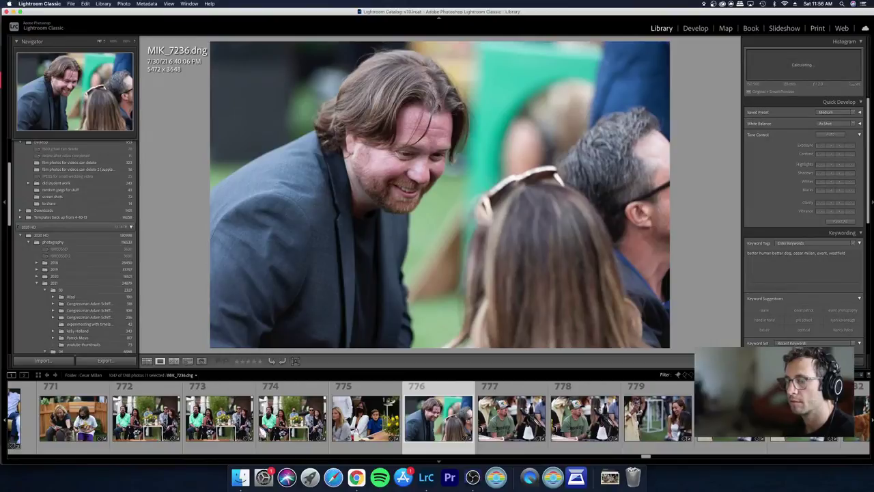
Step: Return to the smiling man MIK_7236 and open it in Develop
key("Right")
key("Left")
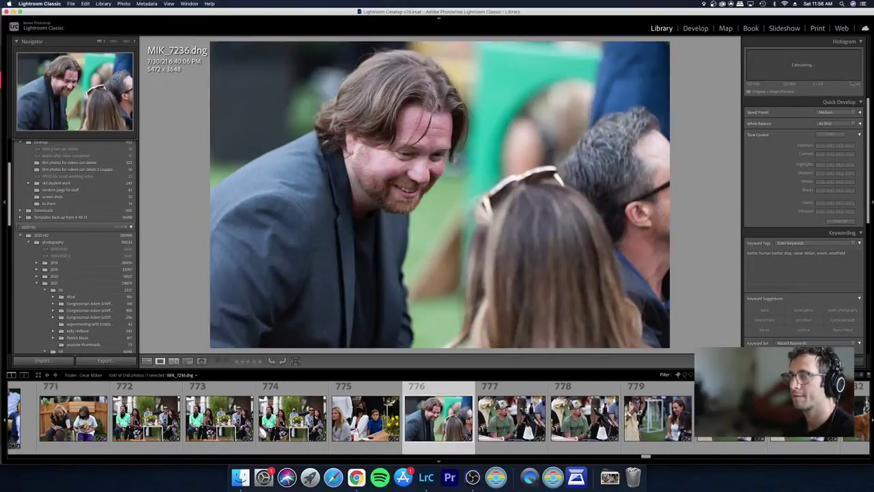
key("d")
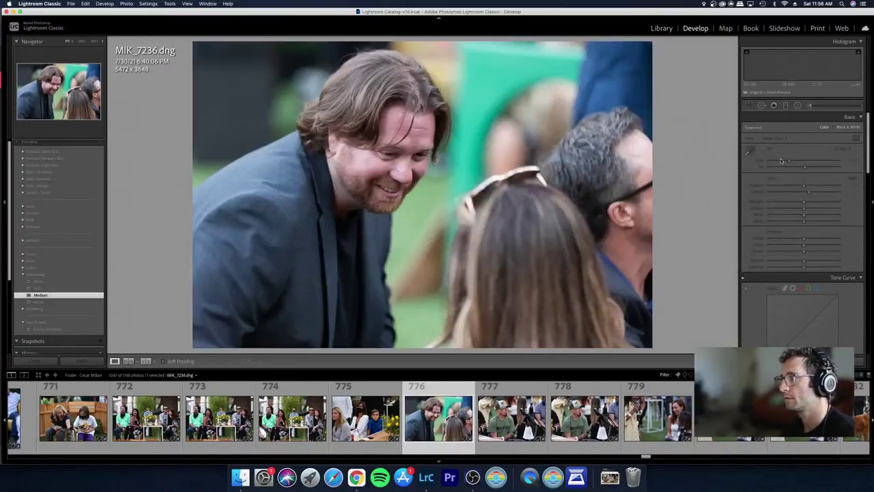
Step: Warm MIK_7236's white balance to 6,636 and lower its exposure to -0.20
left_click_drag(781, 159, 792, 161)
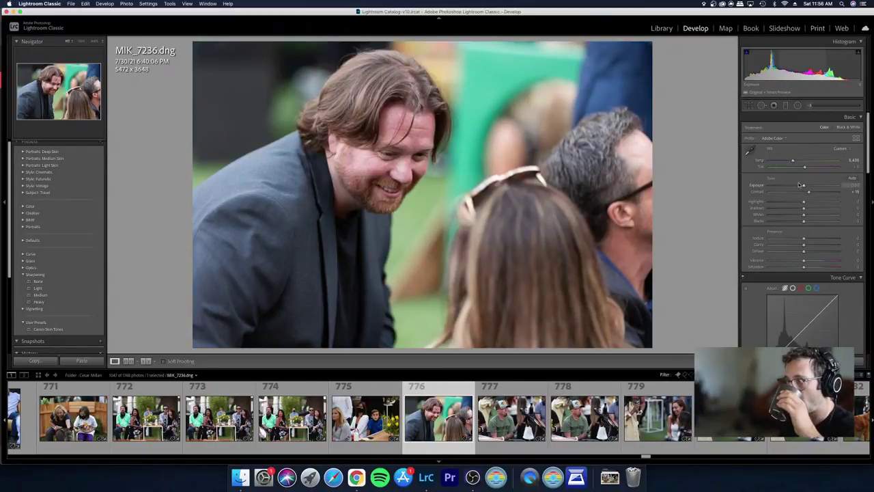
left_click_drag(803, 186, 802, 186)
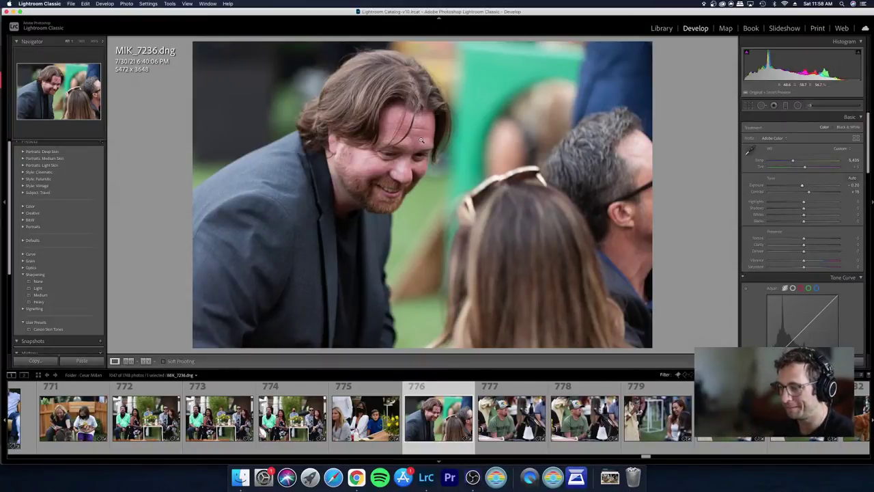
Step: Reject the near-duplicates around MIK_7238, including MIK_7239, then show the thumbnail grid
key("Right")
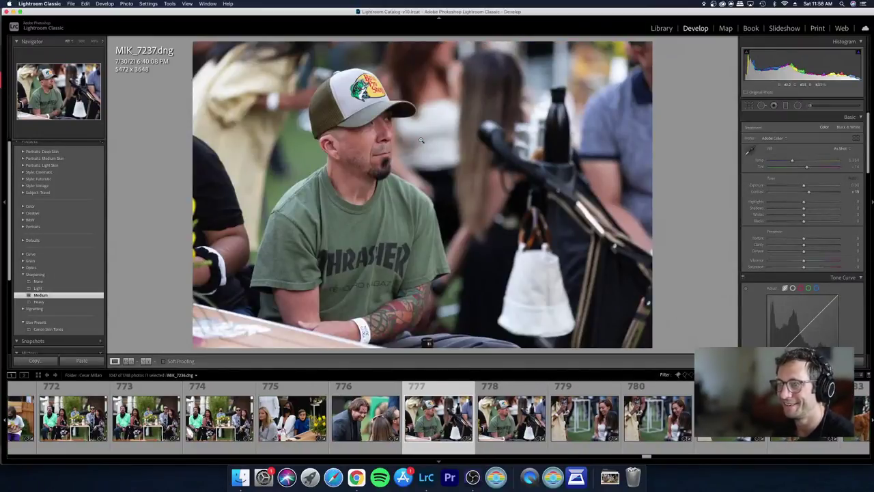
key("Right")
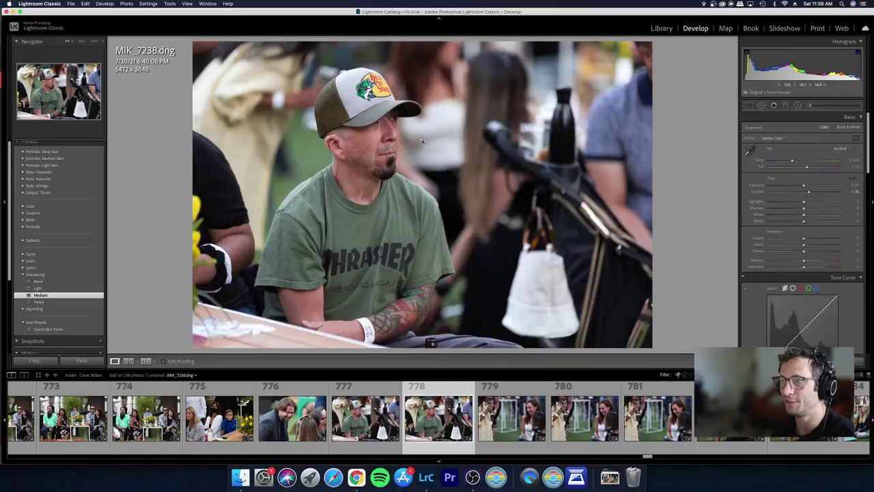
key("Right")
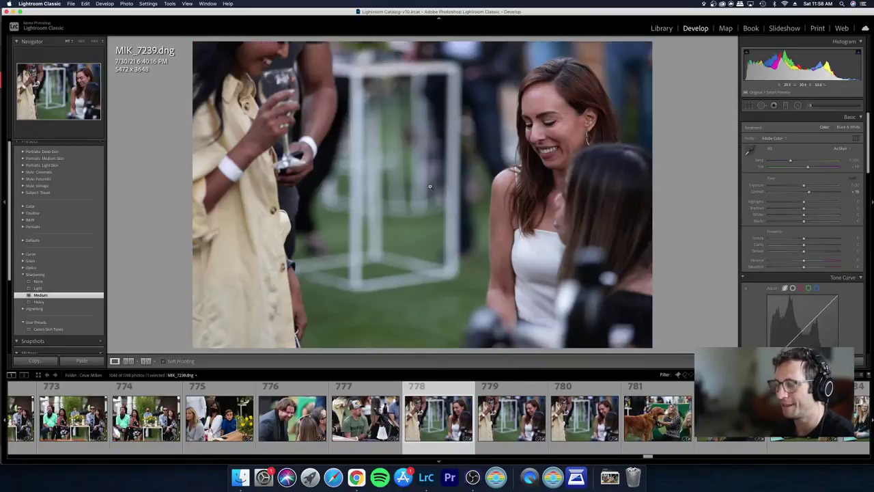
key("Right")
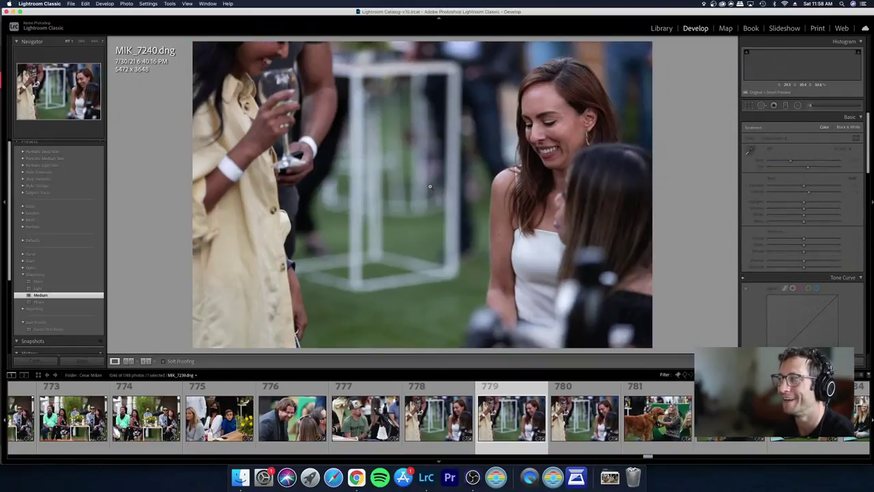
key("x")
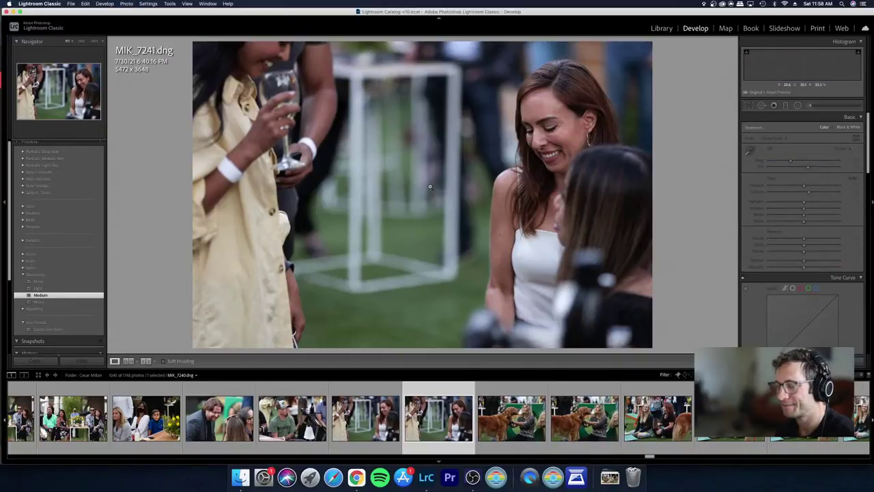
key("Left")
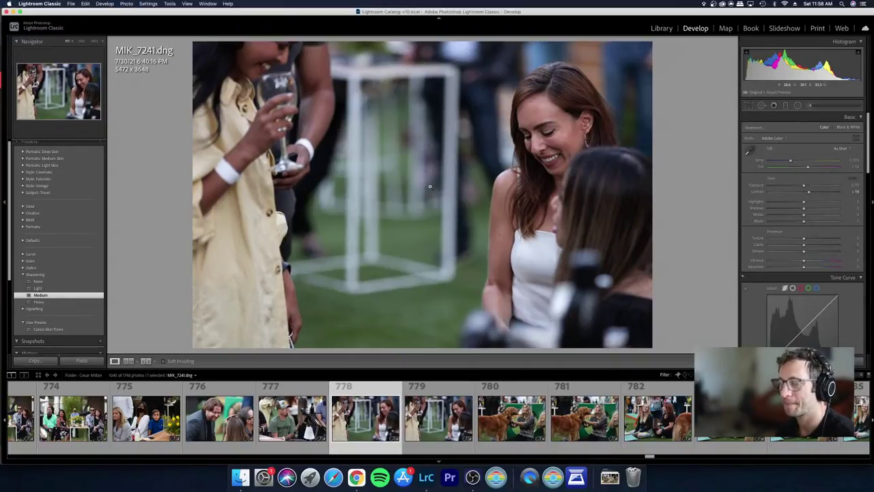
key("Left")
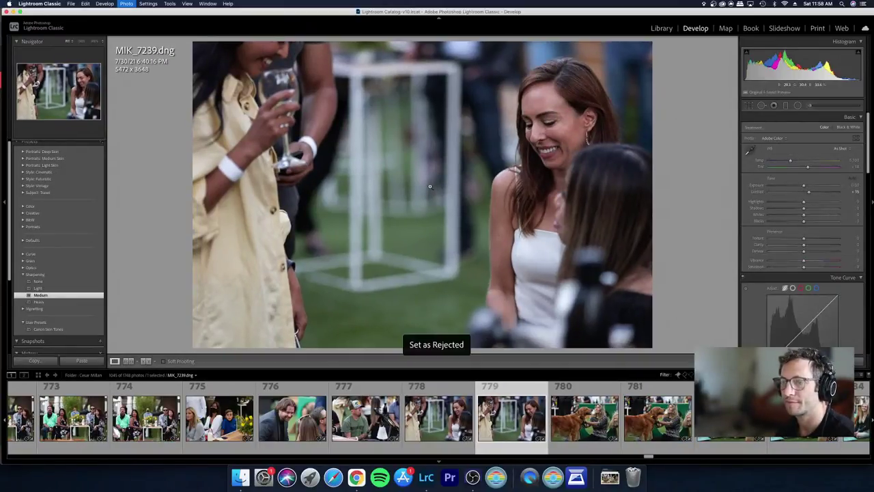
key("x")
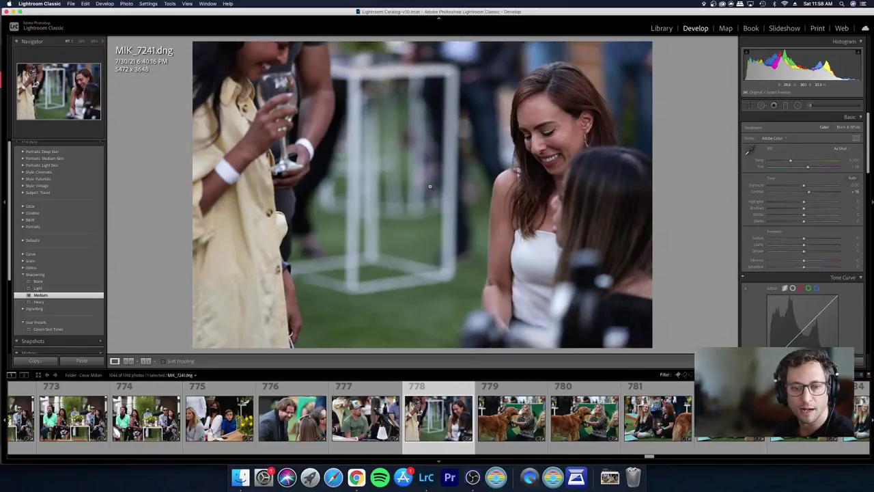
key("g")
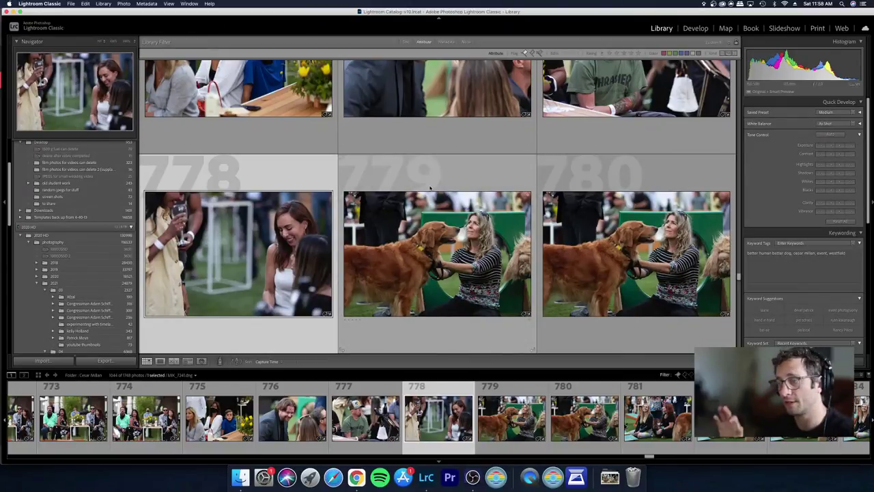
Step: Open the dog photo in Loupe and reject weak burst frames, starting with MIK_7243
double_click(431, 188)
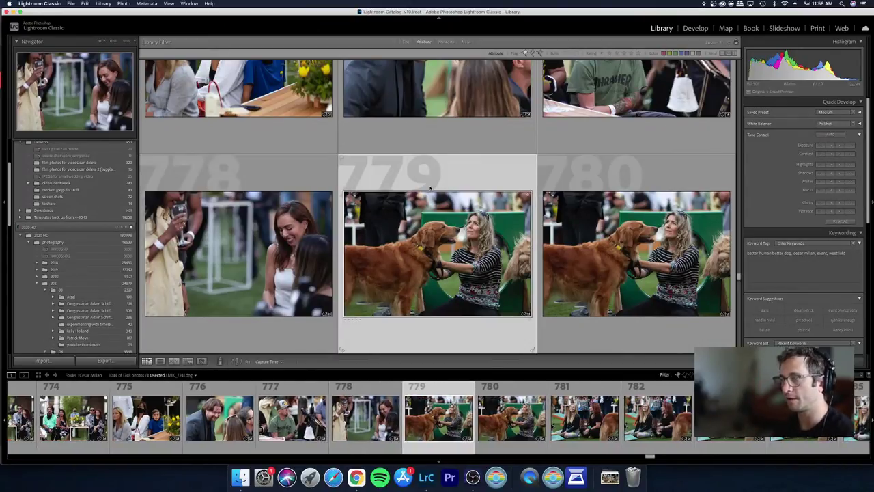
key("Right")
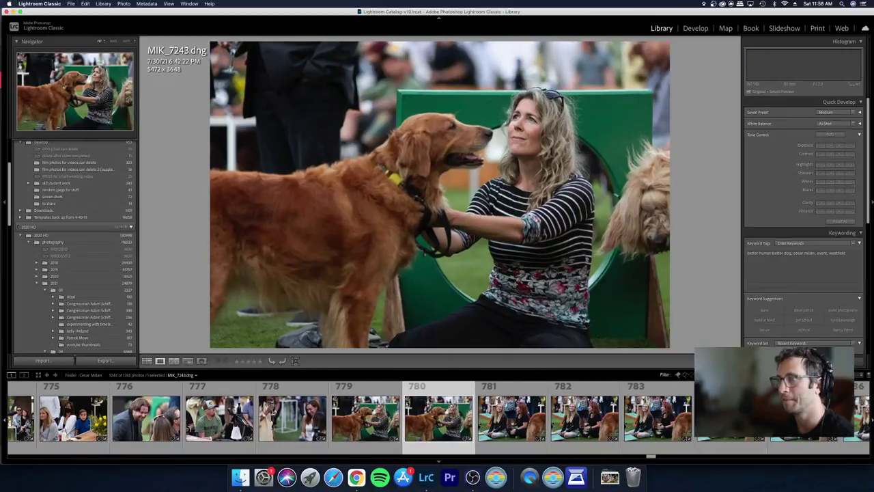
key("x")
key("Right")
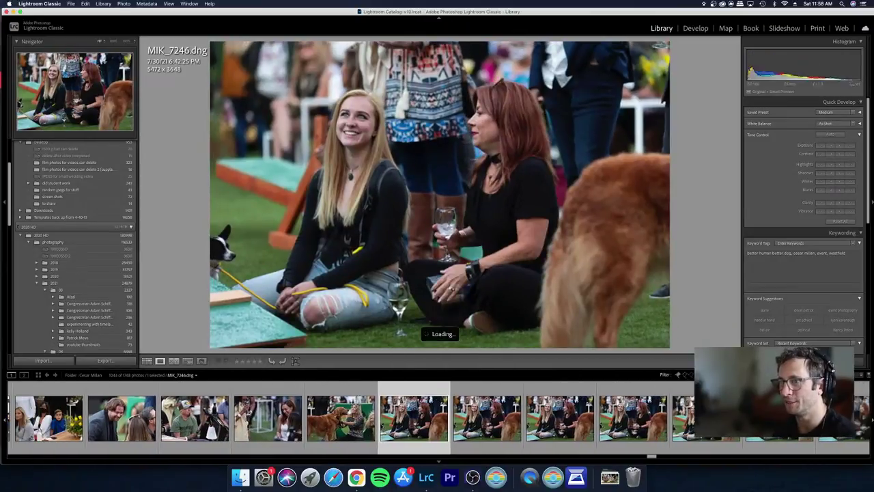
key("x")
key("Right")
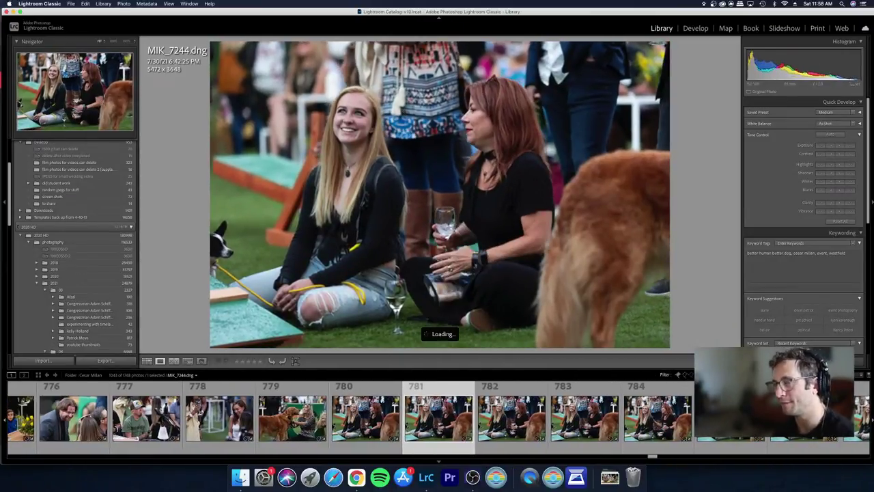
key("x")
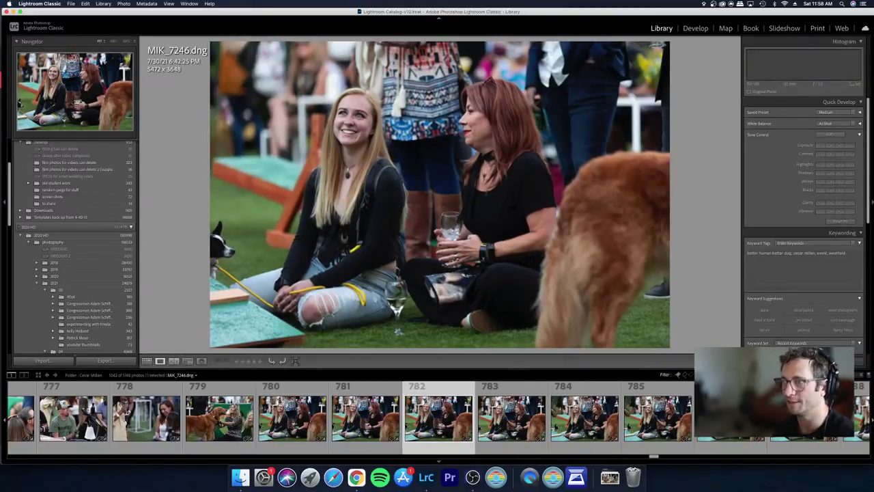
Step: Reject the weaker frames around MIK_7248–MIK_7252, including MIK_7252
key("Right")
key("Left")
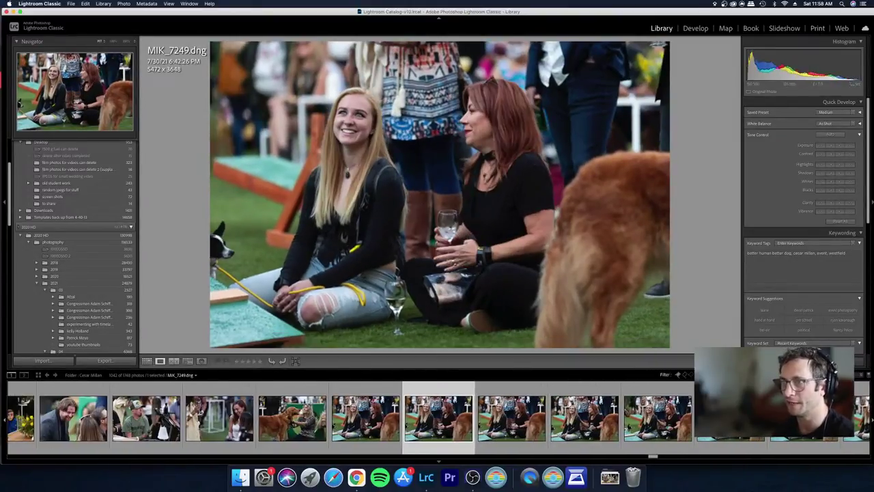
key("Right")
key("Right")
key("Right")
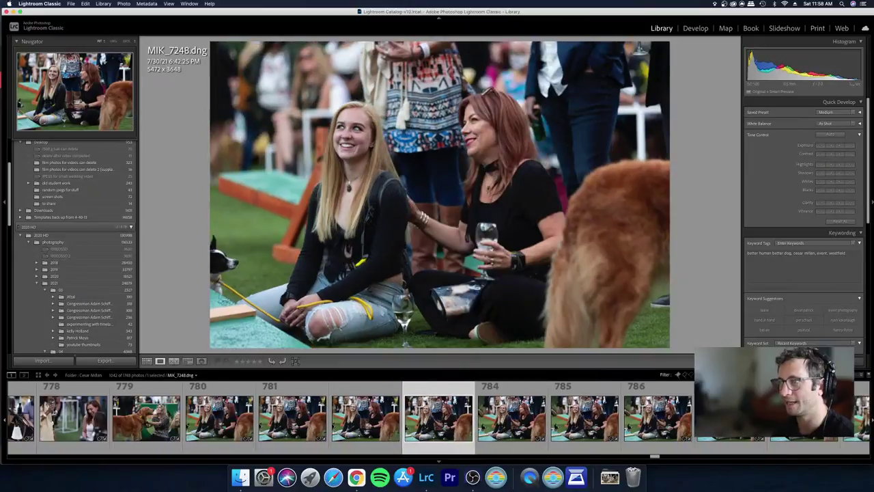
key("x")
key("Right")
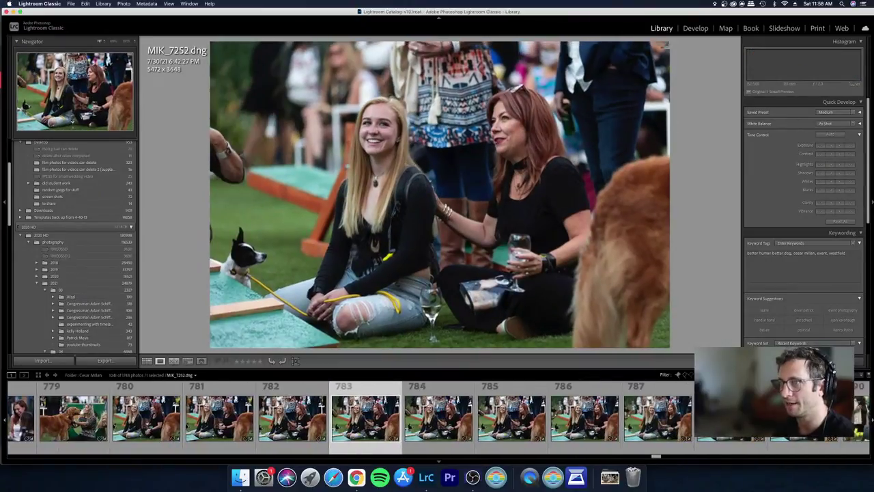
key("Right")
key("x")
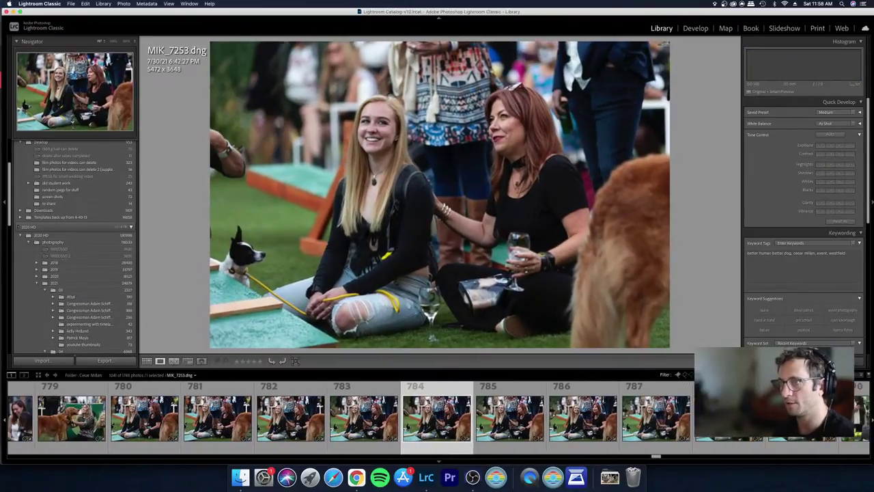
Step: Compare neighbouring seated-women frames from MIK_7251 through MIK_7255 onward to MIK_7258
key("Left")
key("Left")
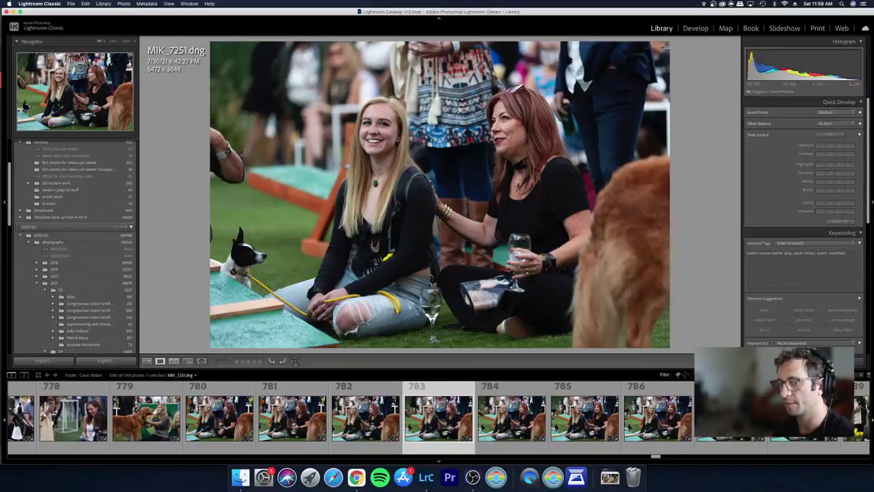
key("Right")
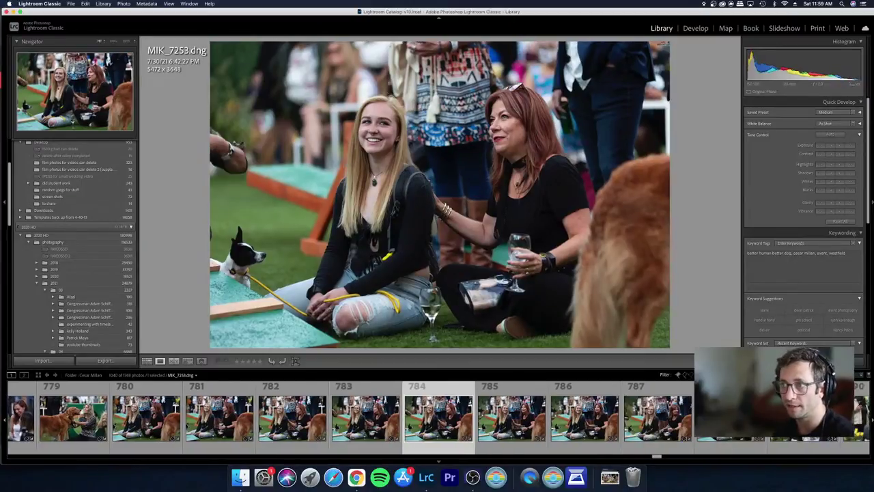
key("Left")
key("Right")
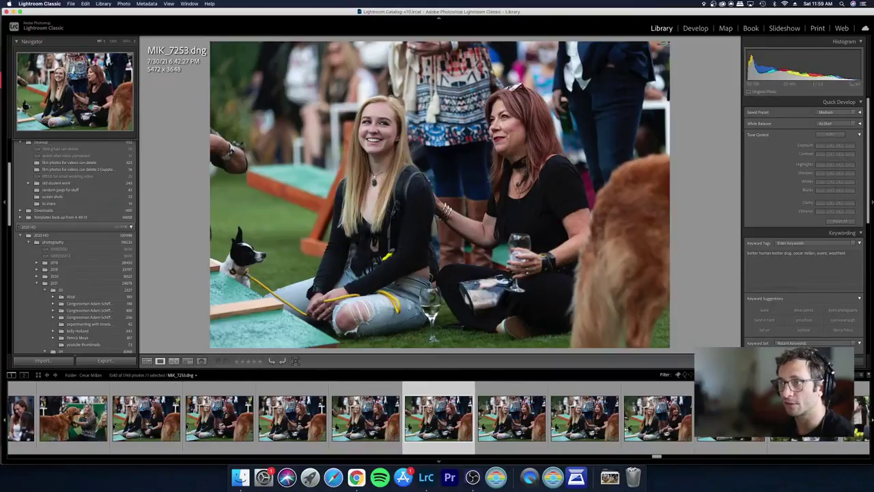
key("Right")
key("Right")
key("Left")
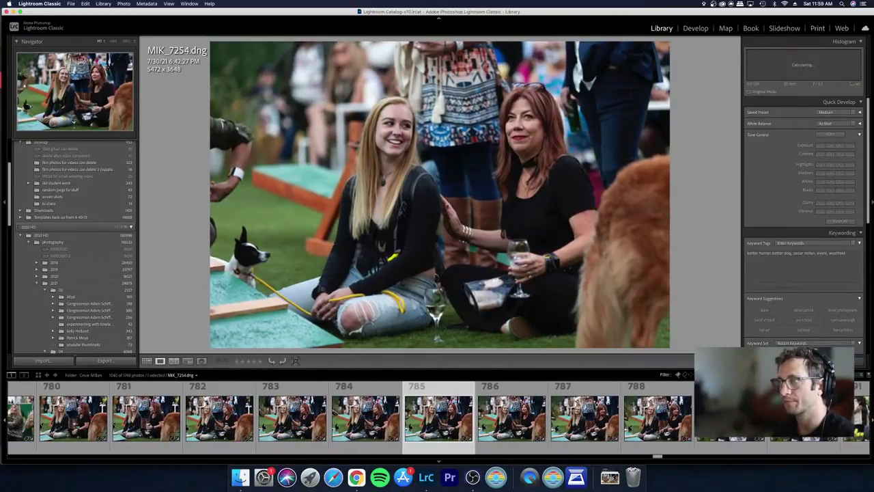
key("Right")
key("Left")
key("Right")
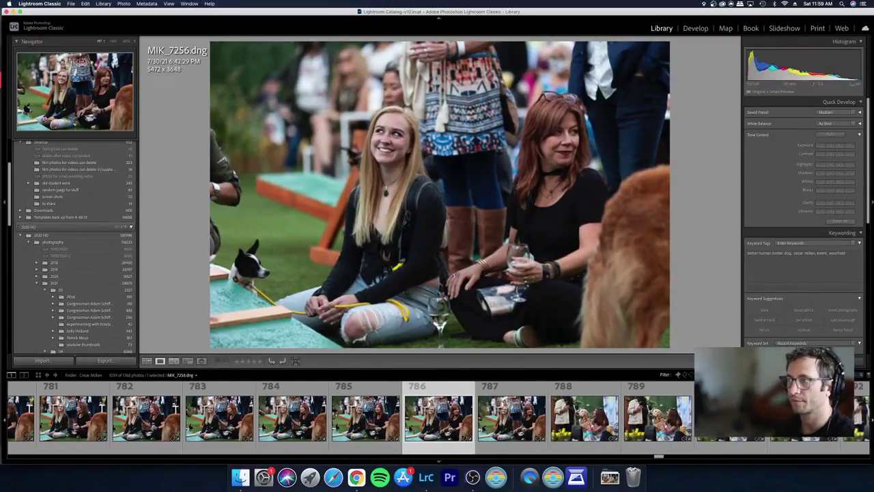
key("Right")
Step: Compare the crowd shots around MIK_7262 and reject MIK_7263
key("Right")
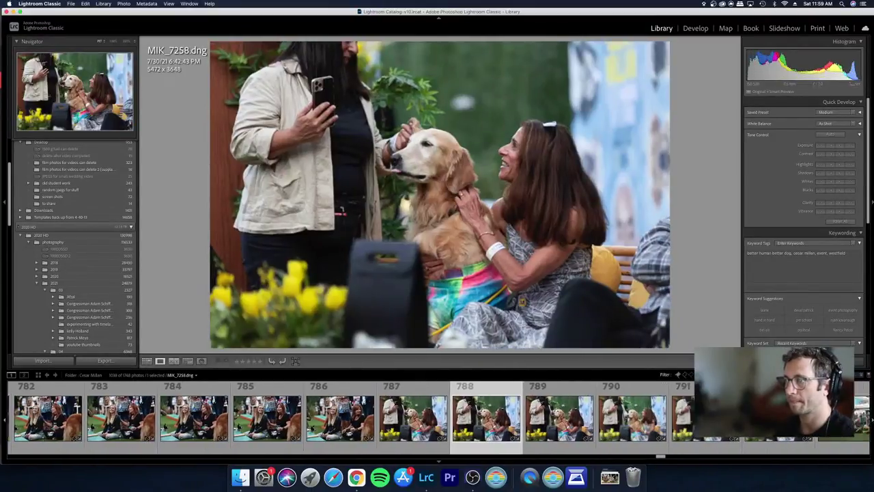
key("Left")
key("Right")
key("Right")
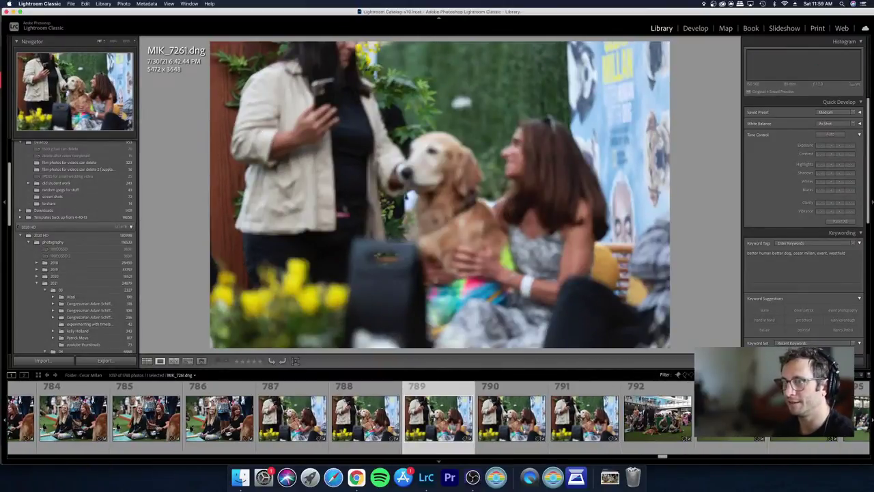
key("Right")
key("Right")
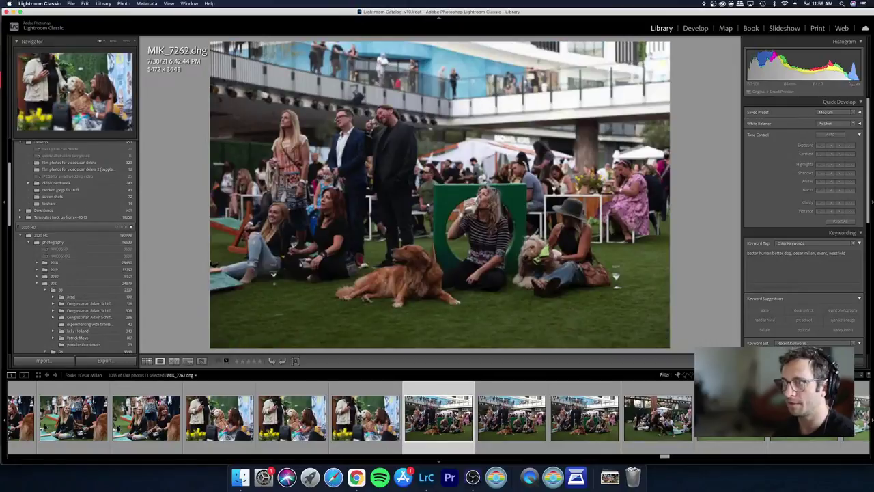
key("Left")
key("Right")
key("x")
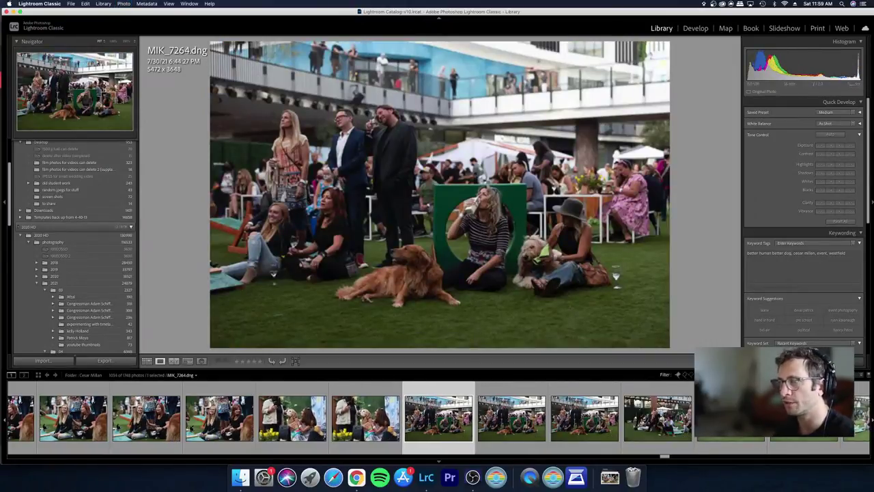
key("Right")
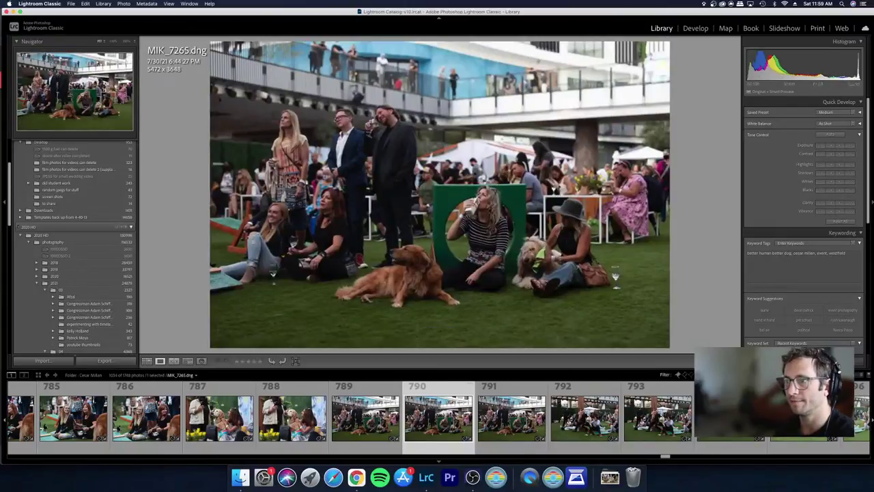
Step: Review the remaining crowd shots MIK_7264 through MIK_7269
key("Left")
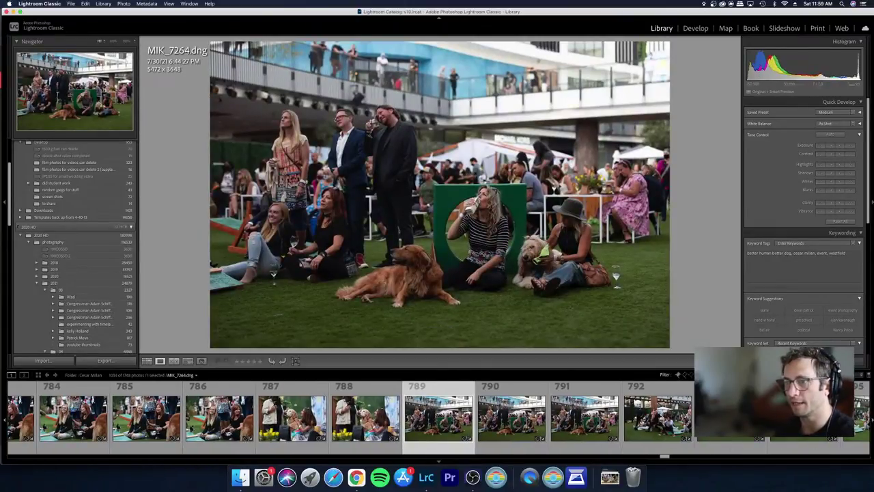
key("Right")
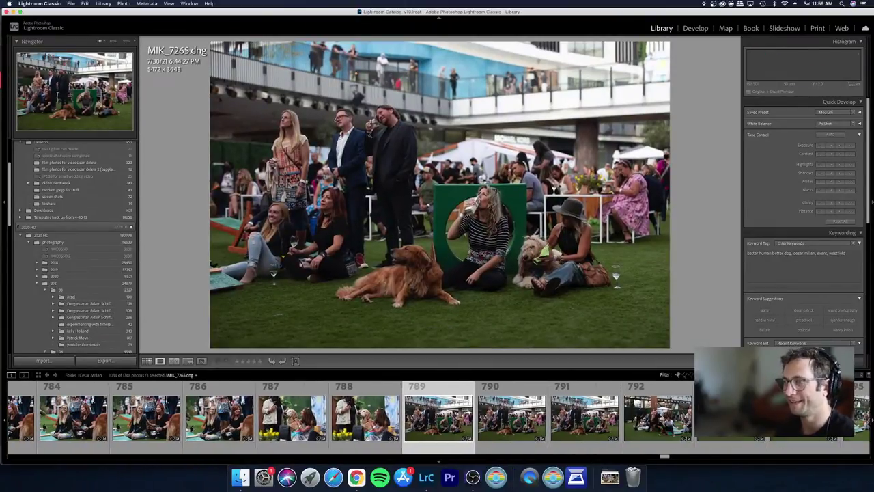
key("Right")
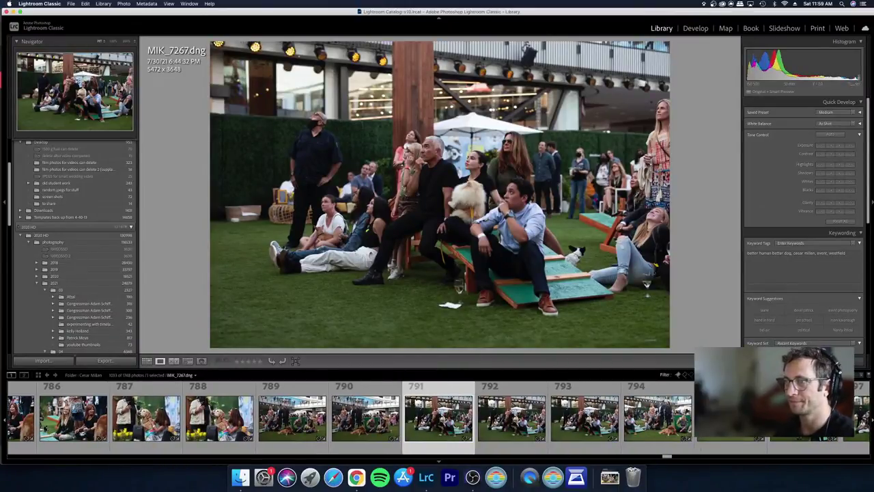
key("Right")
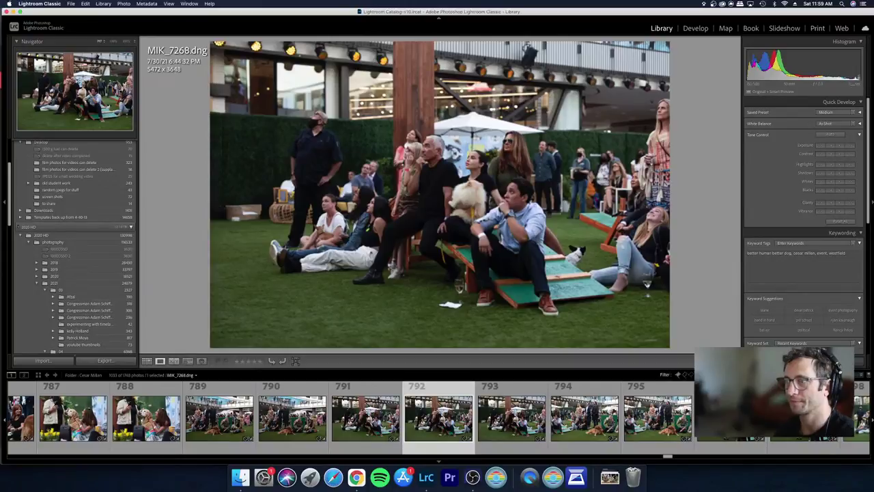
key("Right")
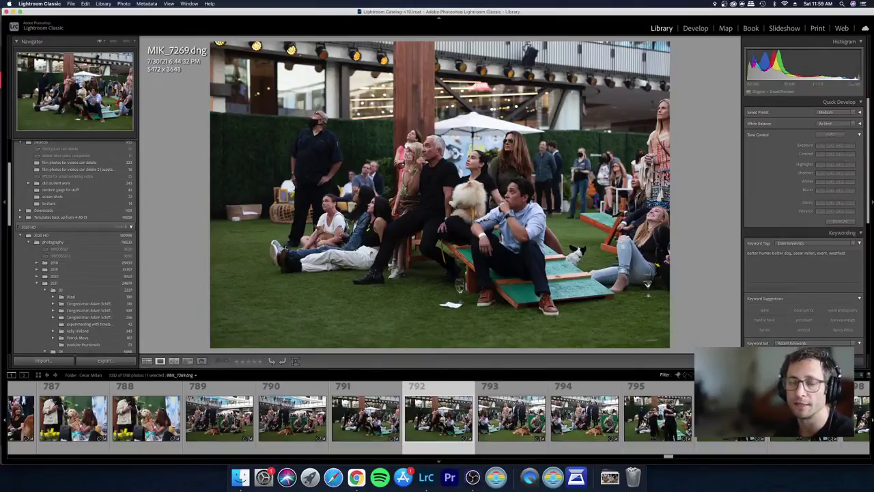
Step: Flip back and forth through crowd shots MIK_7264–MIK_7270 to compare them
key("Left")
key("Left")
key("Left")
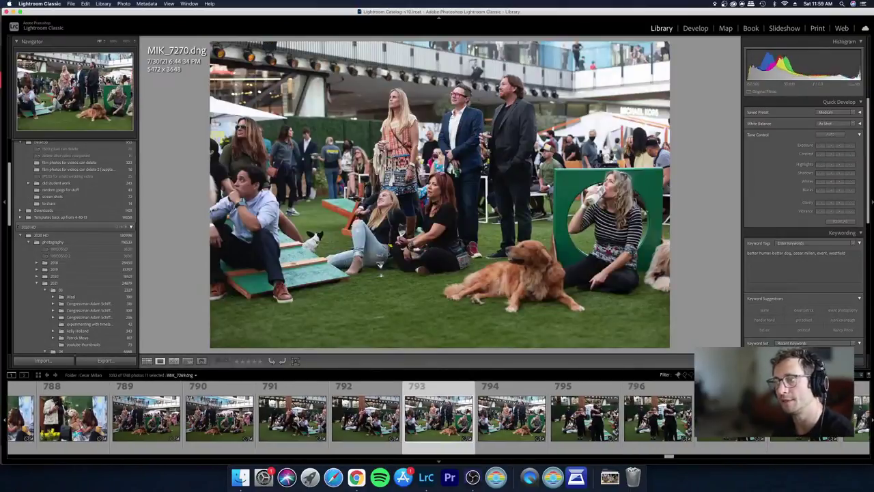
key("Left")
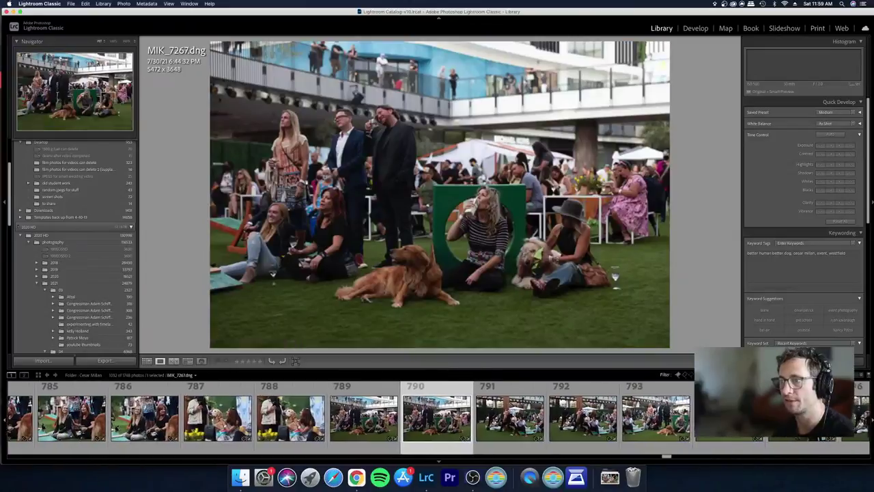
key("Left")
key("Left")
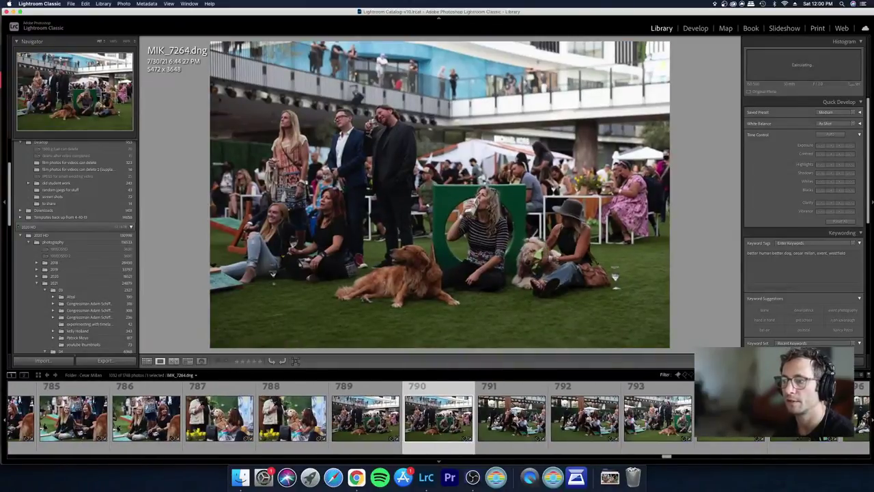
key("Right")
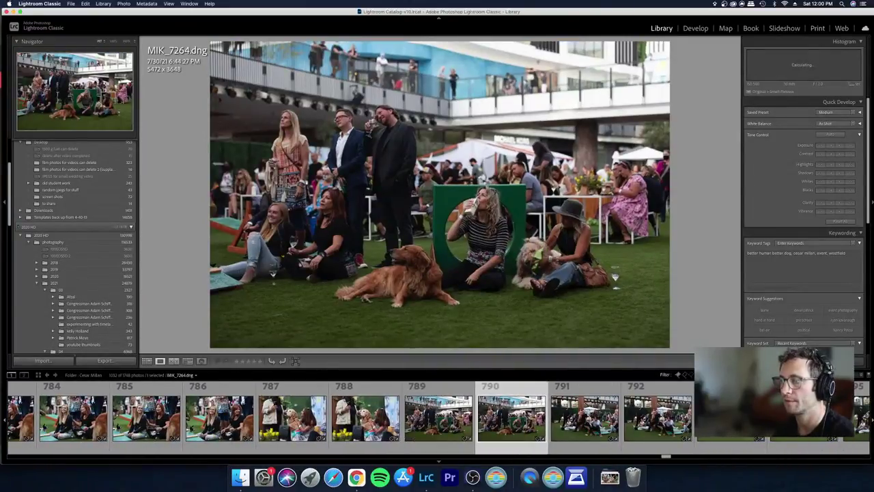
key("Right")
key("Left")
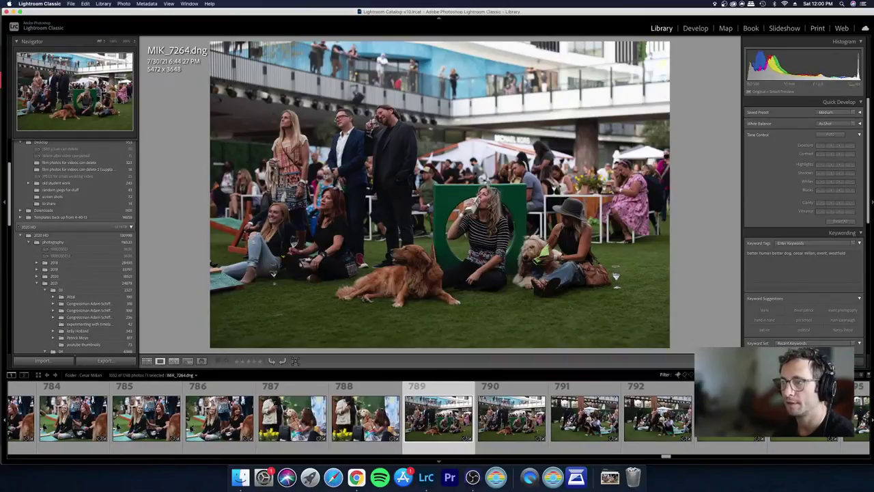
key("Right")
key("Right")
key("Right")
key("Right")
key("Right")
key("Right")
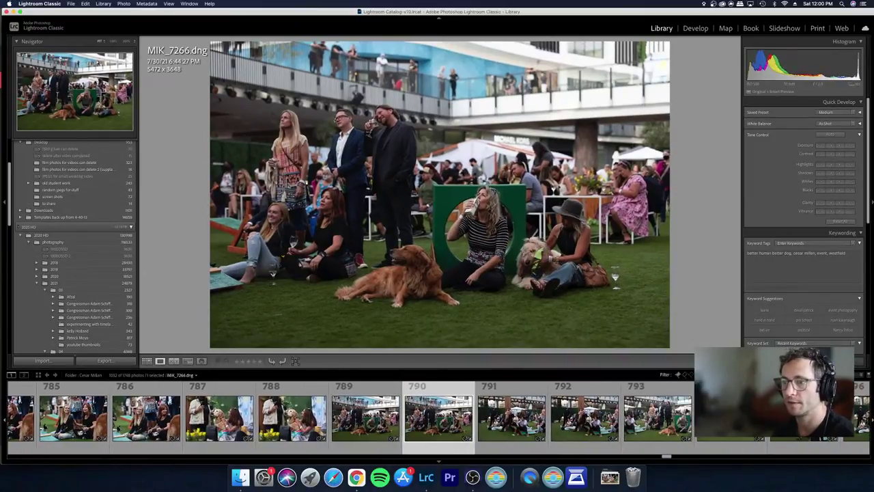
key("Right")
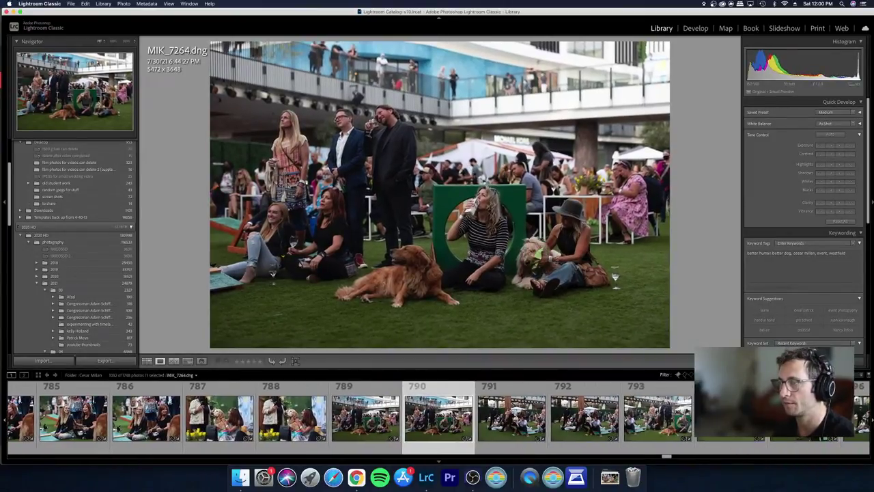
key("Left")
key("Right")
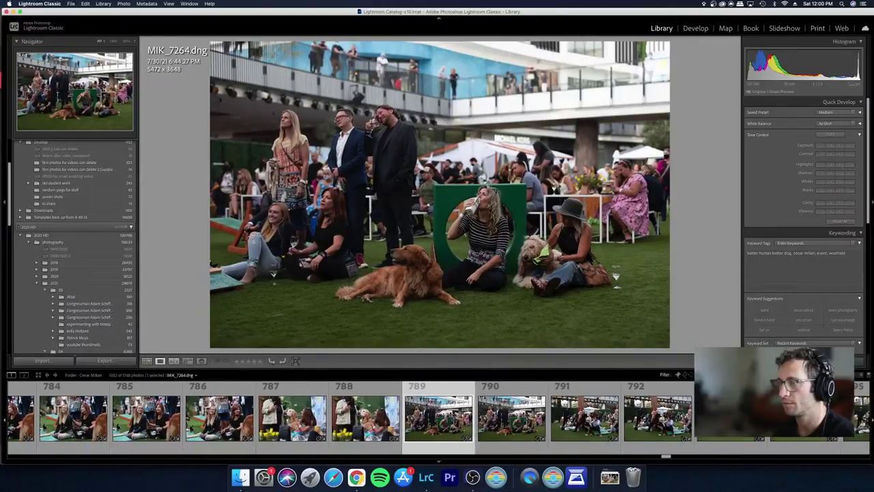
key("Right")
key("Right")
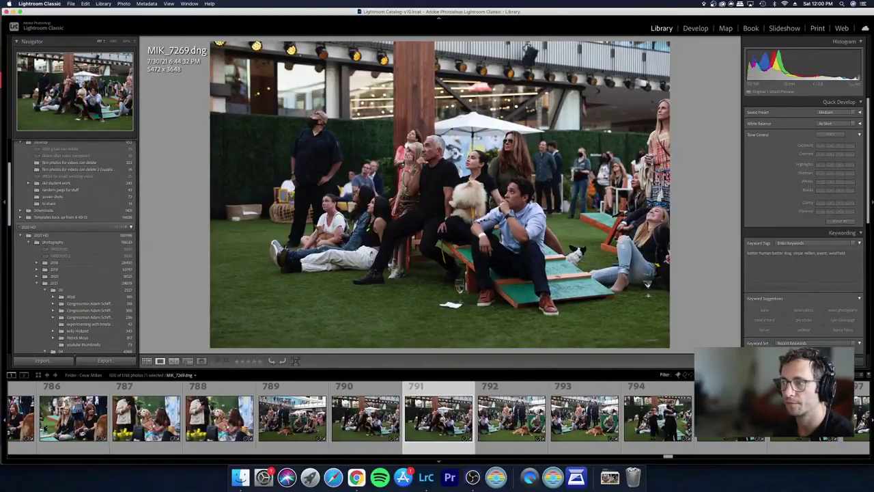
key("Left")
key("Left")
key("Right")
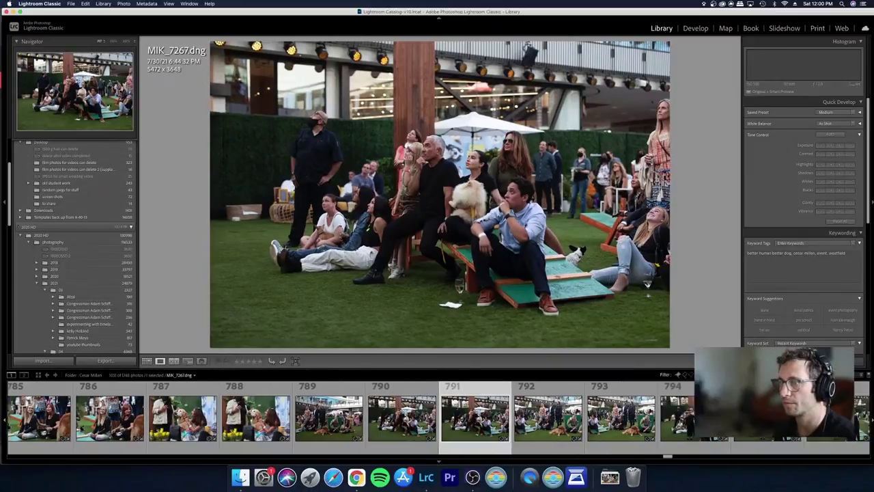
key("Right")
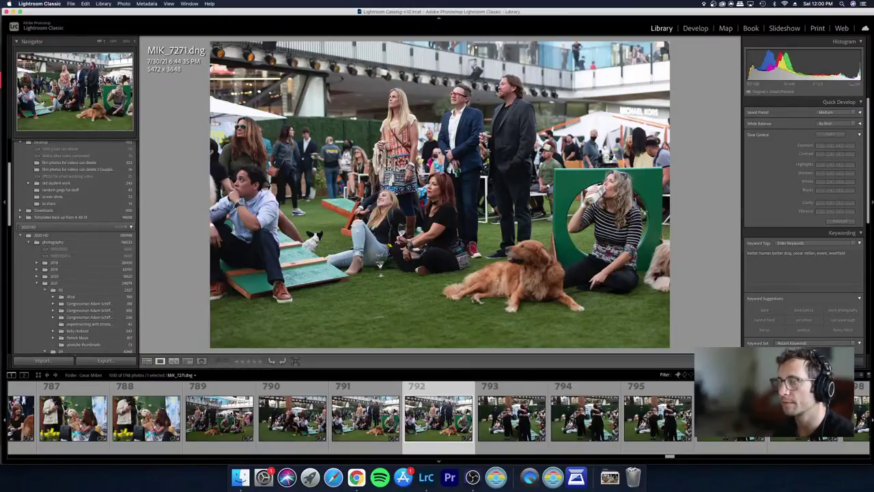
Step: Skim the hugging sequence to the hoop shots, rejecting MIK_7278 and a redundant hoop frame
key("Right")
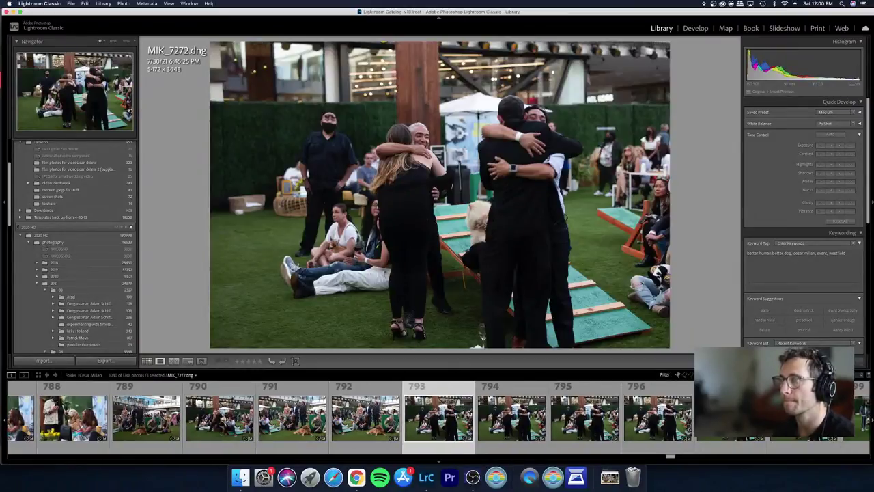
key("Right")
key("Right")
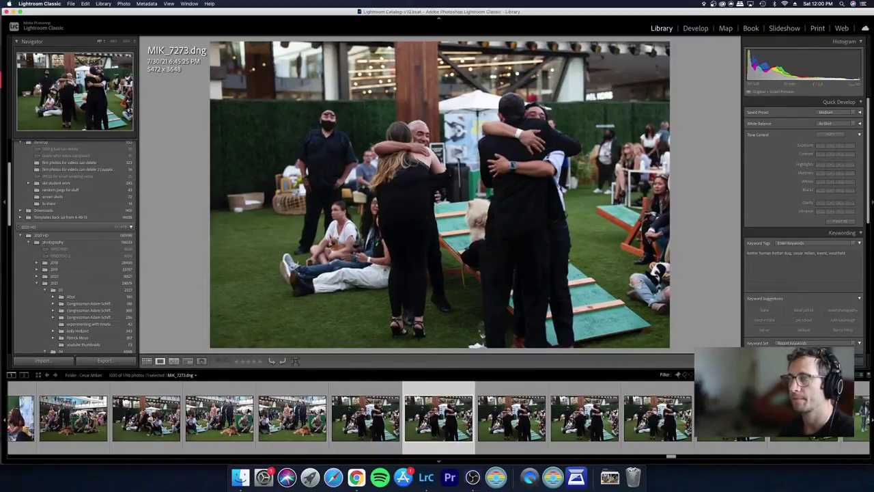
key("Right")
key("Right")
key("Right")
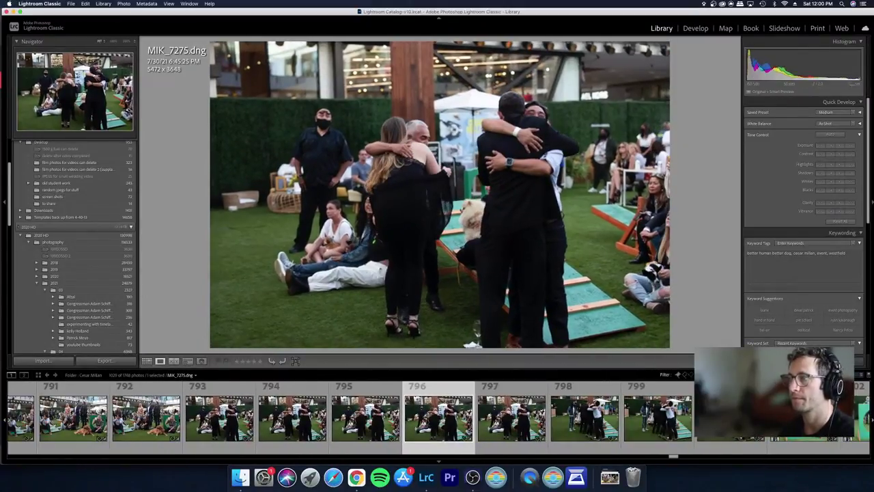
key("Right")
key("Right")
key("Right")
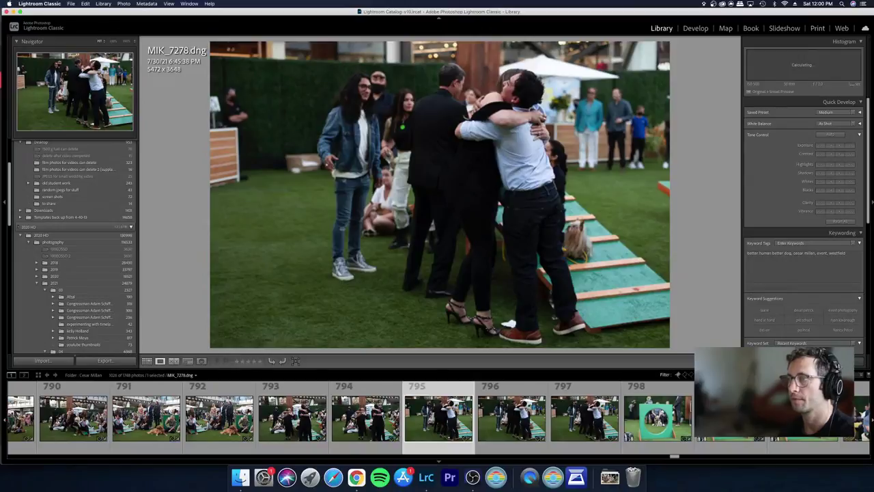
key("Right")
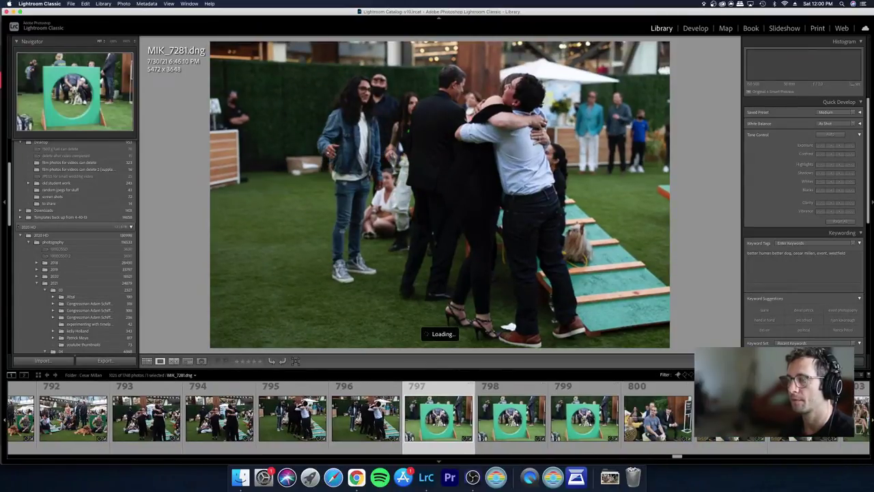
key("Left")
key("Left")
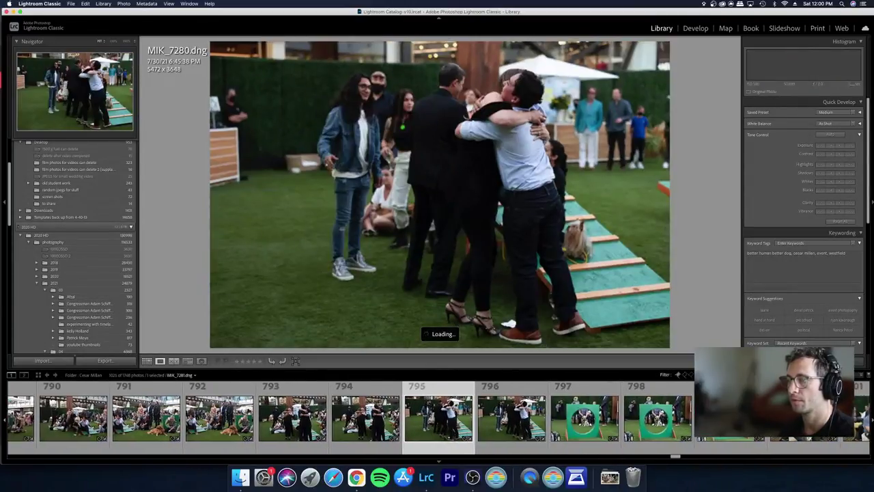
key("x")
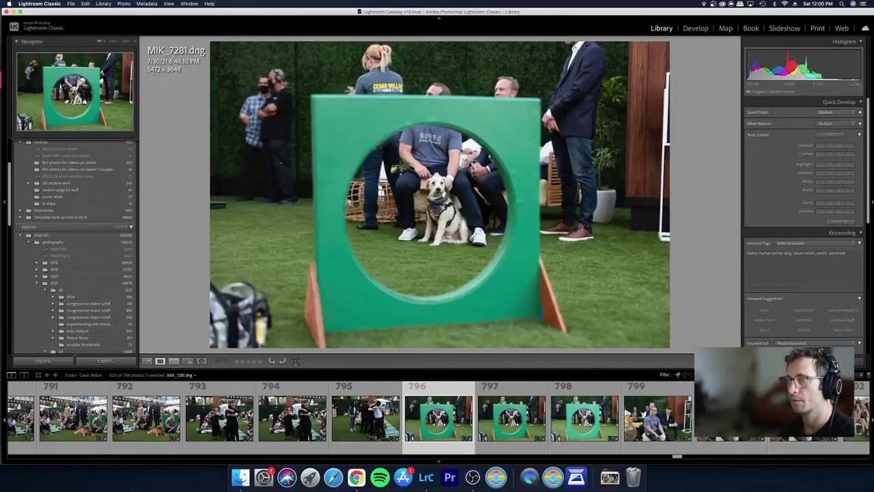
key("Right")
key("Right")
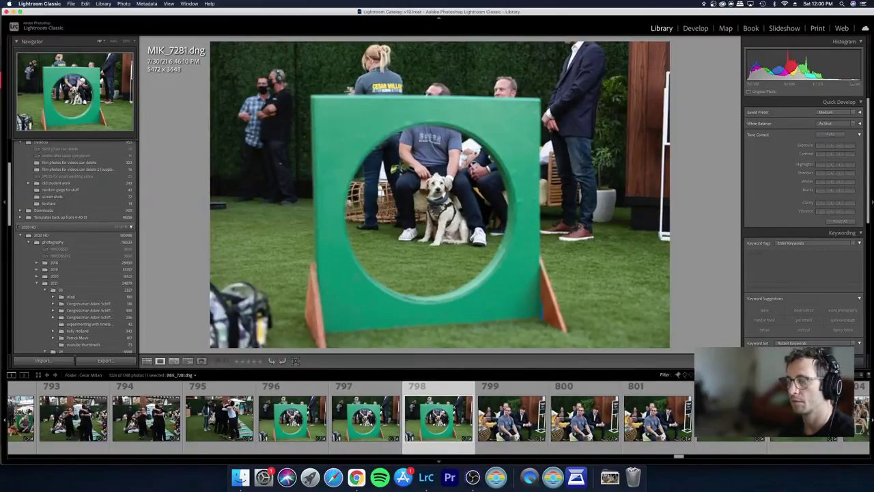
key("Left")
key("Left")
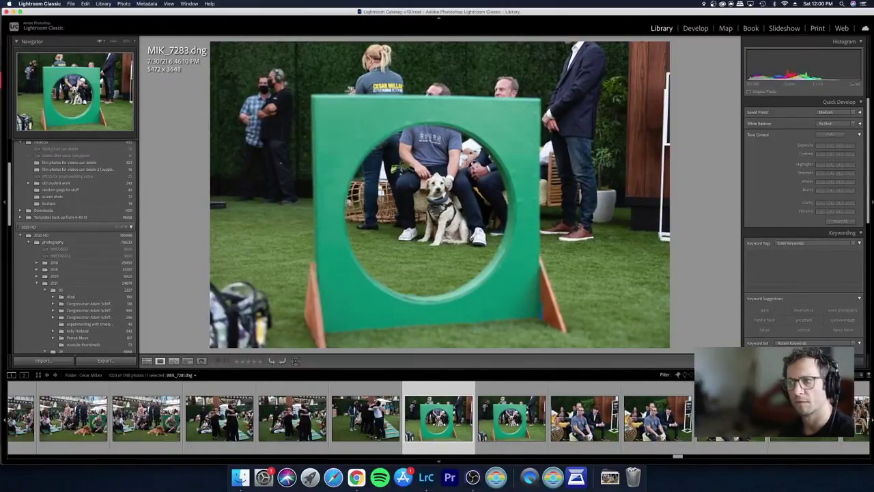
key("Right")
key("x")
key("Right")
key("Right")
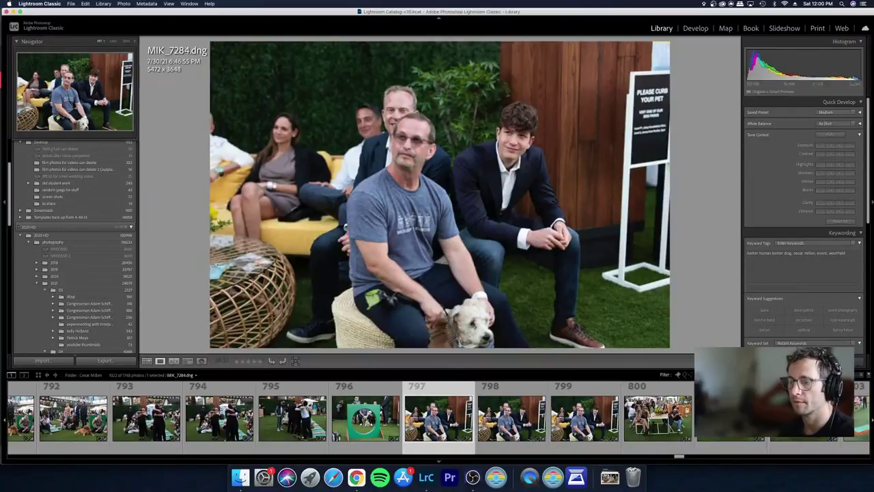
Step: Reject the near-duplicate table shots and open MIK_7287 in Develop
key("Right")
key("x")
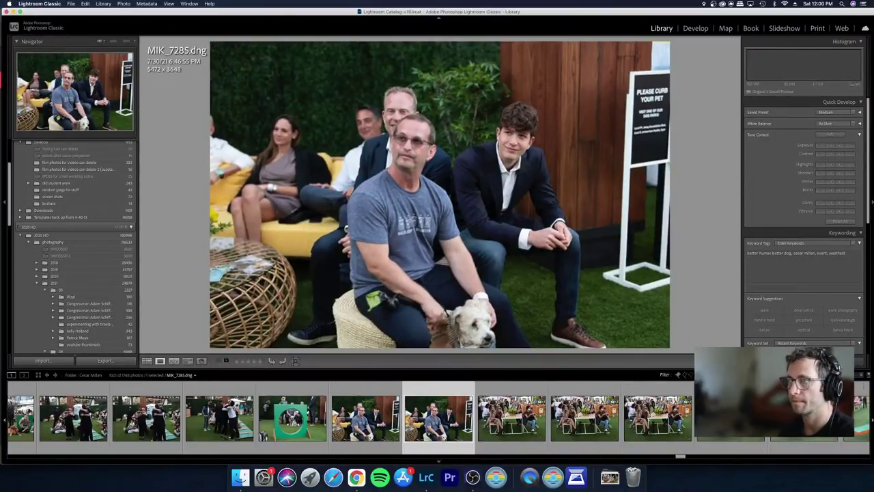
key("x")
key("Right")
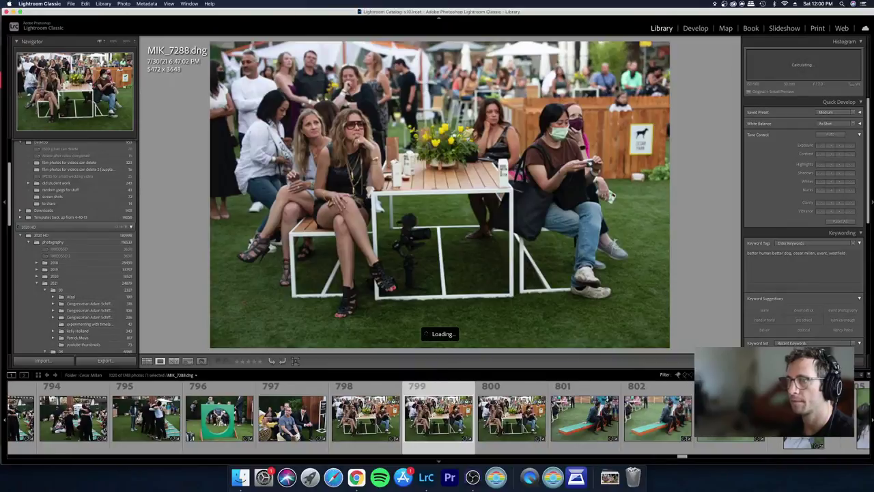
key("x")
key("x")
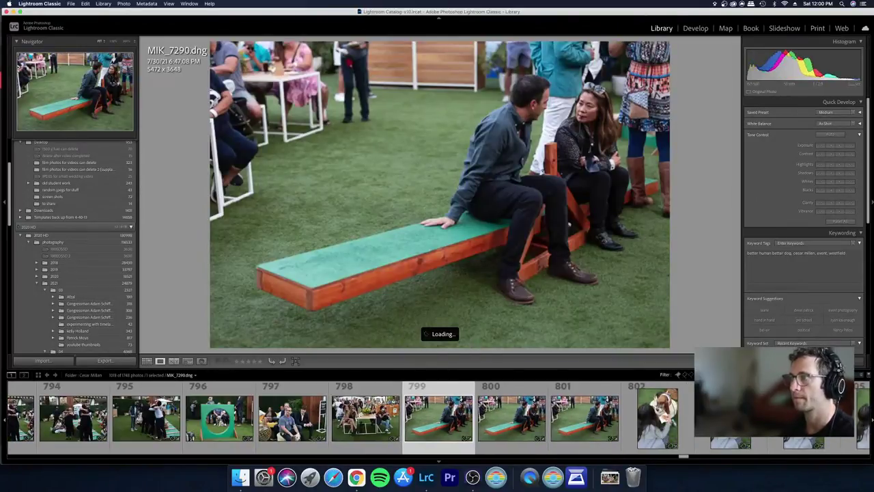
key("d")
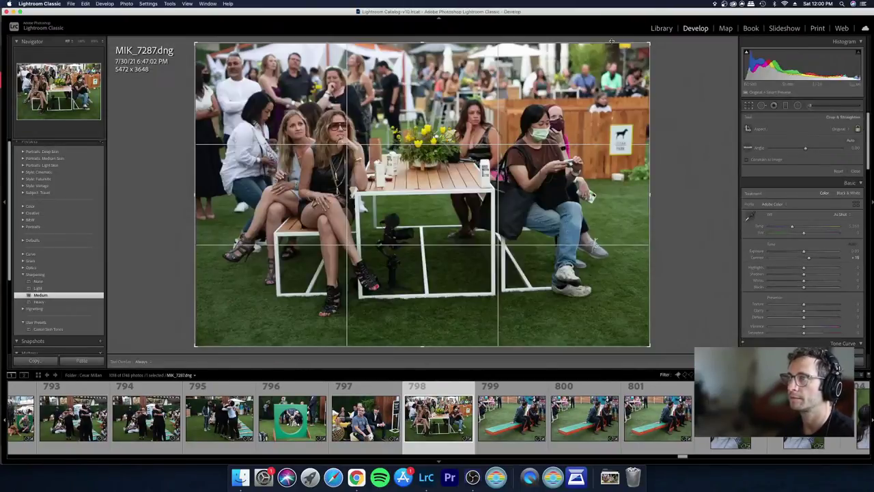
Step: Level MIK_7287 with a slight crop rotation to 5265 x 3510 and apply it
mouse_move(652, 43)
left_mouse_down()
mouse_move(653, 33)
mouse_move(657, 51)
left_mouse_up()
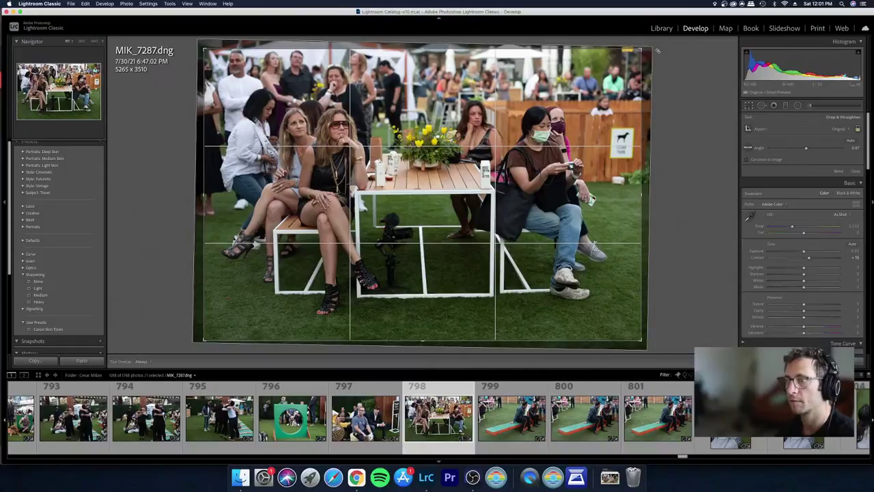
key("Return")
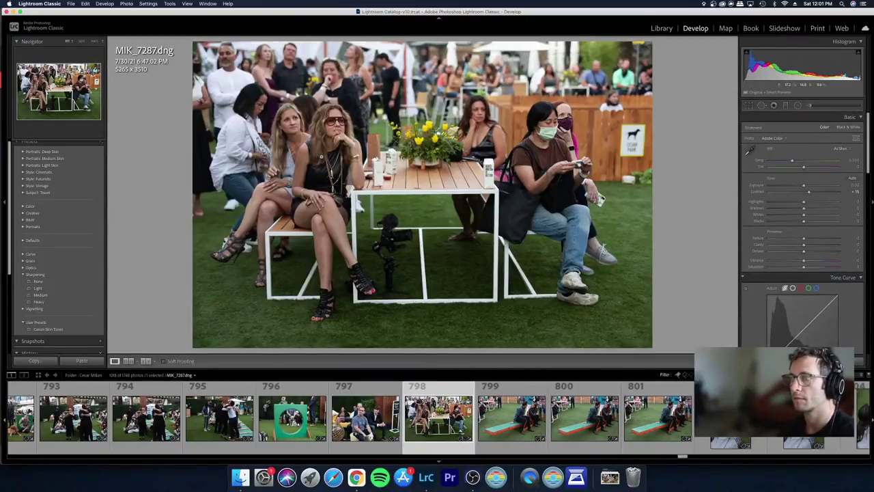
key("Right")
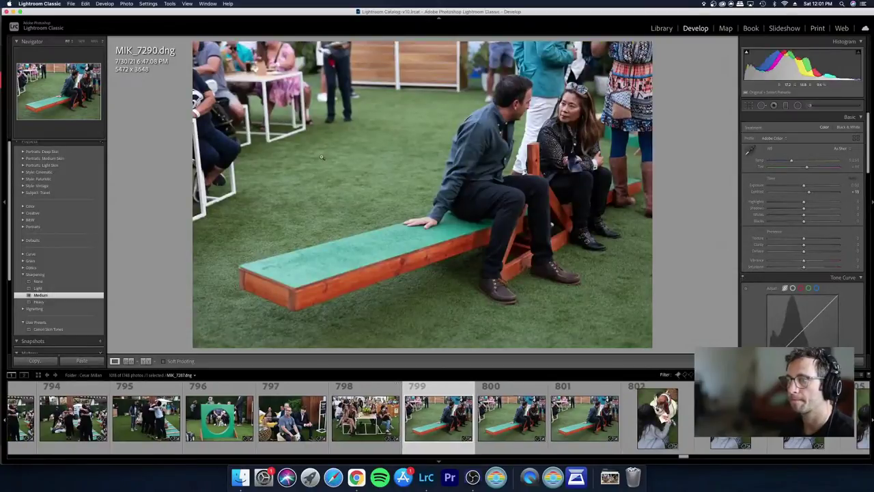
key("Right")
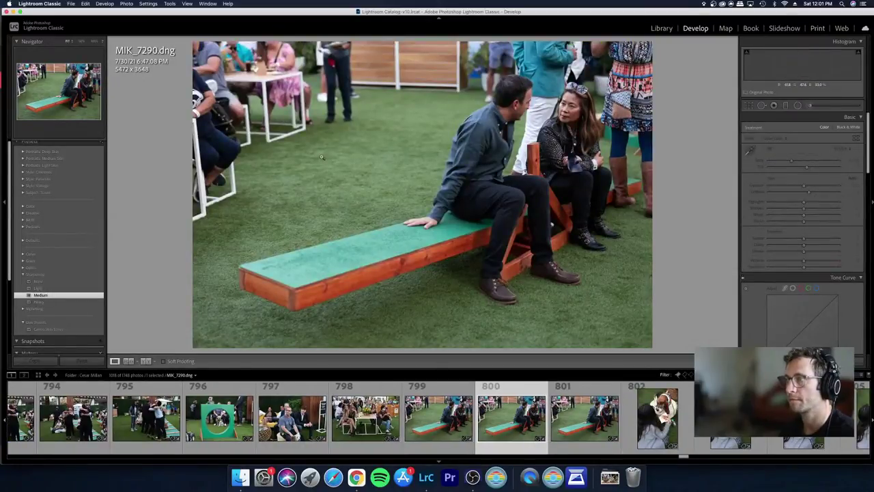
Step: Compare the seesaw shots and reject the duplicate frame
key("Right")
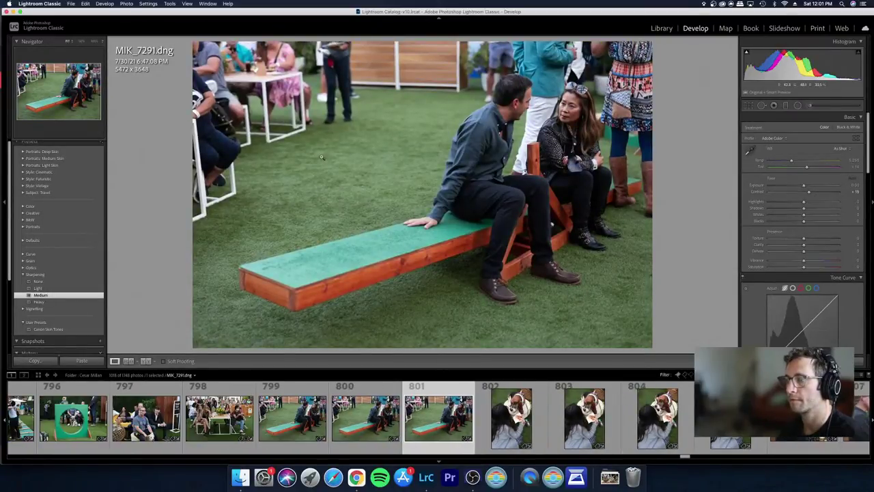
key("Right")
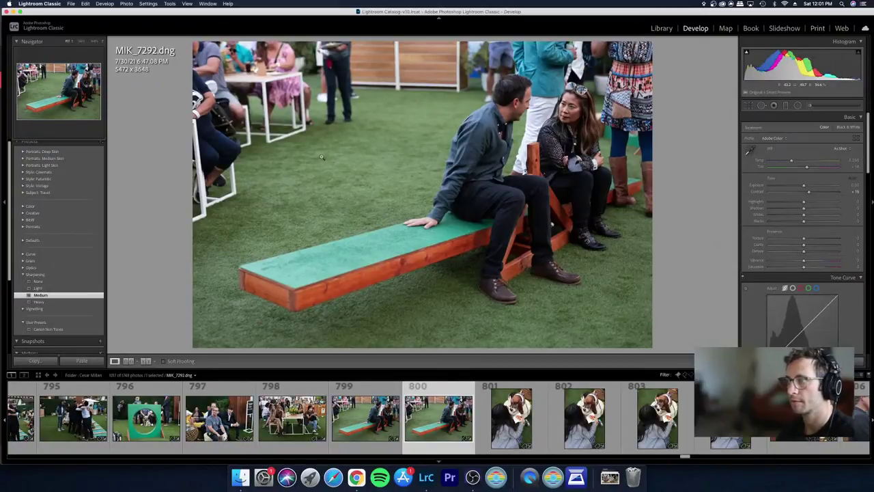
key("Left")
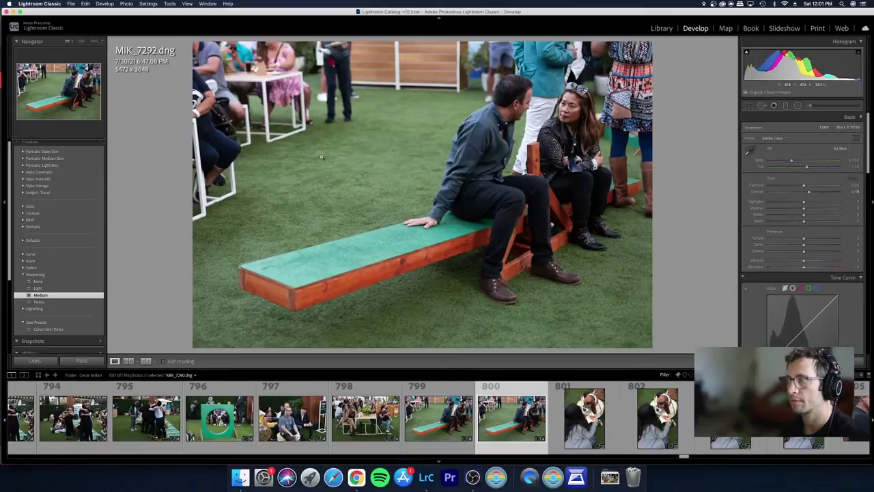
key("Right")
key("x")
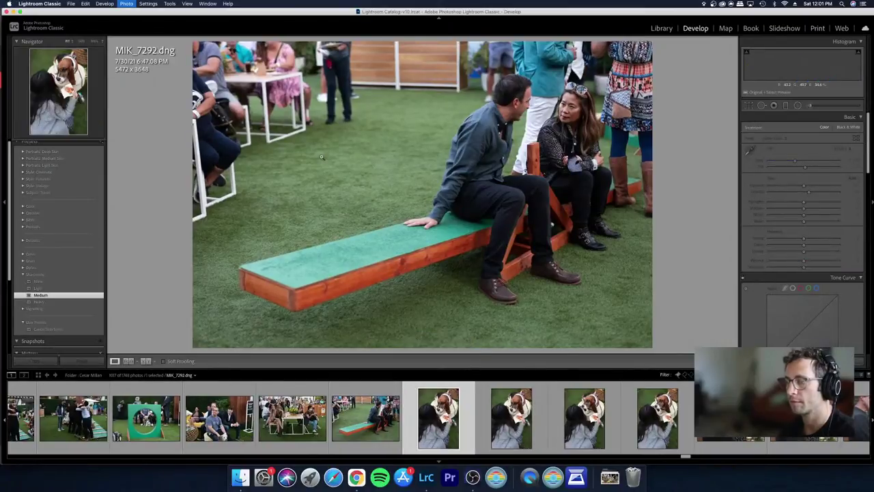
Step: In the Grid, reject the duplicate dog-and-pizza shot and view the kept one in Loupe
key("g")
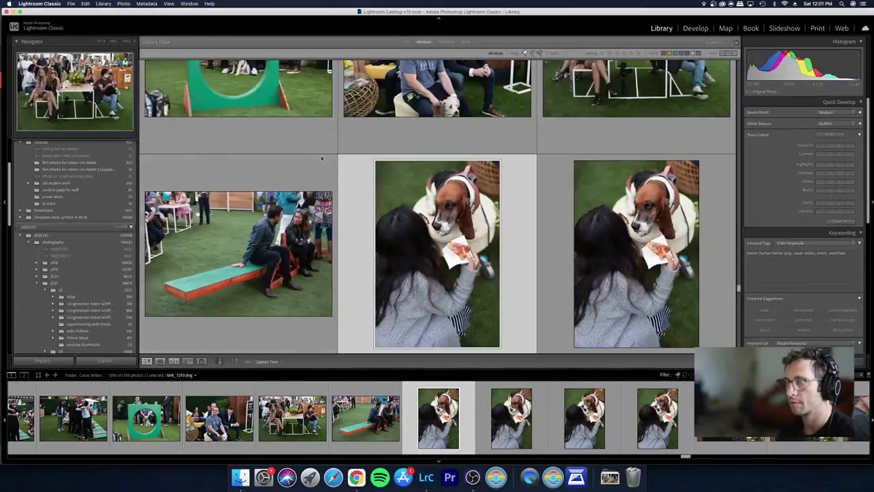
key("x")
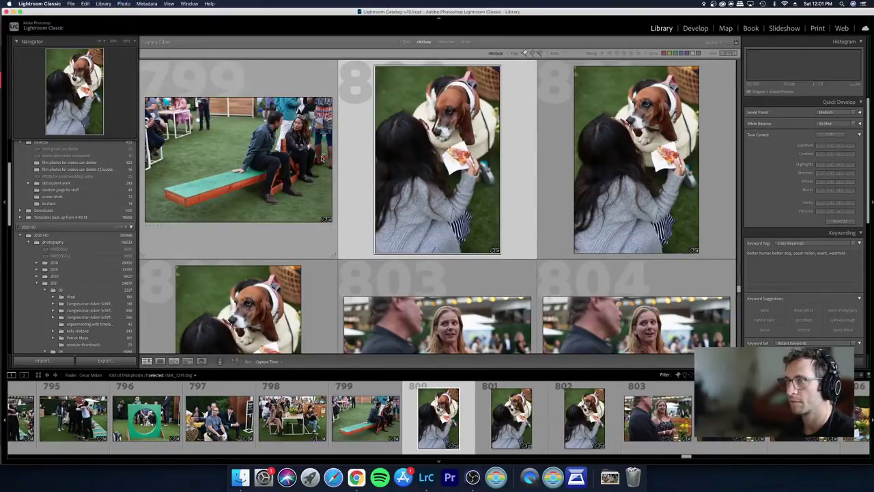
key("Left")
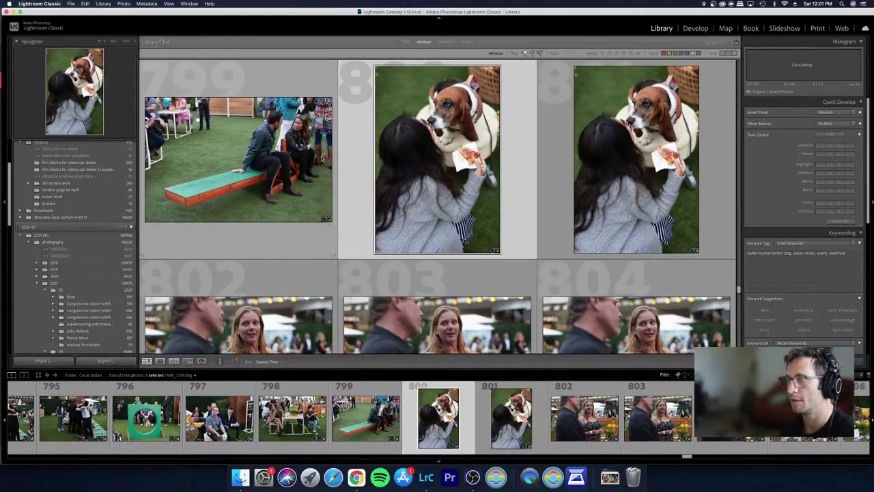
key("e")
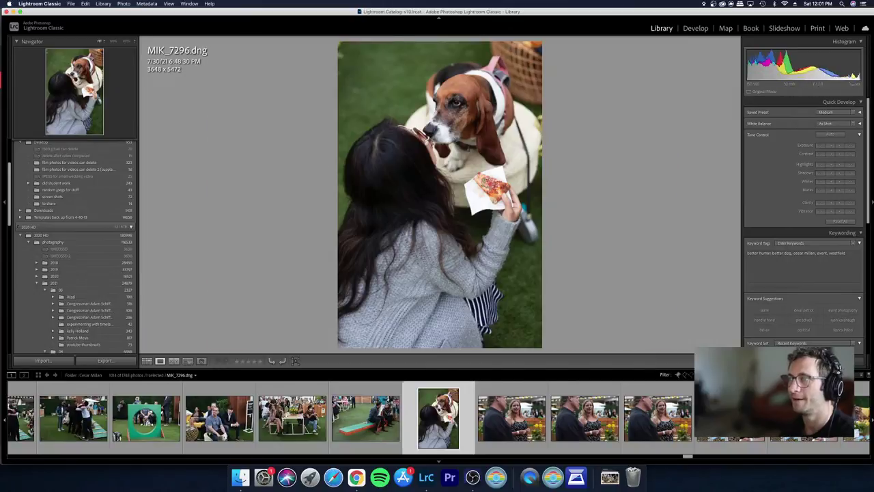
Step: Step through the similar sofa shots and reject MIK_7303
key("Right")
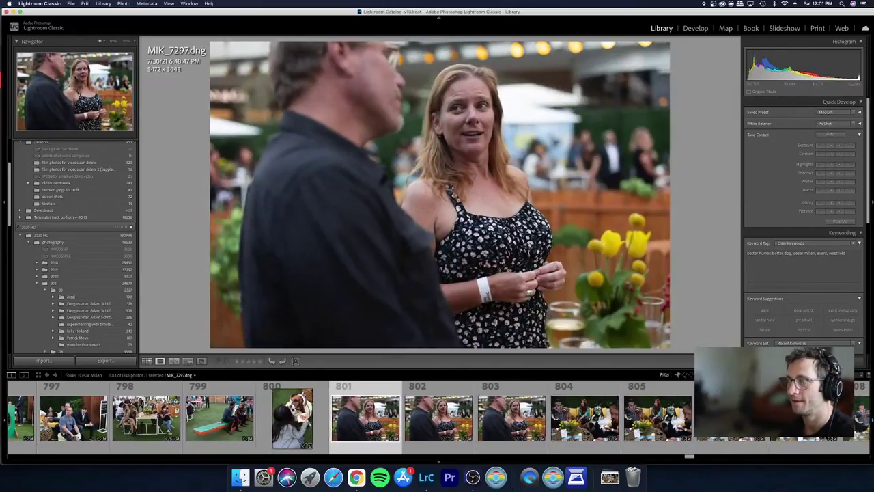
key("Right")
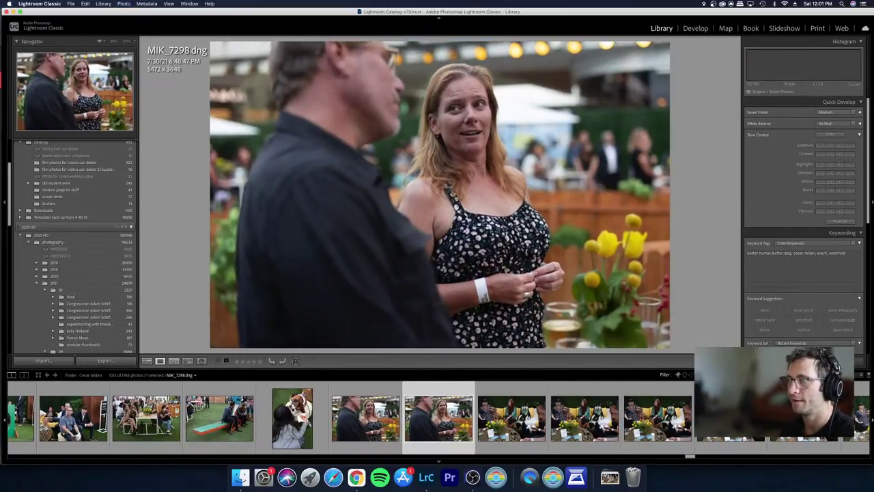
key("Right")
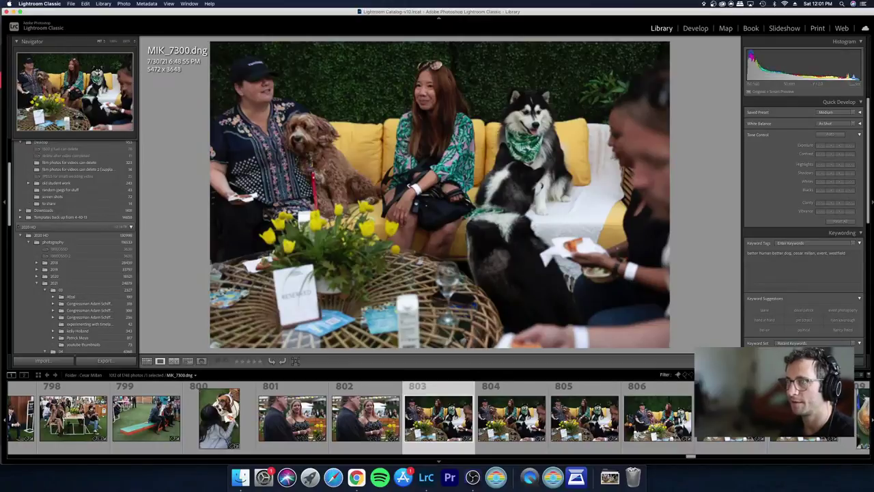
key("Right")
key("Right")
key("Right")
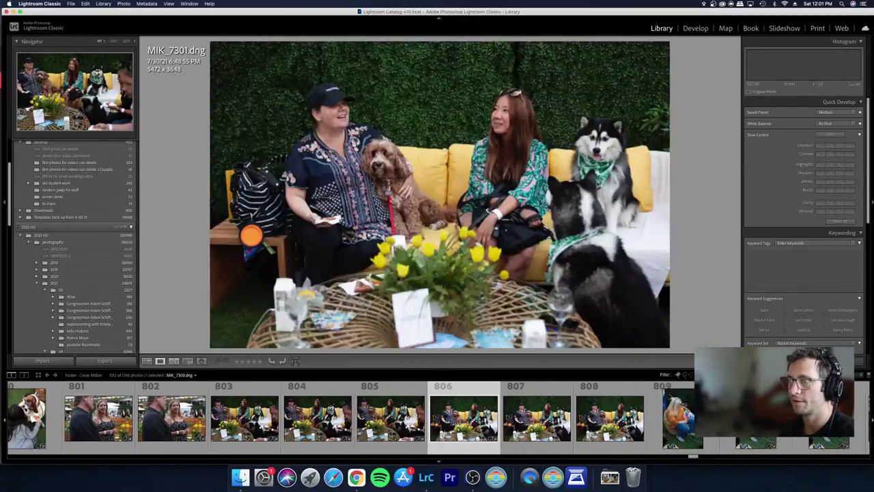
key("Right")
key("Right")
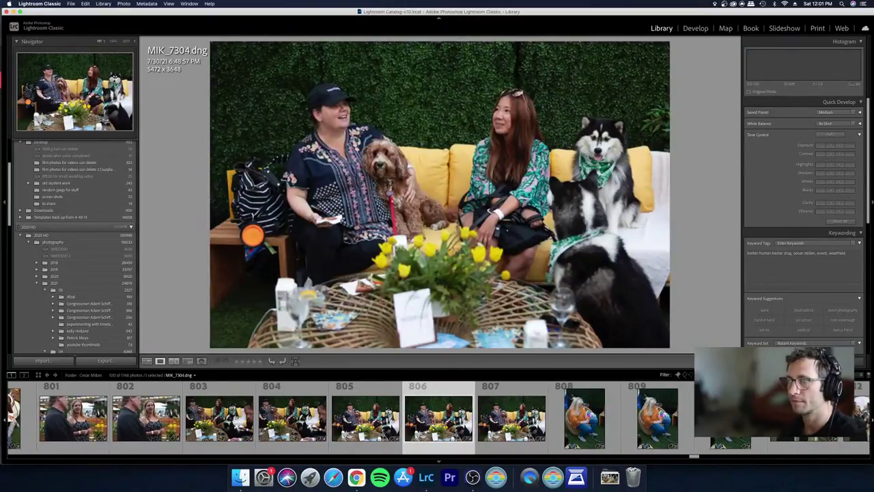
key("Left")
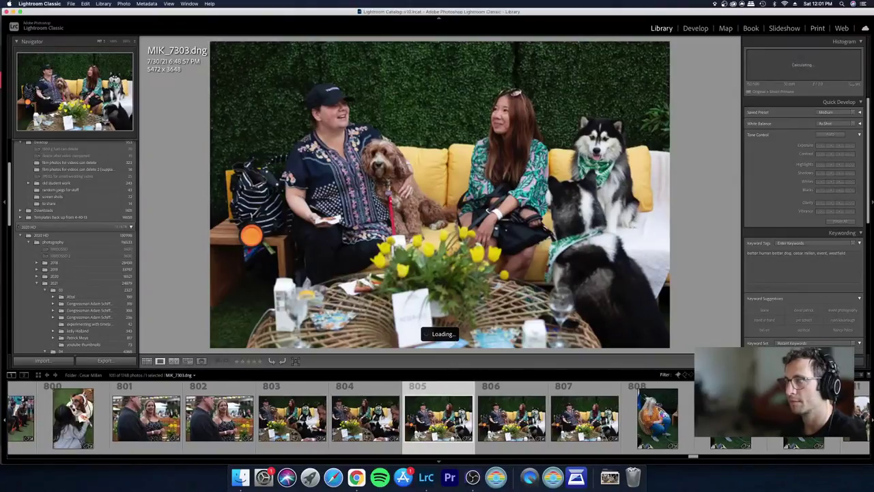
key("x")
Step: Reject the duplicate wicker-chair shot MIK_7307 and open MIK_7306 in Develop
key("Right")
key("Right")
key("Right")
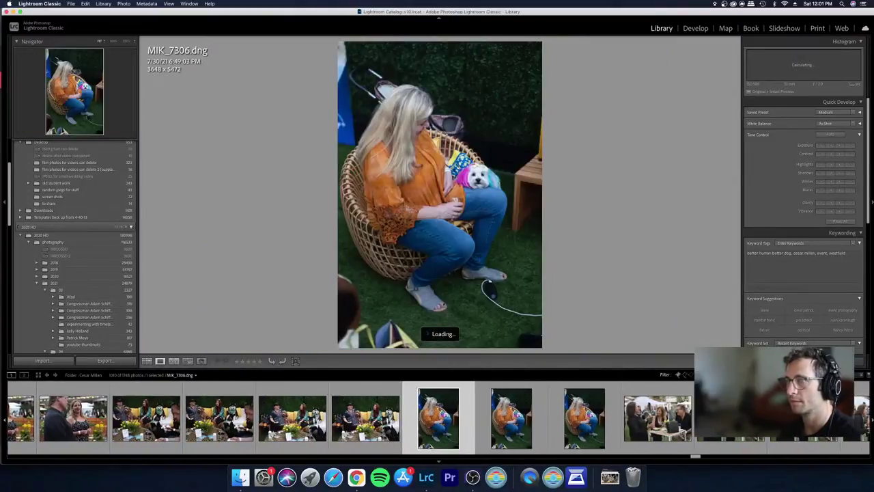
key("Right")
key("x")
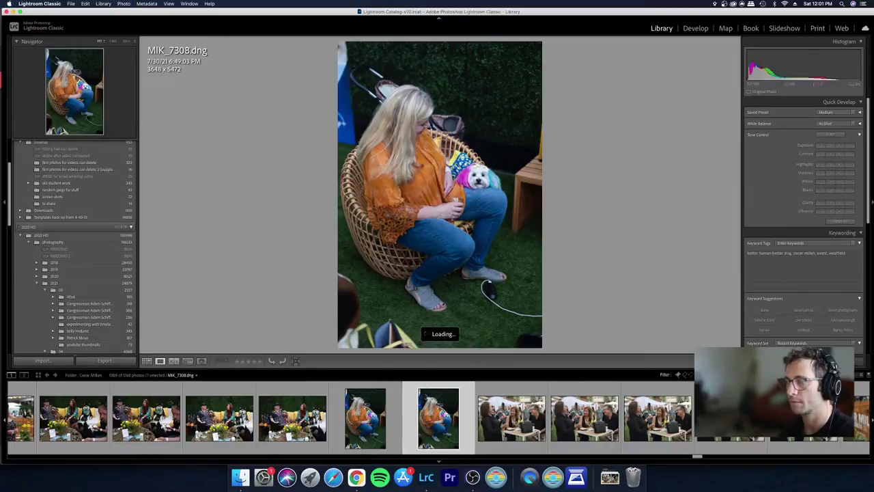
key("Right")
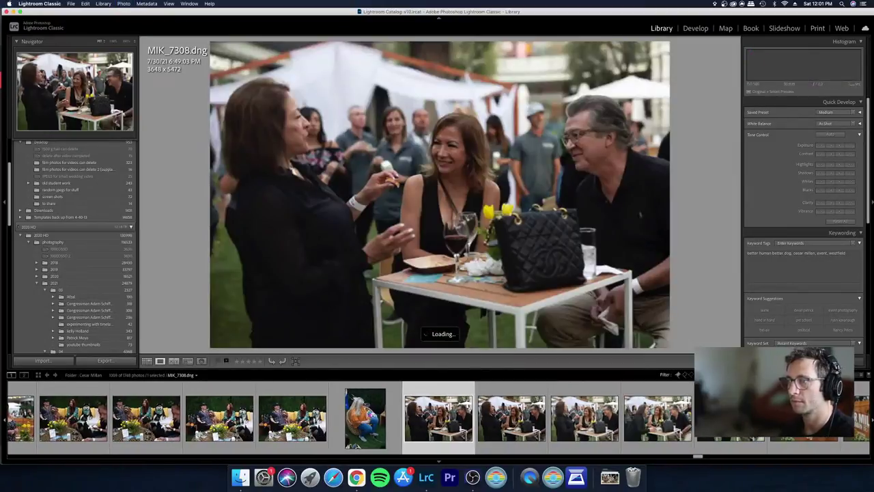
key("Left")
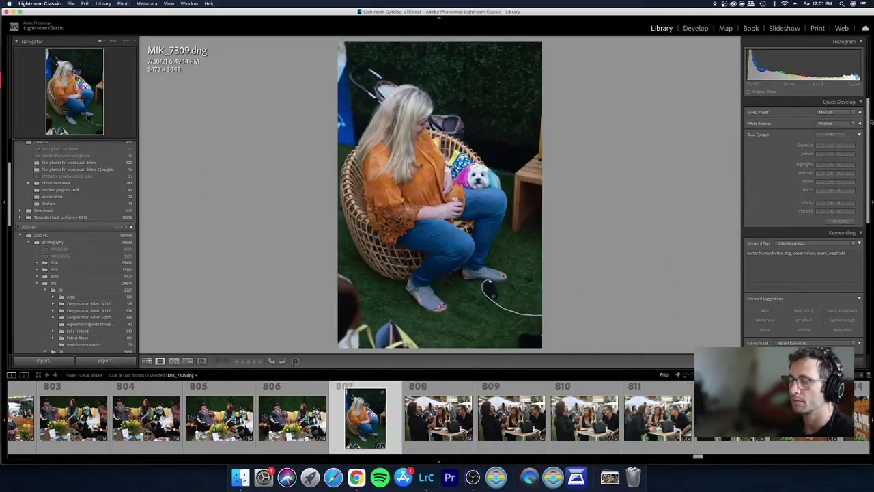
key("d")
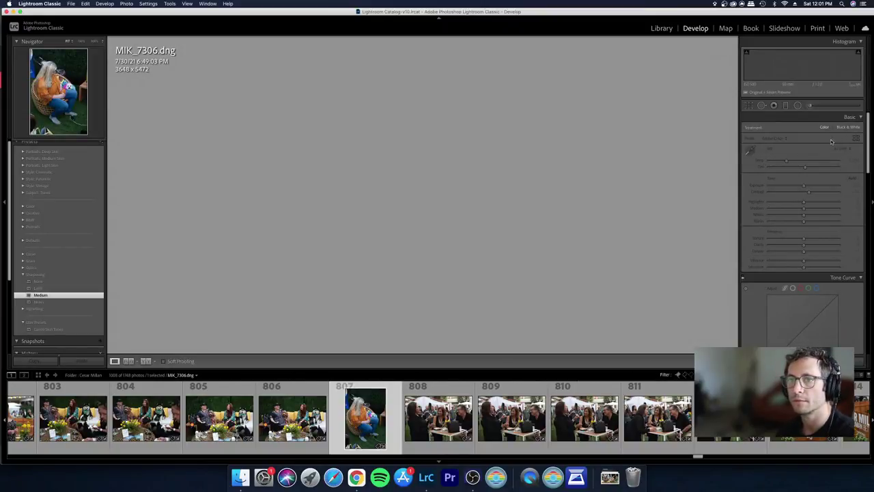
Step: Set a custom white balance temperature, compare frames 808 and 809, then show the Library Grid
left_click(792, 160)
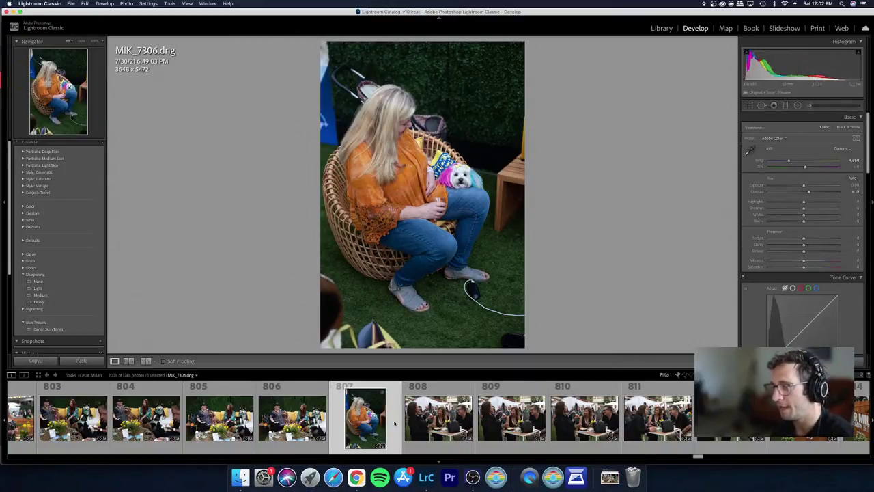
key("Right")
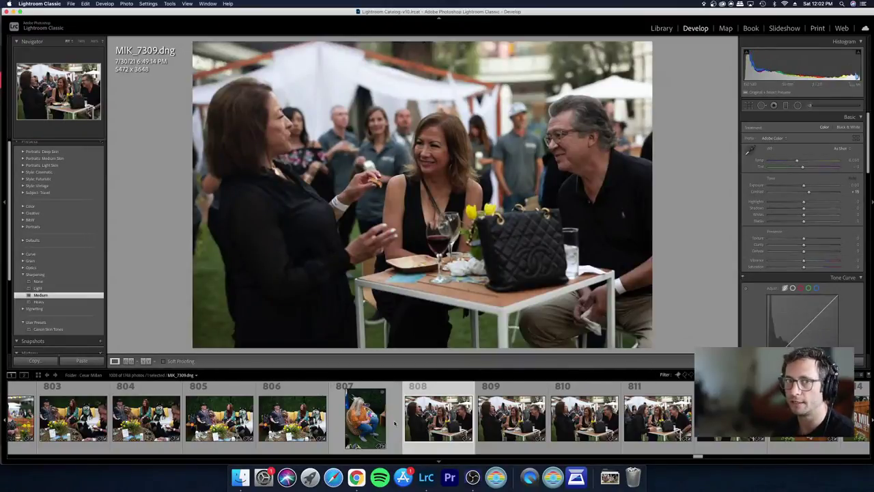
key("Right")
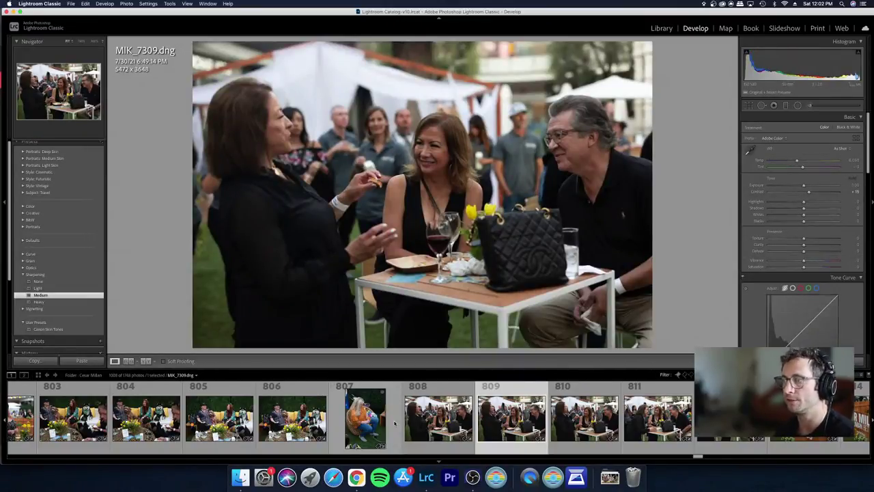
key("Left")
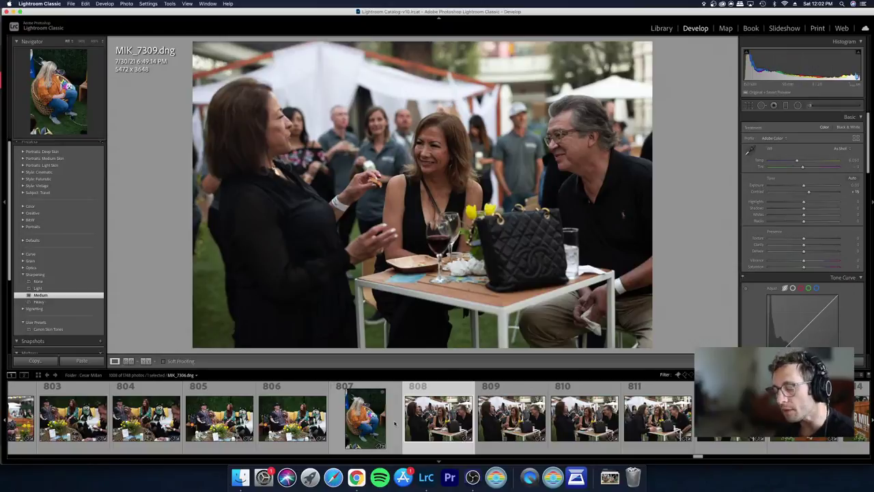
key("g")
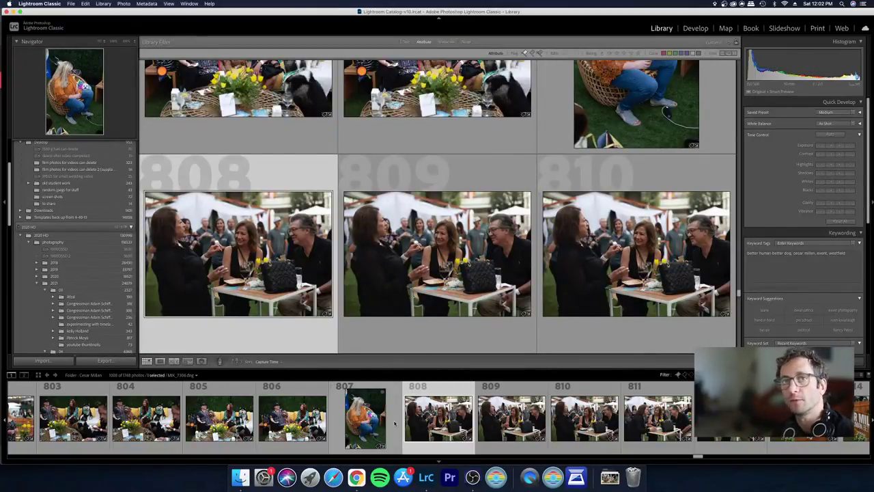
Step: View MIK_7309 full size in Loupe, then return to the Grid
key("Right")
key("Left")
key("e")
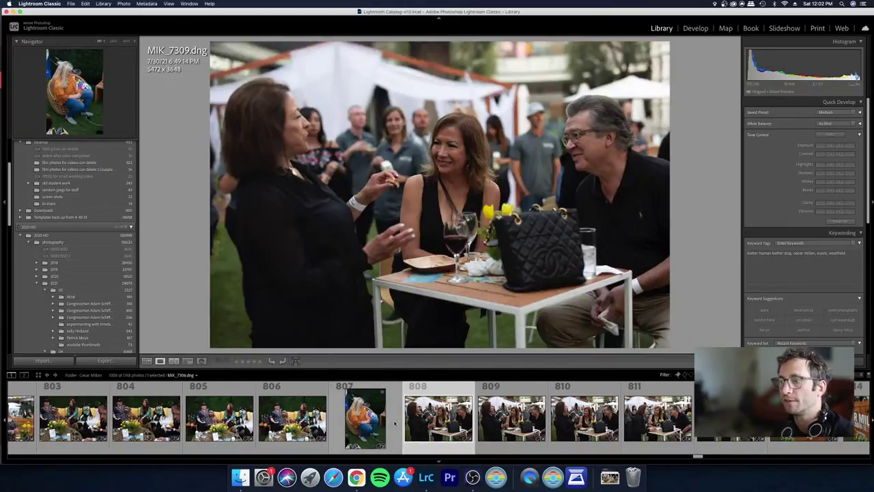
key("Right")
key("g")
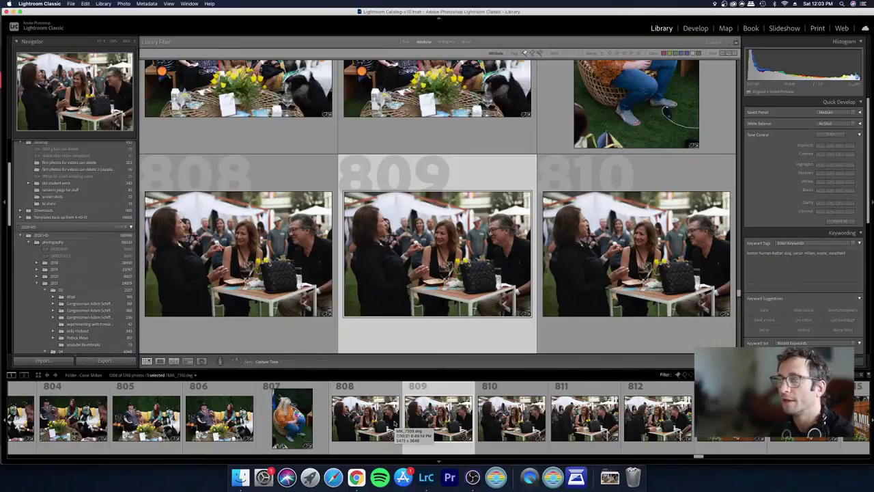
Step: Compare frames 809 and 810 in Loupe and step through the table shots to the fence shots
key("Right")
key("Left")
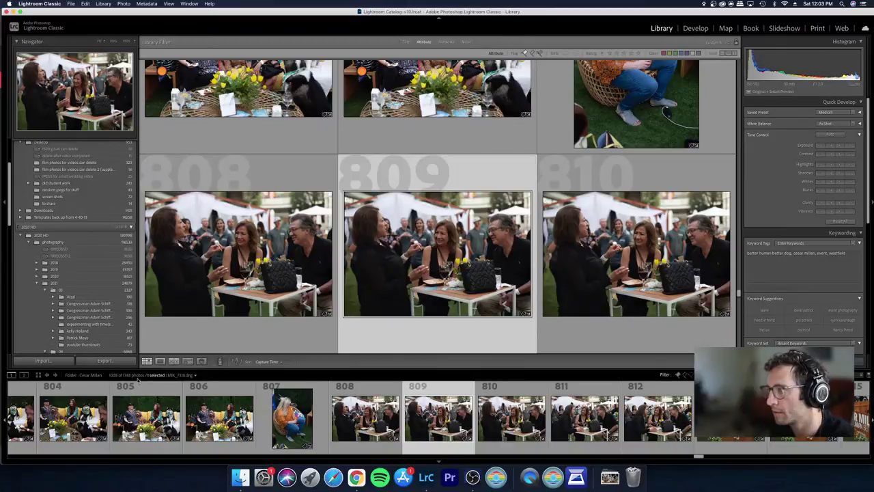
key("e")
key("Right")
key("Right")
key("Right")
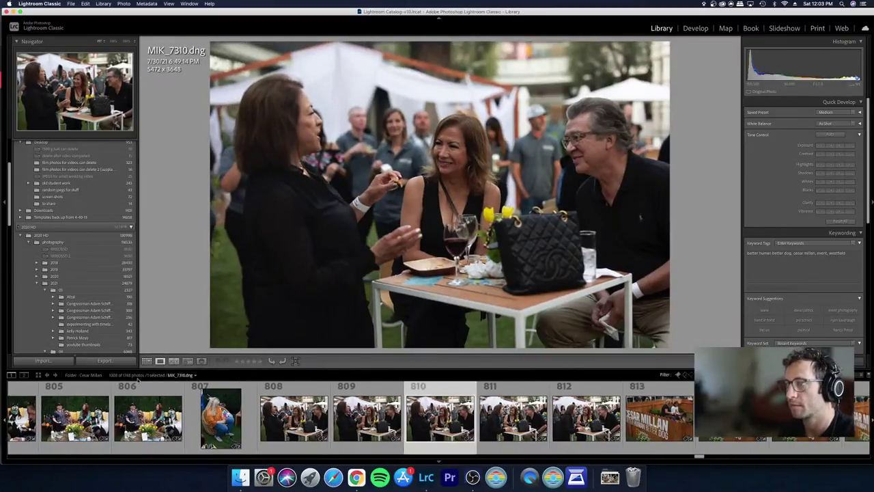
key("Left")
key("Left")
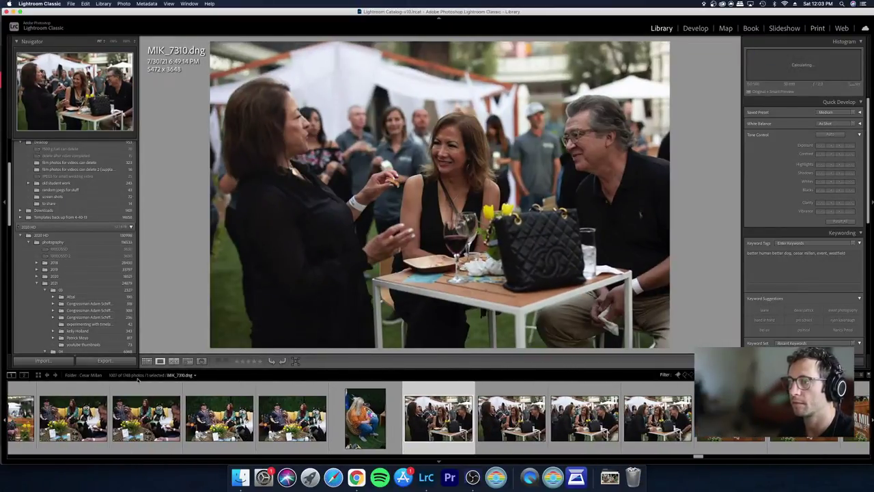
key("Right")
key("Right")
key("Right")
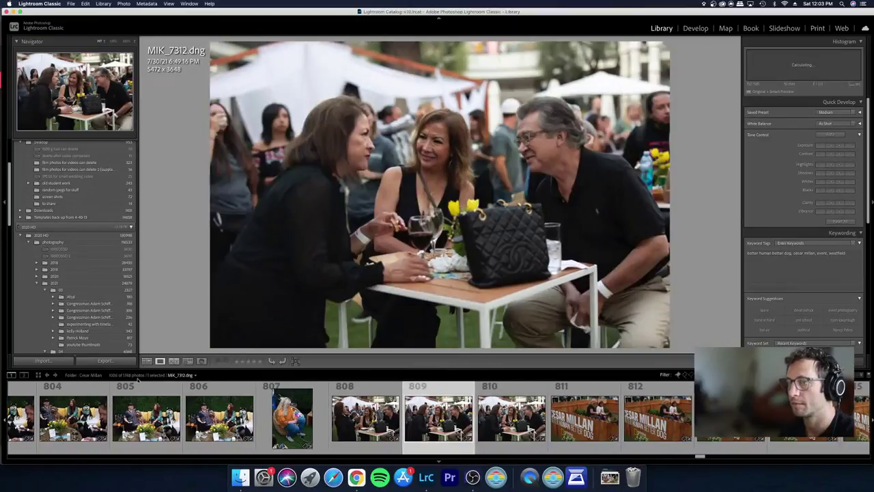
key("Right")
key("Right")
key("Right")
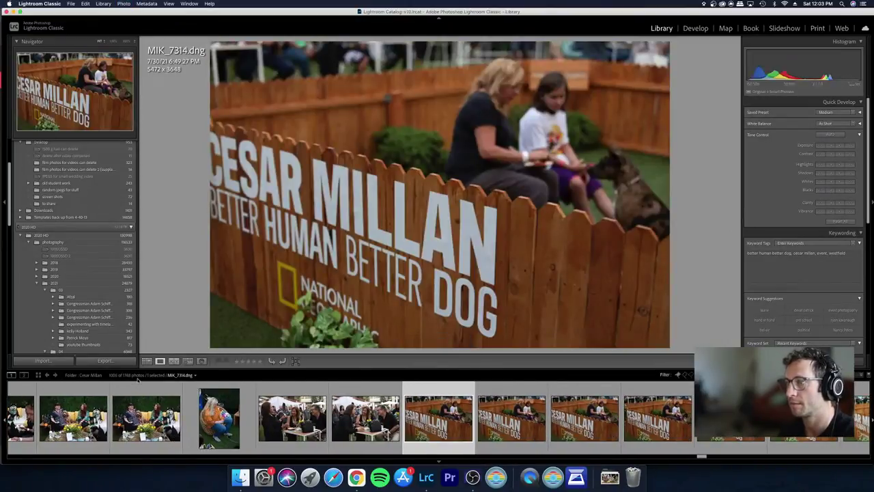
key("Left")
Step: Reject the weaker duplicate fence shots, then select photo 814 in the Grid
key("Right")
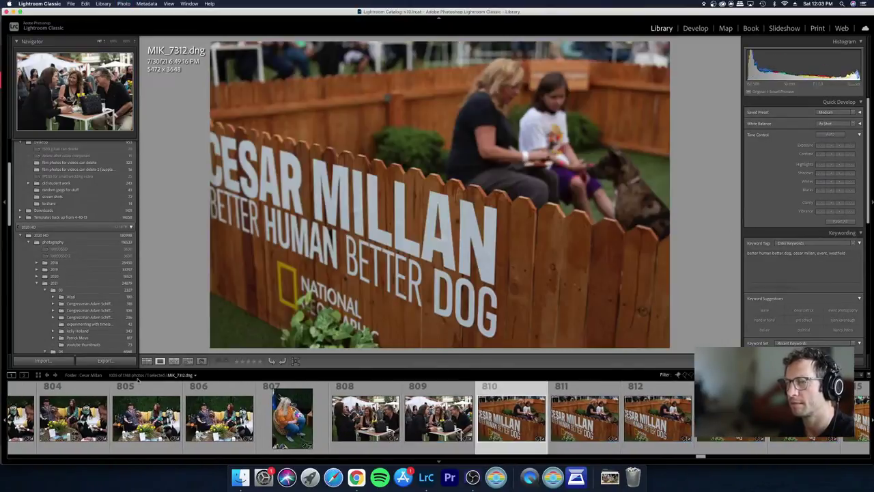
key("Right")
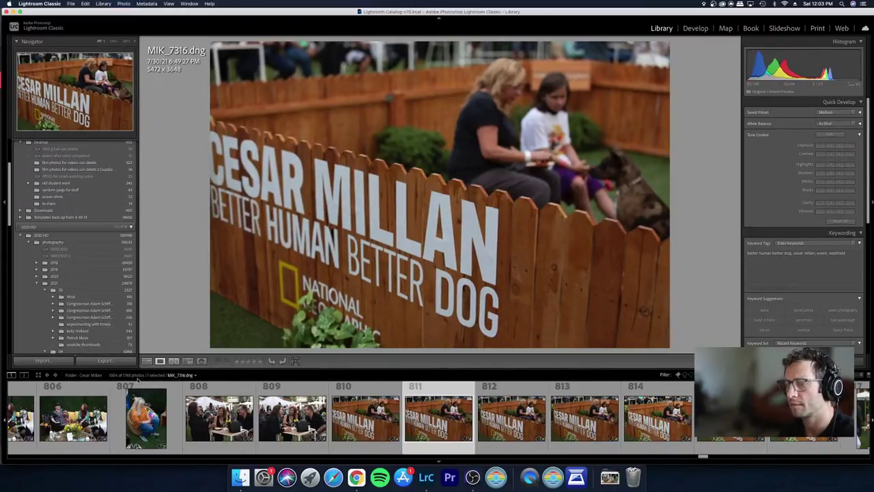
key("x")
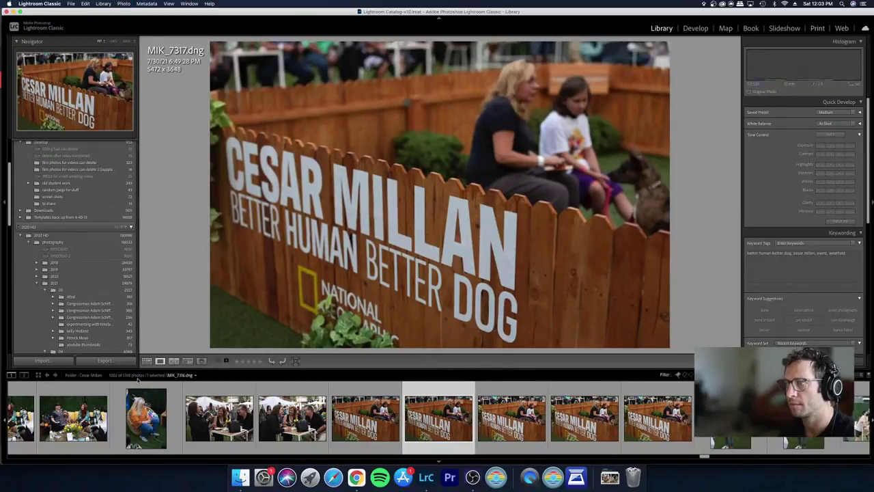
key("x")
key("x")
key("x")
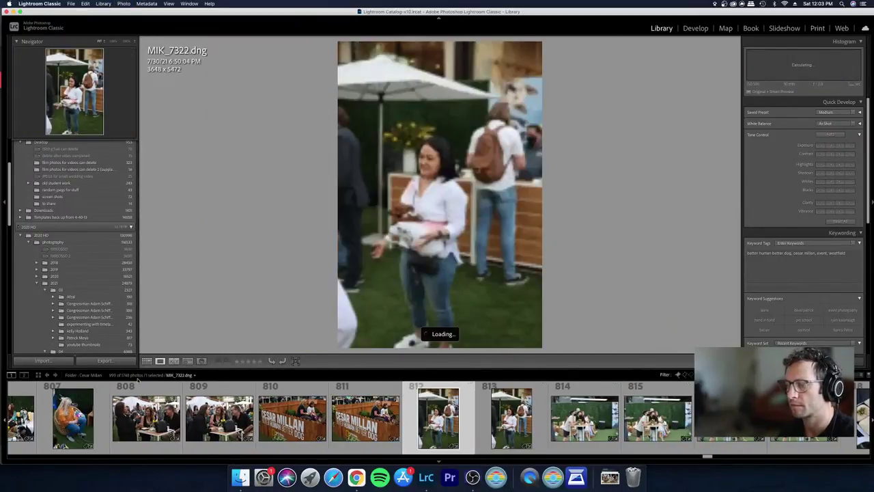
key("Left")
key("Right")
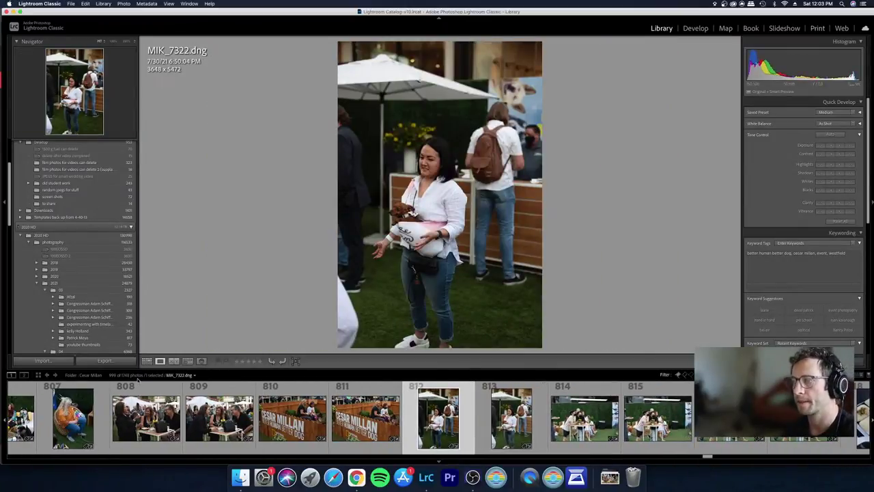
key("Right")
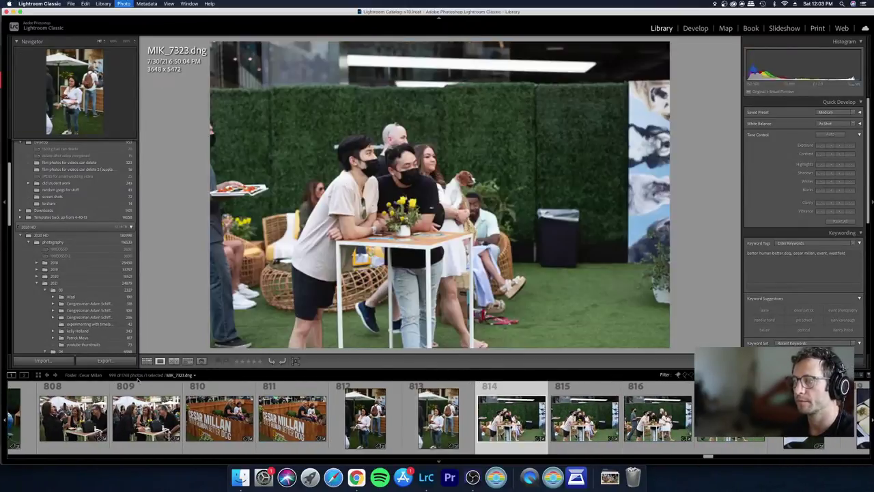
key("g")
key("Right")
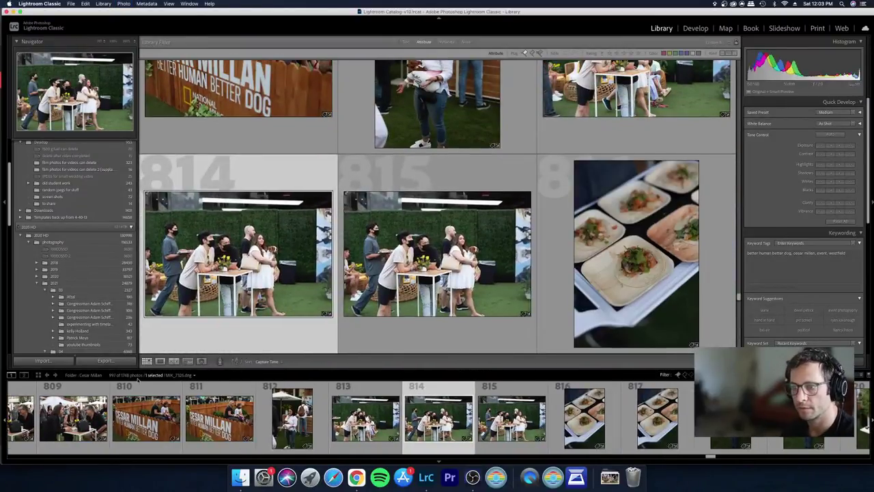
Step: Select frames 813 and 814 and raise both exposures from +0.10 to +0.20 with auto-sync
key("Left")
key("Right")
key("Left")
key("j")
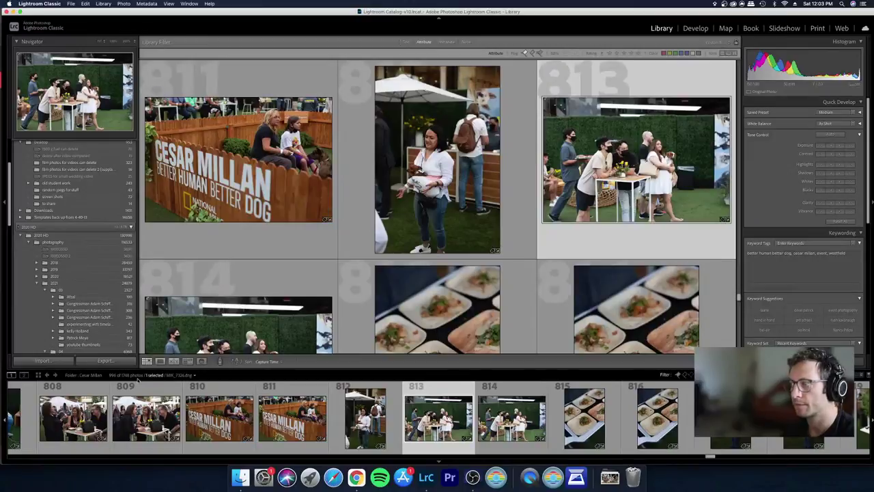
key("e")
key("d")
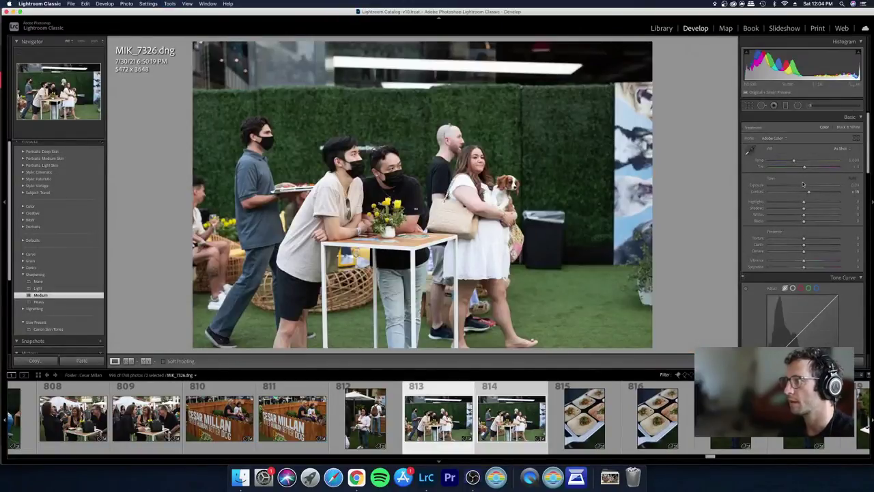
key("equal")
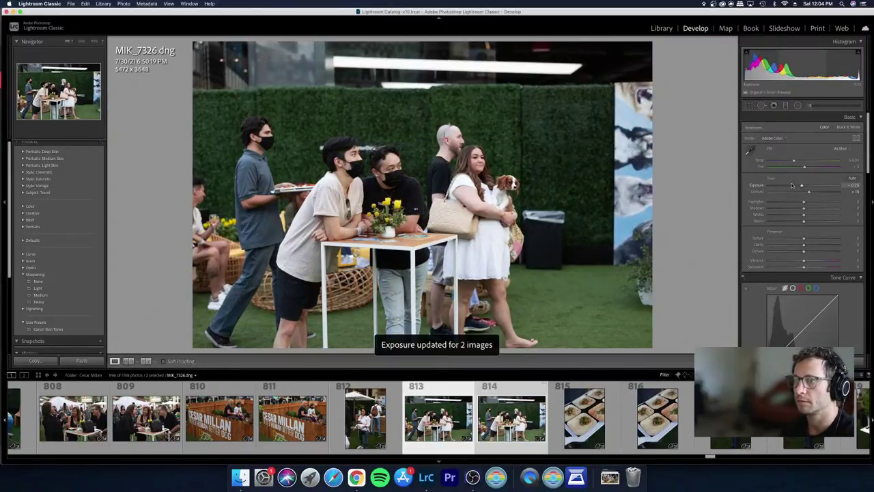
key("g")
key("super+shift+d")
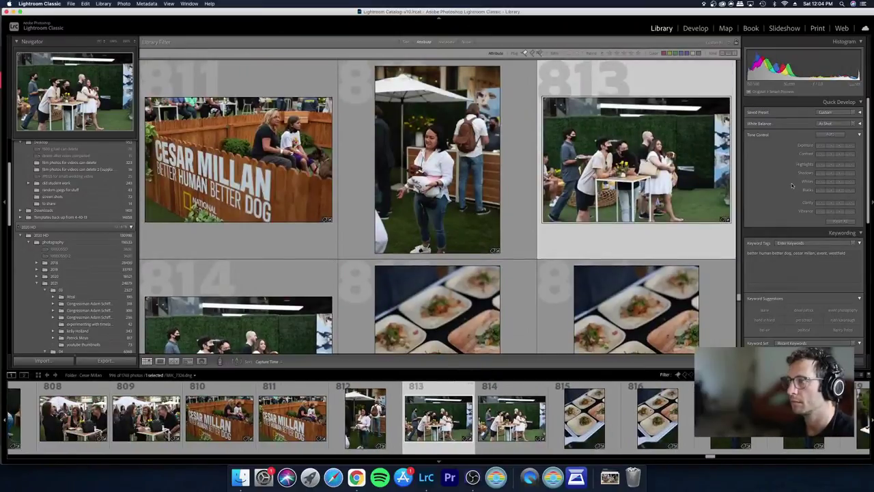
key("Right")
Step: Reject frames MIK_7327, MIK_7329, MIK_7330, MIK_7332, MIK_7333 and MIK_7334 at full size
key("e")
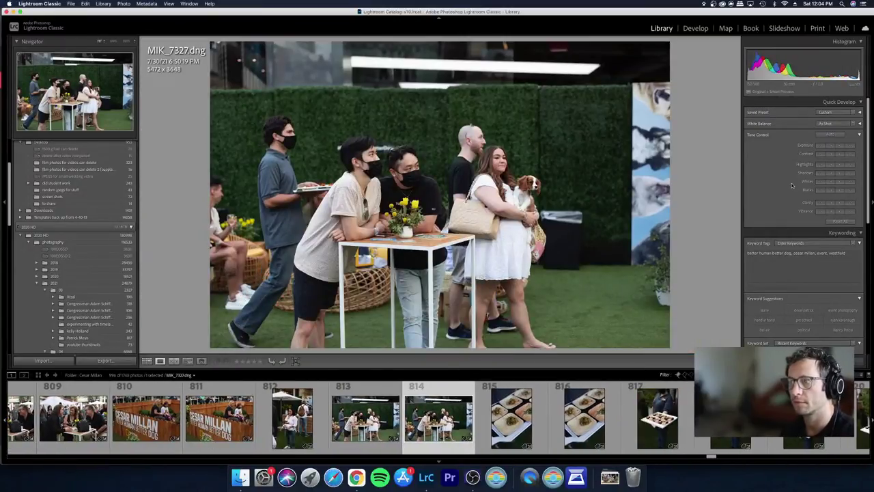
key("x")
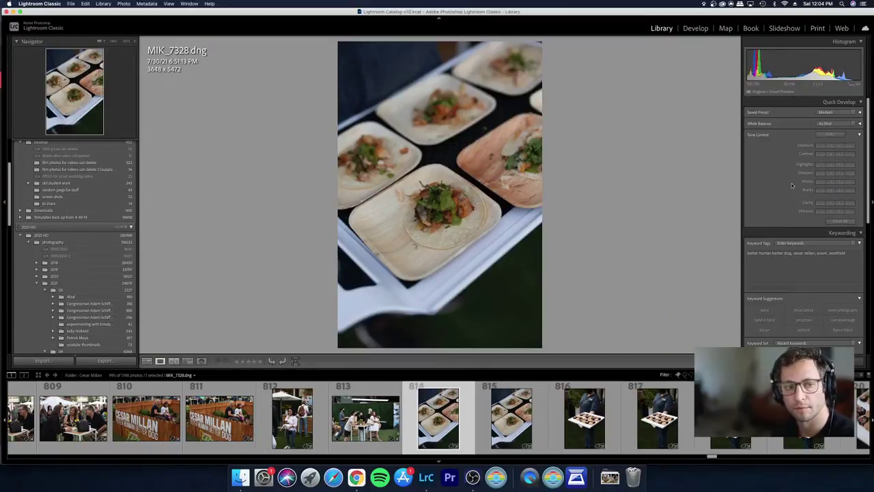
key("Right")
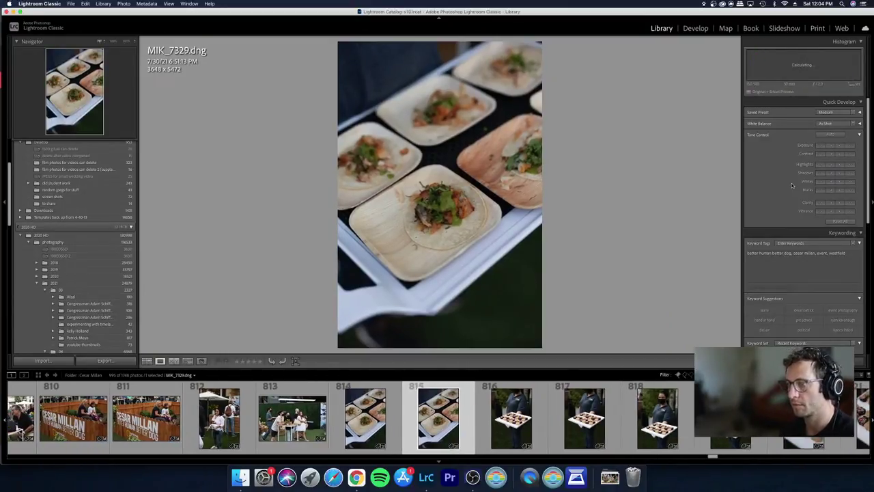
key("x")
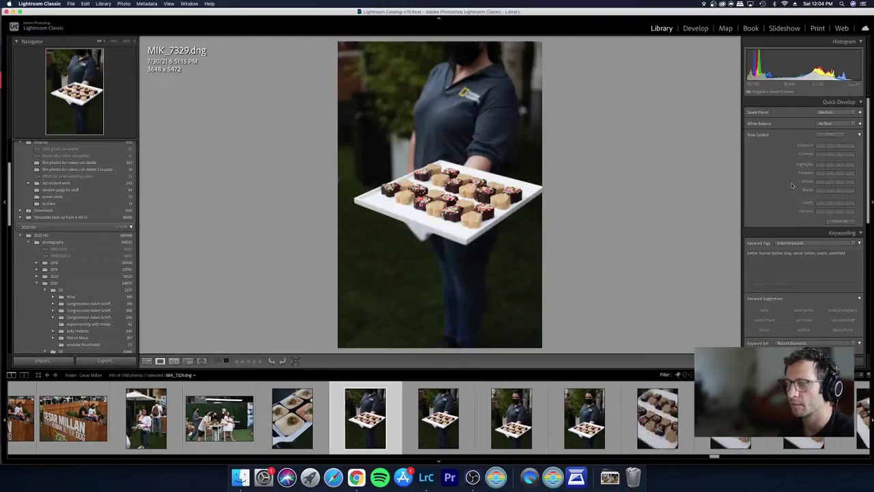
key("x")
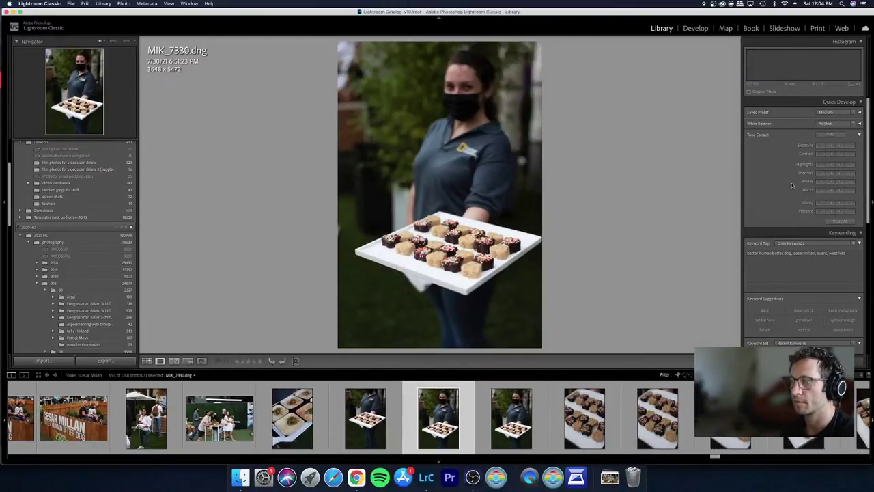
key("Right")
key("x")
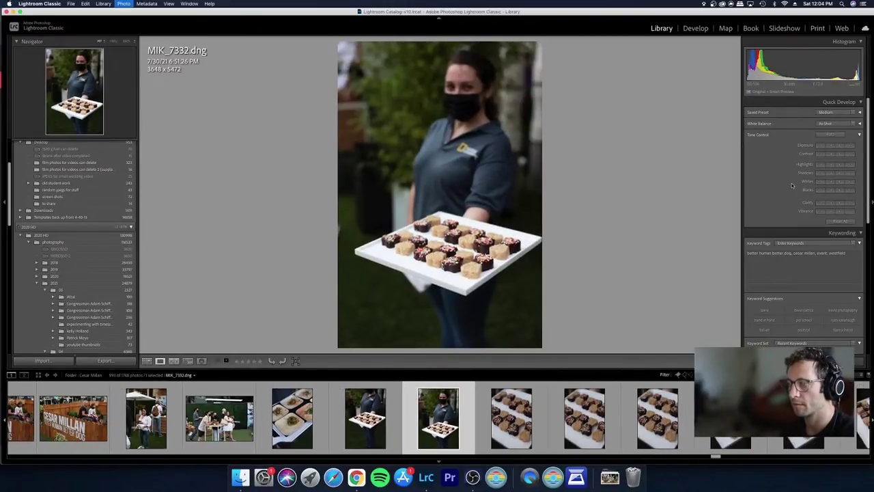
key("x")
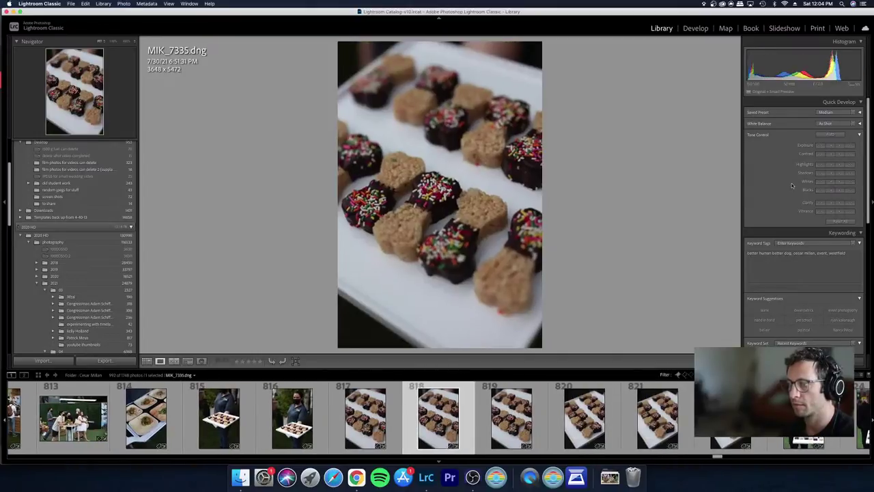
key("x")
Step: Skip past MIK_7335 to the treat photos and reject MIK_7338.dng
key("Right")
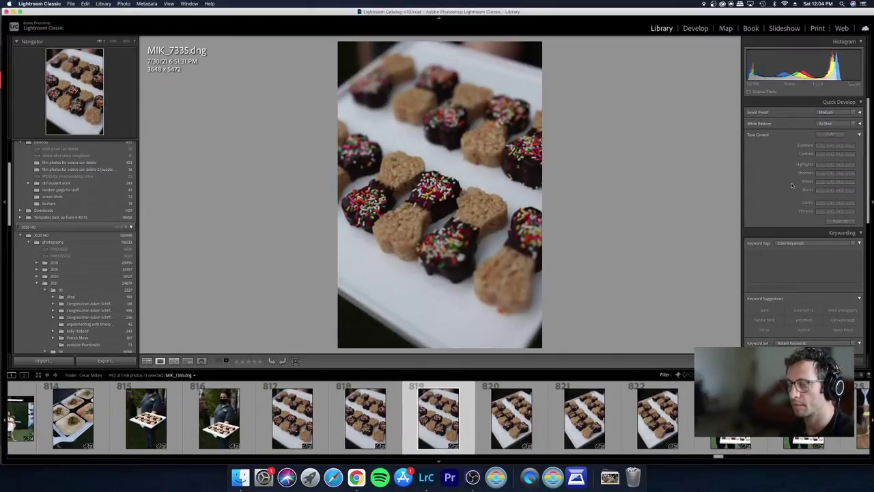
key("Right")
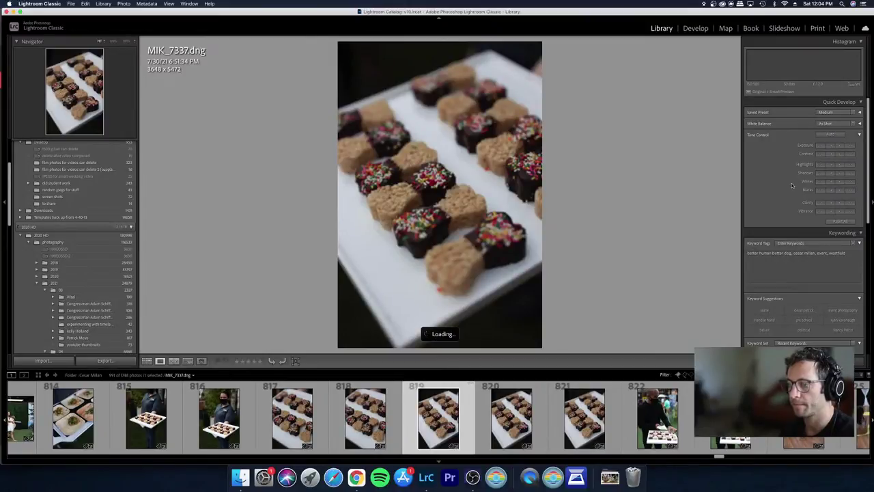
key("Right")
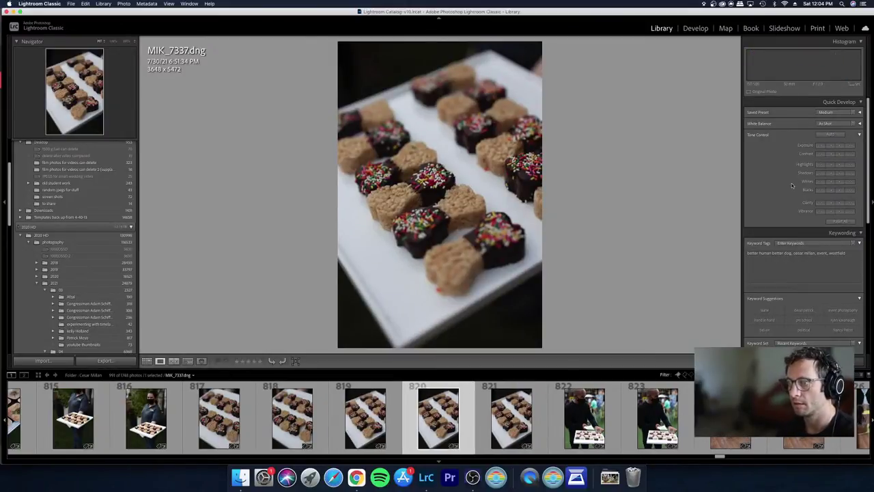
key("x")
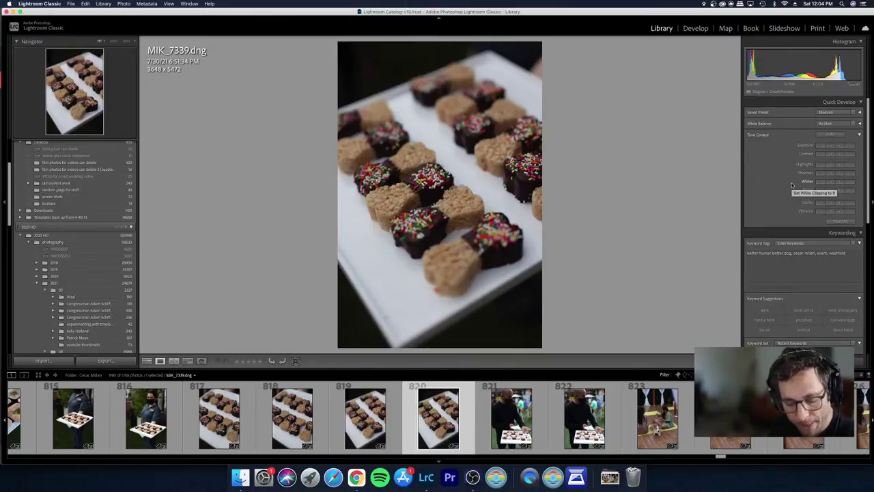
Step: Compare the treat shots, then select MIK_7336.dng with its neighbour and open both in Develop
key("Right")
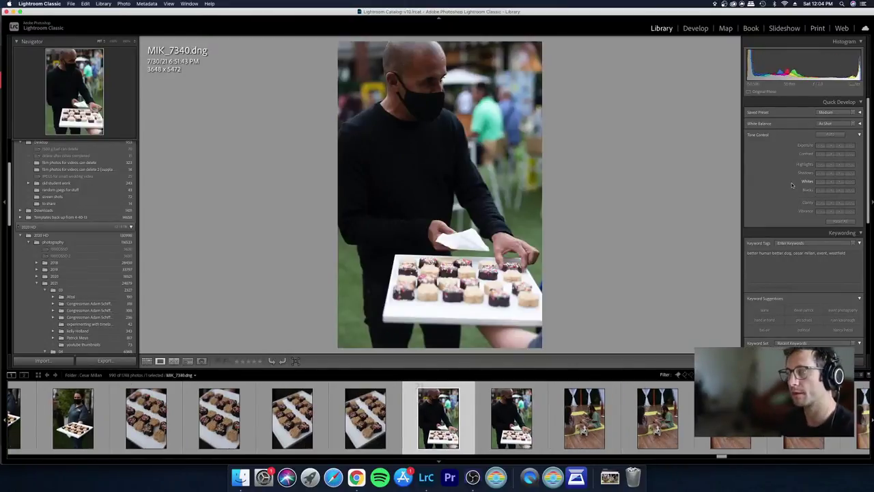
key("Left")
key("Left")
key("Left")
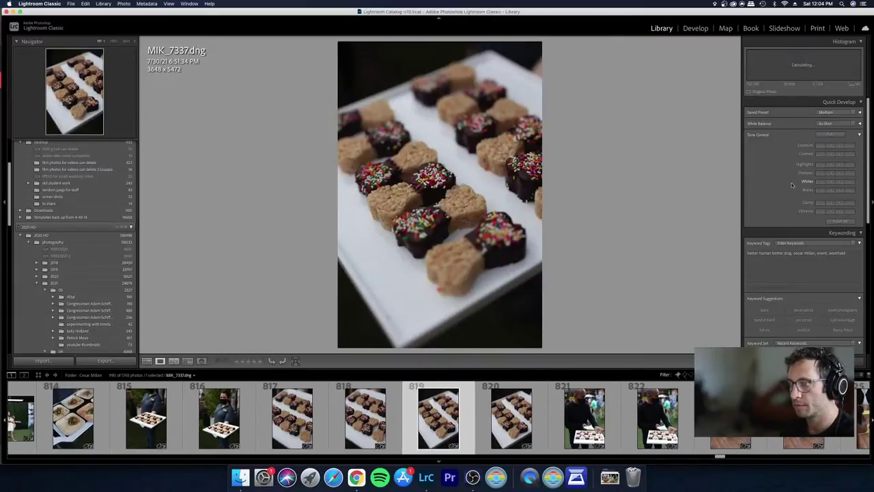
key("Right")
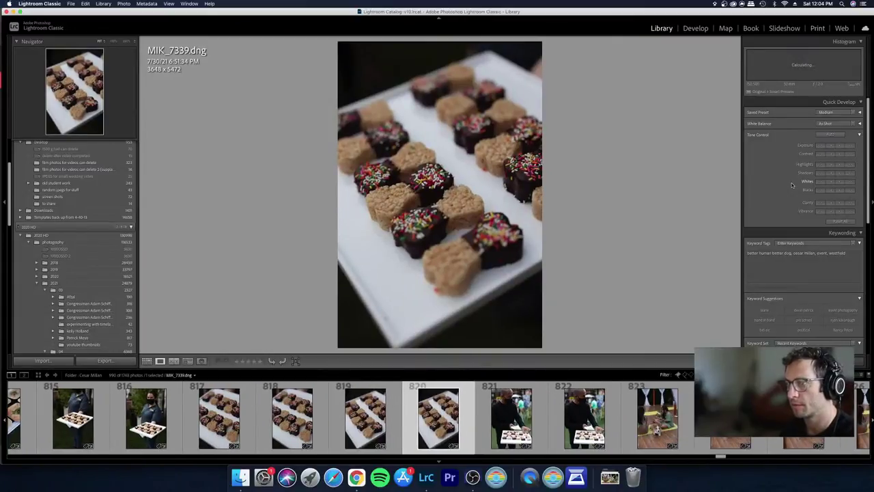
key("Left")
key("Left")
key("Left")
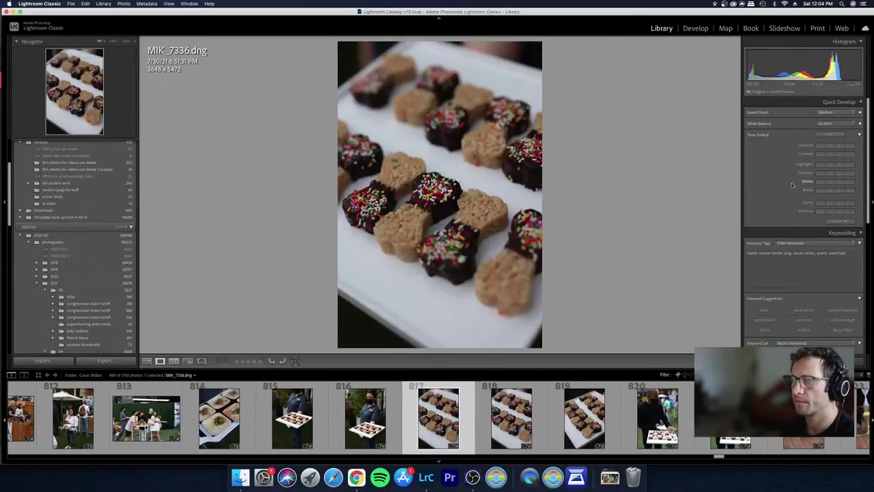
key("Left")
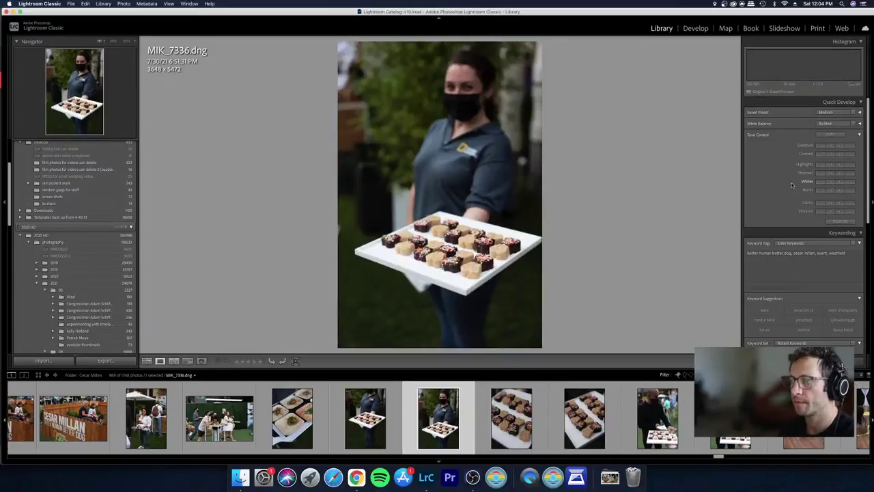
key("Left")
key("Left")
key("Left")
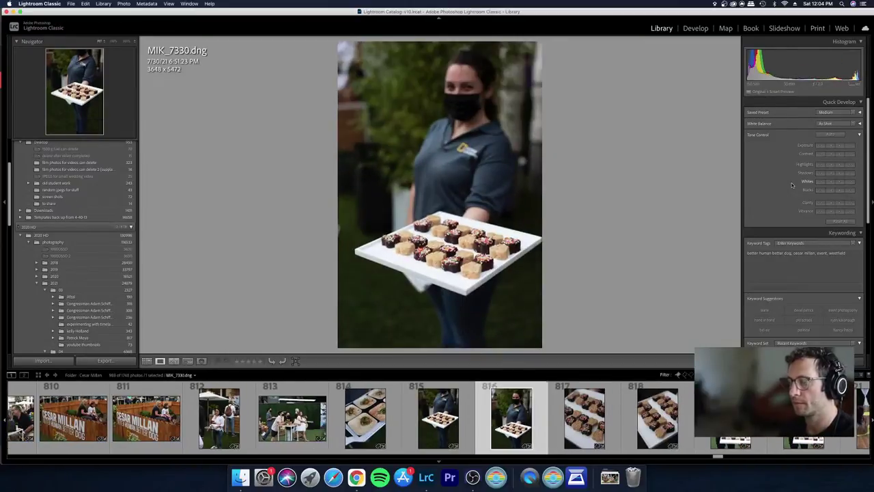
key("Right")
key("shift+Right")
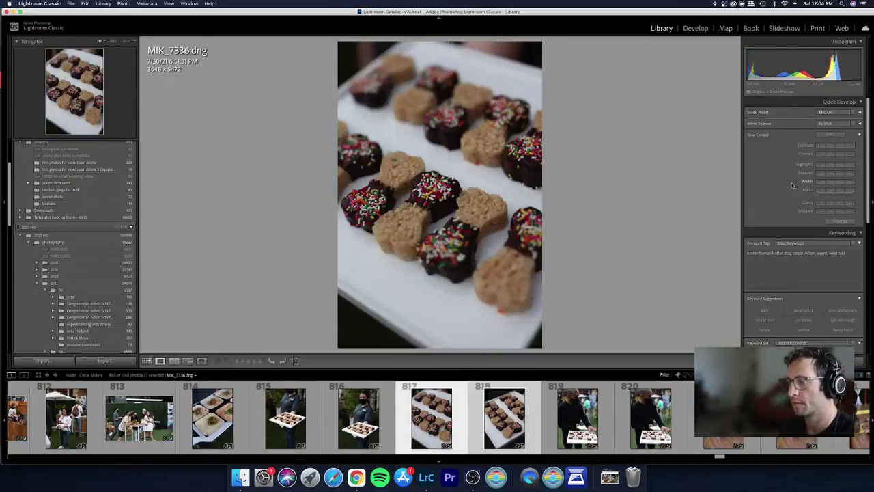
key("d")
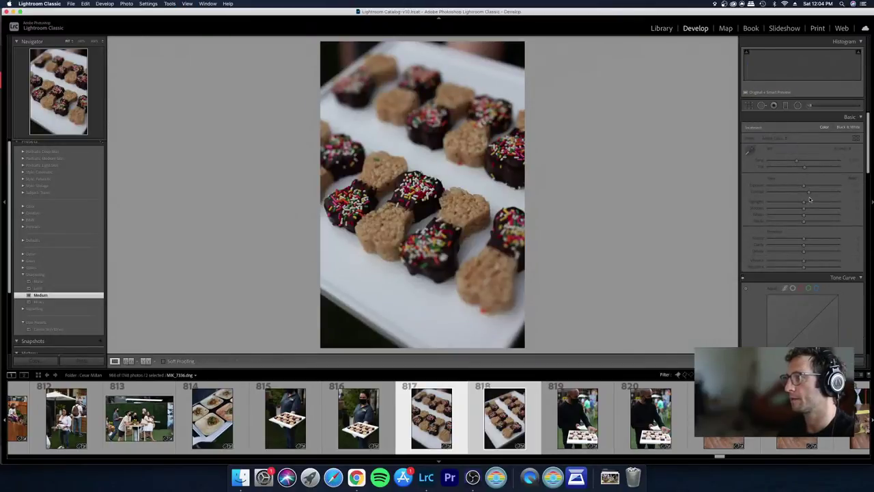
Step: Raise the Exposure slider for both selected sprinkle-treat platter photos at once
mouse_move(811, 194)
left_mouse_down()
mouse_move(818, 194)
mouse_move(807, 185)
left_mouse_up()
Step: Back in the Library grid, reject the photo of the man carrying the tray
key("g")
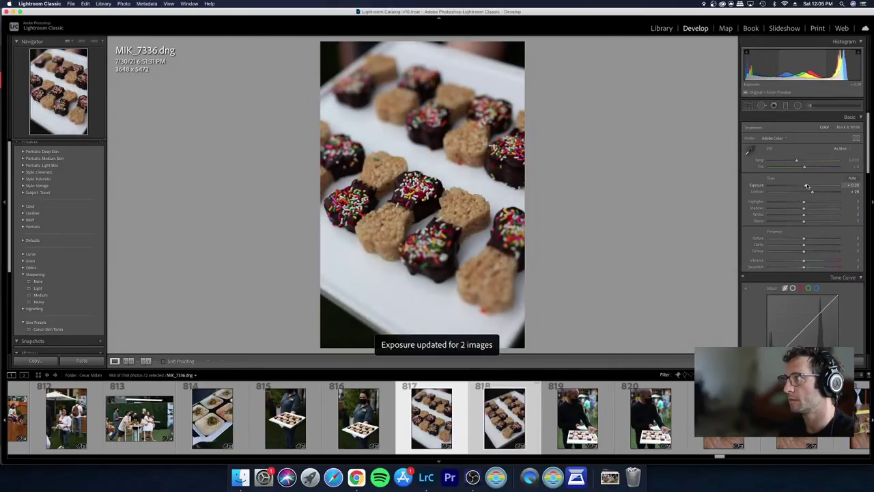
left_click(616, 242)
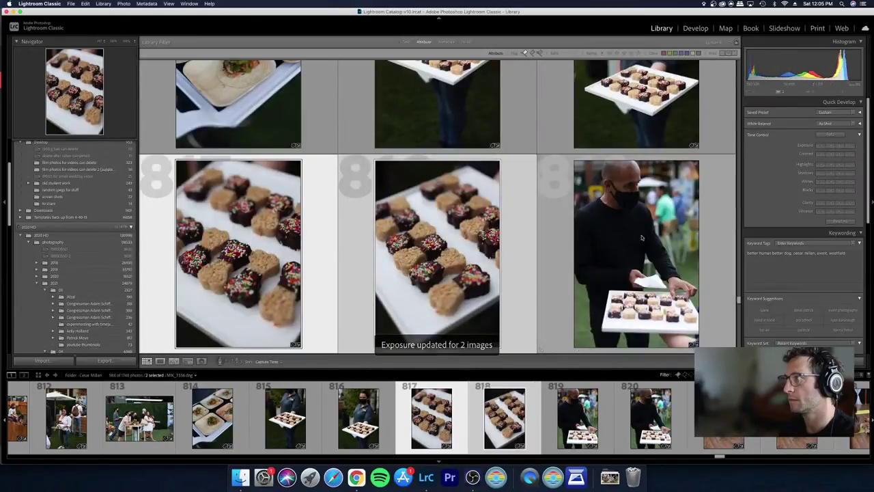
scroll(598, 312, "down", 3)
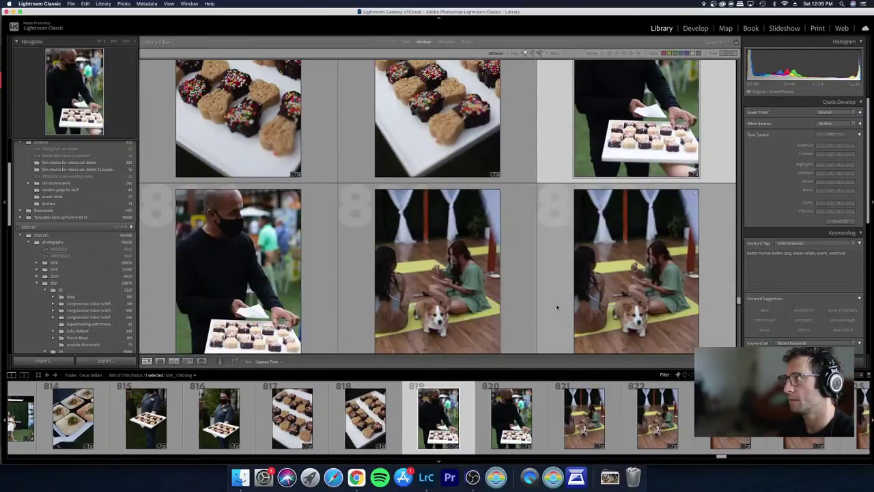
key("x")
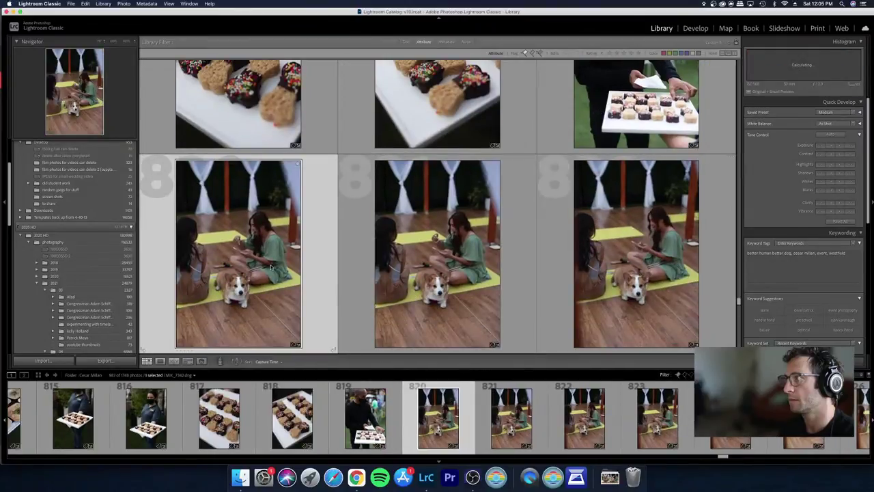
Step: View MIK_7342.dng large, reject a duplicate corgi frame, and advance to MIK_7350.dng
double_click(269, 264)
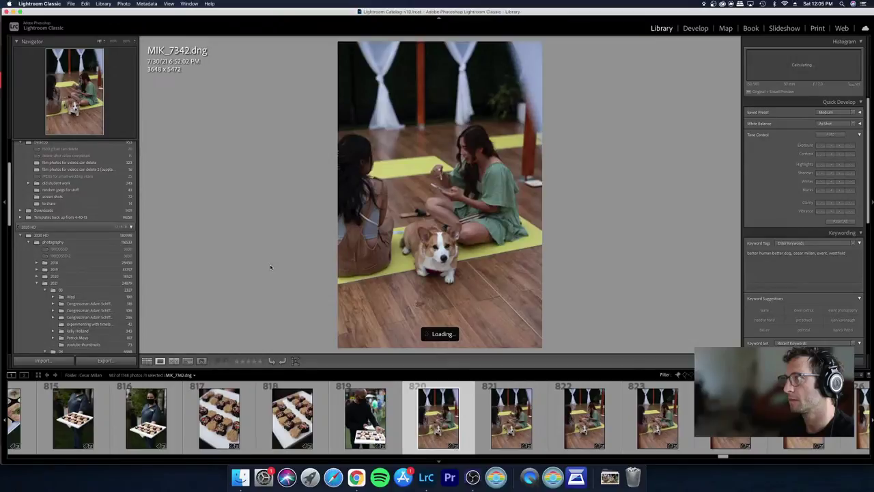
key("Right")
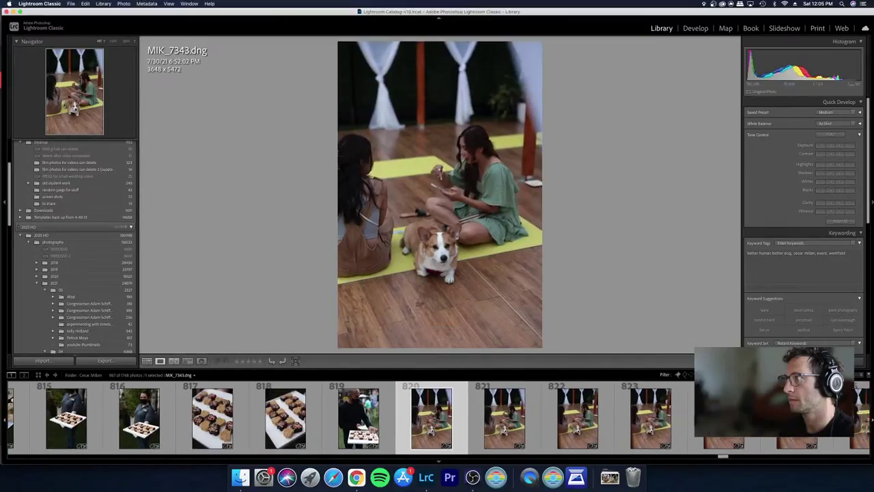
key("Left")
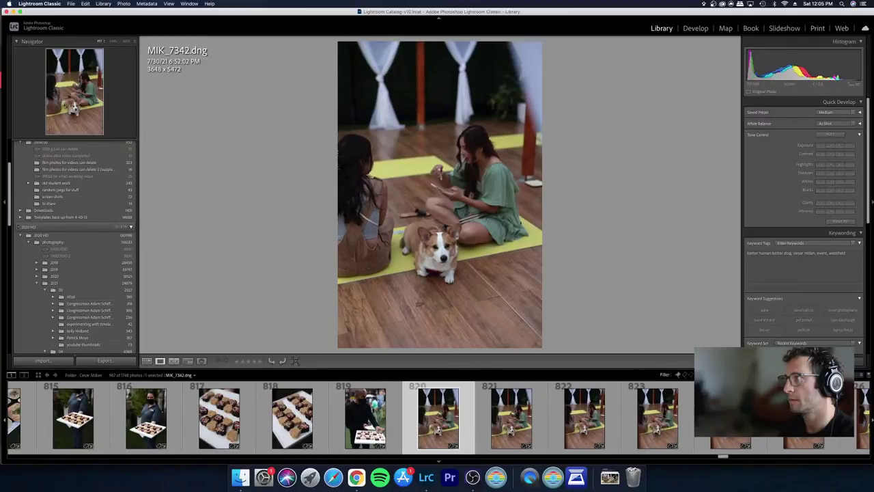
key("Right")
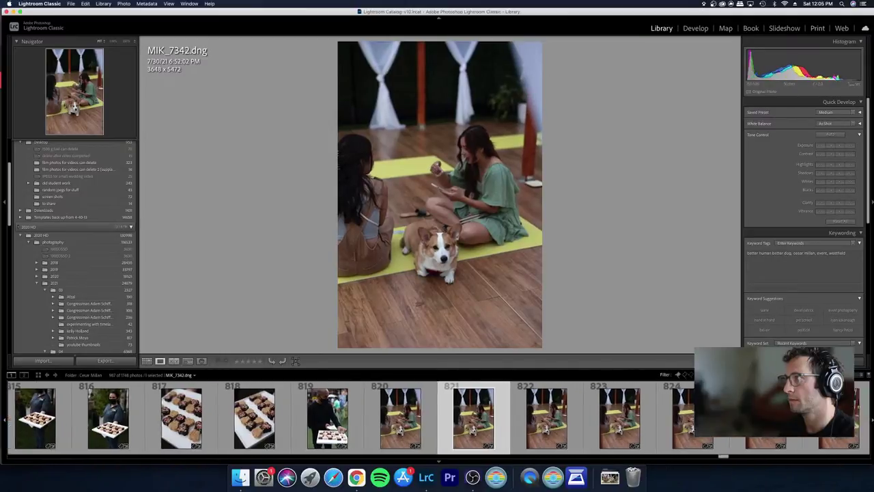
key("x")
key("Right")
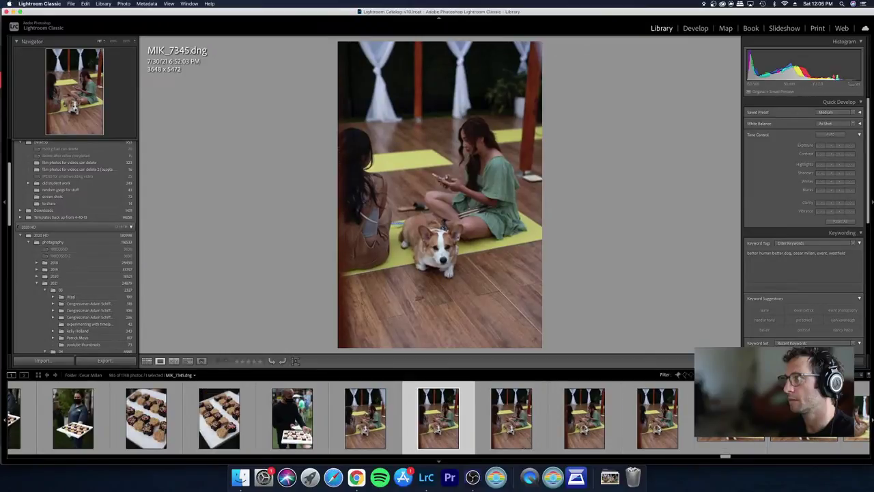
key("Right")
key("Right")
key("Right")
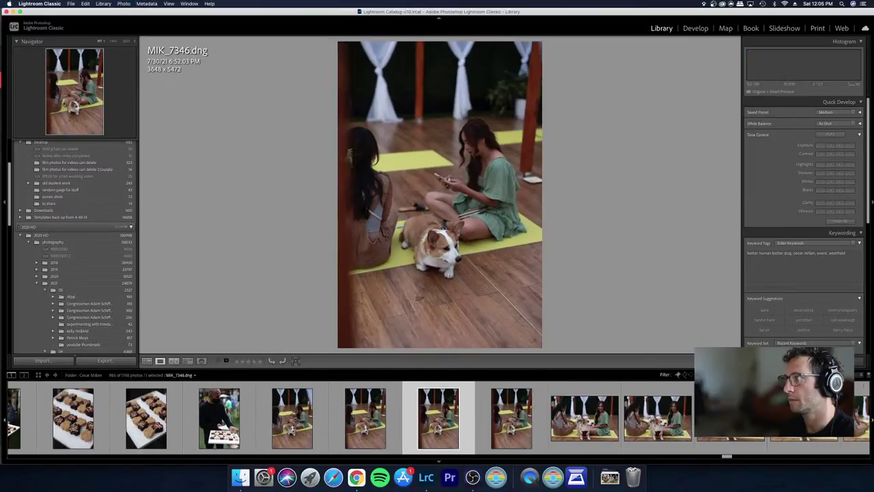
key("Right")
key("Right")
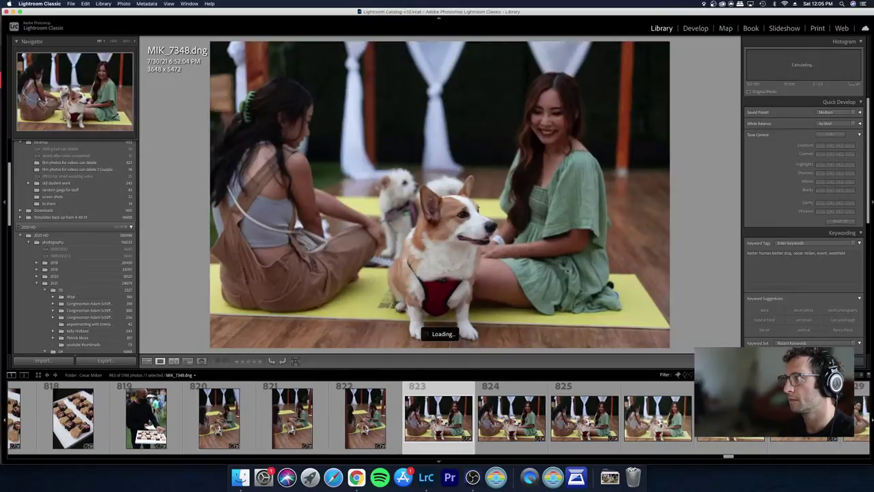
key("Right")
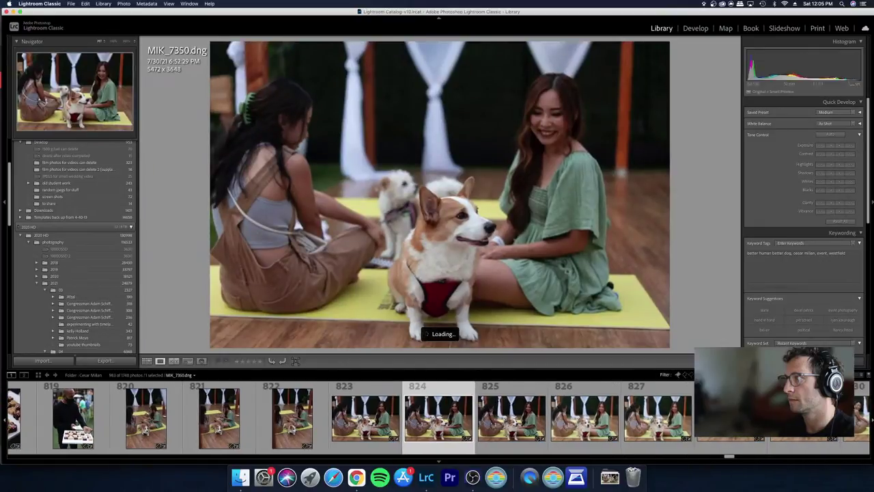
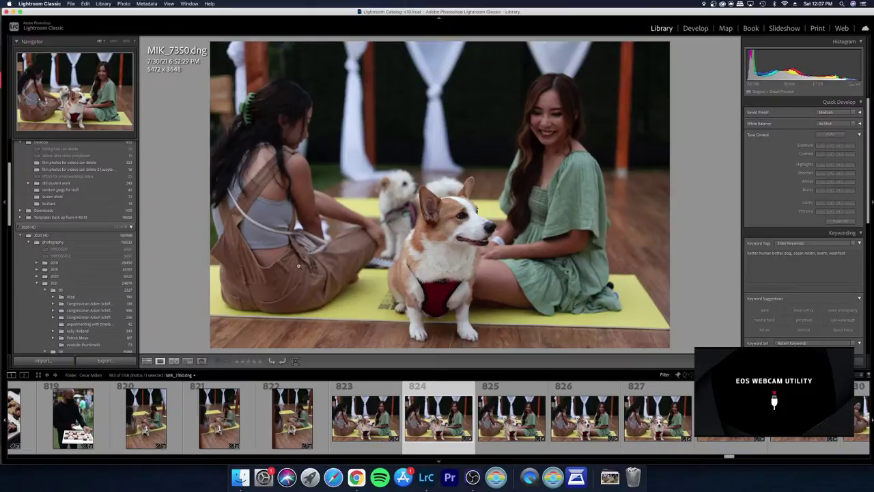
Step: Compare the near-identical corgi shots MIK_7349–MIK_7354 and give MIK_7354 a red label
key("Left")
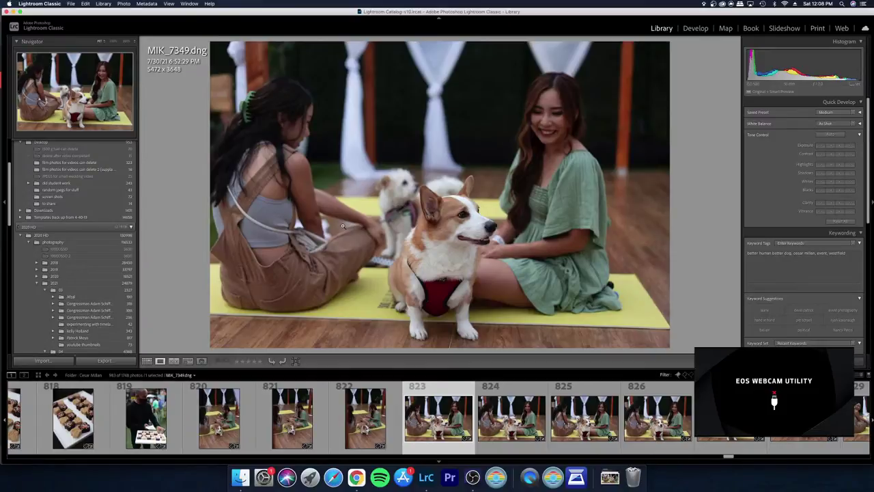
key("Right")
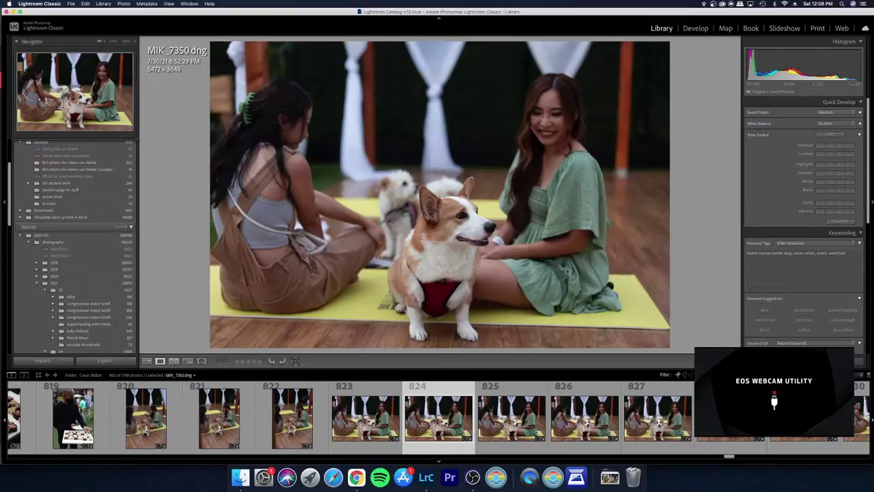
key("Left")
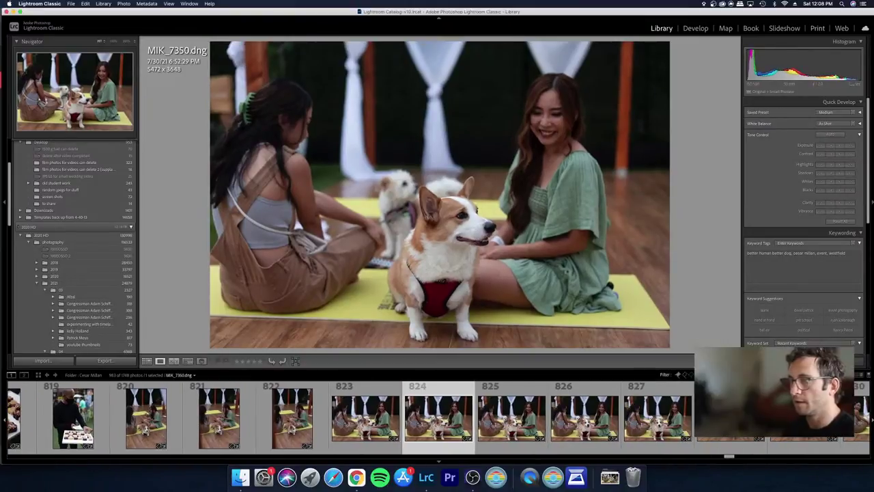
key("Right")
key("Right")
key("Right")
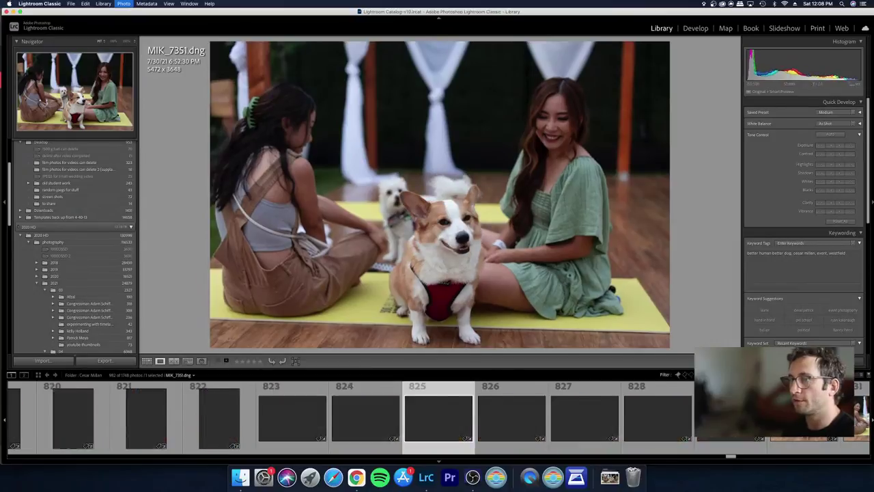
key("Right")
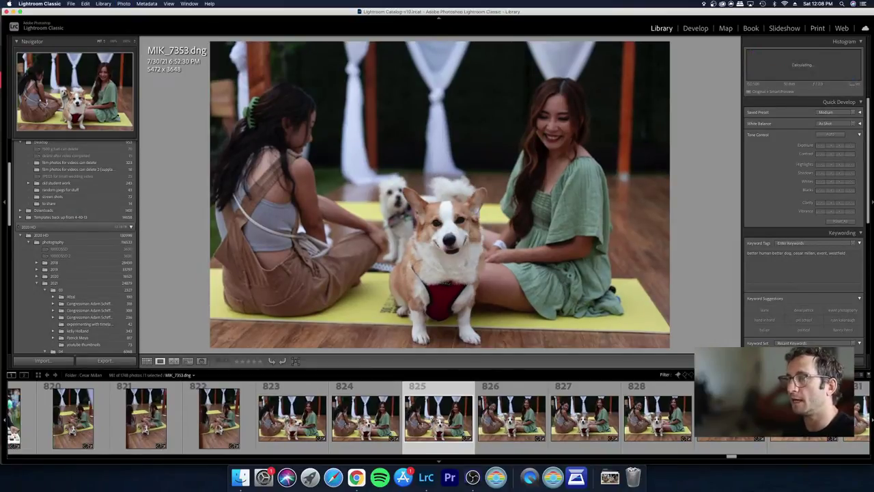
key("Right")
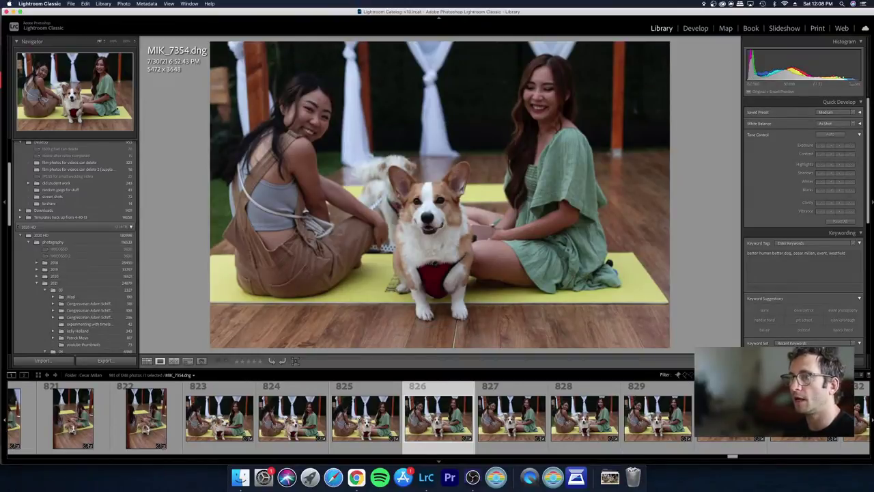
key("Left")
key("Right")
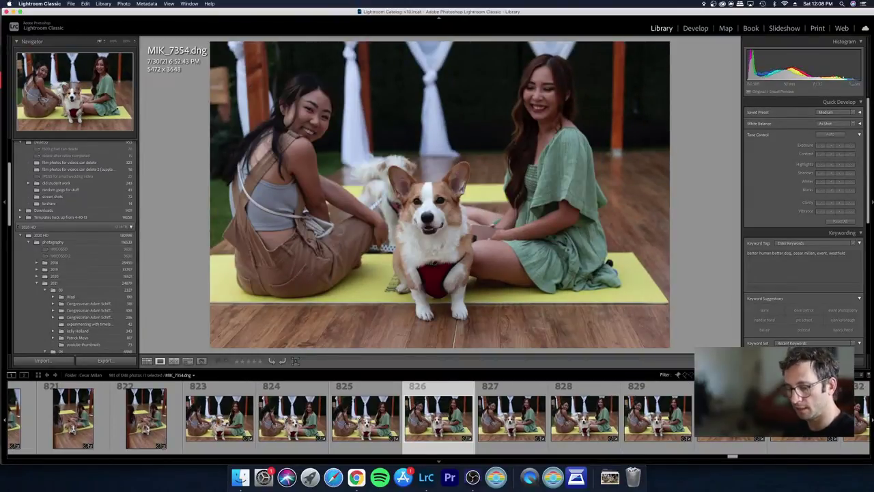
key("6")
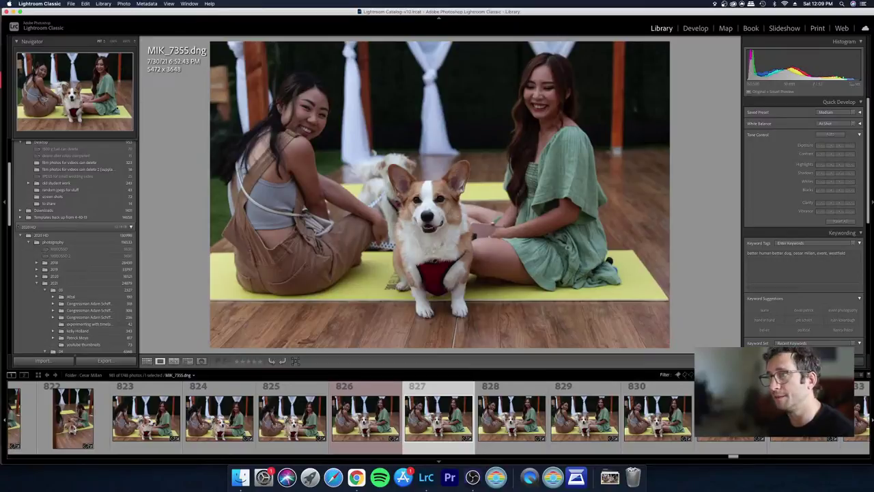
key("Left")
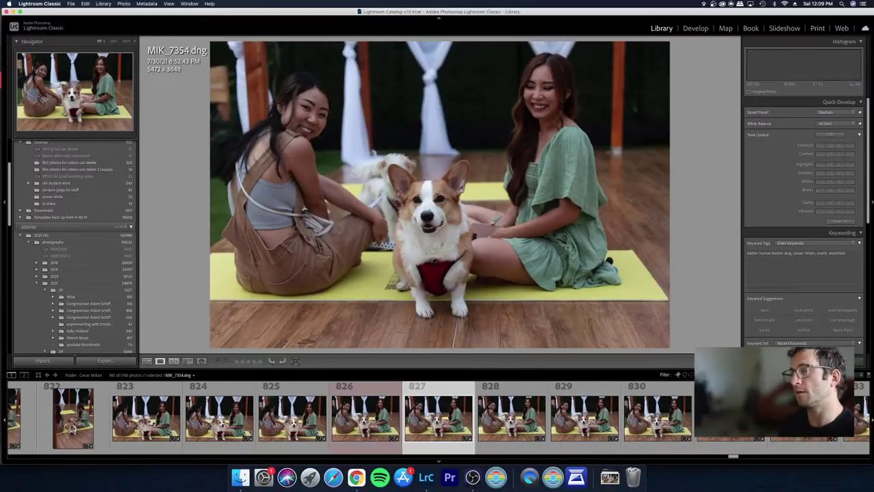
key("Right")
key("Right")
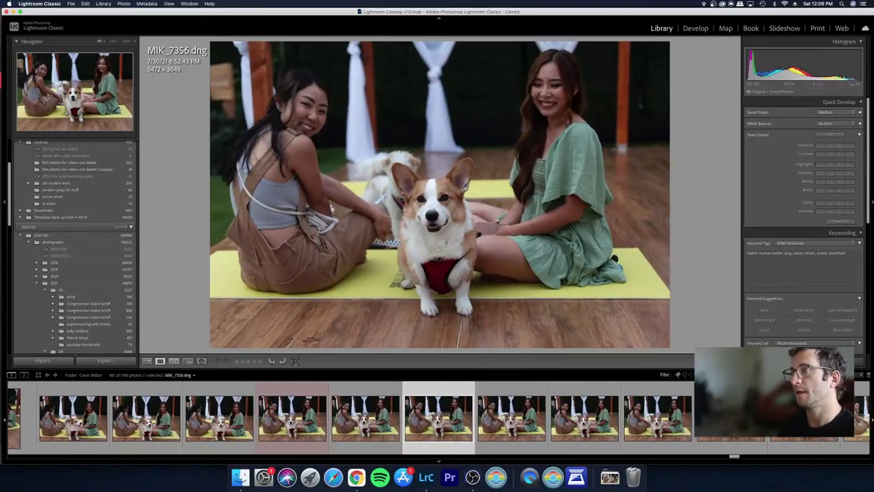
key("Right")
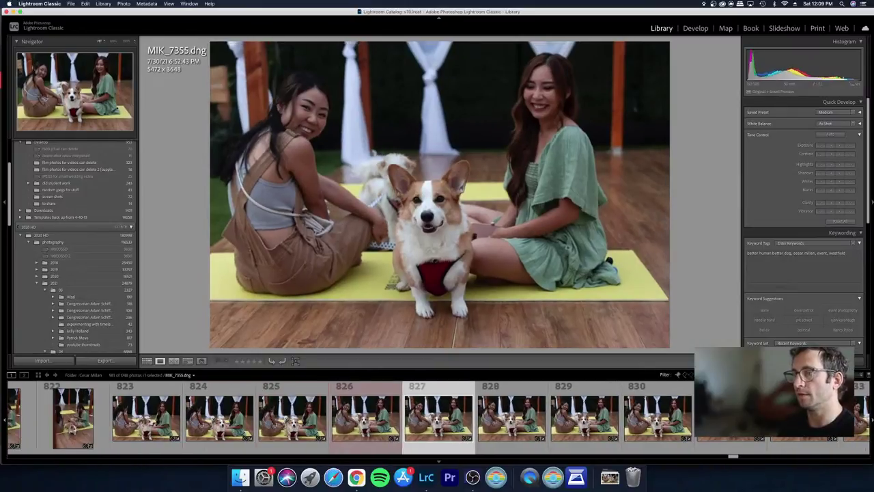
key("Right")
key("Left")
key("Left")
key("Left")
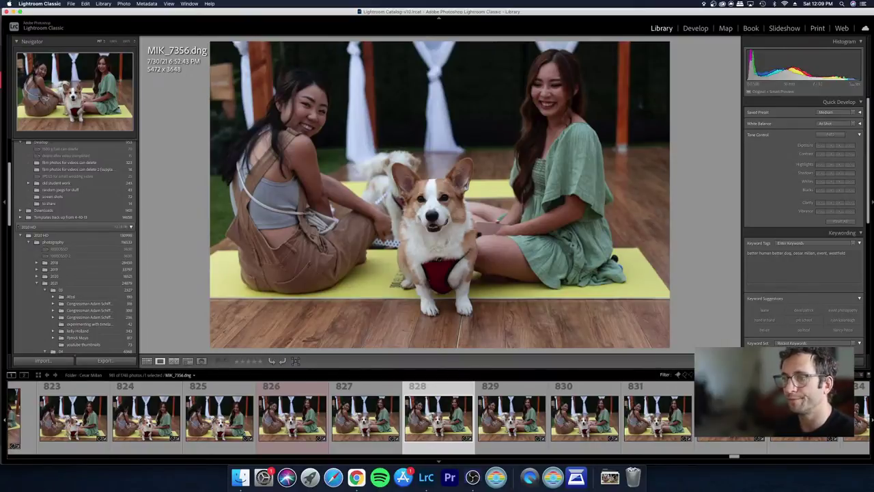
key("Left")
key("Right")
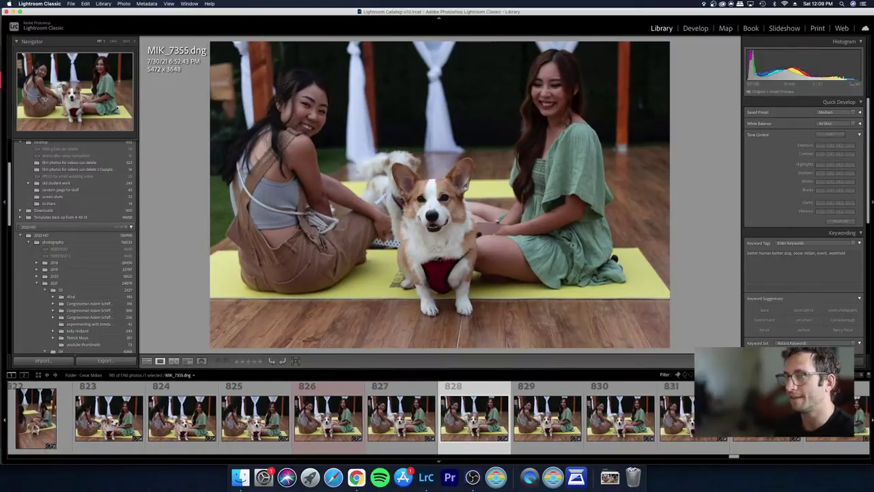
key("Left")
key("Left")
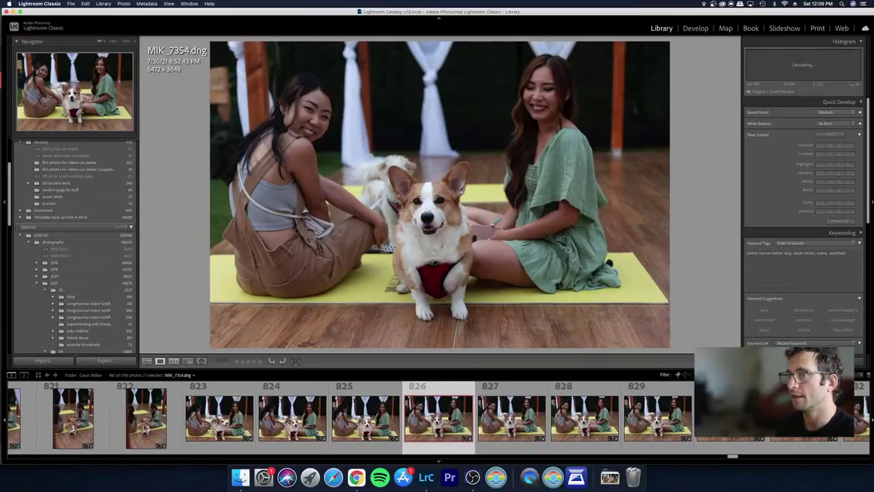
key("Left")
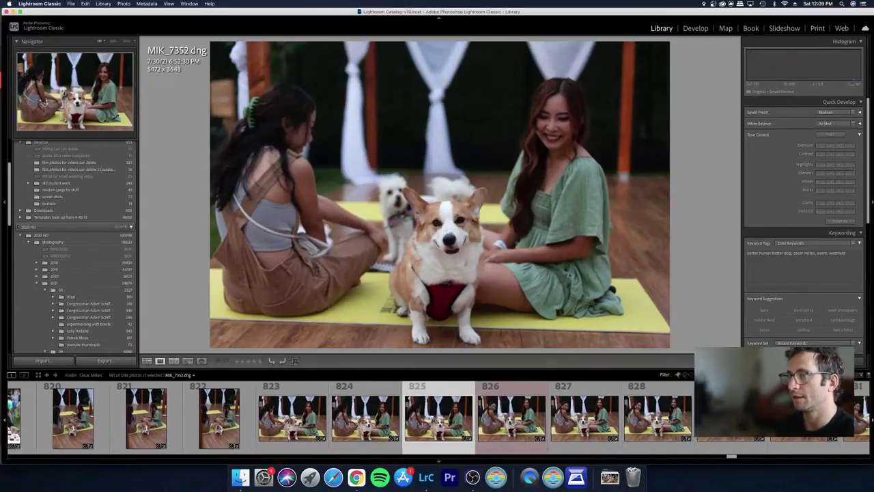
key("Right")
key("Right")
key("Right")
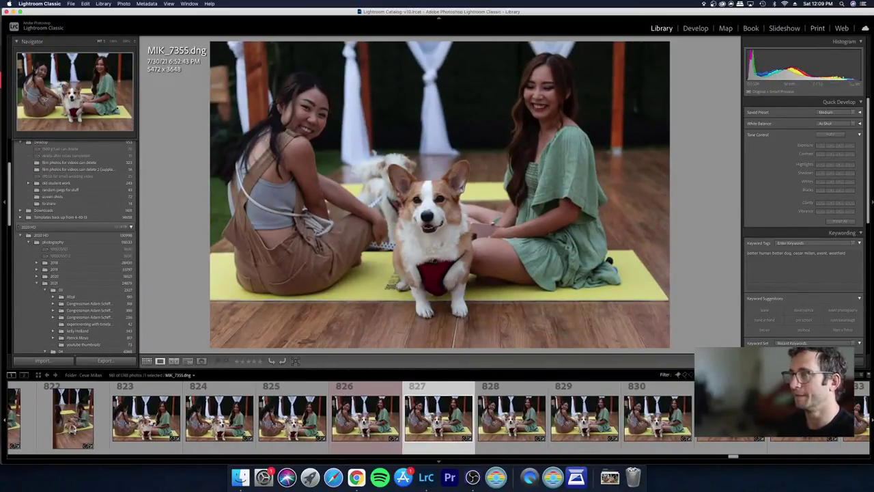
key("r")
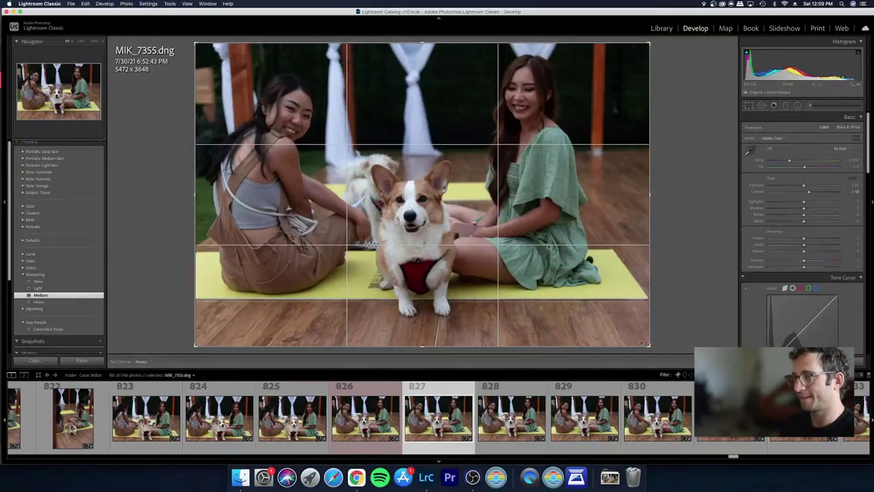
Step: Tighten MIK_7355's crop to 5185 × 3457, then move to the next photo in Grid view
left_click_drag(641, 343, 636, 337)
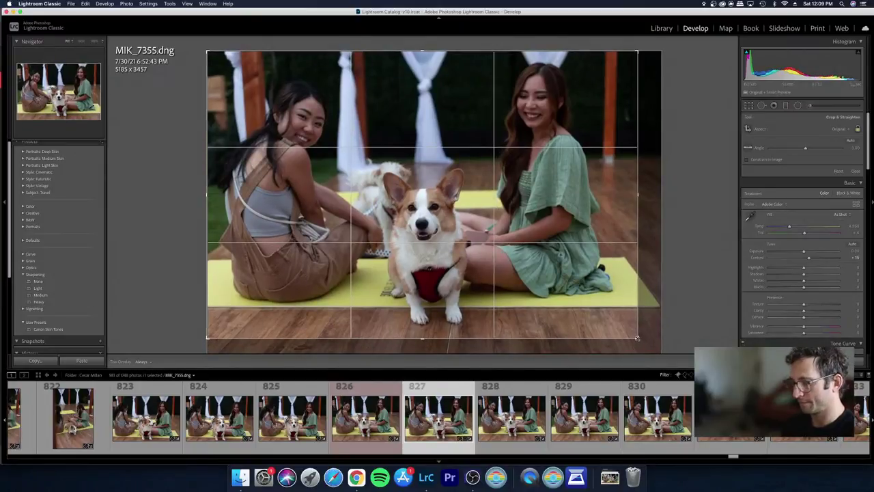
key("Return")
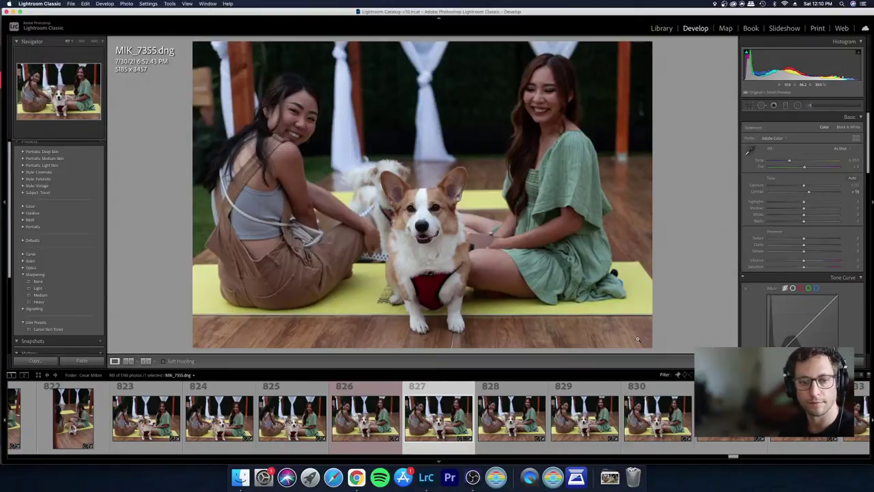
key("Right")
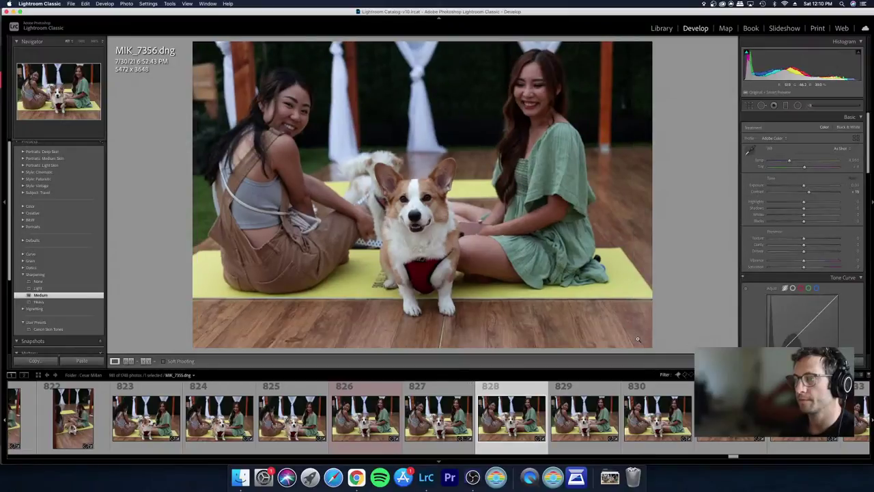
key("g")
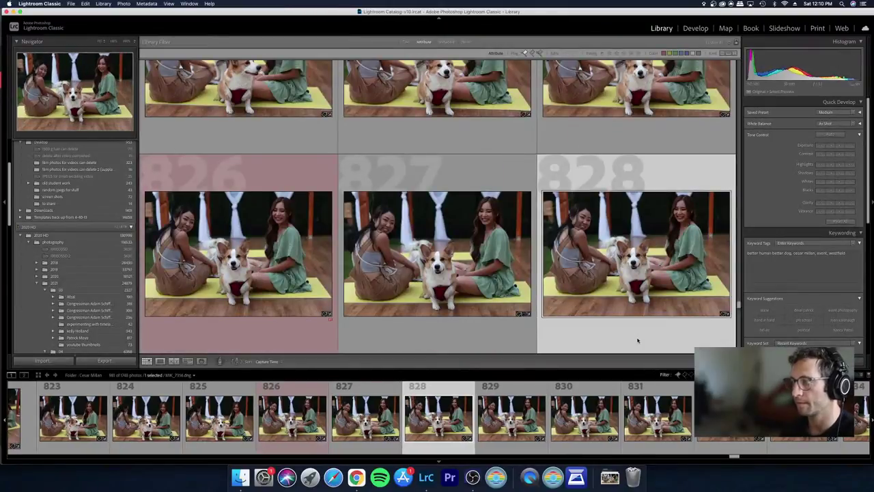
Step: Step through the corgi series in Loupe view, from MIK_7357 to MIK_7365
key("e")
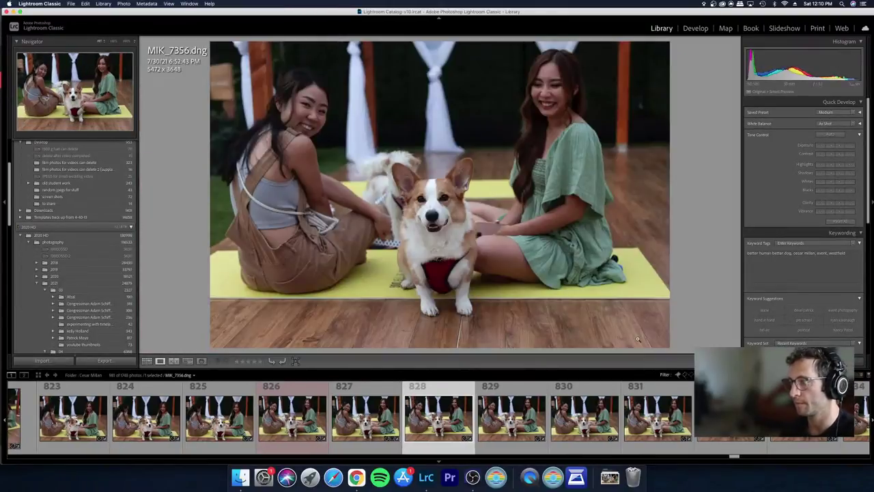
key("Left")
key("Right")
key("Right")
key("Left")
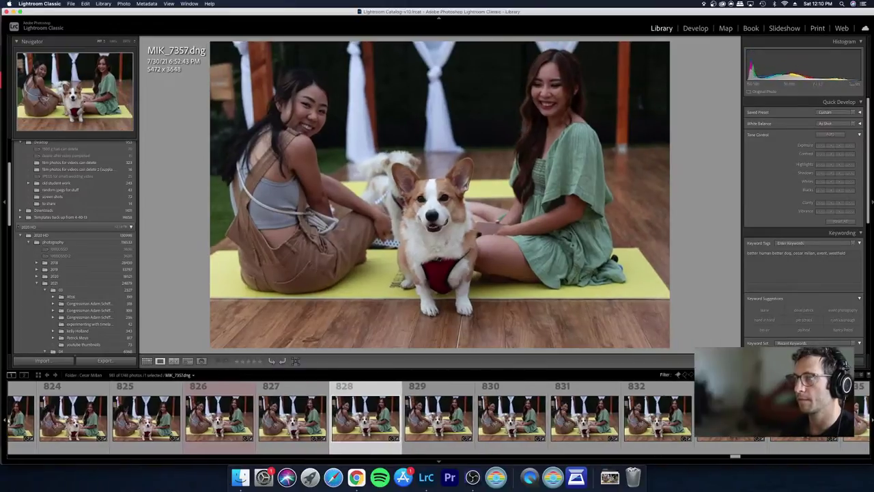
key("Right")
key("Right")
key("Right")
key("Right")
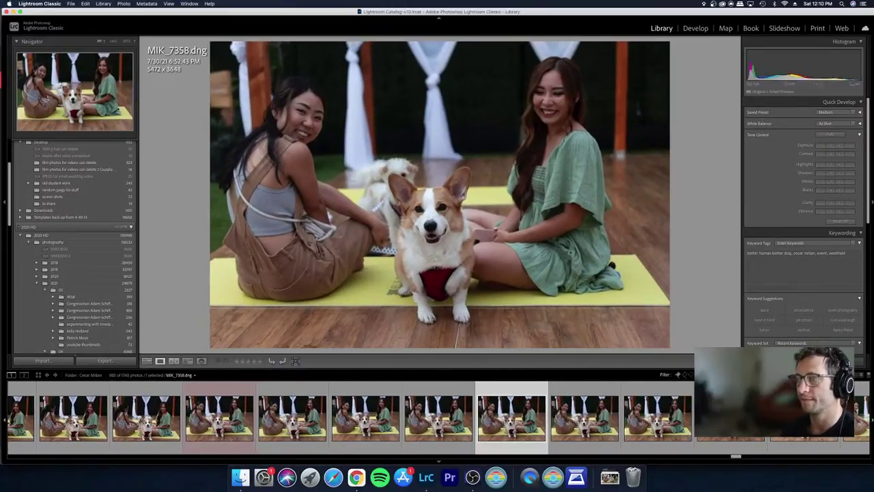
key("Left")
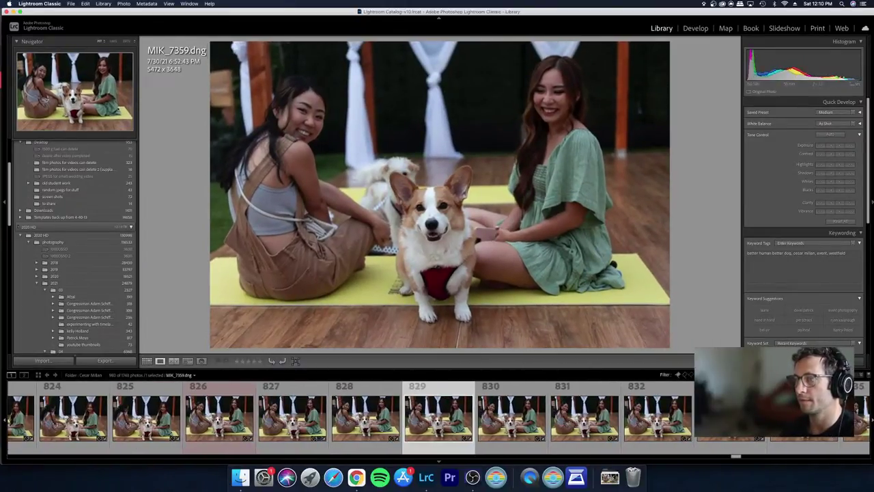
key("Right")
key("Left")
key("Right")
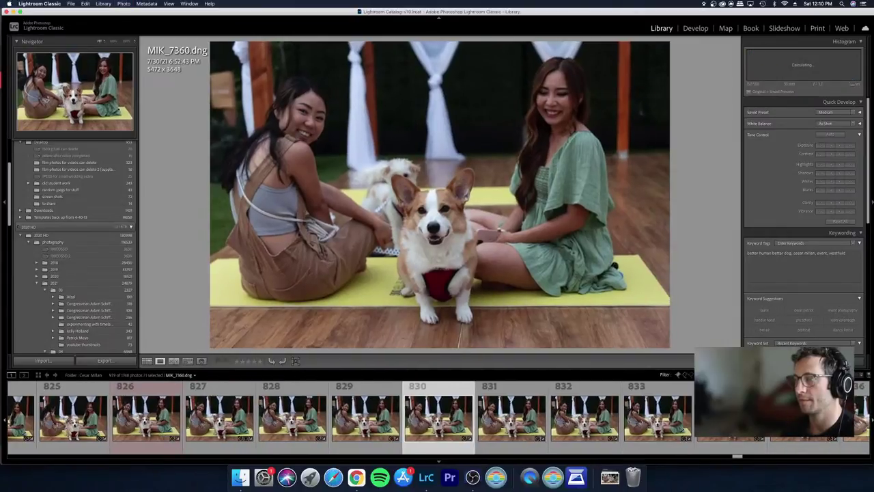
key("Left")
key("Right")
key("Right")
key("Right")
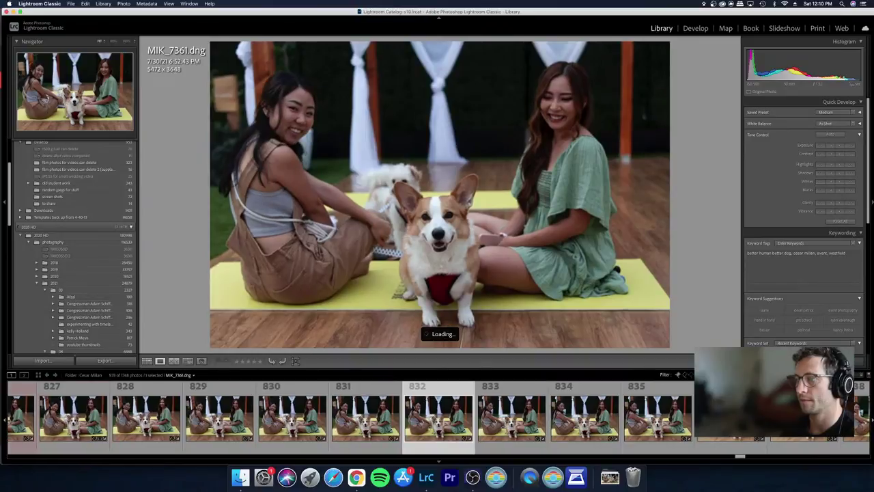
key("Right")
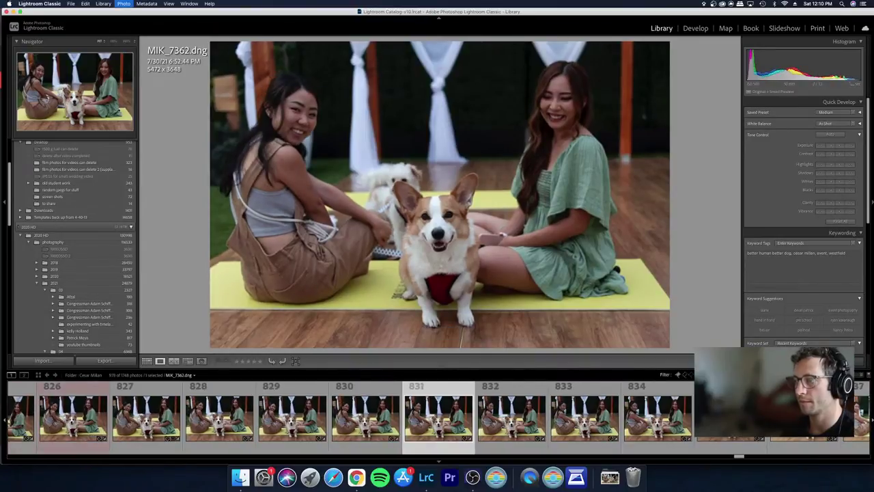
key("Right")
key("Right")
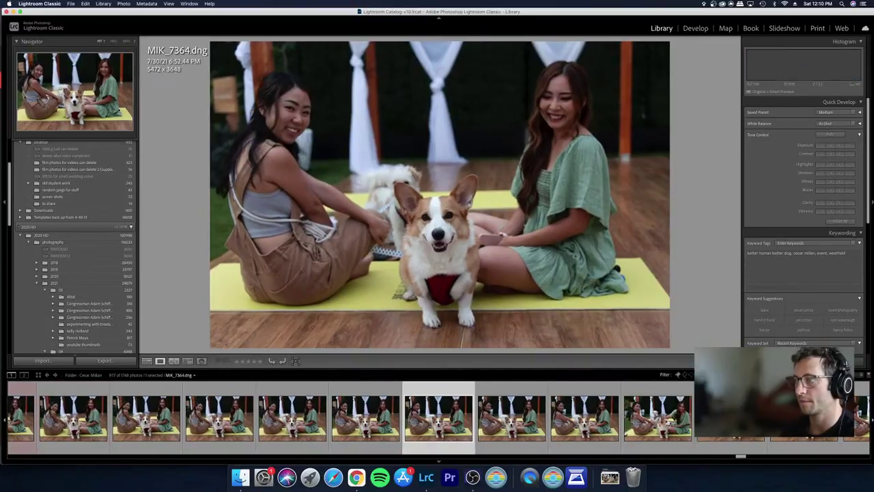
key("Right")
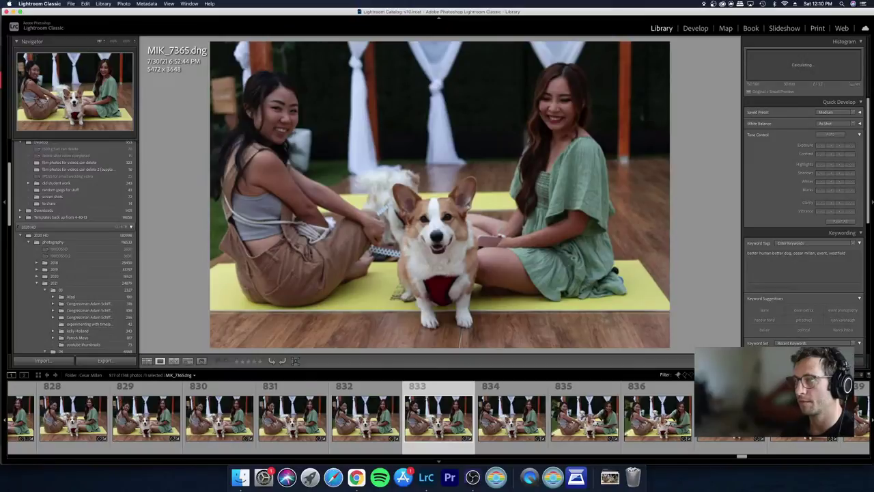
Step: Crop MIK_7365 in Develop slightly tighter to 5297 x 3532
key("d")
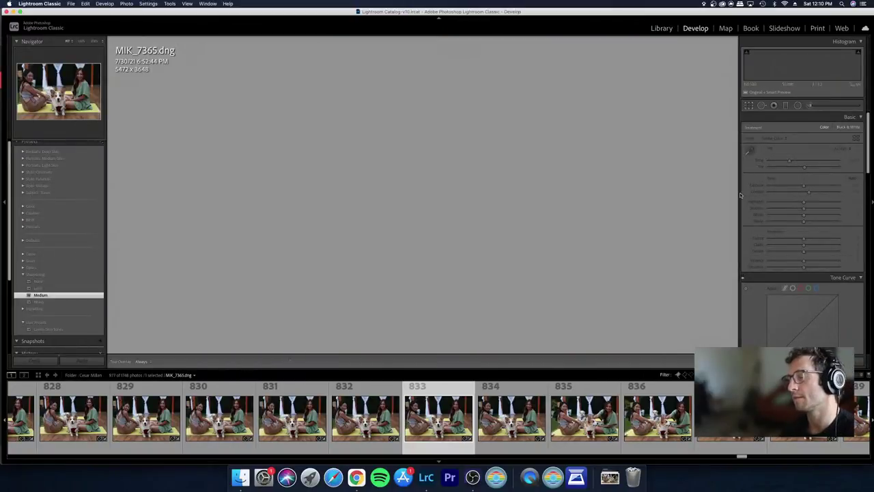
key("r")
left_click_drag(650, 42, 642, 47)
key("Return")
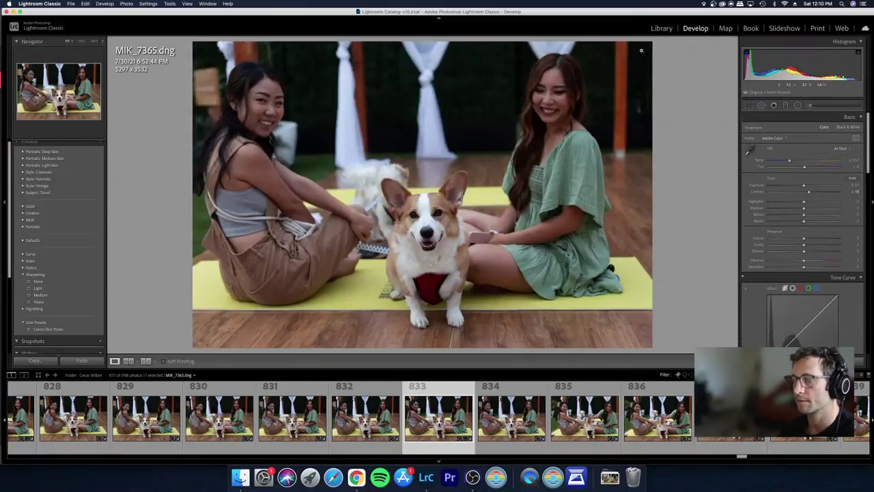
key("r")
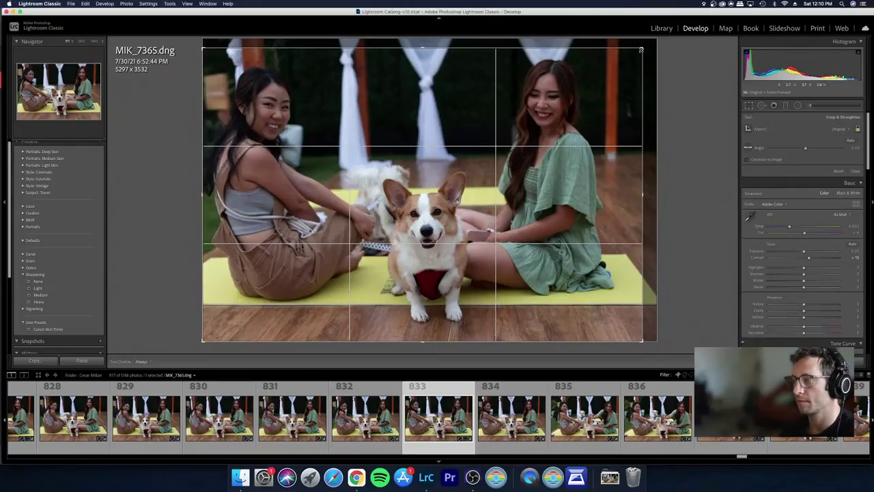
Step: Give MIK_7366 Medium sharpening and crop it to 5250 x 3500
key("Right")
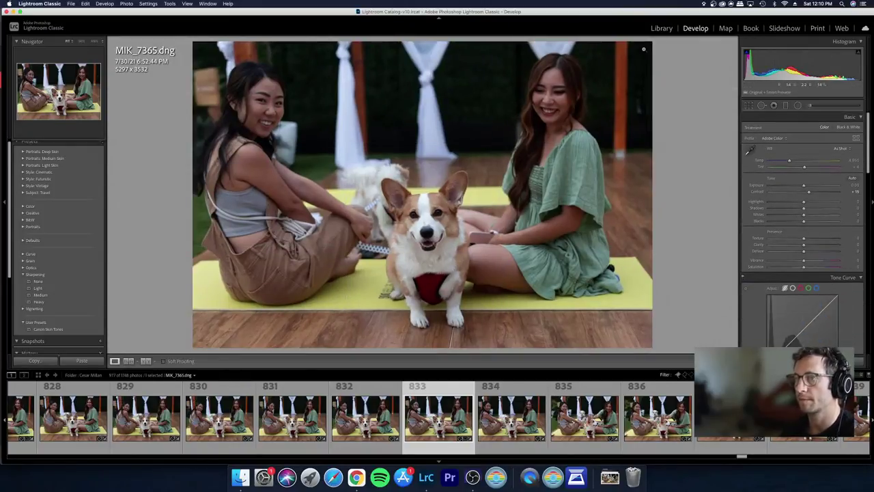
left_click(30, 295)
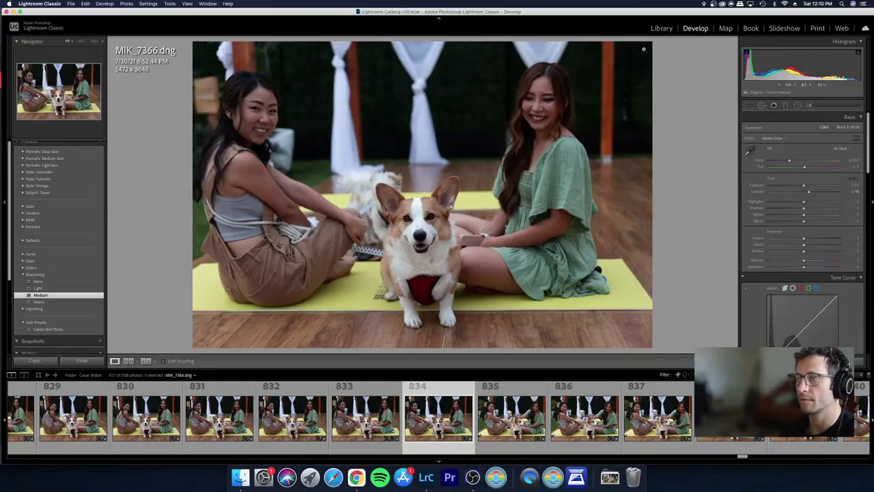
key("r")
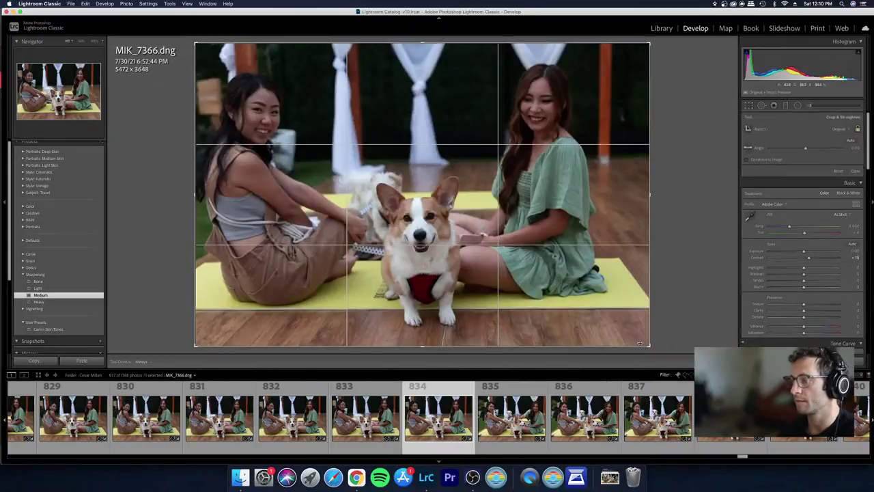
left_click_drag(647, 345, 635, 344)
key("Return")
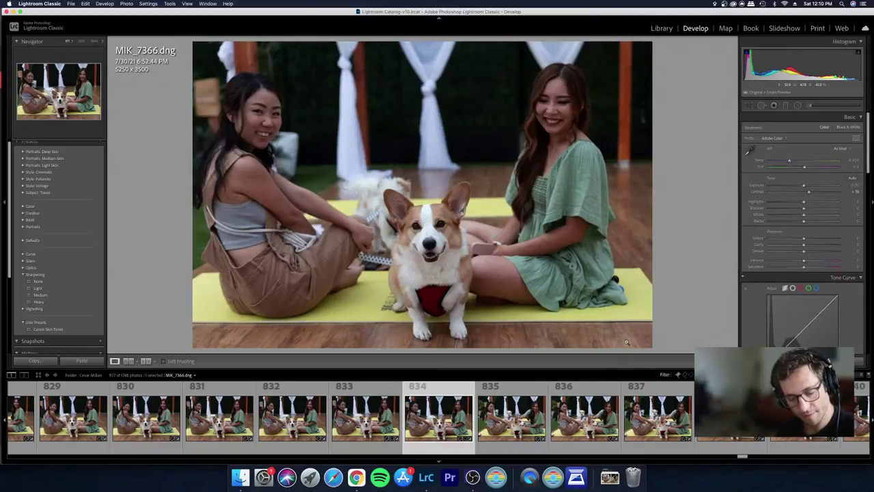
Step: Compare MIK_7367 with its neighbouring frames and flag it as rejected
key("Right")
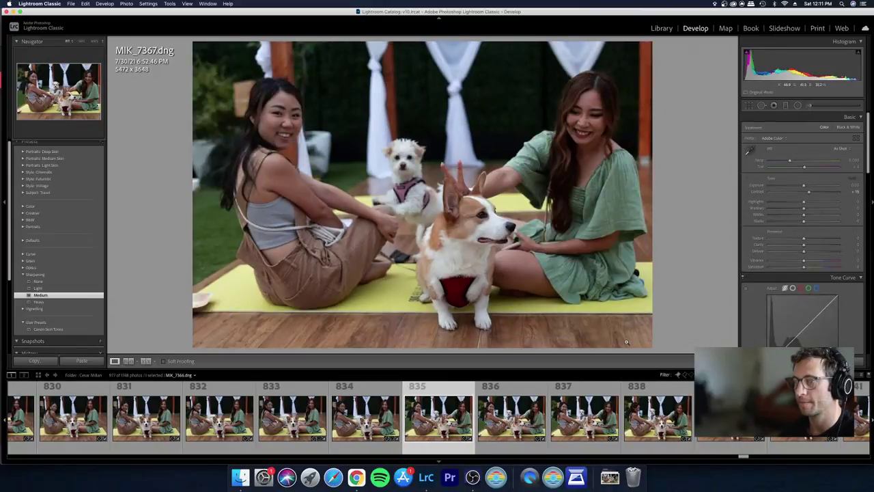
key("Right")
key("Right")
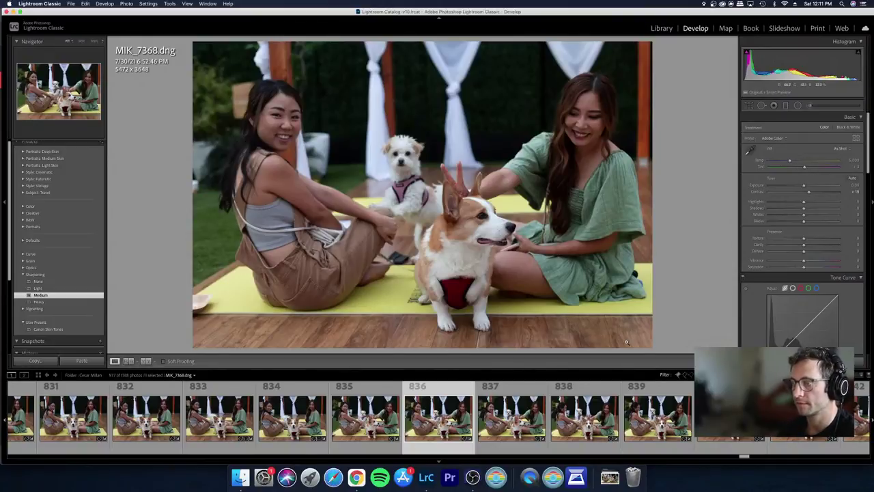
key("Left")
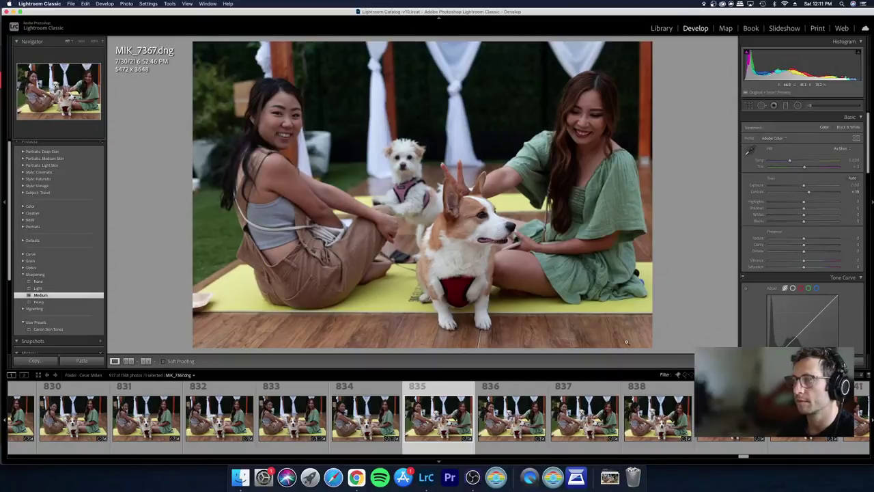
key("Right")
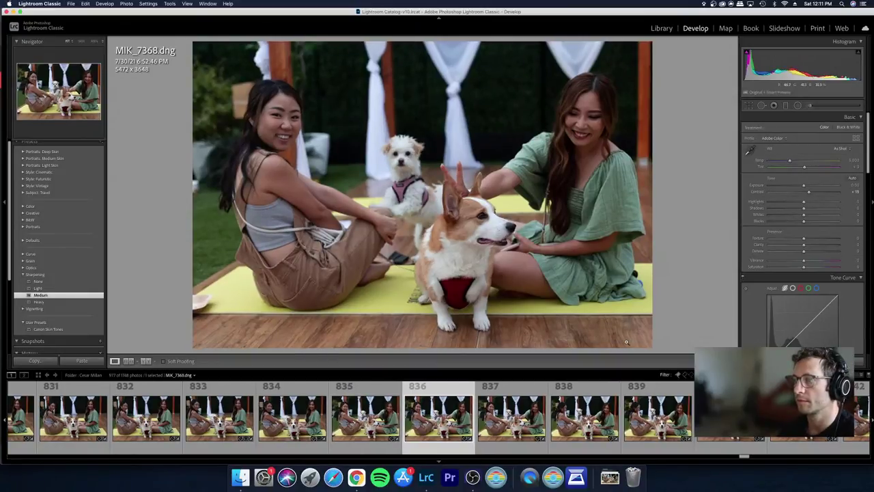
key("Left")
key("x")
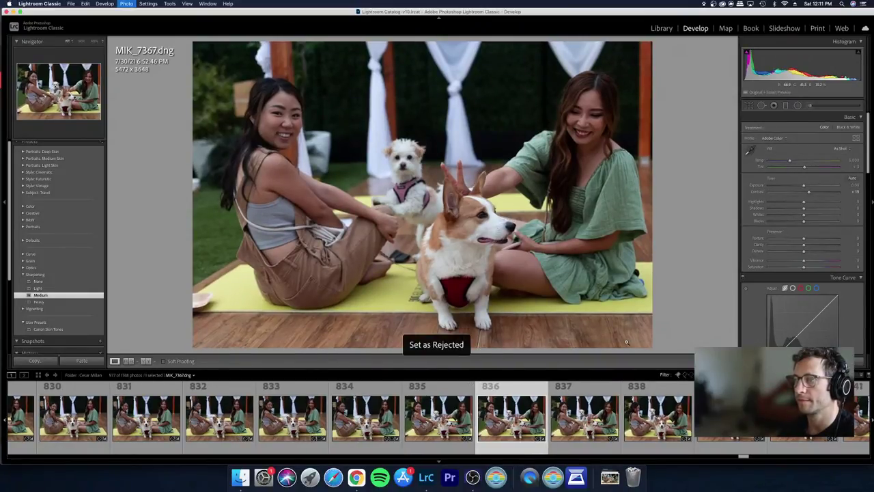
Step: Compare the frames around MIK_7369 and reject another near-duplicate
key("Right")
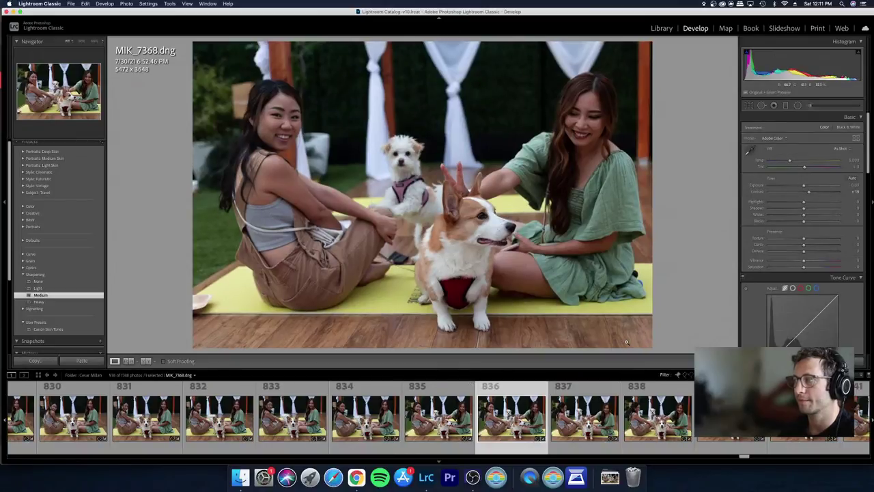
key("Right")
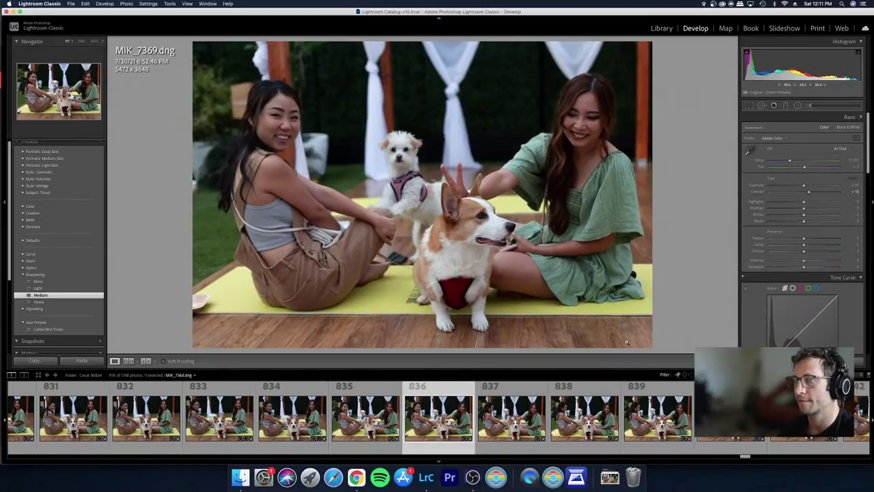
key("Right")
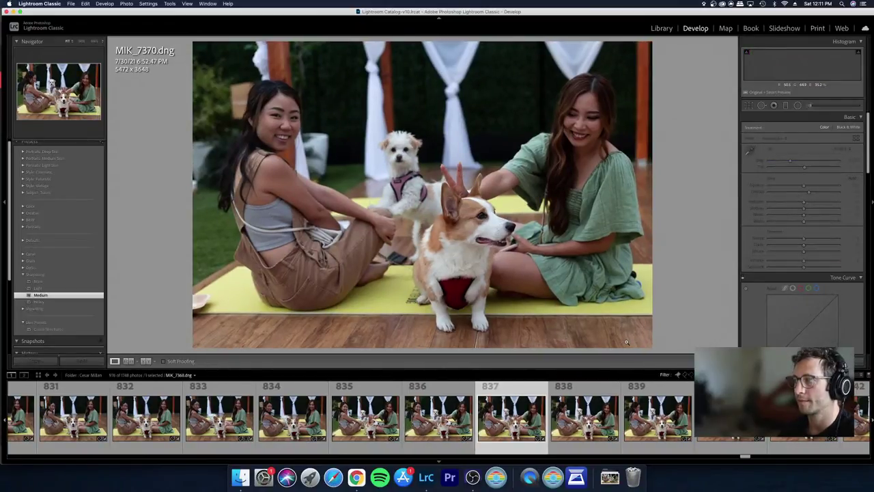
key("Left")
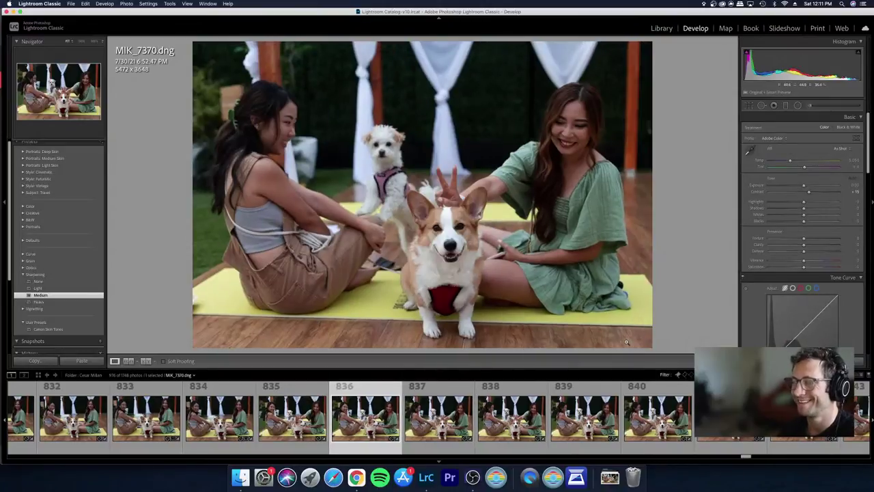
key("Left")
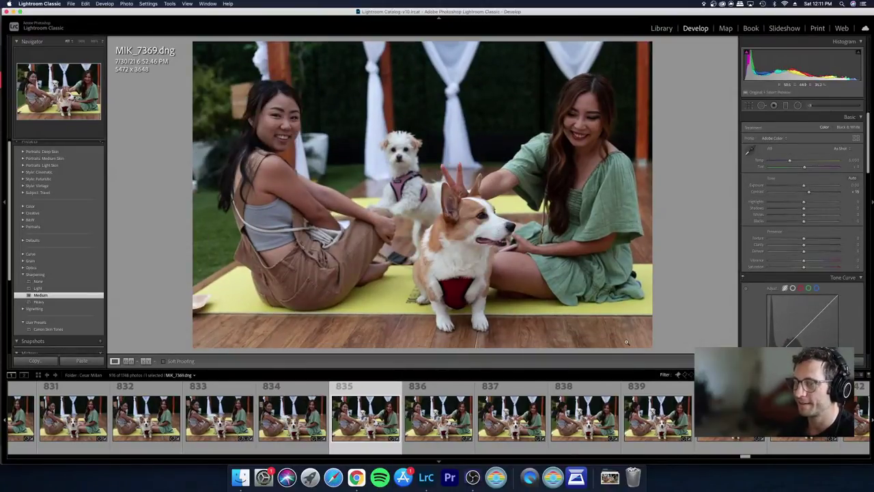
key("Right")
key("x")
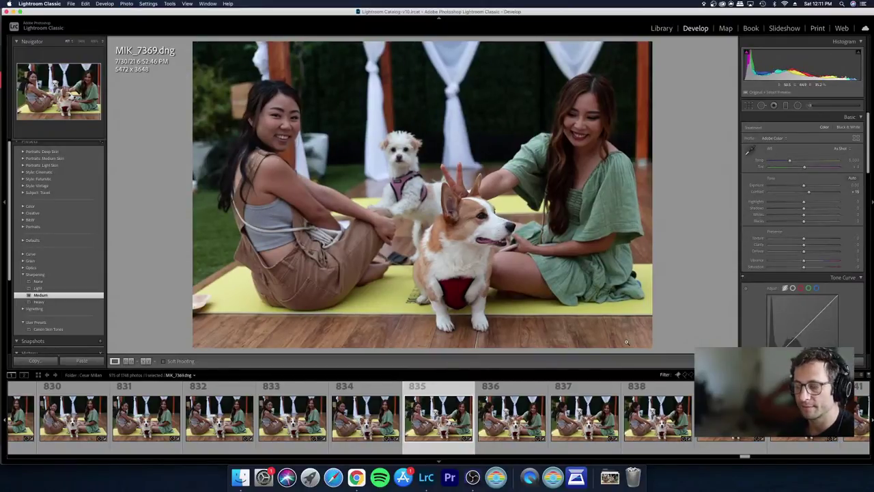
Step: Compare frames MIK_7370–MIK_7372 in Loupe view and reject the duplicate
key("g")
key("Right")
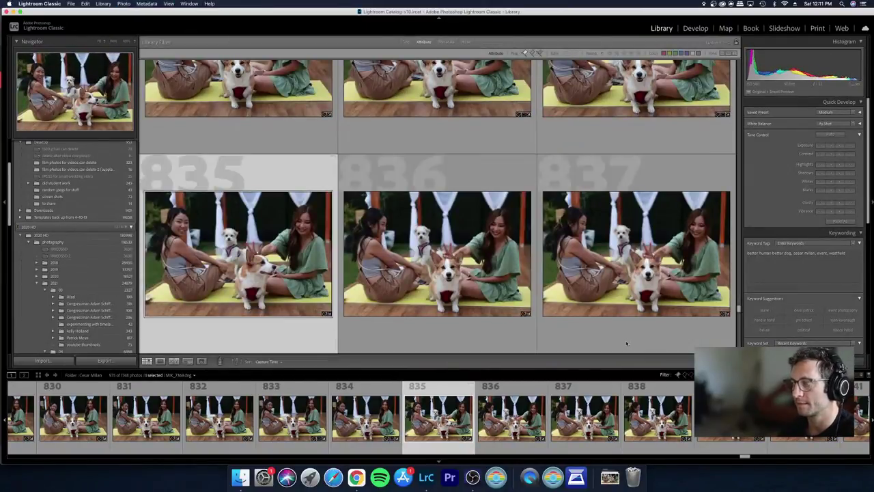
key("e")
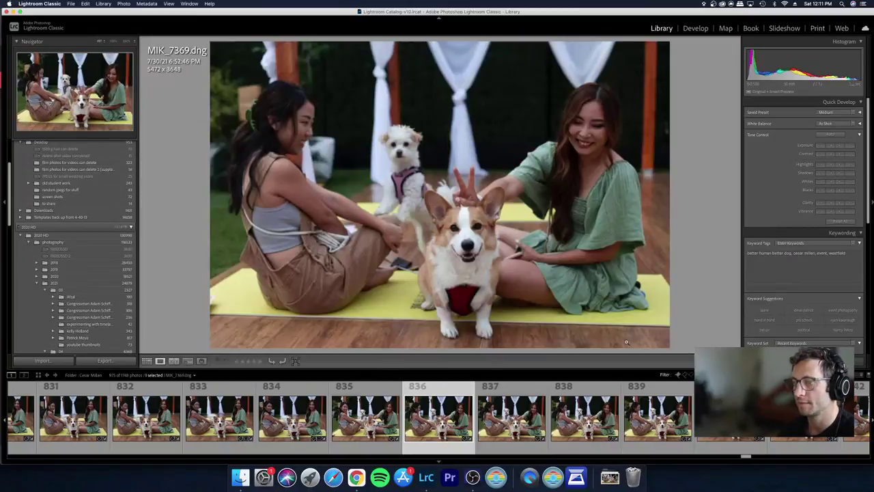
key("Right")
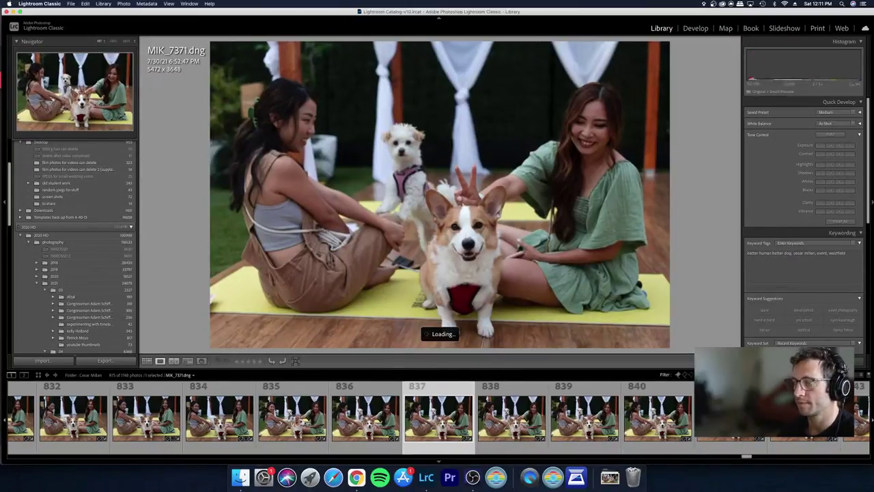
key("Left")
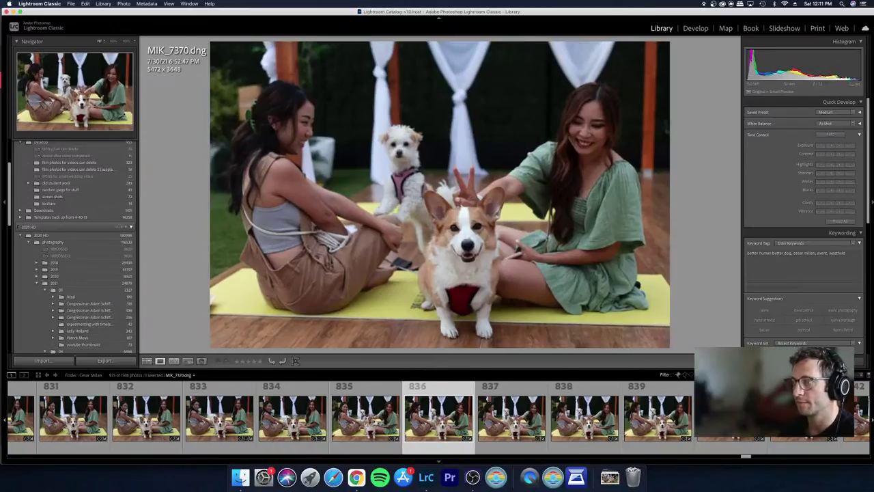
key("Right")
key("Right")
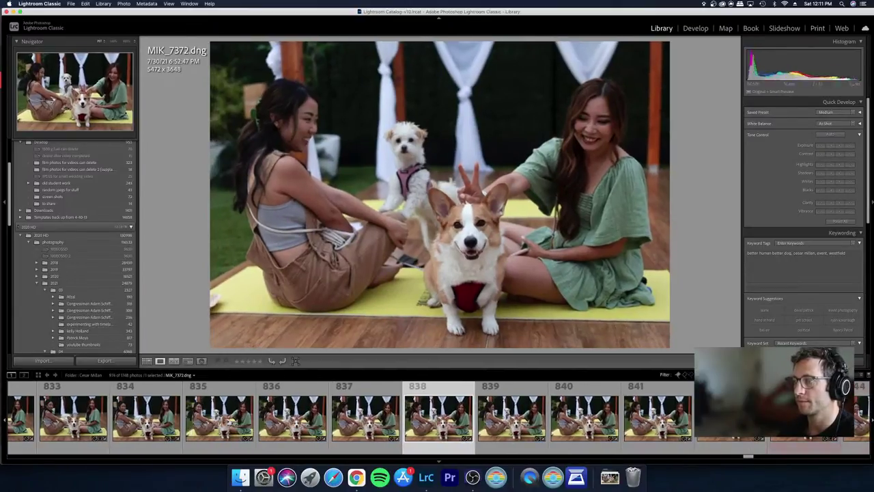
key("x")
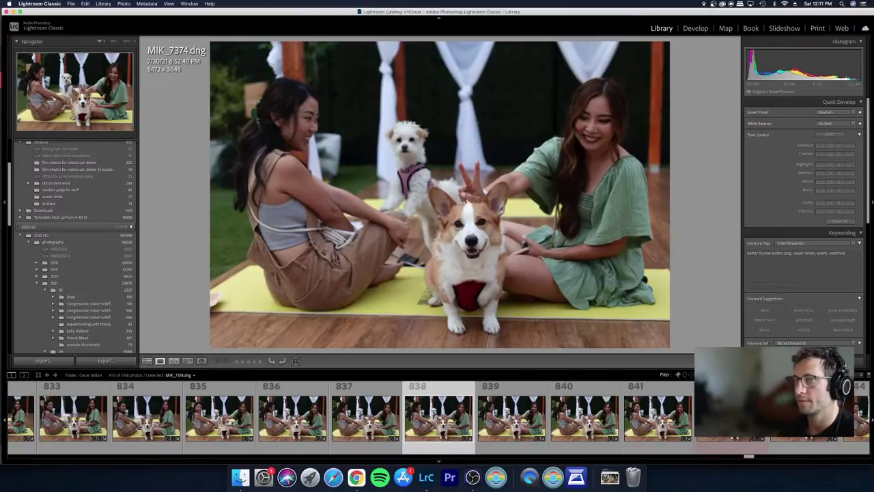
Step: Step through MIK_7376–MIK_7384, rejecting another near-duplicate frame
key("Right")
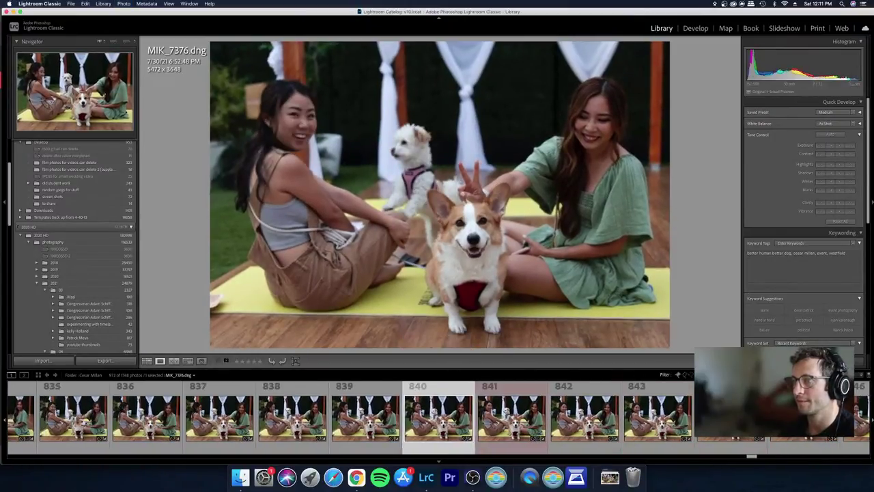
key("Right")
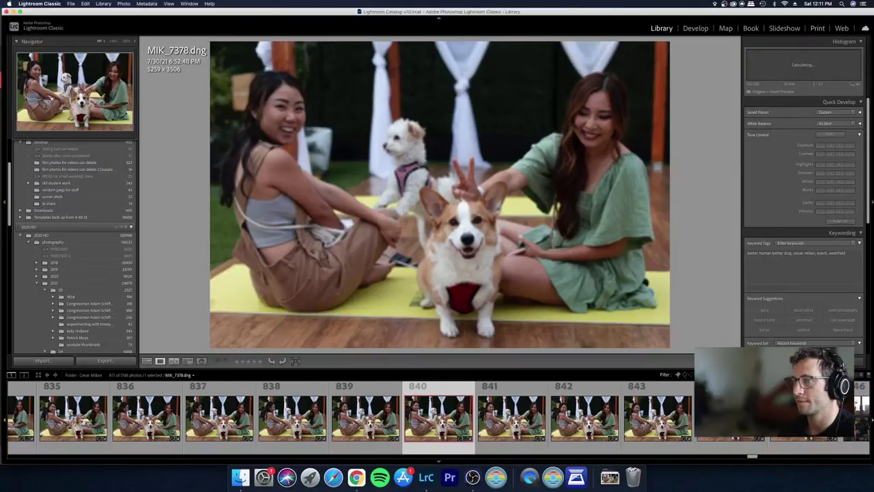
key("Left")
key("Right")
key("Right")
key("Right")
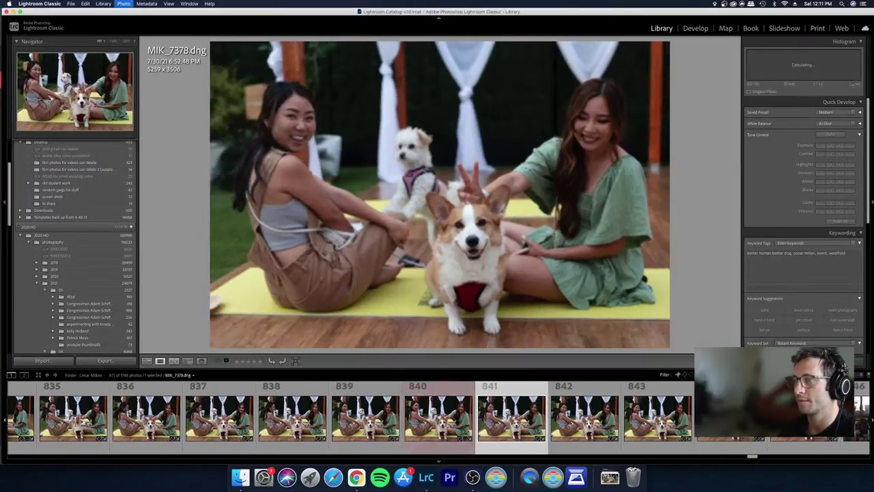
key("Right")
key("Right")
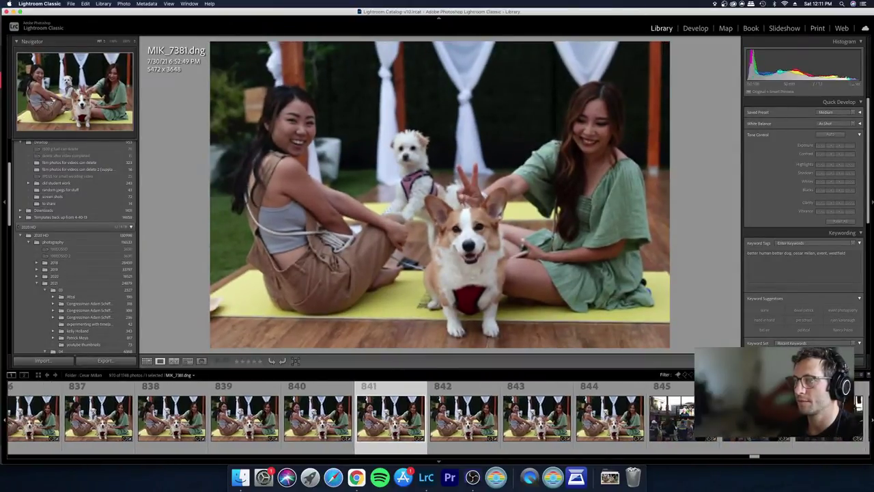
key("Right")
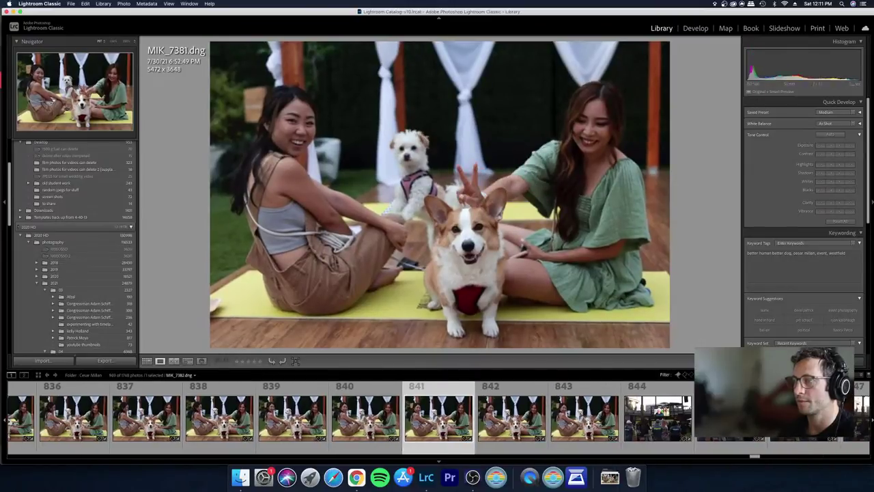
Step: Reject the repeated event crowd shots while stepping through them
key("x")
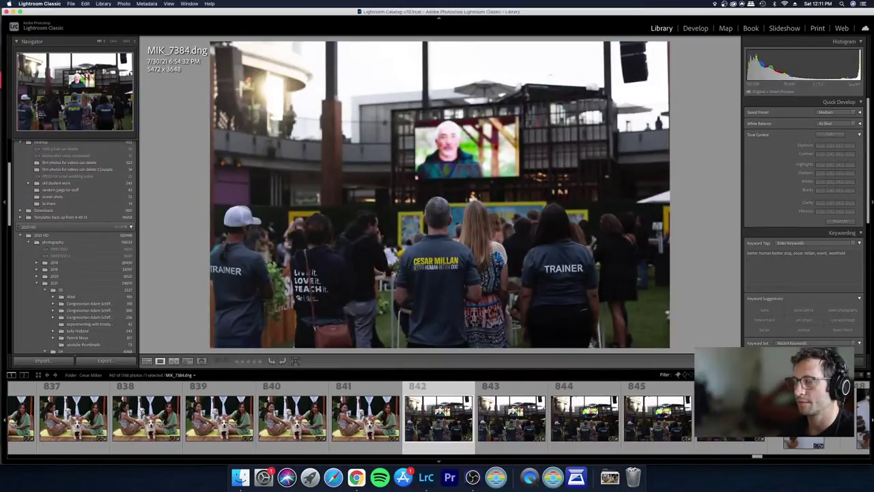
key("Right")
scroll(351, 417, "up", 2)
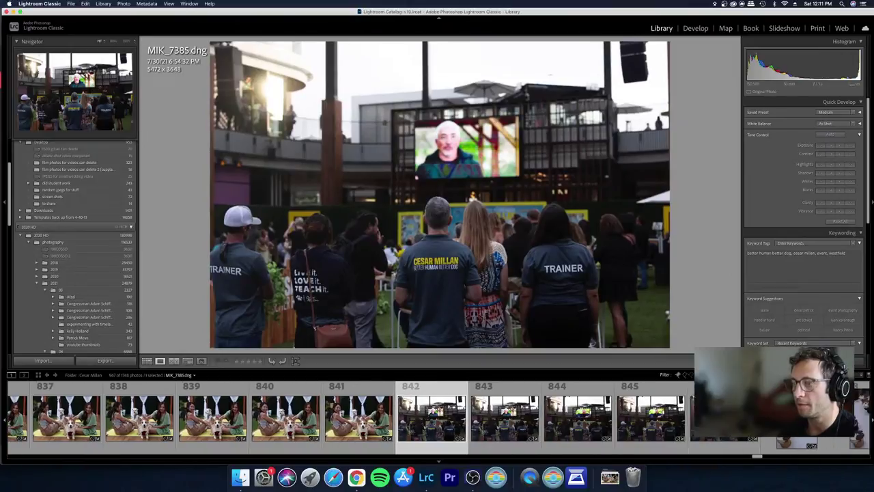
key("Right")
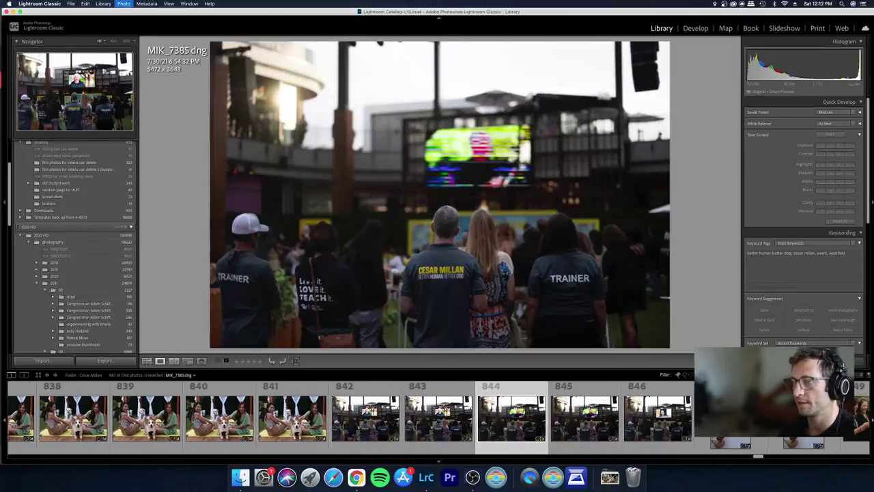
key("Right")
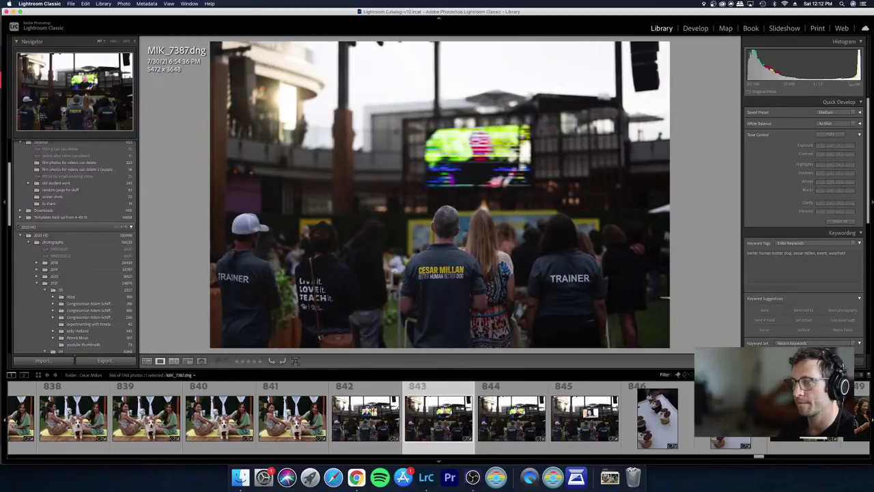
key("Right")
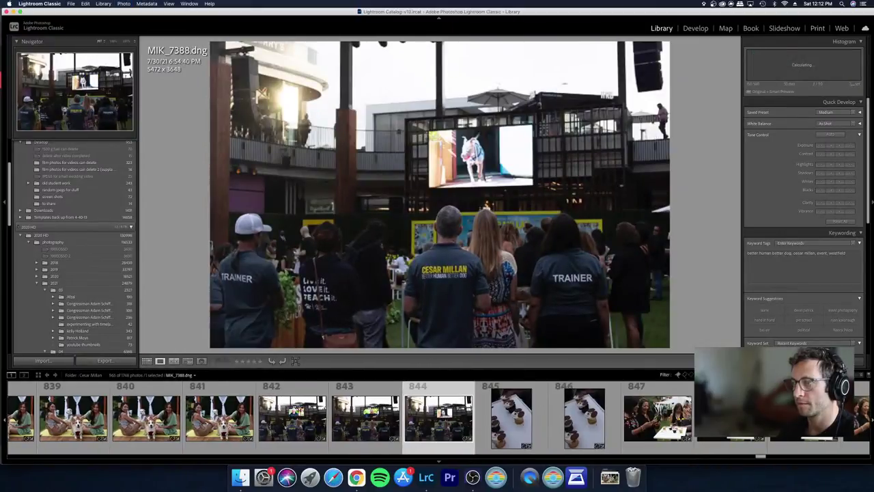
key("Right")
Step: Compare the dog-on-screen, cupcake and women-with-phones shots, settling on cupcake MIK_7389
key("Left")
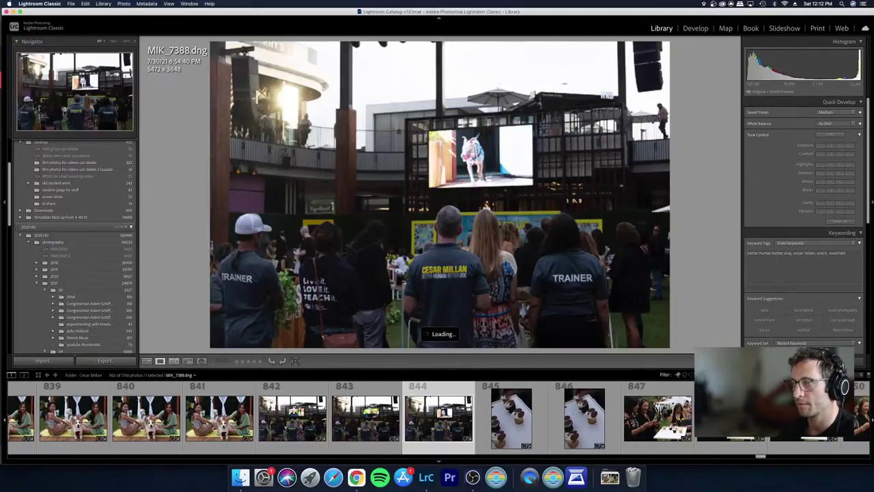
key("Right")
key("Right")
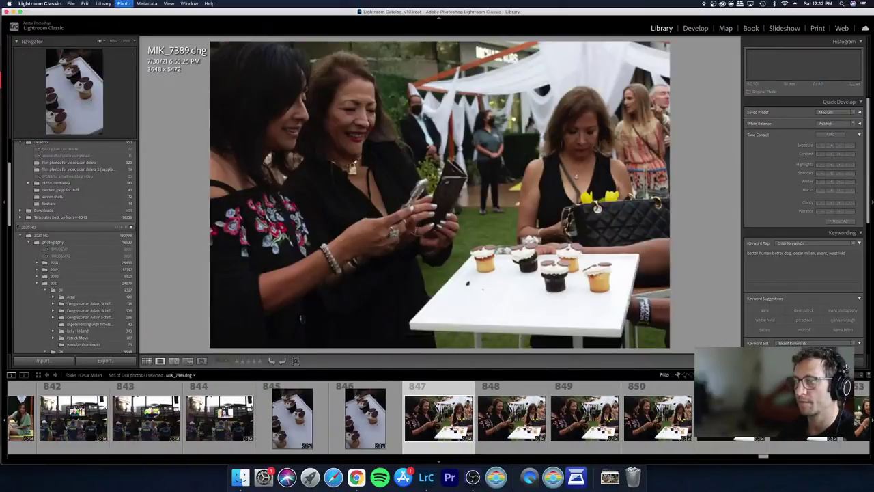
key("Right")
key("Left")
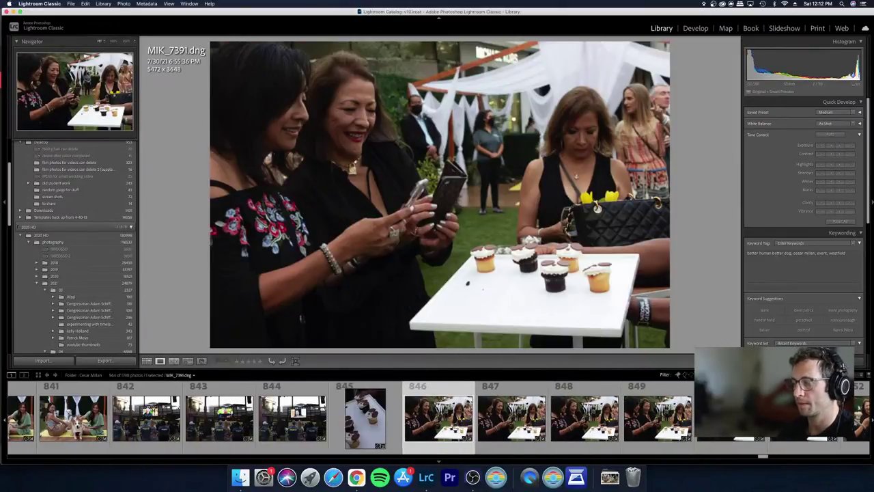
key("Left")
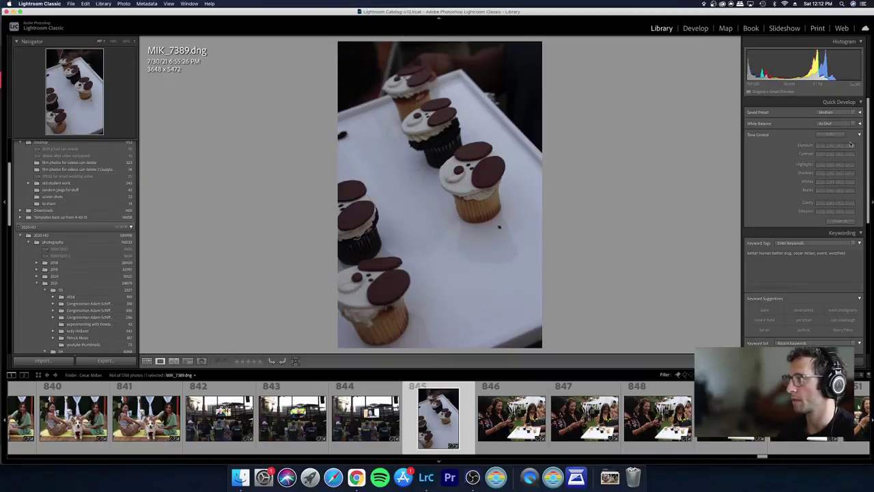
Step: Raise exposure and adjust highlights/shadows and contrast on the cupcake and women-with-phones photos
left_click(851, 146)
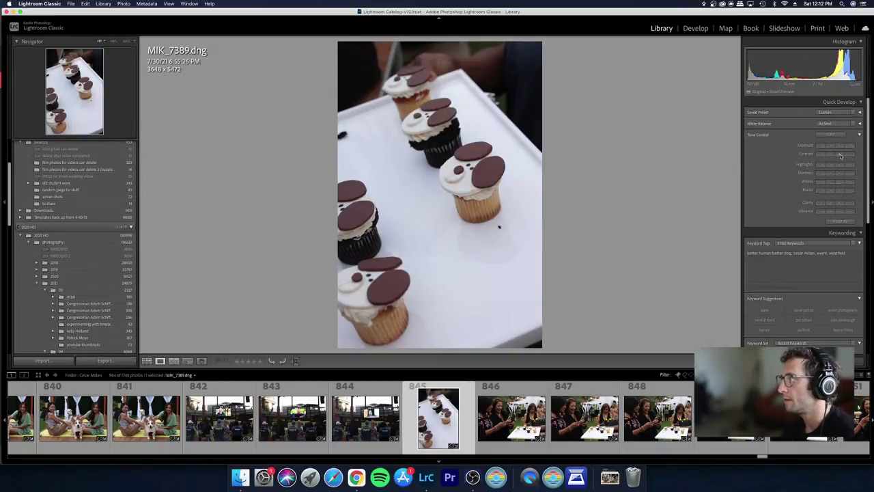
left_click(833, 170)
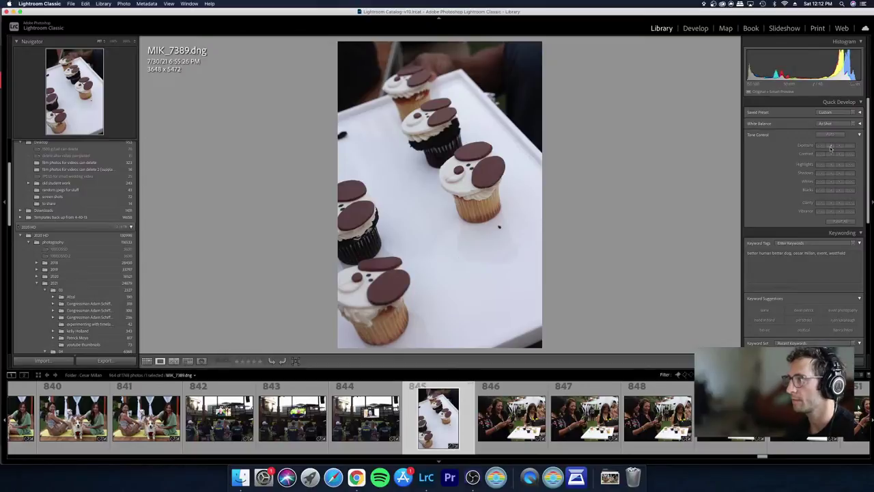
key("Right")
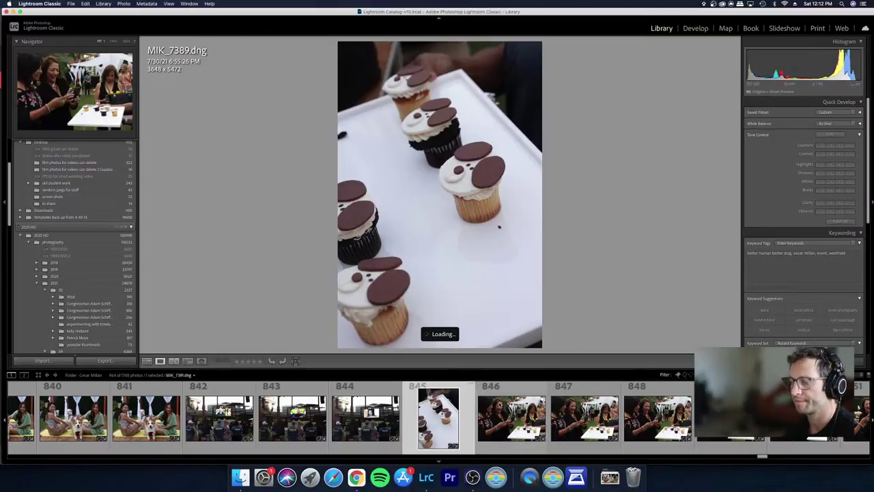
left_click(822, 153)
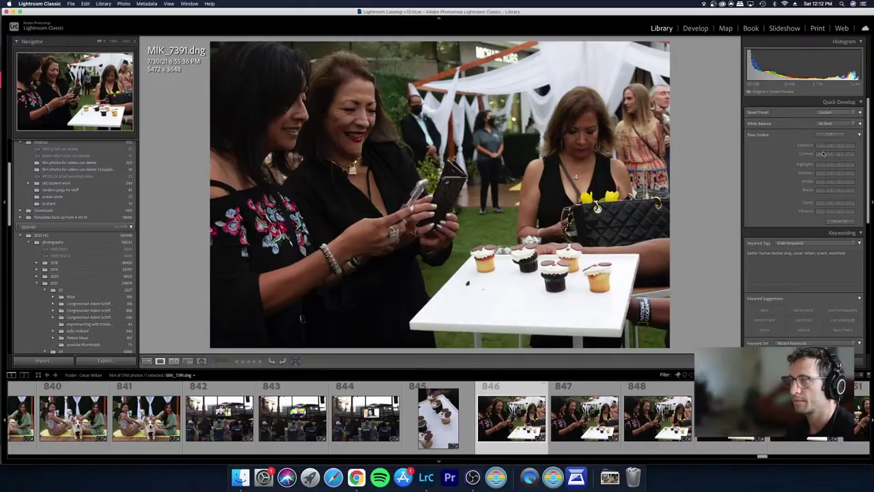
left_click(840, 147)
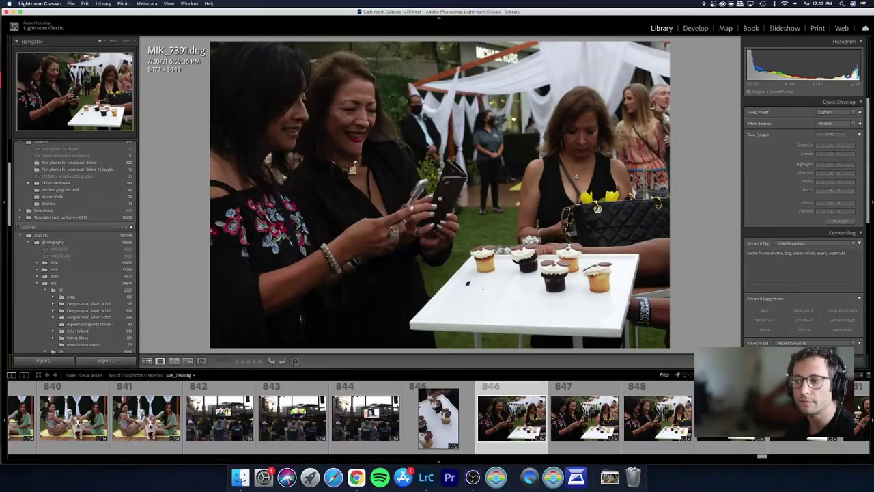
Step: Copy the women-with-phones photo's develop settings in the Develop module
key("d")
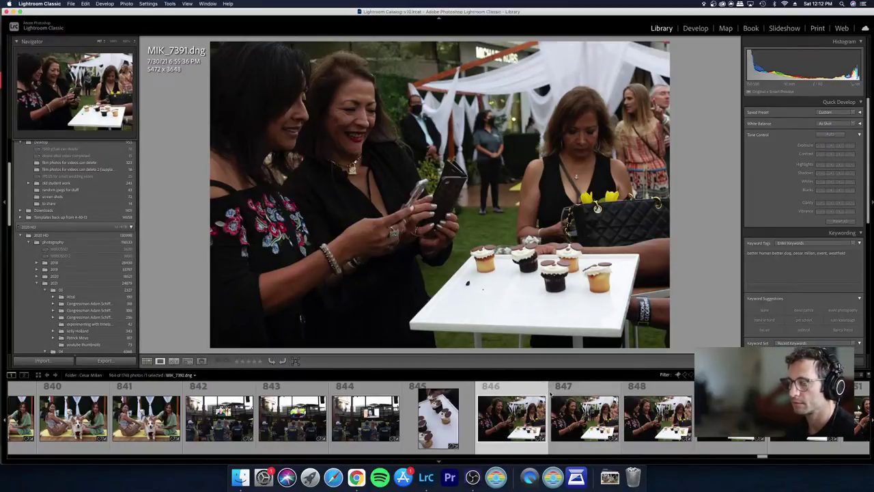
key("super+shift+c")
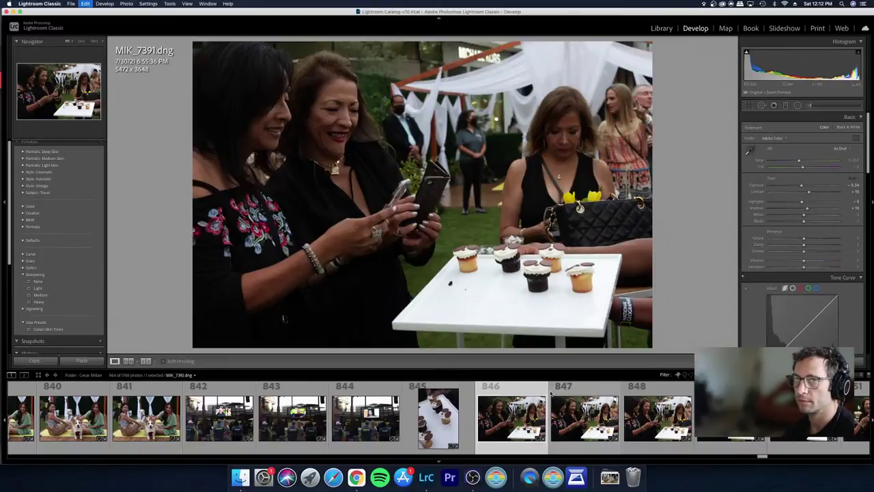
key("Return")
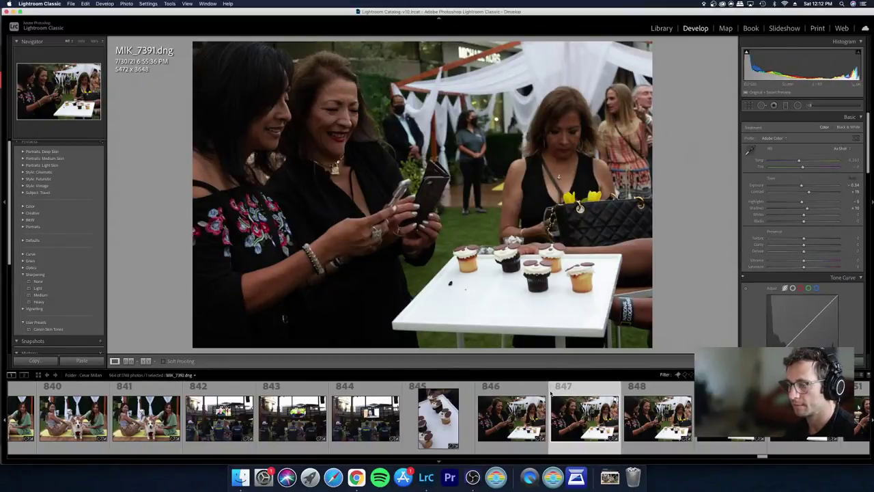
key("super+shift+v")
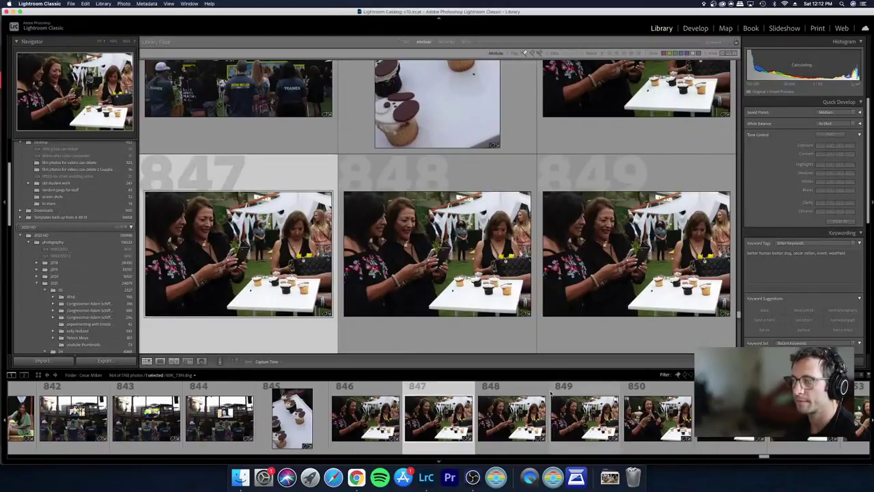
Step: Reject photos 854, 851 and 849 in the grid
key("shift+Right")
key("shift+Right")
key("shift+Right")
key("shift+Right")
key("shift+Right")
key("shift+Right")
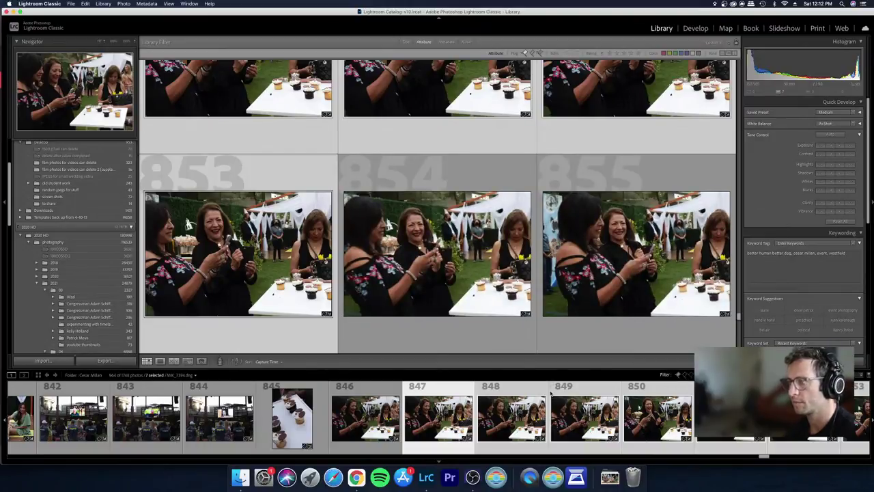
key("super+d")
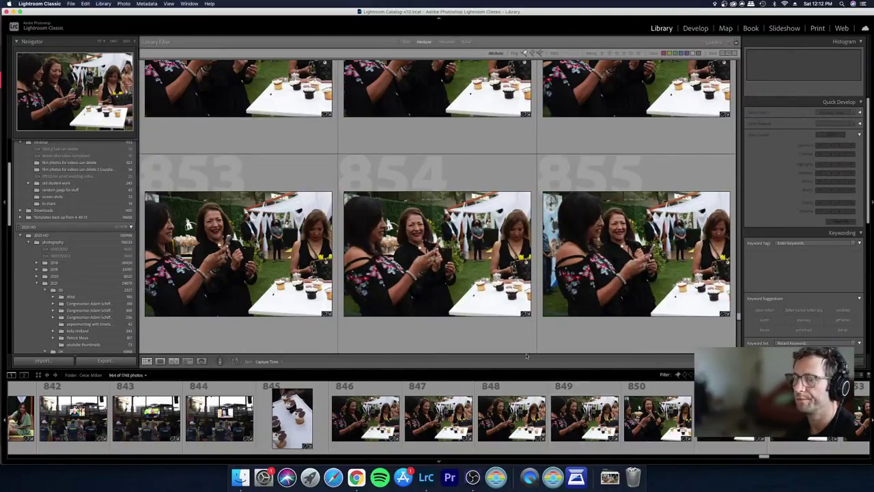
left_click(432, 282)
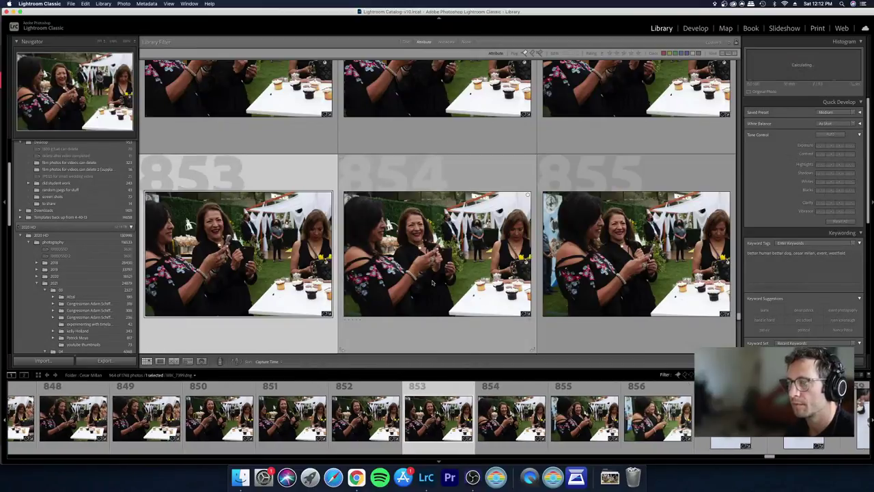
key("x")
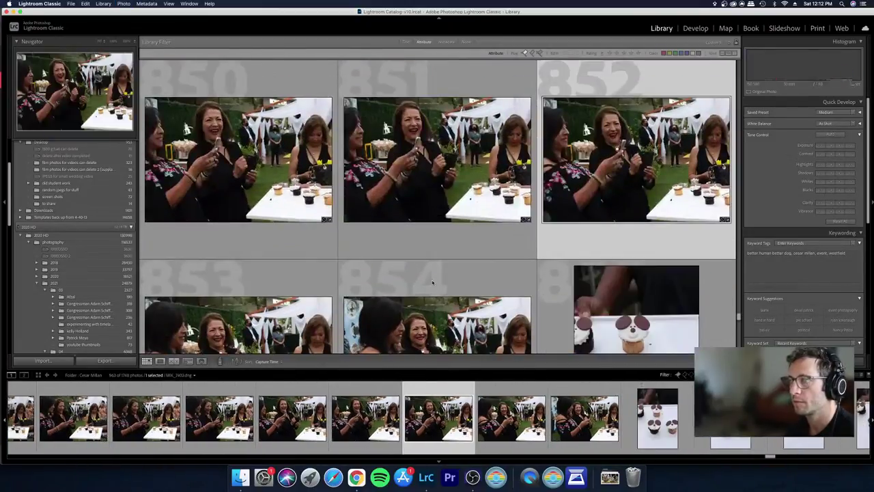
key("Left")
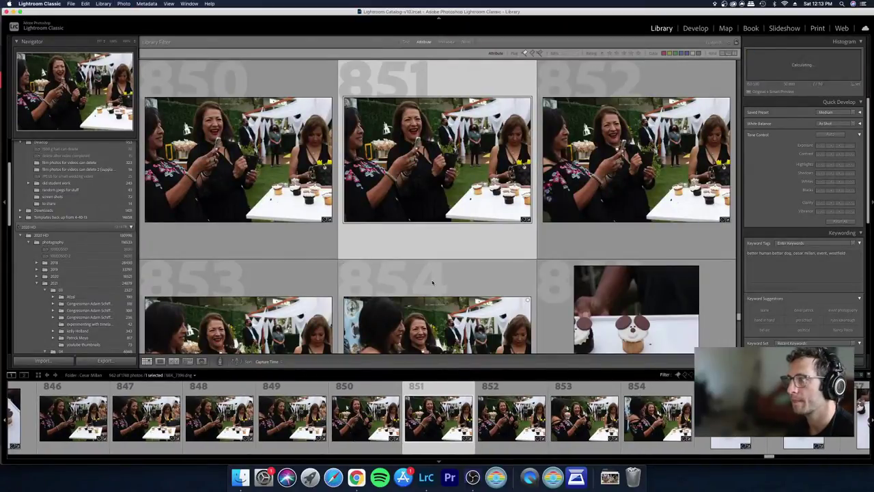
key("x")
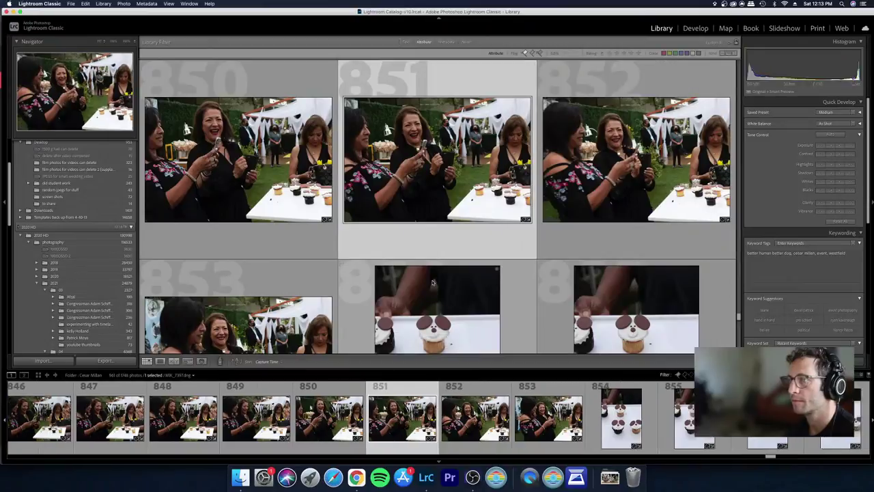
key("Up")
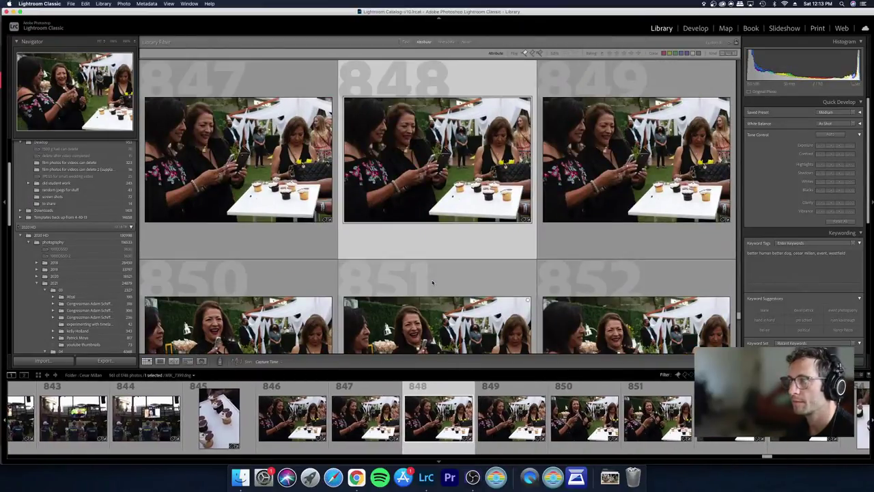
key("Right")
key("x")
Step: Compare photos 847–850 full-size in Loupe view
key("Left")
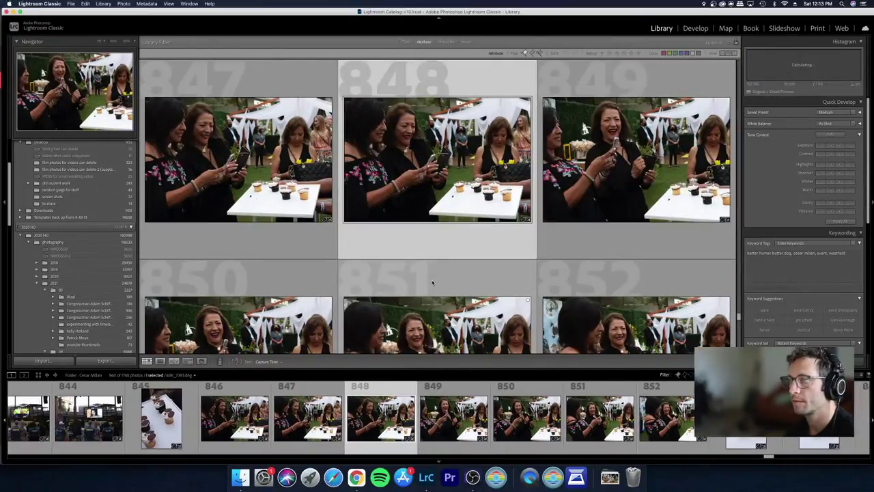
key("Left")
key("Right")
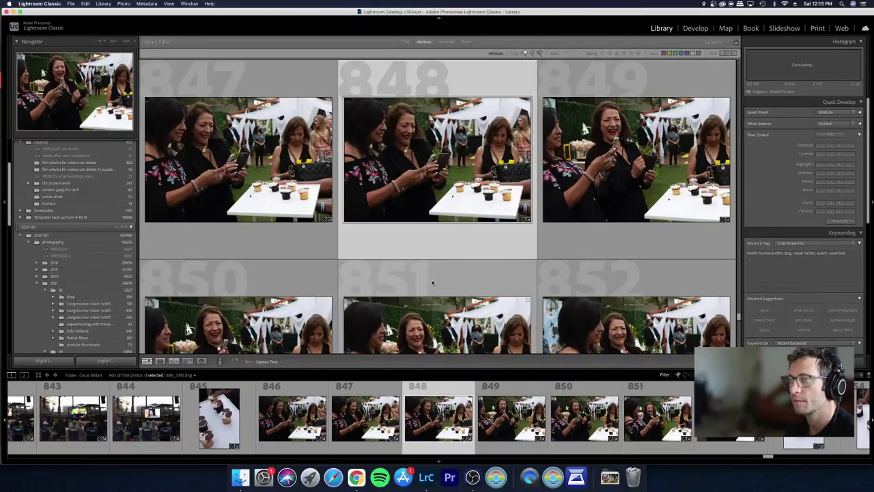
key("e")
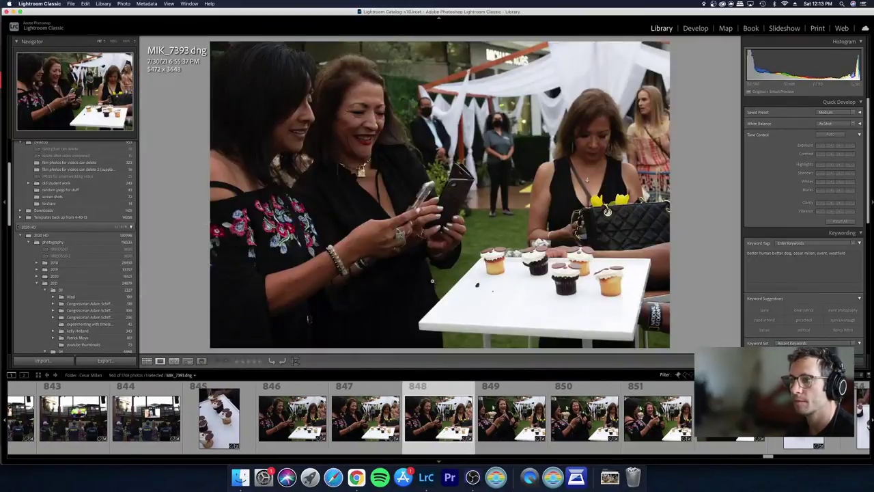
key("Left")
key("Right")
key("Left")
key("Right")
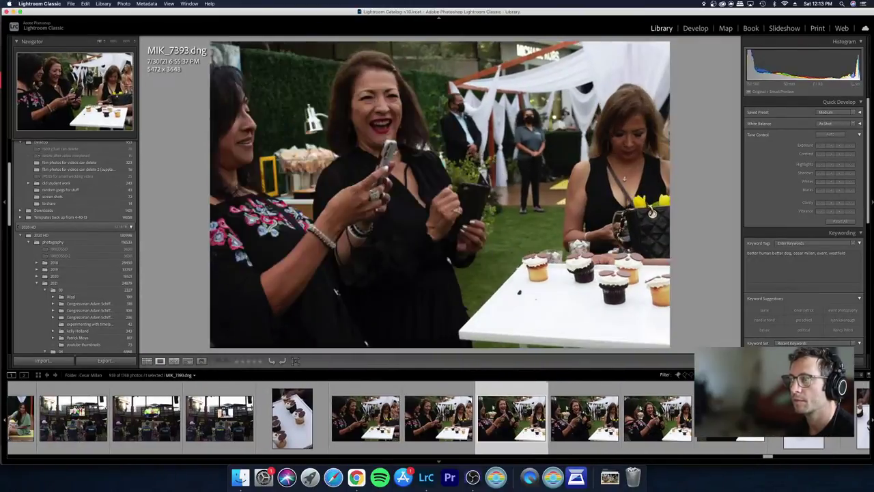
key("Right")
key("Right")
key("Left")
key("Right")
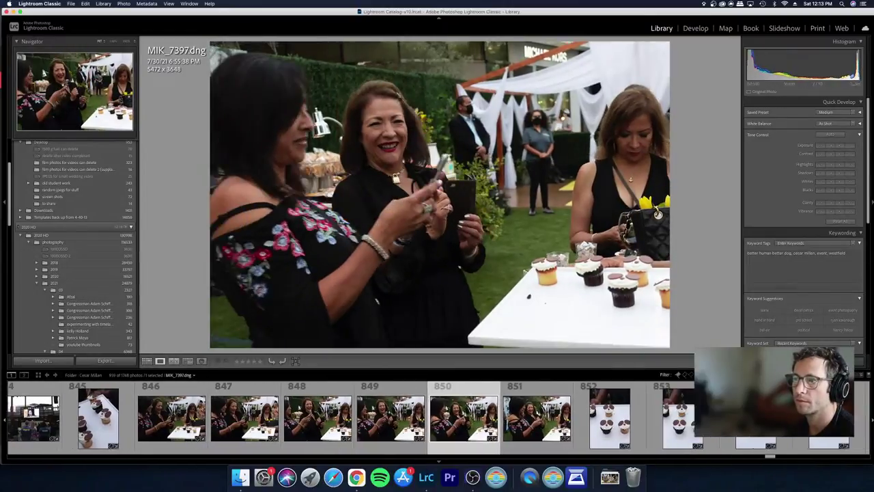
key("Right")
key("Left")
key("g")
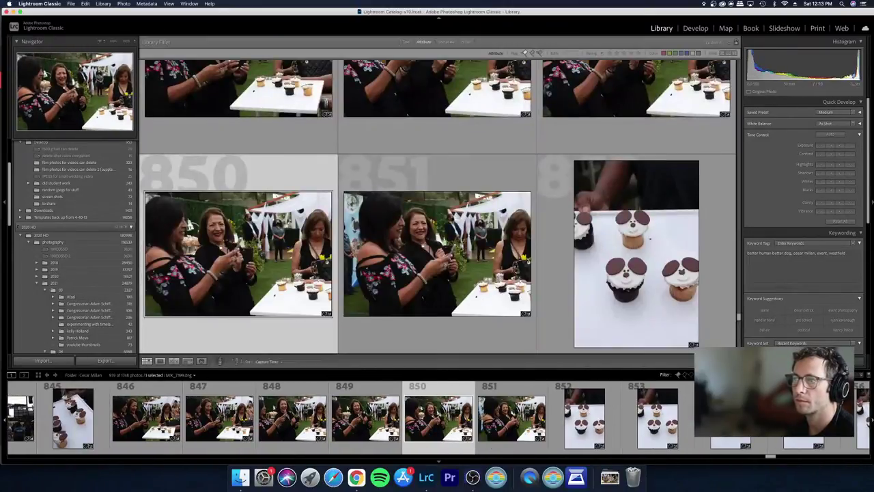
Step: Review the cupcake shots, including MIK_7404–MIK_7405, and the man-in-chair frames
key("Right")
key("Right")
key("Right")
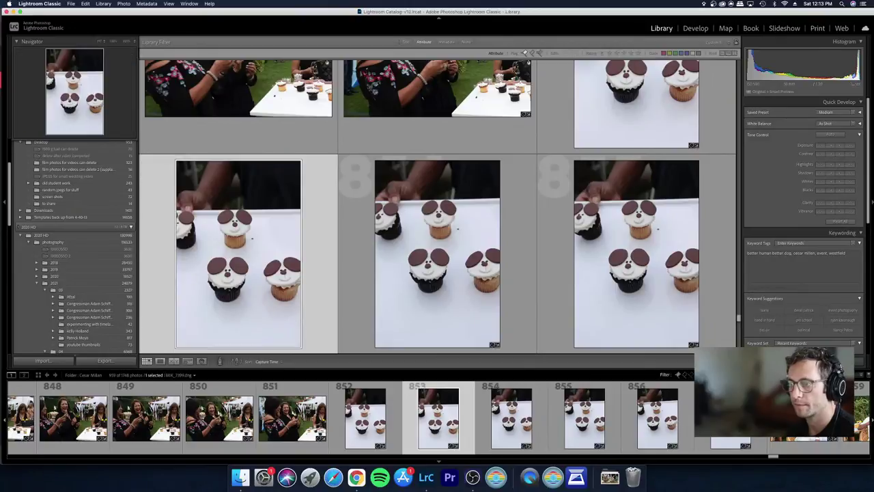
key("e")
key("Left")
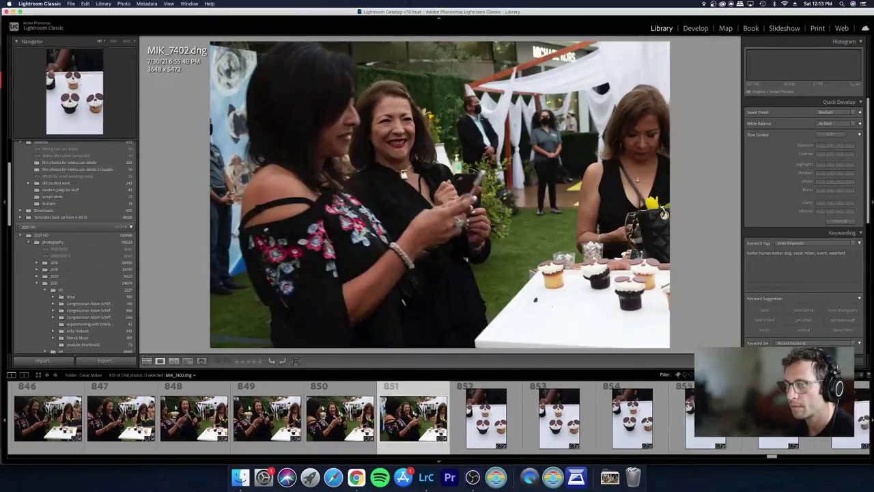
key("Right")
key("Right")
key("Right")
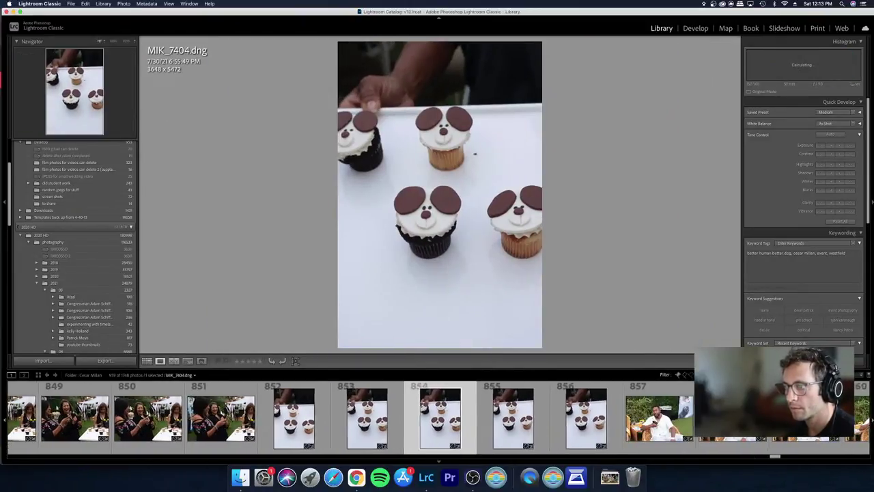
key("Right")
key("Right")
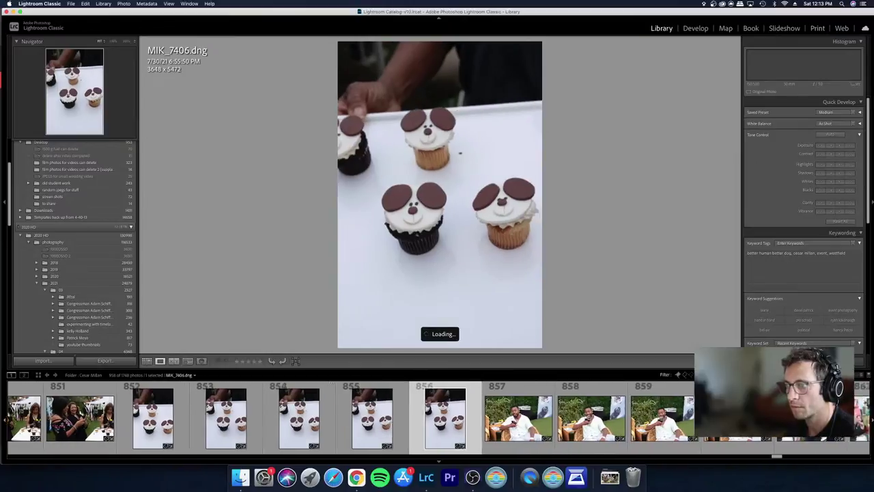
key("Left")
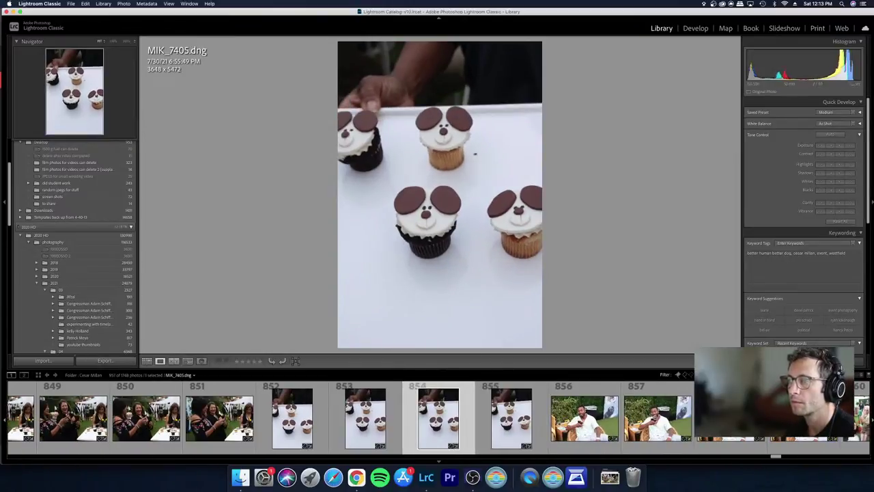
key("Left")
key("Left")
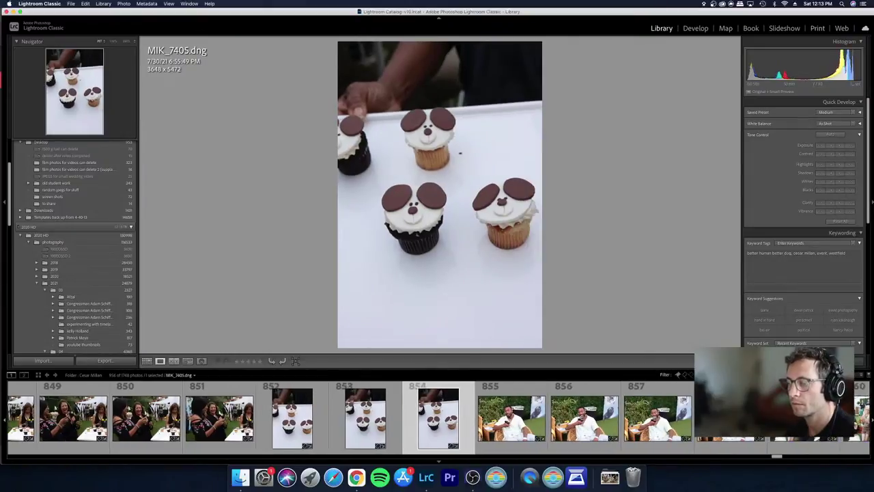
key("Left")
key("Right")
key("Right")
key("Right")
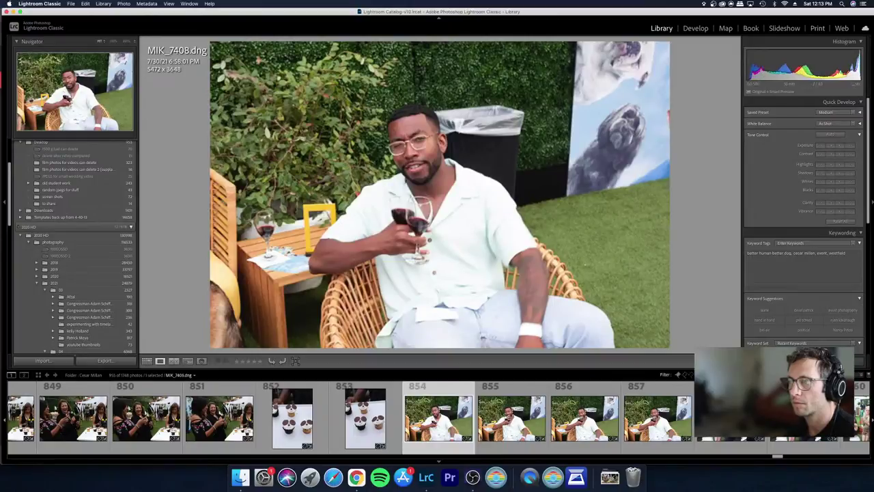
key("Right")
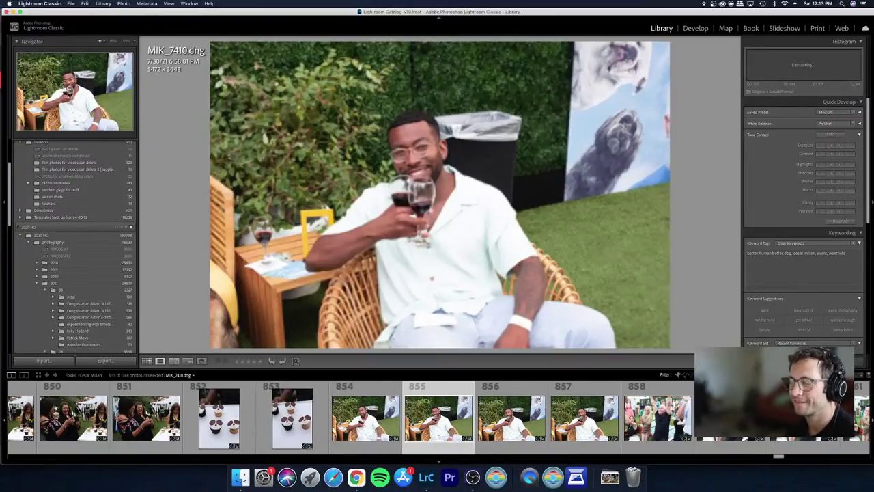
Step: Back in the grid, select photo 854, the first wine-glass shot
key("g")
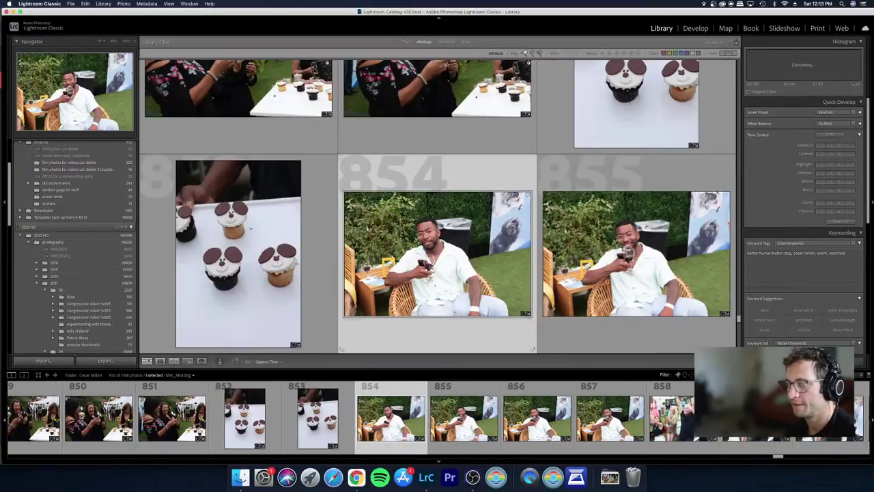
key("End")
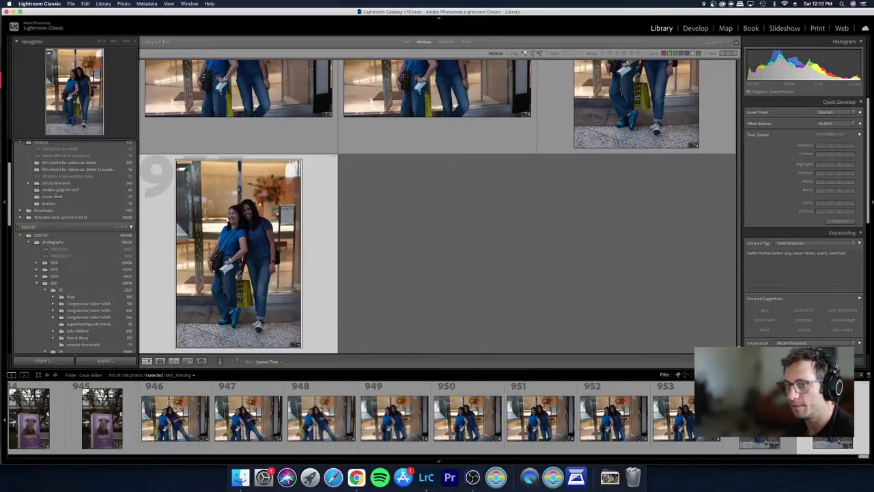
key("super+z")
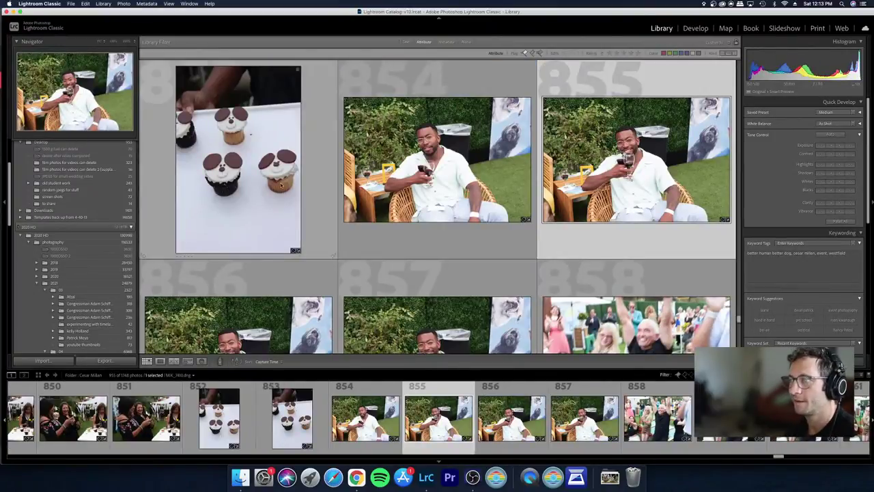
left_click(496, 184)
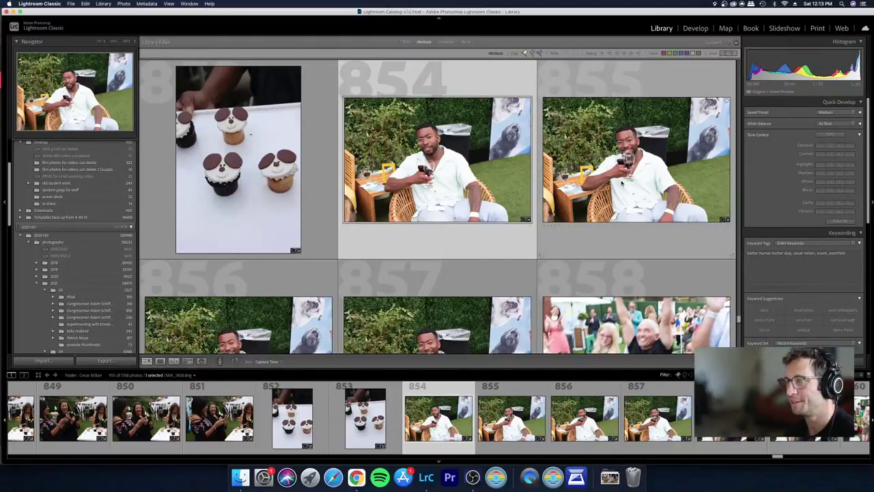
scroll(622, 183, "down", 1)
scroll(710, 310, "down", 2)
Step: Select wine-glass photos 854–857 and open them together in Develop
left_click(467, 252, "shift")
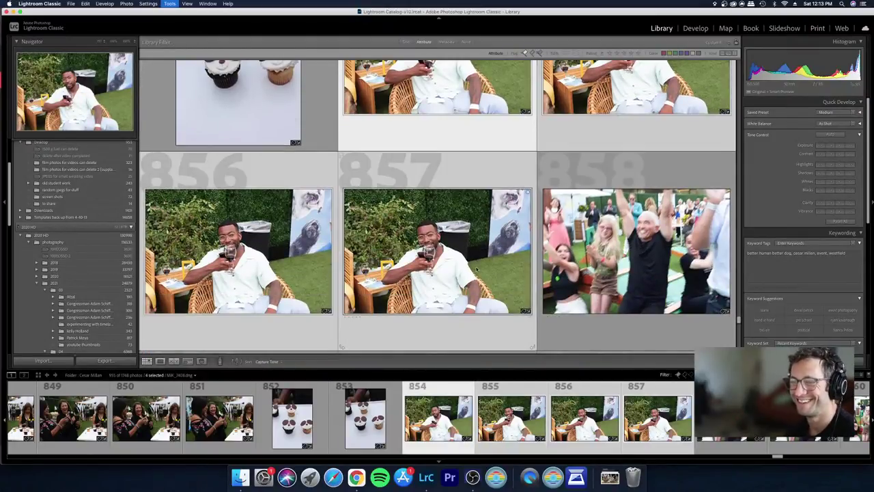
key("d")
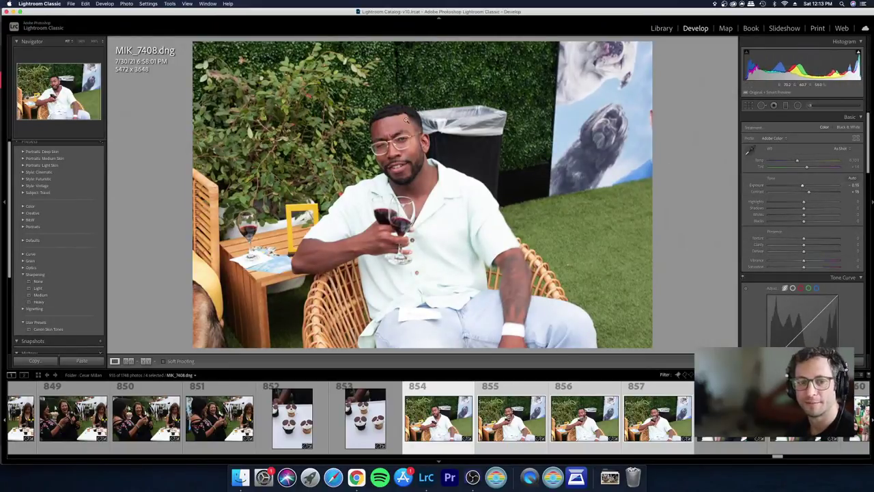
key("g")
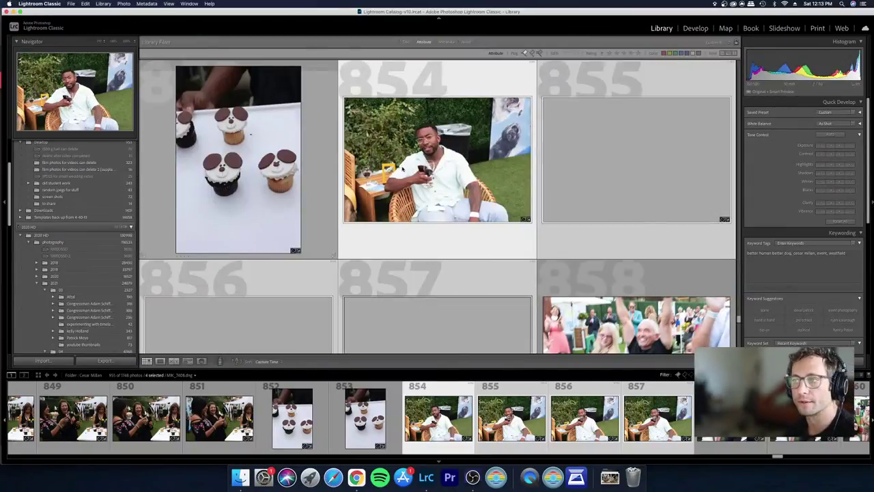
key("super+d")
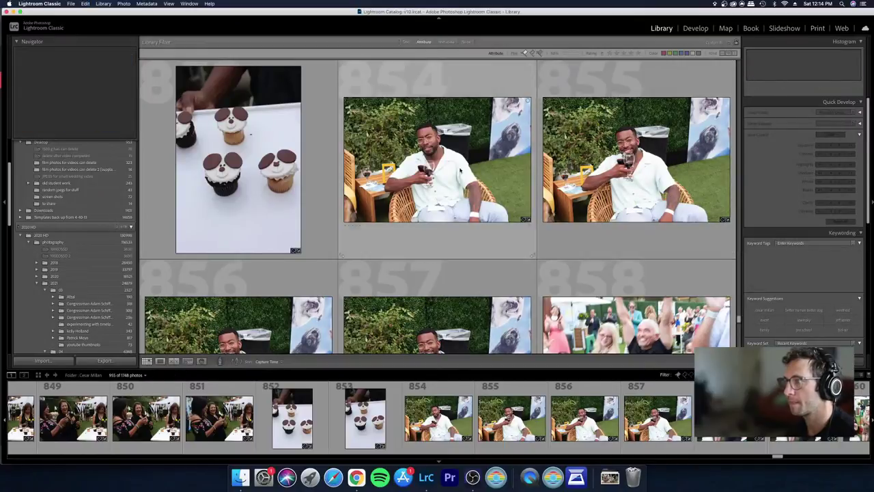
left_click(519, 192)
scroll(454, 207, "down", 5)
left_click(454, 206, "shift")
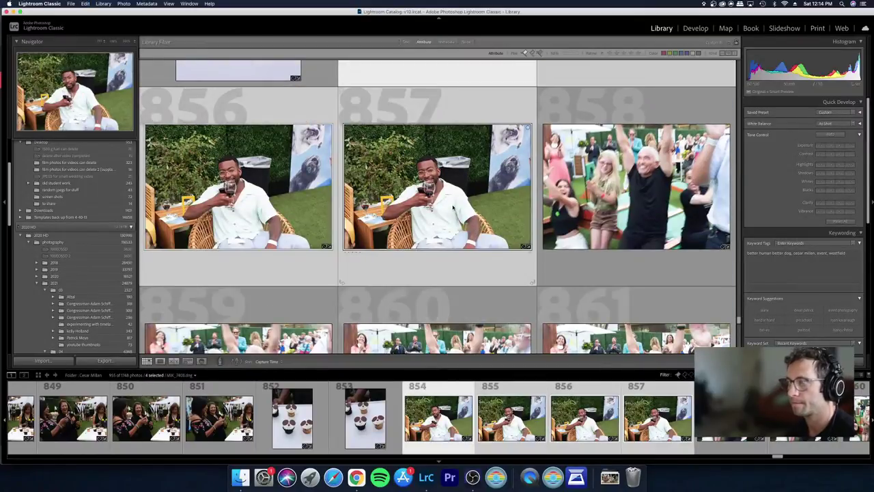
key("d")
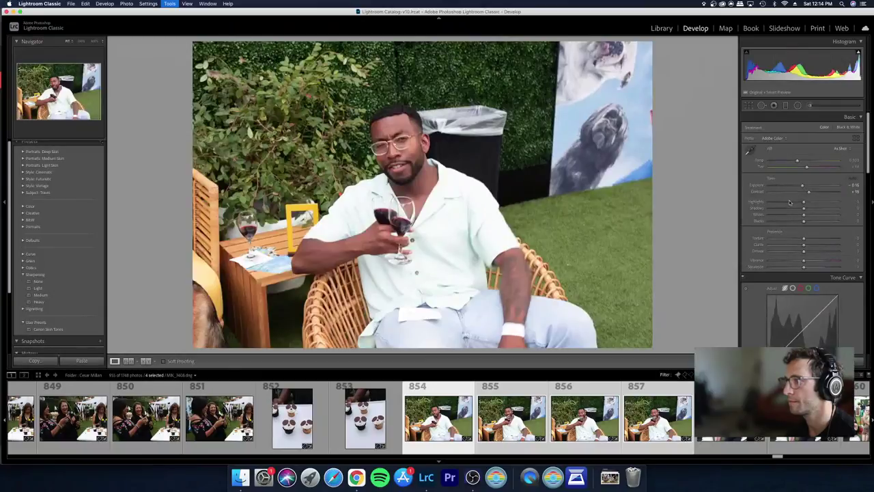
Step: Lower Highlights to -16 and nudge Exposure on all four photos, then deselect
left_click_drag(799, 203, 797, 203)
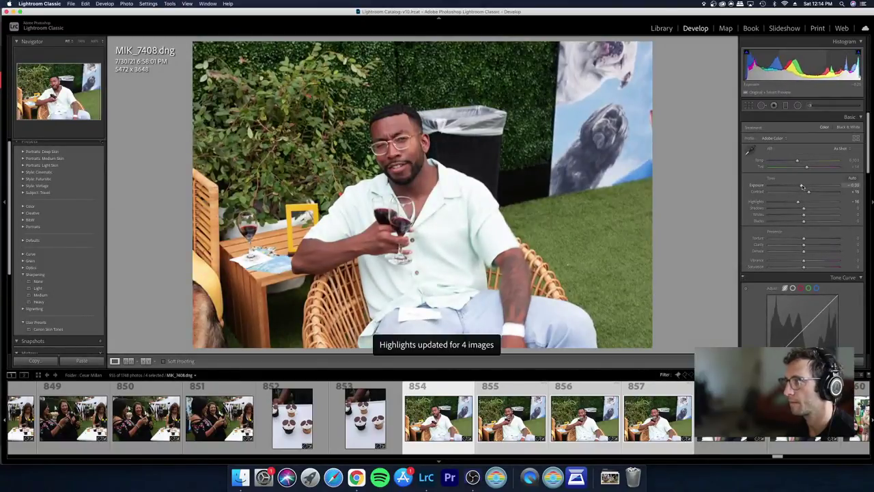
left_click_drag(802, 186, 801, 186)
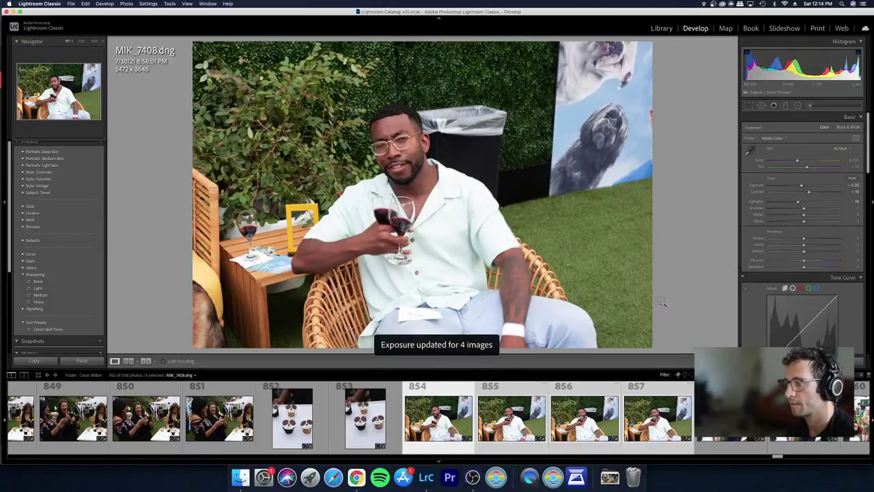
key("super+d")
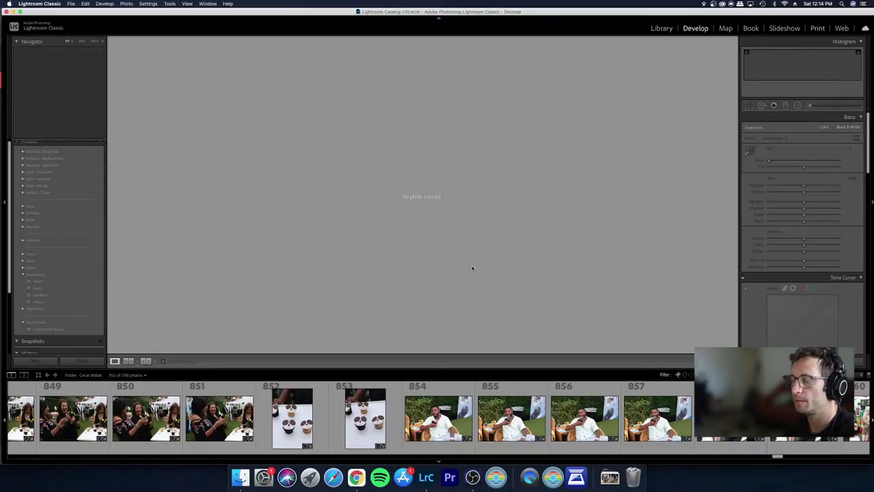
Step: Compare MIK_7412 with its neighbour, rejecting the weaker wine-glass duplicate and the blurry MIK_7413
left_click(666, 413)
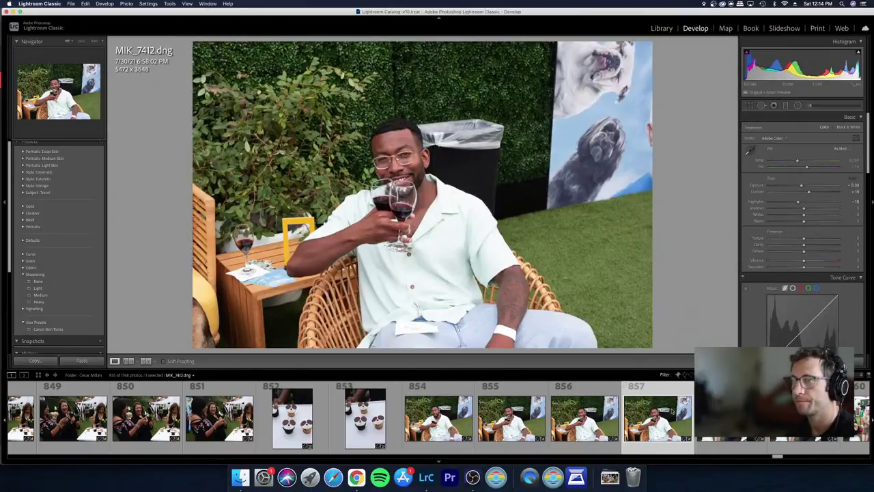
key("Left")
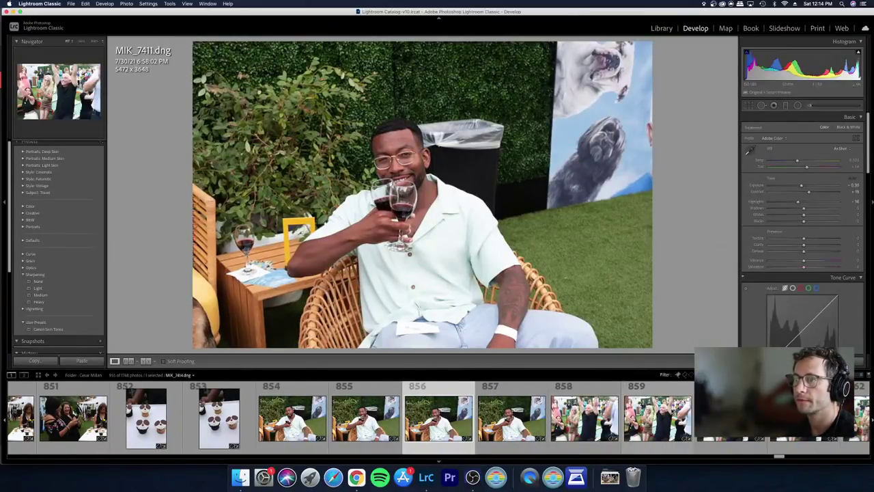
key("Right")
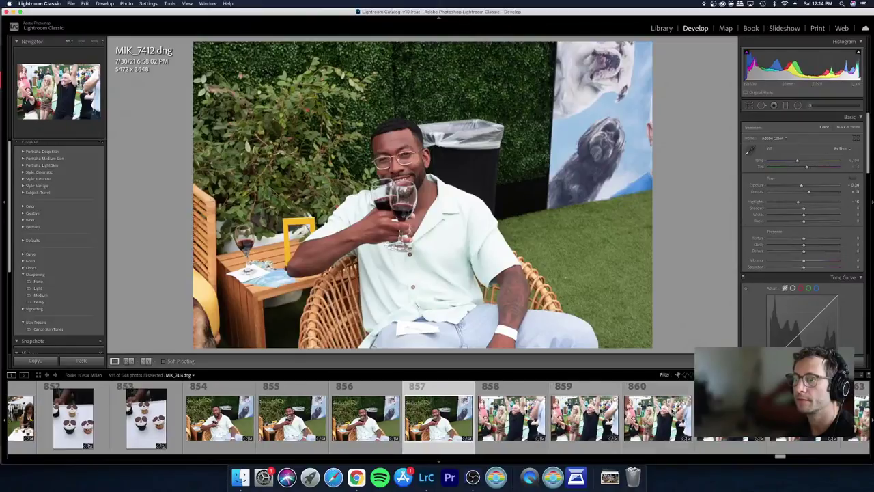
key("Left")
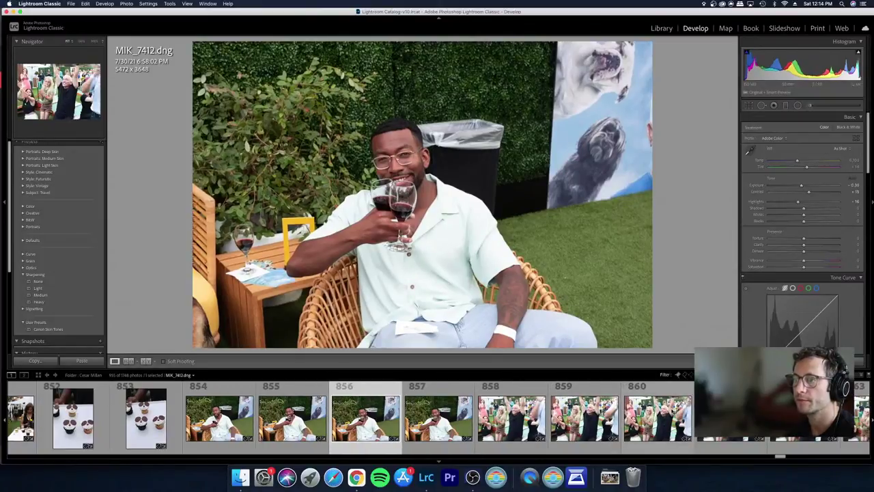
key("x")
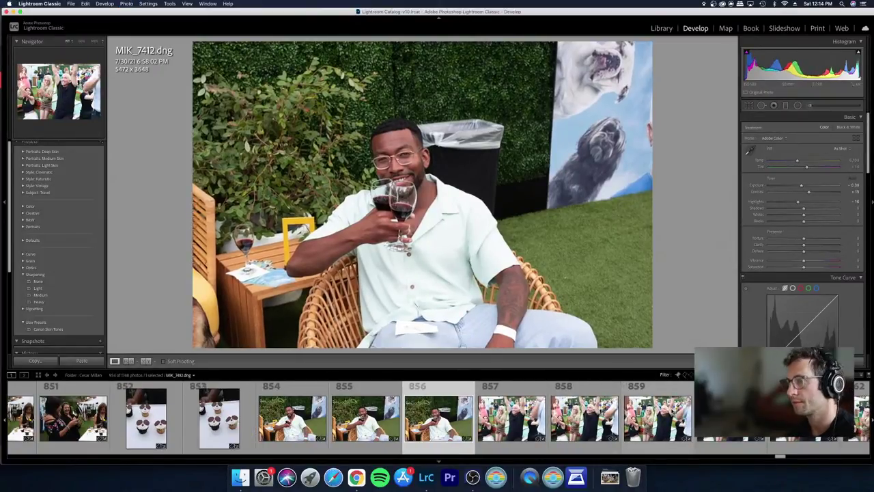
key("Right")
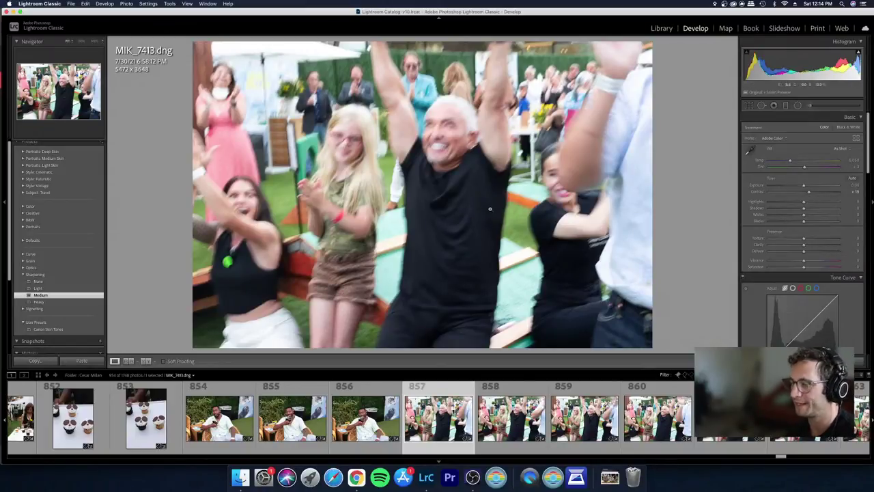
key("x")
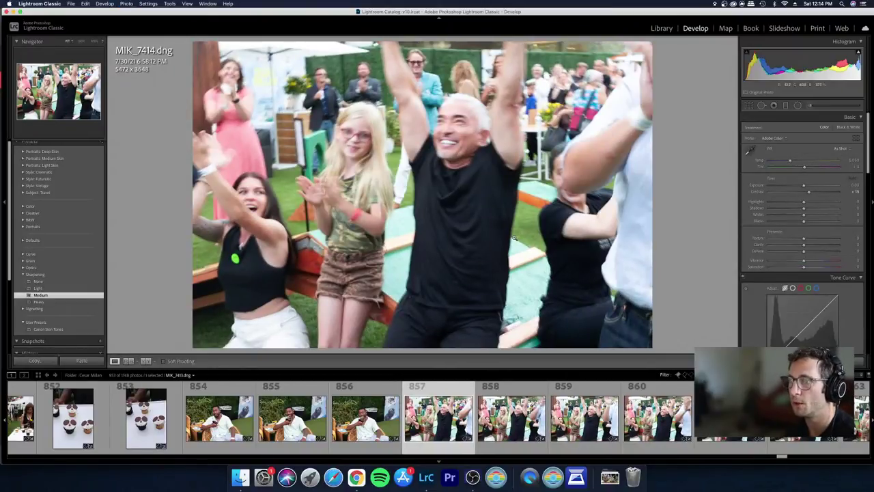
key("Right")
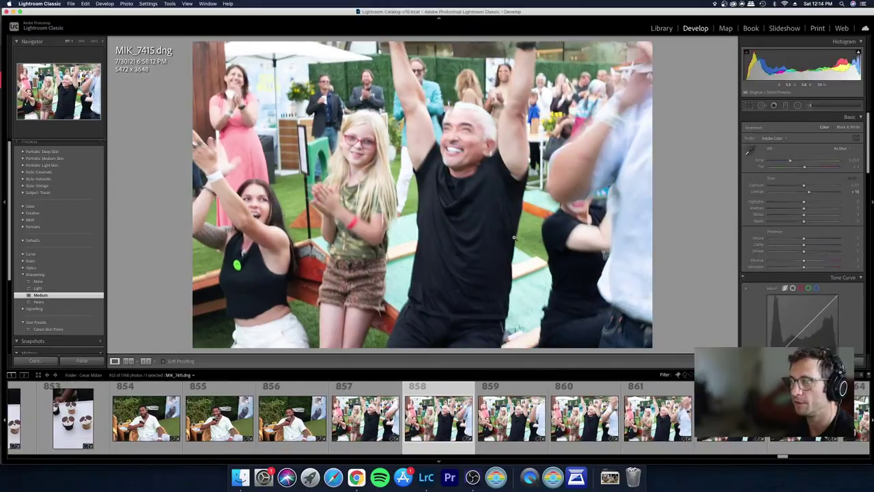
Step: Reject a photo in Grid, undo it, and show photo 857 full size in Loupe
key("g")
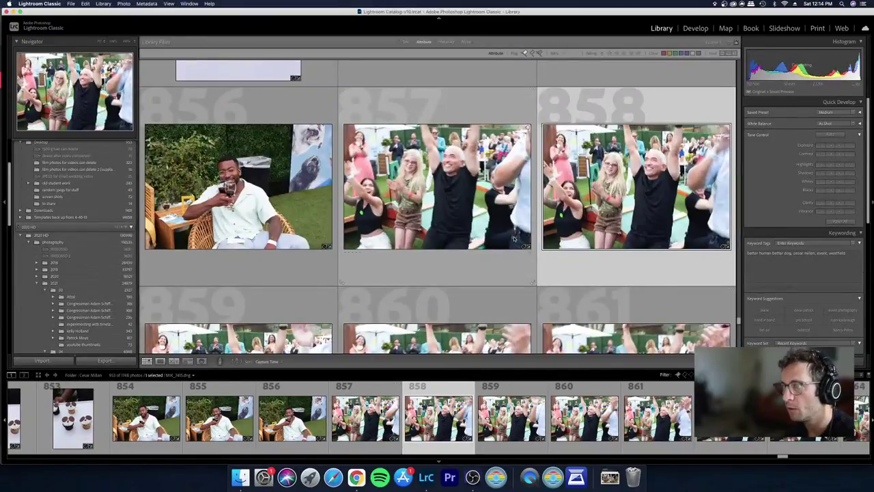
key("x")
key("super+z")
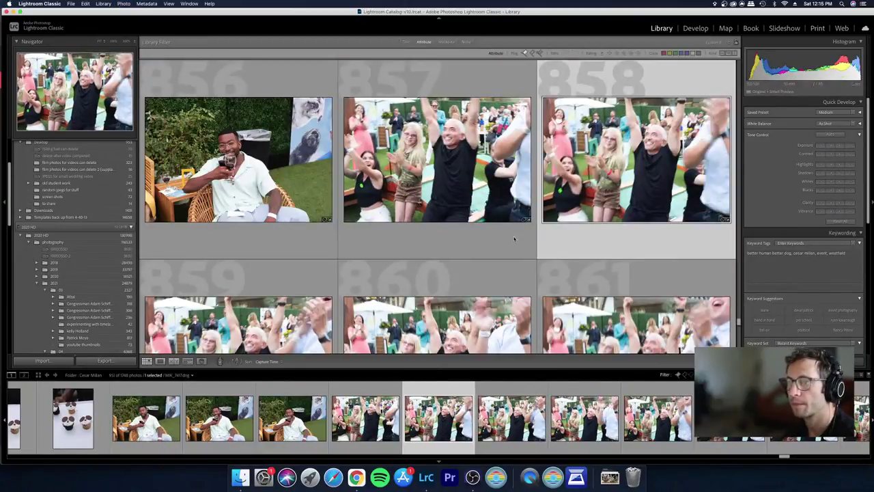
key("Right")
key("Left")
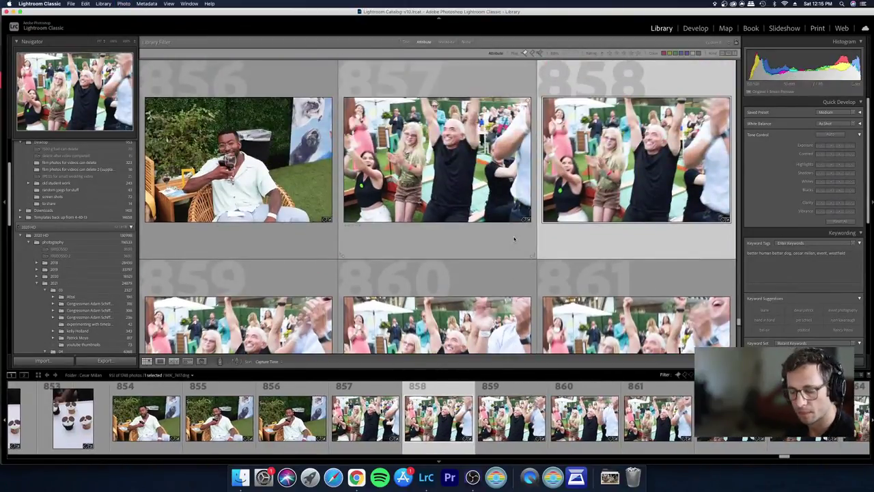
key("Left")
key("e")
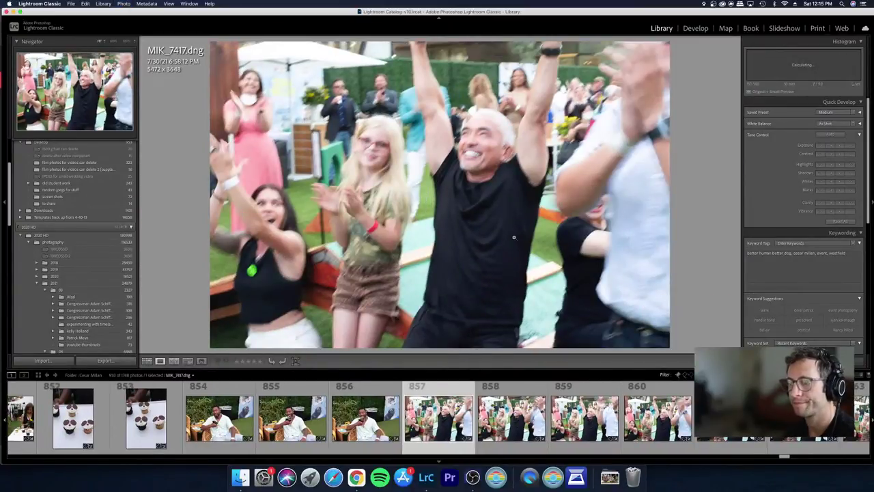
Step: Reject the blurry crowd shots, including MIK_7420, while stepping through the series
key("x")
key("x")
key("x")
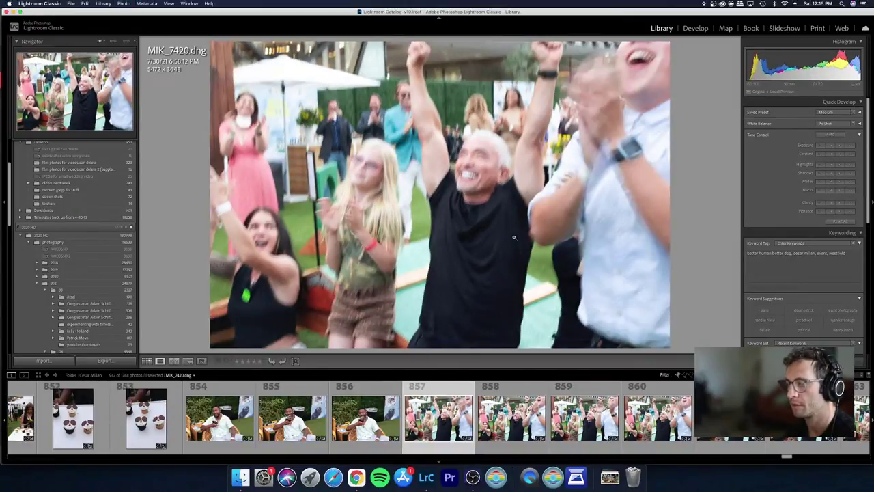
key("x")
key("Right")
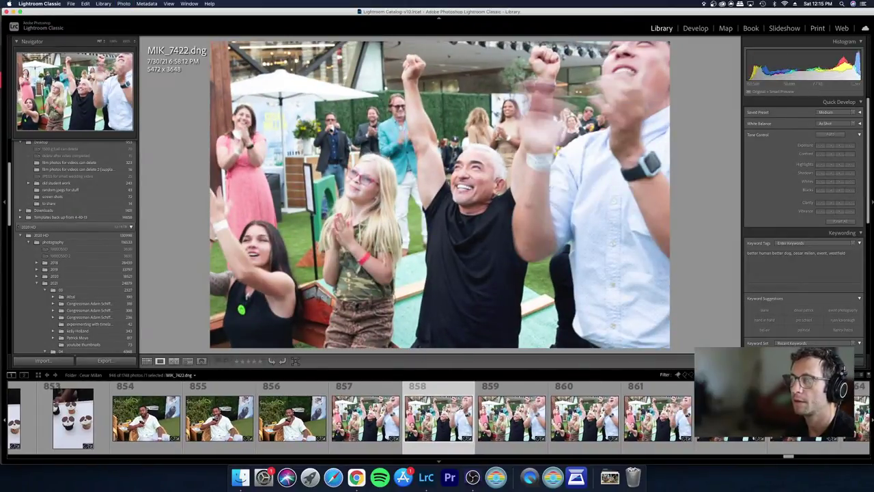
key("Left")
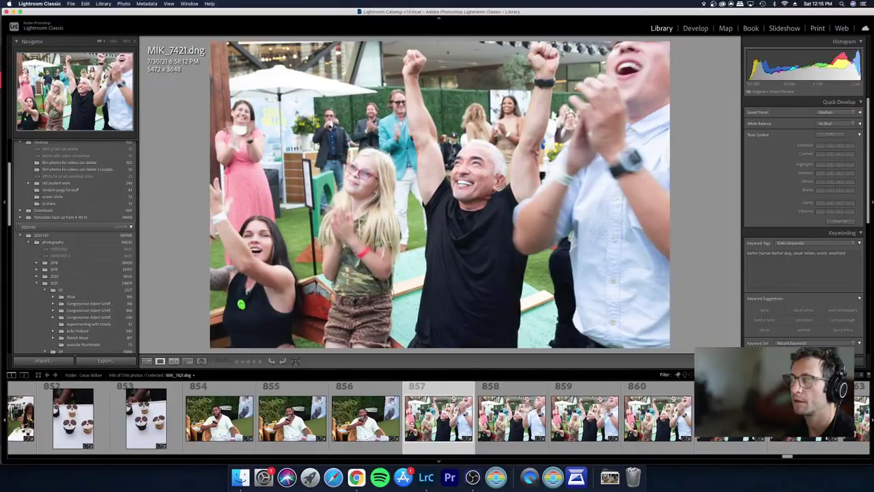
key("Right")
key("Right")
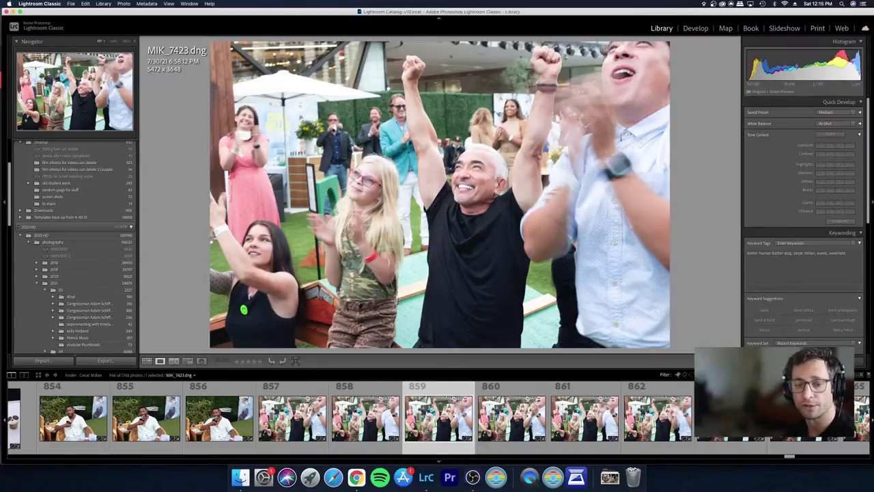
key("Right")
key("Right")
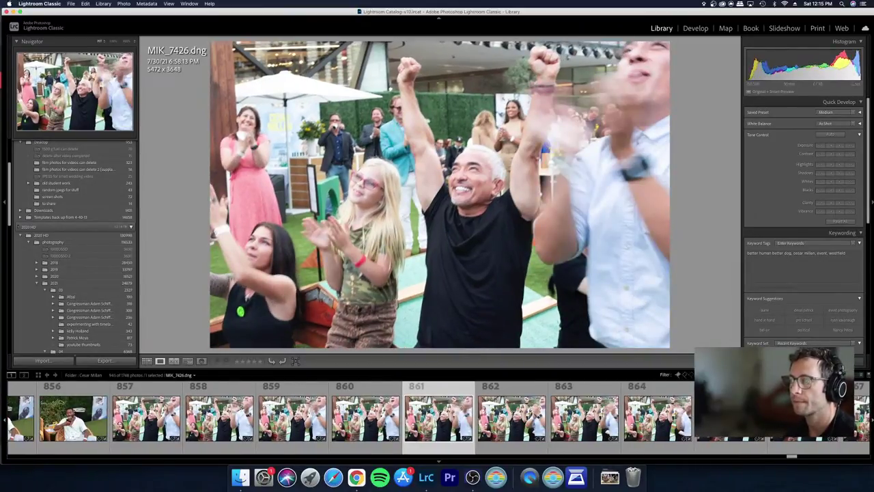
key("Right")
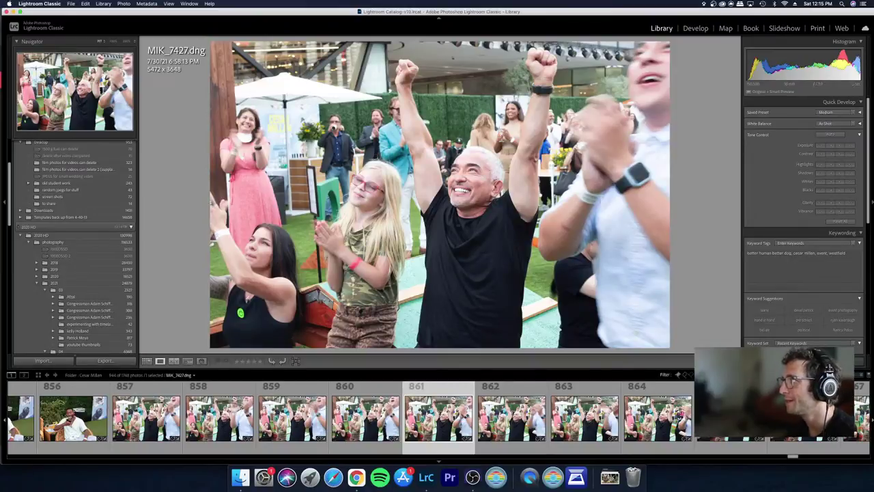
key("Left")
key("Left")
key("Left")
key("Left")
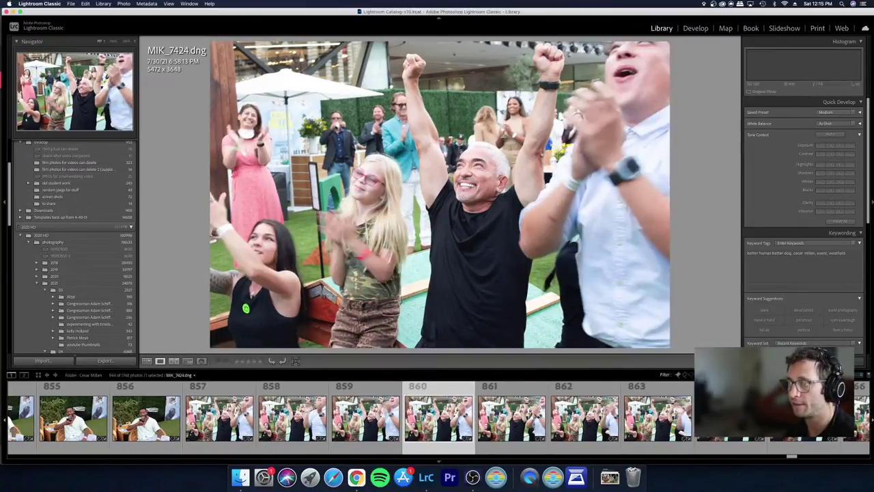
Step: Reject two more blurry crowd shots, rechecking the neighbouring frames
key("x")
key("Right")
key("Right")
key("Right")
key("Right")
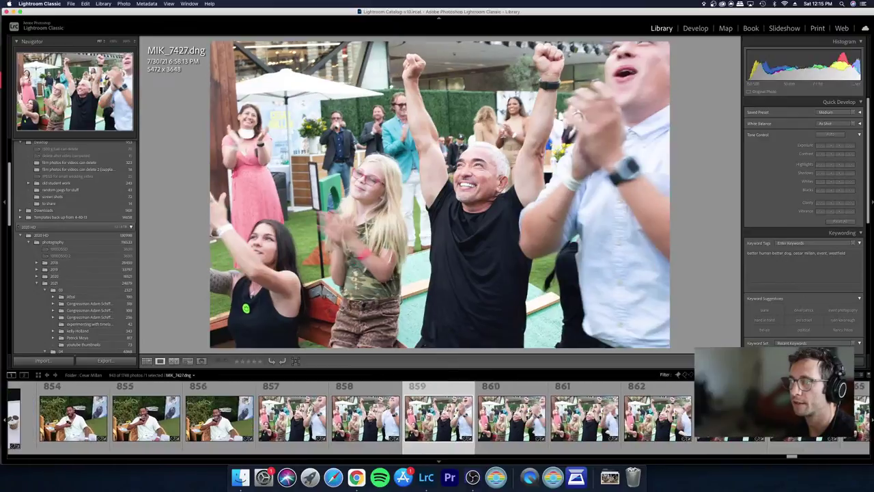
key("Left")
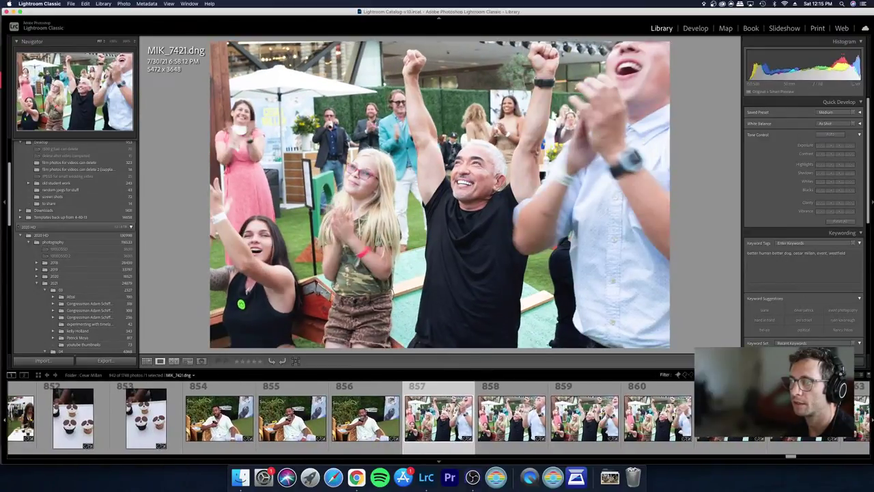
key("x")
key("Left")
key("Right")
key("Right")
key("Right")
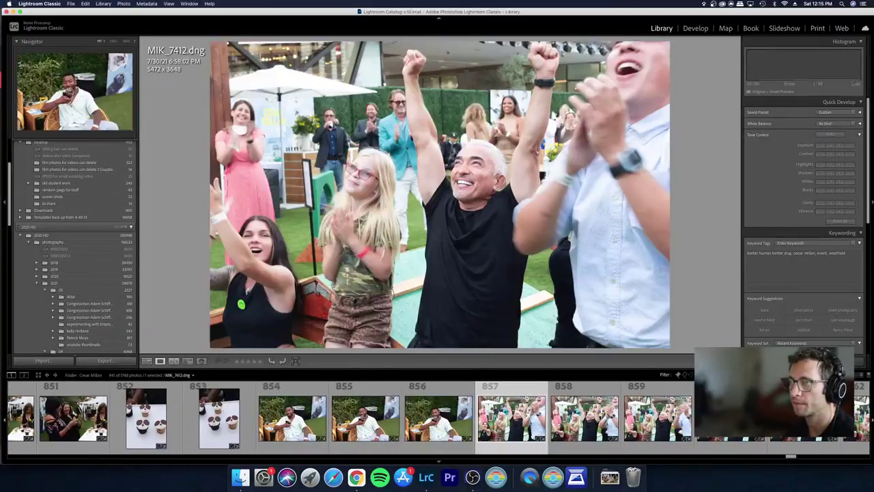
key("Right")
key("Right")
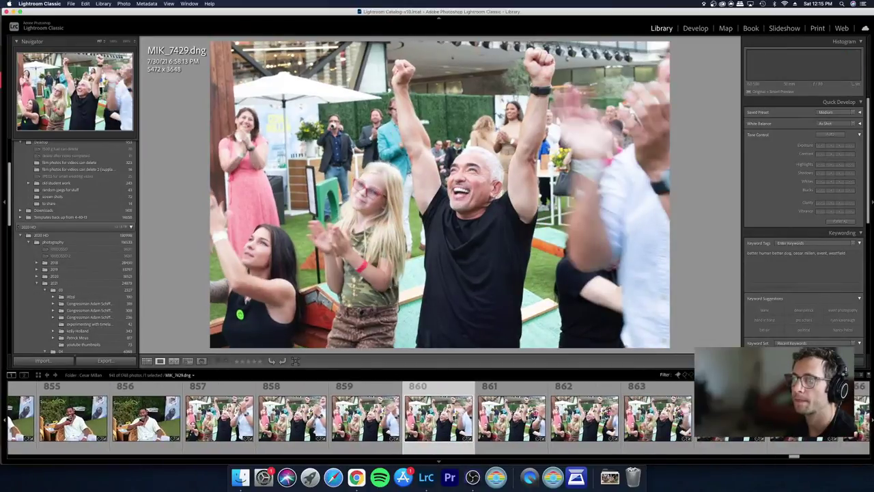
key("Left")
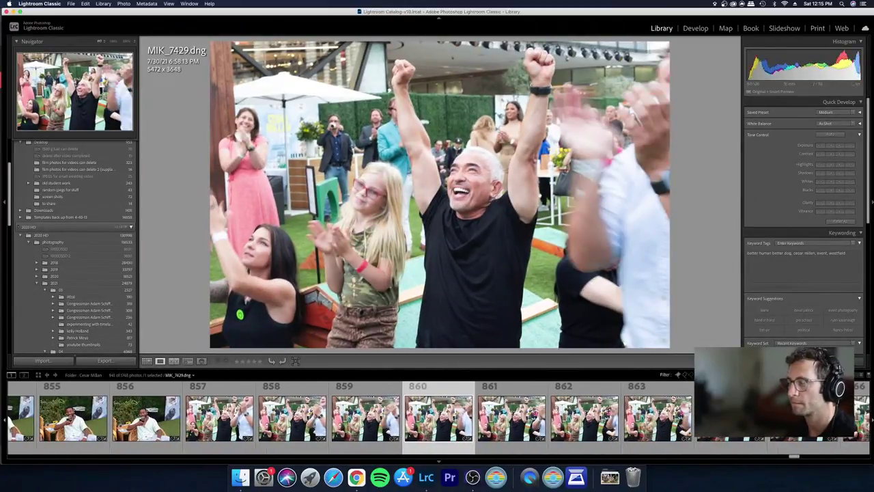
Step: Advance to MIK_7435 and compare it with its neighbouring frames
key("Right")
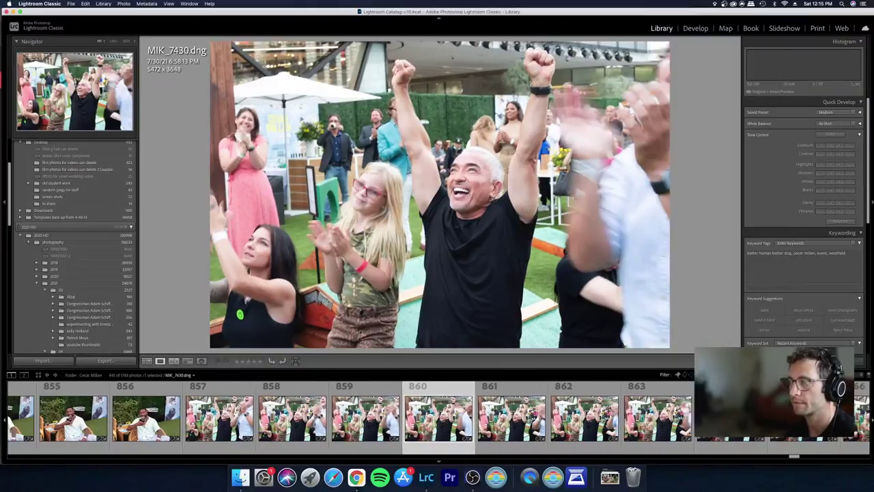
key("Right")
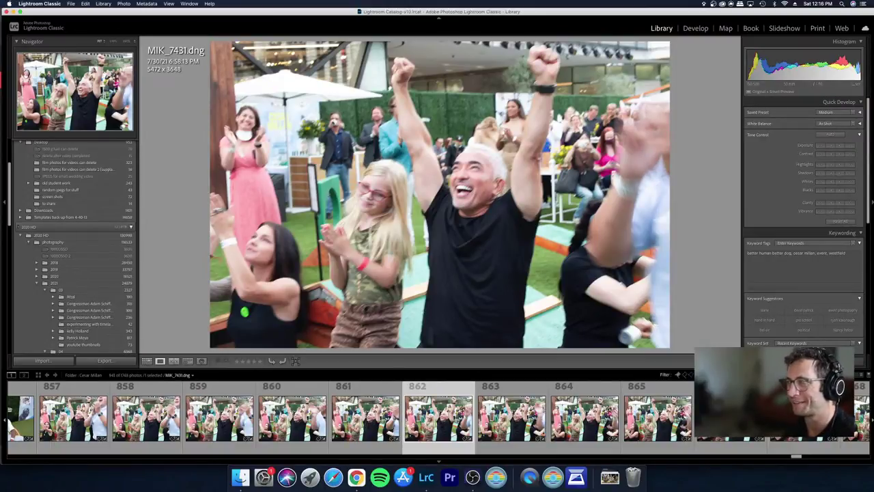
key("Right")
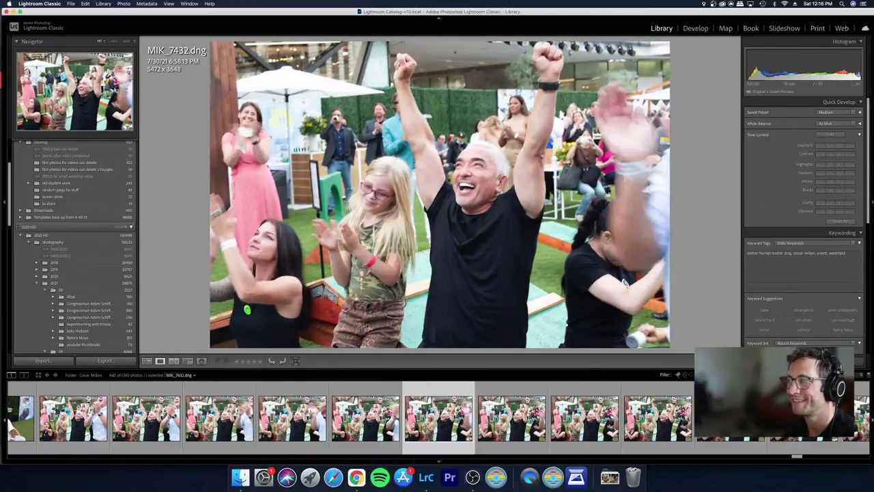
key("Right")
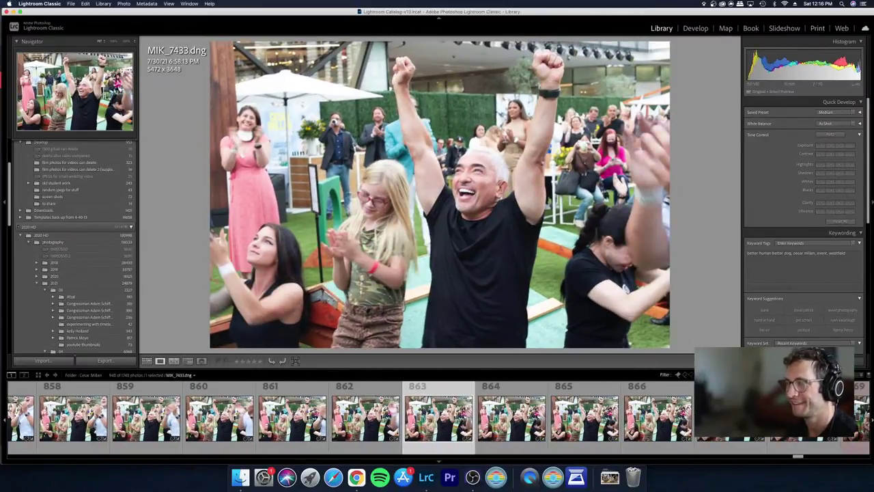
key("Right")
key("Right")
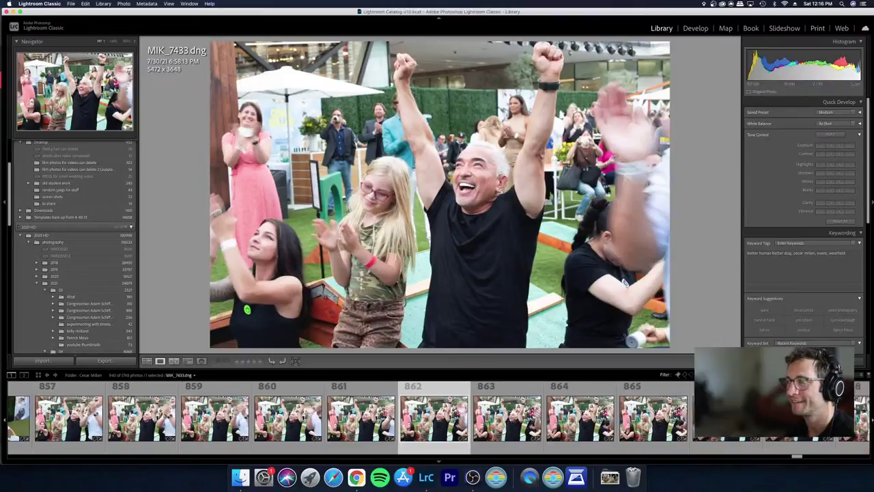
key("Right")
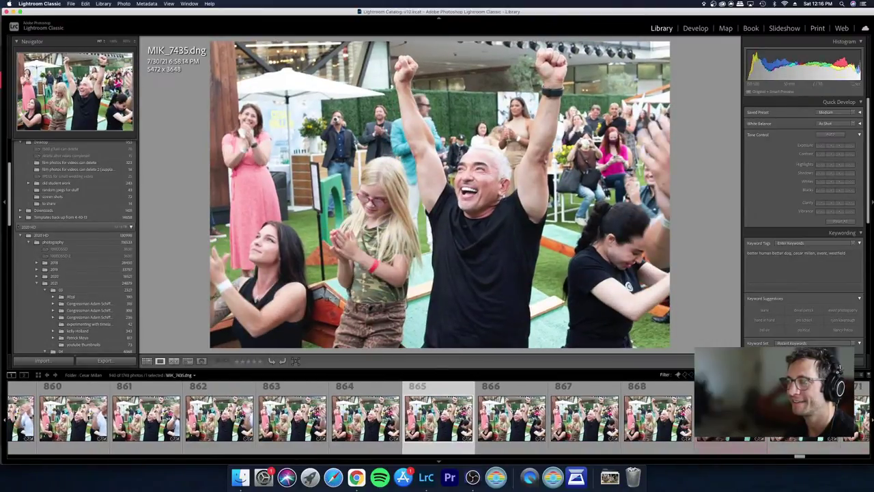
key("Right")
key("Left")
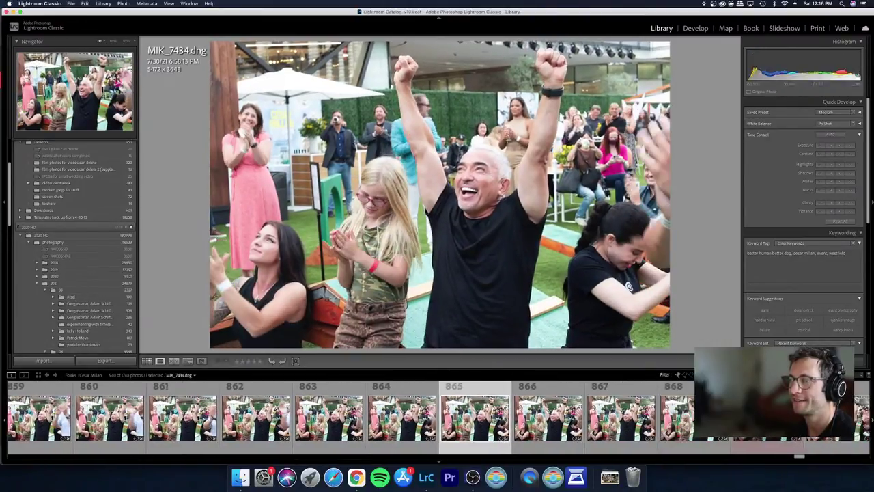
key("Left")
key("Right")
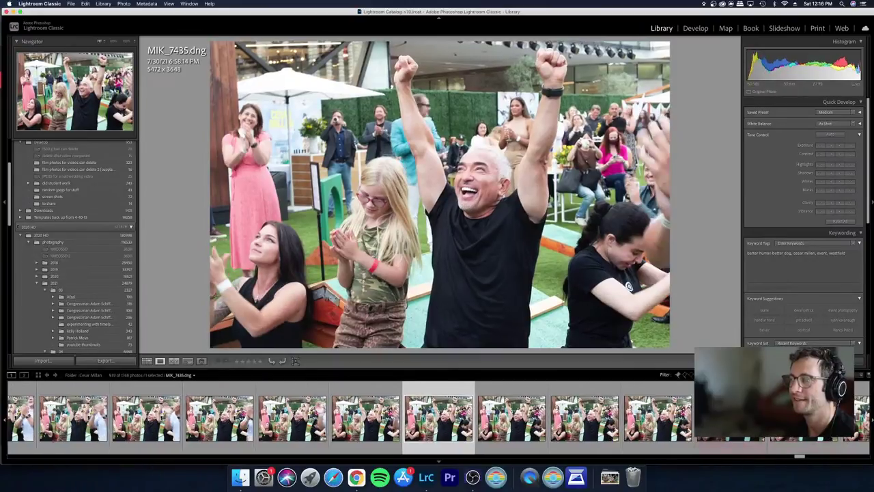
key("Right")
key("Right")
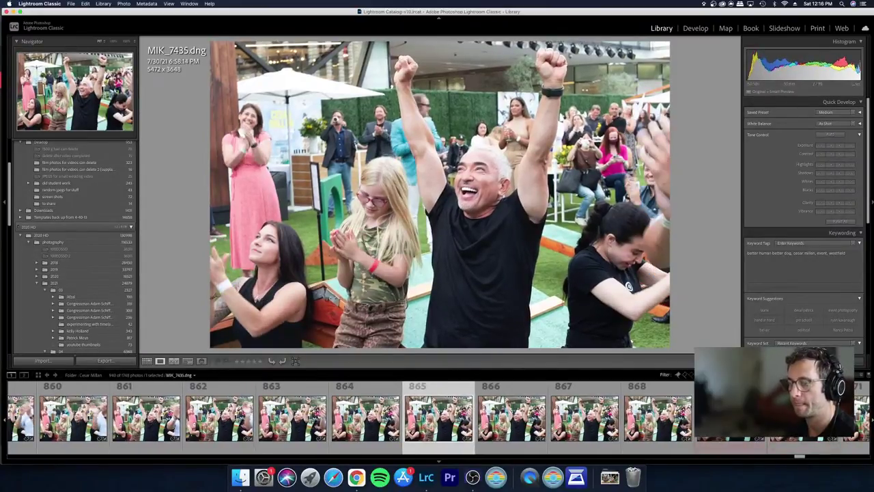
Step: Open MIK_7435 in Develop and try a portrait crop on it
key("Left")
key("d")
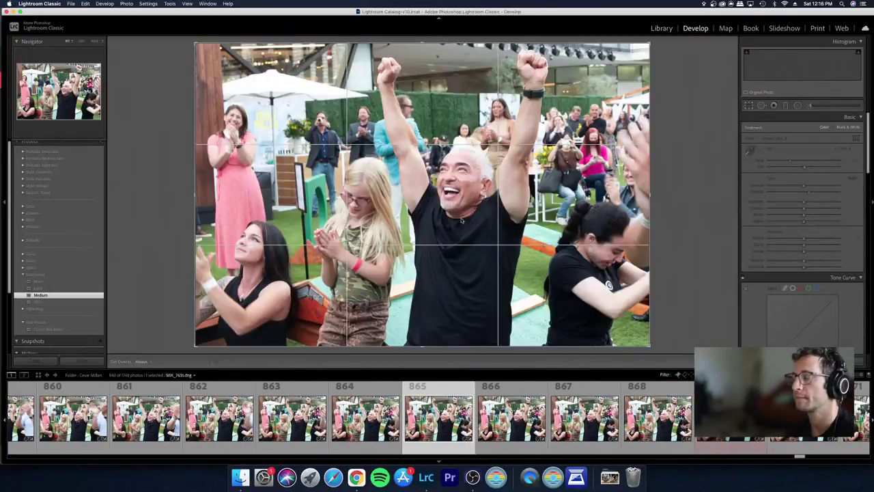
key("x")
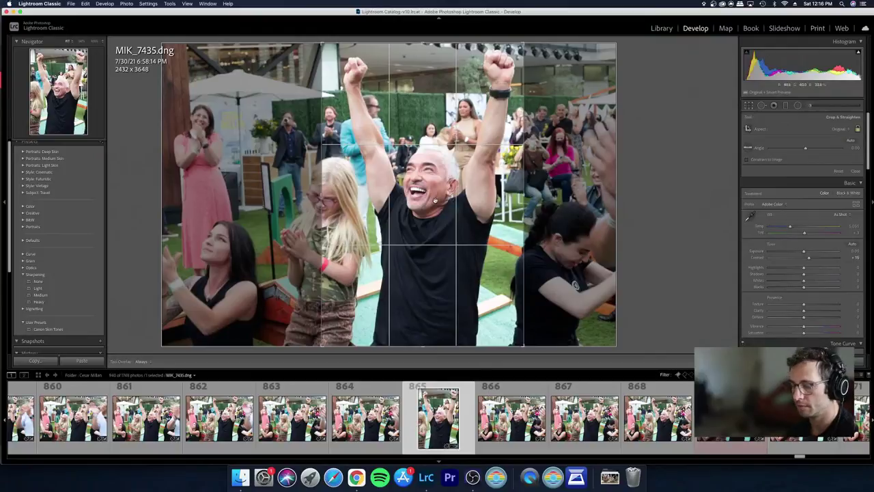
key("Return")
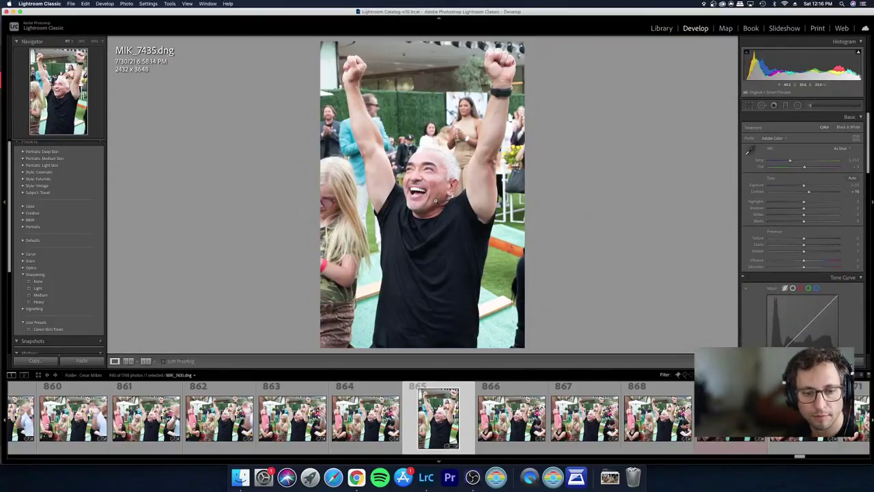
Step: Crop MIK_7436 to a vertical 2432x3648 frame centred on the man with raised fists
key("Right")
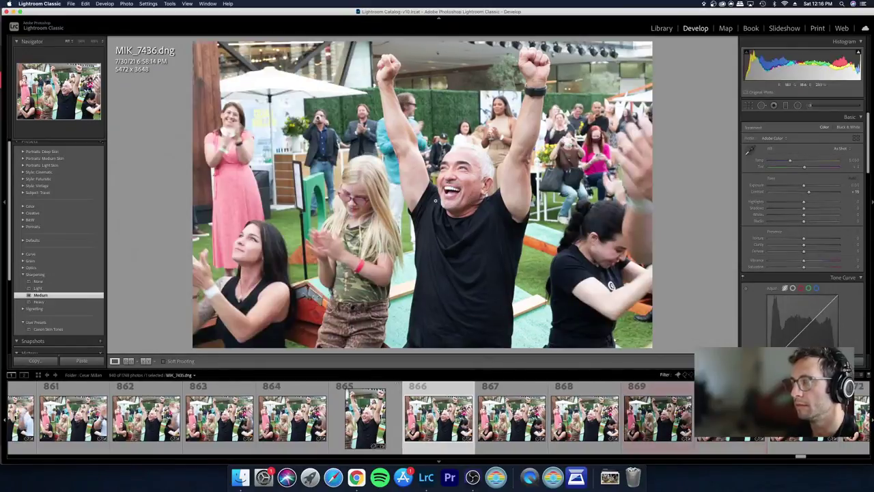
key("Right")
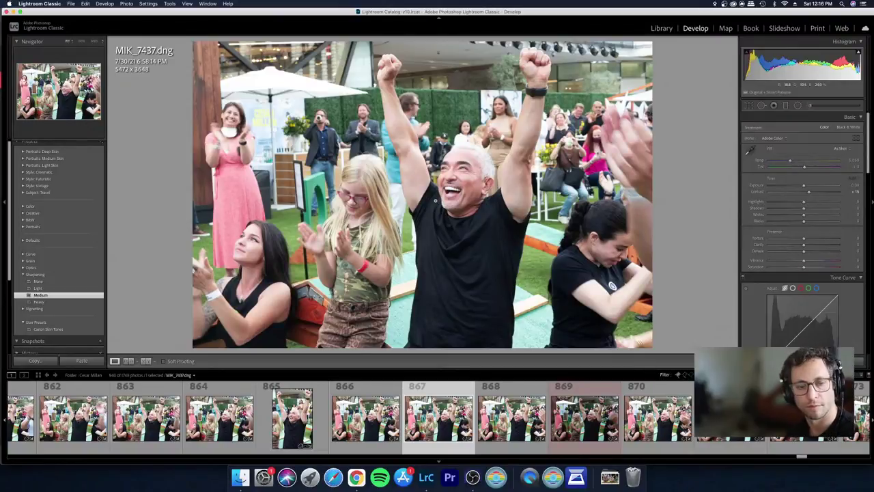
key("Left")
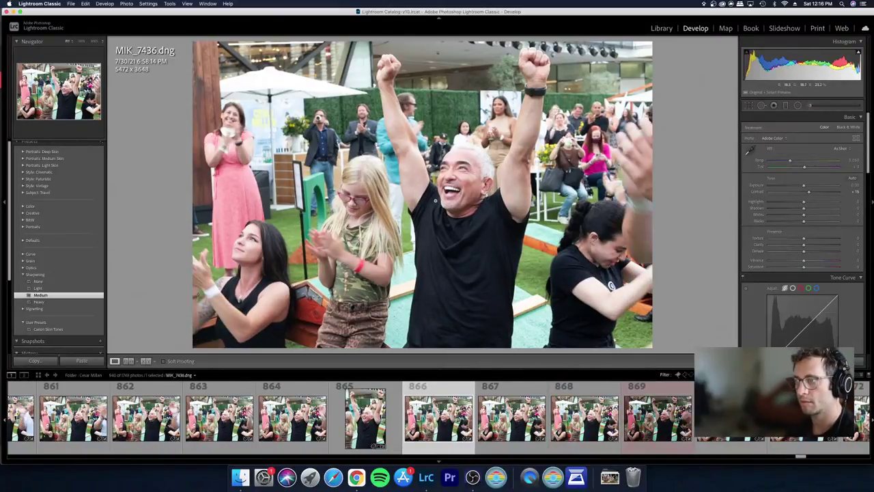
key("r")
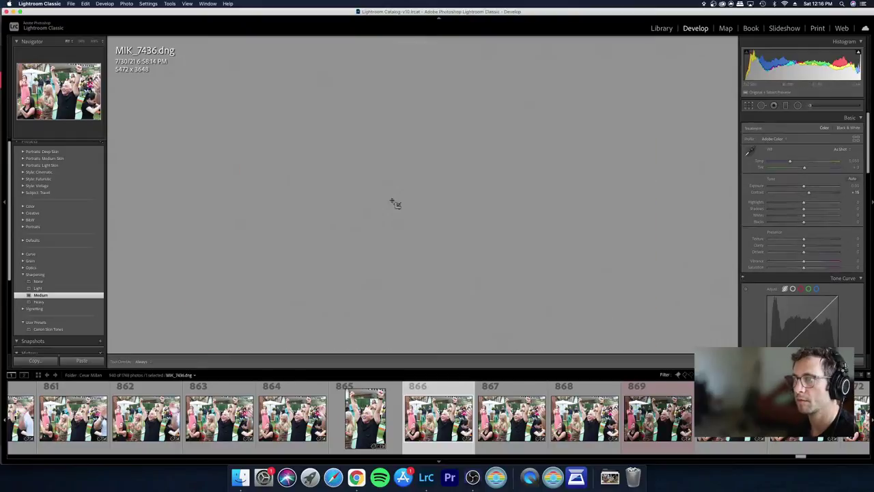
key("x")
left_click_drag(412, 196, 388, 184)
key("Return")
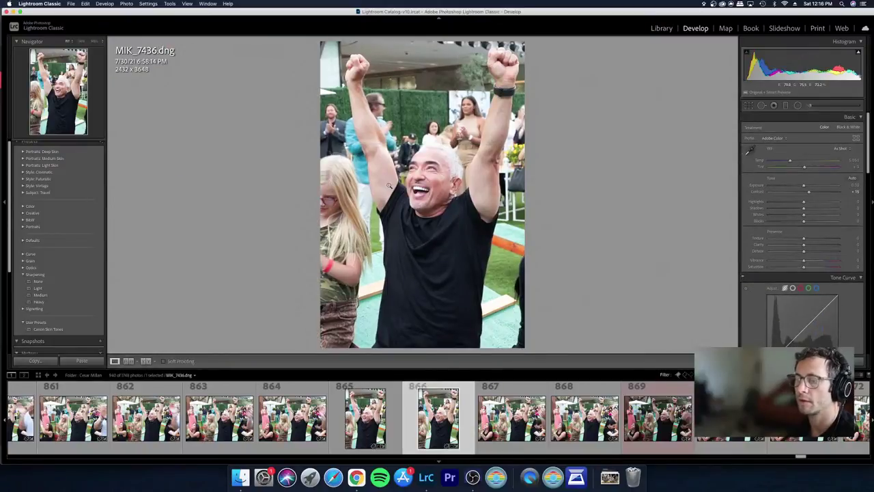
Step: Paste the earlier develop settings onto MIK_7439
key("g")
key("Right")
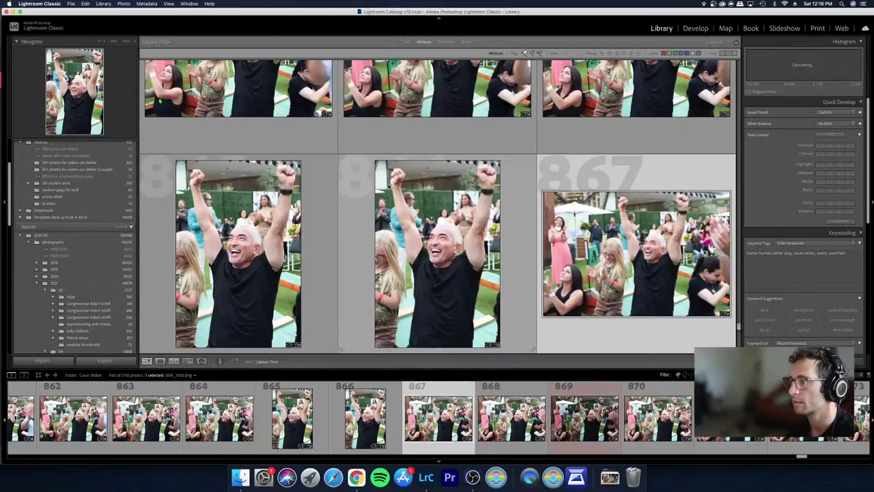
key("Right")
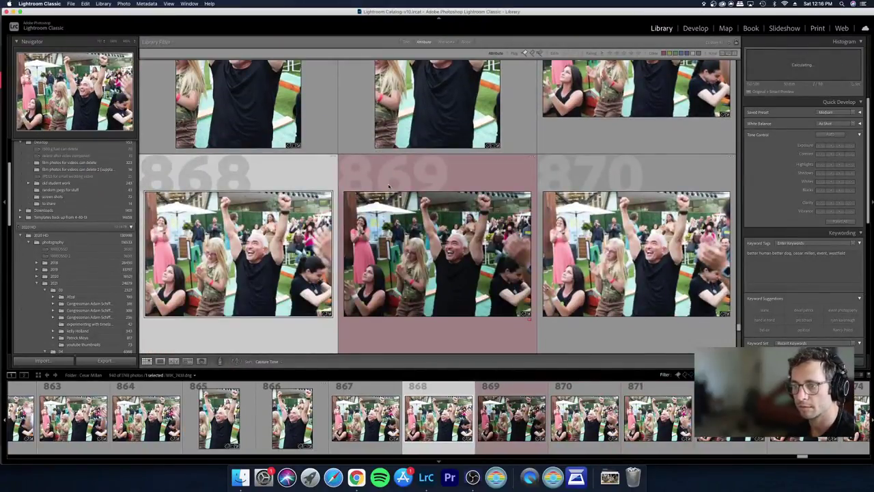
key("e")
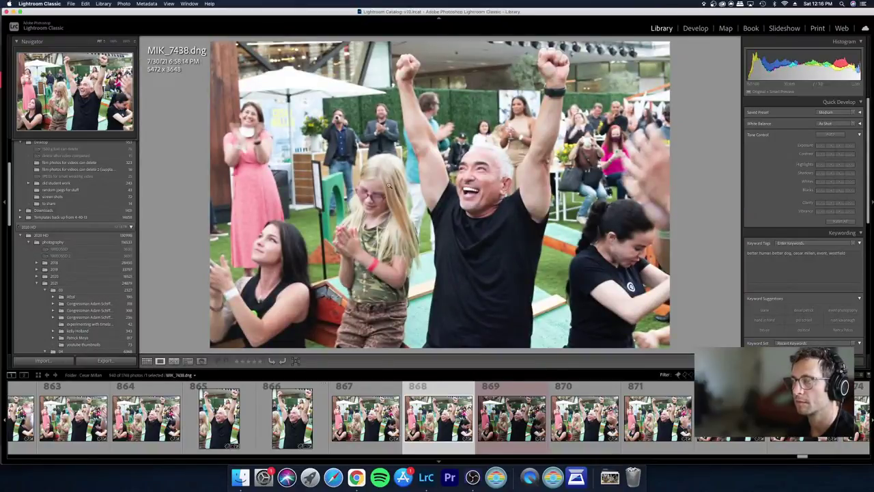
key("Right")
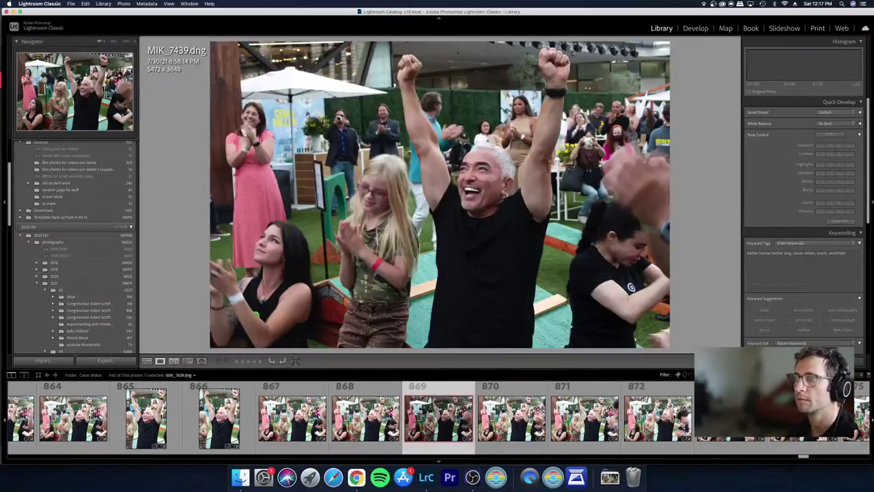
key("d")
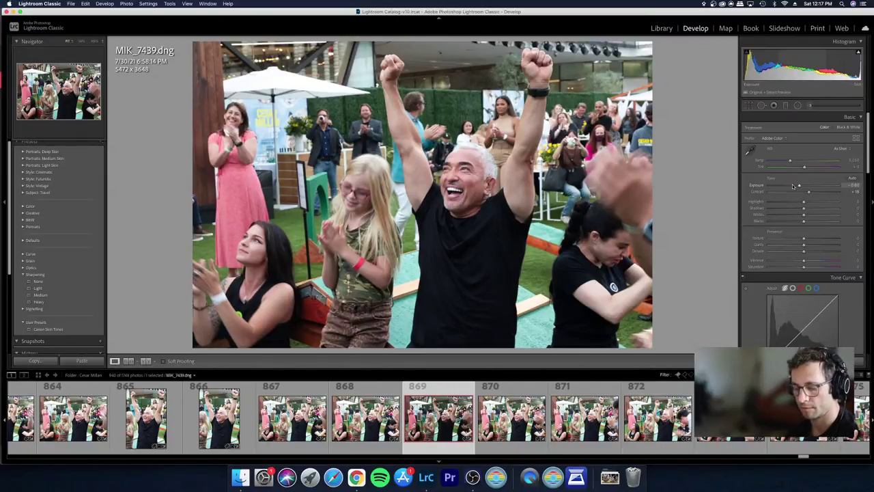
key("super+c")
key("Return")
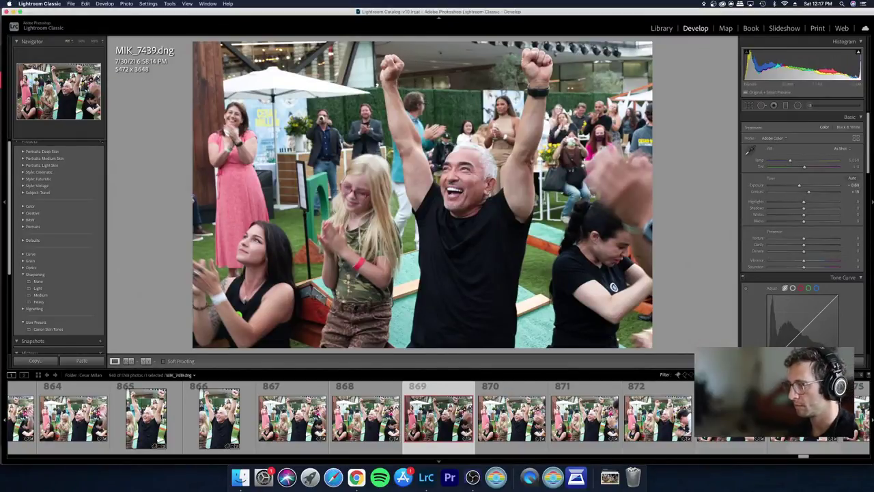
Step: Apply Medium sharpening to the next photo, then reject the near-duplicate MIK_7441
key("Right")
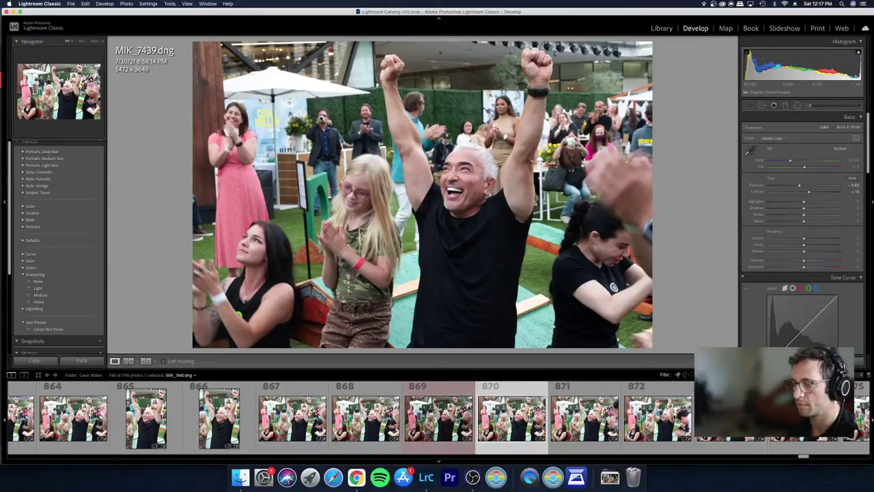
left_click(41, 294)
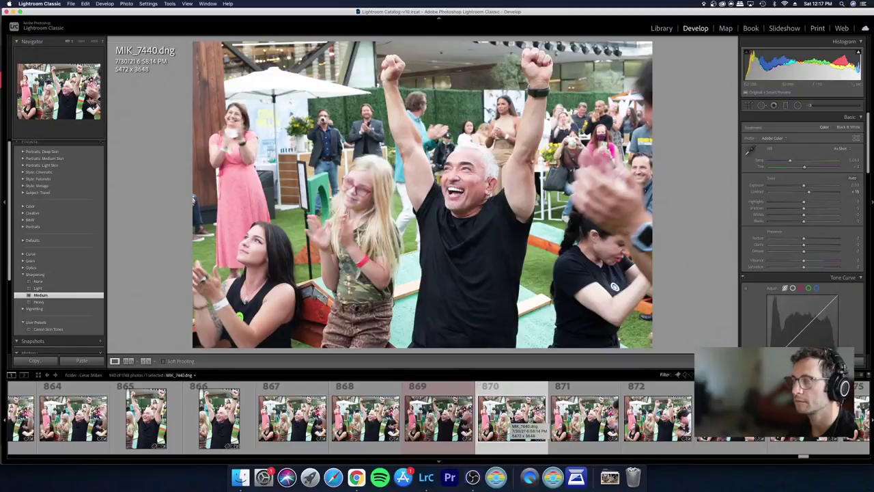
key("Right")
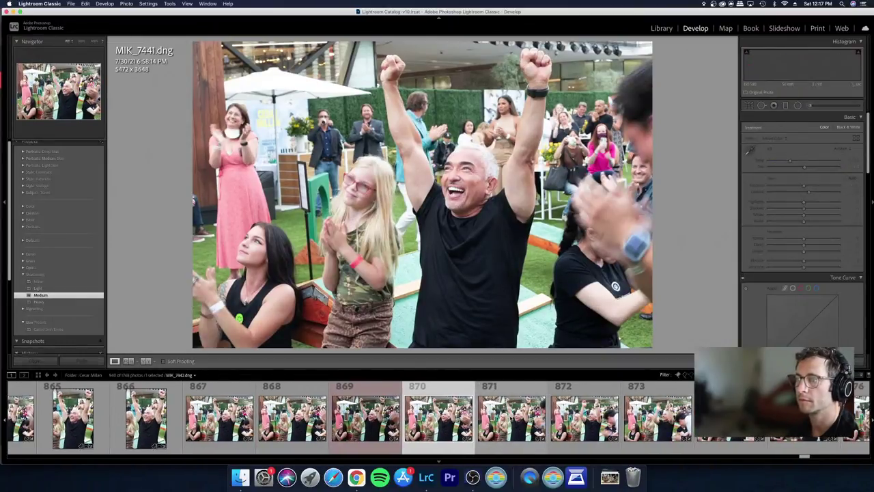
key("Right")
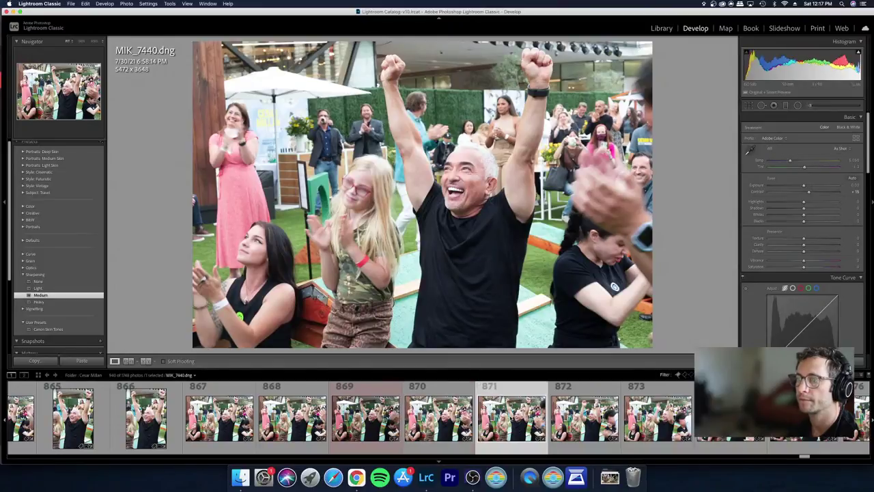
key("Right")
key("x")
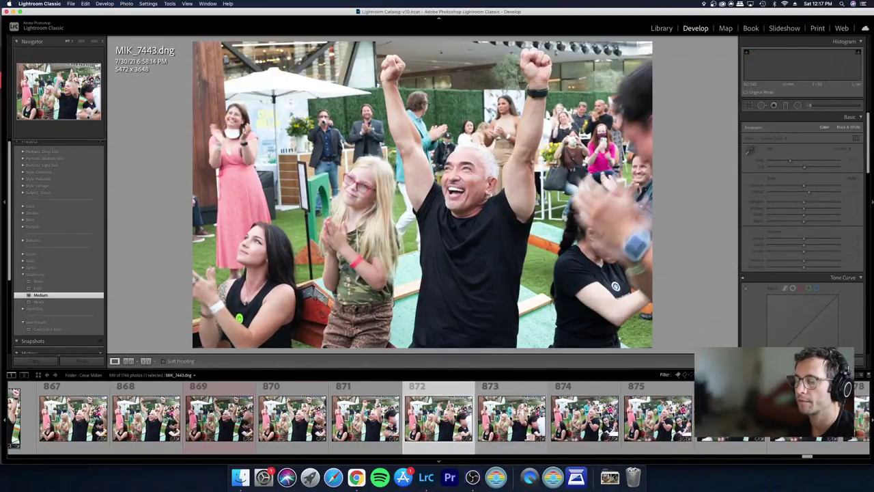
Step: Reject photos 871 and 872 from the grid
key("g")
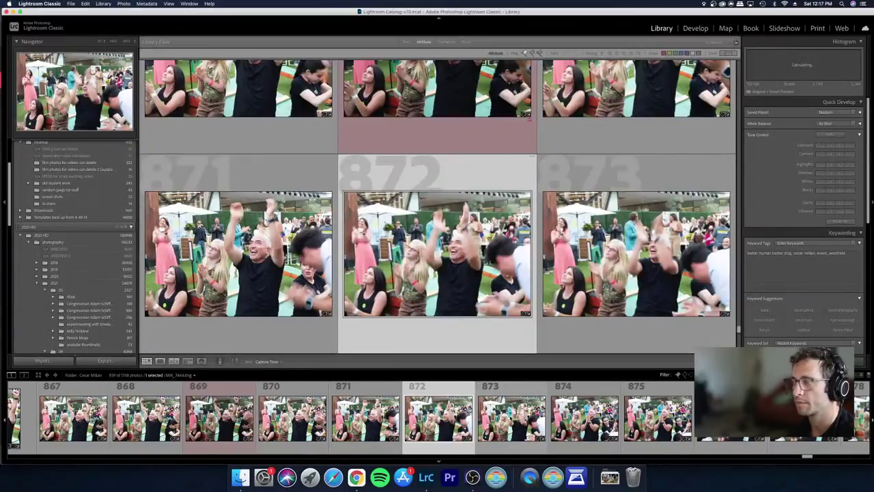
key("Left")
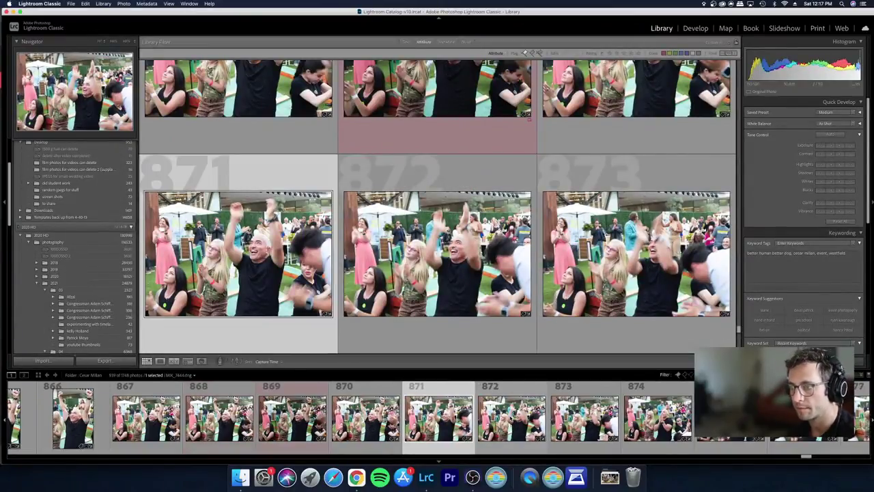
key("Right")
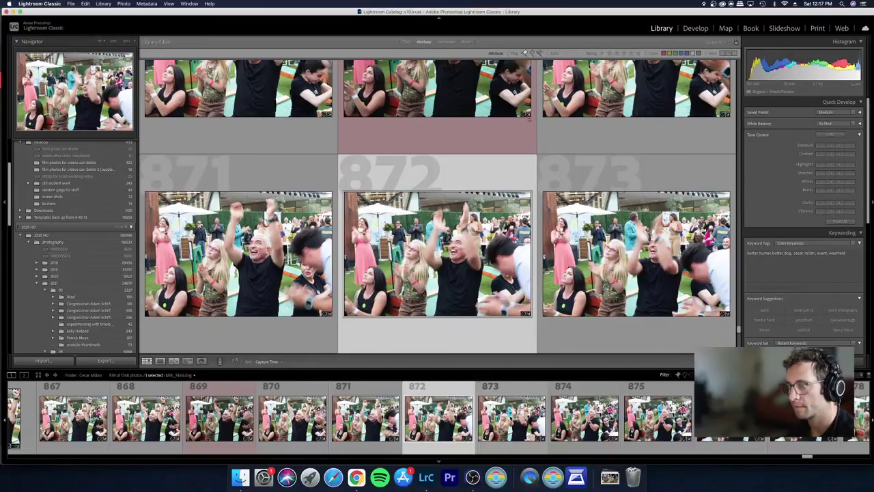
key("Right")
key("Left")
key("Left")
key("x")
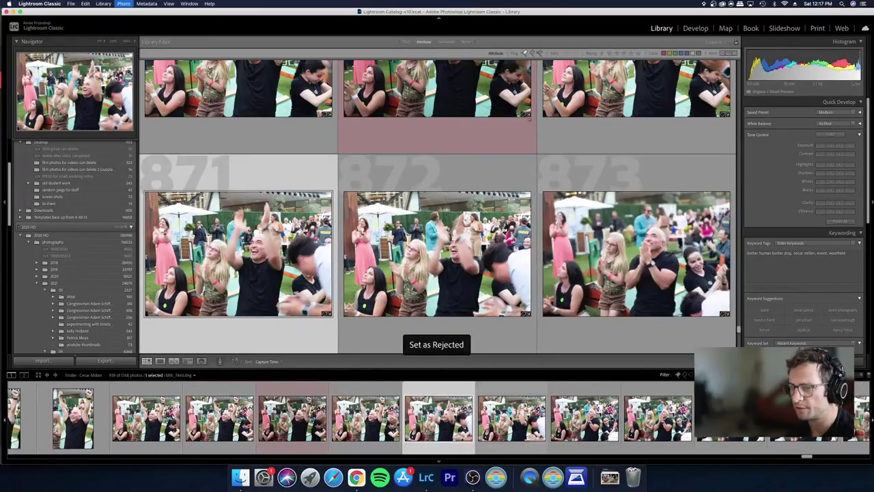
key("Right")
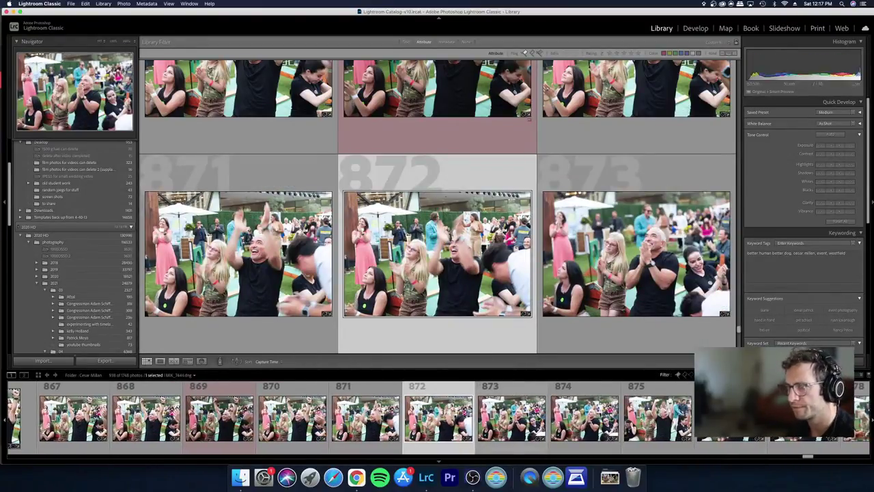
key("x")
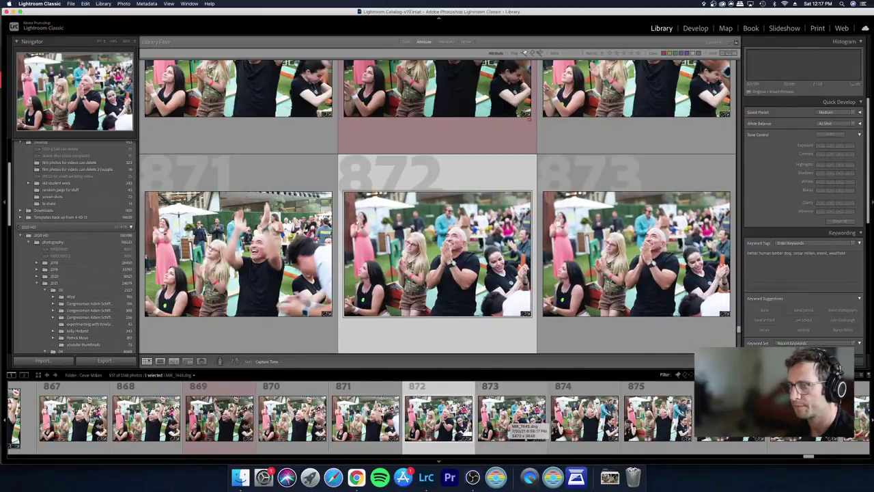
Step: Reject the next blurry frame and photo 874
key("Right")
key("x")
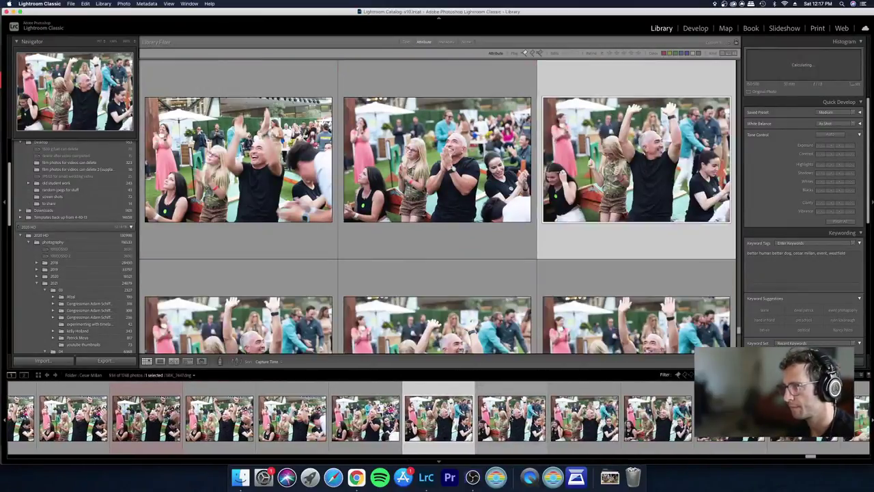
key("Right")
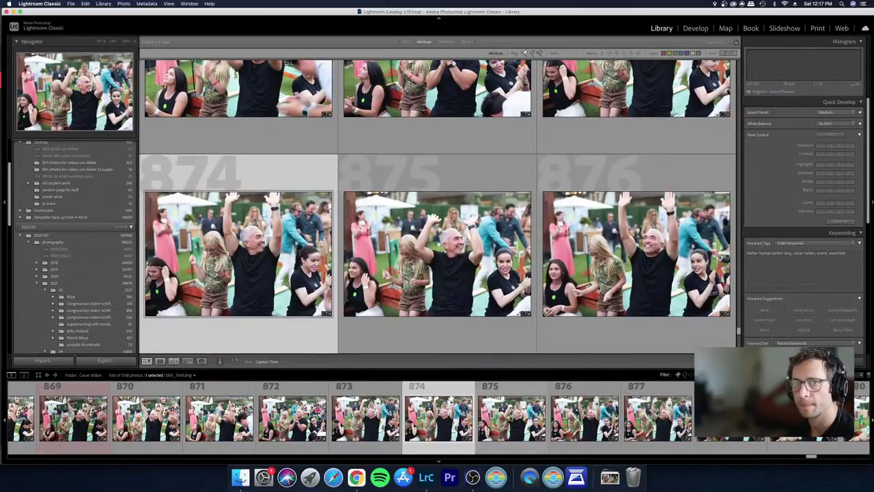
key("Left")
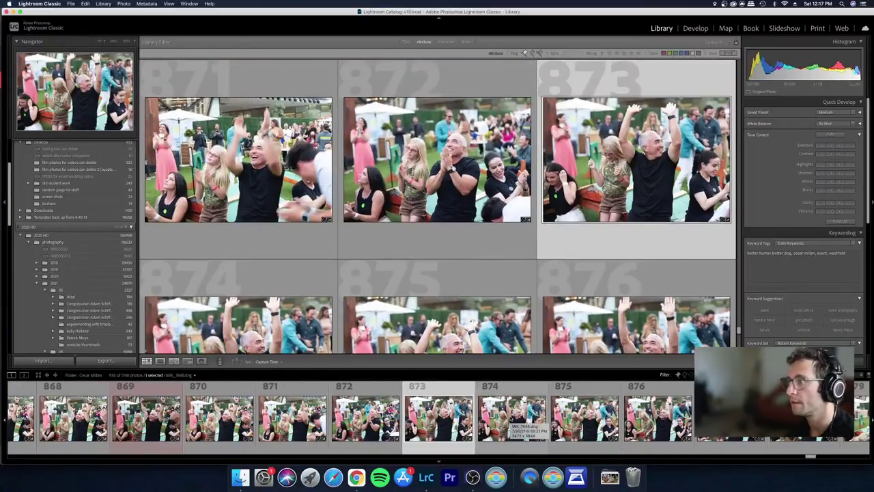
key("Right")
key("x")
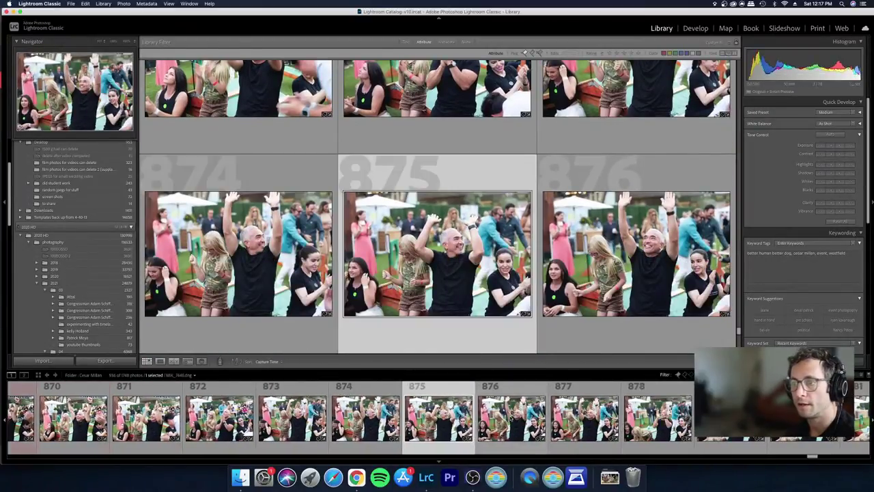
Step: Compare neighbouring shots full size and advance to the clapping shot MIK_7454
key("Right")
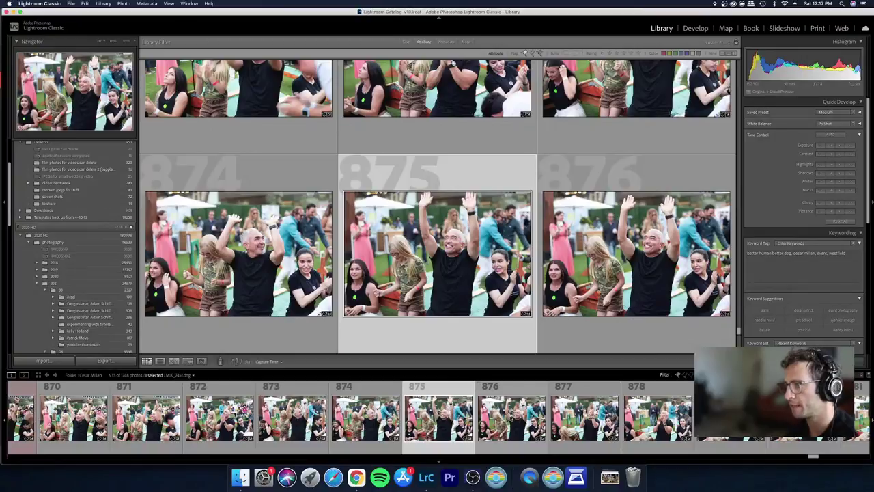
key("Left")
key("Right")
key("Left")
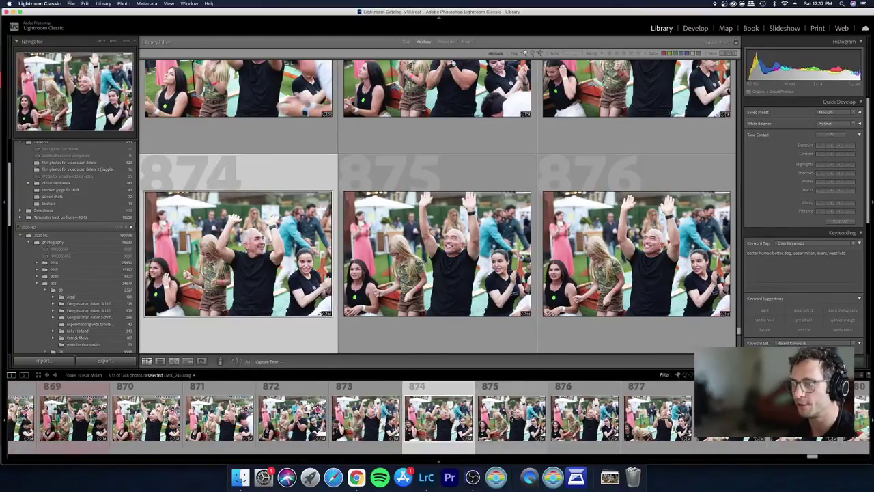
key("Right")
key("Right")
key("e")
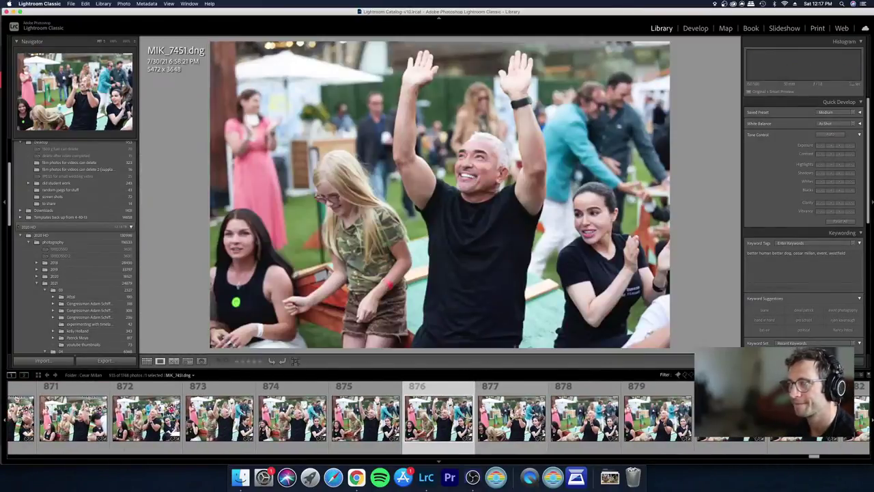
key("Left")
key("Right")
key("Right")
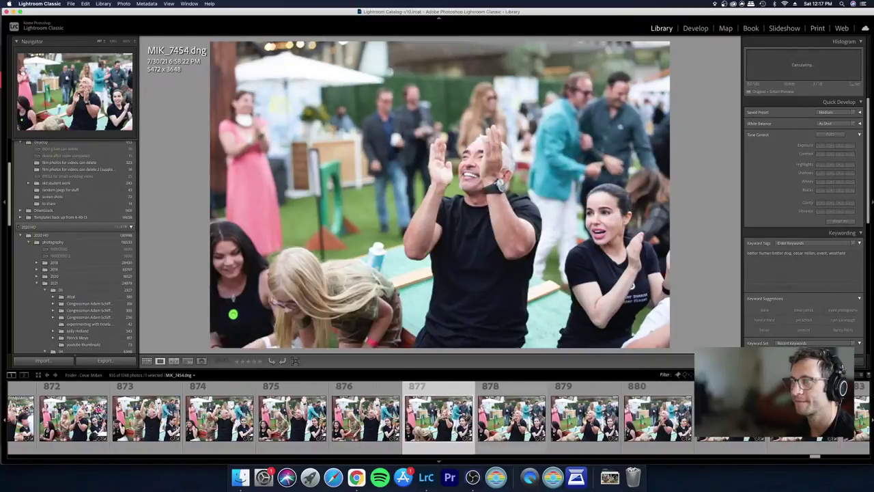
key("Left")
key("Left")
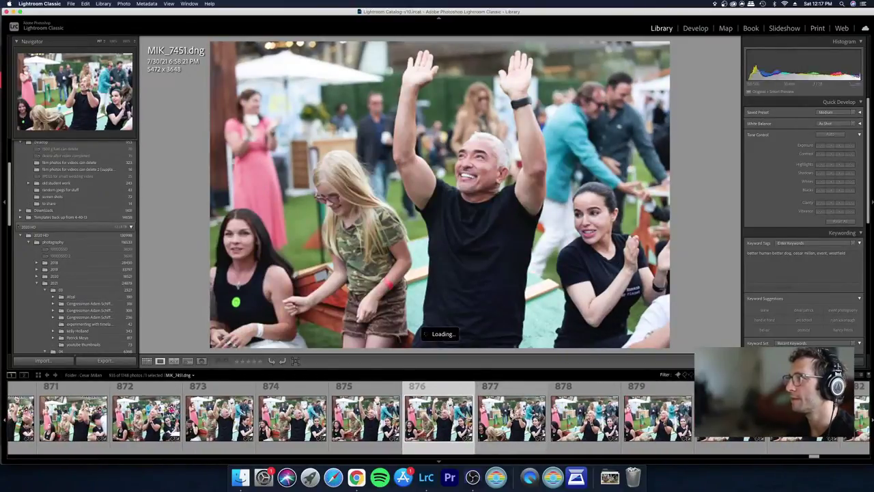
key("Right")
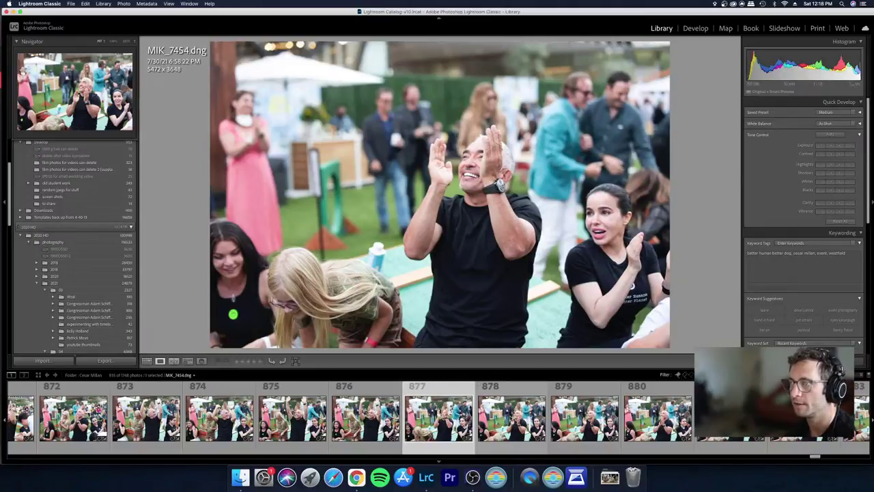
Step: Compare the neighbouring celebration shots, reject MIK_7460, and return to Grid view
key("Right")
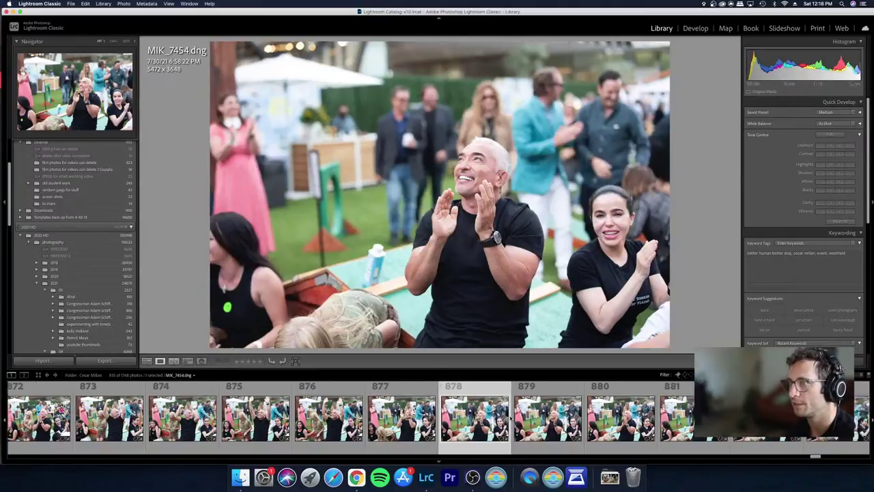
key("Left")
key("Right")
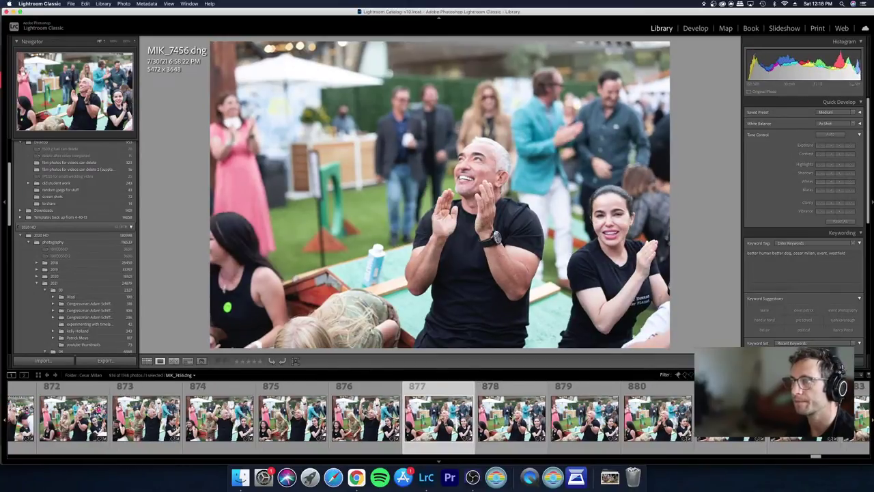
key("Right")
key("Right")
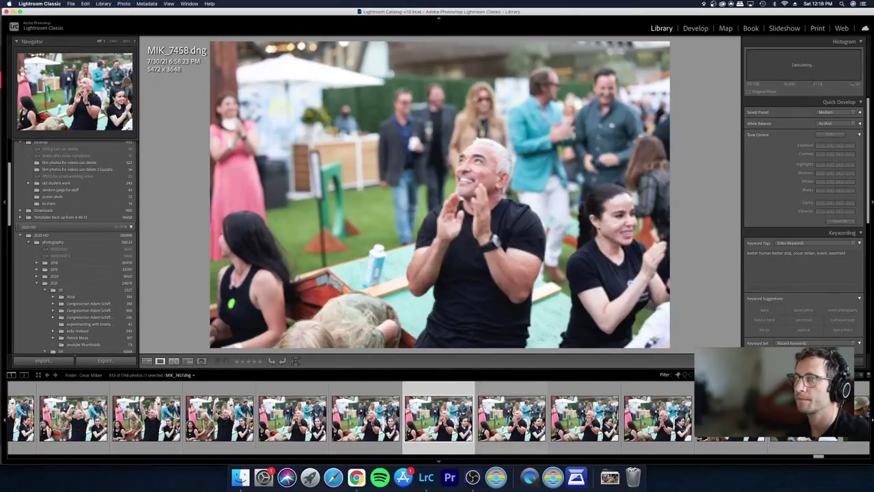
key("Right")
key("x")
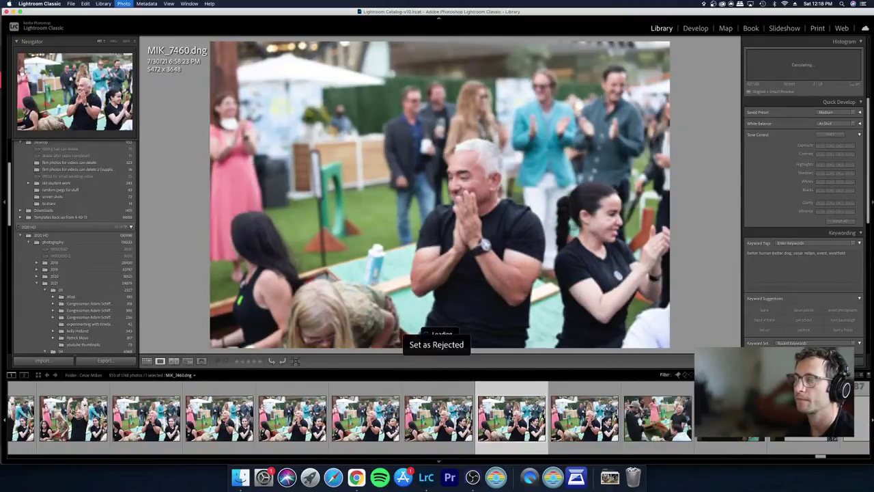
key("Right")
key("Right")
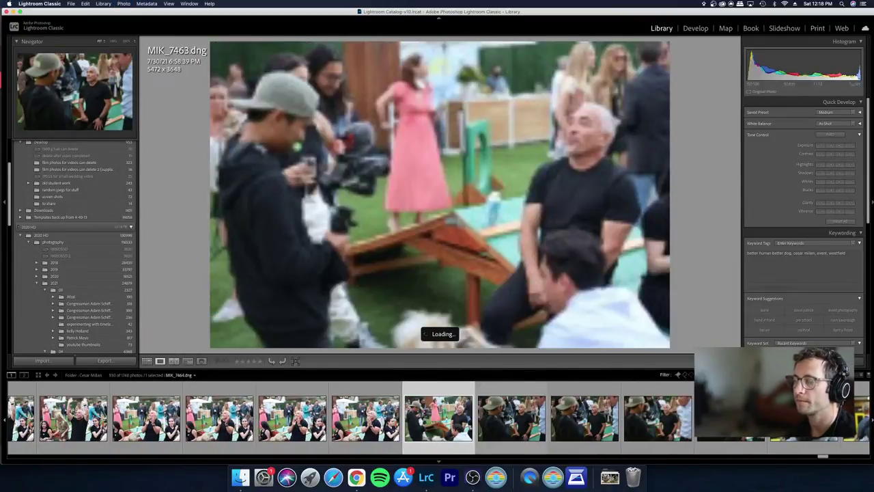
key("Left")
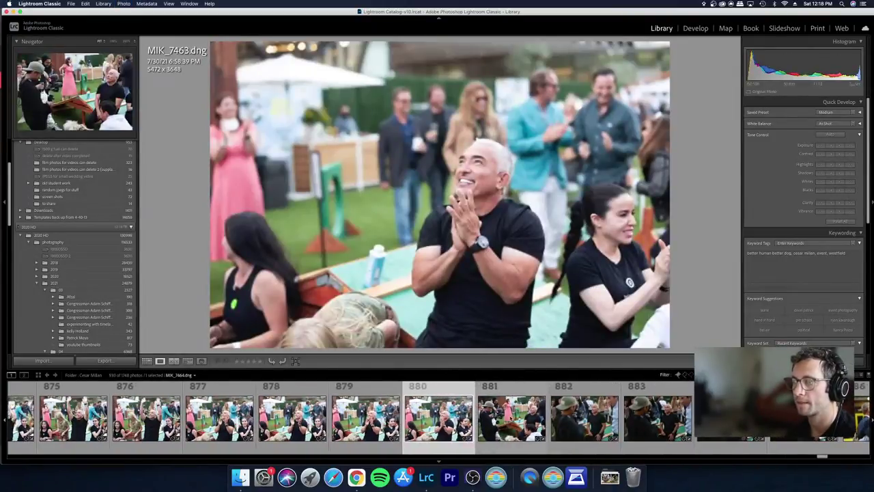
key("g")
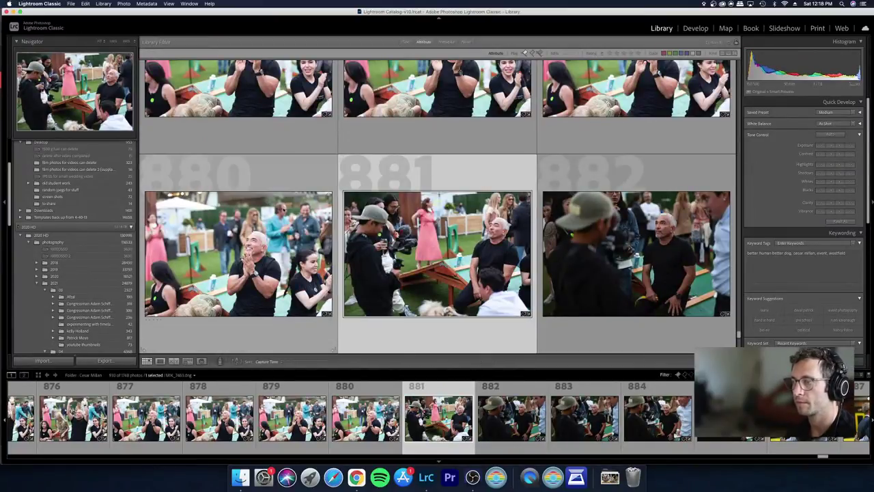
Step: Select 24 clapping-crowd photos, paste the copied develop settings, and set Exposure to -0.20
scroll(342, 220, "up", 10)
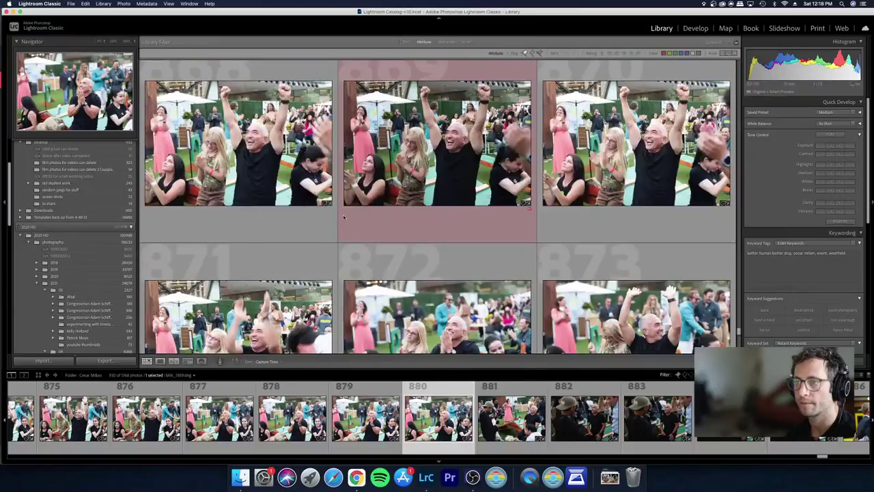
scroll(345, 217, "up", 8)
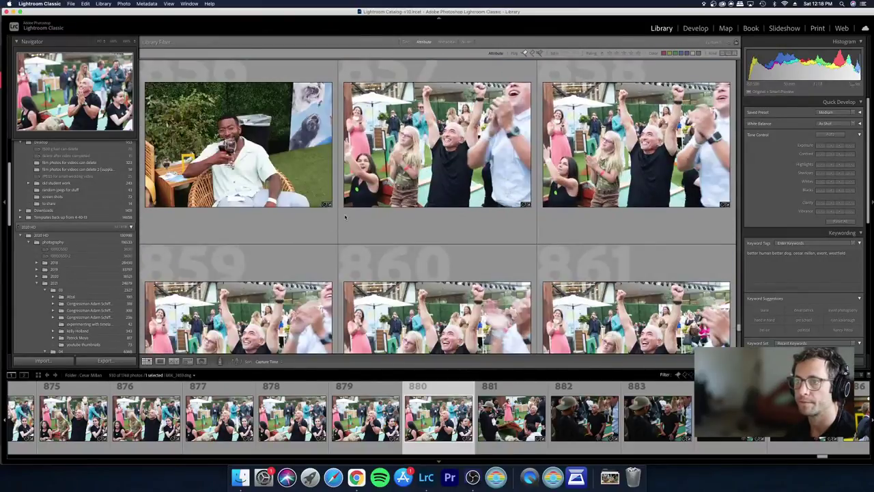
scroll(344, 217, "down", 1)
scroll(345, 218, "up", 1)
left_click(345, 217, "shift")
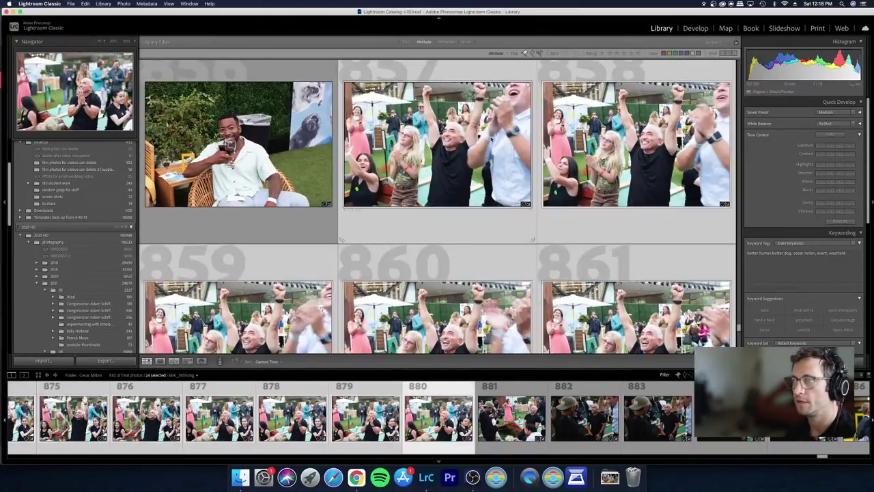
key("d")
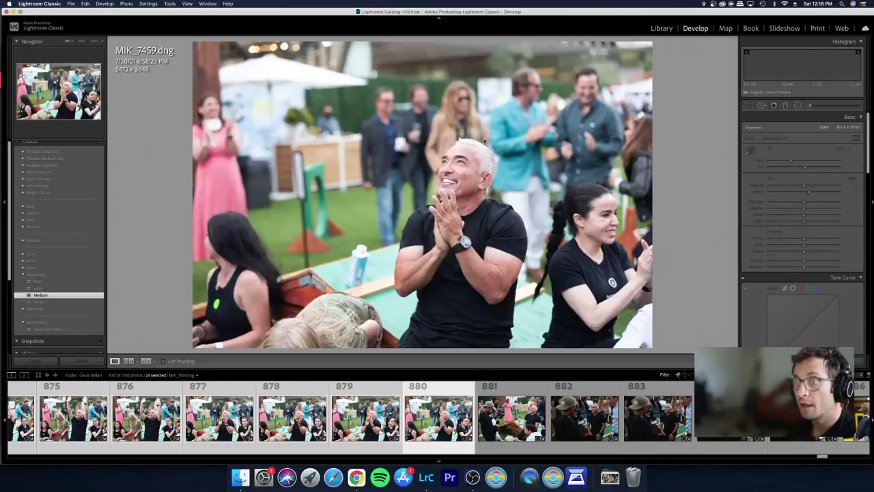
key("super+shift+v")
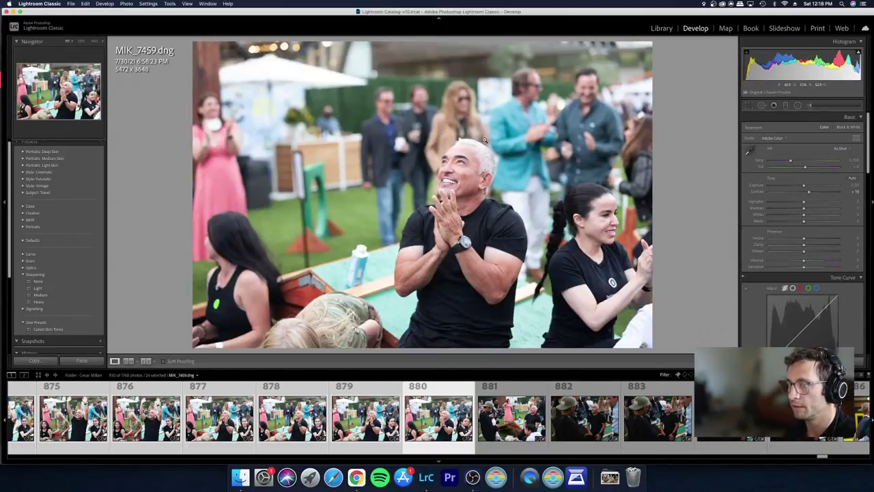
key("super+shift+v")
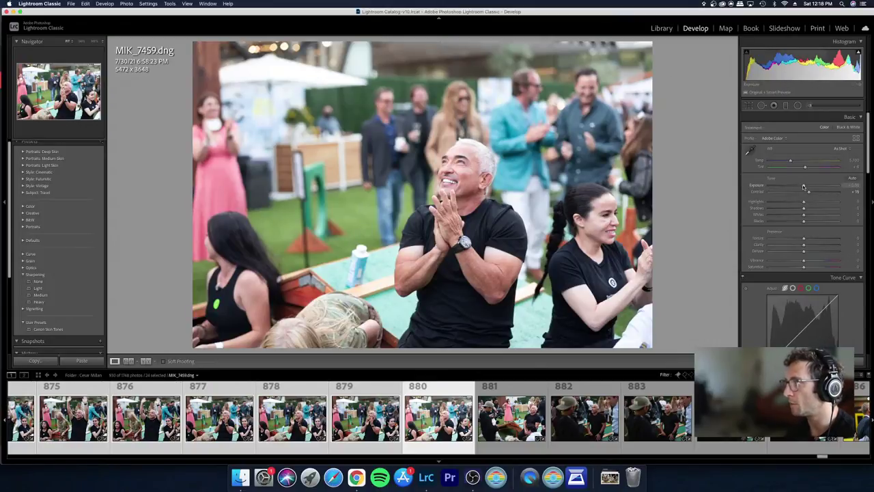
left_click_drag(803, 186, 802, 186)
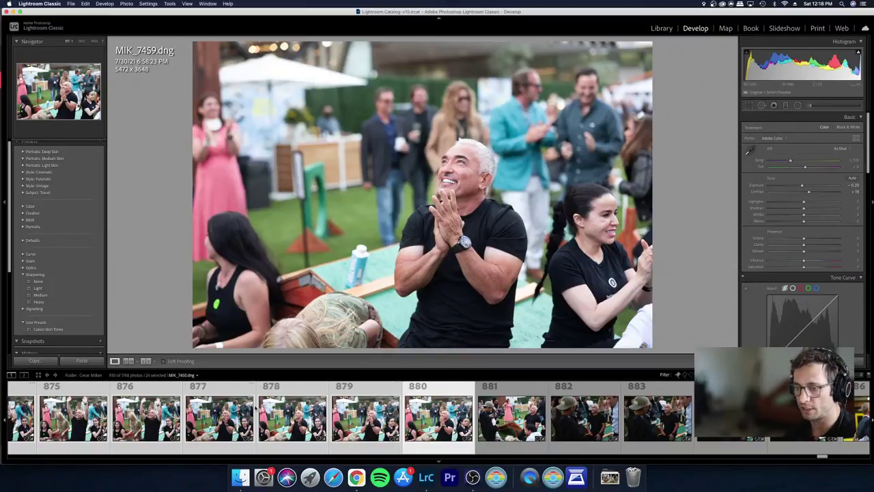
Step: Return to the grid with the selection cleared and scroll up to the earlier crowd shots
key("g")
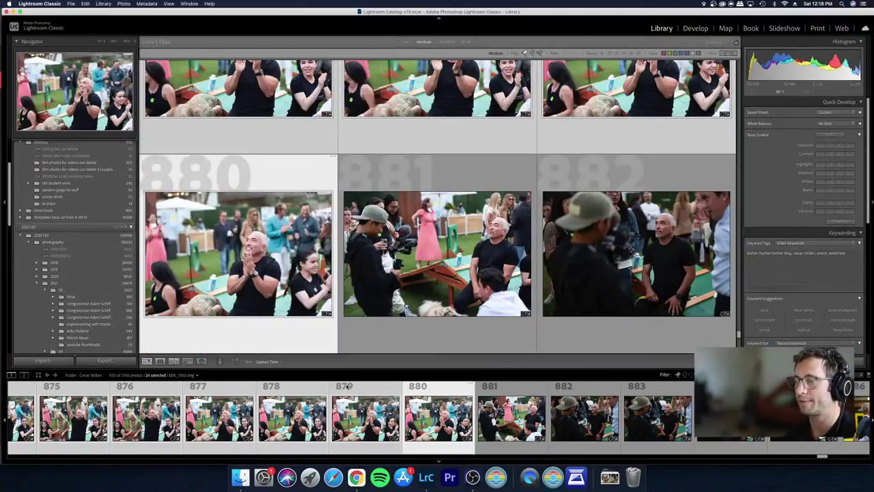
key("super+d")
scroll(449, 222, "up", 5)
scroll(449, 222, "up", 2)
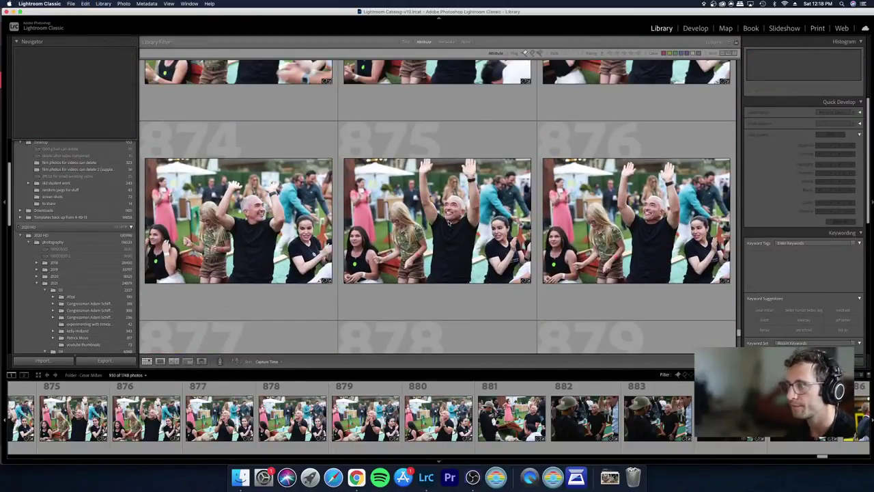
scroll(449, 221, "up", 4)
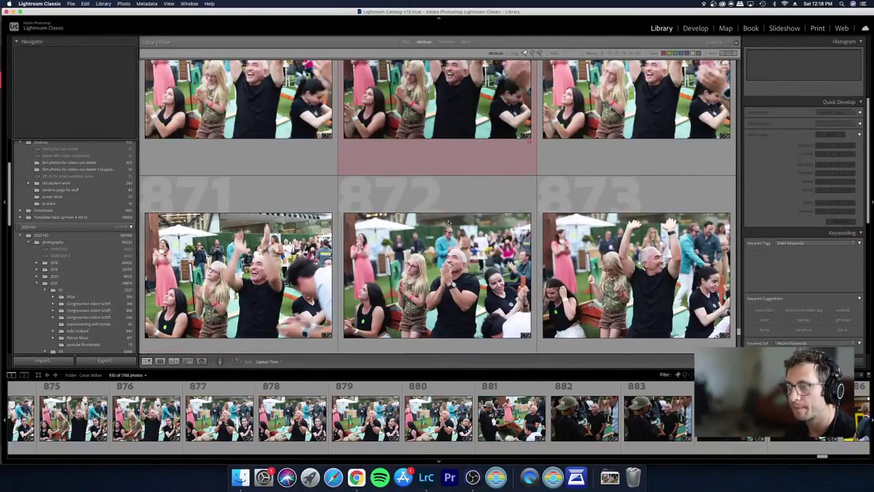
scroll(449, 221, "up", 2)
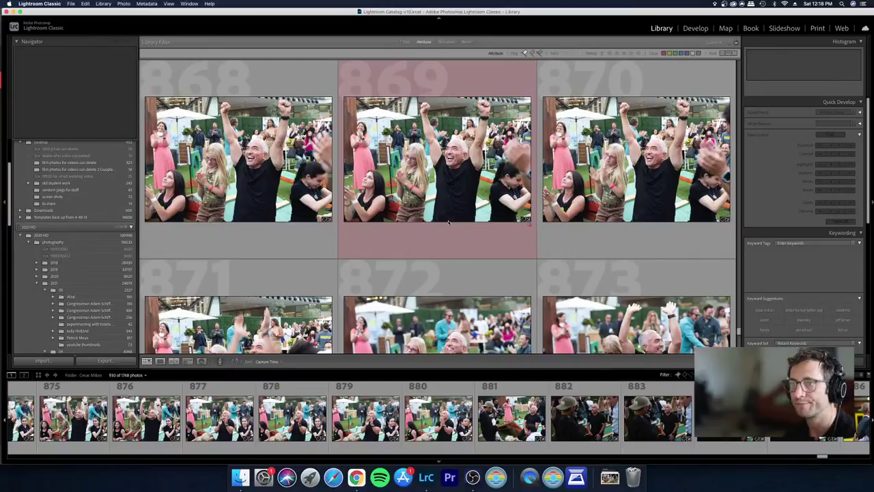
scroll(449, 222, "up", 2)
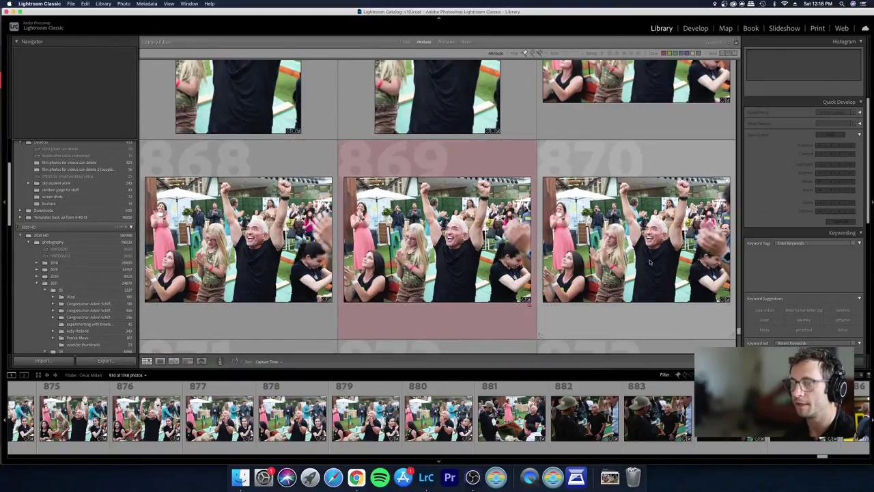
Step: View photo 869 in Loupe and compare it with earlier frames back to MIK_7434
key("e")
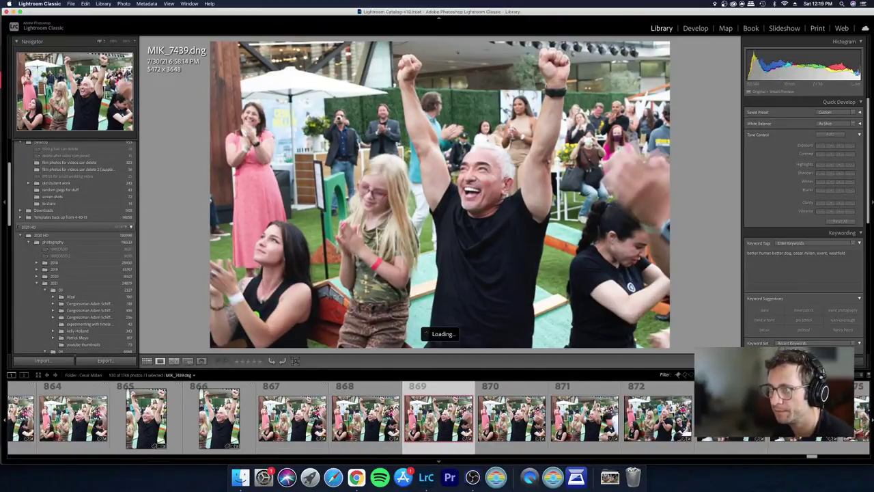
key("Left")
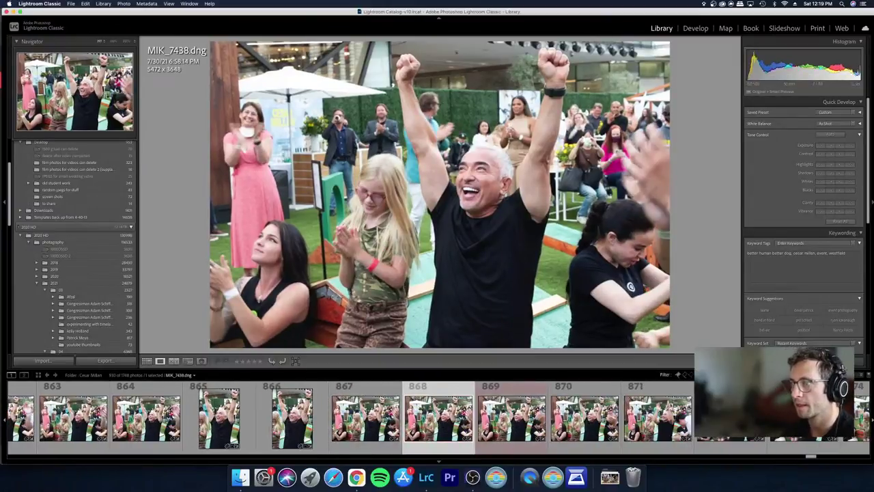
key("Left")
key("Left")
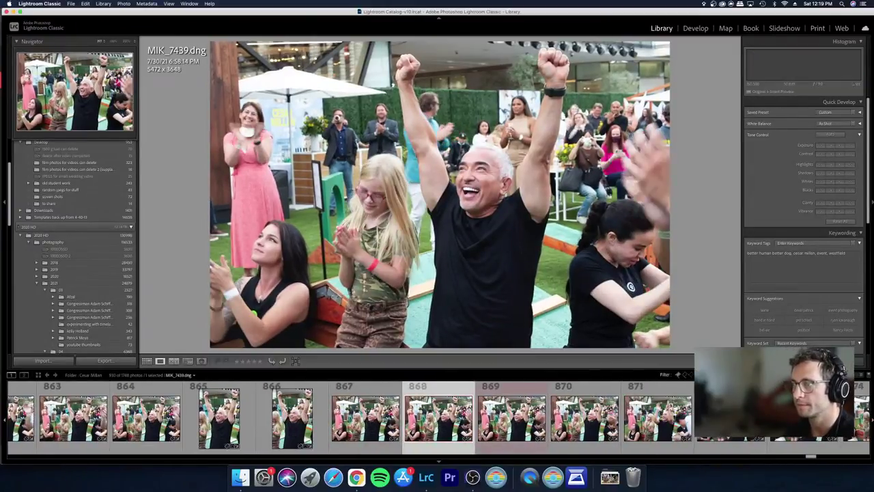
key("Left")
key("Left")
key("Left")
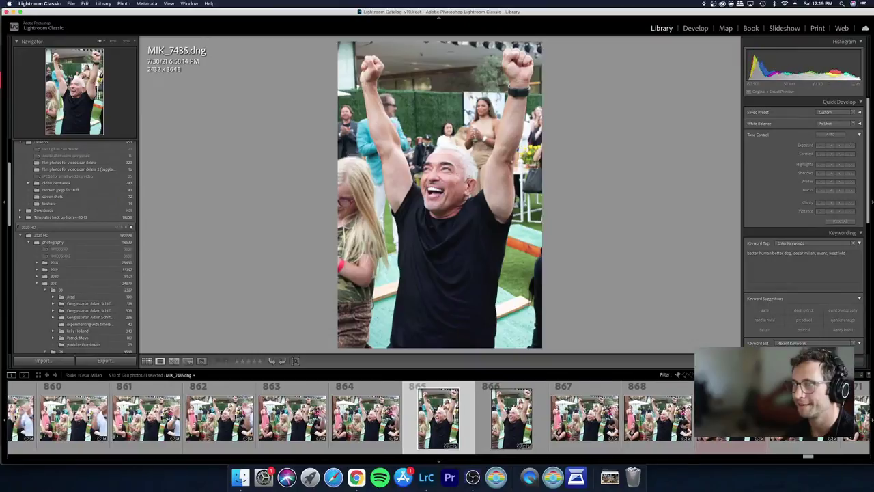
key("Right")
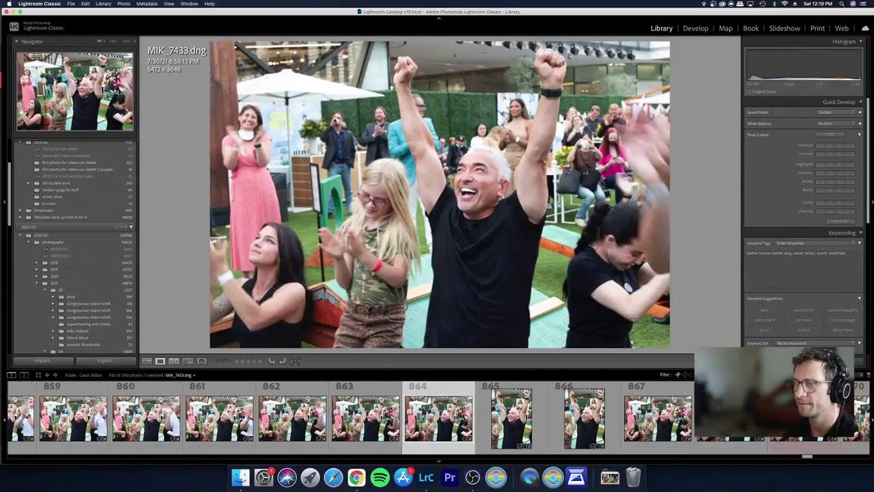
key("Left")
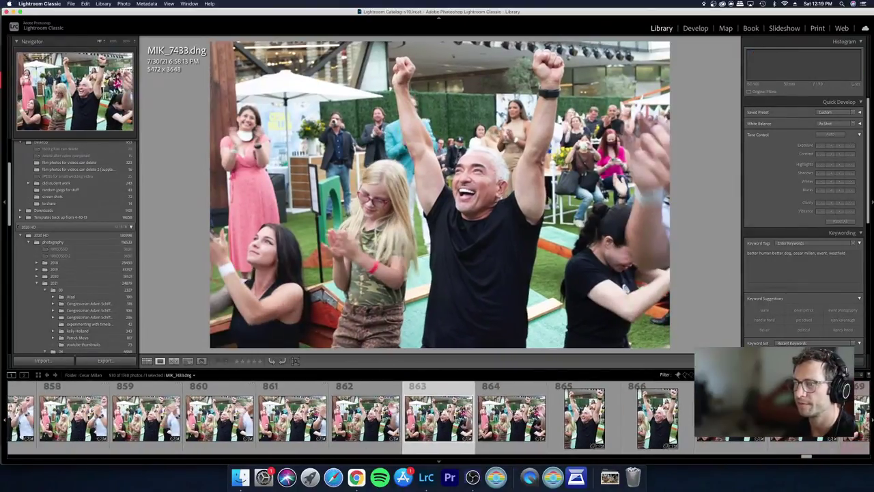
Step: Browse neighbouring crowd shots in the grid and settle on photo 872
key("g")
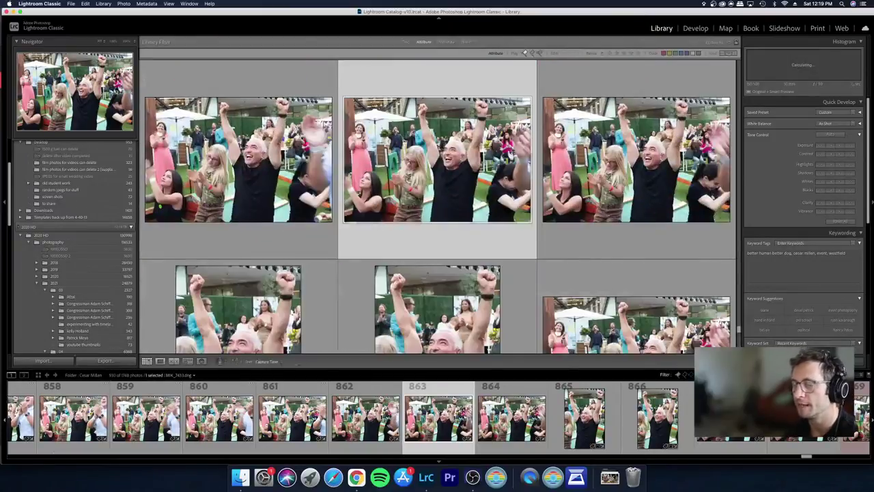
key("Right")
key("Right")
key("Right")
key("Right")
key("Right")
key("Right")
key("Right")
key("Right")
key("Right")
key("Left")
key("Left")
key("Left")
key("Left")
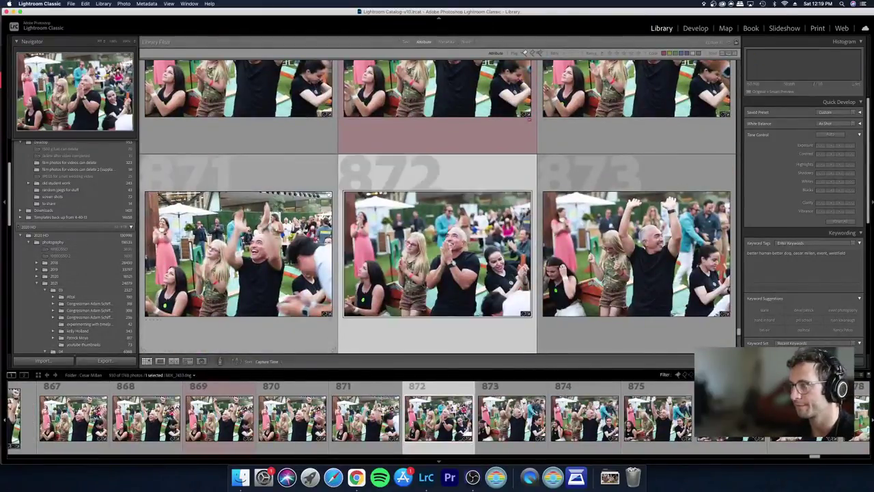
key("Down")
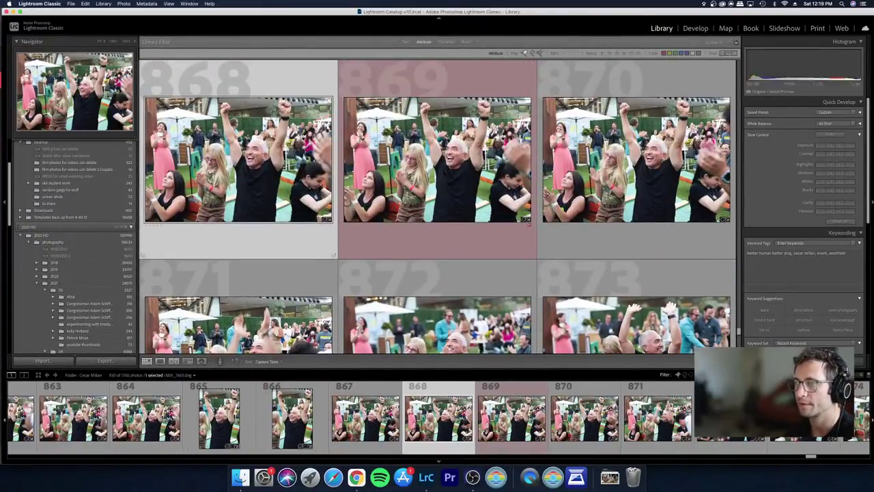
key("Right")
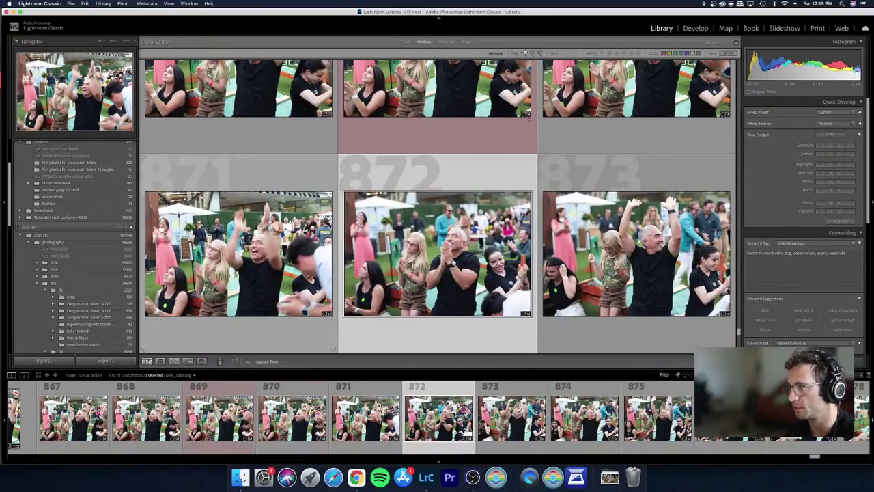
key("Right")
key("Down")
key("Left")
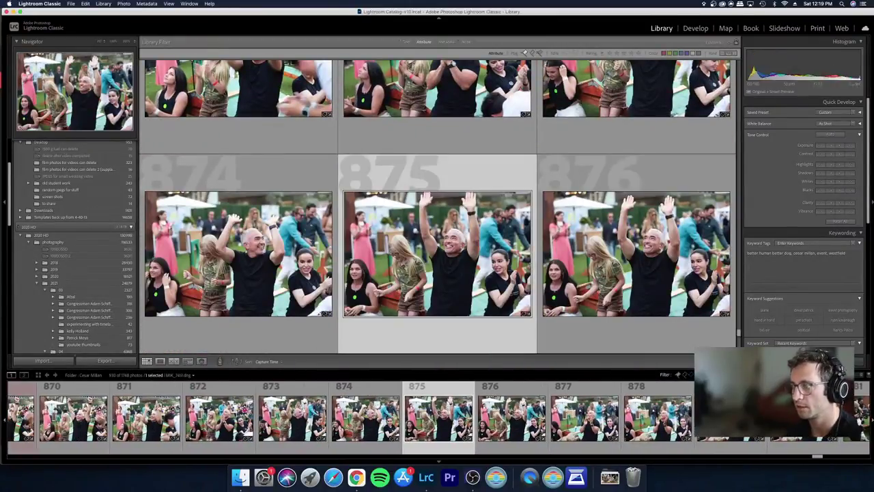
key("Down")
key("Up")
key("Up")
key("Right")
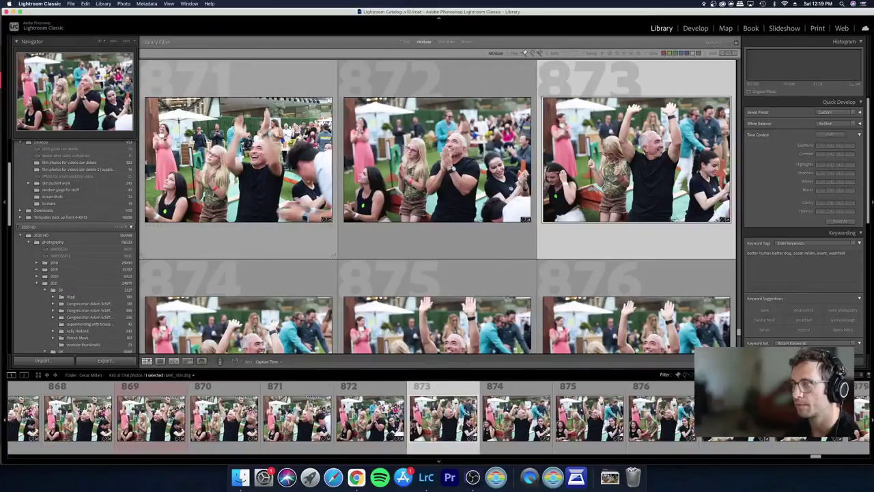
key("Up")
key("Left")
key("Down")
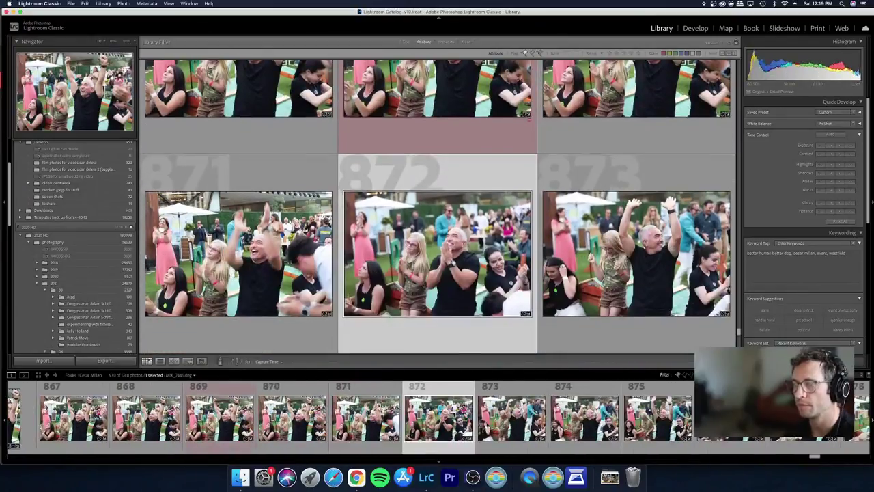
Step: Compare photo 872 full size against its neighbours, ending on MIK_7443
key("e")
key("Left")
key("Left")
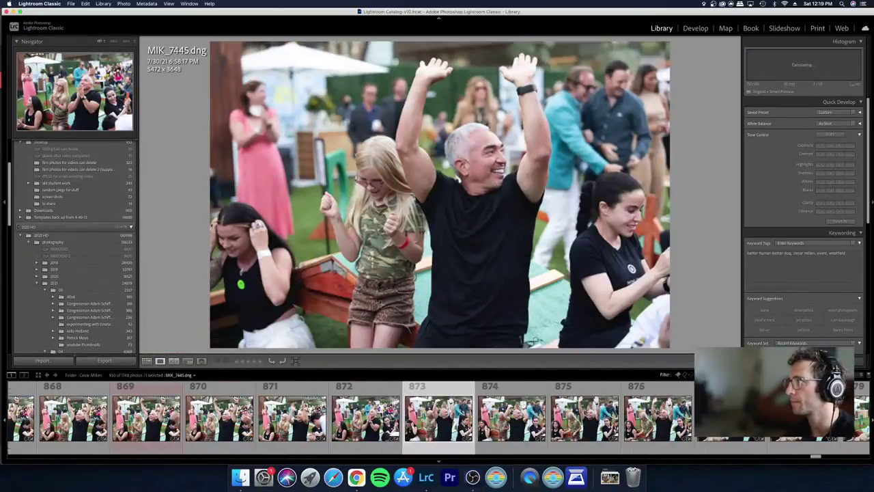
key("Right")
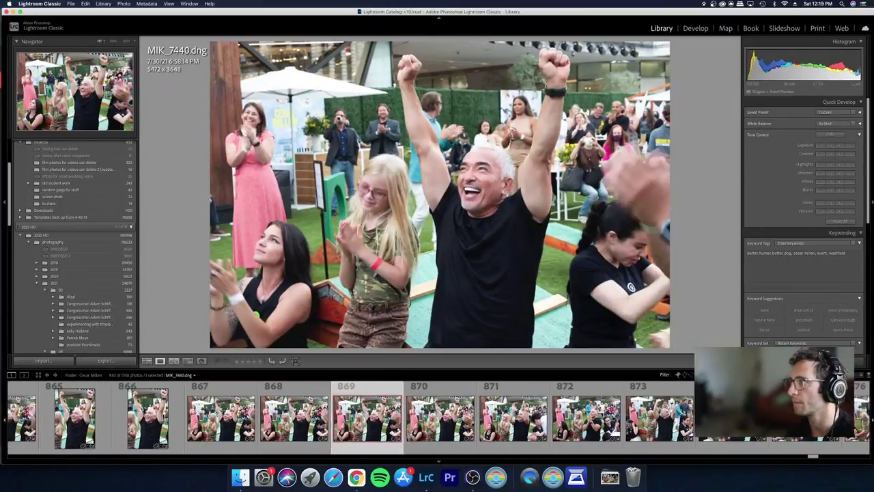
key("Right")
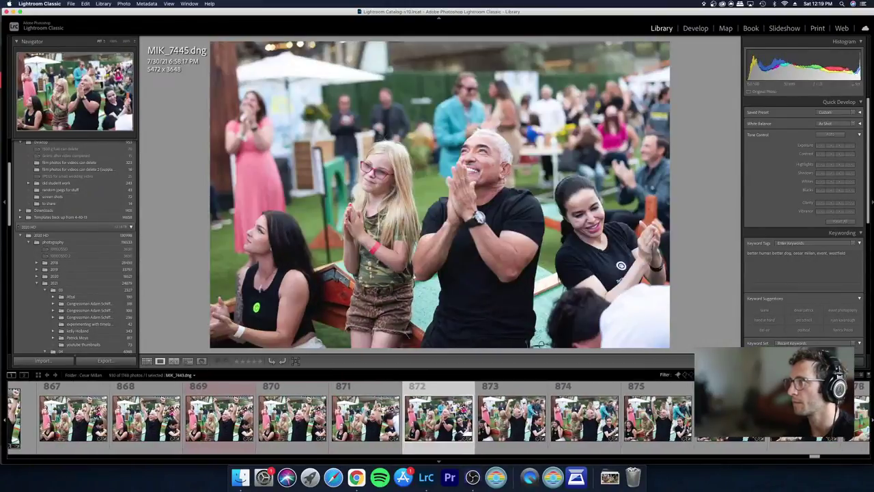
key("Right")
key("Left")
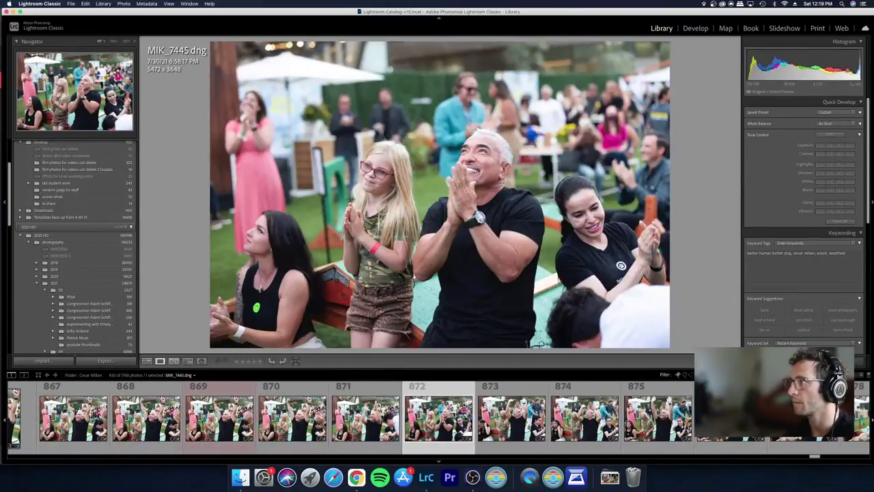
key("Left")
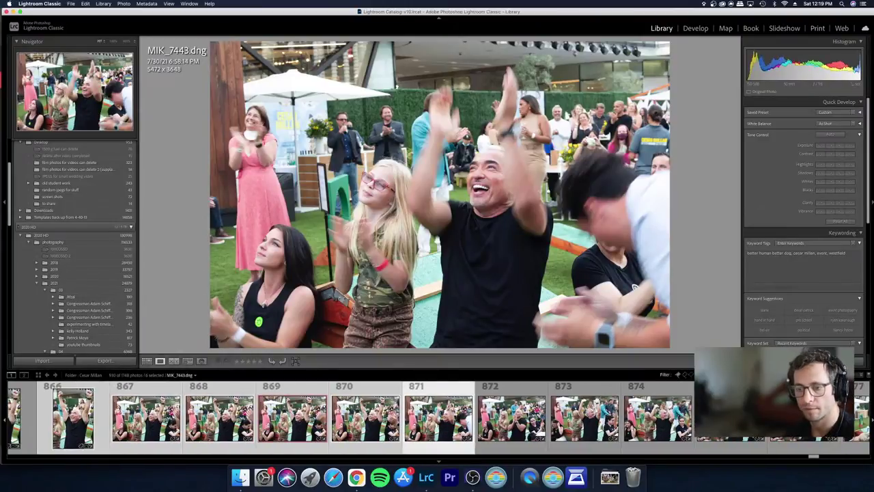
Step: Select the whole run of similar frames from 856 in the filmstrip
left_click(13, 416, "super")
scroll(396, 417, "up", 5)
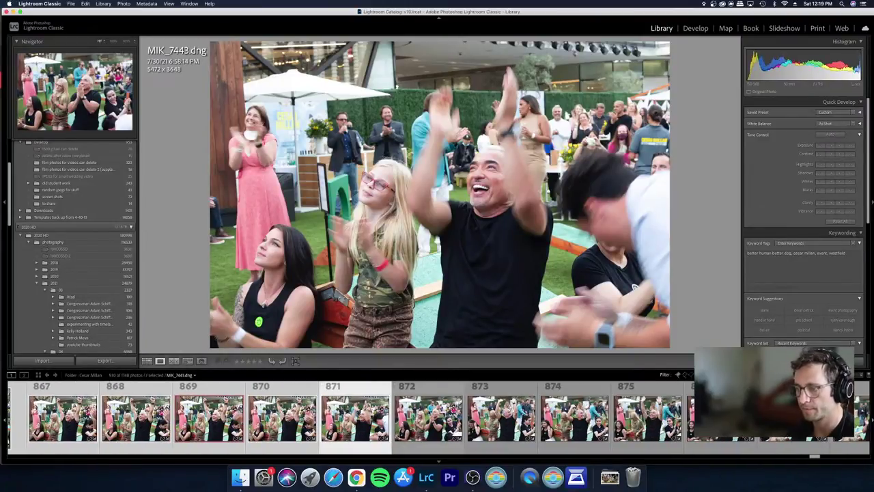
scroll(403, 416, "up", 5)
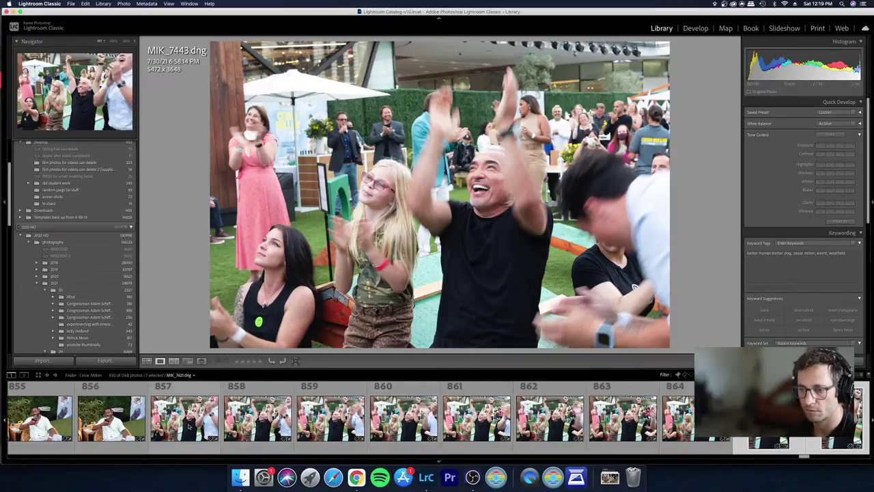
left_click(111, 416, "shift")
Step: Lower exposure to about -0.40 and raise contrast to about +21 on all 15 selected shots
key("d")
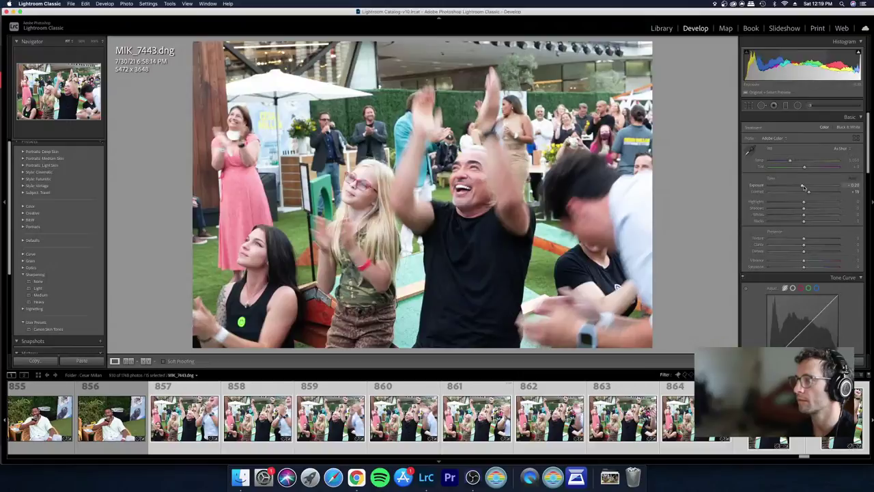
left_click_drag(803, 187, 802, 186)
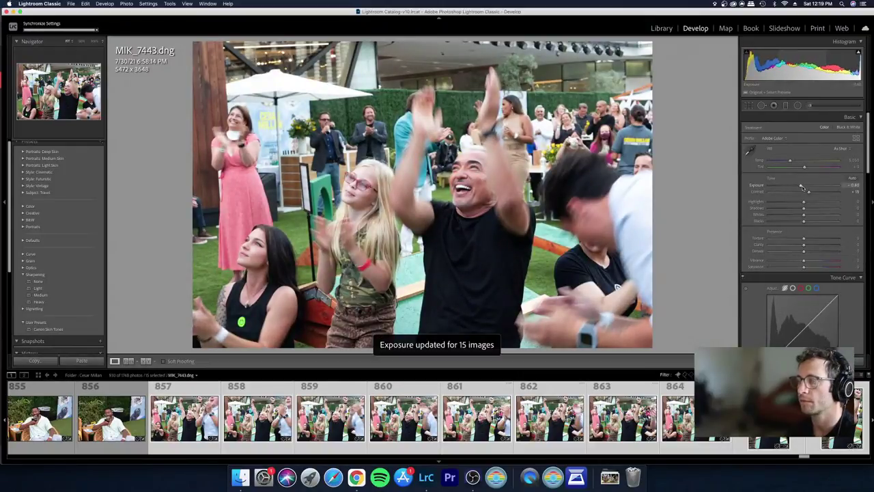
left_click_drag(811, 193, 810, 191)
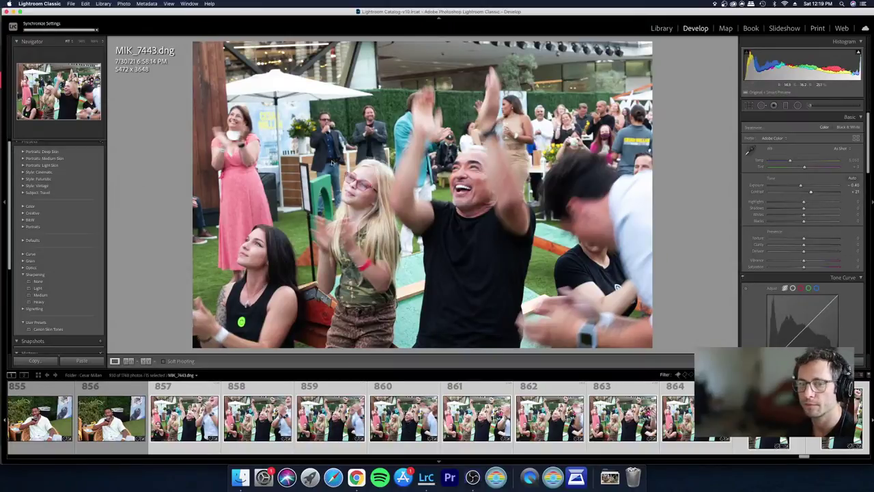
key("g")
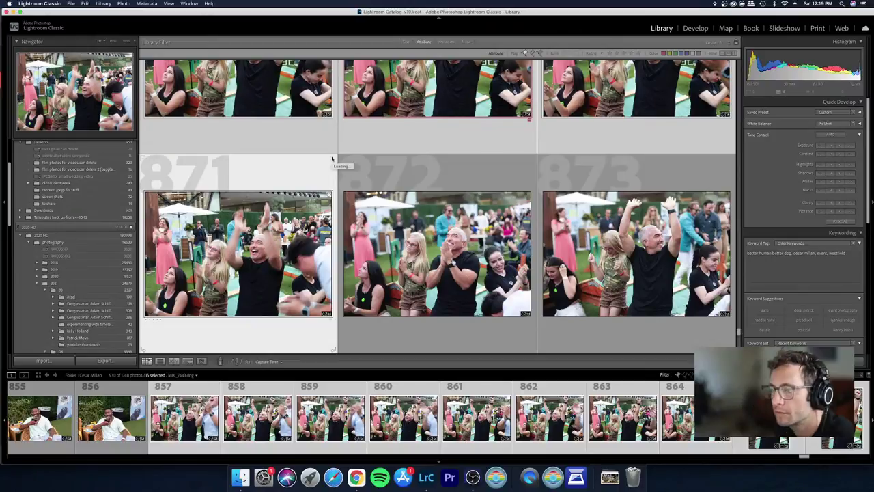
Step: Select the nine crowd photos 872–880 and bring them into Develop
left_click(380, 226)
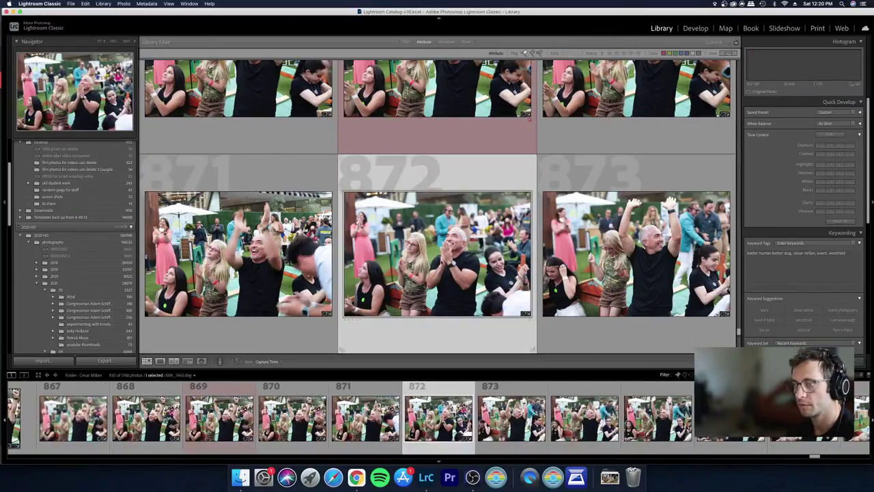
scroll(443, 302, "down", 5)
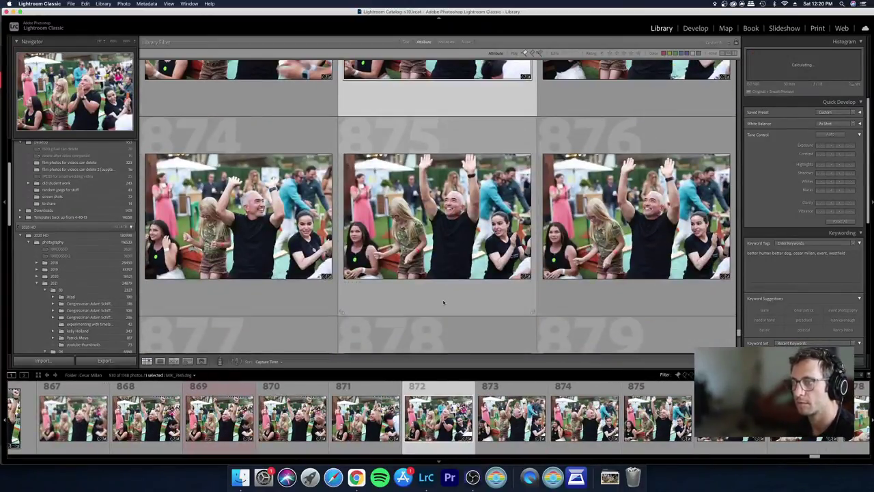
scroll(443, 303, "down", 5)
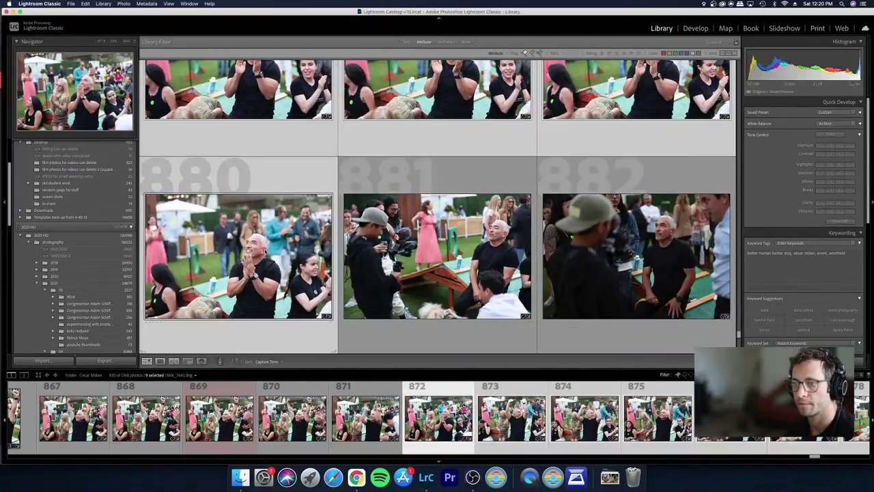
key("d")
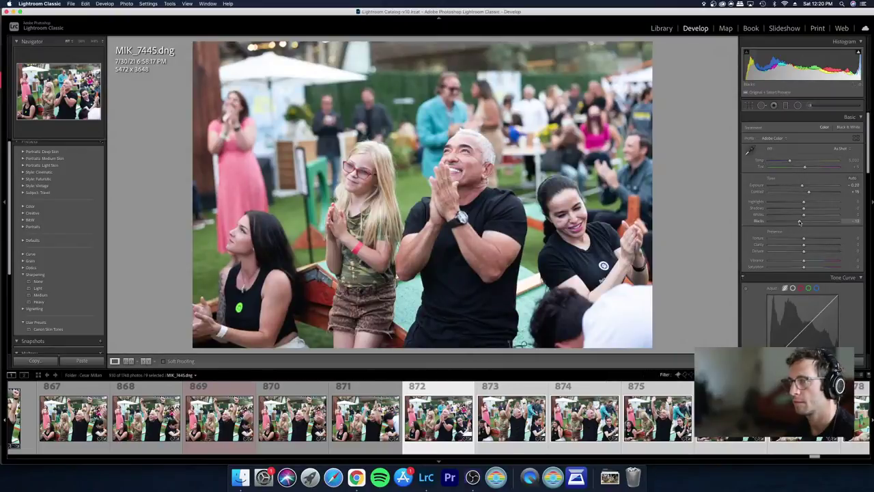
Step: Set blacks to -18, exposure -0.40, highlights about -14, and nudge contrast slightly
left_click_drag(797, 222, 797, 221)
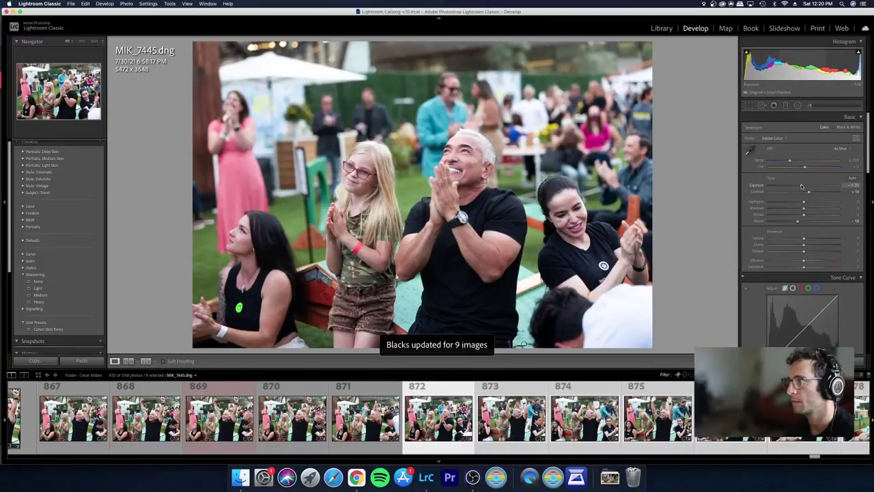
left_click_drag(802, 186, 801, 186)
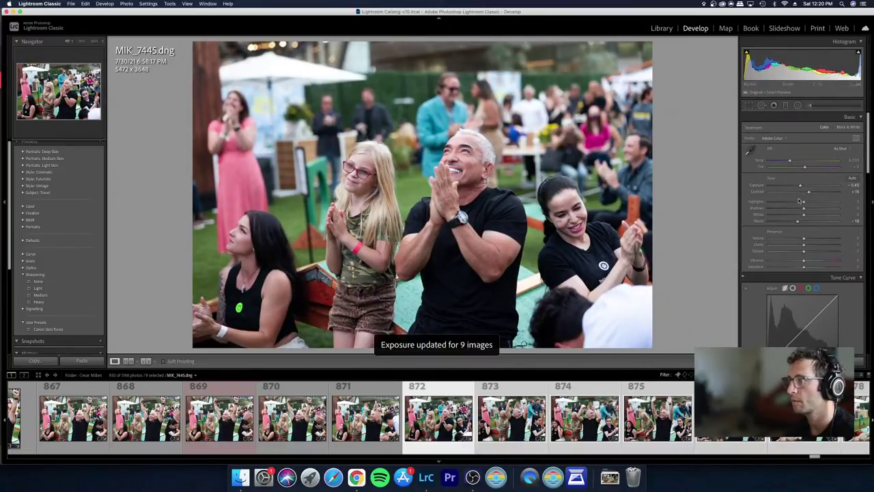
left_click_drag(803, 202, 798, 202)
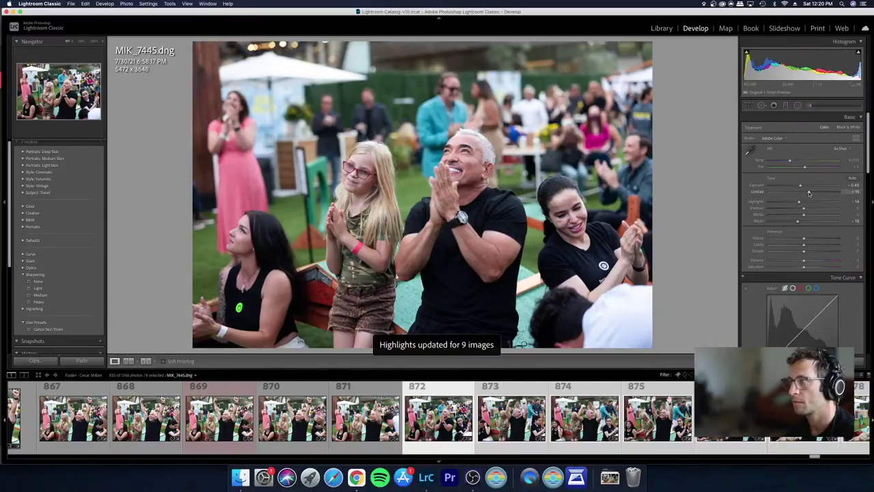
left_click_drag(810, 193, 809, 193)
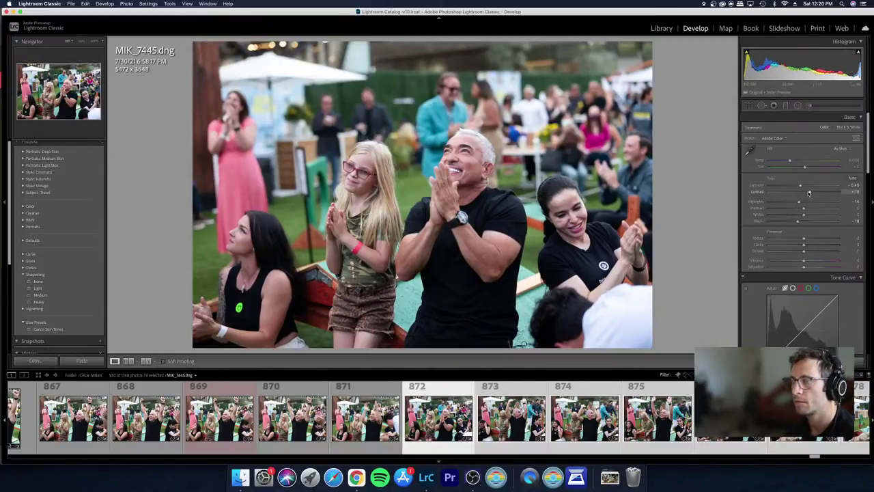
Step: Back in the grid, select photo 883 and show it full size
key("g")
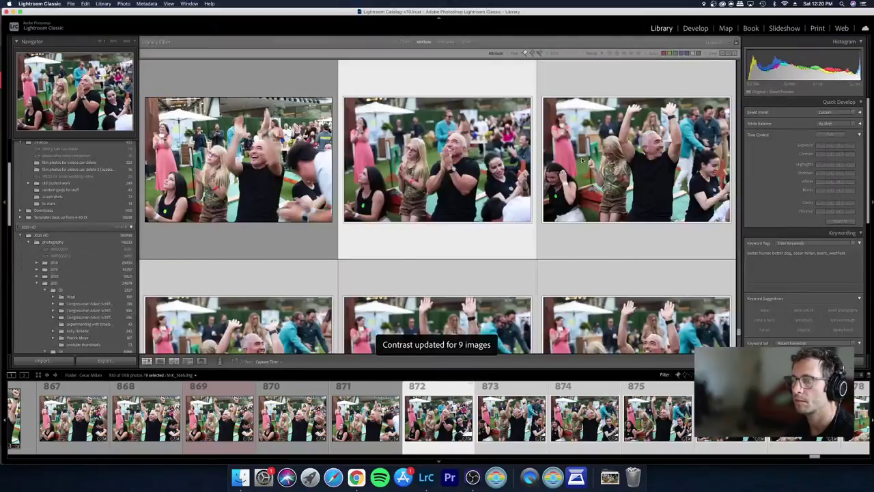
scroll(549, 297, "down", 2)
scroll(549, 296, "down", 5)
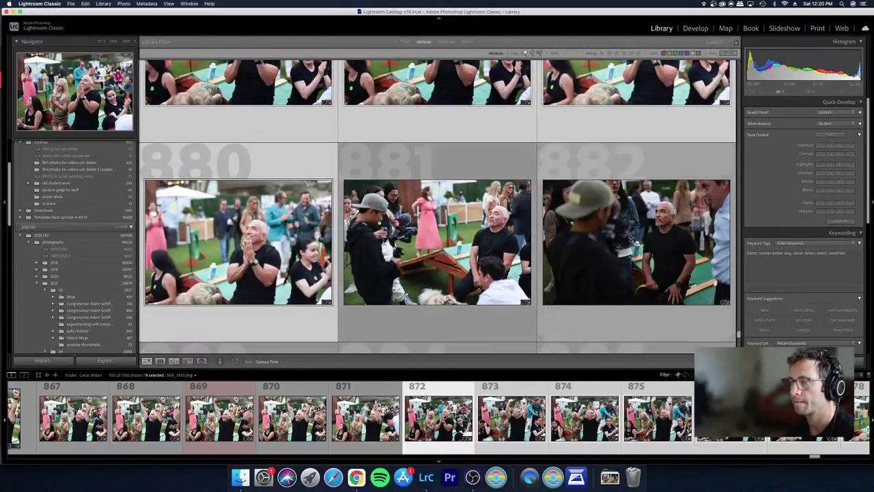
left_click(542, 273)
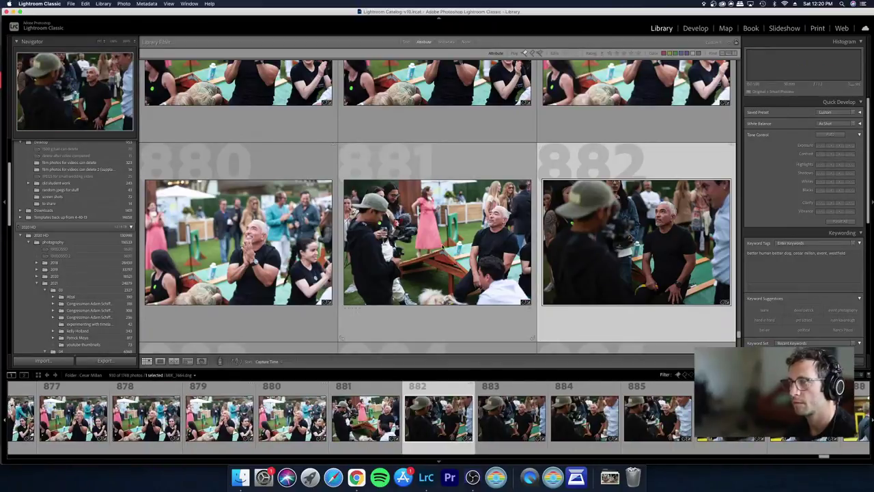
scroll(286, 276, "down", 3)
left_click(273, 281)
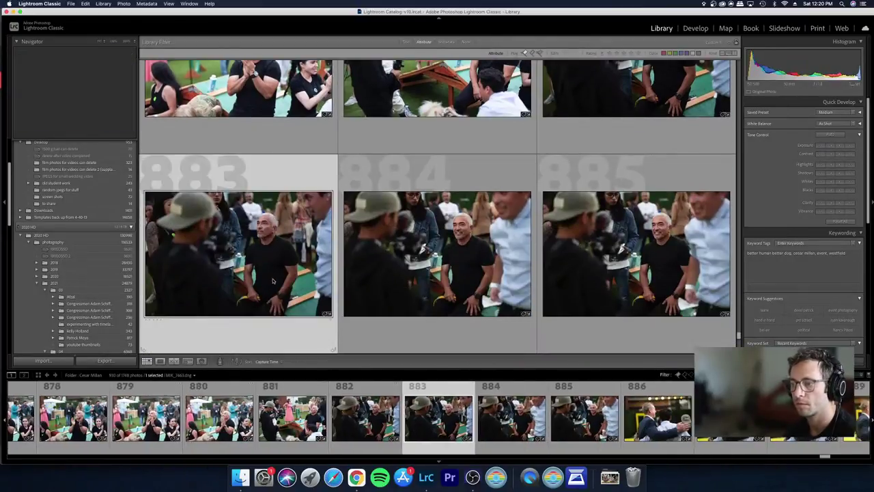
double_click(281, 273)
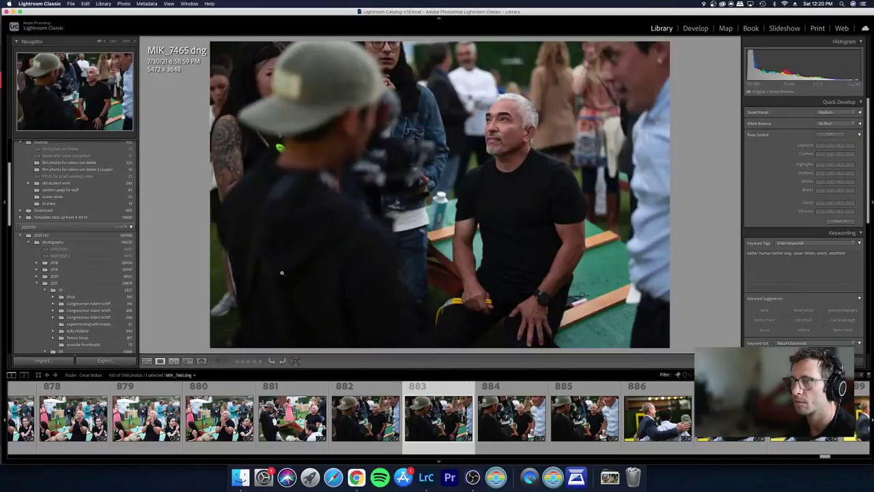
Step: Step back to photo 881 and lower its exposure one step in Quick Develop
key("Left")
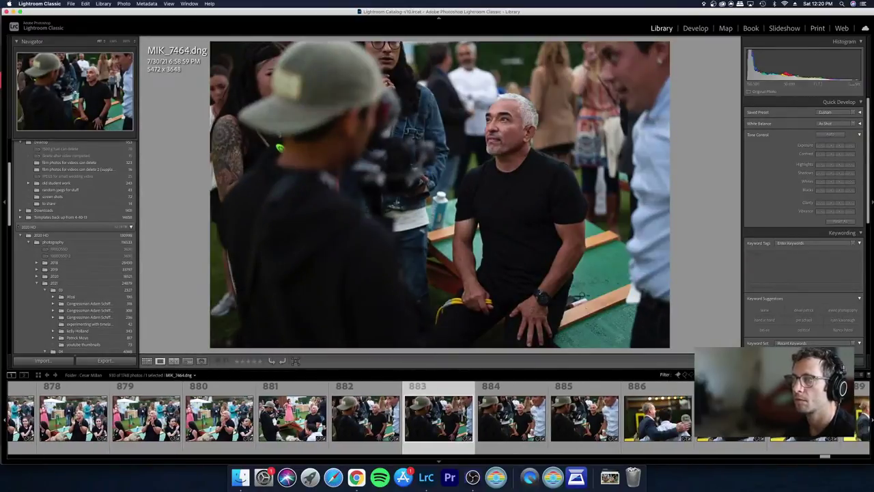
key("Left")
key("Left")
key("Right")
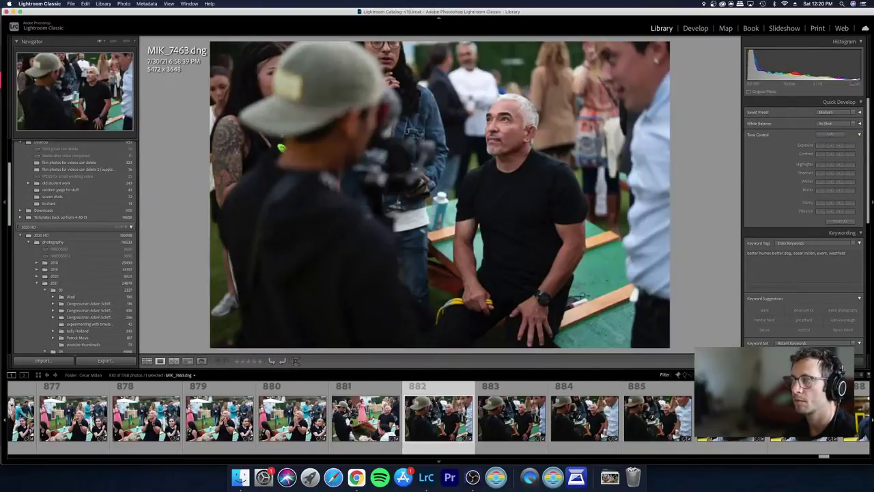
key("Left")
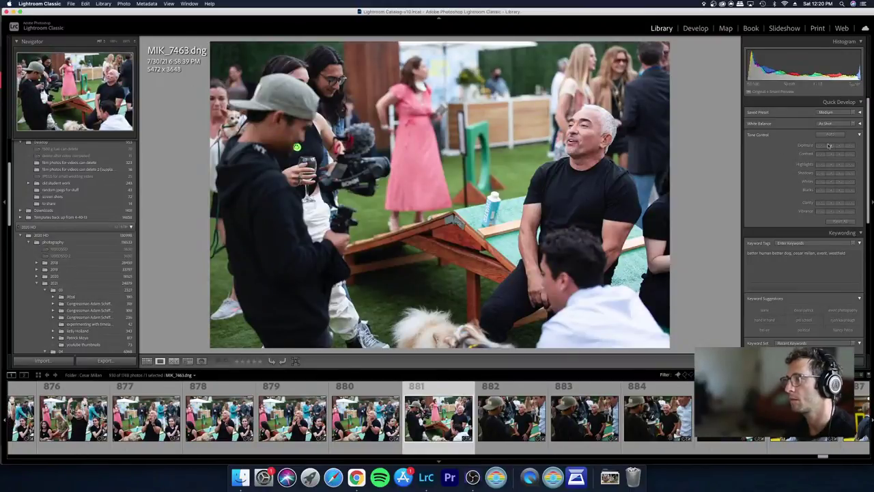
left_click(829, 146)
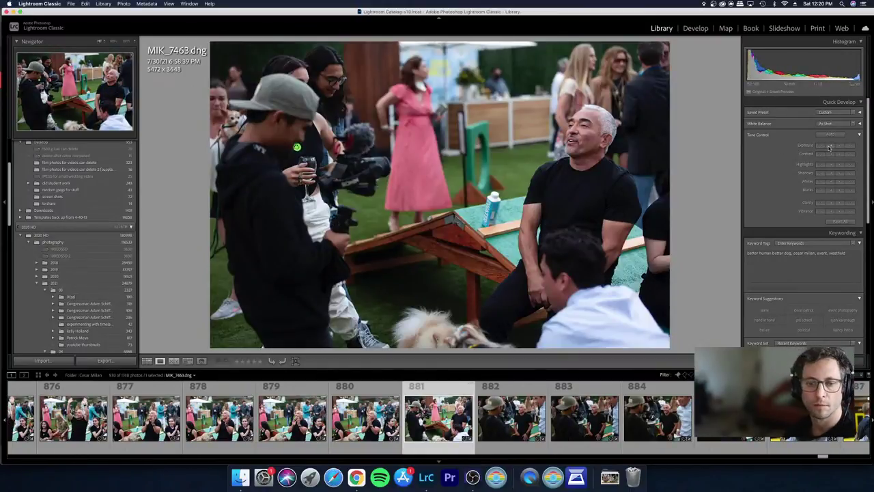
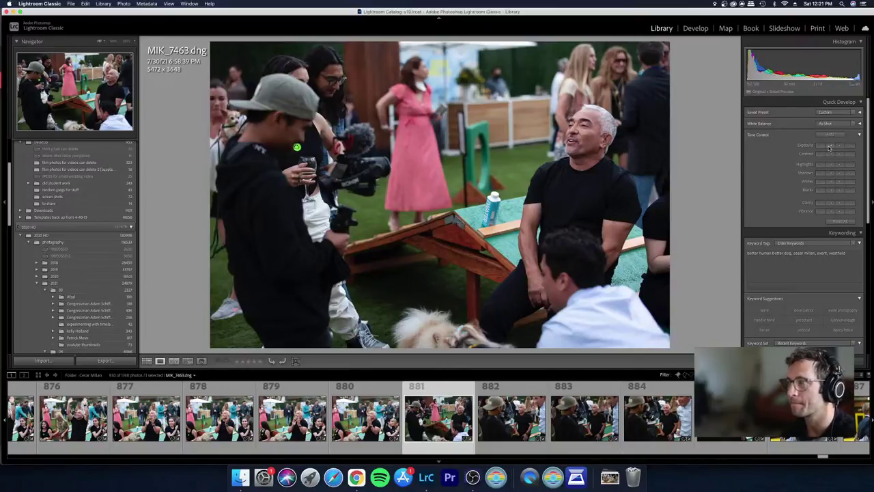
Step: Step back to frame 876, then browse the grid thumbnails through photo 883
key("Left")
key("Left")
key("Left")
key("Left")
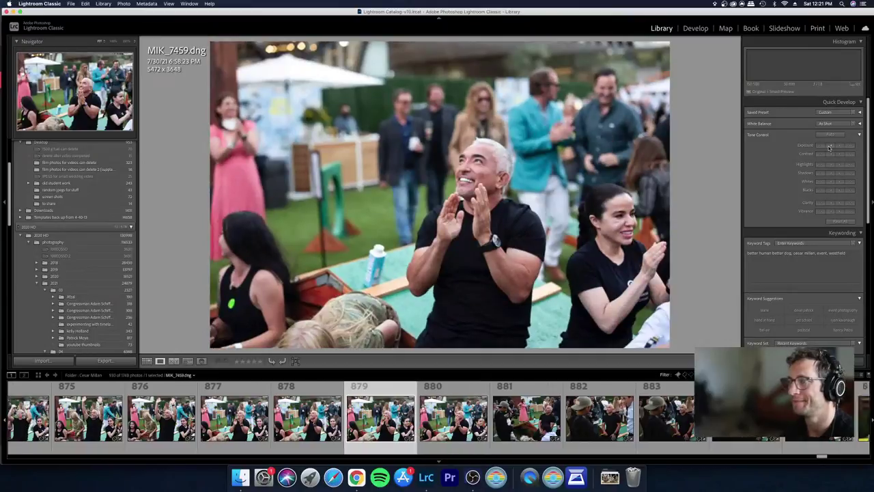
key("Left")
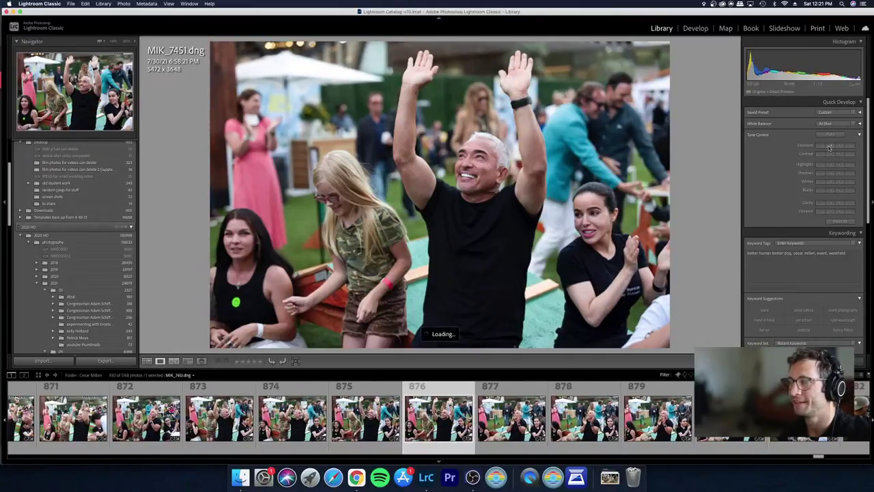
key("g")
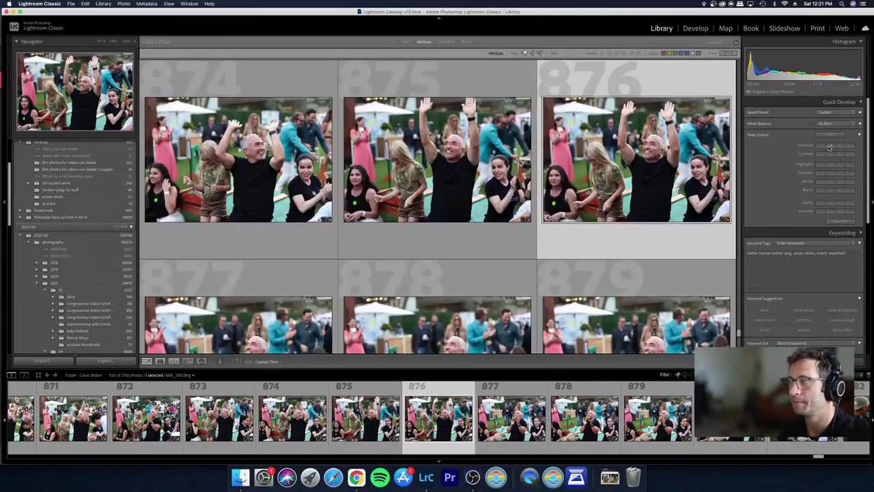
key("Right")
key("Right")
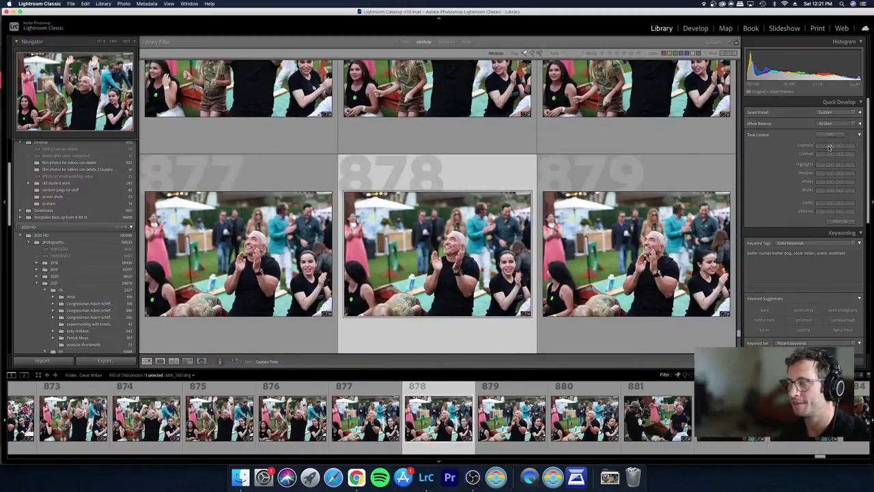
key("Down")
key("Left")
key("Right")
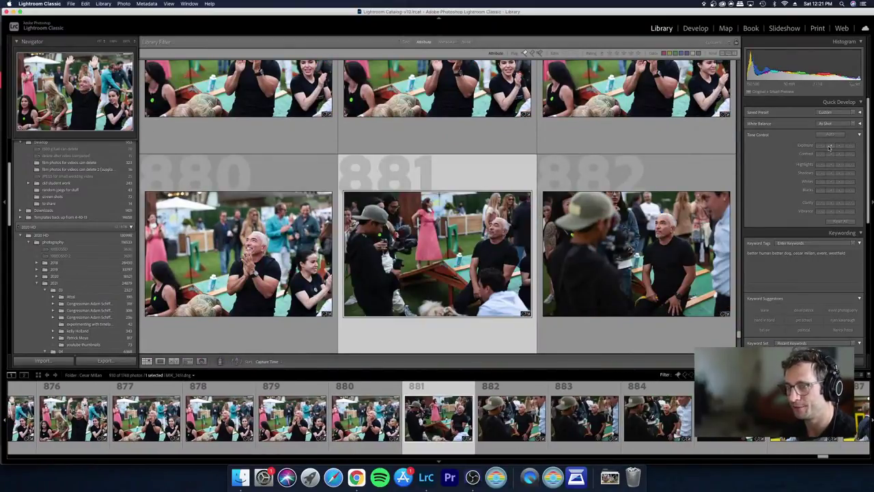
key("Right")
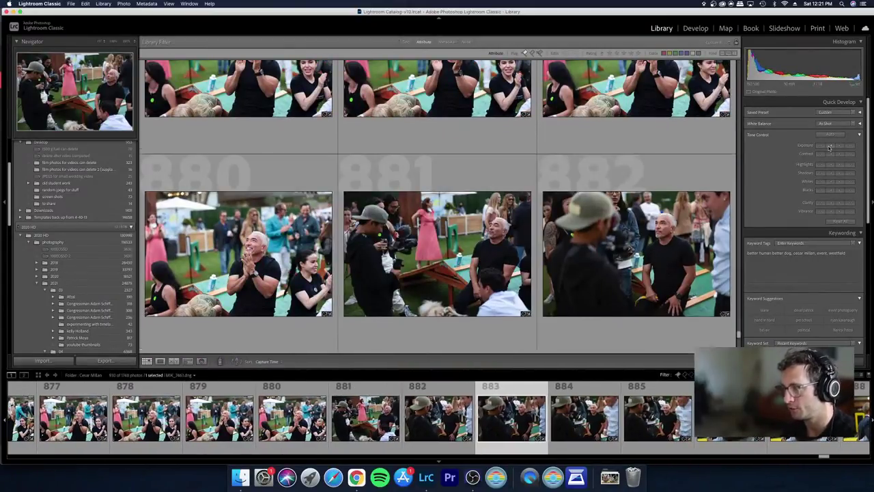
key("Right")
key("Left")
key("Right")
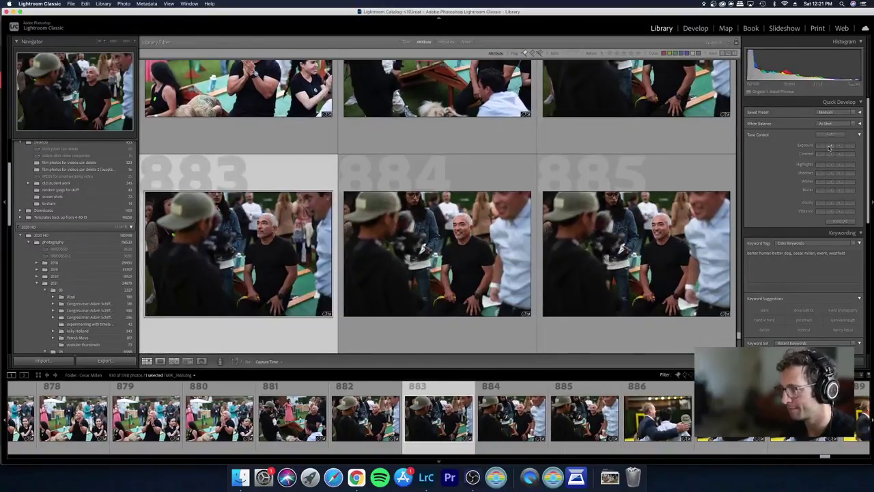
Step: Review photos 884 onward enlarged in Loupe, settling on MIK_7469
key("Right")
key("e")
key("Right")
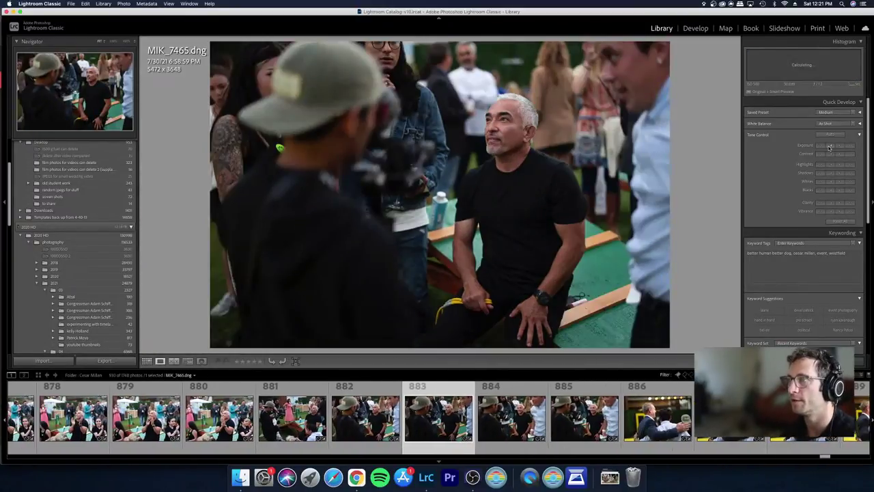
key("Left")
key("Left")
key("Right")
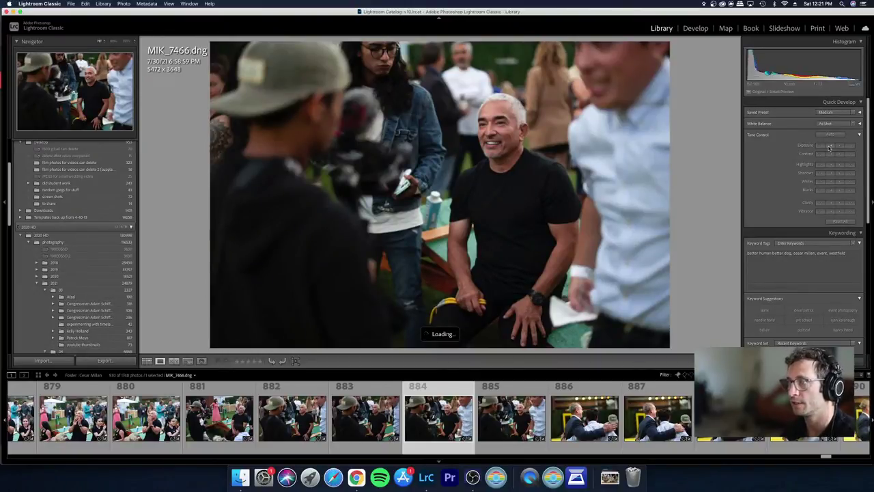
key("Right")
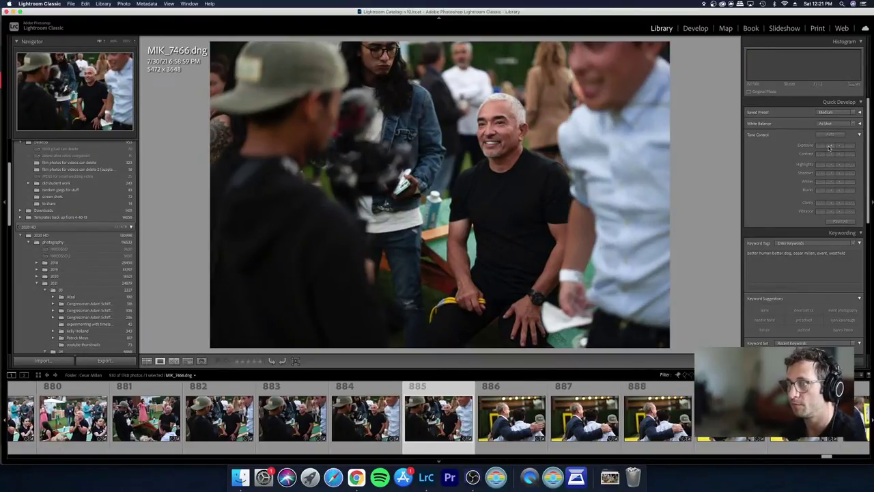
key("Right")
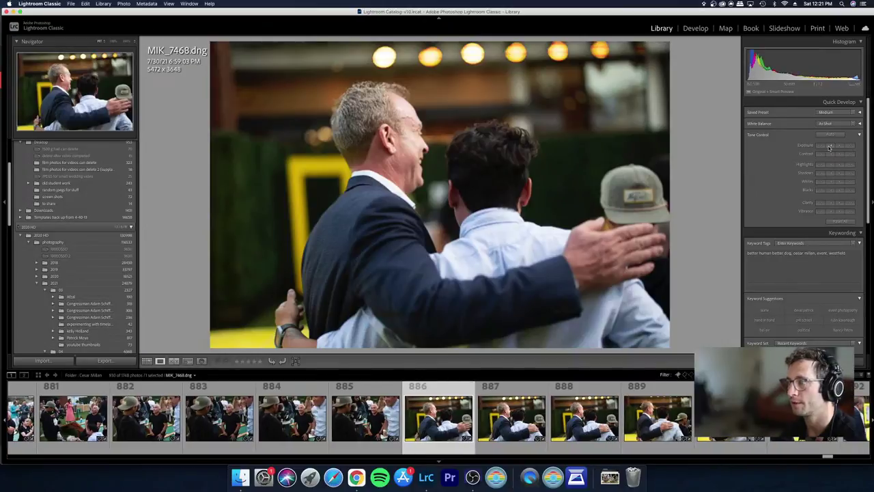
key("Right")
key("Left")
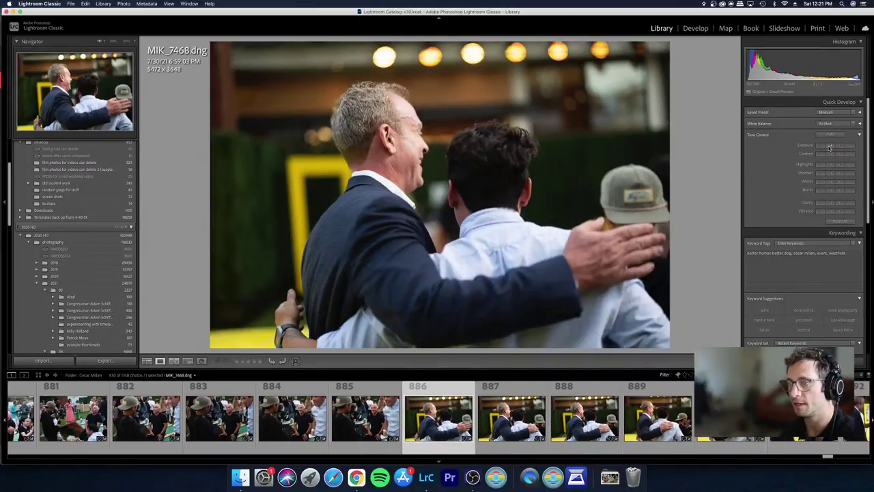
key("Right")
key("Right")
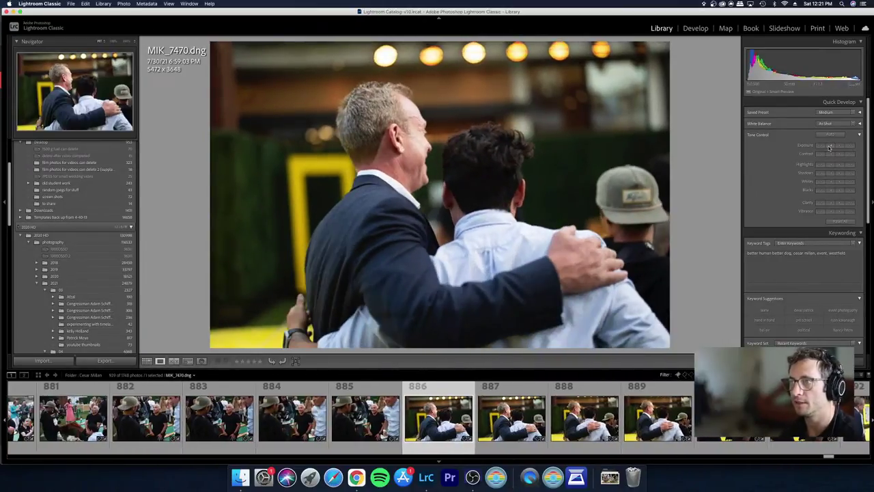
key("Right")
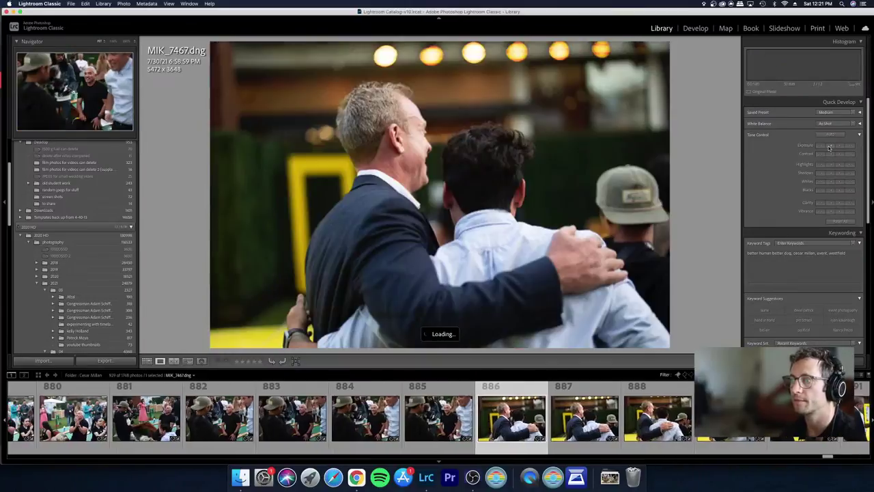
key("Right")
key("Left")
key("Right")
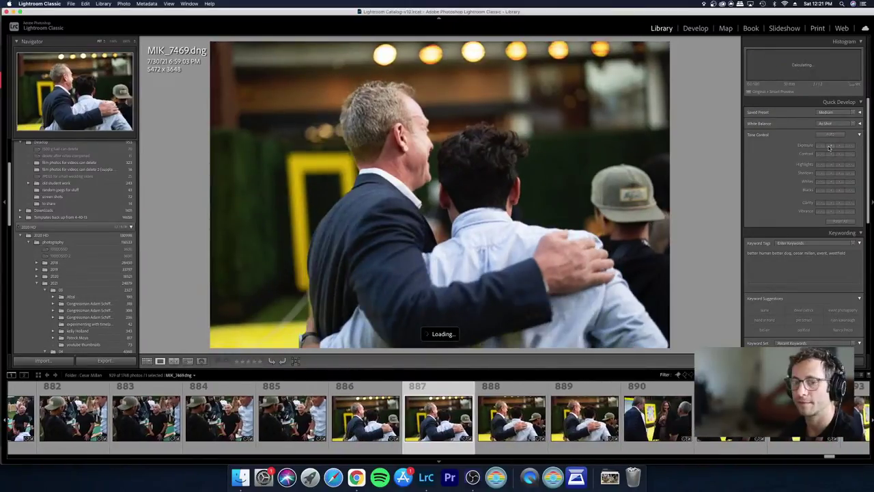
key("Left")
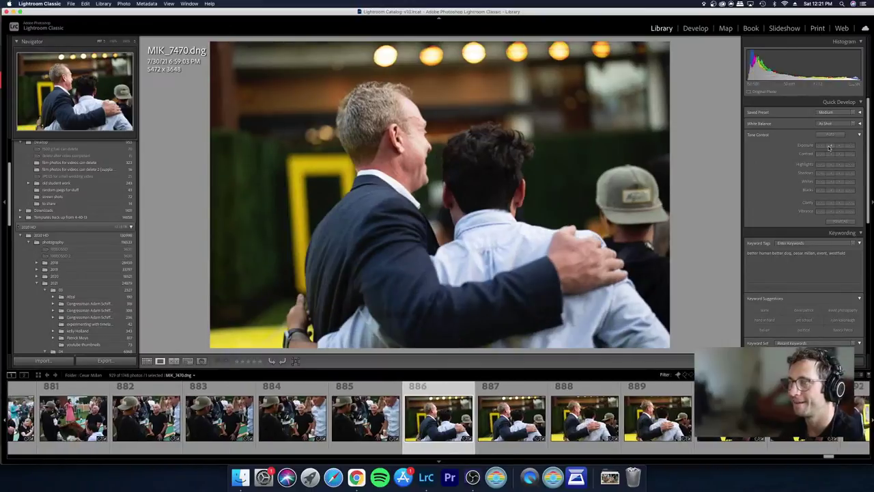
key("Right")
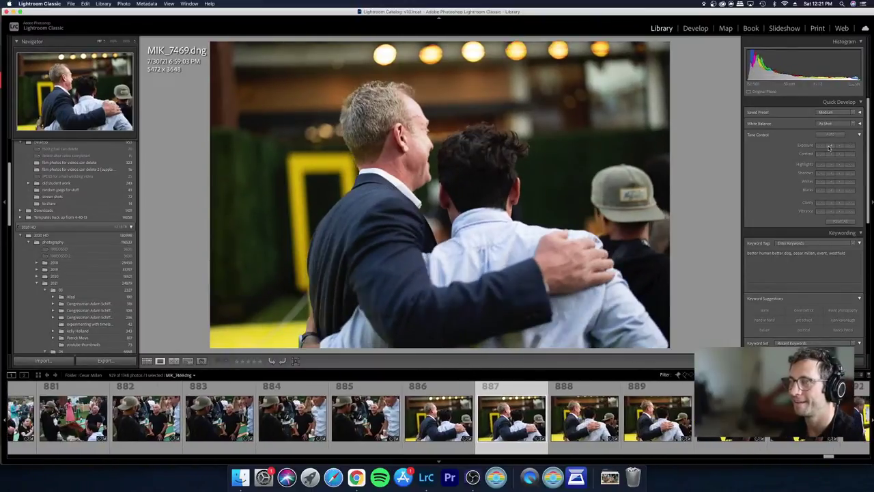
key("Right")
key("Right")
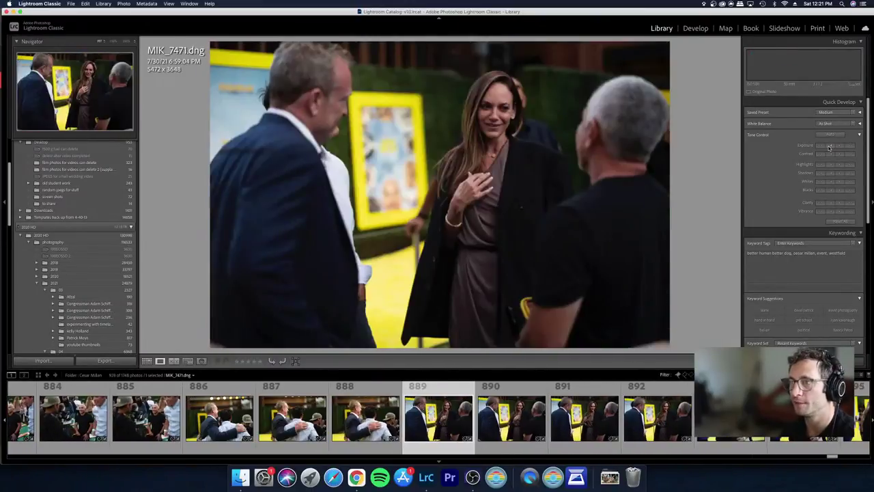
key("Left")
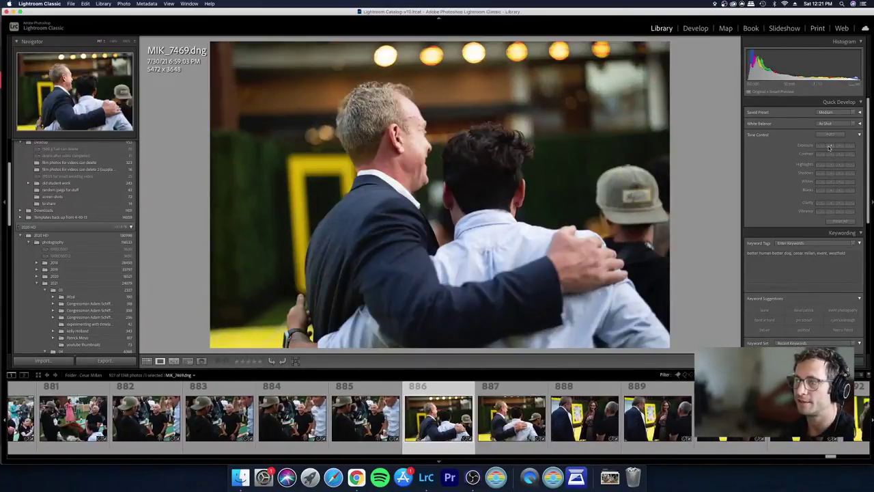
Step: Review photos 887–889 in the grid, checking photo 888 enlarged
key("g")
key("Right")
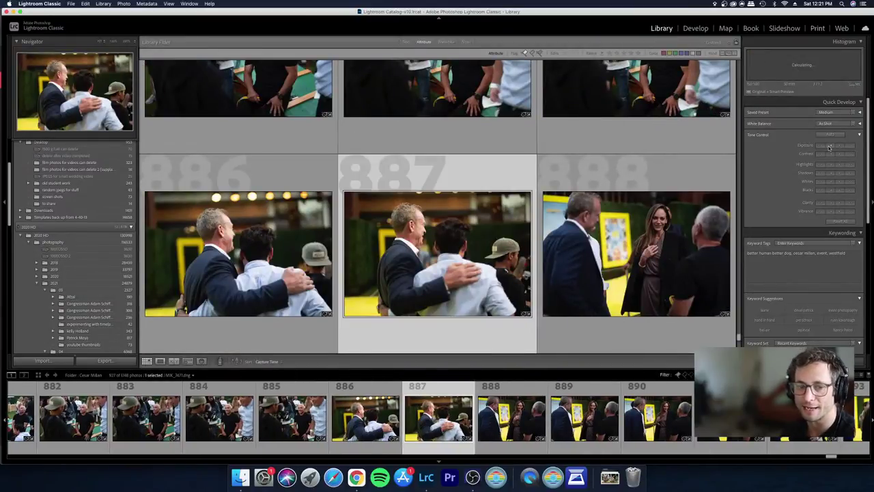
key("Right")
key("Left")
key("Right")
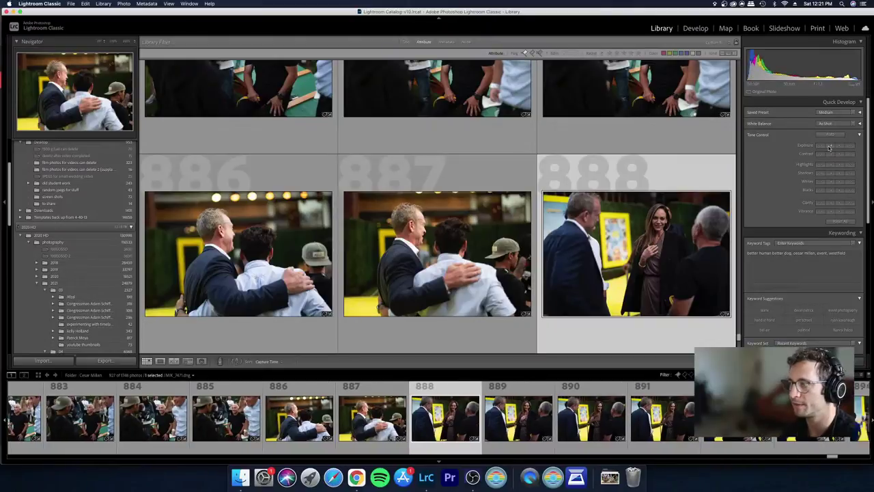
key("Right")
key("Left")
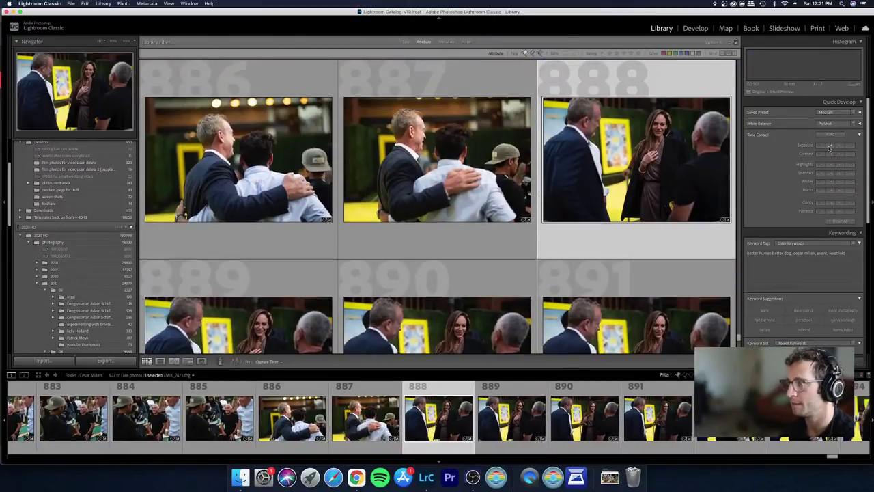
key("e")
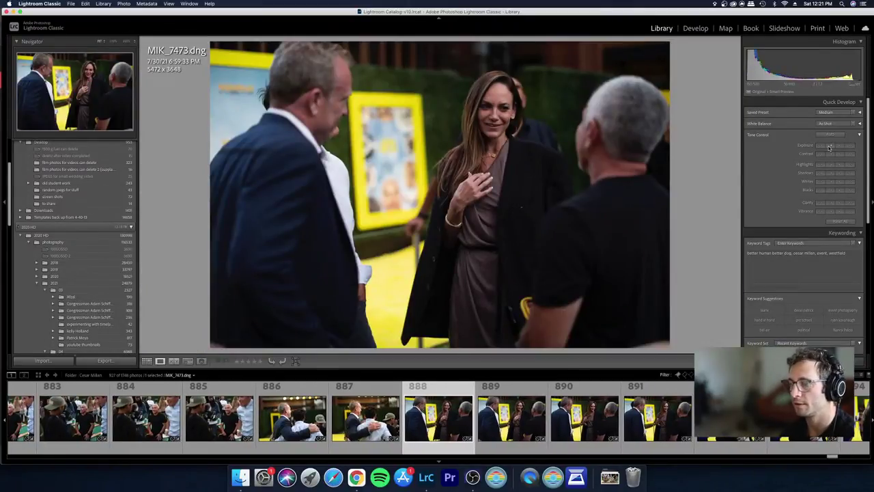
key("g")
Step: Select photos 888–891 together, boost their exposure and open them in Develop
key("shift+Right")
key("shift+Right")
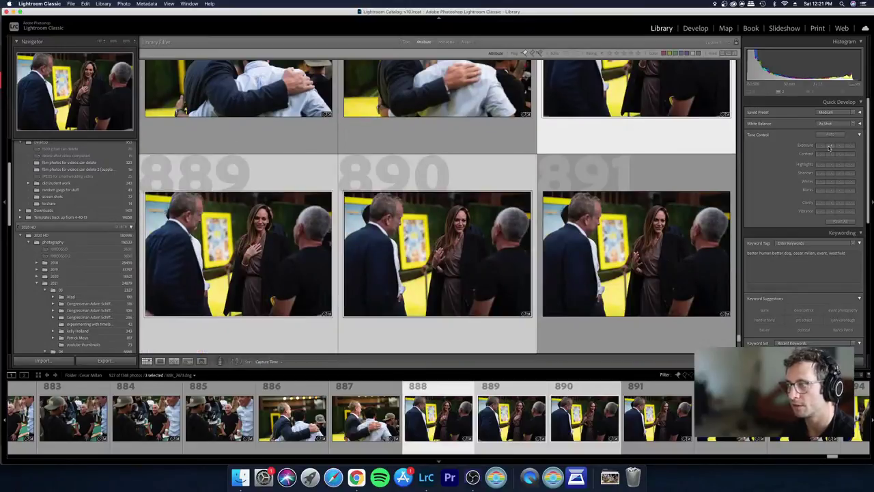
key("shift+Right")
key("shift+Right")
key("shift+Left")
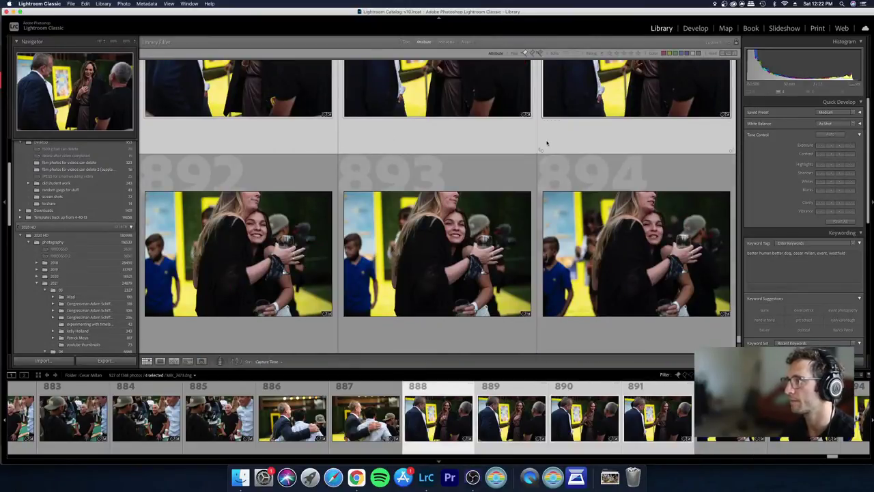
scroll(539, 171, "up", 5)
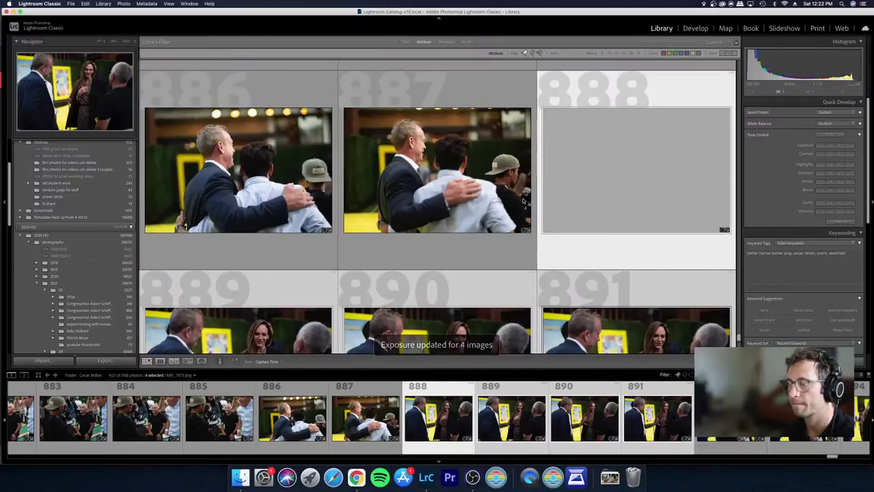
key("d")
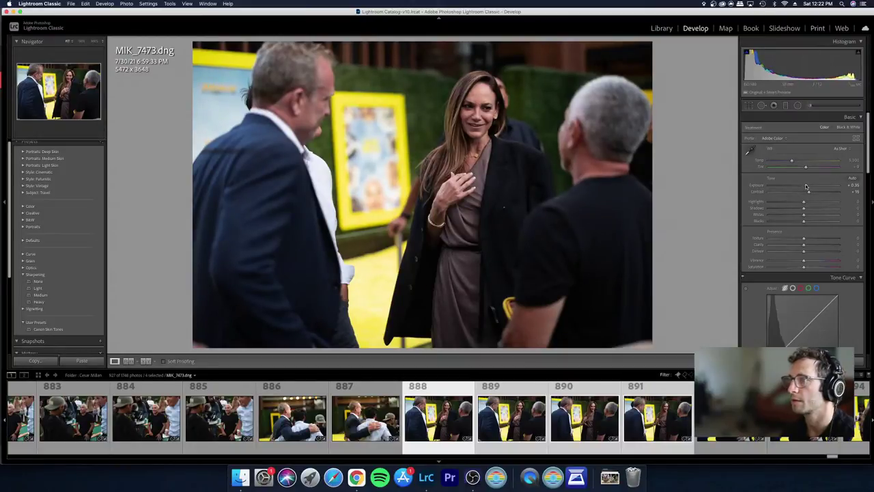
Step: Pick photo 885 in the grid and compare its neighbouring shots enlarged
key("g")
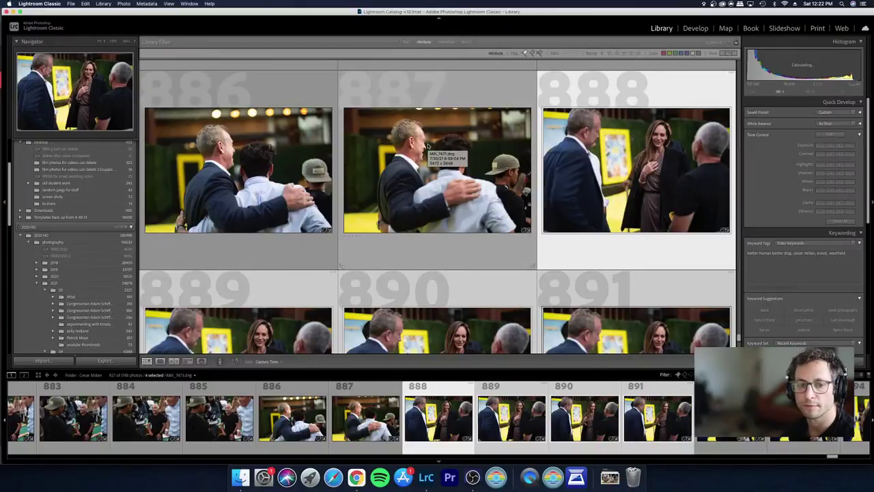
left_click(391, 243)
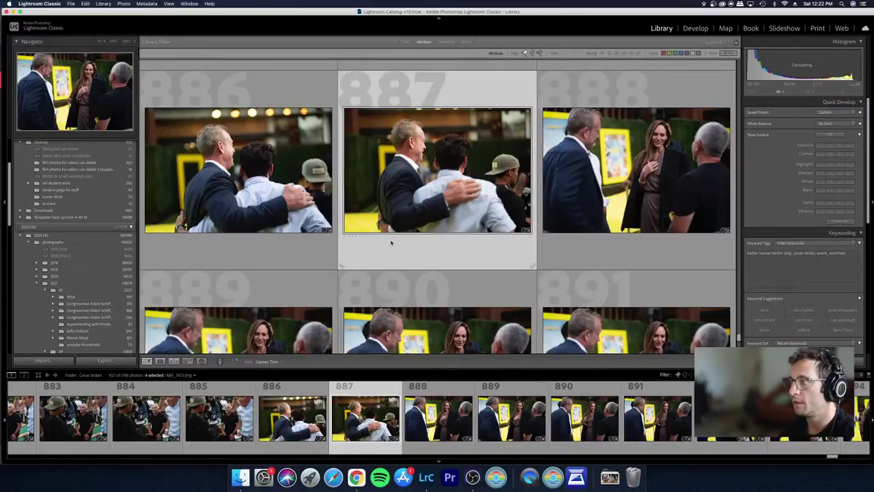
scroll(405, 244, "up", 2)
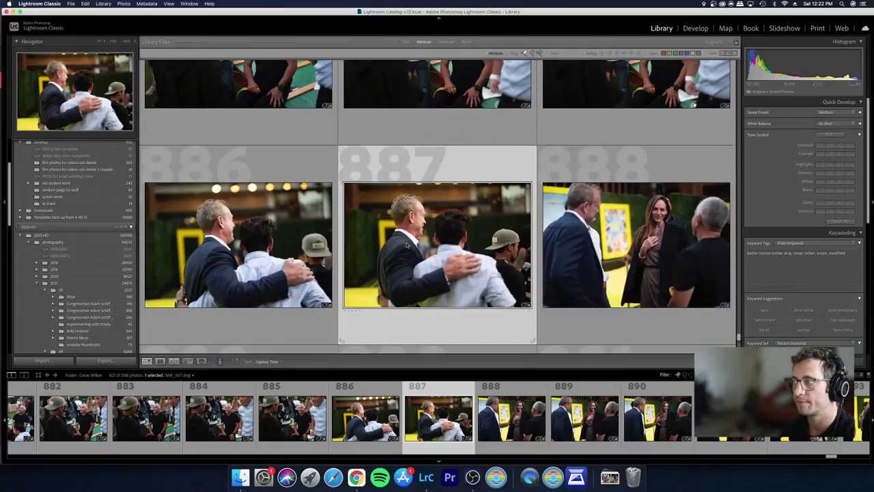
scroll(407, 244, "up", 4)
left_click(629, 213)
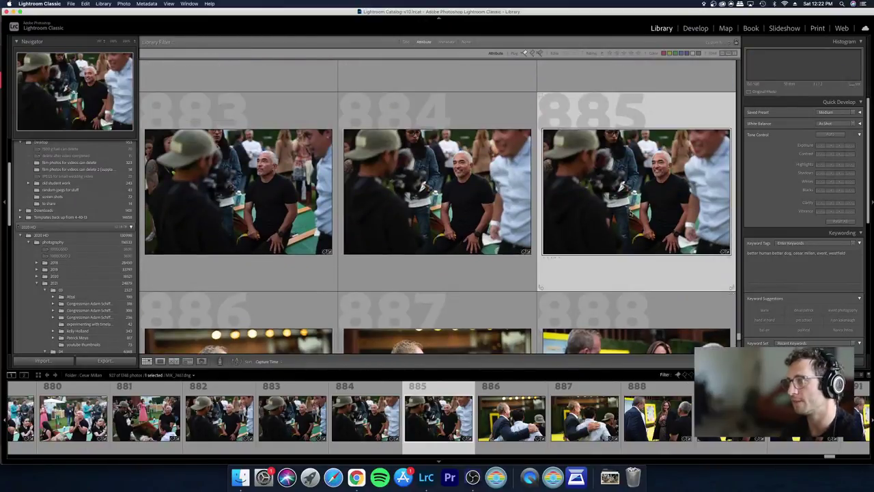
key("Left")
key("e")
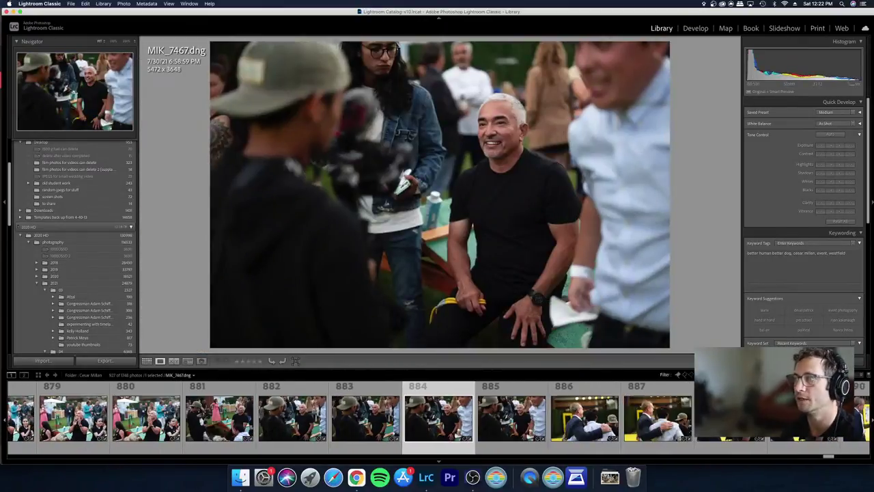
key("Left")
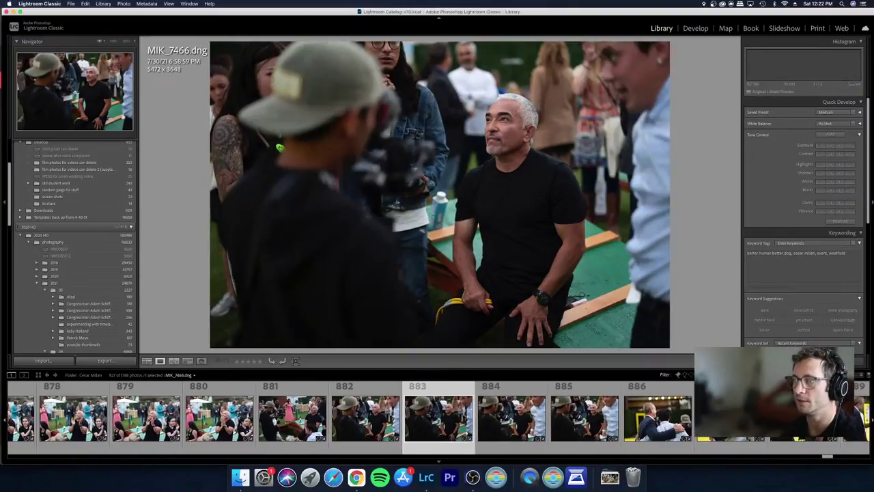
key("Left")
key("Left")
key("Right")
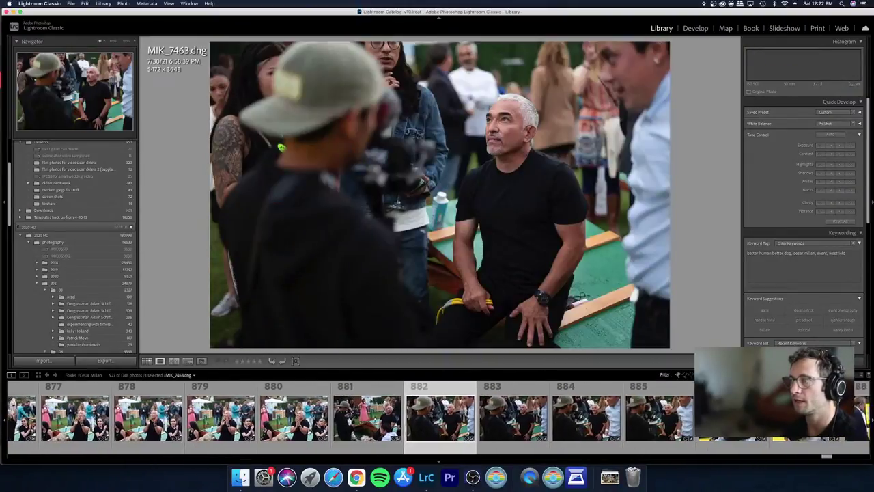
key("Right")
Step: Inspect photo 887 and the following frames up to 889 in Loupe
key("Right")
key("Right")
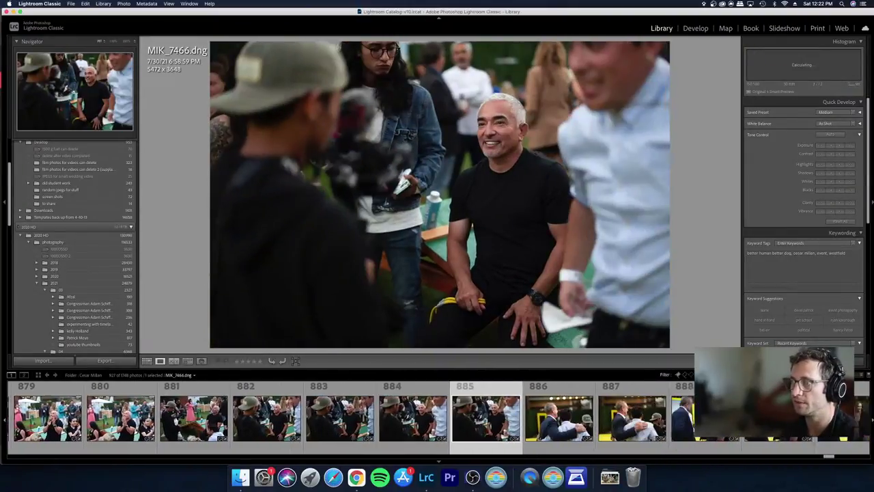
key("g")
key("Right")
key("Right")
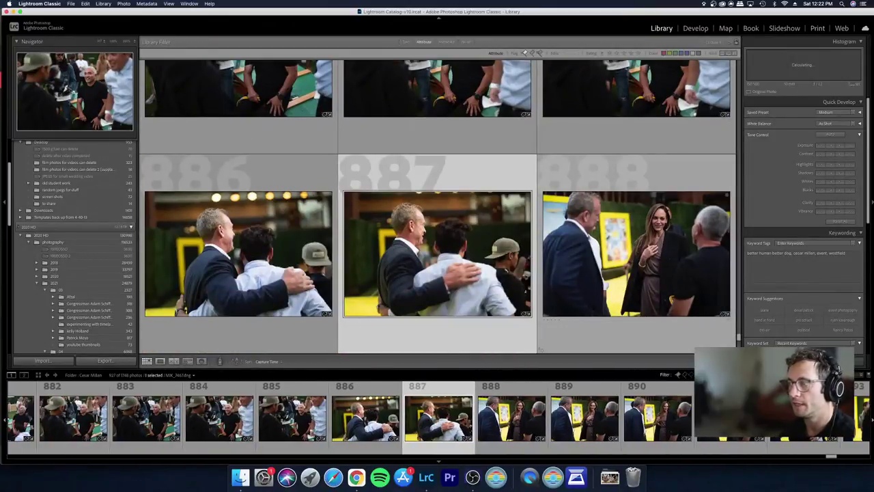
key("Left")
key("Right")
key("e")
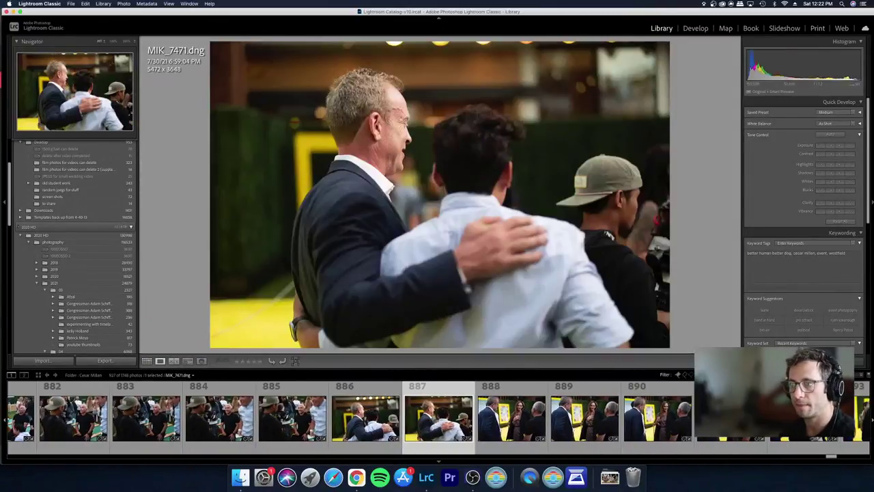
key("Left")
key("Right")
key("Right")
key("Right")
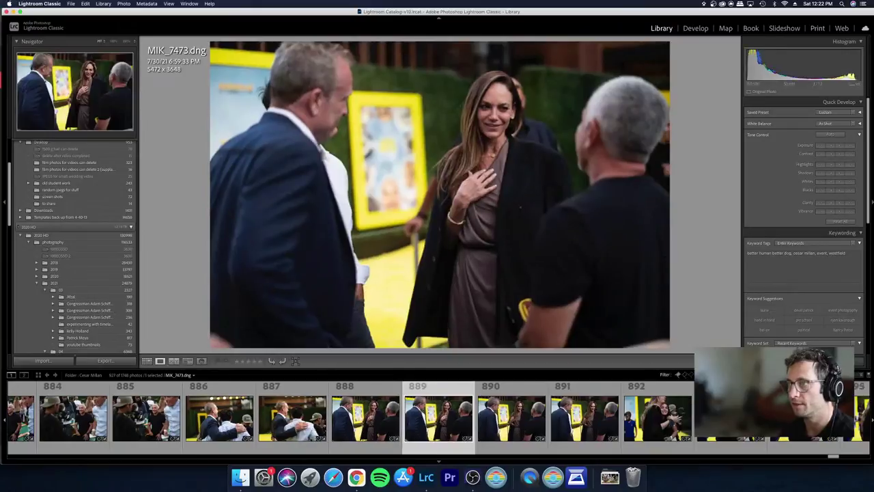
key("Right")
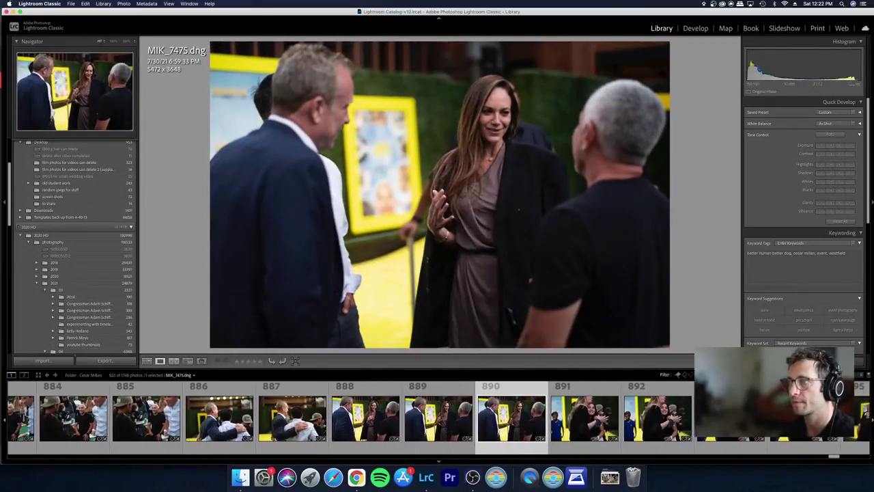
key("Right")
key("Left")
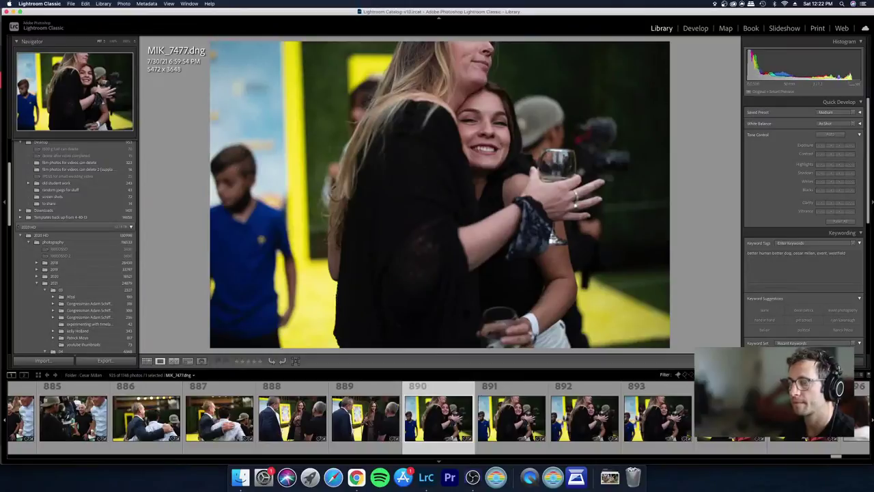
key("Right")
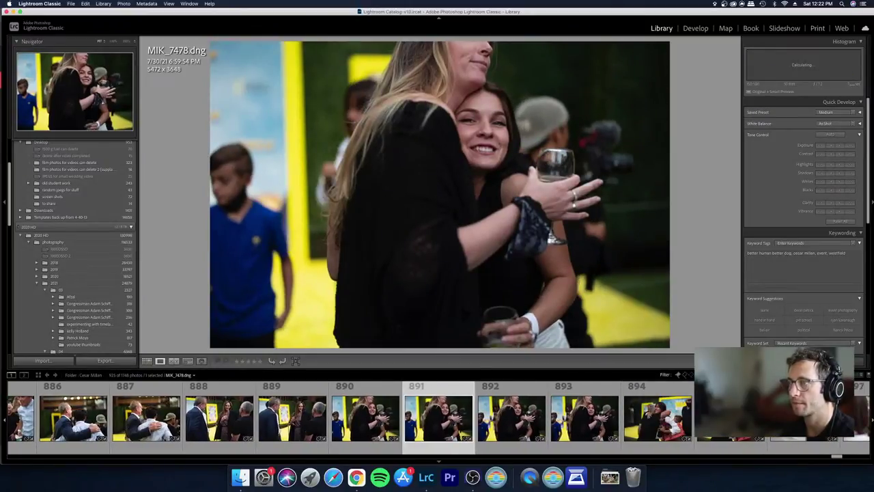
key("g")
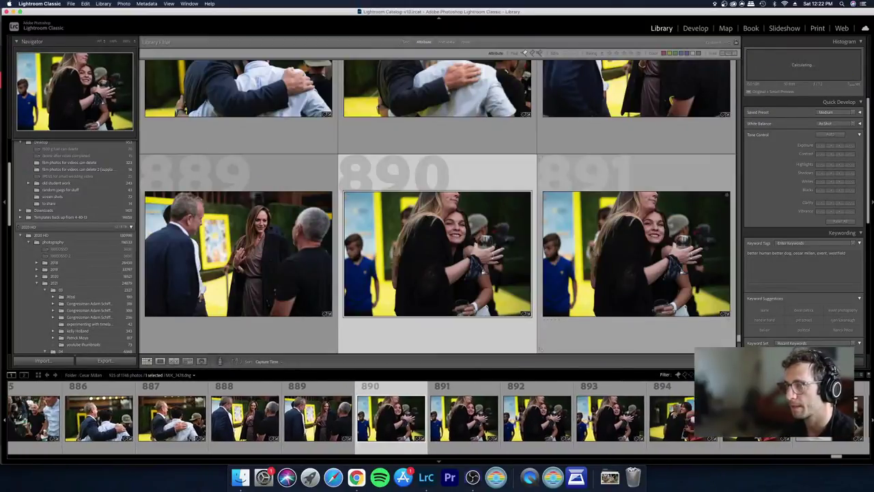
key("e")
key("Right")
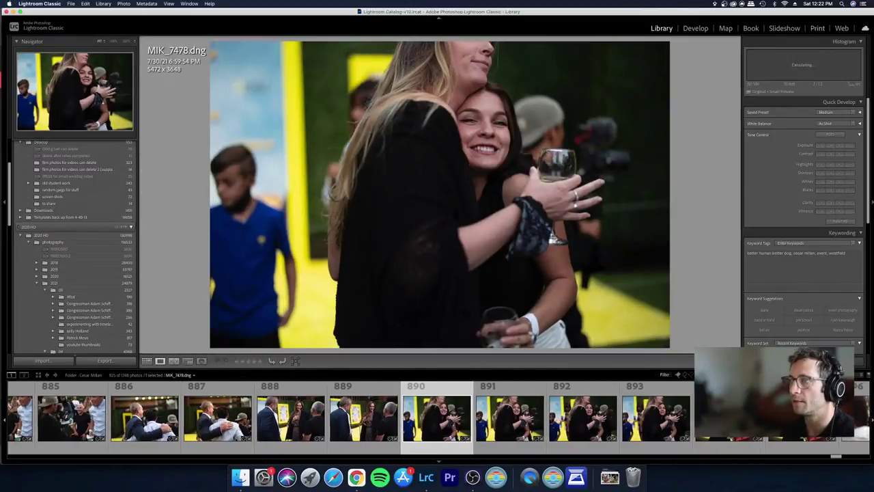
Step: Reject two near-duplicate shots with X and continue through the next frames
key("x")
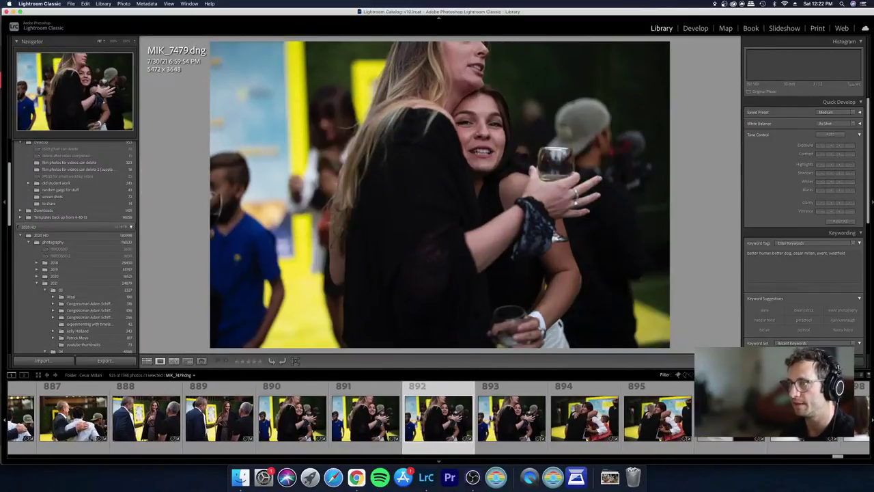
key("x")
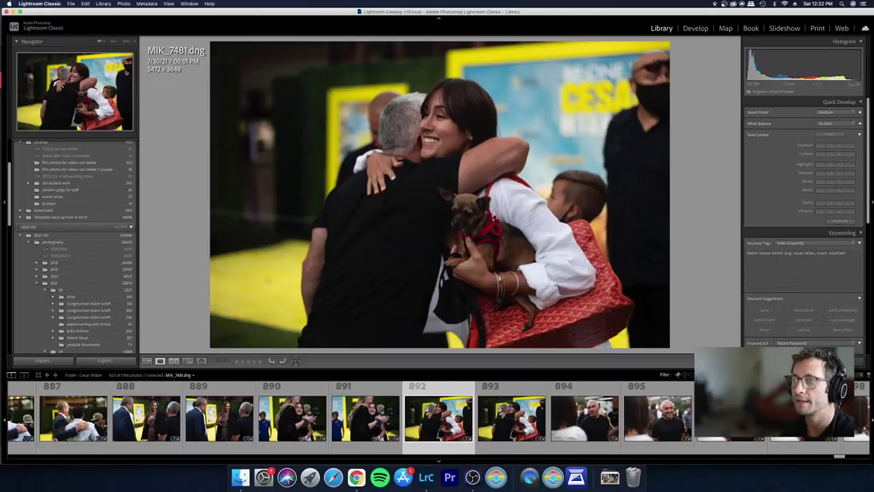
key("Right")
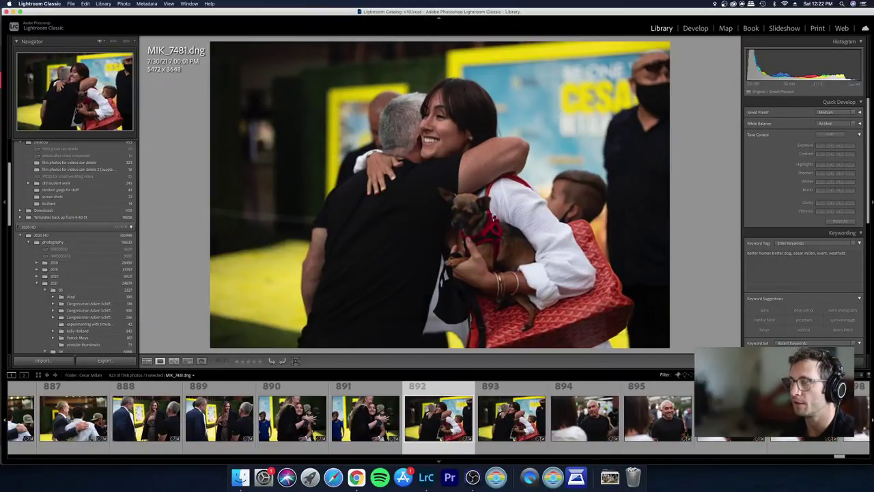
key("Left")
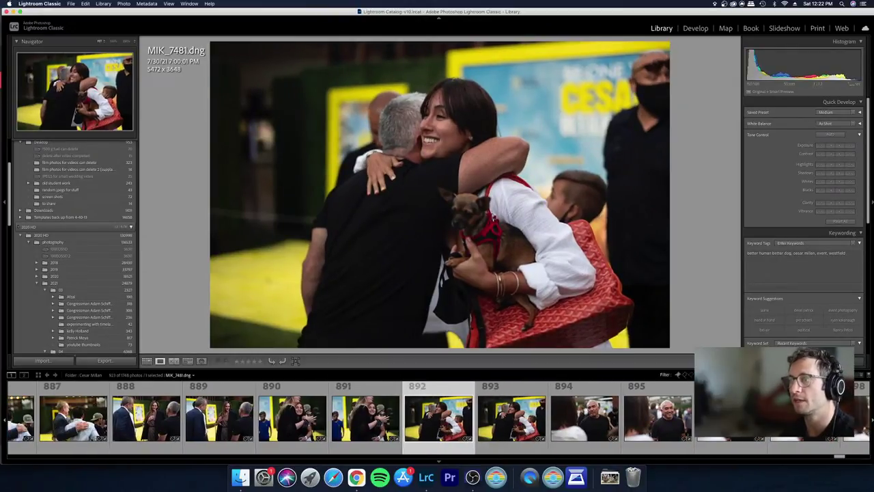
key("Right")
key("Right")
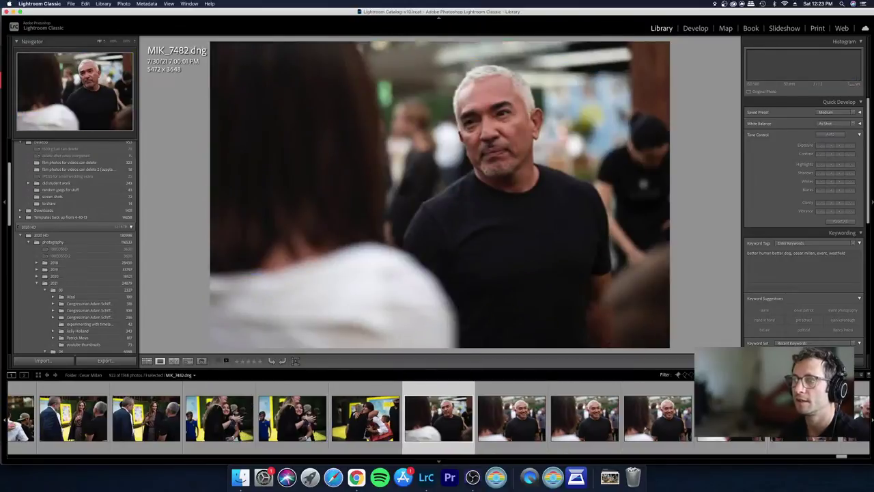
key("Right")
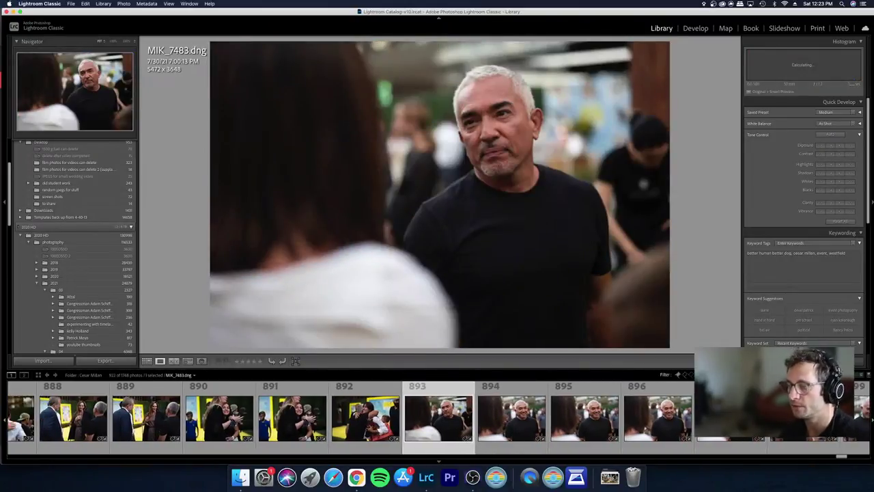
key("Right")
key("Right")
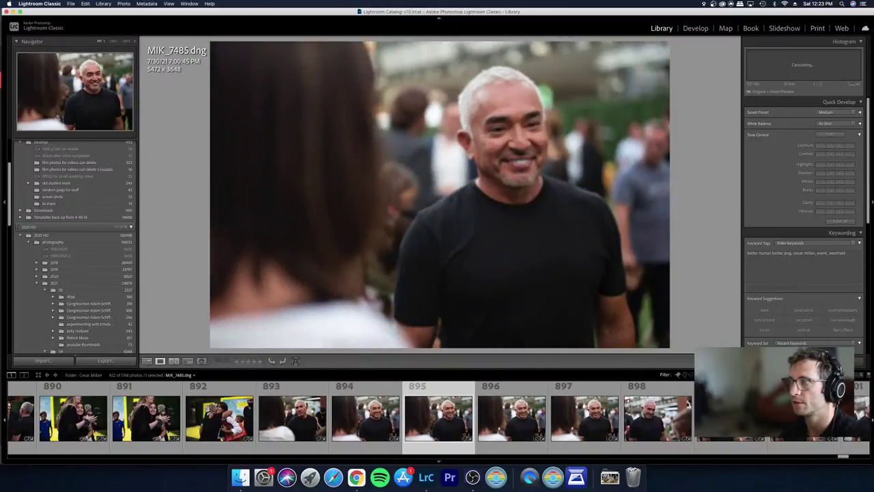
Step: Compare shots around photo 894, select the six consecutive ones of the man in black, and open them in Develop
key("g")
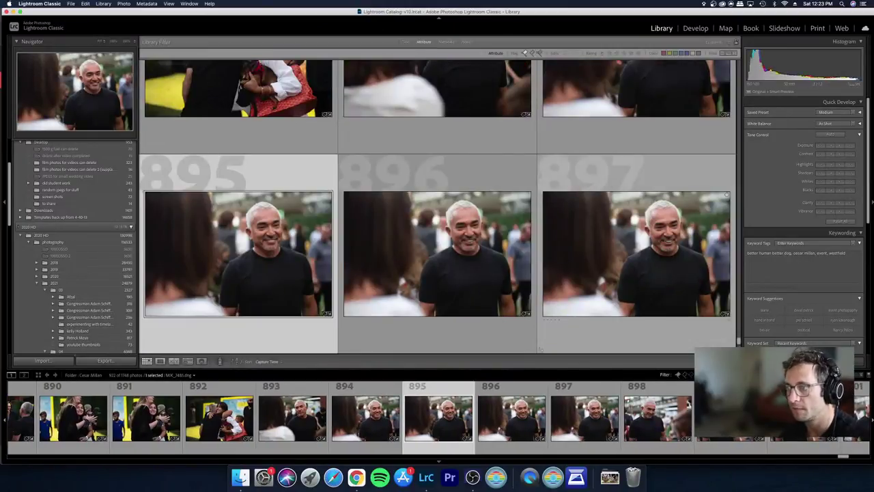
key("Left")
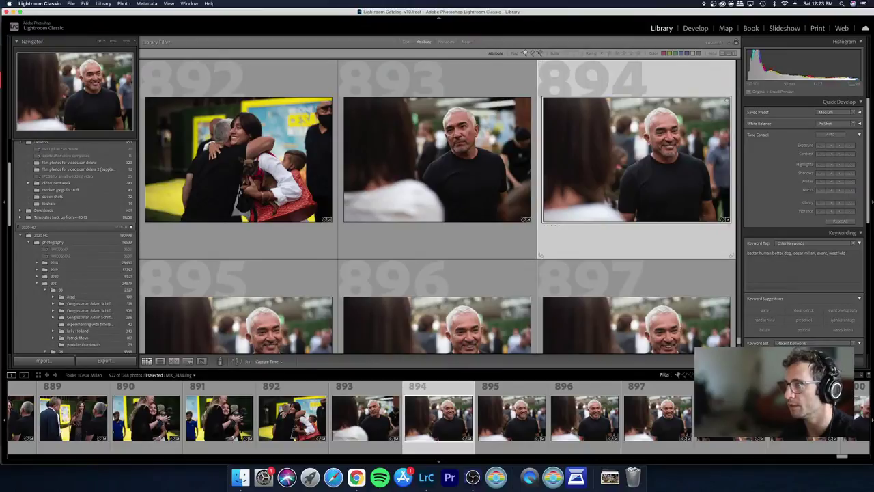
key("Right")
key("Right")
key("Left")
key("Left")
key("e")
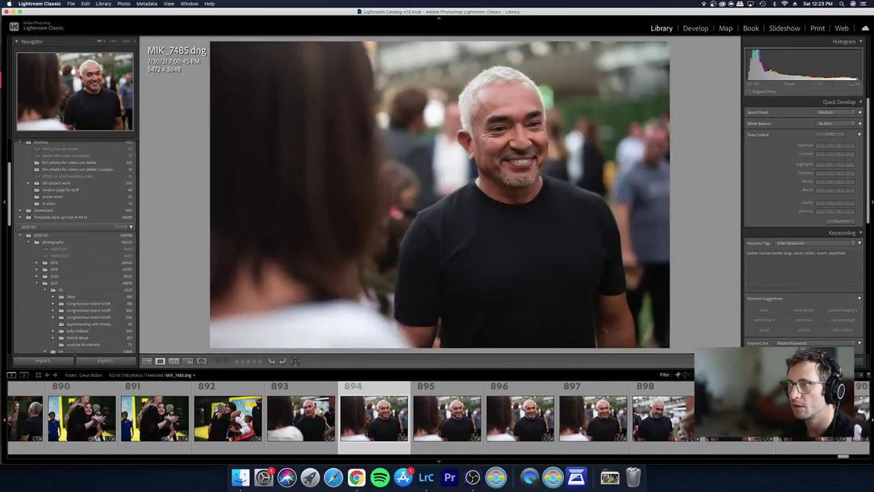
key("Right")
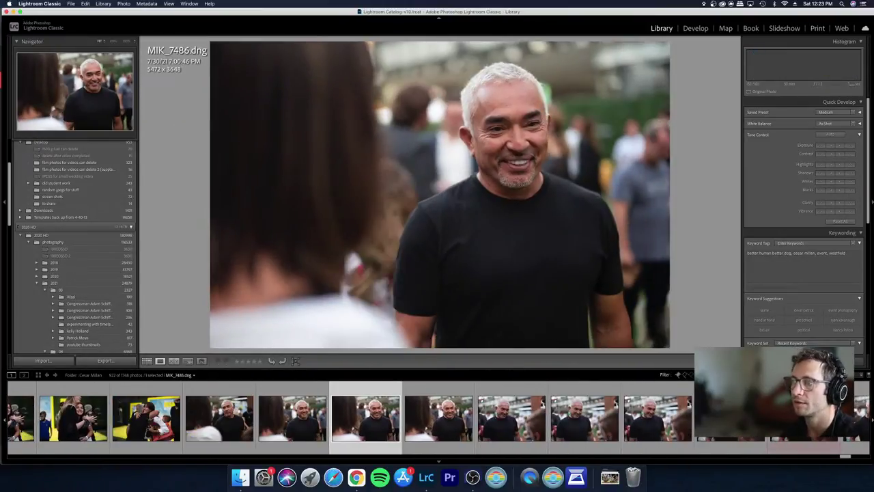
key("Right")
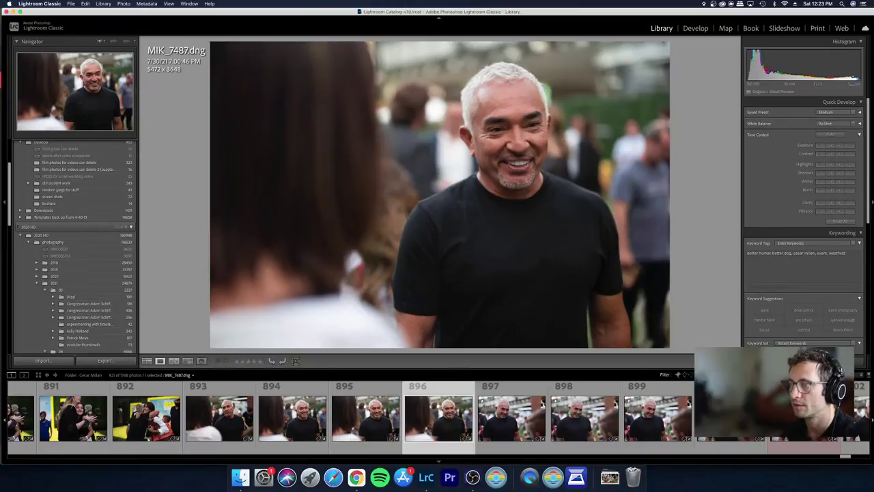
key("Right")
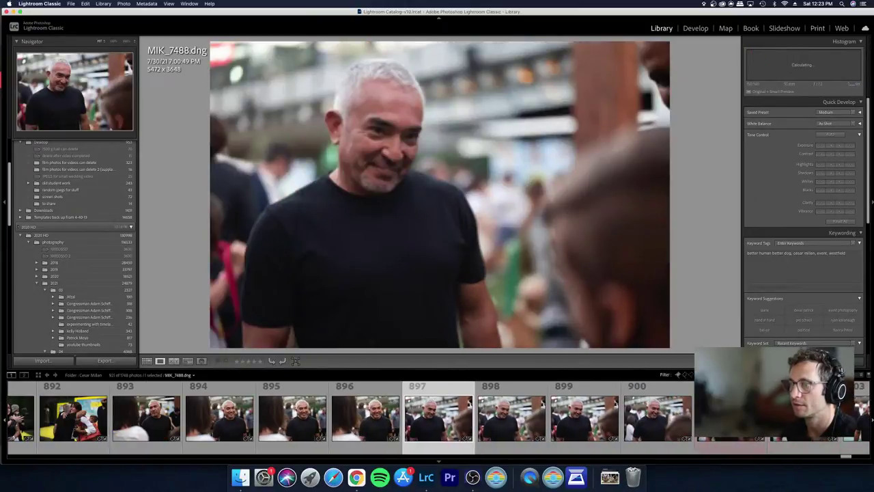
key("g")
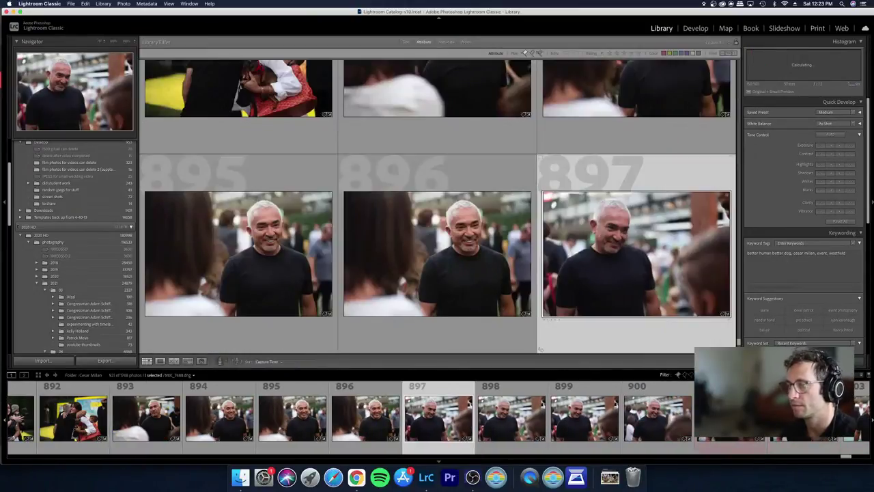
key("Right")
key("Right")
key("Right")
key("Right")
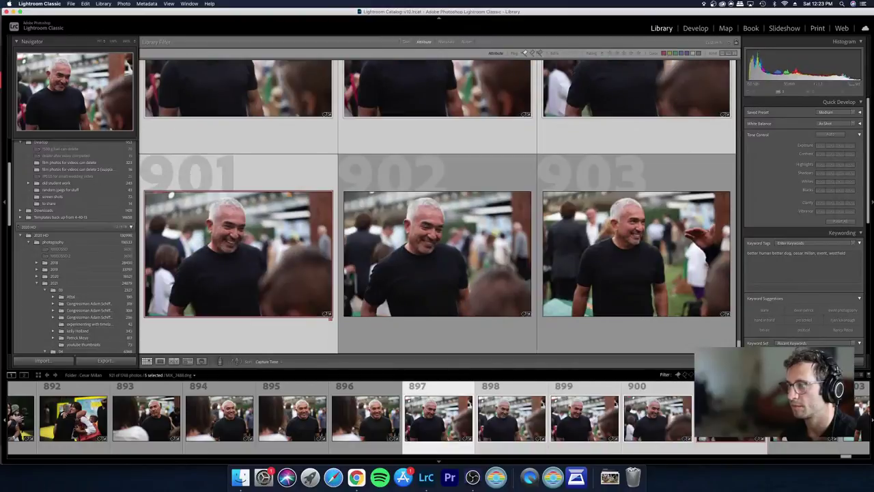
key("d")
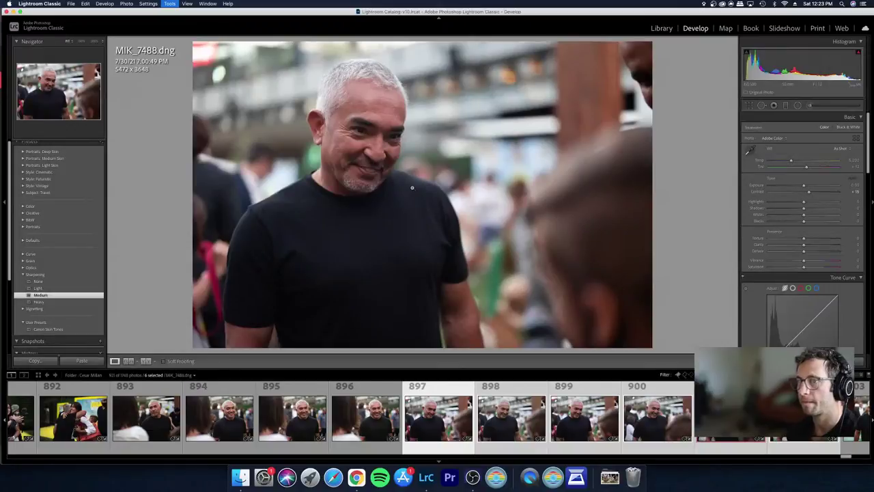
Step: Reset exposure to zero, then set Dehaze +9, Highlights about -38 and Shadows +24
left_click_drag(804, 186, 804, 191)
double_click(802, 184)
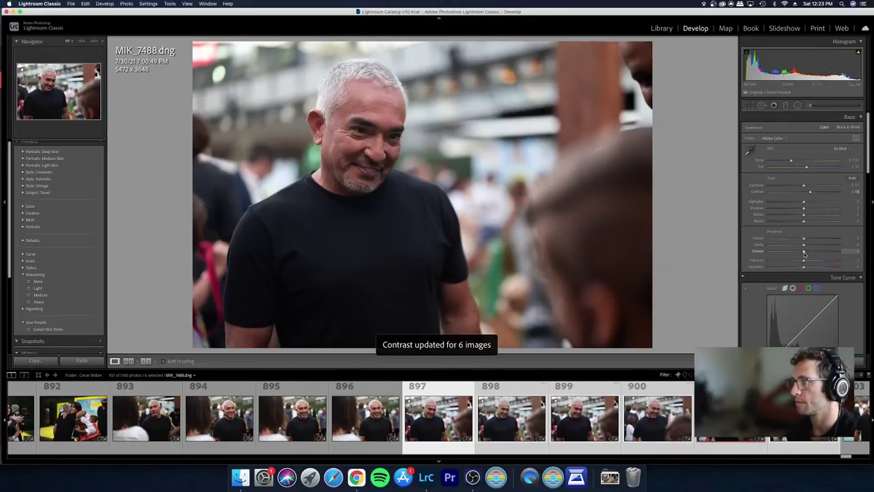
left_click_drag(807, 254, 807, 253)
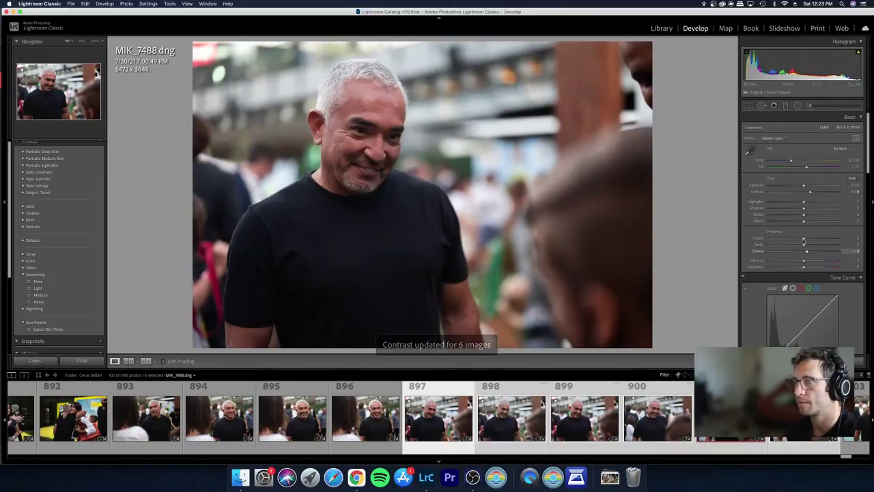
left_click(790, 201)
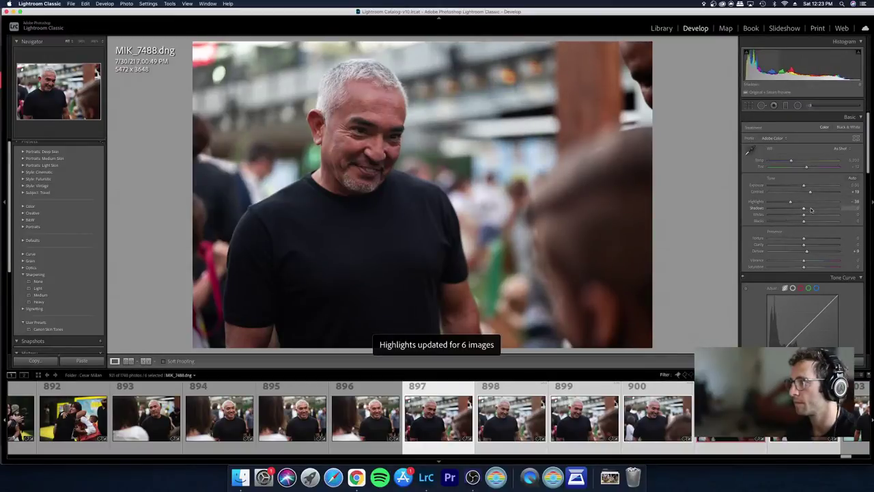
left_click(812, 209)
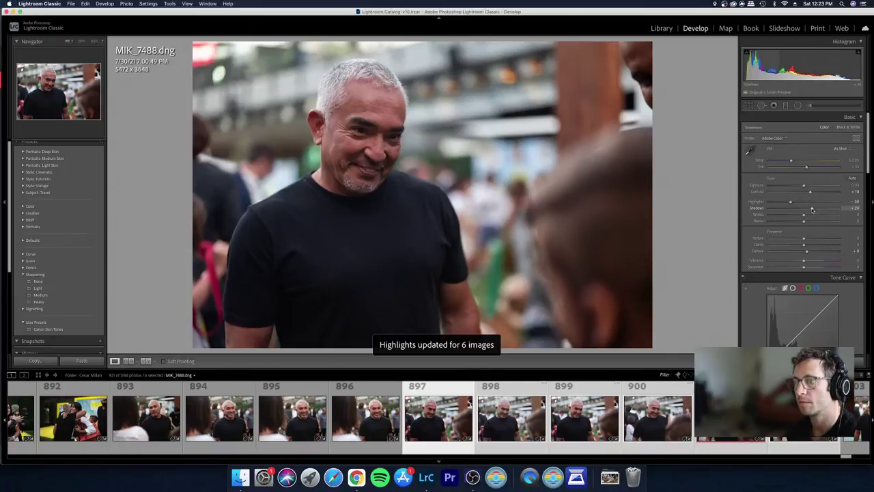
Step: Apply the tone curve edit to all six photos and lower Blacks to -17
scroll(803, 239, "down", 2)
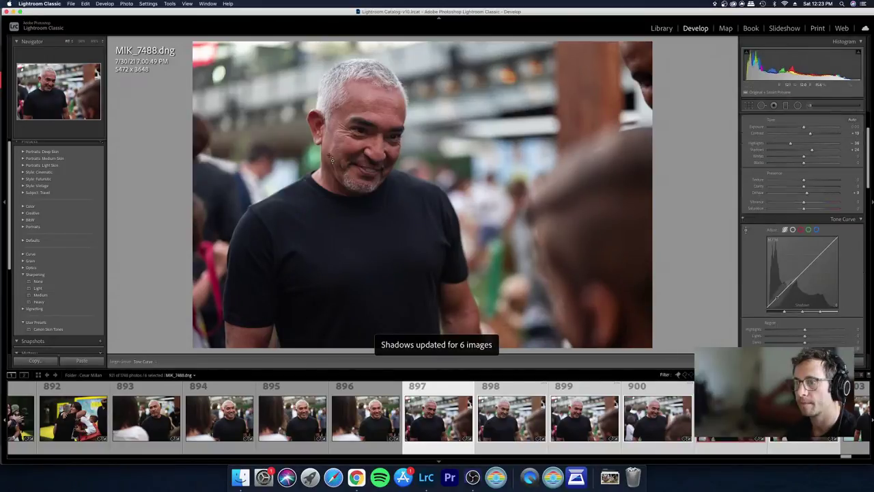
left_click(335, 157)
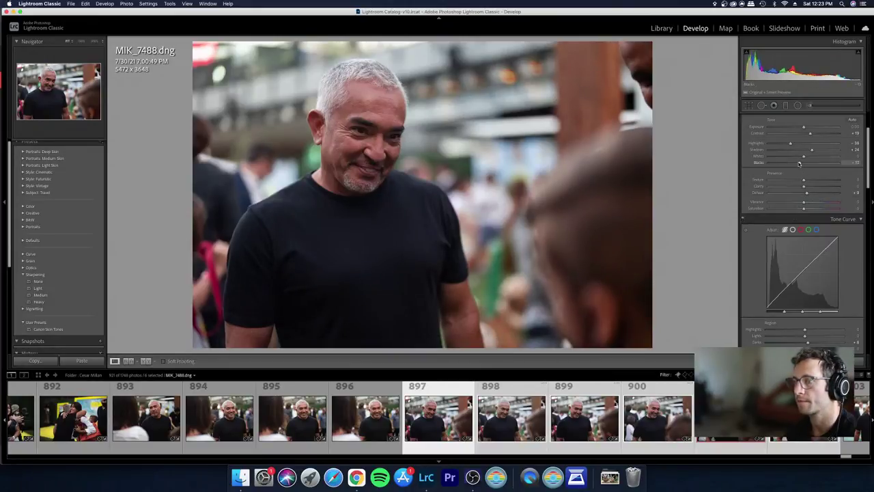
left_click_drag(800, 163, 797, 164)
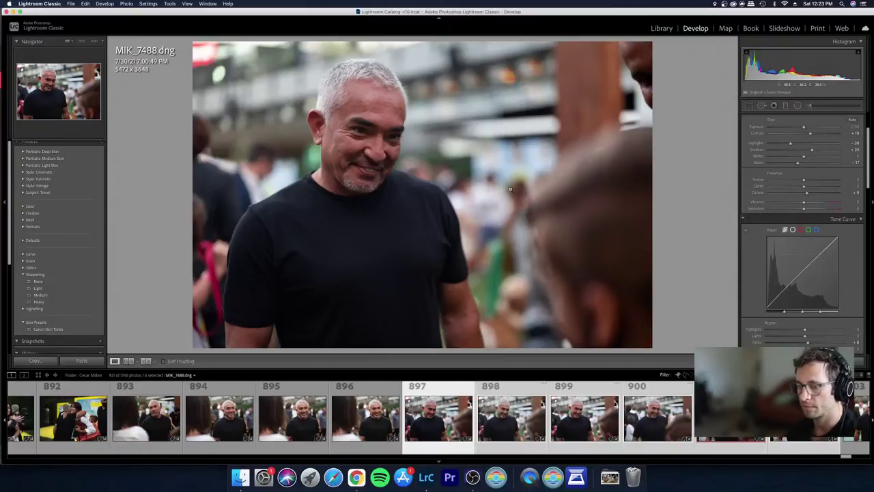
Step: Switch back to the Library grid showing the edited photos 895–900
key("g")
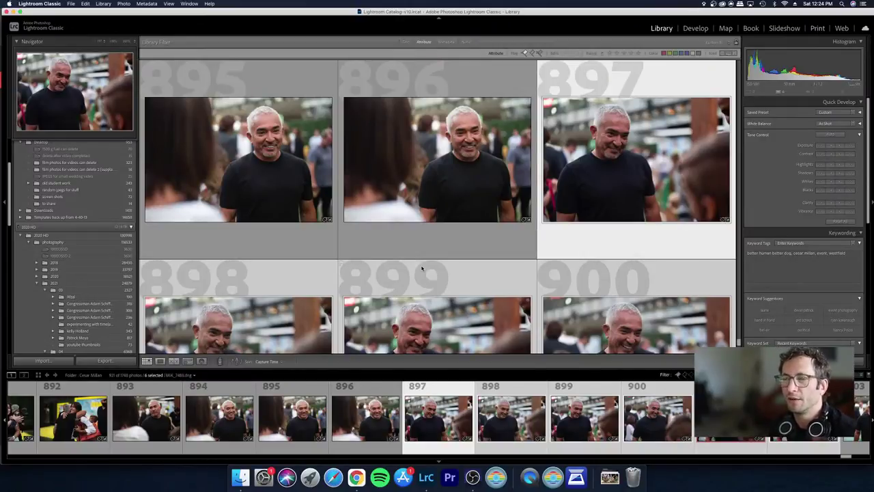
Step: Raise Shadows twice in Quick Develop on the six photos, then open photo 896 alone in Develop
left_click(840, 175)
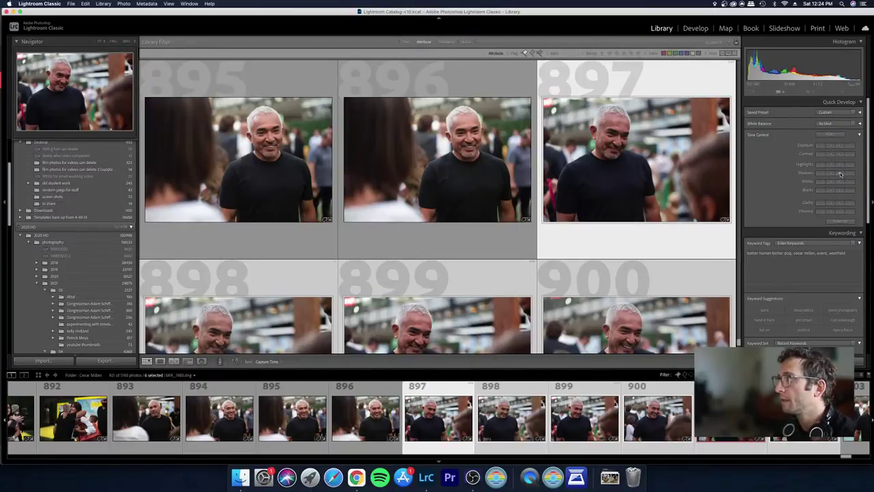
left_click(839, 175)
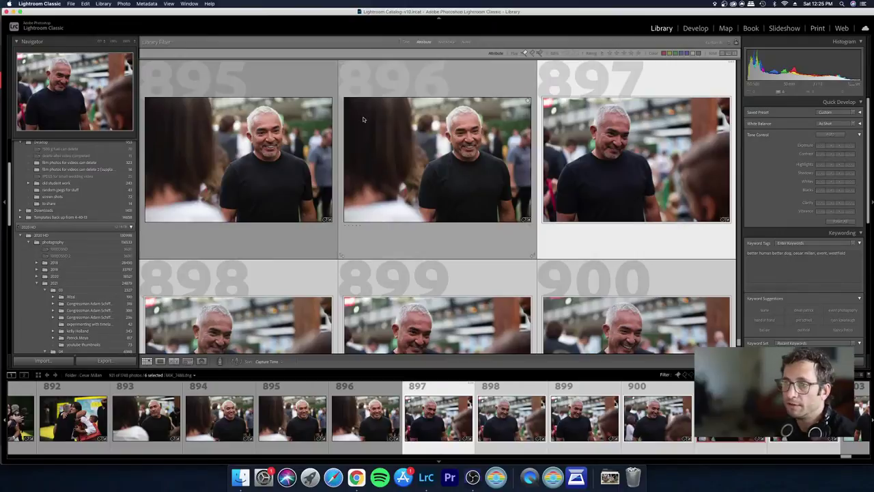
left_click(439, 141)
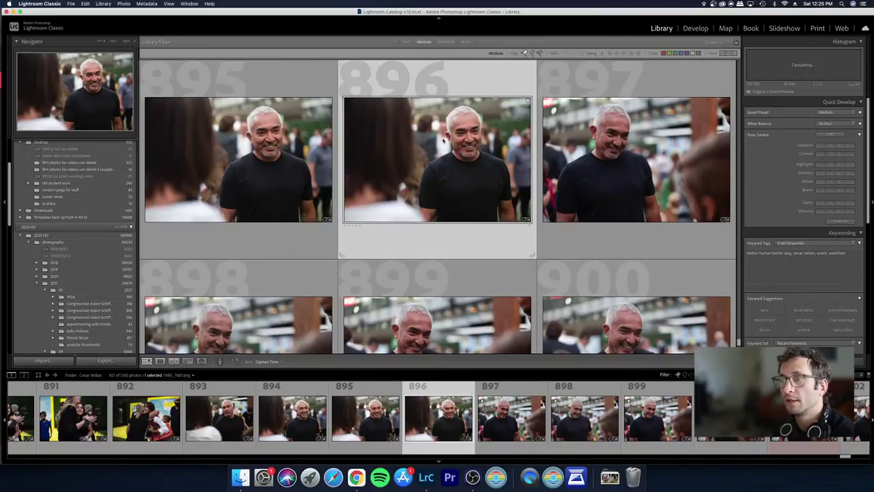
left_click(546, 195)
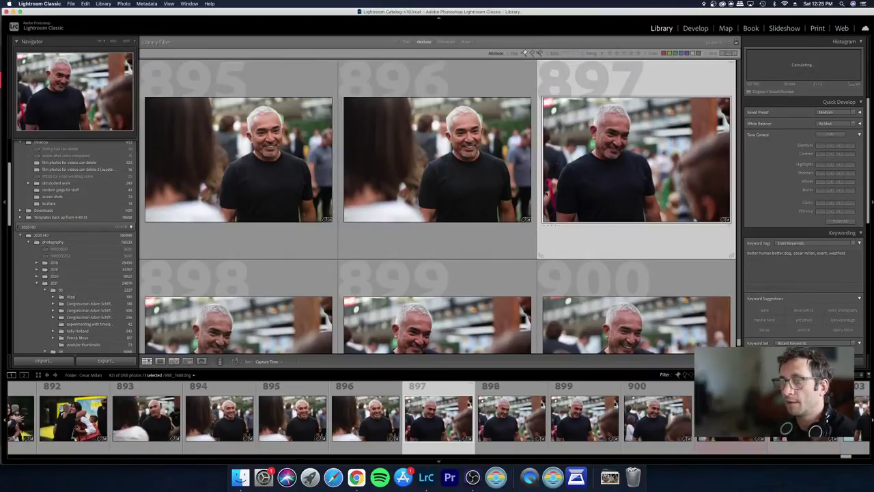
left_click(412, 129)
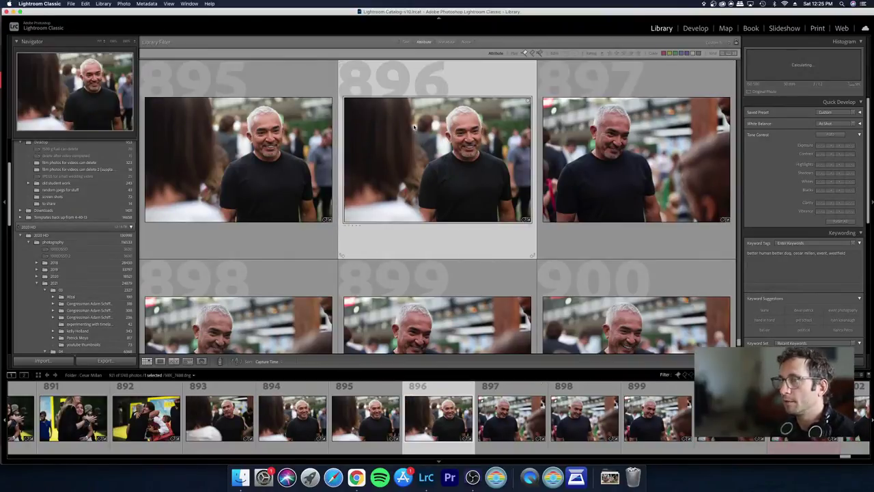
key("d")
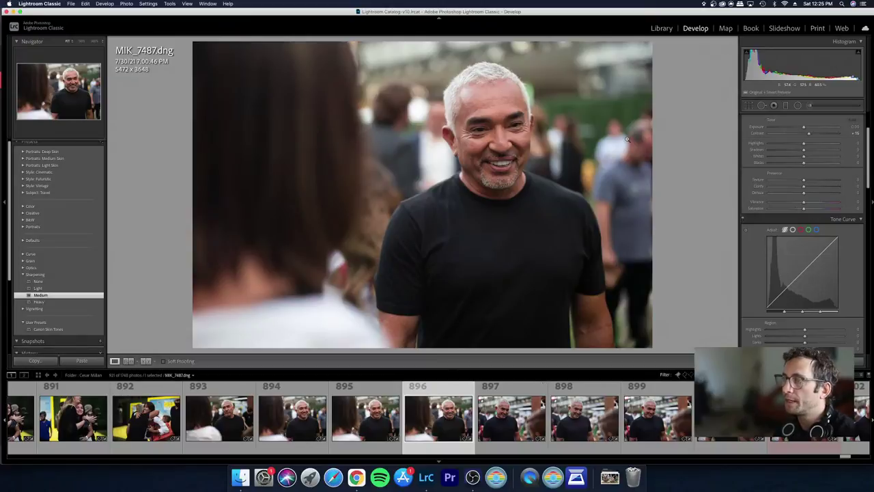
Step: Compare photos 894–897 one by one in Develop, then return to the Library grid
key("Right")
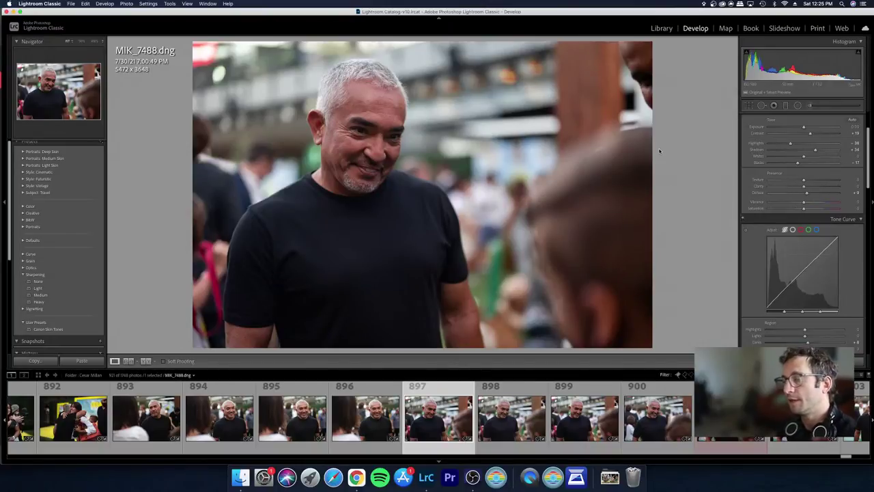
key("Left")
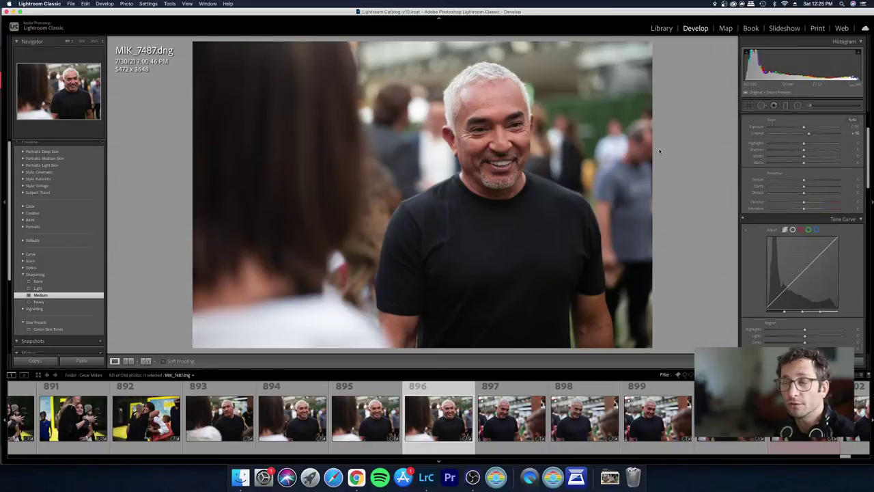
key("Right")
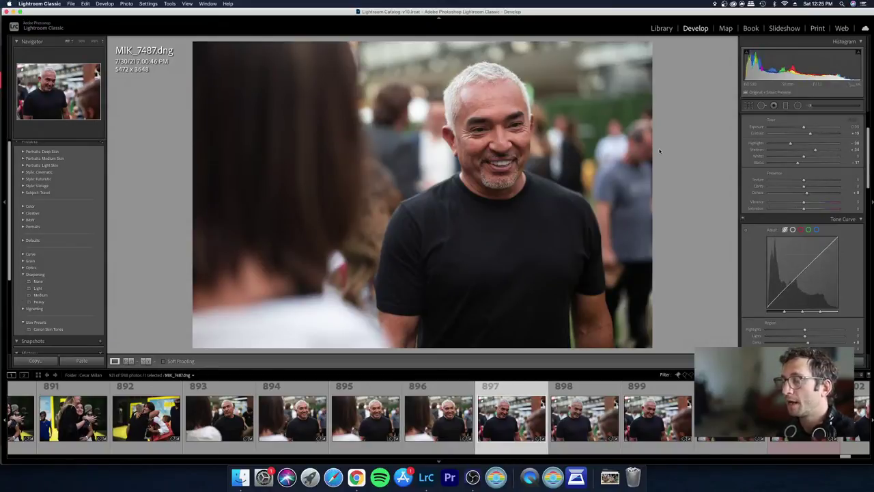
key("Left")
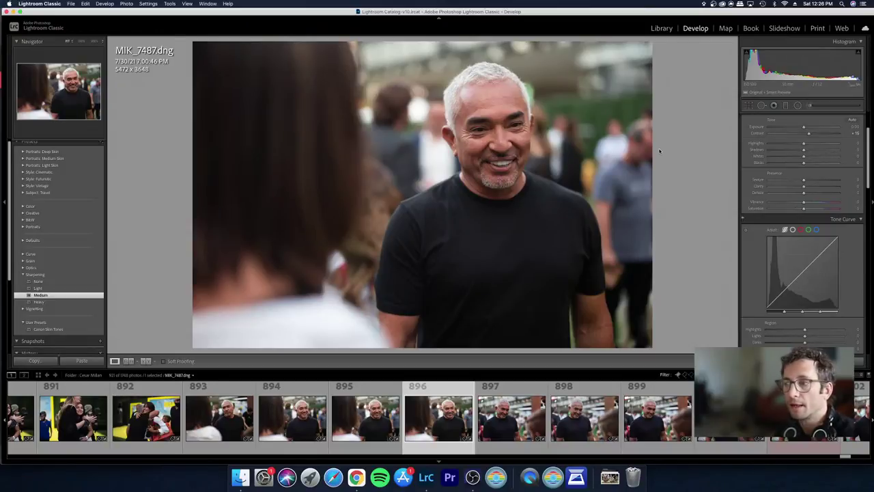
key("Left")
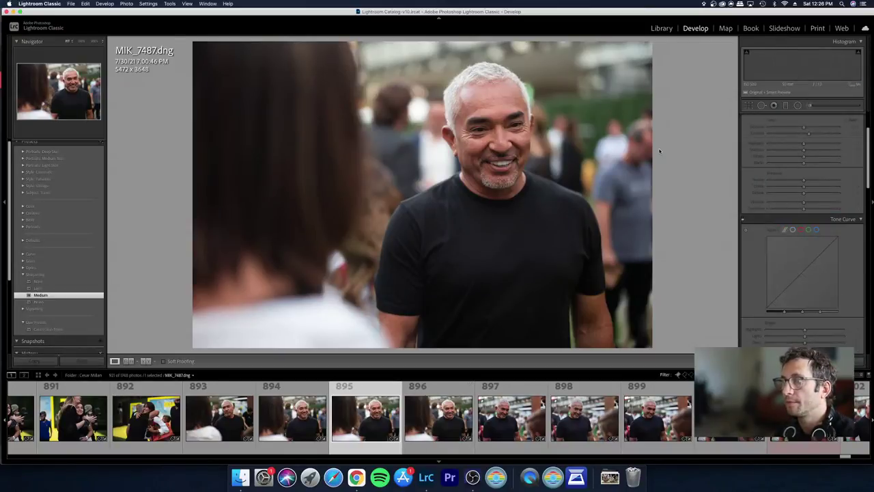
key("Left")
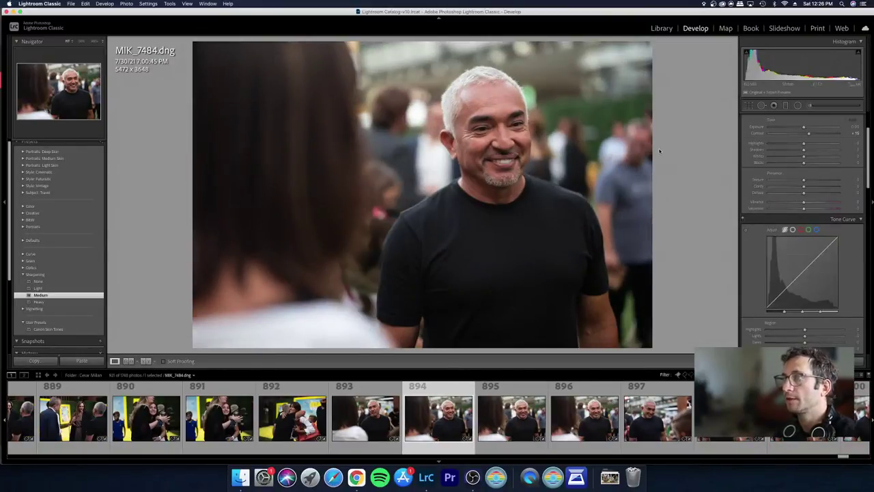
key("Right")
key("Right")
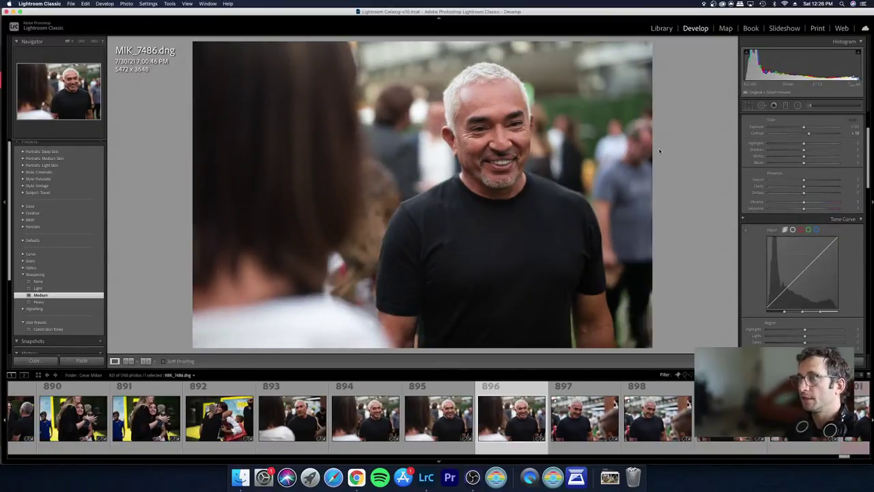
key("Right")
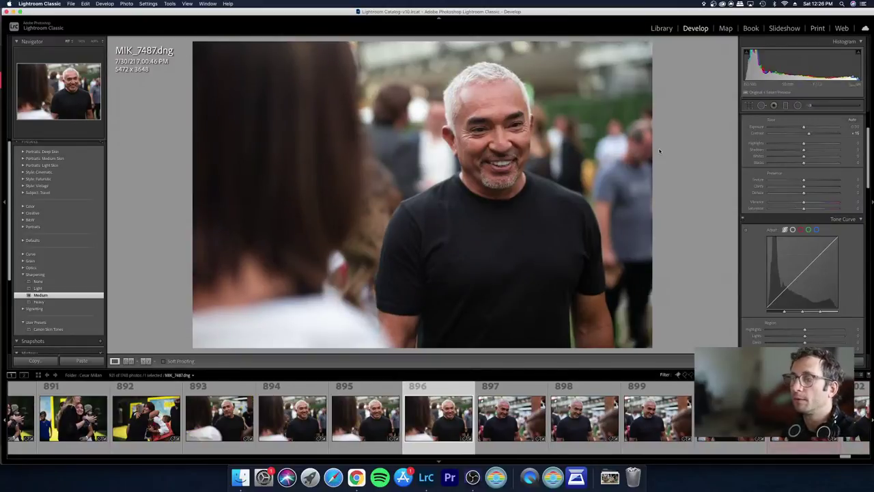
key("Right")
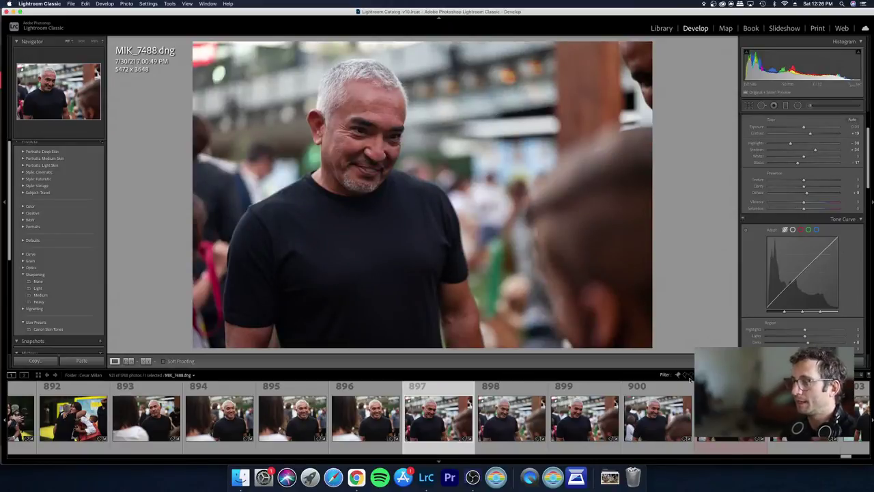
scroll(690, 432, "down", 1)
scroll(690, 432, "down", 3)
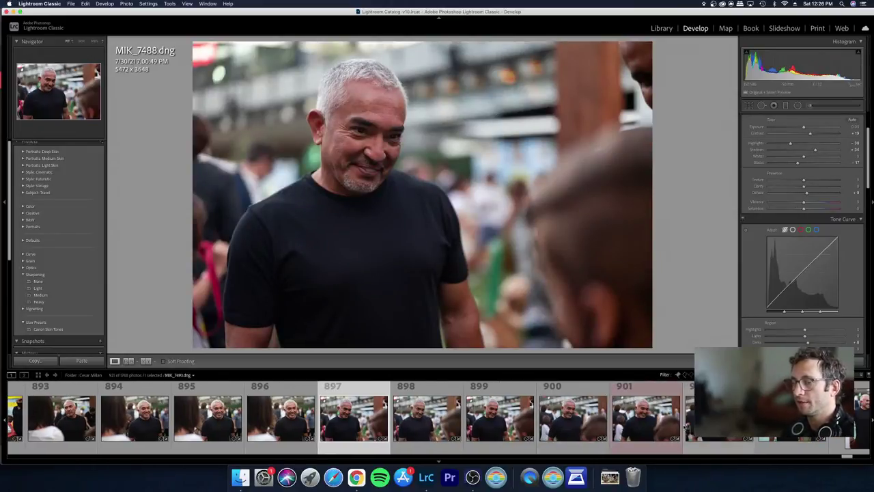
scroll(673, 415, "down", 2)
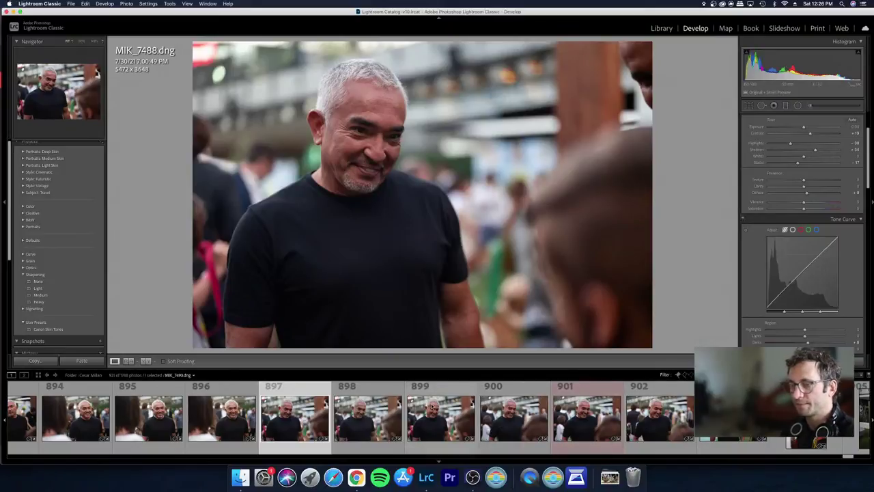
key("g")
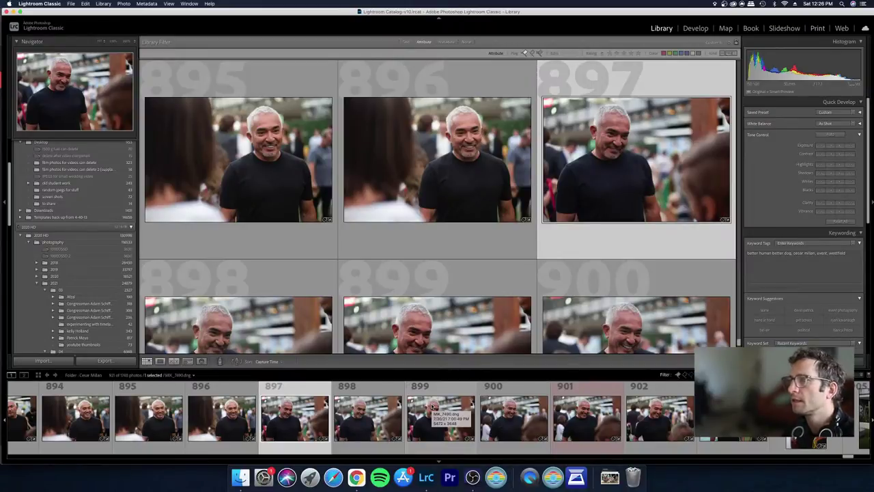
Step: Select the seven photos from 897 through 904 and give them cooler Temp, Tint +7 and Shadows +44
key("shift+Right")
key("shift+Right")
key("shift+Right")
key("shift+Right")
key("shift+Right")
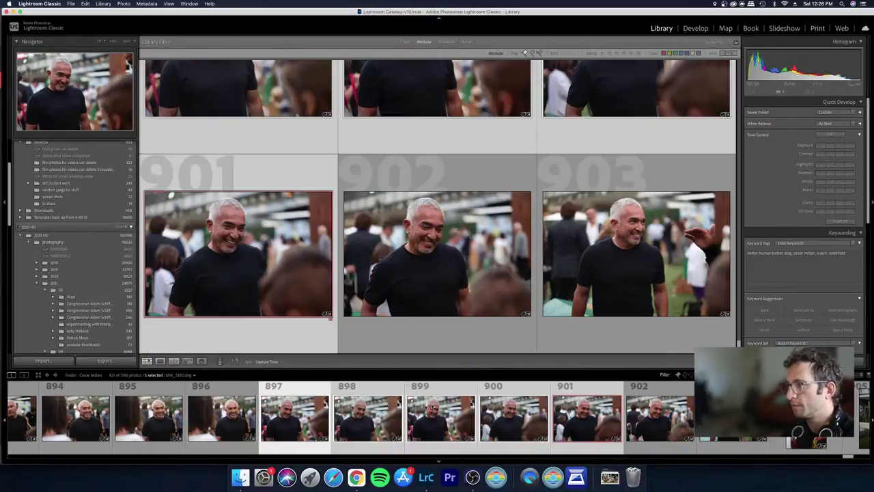
key("shift+Right")
key("shift+Right")
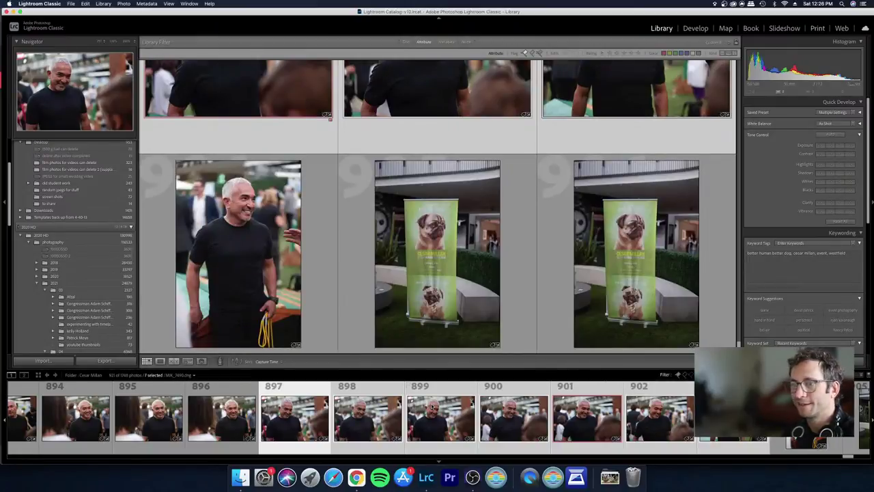
key("d")
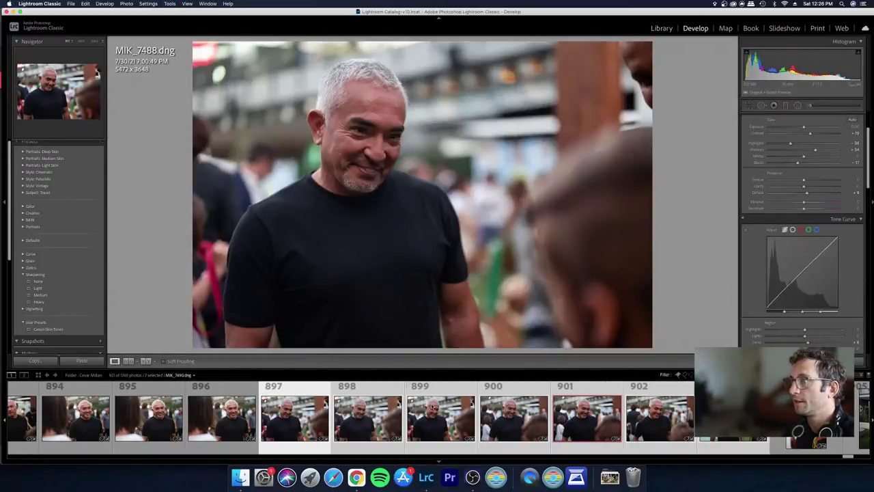
scroll(793, 161, "up", 4)
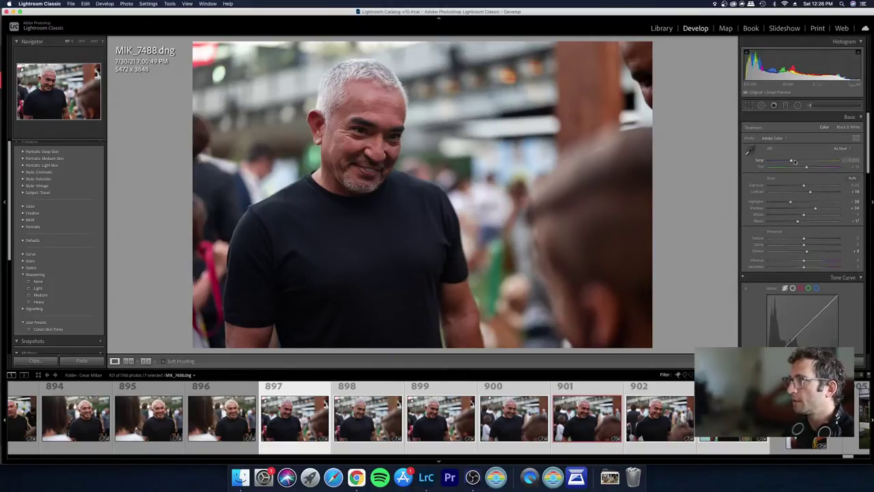
scroll(794, 162, "down", 3)
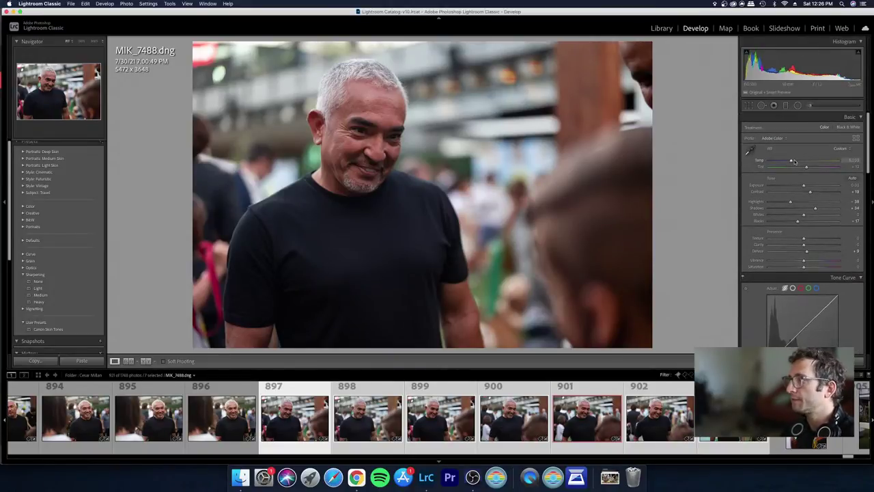
scroll(793, 161, "up", 1)
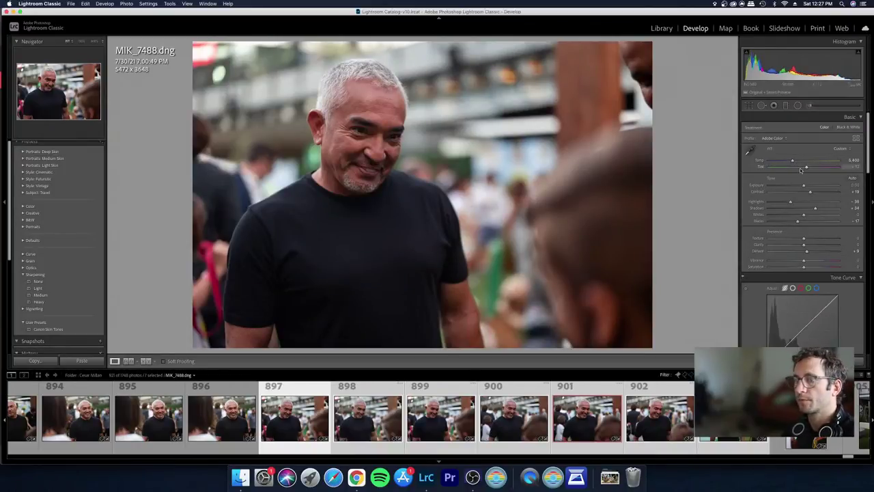
scroll(801, 170, "down", 2)
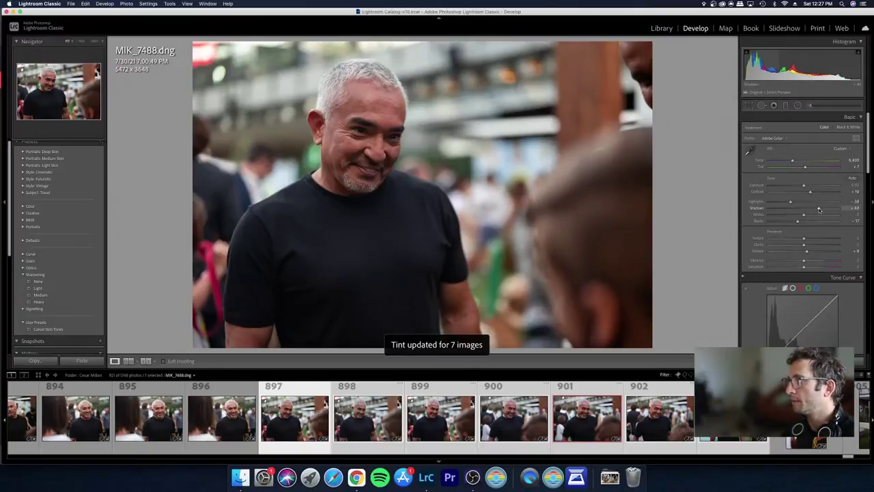
scroll(818, 210, "up", 2)
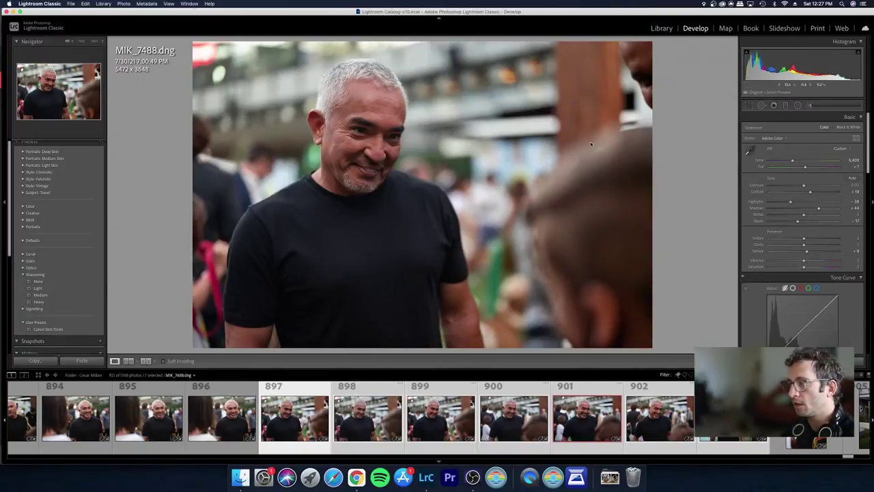
Step: Return to the grid, clear the multi-photo selection and pick photo 895
key("g")
key("super+d")
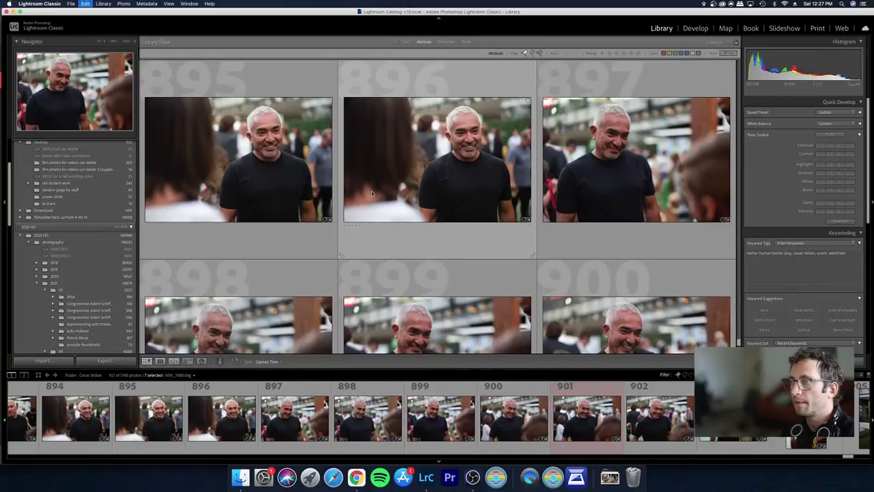
left_click(203, 136)
scroll(424, 182, "up", 3)
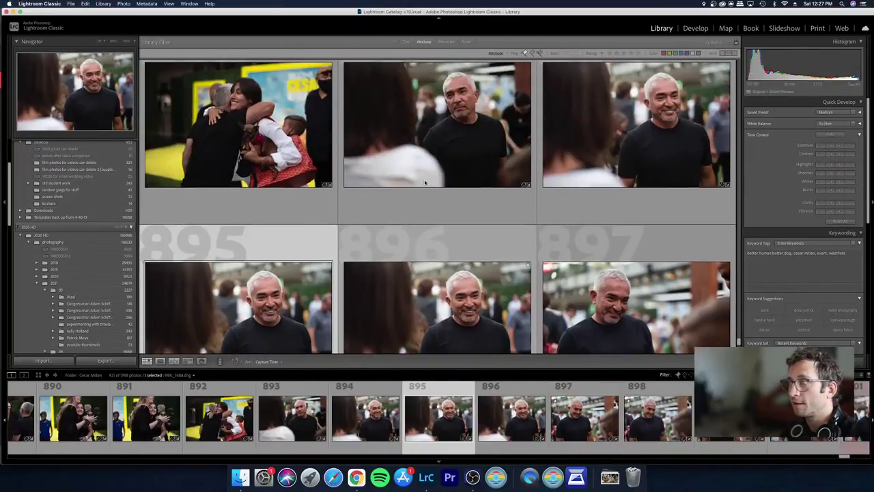
scroll(424, 183, "down", 3)
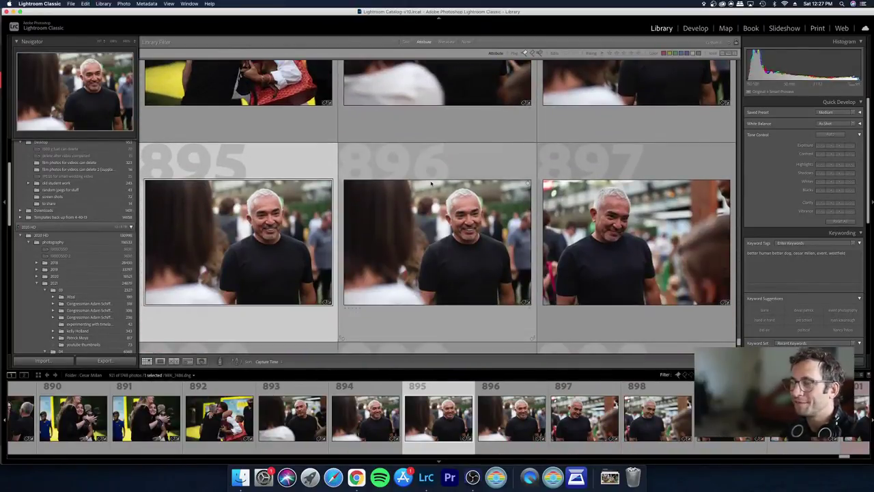
Step: Open MIK_7487 in Loupe and apply a portrait-orientation crop shifted to centre the man
left_click(435, 185)
double_click(435, 185)
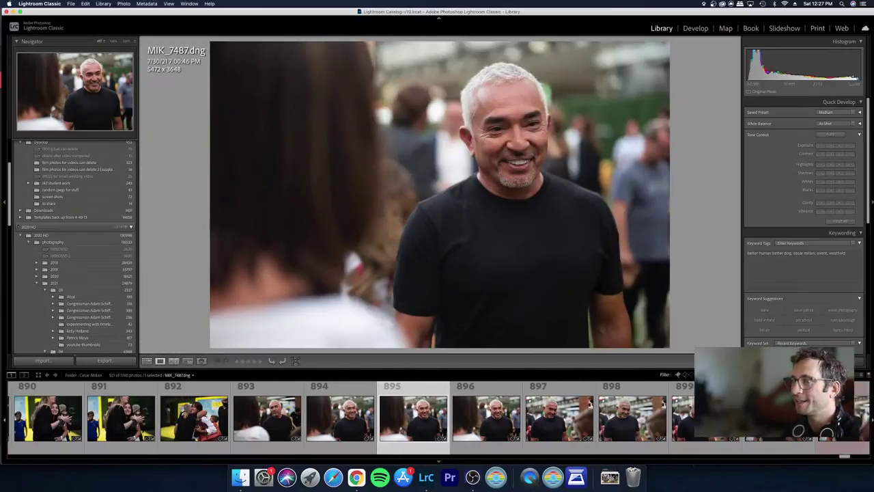
key("Right")
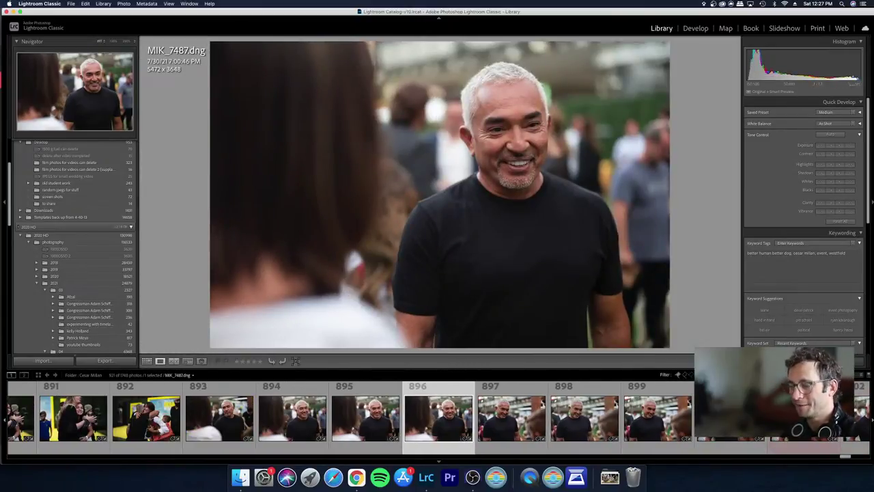
key("r")
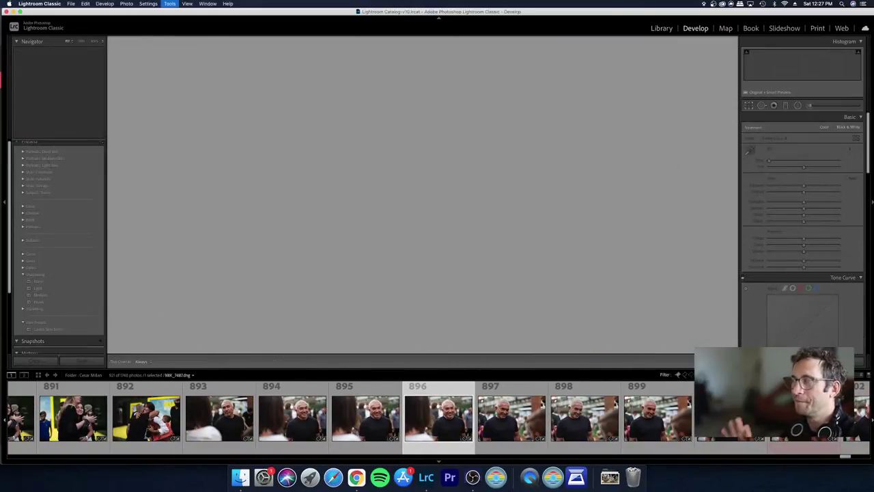
key("x")
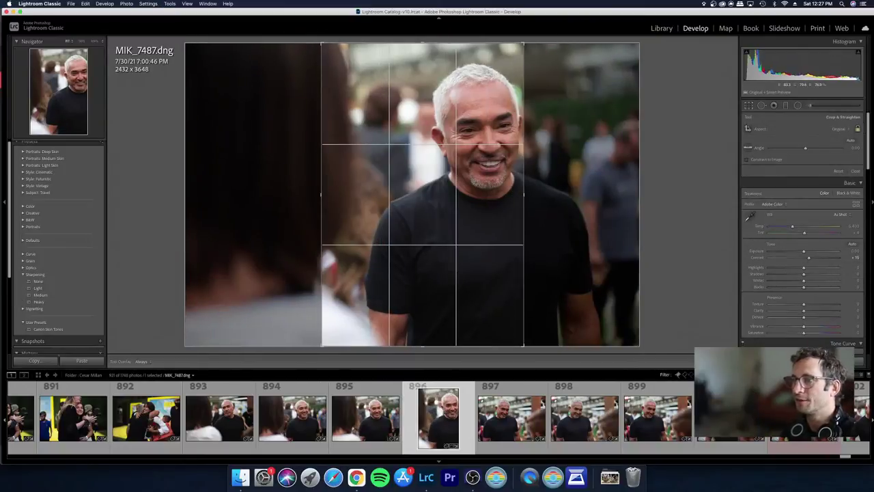
left_click_drag(465, 184, 431, 185)
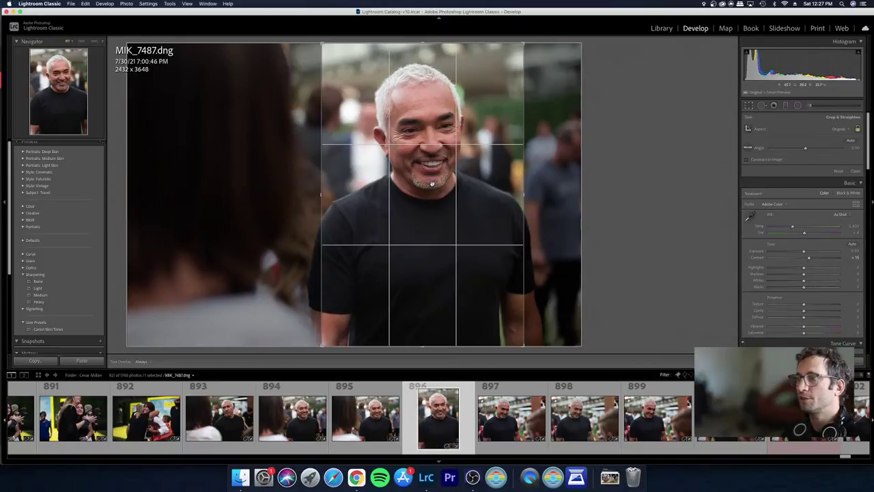
key("Return")
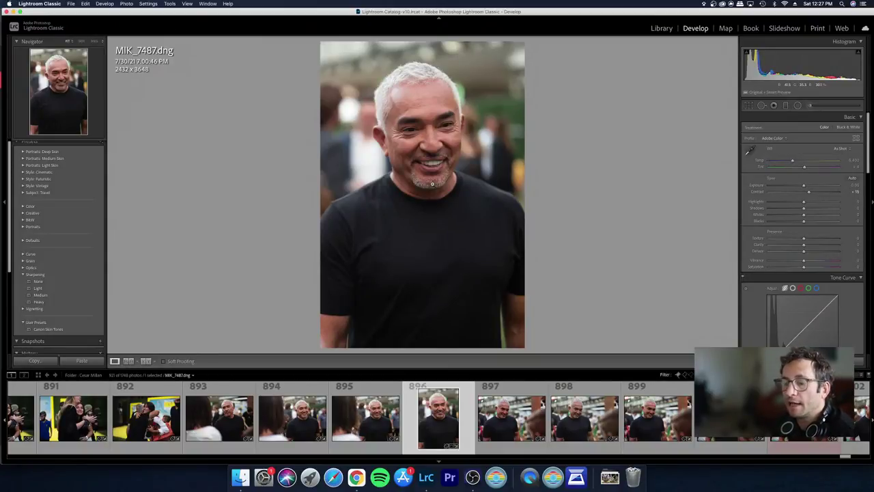
Step: Compare photos 897–899 and open MIK_7489 (photo 898) in Develop
key("Right")
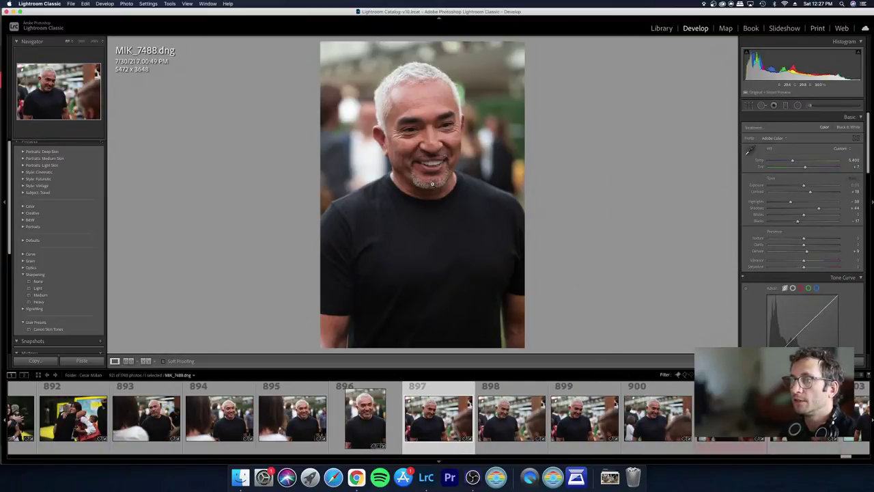
key("Right")
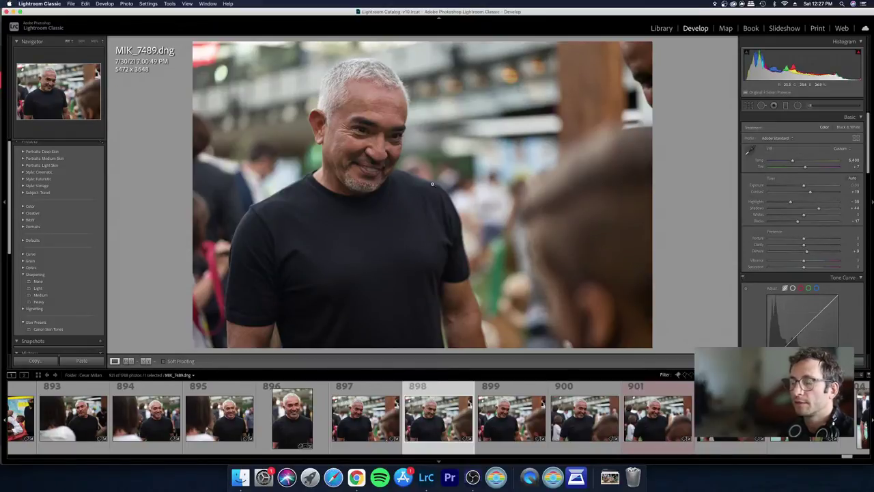
key("g")
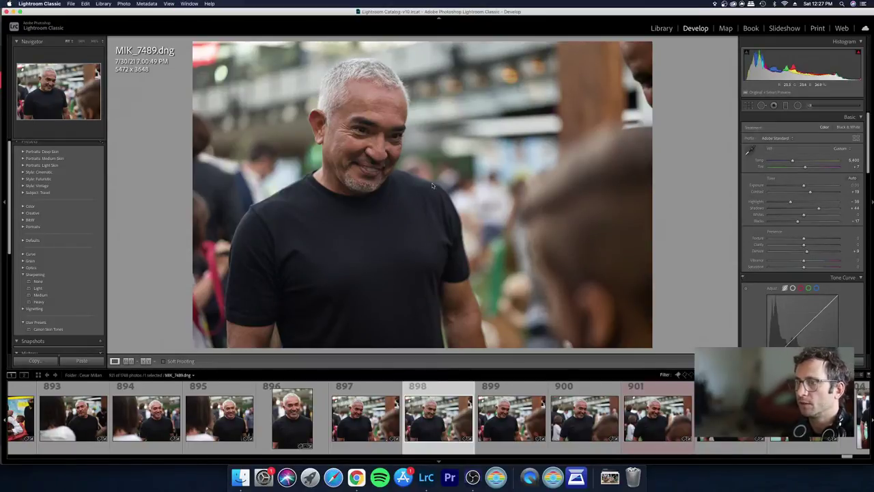
key("Right")
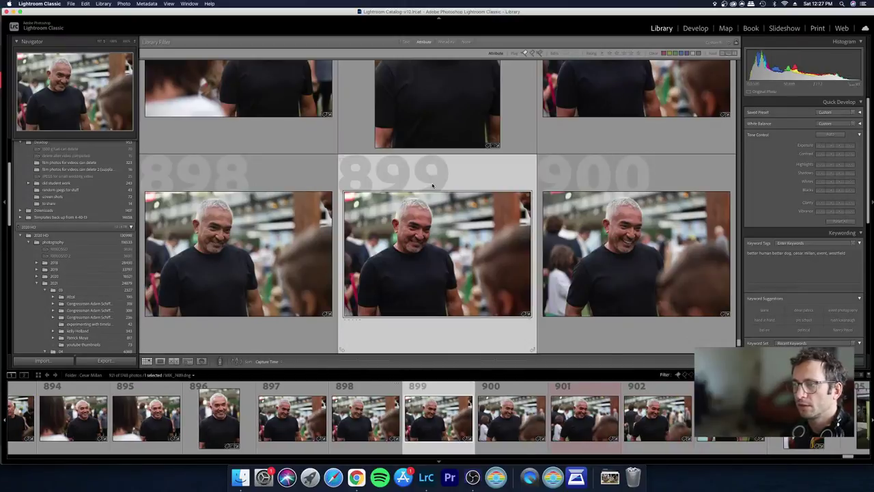
key("e")
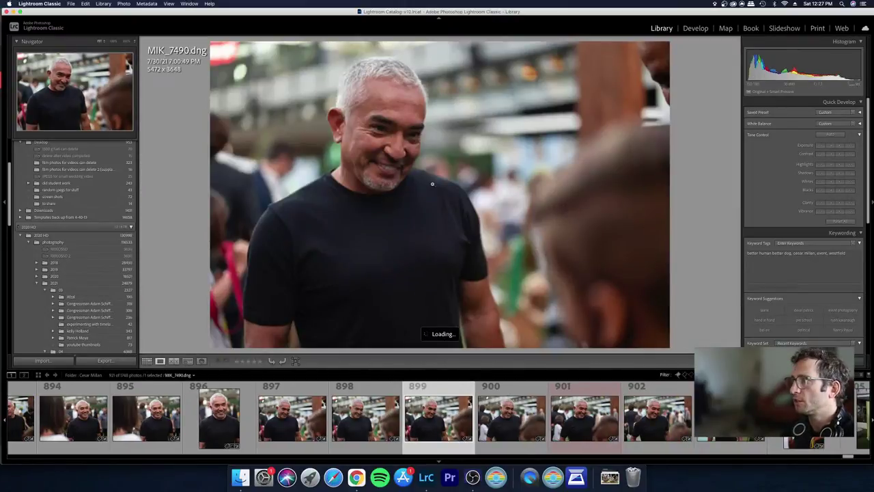
key("Left")
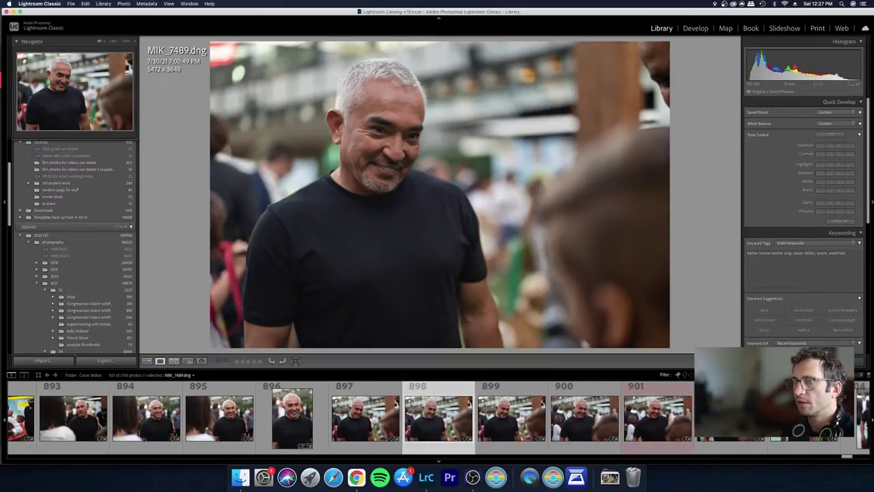
key("Right")
key("Left")
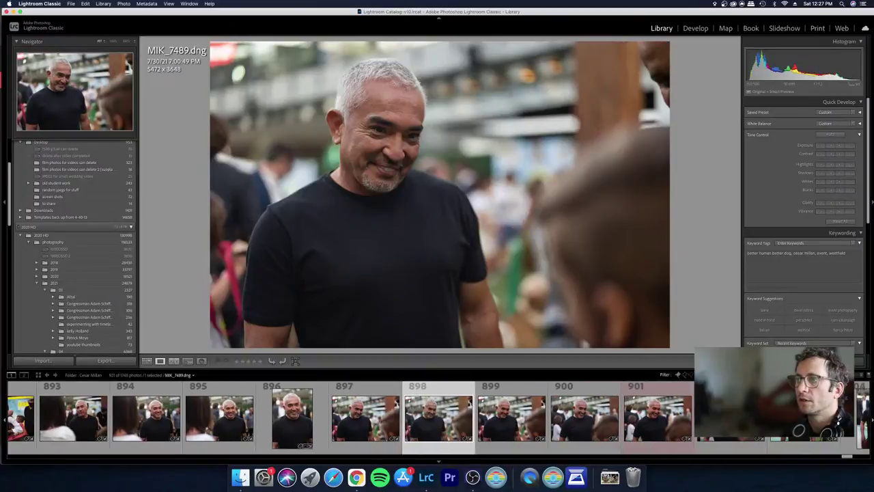
key("Left")
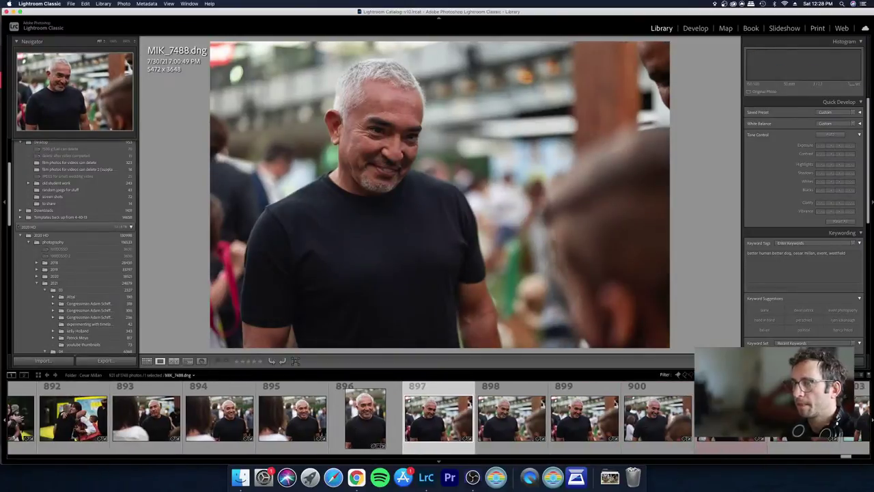
key("Right")
key("d")
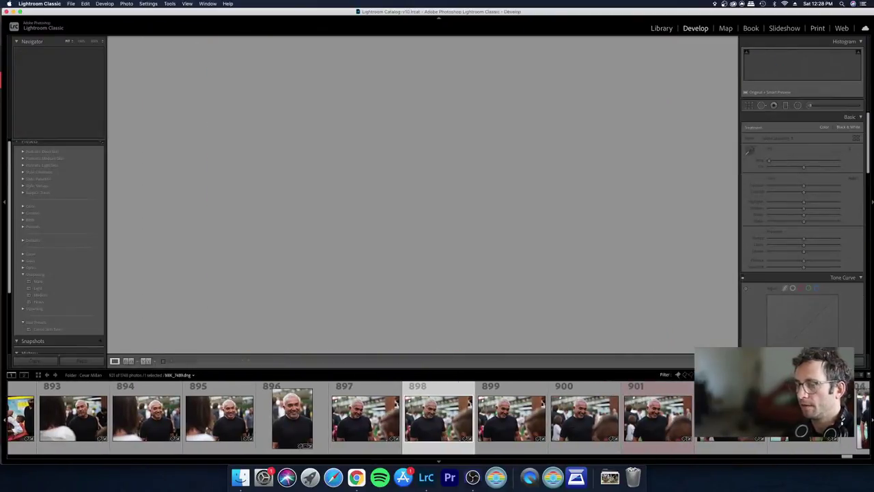
Step: Paste MIK_7489's settings onto photos 897–901, then raise Contrast to +39 and nudge Tint up
key("super+shift+c")
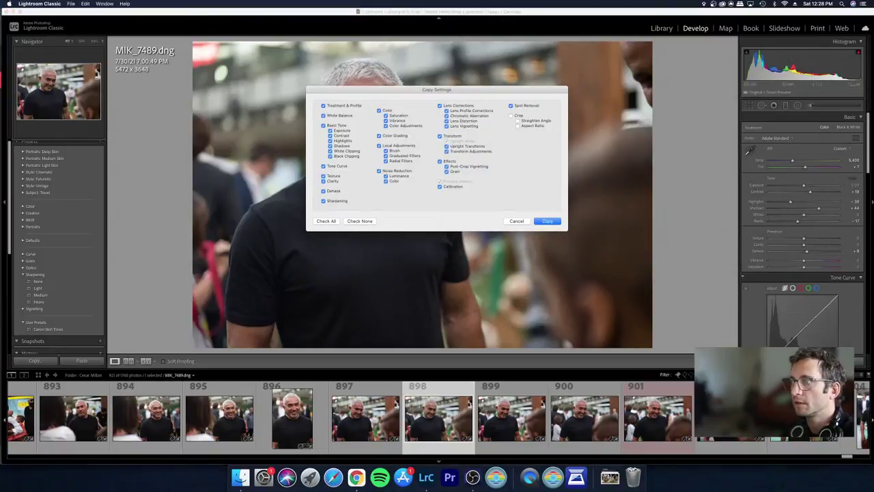
key("Return")
key("Left")
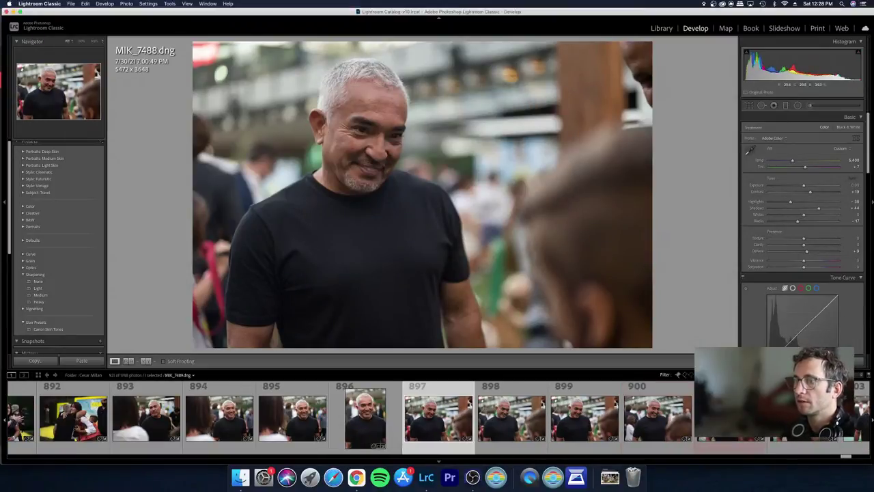
scroll(688, 388, "down", 2)
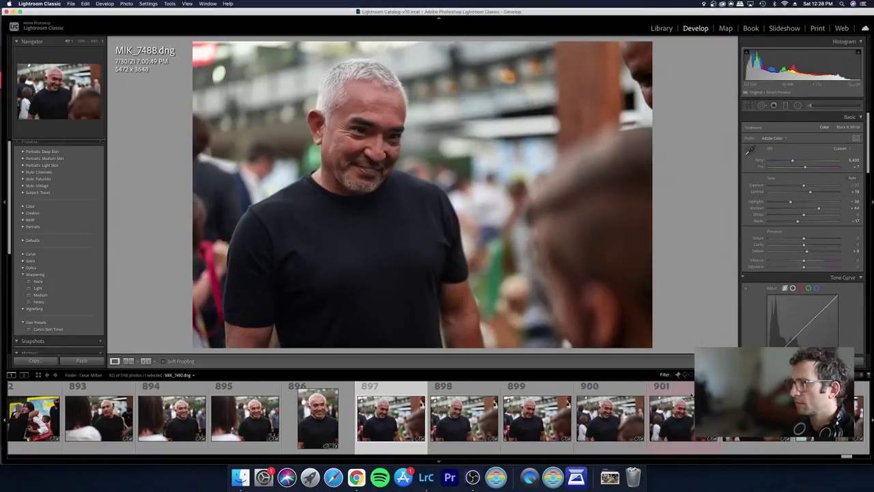
left_click(599, 417, "shift")
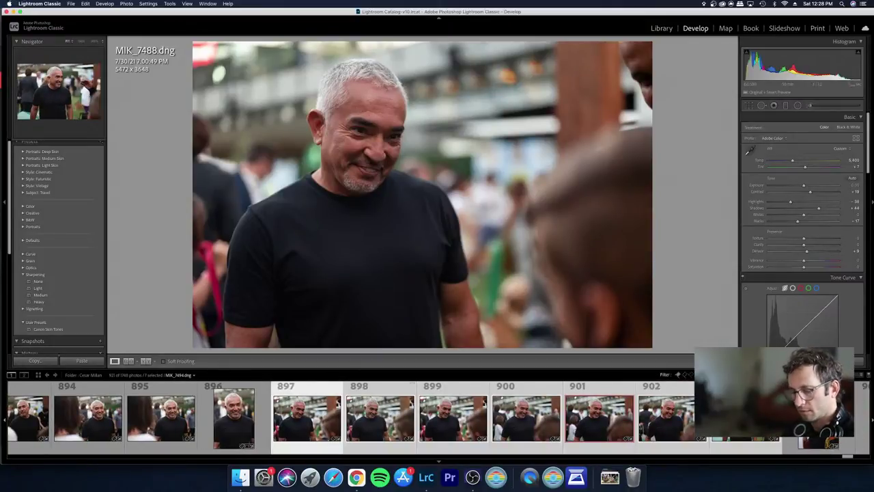
key("super+shift+v")
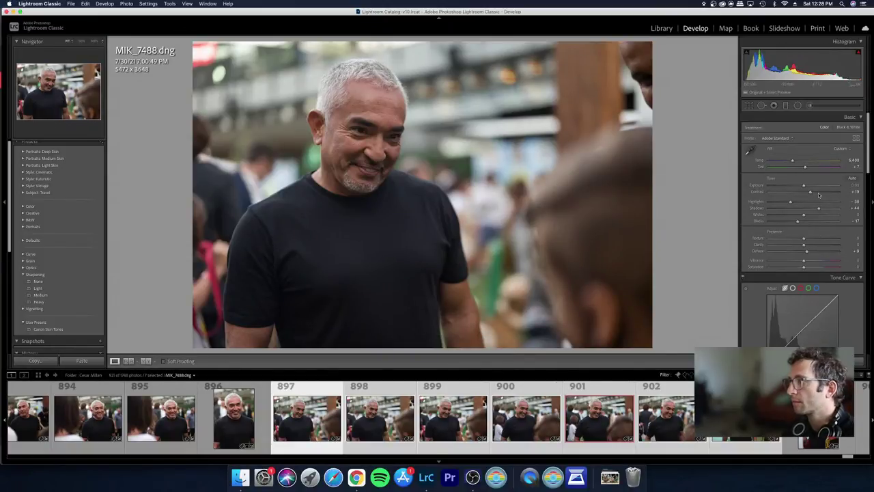
left_click_drag(810, 191, 816, 192)
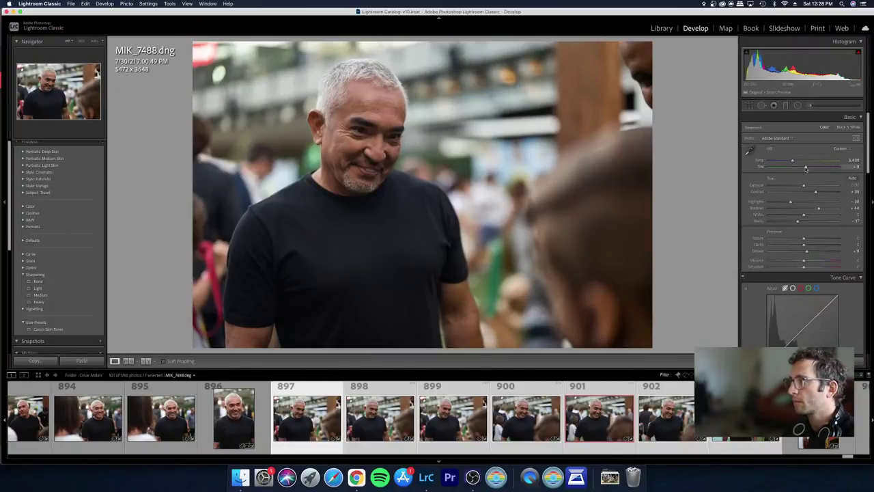
left_click_drag(806, 168, 809, 168)
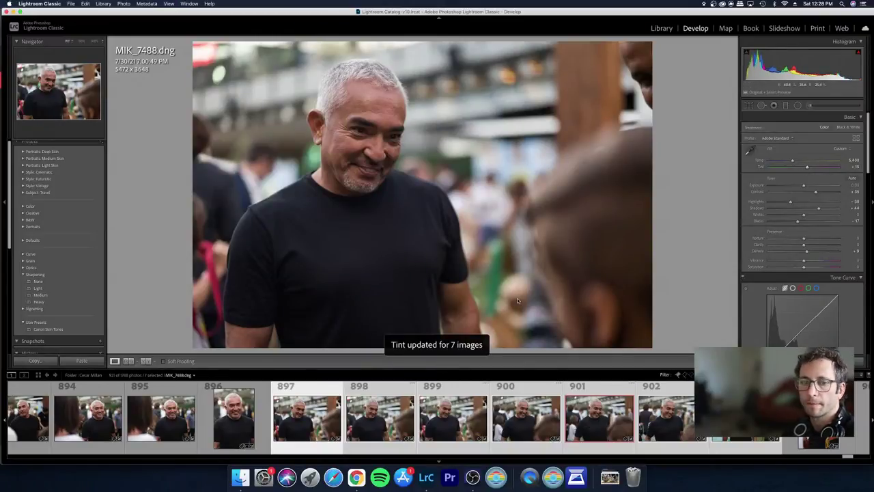
Step: Return to the grid, clear the multi-photo selection and scroll through the edited photos
key("g")
key("super+d")
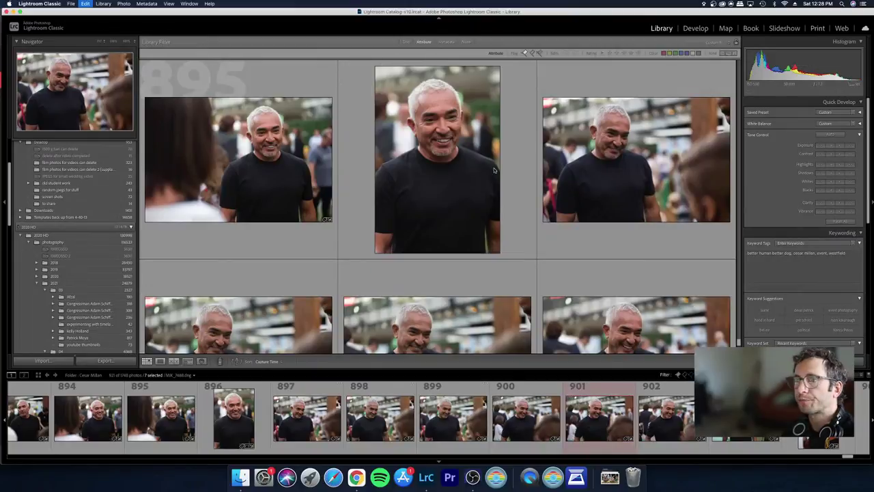
scroll(486, 276, "up", 3)
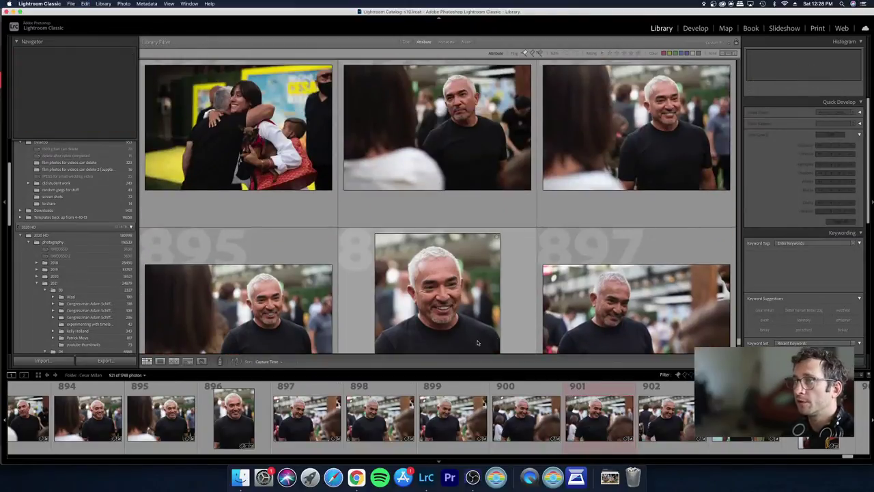
scroll(480, 345, "up", 2)
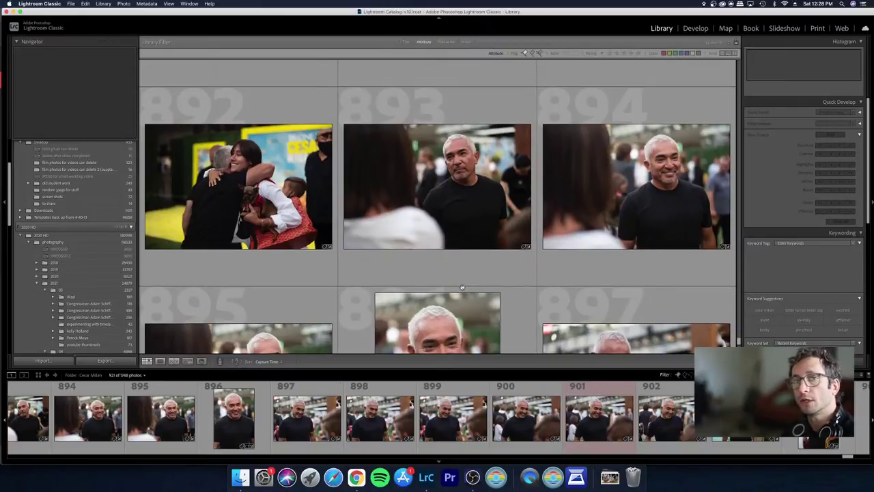
scroll(462, 294, "down", 2)
scroll(460, 295, "down", 3)
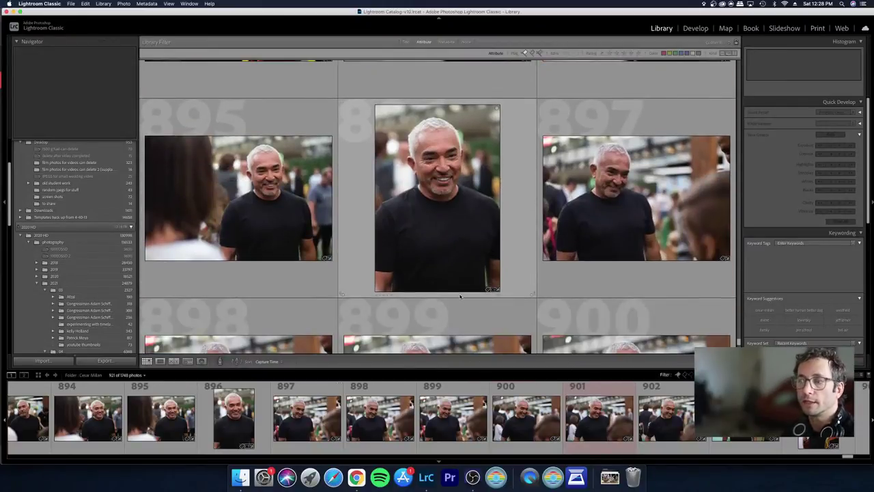
Step: Select photo 895, MIK_7486.dng, and open it in Develop
left_click(251, 208)
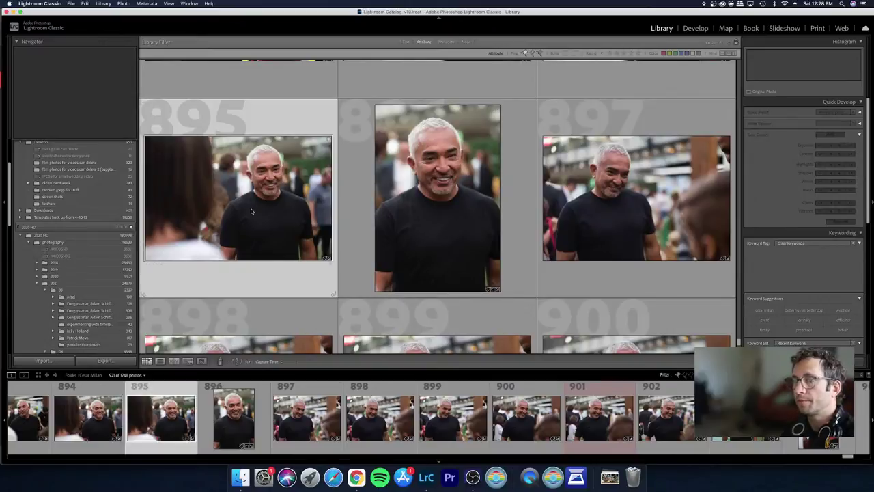
scroll(344, 285, "up", 1)
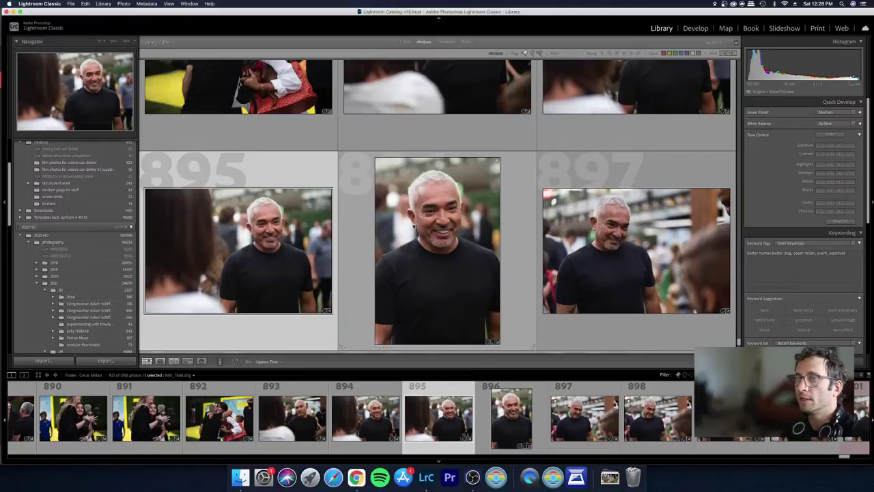
scroll(478, 247, "down", 4)
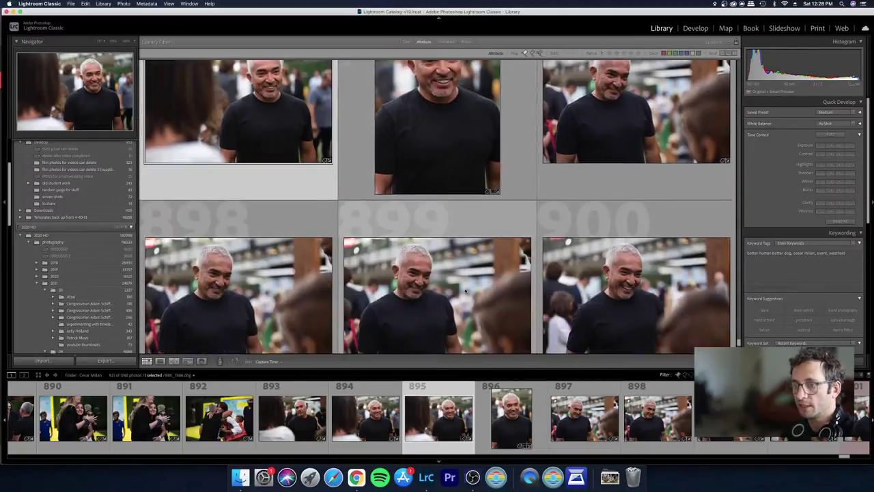
scroll(467, 295, "down", 4)
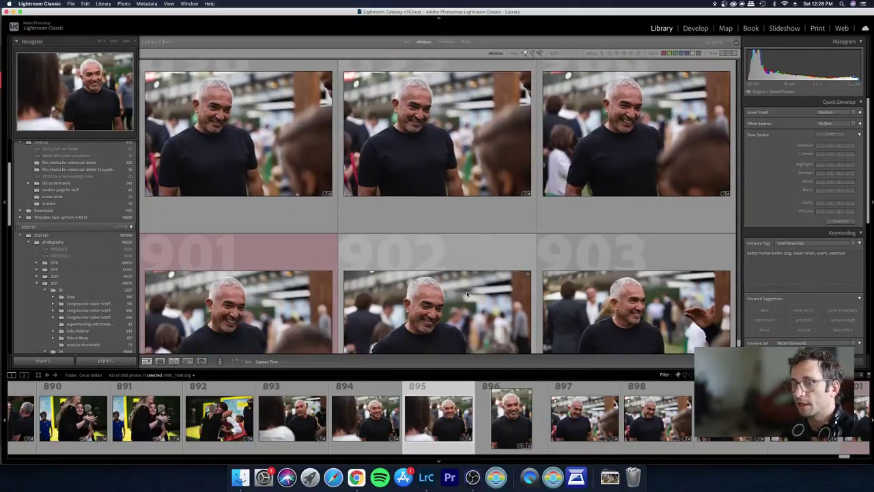
key("d")
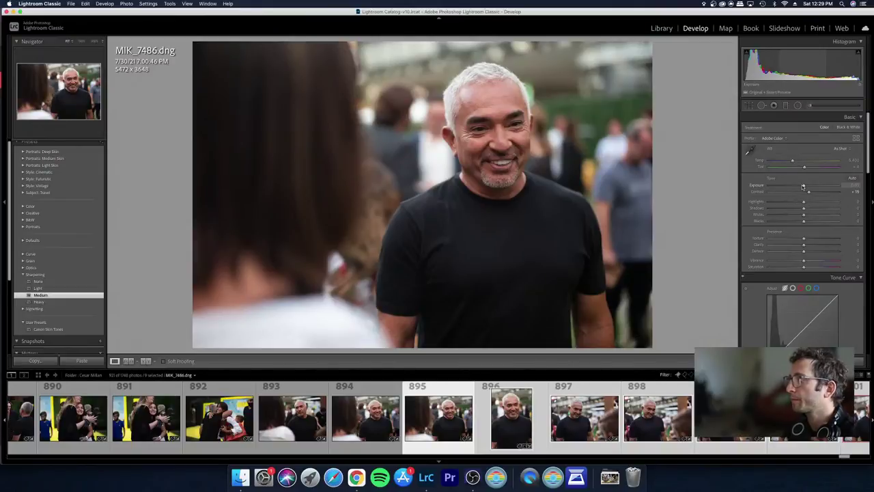
Step: Lower MIK_7486's exposure to -0.10 and go back to the Library grid
left_click_drag(803, 186, 802, 187)
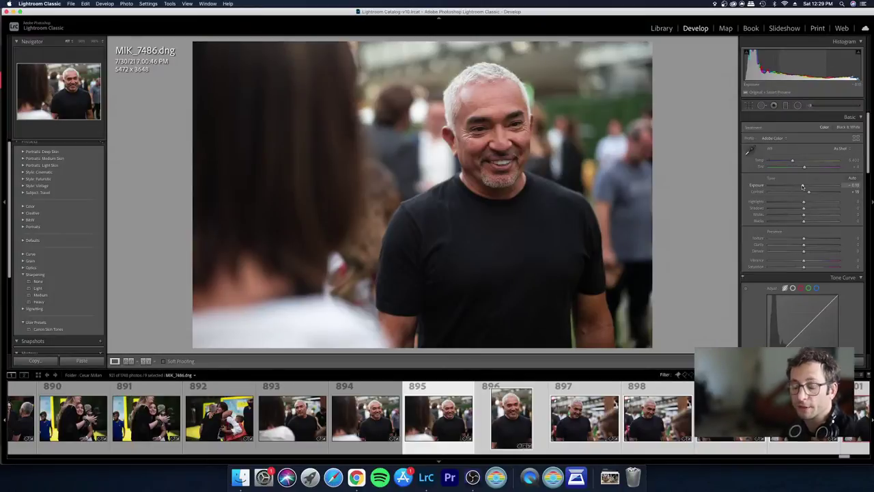
key("g")
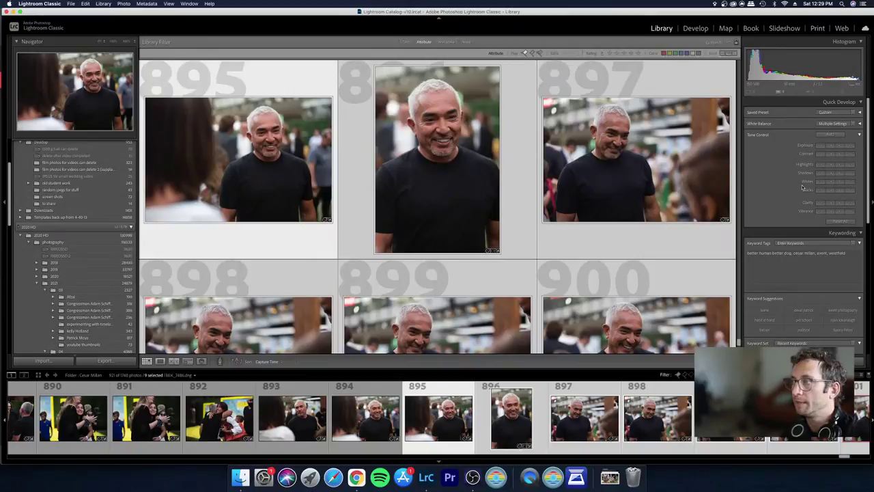
Step: Compare photos 897, 898 and 899 in the grid
scroll(626, 279, "down", 3)
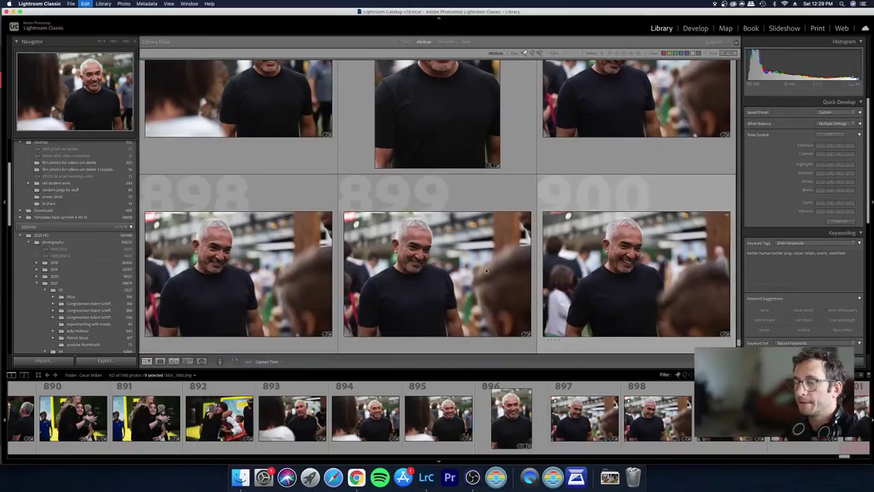
left_click(443, 265)
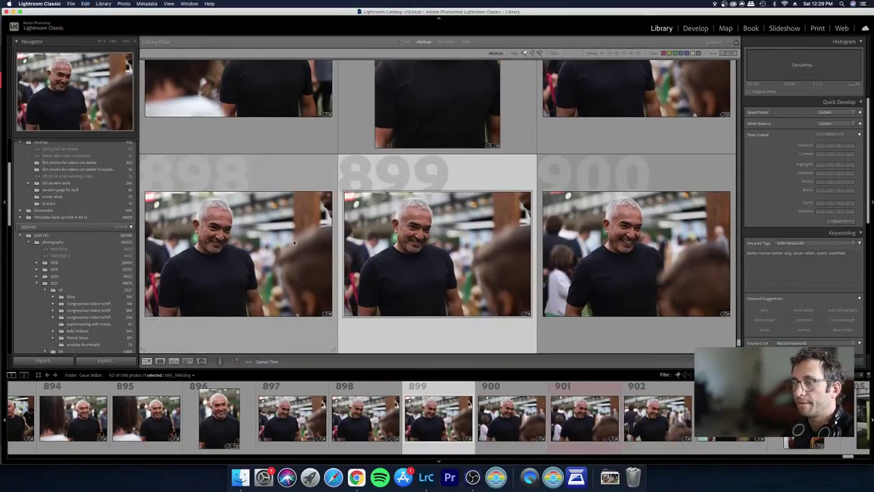
left_click(305, 242)
key("Right")
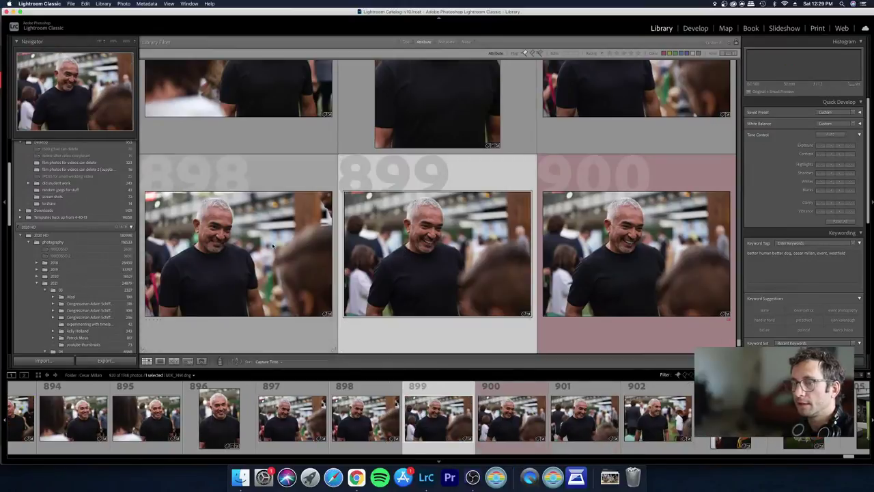
key("Left")
scroll(284, 242, "up", 3)
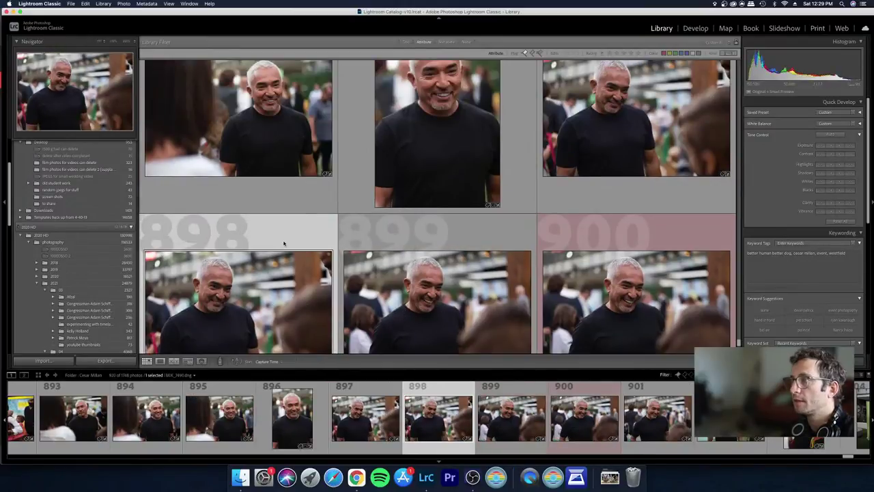
left_click(624, 157)
scroll(498, 205, "down", 3)
scroll(437, 226, "up", 3)
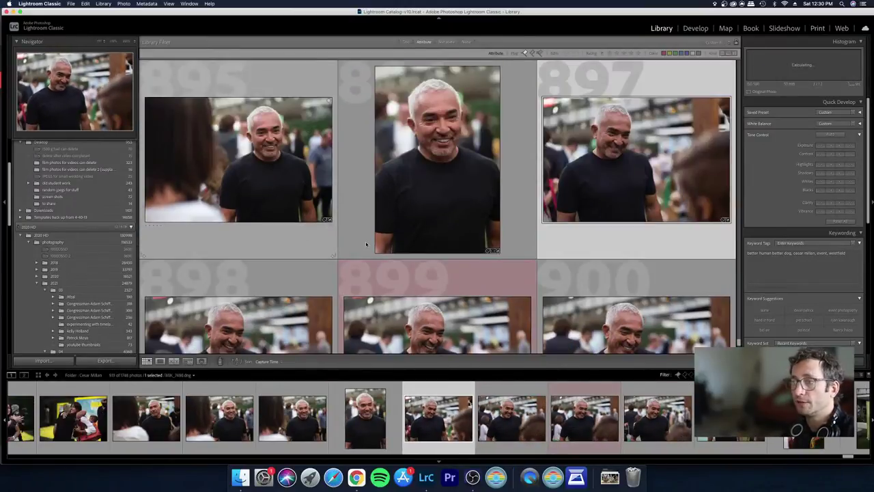
scroll(372, 246, "down", 1)
scroll(372, 246, "down", 2)
Step: Step through photos 899–900 and show photo 901, MIK_7494.dng, enlarged
key("Right")
key("Right")
key("Right")
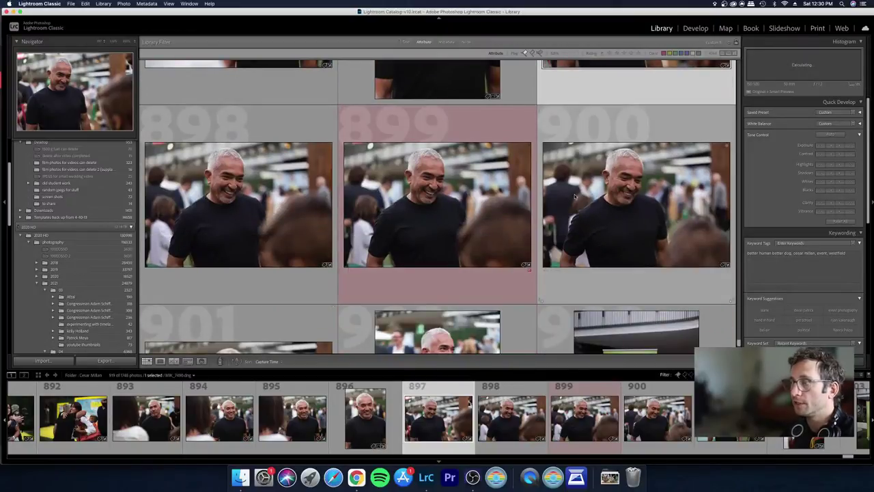
key("Left")
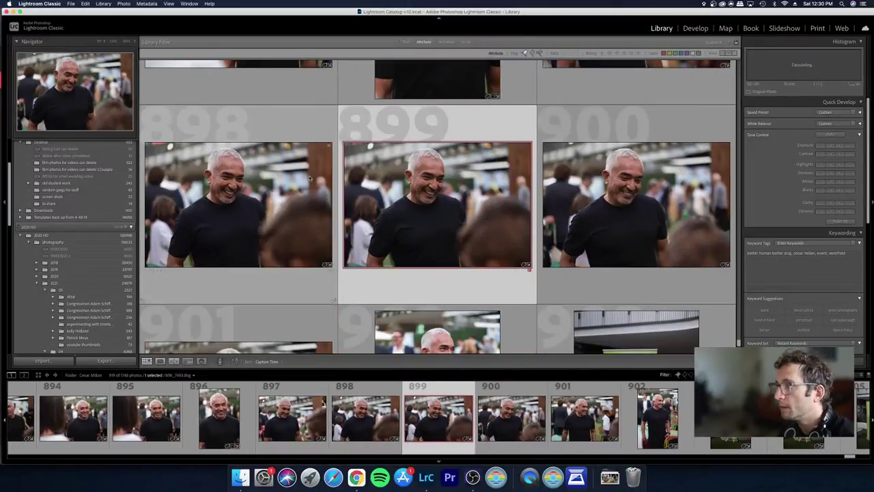
key("Right")
key("Right")
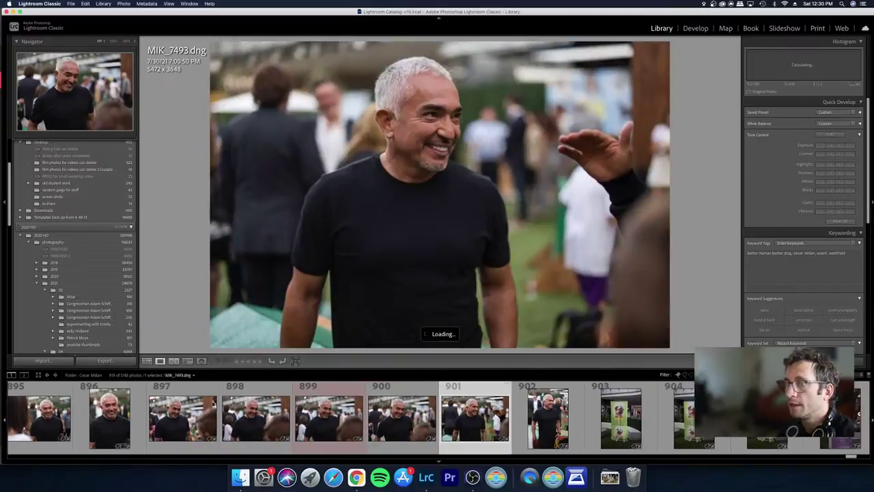
key("Right")
key("Left")
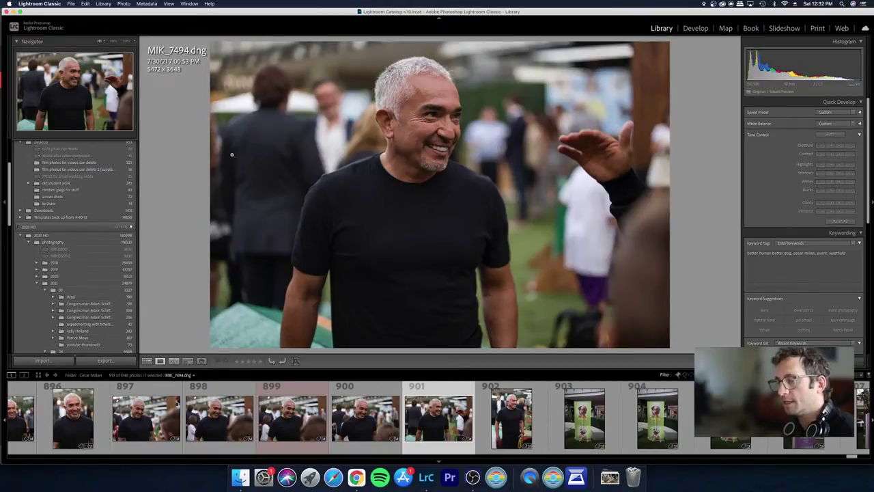
Step: Brighten the yellow-leash portrait one Quick Develop exposure step and open it in Develop
key("Right")
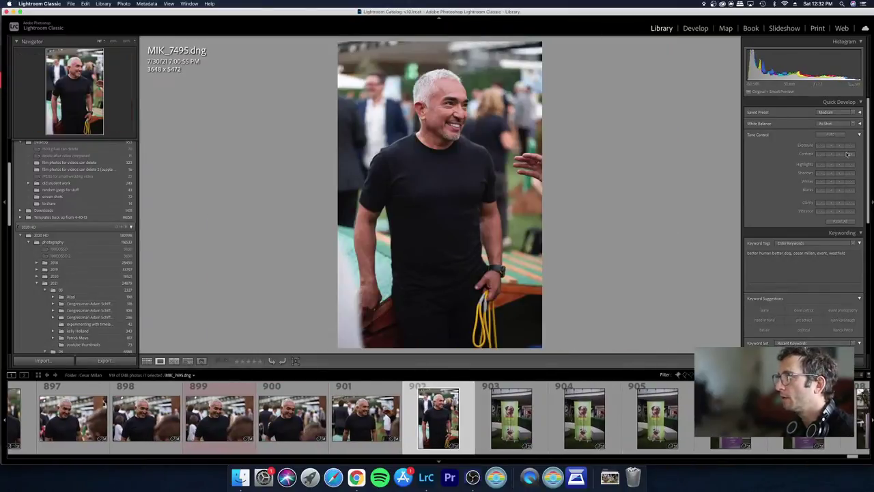
left_click(833, 146)
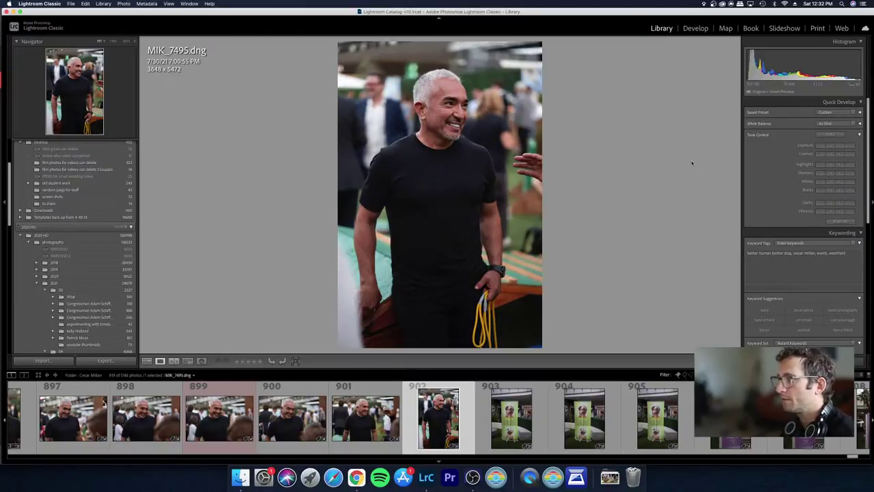
key("d")
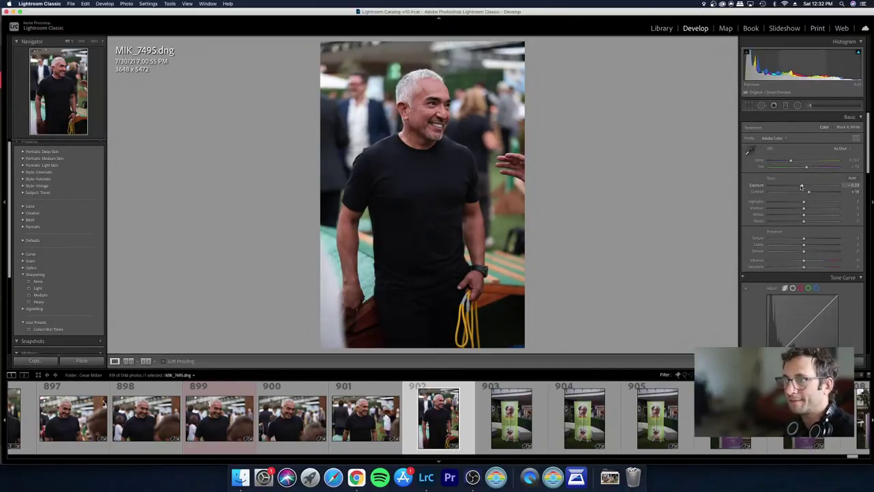
Step: Reject the duplicate pug banner shots, keeping one
key("Right")
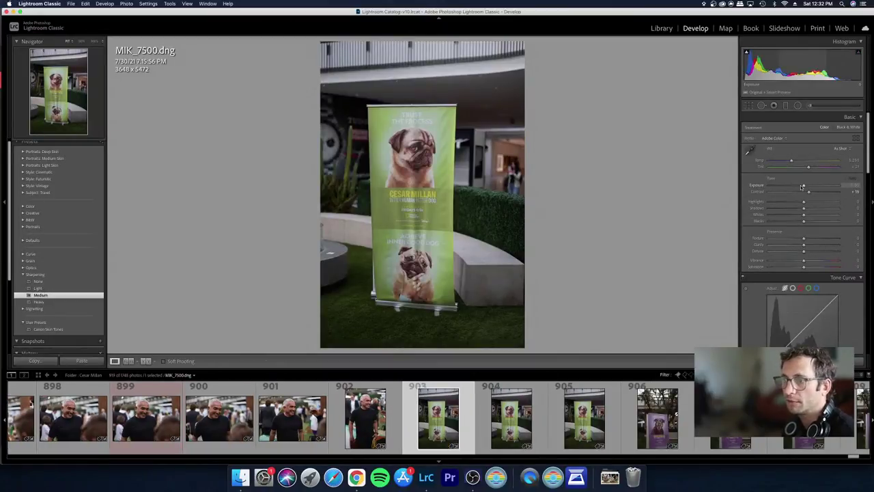
key("Right")
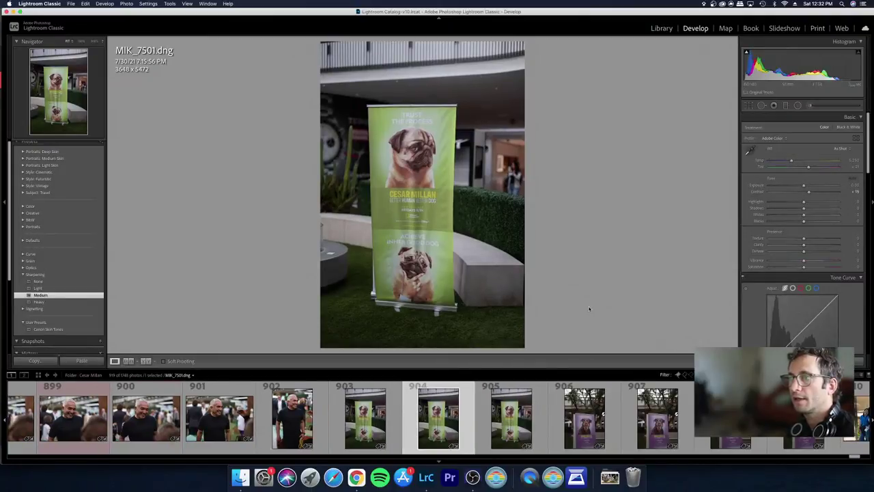
key("x")
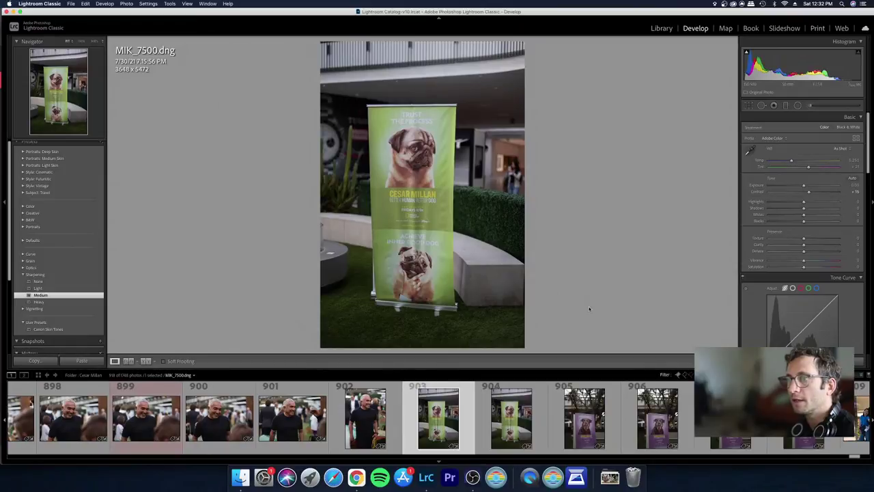
key("Right")
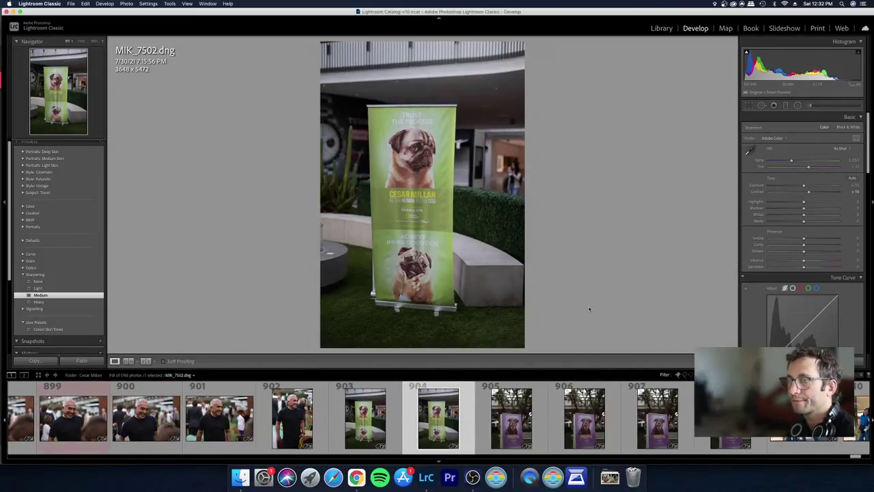
key("Left")
key("x")
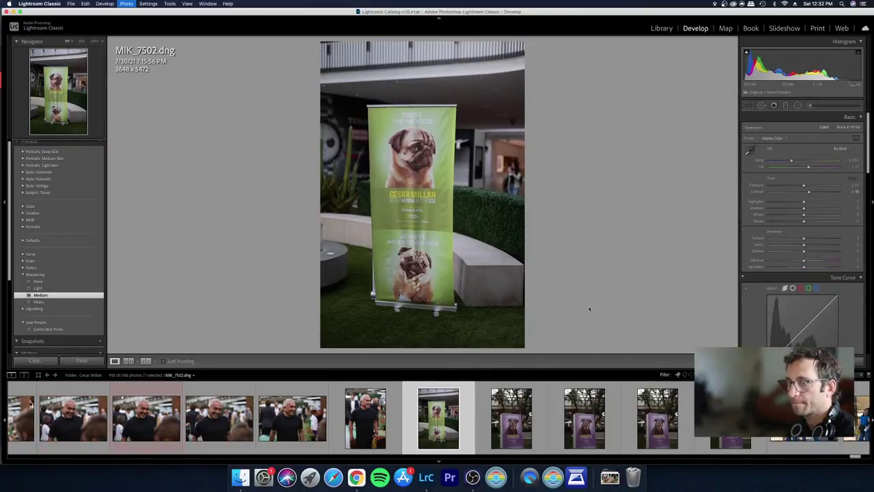
Step: Reject the duplicate rottweiler banner shots, keeping one
key("Right")
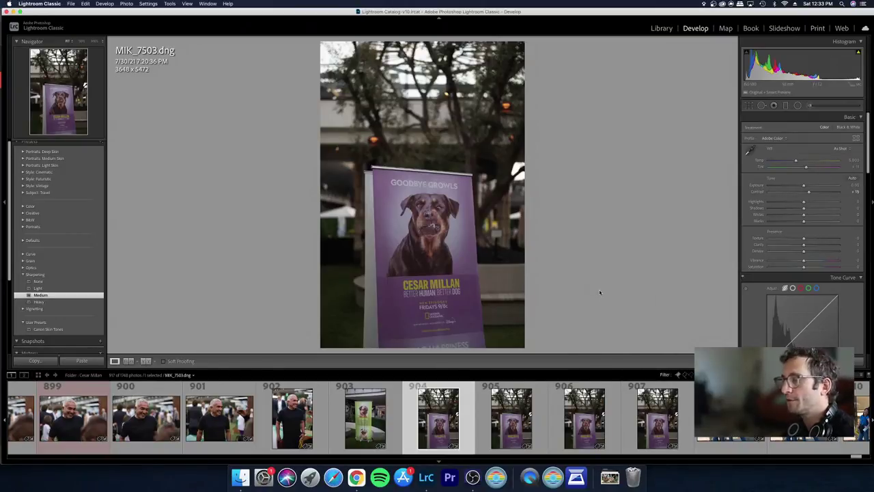
left_click(522, 399)
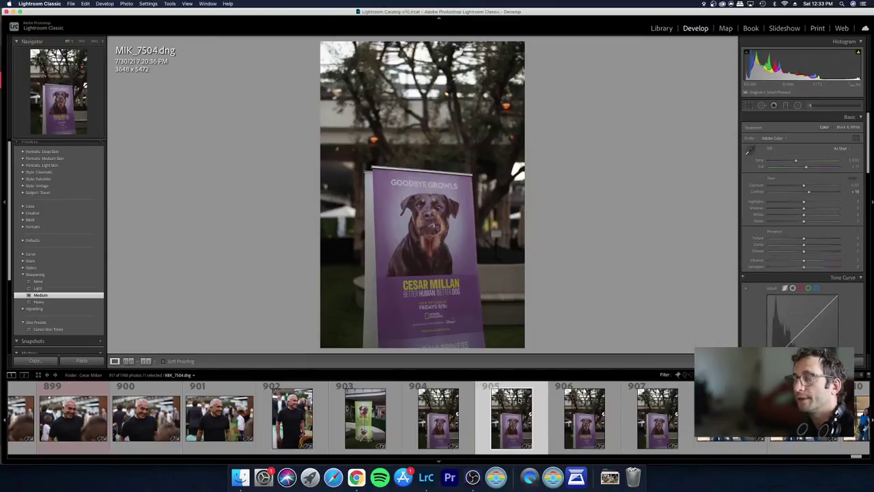
key("x")
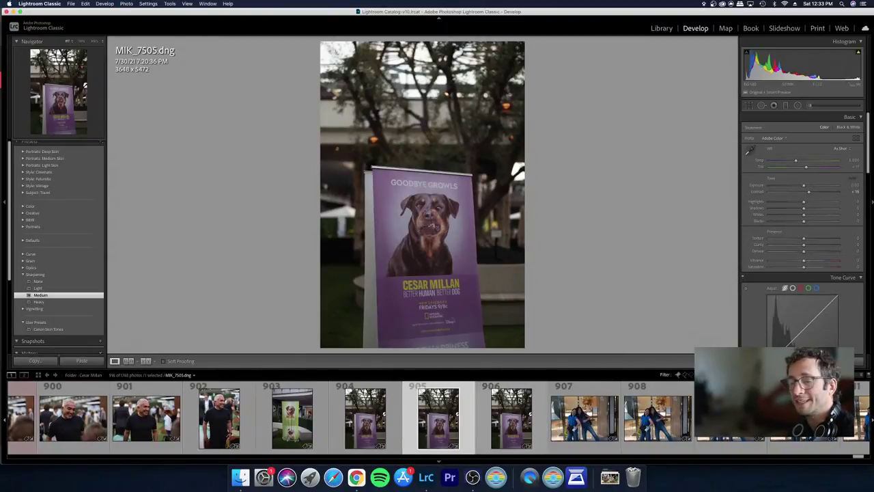
key("Right")
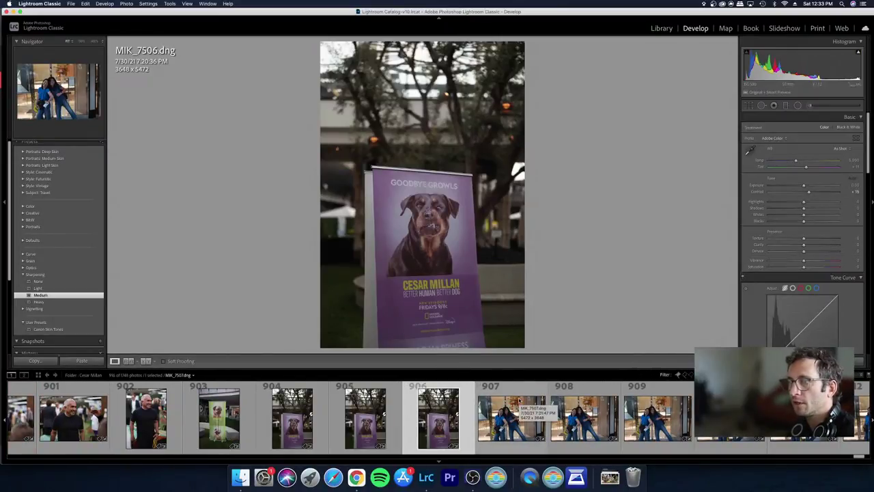
key("Left")
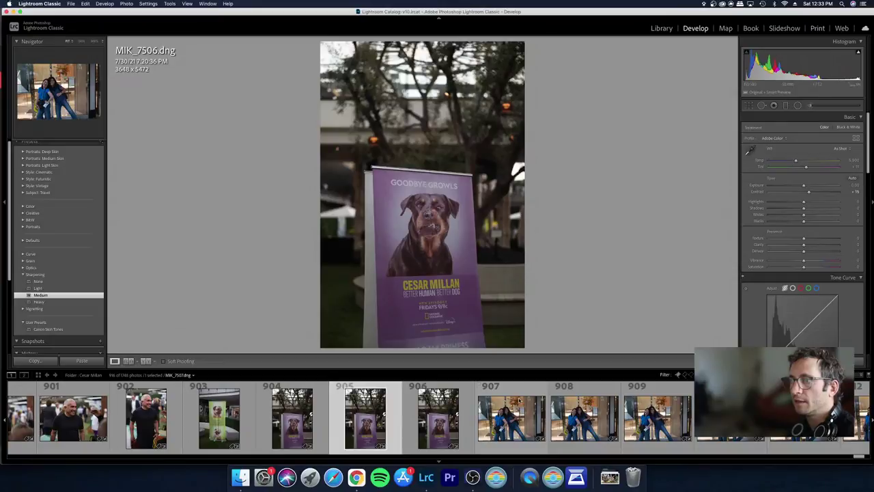
key("x")
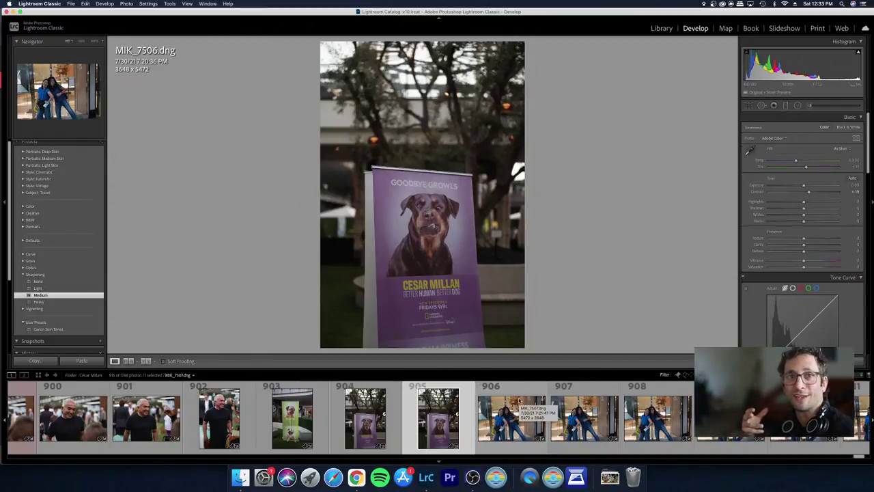
scroll(519, 409, "up", 1)
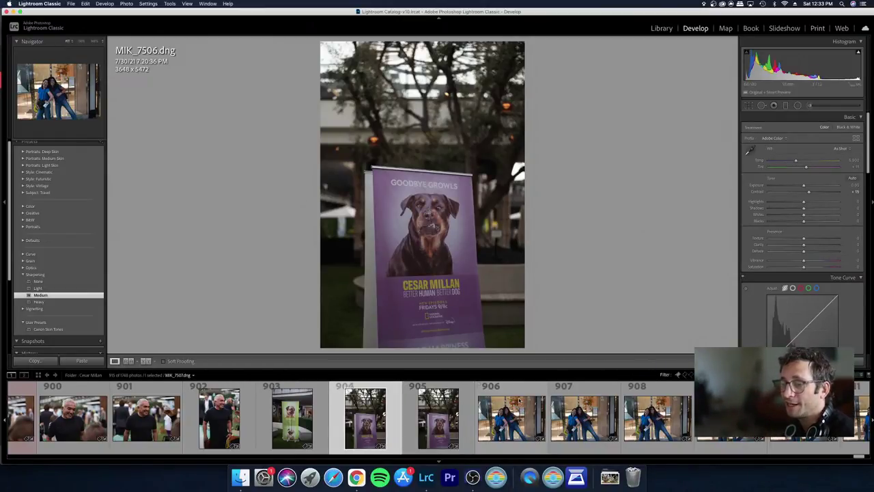
key("x")
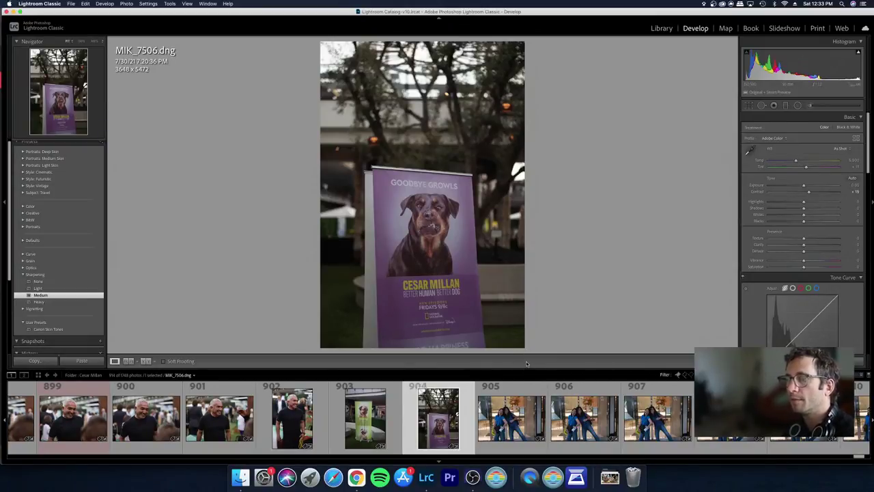
Step: Tighten MIK_7506's crop from the bottom-right to 3517 × 5276, then return to the grid
key("r")
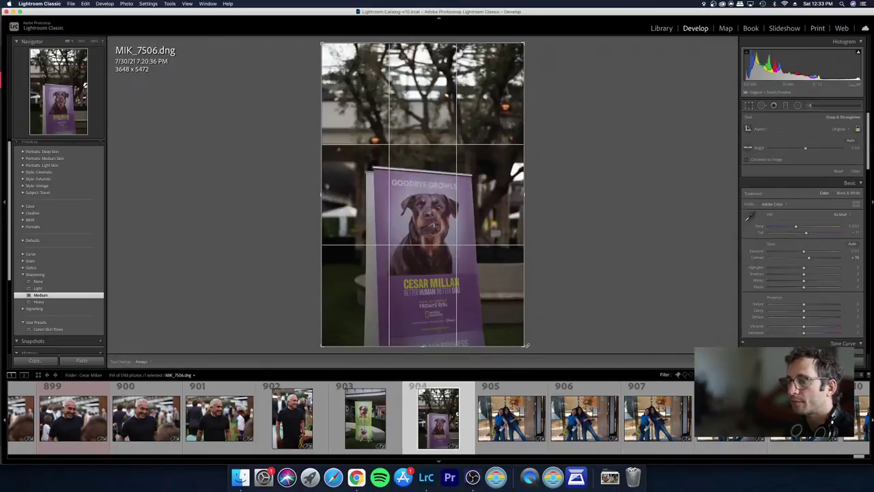
left_click_drag(526, 346, 515, 332)
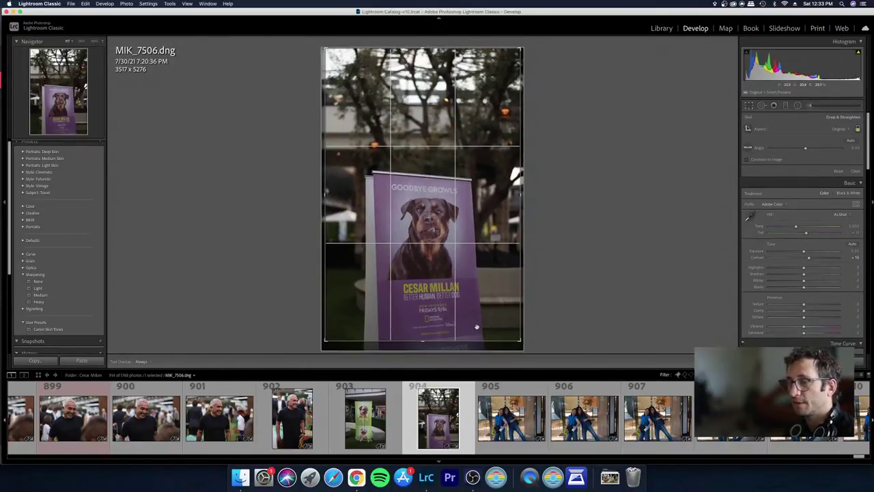
key("Return")
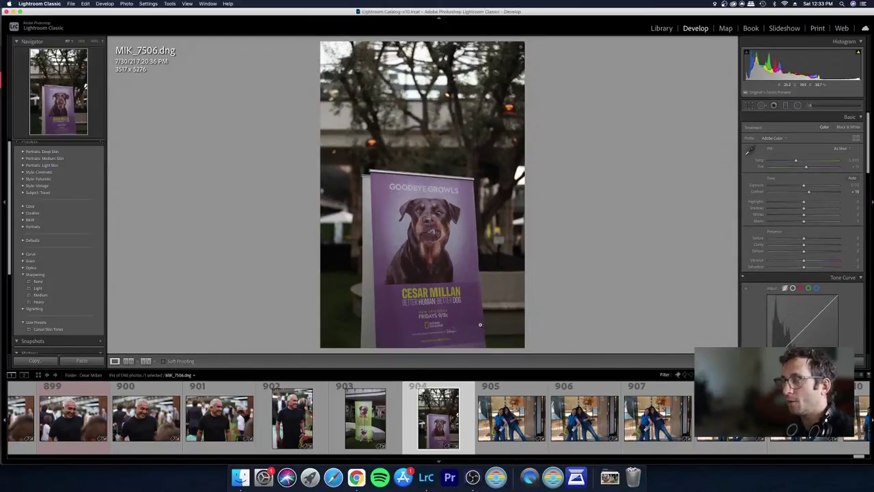
key("Right")
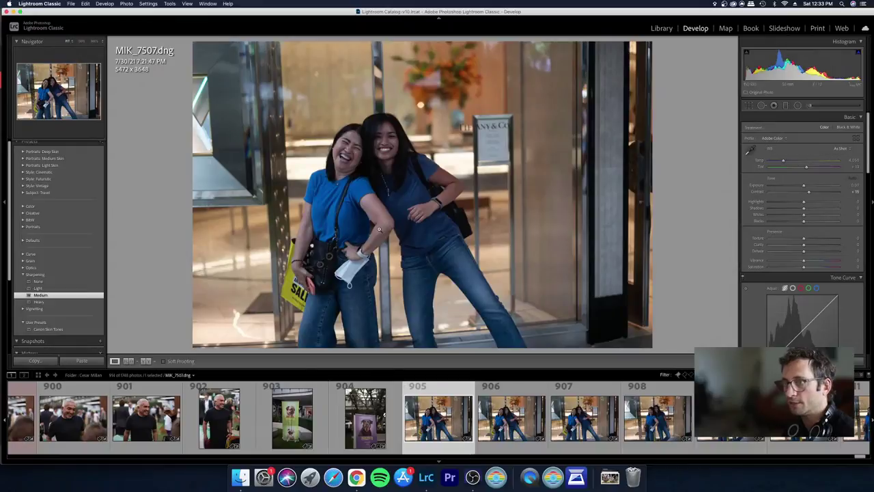
key("g")
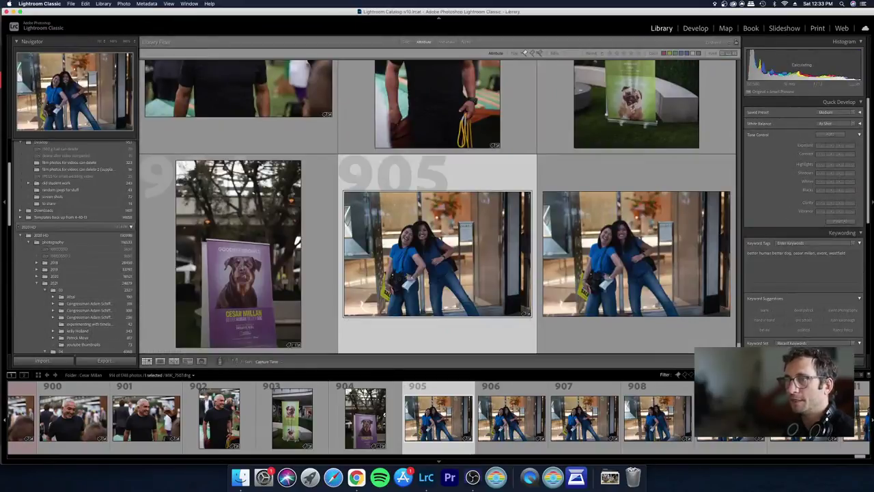
Step: Give the two-women photos 905–909 a Yellow label, then scroll back to the shoot's first photo
scroll(437, 253, "down", 5)
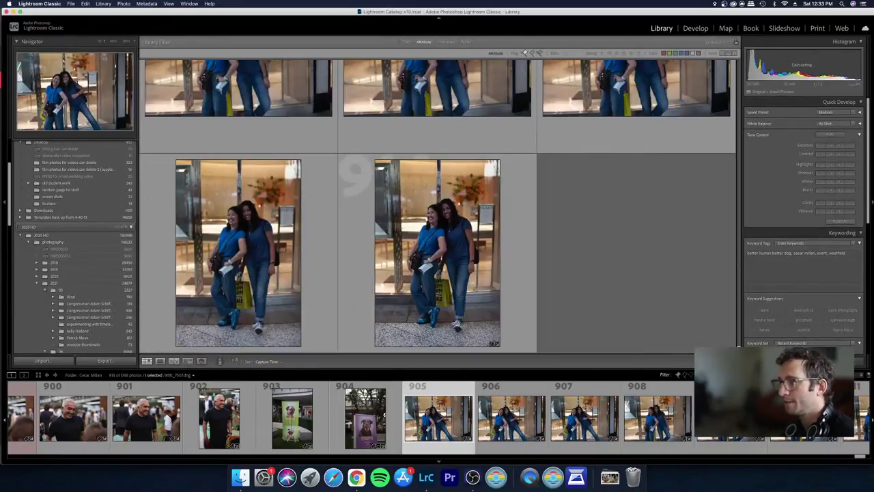
left_click(485, 224, "shift")
key("super+g")
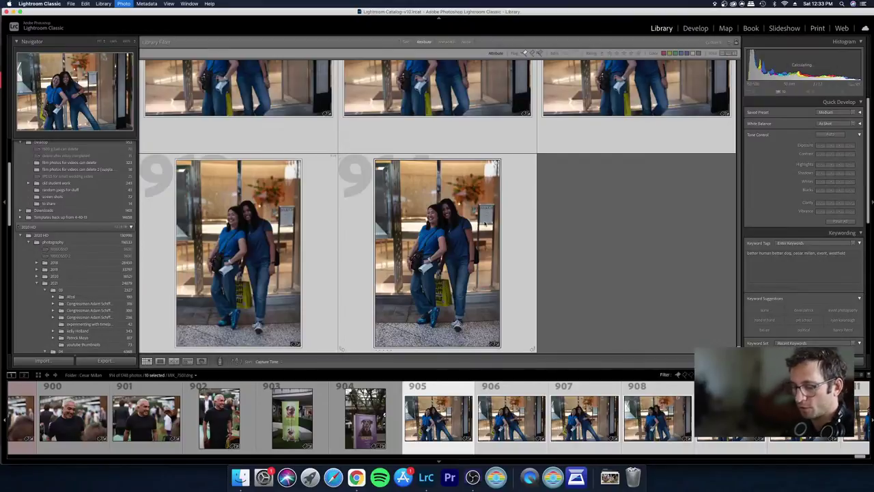
key("7")
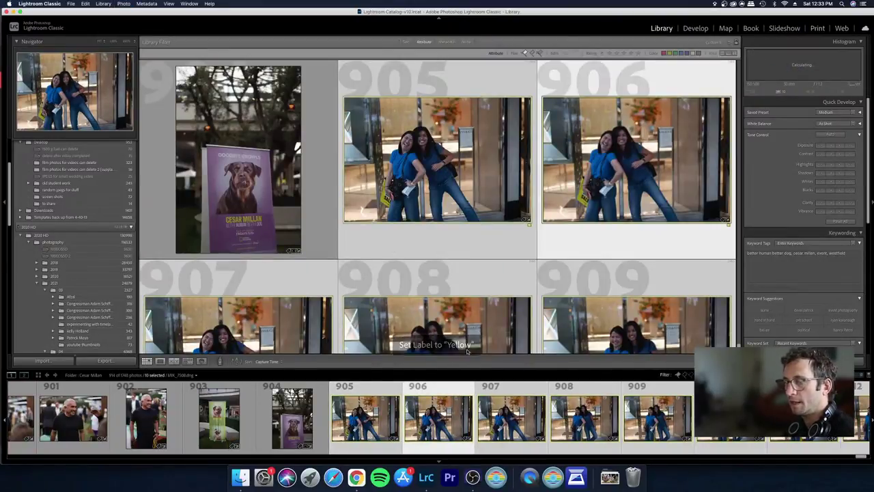
key("Left")
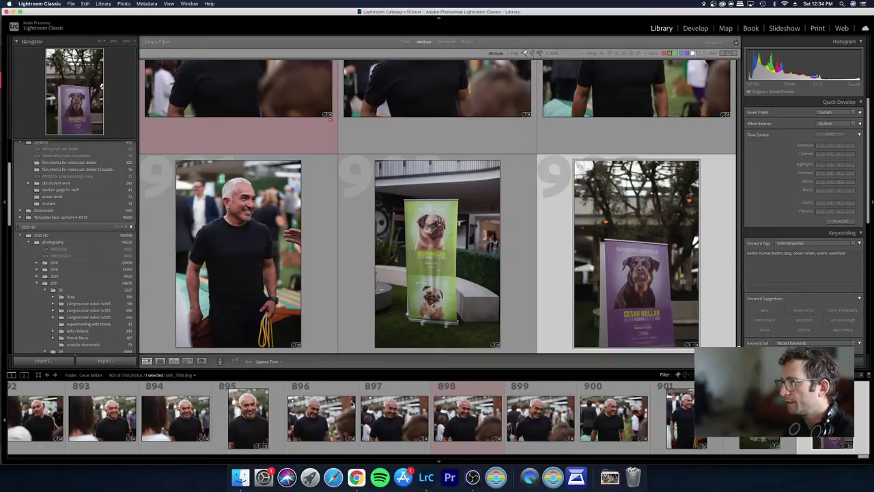
scroll(737, 337, "up", 10)
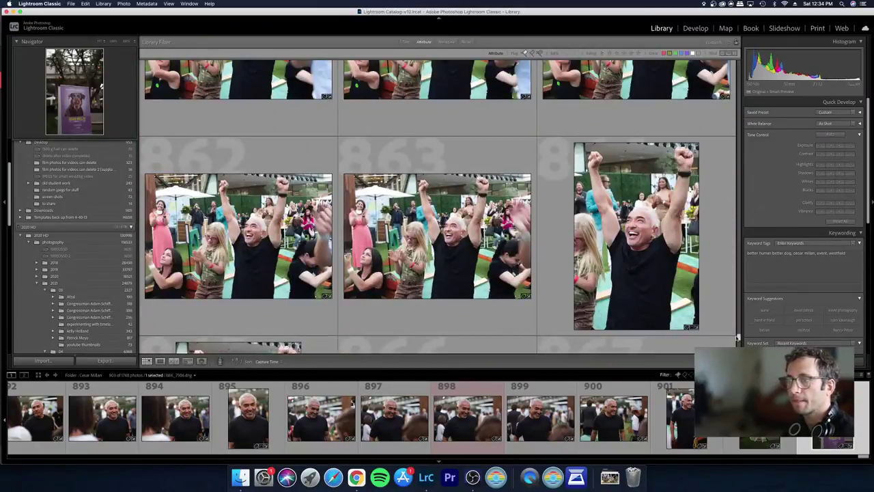
left_click_drag(737, 337, 738, 63)
Step: Select booth photo 3, MIK_5945.dng, and open it in Develop
left_click(181, 140)
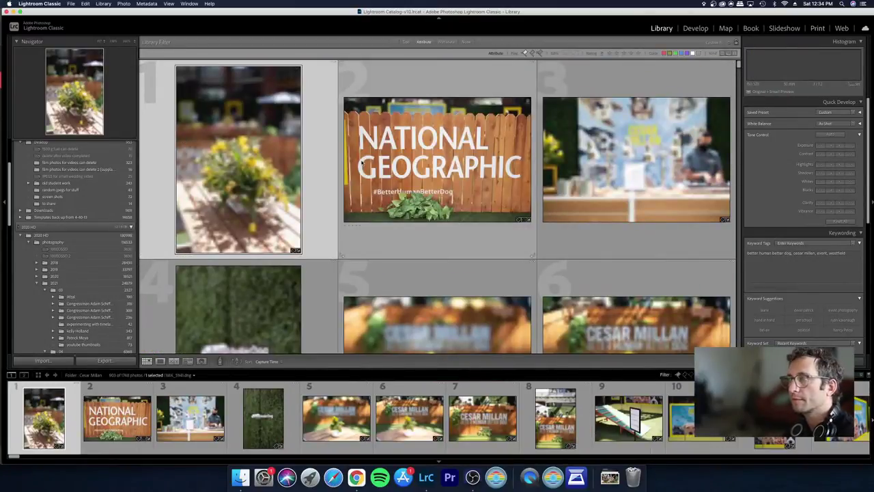
left_click(361, 162)
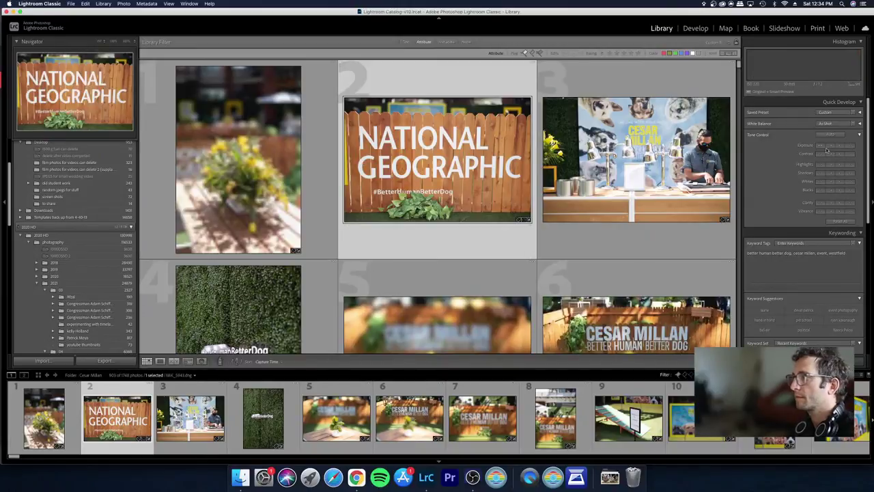
key("Right")
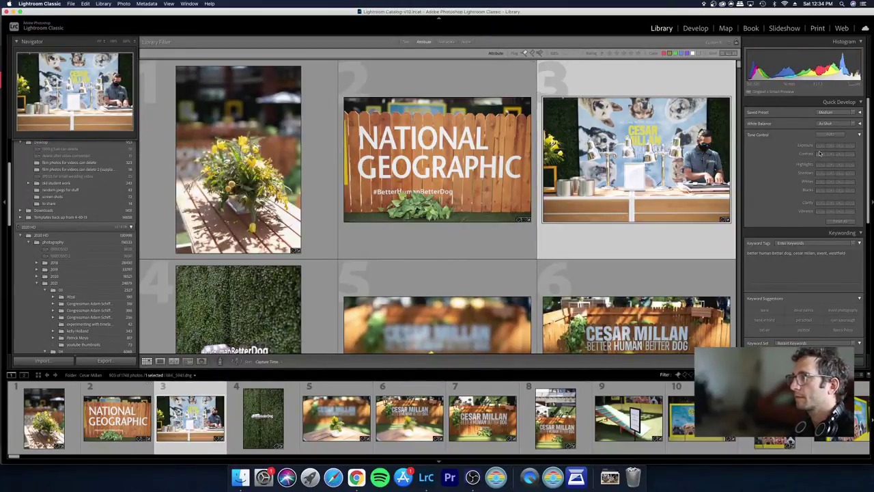
key("e")
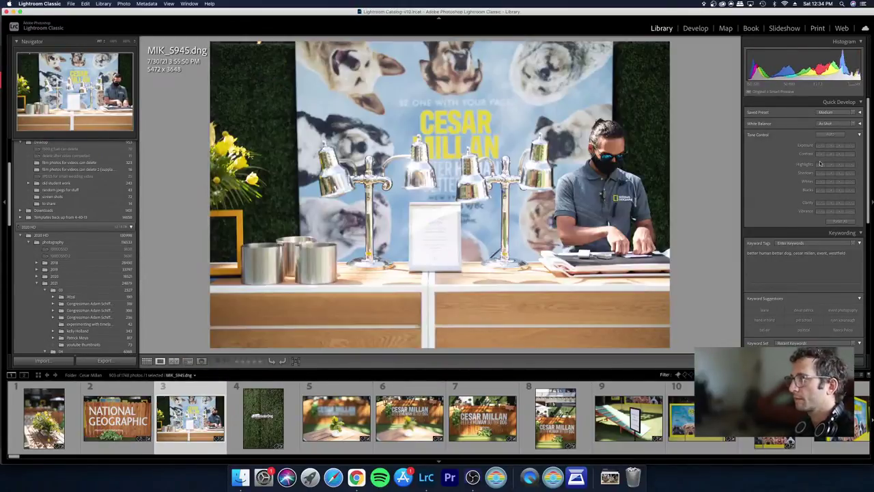
key("d")
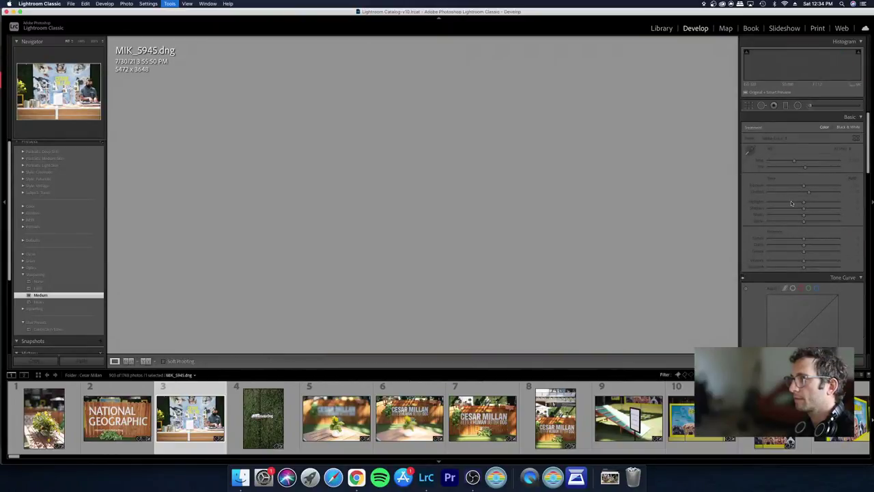
Step: Pull Highlights to about -30 and Exposure to -0.20, then return to the grid
left_click(791, 202)
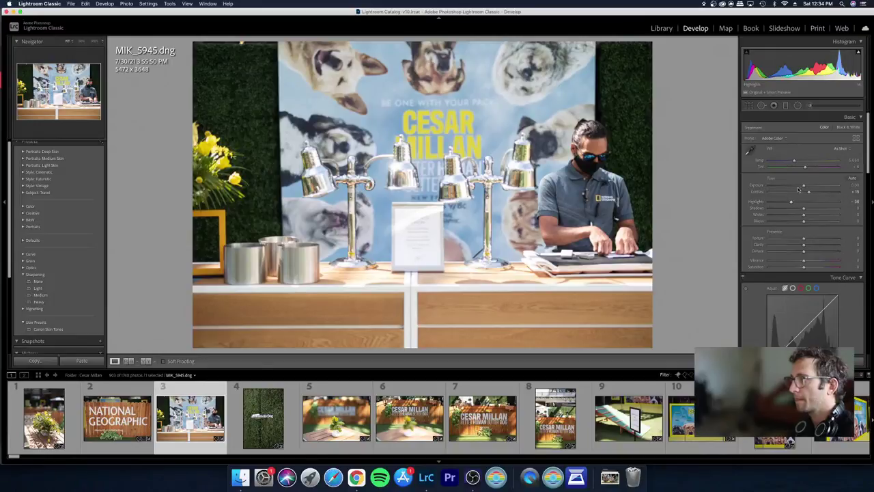
left_click_drag(804, 186, 801, 187)
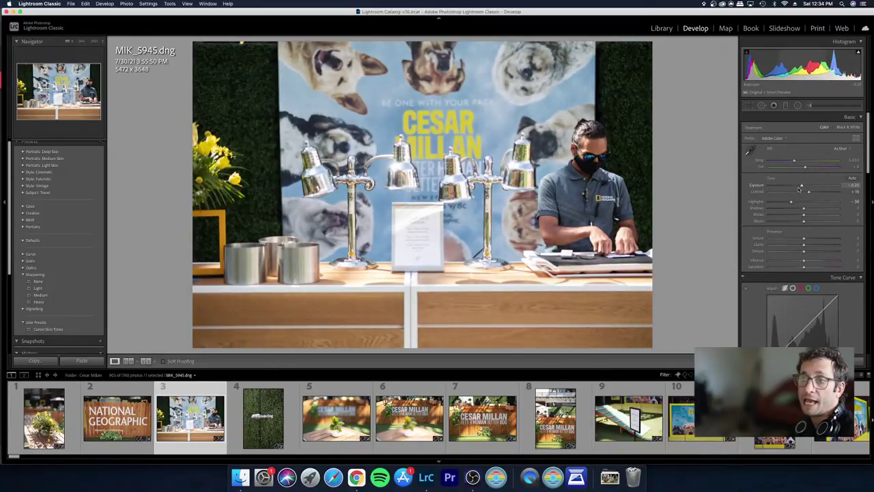
key("backslash")
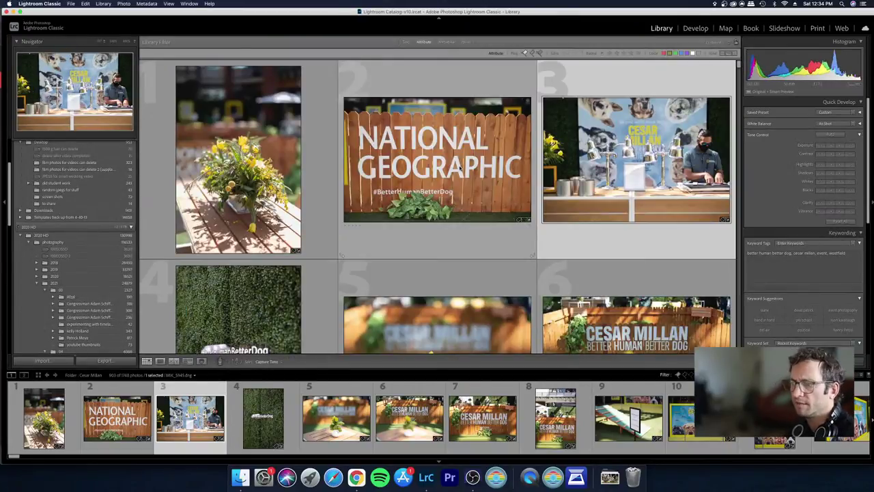
Step: Darken photo 5, the blurred sign, by one Quick Develop exposure step
key("Left")
key("Down")
key("Left")
key("Right")
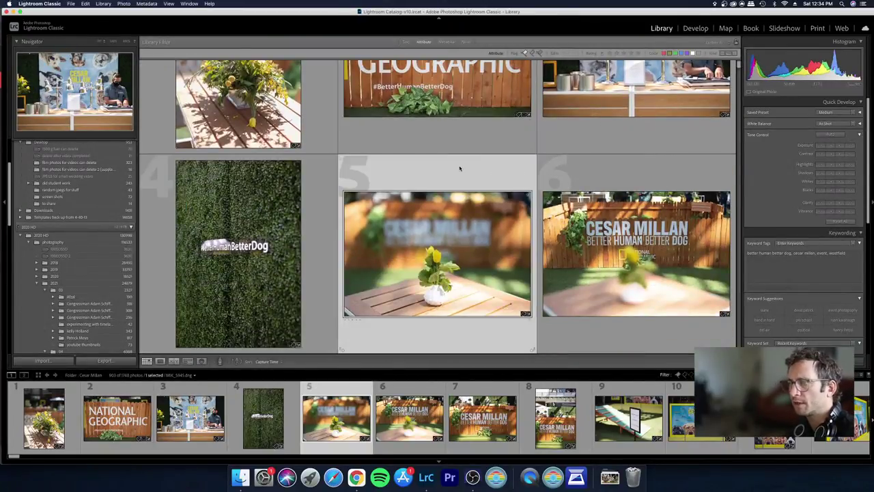
left_click(828, 148)
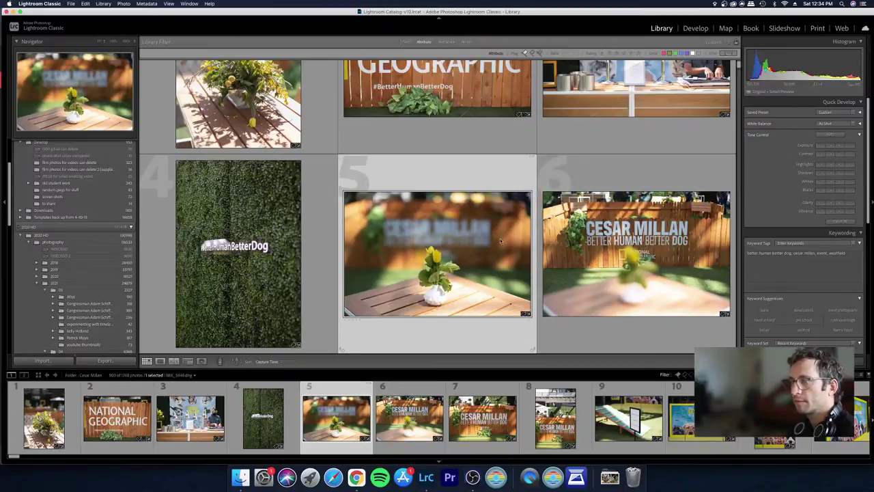
Step: Move through photos 6–7 and open photo 8, MIK_5953.dng, in Crop & Straighten
scroll(502, 242, "down", 1)
scroll(500, 246, "down", 1)
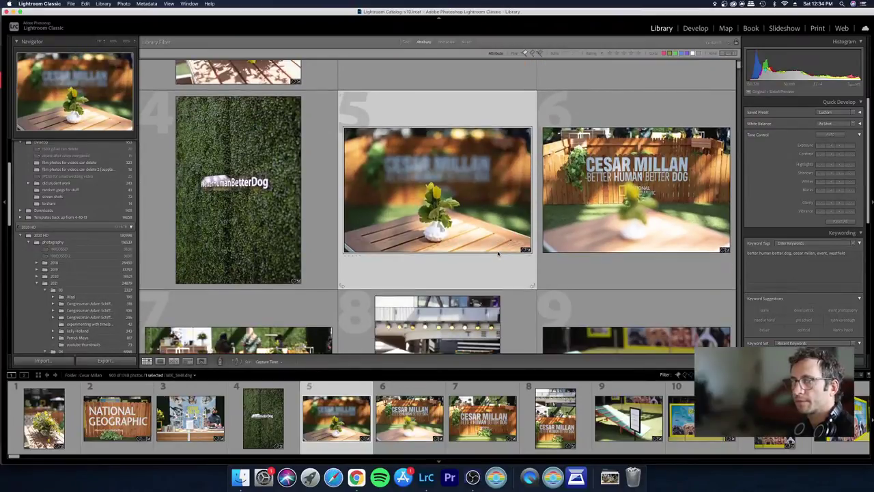
scroll(499, 249, "down", 2)
left_click(642, 177)
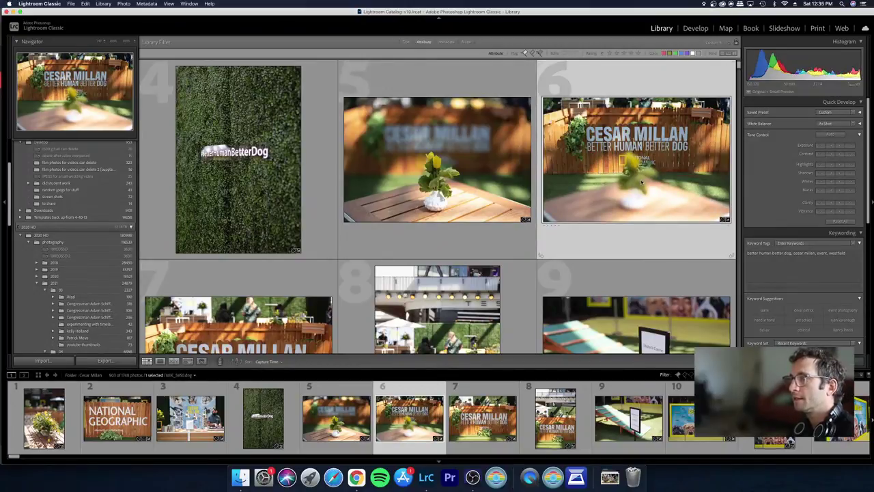
scroll(496, 259, "down", 3)
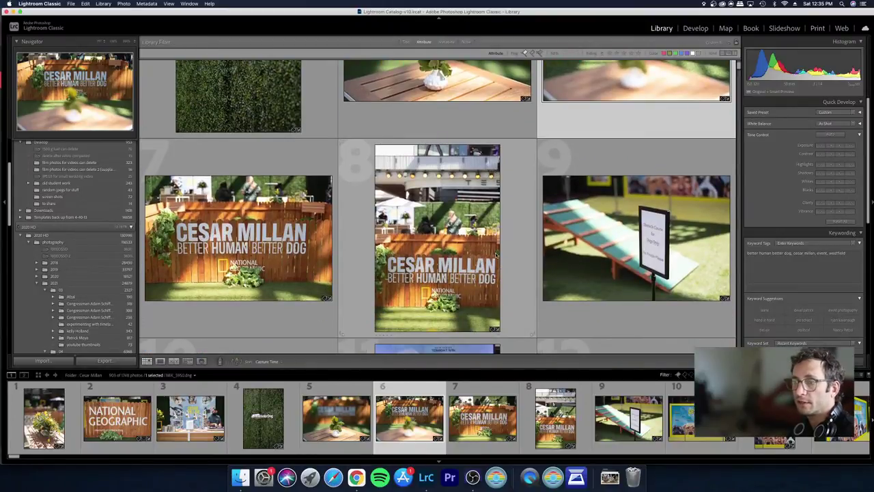
key("Right")
key("Right")
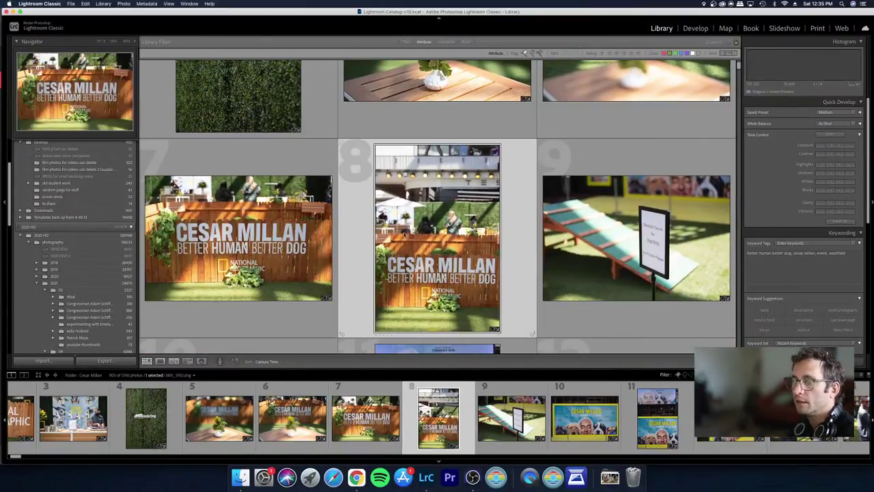
key("Left")
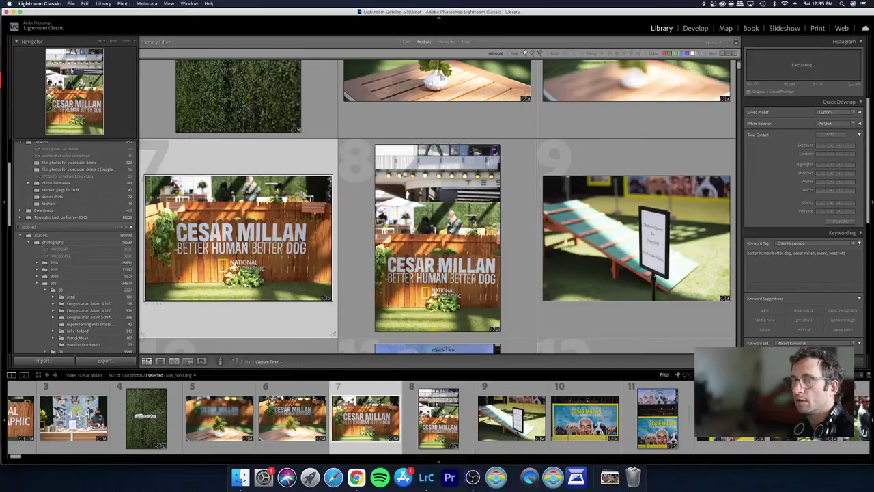
key("e")
key("Right")
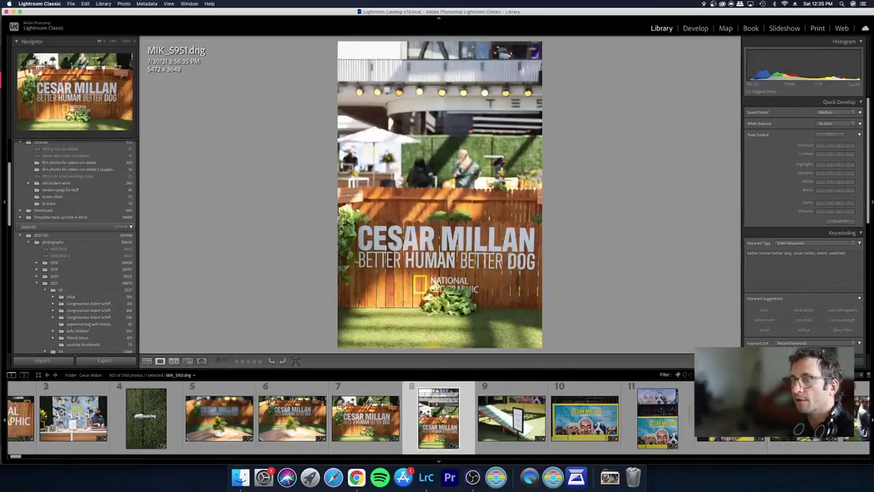
key("r")
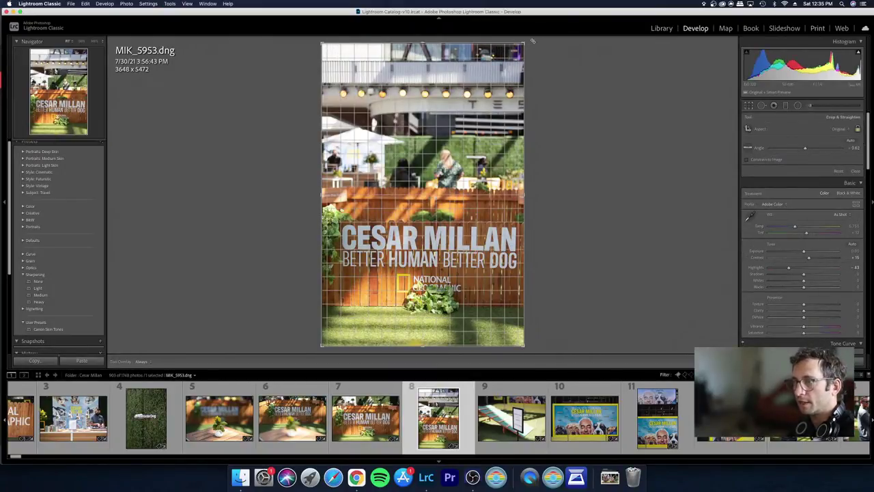
Step: Straighten photo 8 with a slight rotation, apply it and return to the grid
left_click_drag(532, 41, 534, 41)
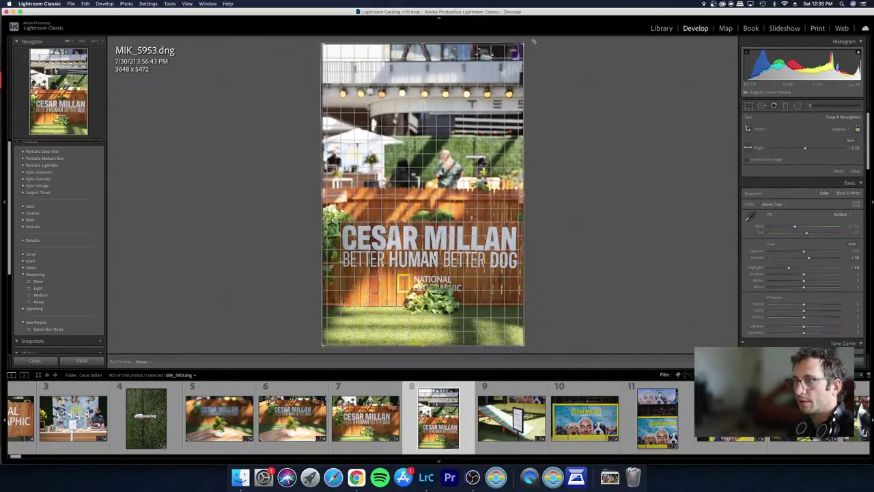
key("Return")
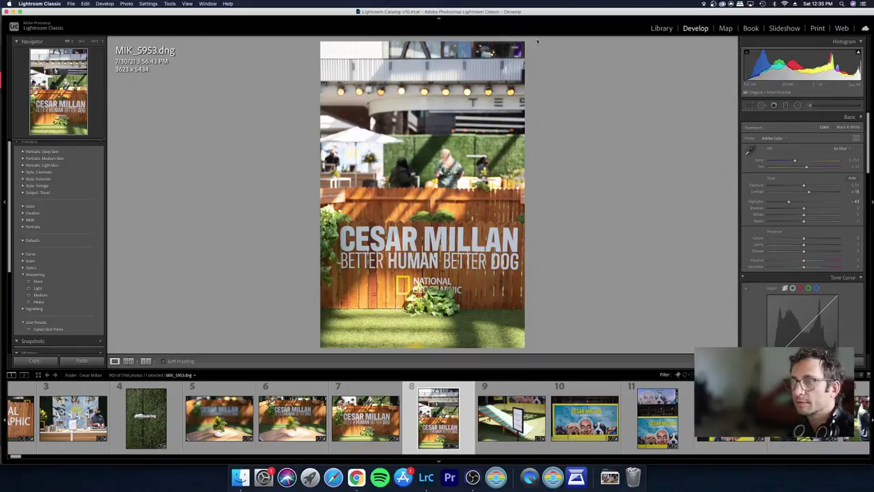
key("g")
Step: Browse photos 9–12, viewing photo 9, the obstacle course ramp, full size
key("Down")
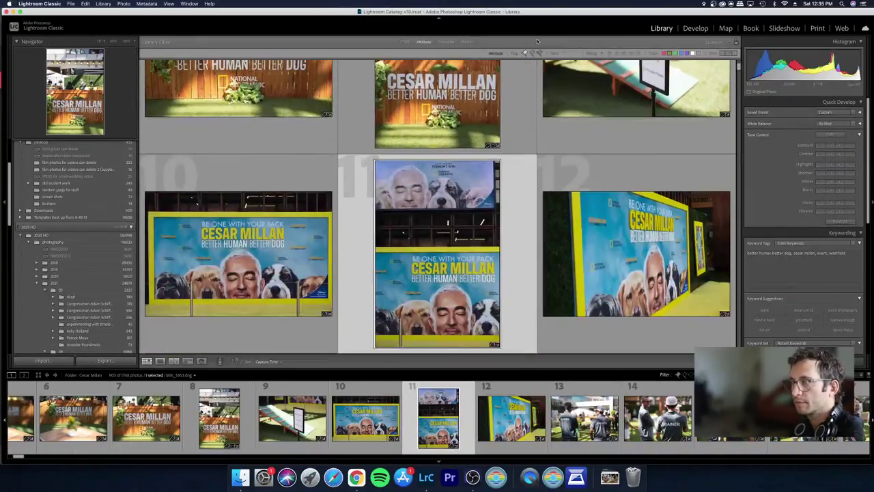
key("Right")
key("Left")
key("Up")
key("Right")
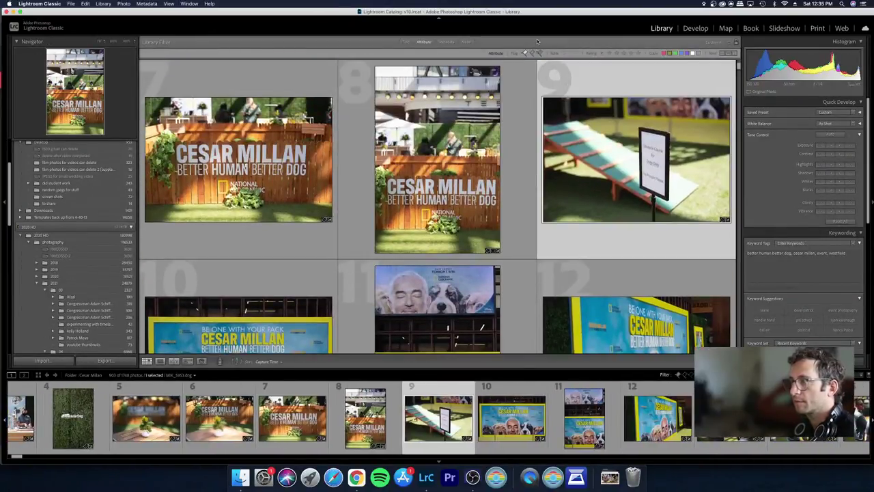
key("e")
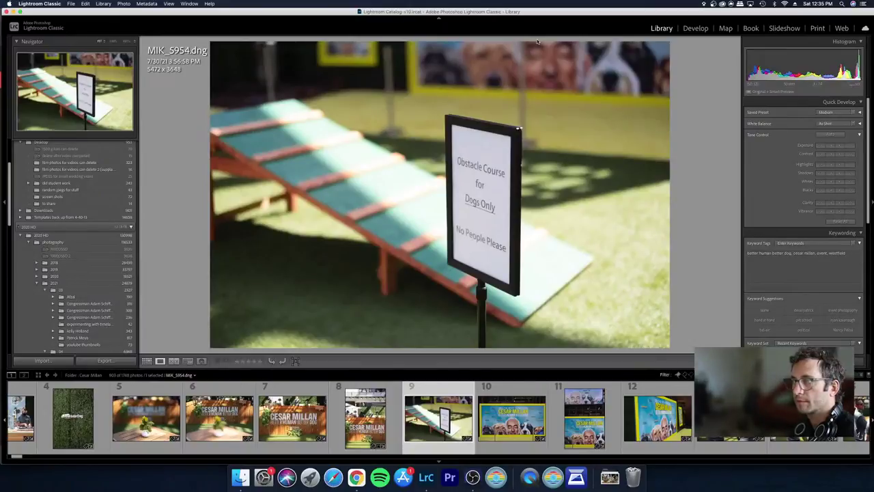
key("Right")
key("Right")
key("g")
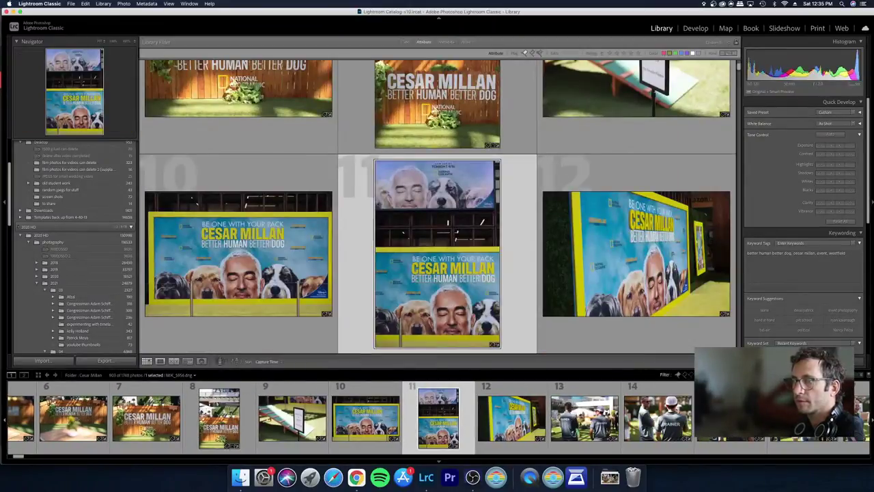
Step: Hide the side panels, move down the grid rows and open photo 21 in Develop
key("Down")
key("Tab")
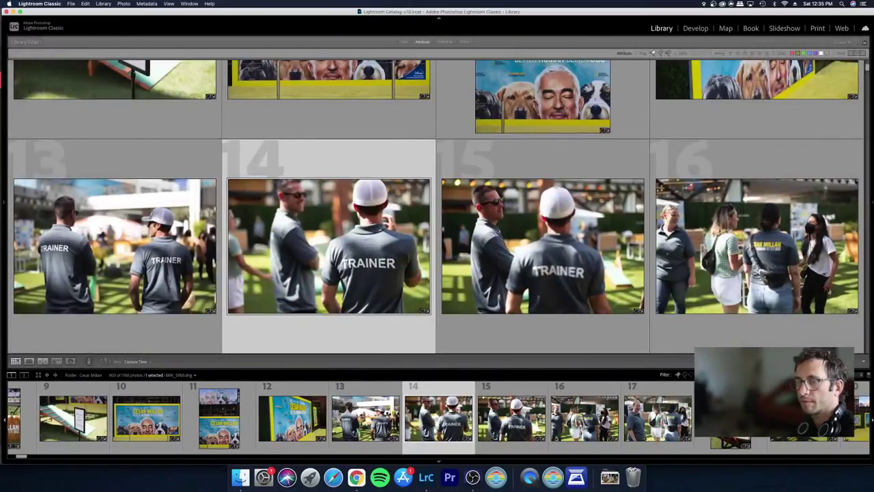
key("Right")
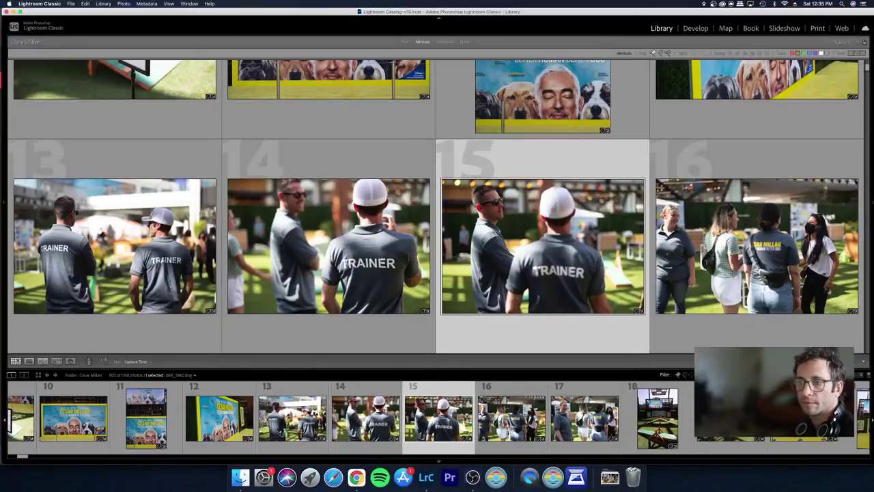
key("Down")
key("Down")
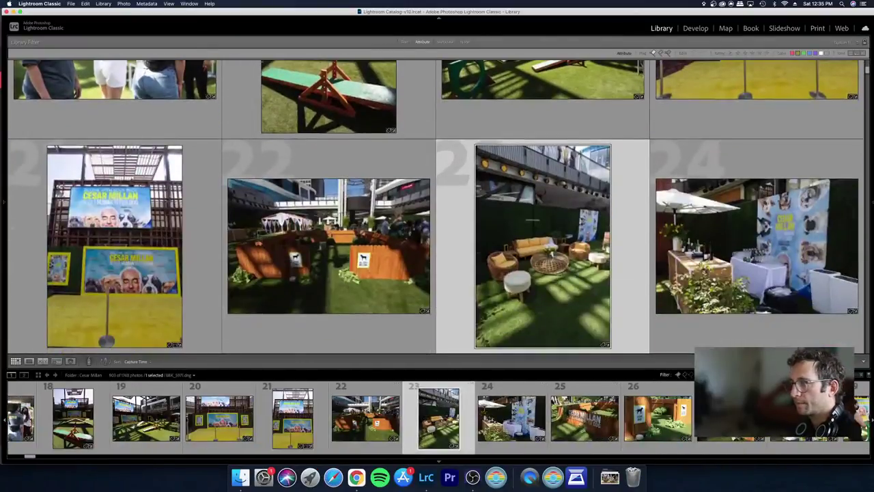
key("Down")
key("Up")
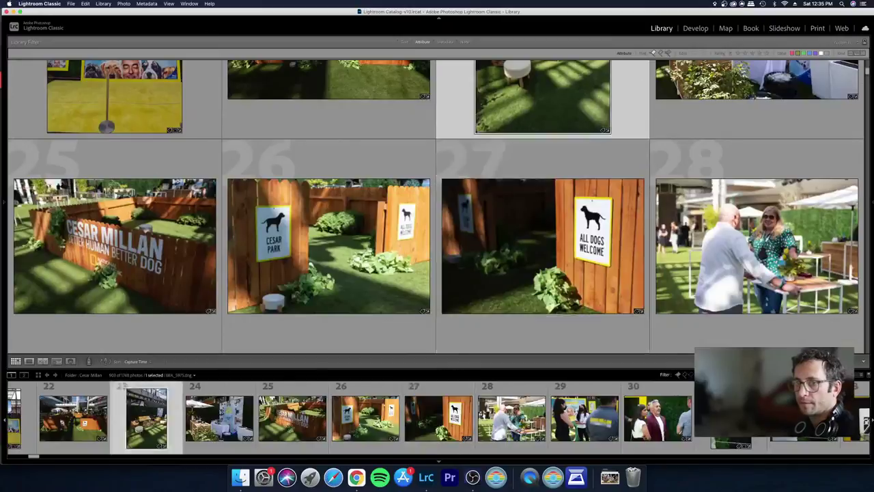
key("Left")
key("Left")
key("d")
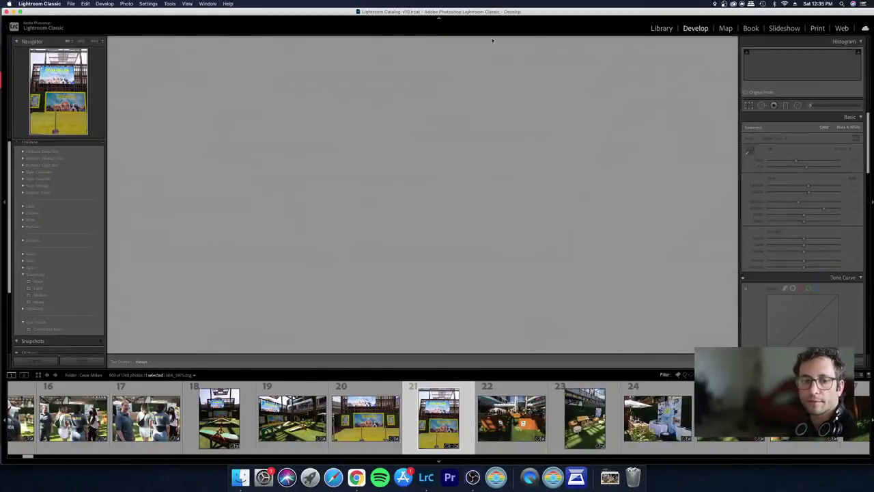
Step: Try a tighter crop on MIK_5973.dng, undo it to keep 3600 × 5401, then advance
key("r")
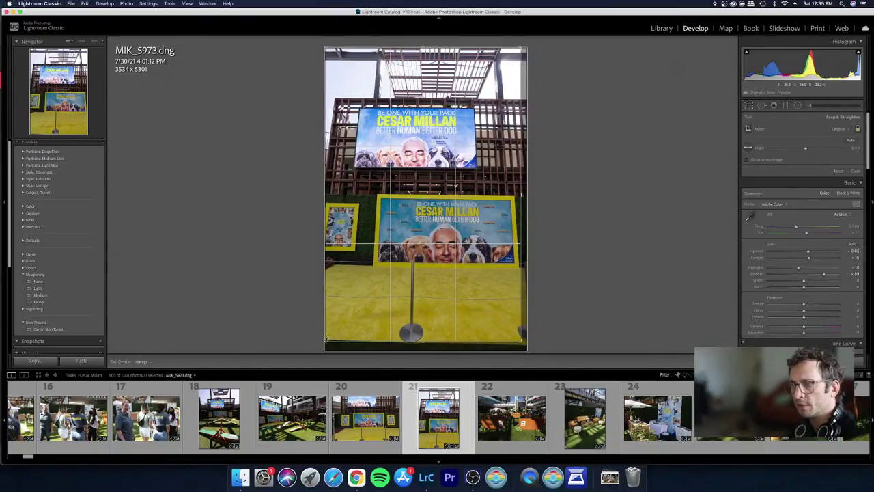
left_click_drag(325, 338, 326, 337)
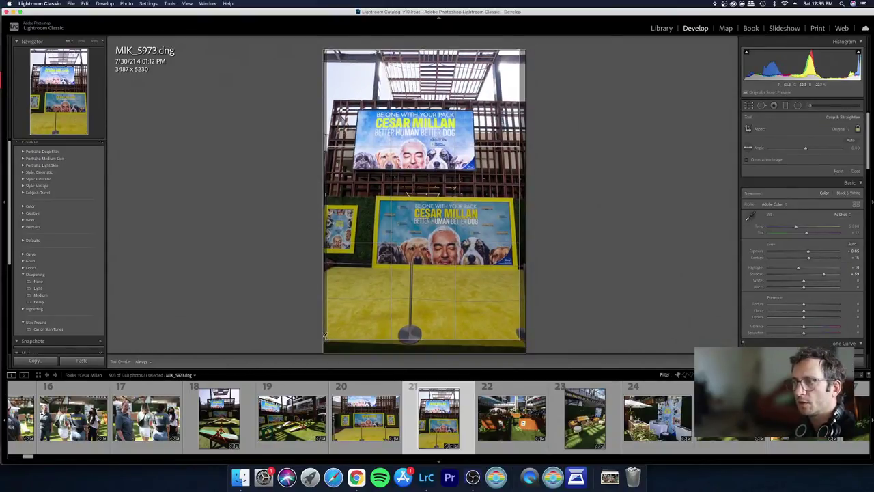
key("Return")
key("r")
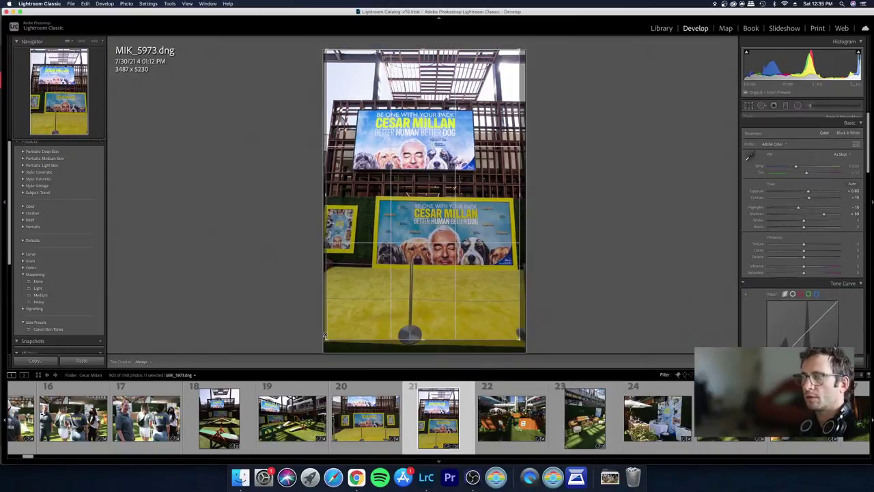
key("super+z")
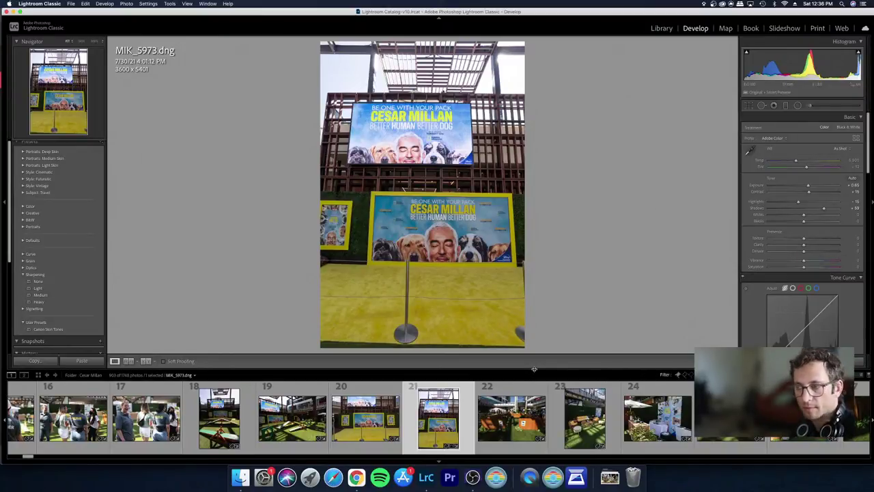
key("Right")
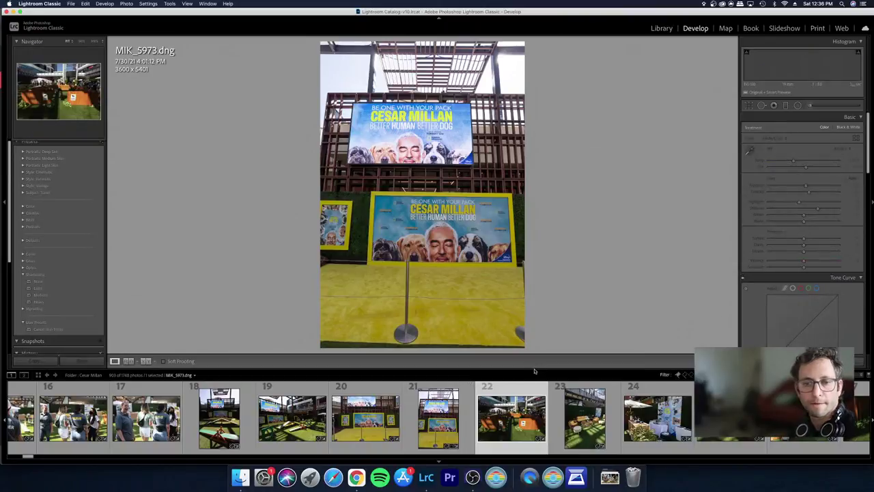
Step: In the grid, select photo 26, the Cesar Park fence shot MIK_5979.dng
key("g")
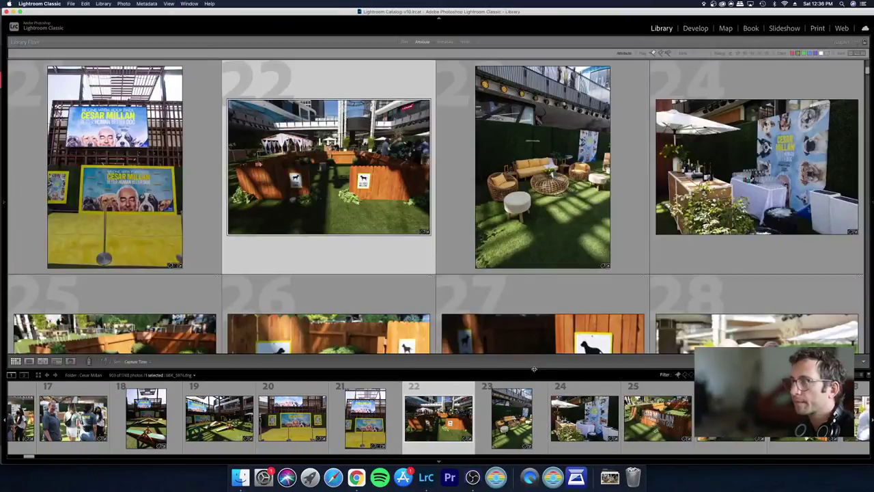
key("Right")
key("Down")
key("Left")
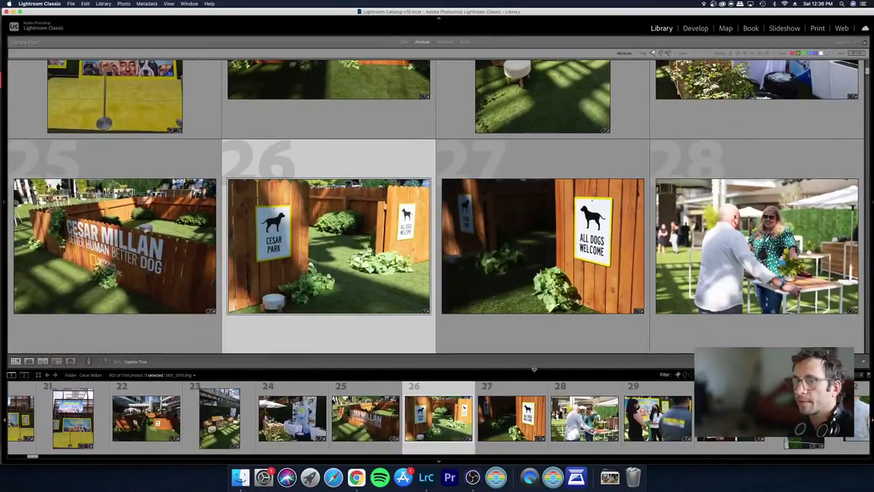
Step: In Develop, lower the photo's exposure and raise its shadows
key("d")
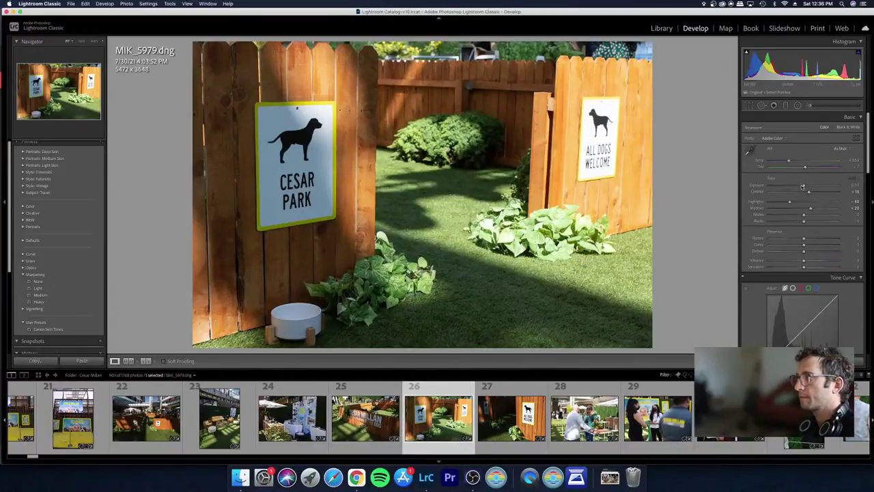
left_click_drag(801, 186, 799, 186)
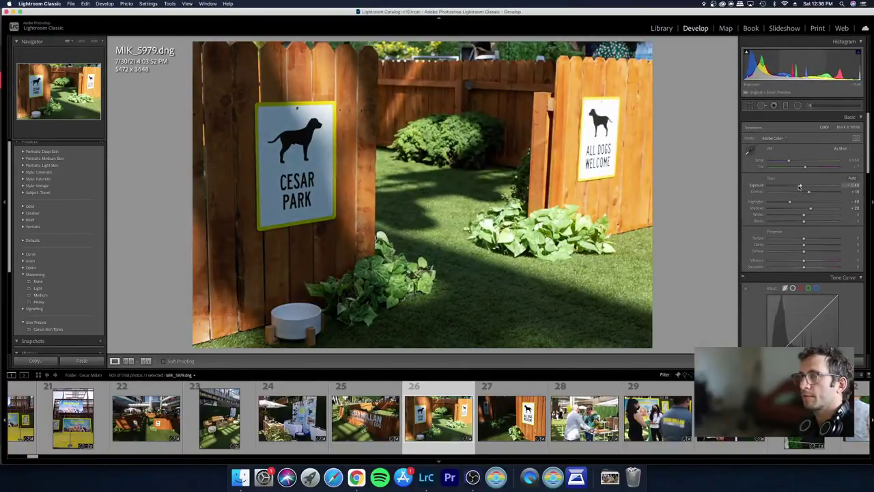
left_click_drag(810, 208, 814, 210)
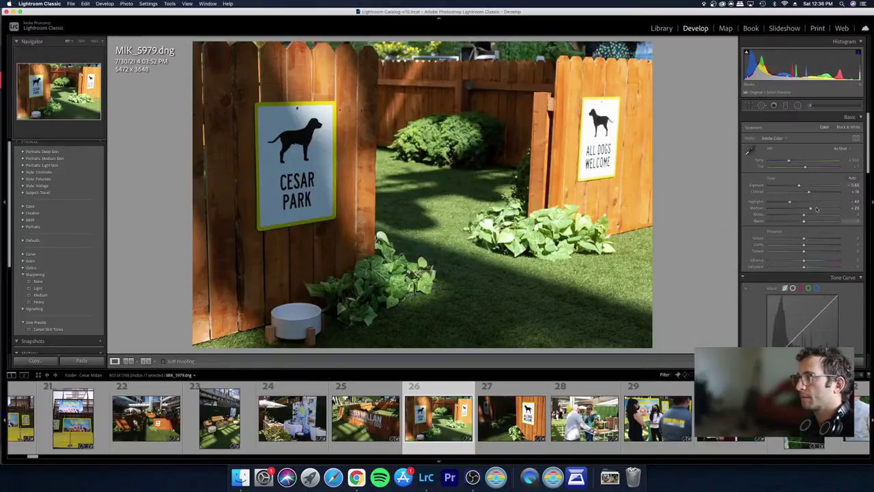
Step: Back in the grid, step through the event photos from 30 to 51
key("g")
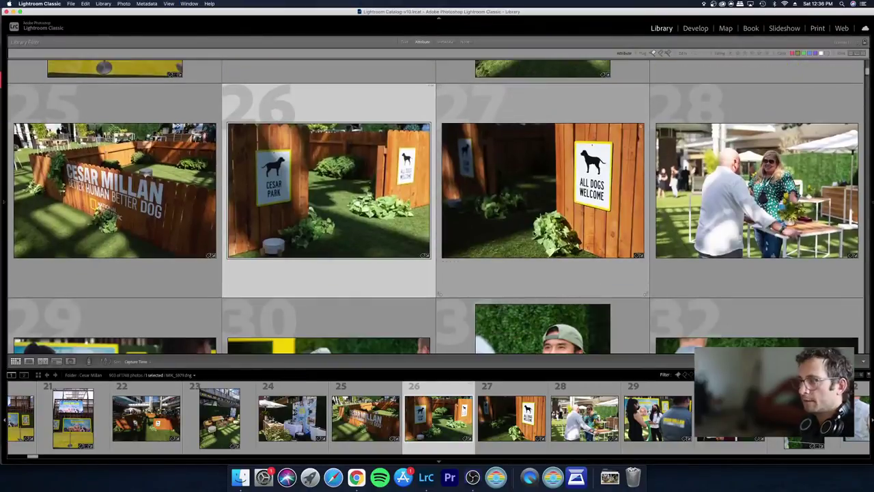
scroll(439, 294, "down", 5)
left_click(502, 212)
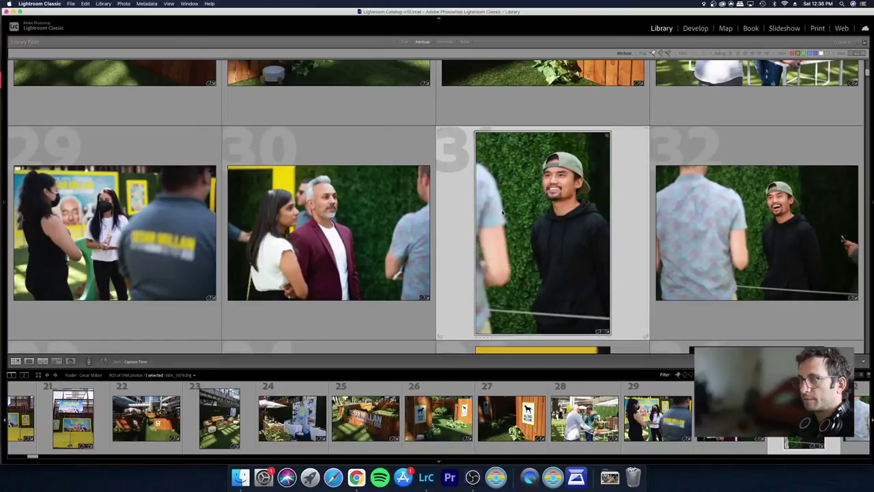
key("Left")
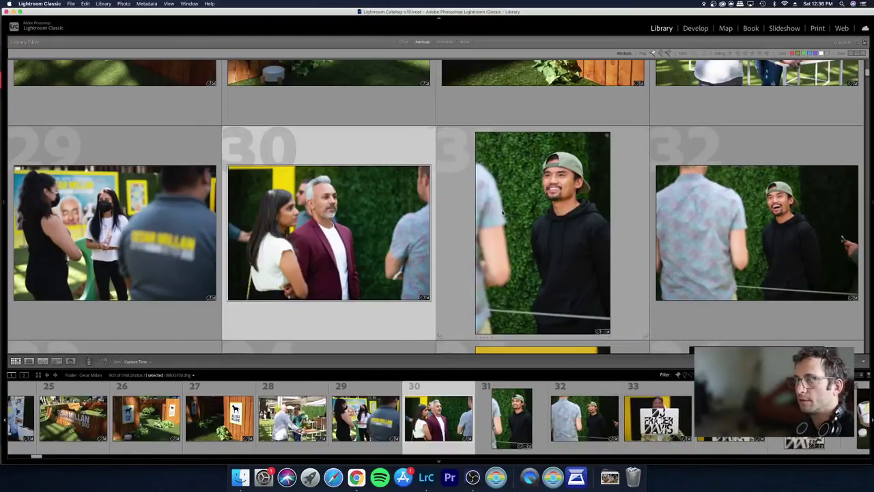
key("Tab")
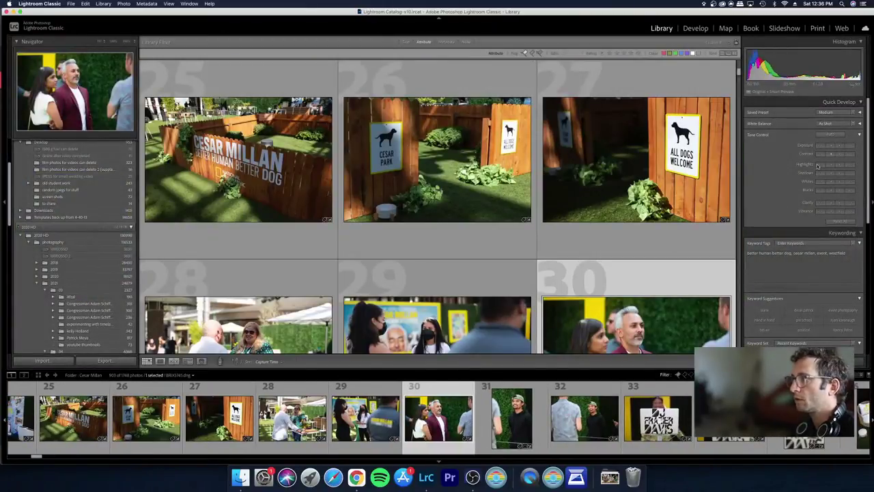
key("Tab")
key("Down")
key("Left")
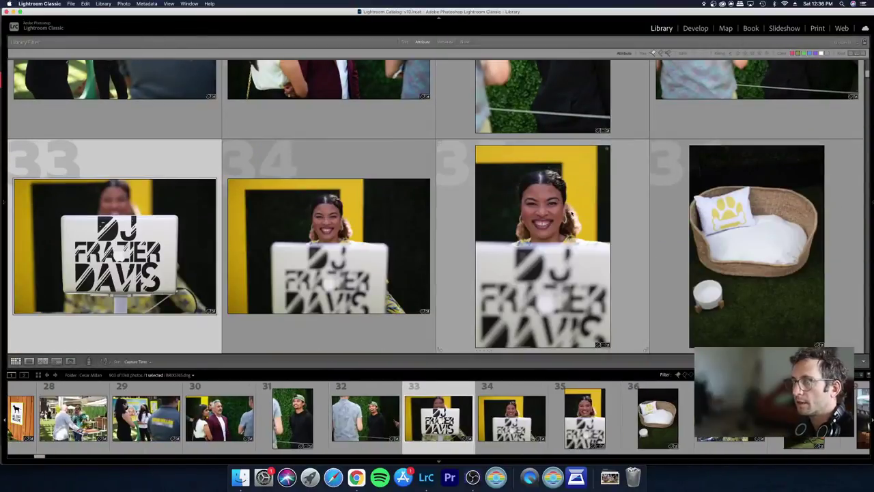
key("Left")
key("Down")
key("Left")
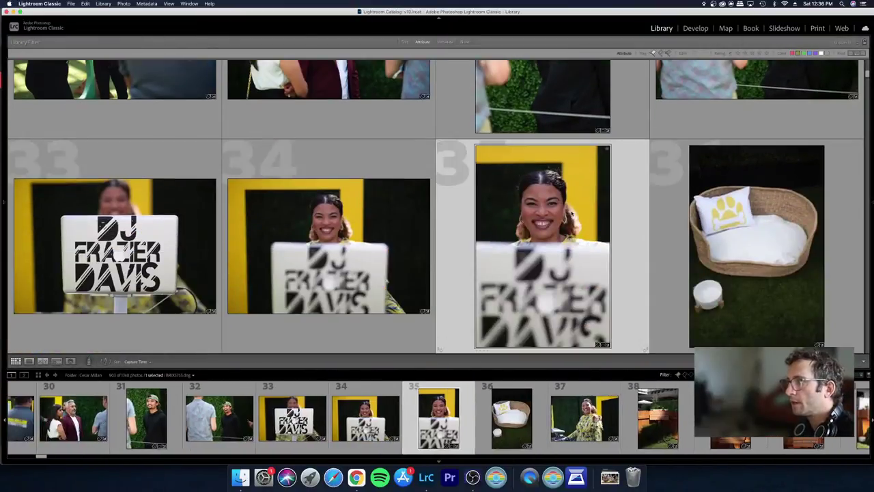
key("Down")
key("Down")
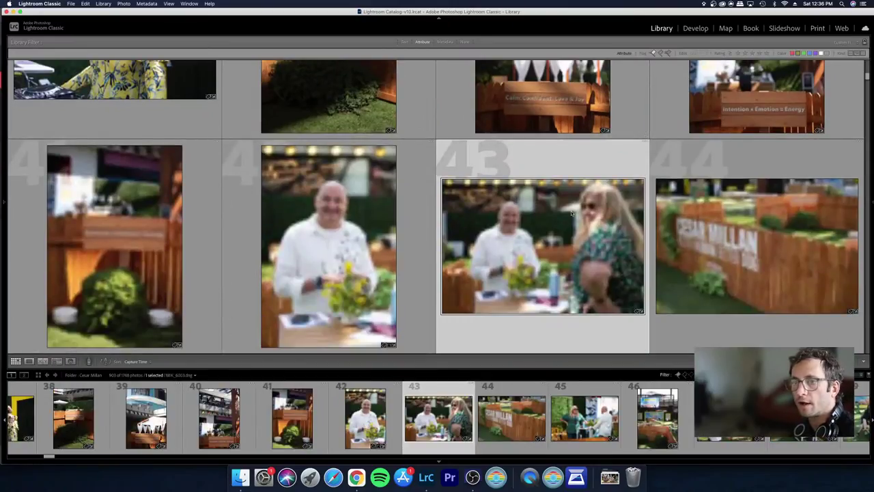
key("Down")
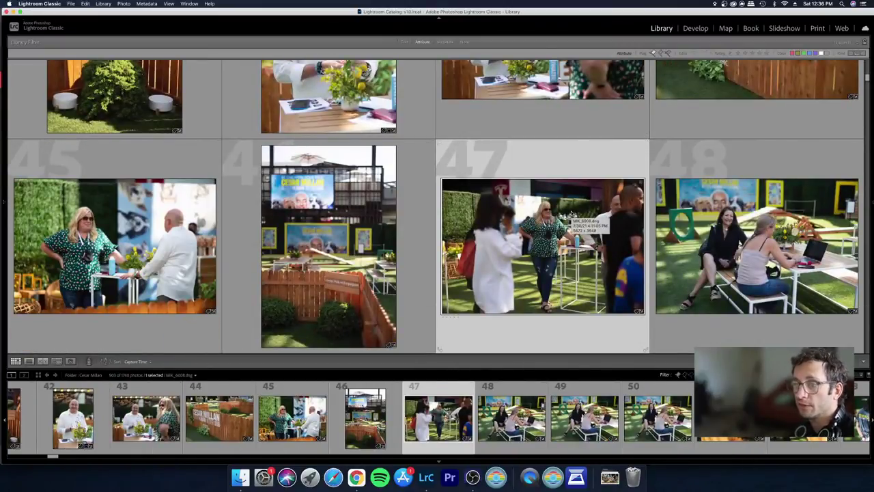
key("Down")
Step: Compare neighbouring photos 48 to 51, ending on photo 52
key("Left")
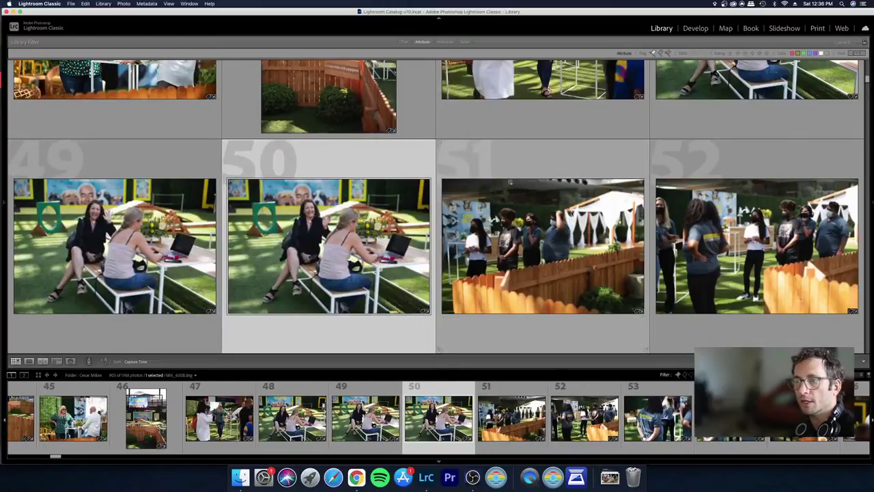
key("Right")
key("Left")
key("Left")
key("Left")
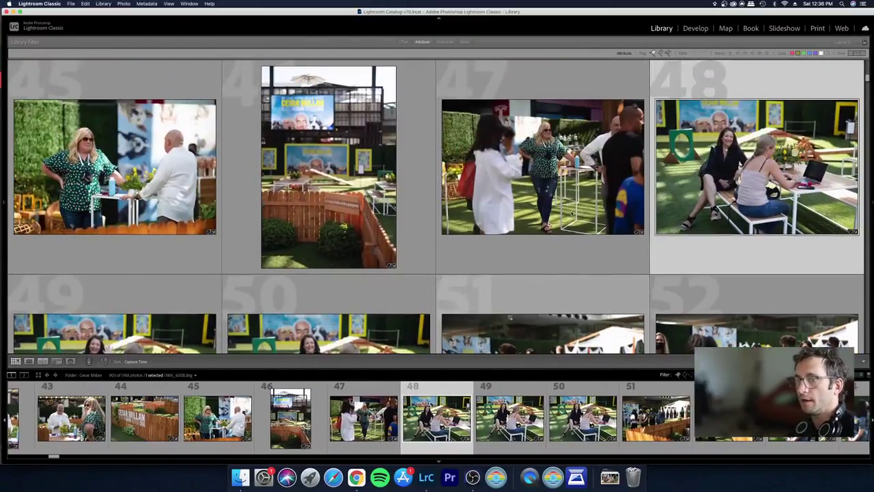
key("Right")
key("Left")
key("Right")
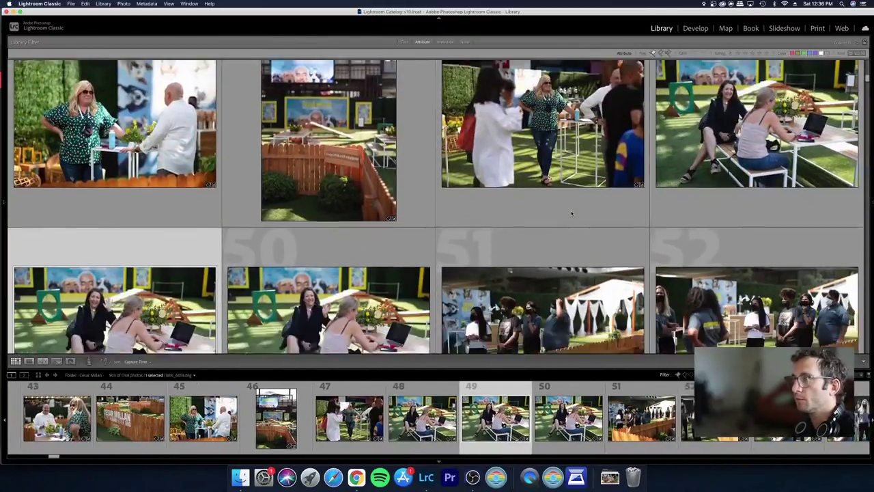
key("Left")
key("Right")
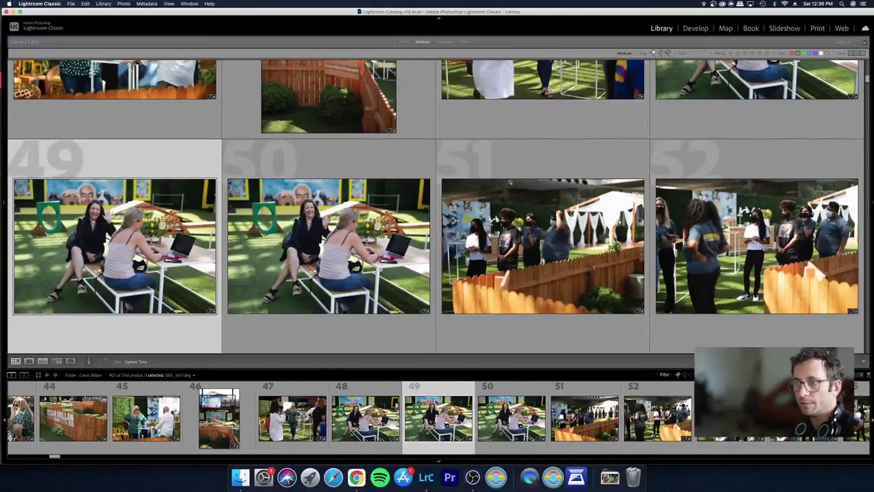
key("Right")
key("Right")
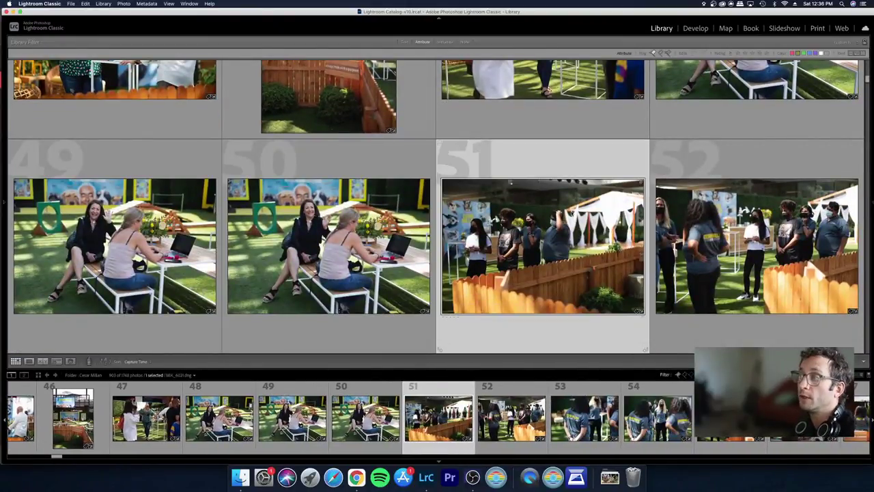
key("Right")
key("Left")
Step: Step down the rows from photo 55 to the yellow mat shots near photo 90
key("Down")
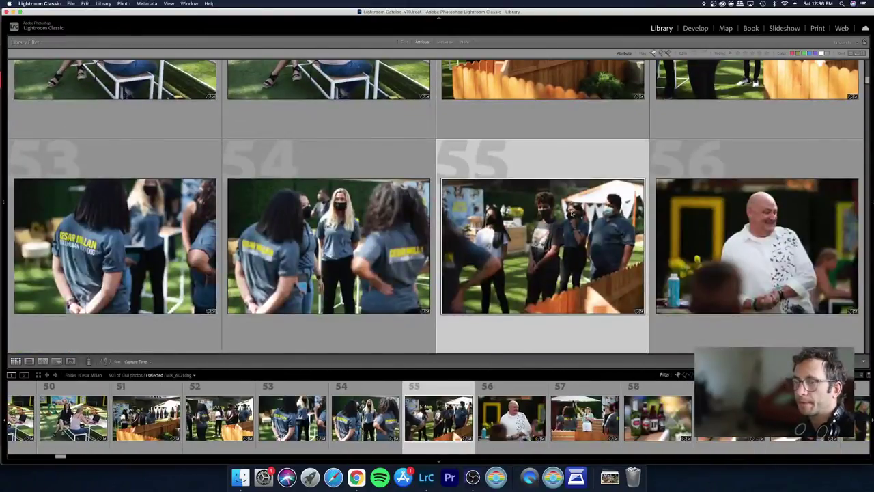
key("Left")
key("Down")
key("Right")
key("Left")
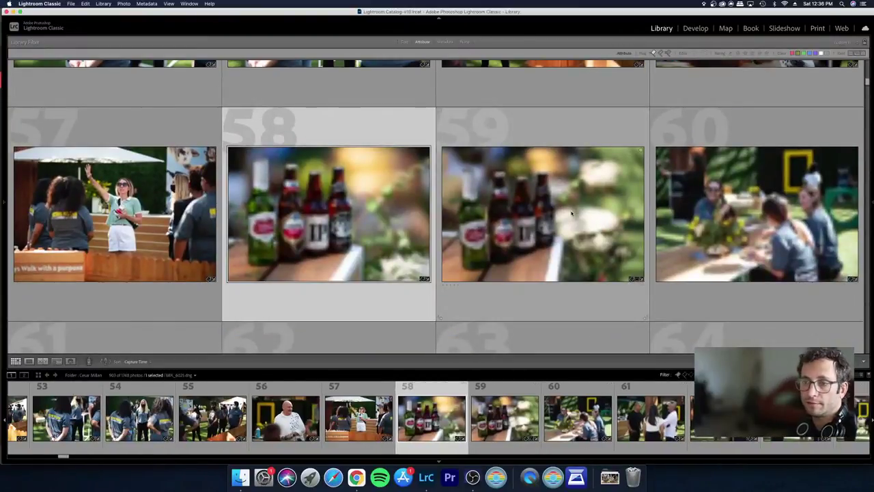
key("Down")
key("Right")
key("Left")
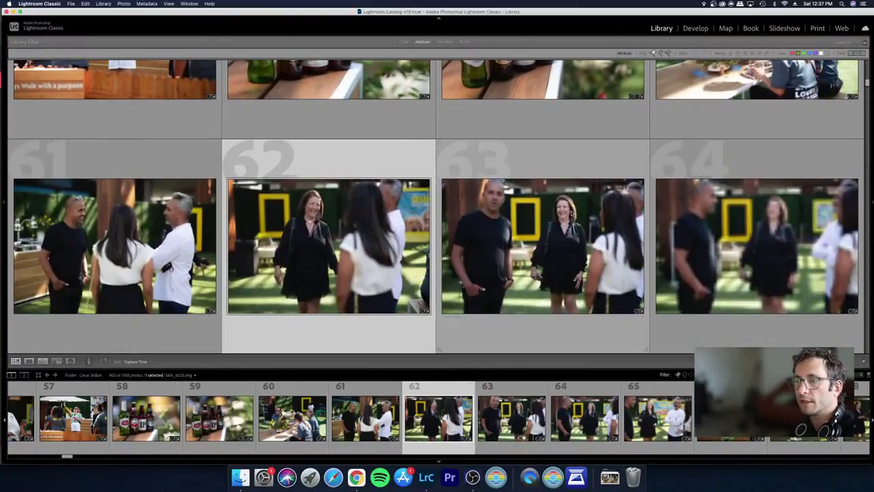
key("Right")
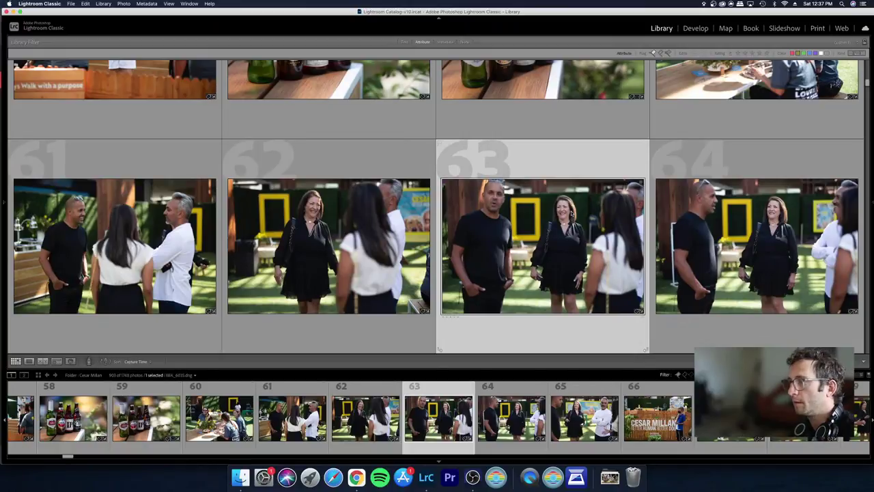
key("Left")
key("Down")
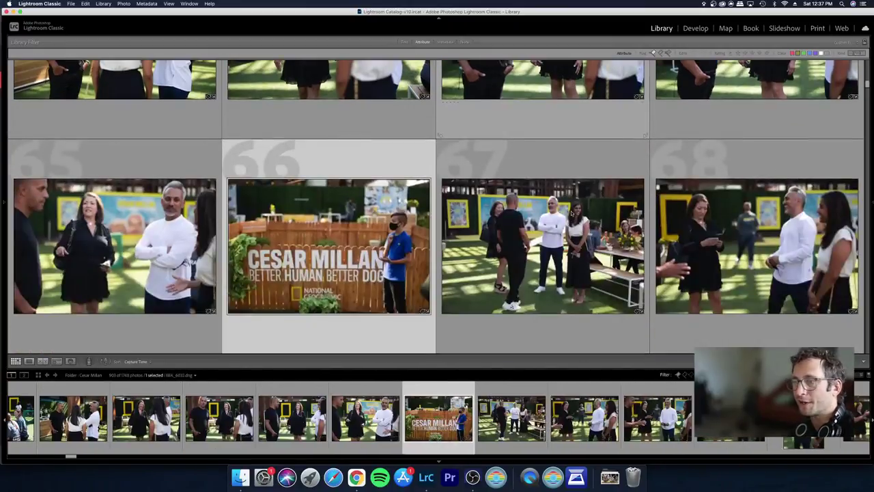
key("Left")
key("Right")
key("Right")
key("Down")
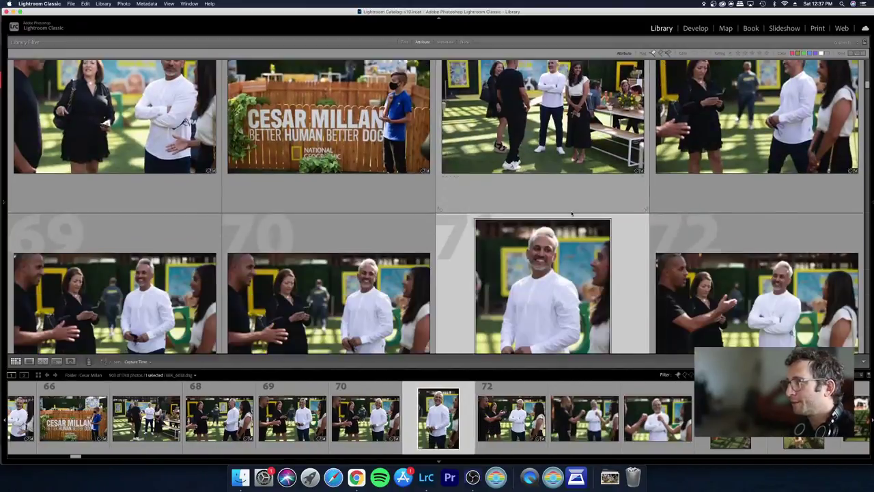
key("Down")
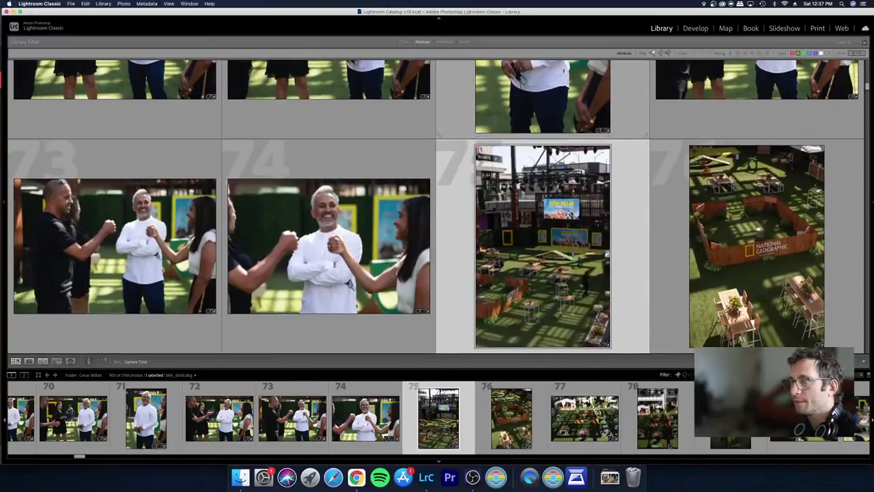
key("Down")
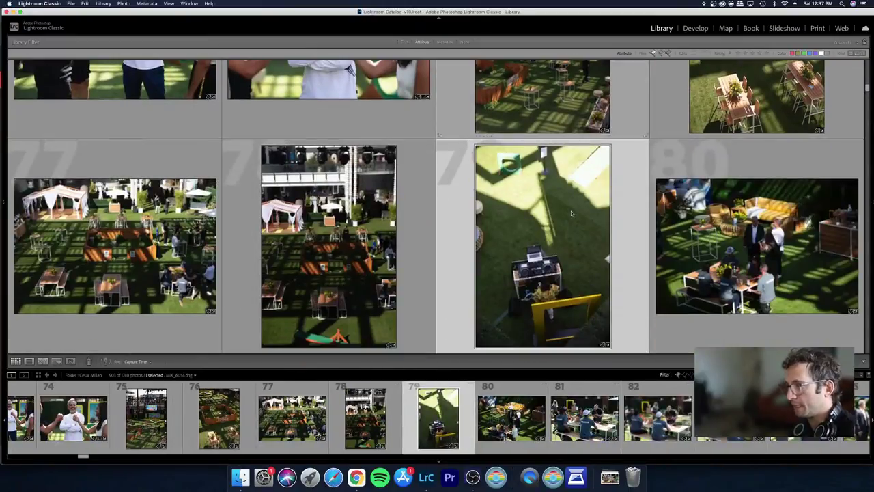
key("Down")
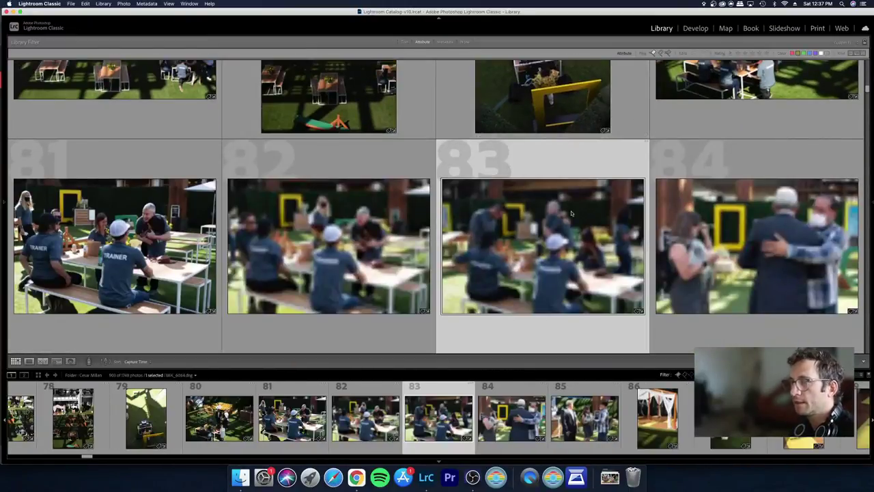
key("Down")
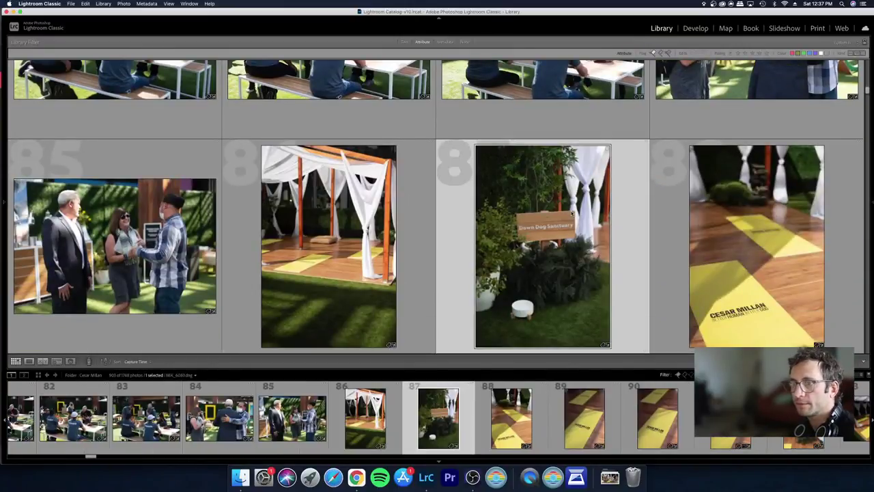
key("Down")
key("Left")
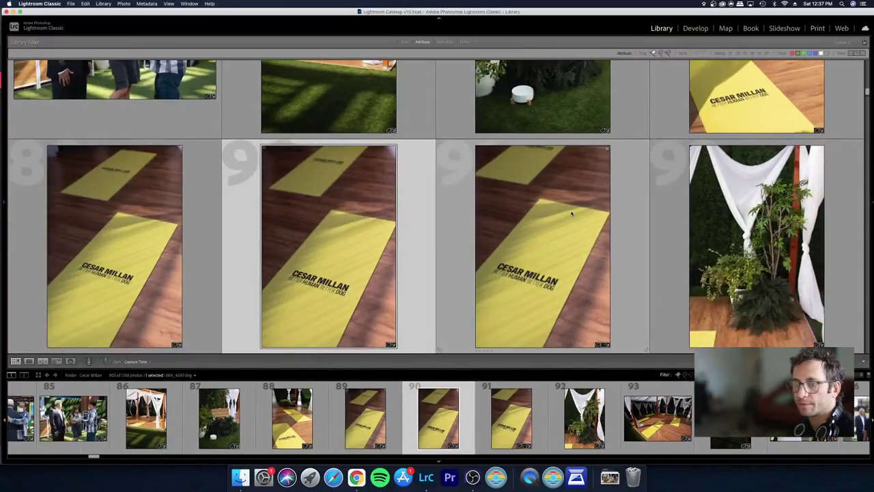
Step: View the yellow mat photos full size and settle on MIK_6085.dng
key("e")
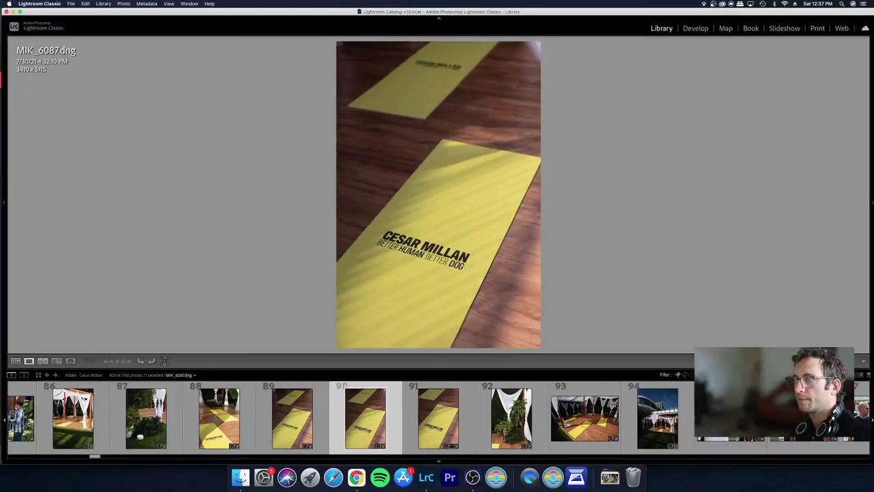
key("Left")
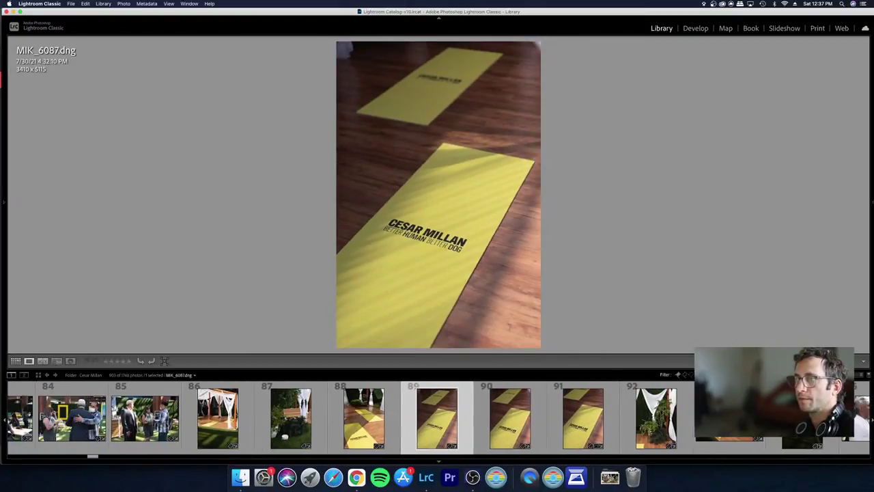
key("Right")
key("Left")
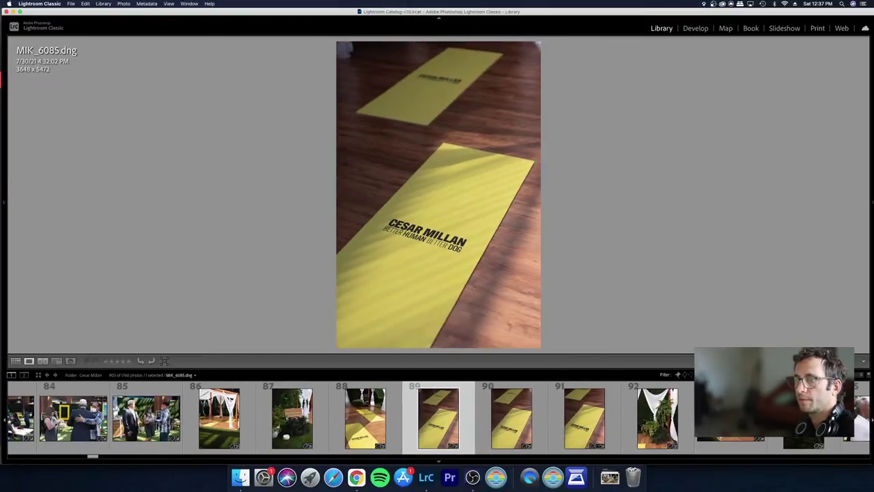
key("Right")
key("Left")
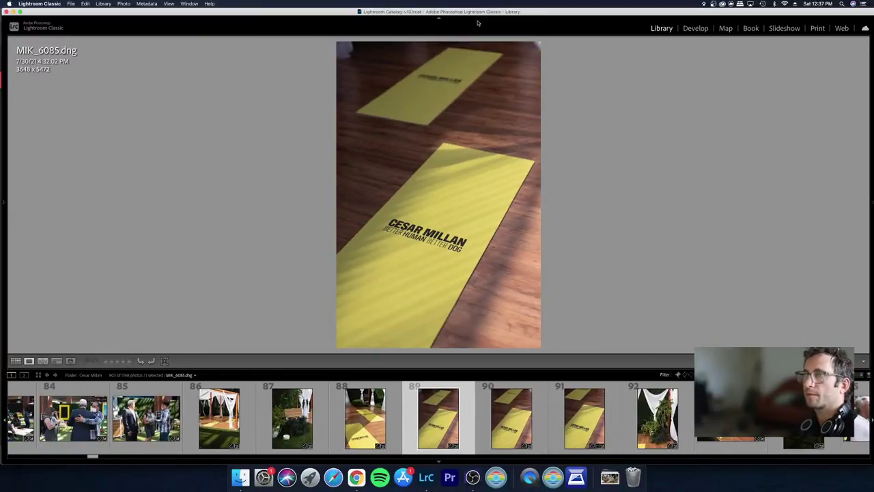
Step: In Develop, heal blemishes at the top-right and top-left corners with Spot Removal
key("d")
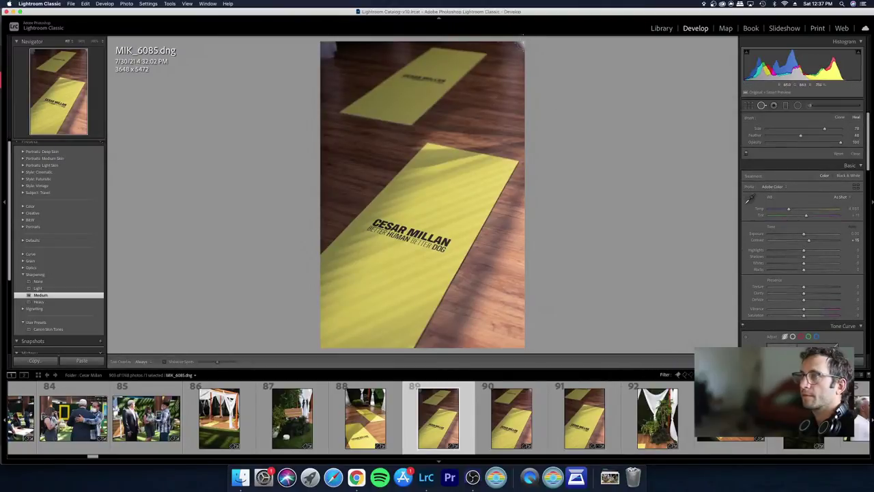
left_click(521, 45)
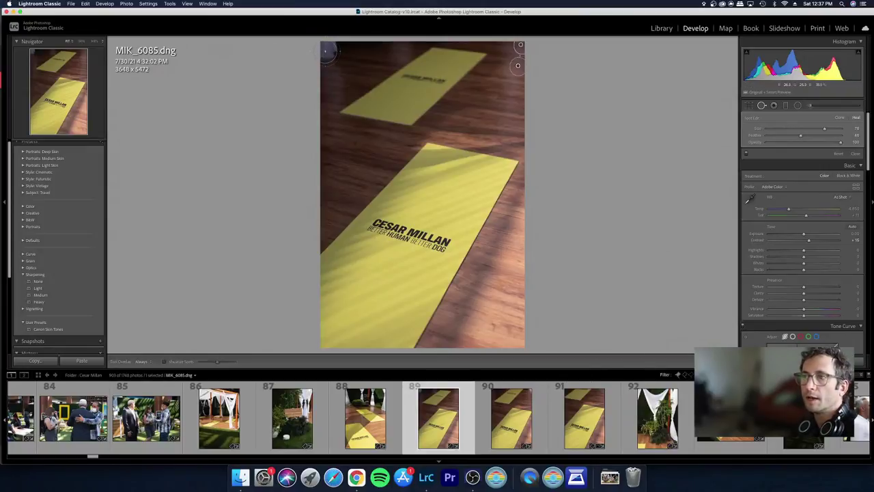
left_click(325, 49)
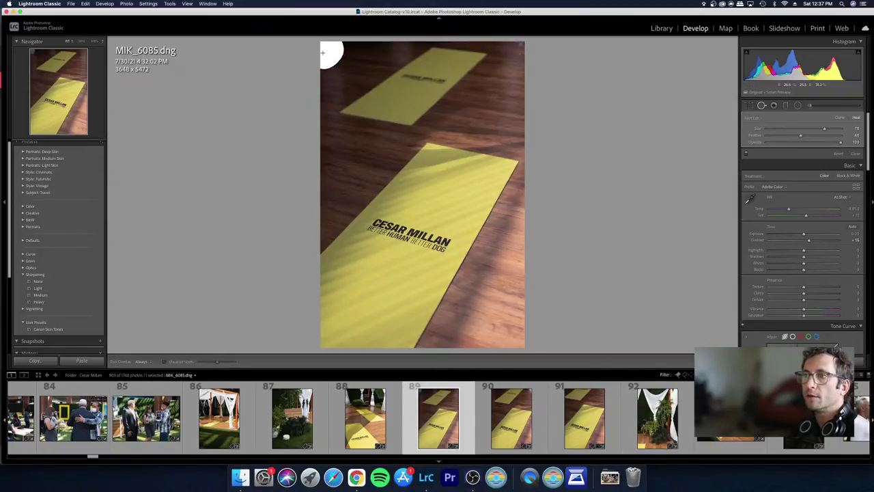
Step: Close Spot Removal and browse the grid around photos 90 to 95
key("q")
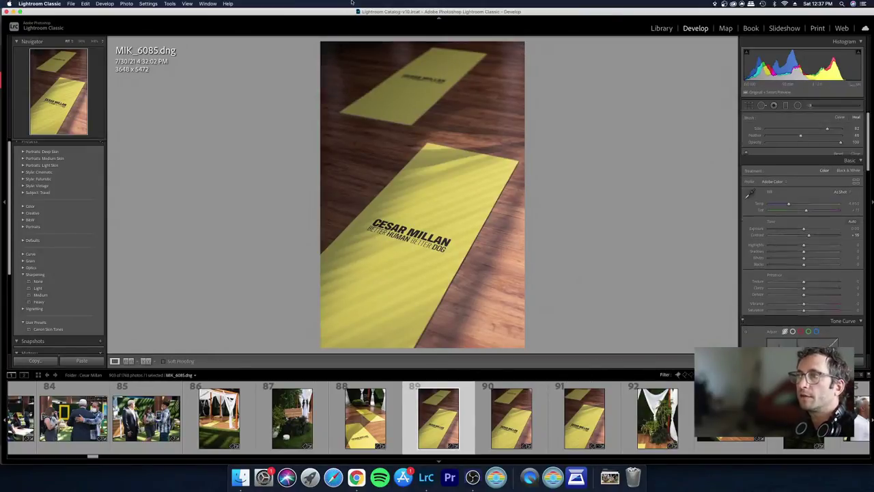
key("g")
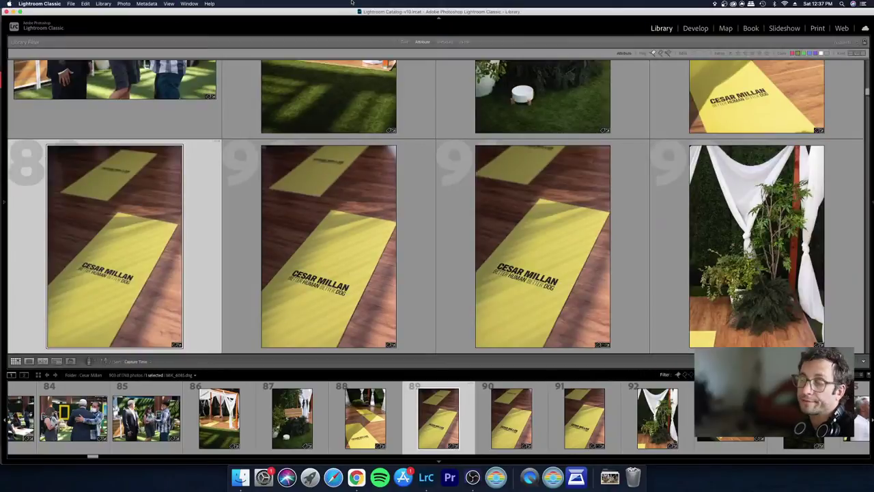
key("Right")
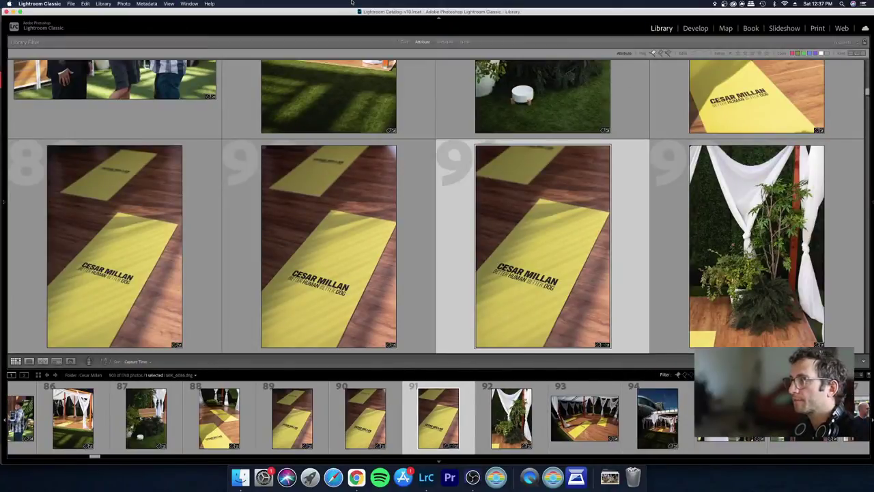
key("Left")
key("Right")
key("Left")
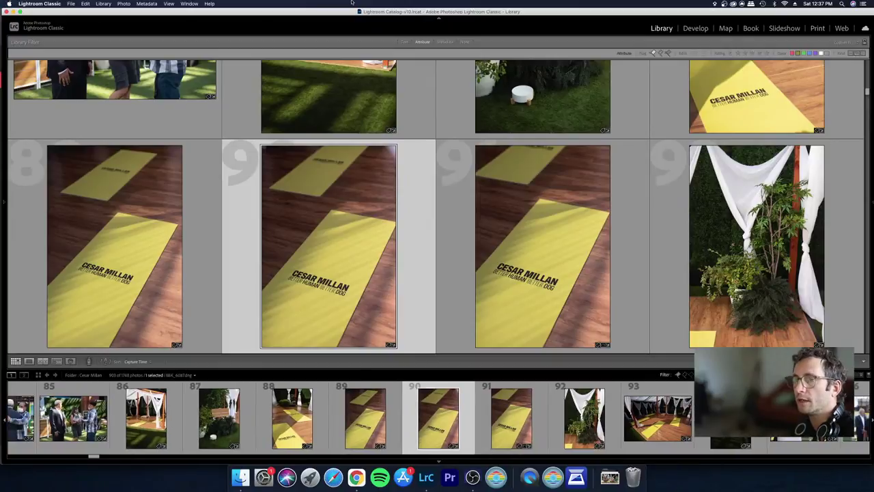
key("Down")
key("Up")
key("Down")
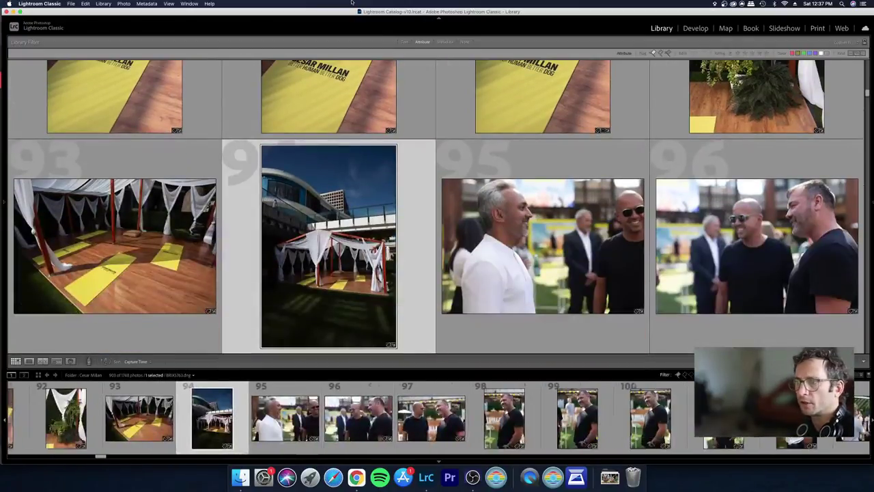
key("Right")
key("Left")
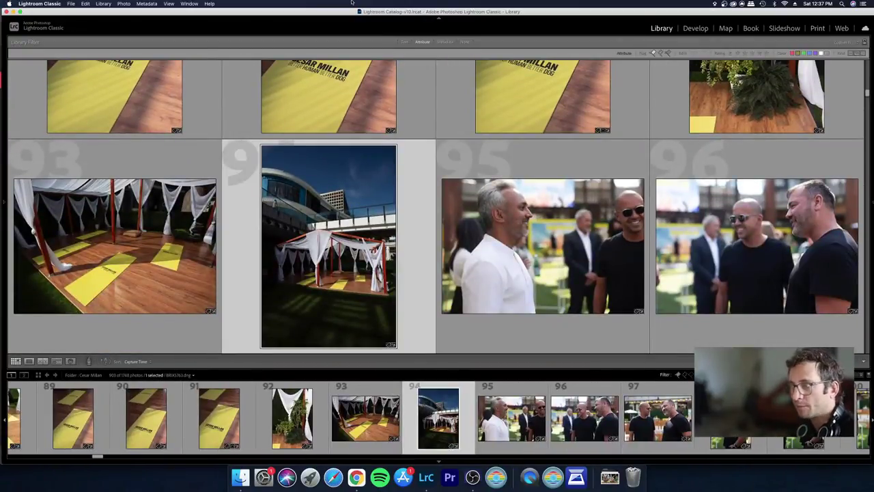
key("Right")
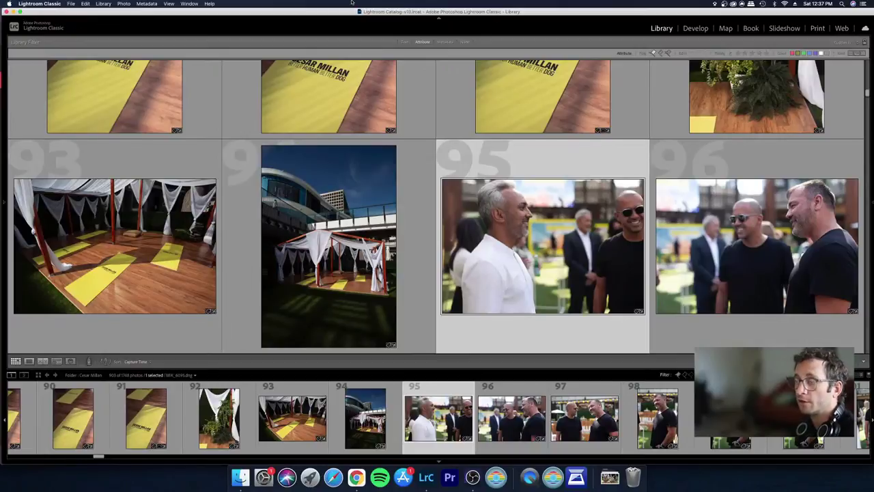
Step: Shift-select the people shots starting at photo 95 and open them in Develop
key("Down")
key("Left")
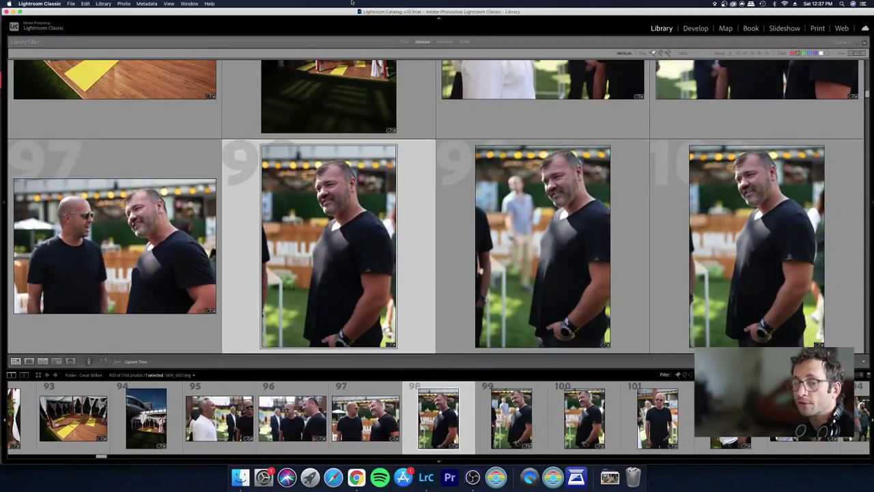
key("Up")
key("Right")
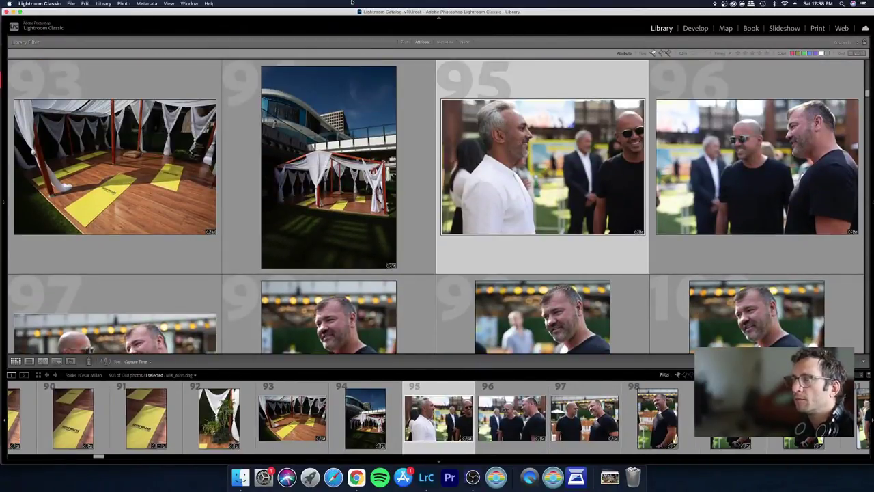
key("shift+Right")
key("shift+Right")
key("shift+Right")
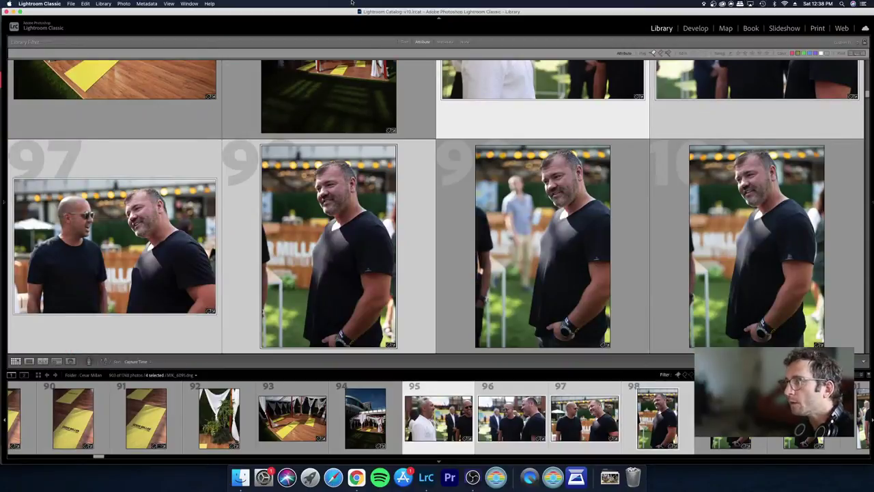
key("shift+Right")
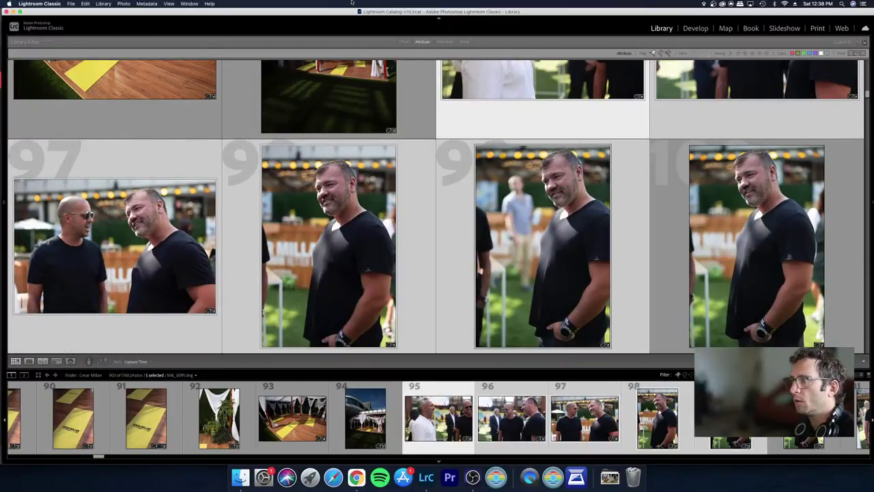
key("shift+Right")
key("shift+Right")
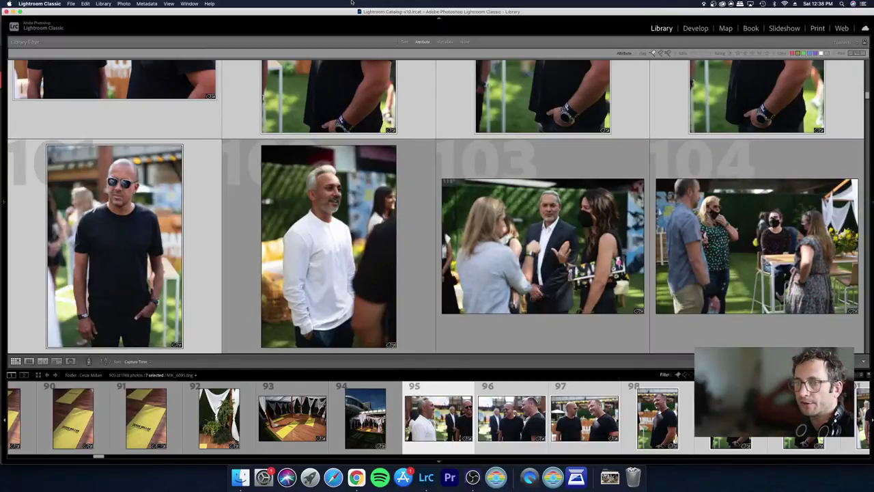
key("d")
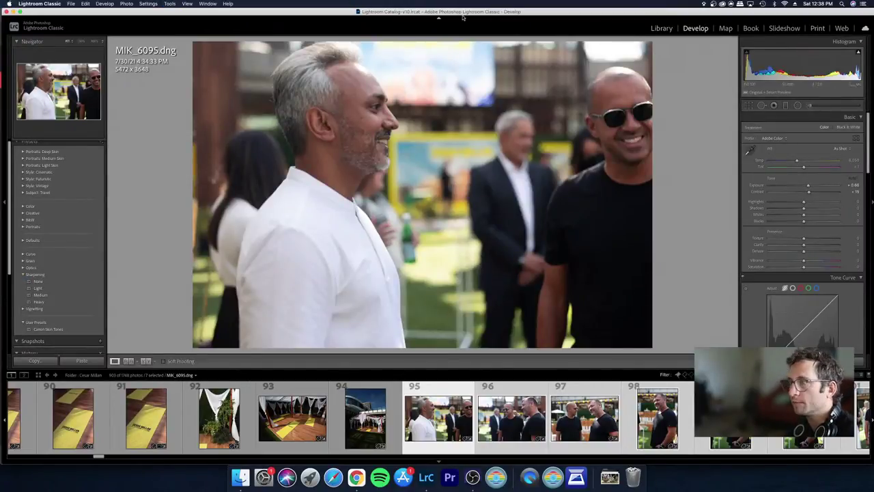
Step: Set the selection's exposure to +0.50, then open photo 96 alone in Develop
left_click(809, 185)
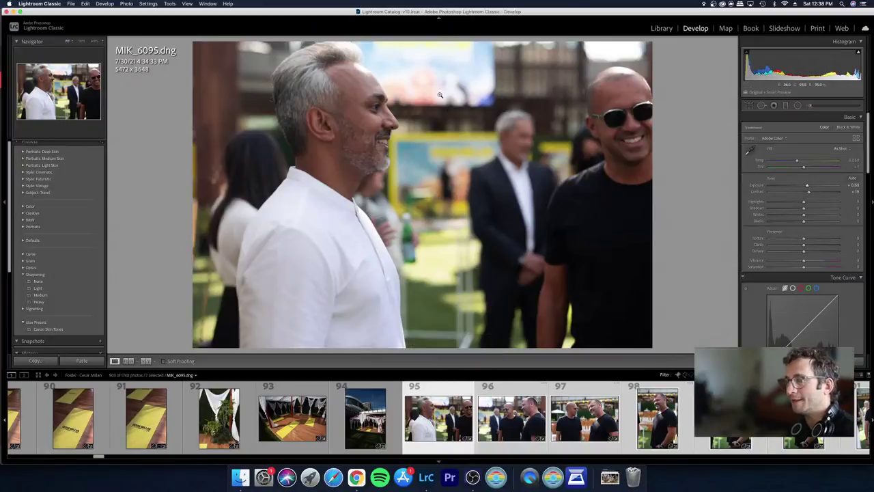
key("g")
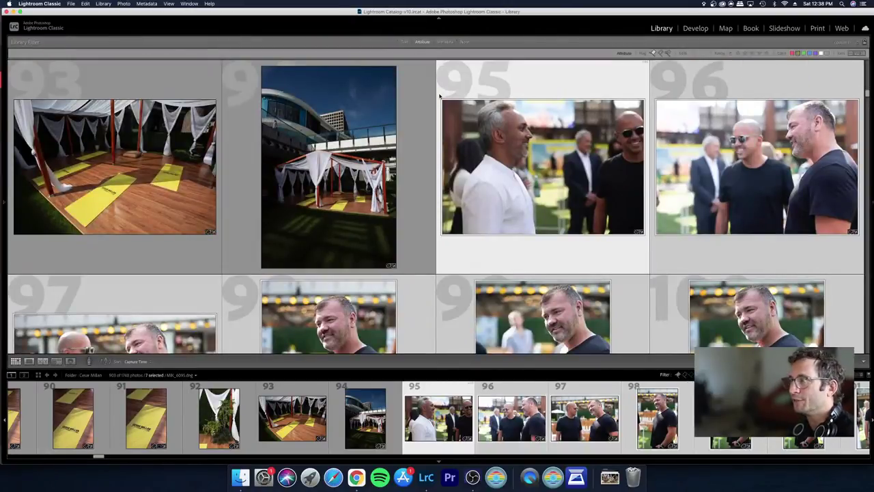
key("super+d")
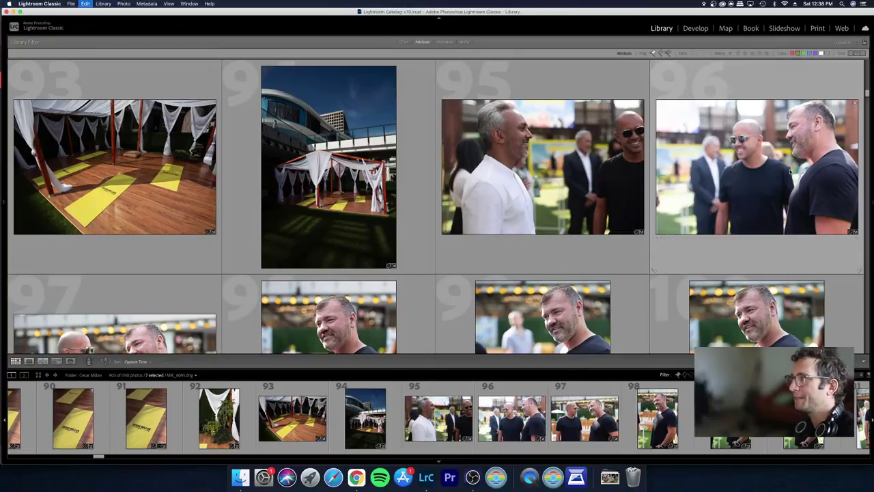
left_click(789, 172)
scroll(581, 277, "down", 3)
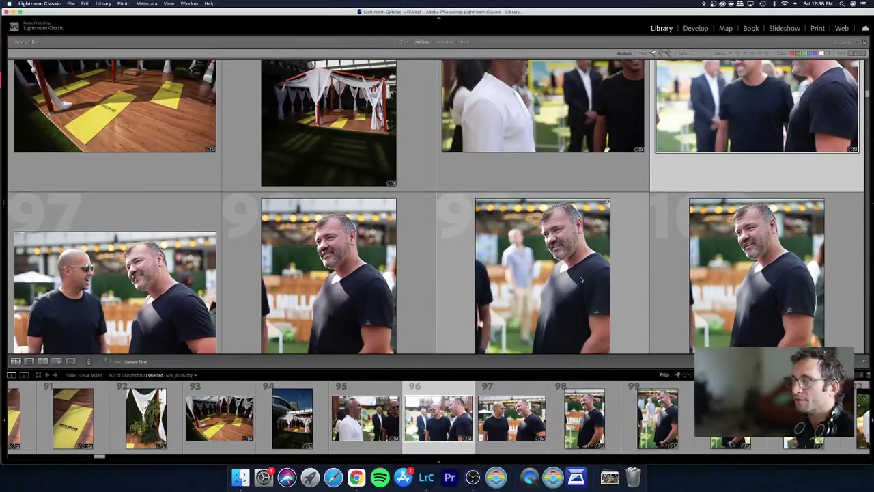
scroll(579, 277, "up", 3)
key("d")
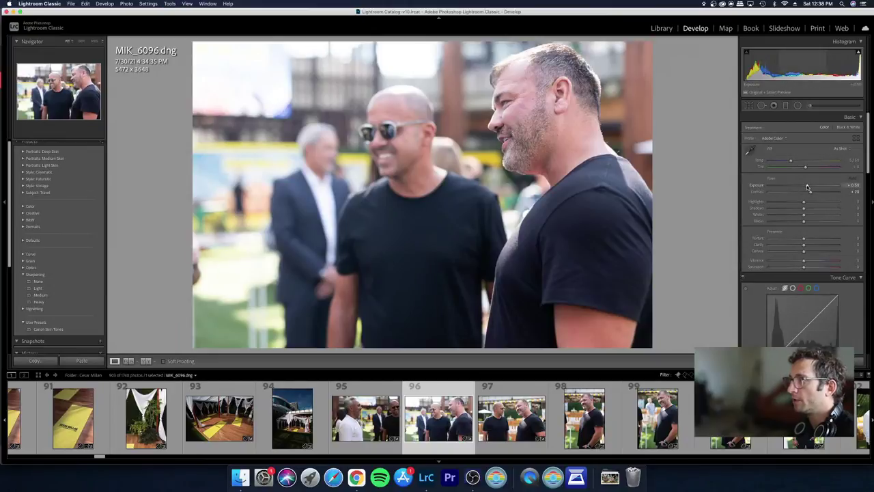
Step: Reset photo 96's exposure to 0.00 and warm its white balance to 5,341
double_click(805, 187)
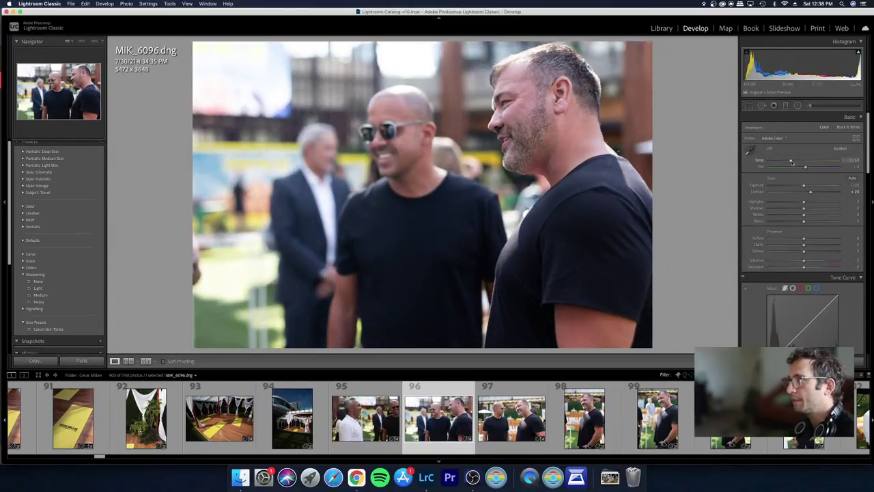
left_click_drag(790, 160, 792, 161)
key("g")
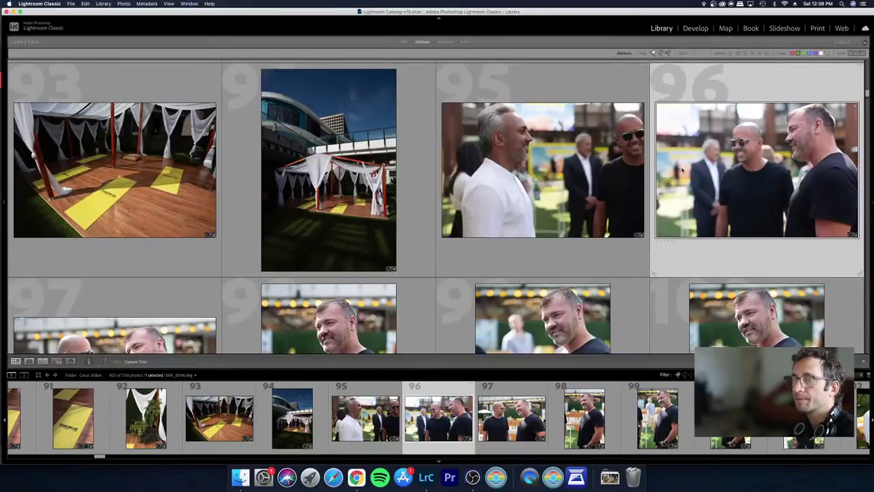
Step: Reject photo 99 so it leaves the grid
scroll(529, 244, "down", 4)
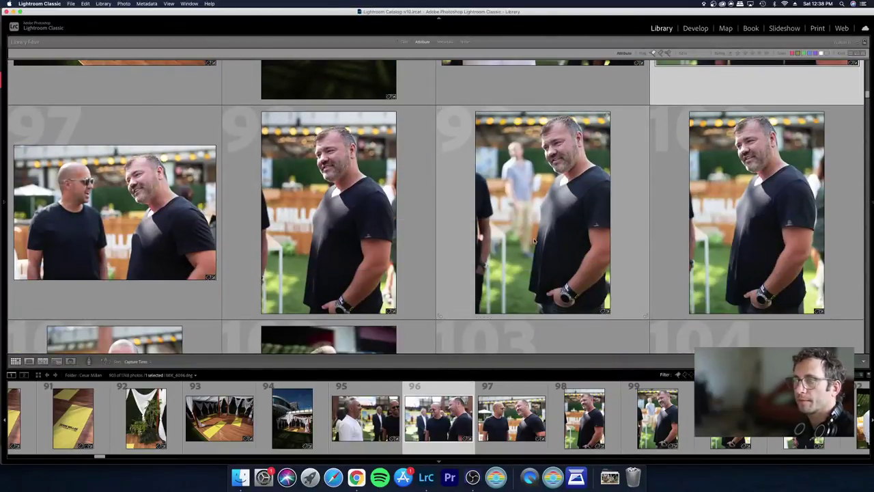
left_click(536, 239)
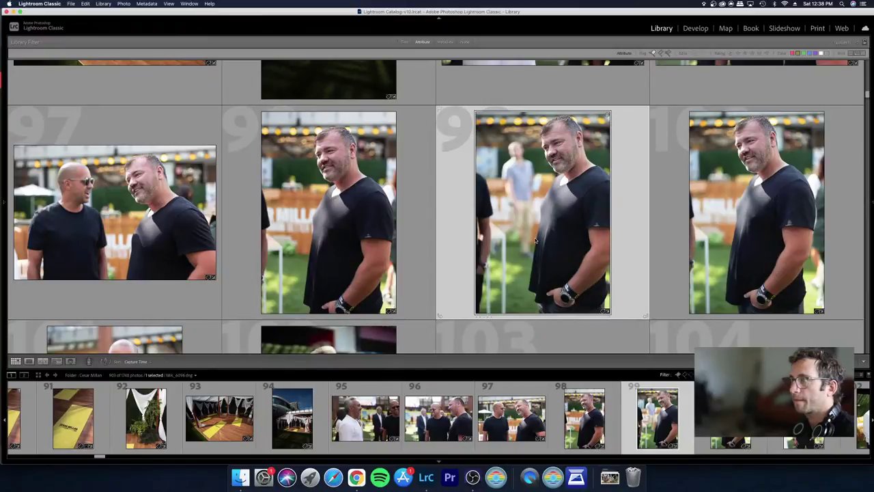
key("x")
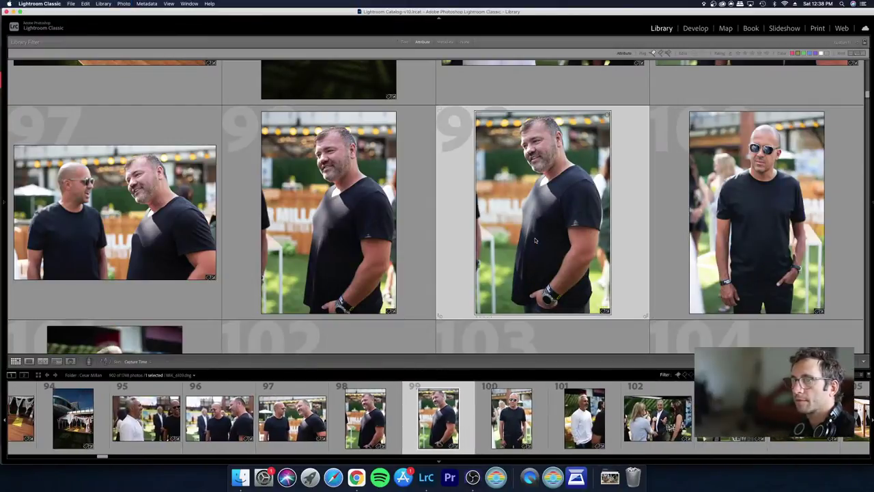
Step: Select photos 97 to 101 together and open them in Develop
key("Left")
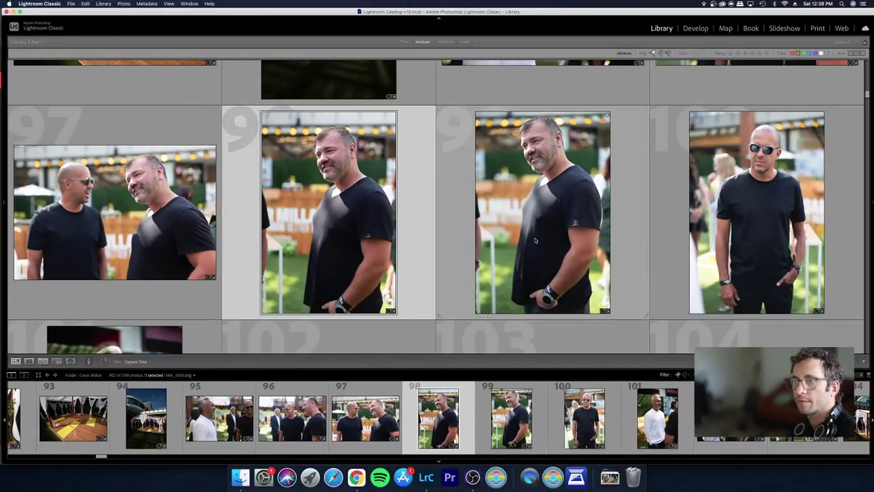
key("Left")
key("Left")
scroll(536, 239, "down", 3)
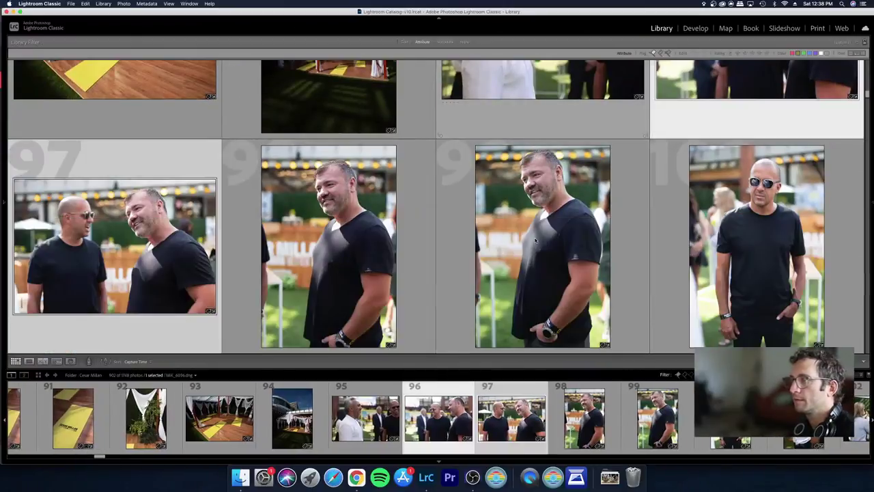
key("shift+Right")
key("shift+Right")
key("shift+Right")
key("shift+Right")
left_click(536, 241)
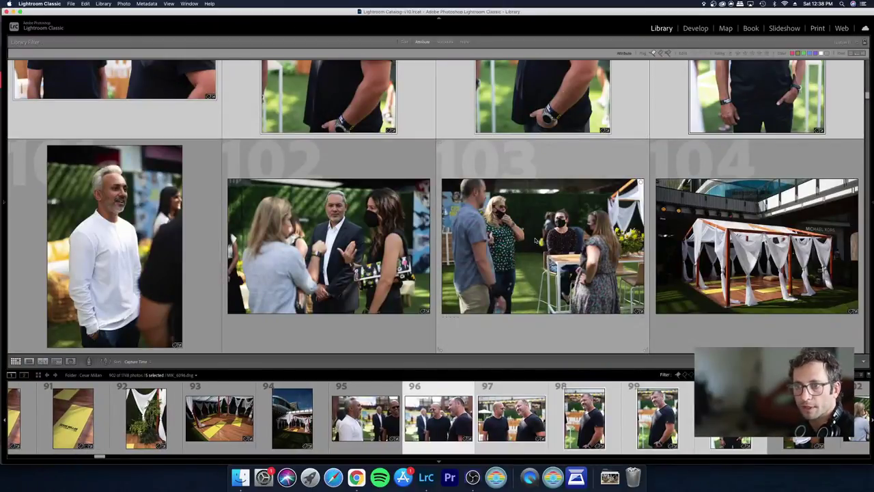
key("d")
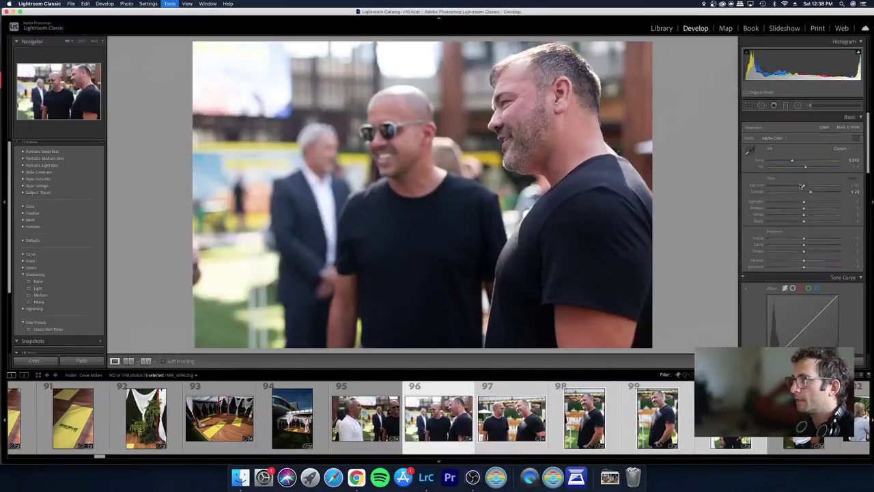
Step: Lower exposure to about -0.20 and pull shadows down slightly on the five photos
left_click_drag(805, 186, 804, 186)
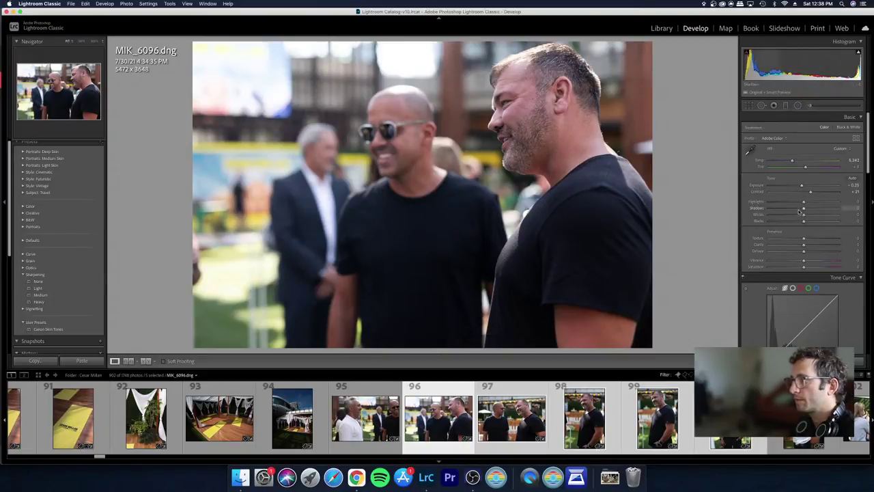
left_click_drag(803, 208, 795, 211)
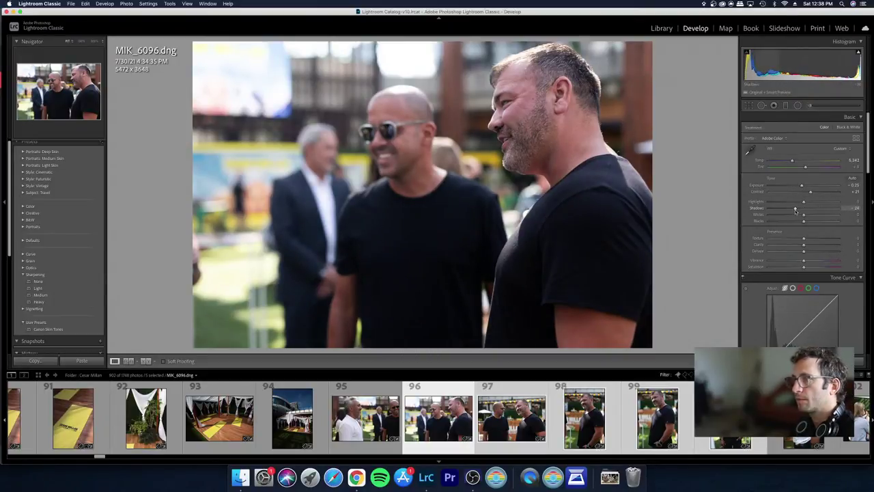
key("g")
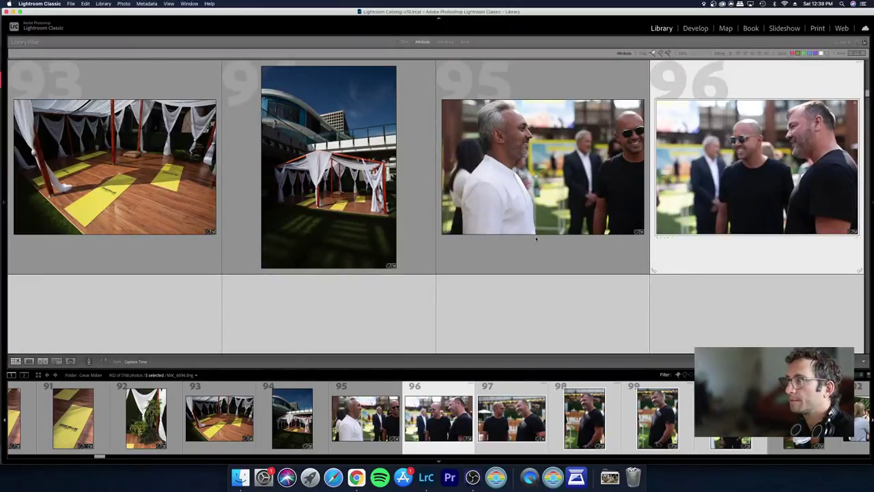
Step: Review photos 94 through 104 full size in Loupe view
left_click(379, 197)
key("Down")
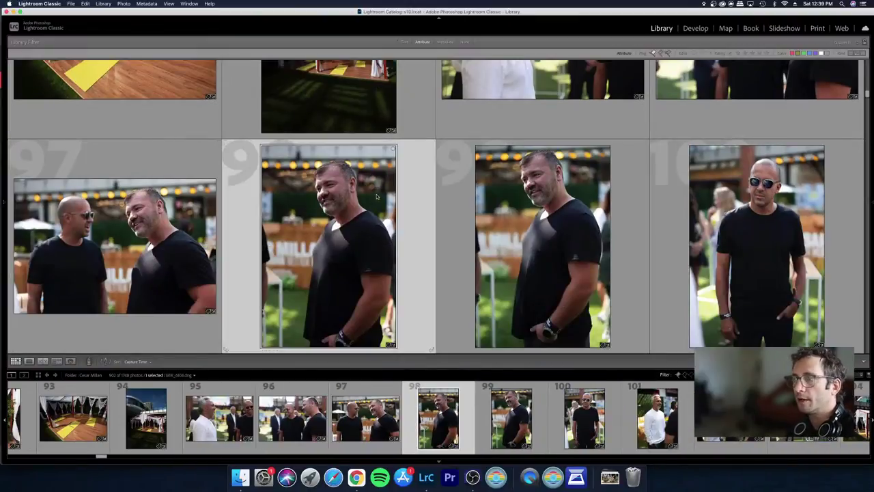
key("e")
key("Left")
key("Left")
key("Left")
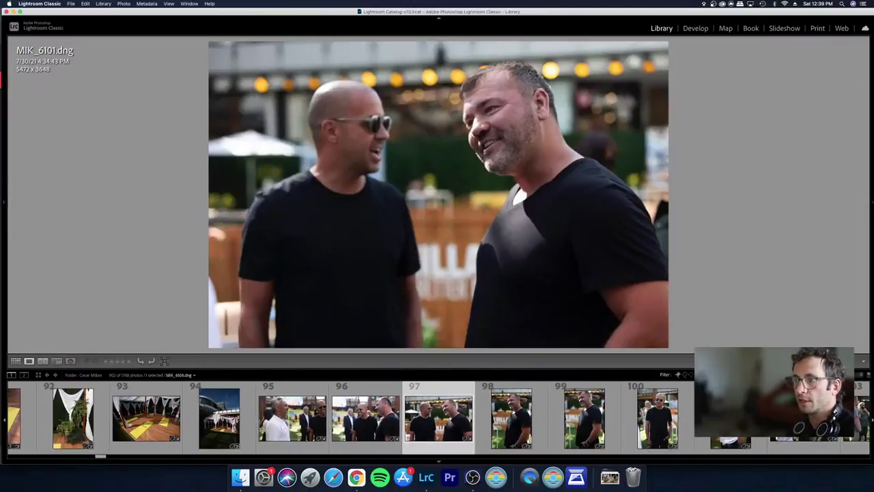
key("Left")
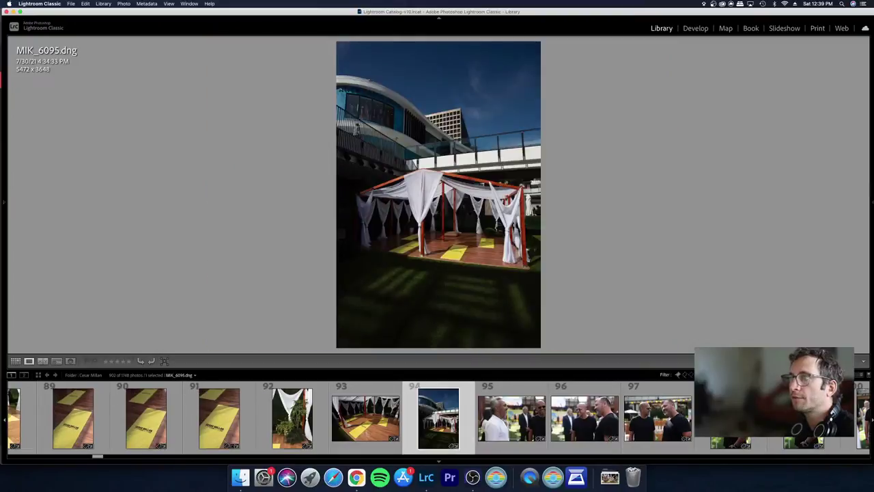
key("Right")
key("Right")
key("Right")
key("Right")
key("Right")
key("Right")
key("Right")
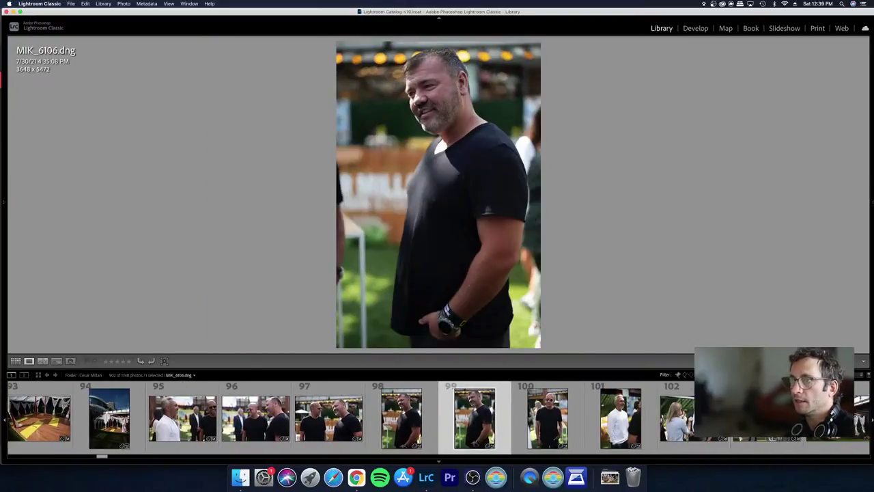
key("Right")
key("Right")
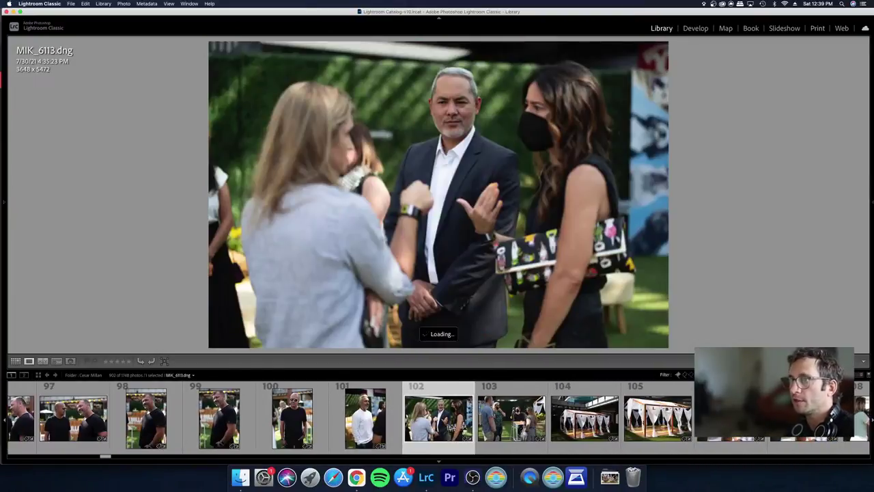
key("Right")
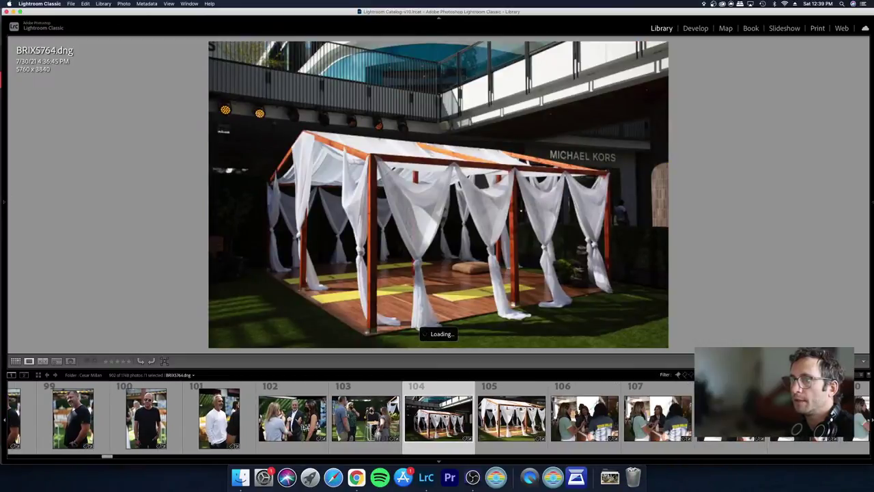
key("Right")
key("Right")
Step: Select the counter photos 106 and 107 together and open them in Develop
key("g")
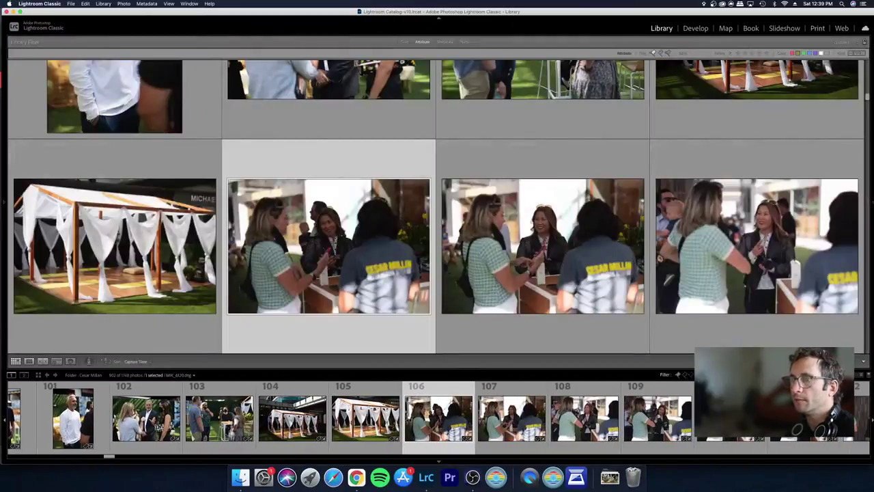
left_click(503, 237, "shift")
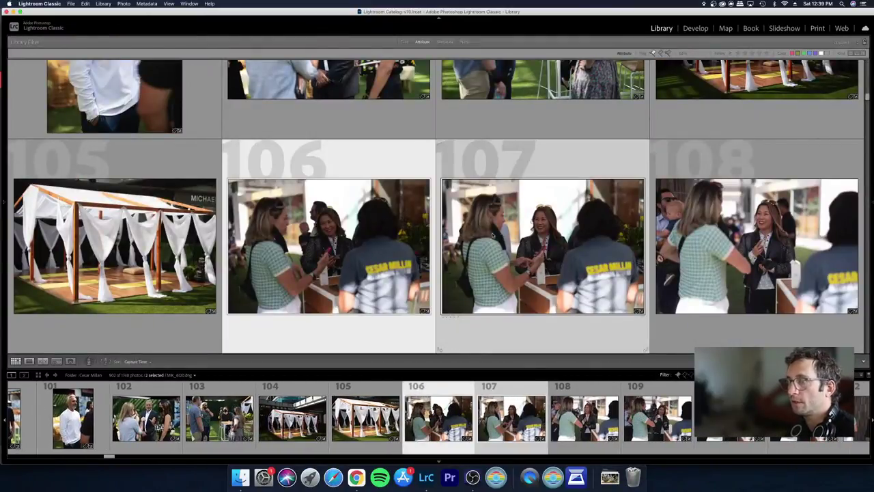
key("d")
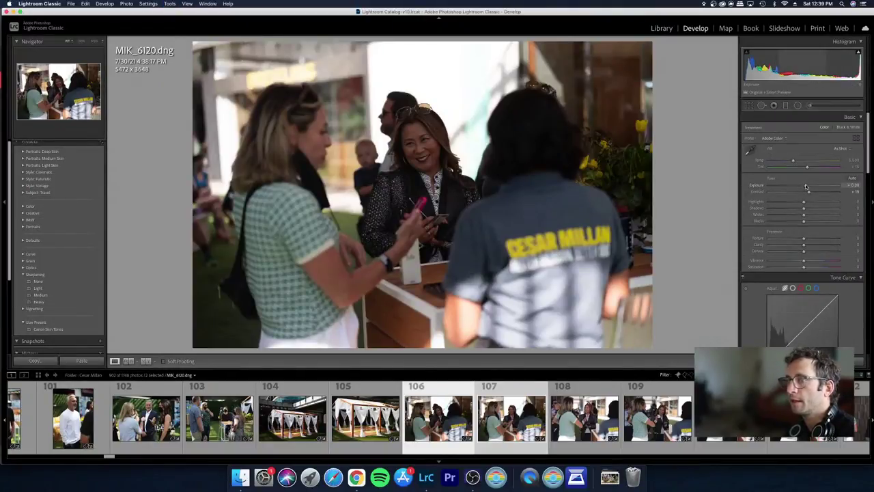
Step: Raise exposure of photos 106 and 107 to +0.40, then reselect them in the grid
left_click_drag(805, 184, 808, 186)
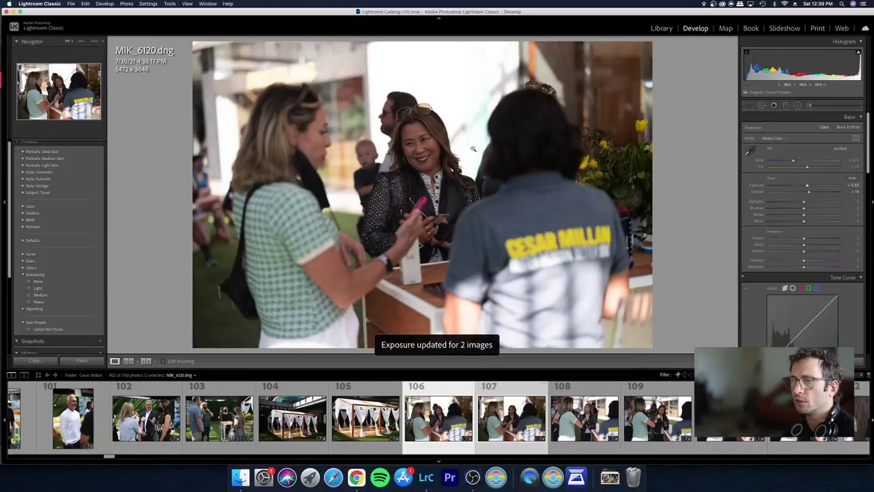
key("g")
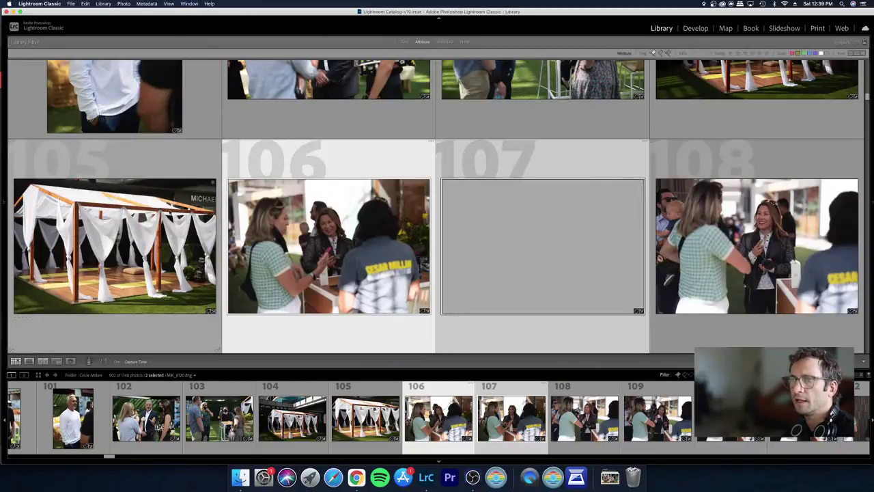
key("super+d")
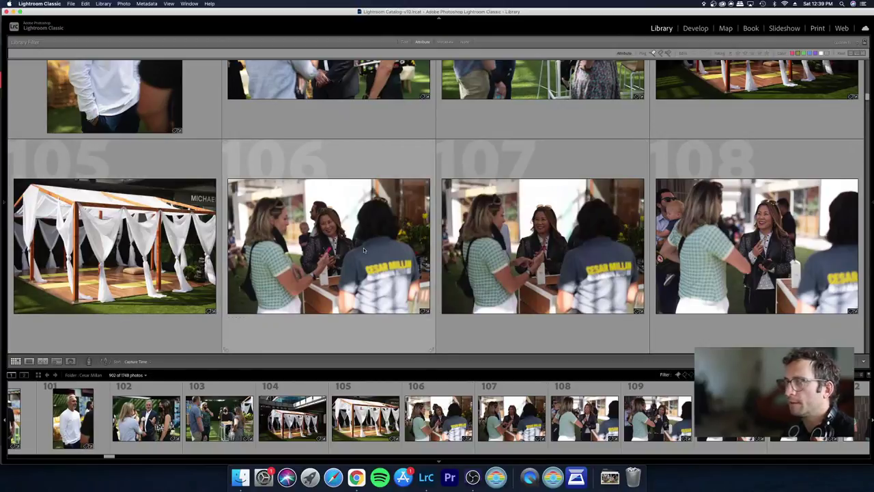
left_click(314, 241)
left_click(521, 251)
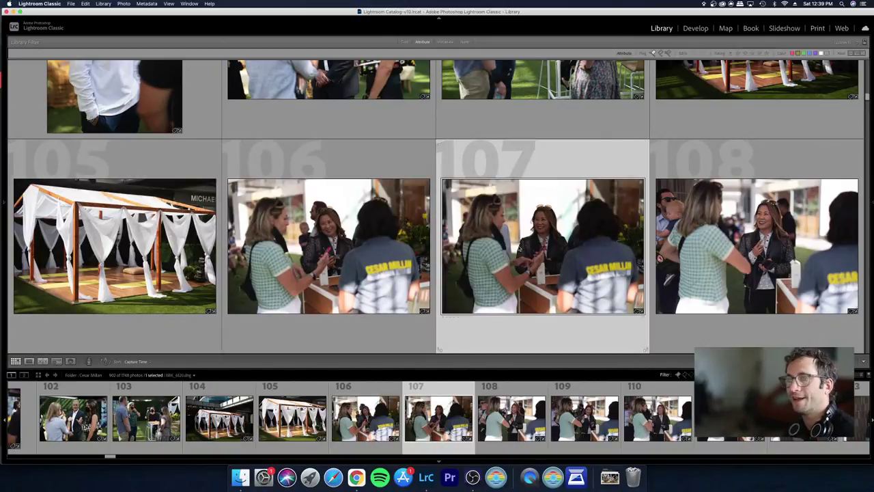
Step: Open photo 111 large and adjust its shadows with a Quick Develop button
key("Down")
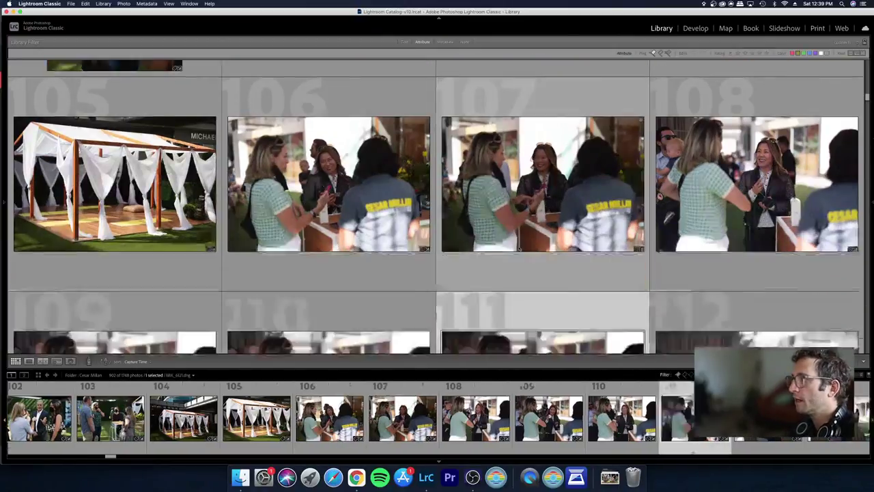
key("Left")
key("Left")
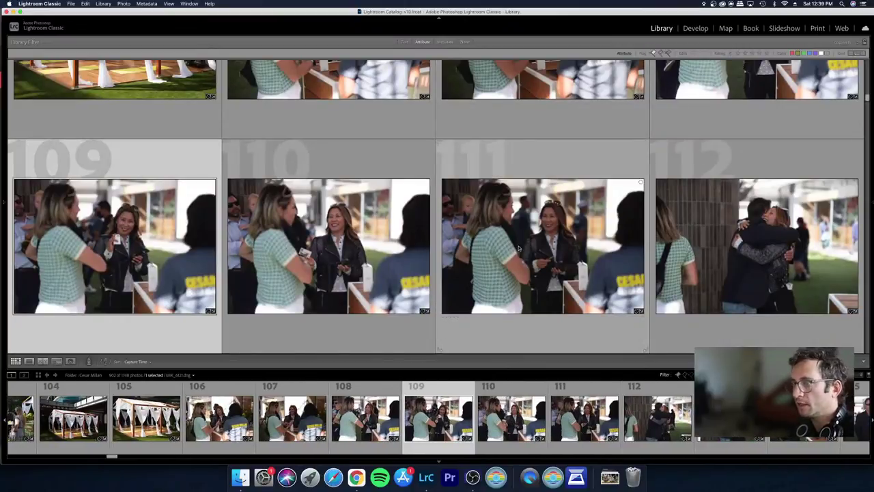
key("Right")
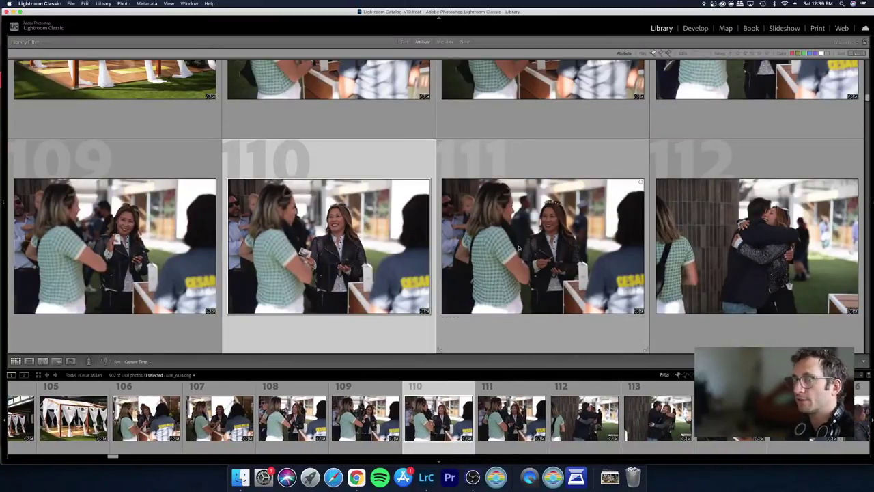
double_click(519, 249)
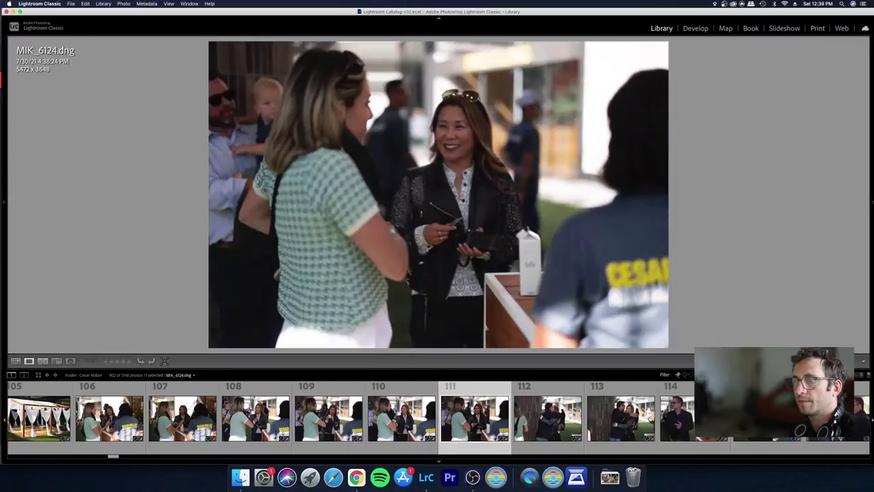
key("Tab")
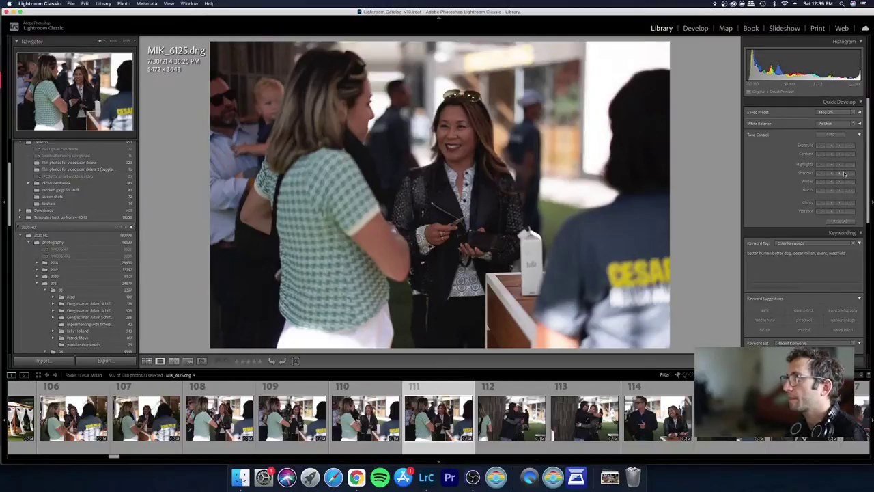
left_click(844, 173)
key("g")
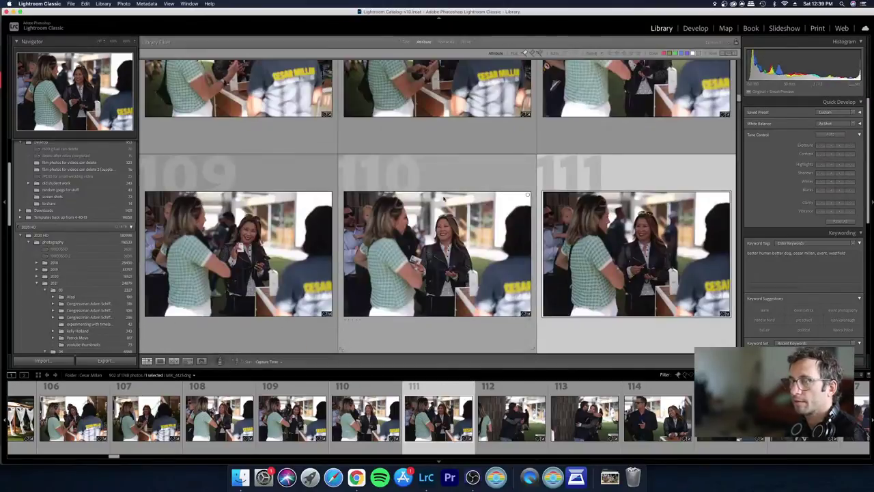
scroll(453, 267, "down", 2)
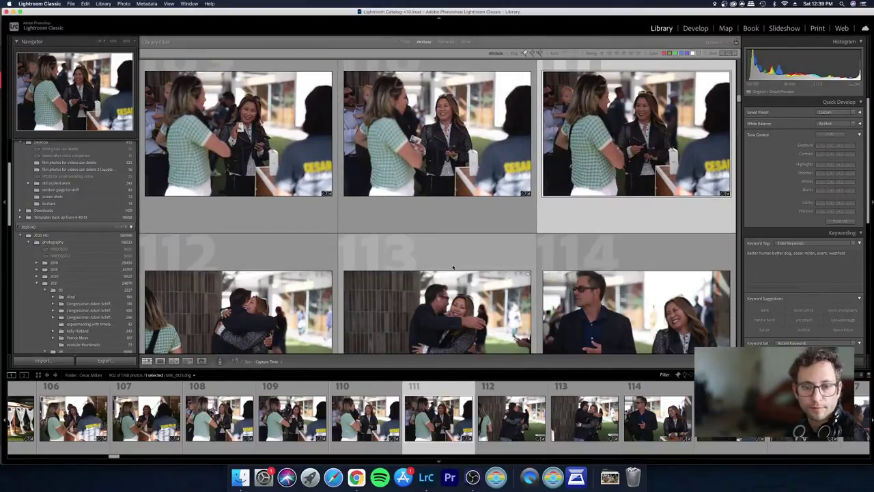
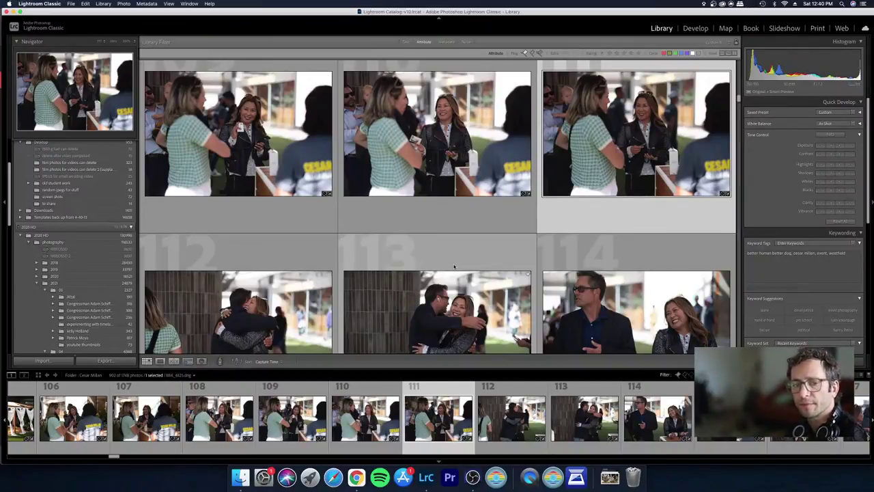
Step: Scroll the grid, select photo 113 and compare it repeatedly with photo 114
scroll(454, 266, "down", 1)
scroll(453, 266, "down", 5)
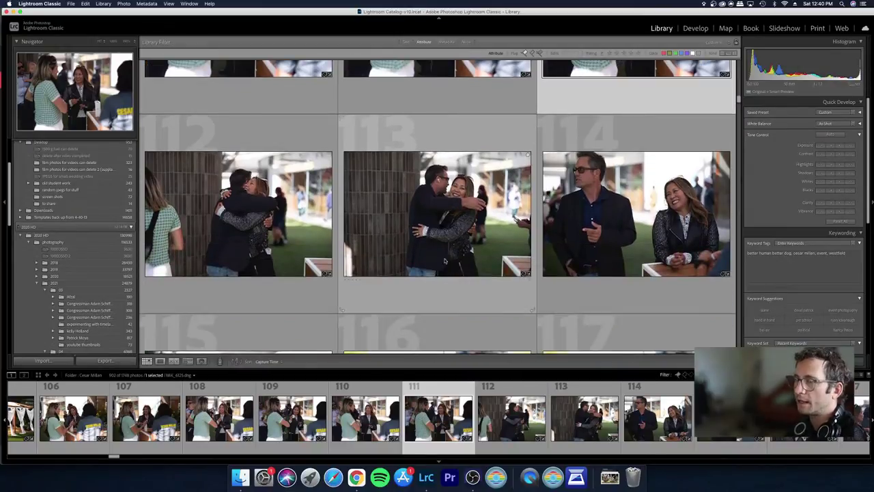
left_click(445, 260)
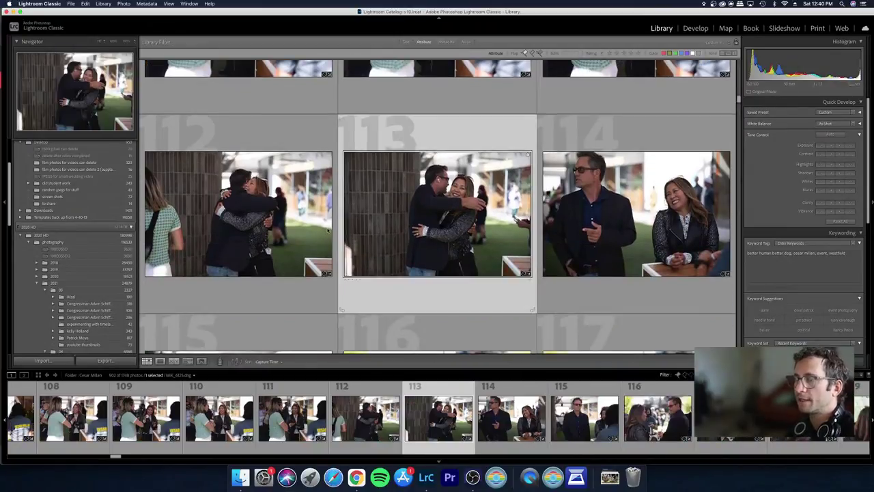
key("Left")
key("Right")
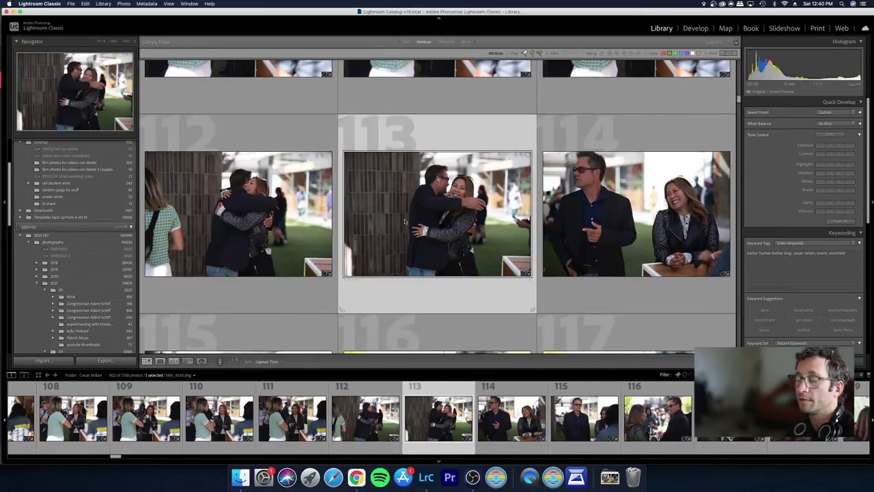
key("Right")
key("Left")
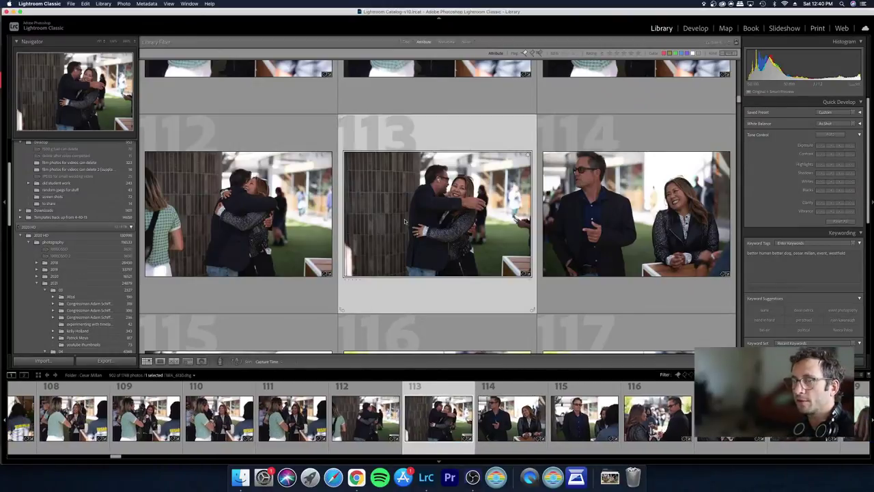
key("Right")
key("Left")
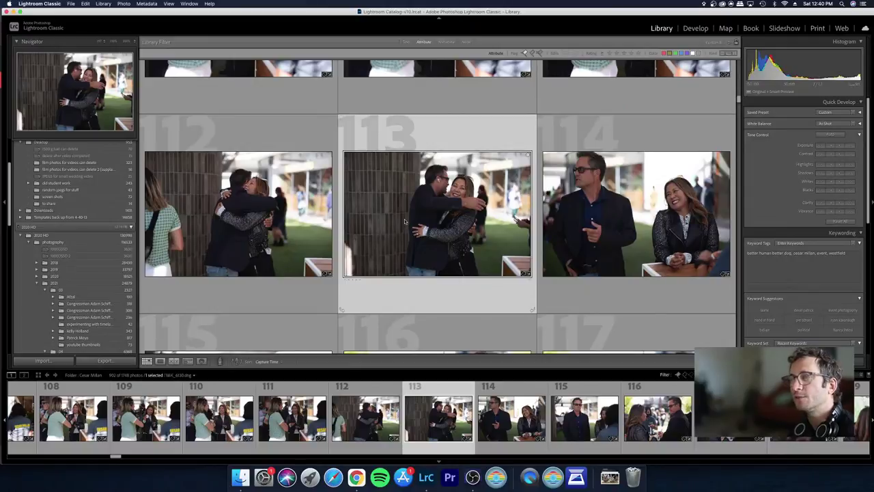
key("Right")
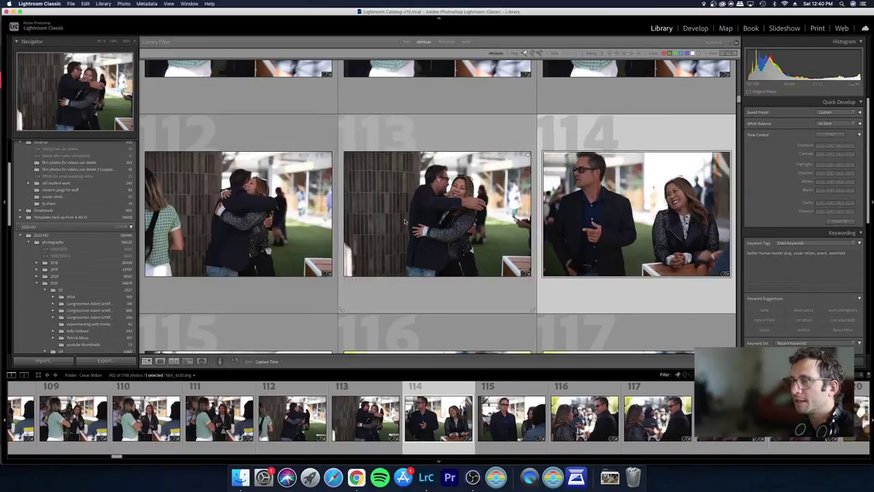
key("Left")
Step: Step through photos 115–119 and show MIK_6138.dng, photo 118, in Loupe view
key("Down")
key("Left")
key("Right")
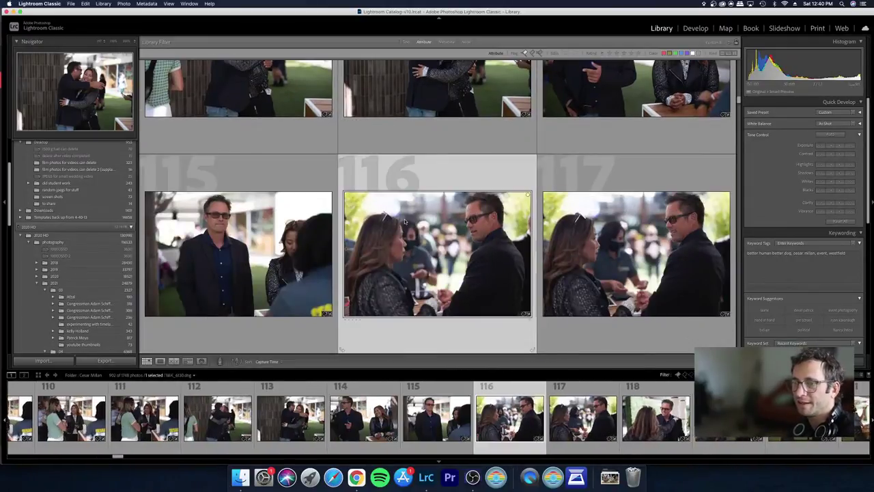
key("Down")
key("Up")
key("Right")
key("Left")
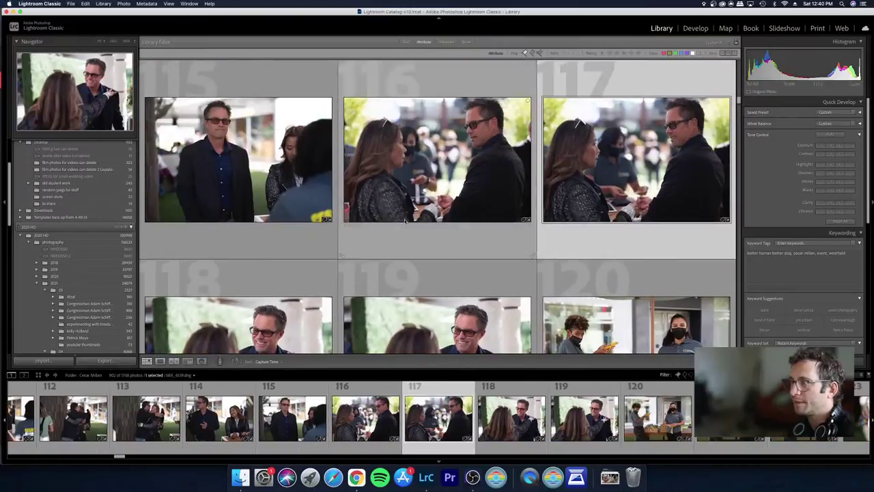
key("Down")
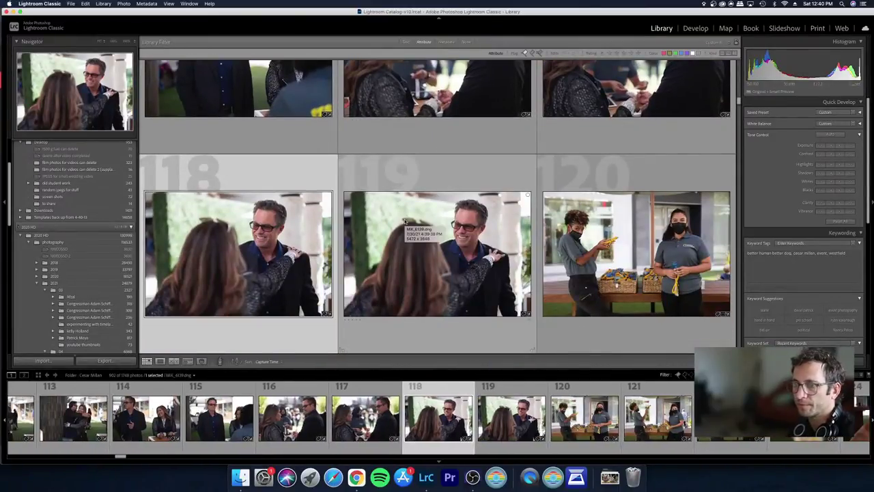
key("e")
key("Left")
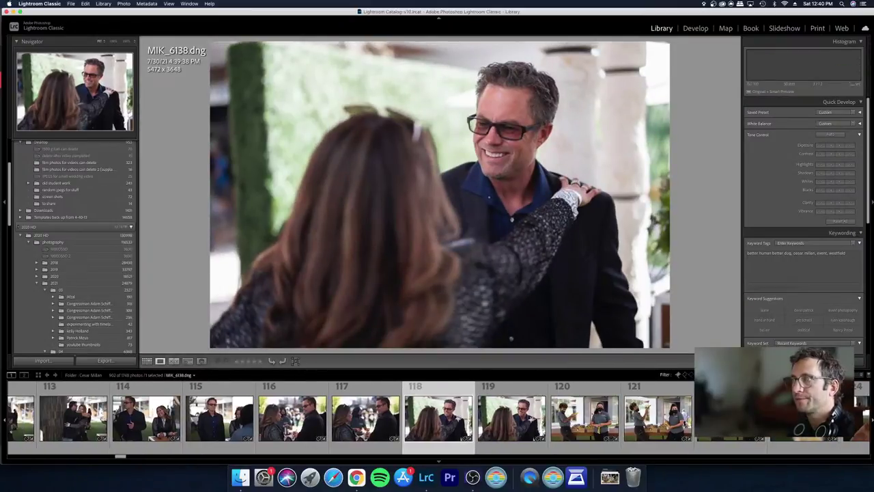
Step: Step through the Loupe shots to photos 119–120, then go back to the Grid
key("Right")
key("Left")
key("Left")
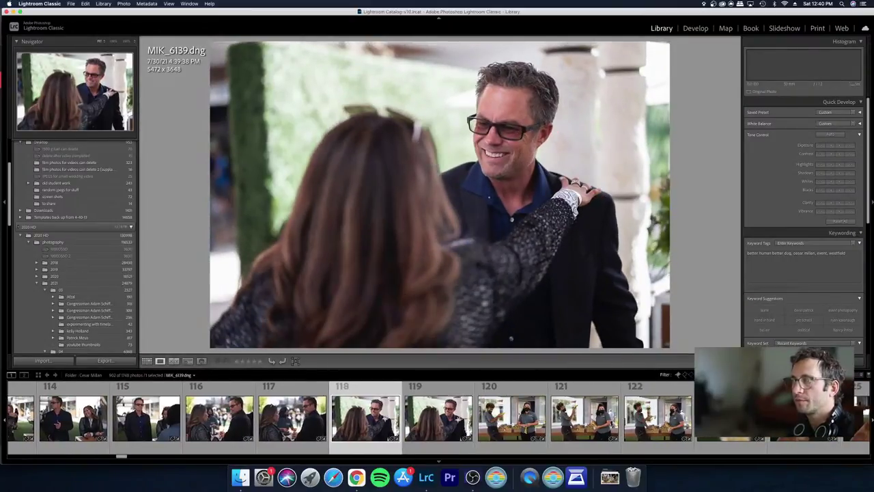
key("Right")
key("Right")
key("Right")
key("g")
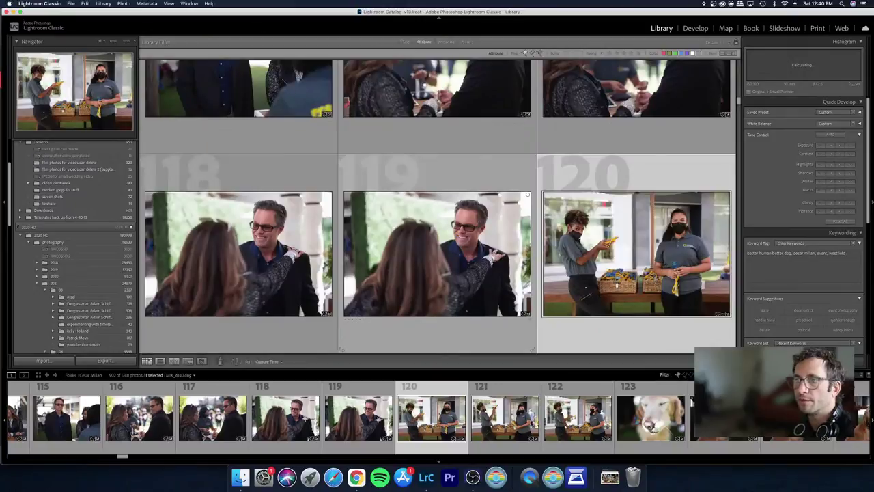
key("Right")
key("Right")
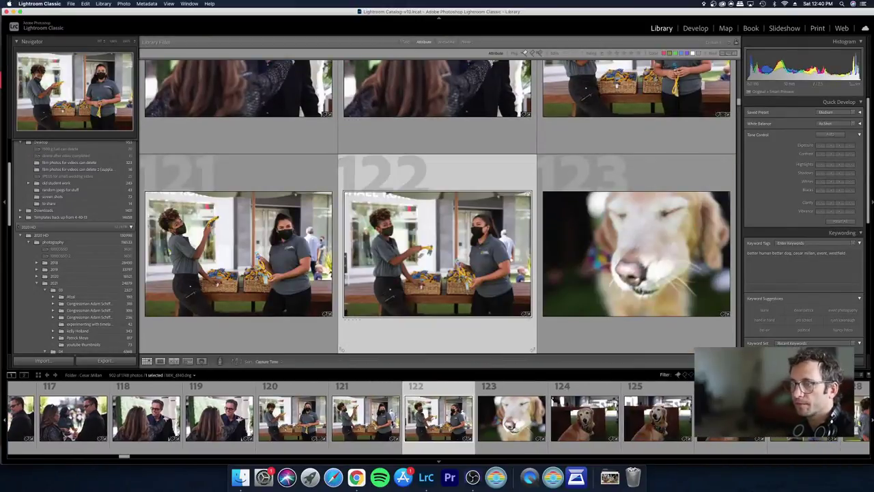
Step: Compare the dog photos around 124–125 and reject the weaker one
key("Down")
key("Left")
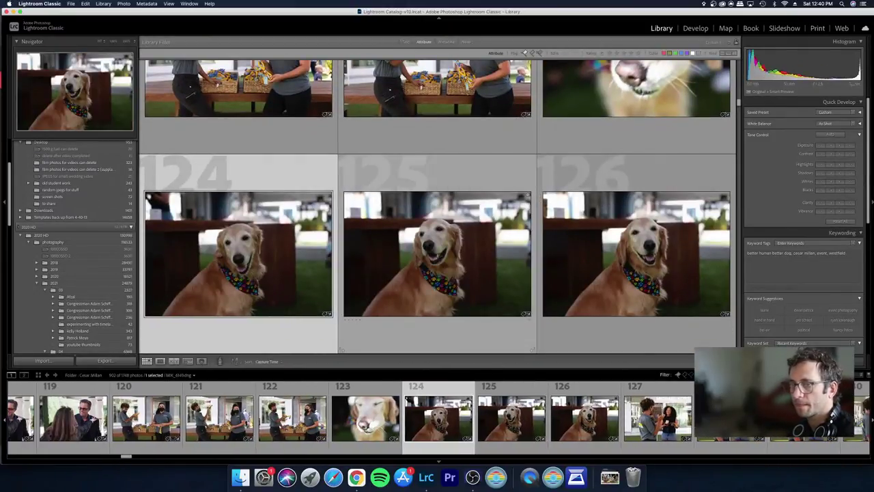
key("Right")
key("x")
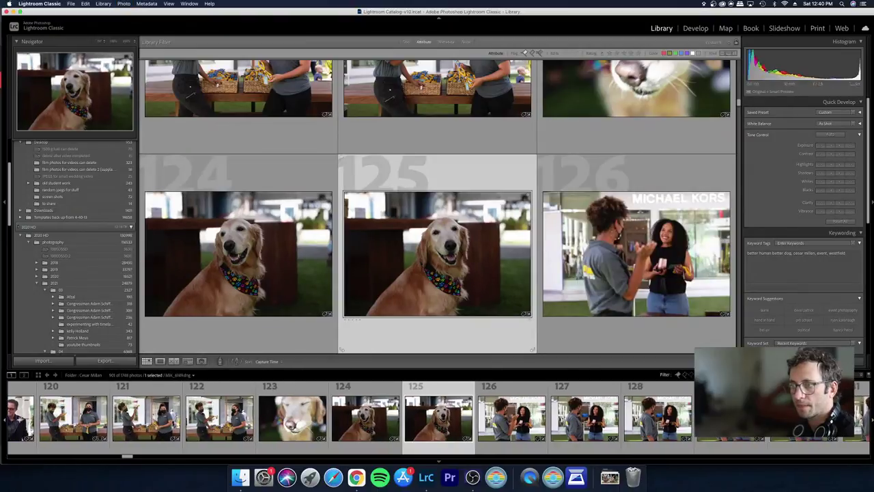
Step: Review the shopfront shots around photo 128 in Loupe, reject a frame, and return to Grid
key("Right")
key("Right")
key("Right")
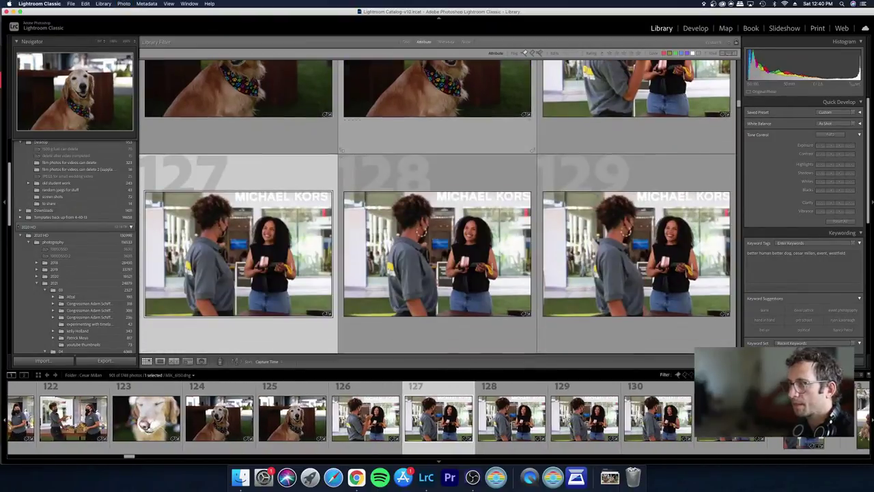
key("Right")
key("Right")
key("Right")
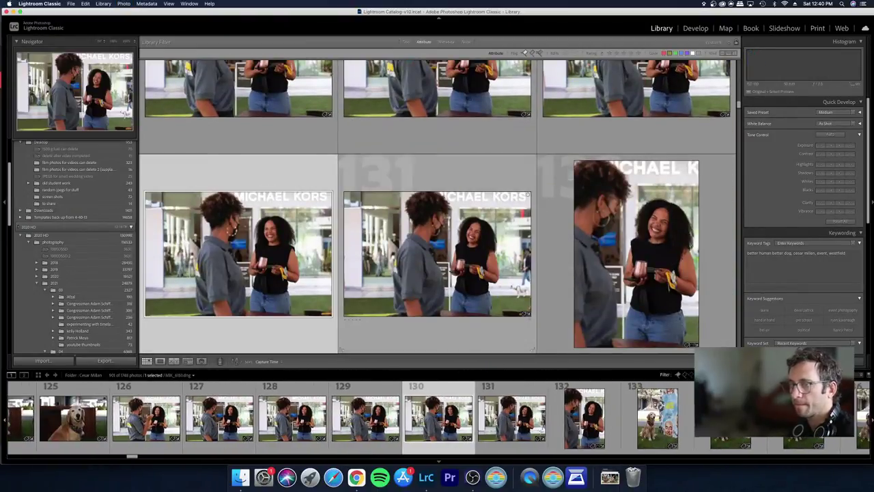
key("Left")
key("Left")
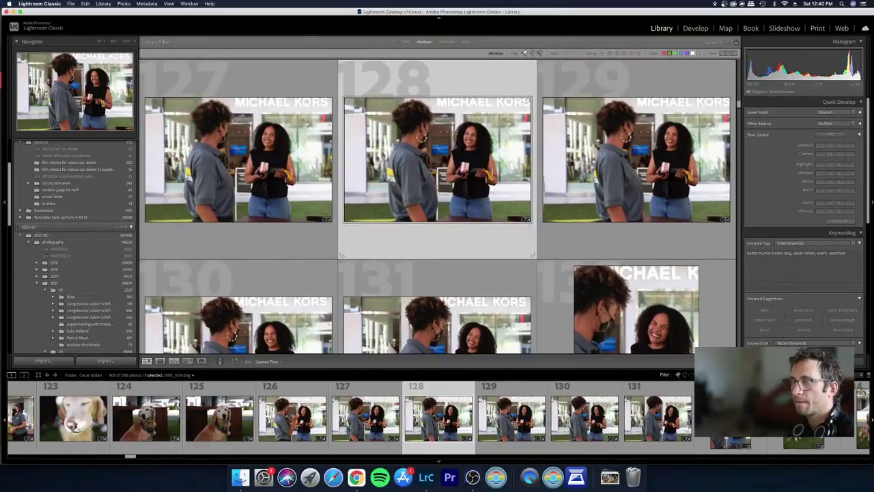
key("e")
key("Left")
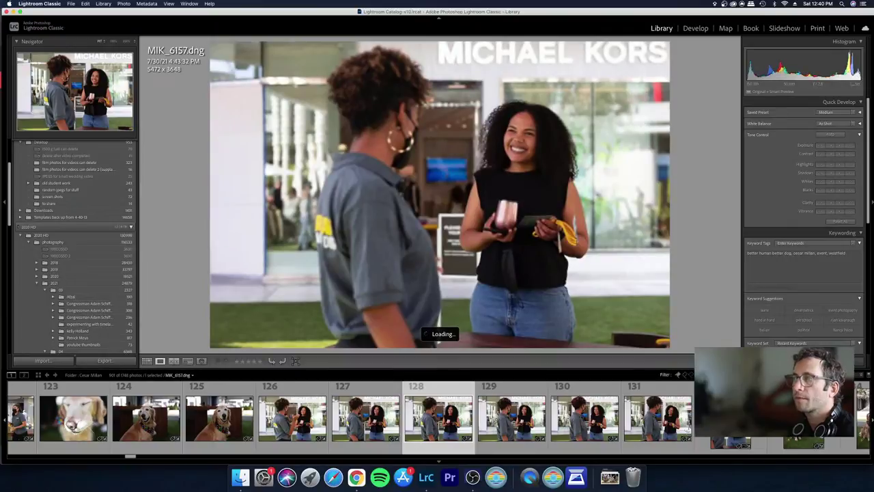
key("x")
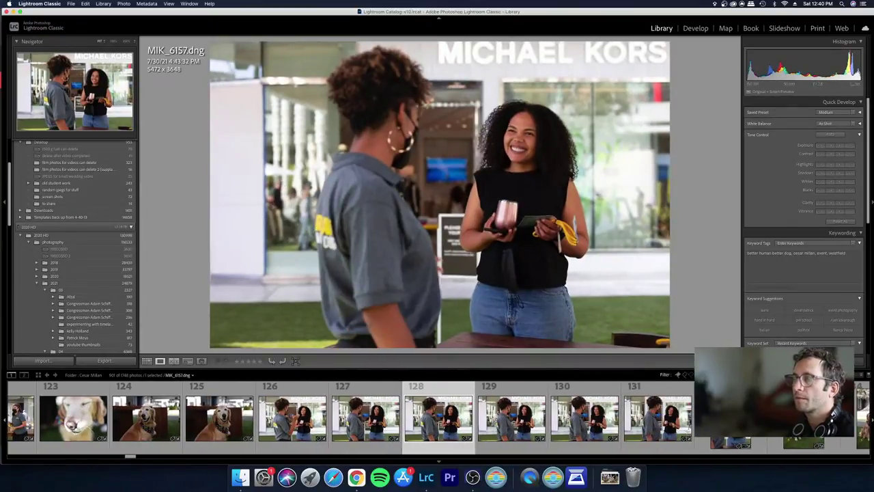
key("x")
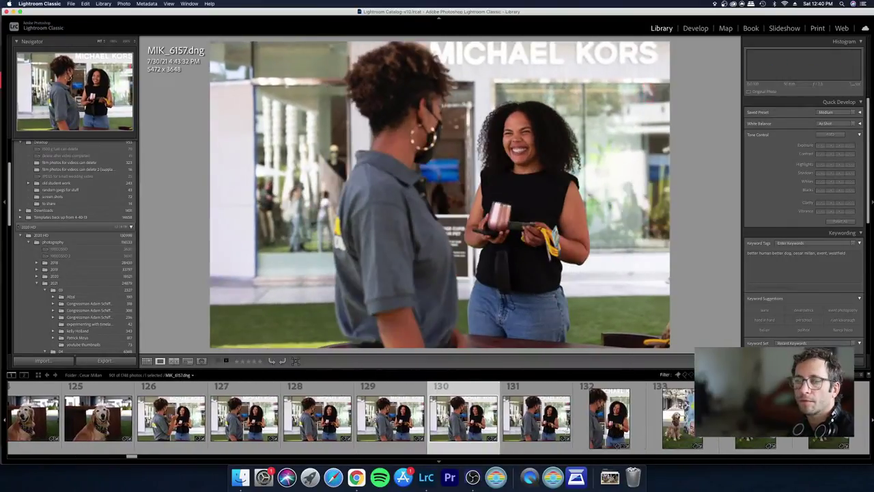
key("g")
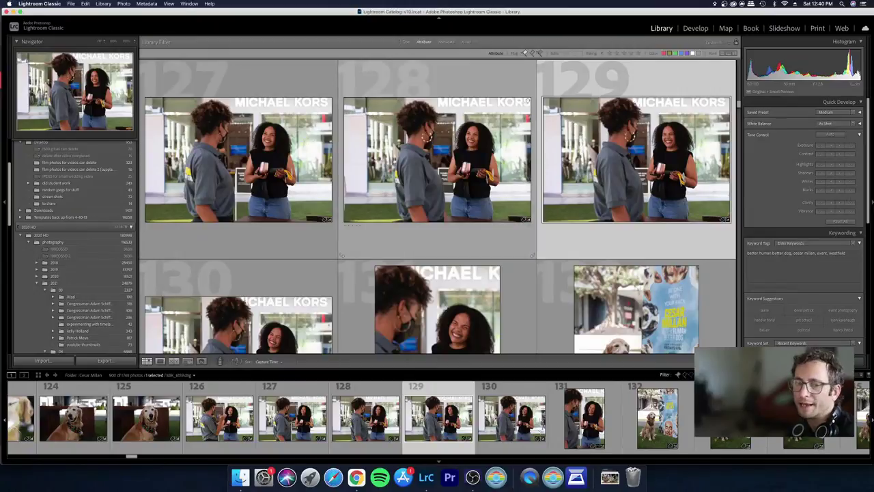
key("Right")
key("Right")
key("Right")
key("Right")
key("Right")
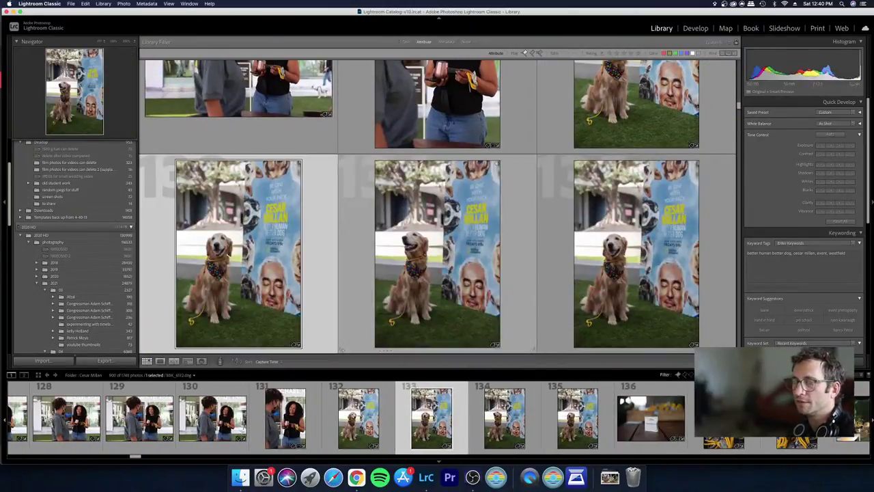
Step: Compare the dog-and-poster photos 131–136 back and forth
key("Right")
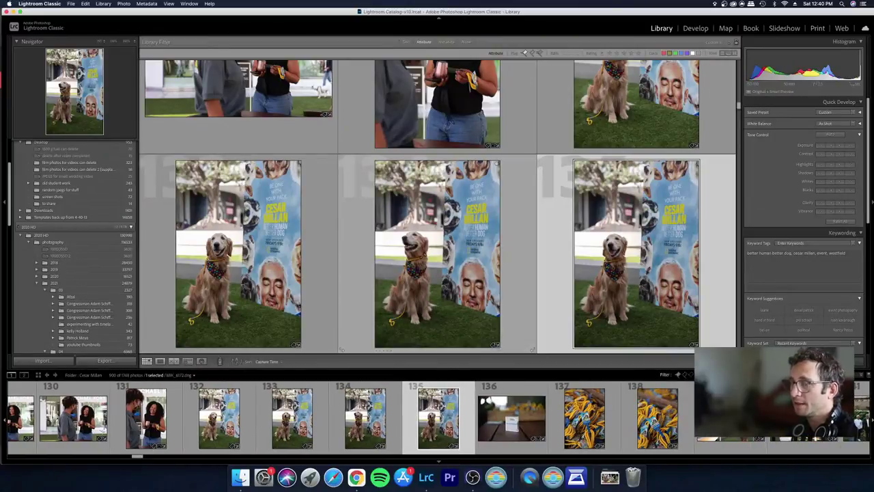
key("Right")
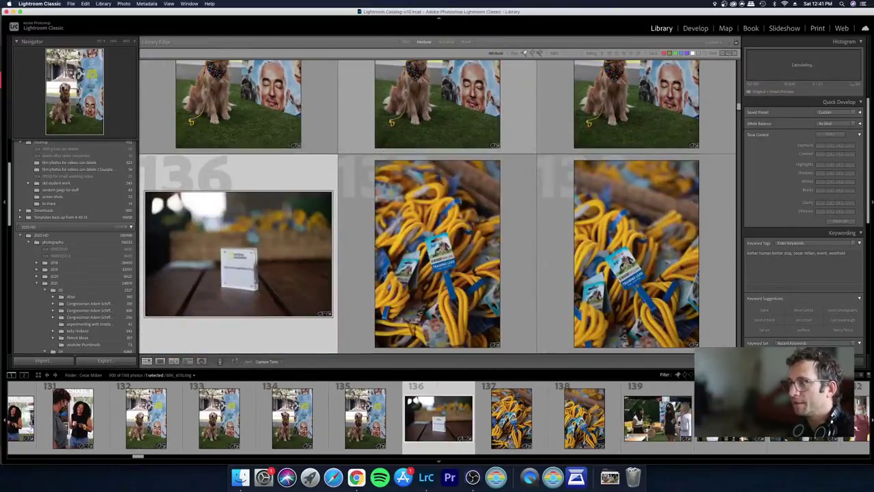
key("Left")
key("Left")
key("Left")
key("Left")
key("Left")
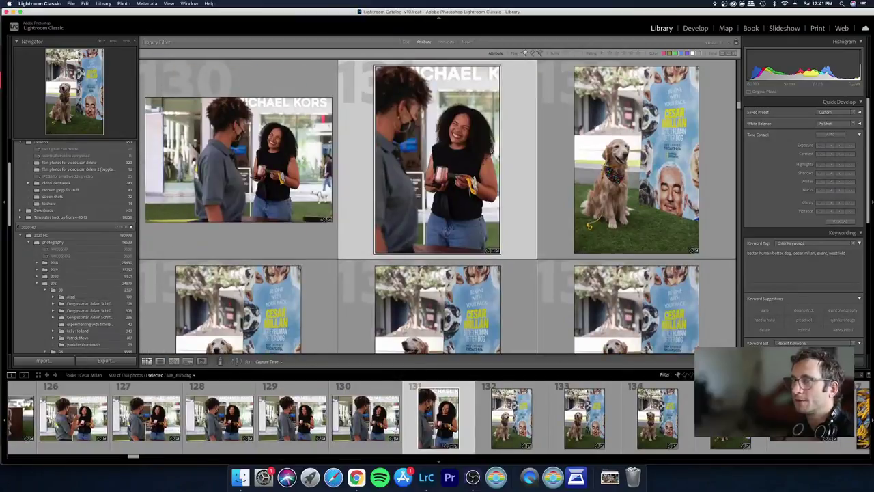
key("Right")
key("Right")
key("Right")
key("Right")
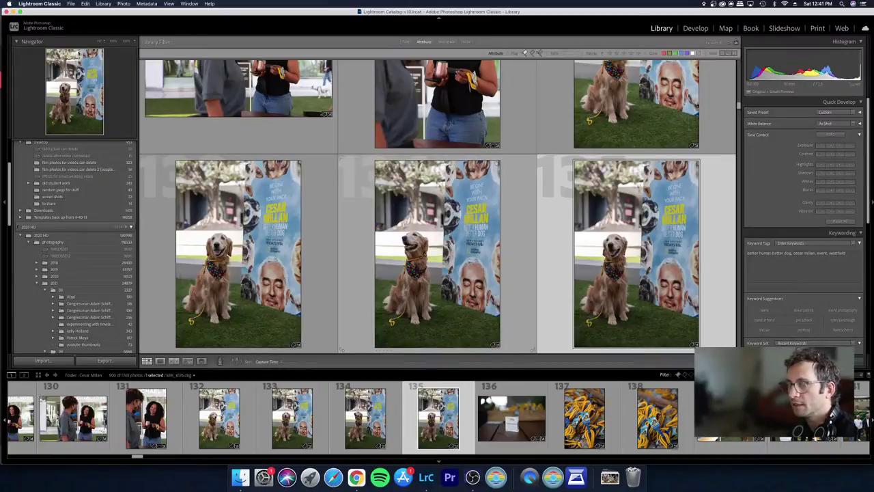
key("Left")
key("Left")
key("Left")
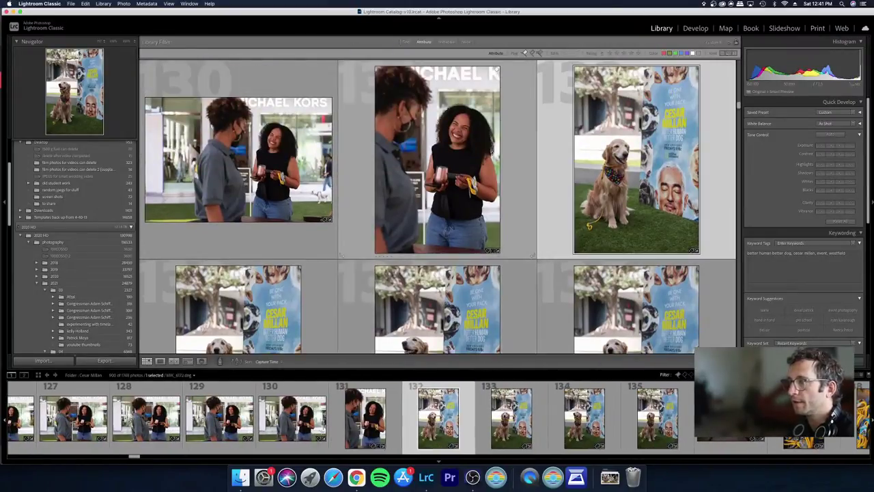
key("Right")
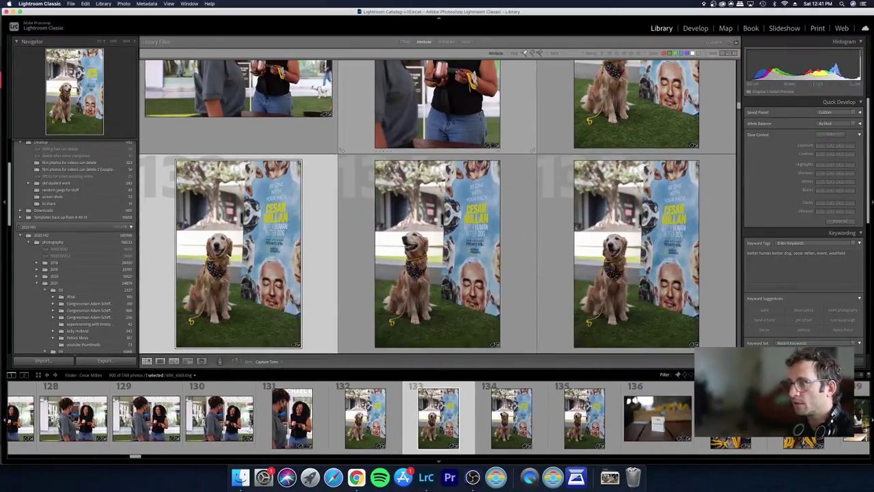
key("Right")
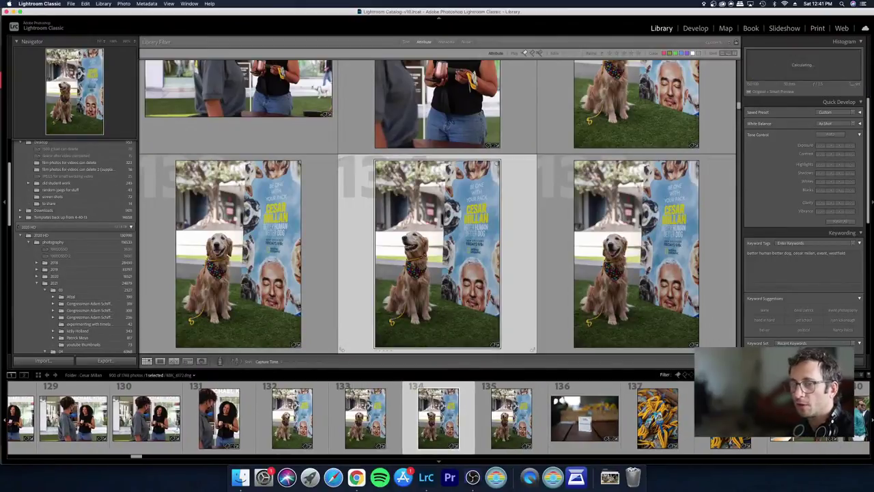
key("Left")
key("Right")
key("Right")
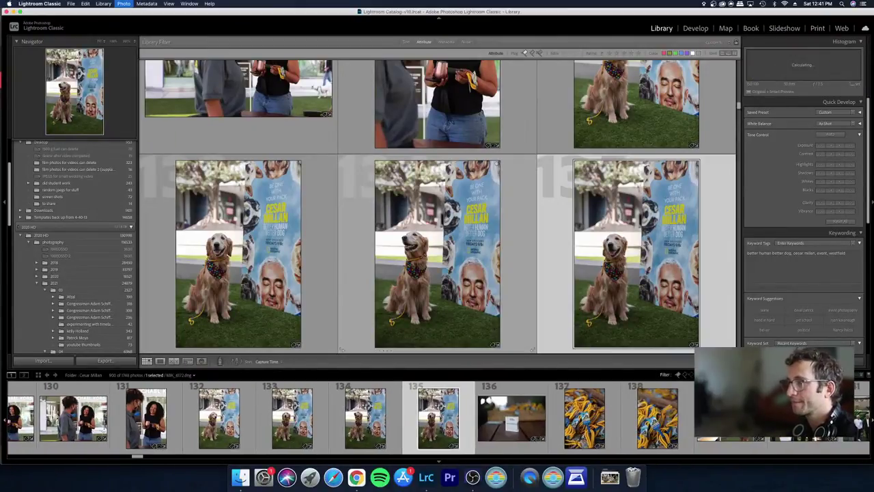
Step: Advance through the shoot from photo 140 to 152
key("Right")
key("Right")
key("Right")
key("Right")
key("Right")
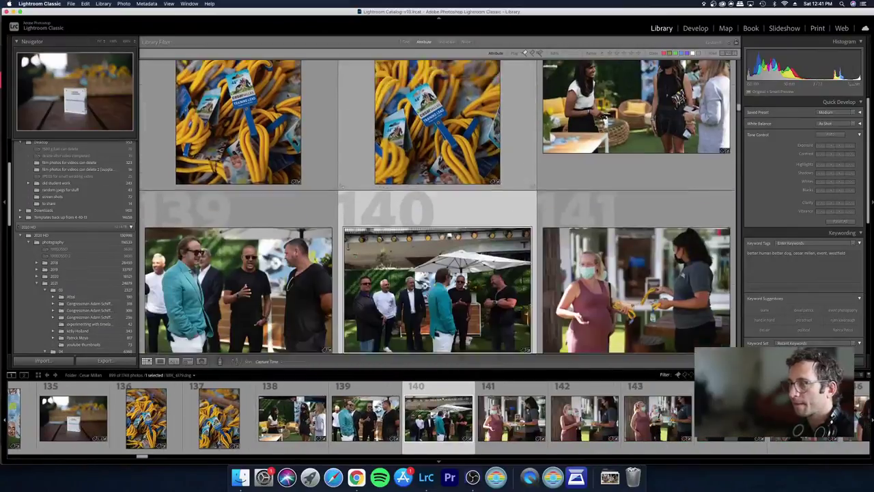
key("Left")
key("Right")
key("Right")
key("Right")
key("Right")
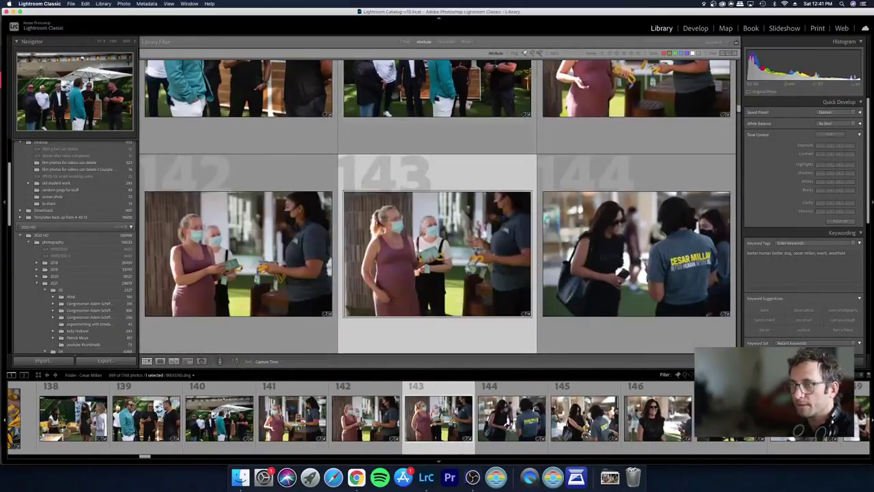
key("Left")
key("Right")
key("Right")
key("Right")
key("Right")
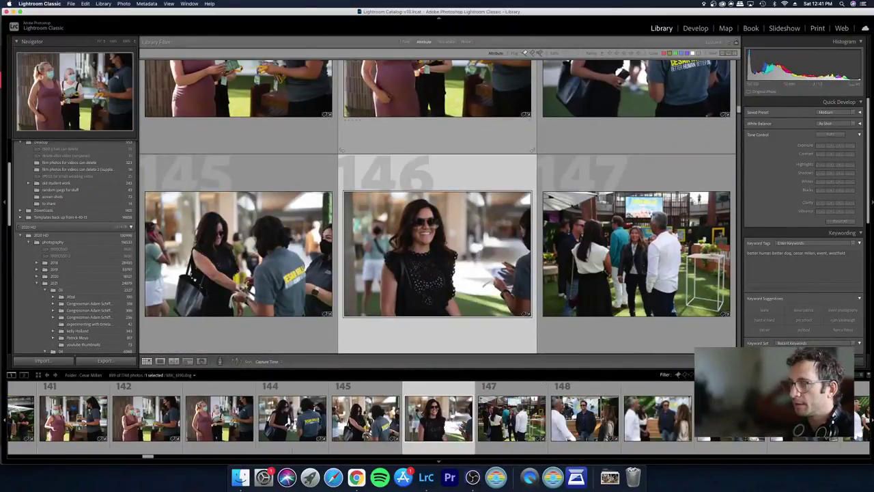
key("Right")
key("Right")
key("Right")
key("Right")
key("Right")
key("Right")
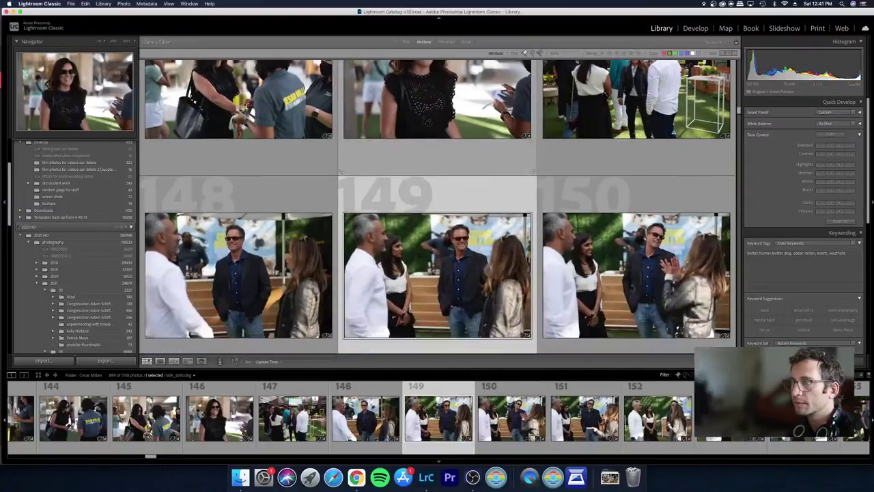
key("Right")
key("Right")
key("Right")
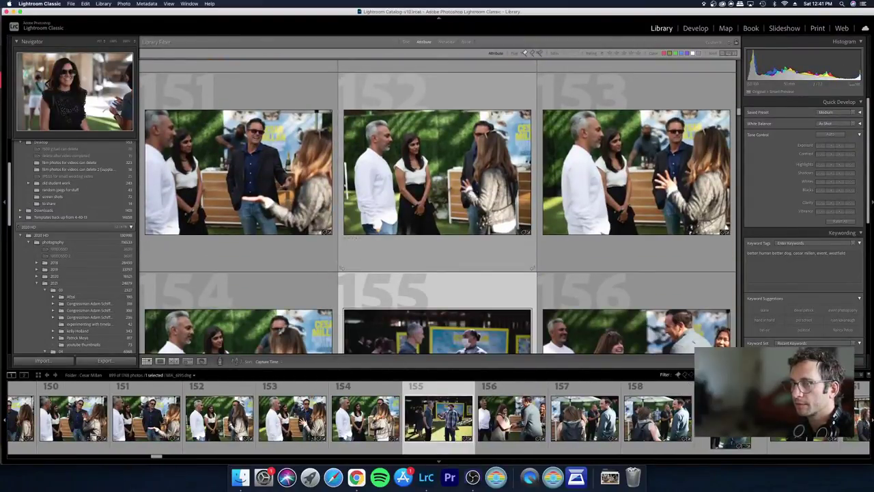
Step: Compare photos 163–165 and reject photo 165
key("Down")
key("Down")
key("Down")
key("Left")
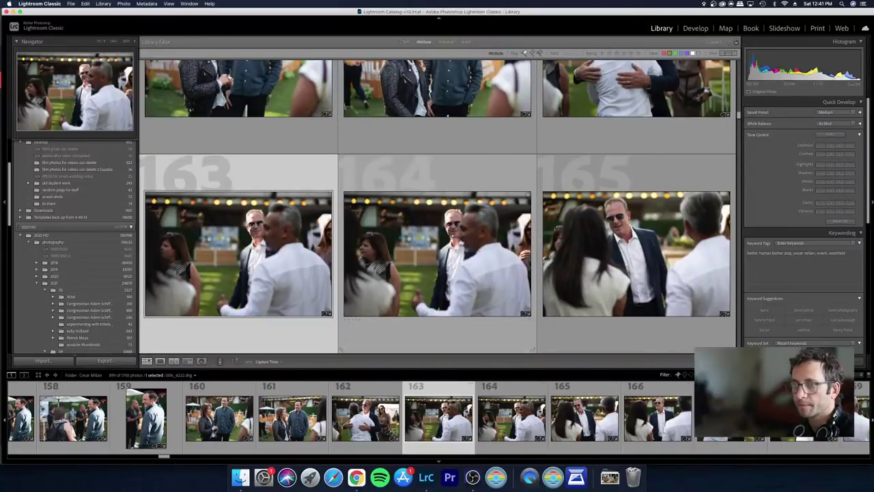
key("Right")
key("Right")
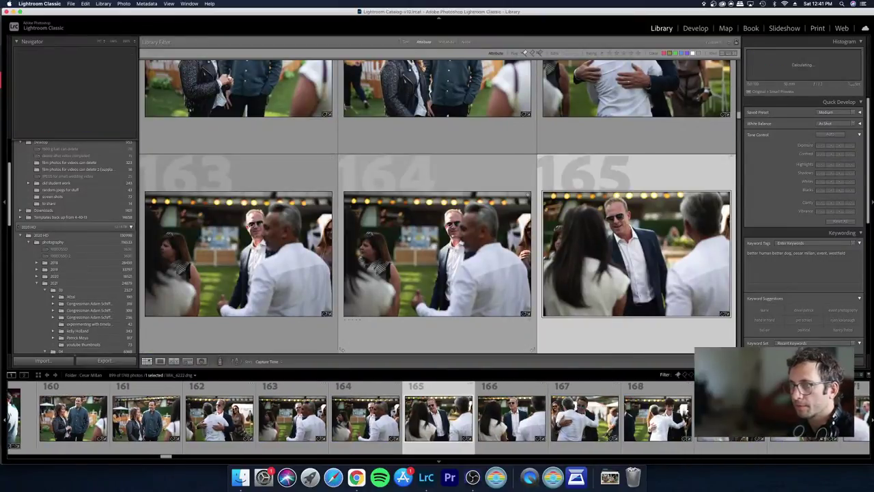
key("x")
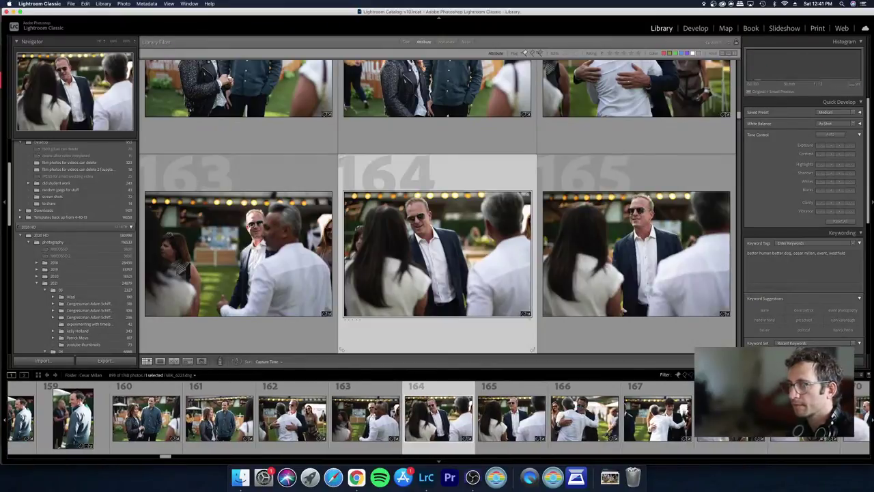
Step: Advance through photos 166–179, ending on the small white dog in a harness
key("Right")
key("Right")
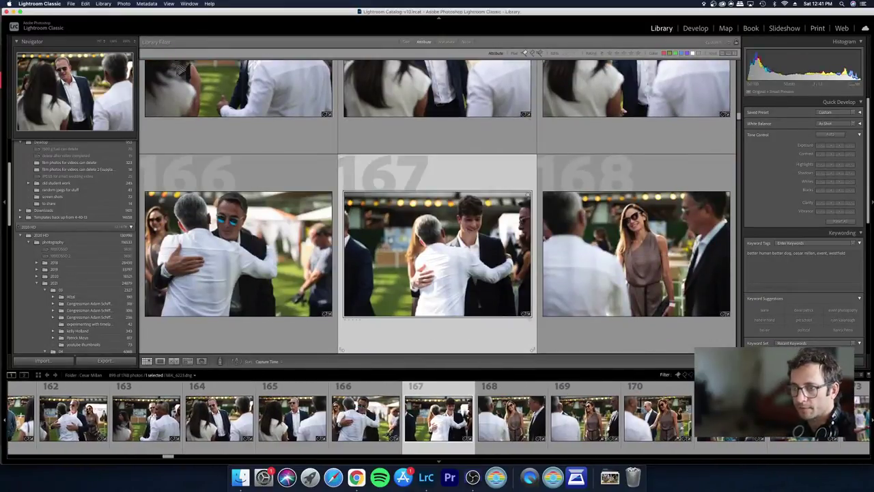
key("Right")
key("Right")
key("Right")
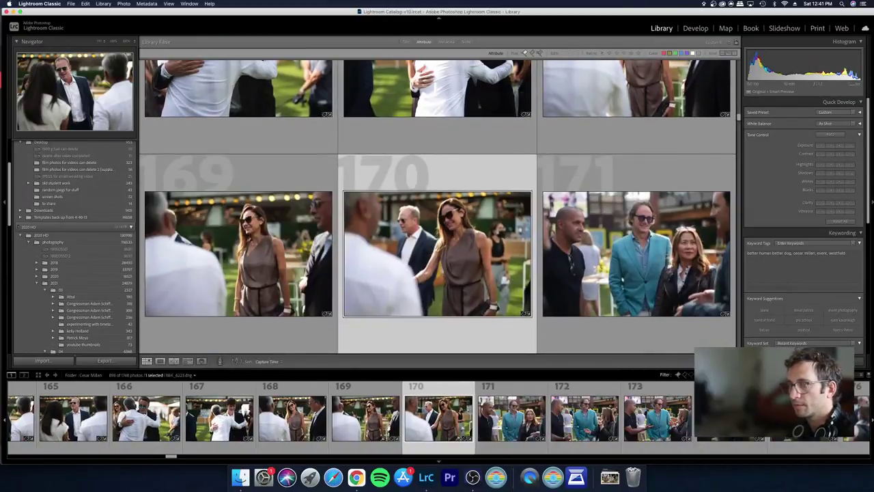
key("Right")
key("Right")
key("Right")
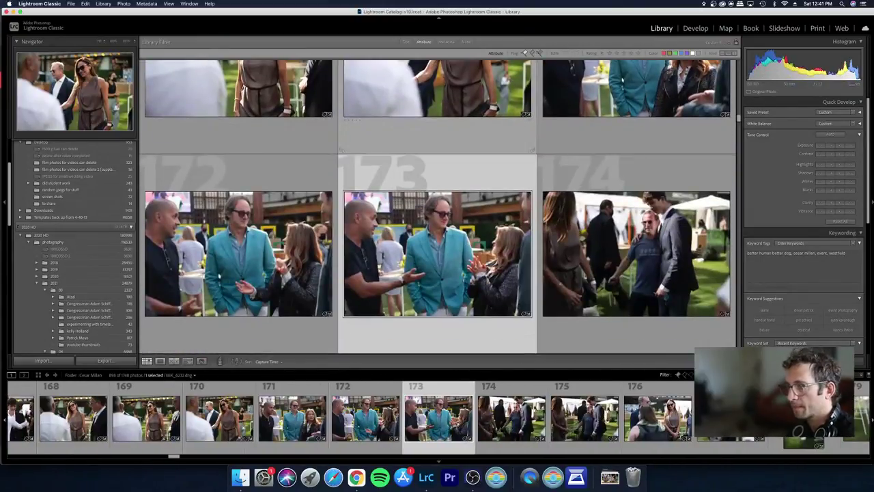
key("Right")
key("Right")
key("Right")
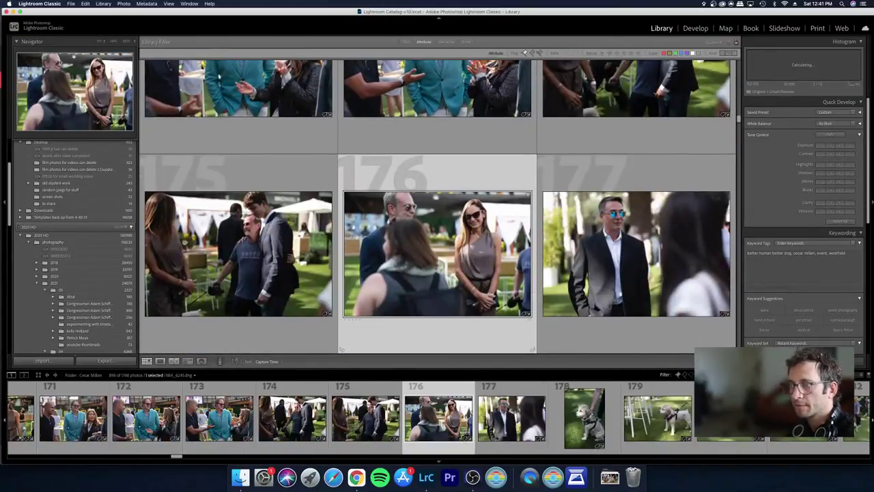
key("Right")
key("Right")
key("Right")
key("Right")
key("Right")
key("Right")
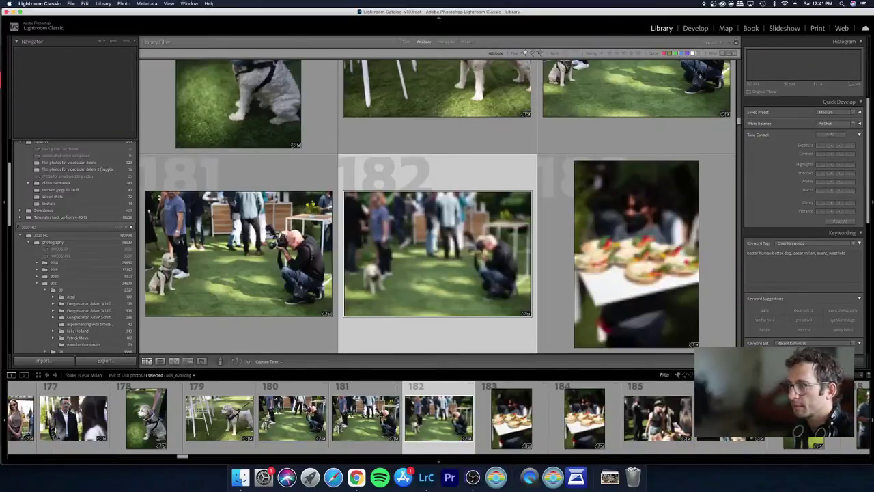
key("Left")
key("Left")
key("Left")
key("Left")
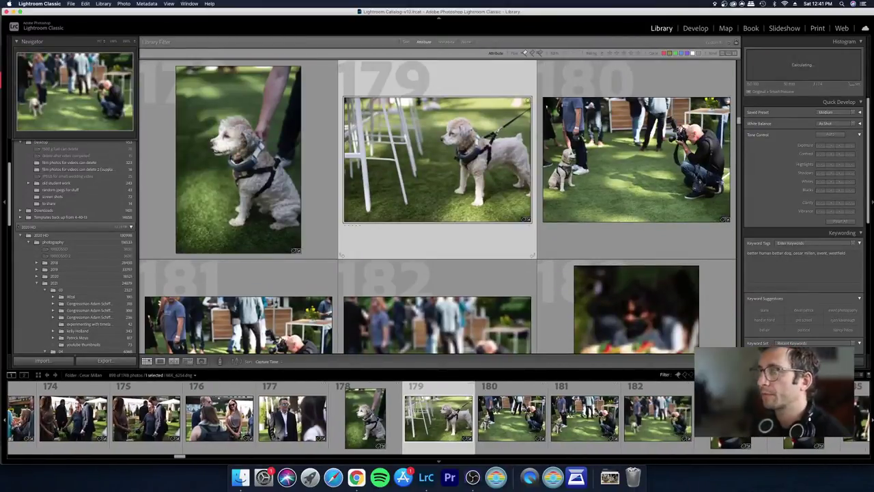
key("Right")
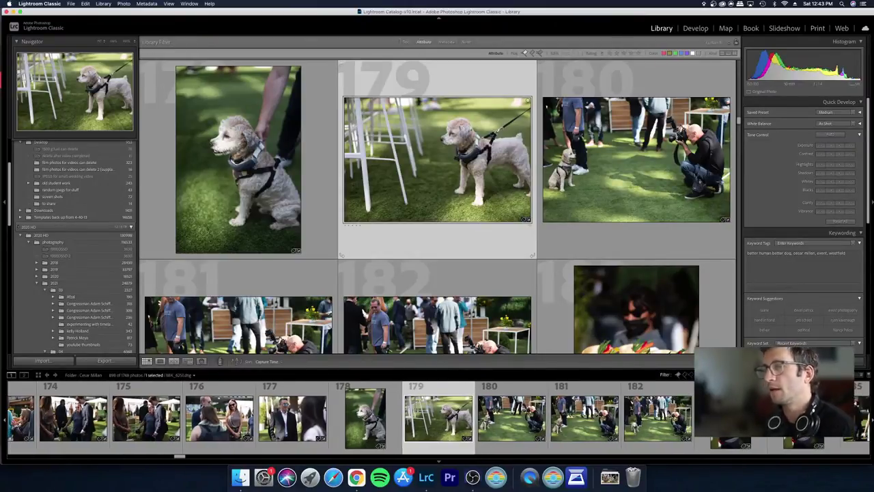
Step: Review photos 182–188 at full size, then go back to the Grid
key("Down")
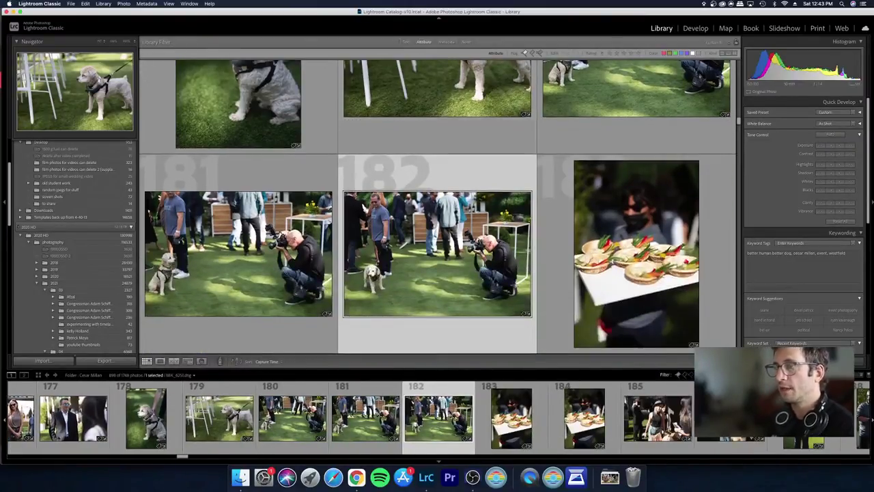
key("e")
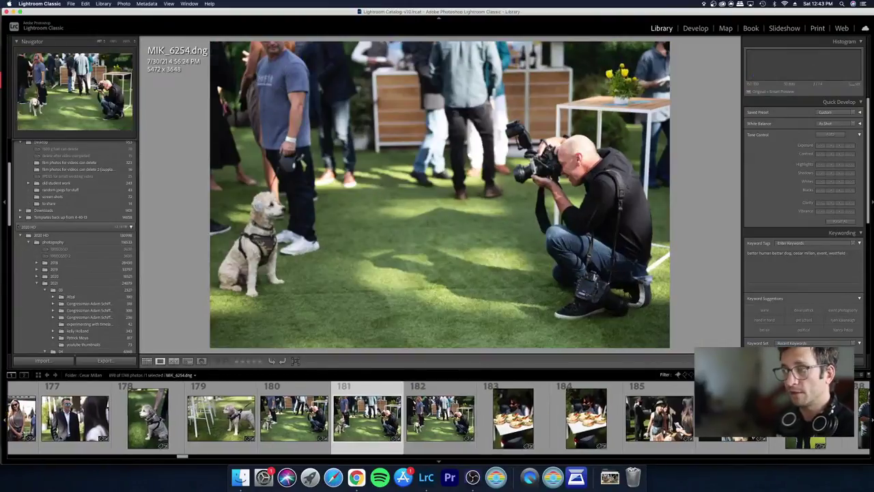
key("Right")
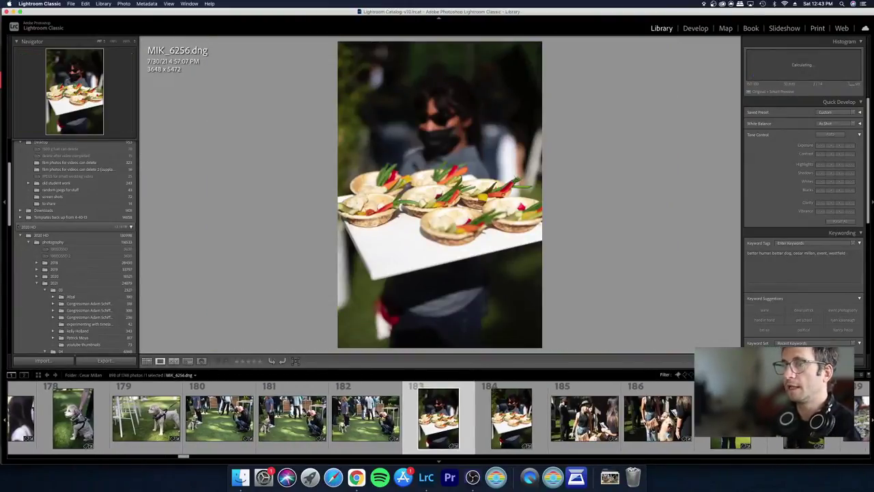
key("Right")
key("Right")
key("Right")
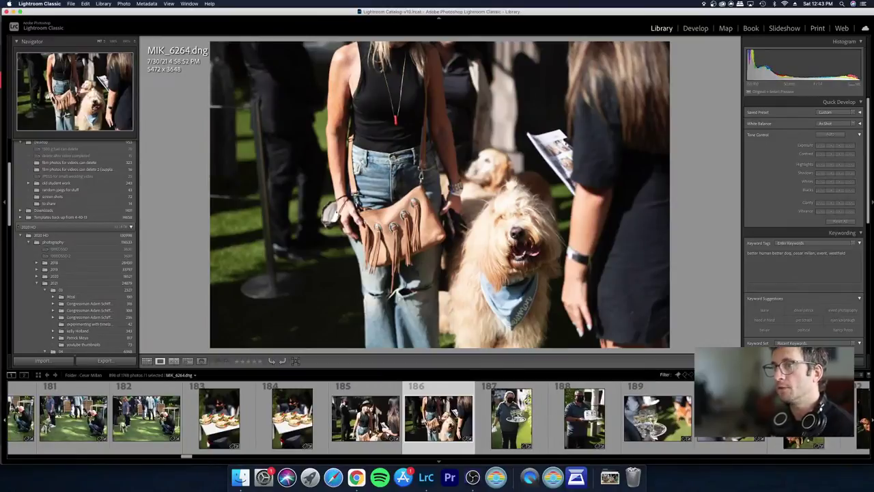
key("Right")
key("Right")
key("Right")
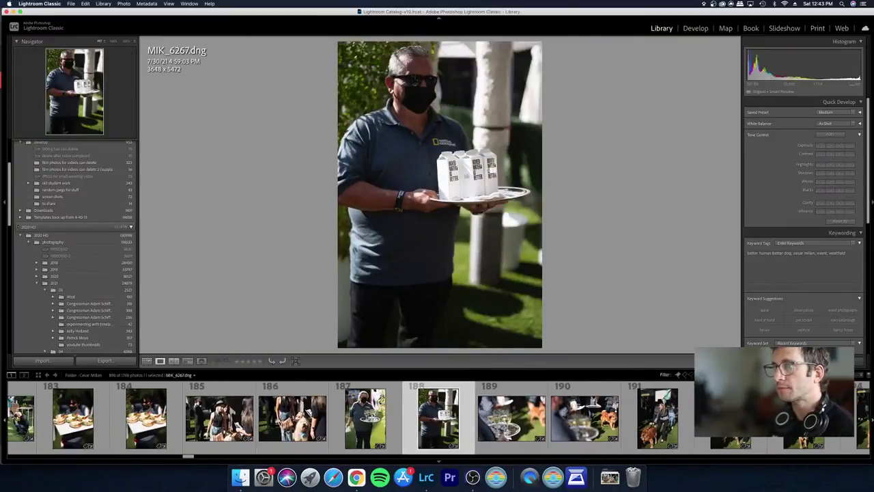
key("g")
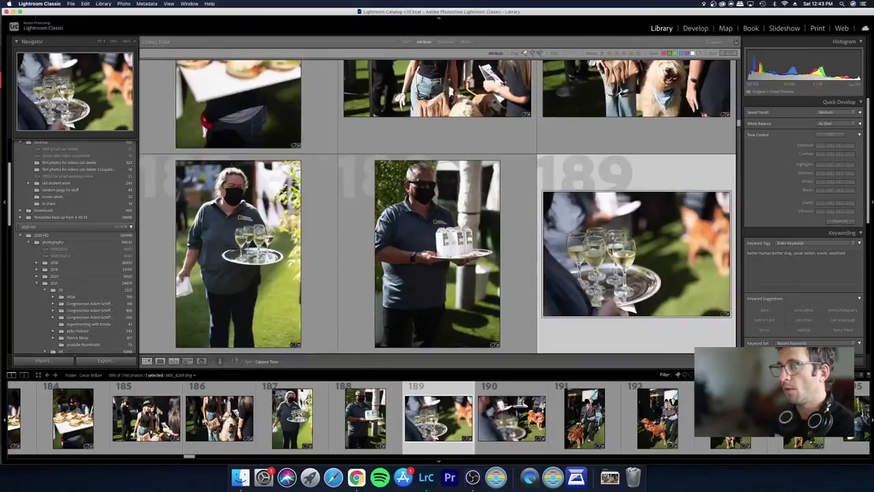
Step: Select photo 188, the waiter with cartons, and step through the grid to photo 209
left_click(403, 225)
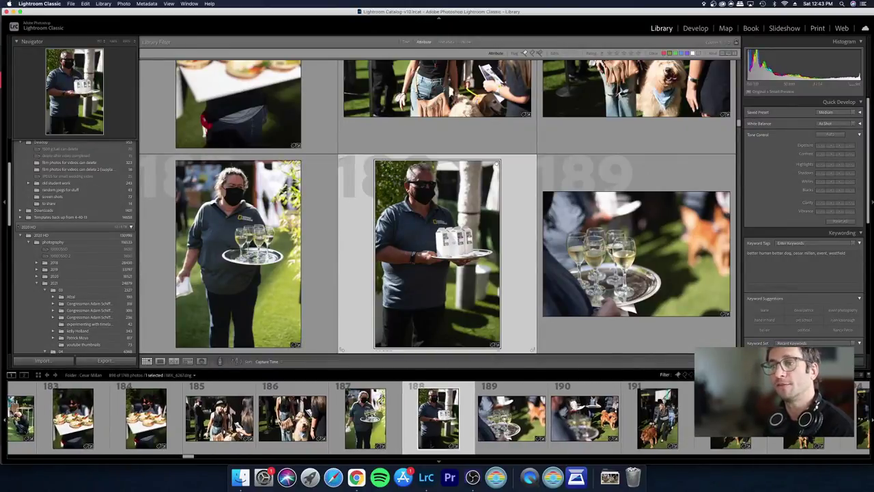
key("Down")
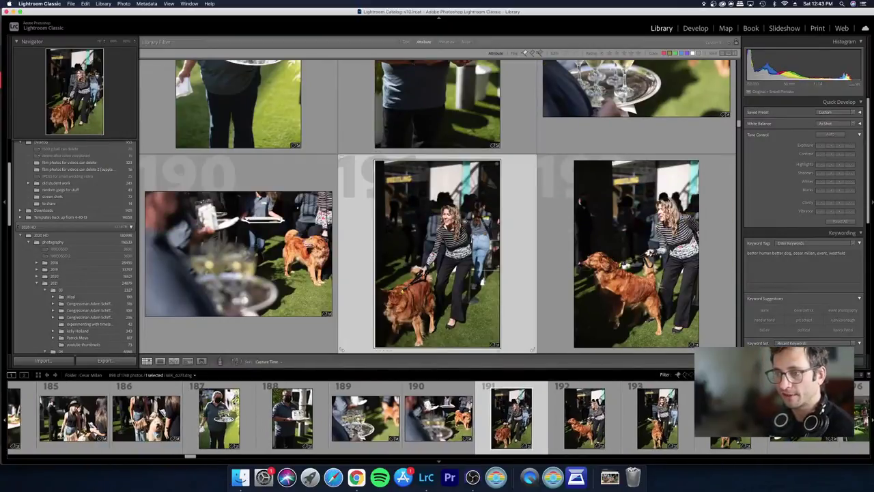
key("Down")
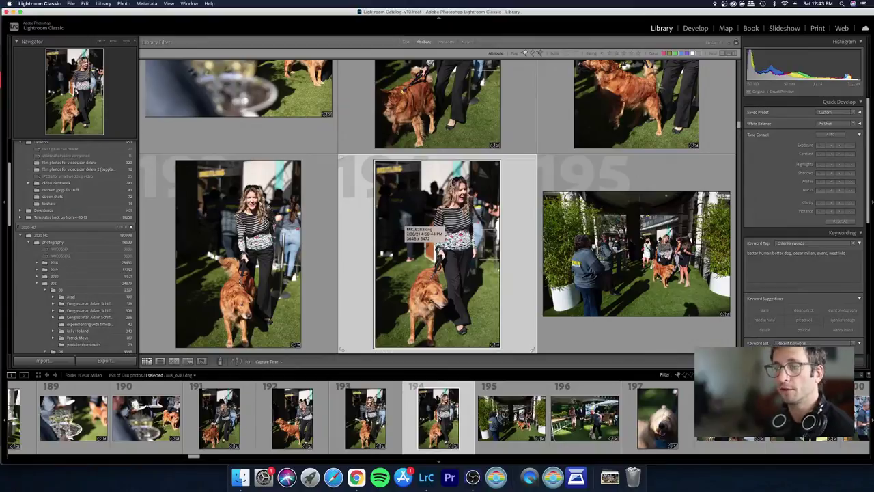
key("Right")
key("Right")
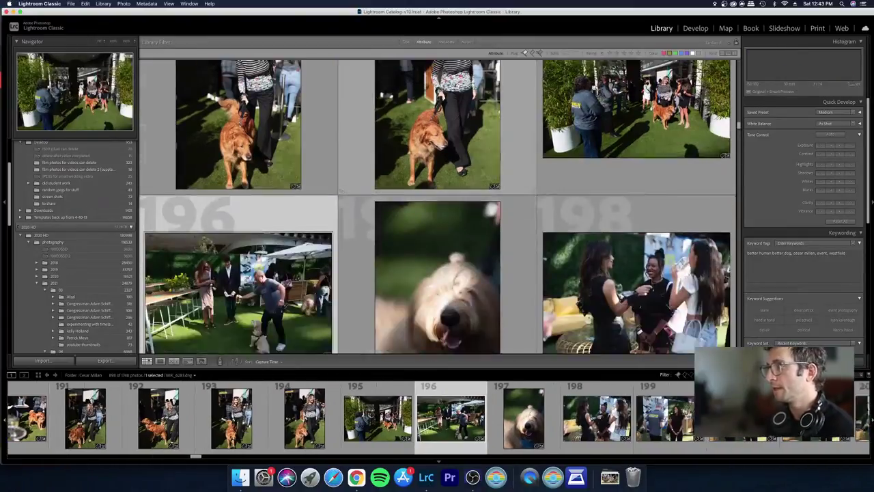
key("Right")
key("Right")
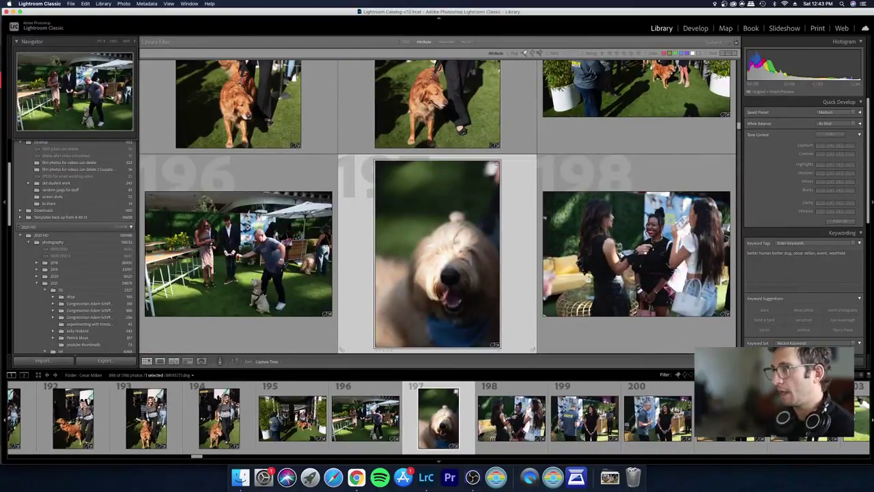
key("Right")
key("Right")
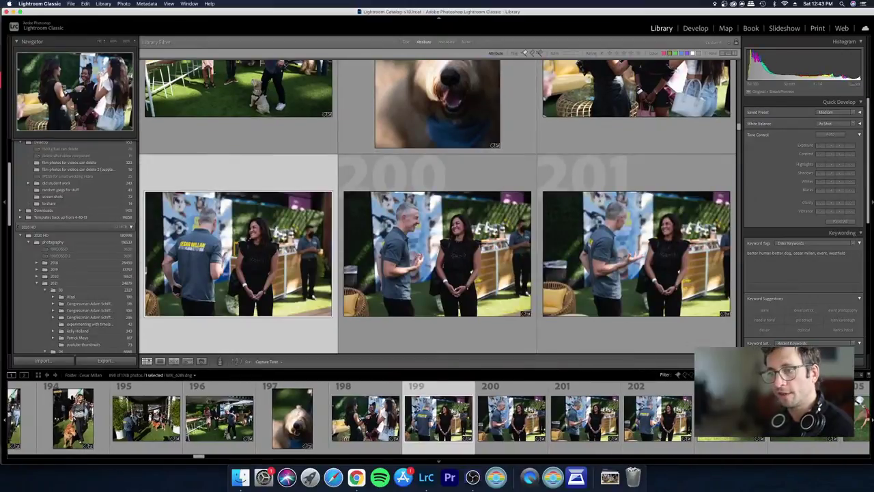
key("Right")
key("Right")
key("Right")
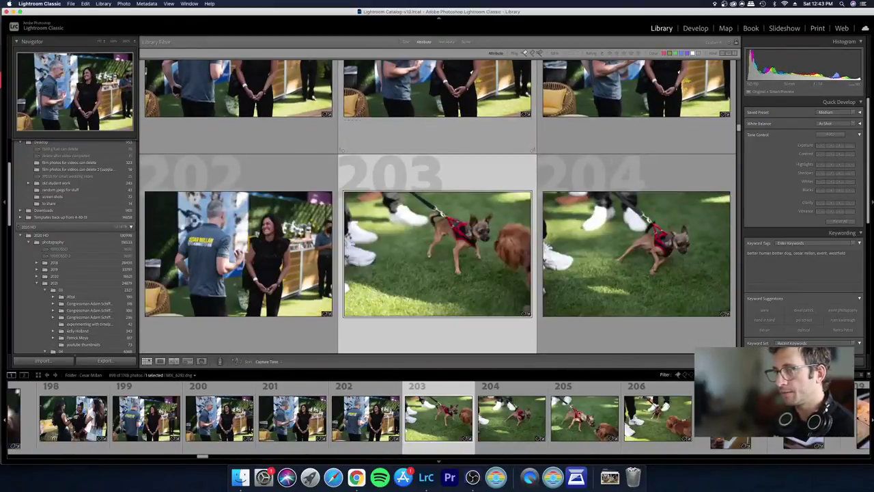
key("Right")
key("Right")
key("Right")
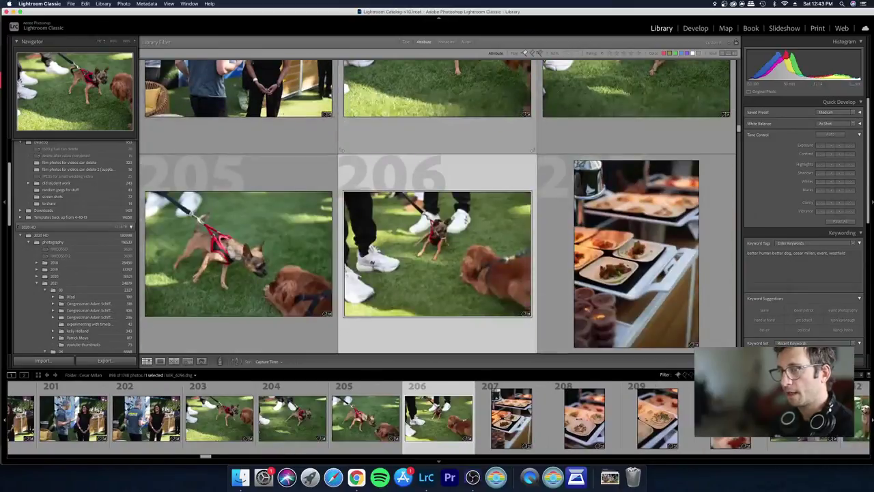
key("Right")
key("Right")
key("Right")
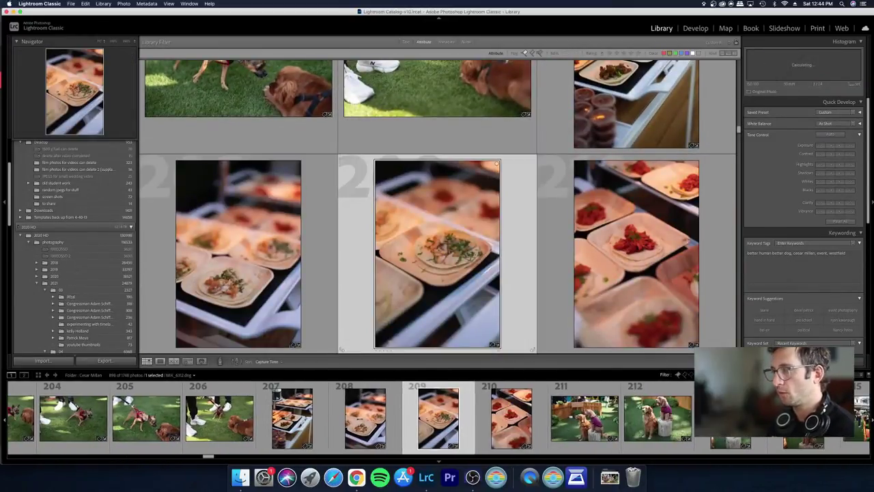
Step: Step through photos 209–227, reaching the woman holding a small tan dog
key("Right")
key("Right")
key("Right")
key("Right")
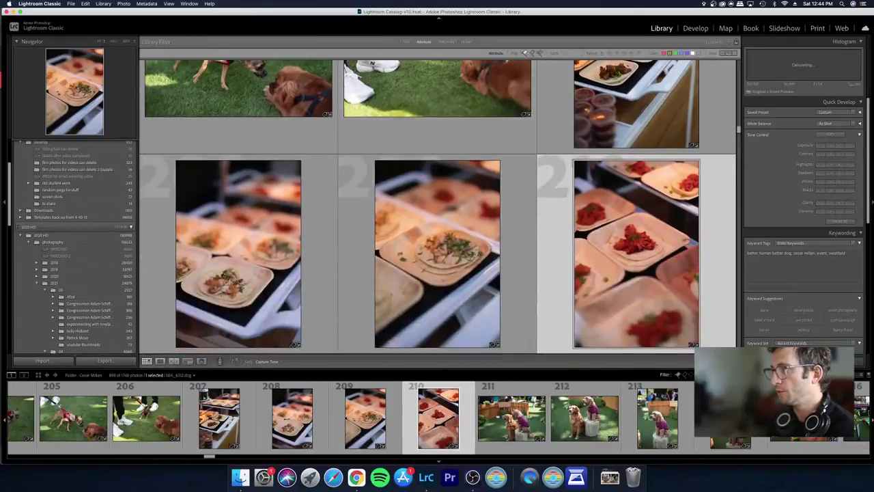
key("Left")
key("Left")
key("Left")
key("Left")
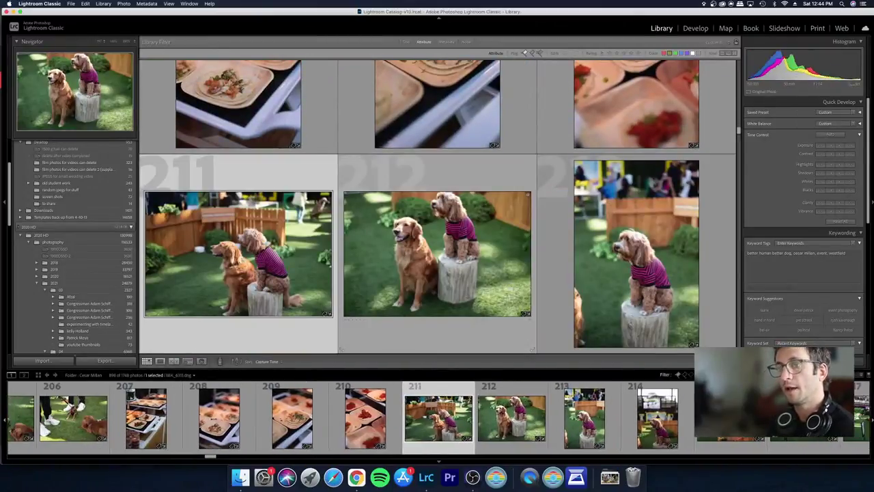
key("Right")
key("Right")
key("Right")
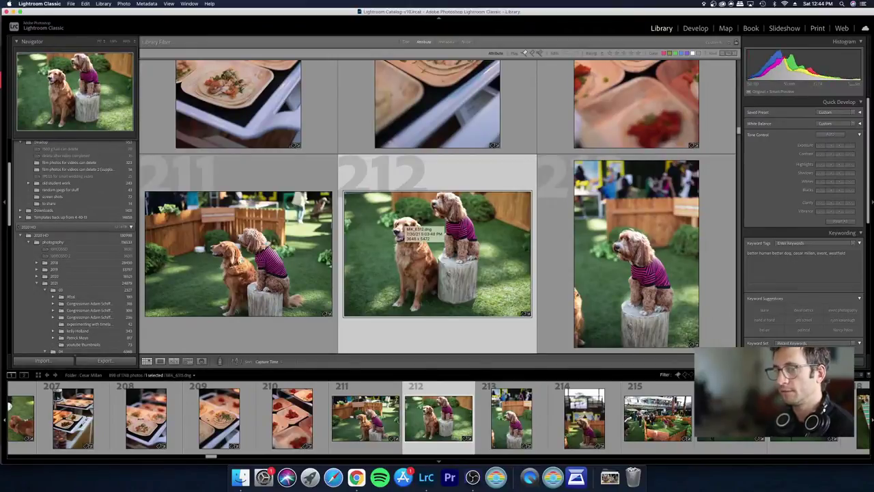
key("Right")
key("Right")
key("Right")
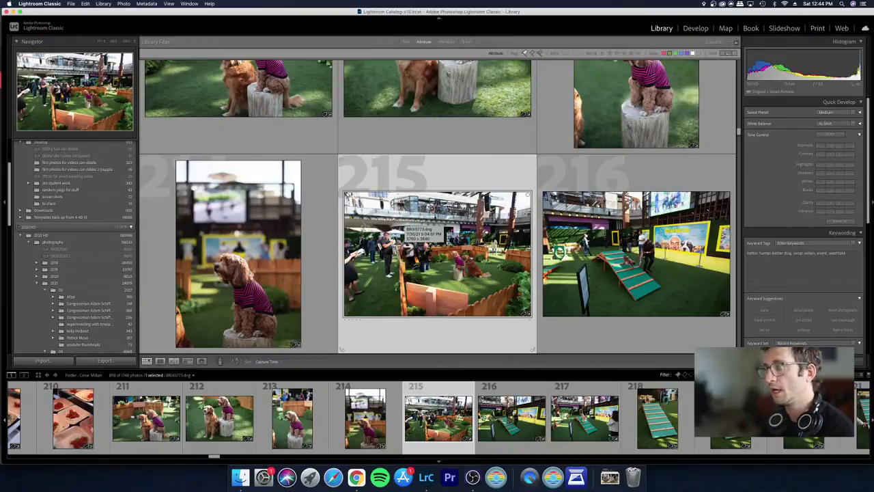
key("Right")
key("Right")
key("Right")
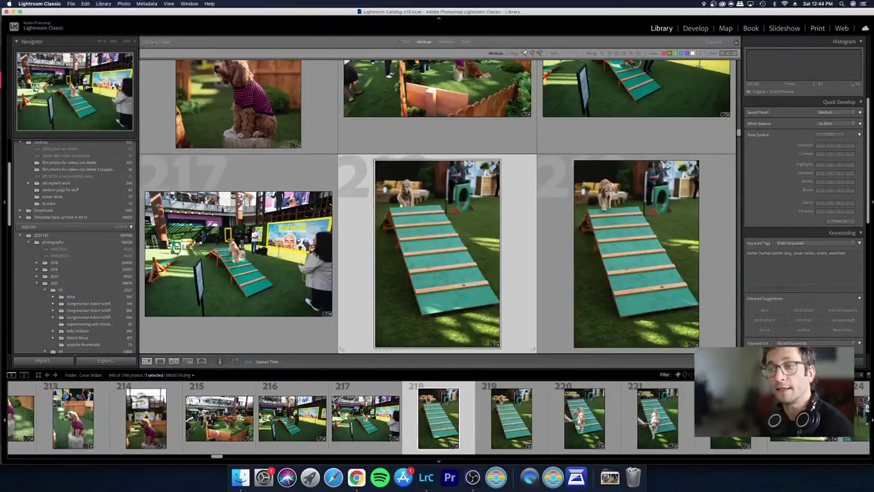
key("Right")
key("Right")
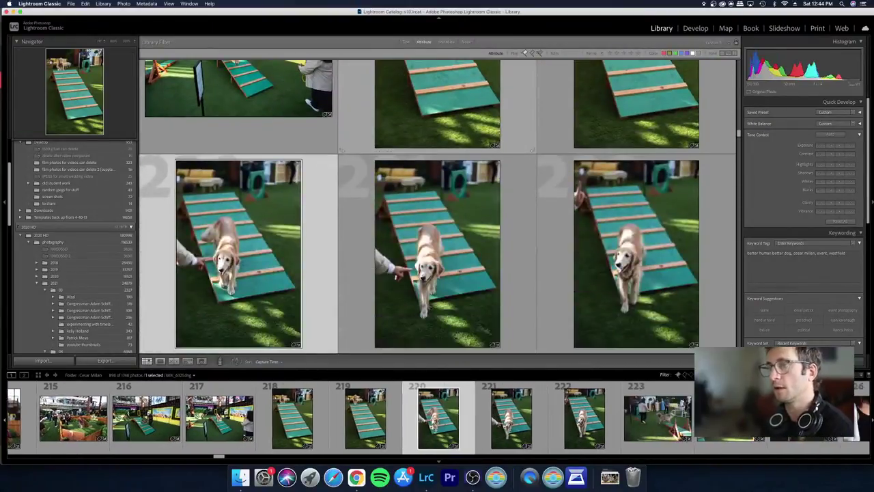
key("Right")
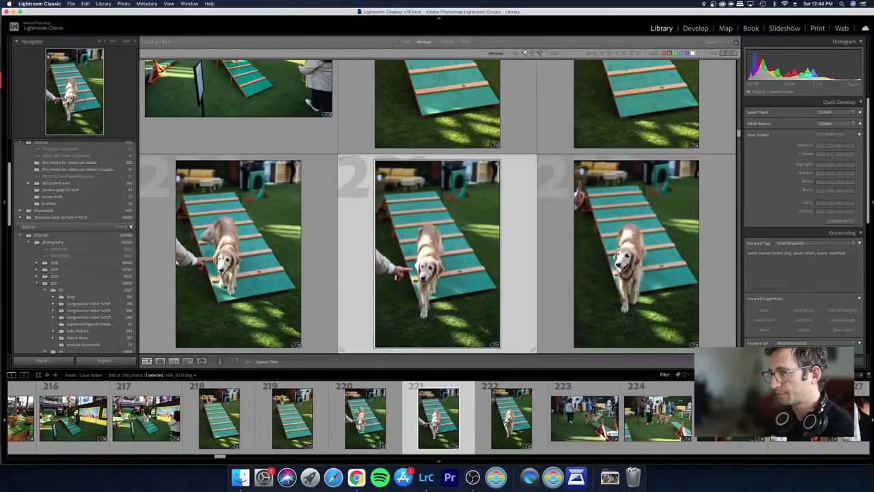
key("Down")
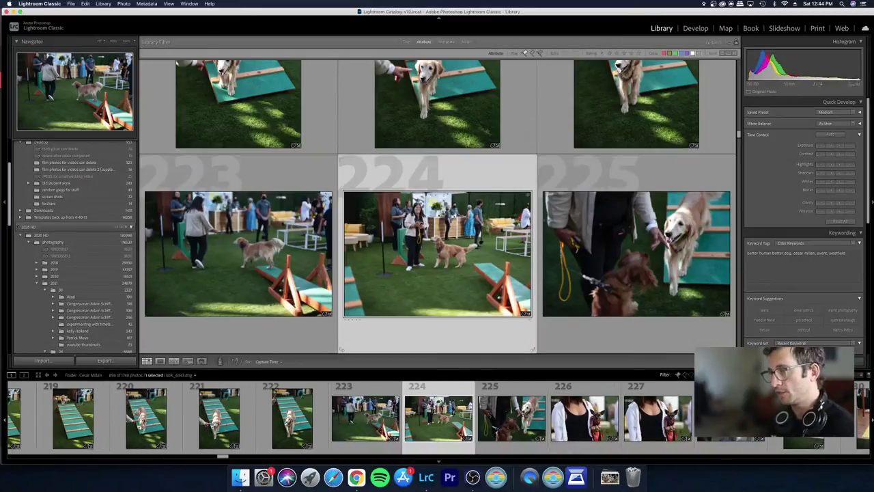
key("Right")
key("Right")
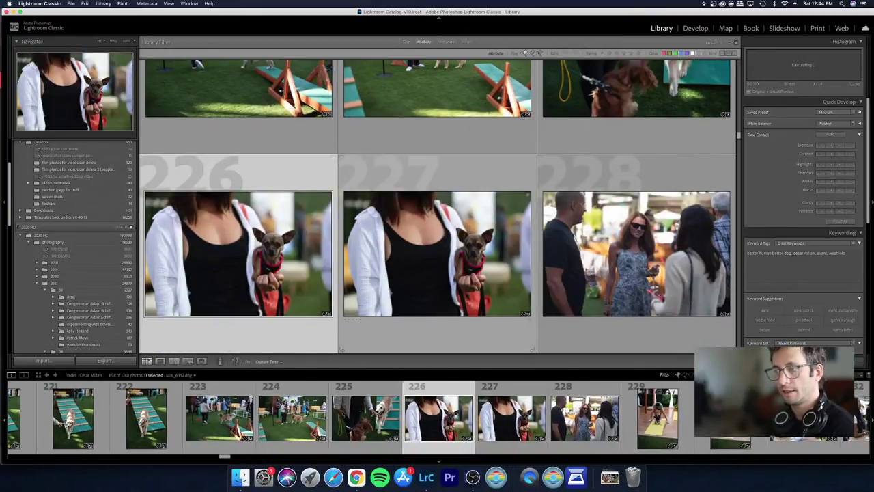
key("Right")
Step: Review photos 226–232 in Loupe and open MIK_6363.dng, photo 232, in Develop
key("e")
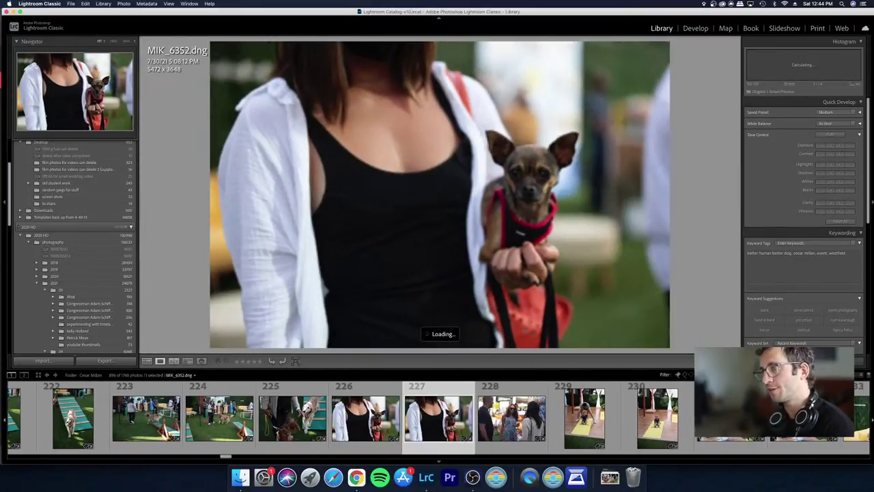
key("Left")
key("Right")
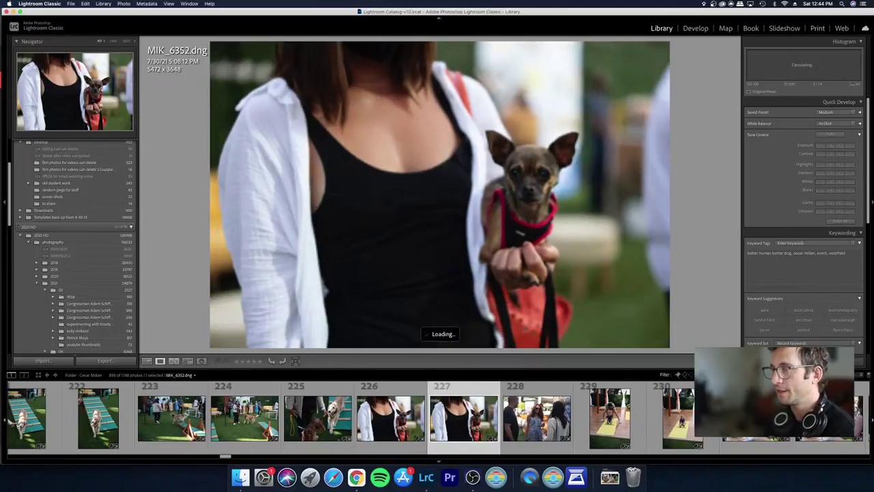
key("Right")
key("Right")
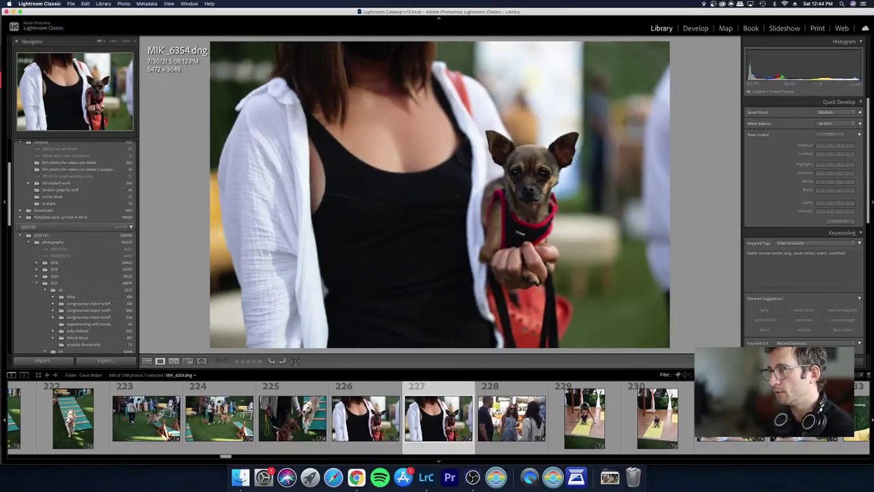
key("Left")
key("Right")
key("Right")
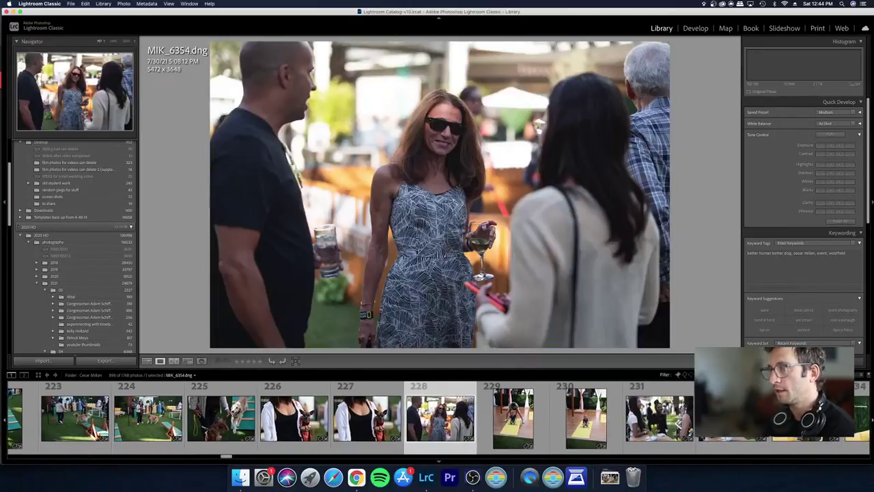
key("Right")
key("Right")
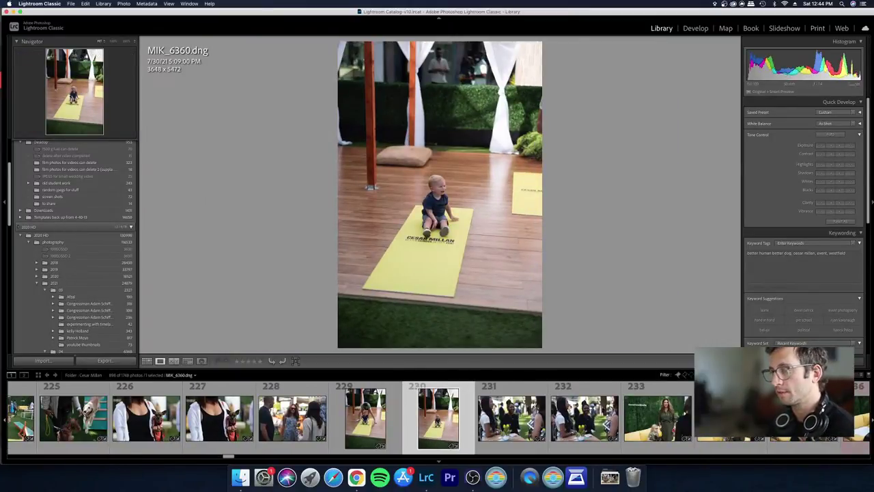
key("Right")
key("Right")
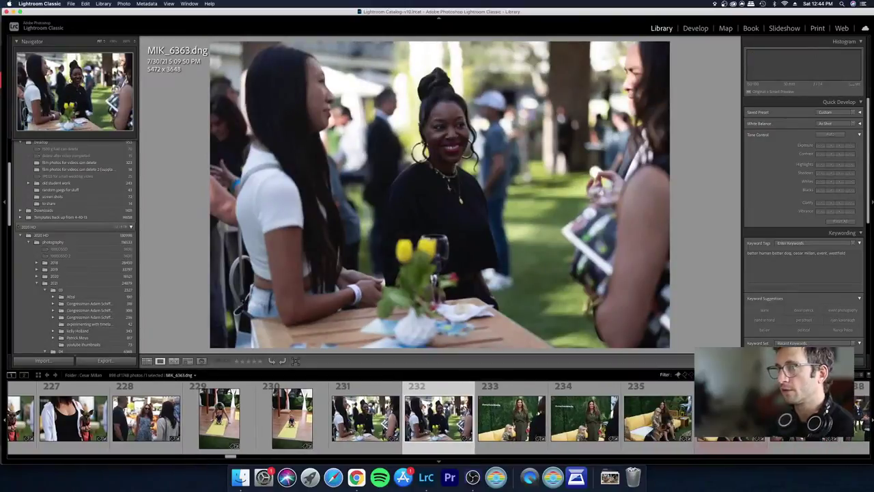
key("d")
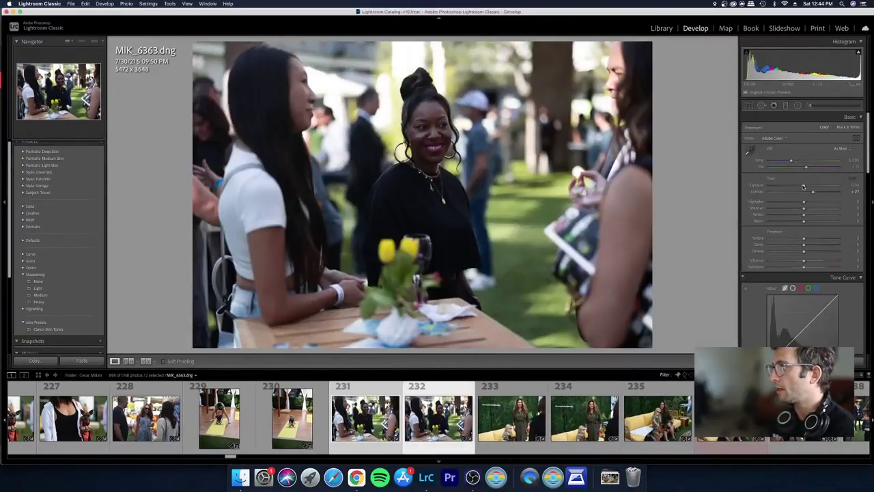
Step: Raise Exposure slightly on photos 231–232, then move through the grid to photo 242
left_click_drag(803, 186, 797, 201)
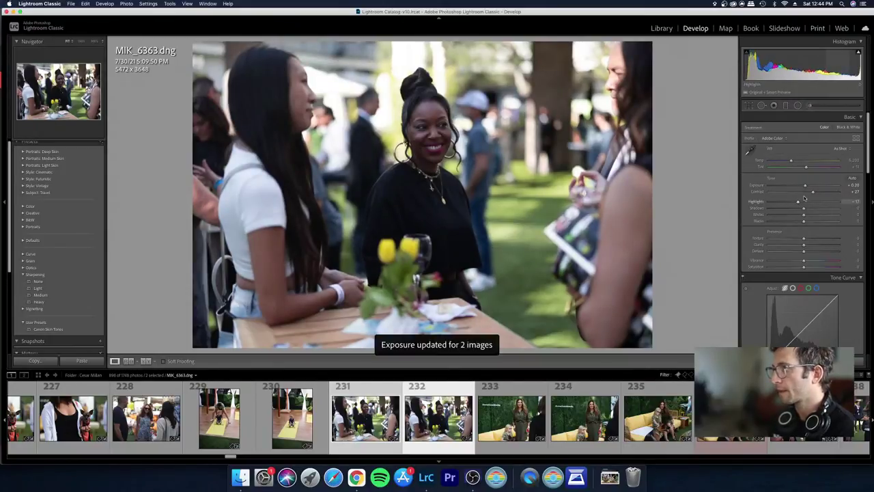
key("g")
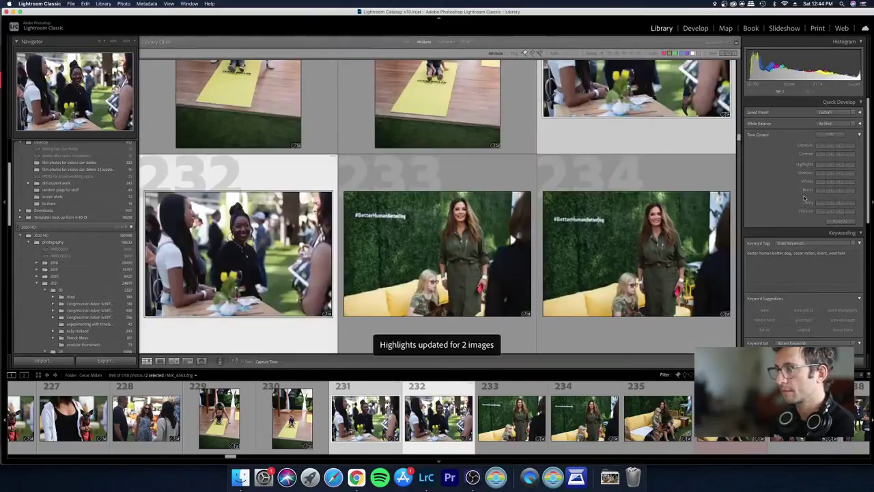
key("Down")
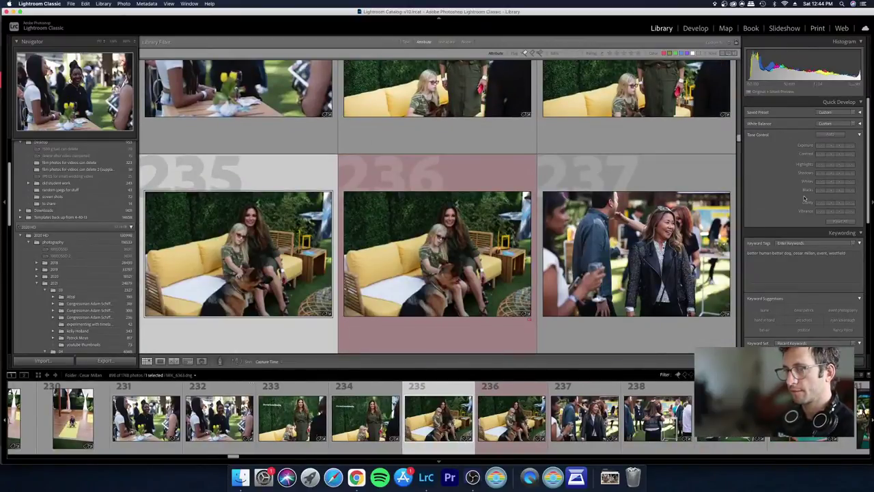
key("Right")
key("Down")
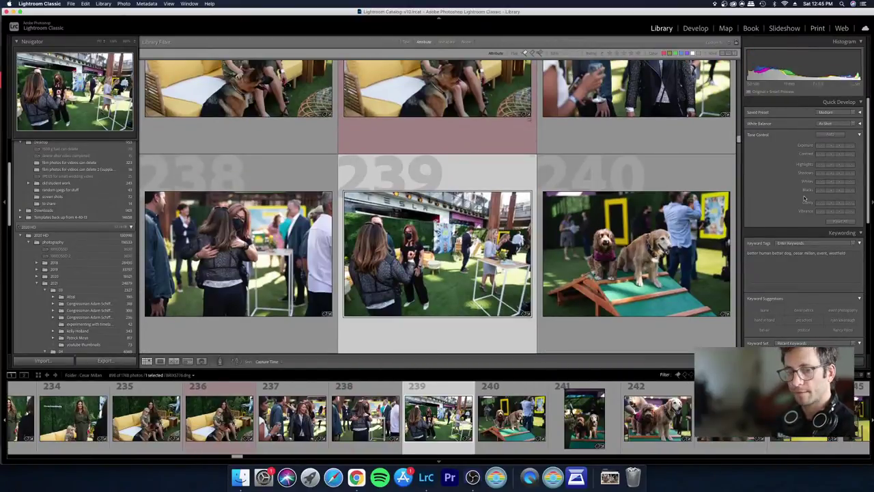
key("Down")
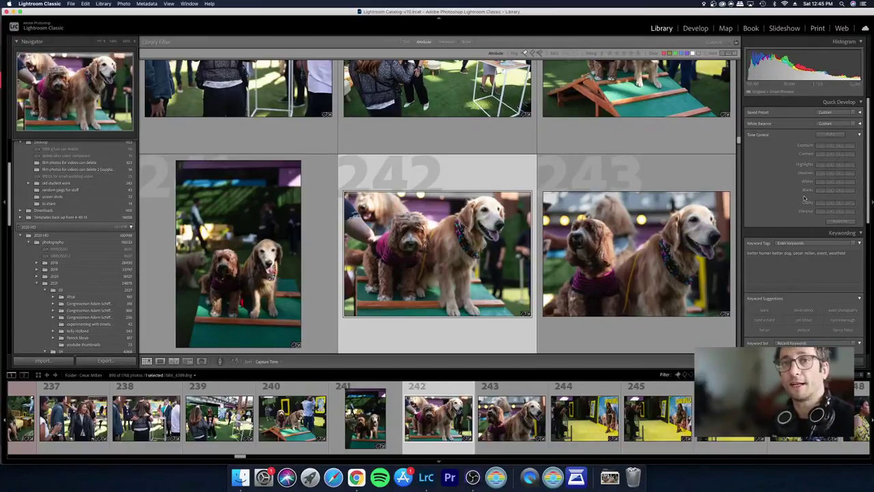
Step: Compare the grid photos 236–245, settling back on photo 242
key("Down")
key("Up")
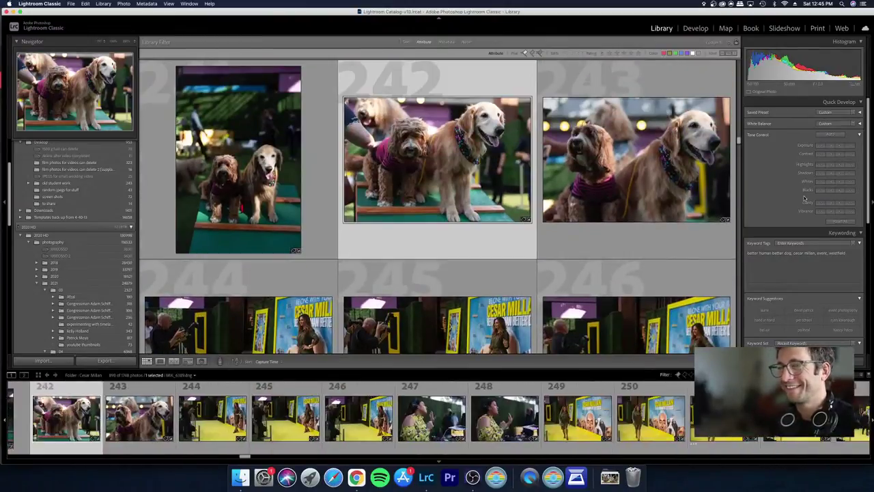
key("Up")
key("Right")
key("Left")
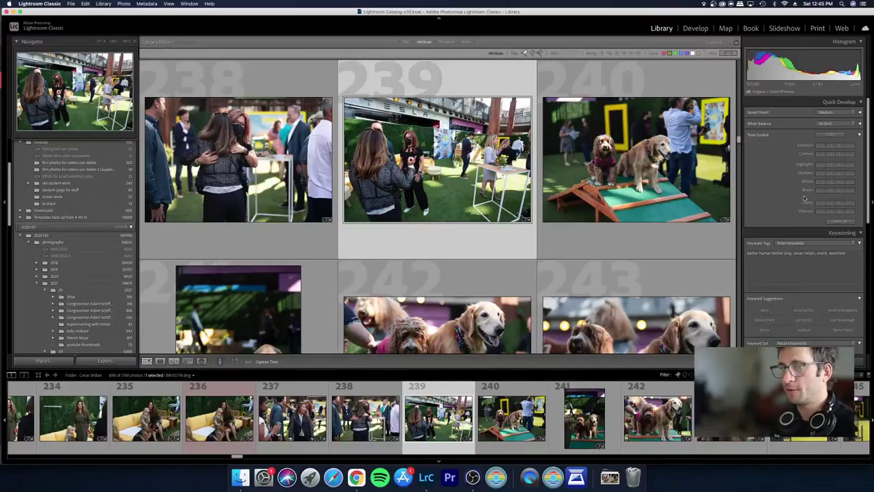
key("Left")
key("Right")
key("Up")
key("Down")
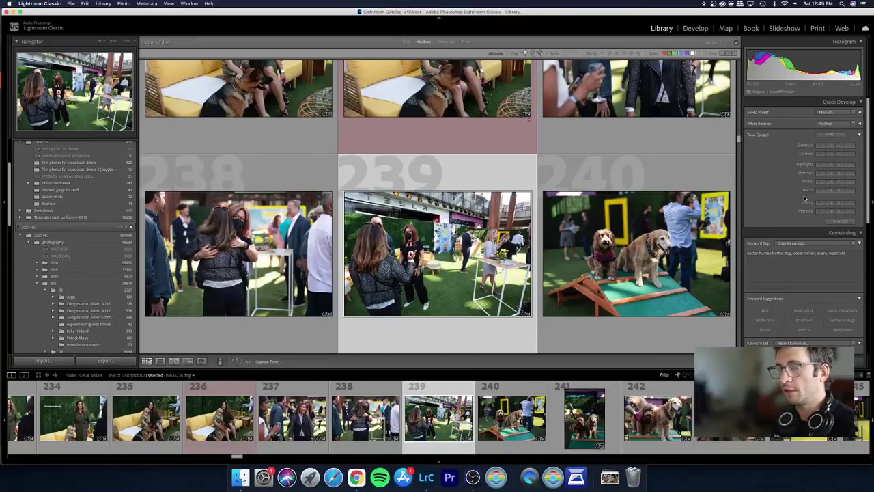
key("Down")
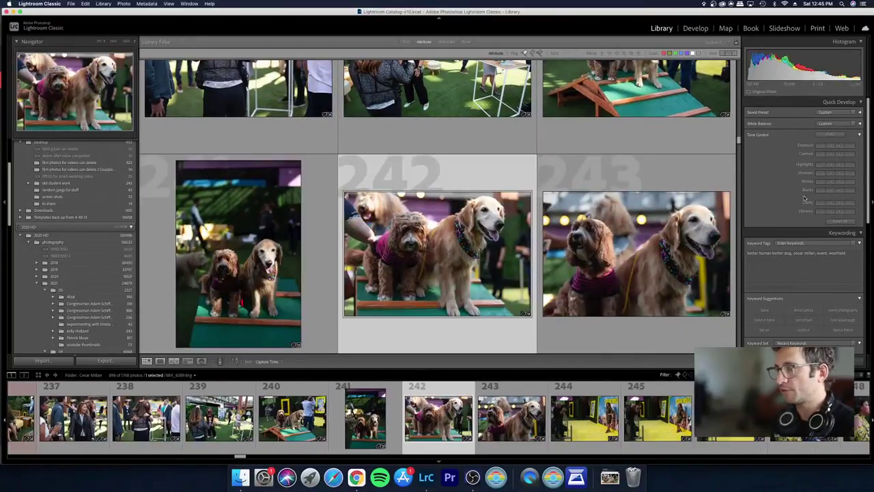
key("Up")
key("Down")
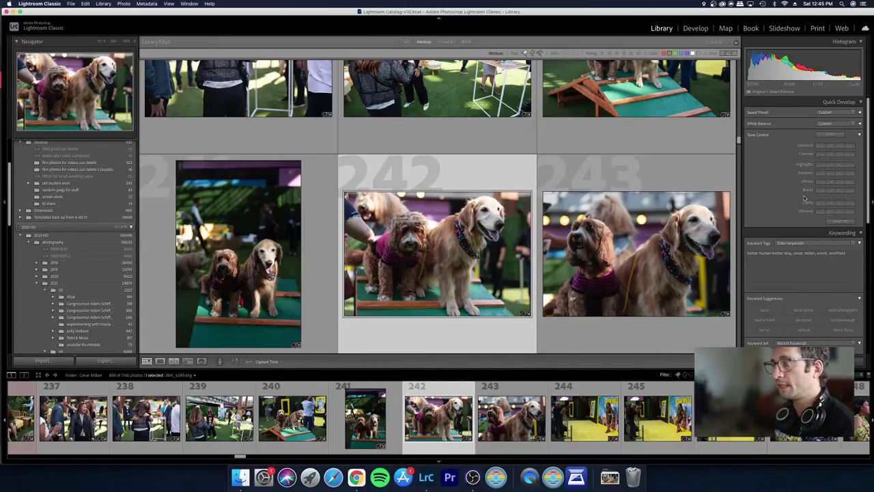
Step: Step through photos 243–247 and onward toward photo 251, MIK_6402.dng
key("Right")
key("Left")
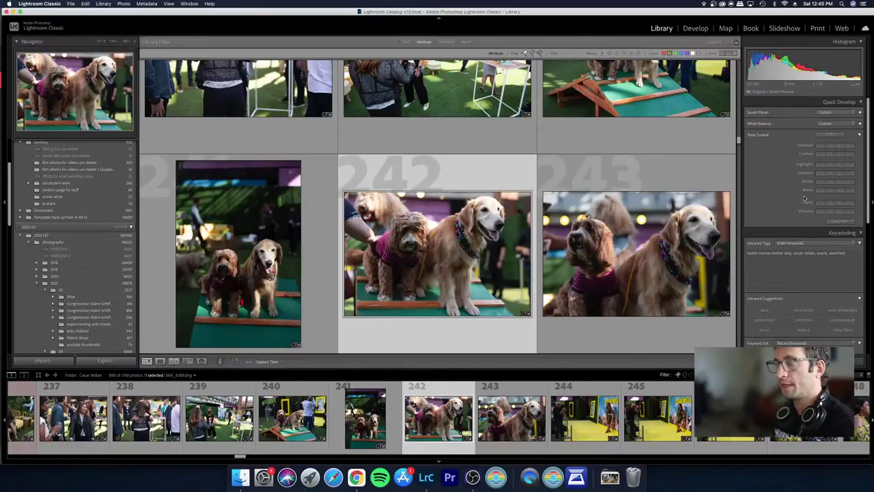
key("Right")
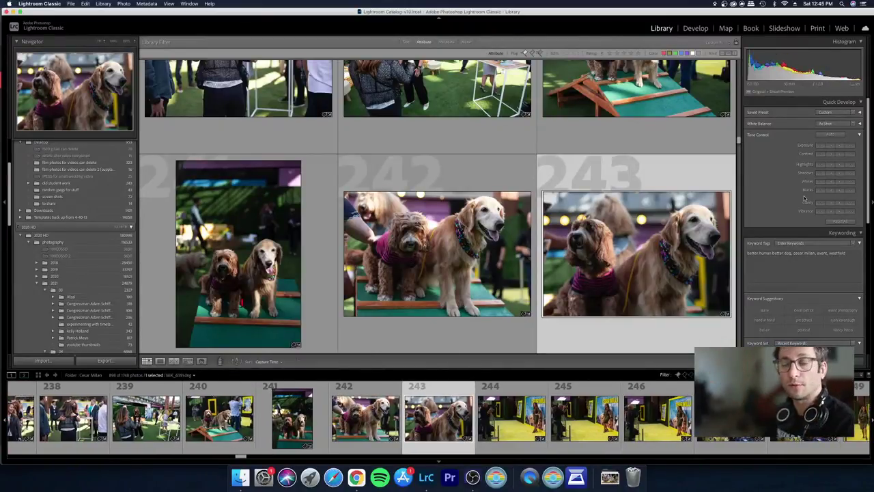
key("Right")
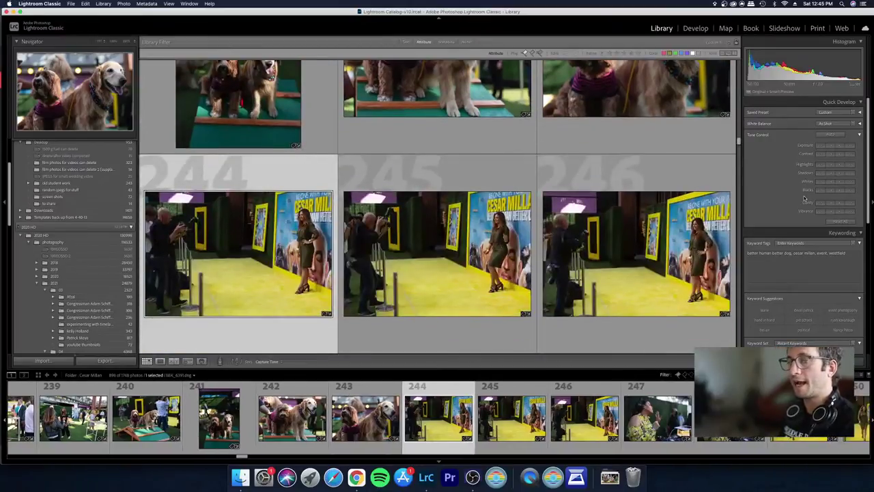
key("Right")
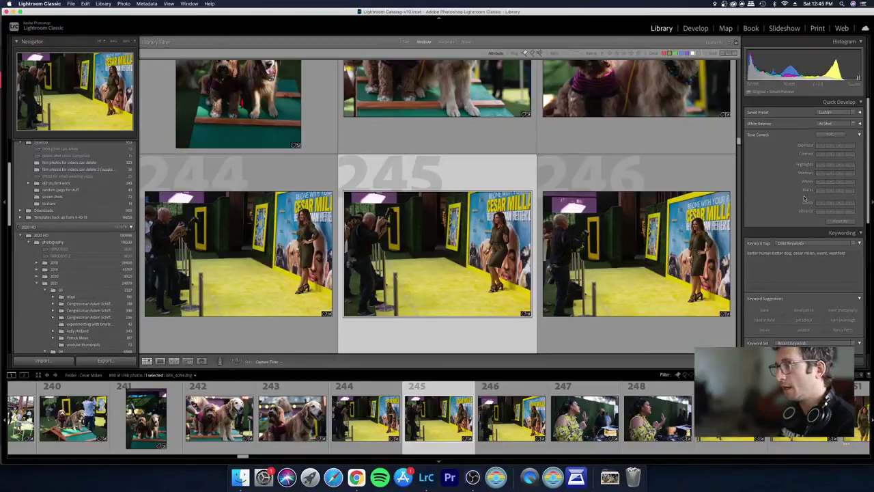
key("Right")
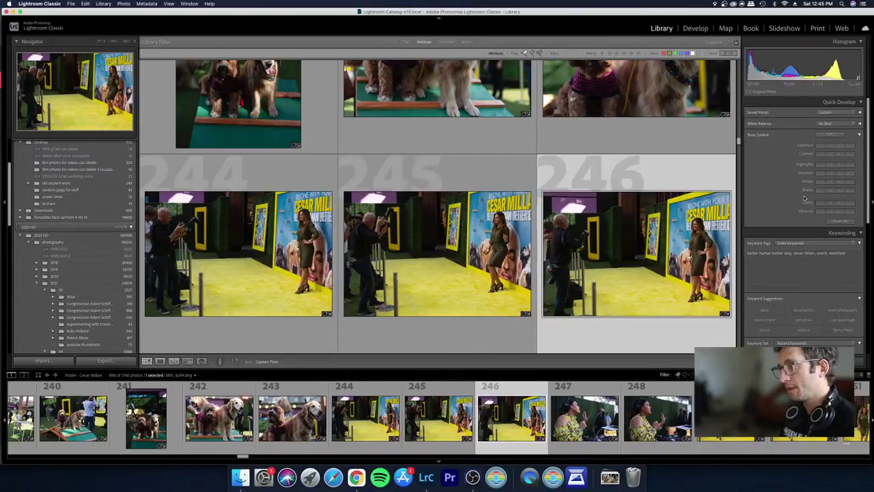
key("Right")
key("Right")
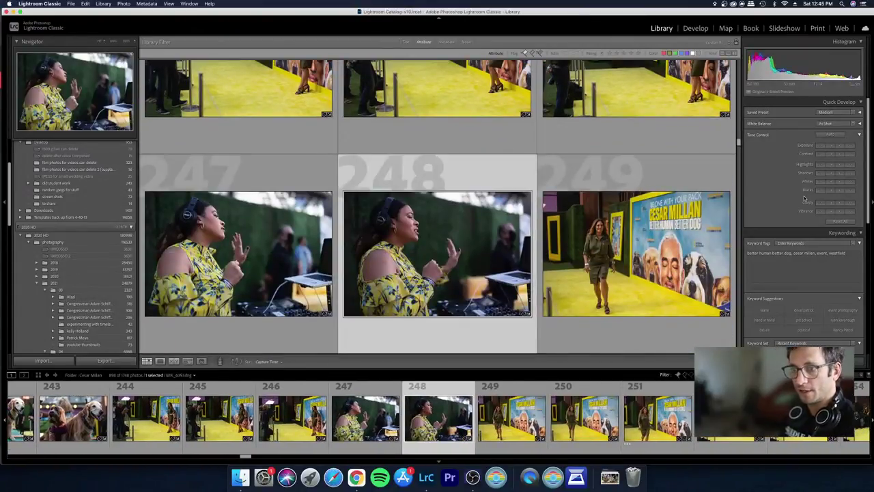
key("Right")
key("Right")
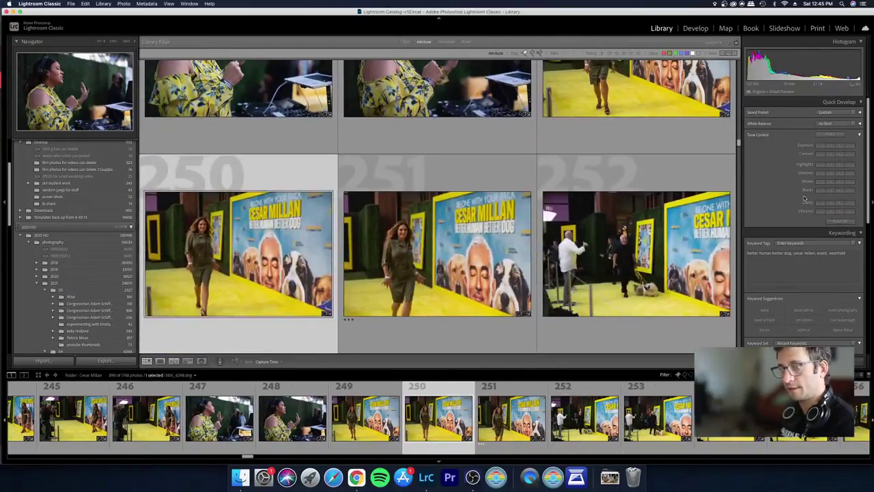
key("Right")
Step: Review photos 251–254 full size, flipping back and forth between neighbouring shots
key("e")
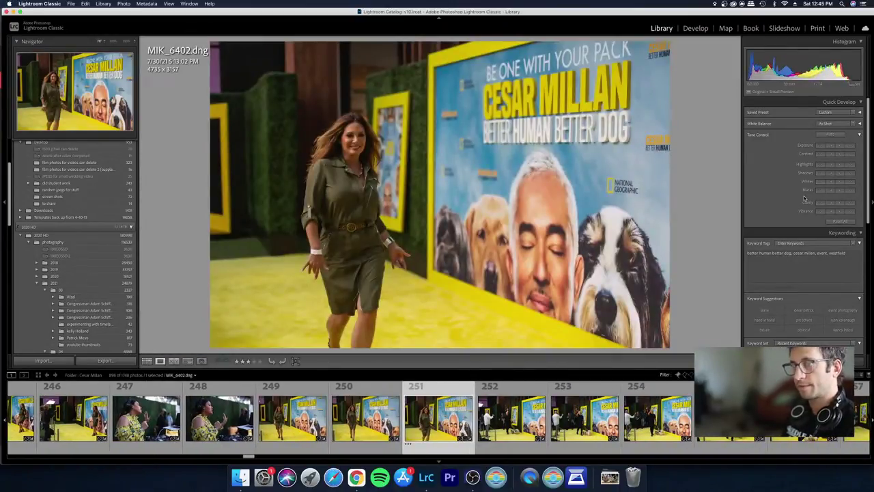
key("g")
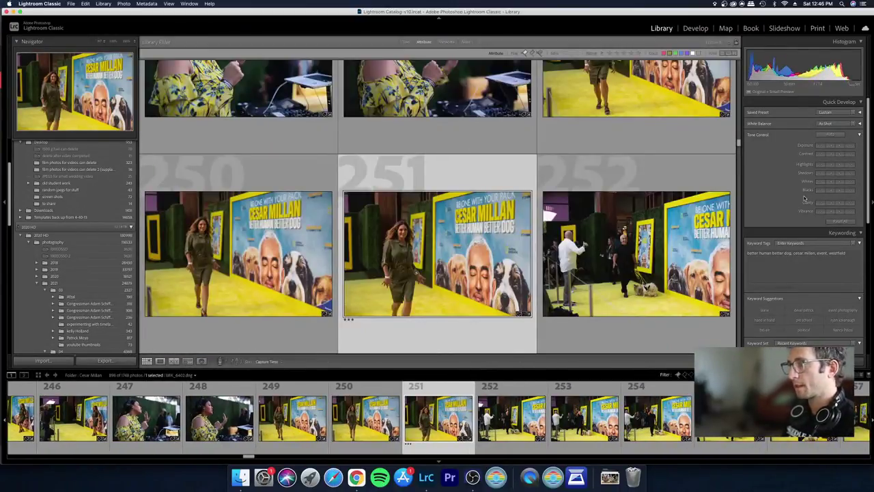
key("Right")
key("Right")
key("e")
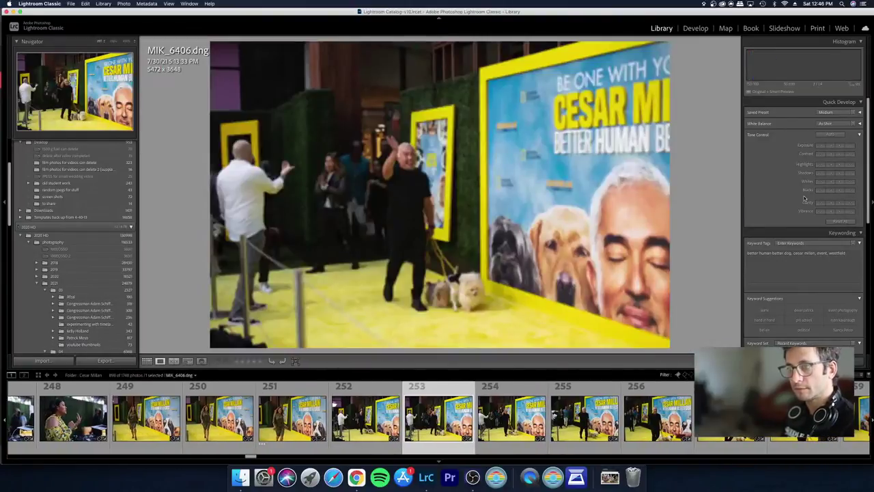
key("Right")
key("Left")
key("Left")
key("Left")
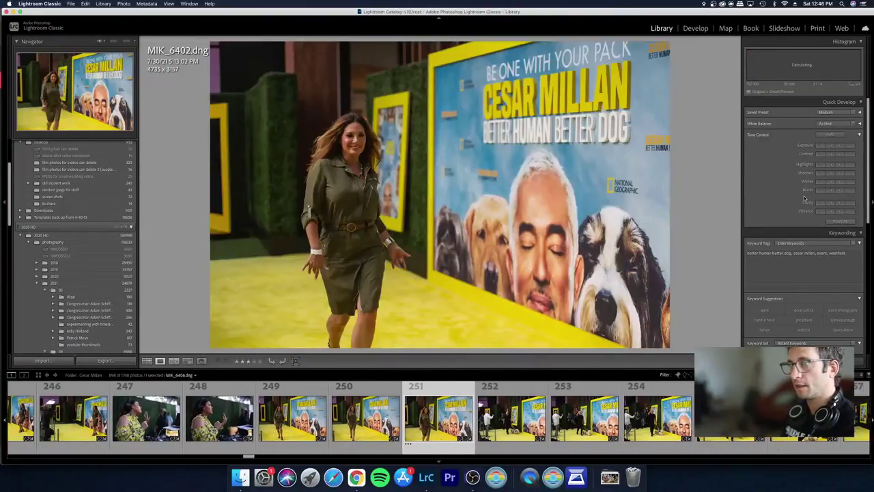
key("Right")
key("Right")
key("Left")
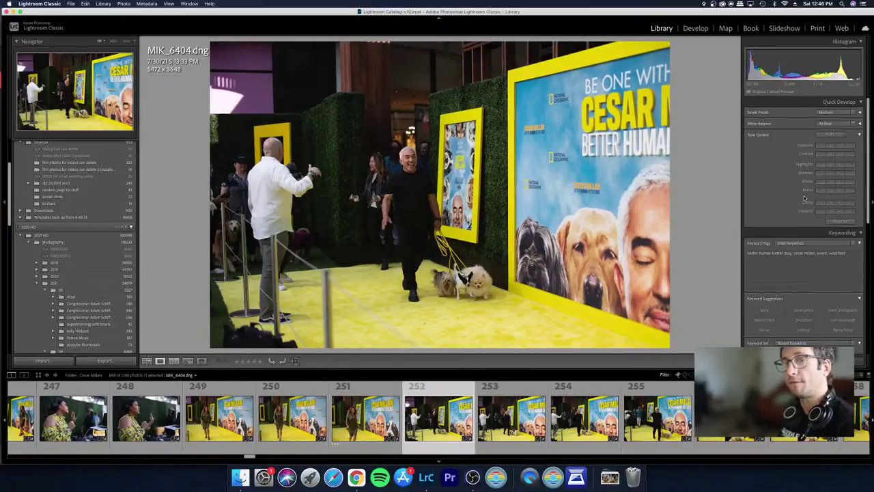
key("Right")
key("Right")
key("Left")
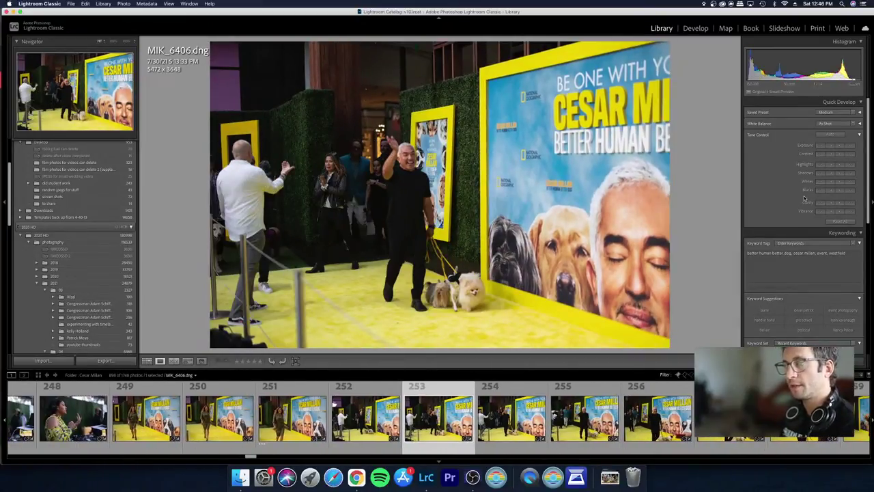
key("Left")
Step: Advance through photos 256–261 and settle on photo 260, the hug shot
key("Right")
key("Right")
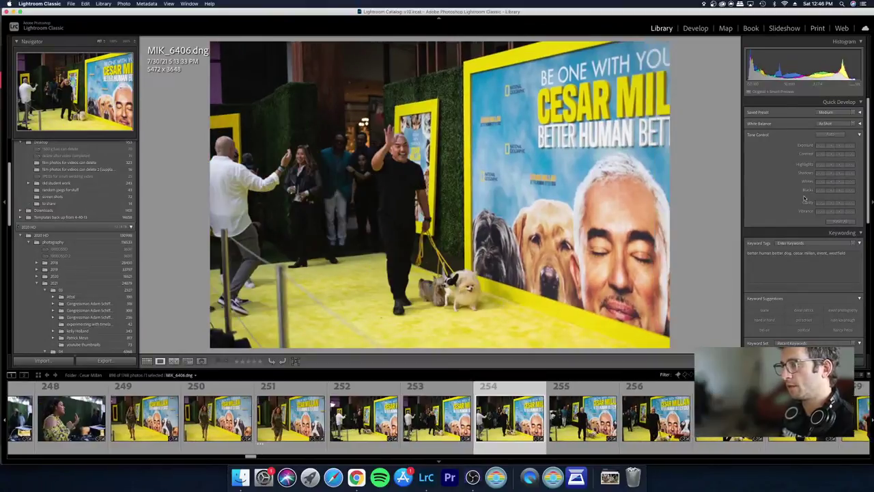
key("Right")
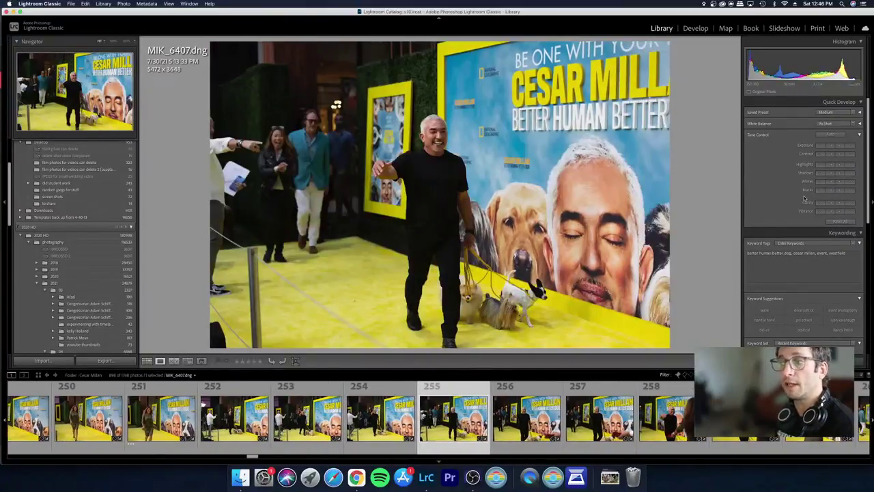
key("Right")
key("Right")
key("Right")
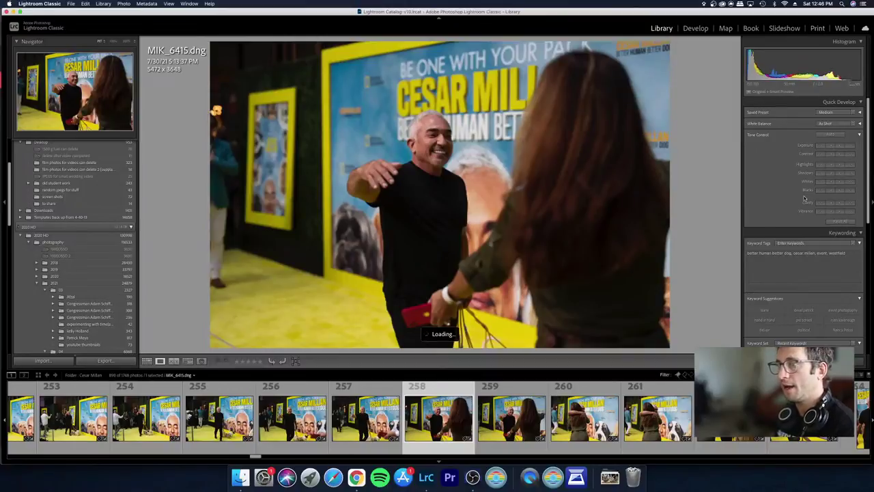
key("Right")
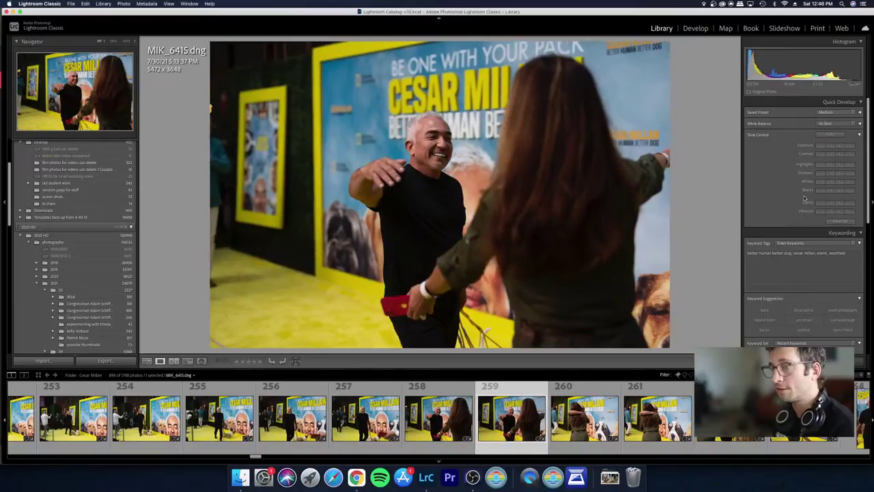
key("Right")
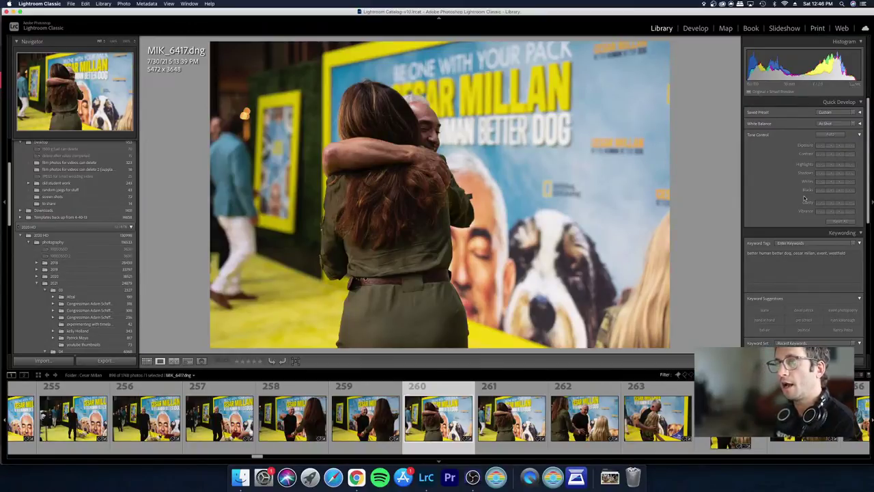
key("Right")
key("Left")
key("Left")
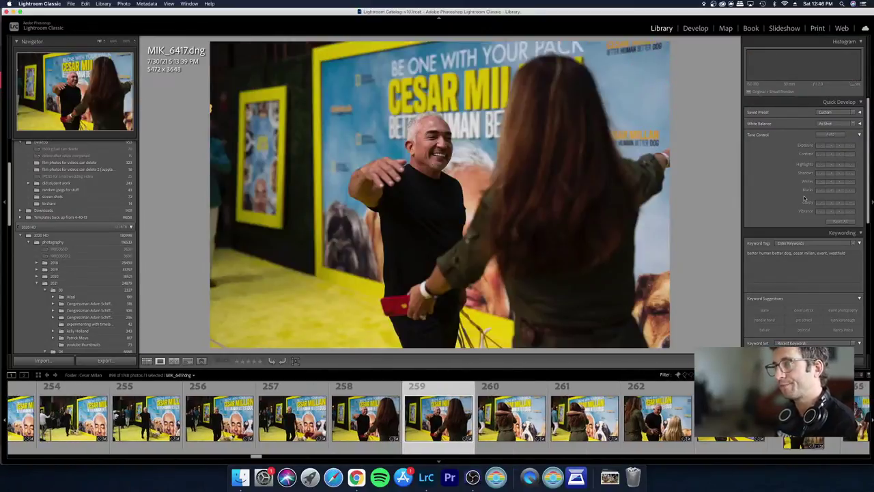
key("Right")
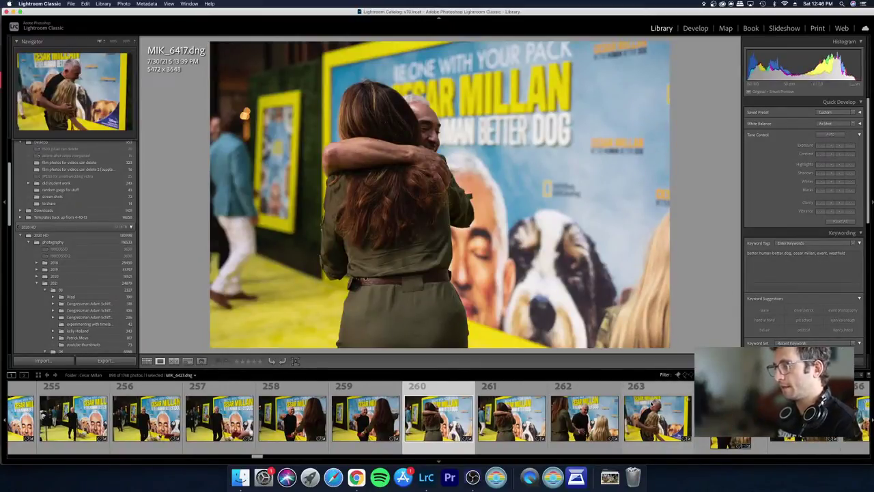
scroll(566, 416, "down", 3)
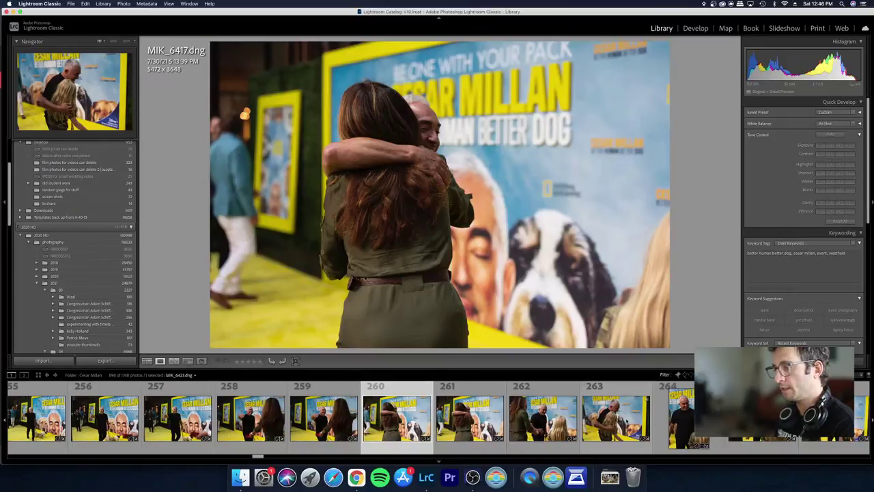
Step: Raise Shadows from +16 to +27 on photos 260–263 together, then reselect only photo 260
left_click(614, 416, "shift")
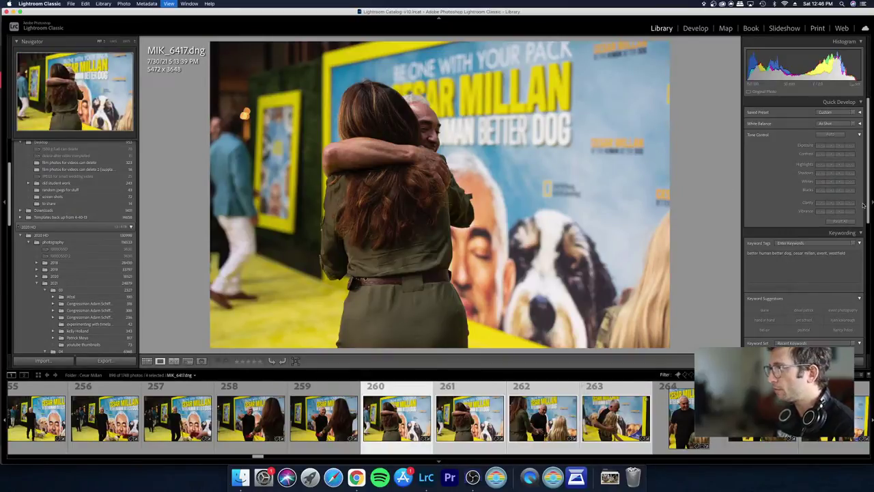
key("d")
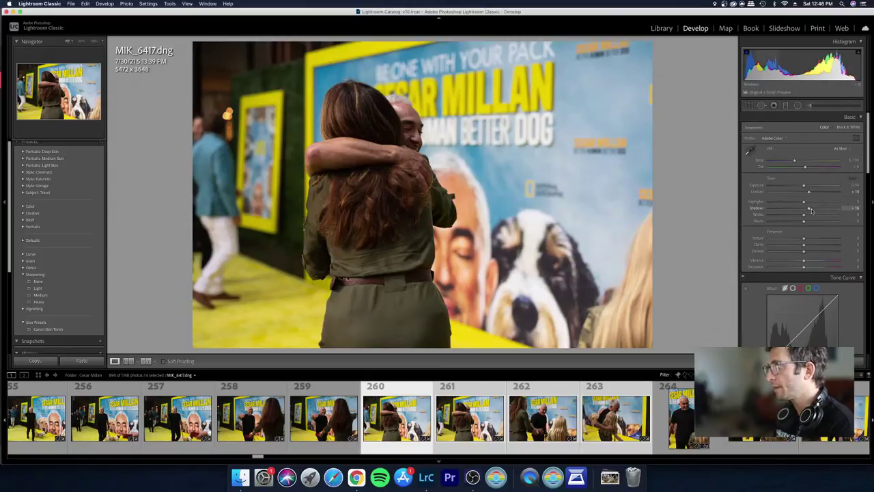
left_click_drag(811, 210, 812, 210)
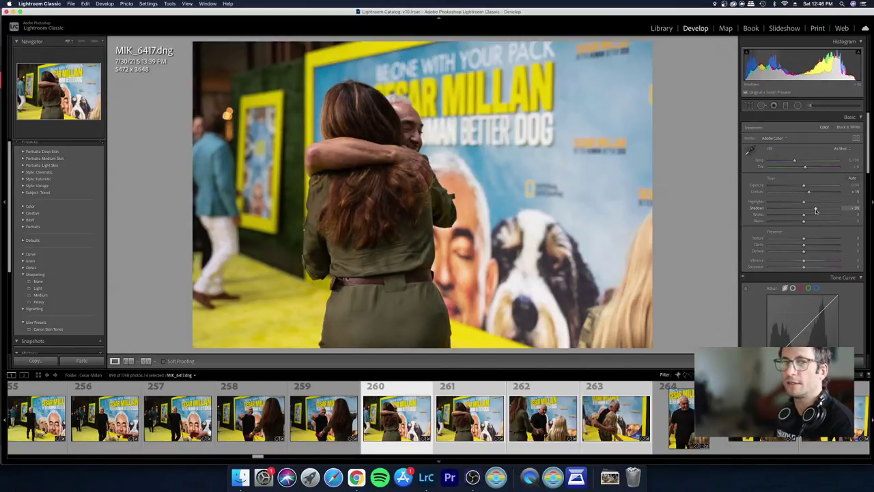
key("g")
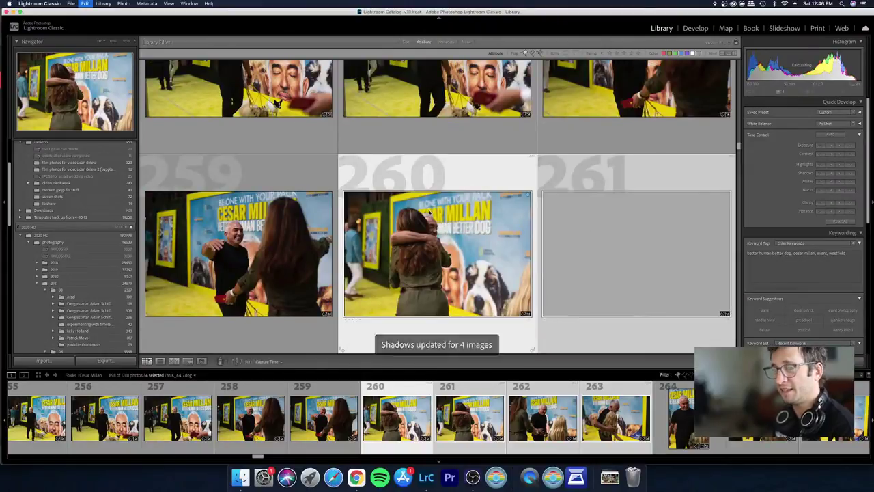
key("super+d")
left_click(451, 241)
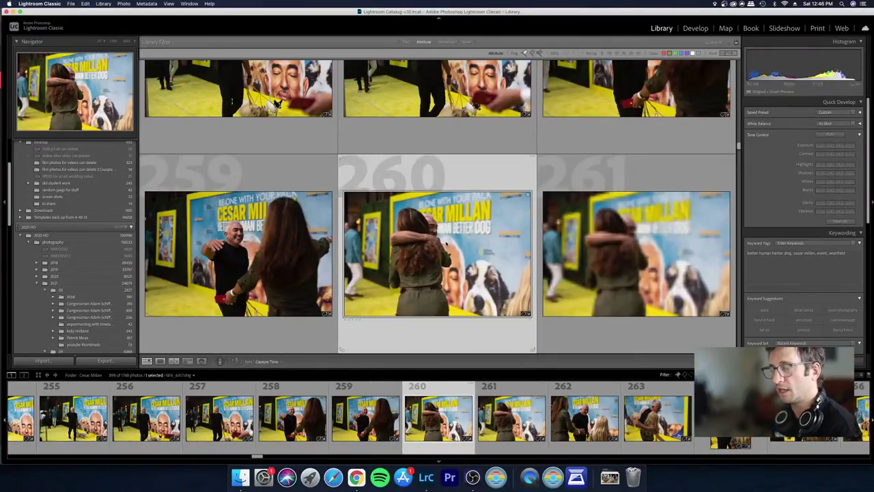
Step: Open photo 260 full size and step through shots 261–272 up to MIK_6438
scroll(449, 242, "down", 3)
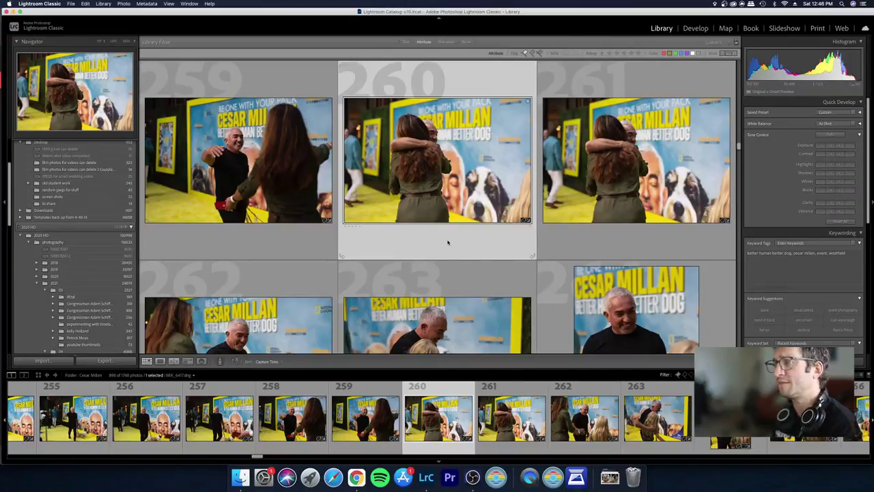
double_click(458, 226)
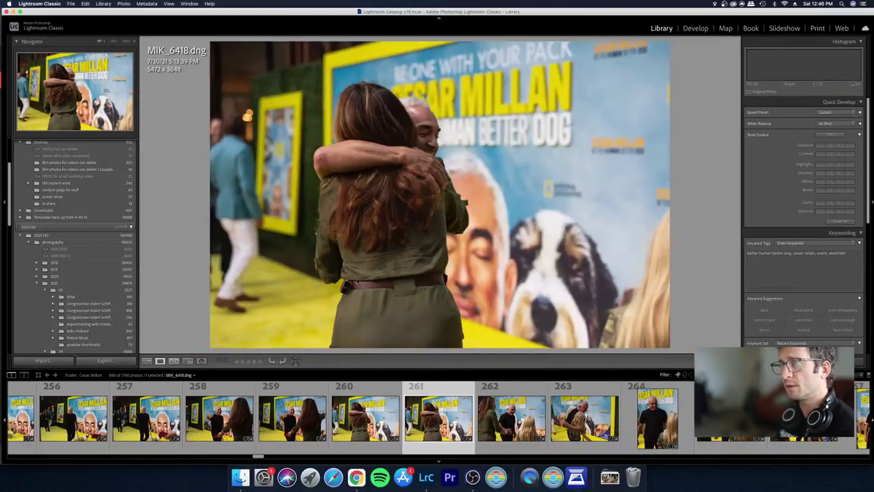
key("Right")
key("Right")
key("Left")
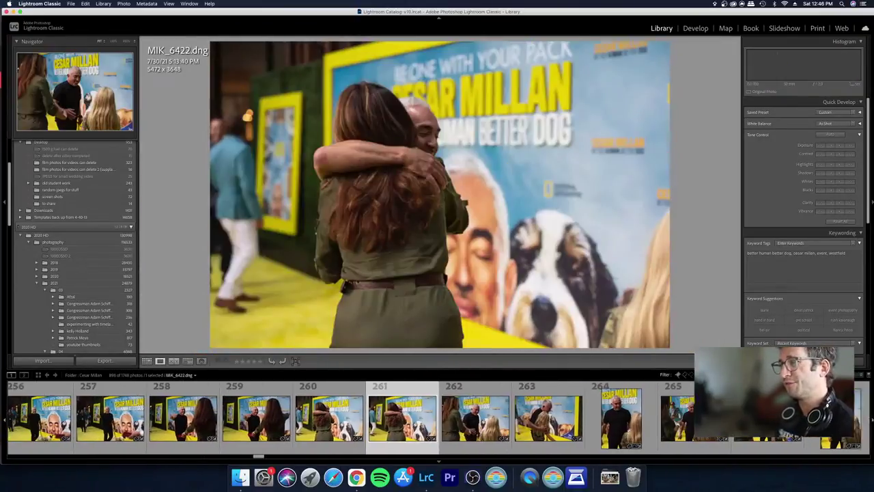
key("Right")
key("Right")
key("Right")
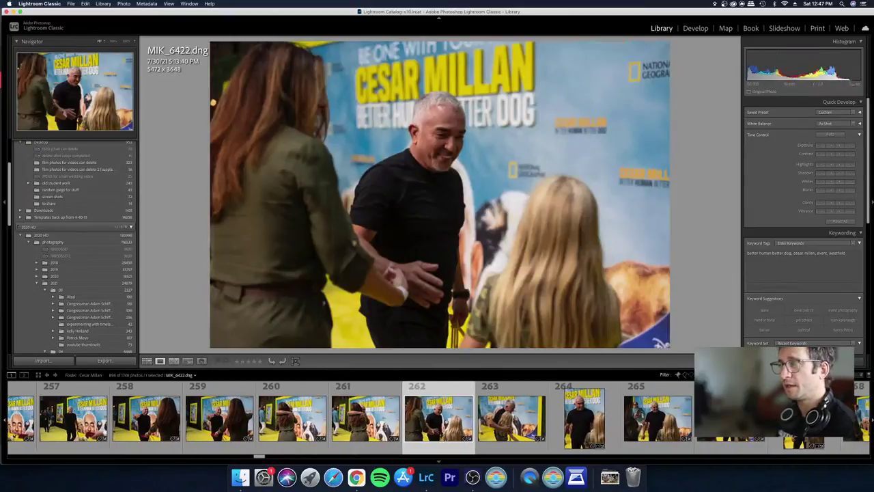
key("Right")
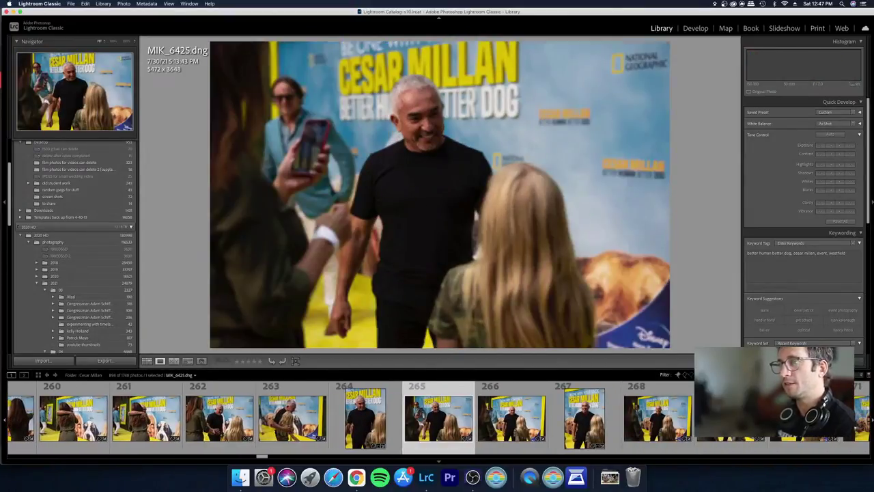
key("Right")
key("Right")
key("Right")
key("Right")
key("Right")
key("Right")
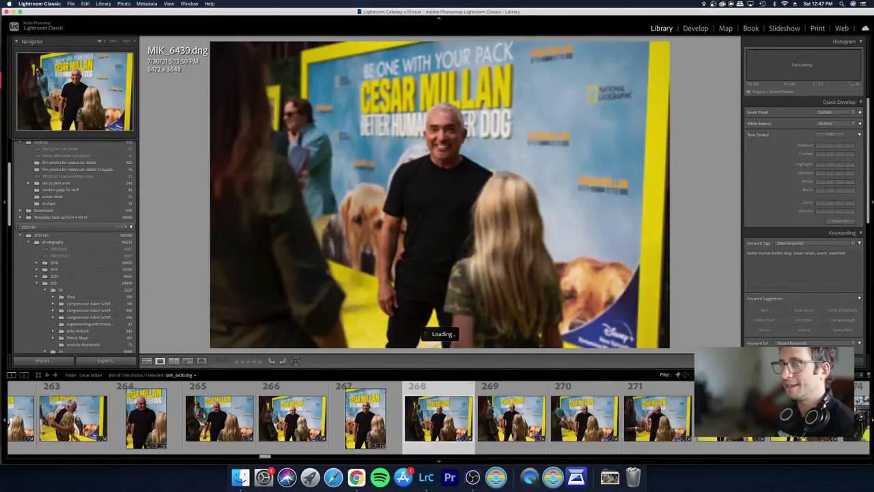
key("Right")
key("Left")
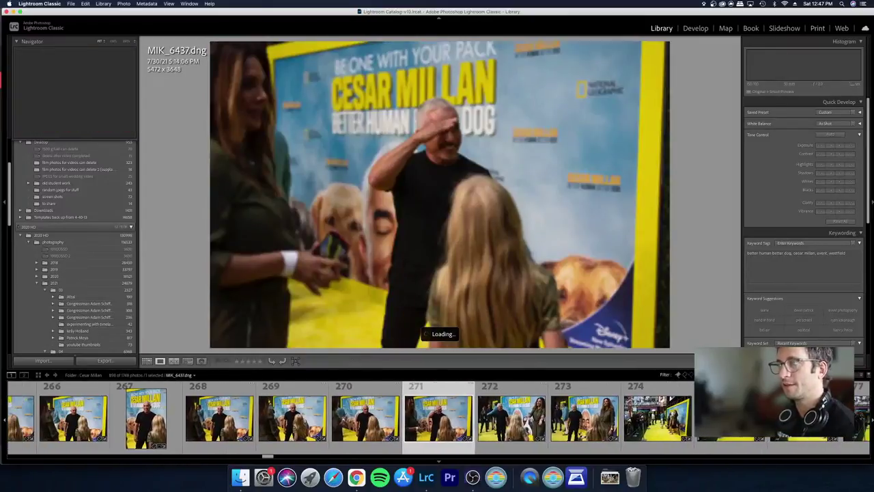
key("Right")
key("Right")
key("Right")
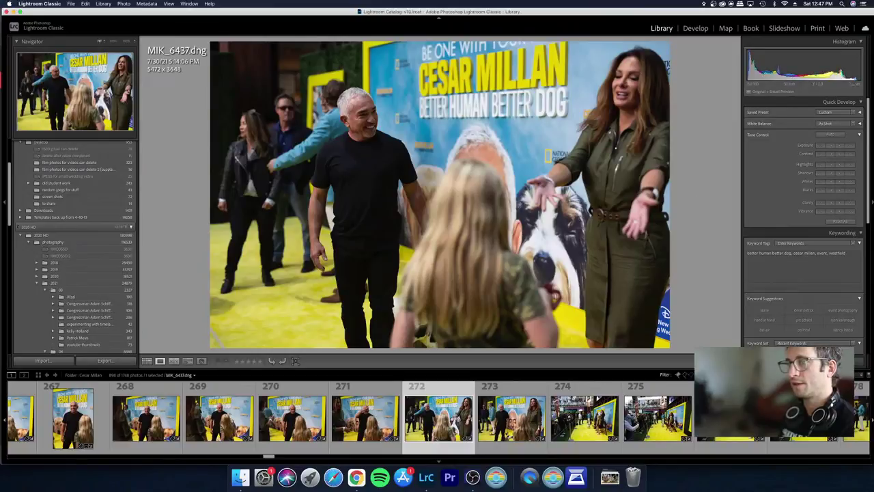
key("Right")
key("Left")
key("Right")
Step: Keep browsing between Grid and Loupe until photo 282 is shown enlarged
key("g")
key("Right")
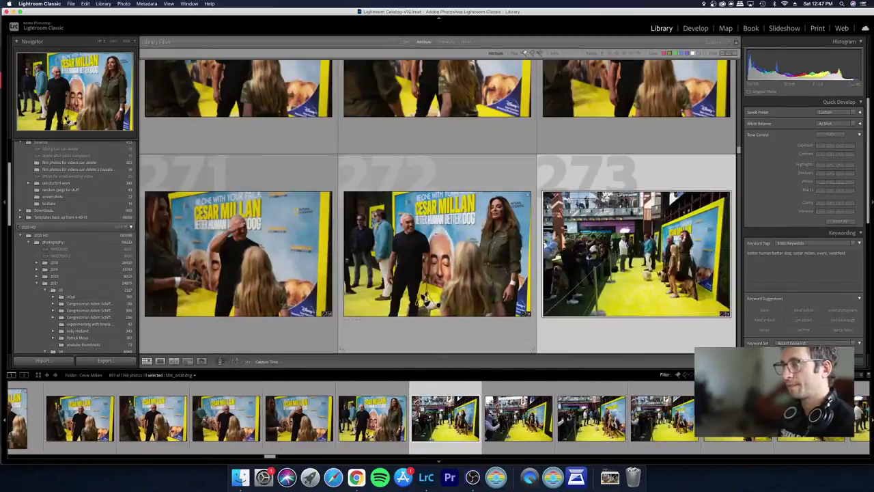
key("e")
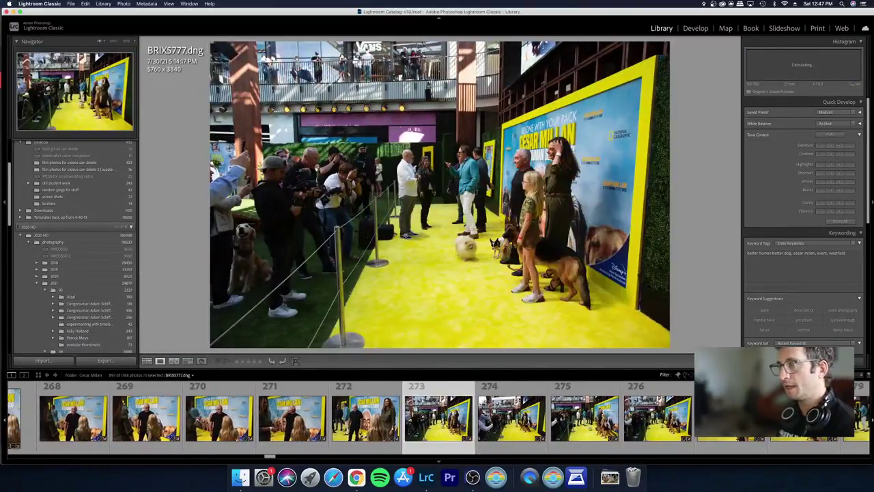
key("Right")
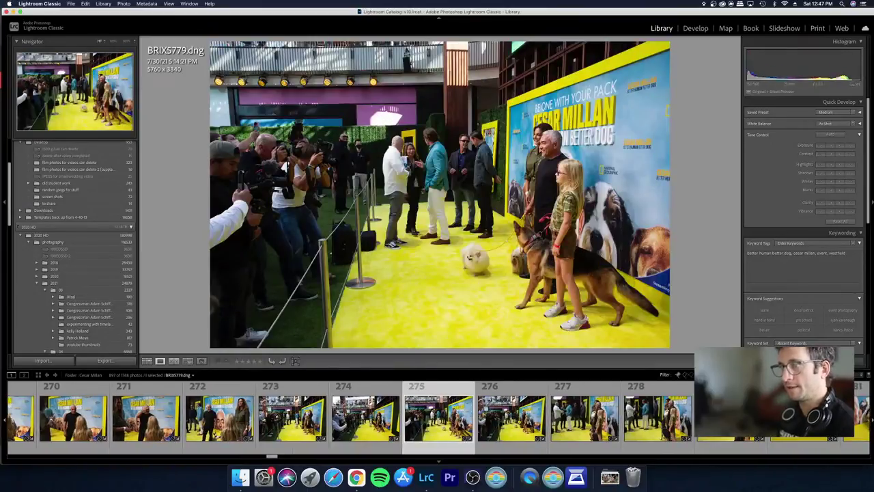
key("Right")
key("Right")
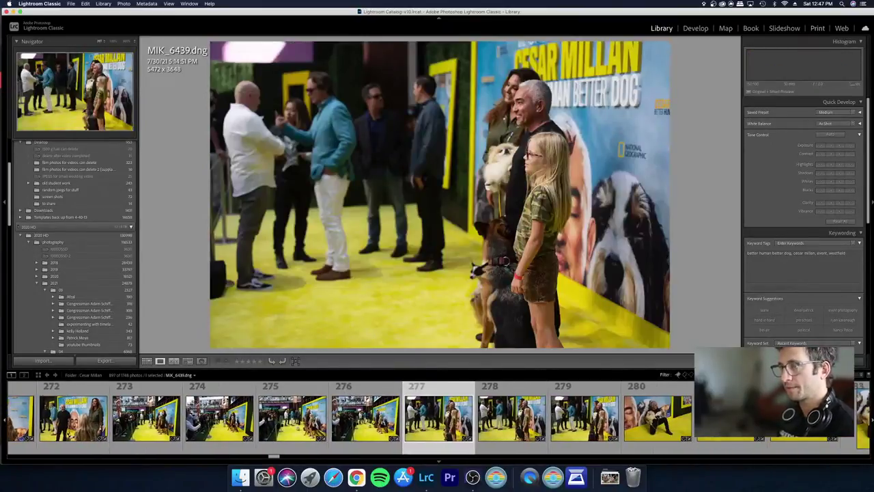
key("g")
key("Right")
key("Right")
key("Right")
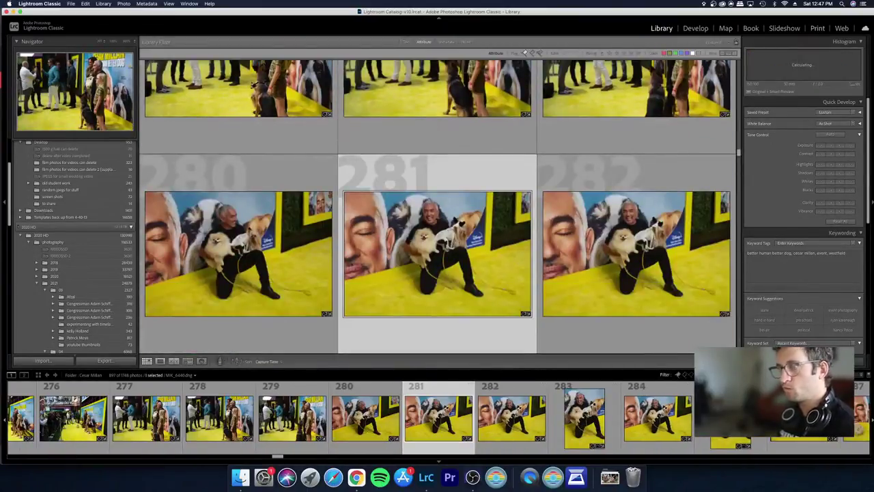
key("e")
key("Right")
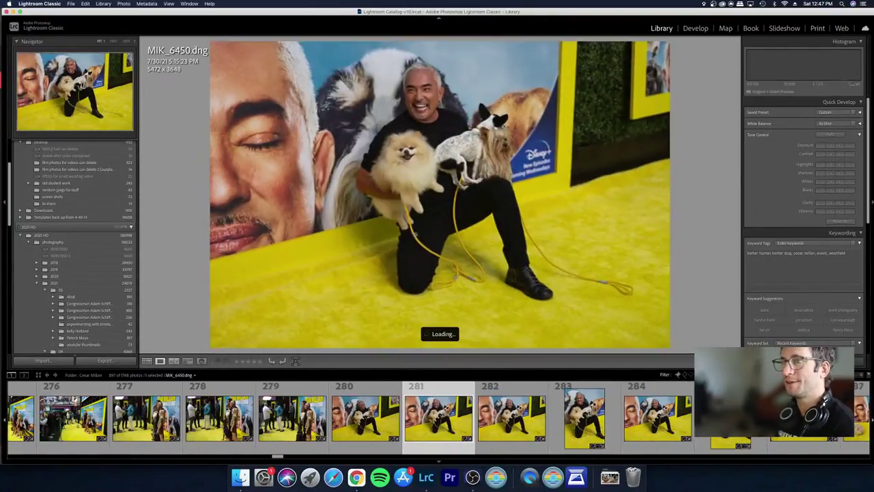
Step: Crop MIK_6450 to a vertical 2432x3648 frame around the man and two dogs
key("d")
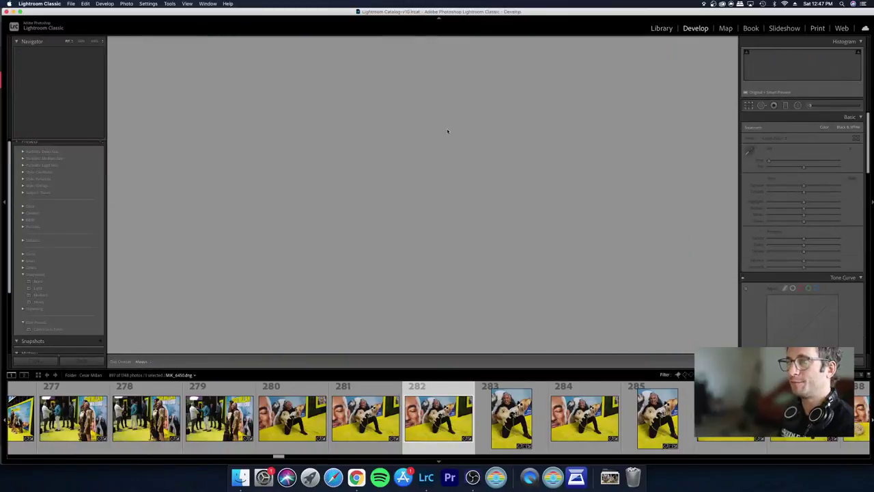
key("r")
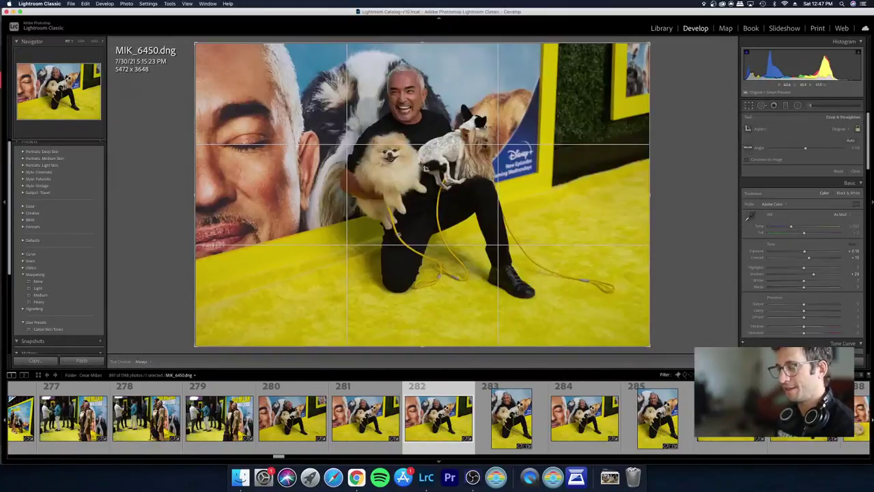
left_click_drag(465, 180, 452, 181)
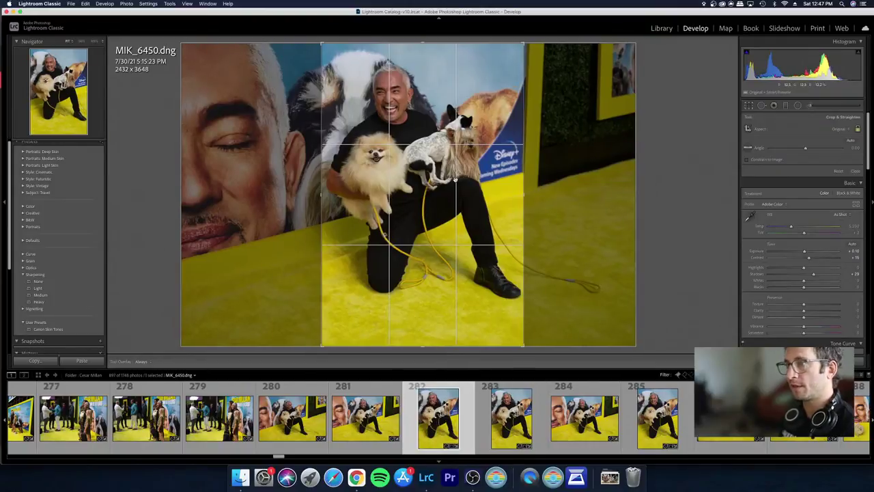
key("Return")
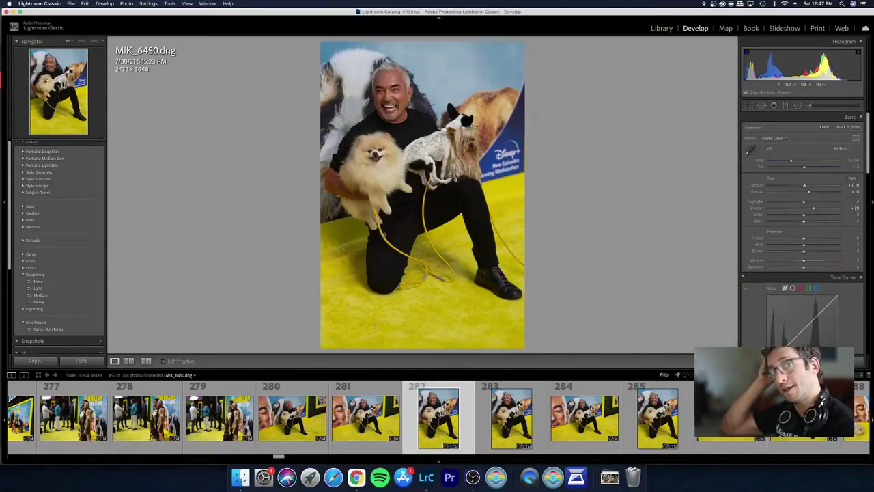
left_click(511, 417)
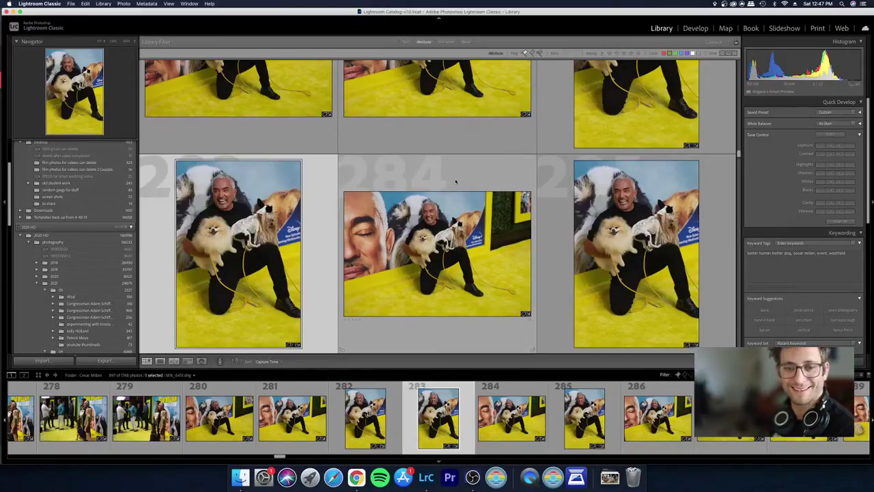
Step: Compare the dog-series shots 287 and 288 at full size, ending on photo 287
key("Right")
key("Right")
key("Right")
key("Right")
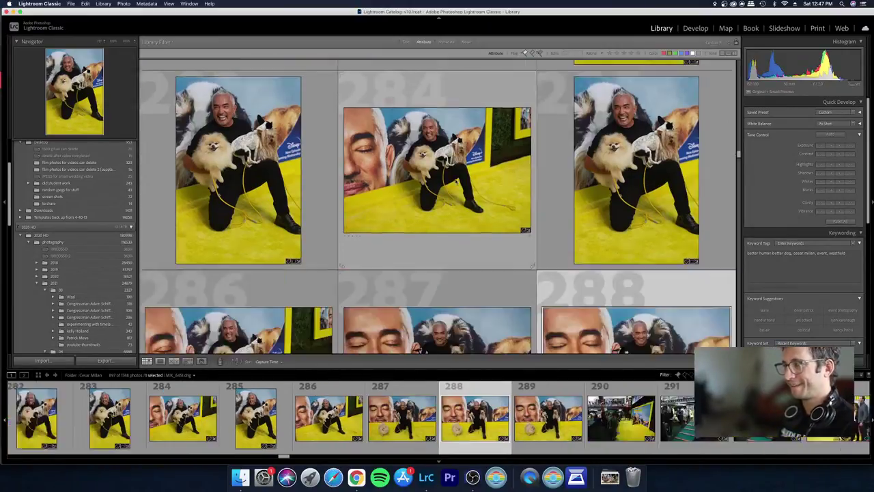
key("Right")
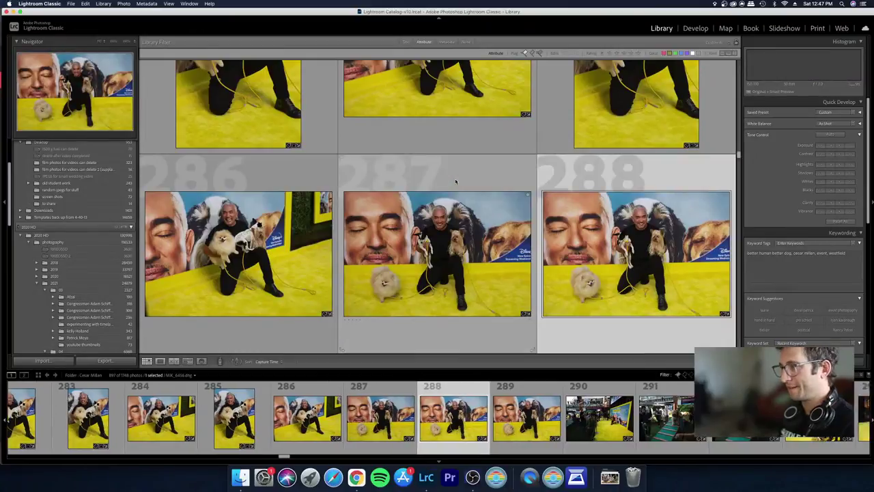
key("e")
key("Left")
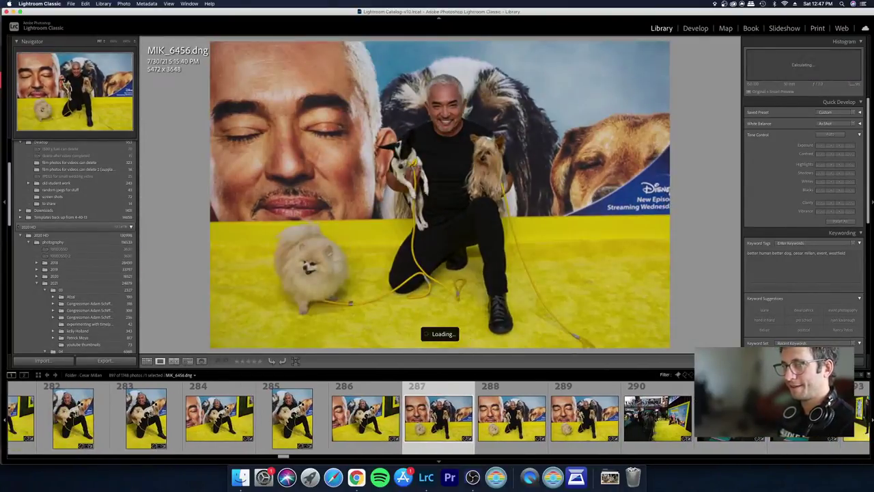
key("Left")
key("Left")
key("Right")
key("Right")
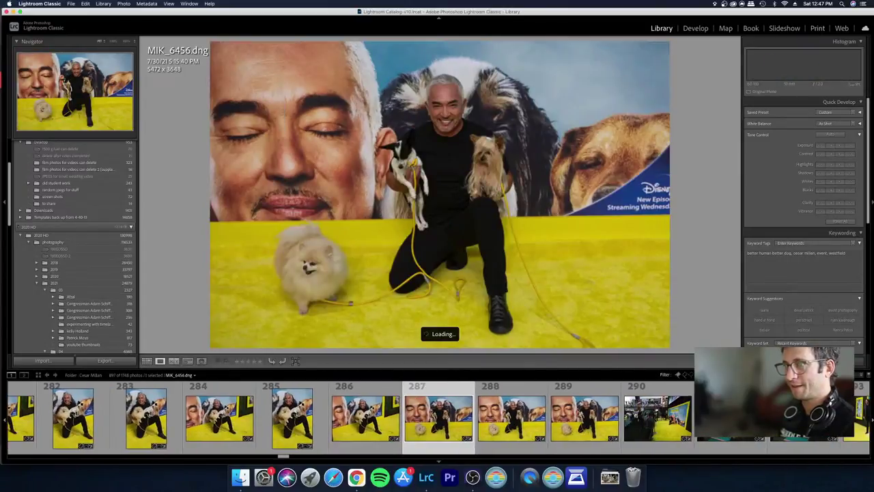
key("Left")
key("Left")
key("Left")
key("Right")
key("Right")
key("Right")
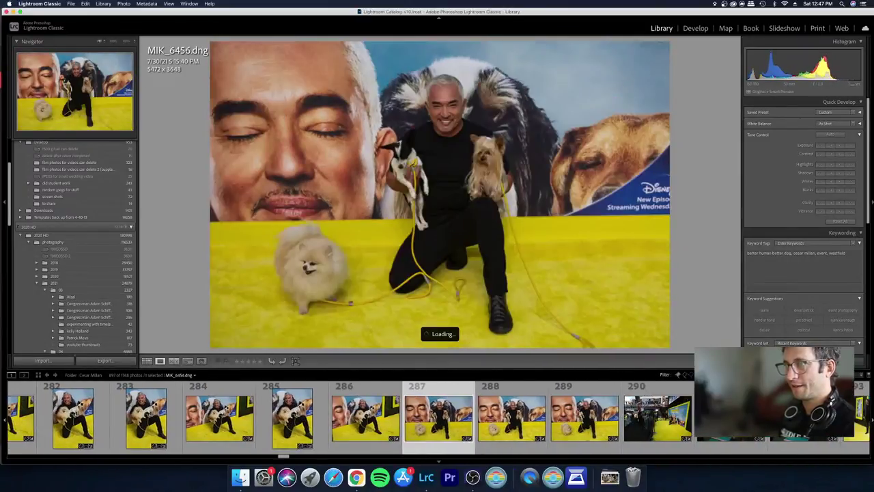
Step: Select photos 280–287 and raise their shadows with Quick Develop
key("shift+Left")
key("shift+Left")
key("shift+Left")
key("shift+Left")
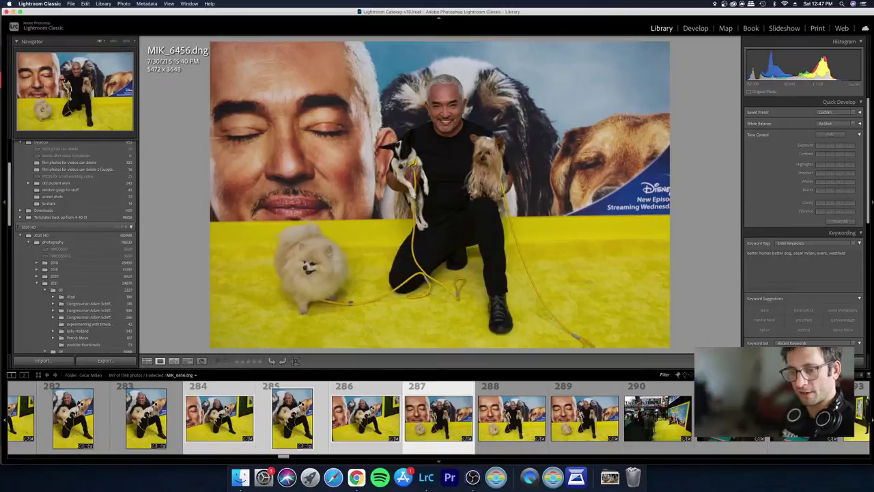
key("shift+Left")
key("shift+Left")
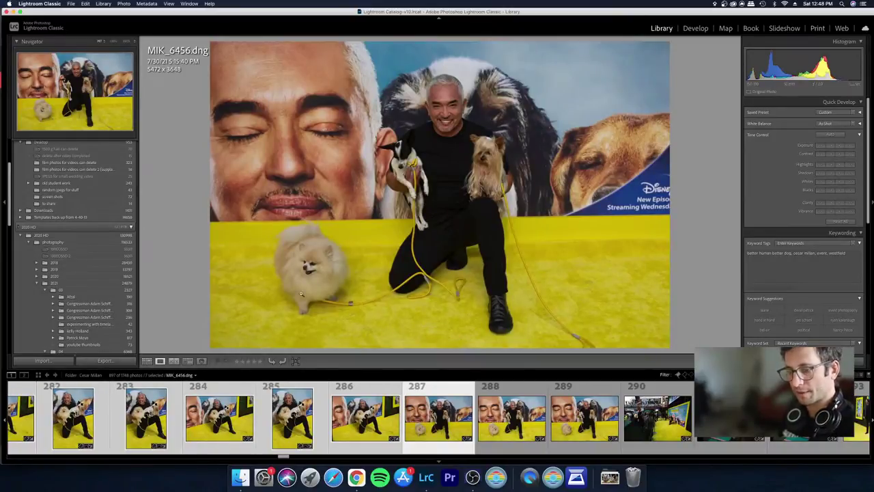
left_click_drag(284, 456, 280, 456)
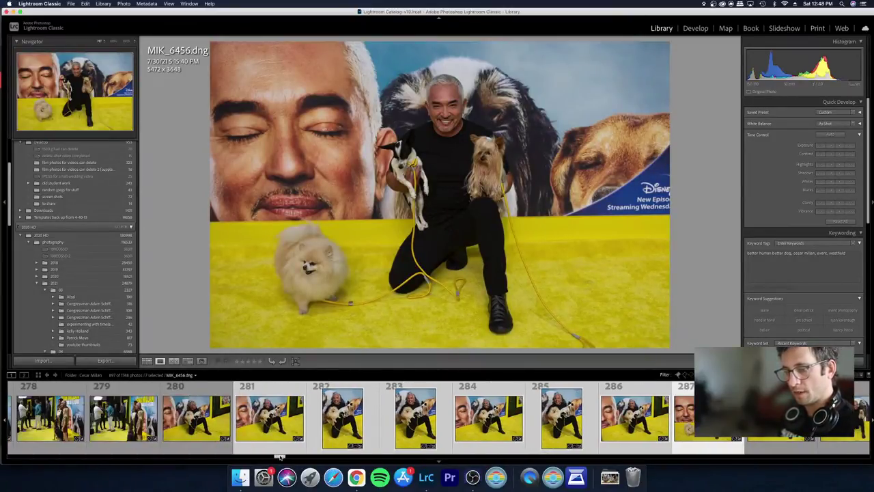
key("shift+Left")
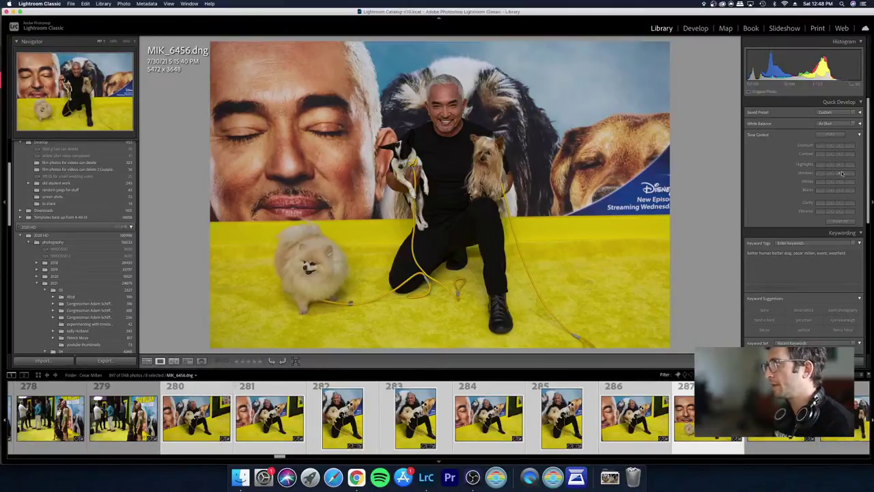
left_click(842, 174)
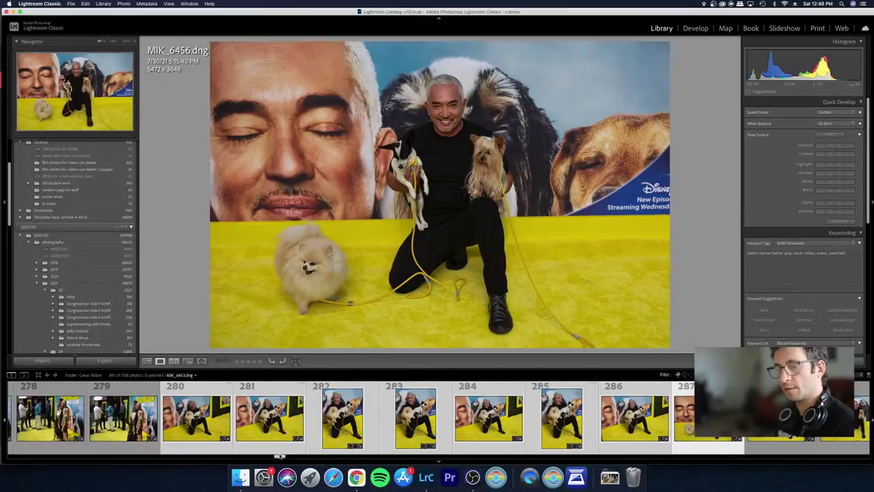
Step: Pick photo 286, MIK_6454, from the filmstrip to display it large
scroll(279, 456, "down", 5)
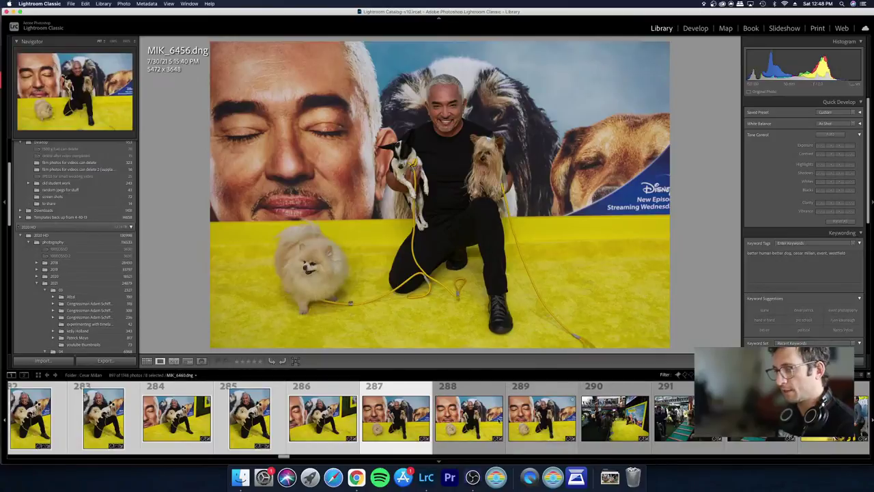
left_click(470, 417)
scroll(469, 417, "up", 1)
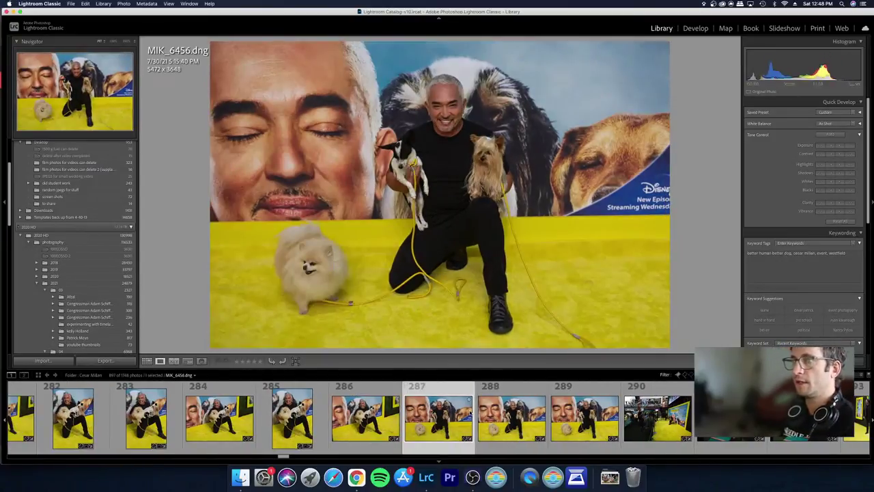
left_click(469, 415)
scroll(469, 413, "up", 1)
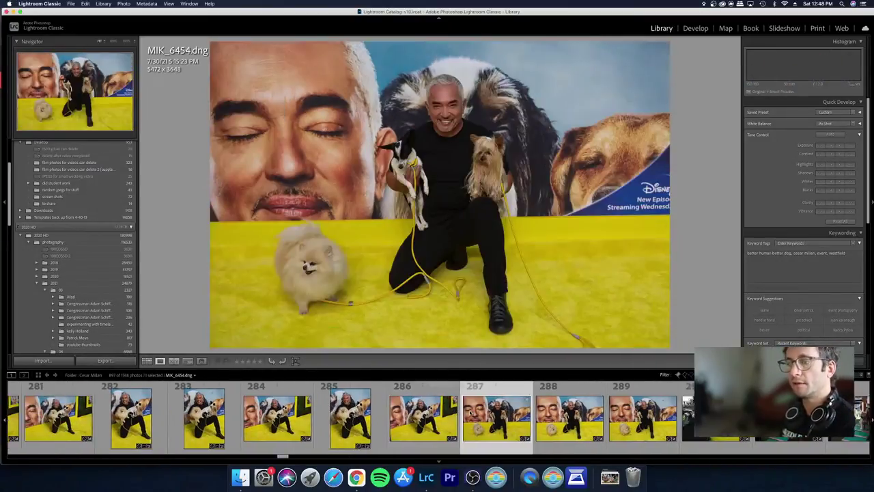
left_click(470, 413)
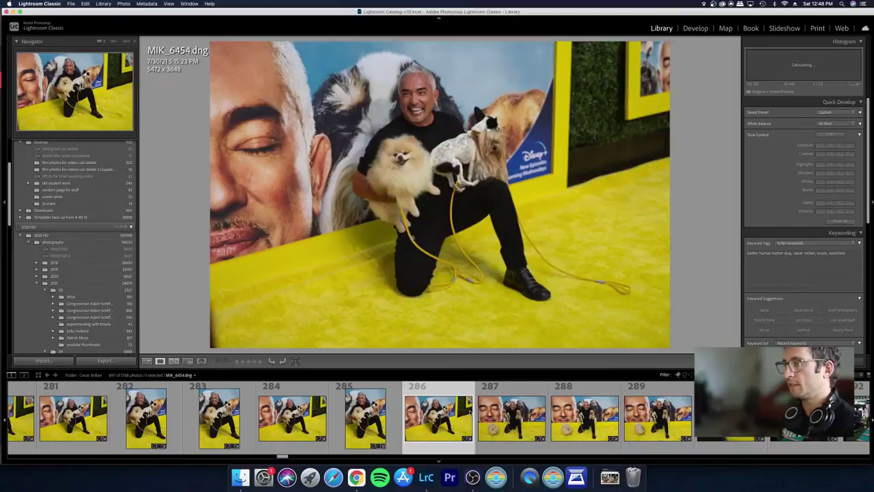
Step: Tighten and slightly tilt MIK_6454's crop to 5403x3602, then move to photo 287 in Grid
key("d")
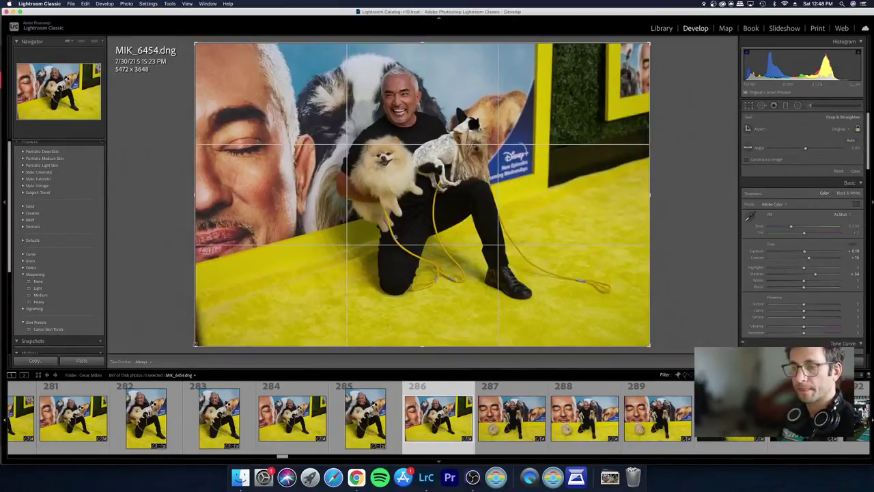
mouse_move(196, 343)
left_mouse_down()
mouse_move(191, 351)
mouse_move(204, 340)
left_mouse_up()
key("Return")
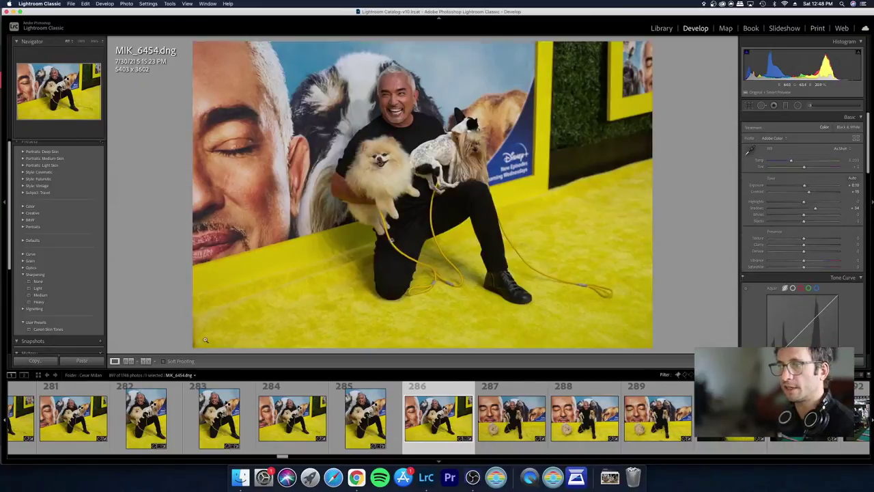
key("g")
key("Right")
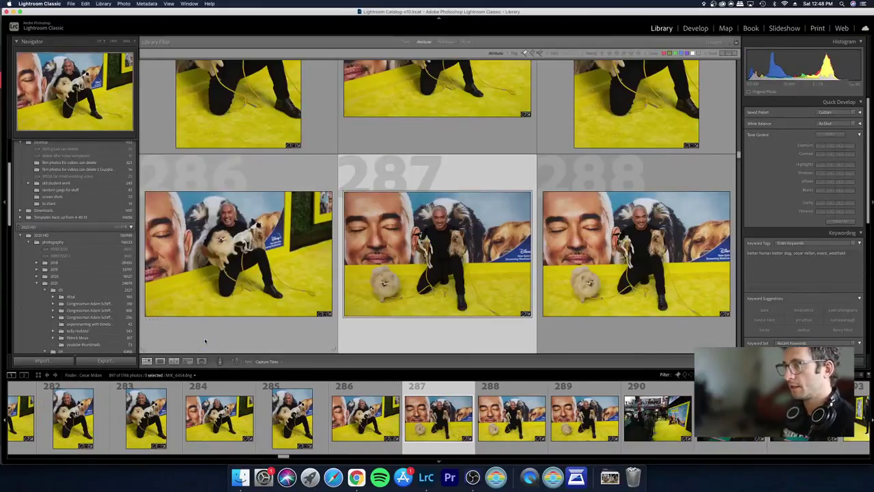
Step: Review photos 287–293 in Loupe, flipping between neighbouring group shots
key("e")
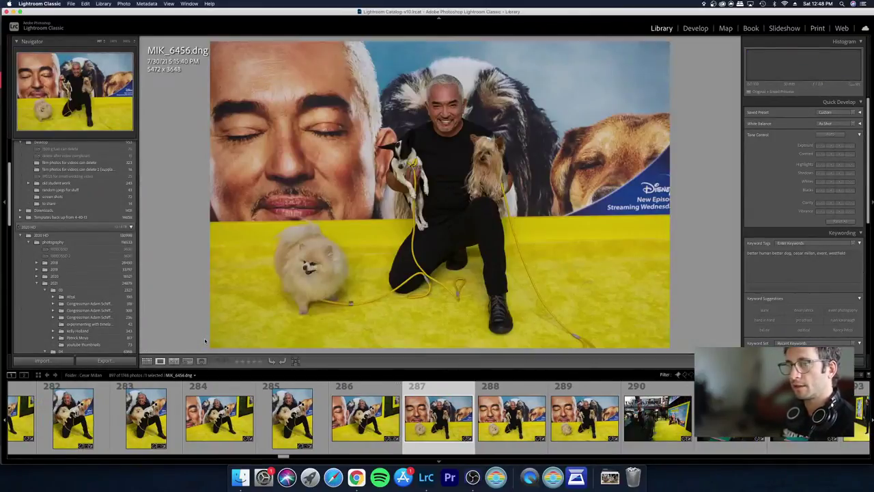
key("Right")
key("Right")
key("Right")
key("Right")
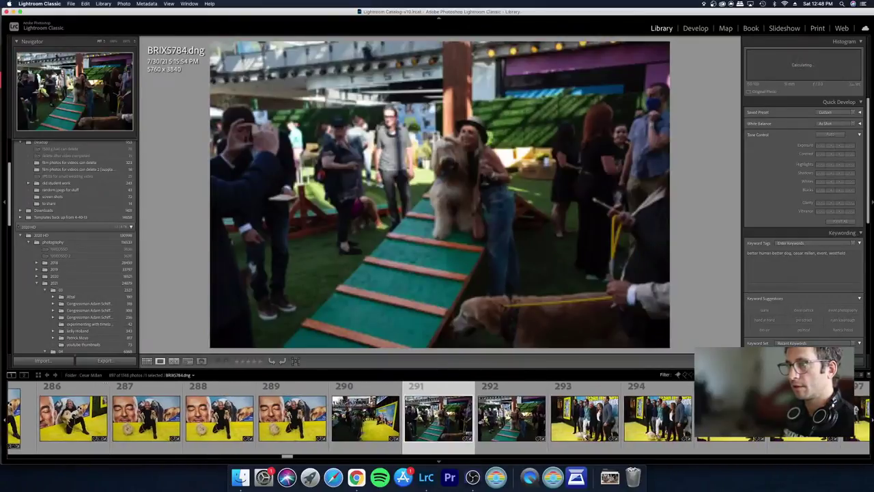
key("g")
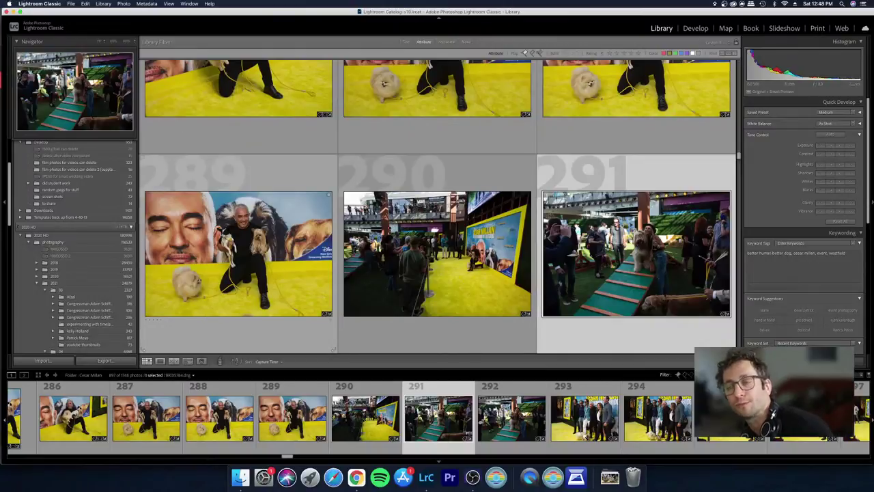
scroll(437, 204, "down", 2)
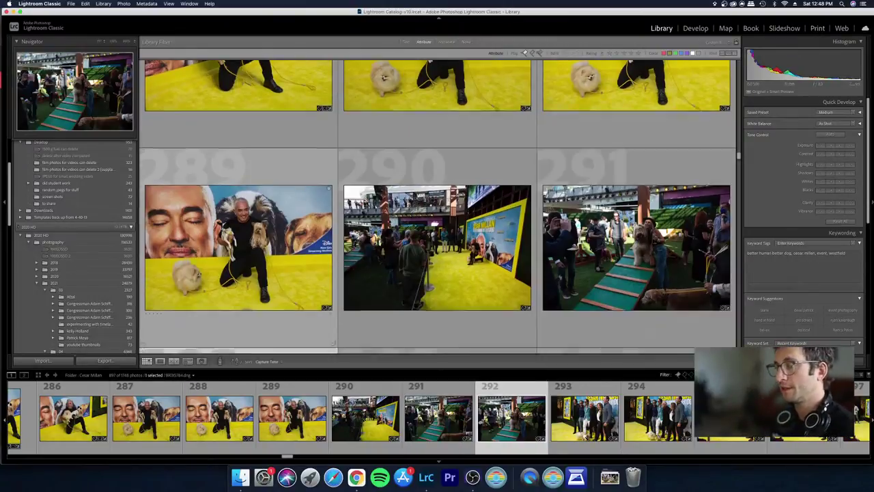
key("Left")
key("e")
key("Right")
key("Right")
key("Right")
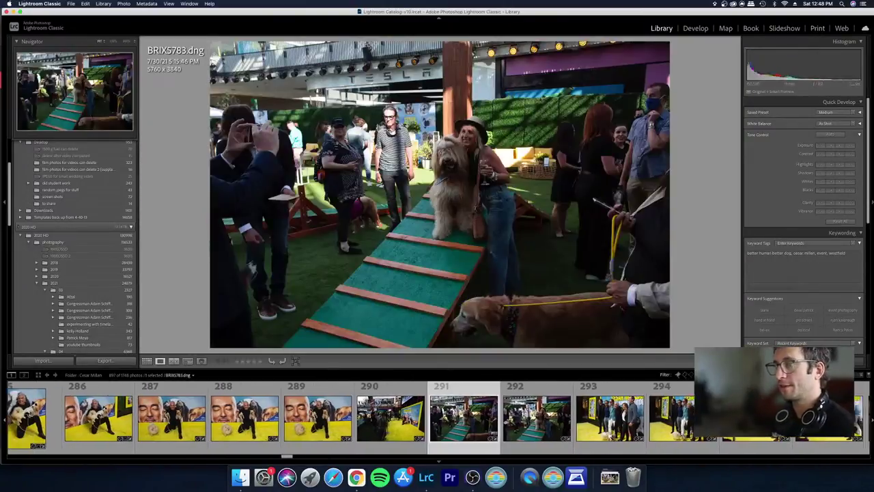
key("Right")
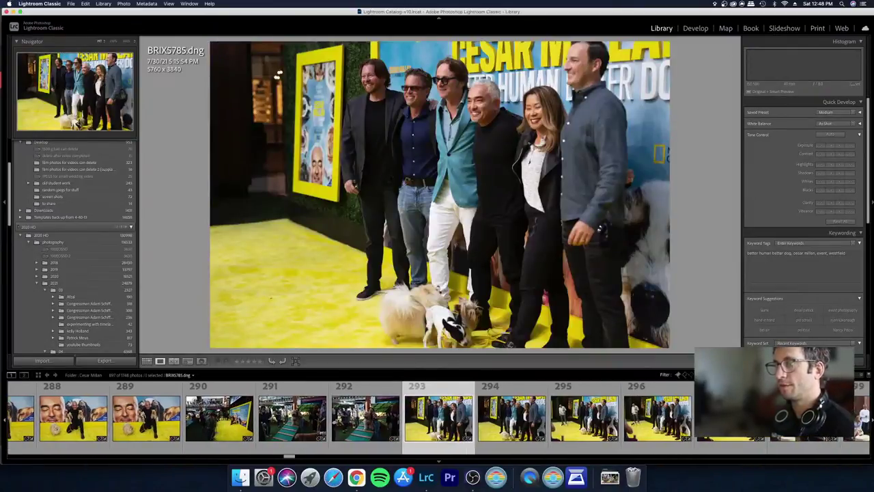
key("Right")
key("Left")
key("Left")
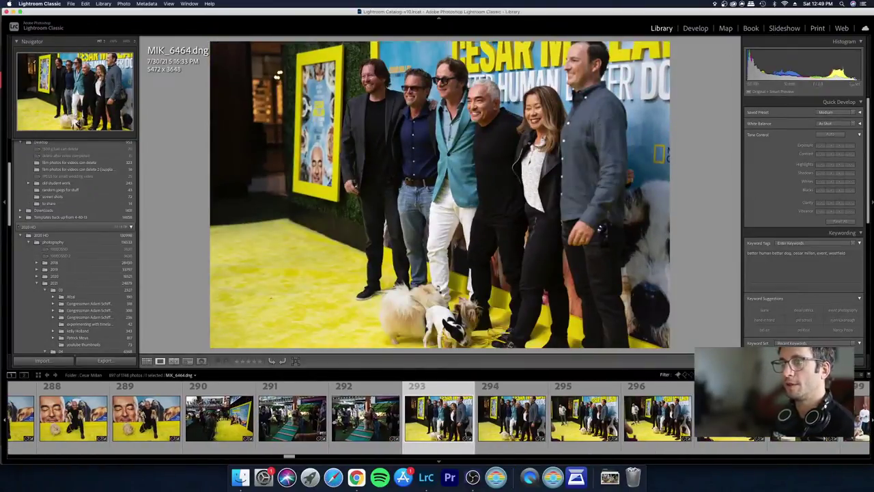
key("Right")
key("Left")
Step: Advance through photos 294–301, including the trainer shots
key("Right")
key("Right")
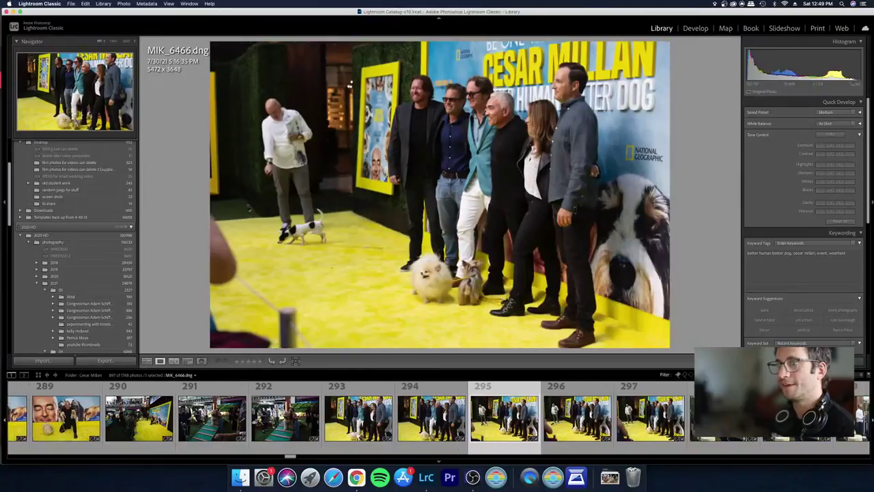
key("Right")
key("Right")
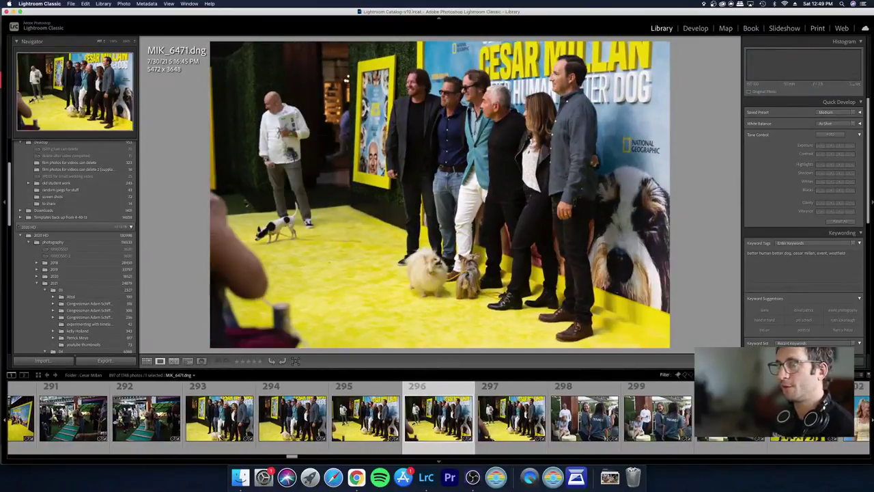
key("Left")
key("Right")
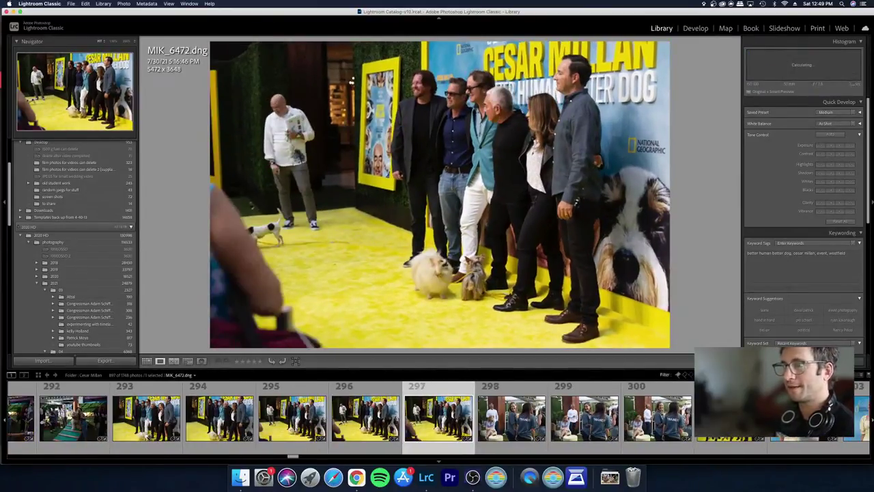
key("Right")
key("Right")
key("Right")
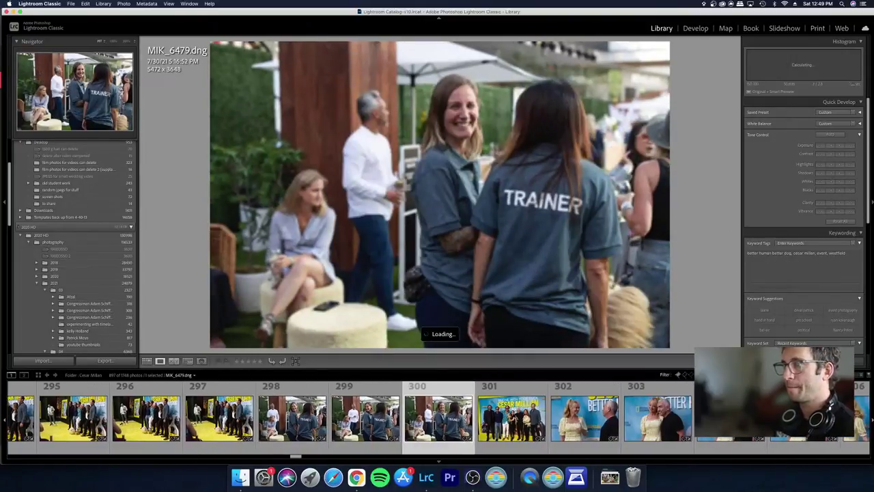
key("Right")
key("Left")
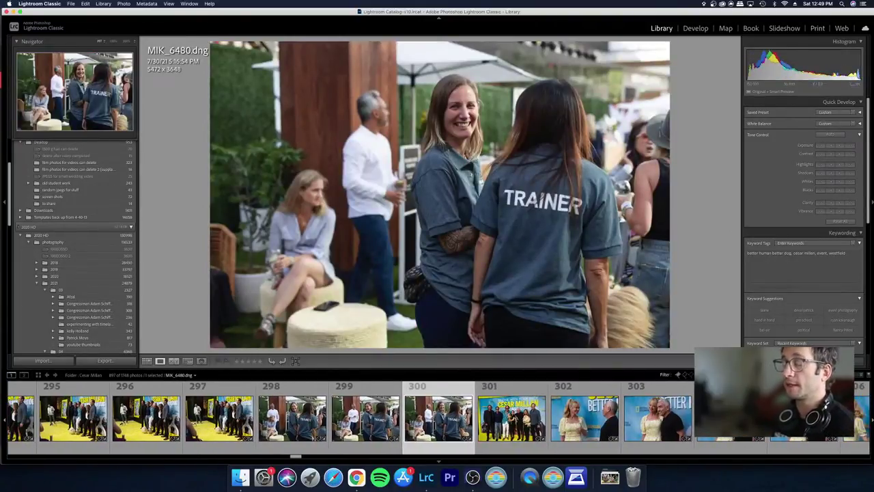
key("Right")
Step: Return to the grid and view the couple portraits from photo 302 onward full size
key("g")
key("Right")
key("Right")
key("Right")
key("Right")
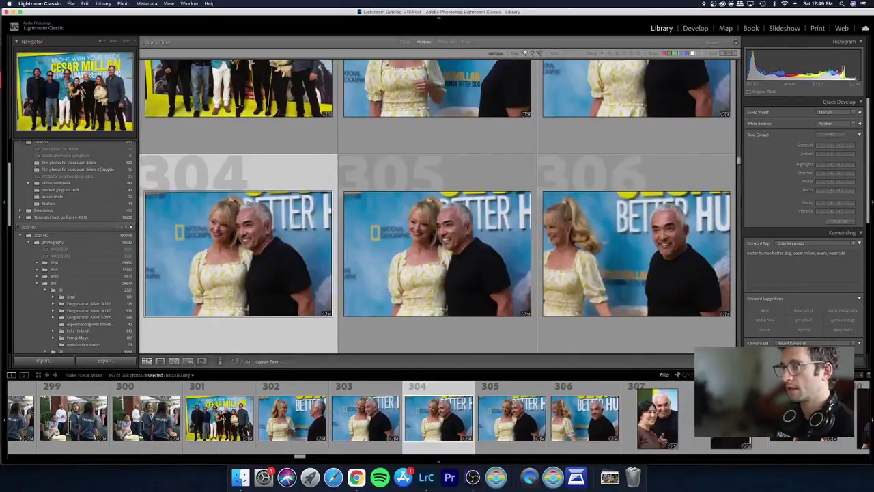
key("Up")
key("e")
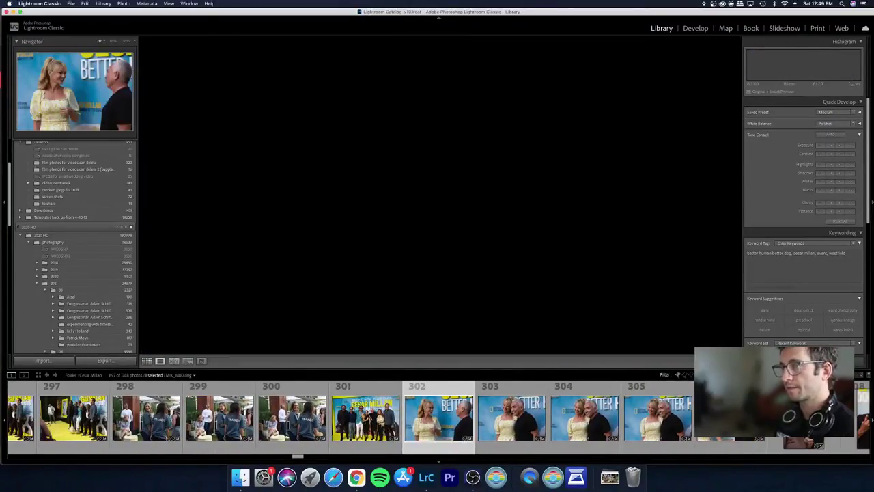
key("Right")
key("Right")
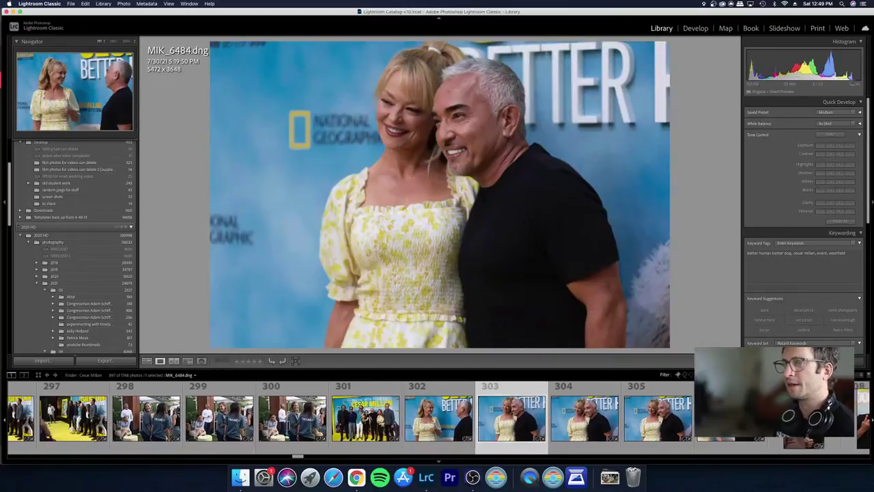
key("Right")
key("Right")
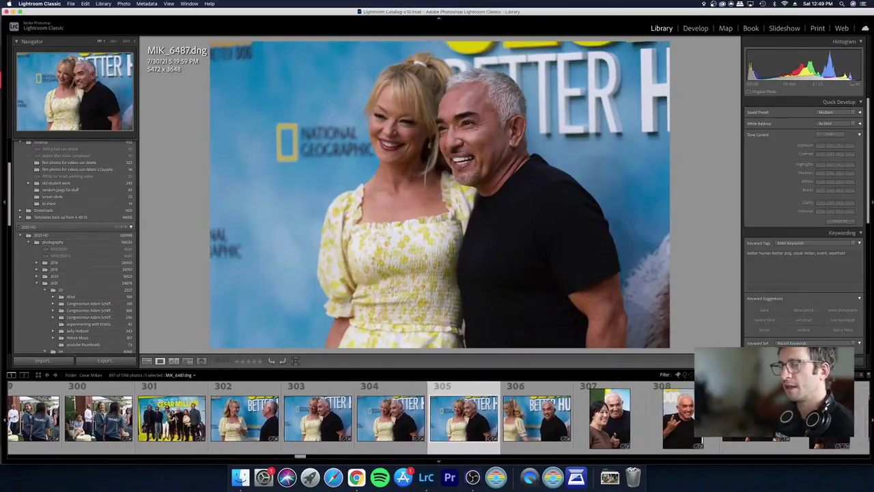
Step: Scan the grid down to photos 317–320 and open photo 318, BRIX5798, in Develop
key("g")
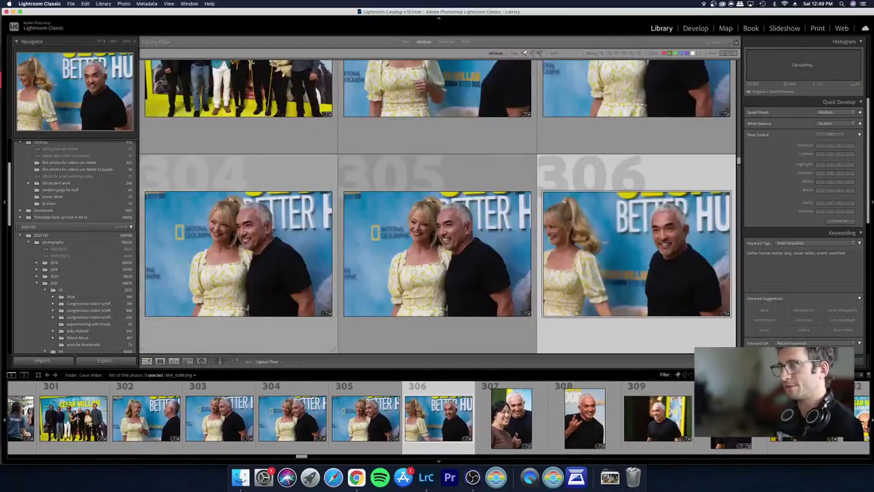
key("Right")
key("Right")
key("Down")
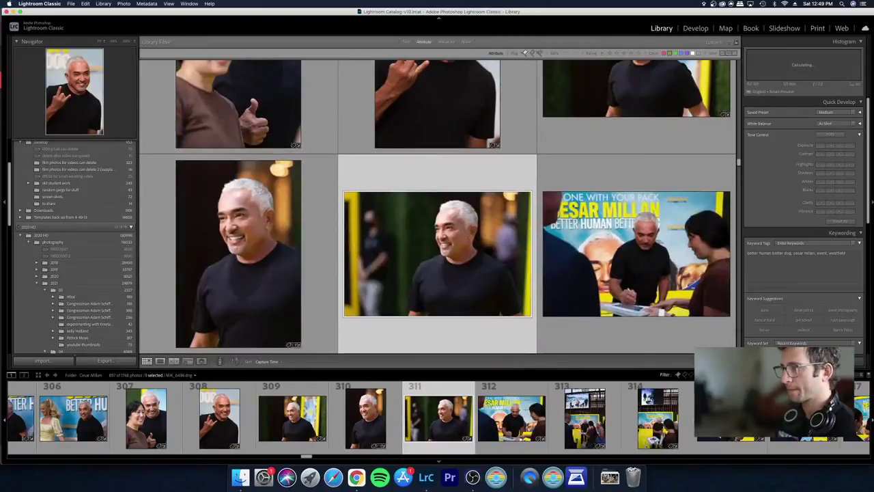
key("Down")
key("Down")
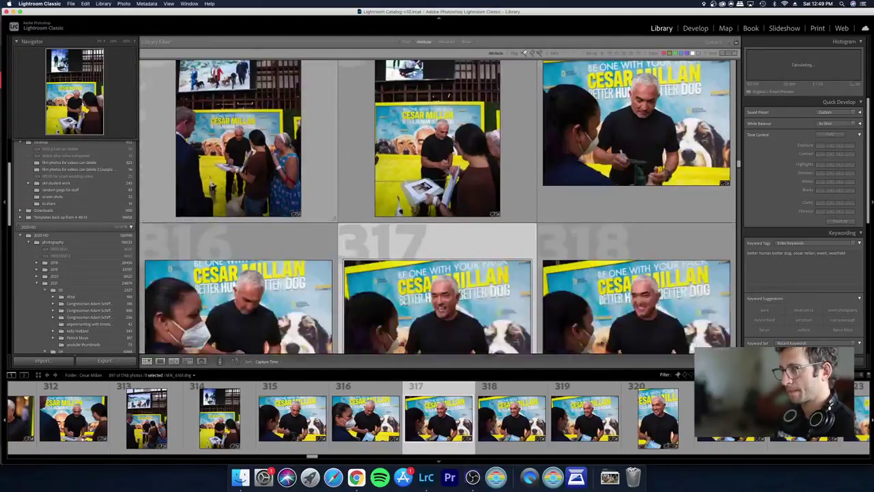
key("Down")
key("Up")
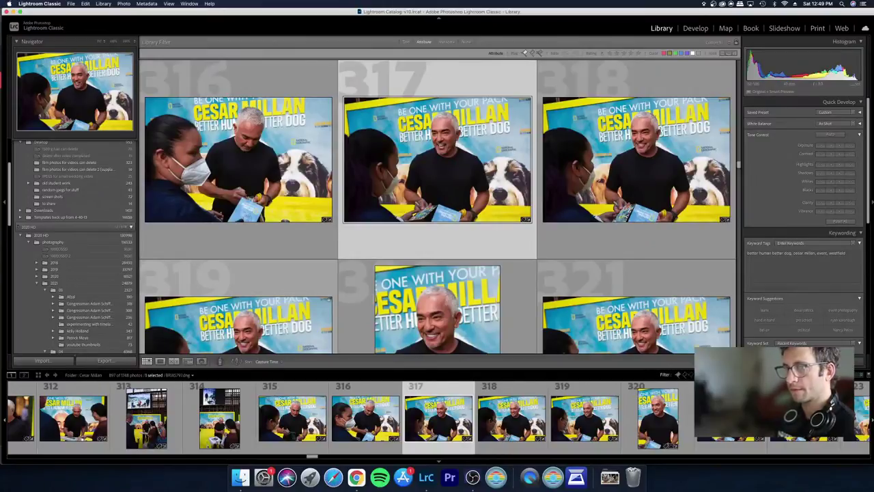
key("Right")
key("Down")
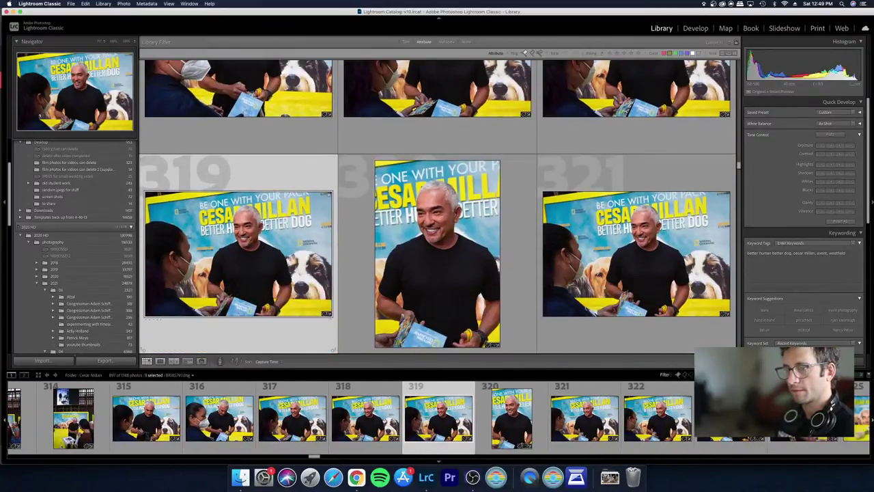
key("Up")
key("Right")
key("e")
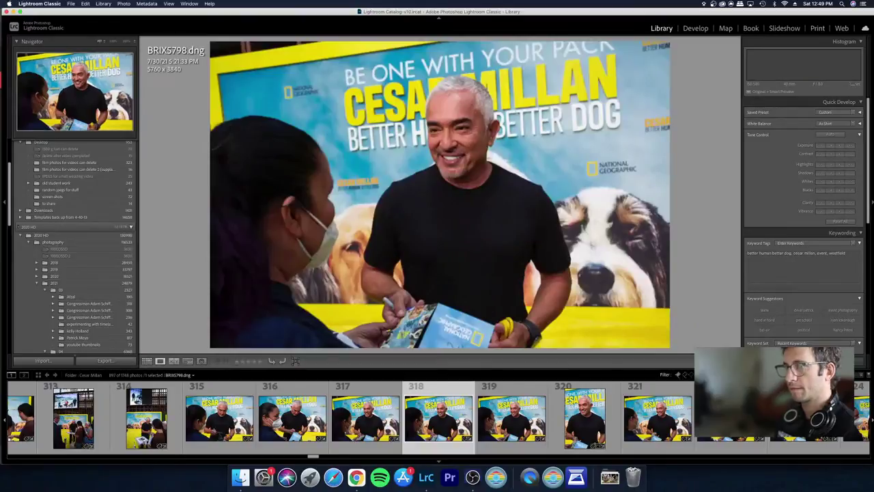
key("Left")
key("d")
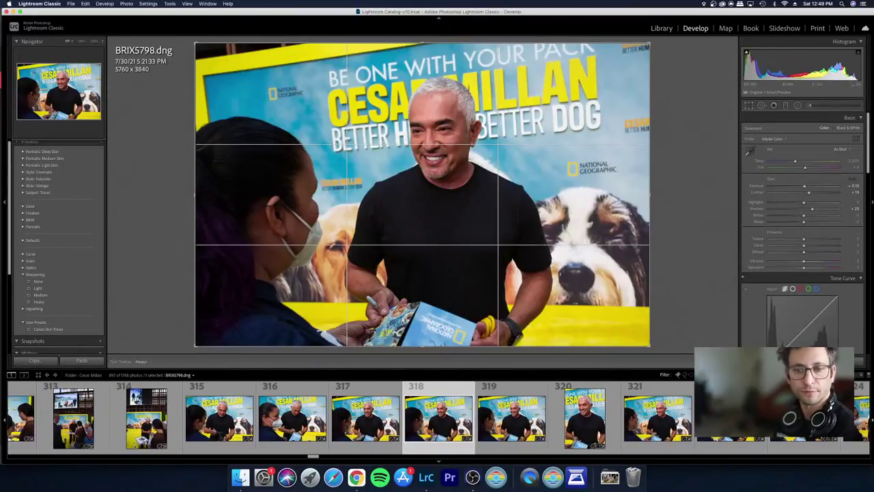
Step: Crop BRIX5798 to a 2560 × 3840 portrait, nudging the framing left around the signing man
key("x")
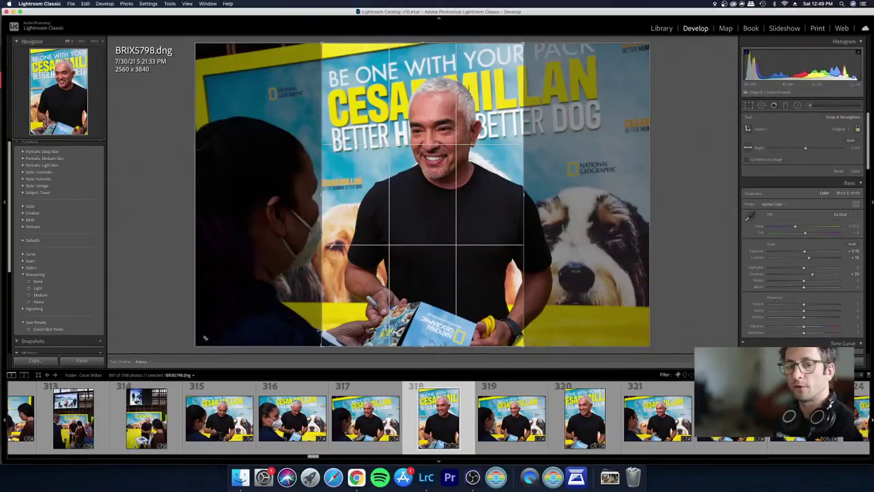
left_click_drag(361, 238, 350, 235)
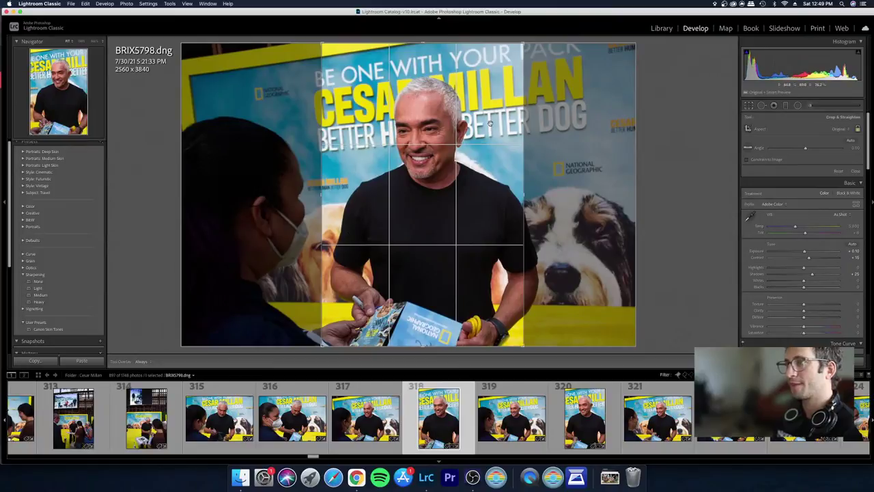
key("Return")
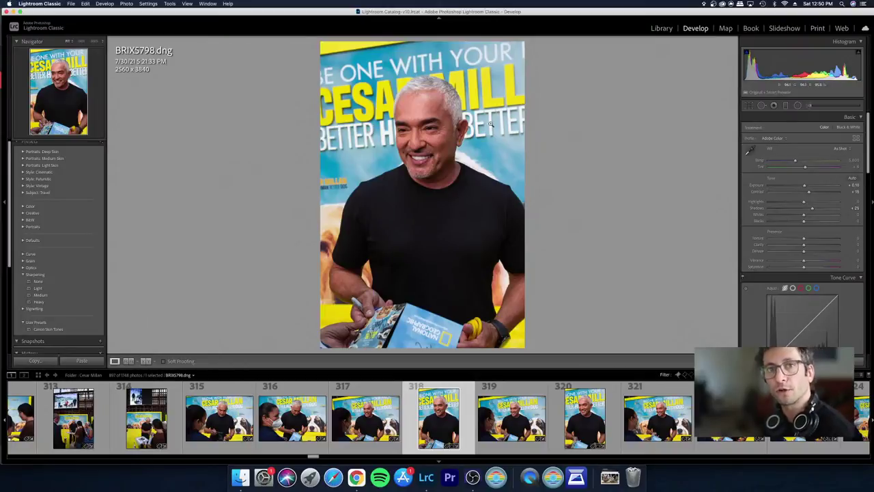
Step: Step ahead past BRIX5799 to photo 320, BRIX5800
key("Right")
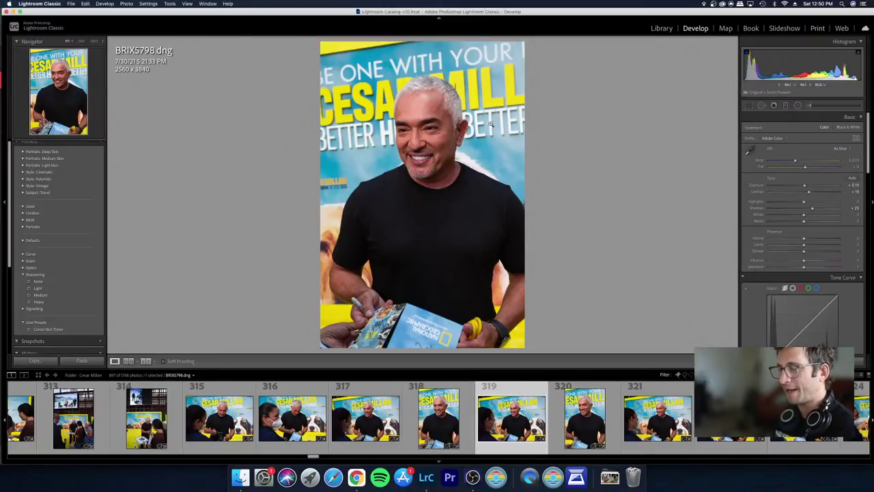
key("Right")
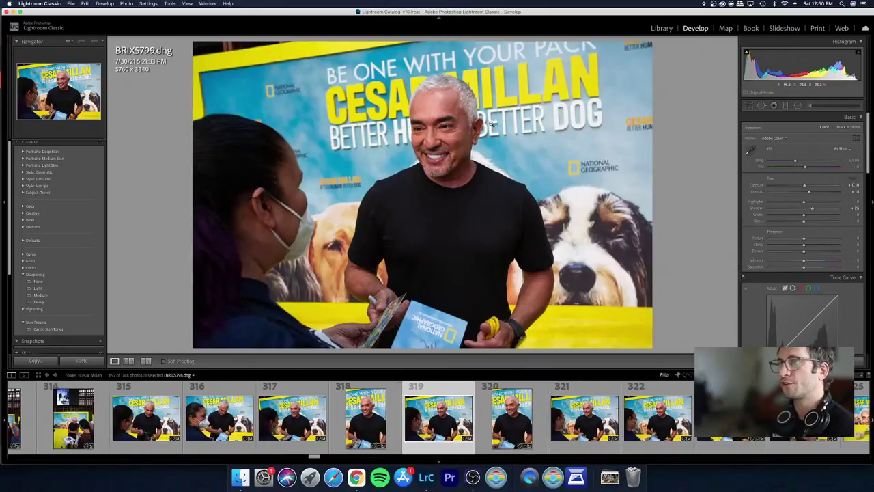
key("Right")
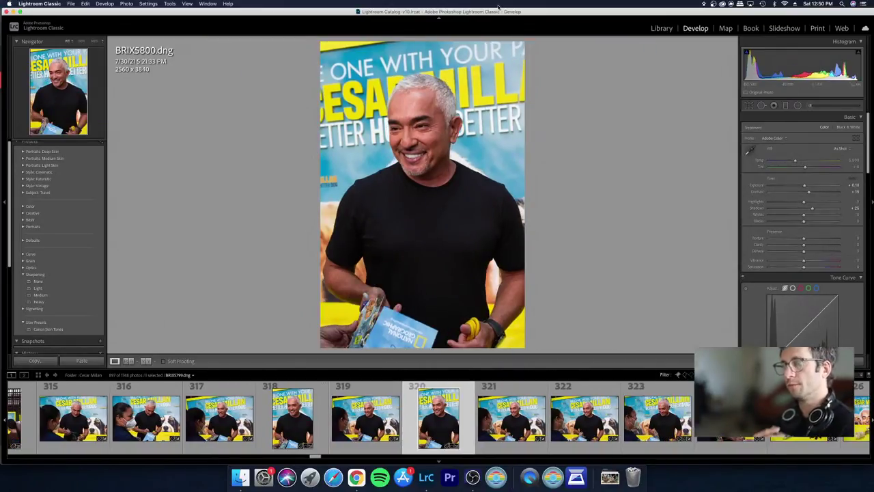
Step: Review photos 321 through 328 in Grid and Loupe, settling back on photo 325, BRIX5808
key("g")
key("Right")
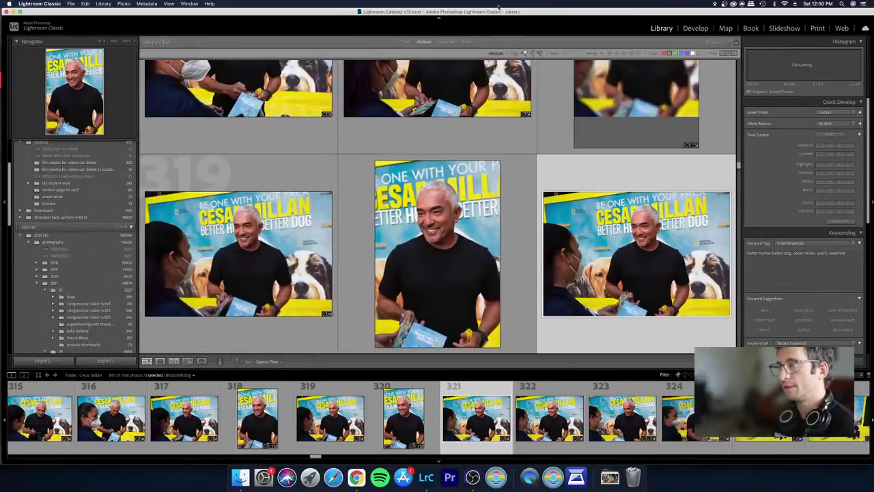
key("Right")
key("Left")
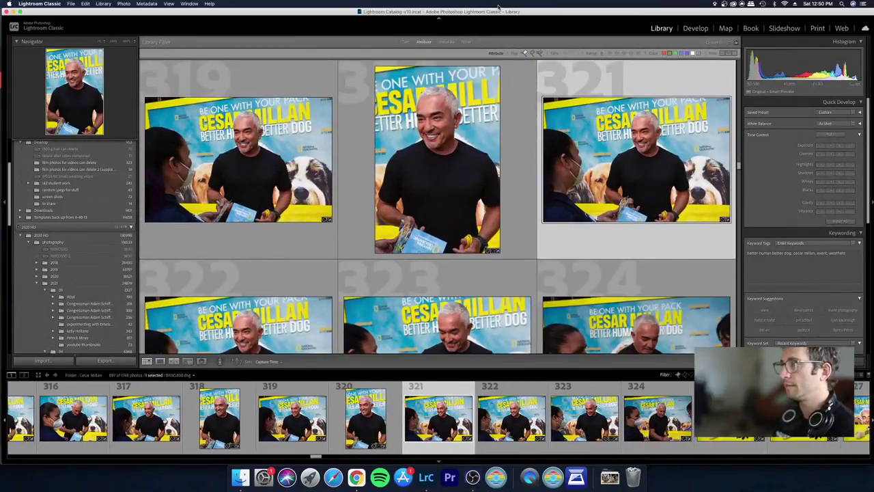
key("e")
key("Right")
key("Right")
key("Right")
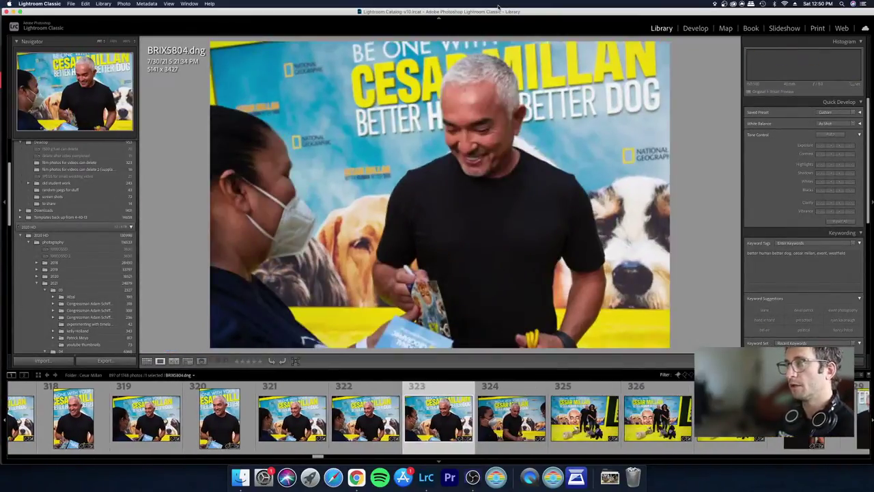
key("Right")
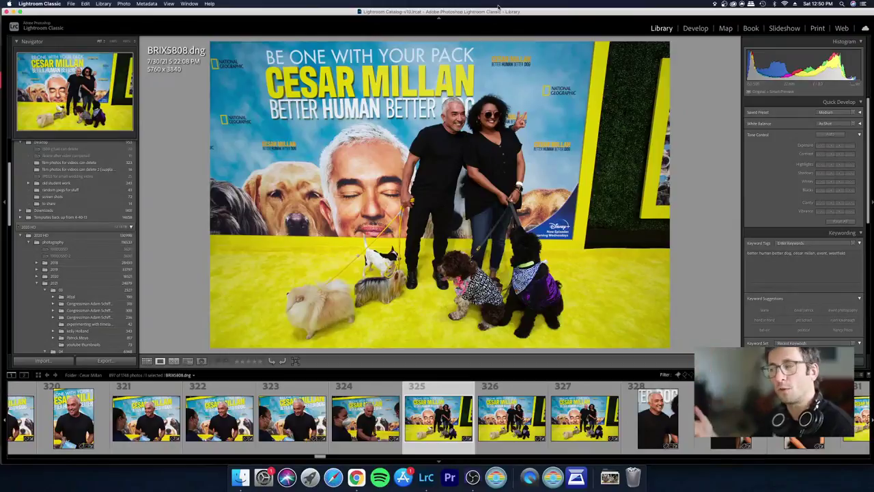
key("Right")
key("Right")
key("Right")
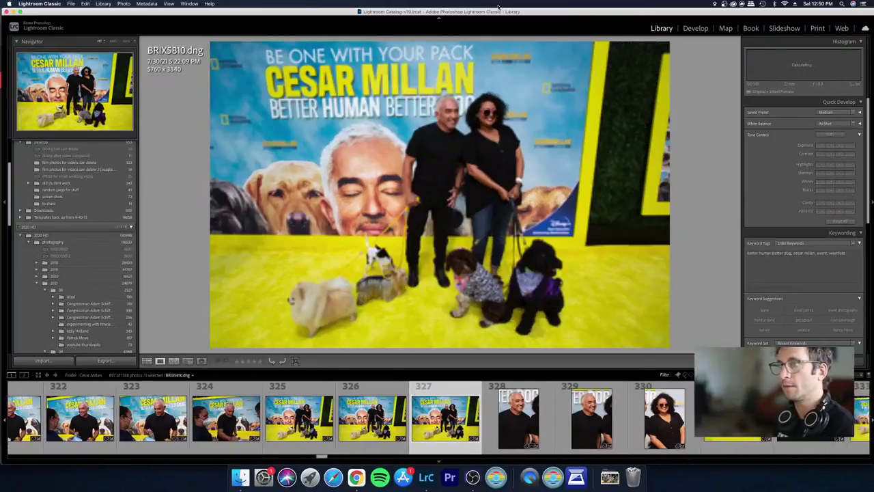
key("Left")
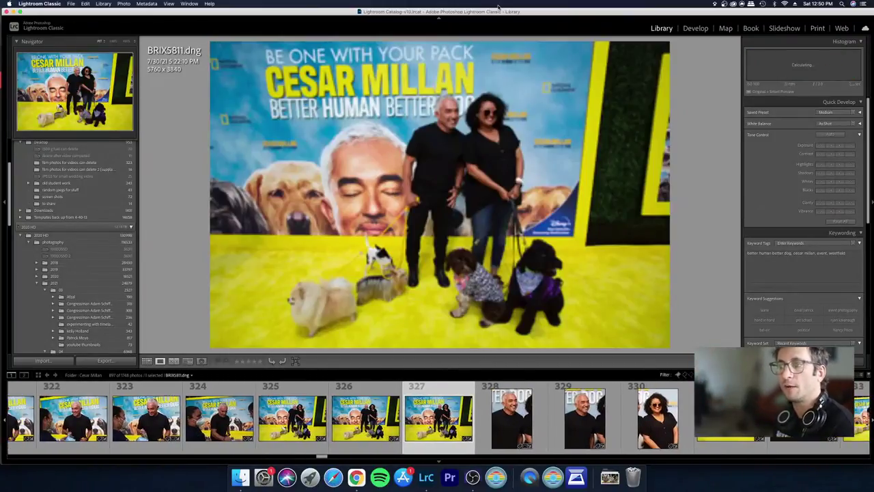
key("Left")
key("Left")
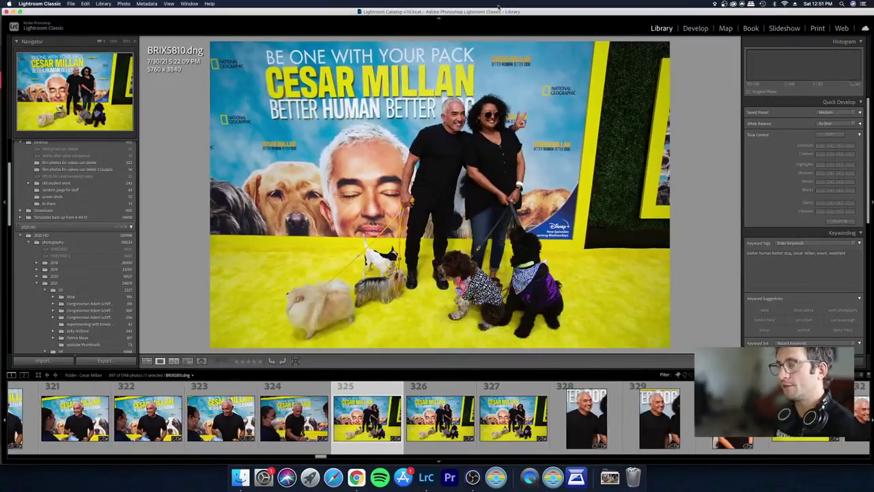
Step: Step through the man's close-up portrait, the woman, couple MIK_6506 and the dog group shots
key("Right")
key("Right")
key("Right")
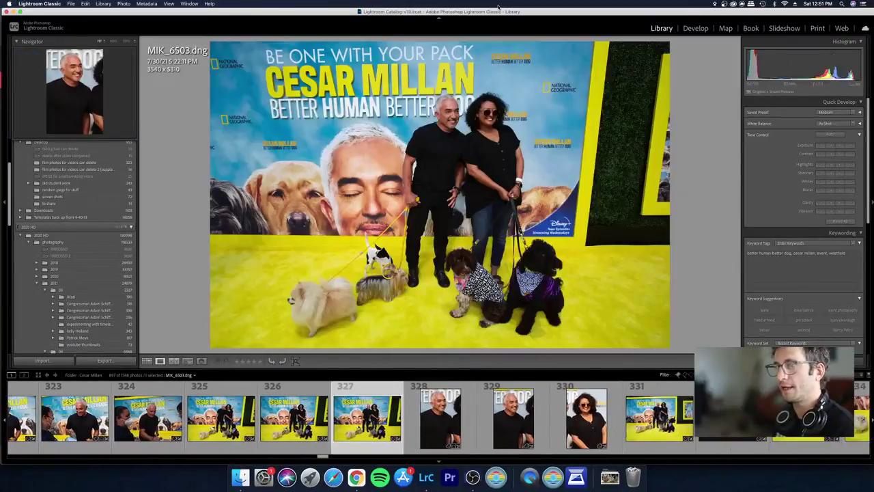
key("Left")
key("Right")
key("Left")
key("Right")
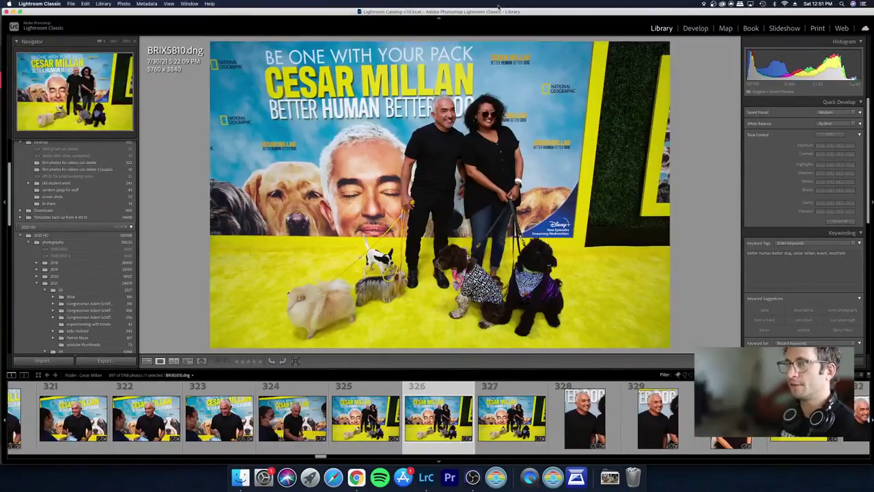
key("Right")
key("Right")
key("Left")
key("Left")
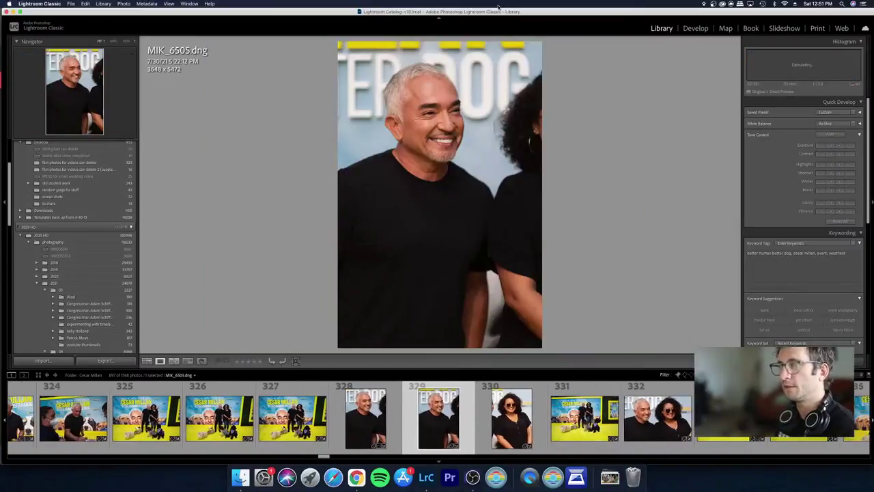
key("Right")
key("Right")
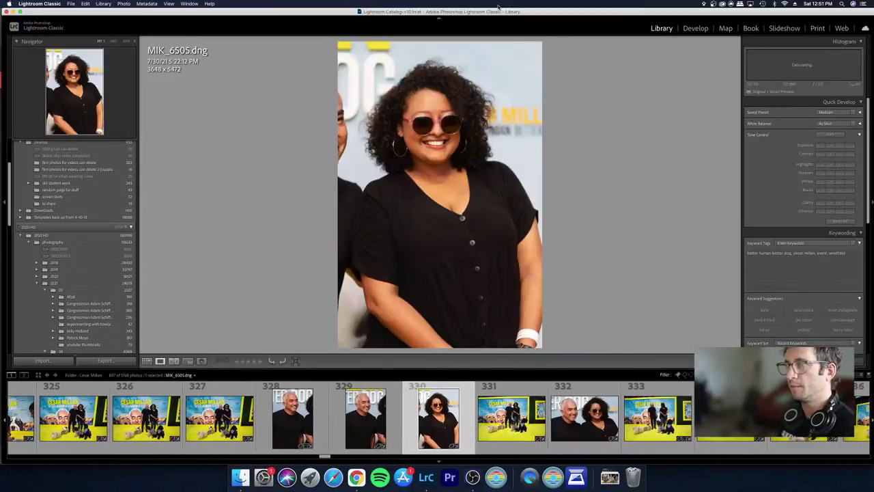
key("Right")
key("Right")
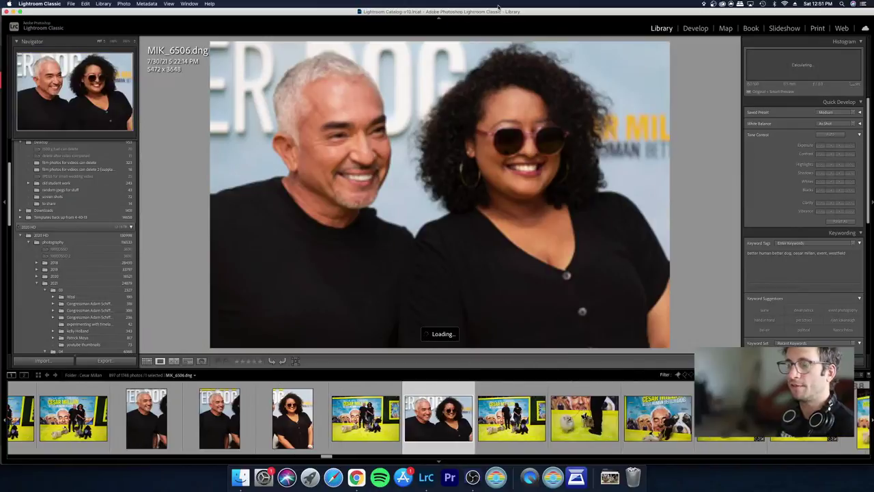
key("Right")
key("Right")
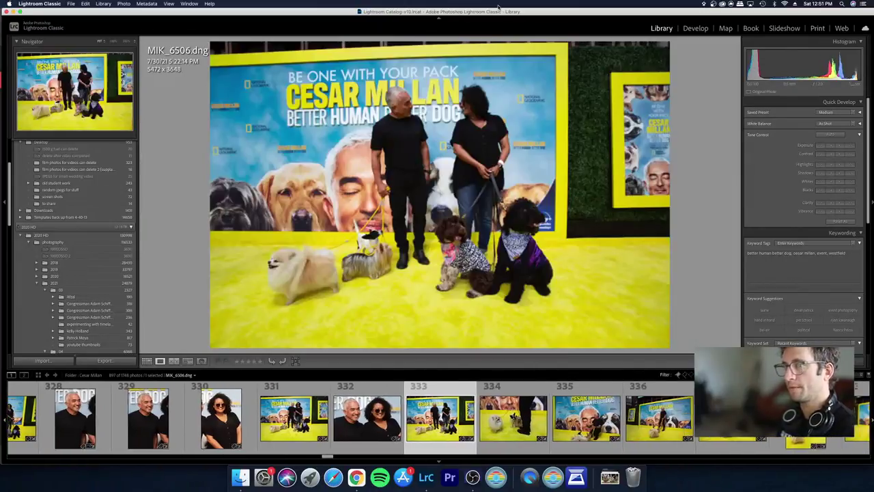
key("Right")
key("Right")
key("Right")
key("Right")
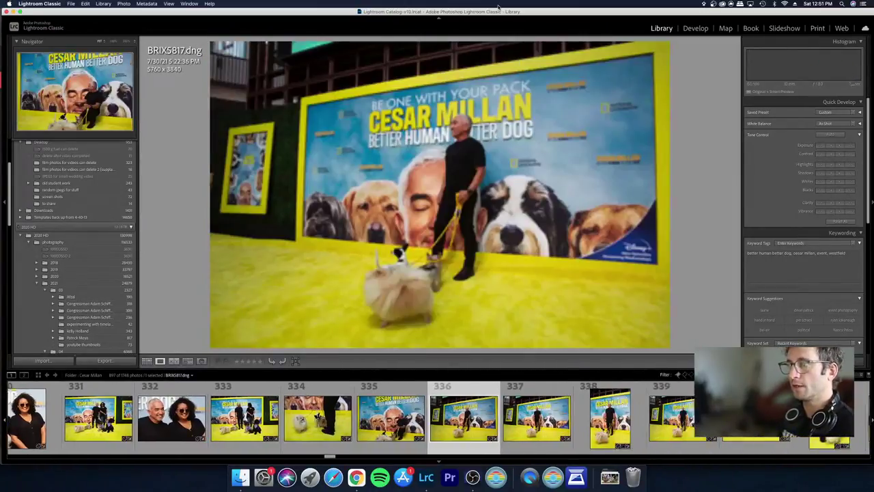
key("Right")
key("Right")
key("Right")
key("Right")
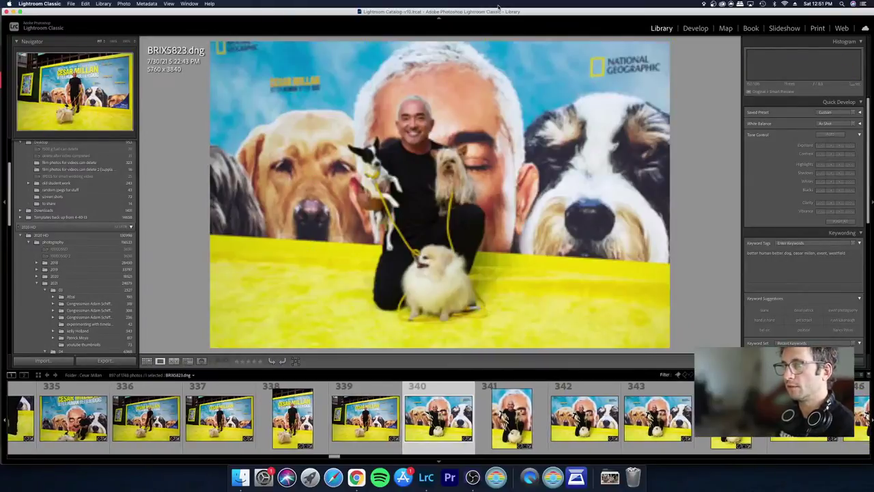
key("Right")
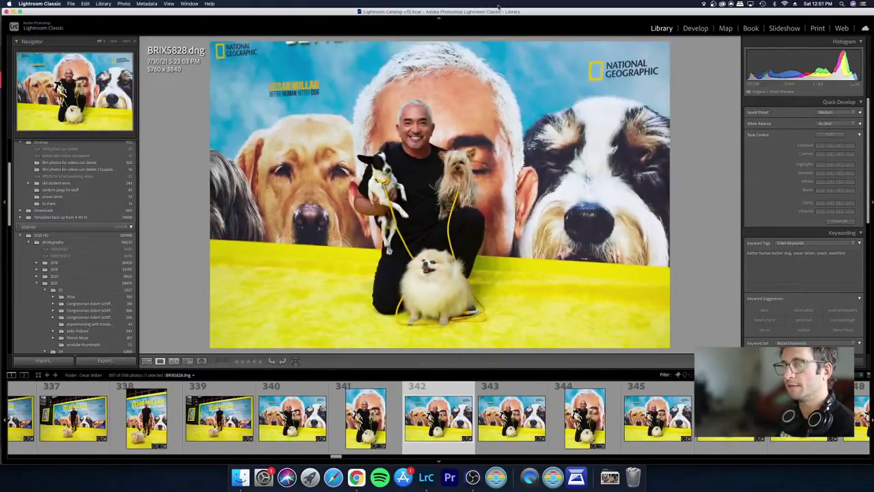
Step: Compare photos 346 and 347 in the grid, then view BRIX5836 full size
key("Left")
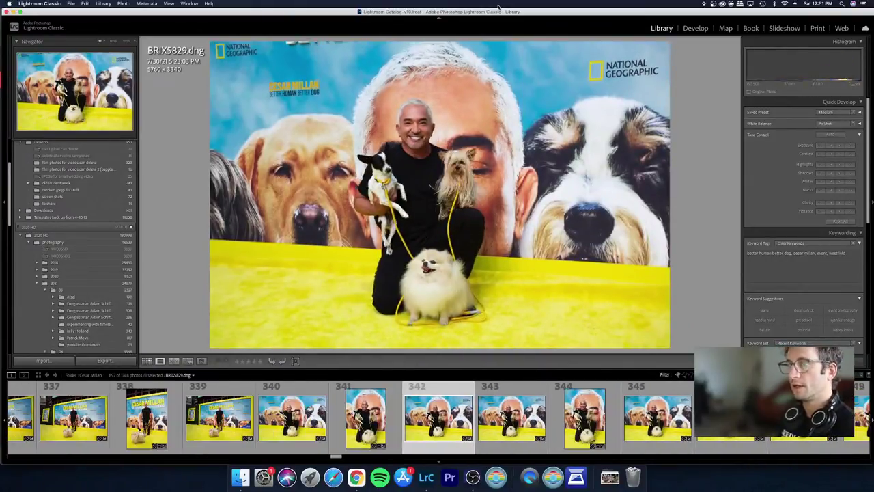
key("Right")
key("g")
key("Right")
key("Right")
key("Right")
key("Right")
key("Right")
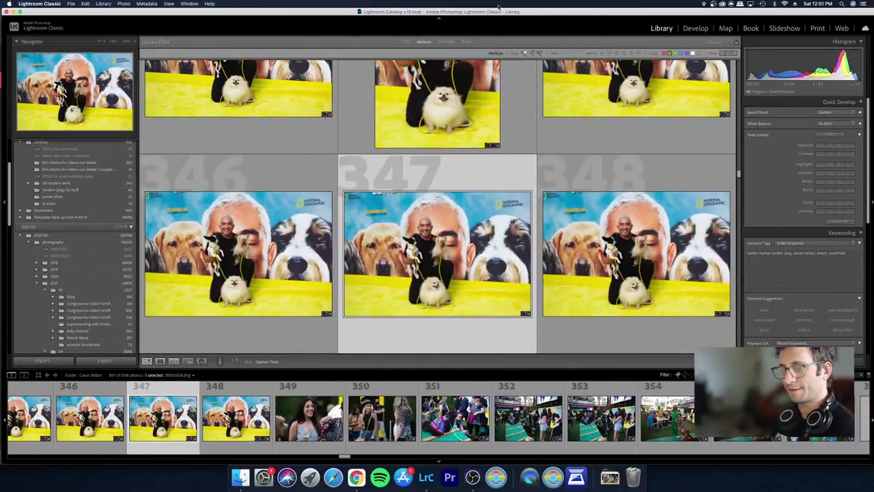
key("Left")
key("e")
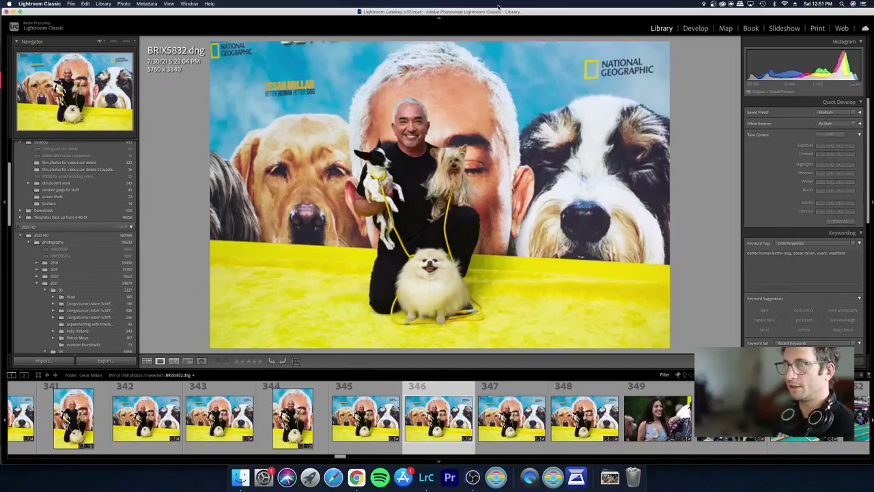
key("Right")
key("Right")
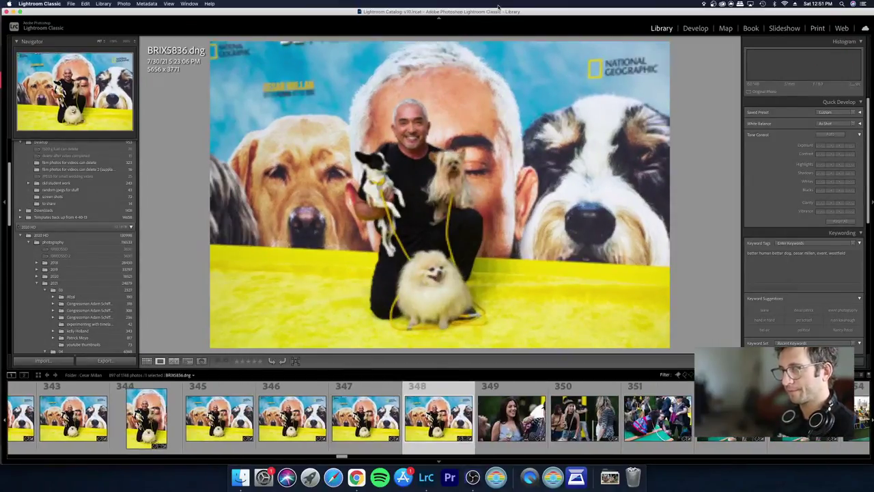
key("Left")
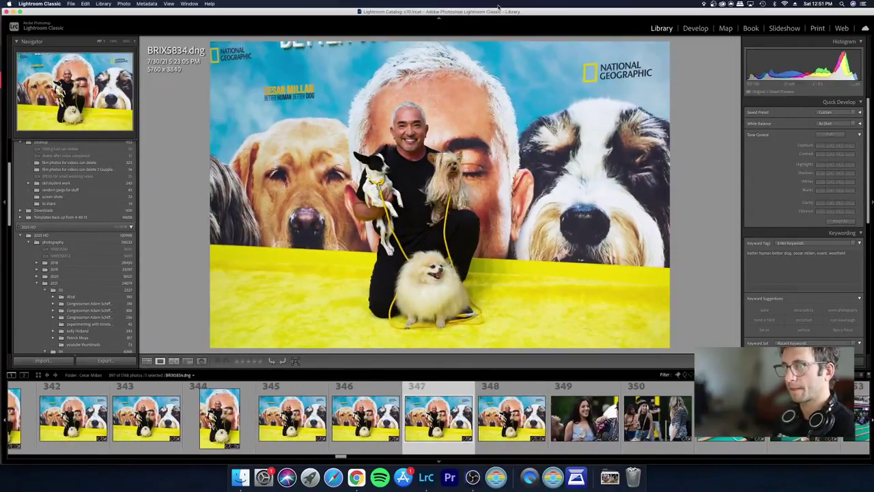
key("Right")
Step: Crop BRIX5836 to a vertical 2514 x 3771 frame around the man and three dogs
key("r")
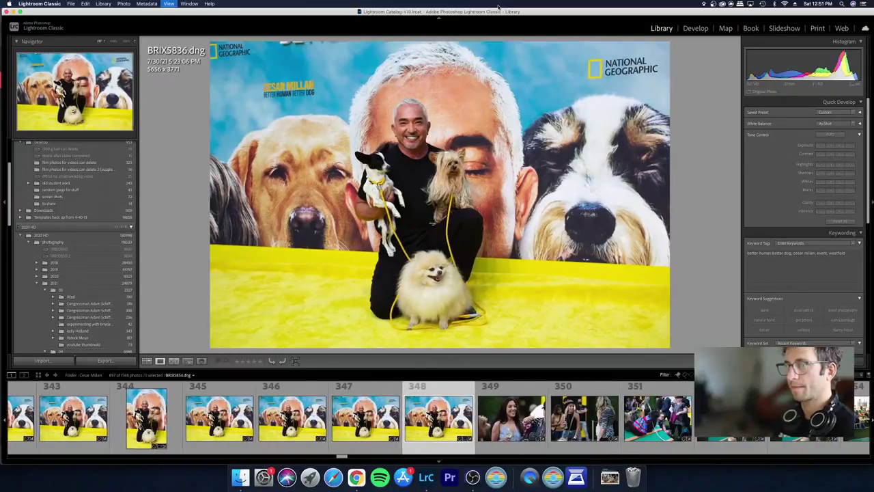
key("x")
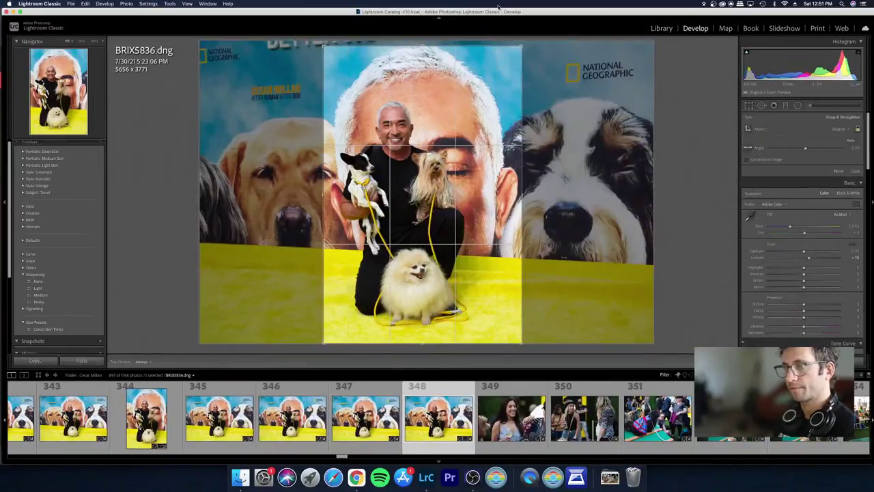
key("Left")
key("Left")
key("Left")
key("Left")
key("Left")
key("Left")
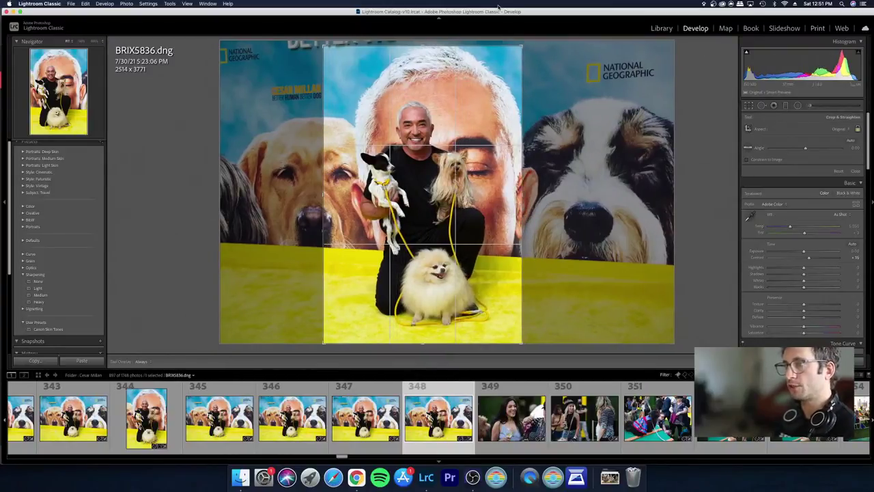
key("Return")
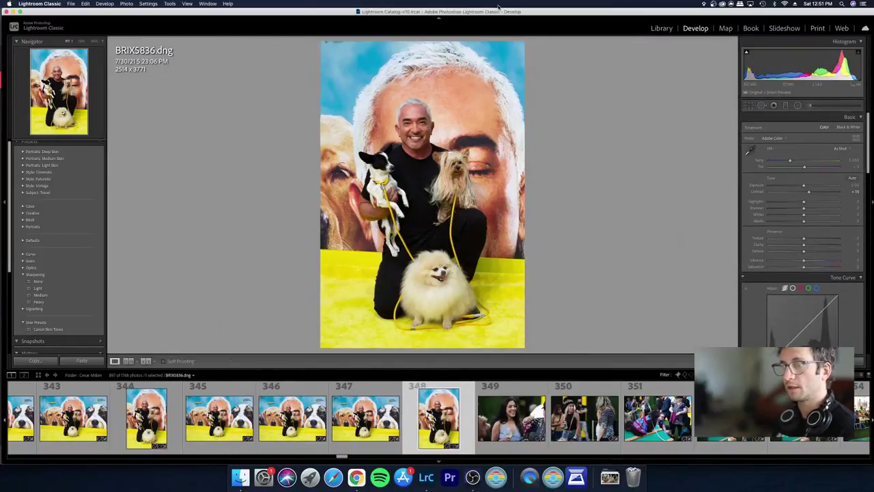
key("g")
key("Left")
key("Left")
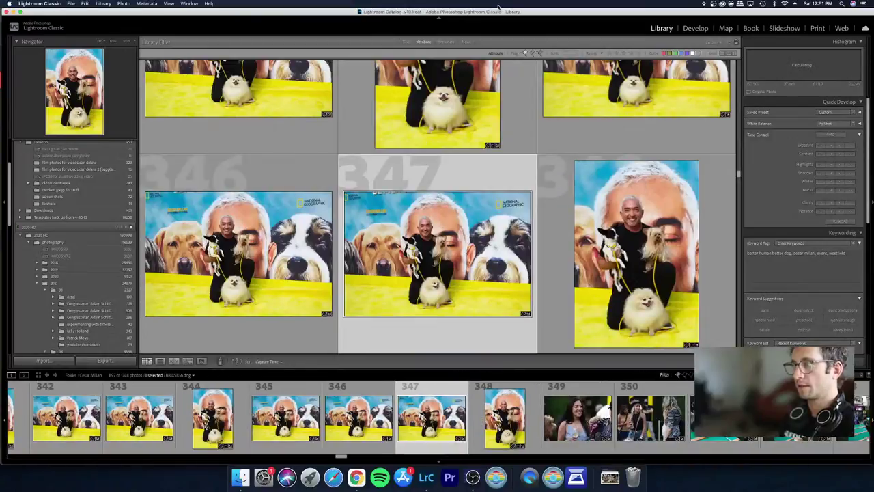
key("Left")
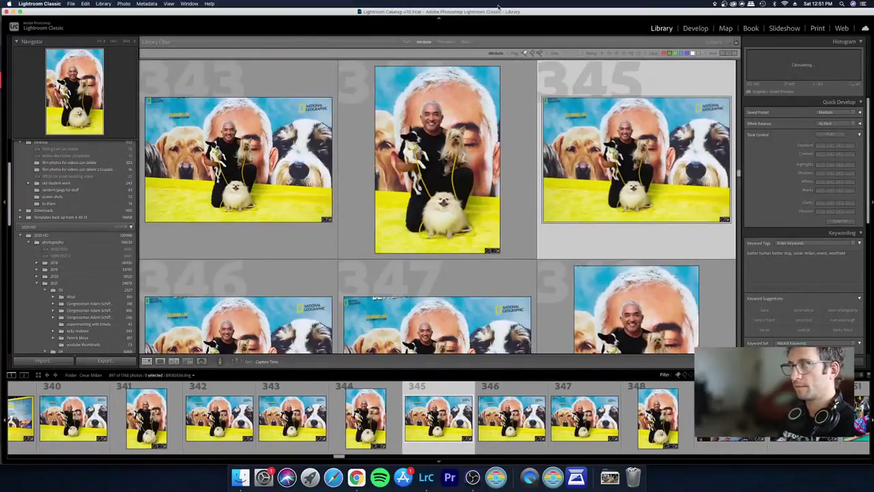
Step: Compare BRIX5831 and BRIX5832 full size among the dog photos, then return to the grid
key("e")
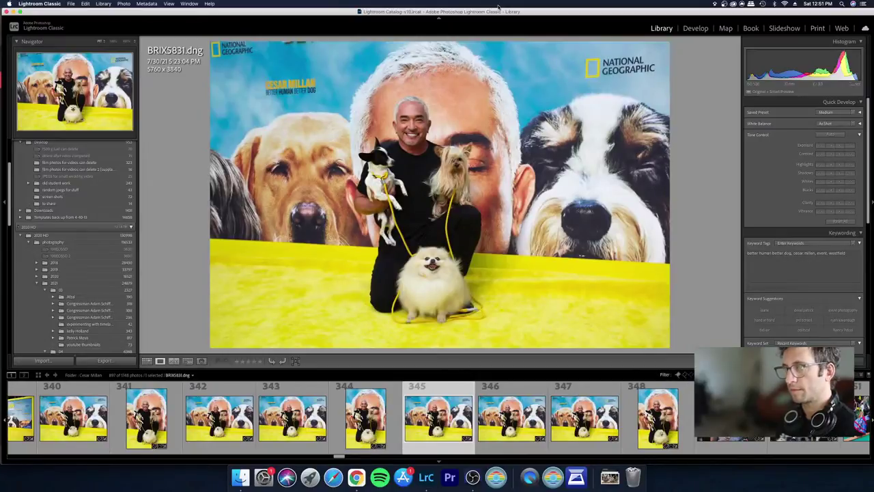
key("Right")
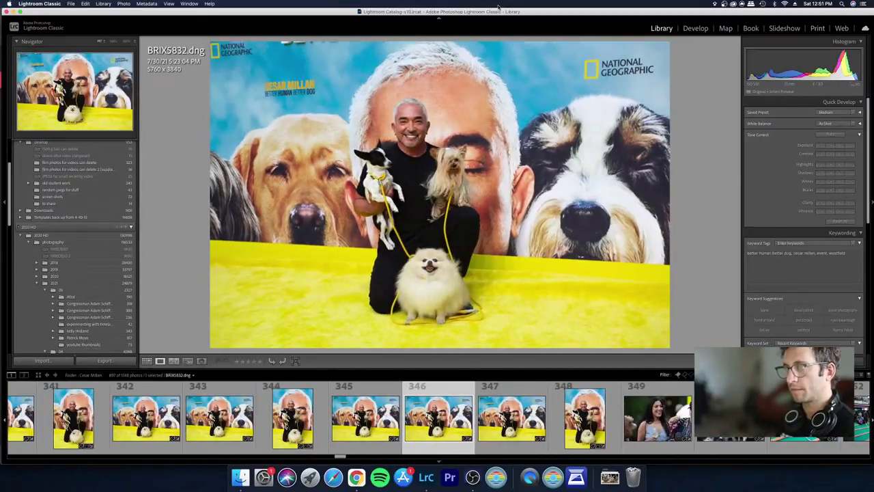
key("Left")
key("Right")
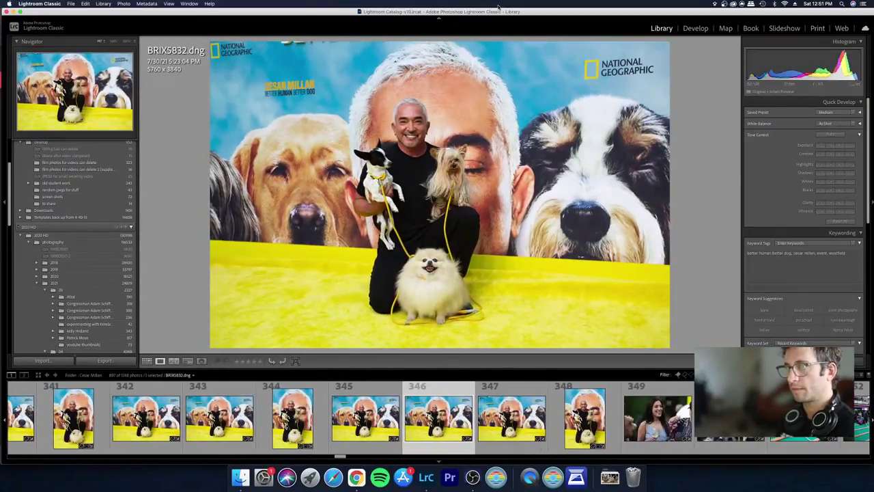
key("Right")
key("Left")
key("Left")
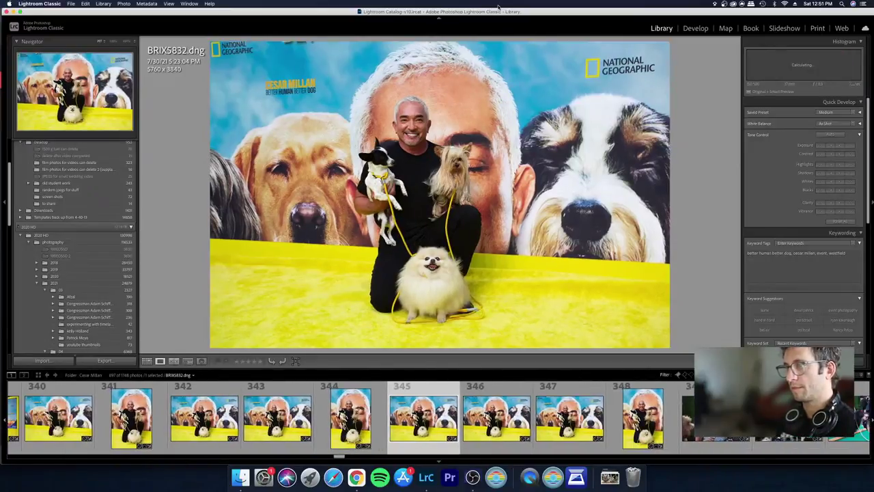
key("Right")
key("g")
Step: Move down the grid past photos 359 and 365, then view crowd shots MIK_6515 through photo 372
key("Down")
key("Down")
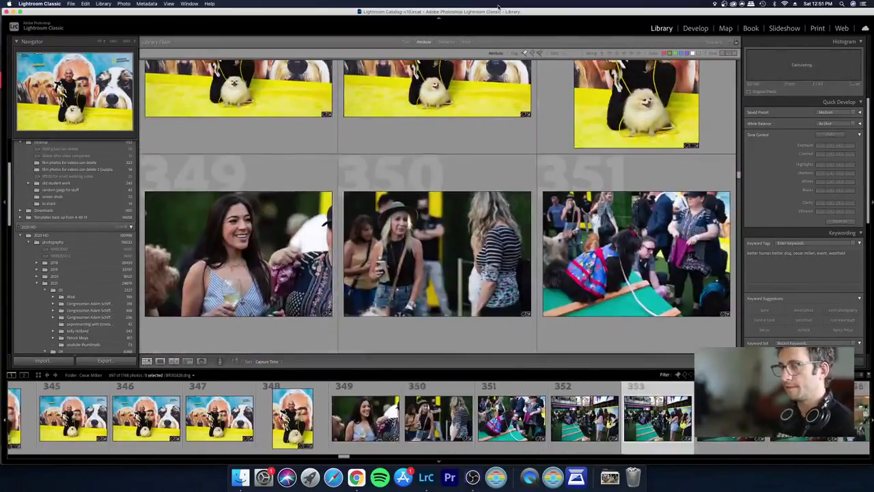
key("Down")
key("Down")
key("Down")
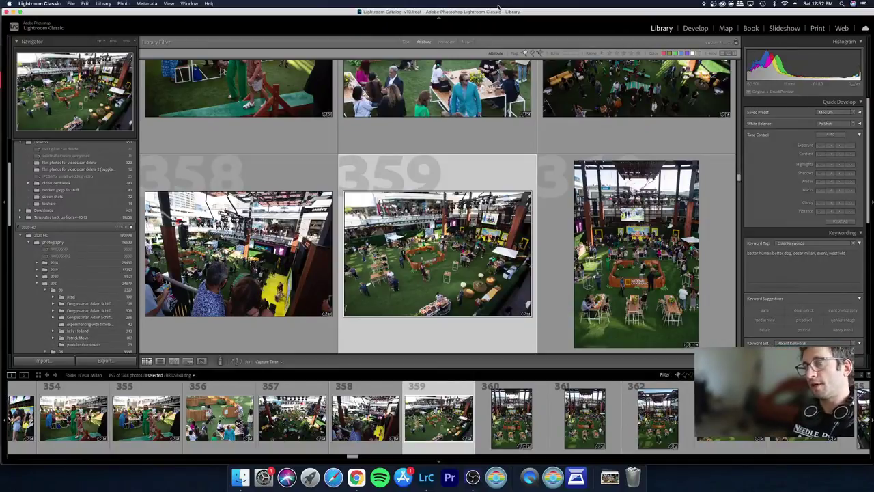
key("Right")
key("Right")
key("Right")
key("Right")
key("Right")
key("Right")
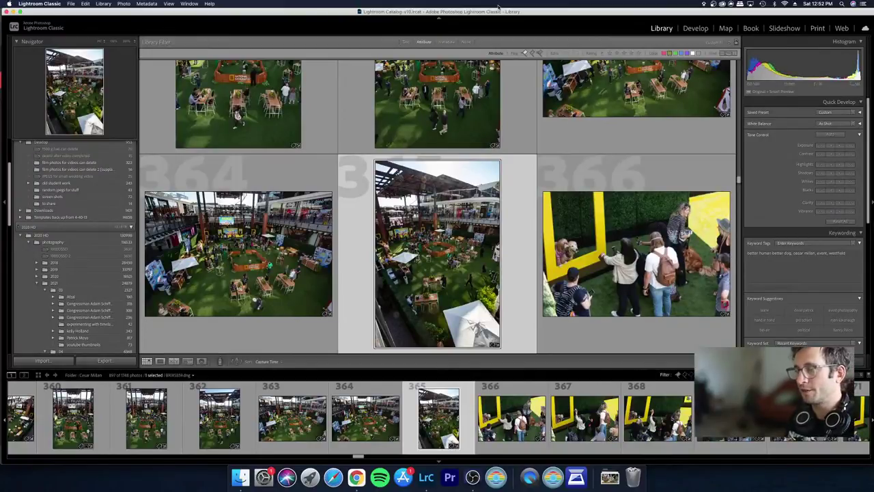
key("Right")
key("Right")
key("Right")
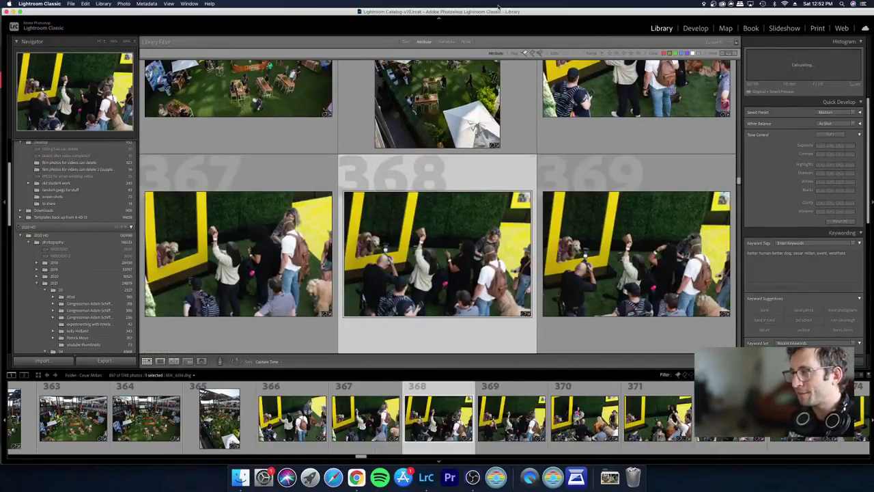
key("Left")
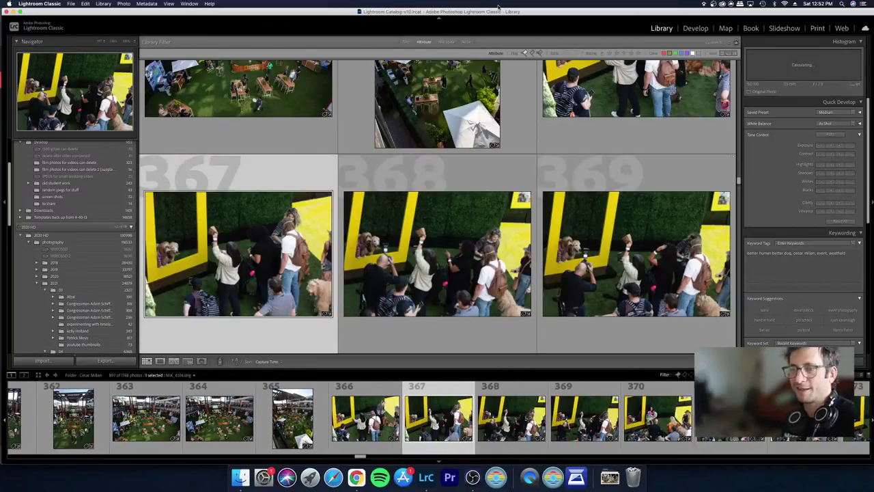
key("e")
key("Right")
key("Right")
key("Right")
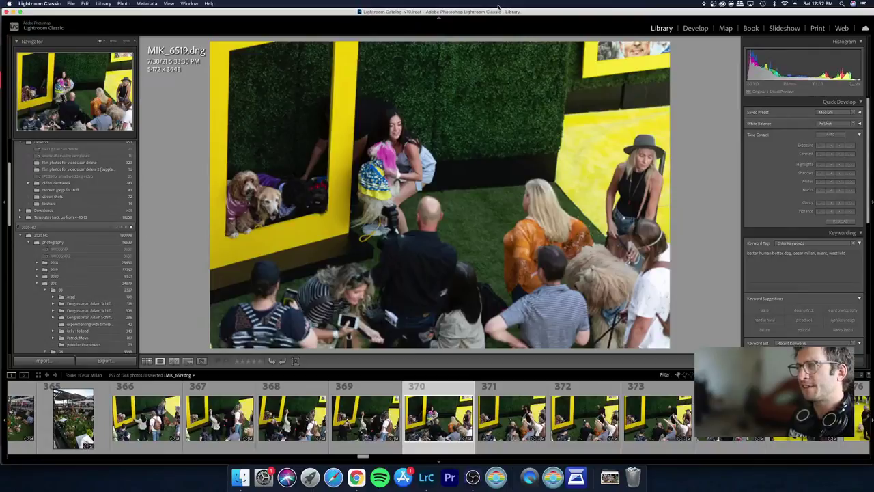
key("Right")
key("Right")
Step: Tilt photo 372, MIK_6523, slightly and commit the 5310 x 3540 crop
key("g")
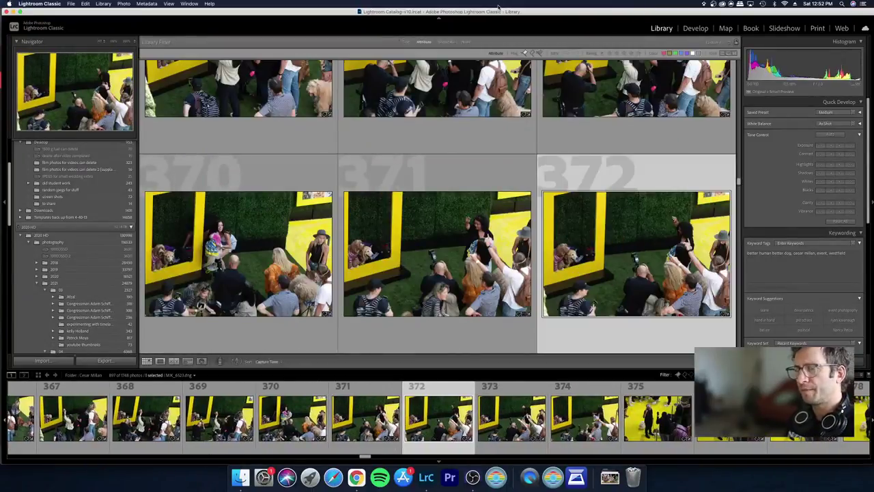
key("d")
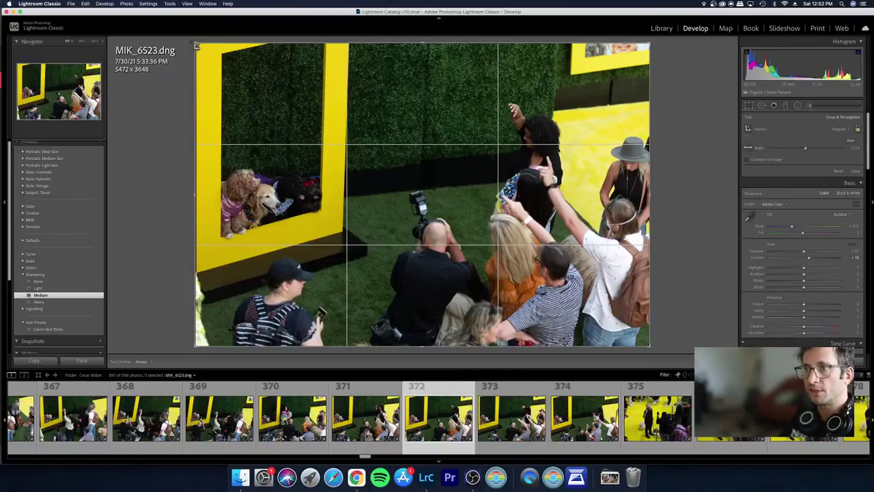
left_click_drag(194, 41, 203, 44)
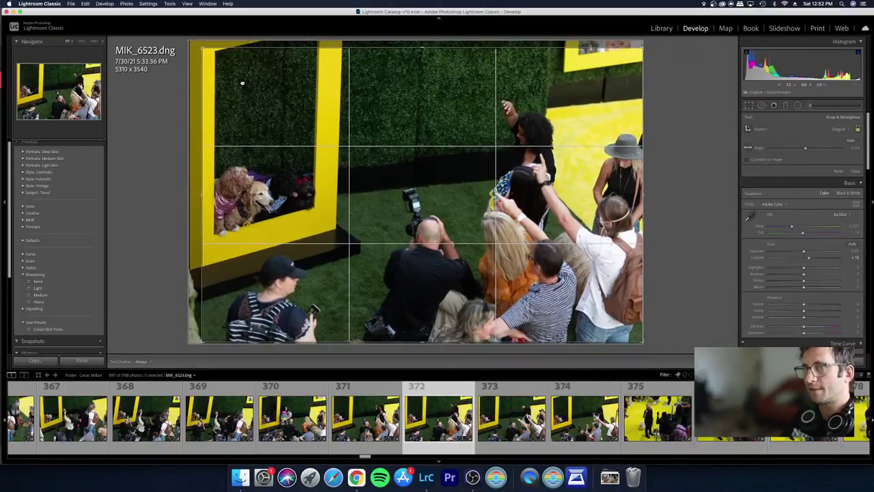
key("Return")
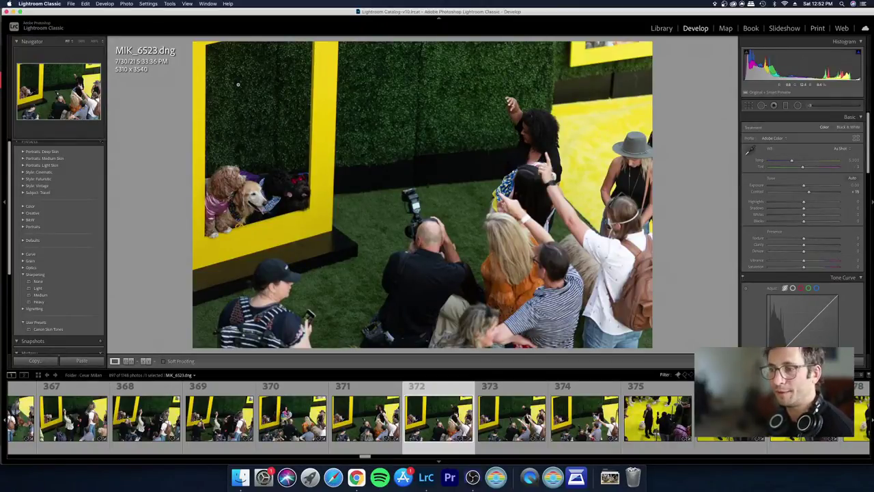
Step: Advance through photo 373 and MIK_6530 to photo 375, back in the Library grid
left_click(525, 434)
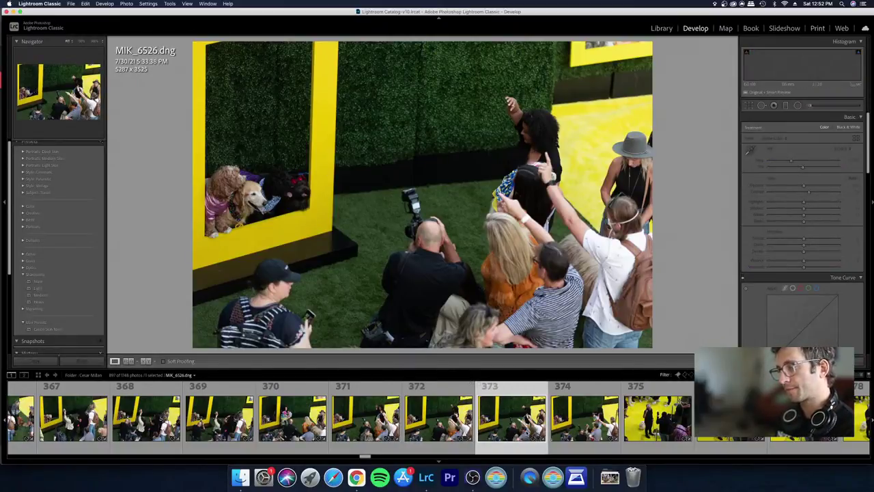
key("Right")
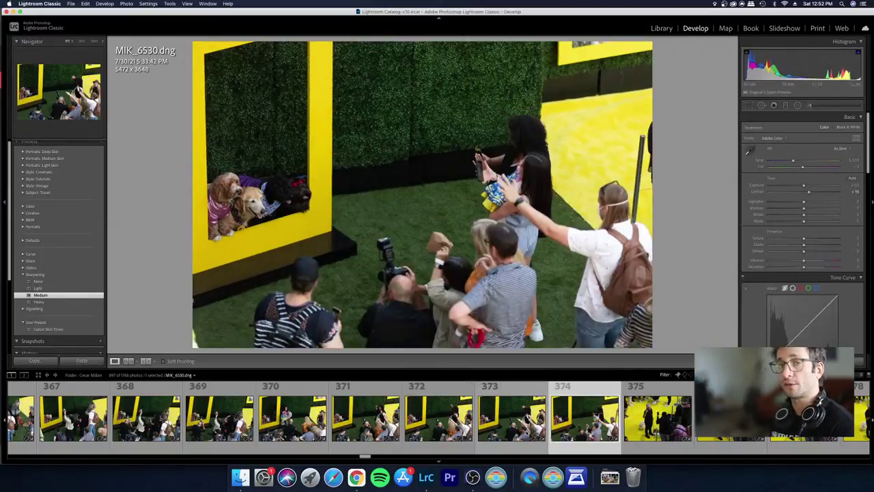
key("Right")
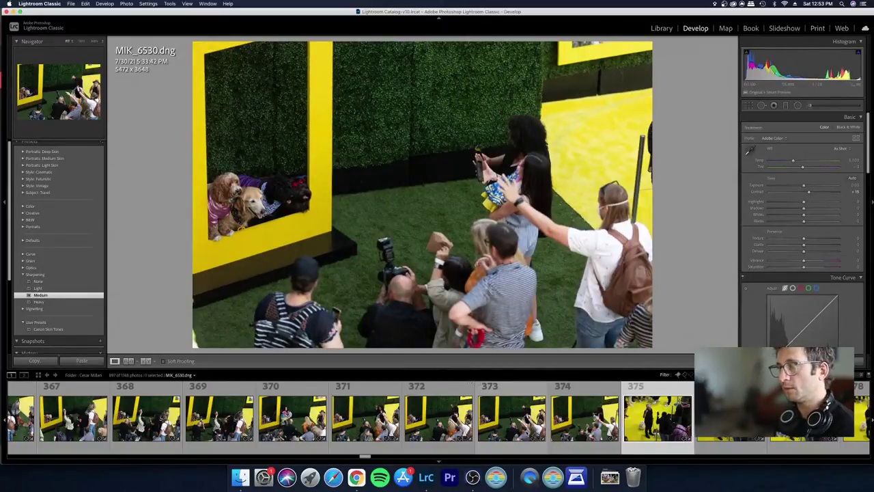
key("g")
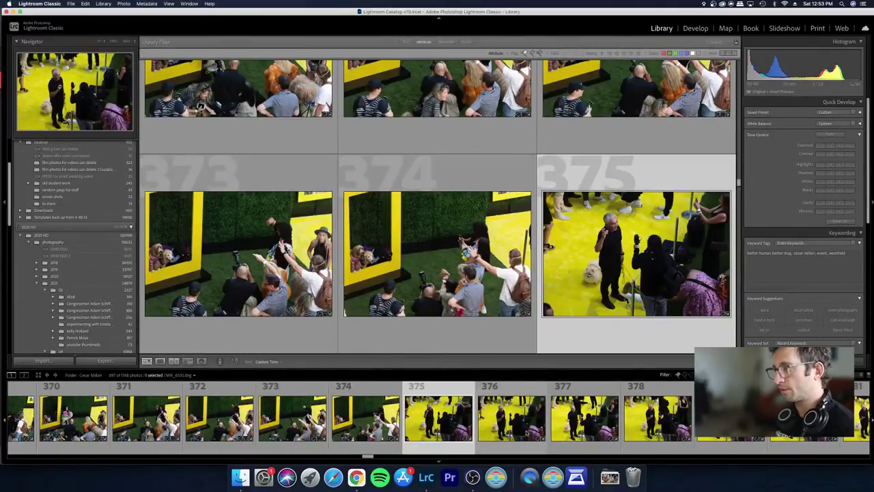
Step: Open a grid photo full size and step through to MIK_6547 and MIK_6548
scroll(550, 225, "down", 5)
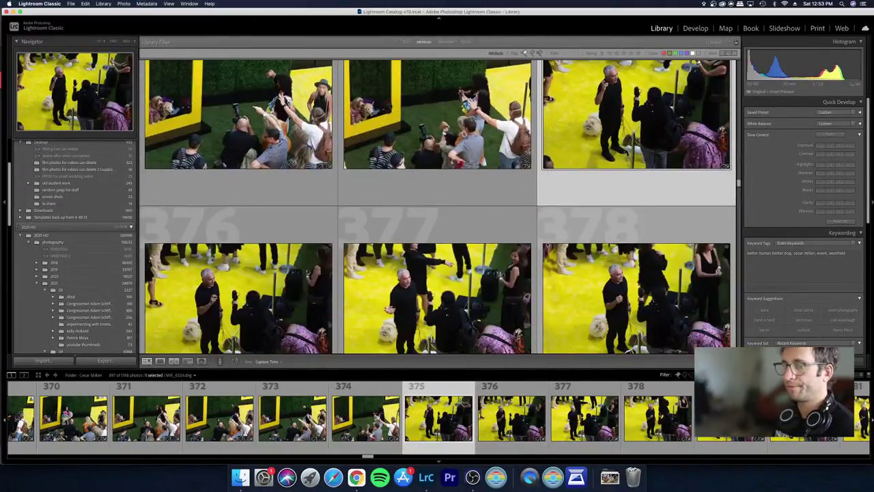
scroll(547, 249, "down", 6)
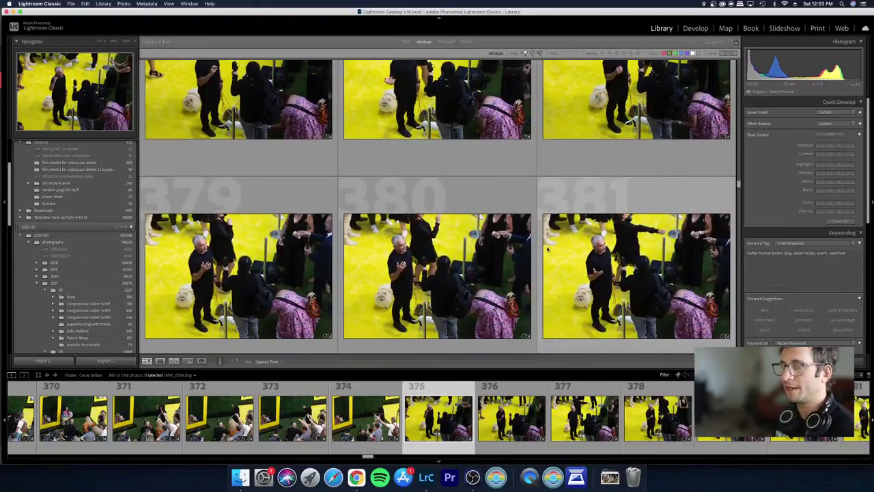
scroll(441, 255, "up", 4)
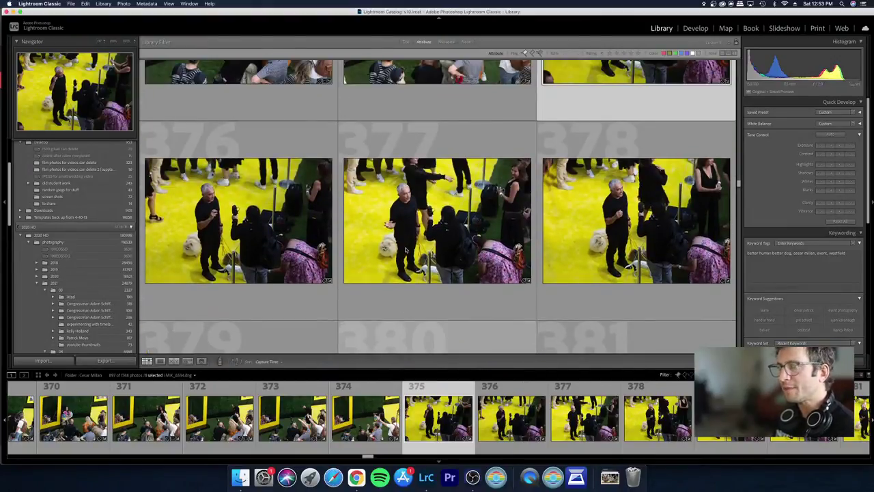
double_click(405, 250)
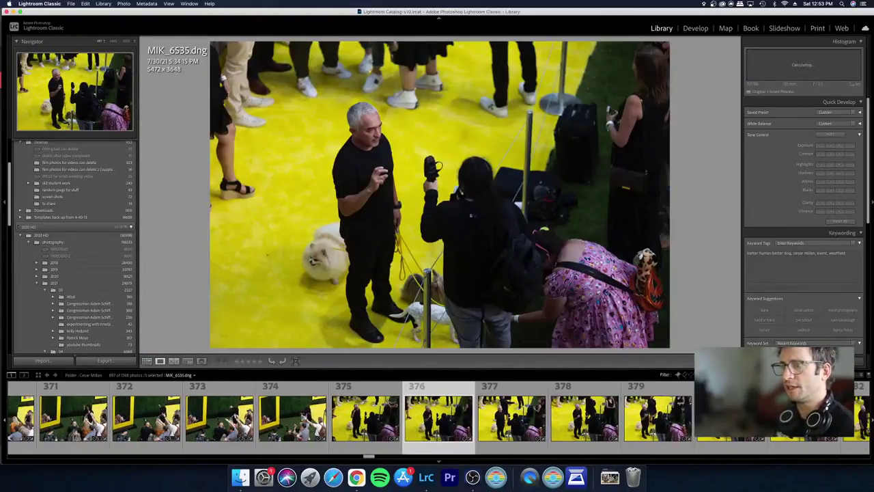
key("Right")
key("Right")
key("Right")
key("Right")
key("Right")
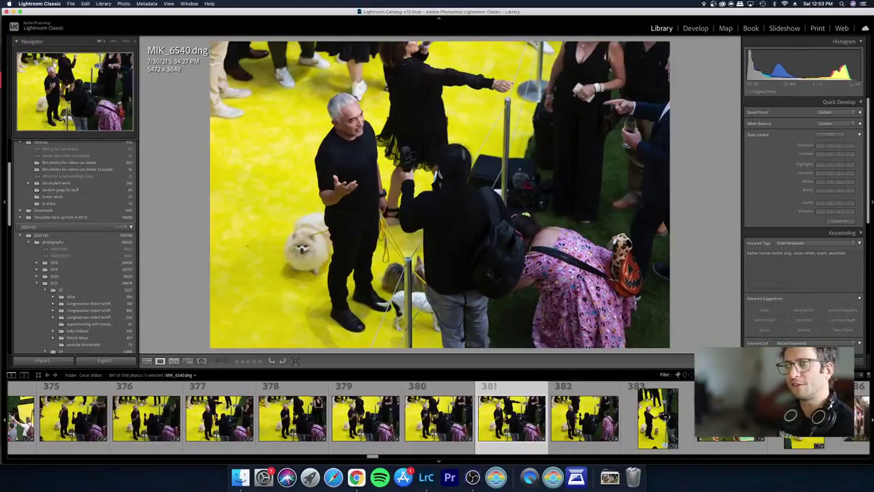
key("Left")
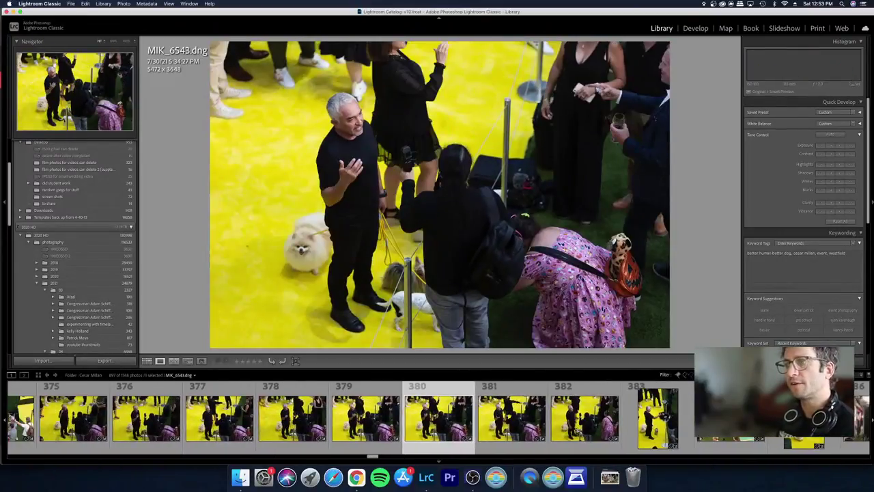
key("Right")
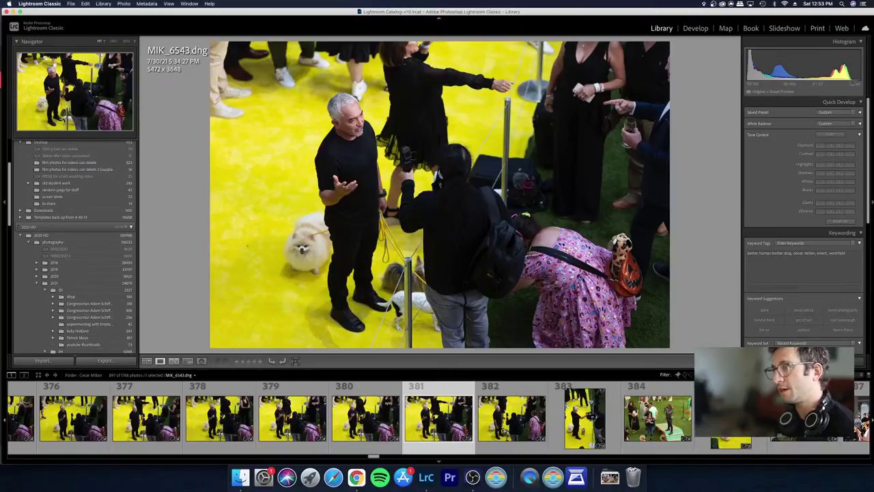
key("Right")
key("Right")
key("Right")
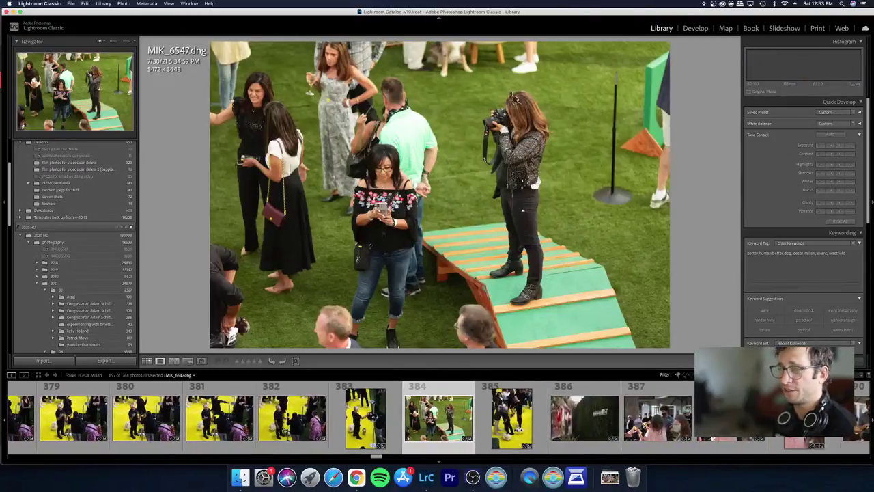
key("Left")
key("Right")
key("Right")
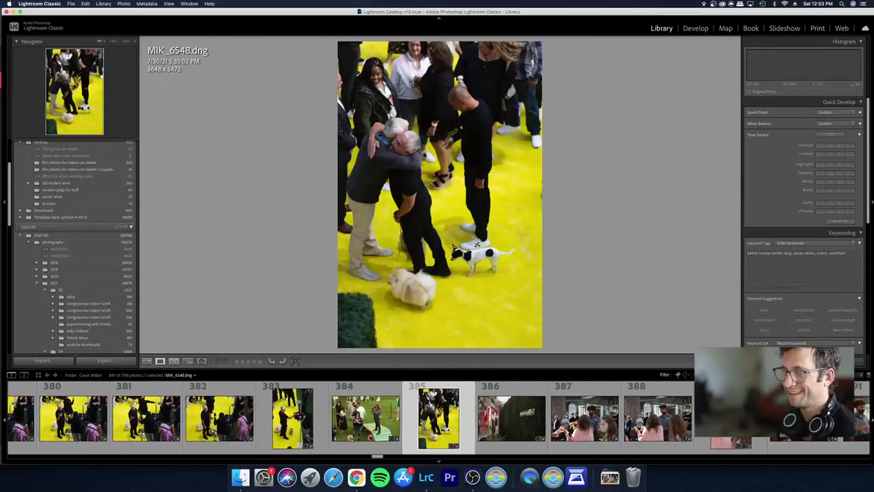
key("Right")
key("Left")
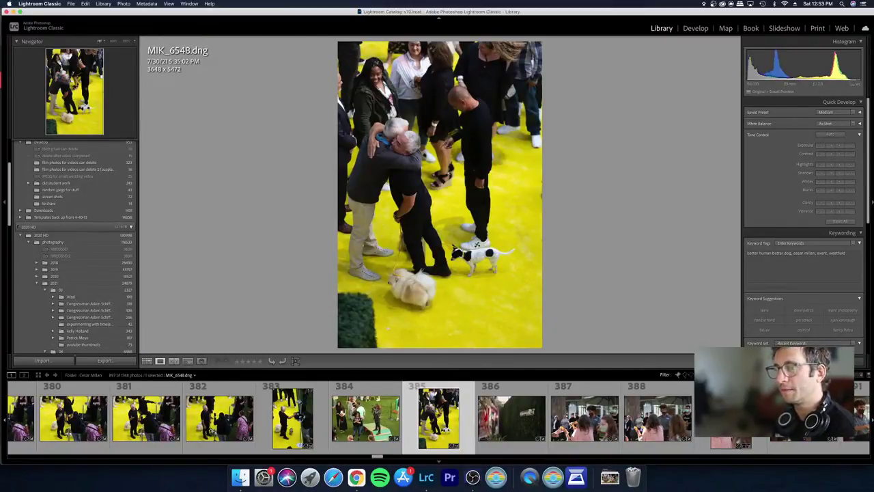
Step: Advance past MIK_6549 and MIK_6564 to MIK_6570, comparing it with its neighbours
key("Right")
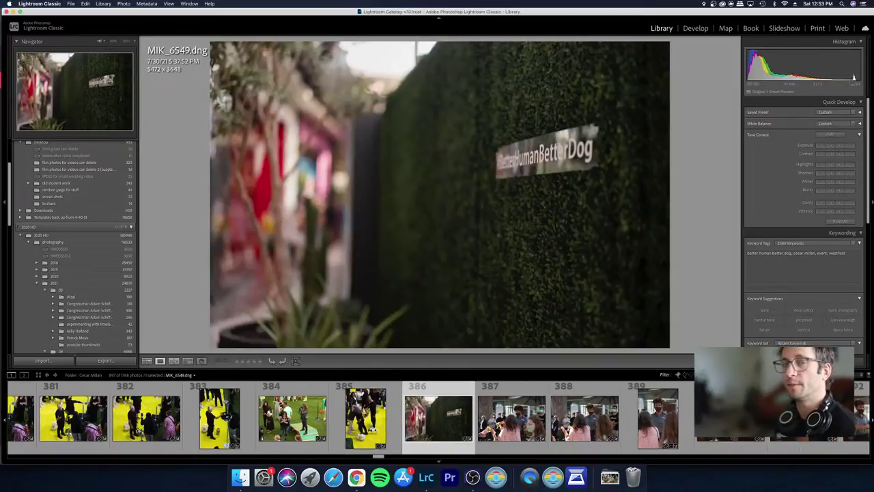
key("Right")
key("Right")
key("Right")
key("Right")
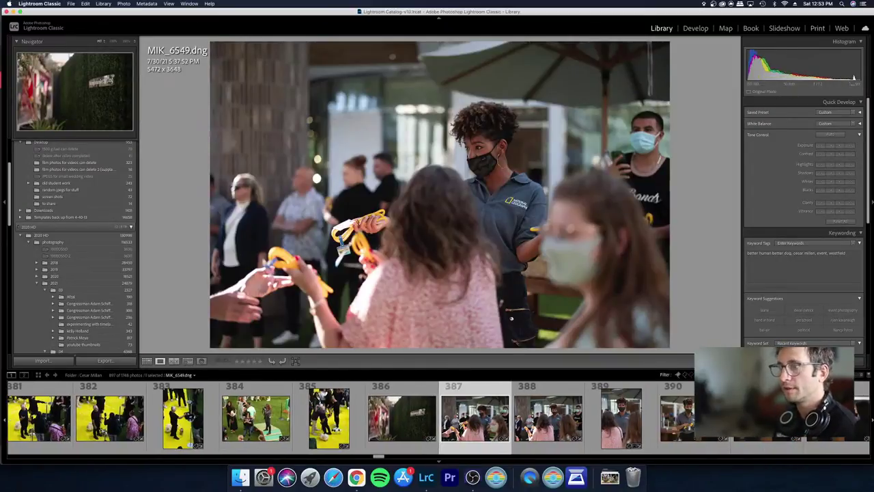
key("Right")
key("Right")
key("Right")
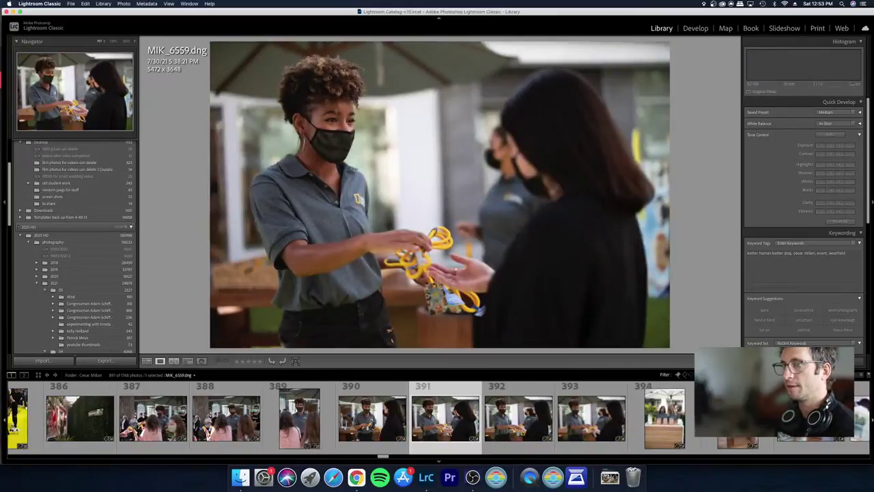
key("Right")
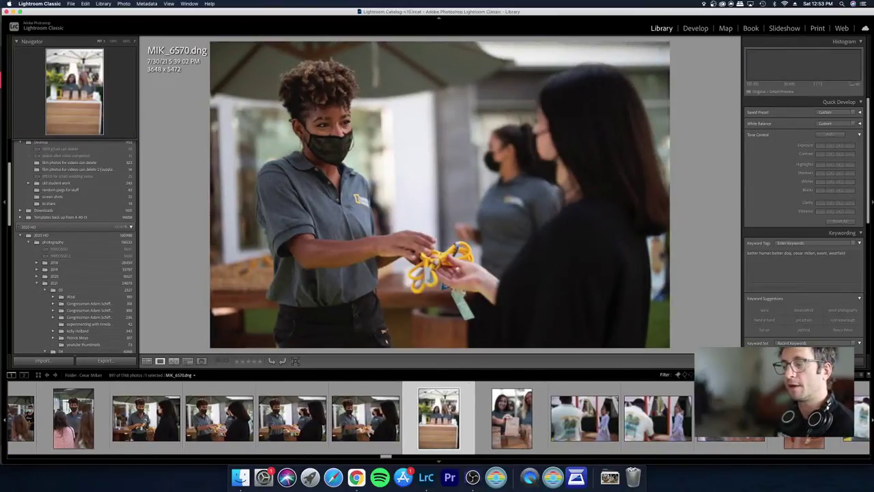
key("Left")
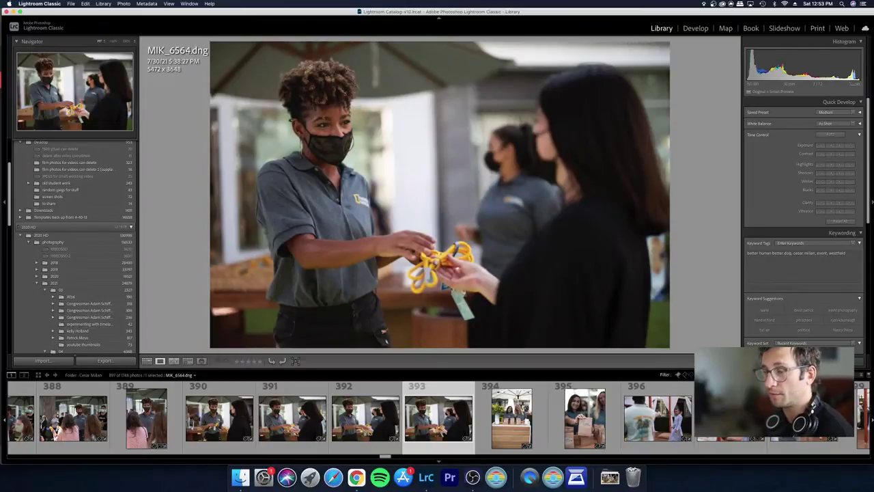
key("Right")
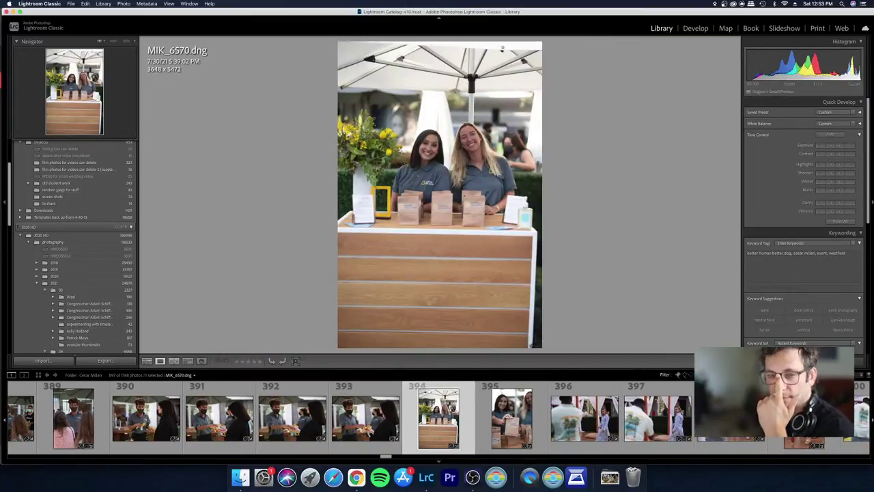
key("Right")
key("Left")
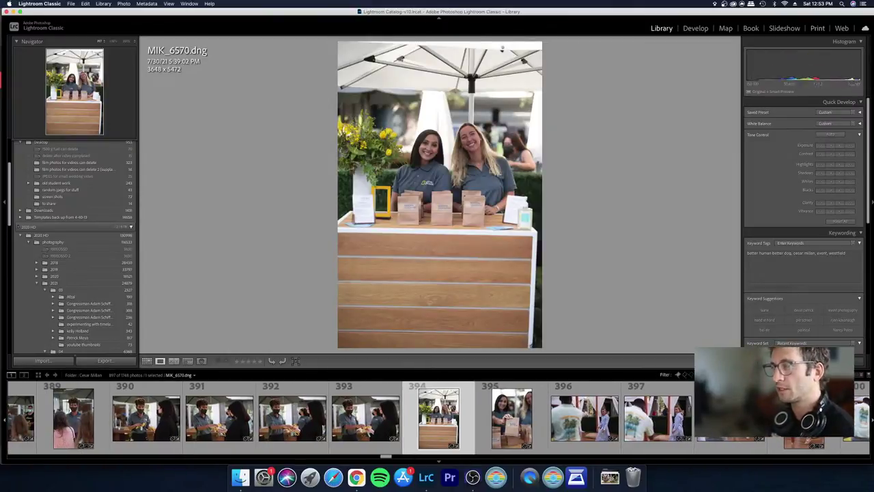
Step: Give photos 394–395 Contrast +22 and an exposure change in Develop, then move to photo 398
key("d")
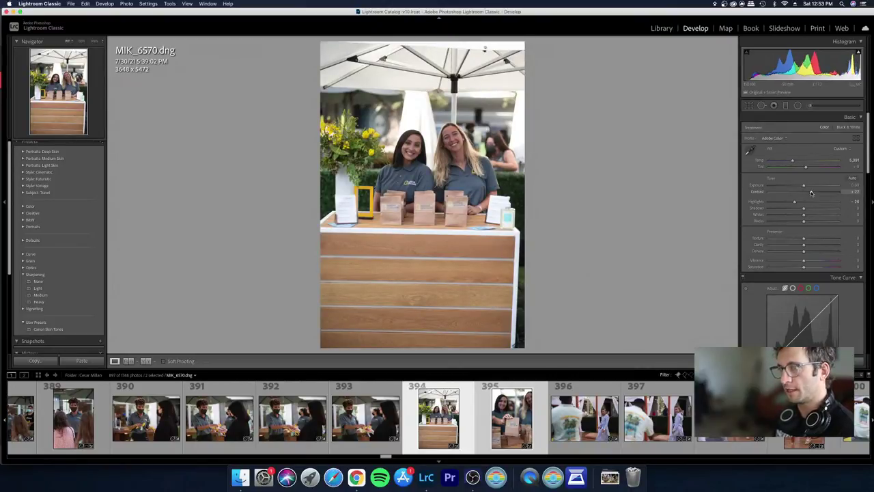
left_click_drag(811, 194, 801, 186)
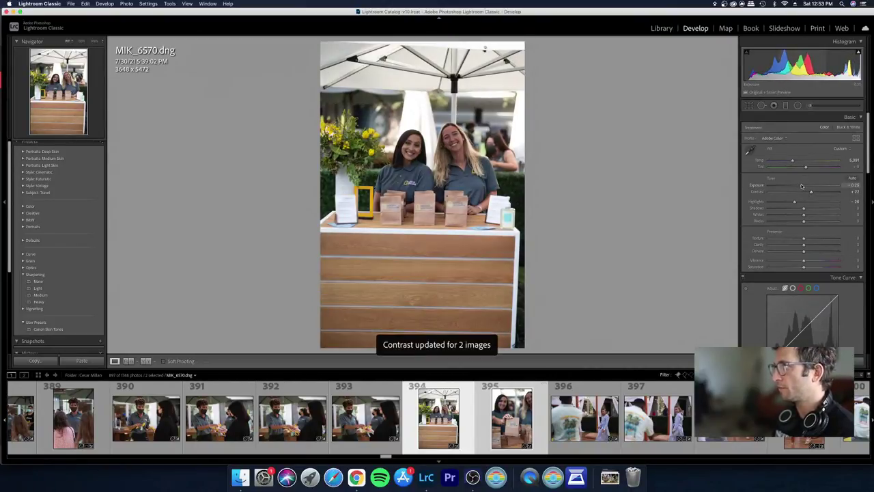
key("g")
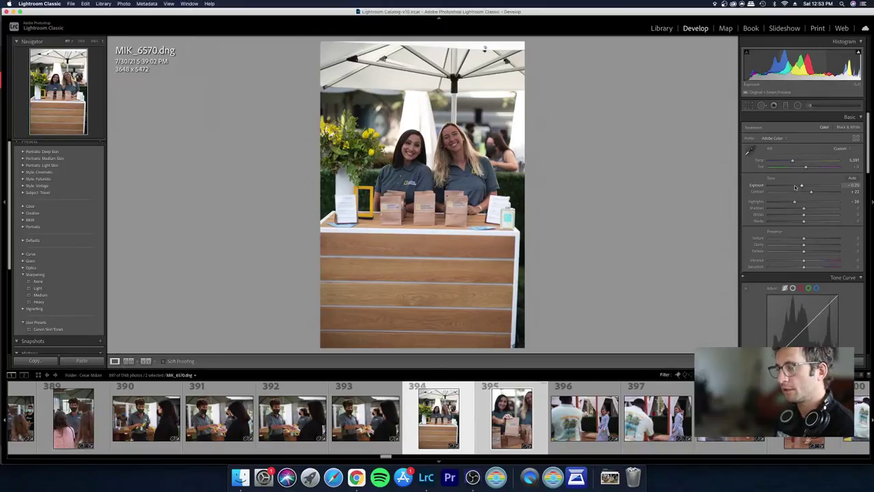
key("Down")
key("Right")
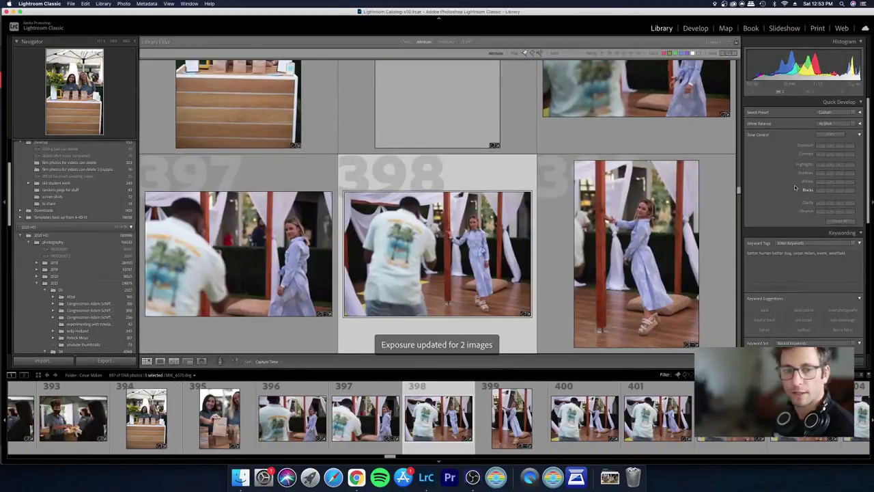
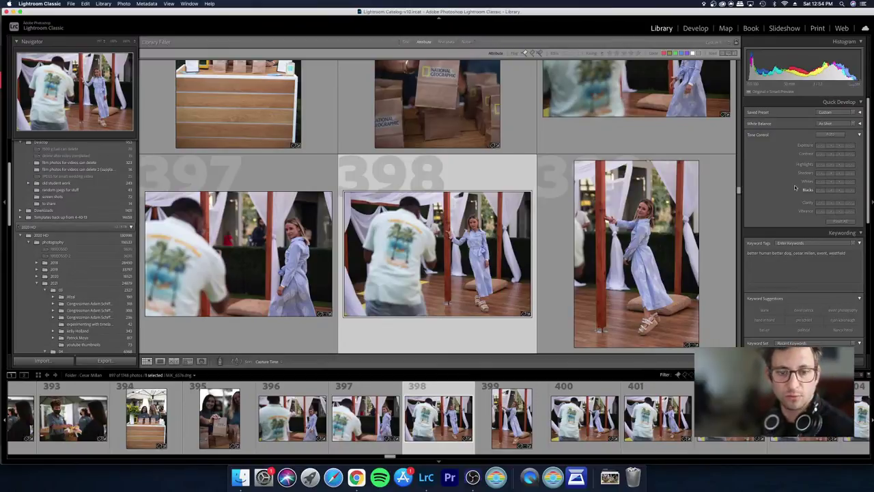
Step: Review photos 396 through 406 (dancing, food and napkin shots) in Loupe view
key("Left")
key("Left")
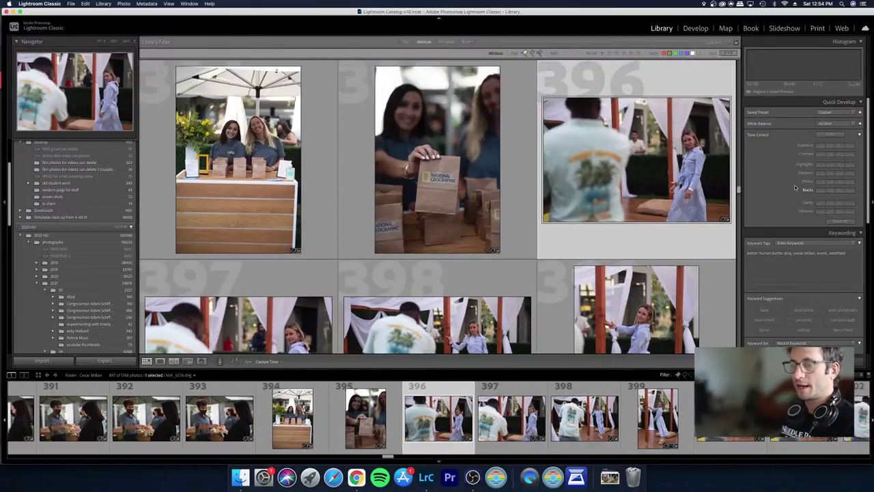
key("Right")
key("e")
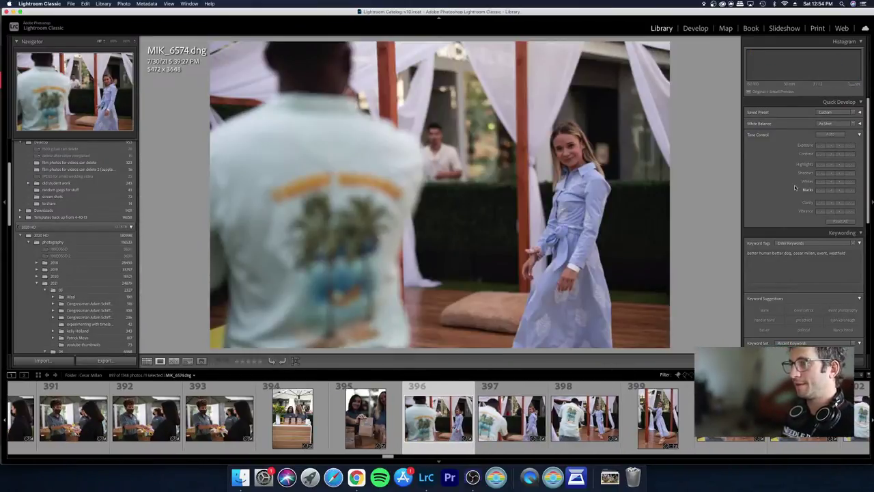
key("Right")
key("Right")
key("Right")
key("Right")
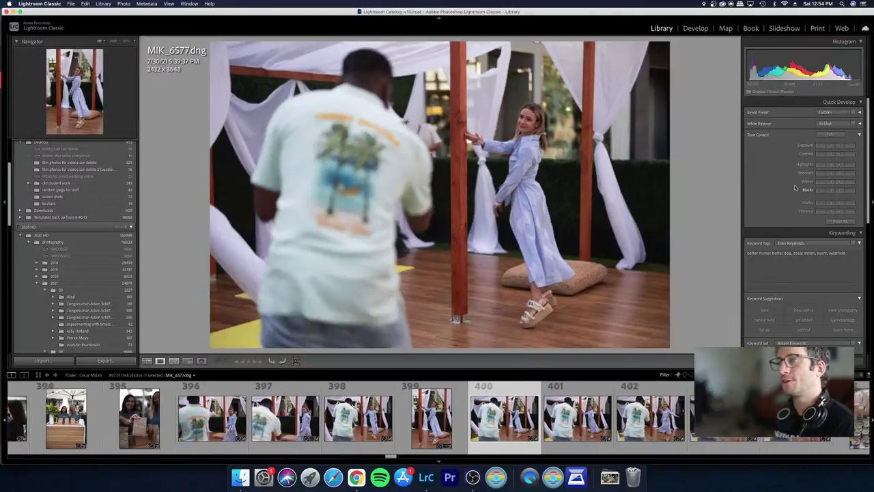
key("Right")
key("Right")
key("Right")
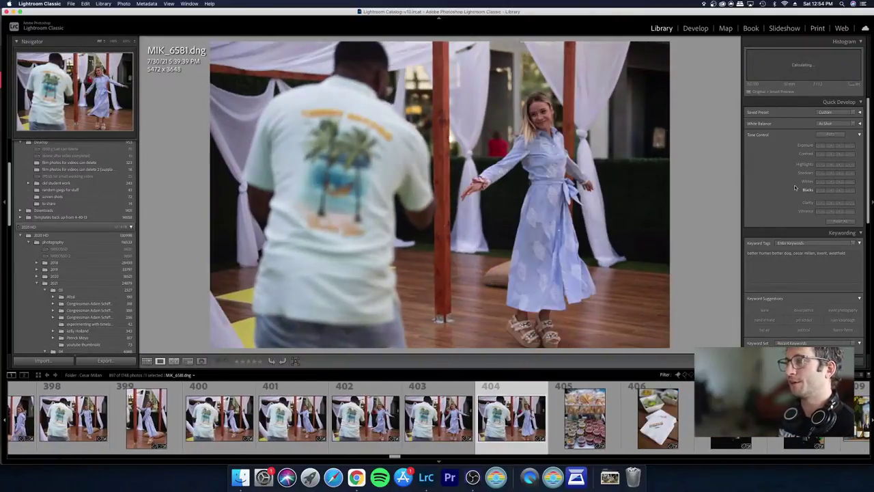
key("Right")
key("Left")
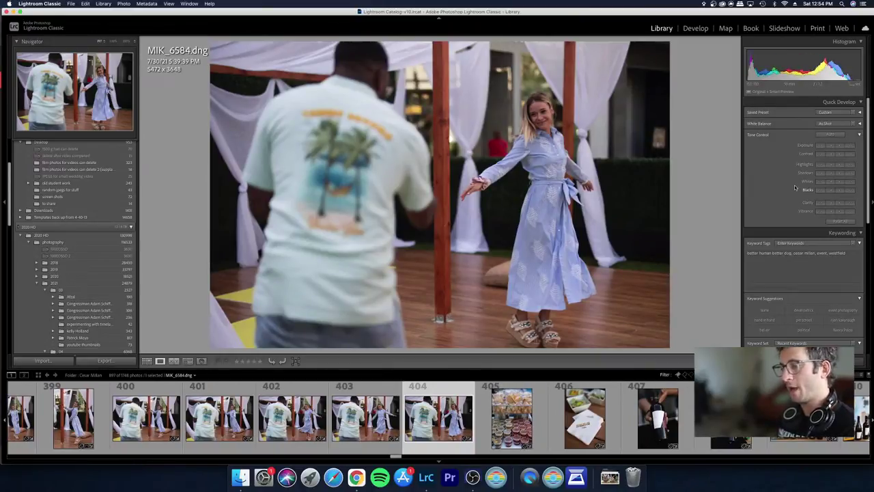
key("Left")
key("Left")
key("Right")
key("Right")
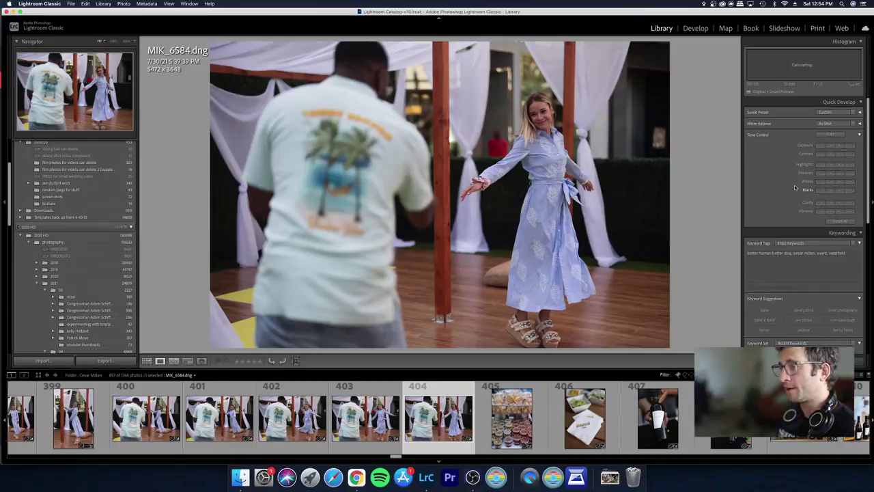
key("Right")
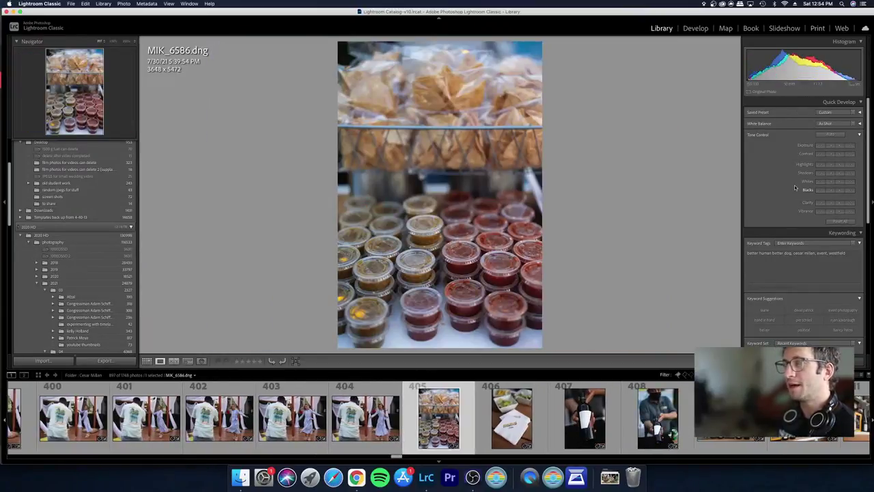
key("Right")
Step: Compare bottle close-up 407 with photo 408 and open 408 (MIK_6591.dng) in Develop
key("Right")
key("Left")
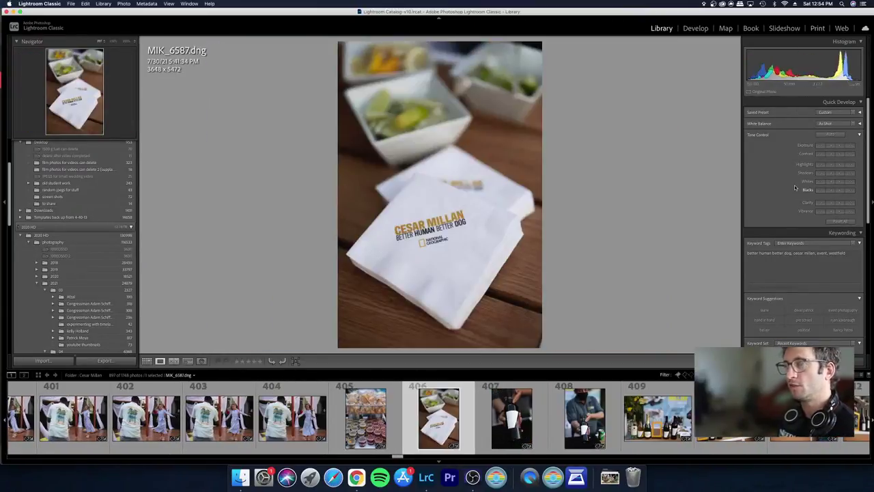
key("Right")
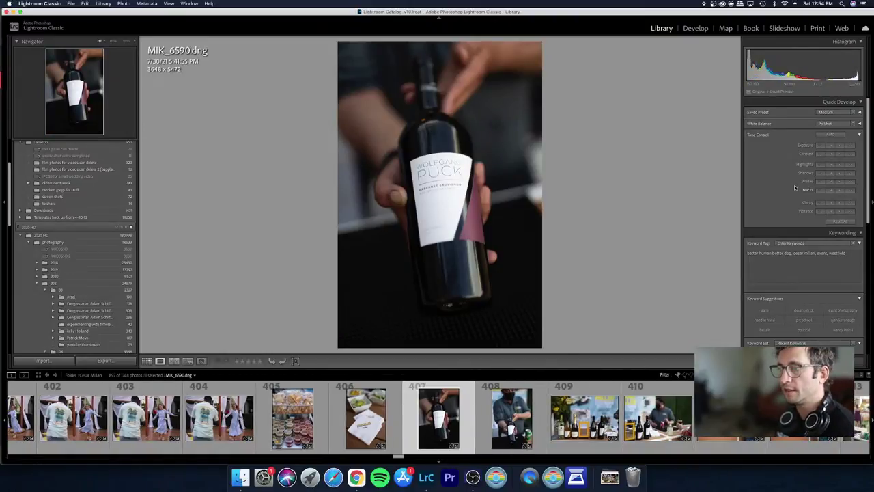
key("Right")
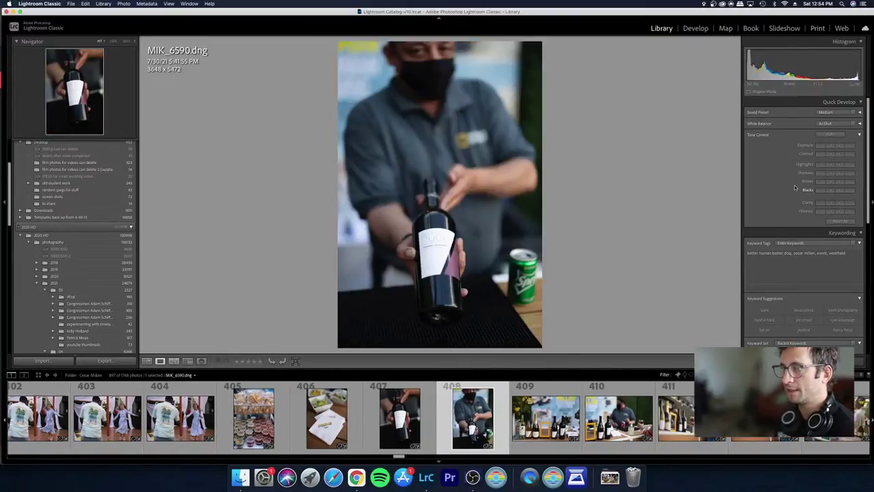
key("Left")
key("Right")
key("Right")
key("Left")
key("Left")
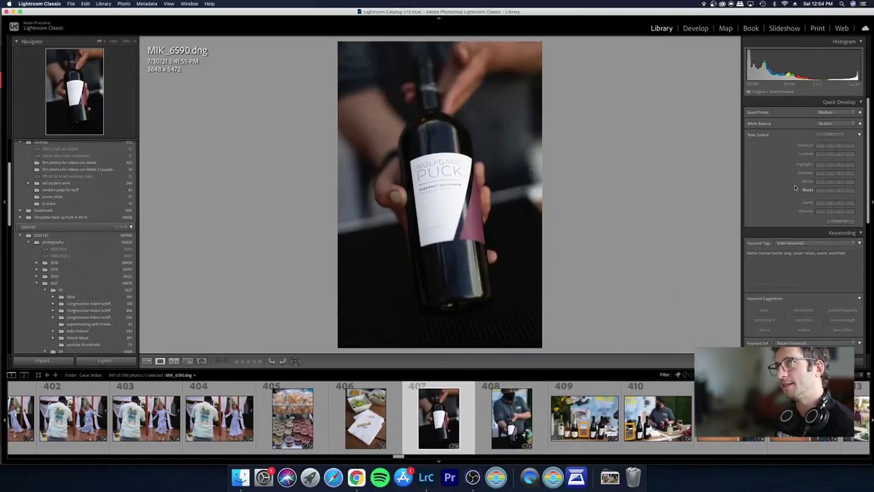
key("Right")
key("Left")
key("Right")
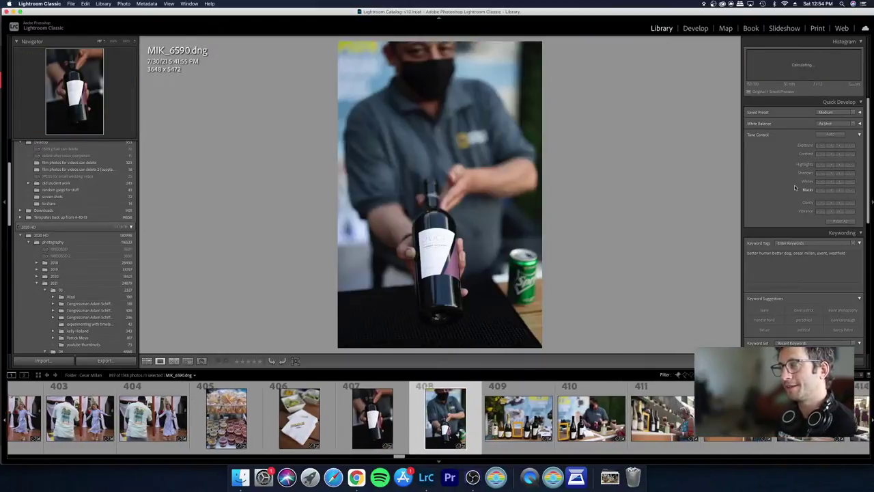
key("Left")
key("Right")
key("d")
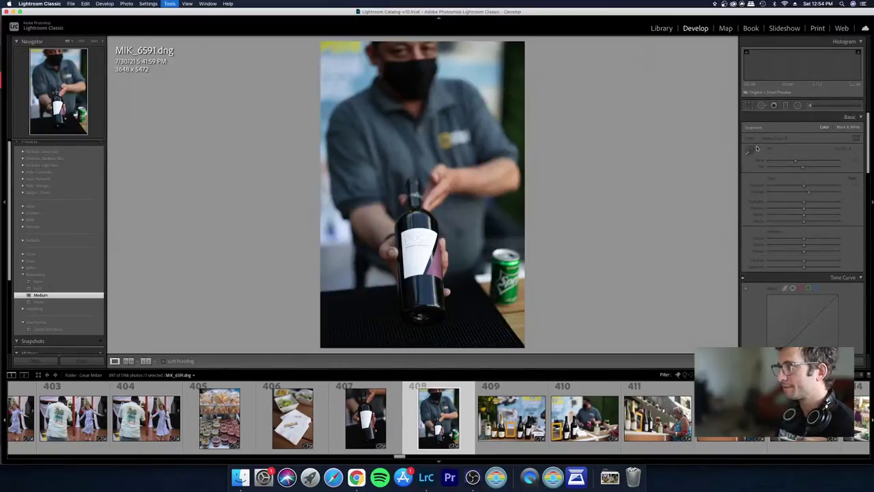
Step: Set a Custom white balance sampled from the bottle label, then move on to photo 409
left_click(749, 151)
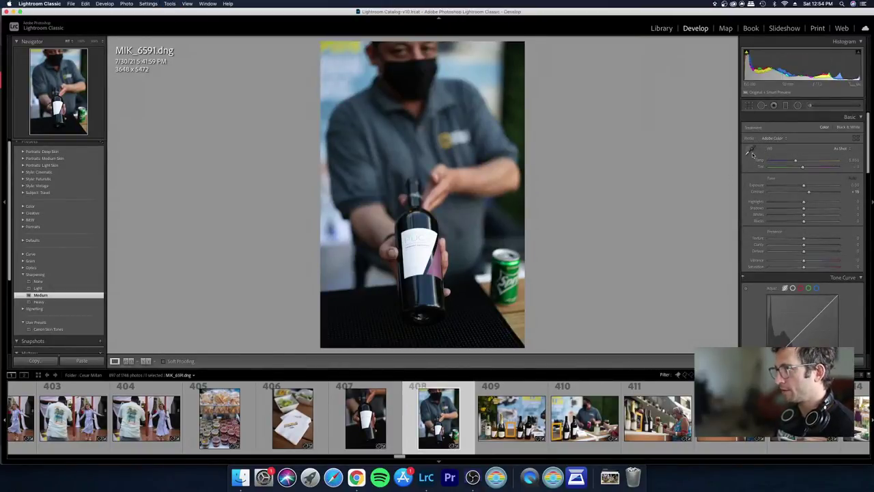
left_click(418, 263)
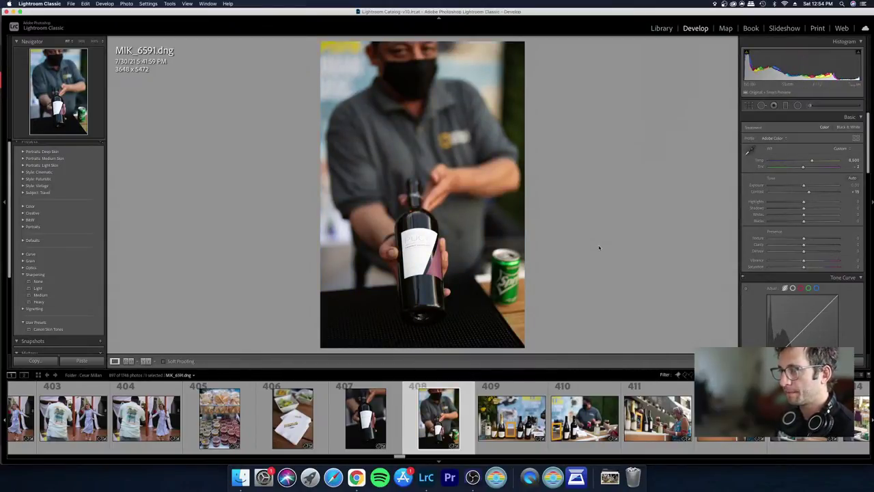
key("Right")
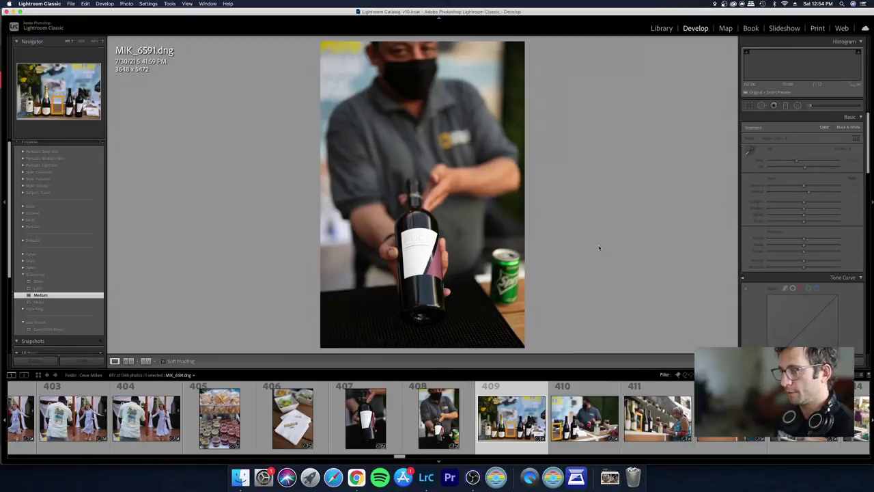
Step: Scroll the grid, checking photos 410, 416, 419, the yellow-backdrop 422 and 425
key("g")
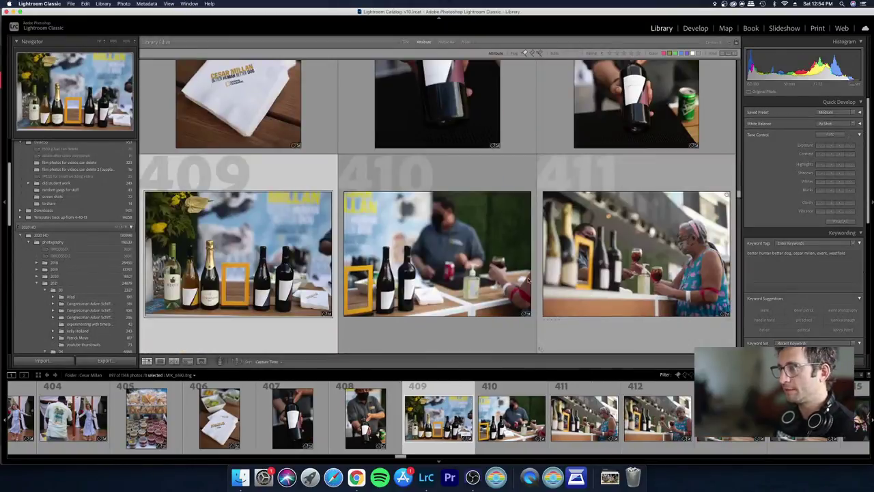
scroll(478, 164, "down", 3)
left_click(445, 145)
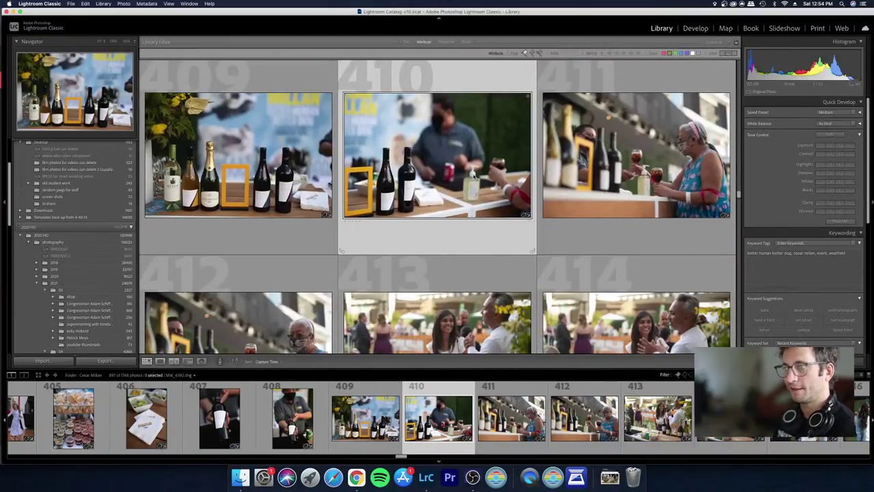
scroll(474, 179, "down", 3)
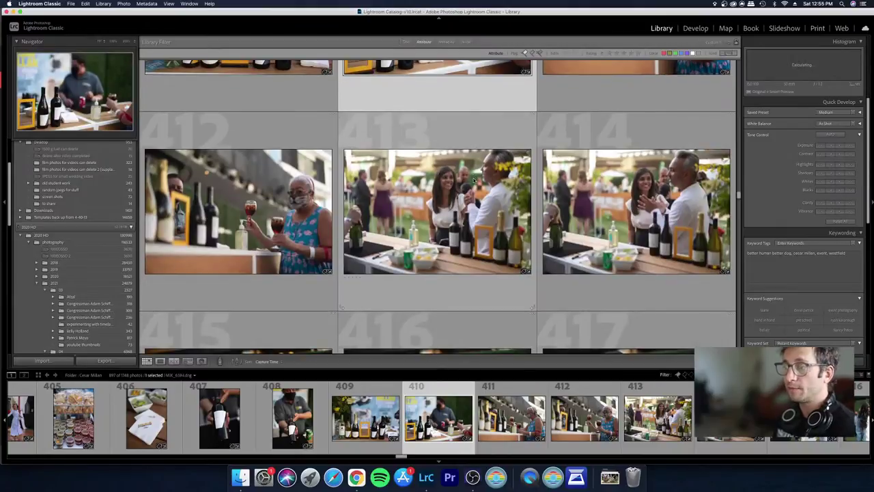
scroll(474, 179, "down", 3)
left_click(463, 200)
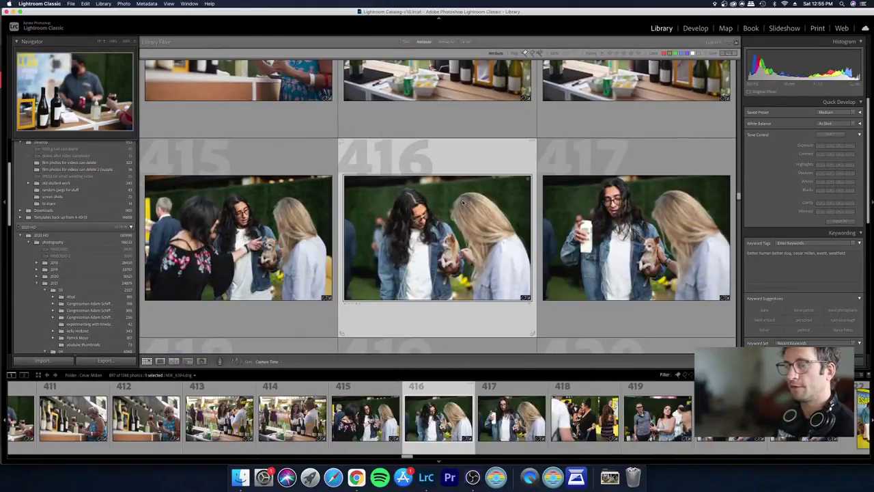
scroll(463, 200, "down", 3)
left_click(462, 202)
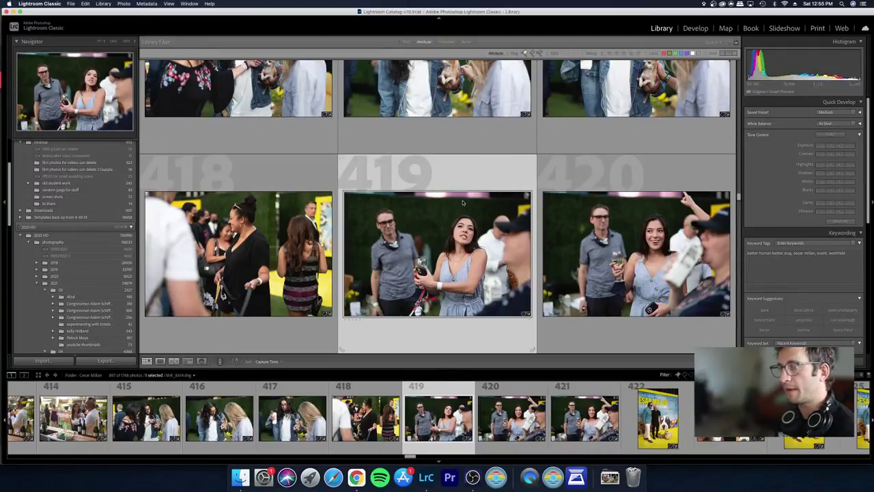
scroll(462, 202, "down", 3)
left_click(462, 202)
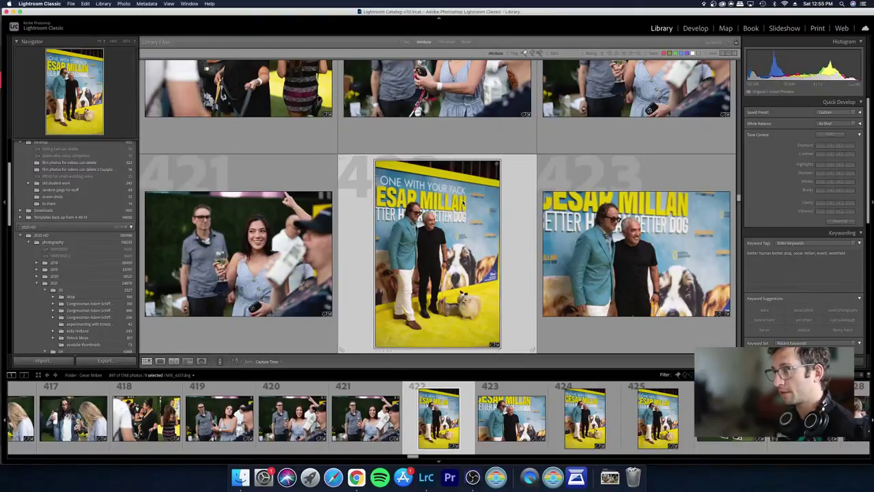
scroll(463, 202, "down", 3)
left_click(462, 202)
Step: Inspect photos 423 through 432, including the table and crowd shots, at full size
double_click(462, 202)
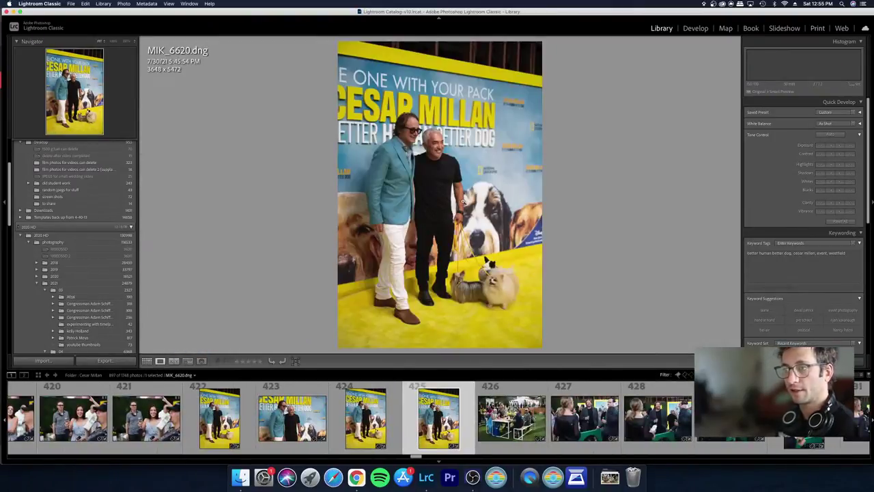
key("Right")
key("Left")
key("Left")
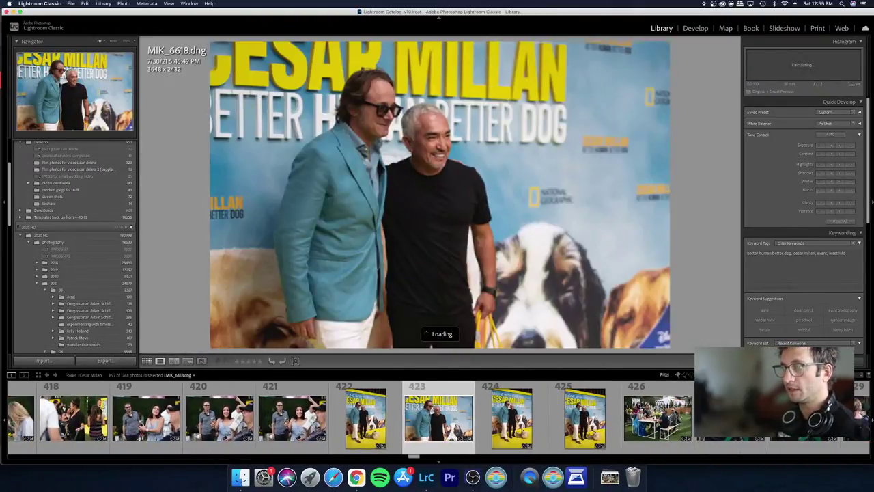
key("Right")
key("Right")
key("Right")
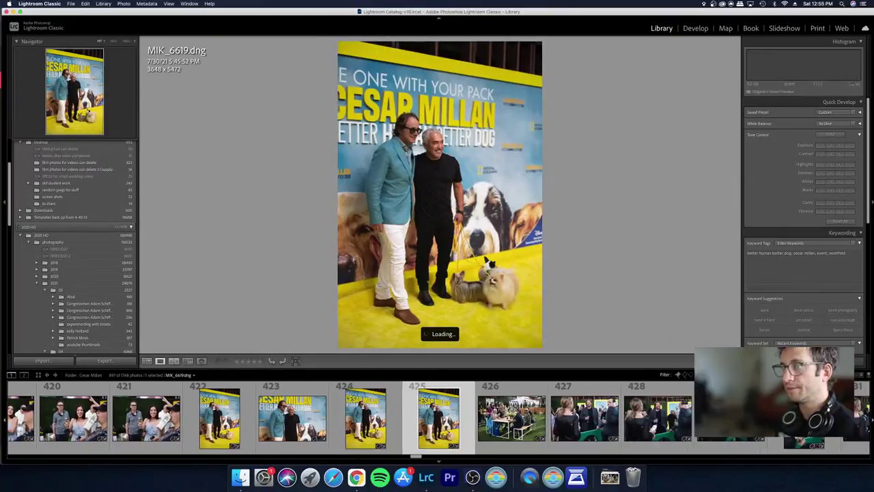
key("Left")
key("Left")
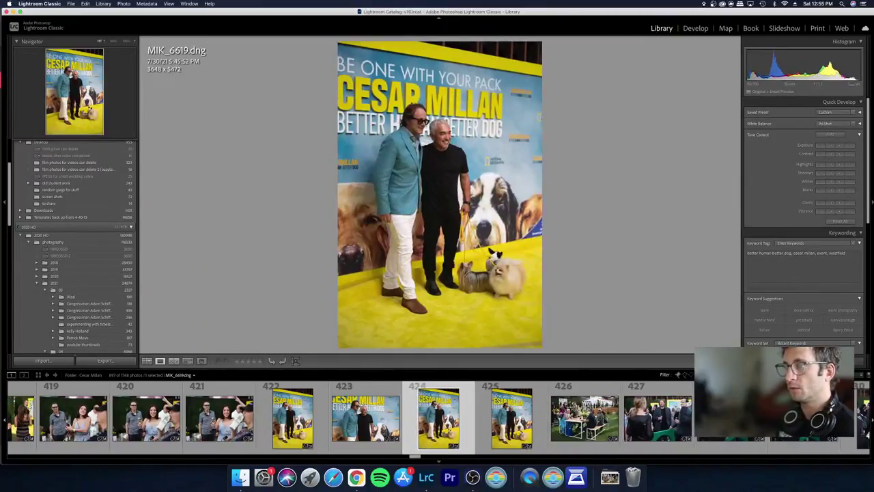
key("Right")
key("Right")
key("Right")
key("Right")
key("Right")
key("Right")
key("Right")
key("Right")
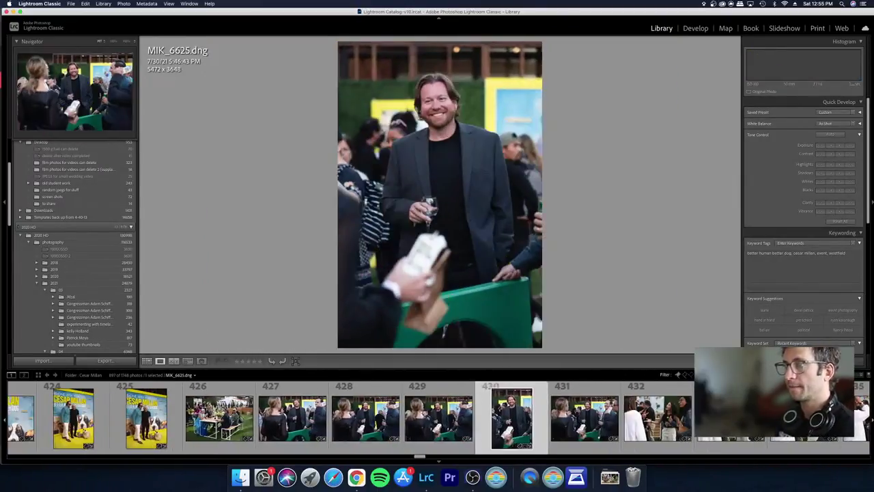
key("Right")
key("Right")
key("Right")
key("Right")
key("Right")
key("Left")
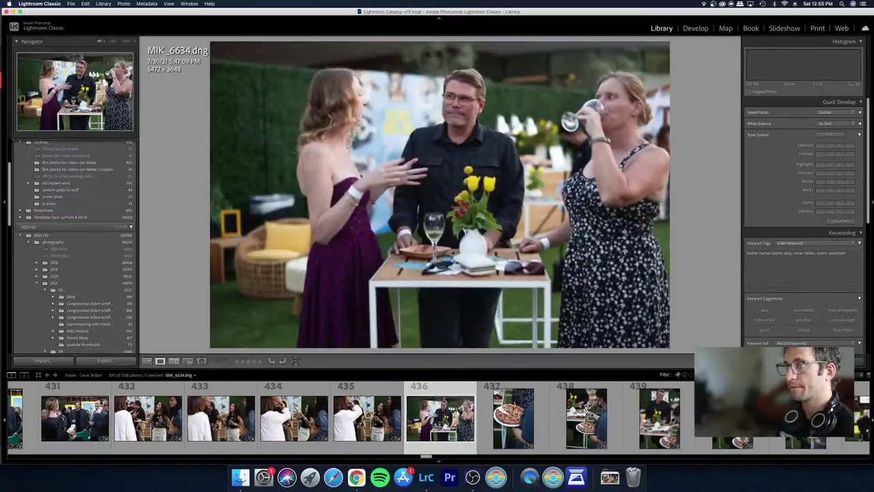
key("g")
key("Right")
key("Right")
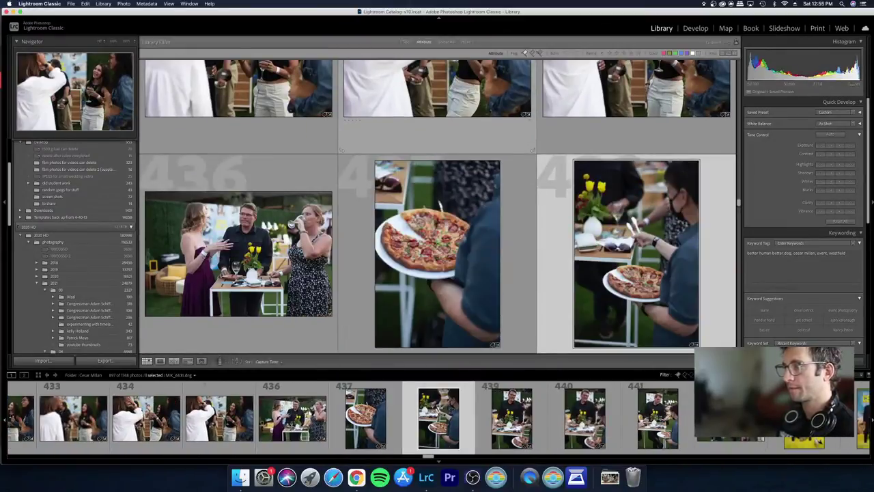
key("Down")
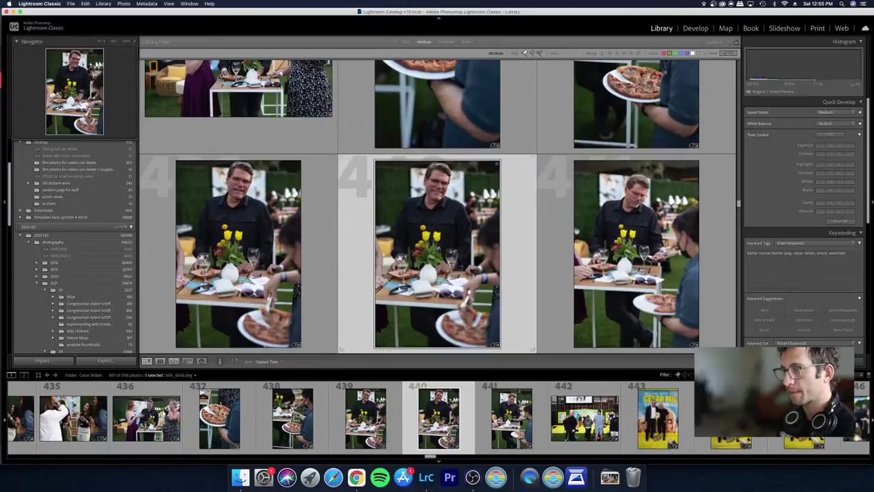
Step: Hide the side panels, compare dog photos 449 and 450, and open 450 in Develop
key("Tab")
key("Down")
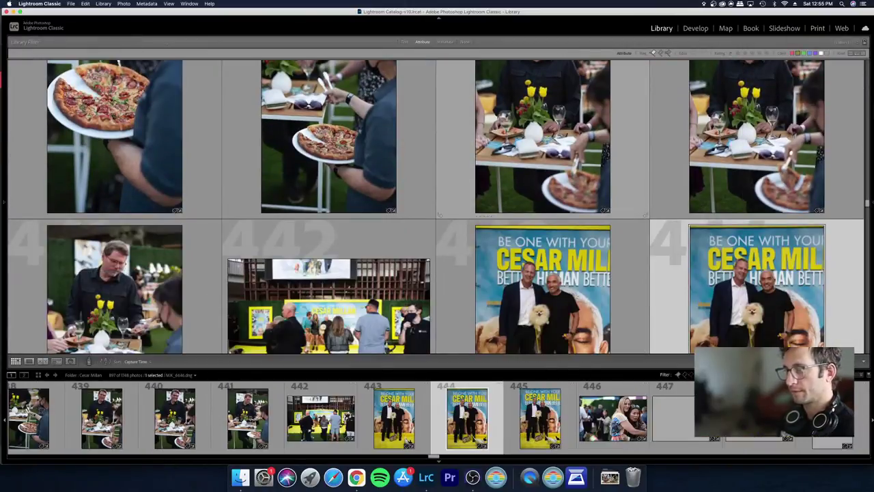
key("Right")
key("Right")
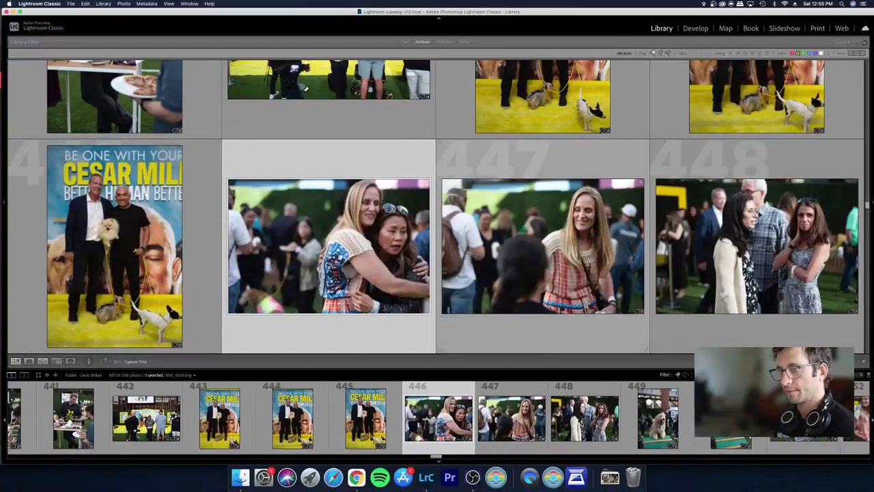
key("Right")
key("Right")
key("Right")
key("Right")
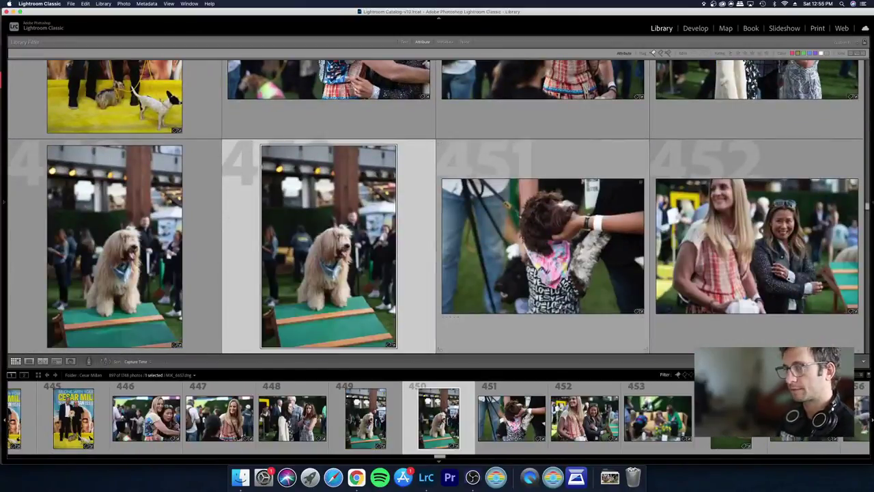
key("Right")
key("Left")
key("e")
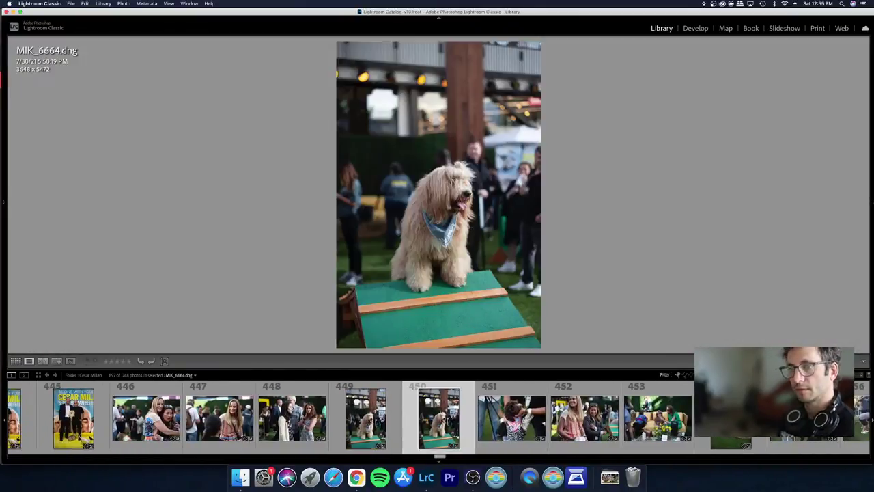
key("Left")
key("Right")
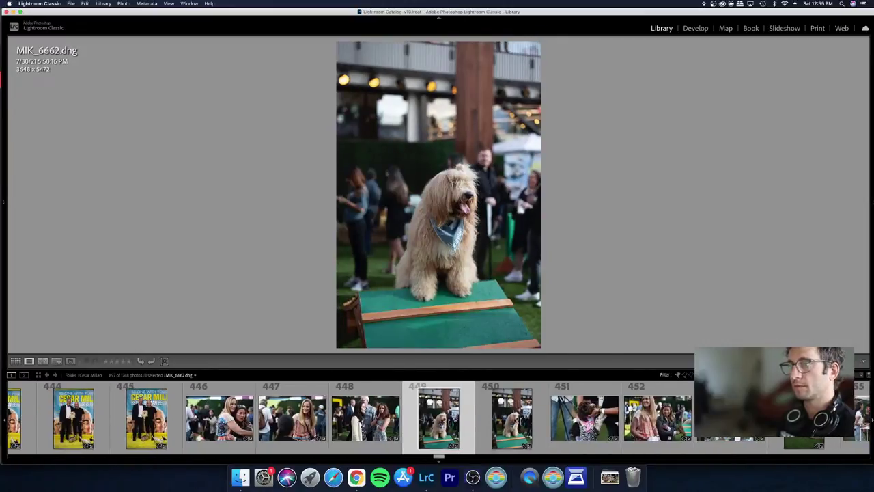
key("Left")
key("Right")
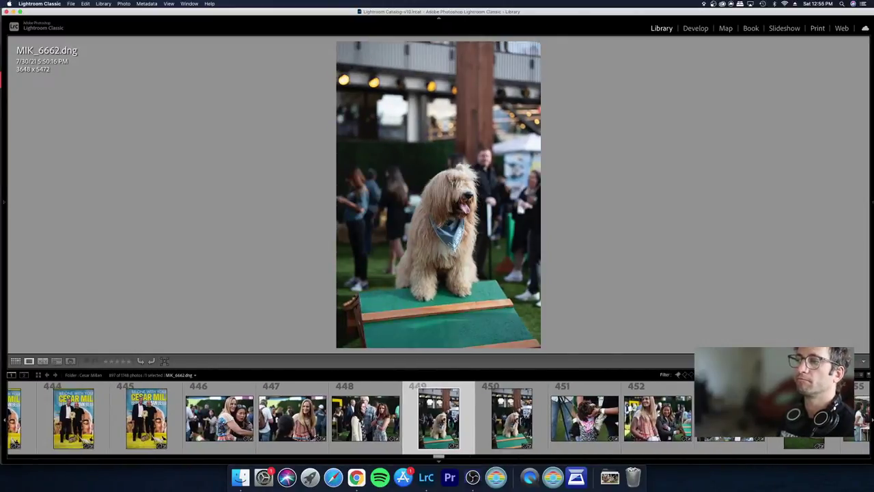
key("Right")
key("d")
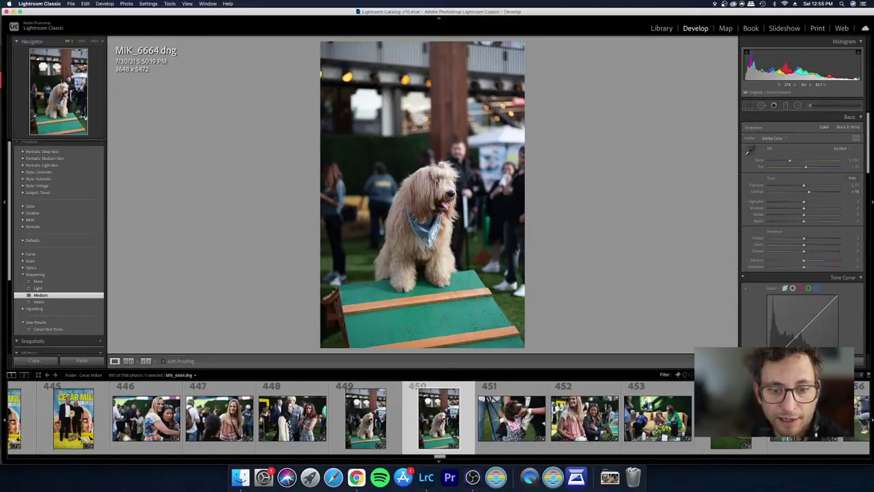
Step: Compare ramp-dog shots 449–451 and slightly shift MIK_6662's white balance temperature to Custom
key("Right")
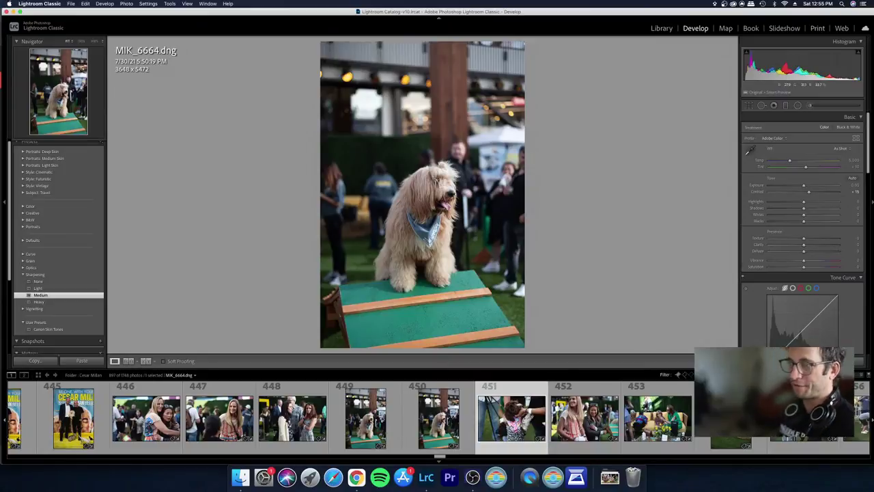
key("Left")
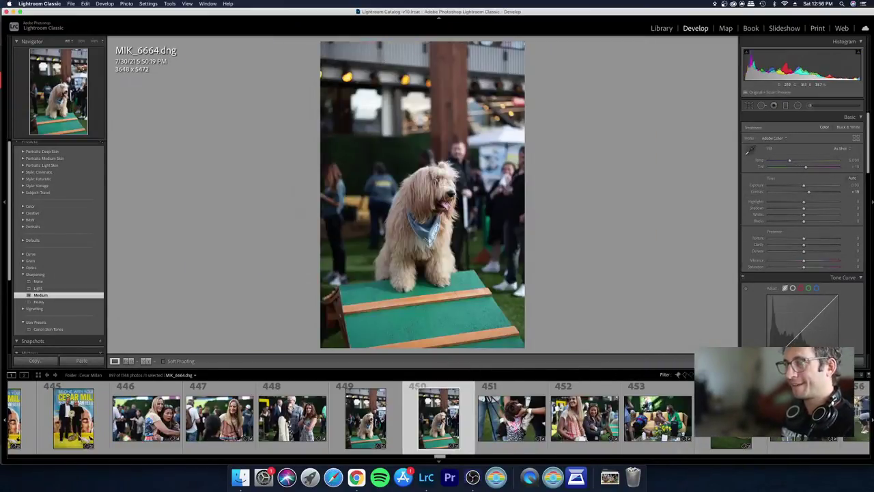
key("Left")
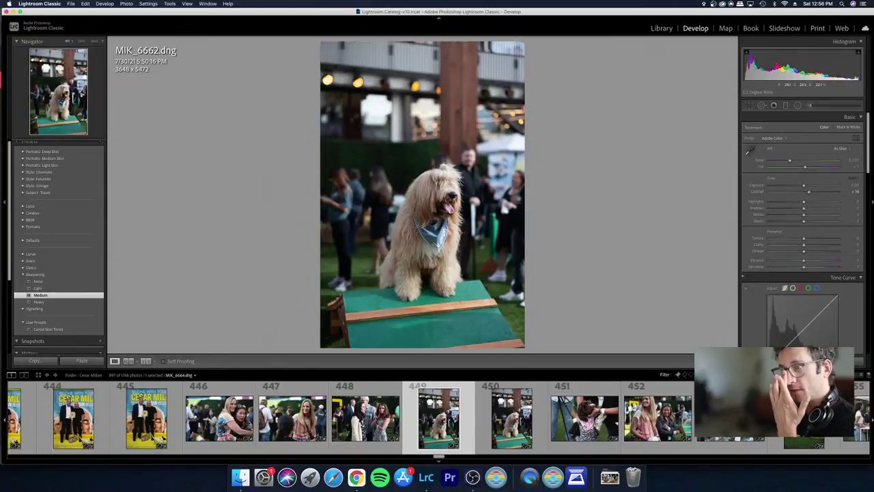
key("Right")
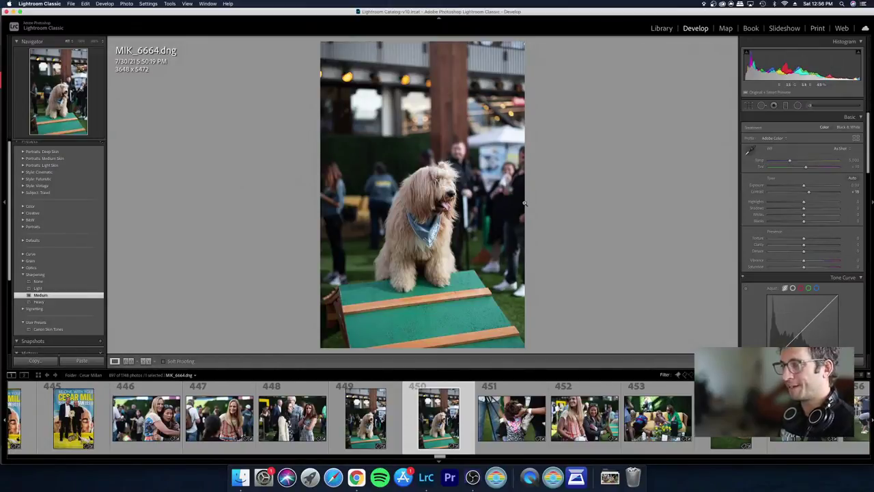
key("Left")
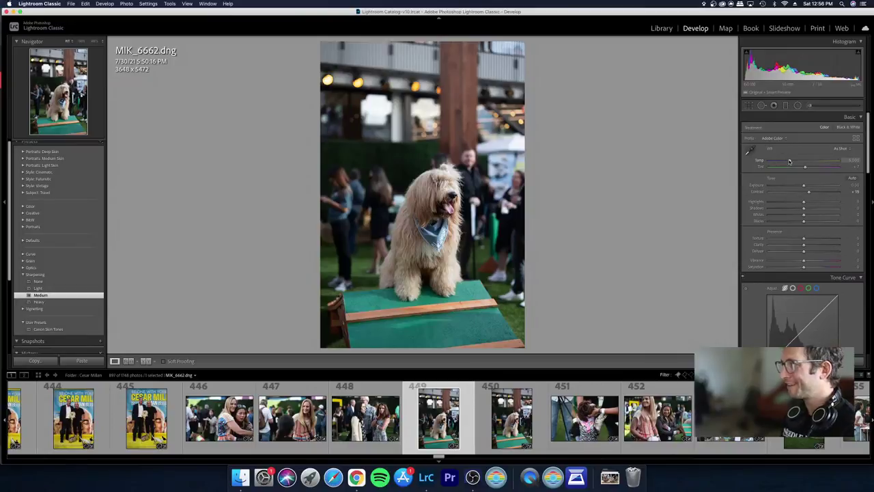
left_click(789, 161)
key("Right")
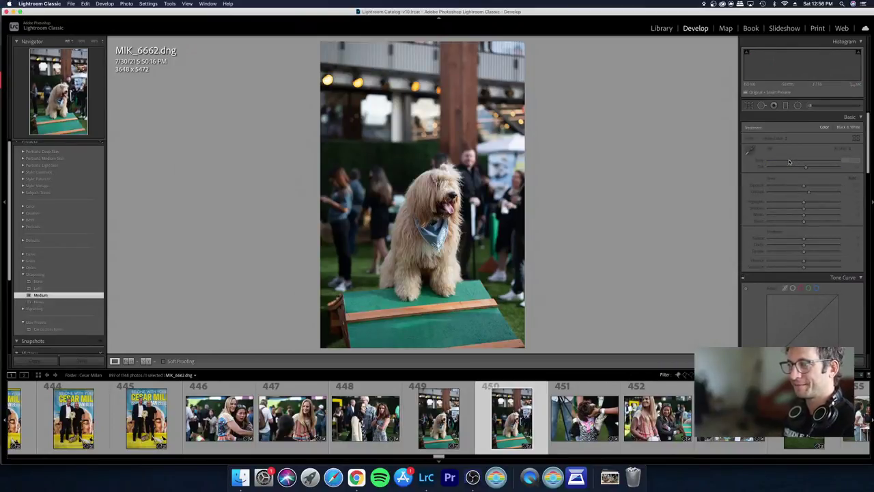
key("Right")
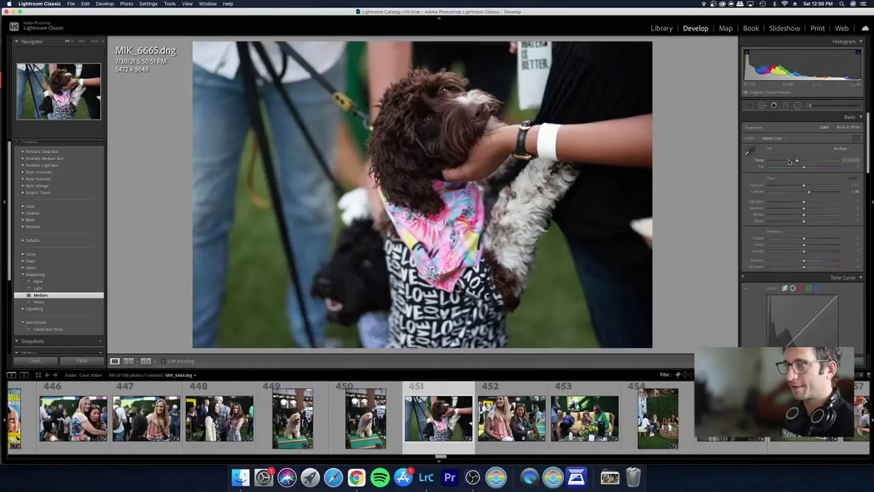
Step: Return to the grid, go to yellow-sofa photo 453 (MIK_6668.dng) and open it in Develop
key("g")
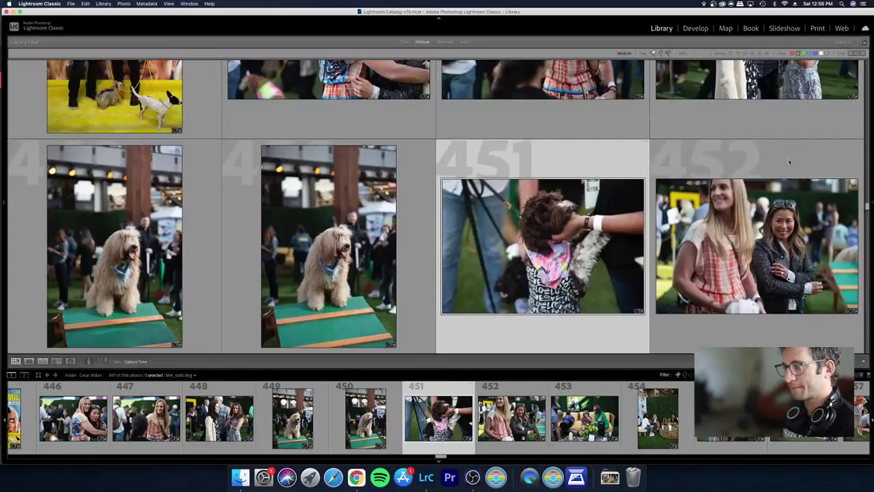
key("Right")
key("Right")
key("Right")
key("Right")
key("Left")
key("Left")
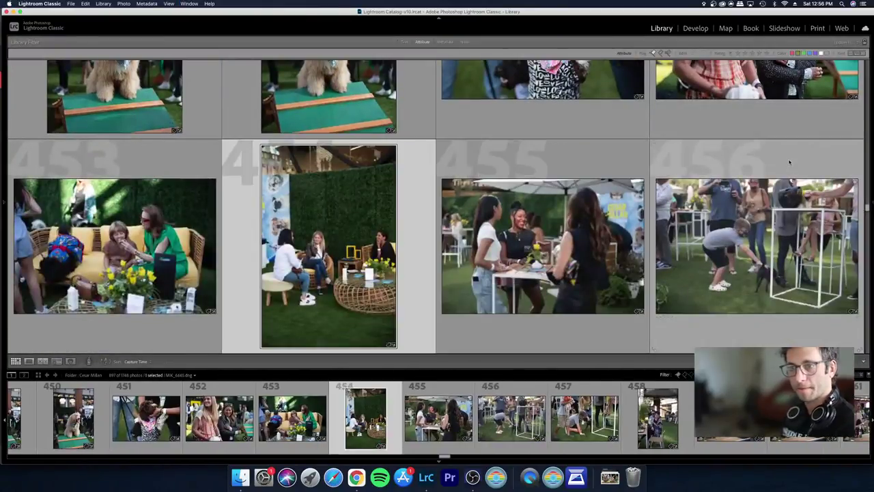
key("d")
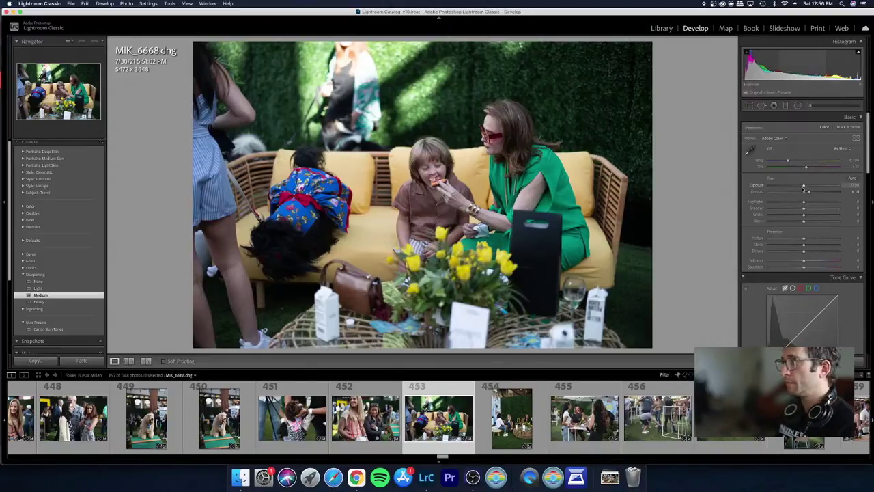
Step: Lower the yellow-sofa photo's exposure to -0.10
left_click_drag(805, 186, 802, 187)
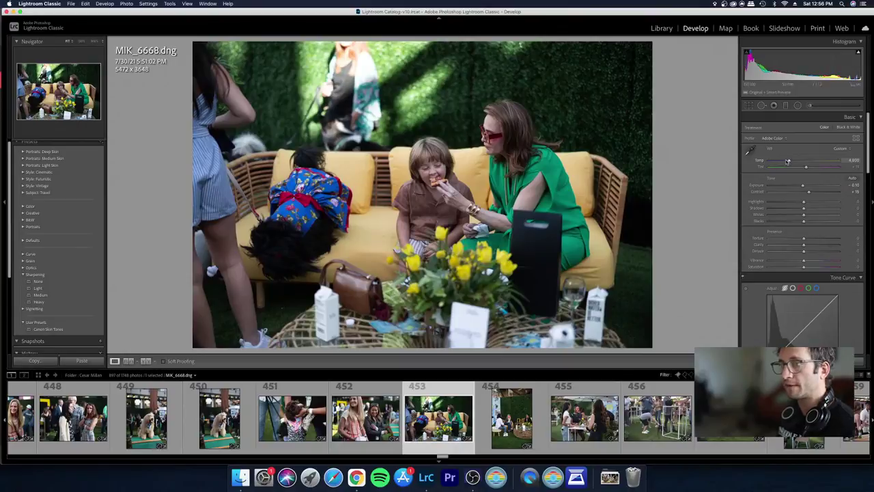
Step: Browse the grid from photo 454 to 462 and view photo 459 at full size
key("g")
key("Right")
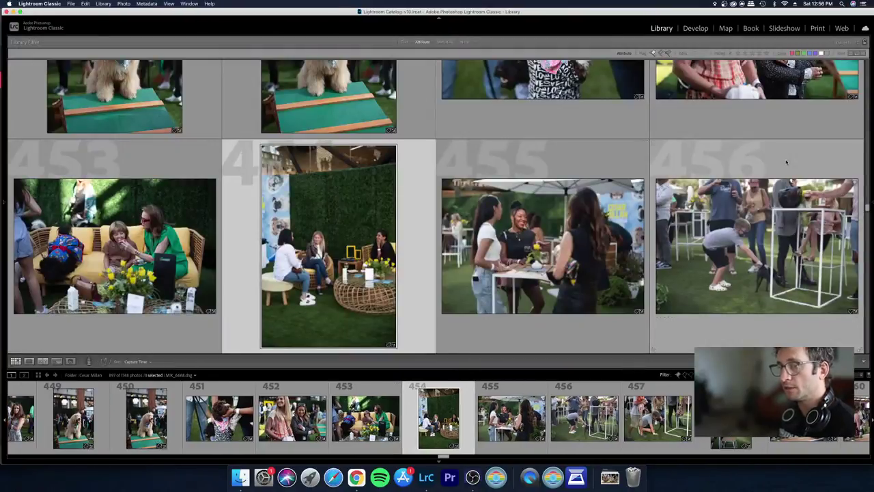
key("Right")
key("Right")
key("Right")
key("Right")
key("Right")
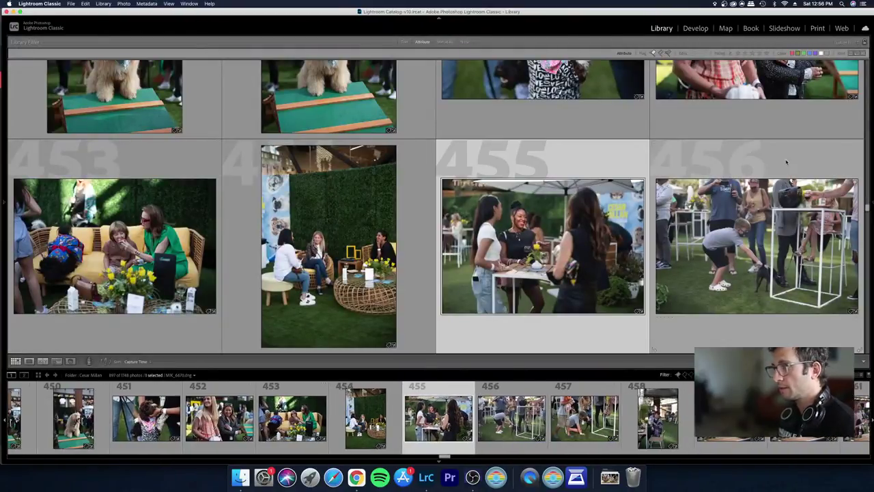
key("Left")
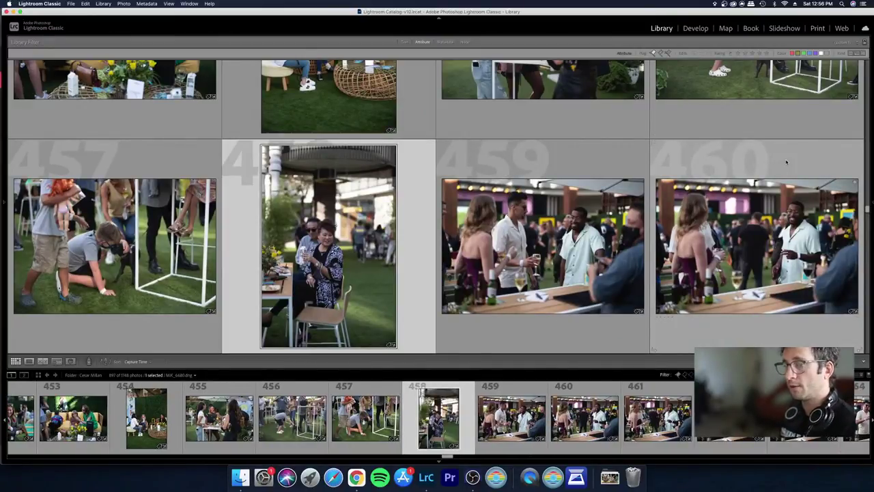
key("Down")
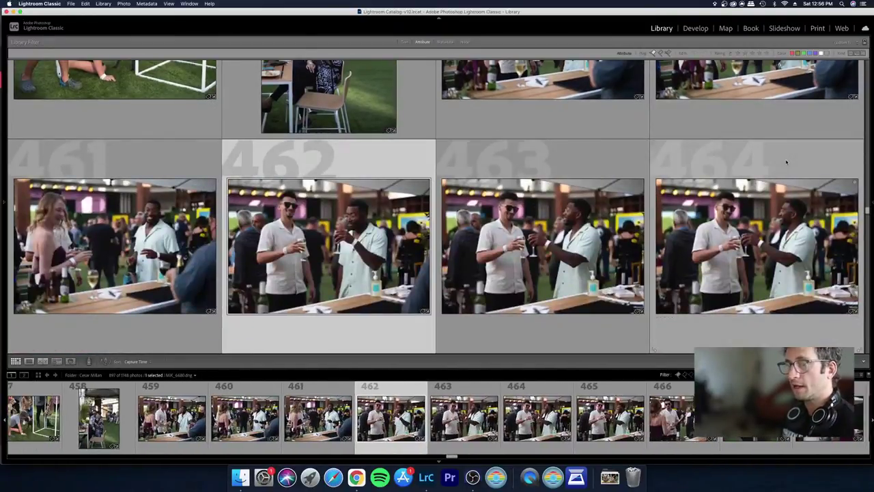
key("Up")
key("Right")
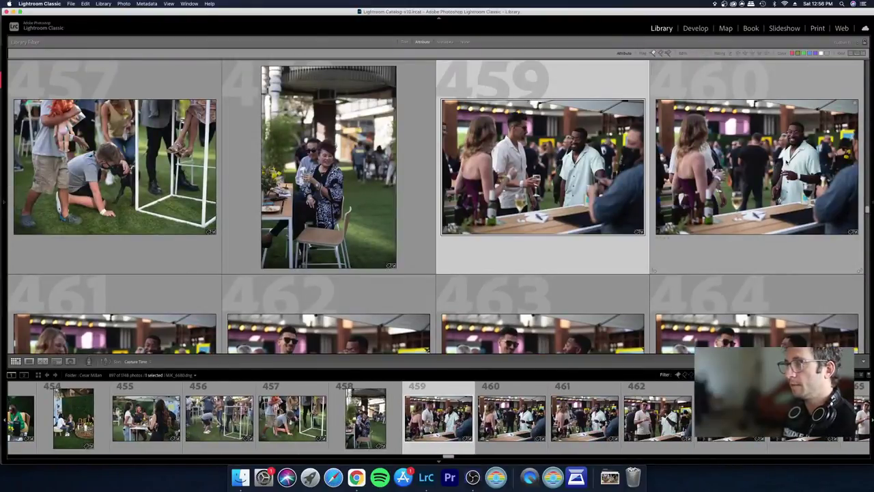
key("e")
Step: Step through photos 460 to 469 in Loupe view, including MIK_6688, MIK_6696 and MIK_6703
key("Right")
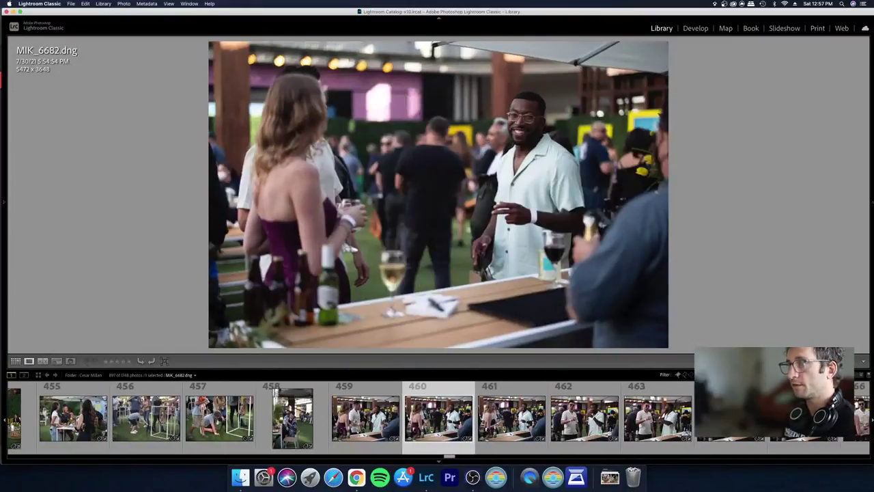
key("Right")
key("Right")
key("Left")
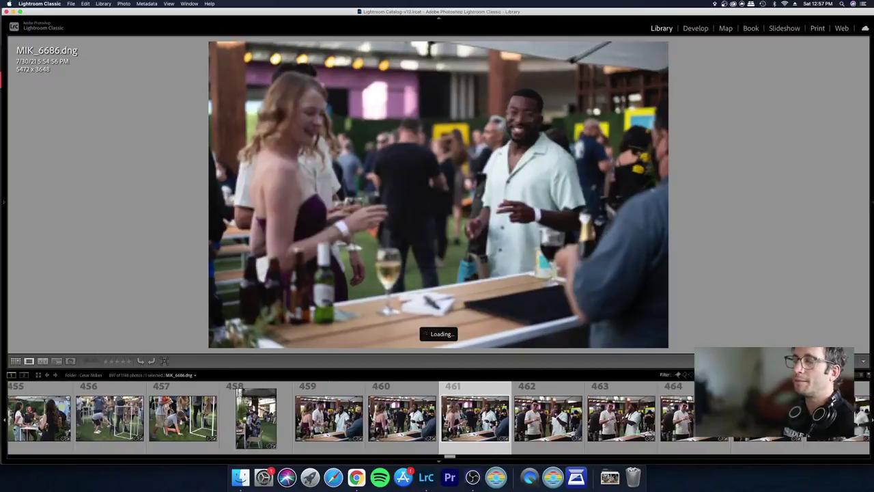
key("Left")
key("Right")
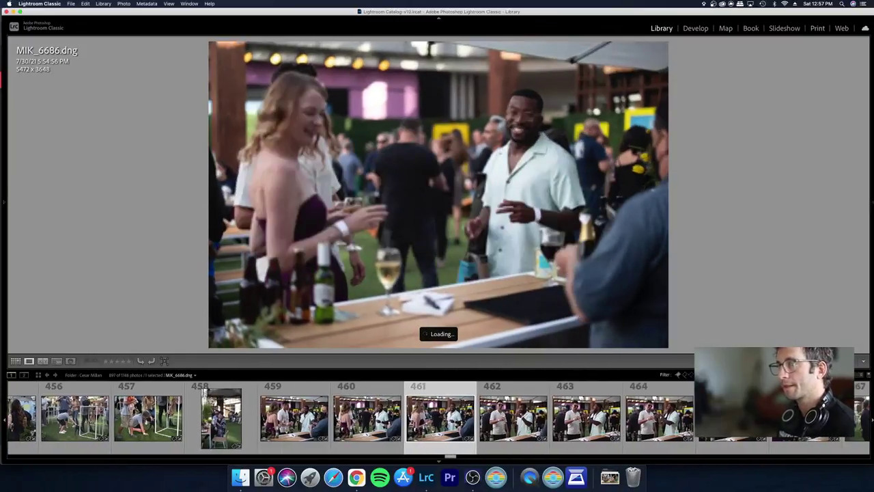
key("Right")
key("Right")
key("Right")
key("Right")
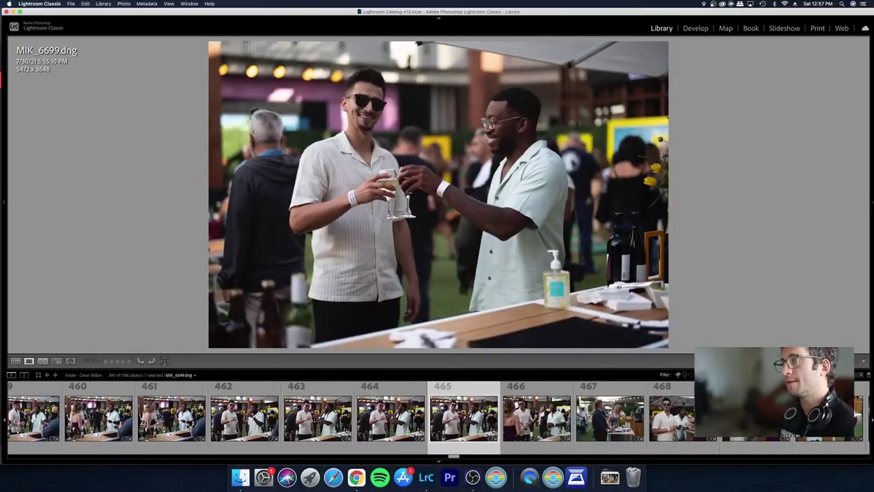
key("Left")
key("Left")
key("Right")
key("Right")
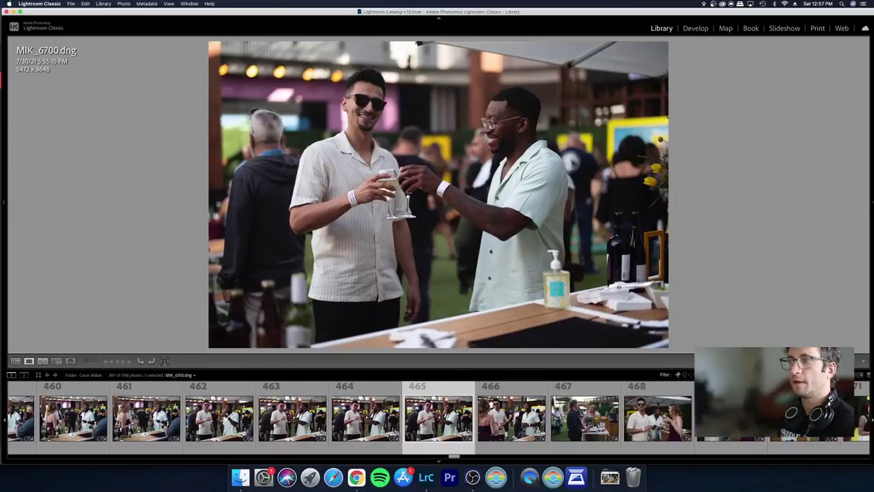
key("Right")
key("Right")
key("Right")
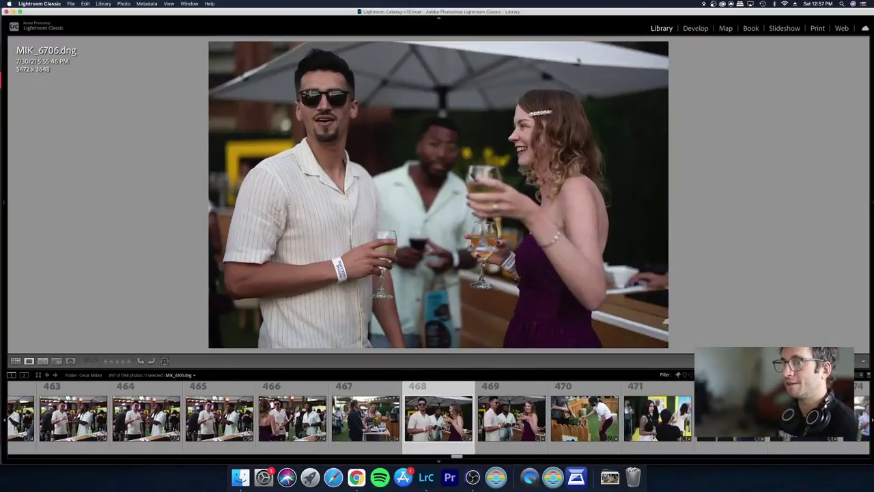
Step: Check dog photo 470 and photos 471–475 in the grid, viewing 472 full size
key("Right")
key("Right")
key("g")
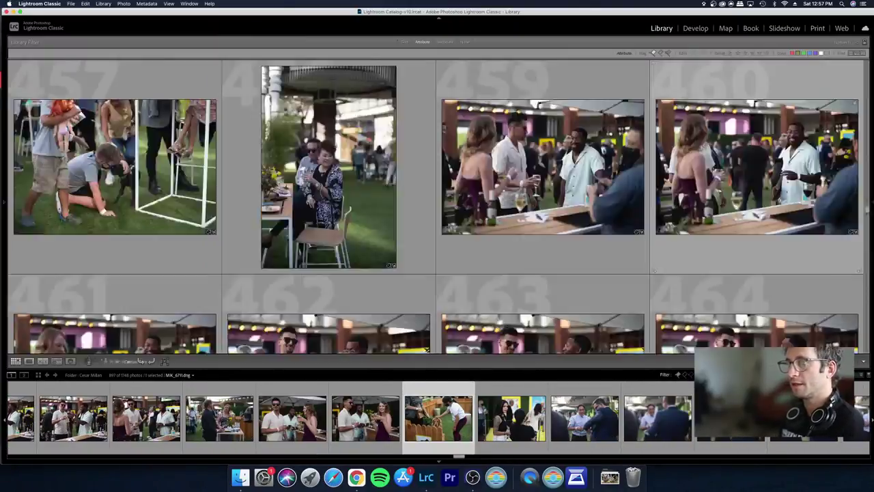
key("Right")
key("Down")
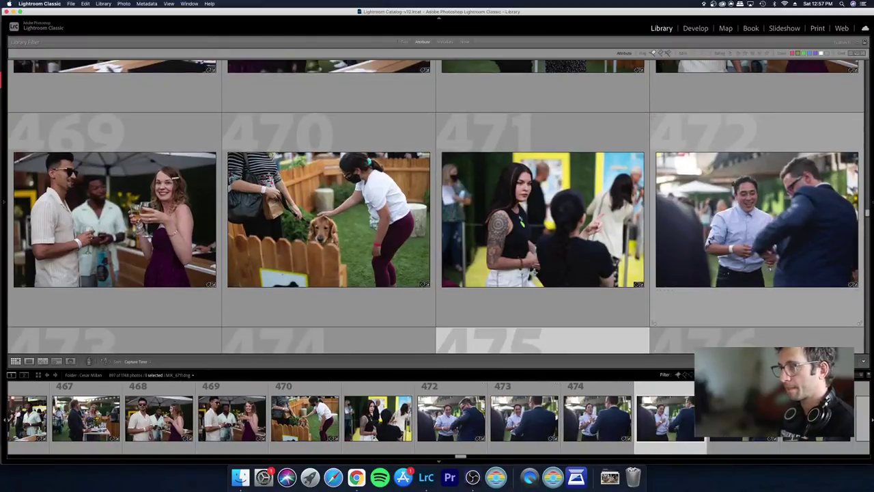
key("Up")
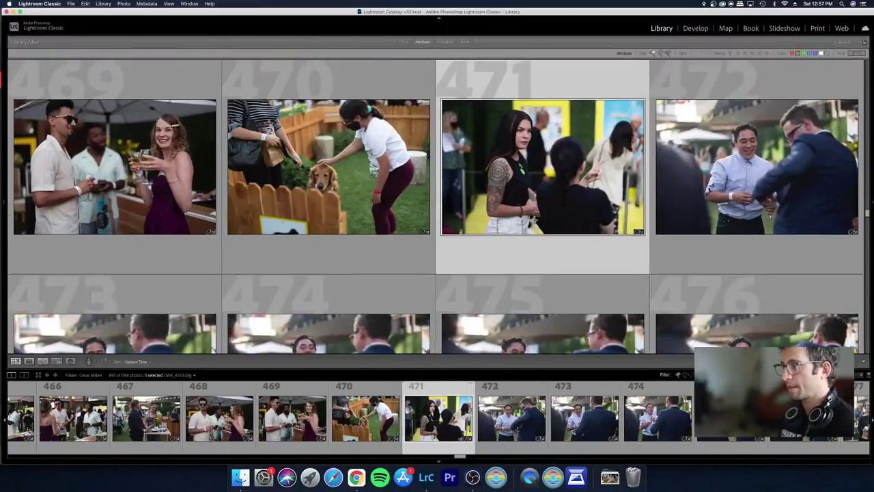
key("Right")
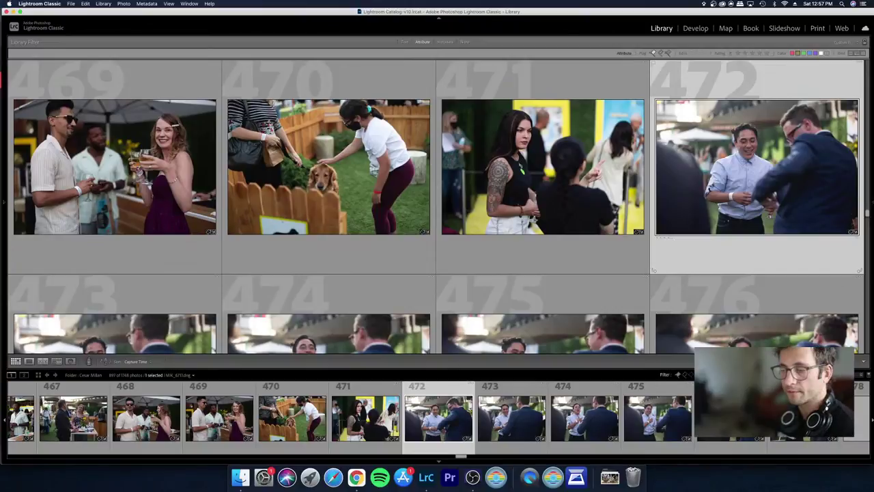
key("e")
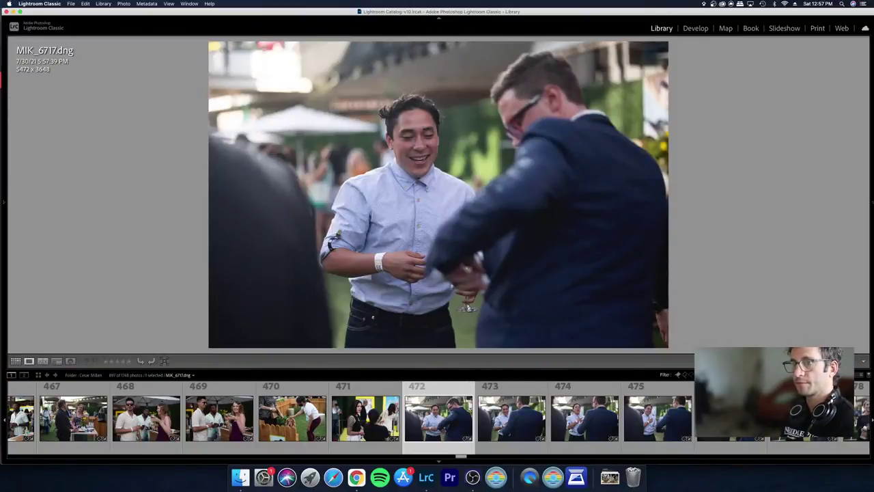
key("g")
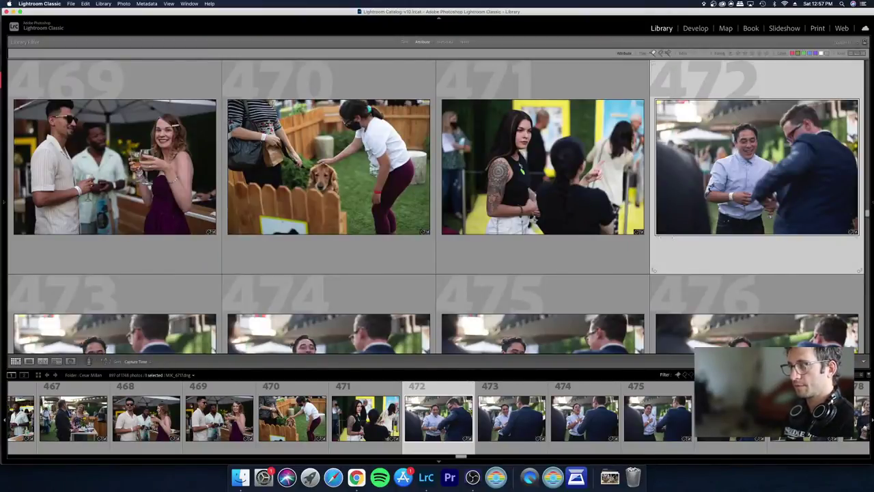
Step: Inspect photos 473 through 478 at full size
key("Right")
key("Right")
key("Right")
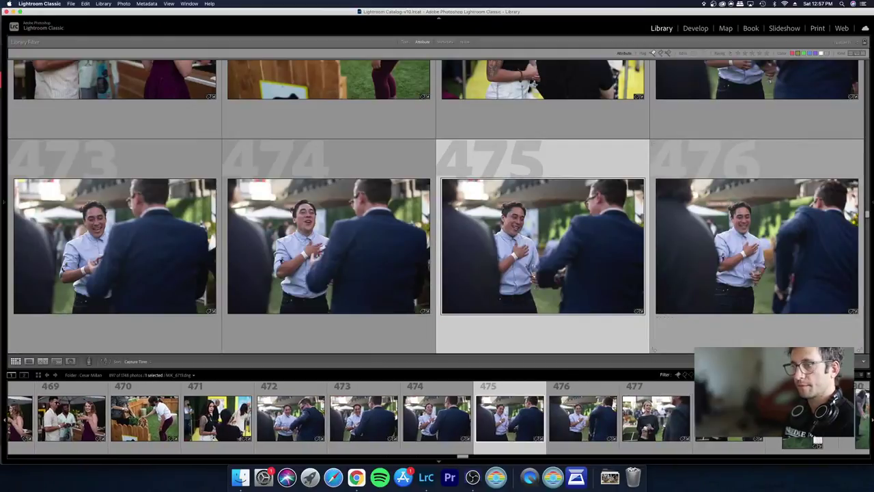
key("e")
key("Right")
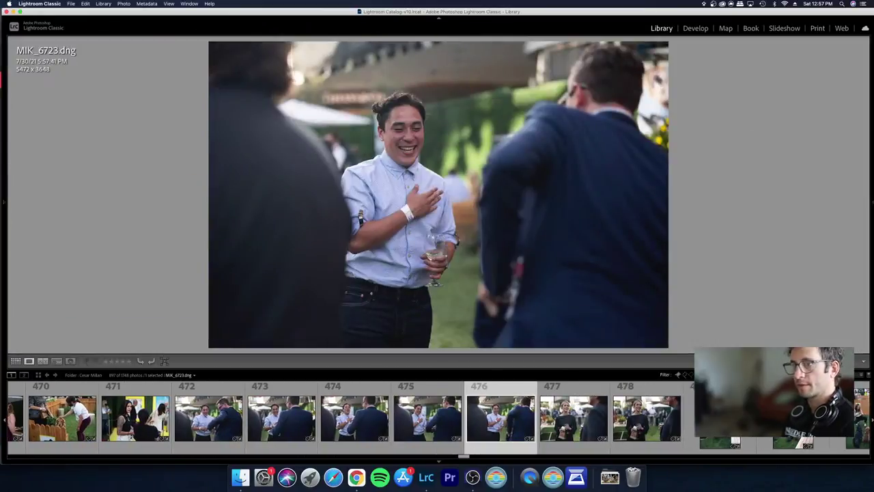
key("Right")
key("Right")
key("Left")
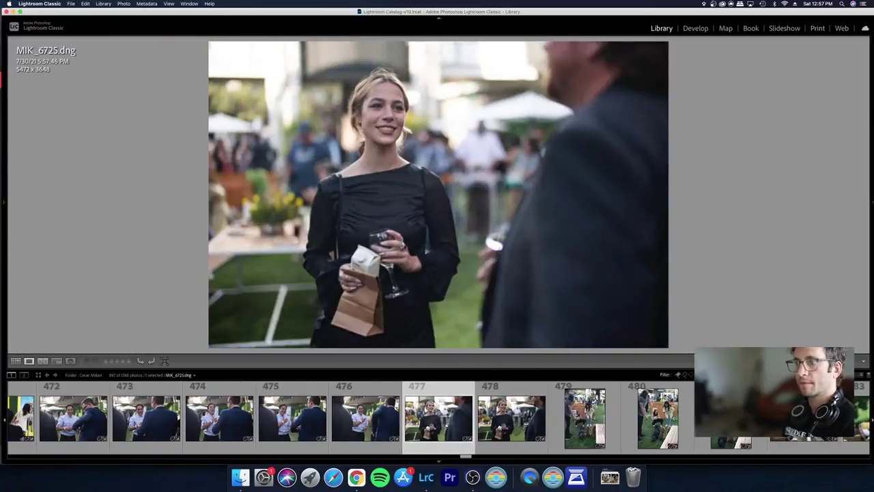
key("Right")
Step: Move through dog photos 486–502 and reject duplicate doodle shot 503
key("g")
key("Down")
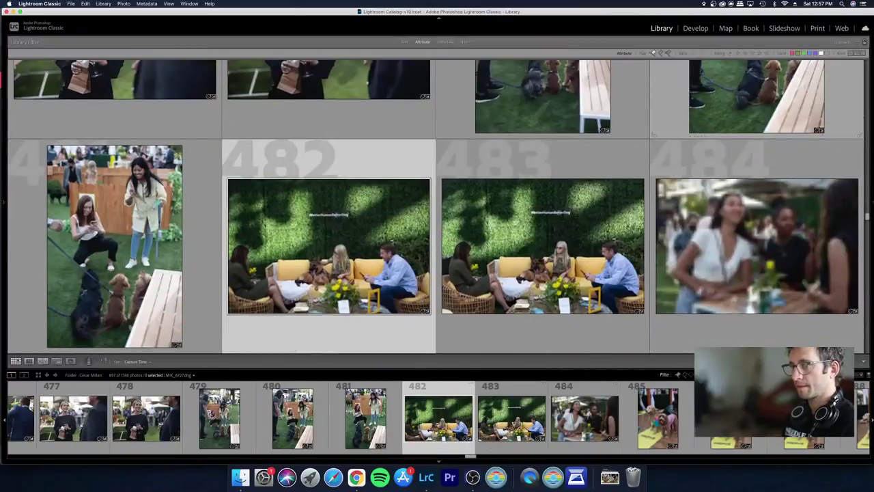
key("Down")
key("Right")
key("Right")
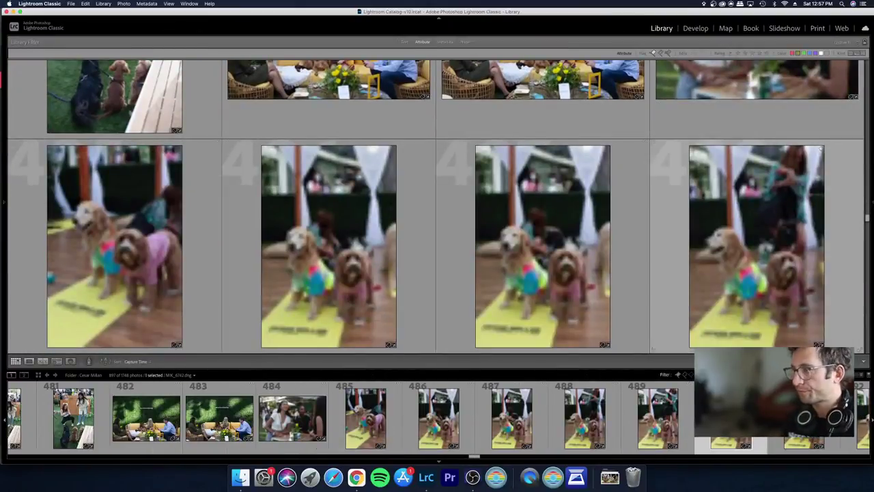
key("Right")
key("Right")
key("Down")
key("Down")
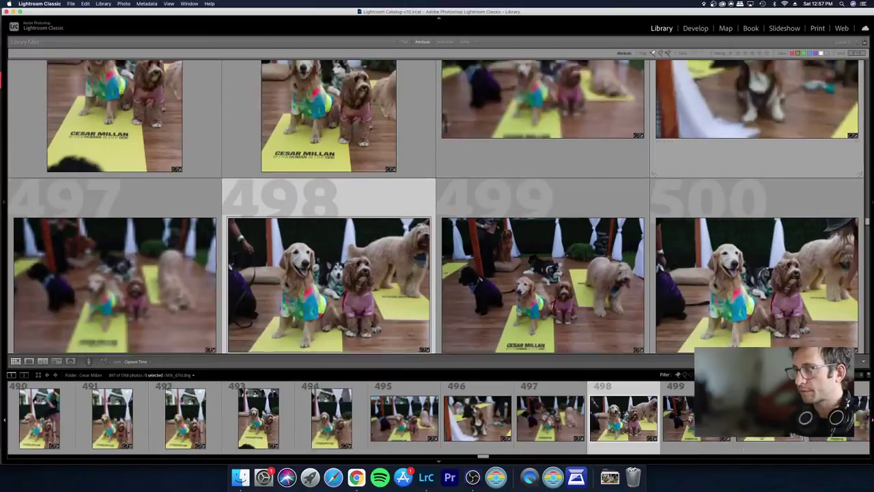
key("Down")
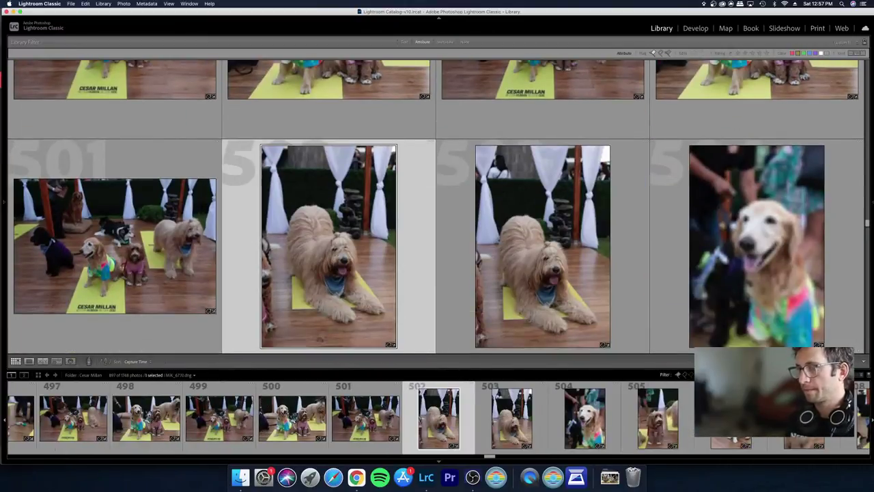
key("Right")
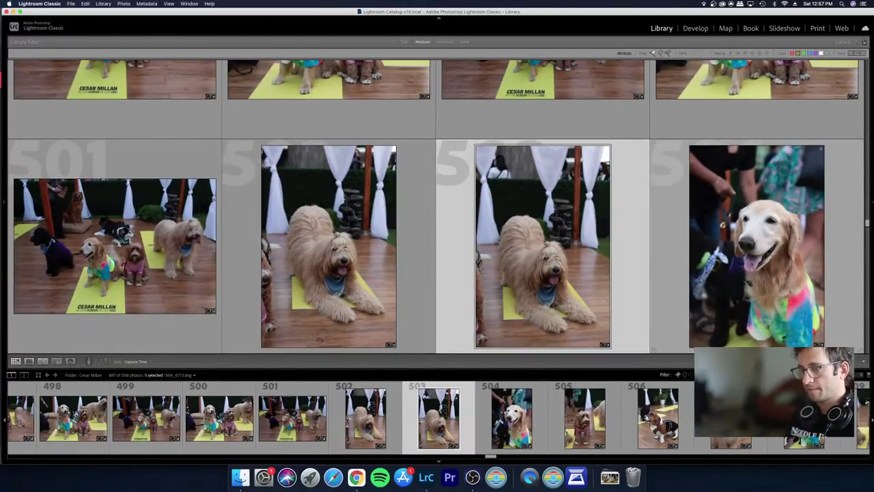
key("x")
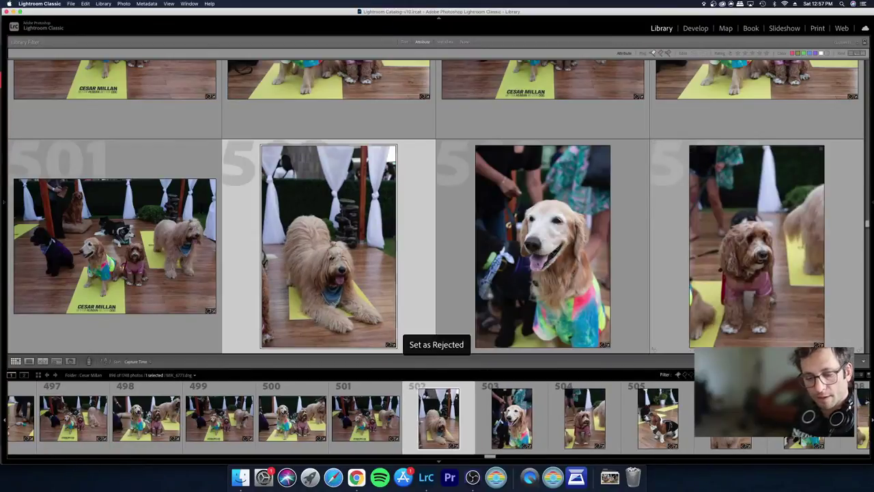
Step: Review the doodle close-up and tent group shots 507–515, comparing BRIX5872.dng with its neighbour
key("Down")
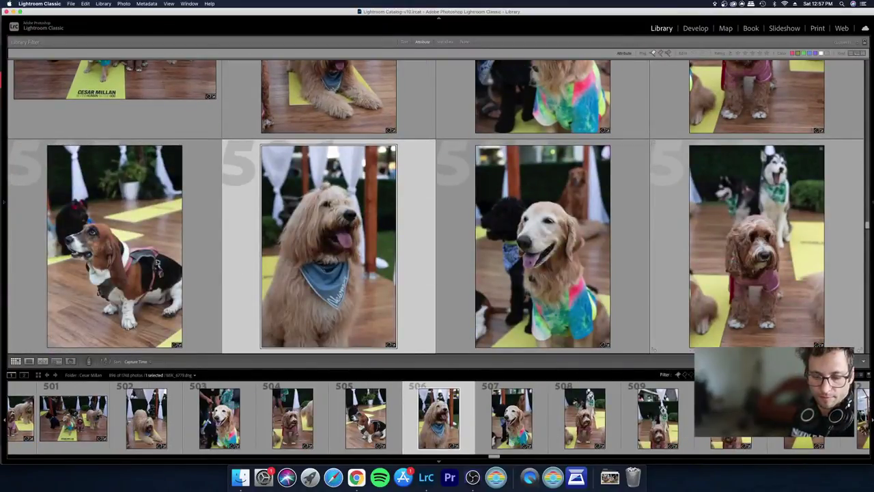
key("Right")
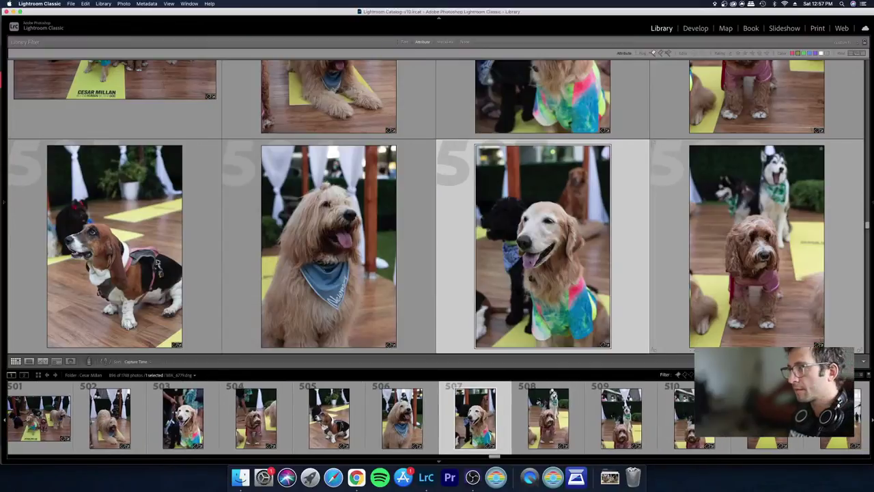
key("Down")
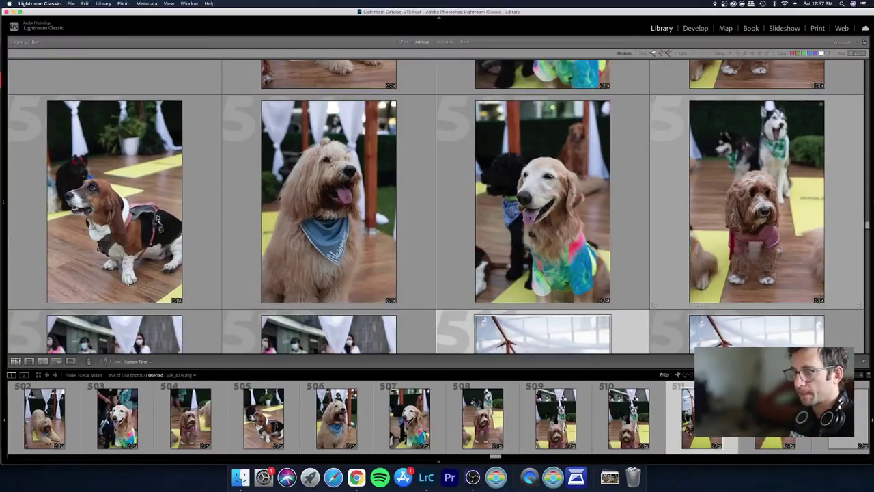
key("Down")
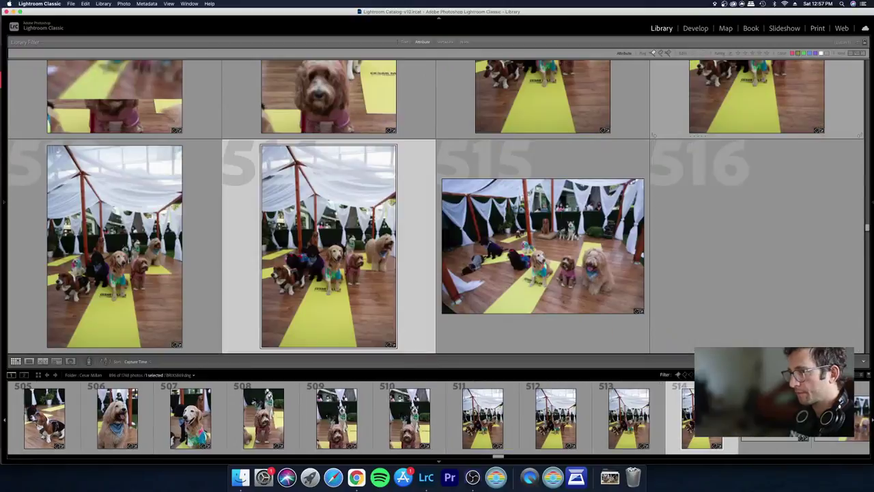
key("Up")
key("e")
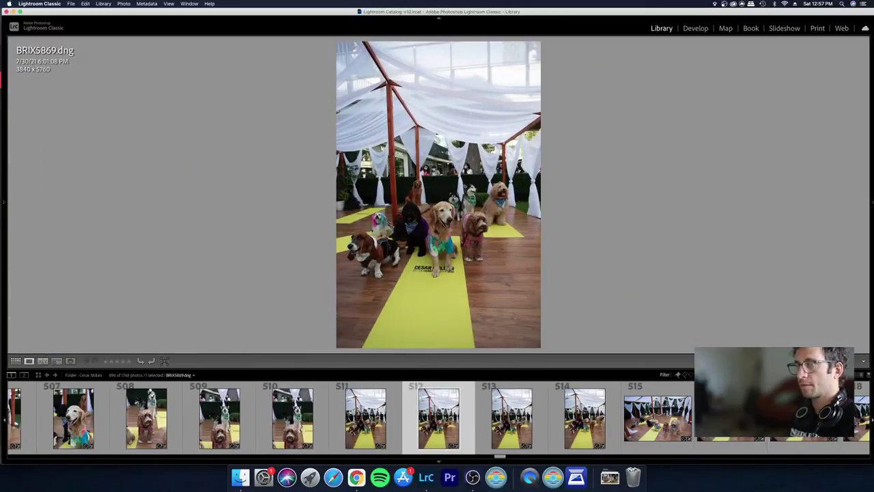
key("Right")
key("Left")
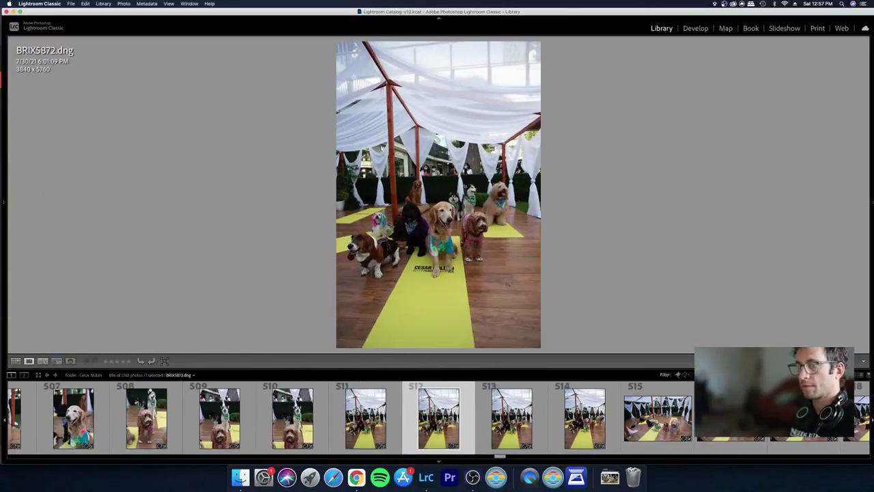
key("Right")
key("Right")
key("Right")
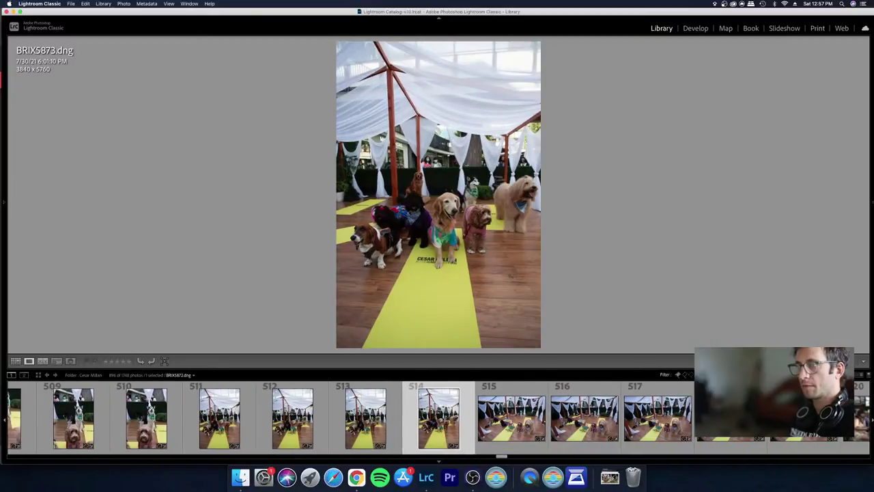
key("g")
Step: Settle on photo 519 (MIK_6787.dng) and open it in Develop with the crop overlay
key("Right")
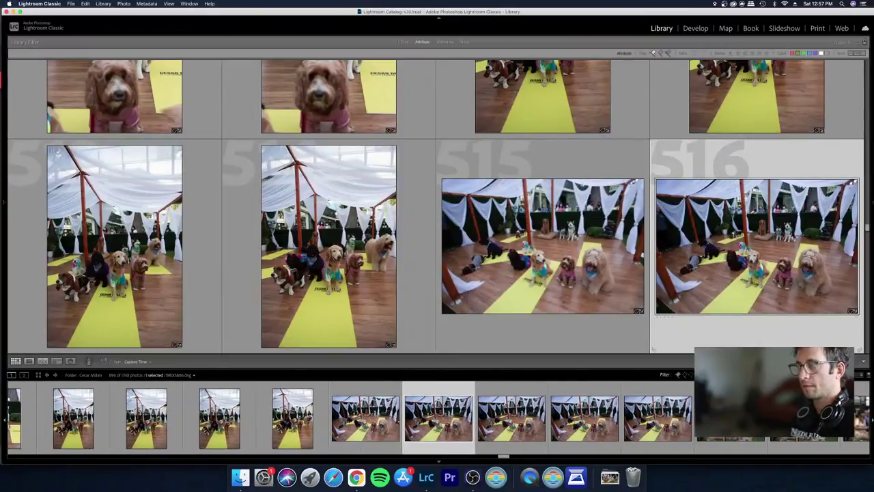
key("Down")
key("Left")
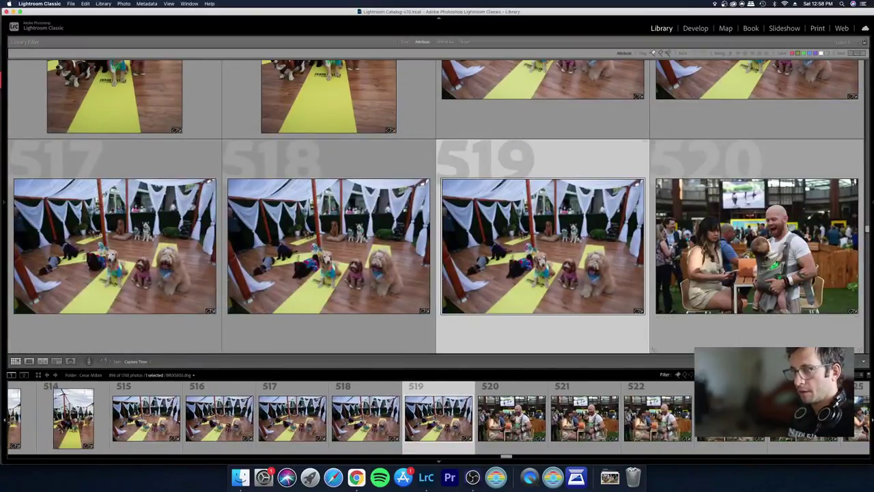
key("Left")
key("Right")
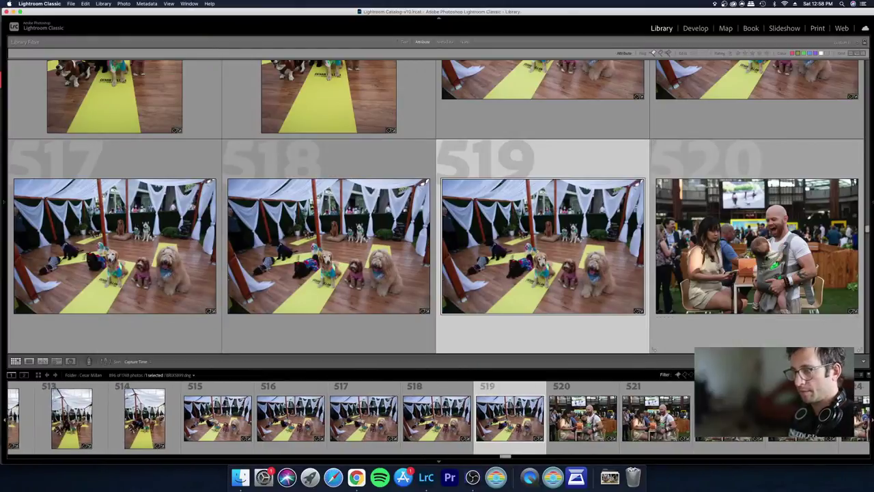
key("Left")
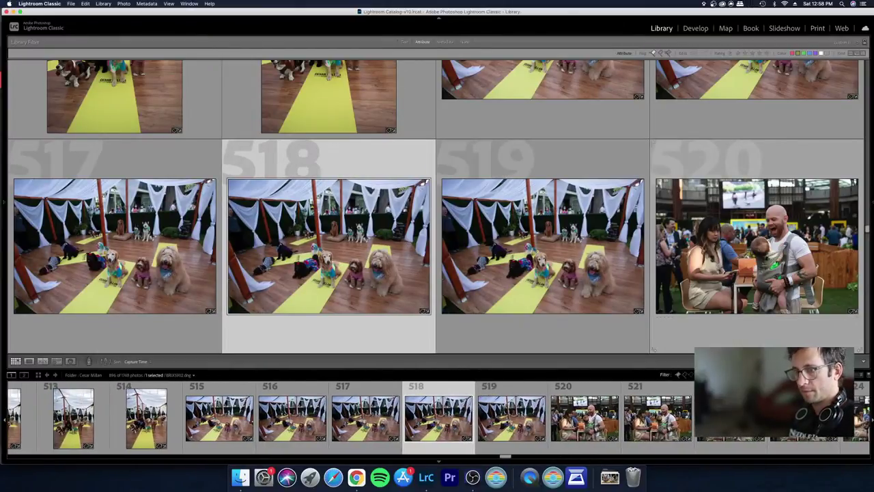
key("Right")
key("Right")
key("Right")
key("Right")
key("Right")
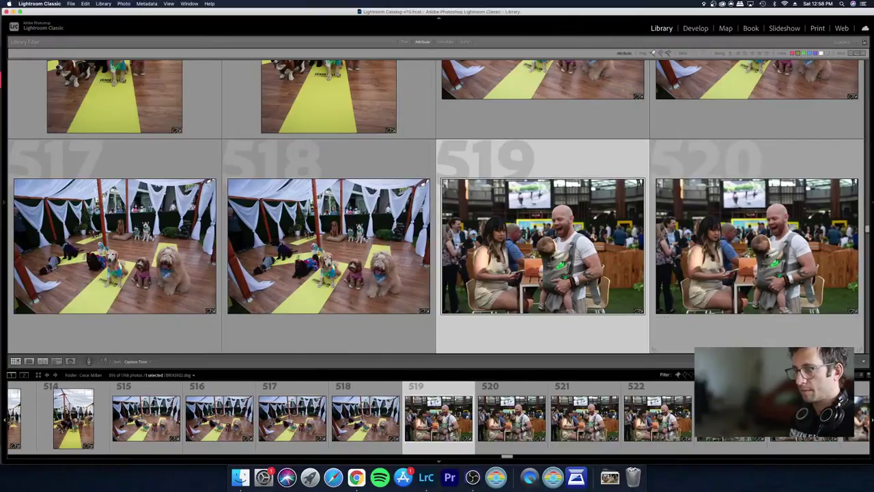
key("Up")
key("Right")
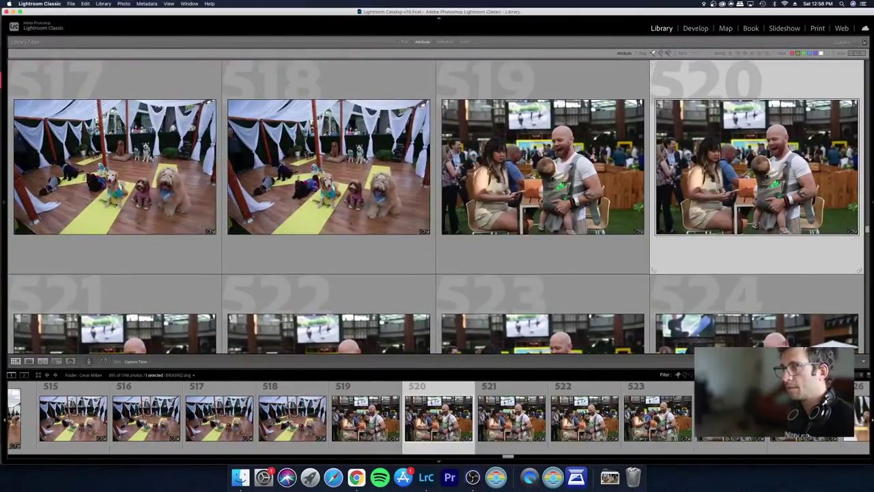
key("Left")
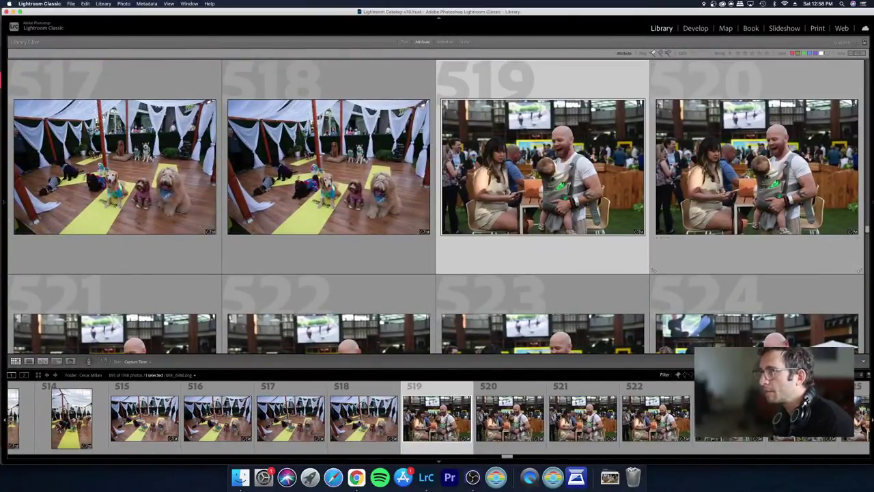
key("d")
key("r")
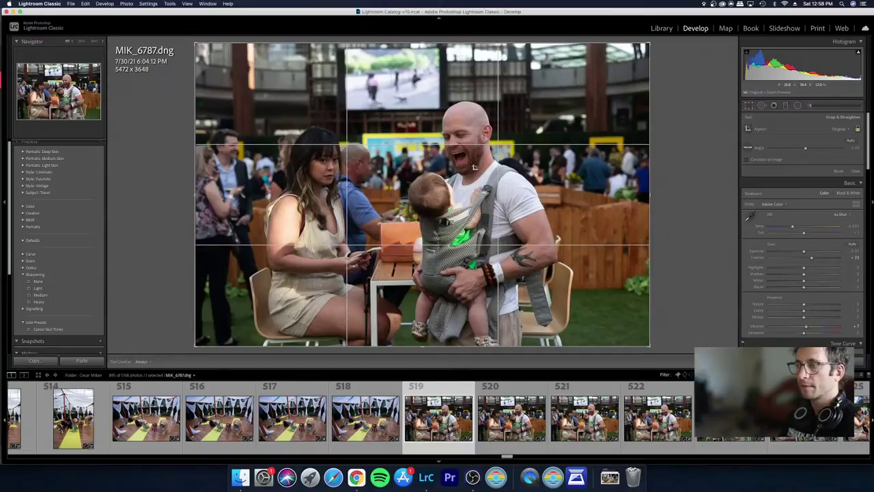
Step: Switch MIK_6787.dng's crop to portrait, shift the photo left, apply the crop and return to the grid
key("x")
left_click_drag(473, 165, 430, 164)
key("Return")
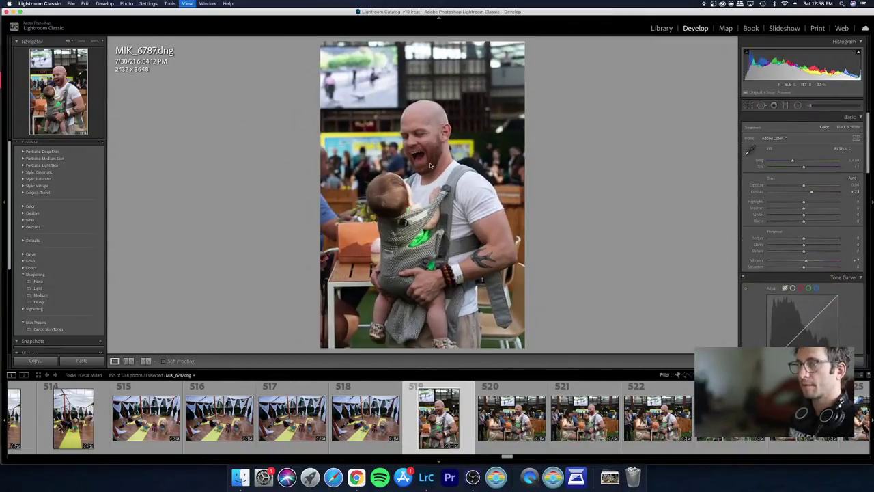
key("g")
scroll(430, 165, "down", 3)
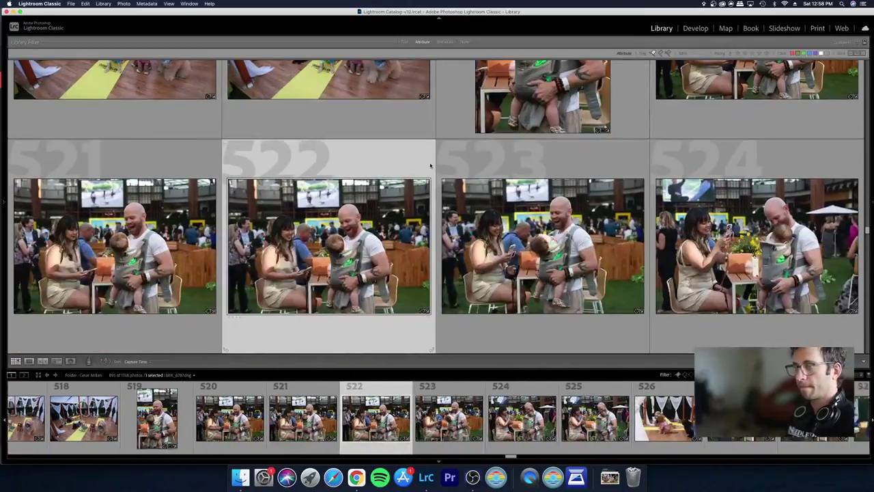
Step: Review photos full size, past the dog photo, up to the first hedge-group photo, 526
key("e")
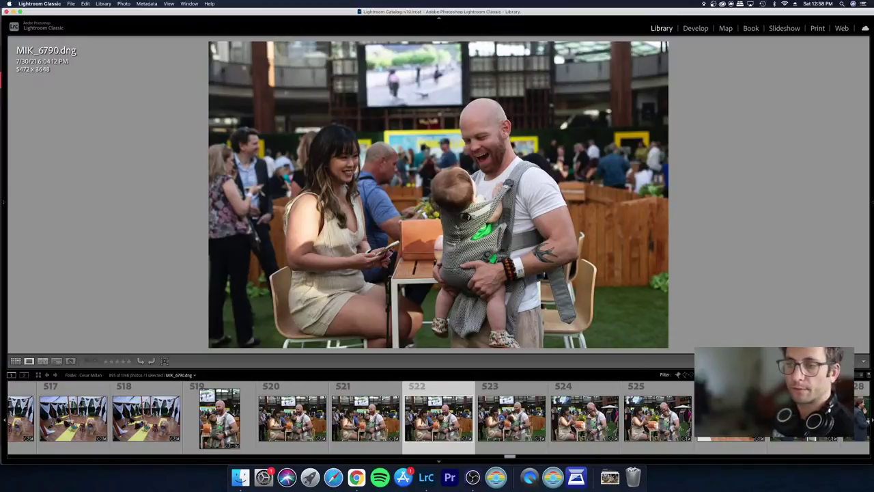
key("Right")
key("Left")
key("Left")
key("Left")
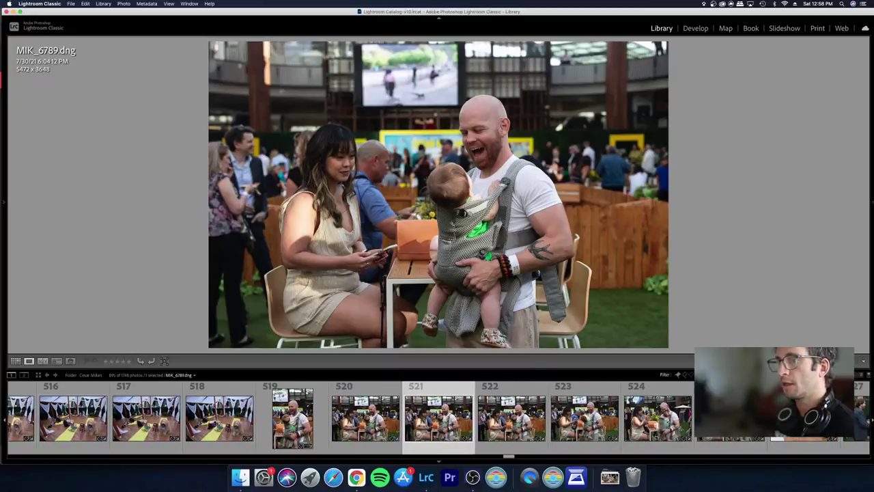
key("Left")
key("Right")
key("Left")
key("Right")
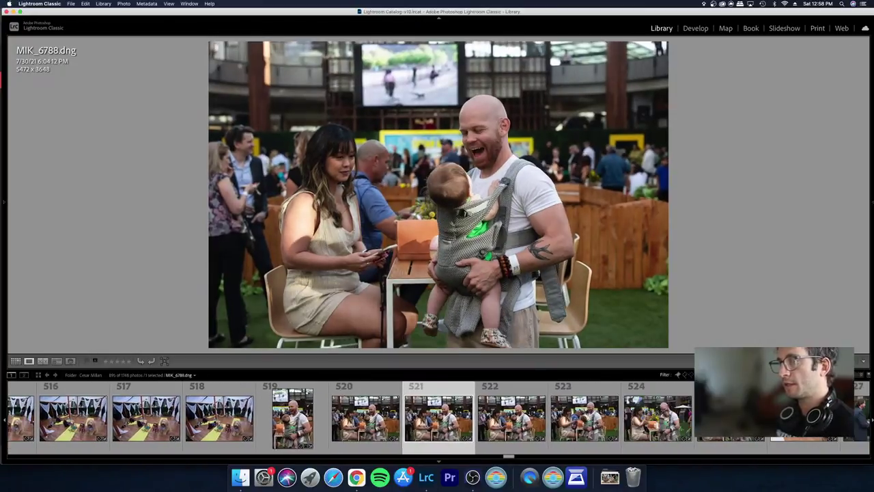
key("Right")
key("Right")
key("Right")
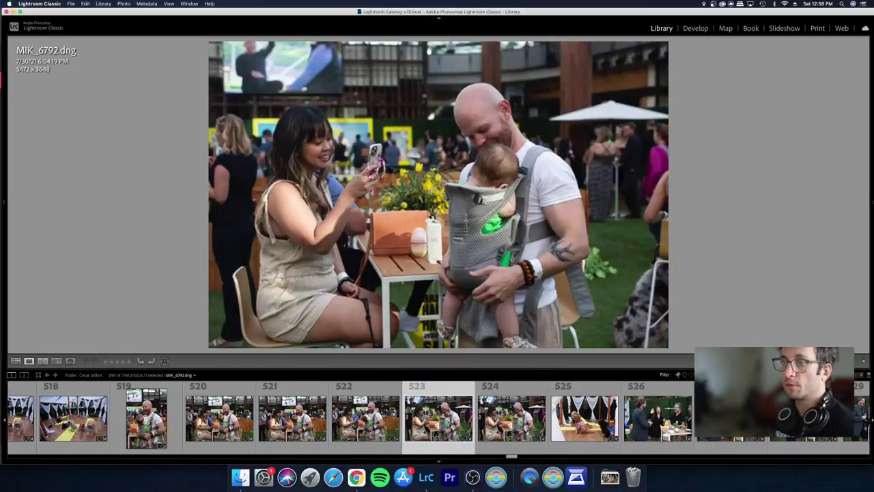
key("Right")
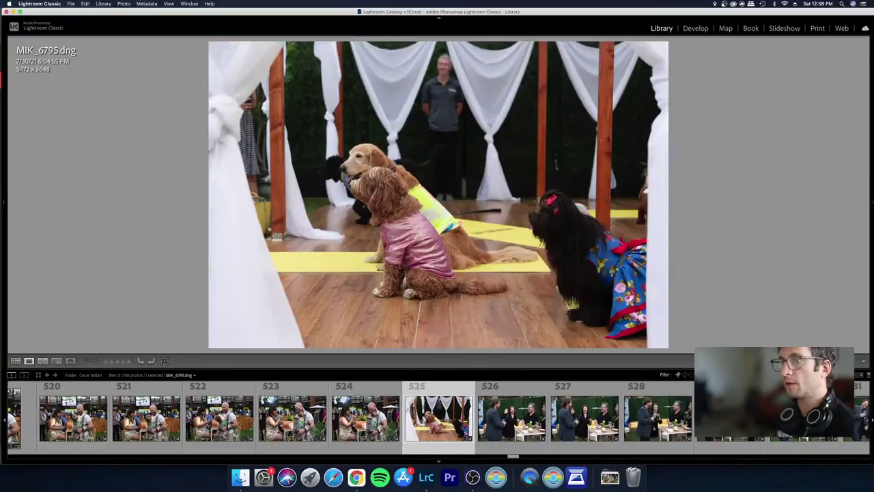
key("Right")
key("Right")
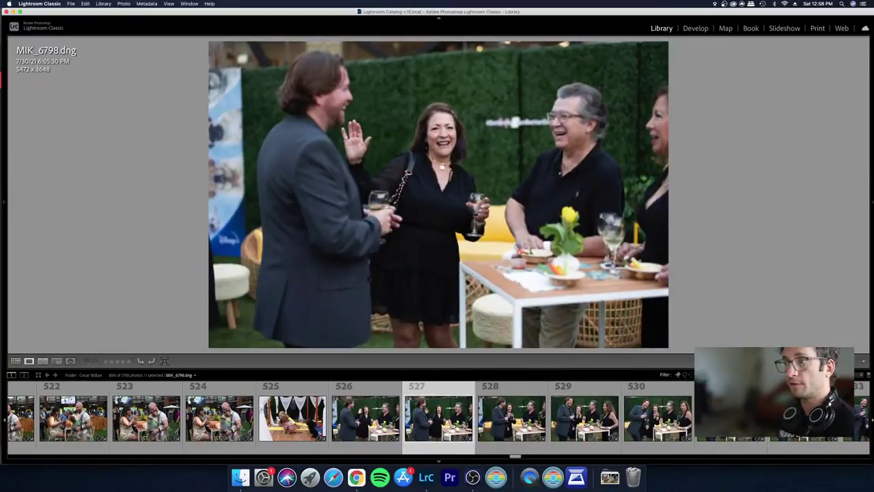
key("Right")
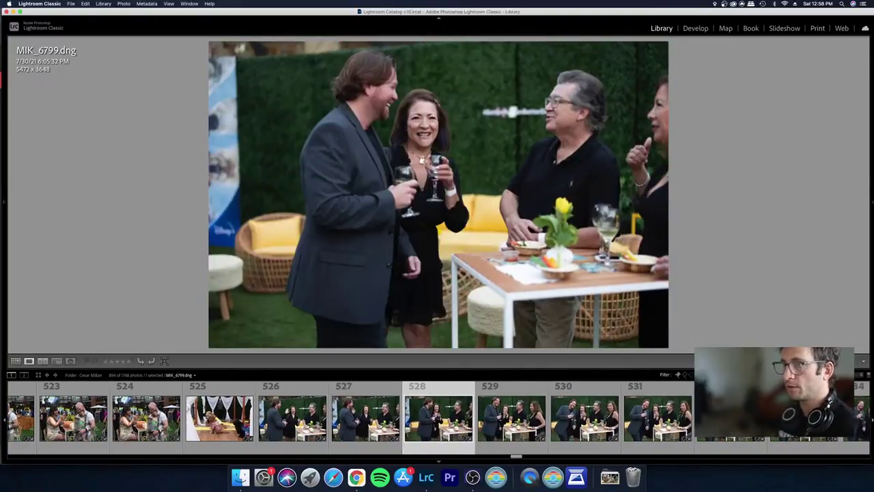
key("Right")
key("Left")
key("Left")
key("Left")
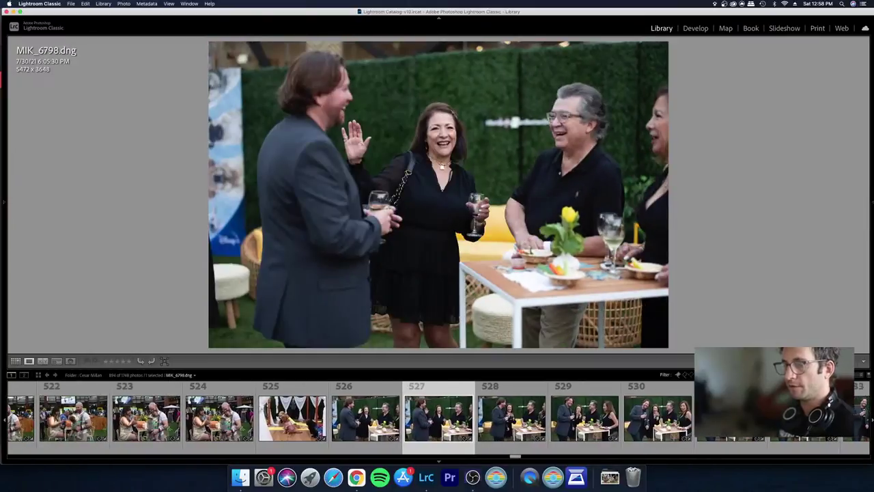
Step: Back in the grid, extend the selection across the hedge group through 534 and open Develop
key("g")
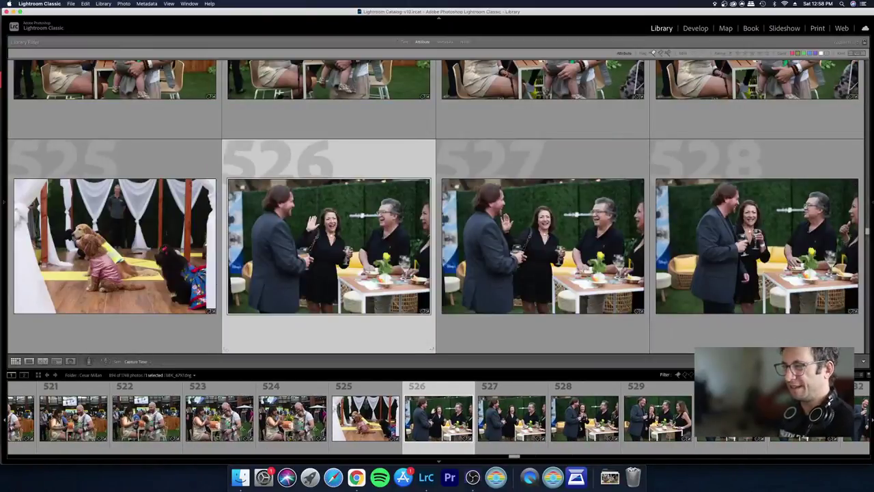
key("shift+Right")
key("shift+Right")
key("shift+Right")
key("shift+Right")
key("shift+Right")
key("shift+Right")
key("shift+Right")
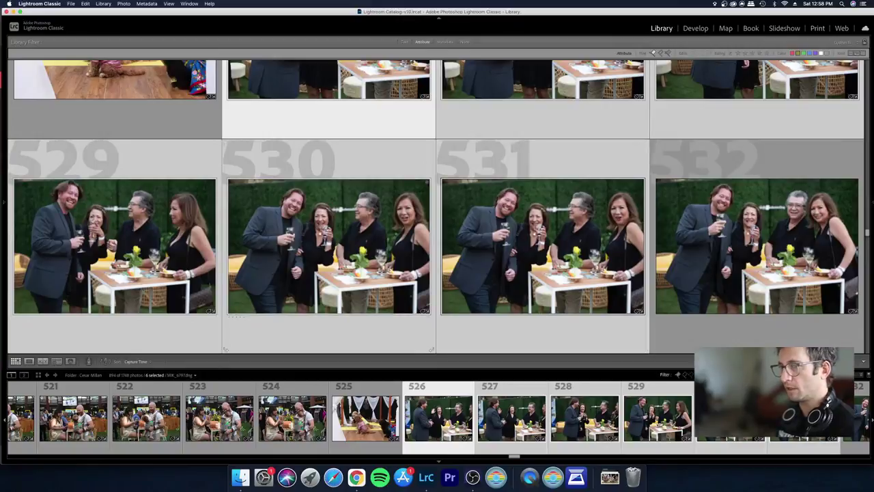
key("shift+Right")
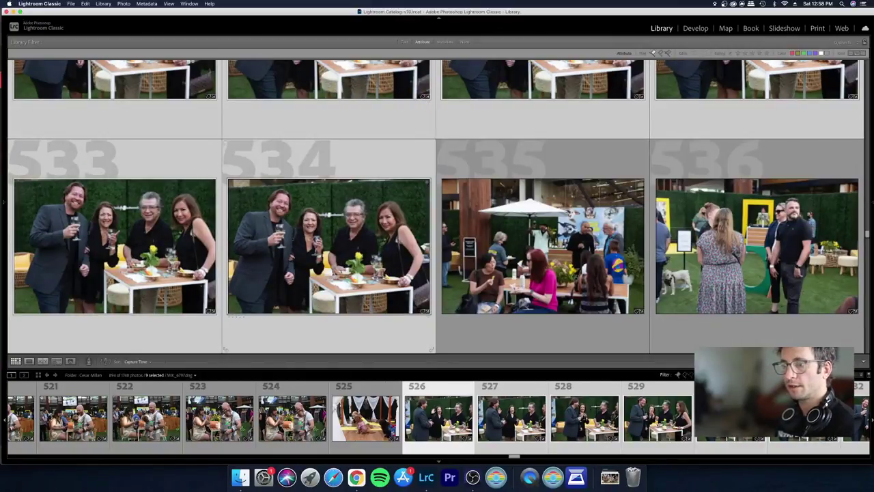
key("d")
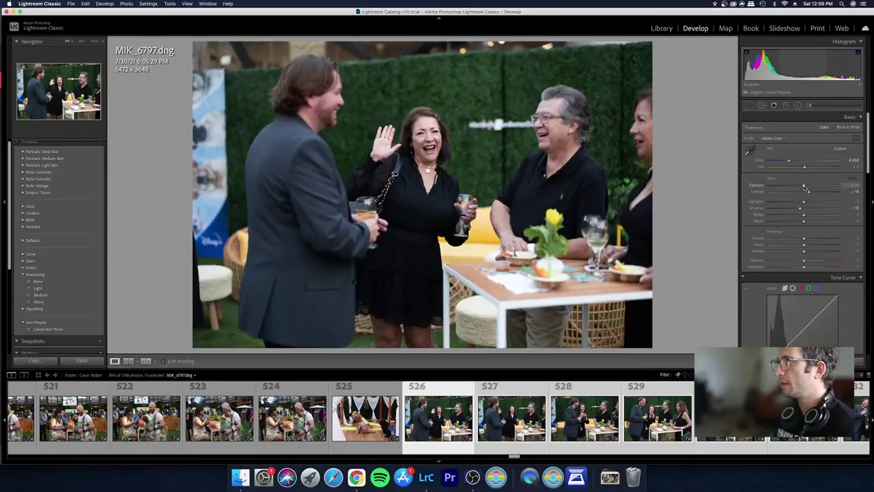
Step: Lower Exposure slightly on the nine selected hedge-group photos, then return to the grid
left_click_drag(803, 187, 802, 186)
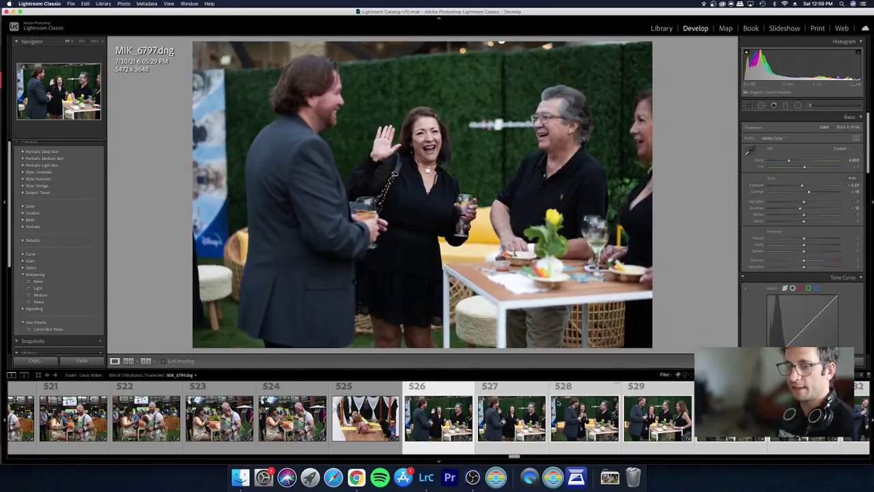
key("g")
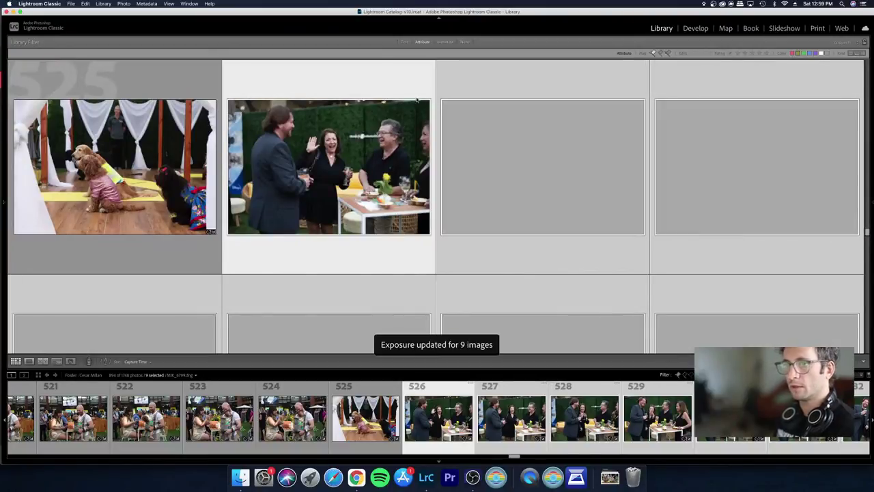
Step: Clear the selection and review photos 527–534 and the seating-area shot full size
key("super+d")
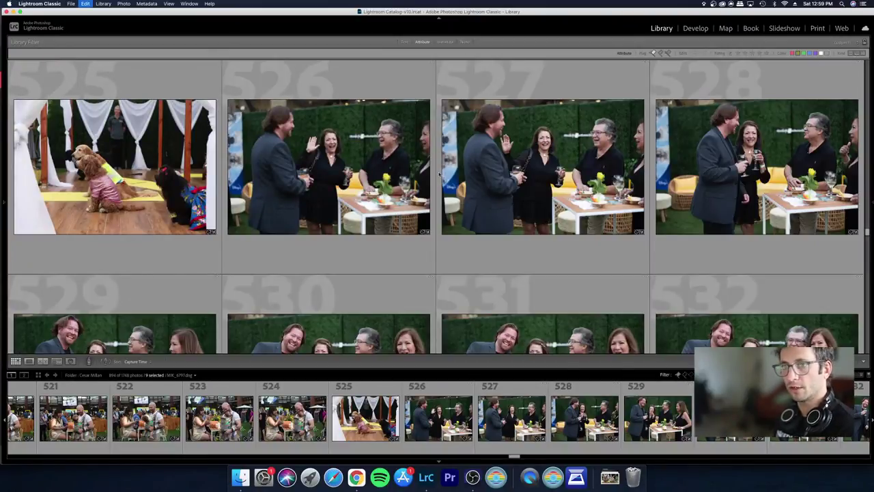
left_click(523, 189)
key("Right")
key("Right")
key("Right")
key("Right")
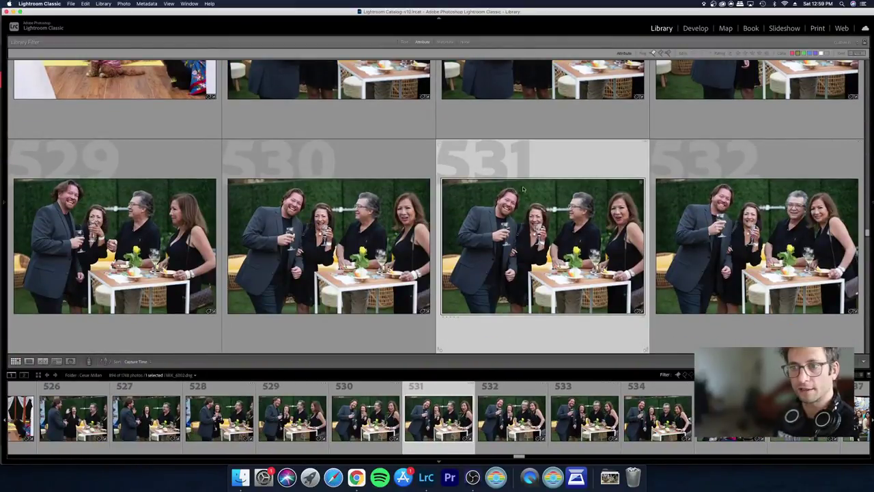
key("Down")
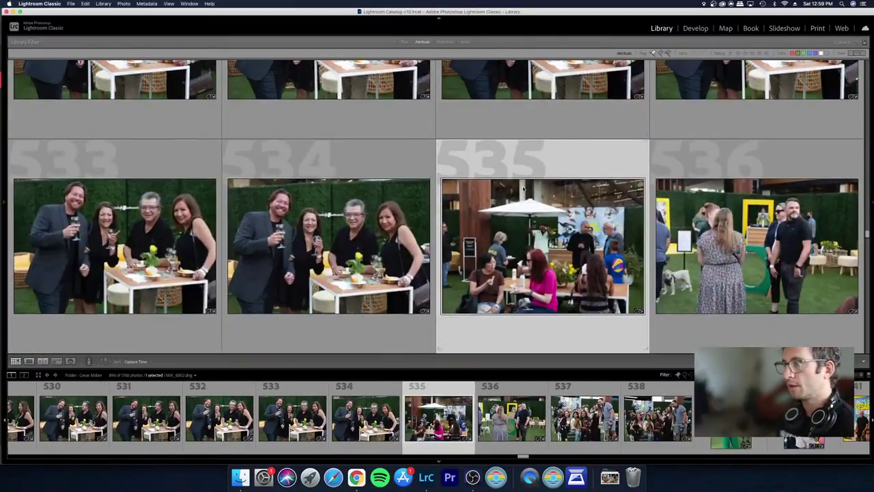
key("Left")
key("e")
key("Left")
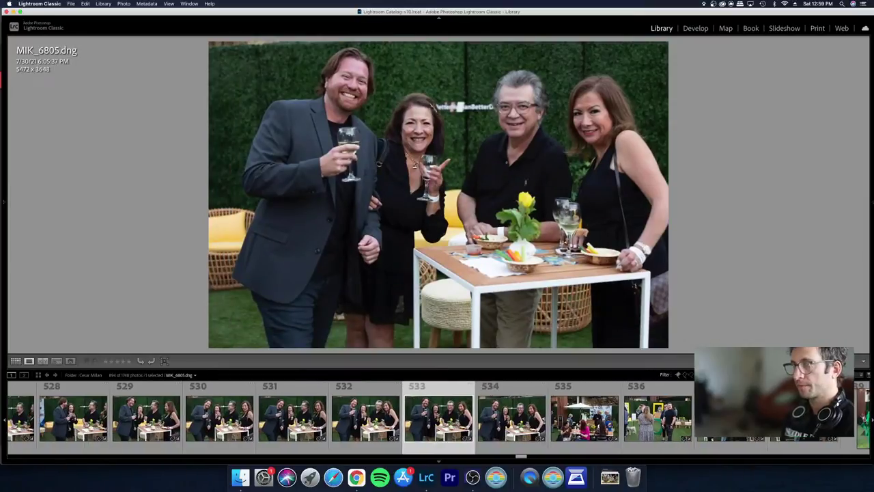
key("Left")
key("Right")
key("Right")
key("Right")
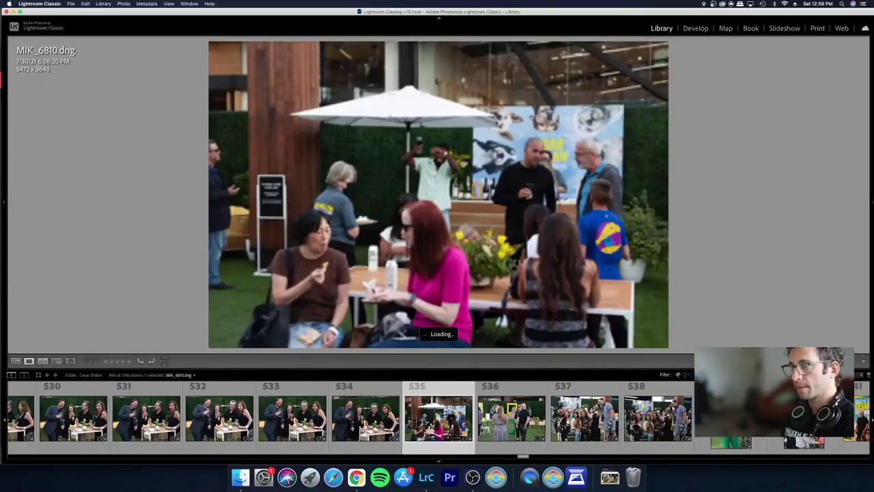
key("Right")
key("g")
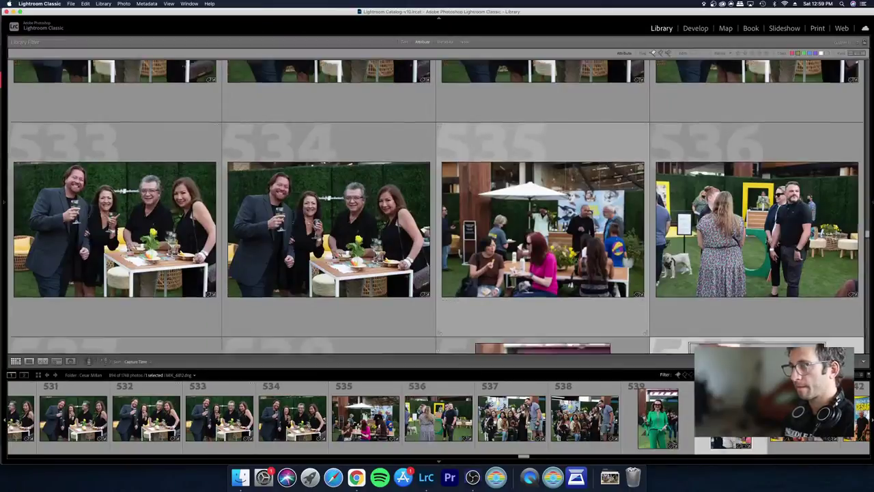
Step: Review photos 537–541 and then the stage photos full size
key("Down")
key("Left")
key("Left")
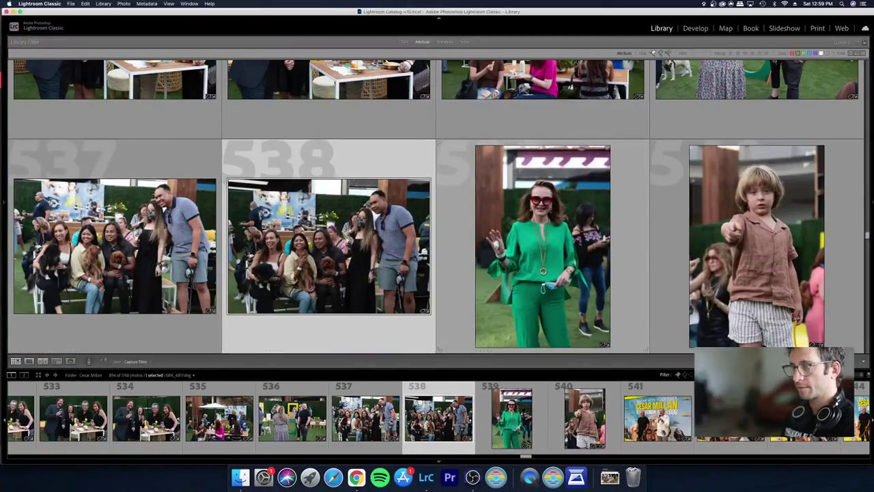
key("Left")
key("Right")
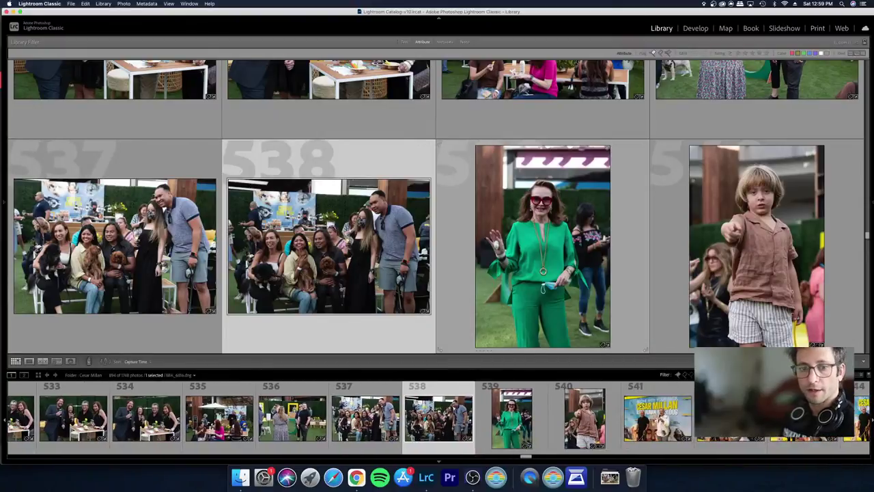
key("Down")
key("Left")
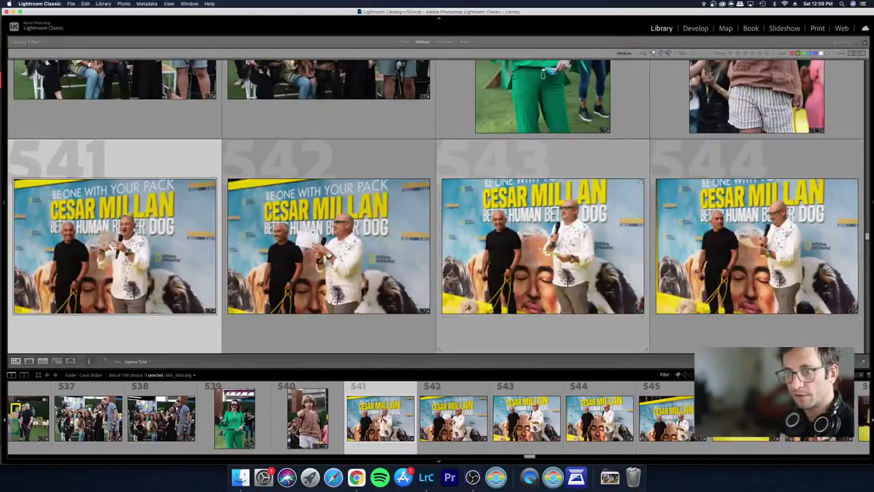
key("e")
key("Right")
key("Right")
key("Right")
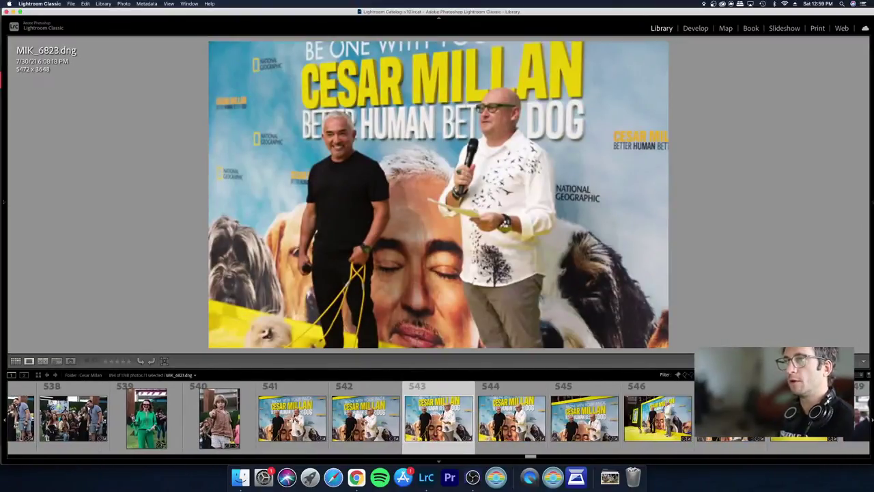
key("Right")
key("Right")
key("Right")
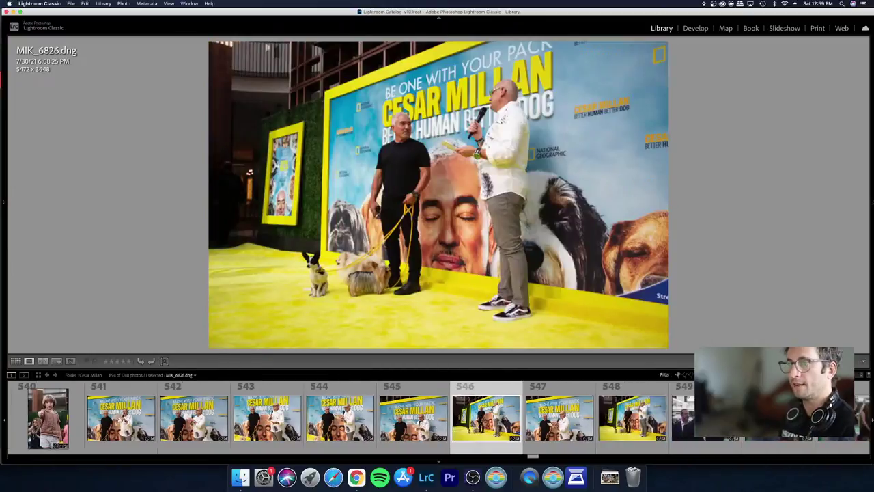
key("Right")
key("Right")
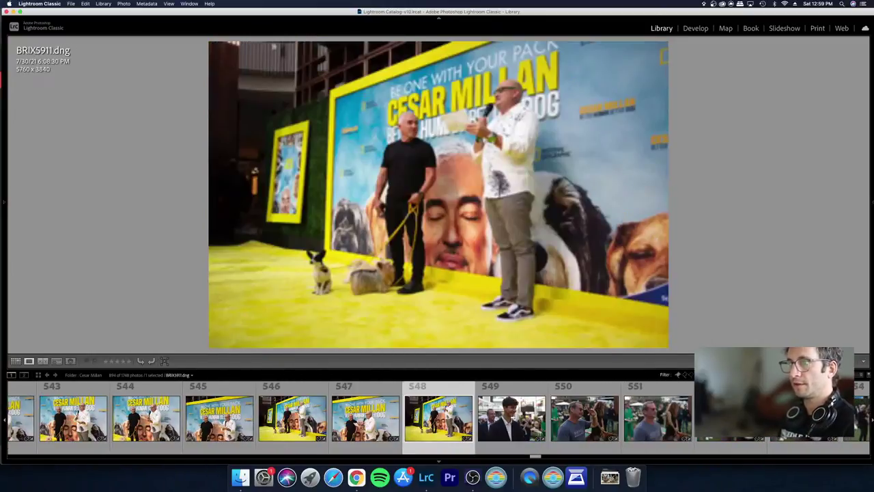
key("Right")
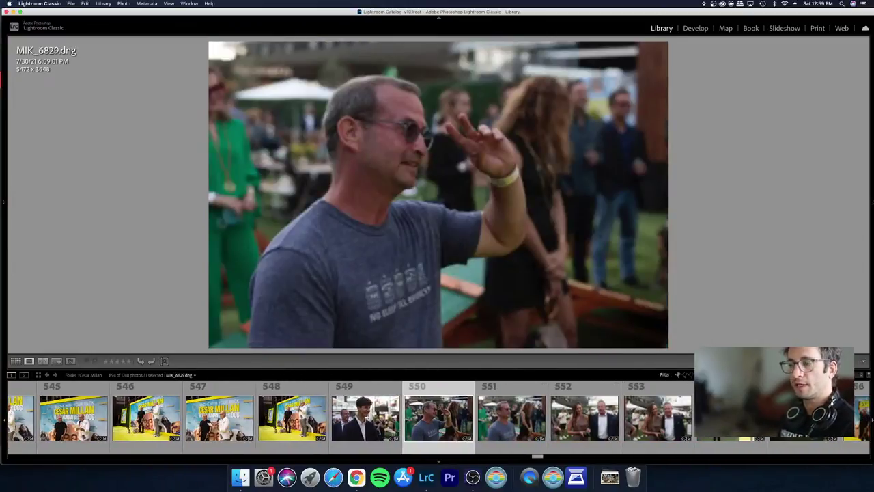
key("Left")
key("Right")
key("Right")
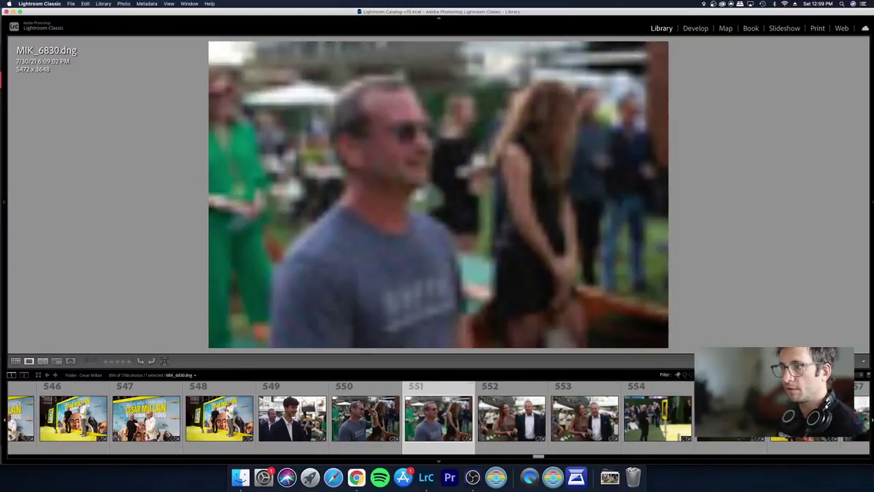
Step: Step through photos 552 to 559 full size, then return to the thumbnail grid
key("Right")
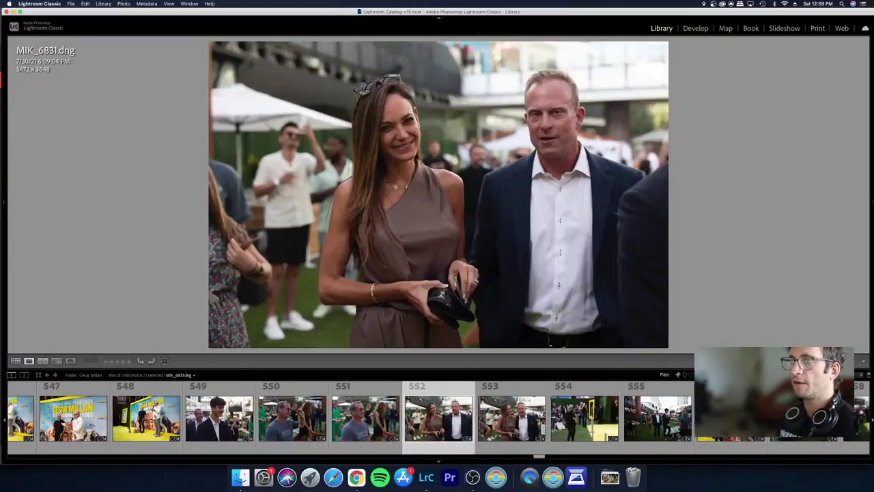
key("Right")
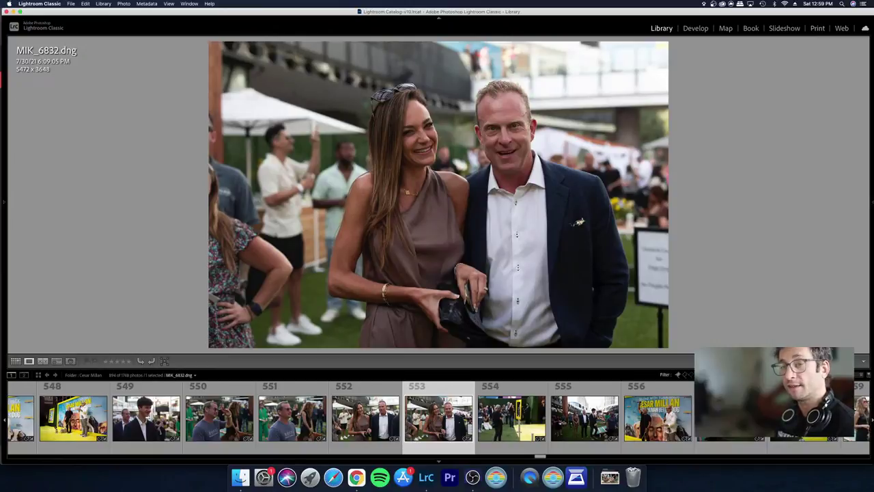
key("Right")
key("Right")
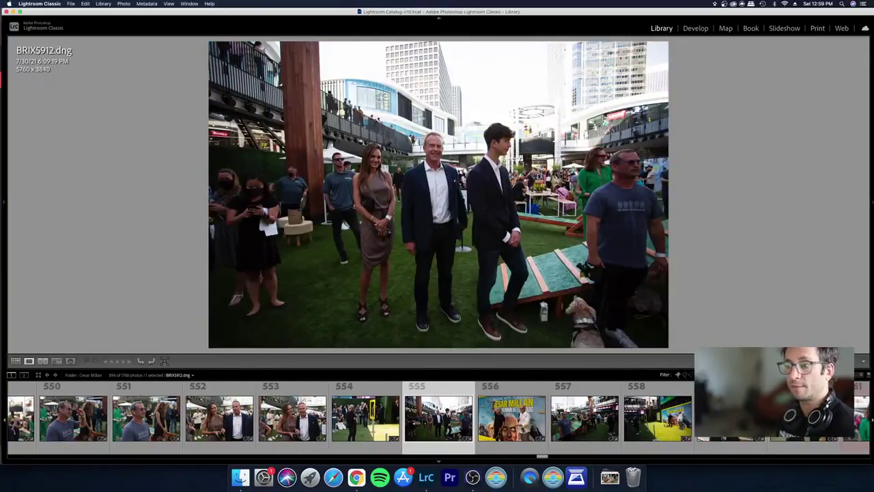
key("Right")
key("Right")
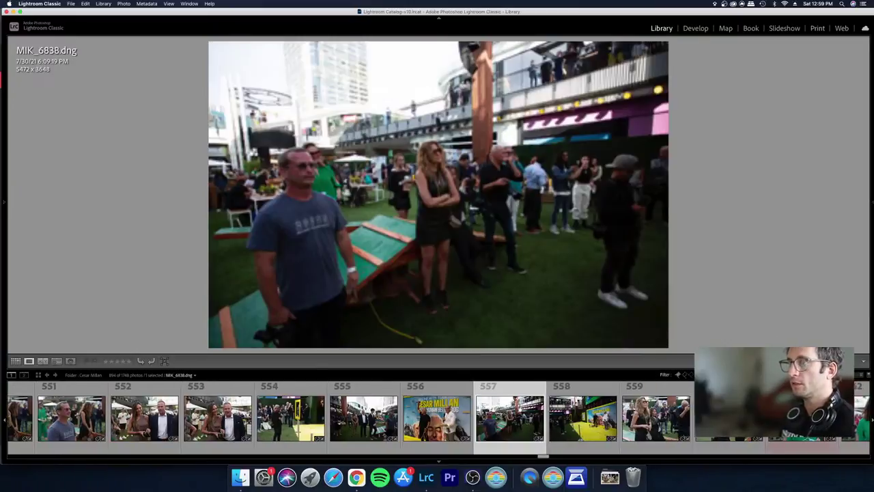
key("Right")
key("Right")
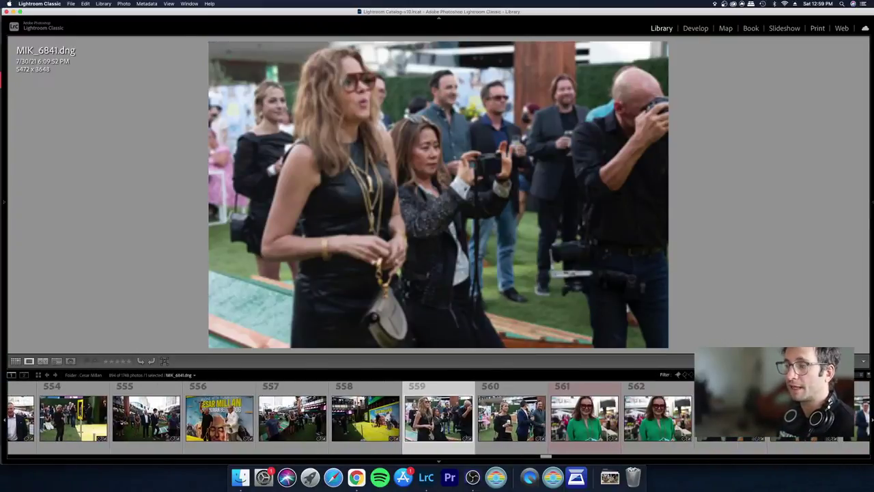
key("Right")
key("Right")
key("Right")
key("Right")
key("Right")
key("g")
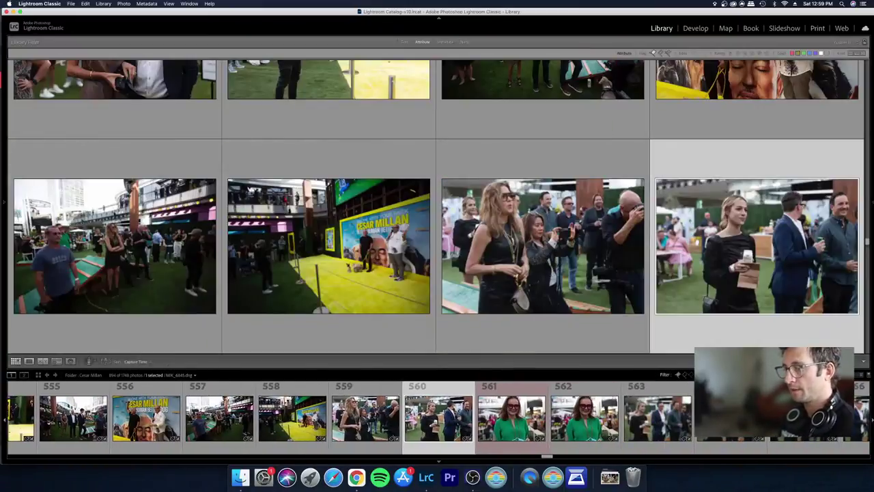
Step: Move down the grid rows from photo 563 to 591
key("Left")
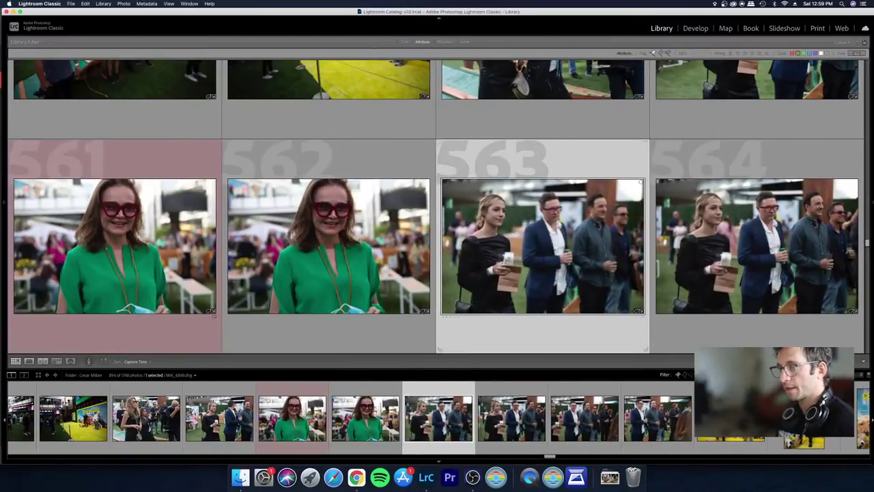
key("Down")
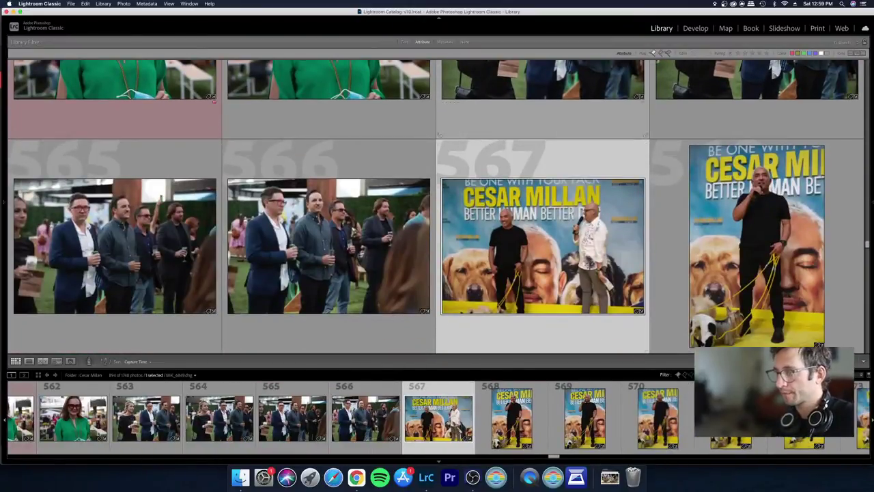
key("Down")
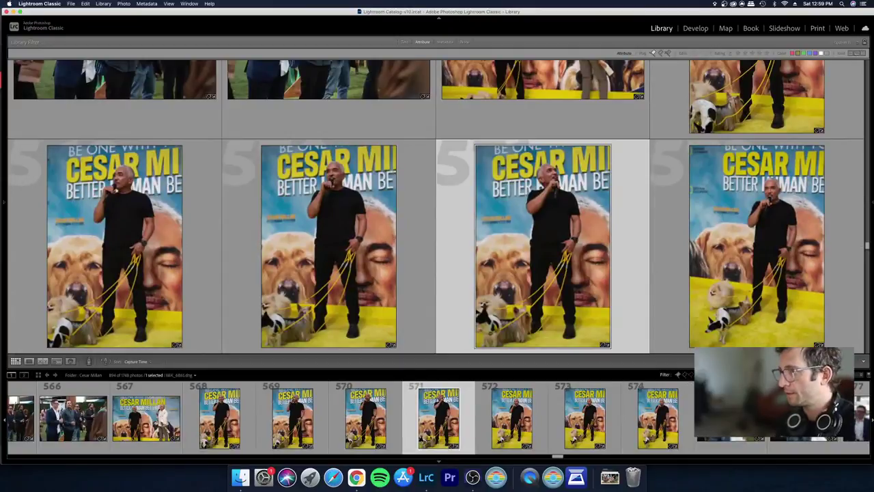
key("Down")
key("Down")
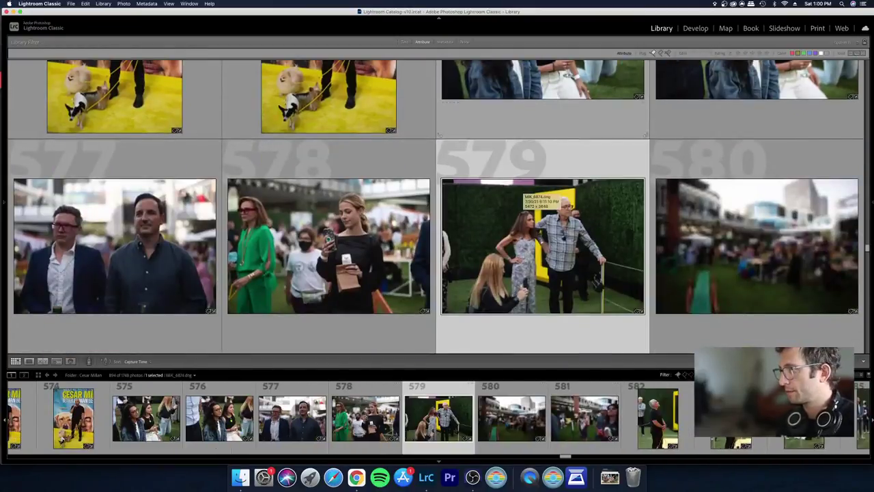
key("Down")
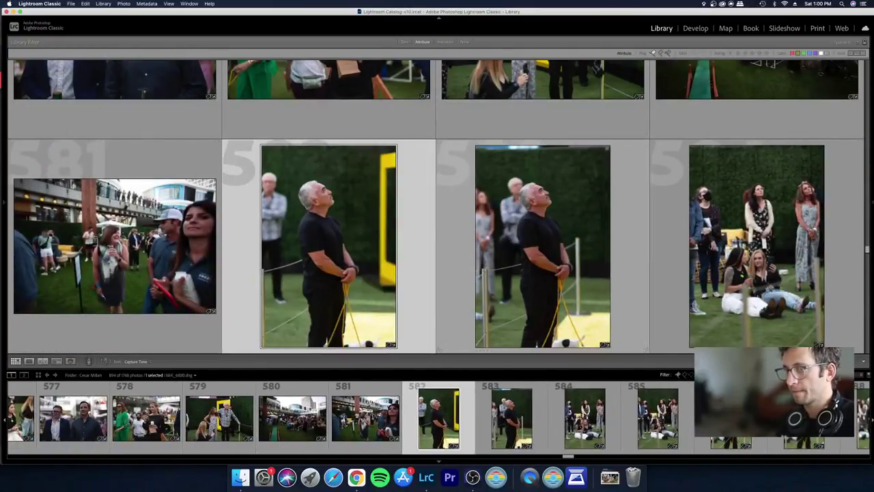
key("Down")
key("Right")
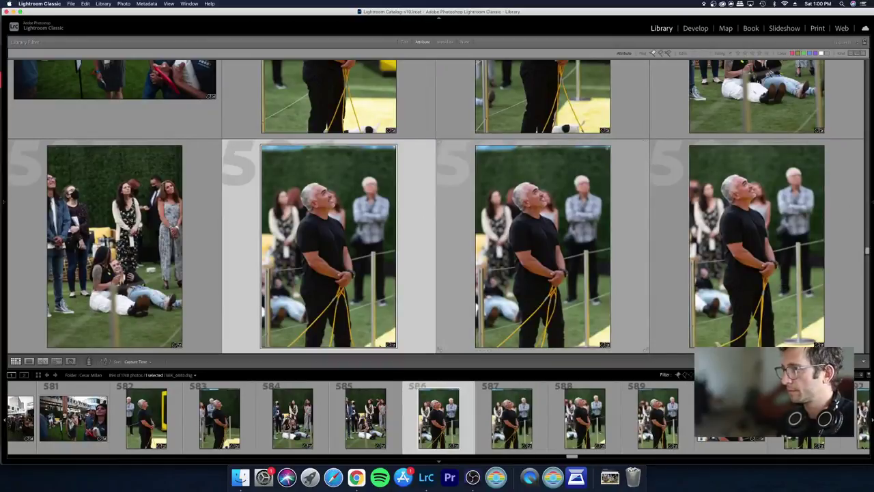
key("Down")
Step: Open photo 586 full size and compare it back and forth with 587
double_click(380, 268)
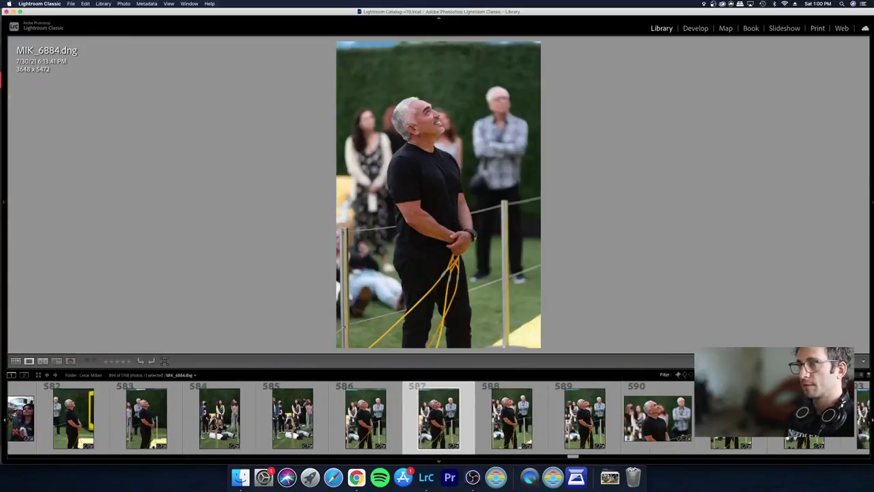
key("Right")
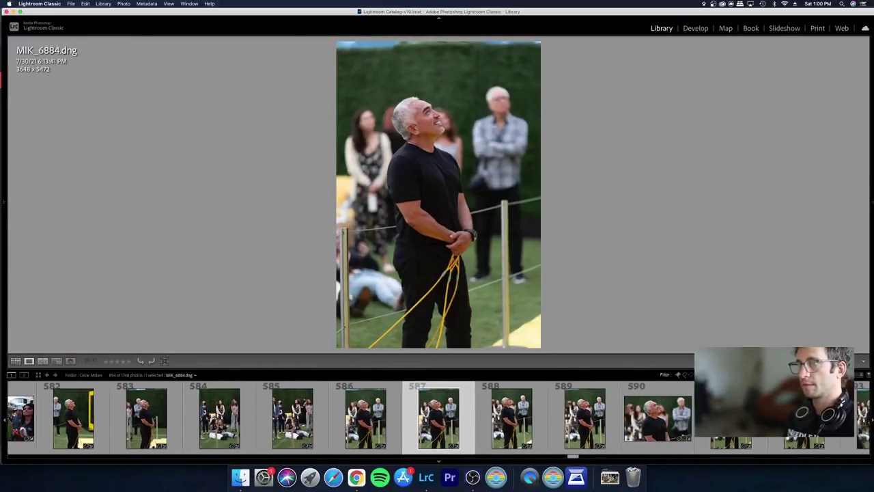
key("Left")
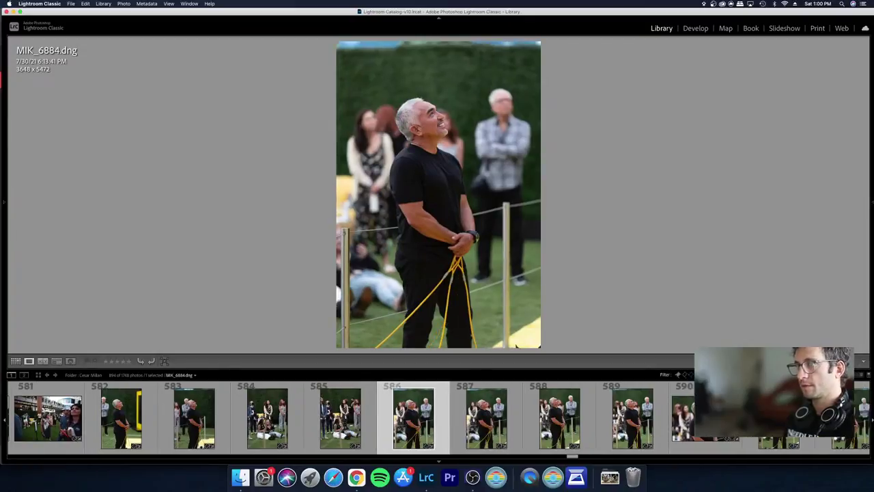
key("Right")
key("Left")
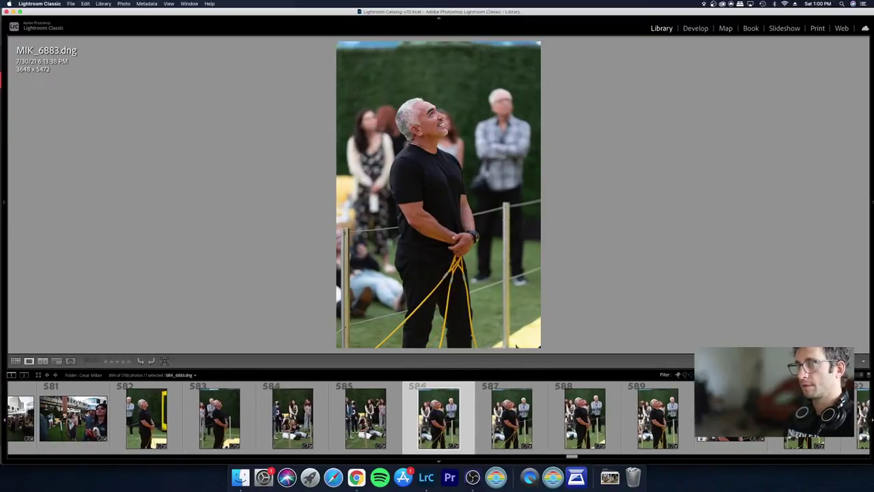
key("Right")
key("Right")
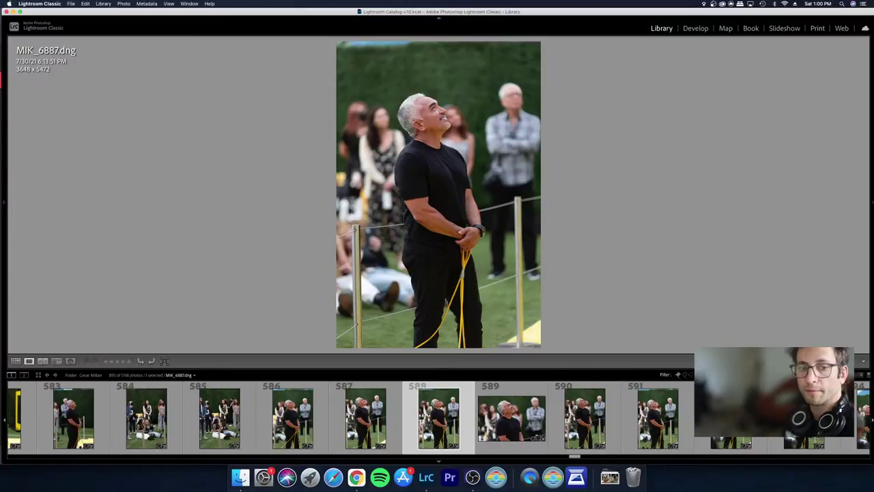
Step: Step through photos 591 to 604, return to the grid and move to photo 607
key("Right")
key("Right")
key("Right")
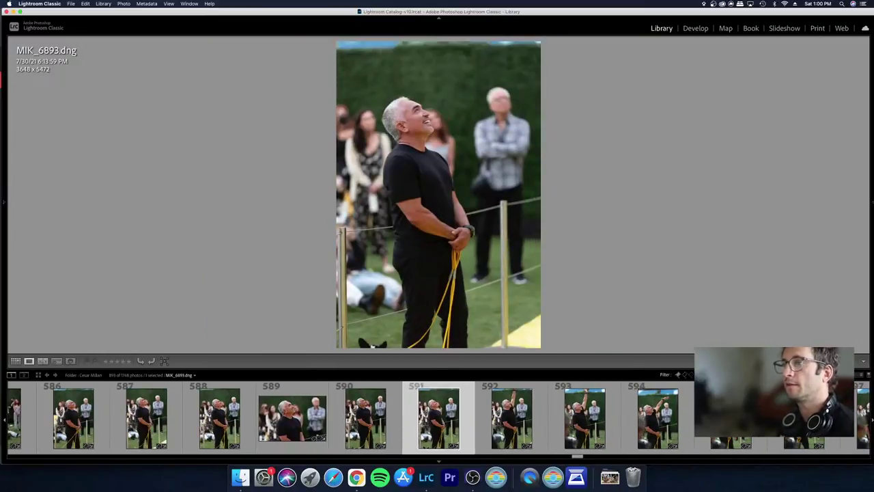
key("Right")
key("Right")
key("Left")
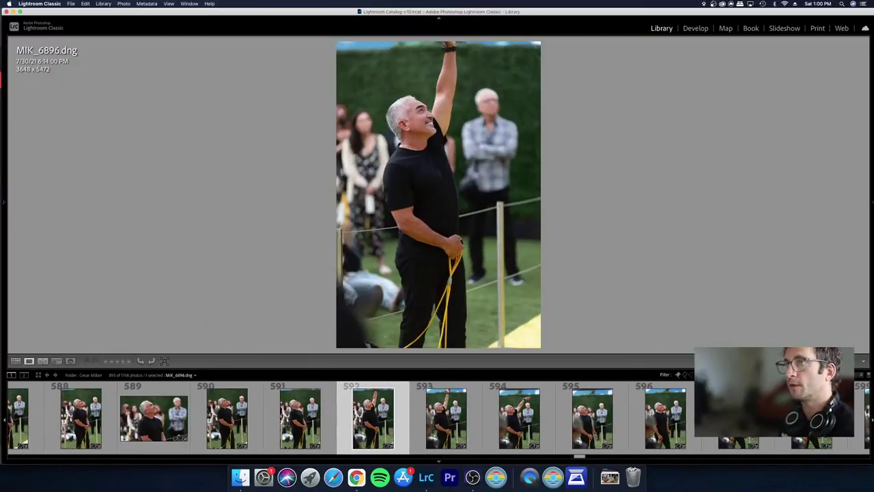
key("Right")
key("Right")
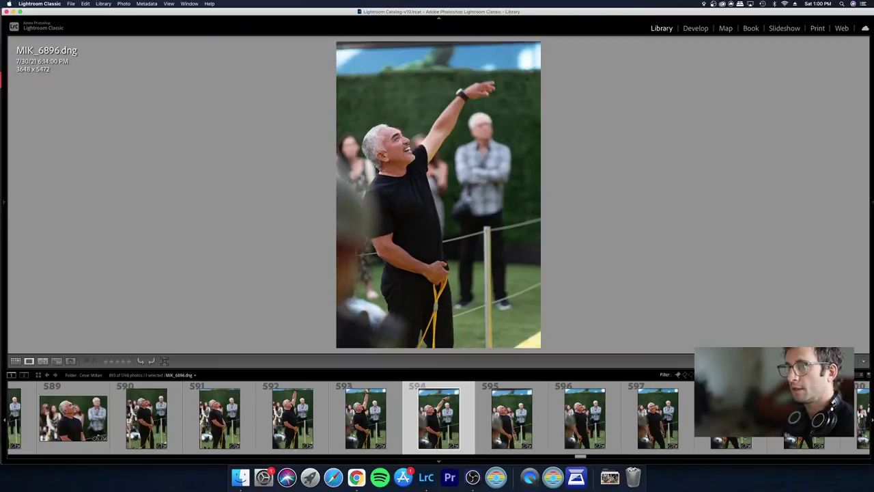
key("Right")
key("Right")
key("Right")
key("Right")
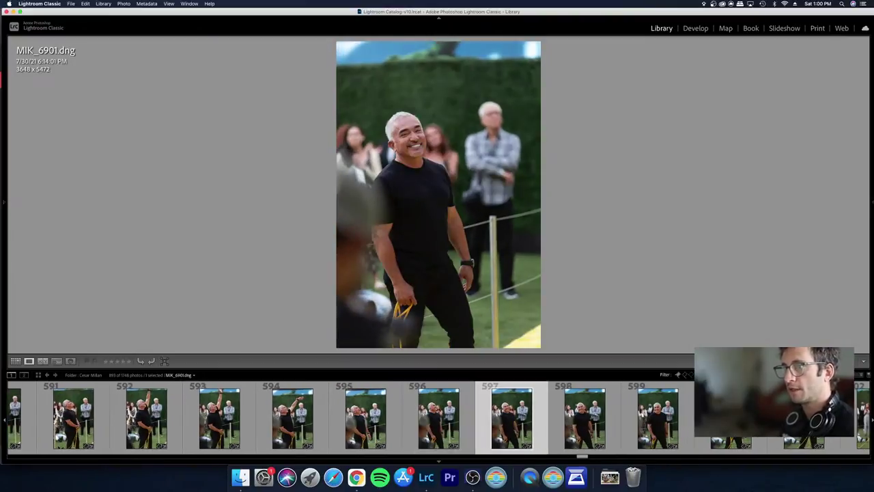
key("Right")
key("Right")
key("Right")
key("Right")
key("Right")
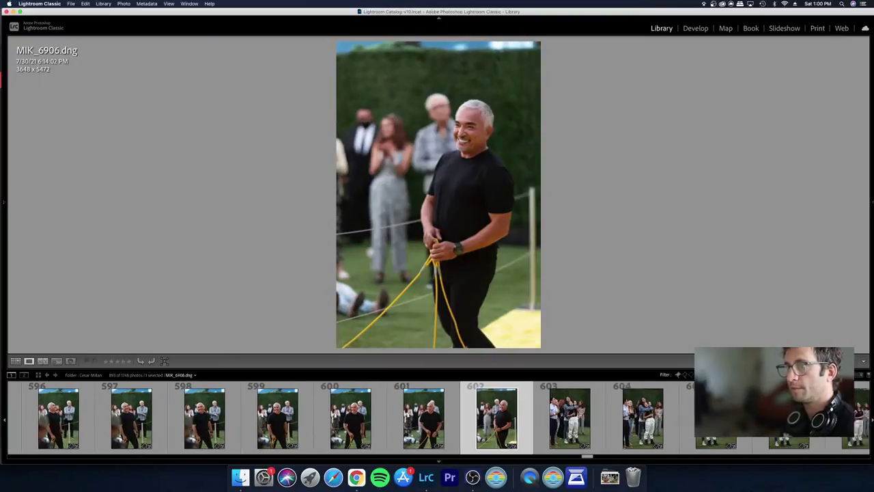
key("Right")
key("Right")
key("Right")
key("Right")
key("Right")
key("Right")
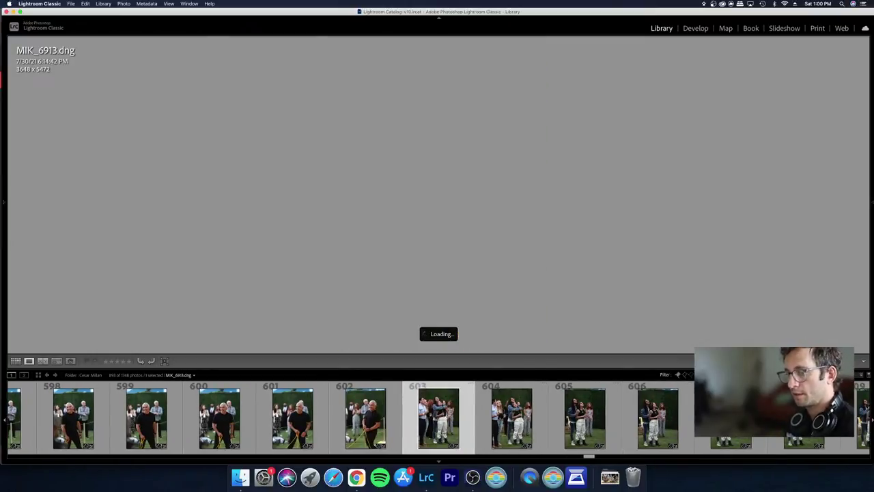
key("Right")
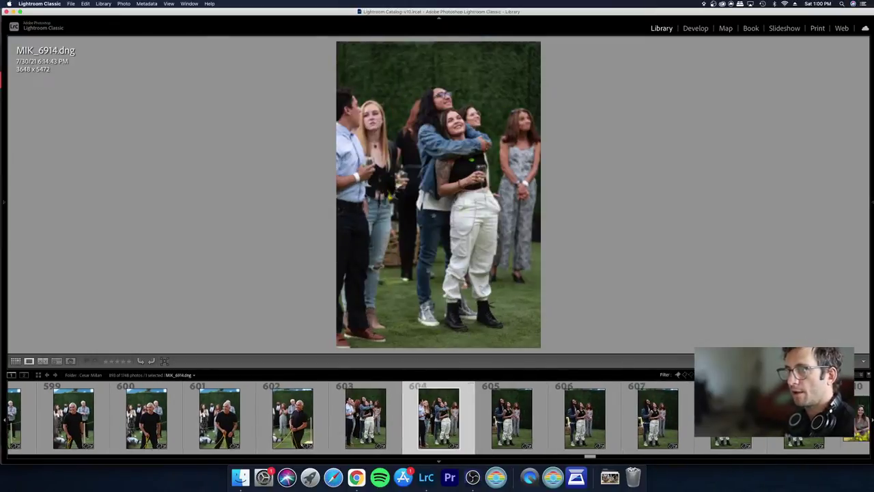
key("g")
key("Right")
key("Right")
key("Right")
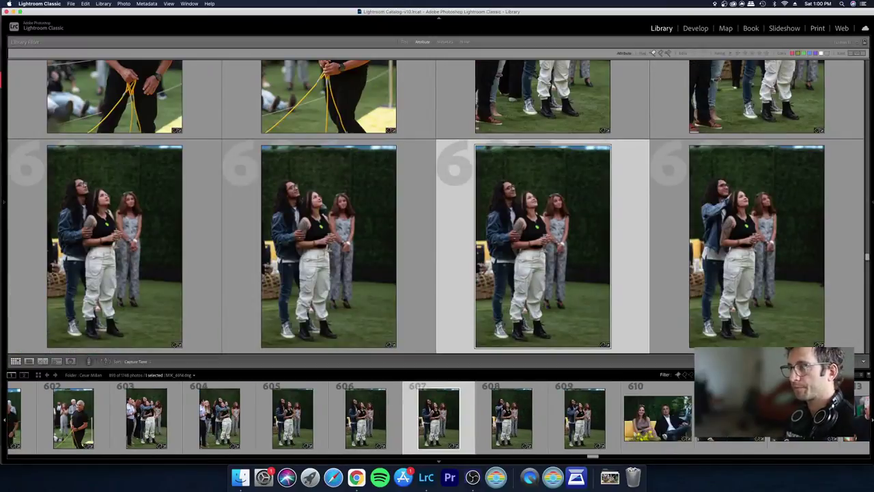
Step: Compare neighbouring shots 606–610 and view photo 609 and the next frame full size
key("Right")
key("Left")
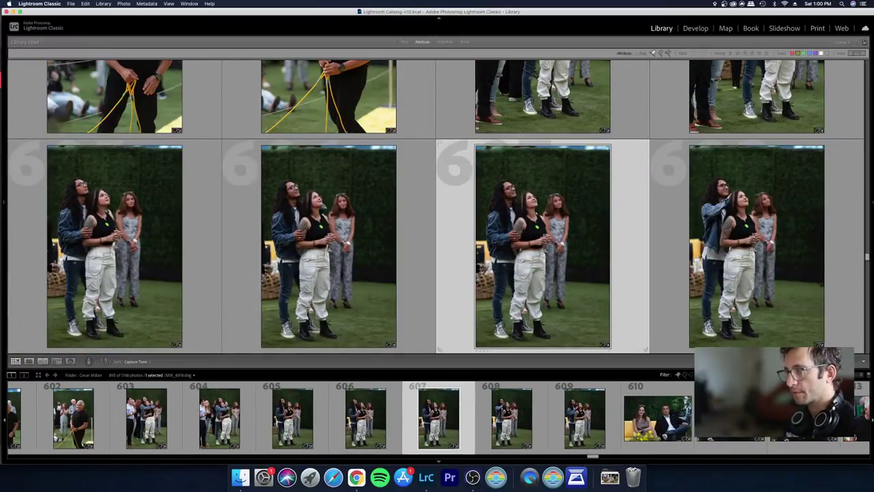
key("Left")
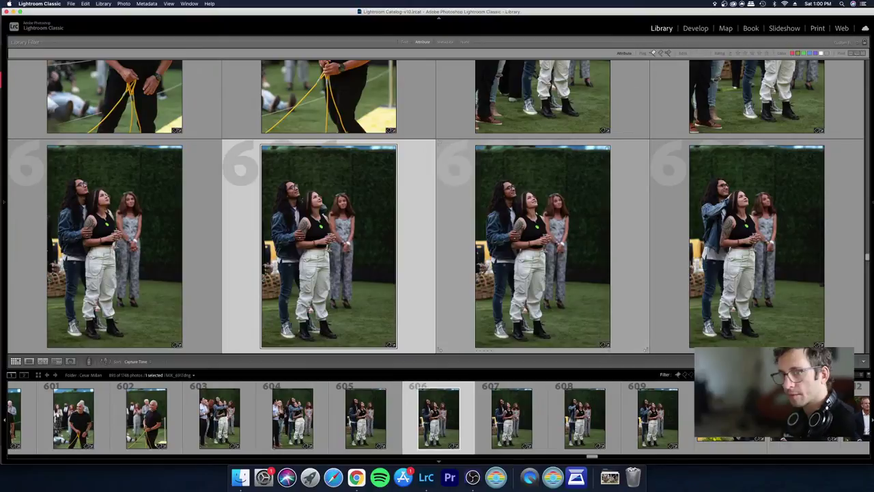
key("Right")
key("Right")
key("Right")
key("Right")
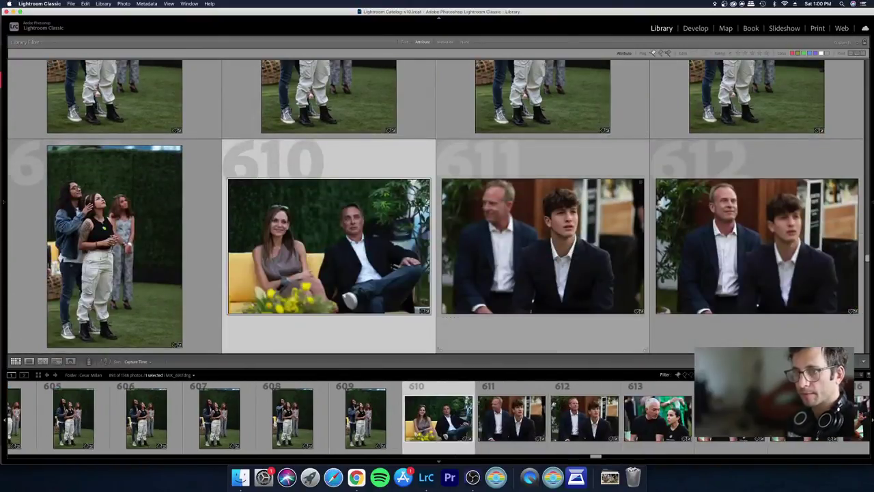
key("Left")
key("e")
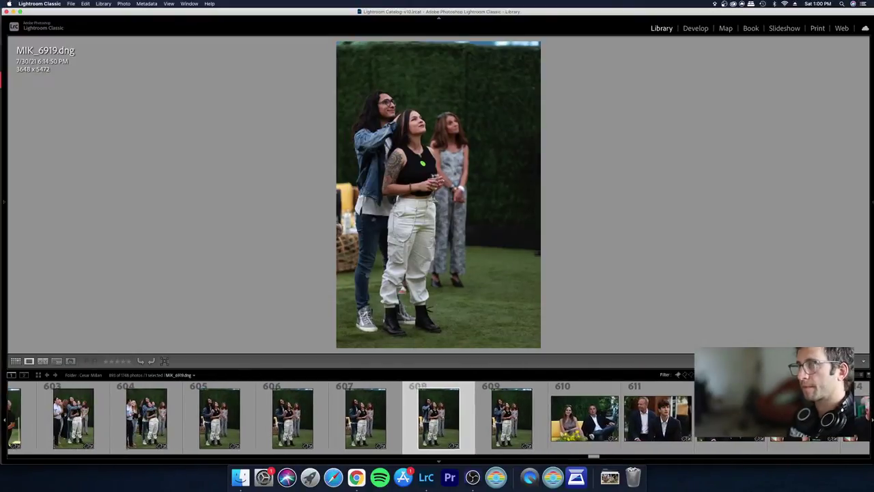
key("Right")
key("g")
Step: Review photos 613, 614 and 615 full size, then return to the grid
key("Down")
key("Right")
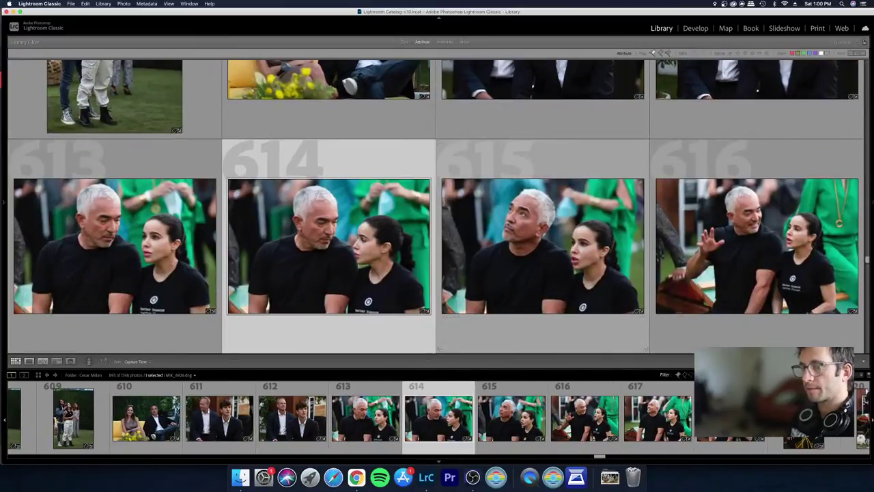
key("Left")
key("Right")
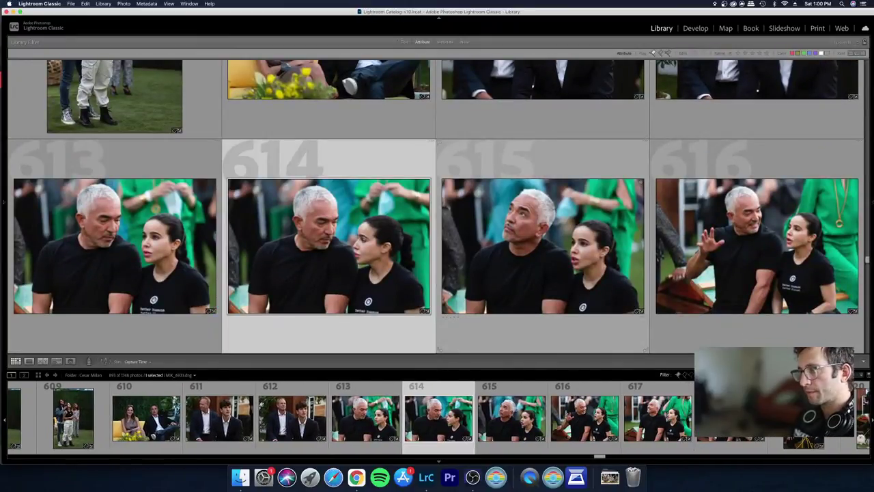
key("e")
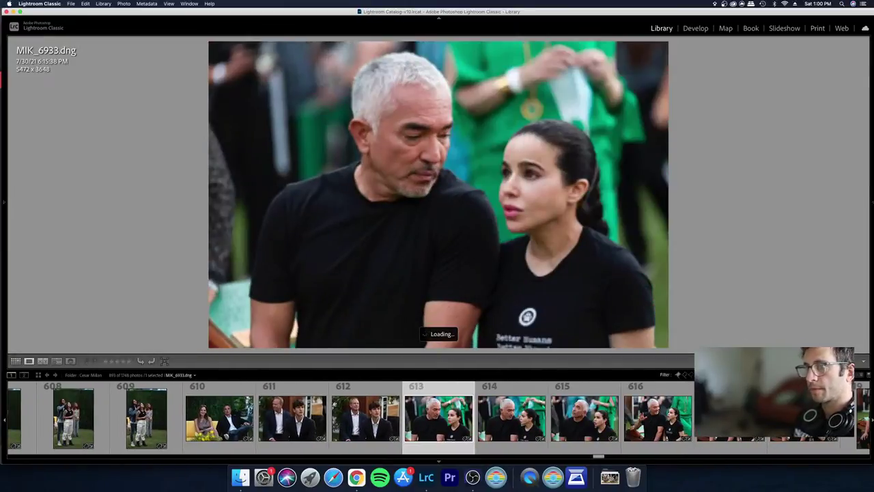
key("Left")
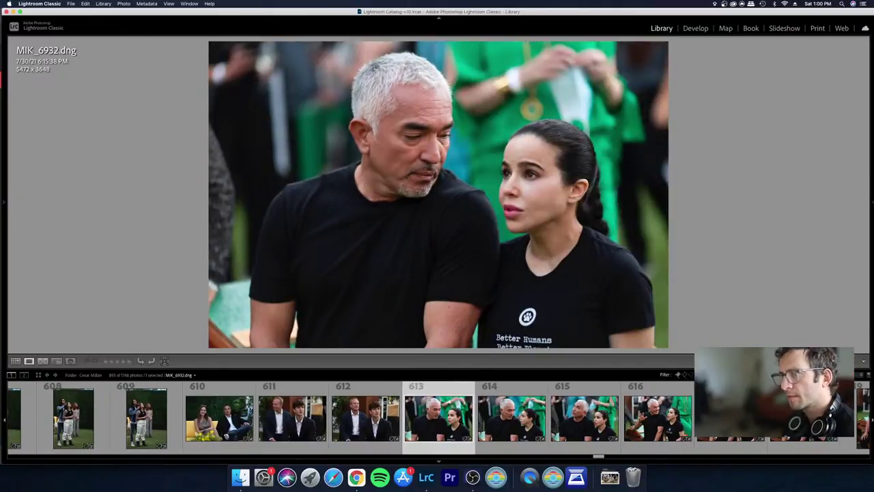
key("Right")
key("Right")
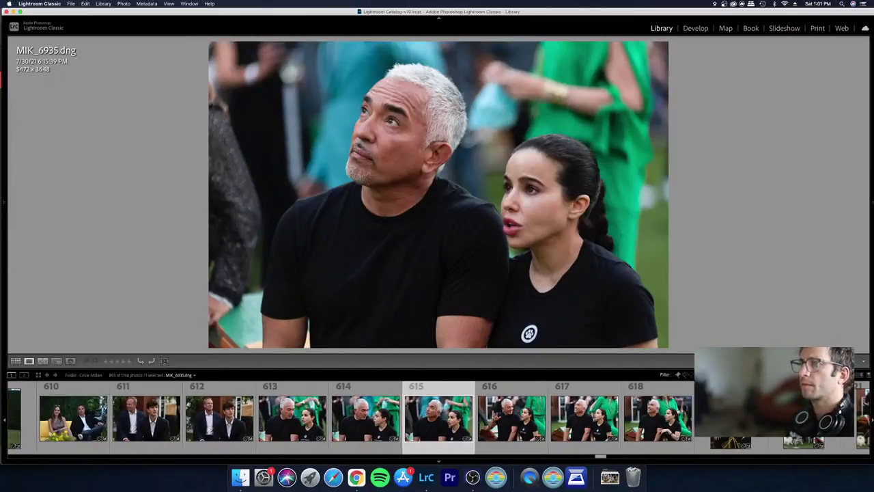
key("g")
Step: Move down the grid rows from photo 626 through 642
key("Down")
key("Down")
key("Down")
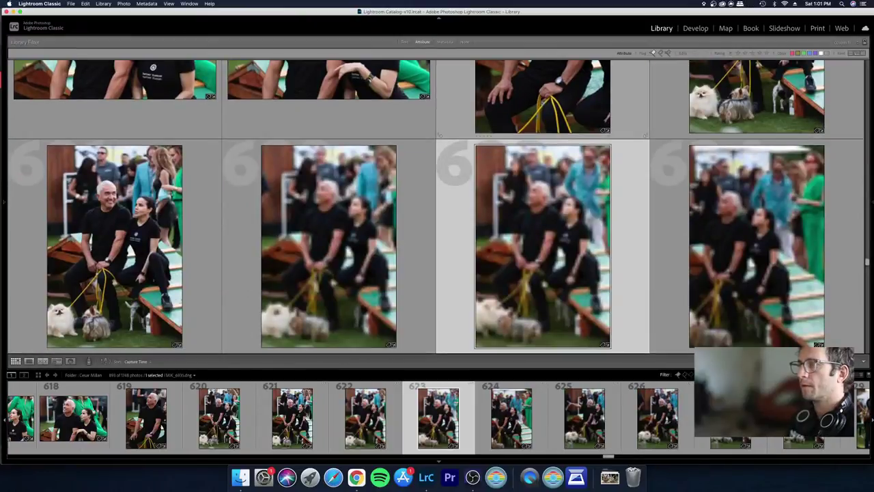
key("Left")
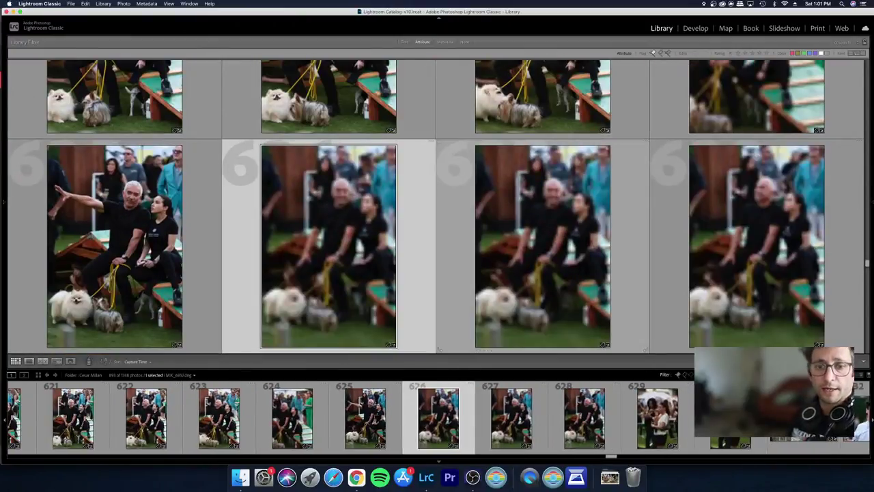
key("Down")
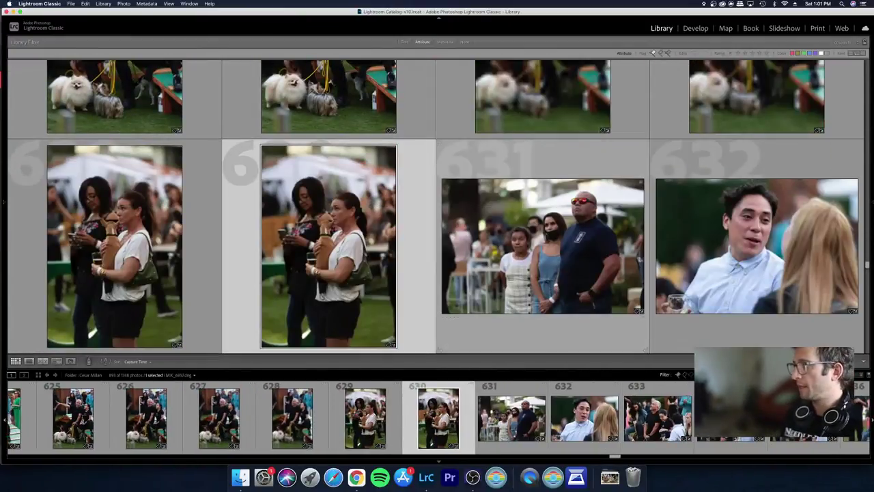
key("Left")
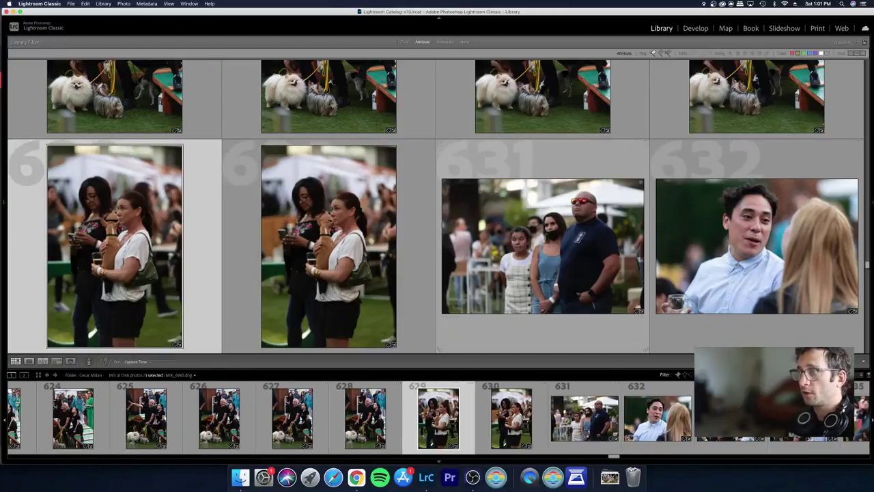
key("Down")
key("Right")
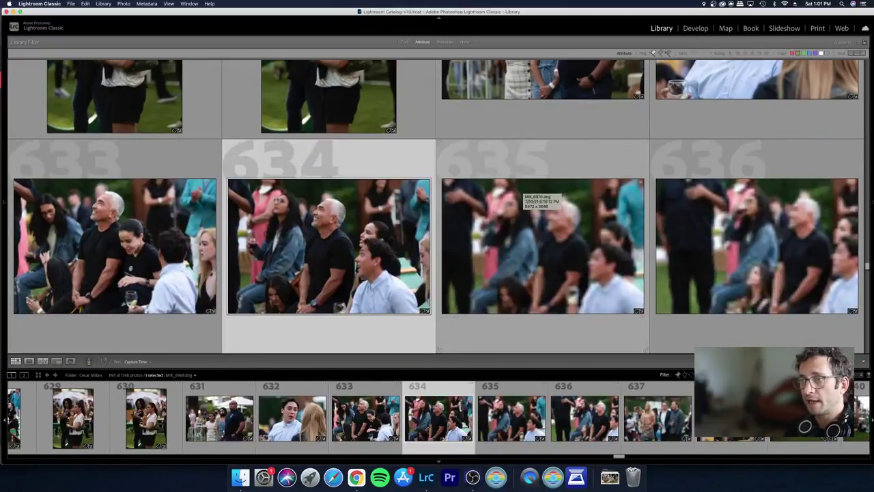
key("Down")
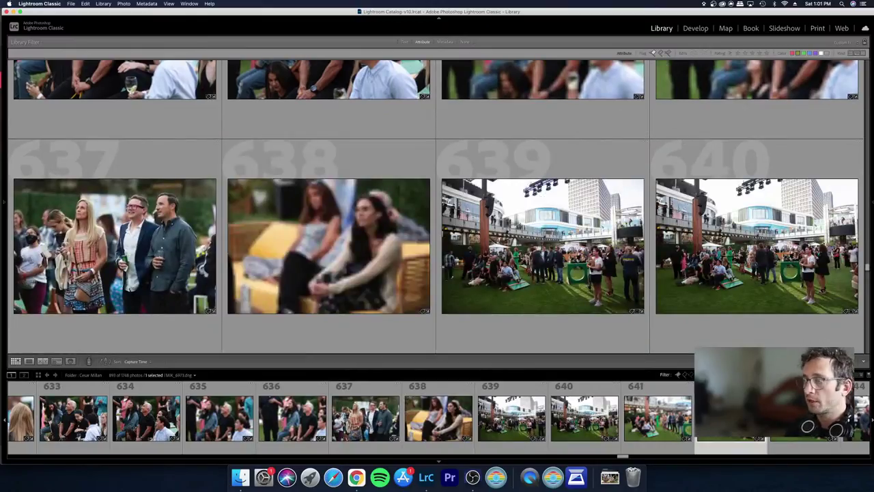
key("Down")
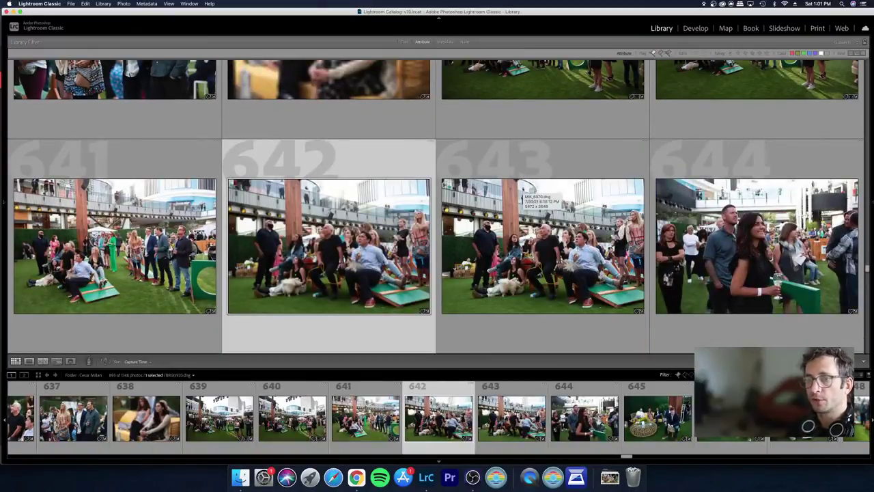
Step: Select photos 645 and 646 together and open them in Develop
key("Down")
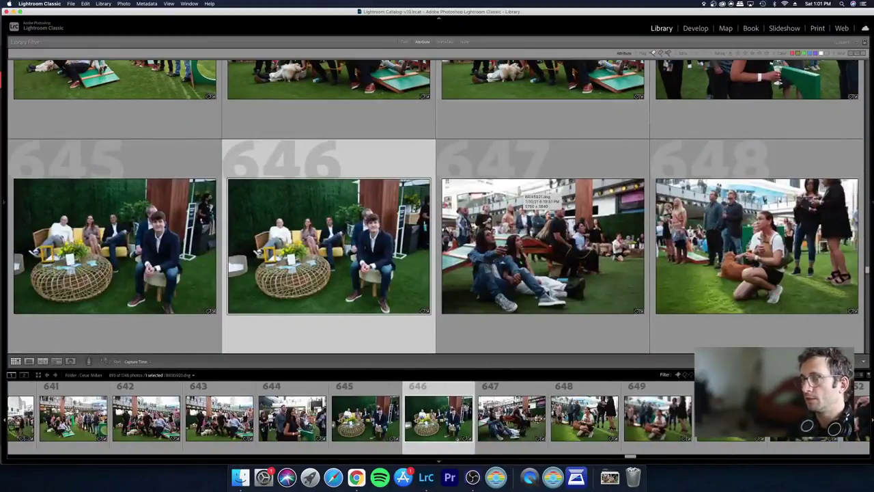
key("Left")
key("Down")
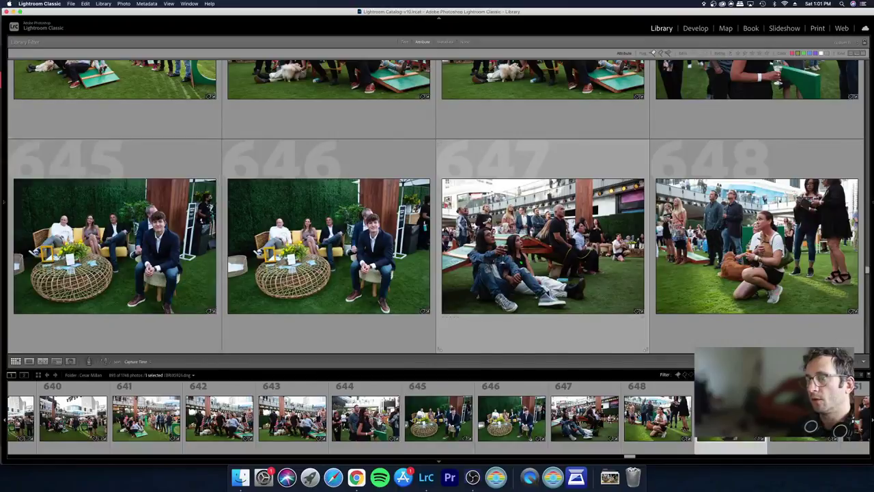
key("Up")
key("Right")
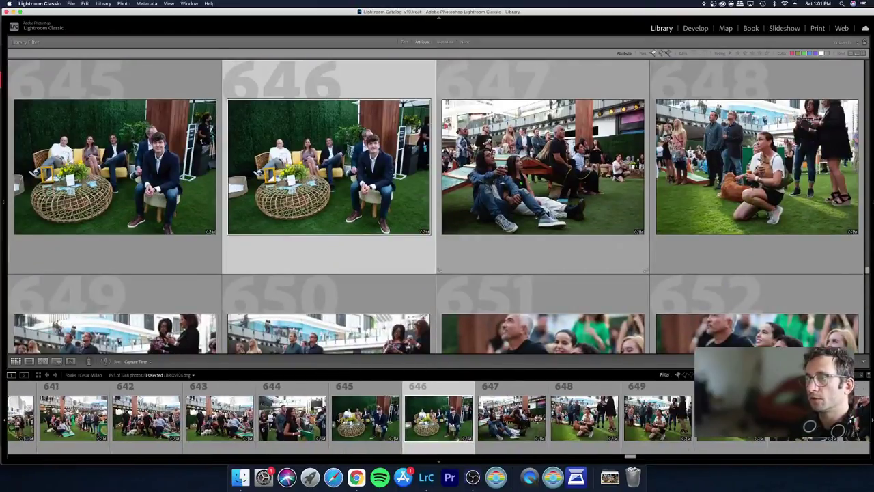
key("shift+Left")
key("d")
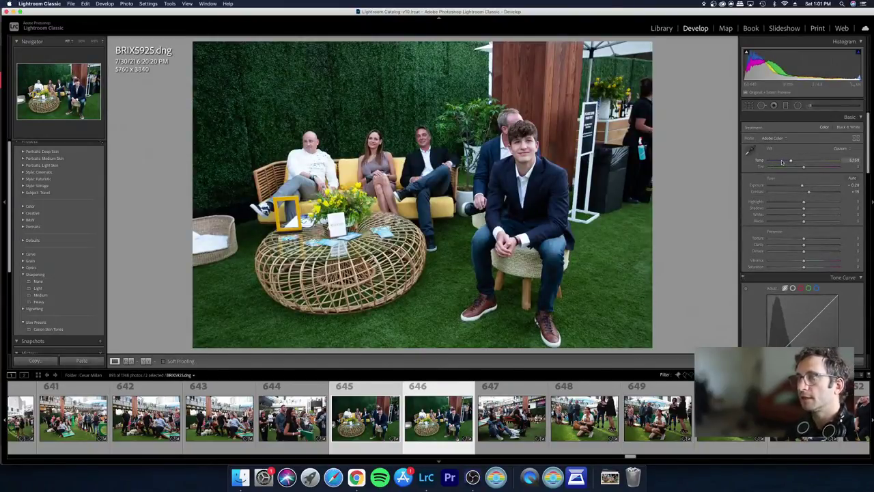
Step: Return to the Library grid and navigate through photos 650 to 658
key("g")
key("Right")
key("Right")
key("Right")
key("Right")
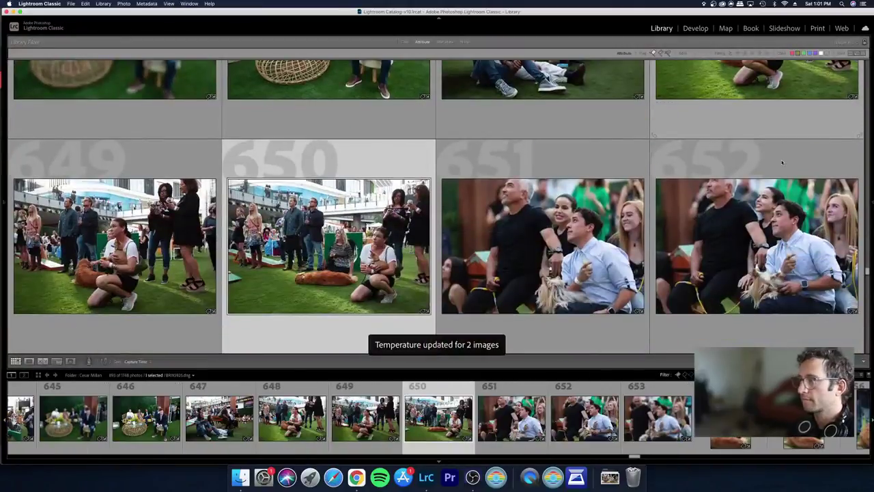
key("Right")
key("Right")
key("Right")
key("Right")
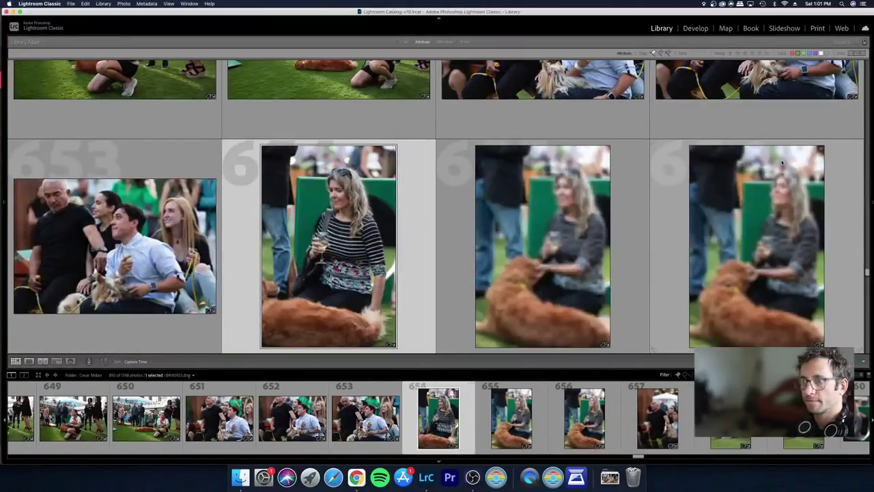
key("Down")
key("Up")
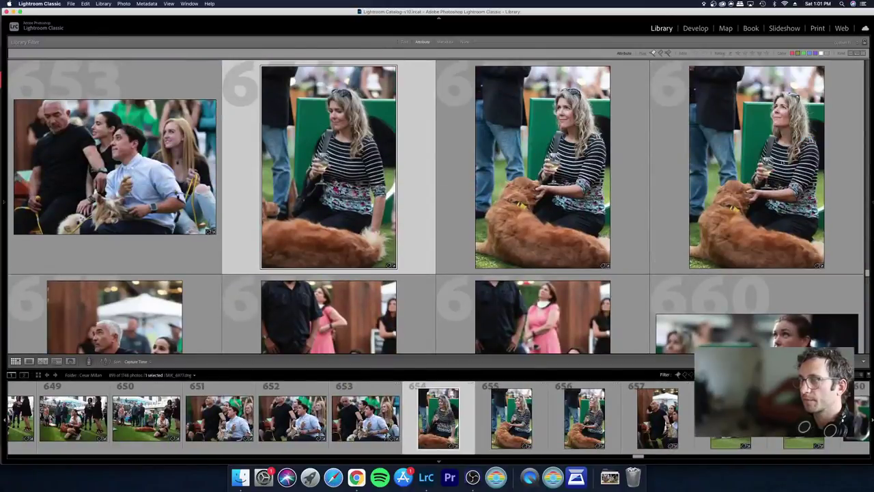
key("Right")
key("Down")
key("Left")
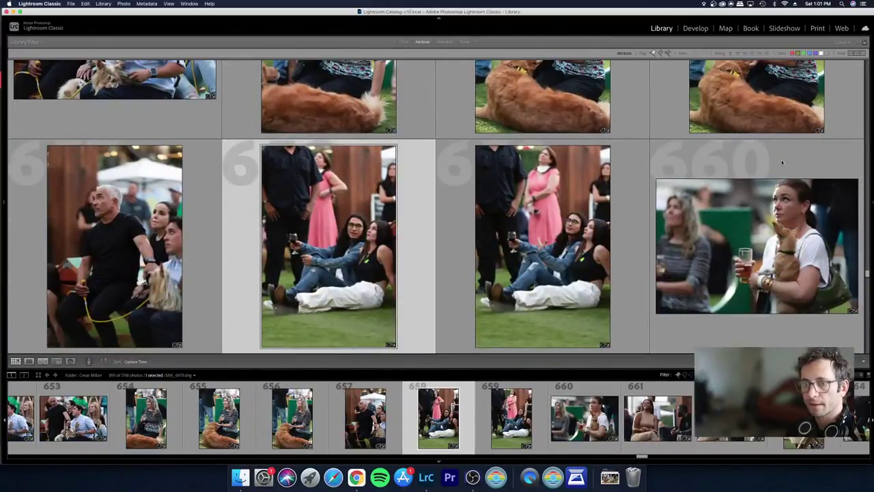
Step: Step through the grid from photo 659 down to 675, comparing near-duplicate neighbouring frames
key("Right")
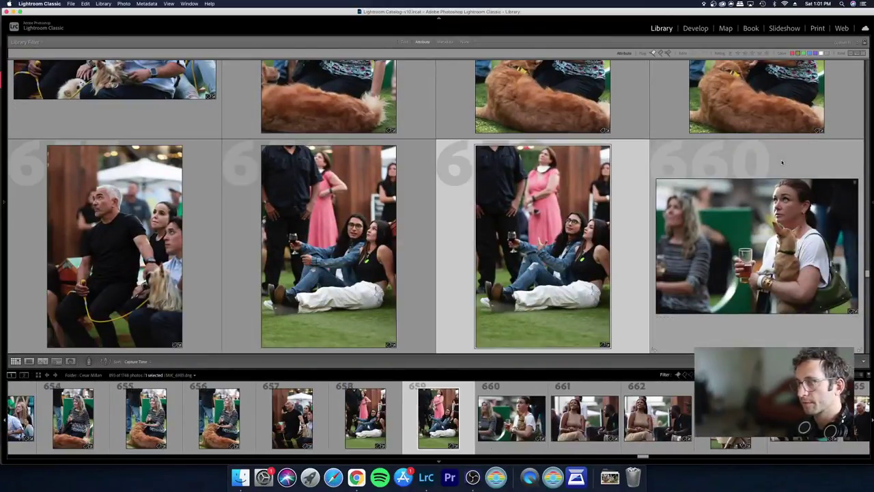
key("Down")
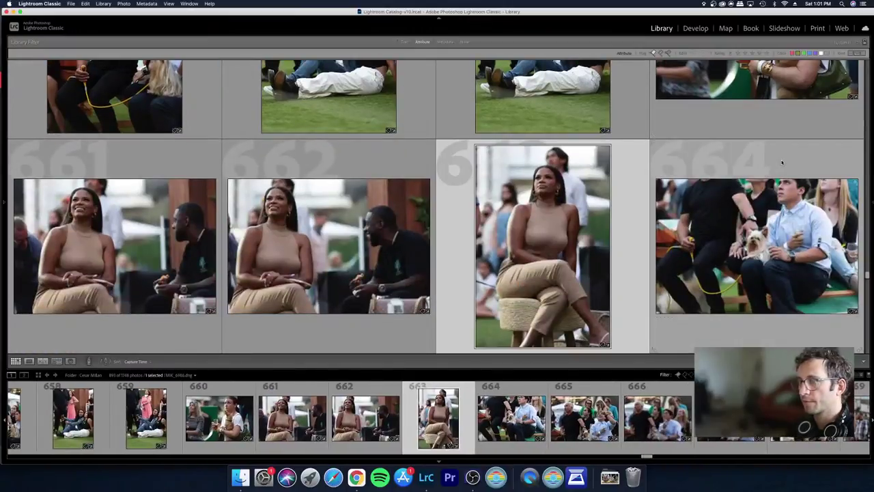
key("Left")
key("Left")
key("Right")
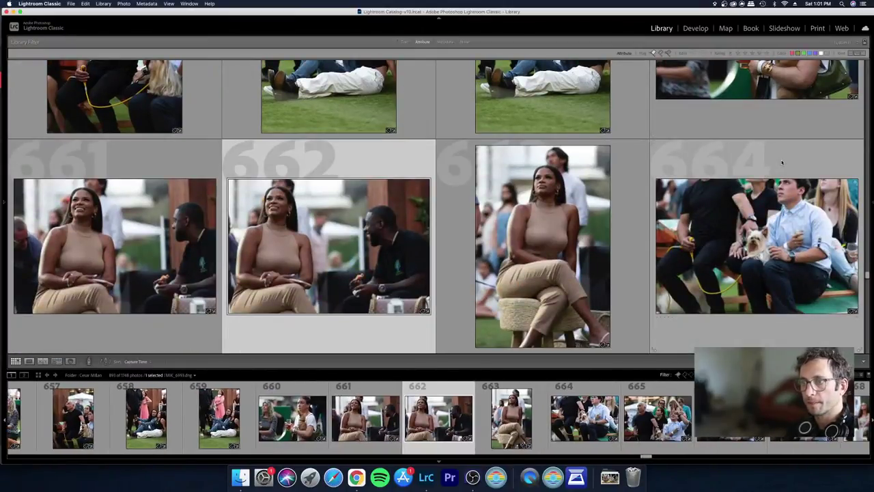
key("Down")
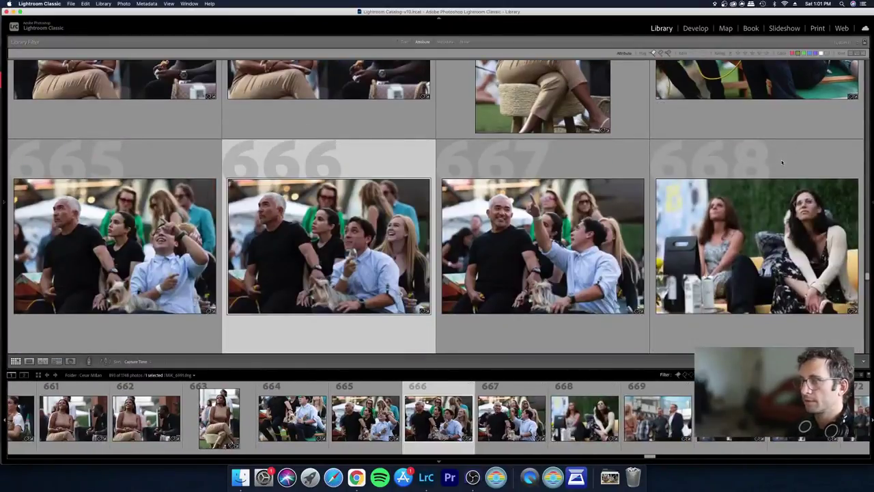
key("Down")
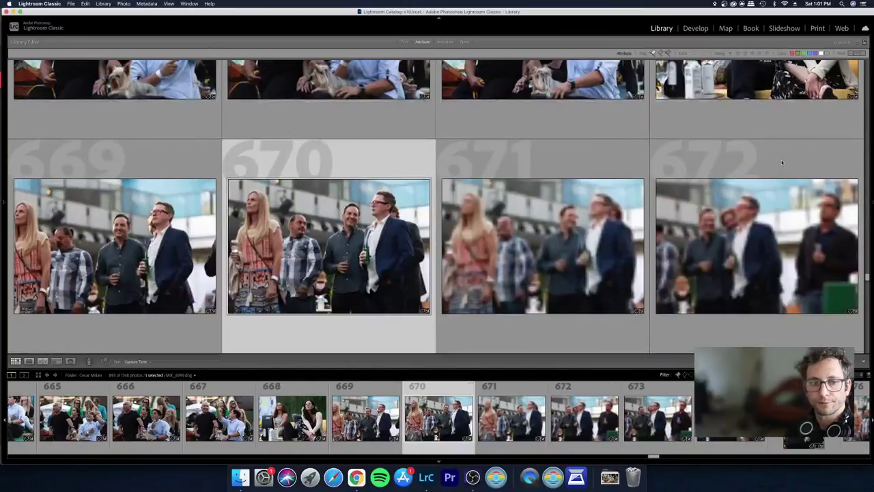
key("Right")
key("Left")
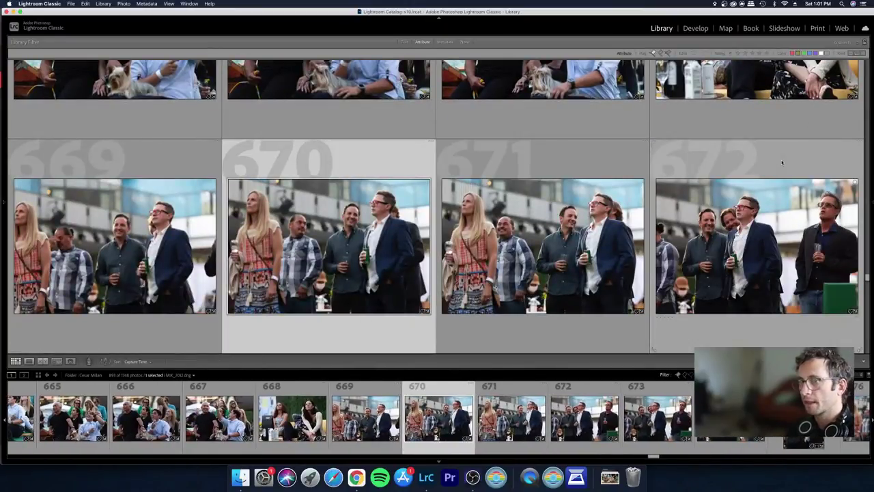
key("Down")
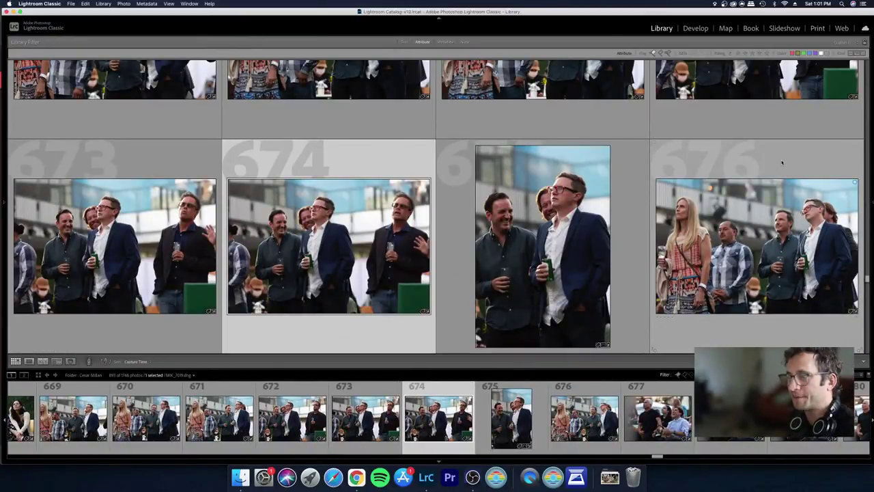
key("Left")
key("Right")
key("Right")
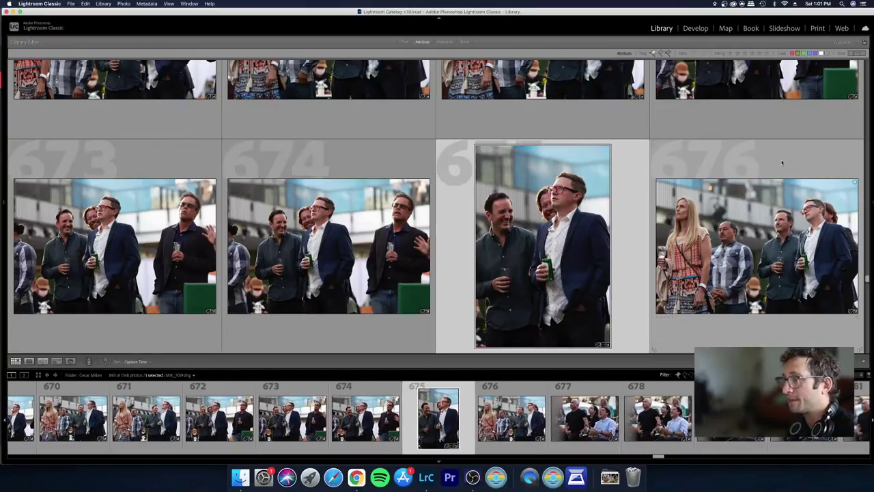
key("Left")
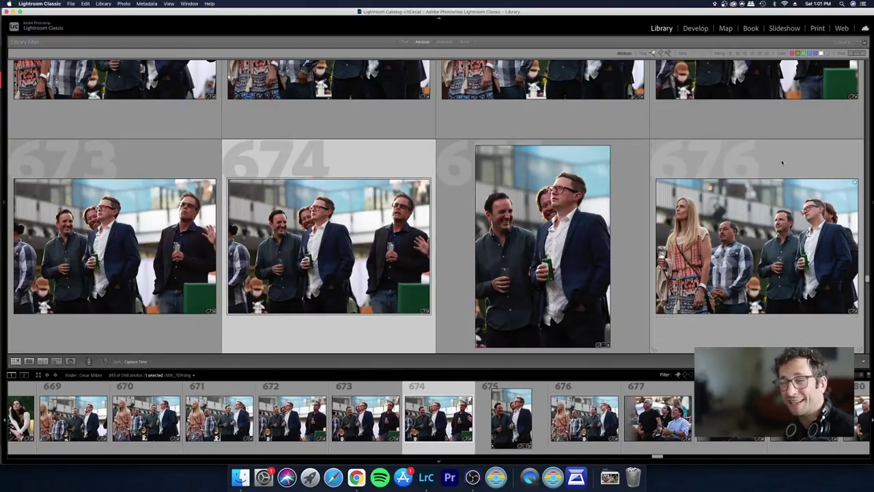
key("Right")
key("Left")
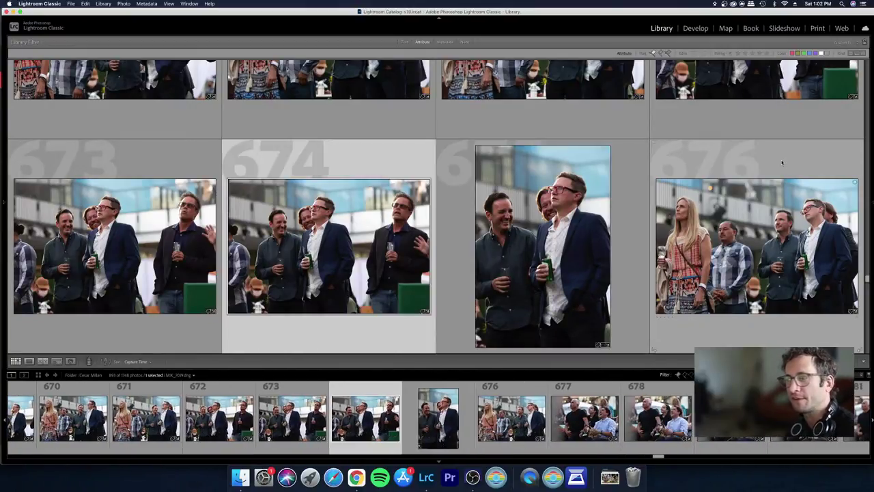
key("Right")
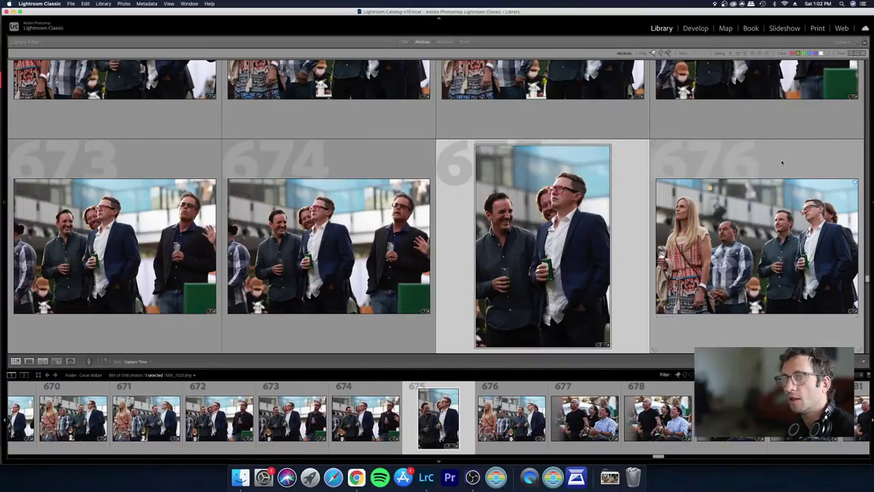
Step: Continue through photos 675–684, comparing near-duplicates of the seated group with the small dog
key("Down")
key("Left")
key("Right")
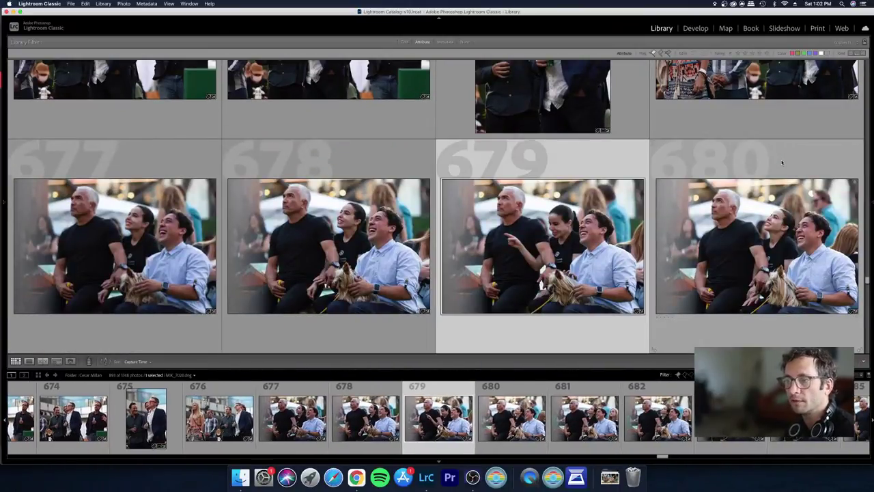
key("Left")
key("Right")
key("Up")
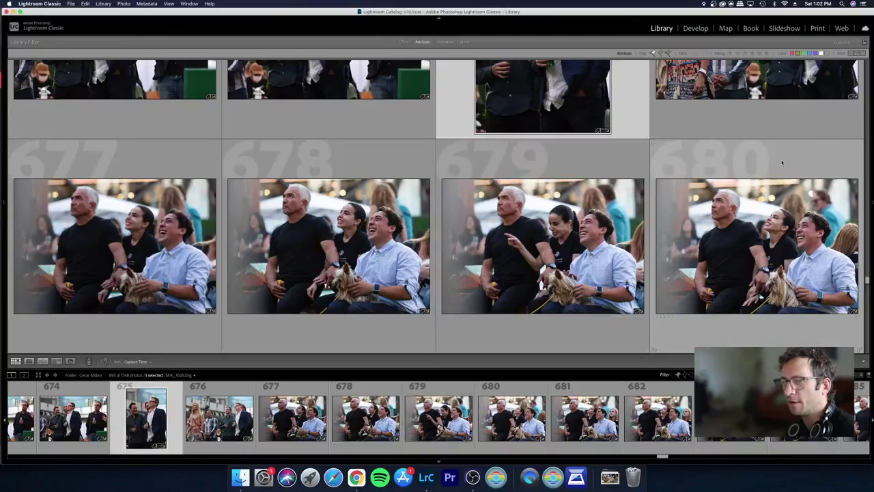
key("Left")
key("Right")
key("Down")
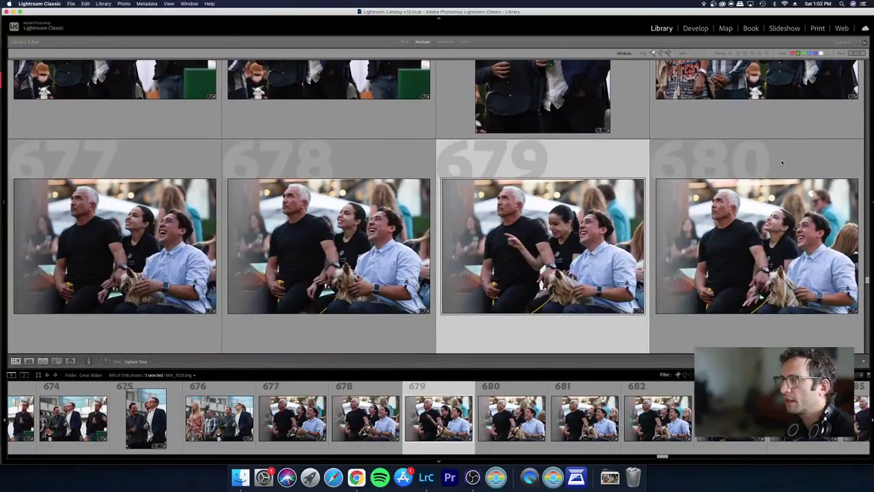
key("Down")
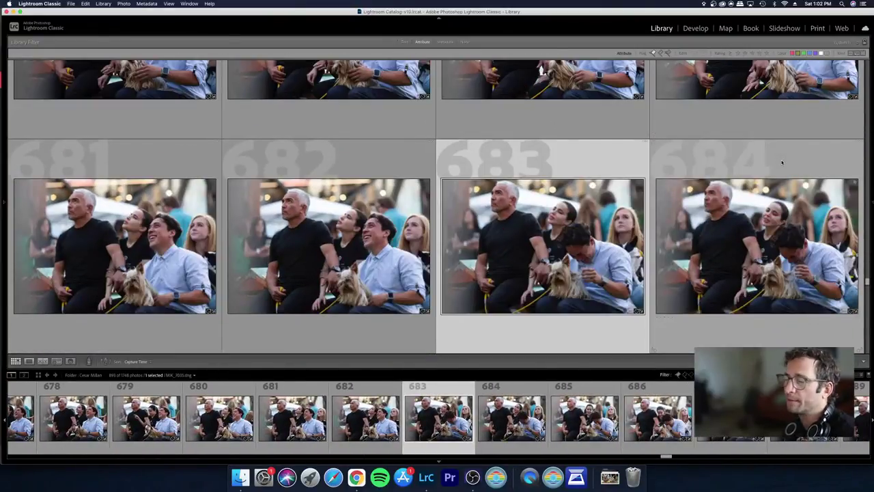
key("Left")
key("Right")
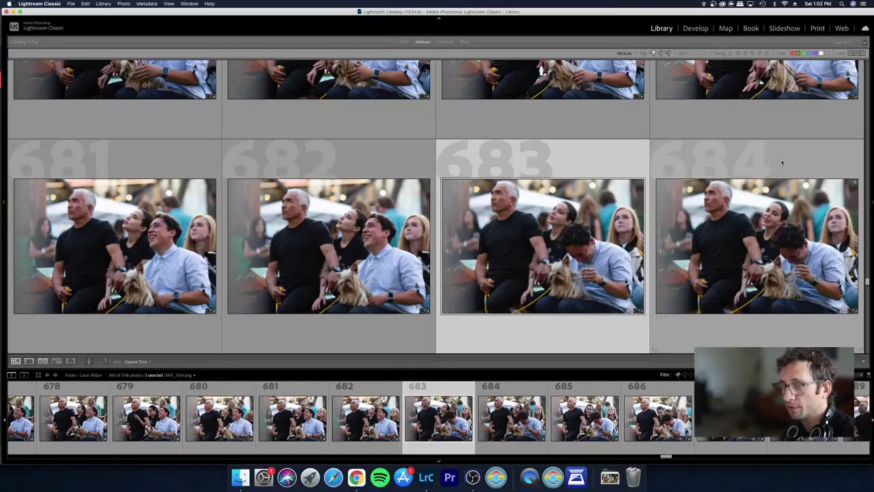
key("Right")
key("Left")
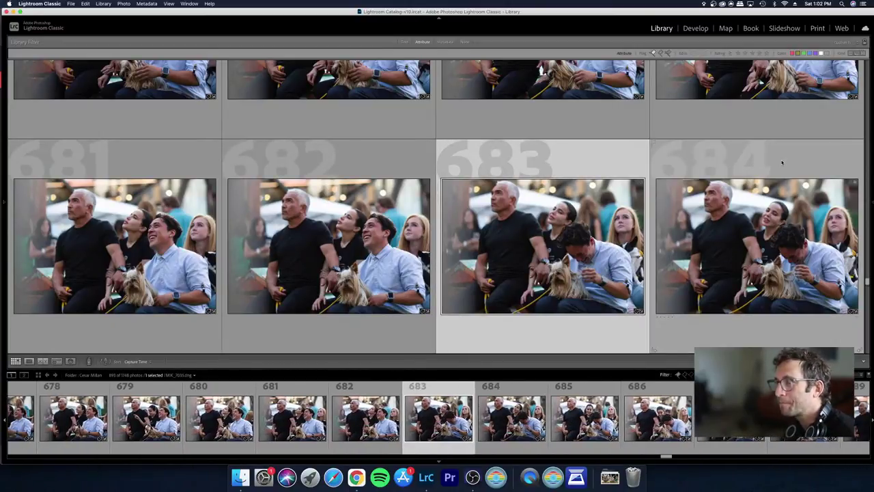
key("Left")
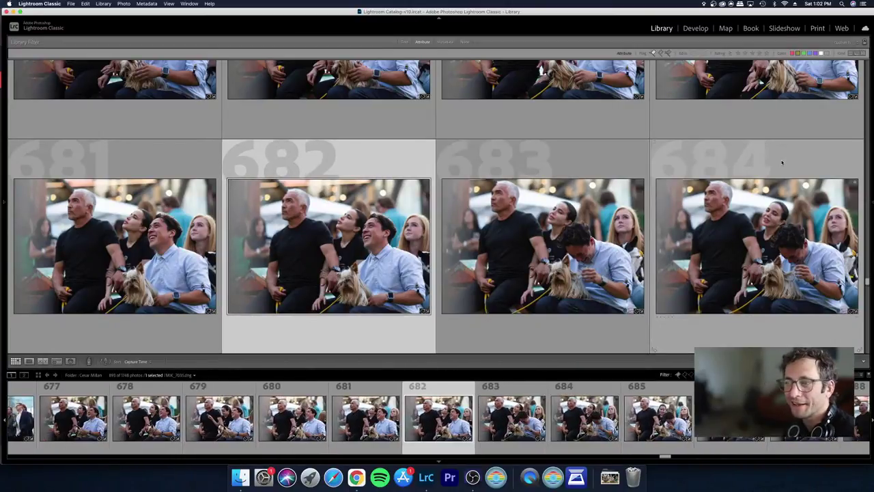
Step: View MIK_7034 and its neighbours full size, then return to the grid at photo 677
key("e")
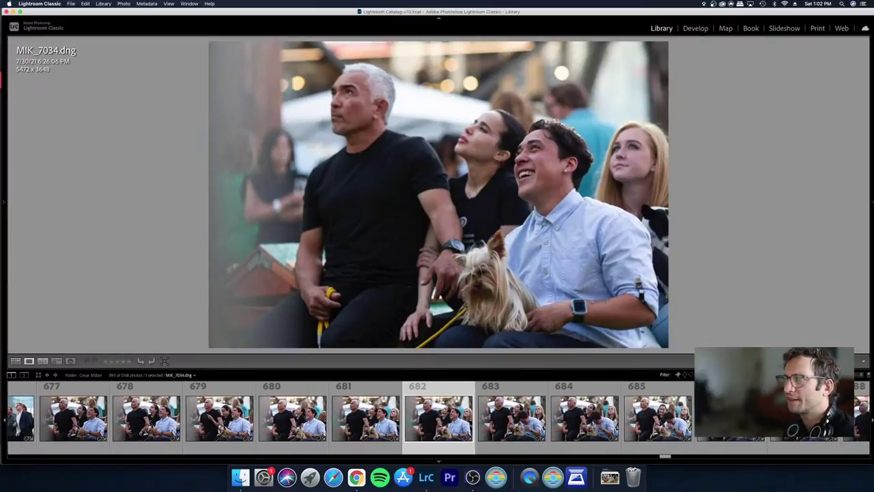
key("Right")
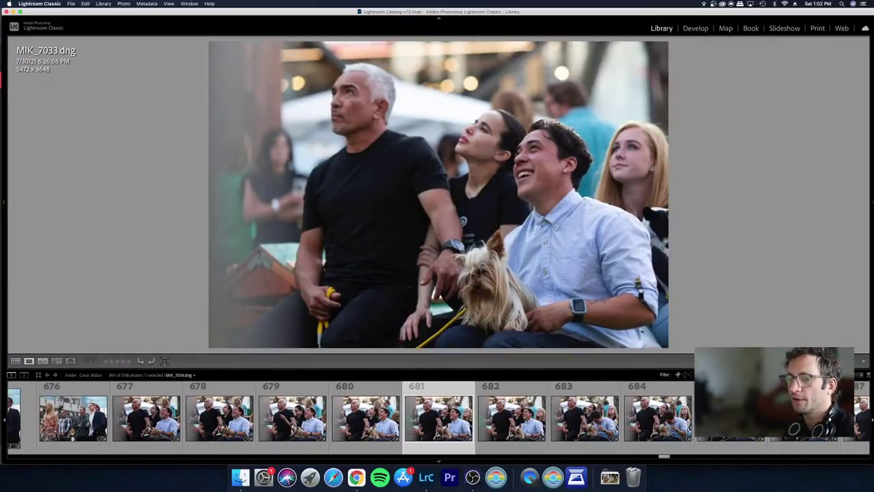
key("Left")
key("Left")
key("Left")
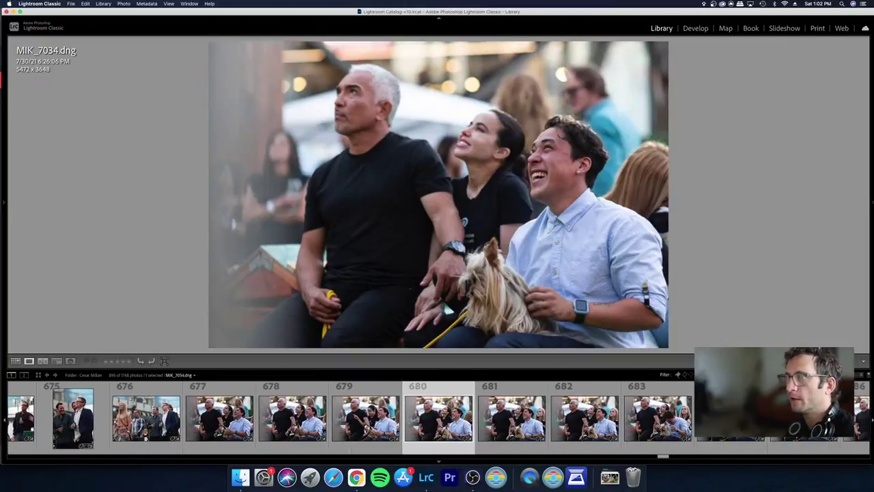
key("Left")
key("Left")
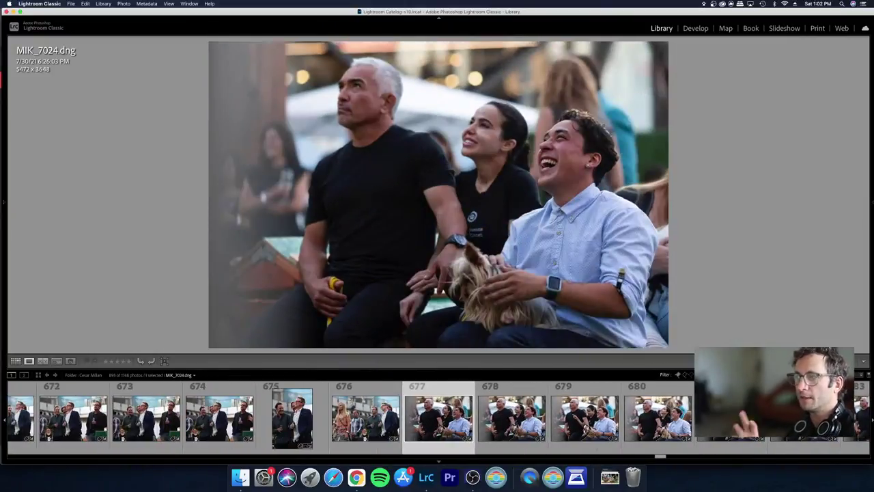
key("g")
Step: Move down to the 685–688 row, comparing photos 686 and 687
key("Down")
key("Down")
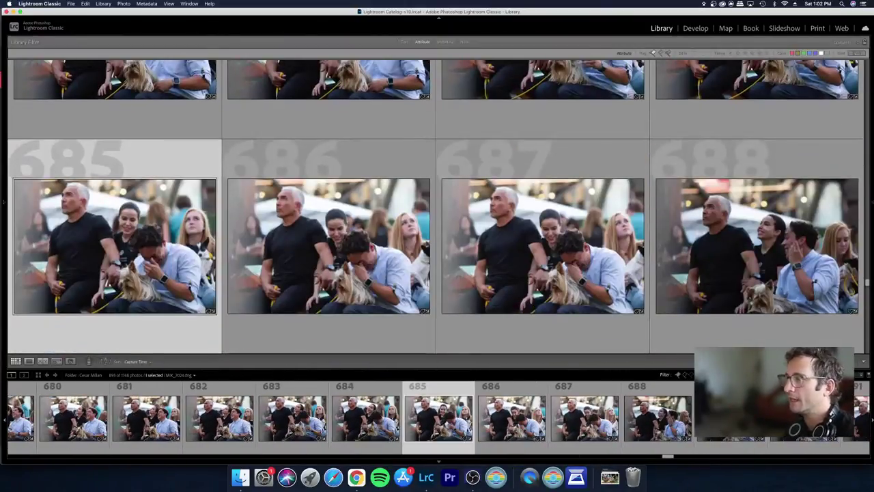
key("Right")
key("Right")
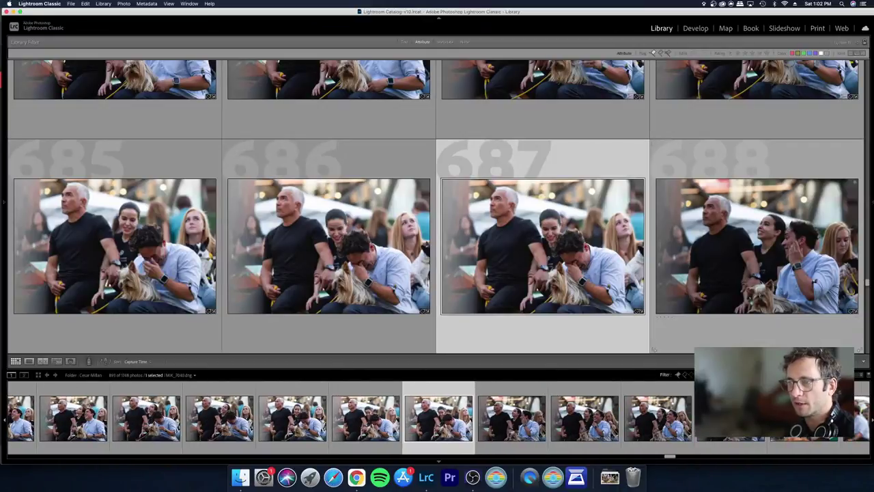
key("Left")
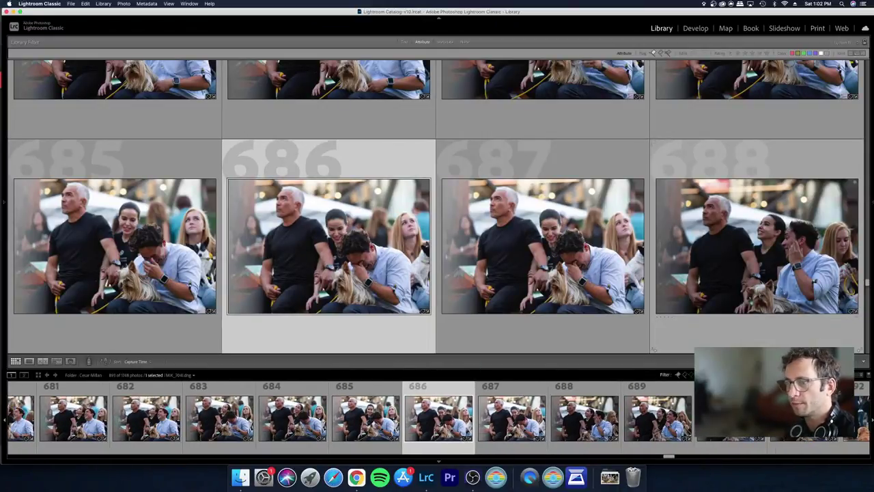
key("Right")
key("Left")
Step: Inspect photo 686 onward full size through MIK_7041 and MIK_7047, back to the grid at 697
key("e")
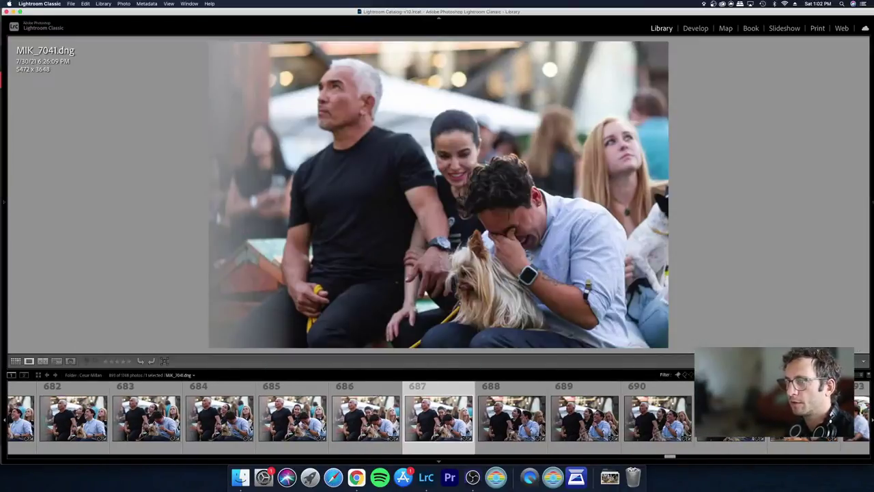
key("Right")
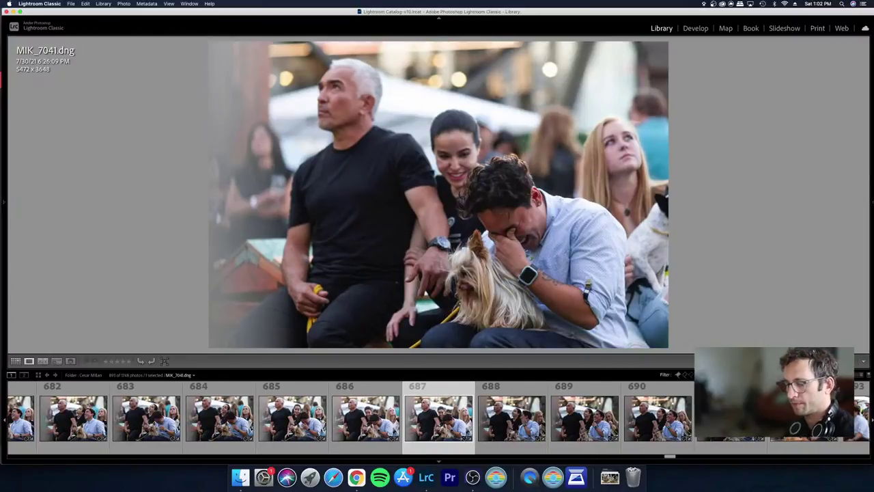
key("Right")
key("Right")
key("Right")
key("Right")
key("Right")
key("Right")
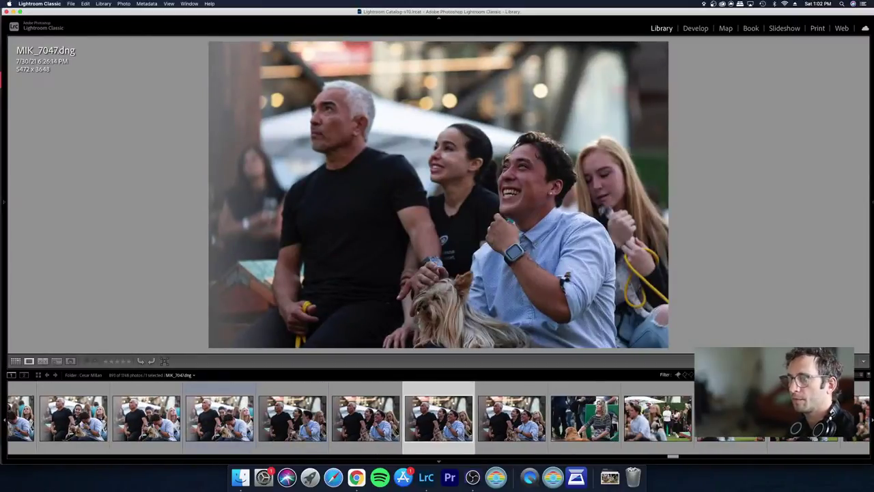
key("Right")
key("Right")
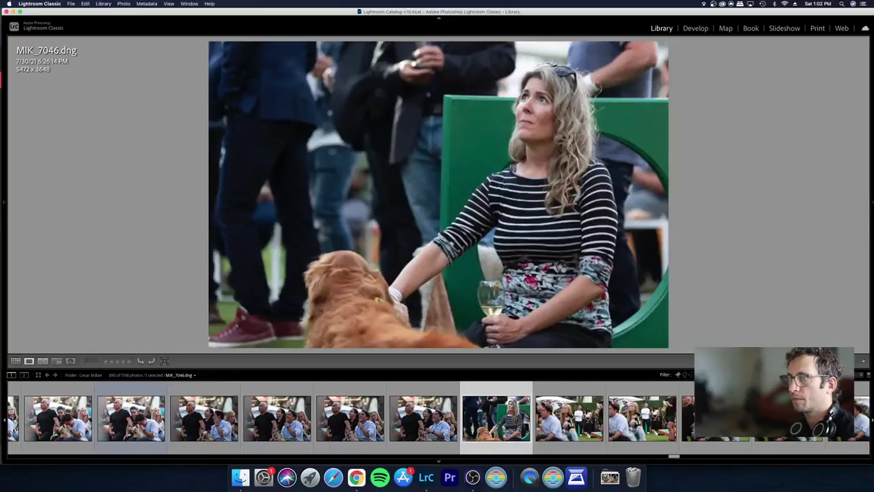
key("Right")
key("Right")
key("Right")
key("Right")
key("Right")
key("g")
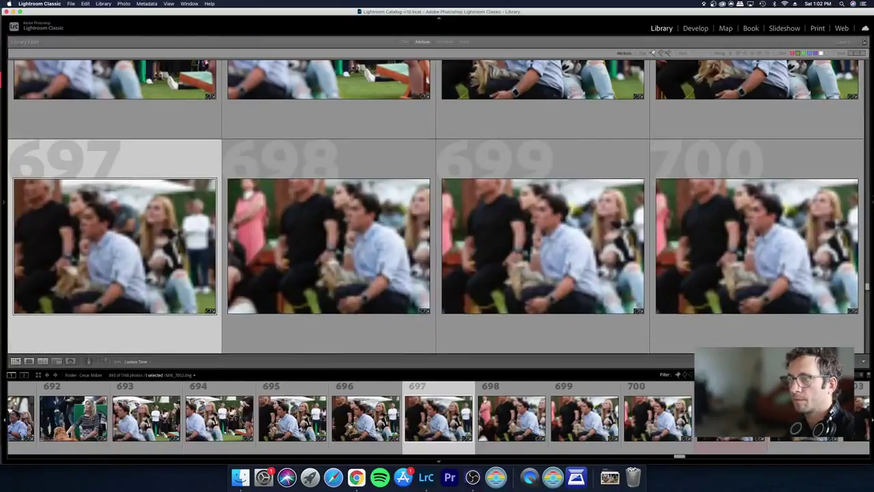
Step: Compare photos 697, 698 and 702, settling on photo 699
key("Right")
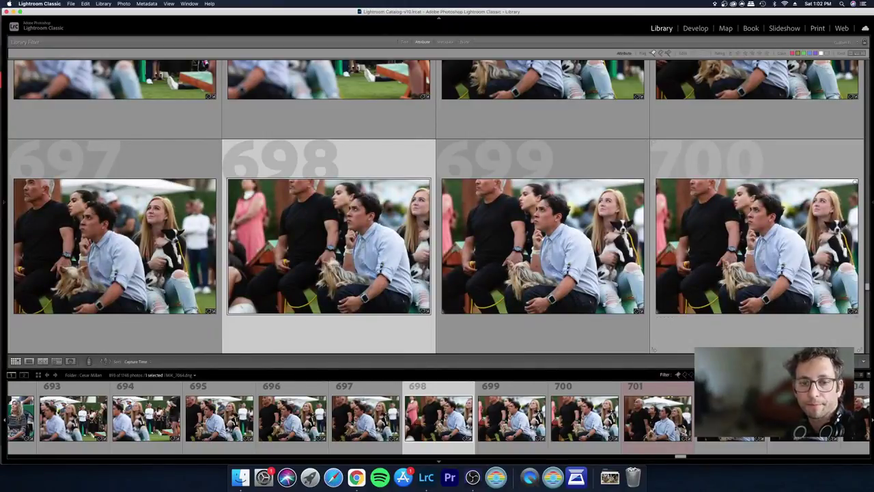
key("Left")
key("Right")
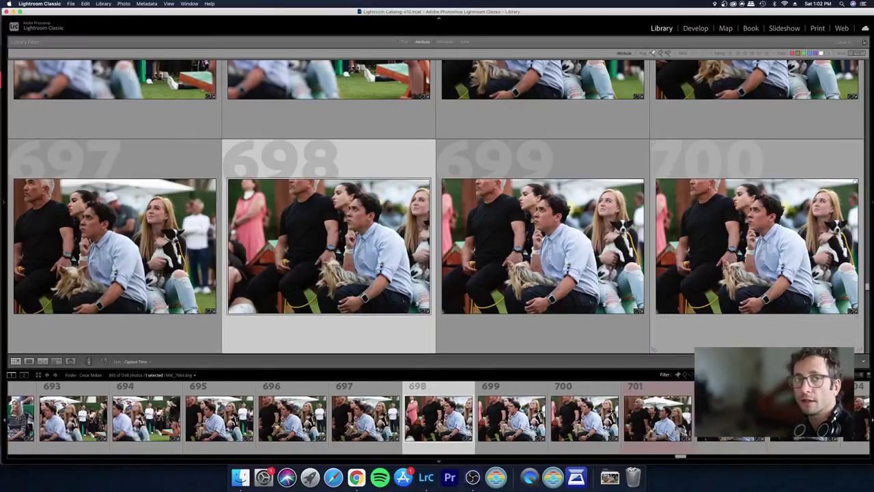
key("Down")
key("Up")
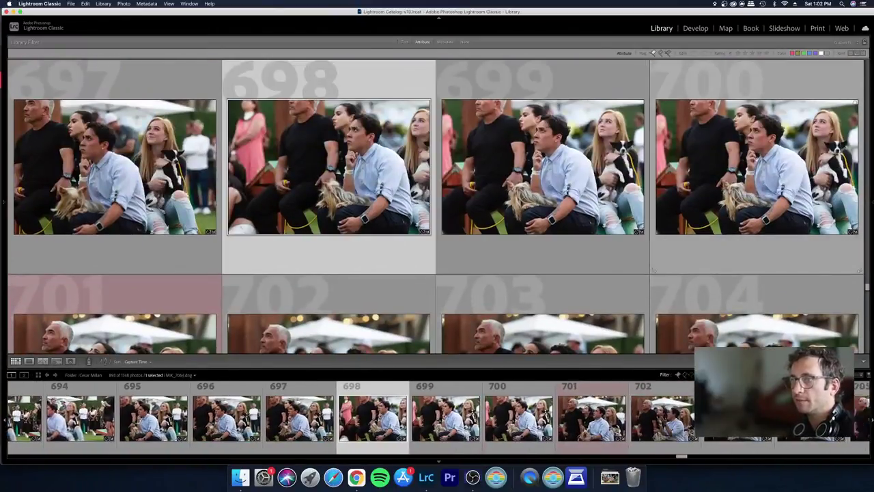
key("Right")
Step: Review MIK_7064 onward full size, past MIK_7067, MIK_7071 and MIK_7075
key("e")
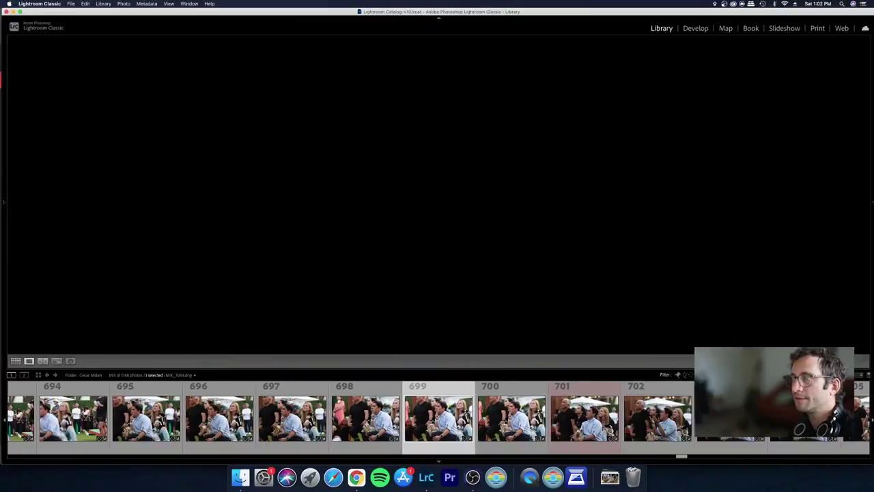
key("Right")
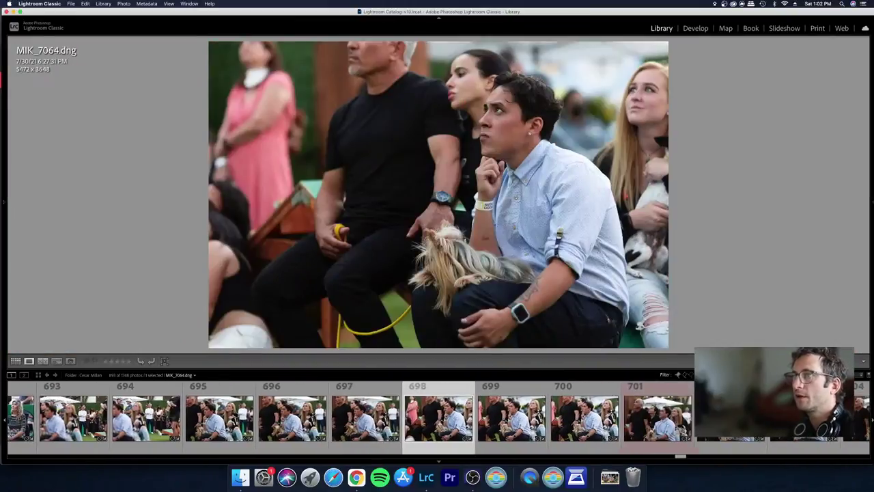
key("Right")
key("Left")
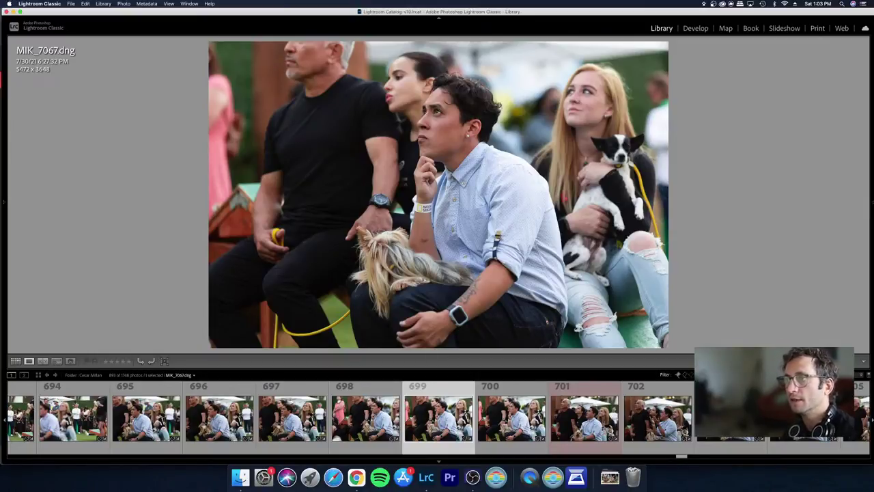
key("Right")
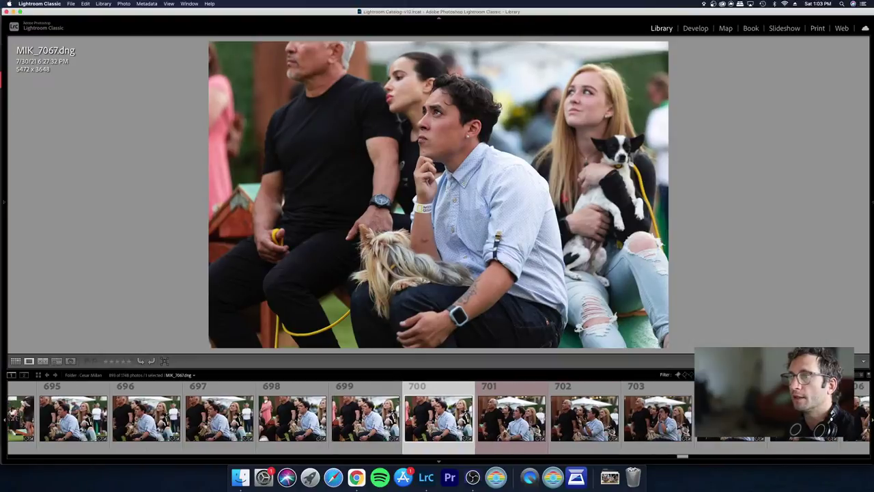
key("Right")
key("Right")
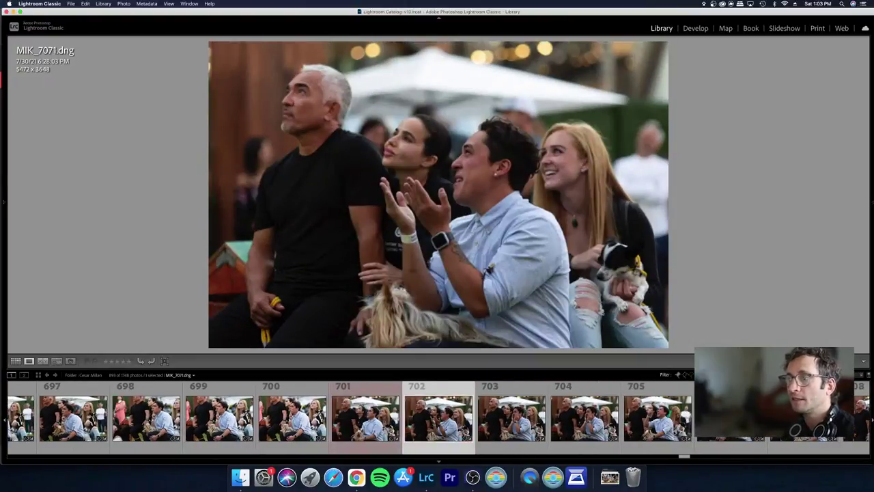
key("Right")
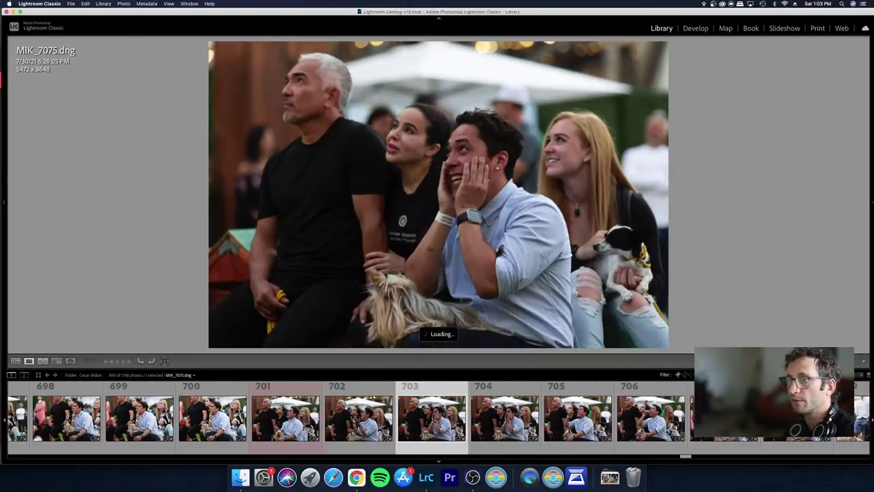
key("Right")
key("Right")
key("Right")
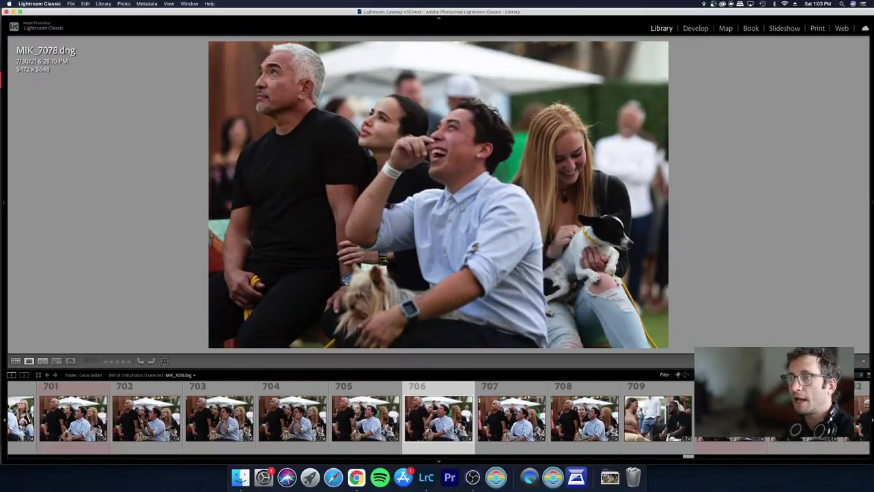
key("Right")
Step: Continue through the burst to MIK_7105 and select the near-identical shots 720–723
key("Right")
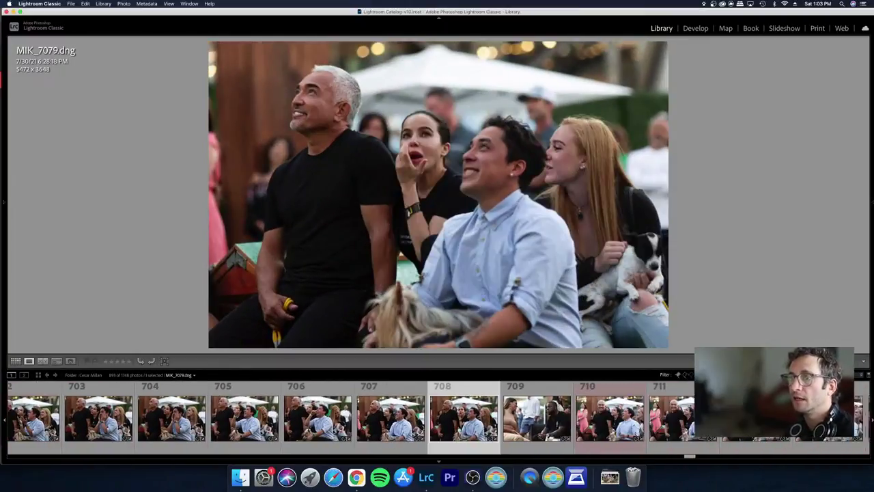
key("Left")
key("Right")
key("Right")
key("Right")
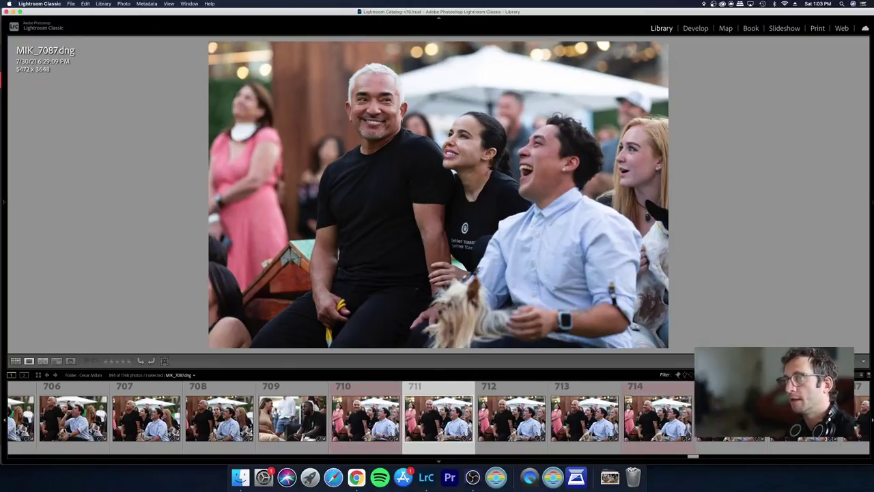
key("Right")
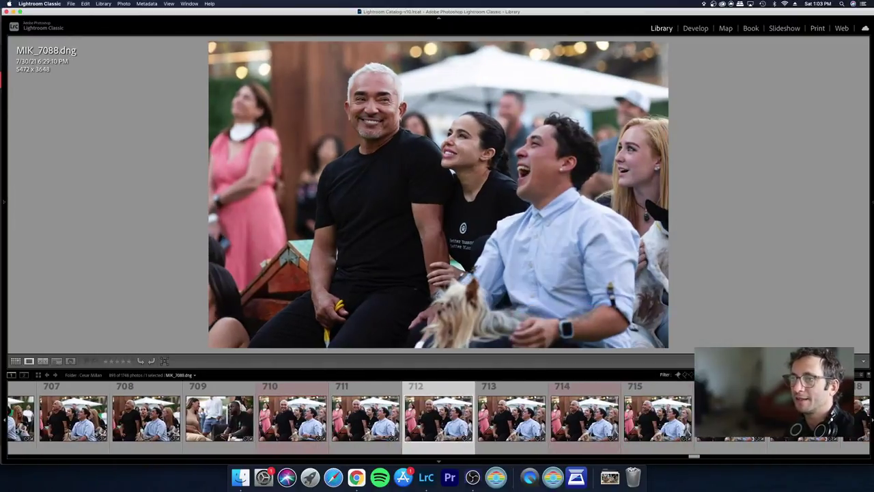
key("Right")
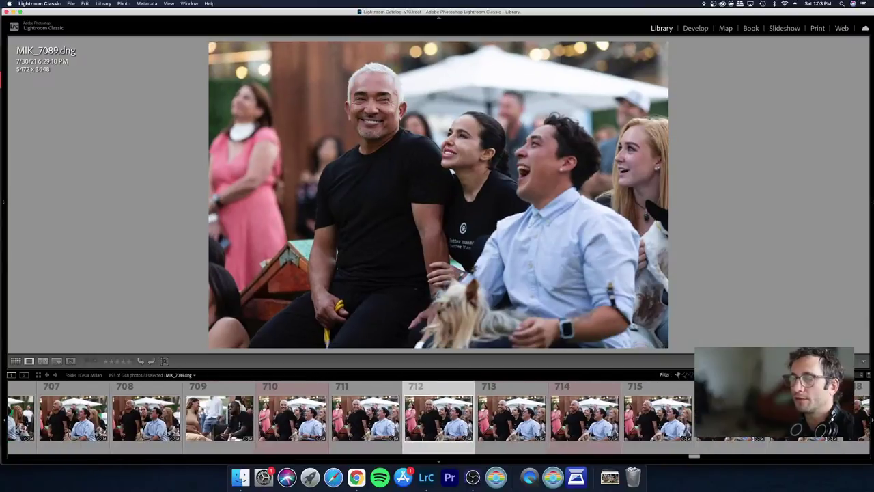
key("Right")
key("Right")
key("Right")
key("Right")
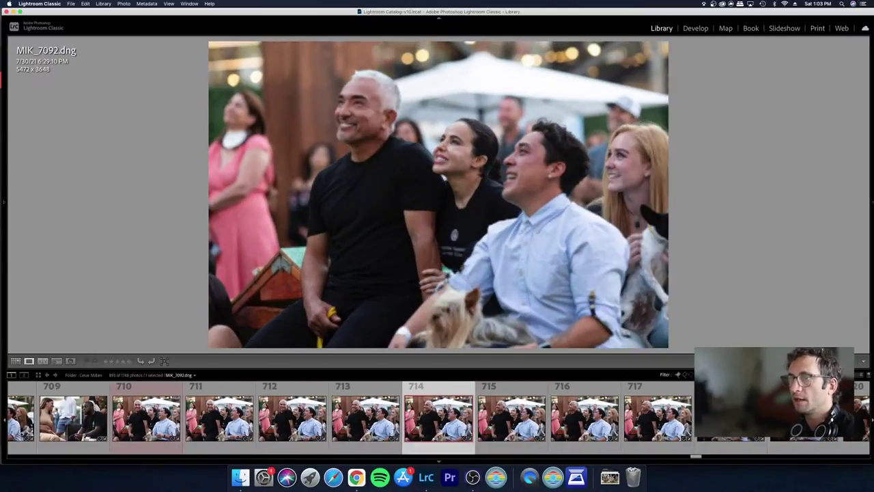
key("Right")
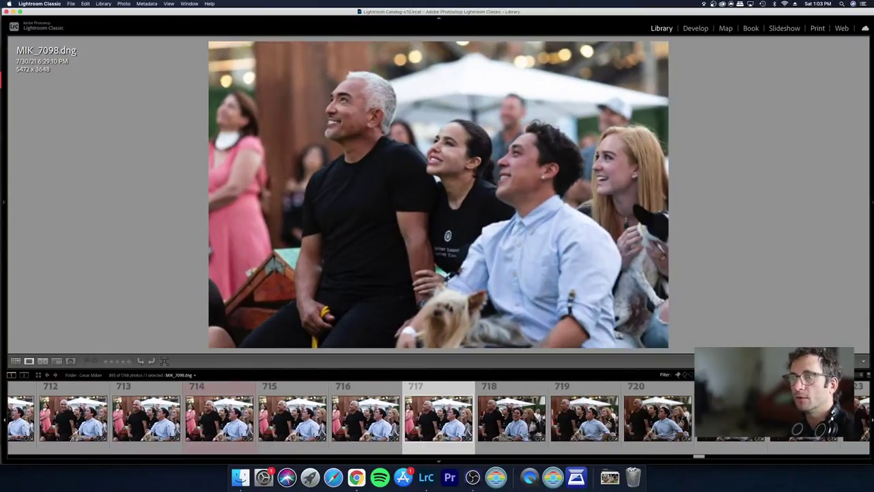
key("Left")
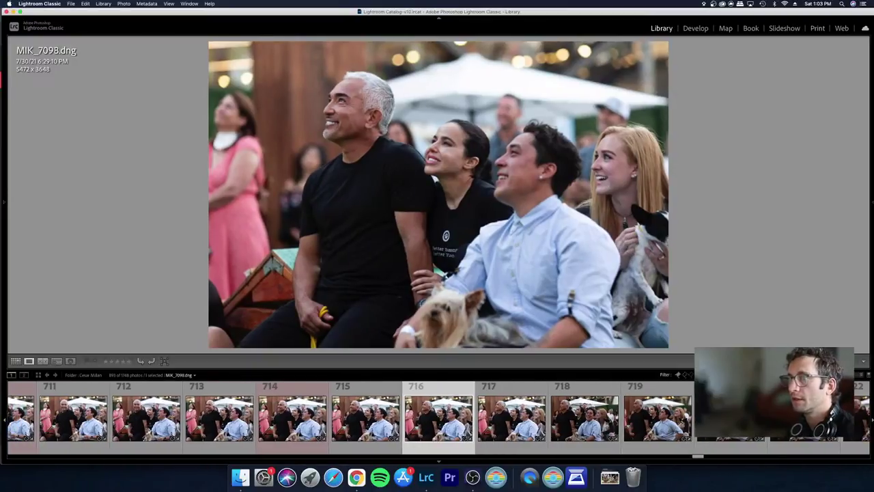
key("Right")
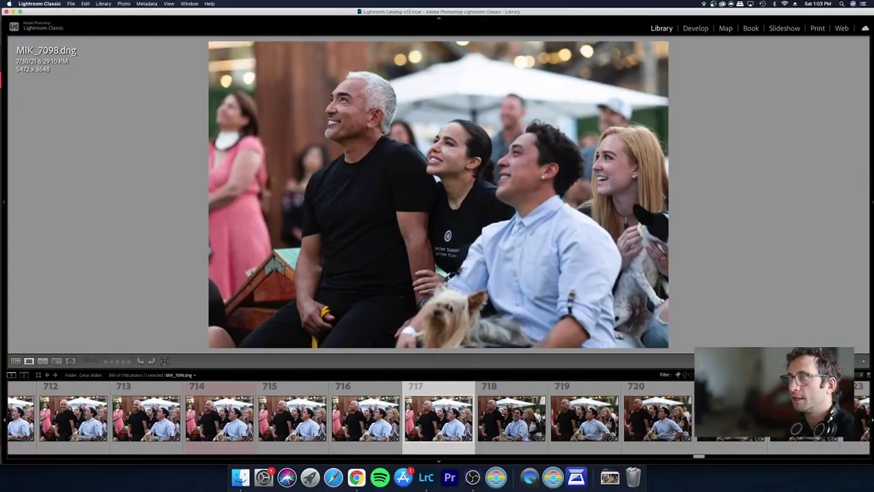
key("Right")
key("Right")
key("Right")
key("Right")
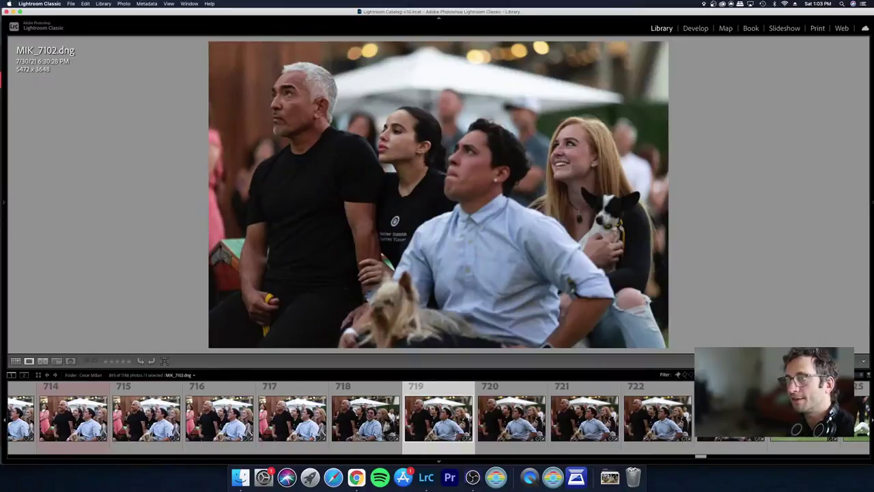
key("Right")
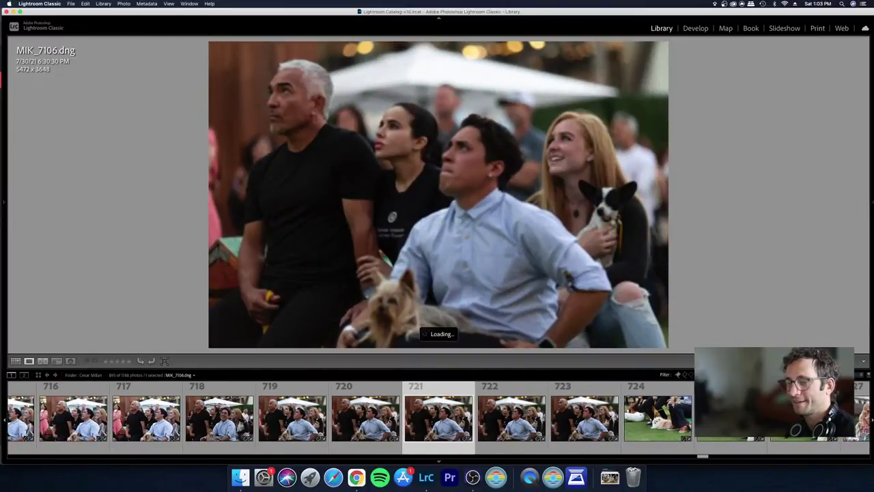
key("Left")
key("Left")
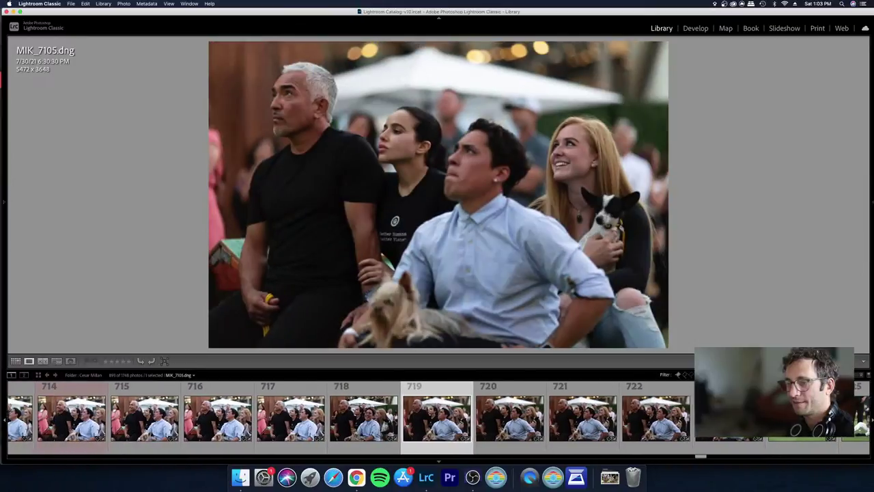
key("Right")
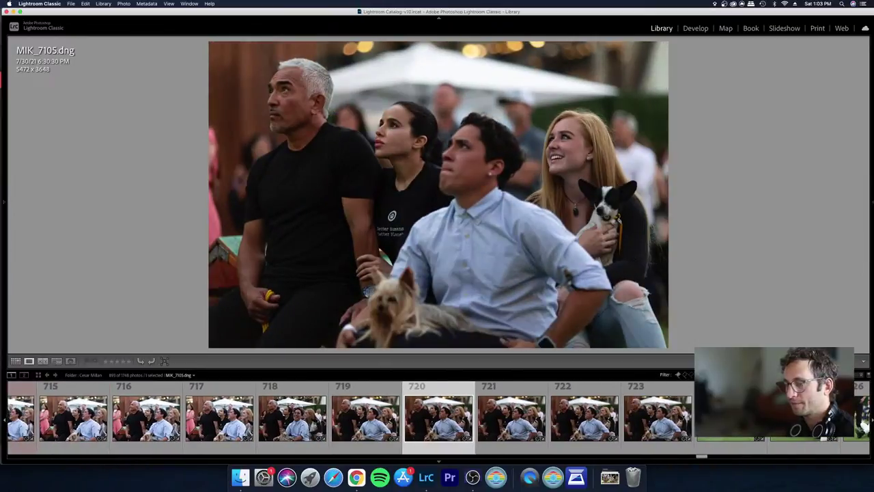
Step: Raise the exposure on the four selected shots 720–723 in Develop
key("d")
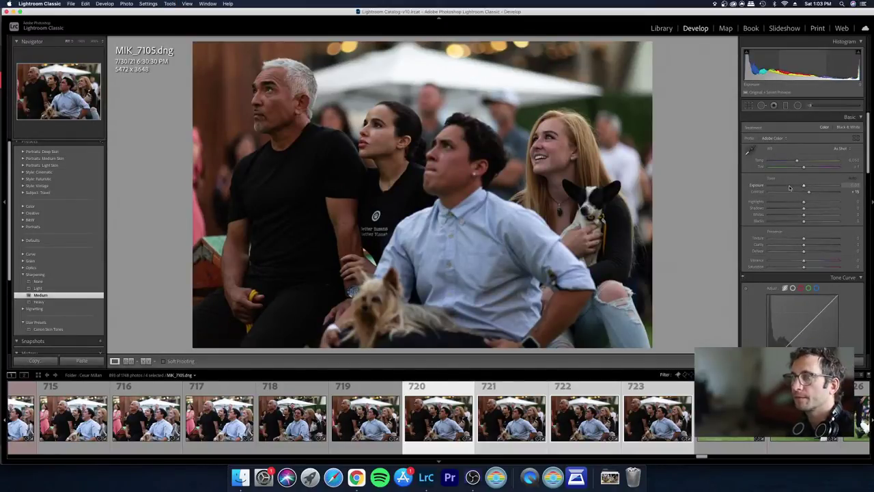
key("Up")
key("g")
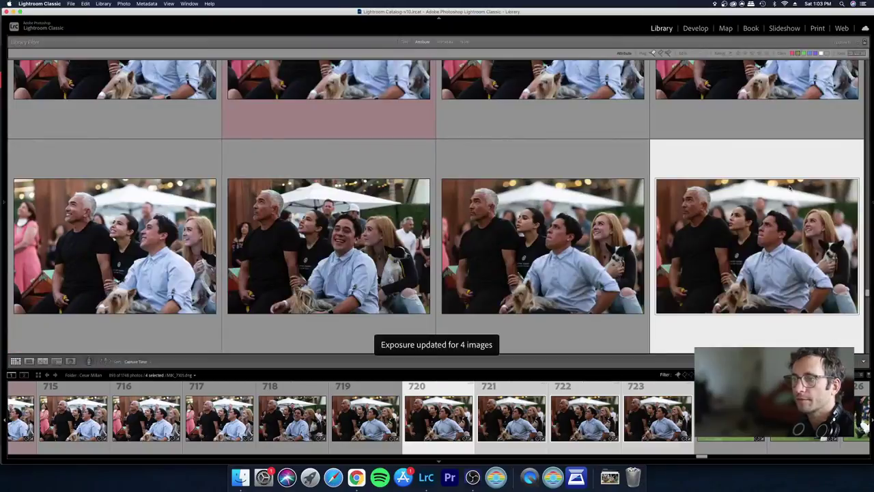
Step: Browse past the edited batch through the next photos, comparing neighbours
key("Right")
key("Right")
key("Right")
key("Right")
key("Right")
key("Right")
key("Right")
key("Left")
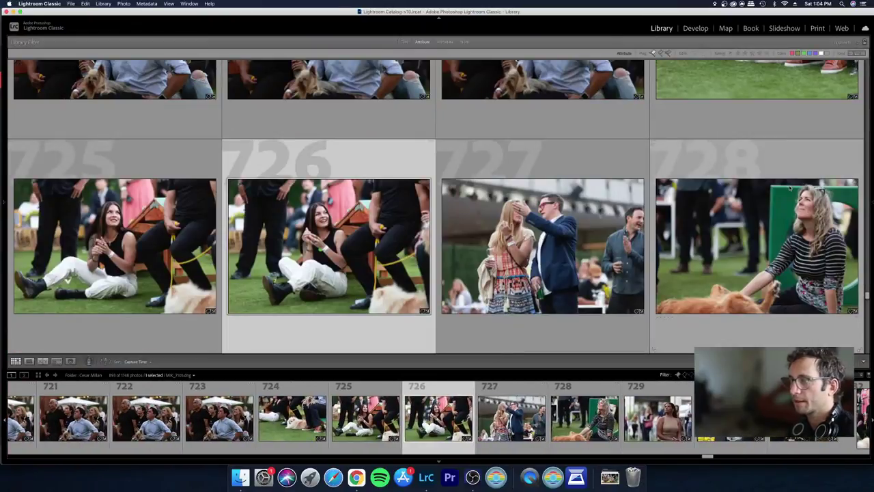
key("Right")
key("Right")
key("Right")
key("Right")
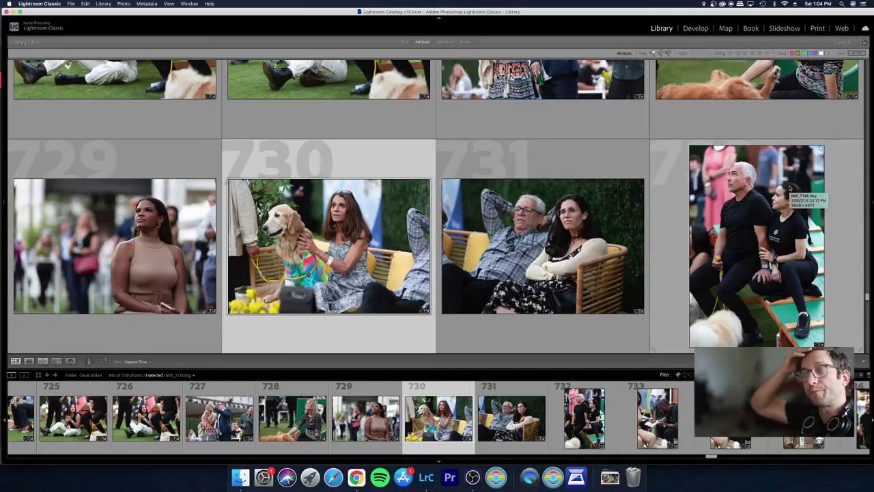
key("Right")
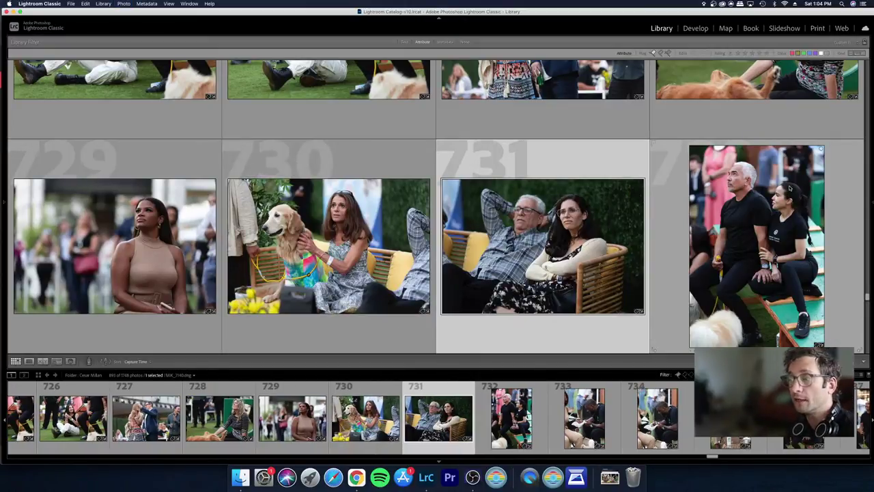
key("Left")
key("Right")
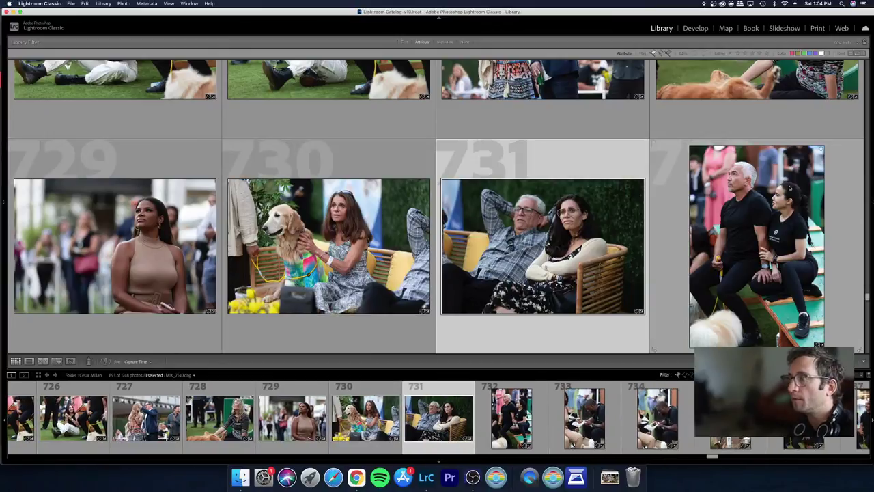
key("Down")
Step: Continue to photo 739 and view the next shot, MIK_7163, full size
key("Left")
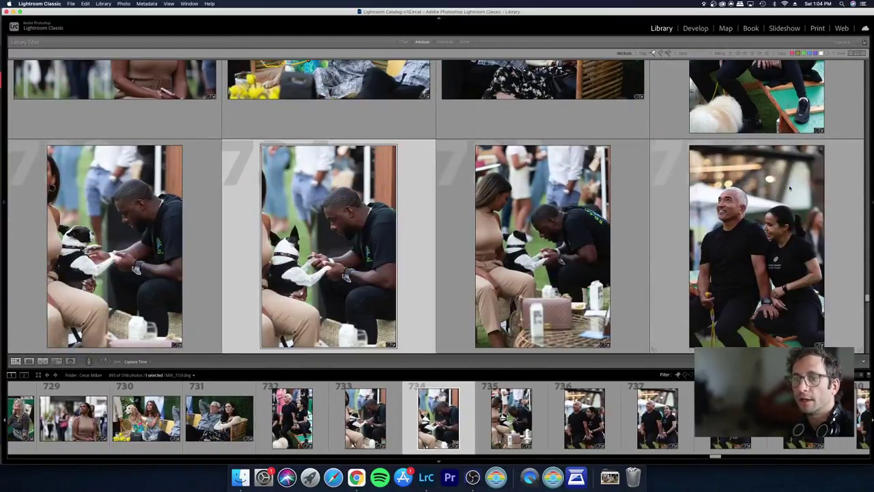
key("Right")
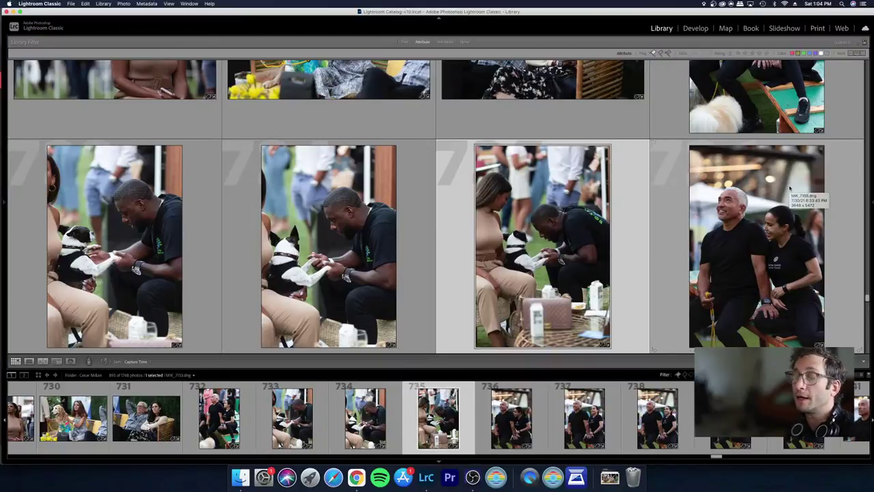
key("Left")
key("Right")
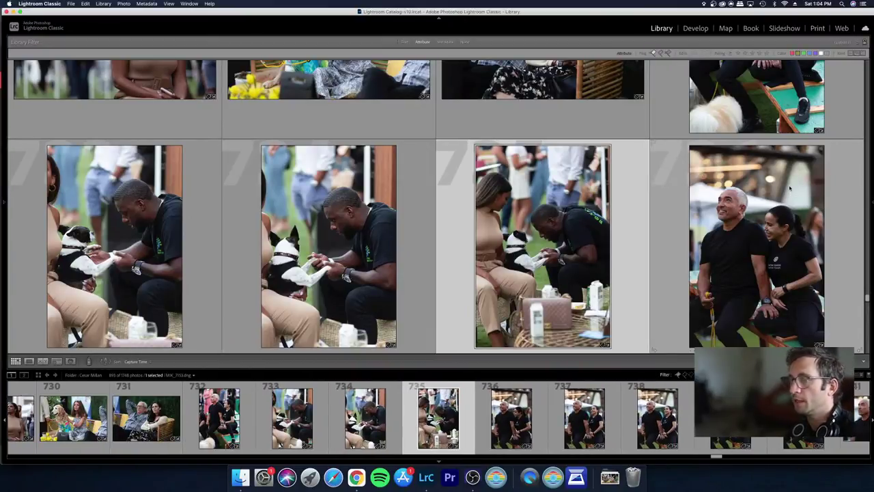
key("Right")
key("Right")
key("Right")
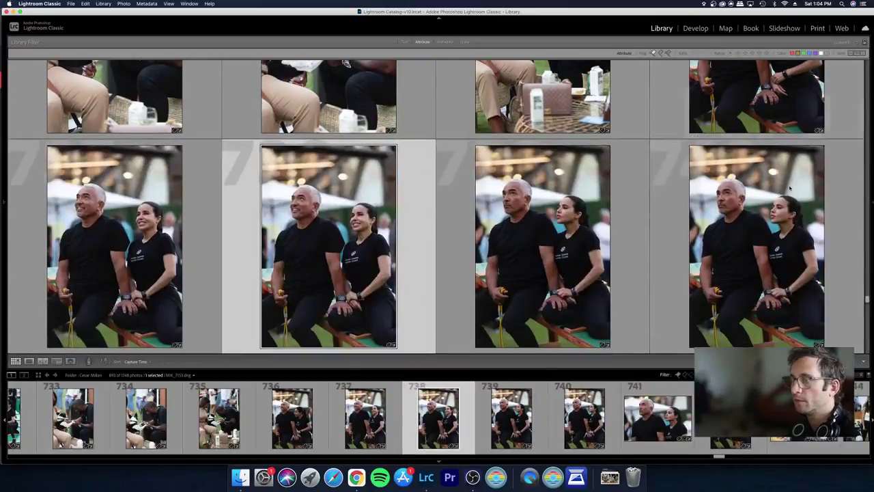
key("Right")
key("Right")
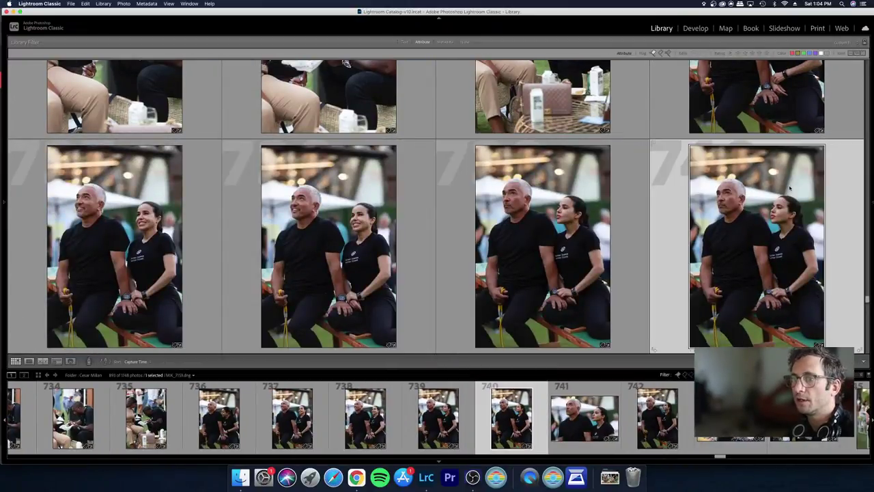
key("Left")
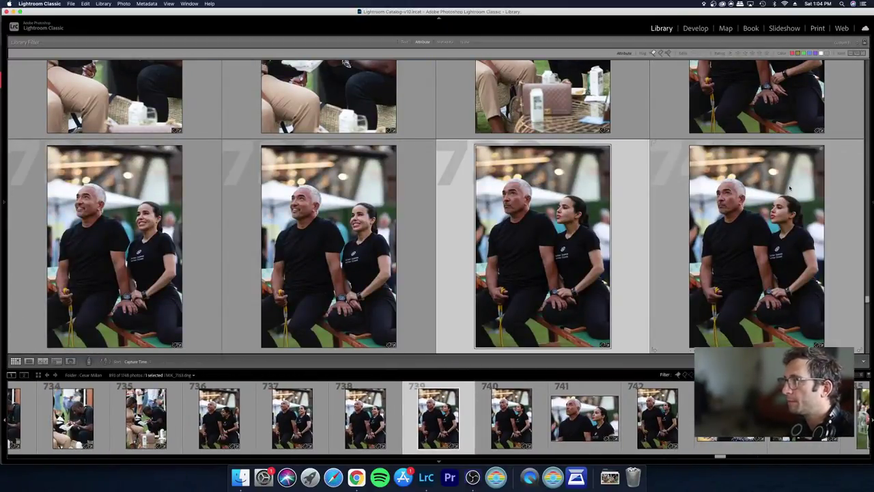
key("e")
key("Right")
Step: Browse forward full size through the stroller shots to MIK_7184, the French bulldog with a fan
key("Left")
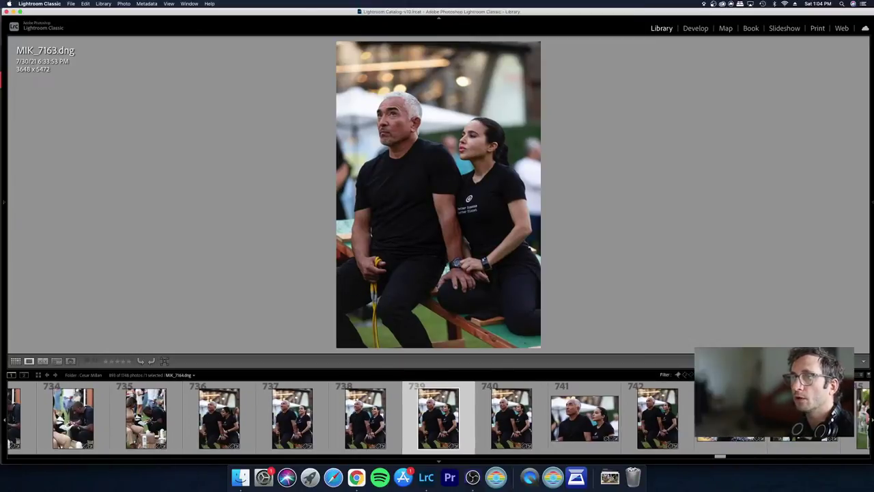
key("Right")
key("Right")
key("Right")
key("Right")
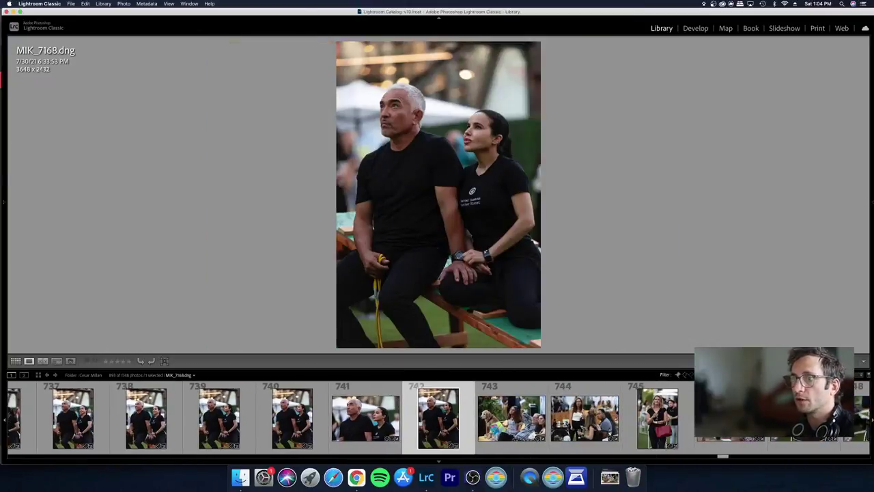
key("Right")
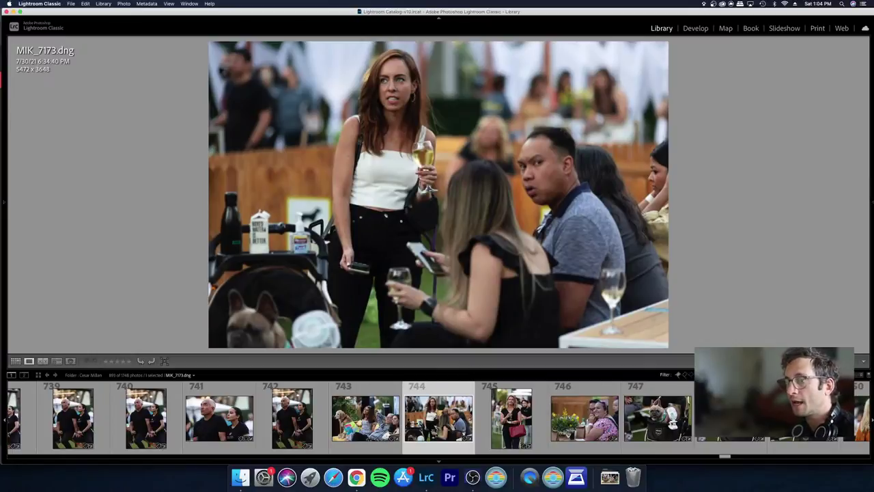
key("Right")
key("Right")
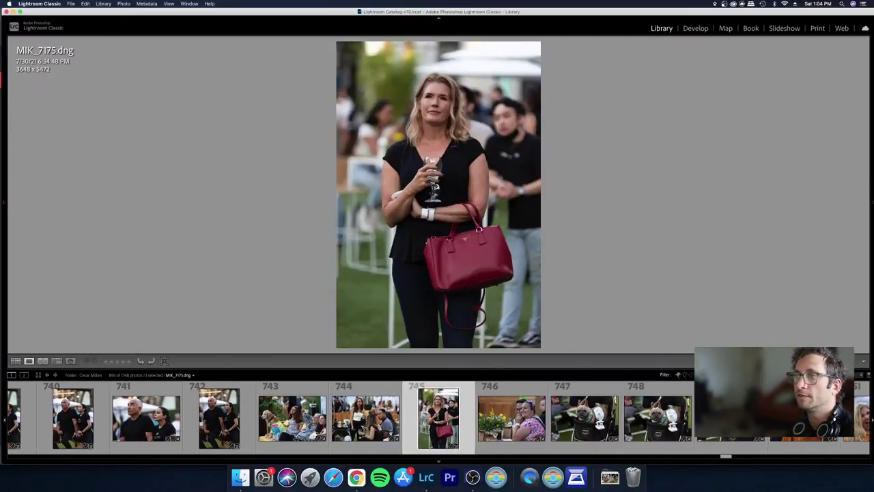
key("Right")
key("Right")
key("Right")
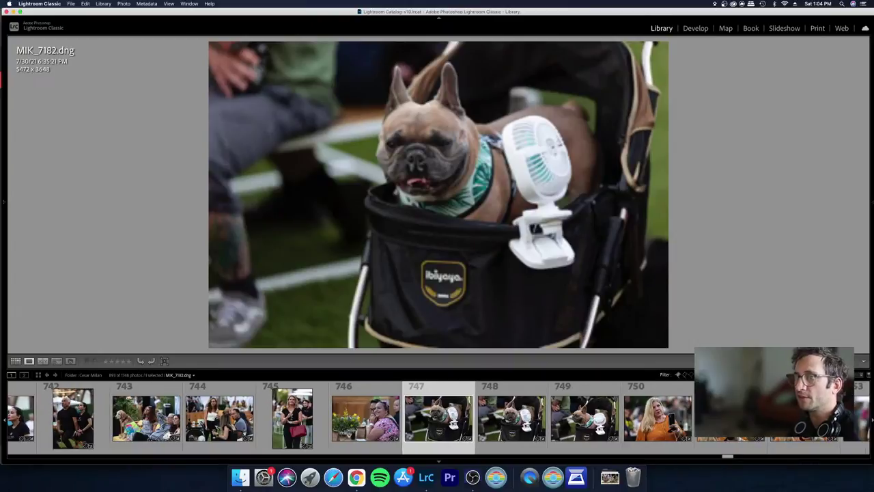
key("Right")
key("Left")
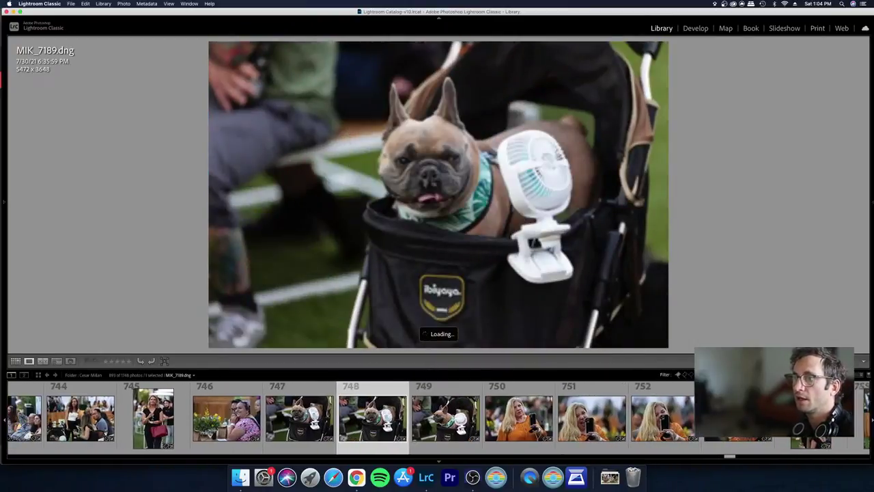
key("Left")
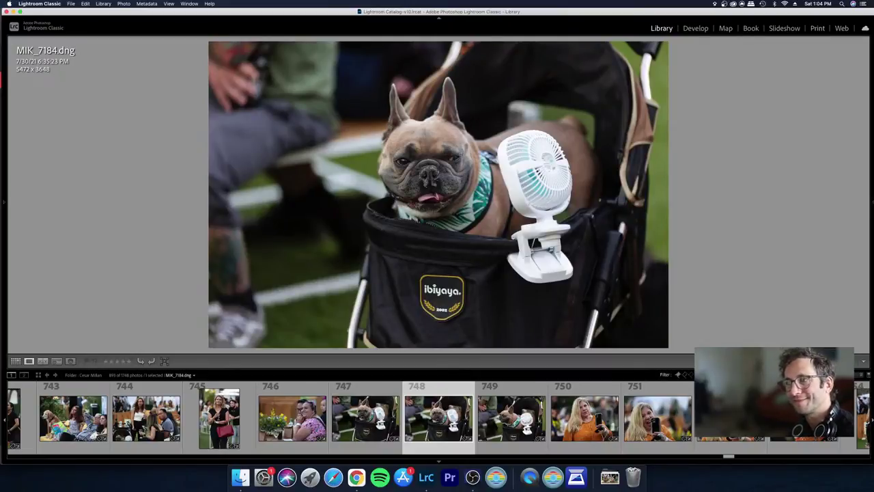
Step: Move down the thumbnail grid to photo 794, checking its neighbours
key("g")
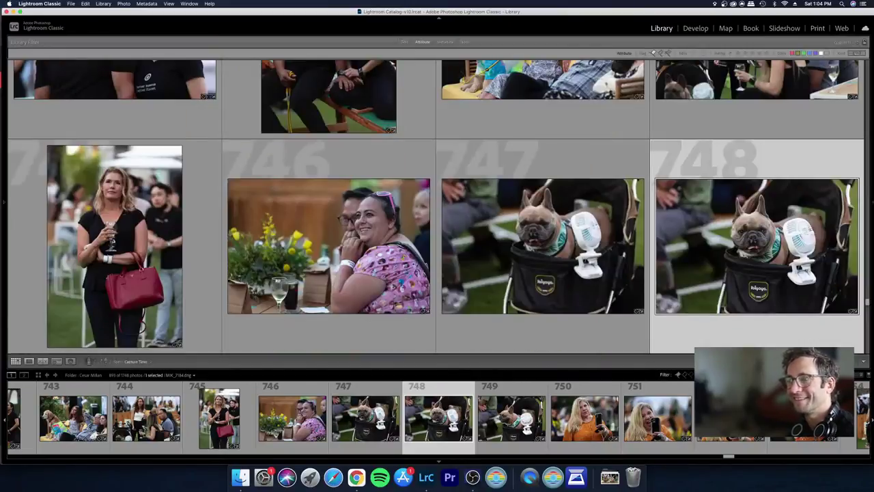
key("Right")
key("Right")
key("Right")
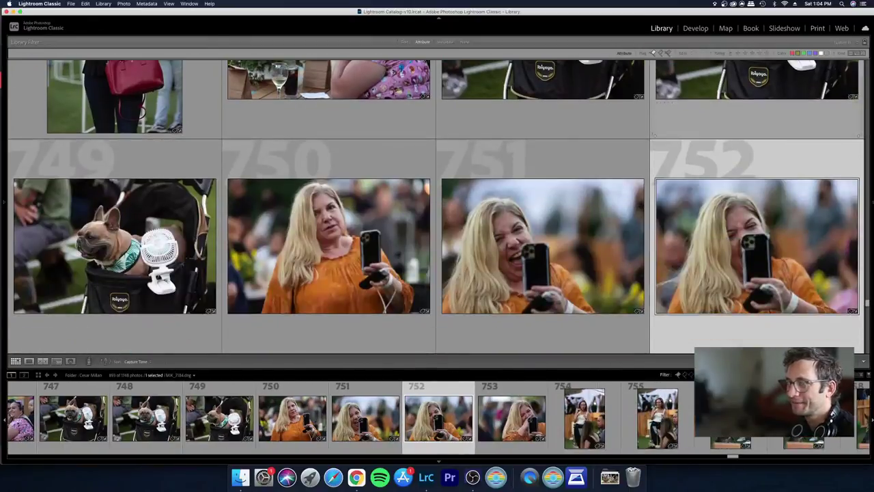
key("Left")
key("Down")
key("Down")
key("Down")
key("Down")
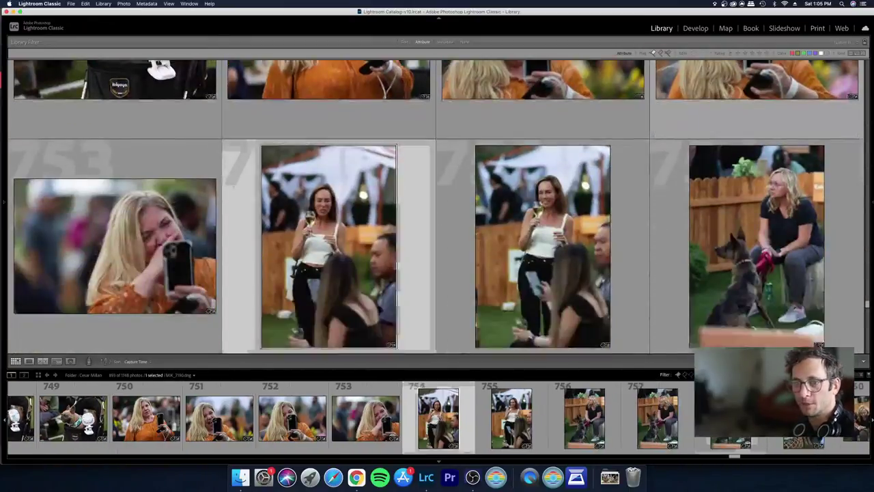
key("Down")
key("Down")
key("Down")
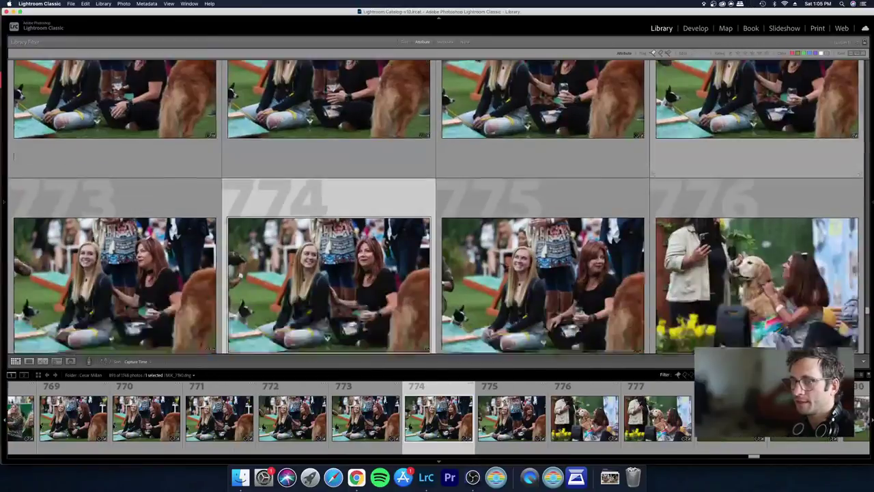
key("Down")
key("Down")
key("Down")
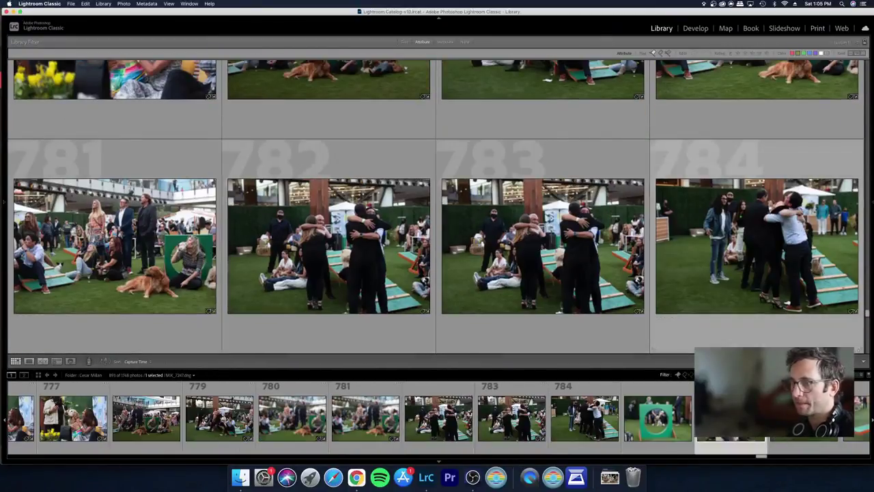
key("Down")
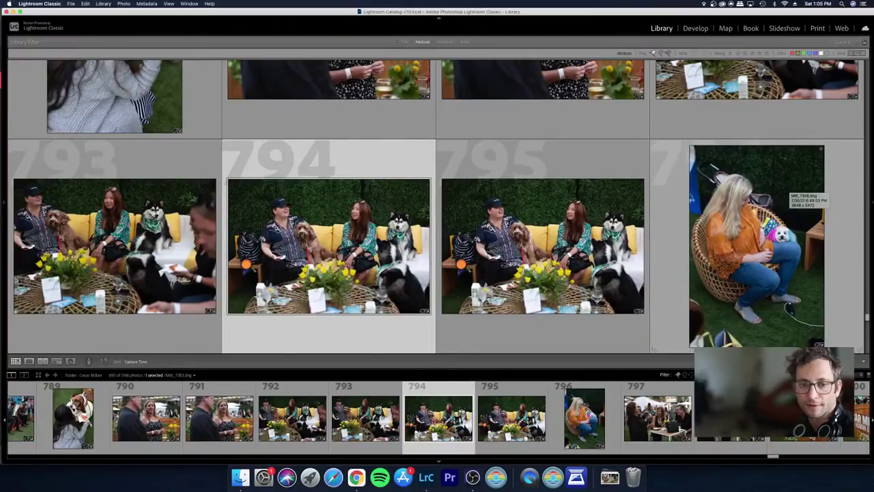
key("Down")
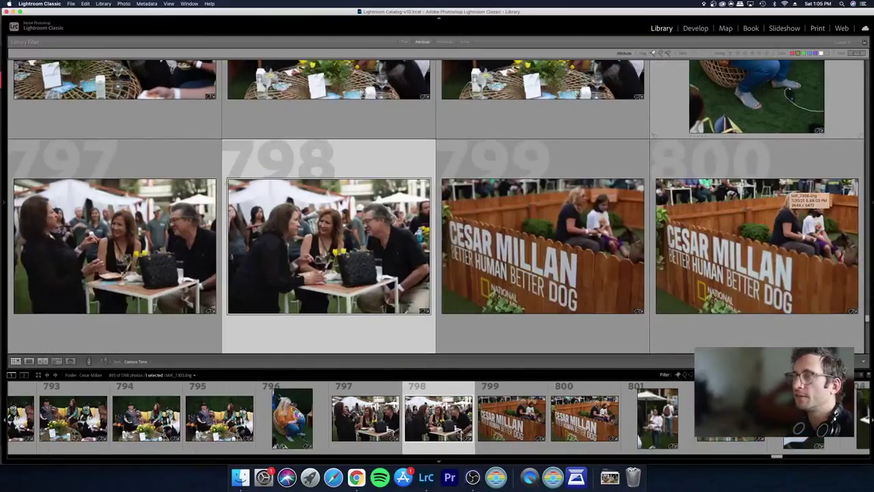
key("Left")
key("Up")
key("Right")
Step: Compare photo 794 and neighbours full size, then remove MIK_7305, leaving 892 photos
key("Right")
key("Left")
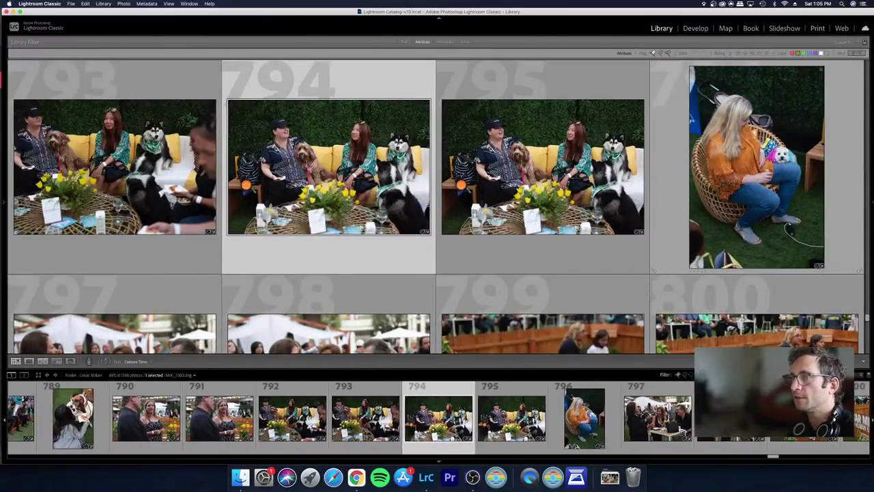
key("Down")
key("Up")
key("e")
key("Right")
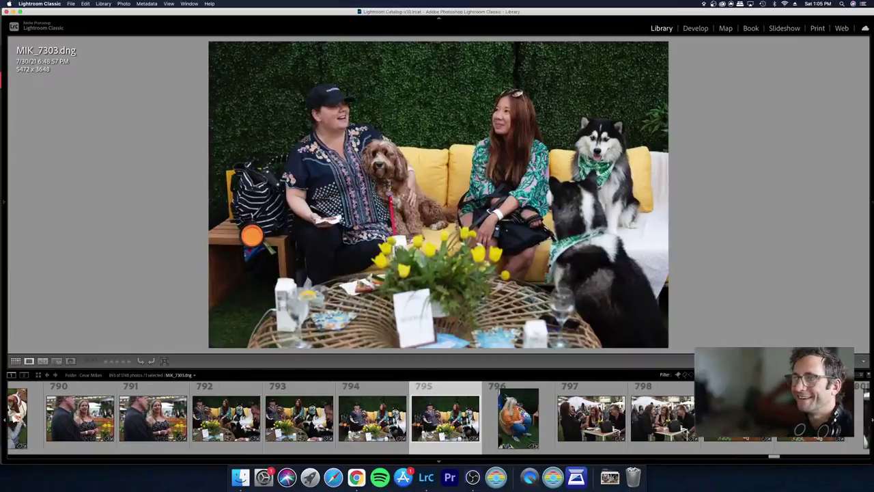
key("Left")
key("Right")
key("Left")
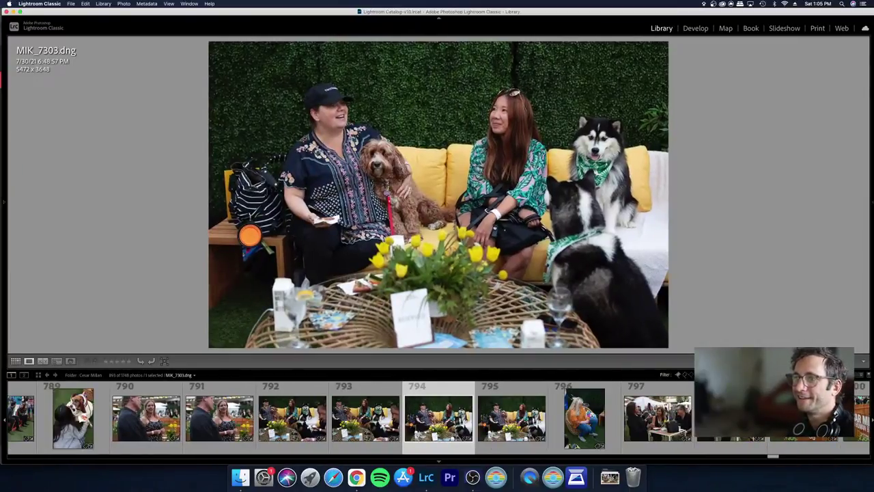
key("Right")
key("Right")
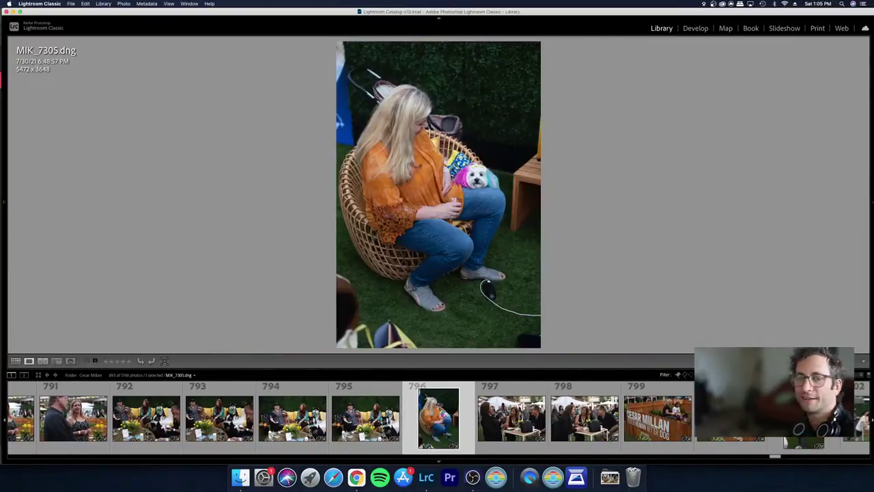
key("Right")
key("x")
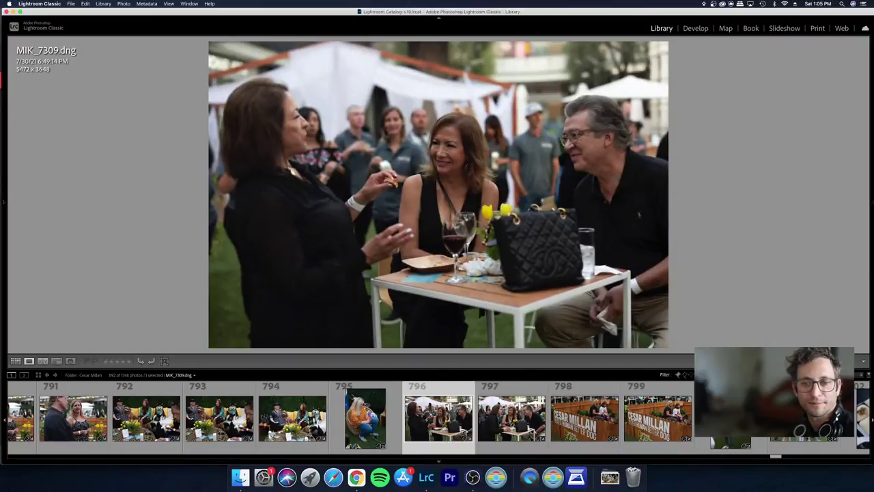
Step: Step forward to the corgi photos and settle on MIK_7348
key("Right")
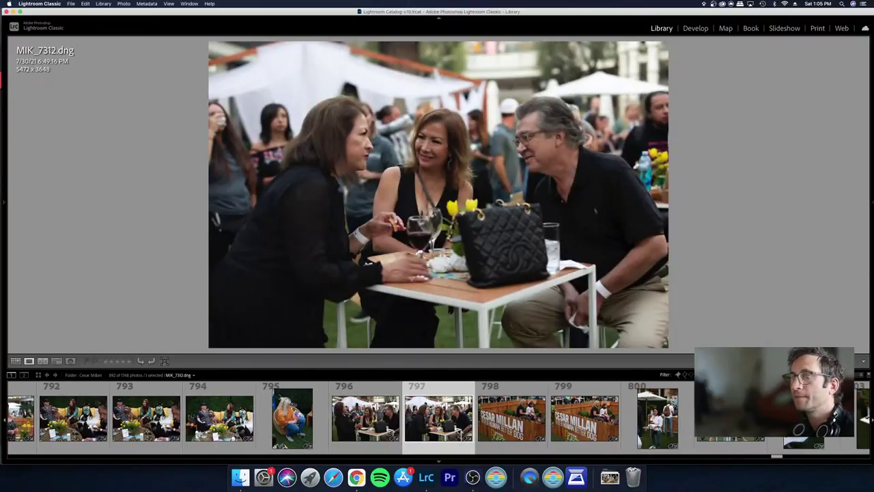
key("Right")
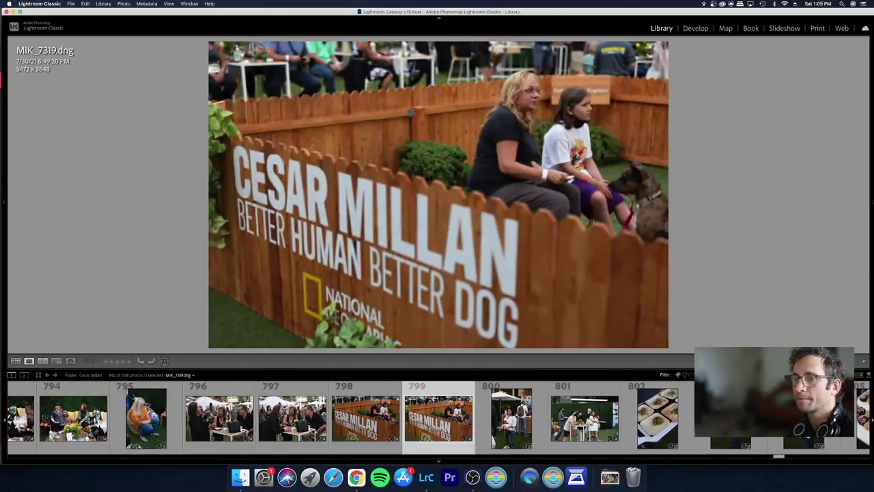
key("Right")
key("Right")
key("Right")
key("Right")
key("Right")
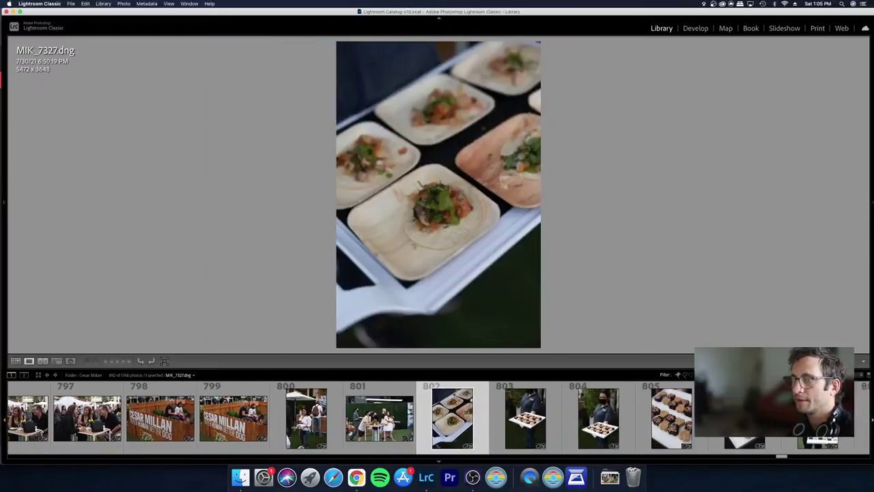
key("Right")
key("Right")
key("Right")
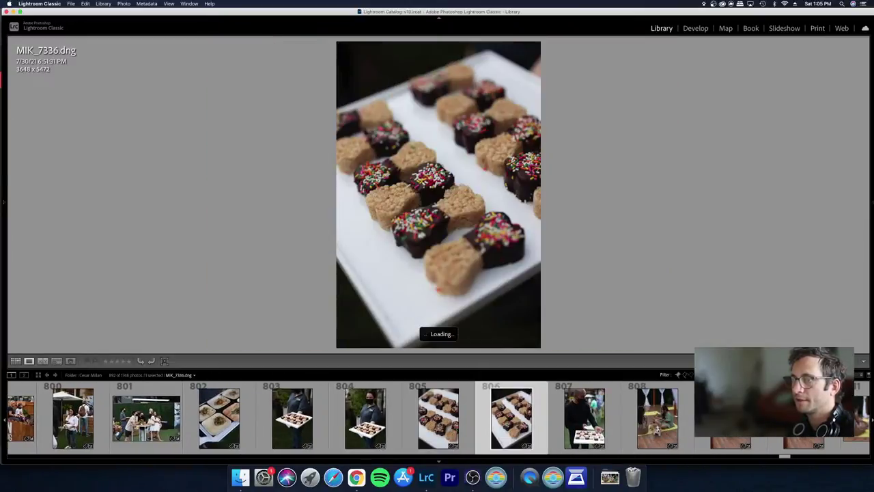
key("Right")
key("Right")
key("Right")
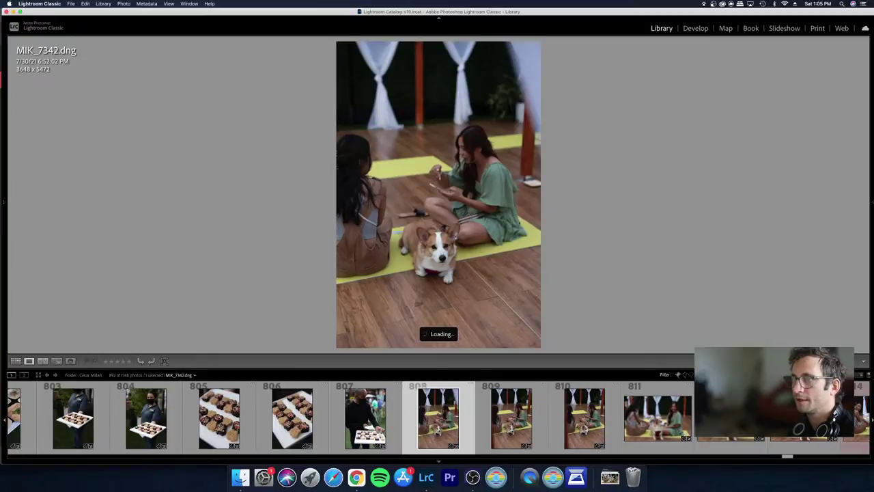
key("Left")
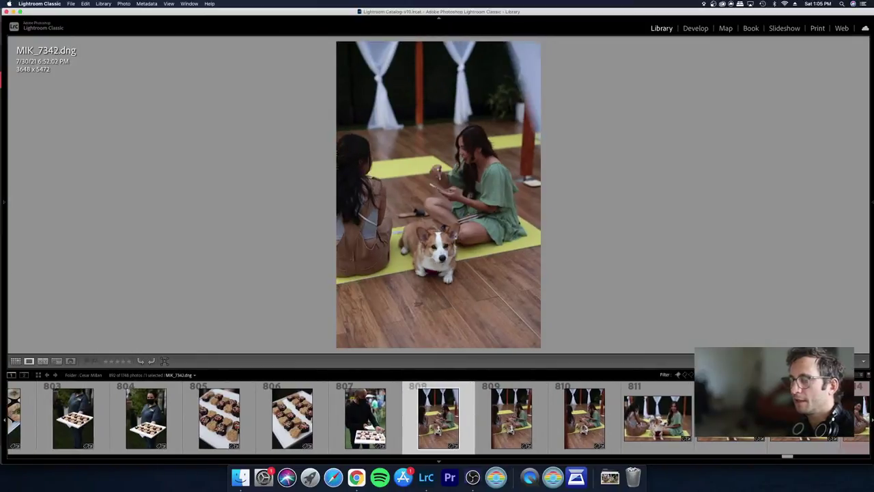
key("Right")
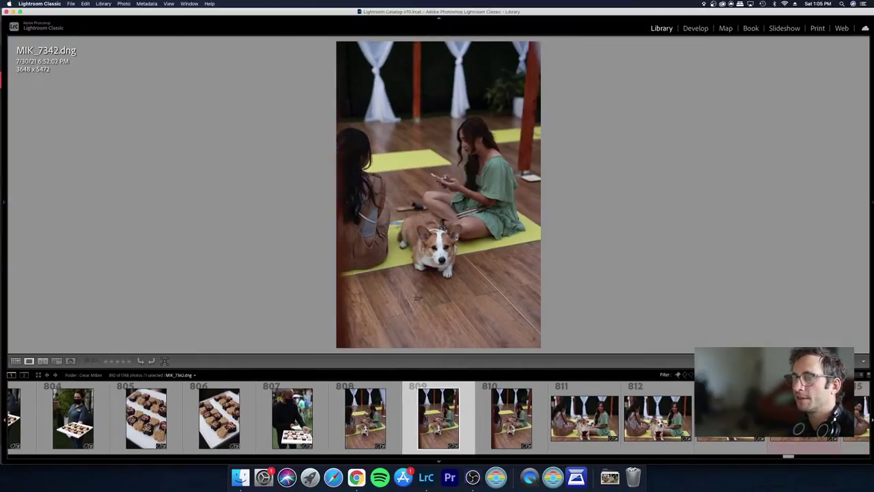
key("Right")
key("Right")
key("Left")
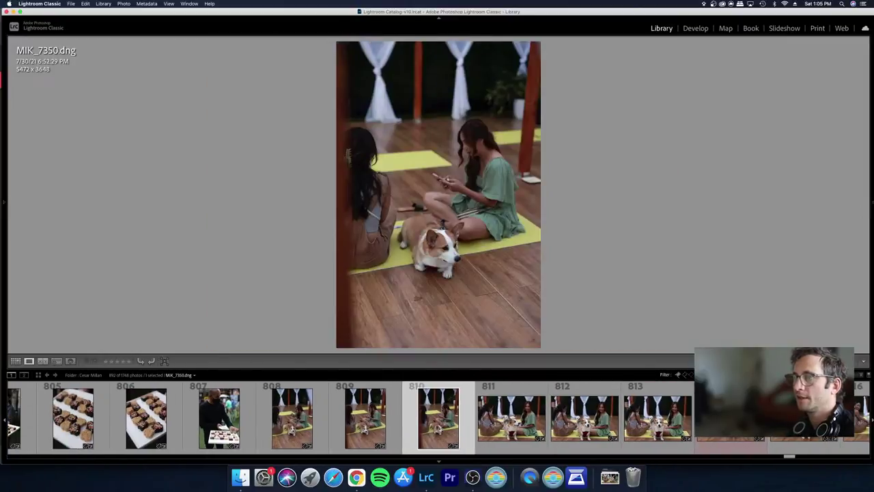
key("Left")
key("Left")
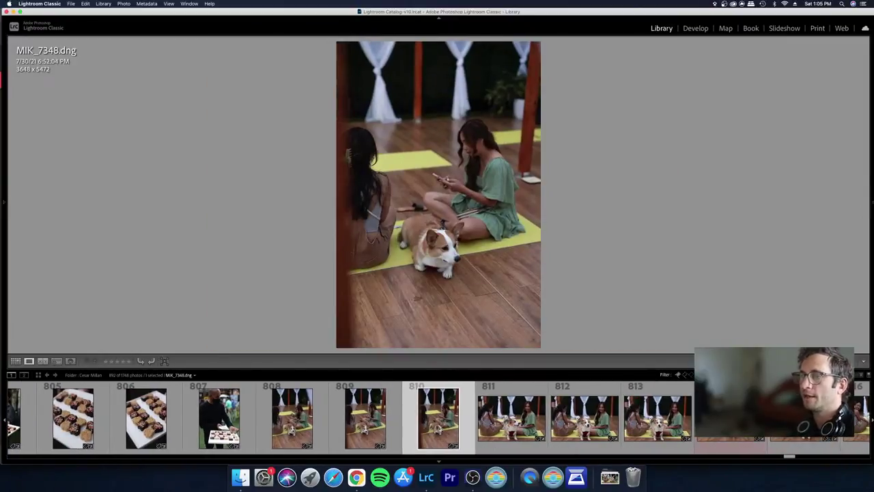
Step: Crop MIK_7348 tighter around the corgi and two women to 3063 × 4595
key("r")
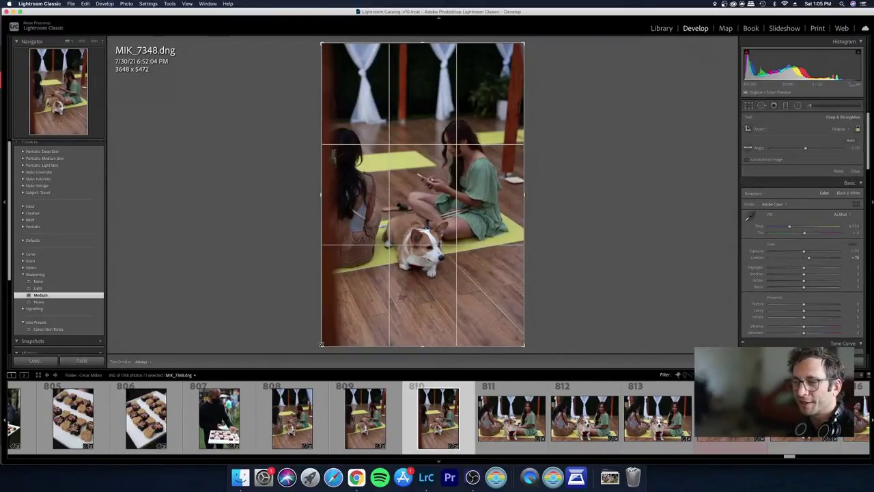
left_click_drag(322, 344, 347, 302)
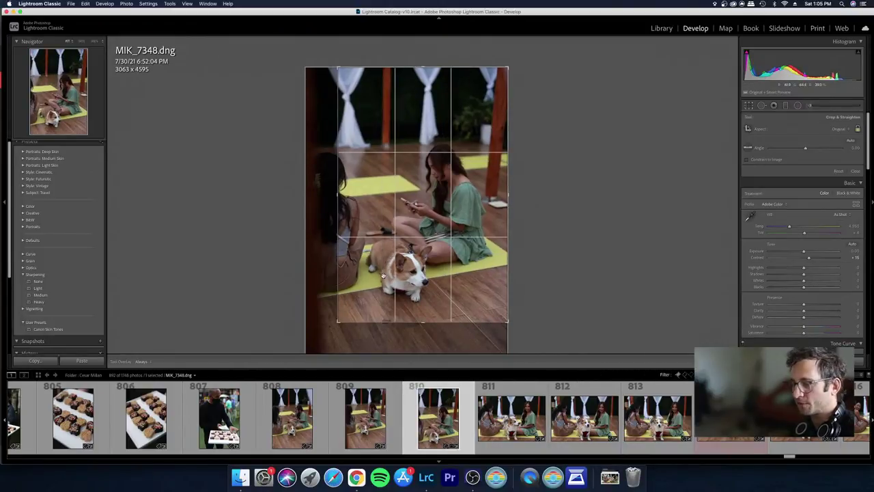
key("Return")
Step: Browse the grid through the corgi photos 811–815, viewing photo 815 full-size to compare
key("g")
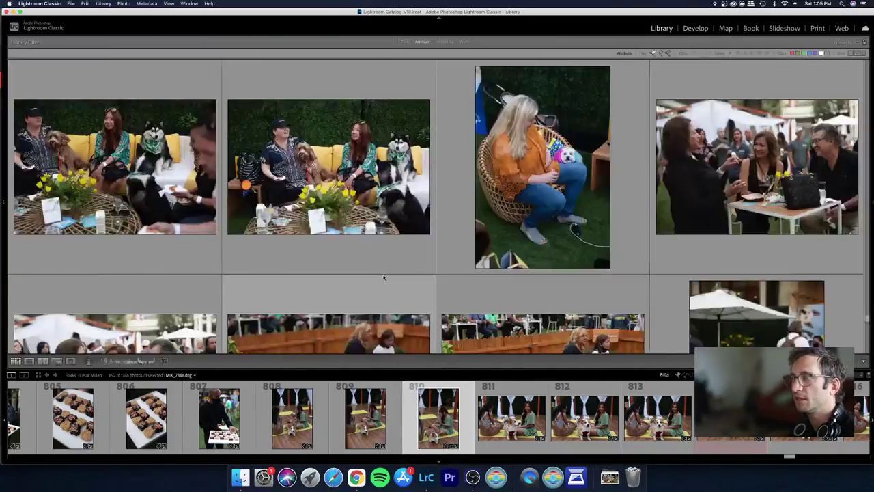
key("Right")
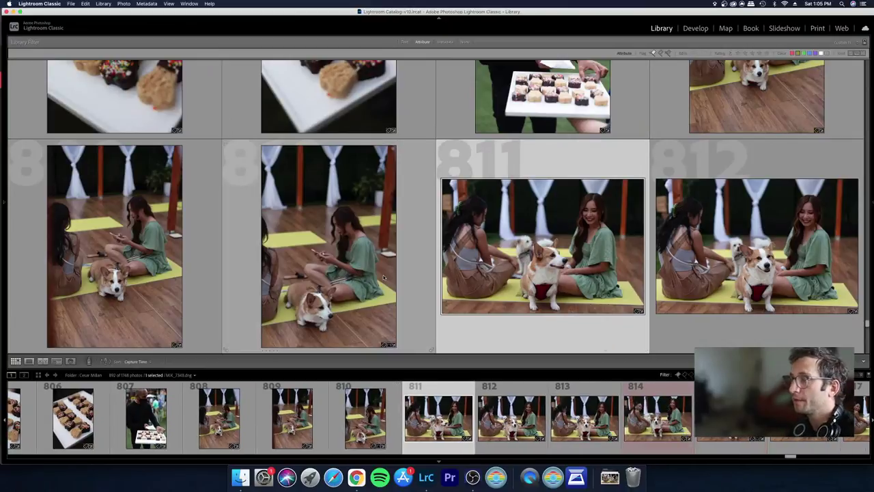
key("Left")
key("Right")
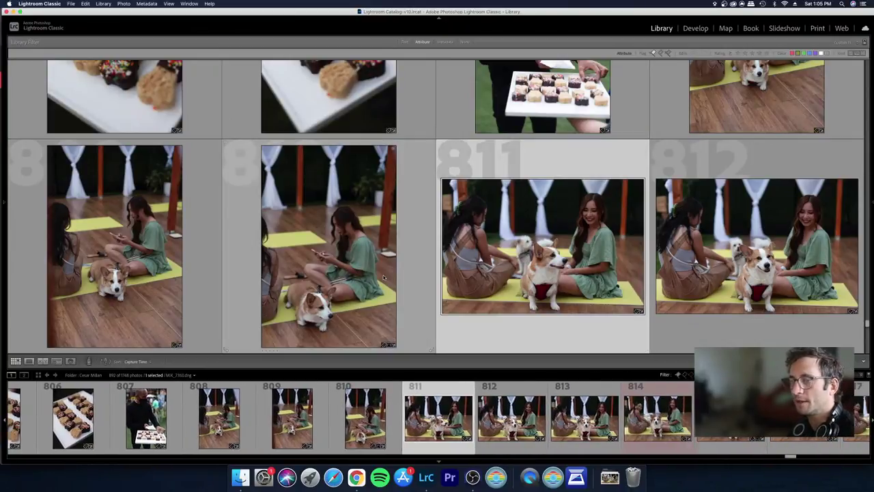
key("Down")
key("Left")
key("Right")
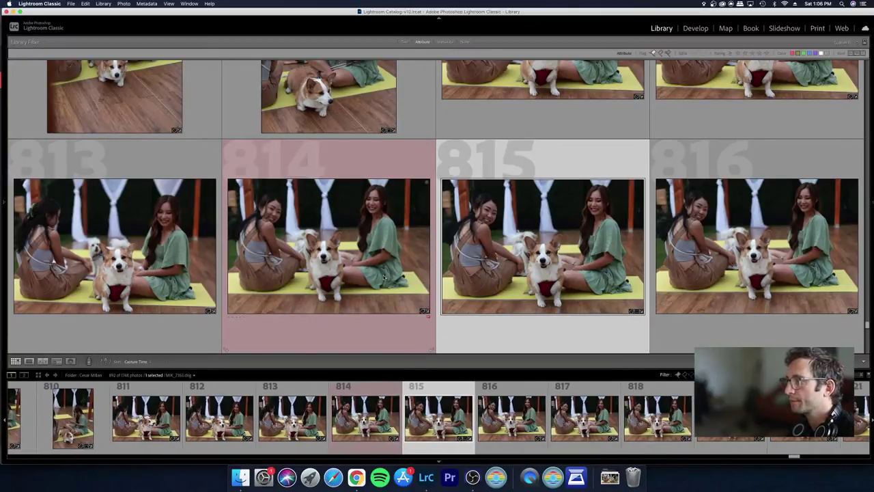
key("e")
key("Right")
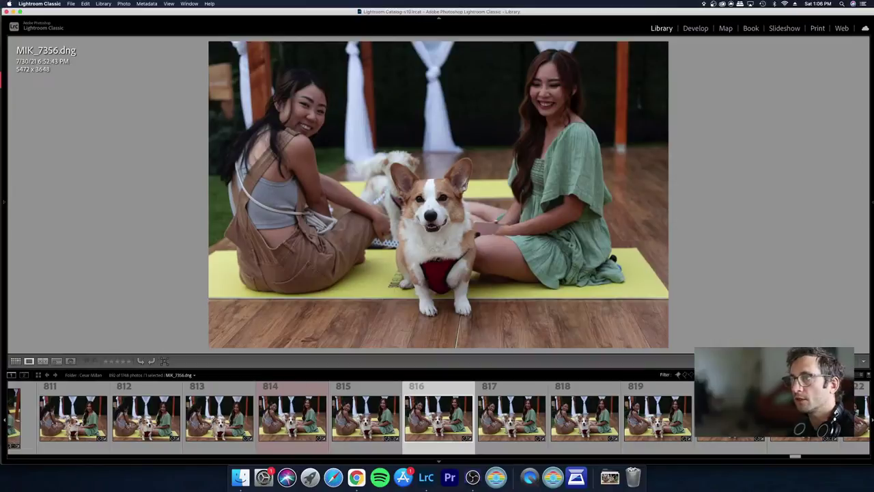
key("Left")
key("Left")
key("Right")
Step: Go down the grid to seated-man photo 842 and open it in Develop
key("Right")
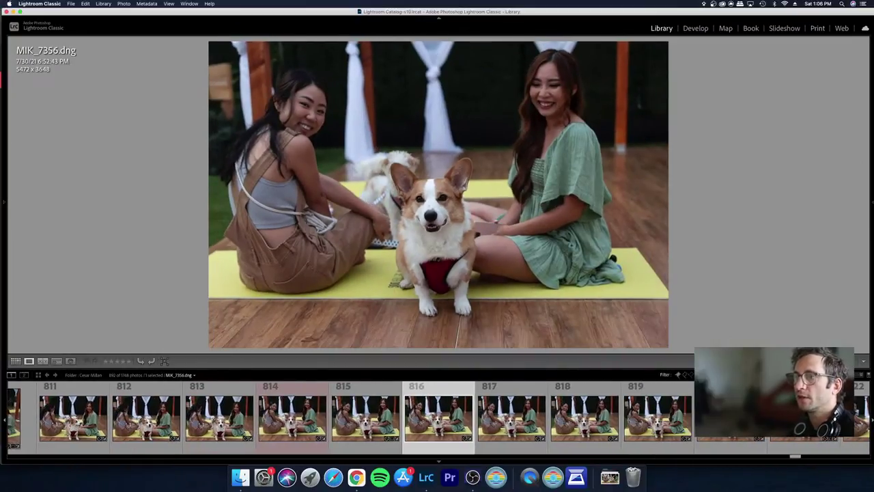
key("g")
key("Right")
key("Right")
key("Right")
key("Right")
key("Right")
key("Right")
key("Right")
key("Right")
key("Right")
key("Right")
key("Right")
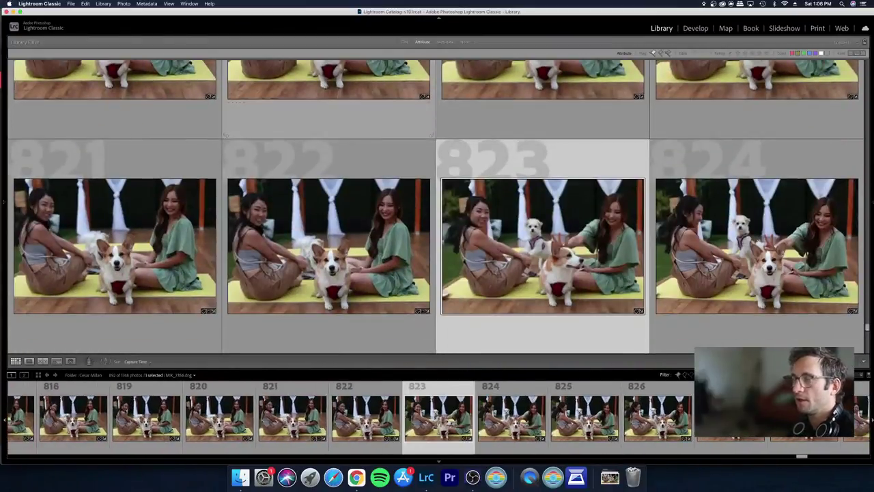
key("Down")
key("Down")
key("Down")
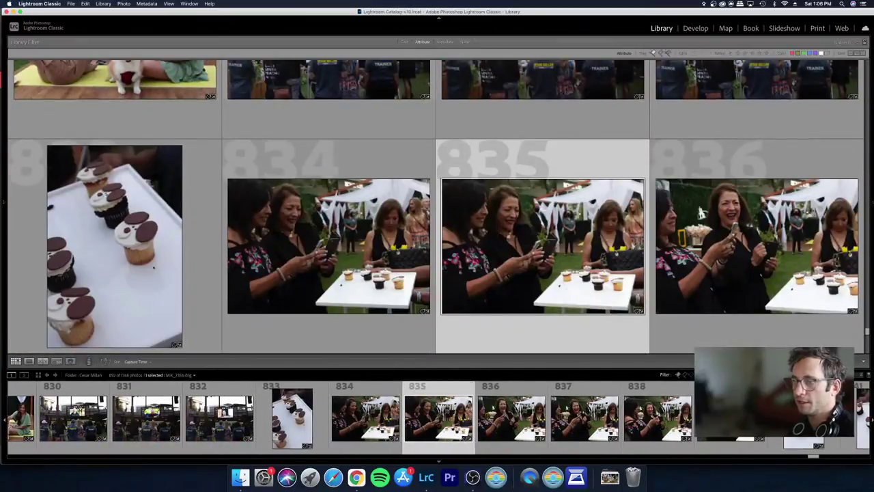
key("Down")
key("Down")
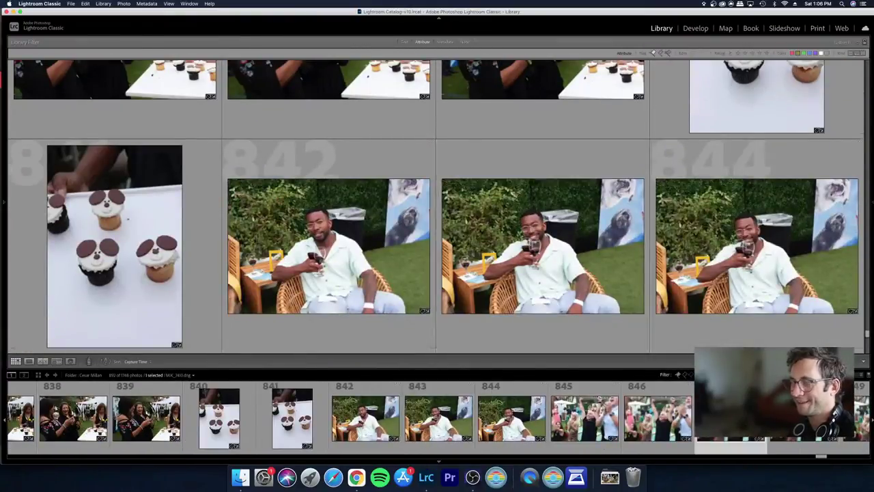
key("Up")
key("Left")
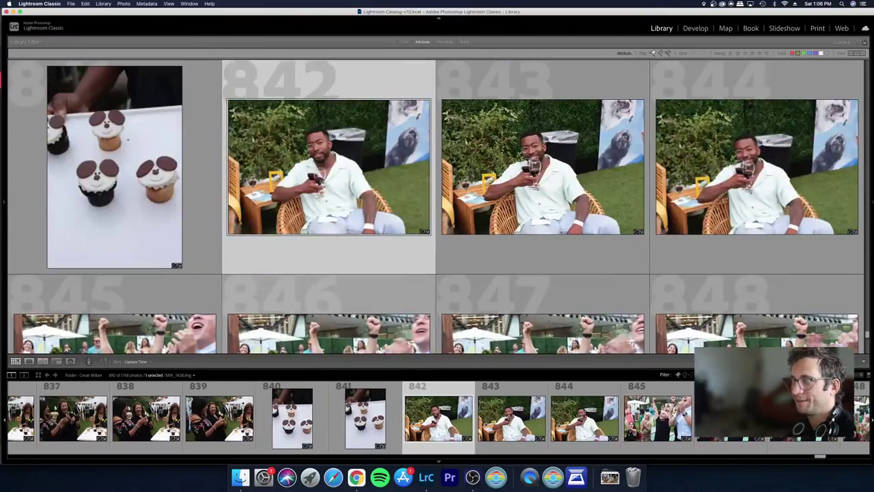
key("e")
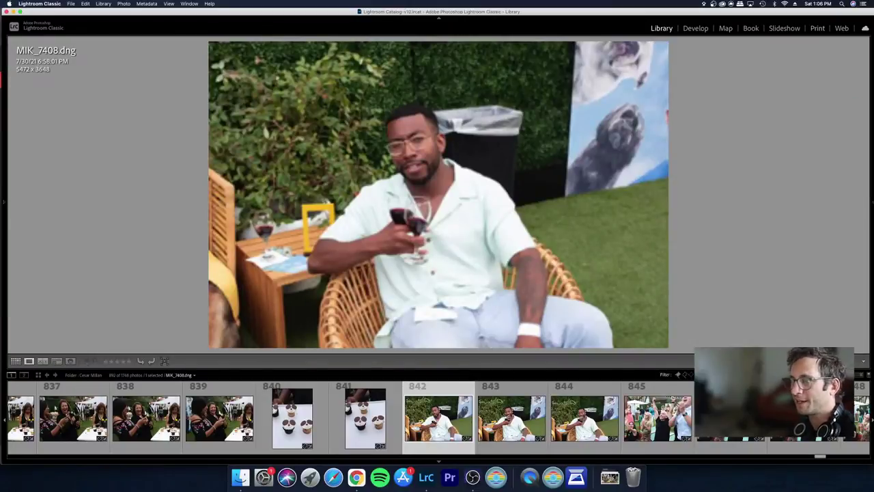
key("d")
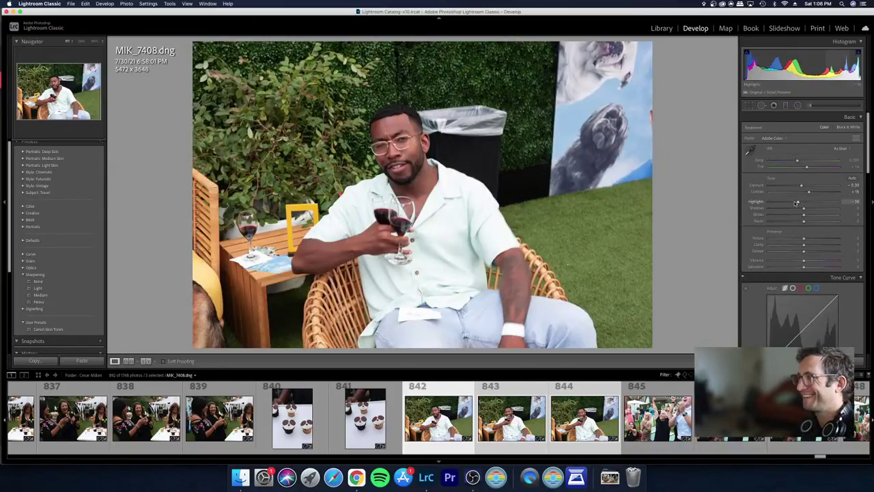
Step: Lower Highlights to -33 on photos 842–844, then step through 842–845 to check each
left_click_drag(796, 203, 800, 185)
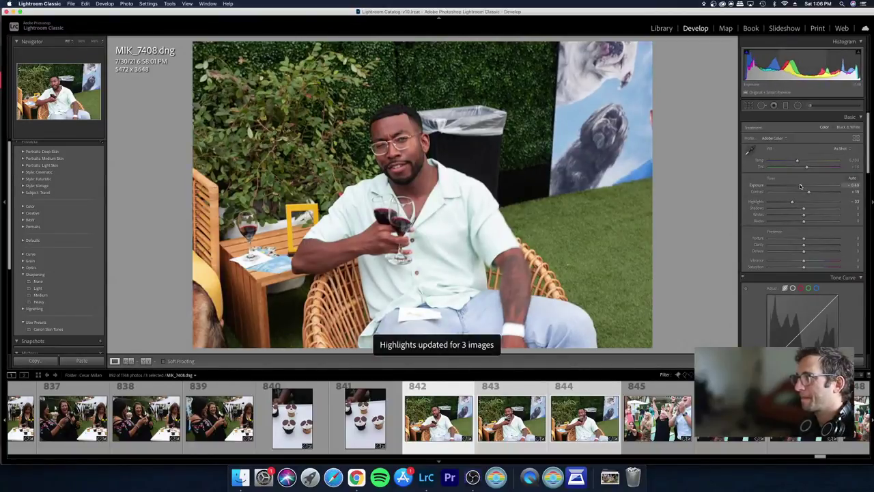
key("Right")
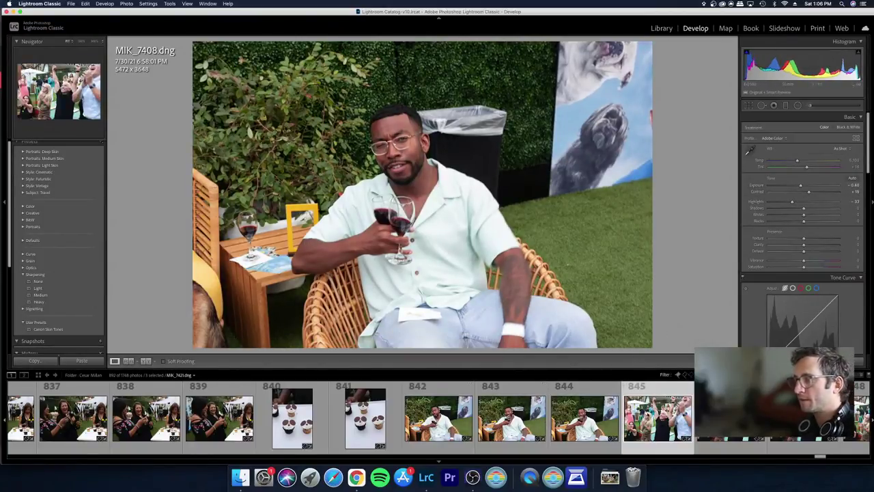
left_click(590, 395)
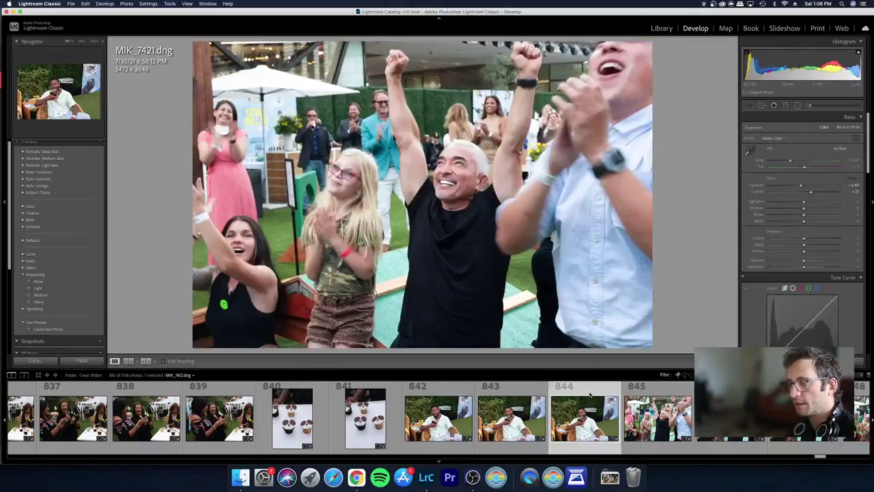
key("Left")
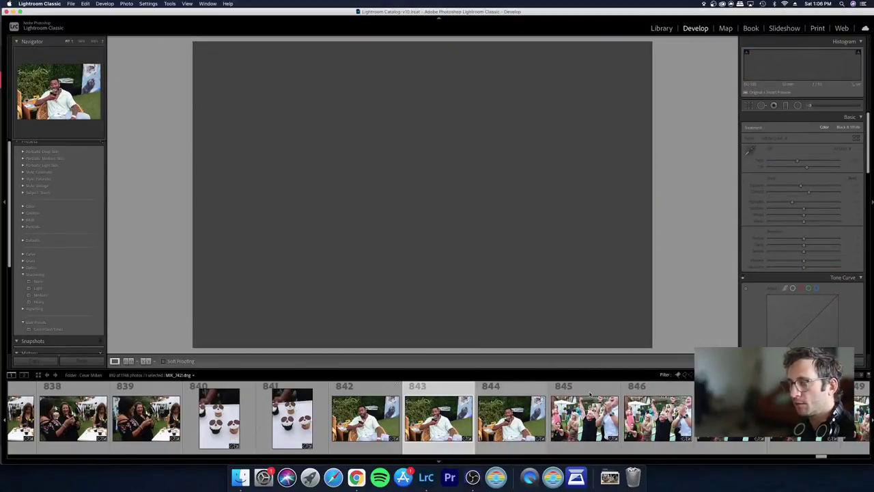
key("Left")
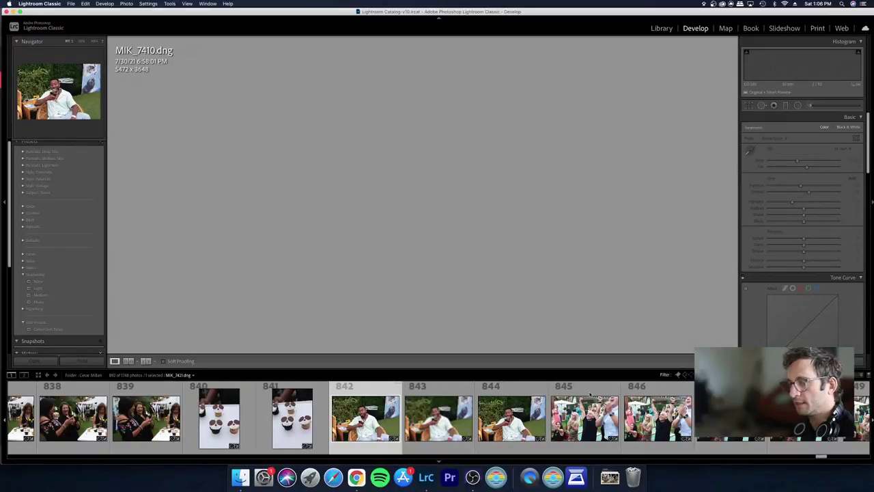
key("Right")
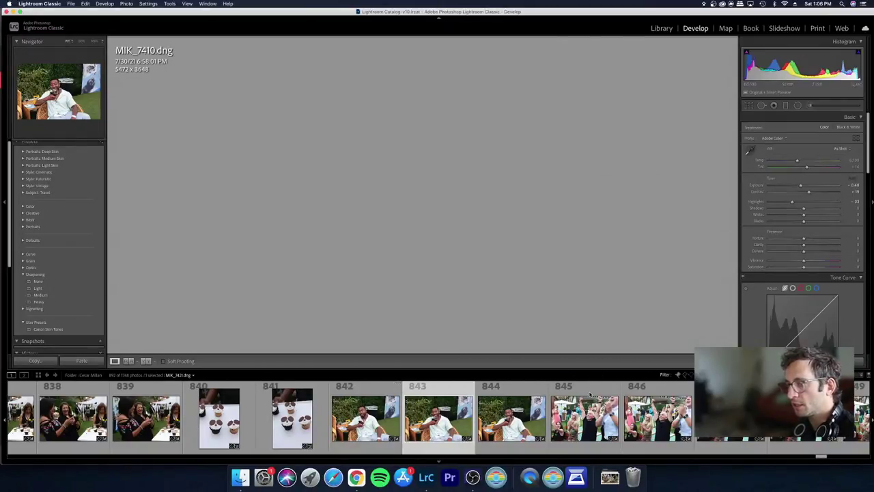
key("Right")
key("Right")
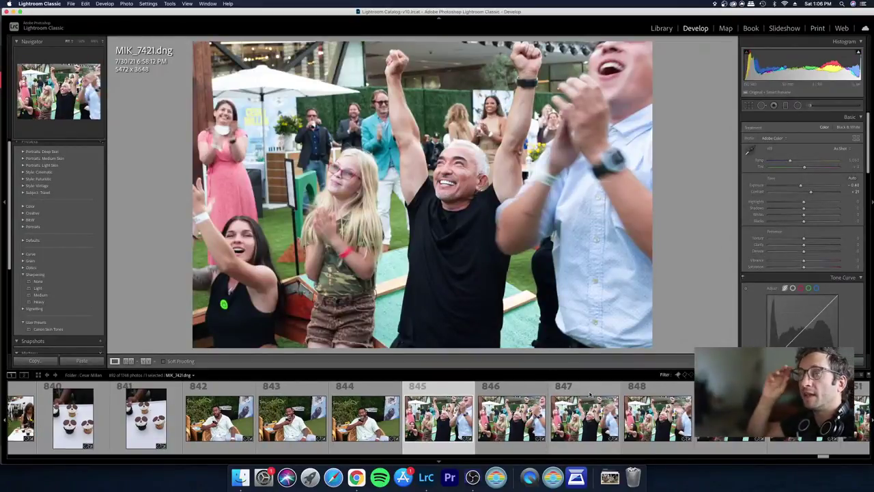
Step: Move to cheering-crowd photo 845 and scroll the filmstrip through the following cheering shots
key("Left")
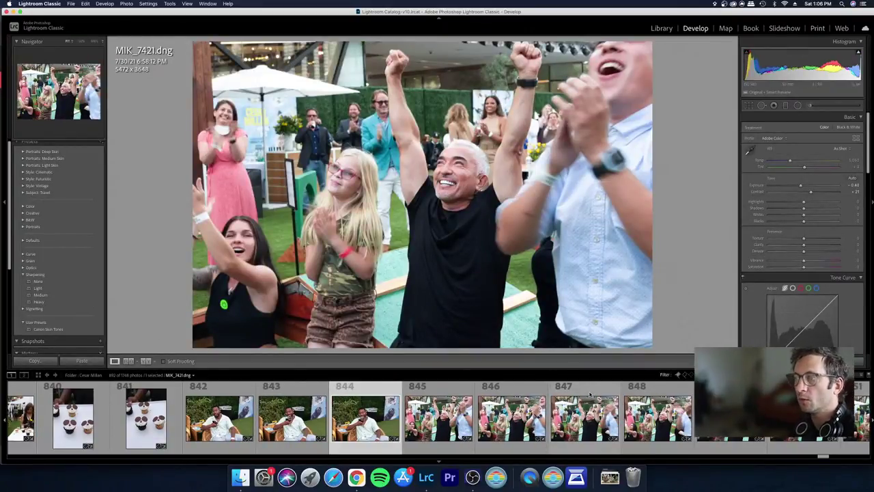
key("Right")
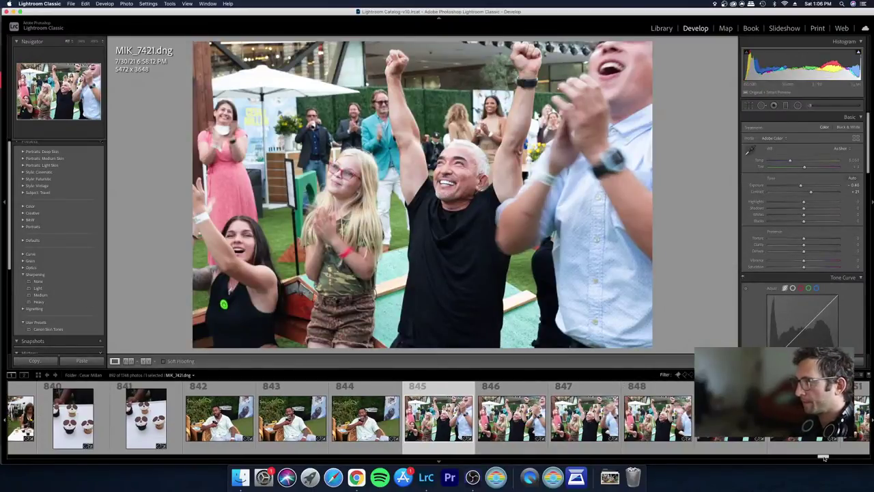
scroll(824, 458, "right", 5)
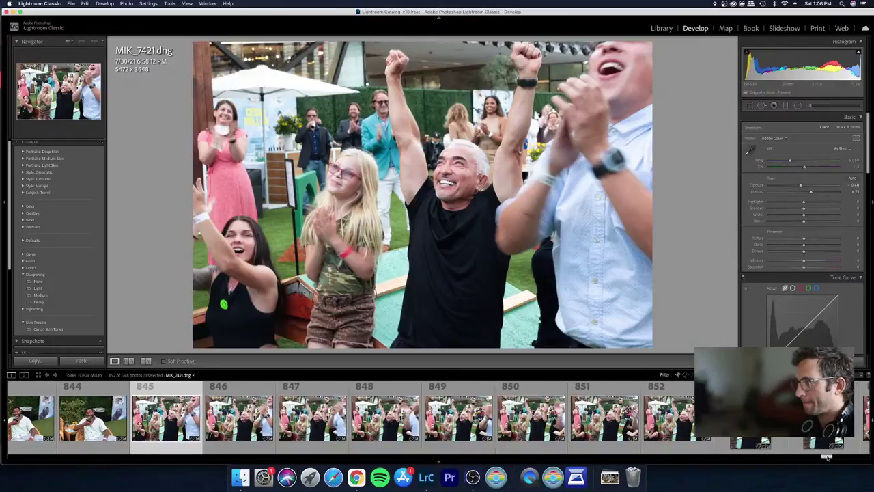
scroll(828, 457, "right", 3)
scroll(830, 456, "right", 4)
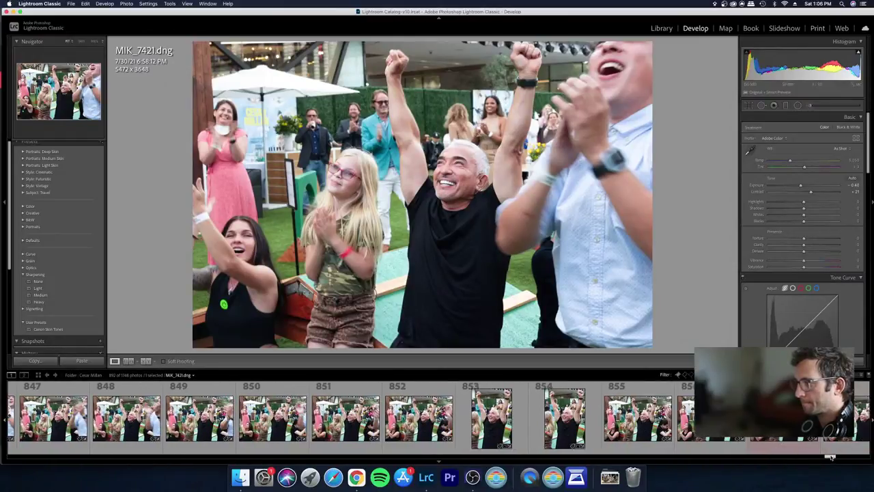
scroll(833, 456, "right", 3)
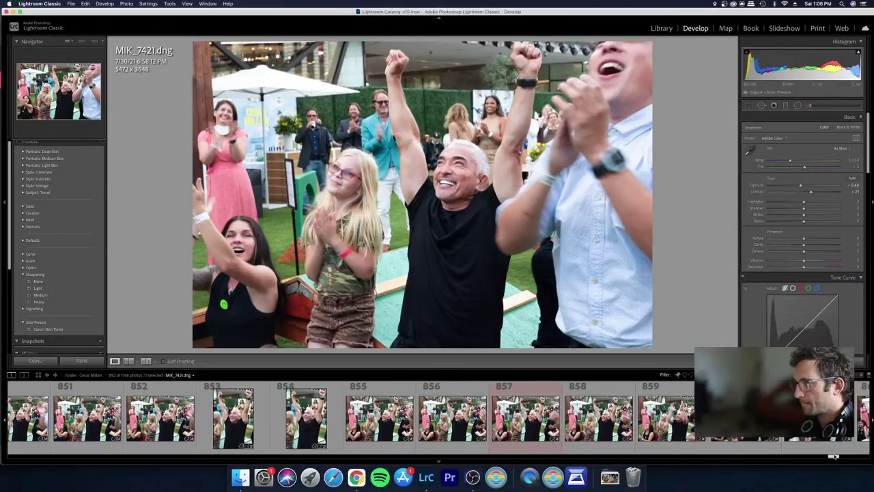
scroll(834, 456, "right", 3)
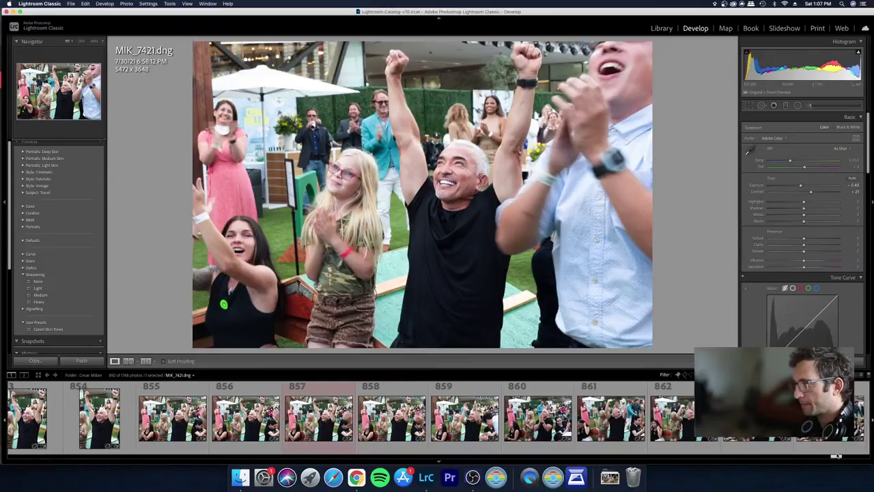
scroll(838, 456, "right", 3)
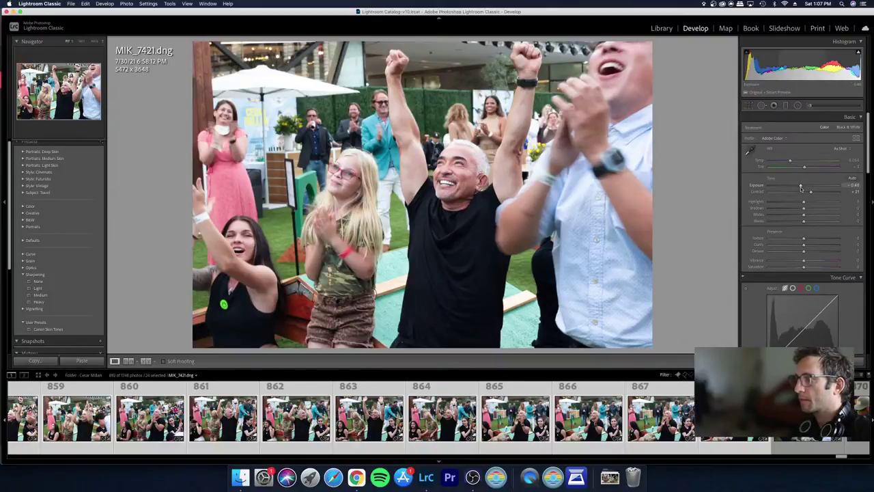
Step: Set Exposure to -0.70 and pull Whites to about -10 on the 24 cheering photos
scroll(801, 190, "down", 3)
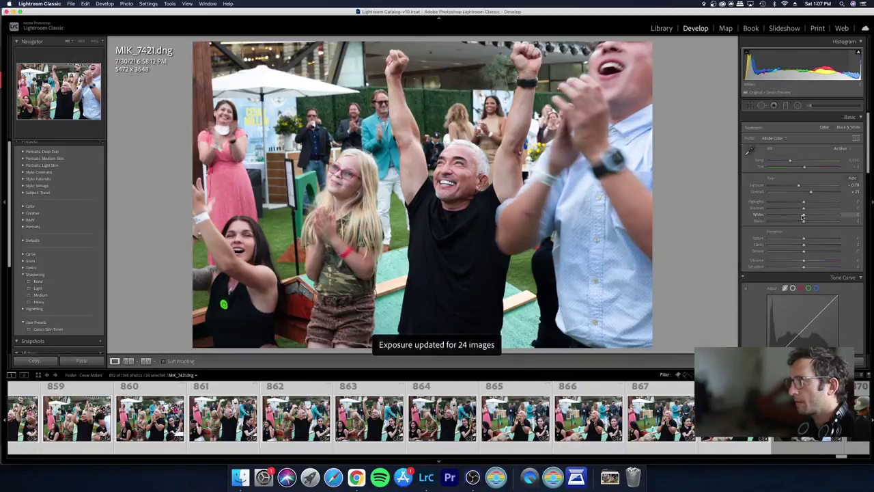
left_click_drag(802, 216, 790, 203)
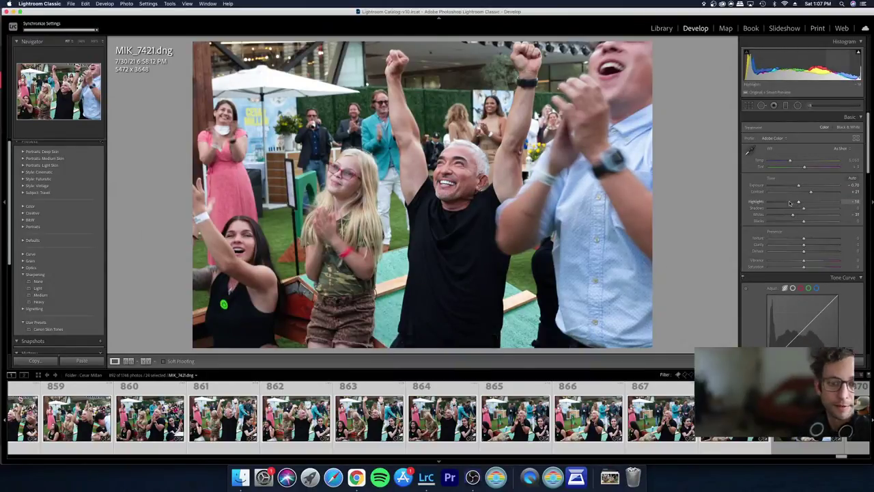
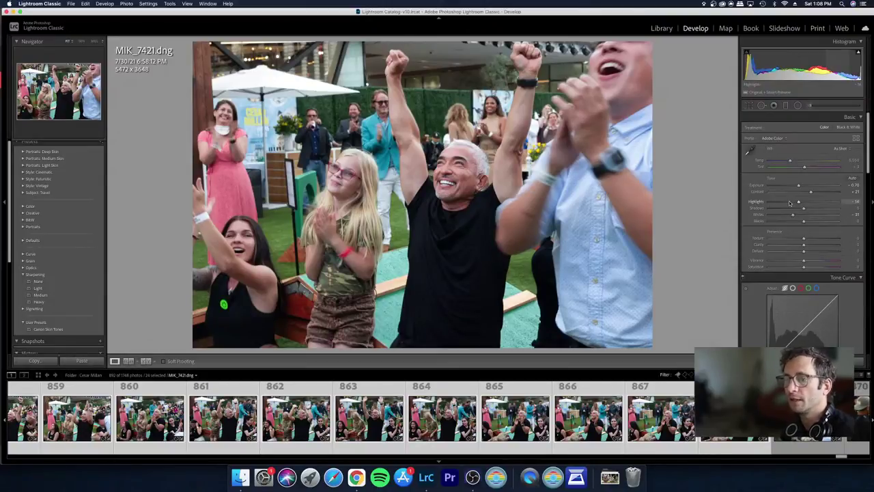
Step: Step through the cheering-crowd photos and scroll the filmstrip toward close-up frame 886
key("Right")
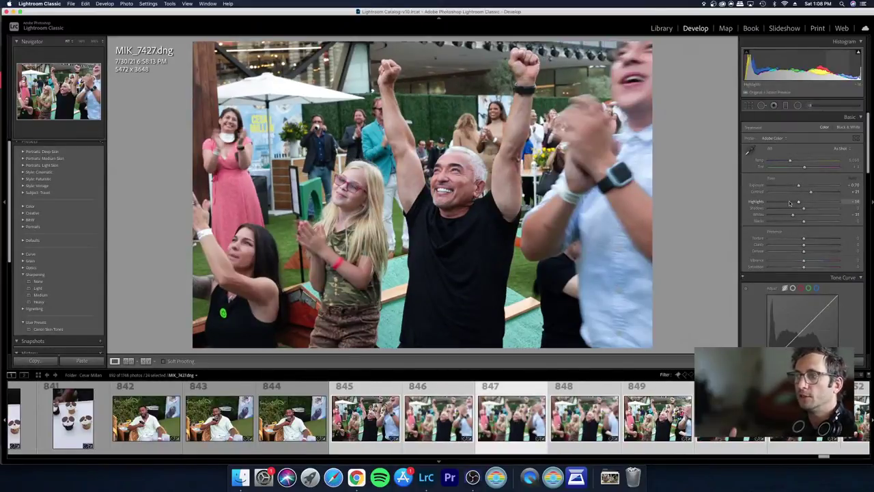
key("Right")
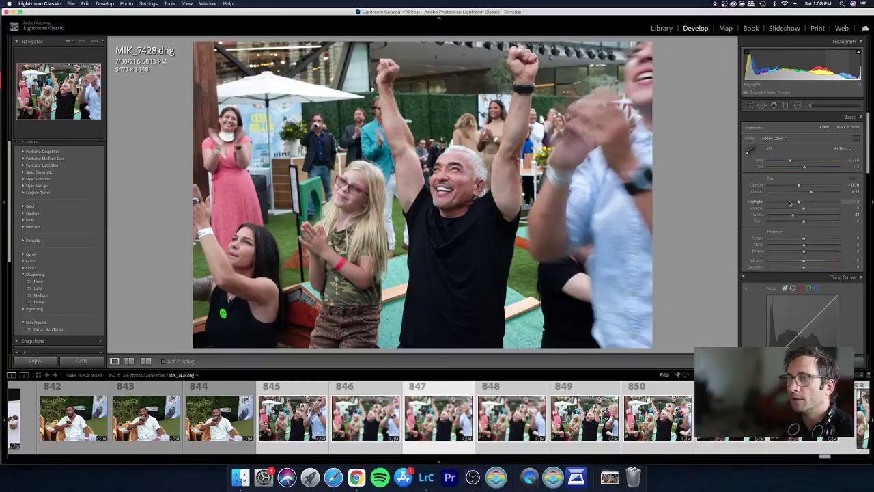
key("Right")
key("Right")
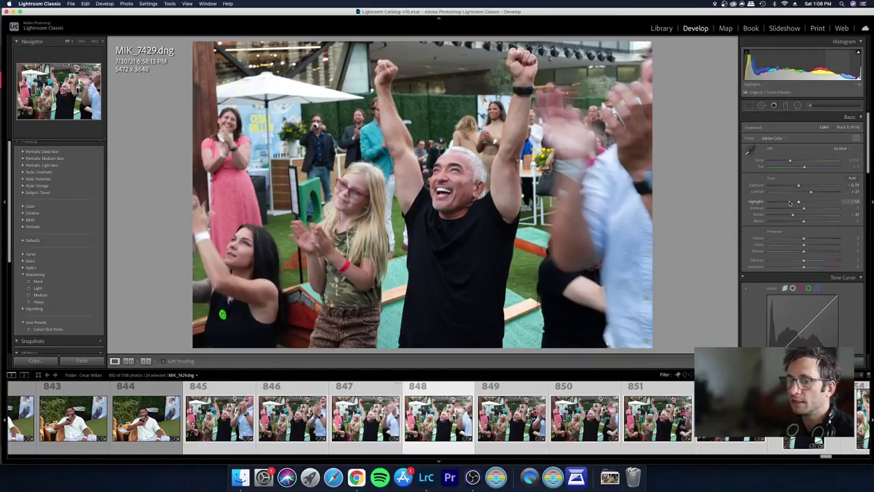
key("Right")
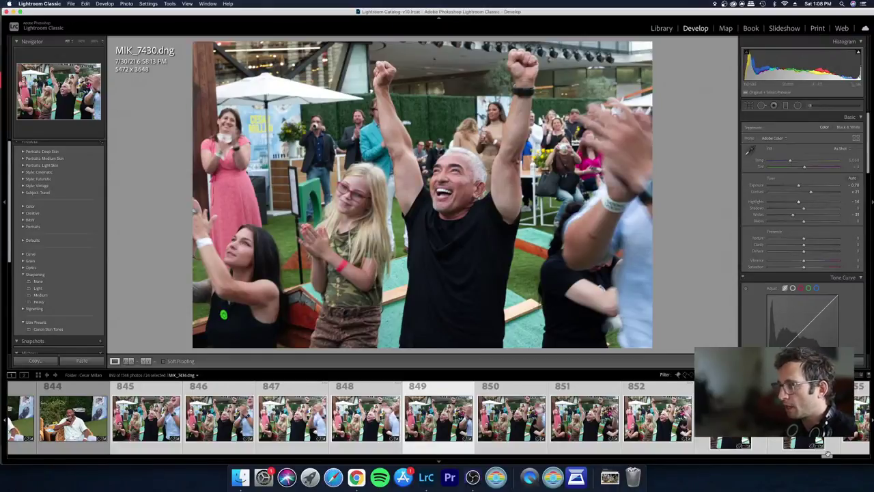
scroll(826, 454, "down", 1)
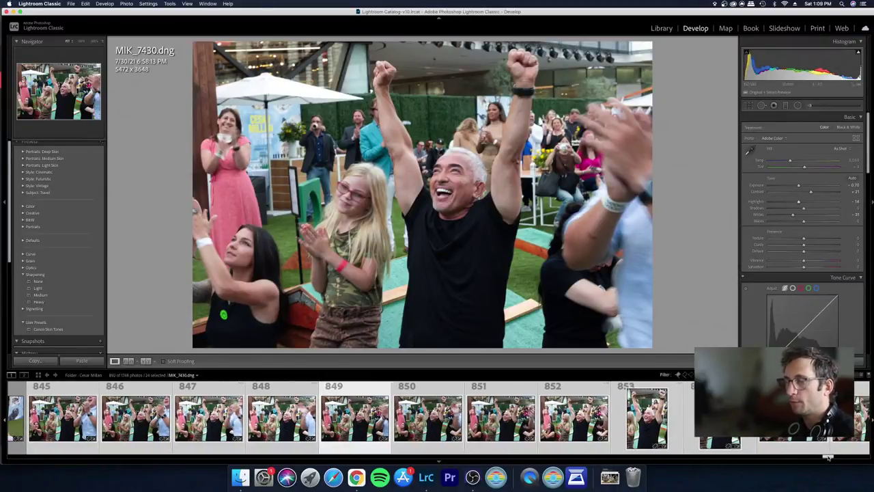
scroll(828, 456, "down", 3)
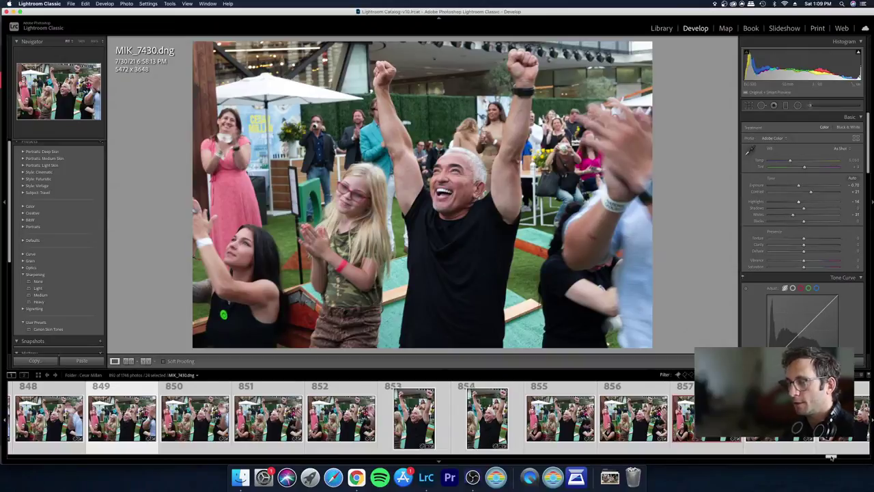
scroll(831, 457, "up", 1)
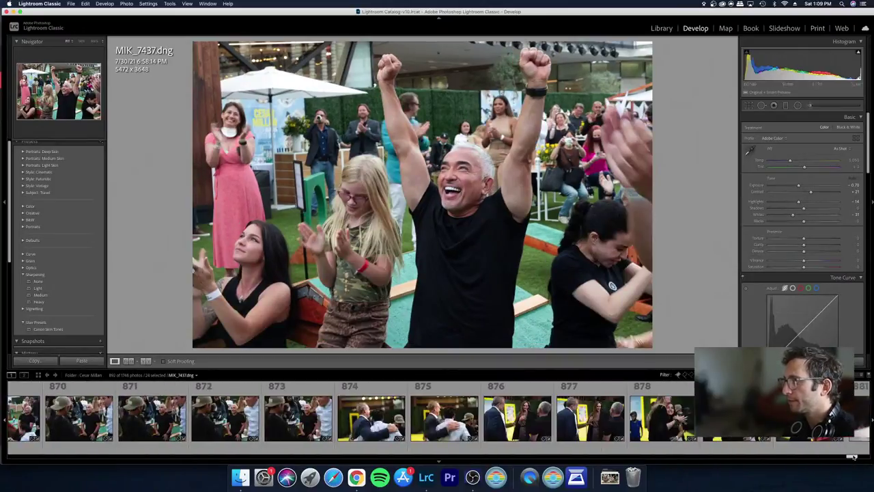
scroll(852, 456, "down", 10)
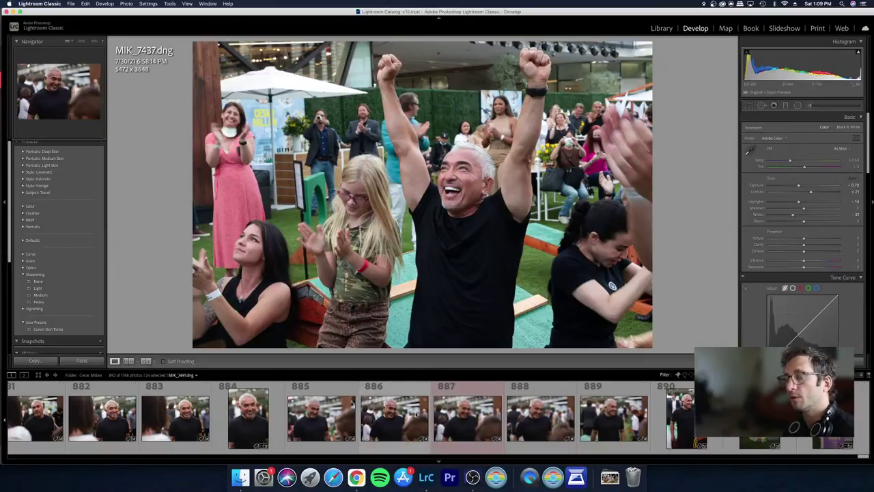
Step: Review close-up frames 886 through 889, then return to the Library grid view
left_click(409, 408)
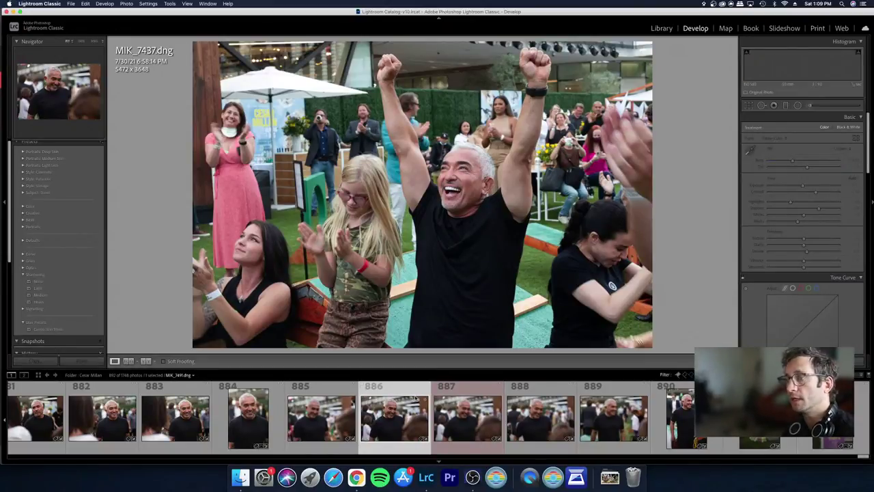
left_click(457, 417)
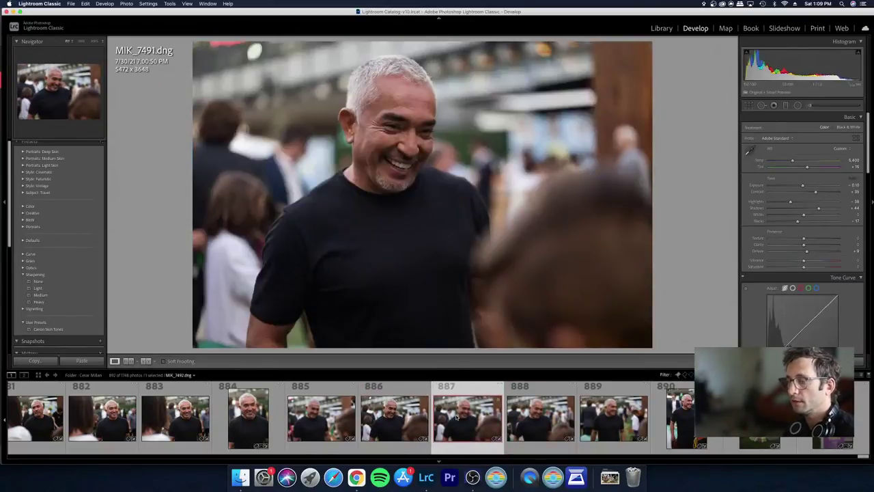
left_click(534, 421)
left_click(591, 421)
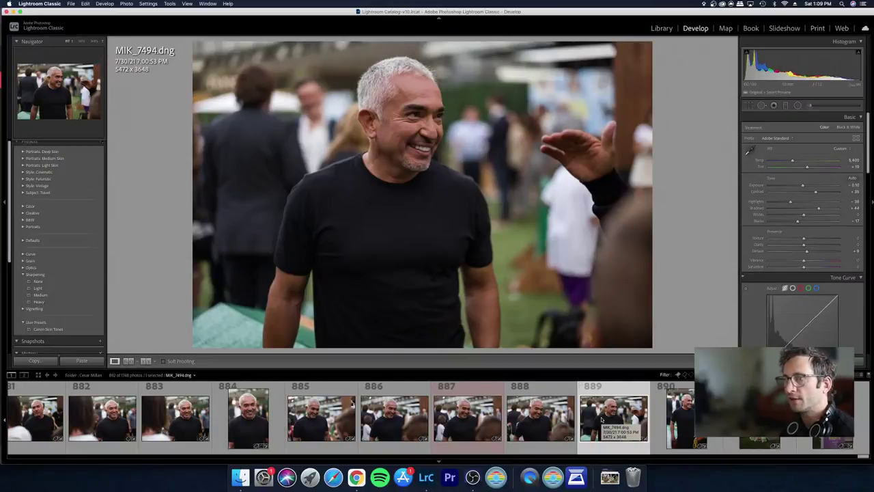
key("g")
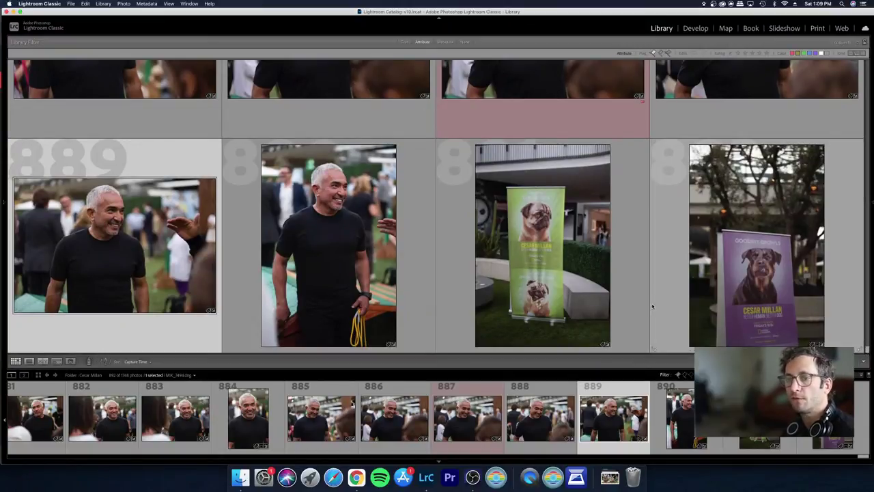
Step: Select all 892 Cesar Millan photos and bring up the Export dialog for them
left_click(554, 208)
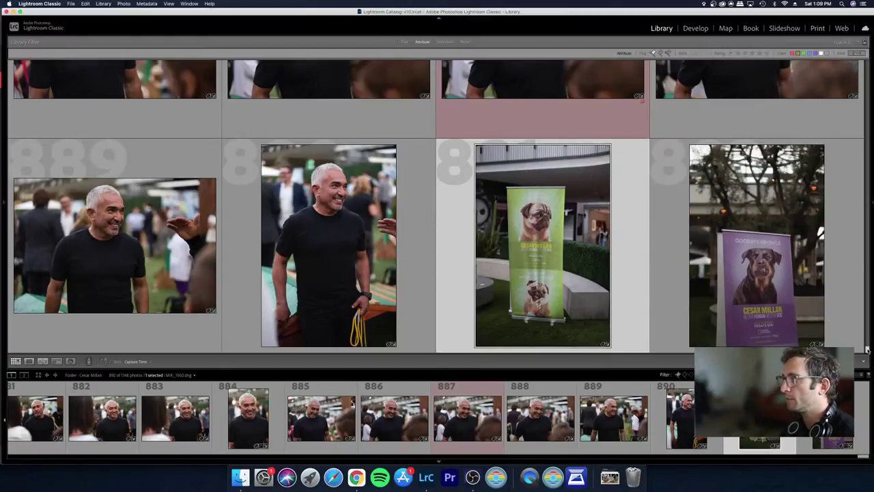
scroll(867, 348, "up", 10)
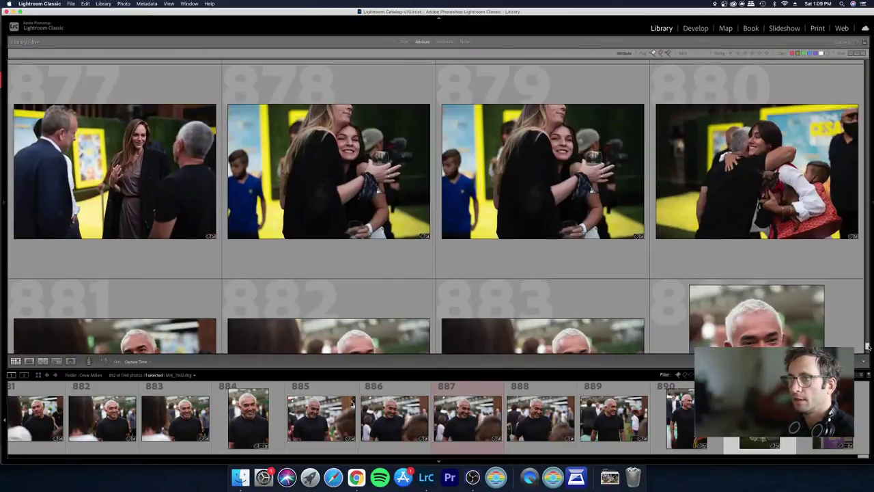
scroll(867, 347, "down", 5)
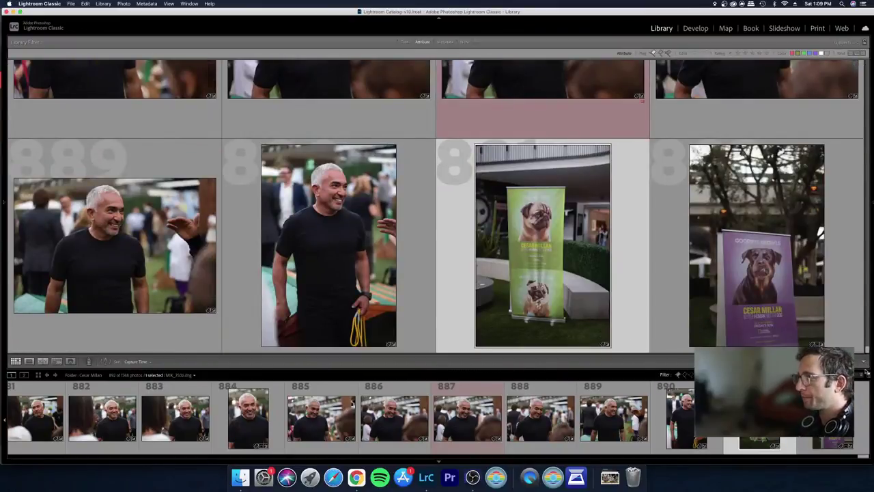
scroll(867, 348, "up", 20)
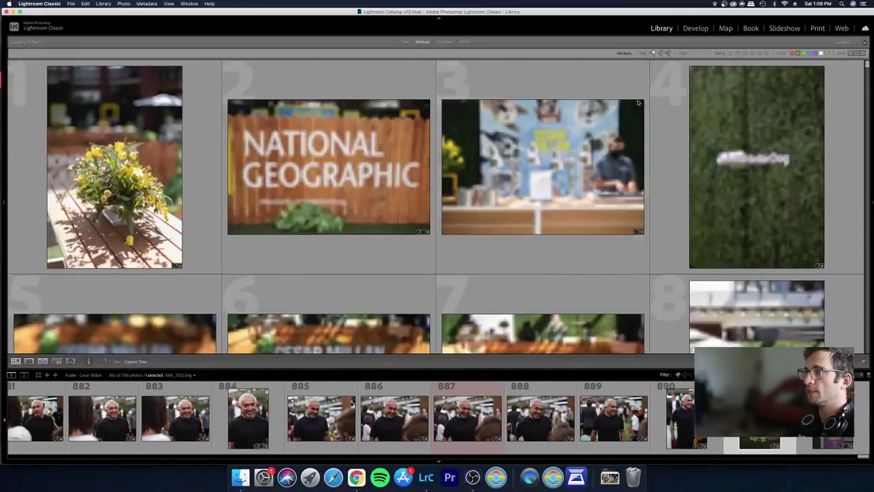
key("super+a")
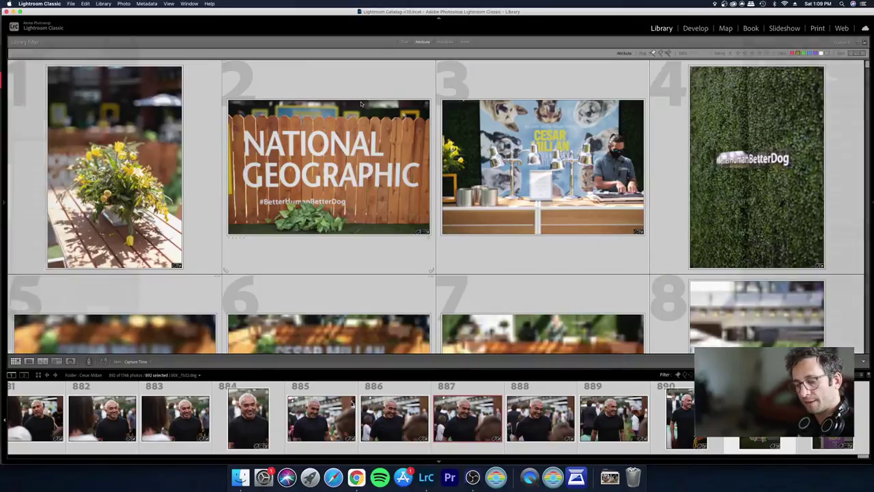
key("Tab")
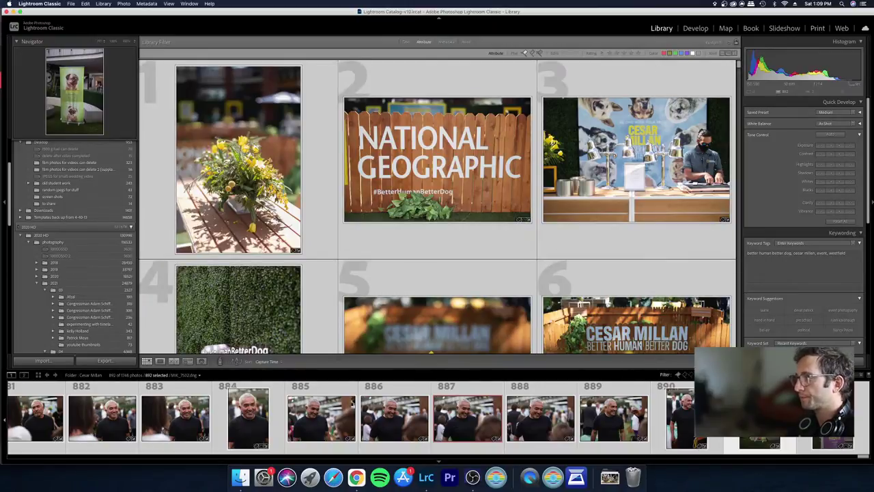
left_click(103, 361)
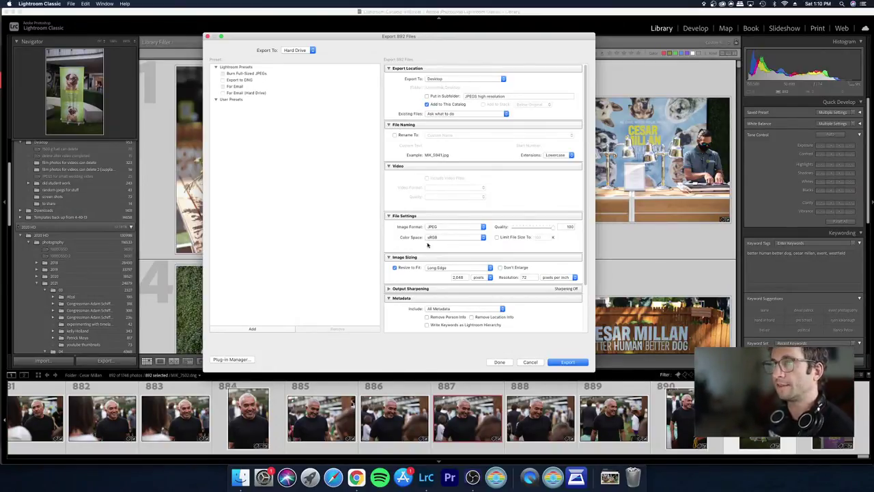
Step: Export to the originals' folder in a 'JPEGS high resolution' subfolder with Resize to Fit off
left_click(469, 78)
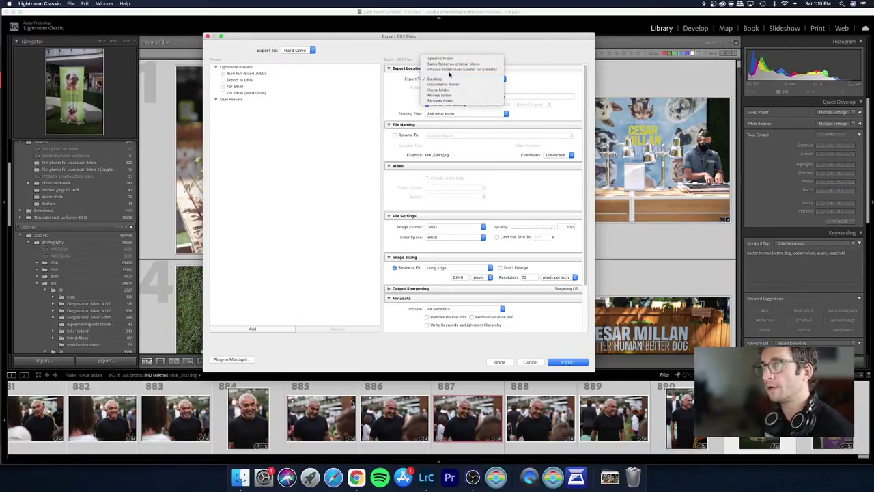
left_click(454, 65)
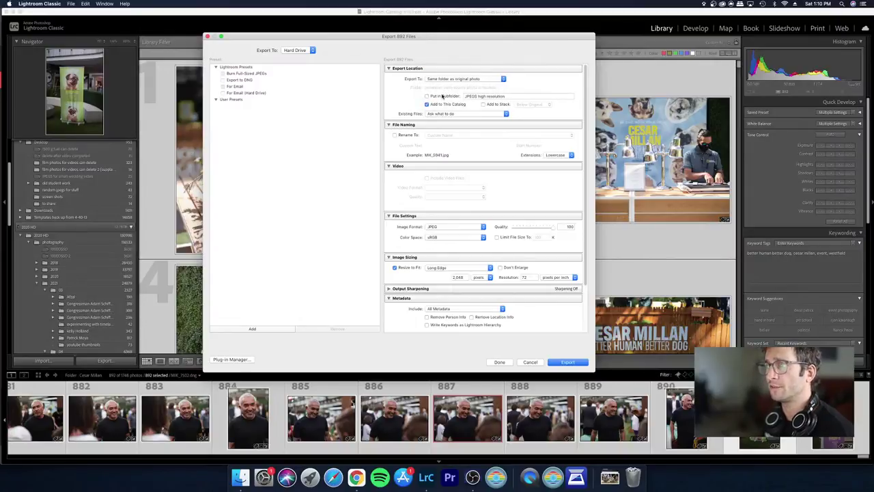
left_click(443, 95)
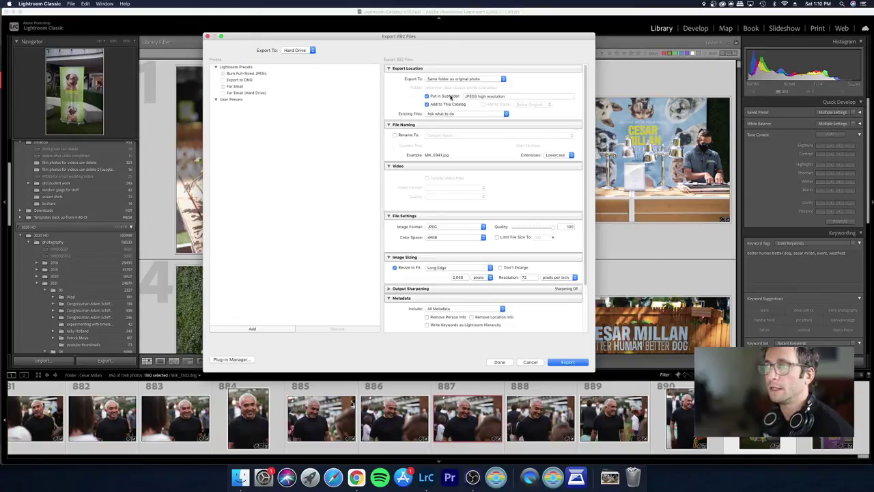
left_click(488, 95)
left_click(533, 101)
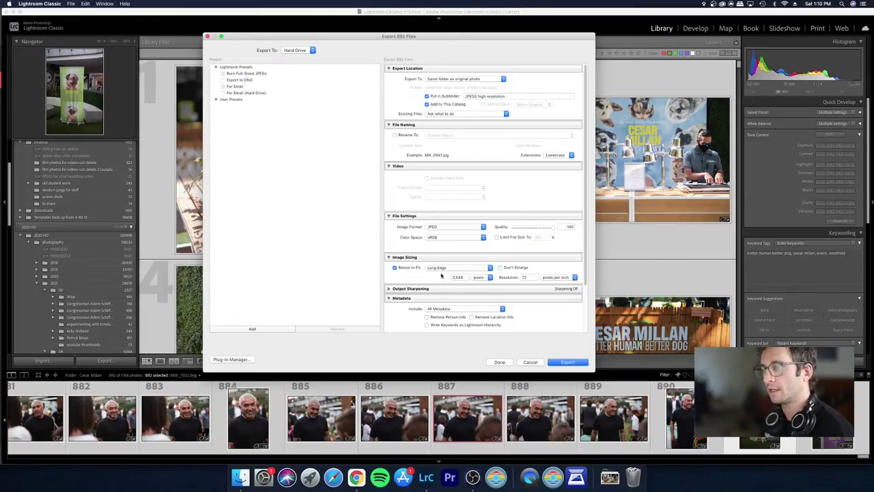
left_click(403, 269)
Step: Clear the export resolution field and settle Resize to Fit in the off state
left_click(530, 277)
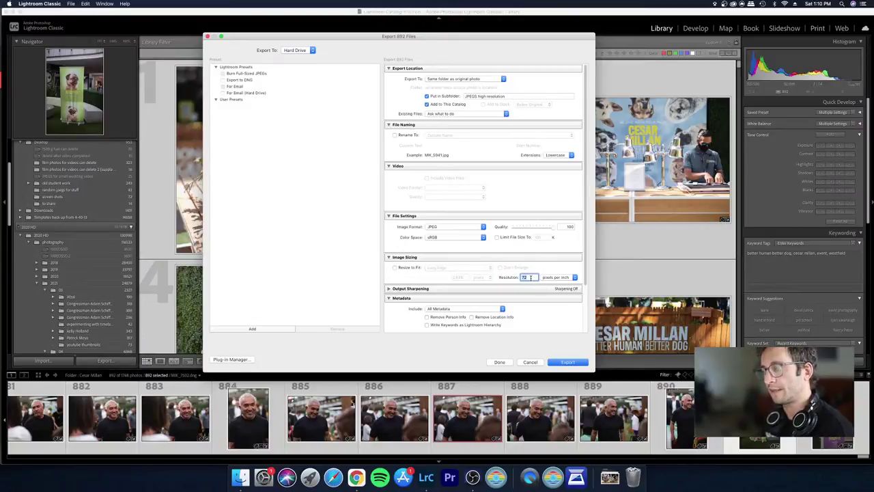
key("BackSpace")
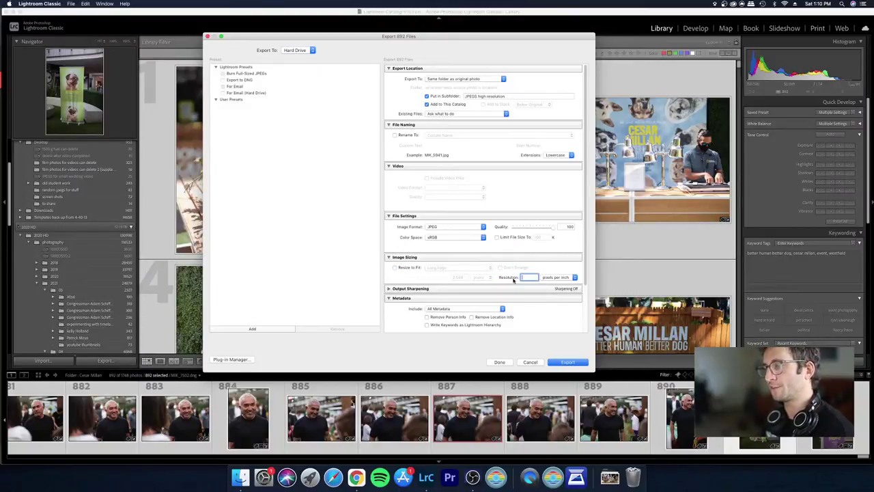
left_click(525, 276)
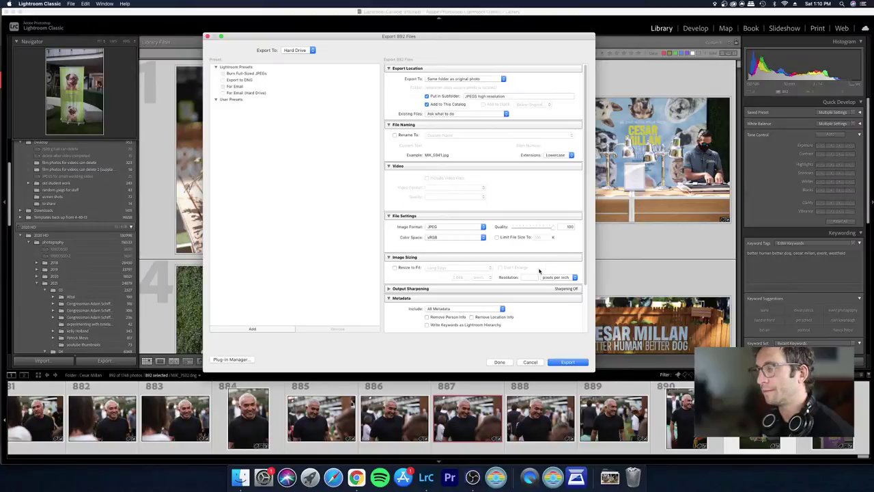
left_click(396, 267)
left_click(395, 267)
left_click(395, 267)
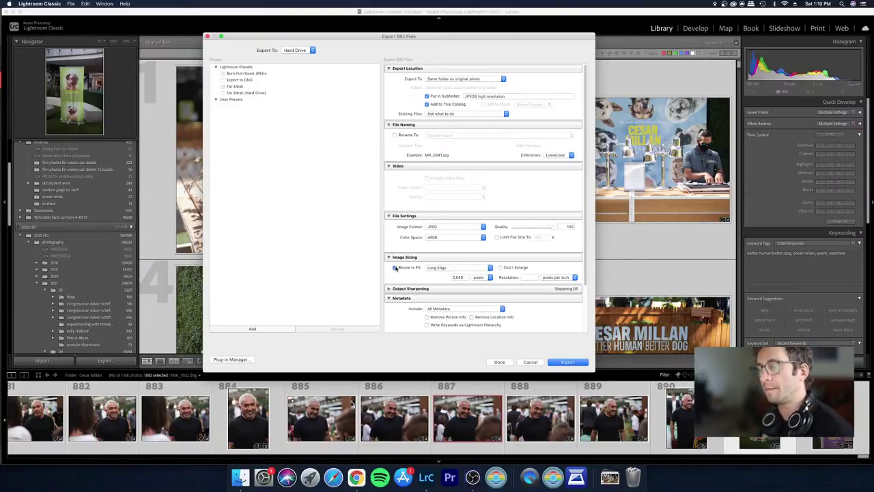
left_click(523, 277)
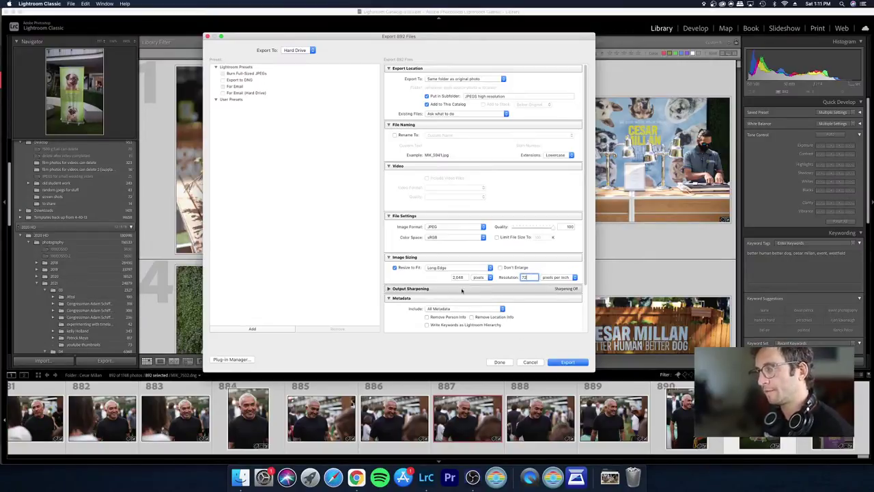
left_click(394, 267)
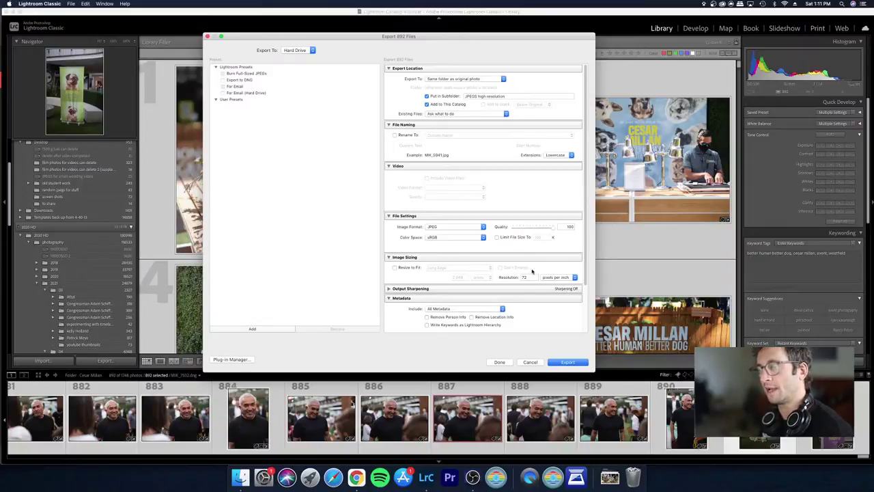
Step: Delete the 72 resolution value and start exporting the 892 photos as quality-100 sRGB JPEGs
double_click(534, 277)
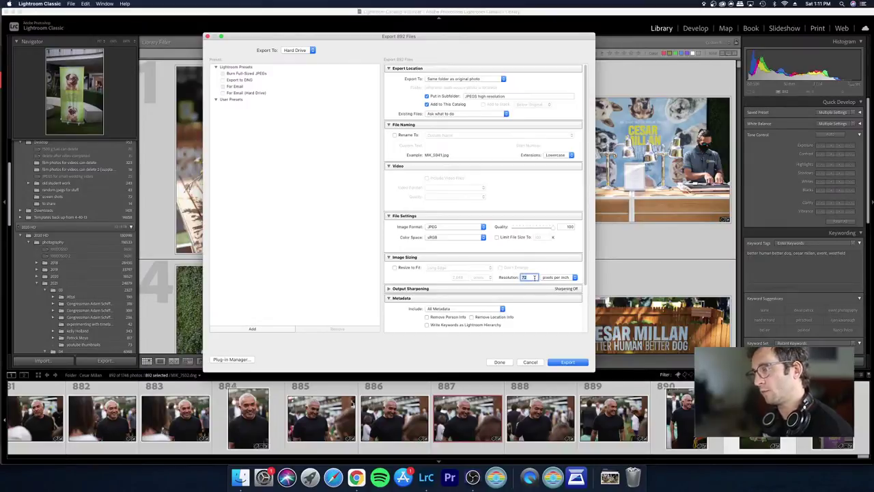
key("BackSpace")
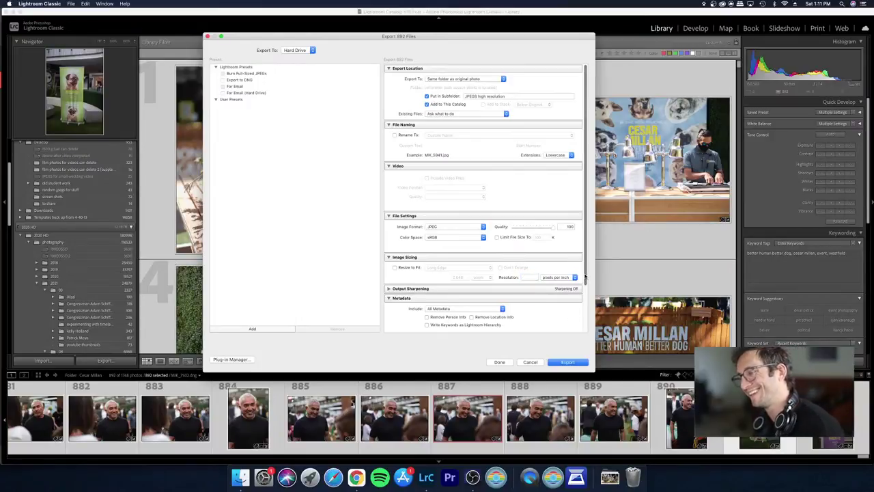
left_click_drag(585, 278, 584, 233)
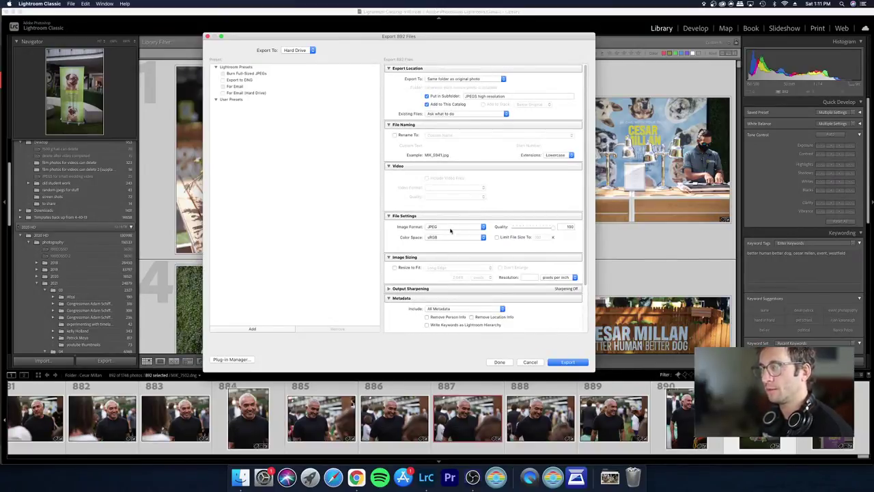
left_click(569, 362)
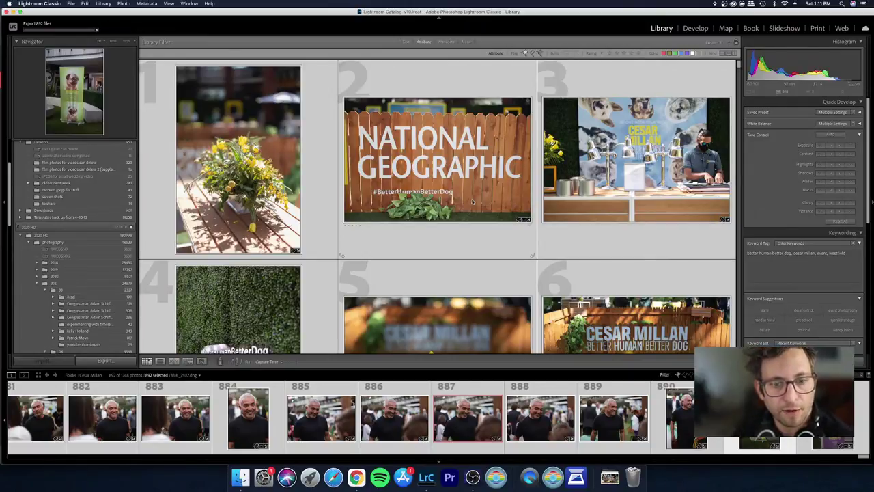
Step: Turn off the Library Filter and hide grid cell numbers and badges
key("j")
key("super+l")
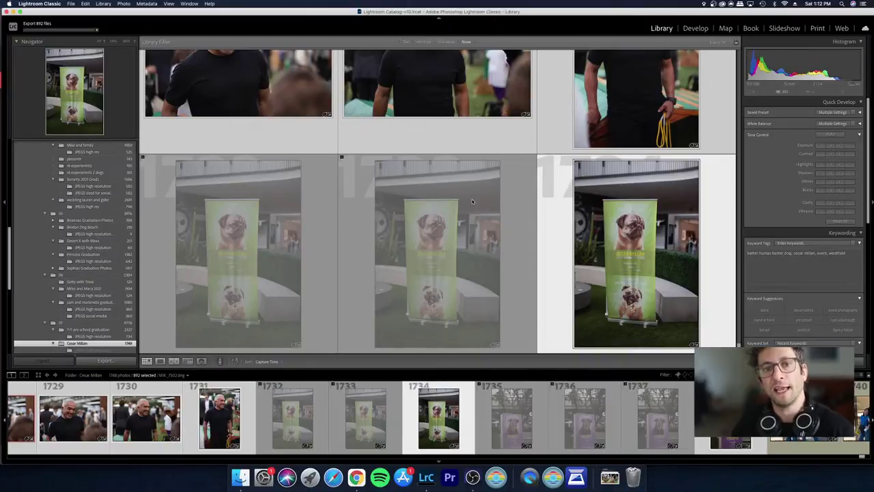
Step: Step through the grid to check the exported pug banner JPEGs appearing beside the originals
key("Right")
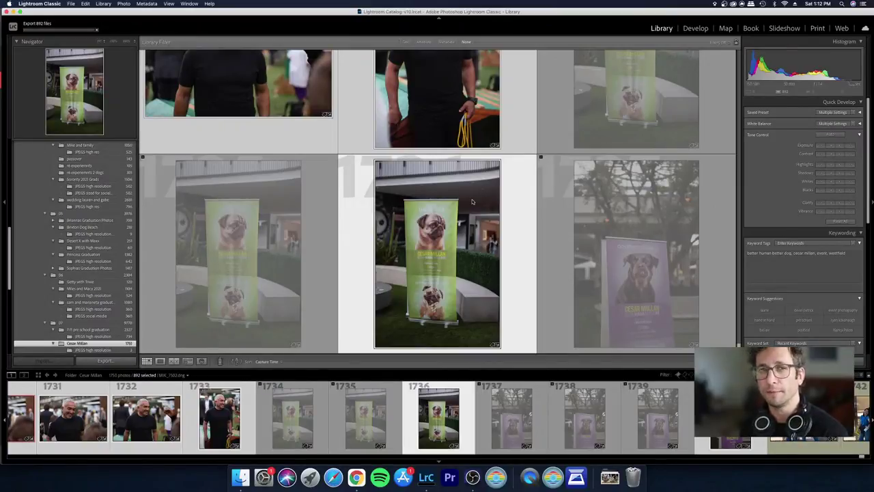
key("Right")
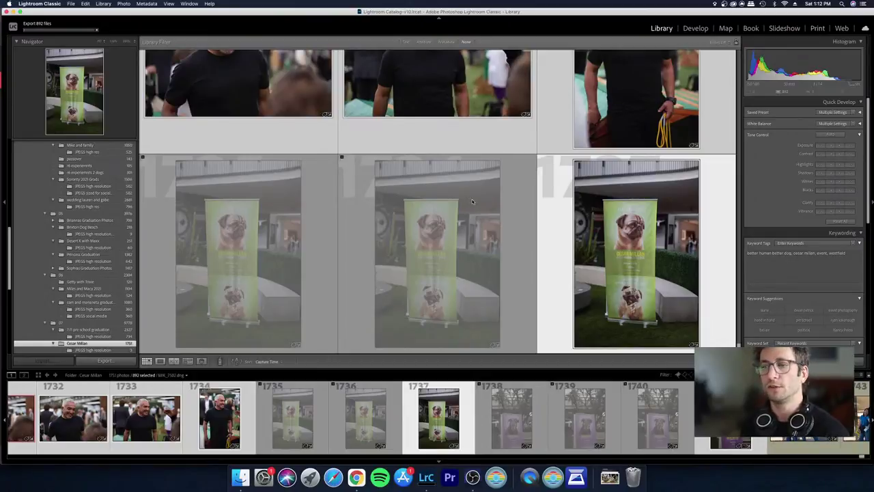
key("Right")
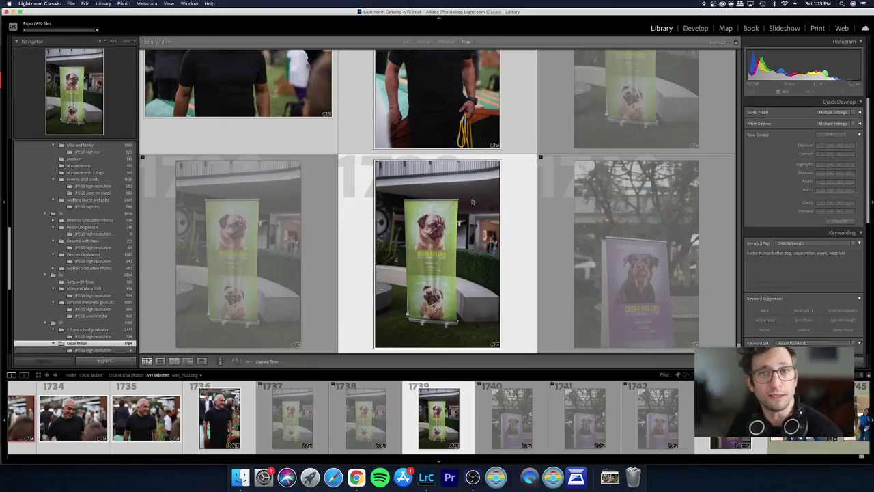
Step: Keep stepping through the folder as exported JPEGs push its count past 1780 photos
key("Right")
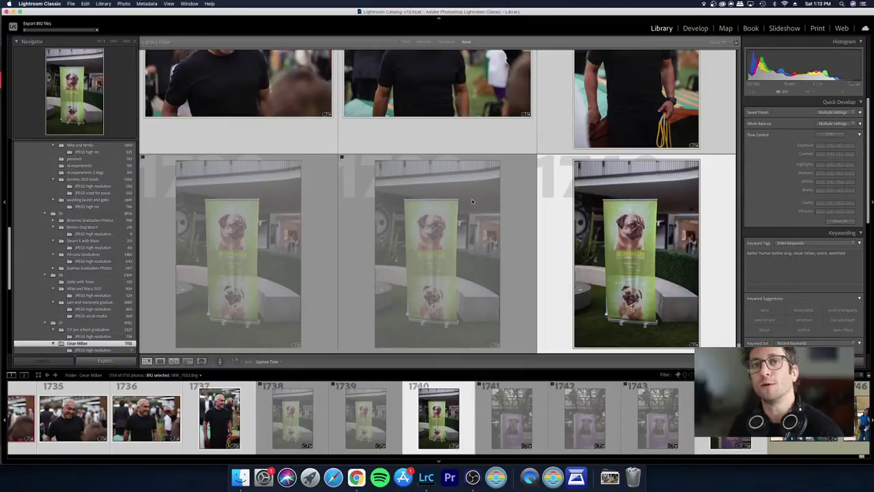
key("Right")
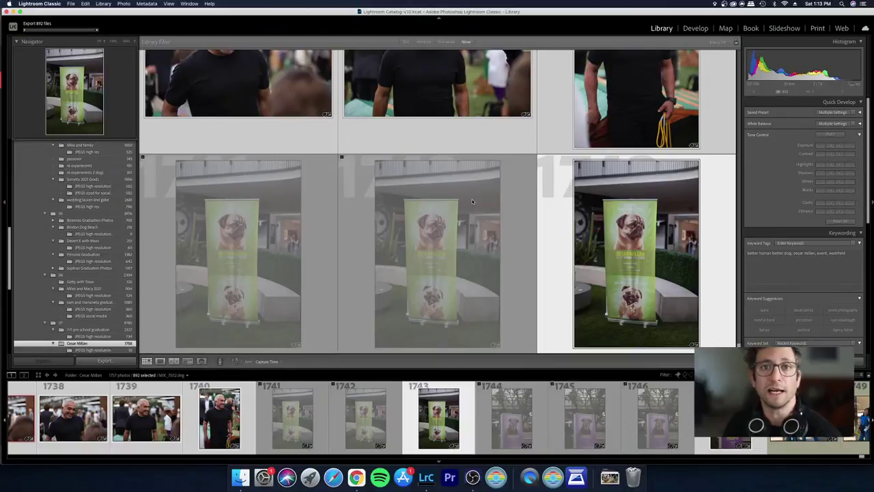
key("Right")
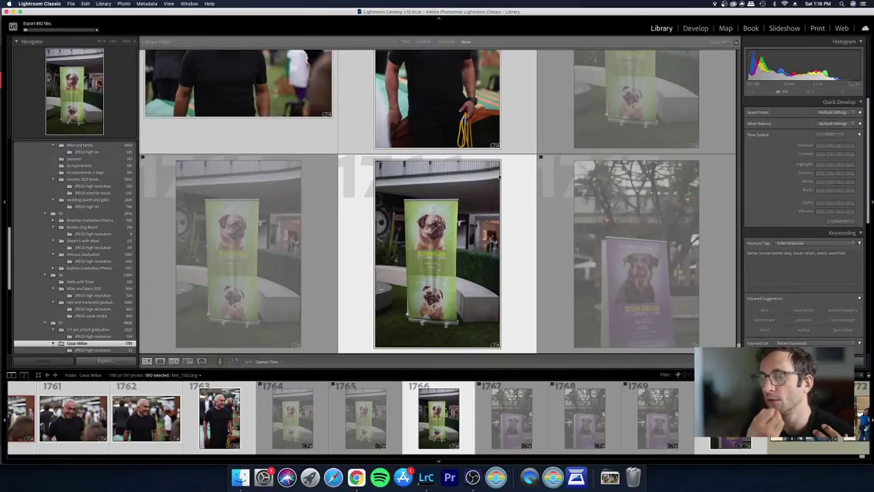
key("Right")
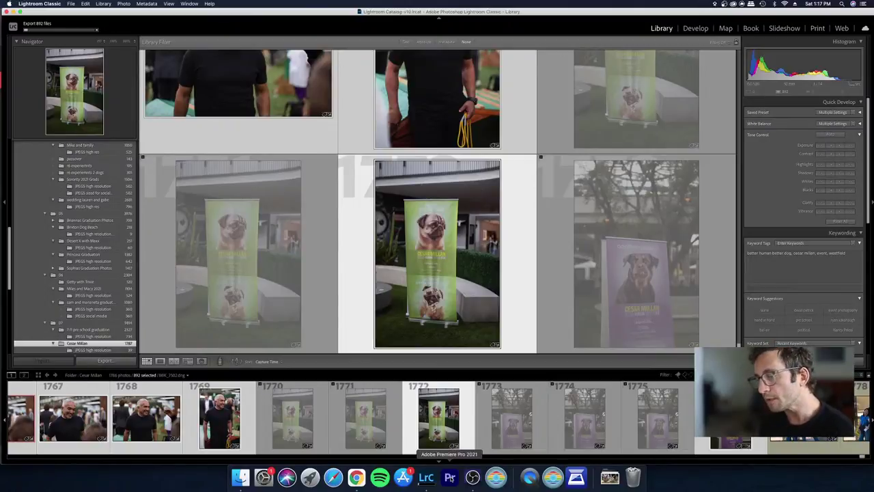
key("Right")
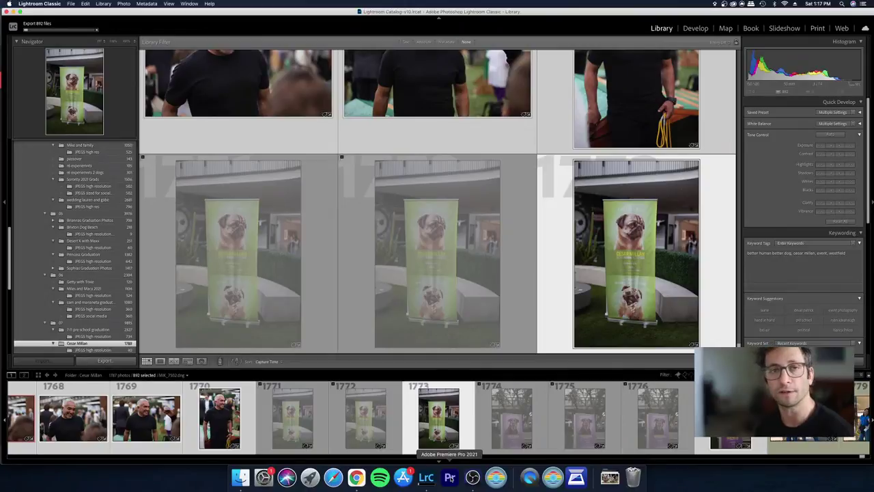
key("Right")
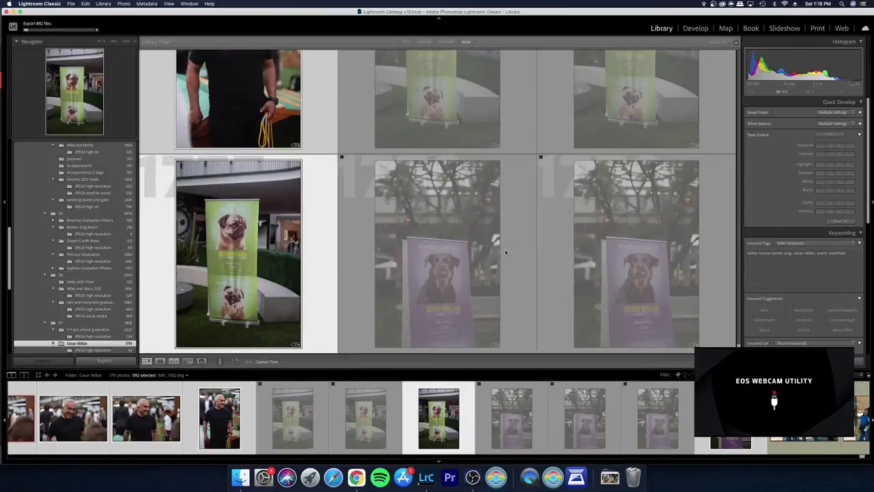
Step: Leave Lightroom for YouTube Studio in Chrome, then OBS, and confirm its webcam properties dialog
left_click_drag(738, 345, 749, 267)
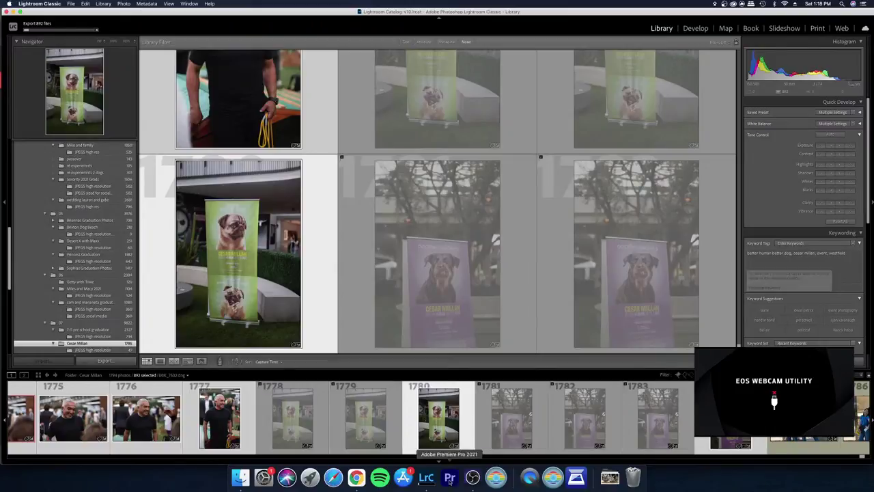
left_click(355, 476)
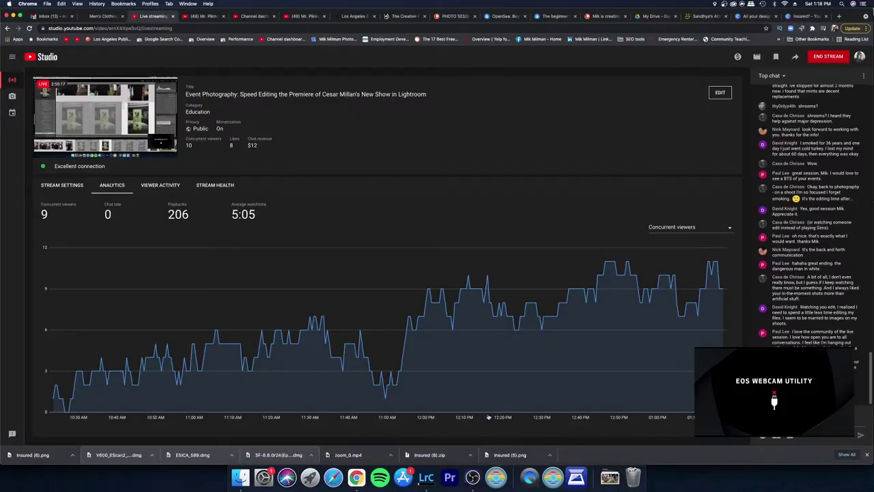
left_click(473, 477)
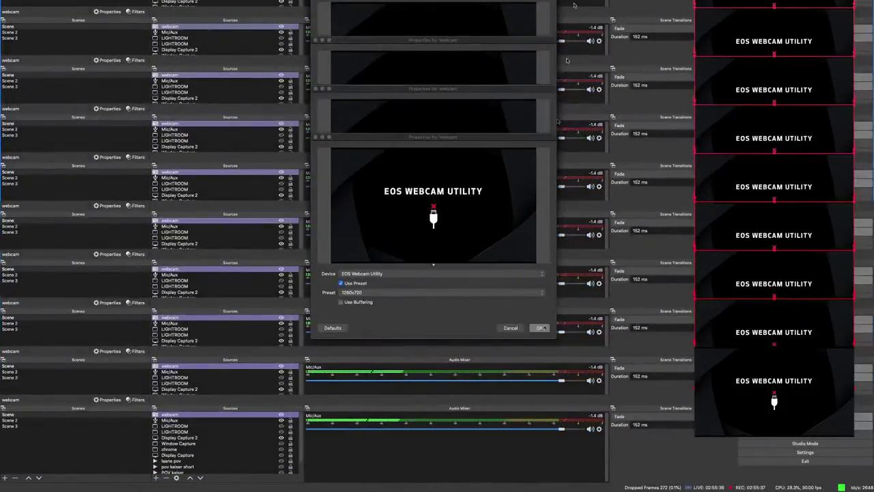
left_click(539, 328)
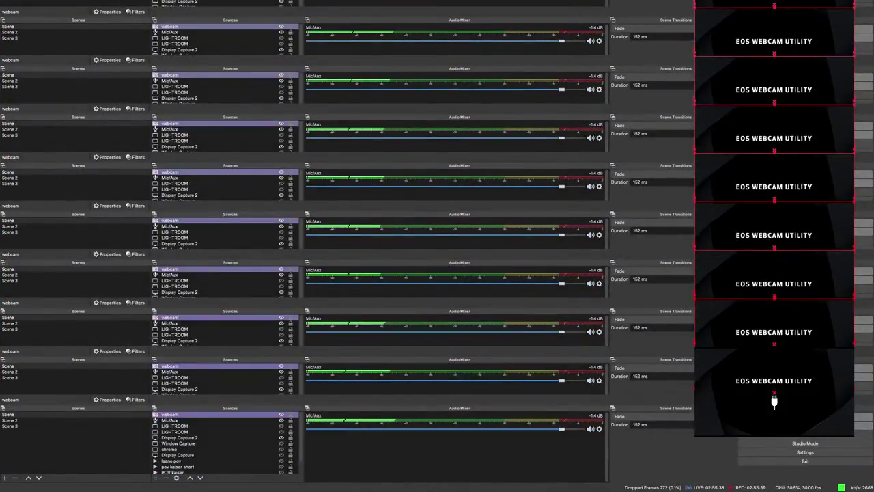